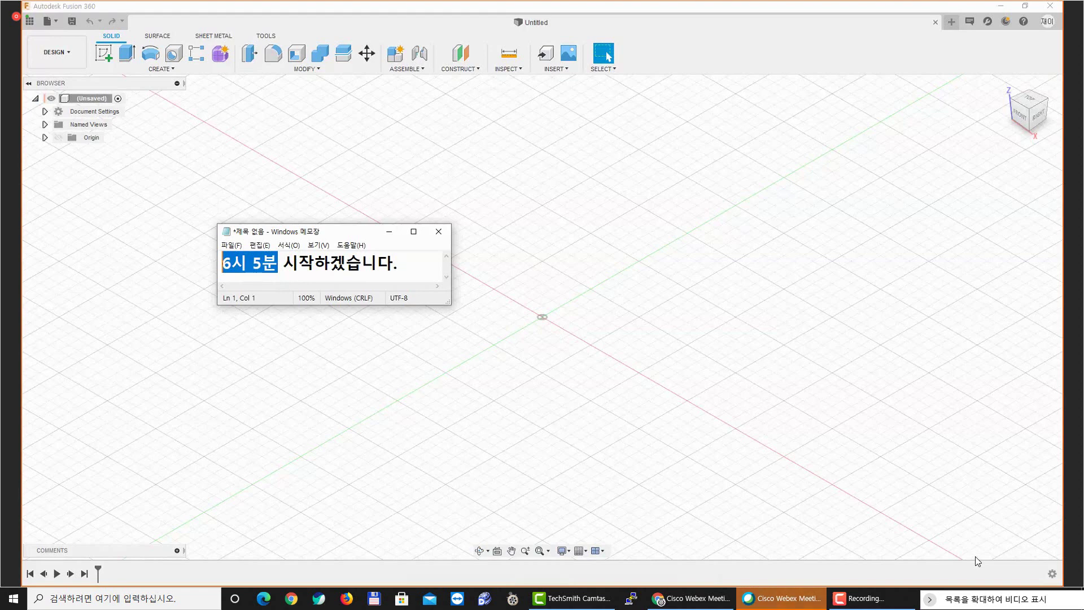
Minimize the memo window, switch to 스케치예제.pdf in the browser and examine the slotted plate drawing 401 on page 10
{"action": "left_click", "coordinate": [389, 231]}
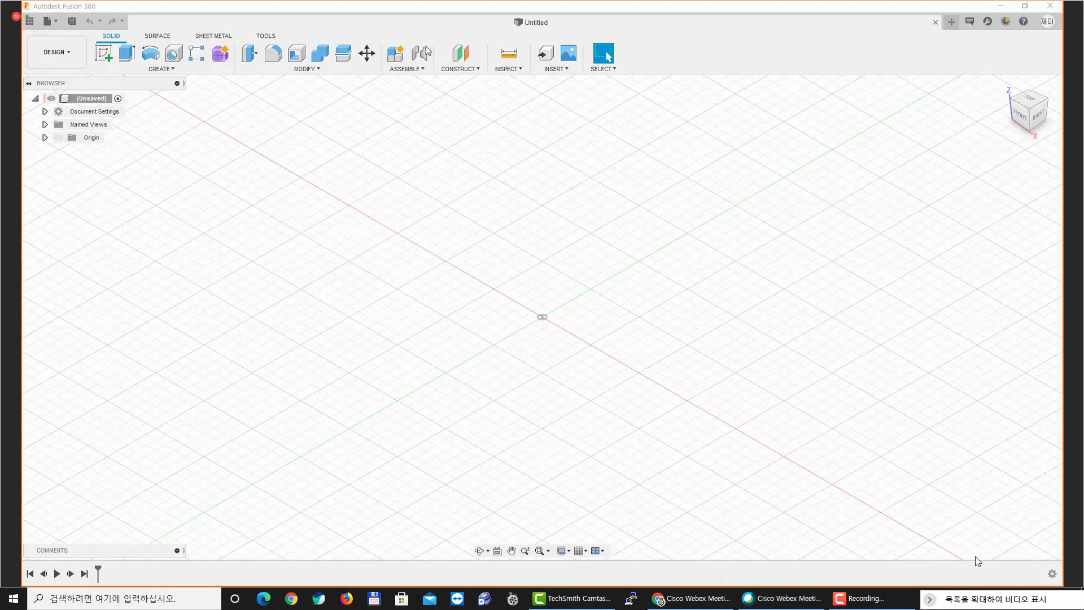
{"action": "key", "text": "alt+Tab"}
{"action": "left_click", "coordinate": [726, 111]}
{"action": "left_click", "coordinate": [702, 64]}
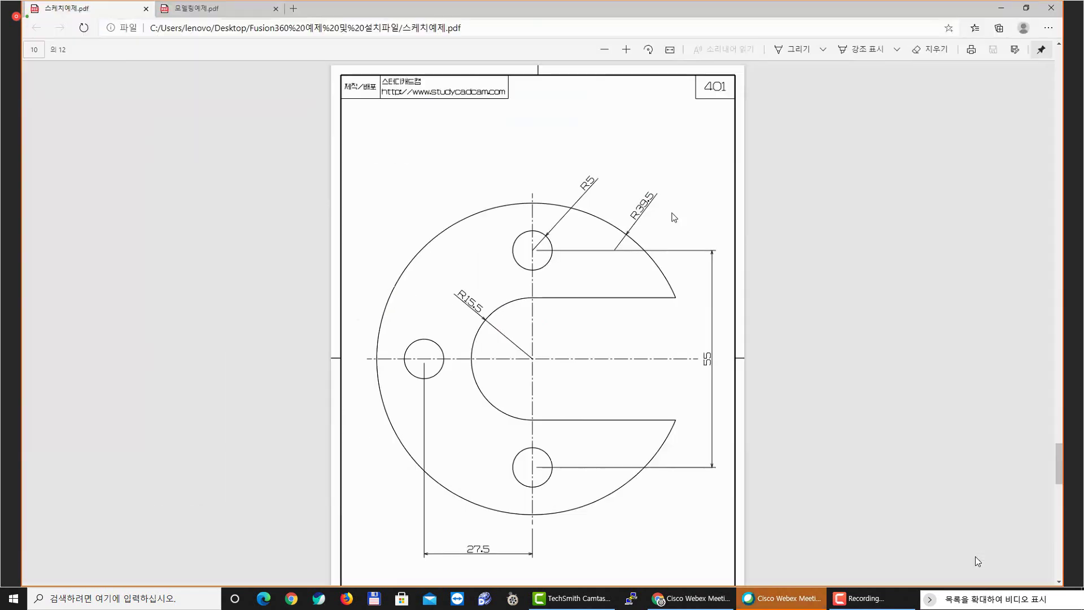
{"action": "scroll", "coordinate": [726, 229], "scroll_direction": "down", "scroll_amount": 2}
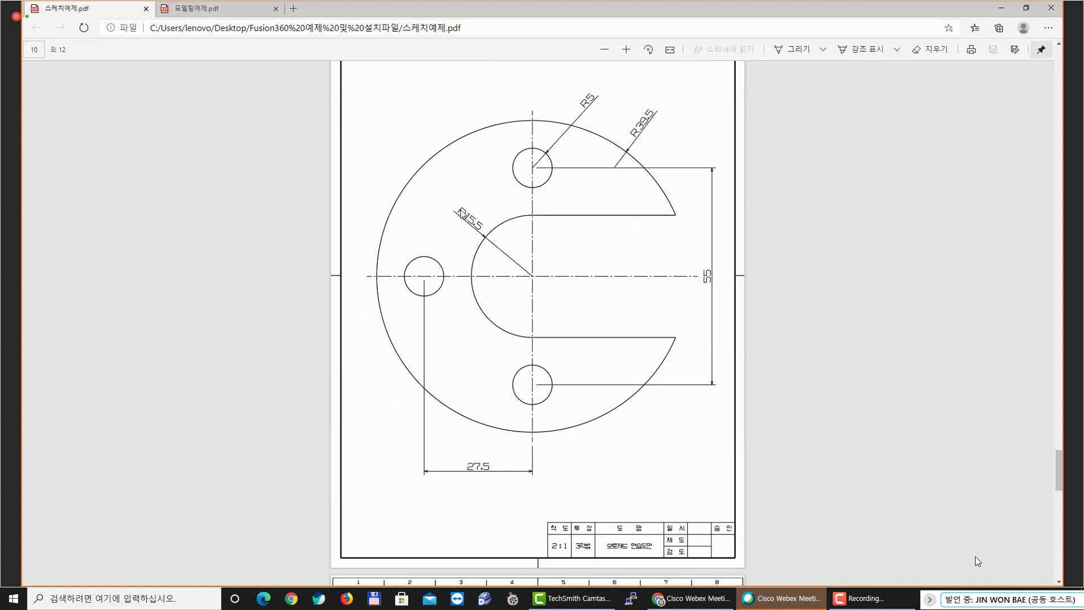
{"action": "scroll", "coordinate": [455, 213], "scroll_direction": "down", "scroll_amount": 5}
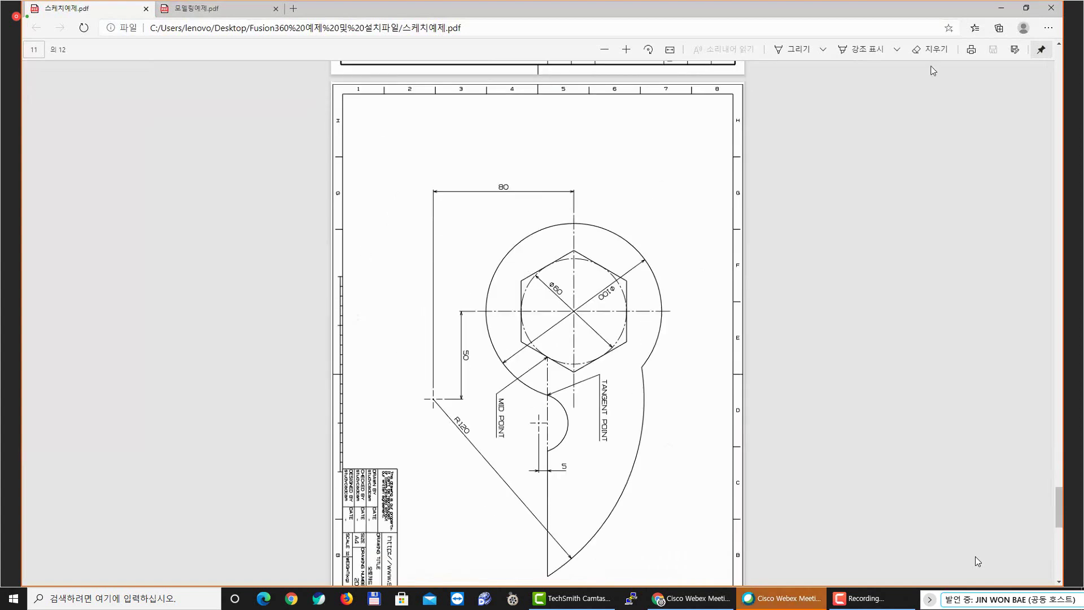
{"action": "scroll", "coordinate": [597, 228], "scroll_direction": "up", "scroll_amount": 1}
{"action": "scroll", "coordinate": [597, 228], "scroll_direction": "up", "scroll_amount": 5}
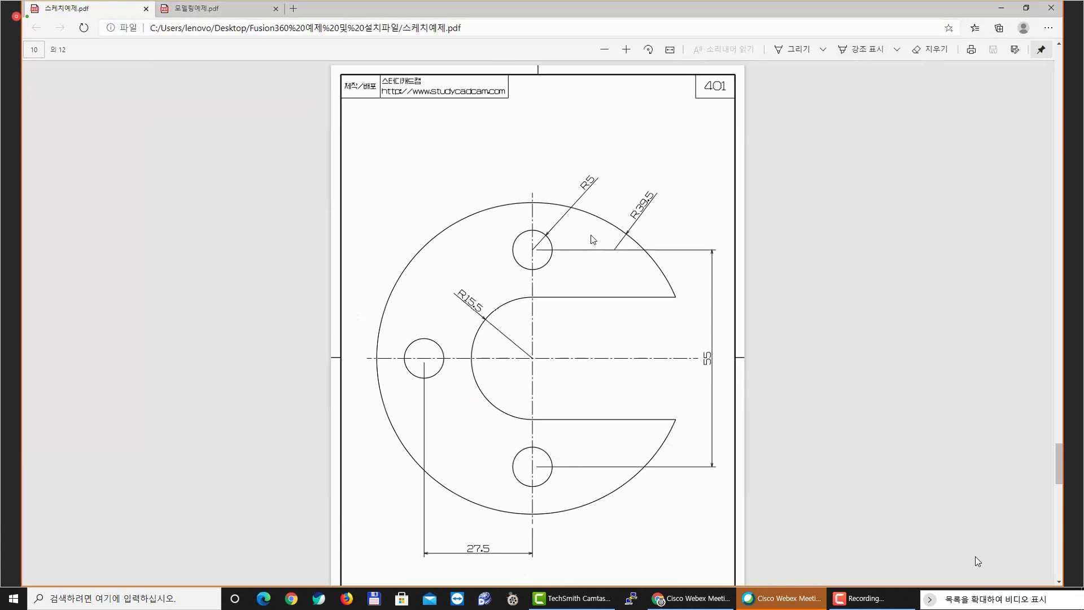
{"action": "scroll", "coordinate": [566, 218], "scroll_direction": "down", "scroll_amount": 2}
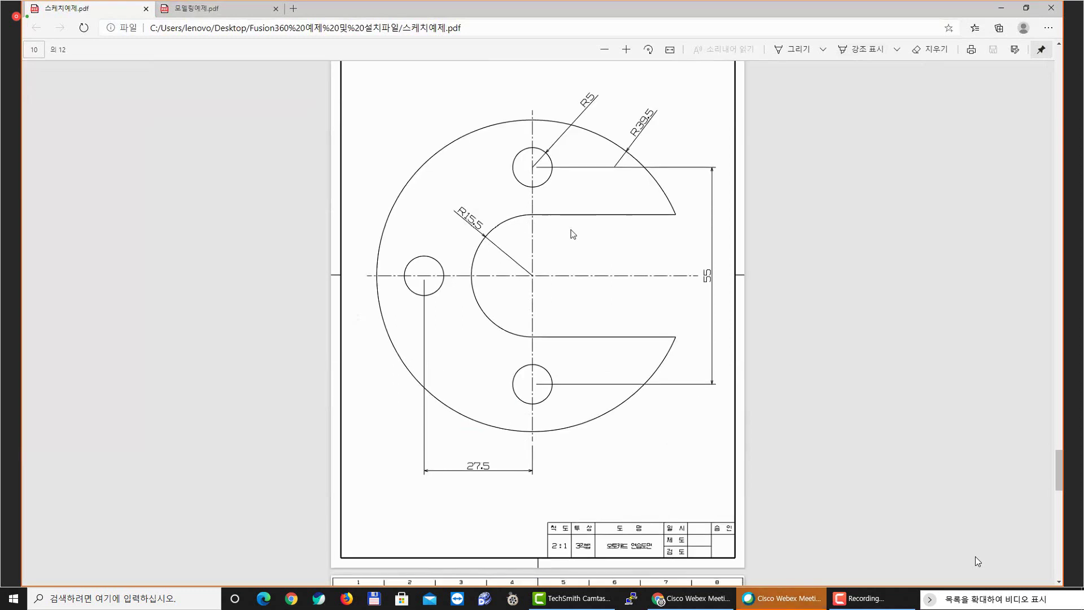
{"action": "scroll", "coordinate": [673, 213], "scroll_direction": "up", "scroll_amount": 1, "text": "ctrl"}
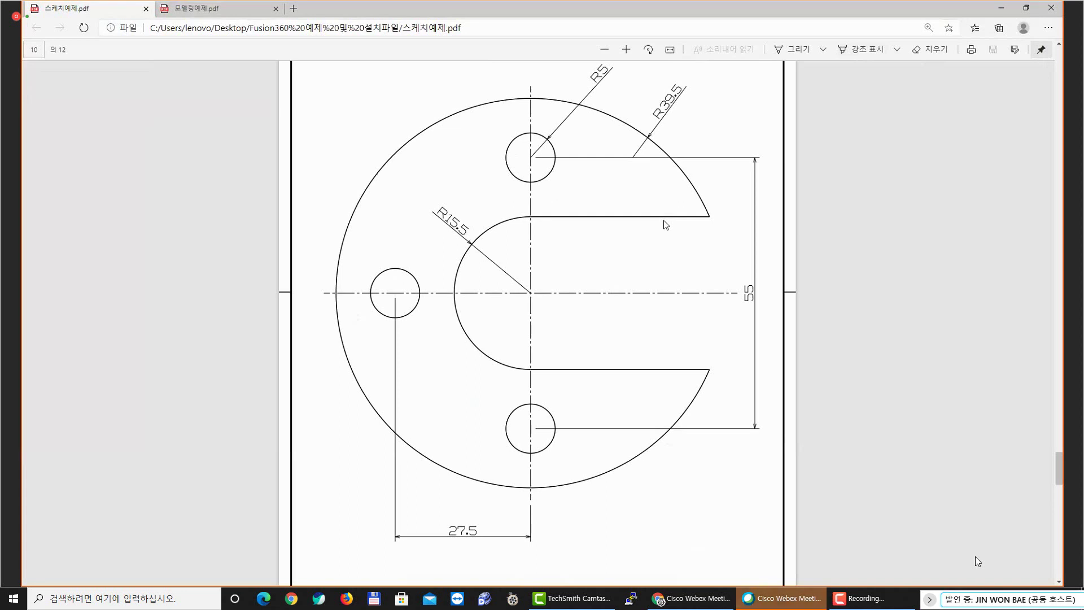
Mark the centres of the three small R5 holes on the drawing with pen crosses
{"action": "left_click", "coordinate": [799, 49]}
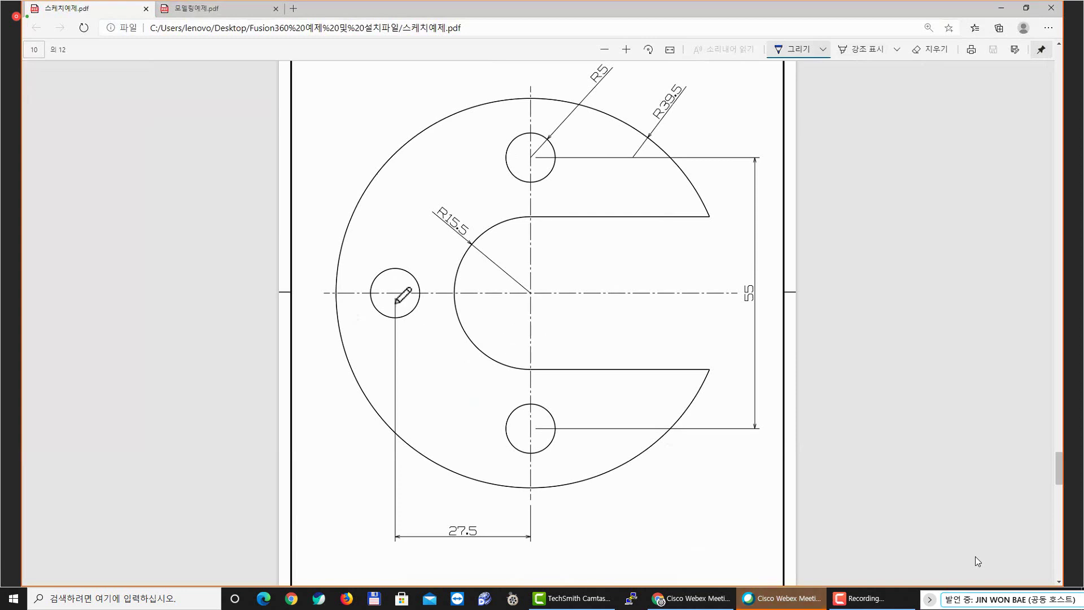
{"action": "left_click_drag", "start_coordinate": [391, 288], "coordinate": [400, 299]}
{"action": "left_click_drag", "start_coordinate": [525, 152], "coordinate": [538, 166]}
{"action": "left_click_drag", "start_coordinate": [538, 152], "coordinate": [525, 167]}
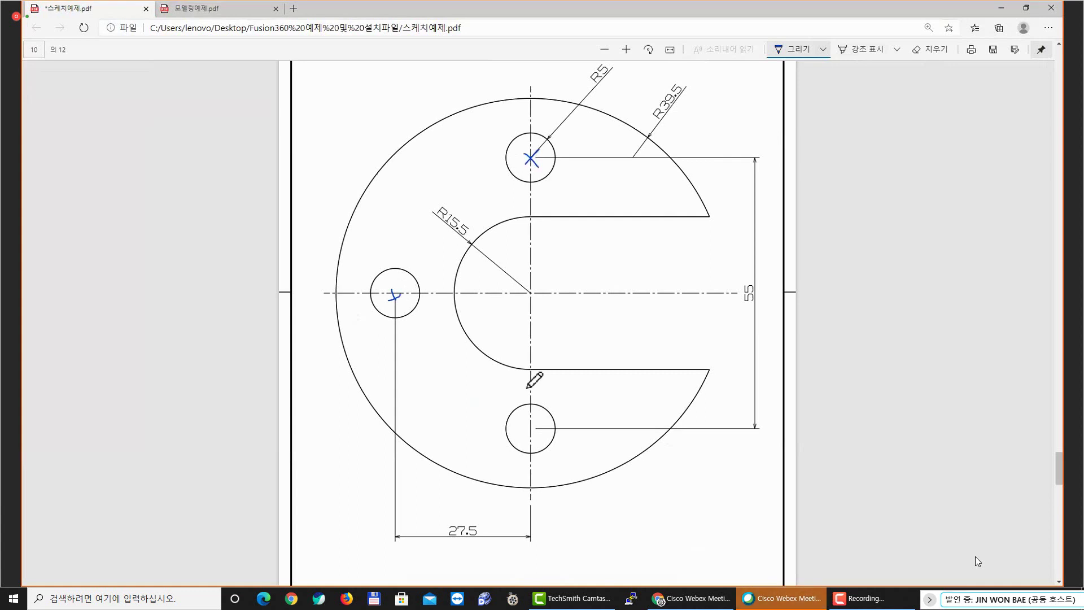
{"action": "left_click_drag", "start_coordinate": [527, 426], "coordinate": [525, 437]}
Mark the plate's common centre point with a bold pen cross and tick each of the three small holes
{"action": "left_click_drag", "start_coordinate": [524, 284], "coordinate": [538, 304]}
{"action": "left_click_drag", "start_coordinate": [537, 284], "coordinate": [525, 304]}
{"action": "left_click_drag", "start_coordinate": [522, 130], "coordinate": [531, 126]}
{"action": "left_click_drag", "start_coordinate": [402, 260], "coordinate": [411, 263]}
{"action": "left_click_drag", "start_coordinate": [523, 399], "coordinate": [535, 401]}
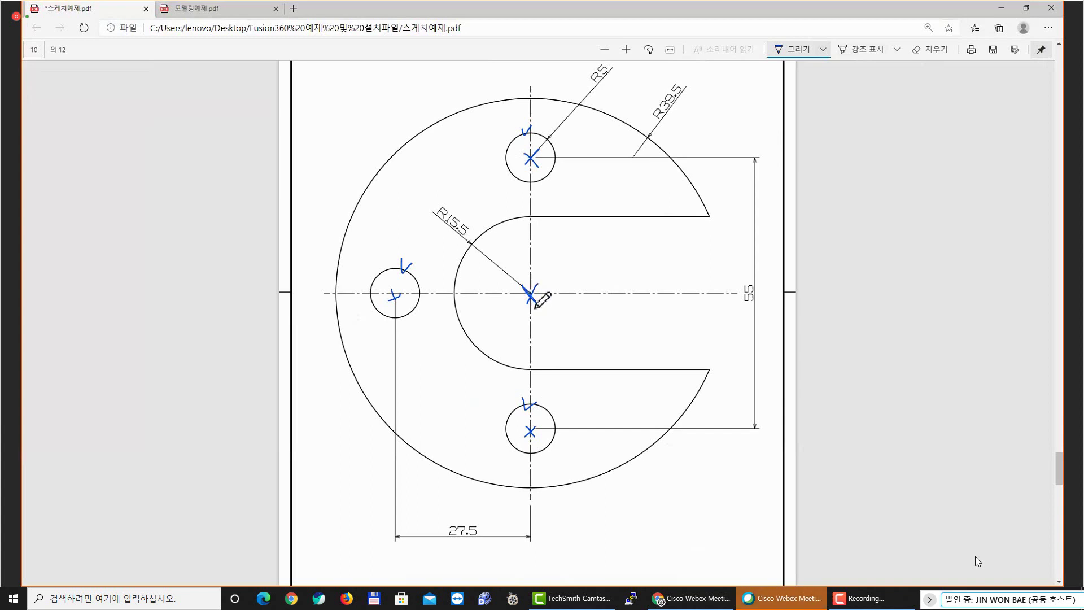
{"action": "mouse_move", "coordinate": [523, 288]}
{"action": "left_mouse_down"}
{"action": "mouse_move", "coordinate": [540, 306]}
{"action": "mouse_move", "coordinate": [524, 305]}
{"action": "left_mouse_up"}
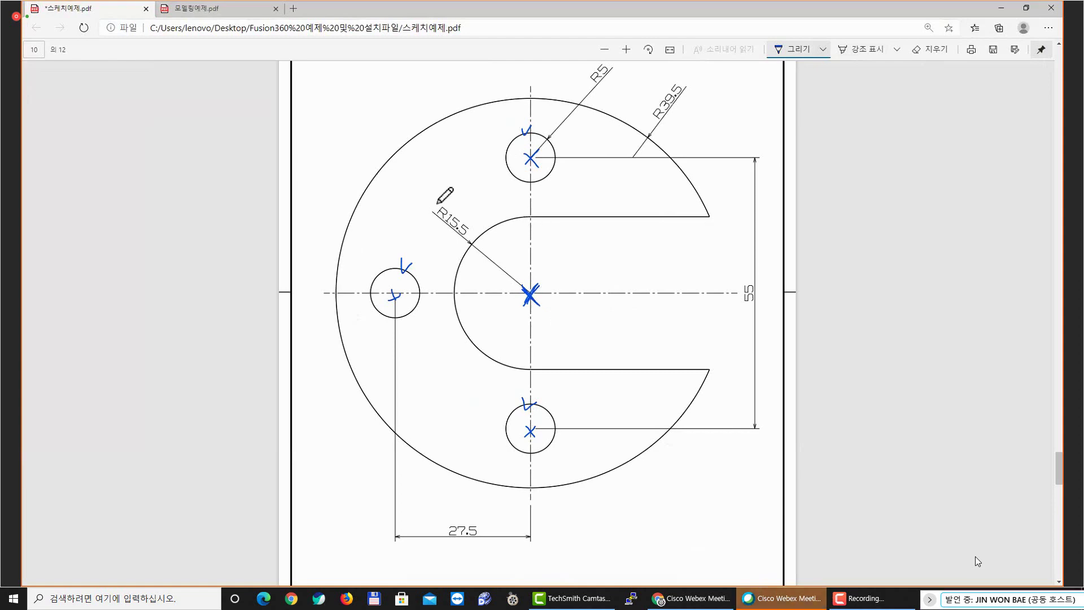
Trace the outer arc with a pen arrow, then circle the R39.5 and R15.5 dimensions and label each 원
{"action": "scroll", "coordinate": [590, 115], "scroll_direction": "up", "scroll_amount": 3}
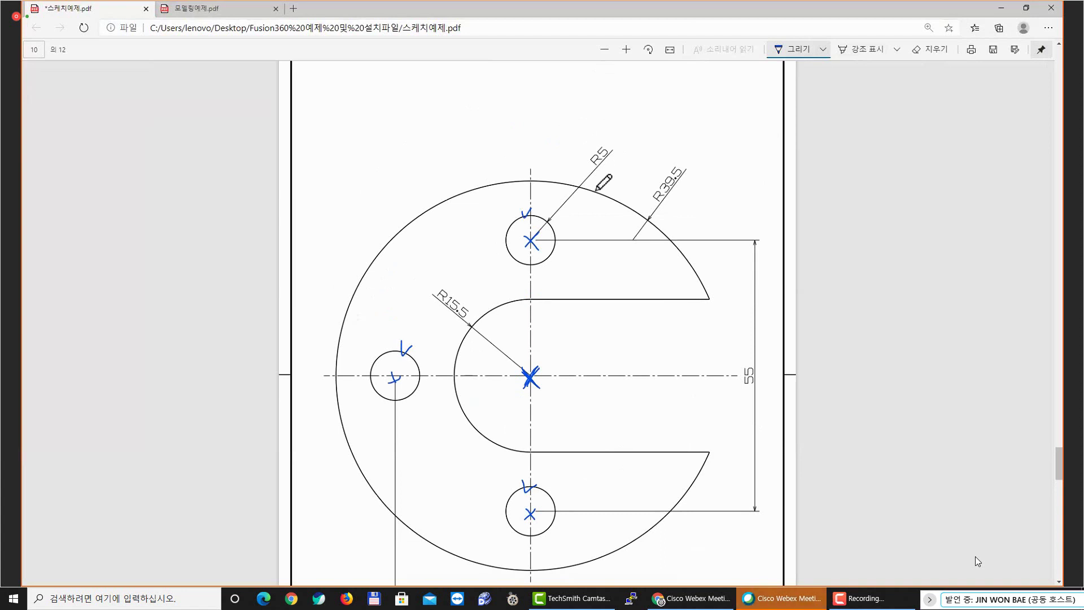
{"action": "scroll", "coordinate": [605, 172], "scroll_direction": "down", "scroll_amount": 3}
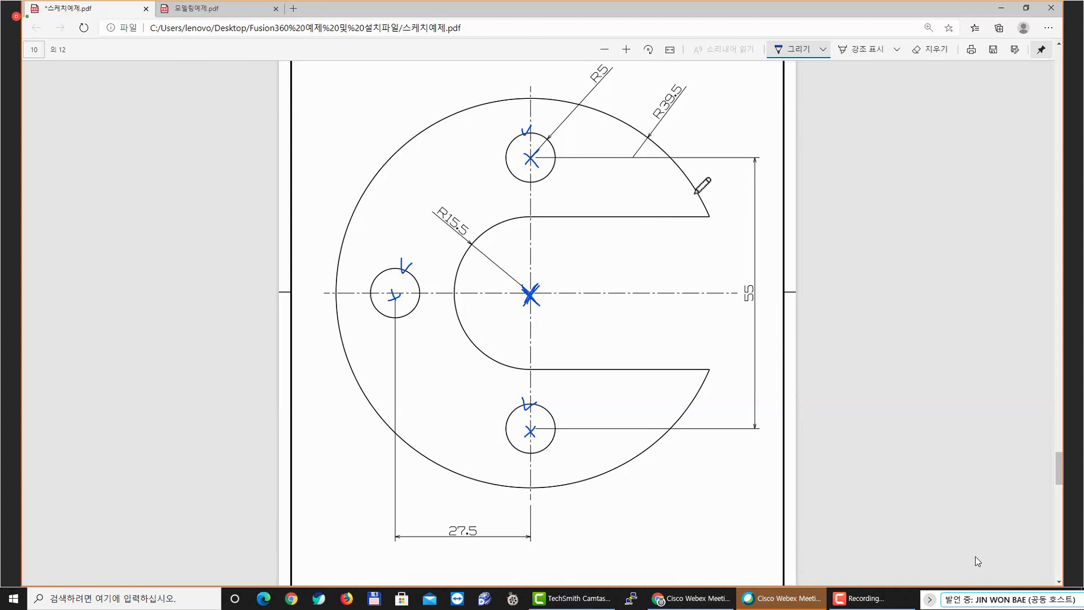
{"action": "mouse_move", "coordinate": [701, 197]}
{"action": "left_mouse_down"}
{"action": "mouse_move", "coordinate": [624, 124]}
{"action": "mouse_move", "coordinate": [555, 100]}
{"action": "mouse_move", "coordinate": [563, 109]}
{"action": "left_mouse_up"}
{"action": "mouse_move", "coordinate": [679, 114]}
{"action": "left_mouse_down"}
{"action": "mouse_move", "coordinate": [646, 110]}
{"action": "mouse_move", "coordinate": [693, 83]}
{"action": "mouse_move", "coordinate": [678, 118]}
{"action": "left_mouse_up"}
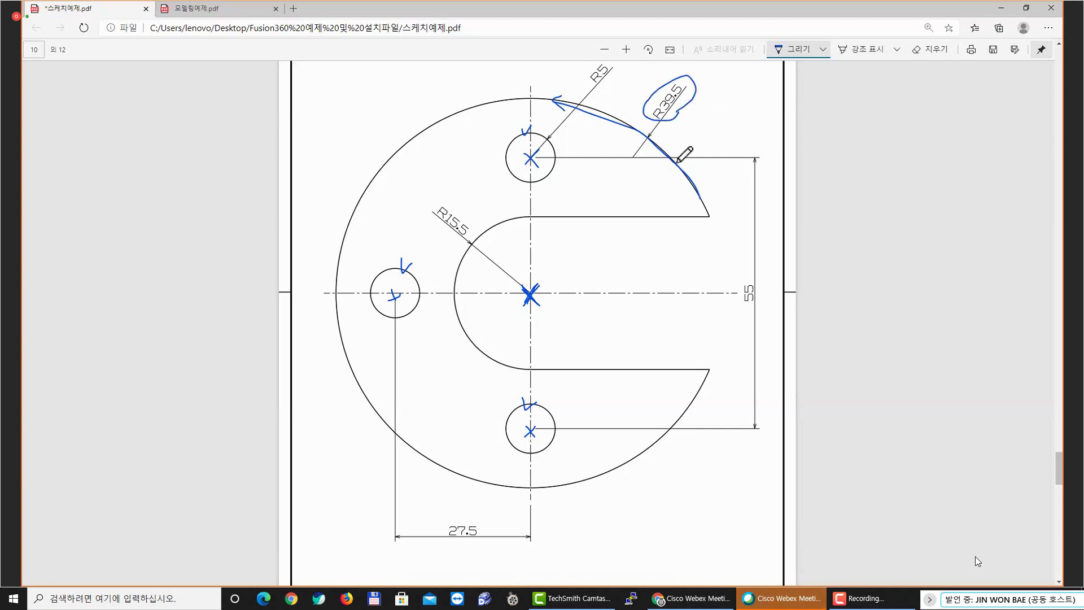
{"action": "mouse_move", "coordinate": [703, 123]}
{"action": "left_mouse_down"}
{"action": "mouse_move", "coordinate": [696, 140]}
{"action": "mouse_move", "coordinate": [724, 139]}
{"action": "left_mouse_up"}
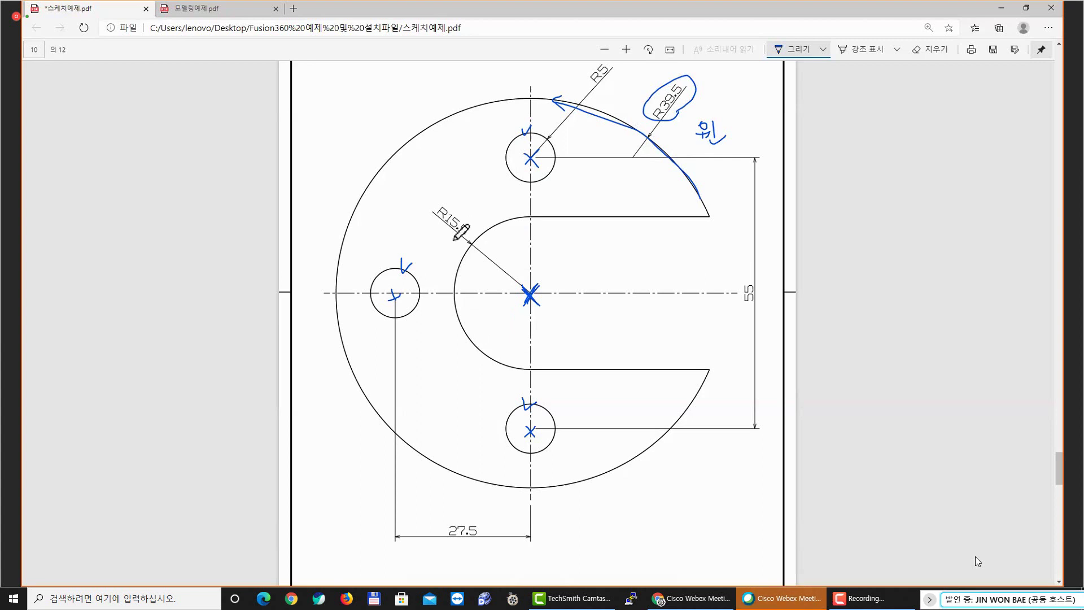
{"action": "left_click_drag", "start_coordinate": [454, 245], "coordinate": [463, 237]}
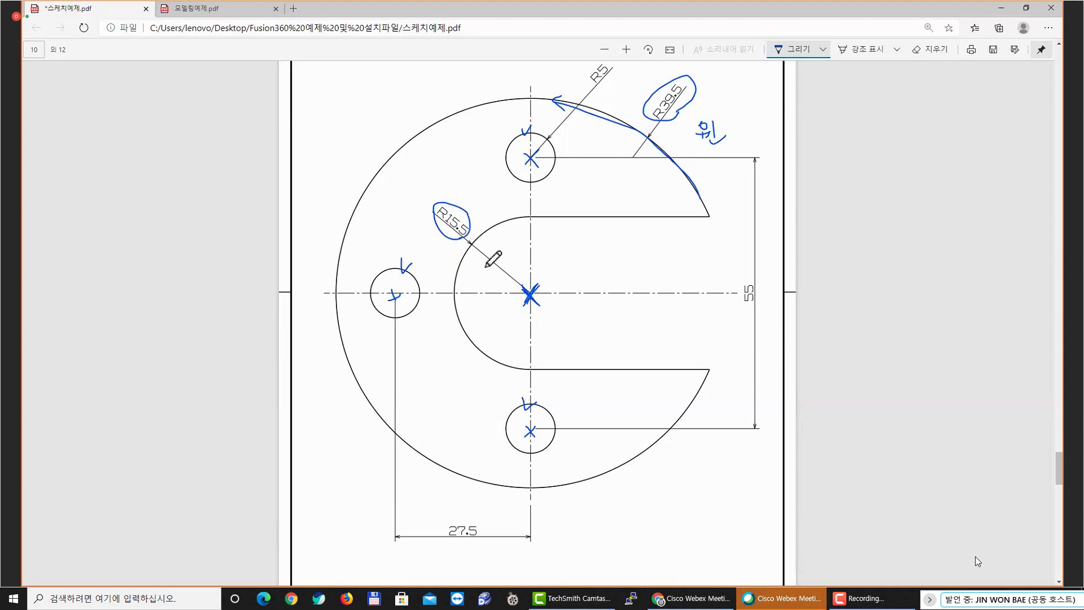
{"action": "left_click_drag", "start_coordinate": [476, 199], "coordinate": [488, 219]}
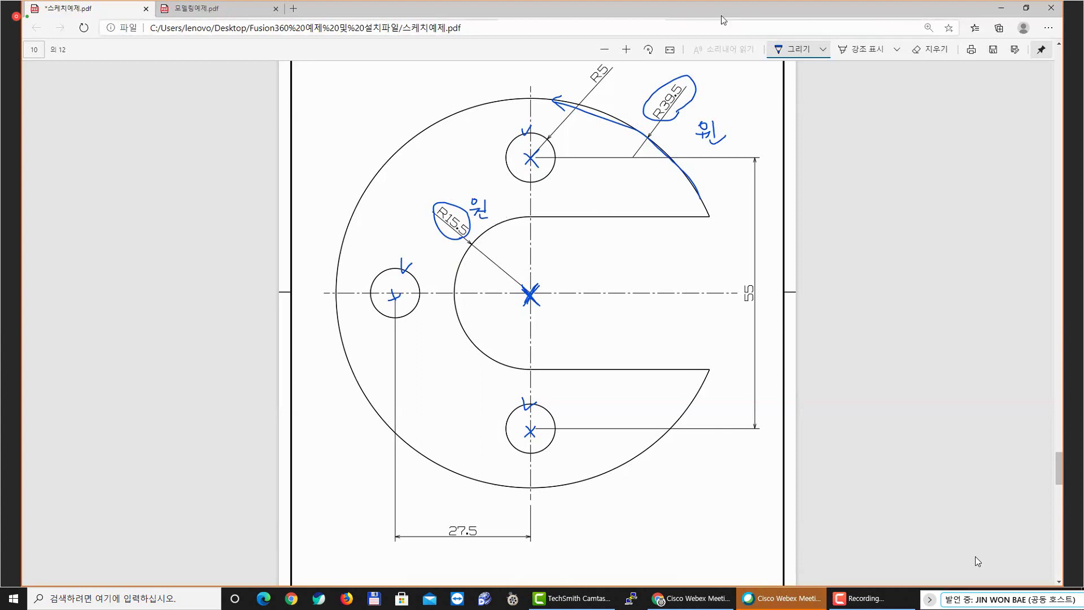
Switch to Autodesk Fusion 360 and create a new sketch on the front (XZ) origin plane
{"action": "key", "text": "alt+Tab"}
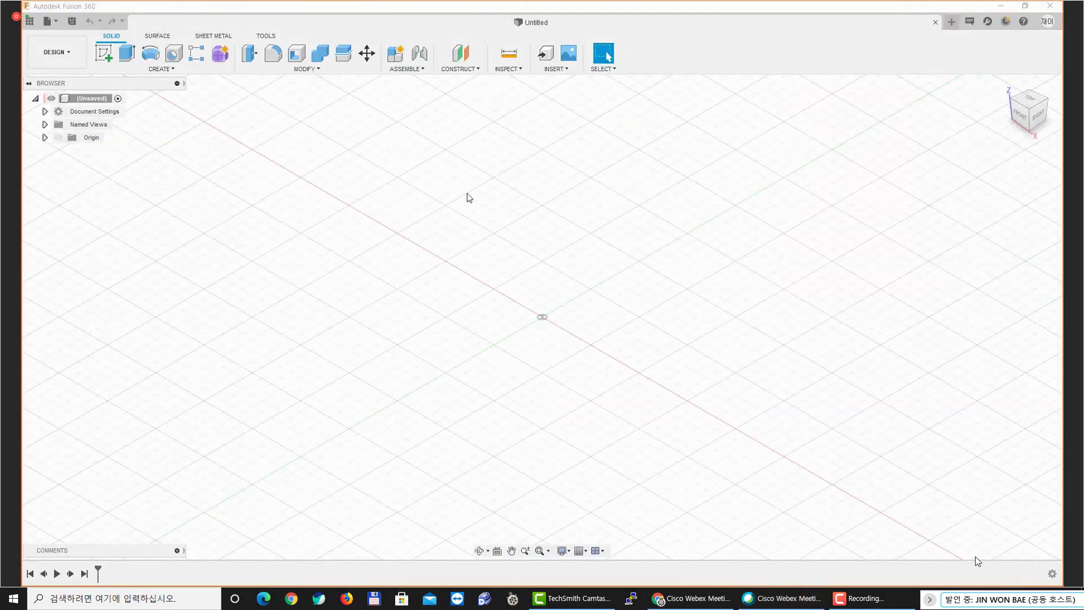
{"action": "middle_click_drag", "start_coordinate": [467, 194], "coordinate": [493, 191]}
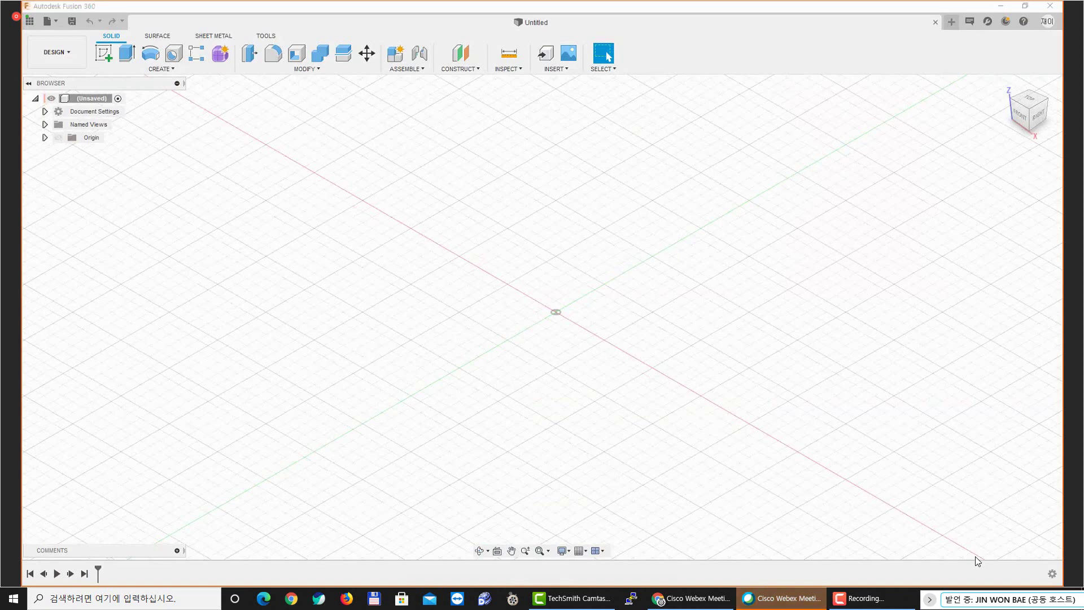
{"action": "middle_click_drag", "start_coordinate": [379, 173], "coordinate": [386, 184]}
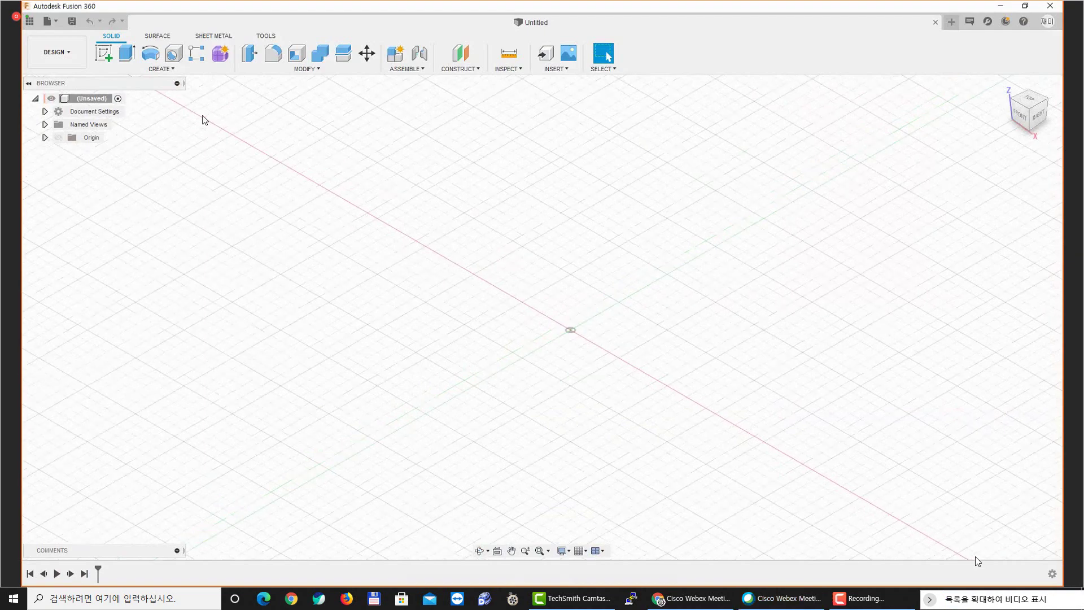
{"action": "left_click", "coordinate": [165, 69]}
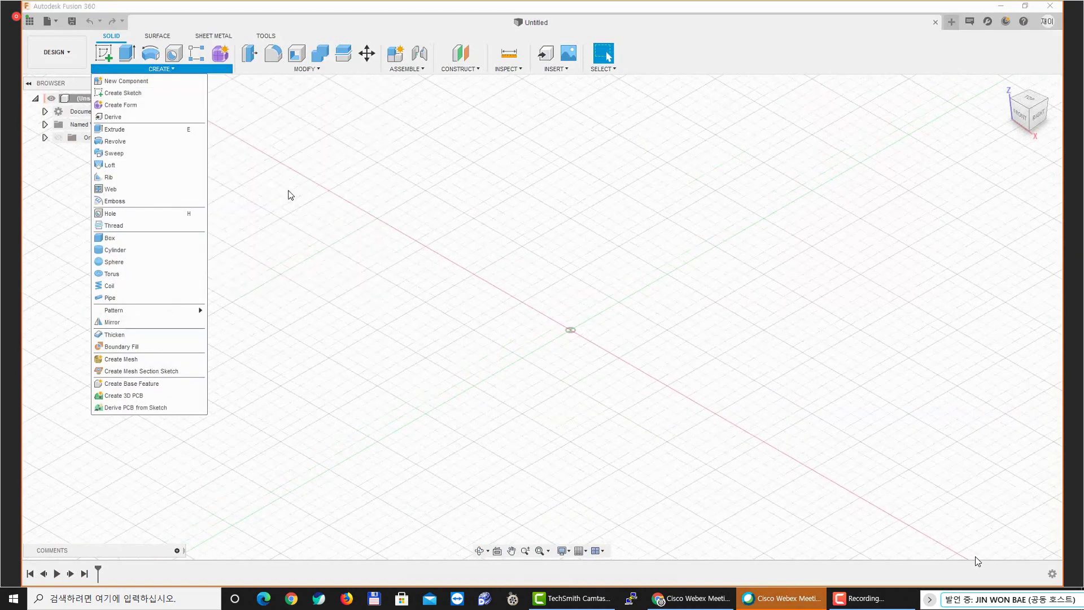
{"action": "left_click", "coordinate": [289, 192]}
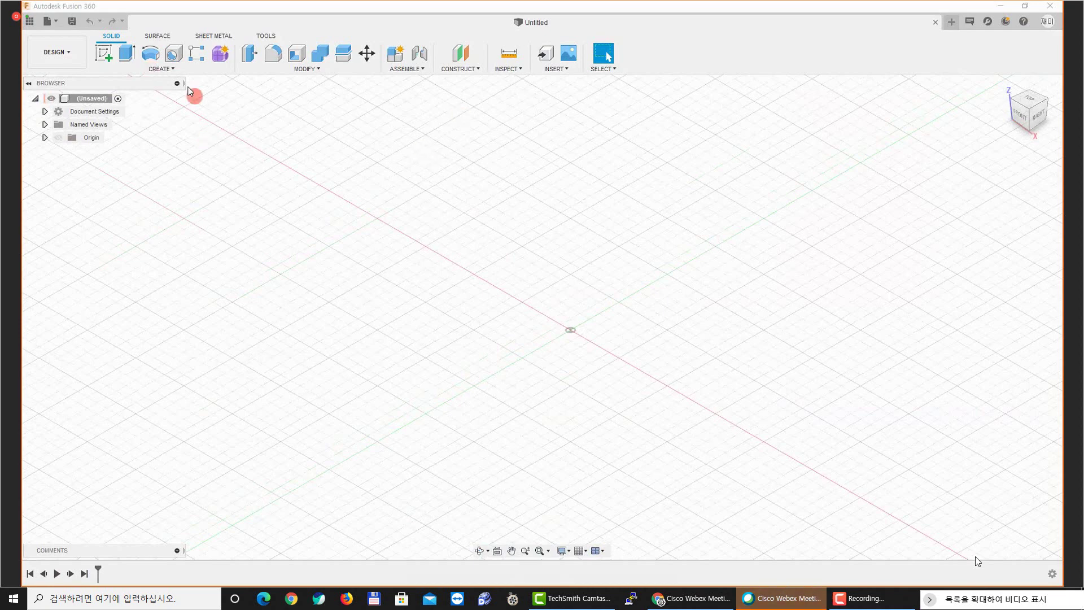
{"action": "left_click", "coordinate": [167, 70]}
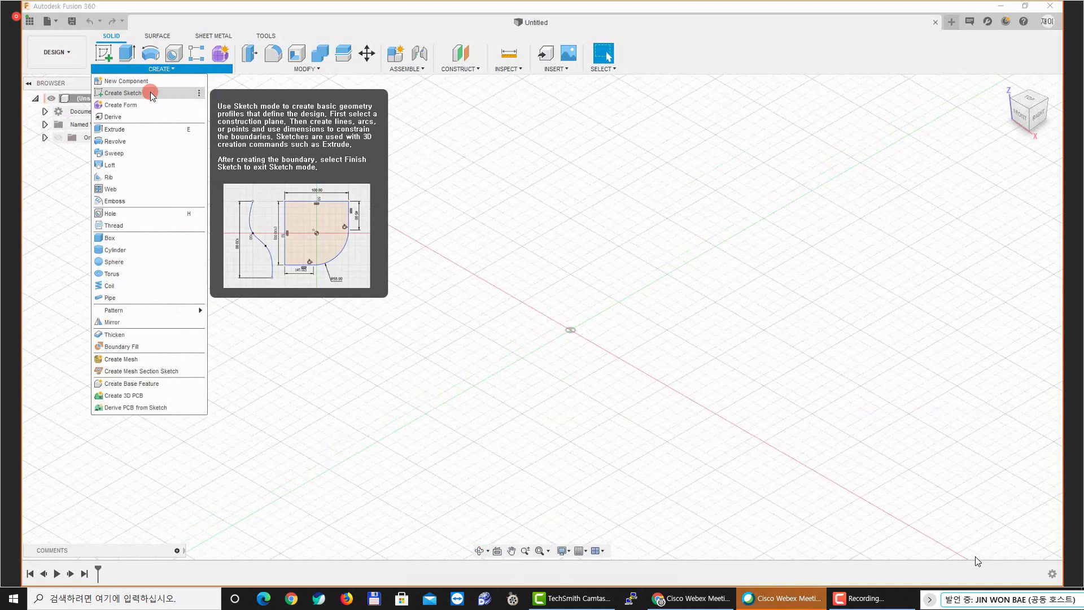
{"action": "left_click", "coordinate": [150, 93]}
{"action": "left_click", "coordinate": [476, 221]}
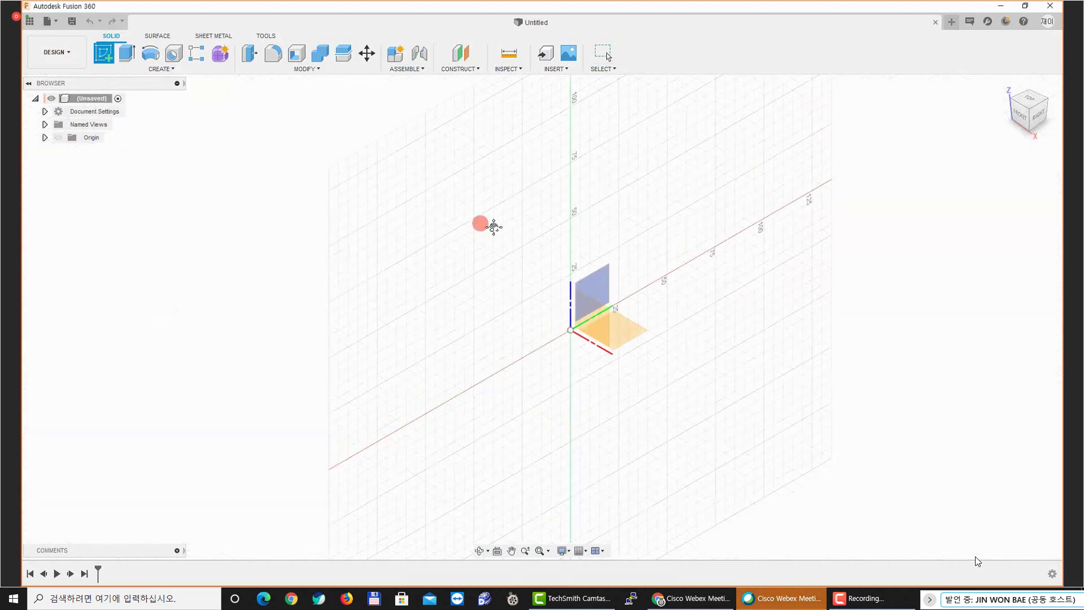
{"action": "left_click", "coordinate": [504, 256]}
{"action": "left_click", "coordinate": [537, 307]}
{"action": "left_click", "coordinate": [552, 307]}
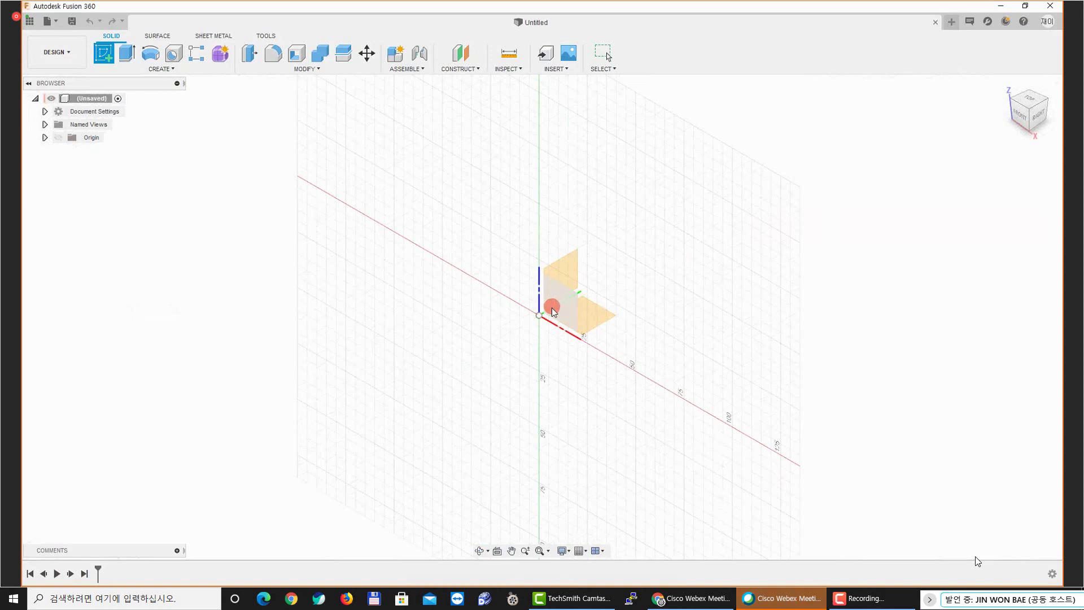
{"action": "left_click", "coordinate": [557, 313]}
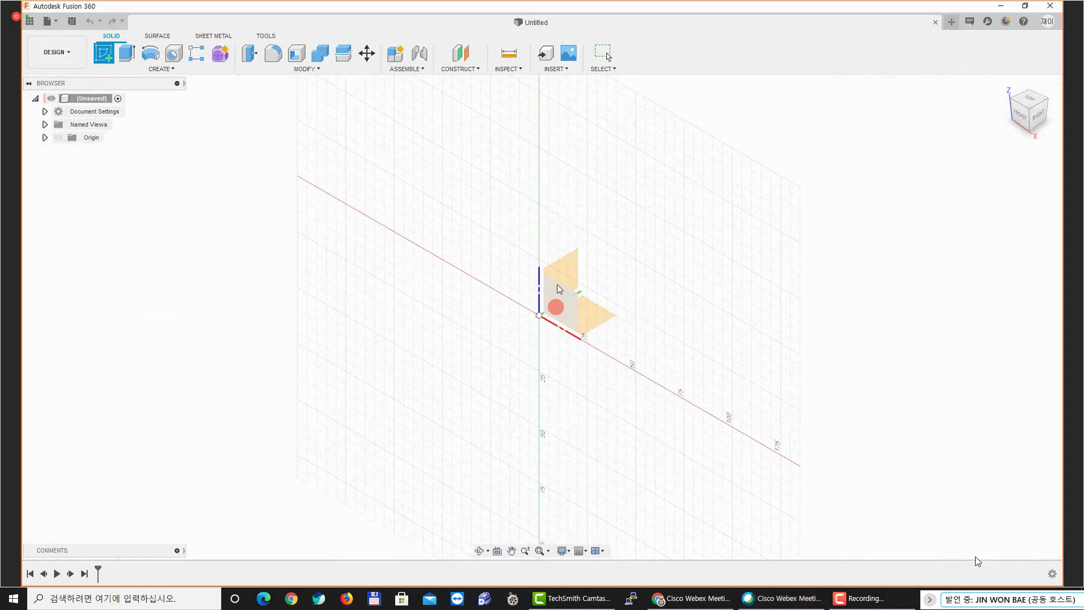
{"action": "left_click", "coordinate": [584, 312]}
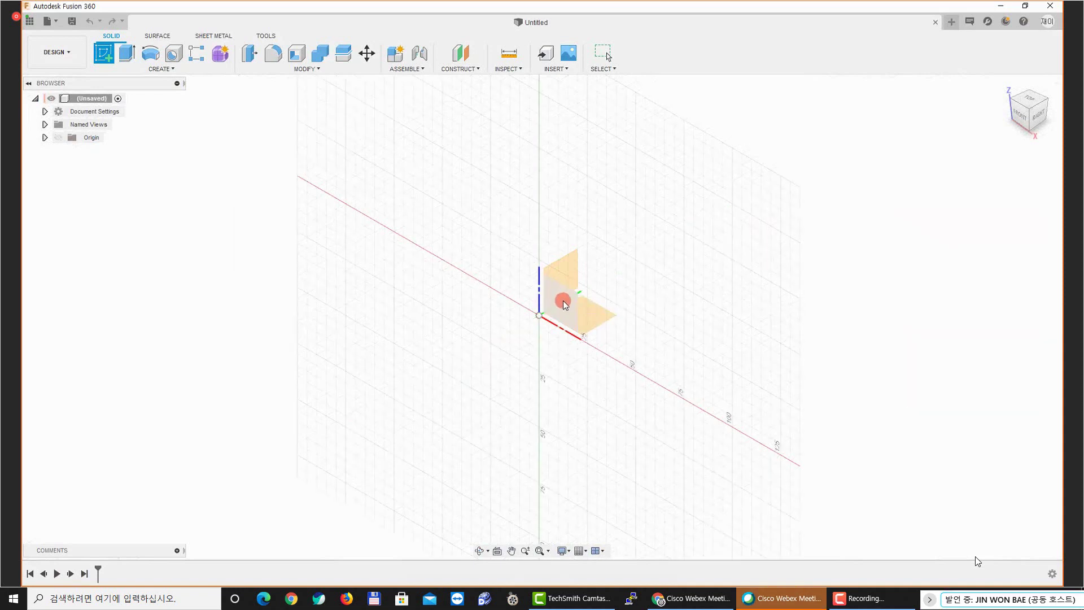
{"action": "left_click", "coordinate": [565, 304]}
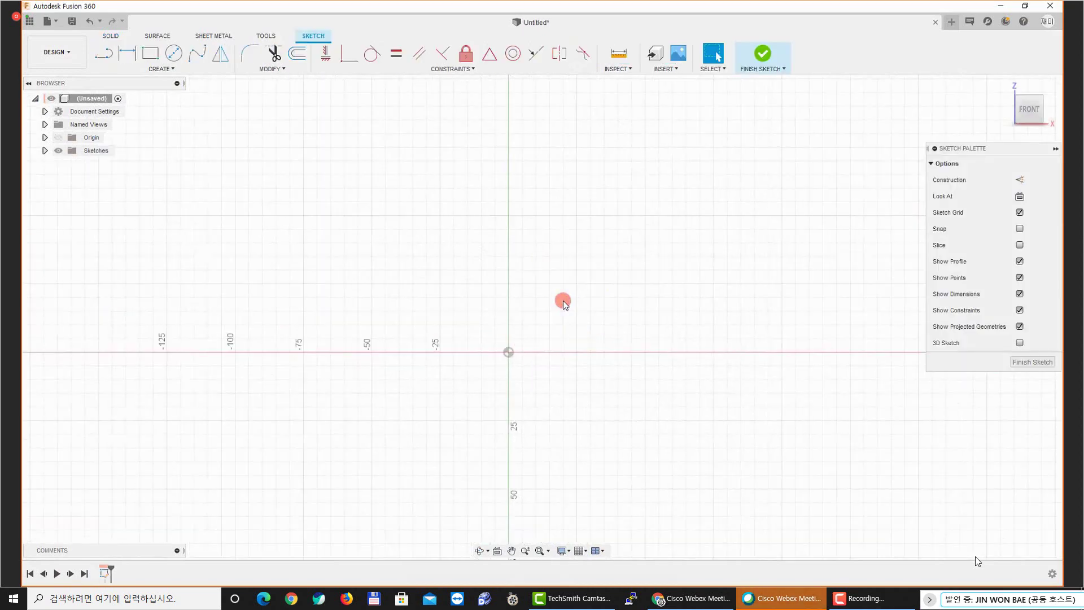
Sketch a center diameter circle about 150 mm in diameter, centred on the origin
{"action": "mouse_move", "coordinate": [511, 310]}
{"action": "middle_mouse_down"}
{"action": "mouse_move", "coordinate": [501, 277]}
{"action": "mouse_move", "coordinate": [486, 271]}
{"action": "middle_mouse_up"}
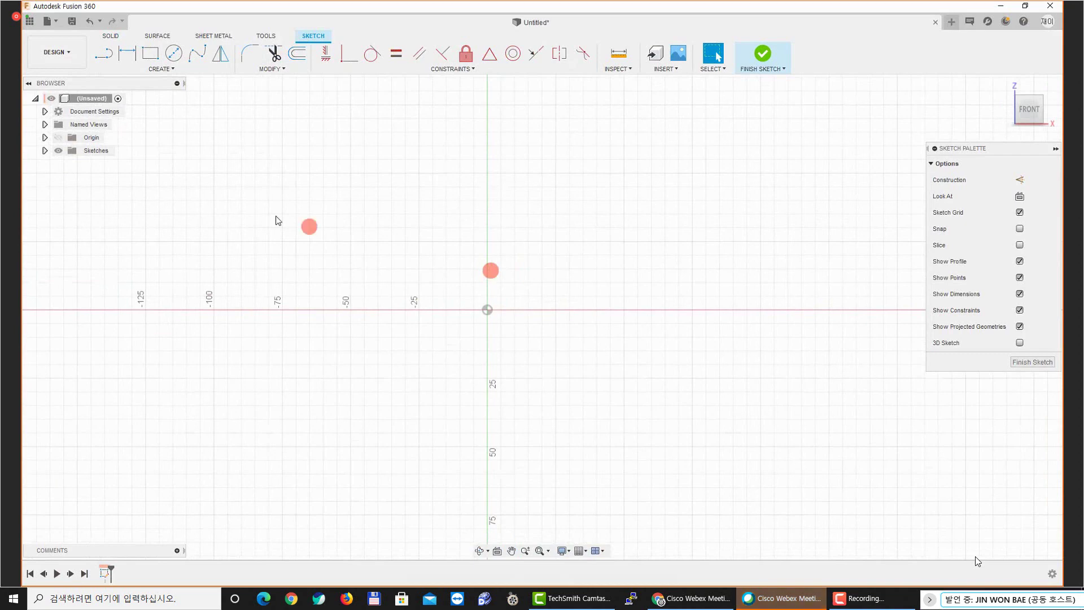
{"action": "left_click", "coordinate": [164, 69]}
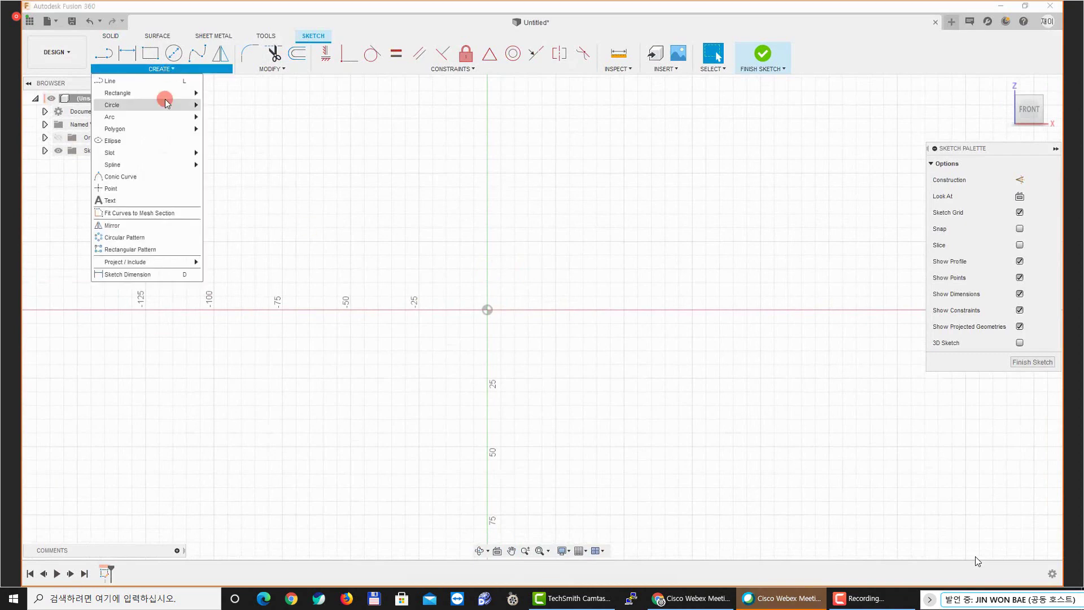
{"action": "left_click", "coordinate": [167, 105]}
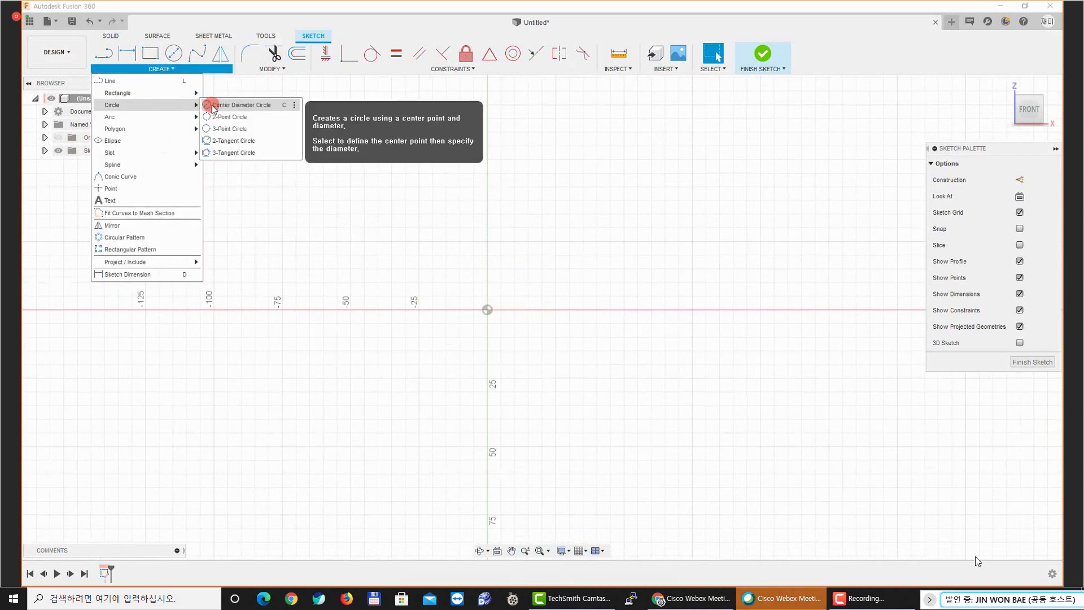
{"action": "left_click", "coordinate": [214, 106]}
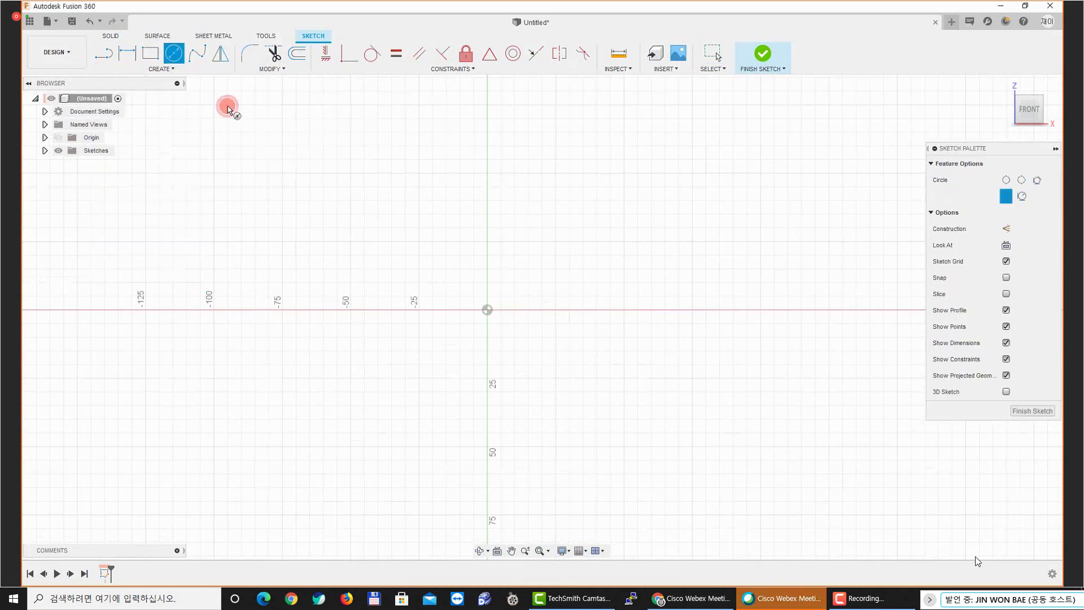
{"action": "middle_click_drag", "start_coordinate": [398, 215], "coordinate": [376, 200]}
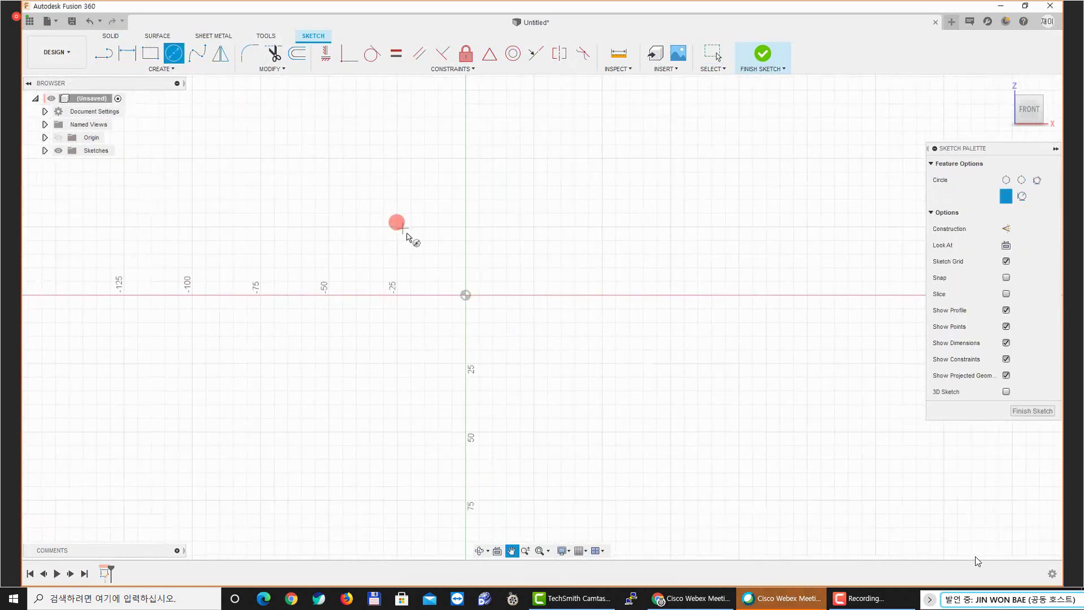
{"action": "left_click", "coordinate": [465, 294]}
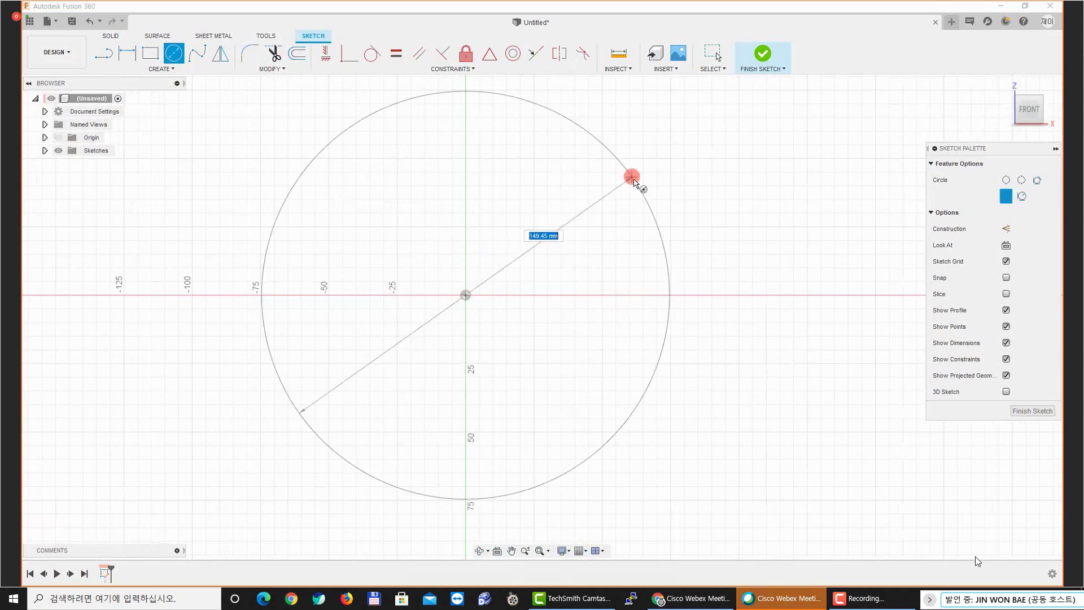
{"action": "left_click", "coordinate": [636, 182]}
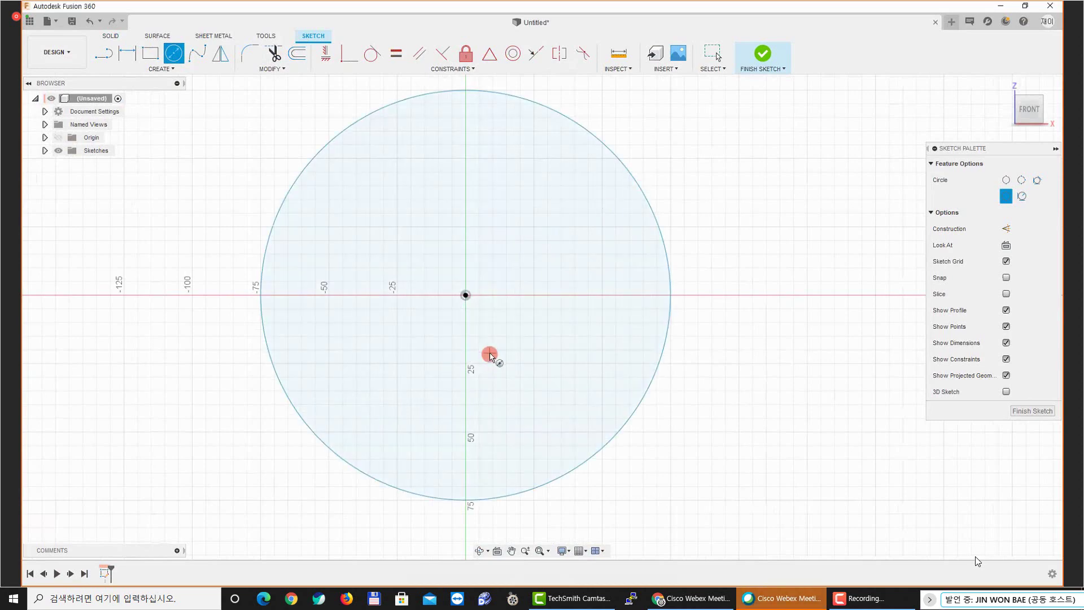
Sketch a second center diameter circle about 53 mm in diameter, concentric with the first circle at the origin
{"action": "left_click", "coordinate": [465, 295]}
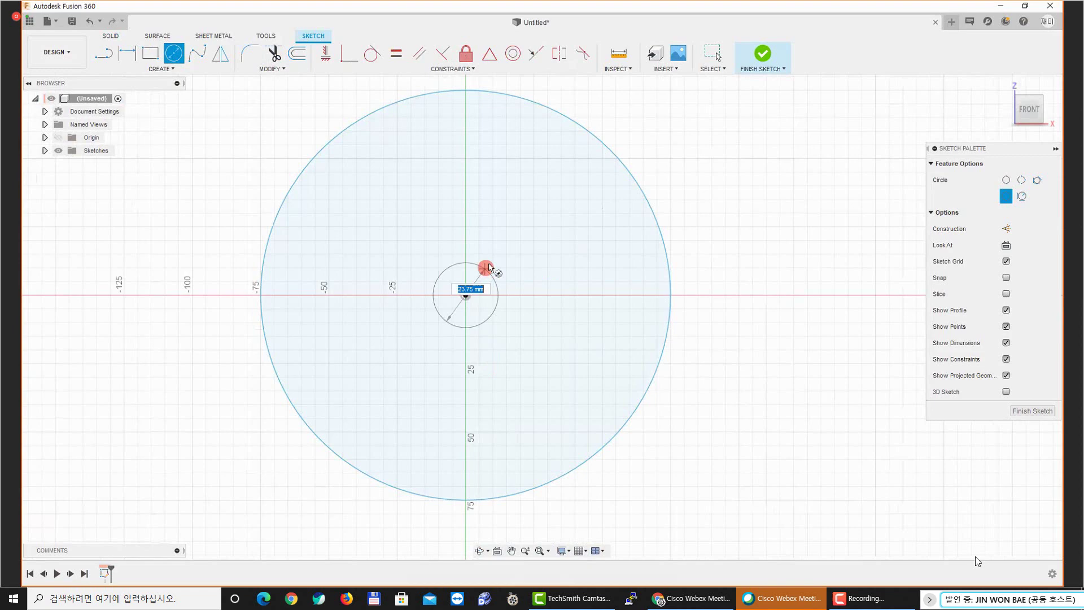
{"action": "left_click", "coordinate": [513, 242]}
{"action": "left_click", "coordinate": [599, 368]}
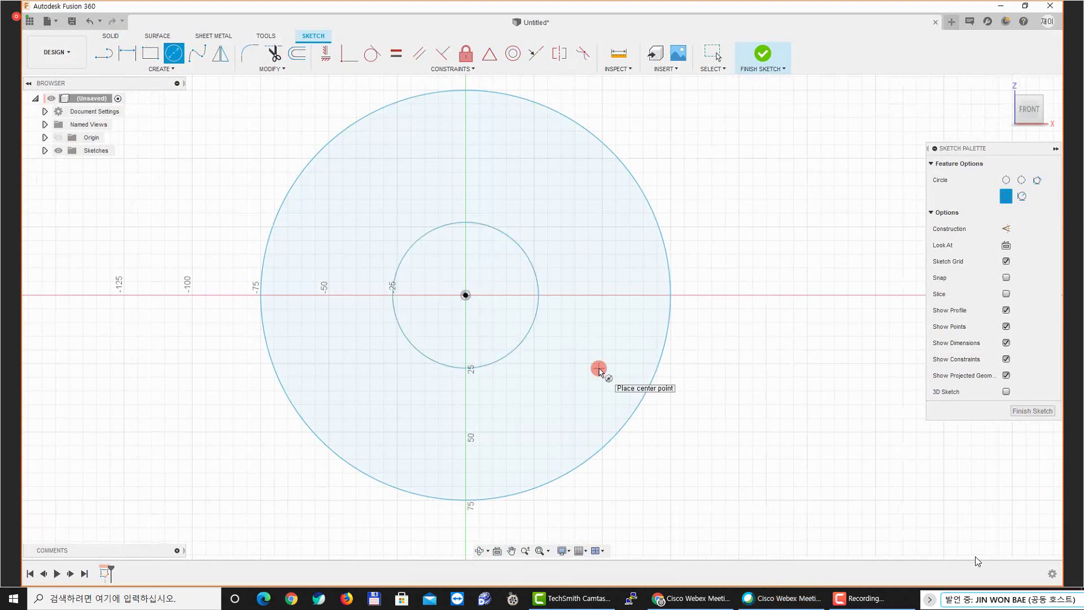
{"action": "key", "text": "Escape"}
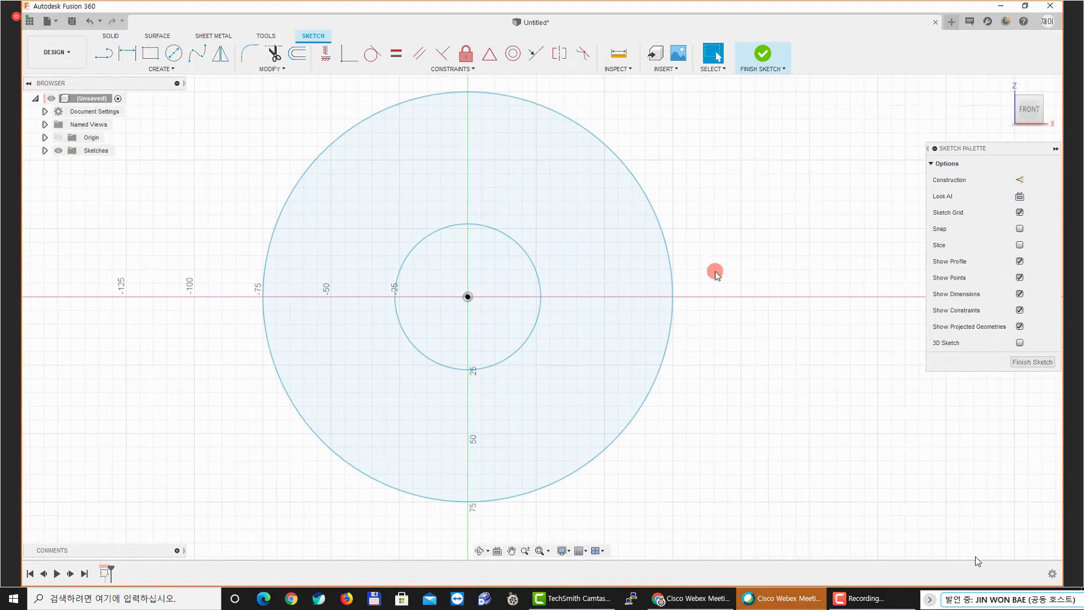
Try to dimension the outer circle's diameter with the expression 39.5*2
{"action": "key", "text": "d"}
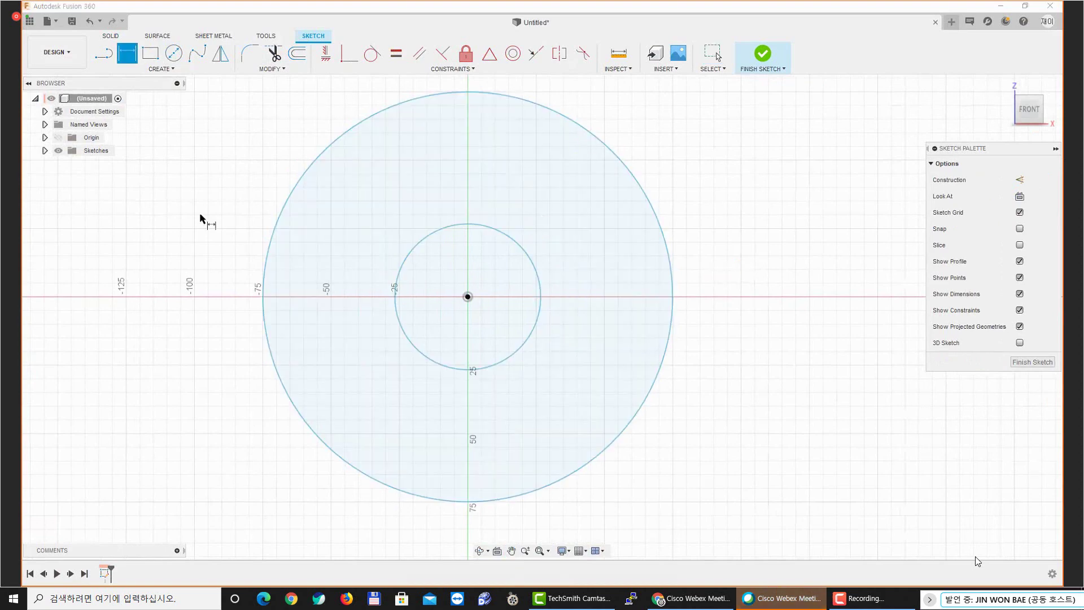
{"action": "left_click", "coordinate": [632, 175]}
{"action": "left_click", "coordinate": [655, 137]}
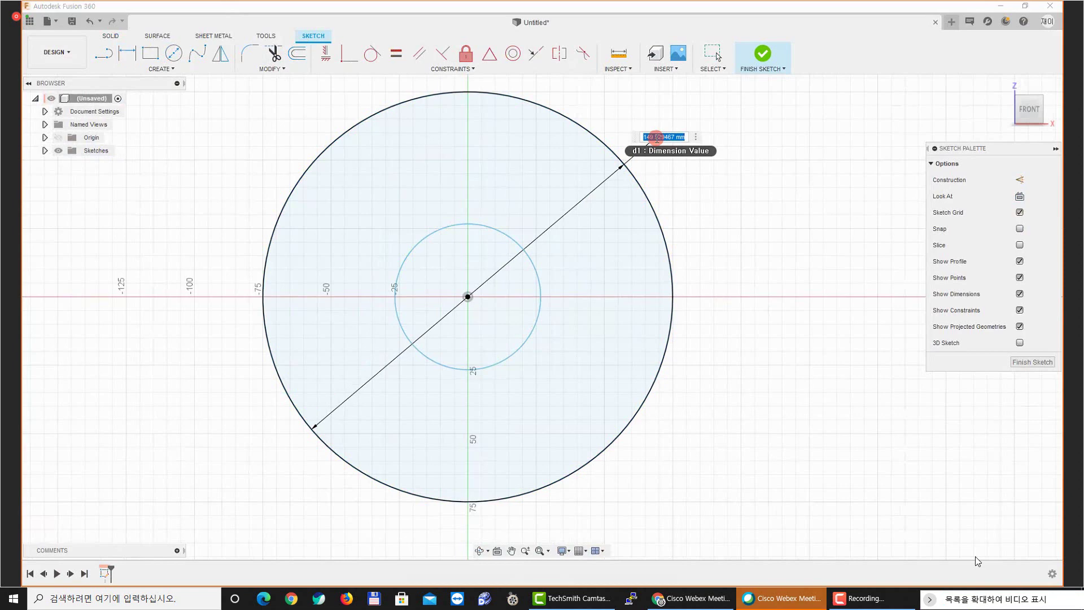
{"action": "type", "text": "39"}
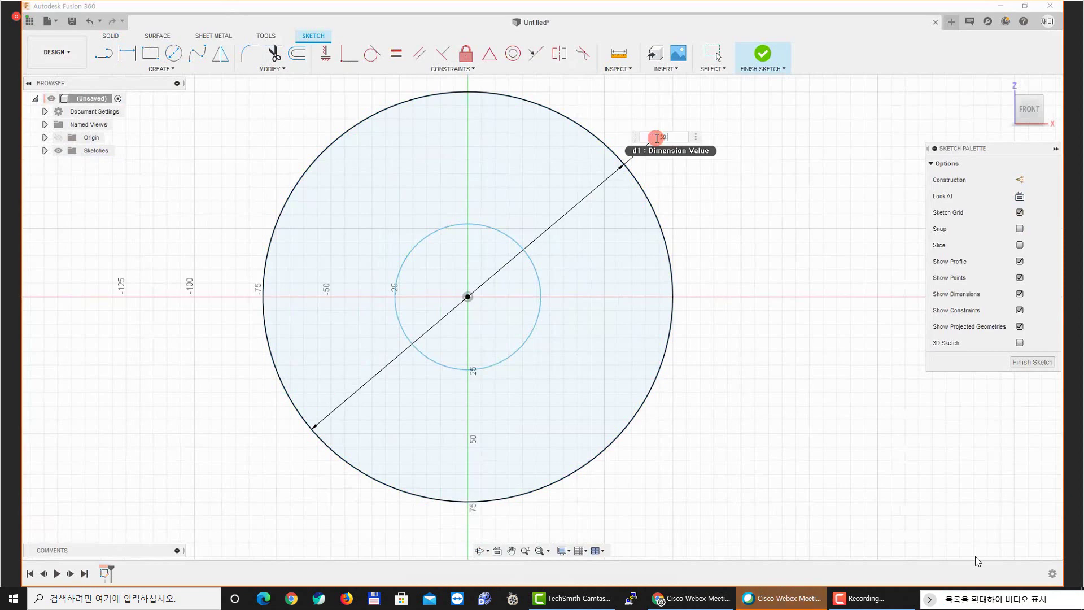
{"action": "type", "text": ".5"}
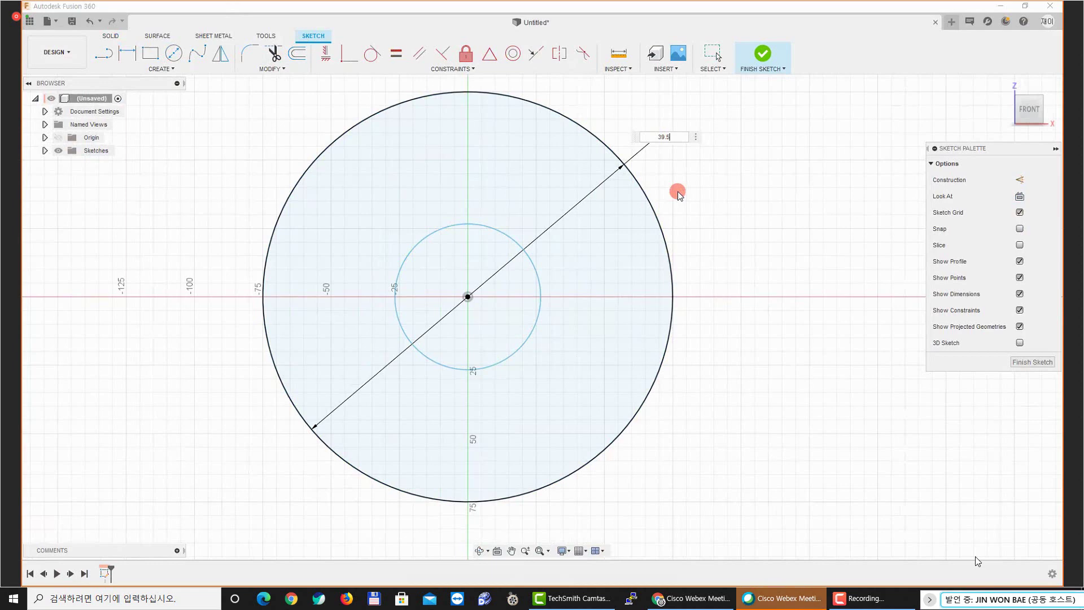
{"action": "type", "text": "*2"}
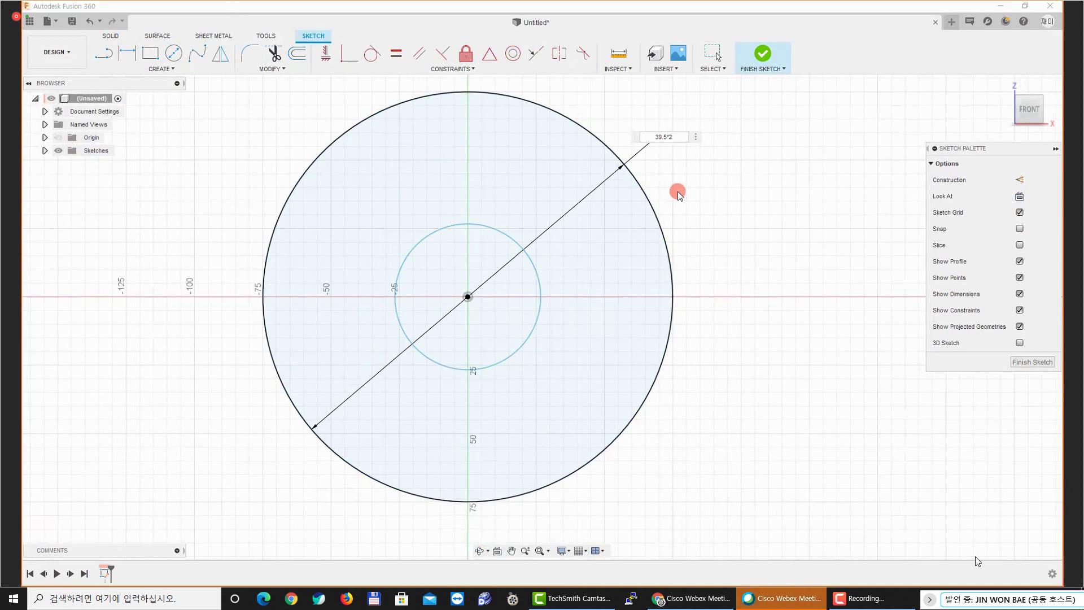
{"action": "scroll", "coordinate": [685, 145], "scroll_direction": "up", "scroll_amount": 4}
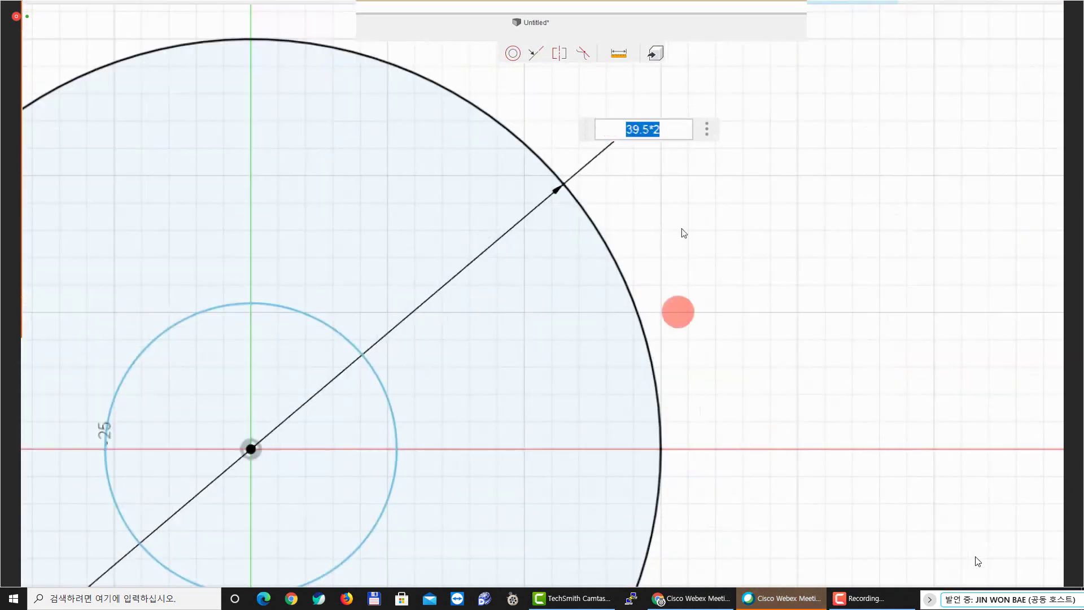
{"action": "scroll", "coordinate": [680, 310], "scroll_direction": "down", "scroll_amount": 2}
{"action": "key", "text": "Escape"}
Delete the diameter dimension from the outer circle
{"action": "left_click", "coordinate": [672, 137]}
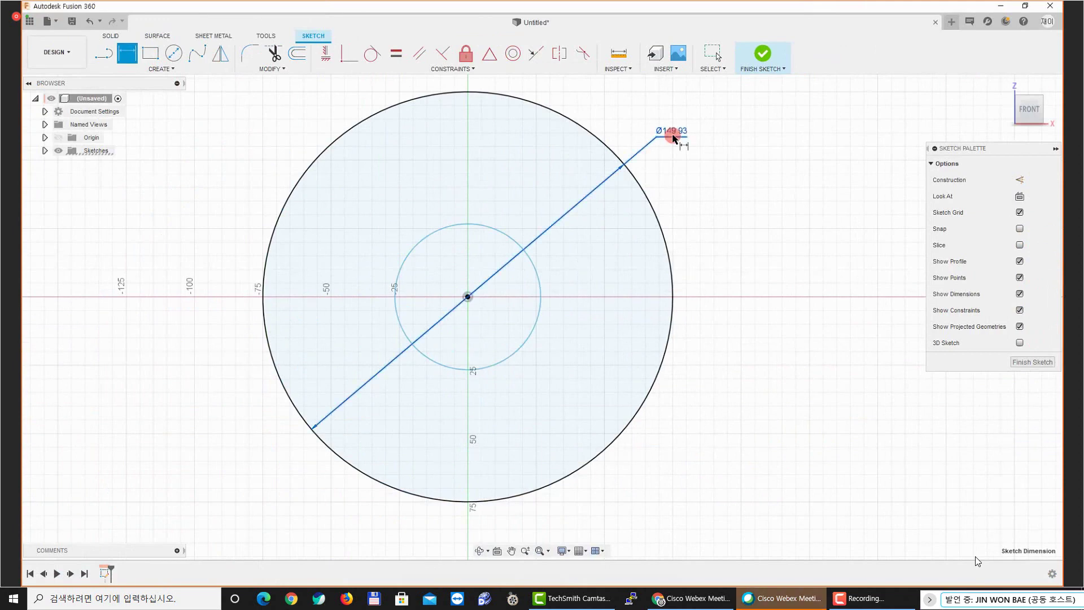
{"action": "key", "text": "Delete"}
{"action": "middle_click_drag", "start_coordinate": [649, 185], "coordinate": [643, 184]}
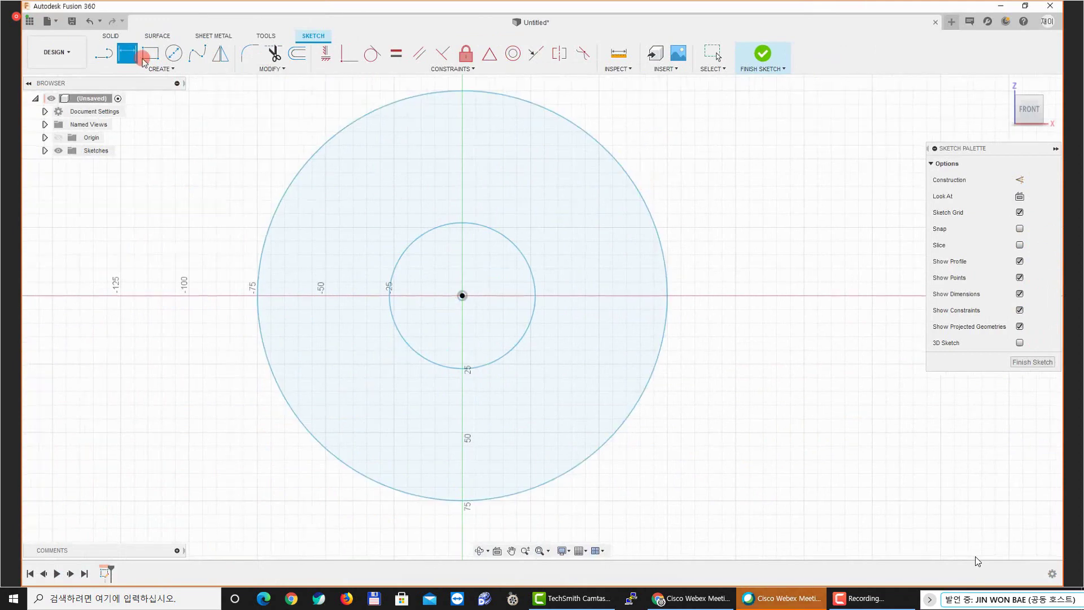
Dimension the outer circle as a radius instead of a diameter and set it to 39.5 mm
{"action": "left_click", "coordinate": [569, 148]}
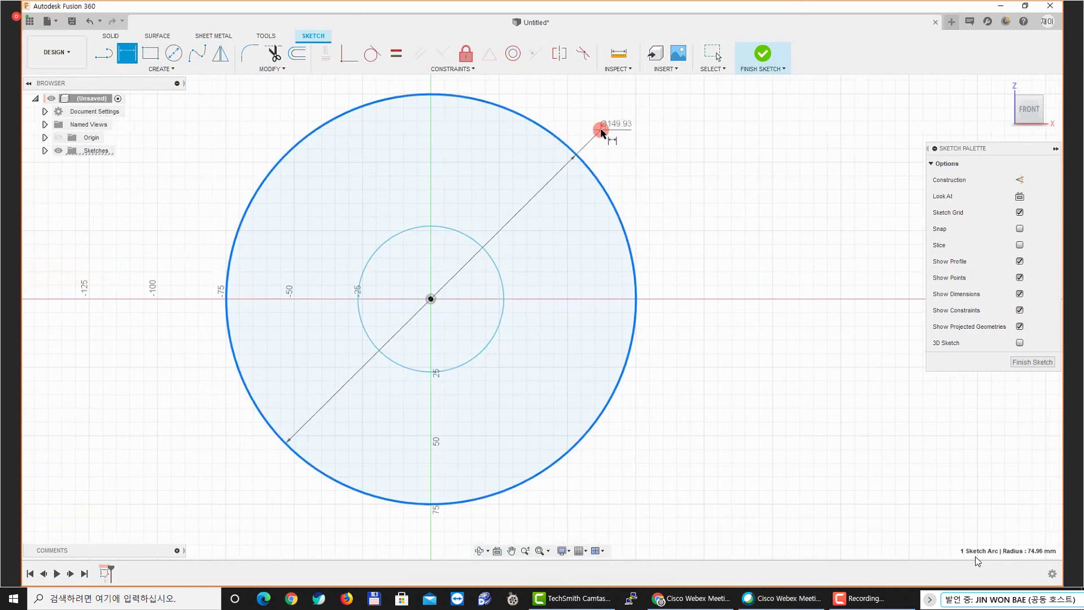
{"action": "right_click", "coordinate": [633, 132]}
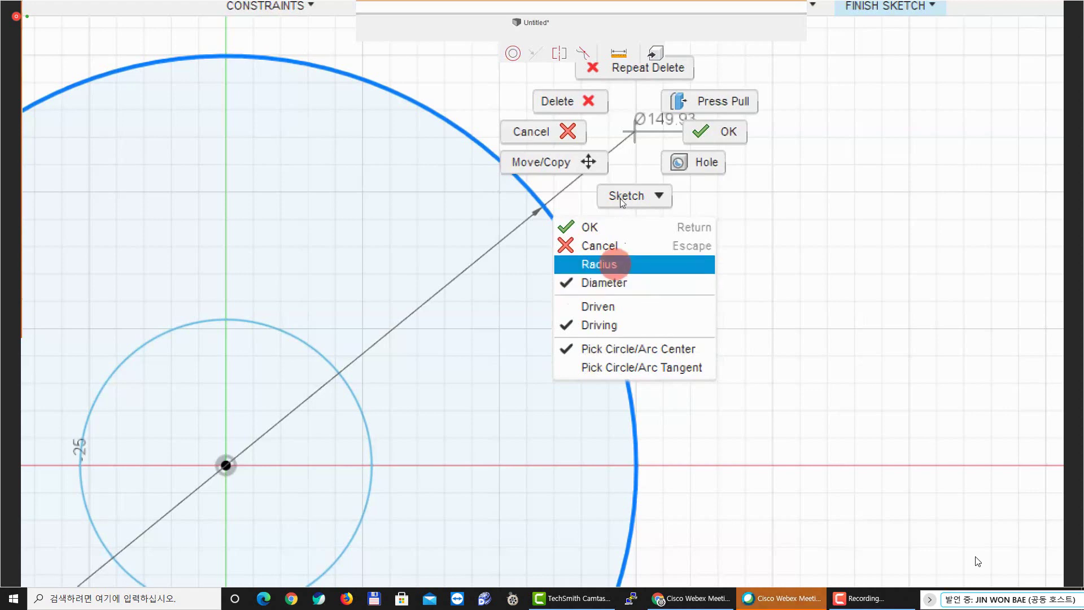
{"action": "left_click", "coordinate": [599, 264]}
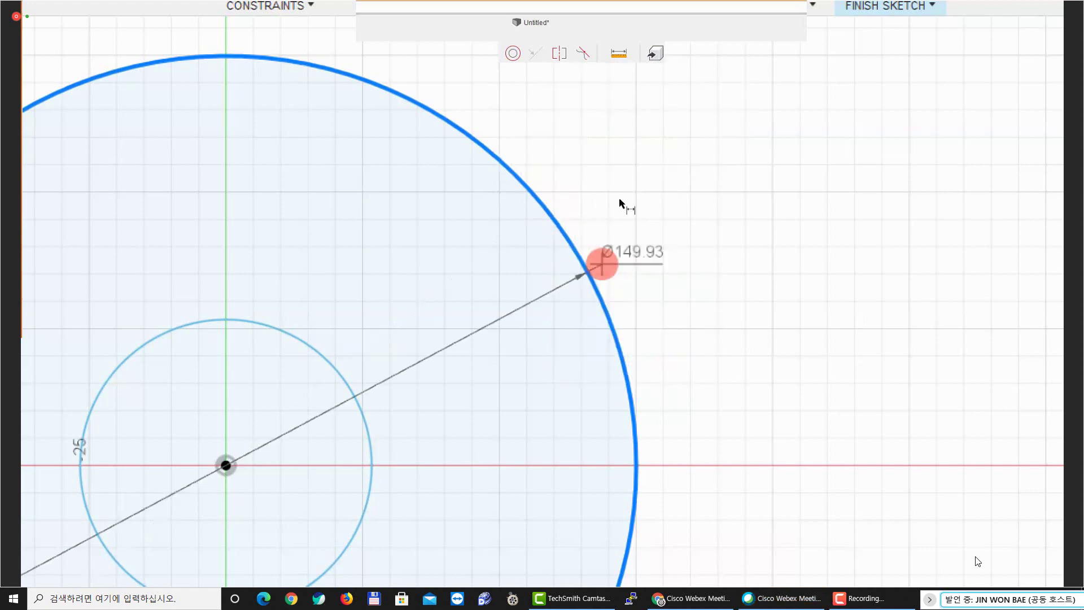
{"action": "left_click", "coordinate": [621, 119]}
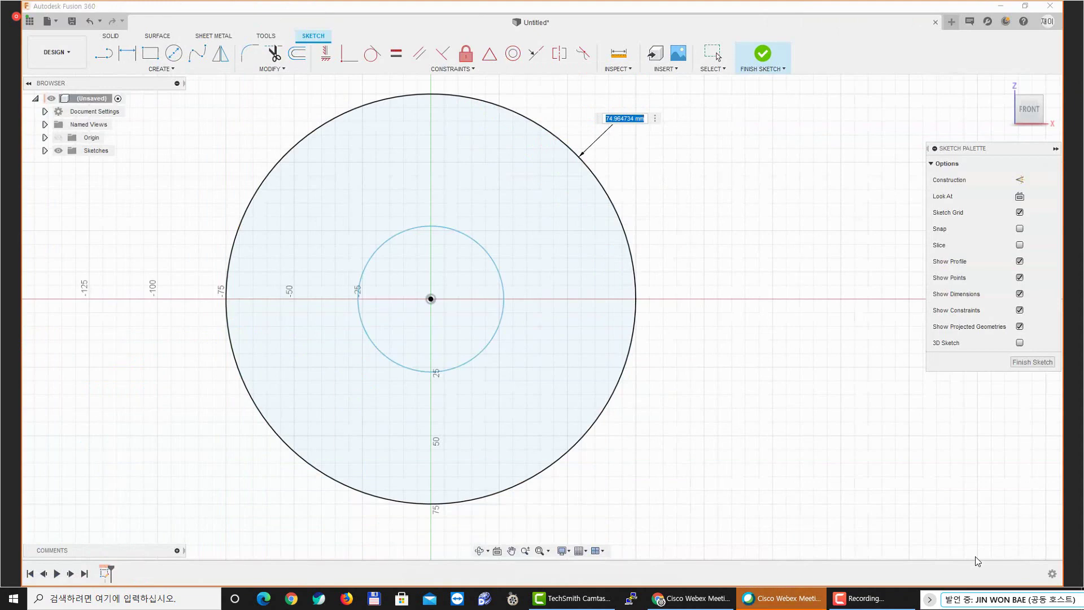
{"action": "type", "text": "39.5"}
{"action": "key", "text": "Return"}
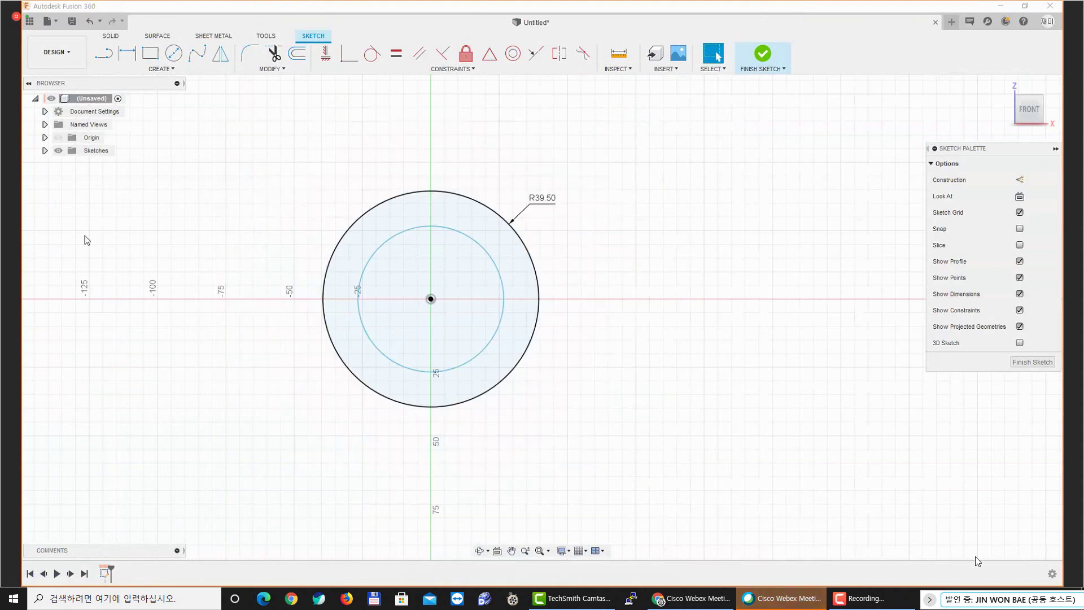
{"action": "left_click", "coordinate": [510, 177]}
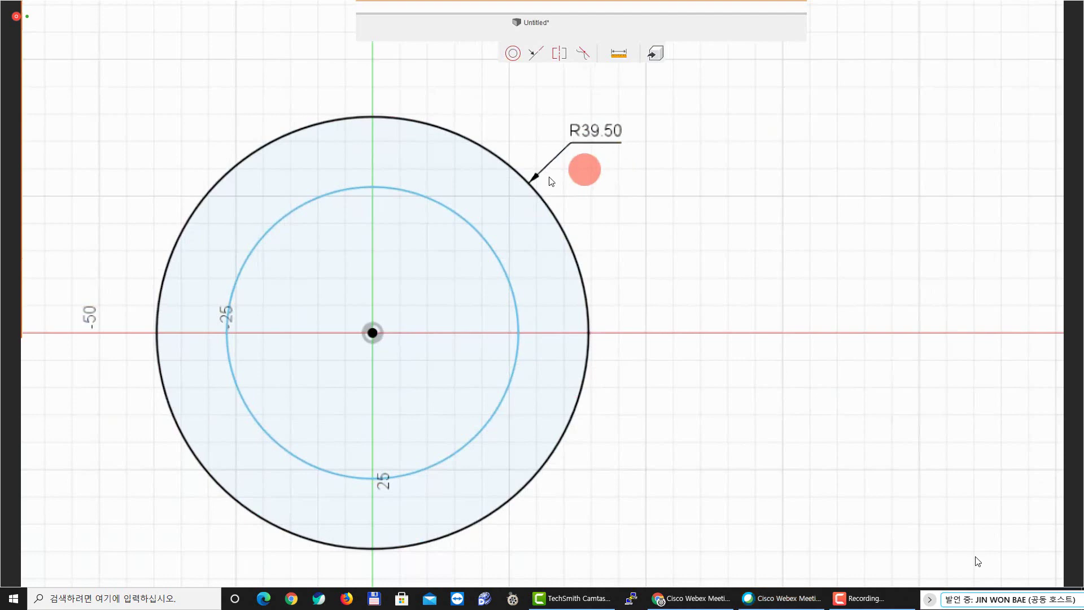
Add a radius dimension to the inner circle and set it to 15.5 mm
{"action": "scroll", "coordinate": [489, 225], "scroll_direction": "down", "scroll_amount": 5}
{"action": "middle_click_drag", "start_coordinate": [574, 213], "coordinate": [597, 234]}
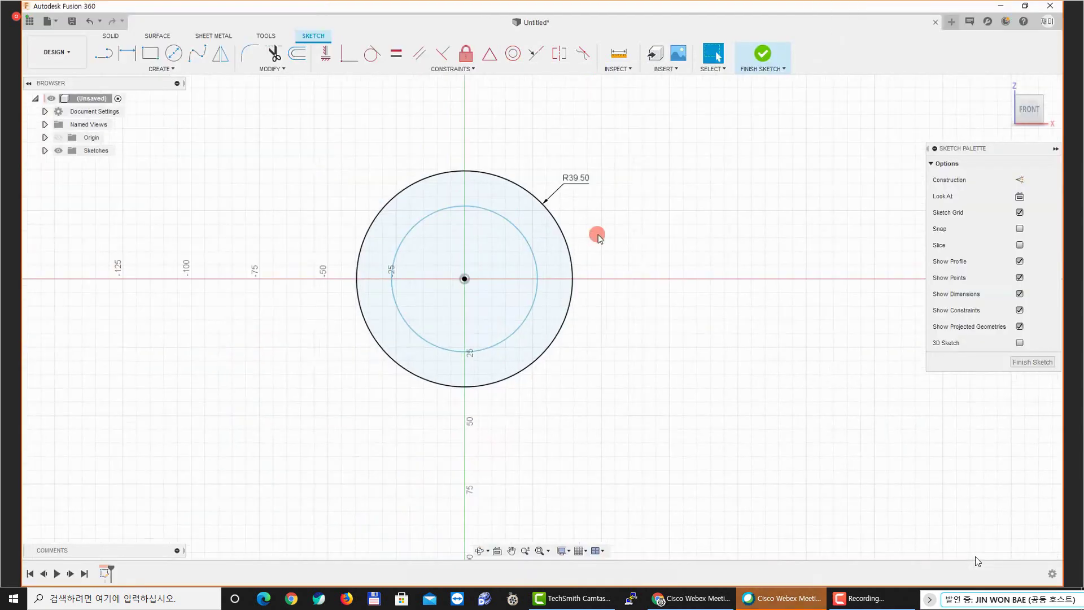
{"action": "scroll", "coordinate": [598, 235], "scroll_direction": "up", "scroll_amount": 1}
{"action": "middle_click_drag", "start_coordinate": [514, 256], "coordinate": [537, 259]}
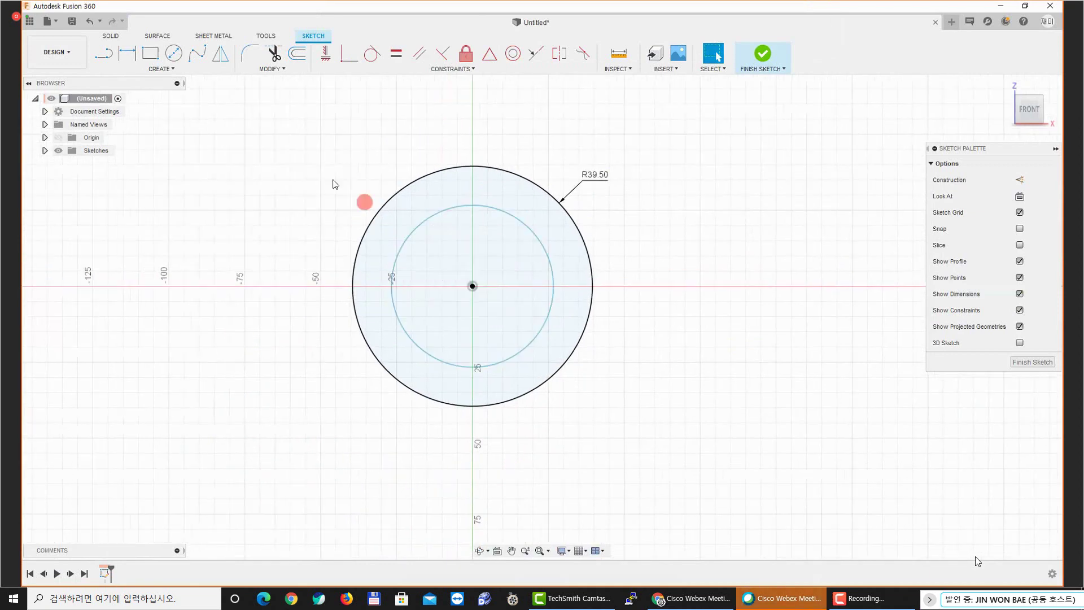
{"action": "left_click", "coordinate": [127, 53]}
{"action": "left_click", "coordinate": [418, 217]}
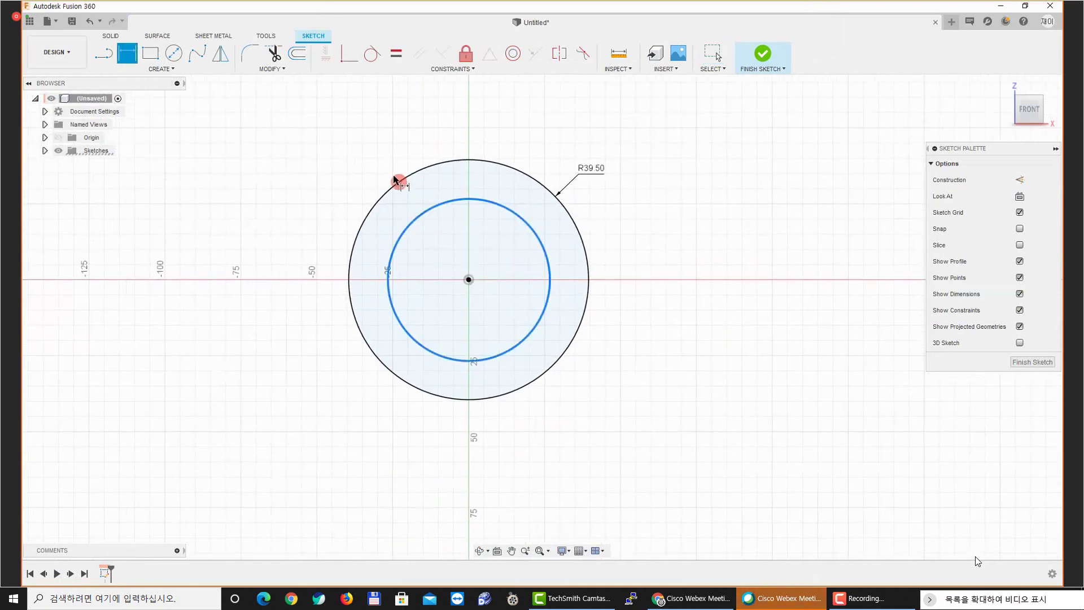
{"action": "right_click", "coordinate": [330, 172]}
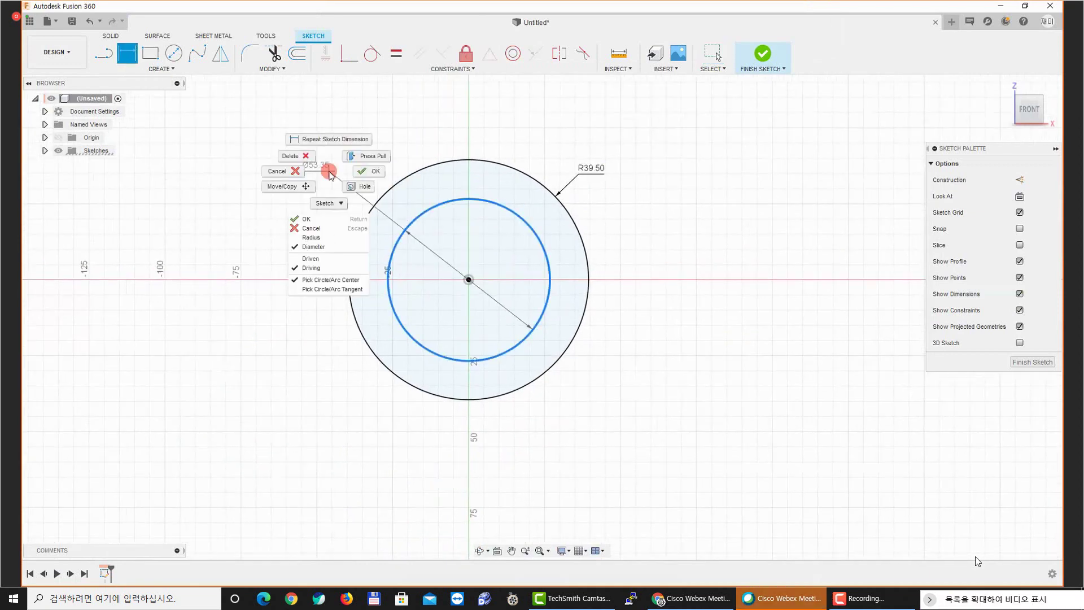
{"action": "left_click", "coordinate": [311, 237]}
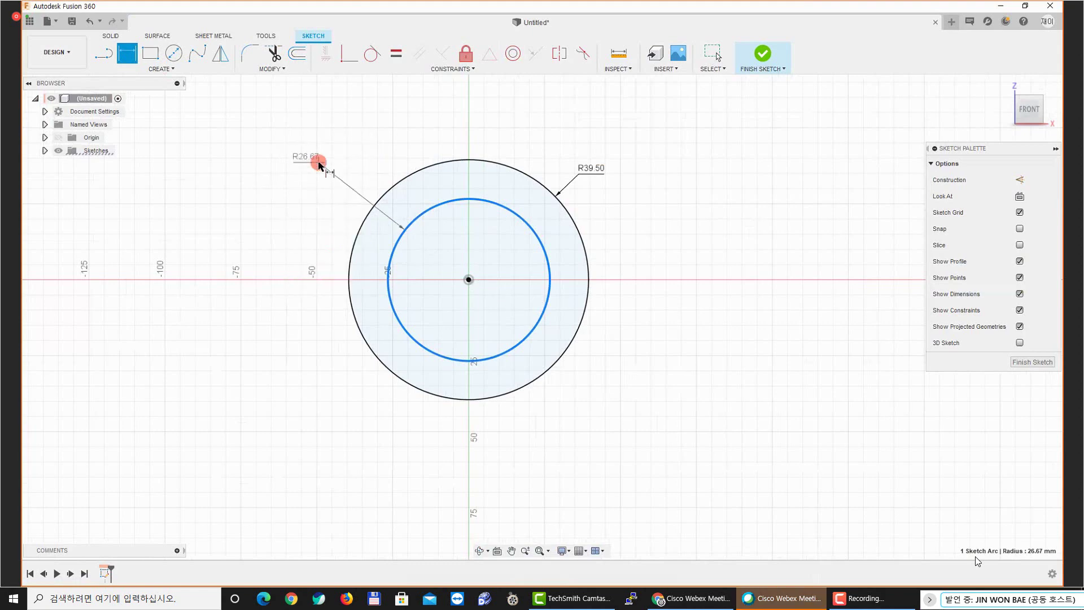
{"action": "left_click", "coordinate": [319, 170]}
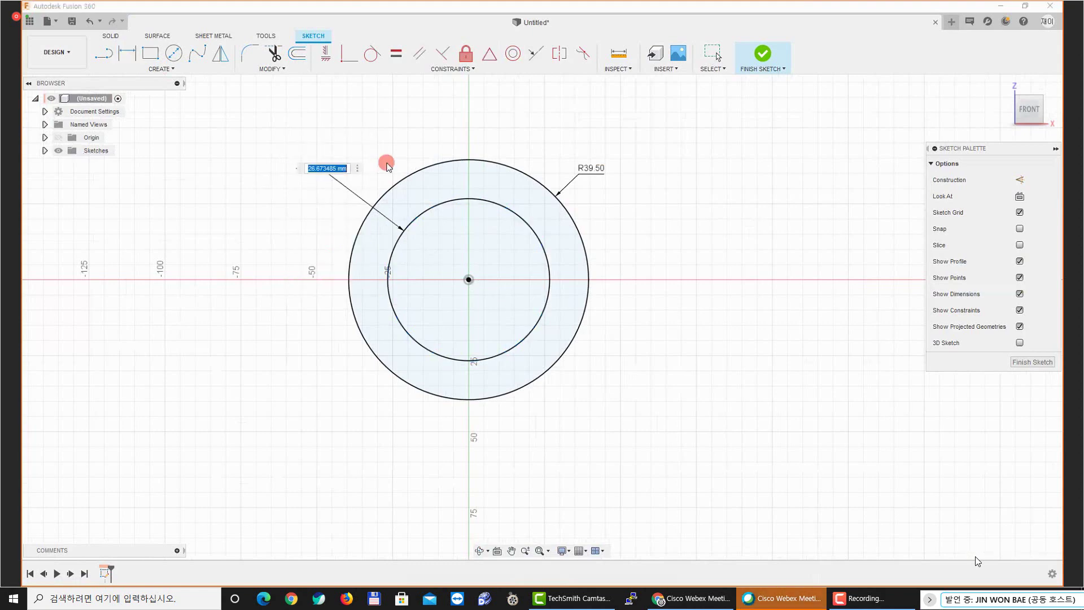
{"action": "type", "text": "15.5"}
{"action": "key", "text": "Return"}
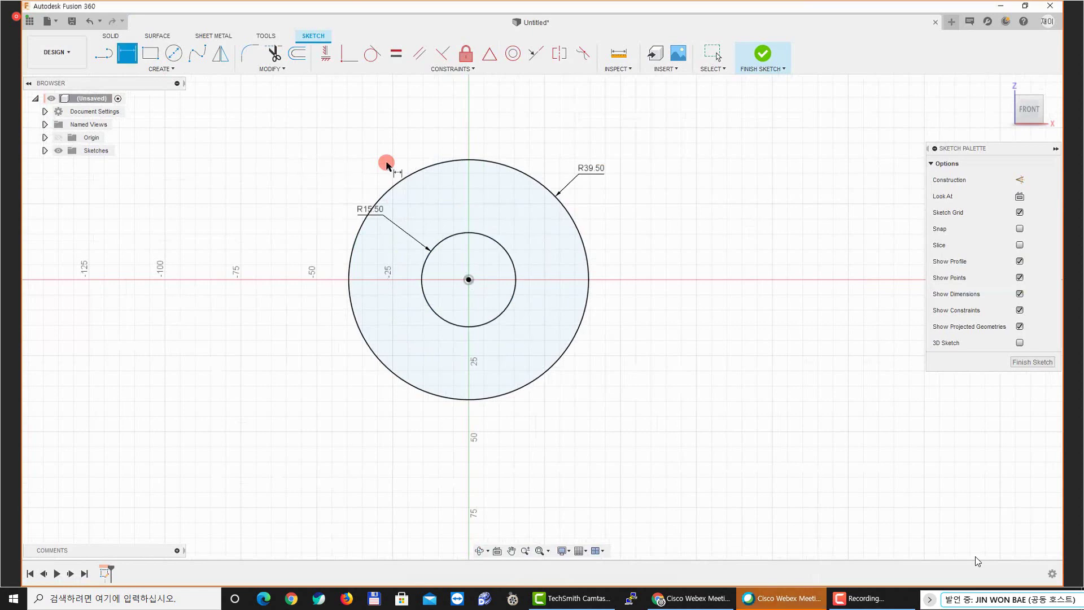
Reposition the R15.50 and R39.50 dimension labels closer to their circles
{"action": "scroll", "coordinate": [440, 187], "scroll_direction": "up", "scroll_amount": 2}
{"action": "key", "text": "Escape"}
{"action": "left_click_drag", "start_coordinate": [342, 225], "coordinate": [397, 252]}
{"action": "left_click_drag", "start_coordinate": [670, 168], "coordinate": [608, 155]}
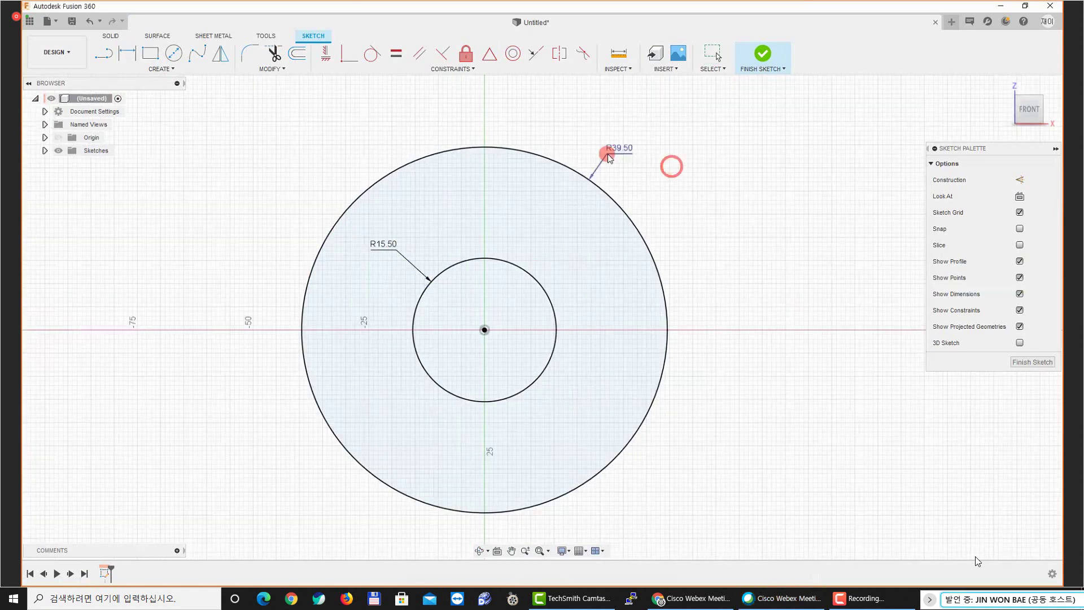
{"action": "left_click_drag", "start_coordinate": [650, 191], "coordinate": [638, 195]}
{"action": "left_click_drag", "start_coordinate": [379, 244], "coordinate": [372, 250]}
{"action": "left_click", "coordinate": [705, 263]}
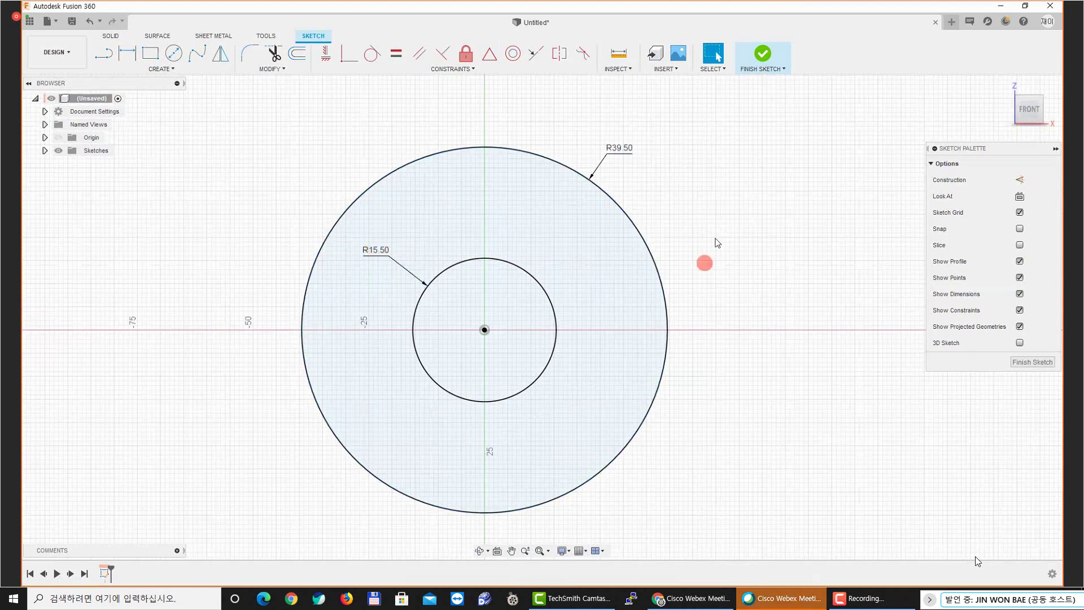
{"action": "left_click", "coordinate": [715, 234]}
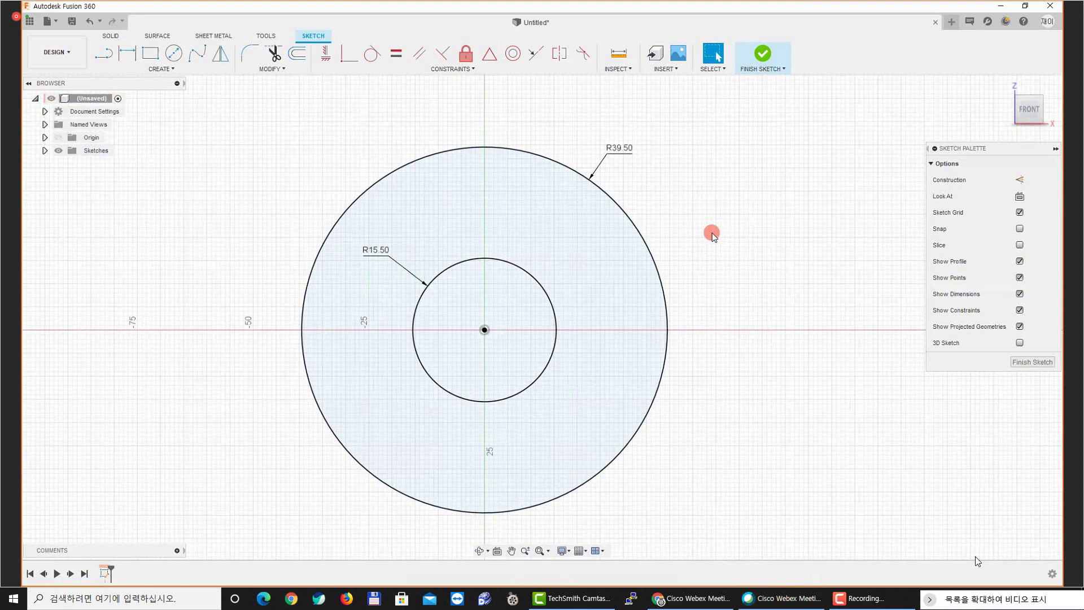
Draw a vertical line from the origin up to the topmost point of the inner circle
{"action": "mouse_move", "coordinate": [697, 239]}
{"action": "middle_mouse_down"}
{"action": "mouse_move", "coordinate": [696, 226]}
{"action": "mouse_move", "coordinate": [698, 245]}
{"action": "middle_mouse_up"}
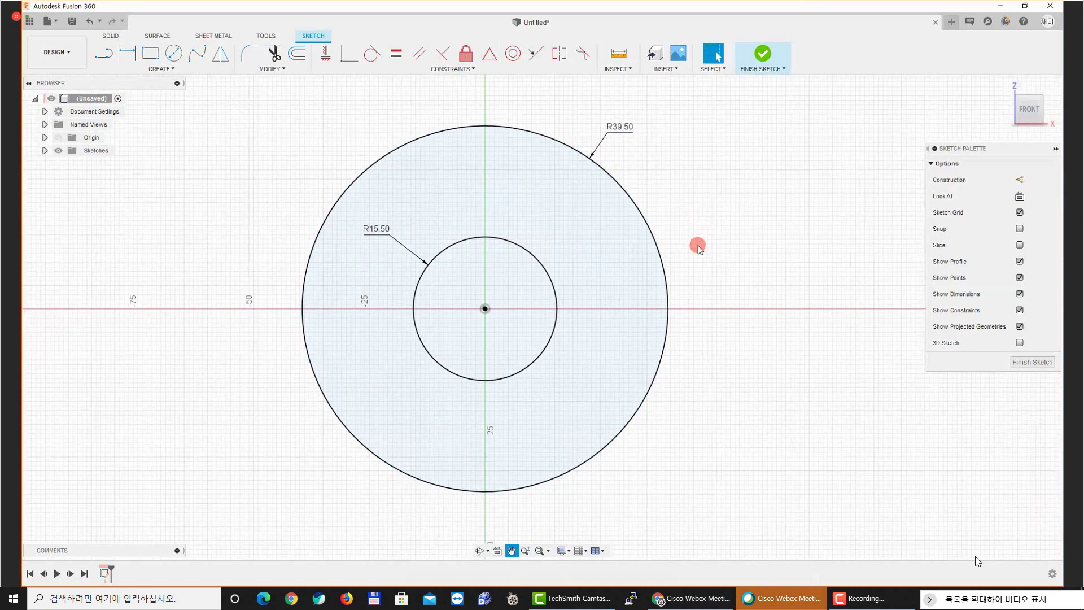
{"action": "key", "text": "l"}
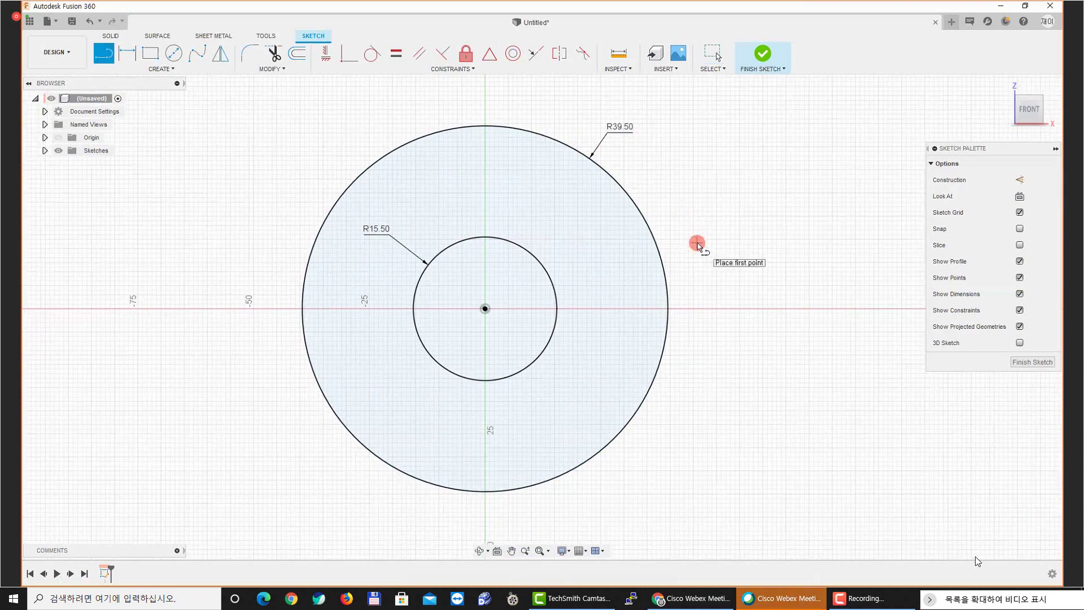
{"action": "scroll", "coordinate": [486, 232], "scroll_direction": "up", "scroll_amount": 4}
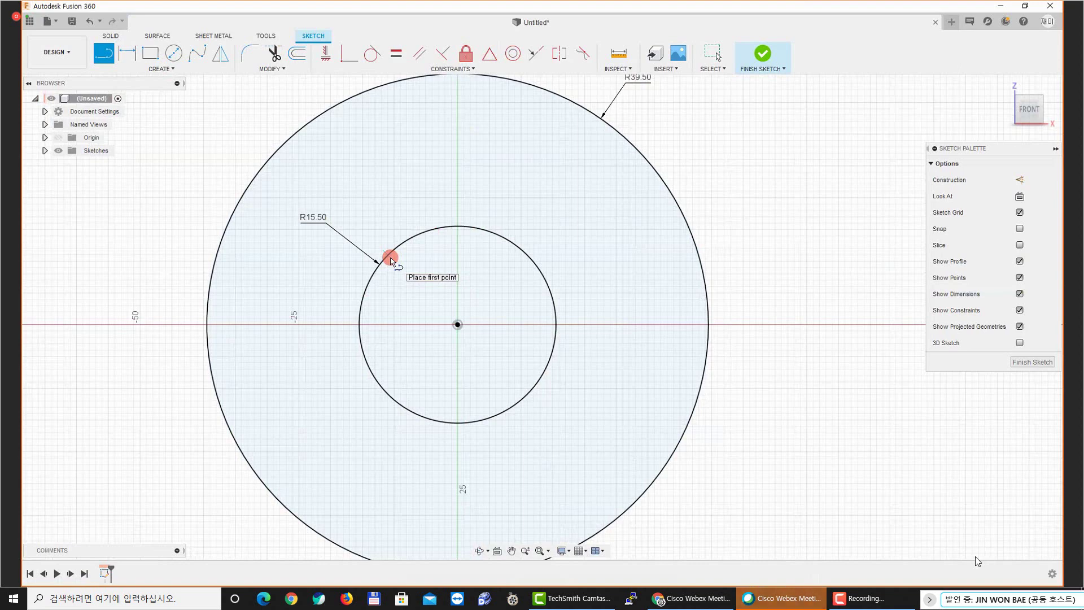
{"action": "scroll", "coordinate": [456, 226], "scroll_direction": "up", "scroll_amount": 3}
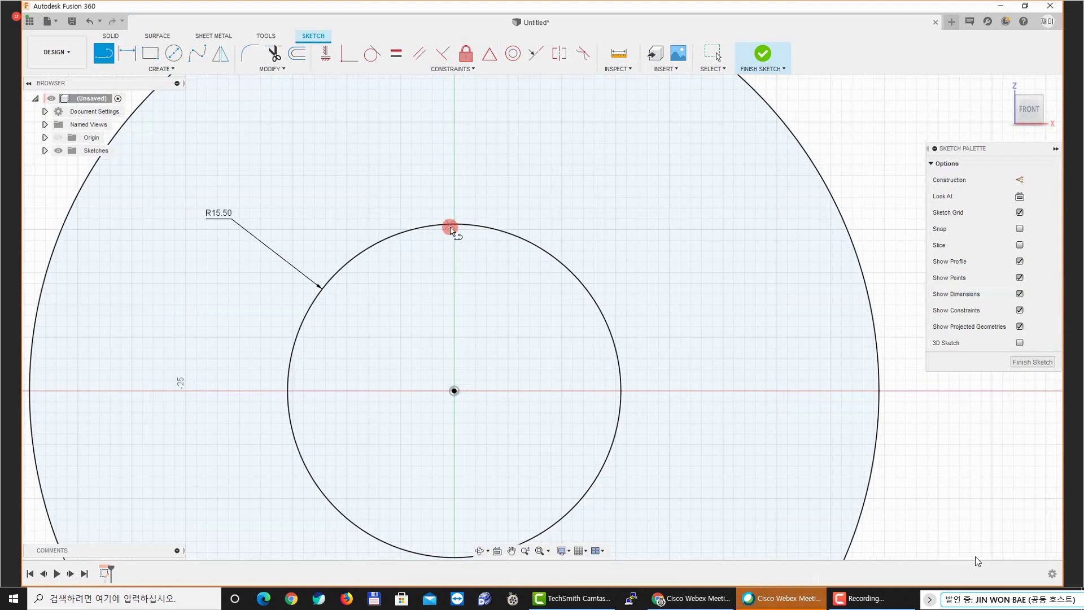
{"action": "scroll", "coordinate": [463, 229], "scroll_direction": "down", "scroll_amount": 4}
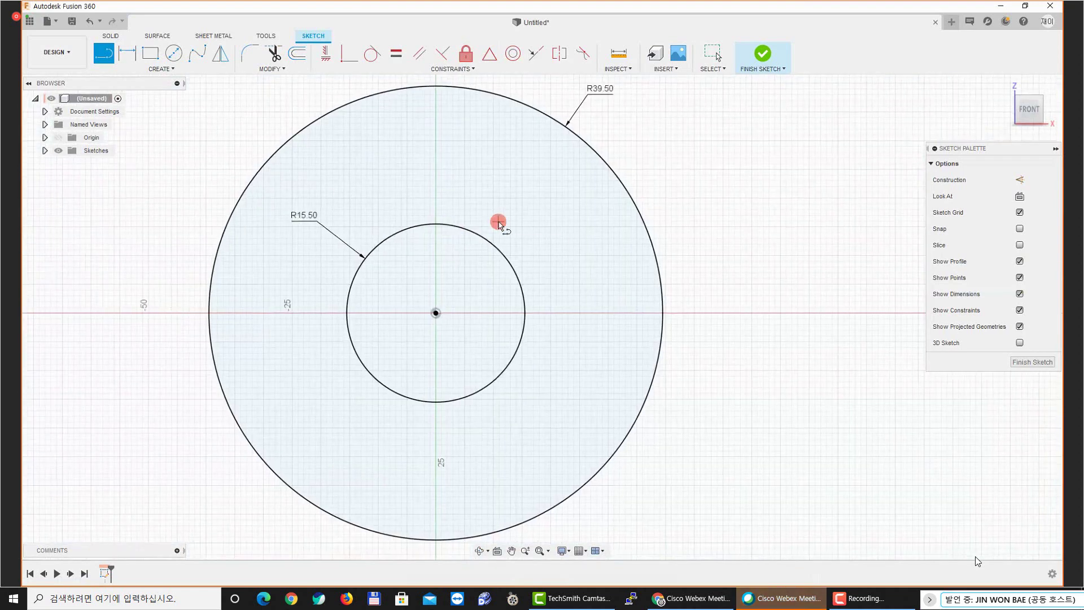
{"action": "scroll", "coordinate": [432, 231], "scroll_direction": "up", "scroll_amount": 1}
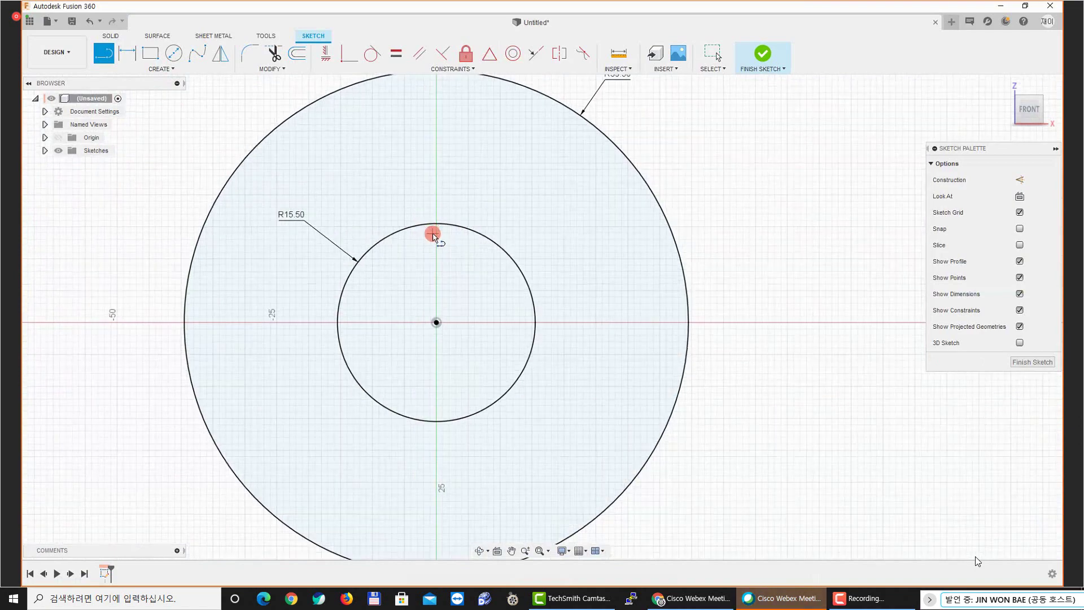
{"action": "left_click", "coordinate": [436, 322]}
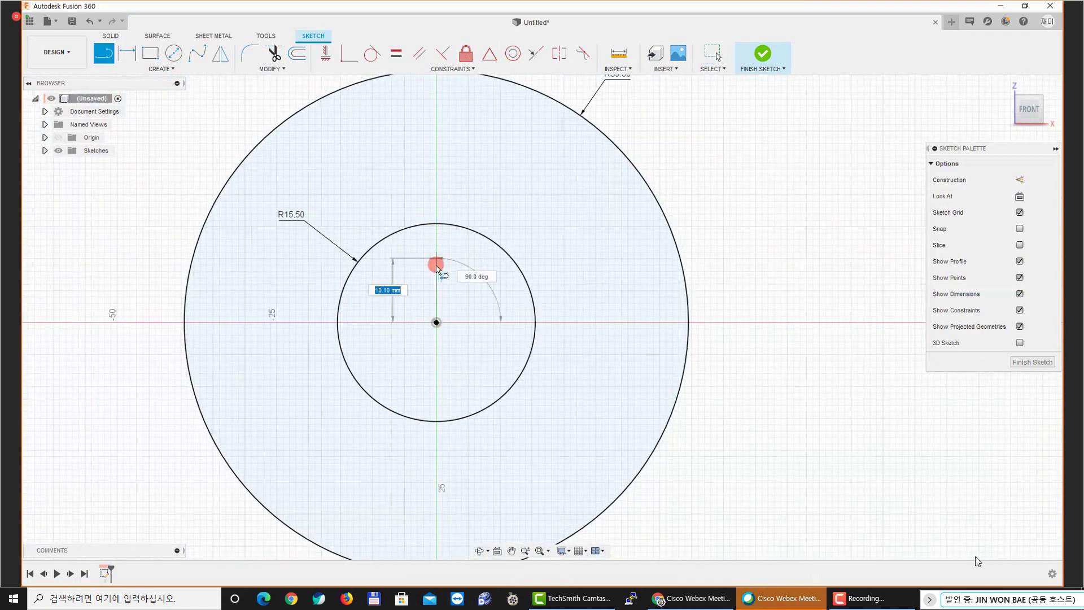
{"action": "left_click", "coordinate": [438, 225]}
{"action": "key", "text": "Escape"}
{"action": "scroll", "coordinate": [446, 237], "scroll_direction": "up", "scroll_amount": 3}
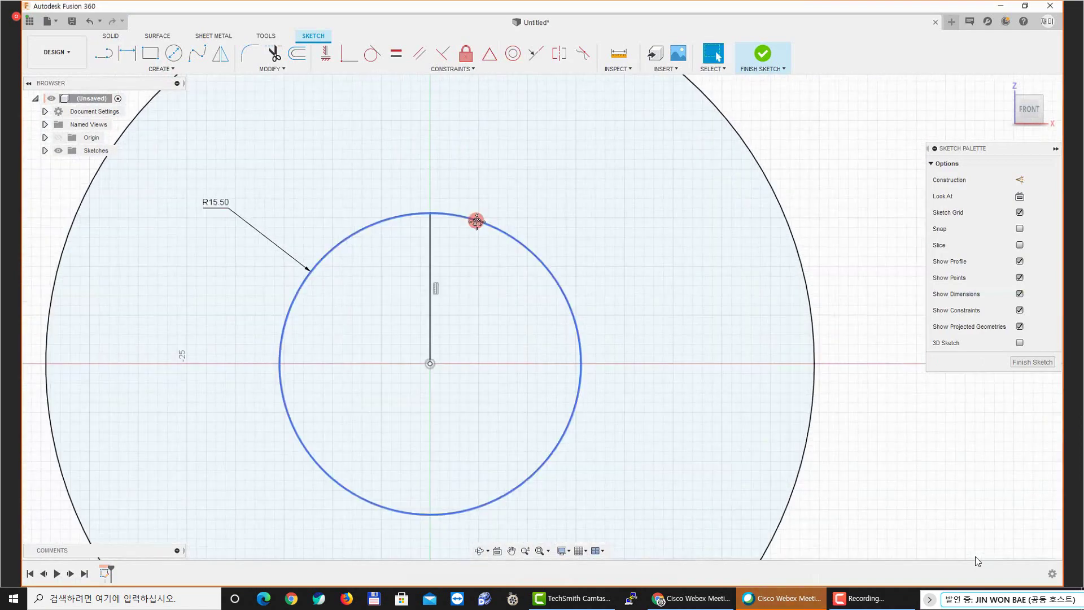
{"action": "key", "text": "l"}
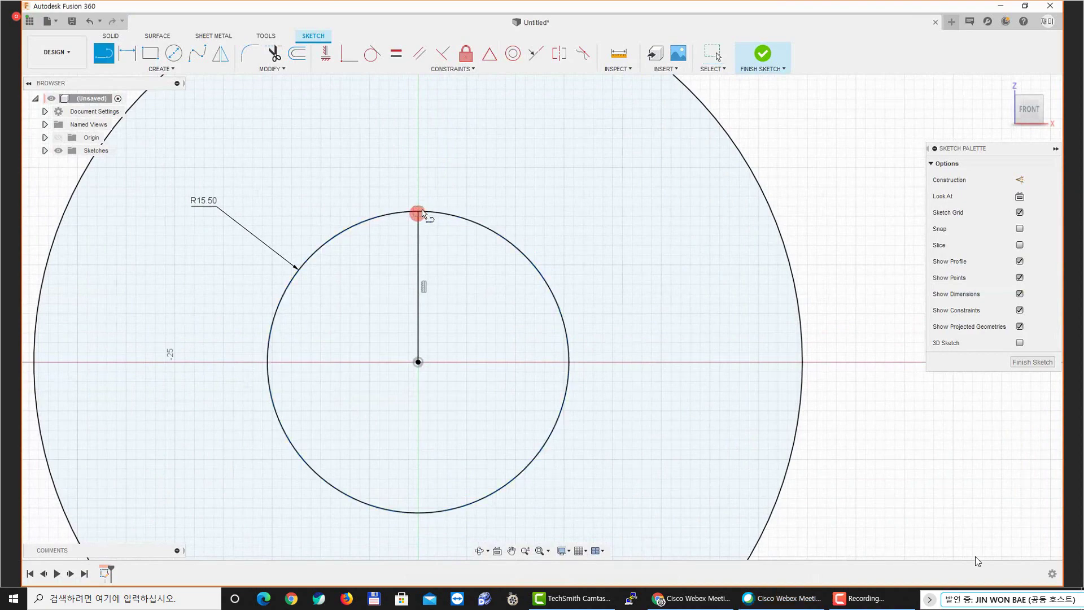
{"action": "scroll", "coordinate": [430, 211], "scroll_direction": "up", "scroll_amount": 5}
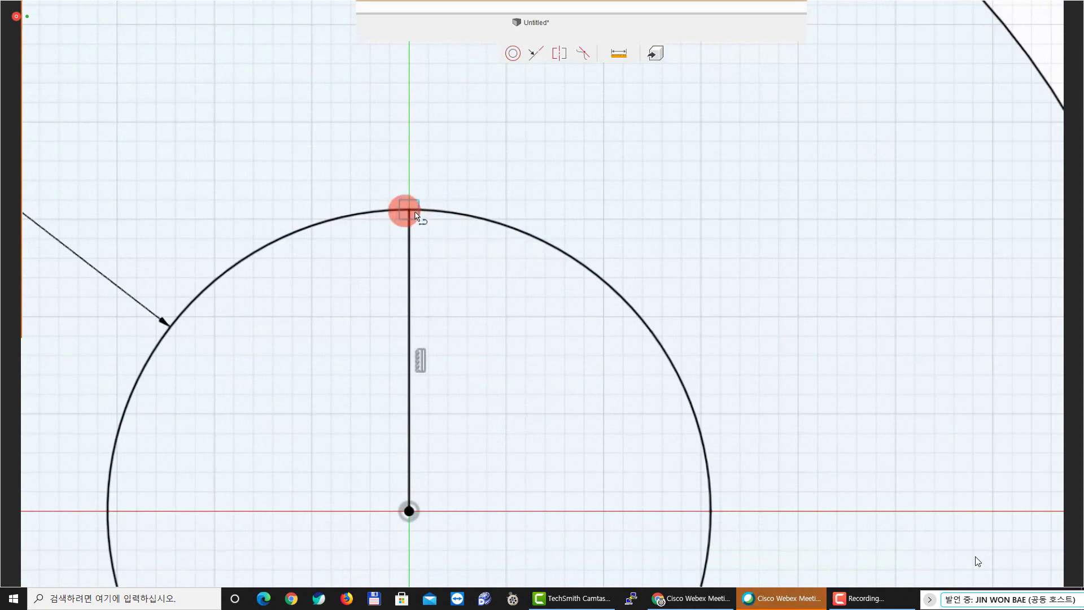
{"action": "left_click", "coordinate": [419, 214]}
{"action": "key", "text": "Escape"}
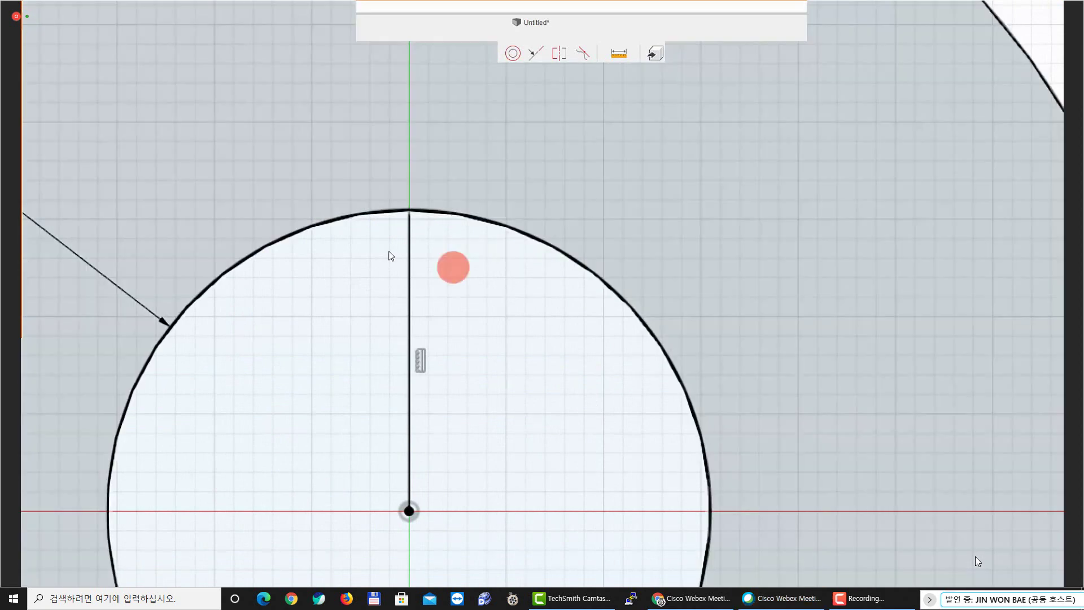
Delete the vertical line running from the origin to the topmost point of the inner circle
{"action": "left_click", "coordinate": [417, 240]}
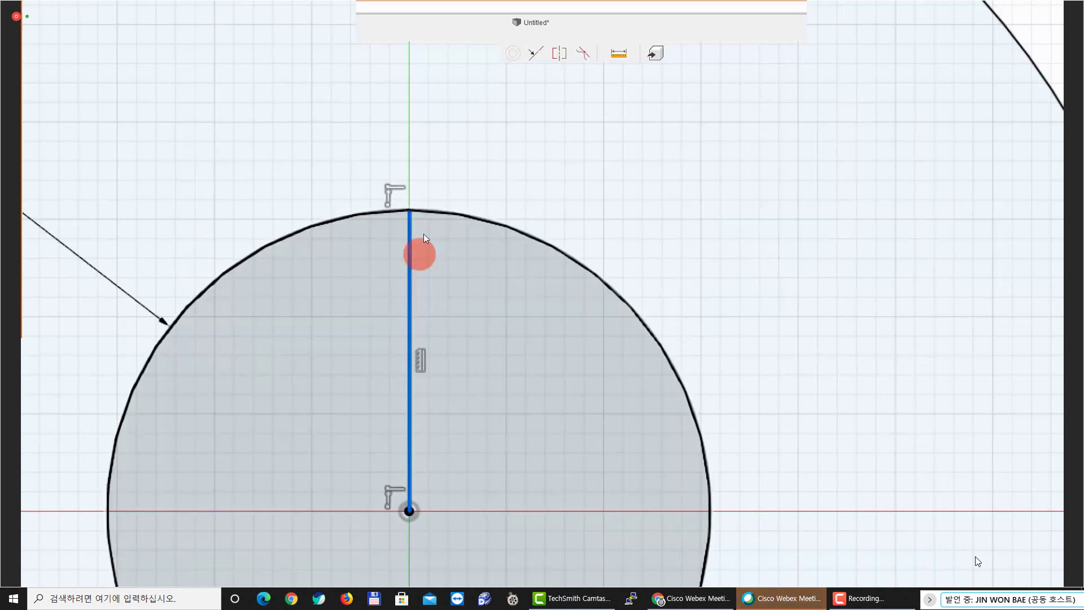
{"action": "key", "text": "Delete"}
{"action": "scroll", "coordinate": [427, 231], "scroll_direction": "down", "scroll_amount": 2}
{"action": "scroll", "coordinate": [521, 223], "scroll_direction": "down", "scroll_amount": 4}
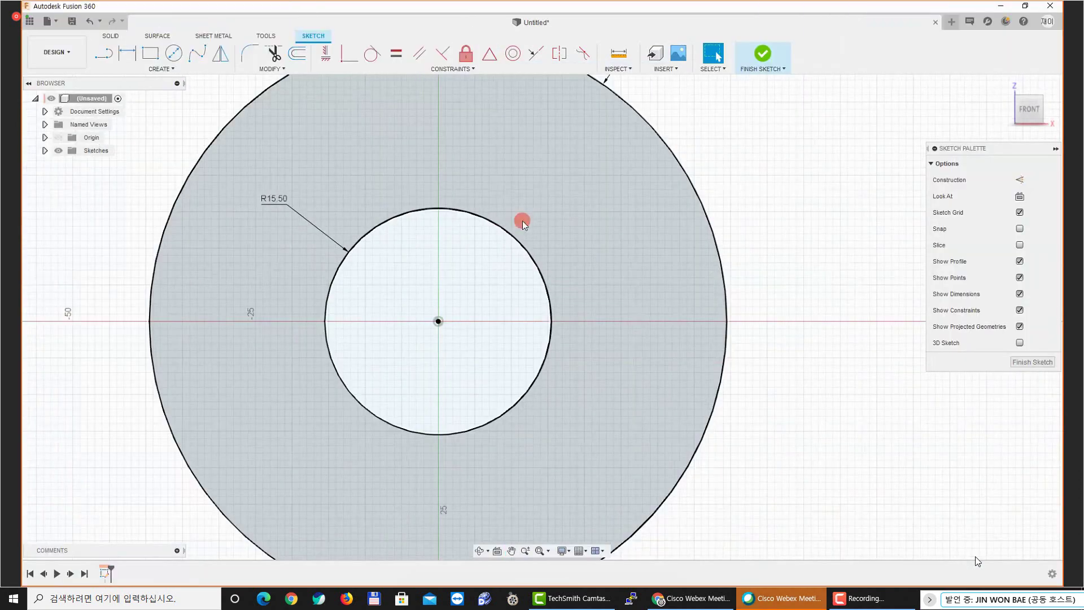
Draw a horizontal line just above the inner circle, starting inside the outer circle and extending past its edge on the +X side
{"action": "middle_click_drag", "start_coordinate": [694, 227], "coordinate": [703, 244]}
{"action": "key", "text": "l"}
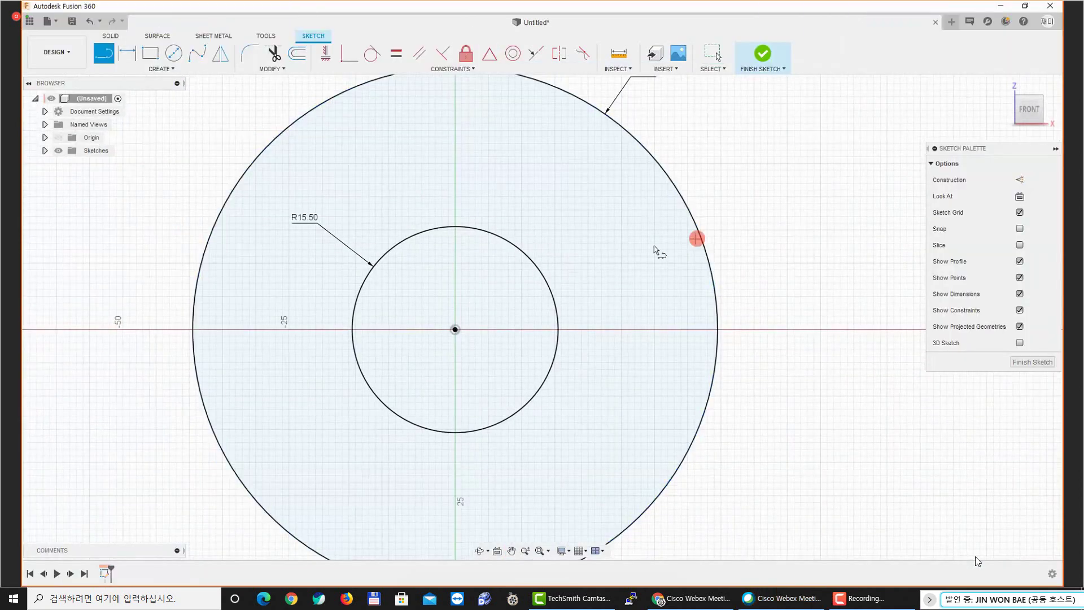
{"action": "left_click", "coordinate": [394, 206]}
{"action": "left_click", "coordinate": [773, 206]}
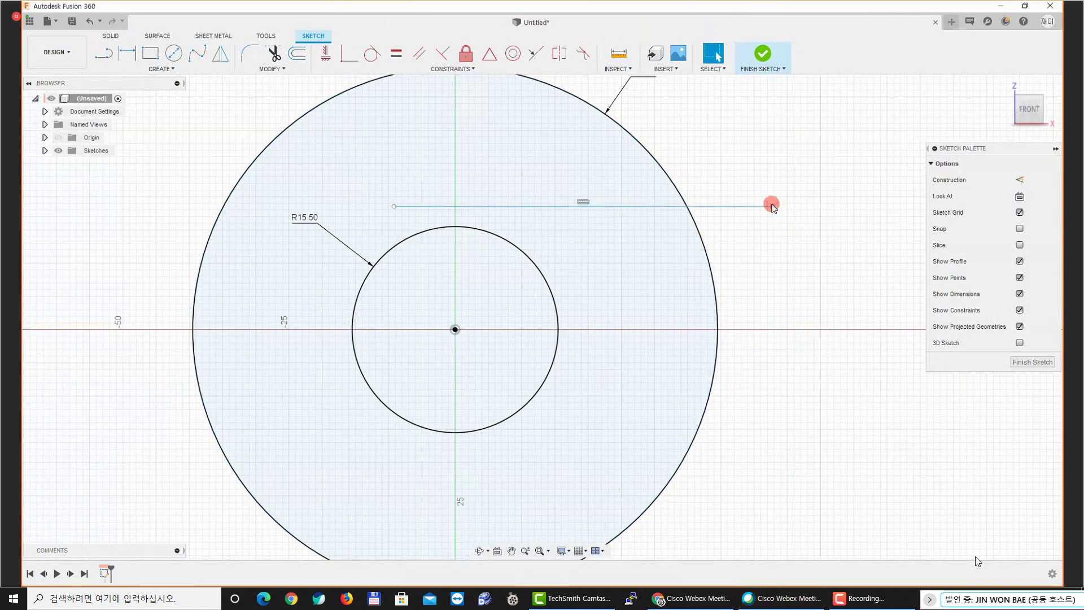
{"action": "key", "text": "Escape"}
{"action": "left_click", "coordinate": [665, 167]}
{"action": "left_click", "coordinate": [524, 132]}
Apply a Tangent constraint between the horizontal line and the top of the inner circle
{"action": "left_click", "coordinate": [371, 53]}
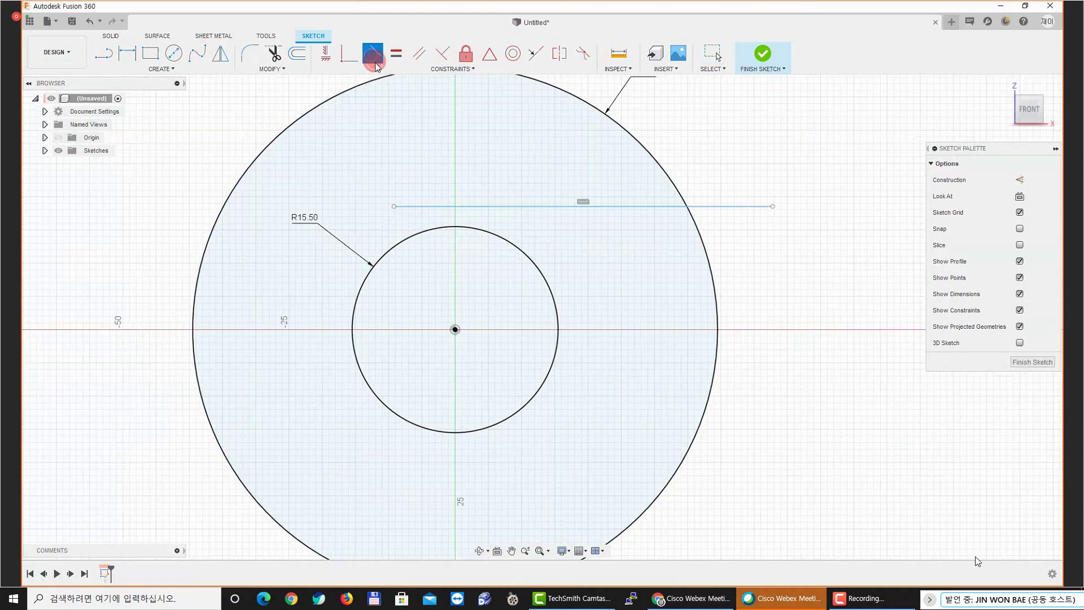
{"action": "scroll", "coordinate": [432, 155], "scroll_direction": "up", "scroll_amount": 1}
{"action": "scroll", "coordinate": [489, 166], "scroll_direction": "up", "scroll_amount": 1}
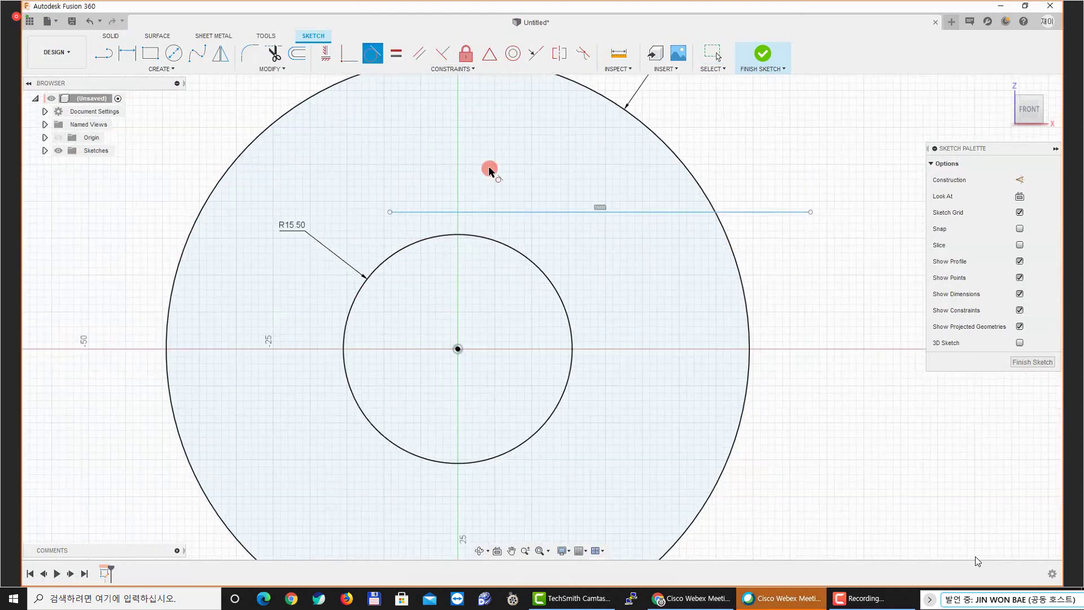
{"action": "left_click", "coordinate": [502, 223]}
{"action": "middle_click_drag", "start_coordinate": [502, 223], "coordinate": [456, 213]}
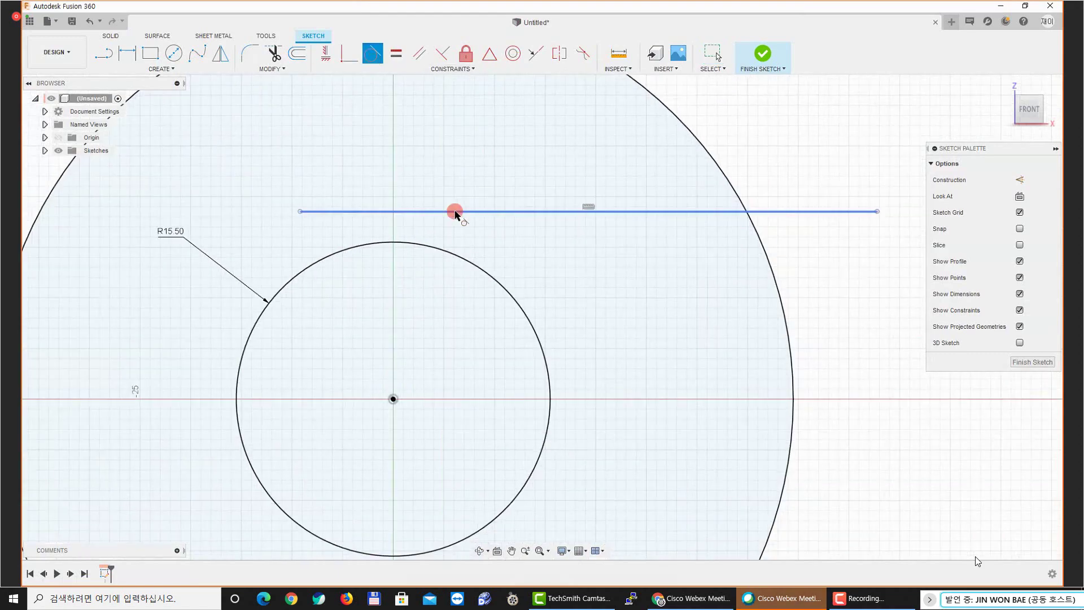
{"action": "left_click", "coordinate": [401, 243]}
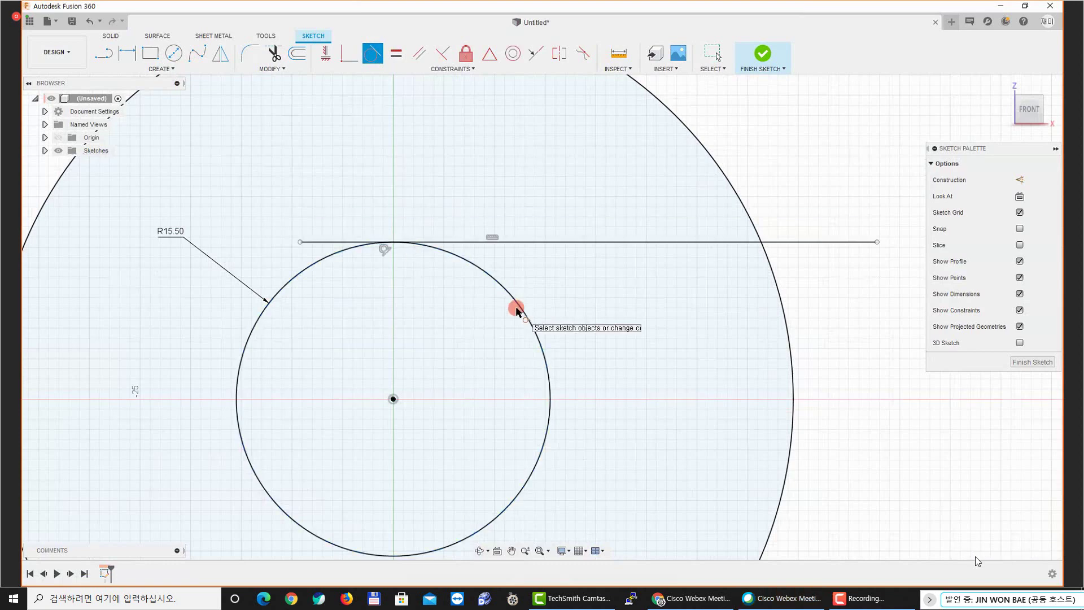
Trim both ends of the upper horizontal line so it runs from the tangent point to the outer circle
{"action": "left_click", "coordinate": [274, 54]}
{"action": "left_click", "coordinate": [308, 242]}
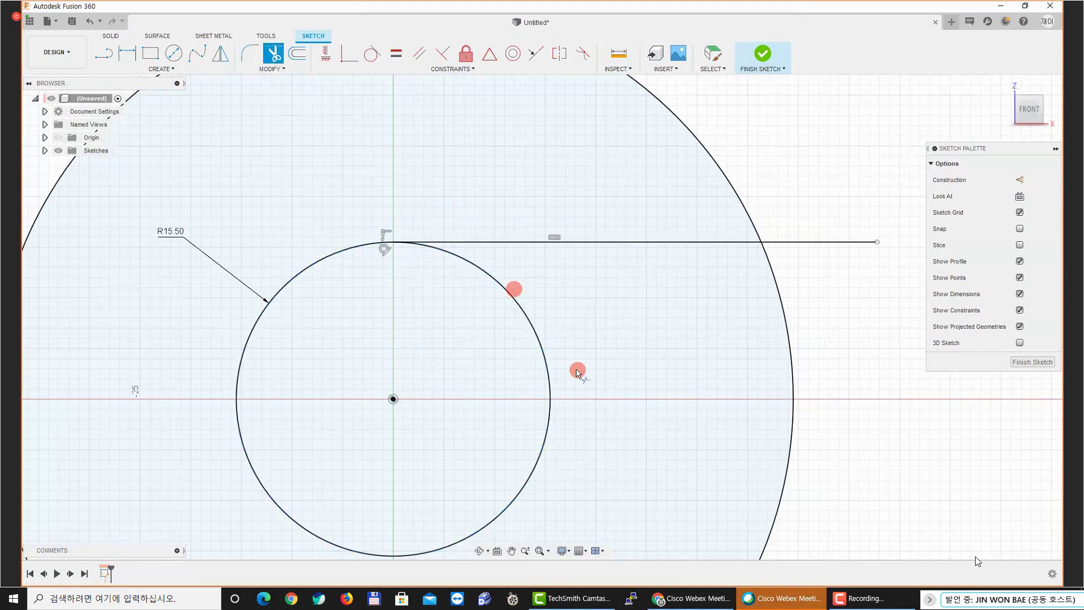
{"action": "left_click", "coordinate": [863, 242]}
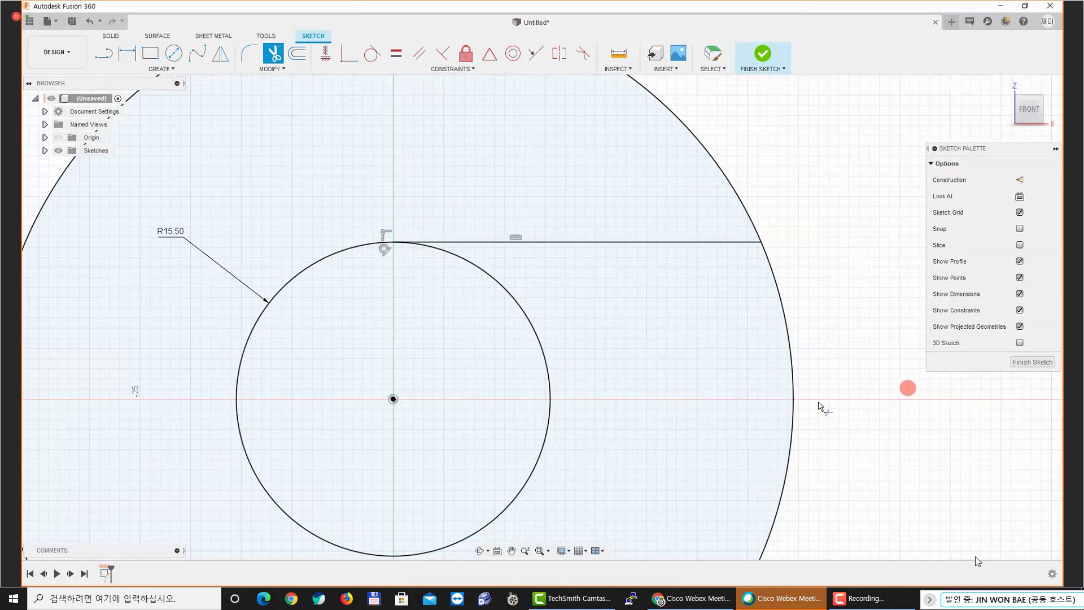
{"action": "key", "text": "Escape"}
Draw a second line below the inner circle, parallel to the upper line and extending past the outer circle on the +X side
{"action": "key", "text": "l"}
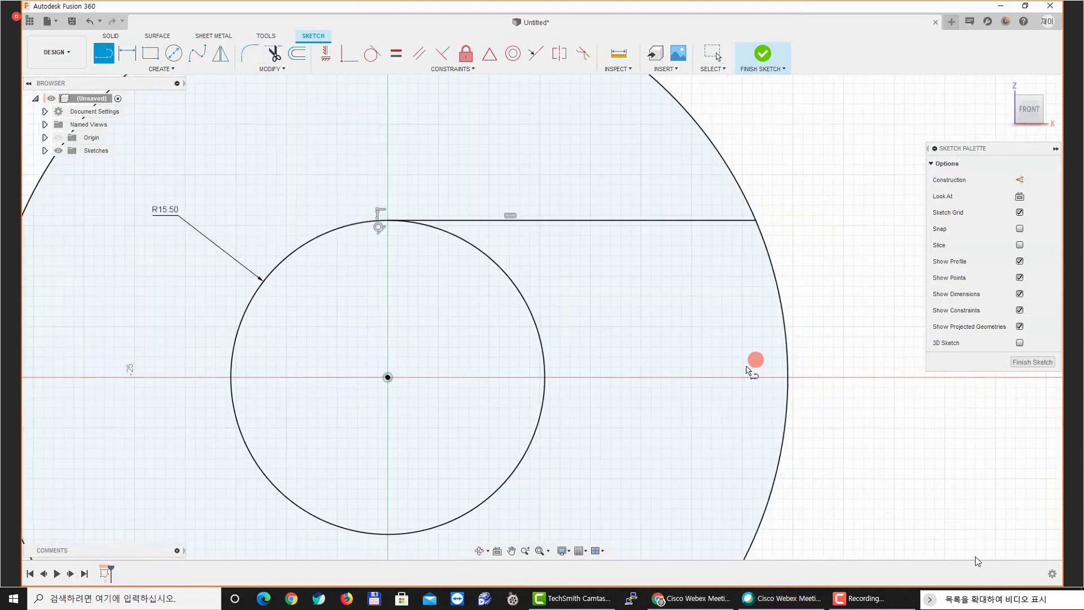
{"action": "middle_click_drag", "start_coordinate": [612, 411], "coordinate": [624, 370]}
{"action": "scroll", "coordinate": [574, 409], "scroll_direction": "down", "scroll_amount": 3}
{"action": "middle_click_drag", "start_coordinate": [518, 493], "coordinate": [513, 445]}
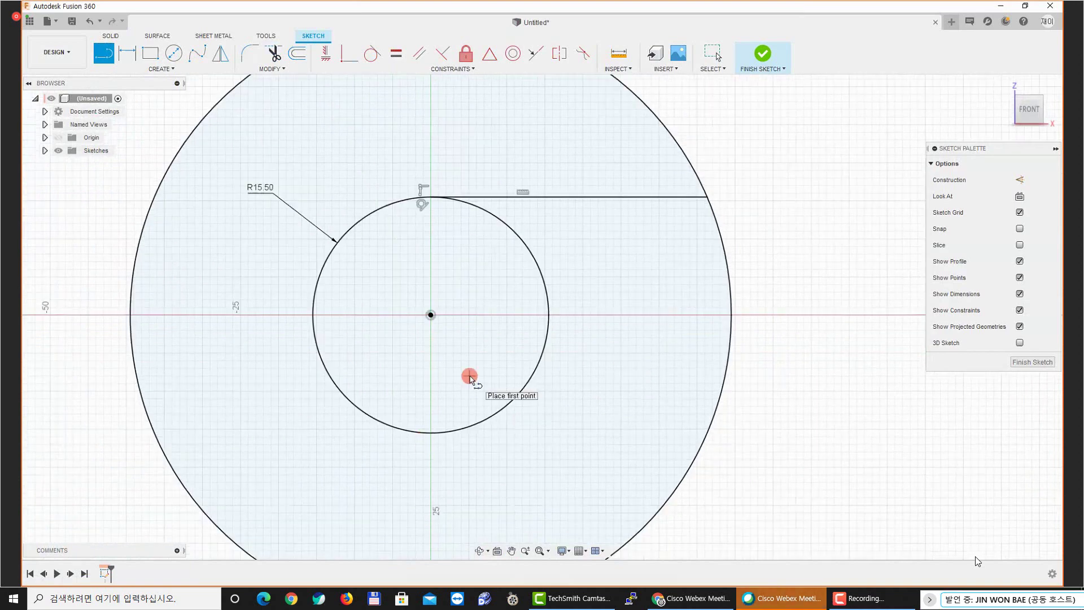
{"action": "middle_click_drag", "start_coordinate": [566, 280], "coordinate": [563, 277]}
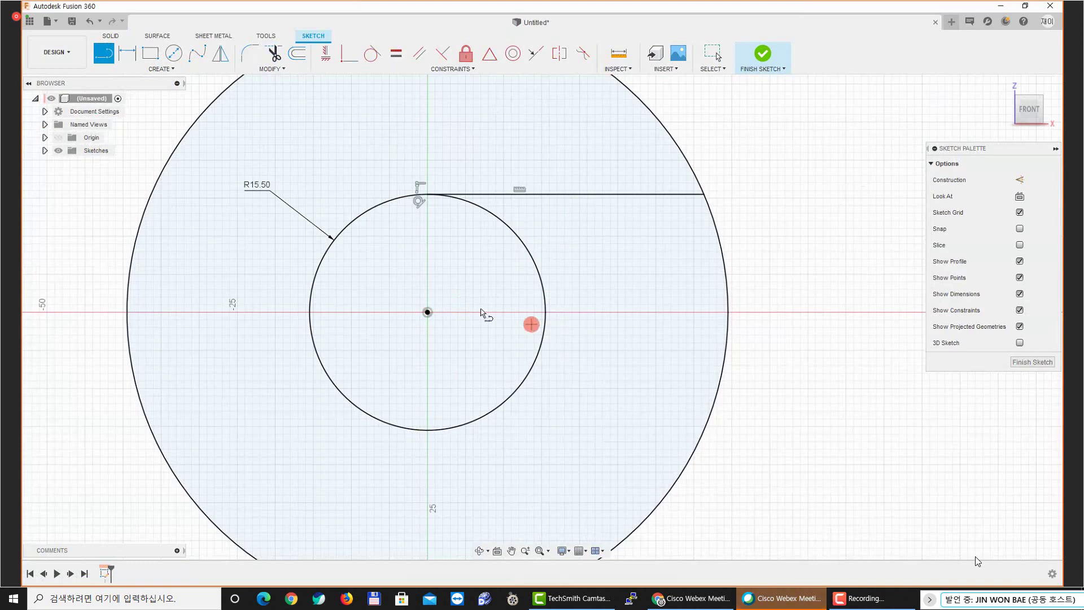
{"action": "middle_click_drag", "start_coordinate": [542, 417], "coordinate": [534, 397]}
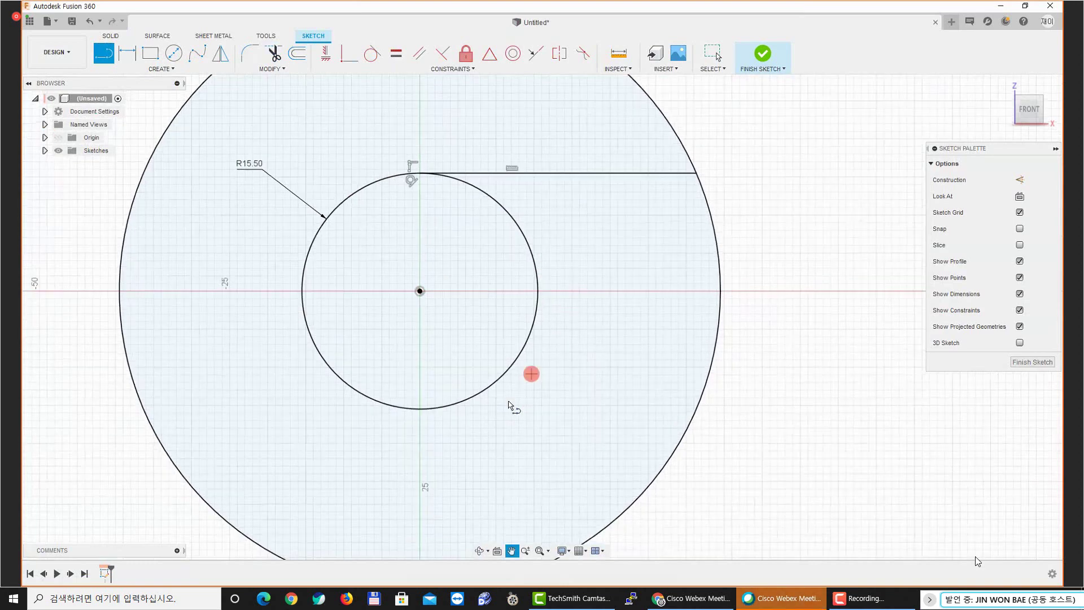
{"action": "left_click", "coordinate": [377, 431]}
{"action": "left_click", "coordinate": [767, 432]}
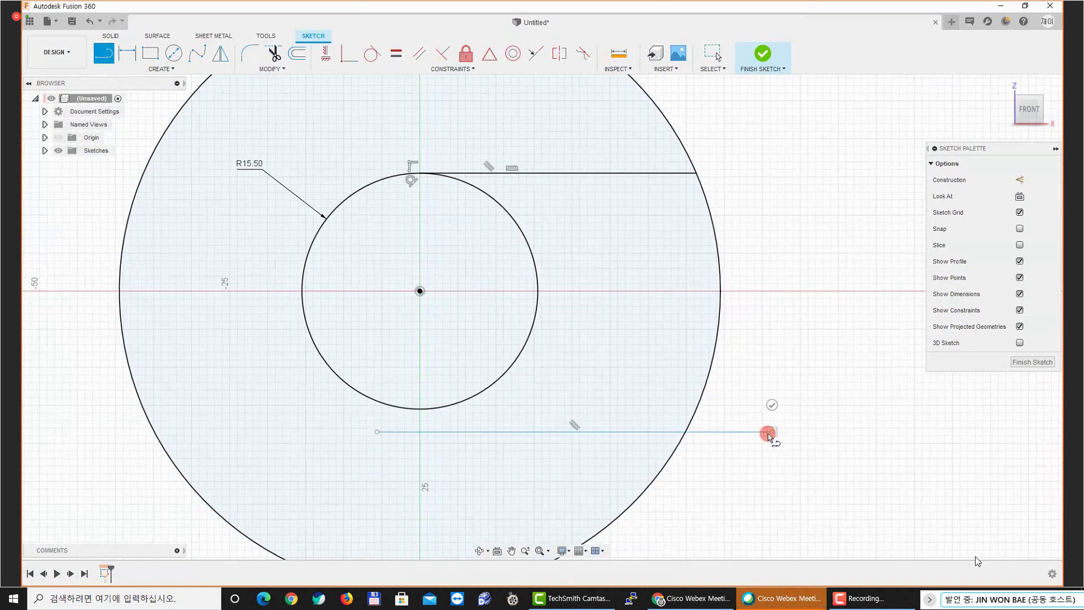
{"action": "key", "text": "Escape"}
Apply a Tangent constraint between the lower line and the bottom of the inner circle
{"action": "left_click", "coordinate": [373, 53]}
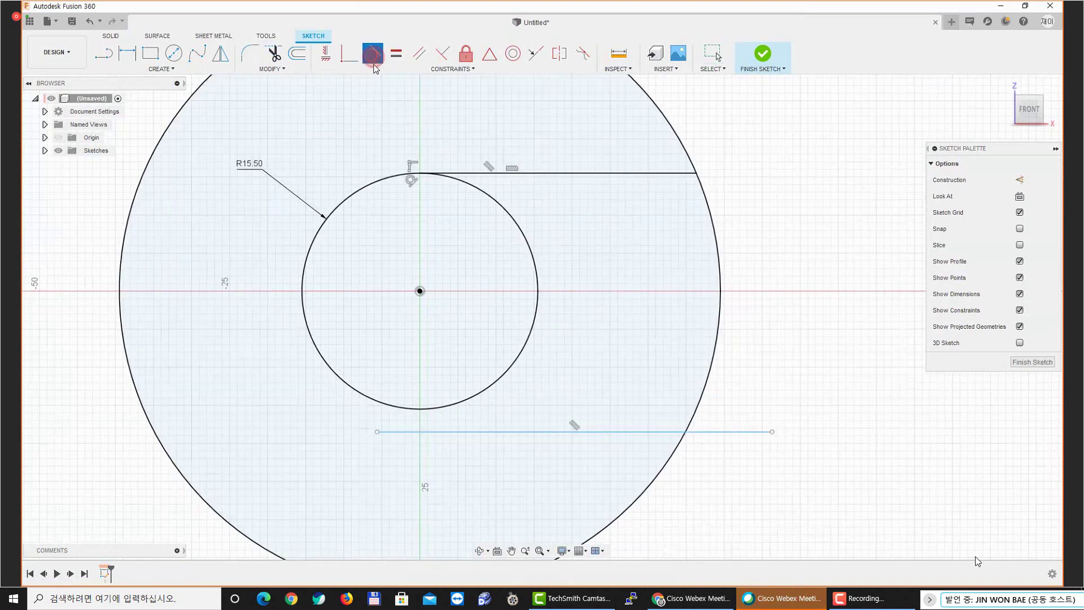
{"action": "left_click", "coordinate": [405, 430]}
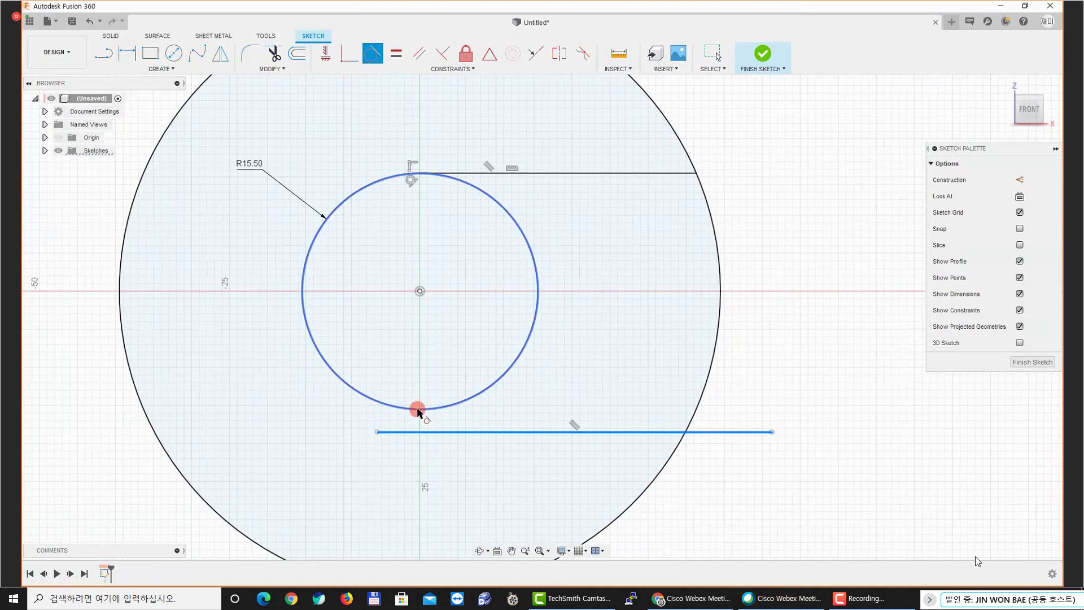
{"action": "left_click", "coordinate": [416, 409]}
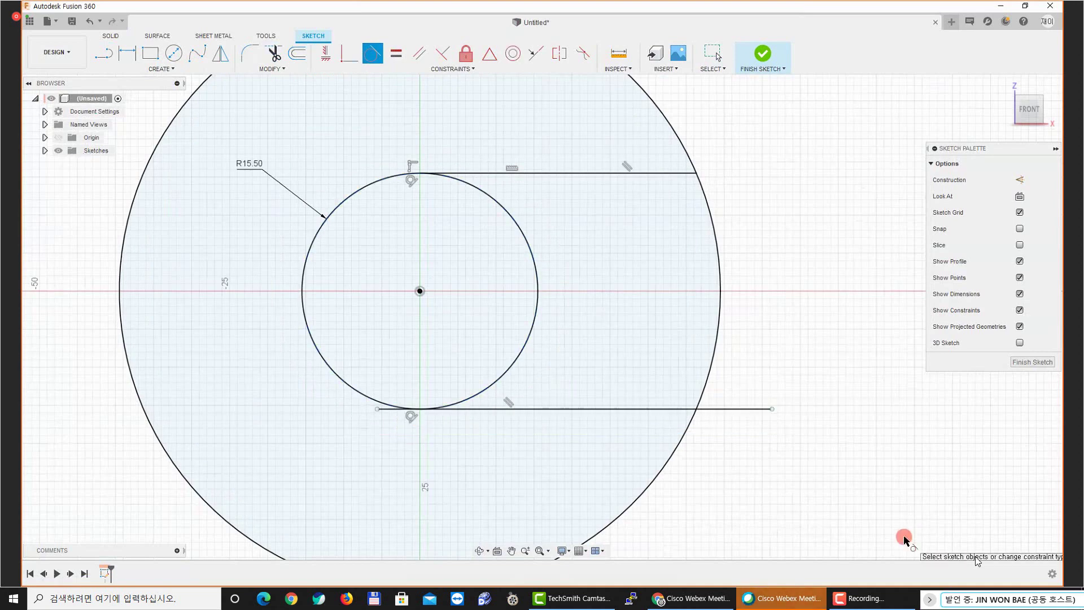
{"action": "scroll", "coordinate": [721, 470], "scroll_direction": "down", "scroll_amount": 1}
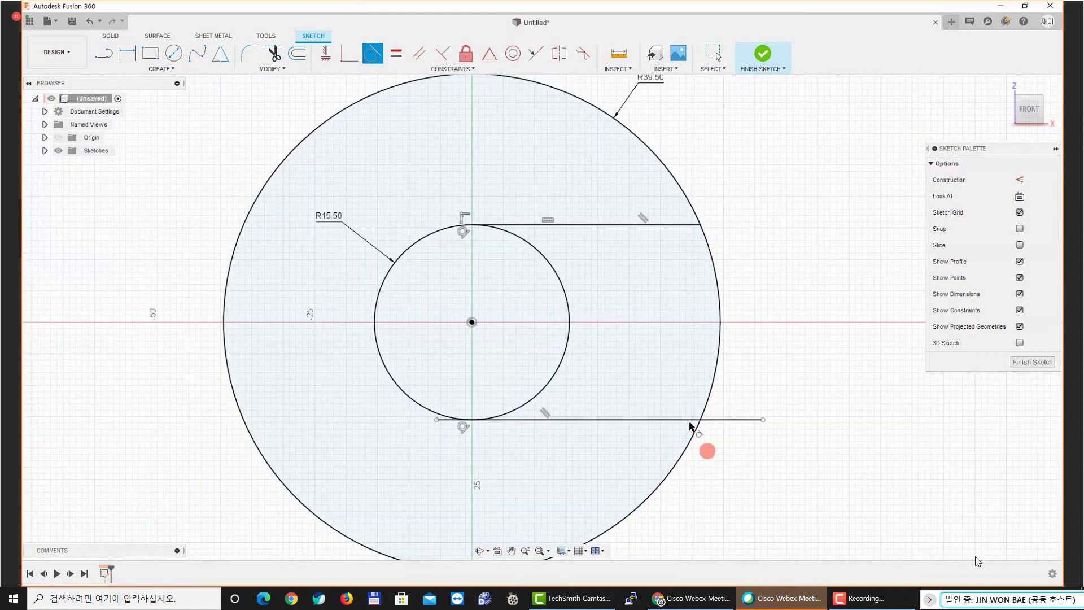
Trim the short stub of the lower line that extends past its tangent point with the inner circle
{"action": "left_click", "coordinate": [290, 68]}
{"action": "left_click", "coordinate": [281, 91]}
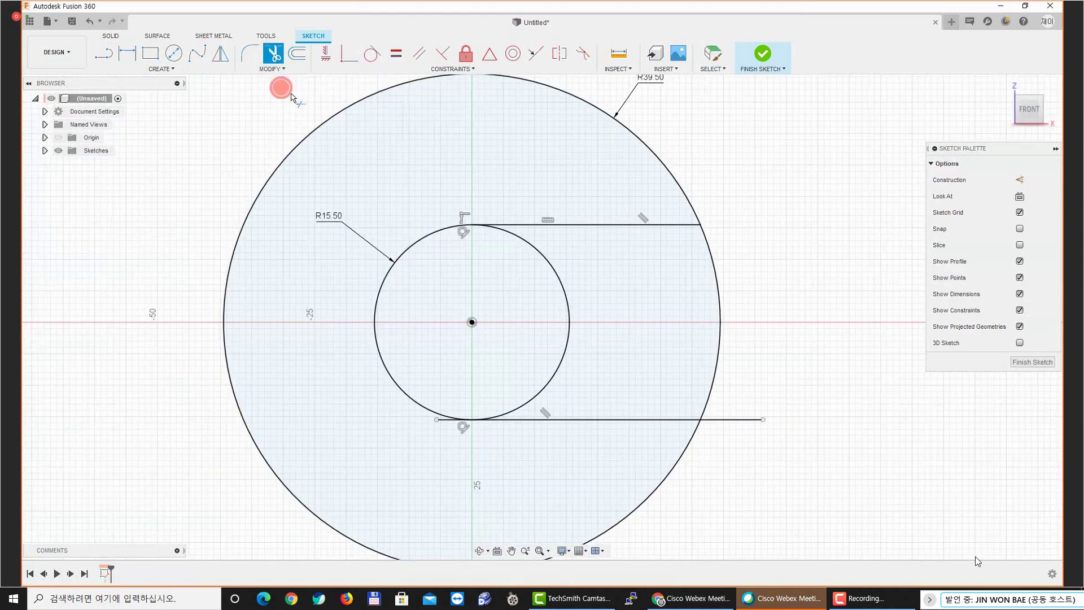
{"action": "middle_click_drag", "start_coordinate": [484, 191], "coordinate": [392, 160]}
{"action": "scroll", "coordinate": [460, 203], "scroll_direction": "down", "scroll_amount": 1}
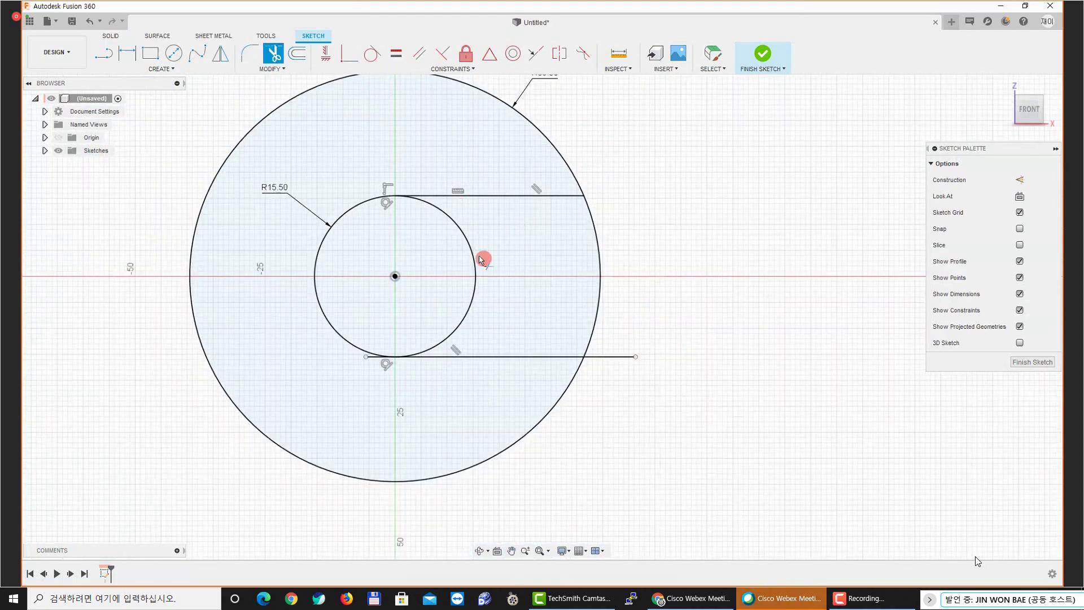
{"action": "scroll", "coordinate": [472, 250], "scroll_direction": "up", "scroll_amount": 1}
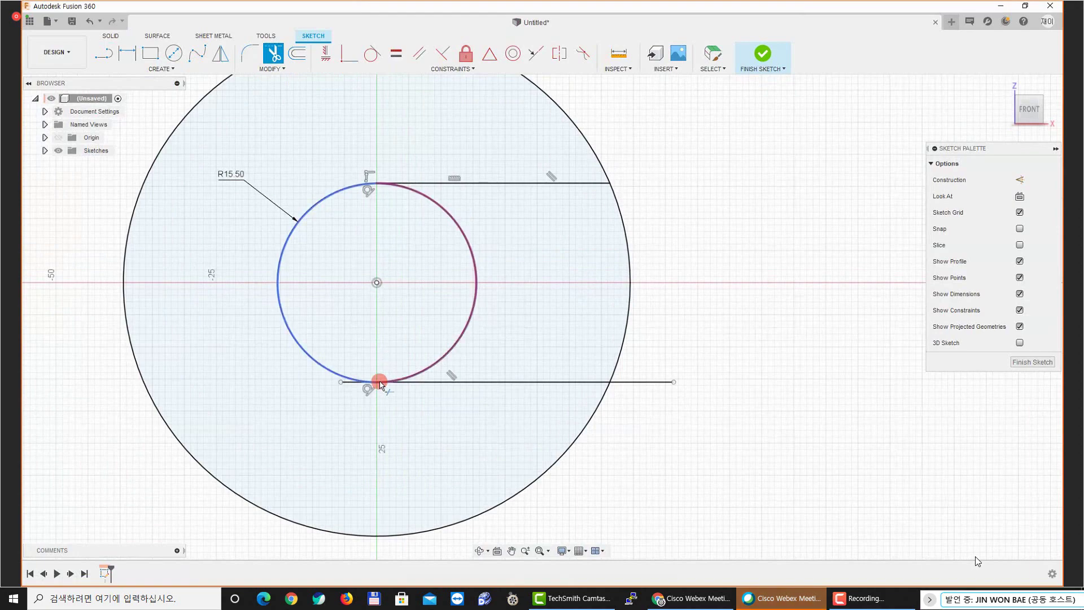
{"action": "scroll", "coordinate": [373, 358], "scroll_direction": "up", "scroll_amount": 1}
{"action": "left_click", "coordinate": [346, 389]}
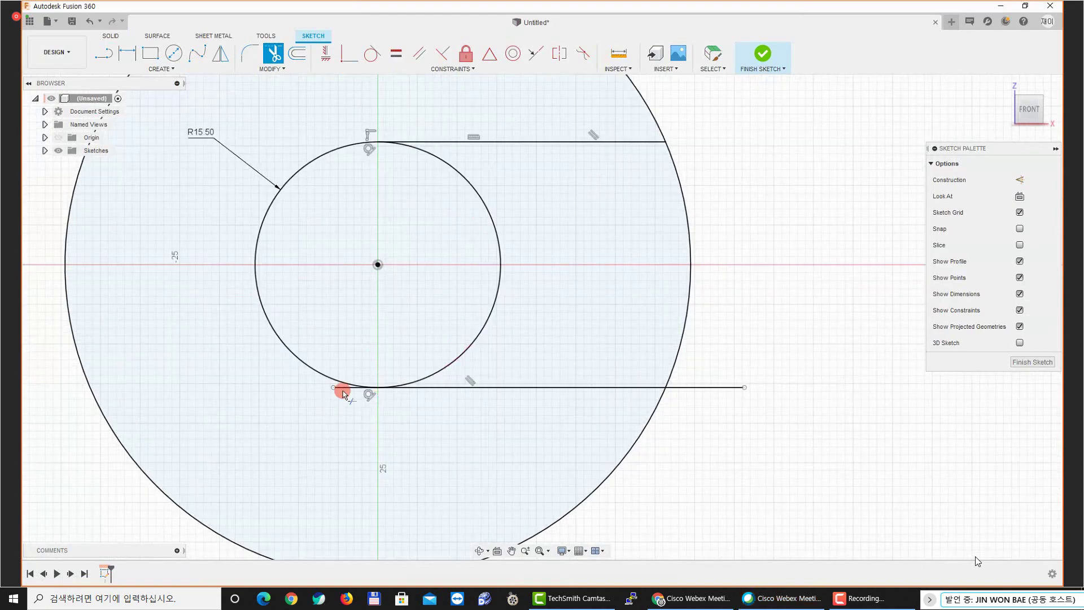
Trim the lower line's outer overhang, the outer arc between the two lines and the inner circle's +X half to open the slot
{"action": "scroll", "coordinate": [347, 390], "scroll_direction": "up", "scroll_amount": 1}
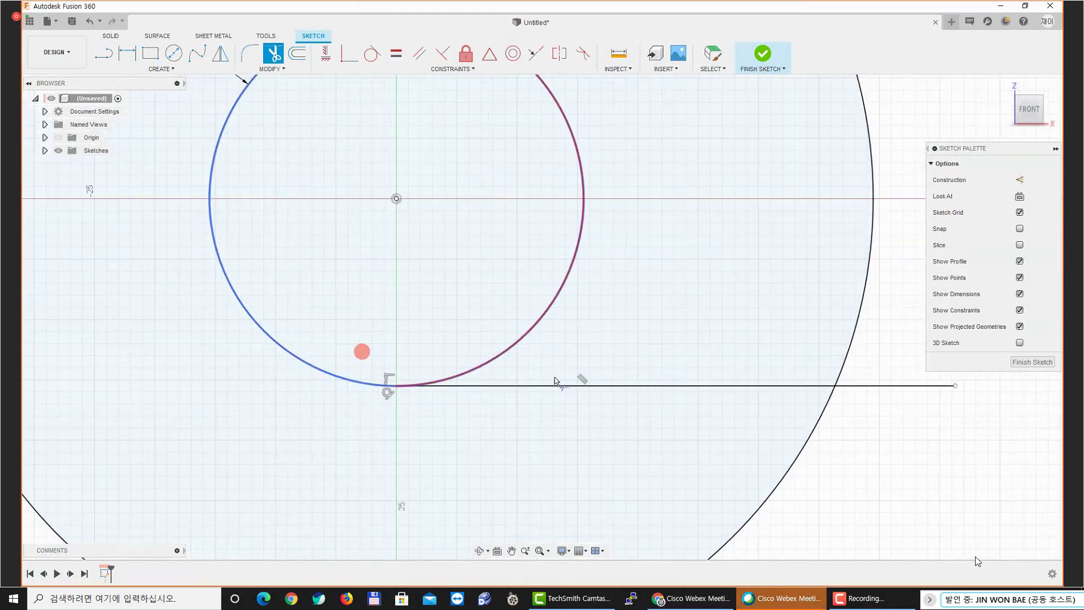
{"action": "scroll", "coordinate": [616, 358], "scroll_direction": "down", "scroll_amount": 2}
{"action": "middle_click_drag", "start_coordinate": [694, 331], "coordinate": [598, 353]}
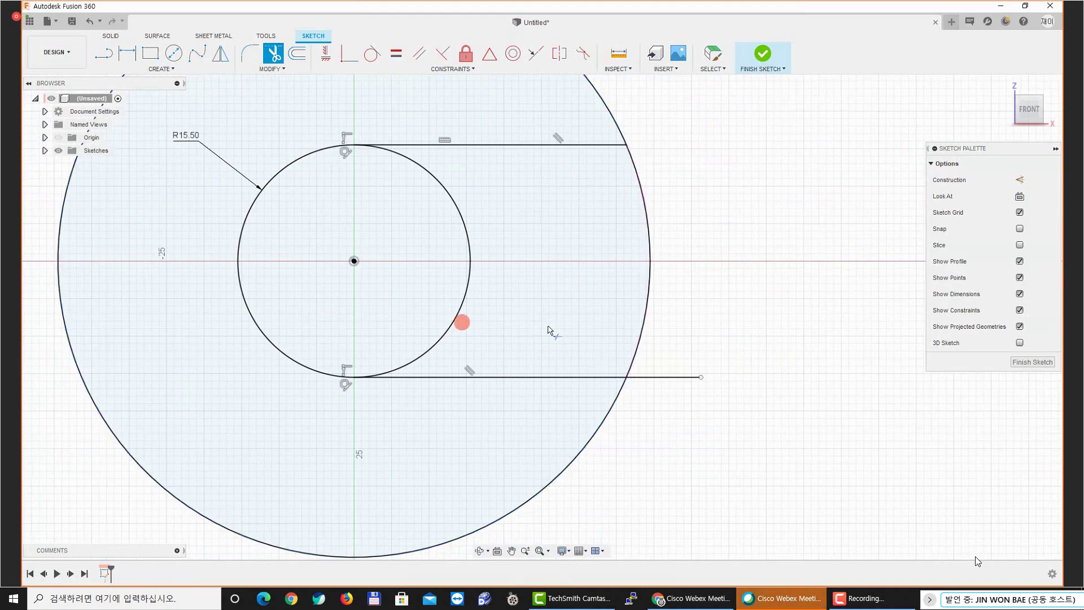
{"action": "scroll", "coordinate": [672, 382], "scroll_direction": "up", "scroll_amount": 3}
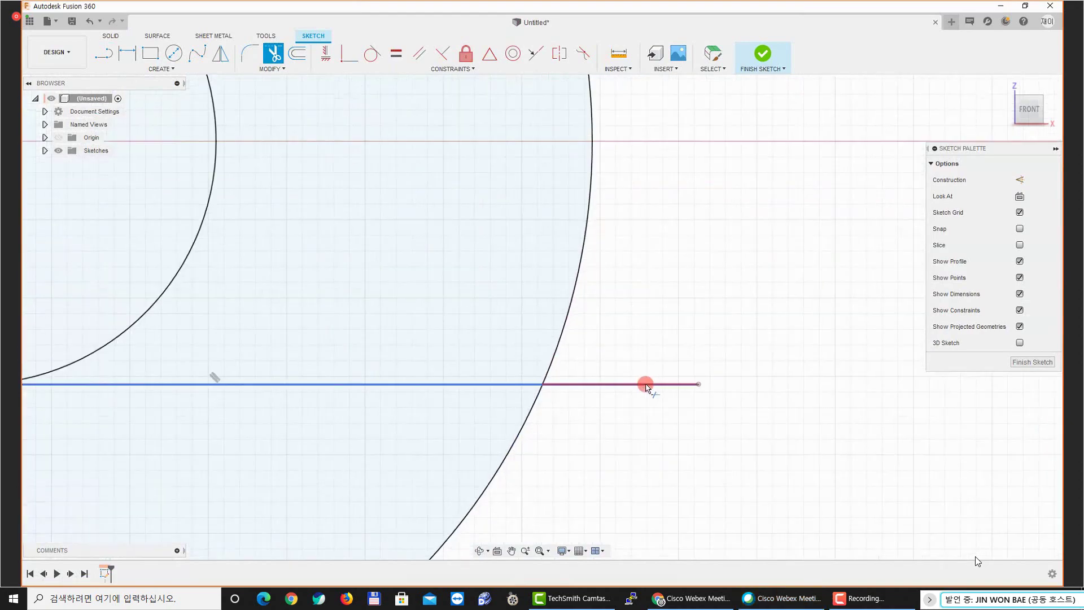
{"action": "scroll", "coordinate": [650, 386], "scroll_direction": "down", "scroll_amount": 3}
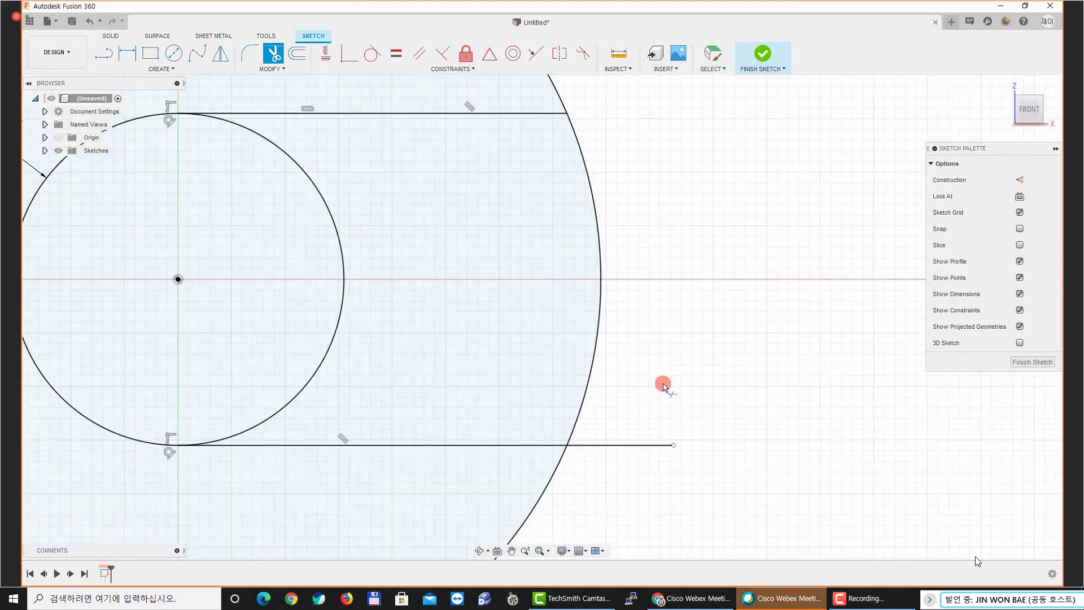
{"action": "scroll", "coordinate": [662, 386], "scroll_direction": "down", "scroll_amount": 2}
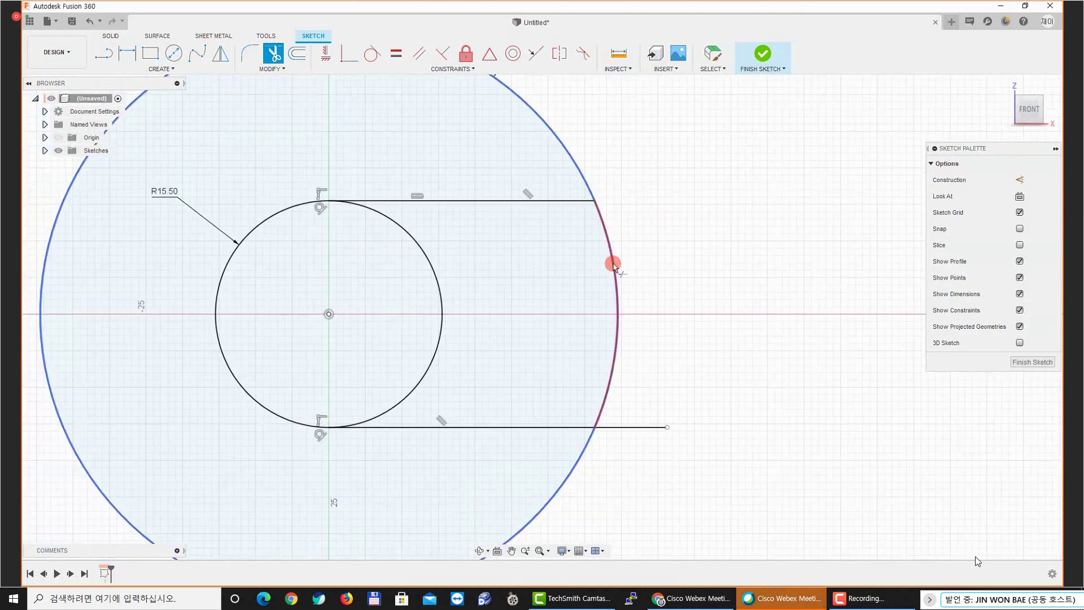
{"action": "scroll", "coordinate": [614, 266], "scroll_direction": "up", "scroll_amount": 1}
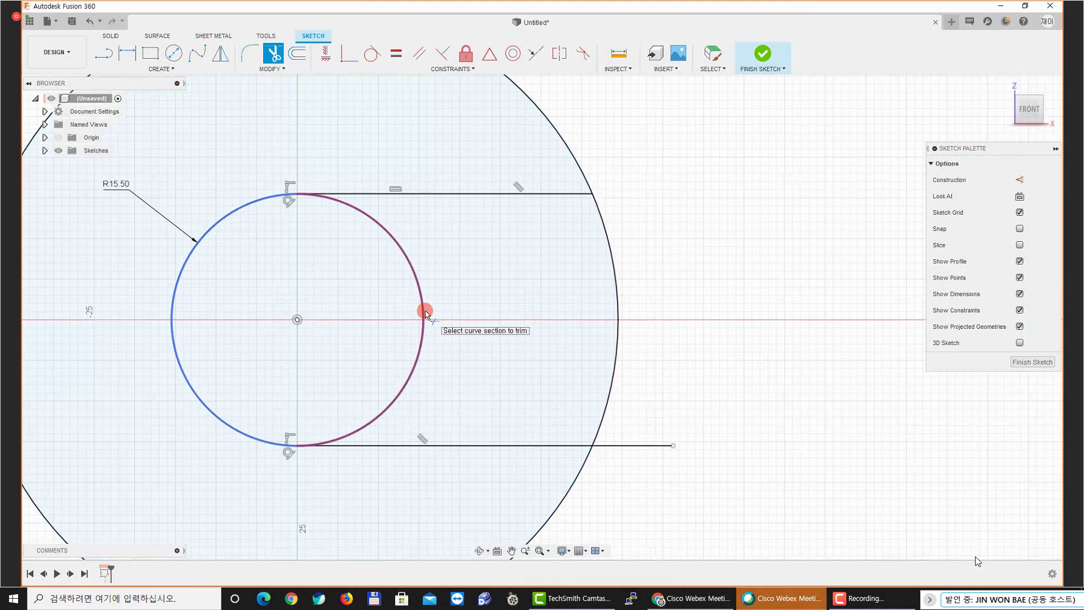
{"action": "left_click", "coordinate": [588, 307]}
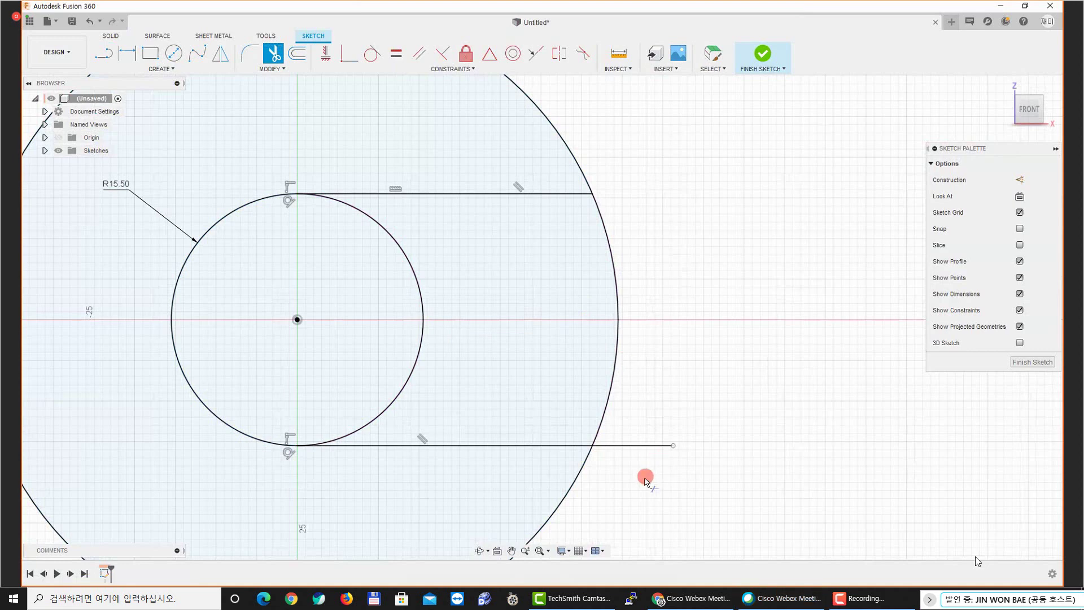
{"action": "left_click", "coordinate": [617, 356]}
{"action": "left_click", "coordinate": [417, 332]}
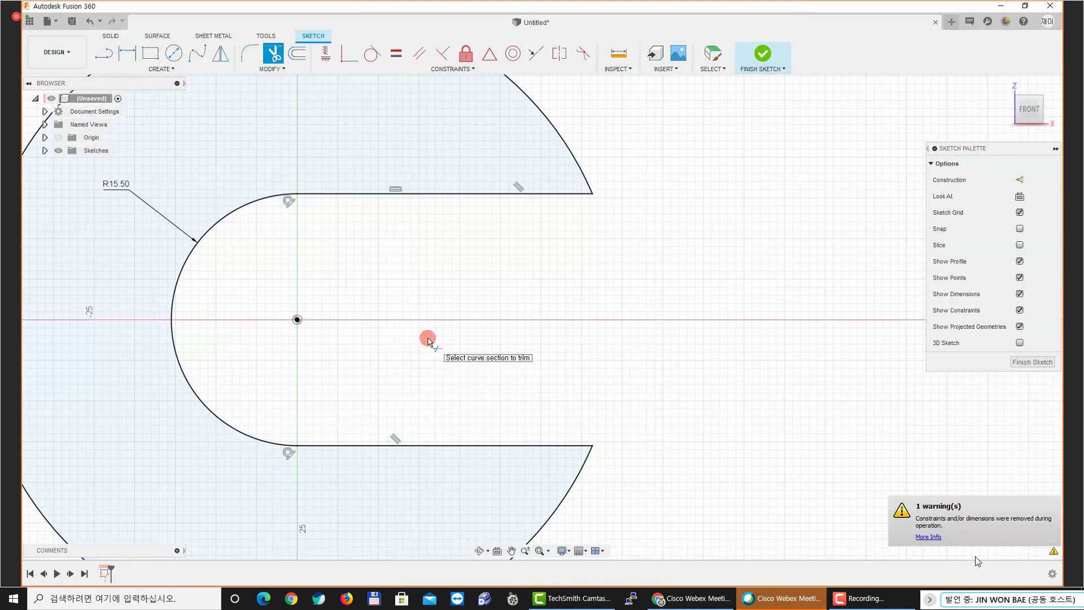
Undo the trims that opened the slot
{"action": "key", "text": "ctrl+z"}
{"action": "key", "text": "ctrl+z"}
Trim the lower line's outer overhang, the outer arc between the two lines and the inner circle's +X half
{"action": "left_click", "coordinate": [274, 53]}
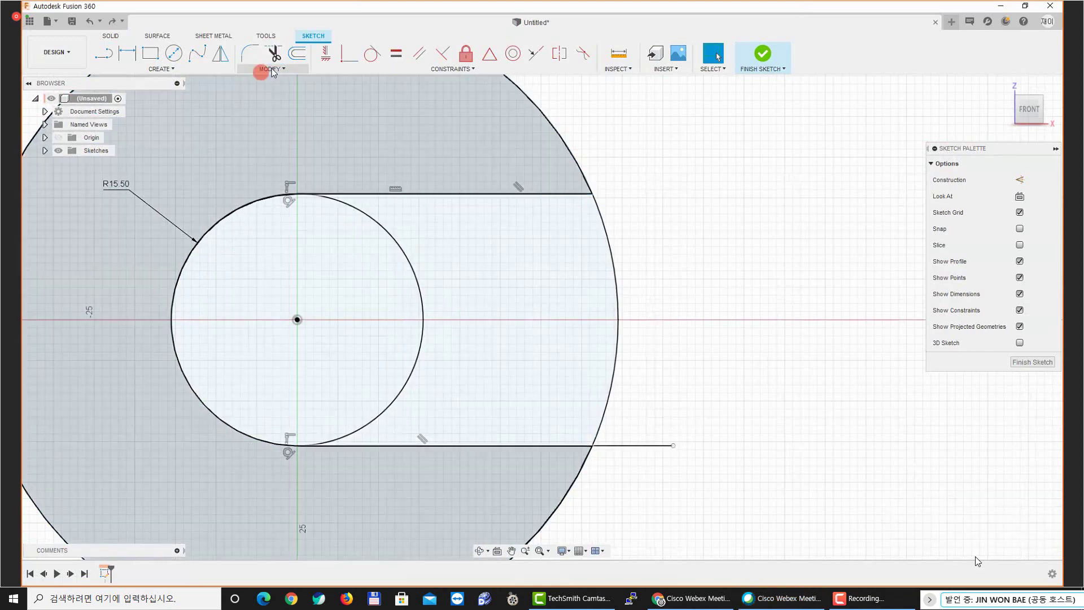
{"action": "left_click", "coordinate": [627, 448]}
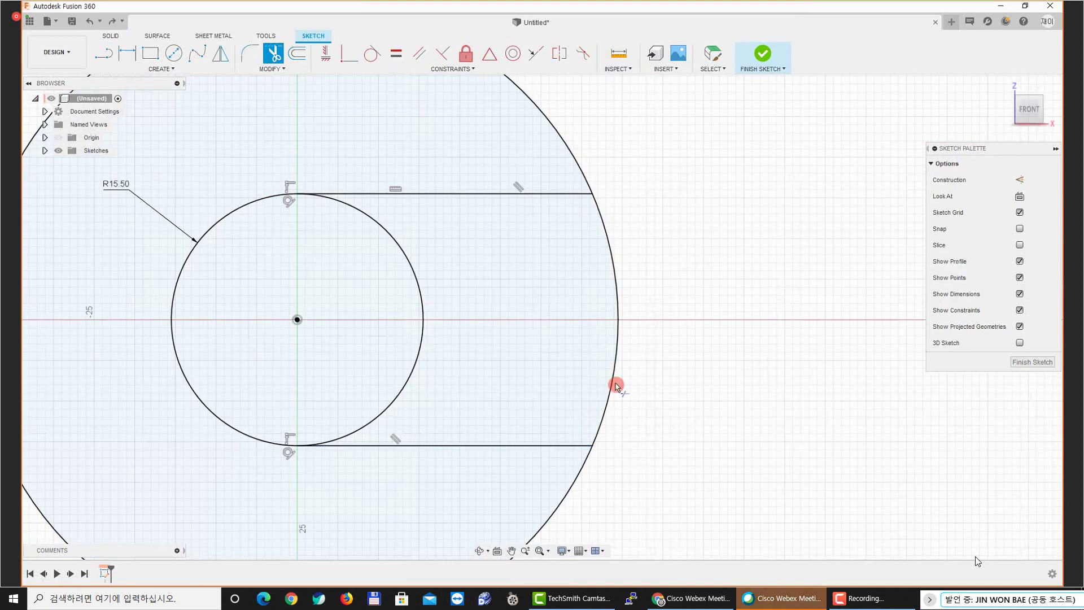
{"action": "left_click", "coordinate": [613, 380]}
{"action": "left_click", "coordinate": [423, 316]}
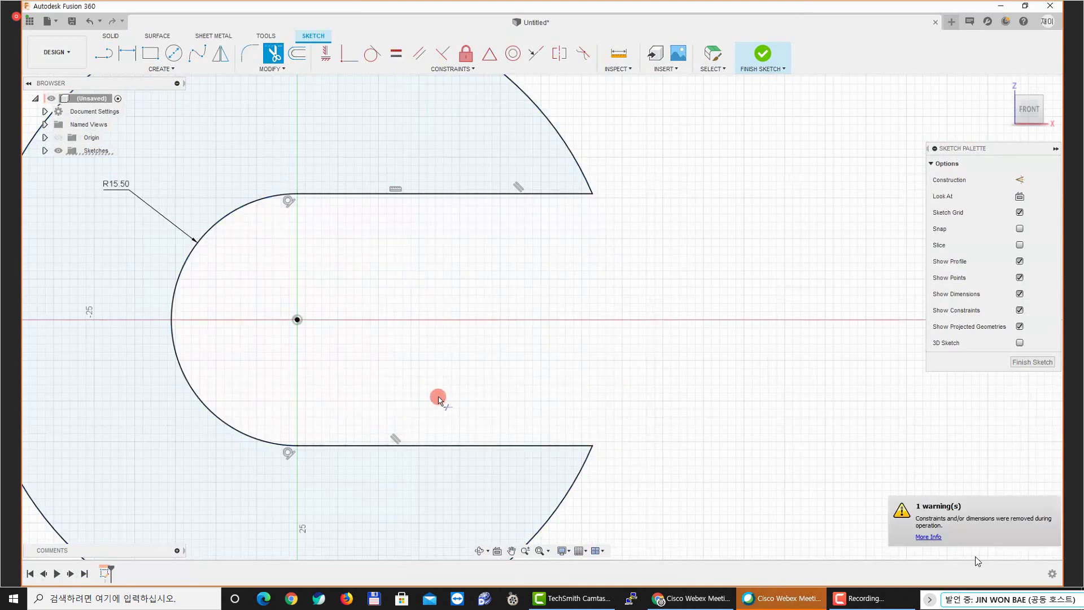
Undo the three trims so the full circles and the lower line's overhang are back
{"action": "key", "text": "ctrl+z"}
{"action": "key", "text": "ctrl+z"}
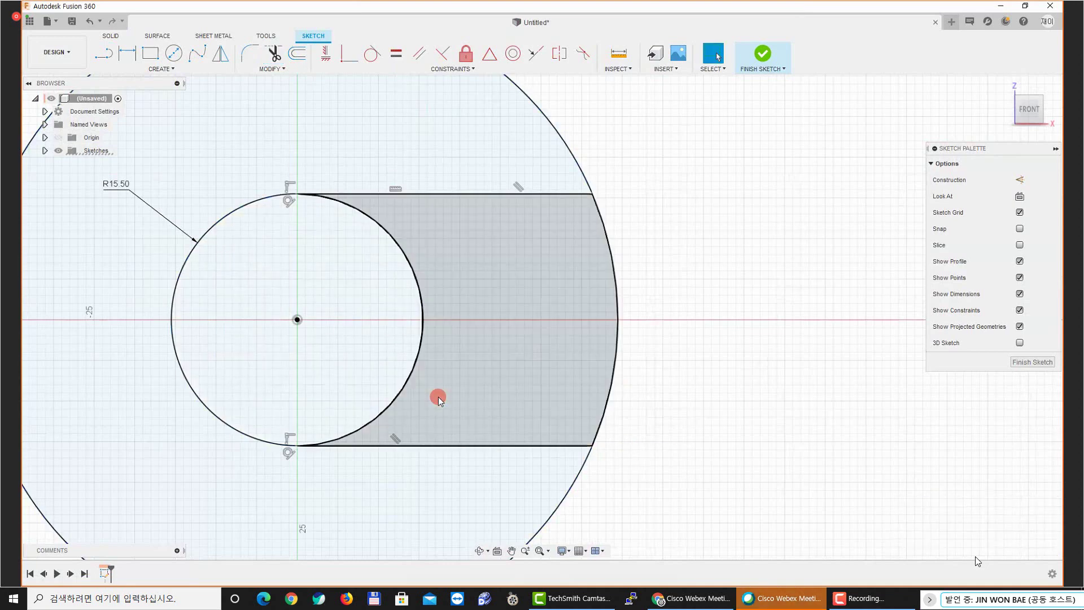
{"action": "key", "text": "ctrl+z"}
Open the slot by trimming the lower line's overhang, the outer circle's arc between the lines and the inner circle's +X half
{"action": "left_click", "coordinate": [274, 53]}
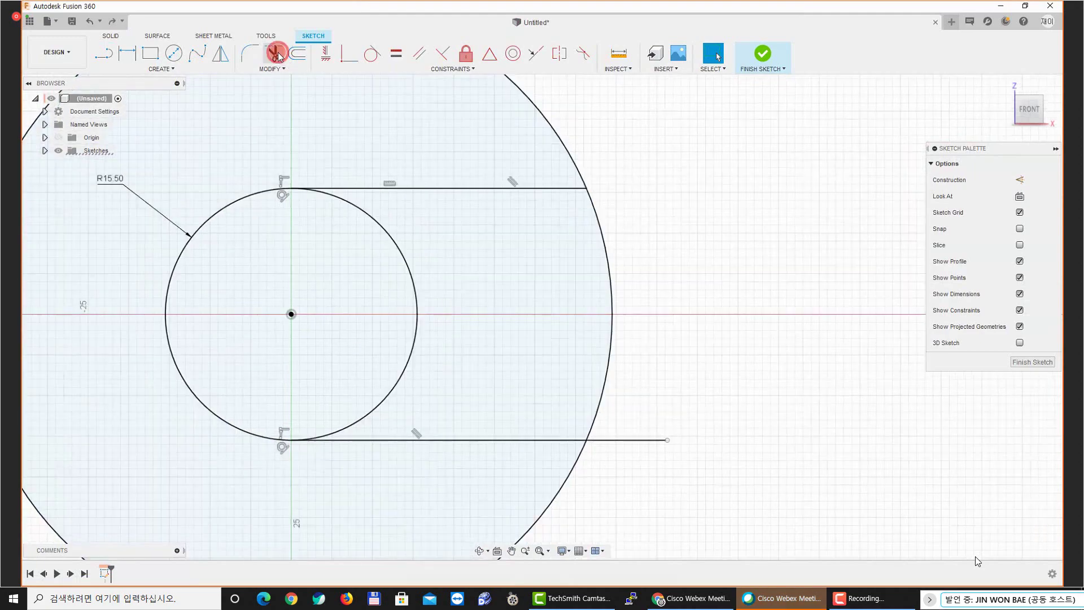
{"action": "middle_click_drag", "start_coordinate": [633, 255], "coordinate": [612, 198]}
{"action": "left_click", "coordinate": [274, 53]}
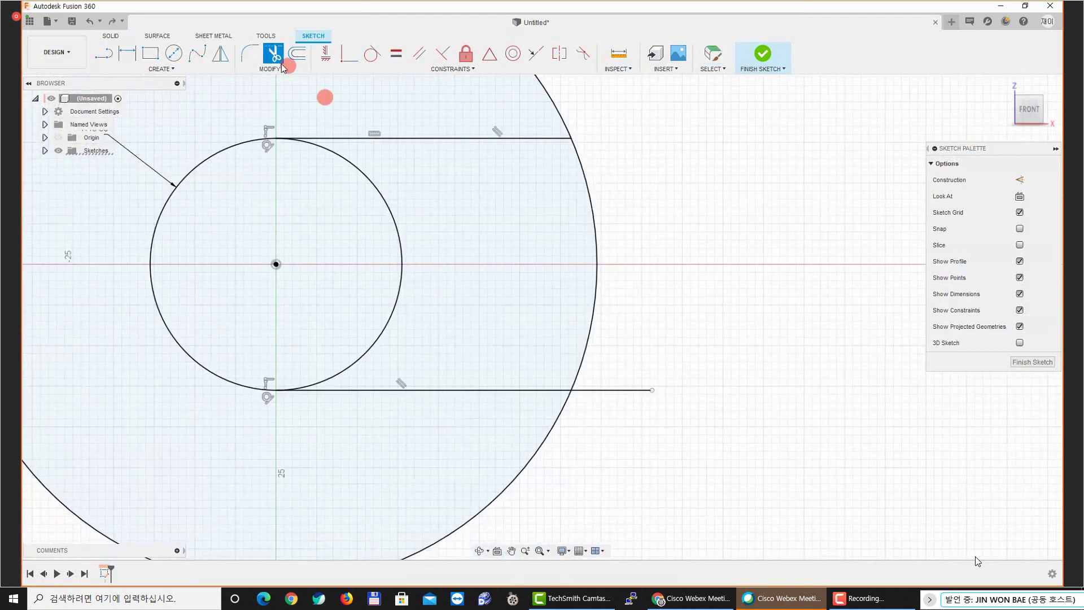
{"action": "left_click", "coordinate": [612, 389]}
{"action": "left_click", "coordinate": [585, 308]}
{"action": "left_click", "coordinate": [404, 266]}
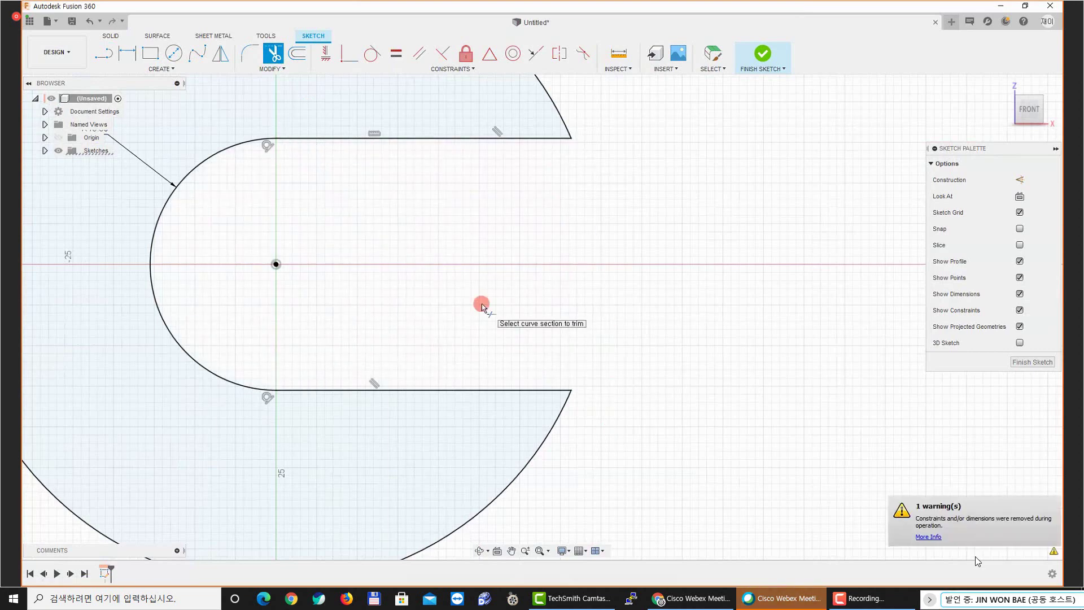
{"action": "scroll", "coordinate": [483, 307], "scroll_direction": "down", "scroll_amount": 5}
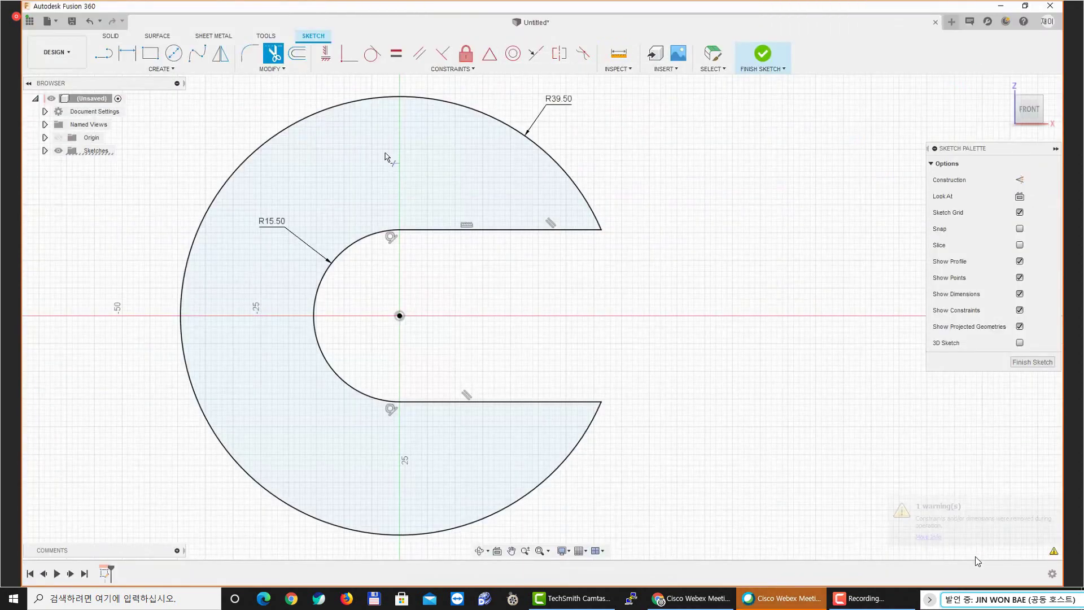
{"action": "left_click", "coordinate": [275, 70]}
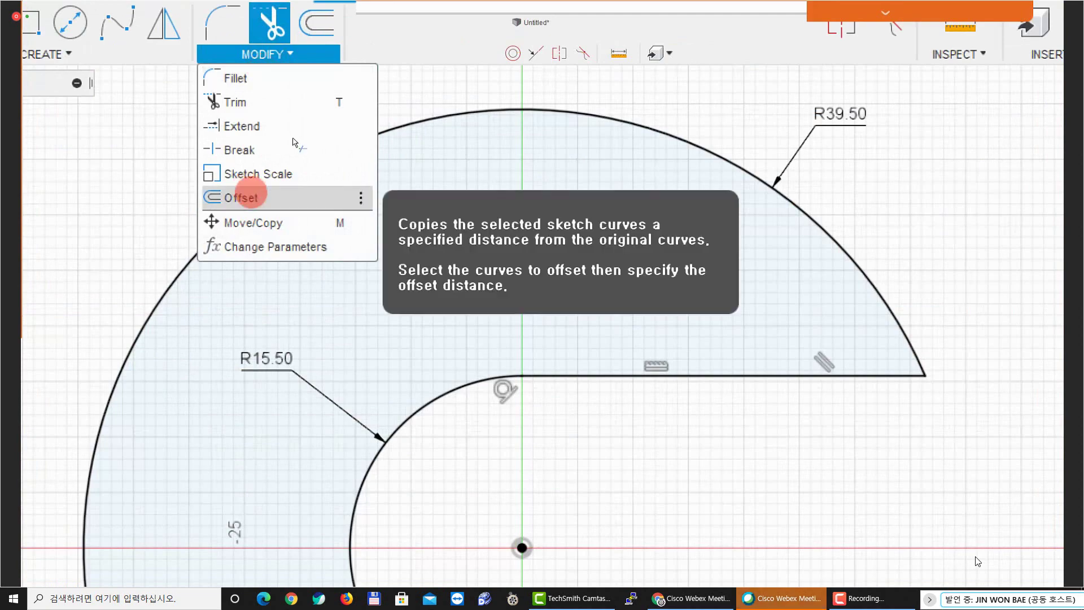
{"action": "key", "text": "Escape"}
{"action": "middle_click_drag", "start_coordinate": [450, 290], "coordinate": [513, 285]}
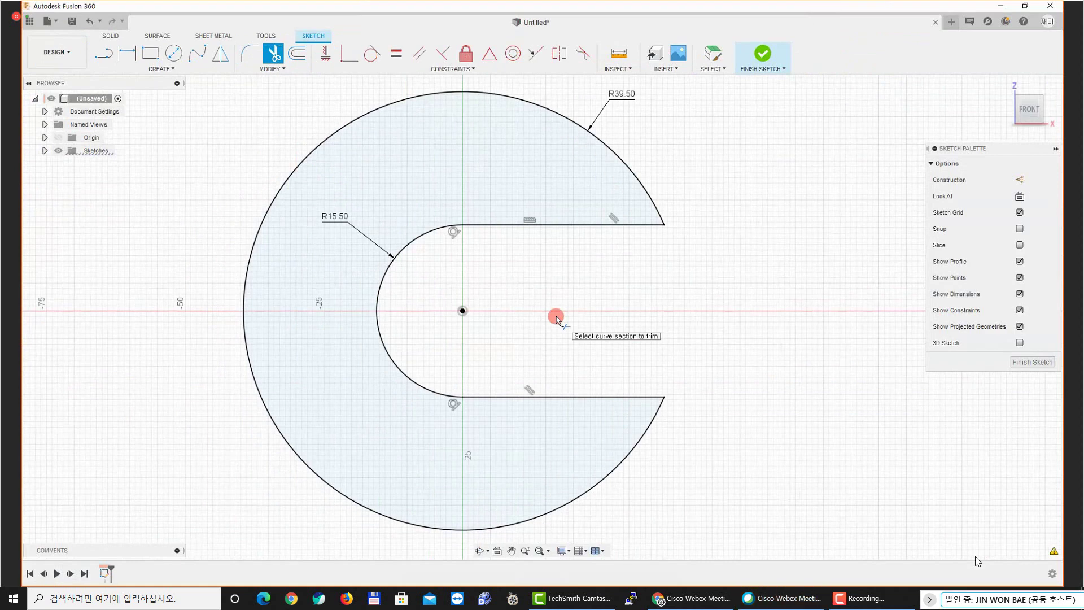
{"action": "middle_click_drag", "start_coordinate": [641, 310], "coordinate": [613, 281]}
{"action": "mouse_move", "coordinate": [547, 273]}
{"action": "middle_mouse_down"}
{"action": "mouse_move", "coordinate": [612, 223]}
{"action": "mouse_move", "coordinate": [552, 280]}
{"action": "mouse_move", "coordinate": [581, 315]}
{"action": "middle_mouse_up"}
{"action": "key", "text": "Escape"}
{"action": "scroll", "coordinate": [581, 314], "scroll_direction": "down", "scroll_amount": 1}
{"action": "key", "text": "t"}
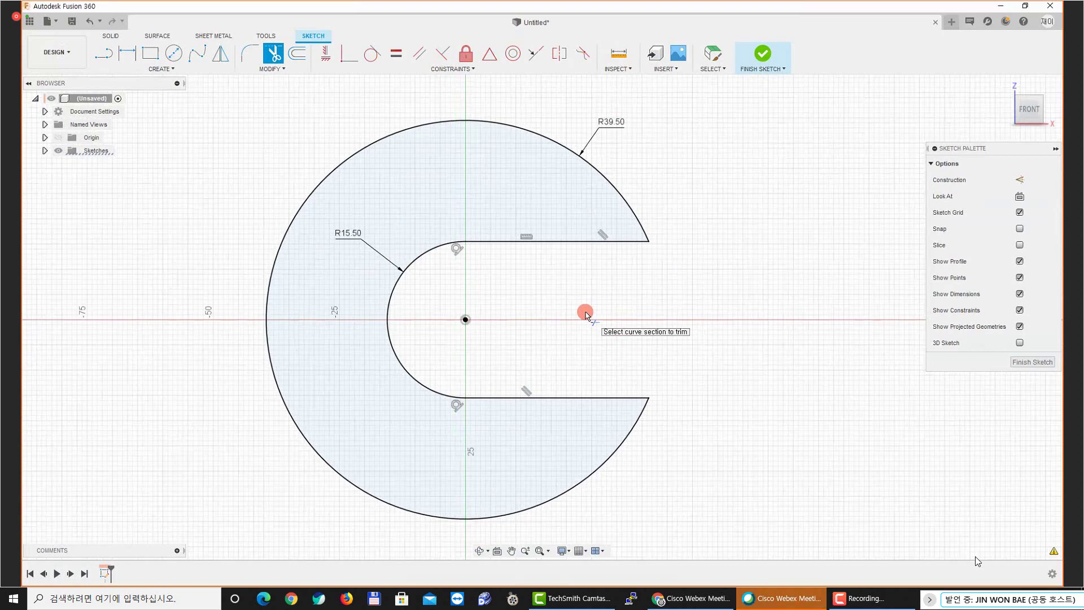
{"action": "middle_click_drag", "start_coordinate": [627, 302], "coordinate": [620, 299]}
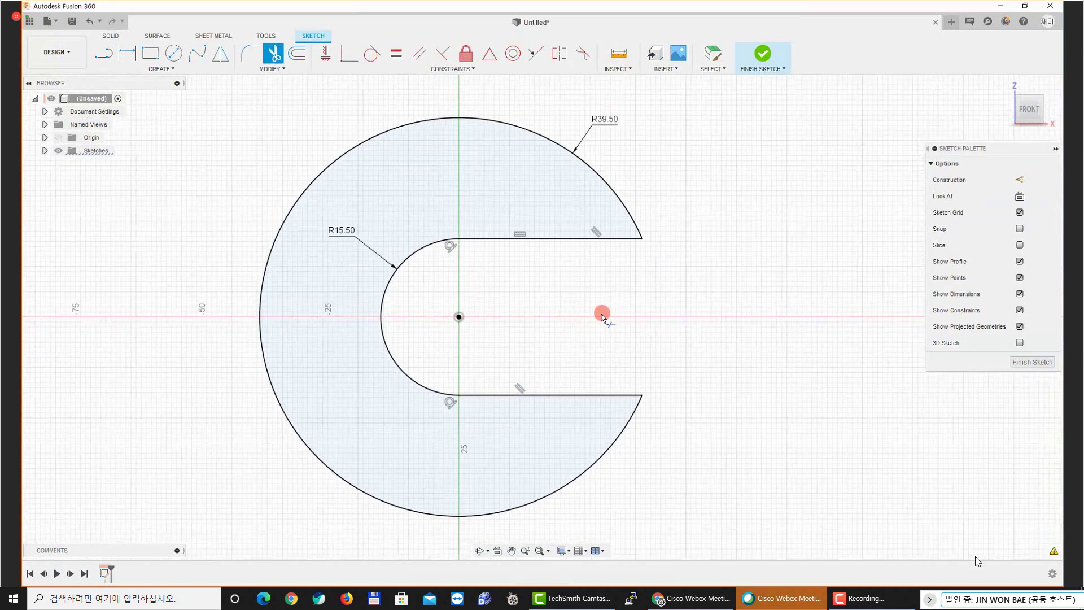
{"action": "key", "text": "Escape"}
{"action": "left_click", "coordinate": [273, 68]}
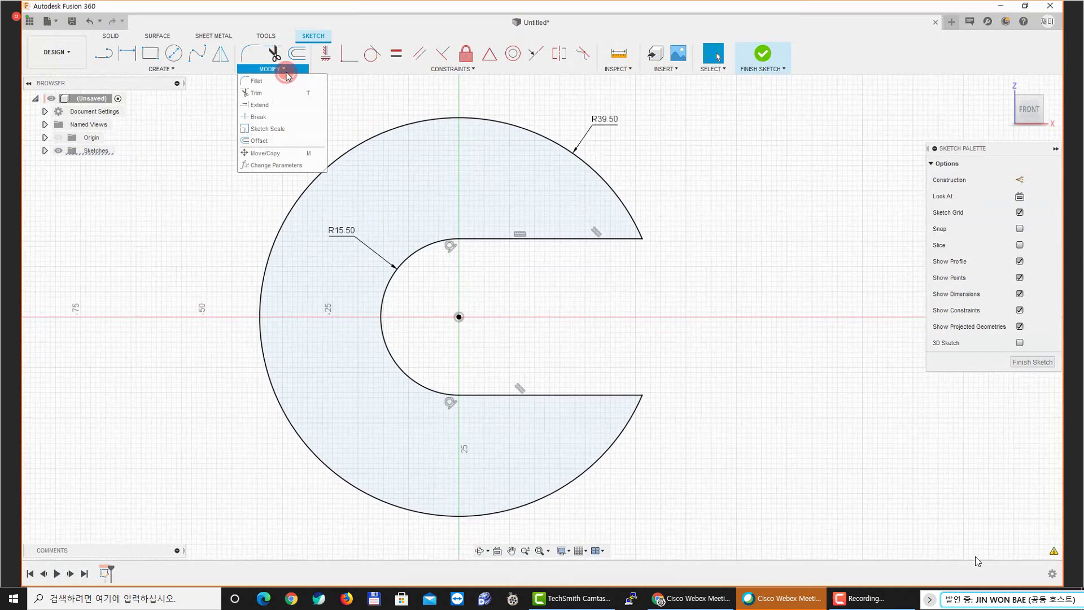
{"action": "left_click", "coordinate": [275, 105]}
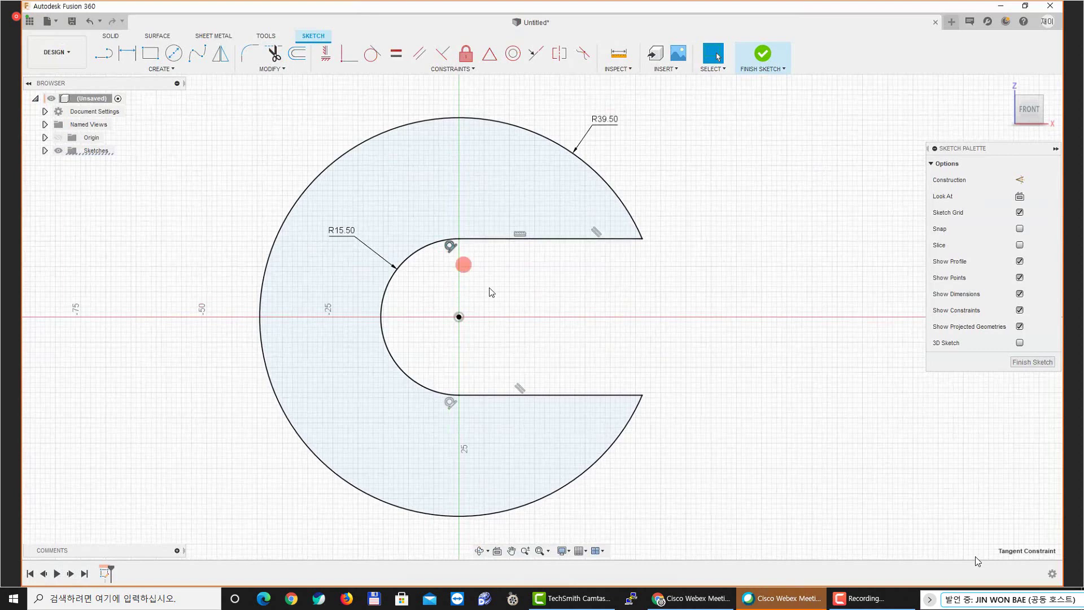
{"action": "left_click", "coordinate": [529, 286]}
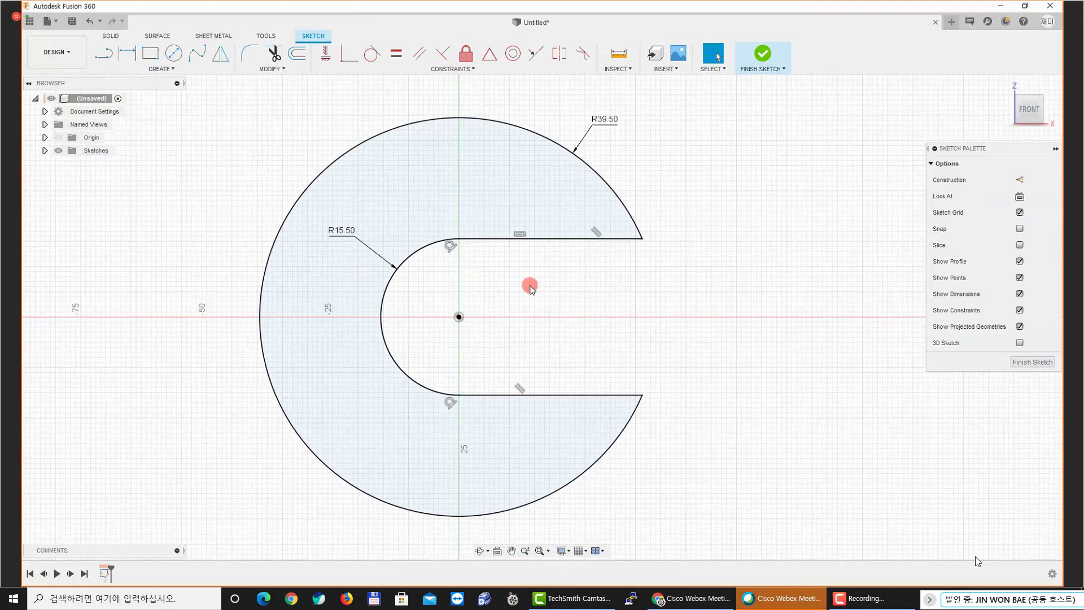
{"action": "middle_click_drag", "start_coordinate": [549, 285], "coordinate": [569, 276]}
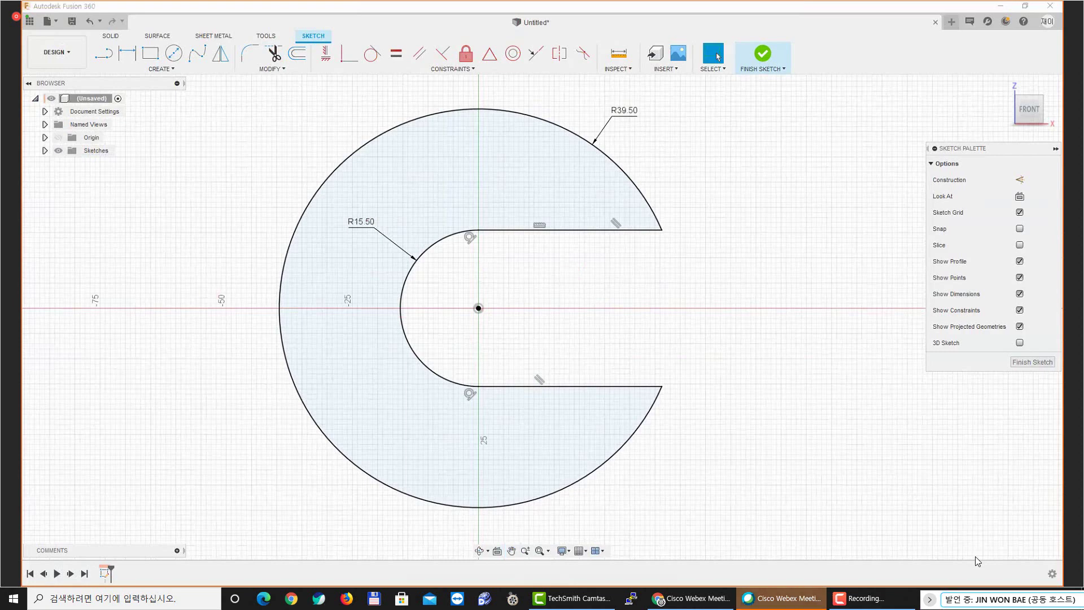
Switch to the PDF drawing of the slotted plate and set the drawing pen's colour to red
{"action": "left_click_drag", "start_coordinate": [367, 158], "coordinate": [398, 152]}
{"action": "double_click", "coordinate": [399, 151]}
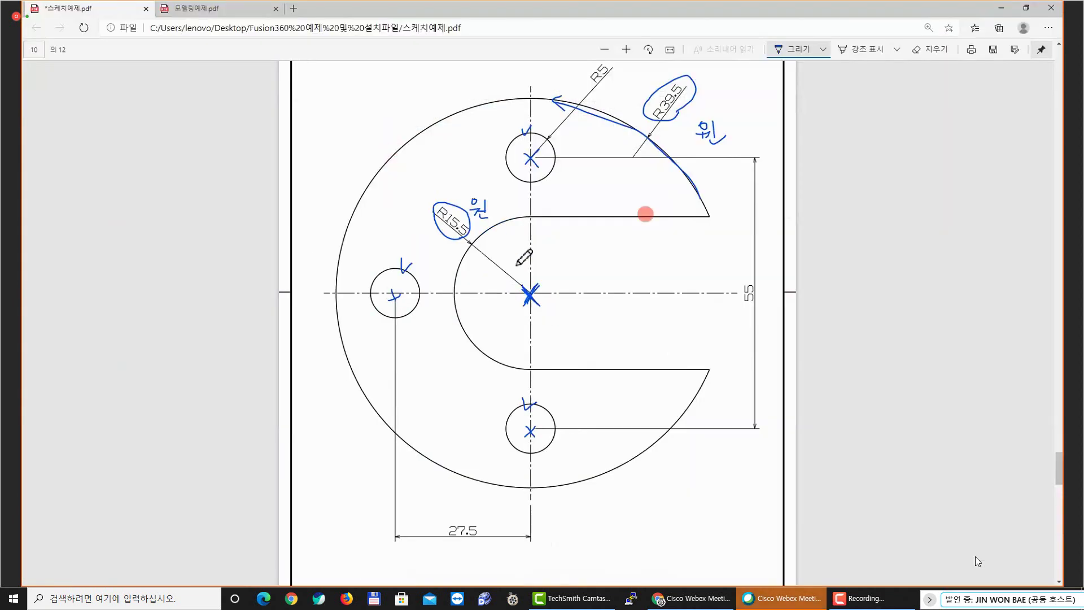
{"action": "left_click", "coordinate": [822, 50]}
{"action": "left_click", "coordinate": [748, 146]}
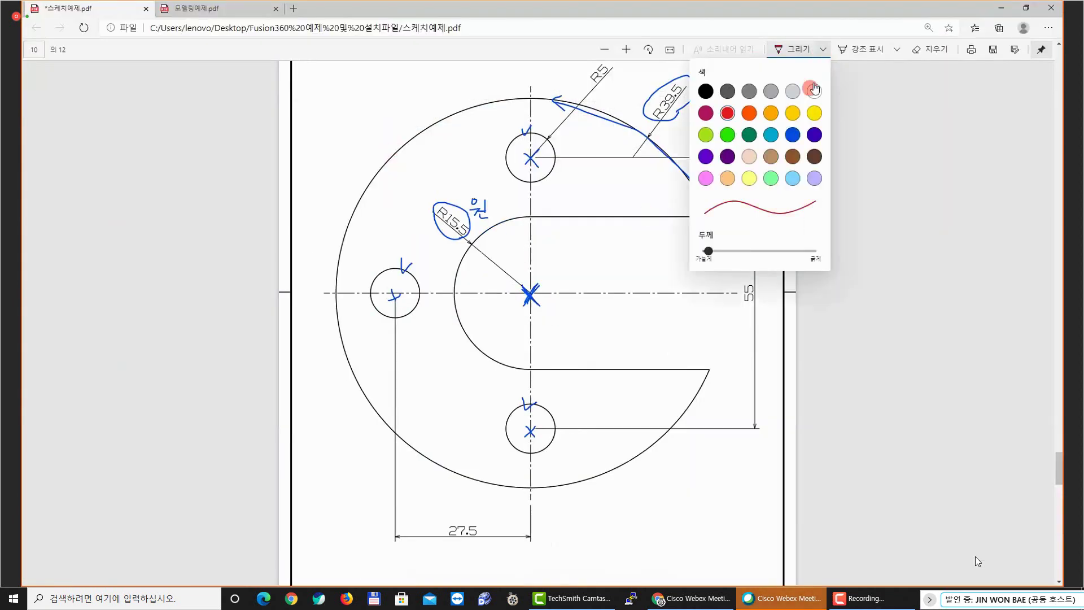
{"action": "left_click", "coordinate": [820, 50]}
Circle the upper R5 hole in red and add red check marks at all three small holes of the drawing
{"action": "mouse_move", "coordinate": [540, 136]}
{"action": "left_mouse_down"}
{"action": "mouse_move", "coordinate": [510, 140]}
{"action": "mouse_move", "coordinate": [511, 167]}
{"action": "mouse_move", "coordinate": [543, 184]}
{"action": "mouse_move", "coordinate": [563, 161]}
{"action": "mouse_move", "coordinate": [542, 131]}
{"action": "mouse_move", "coordinate": [527, 130]}
{"action": "left_mouse_up"}
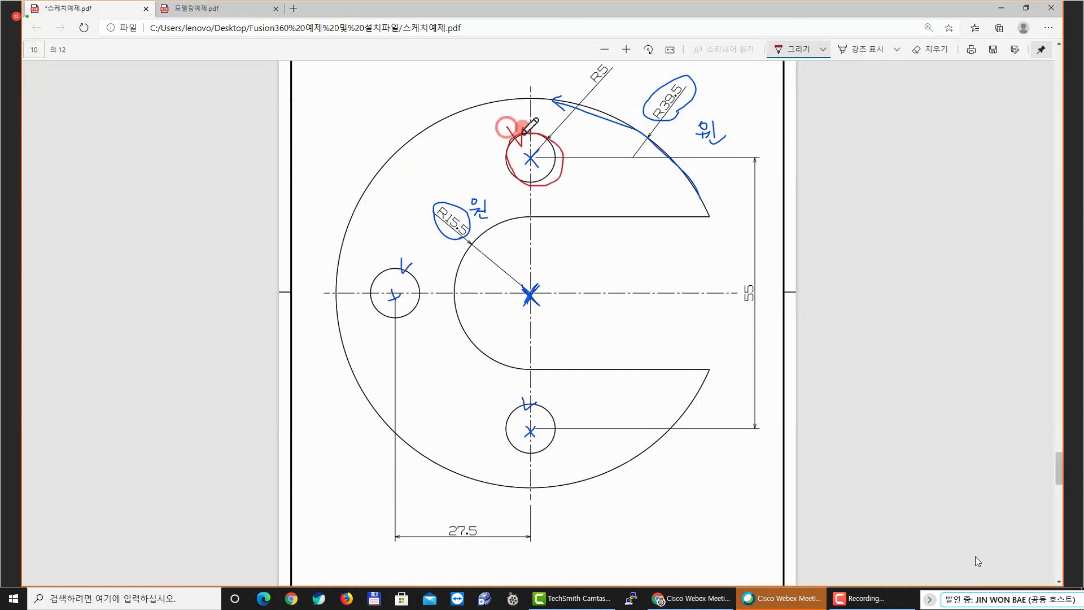
{"action": "mouse_move", "coordinate": [393, 263]}
{"action": "left_mouse_down"}
{"action": "mouse_move", "coordinate": [400, 275]}
{"action": "mouse_move", "coordinate": [432, 247]}
{"action": "left_mouse_up"}
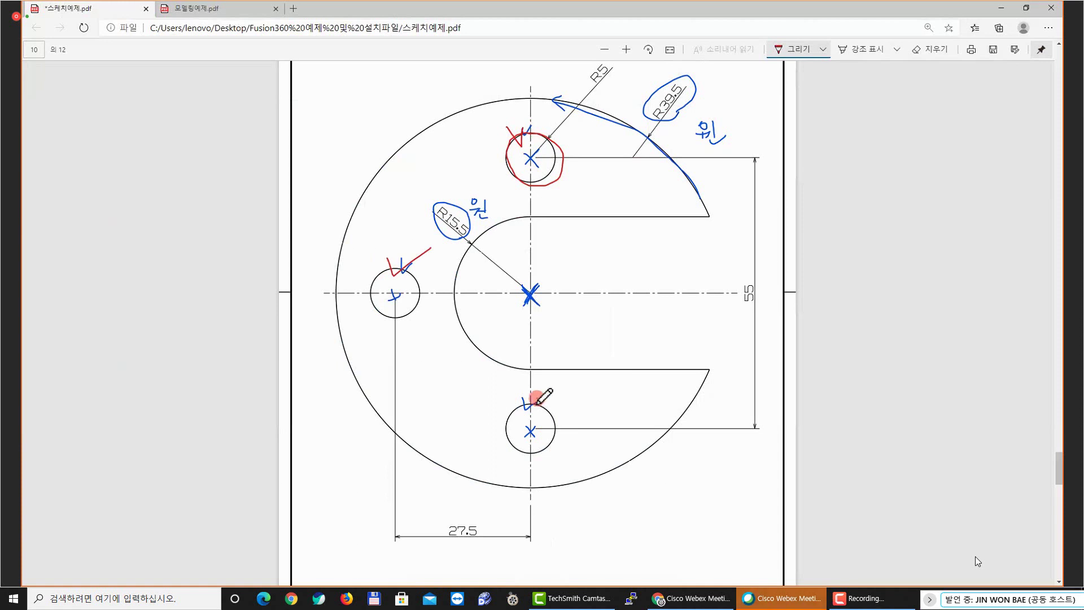
{"action": "left_click_drag", "start_coordinate": [526, 396], "coordinate": [562, 395]}
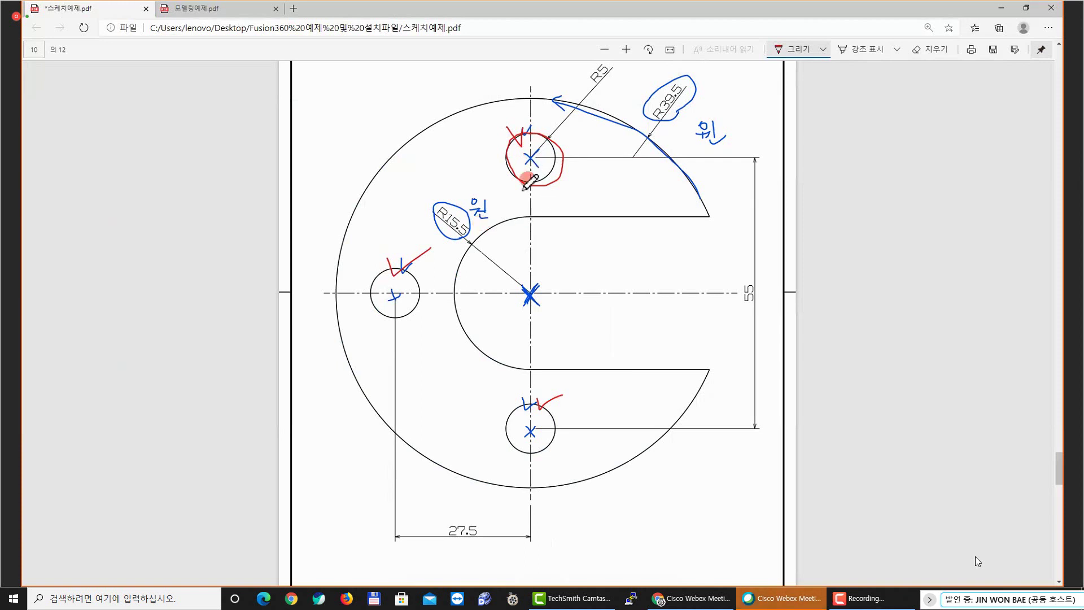
{"action": "mouse_move", "coordinate": [508, 127]}
{"action": "left_mouse_down"}
{"action": "mouse_move", "coordinate": [525, 148]}
{"action": "mouse_move", "coordinate": [528, 126]}
{"action": "left_mouse_up"}
{"action": "left_click_drag", "start_coordinate": [388, 259], "coordinate": [416, 260]}
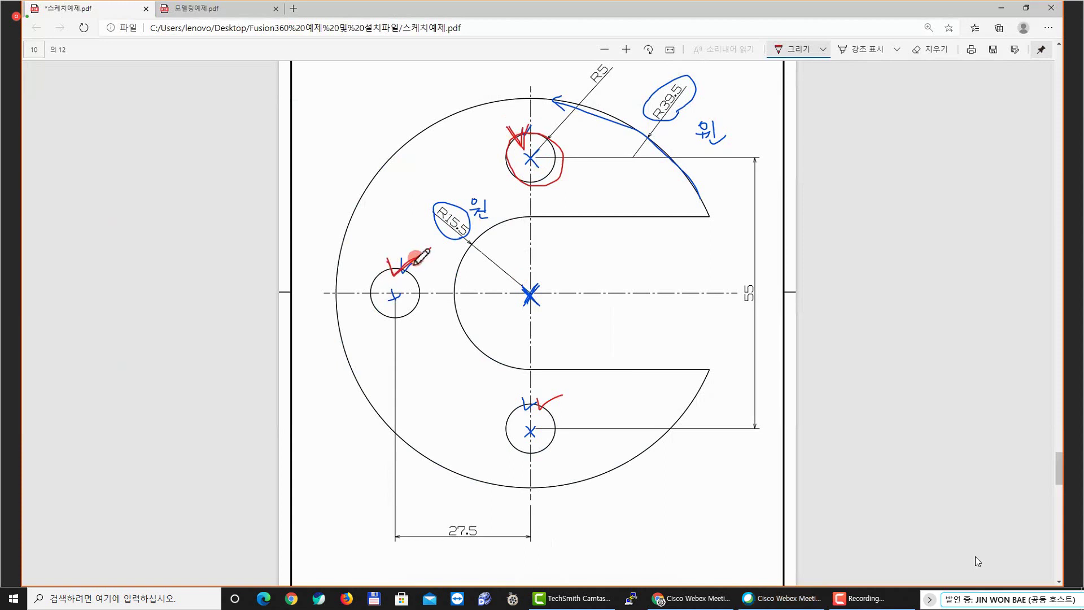
{"action": "left_click", "coordinate": [524, 407]}
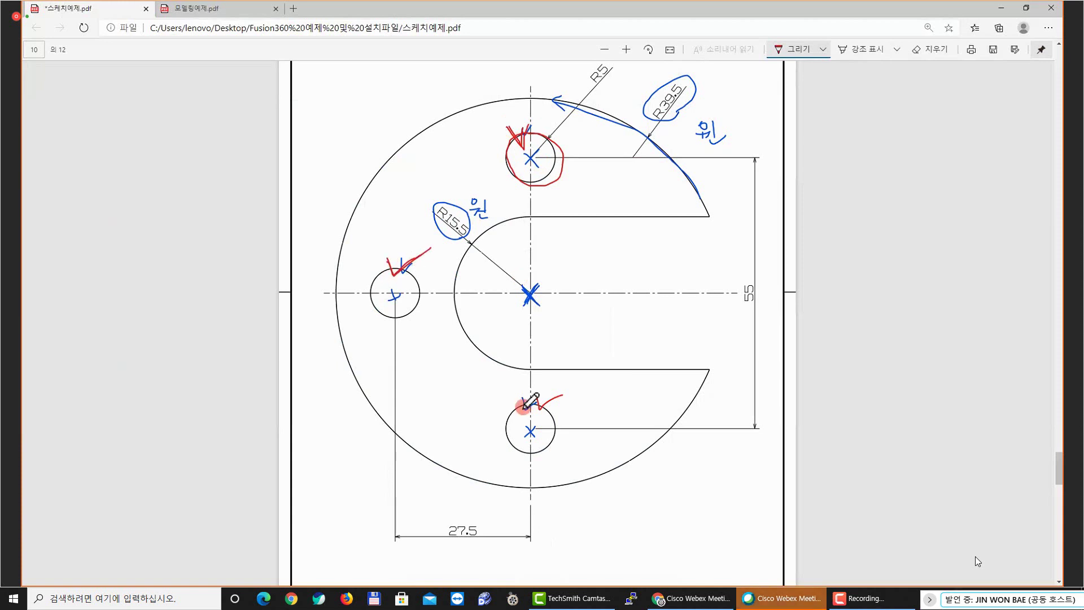
{"action": "left_click_drag", "start_coordinate": [524, 398], "coordinate": [544, 403]}
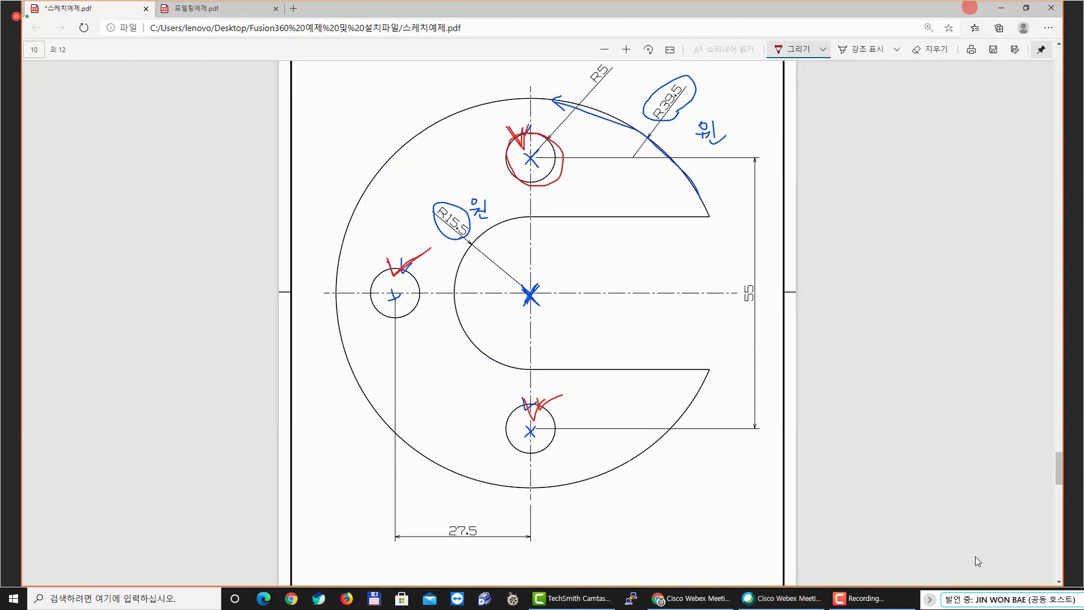
Return to Fusion 360 and start a sketch on the front (XZ) plane of a new design
{"action": "left_click", "coordinate": [1001, 7]}
{"action": "scroll", "coordinate": [358, 229], "scroll_direction": "down", "scroll_amount": 1}
{"action": "middle_click_drag", "start_coordinate": [670, 183], "coordinate": [367, 212]}
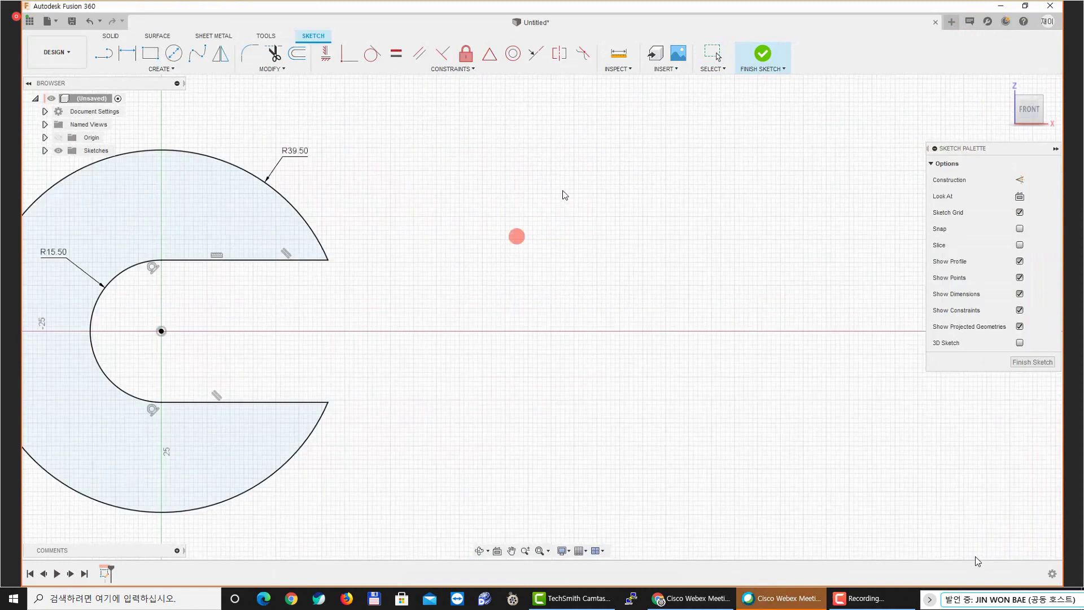
{"action": "middle_click_drag", "start_coordinate": [608, 151], "coordinate": [459, 280]}
{"action": "left_click", "coordinate": [951, 23]}
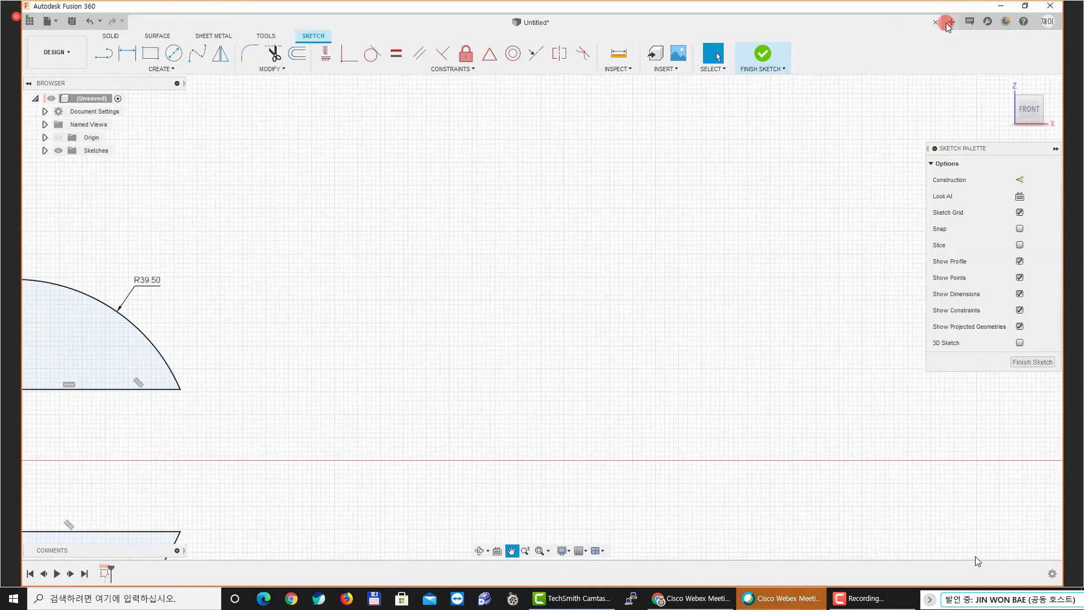
{"action": "left_click", "coordinate": [102, 55]}
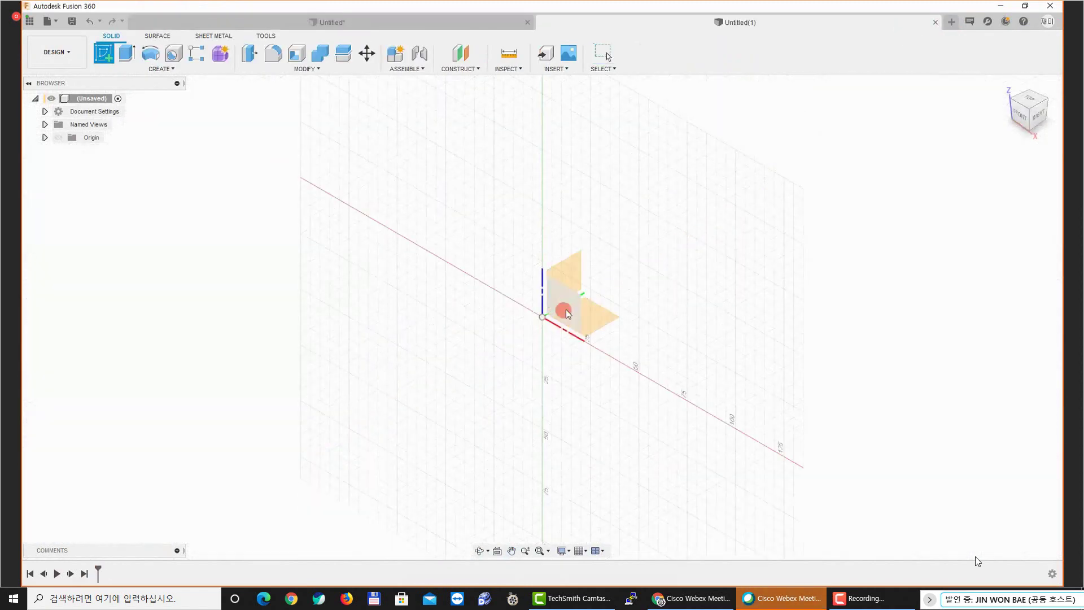
{"action": "left_click", "coordinate": [568, 314]}
Sketch a center-diameter circle about 23 mm across, above the origin and to its +X side
{"action": "scroll", "coordinate": [435, 210], "scroll_direction": "up", "scroll_amount": 3}
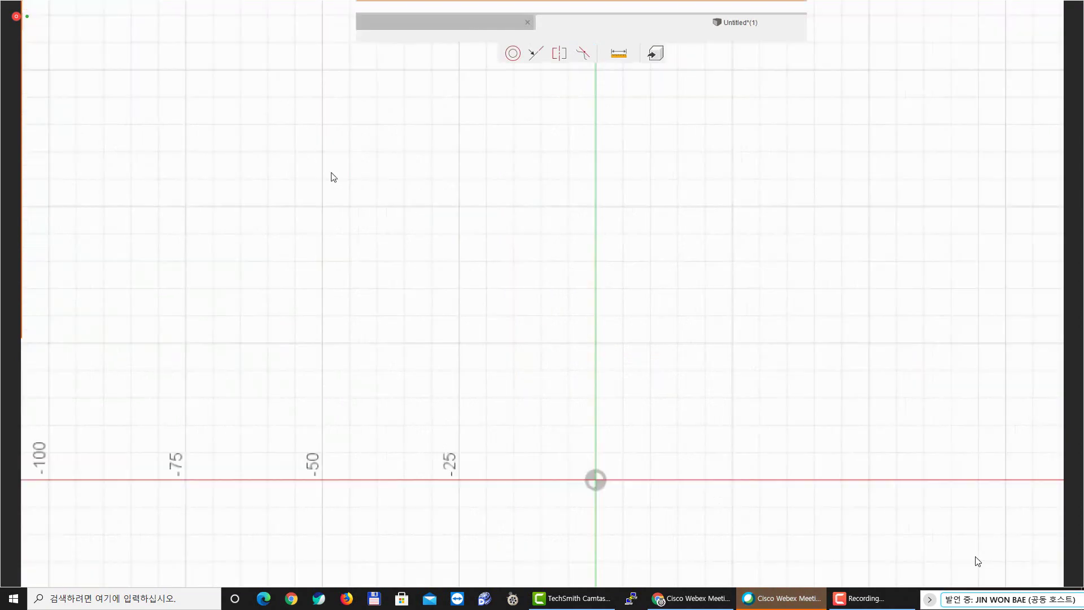
{"action": "scroll", "coordinate": [264, 138], "scroll_direction": "down", "scroll_amount": 3}
{"action": "mouse_move", "coordinate": [438, 193]}
{"action": "middle_mouse_down"}
{"action": "mouse_move", "coordinate": [503, 285]}
{"action": "mouse_move", "coordinate": [516, 210]}
{"action": "mouse_move", "coordinate": [411, 206]}
{"action": "mouse_move", "coordinate": [390, 231]}
{"action": "middle_mouse_up"}
{"action": "key", "text": "c"}
{"action": "left_click", "coordinate": [395, 188]}
{"action": "left_click", "coordinate": [423, 176]}
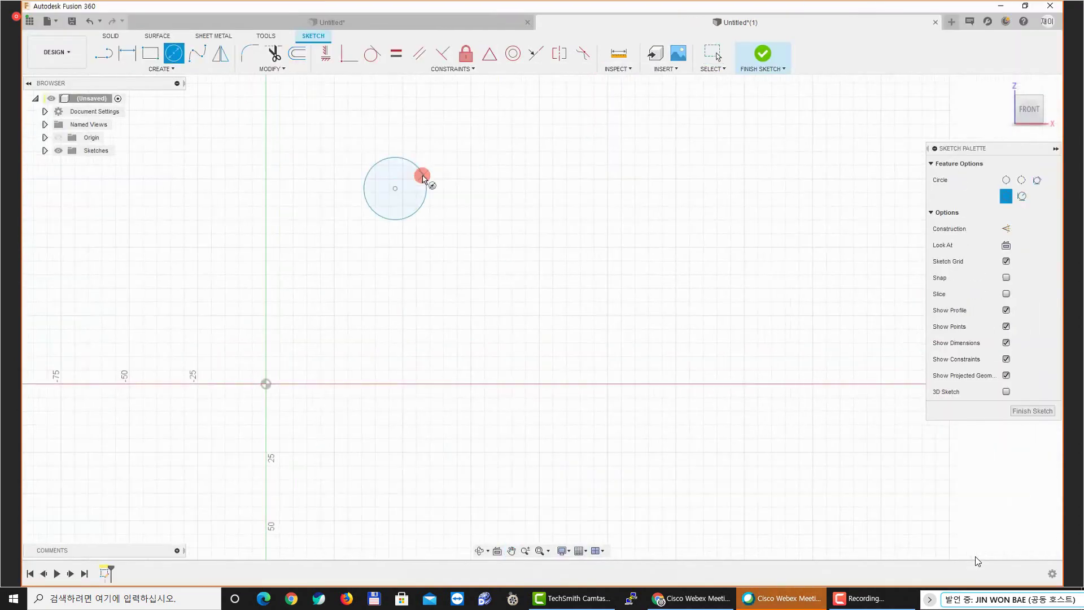
Dimension the circle's diameter and set it to 10 mm
{"action": "key", "text": "Escape"}
{"action": "key", "text": "d"}
{"action": "left_click", "coordinate": [423, 176]}
{"action": "left_click", "coordinate": [427, 143]}
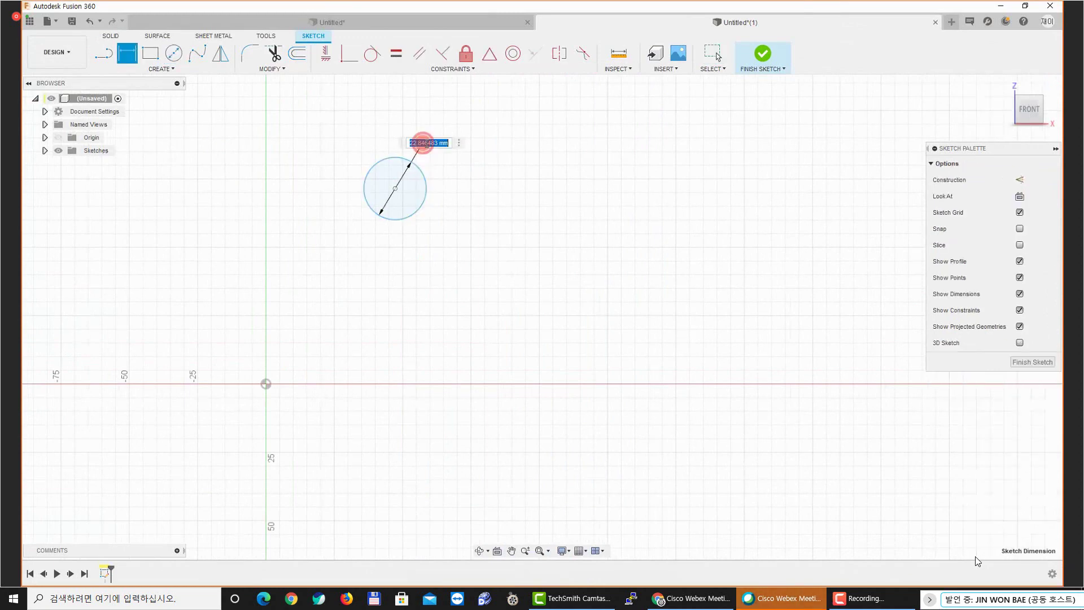
{"action": "type", "text": "10"}
{"action": "key", "text": "Return"}
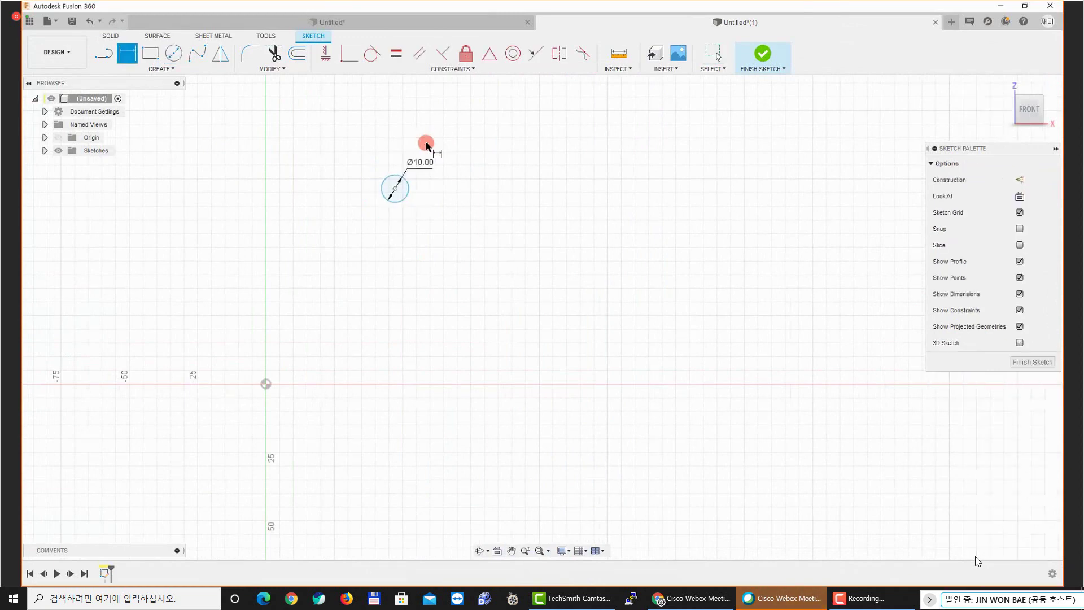
Try a 3 by 3 rectangular pattern of the 10 mm circle, extending 31 mm along +X and 25 mm downward
{"action": "scroll", "coordinate": [430, 145], "scroll_direction": "up", "scroll_amount": 1}
{"action": "scroll", "coordinate": [547, 177], "scroll_direction": "up", "scroll_amount": 6}
{"action": "scroll", "coordinate": [537, 213], "scroll_direction": "down", "scroll_amount": 4}
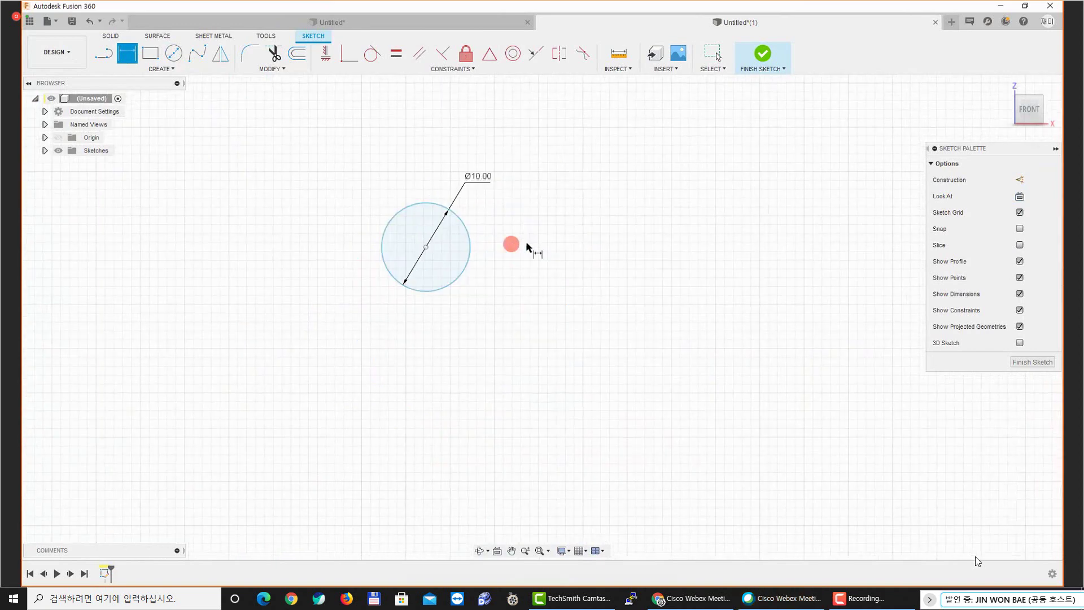
{"action": "middle_click_drag", "start_coordinate": [526, 247], "coordinate": [476, 205]}
{"action": "scroll", "coordinate": [475, 206], "scroll_direction": "down", "scroll_amount": 1}
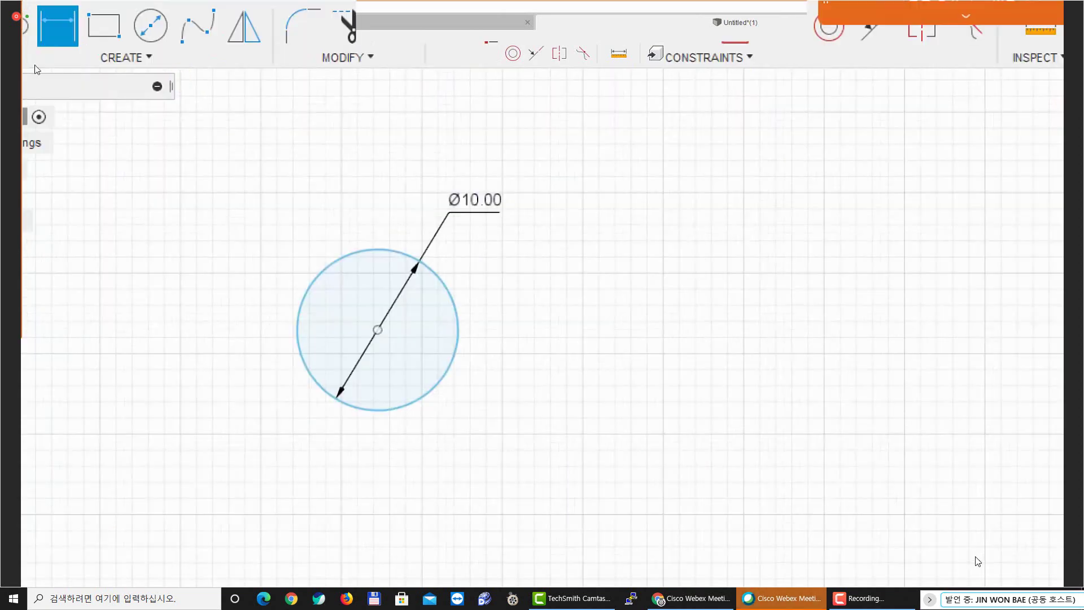
{"action": "left_click", "coordinate": [117, 66]}
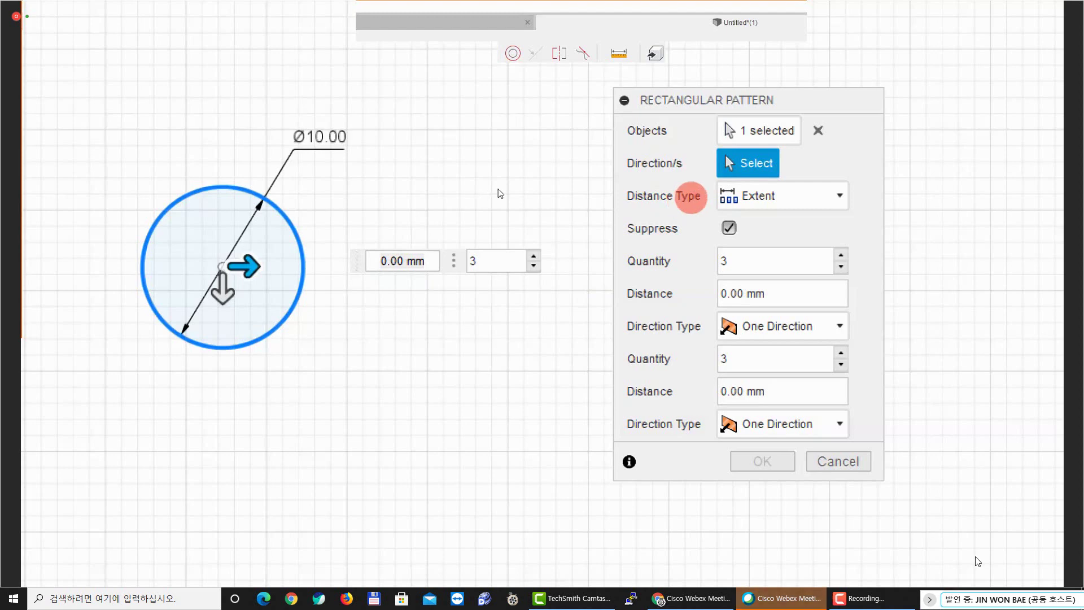
{"action": "scroll", "coordinate": [283, 219], "scroll_direction": "down", "scroll_amount": 4}
{"action": "middle_click_drag", "start_coordinate": [265, 218], "coordinate": [293, 206]}
{"action": "left_click_drag", "start_coordinate": [261, 195], "coordinate": [557, 238]}
{"action": "key", "text": "Tab"}
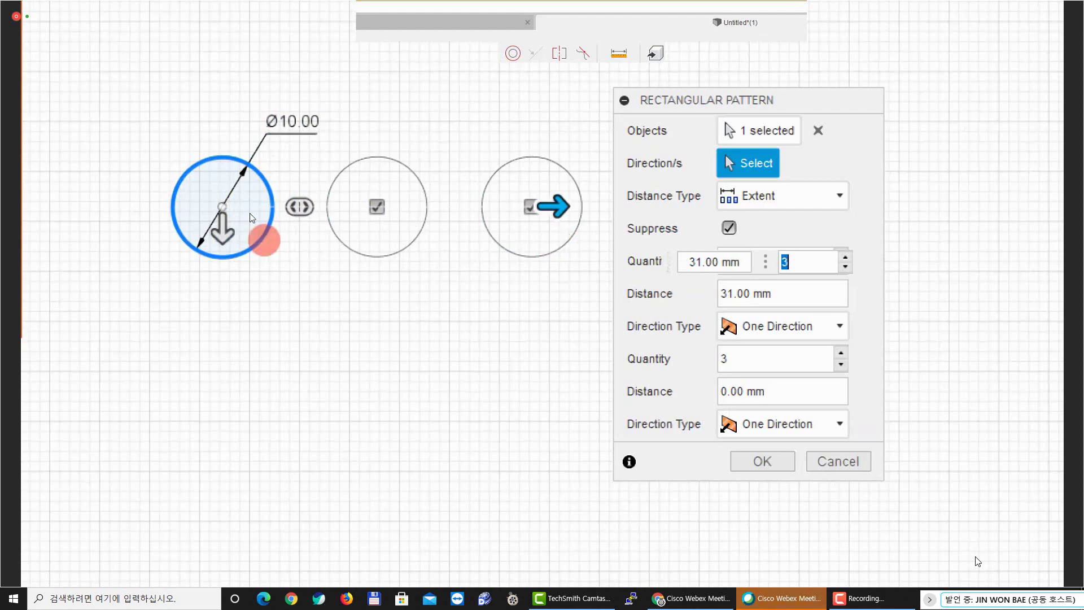
{"action": "left_click_drag", "start_coordinate": [225, 230], "coordinate": [266, 483]}
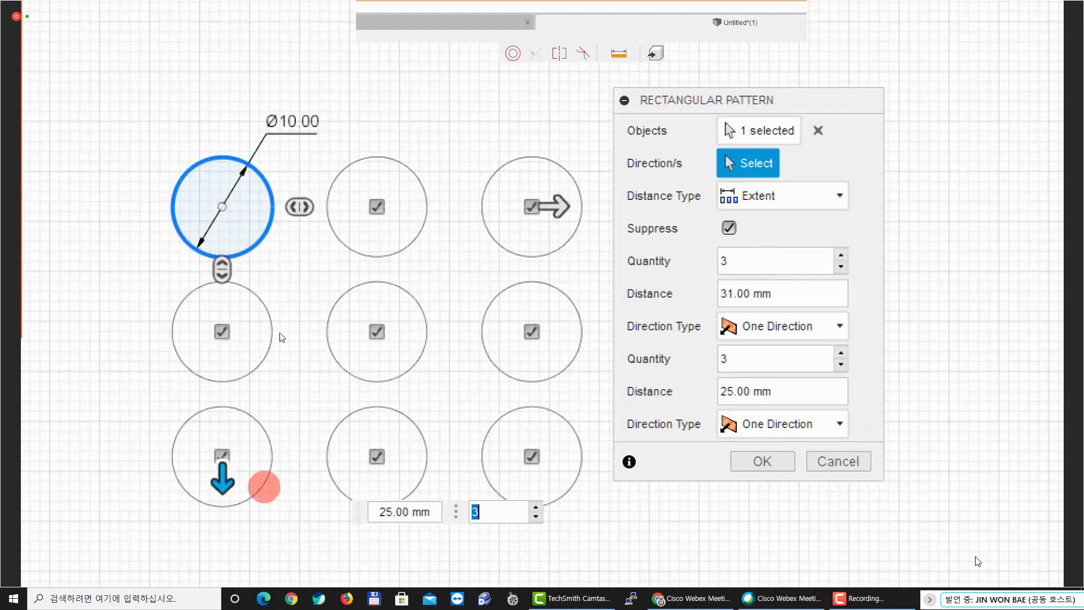
{"action": "left_click", "coordinate": [563, 315]}
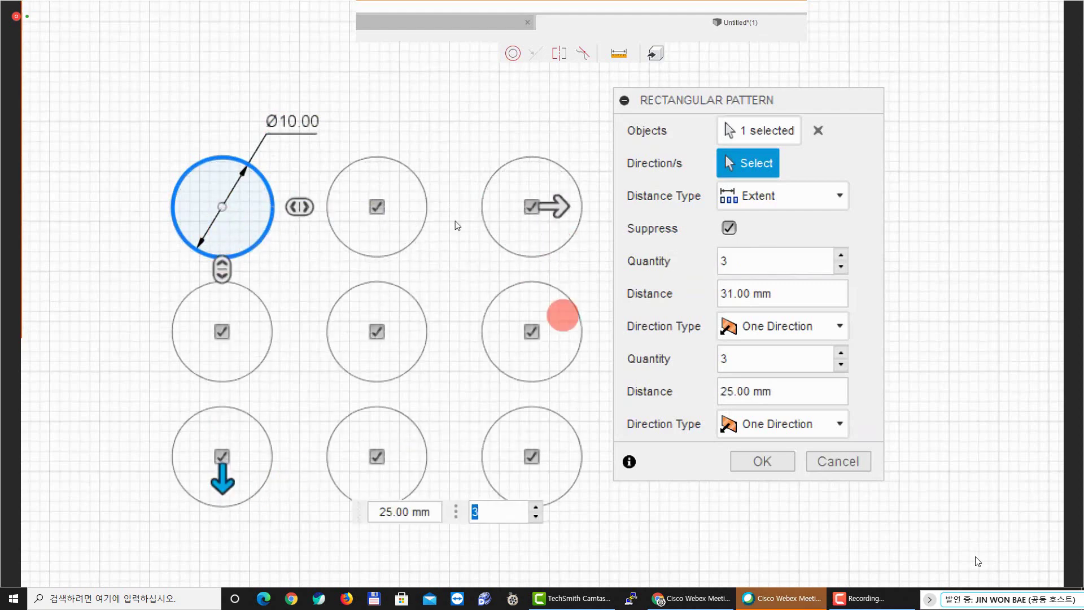
{"action": "left_click", "coordinate": [743, 162]}
{"action": "left_click", "coordinate": [166, 208]}
{"action": "left_click", "coordinate": [341, 177]}
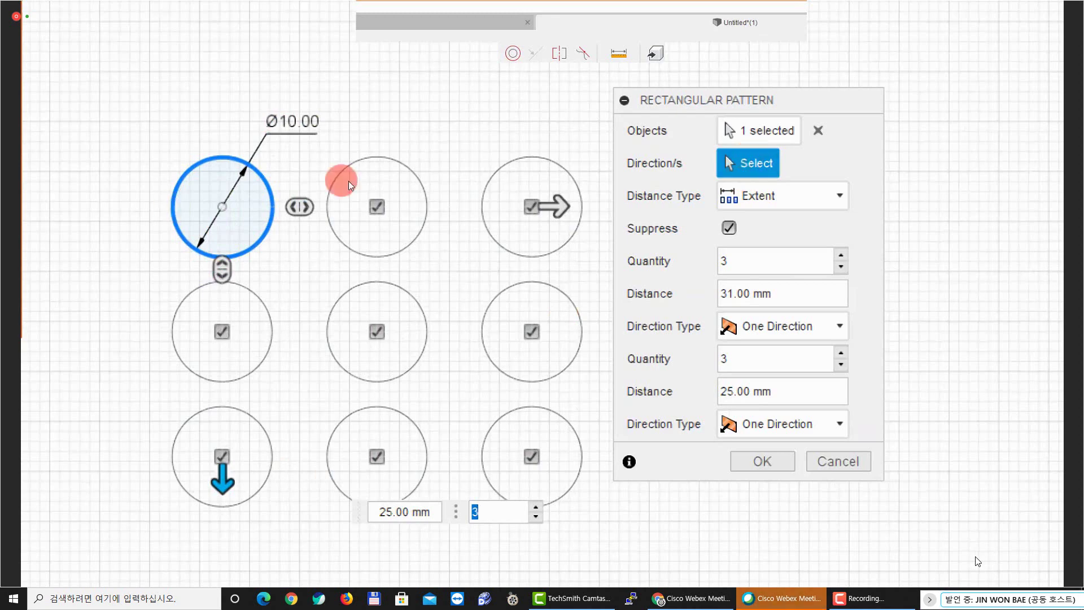
{"action": "left_click", "coordinate": [514, 179]}
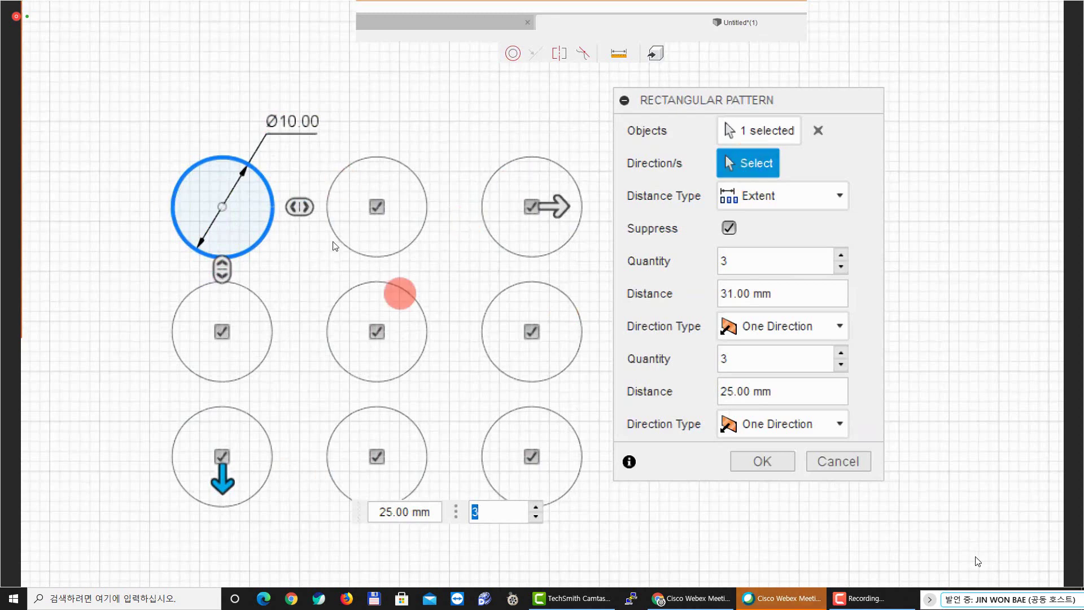
Reverse both directions of the pattern preview, extending it -30 mm horizontally and pointing the second direction upward
{"action": "scroll", "coordinate": [376, 312], "scroll_direction": "down", "scroll_amount": 2}
{"action": "left_click", "coordinate": [515, 239]}
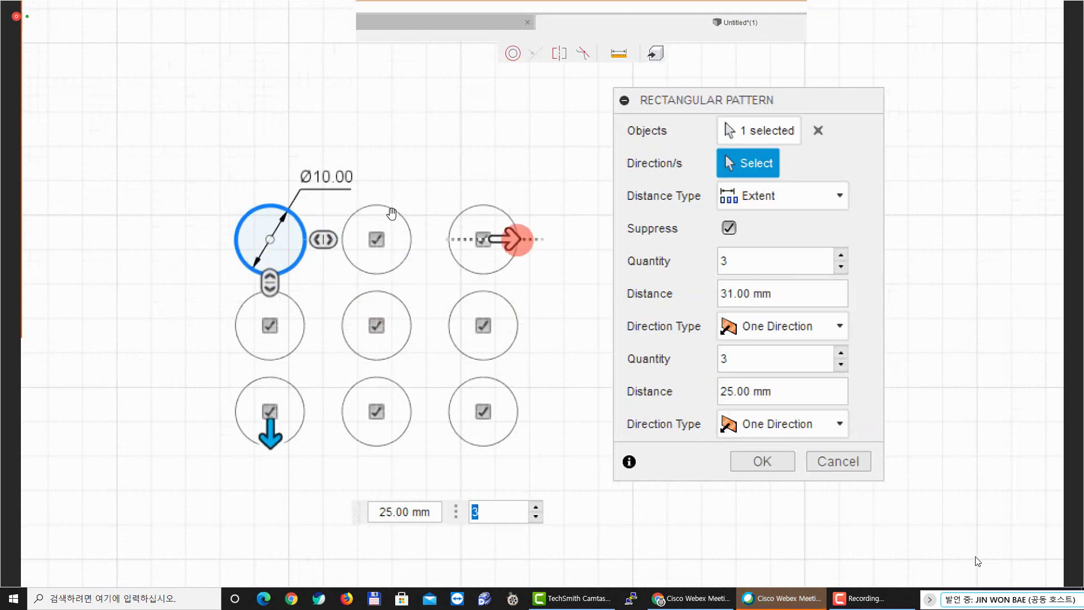
{"action": "left_click_drag", "start_coordinate": [515, 239], "coordinate": [214, 261]}
{"action": "middle_click_drag", "start_coordinate": [214, 262], "coordinate": [239, 261]}
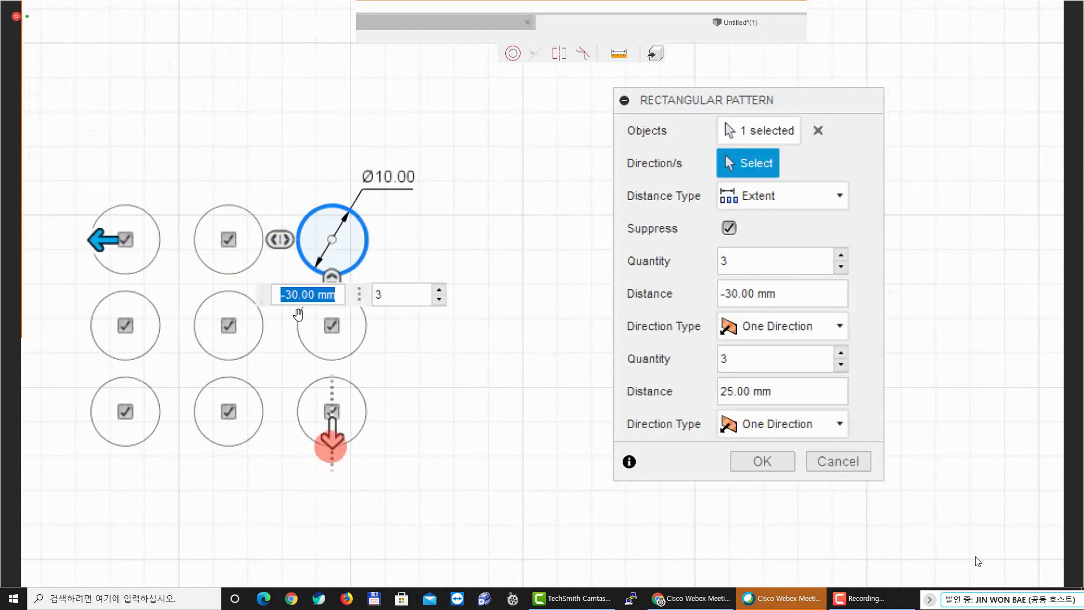
{"action": "left_click_drag", "start_coordinate": [331, 442], "coordinate": [331, 70]}
{"action": "middle_click_drag", "start_coordinate": [529, 125], "coordinate": [544, 216]}
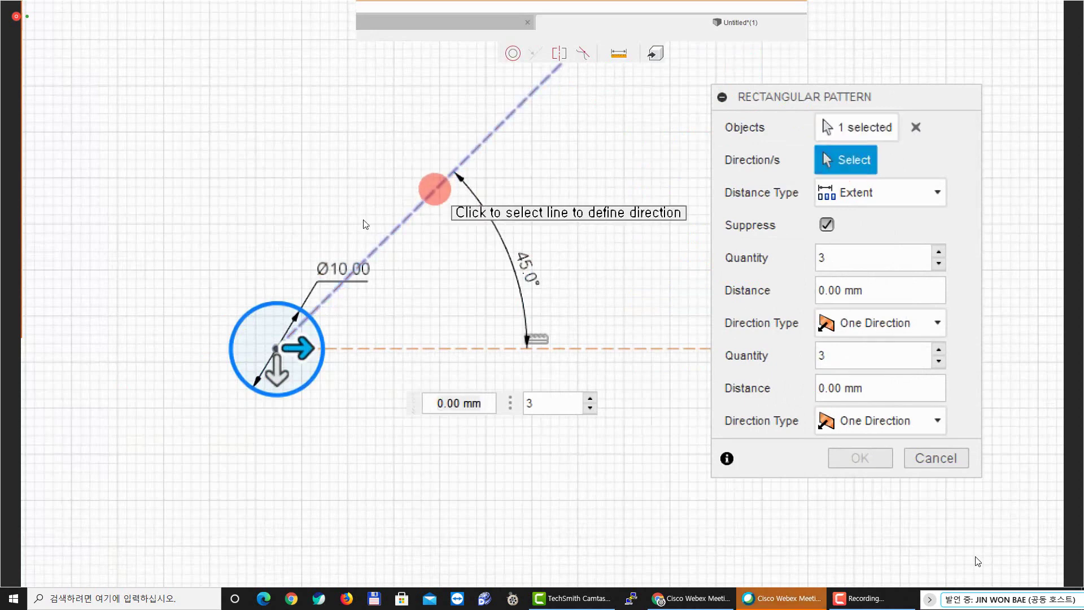
Choose the 45° construction line as the direction of the circle's rectangular pattern
{"action": "key", "text": "Tab"}
{"action": "key", "text": "Tab"}
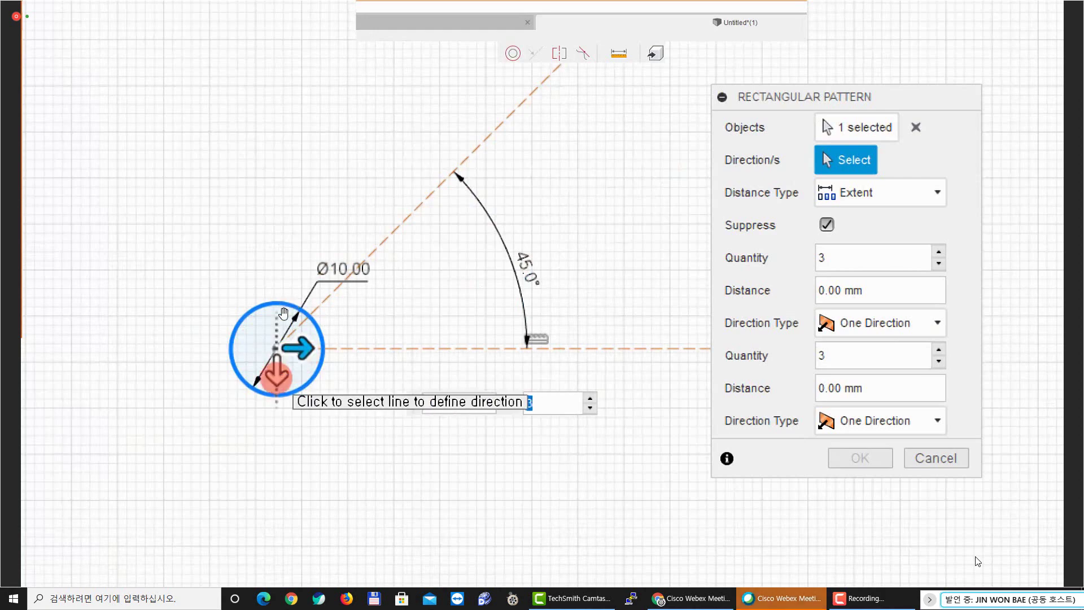
{"action": "key", "text": "shift+Tab"}
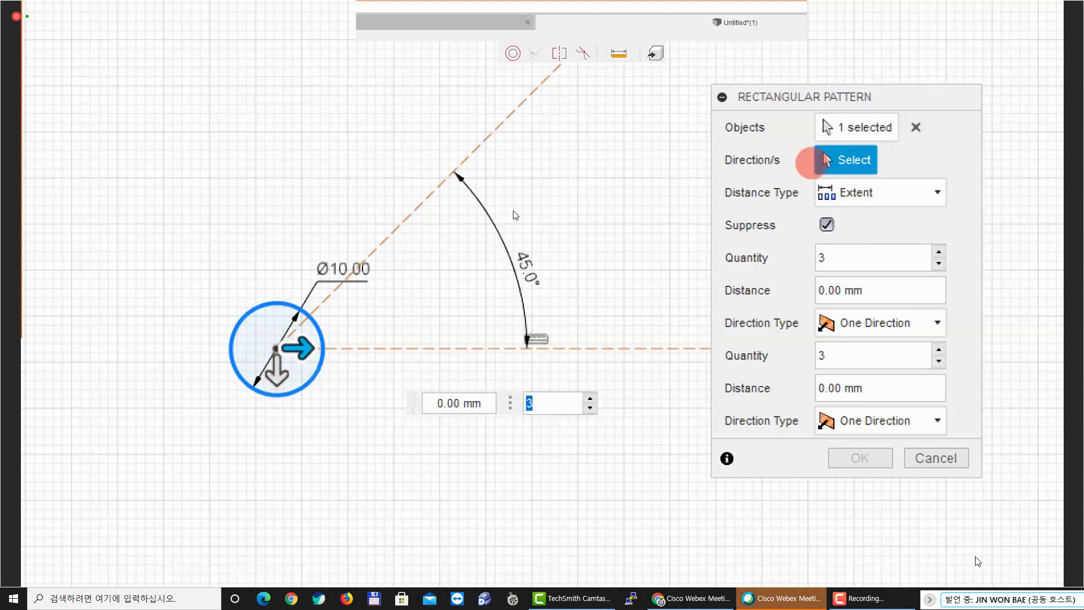
{"action": "left_click", "coordinate": [461, 169]}
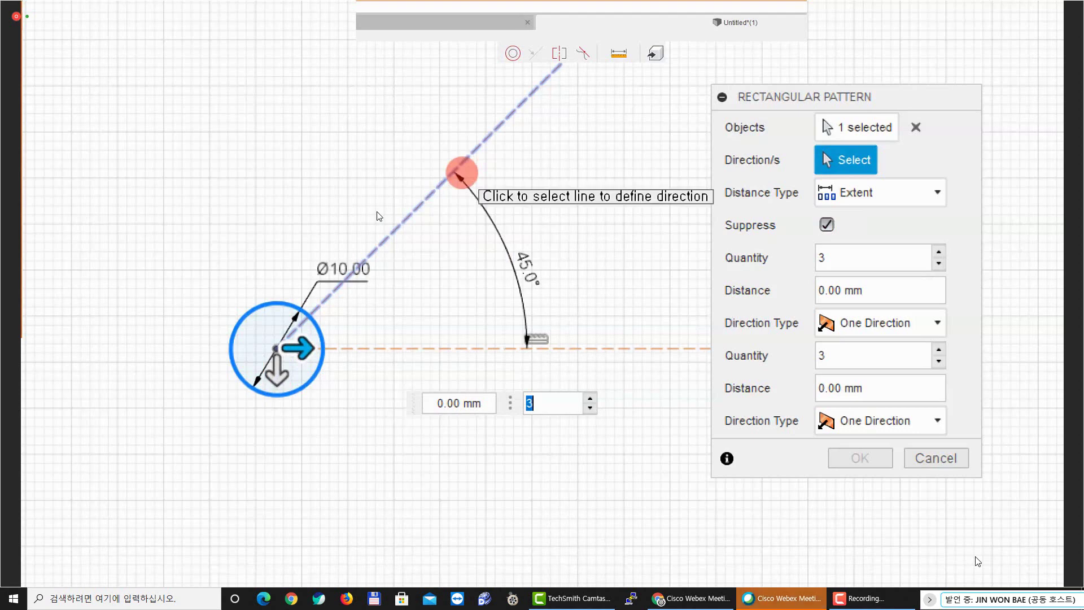
{"action": "key", "text": "Tab"}
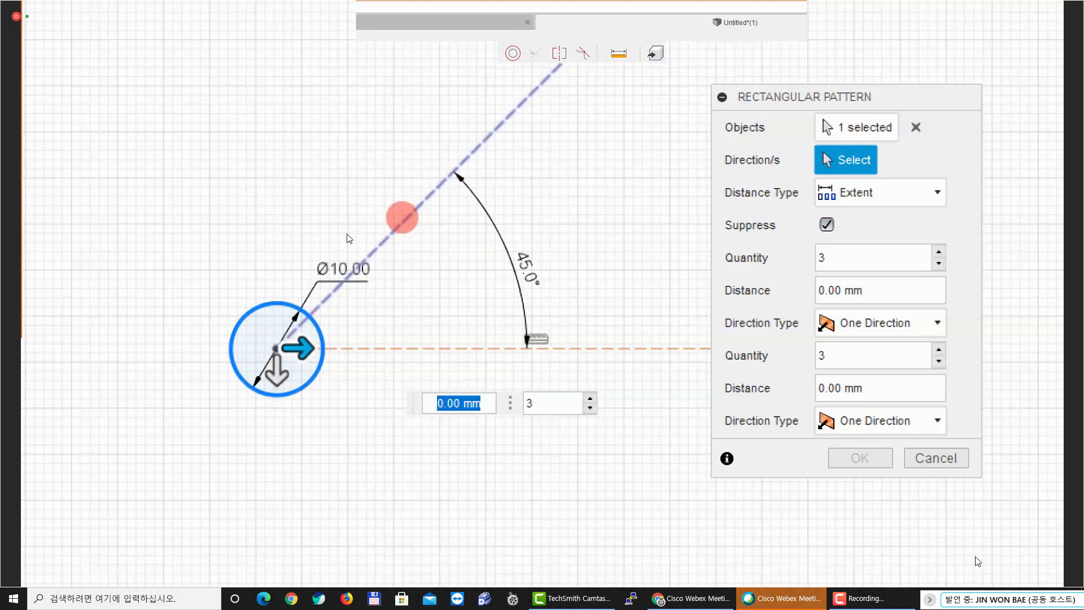
{"action": "key", "text": "Tab"}
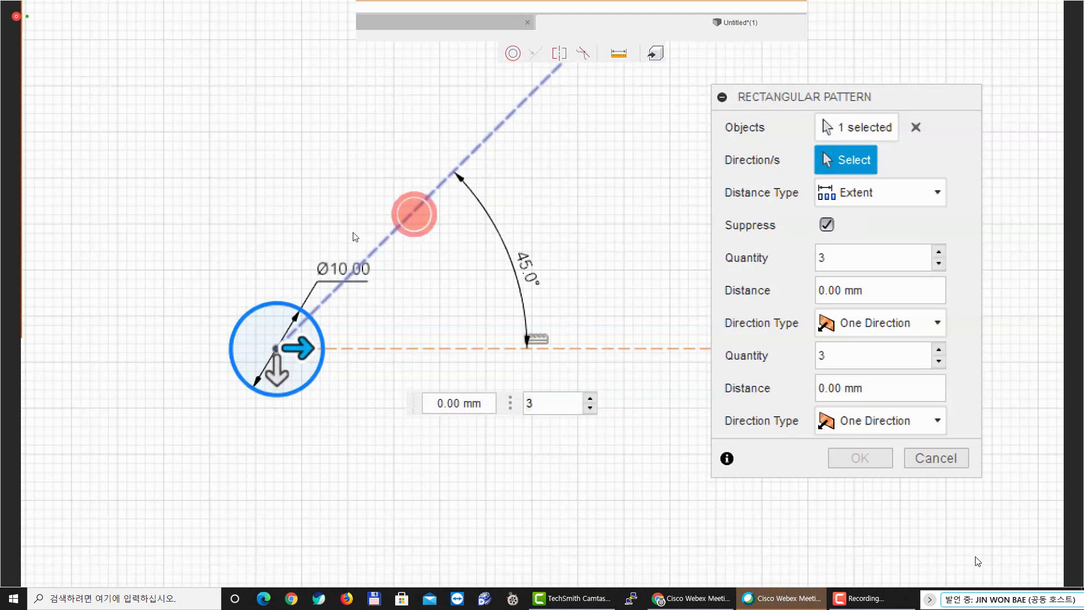
{"action": "left_click", "coordinate": [413, 214]}
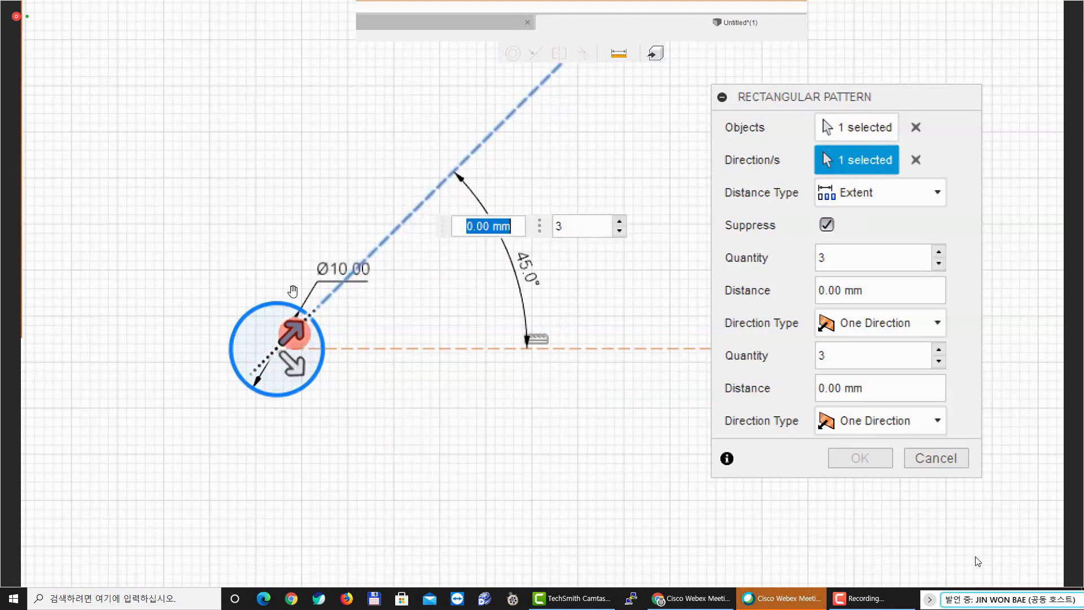
Extend the angled pattern 31 mm along the 45° line and 28 mm perpendicular to it
{"action": "left_click_drag", "start_coordinate": [292, 292], "coordinate": [427, 170]}
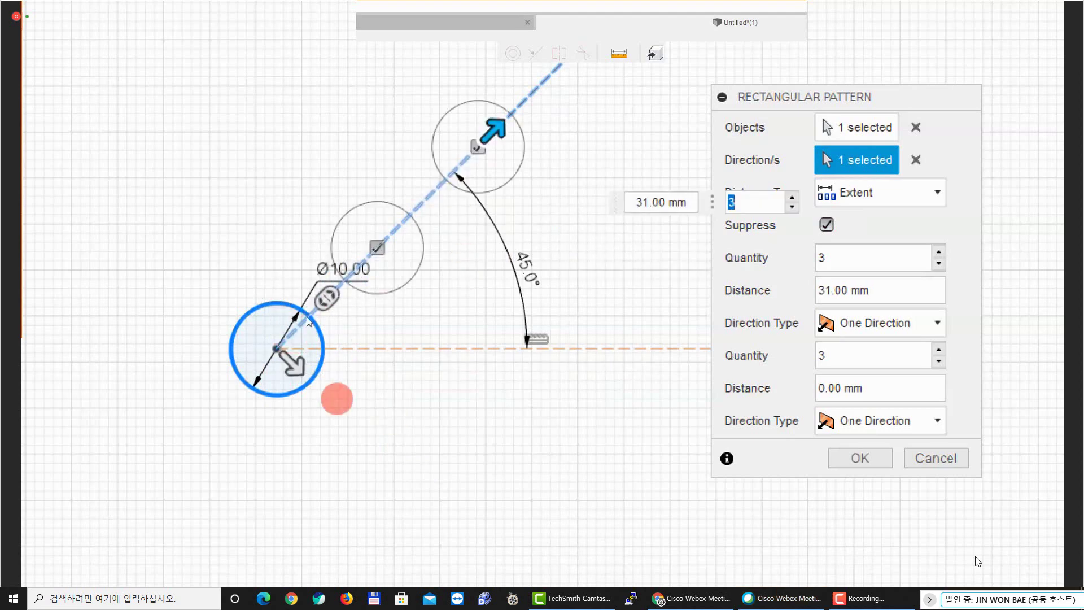
{"action": "left_click_drag", "start_coordinate": [293, 357], "coordinate": [466, 548]}
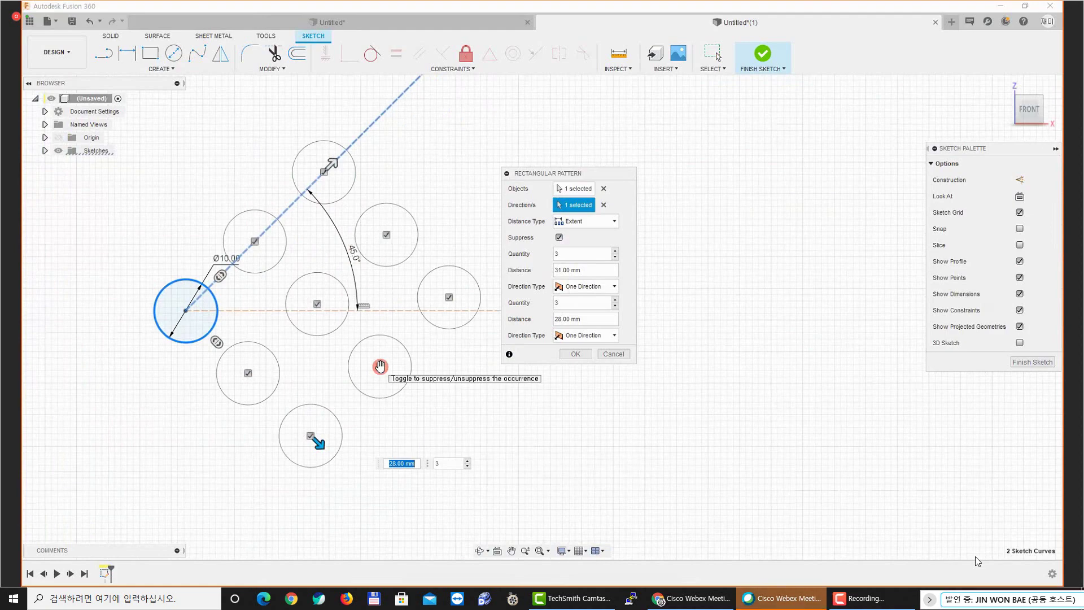
{"action": "scroll", "coordinate": [319, 339], "scroll_direction": "up", "scroll_amount": 1}
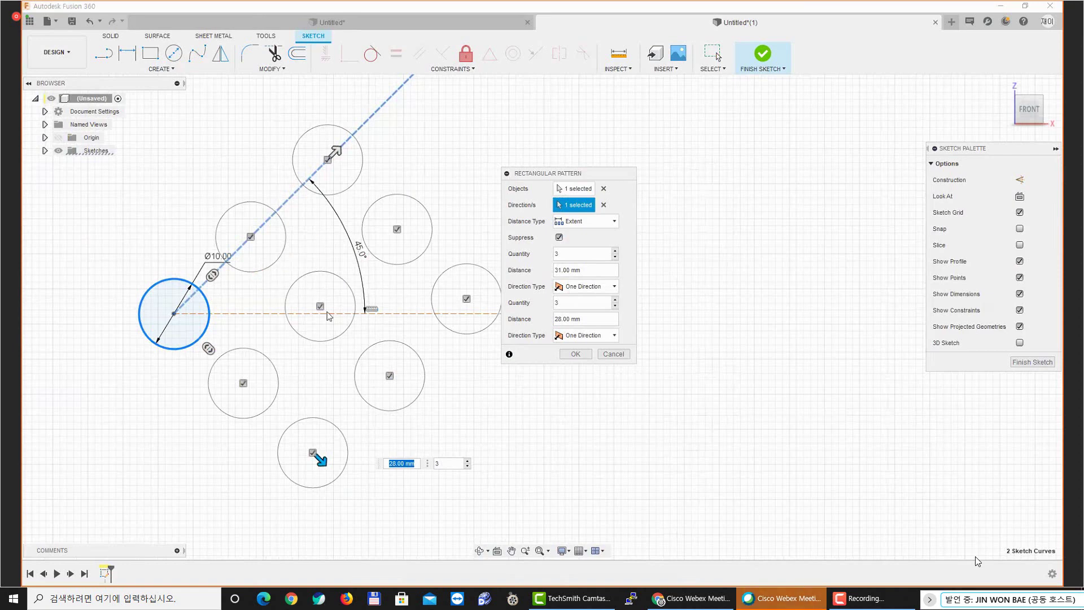
Reverse both directions of the angled pattern, setting each distance to -24 mm
{"action": "middle_click_drag", "start_coordinate": [273, 363], "coordinate": [340, 345]}
{"action": "left_click_drag", "start_coordinate": [388, 441], "coordinate": [114, 170]}
{"action": "left_click_drag", "start_coordinate": [403, 134], "coordinate": [118, 414]}
{"action": "middle_click_drag", "start_coordinate": [375, 385], "coordinate": [407, 377]}
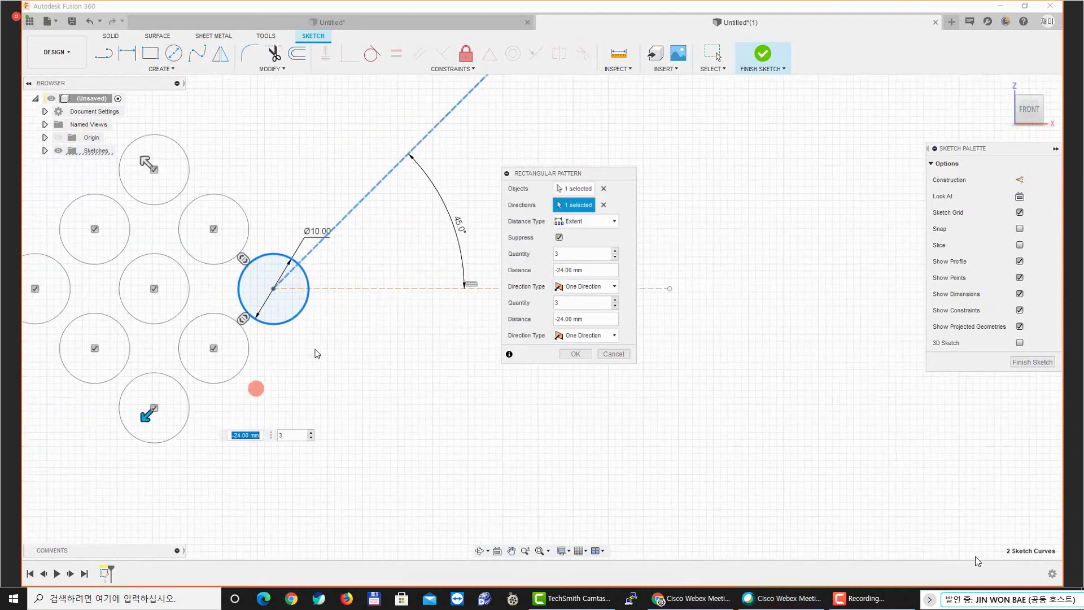
{"action": "middle_click_drag", "start_coordinate": [316, 353], "coordinate": [337, 356]}
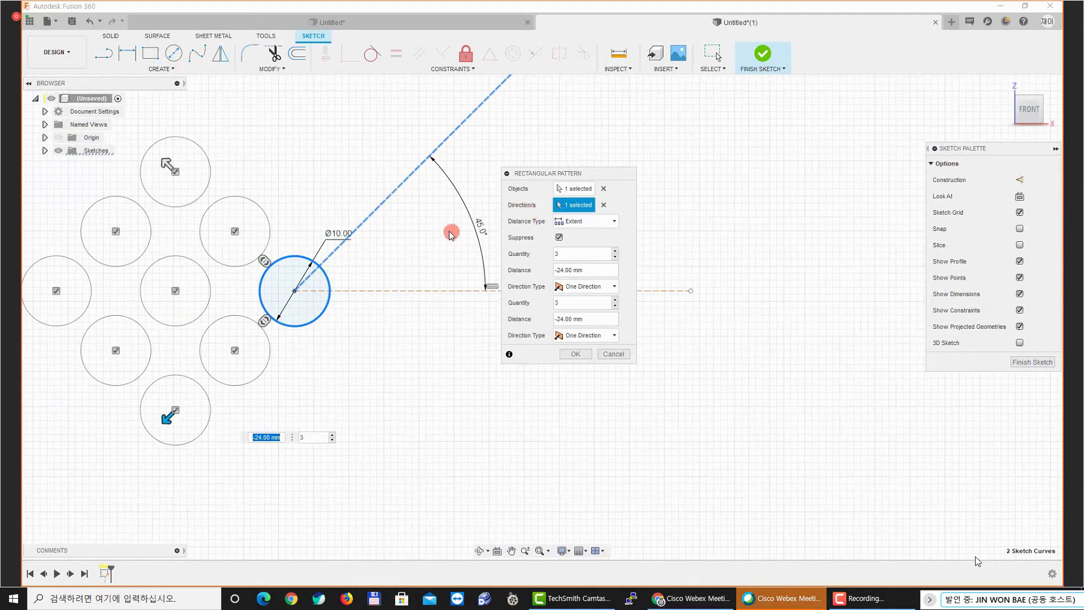
{"action": "middle_click_drag", "start_coordinate": [451, 232], "coordinate": [489, 224]}
{"action": "left_click_drag", "start_coordinate": [208, 407], "coordinate": [205, 409]}
{"action": "key", "text": "Tab"}
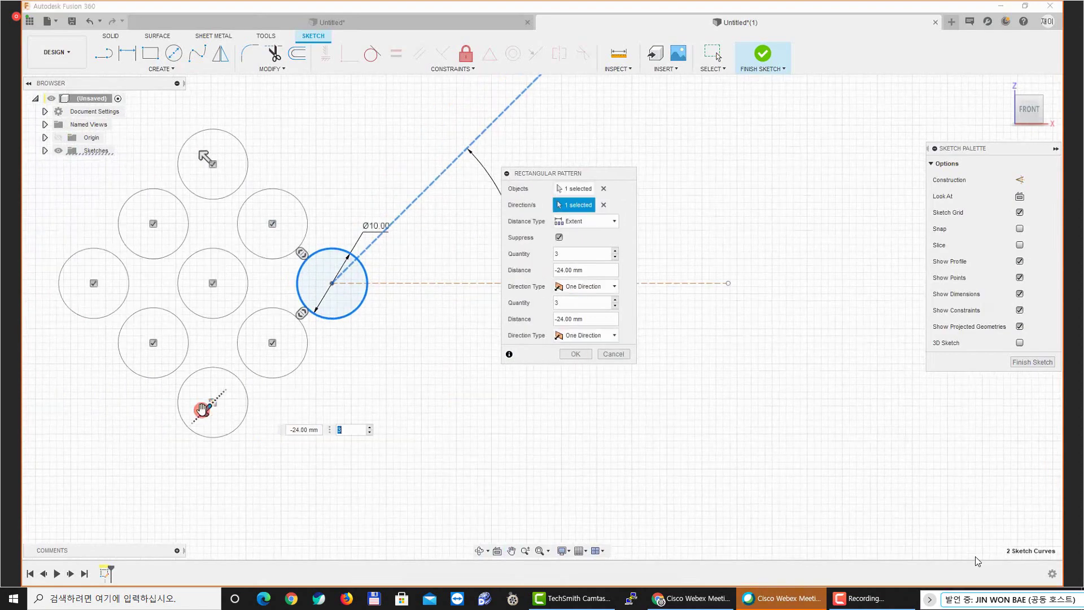
{"action": "key", "text": "Tab"}
{"action": "mouse_move", "coordinate": [394, 229]}
{"action": "middle_mouse_down"}
{"action": "mouse_move", "coordinate": [387, 235]}
{"action": "mouse_move", "coordinate": [435, 236]}
{"action": "middle_mouse_up"}
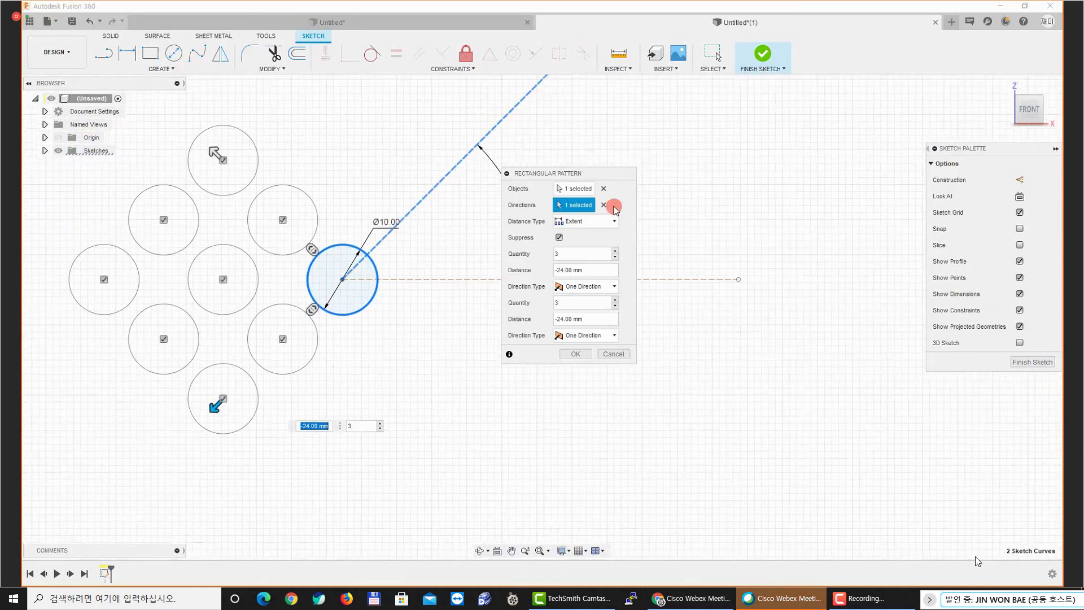
Clear the direction line from the rectangular pattern and cancel the pattern
{"action": "left_click", "coordinate": [603, 206]}
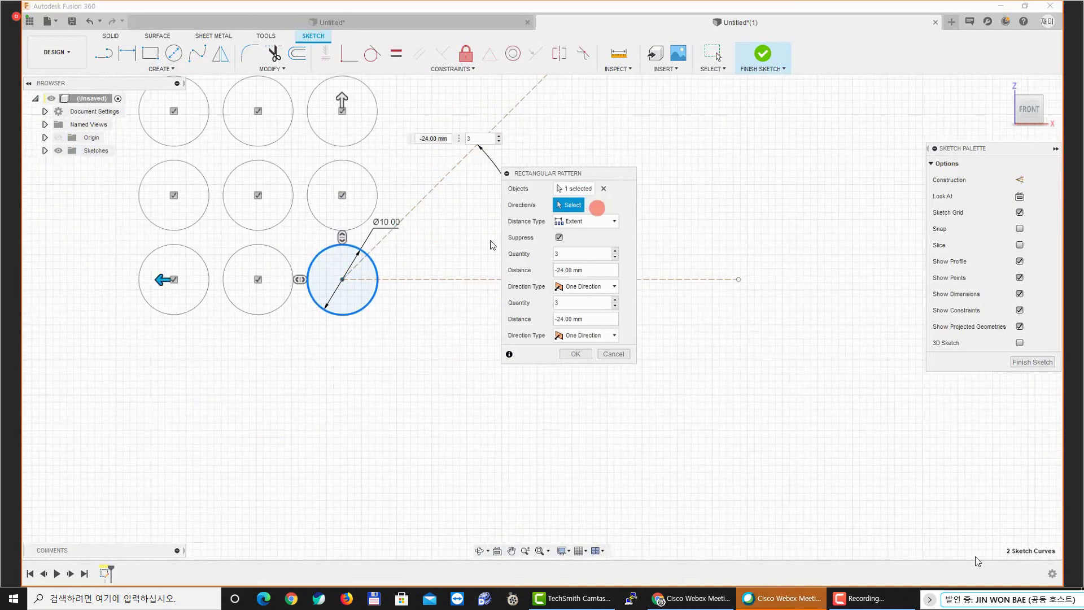
{"action": "mouse_move", "coordinate": [423, 302]}
{"action": "middle_mouse_down"}
{"action": "mouse_move", "coordinate": [382, 319]}
{"action": "mouse_move", "coordinate": [402, 303]}
{"action": "middle_mouse_up"}
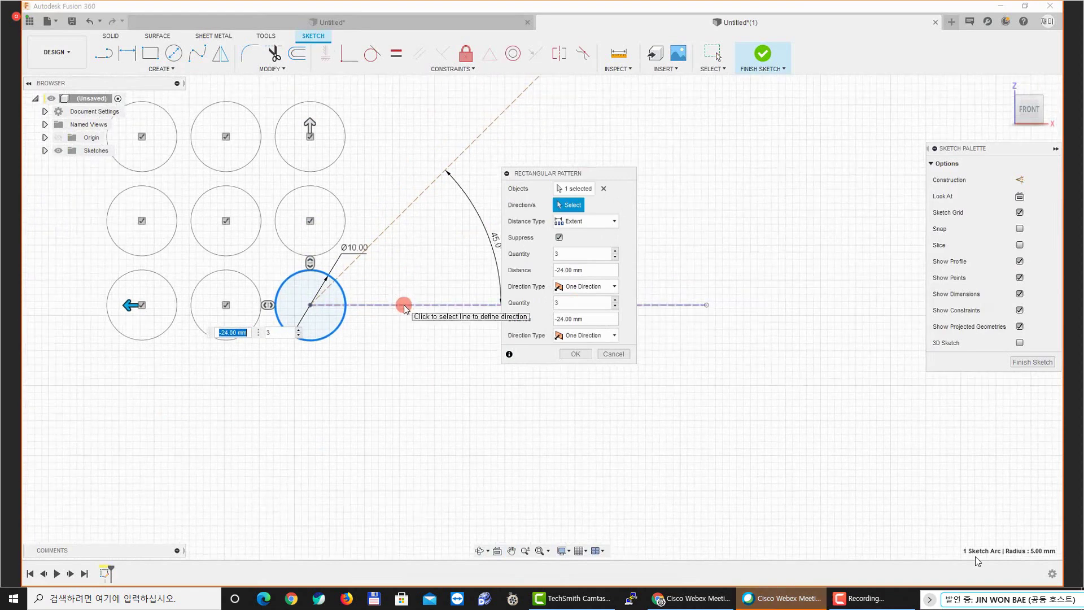
{"action": "key", "text": "Escape"}
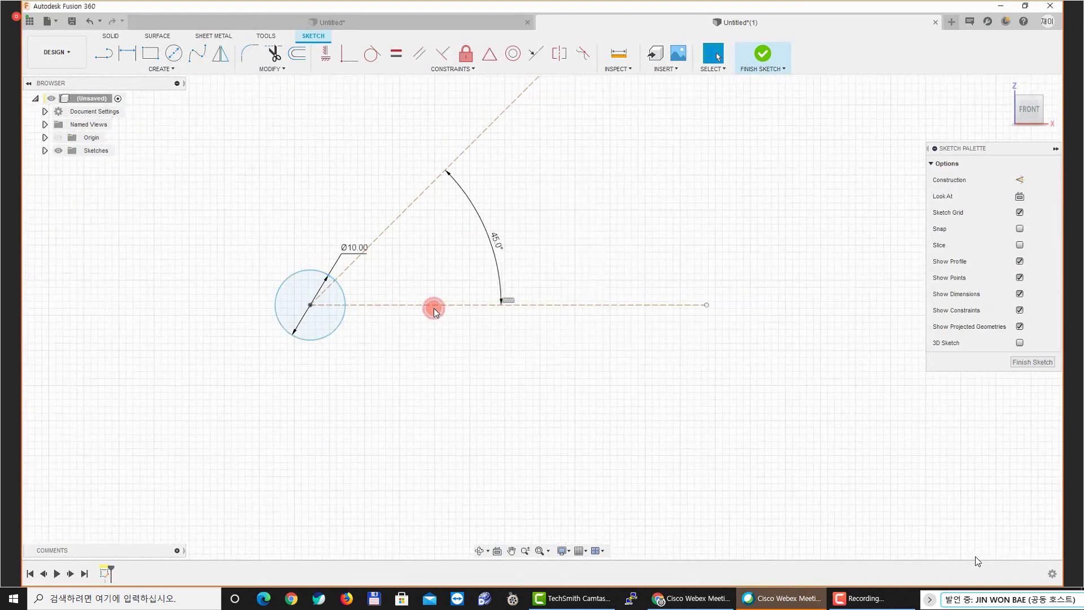
Delete the horizontal and the 45° construction lines that start at the circle's center
{"action": "left_click", "coordinate": [431, 305]}
{"action": "key", "text": "Delete"}
{"action": "left_click", "coordinate": [388, 228]}
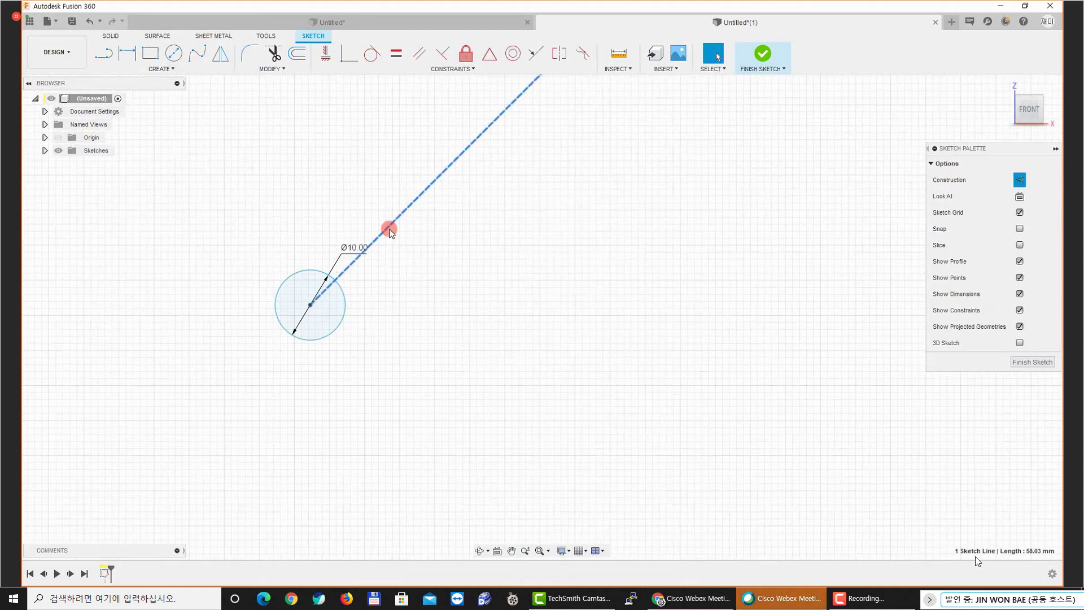
{"action": "key", "text": "Delete"}
{"action": "left_click", "coordinate": [182, 70]}
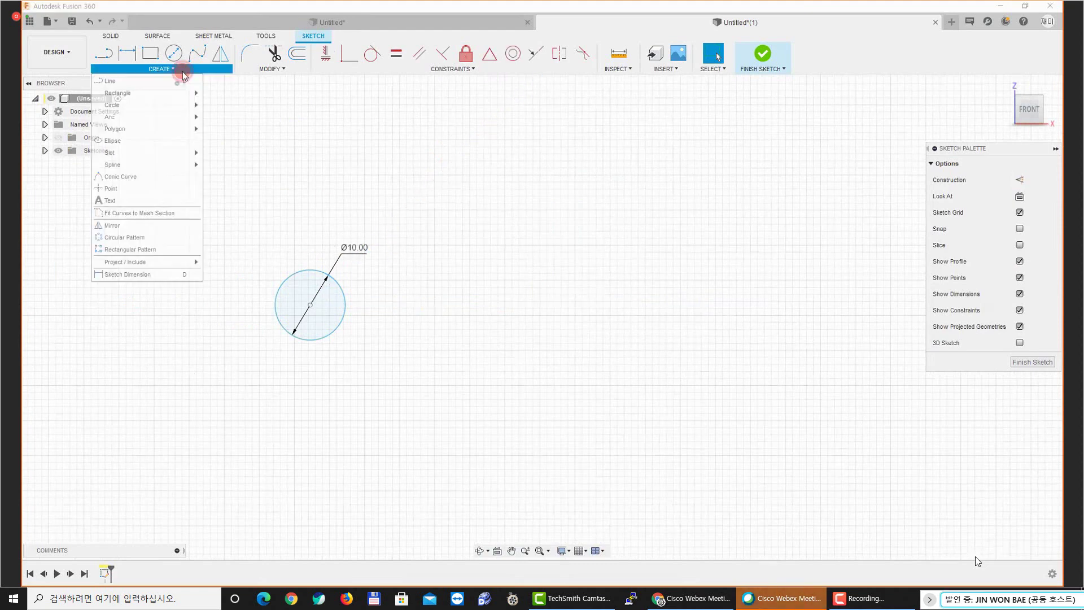
{"action": "left_click", "coordinate": [146, 250]}
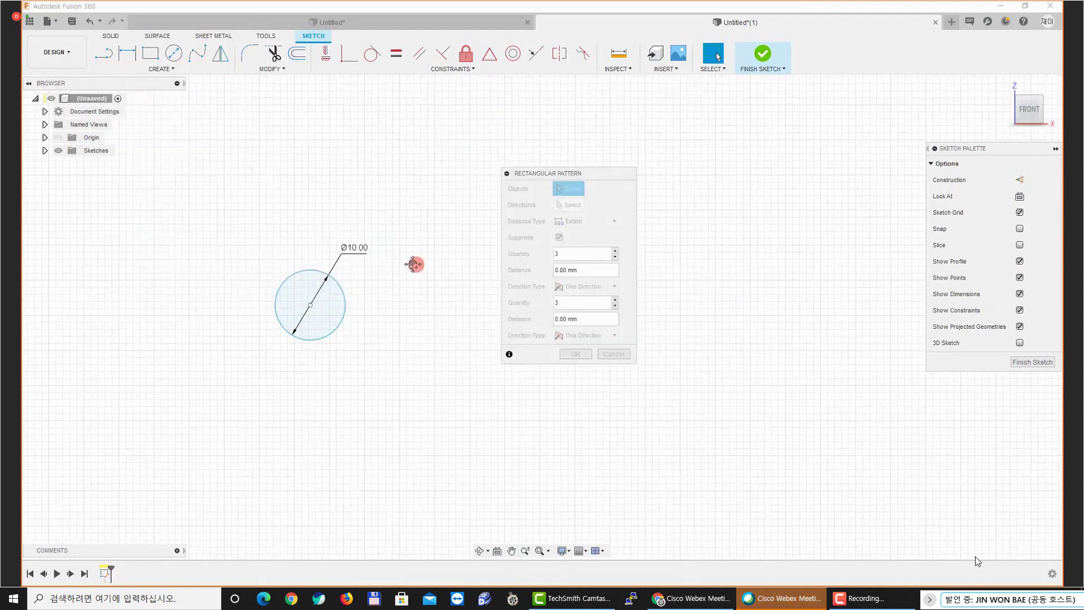
{"action": "left_click_drag", "start_coordinate": [516, 174], "coordinate": [450, 218]}
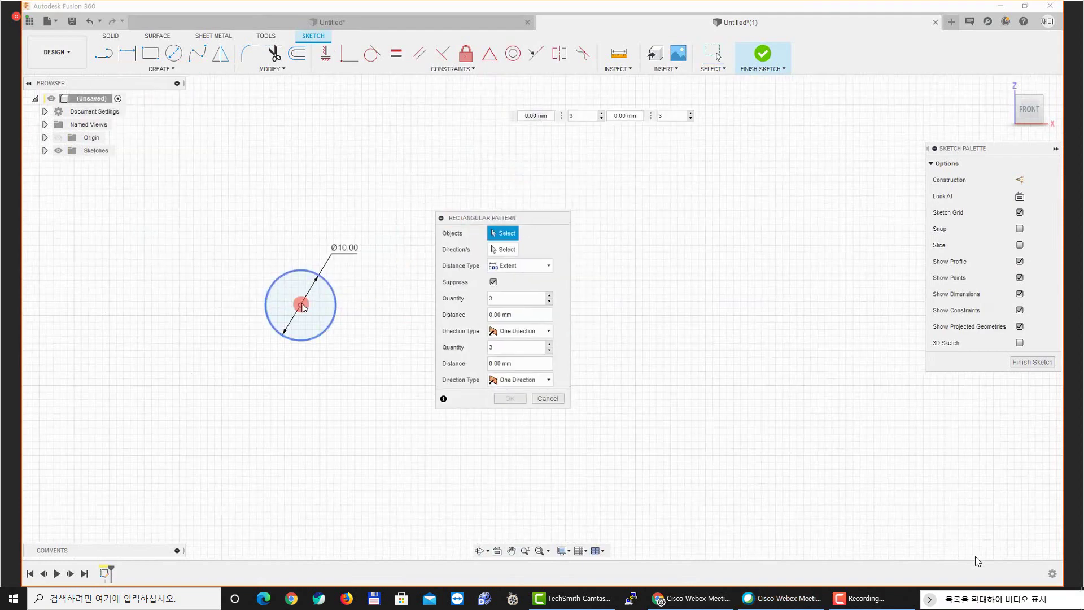
{"action": "left_click", "coordinate": [331, 292]}
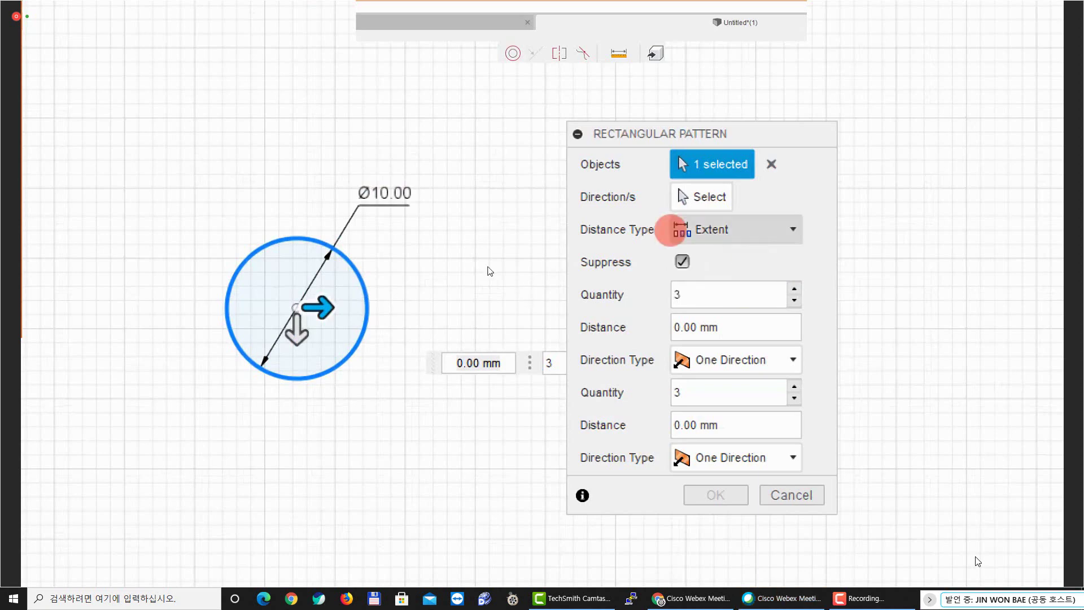
{"action": "key", "text": "Escape"}
Start a rectangular pattern of the 10 mm circle with three instances extending 36 mm horizontally
{"action": "scroll", "coordinate": [490, 270], "scroll_direction": "down", "scroll_amount": 5}
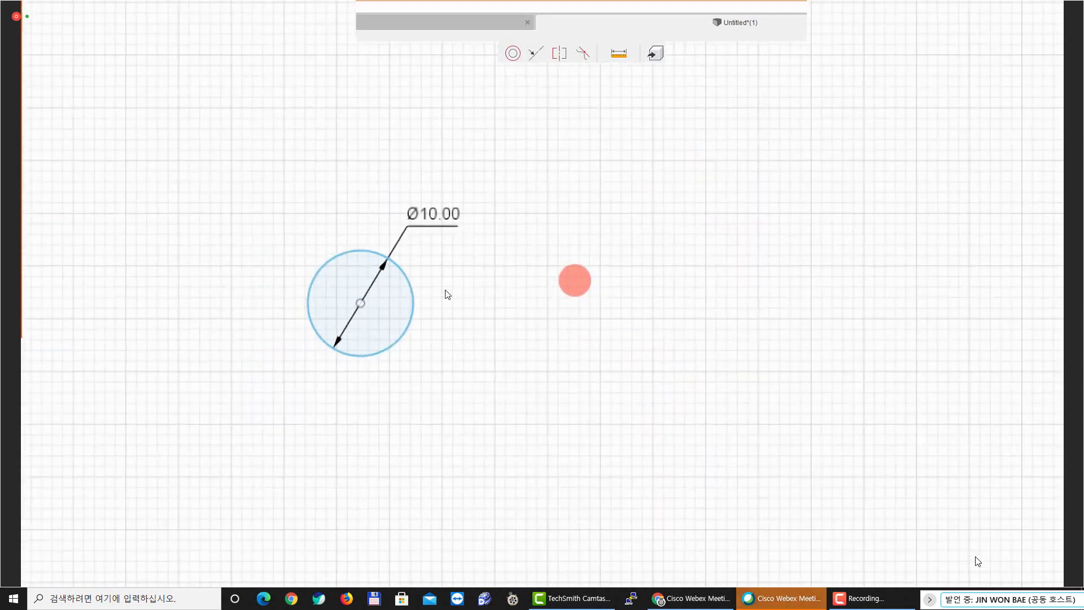
{"action": "right_click_drag", "start_coordinate": [537, 367], "coordinate": [542, 232]}
{"action": "left_click", "coordinate": [445, 282]}
{"action": "left_click", "coordinate": [377, 296]}
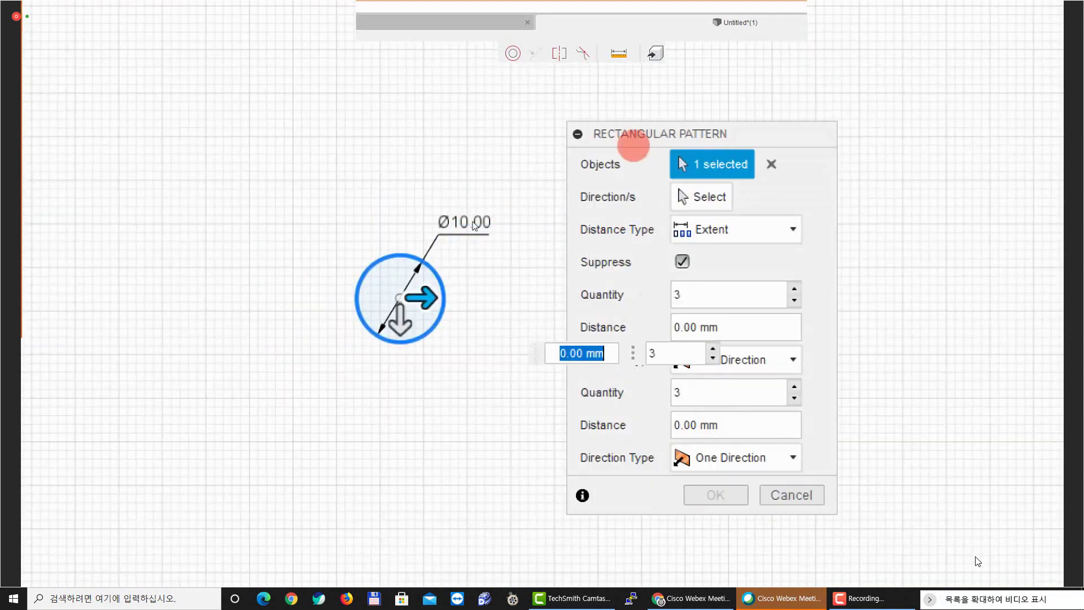
{"action": "left_click_drag", "start_coordinate": [633, 145], "coordinate": [752, 115]}
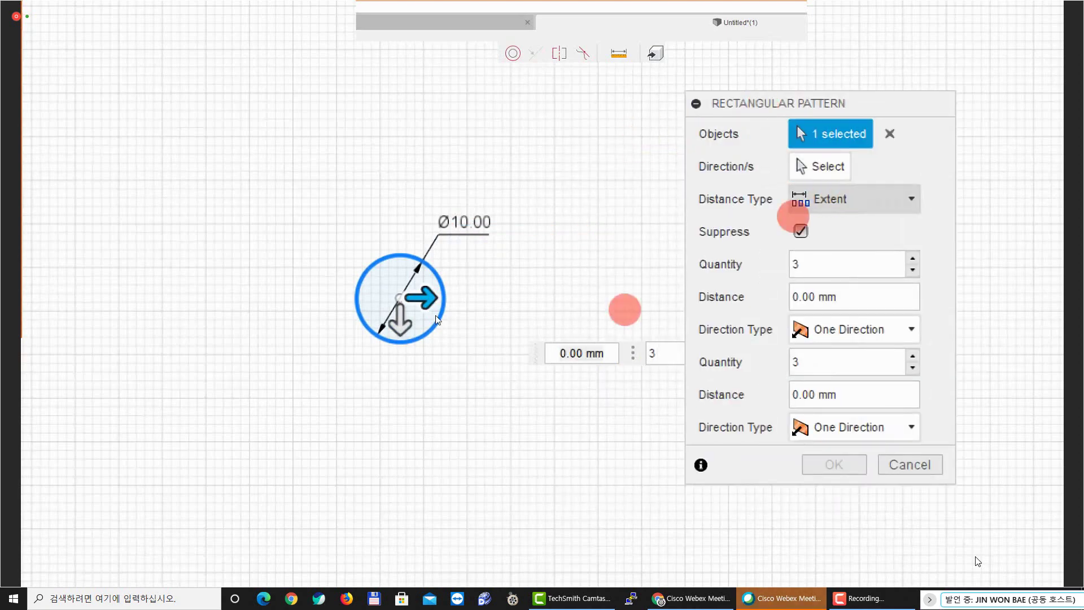
{"action": "middle_click_drag", "start_coordinate": [438, 317], "coordinate": [362, 294]}
{"action": "left_click_drag", "start_coordinate": [302, 281], "coordinate": [619, 293]}
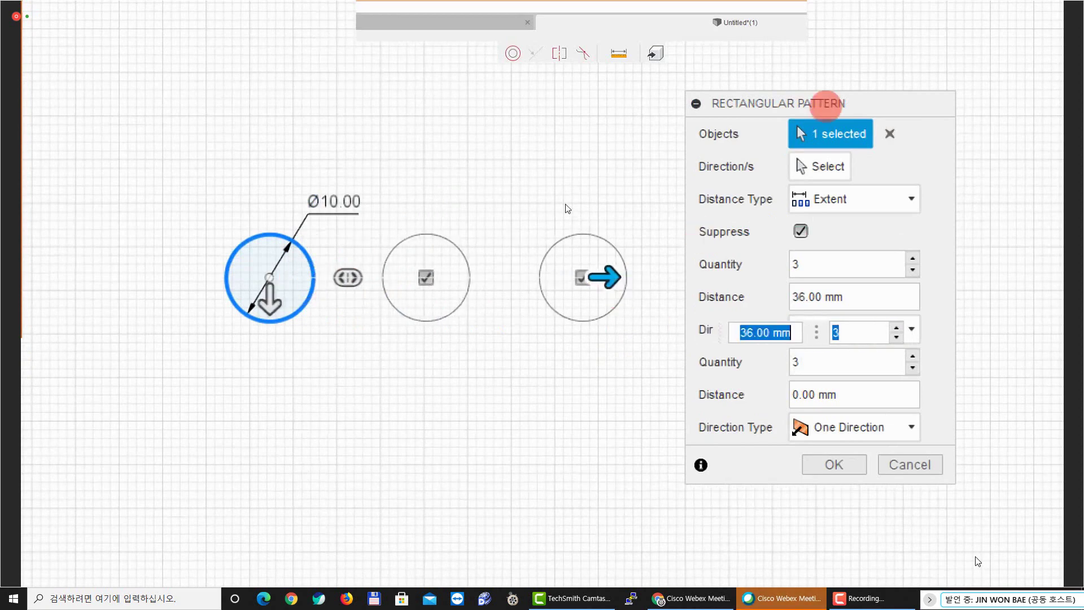
{"action": "left_click_drag", "start_coordinate": [826, 106], "coordinate": [801, 49]}
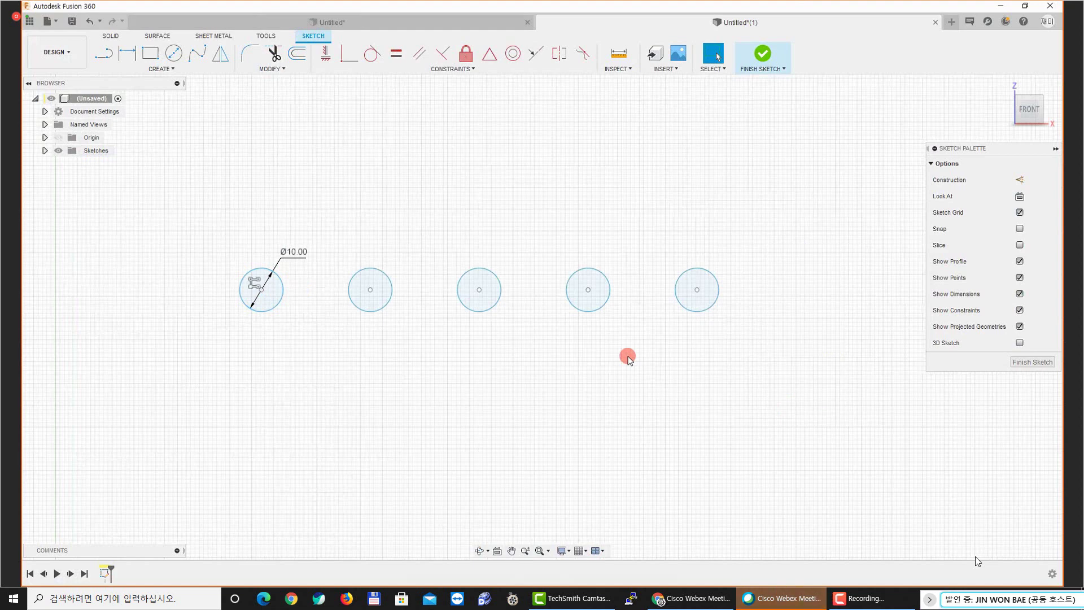
Examine the spacing of the five circles along the patterned row
{"action": "middle_click_drag", "start_coordinate": [375, 395], "coordinate": [374, 413]}
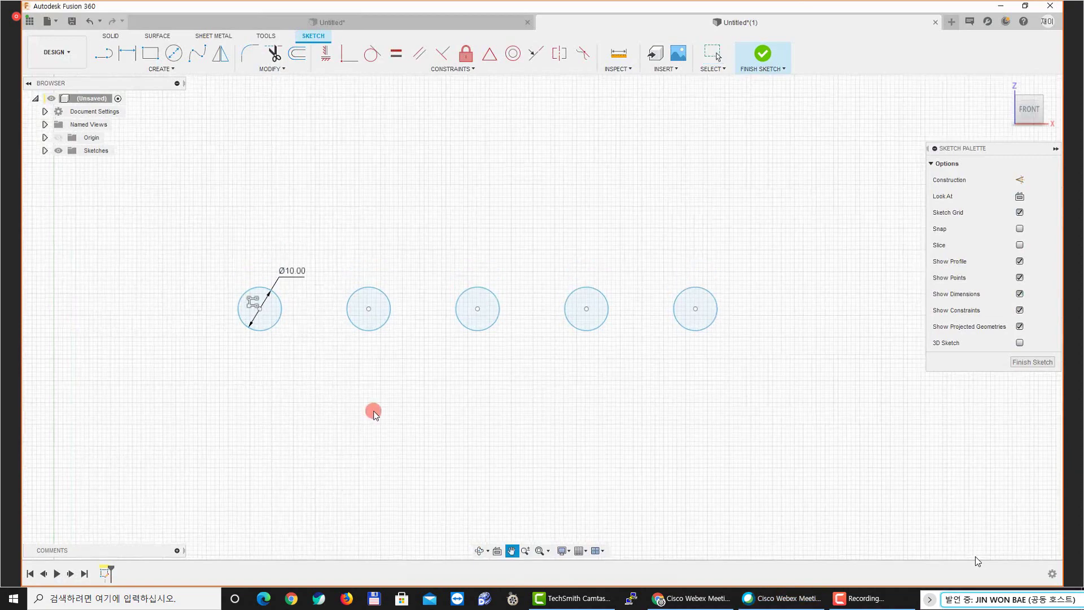
{"action": "scroll", "coordinate": [316, 327], "scroll_direction": "up", "scroll_amount": 6}
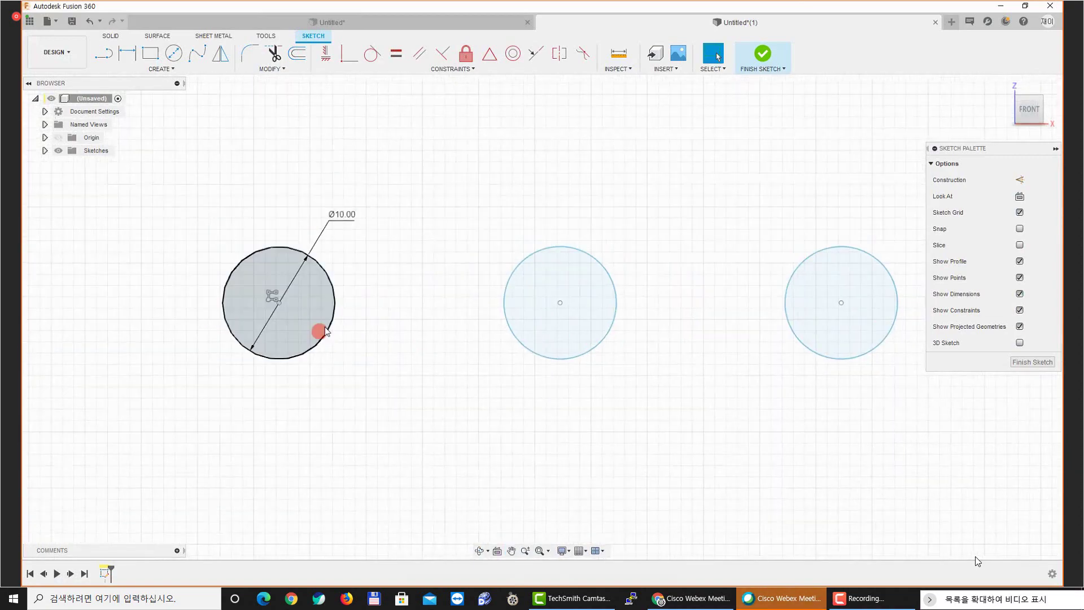
{"action": "middle_click_drag", "start_coordinate": [463, 304], "coordinate": [414, 302]}
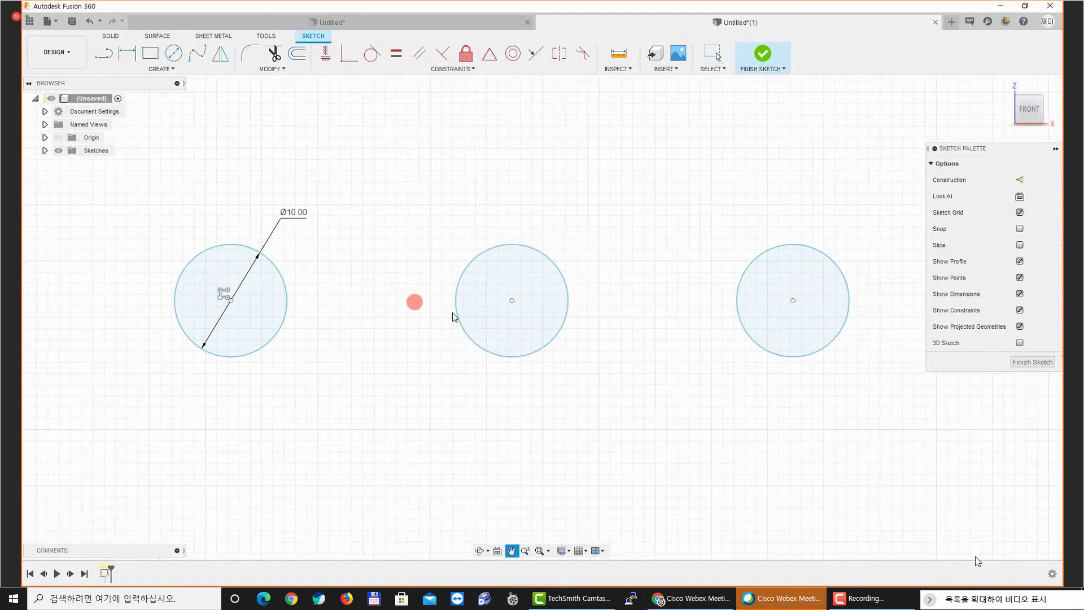
{"action": "scroll", "coordinate": [384, 305], "scroll_direction": "down", "scroll_amount": 3}
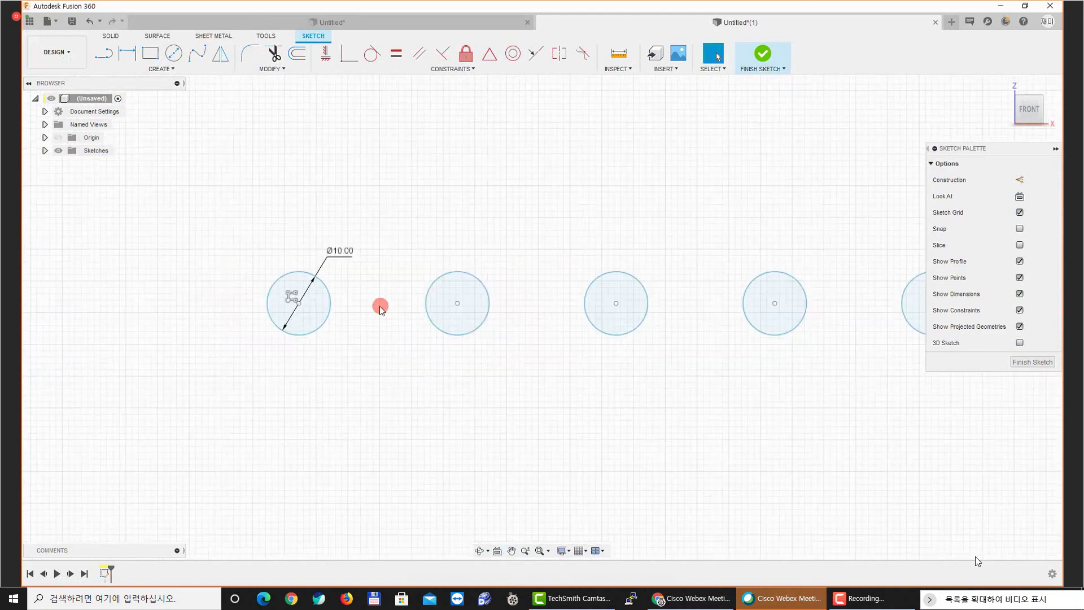
{"action": "middle_click_drag", "start_coordinate": [612, 245], "coordinate": [440, 252]}
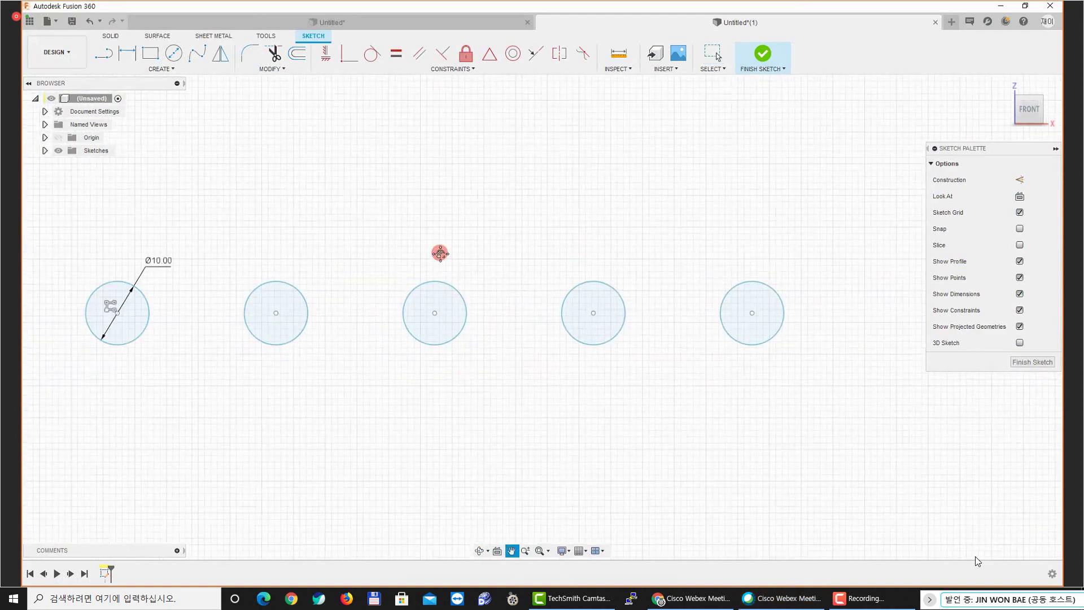
{"action": "middle_click_drag", "start_coordinate": [731, 255], "coordinate": [712, 251]}
{"action": "middle_click_drag", "start_coordinate": [482, 227], "coordinate": [519, 222]}
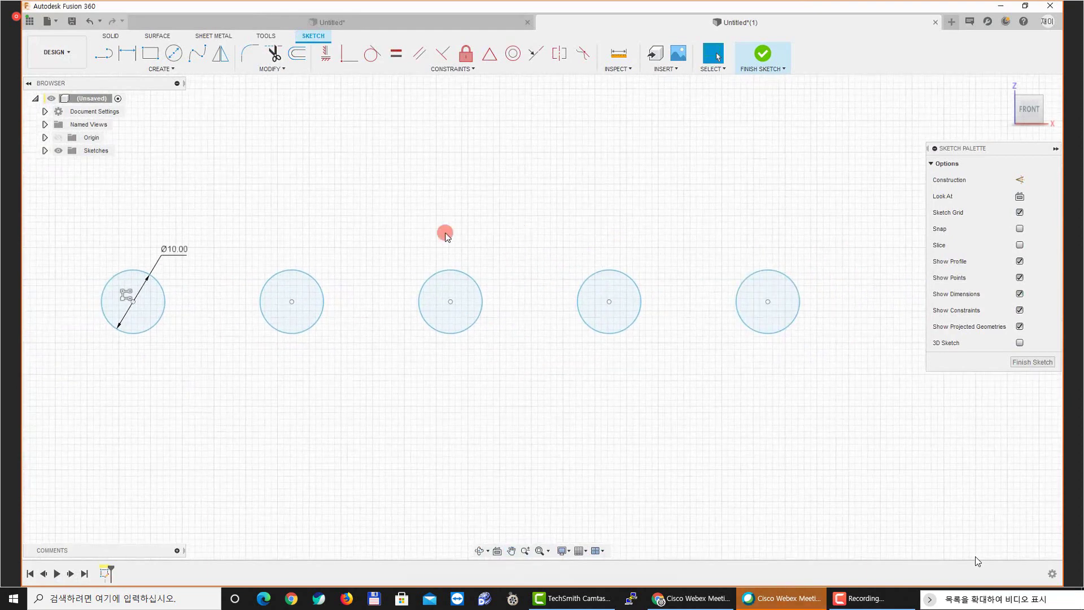
Open the rectangular pattern for editing, review its extent distance and quantity against the row of circles, and close it unchanged
{"action": "left_click", "coordinate": [161, 284]}
{"action": "double_click", "coordinate": [126, 295]}
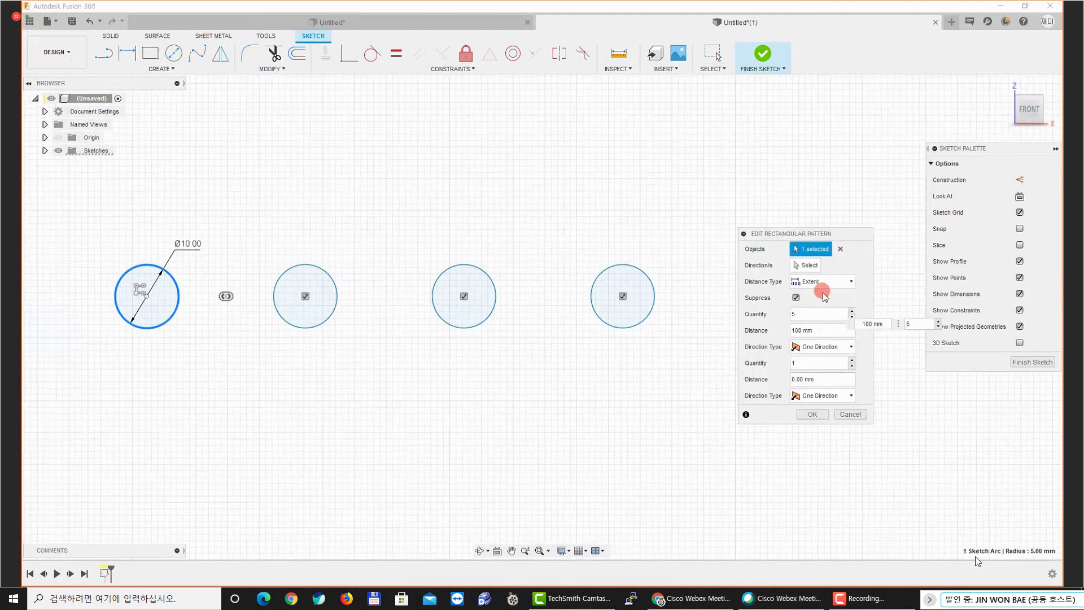
{"action": "key", "text": "super+plus"}
{"action": "left_click_drag", "start_coordinate": [818, 330], "coordinate": [776, 324]}
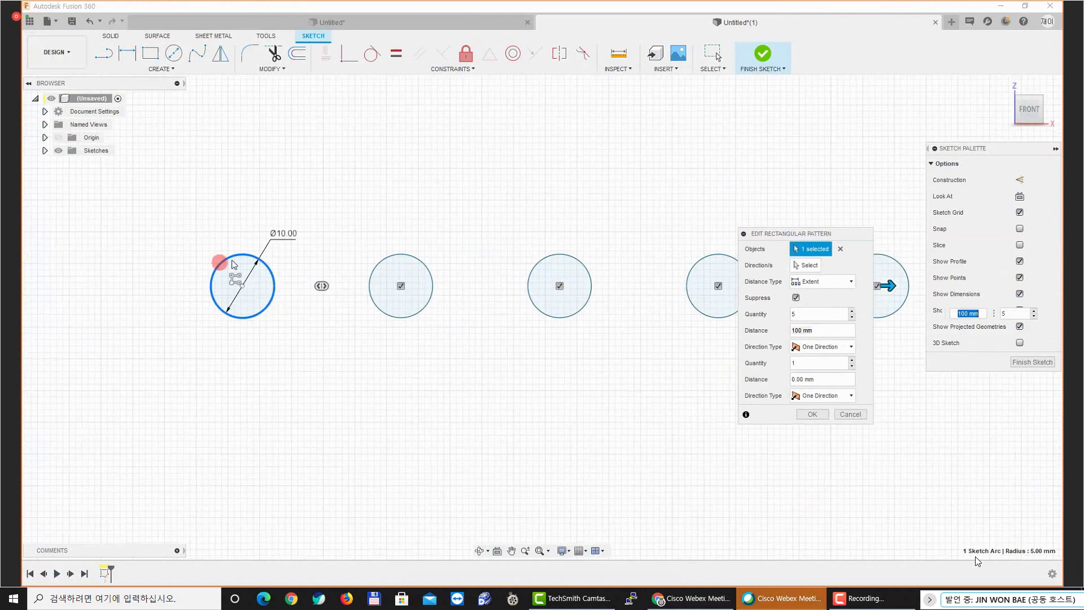
{"action": "middle_click_drag", "start_coordinate": [503, 312], "coordinate": [326, 305]}
{"action": "middle_click_drag", "start_coordinate": [605, 305], "coordinate": [543, 305]}
{"action": "key", "text": "Tab"}
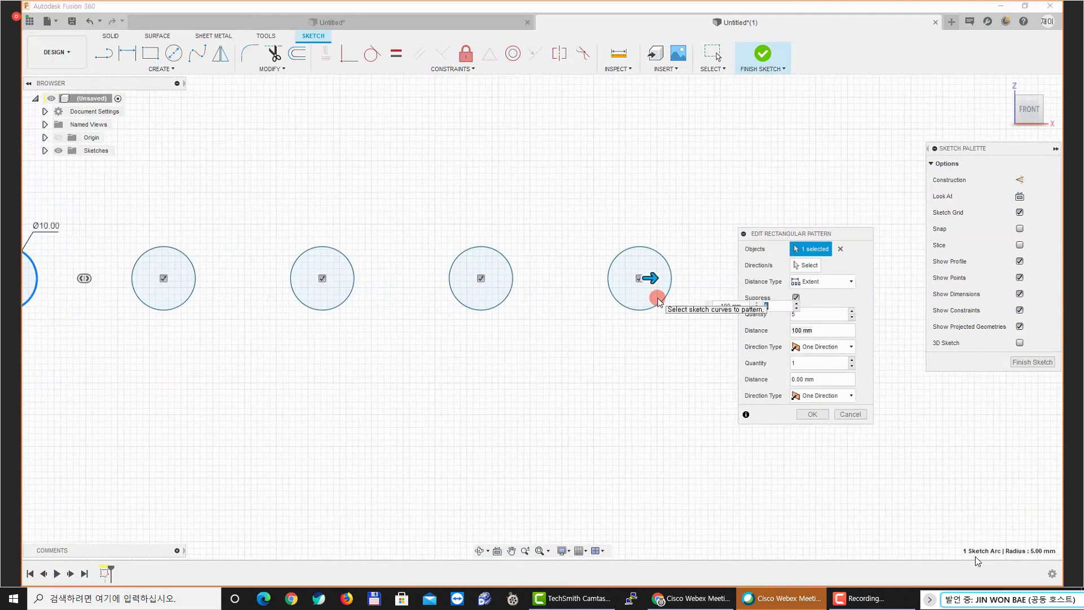
{"action": "middle_click_drag", "start_coordinate": [445, 220], "coordinate": [522, 221]}
{"action": "key", "text": "Escape"}
{"action": "middle_click_drag", "start_coordinate": [317, 196], "coordinate": [360, 193]}
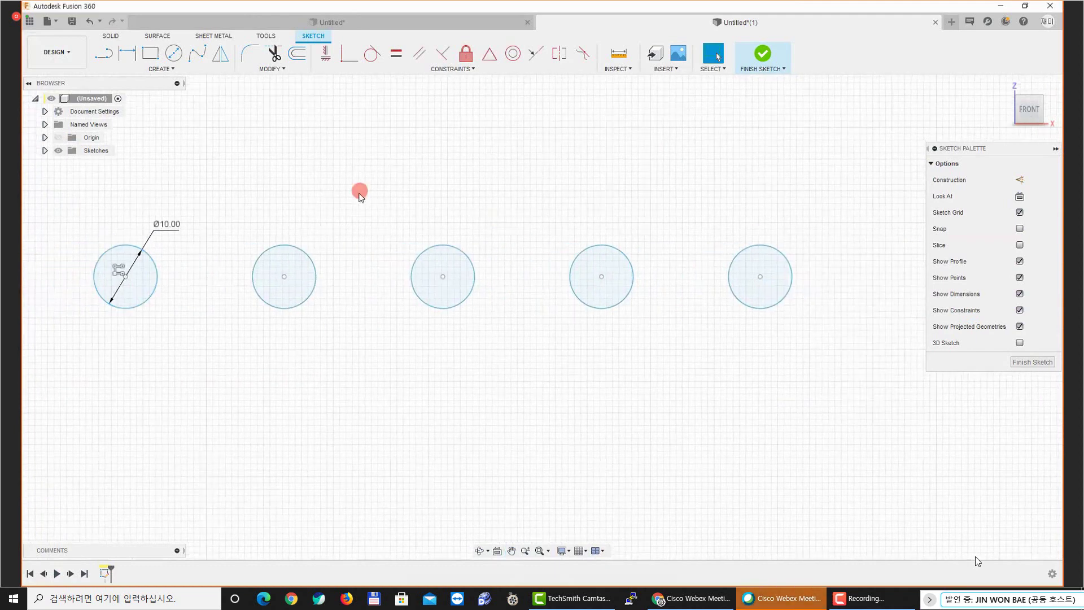
Dimension the horizontal center-to-center distance between the first and last circles, placing the dimension above the row
{"action": "middle_click_drag", "start_coordinate": [240, 217], "coordinate": [280, 212]}
{"action": "key", "text": "d"}
{"action": "left_click", "coordinate": [166, 272]}
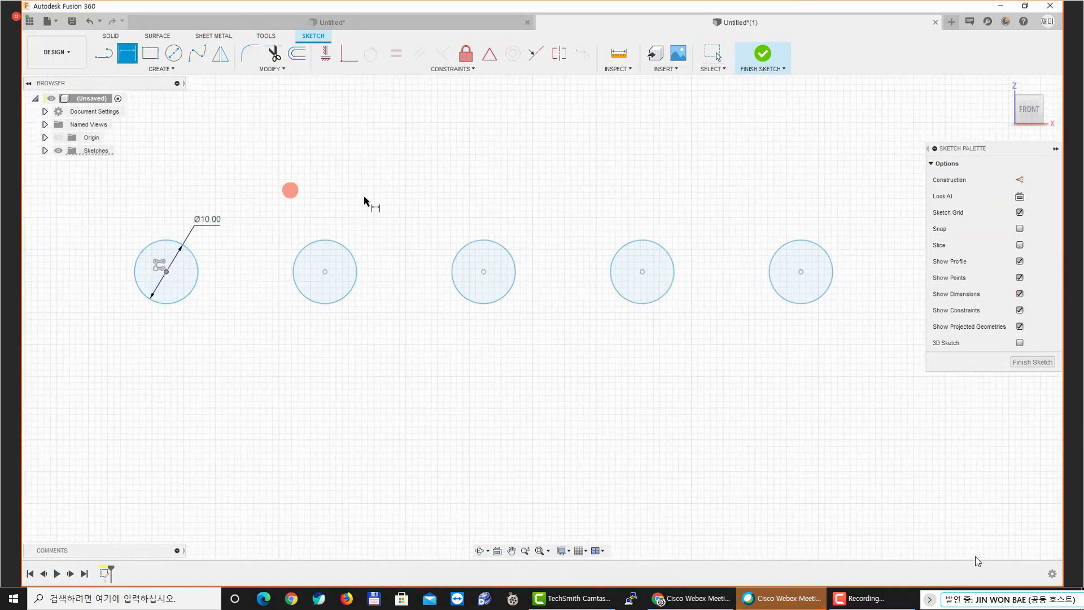
{"action": "middle_click_drag", "start_coordinate": [364, 200], "coordinate": [281, 195]}
{"action": "left_click", "coordinate": [717, 266]}
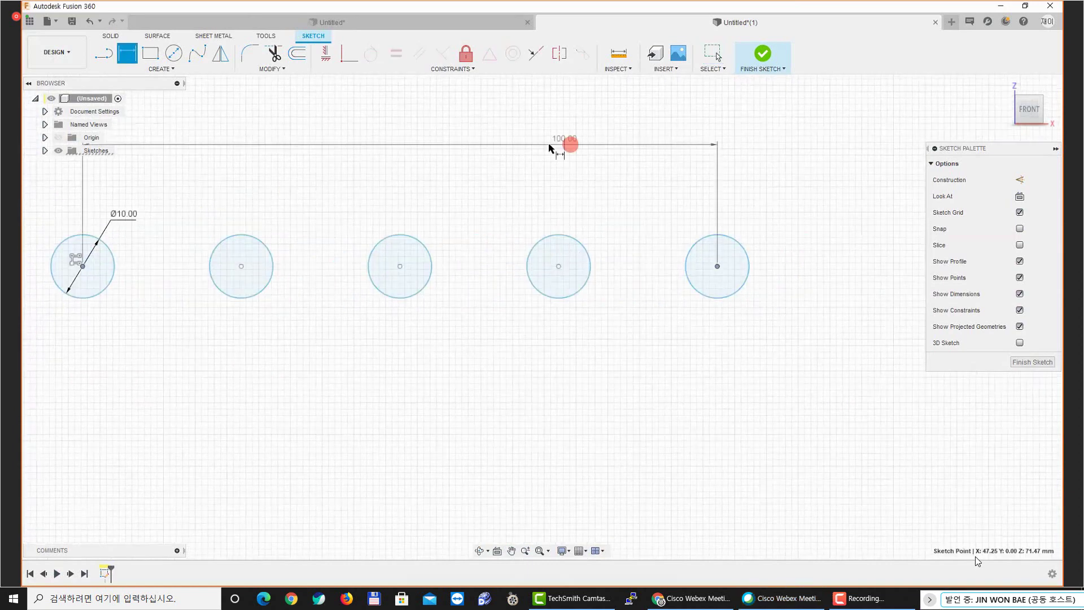
{"action": "left_click", "coordinate": [412, 155]}
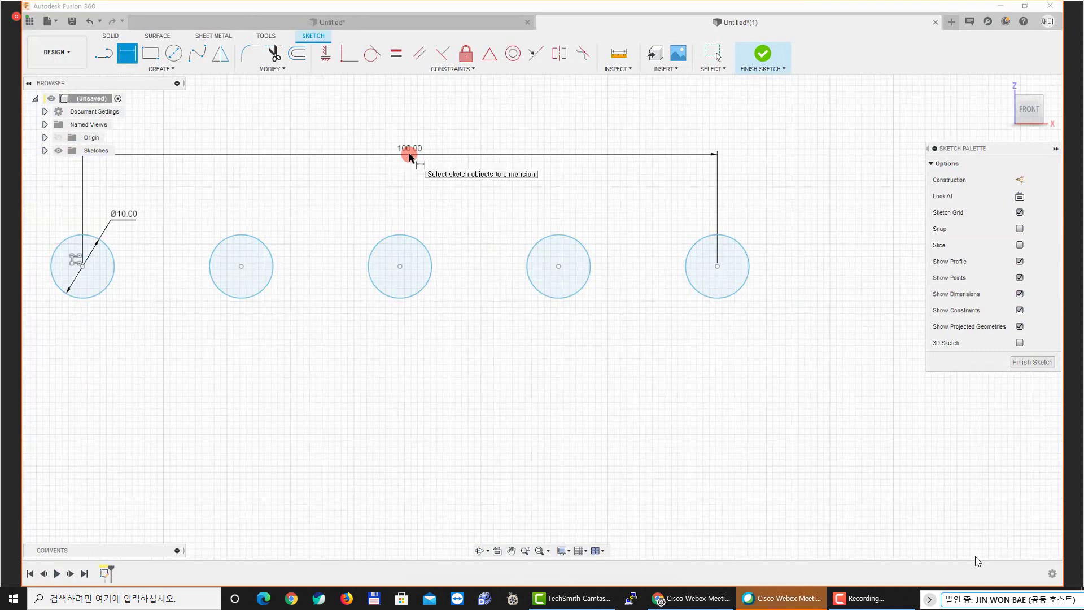
{"action": "key", "text": "Return"}
Check the center-to-center dimension at both end circles and delete it
{"action": "mouse_move", "coordinate": [404, 172]}
{"action": "middle_mouse_down"}
{"action": "mouse_move", "coordinate": [445, 196]}
{"action": "mouse_move", "coordinate": [459, 222]}
{"action": "middle_mouse_up"}
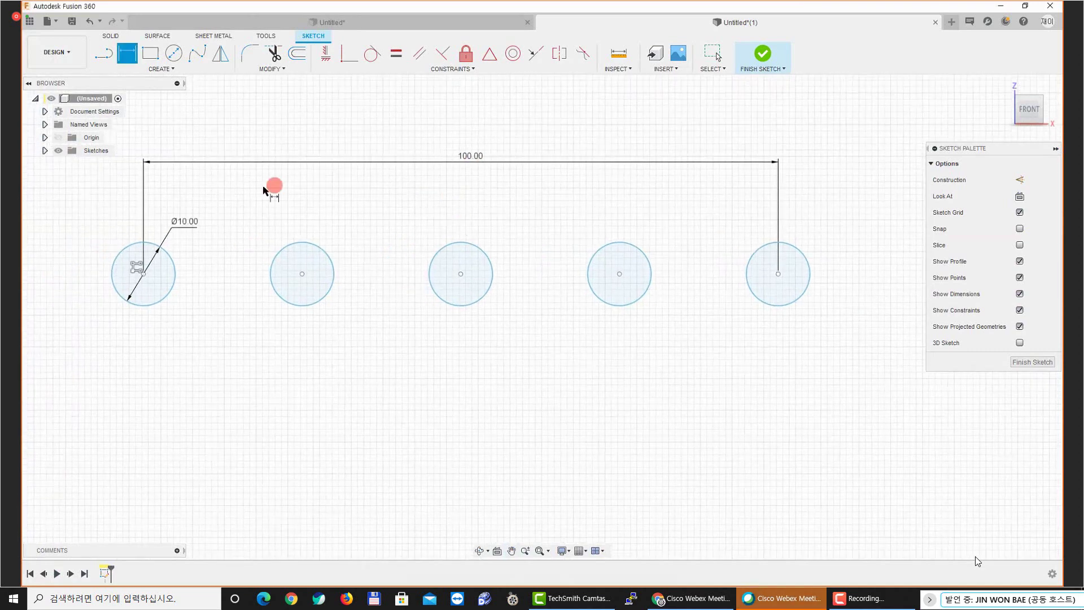
{"action": "scroll", "coordinate": [154, 266], "scroll_direction": "up", "scroll_amount": 2}
{"action": "middle_click_drag", "start_coordinate": [155, 266], "coordinate": [230, 268]}
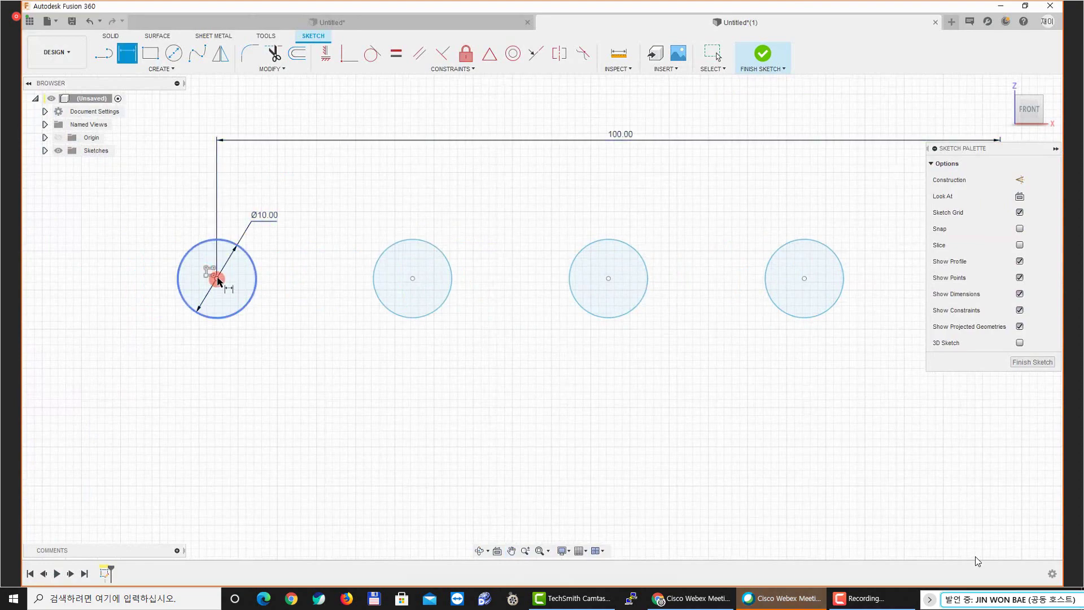
{"action": "scroll", "coordinate": [307, 262], "scroll_direction": "down", "scroll_amount": 1}
{"action": "middle_click_drag", "start_coordinate": [307, 262], "coordinate": [55, 271]}
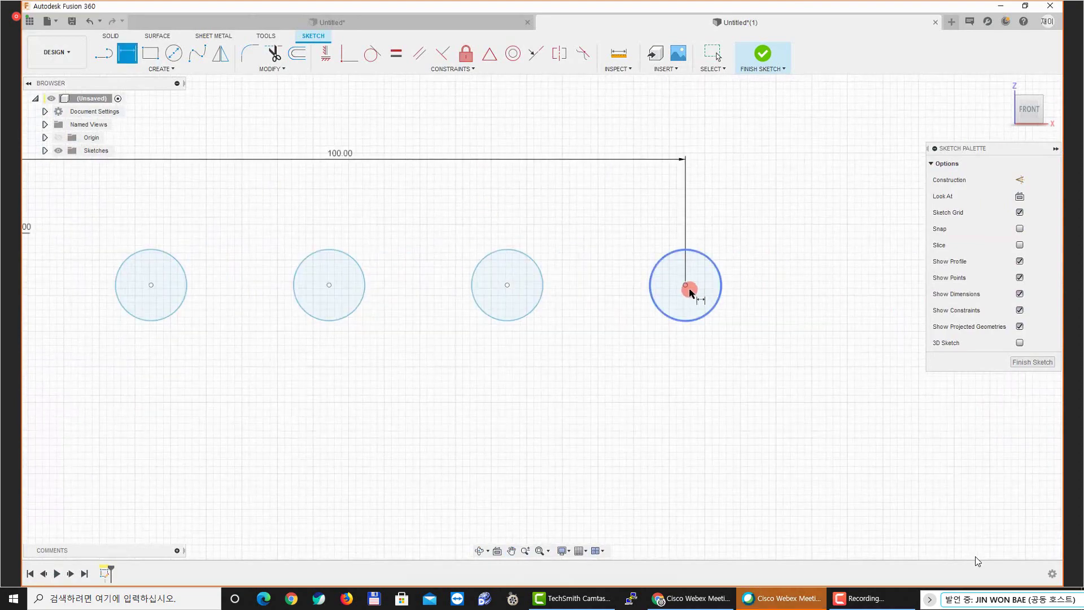
{"action": "middle_click_drag", "start_coordinate": [439, 201], "coordinate": [472, 202]}
{"action": "middle_click_drag", "start_coordinate": [307, 196], "coordinate": [375, 196]}
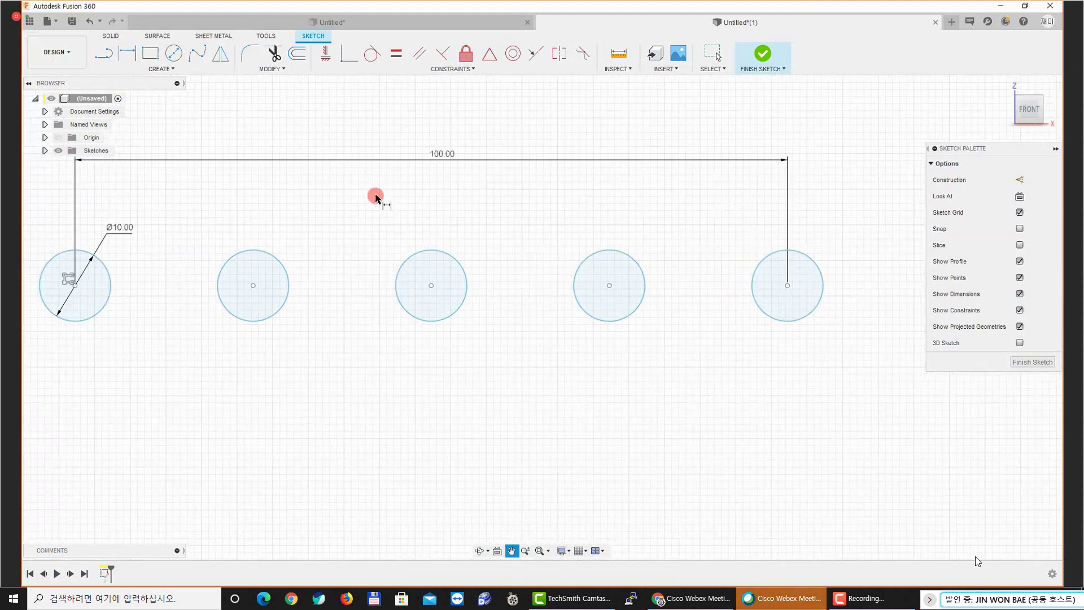
{"action": "double_click", "coordinate": [441, 157]}
{"action": "key", "text": "Delete"}
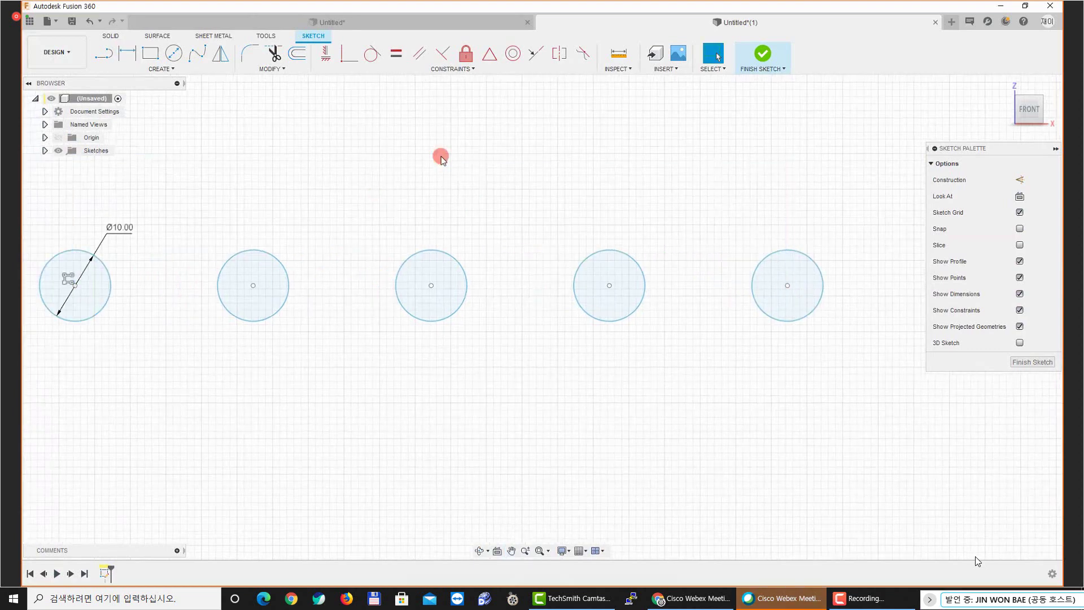
Start a sketch dimension with the Pick Circle/Arc Tangent option from the left edge of the first circle
{"action": "mouse_move", "coordinate": [274, 198]}
{"action": "middle_mouse_down"}
{"action": "mouse_move", "coordinate": [450, 182]}
{"action": "mouse_move", "coordinate": [347, 201]}
{"action": "middle_mouse_up"}
{"action": "scroll", "coordinate": [307, 204], "scroll_direction": "up", "scroll_amount": 2}
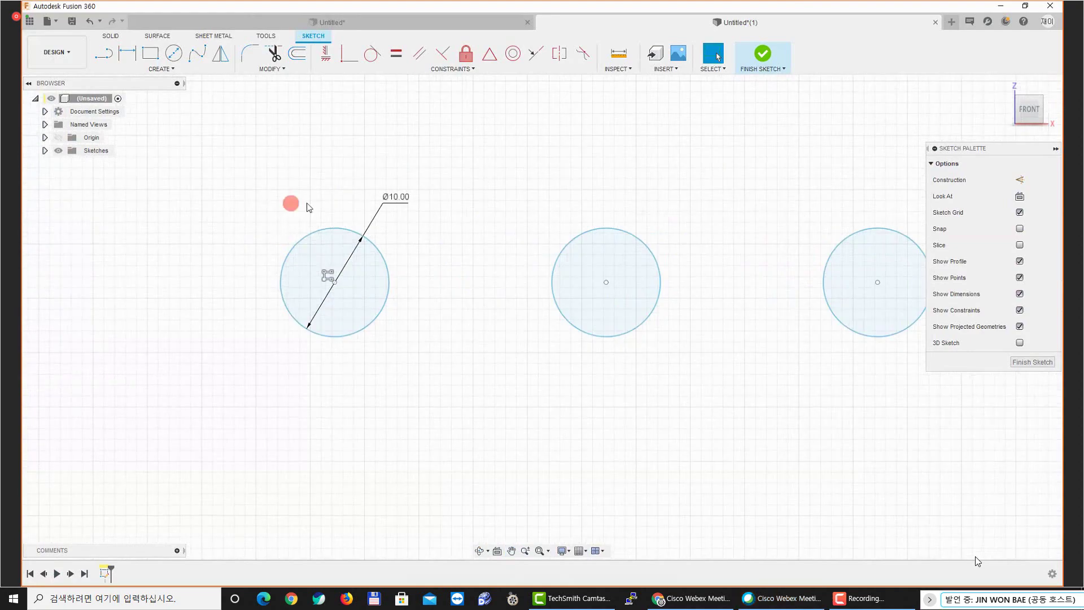
{"action": "scroll", "coordinate": [306, 202], "scroll_direction": "down", "scroll_amount": 2}
{"action": "key", "text": "d"}
{"action": "right_click", "coordinate": [435, 163]}
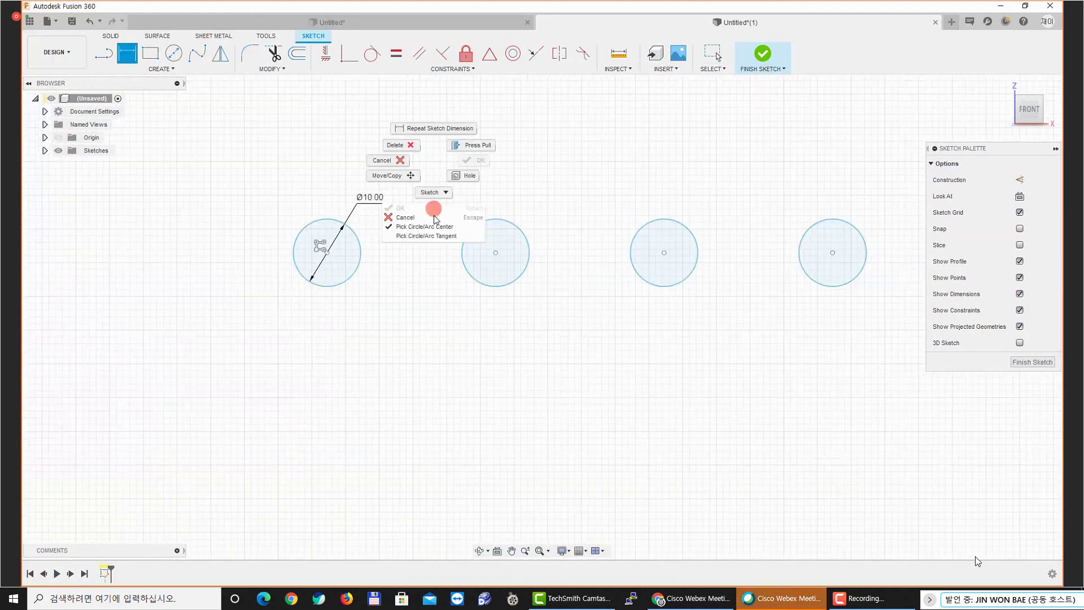
{"action": "left_click", "coordinate": [437, 236]}
{"action": "scroll", "coordinate": [319, 248], "scroll_direction": "up", "scroll_amount": 3}
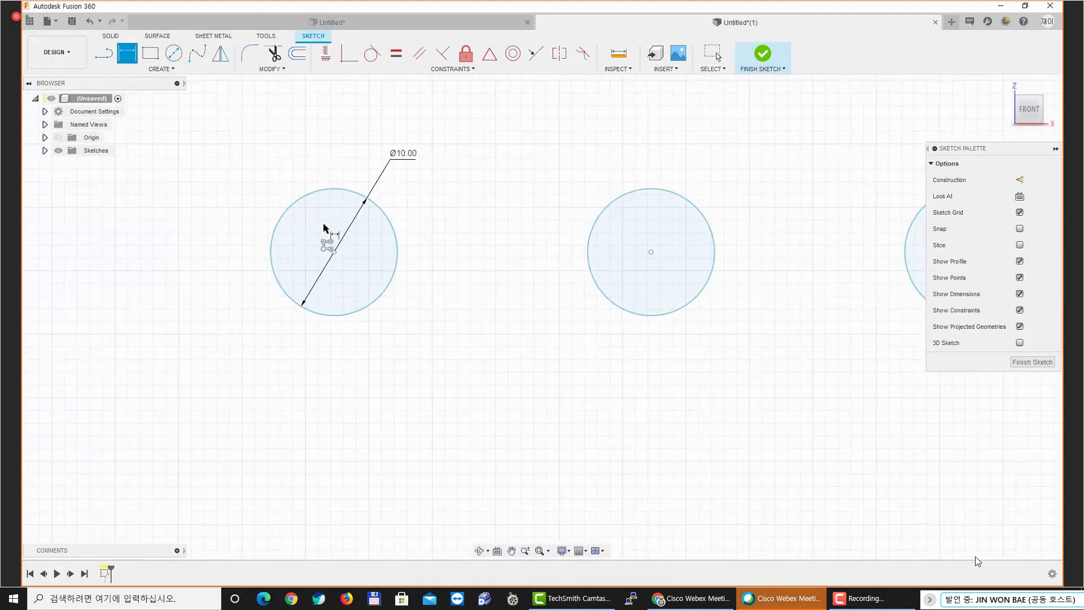
{"action": "left_click", "coordinate": [275, 254]}
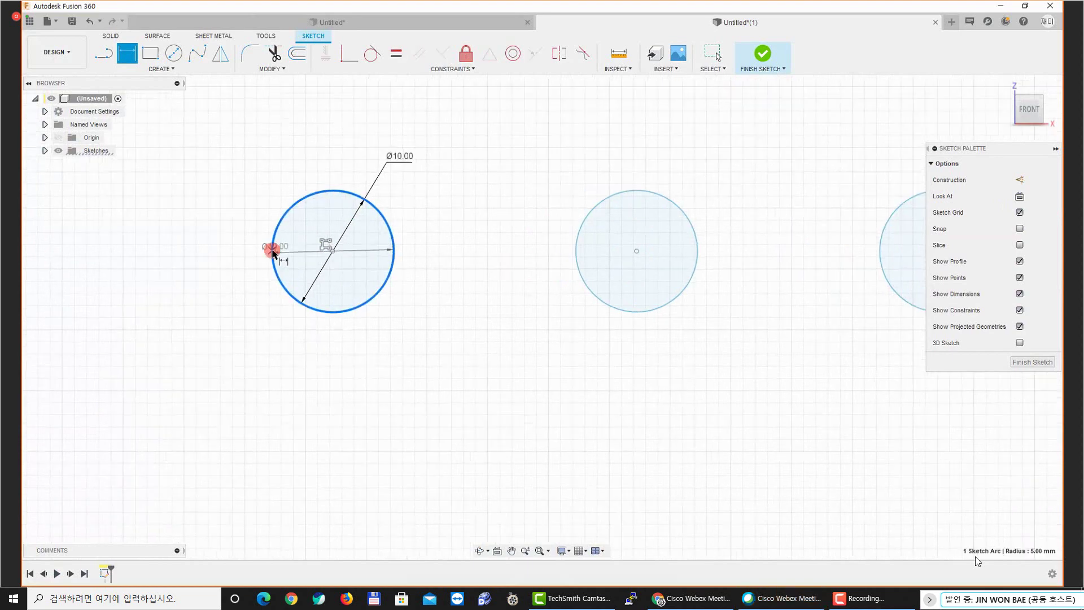
{"action": "scroll", "coordinate": [277, 254], "scroll_direction": "down", "scroll_amount": 1}
{"action": "scroll", "coordinate": [294, 240], "scroll_direction": "up", "scroll_amount": 1}
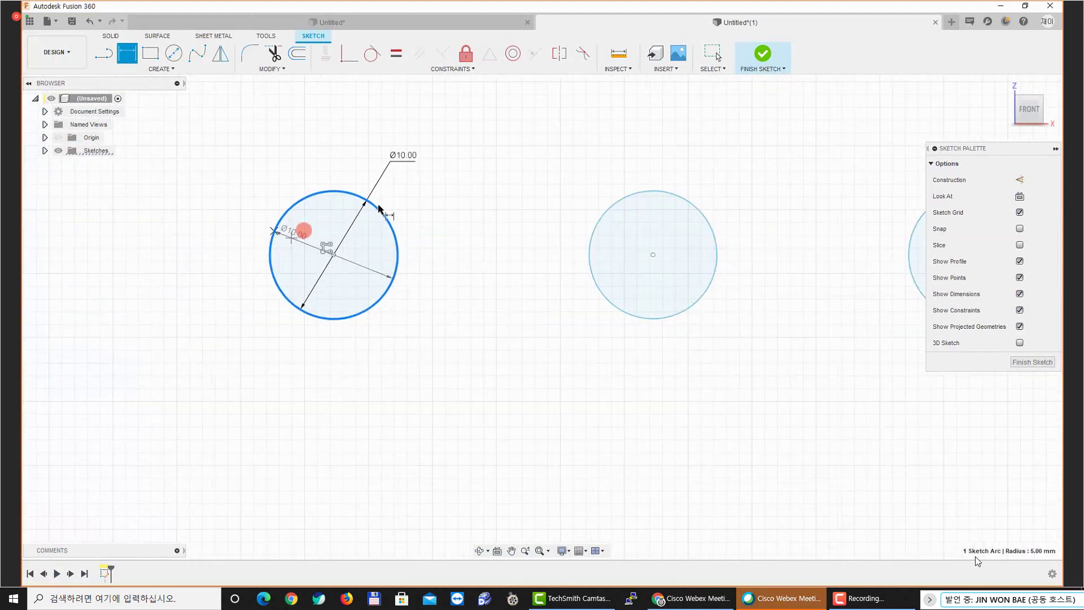
Complete the tangent dimension at the left edge of the last circle, placing it above the row as a driven dimension
{"action": "scroll", "coordinate": [535, 229], "scroll_direction": "down", "scroll_amount": 3}
{"action": "middle_click_drag", "start_coordinate": [666, 232], "coordinate": [355, 230]}
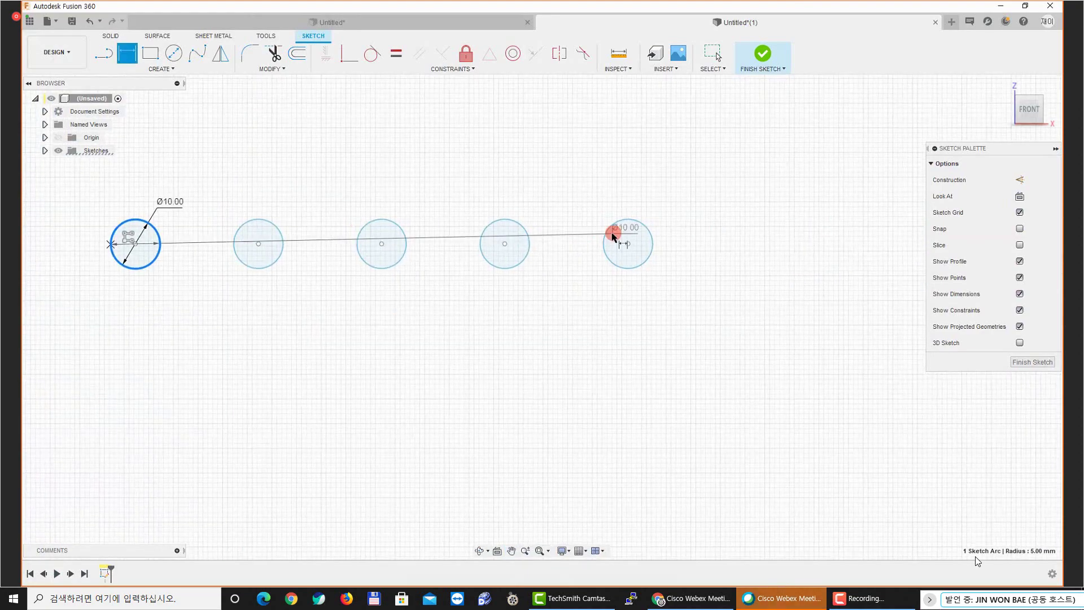
{"action": "scroll", "coordinate": [638, 235], "scroll_direction": "up", "scroll_amount": 5}
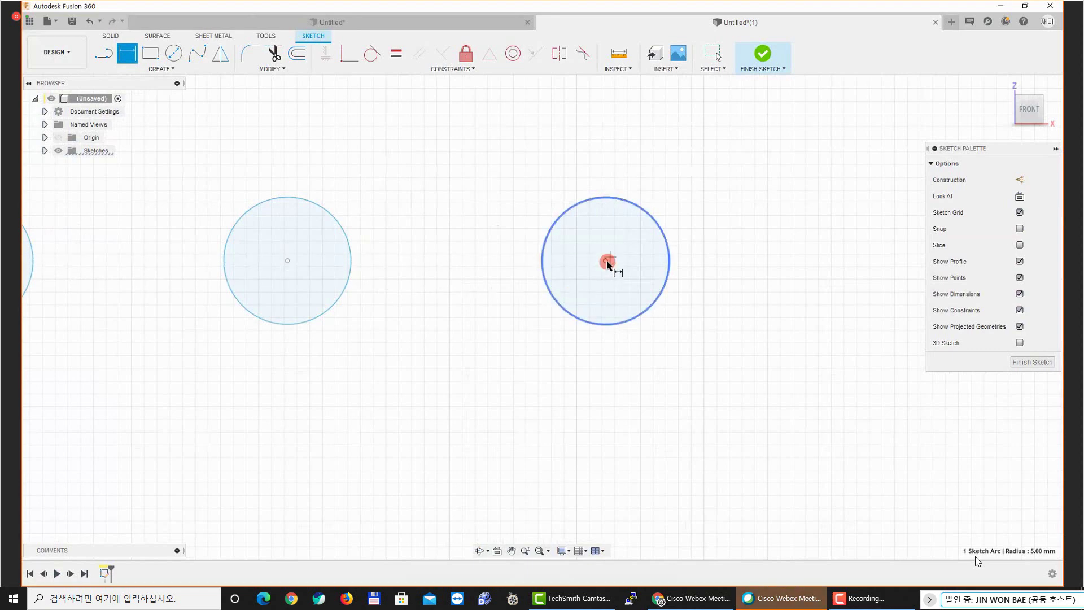
{"action": "left_click", "coordinate": [543, 264]}
{"action": "scroll", "coordinate": [496, 169], "scroll_direction": "up", "scroll_amount": 3}
{"action": "scroll", "coordinate": [455, 188], "scroll_direction": "down", "scroll_amount": 7}
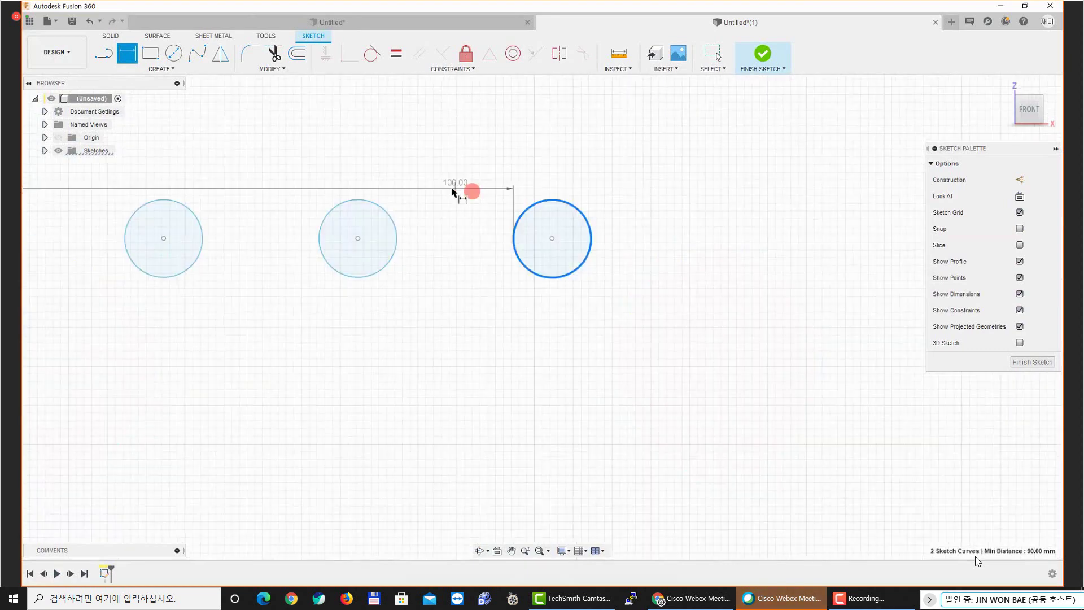
{"action": "left_click", "coordinate": [431, 160]}
{"action": "key", "text": "Return"}
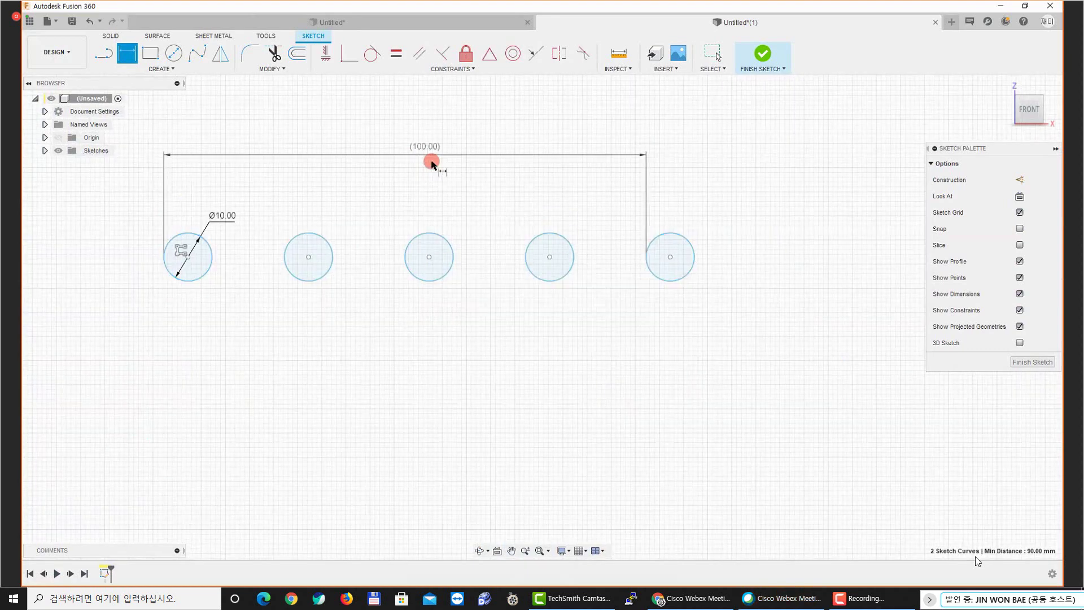
Examine where the tangent dimension attaches to the left edges of the first and last circles
{"action": "scroll", "coordinate": [419, 157], "scroll_direction": "up", "scroll_amount": 3}
{"action": "scroll", "coordinate": [418, 157], "scroll_direction": "down", "scroll_amount": 3}
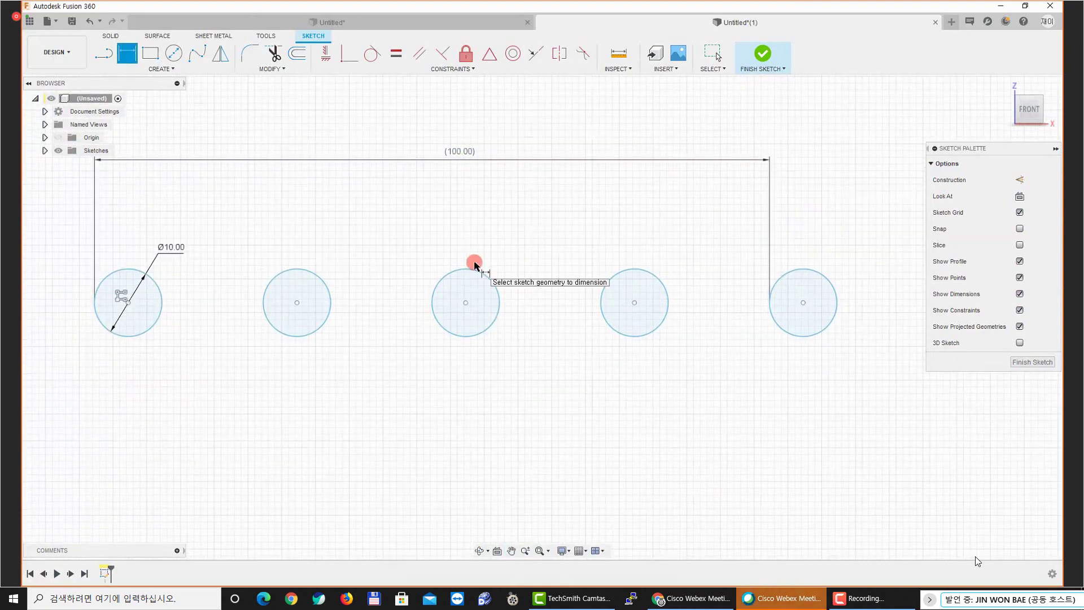
{"action": "scroll", "coordinate": [266, 254], "scroll_direction": "up", "scroll_amount": 4}
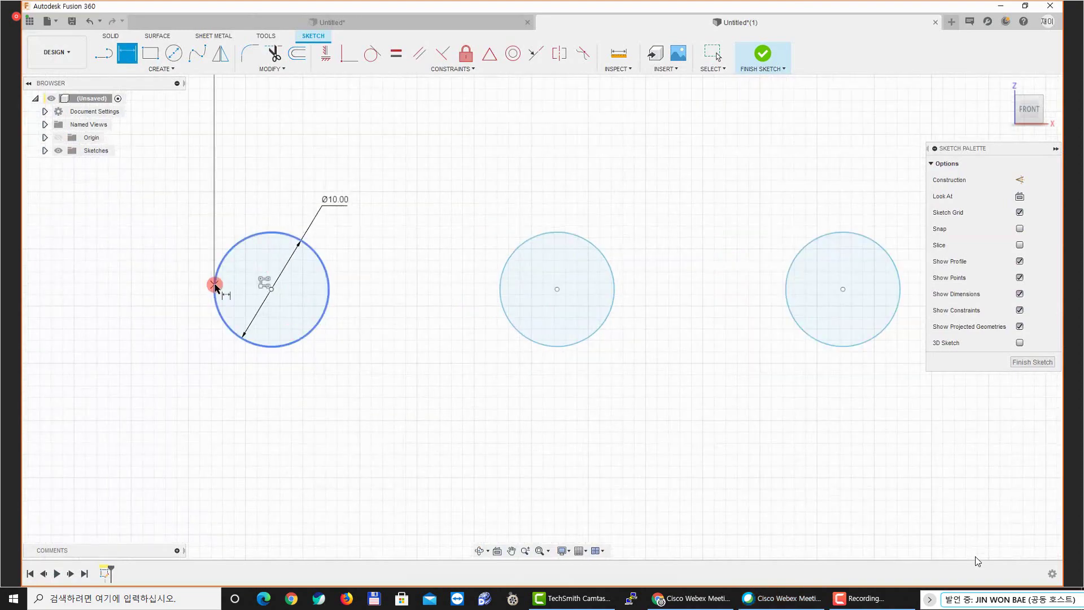
{"action": "scroll", "coordinate": [400, 274], "scroll_direction": "down", "scroll_amount": 4}
{"action": "middle_click_drag", "start_coordinate": [901, 260], "coordinate": [697, 252]}
{"action": "scroll", "coordinate": [700, 282], "scroll_direction": "up", "scroll_amount": 5}
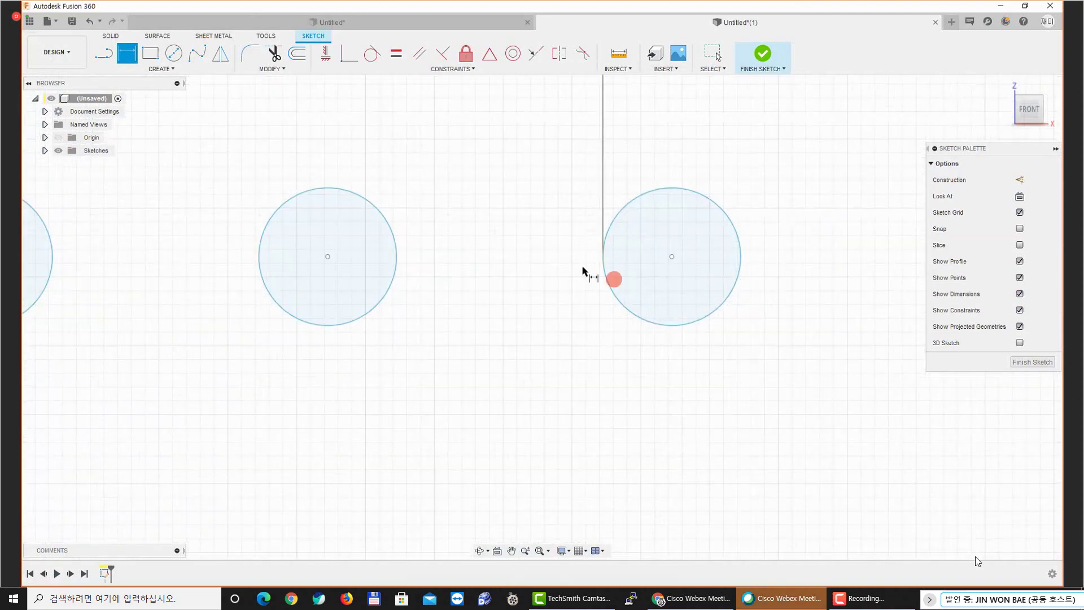
Exit the dimension command and delete the driven tangent dimension above the circle row
{"action": "scroll", "coordinate": [593, 266], "scroll_direction": "down", "scroll_amount": 3}
{"action": "middle_click_drag", "start_coordinate": [593, 267], "coordinate": [649, 343]}
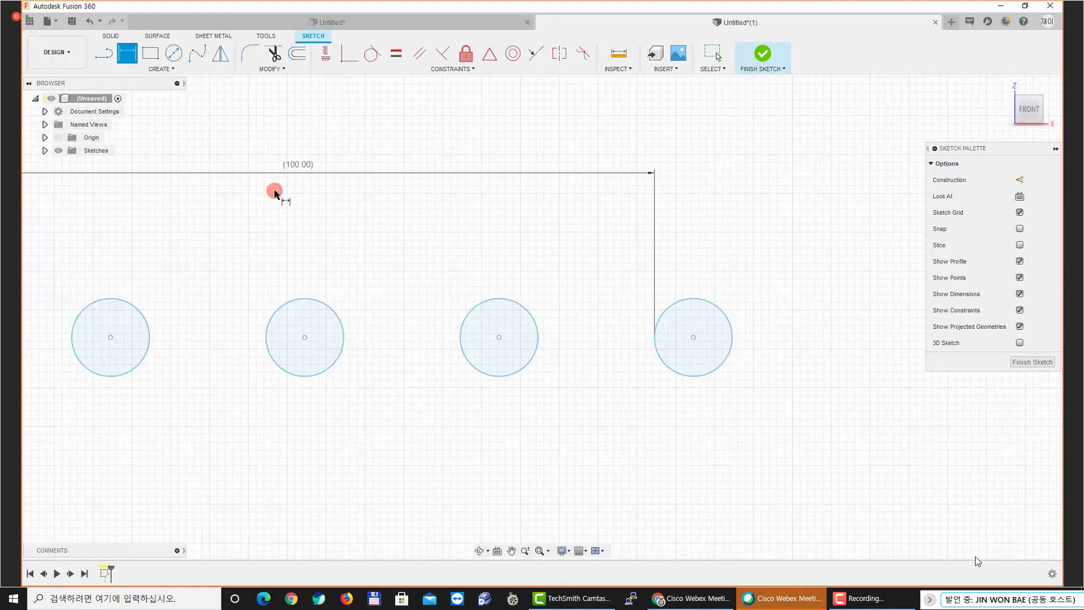
{"action": "scroll", "coordinate": [299, 206], "scroll_direction": "down", "scroll_amount": 3}
{"action": "middle_click_drag", "start_coordinate": [302, 209], "coordinate": [450, 220]}
{"action": "key", "text": "Escape"}
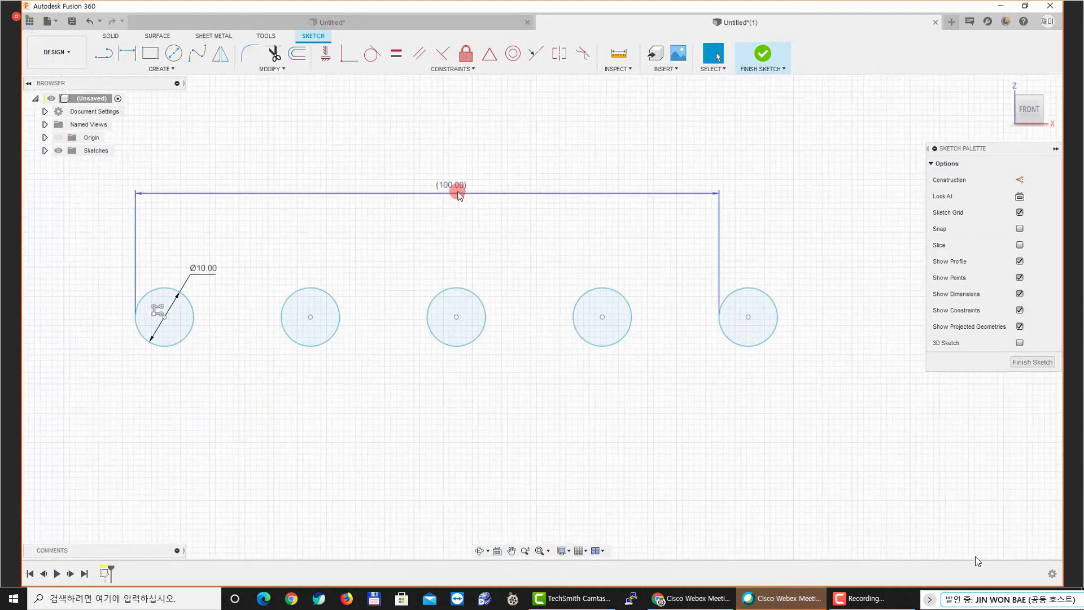
Edit the circle row's rectangular pattern and change its extent distance to -100 mm
{"action": "double_click", "coordinate": [158, 310]}
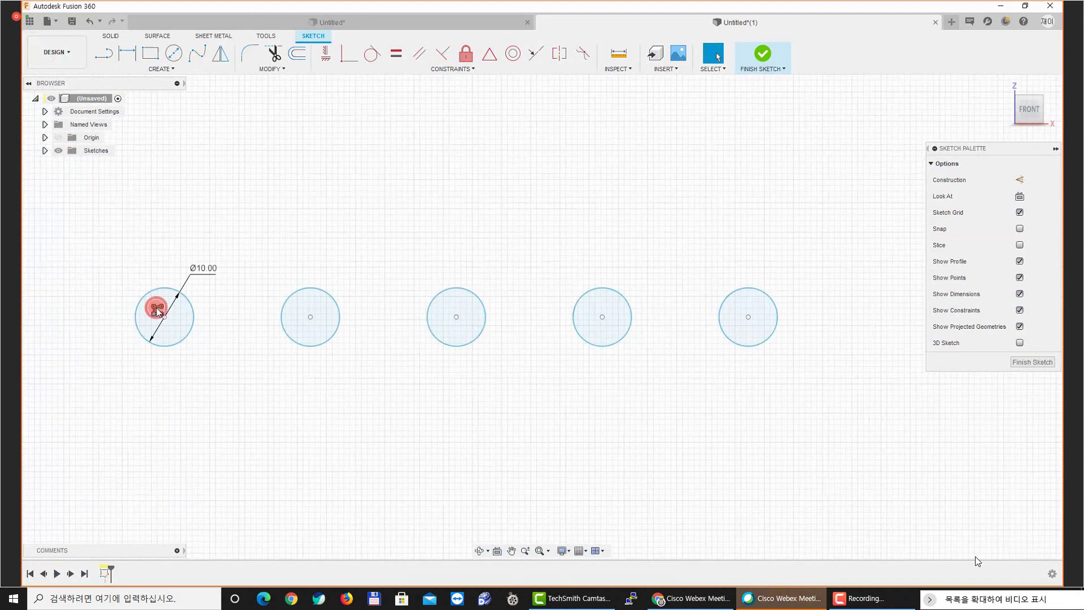
{"action": "left_click_drag", "start_coordinate": [771, 233], "coordinate": [474, 354]}
{"action": "left_click", "coordinate": [276, 339]}
{"action": "left_click", "coordinate": [744, 347]}
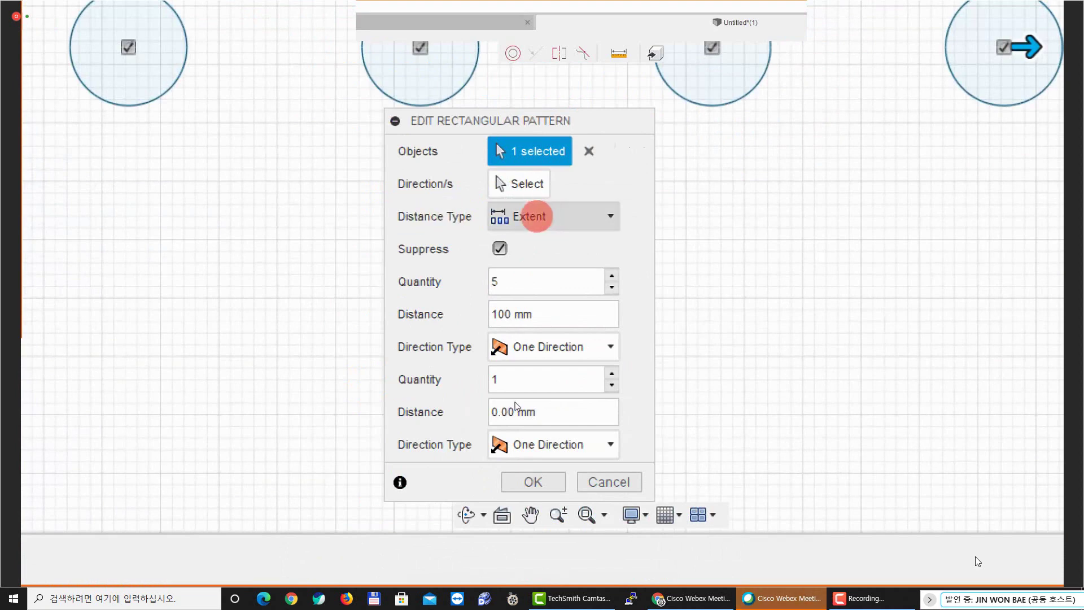
{"action": "left_click_drag", "start_coordinate": [542, 319], "coordinate": [474, 312]}
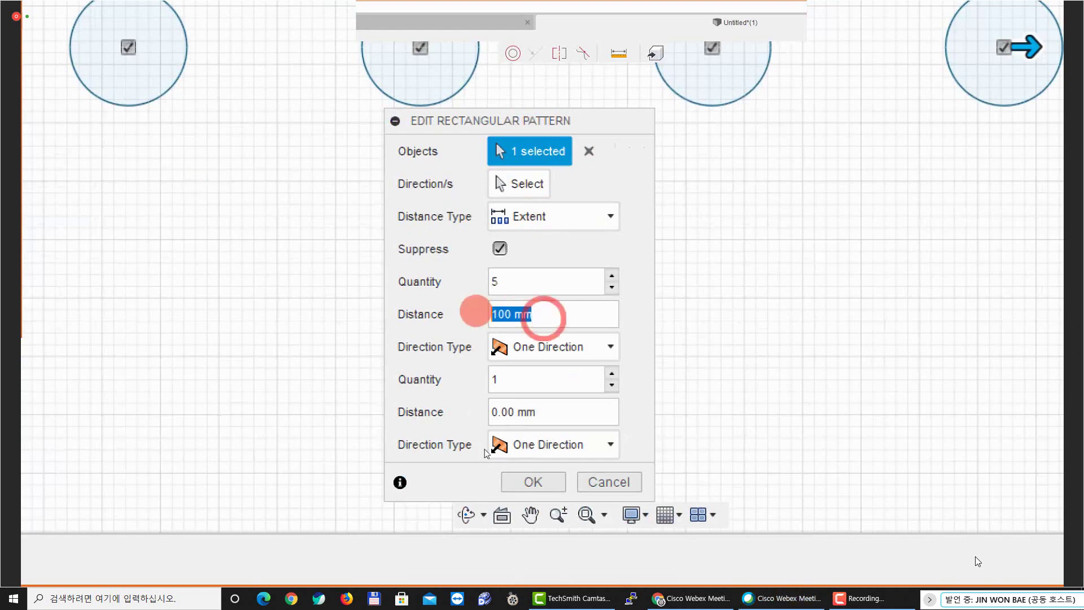
{"action": "left_click_drag", "start_coordinate": [562, 315], "coordinate": [499, 313]}
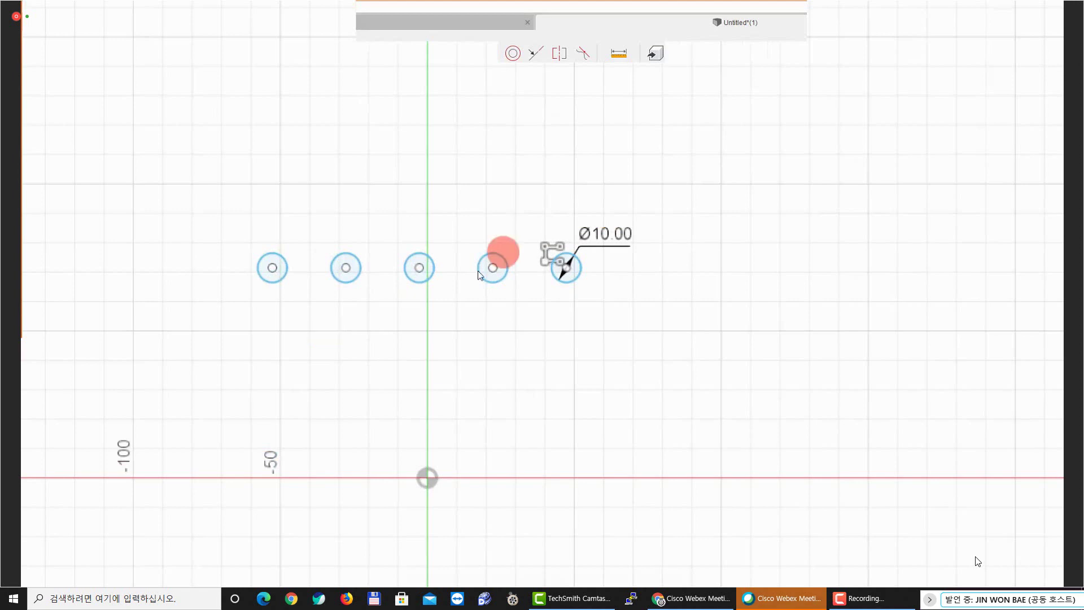
Edit the rectangular pattern again, set its extent distance to 100 mm and apply it with the One Direction type
{"action": "double_click", "coordinate": [551, 253]}
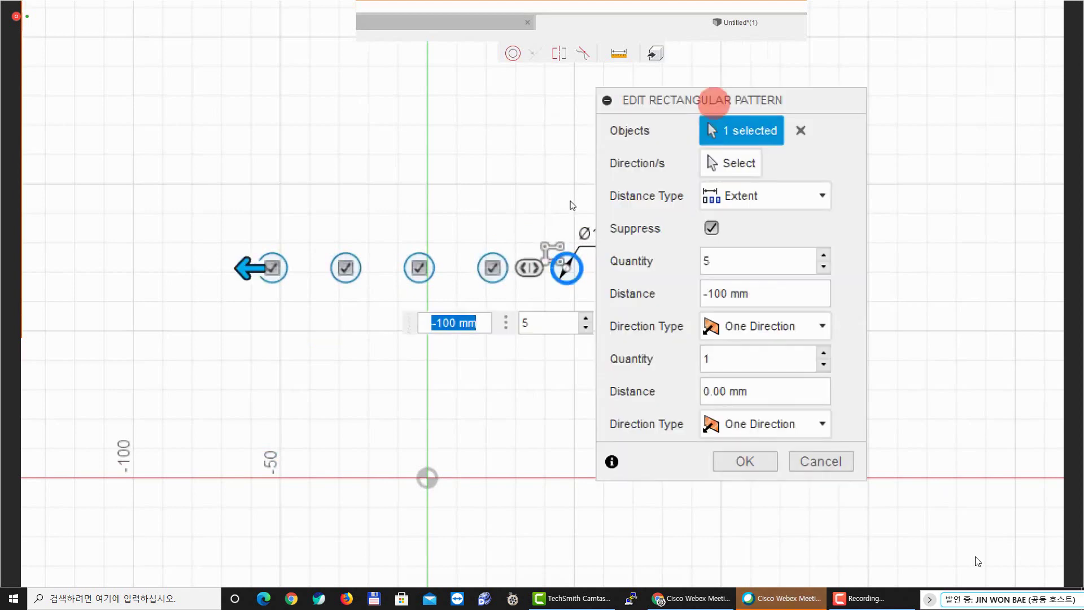
{"action": "left_click_drag", "start_coordinate": [631, 100], "coordinate": [714, 97]}
{"action": "left_click", "coordinate": [830, 291]}
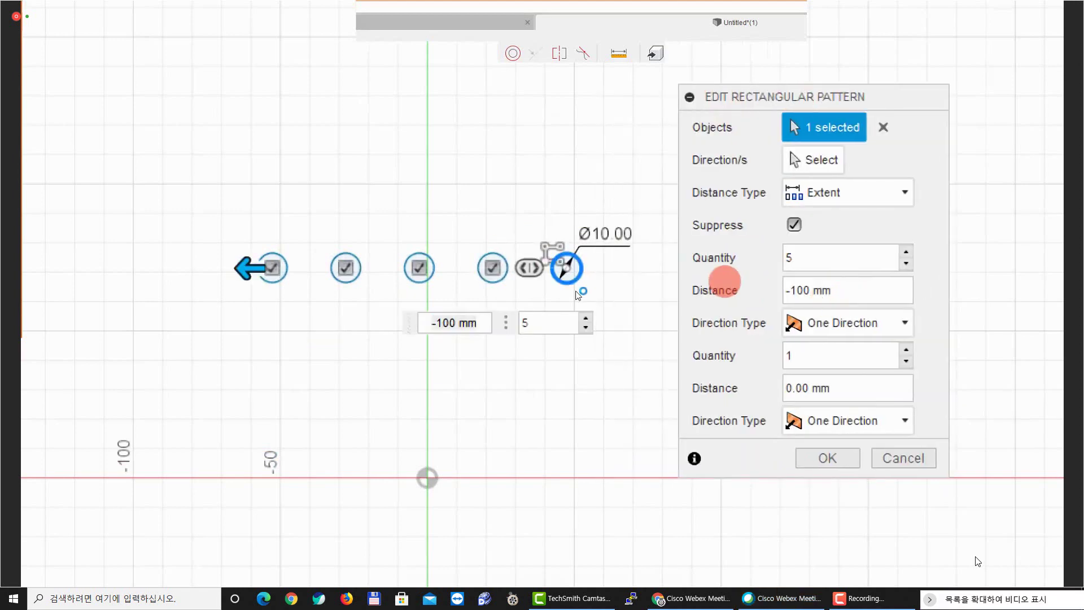
{"action": "key", "text": "BackSpace"}
{"action": "key", "text": "BackSpace"}
{"action": "key", "text": "BackSpace"}
{"action": "key", "text": "BackSpace"}
{"action": "key", "text": "BackSpace"}
{"action": "key", "text": "BackSpace"}
{"action": "key", "text": "BackSpace"}
{"action": "type", "text": "100"}
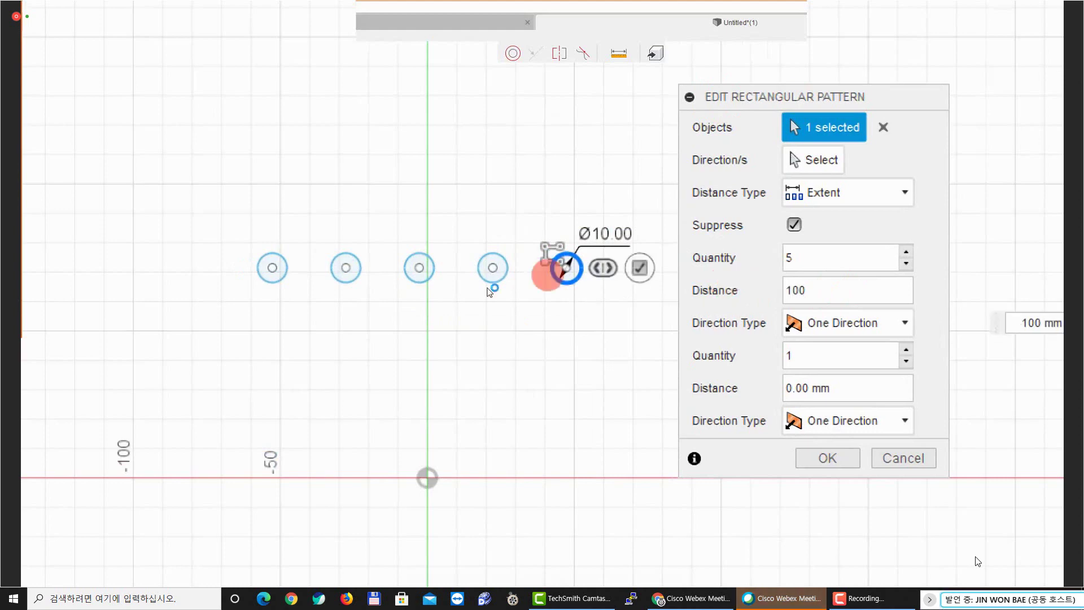
{"action": "middle_click_drag", "start_coordinate": [509, 242], "coordinate": [415, 215]}
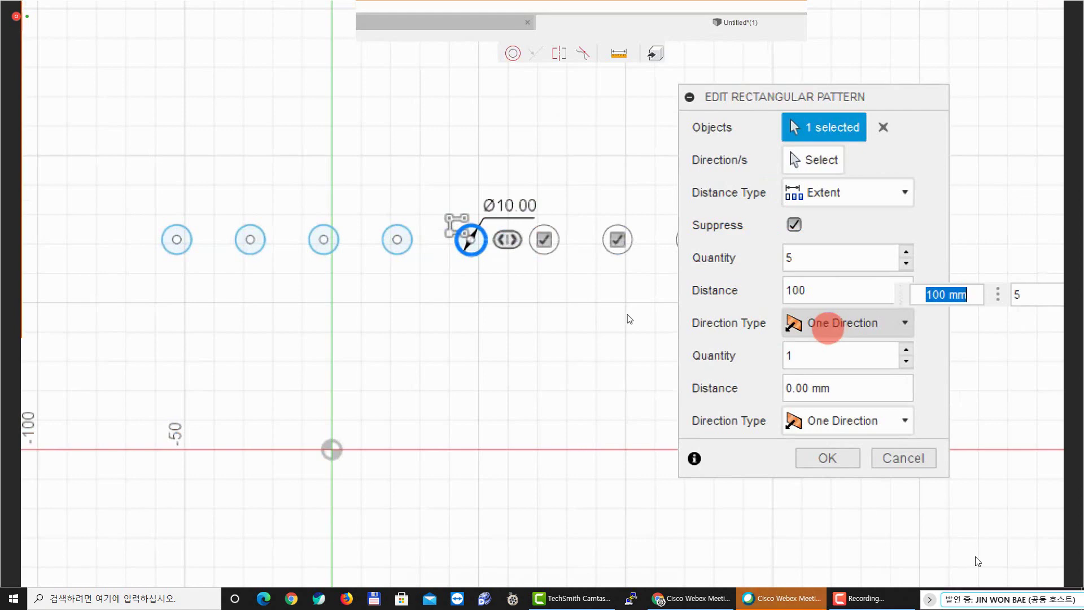
{"action": "left_click", "coordinate": [824, 326]}
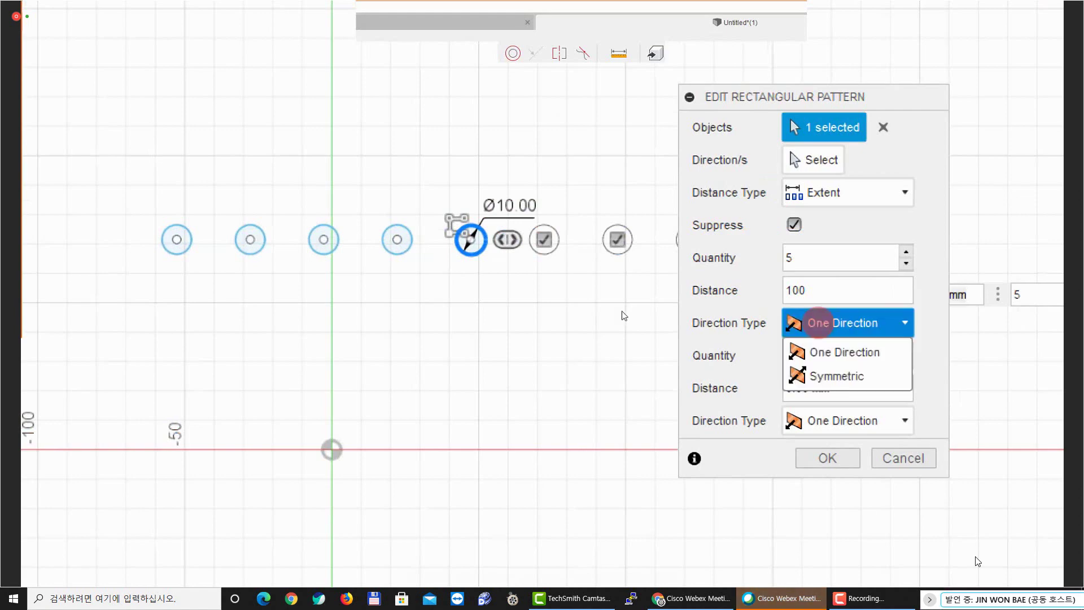
{"action": "left_click", "coordinate": [842, 373]}
{"action": "left_click", "coordinate": [827, 458]}
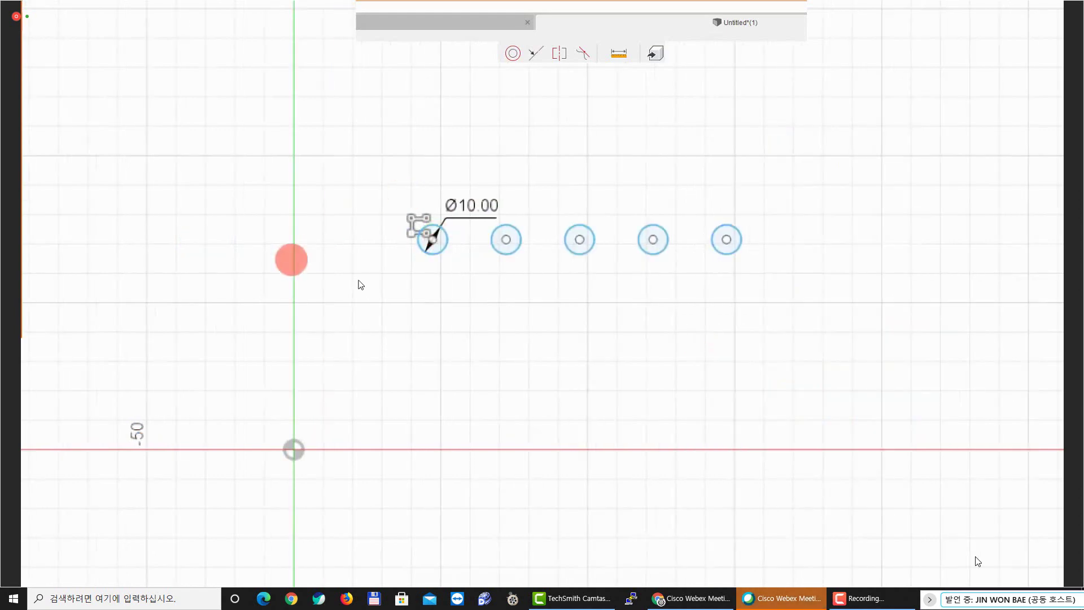
Change the first direction type of the rectangular pattern to Symmetric and apply it
{"action": "double_click", "coordinate": [418, 226]}
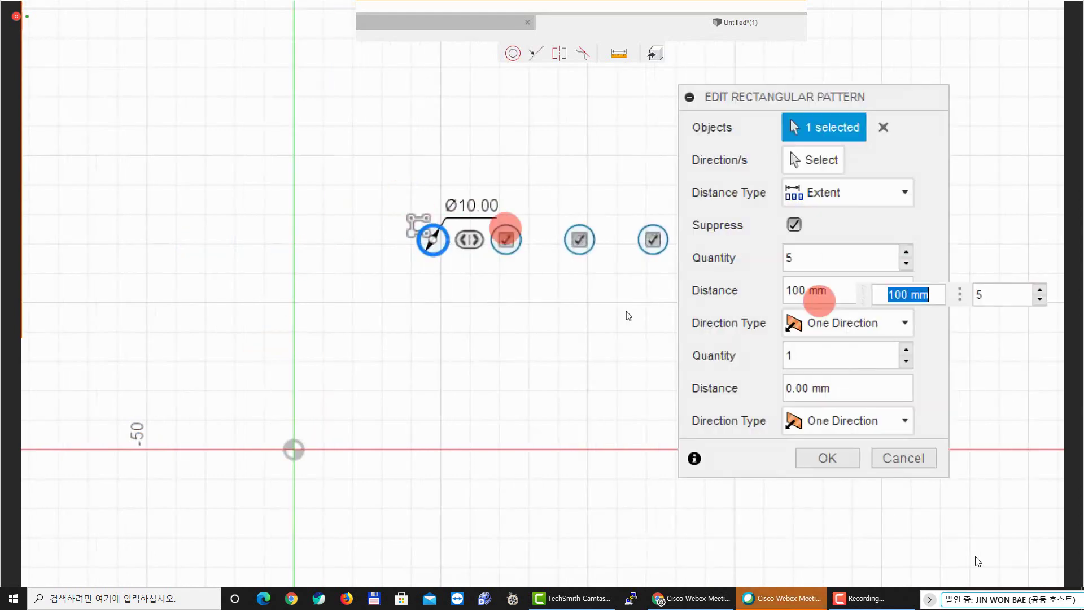
{"action": "left_click", "coordinate": [841, 323]}
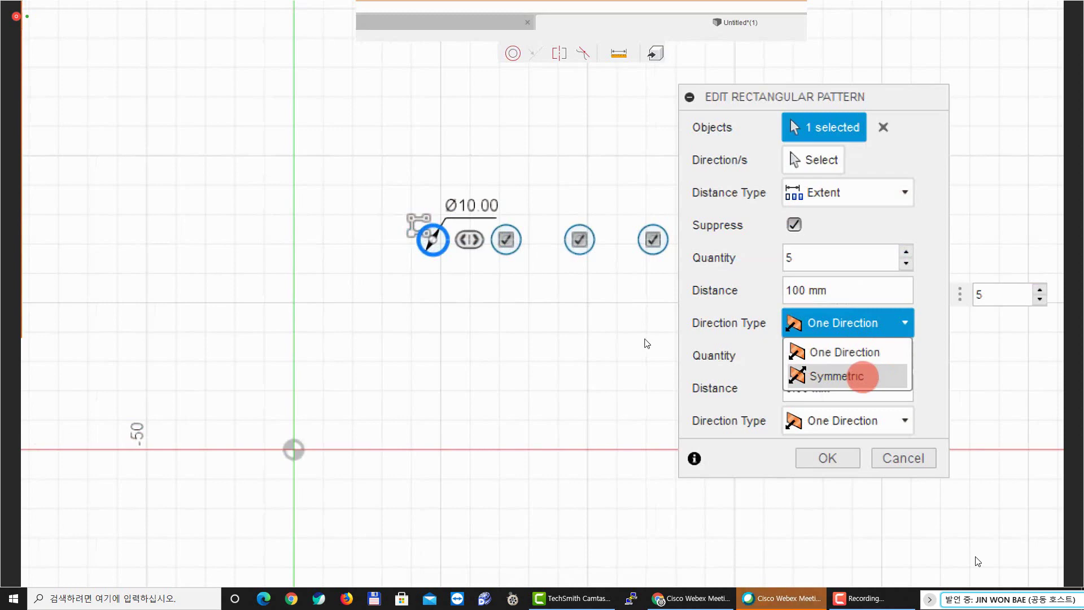
{"action": "left_click", "coordinate": [859, 376]}
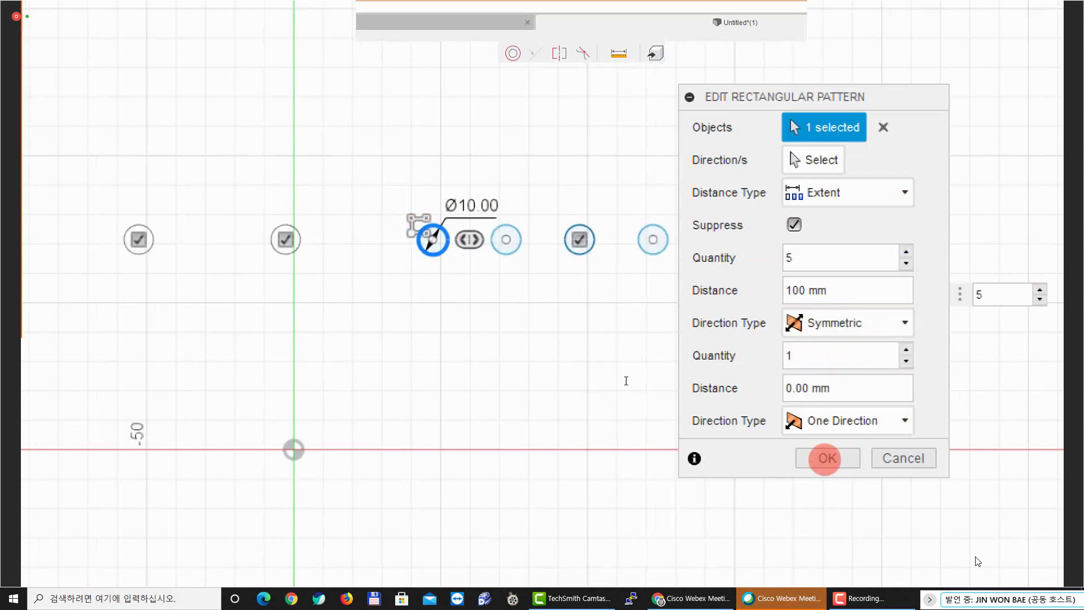
{"action": "left_click", "coordinate": [828, 458]}
{"action": "middle_click_drag", "start_coordinate": [651, 391], "coordinate": [691, 393]}
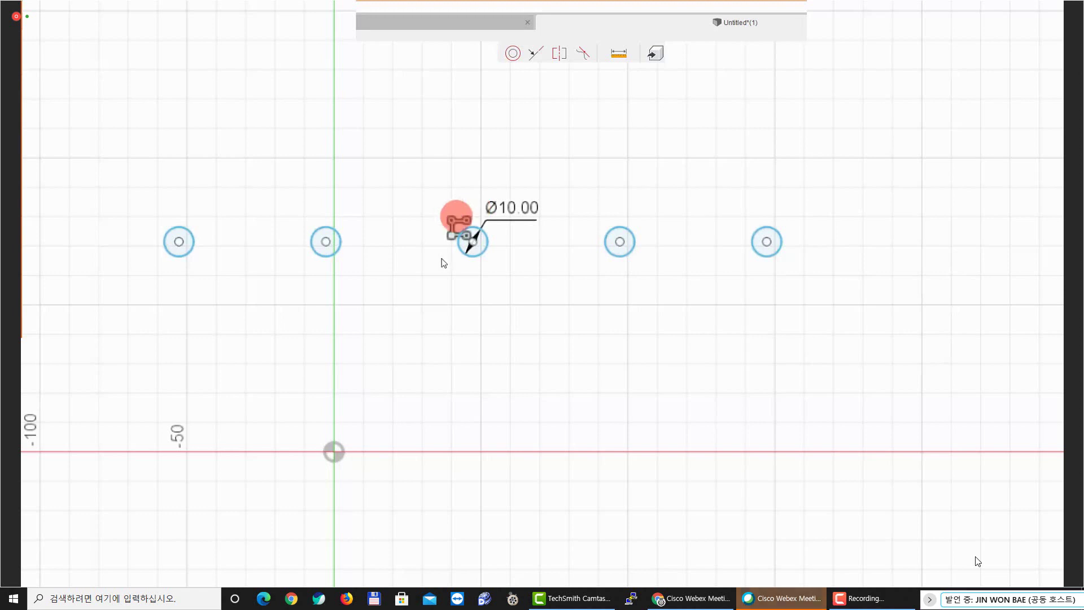
Extend the rectangular pattern in its second direction with a quantity of 3 and a distance of -50 mm
{"action": "double_click", "coordinate": [457, 217]}
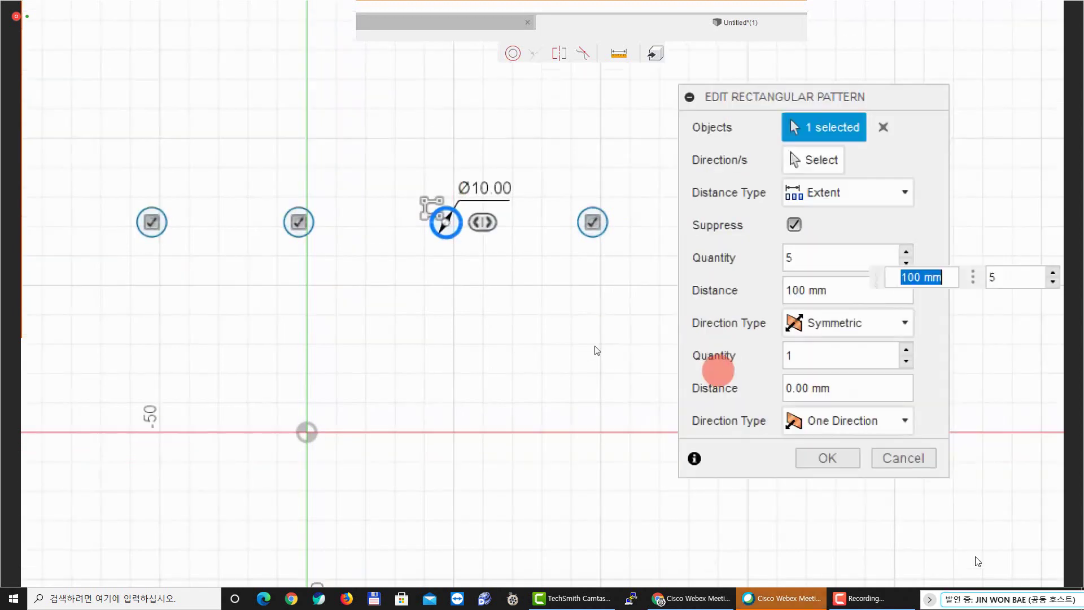
{"action": "key", "text": "Tab"}
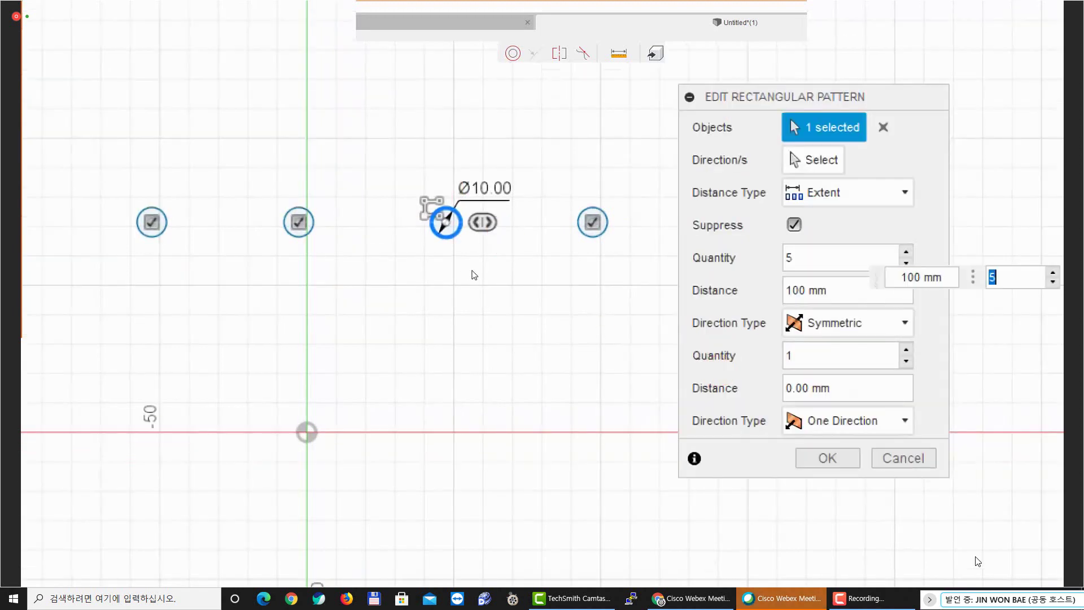
{"action": "left_click", "coordinate": [785, 355]}
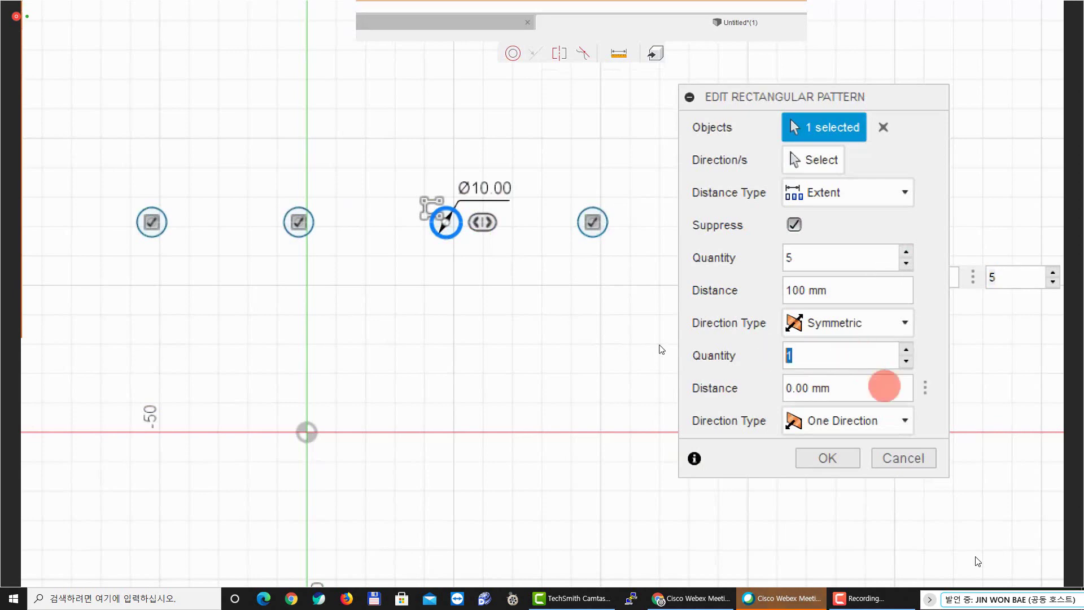
{"action": "type", "text": "3"}
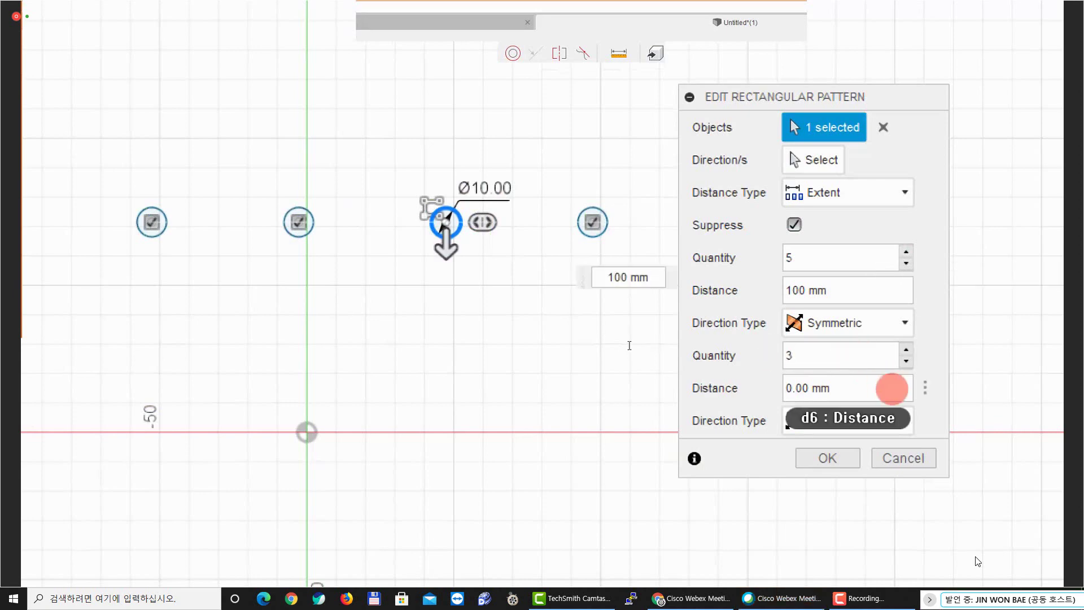
{"action": "key", "text": "Tab"}
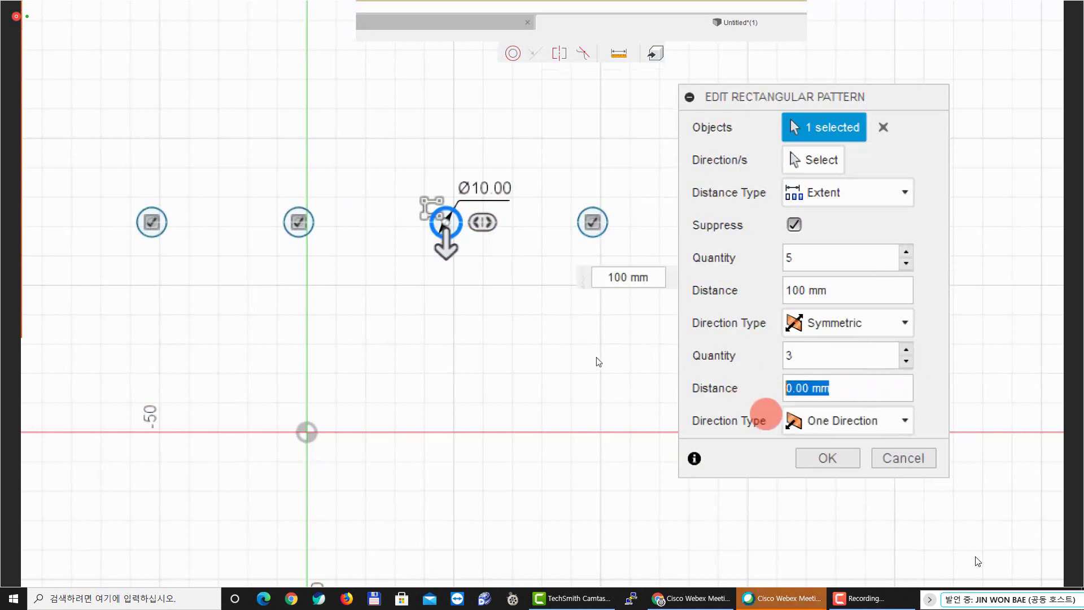
{"action": "type", "text": "50"}
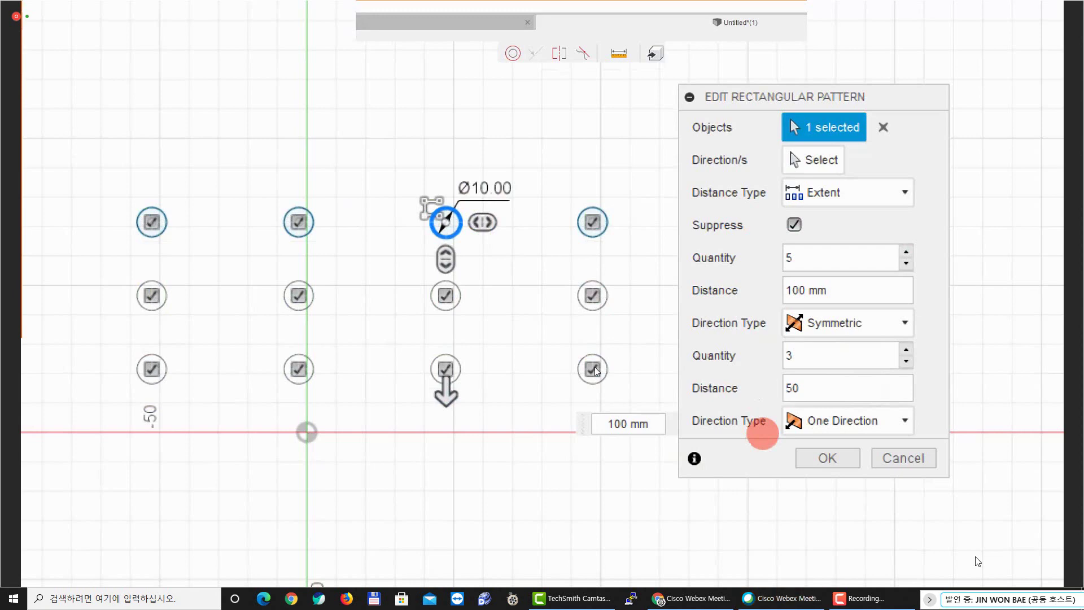
{"action": "key", "text": "Home"}
{"action": "type", "text": "-"}
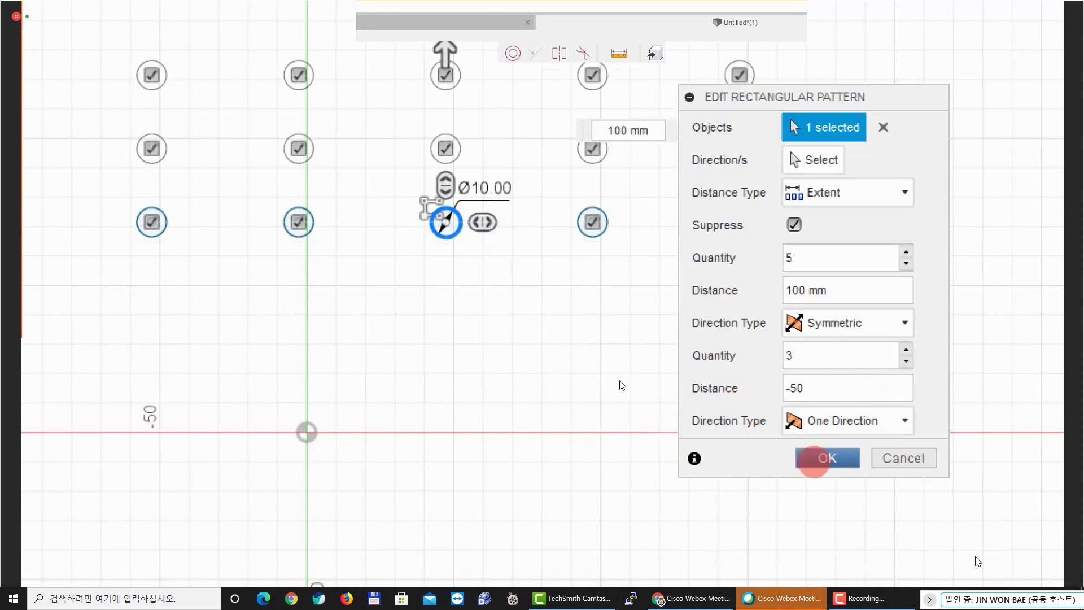
{"action": "left_click", "coordinate": [823, 458]}
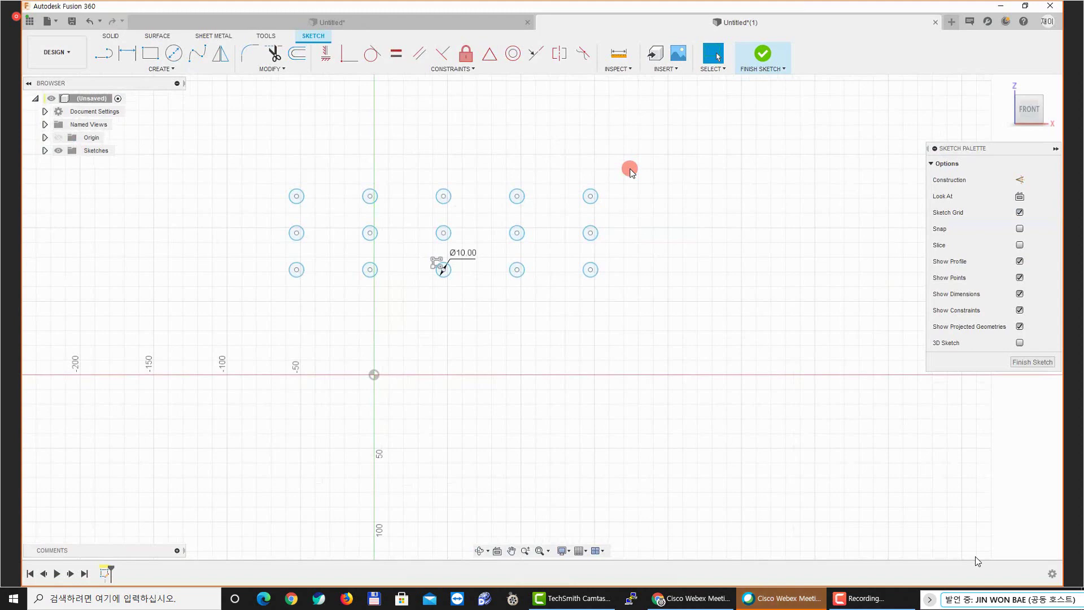
Delete all the patterned circles together with their dimension and pattern constraint
{"action": "left_click_drag", "start_coordinate": [630, 171], "coordinate": [274, 290]}
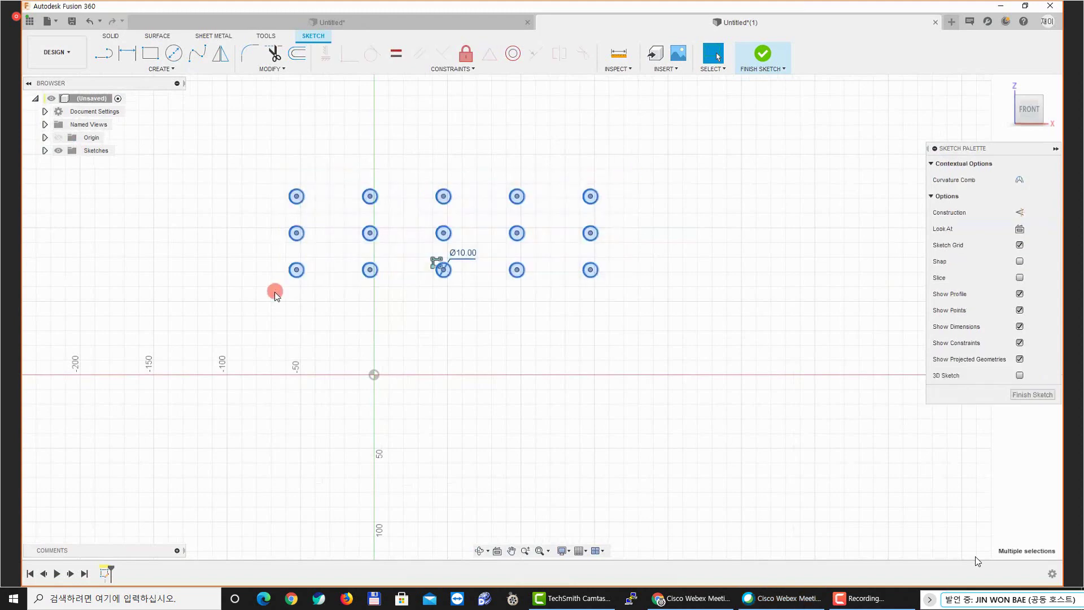
{"action": "key", "text": "Delete"}
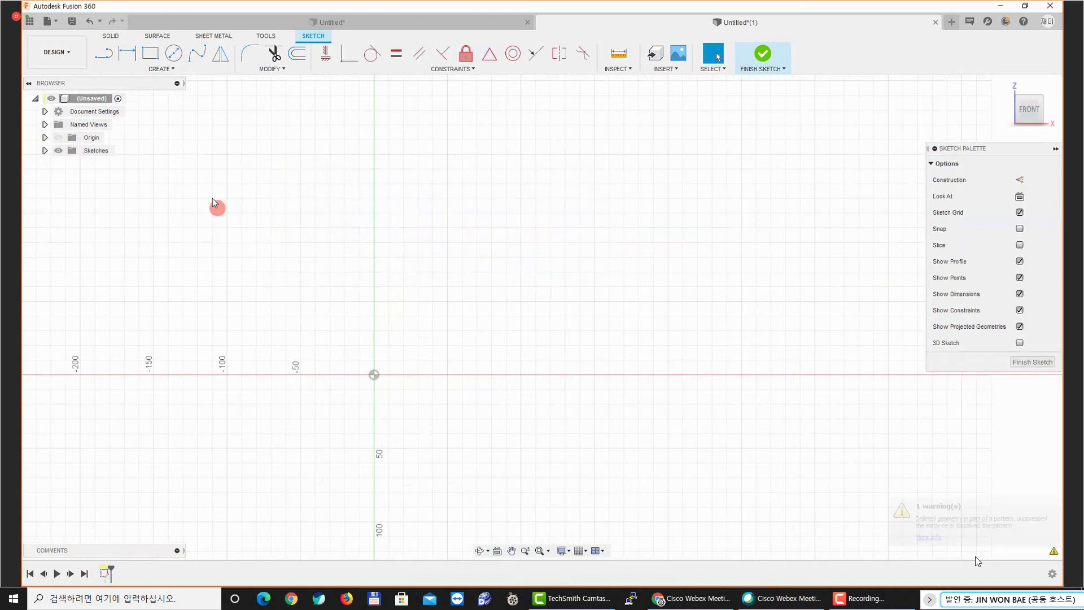
{"action": "left_click", "coordinate": [161, 69]}
{"action": "left_click", "coordinate": [162, 70]}
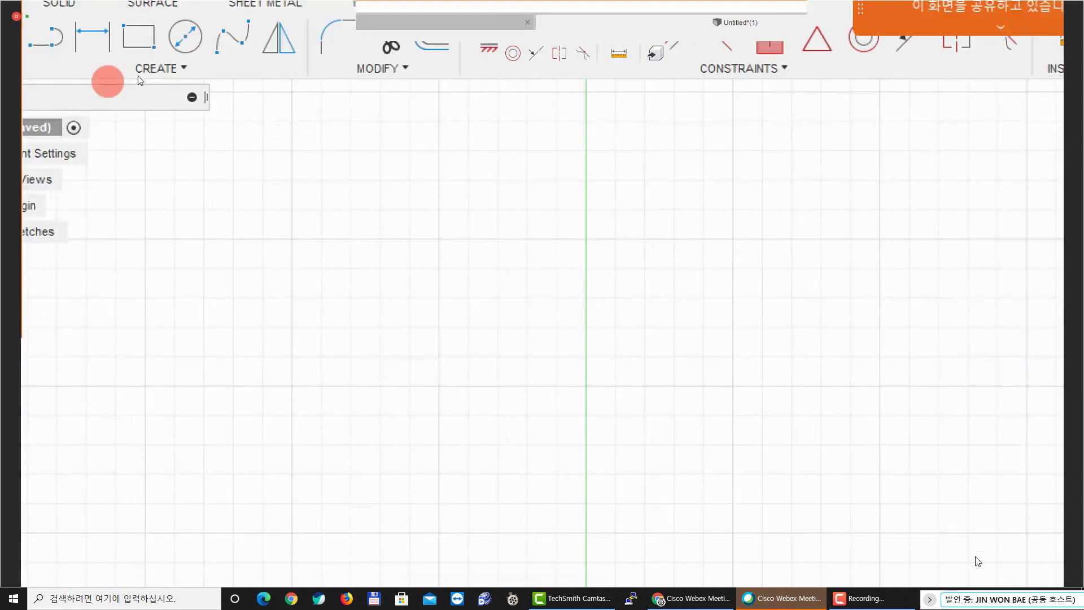
{"action": "left_click", "coordinate": [101, 63]}
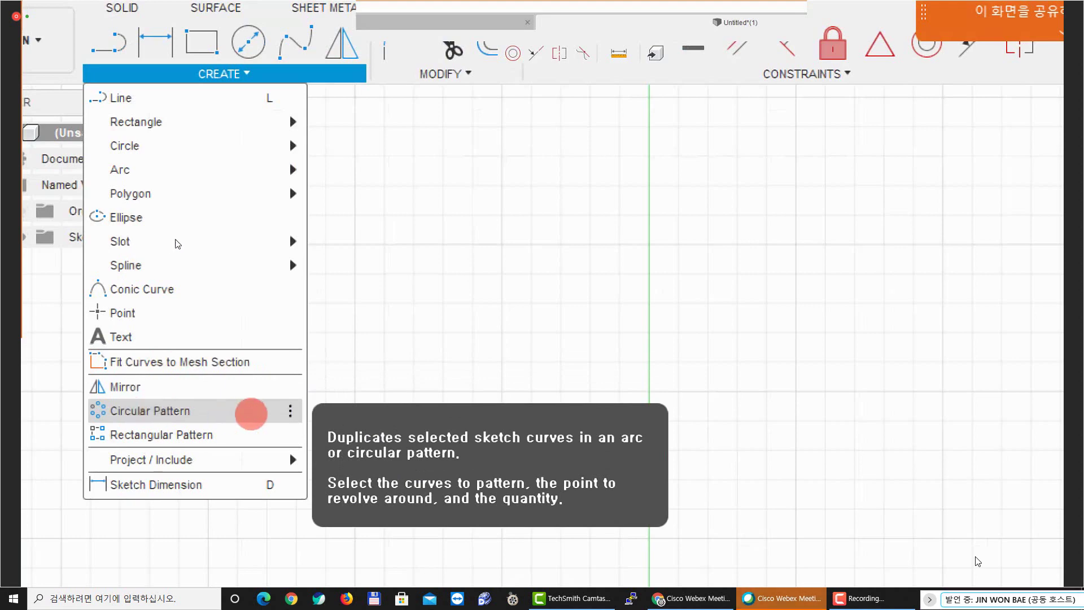
{"action": "left_click", "coordinate": [228, 414]}
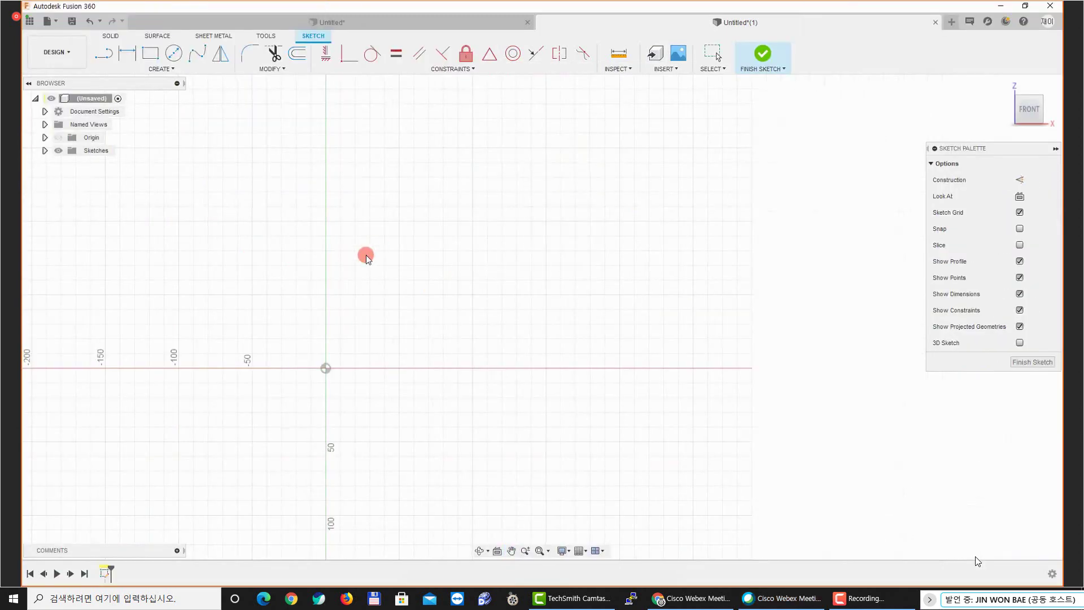
Sketch a circle on the vertical axis above the origin and dimension its diameter as 10 mm
{"action": "scroll", "coordinate": [319, 348], "scroll_direction": "up", "scroll_amount": 2}
{"action": "key", "text": "c"}
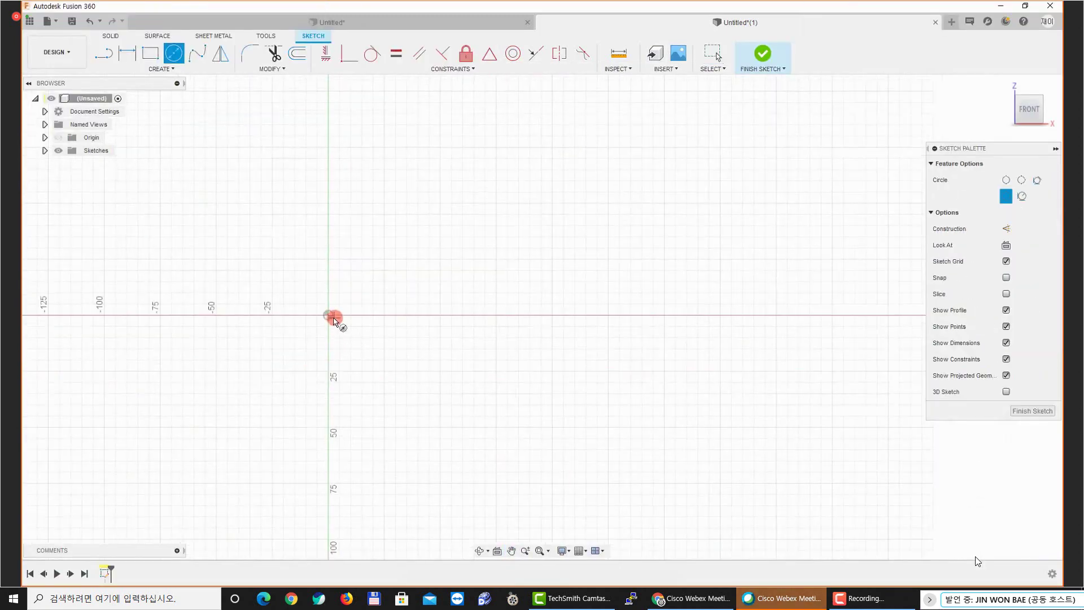
{"action": "left_click", "coordinate": [336, 193]}
{"action": "left_click", "coordinate": [329, 181]}
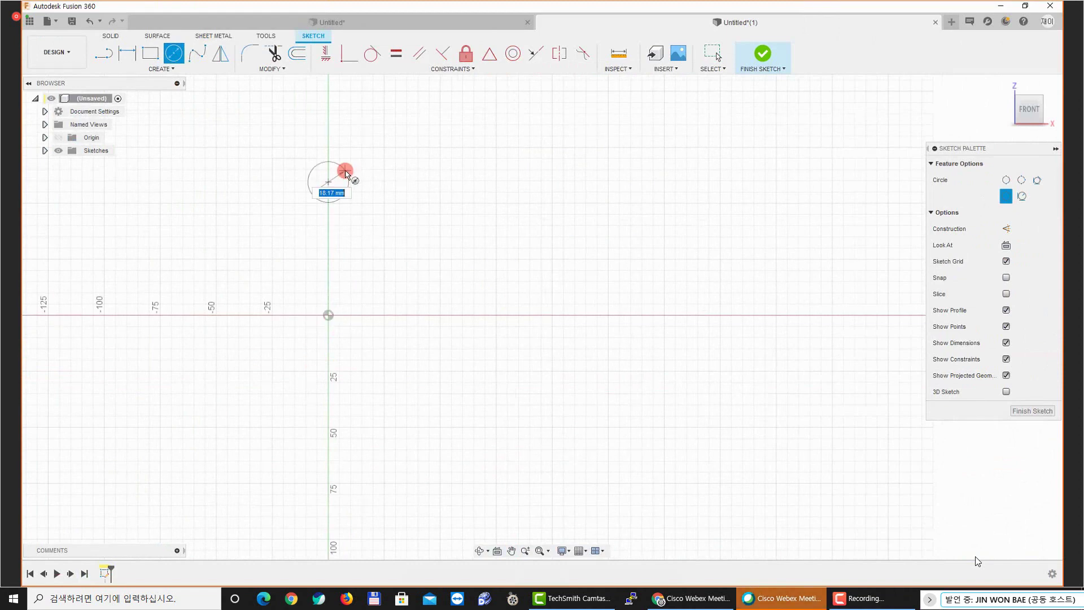
{"action": "left_click", "coordinate": [346, 172]}
{"action": "key", "text": "d"}
{"action": "left_click", "coordinate": [347, 173]}
{"action": "left_click", "coordinate": [370, 161]}
{"action": "type", "text": "10"}
{"action": "key", "text": "Return"}
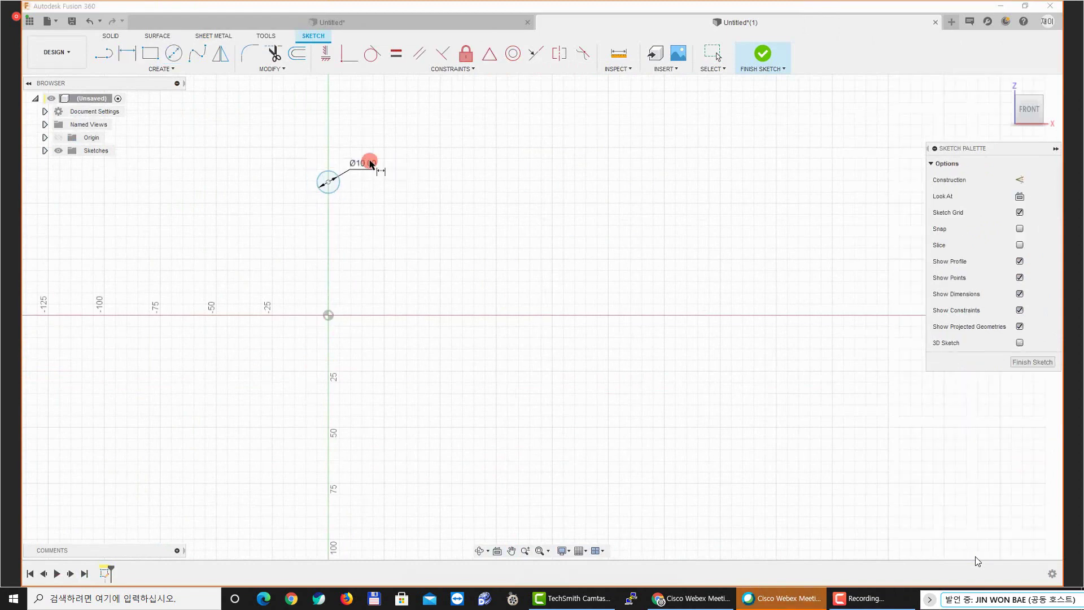
Move the circle down closer to the origin and dimension its center 35 mm above the origin
{"action": "scroll", "coordinate": [321, 181], "scroll_direction": "up", "scroll_amount": 1}
{"action": "key", "text": "Escape"}
{"action": "left_click_drag", "start_coordinate": [330, 183], "coordinate": [330, 245]}
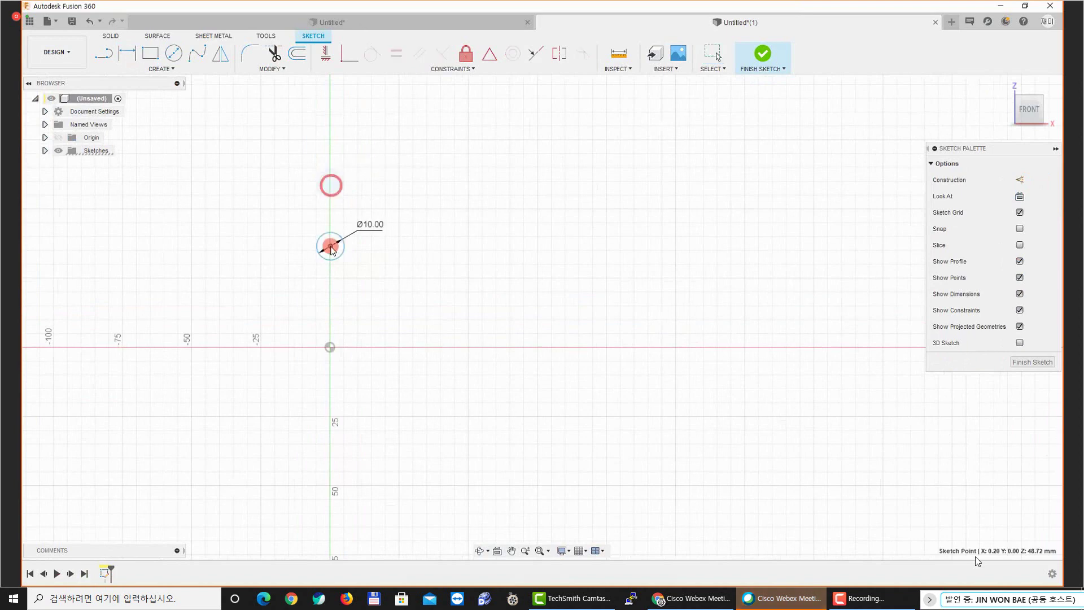
{"action": "key", "text": "d"}
{"action": "left_click", "coordinate": [330, 245]}
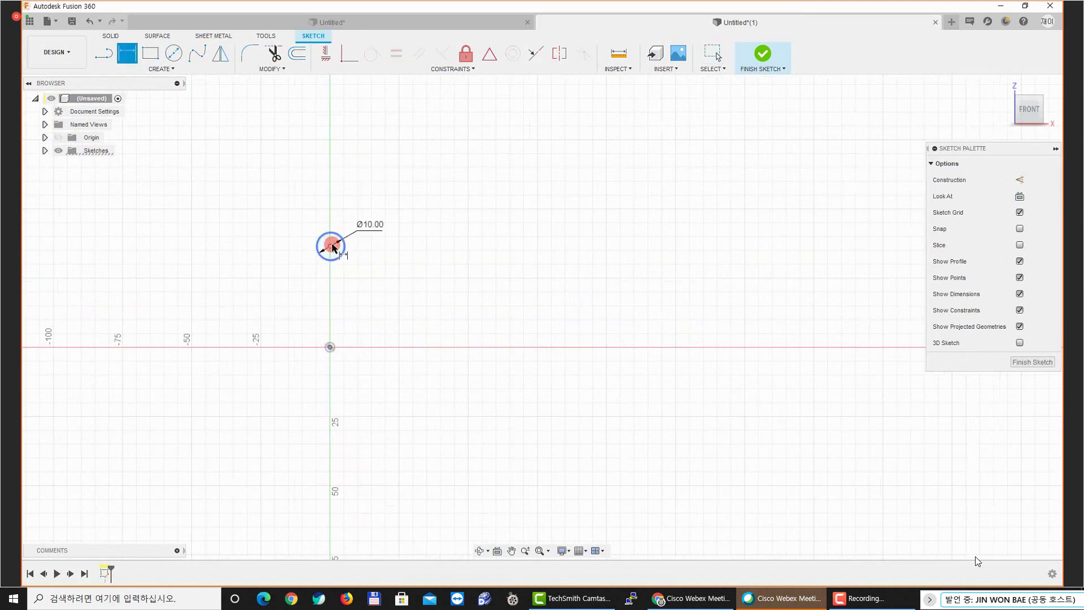
{"action": "left_click", "coordinate": [392, 312]}
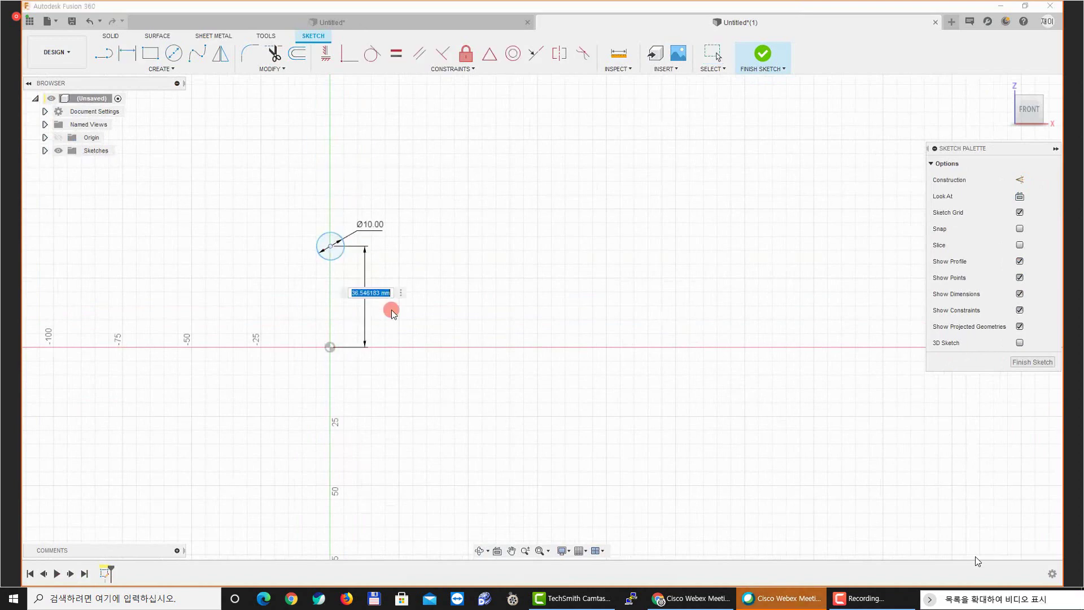
{"action": "type", "text": "35"}
{"action": "key", "text": "Return"}
{"action": "scroll", "coordinate": [367, 291], "scroll_direction": "up", "scroll_amount": 2}
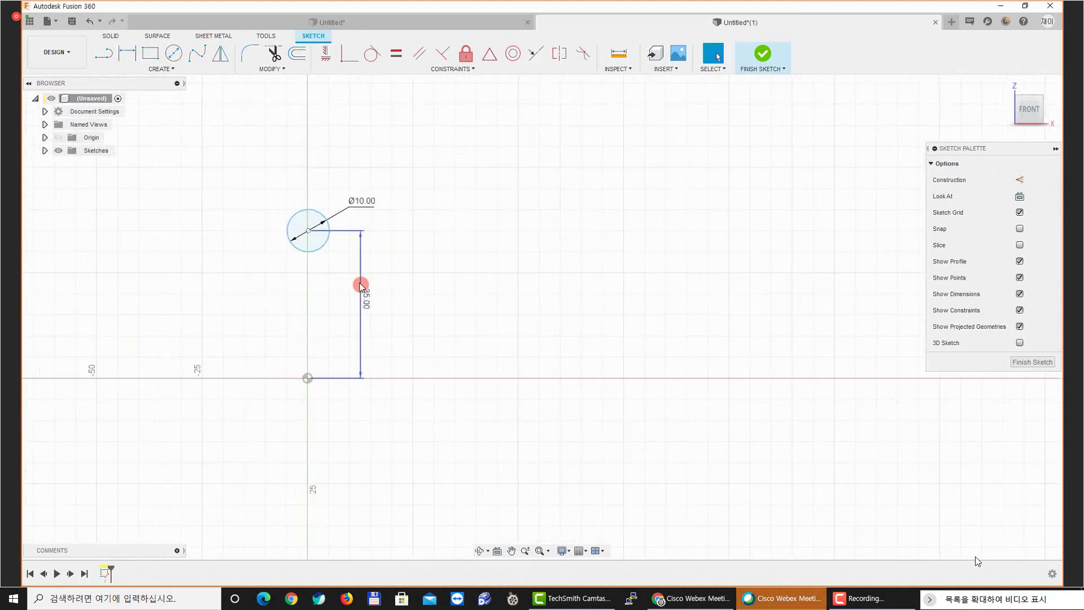
{"action": "key", "text": "Escape"}
Align the circle's center with the origin using a Horizontal/Vertical constraint
{"action": "left_click", "coordinate": [334, 68]}
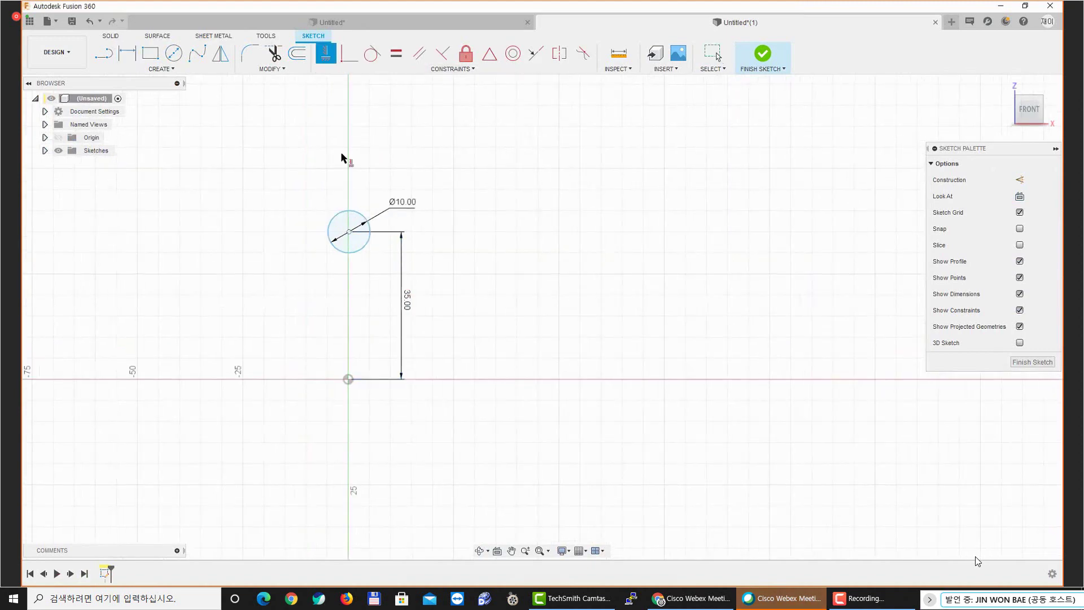
{"action": "left_click", "coordinate": [348, 231]}
{"action": "left_click", "coordinate": [349, 377]}
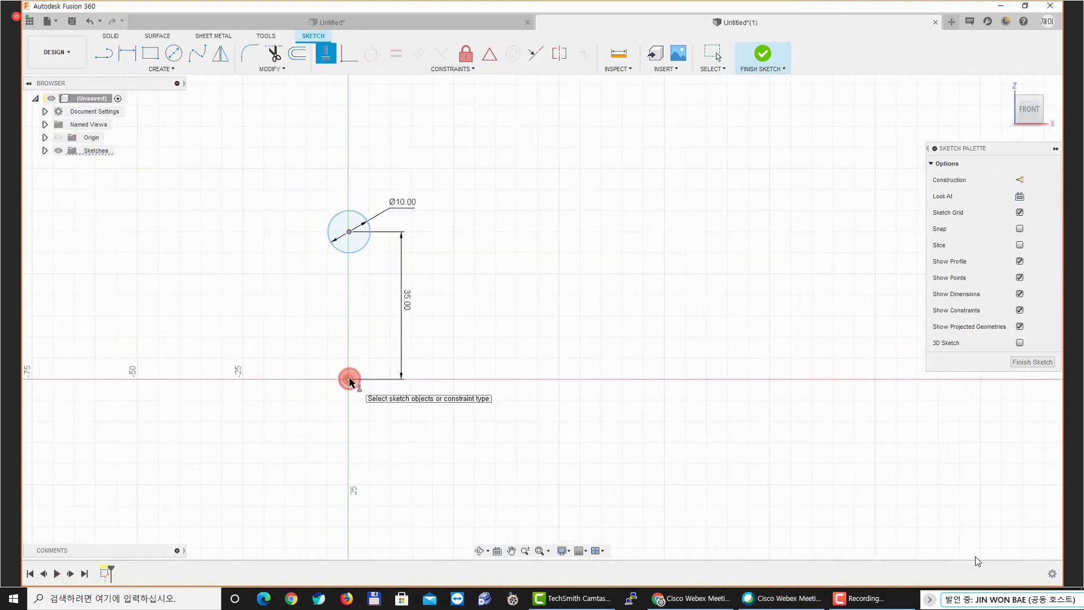
{"action": "key", "text": "Escape"}
Start a sketch Circular Pattern with the 10 mm circle as the object
{"action": "middle_click_drag", "start_coordinate": [420, 206], "coordinate": [425, 200]}
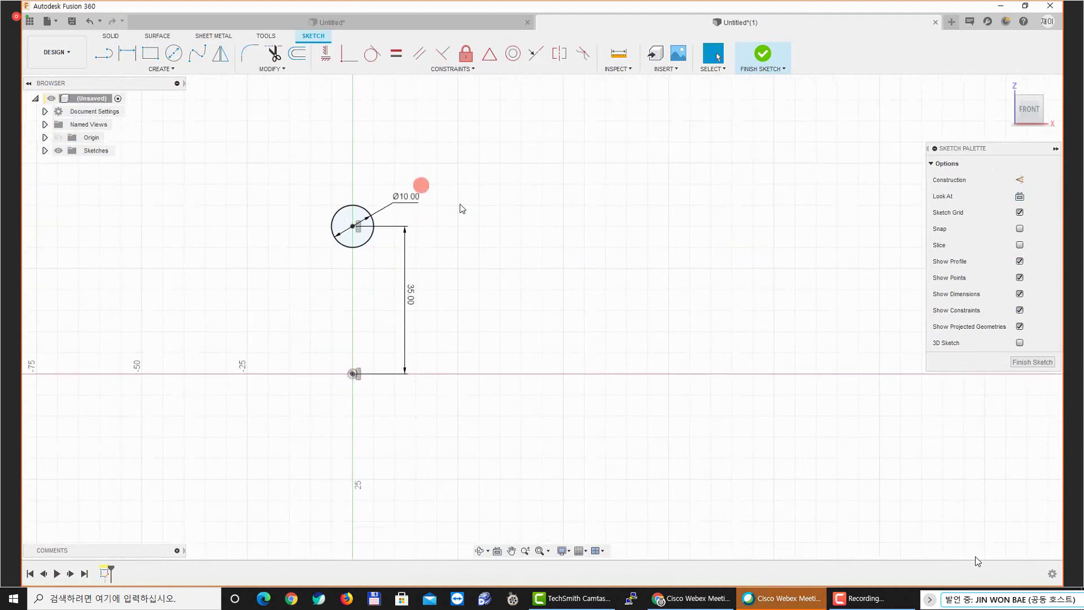
{"action": "scroll", "coordinate": [461, 261], "scroll_direction": "up", "scroll_amount": 3}
{"action": "middle_click_drag", "start_coordinate": [460, 261], "coordinate": [513, 215]}
{"action": "scroll", "coordinate": [460, 284], "scroll_direction": "down", "scroll_amount": 1}
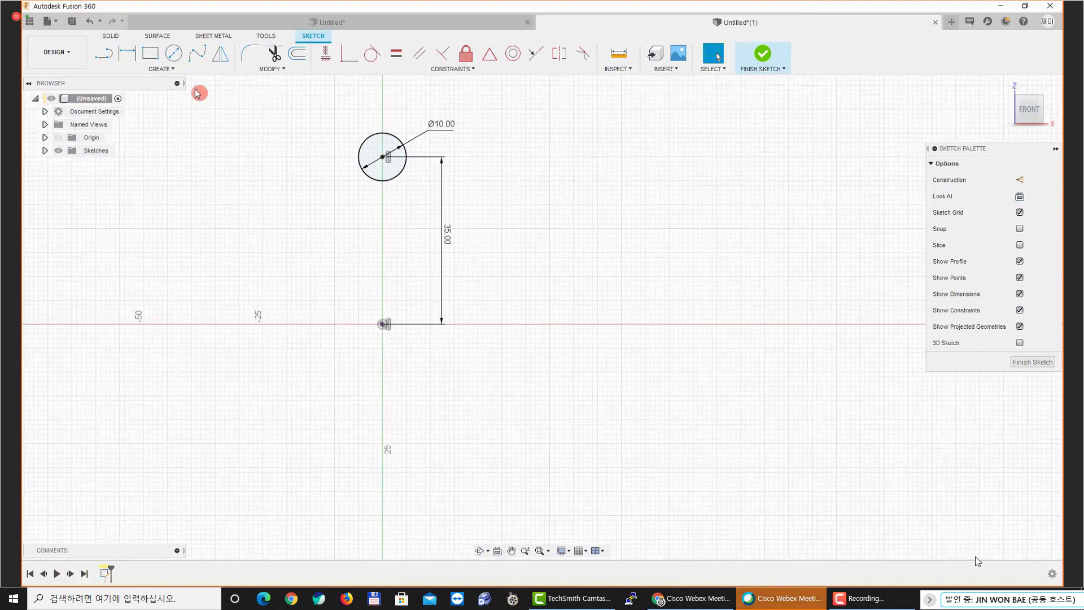
{"action": "left_click", "coordinate": [164, 69]}
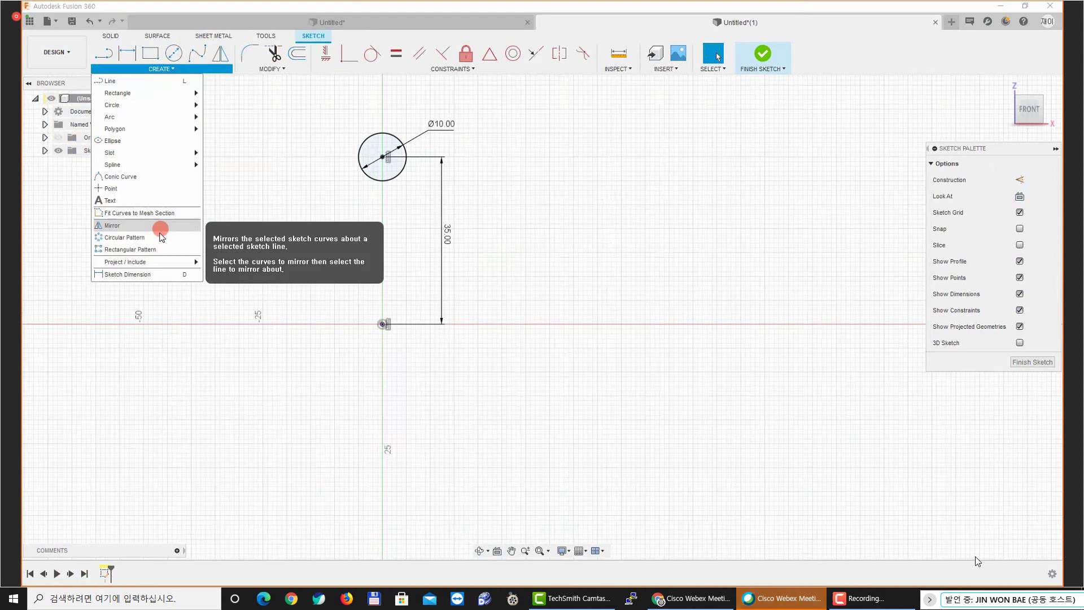
{"action": "left_click", "coordinate": [161, 237]}
{"action": "left_click_drag", "start_coordinate": [519, 191], "coordinate": [545, 199]}
{"action": "key", "text": "ctrl+1"}
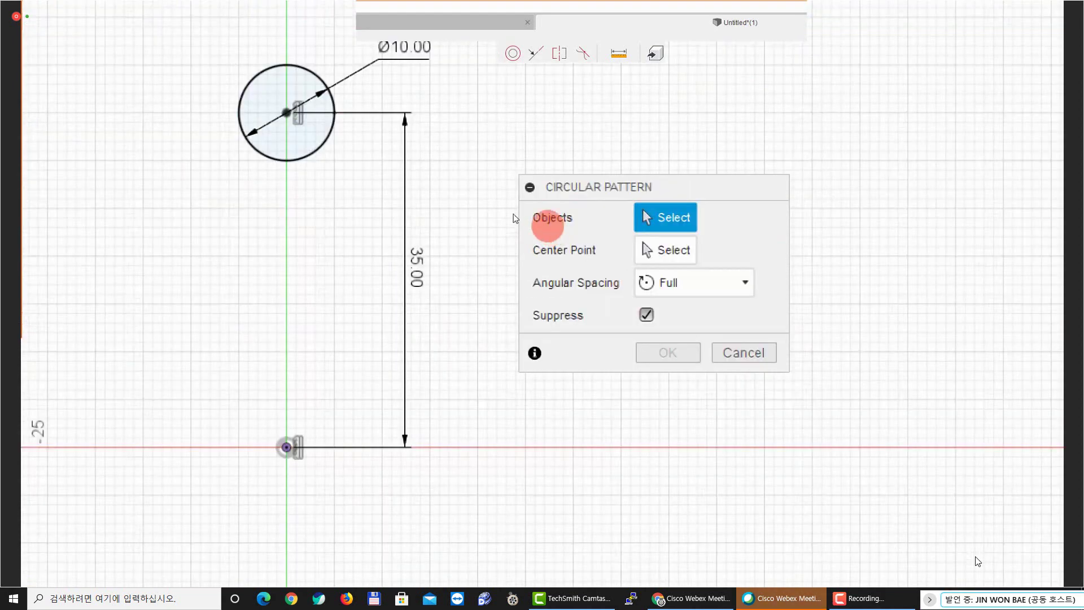
{"action": "left_click", "coordinate": [304, 151]}
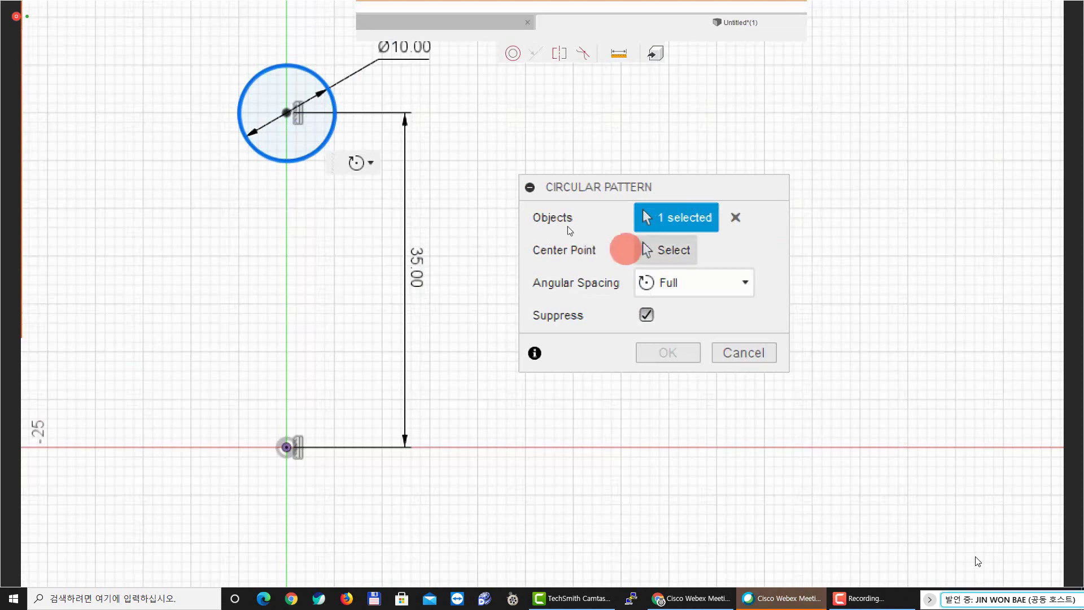
Set the origin as the center point of the circular pattern
{"action": "left_click", "coordinate": [665, 250]}
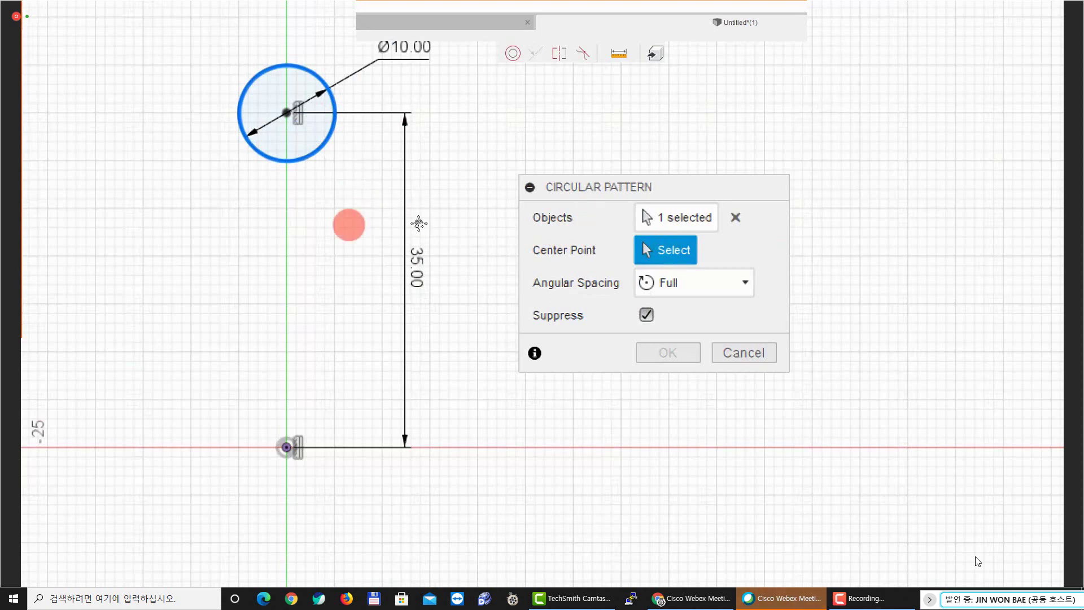
{"action": "middle_click_drag", "start_coordinate": [349, 226], "coordinate": [414, 258]}
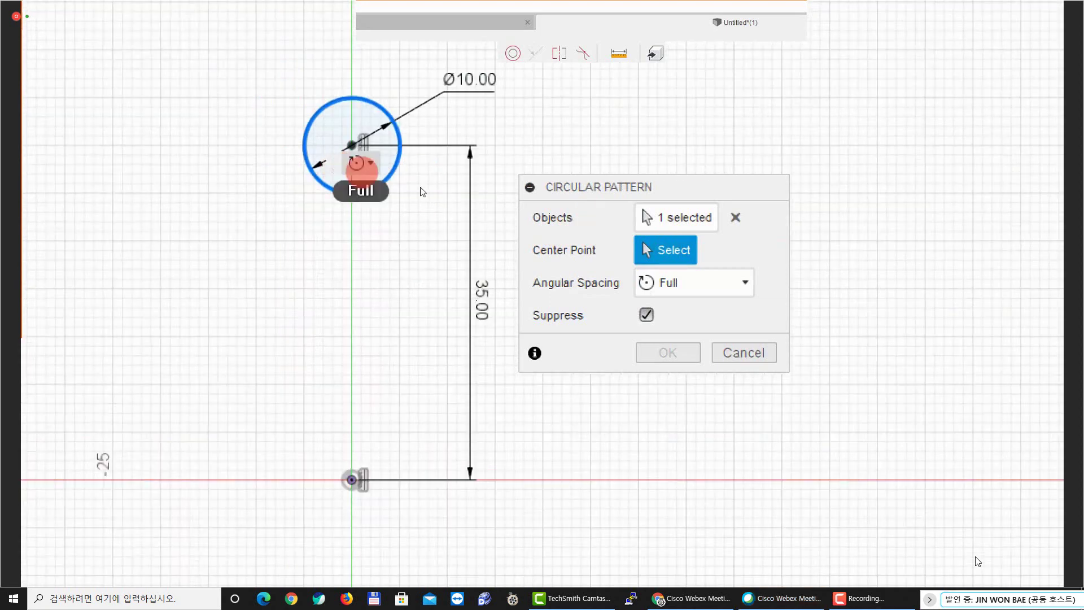
{"action": "scroll", "coordinate": [352, 145], "scroll_direction": "up", "scroll_amount": 3}
{"action": "scroll", "coordinate": [354, 145], "scroll_direction": "down", "scroll_amount": 2}
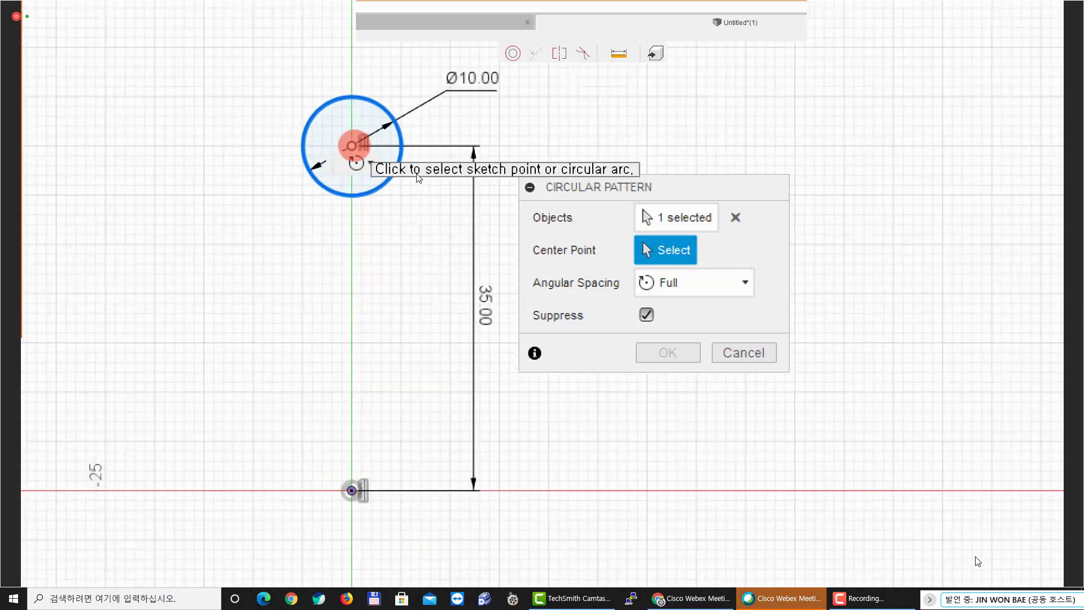
{"action": "scroll", "coordinate": [404, 331], "scroll_direction": "down", "scroll_amount": 1}
{"action": "middle_click_drag", "start_coordinate": [404, 331], "coordinate": [367, 291]}
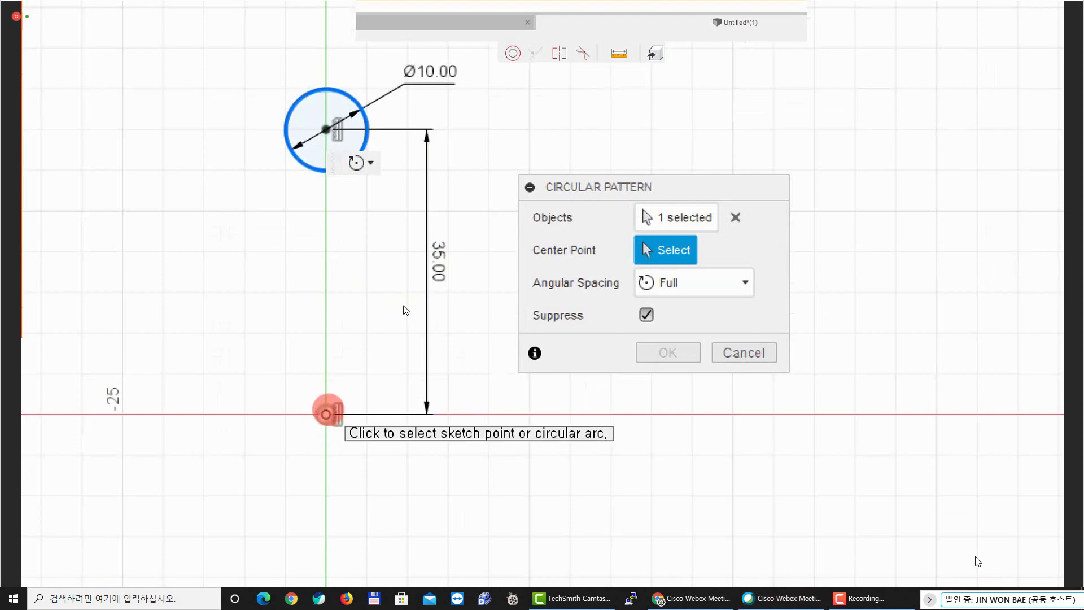
{"action": "left_click", "coordinate": [326, 414]}
{"action": "scroll", "coordinate": [395, 336], "scroll_direction": "down", "scroll_amount": 1}
{"action": "middle_click_drag", "start_coordinate": [404, 338], "coordinate": [369, 309]}
{"action": "scroll", "coordinate": [370, 309], "scroll_direction": "down", "scroll_amount": 1}
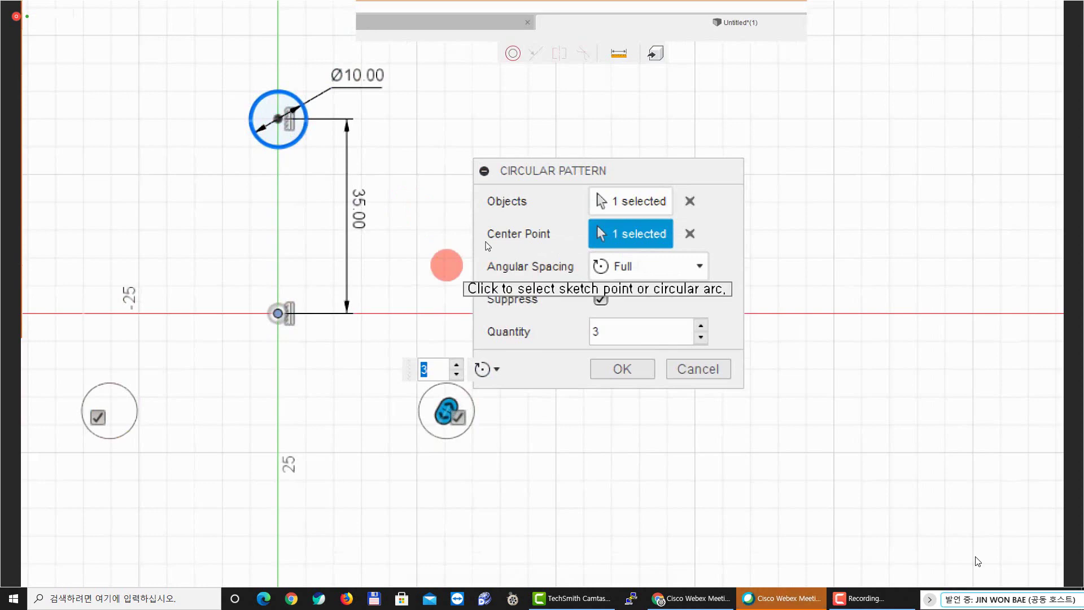
Change the circular pattern's angular spacing to Angle with a total angle of 180 degrees
{"action": "left_click", "coordinate": [678, 268]}
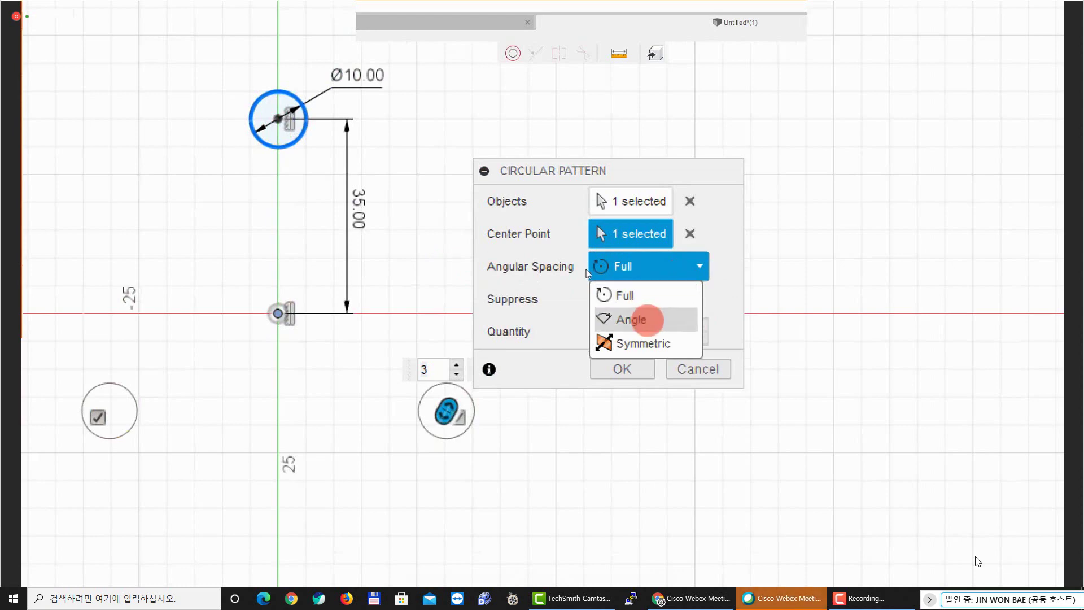
{"action": "left_click", "coordinate": [646, 320]}
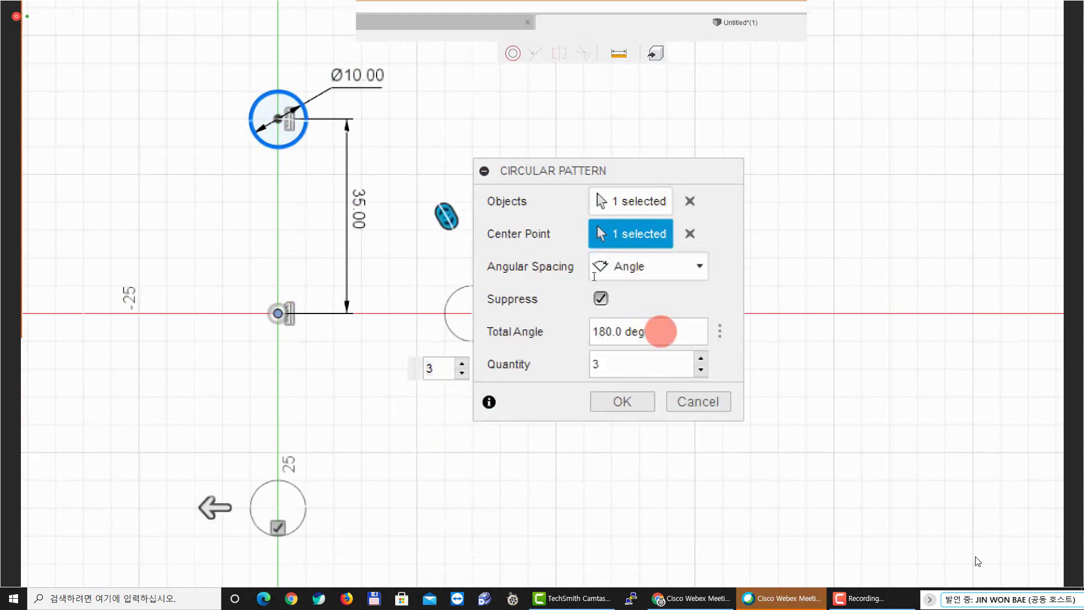
{"action": "left_click_drag", "start_coordinate": [676, 333], "coordinate": [592, 330]}
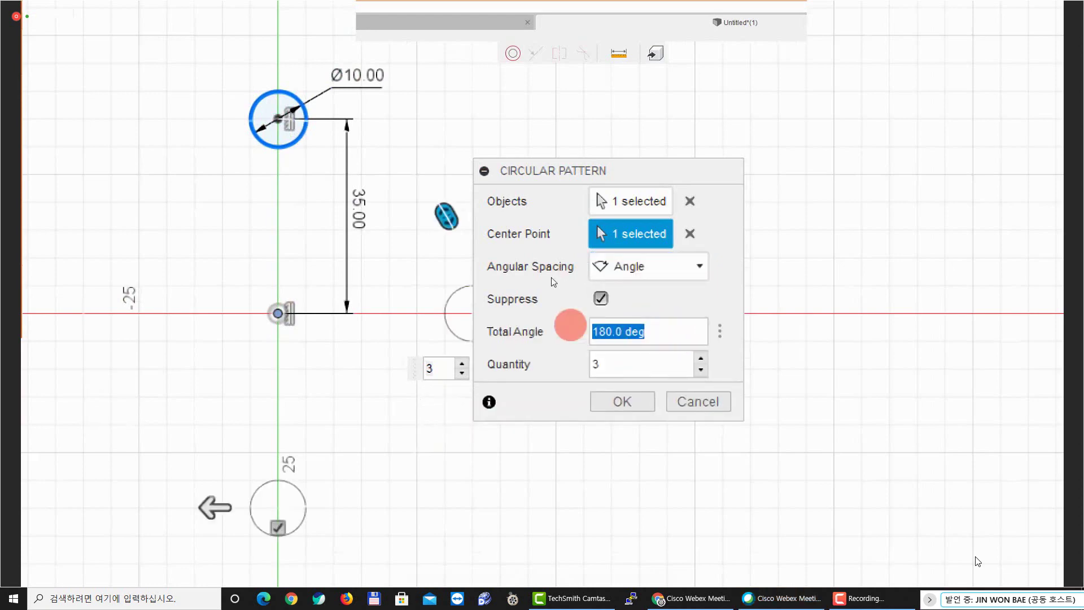
{"action": "left_click", "coordinate": [637, 331]}
{"action": "double_click", "coordinate": [664, 331]}
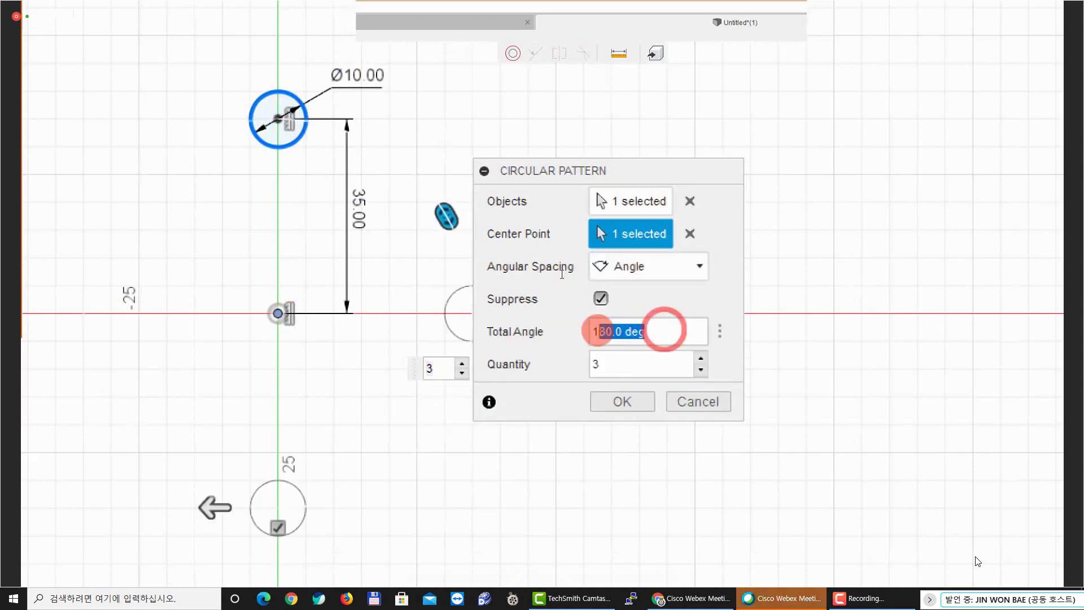
{"action": "type", "text": "180"}
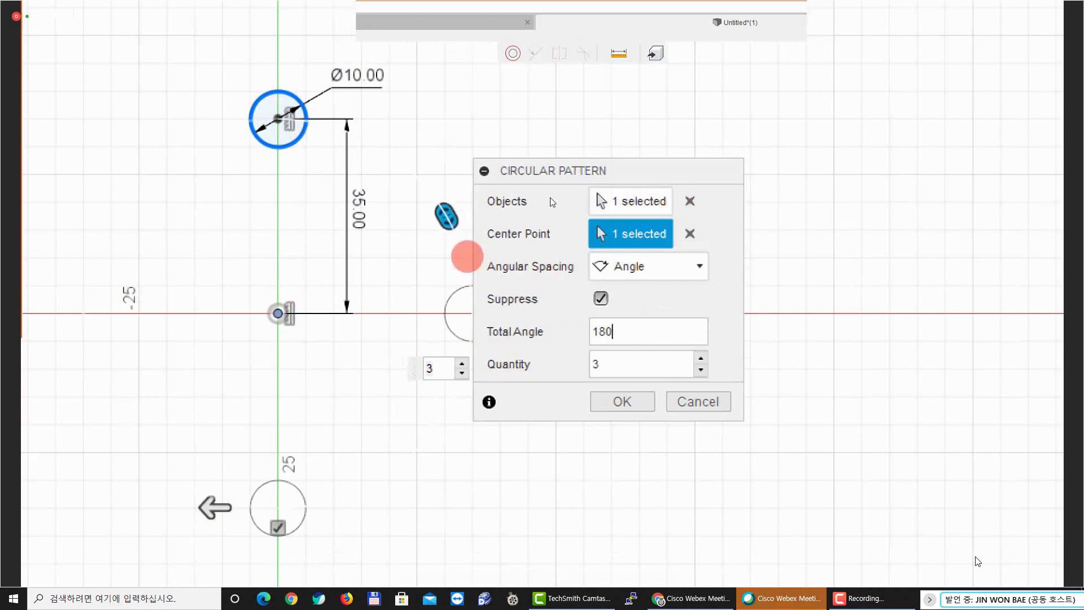
{"action": "left_click_drag", "start_coordinate": [577, 170], "coordinate": [705, 172]}
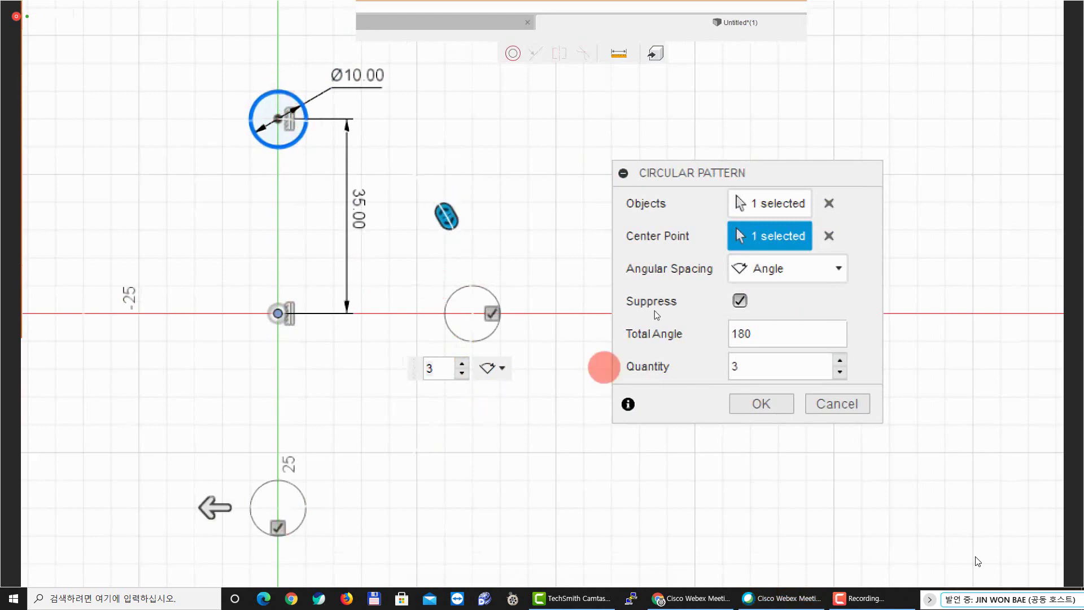
Try a quantity of 5 in the circular pattern and set it back to 3
{"action": "left_click", "coordinate": [753, 368]}
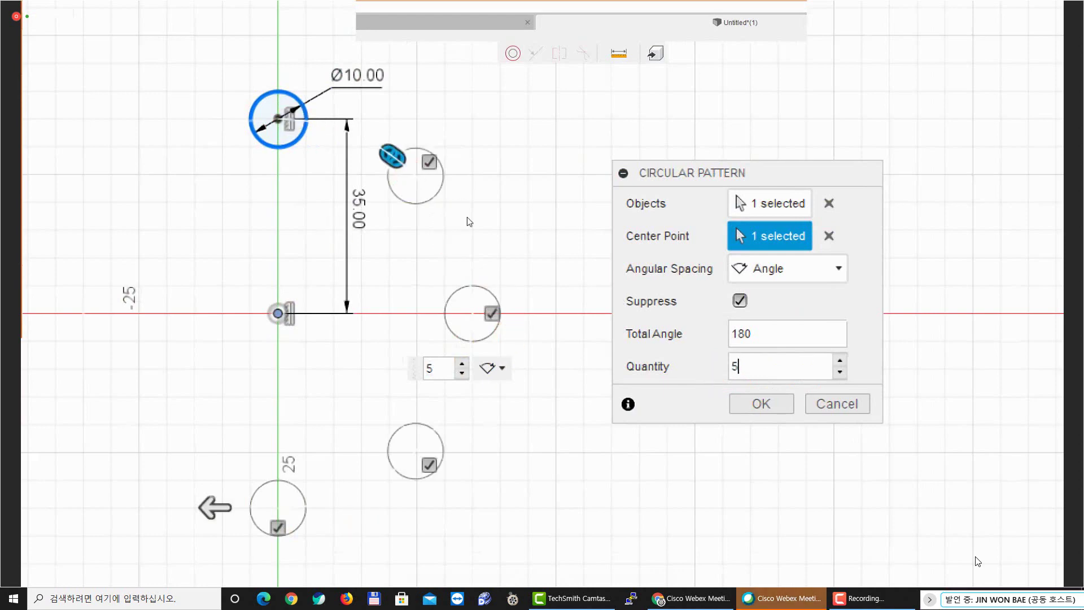
{"action": "middle_click_drag", "start_coordinate": [474, 239], "coordinate": [454, 222]}
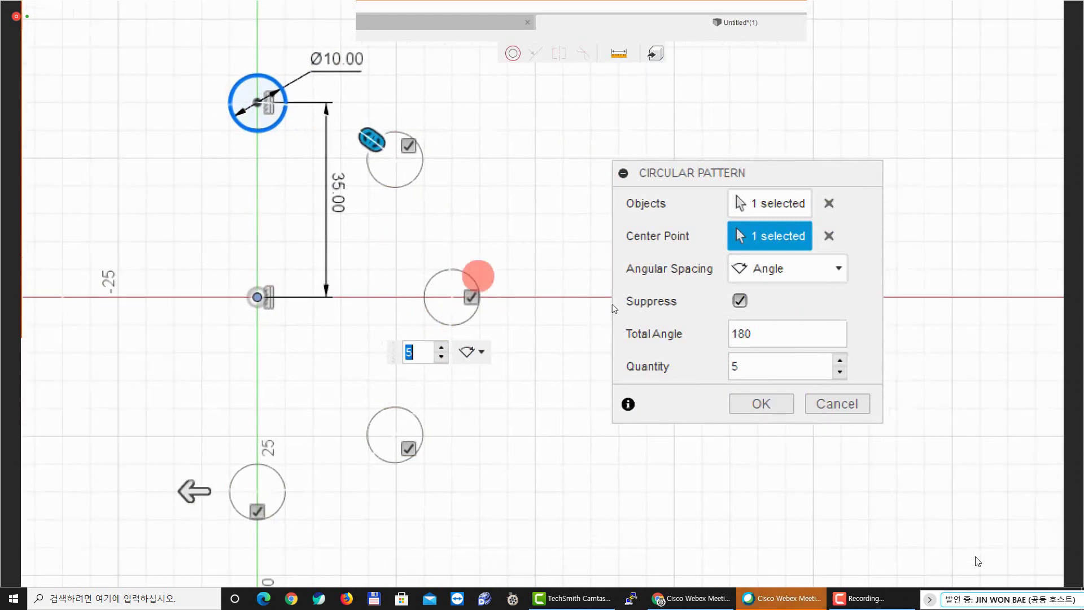
{"action": "left_click", "coordinate": [778, 370]}
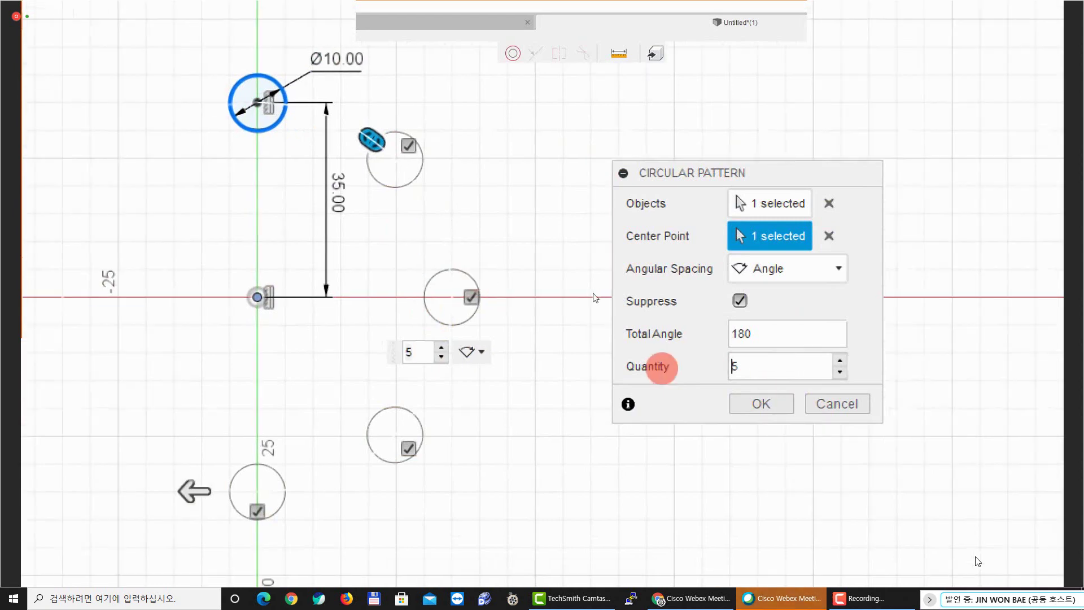
{"action": "type", "text": "5"}
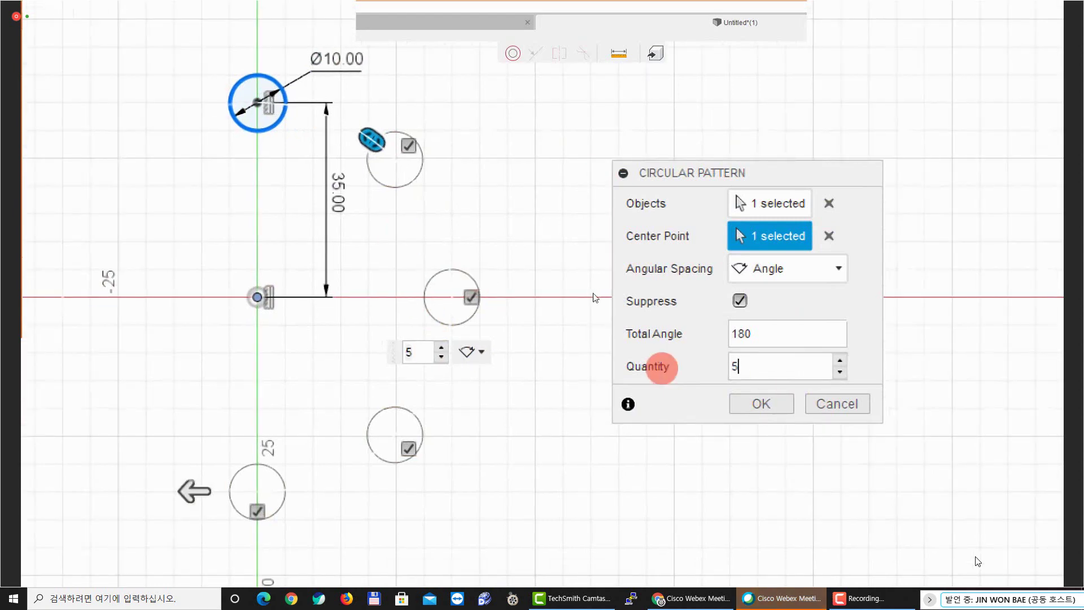
{"action": "left_click_drag", "start_coordinate": [771, 366], "coordinate": [709, 356]}
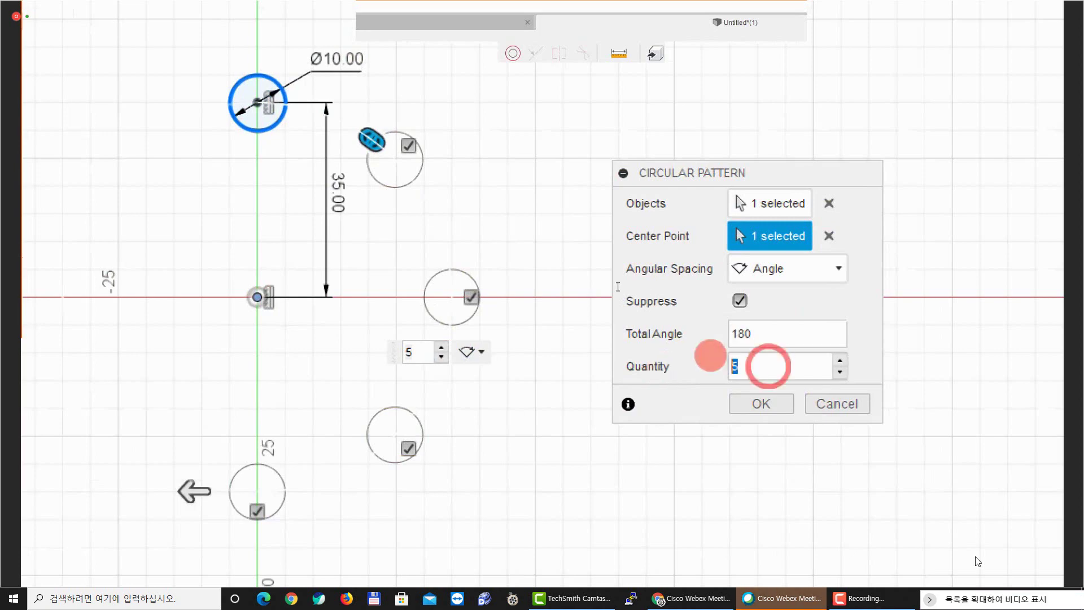
{"action": "type", "text": "3"}
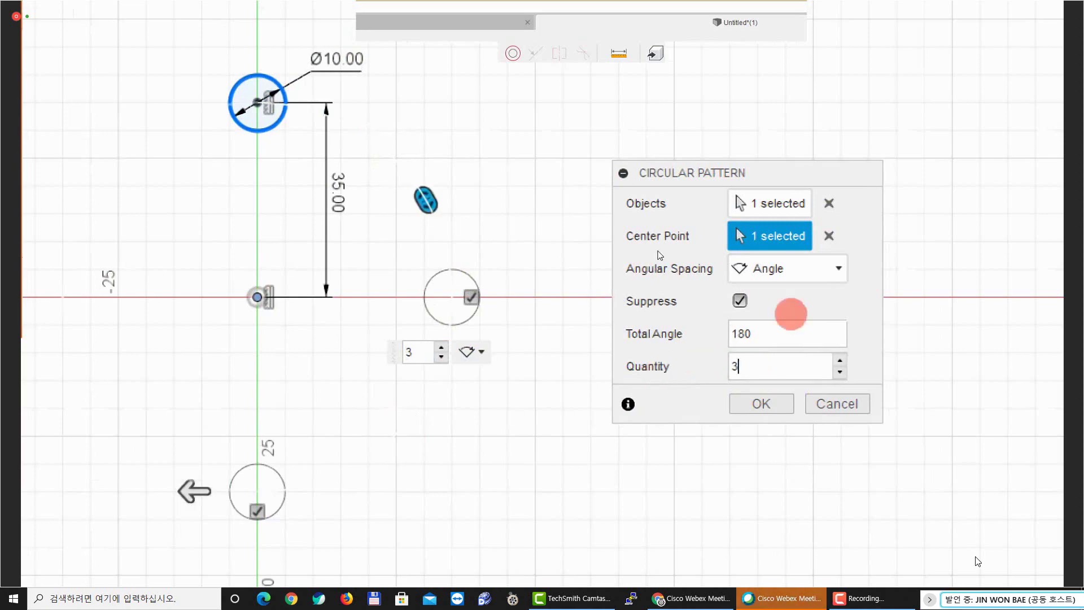
Try Symmetric as the circular pattern's angular spacing and select its total angle value
{"action": "left_click", "coordinate": [791, 279]}
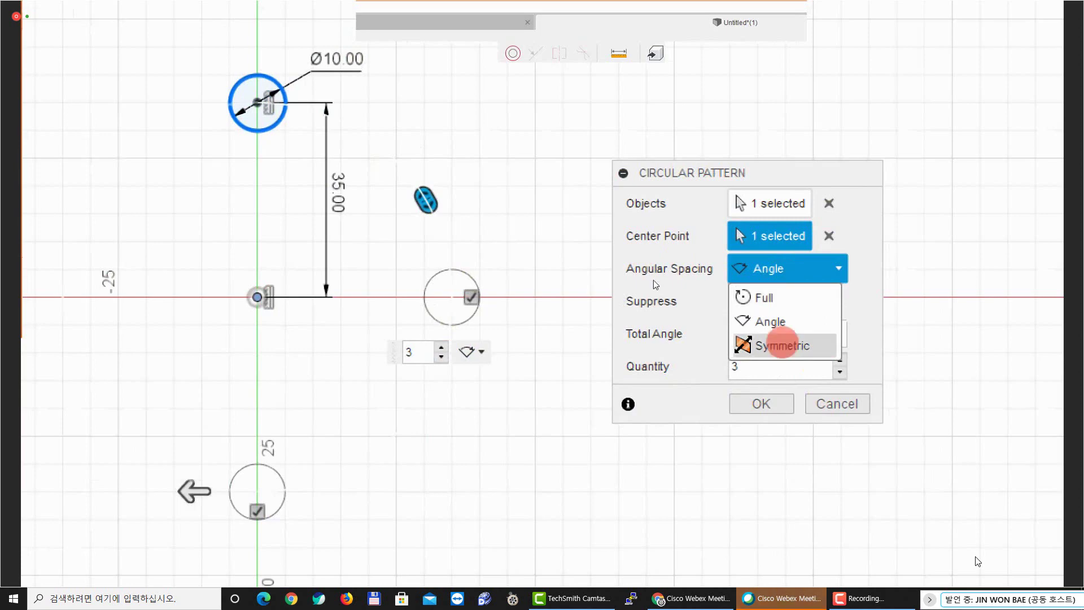
{"action": "left_click", "coordinate": [782, 346]}
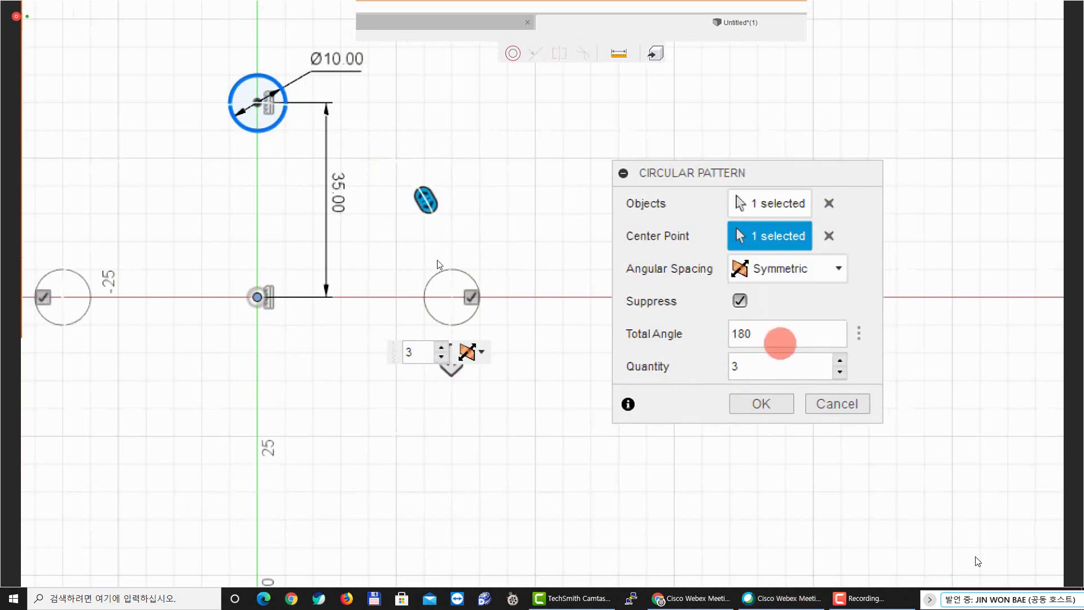
{"action": "middle_click_drag", "start_coordinate": [106, 236], "coordinate": [213, 252]}
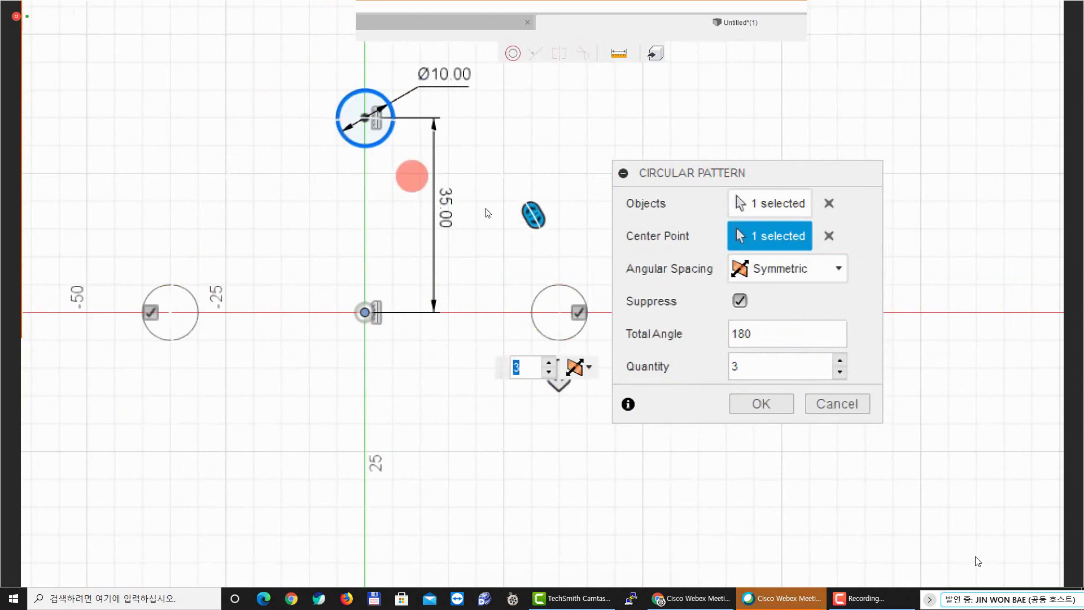
{"action": "left_click", "coordinate": [768, 333]}
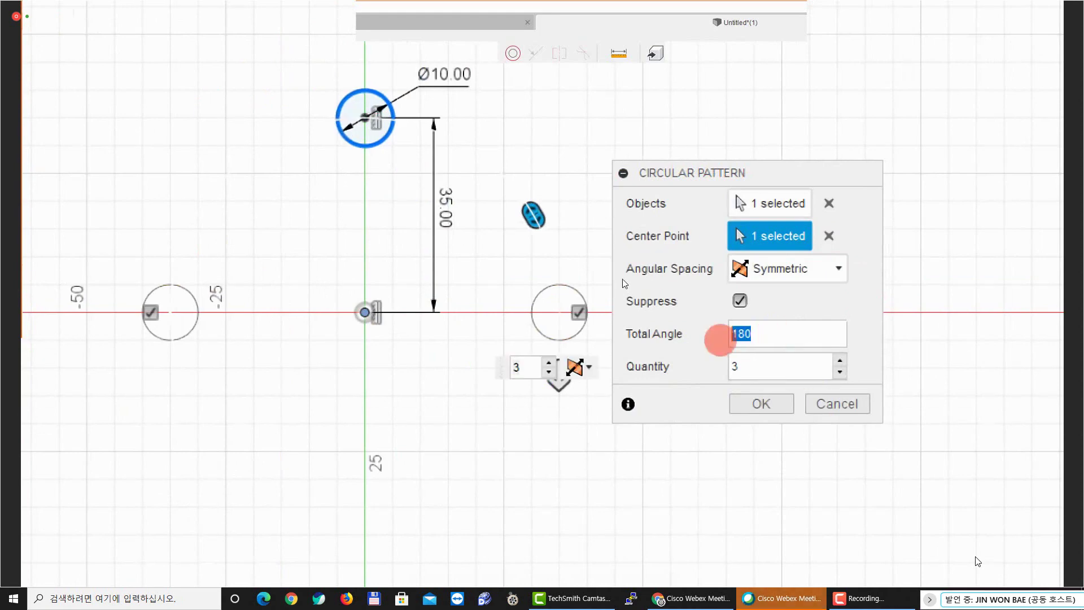
{"action": "left_click", "coordinate": [778, 370]}
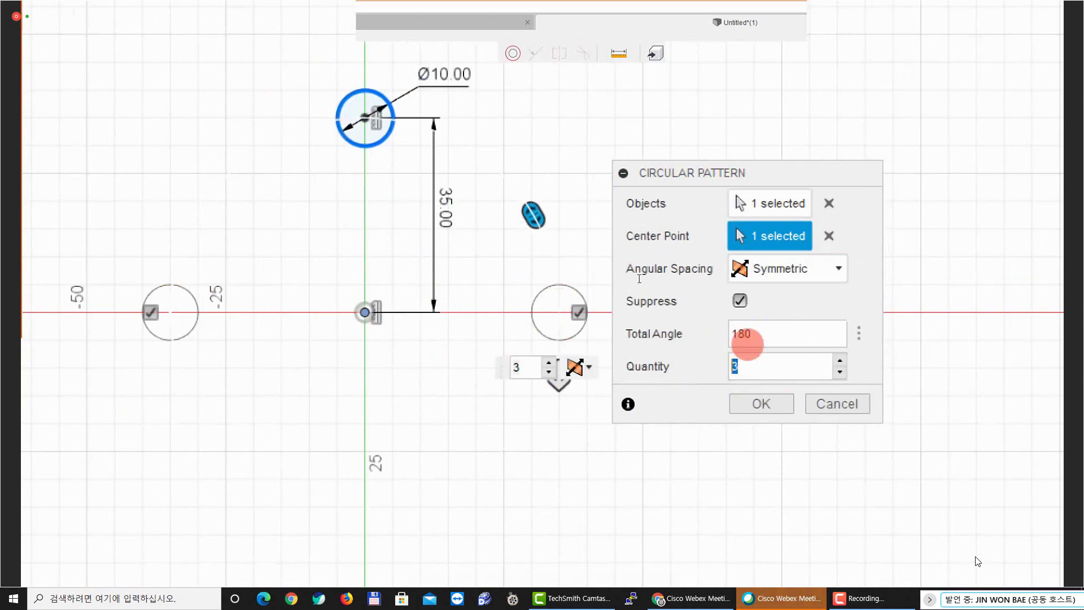
{"action": "left_click", "coordinate": [757, 337]}
{"action": "left_click_drag", "start_coordinate": [757, 337], "coordinate": [723, 336]}
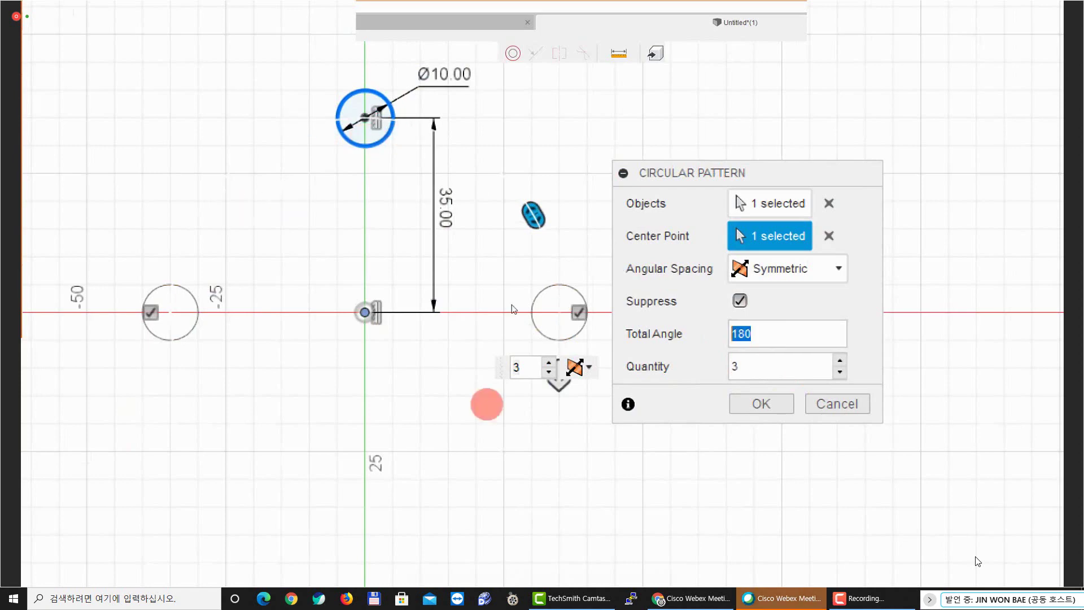
Try a quantity of 5 in the symmetric circular pattern and cancel the pattern
{"action": "left_click", "coordinate": [779, 367]}
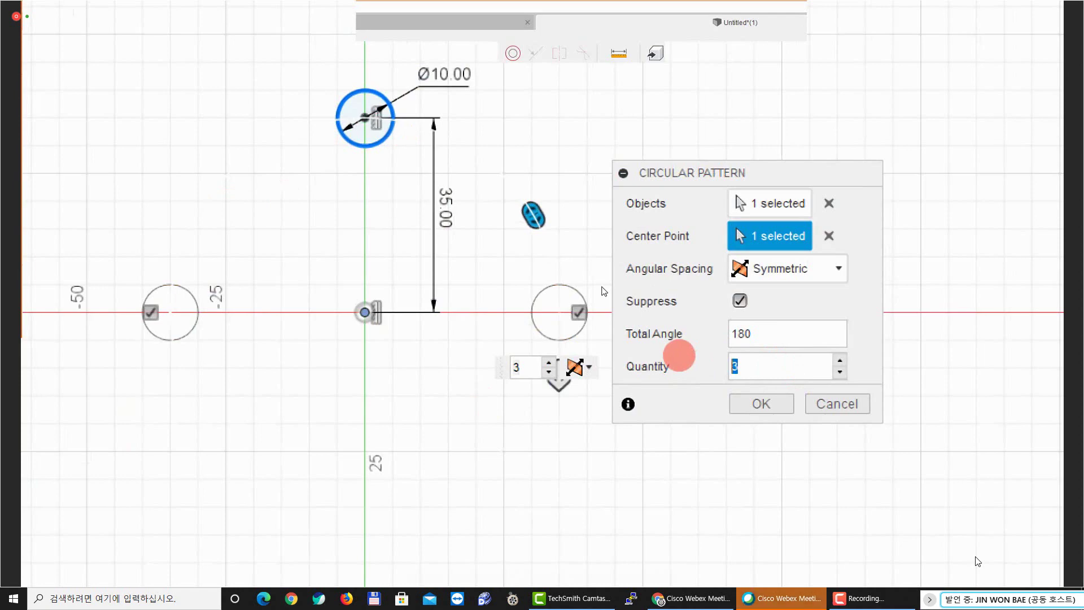
{"action": "type", "text": "5"}
{"action": "middle_click_drag", "start_coordinate": [351, 90], "coordinate": [319, 76]}
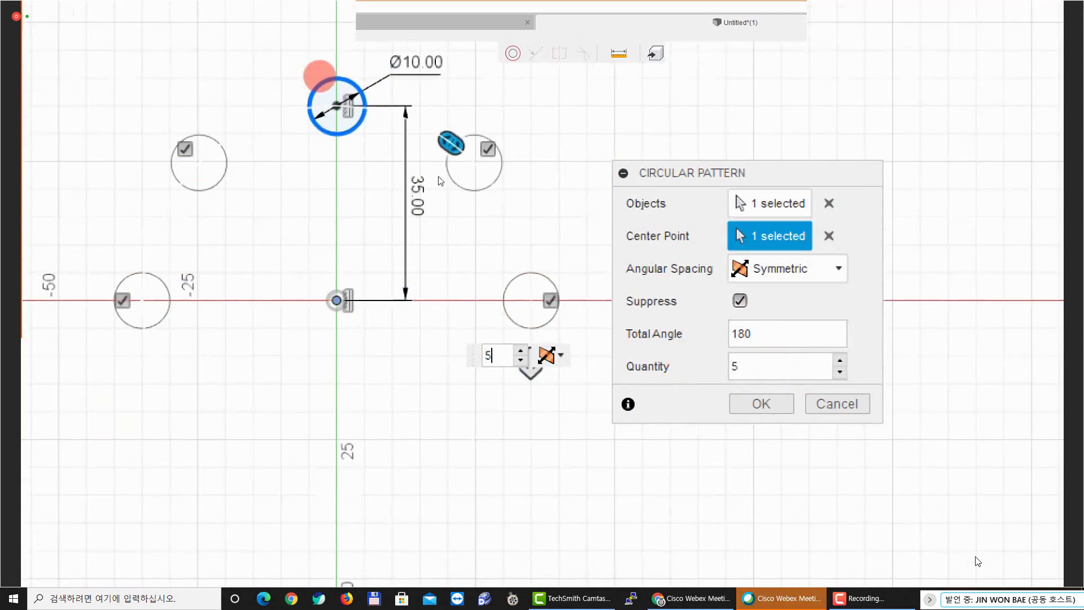
{"action": "left_click", "coordinate": [478, 194]}
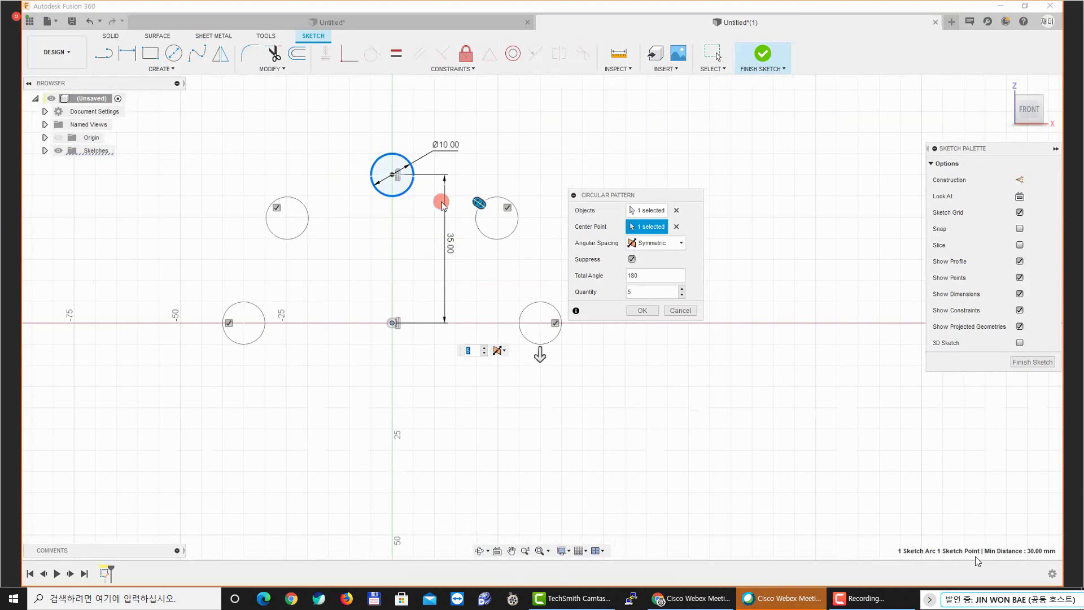
{"action": "left_click", "coordinate": [679, 310]}
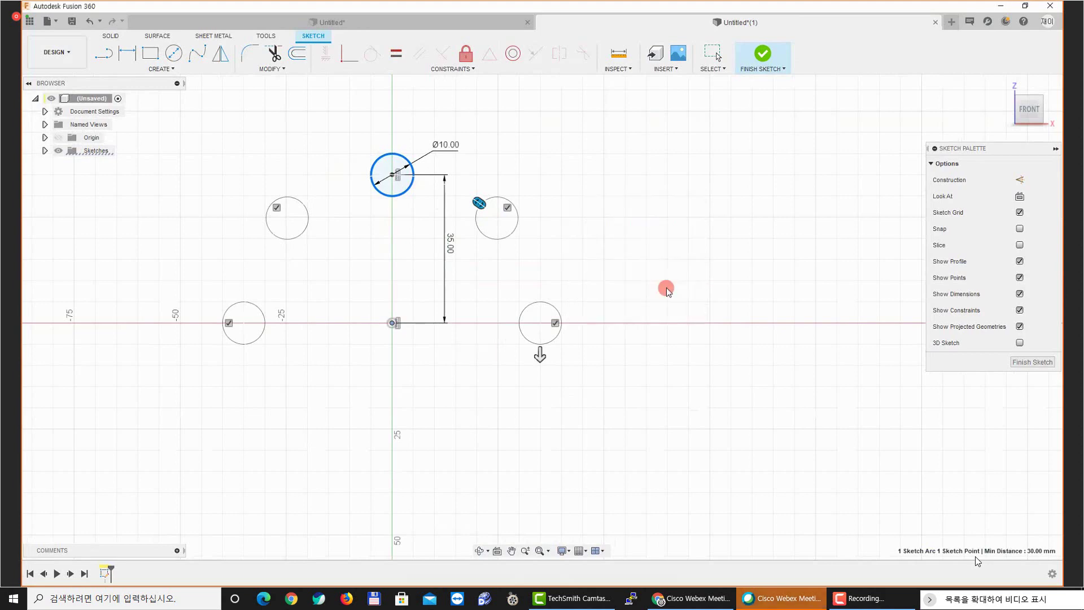
Return to the slotted plate sketch, switch to the sketch example PDF in Edge and circle the R5 label in red
{"action": "left_click", "coordinate": [260, 24]}
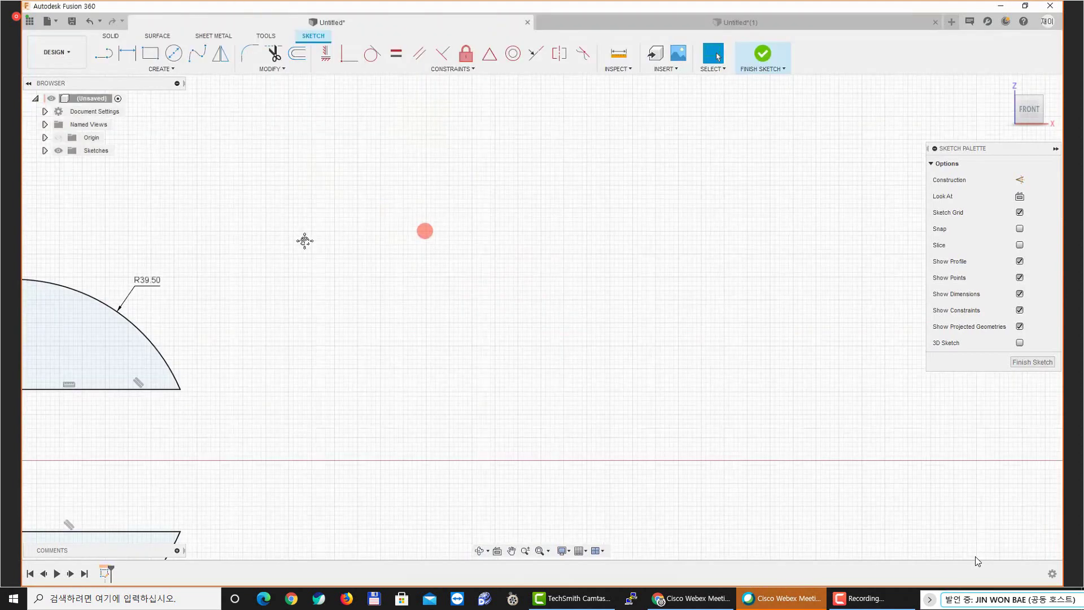
{"action": "middle_click_drag", "start_coordinate": [305, 241], "coordinate": [458, 174]}
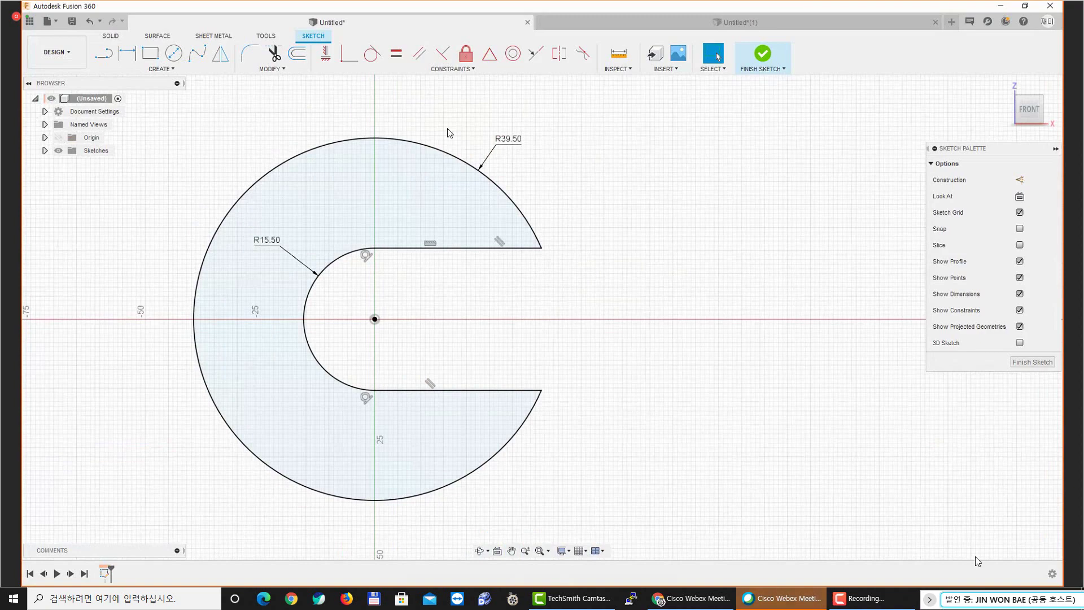
{"action": "key", "text": "alt+Tab"}
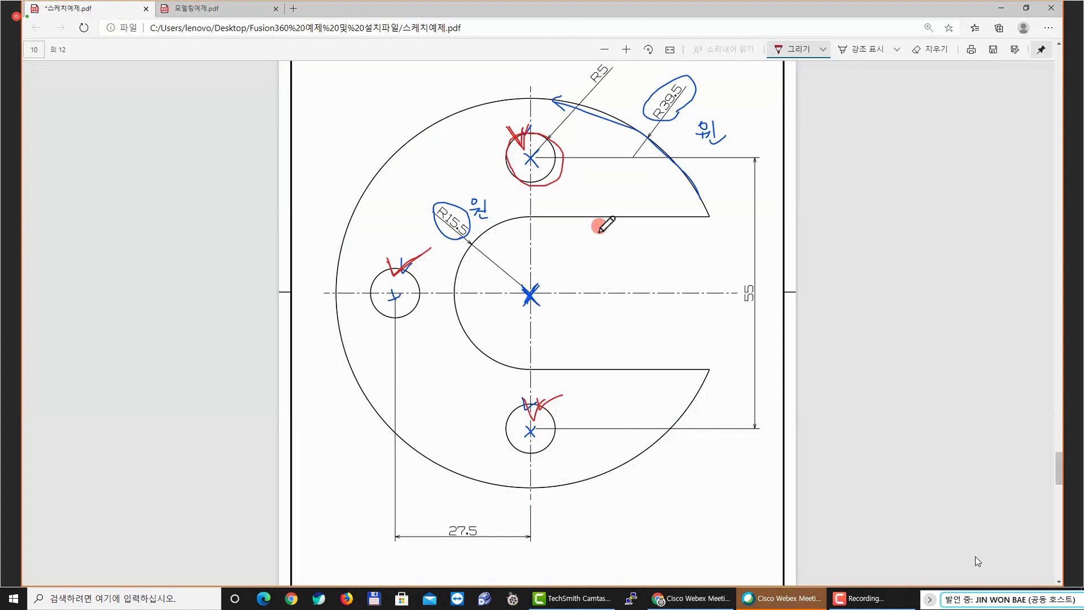
{"action": "mouse_move", "coordinate": [605, 88]}
{"action": "left_mouse_down"}
{"action": "mouse_move", "coordinate": [600, 69]}
{"action": "mouse_move", "coordinate": [609, 85]}
{"action": "left_mouse_up"}
{"action": "left_click", "coordinate": [520, 160]}
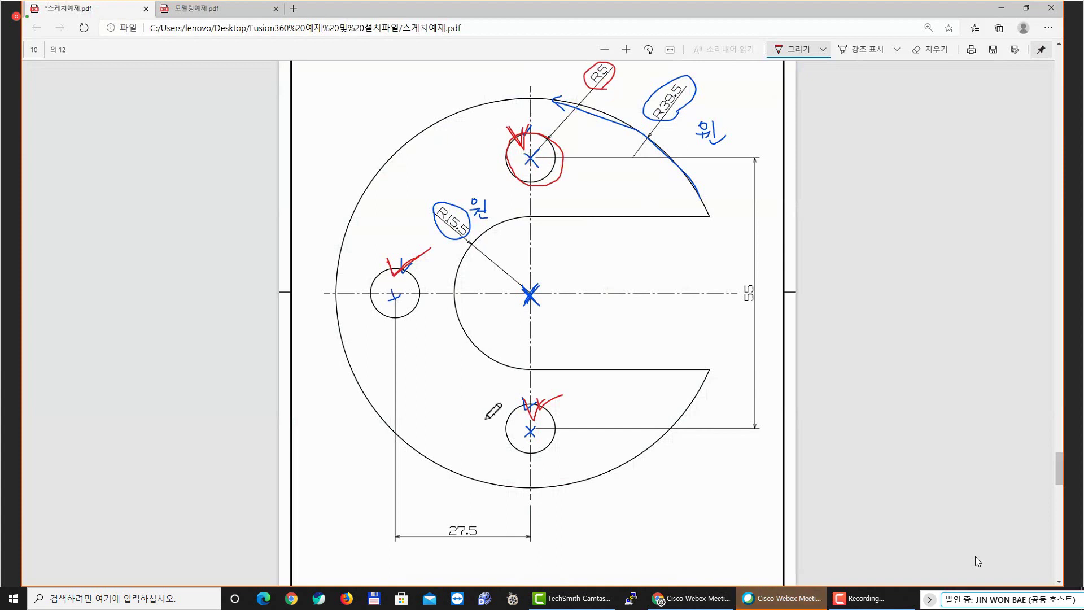
{"action": "left_click", "coordinate": [536, 418]}
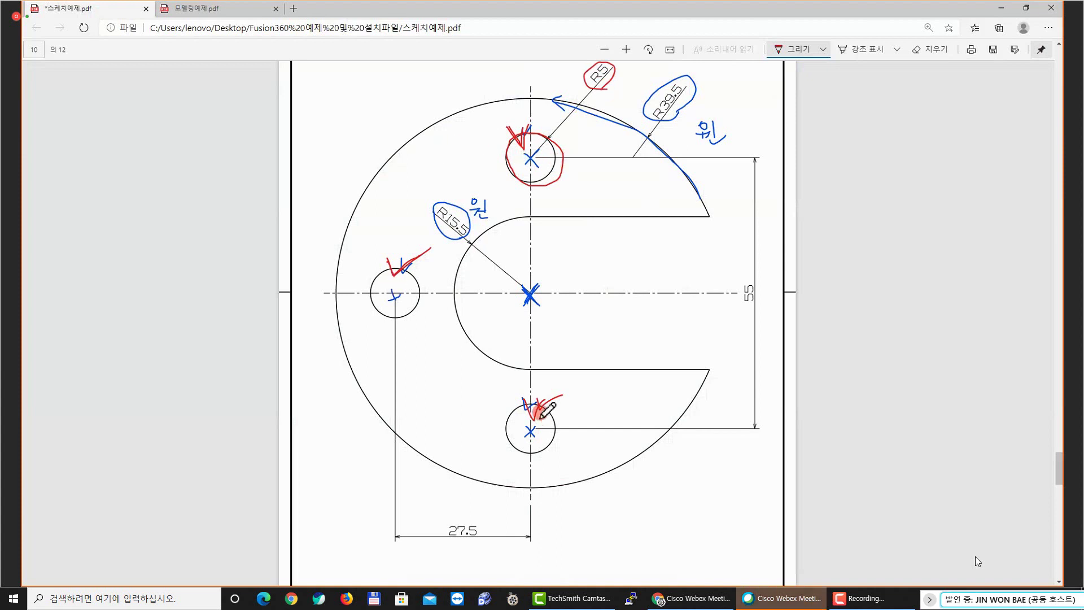
Write -180 and 3 in red beside the drawing's upper hole and mark the plate's centre with a cross
{"action": "left_click", "coordinate": [414, 154]}
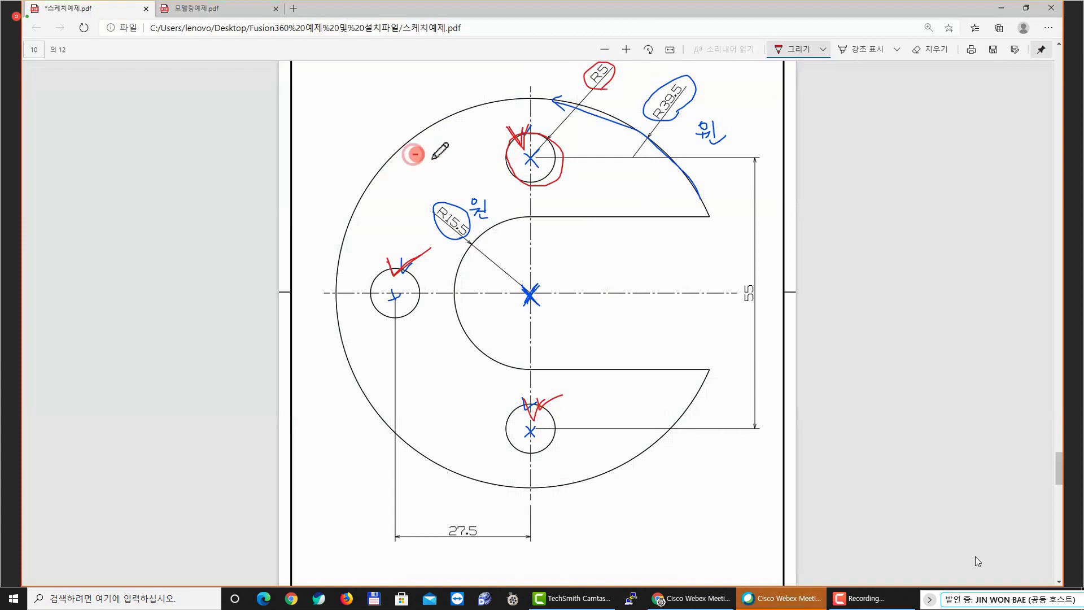
{"action": "left_click", "coordinate": [383, 210]}
{"action": "left_click", "coordinate": [421, 150]}
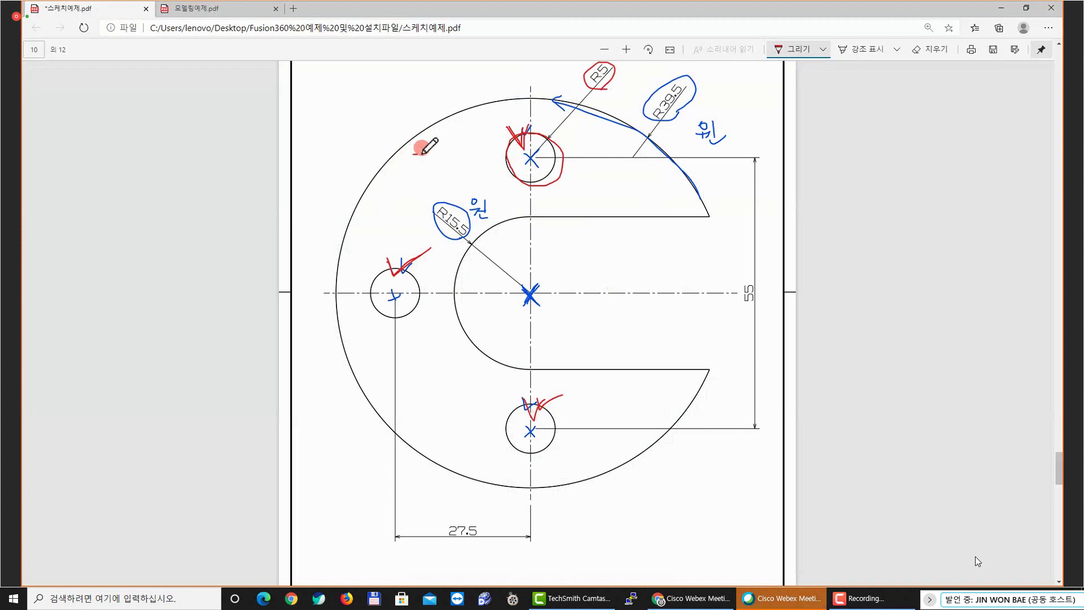
{"action": "mouse_move", "coordinate": [424, 148]}
{"action": "left_mouse_down"}
{"action": "mouse_move", "coordinate": [425, 161]}
{"action": "mouse_move", "coordinate": [459, 159]}
{"action": "mouse_move", "coordinate": [452, 150]}
{"action": "mouse_move", "coordinate": [448, 192]}
{"action": "mouse_move", "coordinate": [433, 195]}
{"action": "left_mouse_up"}
{"action": "left_click", "coordinate": [522, 282]}
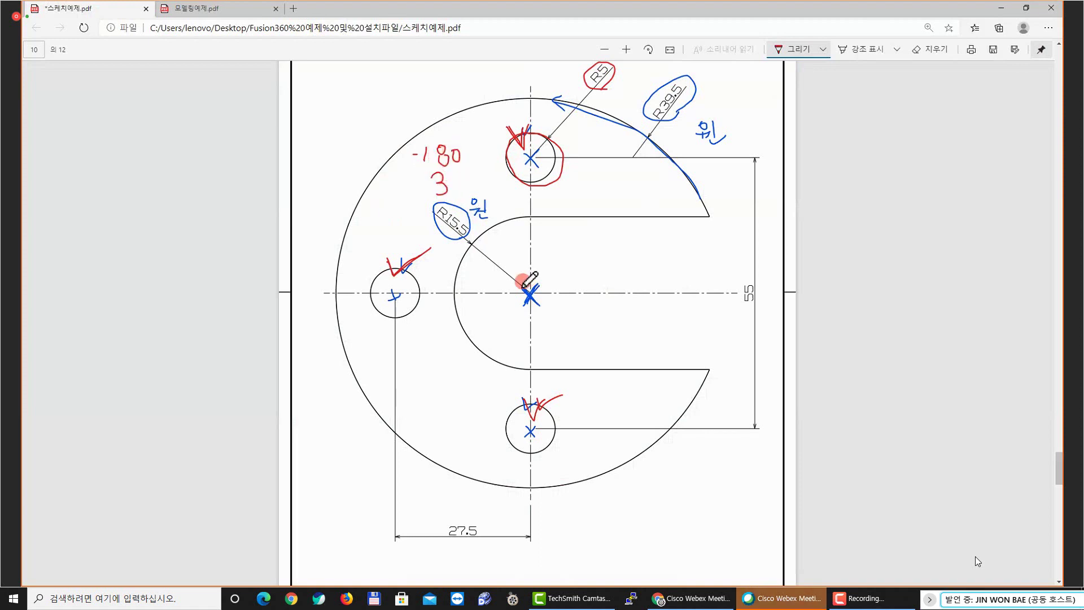
{"action": "mouse_move", "coordinate": [521, 283]}
{"action": "left_mouse_down"}
{"action": "mouse_move", "coordinate": [527, 310]}
{"action": "mouse_move", "coordinate": [541, 290]}
{"action": "left_mouse_up"}
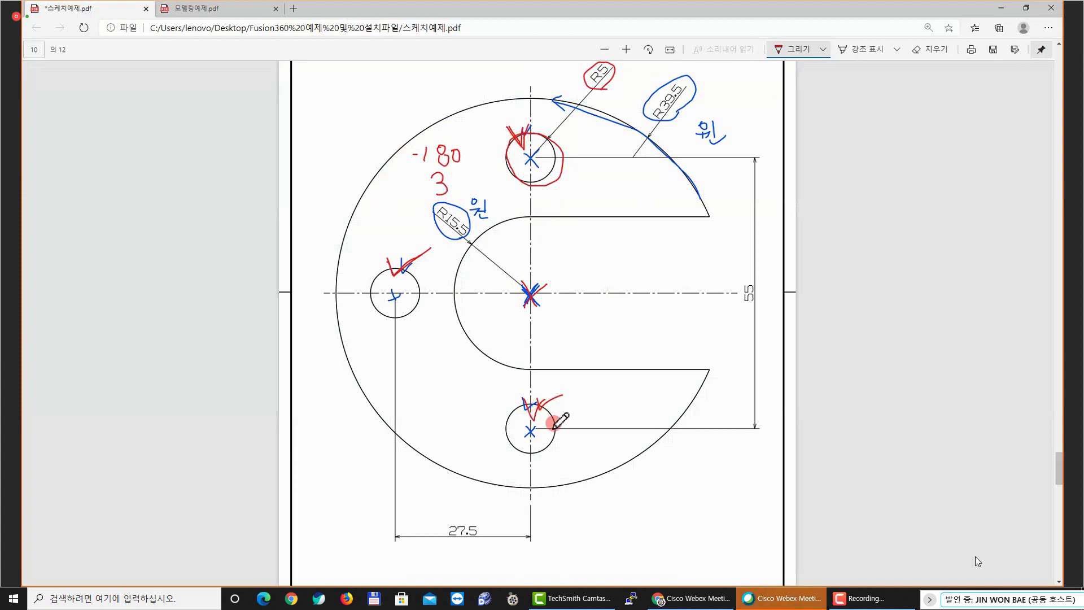
Draw an arrow from the lower hole toward the left hole, write 180 and 3 beside the slot and re-mark the centre
{"action": "mouse_move", "coordinate": [500, 411]}
{"action": "left_mouse_down"}
{"action": "mouse_move", "coordinate": [462, 373]}
{"action": "mouse_move", "coordinate": [458, 383]}
{"action": "mouse_move", "coordinate": [481, 380]}
{"action": "left_mouse_up"}
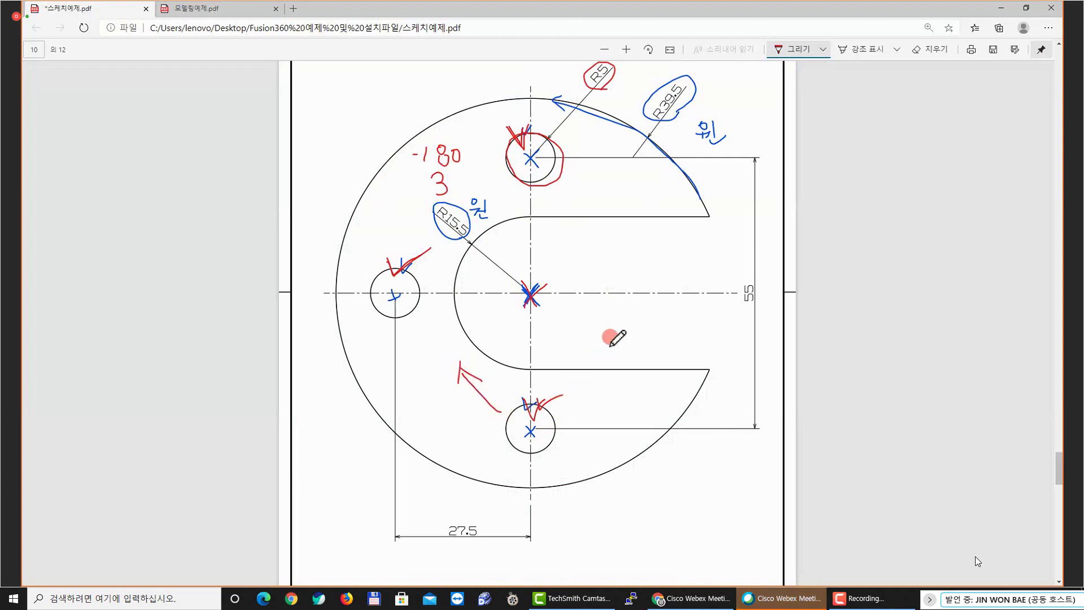
{"action": "mouse_move", "coordinate": [605, 353]}
{"action": "left_mouse_down"}
{"action": "mouse_move", "coordinate": [613, 334]}
{"action": "mouse_move", "coordinate": [633, 338]}
{"action": "mouse_move", "coordinate": [626, 396]}
{"action": "left_mouse_up"}
{"action": "left_click", "coordinate": [526, 290]}
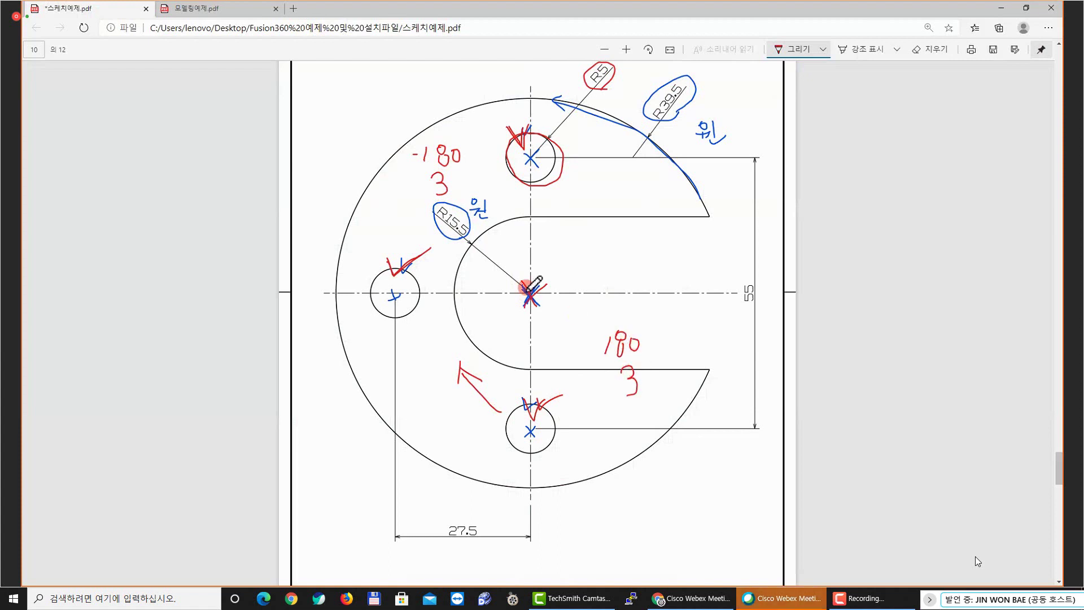
{"action": "mouse_move", "coordinate": [526, 289]}
{"action": "left_mouse_down"}
{"action": "mouse_move", "coordinate": [540, 305]}
{"action": "mouse_move", "coordinate": [527, 308]}
{"action": "left_mouse_up"}
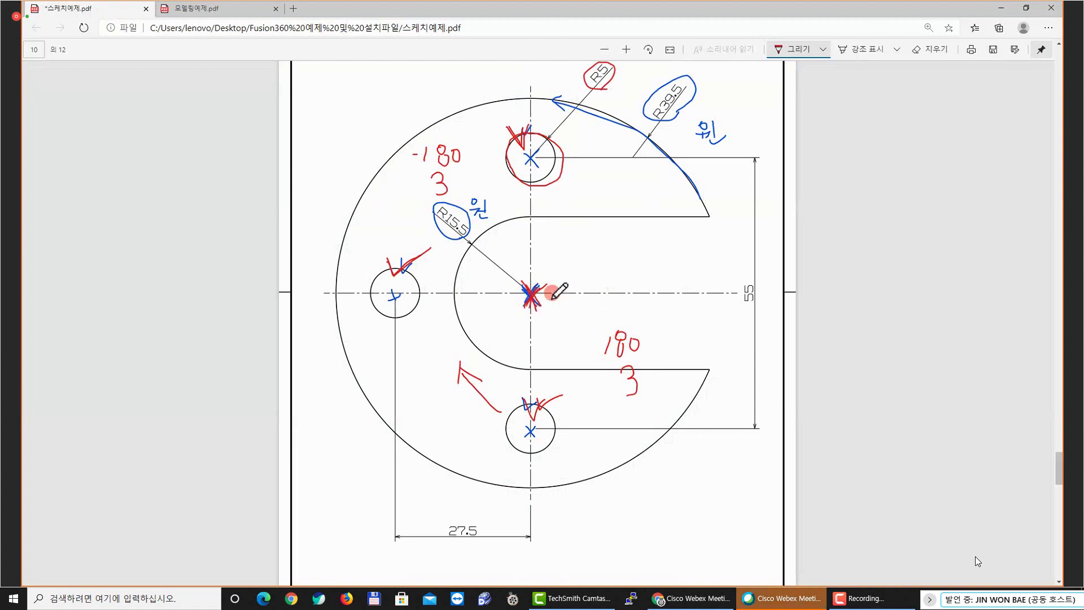
Tick the left hole, write 180 beside it and draw arrows from it toward the upper and lower holes
{"action": "left_click", "coordinate": [377, 266]}
{"action": "left_click_drag", "start_coordinate": [372, 262], "coordinate": [389, 260]}
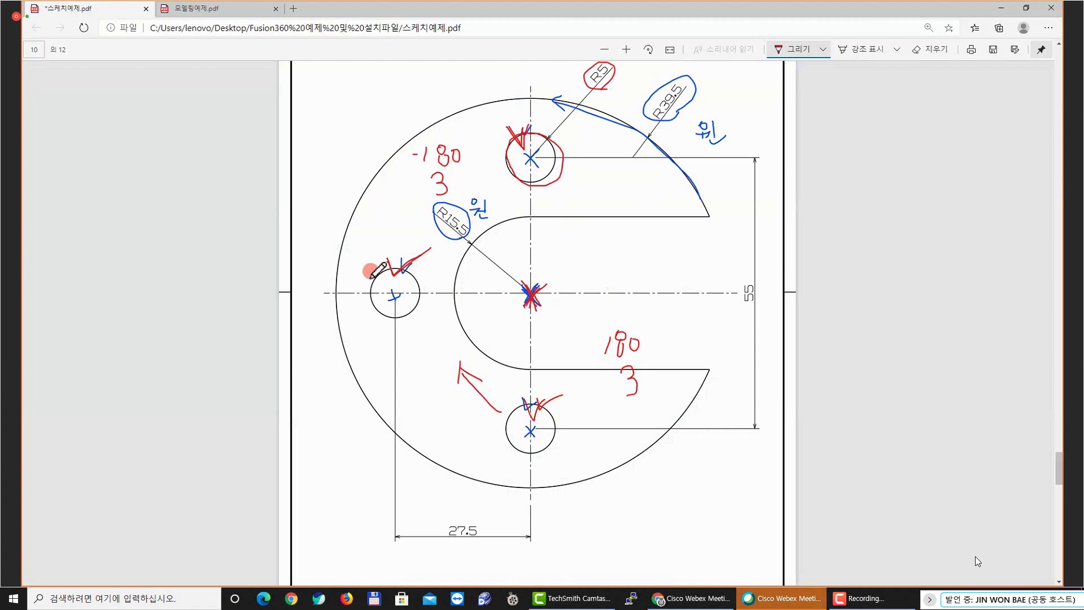
{"action": "left_click", "coordinate": [443, 266]}
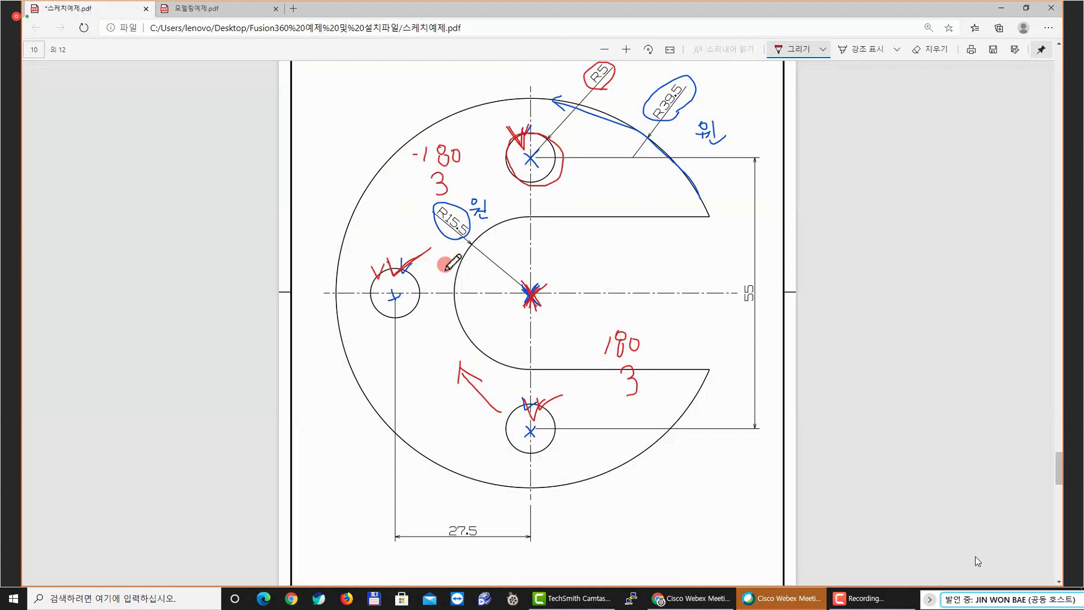
{"action": "mouse_move", "coordinate": [334, 193]}
{"action": "left_mouse_down"}
{"action": "mouse_move", "coordinate": [329, 229]}
{"action": "mouse_move", "coordinate": [363, 213]}
{"action": "left_mouse_up"}
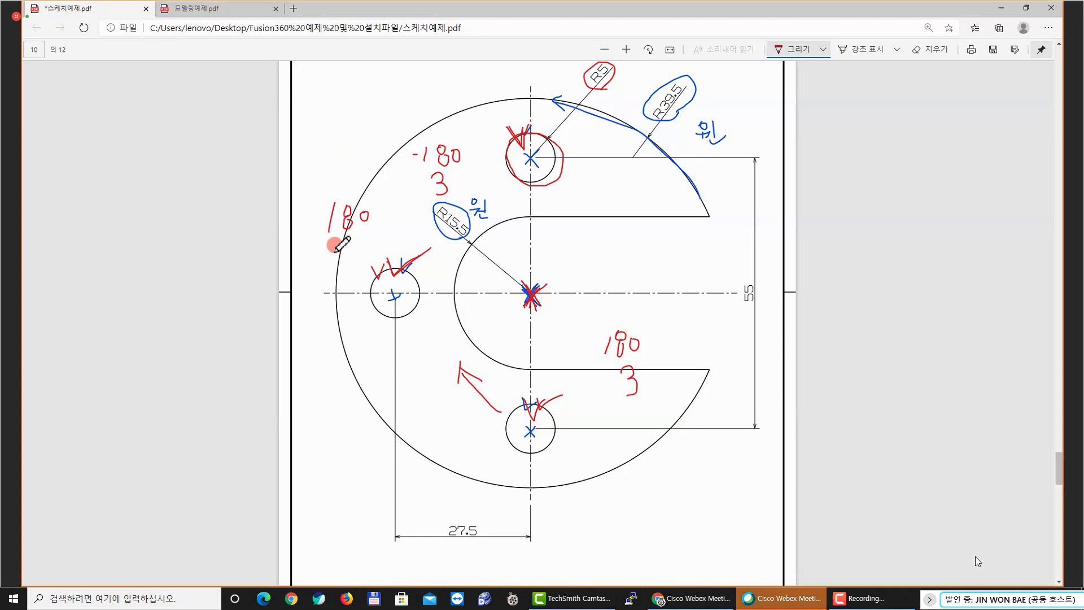
{"action": "left_click_drag", "start_coordinate": [412, 238], "coordinate": [464, 195]}
{"action": "left_click_drag", "start_coordinate": [407, 327], "coordinate": [438, 363]}
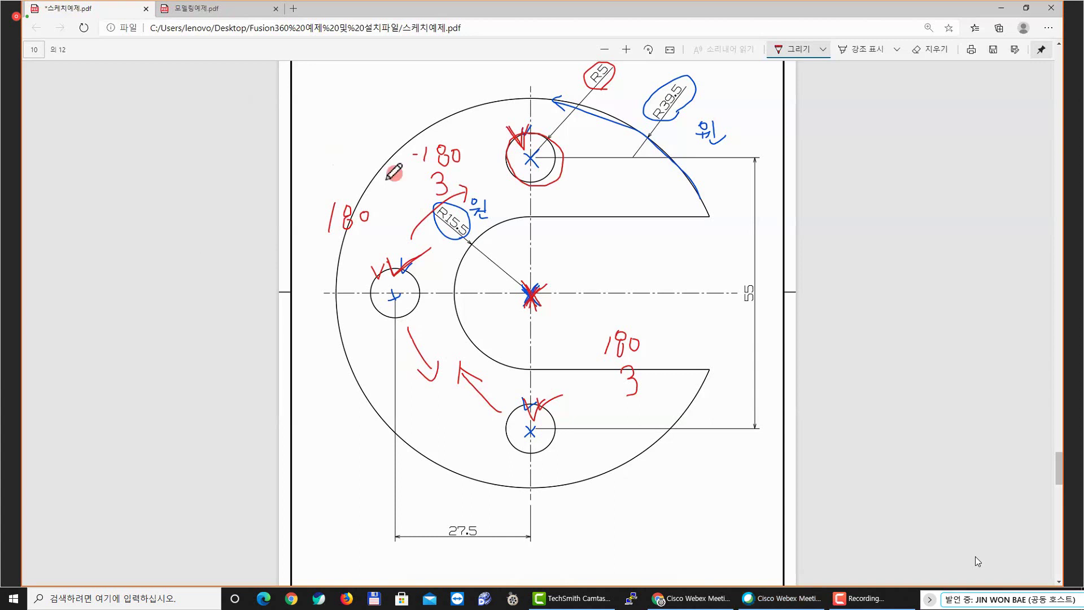
Write 대칭 above and 3 below the left hole's 180 note, underline the 180 and put a ± sign before it
{"action": "mouse_move", "coordinate": [338, 176]}
{"action": "left_mouse_down"}
{"action": "mouse_move", "coordinate": [359, 172]}
{"action": "mouse_move", "coordinate": [377, 190]}
{"action": "left_mouse_up"}
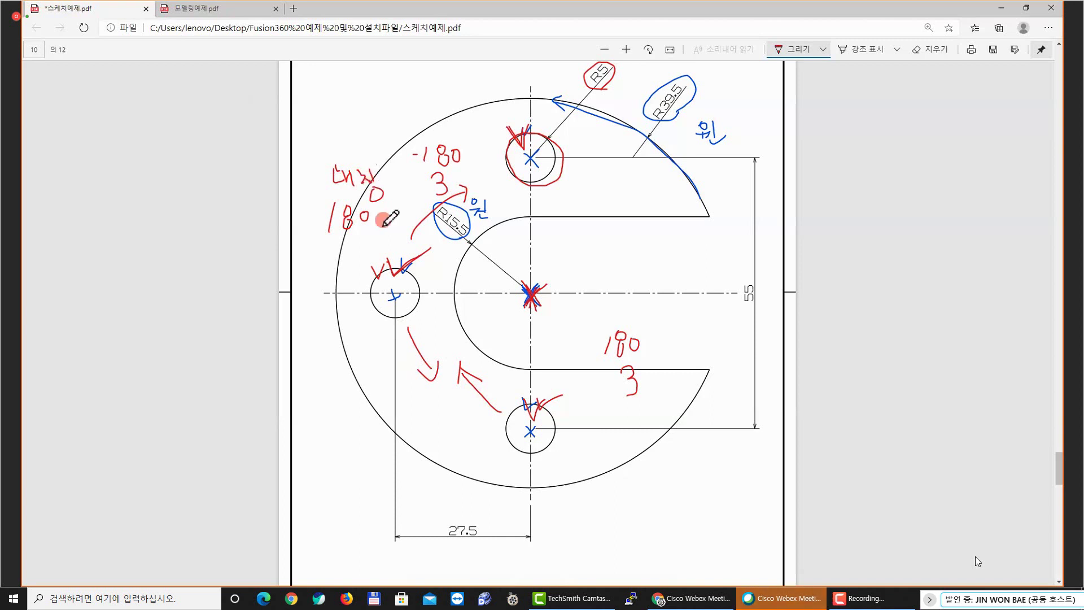
{"action": "left_click_drag", "start_coordinate": [339, 251], "coordinate": [358, 263]}
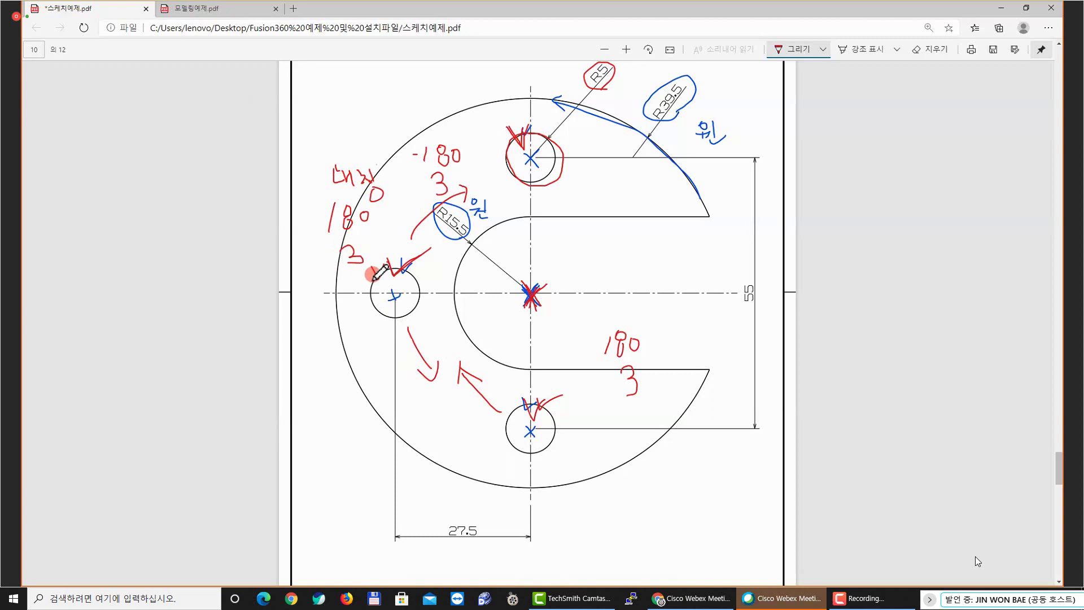
{"action": "left_click_drag", "start_coordinate": [373, 280], "coordinate": [384, 266]}
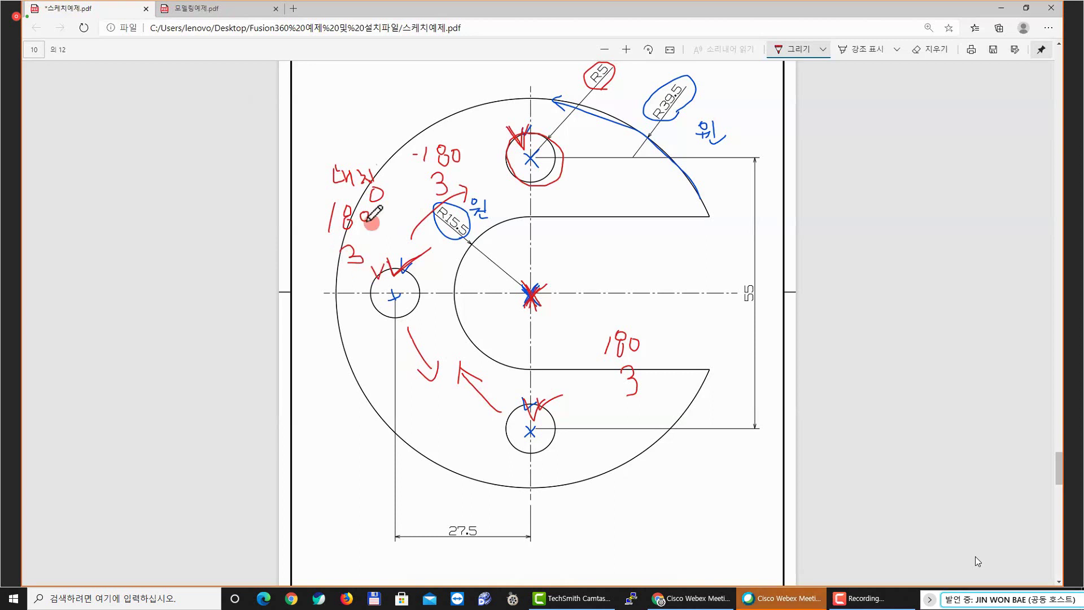
{"action": "left_click_drag", "start_coordinate": [312, 239], "coordinate": [379, 237]}
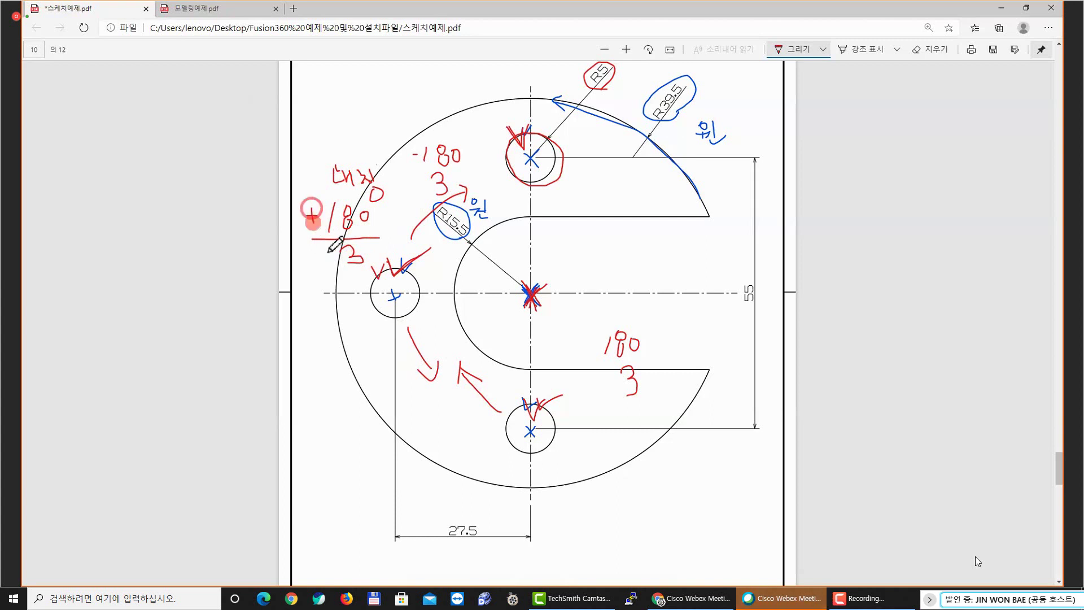
{"action": "left_click_drag", "start_coordinate": [312, 208], "coordinate": [321, 231]}
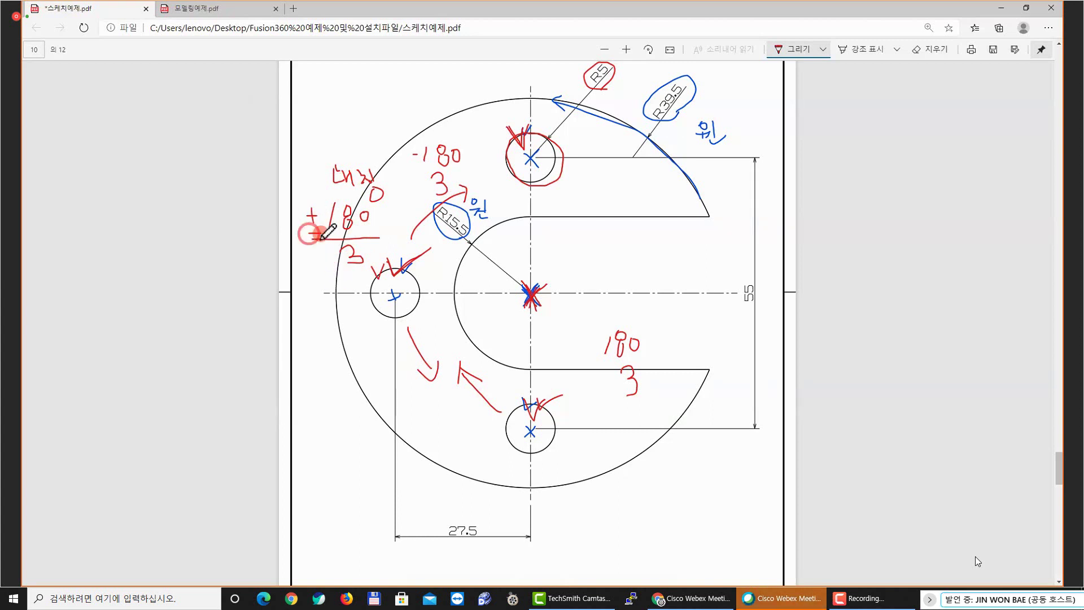
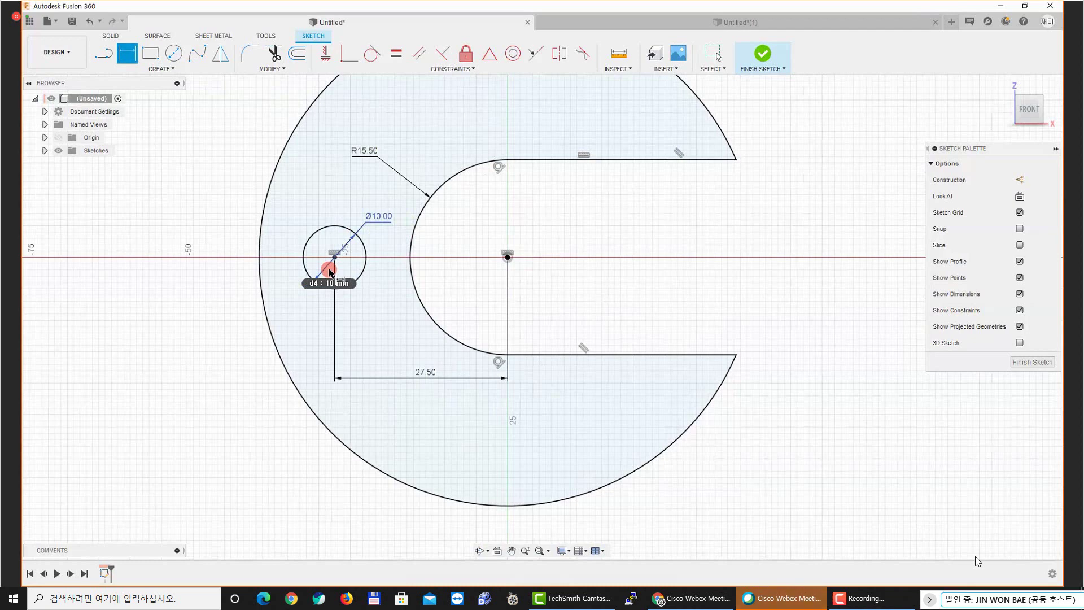
Start a circular sketch pattern of the 10 mm hole about the plate's centre point
{"action": "middle_click_drag", "start_coordinate": [486, 266], "coordinate": [504, 276]}
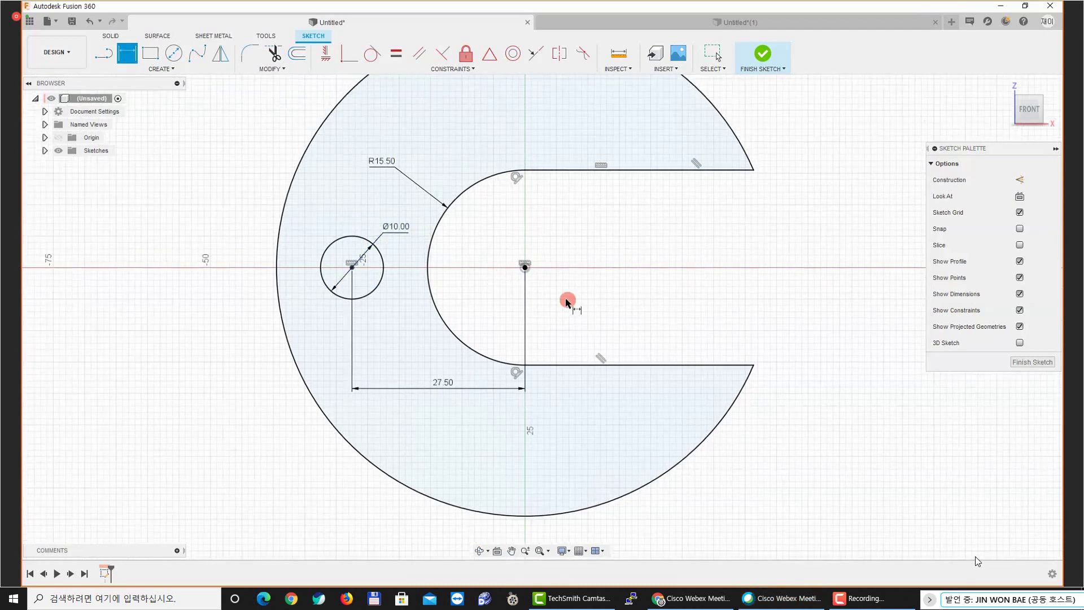
{"action": "key", "text": "Escape"}
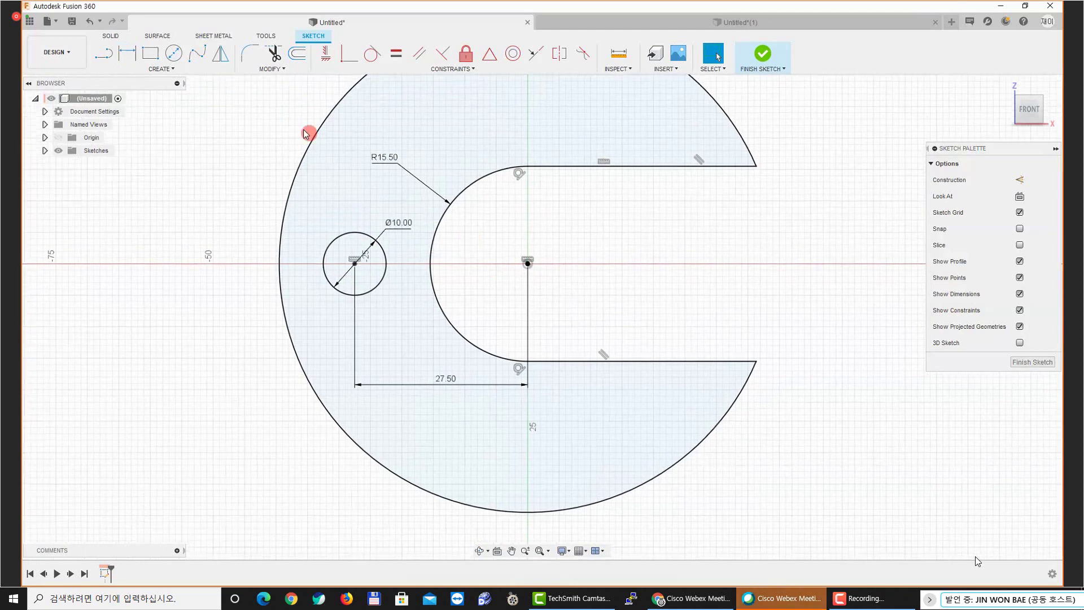
{"action": "left_click", "coordinate": [198, 70]}
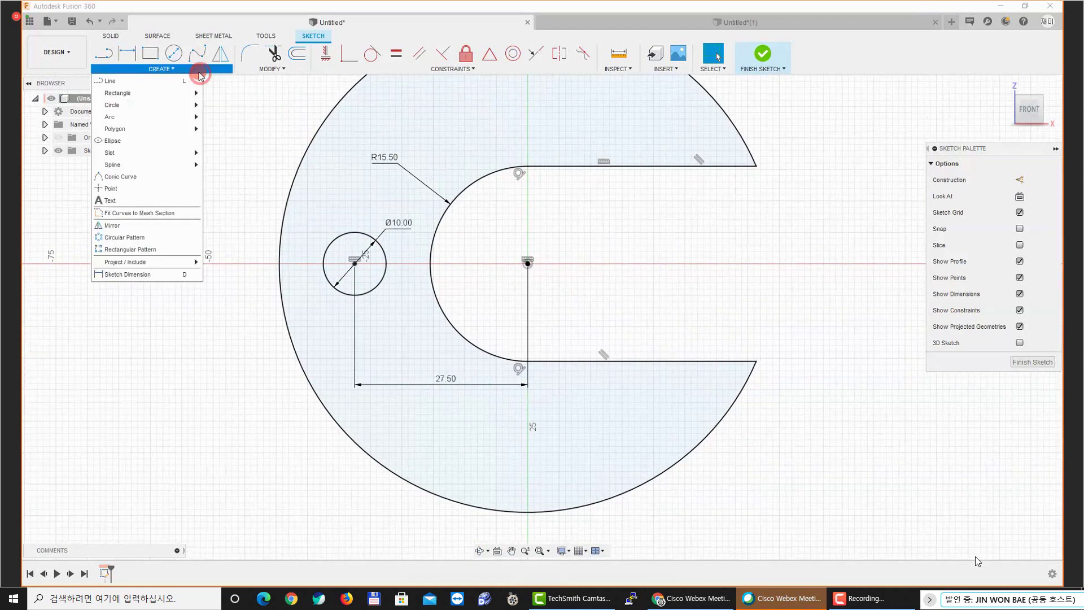
{"action": "left_click", "coordinate": [145, 235]}
{"action": "middle_click_drag", "start_coordinate": [450, 249], "coordinate": [440, 245]}
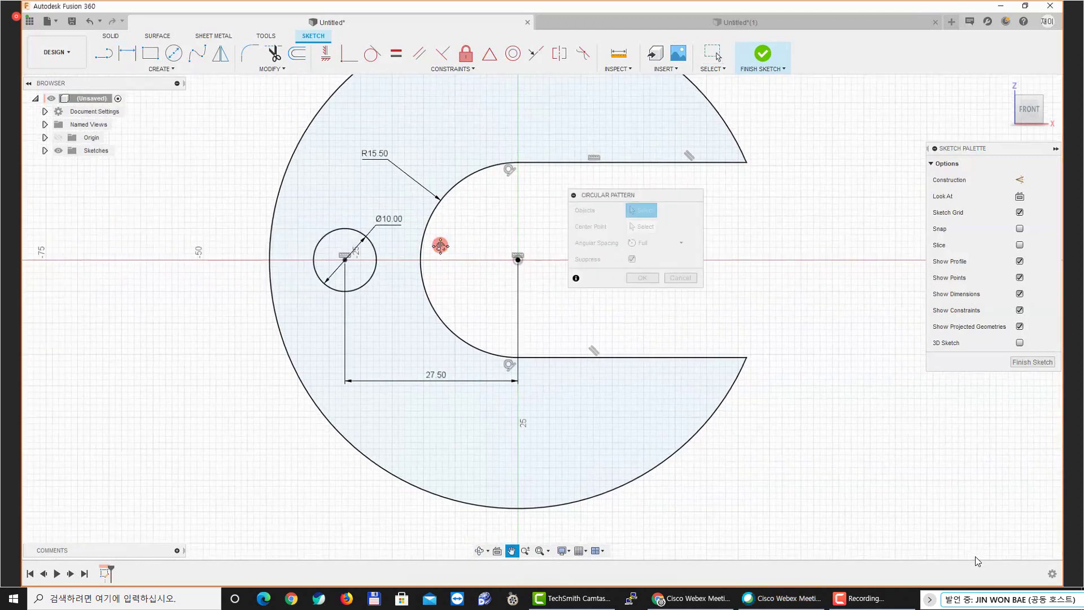
{"action": "left_click", "coordinate": [370, 251]}
{"action": "left_click", "coordinate": [631, 228]}
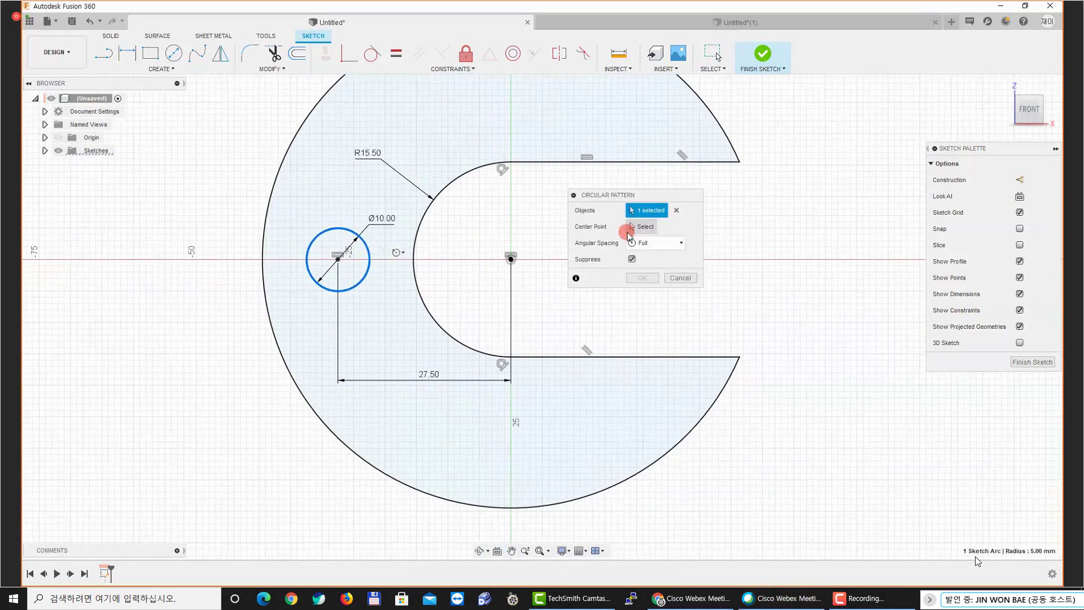
{"action": "left_click", "coordinate": [510, 259]}
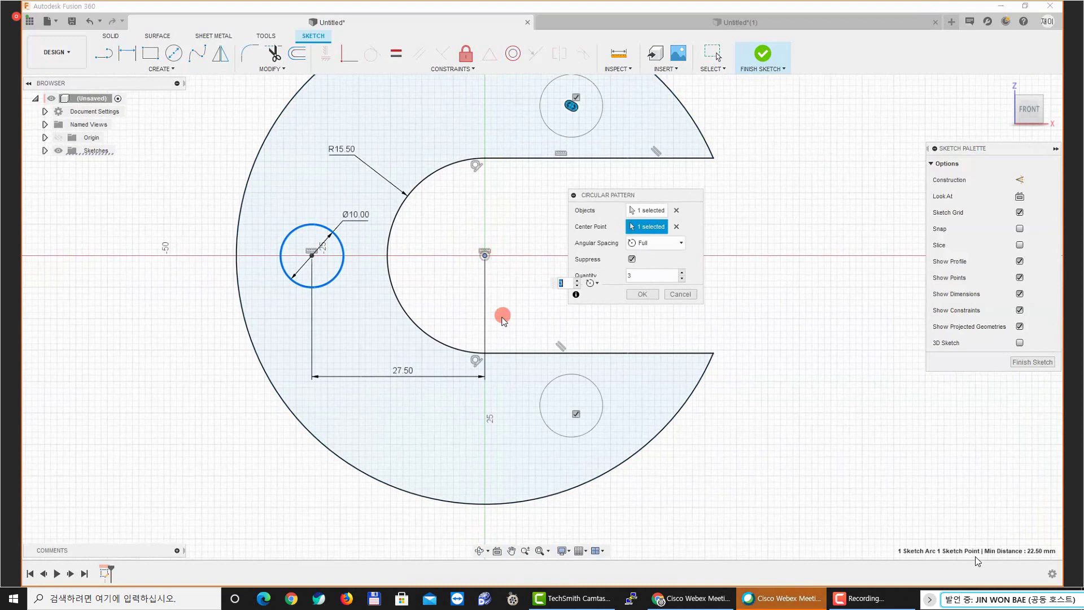
{"action": "middle_click_drag", "start_coordinate": [502, 317], "coordinate": [493, 316]}
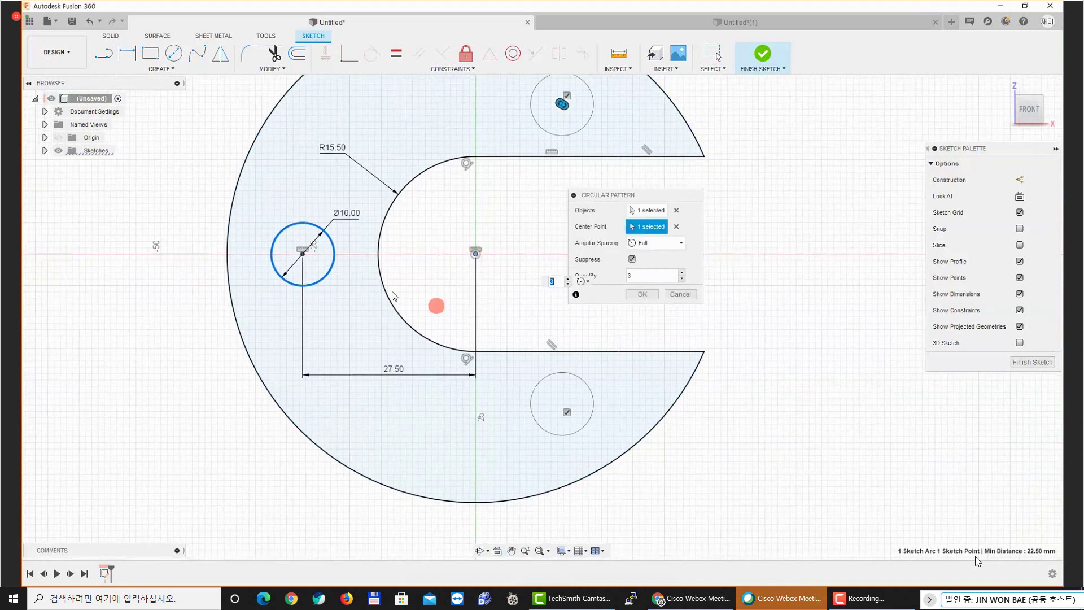
Try symmetric angular spacing with a -180° total angle and quantity 3 for the hole pattern, and return the spacing to Full
{"action": "left_click", "coordinate": [658, 249]}
{"action": "left_click", "coordinate": [649, 283]}
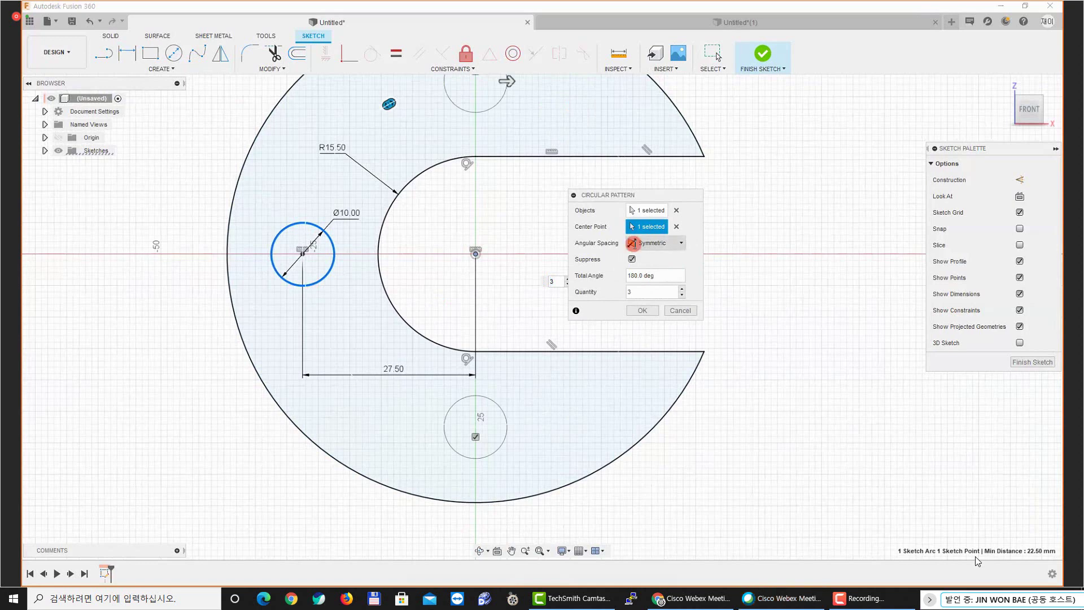
{"action": "scroll", "coordinate": [515, 257], "scroll_direction": "down", "scroll_amount": 1}
{"action": "middle_click_drag", "start_coordinate": [512, 254], "coordinate": [496, 268]}
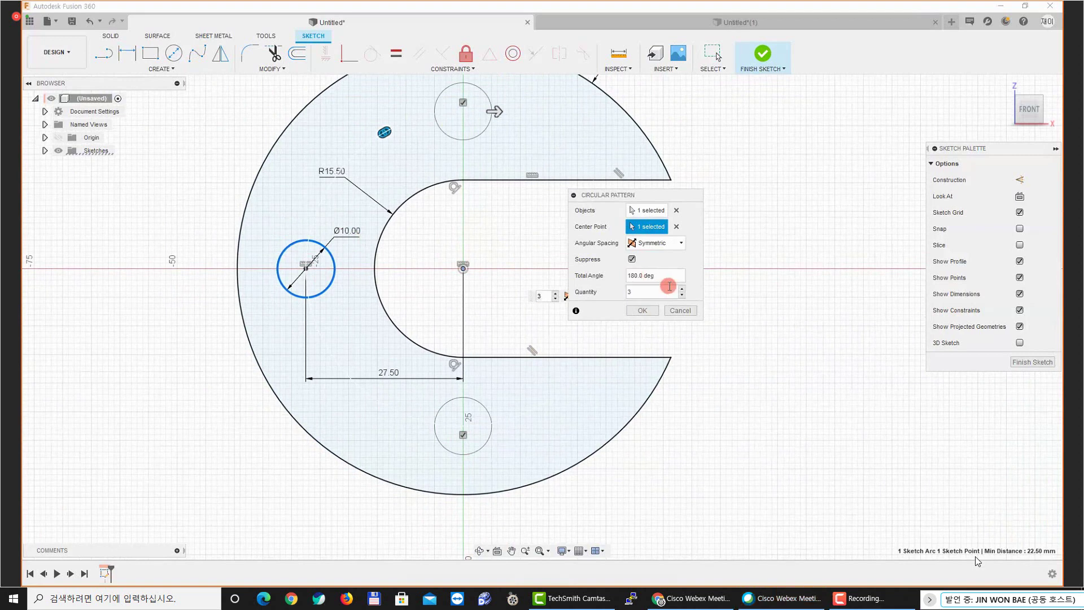
{"action": "type", "text": "-"}
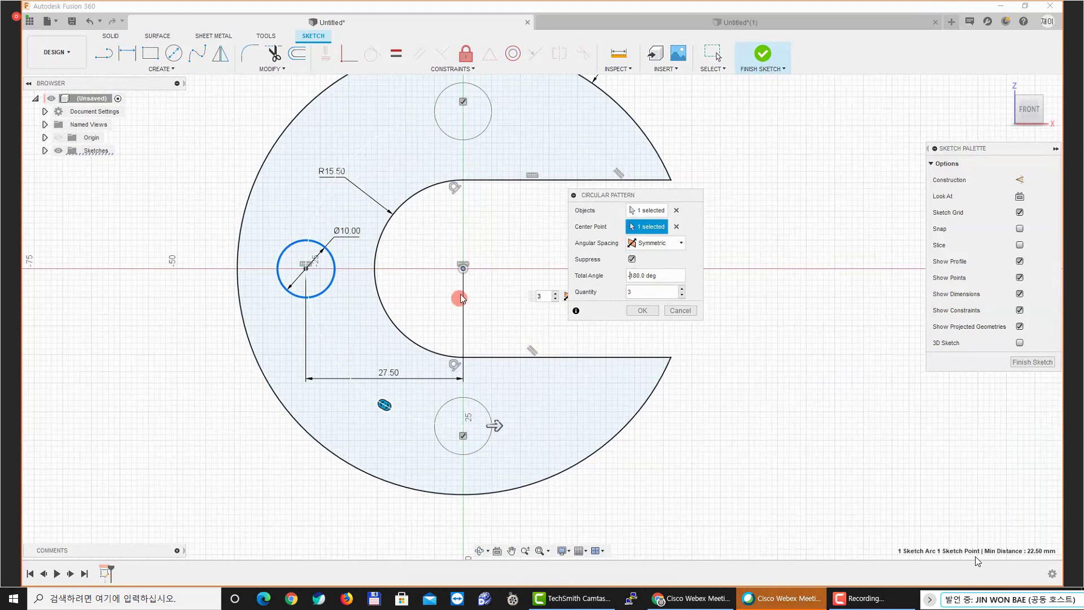
{"action": "middle_click_drag", "start_coordinate": [460, 298], "coordinate": [459, 306]}
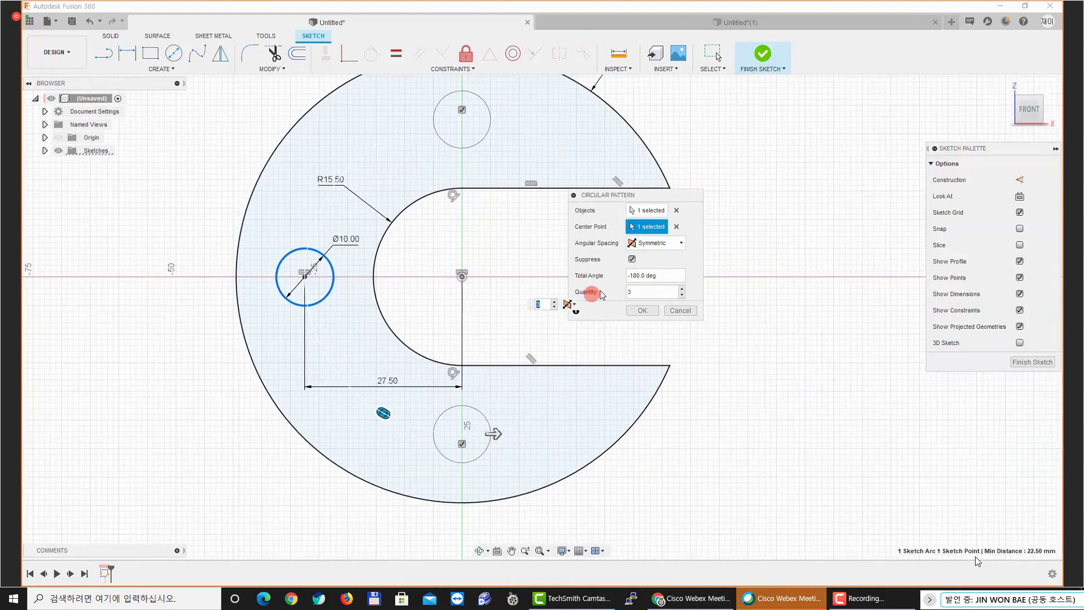
{"action": "left_click_drag", "start_coordinate": [644, 288], "coordinate": [612, 286]}
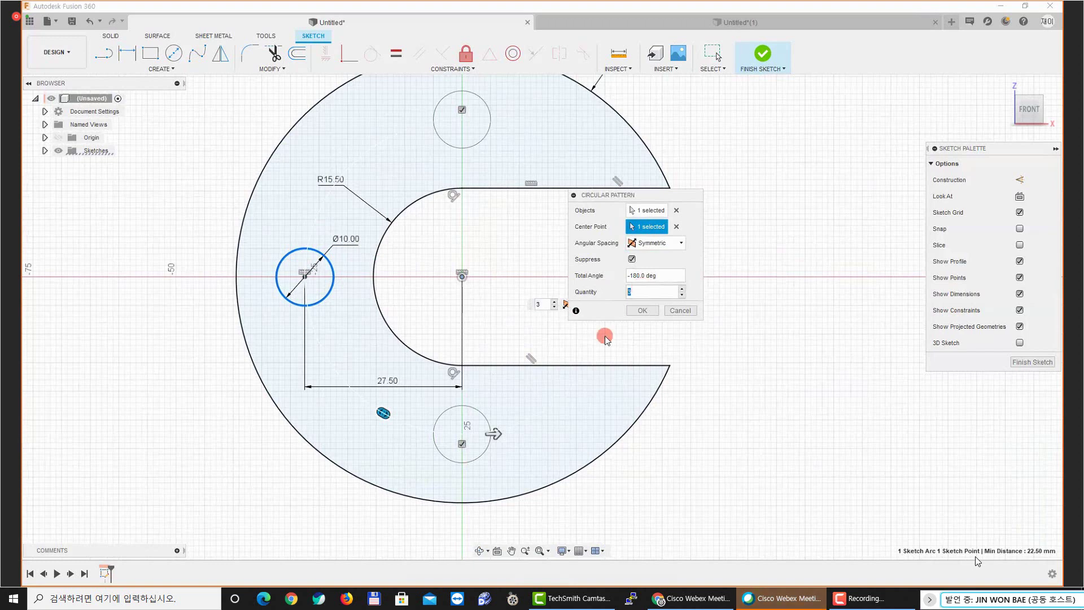
{"action": "left_click", "coordinate": [660, 248]}
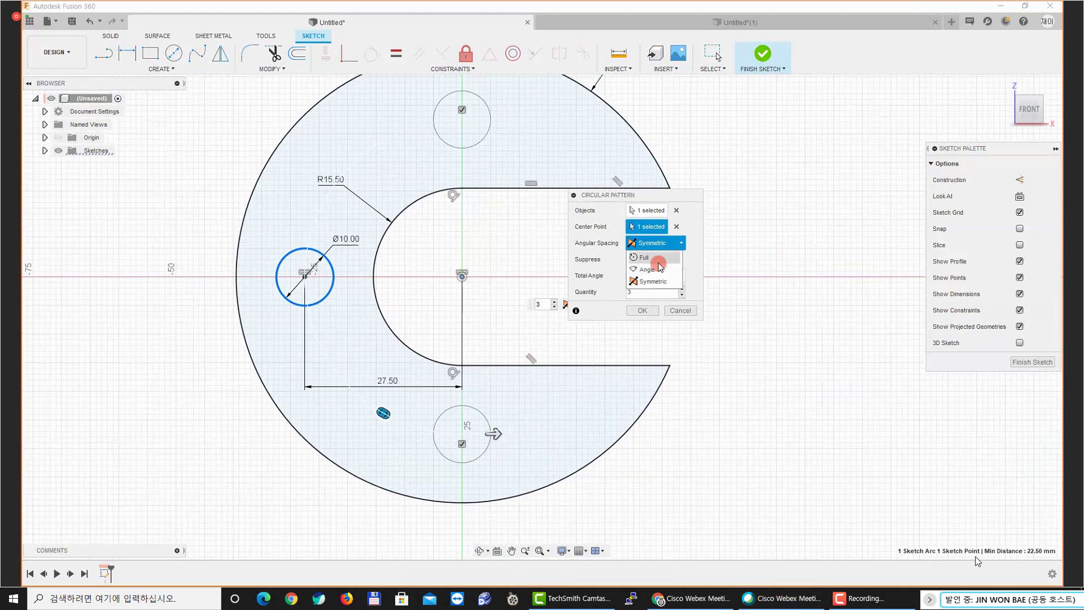
{"action": "left_click", "coordinate": [643, 257]}
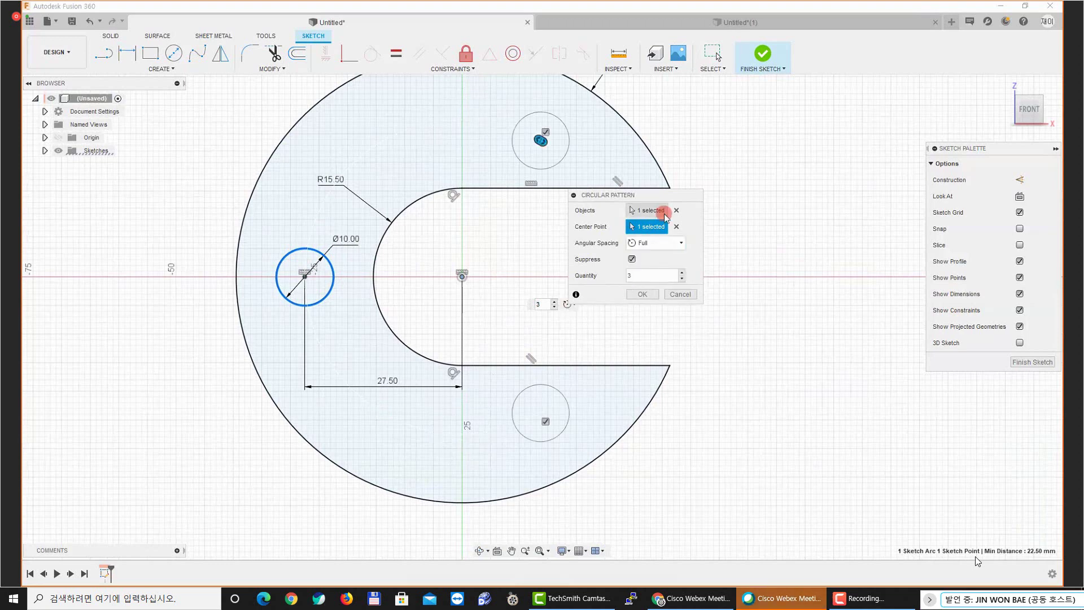
{"action": "left_click_drag", "start_coordinate": [654, 200], "coordinate": [787, 181]}
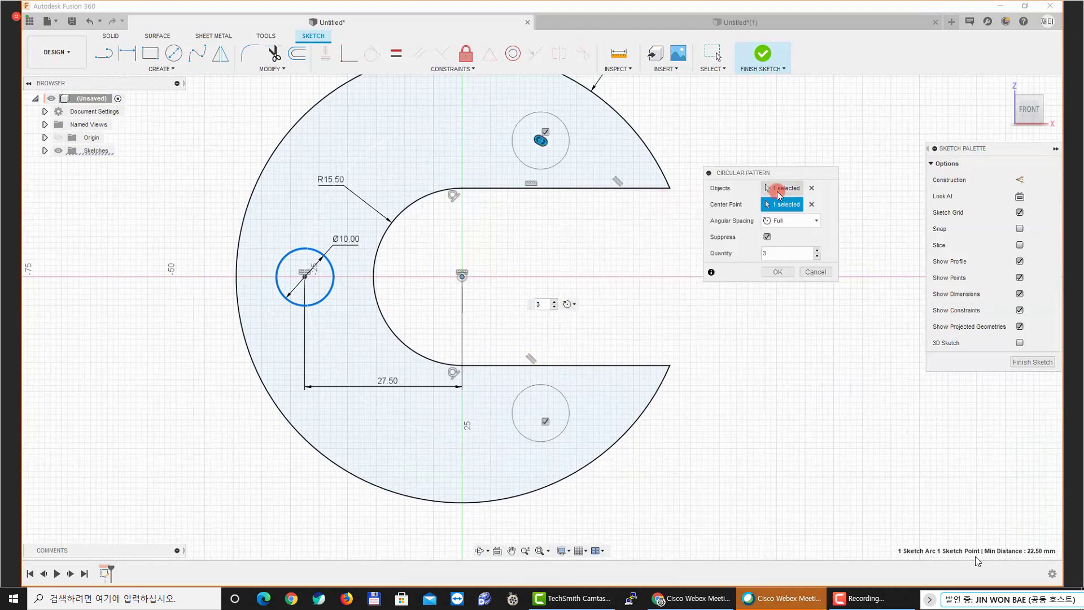
{"action": "left_click", "coordinate": [795, 220]}
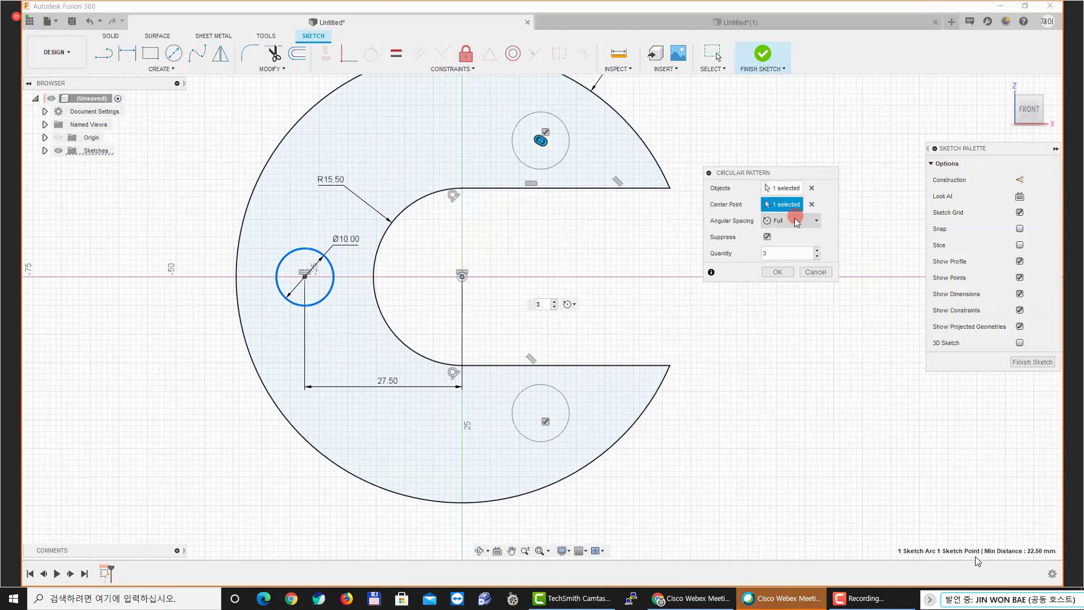
{"action": "middle_click_drag", "start_coordinate": [508, 197], "coordinate": [530, 263]}
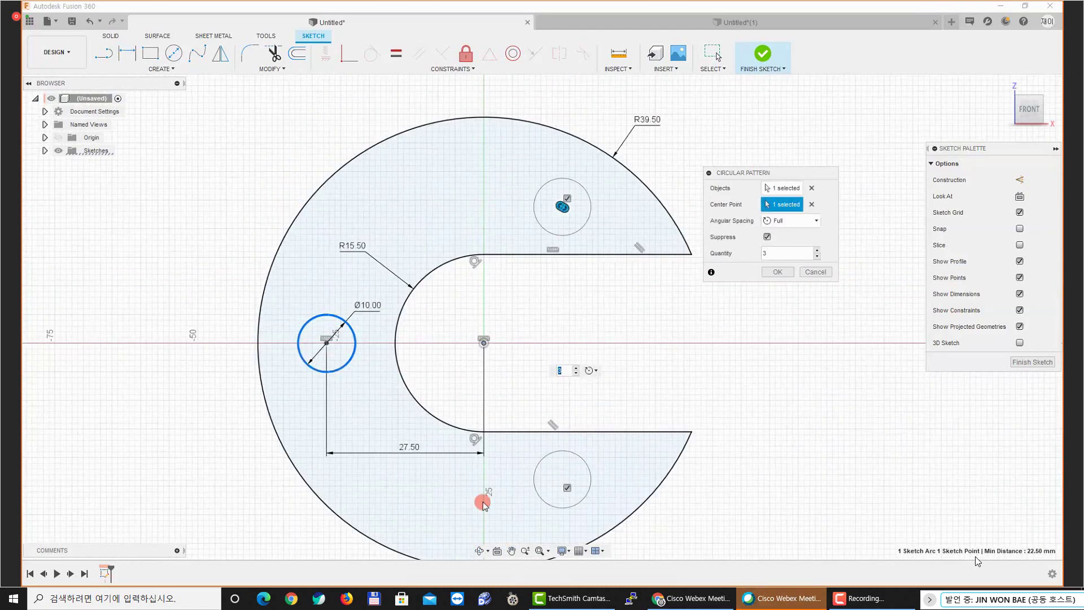
{"action": "middle_click_drag", "start_coordinate": [483, 503], "coordinate": [468, 490]}
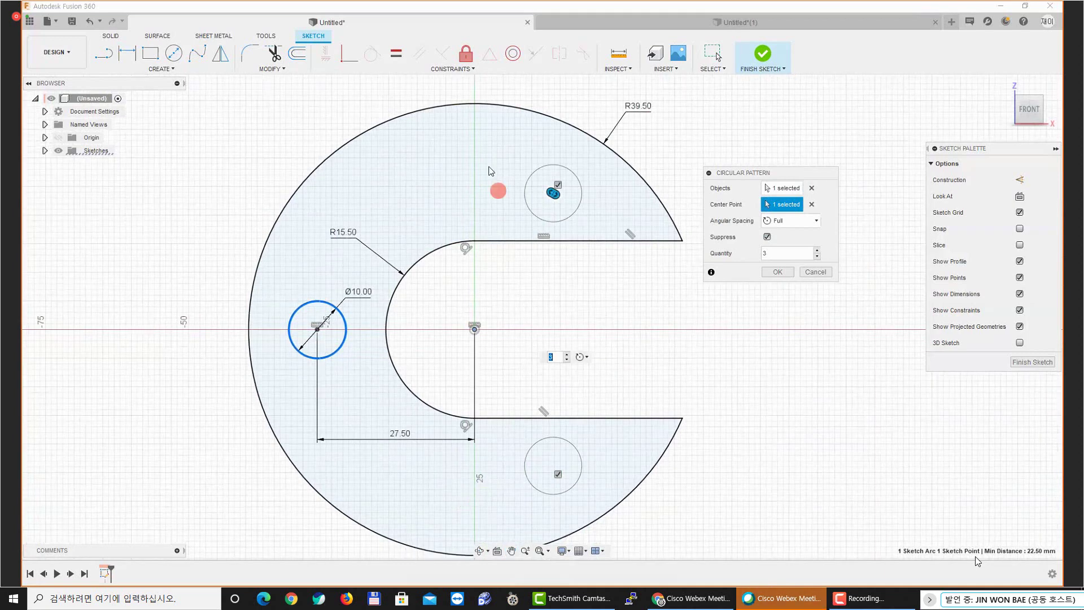
{"action": "middle_click_drag", "start_coordinate": [343, 322], "coordinate": [355, 315]}
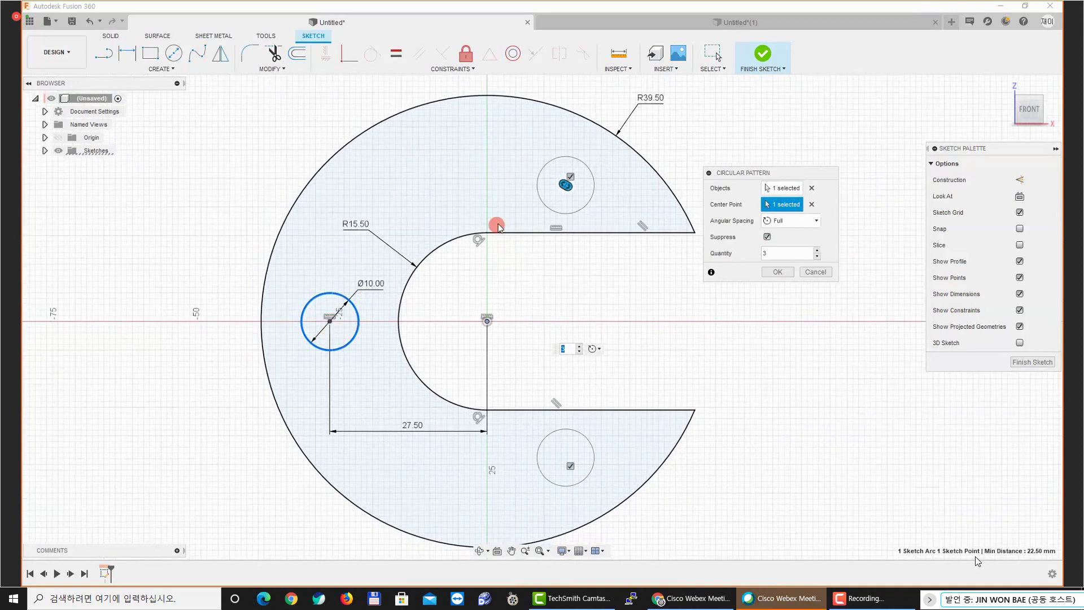
{"action": "middle_click_drag", "start_coordinate": [489, 178], "coordinate": [475, 173]}
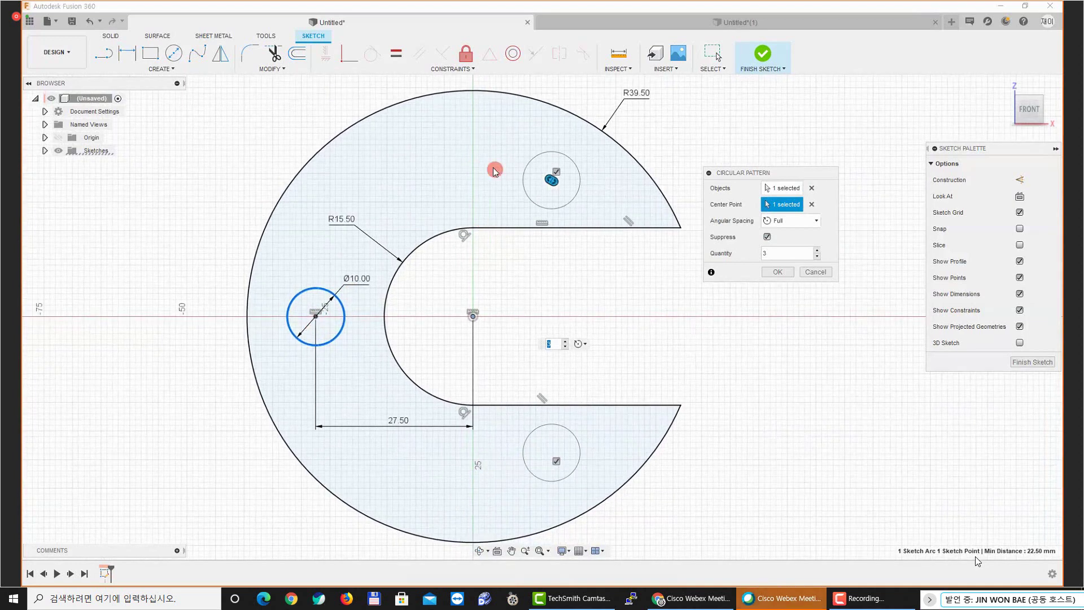
Set the hole pattern's quantity to 4 with full angular spacing and move the dialog clear of the plate
{"action": "left_click_drag", "start_coordinate": [770, 173], "coordinate": [617, 190]}
{"action": "left_click", "coordinate": [626, 271]}
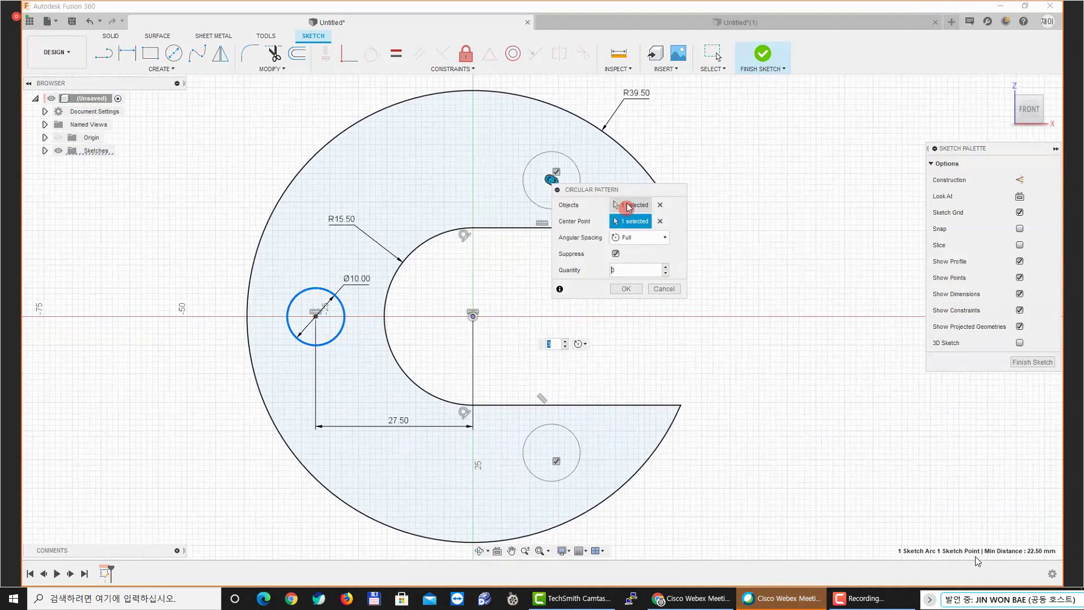
{"action": "left_click", "coordinate": [632, 222]}
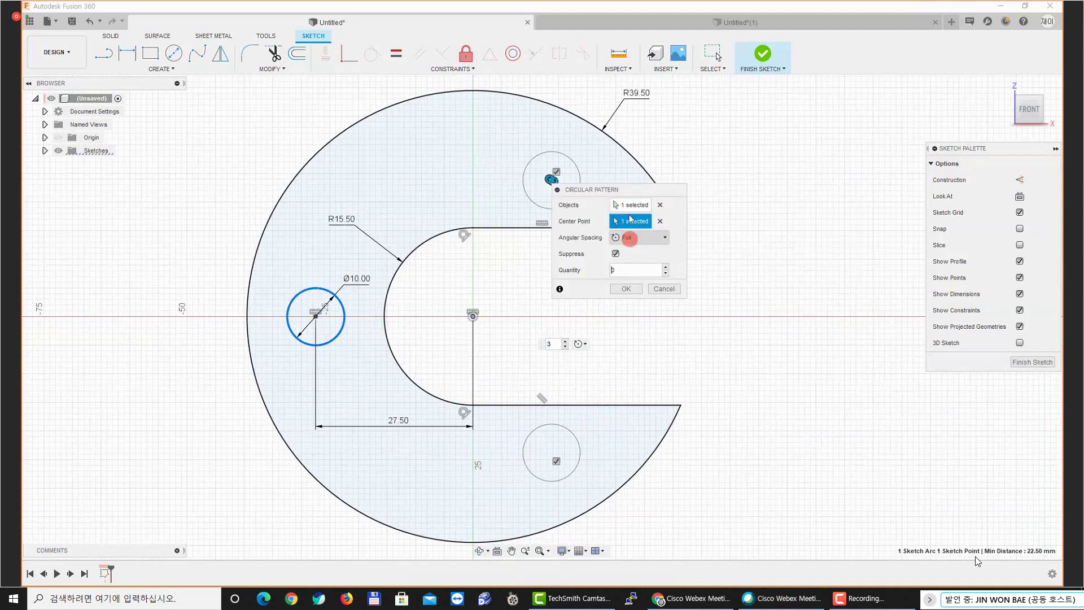
{"action": "left_click_drag", "start_coordinate": [619, 190], "coordinate": [686, 197]}
{"action": "left_click", "coordinate": [532, 203]}
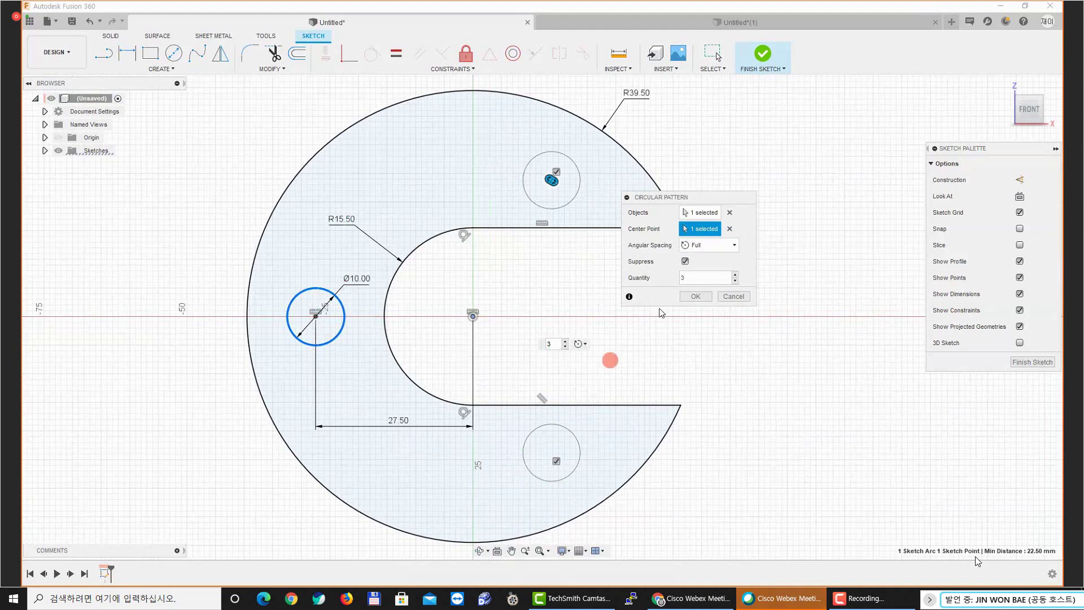
{"action": "key", "text": "BackSpace"}
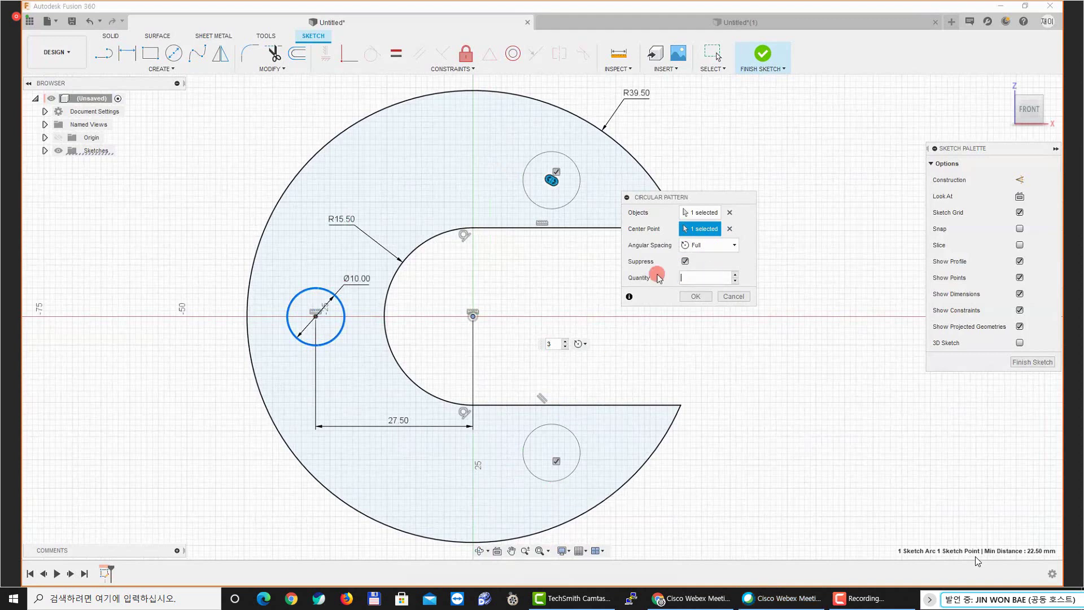
{"action": "type", "text": "4"}
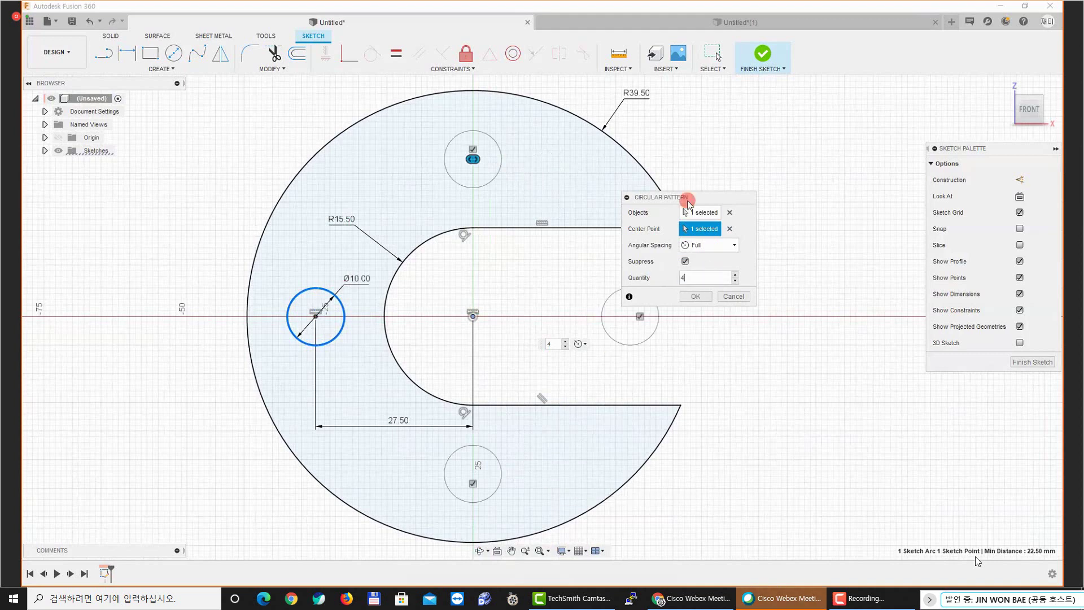
{"action": "left_click_drag", "start_coordinate": [689, 197], "coordinate": [773, 194]}
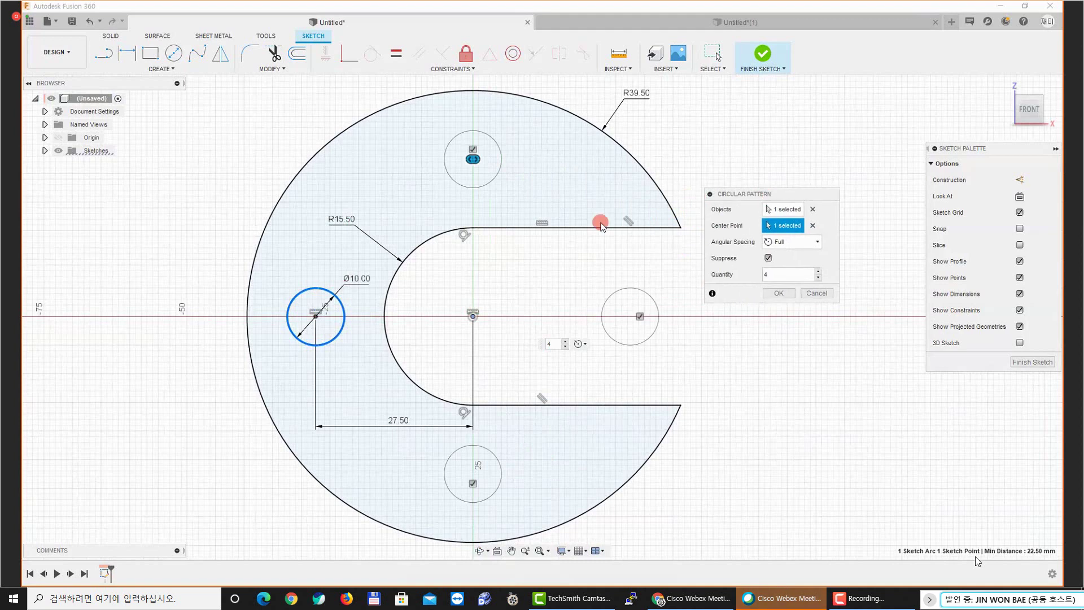
Suppress the patterned hole that falls inside the slot's open end and accept the circular pattern
{"action": "left_click", "coordinate": [484, 140]}
{"action": "left_click", "coordinate": [473, 496]}
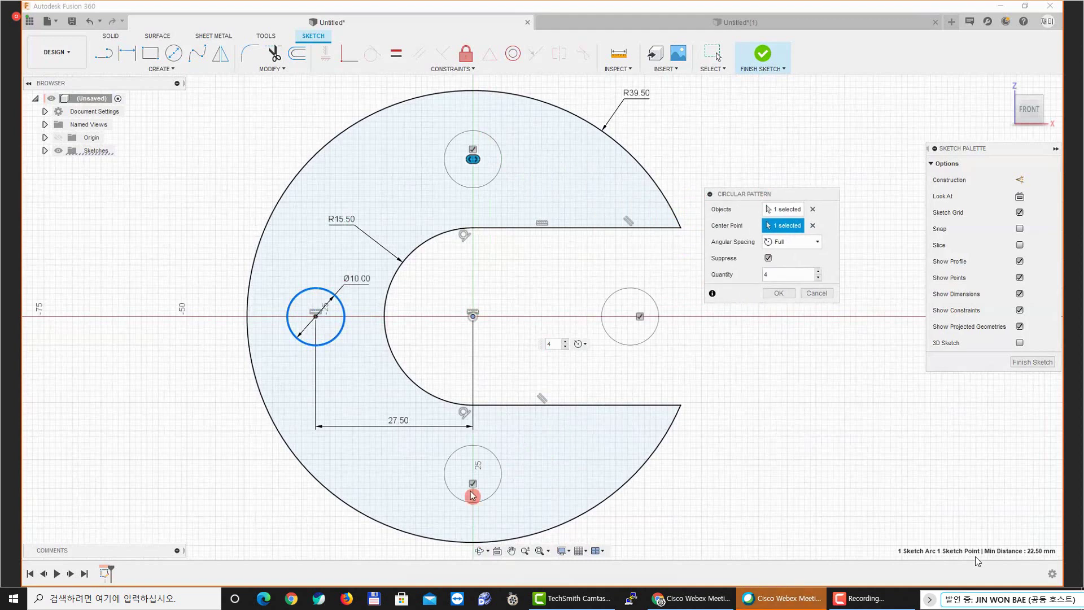
{"action": "left_click", "coordinate": [484, 160]}
{"action": "key", "text": "super+plus"}
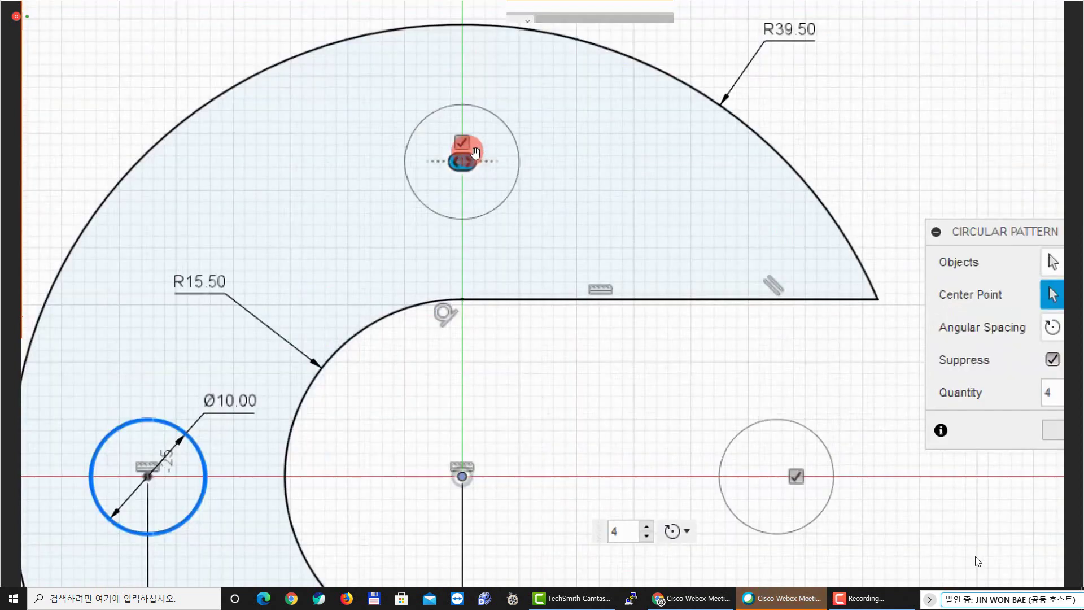
{"action": "middle_click_drag", "start_coordinate": [653, 348], "coordinate": [541, 215]}
{"action": "key", "text": "super+minus"}
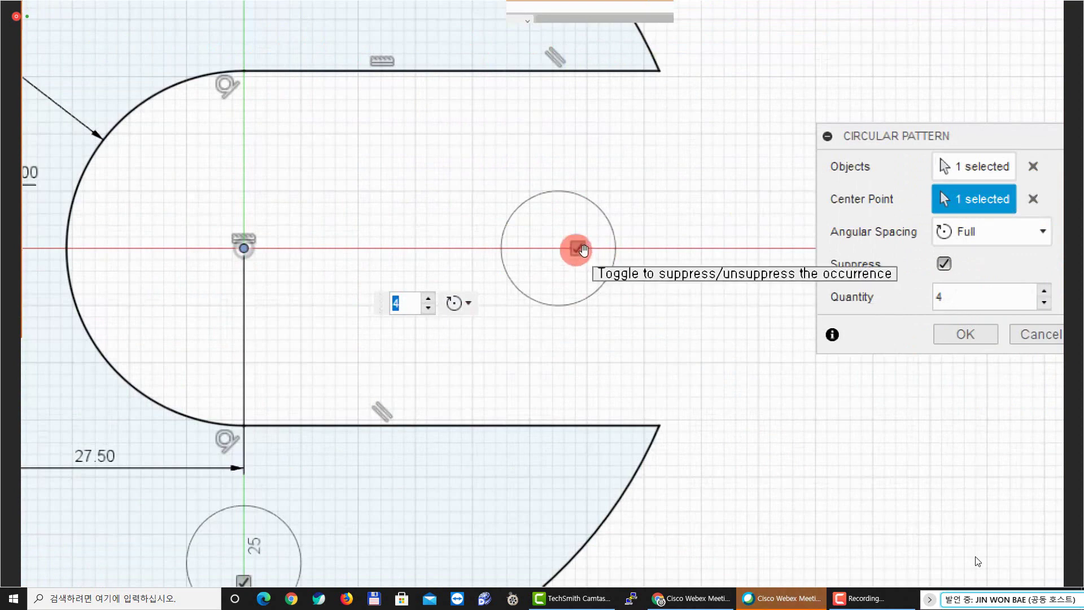
{"action": "left_click", "coordinate": [578, 248]}
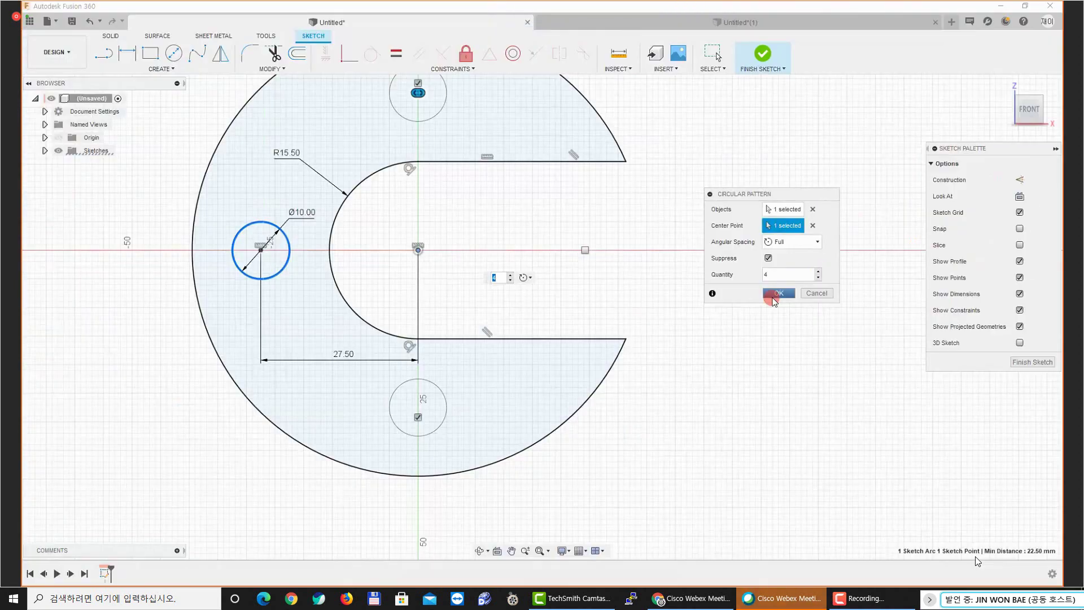
{"action": "left_click", "coordinate": [966, 334]}
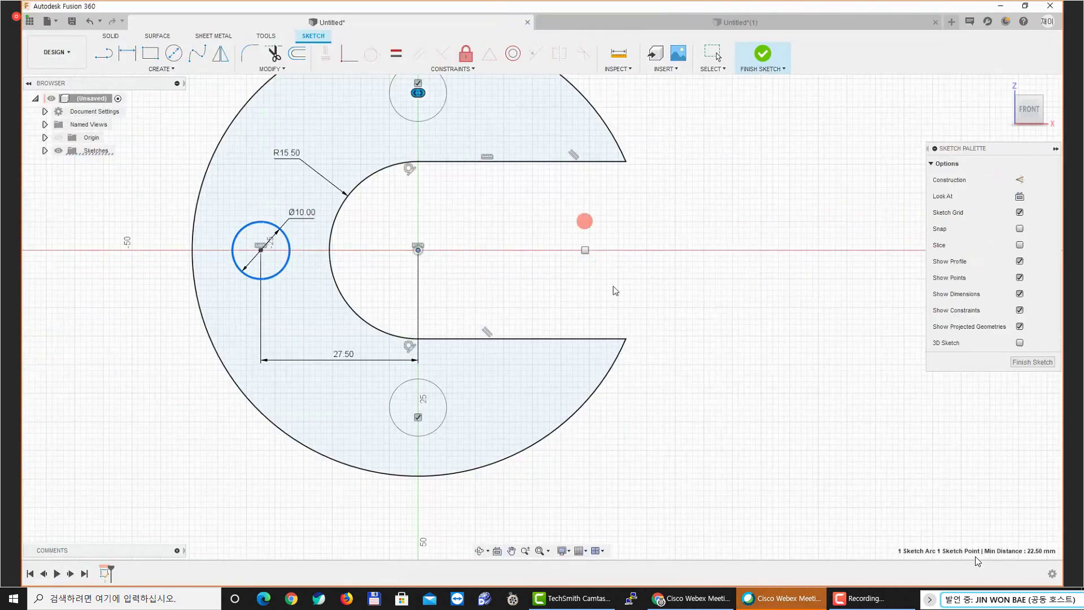
{"action": "middle_click_drag", "start_coordinate": [588, 279], "coordinate": [602, 315]}
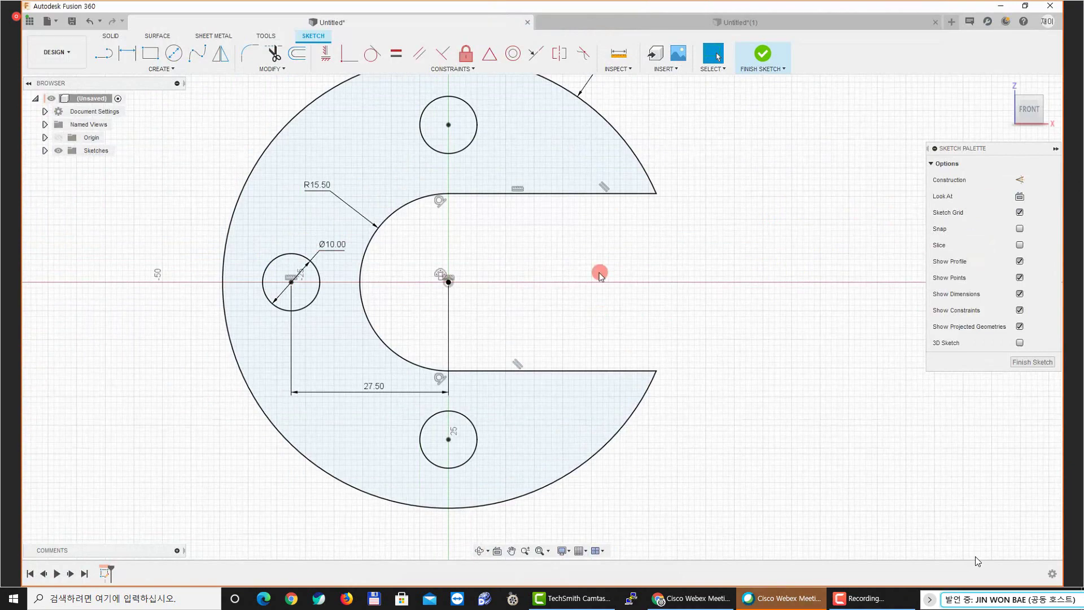
Sketch a circle of about 6.6 mm radius in the empty area to the right of the plate
{"action": "mouse_move", "coordinate": [464, 176]}
{"action": "middle_mouse_down"}
{"action": "mouse_move", "coordinate": [256, 109]}
{"action": "mouse_move", "coordinate": [320, 210]}
{"action": "middle_mouse_up"}
{"action": "key", "text": "c"}
{"action": "left_click", "coordinate": [616, 199]}
{"action": "left_click", "coordinate": [641, 172]}
{"action": "key", "text": "Escape"}
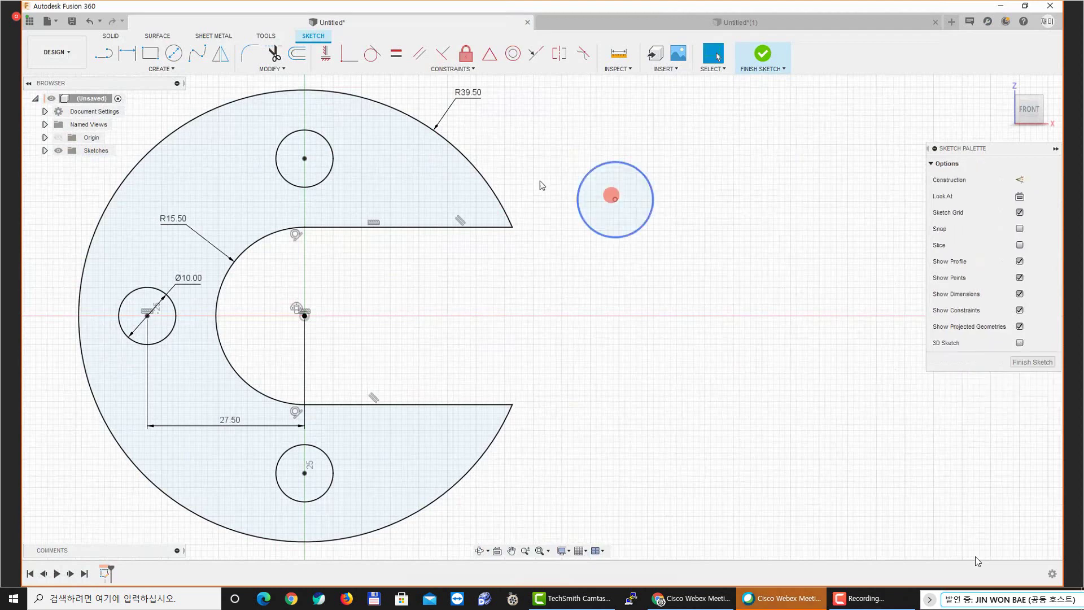
Start a rectangular pattern of the circle right of the plate, with 3 instances over a 37 mm horizontal extent
{"action": "left_click", "coordinate": [161, 69]}
{"action": "left_click", "coordinate": [151, 239]}
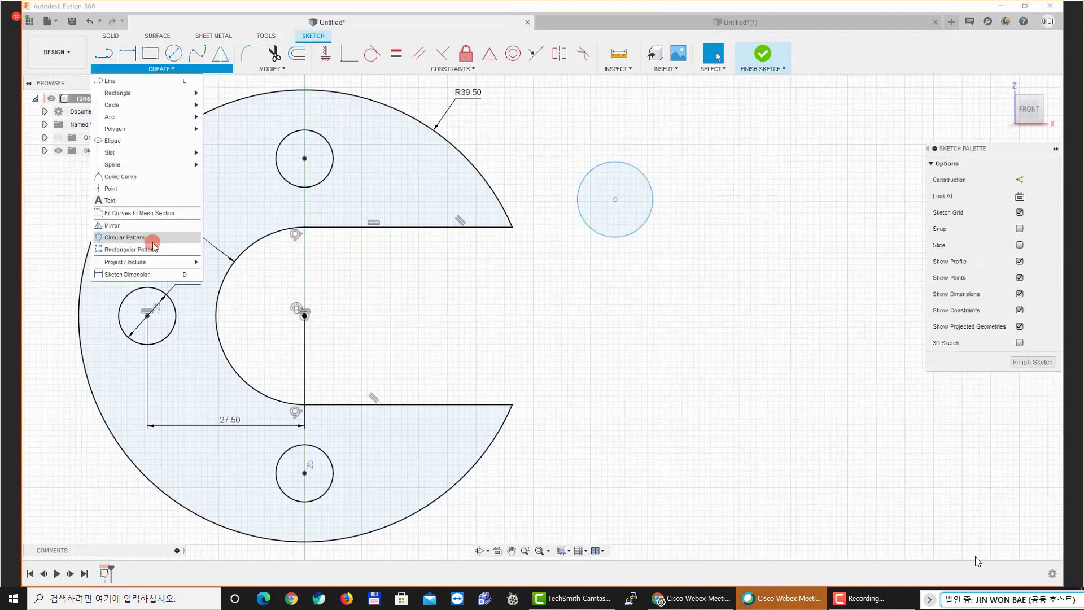
{"action": "left_click", "coordinate": [153, 244]}
{"action": "left_click", "coordinate": [651, 188]}
{"action": "left_click", "coordinate": [651, 188]}
{"action": "left_click_drag", "start_coordinate": [632, 201], "coordinate": [844, 201]}
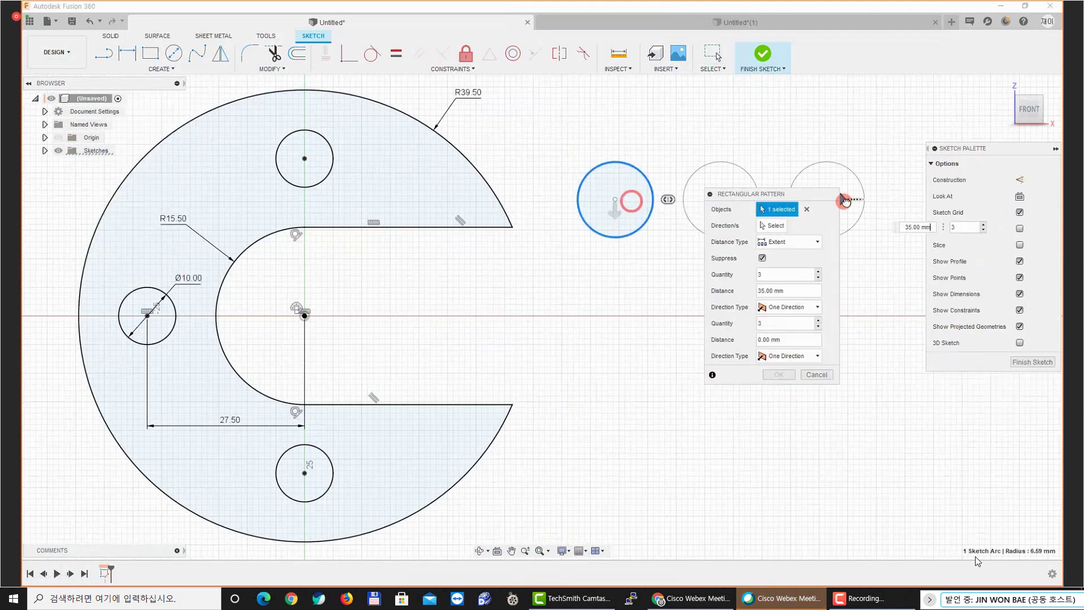
{"action": "middle_click_drag", "start_coordinate": [683, 260], "coordinate": [527, 251]}
{"action": "scroll", "coordinate": [557, 197], "scroll_direction": "up", "scroll_amount": 2}
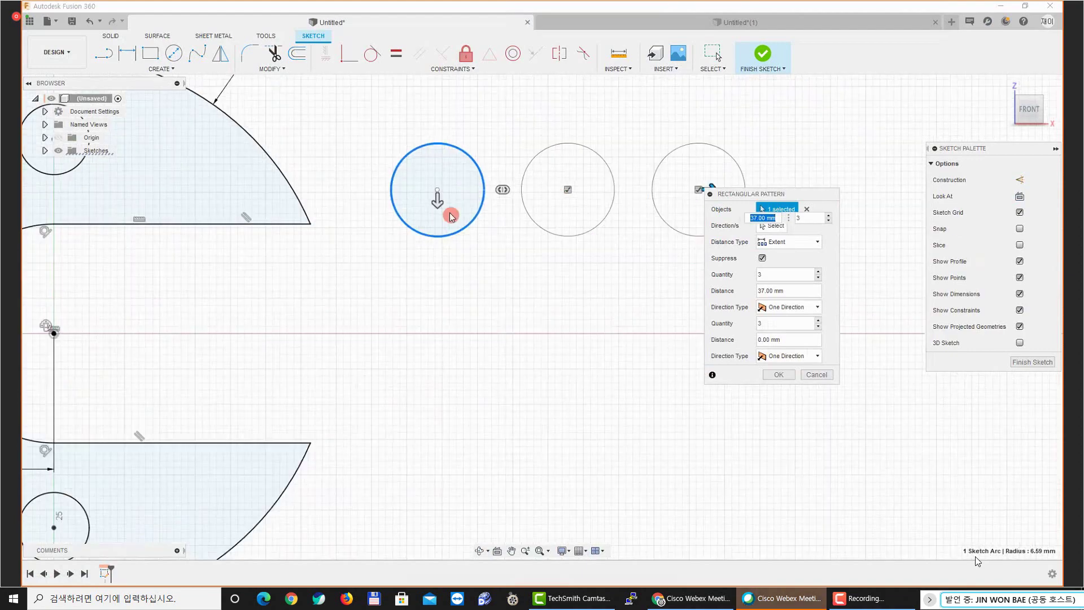
Extend the pattern downward with 3 rows over 34 mm, suppress the centre circle and accept the rectangular pattern
{"action": "left_click_drag", "start_coordinate": [439, 208], "coordinate": [446, 448]}
{"action": "middle_click_drag", "start_coordinate": [497, 381], "coordinate": [371, 335]}
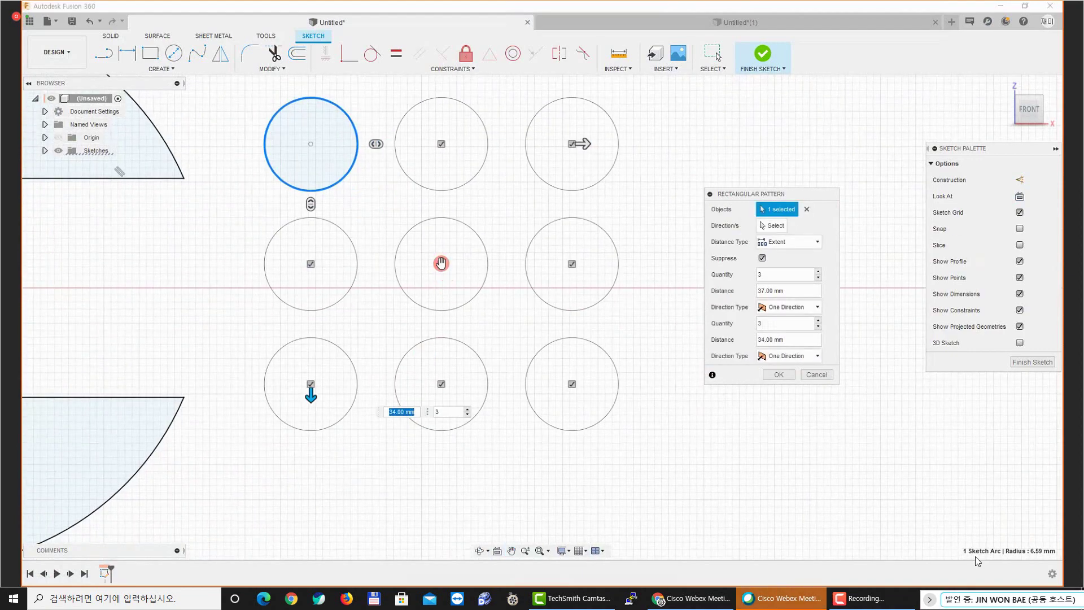
{"action": "left_click", "coordinate": [441, 264]}
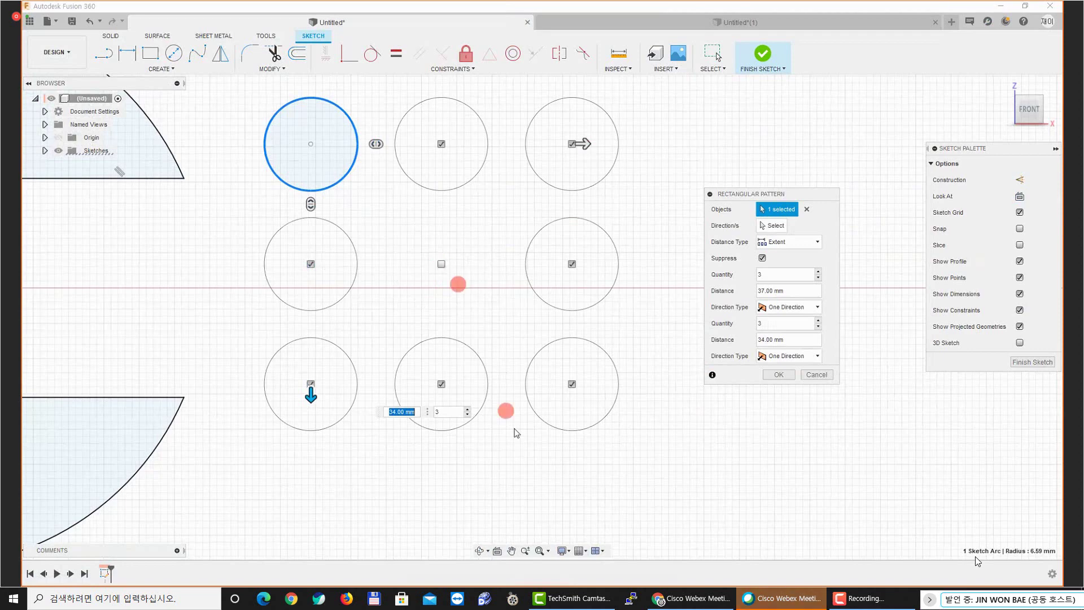
{"action": "left_click", "coordinate": [779, 375]}
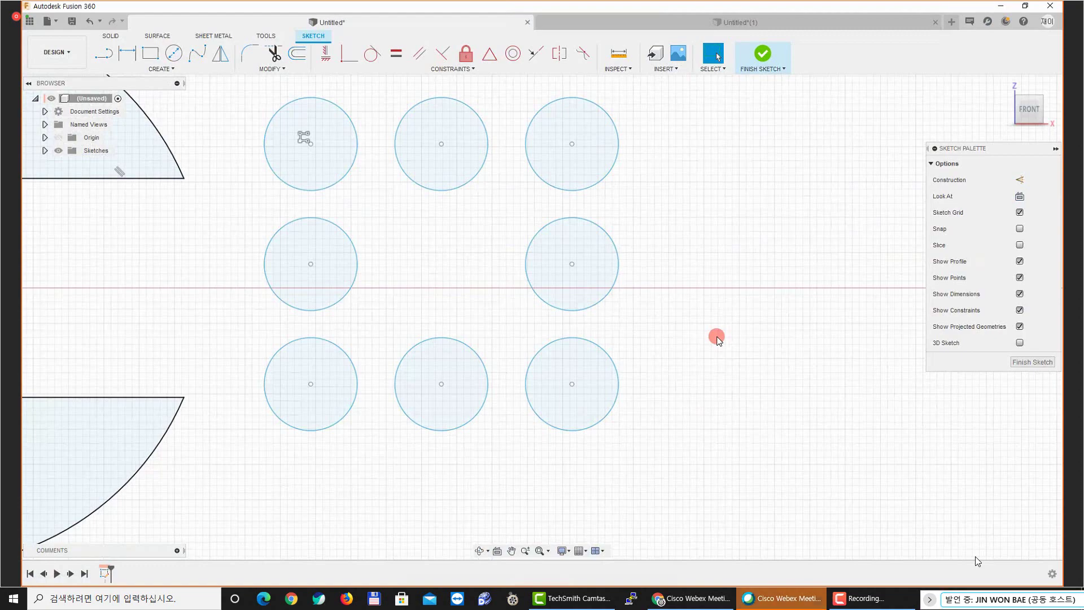
Delete all the patterned circles to the right of the plate
{"action": "scroll", "coordinate": [704, 335], "scroll_direction": "down", "scroll_amount": 4}
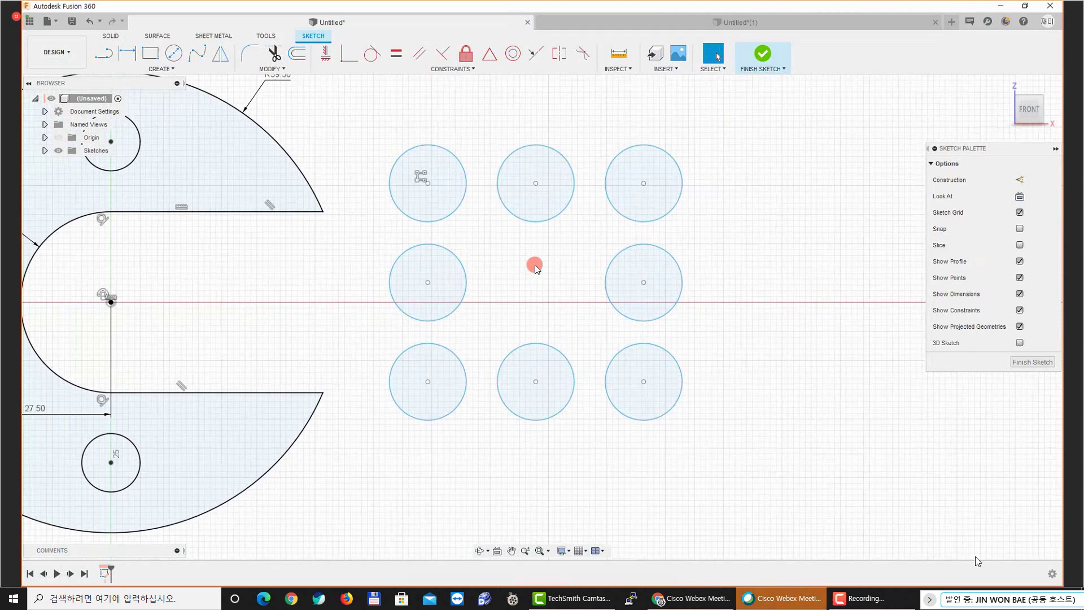
{"action": "middle_click_drag", "start_coordinate": [425, 240], "coordinate": [440, 235]}
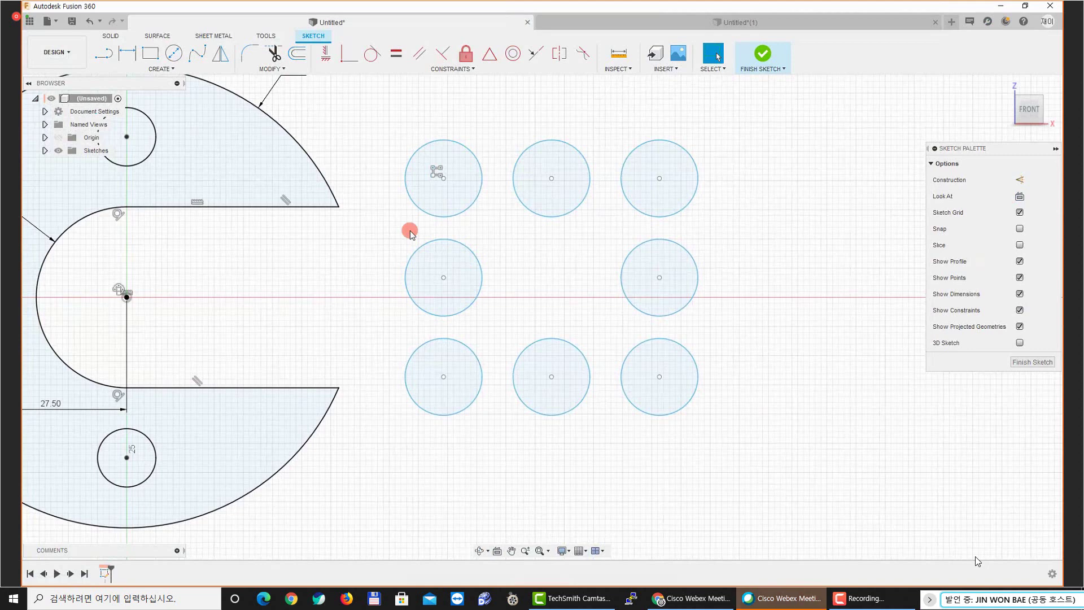
{"action": "middle_click_drag", "start_coordinate": [491, 216], "coordinate": [482, 215]}
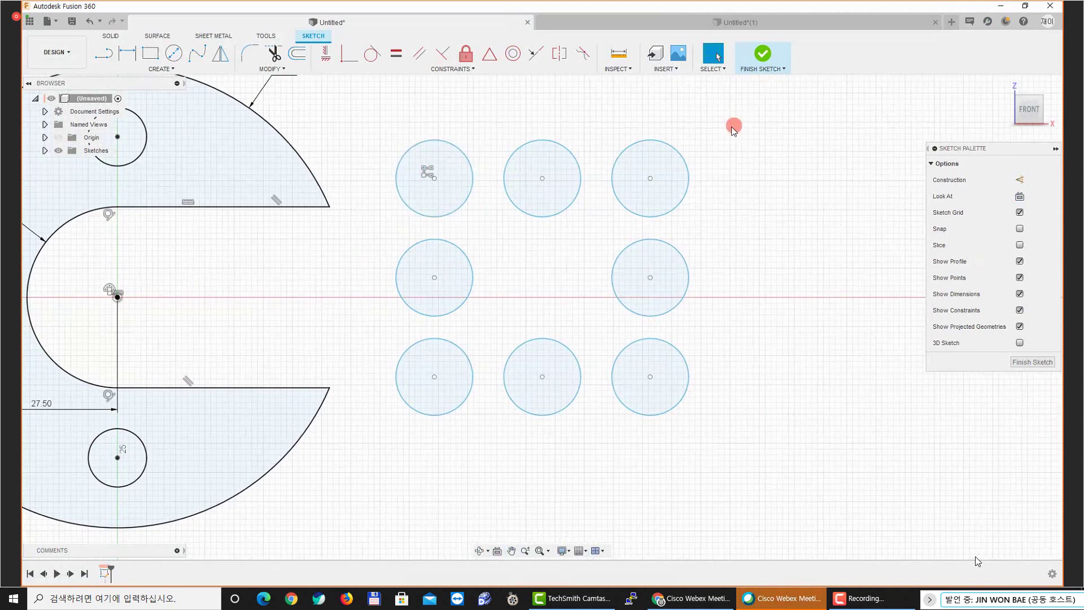
{"action": "mouse_move", "coordinate": [732, 128]}
{"action": "left_mouse_down"}
{"action": "mouse_move", "coordinate": [405, 456]}
{"action": "mouse_move", "coordinate": [393, 451]}
{"action": "left_mouse_up"}
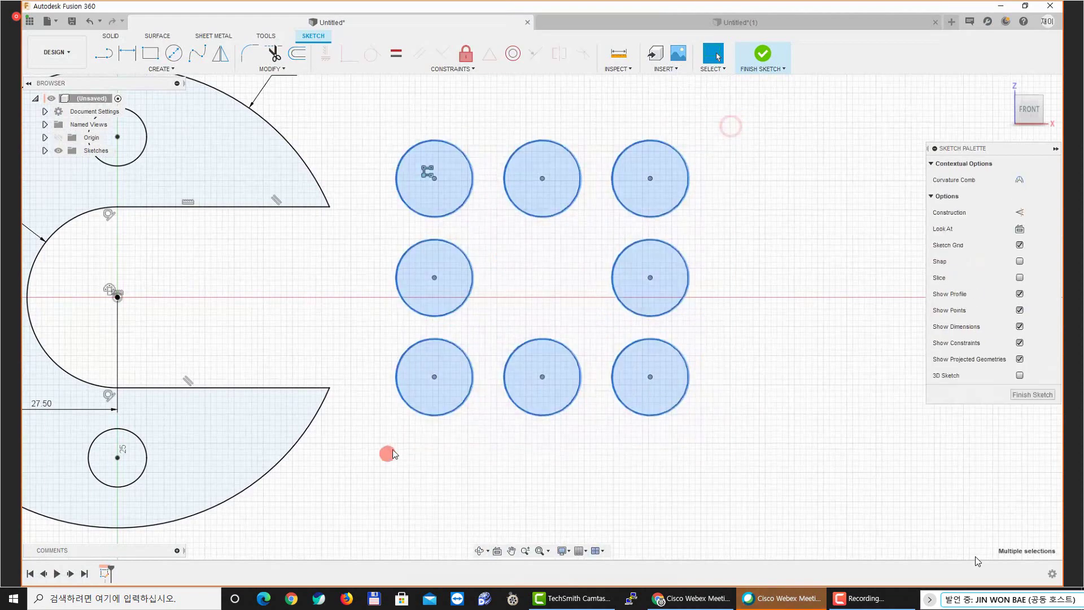
{"action": "key", "text": "Delete"}
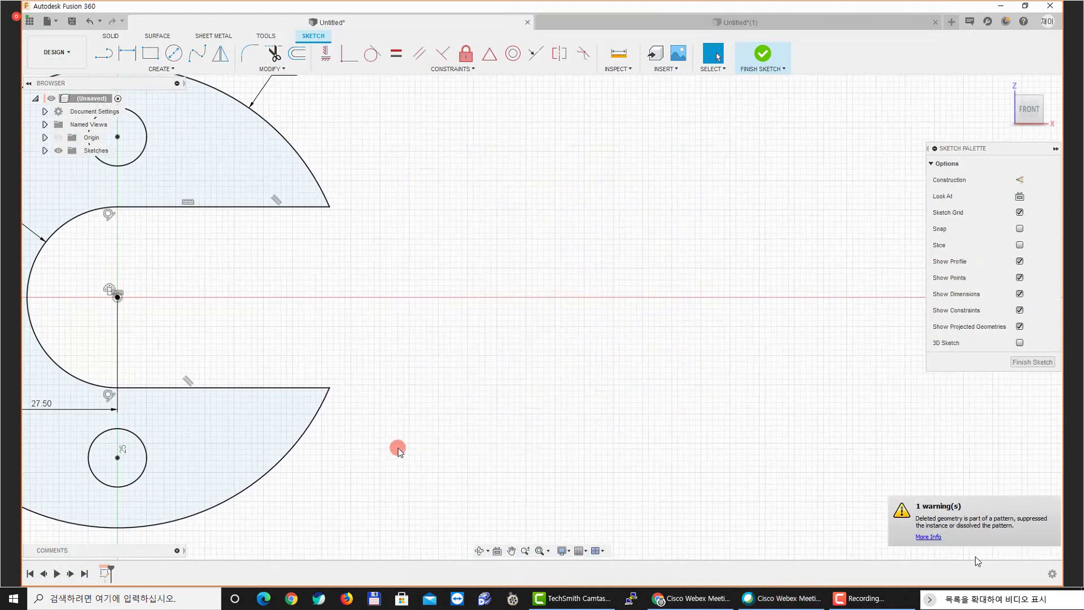
{"action": "middle_click_drag", "start_coordinate": [397, 450], "coordinate": [593, 315]}
{"action": "mouse_move", "coordinate": [433, 307]}
{"action": "middle_mouse_down"}
{"action": "mouse_move", "coordinate": [513, 352]}
{"action": "mouse_move", "coordinate": [513, 333]}
{"action": "middle_mouse_up"}
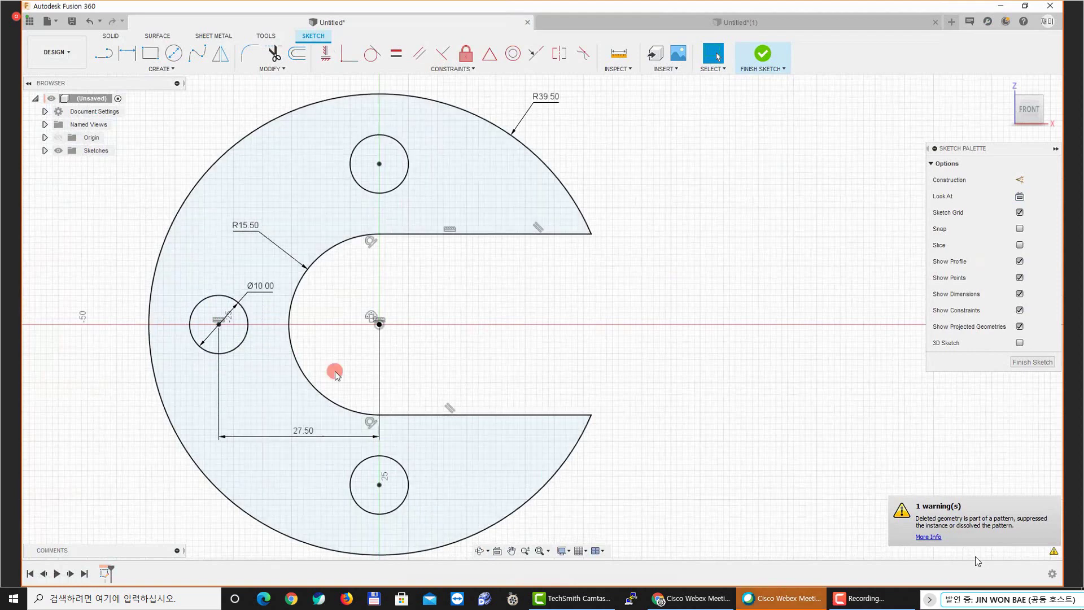
Switch to the browser with the PDF drawings and bring up the modelling examples file 모델링예제.pdf
{"action": "middle_click_drag", "start_coordinate": [333, 347], "coordinate": [343, 332]}
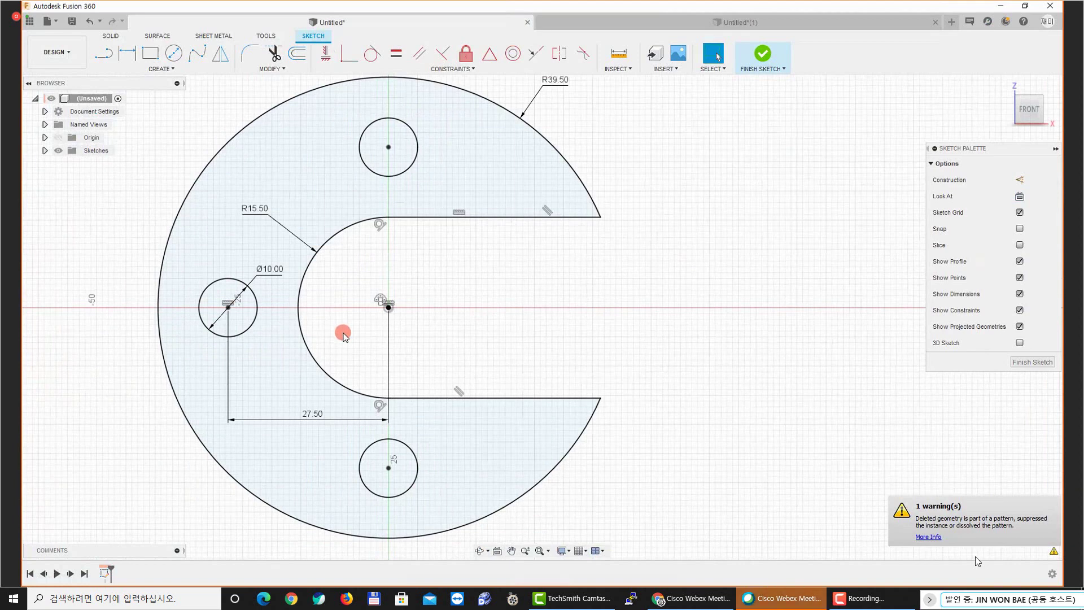
{"action": "middle_click_drag", "start_coordinate": [350, 327], "coordinate": [361, 337]}
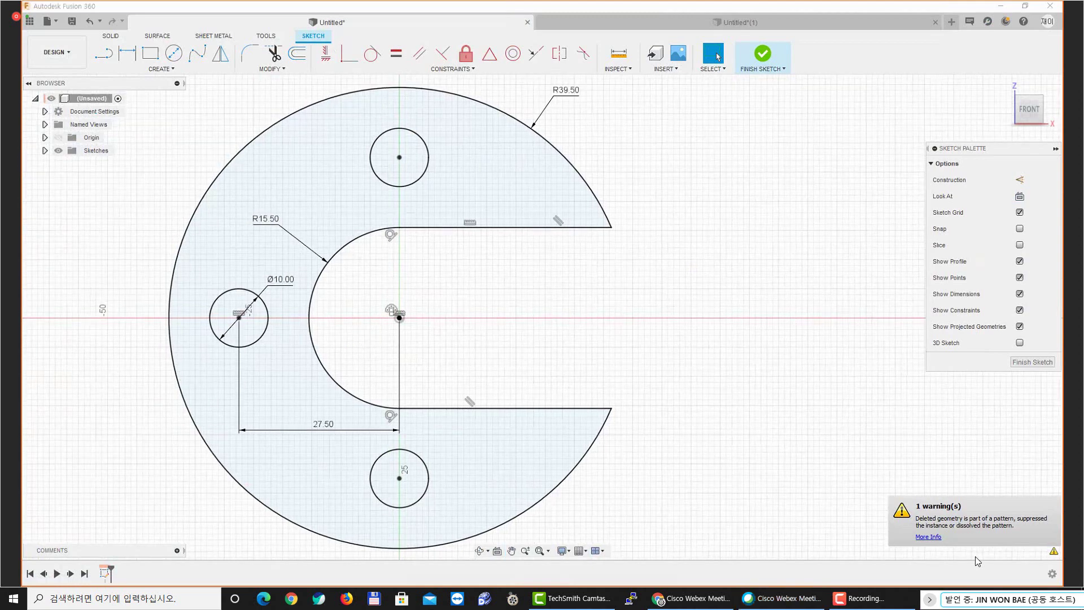
{"action": "key", "text": "alt+Tab"}
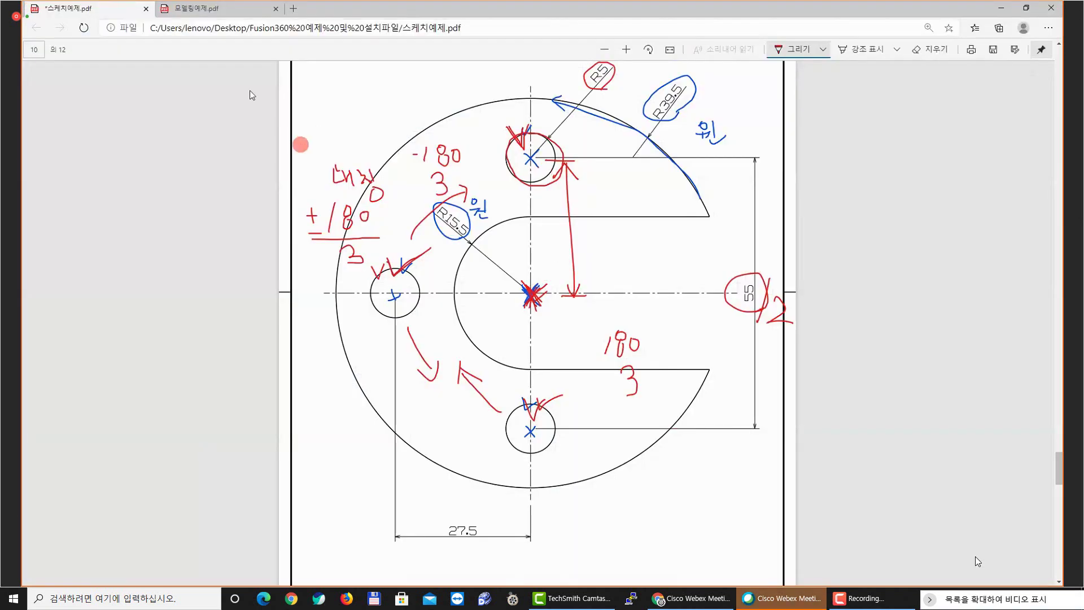
{"action": "left_click", "coordinate": [217, 12]}
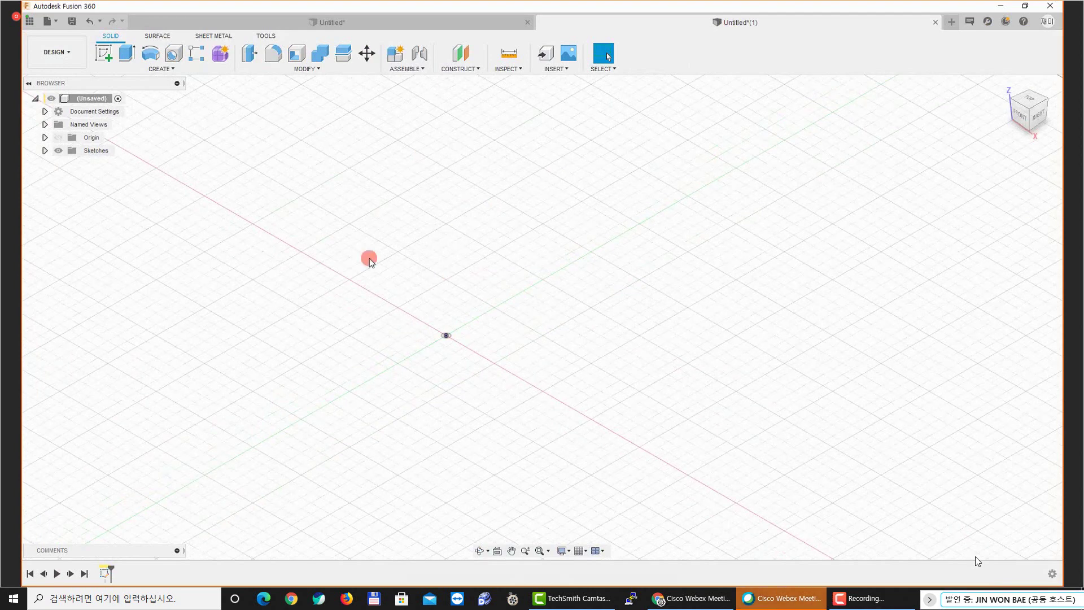
In Fusion 360, delete the sketch in the second untitled design and close that design without saving
{"action": "left_click", "coordinate": [45, 151]}
{"action": "left_click", "coordinate": [90, 163]}
{"action": "key", "text": "Delete"}
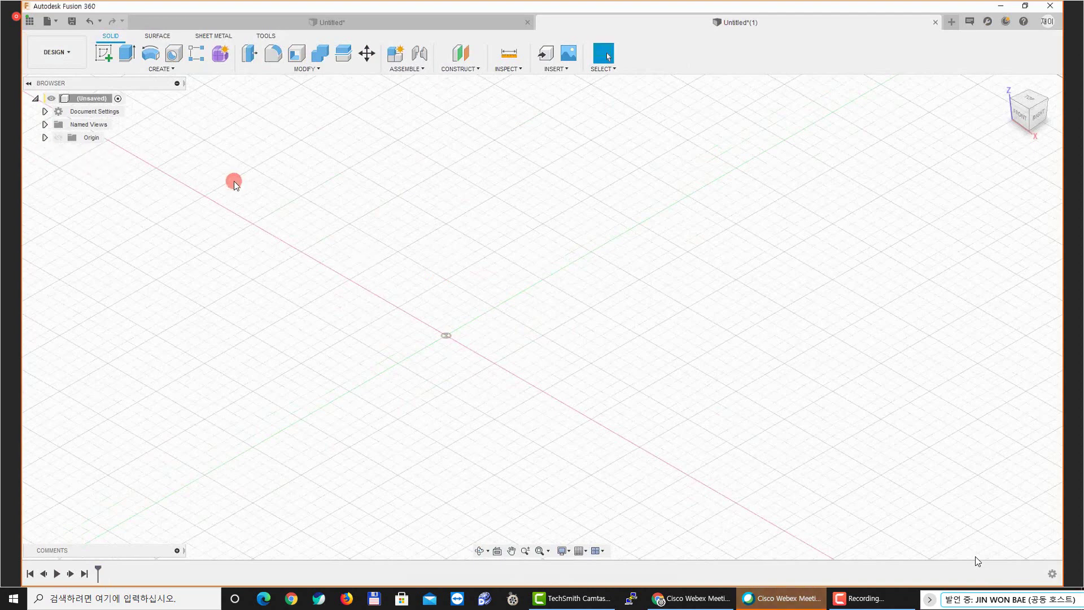
{"action": "left_click", "coordinate": [935, 22]}
{"action": "left_click", "coordinate": [621, 234]}
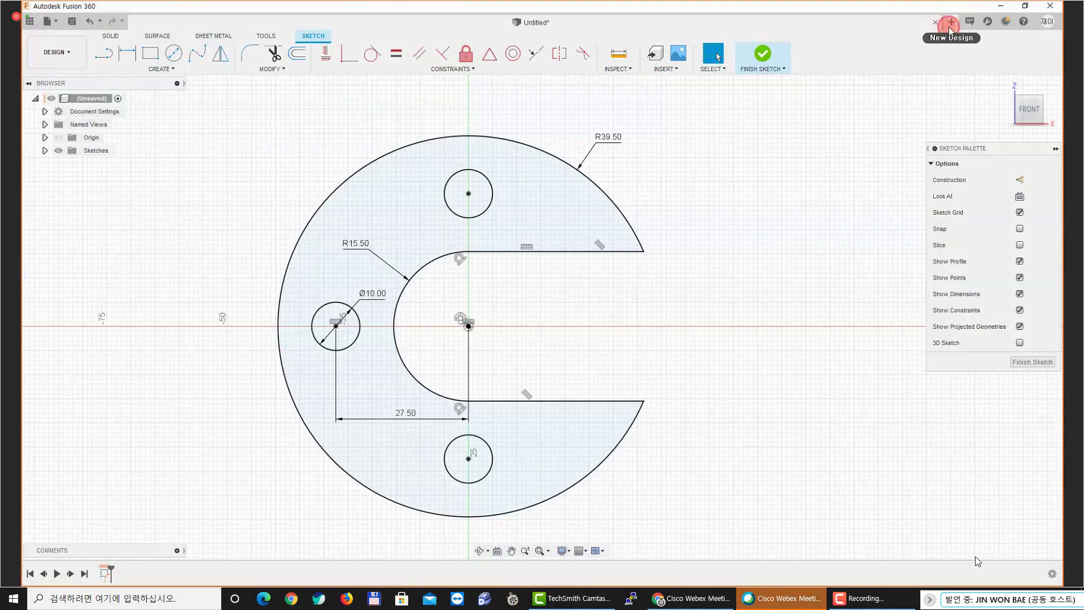
Create a new design, start a sketch on the front plane and view the available sketch creation and arc commands
{"action": "left_click", "coordinate": [950, 23]}
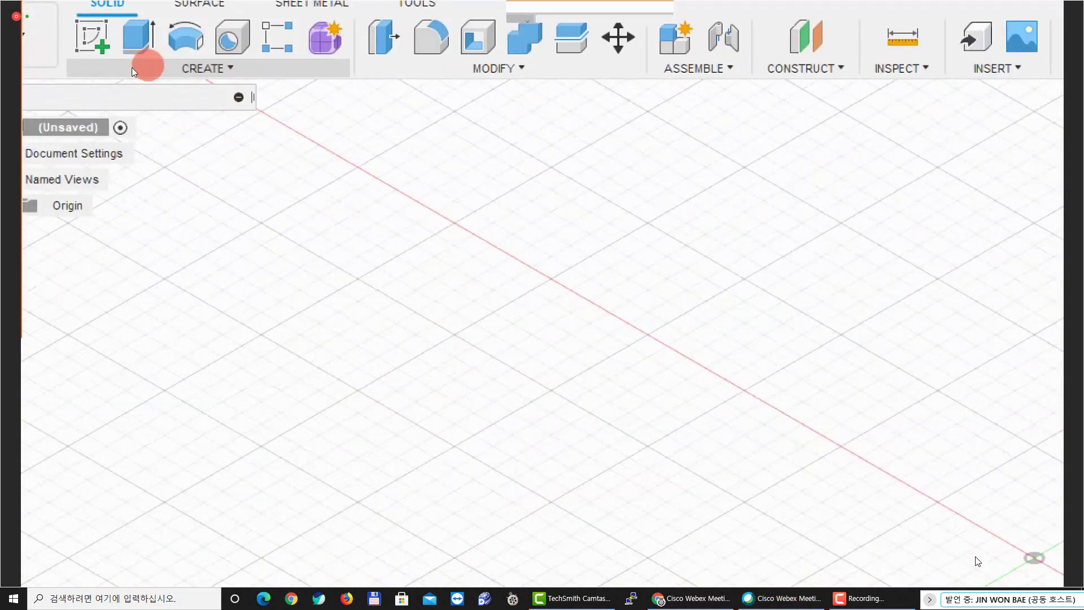
{"action": "left_click", "coordinate": [134, 72]}
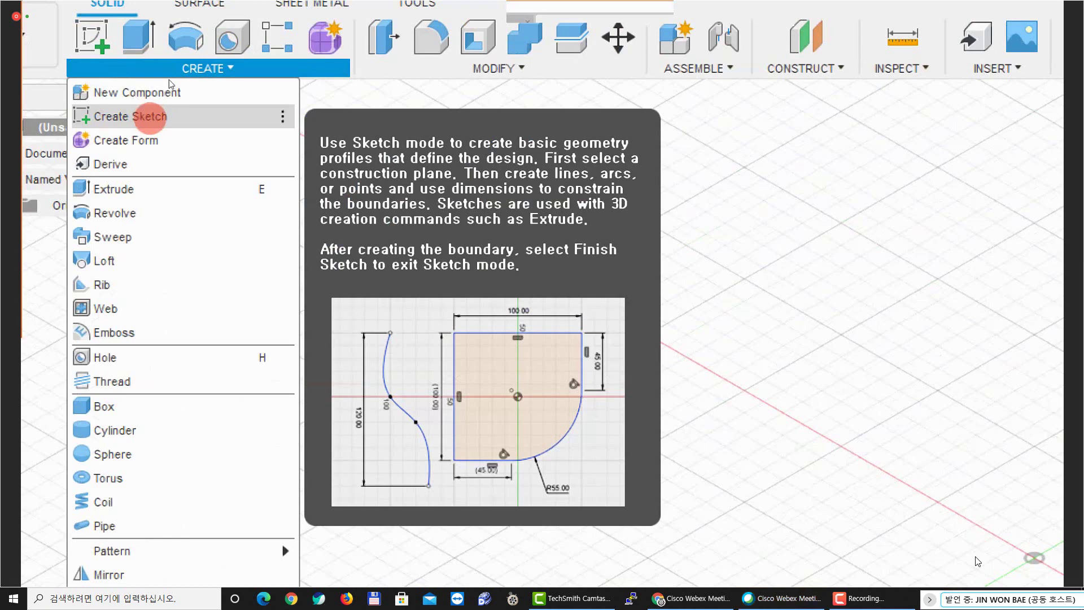
{"action": "left_click", "coordinate": [192, 116]}
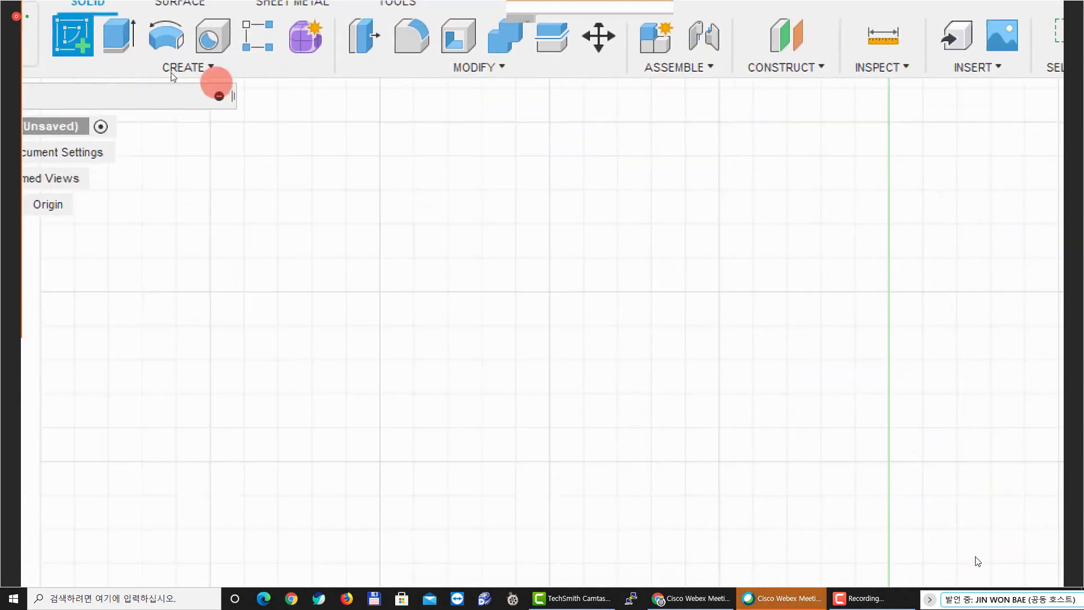
{"action": "left_click", "coordinate": [201, 68]}
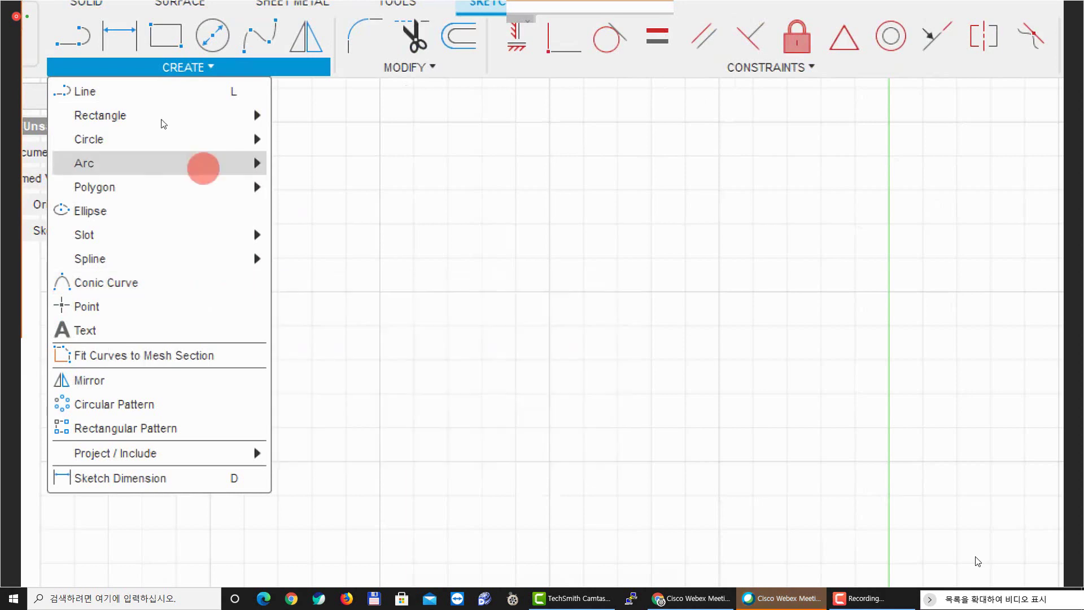
{"action": "mouse_move", "coordinate": [153, 162]}
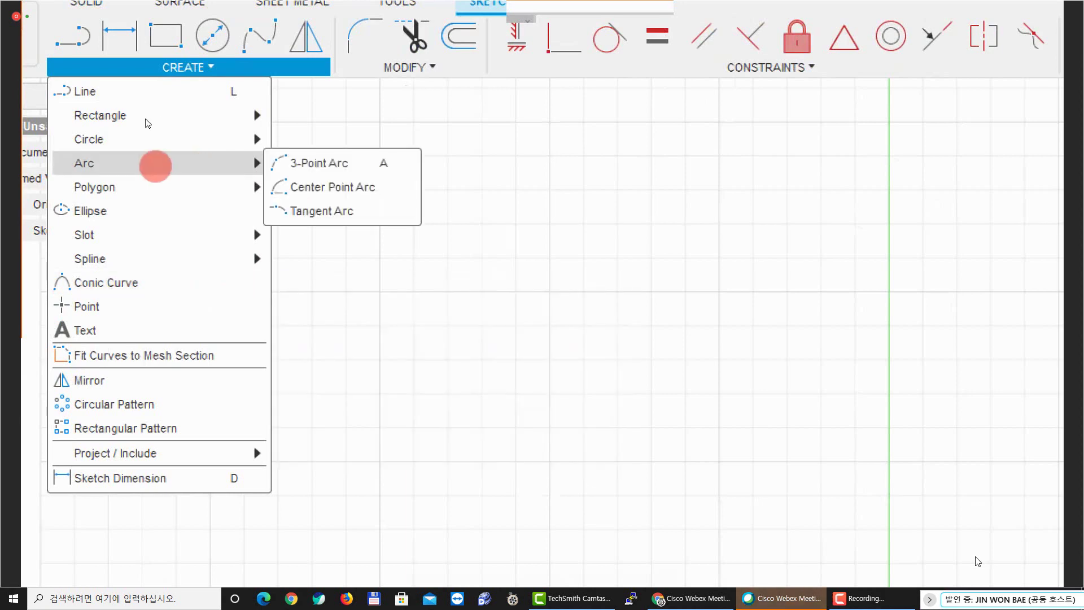
{"action": "key", "text": "Escape"}
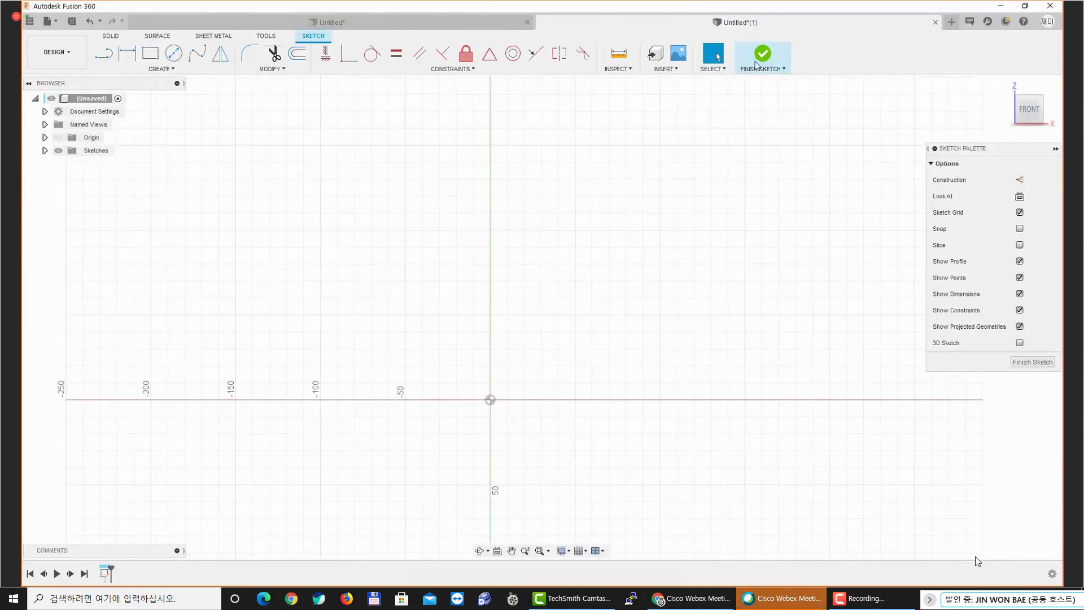
Finish the empty sketch and close its design without saving
{"action": "left_click", "coordinate": [758, 55]}
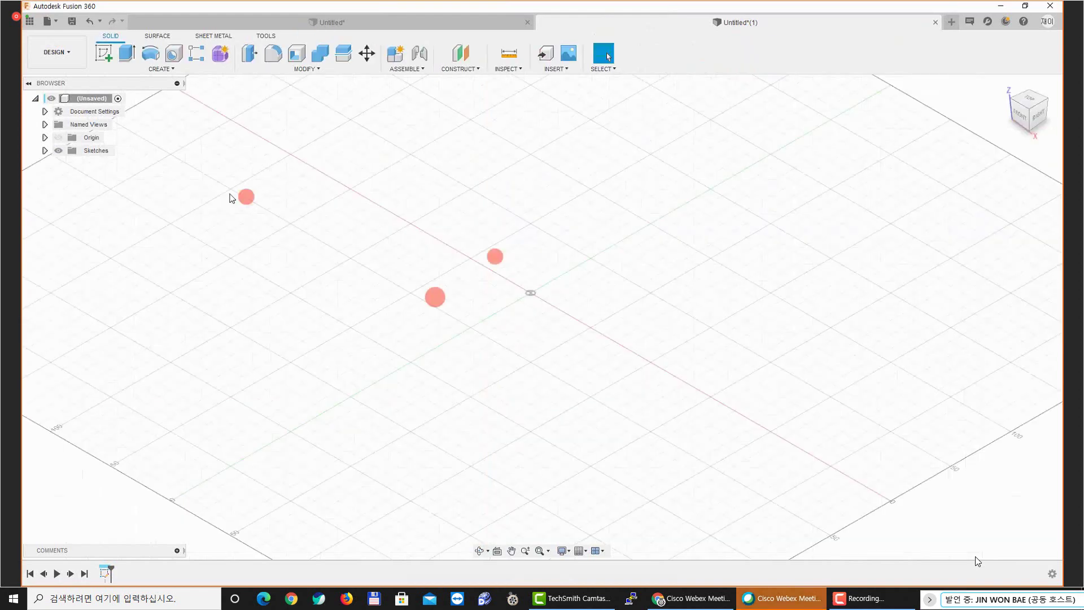
{"action": "left_click", "coordinate": [934, 23]}
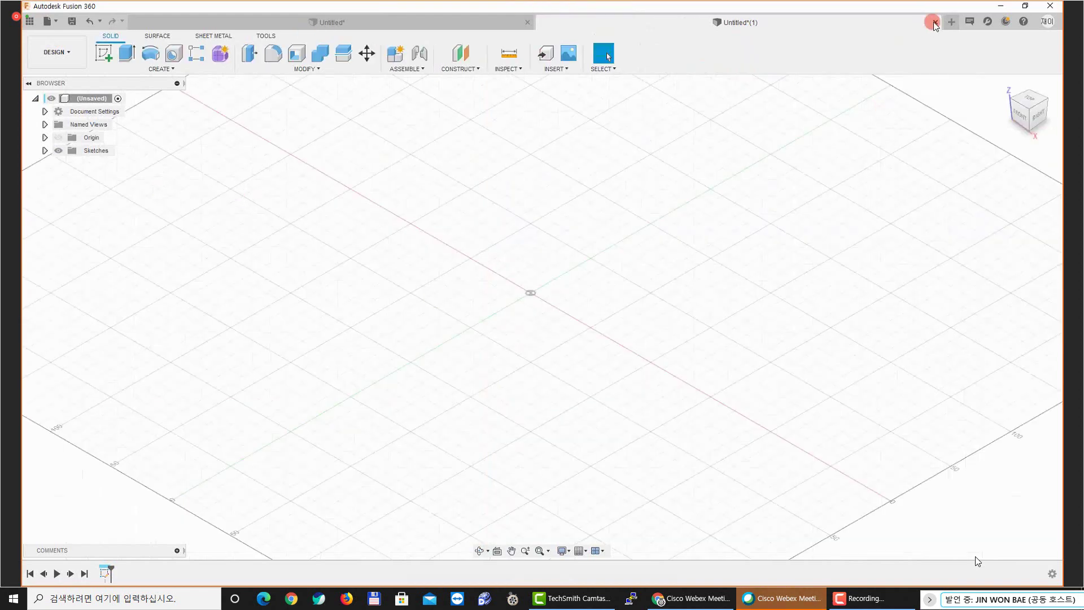
{"action": "left_click", "coordinate": [620, 232]}
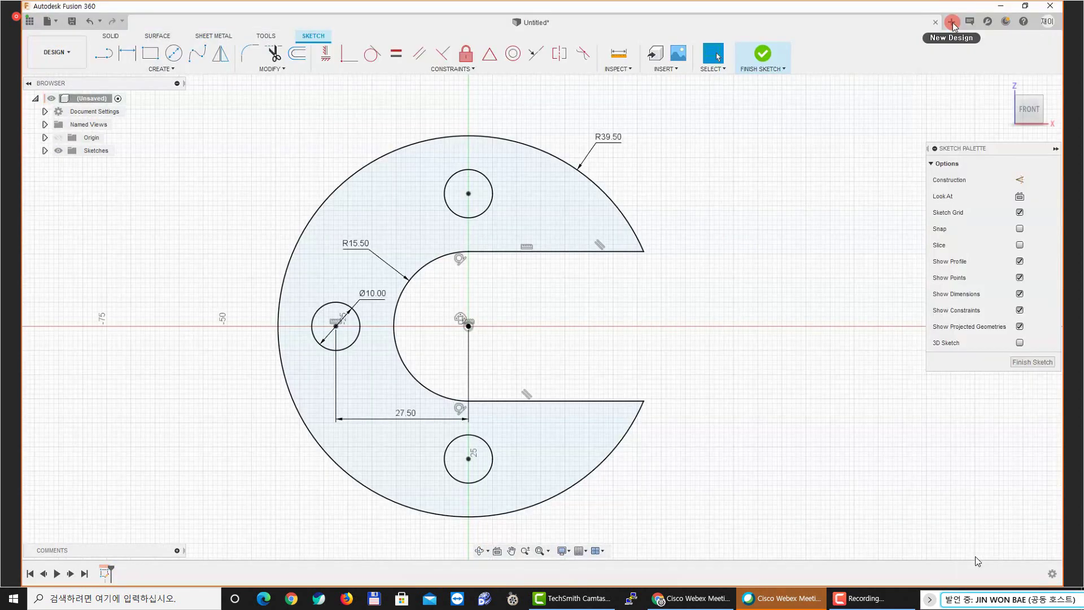
Create a new empty design and view the list of solid creation commands
{"action": "left_click", "coordinate": [952, 23]}
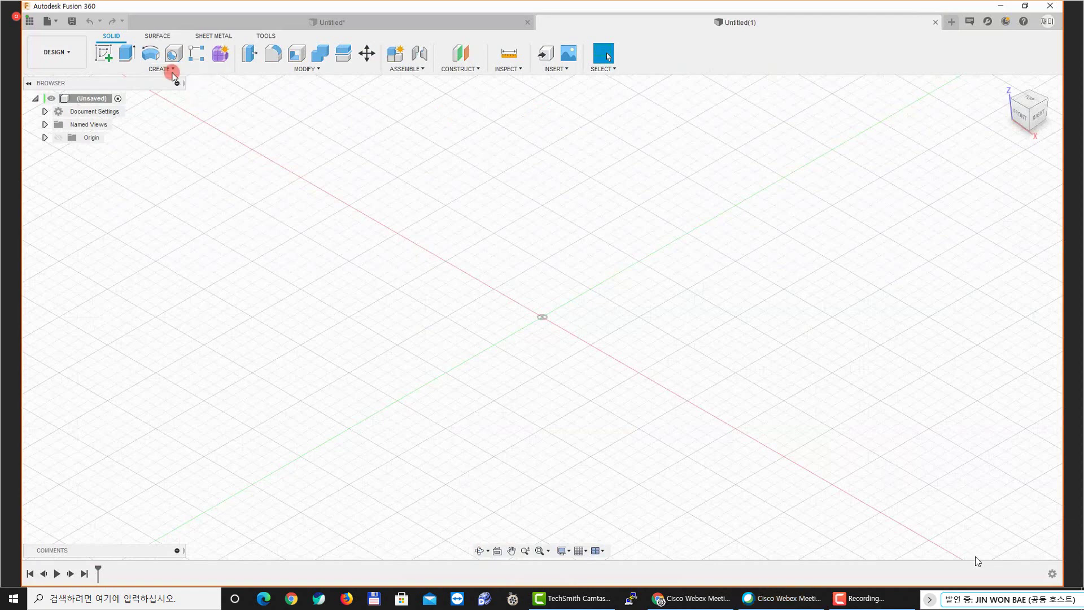
{"action": "left_click", "coordinate": [125, 68]}
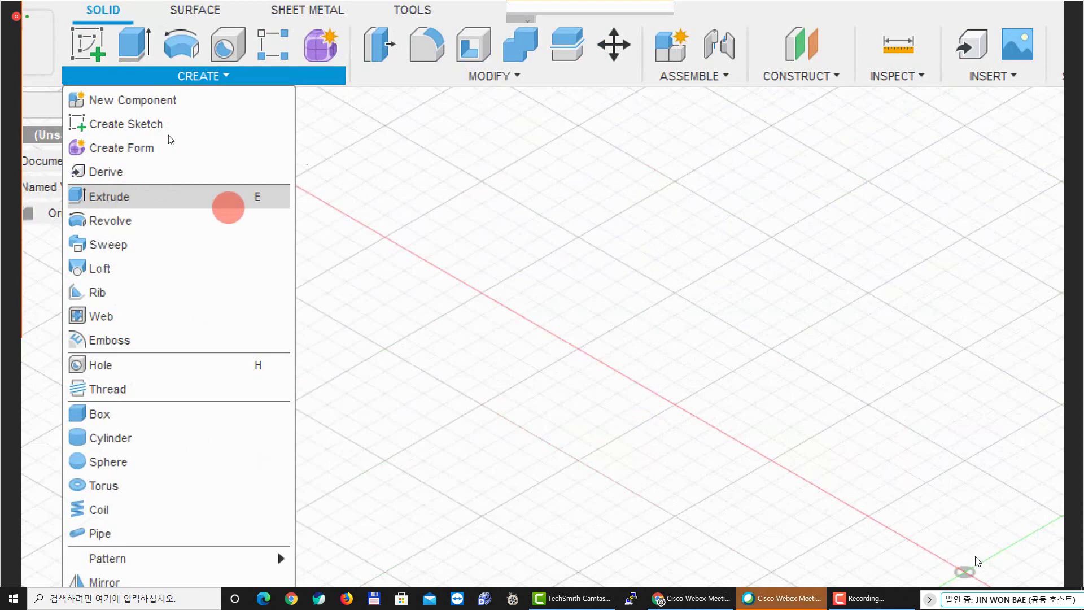
{"action": "left_click", "coordinate": [477, 206]}
{"action": "key", "text": "super+minus"}
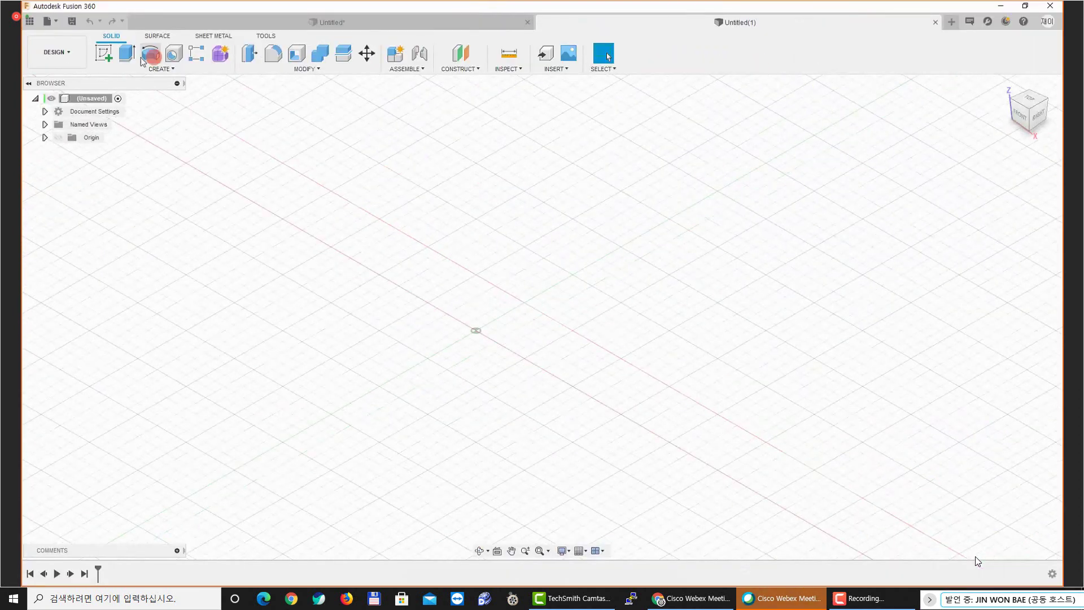
Try to start a sketch in the empty design, cancel it and return to the slotted plate design
{"action": "left_click", "coordinate": [104, 52]}
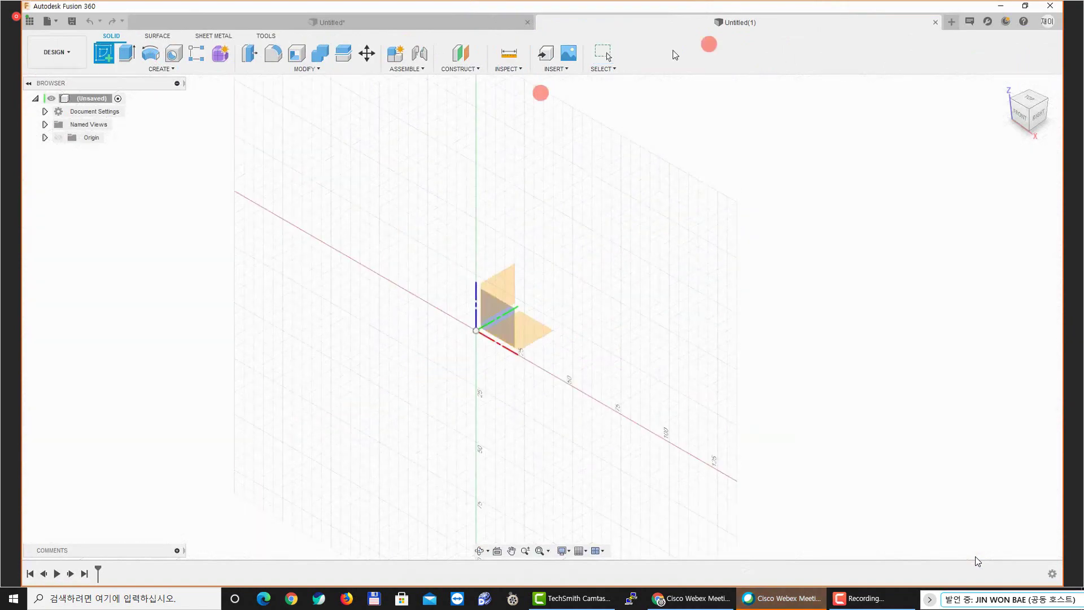
{"action": "key", "text": "Escape"}
{"action": "left_click", "coordinate": [439, 27]}
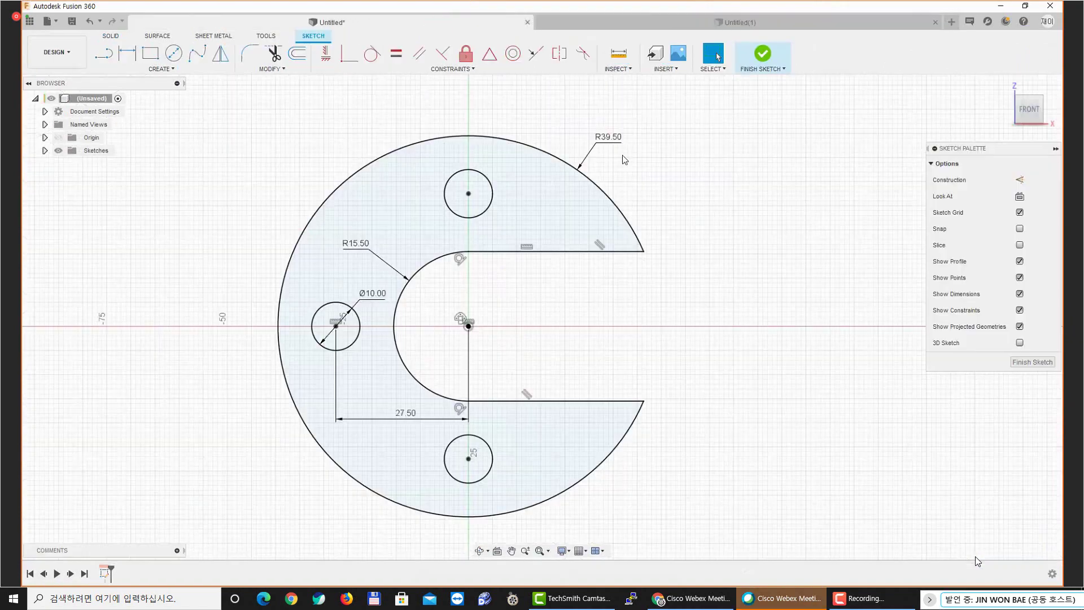
{"action": "left_click", "coordinate": [716, 167]}
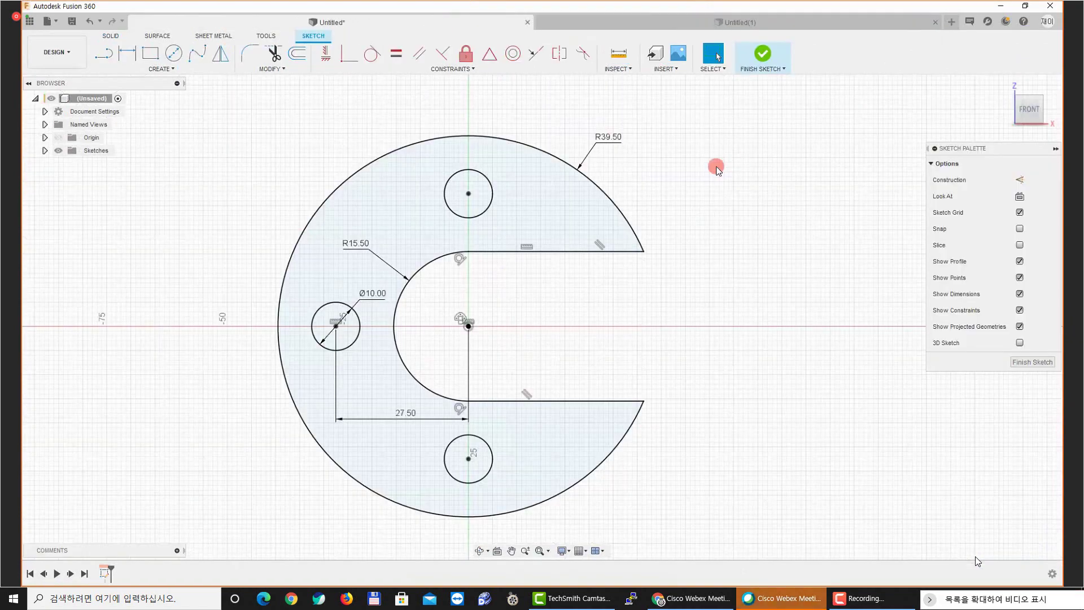
{"action": "middle_click_drag", "start_coordinate": [690, 167], "coordinate": [694, 161]}
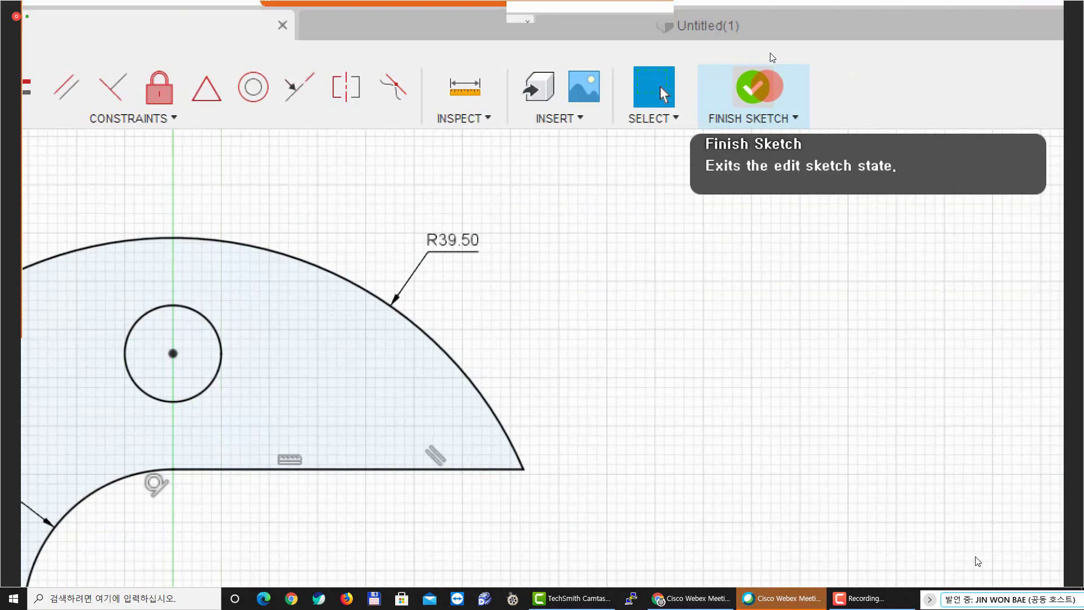
Finish the slotted plate sketch and reopen Sketch1 for editing
{"action": "left_click", "coordinate": [755, 86]}
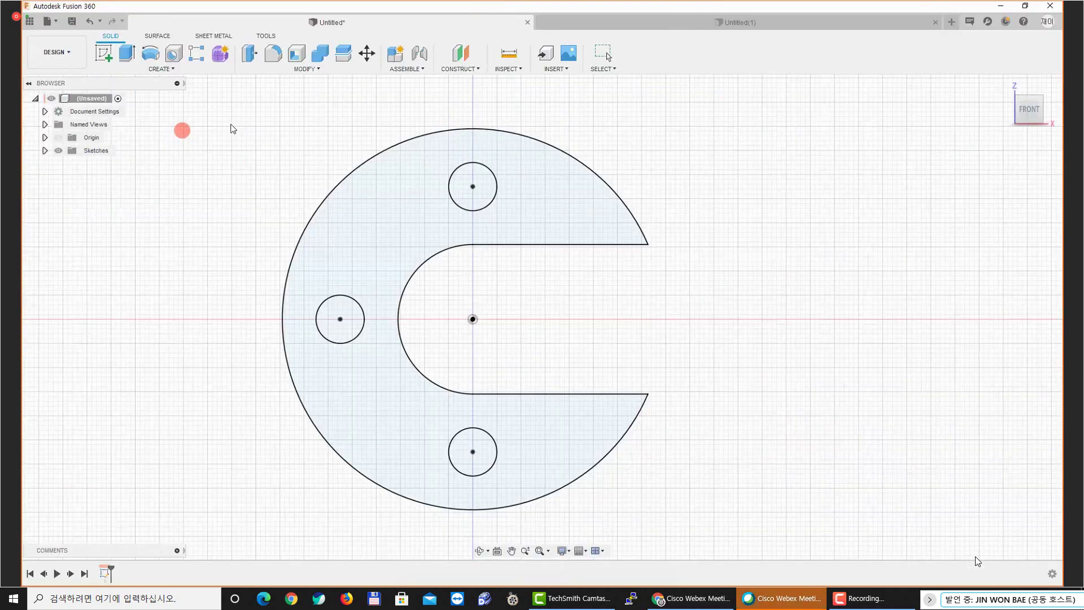
{"action": "left_click", "coordinate": [44, 150]}
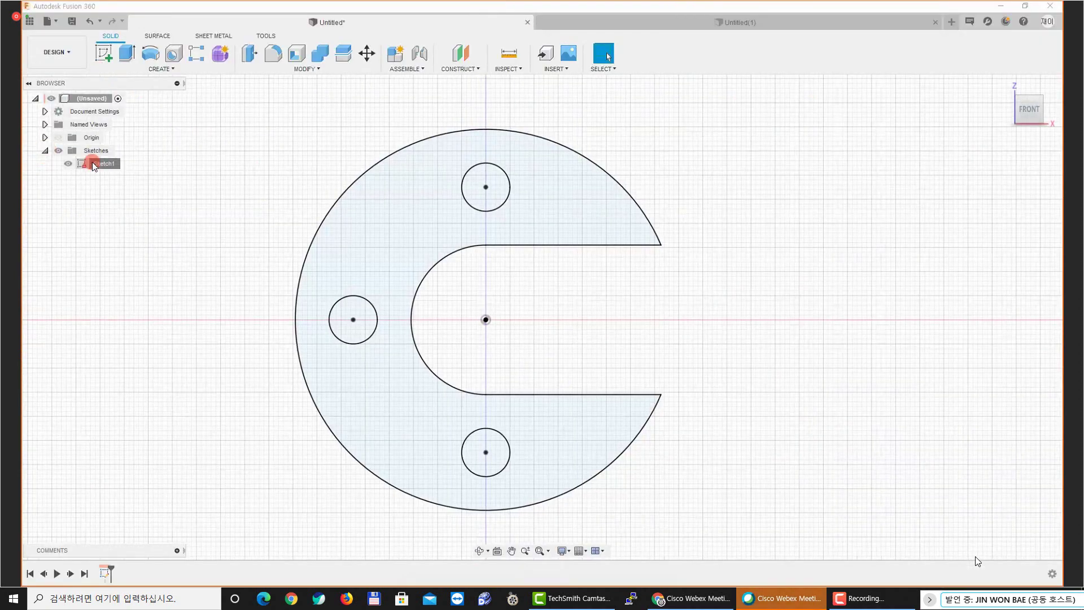
{"action": "double_click", "coordinate": [99, 164]}
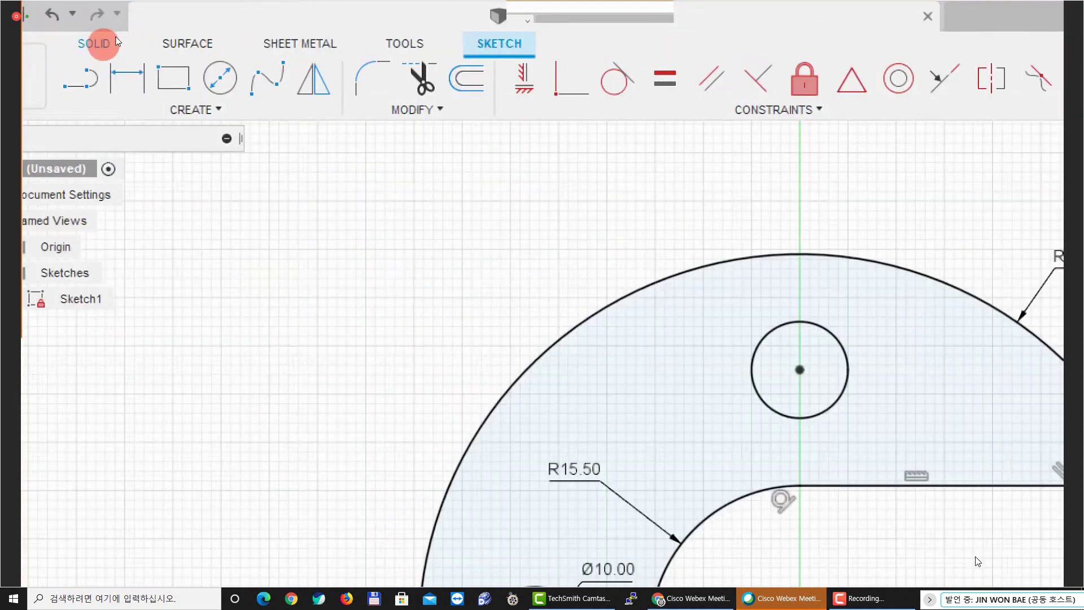
Start the Extrude command for the slotted plate's profile
{"action": "left_click", "coordinate": [68, 36]}
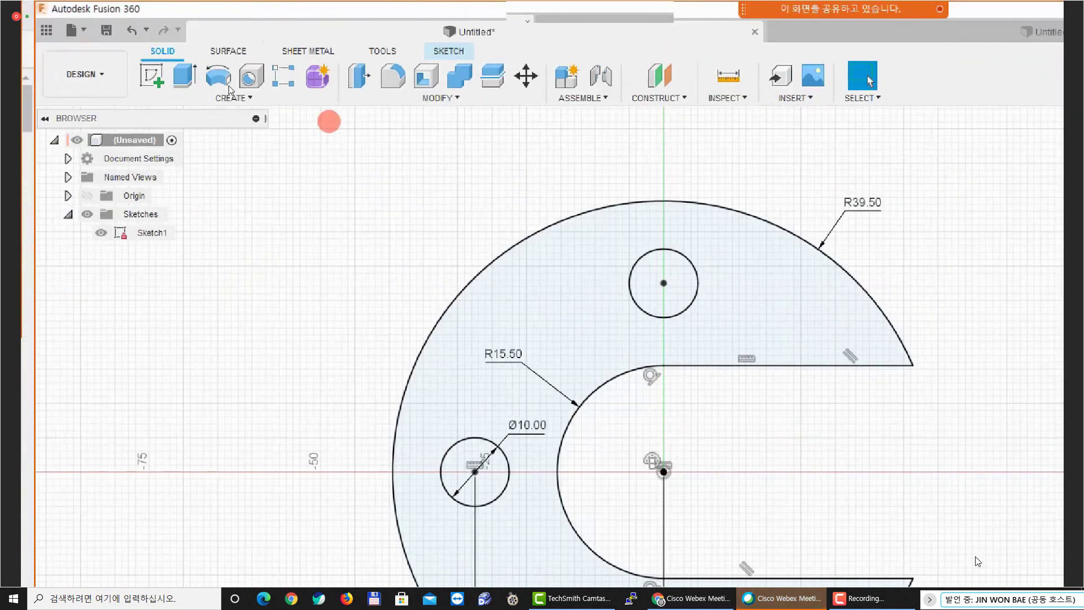
{"action": "left_click", "coordinate": [130, 55]}
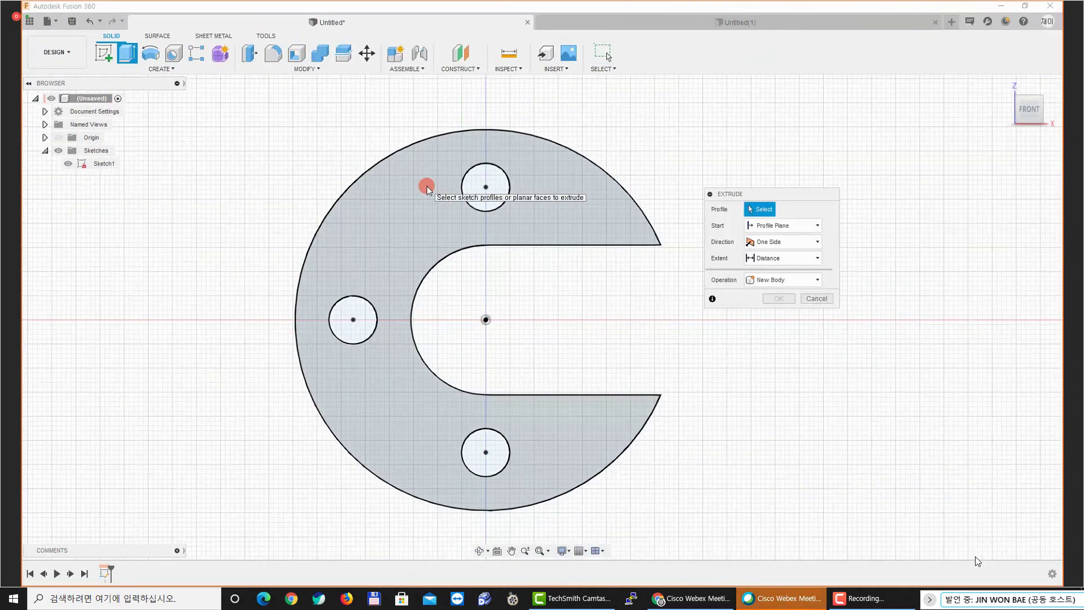
Extrude the C-shaped profile with its three holes 3 mm as a new body
{"action": "key", "text": "Escape"}
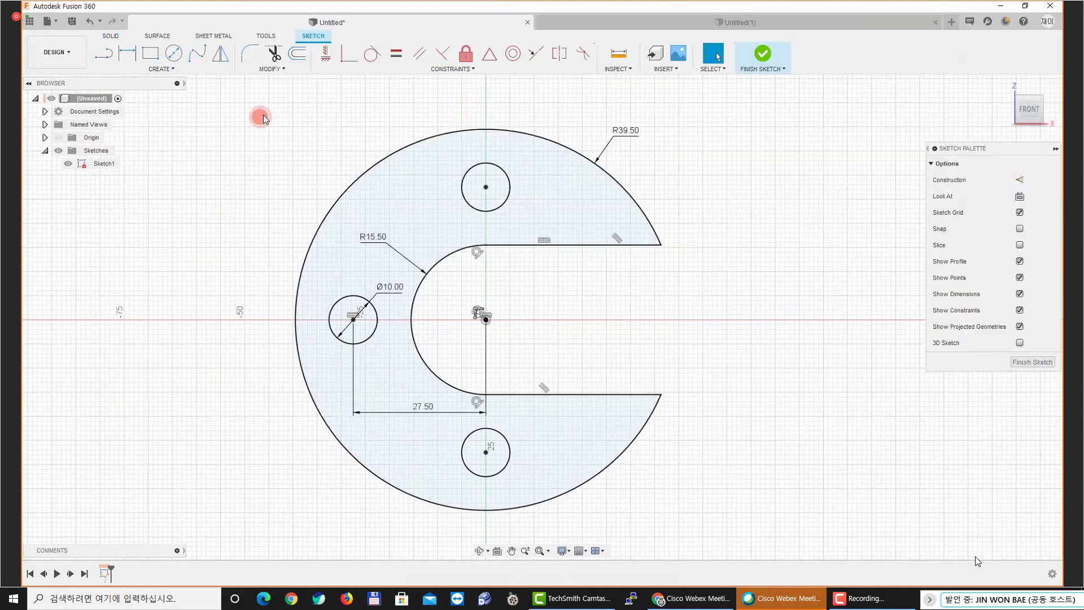
{"action": "middle_click_drag", "start_coordinate": [458, 113], "coordinate": [392, 126]}
{"action": "left_click_drag", "start_coordinate": [392, 126], "coordinate": [434, 131]}
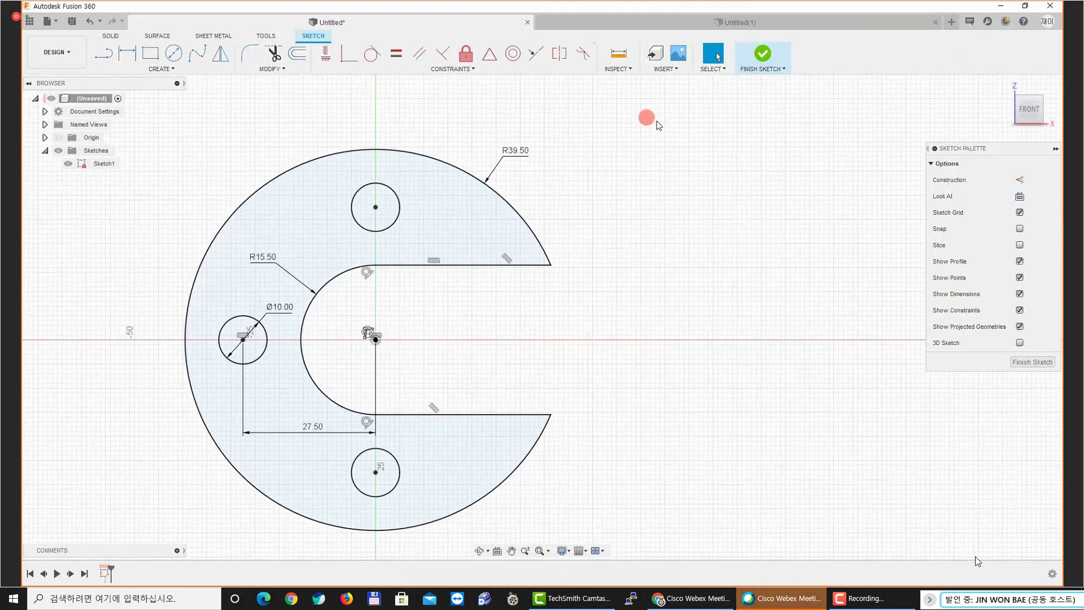
{"action": "left_click", "coordinate": [113, 37]}
{"action": "left_click", "coordinate": [125, 54]}
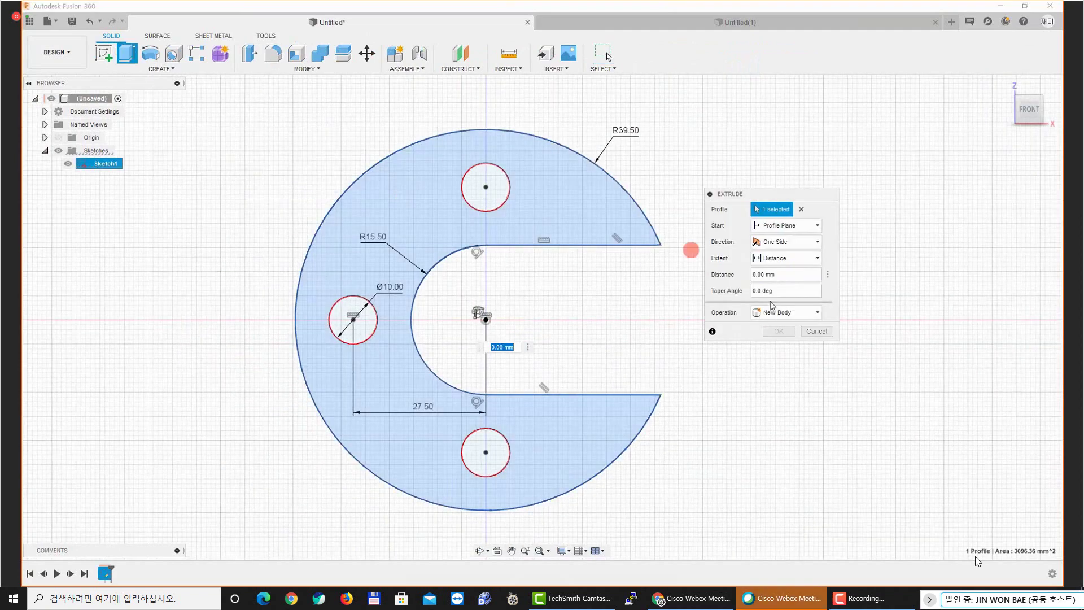
{"action": "type", "text": "3"}
{"action": "left_click", "coordinate": [779, 331]}
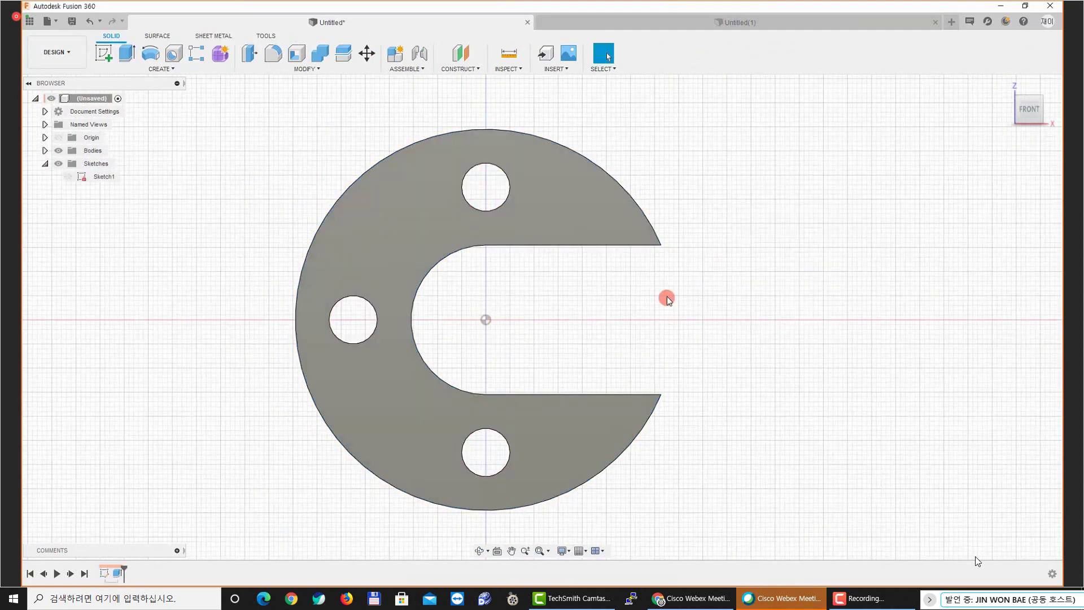
Undo the extrusion and go back to editing the sketch
{"action": "middle_click_drag", "start_coordinate": [578, 207], "coordinate": [560, 207]}
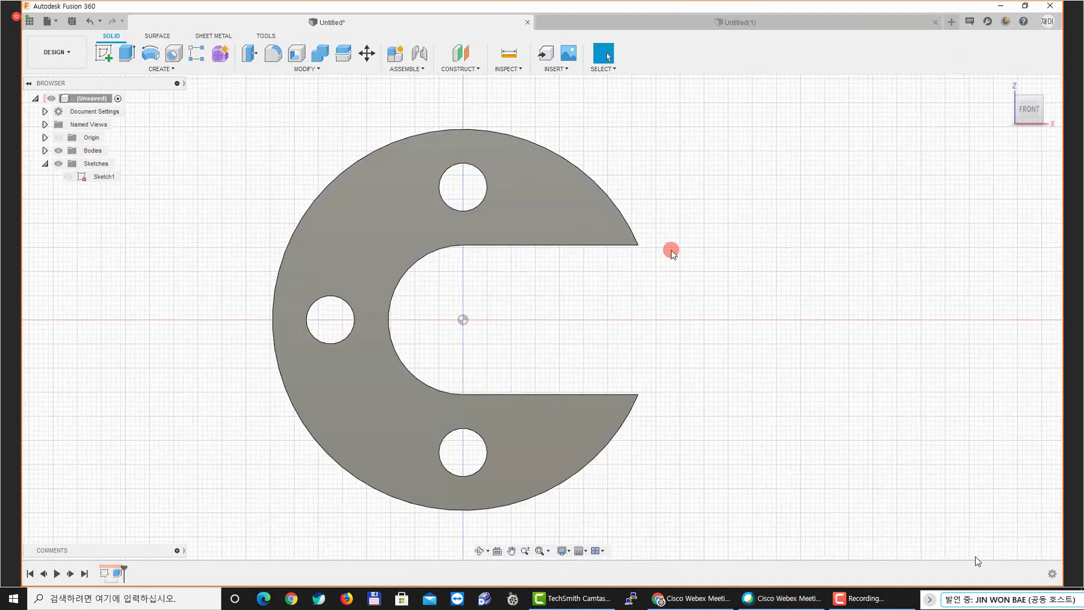
{"action": "key", "text": "ctrl+z"}
{"action": "key", "text": "ctrl+z"}
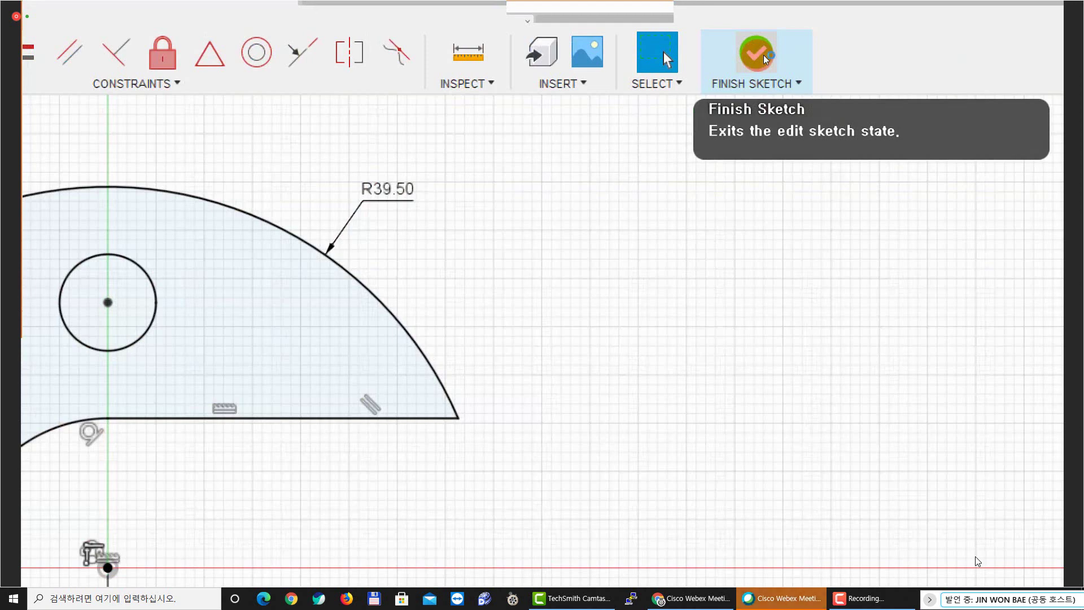
Finish the sketch and hide the dimensions of Sketch1
{"action": "left_click", "coordinate": [764, 56]}
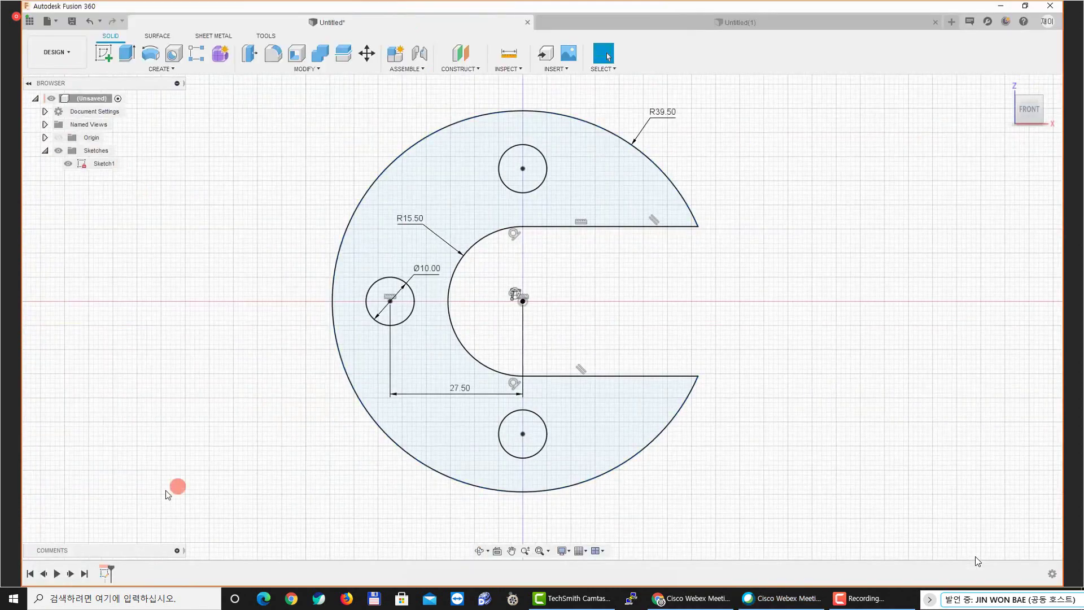
{"action": "left_click", "coordinate": [99, 164]}
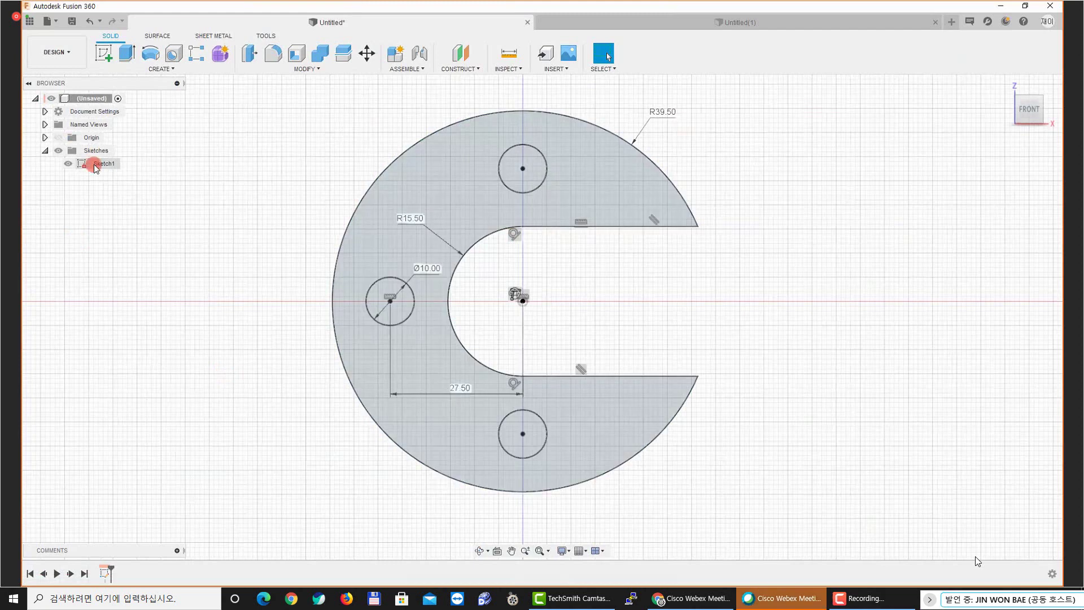
{"action": "right_click", "coordinate": [99, 164]}
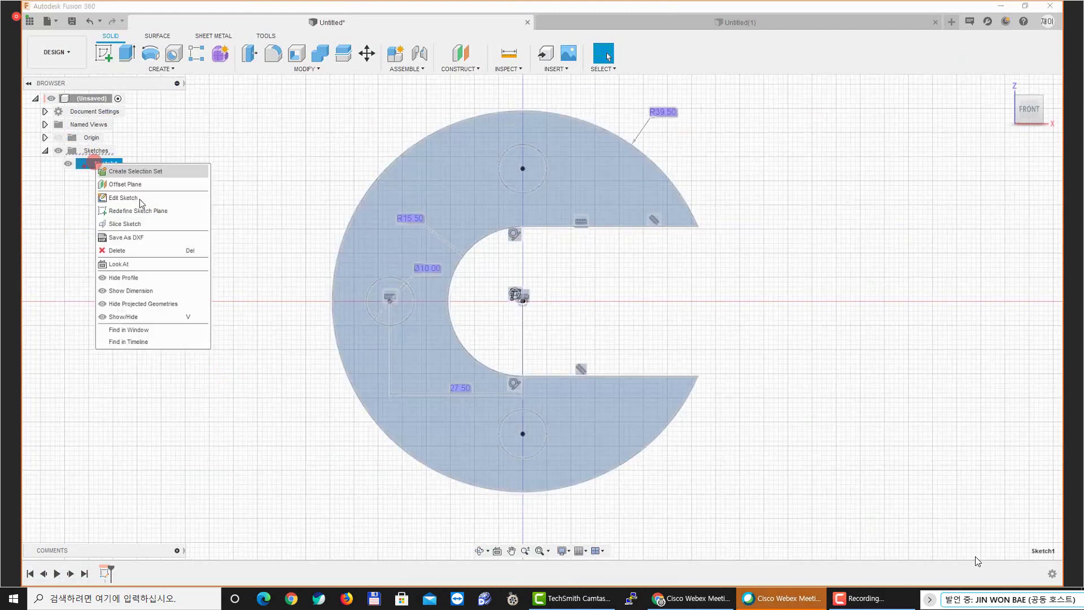
{"action": "left_click", "coordinate": [169, 290]}
{"action": "right_click", "coordinate": [116, 165]}
{"action": "left_click", "coordinate": [162, 296]}
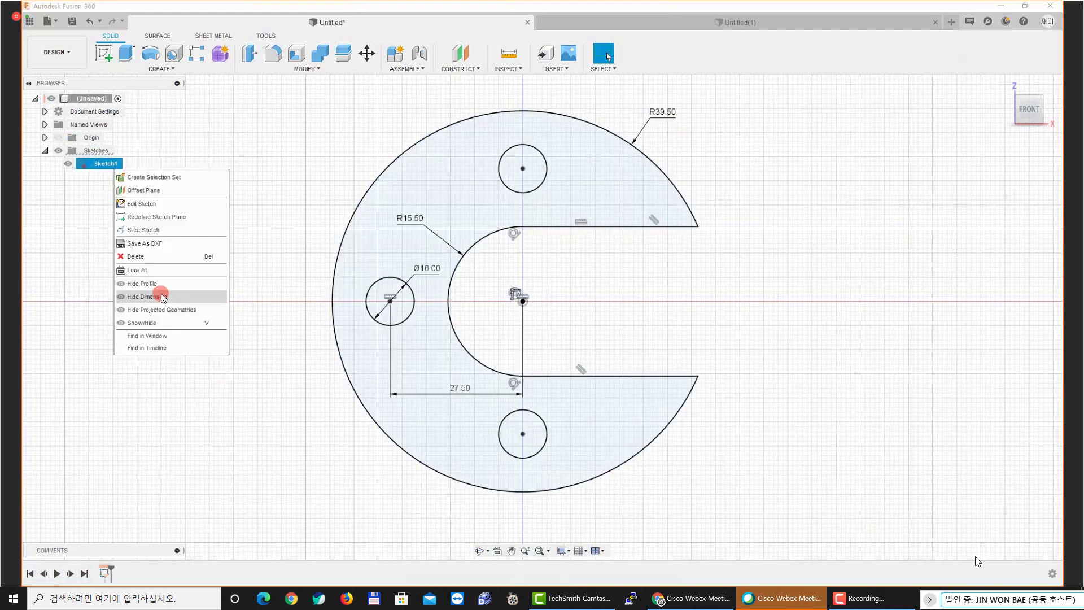
{"action": "left_click", "coordinate": [215, 134]}
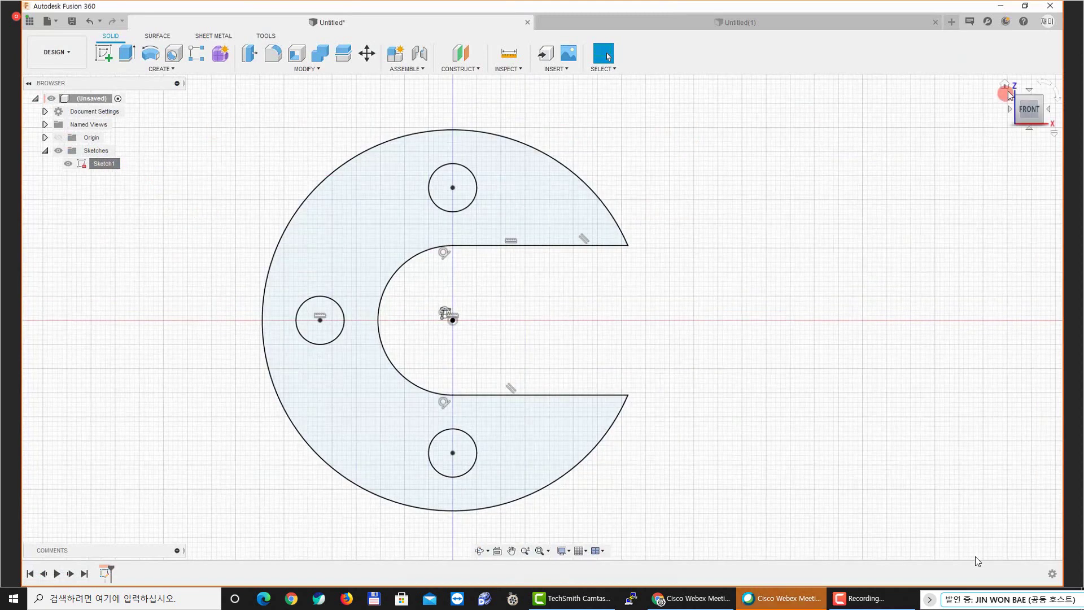
Switch from the front view to the home isometric view to examine the sketch in perspective
{"action": "middle_click_drag", "start_coordinate": [910, 111], "coordinate": [923, 112]}
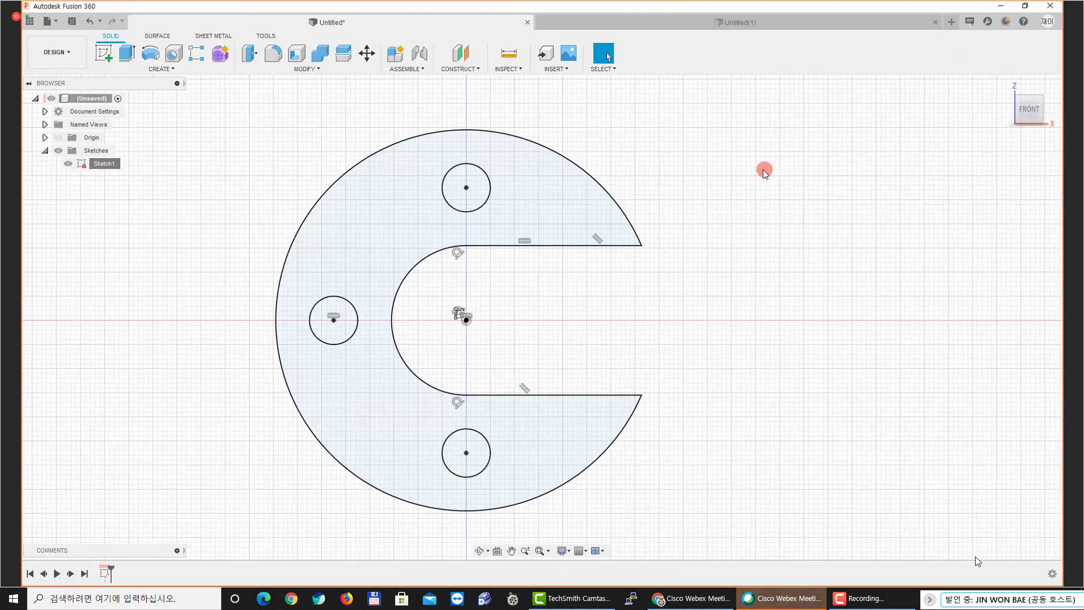
{"action": "mouse_move", "coordinate": [764, 172]}
{"action": "middle_mouse_down"}
{"action": "mouse_move", "coordinate": [742, 152]}
{"action": "mouse_move", "coordinate": [765, 151]}
{"action": "middle_mouse_up"}
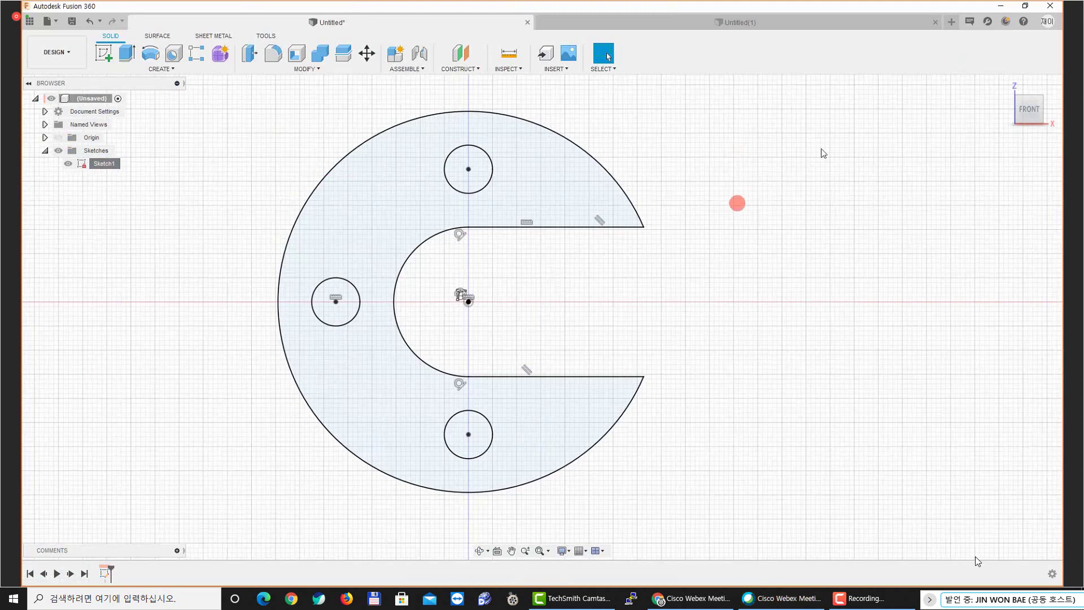
{"action": "left_click", "coordinate": [1007, 86]}
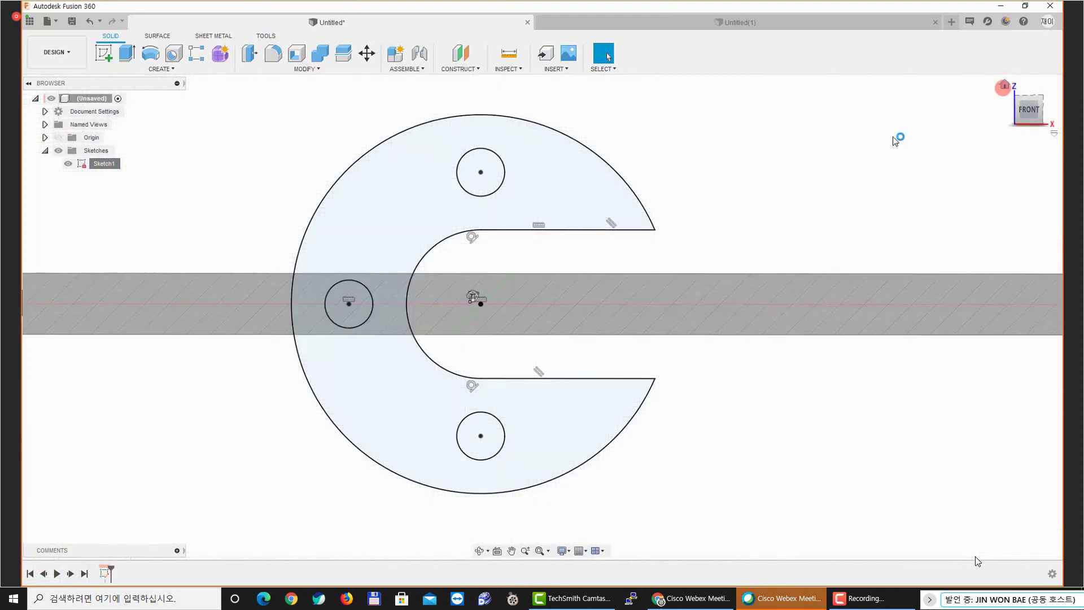
{"action": "left_click", "coordinate": [771, 199]}
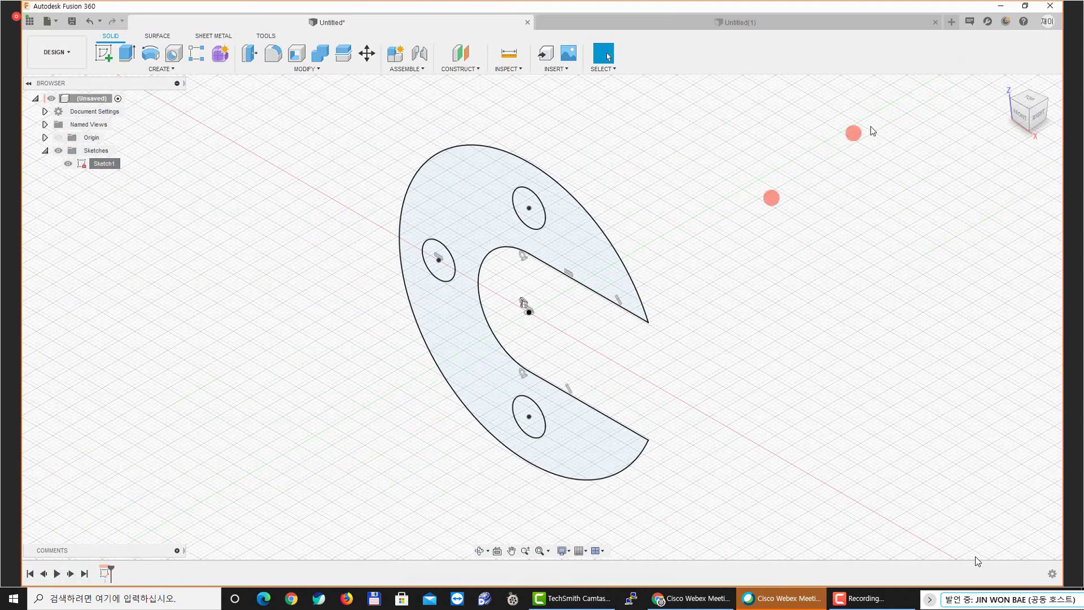
{"action": "left_click", "coordinate": [1007, 87]}
{"action": "left_click", "coordinate": [658, 208]}
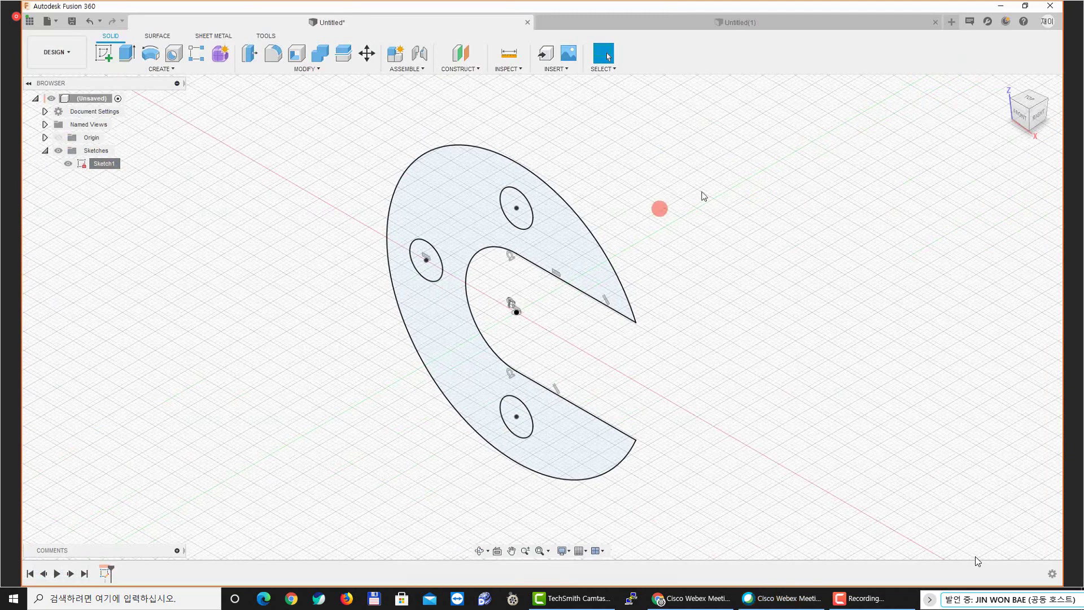
{"action": "left_click", "coordinate": [837, 167]}
{"action": "left_click", "coordinate": [922, 114]}
{"action": "left_click", "coordinate": [1043, 99]}
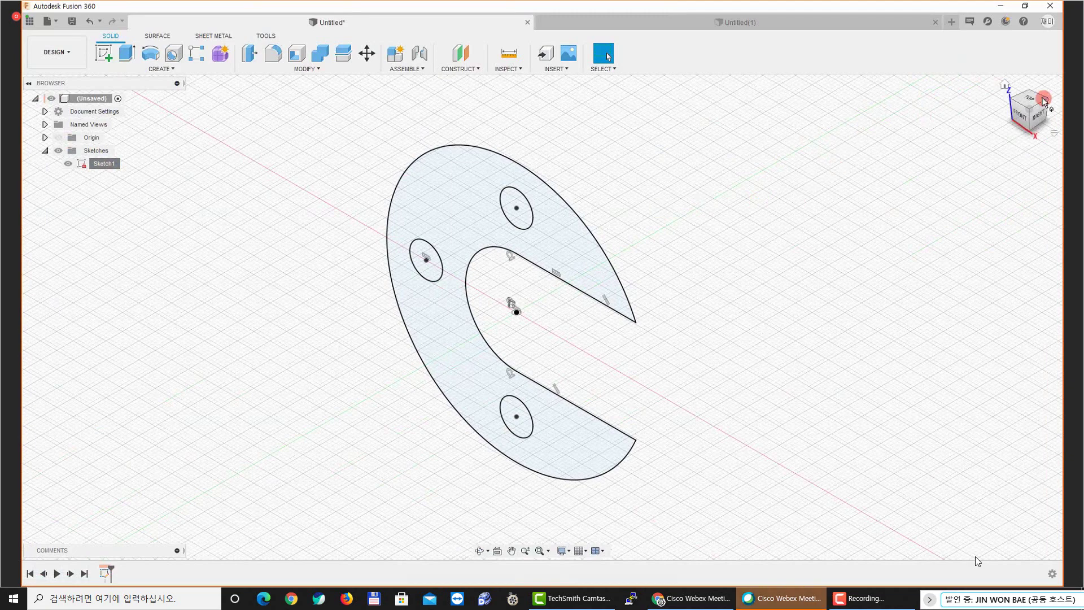
{"action": "left_click", "coordinate": [690, 242]}
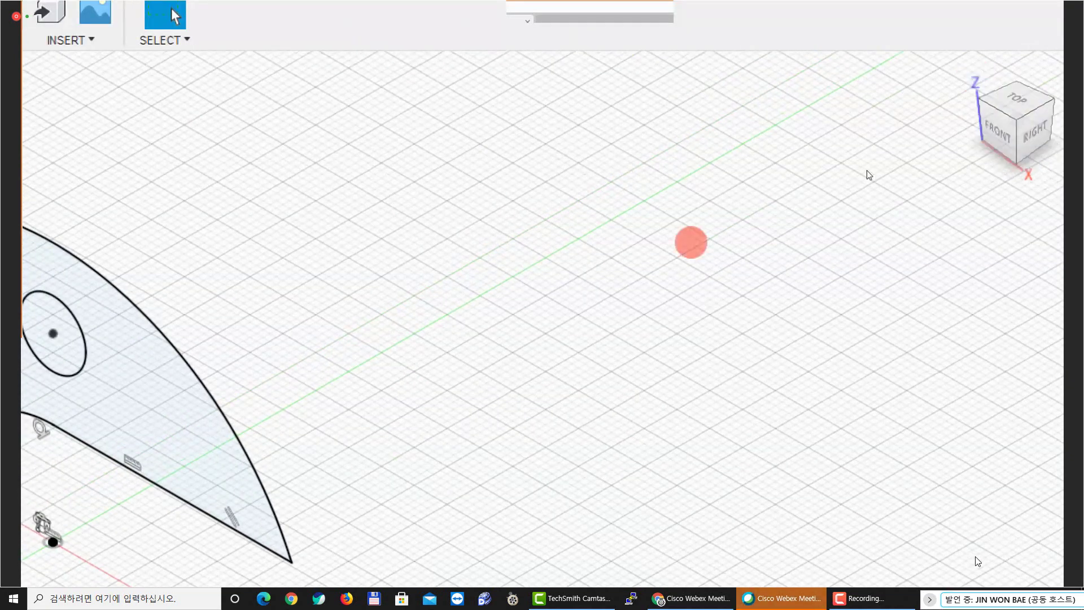
{"action": "left_click", "coordinate": [657, 293]}
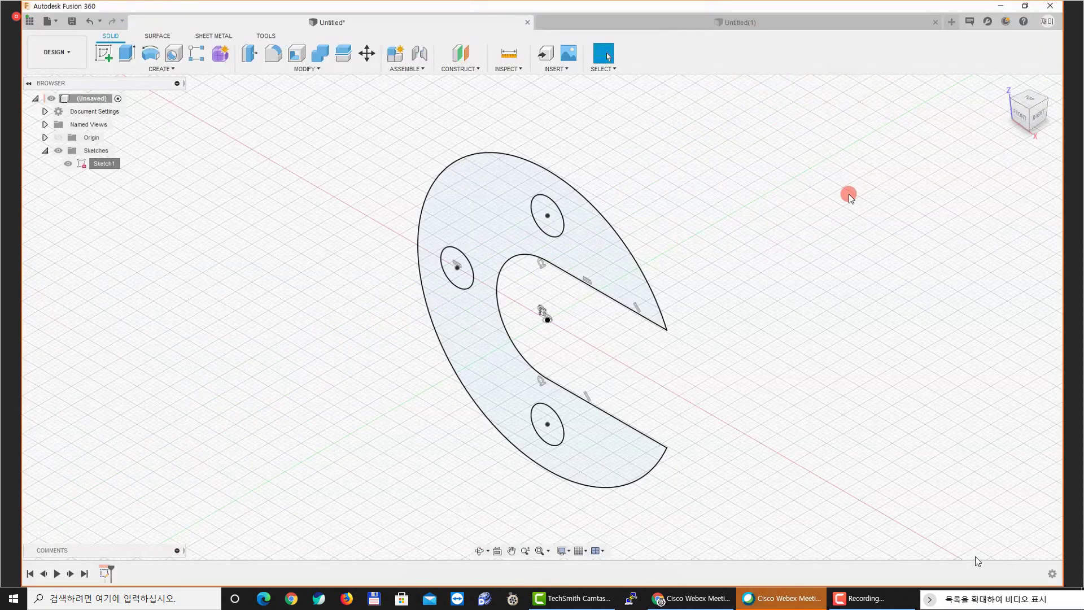
{"action": "middle_click_drag", "start_coordinate": [850, 195], "coordinate": [824, 187]}
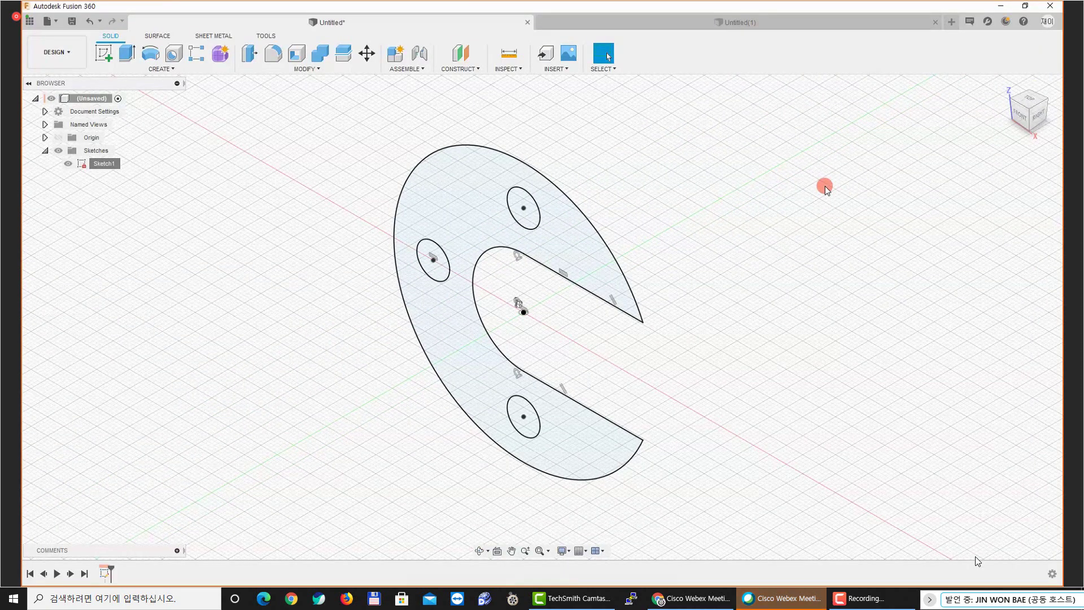
Look at the sketch straight from the front and return to the home isometric view
{"action": "left_click", "coordinate": [1009, 118]}
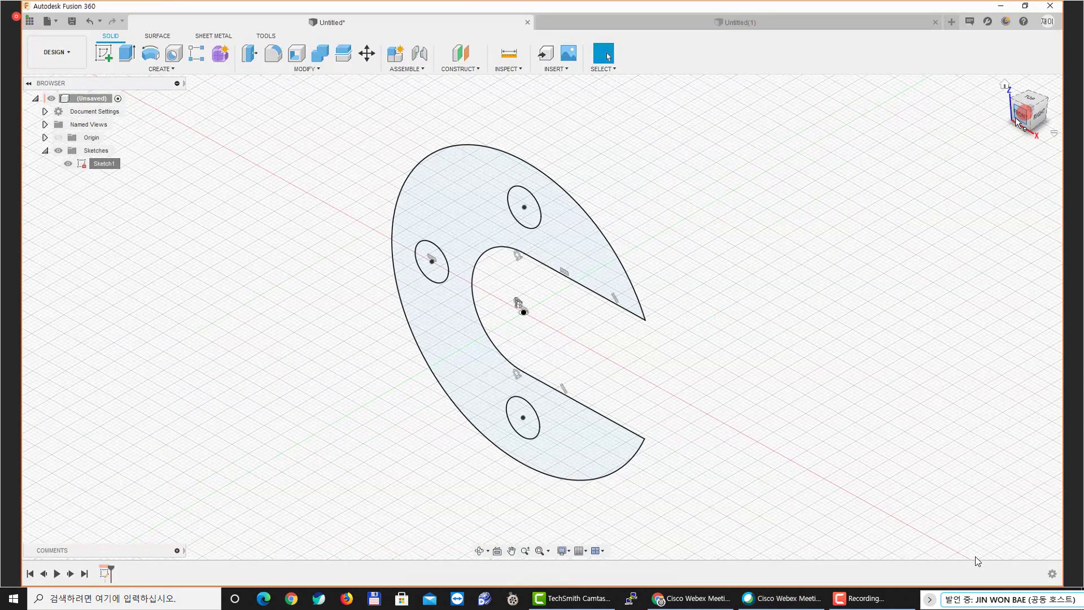
{"action": "left_click", "coordinate": [827, 203]}
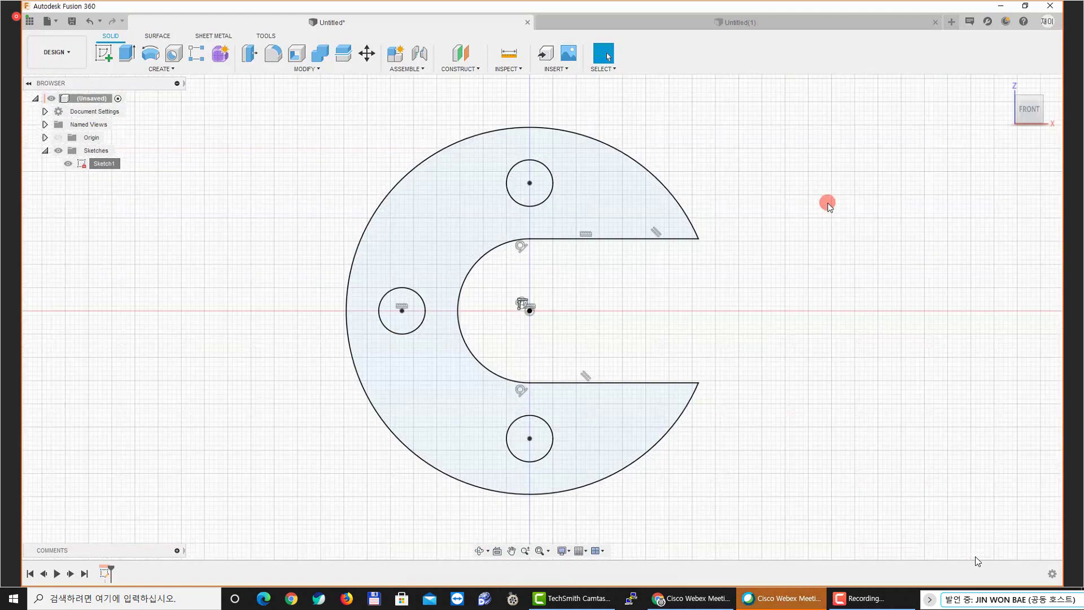
{"action": "left_click", "coordinate": [1004, 90]}
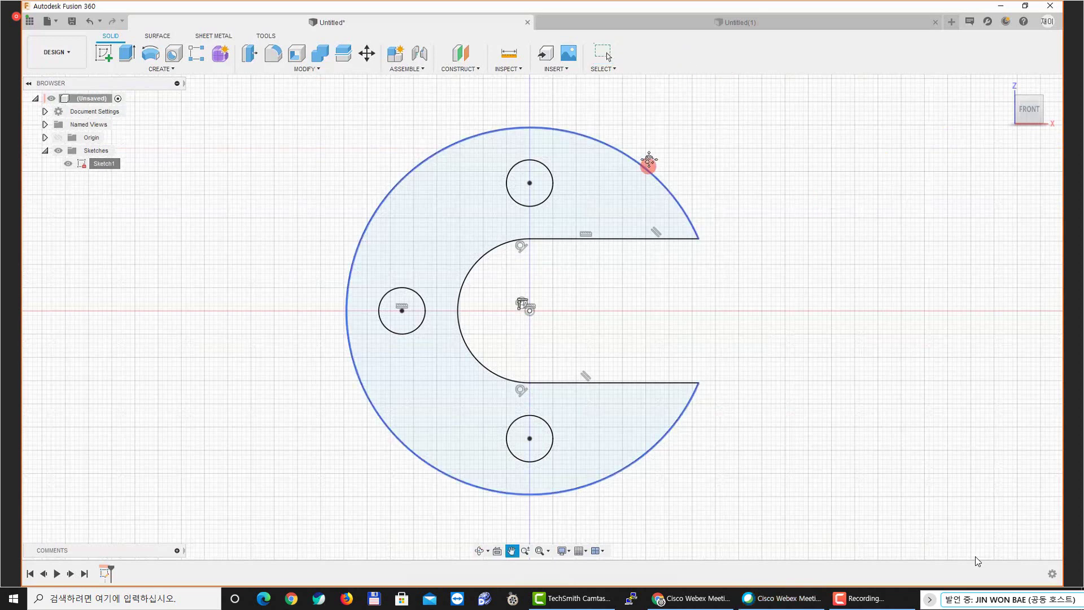
{"action": "middle_click_drag", "start_coordinate": [649, 165], "coordinate": [643, 148]}
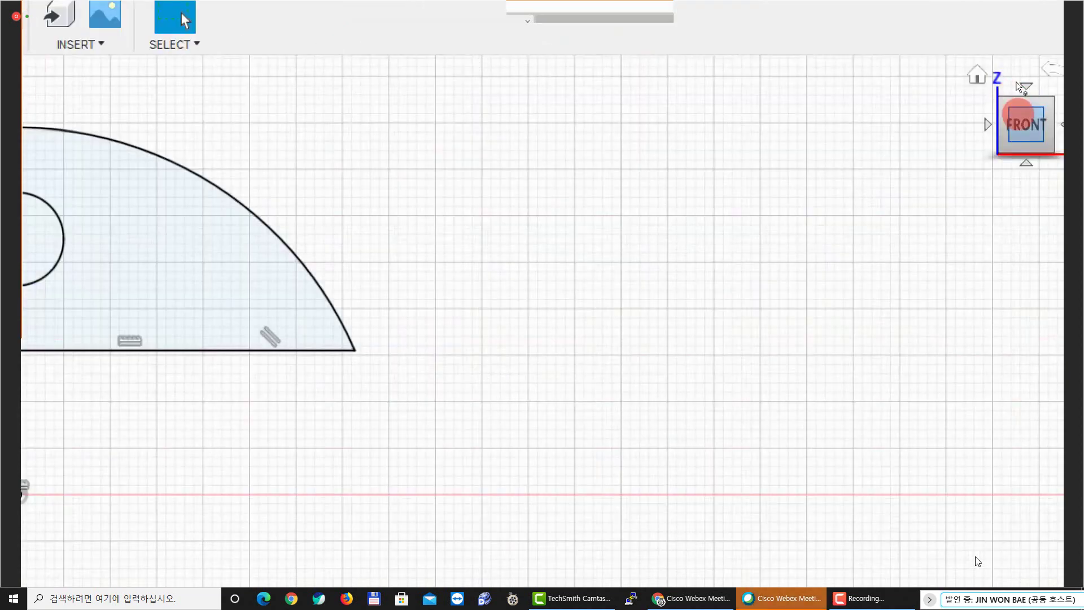
{"action": "left_click", "coordinate": [980, 74]}
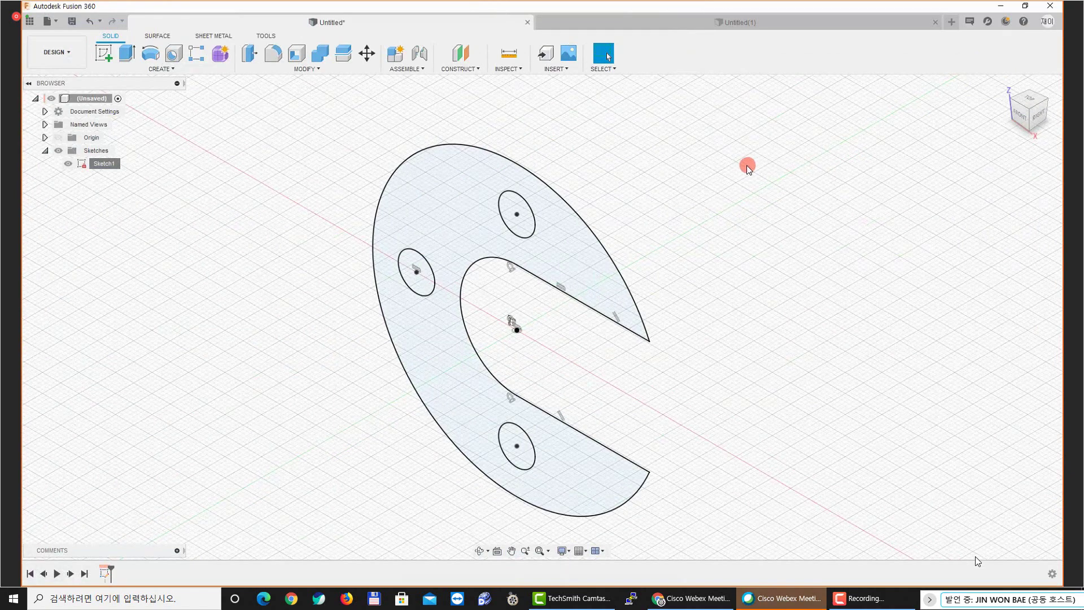
{"action": "middle_click_drag", "start_coordinate": [745, 169], "coordinate": [735, 166]}
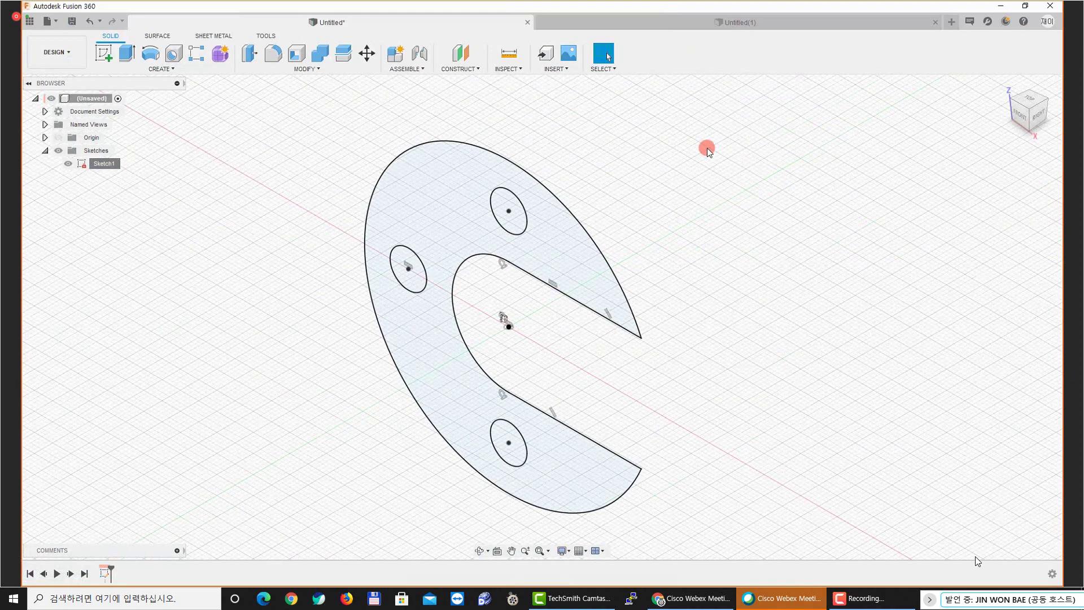
{"action": "left_click", "coordinate": [138, 69]}
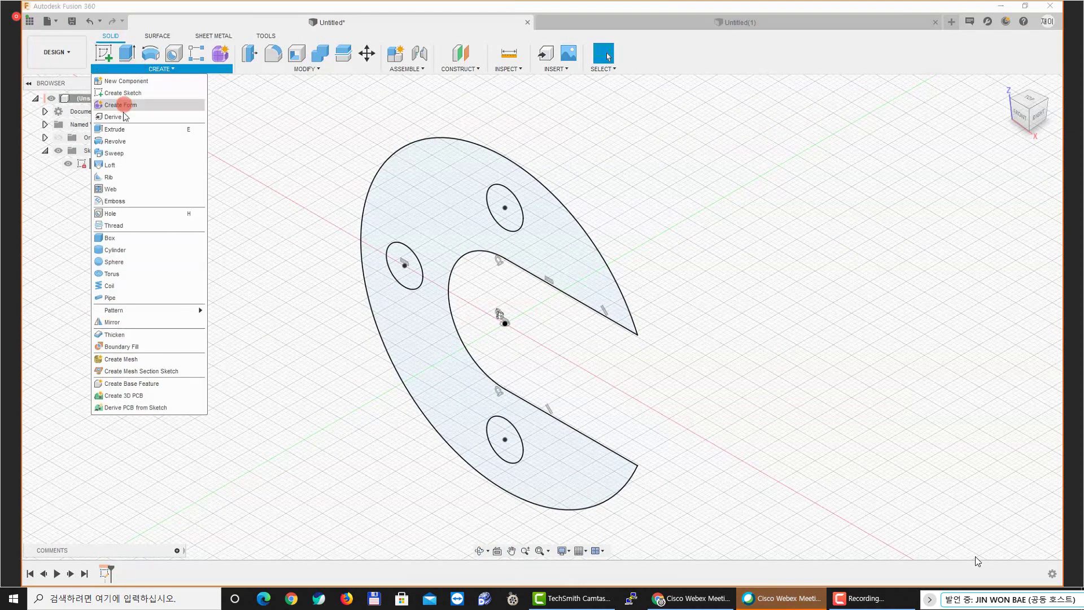
{"action": "left_click", "coordinate": [116, 130]}
{"action": "middle_click_drag", "start_coordinate": [524, 178], "coordinate": [439, 174]}
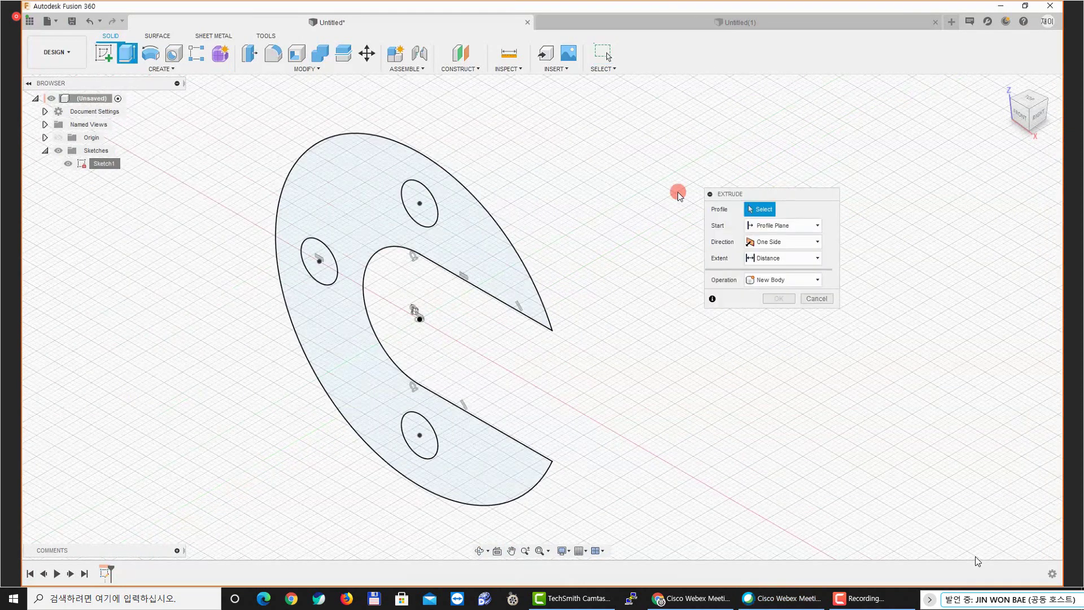
{"action": "left_click_drag", "start_coordinate": [734, 197], "coordinate": [646, 174]}
{"action": "left_click", "coordinate": [590, 227]}
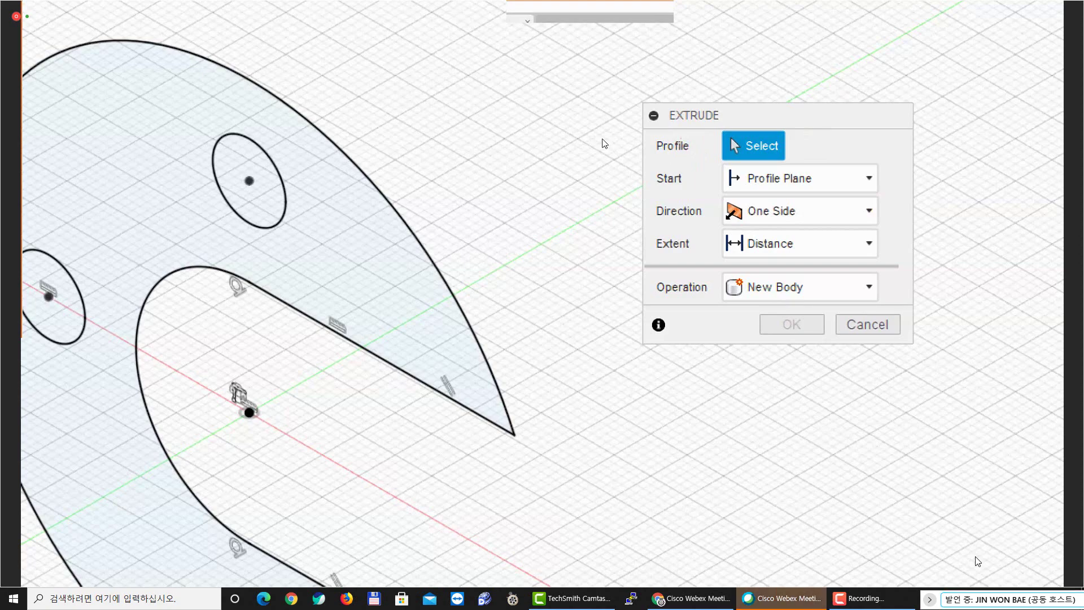
Reopen Sketch1 for editing and draw a three-point arc, open toward the right, in the empty area beside the C-shaped profile
{"action": "left_click", "coordinate": [113, 161]}
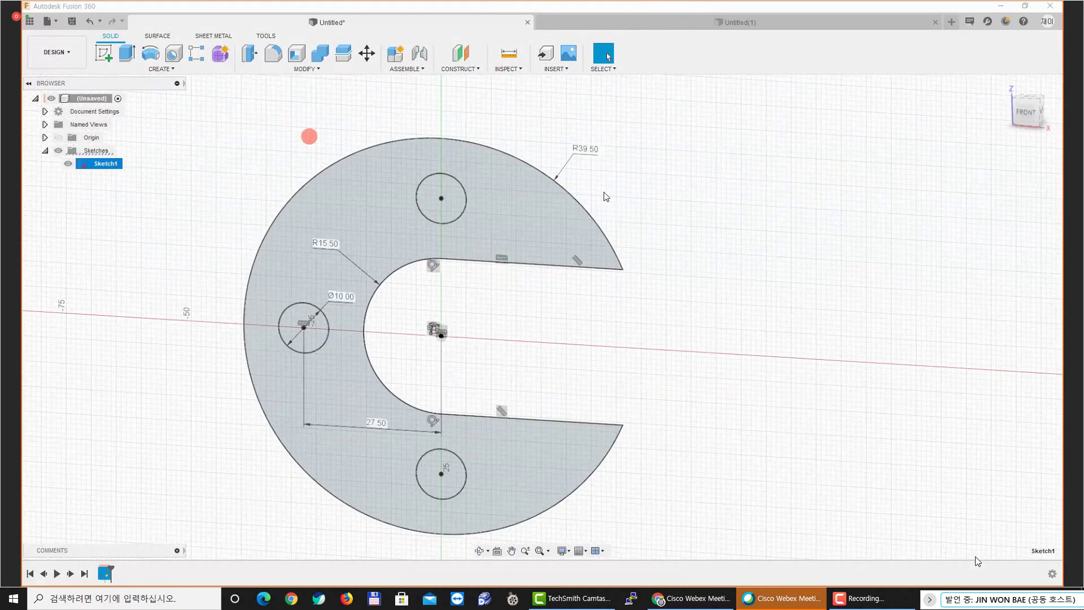
{"action": "key", "text": "a"}
{"action": "left_click", "coordinate": [599, 153]}
{"action": "left_click", "coordinate": [637, 301]}
{"action": "left_click", "coordinate": [519, 258]}
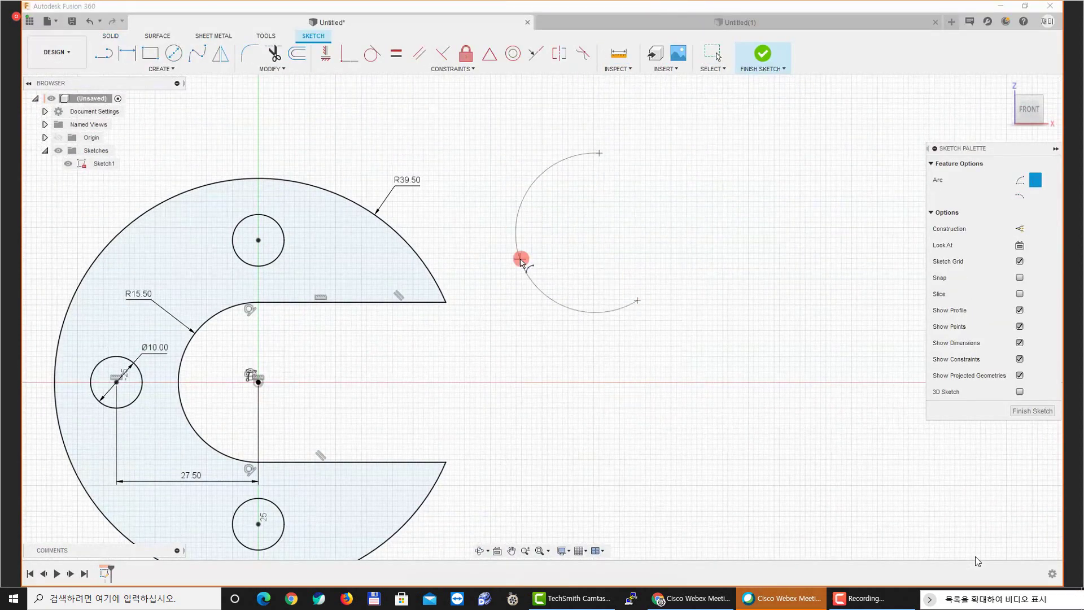
{"action": "key", "text": "Escape"}
Draw a horizontal line to the right from the upper end of the new arc
{"action": "middle_click_drag", "start_coordinate": [645, 216], "coordinate": [594, 216]}
{"action": "key", "text": "l"}
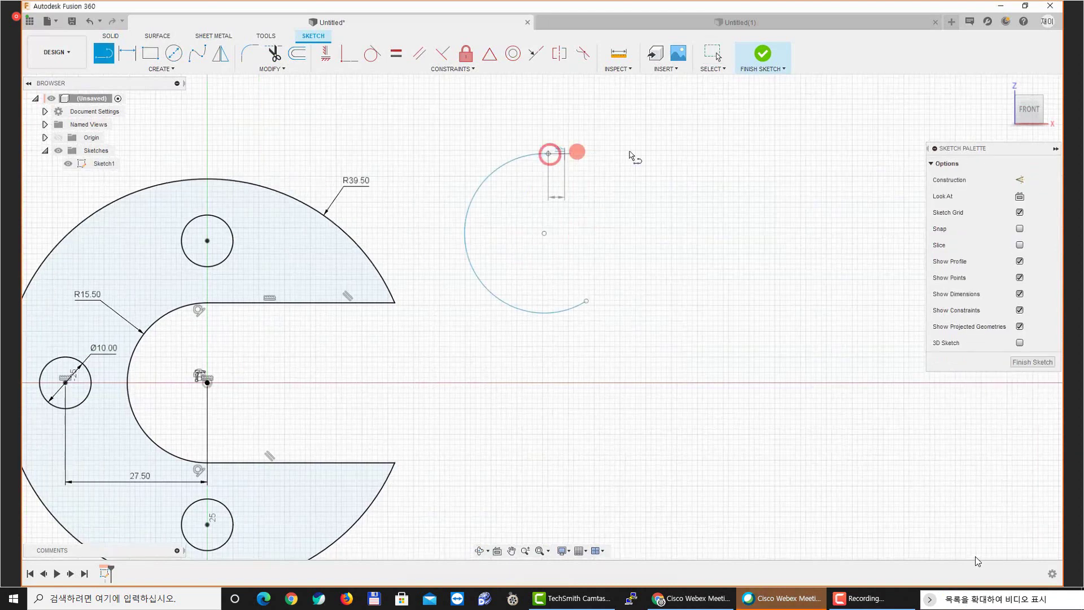
{"action": "left_click", "coordinate": [548, 153]}
{"action": "left_click", "coordinate": [652, 153]}
{"action": "key", "text": "Escape"}
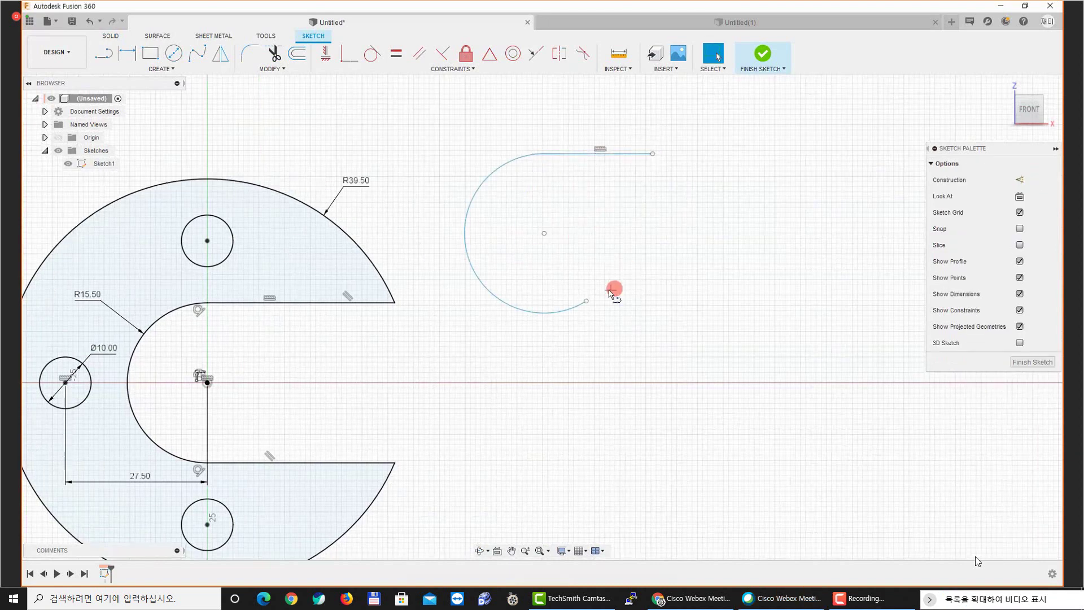
Draw a slanted line from the arc's lower end up to just below the horizontal line's free end, leaving a small gap
{"action": "key", "text": "l"}
{"action": "left_click", "coordinate": [586, 301]}
{"action": "left_click", "coordinate": [651, 169]}
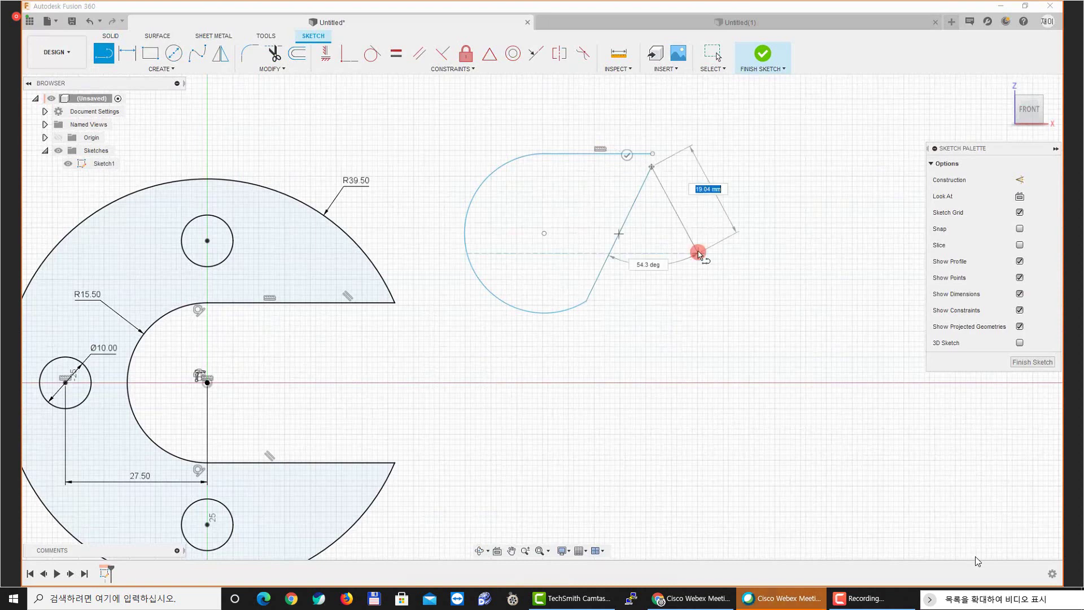
{"action": "key", "text": "Escape"}
{"action": "middle_click_drag", "start_coordinate": [694, 262], "coordinate": [666, 266]}
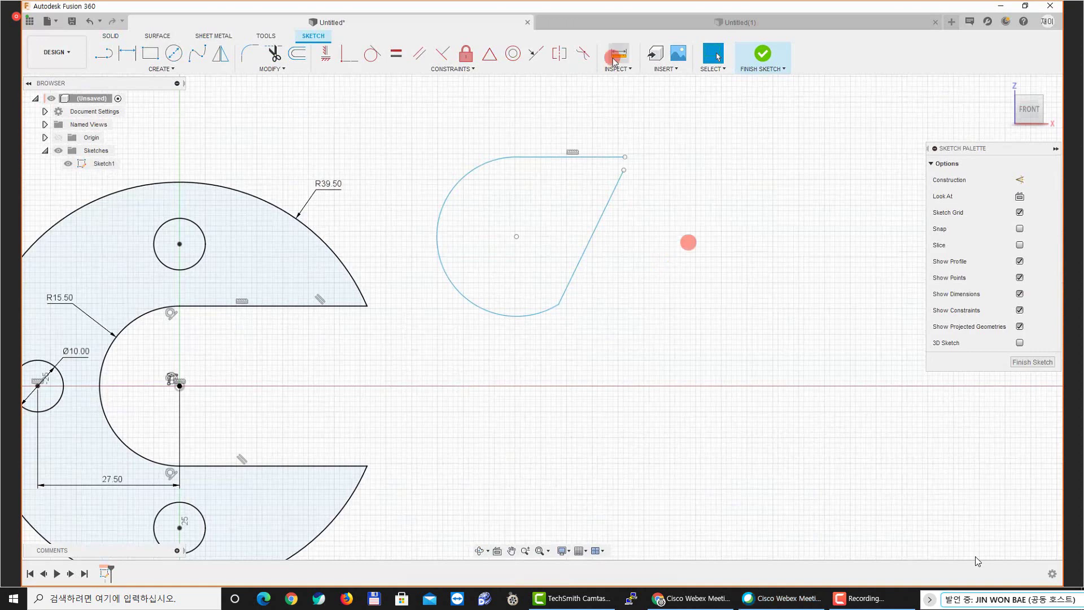
Close the arc-and-line profile by joining the slanted line's free end to the horizontal line's free end
{"action": "scroll", "coordinate": [626, 171], "scroll_direction": "up", "scroll_amount": 3}
{"action": "scroll", "coordinate": [624, 182], "scroll_direction": "up", "scroll_amount": 2}
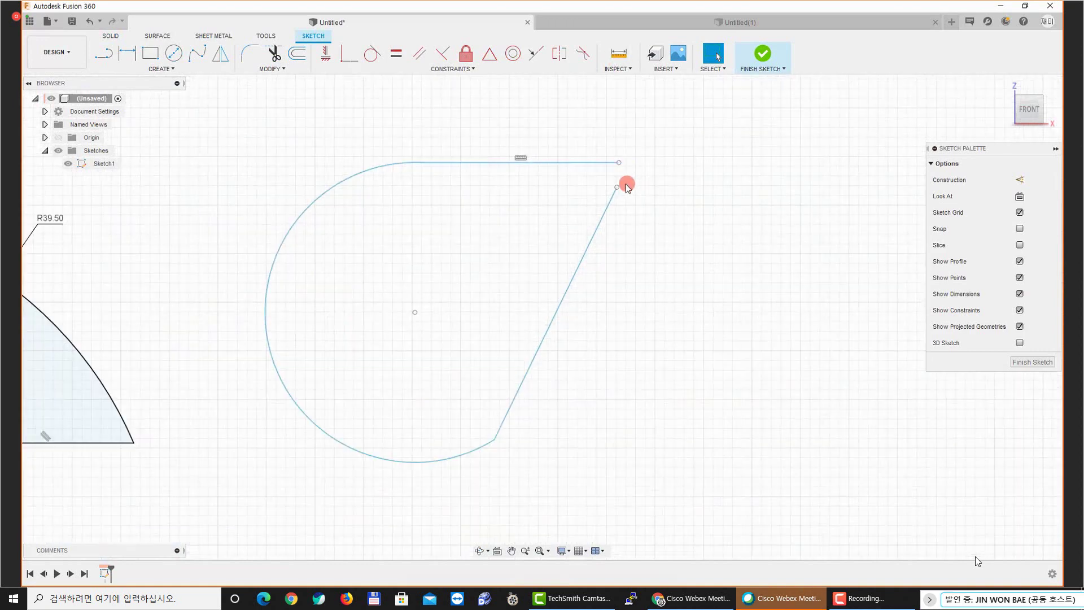
{"action": "left_click_drag", "start_coordinate": [617, 187], "coordinate": [619, 163]}
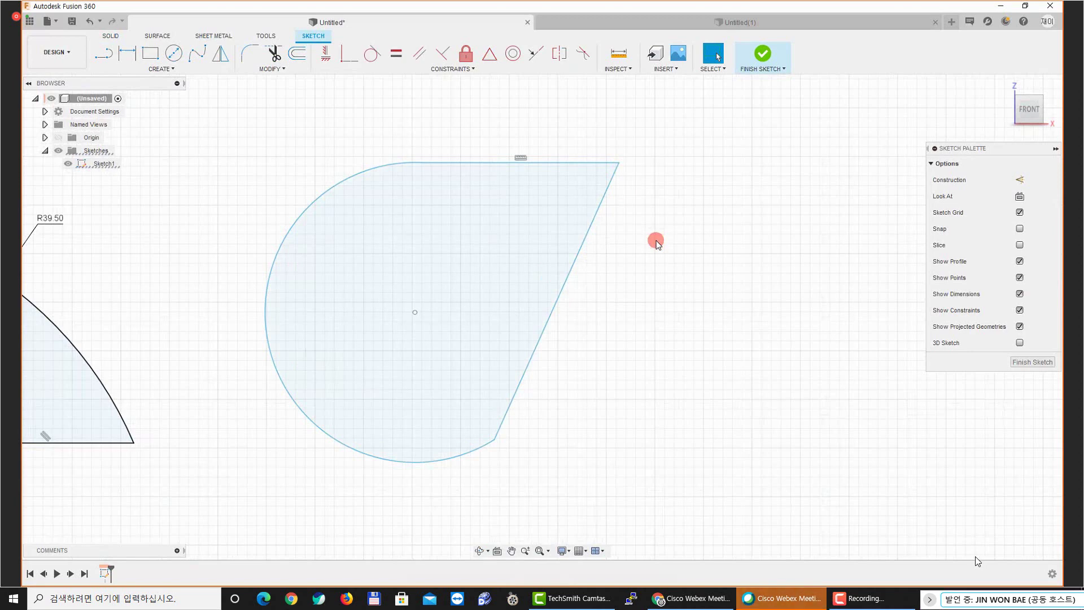
Check that the arc-and-line profile is closed by selecting its enclosed area, and clear the selection
{"action": "left_click", "coordinate": [540, 251]}
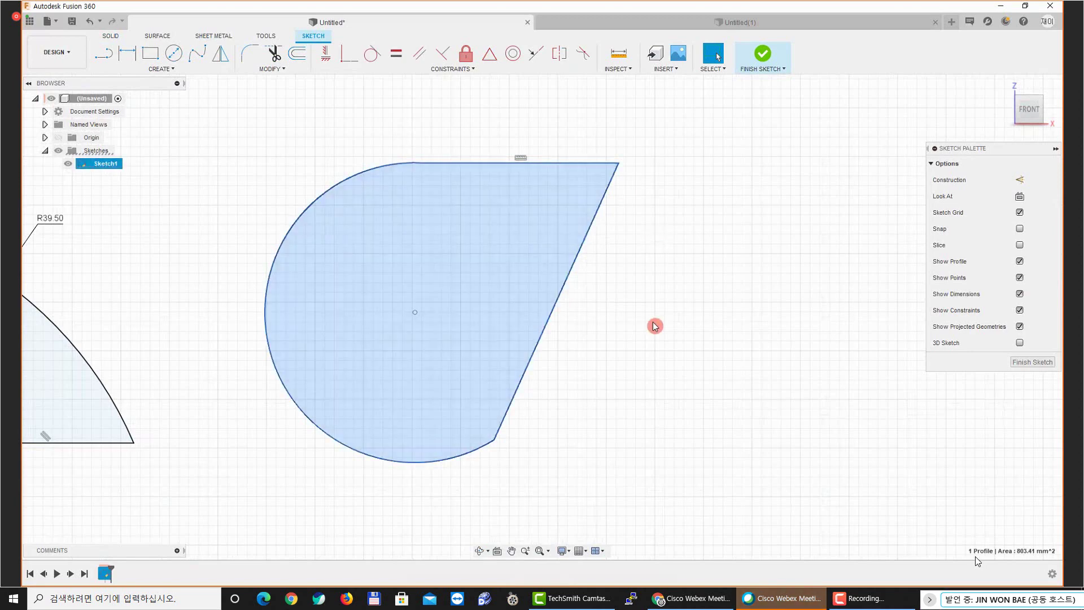
{"action": "left_click", "coordinate": [578, 305]}
{"action": "left_click", "coordinate": [532, 282]}
{"action": "left_click", "coordinate": [584, 337]}
{"action": "left_click", "coordinate": [593, 388]}
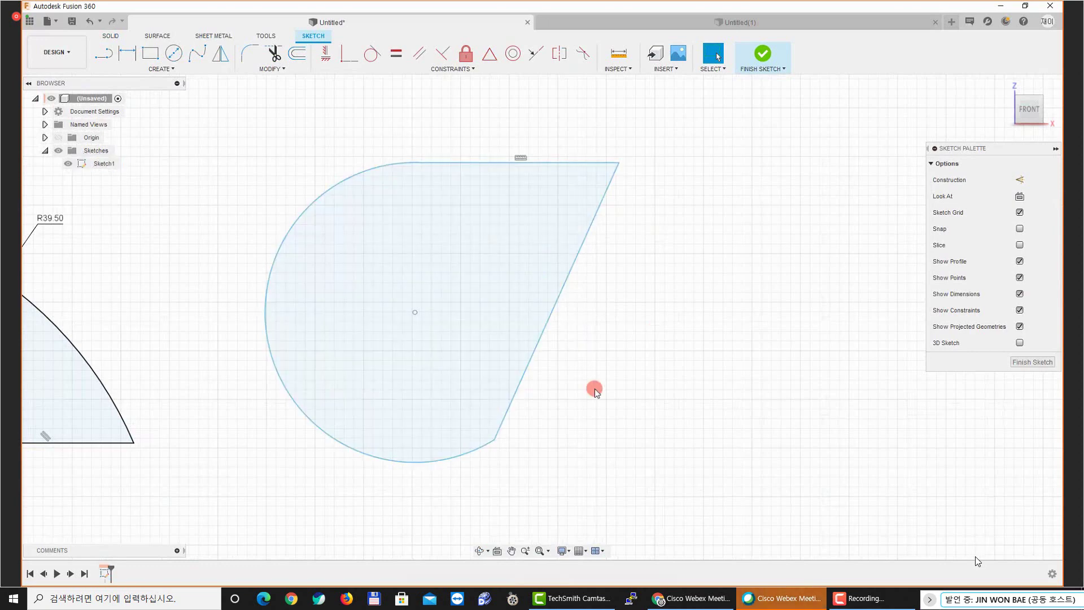
{"action": "left_click", "coordinate": [506, 352]}
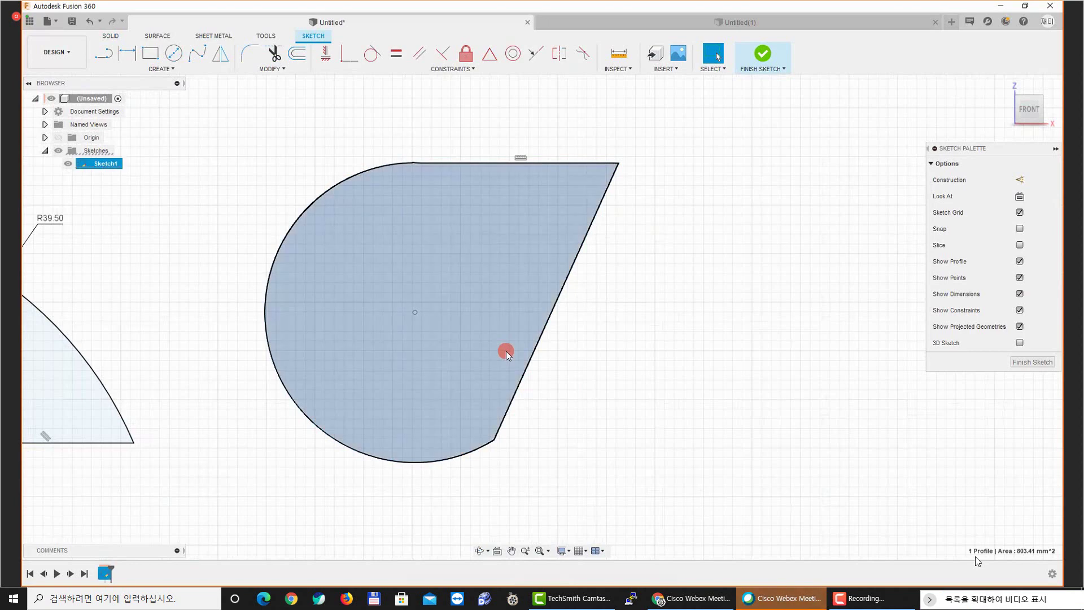
{"action": "left_click", "coordinate": [642, 327]}
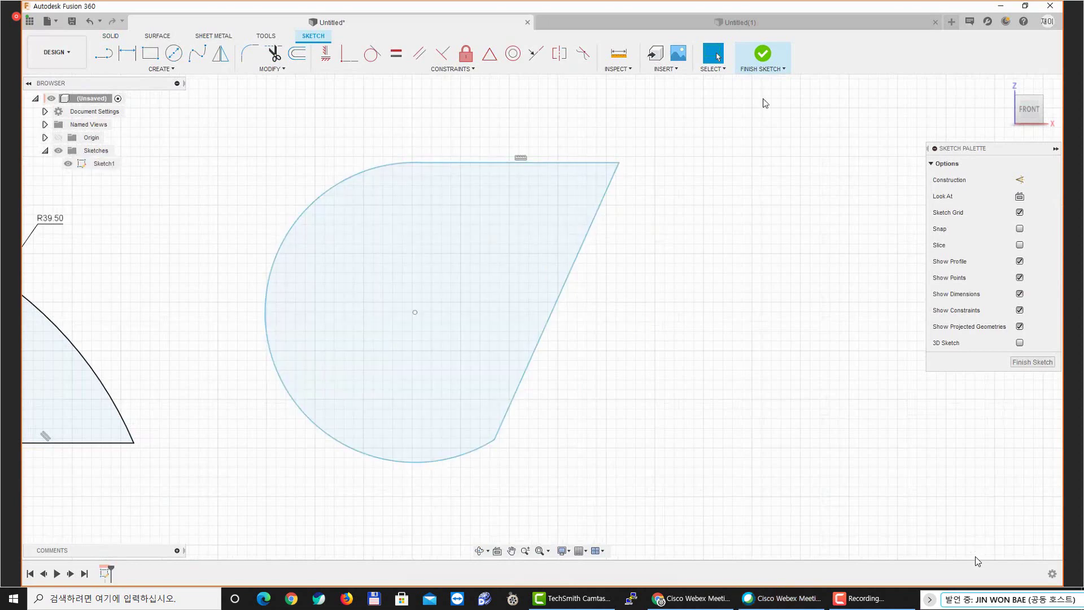
Delete the whole arc-and-line profile, finish the sketch and return to the home isometric view
{"action": "left_click_drag", "start_coordinate": [750, 88], "coordinate": [631, 189]}
{"action": "mouse_move", "coordinate": [681, 144]}
{"action": "left_mouse_down"}
{"action": "mouse_move", "coordinate": [297, 480]}
{"action": "mouse_move", "coordinate": [254, 486]}
{"action": "left_mouse_up"}
{"action": "key", "text": "Delete"}
{"action": "left_click", "coordinate": [760, 72]}
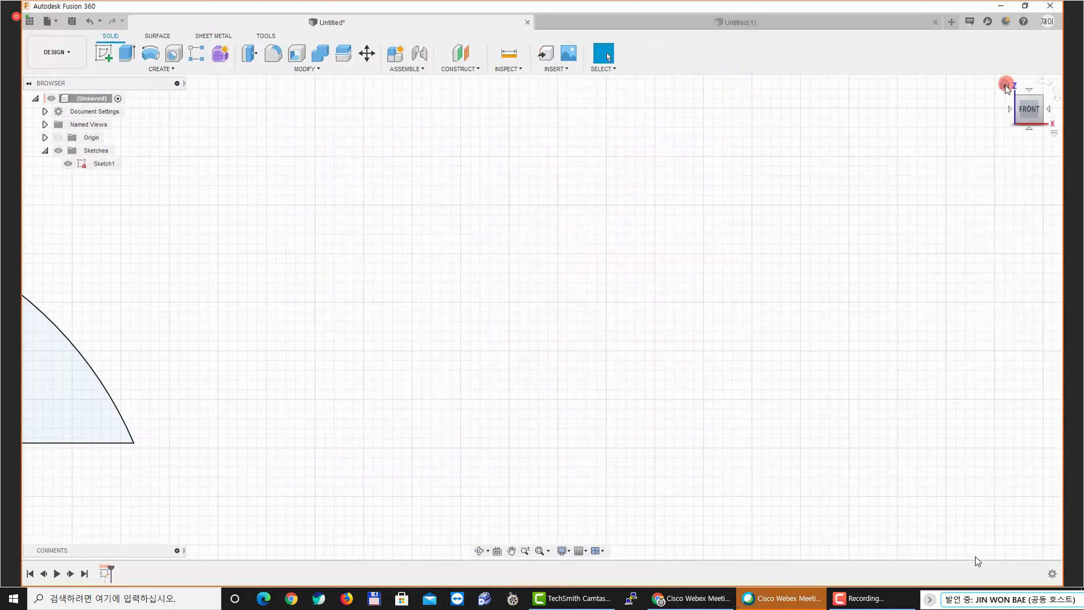
{"action": "left_click", "coordinate": [1006, 85]}
{"action": "left_click", "coordinate": [581, 212]}
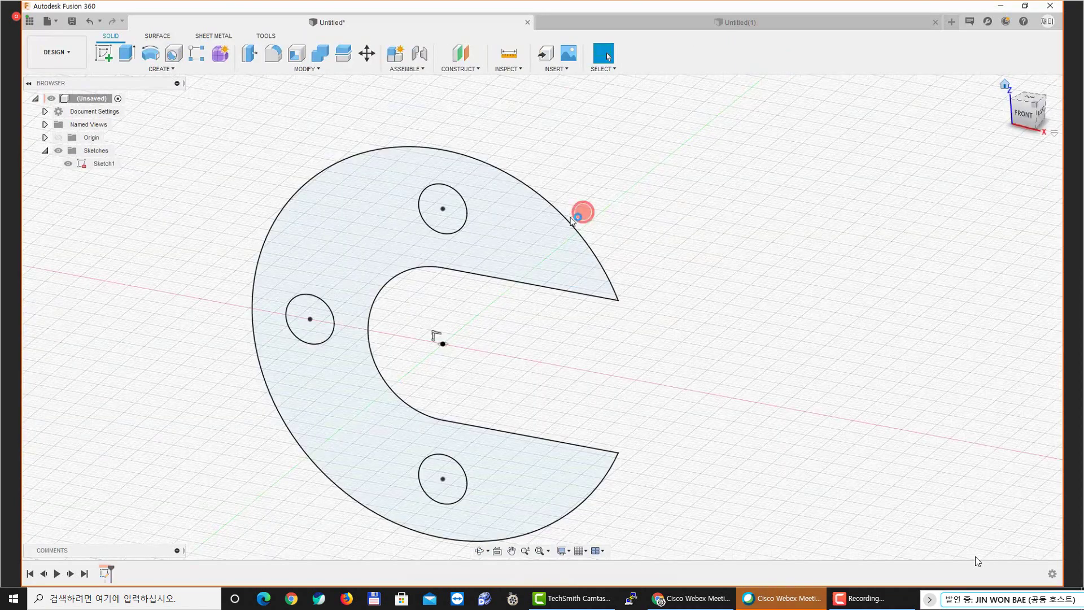
Start an Extrude and remove the automatically selected profile from it
{"action": "left_click", "coordinate": [130, 60]}
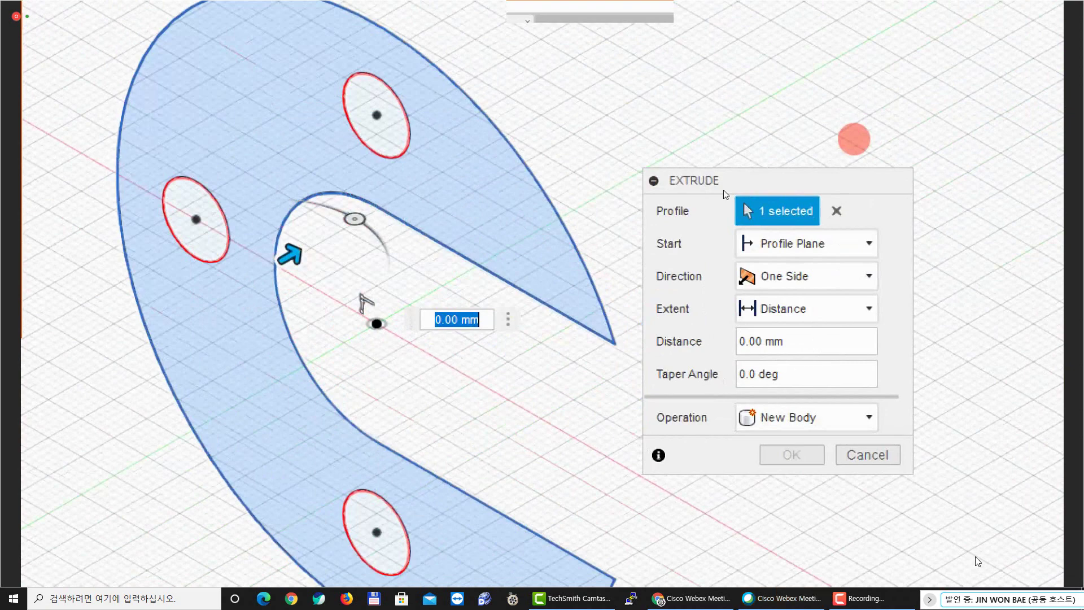
{"action": "left_click", "coordinate": [757, 246]}
{"action": "middle_click_drag", "start_coordinate": [585, 123], "coordinate": [553, 92]}
{"action": "left_click_drag", "start_coordinate": [755, 187], "coordinate": [820, 149]}
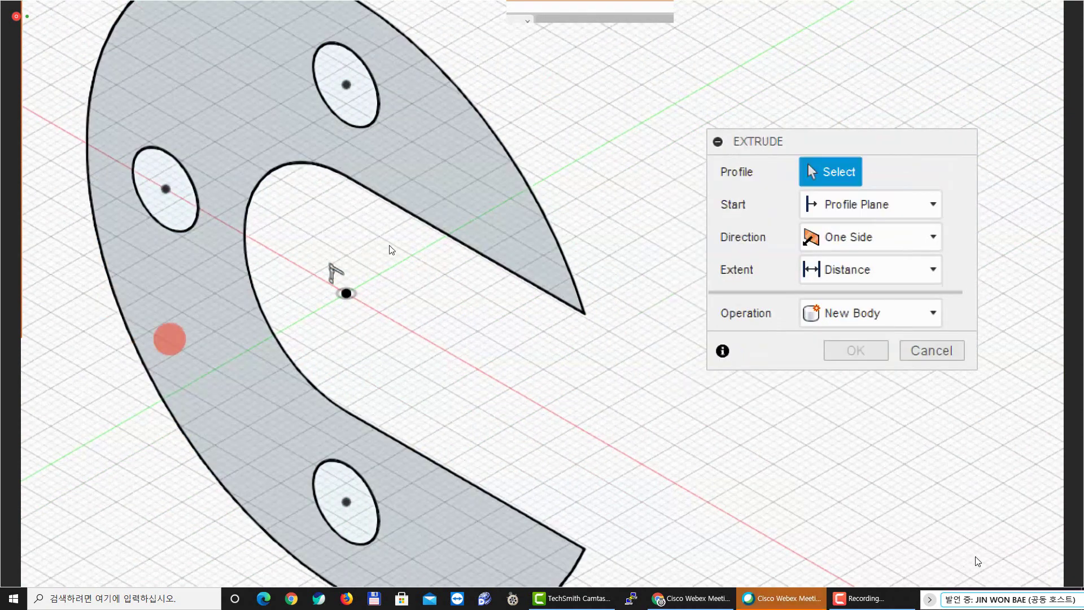
{"action": "middle_click_drag", "start_coordinate": [363, 307], "coordinate": [342, 290]}
{"action": "scroll", "coordinate": [343, 291], "scroll_direction": "down", "scroll_amount": 2}
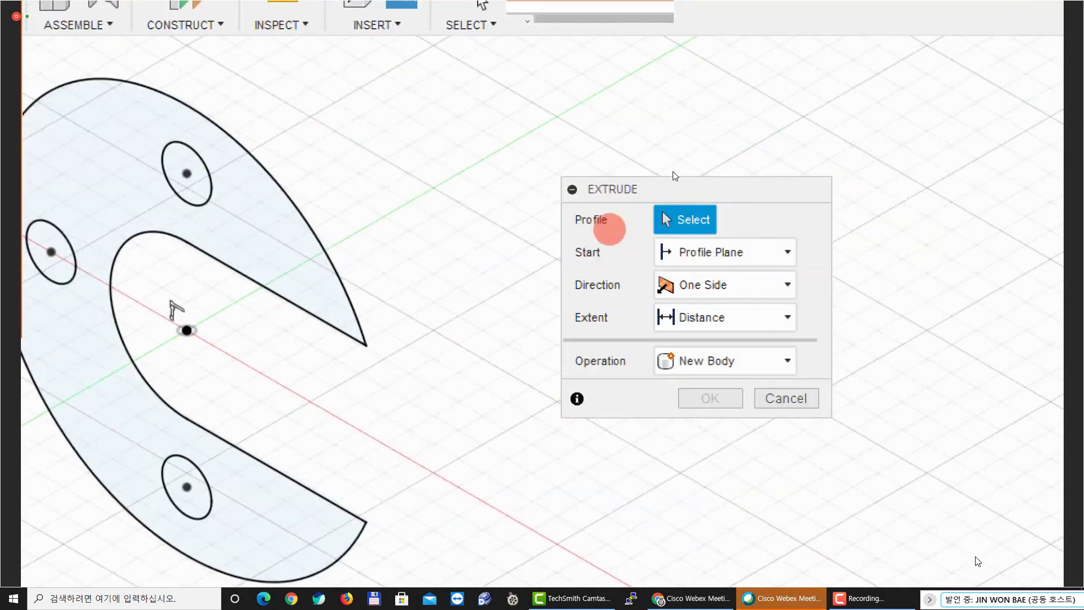
Pick the C-shaped region as the extrude profile and clear that selection again
{"action": "left_click", "coordinate": [317, 174]}
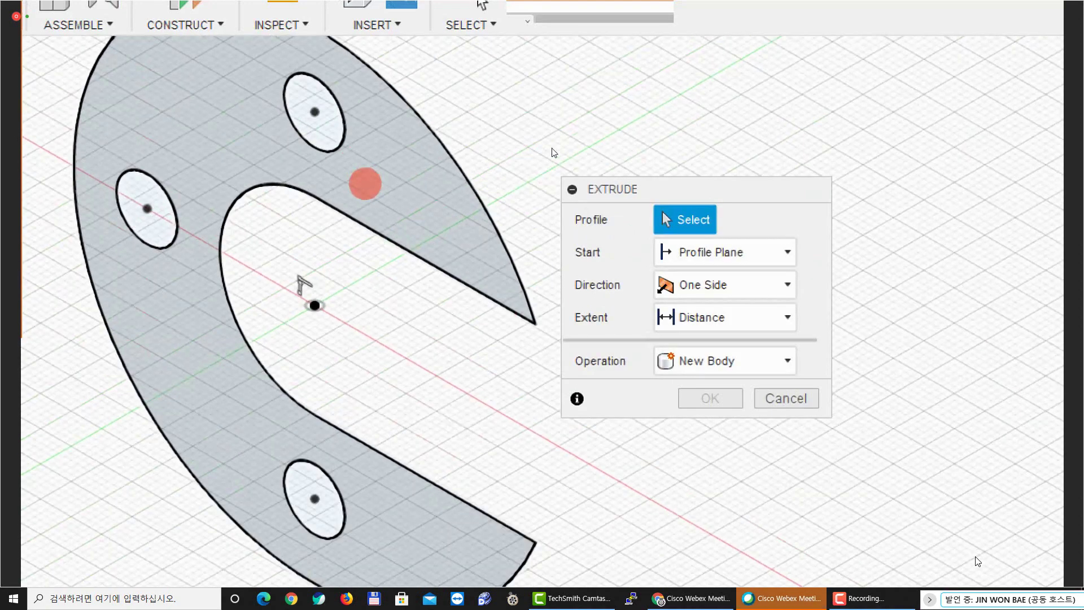
{"action": "left_click", "coordinate": [383, 181]}
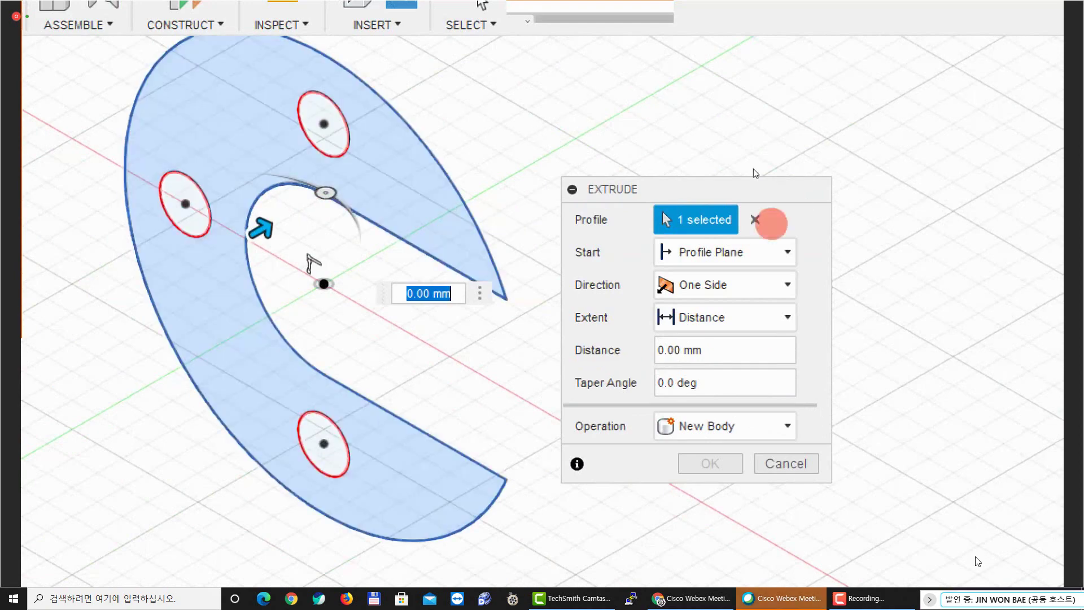
{"action": "left_click", "coordinate": [757, 220]}
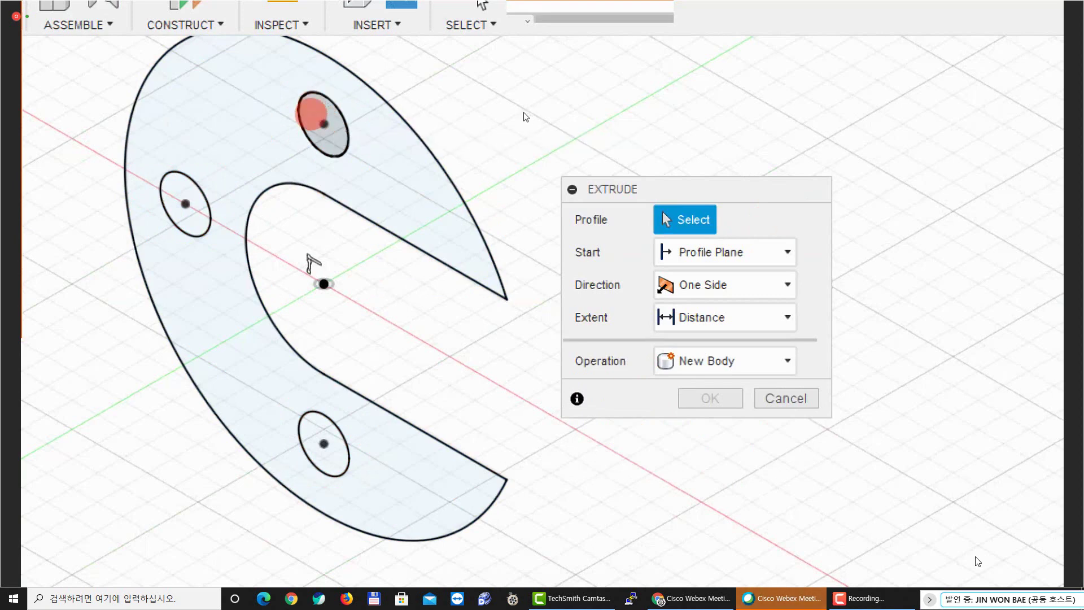
Pick the three small circles as extrude profiles and clear the selection
{"action": "left_click", "coordinate": [312, 110]}
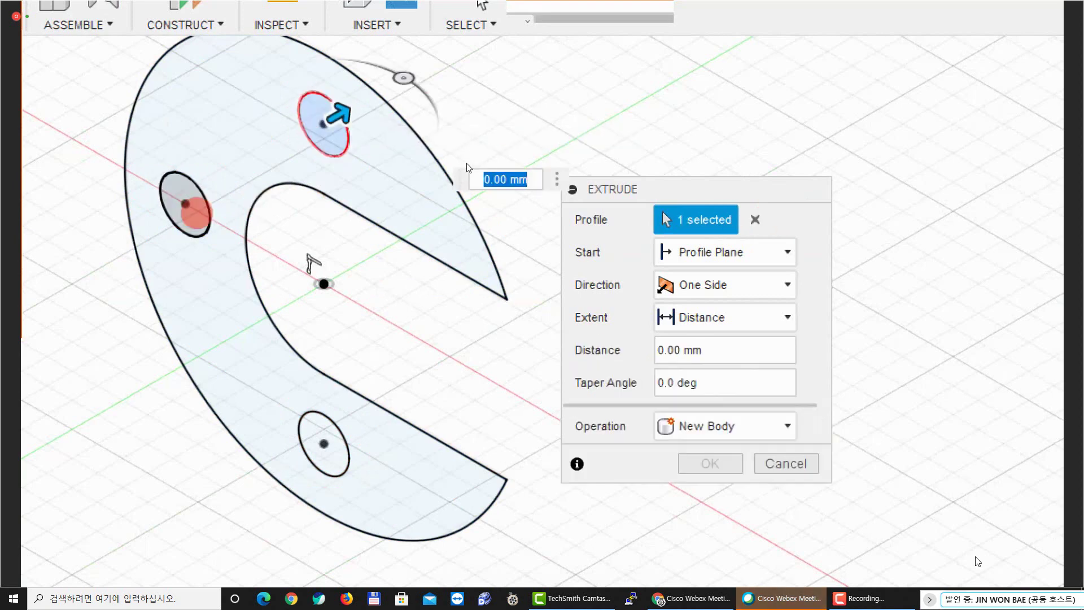
{"action": "left_click", "coordinate": [193, 213]}
{"action": "left_click", "coordinate": [323, 449]}
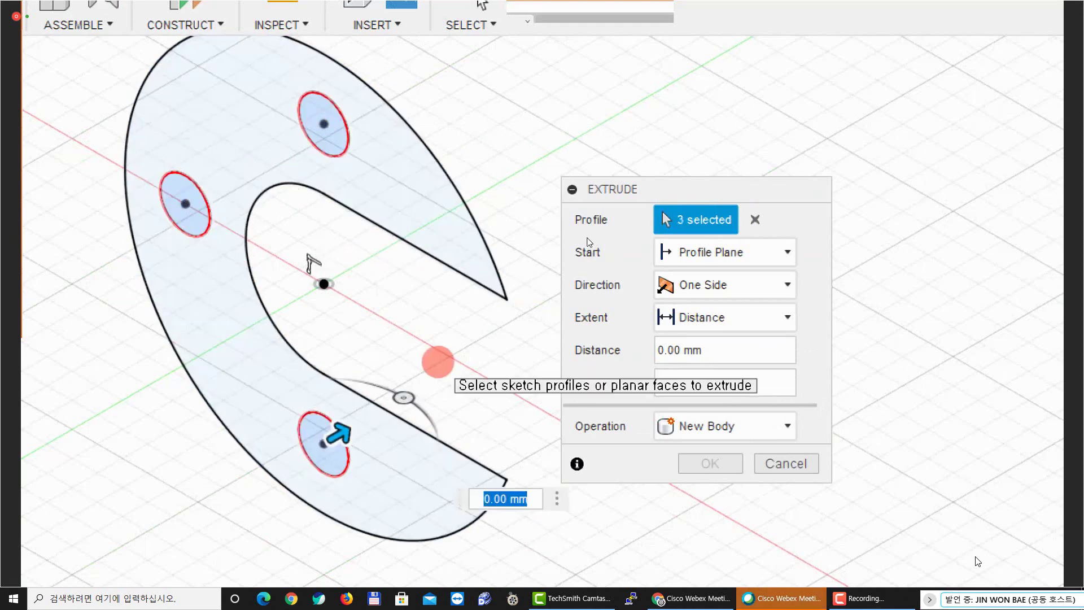
{"action": "middle_click_drag", "start_coordinate": [581, 215], "coordinate": [571, 208]}
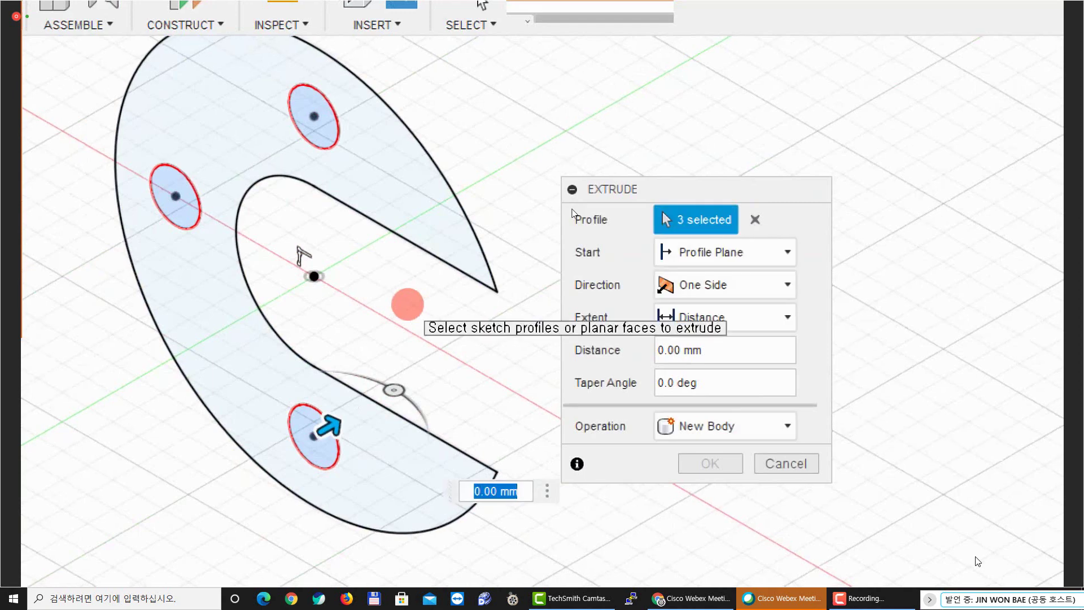
{"action": "left_click", "coordinate": [754, 219]}
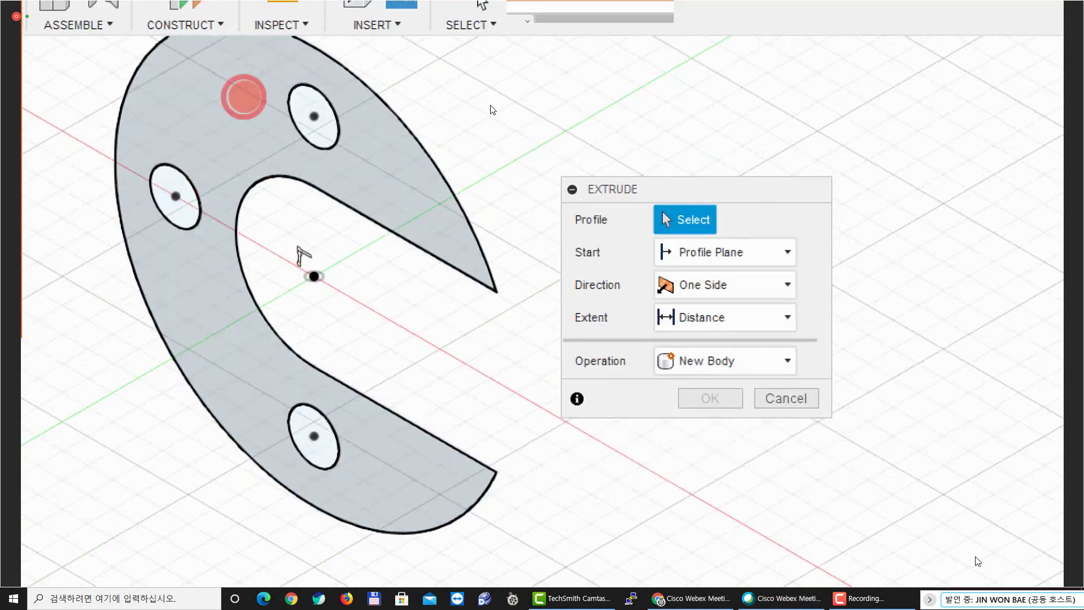
Extrude the C-shaped region without the three circles by 10 mm to one side as a new body
{"action": "left_click", "coordinate": [269, 136]}
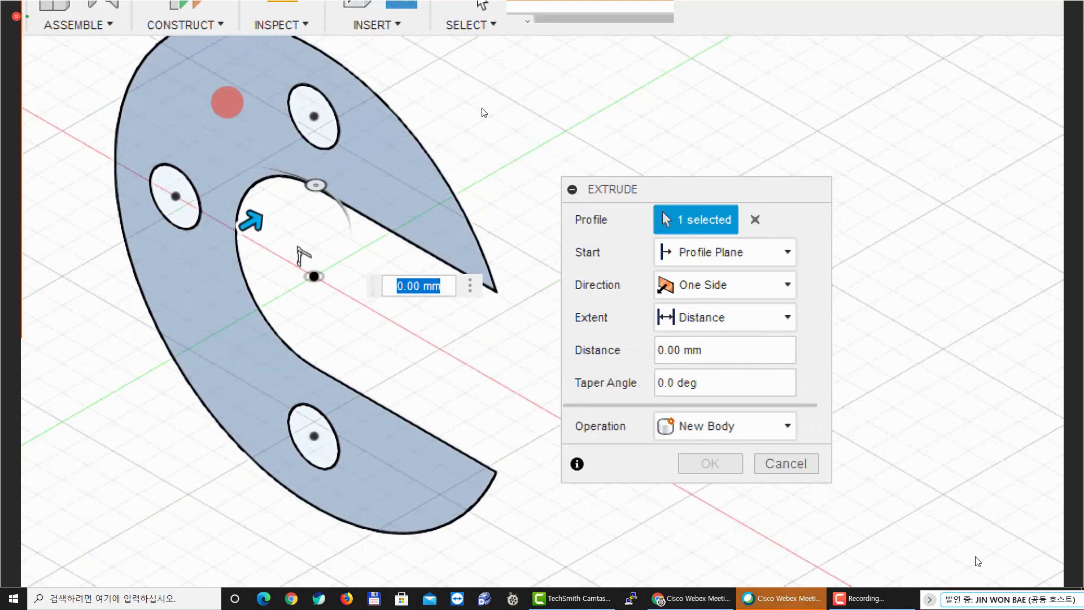
{"action": "left_click", "coordinate": [693, 215]}
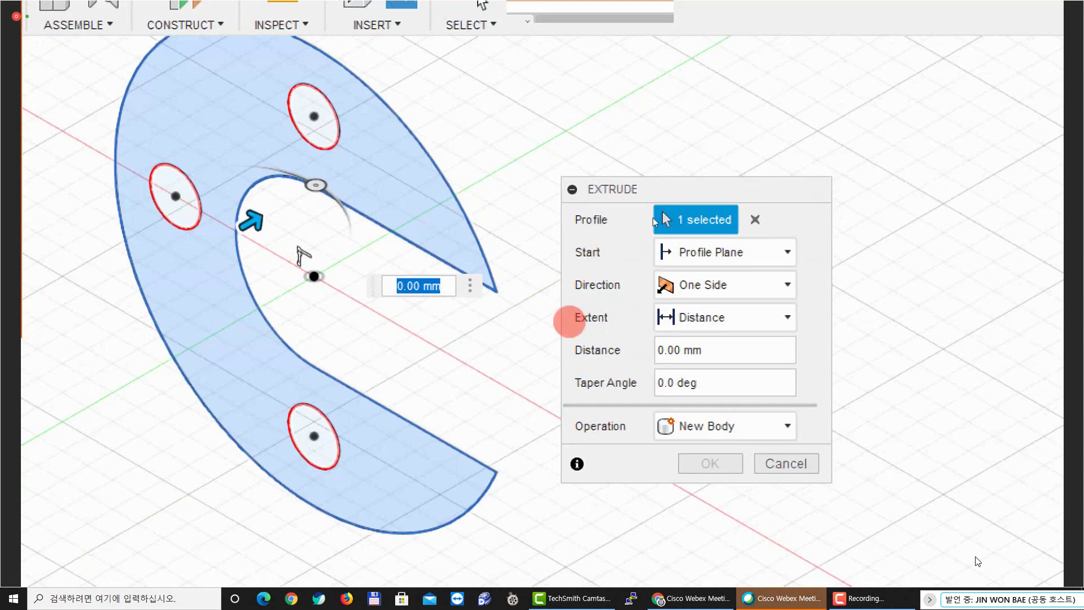
{"action": "left_click", "coordinate": [716, 350]}
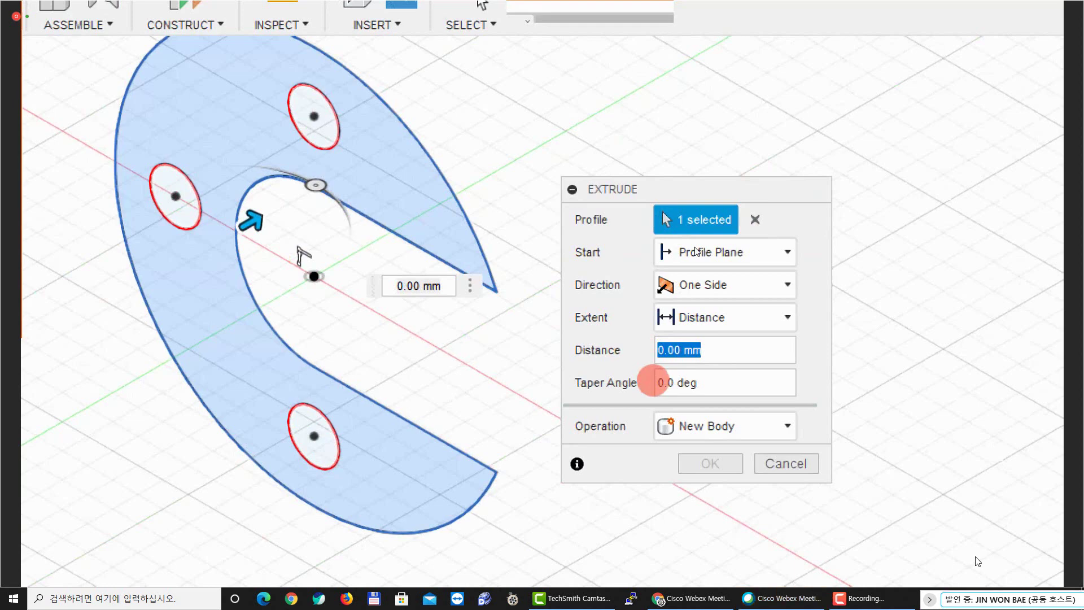
{"action": "type", "text": "10"}
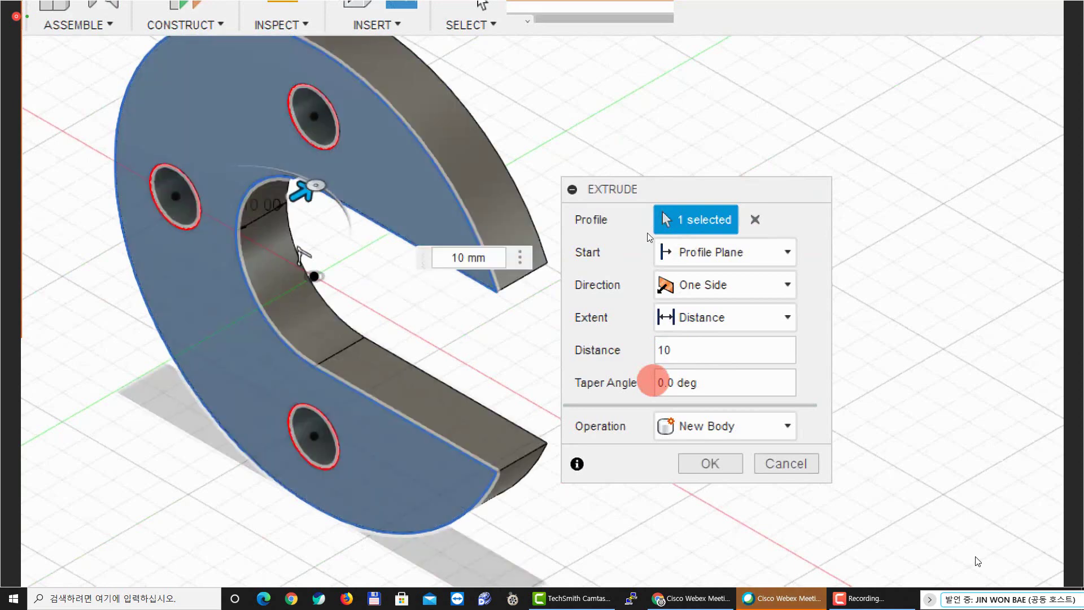
{"action": "scroll", "coordinate": [528, 335], "scroll_direction": "down", "scroll_amount": 2}
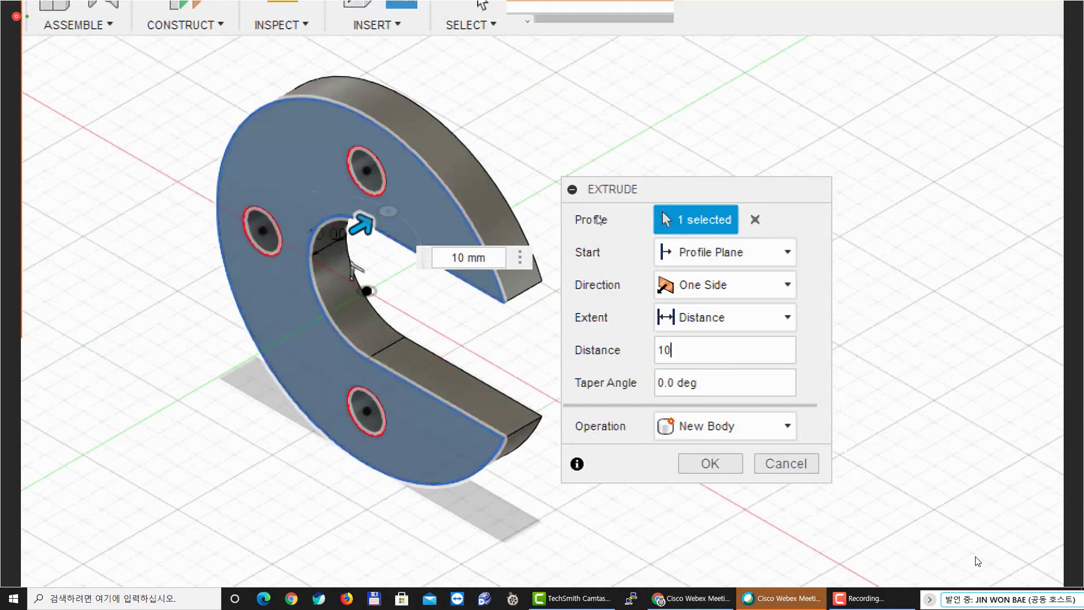
{"action": "mouse_move", "coordinate": [573, 133]}
{"action": "middle_mouse_down", "text": "shift"}
{"action": "mouse_move", "coordinate": [542, 116]}
{"action": "mouse_move", "coordinate": [571, 140]}
{"action": "middle_mouse_up", "text": "shift"}
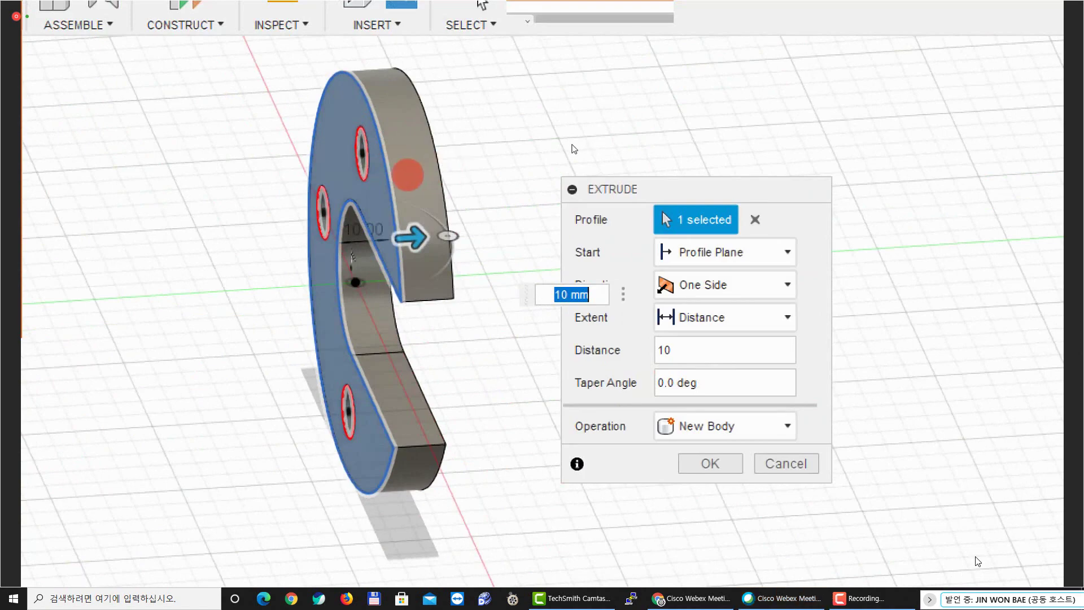
{"action": "middle_click_drag", "start_coordinate": [612, 165], "coordinate": [566, 179], "text": "shift"}
{"action": "left_click", "coordinate": [712, 466]}
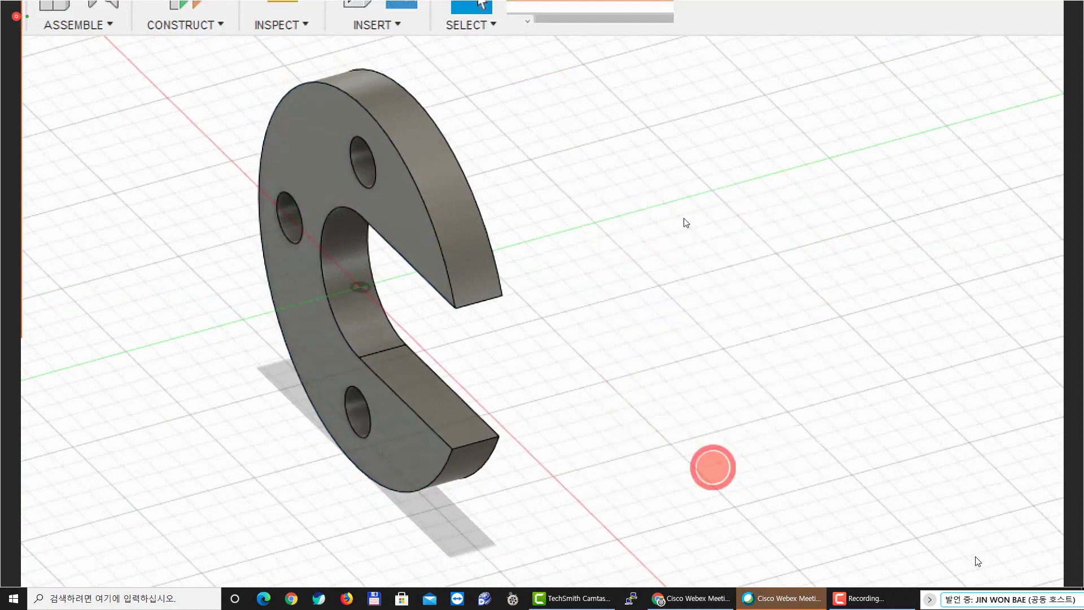
{"action": "middle_click_drag", "start_coordinate": [535, 303], "coordinate": [637, 315], "text": "shift"}
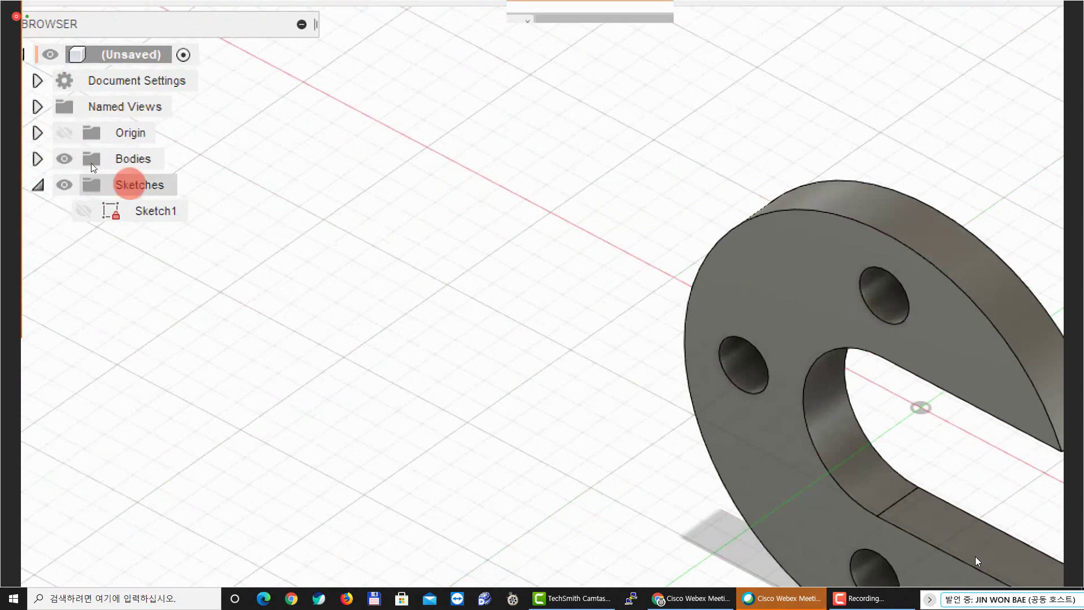
Go through the Origin, Bodies and Sketches folders in the design's browser tree
{"action": "left_click", "coordinate": [138, 188]}
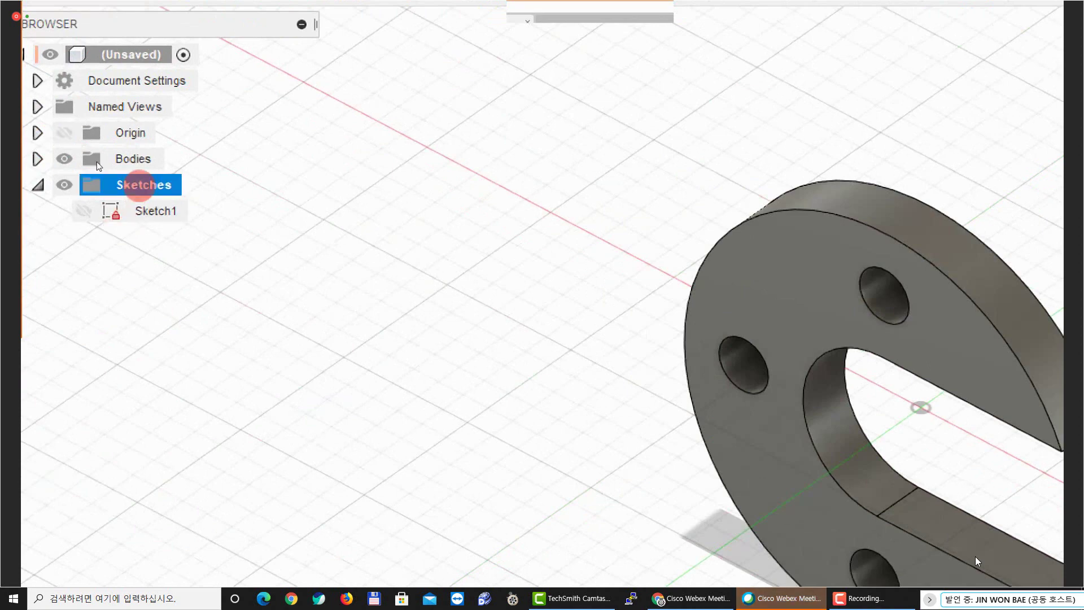
{"action": "left_click", "coordinate": [305, 145]}
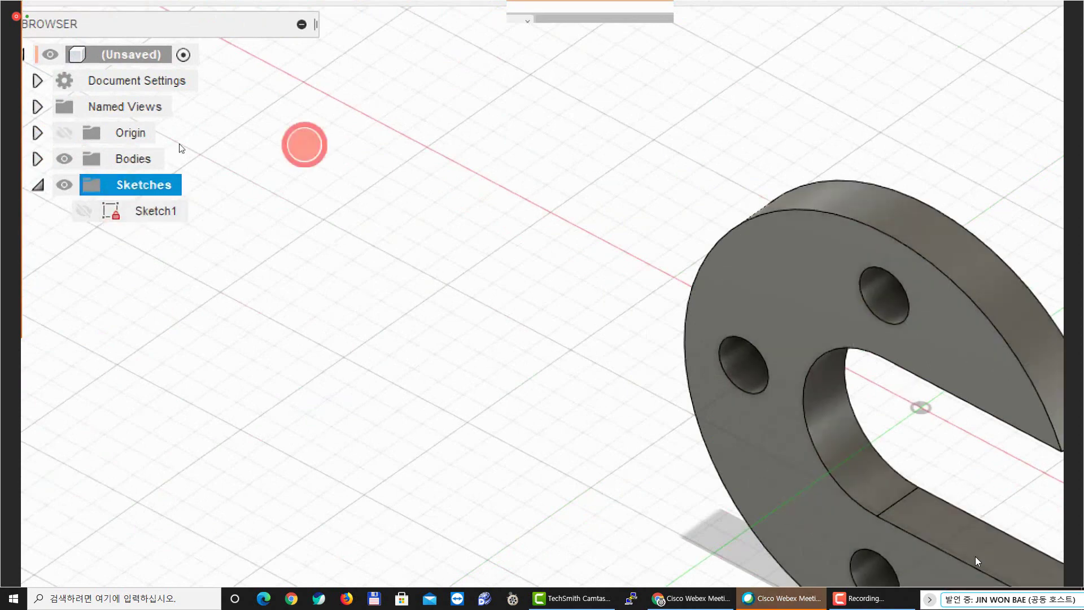
{"action": "middle_click_drag", "start_coordinate": [223, 115], "coordinate": [251, 161]}
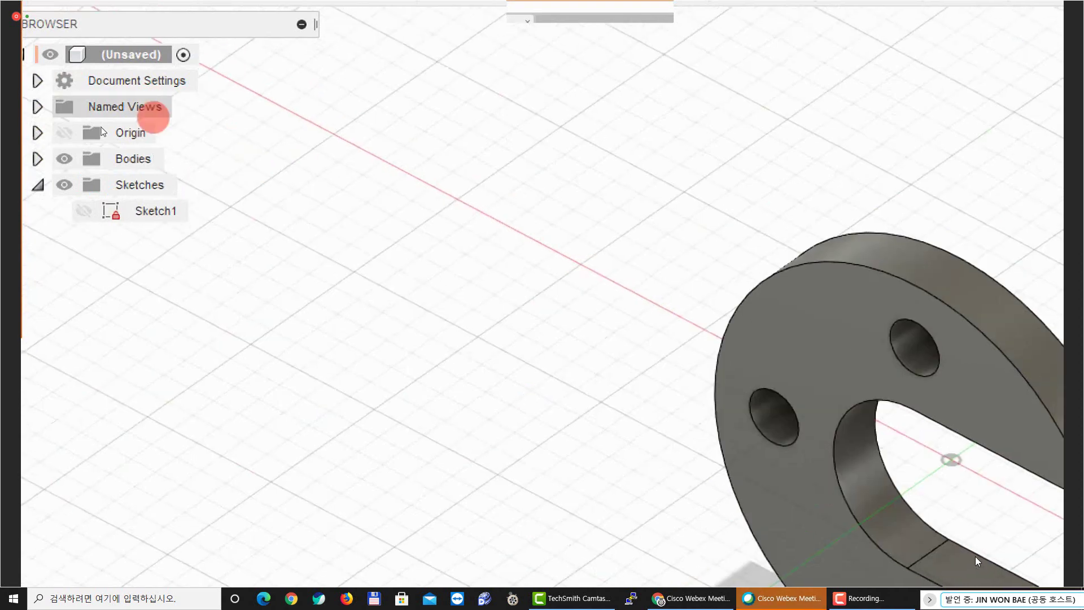
{"action": "left_click", "coordinate": [140, 133]}
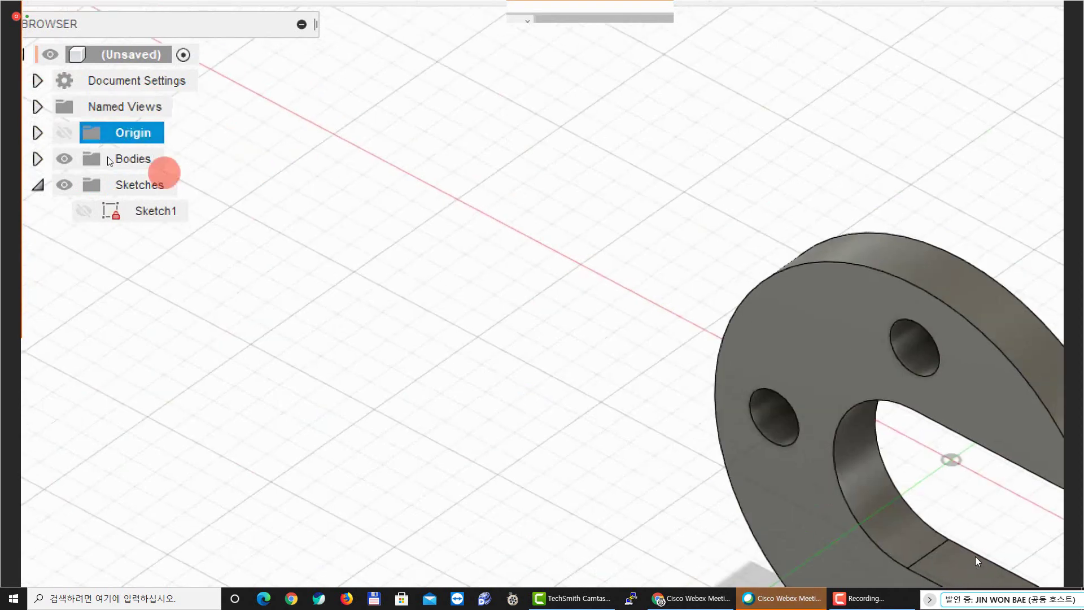
{"action": "left_click", "coordinate": [151, 163]}
{"action": "left_click", "coordinate": [141, 184]}
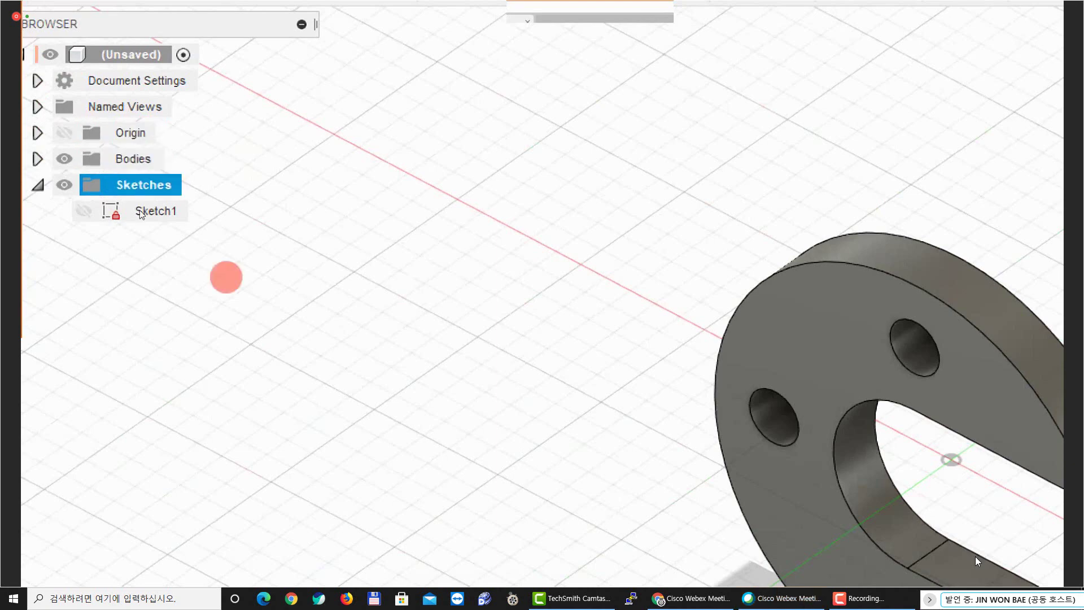
Highlight Sketch1 to see where it lies on the body, and collapse and re-expand the Sketches folder
{"action": "left_click", "coordinate": [97, 179]}
{"action": "left_click", "coordinate": [127, 205]}
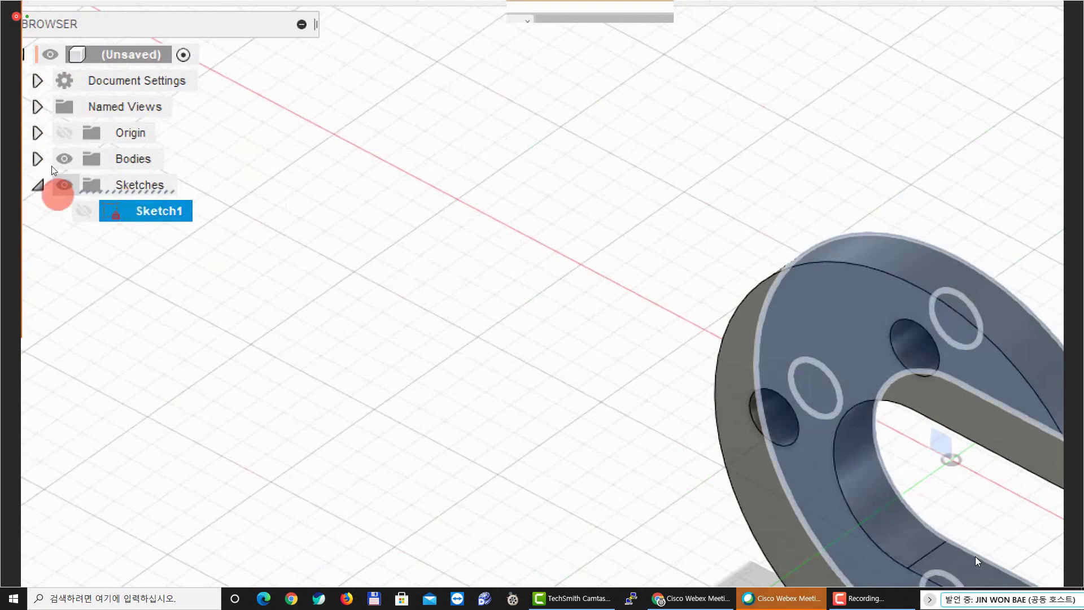
{"action": "left_click", "coordinate": [38, 184]}
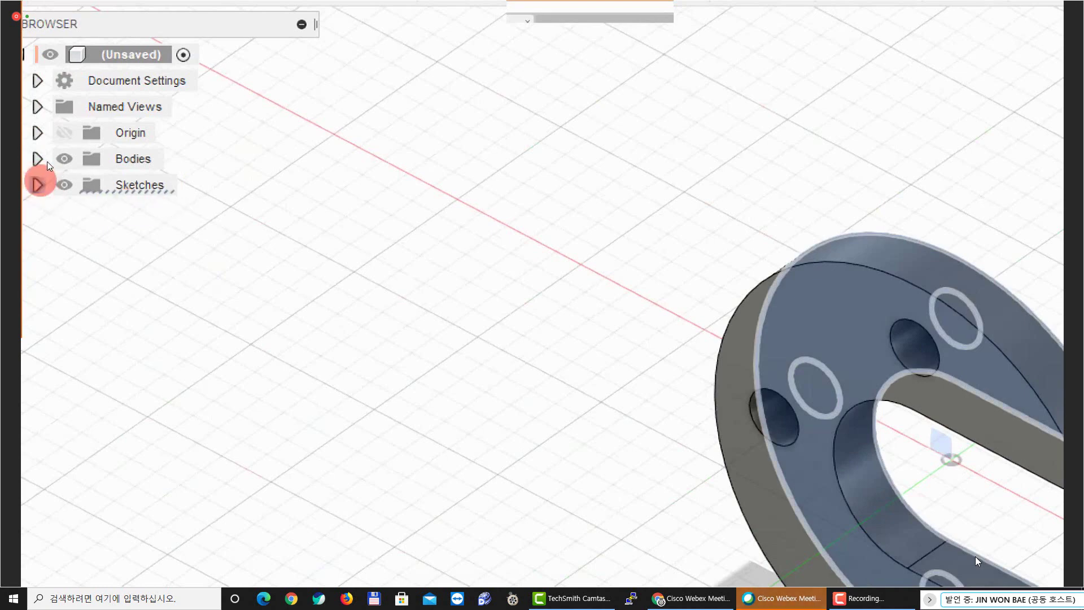
{"action": "left_click", "coordinate": [39, 183]}
{"action": "left_click", "coordinate": [155, 212]}
{"action": "left_click", "coordinate": [228, 208]}
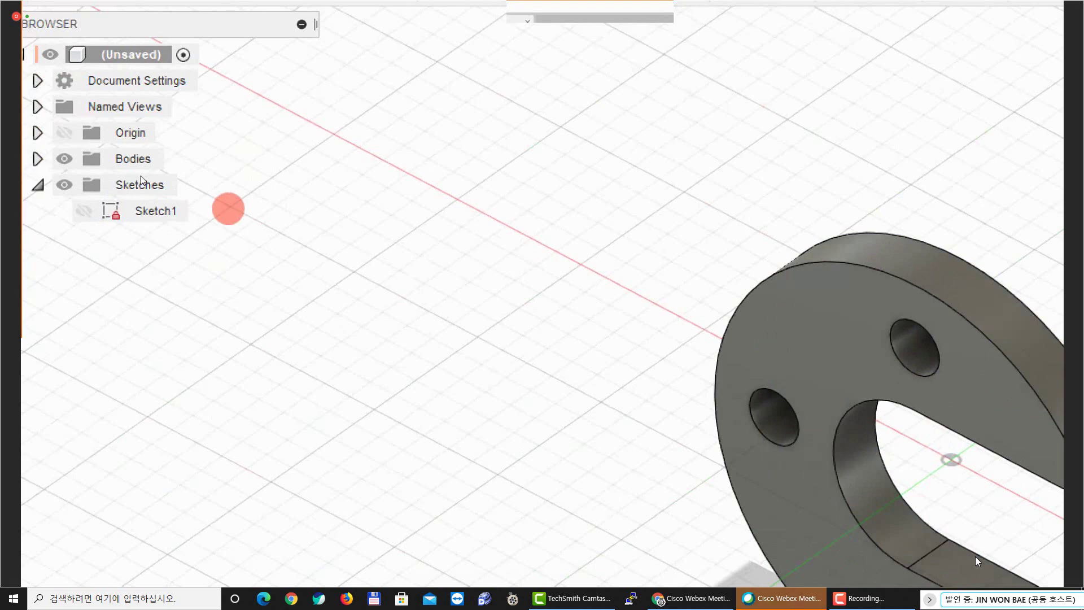
{"action": "middle_click_drag", "start_coordinate": [588, 312], "coordinate": [388, 203]}
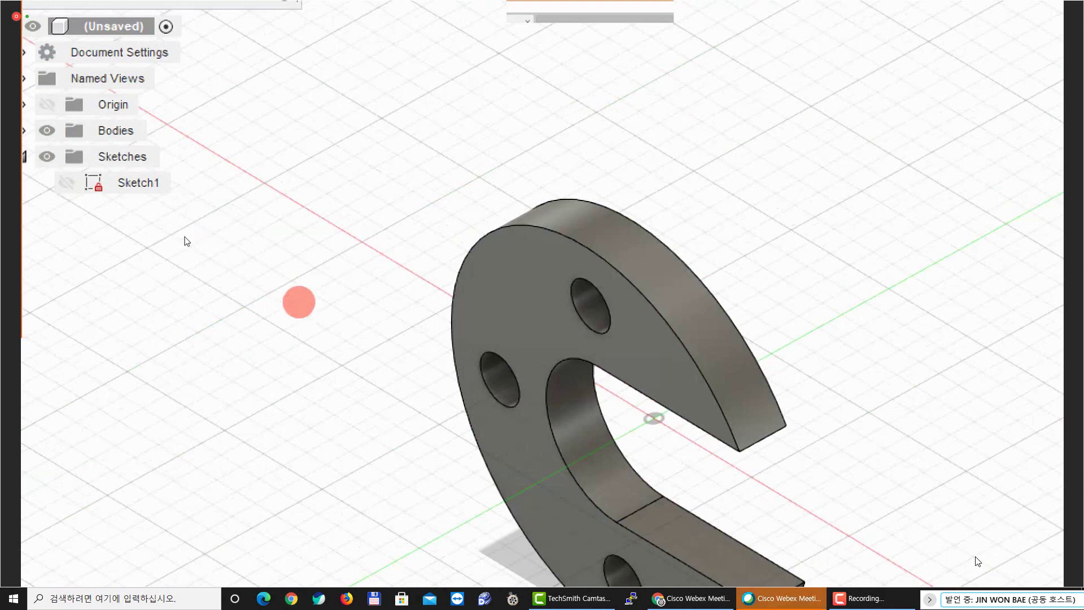
Make the hidden Sketch1 visible again from the browser tree so its curves show on the C-shaped body
{"action": "left_click", "coordinate": [69, 182]}
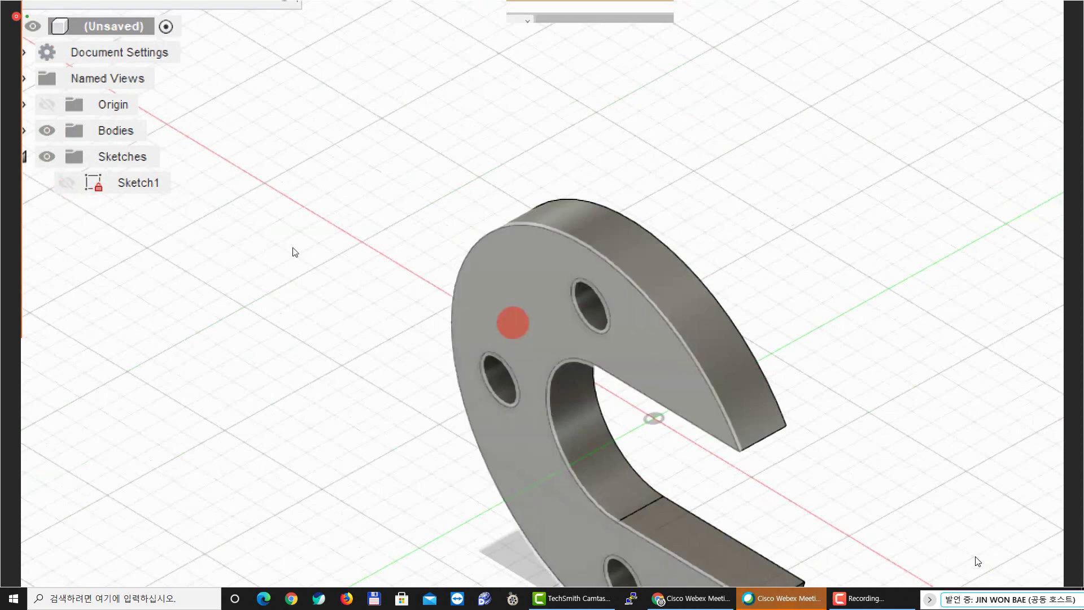
{"action": "middle_click_drag", "start_coordinate": [513, 323], "coordinate": [627, 290], "text": "shift"}
{"action": "scroll", "coordinate": [574, 293], "scroll_direction": "up", "scroll_amount": 5}
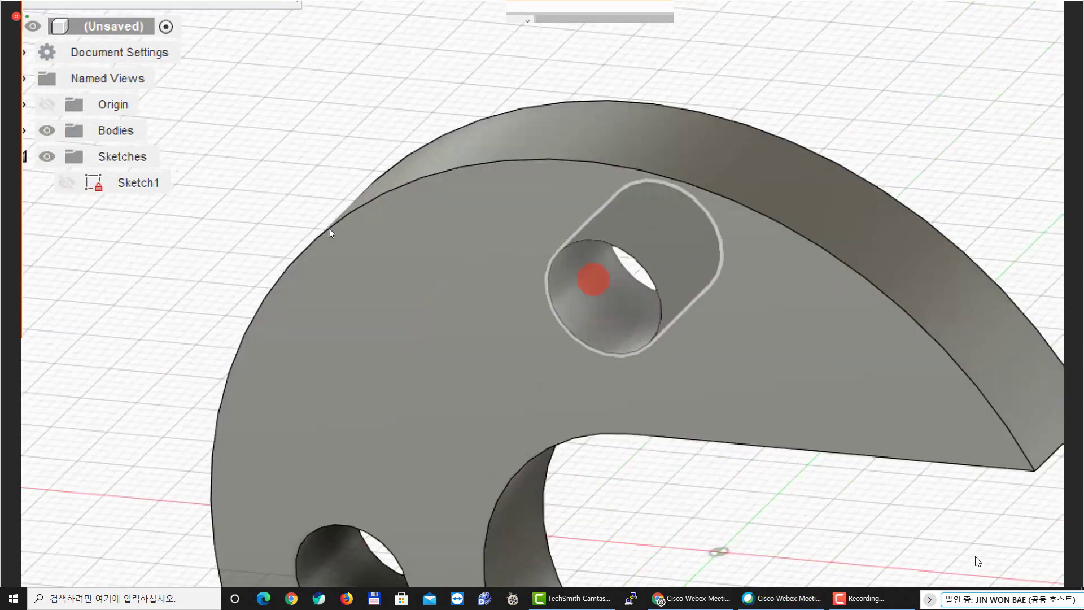
{"action": "scroll", "coordinate": [331, 245], "scroll_direction": "down", "scroll_amount": 5}
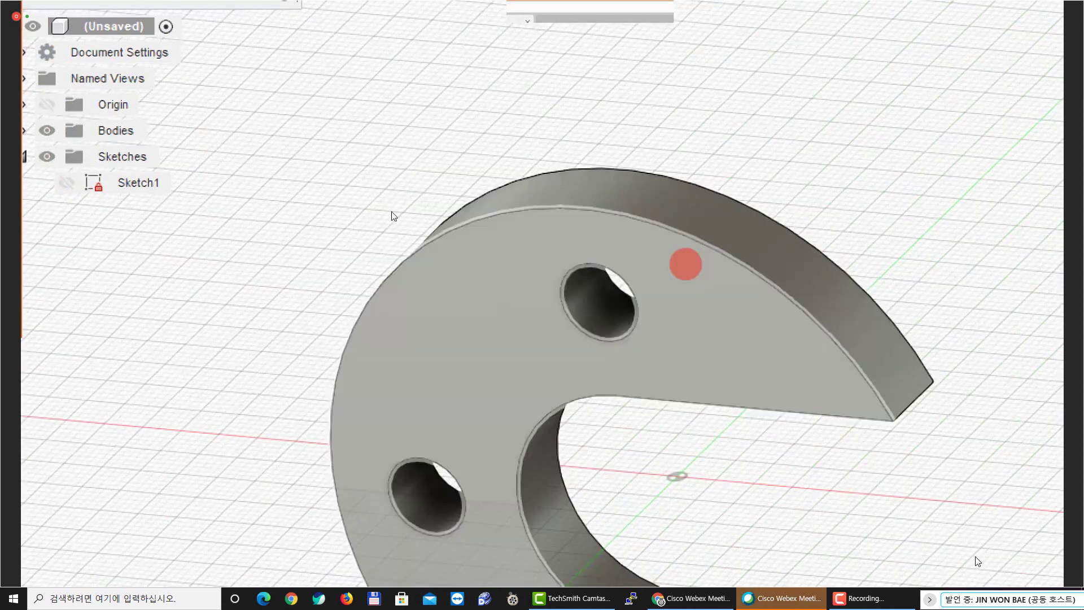
{"action": "middle_click_drag", "start_coordinate": [685, 263], "coordinate": [680, 244], "text": "shift"}
{"action": "scroll", "coordinate": [549, 344], "scroll_direction": "down", "scroll_amount": 4}
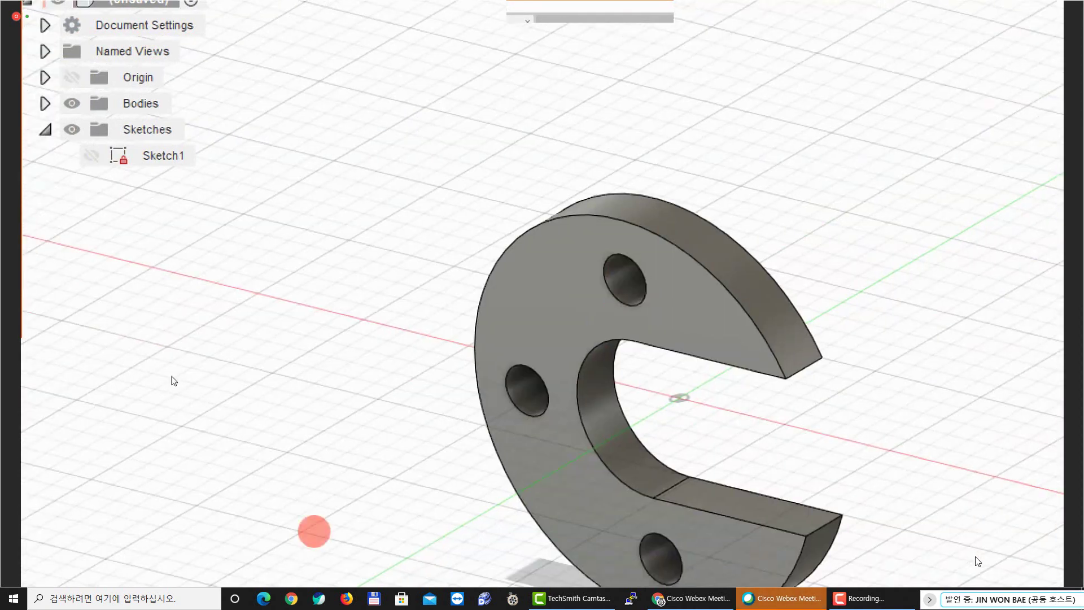
{"action": "middle_click_drag", "start_coordinate": [264, 293], "coordinate": [239, 329], "text": "shift"}
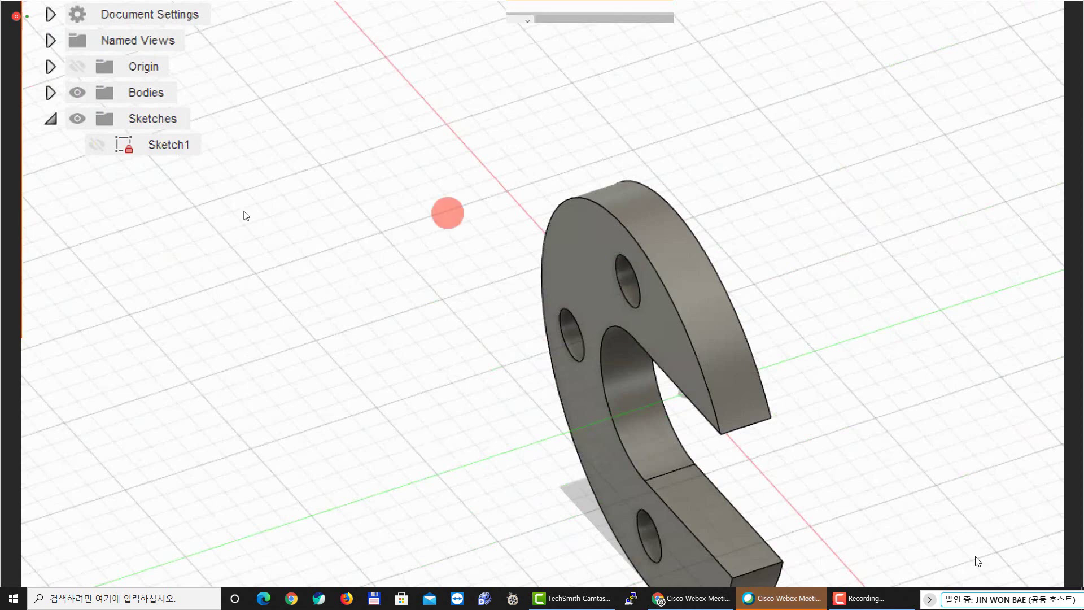
{"action": "left_click", "coordinate": [93, 145]}
{"action": "left_click", "coordinate": [92, 146]}
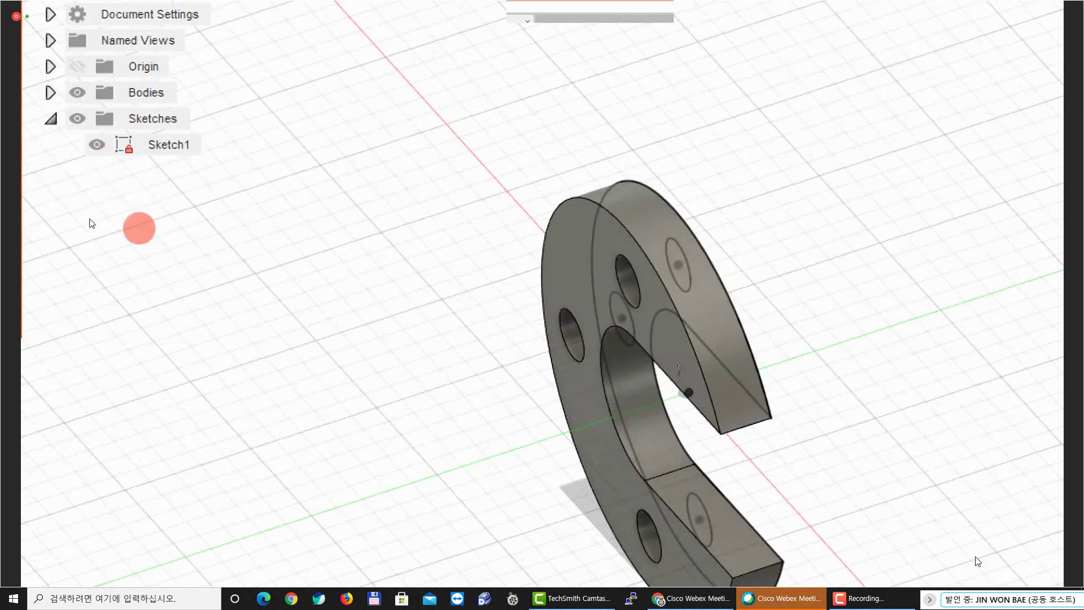
{"action": "key", "text": "ctrl+4"}
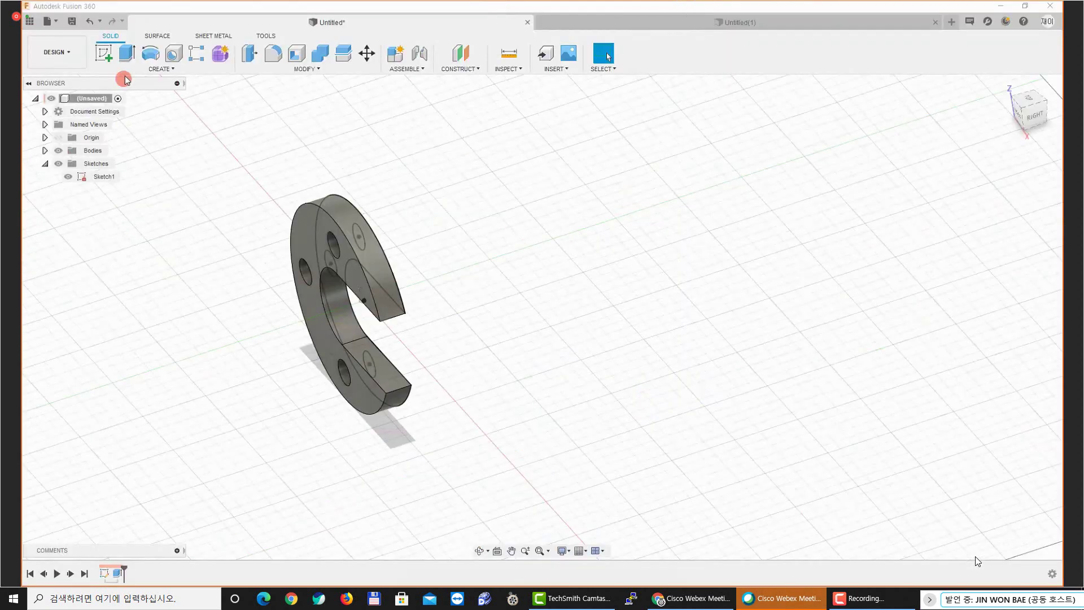
Extrude the upper small circle of Sketch1 by -50 mm to one side, joining it to the C-shaped body
{"action": "left_click", "coordinate": [127, 62]}
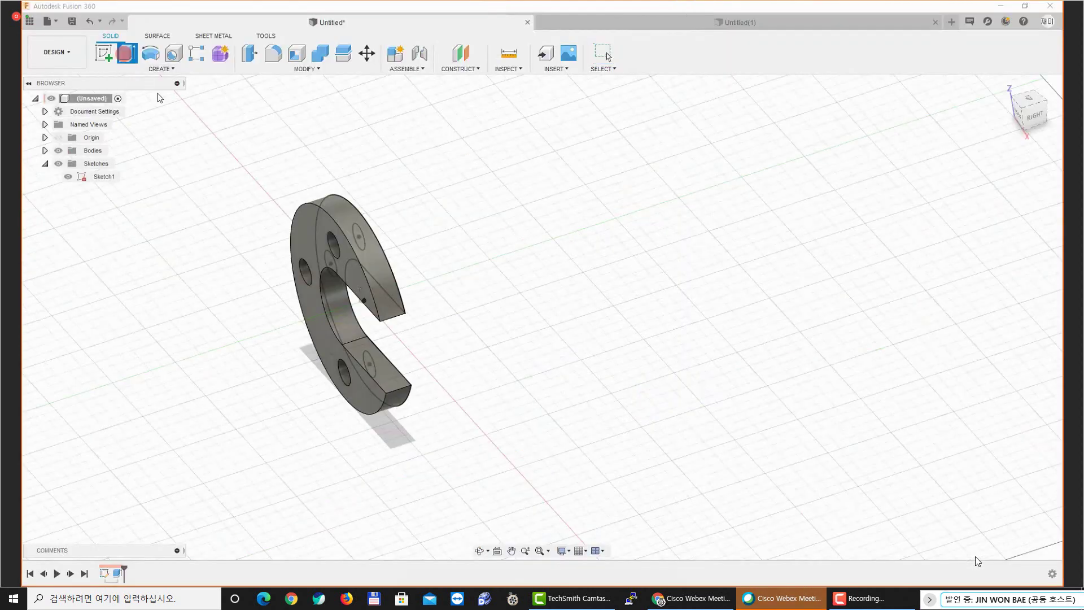
{"action": "middle_click_drag", "start_coordinate": [345, 186], "coordinate": [277, 185], "text": "shift"}
{"action": "scroll", "coordinate": [360, 241], "scroll_direction": "up", "scroll_amount": 3}
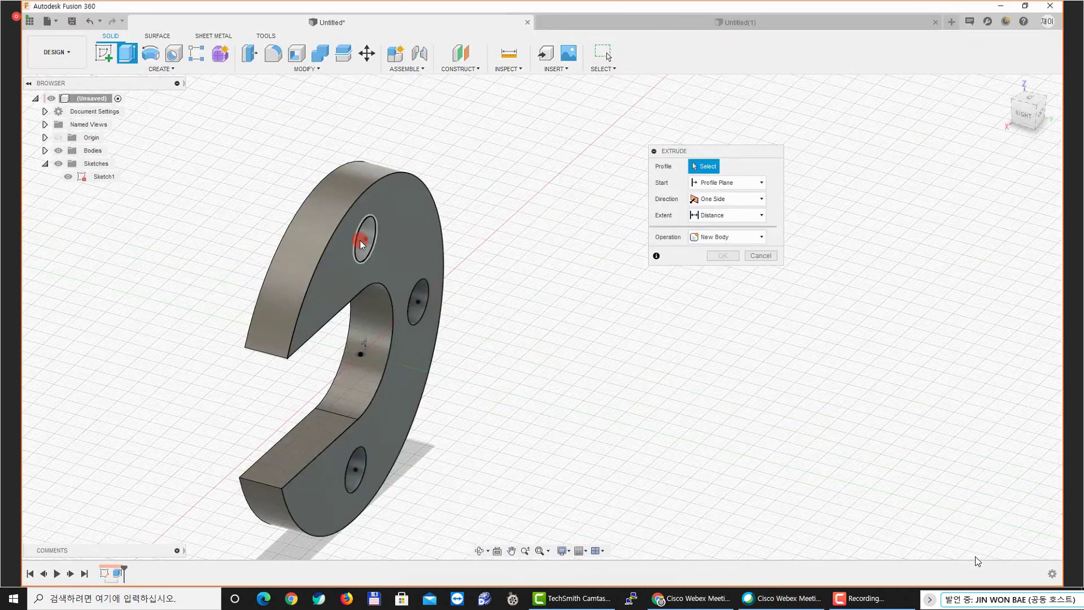
{"action": "scroll", "coordinate": [361, 240], "scroll_direction": "up", "scroll_amount": 3}
{"action": "middle_click_drag", "start_coordinate": [366, 250], "coordinate": [446, 264], "text": "shift"}
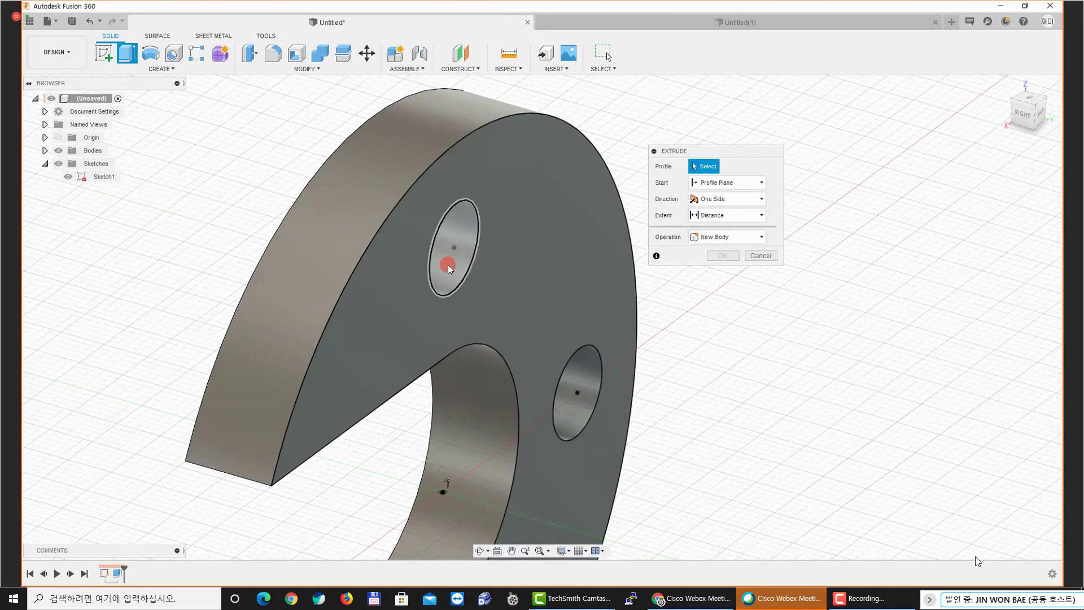
{"action": "left_click", "coordinate": [448, 265]}
{"action": "middle_click_drag", "start_coordinate": [468, 295], "coordinate": [317, 320], "text": "shift"}
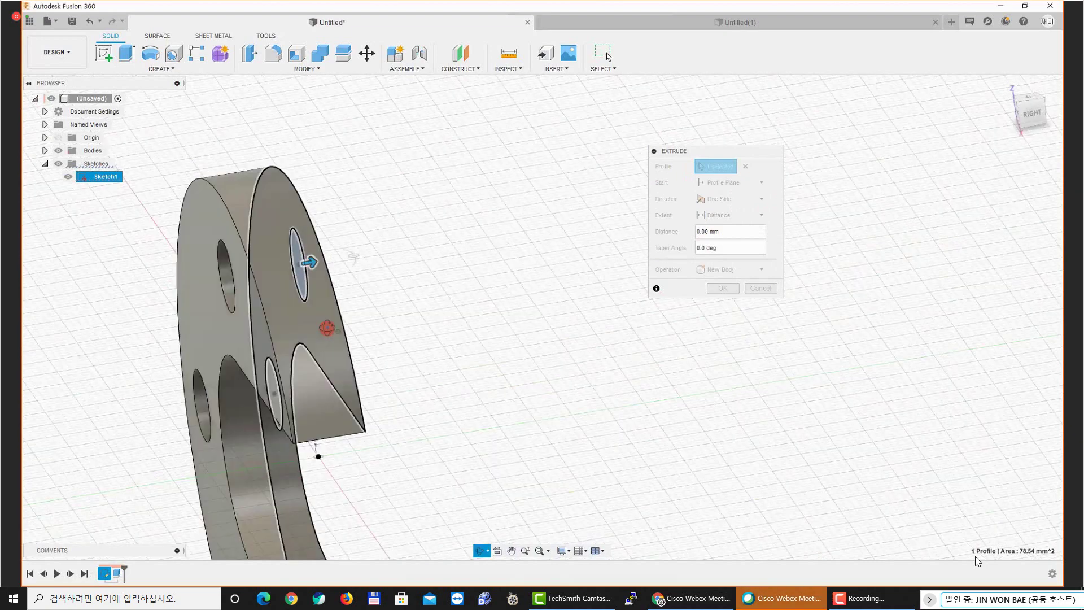
{"action": "scroll", "coordinate": [325, 291], "scroll_direction": "up", "scroll_amount": 3}
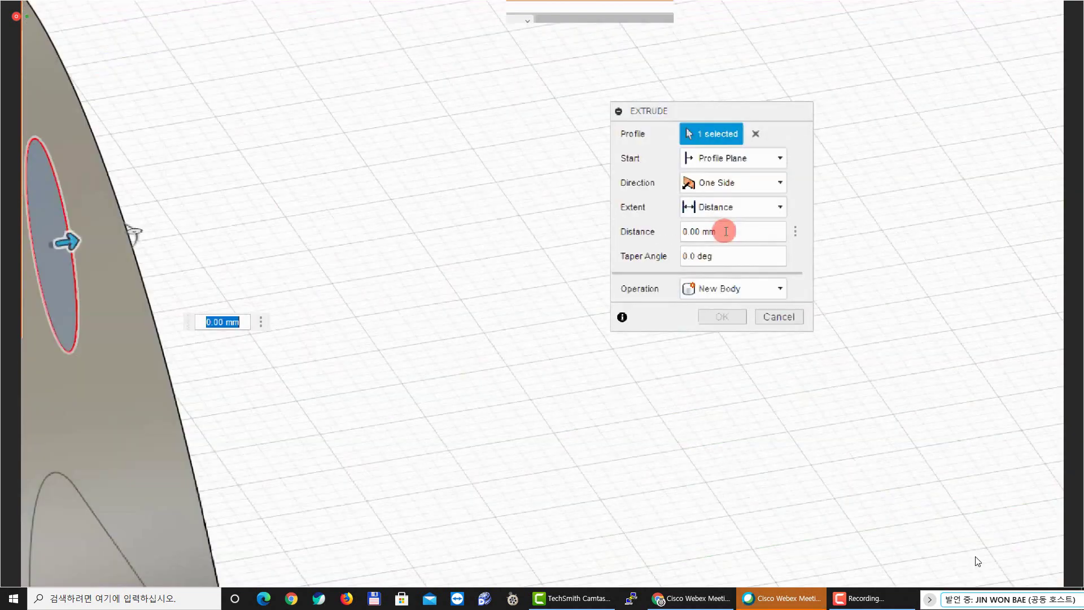
{"action": "left_click", "coordinate": [710, 233]}
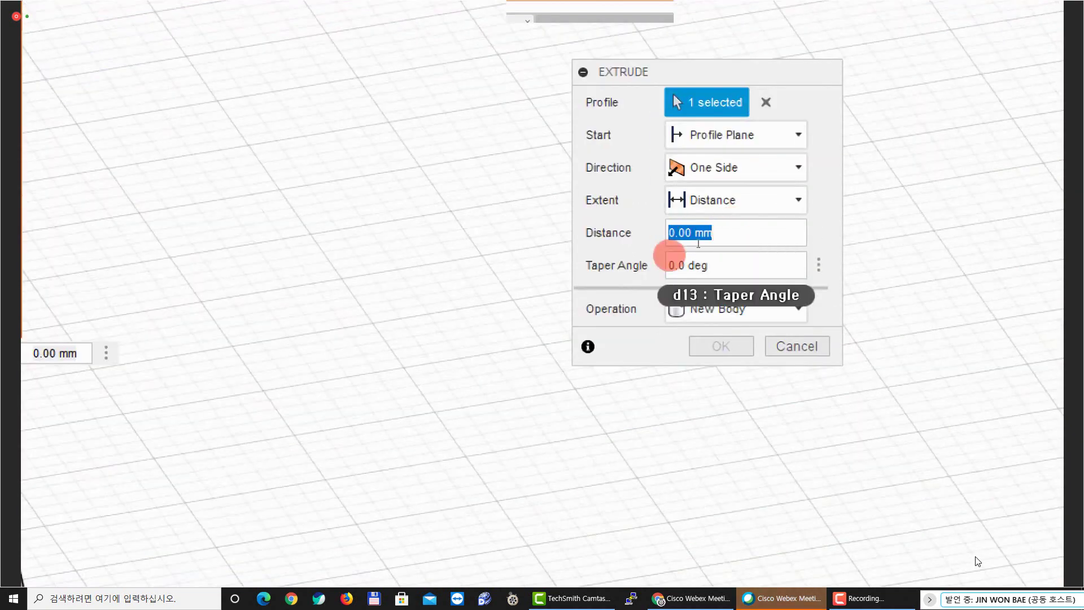
{"action": "type", "text": "-50"}
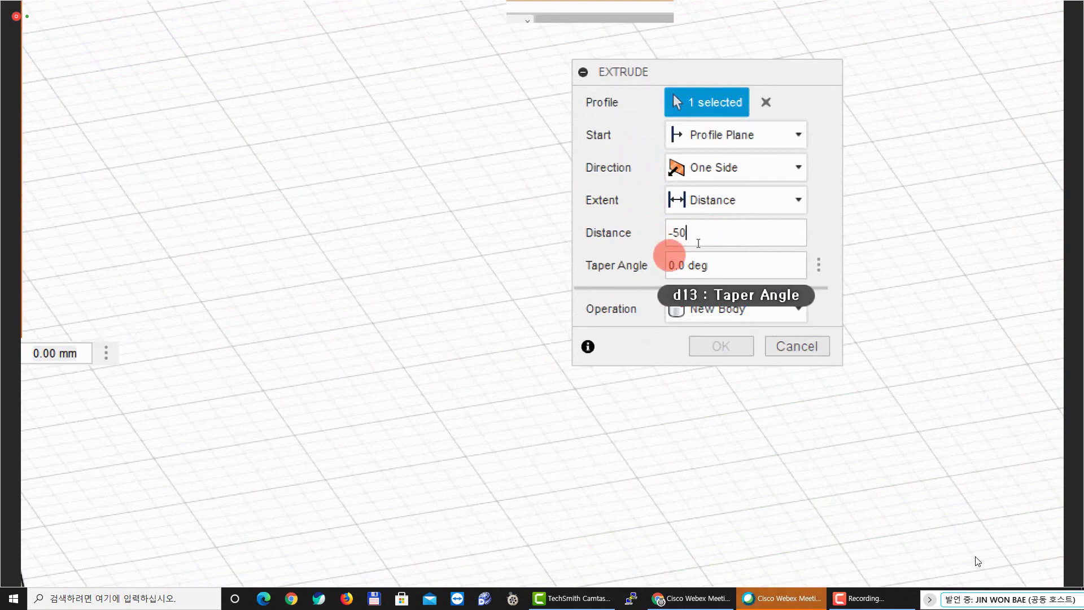
{"action": "left_click", "coordinate": [602, 229]}
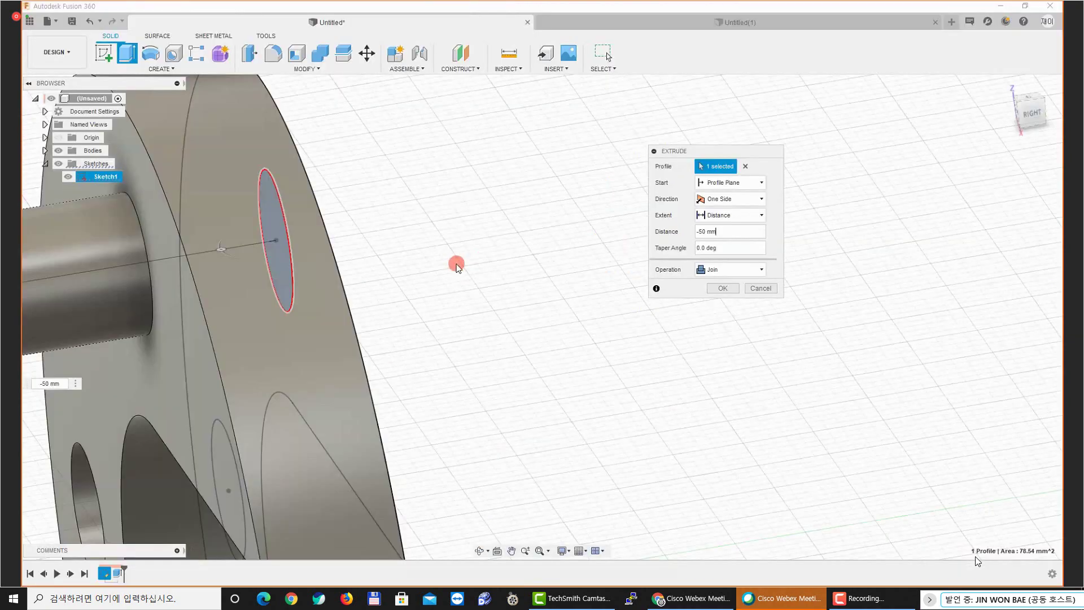
{"action": "scroll", "coordinate": [459, 271], "scroll_direction": "down", "scroll_amount": 4}
{"action": "middle_click_drag", "start_coordinate": [343, 285], "coordinate": [431, 315]}
{"action": "left_click", "coordinate": [656, 288]}
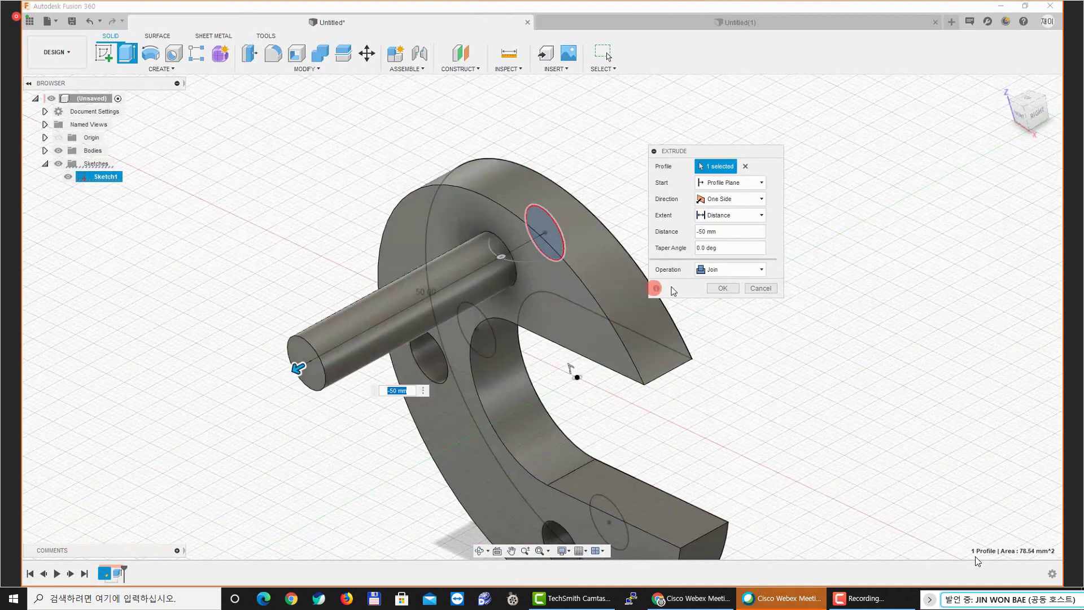
{"action": "left_click", "coordinate": [718, 286]}
Hide Sketch1 so that only the C-shaped body with its rod is displayed
{"action": "middle_click_drag", "start_coordinate": [598, 290], "coordinate": [605, 203]}
{"action": "scroll", "coordinate": [628, 184], "scroll_direction": "up", "scroll_amount": 5}
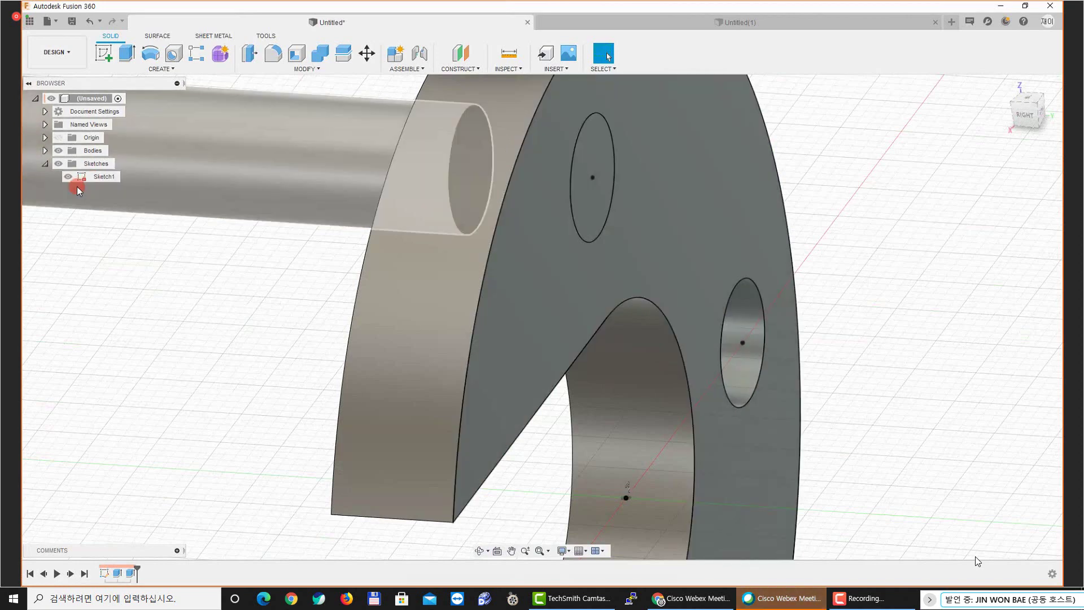
{"action": "middle_click_drag", "start_coordinate": [76, 186], "coordinate": [104, 195]}
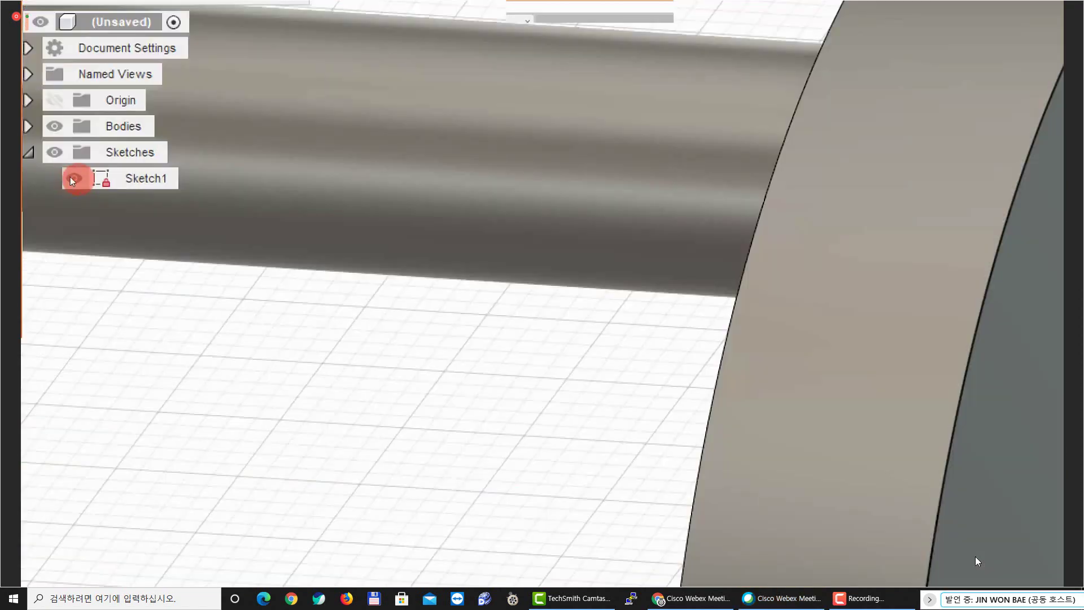
{"action": "left_click", "coordinate": [66, 177]}
{"action": "left_click", "coordinate": [73, 178]}
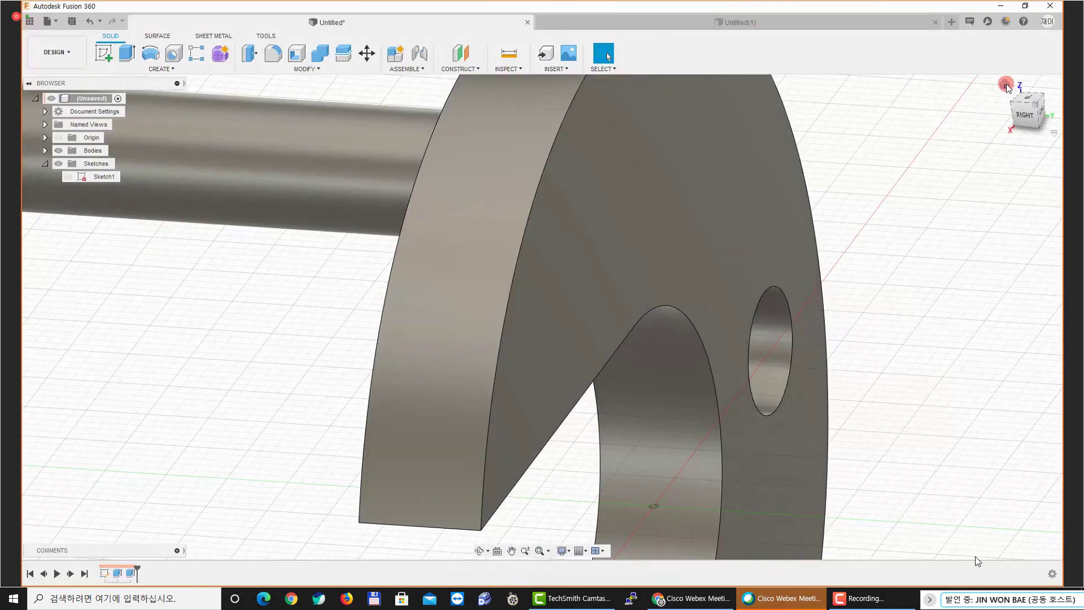
Start a new sketch on the flat face of the C-shaped body from which the rod projects
{"action": "left_click", "coordinate": [1007, 87]}
{"action": "scroll", "coordinate": [667, 175], "scroll_direction": "up", "scroll_amount": 2}
{"action": "middle_click_drag", "start_coordinate": [683, 189], "coordinate": [707, 171]}
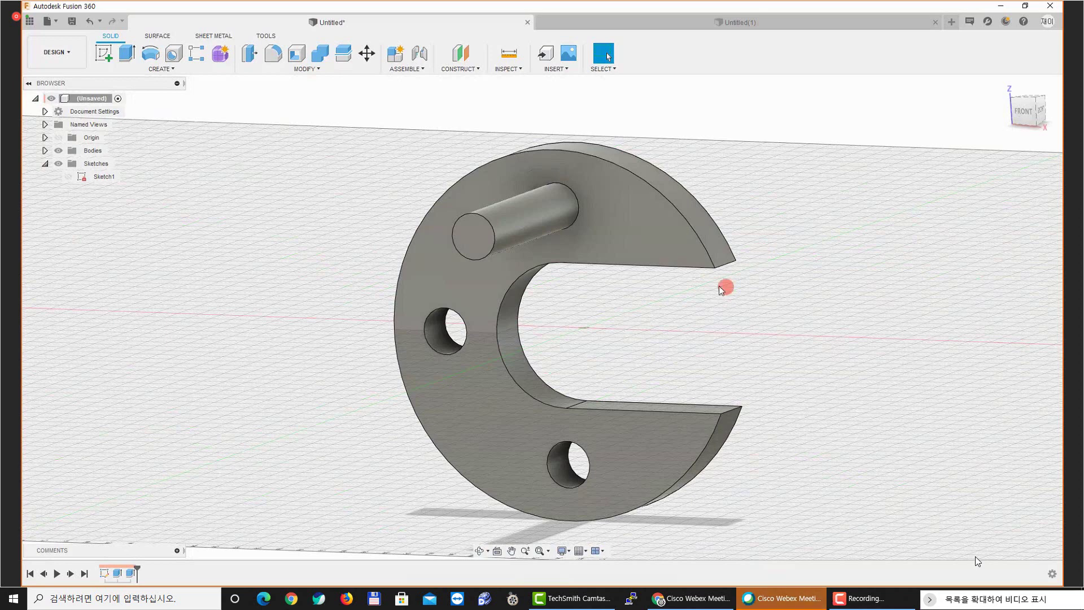
{"action": "middle_click_drag", "start_coordinate": [720, 286], "coordinate": [728, 283], "text": "shift"}
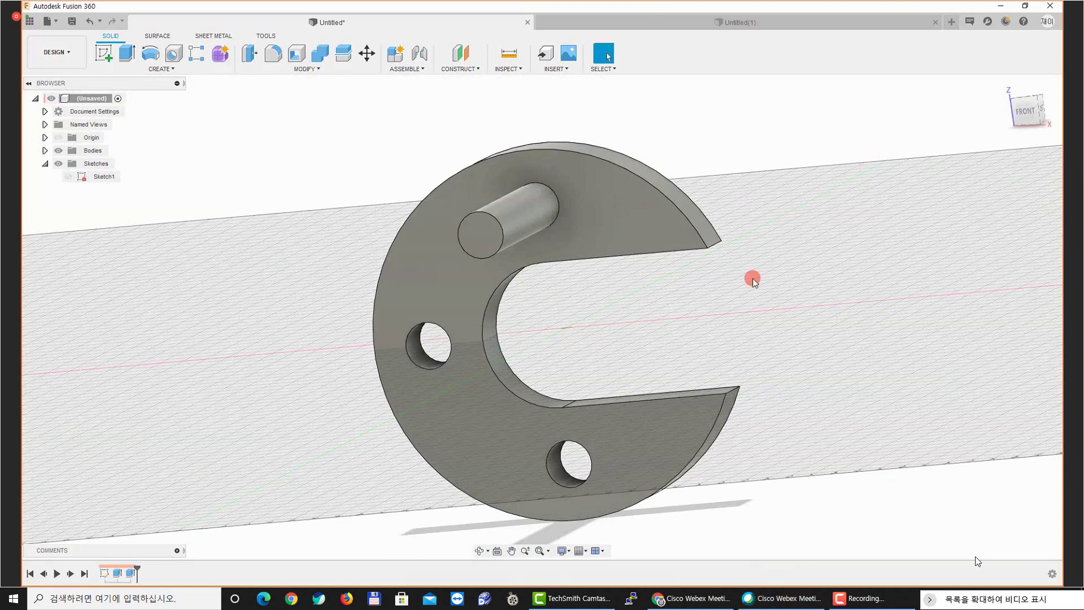
{"action": "left_click", "coordinate": [1007, 84]}
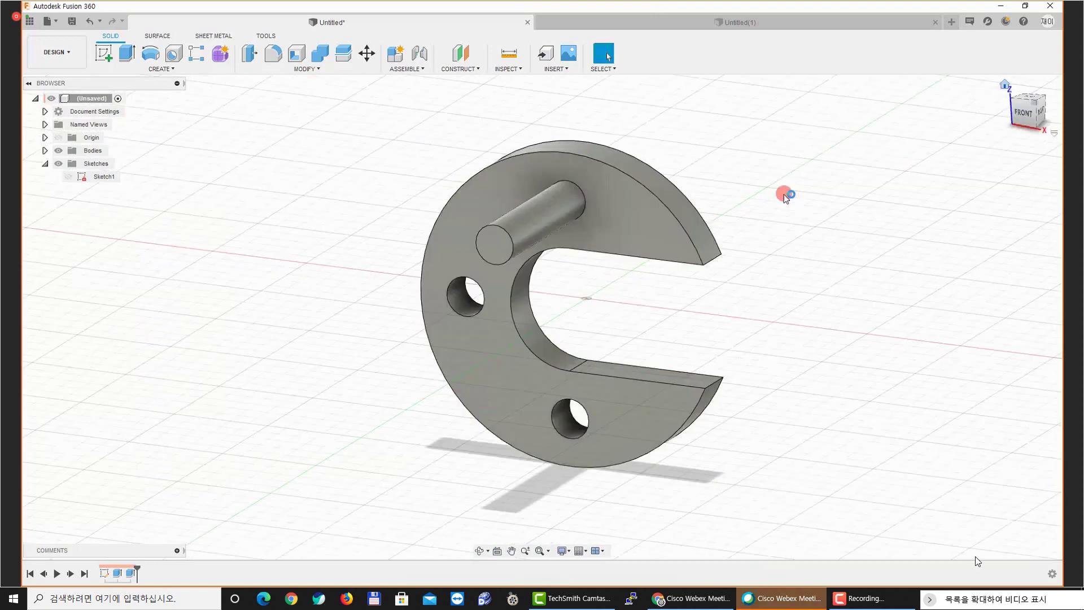
{"action": "left_click", "coordinate": [111, 66]}
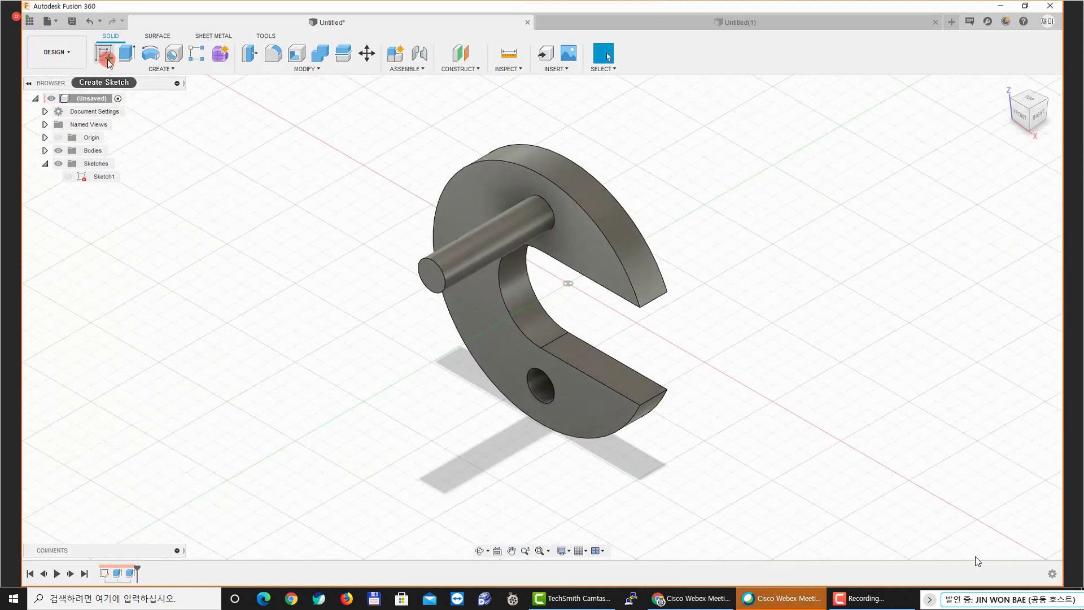
{"action": "mouse_move", "coordinate": [624, 286]}
{"action": "middle_mouse_down", "text": "shift"}
{"action": "mouse_move", "coordinate": [600, 293]}
{"action": "mouse_move", "coordinate": [609, 358]}
{"action": "middle_mouse_up", "text": "shift"}
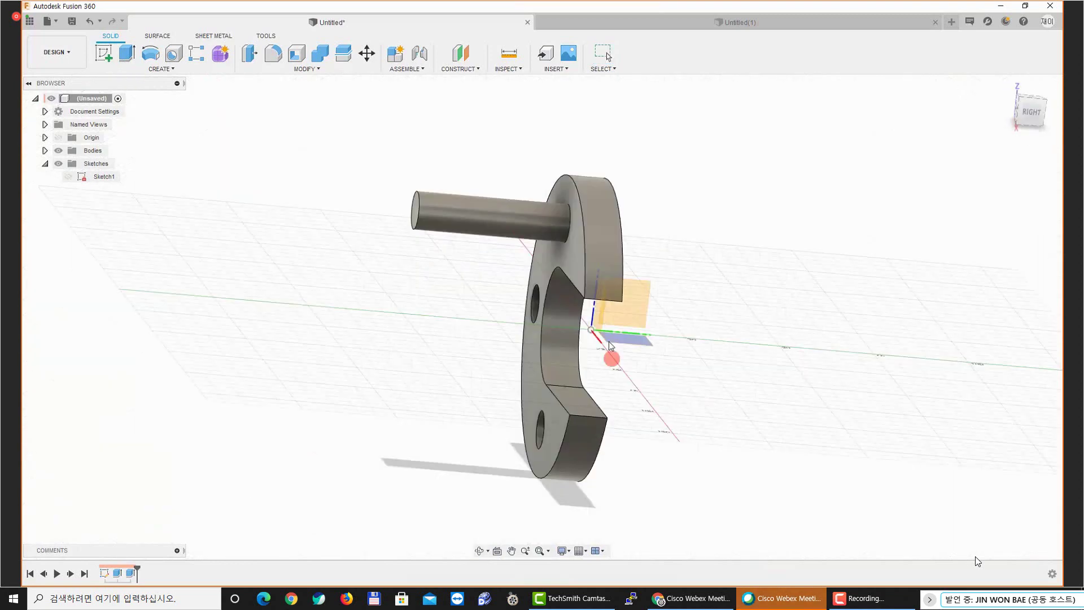
{"action": "scroll", "coordinate": [593, 313], "scroll_direction": "up", "scroll_amount": 3}
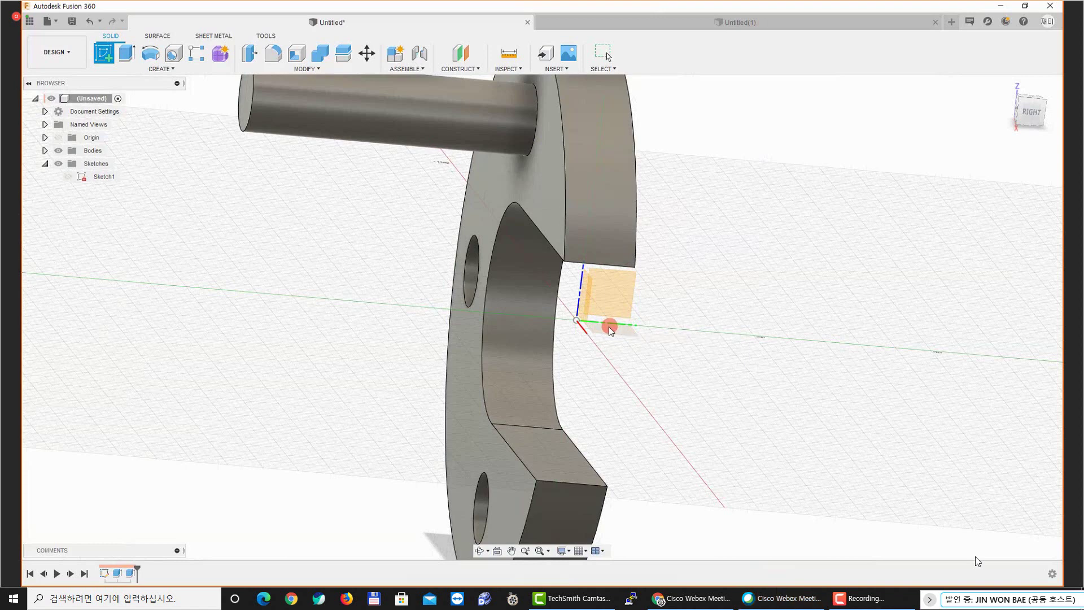
{"action": "scroll", "coordinate": [611, 330], "scroll_direction": "down", "scroll_amount": 4}
{"action": "middle_click_drag", "start_coordinate": [623, 340], "coordinate": [599, 327], "text": "shift"}
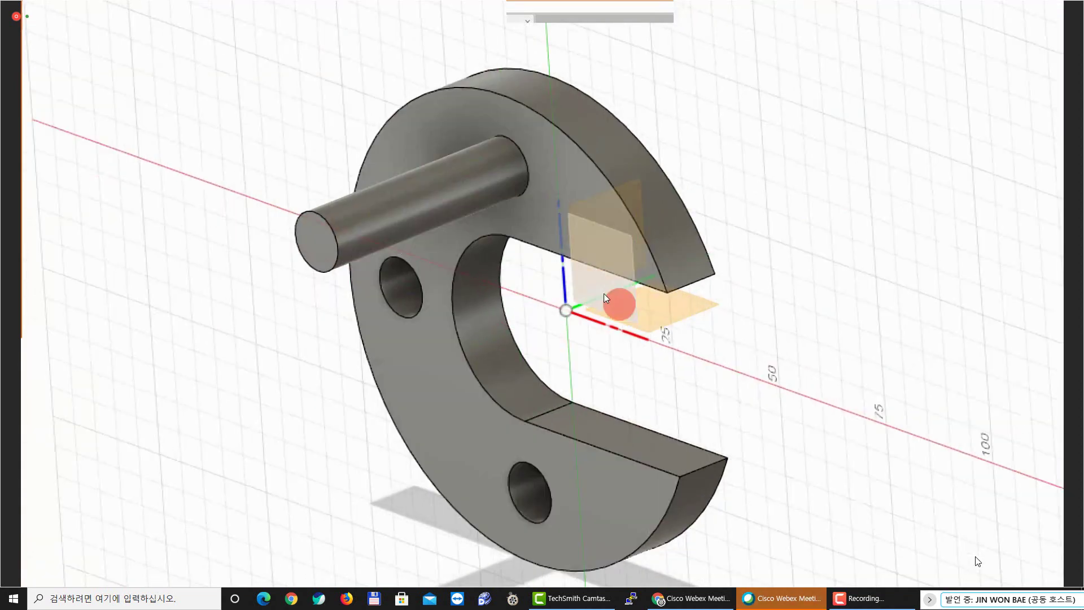
{"action": "middle_click_drag", "start_coordinate": [564, 313], "coordinate": [520, 353], "text": "shift"}
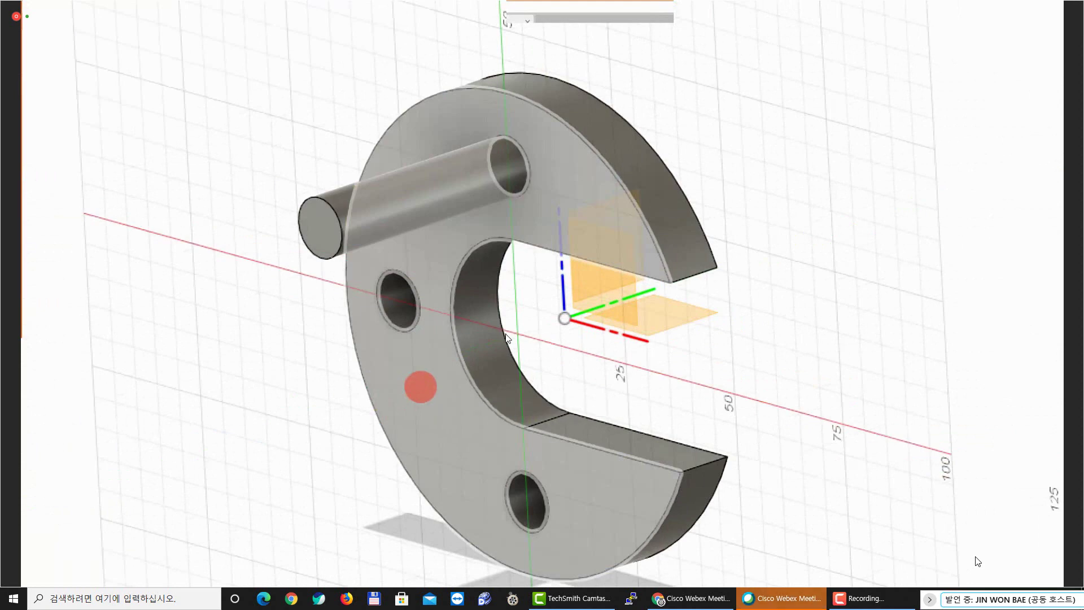
{"action": "left_click", "coordinate": [506, 330]}
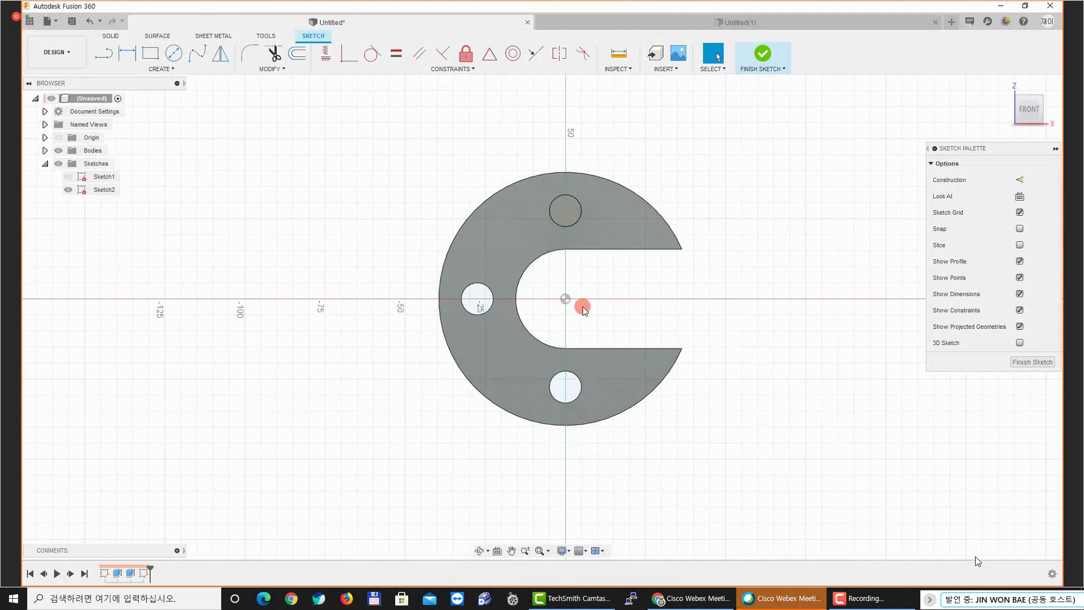
Draw a two-point rectangle about 10.5 mm wide on the upper arm of the C-shaped face and pull its upper edge higher
{"action": "scroll", "coordinate": [585, 309], "scroll_direction": "up", "scroll_amount": 3}
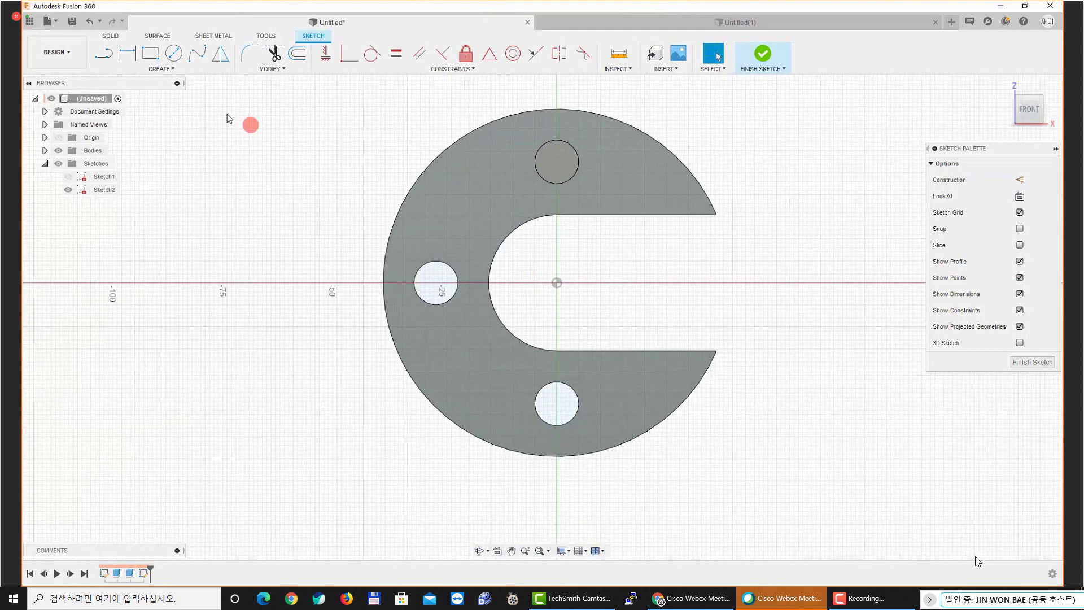
{"action": "left_click", "coordinate": [173, 70]}
{"action": "left_click", "coordinate": [169, 69]}
{"action": "left_click", "coordinate": [169, 68]}
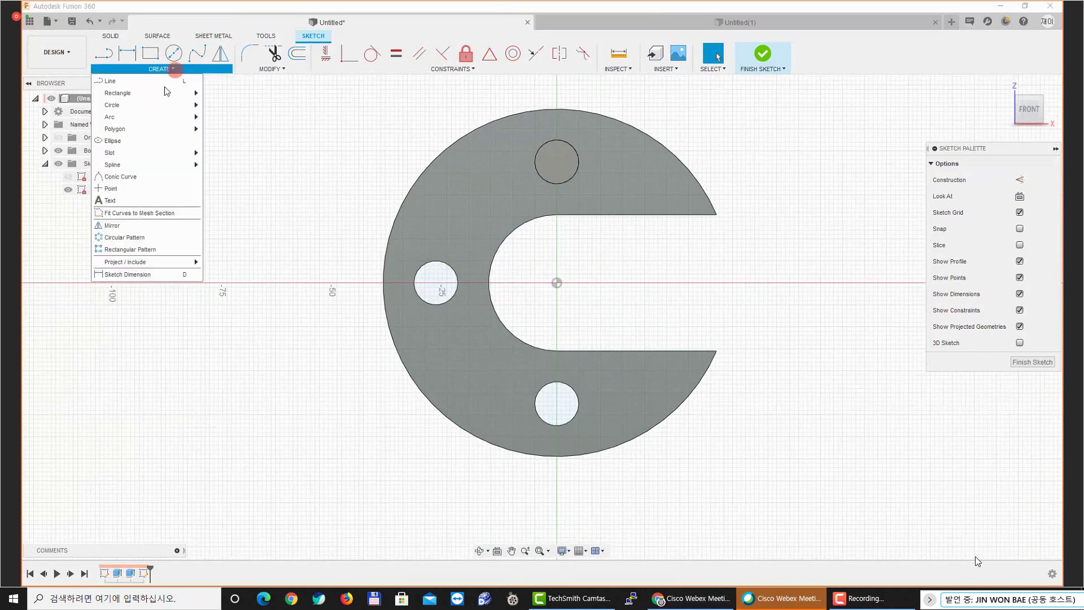
{"action": "left_click", "coordinate": [167, 94]}
{"action": "left_click", "coordinate": [209, 95]}
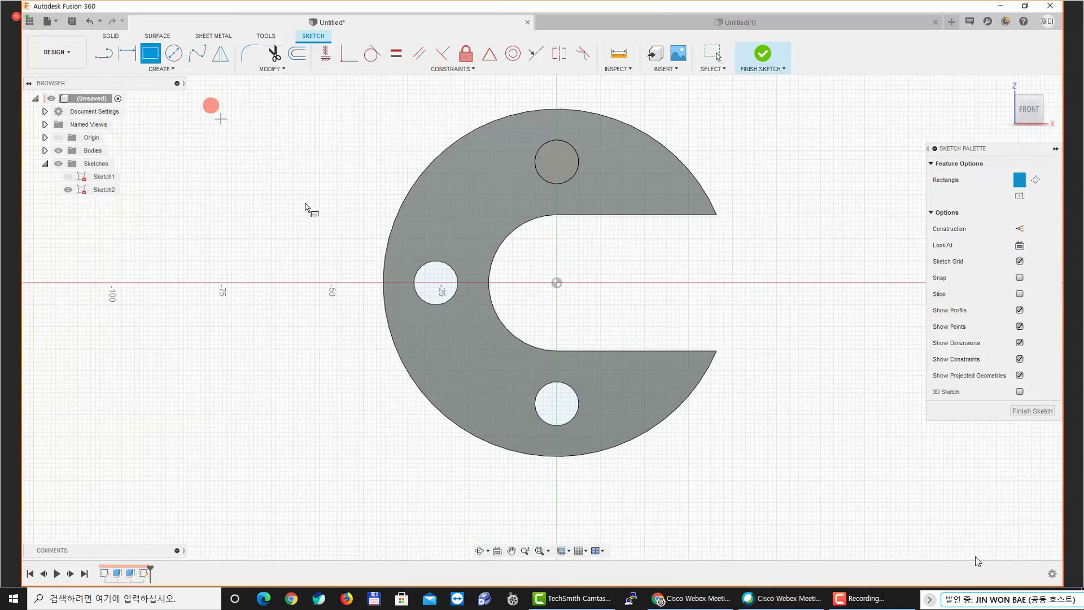
{"action": "middle_click_drag", "start_coordinate": [328, 223], "coordinate": [289, 204]}
{"action": "scroll", "coordinate": [384, 332], "scroll_direction": "up", "scroll_amount": 4}
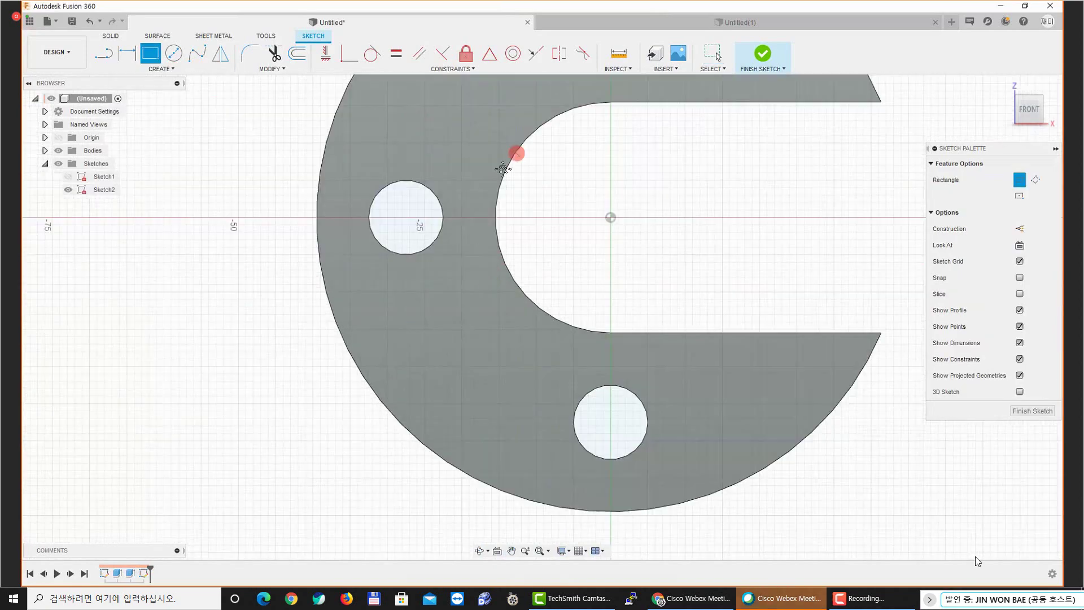
{"action": "middle_click_drag", "start_coordinate": [502, 169], "coordinate": [388, 261]}
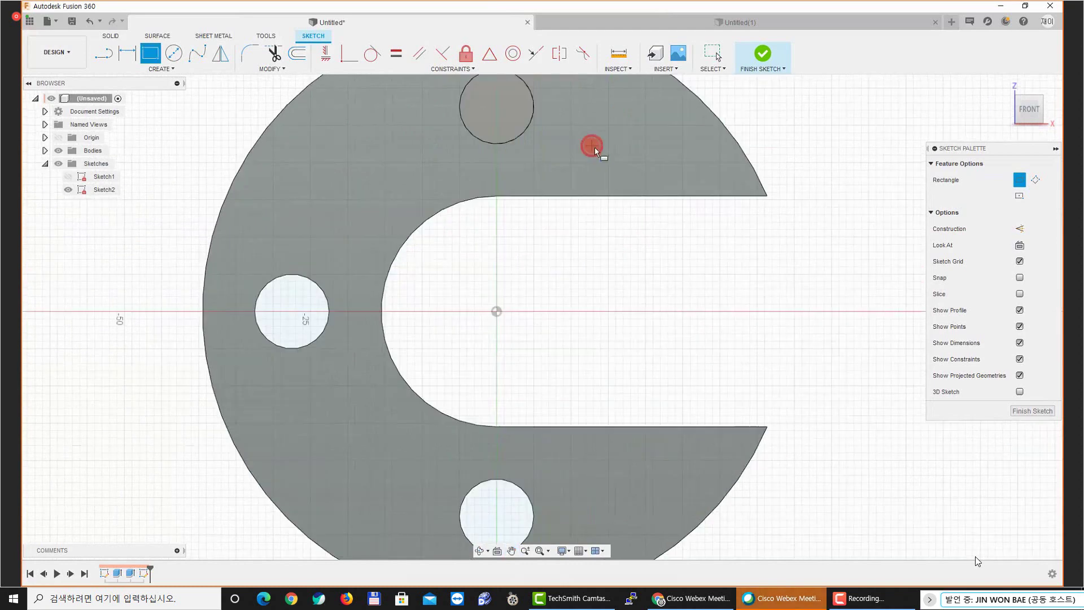
{"action": "left_click", "coordinate": [591, 145]}
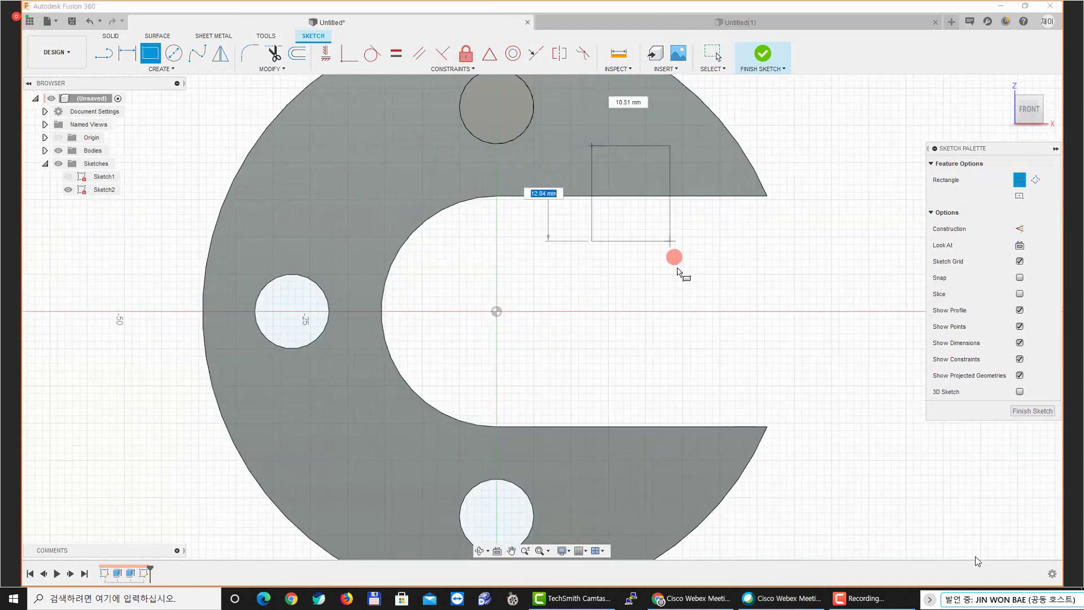
{"action": "left_click", "coordinate": [669, 180]}
{"action": "key", "text": "Escape"}
{"action": "left_click_drag", "start_coordinate": [638, 146], "coordinate": [636, 122]}
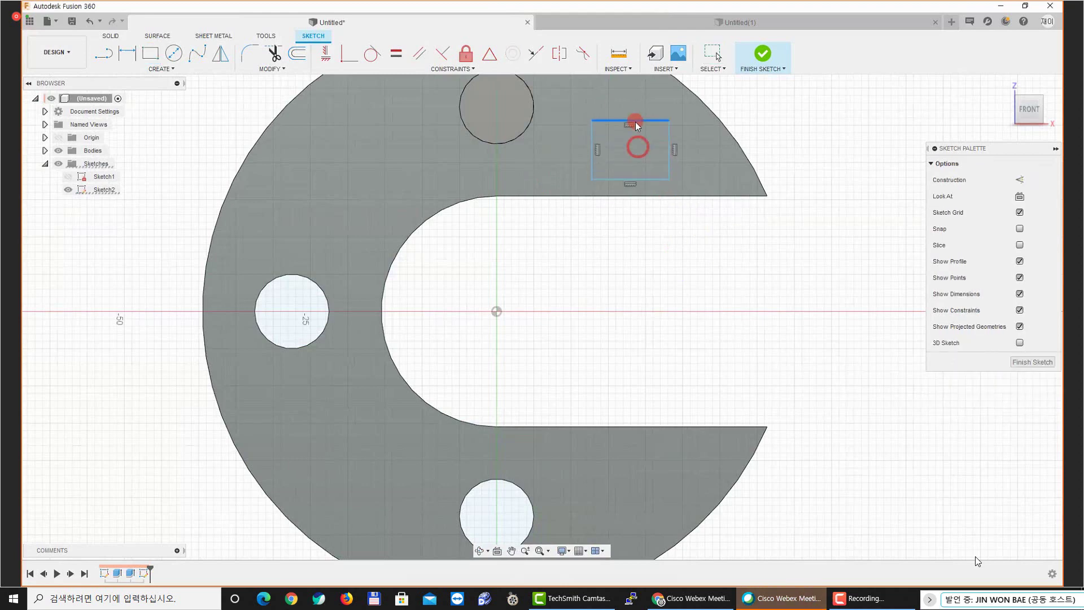
Clear the selection of the rectangle's upper edge and finish the sketch on the C-shaped face
{"action": "left_click", "coordinate": [749, 249]}
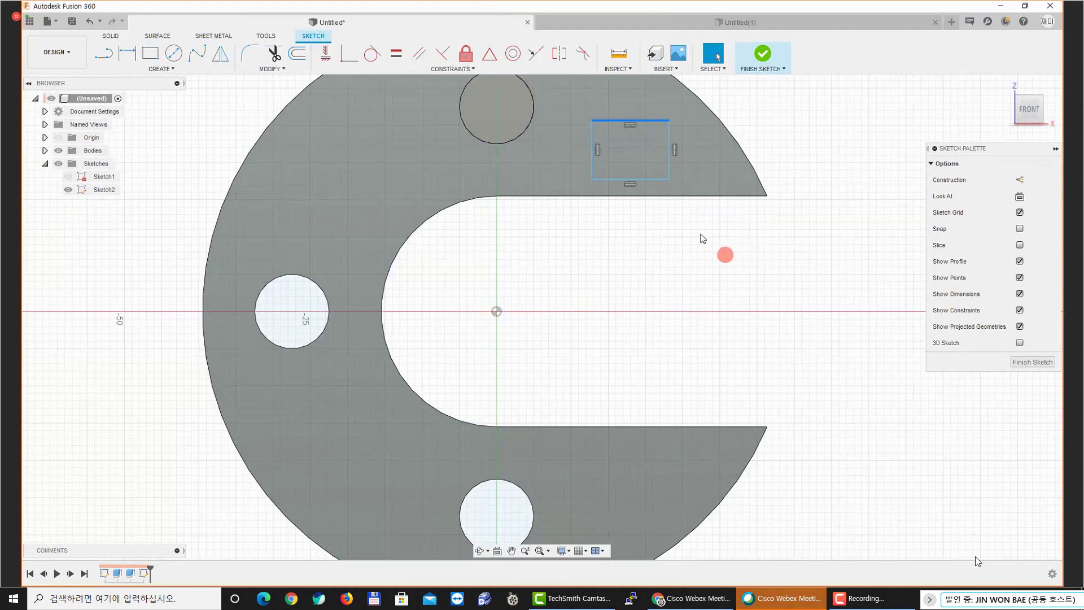
{"action": "left_click", "coordinate": [634, 240]}
{"action": "left_click", "coordinate": [632, 268]}
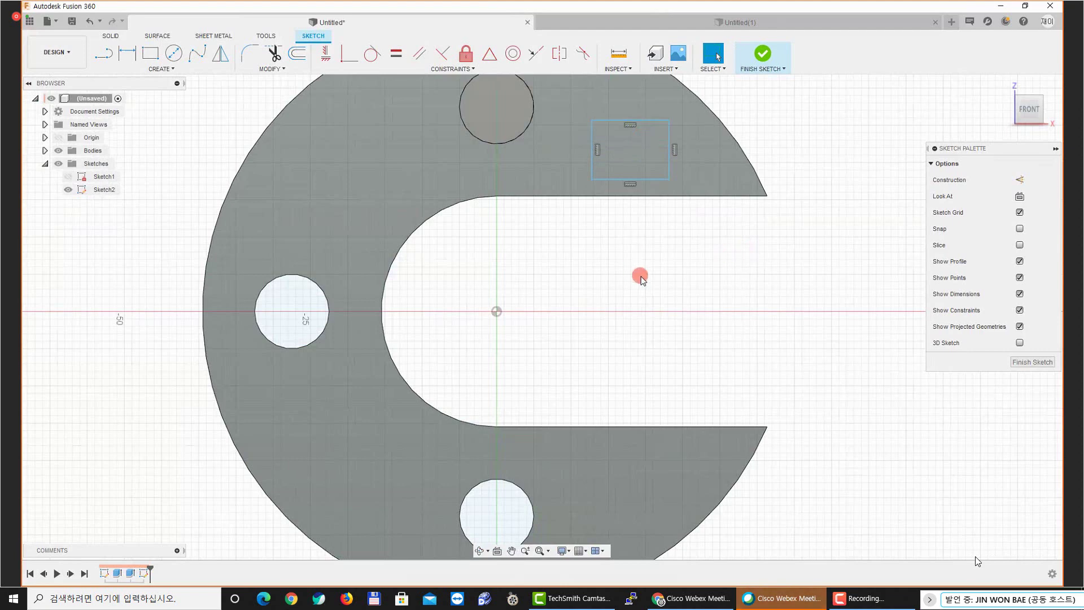
{"action": "scroll", "coordinate": [641, 276], "scroll_direction": "down", "scroll_amount": 4}
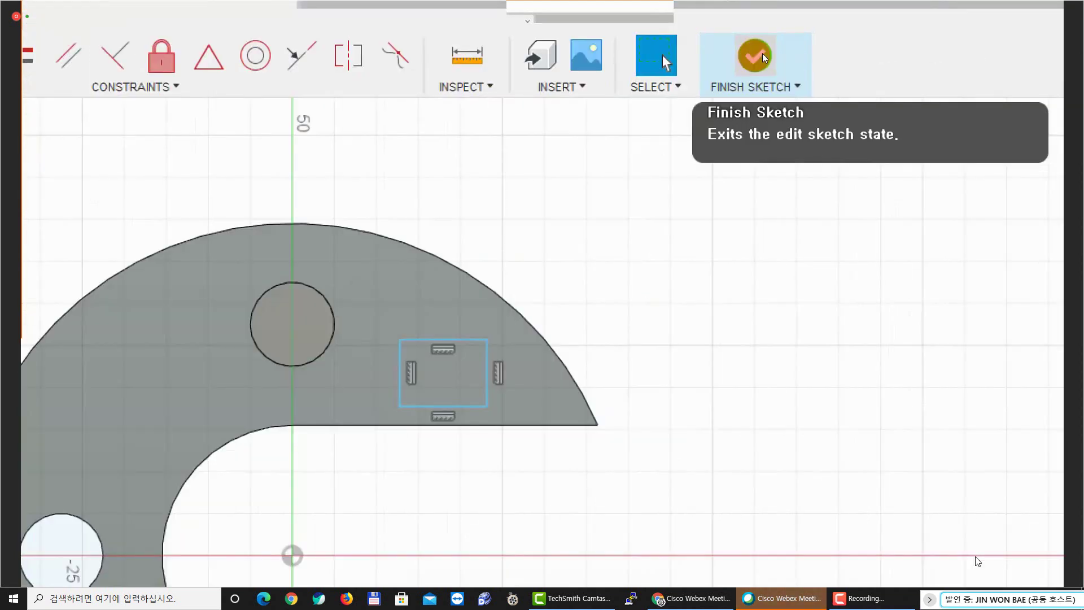
{"action": "left_click", "coordinate": [770, 54]}
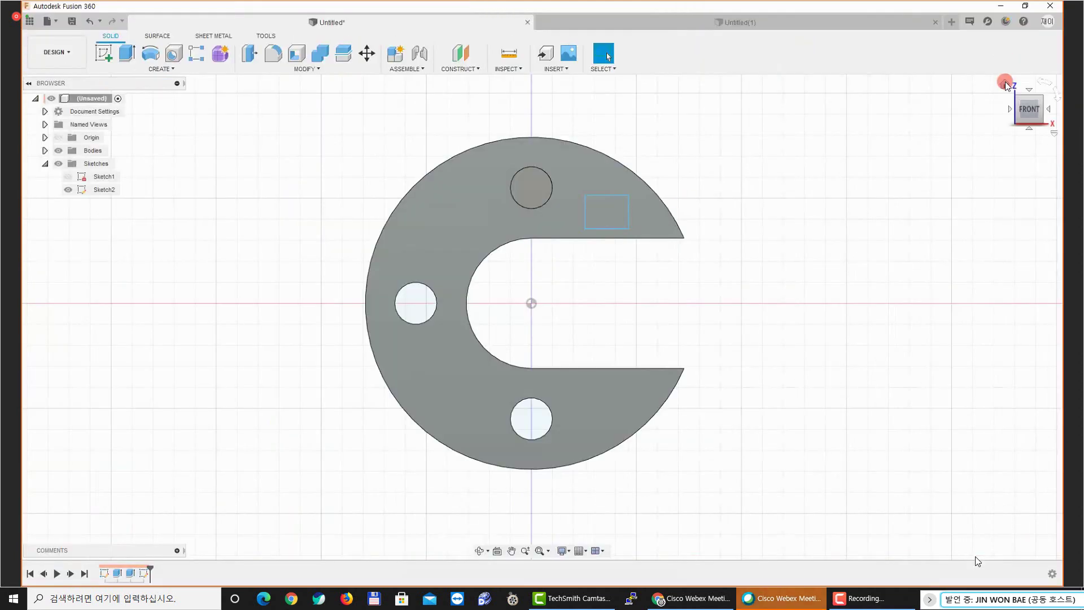
Extrude the rectangle on the upper arm 10 mm outward to one side, joining it to the C-shaped body
{"action": "left_click", "coordinate": [1006, 83]}
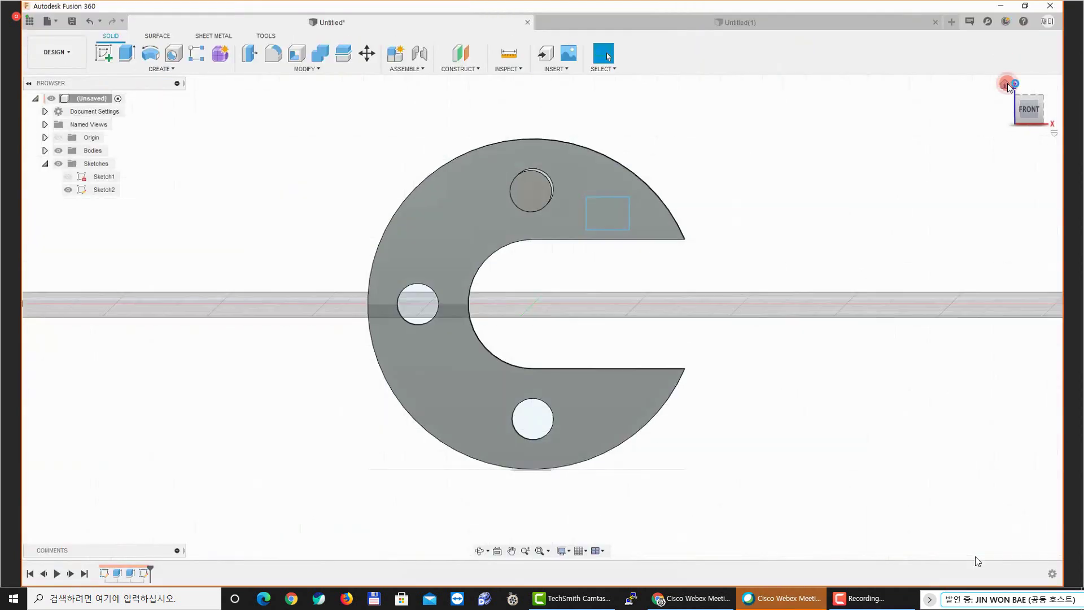
{"action": "middle_click_drag", "start_coordinate": [763, 212], "coordinate": [743, 200]}
{"action": "scroll", "coordinate": [741, 201], "scroll_direction": "up", "scroll_amount": 3}
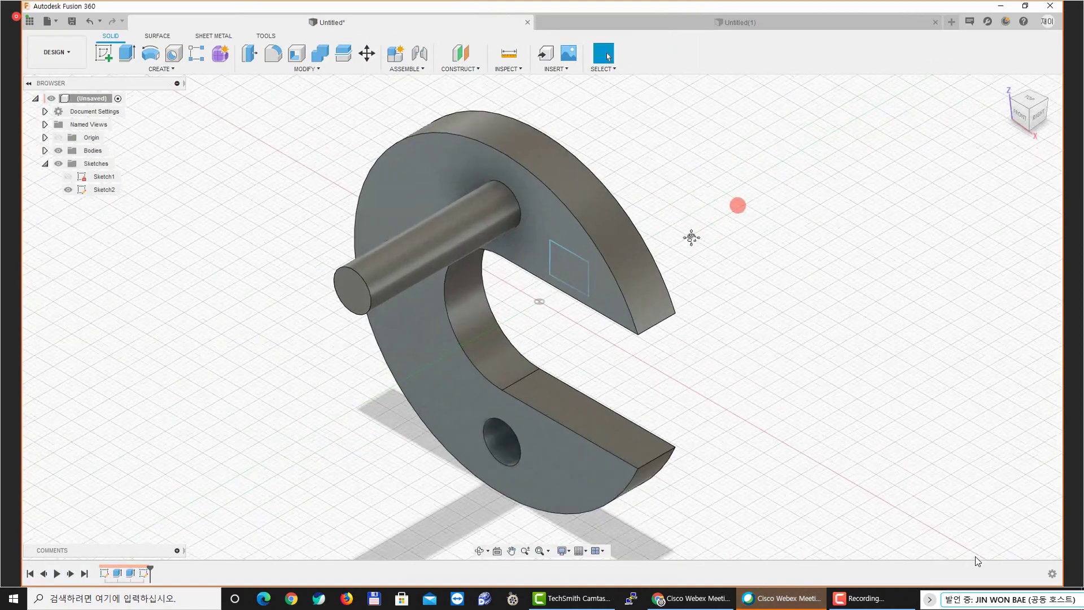
{"action": "middle_click_drag", "start_coordinate": [692, 237], "coordinate": [687, 225]}
{"action": "middle_click_drag", "start_coordinate": [638, 305], "coordinate": [633, 298]}
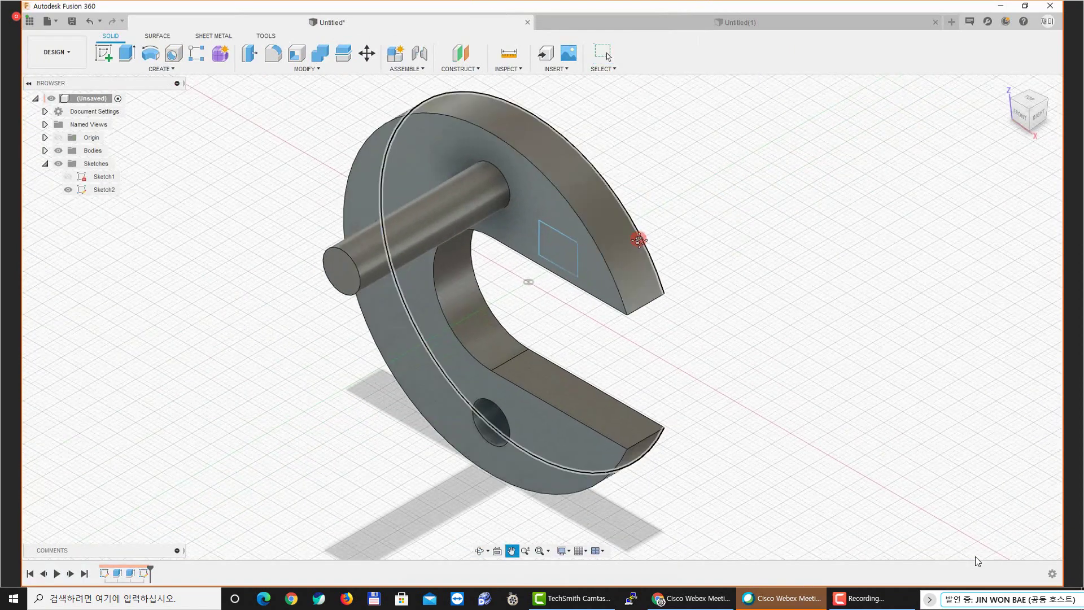
{"action": "left_click", "coordinate": [125, 60]}
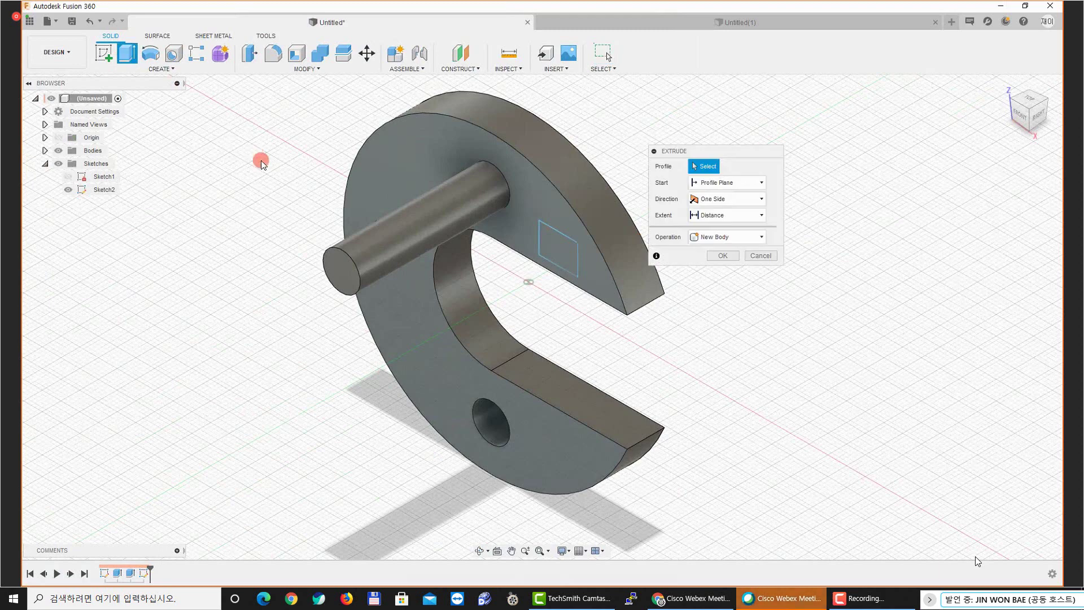
{"action": "middle_click_drag", "start_coordinate": [268, 162], "coordinate": [227, 162]}
{"action": "middle_click_drag", "start_coordinate": [465, 293], "coordinate": [478, 305], "text": "shift"}
{"action": "scroll", "coordinate": [477, 300], "scroll_direction": "up", "scroll_amount": 2}
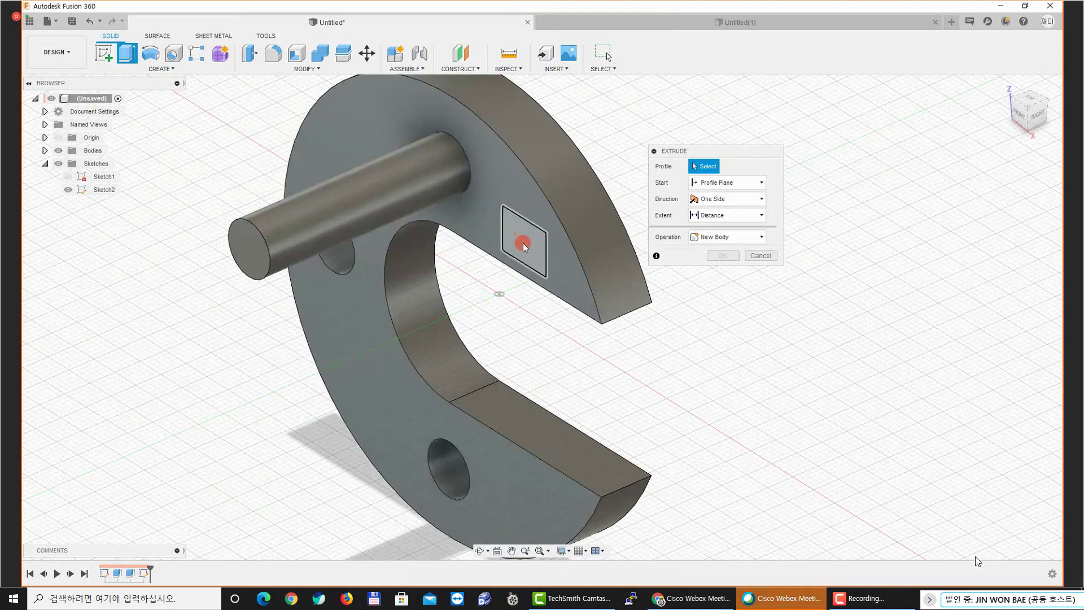
{"action": "left_click", "coordinate": [523, 243]}
{"action": "left_click_drag", "start_coordinate": [536, 280], "coordinate": [463, 266]}
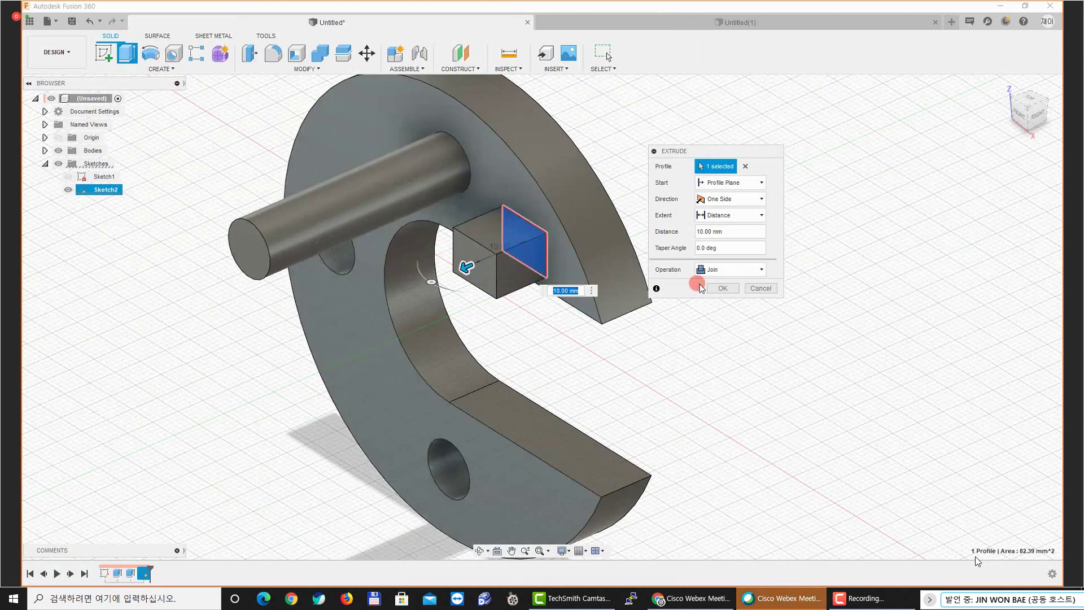
{"action": "left_click", "coordinate": [723, 288]}
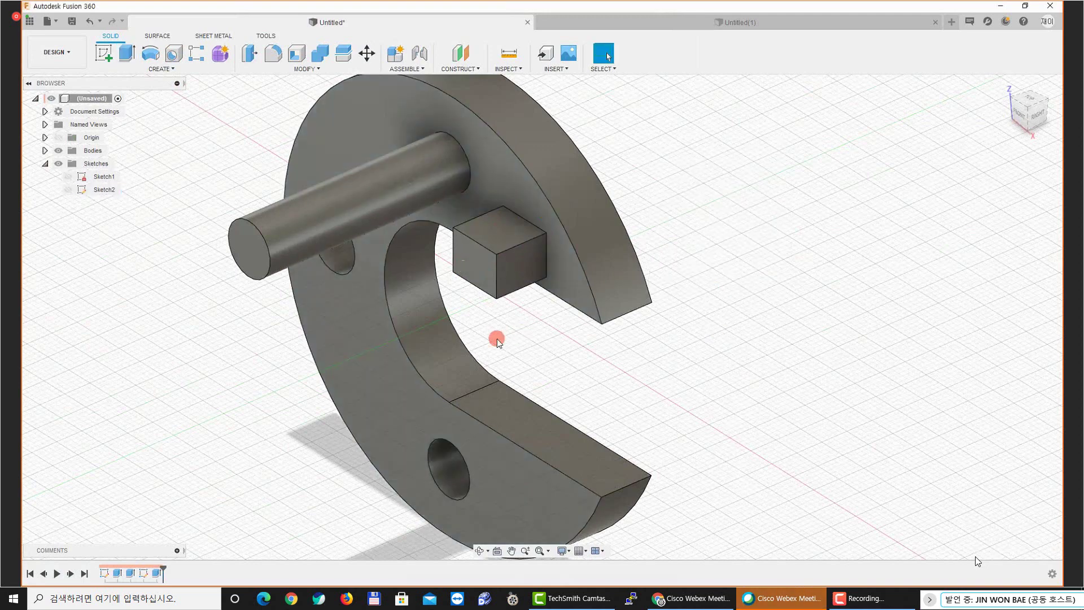
{"action": "left_click", "coordinate": [98, 58]}
{"action": "left_click", "coordinate": [508, 293]}
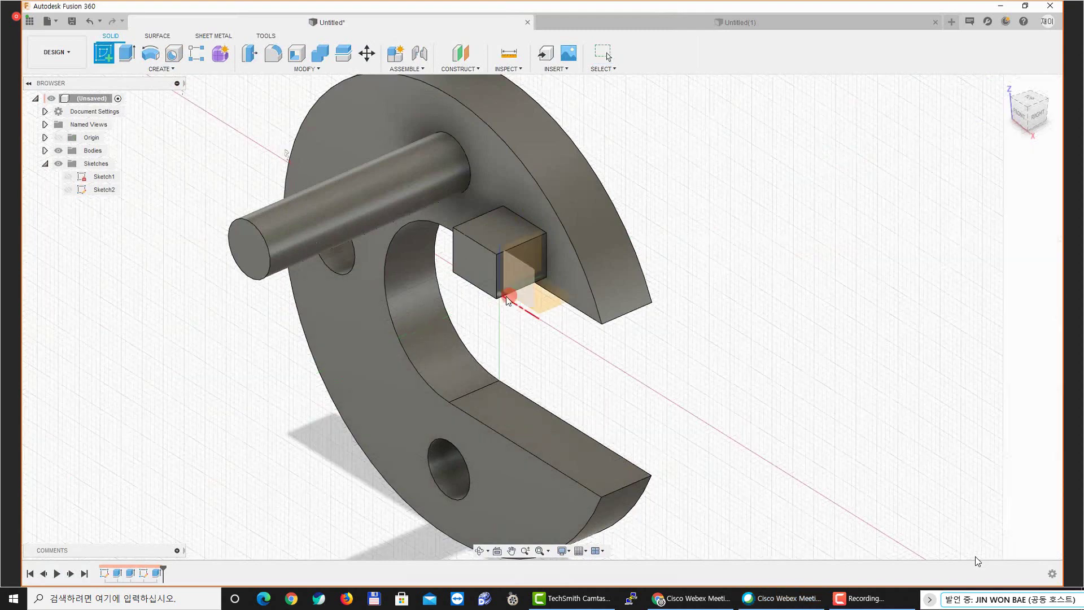
{"action": "left_click", "coordinate": [374, 292]}
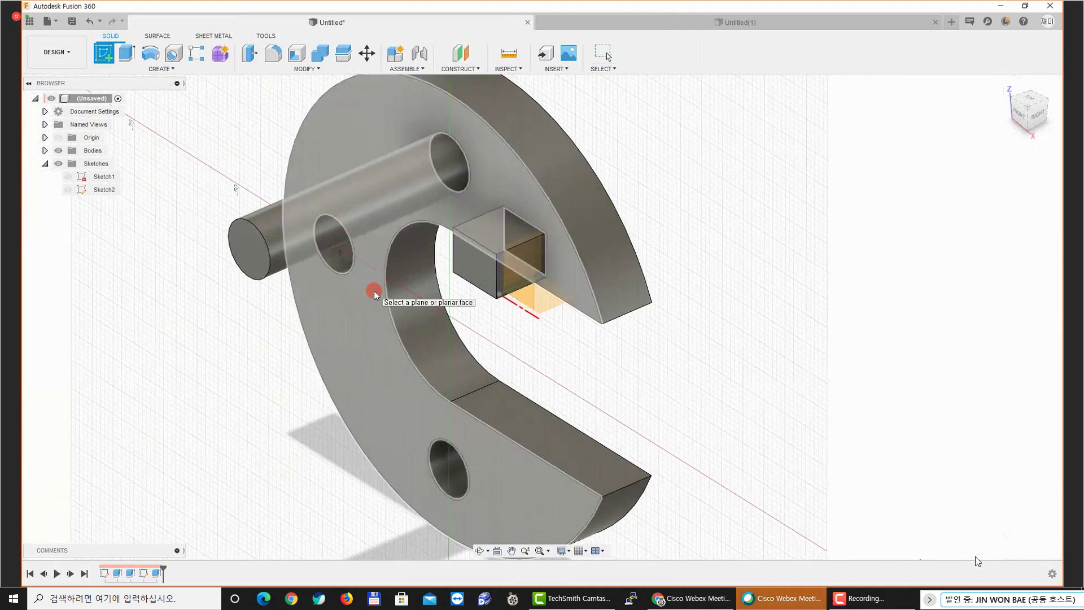
{"action": "middle_click_drag", "start_coordinate": [408, 284], "coordinate": [412, 291]}
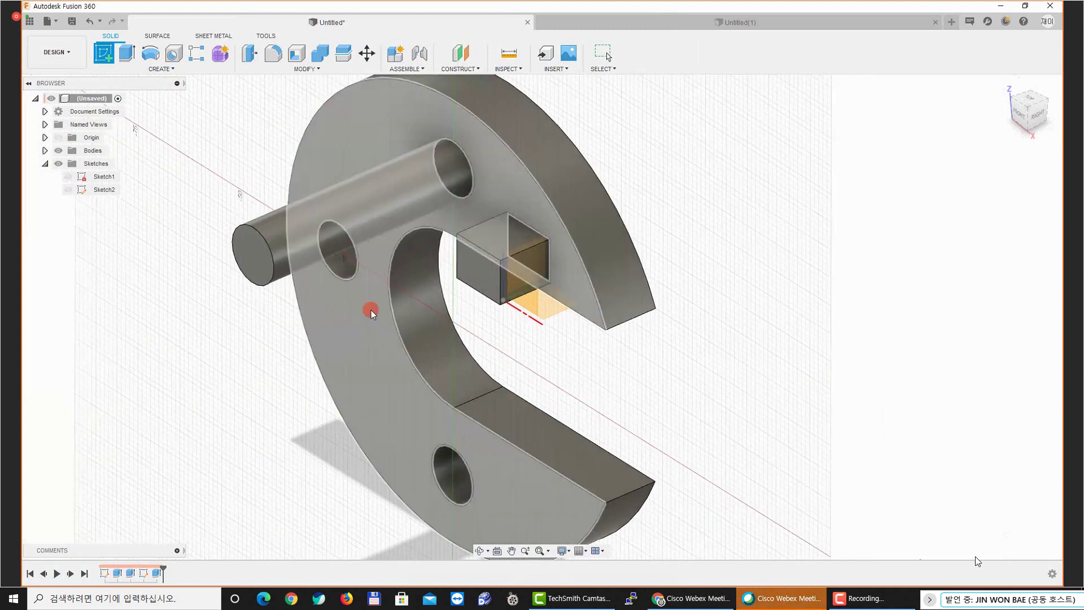
{"action": "key", "text": "Escape"}
{"action": "middle_click_drag", "start_coordinate": [520, 320], "coordinate": [531, 348]}
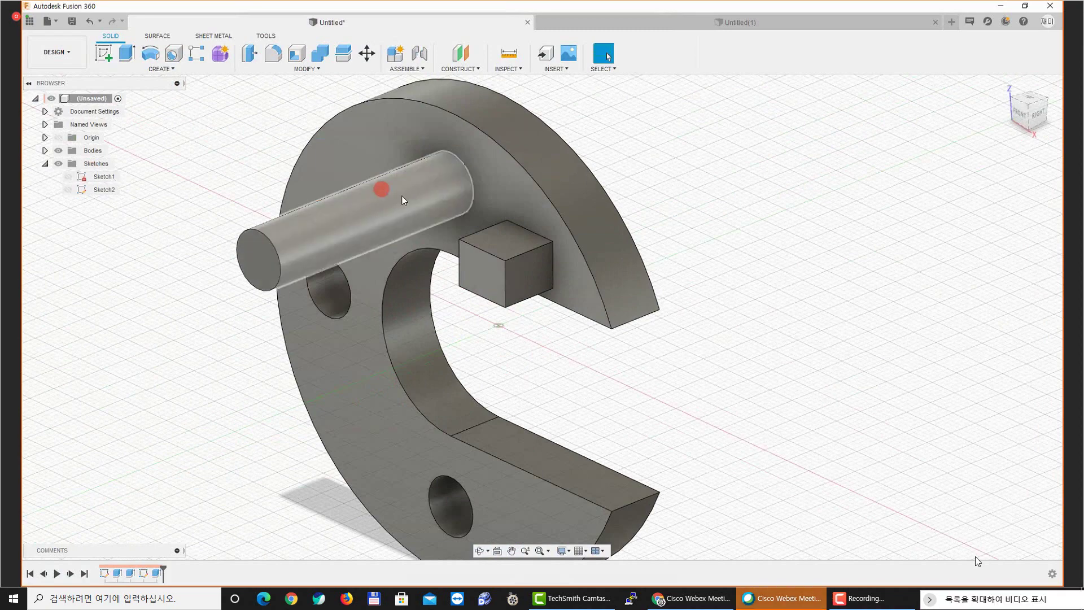
{"action": "middle_click_drag", "start_coordinate": [402, 196], "coordinate": [455, 263], "text": "shift"}
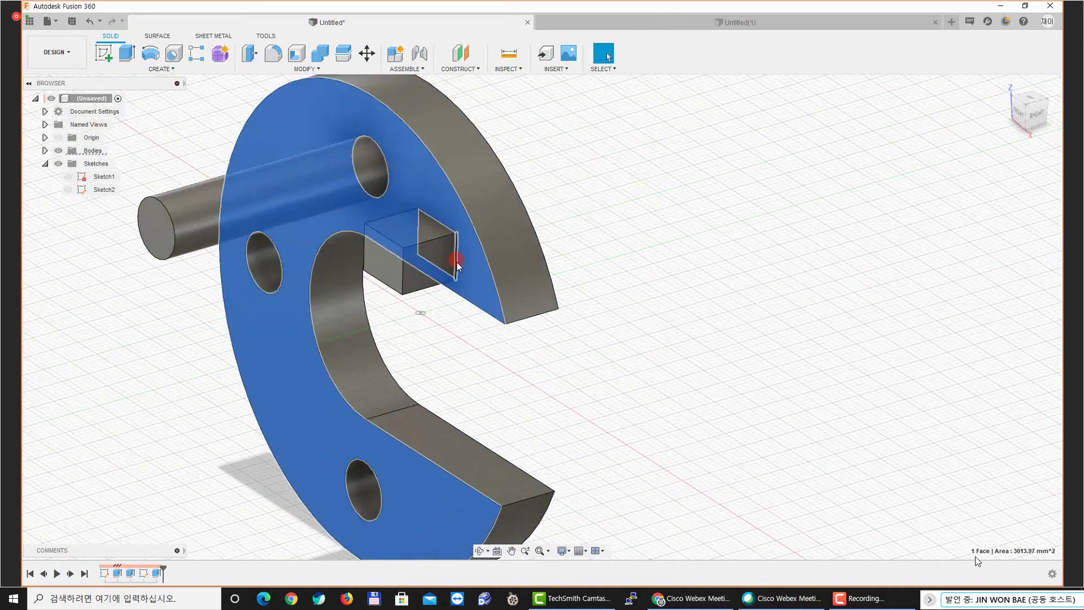
{"action": "left_click", "coordinate": [436, 341]}
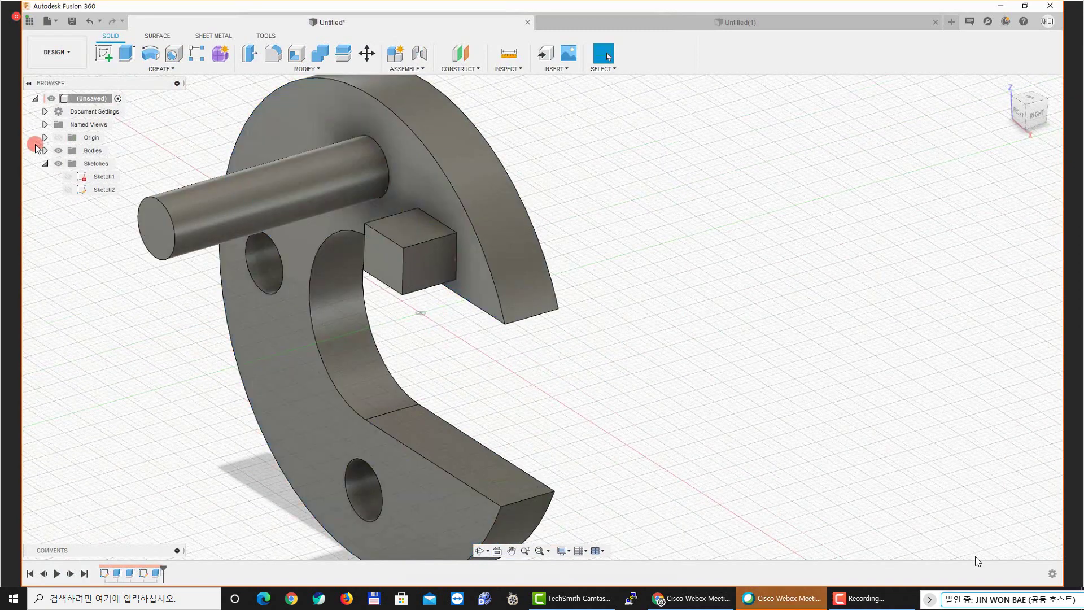
Show Sketch1 and examine which face of the C-shaped body it lies on, from the front and the back
{"action": "key", "text": "super+plus"}
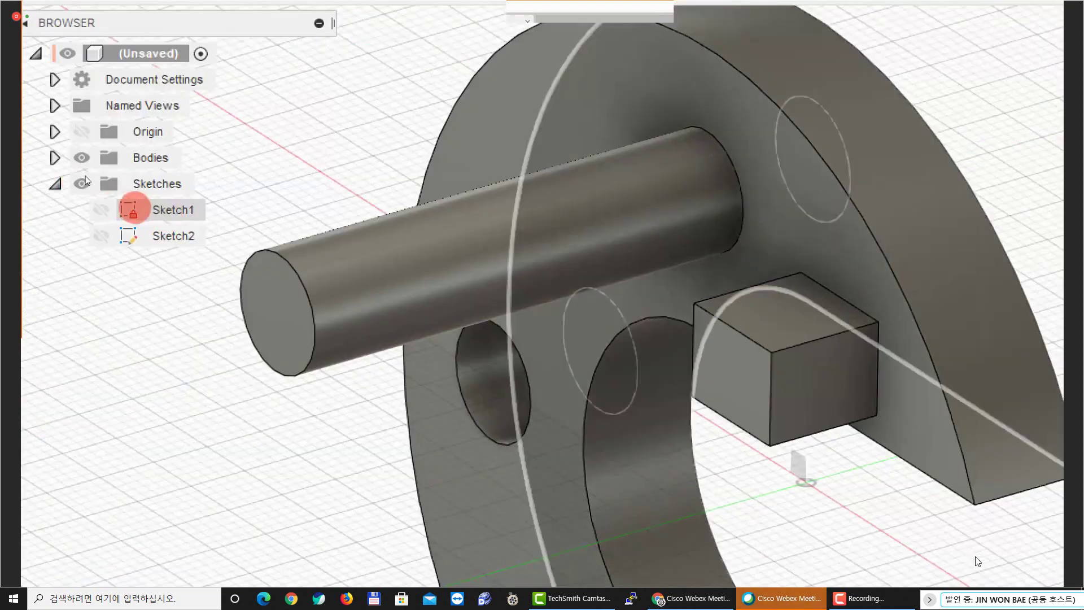
{"action": "left_click", "coordinate": [130, 234]}
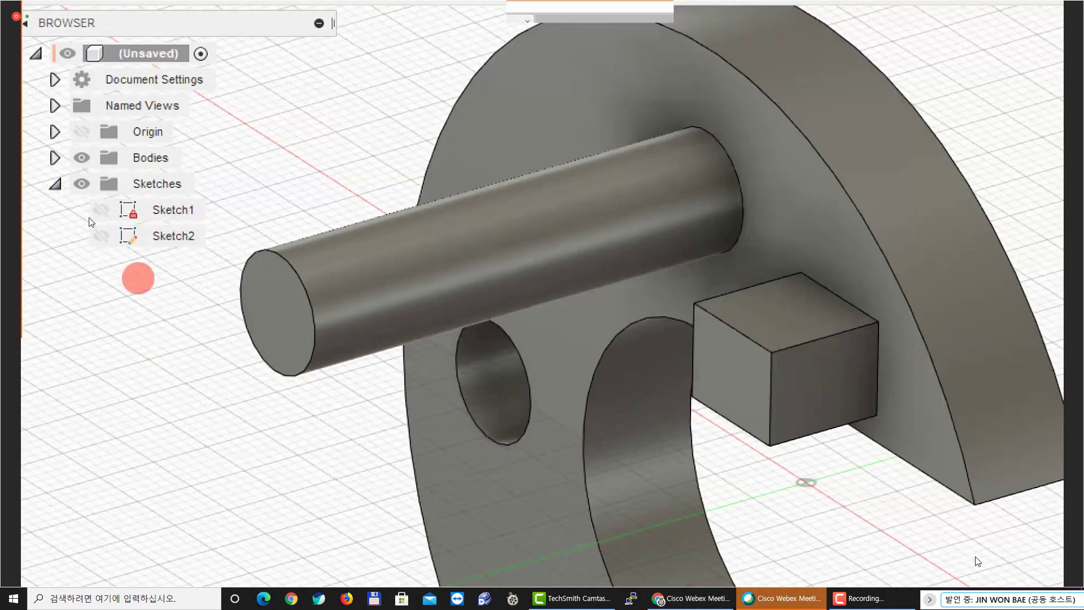
{"action": "left_click", "coordinate": [103, 212]}
{"action": "middle_click_drag", "start_coordinate": [891, 194], "coordinate": [731, 195]}
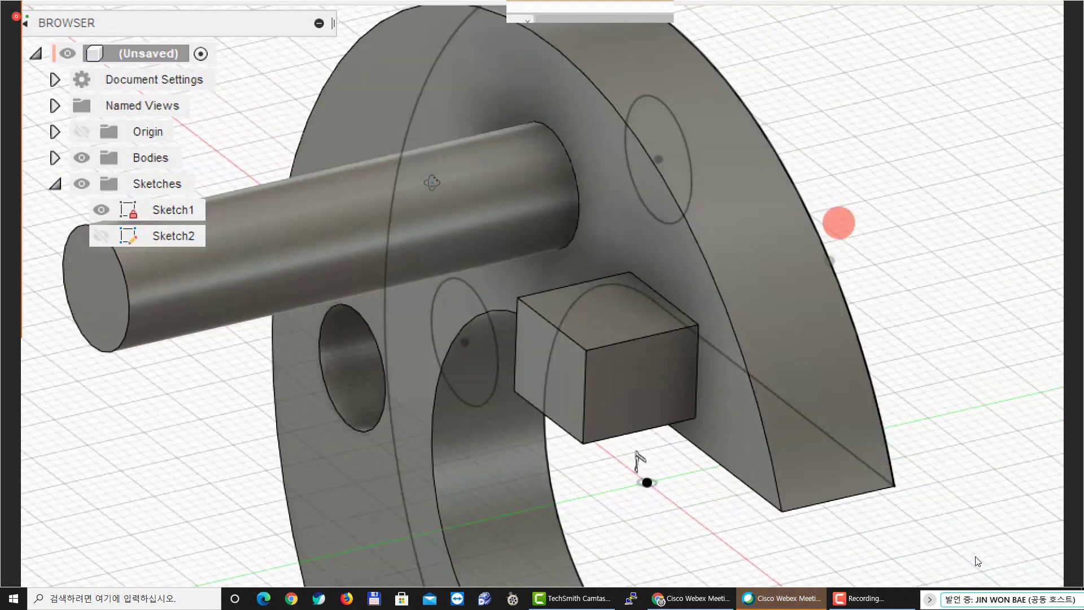
{"action": "middle_click_drag", "start_coordinate": [837, 222], "coordinate": [754, 222], "text": "shift"}
{"action": "scroll", "coordinate": [886, 319], "scroll_direction": "down", "scroll_amount": 3}
{"action": "middle_click_drag", "start_coordinate": [886, 319], "coordinate": [717, 242]}
{"action": "middle_click_drag", "start_coordinate": [414, 236], "coordinate": [388, 230], "text": "shift"}
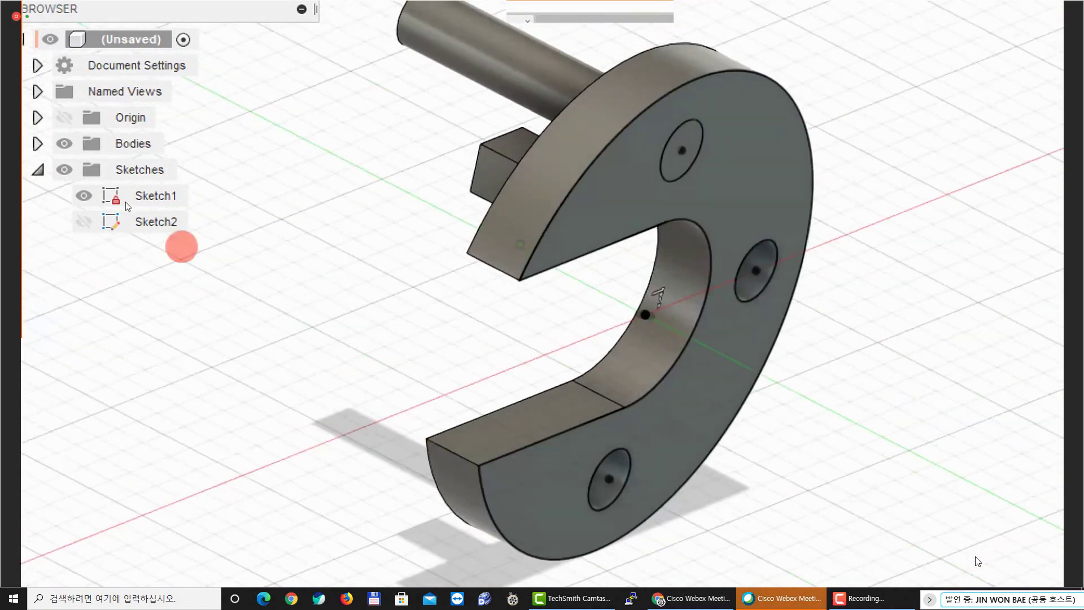
{"action": "middle_click_drag", "start_coordinate": [125, 201], "coordinate": [585, 298], "text": "shift"}
Display Sketch2 instead of Sketch1, examine its rectangle at the base of the block, and hide it again
{"action": "left_click", "coordinate": [83, 221]}
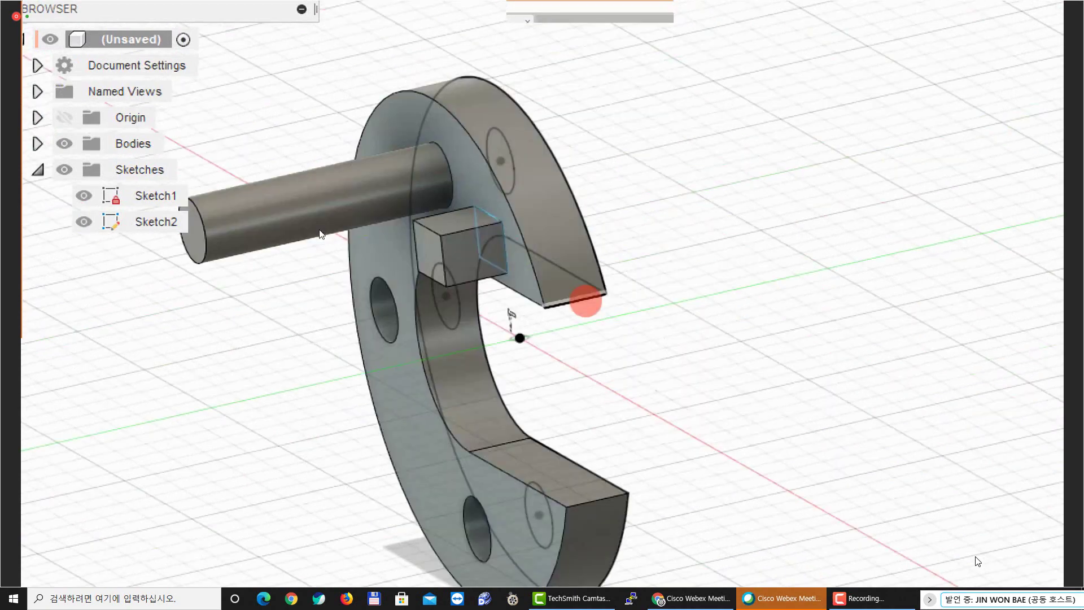
{"action": "left_click", "coordinate": [83, 195]}
{"action": "middle_click_drag", "start_coordinate": [358, 183], "coordinate": [203, 188], "text": "shift"}
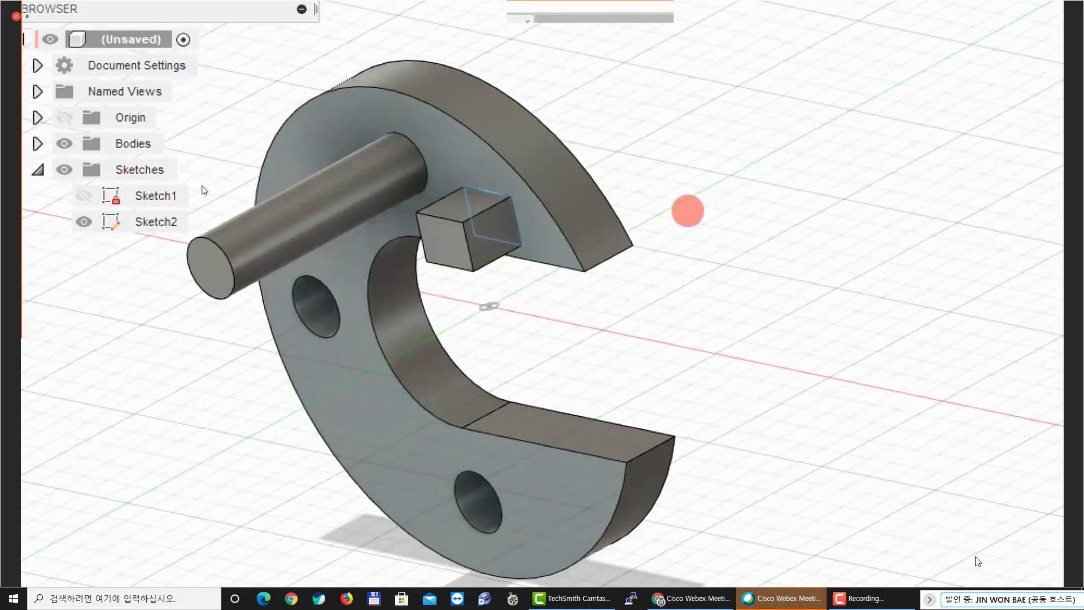
{"action": "scroll", "coordinate": [317, 160], "scroll_direction": "up", "scroll_amount": 5}
{"action": "left_click", "coordinate": [271, 166]}
{"action": "key", "text": "Escape"}
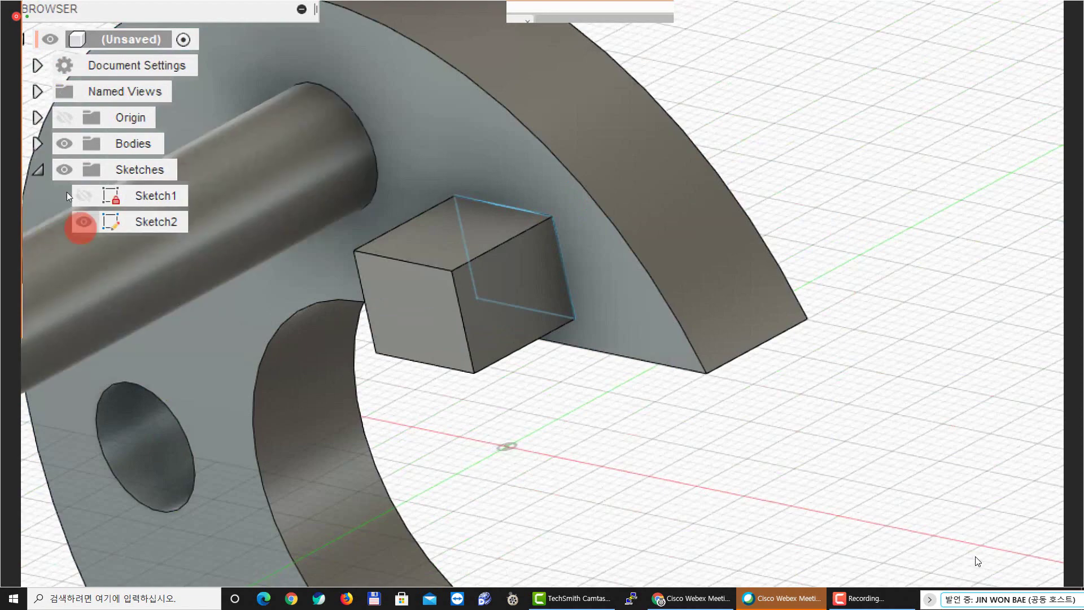
{"action": "left_click", "coordinate": [83, 221]}
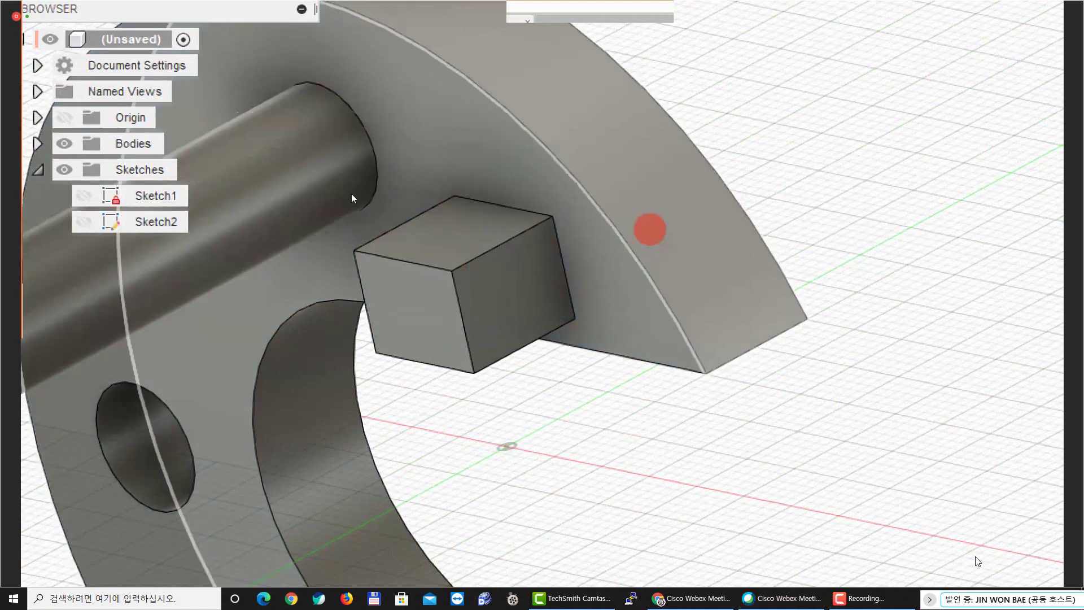
{"action": "key", "text": "super+minus"}
{"action": "mouse_move", "coordinate": [168, 180]}
{"action": "middle_mouse_down"}
{"action": "mouse_move", "coordinate": [286, 199]}
{"action": "mouse_move", "coordinate": [267, 213]}
{"action": "middle_mouse_up"}
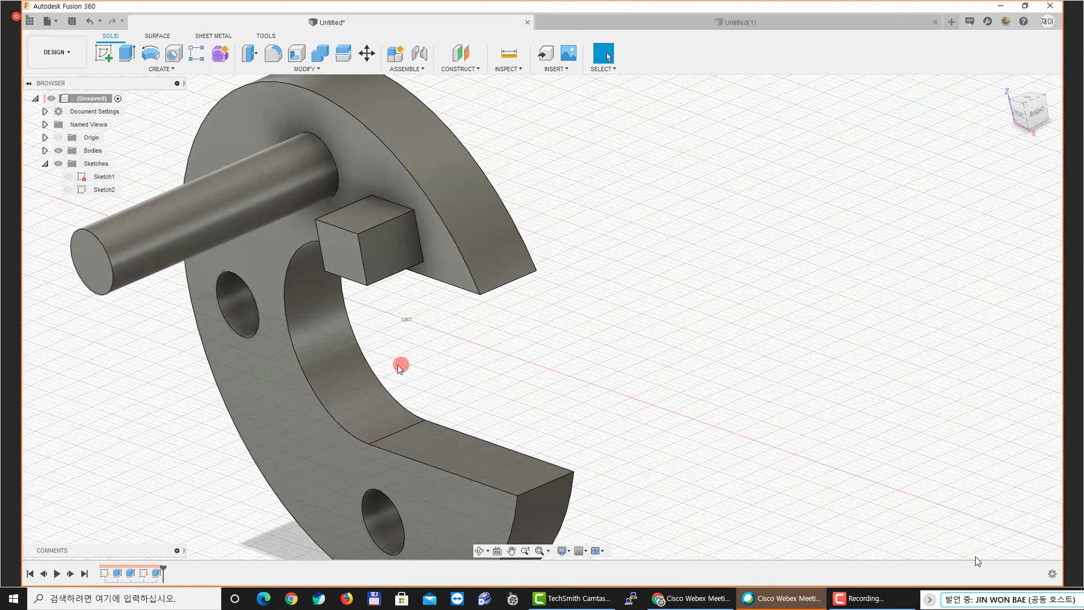
{"action": "left_click", "coordinate": [66, 189]}
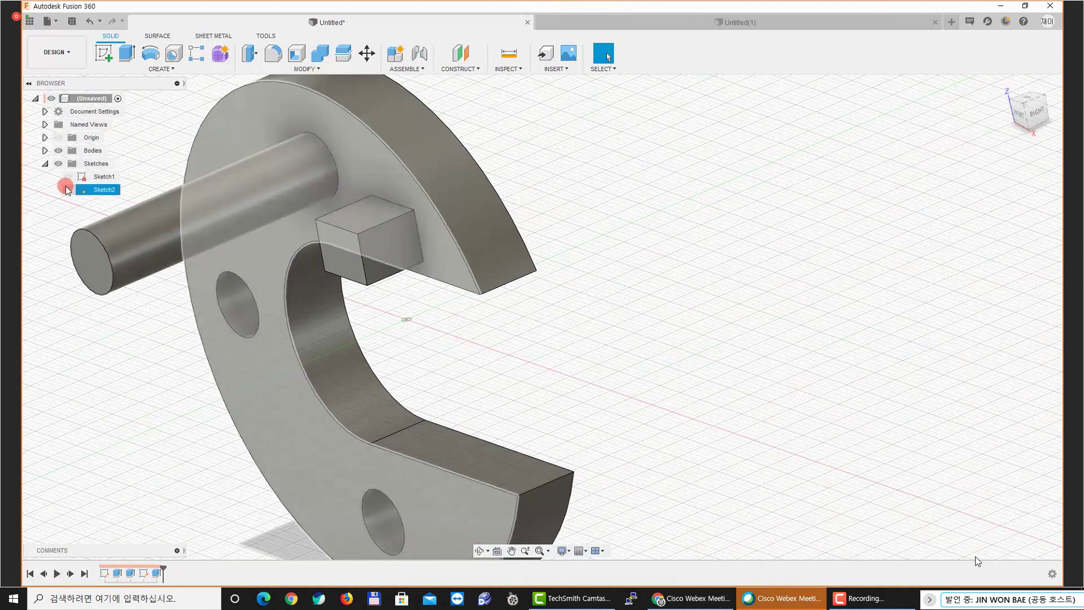
{"action": "left_click", "coordinate": [58, 164]}
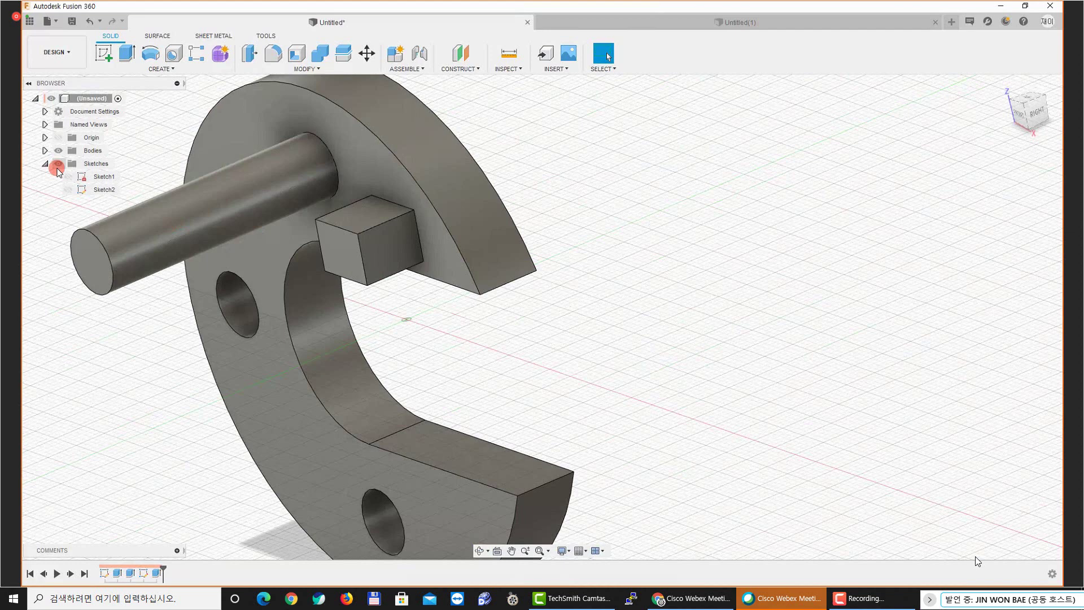
{"action": "key", "text": "super+plus"}
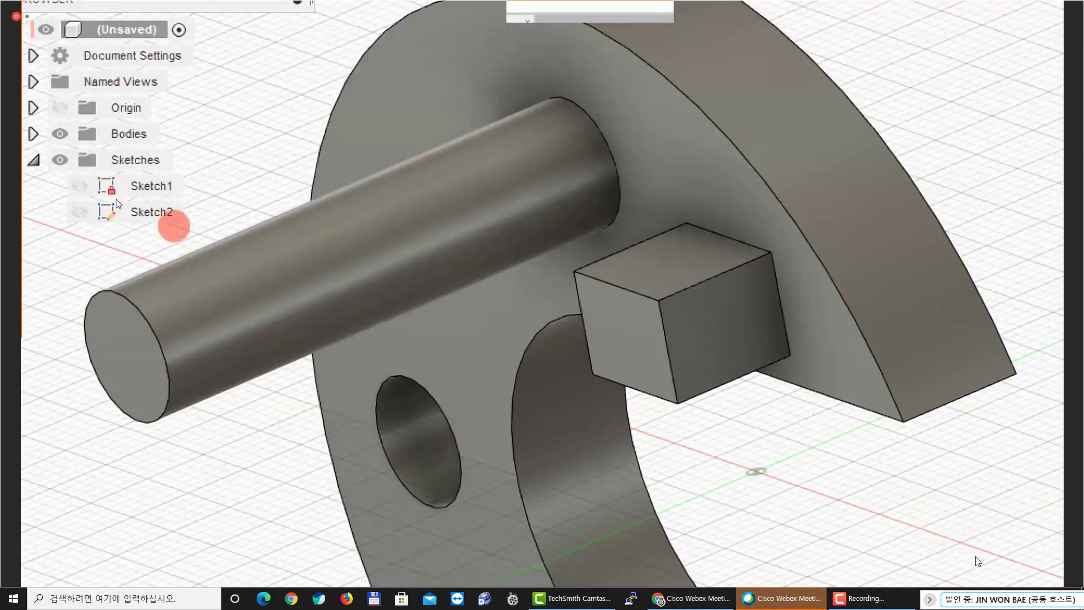
{"action": "left_click", "coordinate": [157, 219]}
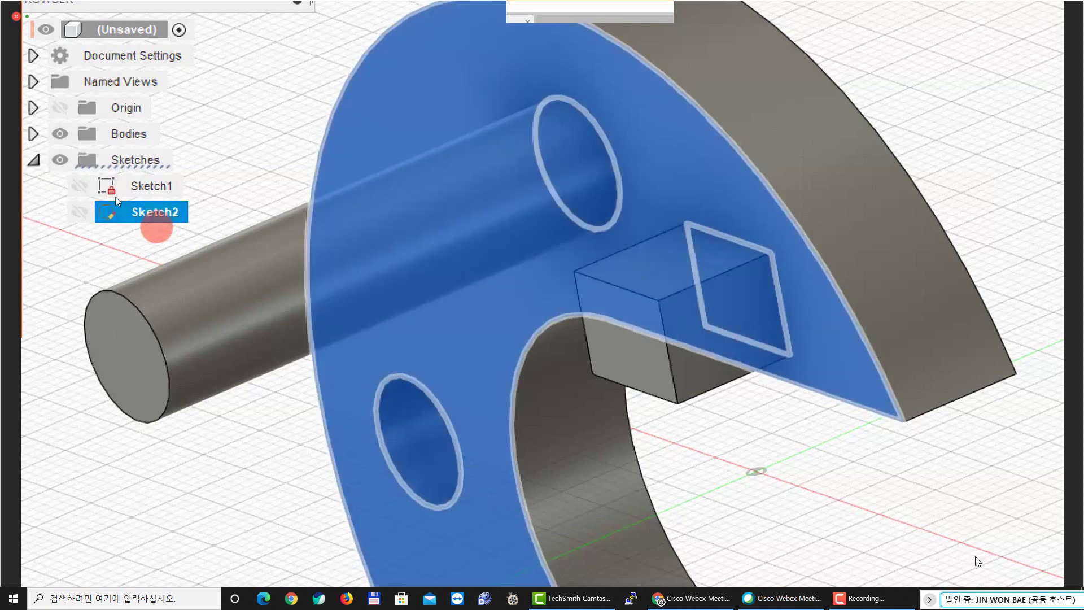
{"action": "left_click", "coordinate": [158, 231]}
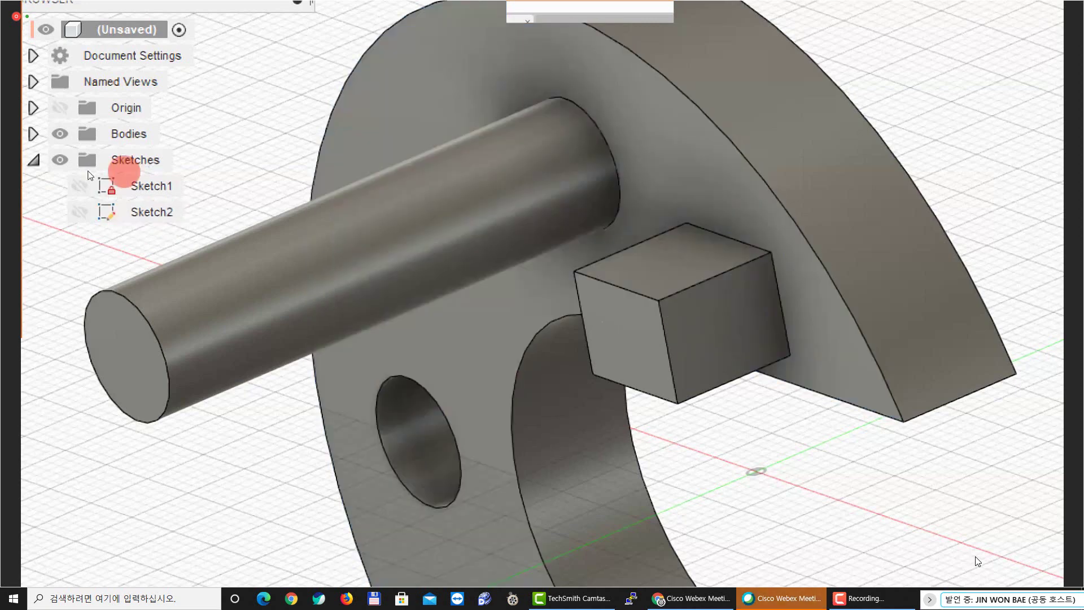
Show Sketch2 and open it for editing
{"action": "left_click", "coordinate": [83, 211]}
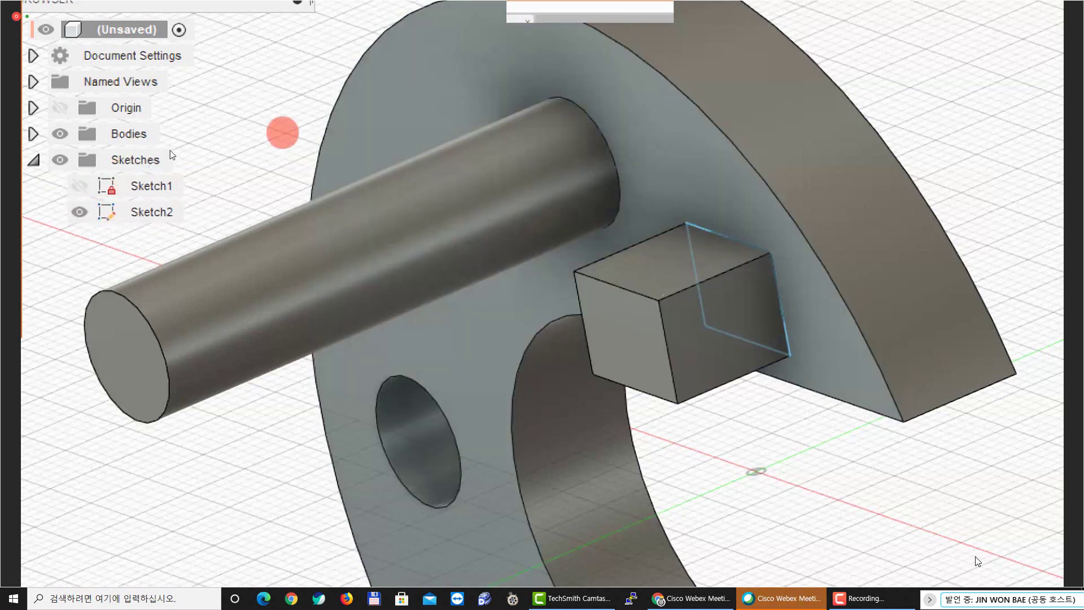
{"action": "left_click", "coordinate": [175, 211]}
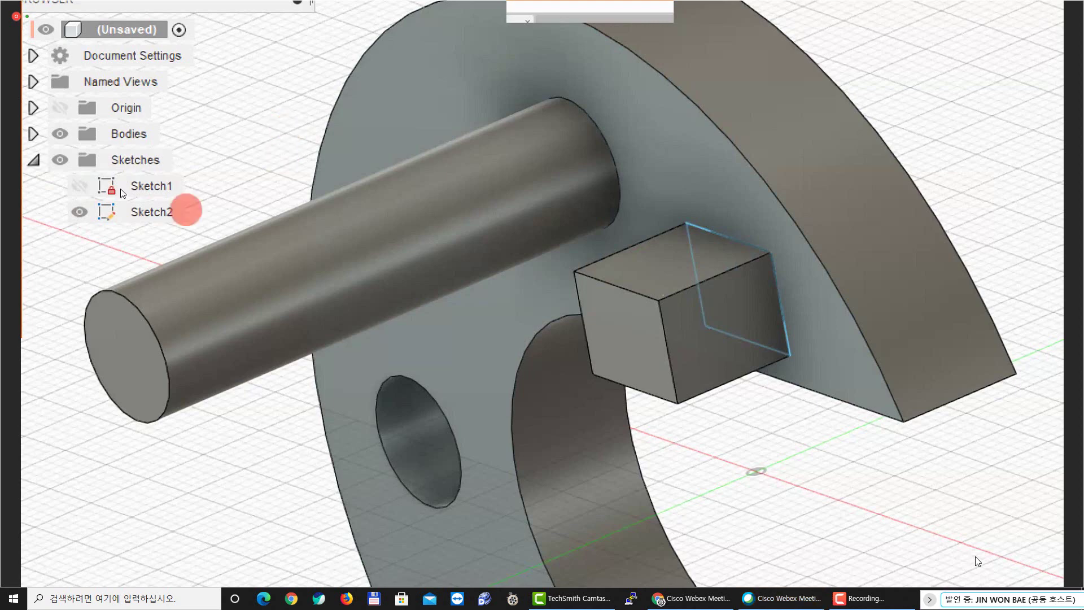
{"action": "right_click", "coordinate": [167, 211]}
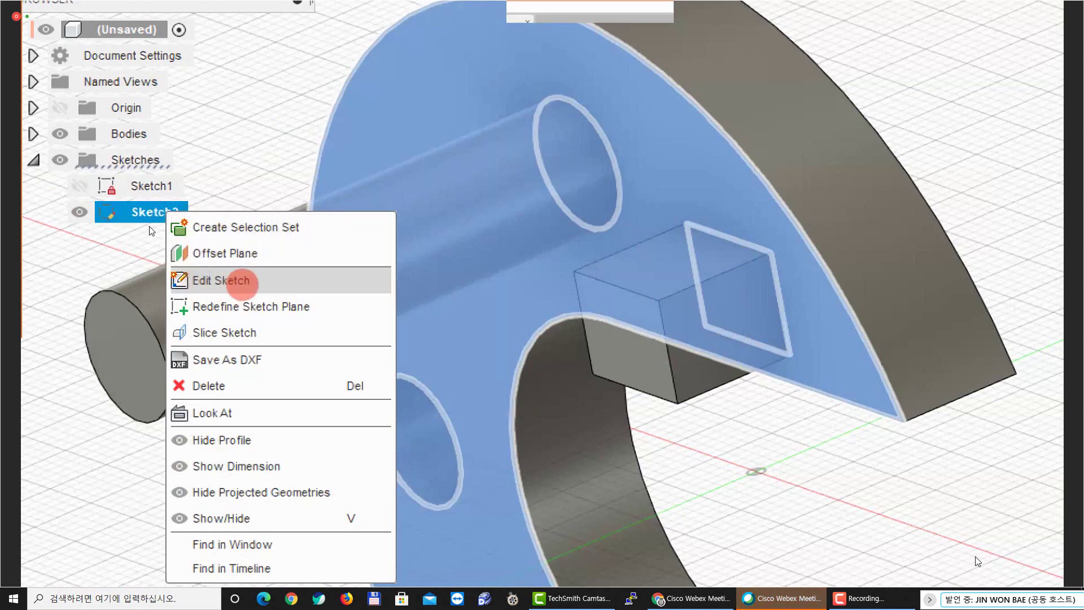
{"action": "left_click", "coordinate": [219, 280]}
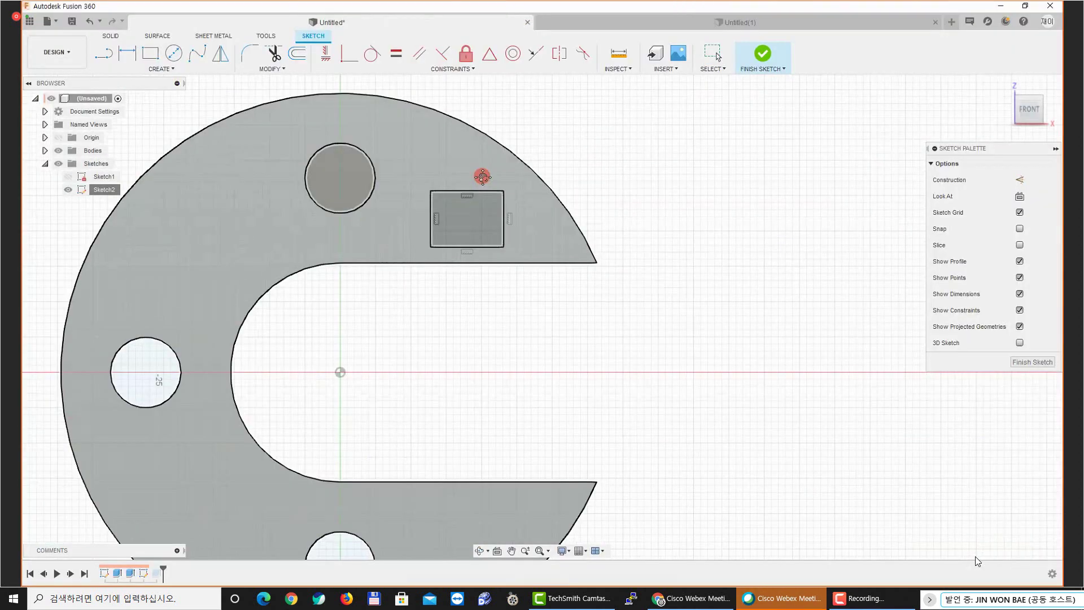
Stretch the Sketch2 rectangle on the upper arm upward by its top edge, making it about 12 mm tall
{"action": "left_click", "coordinate": [330, 230]}
{"action": "left_click", "coordinate": [279, 239]}
{"action": "left_click", "coordinate": [293, 235]}
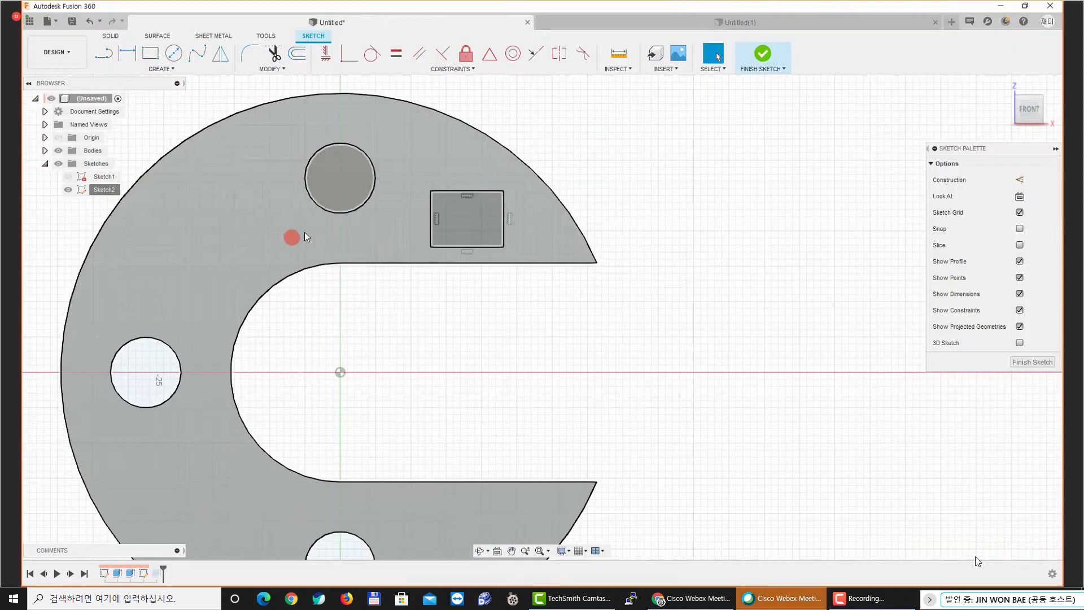
{"action": "left_click", "coordinate": [314, 287]}
{"action": "left_click", "coordinate": [384, 342]}
{"action": "scroll", "coordinate": [412, 306], "scroll_direction": "down", "scroll_amount": 3}
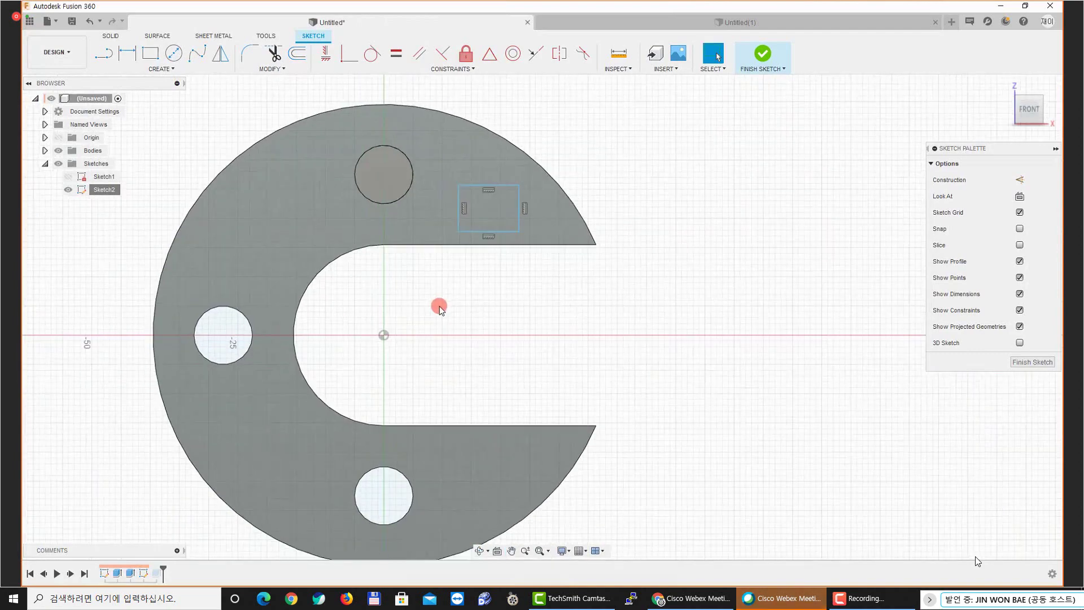
{"action": "left_click", "coordinate": [474, 213]}
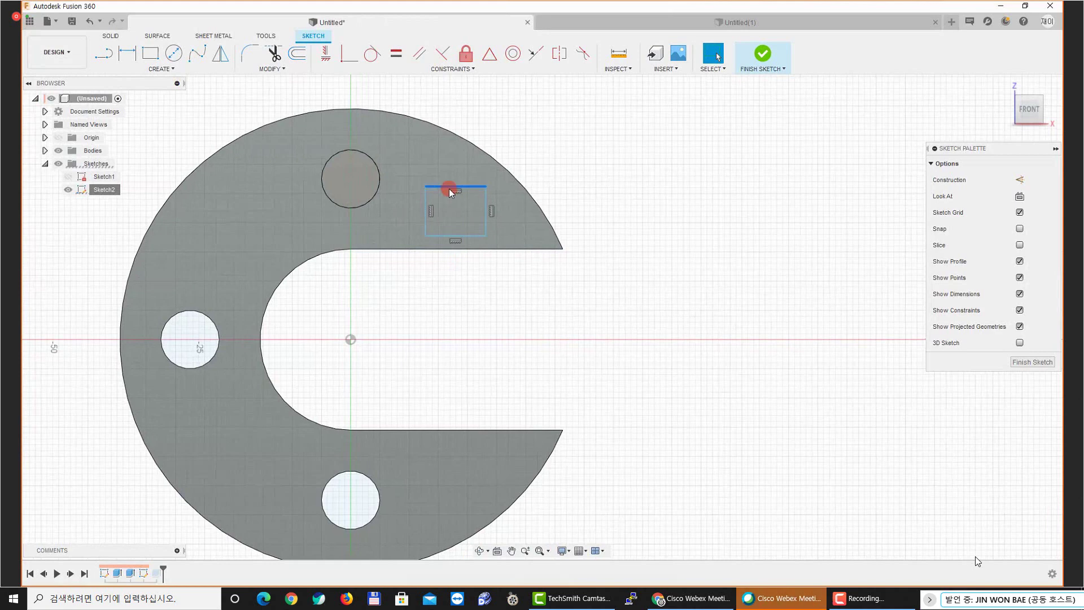
{"action": "left_click_drag", "start_coordinate": [449, 188], "coordinate": [449, 167]}
Dimension the width and height of the Sketch2 rectangle along its top and left edges
{"action": "key", "text": "d"}
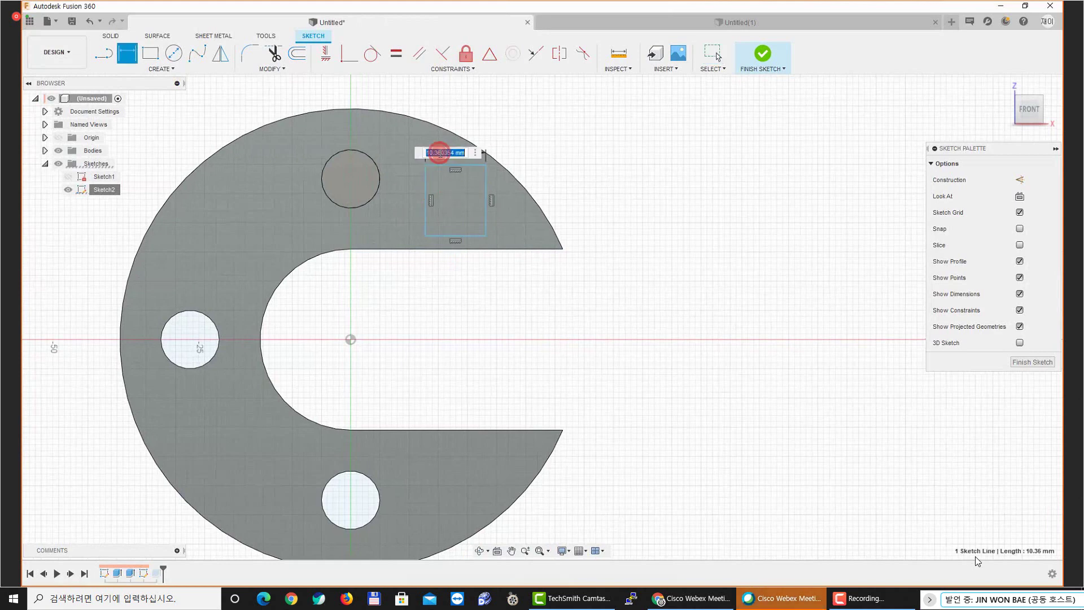
{"action": "left_click", "coordinate": [439, 154]}
{"action": "left_click", "coordinate": [424, 185]}
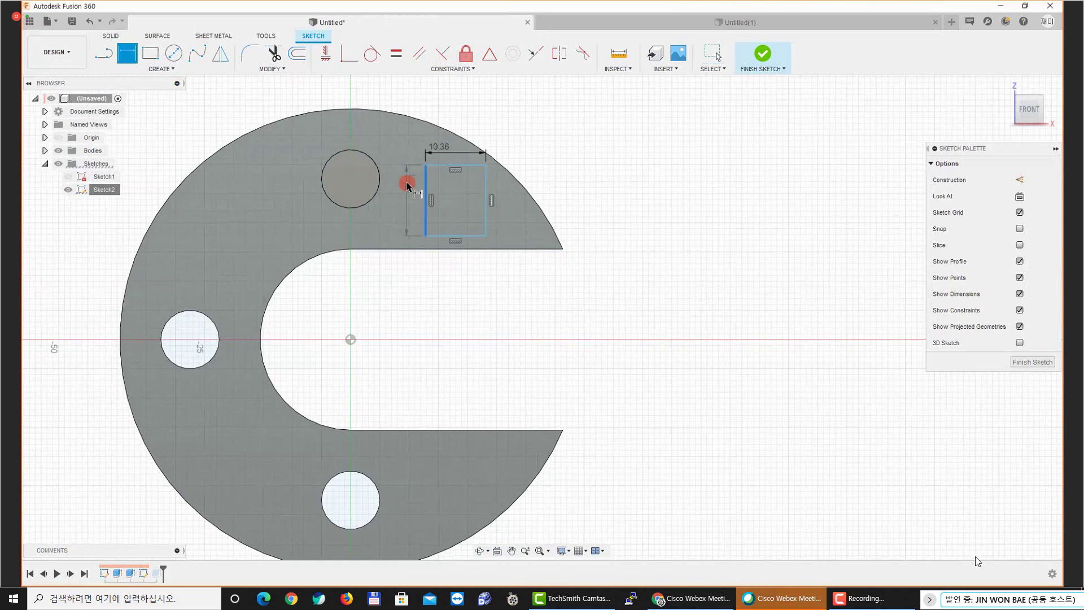
{"action": "left_click", "coordinate": [406, 189]}
Set the rectangle's width dimension to 30 mm
{"action": "double_click", "coordinate": [443, 150]}
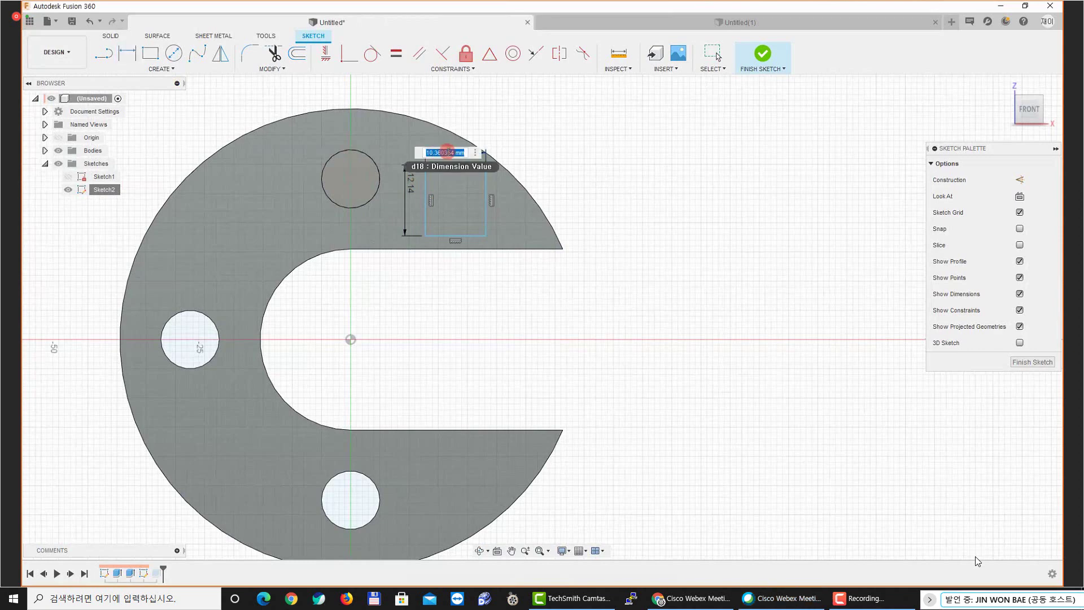
{"action": "type", "text": "10"}
{"action": "key", "text": "BackSpace"}
{"action": "key", "text": "BackSpace"}
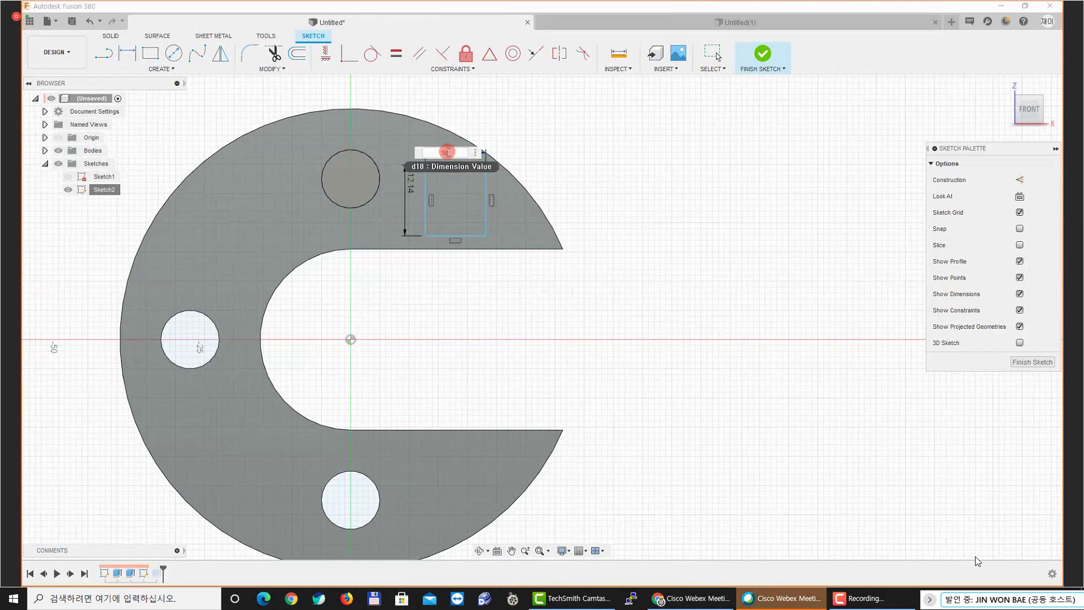
{"action": "type", "text": "8"}
{"action": "key", "text": "Return"}
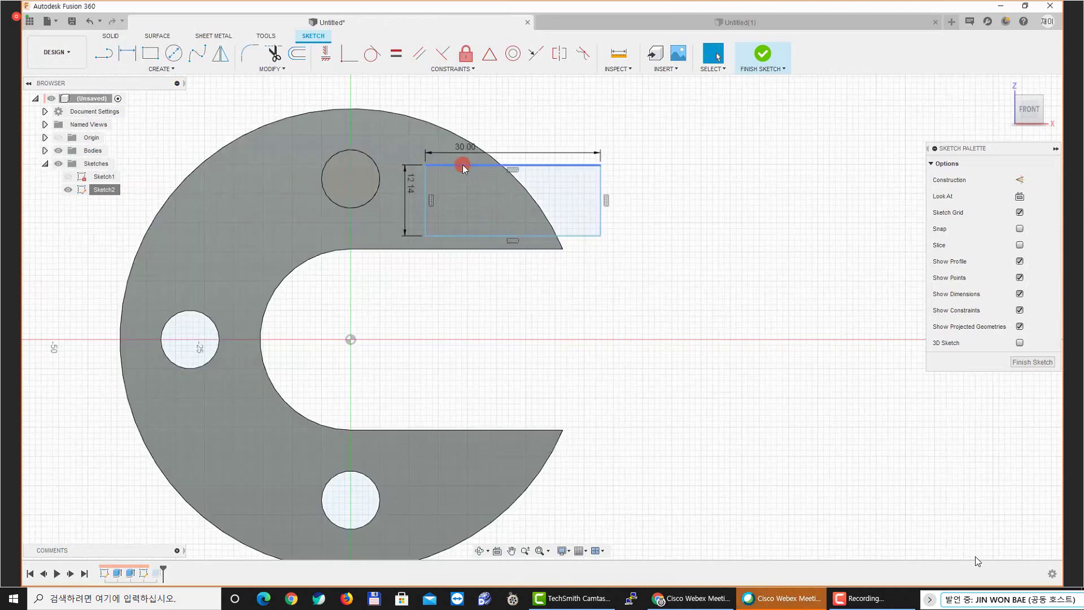
Move the rectangle left so it overlaps the rod's base and the inner curve, and finish and hide Sketch2
{"action": "left_click_drag", "start_coordinate": [379, 163], "coordinate": [259, 195]}
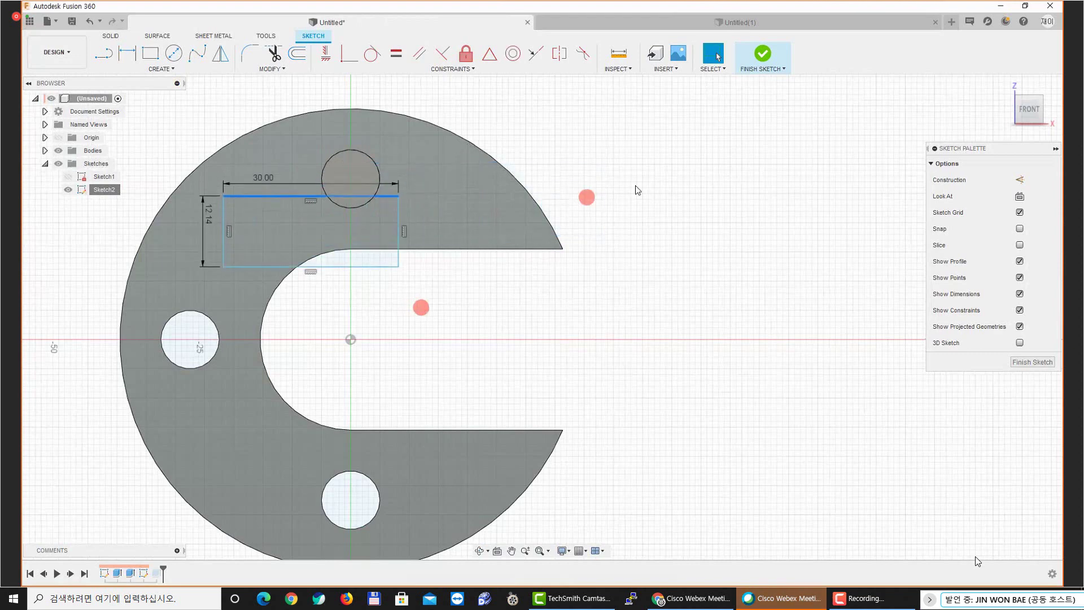
{"action": "left_click", "coordinate": [748, 65]}
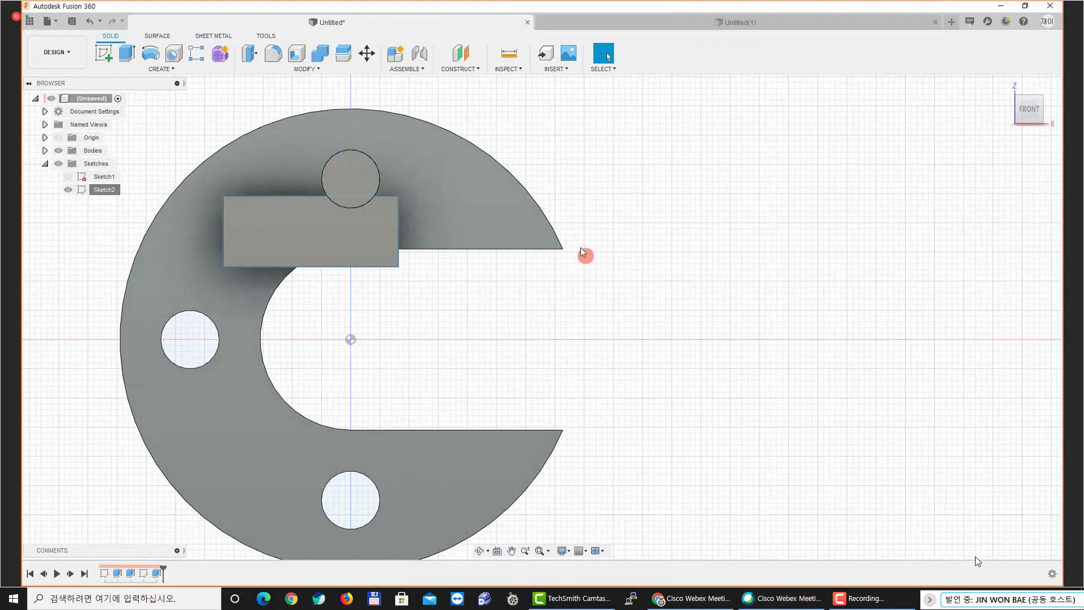
{"action": "mouse_move", "coordinate": [582, 252]}
{"action": "middle_mouse_down", "text": "shift"}
{"action": "mouse_move", "coordinate": [465, 242]}
{"action": "mouse_move", "coordinate": [448, 295]}
{"action": "middle_mouse_up", "text": "shift"}
{"action": "left_click", "coordinate": [68, 189]}
Examine the updated block under the rod from several angles, highlighting Sketch2 and the block's outer face
{"action": "middle_click_drag", "start_coordinate": [166, 285], "coordinate": [271, 264], "text": "shift"}
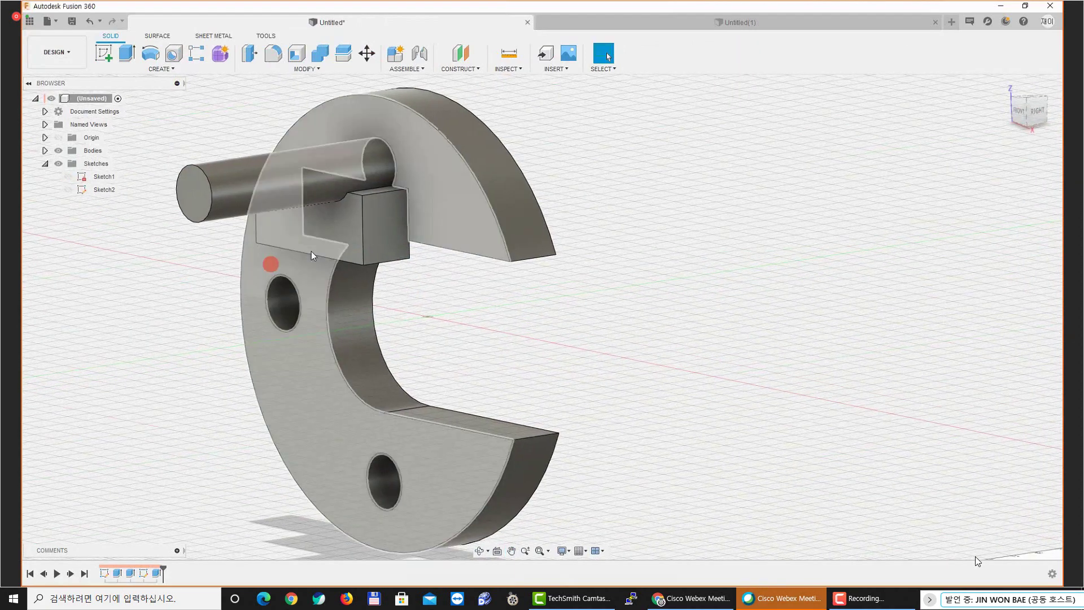
{"action": "scroll", "coordinate": [319, 248], "scroll_direction": "up", "scroll_amount": 3}
{"action": "middle_click_drag", "start_coordinate": [530, 212], "coordinate": [482, 227]}
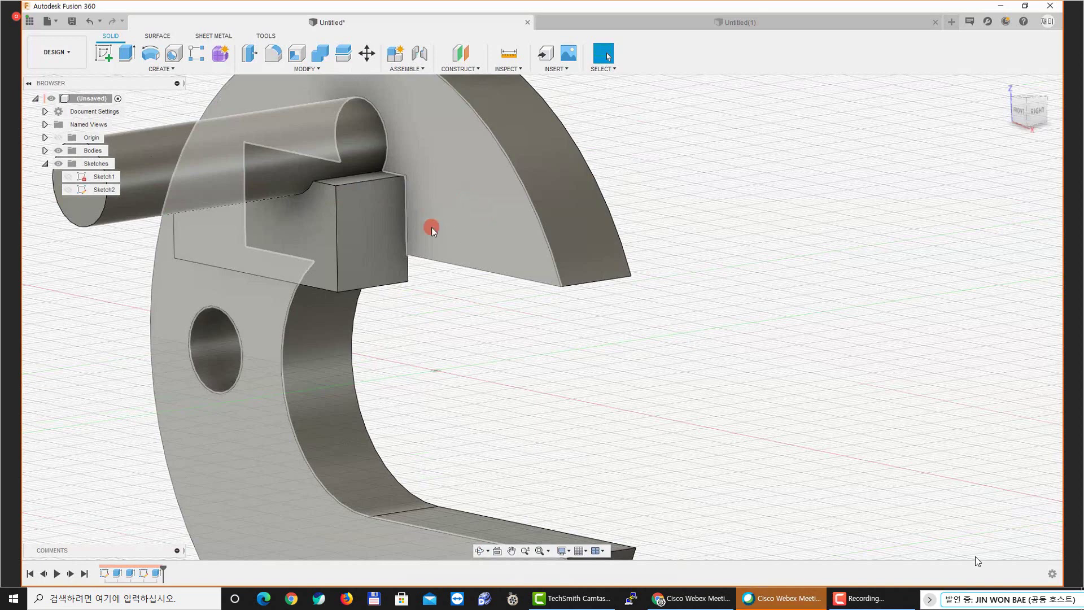
{"action": "middle_click_drag", "start_coordinate": [462, 312], "coordinate": [477, 313]}
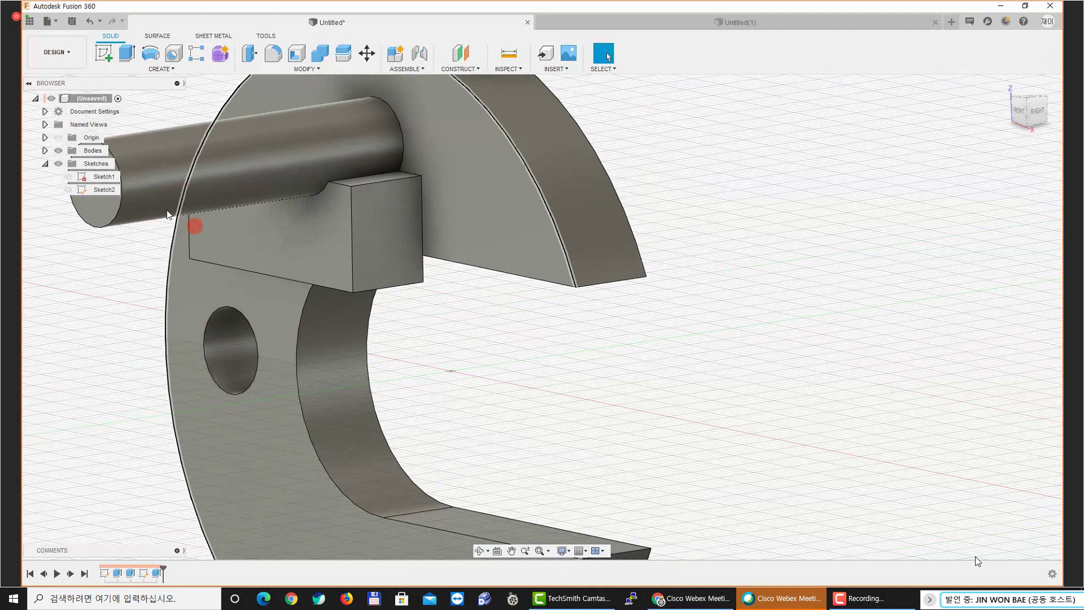
{"action": "left_click", "coordinate": [104, 190]}
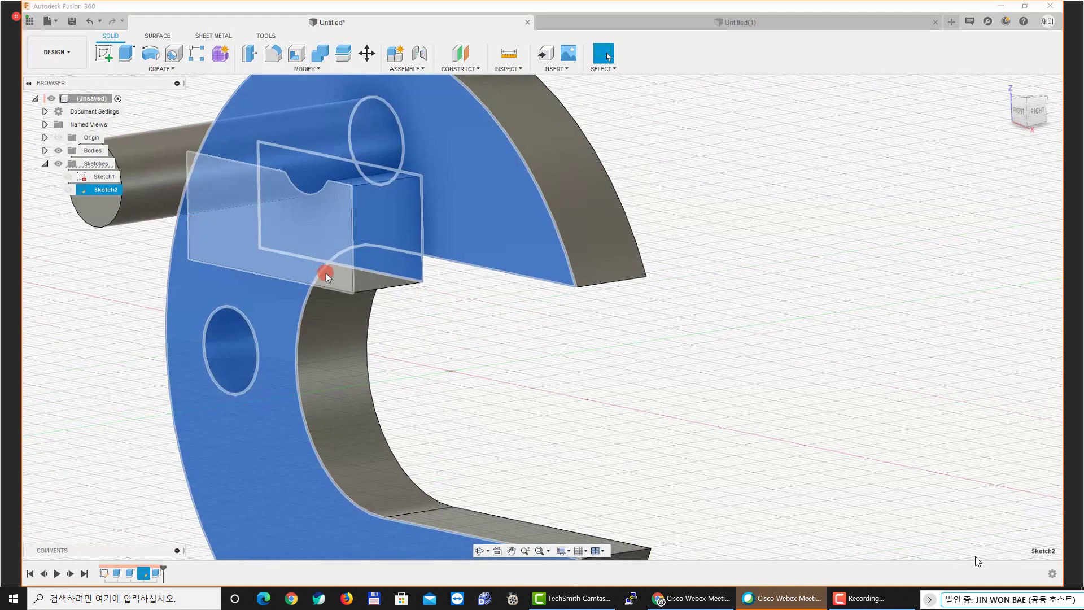
{"action": "left_click", "coordinate": [327, 273]}
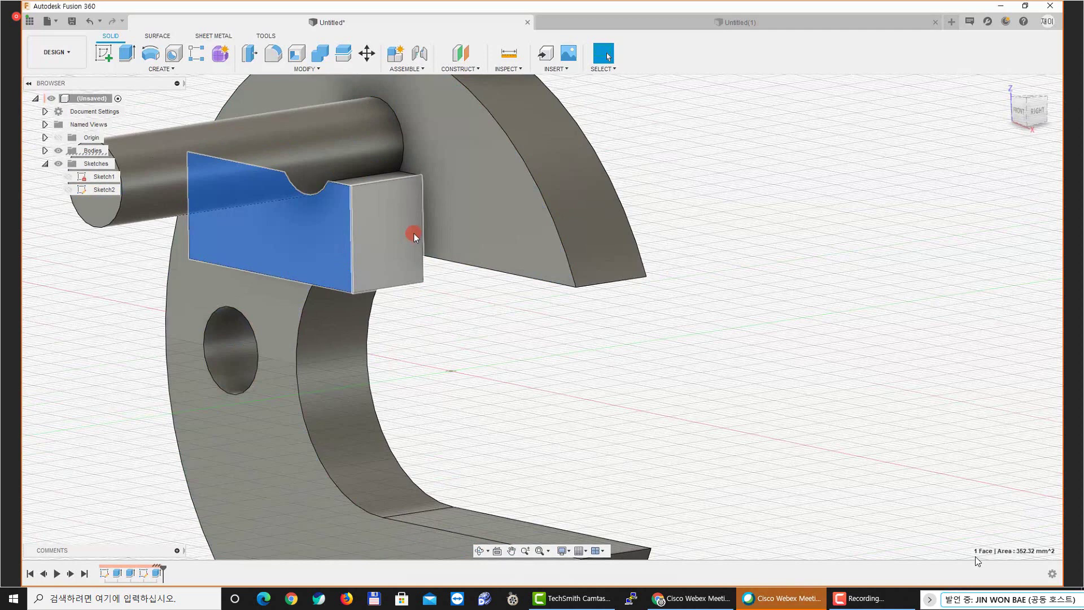
{"action": "middle_click_drag", "start_coordinate": [333, 245], "coordinate": [279, 271], "text": "shift"}
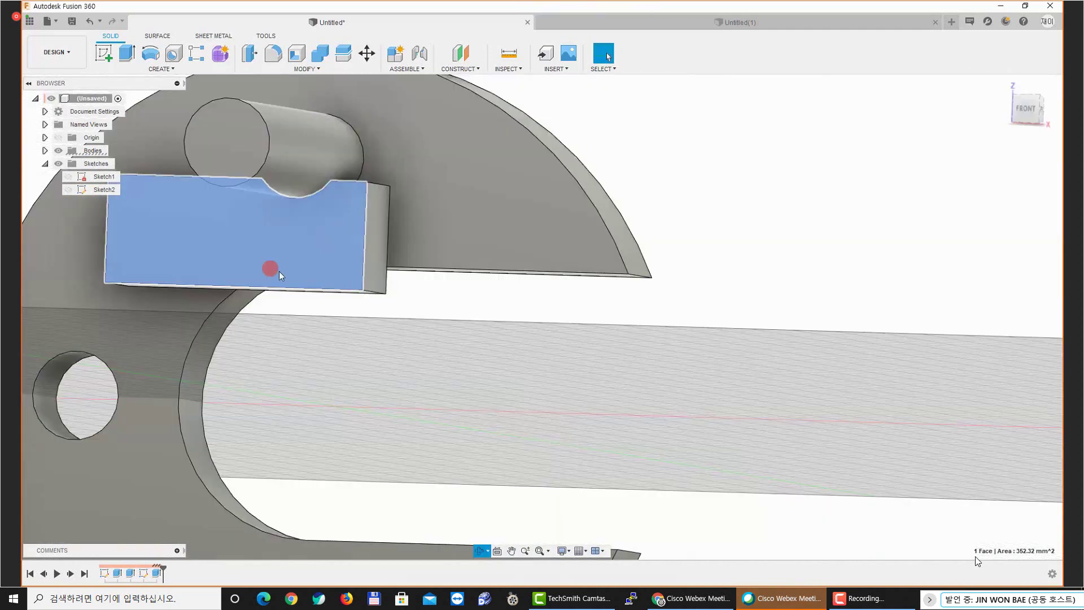
{"action": "scroll", "coordinate": [303, 298], "scroll_direction": "down", "scroll_amount": 3}
{"action": "middle_click_drag", "start_coordinate": [386, 329], "coordinate": [367, 337], "text": "shift"}
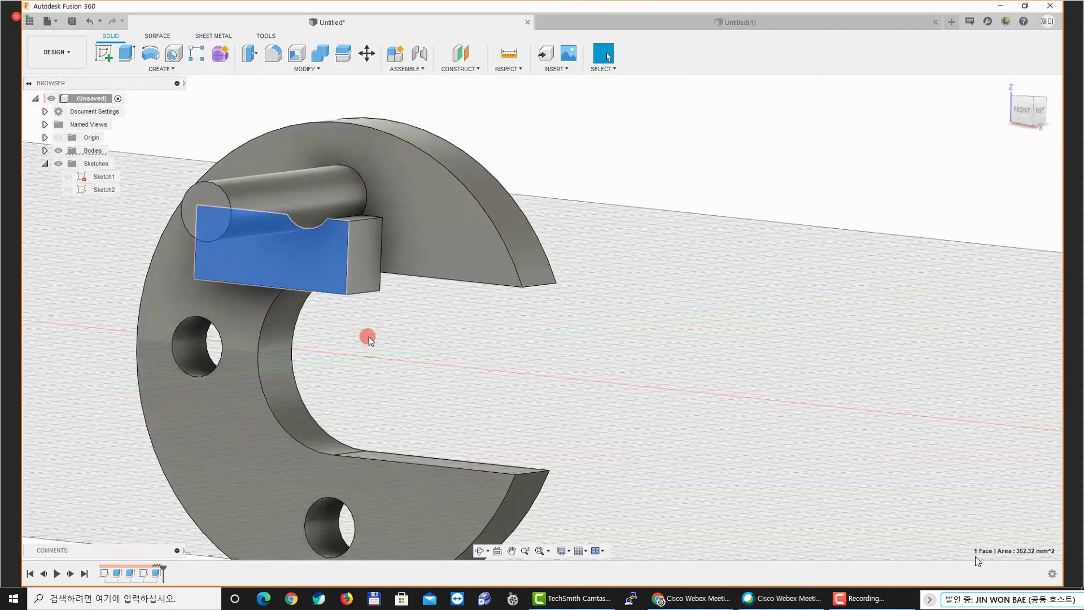
{"action": "left_click", "coordinate": [407, 336]}
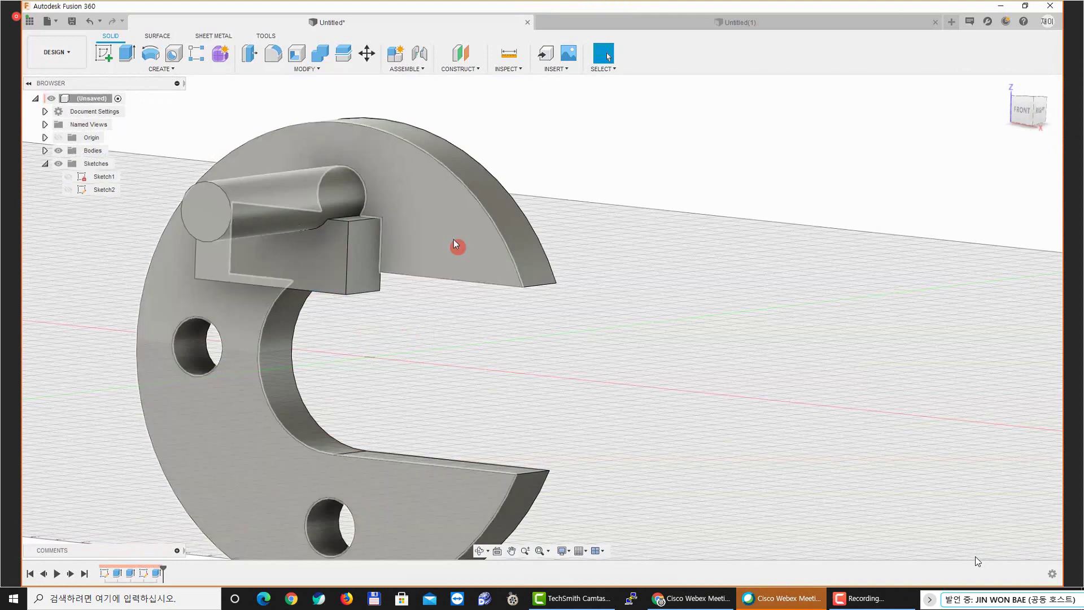
{"action": "middle_click_drag", "start_coordinate": [456, 234], "coordinate": [407, 253], "text": "shift"}
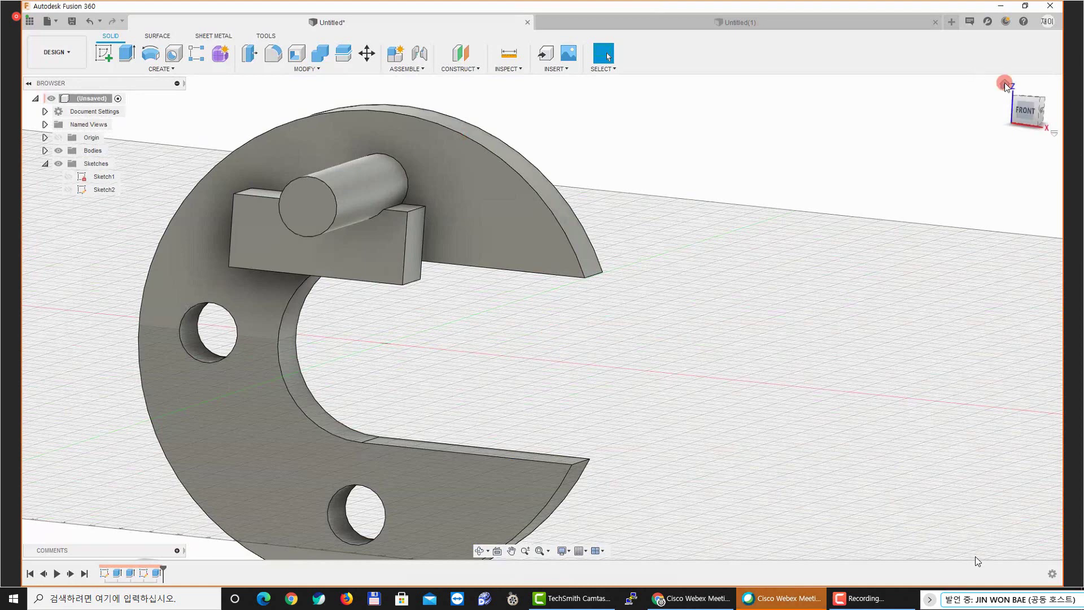
Return to the home view and roll the design history back to just after Extrude1 to examine the base body
{"action": "left_click", "coordinate": [1005, 85]}
{"action": "left_click", "coordinate": [93, 198]}
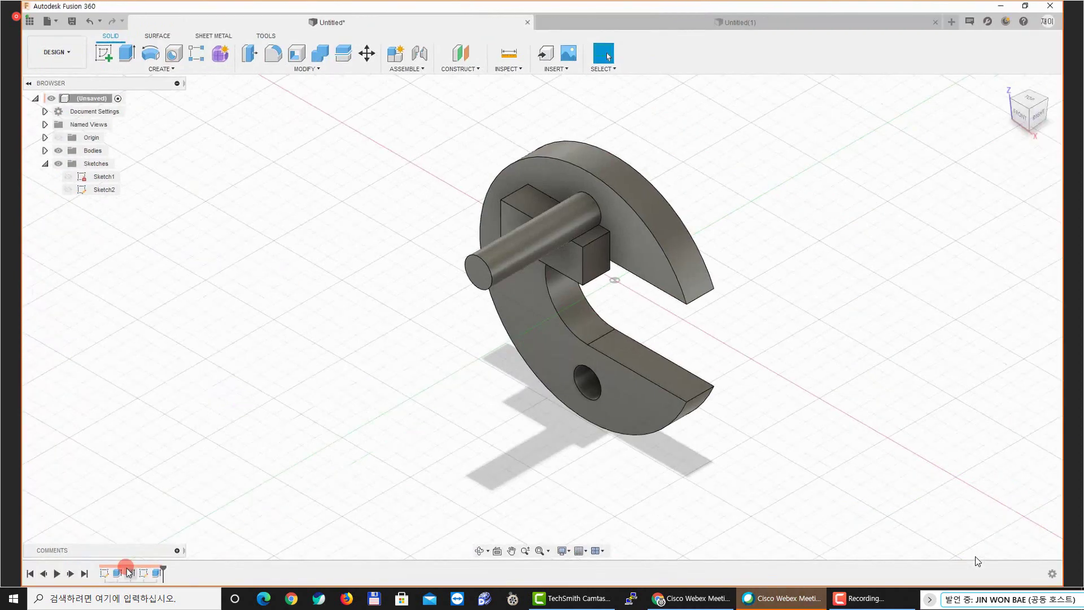
{"action": "left_click", "coordinate": [104, 573]}
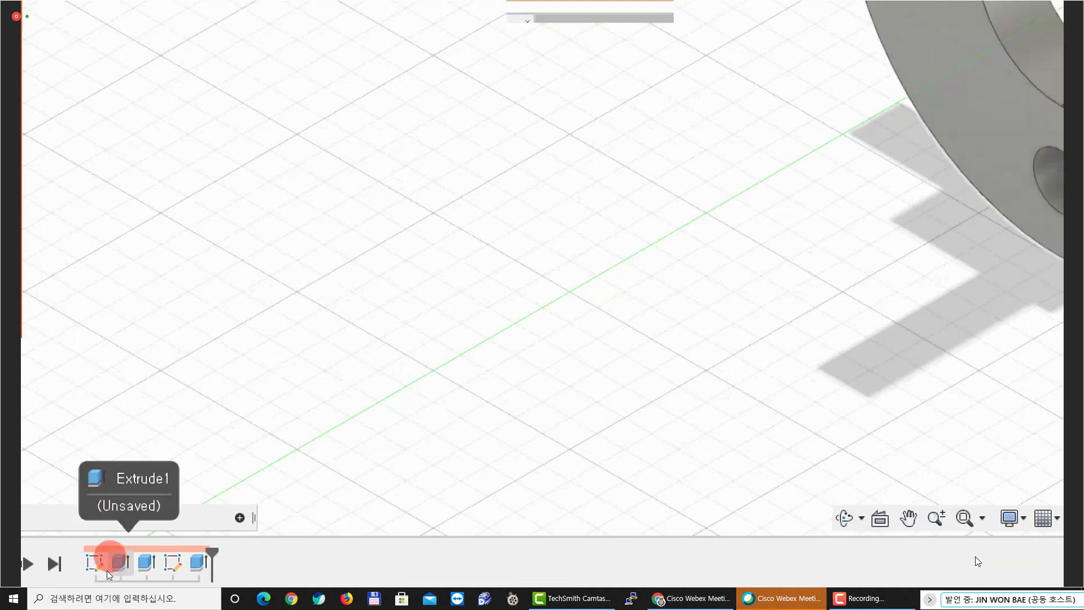
{"action": "left_click", "coordinate": [141, 501]}
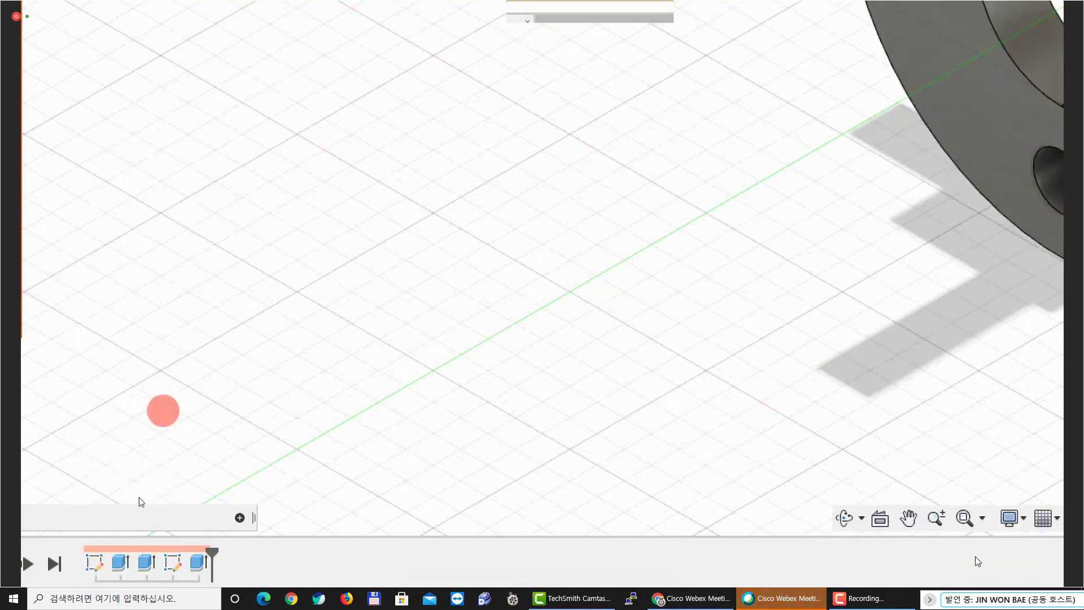
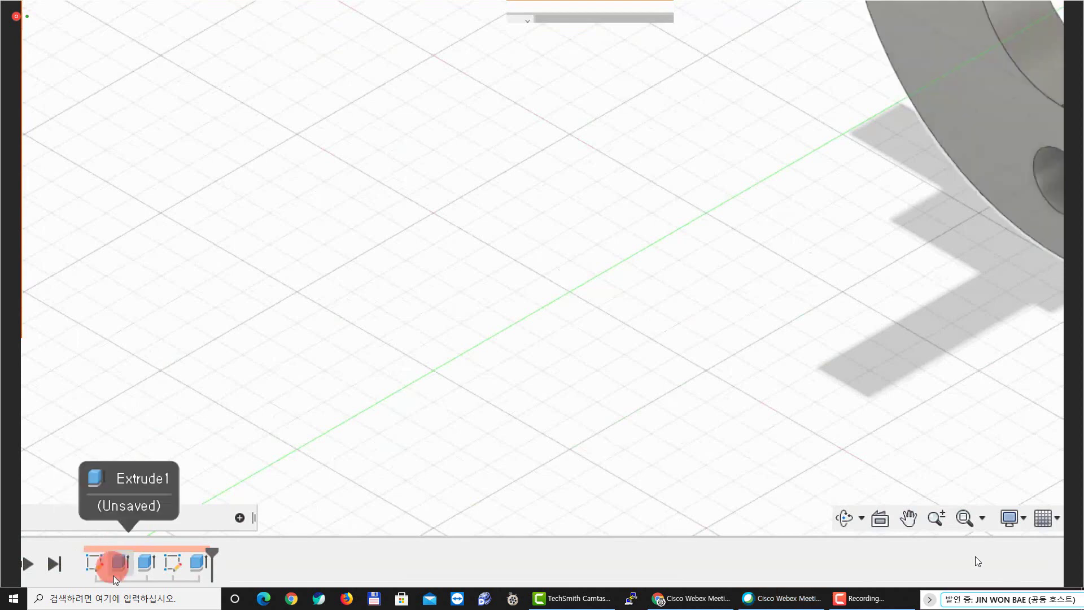
{"action": "scroll", "coordinate": [678, 293], "scroll_direction": "down", "scroll_amount": 5}
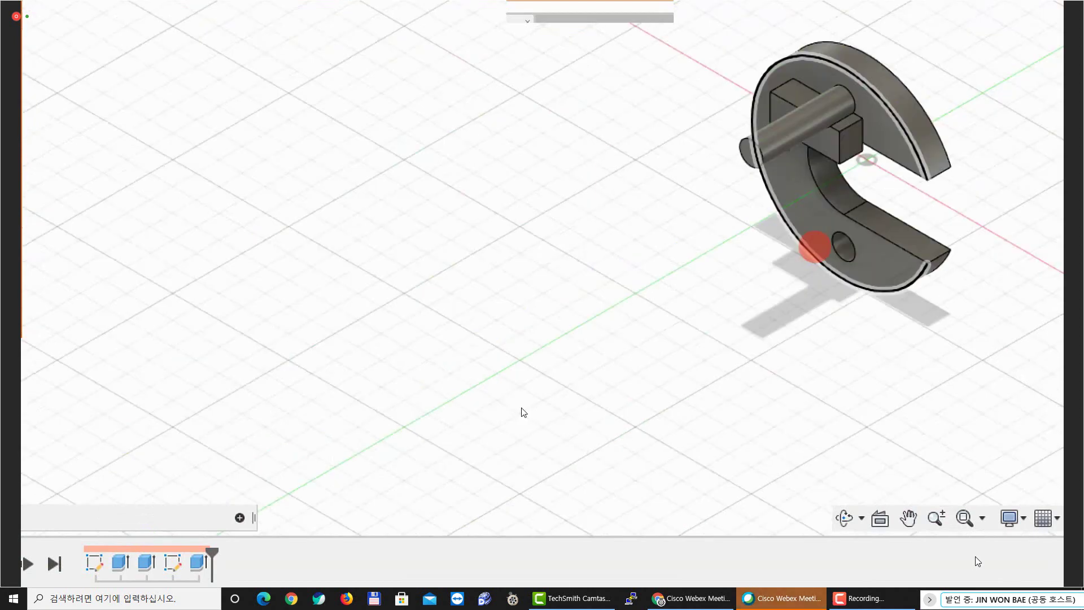
{"action": "scroll", "coordinate": [535, 389], "scroll_direction": "up", "scroll_amount": 3}
{"action": "mouse_move", "coordinate": [933, 126]}
{"action": "middle_mouse_down"}
{"action": "mouse_move", "coordinate": [536, 390]}
{"action": "mouse_move", "coordinate": [623, 201]}
{"action": "middle_mouse_up"}
{"action": "left_click_drag", "start_coordinate": [217, 552], "coordinate": [127, 558]}
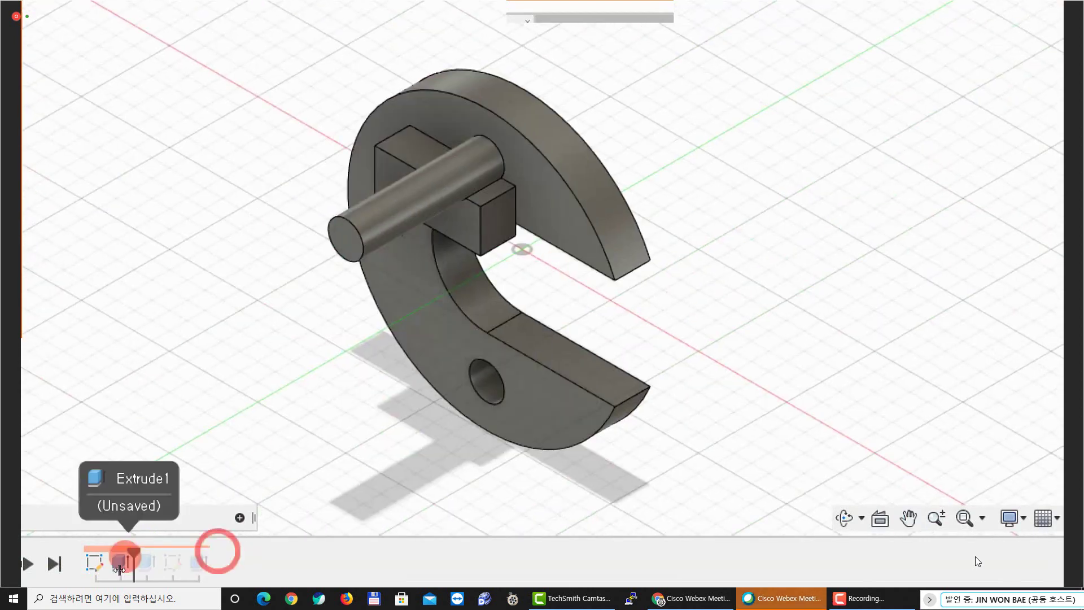
{"action": "middle_click_drag", "start_coordinate": [334, 382], "coordinate": [281, 403]}
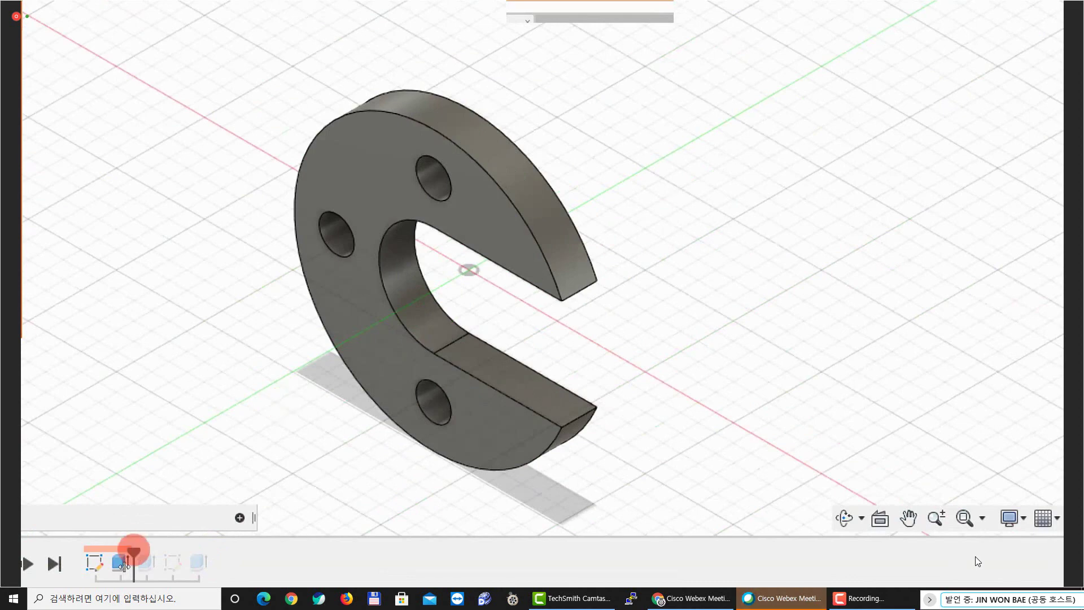
Advance the design history past Extrude2 and examine the rod from the front and the back
{"action": "left_click_drag", "start_coordinate": [133, 549], "coordinate": [149, 549]}
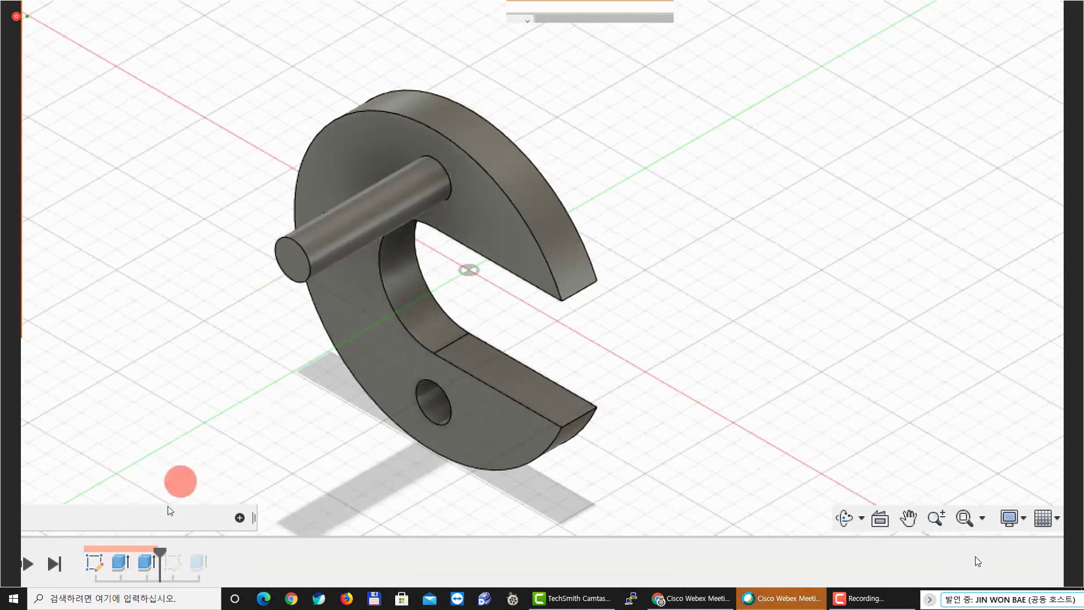
{"action": "scroll", "coordinate": [277, 359], "scroll_direction": "up", "scroll_amount": 2}
{"action": "middle_click_drag", "start_coordinate": [209, 456], "coordinate": [156, 512]}
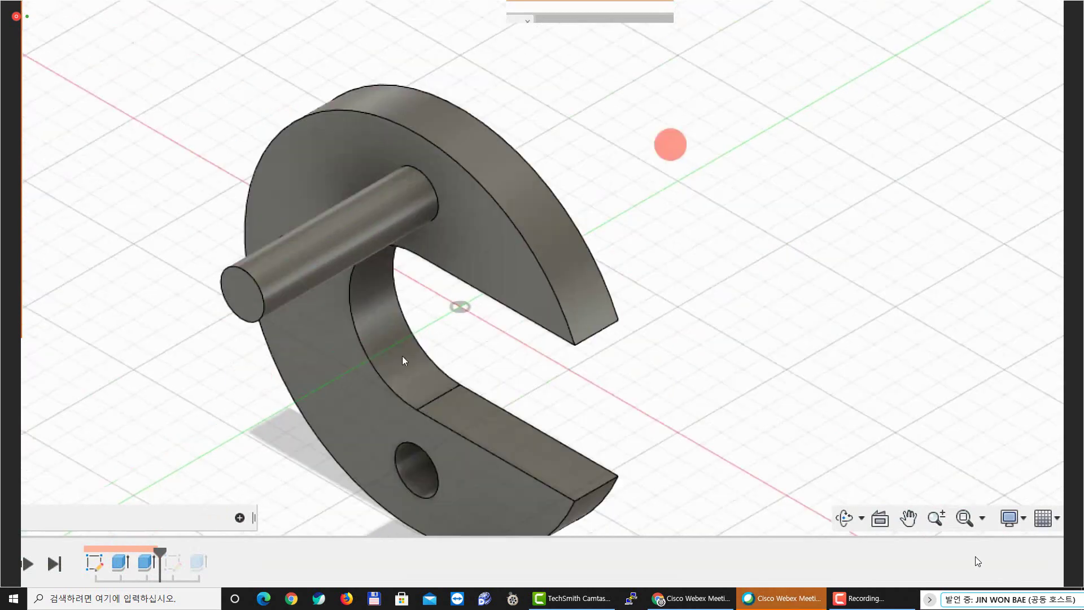
{"action": "middle_click_drag", "start_coordinate": [403, 360], "coordinate": [368, 382], "text": "shift"}
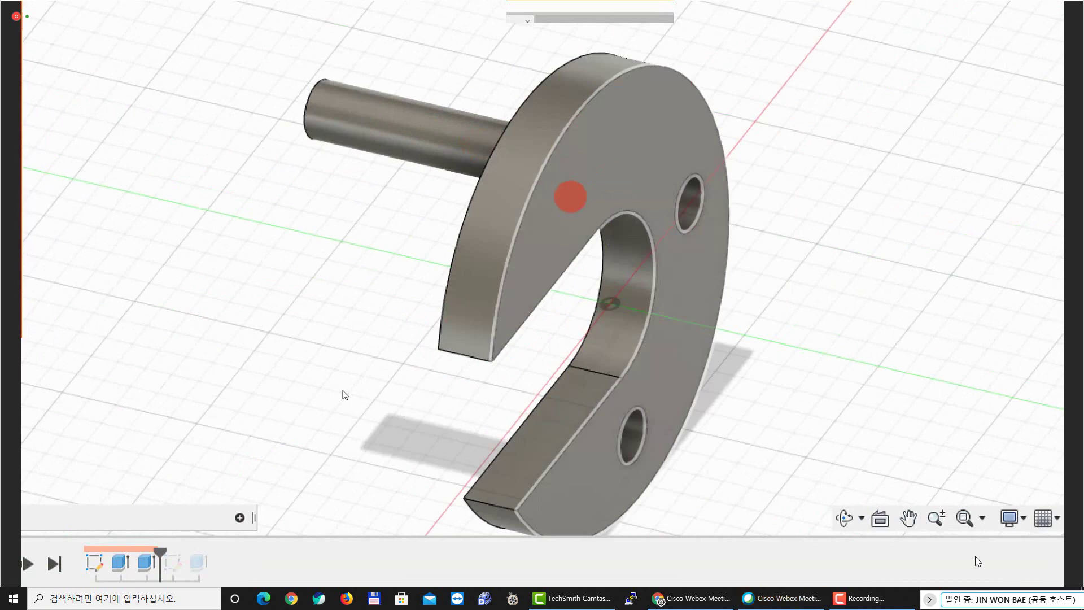
{"action": "left_click", "coordinate": [282, 408]}
{"action": "middle_click_drag", "start_coordinate": [280, 403], "coordinate": [342, 397], "text": "shift"}
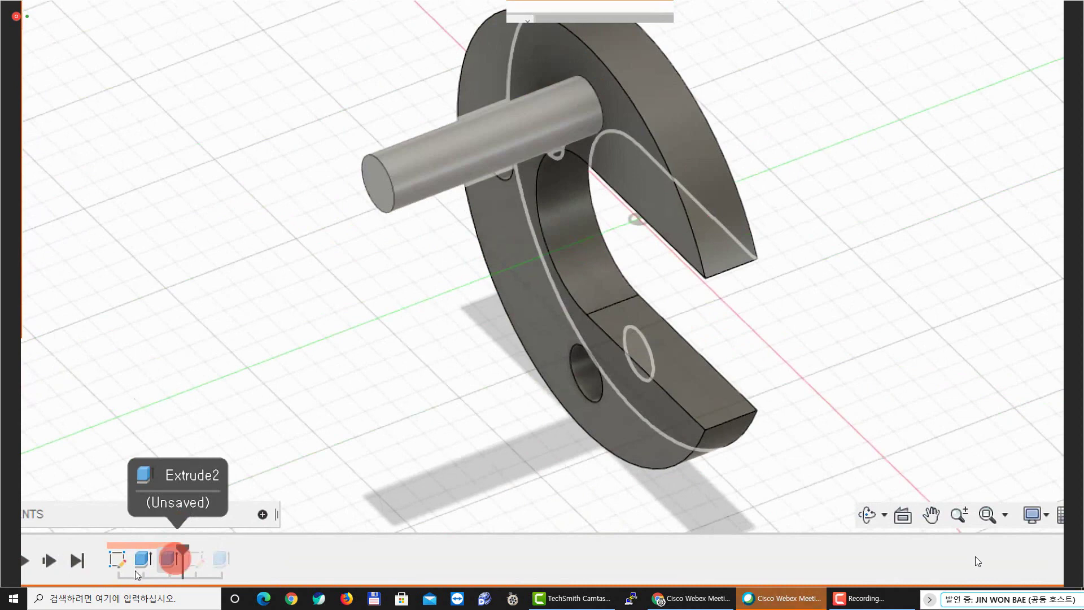
Advance the design history through Sketch2 and the final extrude, highlighting Sketch2 to examine its rectangle on the C-shaped face
{"action": "left_click_drag", "start_coordinate": [182, 549], "coordinate": [210, 547]}
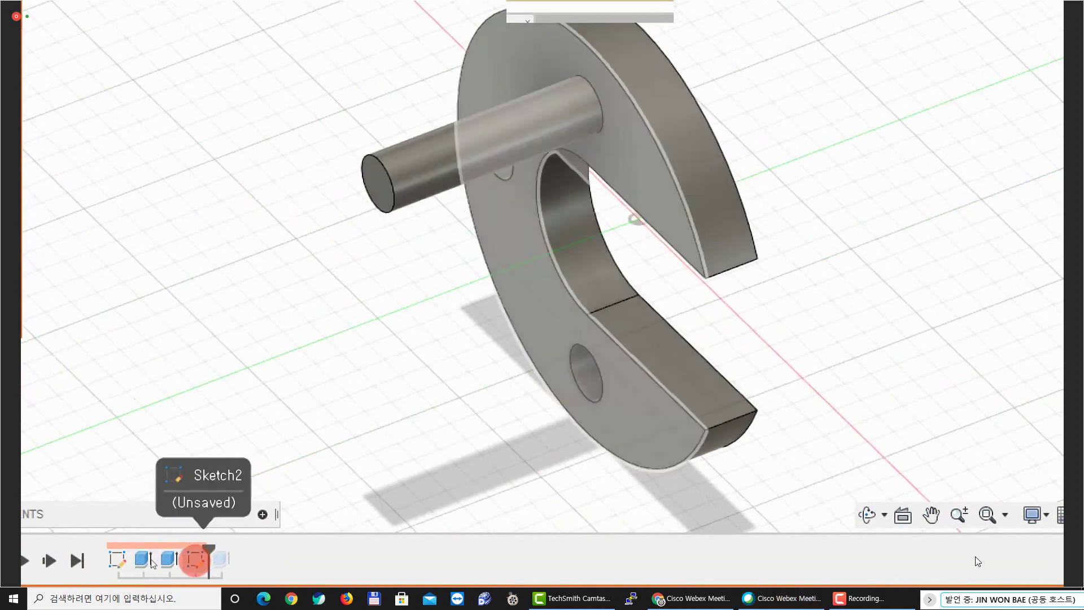
{"action": "double_click", "coordinate": [194, 560]}
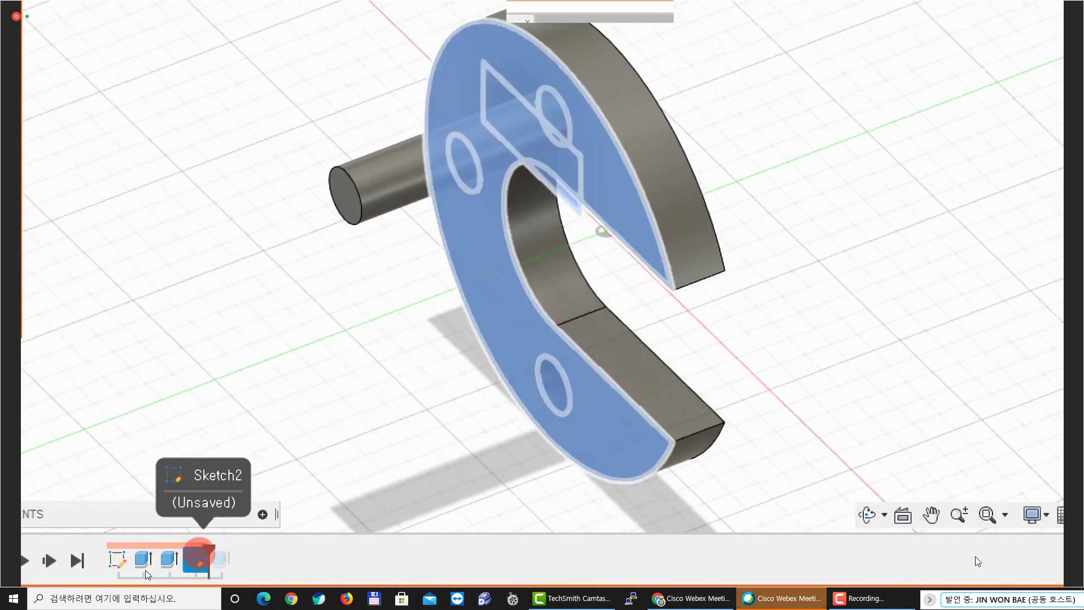
{"action": "middle_click_drag", "start_coordinate": [289, 413], "coordinate": [363, 384], "text": "shift"}
{"action": "scroll", "coordinate": [356, 100], "scroll_direction": "down", "scroll_amount": 3}
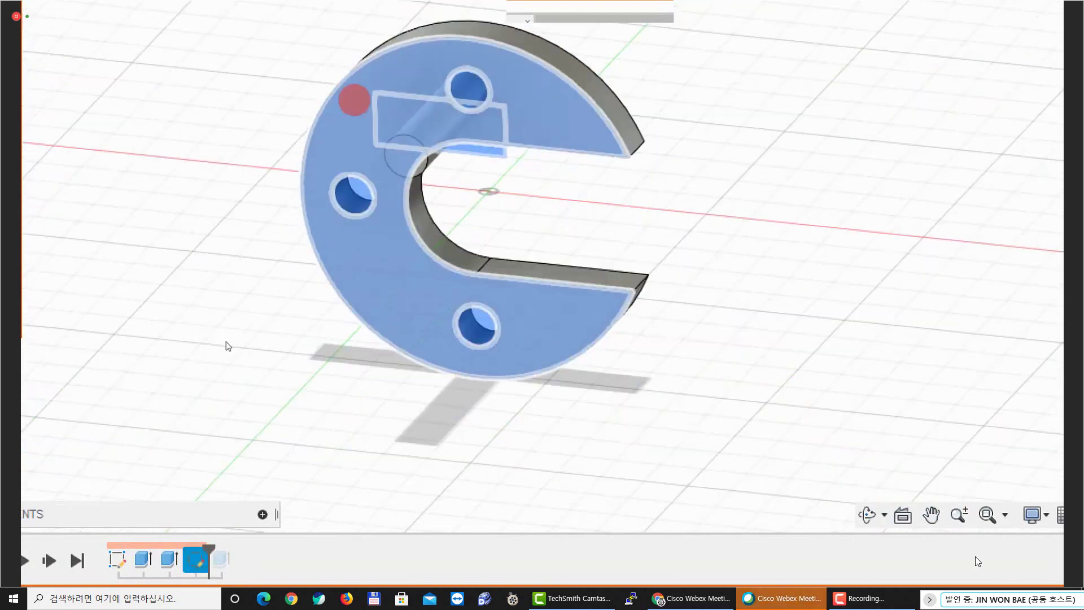
{"action": "scroll", "coordinate": [372, 109], "scroll_direction": "up", "scroll_amount": 3}
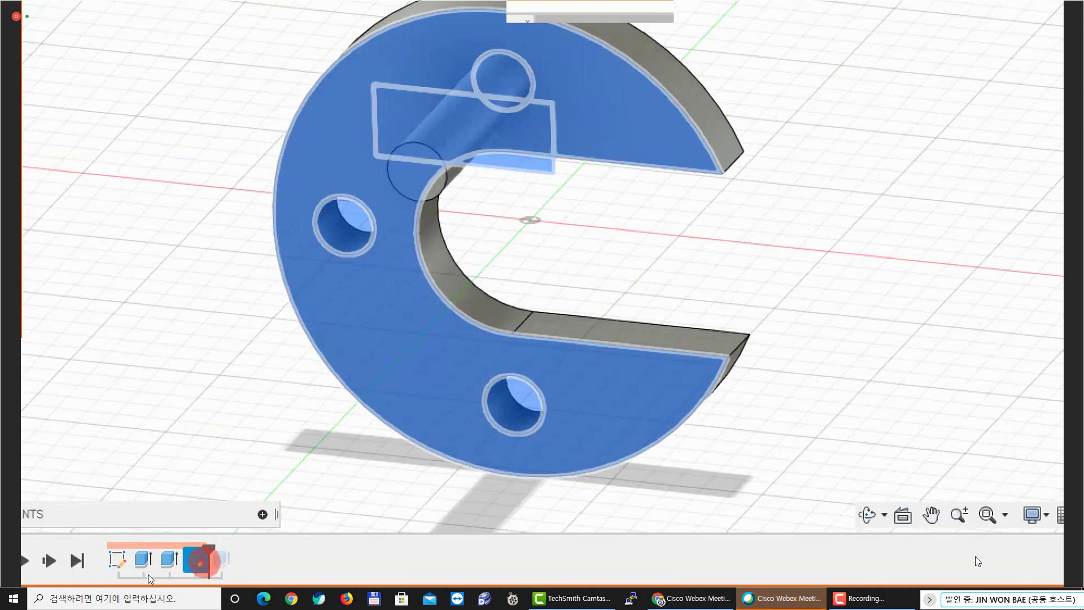
{"action": "left_click_drag", "start_coordinate": [208, 551], "coordinate": [233, 557]}
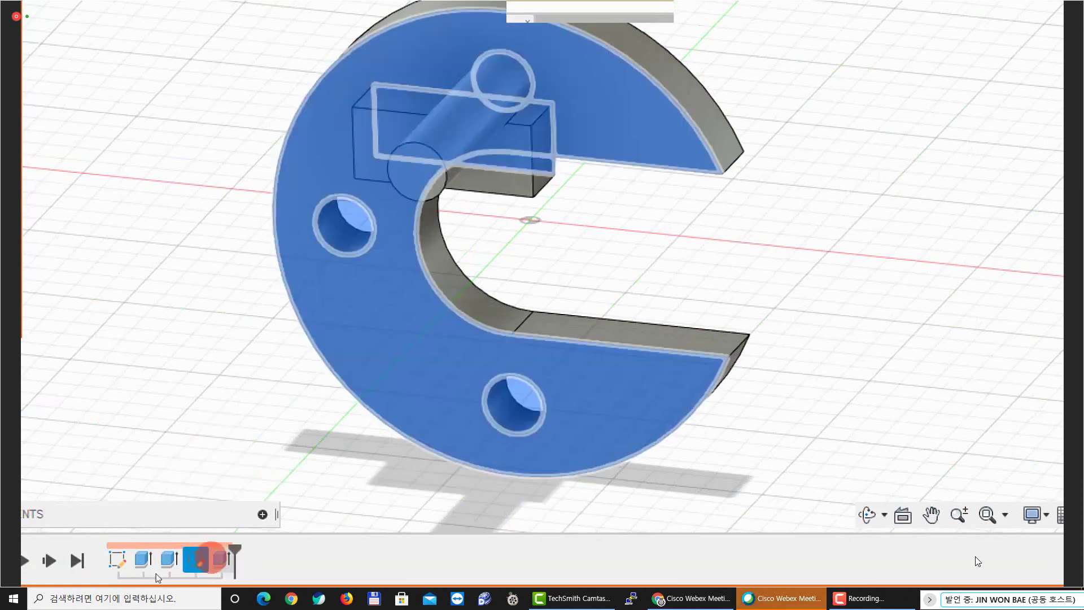
Highlight the extrudes of the block, the C-shaped body and the rod in the design history, examining each from several angles
{"action": "left_click", "coordinate": [220, 559]}
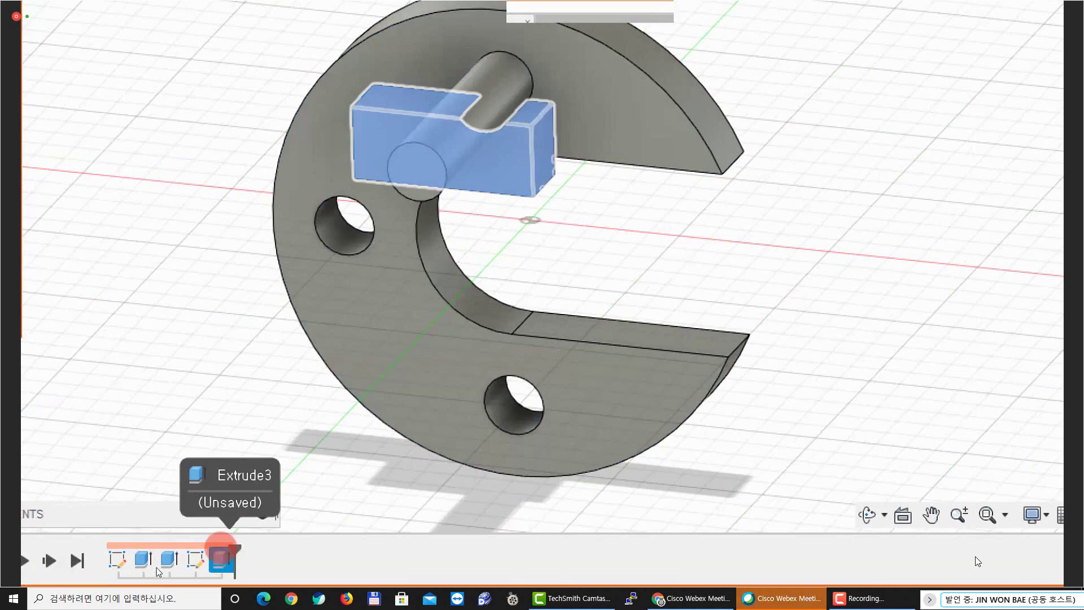
{"action": "middle_click_drag", "start_coordinate": [506, 187], "coordinate": [487, 136], "text": "shift"}
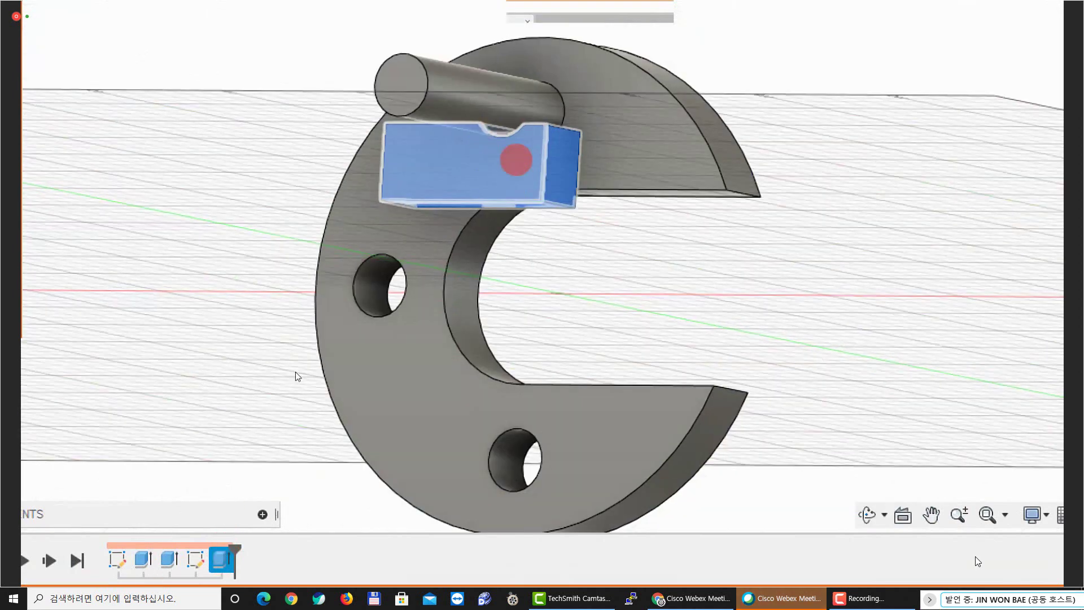
{"action": "left_click", "coordinate": [102, 581]}
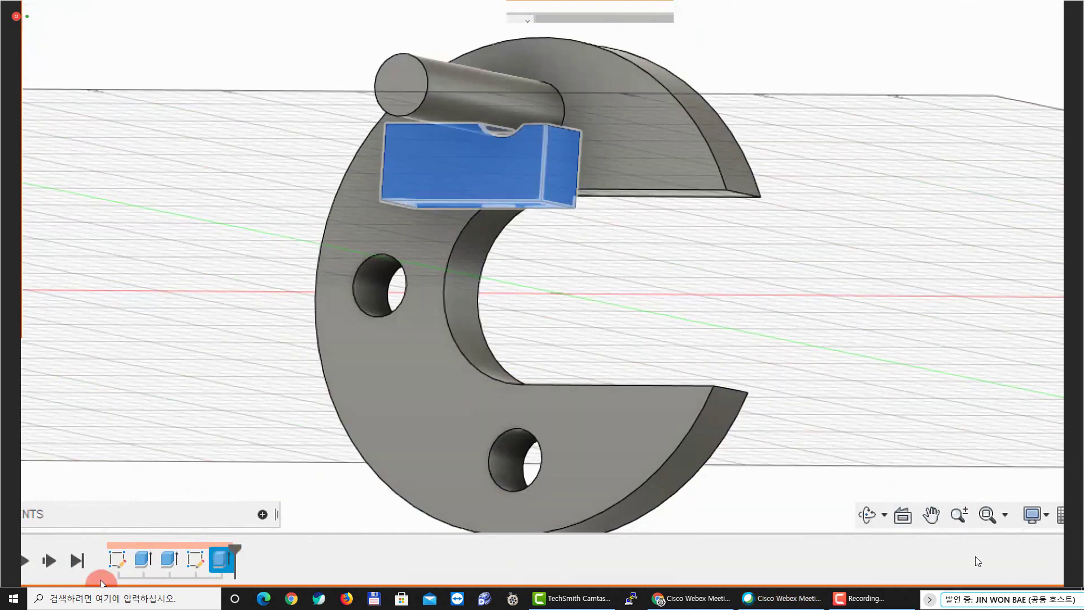
{"action": "left_click", "coordinate": [143, 559]}
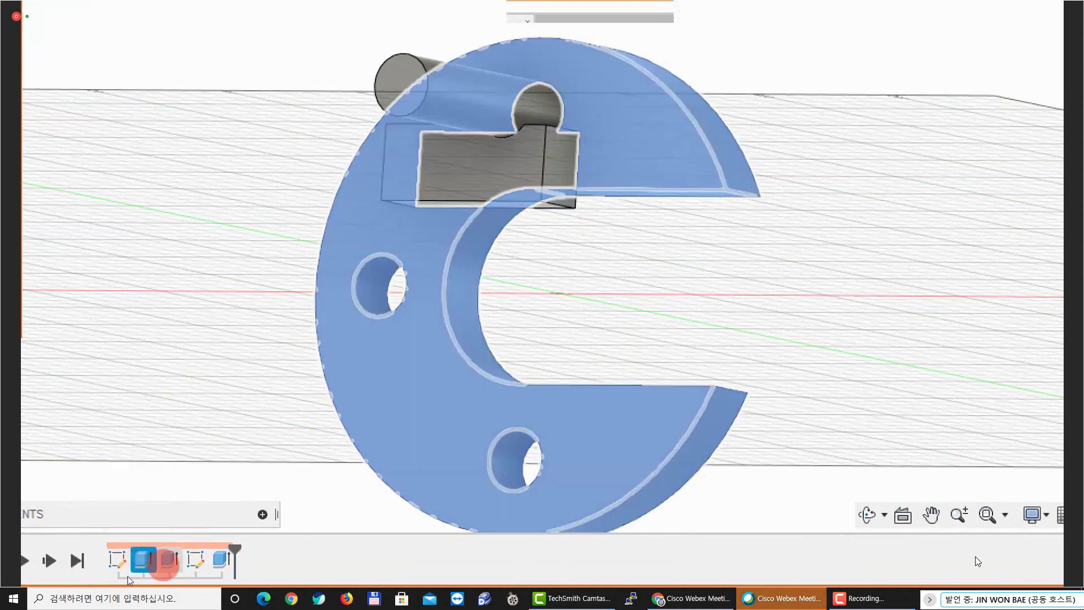
{"action": "left_click", "coordinate": [170, 559]}
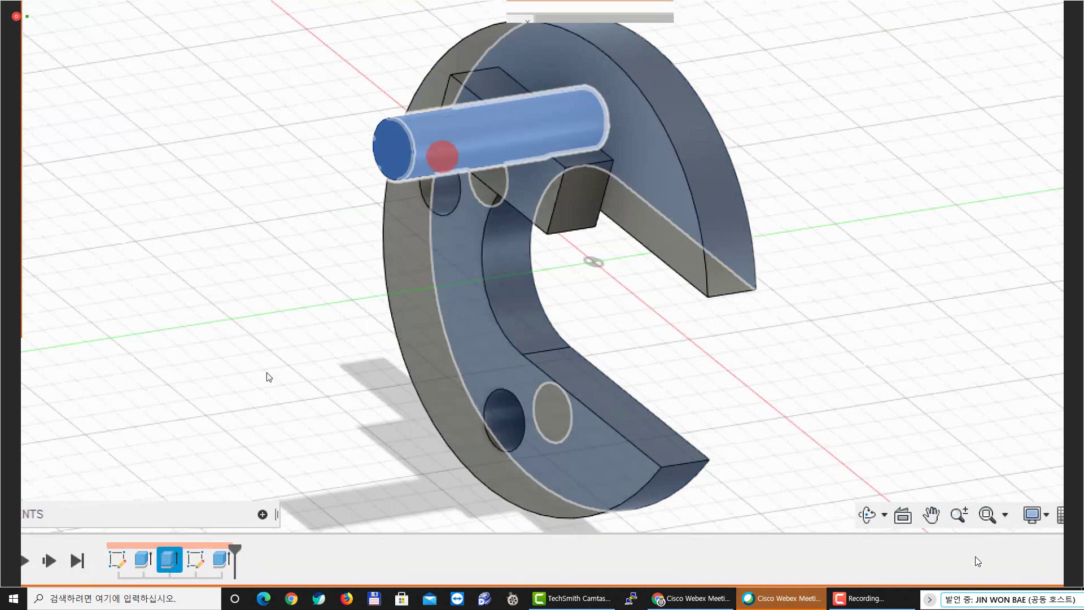
{"action": "left_click", "coordinate": [324, 208]}
{"action": "left_click", "coordinate": [222, 559]}
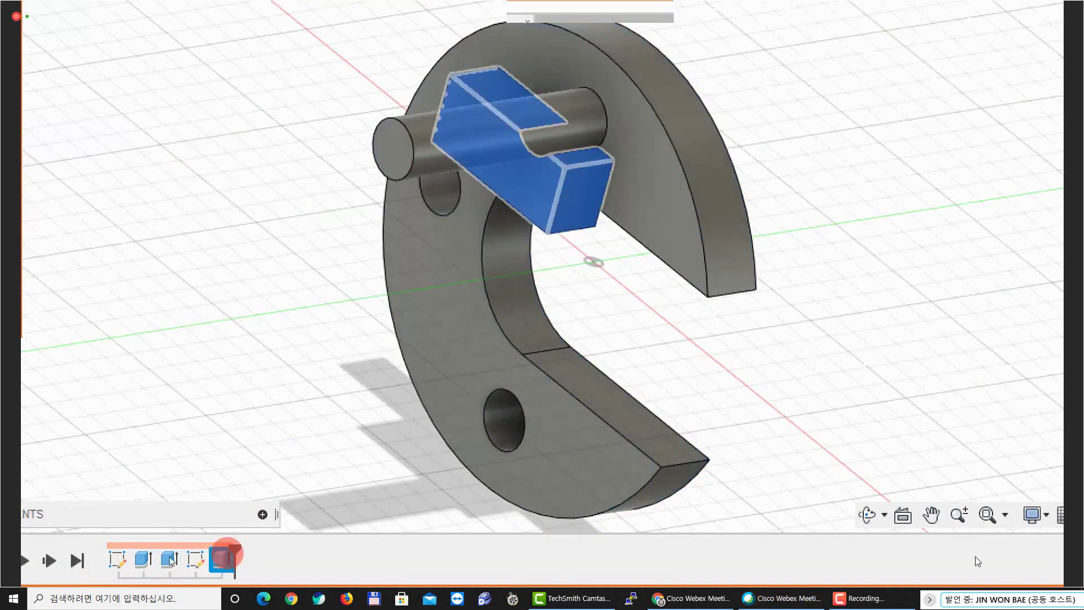
{"action": "middle_click_drag", "start_coordinate": [316, 446], "coordinate": [556, 311], "text": "shift"}
{"action": "left_click", "coordinate": [557, 236]}
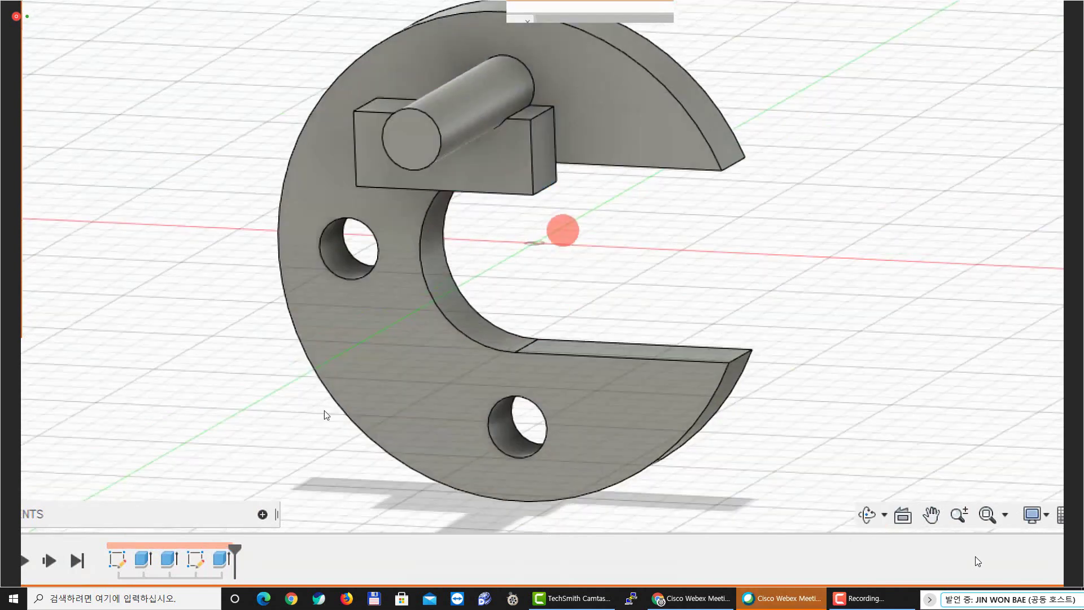
{"action": "middle_click_drag", "start_coordinate": [561, 230], "coordinate": [583, 225]}
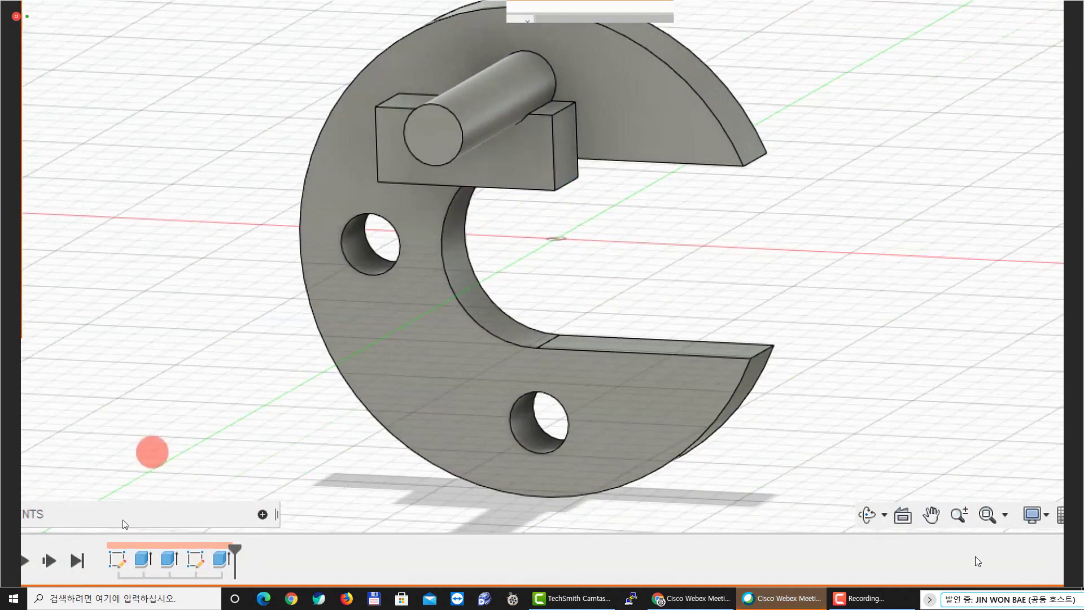
{"action": "middle_click_drag", "start_coordinate": [153, 452], "coordinate": [195, 423]}
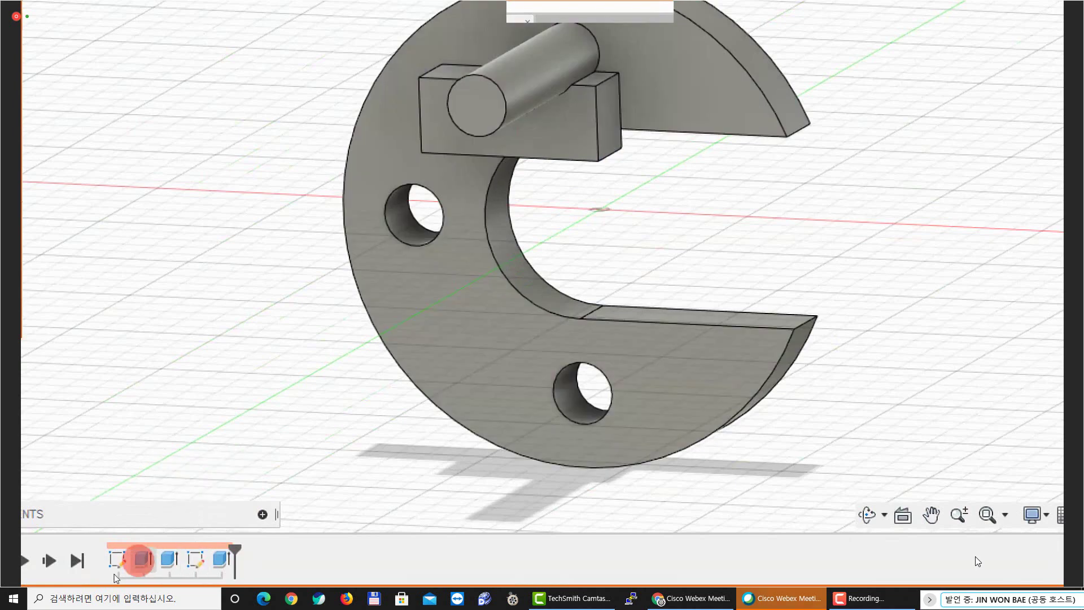
Edit Sketch1 of the C-shaped body, set the hole diameter to 20 mm and finish the sketch
{"action": "right_click", "coordinate": [106, 573]}
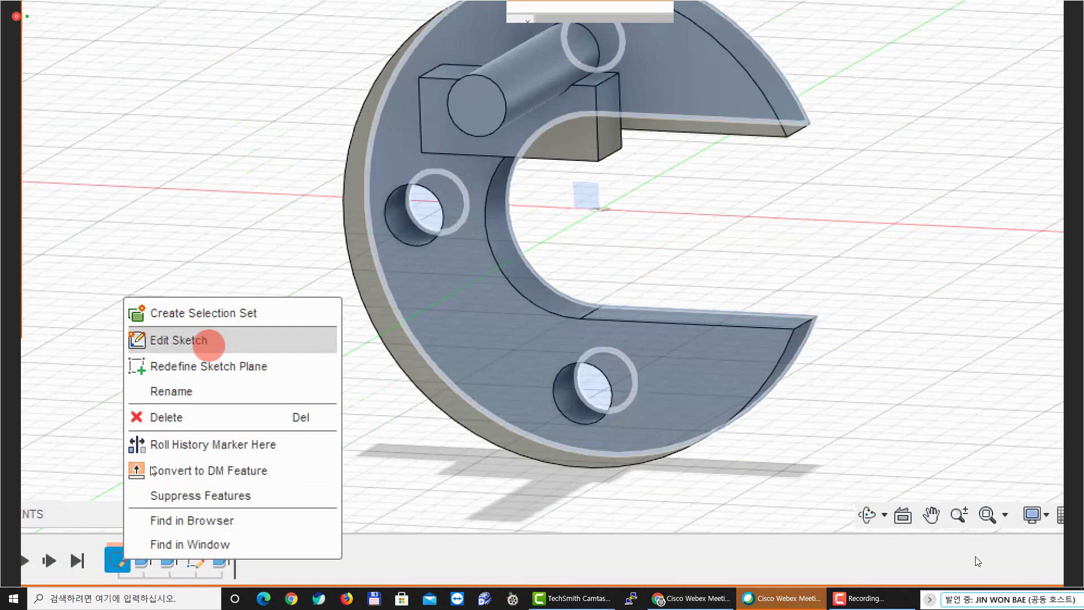
{"action": "left_click", "coordinate": [209, 344]}
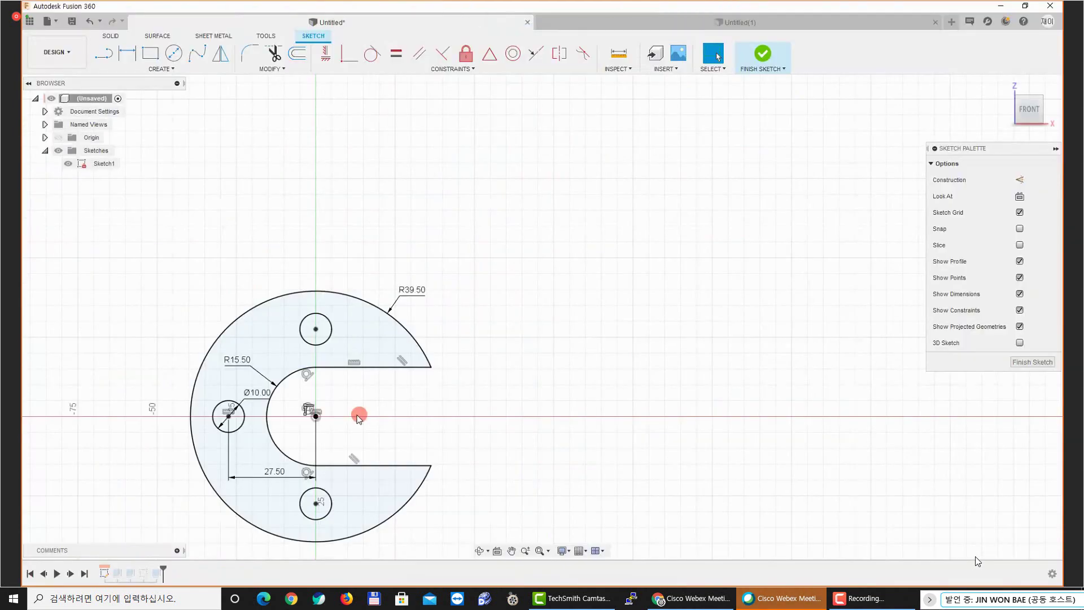
{"action": "mouse_move", "coordinate": [358, 416]}
{"action": "middle_mouse_down"}
{"action": "mouse_move", "coordinate": [392, 356]}
{"action": "mouse_move", "coordinate": [461, 287]}
{"action": "mouse_move", "coordinate": [460, 313]}
{"action": "middle_mouse_up"}
{"action": "scroll", "coordinate": [392, 356], "scroll_direction": "up", "scroll_amount": 2}
{"action": "scroll", "coordinate": [445, 299], "scroll_direction": "up", "scroll_amount": 2}
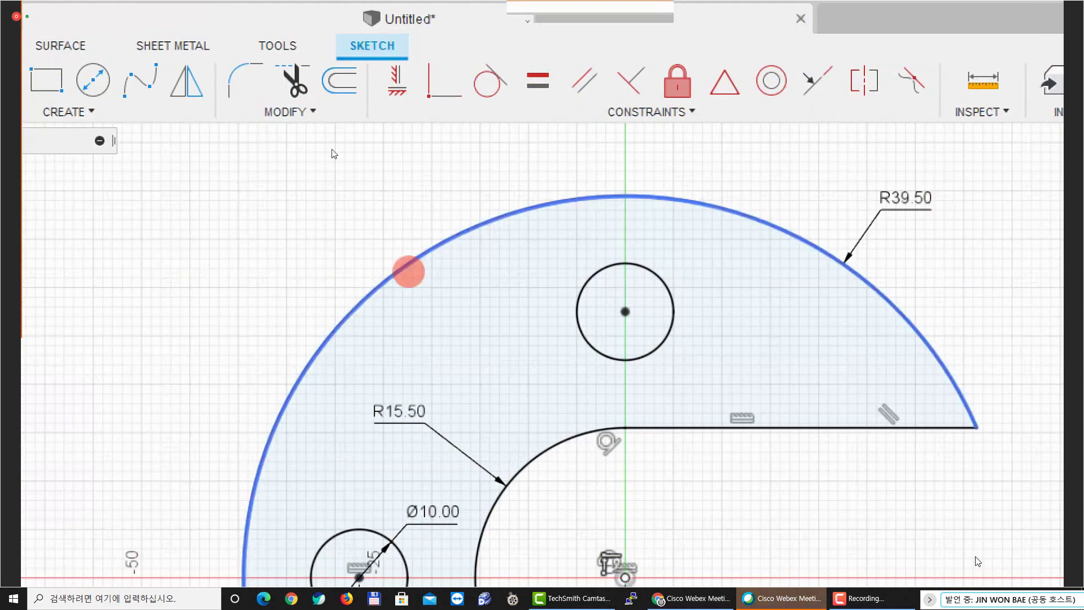
{"action": "mouse_move", "coordinate": [487, 223]}
{"action": "middle_mouse_down"}
{"action": "mouse_move", "coordinate": [465, 238]}
{"action": "mouse_move", "coordinate": [454, 222]}
{"action": "mouse_move", "coordinate": [438, 229]}
{"action": "middle_mouse_up"}
{"action": "double_click", "coordinate": [310, 295]}
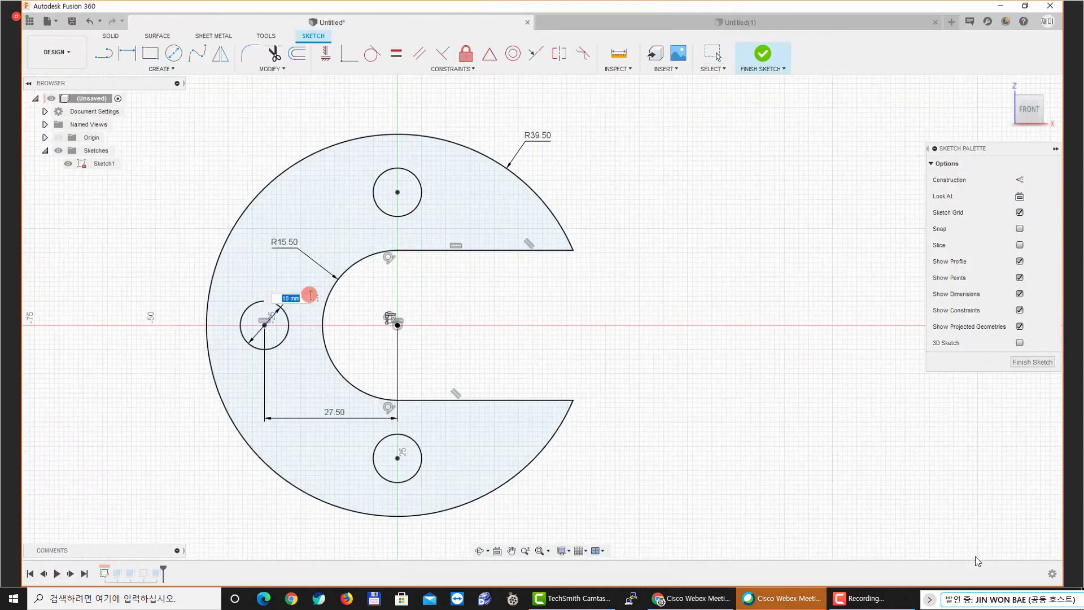
{"action": "type", "text": "20"}
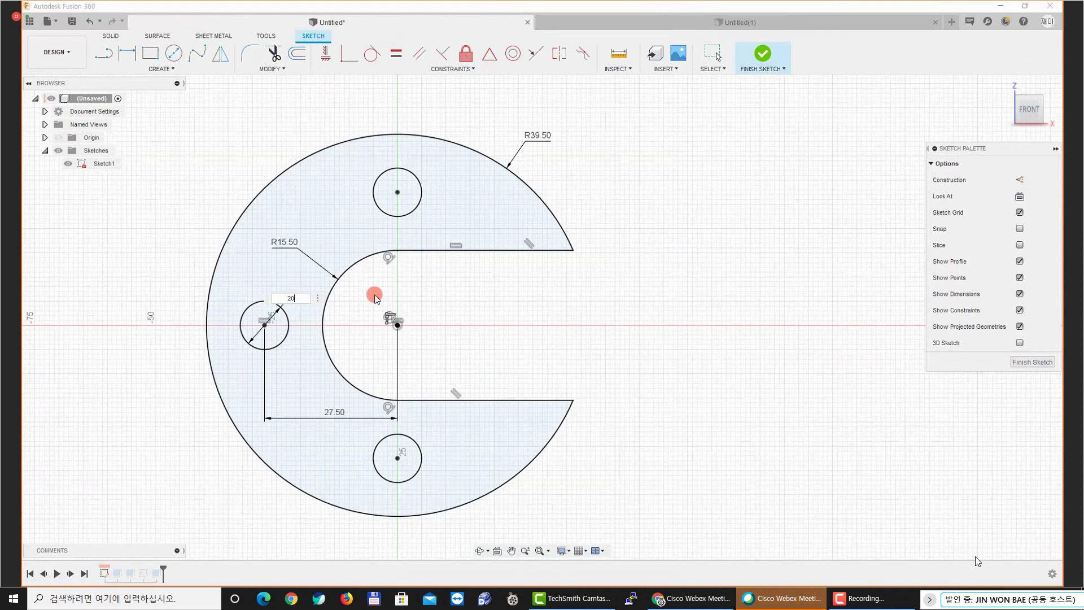
{"action": "key", "text": "Return"}
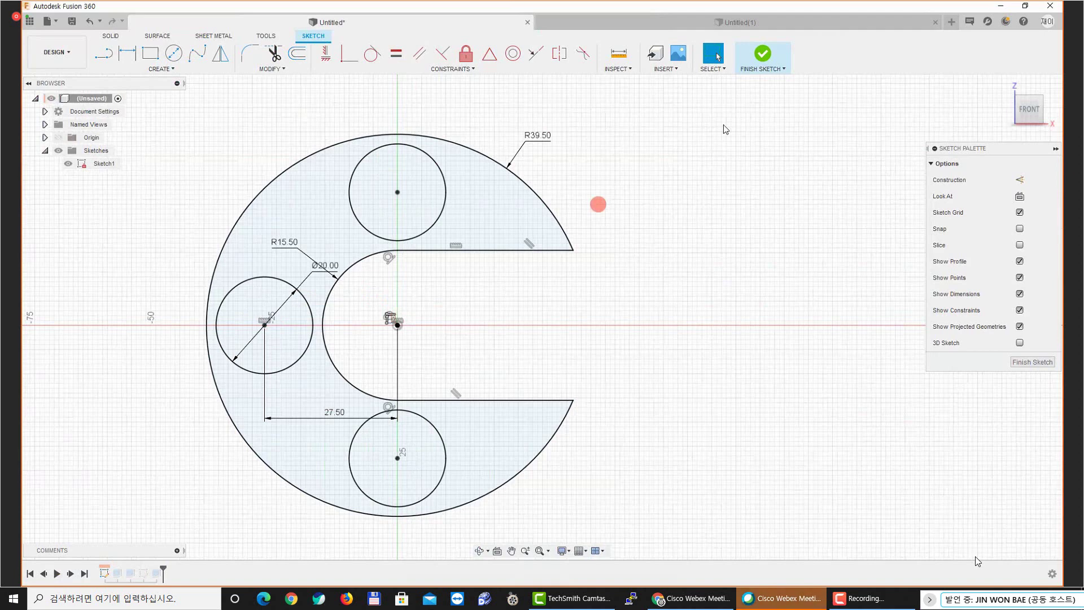
{"action": "left_click", "coordinate": [763, 59]}
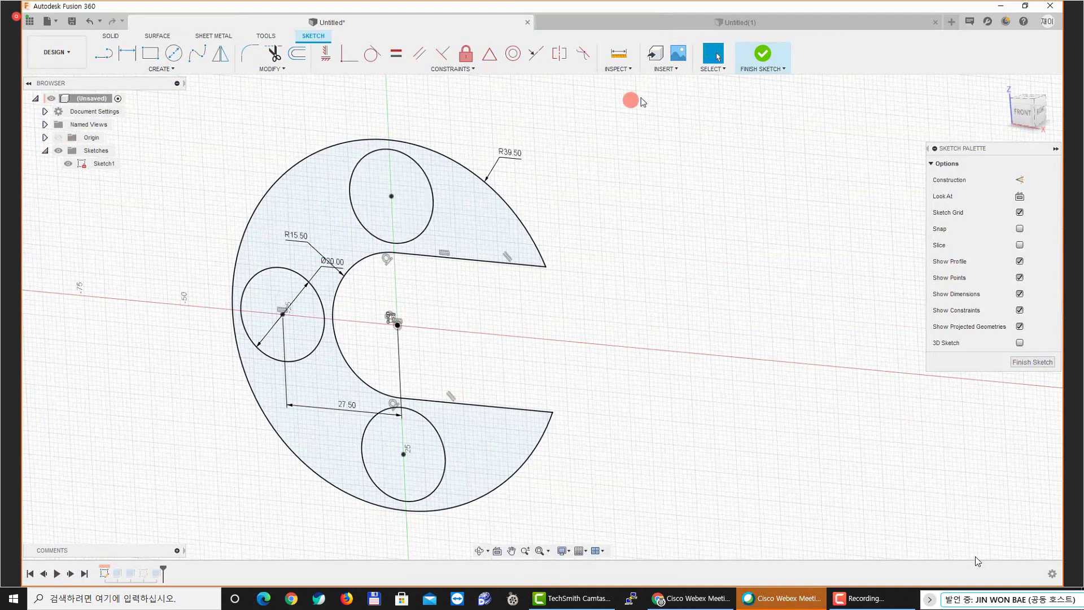
{"action": "left_click", "coordinate": [761, 55]}
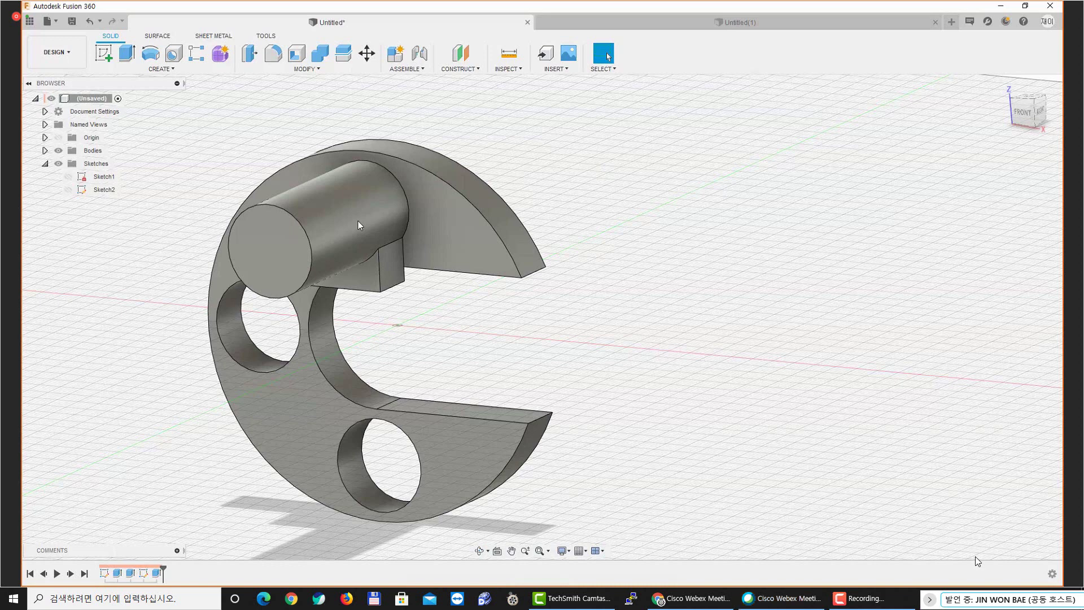
Examine the updated holes, rod and block on the C-shaped body from several angles
{"action": "left_click", "coordinate": [358, 221]}
{"action": "middle_click_drag", "start_coordinate": [358, 221], "coordinate": [484, 317], "text": "shift"}
{"action": "left_click", "coordinate": [372, 243]}
{"action": "left_click", "coordinate": [469, 318]}
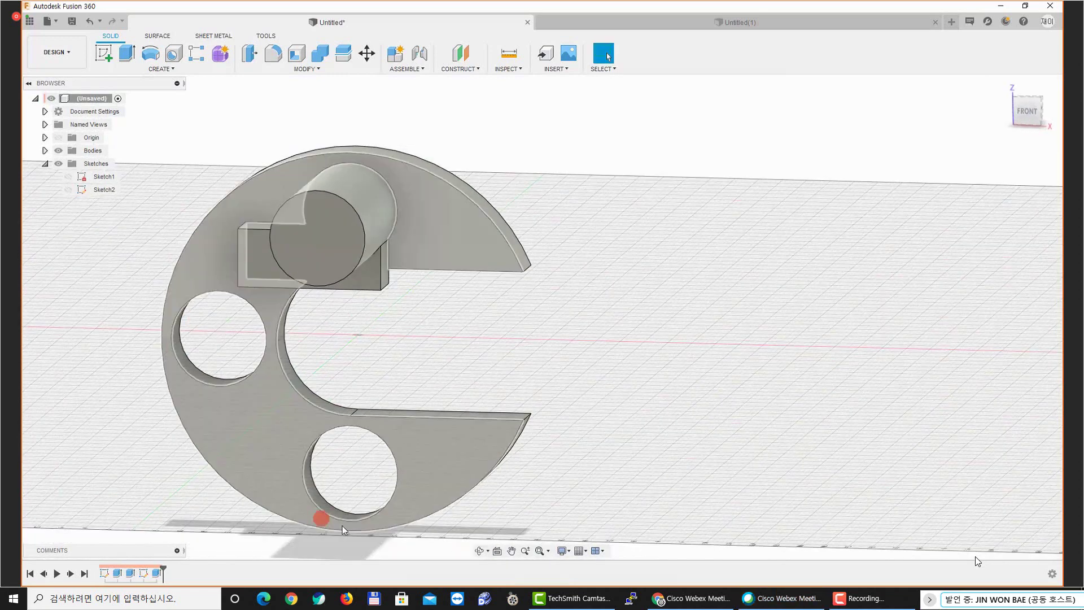
{"action": "left_click", "coordinate": [360, 456]}
{"action": "left_click", "coordinate": [441, 389]}
{"action": "middle_click_drag", "start_coordinate": [446, 384], "coordinate": [435, 378], "text": "shift"}
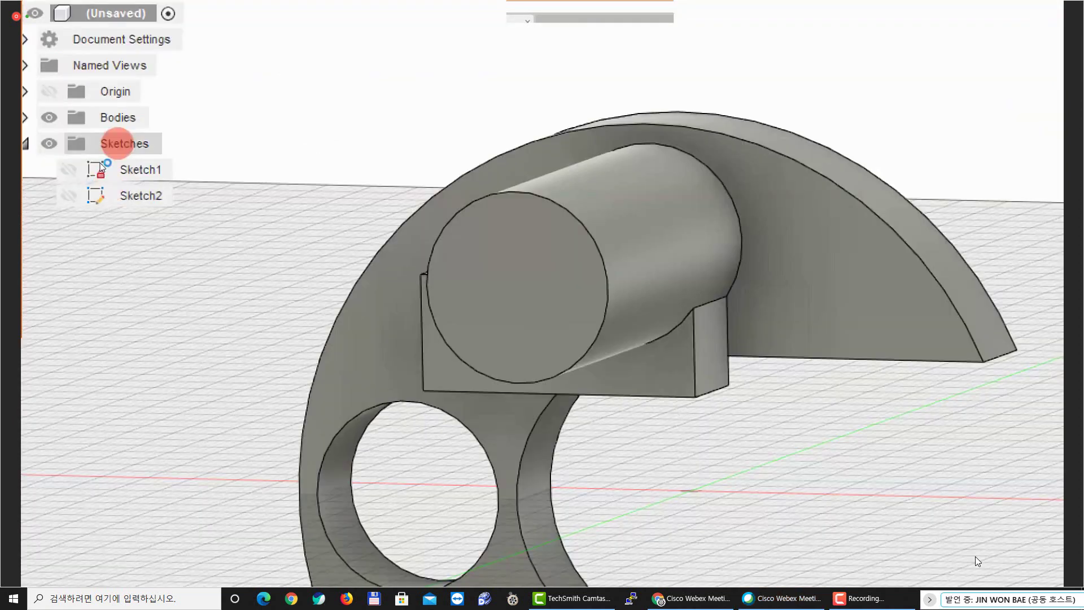
Highlight Sketch1 and Extrude1 in the design history and examine the C-shaped body they define
{"action": "left_click", "coordinate": [106, 191]}
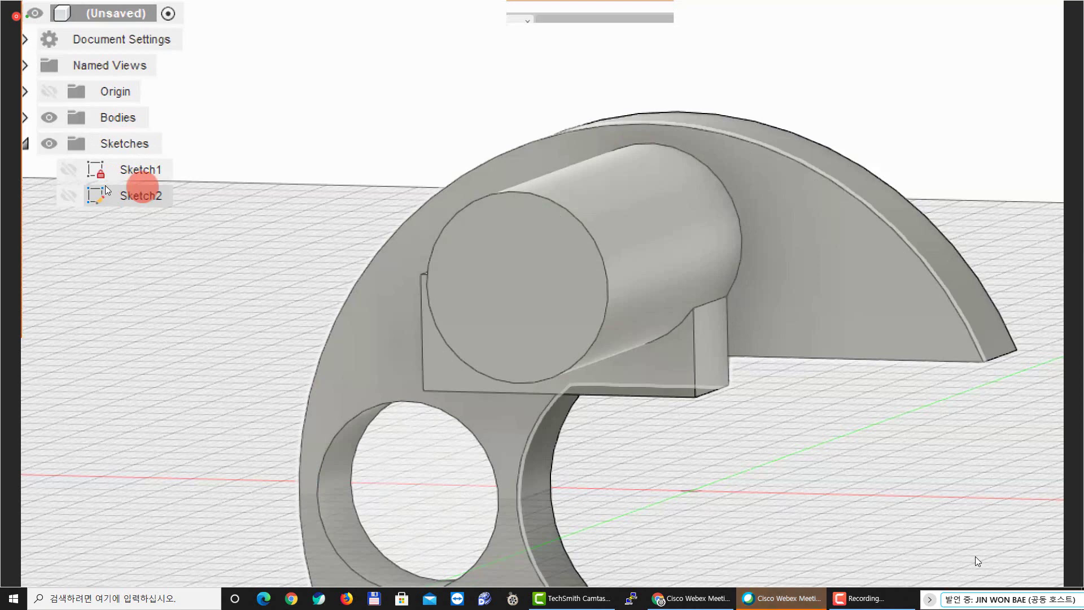
{"action": "left_click", "coordinate": [167, 217]}
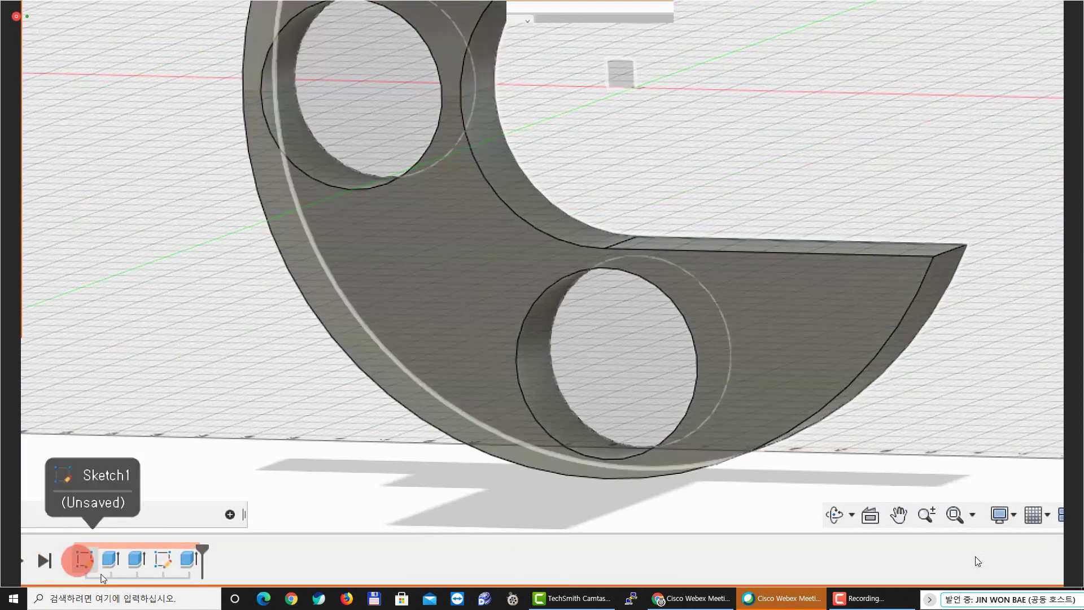
{"action": "right_click", "coordinate": [83, 558]}
{"action": "left_click", "coordinate": [172, 174]}
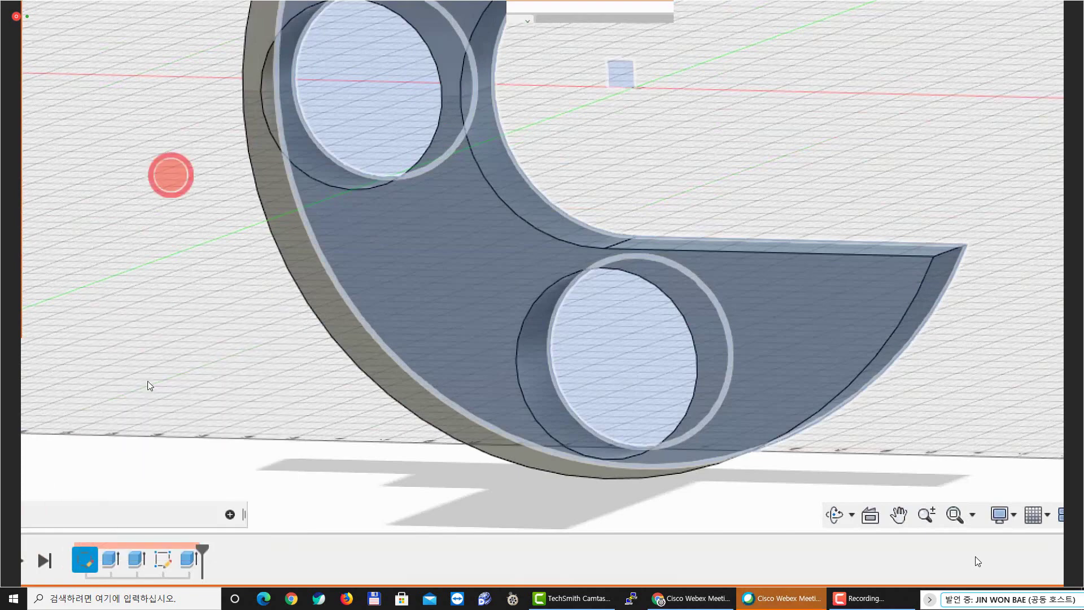
{"action": "left_click", "coordinate": [166, 248]}
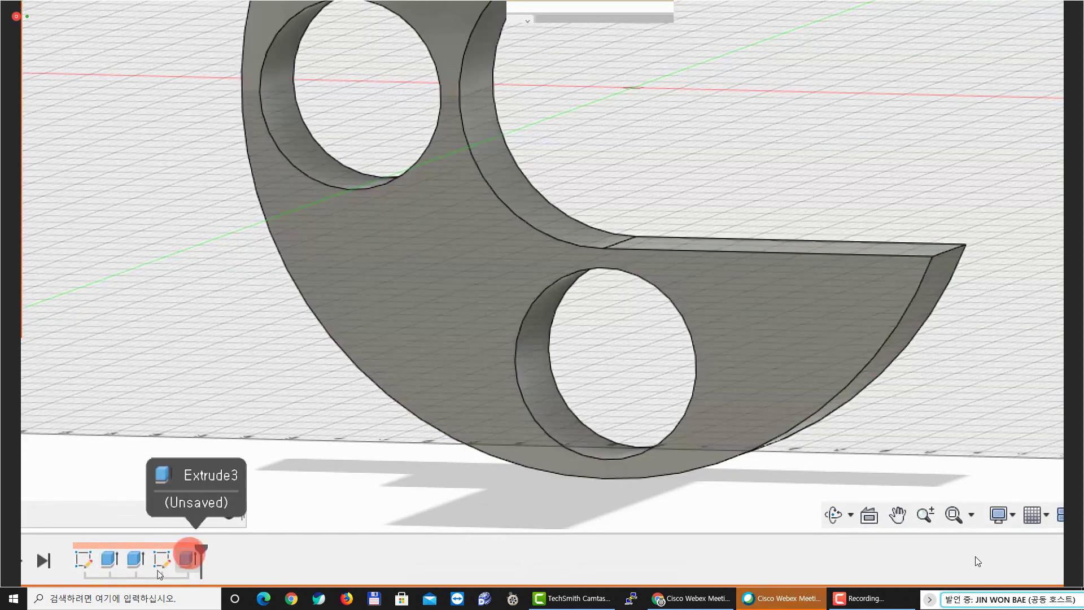
{"action": "left_click", "coordinate": [120, 570]}
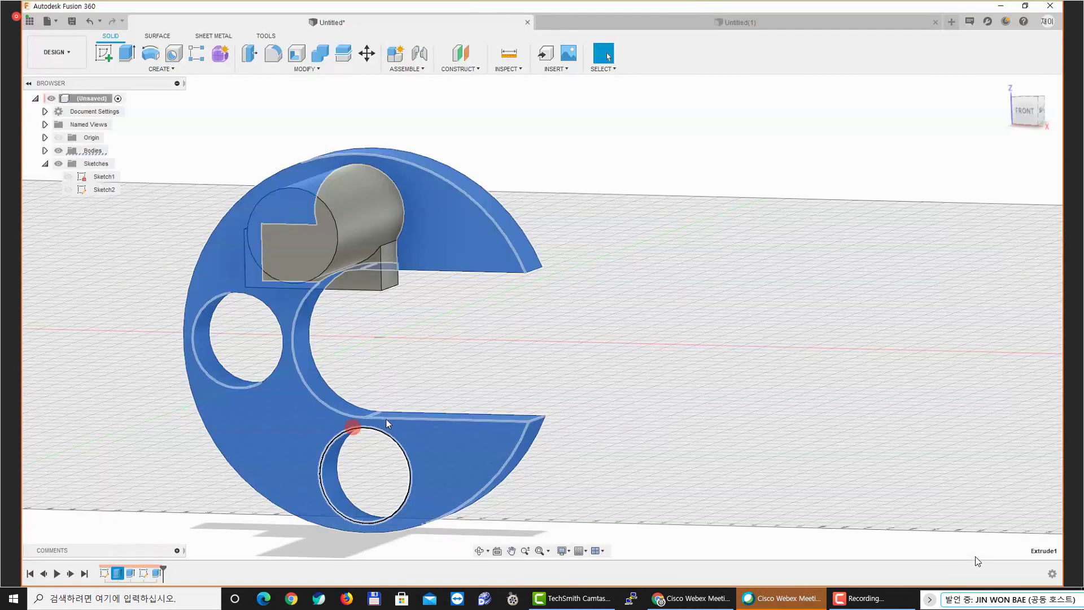
{"action": "middle_click_drag", "start_coordinate": [386, 419], "coordinate": [415, 238], "text": "shift"}
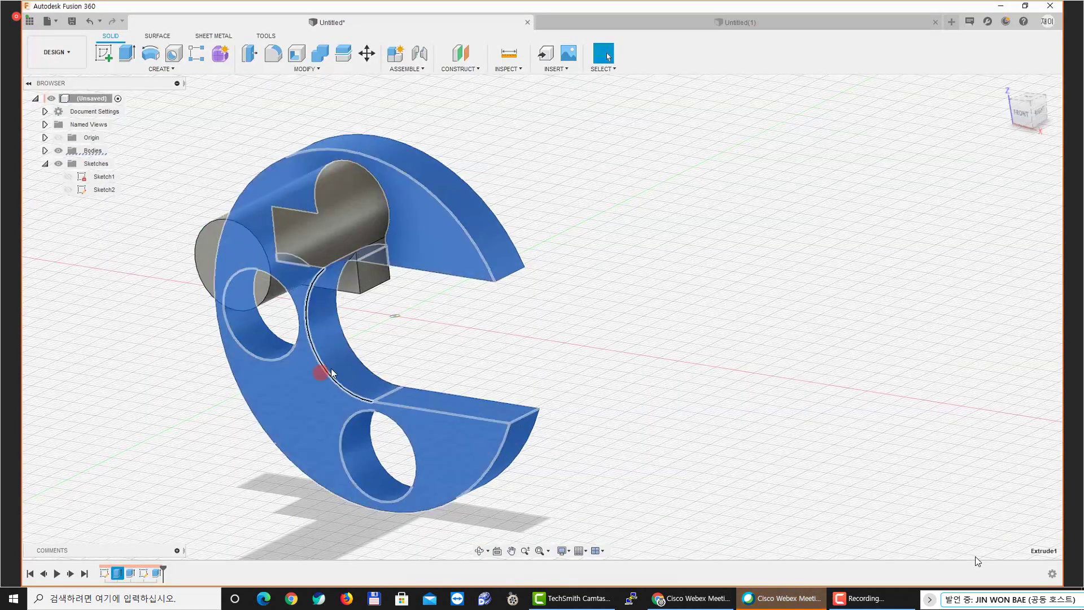
{"action": "middle_click_drag", "start_coordinate": [314, 442], "coordinate": [336, 428]}
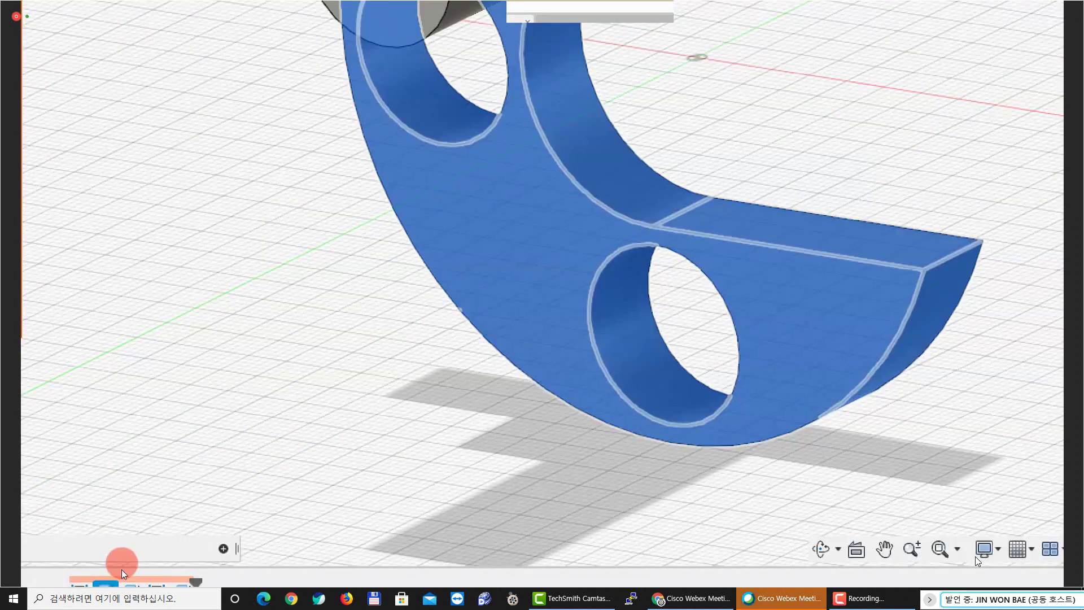
Edit Extrude1 of the C-shaped body, setting its extrusion distance to -20 mm
{"action": "right_click", "coordinate": [116, 573]}
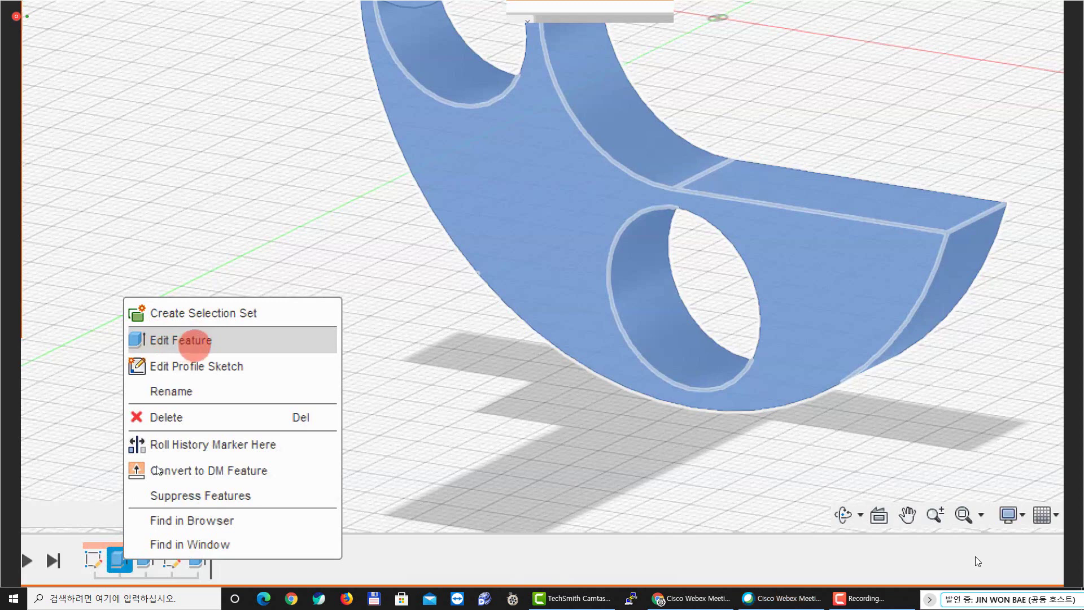
{"action": "left_click", "coordinate": [197, 341]}
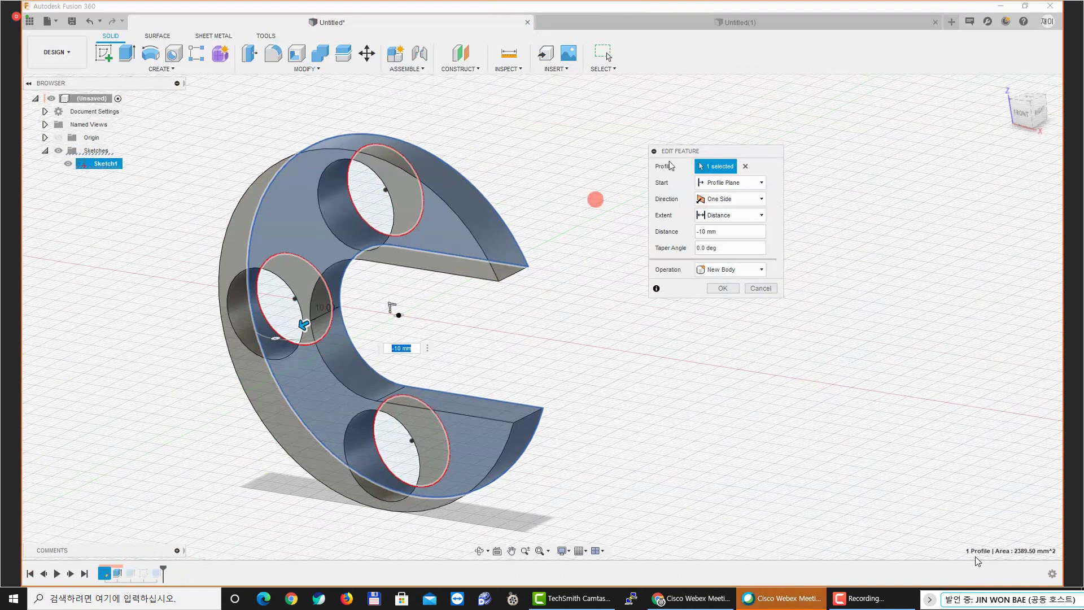
{"action": "left_click_drag", "start_coordinate": [680, 151], "coordinate": [559, 224]}
{"action": "left_click", "coordinate": [610, 311]}
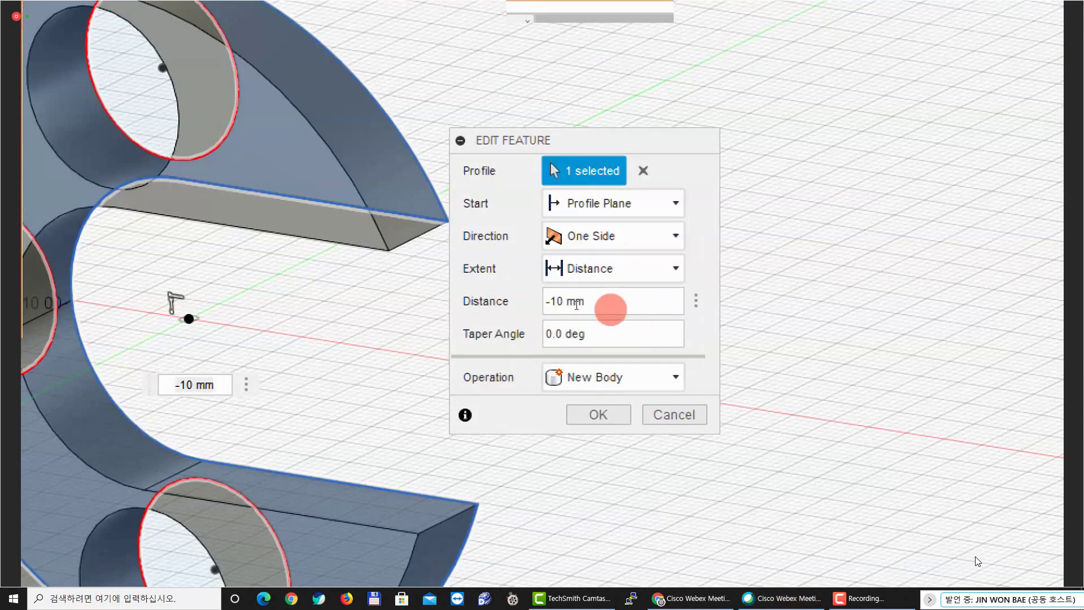
{"action": "double_click", "coordinate": [604, 314]}
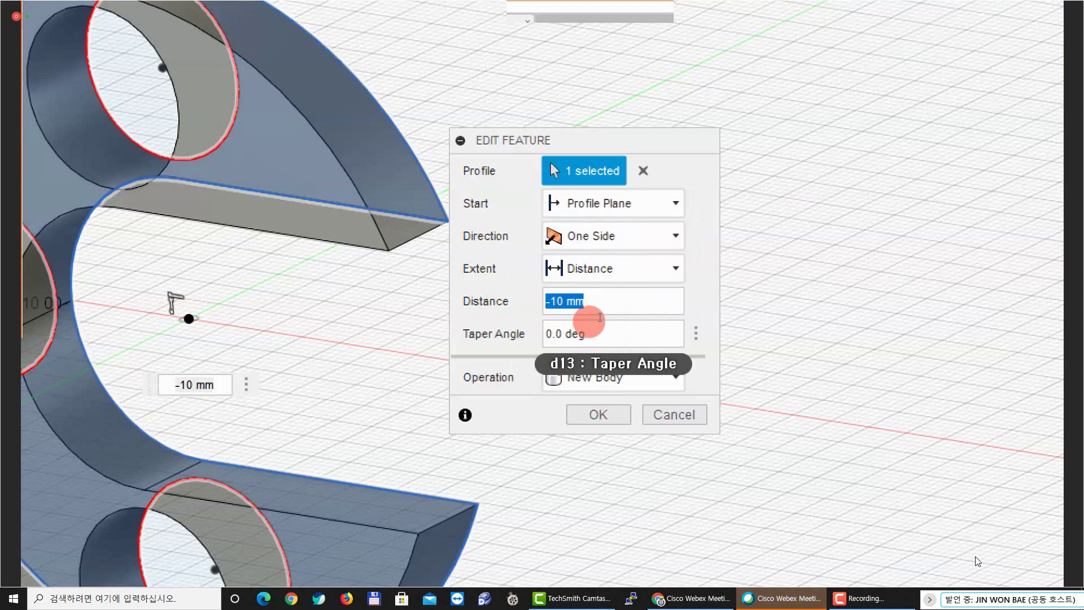
{"action": "left_click_drag", "start_coordinate": [610, 304], "coordinate": [540, 299]}
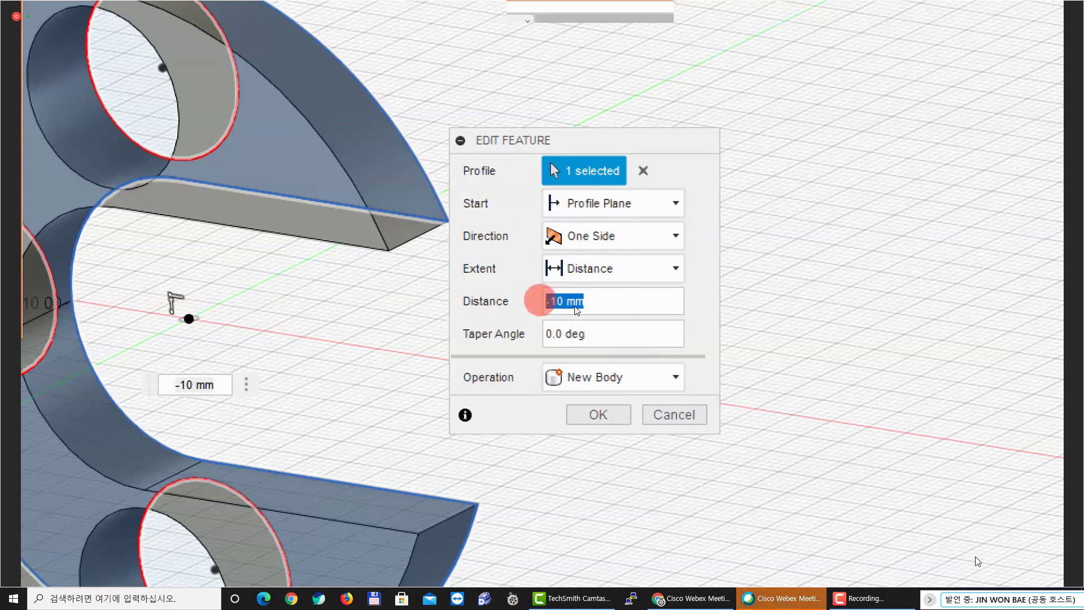
{"action": "type", "text": "-20"}
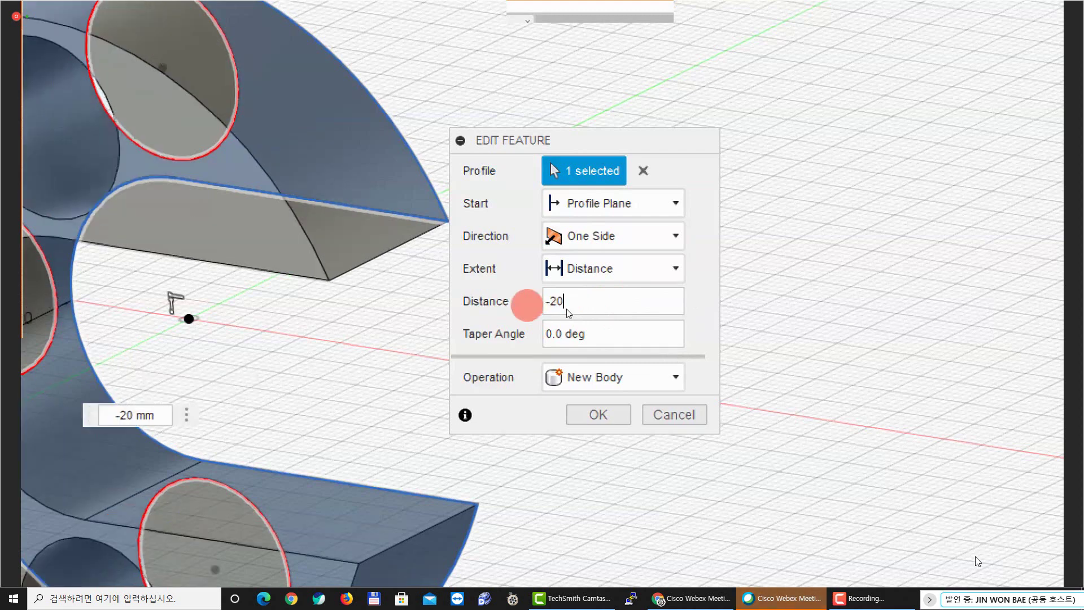
{"action": "left_click", "coordinate": [576, 306]}
{"action": "left_click", "coordinate": [596, 415]}
{"action": "left_click", "coordinate": [570, 374]}
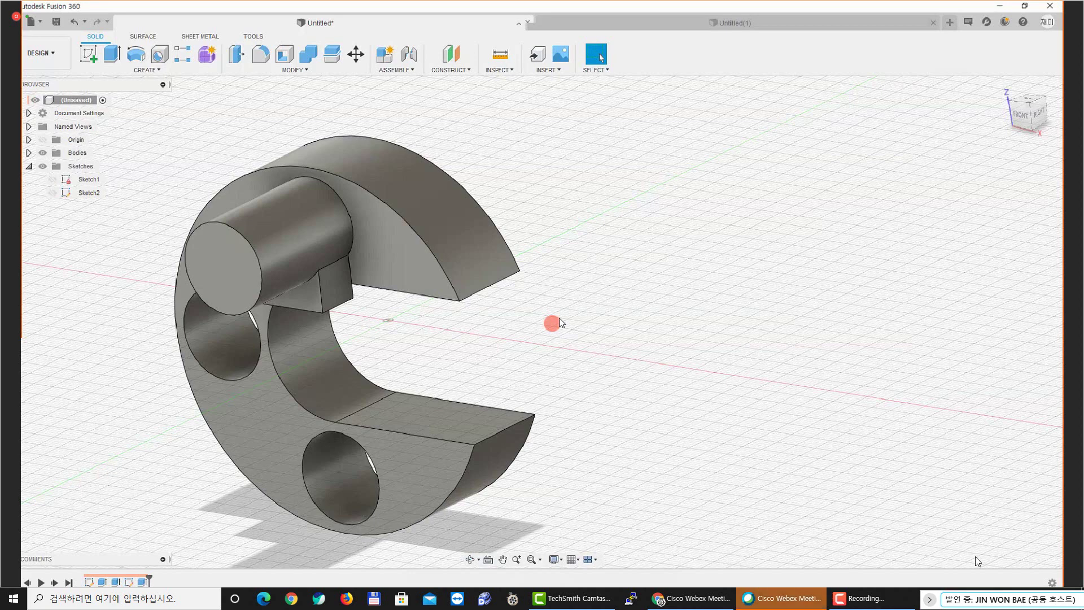
{"action": "mouse_move", "coordinate": [560, 323]}
{"action": "middle_mouse_down", "text": "shift"}
{"action": "mouse_move", "coordinate": [517, 282]}
{"action": "mouse_move", "coordinate": [571, 307]}
{"action": "middle_mouse_up", "text": "shift"}
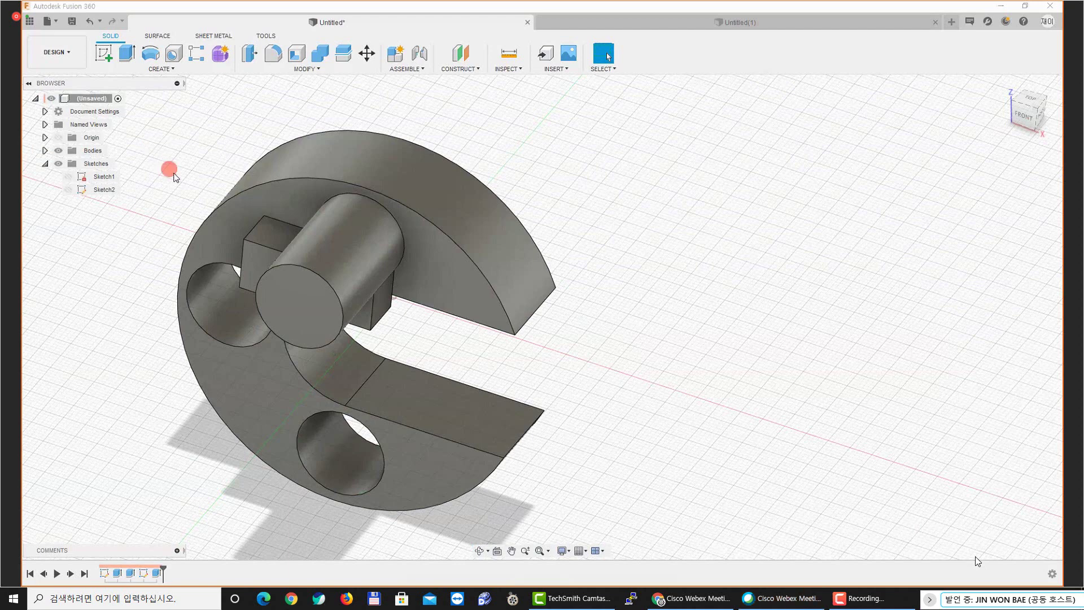
{"action": "middle_click_drag", "start_coordinate": [171, 173], "coordinate": [185, 165]}
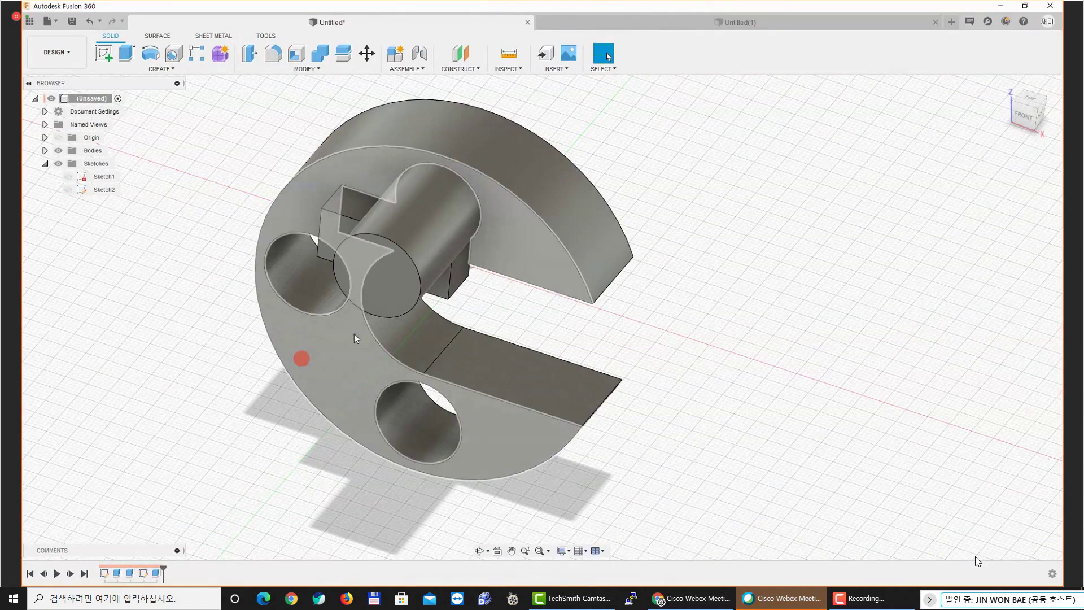
{"action": "middle_click_drag", "start_coordinate": [354, 338], "coordinate": [304, 221], "text": "shift"}
{"action": "left_click", "coordinate": [161, 68]}
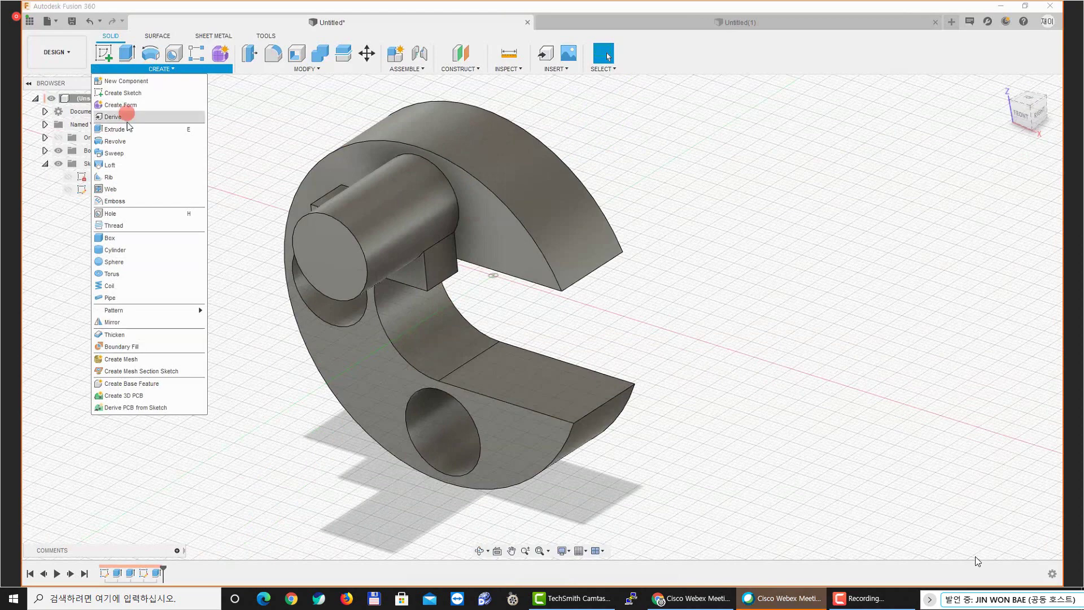
{"action": "left_click", "coordinate": [231, 170]}
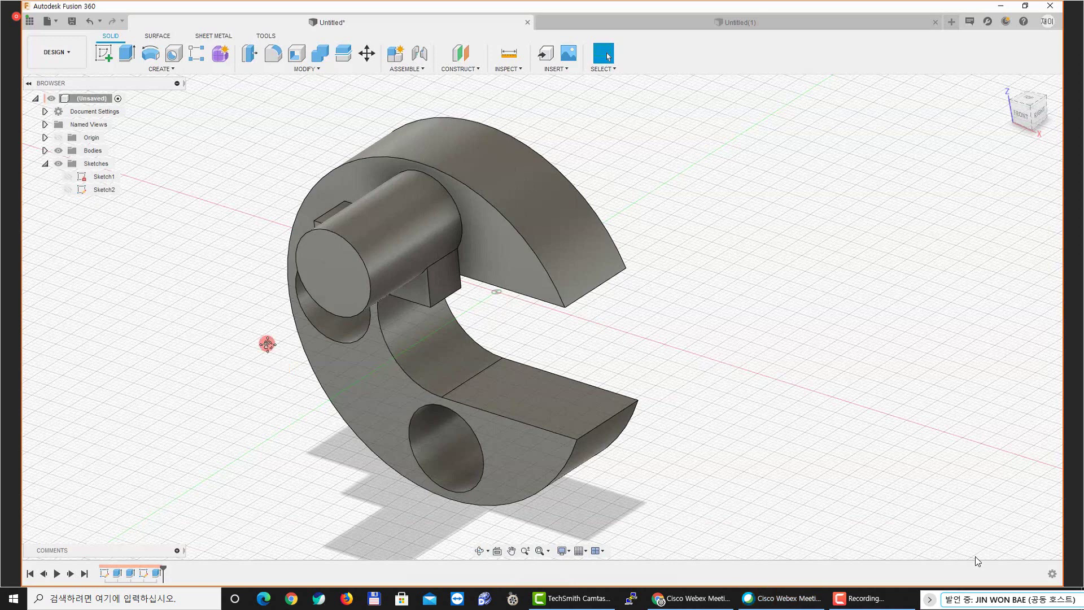
{"action": "middle_click_drag", "start_coordinate": [267, 344], "coordinate": [299, 333], "text": "shift"}
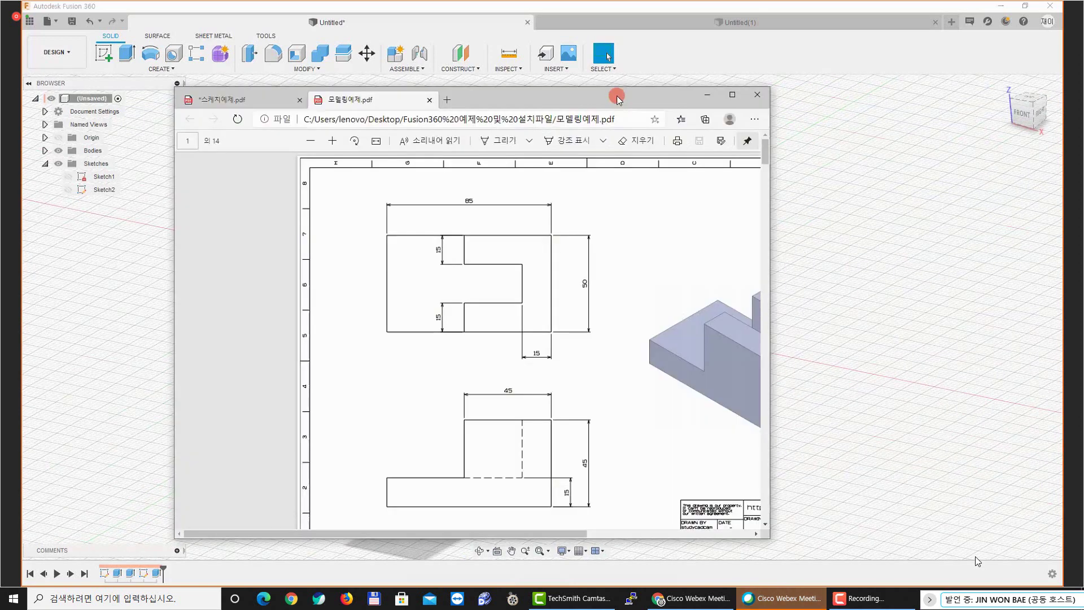
Look through the first exercise drawings in 모델링예제.pdf in the browser, including their dimensions and isometric views
{"action": "double_click", "coordinate": [616, 96]}
{"action": "left_click", "coordinate": [500, 180]}
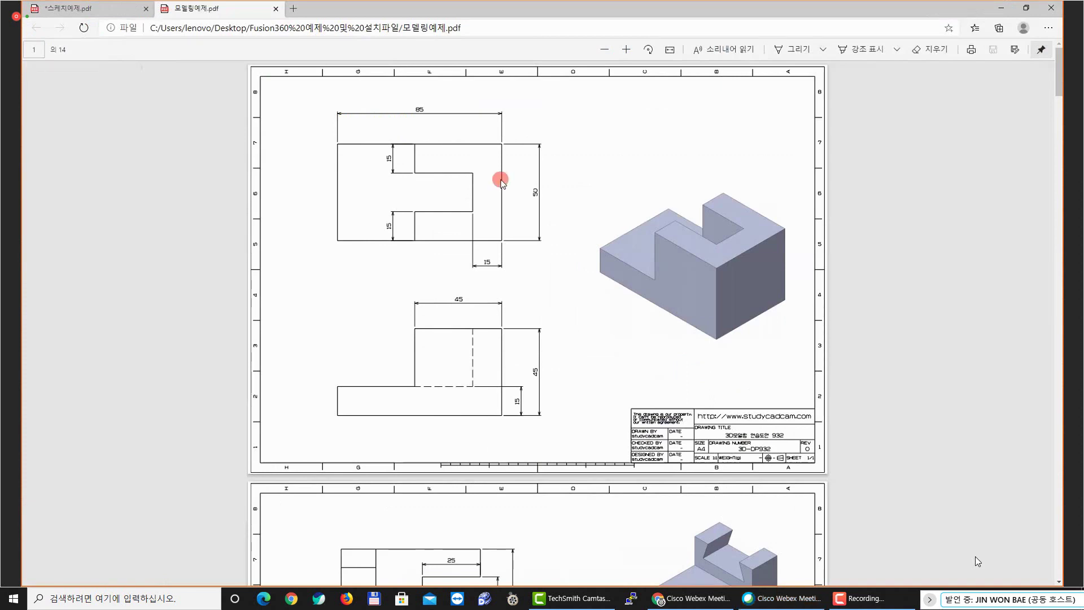
{"action": "left_click", "coordinate": [532, 242]}
{"action": "scroll", "coordinate": [535, 258], "scroll_direction": "down", "scroll_amount": 5}
{"action": "scroll", "coordinate": [523, 261], "scroll_direction": "down", "scroll_amount": 3}
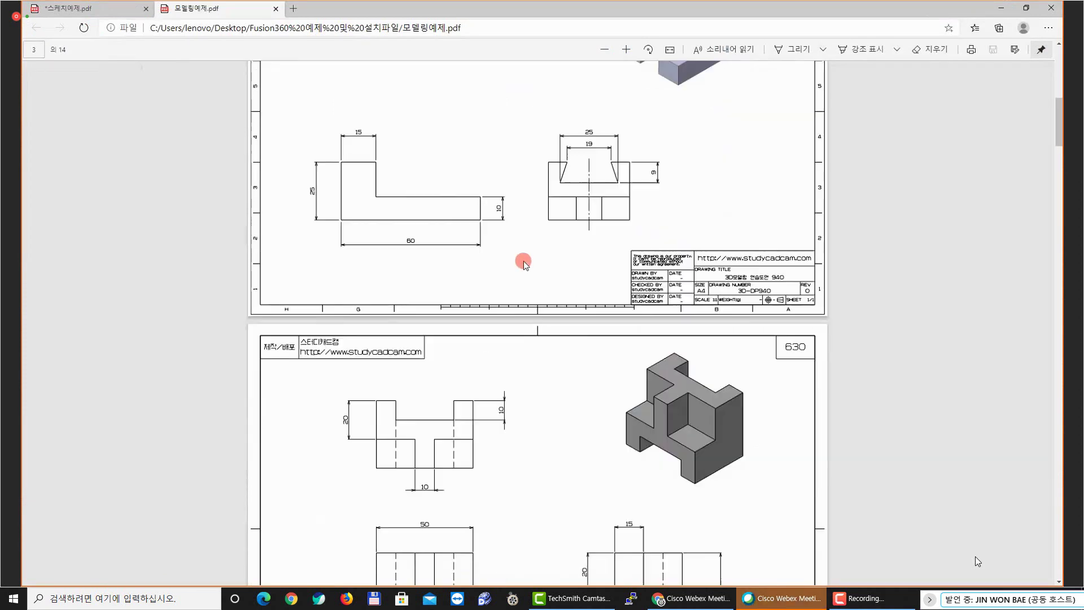
{"action": "scroll", "coordinate": [530, 293], "scroll_direction": "up", "scroll_amount": 2}
{"action": "scroll", "coordinate": [533, 300], "scroll_direction": "up", "scroll_amount": 1}
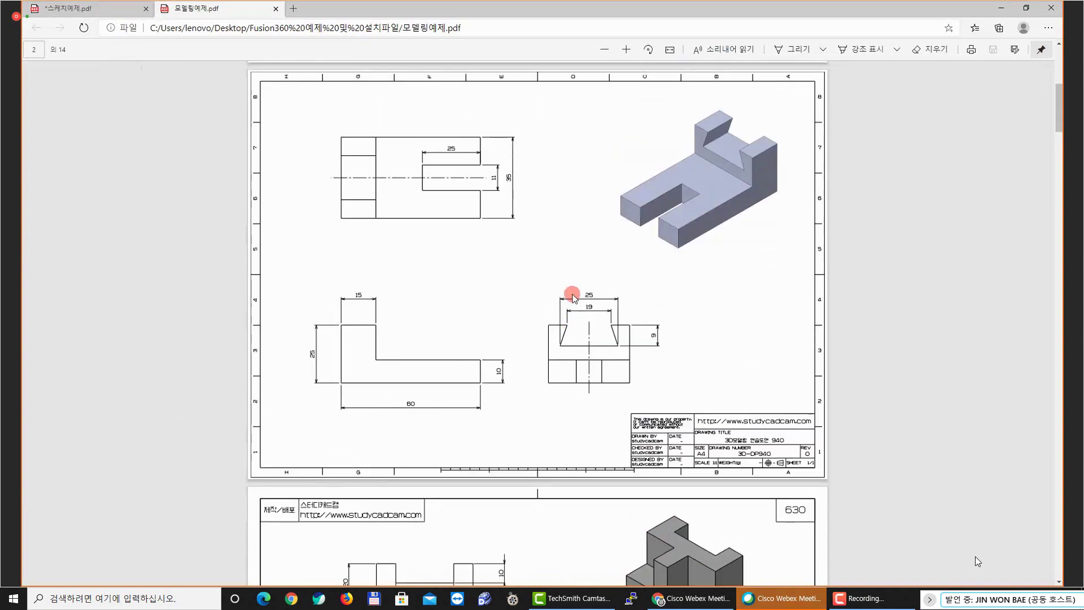
{"action": "scroll", "coordinate": [576, 299], "scroll_direction": "up", "scroll_amount": 9}
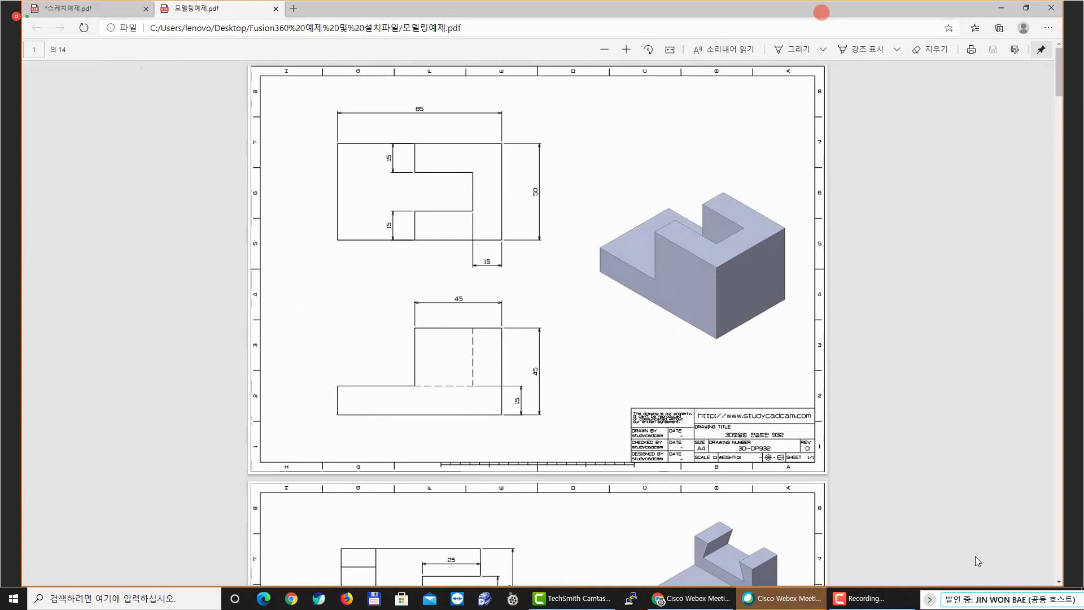
{"action": "left_click", "coordinate": [1001, 8]}
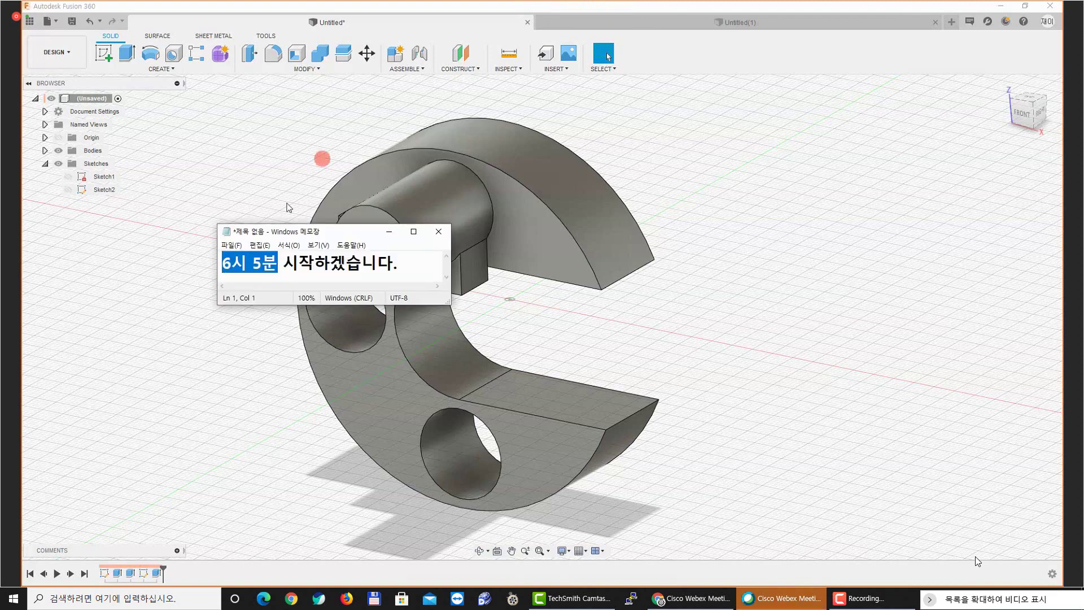
Change the start time in the Notepad message to 7시 11분 and move the note clear of the model
{"action": "left_click", "coordinate": [261, 263]}
{"action": "key", "text": "BackSpace"}
{"action": "type", "text": "1"}
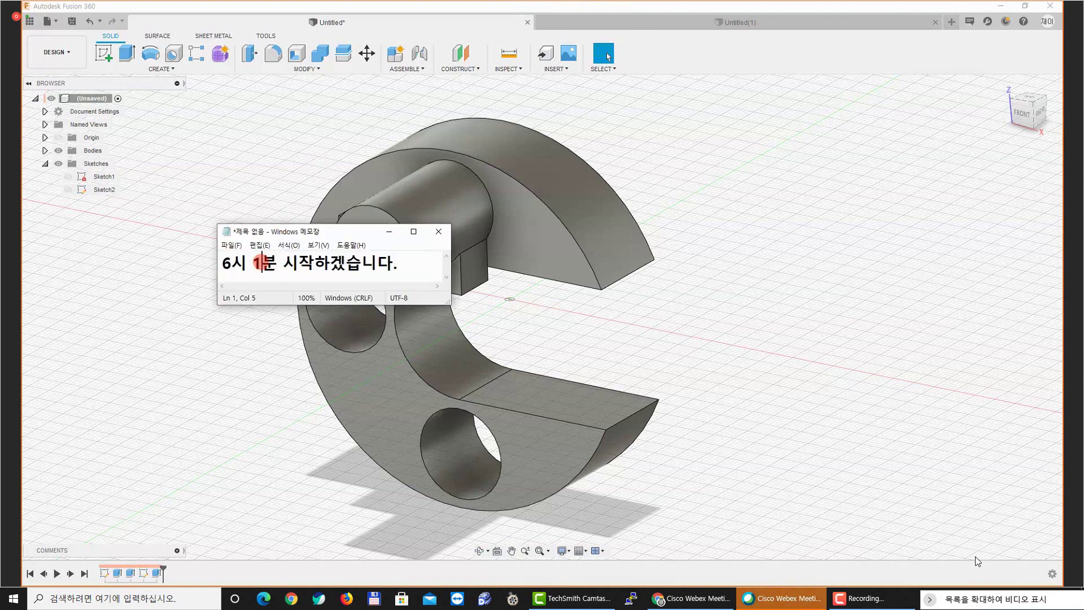
{"action": "type", "text": "1"}
{"action": "key", "text": "Home"}
{"action": "key", "text": "shift+Right"}
{"action": "type", "text": "7"}
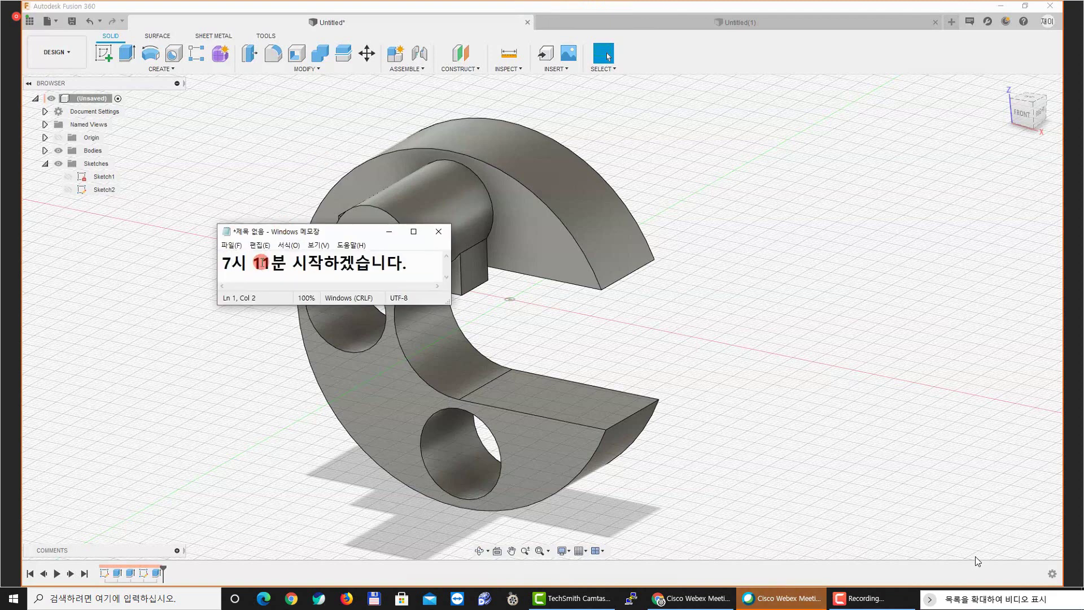
{"action": "left_click", "coordinate": [309, 231]}
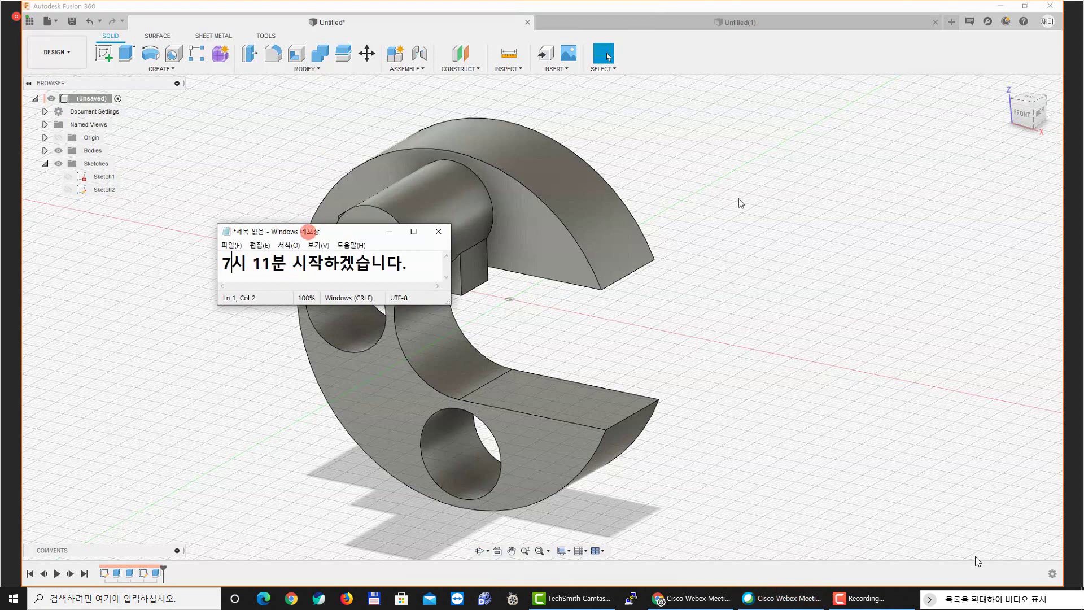
{"action": "left_click_drag", "start_coordinate": [309, 230], "coordinate": [759, 190]}
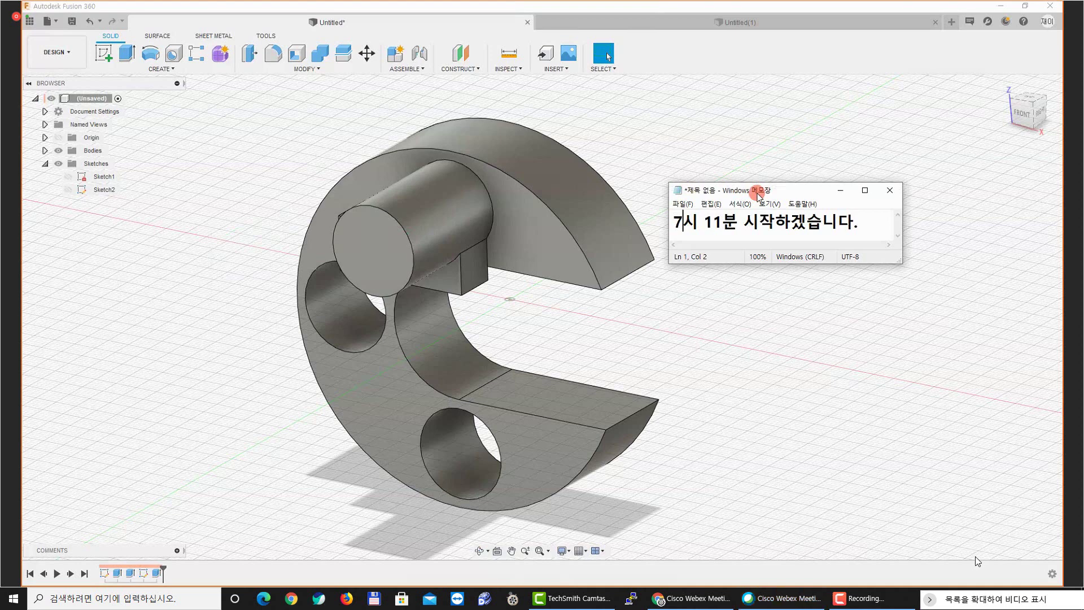
In the empty Untitled(1) design, sketch a rectangle about 56 by 57 mm on the front plane, with its lower-right corner at the origin
{"action": "left_click", "coordinate": [460, 222]}
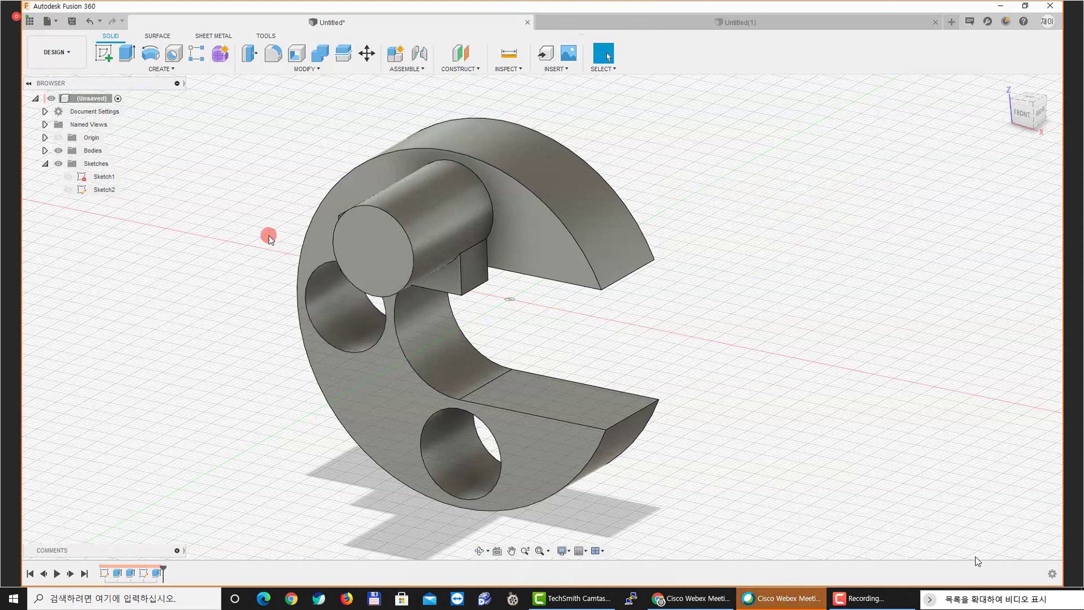
{"action": "middle_click_drag", "start_coordinate": [276, 236], "coordinate": [188, 223]}
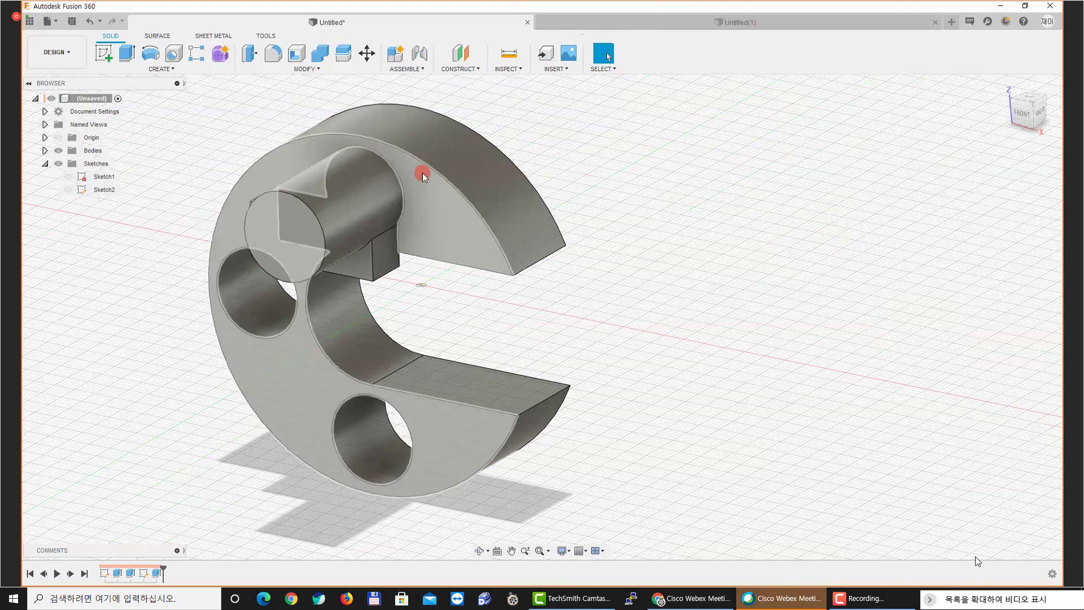
{"action": "left_click", "coordinate": [729, 29]}
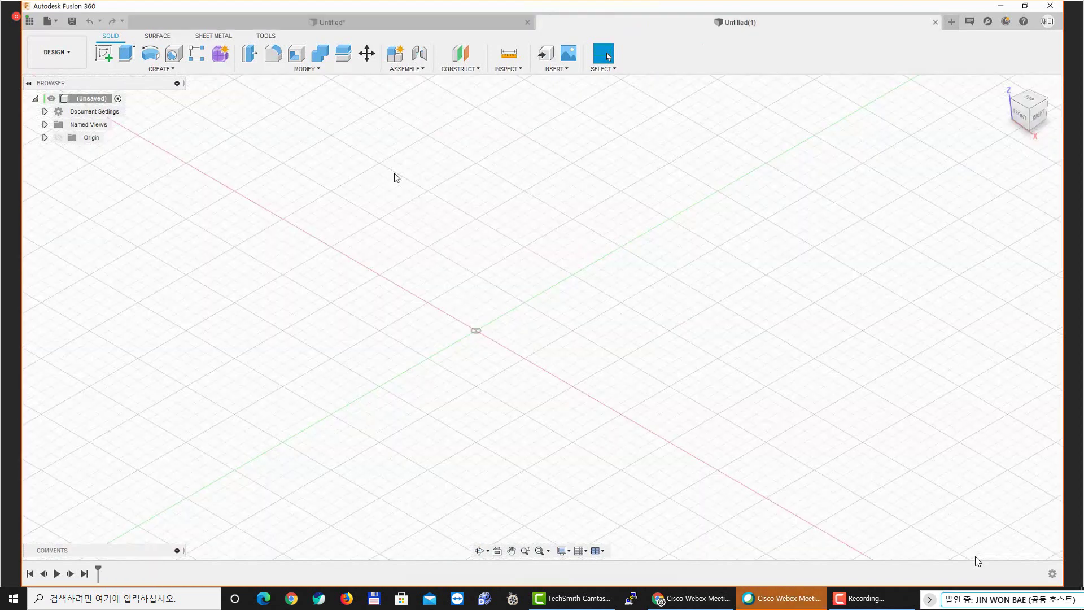
{"action": "left_click", "coordinate": [103, 53]}
{"action": "left_click", "coordinate": [496, 330]}
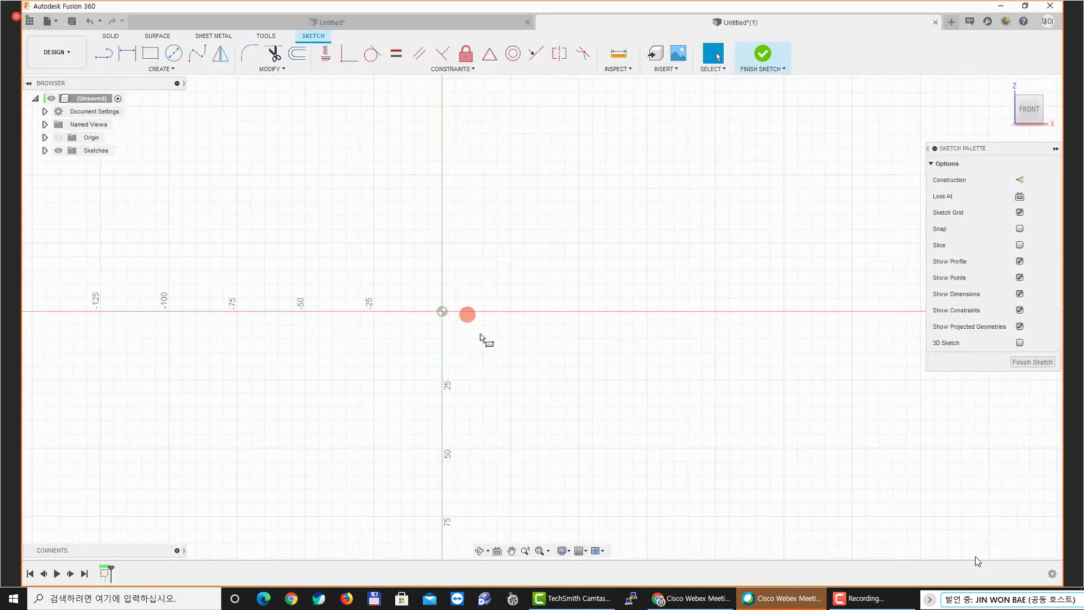
{"action": "key", "text": "r"}
{"action": "left_click", "coordinate": [442, 311]}
{"action": "left_click", "coordinate": [289, 156]}
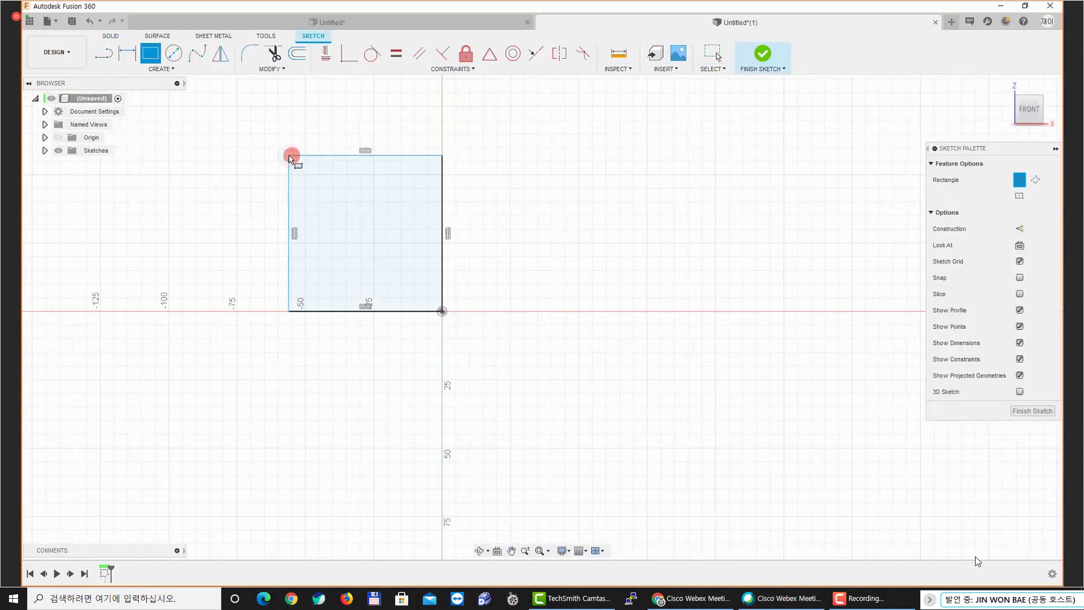
{"action": "key", "text": "Escape"}
Draw a circle about 59 mm in diameter centred on the origin, overlapping the rectangle's corner
{"action": "middle_click_drag", "start_coordinate": [396, 259], "coordinate": [366, 245]}
{"action": "key", "text": "c"}
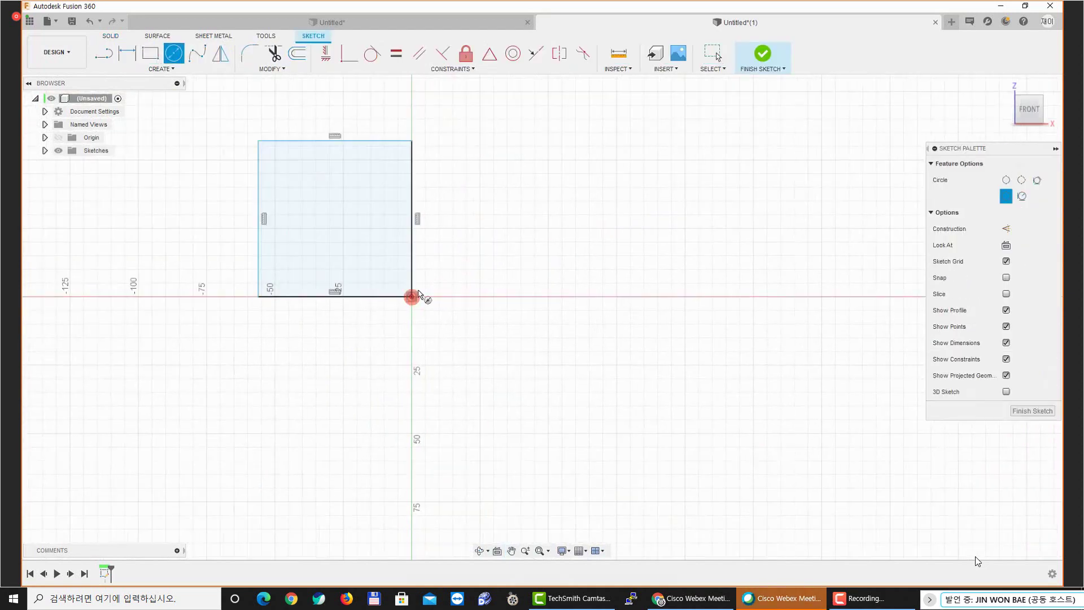
{"action": "left_click", "coordinate": [412, 296]}
{"action": "left_click", "coordinate": [484, 259]}
Dimension the rectangle's width and height to 50 mm each
{"action": "key", "text": "l"}
{"action": "left_click", "coordinate": [358, 142]}
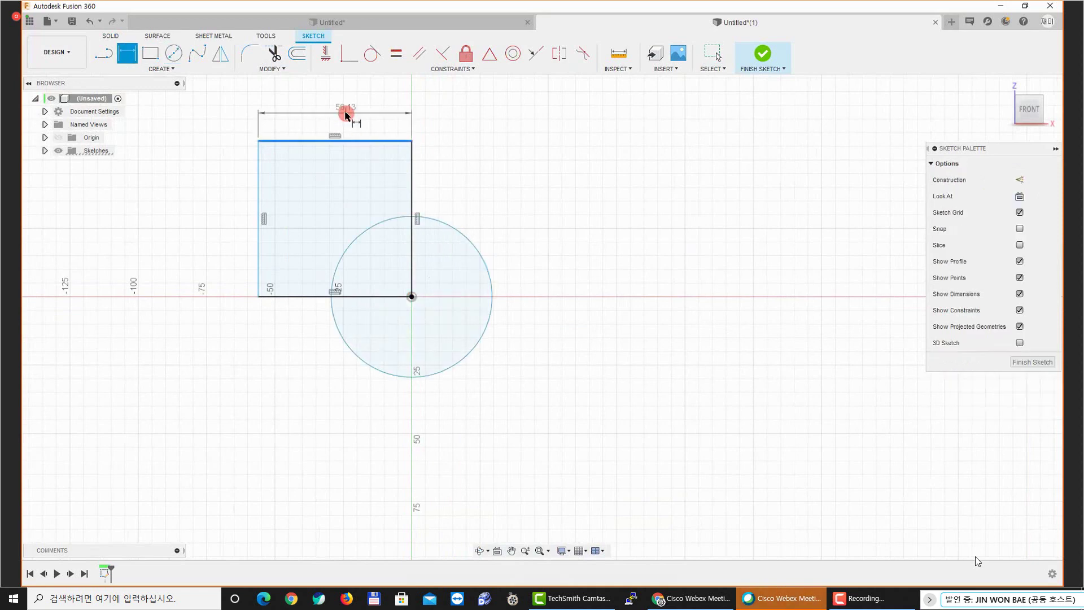
{"action": "left_click", "coordinate": [351, 114]}
{"action": "type", "text": "50"}
{"action": "key", "text": "Return"}
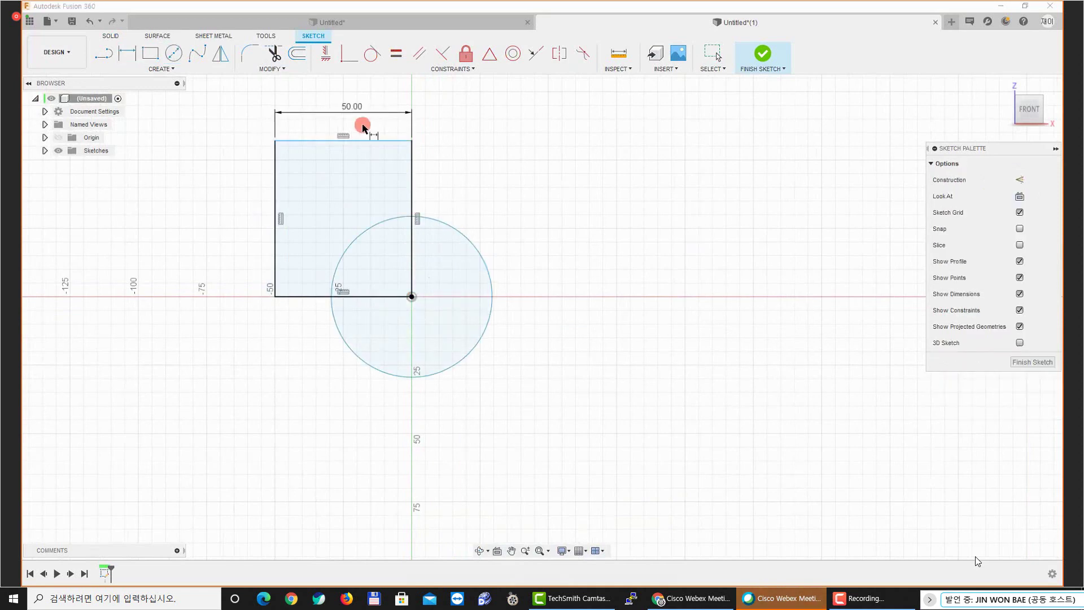
{"action": "left_click", "coordinate": [251, 176]}
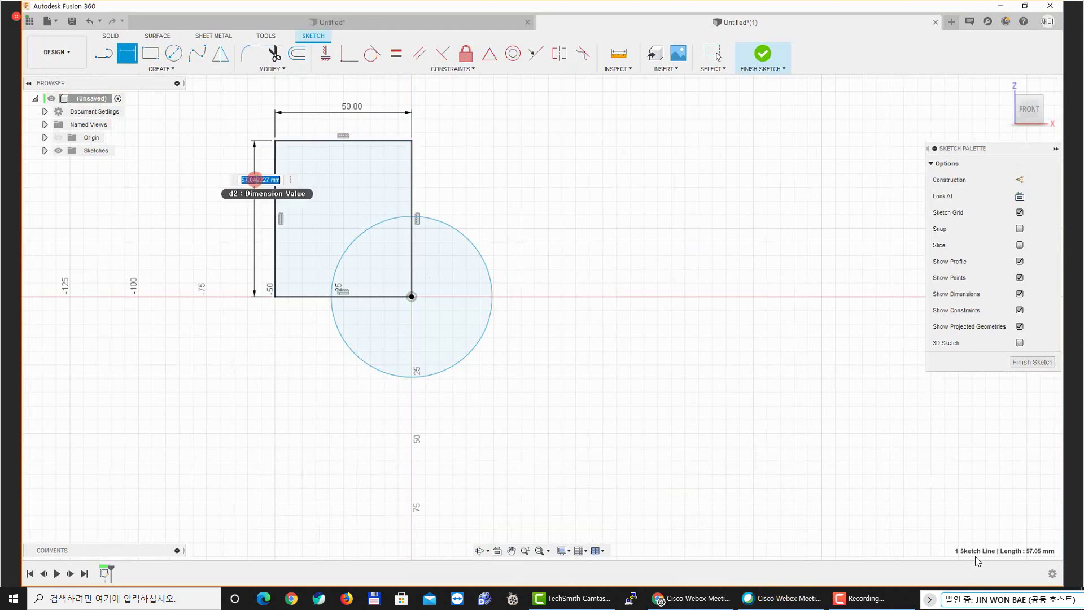
{"action": "type", "text": "50"}
{"action": "key", "text": "Return"}
Dimension the circle's diameter to 50 mm and finish the sketch
{"action": "left_click", "coordinate": [439, 219]}
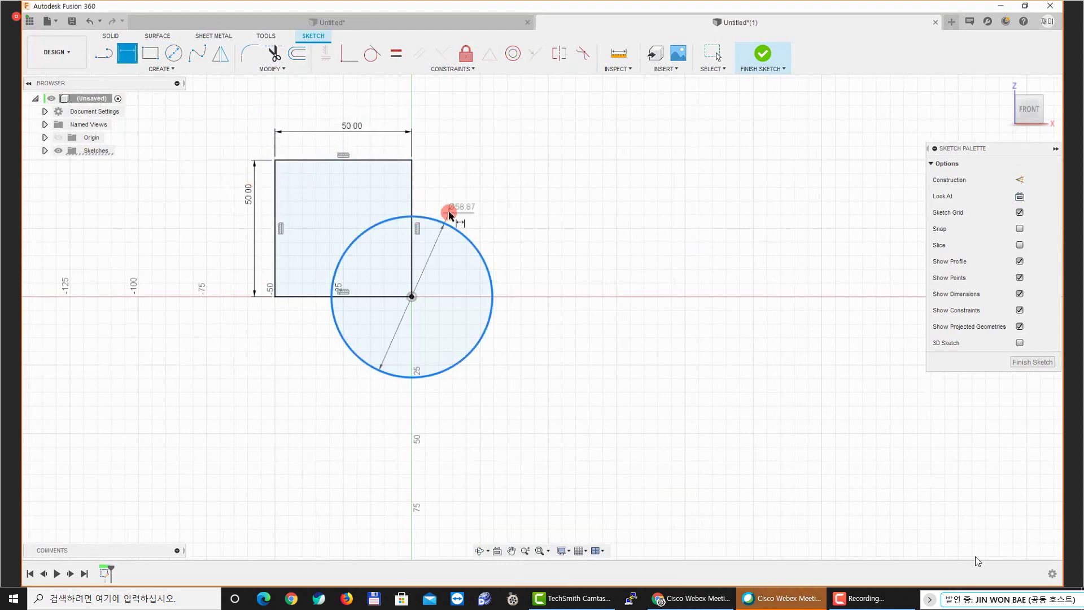
{"action": "left_click", "coordinate": [462, 219]}
{"action": "type", "text": "50"}
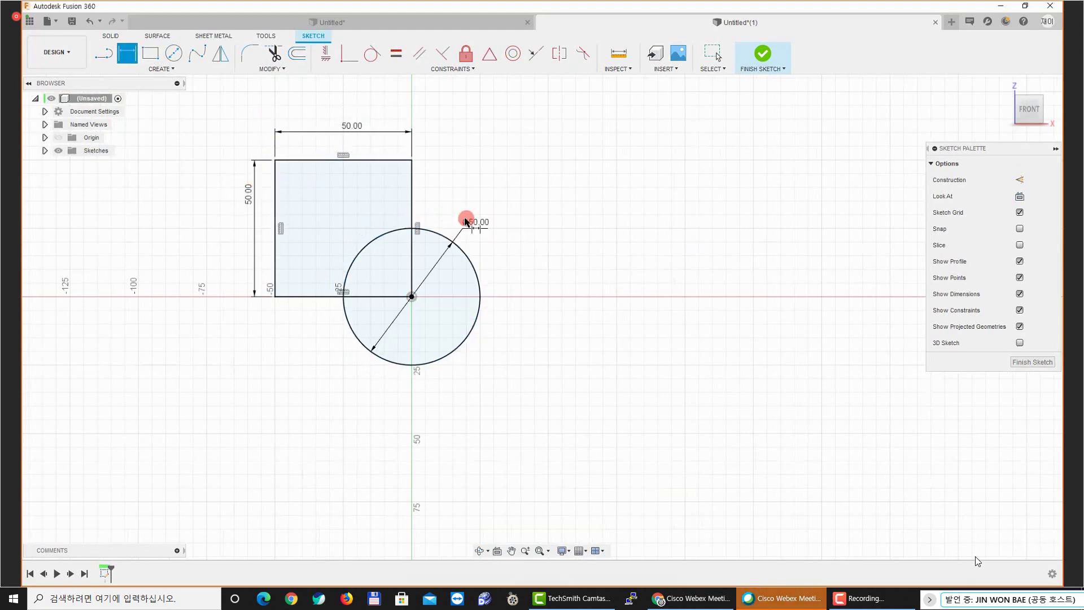
{"action": "key", "text": "Return"}
{"action": "middle_click_drag", "start_coordinate": [503, 232], "coordinate": [535, 292]}
{"action": "key", "text": "Escape"}
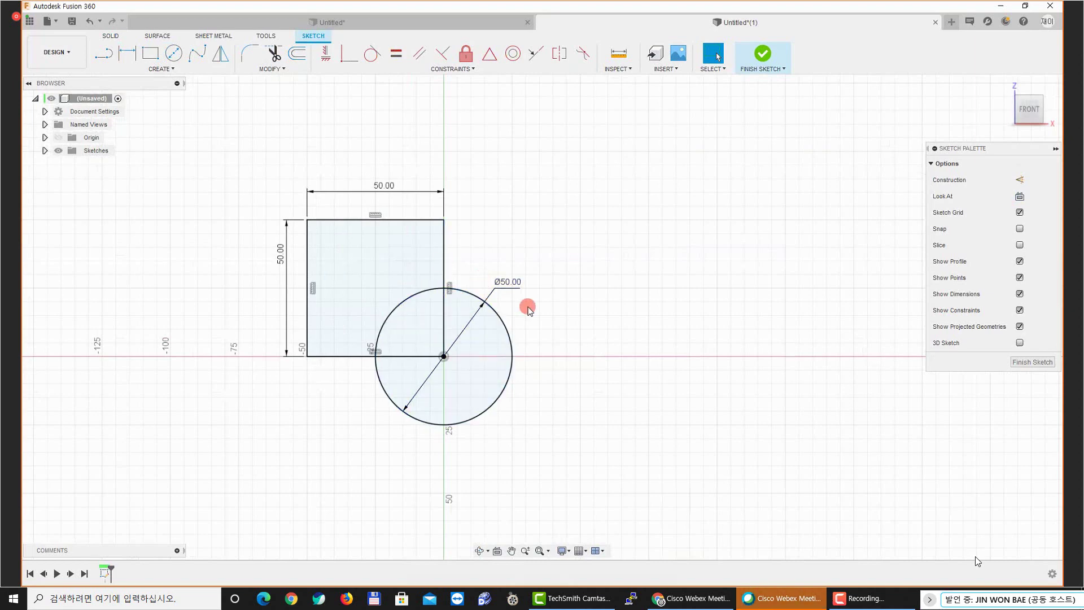
{"action": "left_click", "coordinate": [768, 57]}
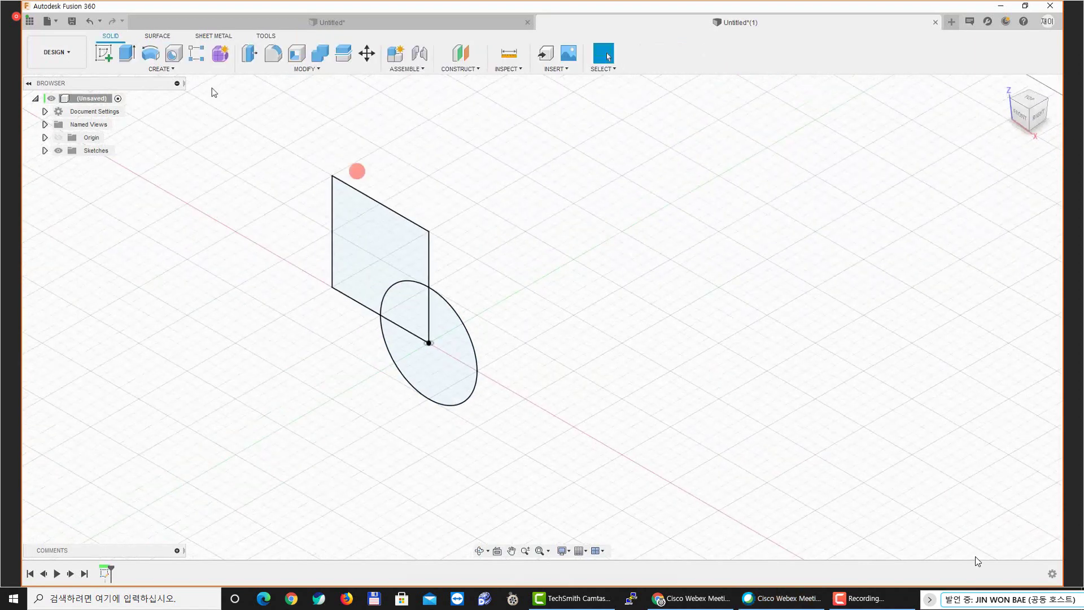
Start an extrusion with both profile regions of the square selected, including the quarter overlapped by the circle
{"action": "left_click", "coordinate": [170, 69]}
{"action": "left_click", "coordinate": [151, 130]}
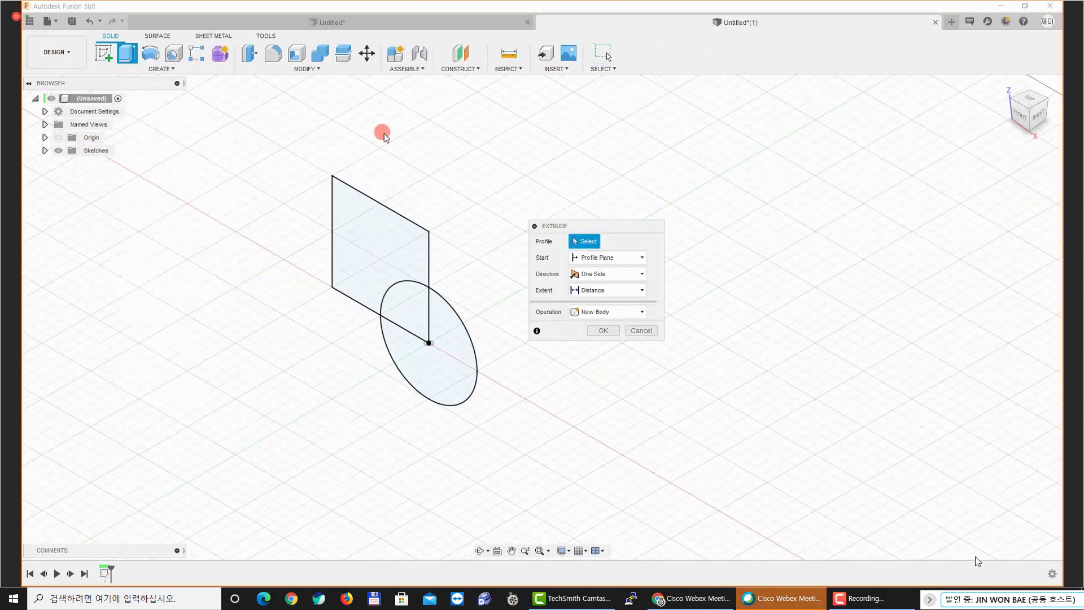
{"action": "middle_click_drag", "start_coordinate": [384, 133], "coordinate": [346, 146]}
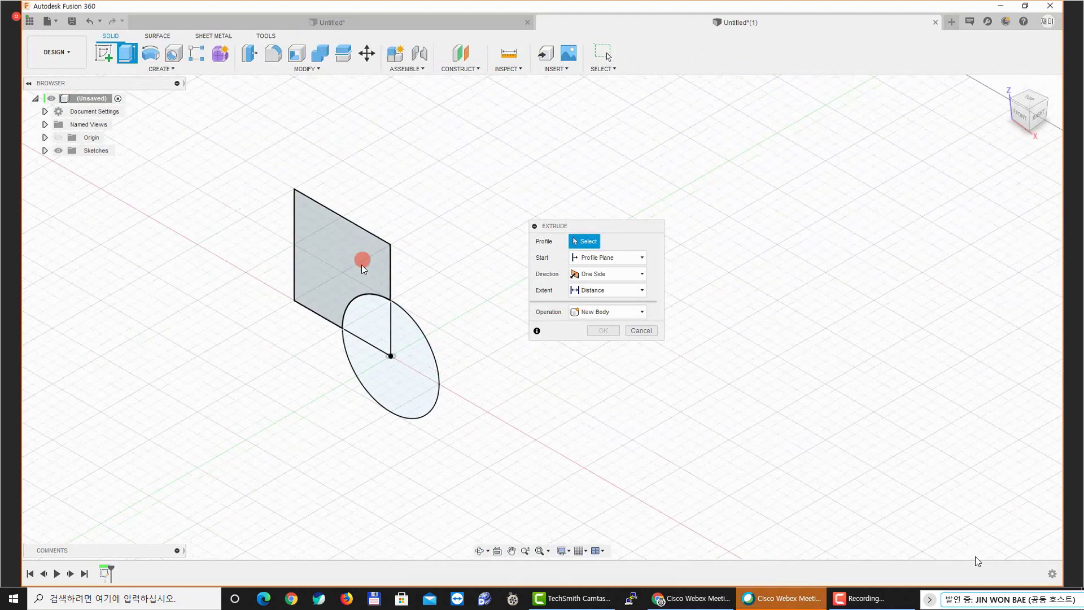
{"action": "scroll", "coordinate": [367, 268], "scroll_direction": "up", "scroll_amount": 1}
{"action": "left_click", "coordinate": [336, 270]}
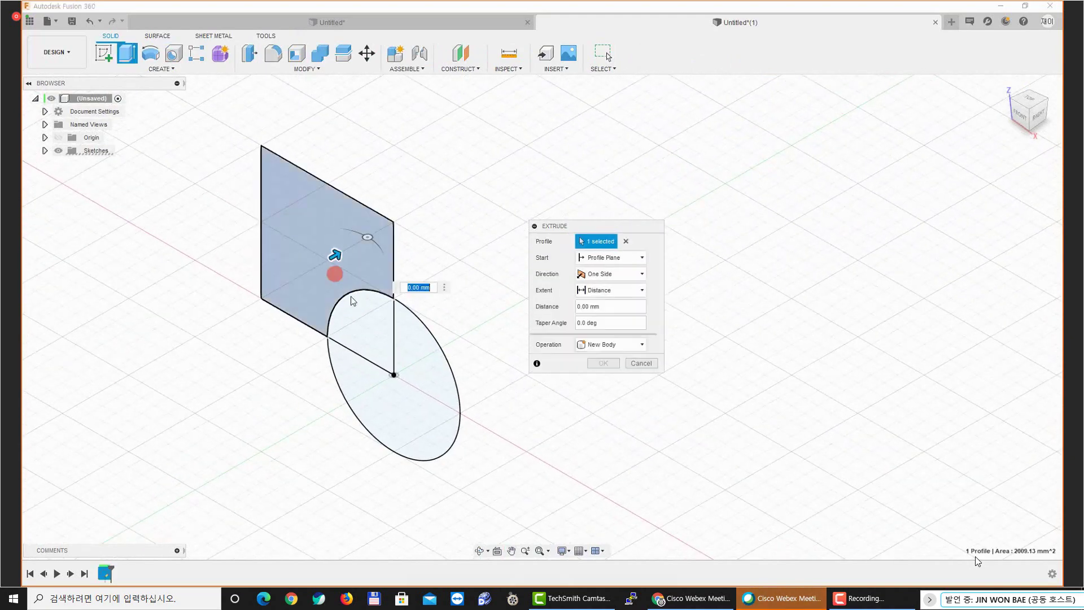
{"action": "middle_click_drag", "start_coordinate": [460, 261], "coordinate": [458, 238], "text": "shift"}
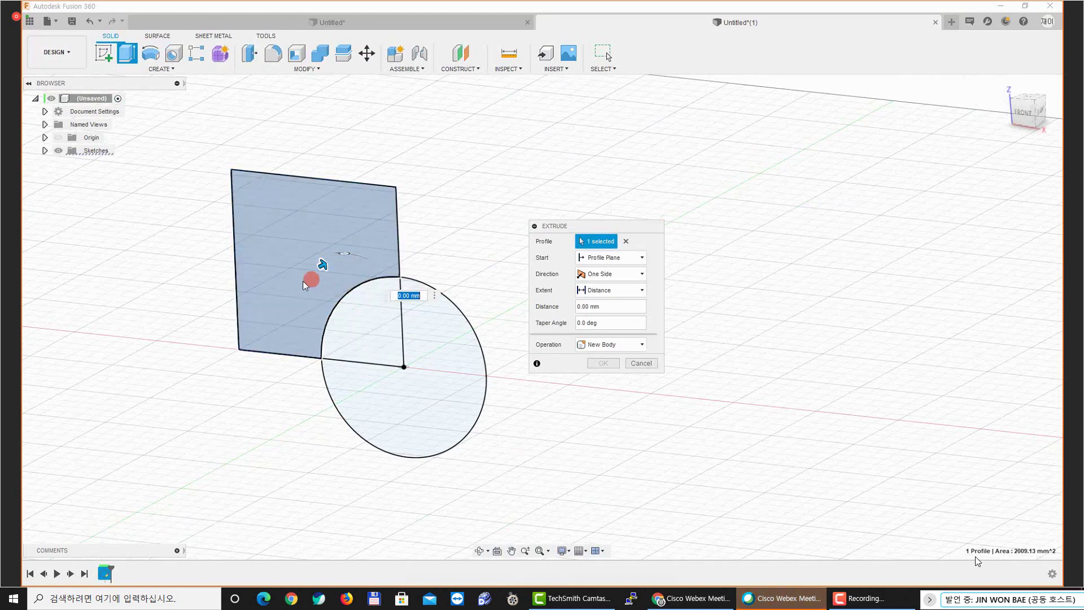
{"action": "left_click_drag", "start_coordinate": [598, 236], "coordinate": [534, 199]}
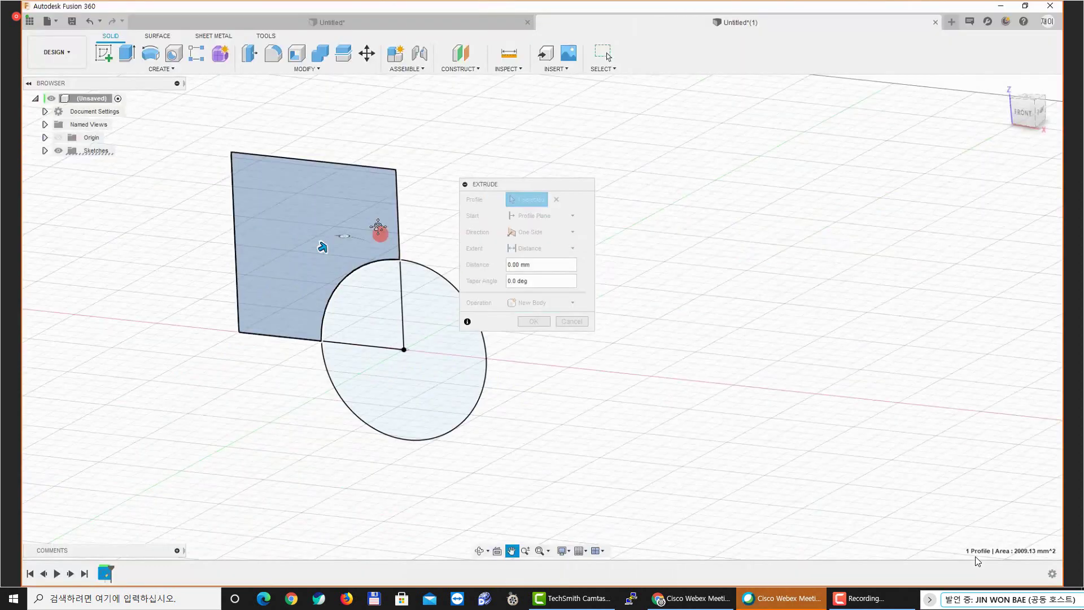
{"action": "left_click", "coordinate": [211, 416]}
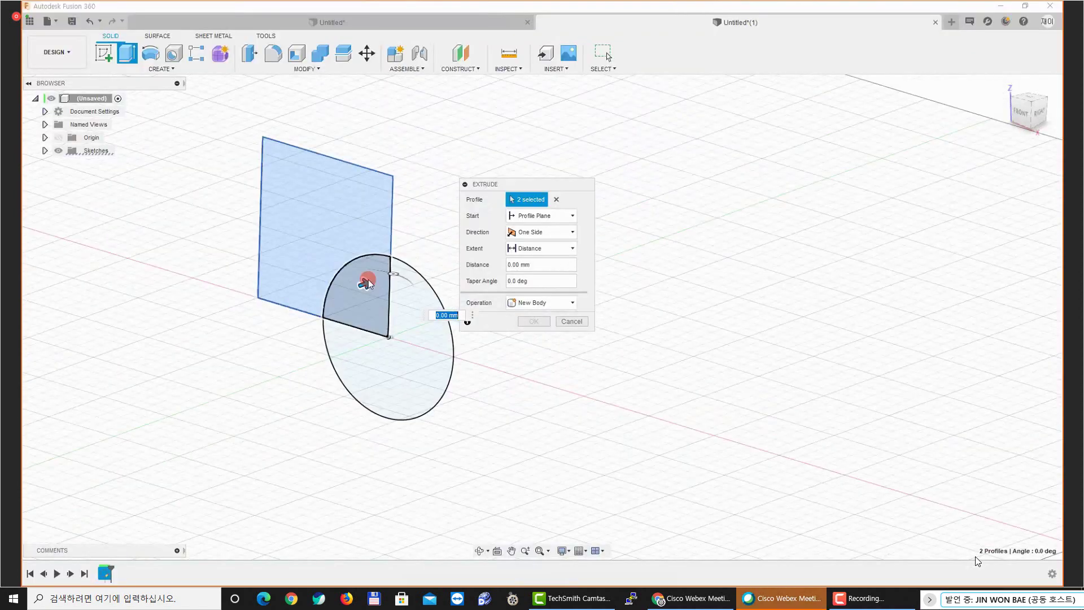
Set the square's extrusion distance to 30 mm as a new body and move the Extrude dialog away from the model
{"action": "scroll", "coordinate": [367, 283], "scroll_direction": "up", "scroll_amount": 3}
{"action": "left_click_drag", "start_coordinate": [361, 285], "coordinate": [442, 266]}
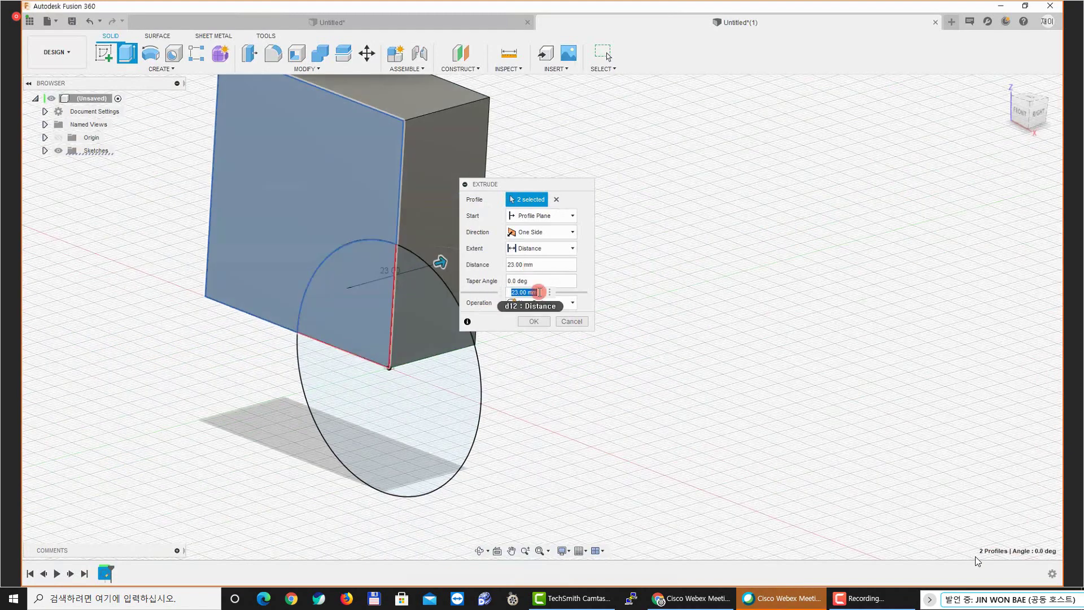
{"action": "type", "text": "30"}
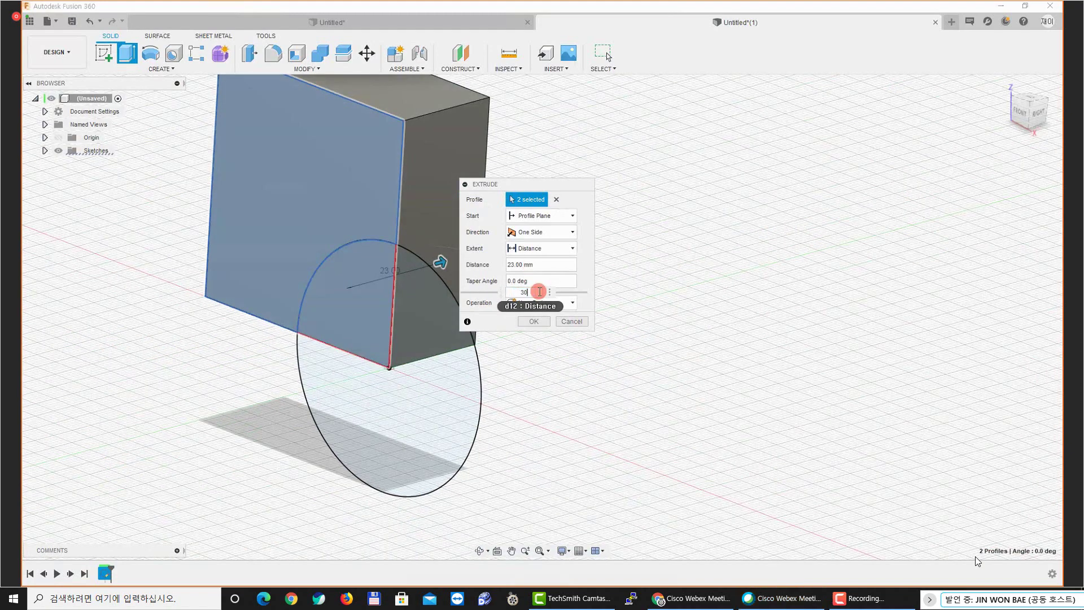
{"action": "left_click", "coordinate": [534, 321]}
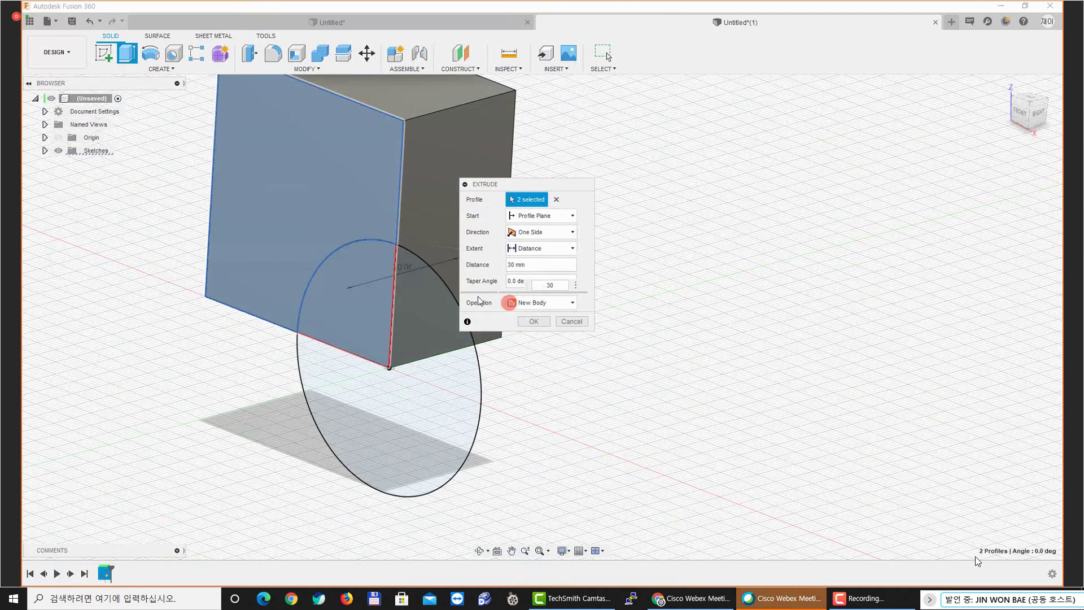
{"action": "left_click_drag", "start_coordinate": [509, 188], "coordinate": [581, 137]}
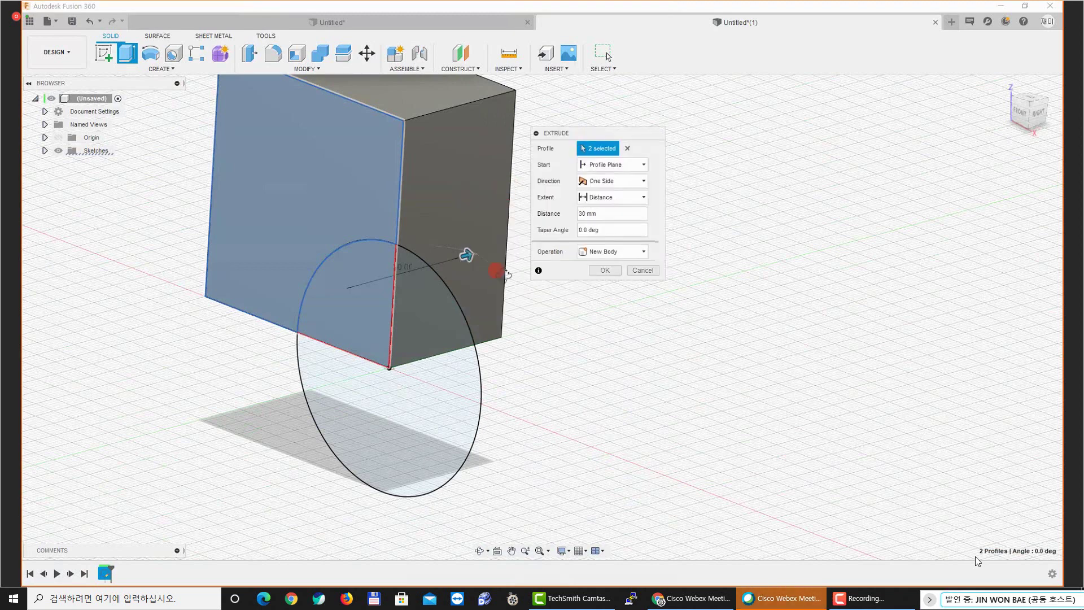
Confirm the square's 30 mm extrusion as a new body
{"action": "left_click", "coordinate": [594, 271]}
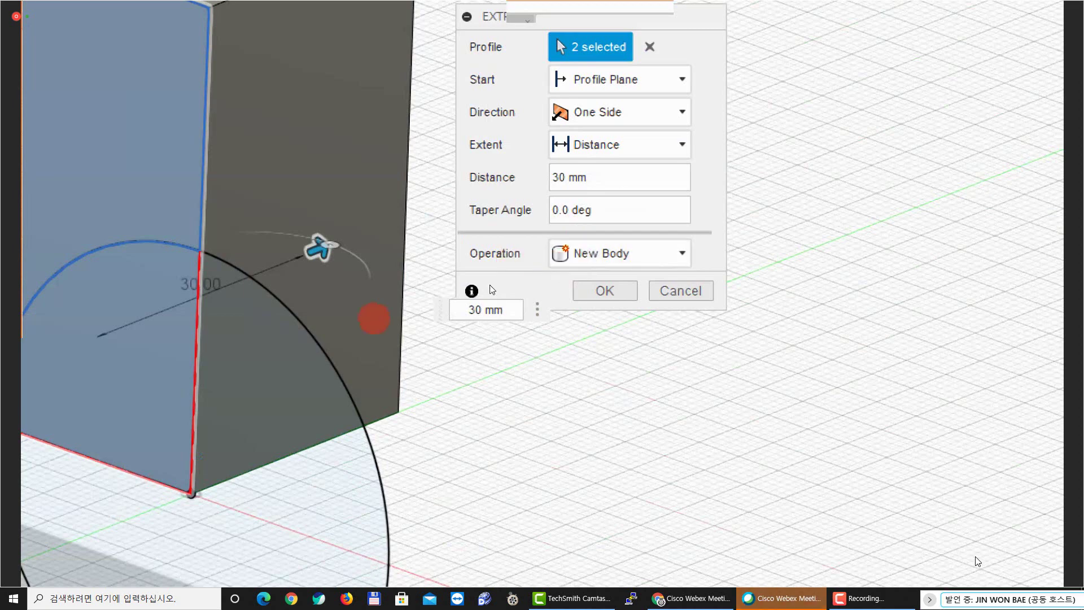
{"action": "scroll", "coordinate": [496, 279], "scroll_direction": "up", "scroll_amount": 1, "text": "ctrl+alt"}
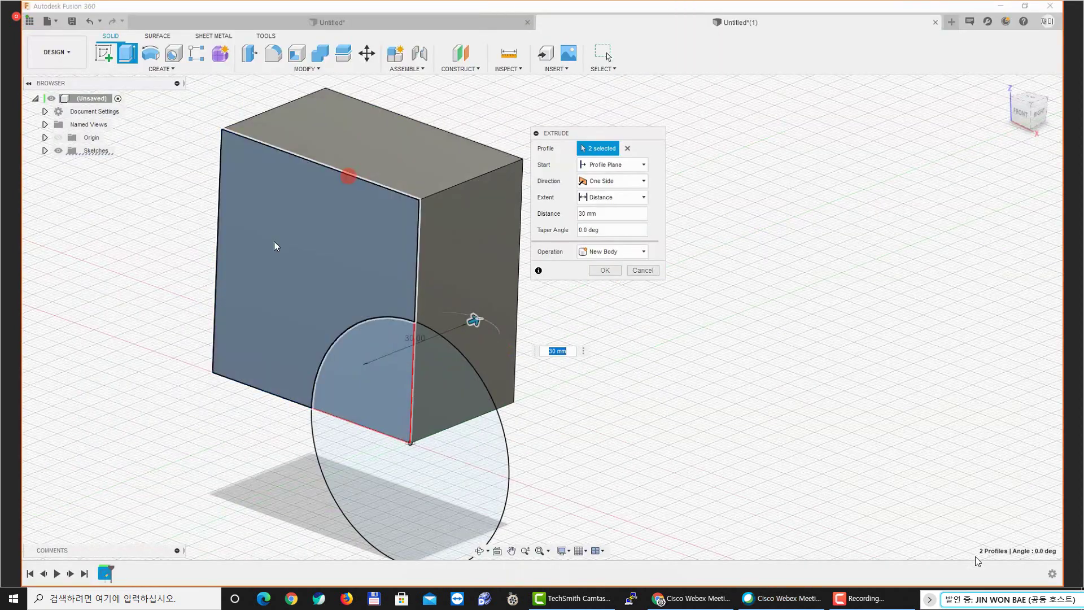
{"action": "left_click", "coordinate": [277, 270]}
{"action": "left_click", "coordinate": [319, 303]}
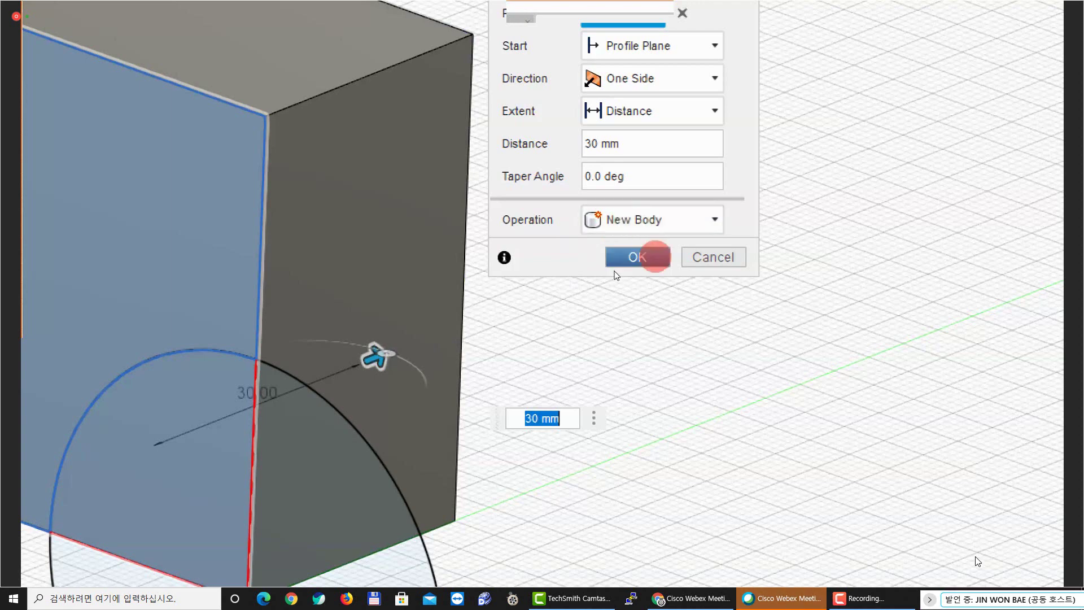
{"action": "left_click", "coordinate": [629, 259]}
{"action": "scroll", "coordinate": [600, 295], "scroll_direction": "down", "scroll_amount": 2}
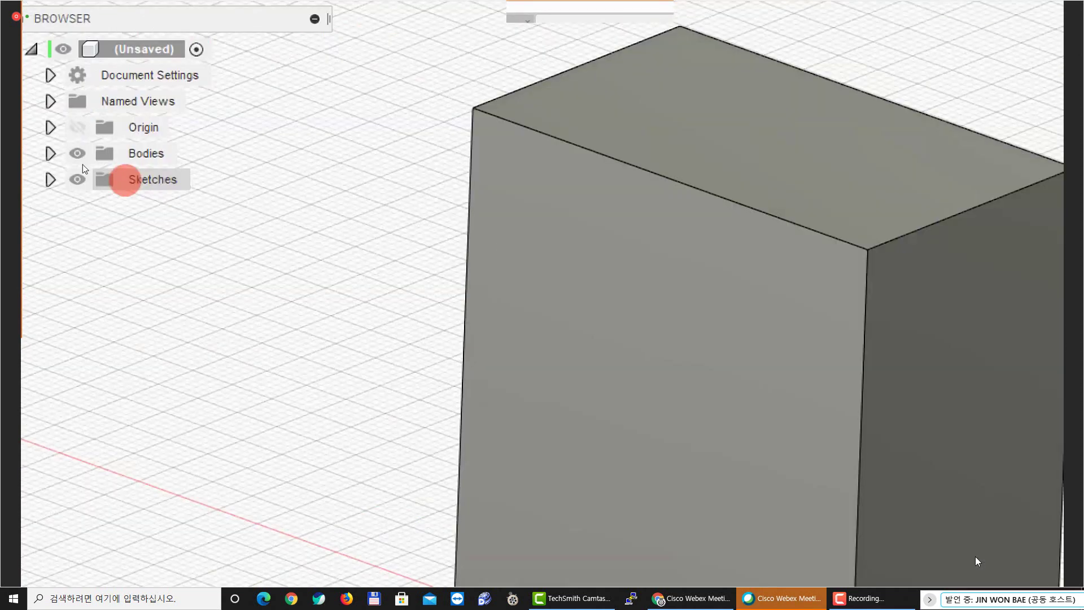
Expand the list of sketches and make Sketch1 visible again over the extruded block
{"action": "left_click", "coordinate": [51, 179]}
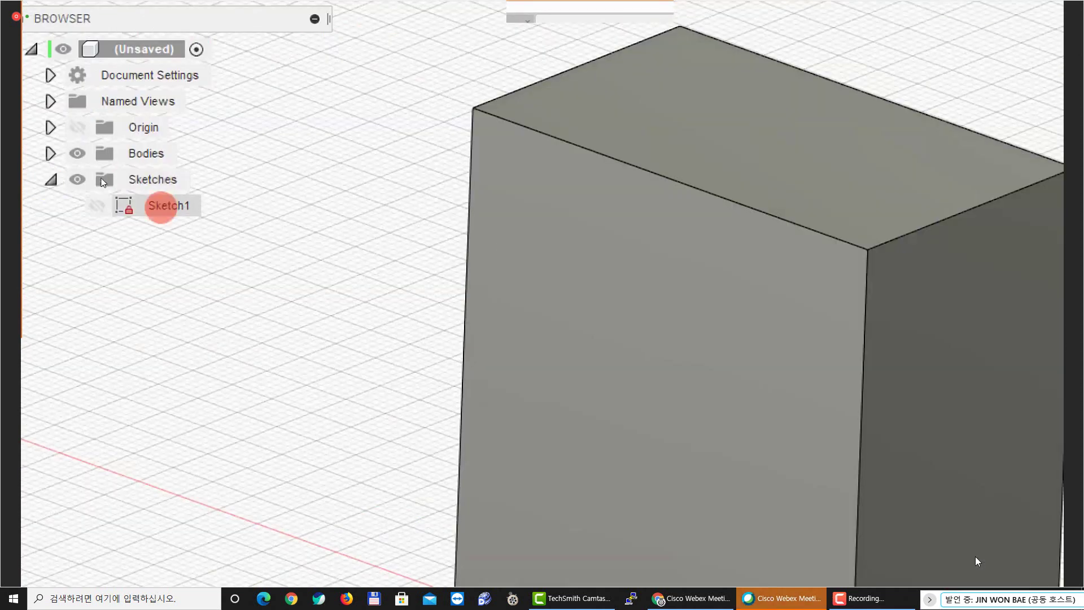
{"action": "left_click", "coordinate": [163, 205]}
{"action": "left_click", "coordinate": [129, 268]}
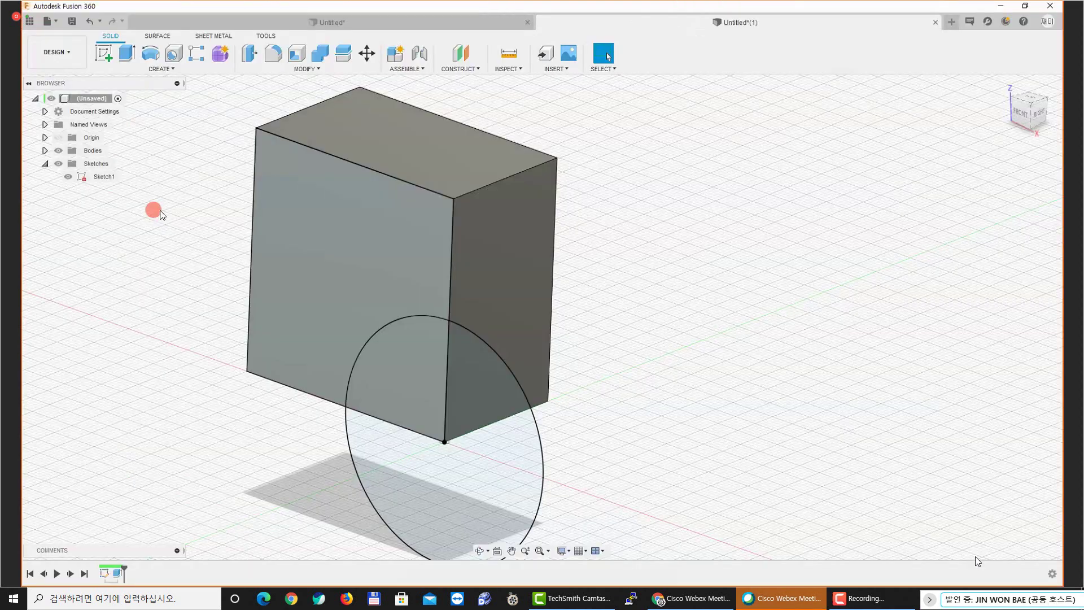
{"action": "middle_click_drag", "start_coordinate": [162, 214], "coordinate": [243, 212]}
{"action": "scroll", "coordinate": [243, 212], "scroll_direction": "down", "scroll_amount": 1}
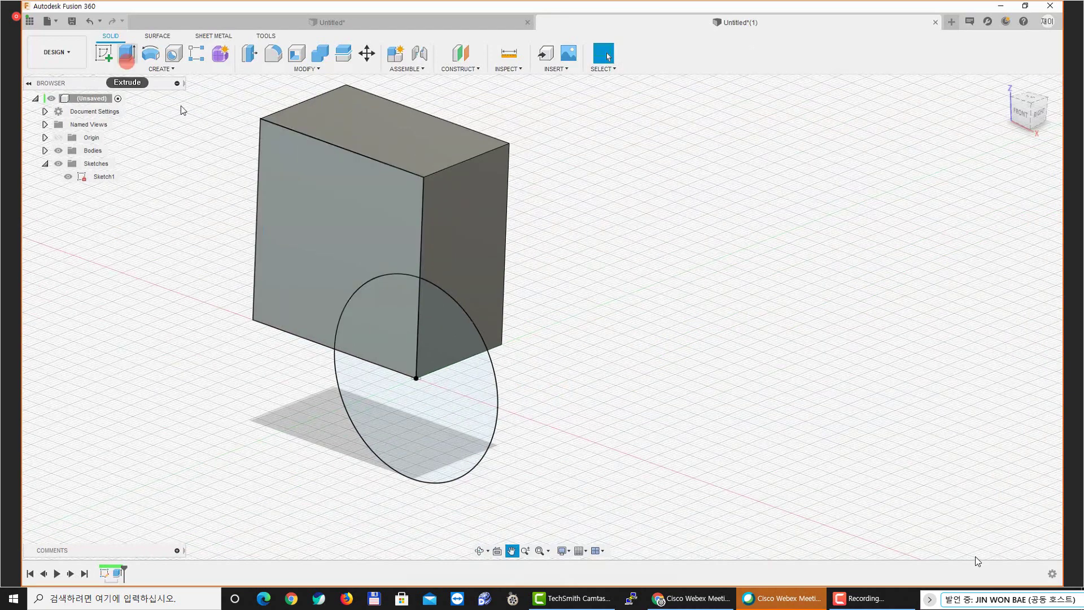
Start a new extrusion with both regions of the circle selected, including the quarter overlapping the block
{"action": "left_click", "coordinate": [126, 53]}
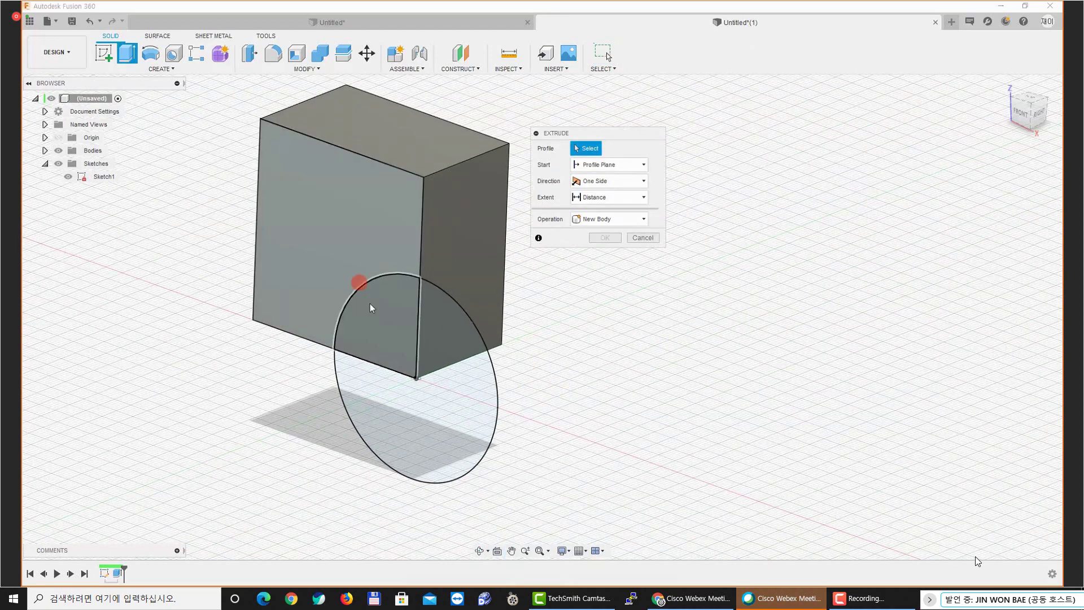
{"action": "left_click", "coordinate": [427, 417]}
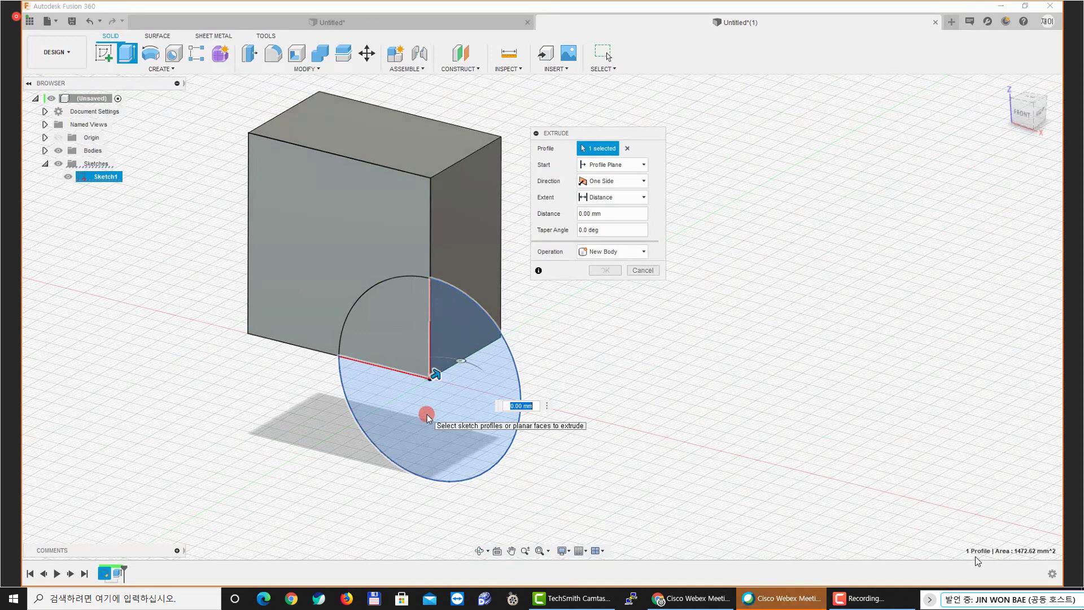
{"action": "scroll", "coordinate": [428, 397], "scroll_direction": "up", "scroll_amount": 1}
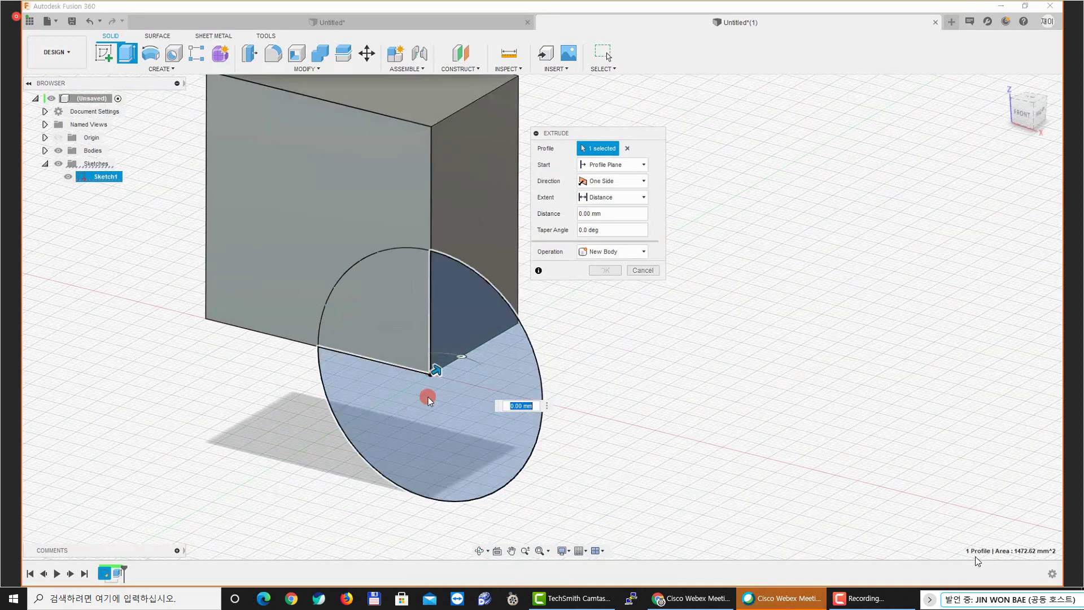
{"action": "scroll", "coordinate": [423, 395], "scroll_direction": "up", "scroll_amount": 3}
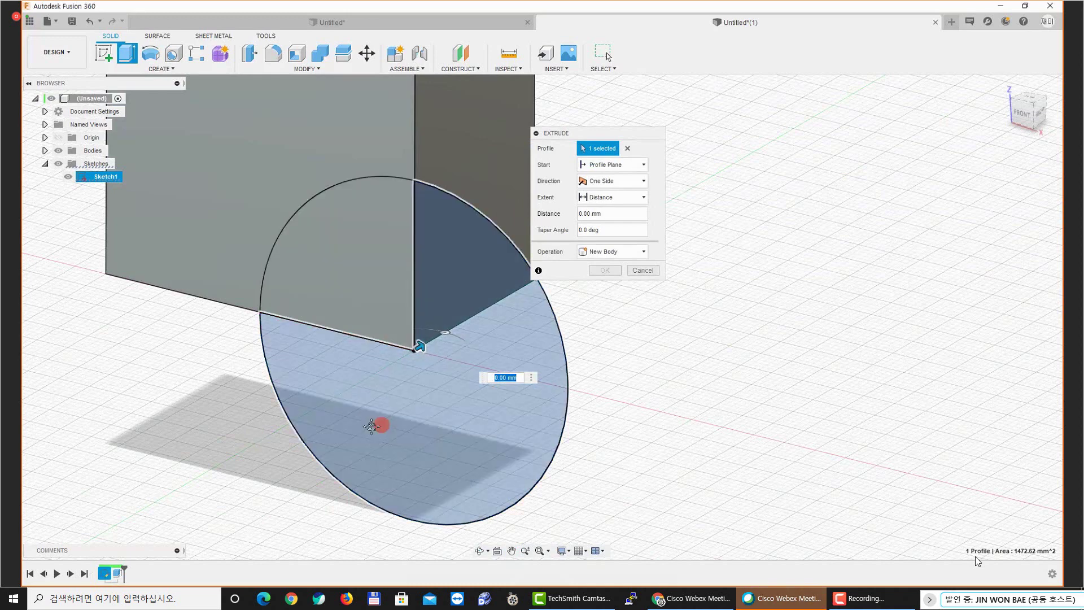
{"action": "middle_click_drag", "start_coordinate": [394, 256], "coordinate": [369, 257]}
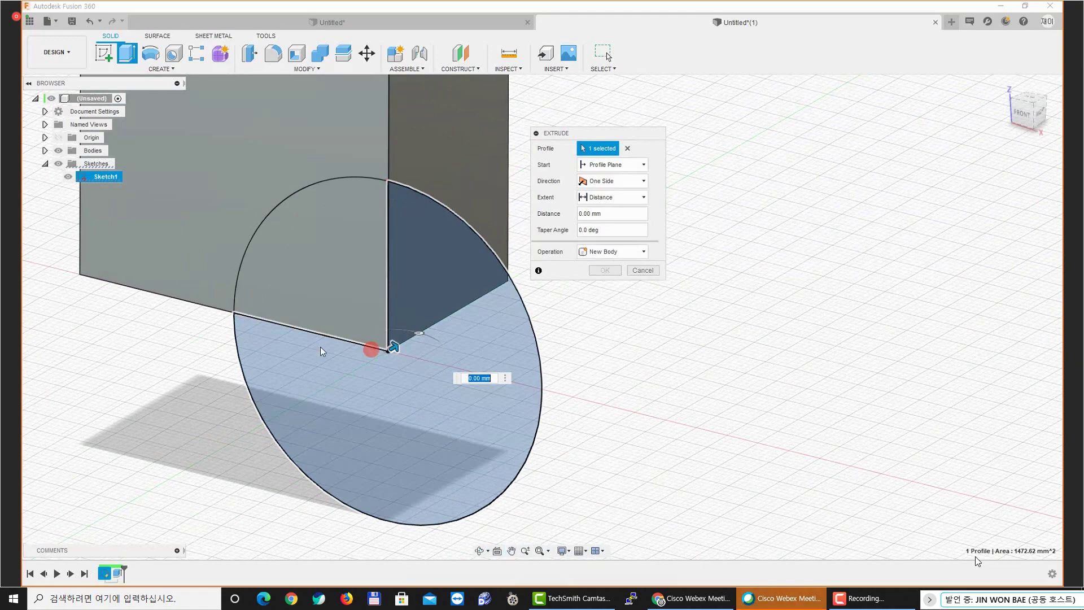
{"action": "scroll", "coordinate": [286, 310], "scroll_direction": "down", "scroll_amount": 1}
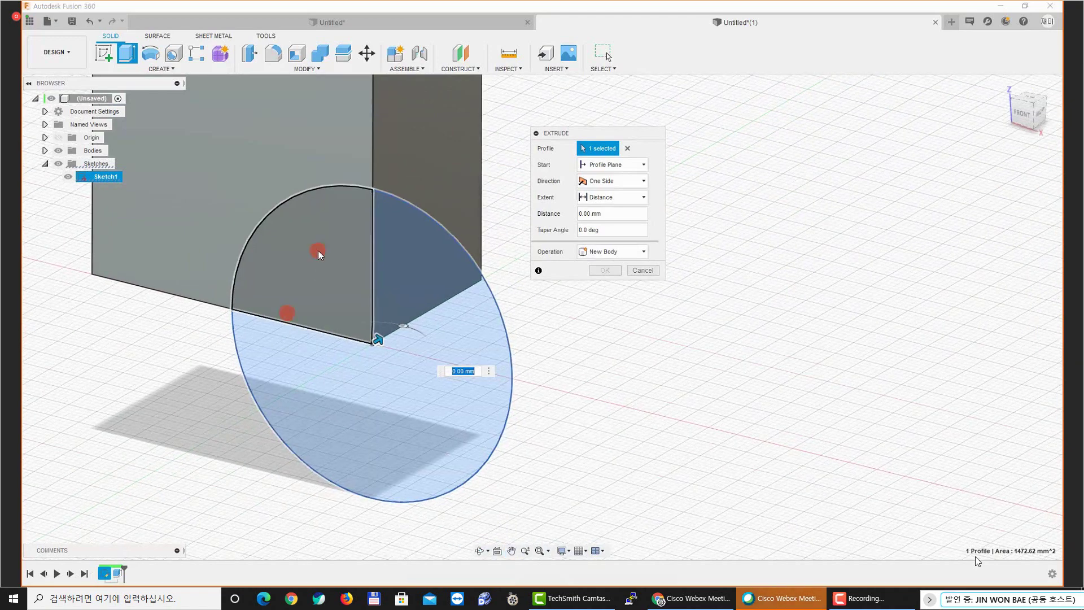
{"action": "left_click", "coordinate": [306, 309]}
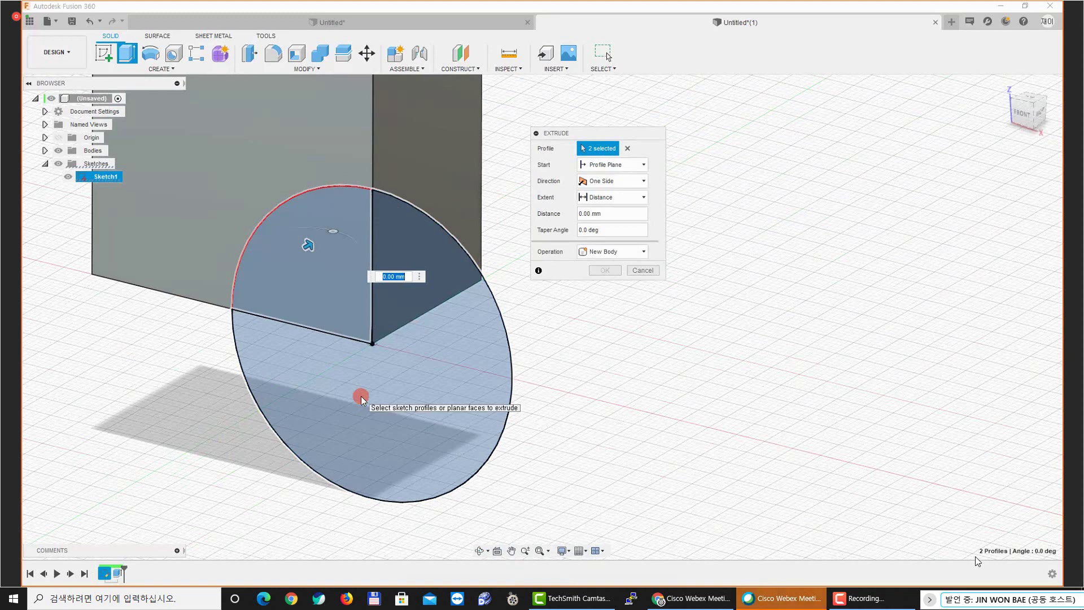
{"action": "scroll", "coordinate": [305, 362], "scroll_direction": "down", "scroll_amount": 1}
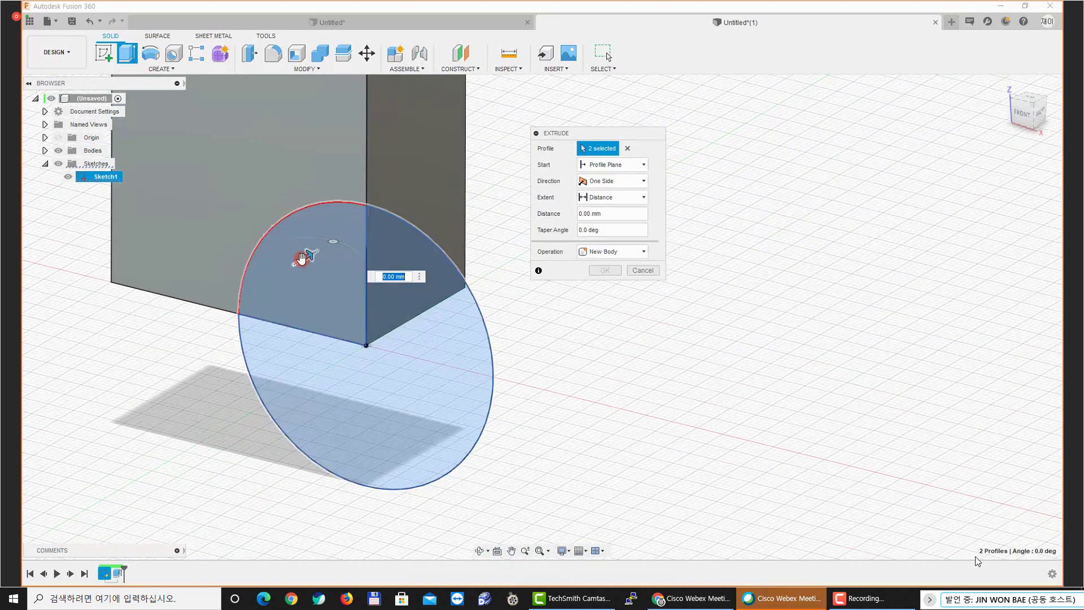
Extrude the circle 50 mm into the block as a Cut and confirm it
{"action": "left_click", "coordinate": [609, 220]}
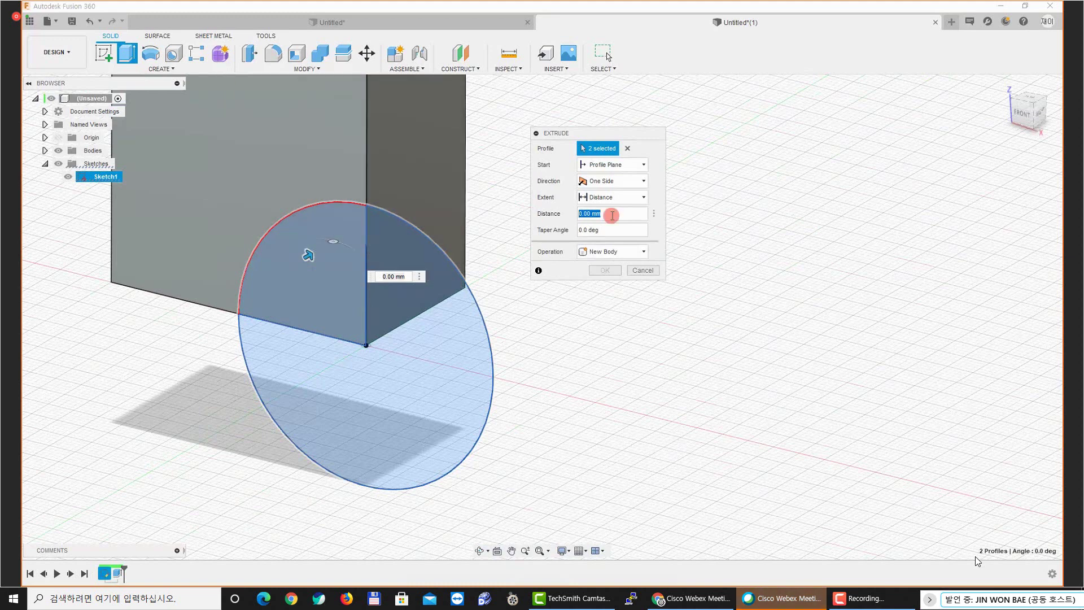
{"action": "type", "text": "50"}
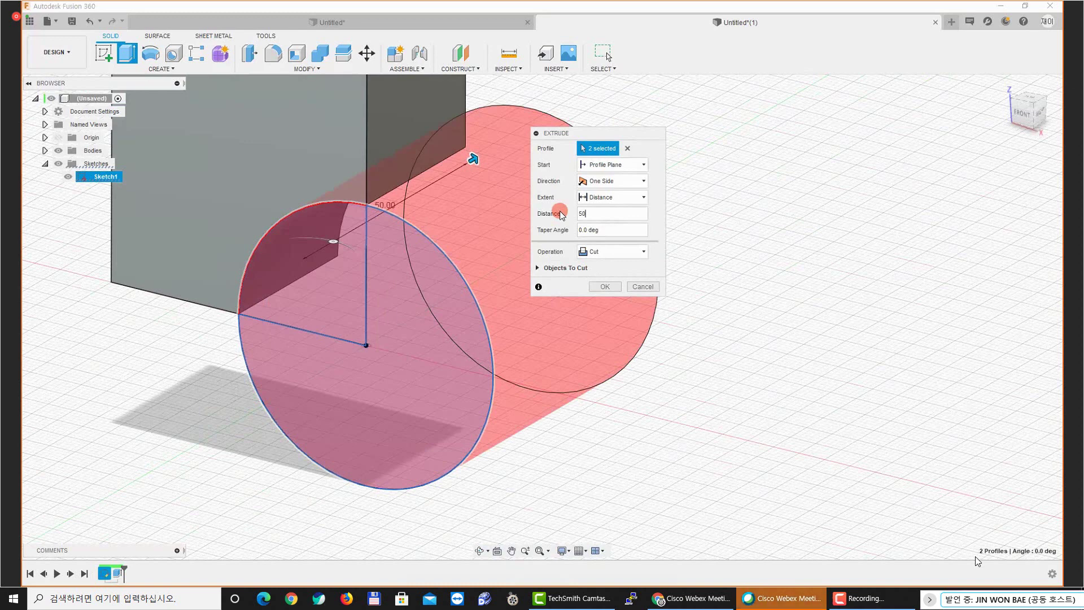
{"action": "left_click", "coordinate": [596, 287]}
{"action": "left_click", "coordinate": [607, 335]}
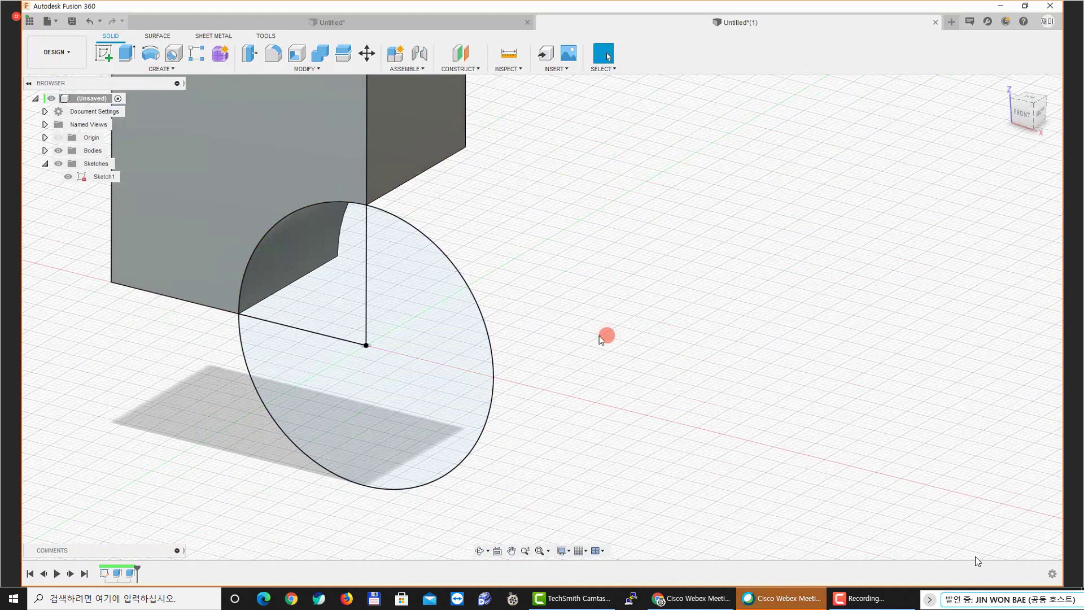
Reopen the circle's cut extrusion for editing and examine its operation options and the cut preview where circle and block overlap
{"action": "double_click", "coordinate": [131, 572]}
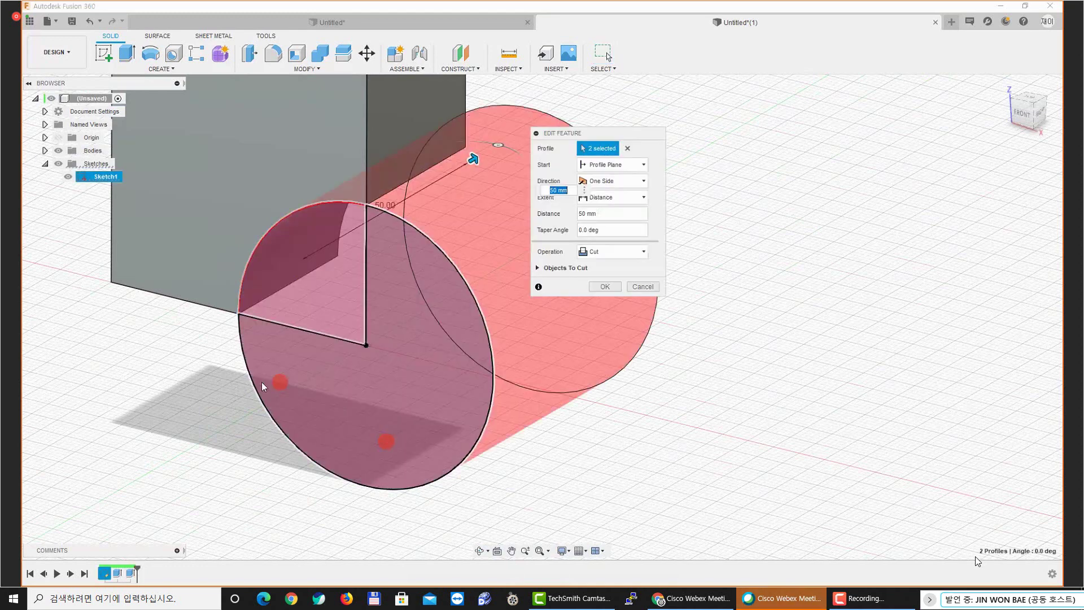
{"action": "middle_click_drag", "start_coordinate": [261, 385], "coordinate": [191, 397], "text": "shift"}
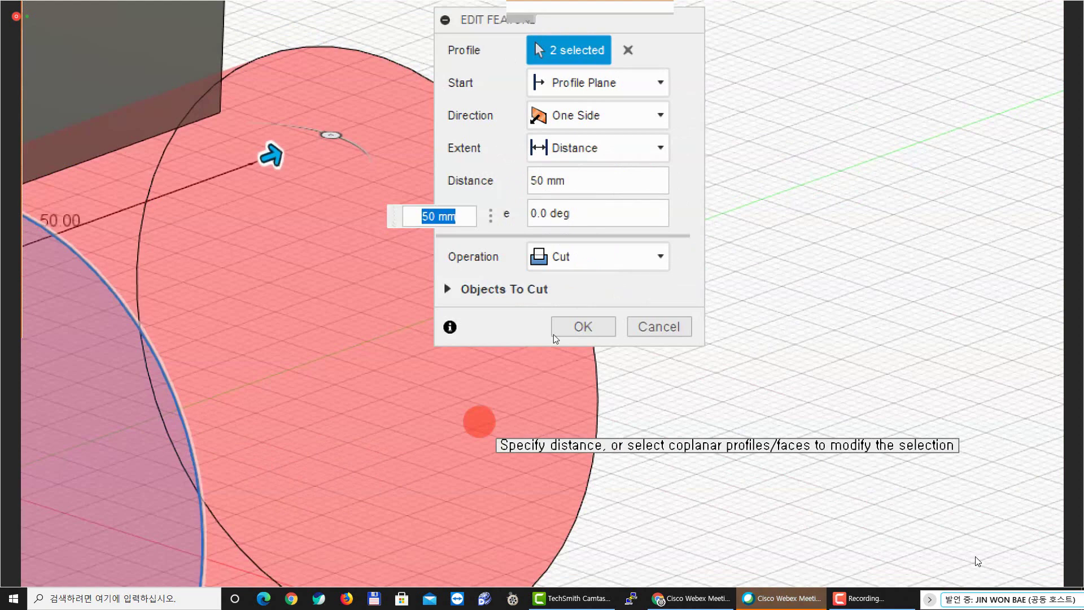
{"action": "left_click", "coordinate": [610, 257]}
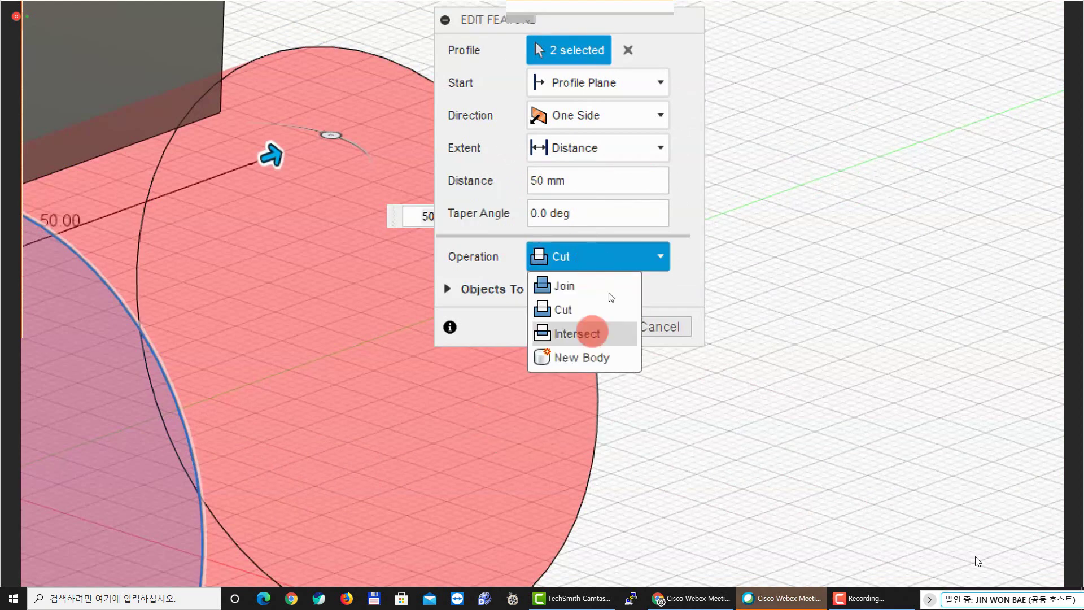
{"action": "left_click", "coordinate": [600, 312]}
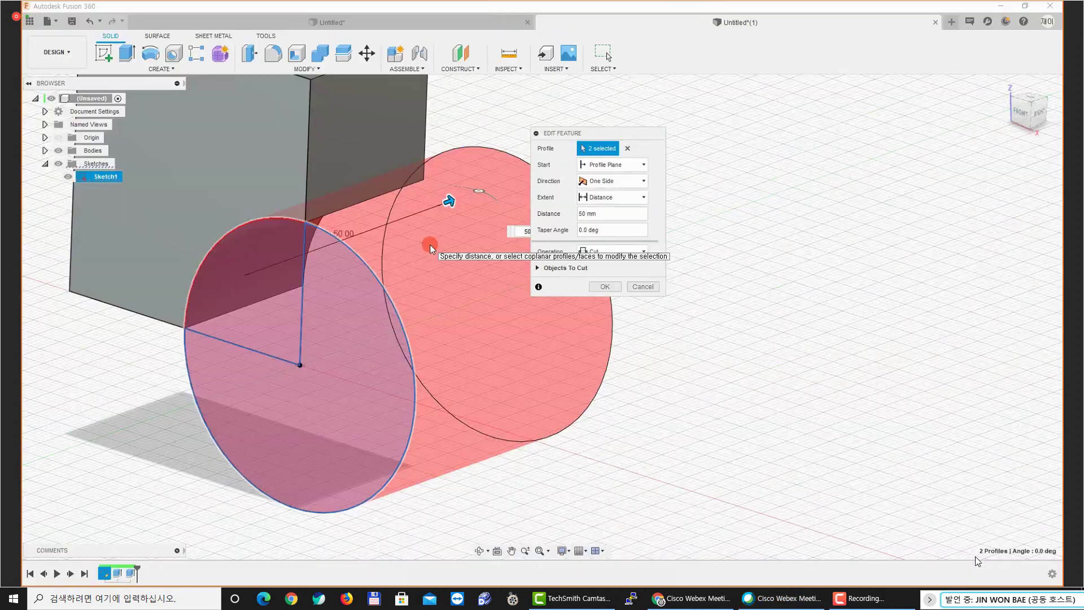
{"action": "middle_click_drag", "start_coordinate": [285, 184], "coordinate": [316, 261]}
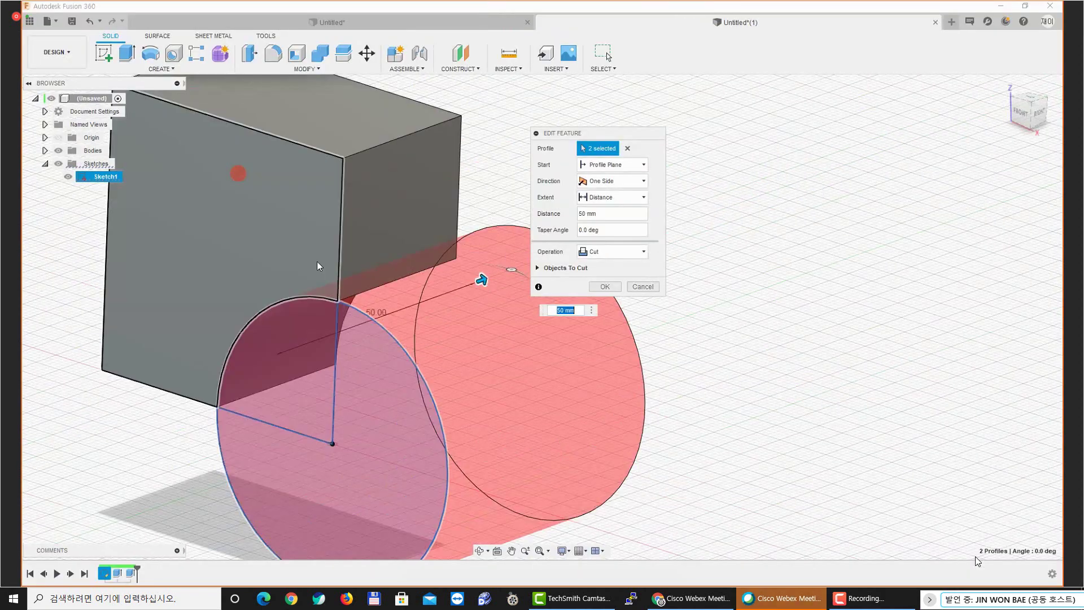
{"action": "middle_click_drag", "start_coordinate": [352, 327], "coordinate": [317, 269]}
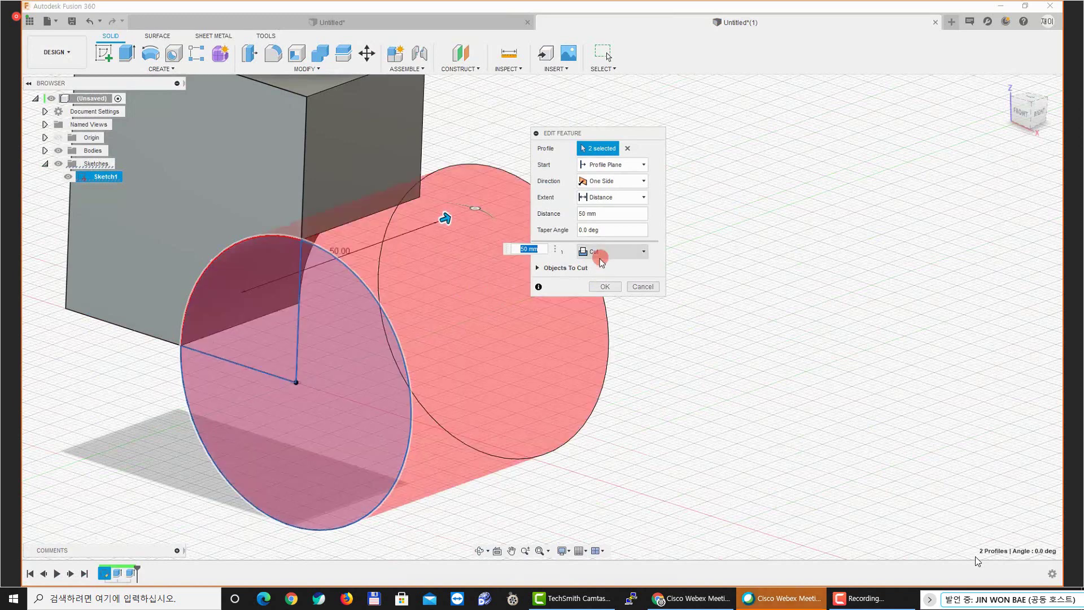
{"action": "left_click_drag", "start_coordinate": [562, 133], "coordinate": [599, 133]}
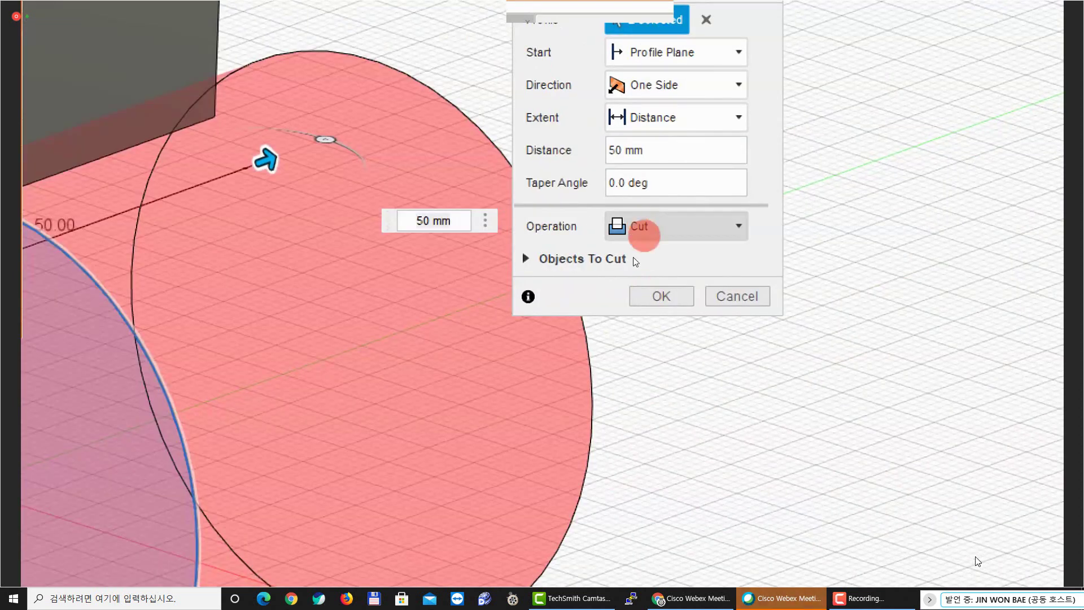
{"action": "left_click", "coordinate": [230, 267]}
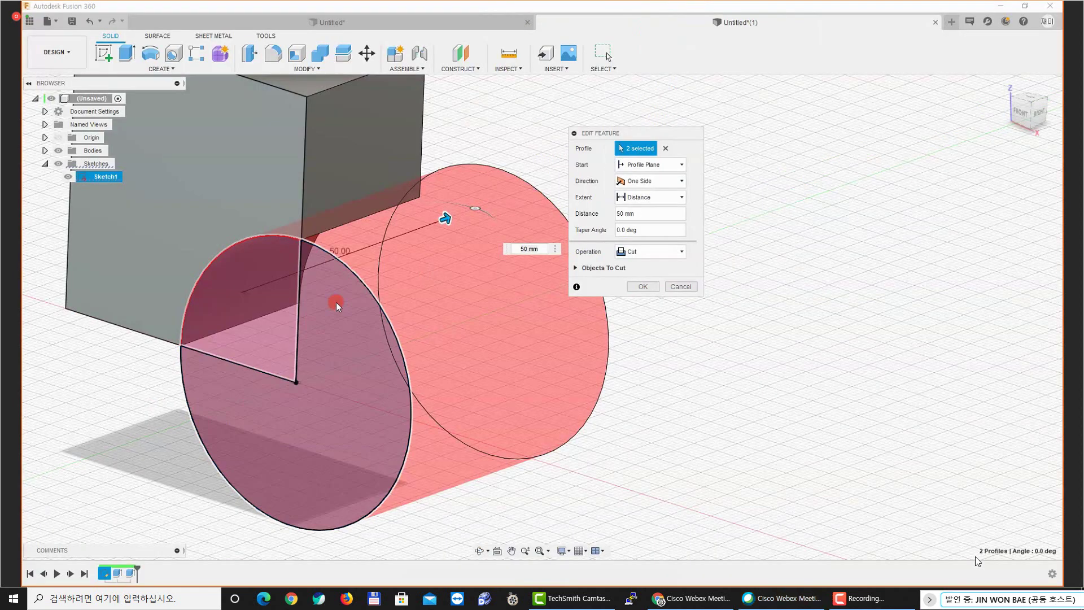
{"action": "middle_click_drag", "start_coordinate": [300, 302], "coordinate": [340, 406]}
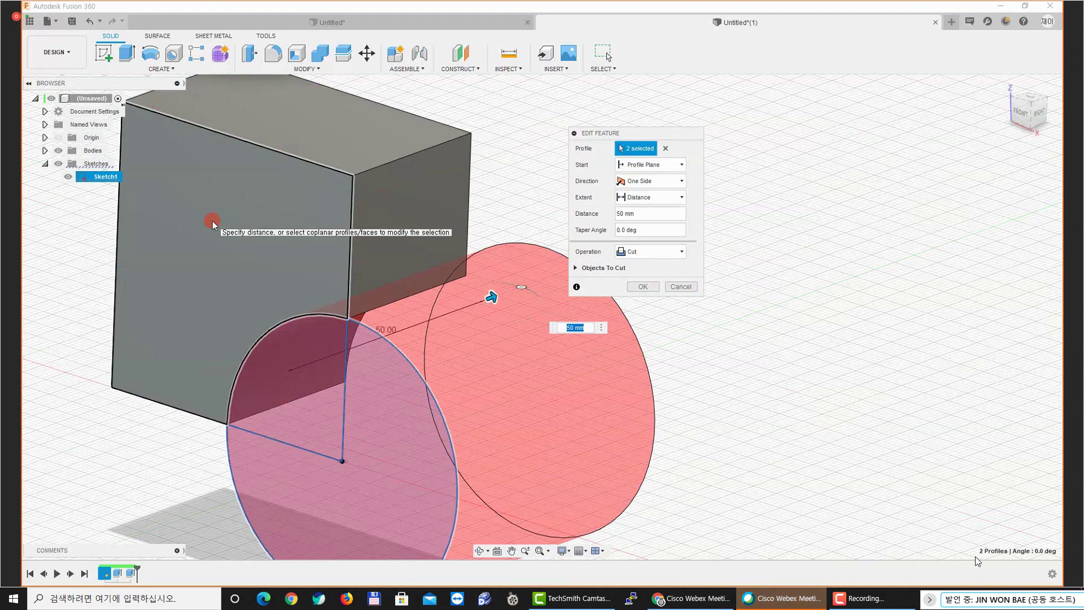
{"action": "middle_click_drag", "start_coordinate": [261, 260], "coordinate": [239, 203]}
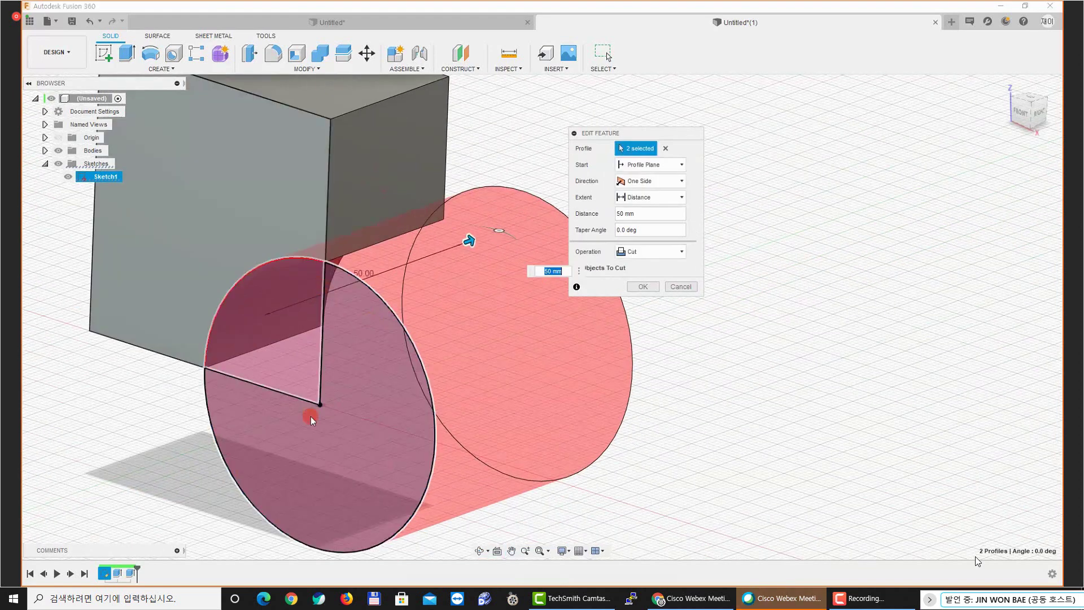
{"action": "middle_click_drag", "start_coordinate": [413, 378], "coordinate": [340, 364]}
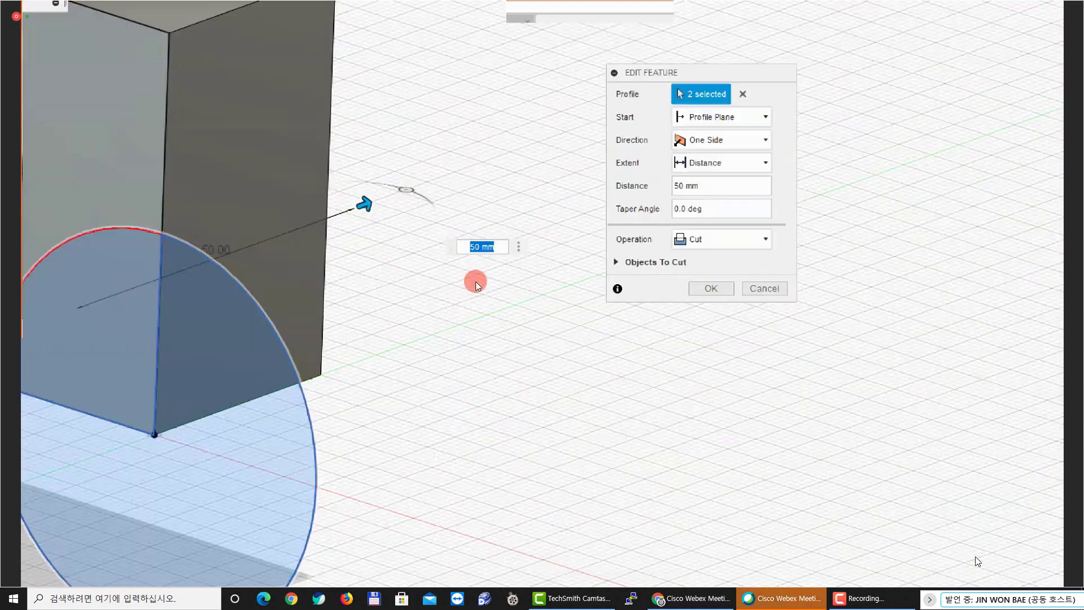
Change the circle extrusion's operation to Join and confirm the edit
{"action": "left_click", "coordinate": [627, 251]}
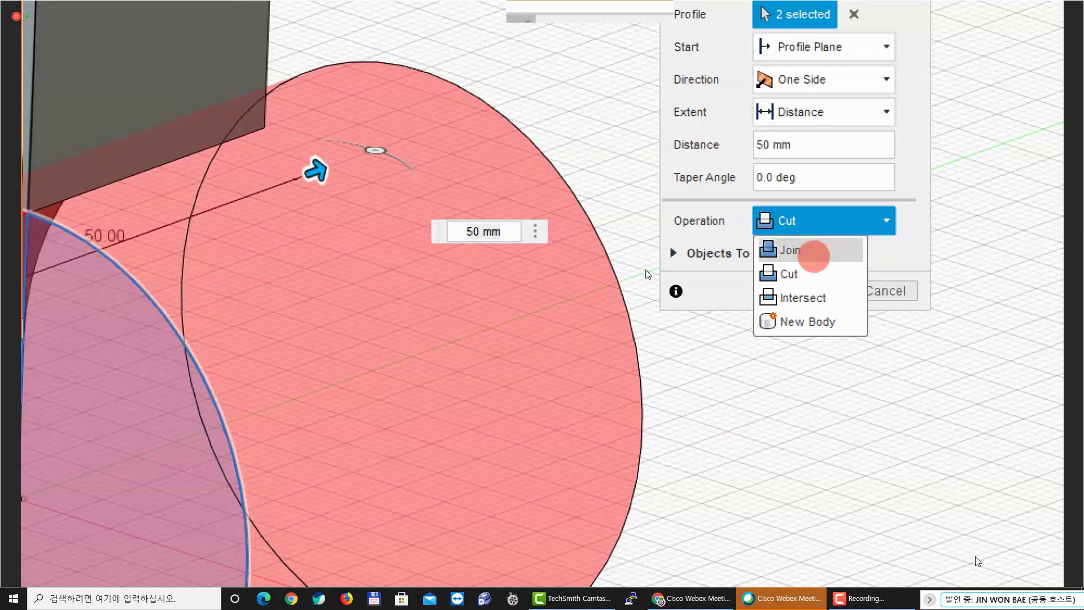
{"action": "left_click", "coordinate": [791, 250]}
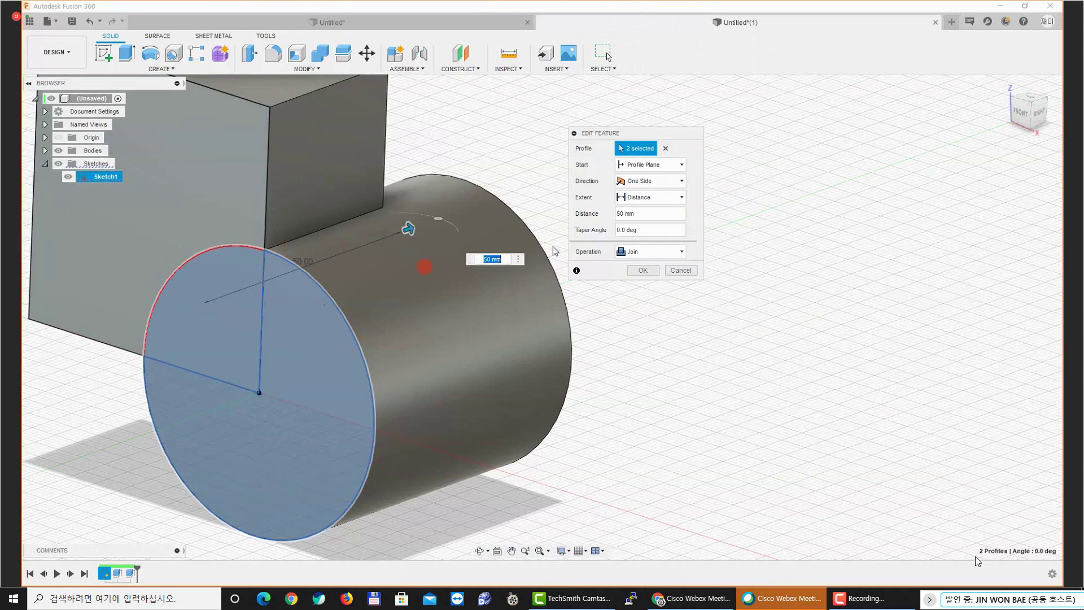
{"action": "left_click", "coordinate": [644, 270]}
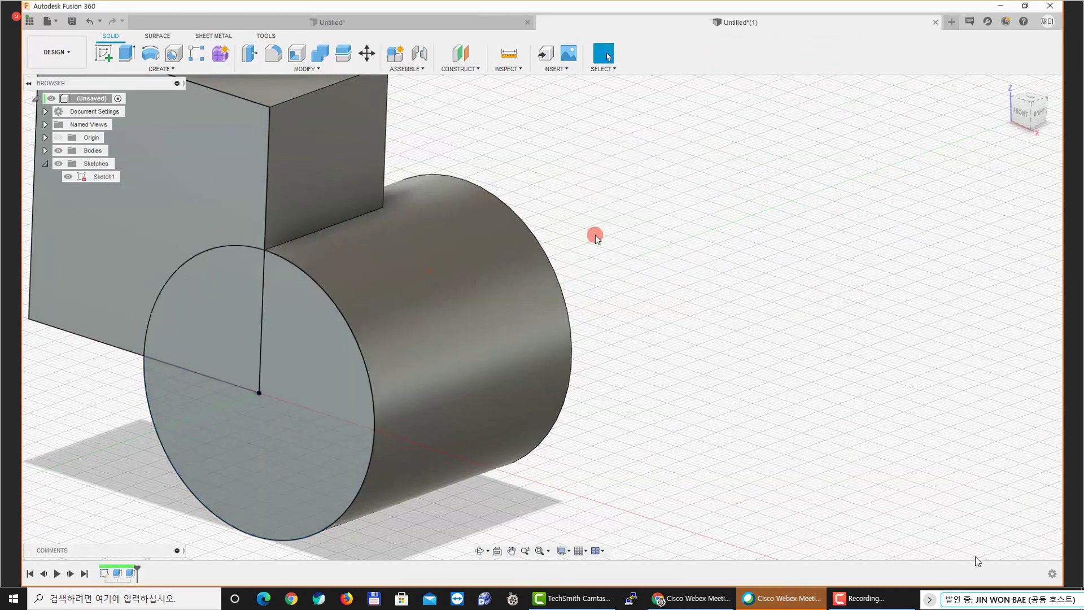
Hide Sketch1 and inspect the joined block and cylinder from another angle
{"action": "left_click", "coordinate": [75, 176]}
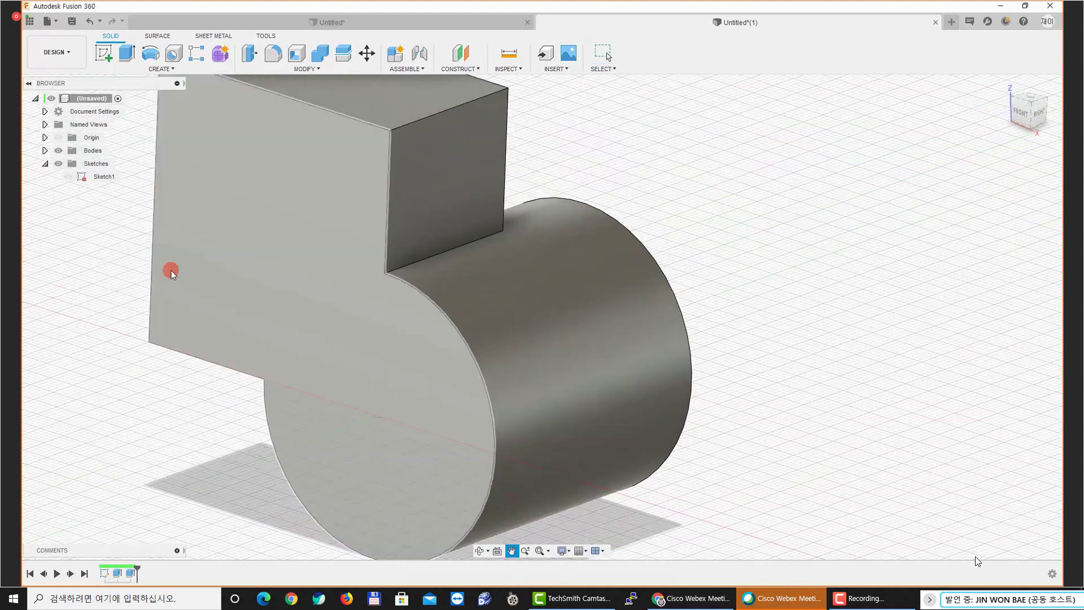
{"action": "left_click", "coordinate": [106, 289]}
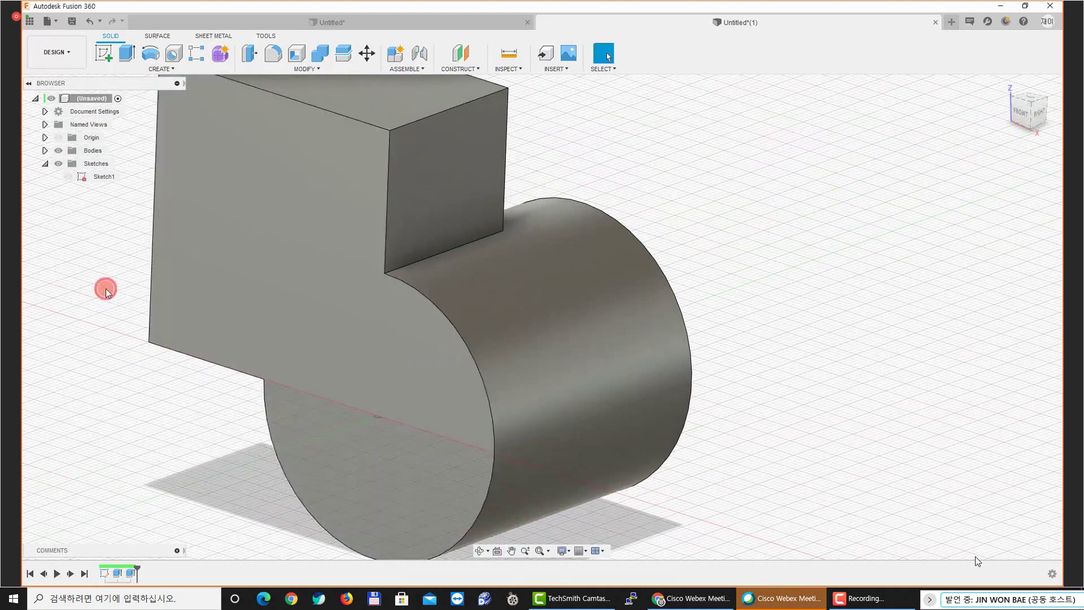
{"action": "scroll", "coordinate": [113, 296], "scroll_direction": "down", "scroll_amount": 3}
{"action": "left_click", "coordinate": [114, 297]}
{"action": "left_click", "coordinate": [187, 345]}
{"action": "middle_click_drag", "start_coordinate": [201, 357], "coordinate": [581, 234], "text": "shift"}
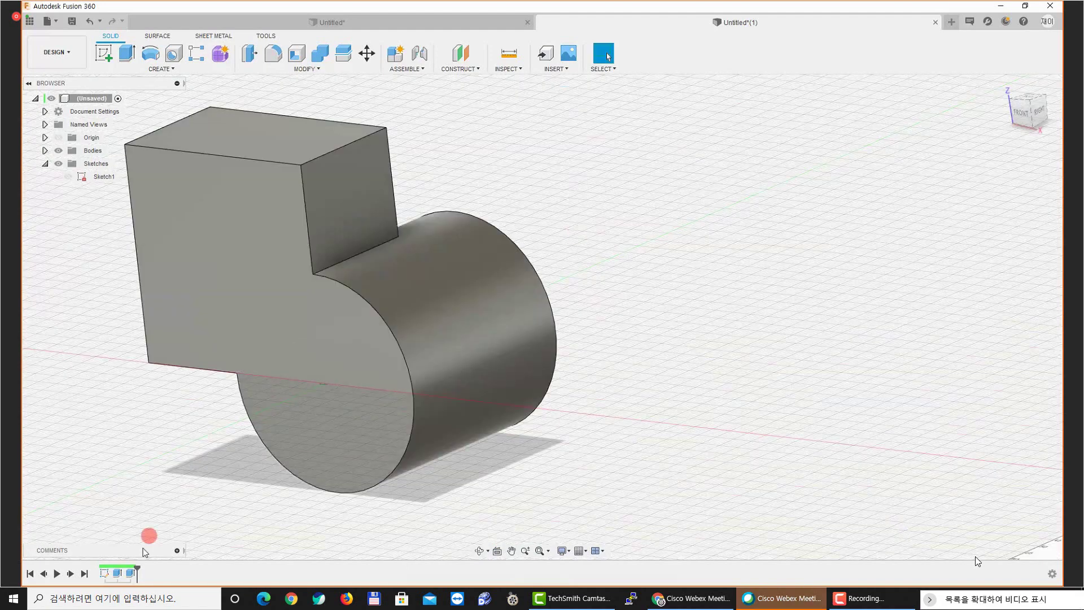
Reopen the circle's extrusion, compare its operation options, and confirm the edit with New Body as the operation
{"action": "left_click", "coordinate": [133, 573]}
{"action": "double_click", "coordinate": [133, 573]}
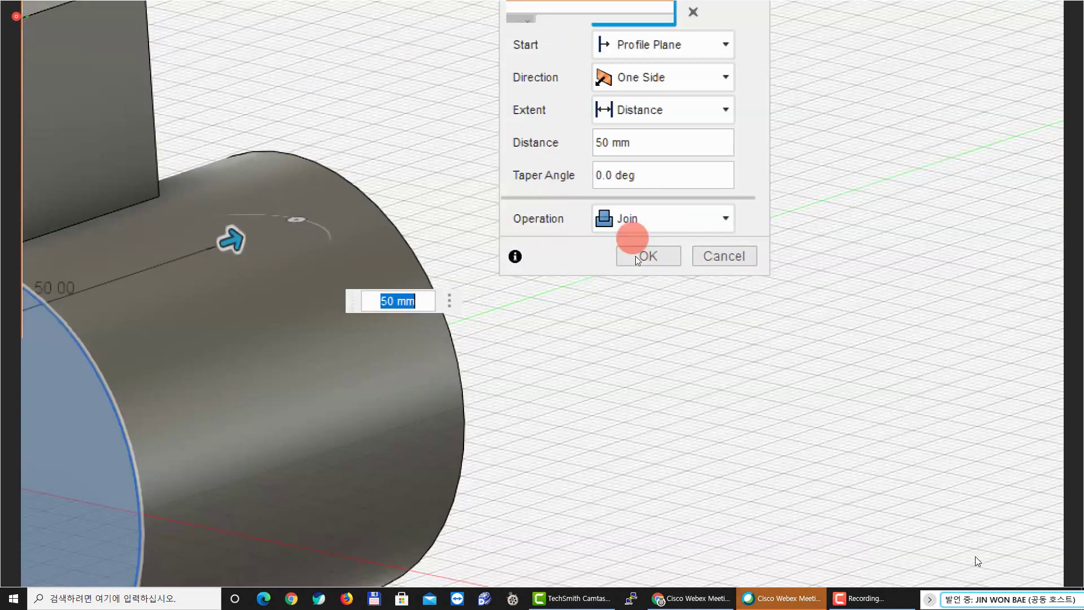
{"action": "left_click", "coordinate": [645, 251]}
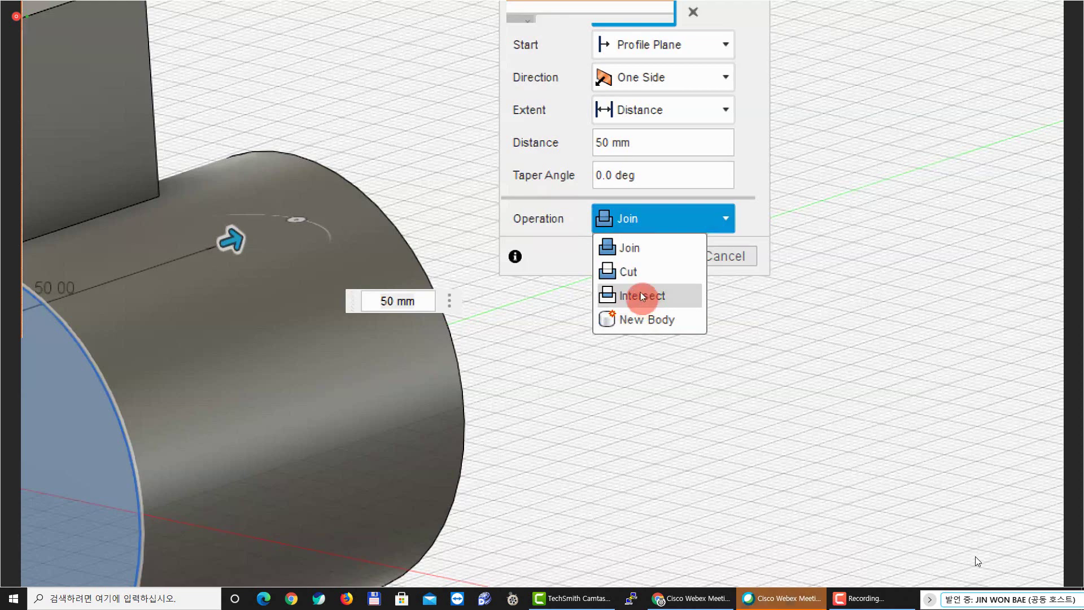
{"action": "left_click", "coordinate": [643, 320]}
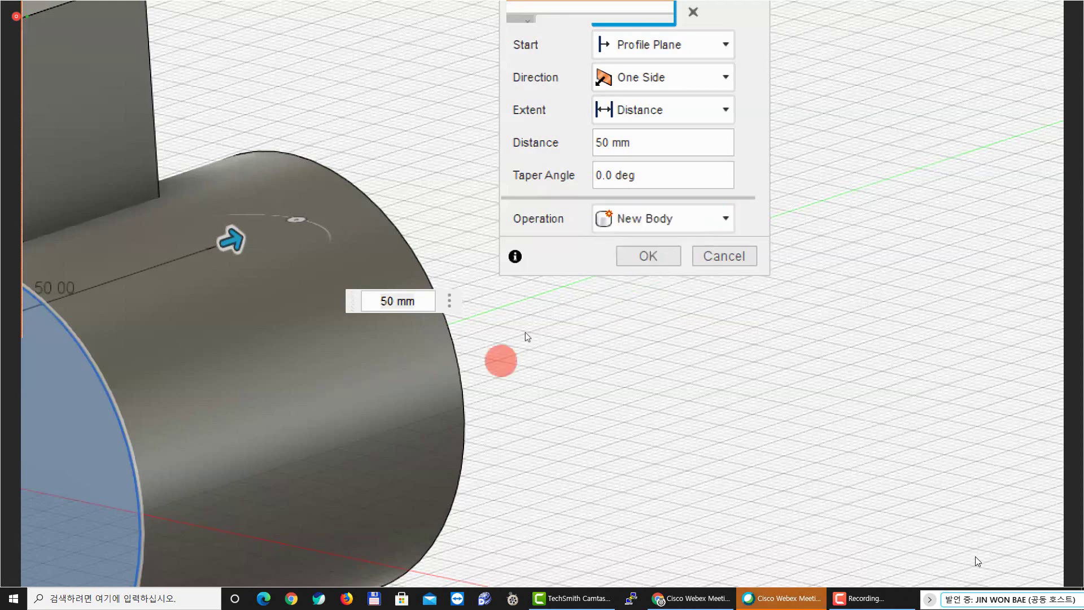
{"action": "left_click", "coordinate": [655, 218]}
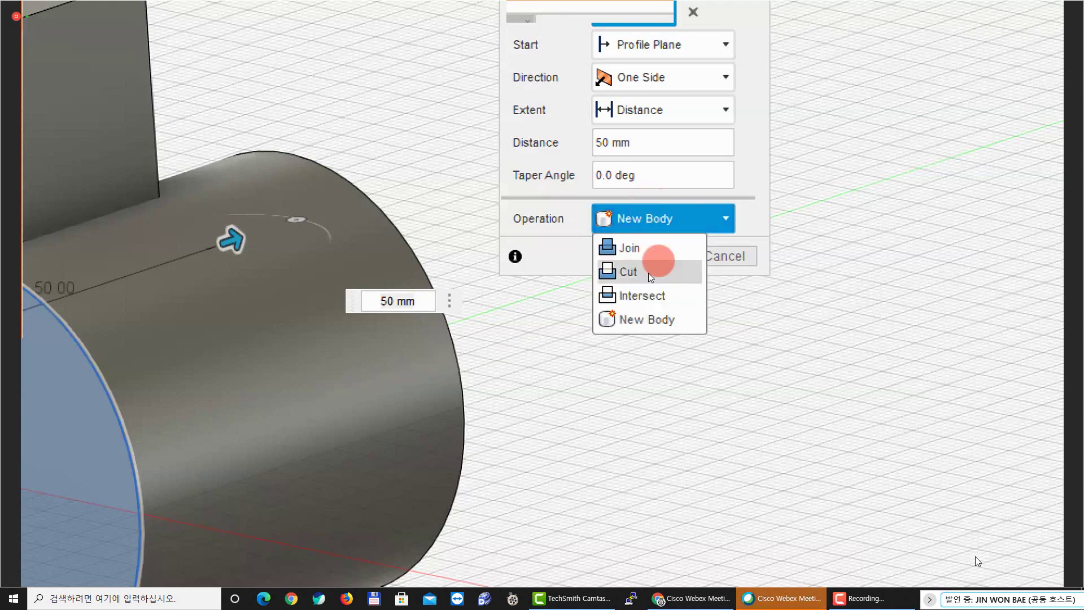
{"action": "left_click", "coordinate": [649, 272]}
{"action": "left_click", "coordinate": [621, 219]}
{"action": "left_click", "coordinate": [629, 248]}
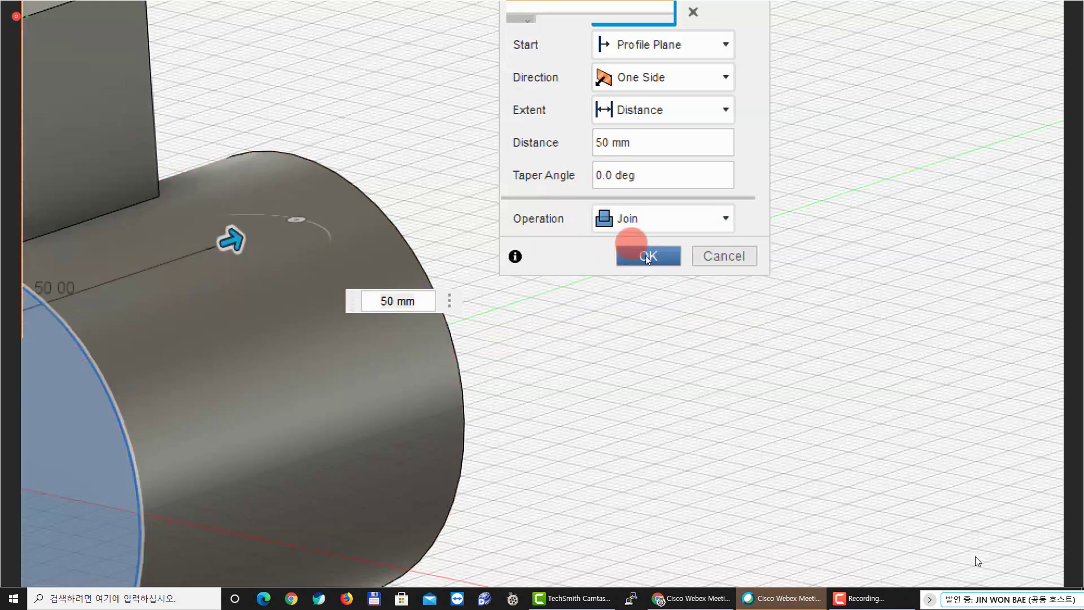
{"action": "left_click", "coordinate": [654, 219]}
{"action": "left_click", "coordinate": [644, 316]}
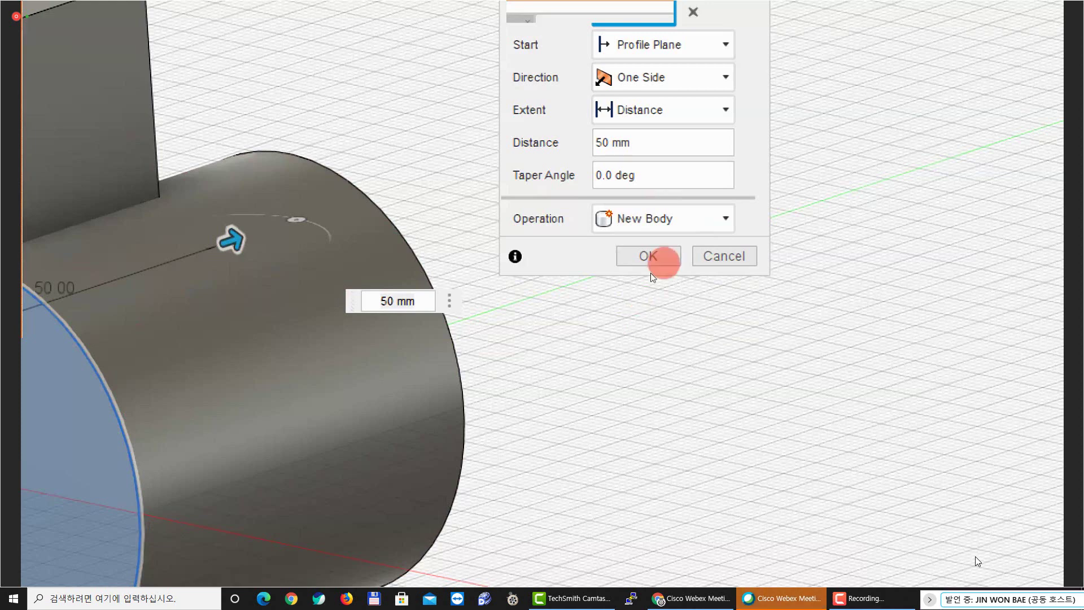
{"action": "left_click", "coordinate": [648, 256]}
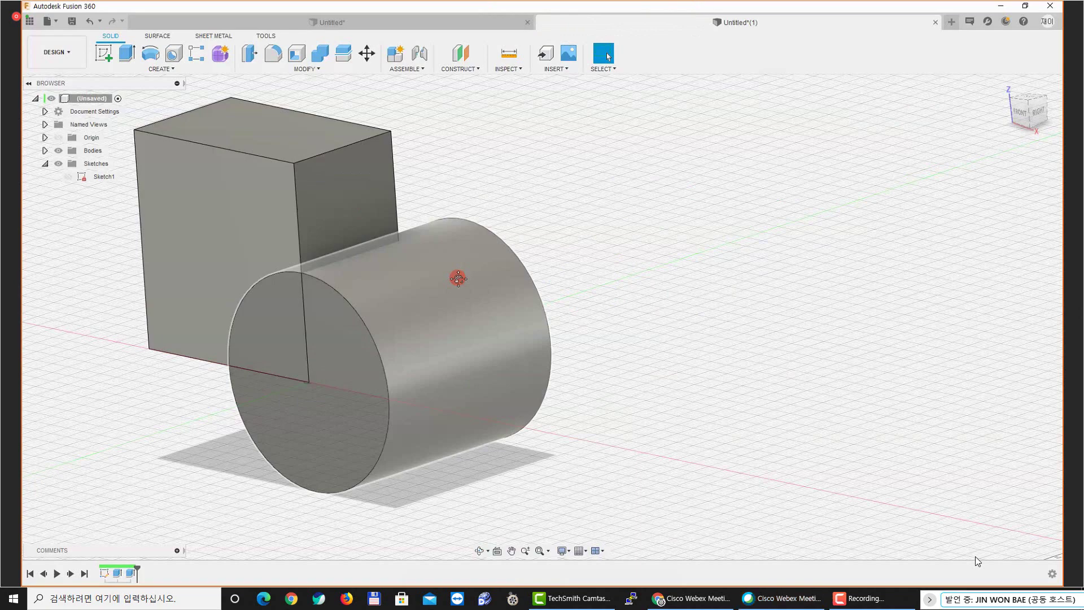
Inspect the block and cylinder from the front, then switch the circle extrusion's operation to Join and confirm
{"action": "middle_click_drag", "start_coordinate": [455, 273], "coordinate": [645, 221], "text": "shift"}
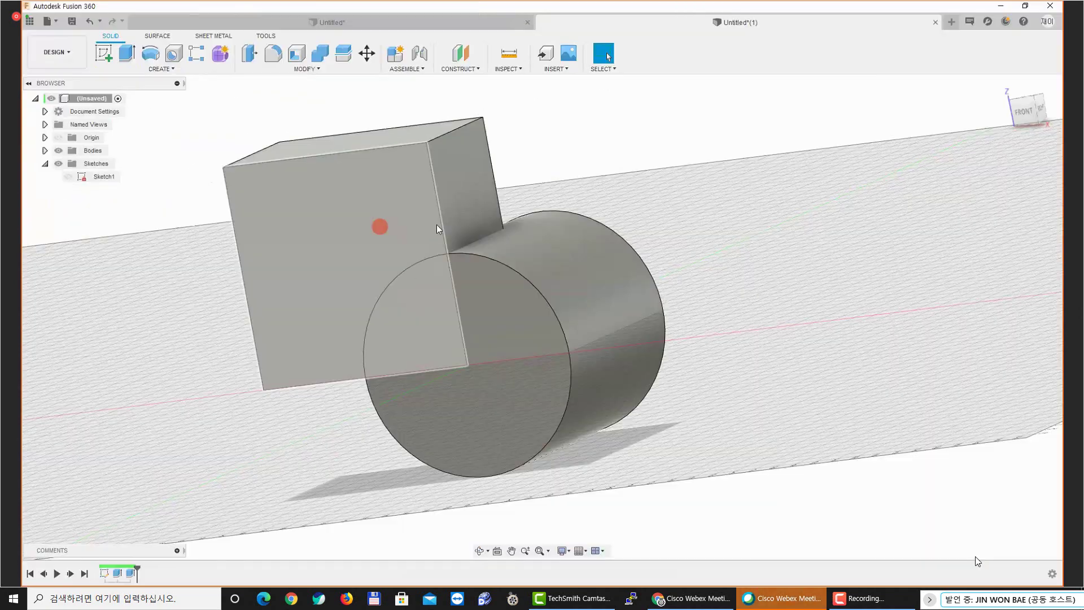
{"action": "scroll", "coordinate": [438, 228], "scroll_direction": "up", "scroll_amount": 1}
{"action": "middle_click_drag", "start_coordinate": [782, 260], "coordinate": [773, 275], "text": "shift"}
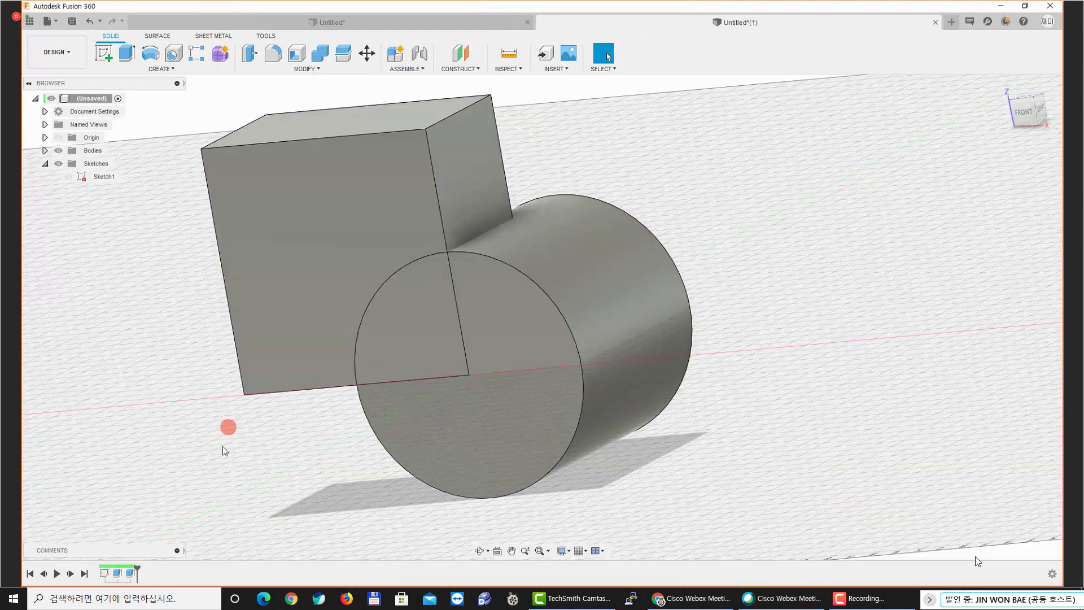
{"action": "double_click", "coordinate": [129, 573]}
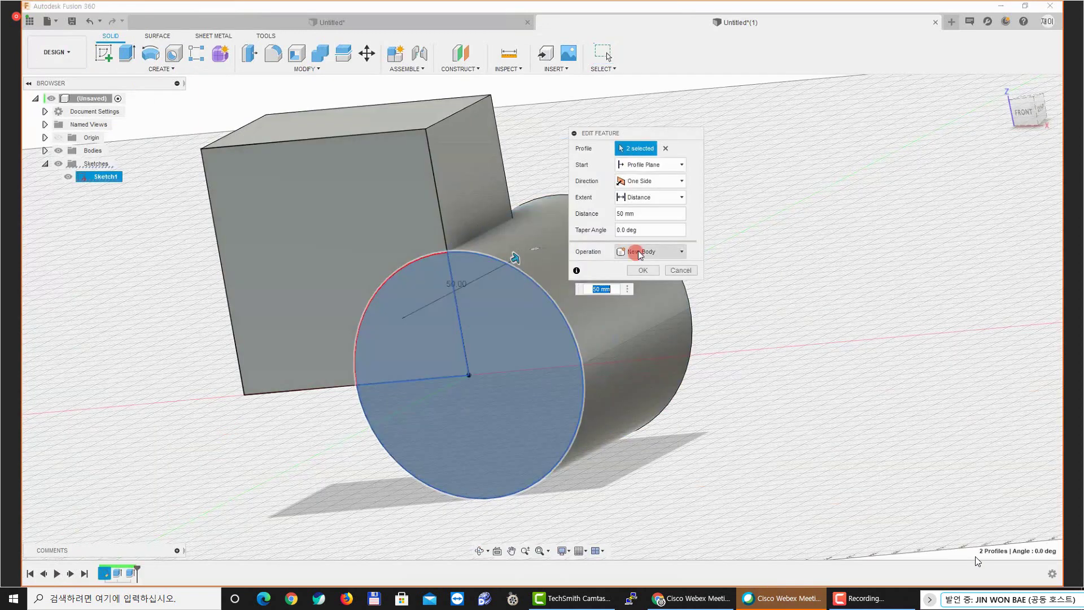
{"action": "left_click", "coordinate": [642, 270]}
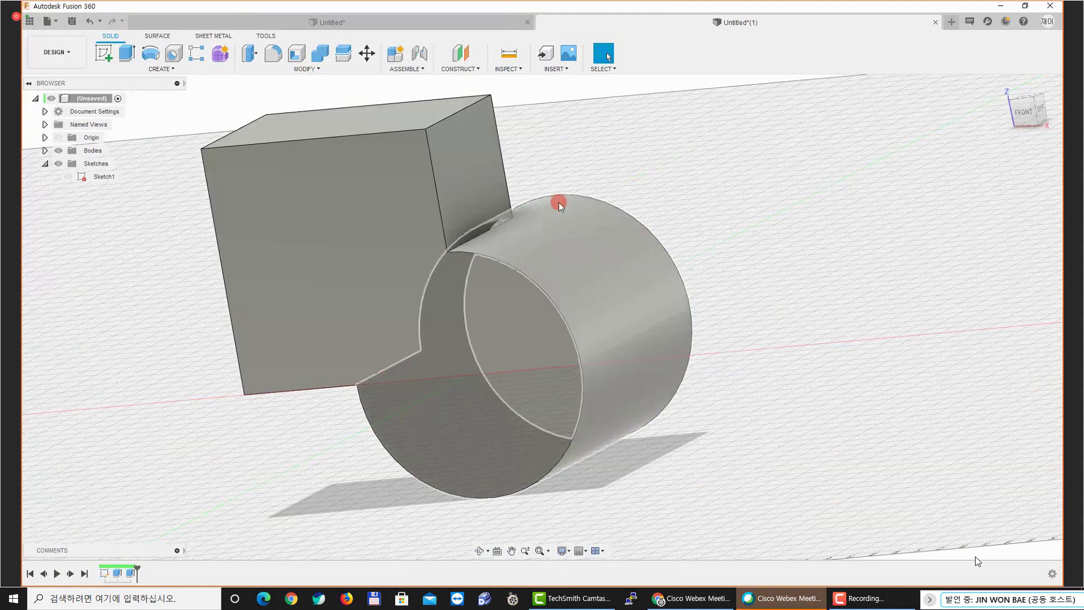
Set the circle extrusion's operation back to New Body and confirm the edit
{"action": "double_click", "coordinate": [130, 575]}
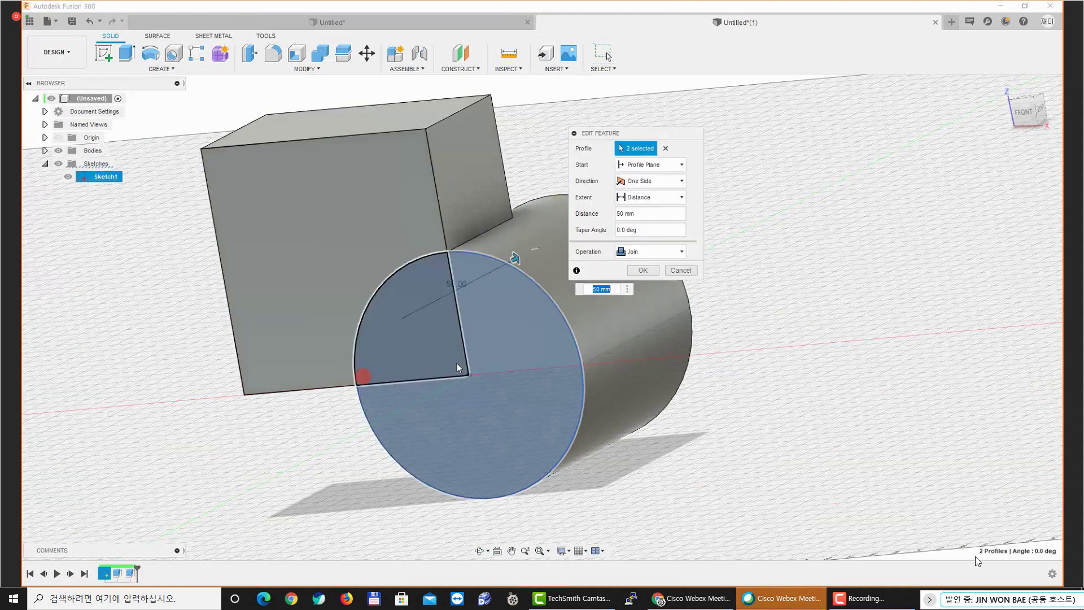
{"action": "left_click", "coordinate": [456, 363]}
{"action": "left_click", "coordinate": [649, 251]}
{"action": "left_click", "coordinate": [646, 302]}
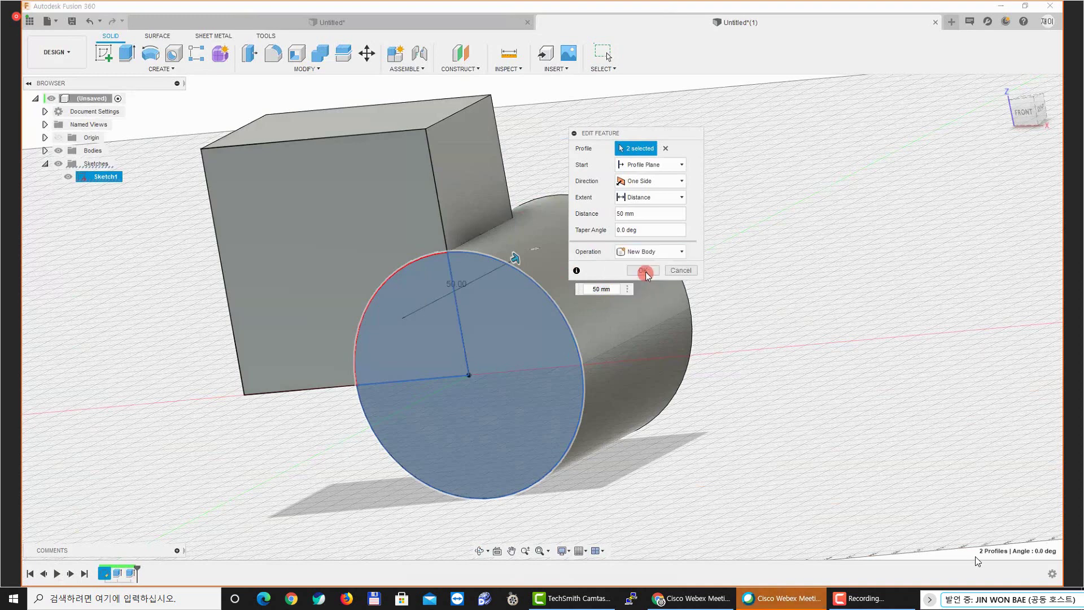
{"action": "left_click", "coordinate": [652, 269]}
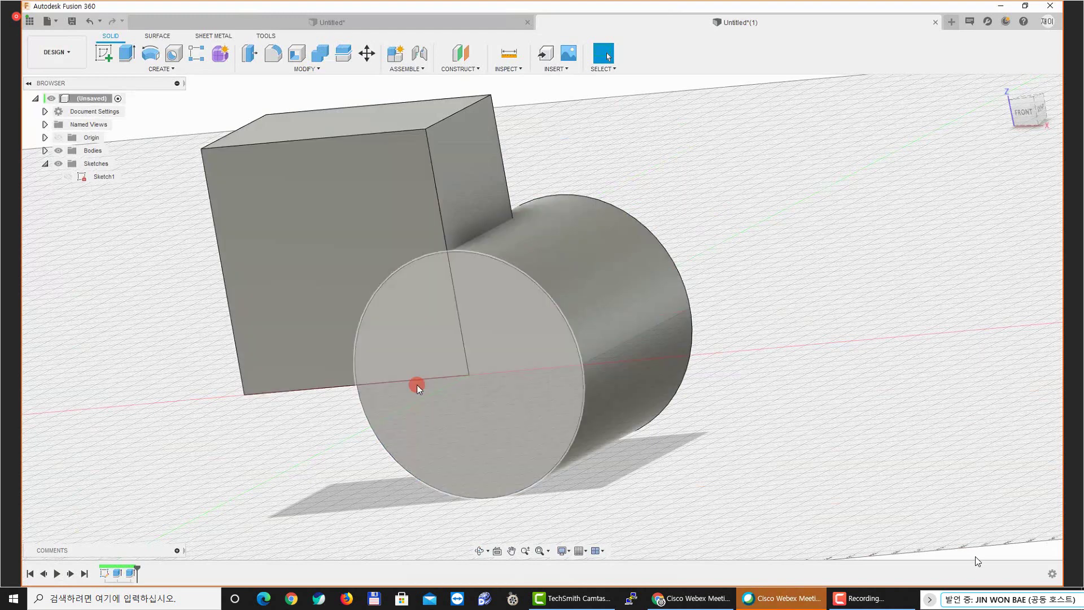
Examine the front and side faces of the overlapping block and cylinder by selecting them one at a time
{"action": "left_click", "coordinate": [432, 232]}
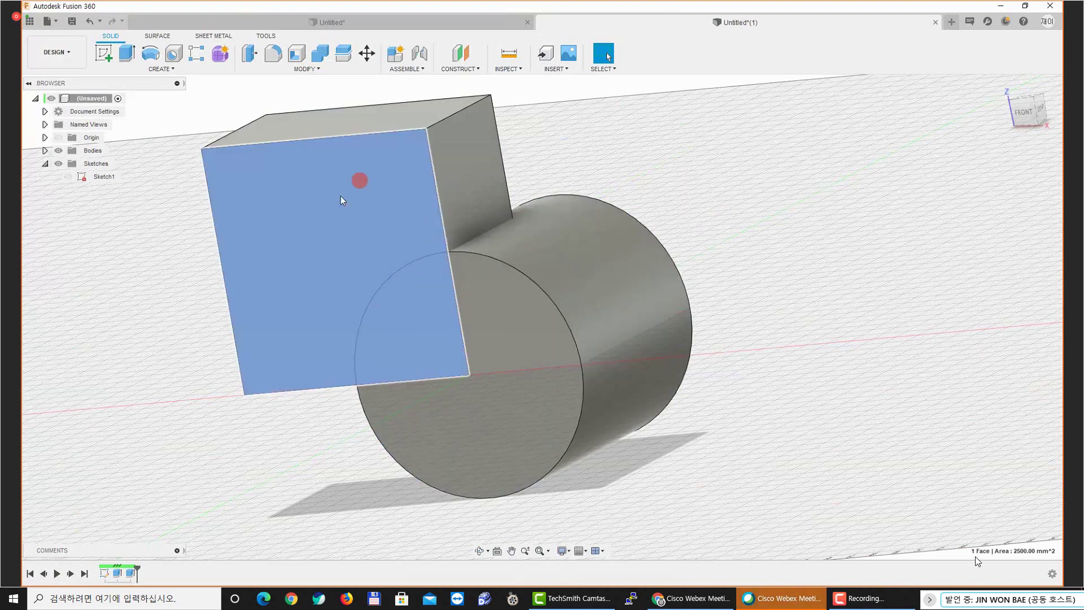
{"action": "left_click", "coordinate": [271, 182]}
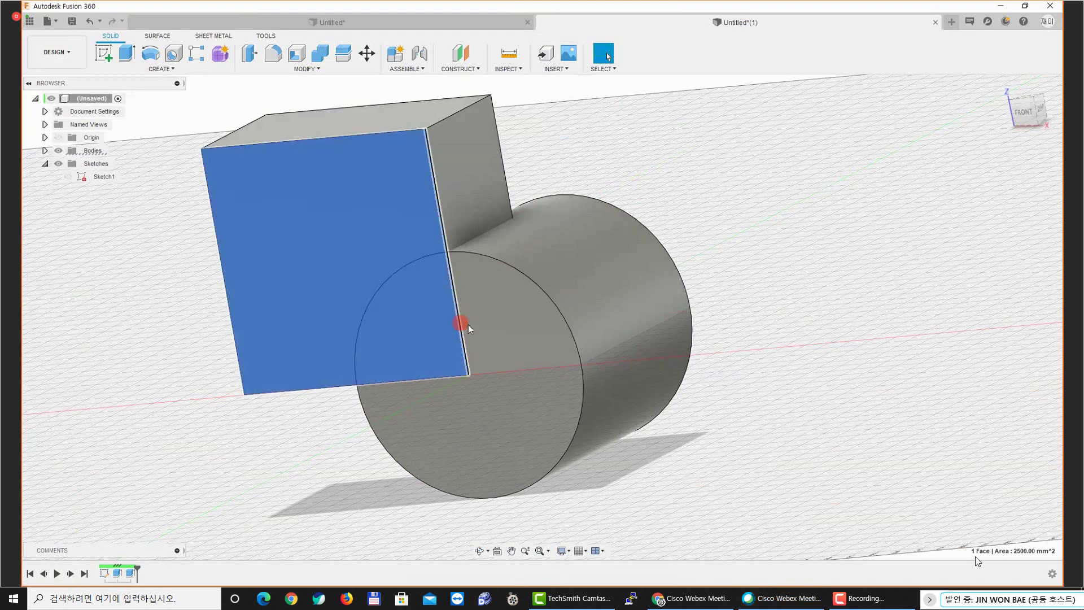
{"action": "left_click", "coordinate": [490, 328]}
{"action": "left_click", "coordinate": [628, 237]}
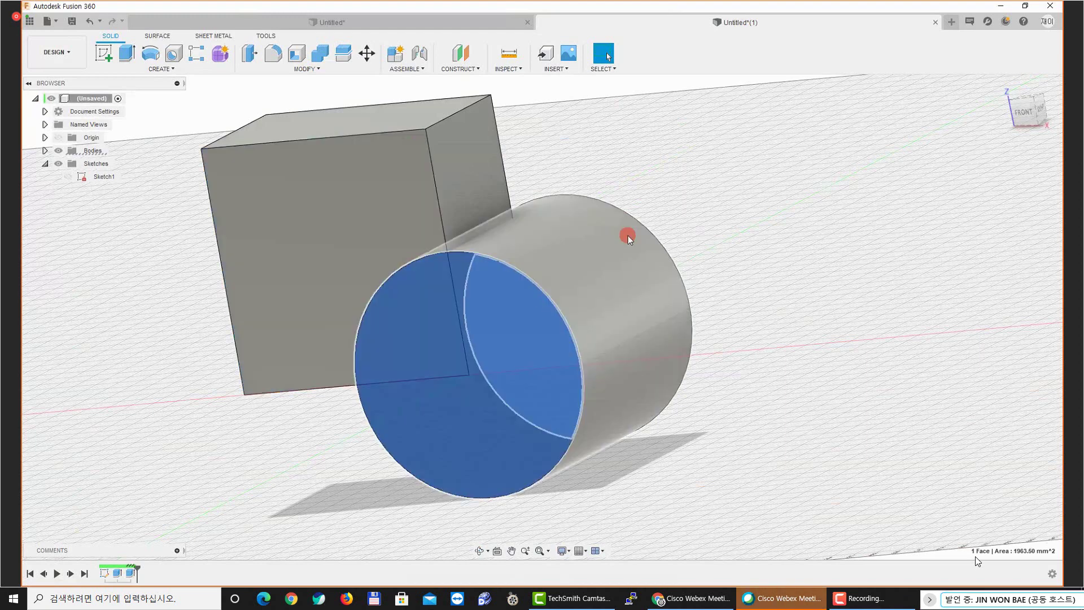
{"action": "left_click", "coordinate": [402, 240]}
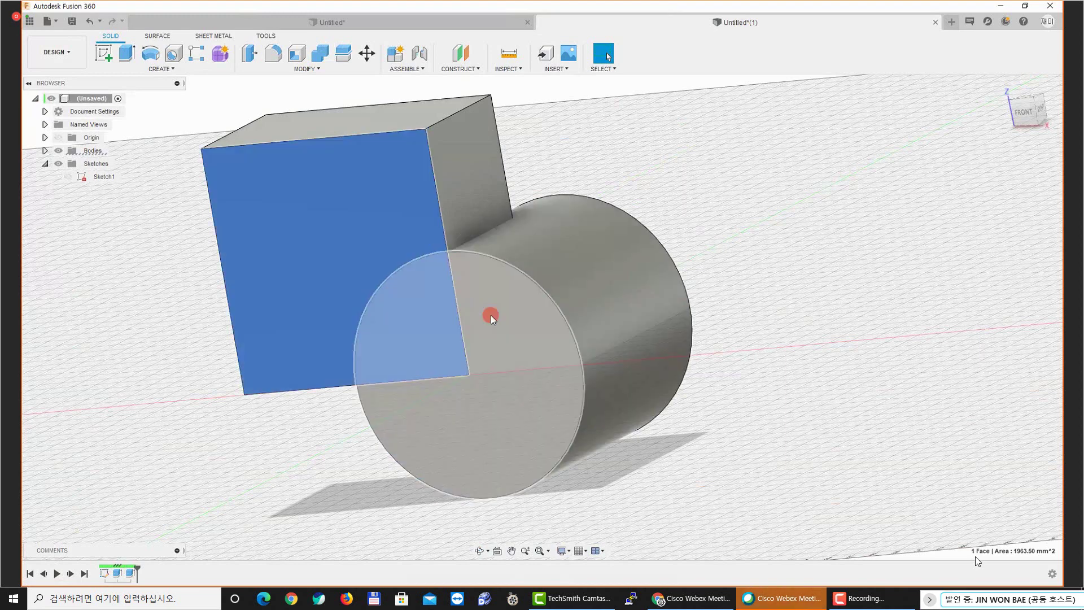
{"action": "left_click", "coordinate": [490, 316]}
{"action": "left_click", "coordinate": [514, 246]}
{"action": "left_click", "coordinate": [546, 249]}
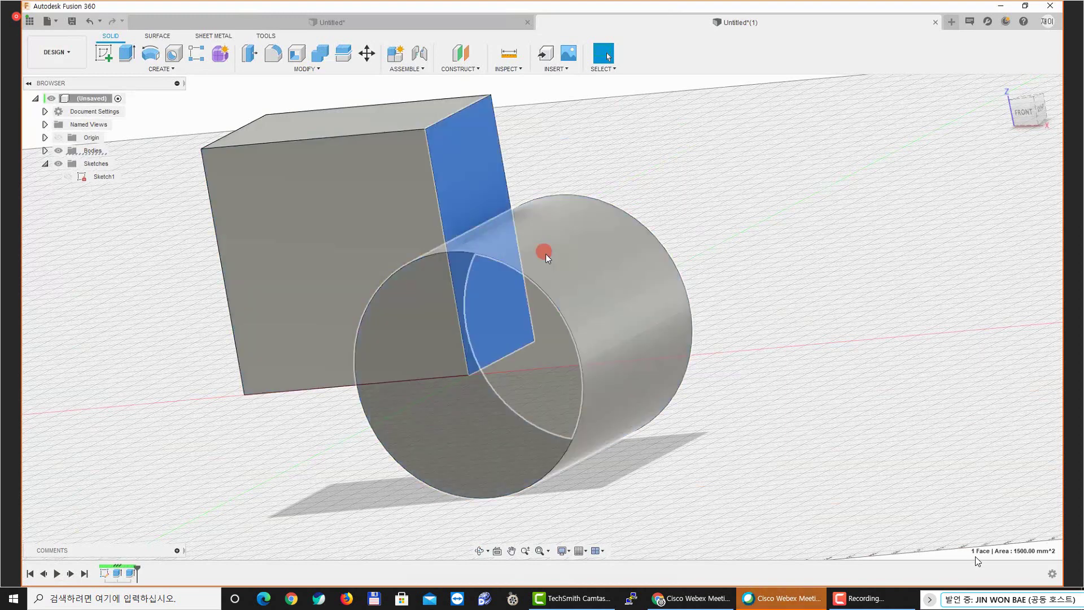
{"action": "left_click", "coordinate": [490, 226]}
{"action": "left_click", "coordinate": [546, 251]}
{"action": "left_click", "coordinate": [474, 197]}
{"action": "left_click", "coordinate": [473, 196]}
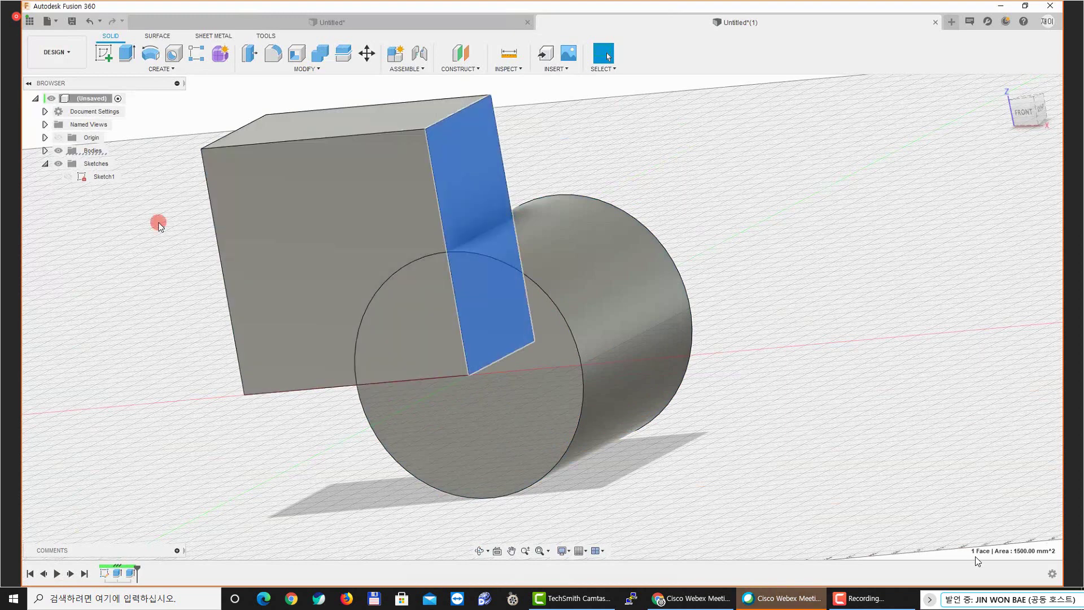
{"action": "left_click", "coordinate": [159, 224]}
{"action": "left_click", "coordinate": [482, 326]}
{"action": "left_click", "coordinate": [392, 239]}
{"action": "left_click", "coordinate": [428, 317]}
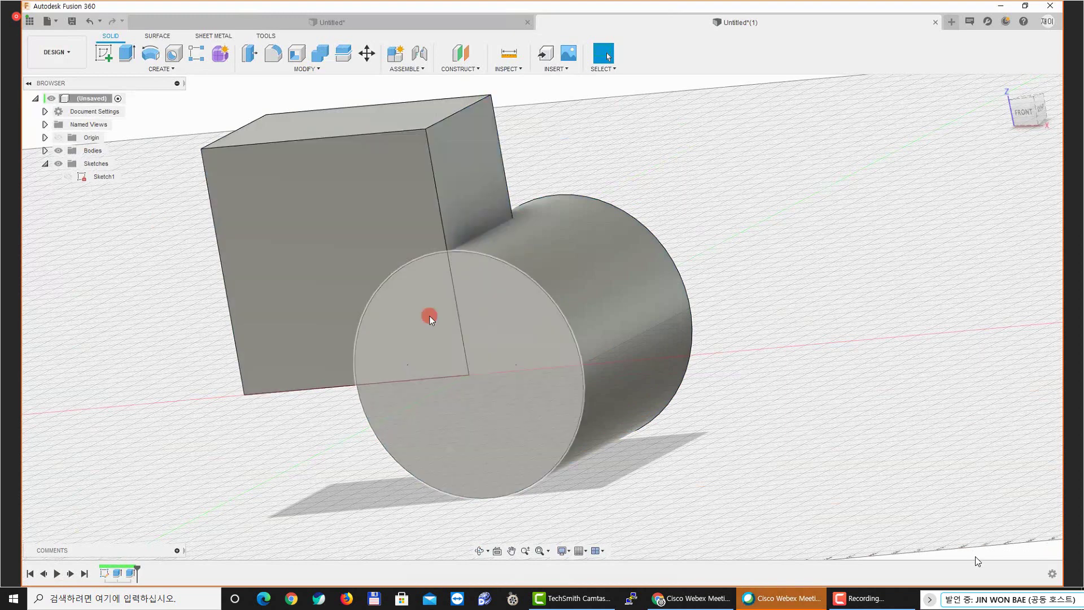
{"action": "left_click", "coordinate": [418, 323]}
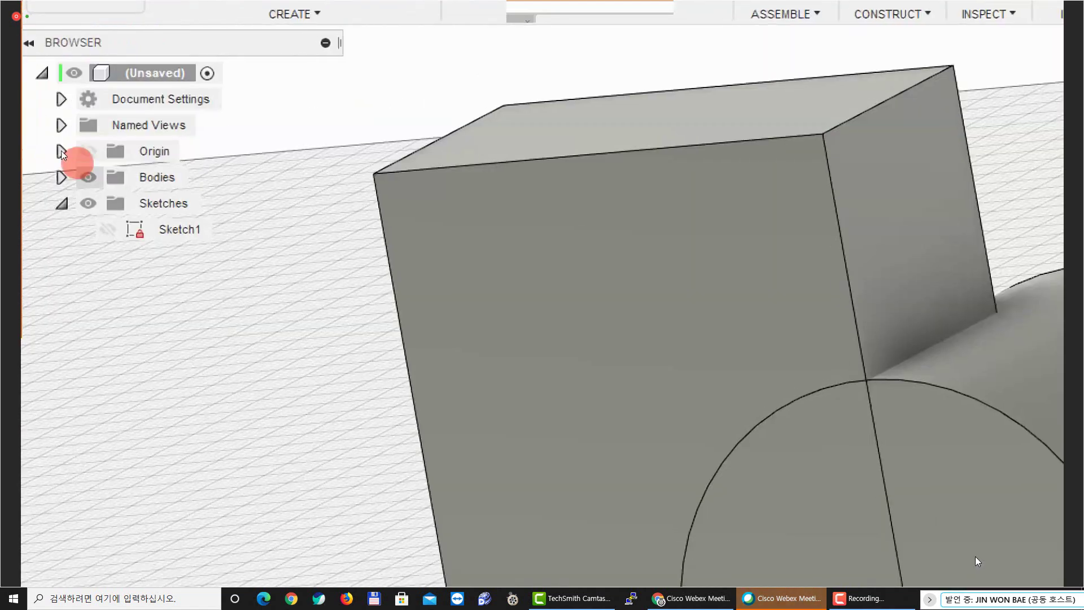
List the design's bodies and highlight Body1 and Body3 in turn to examine which solid each represents
{"action": "left_click", "coordinate": [85, 163]}
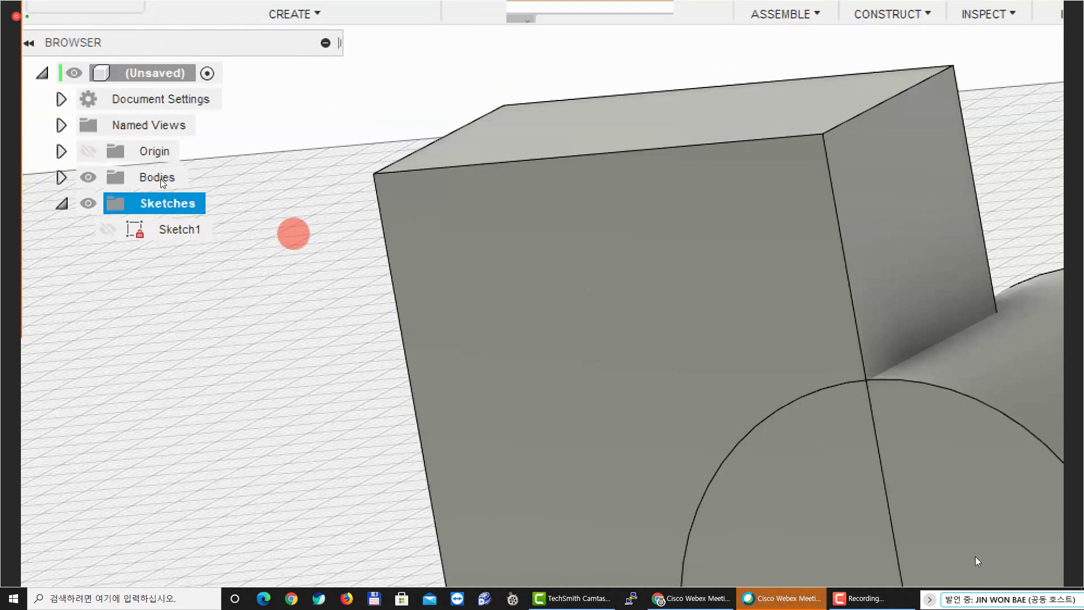
{"action": "left_click", "coordinate": [159, 178]}
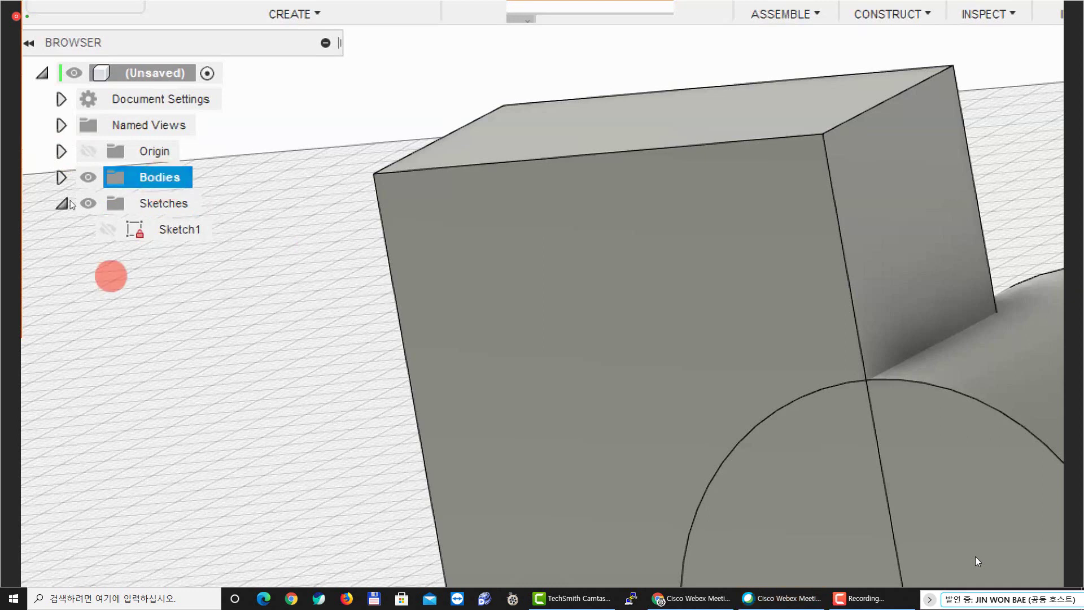
{"action": "left_click", "coordinate": [59, 178]}
{"action": "left_click", "coordinate": [162, 401]}
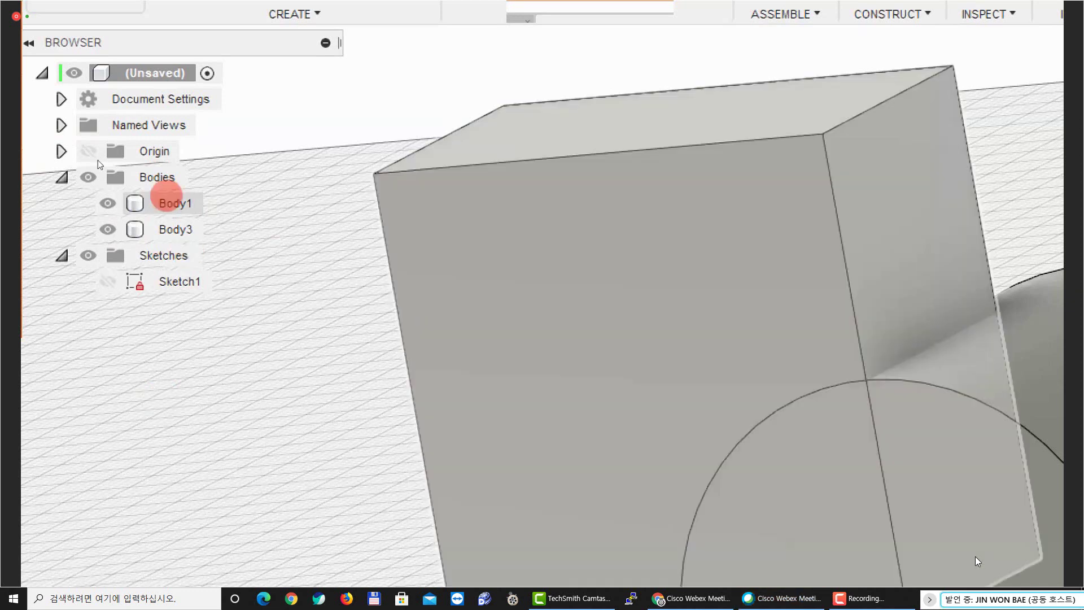
{"action": "left_click", "coordinate": [169, 203]}
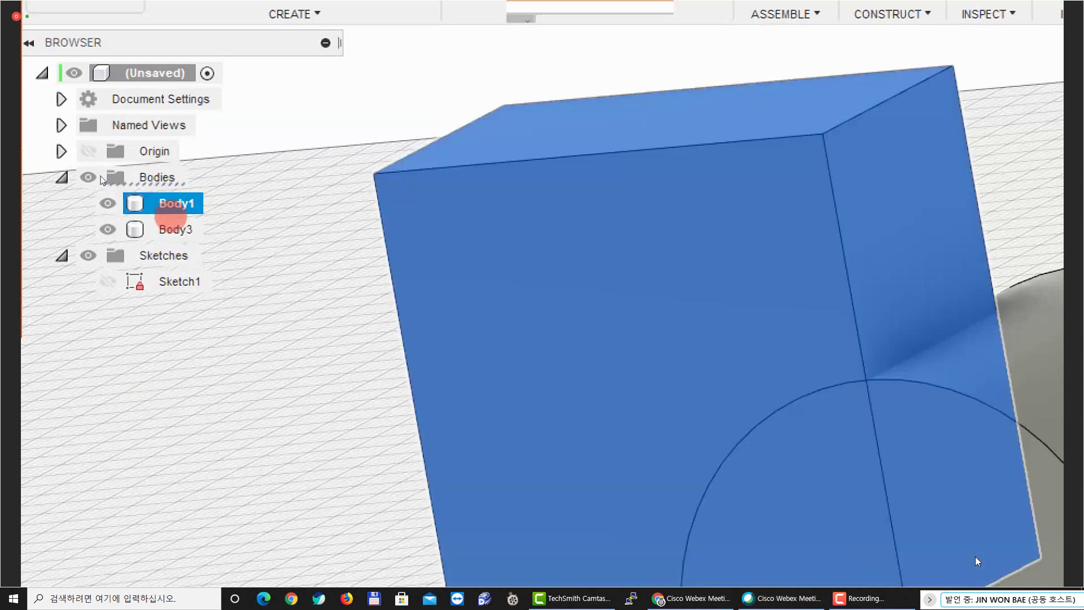
{"action": "left_click", "coordinate": [174, 229]}
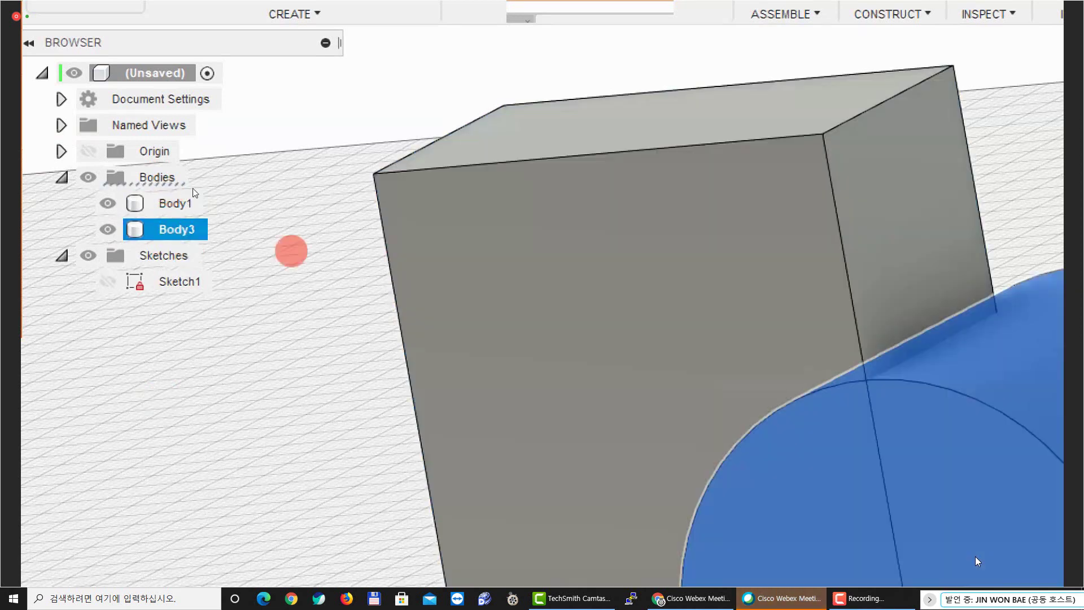
{"action": "left_click", "coordinate": [254, 254]}
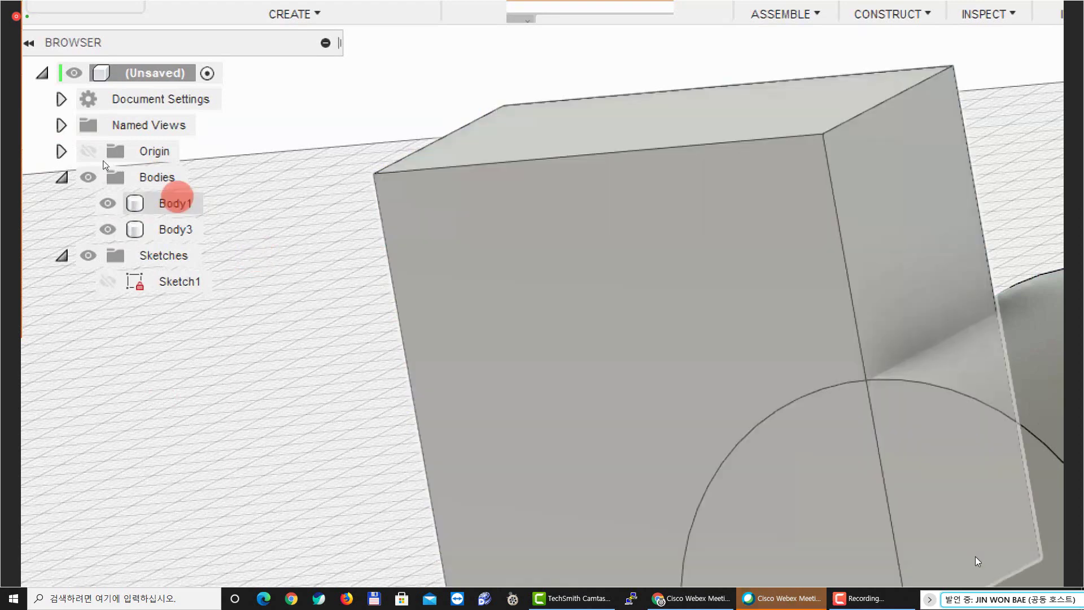
{"action": "left_click", "coordinate": [169, 204]}
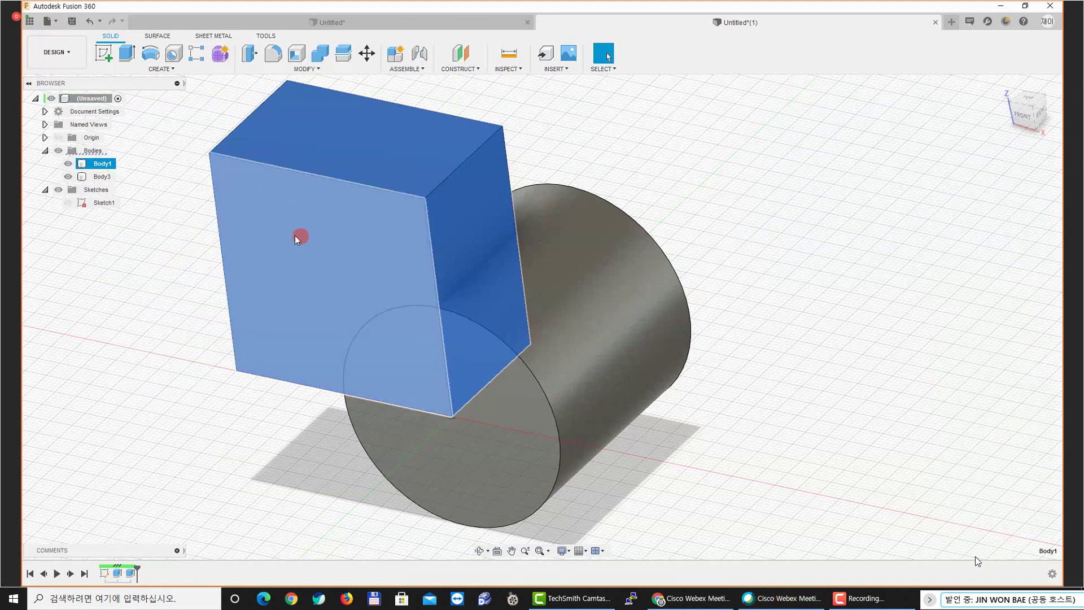
{"action": "left_click", "coordinate": [103, 176]}
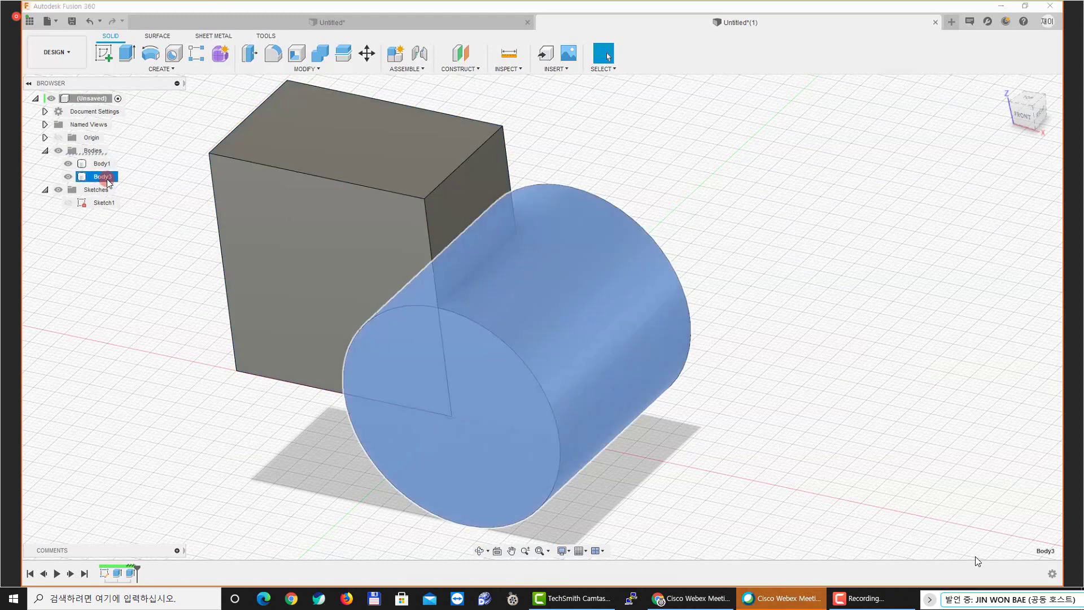
Highlight the block and cylinder bodies separately and together to compare Body1 with Body3
{"action": "left_click", "coordinate": [385, 379]}
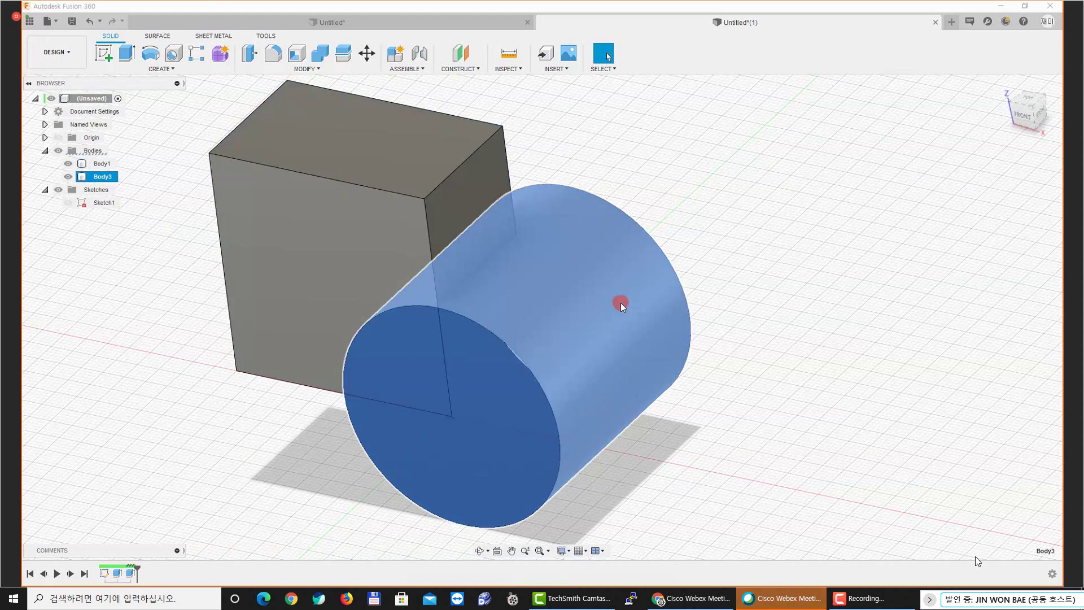
{"action": "left_click", "coordinate": [333, 336], "text": "shift"}
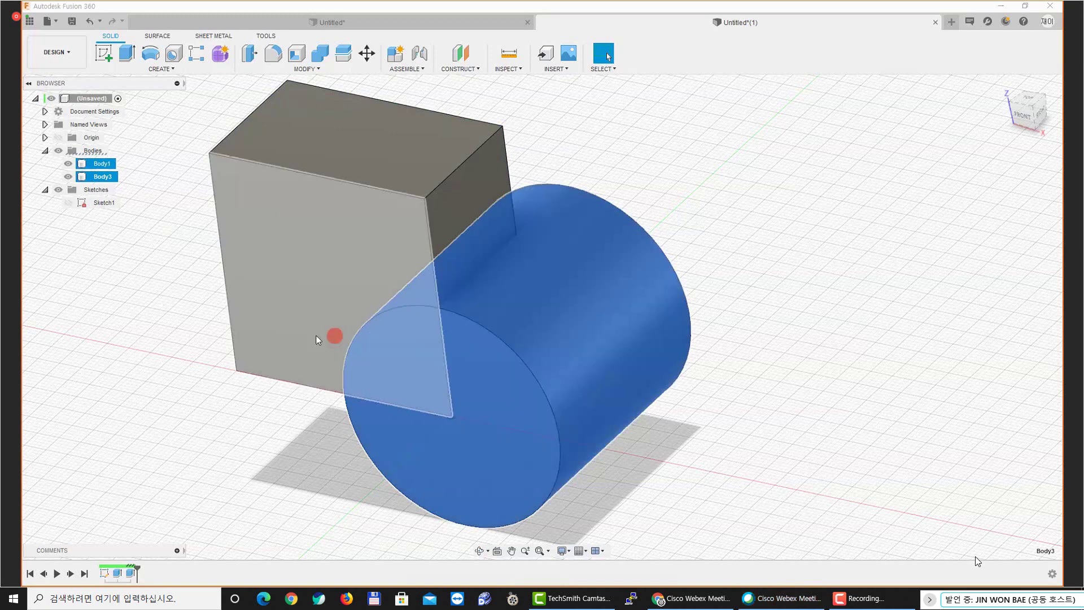
{"action": "left_click", "coordinate": [85, 163]}
{"action": "key", "text": "super+plus"}
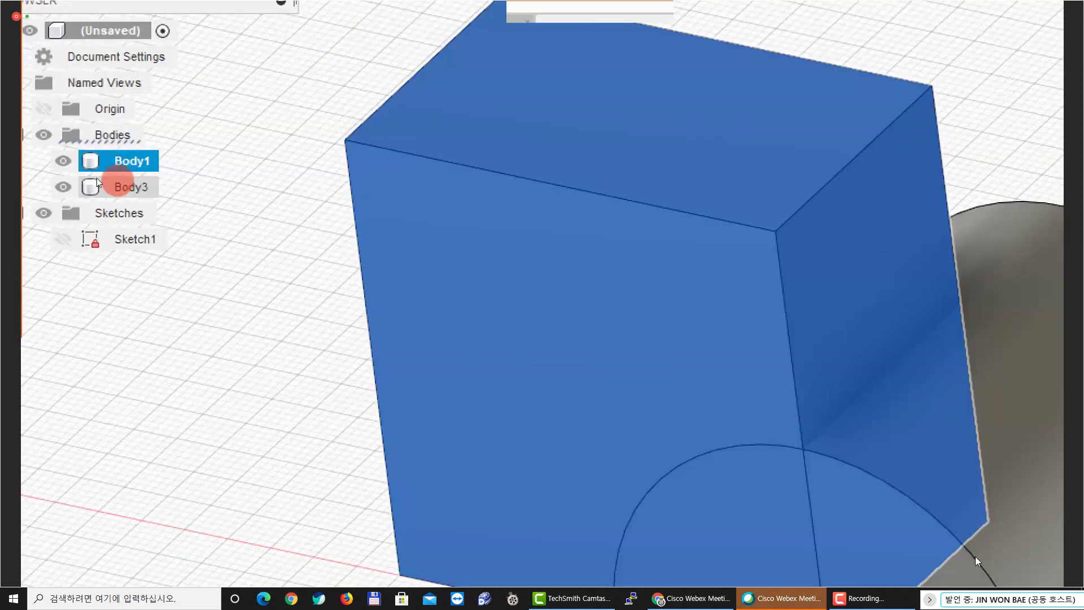
{"action": "left_click", "coordinate": [102, 179], "text": "ctrl"}
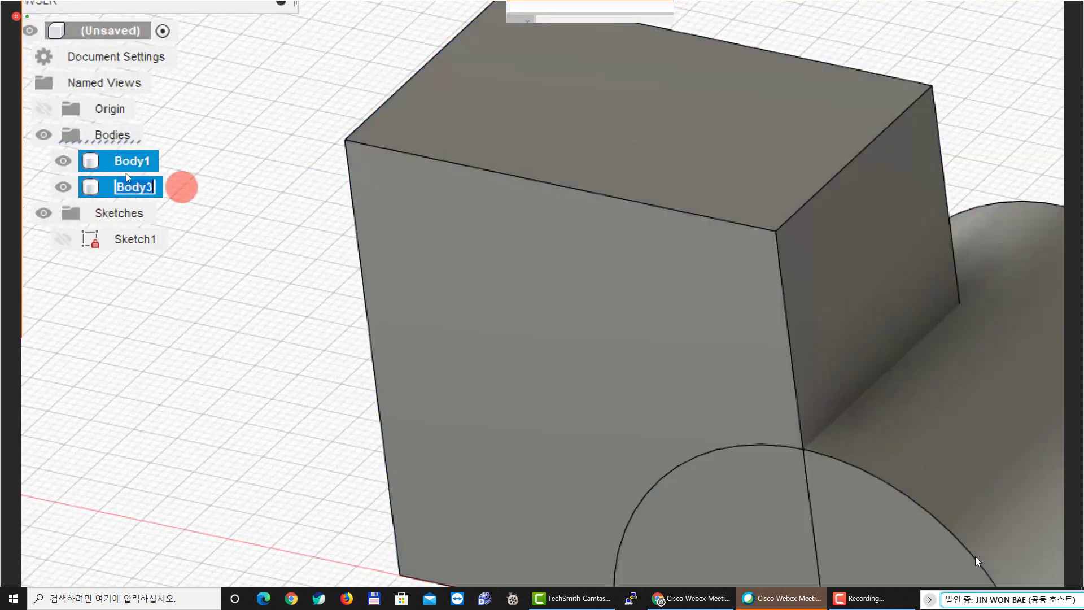
{"action": "left_click", "coordinate": [121, 162]}
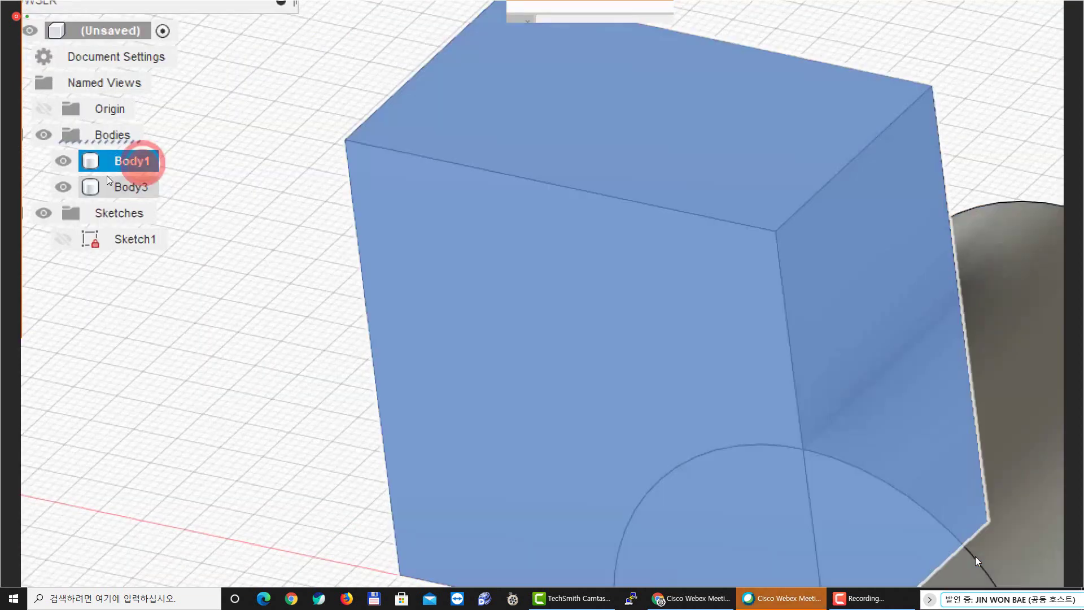
Highlight Body3 and Body1 in the body list to compare the cylinder with the block
{"action": "left_click", "coordinate": [140, 188]}
{"action": "left_click", "coordinate": [148, 185], "text": "ctrl"}
{"action": "key", "text": "super+minus"}
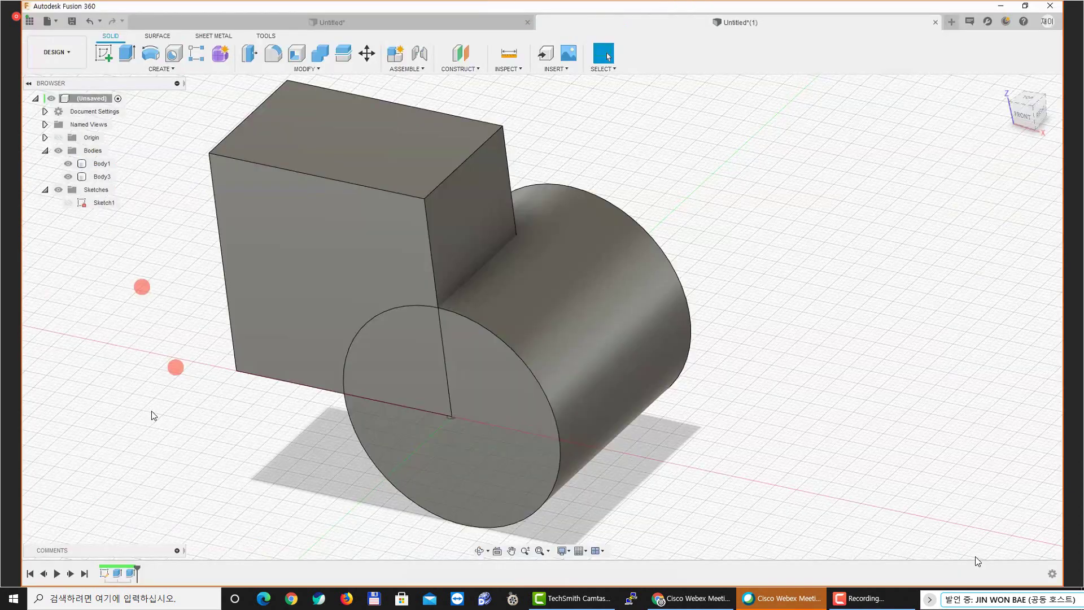
Change the circle extrusion's operation to Join and confirm the edit
{"action": "double_click", "coordinate": [131, 573]}
{"action": "left_click", "coordinate": [668, 255]}
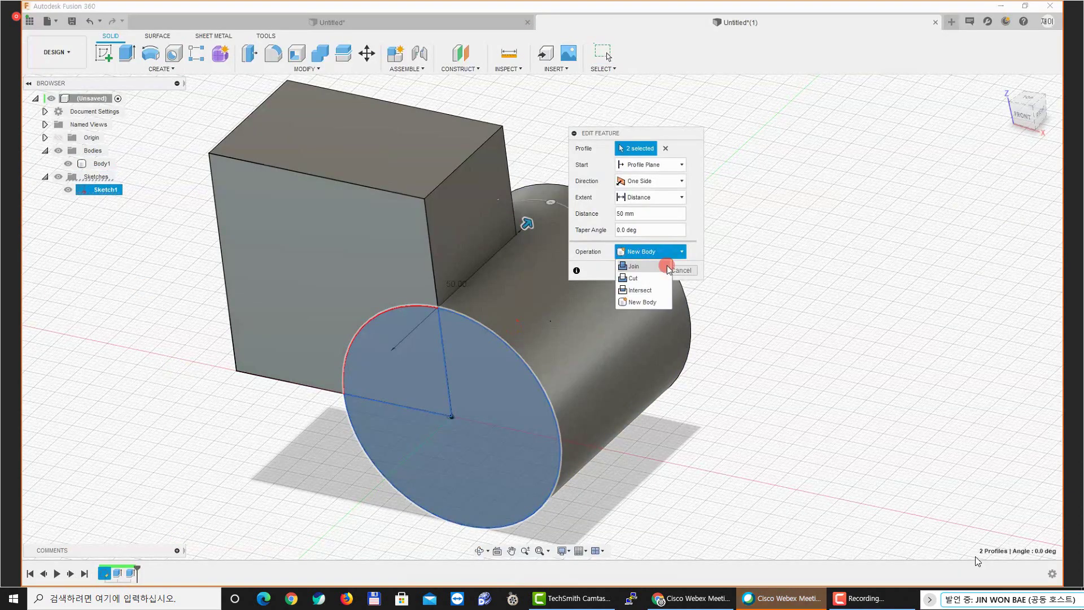
{"action": "left_click", "coordinate": [667, 267]}
{"action": "left_click", "coordinate": [650, 270]}
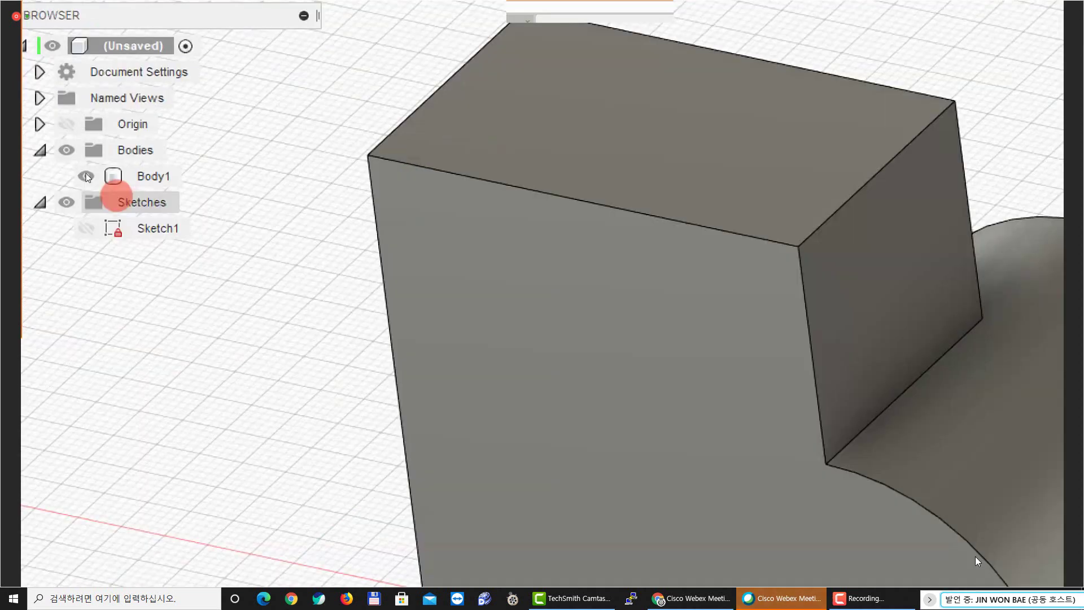
Highlight Body1 repeatedly to examine which parts of the joined block and cylinder belong to it
{"action": "left_click", "coordinate": [83, 165]}
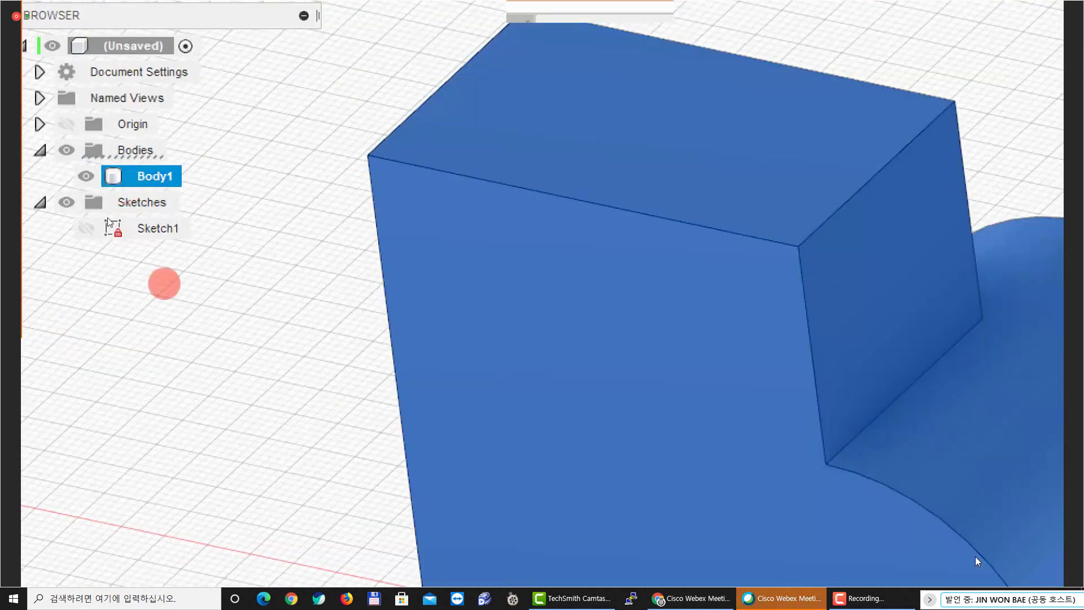
{"action": "left_click", "coordinate": [165, 283]}
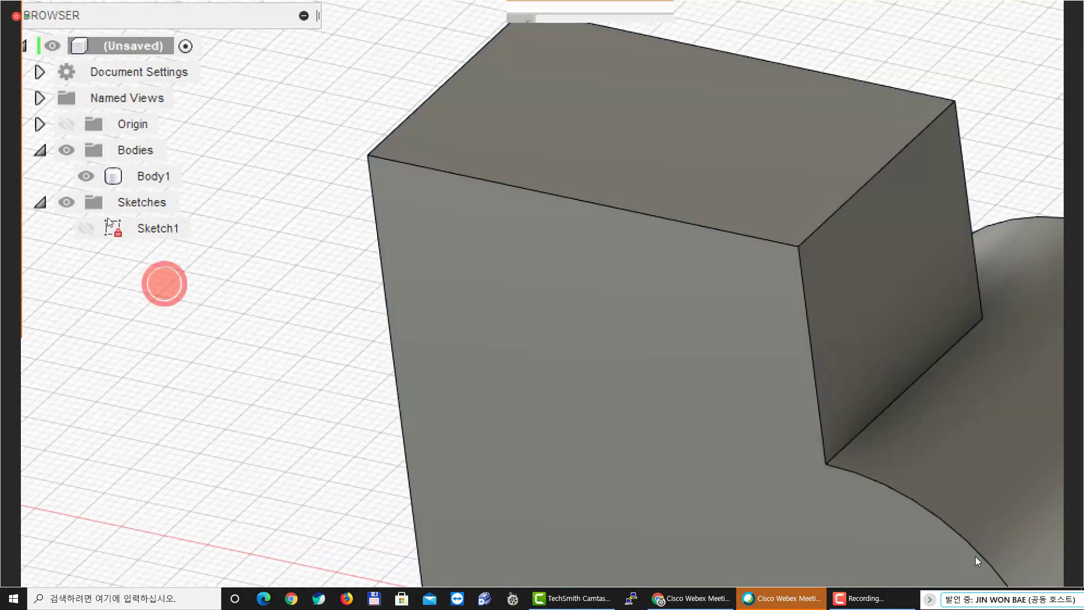
{"action": "left_click", "coordinate": [141, 180]}
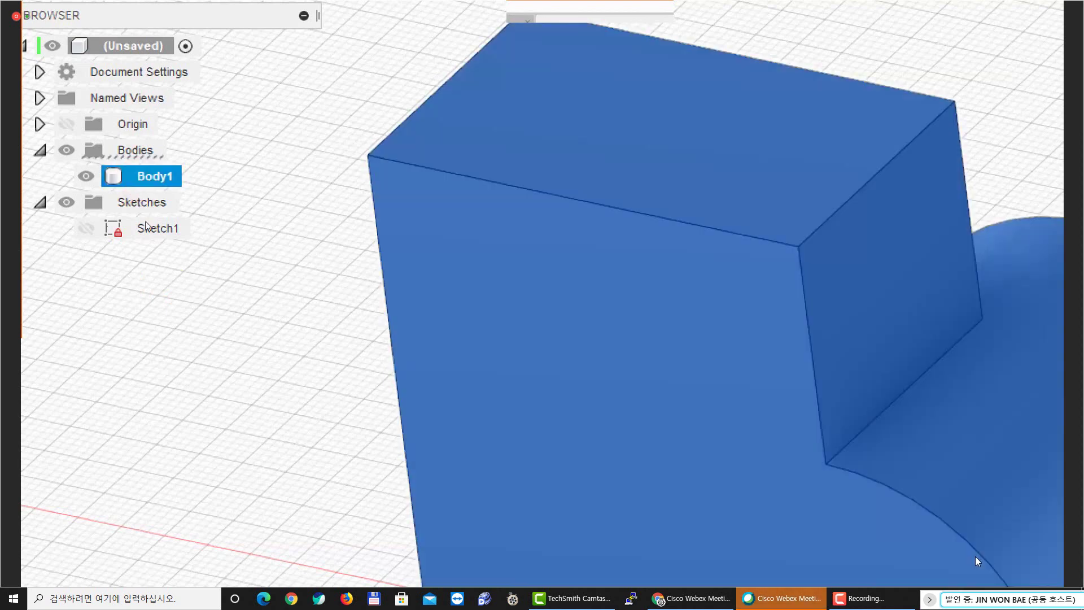
{"action": "left_click", "coordinate": [231, 280]}
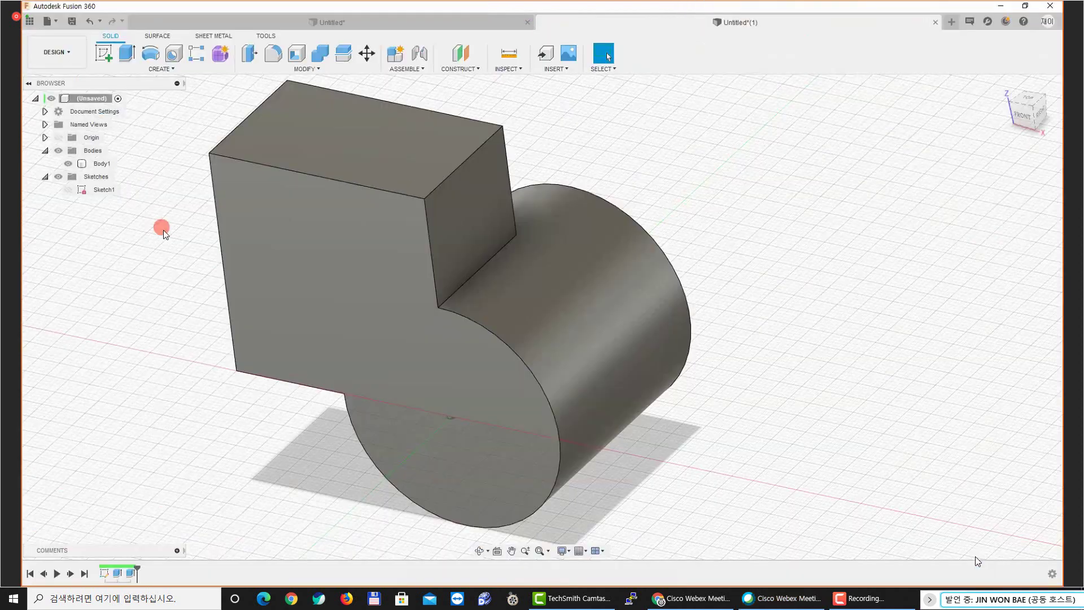
{"action": "mouse_move", "coordinate": [164, 230]}
{"action": "middle_mouse_down"}
{"action": "mouse_move", "coordinate": [194, 219]}
{"action": "mouse_move", "coordinate": [174, 223]}
{"action": "middle_mouse_up"}
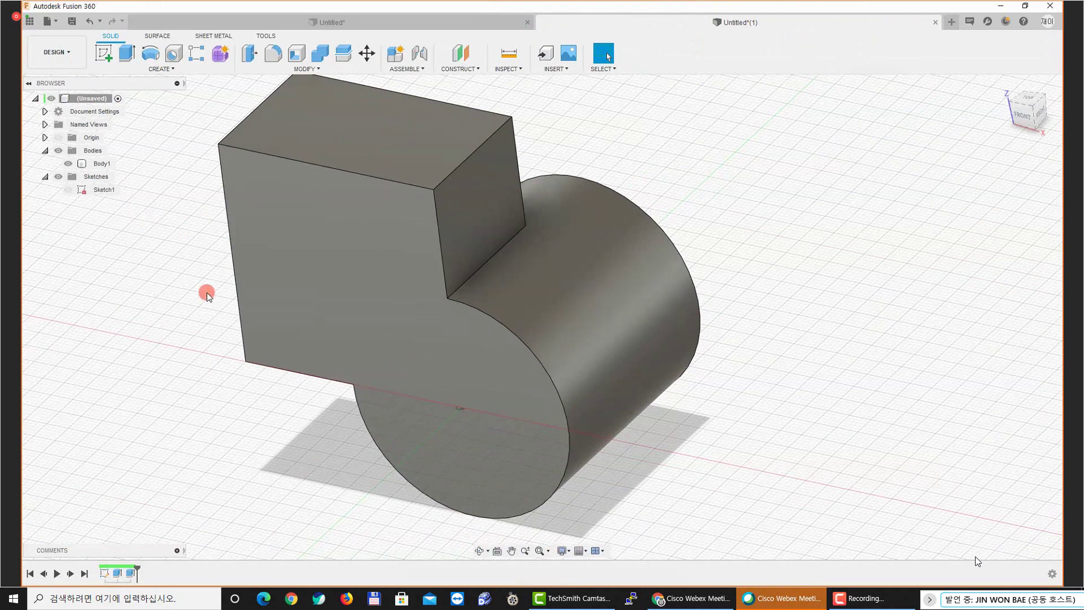
Change the circle extrusion's operation to Intersect and confirm the edit
{"action": "left_click", "coordinate": [130, 573]}
{"action": "double_click", "coordinate": [131, 574]}
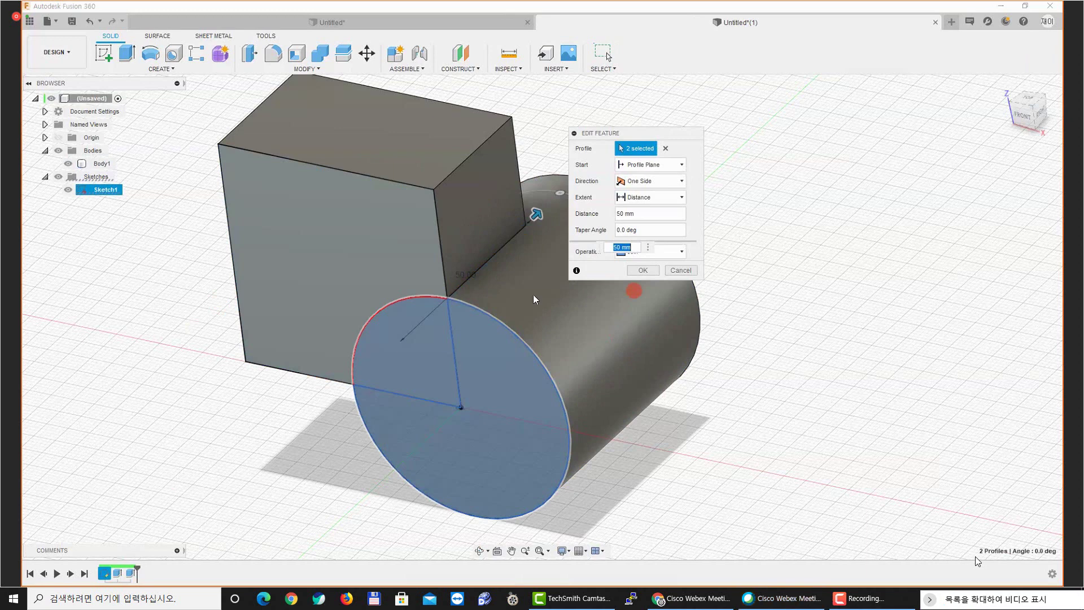
{"action": "left_click", "coordinate": [672, 253]}
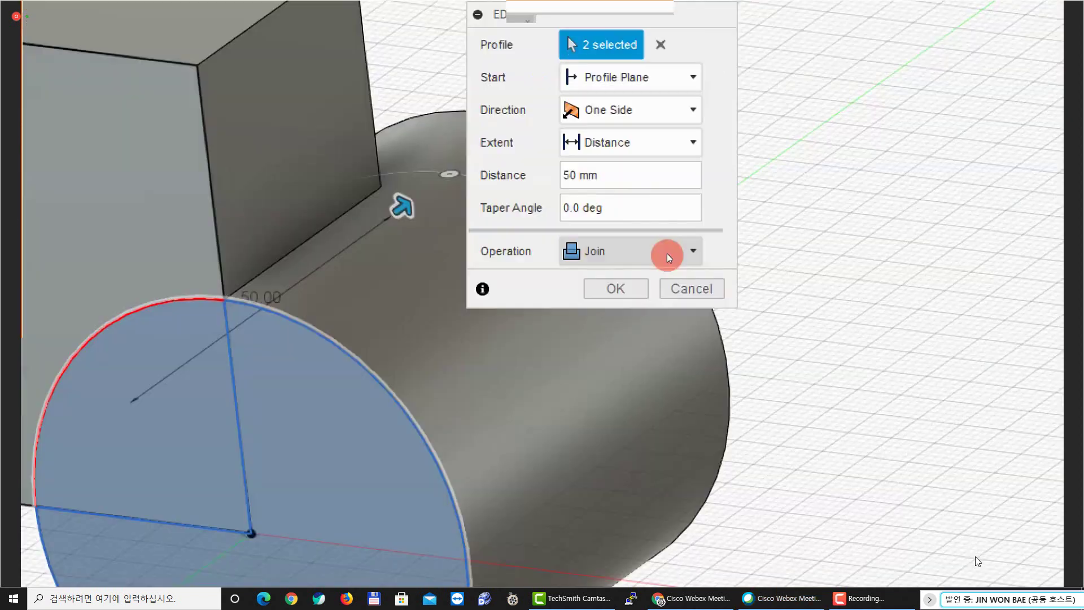
{"action": "left_click", "coordinate": [671, 253]}
{"action": "left_click", "coordinate": [648, 287]}
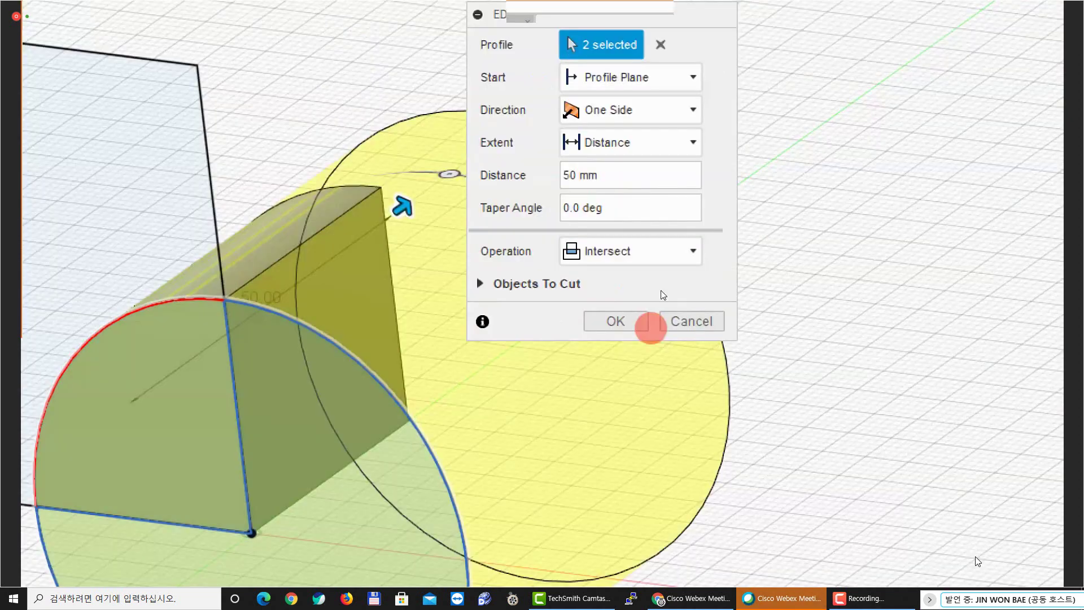
{"action": "left_click", "coordinate": [645, 279]}
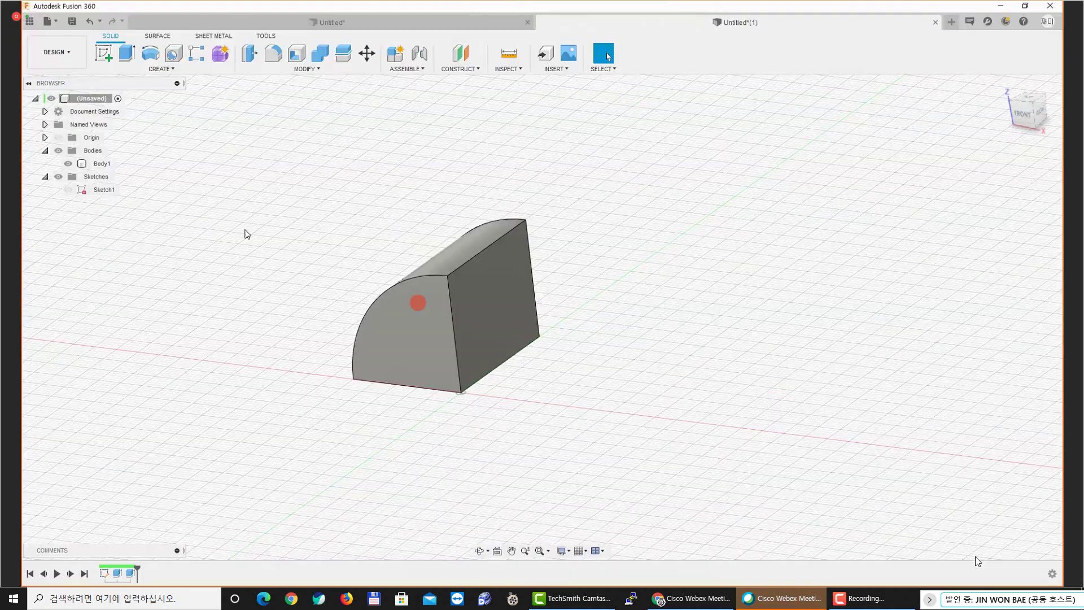
Show Sketch1 and select its square, circle and overlap regions to compare them with the intersected solid
{"action": "left_click", "coordinate": [69, 190]}
{"action": "left_click", "coordinate": [368, 260]}
{"action": "left_click", "coordinate": [384, 311]}
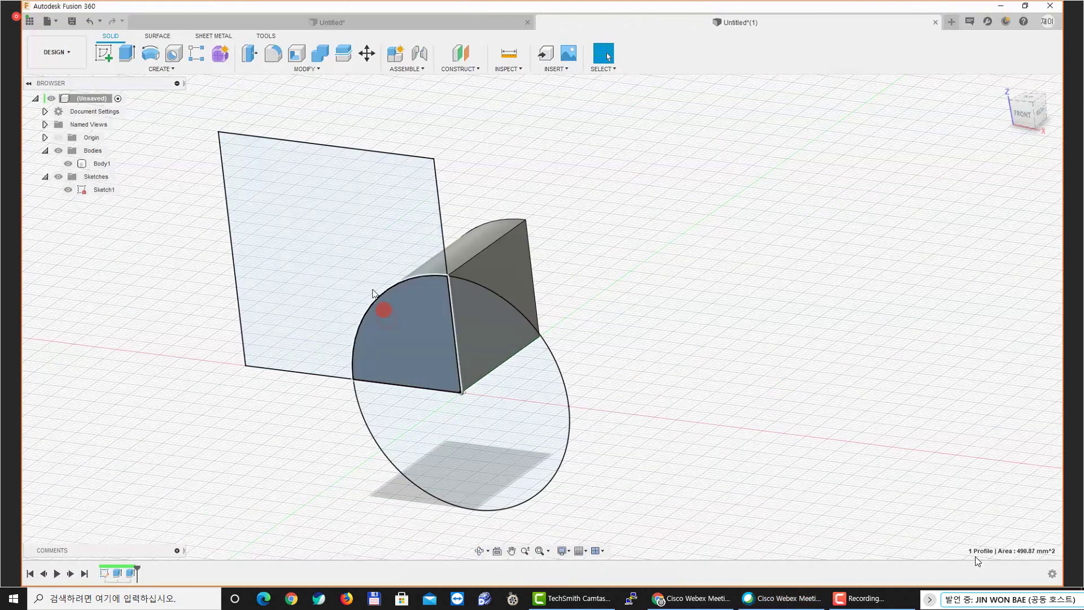
{"action": "left_click", "coordinate": [373, 289]}
{"action": "left_click", "coordinate": [444, 401]}
{"action": "left_click", "coordinate": [501, 460]}
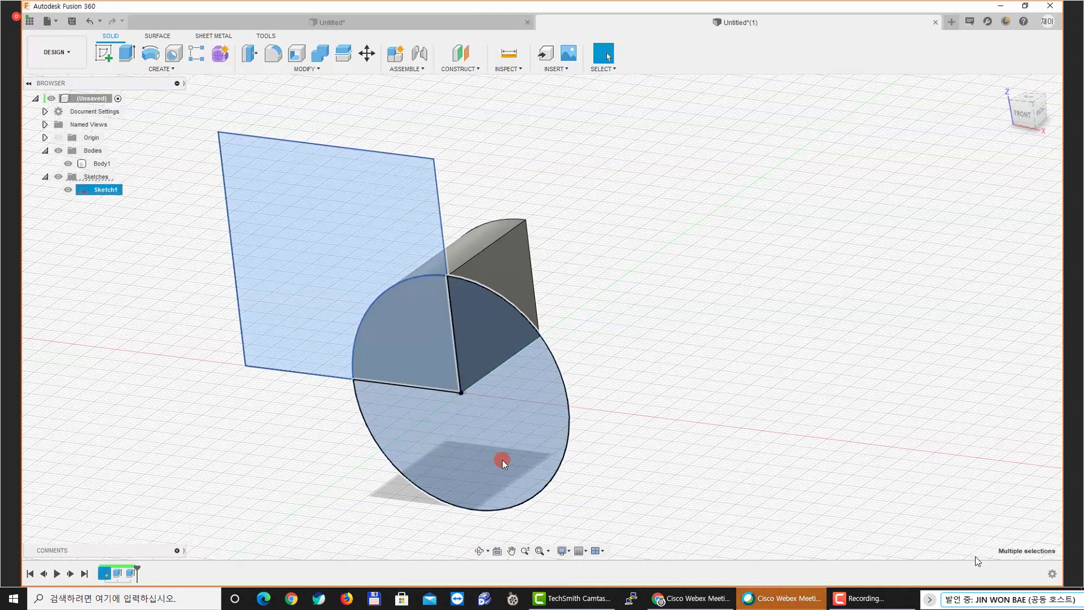
{"action": "left_click", "coordinate": [429, 347]}
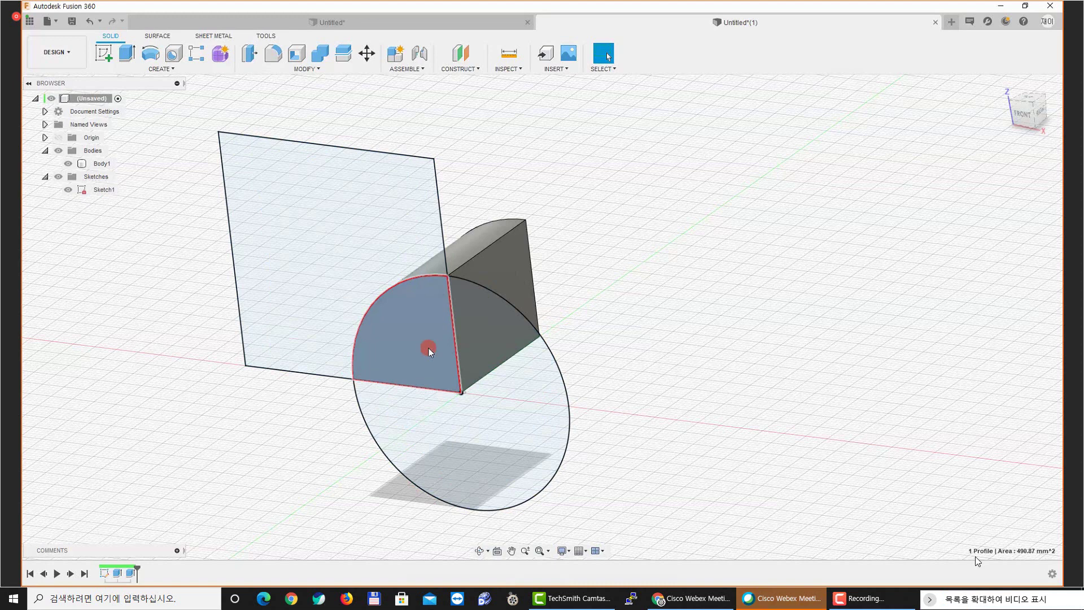
Examine the intersected solid from the back and side against the sketch, selecting its rear end face
{"action": "middle_click_drag", "start_coordinate": [600, 282], "coordinate": [485, 313], "text": "shift"}
{"action": "left_click", "coordinate": [486, 313]}
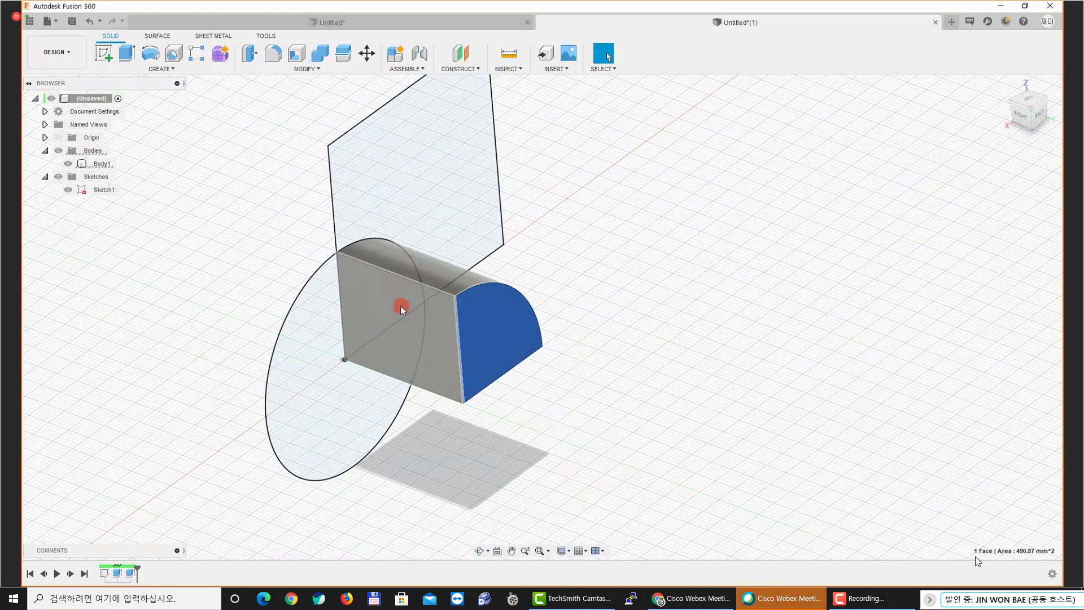
{"action": "middle_click_drag", "start_coordinate": [401, 306], "coordinate": [485, 308], "text": "shift"}
{"action": "left_click", "coordinate": [296, 355]}
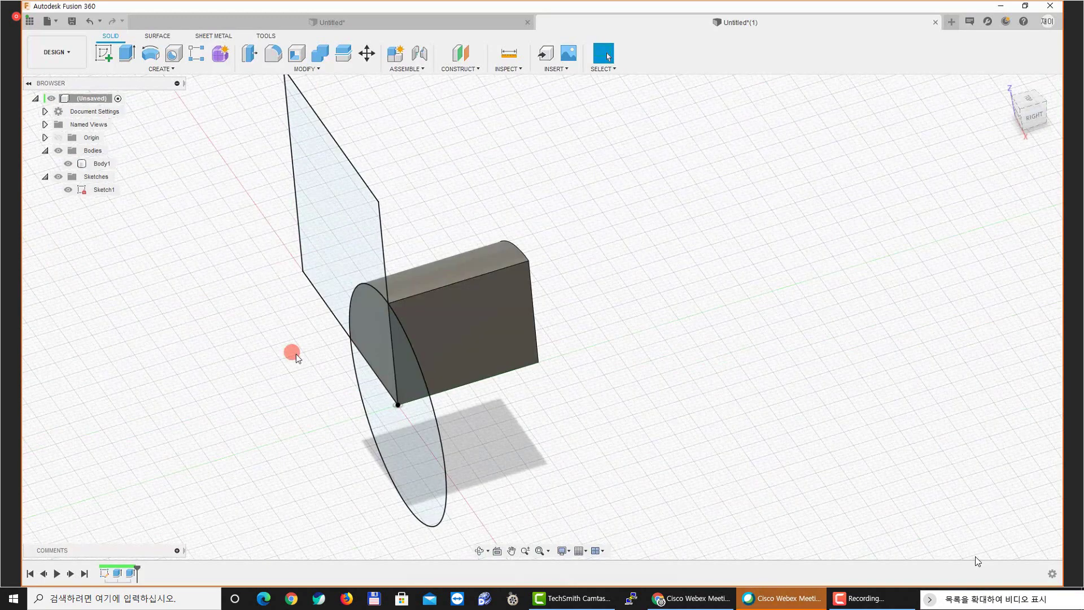
{"action": "middle_click_drag", "start_coordinate": [295, 356], "coordinate": [364, 360], "text": "shift"}
Review the operation choices Join, Cut, Intersect and New Body for the circle extrusion, and cancel the edit
{"action": "double_click", "coordinate": [131, 573]}
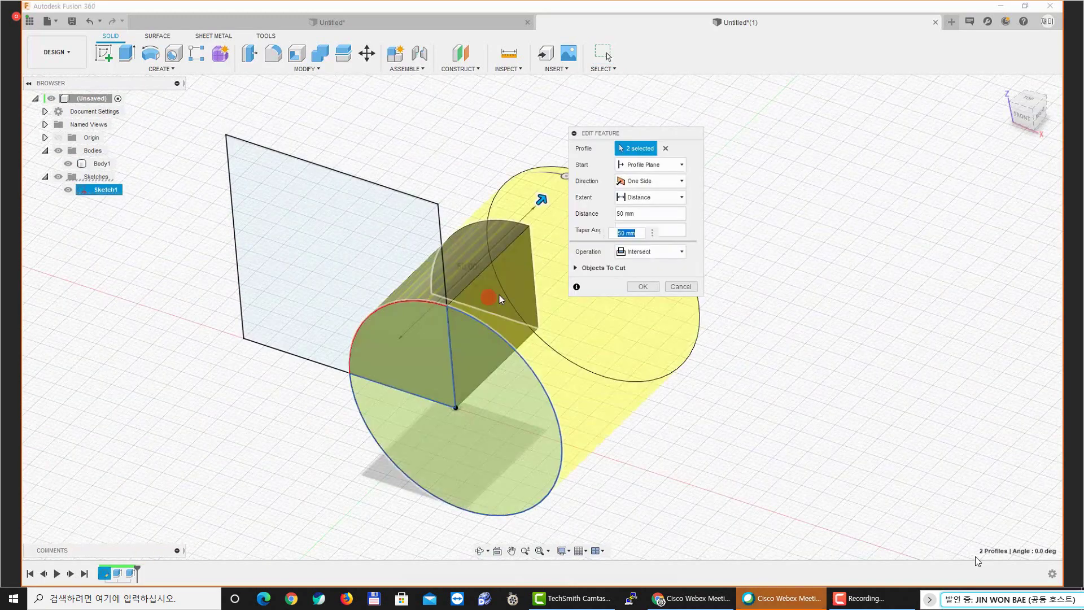
{"action": "left_click", "coordinate": [619, 255]}
{"action": "left_click", "coordinate": [633, 290]}
{"action": "key", "text": "ctrl+1"}
{"action": "left_click", "coordinate": [662, 254]}
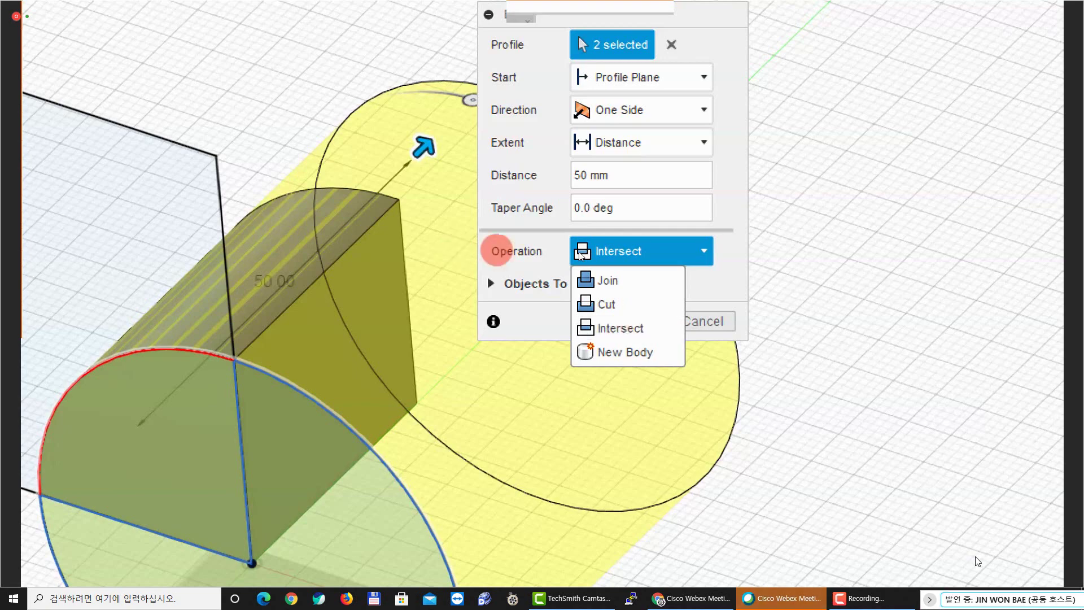
{"action": "left_click", "coordinate": [501, 252]}
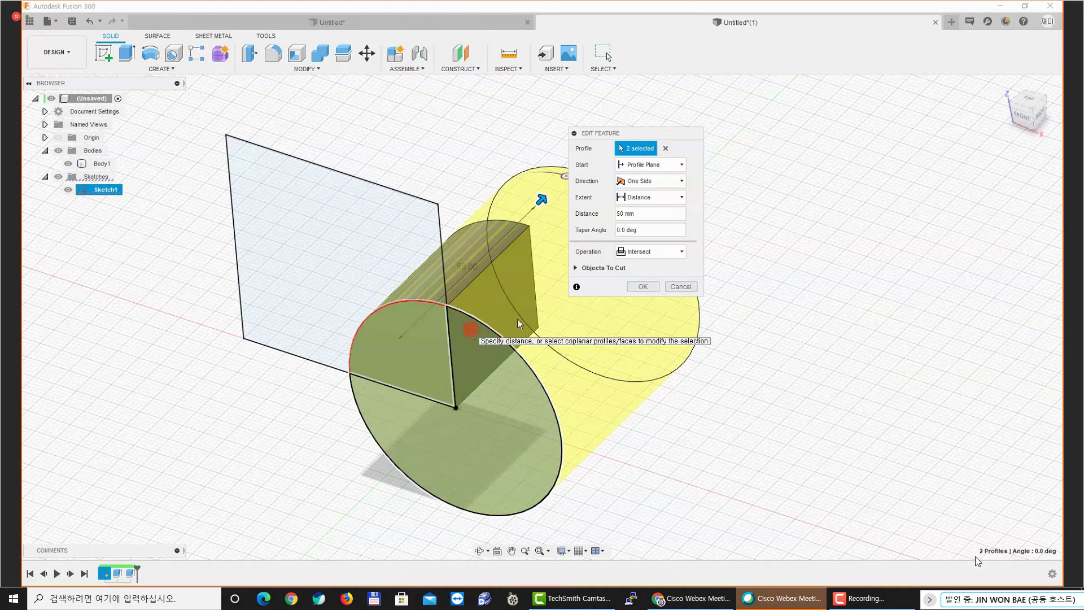
{"action": "left_click", "coordinate": [693, 289]}
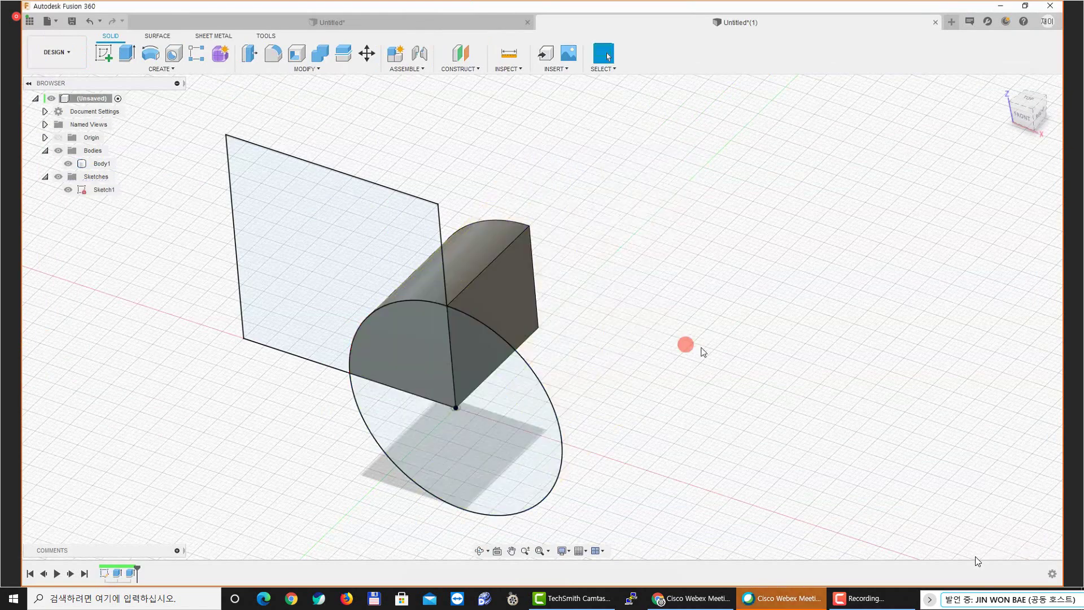
Delete the circle's extrusion from the design history and hide Sketch1
{"action": "left_click", "coordinate": [497, 457]}
{"action": "left_click", "coordinate": [132, 572]}
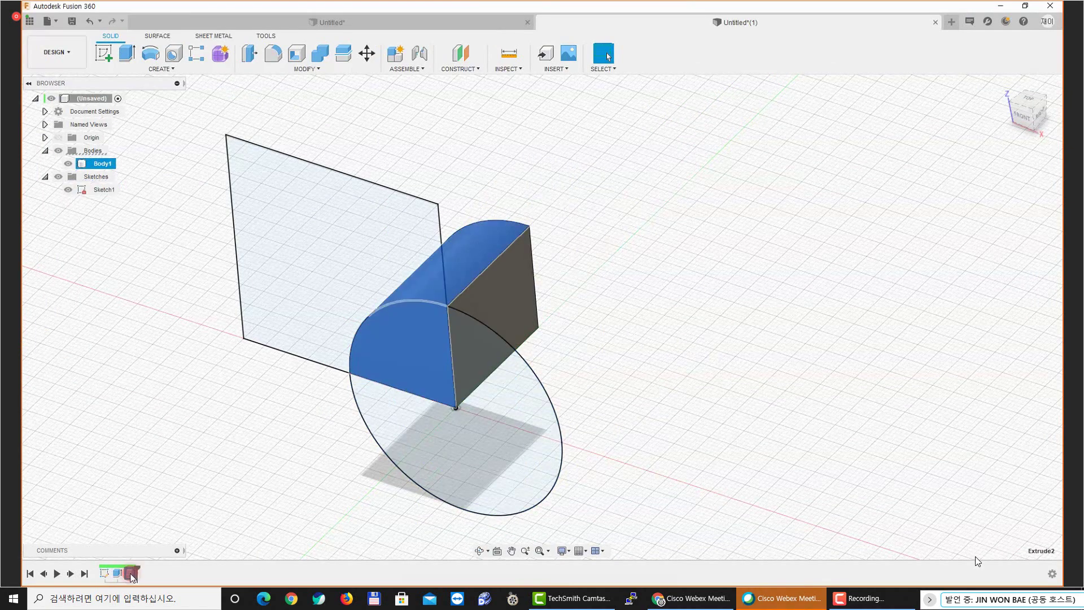
{"action": "key", "text": "Delete"}
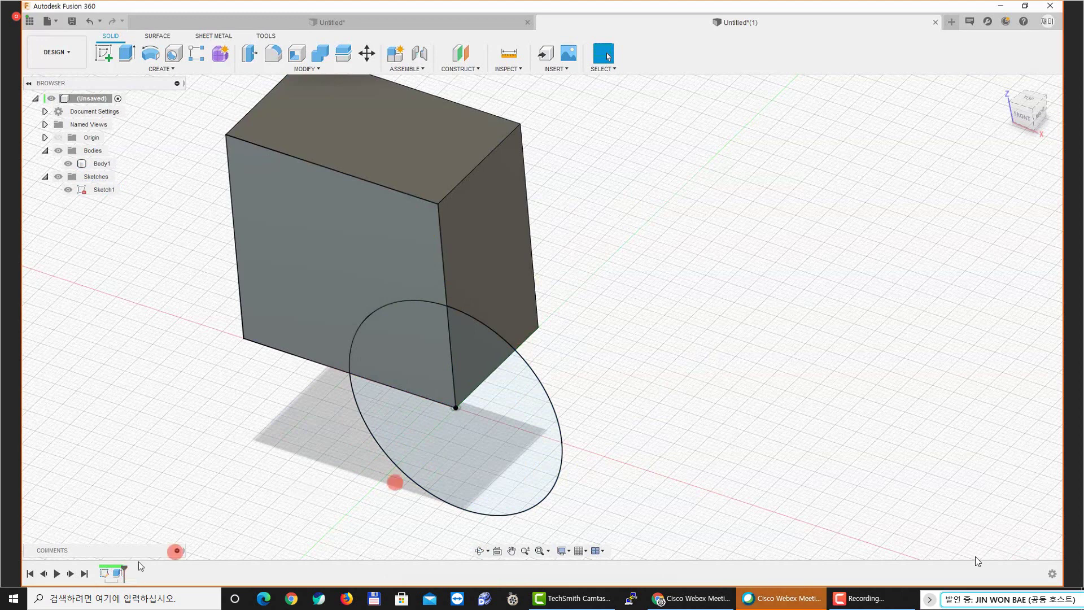
{"action": "left_click", "coordinate": [68, 190]}
{"action": "middle_click_drag", "start_coordinate": [199, 283], "coordinate": [191, 308]}
Edit the block's extrusion, stretching it to 52 mm and replacing its square profiles with the two regions of the circle
{"action": "double_click", "coordinate": [128, 572]}
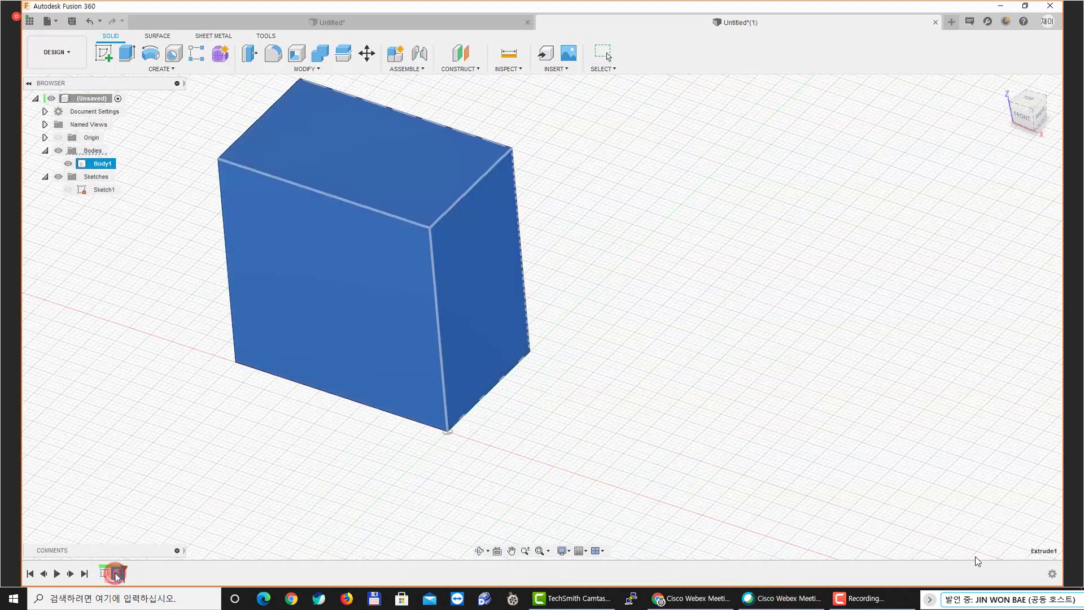
{"action": "middle_click_drag", "start_coordinate": [417, 320], "coordinate": [452, 260], "text": "shift"}
{"action": "left_click_drag", "start_coordinate": [453, 259], "coordinate": [550, 225]}
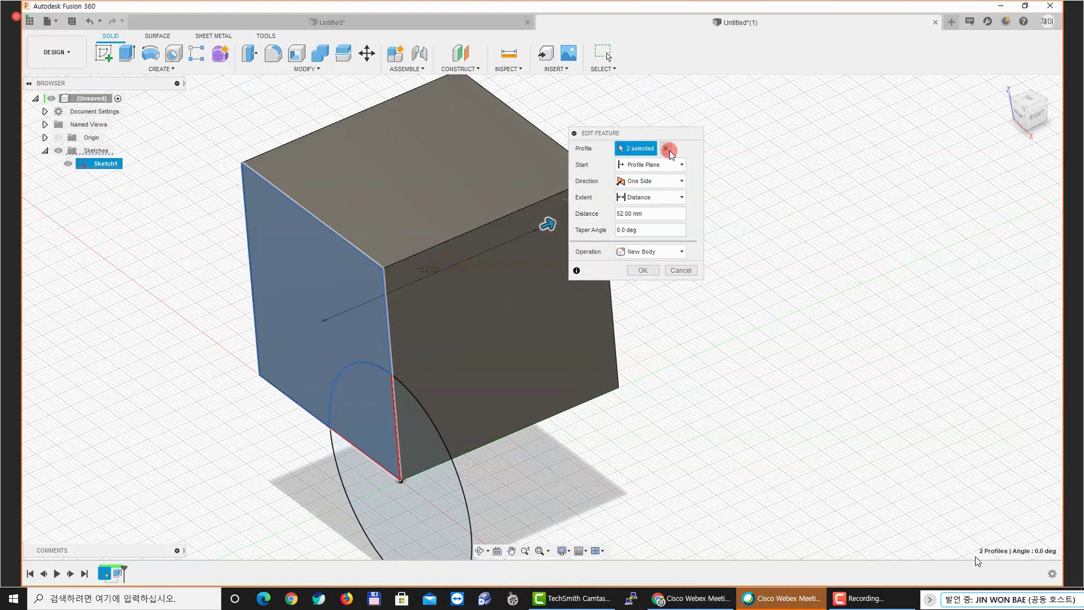
{"action": "left_click", "coordinate": [666, 149]}
{"action": "left_click", "coordinate": [416, 391]}
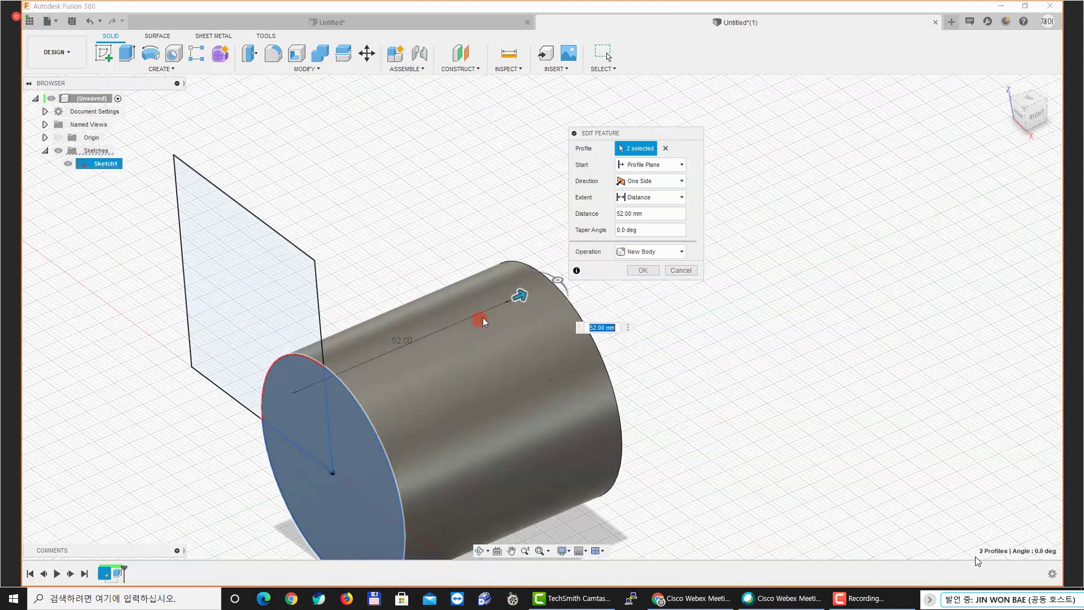
Set the cylinder's extrusion distance to 100 mm and confirm the edit
{"action": "left_click_drag", "start_coordinate": [520, 295], "coordinate": [562, 292]}
{"action": "left_click", "coordinate": [656, 215]}
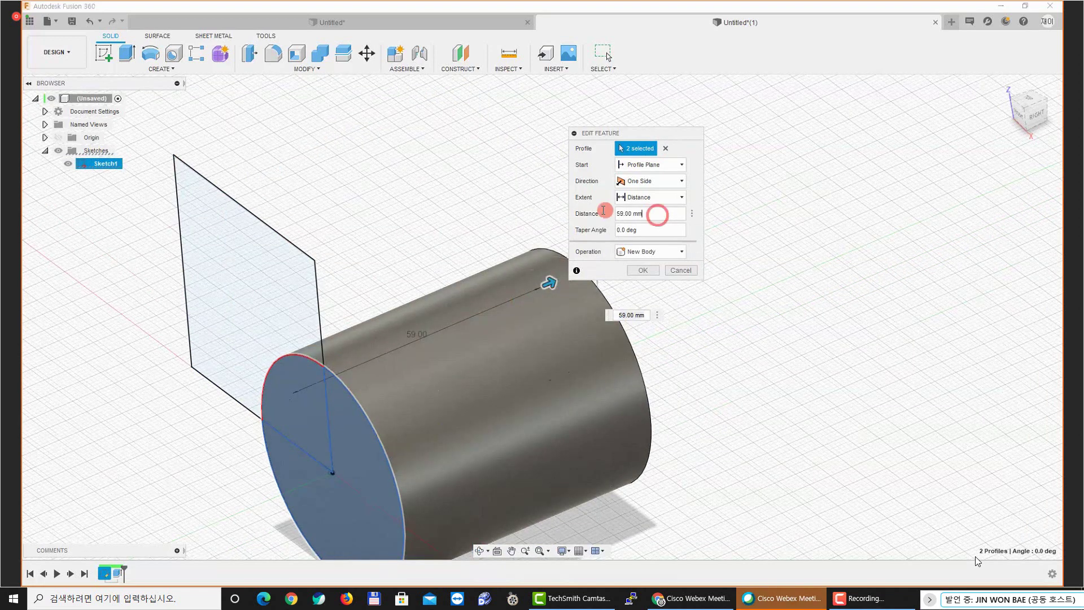
{"action": "left_click_drag", "start_coordinate": [646, 216], "coordinate": [613, 212]}
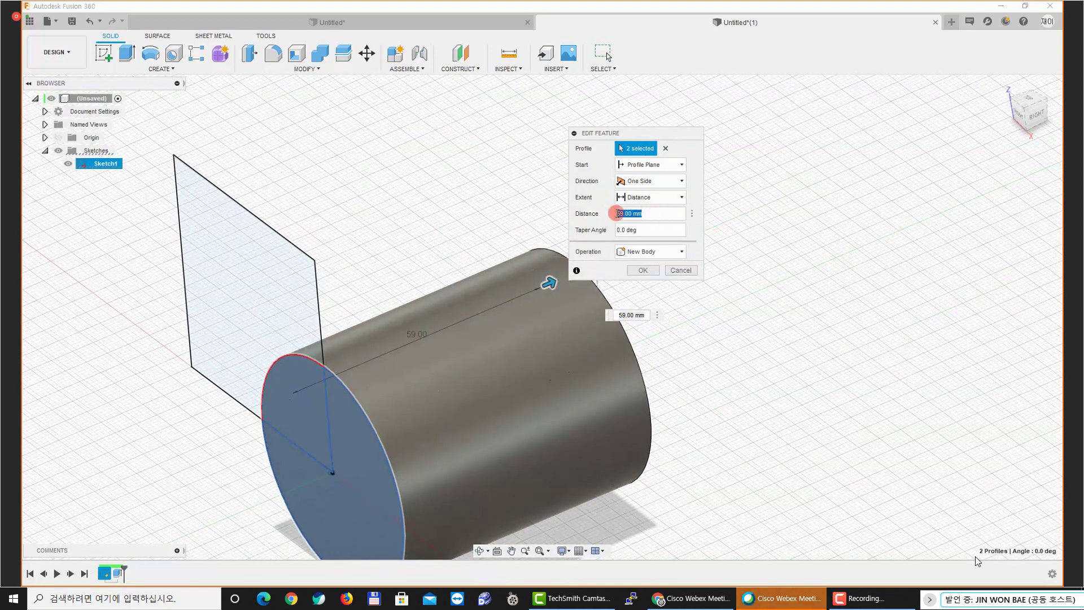
{"action": "type", "text": "100"}
{"action": "left_click", "coordinate": [638, 253]}
{"action": "left_click", "coordinate": [643, 270]}
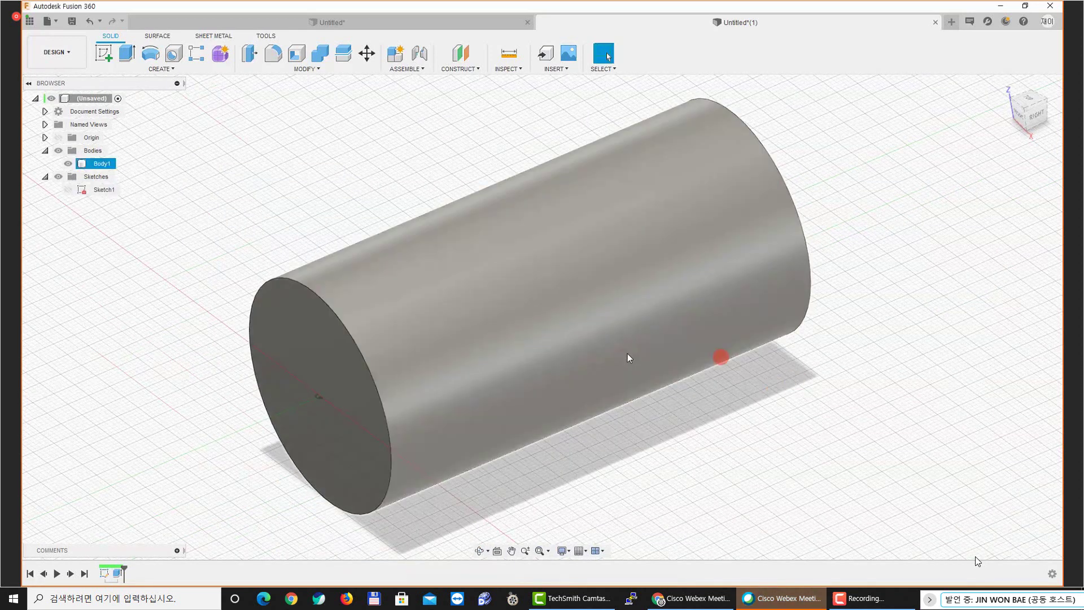
Edit the cylinder's extrusion and set its taper angle to 15 deg
{"action": "double_click", "coordinate": [115, 574]}
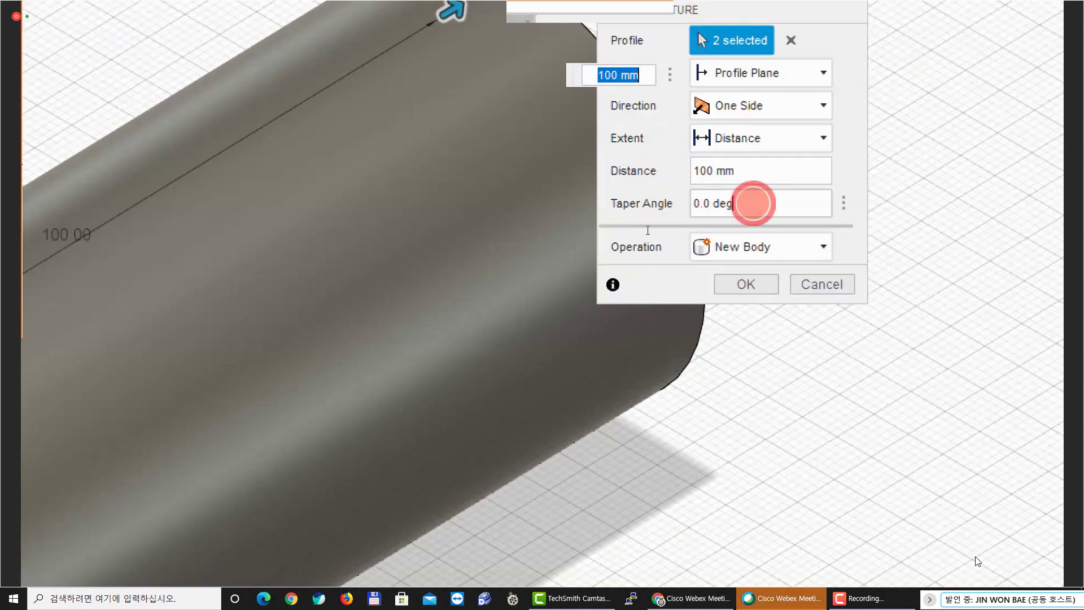
{"action": "left_click", "coordinate": [734, 203]}
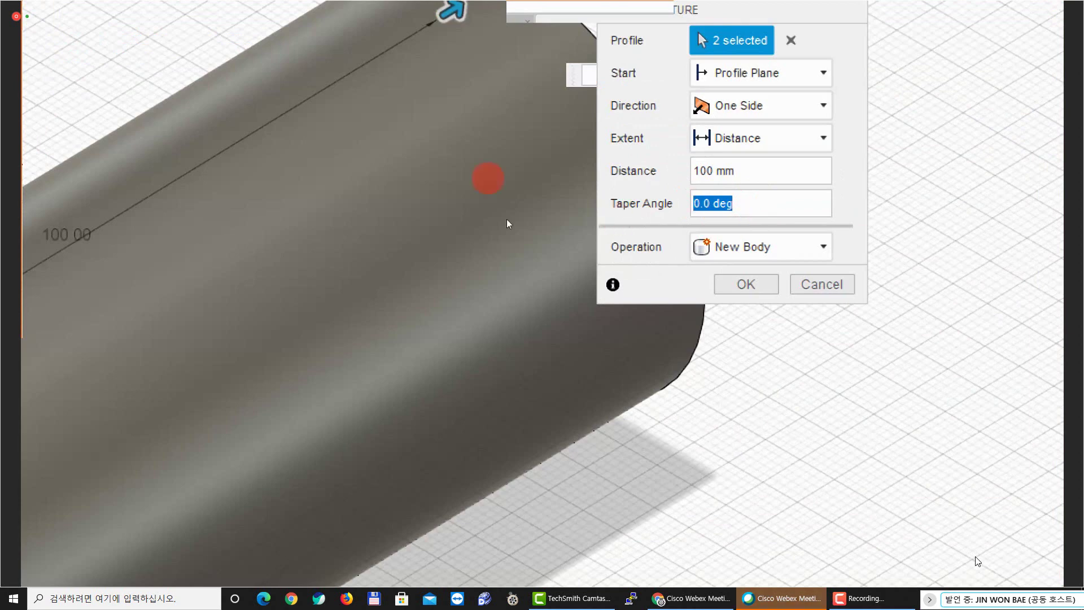
{"action": "scroll", "coordinate": [487, 179], "scroll_direction": "down", "scroll_amount": 5}
{"action": "middle_click_drag", "start_coordinate": [386, 273], "coordinate": [412, 312], "text": "shift"}
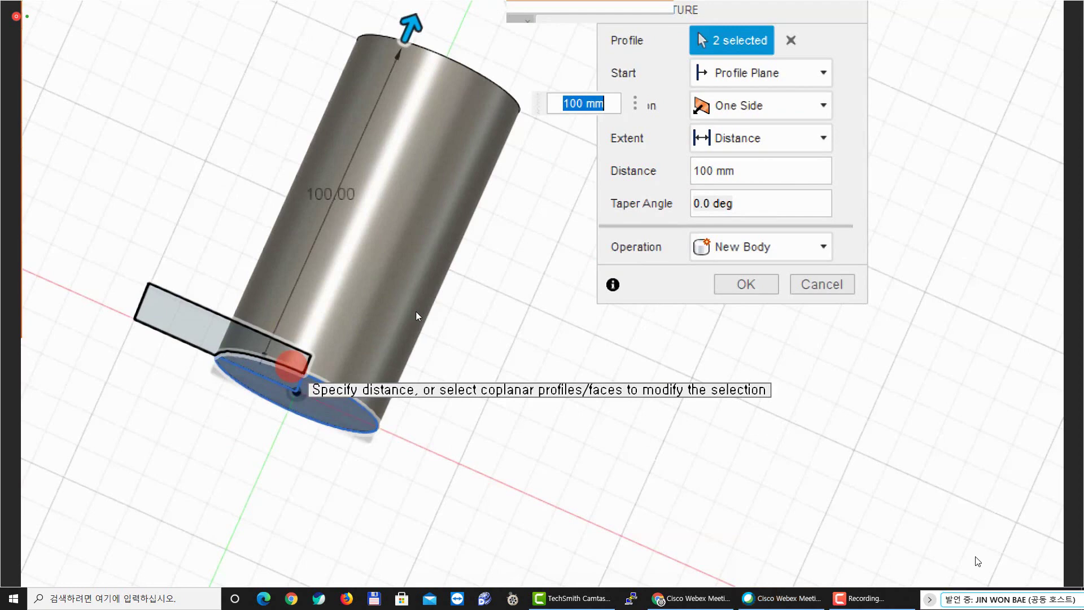
{"action": "left_click", "coordinate": [785, 211]}
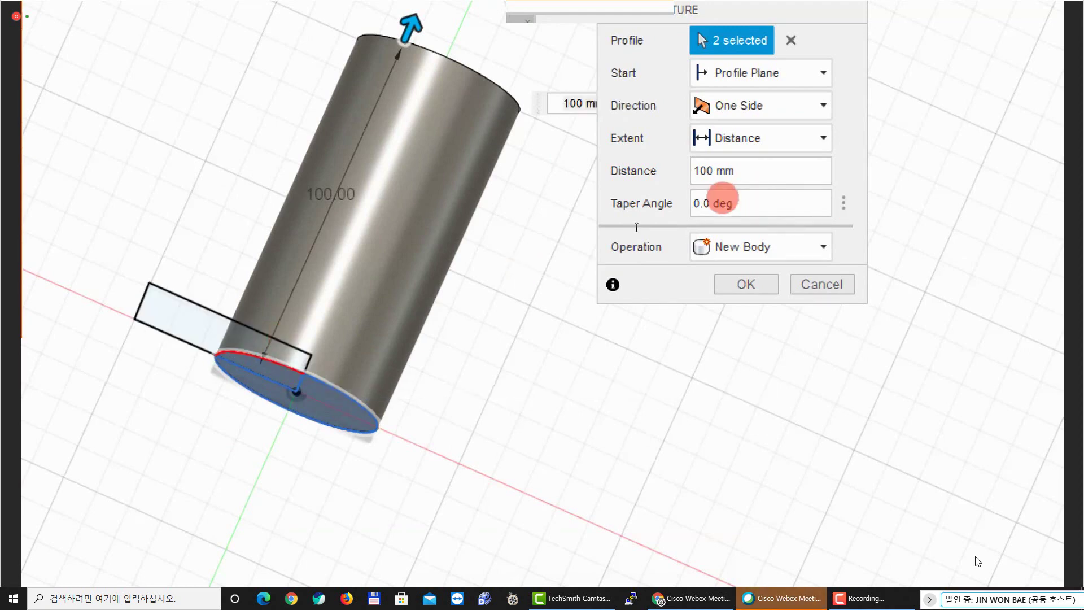
{"action": "double_click", "coordinate": [726, 202]}
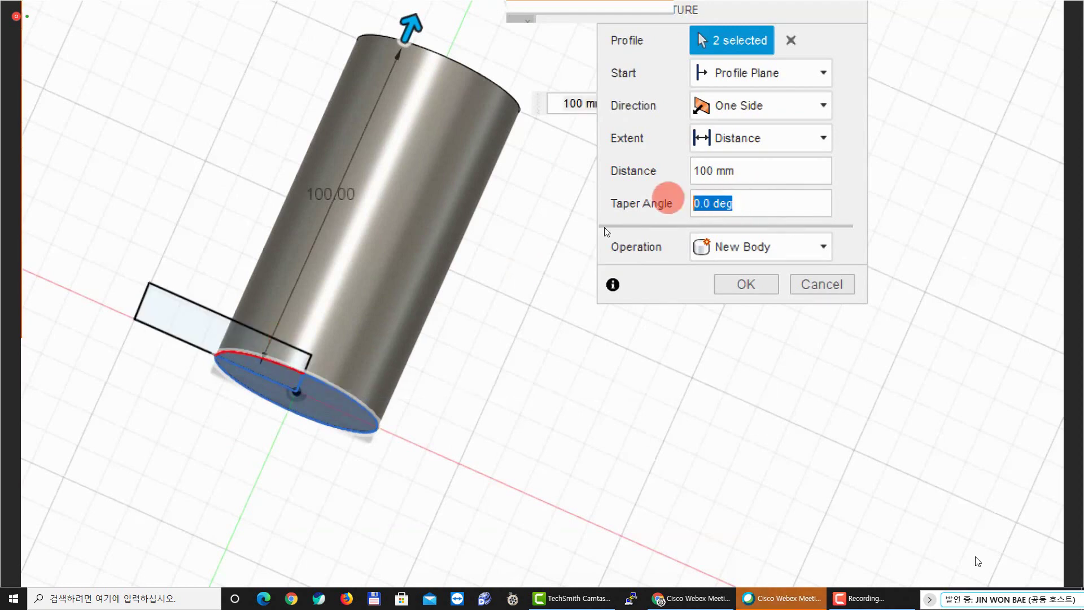
{"action": "type", "text": "15"}
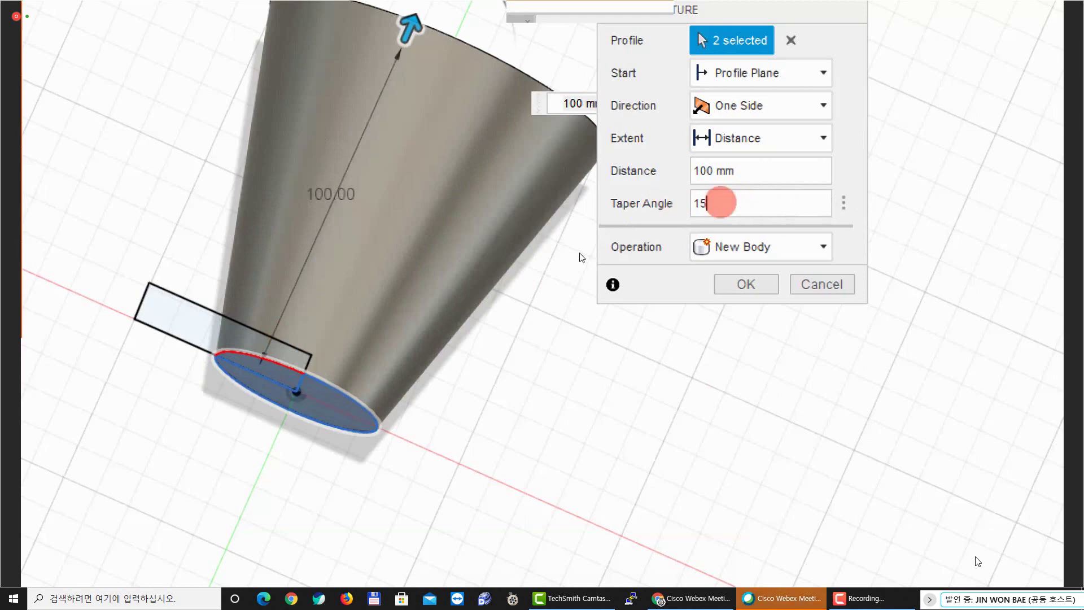
Reverse the cylinder's taper by setting the taper angle to -15 deg
{"action": "middle_click_drag", "start_coordinate": [266, 202], "coordinate": [282, 278]}
{"action": "scroll", "coordinate": [288, 286], "scroll_direction": "down", "scroll_amount": 1}
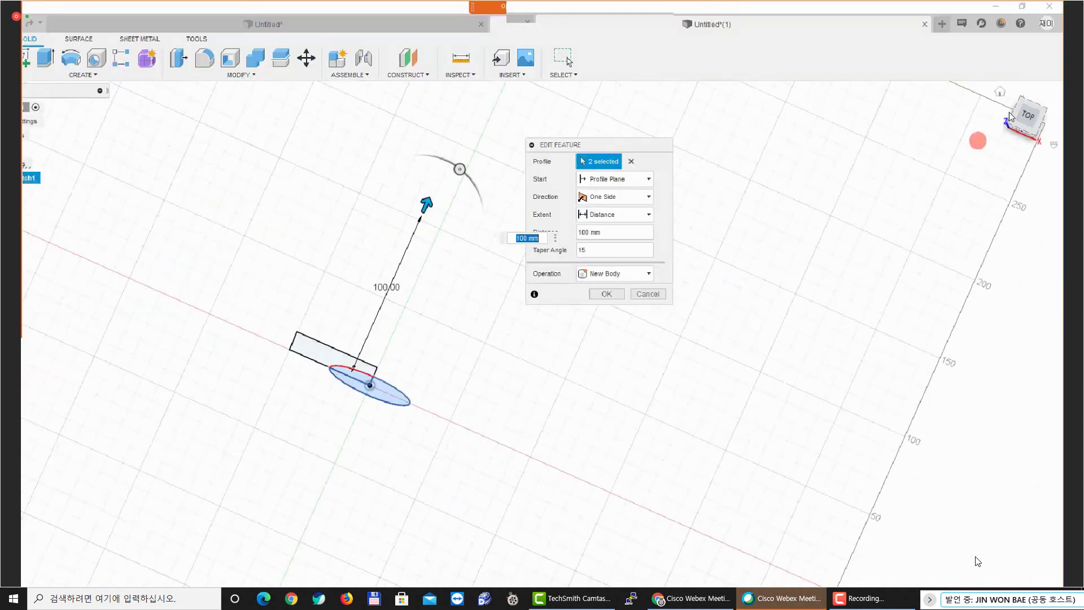
{"action": "left_click", "coordinate": [1017, 113]}
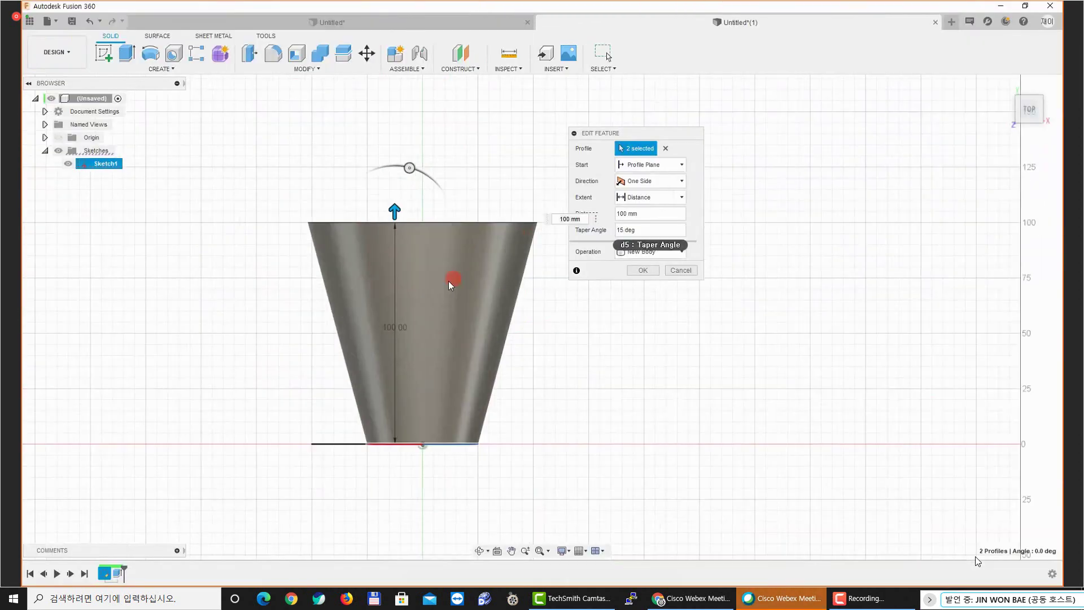
{"action": "scroll", "coordinate": [406, 314], "scroll_direction": "up", "scroll_amount": 4}
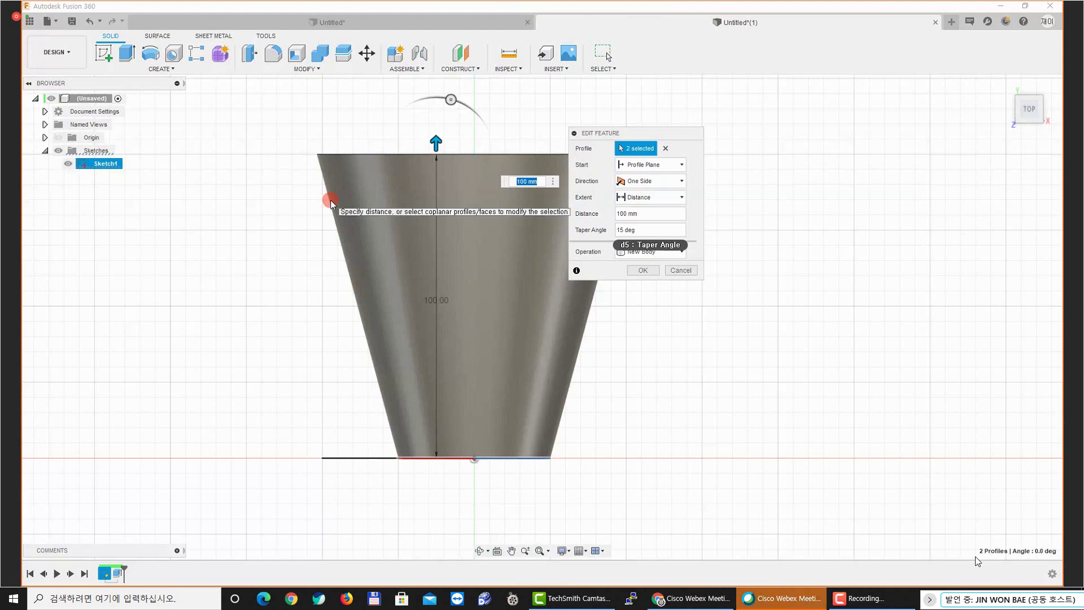
{"action": "middle_click_drag", "start_coordinate": [452, 213], "coordinate": [432, 208]}
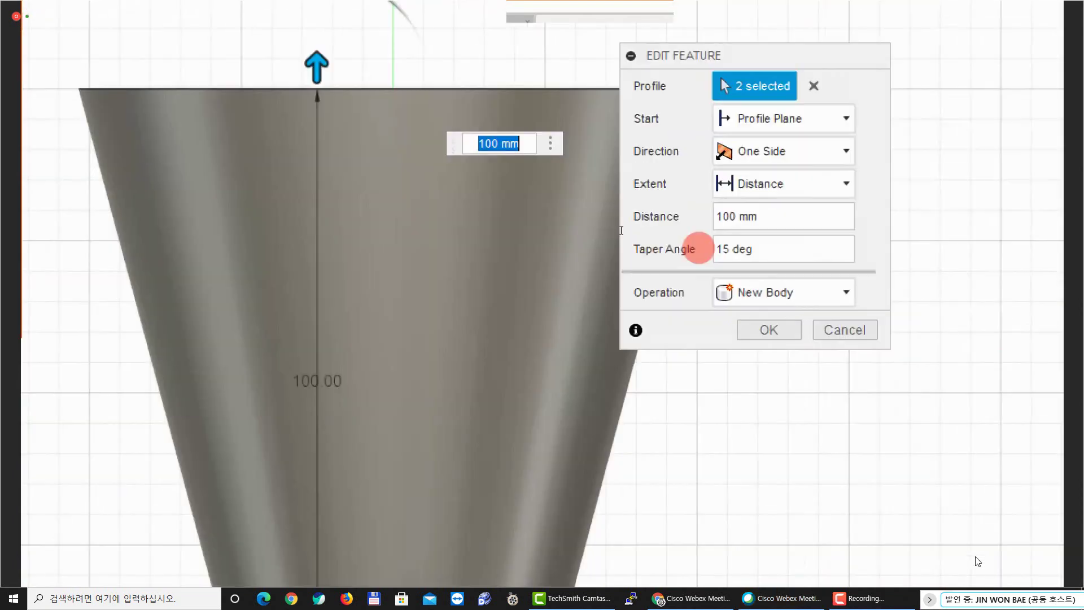
{"action": "left_click", "coordinate": [620, 229]}
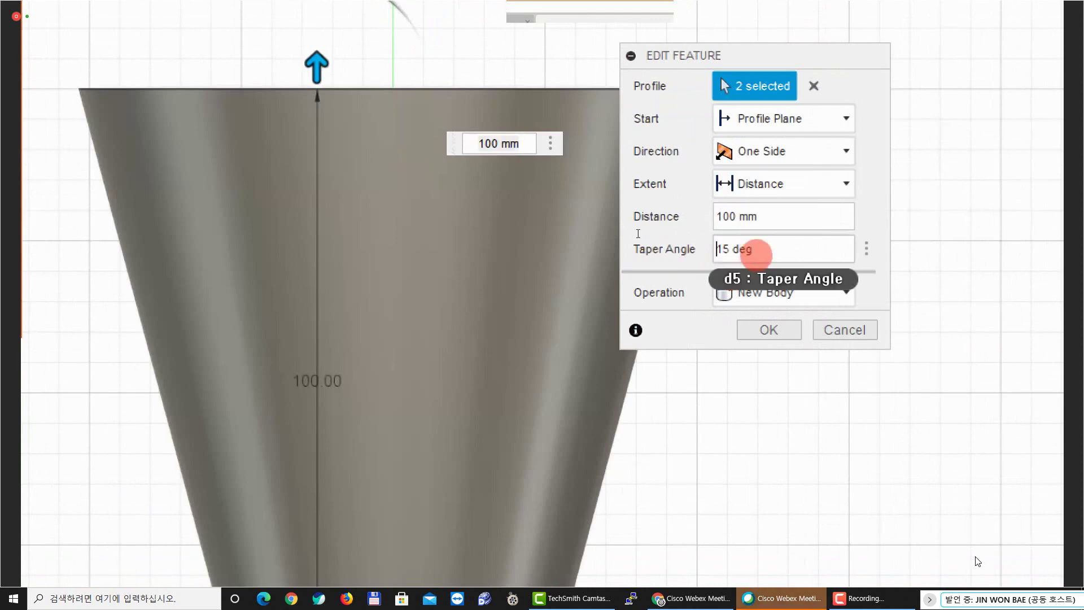
{"action": "type", "text": "-"}
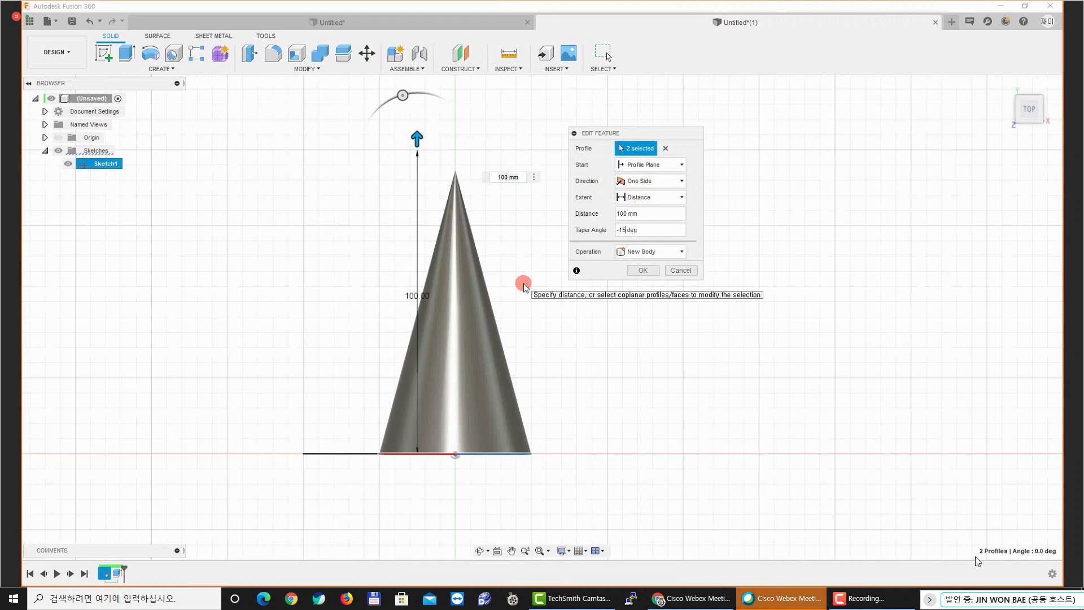
Reset the extrusion's taper angle to 0 deg to restore the straight cylinder
{"action": "key", "text": "Right"}
{"action": "key", "text": "shift+Right"}
{"action": "key", "text": "shift+Left"}
{"action": "key", "text": "shift+Left"}
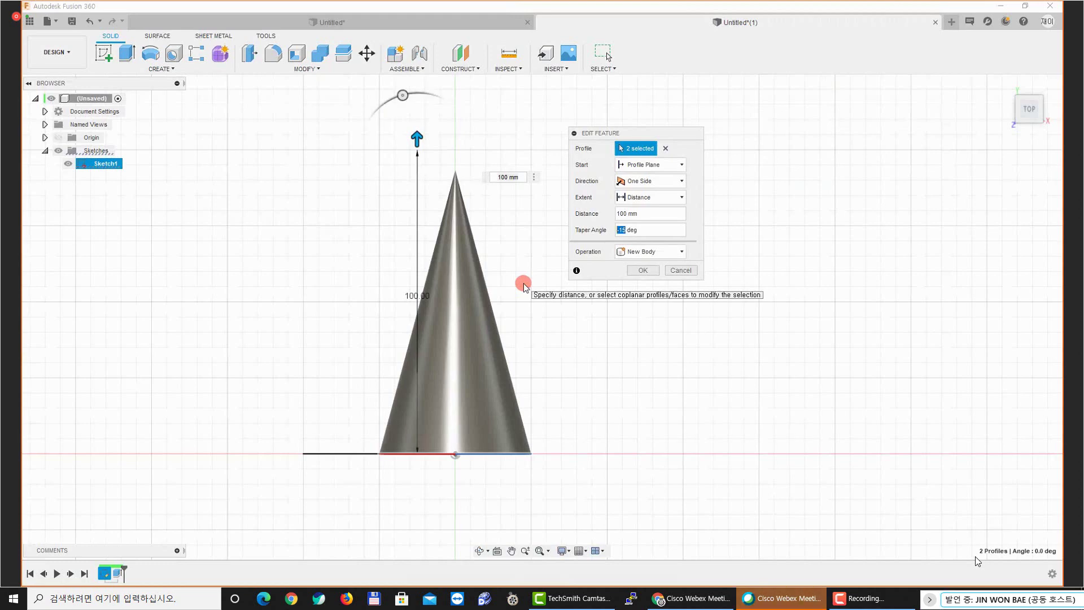
{"action": "type", "text": "0"}
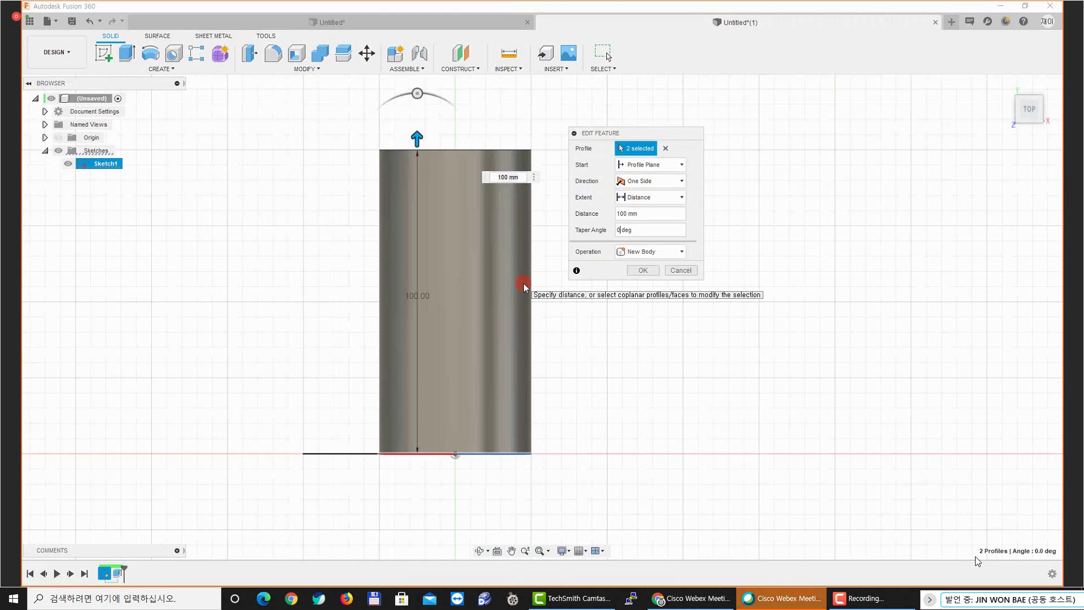
{"action": "left_click", "coordinate": [1002, 95]}
{"action": "left_click", "coordinate": [1006, 88]}
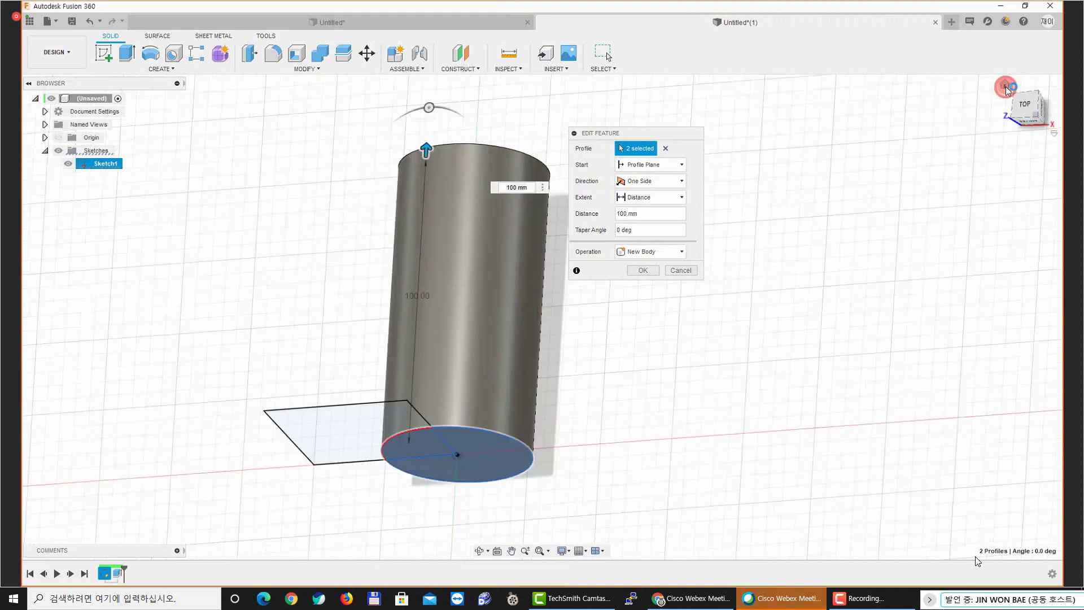
{"action": "middle_click_drag", "start_coordinate": [771, 195], "coordinate": [735, 245]}
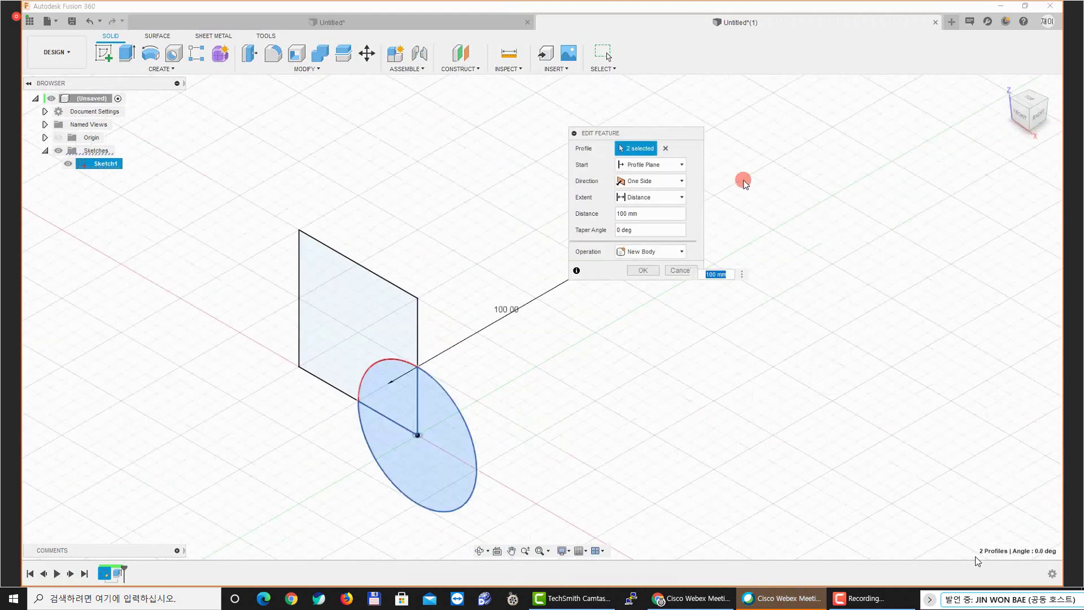
{"action": "key", "text": "ctrl+1"}
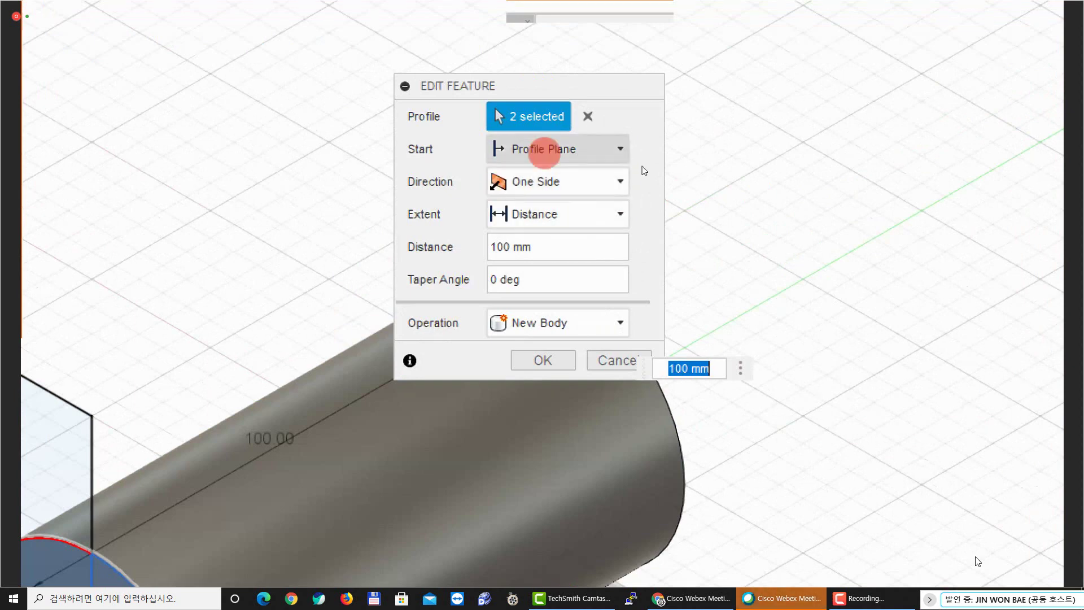
Review the extrusion's Start and Direction choices, keeping Profile Plane and One Side
{"action": "left_click", "coordinate": [556, 149]}
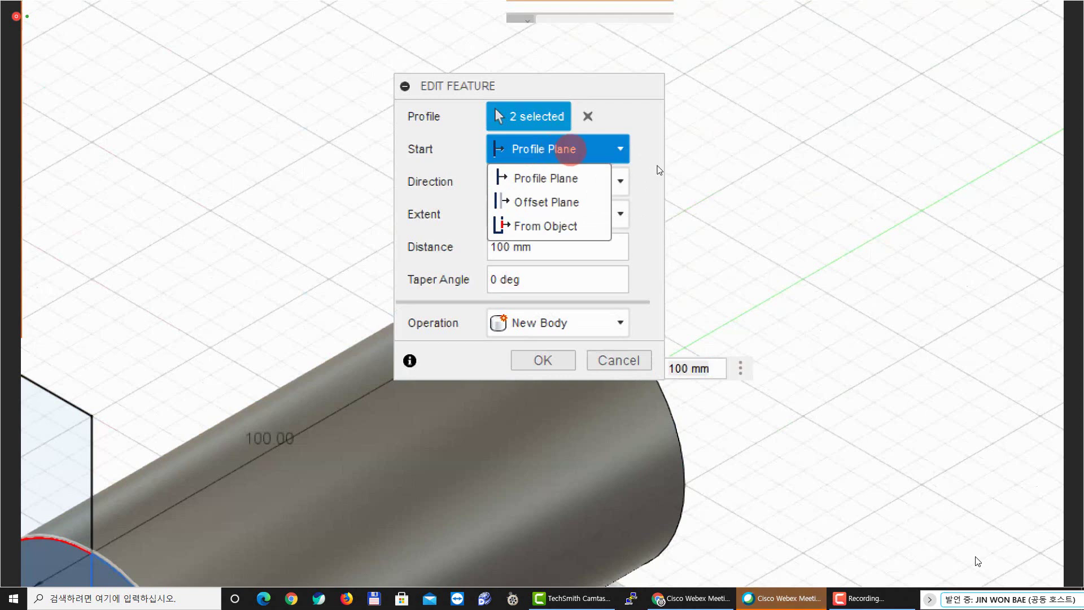
{"action": "left_click", "coordinate": [570, 178]}
{"action": "left_click", "coordinate": [572, 182]}
{"action": "left_click", "coordinate": [543, 179]}
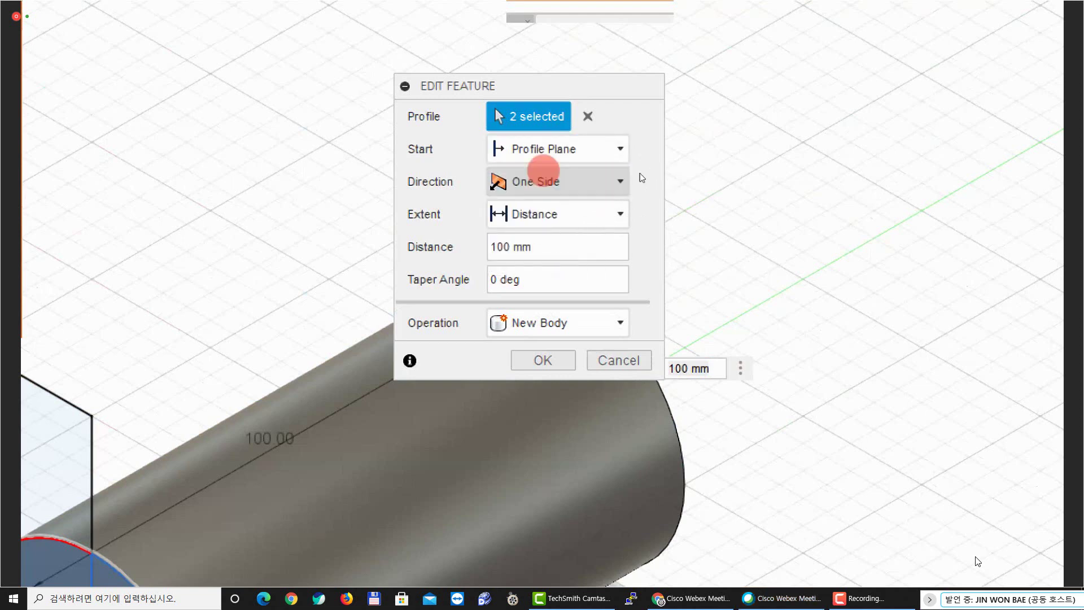
{"action": "left_click", "coordinate": [556, 149]}
{"action": "left_click", "coordinate": [556, 149]}
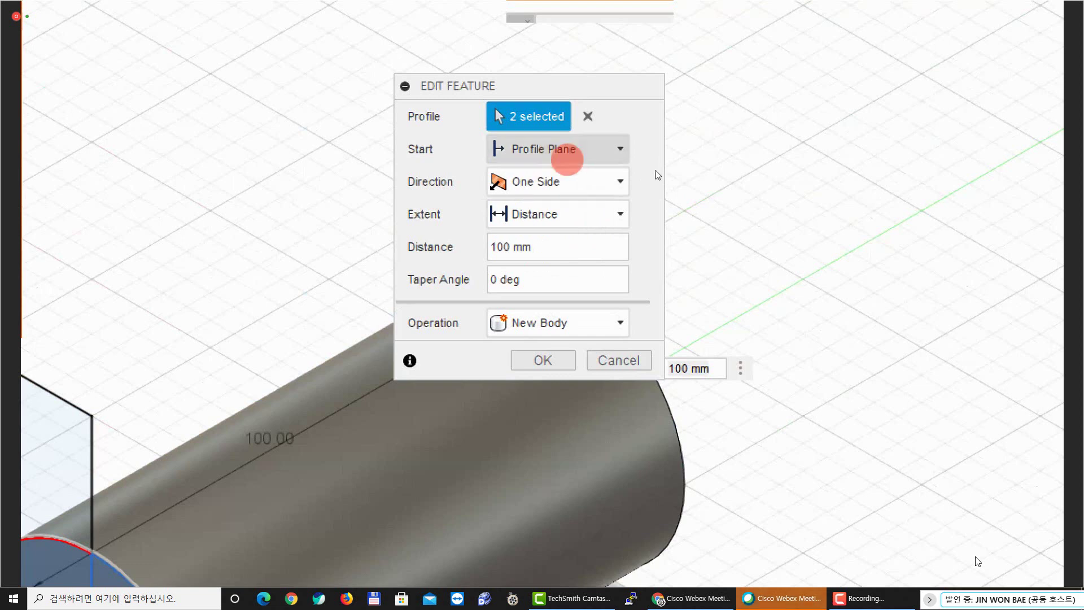
{"action": "left_click", "coordinate": [598, 182]}
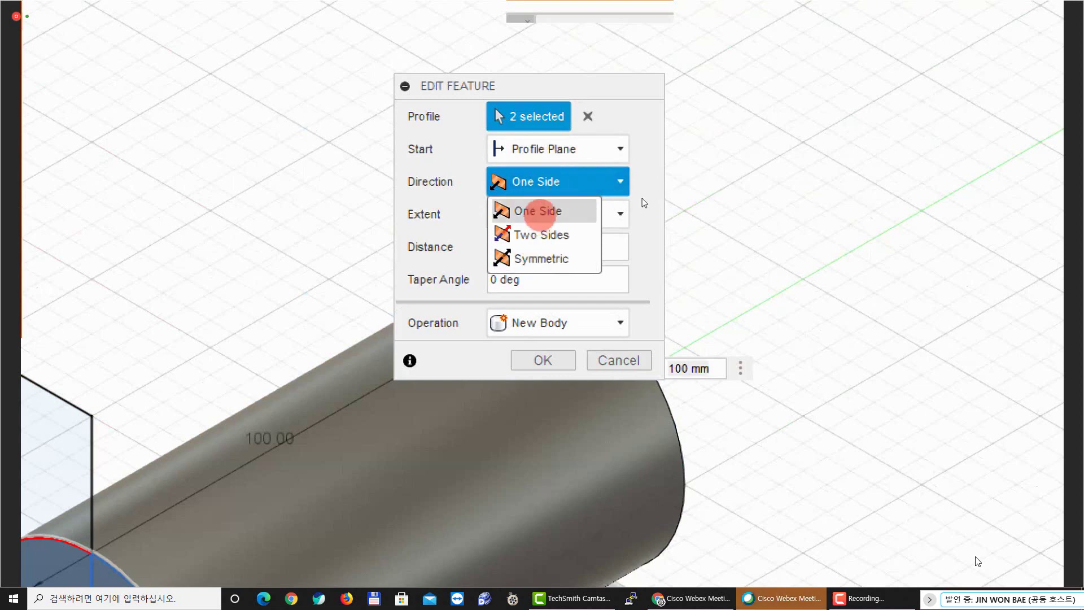
{"action": "left_click", "coordinate": [540, 213]}
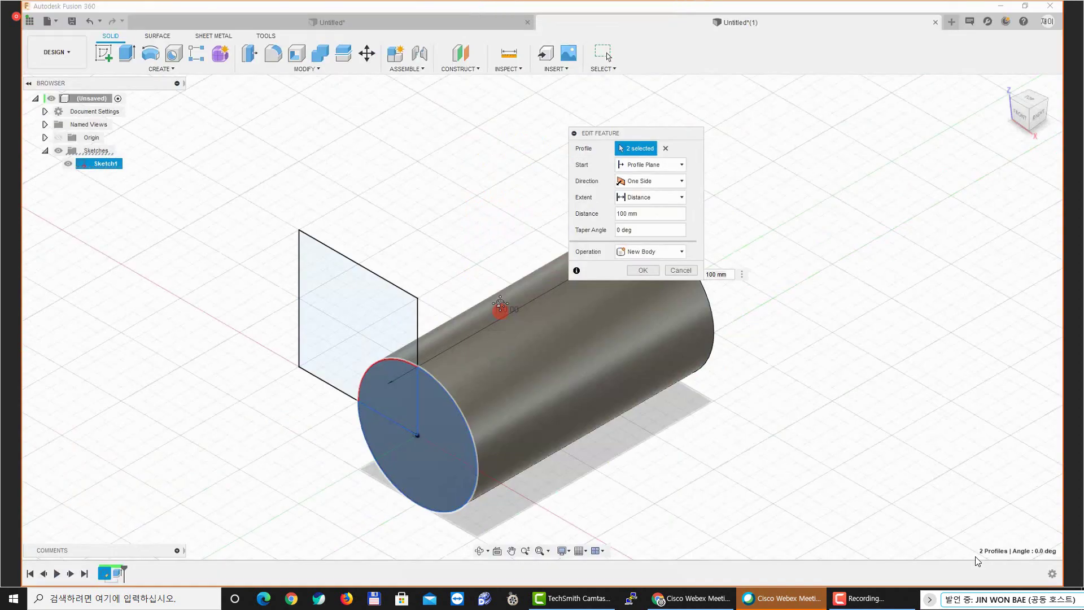
{"action": "middle_click_drag", "start_coordinate": [500, 307], "coordinate": [465, 267]}
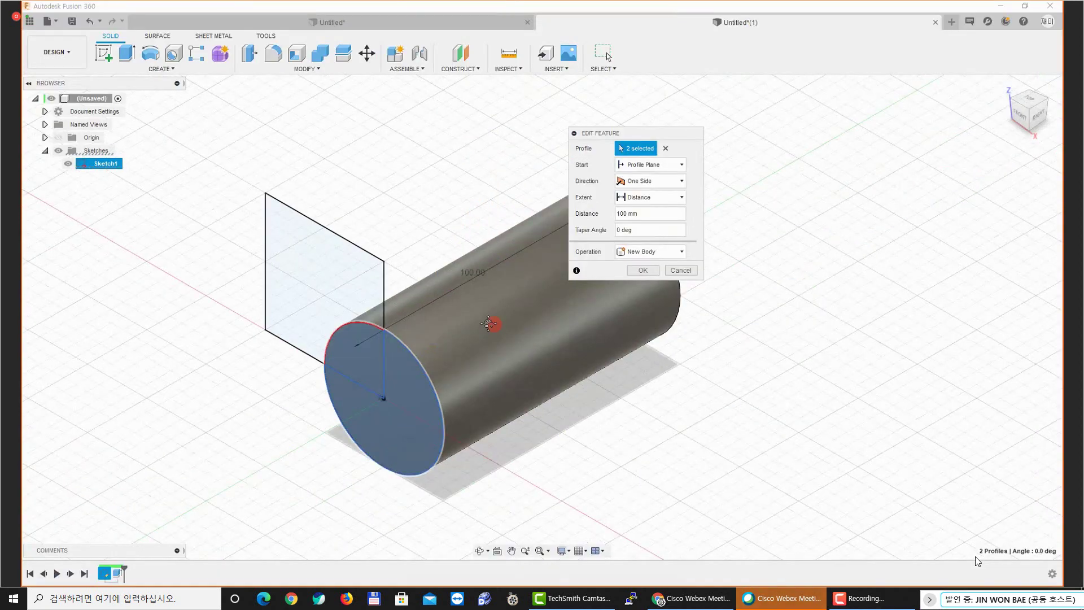
Change the cylinder extrusion's direction to Two Sides and stretch its Side 1 distance to 115 mm
{"action": "middle_click_drag", "start_coordinate": [494, 321], "coordinate": [529, 283]}
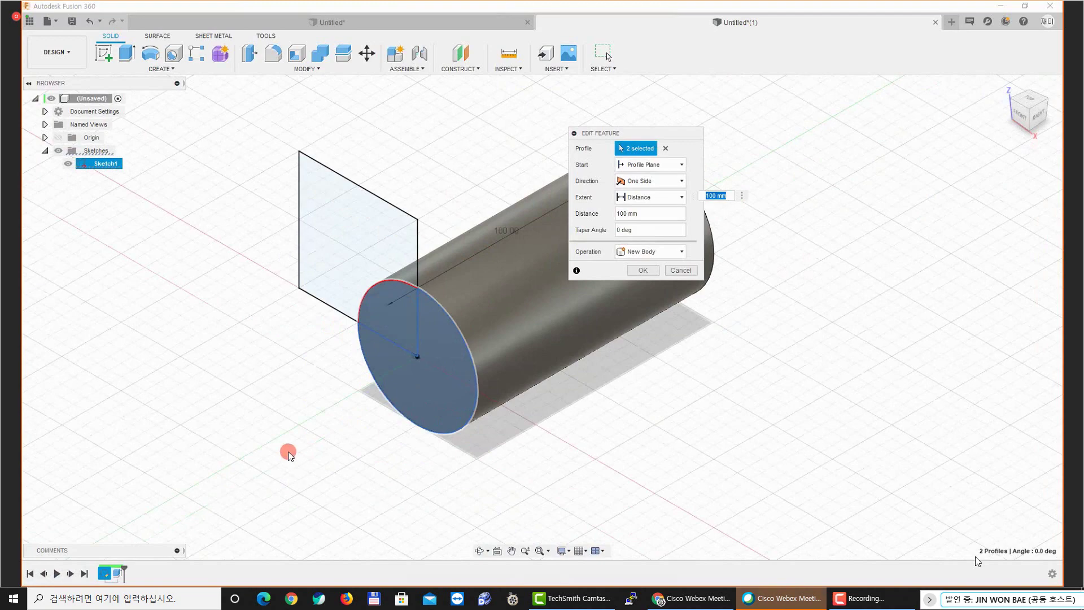
{"action": "left_click", "coordinate": [651, 184]}
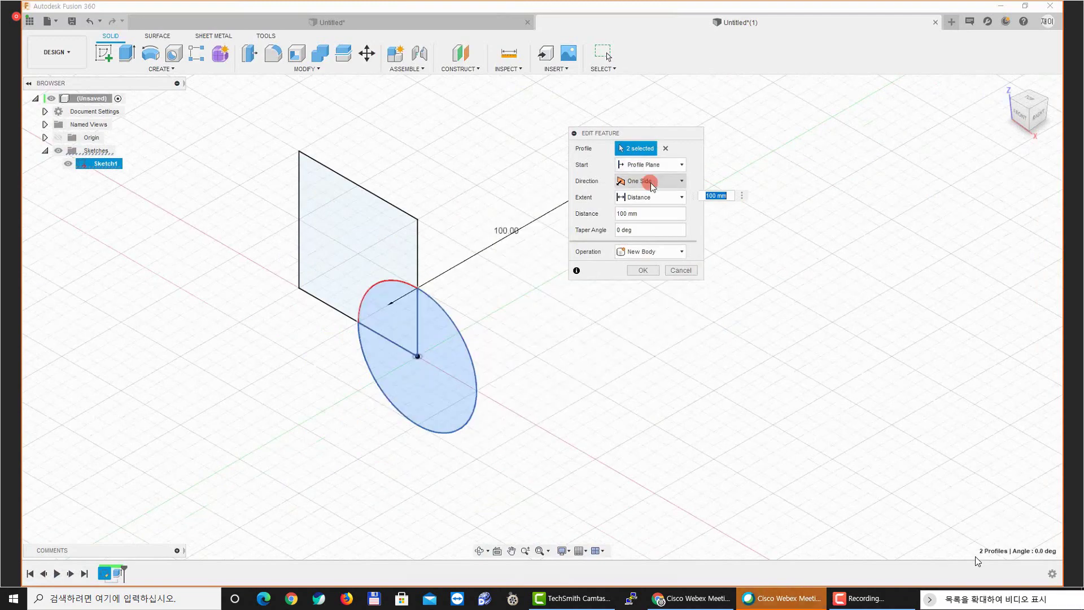
{"action": "left_click", "coordinate": [652, 181]}
{"action": "left_click", "coordinate": [646, 205]}
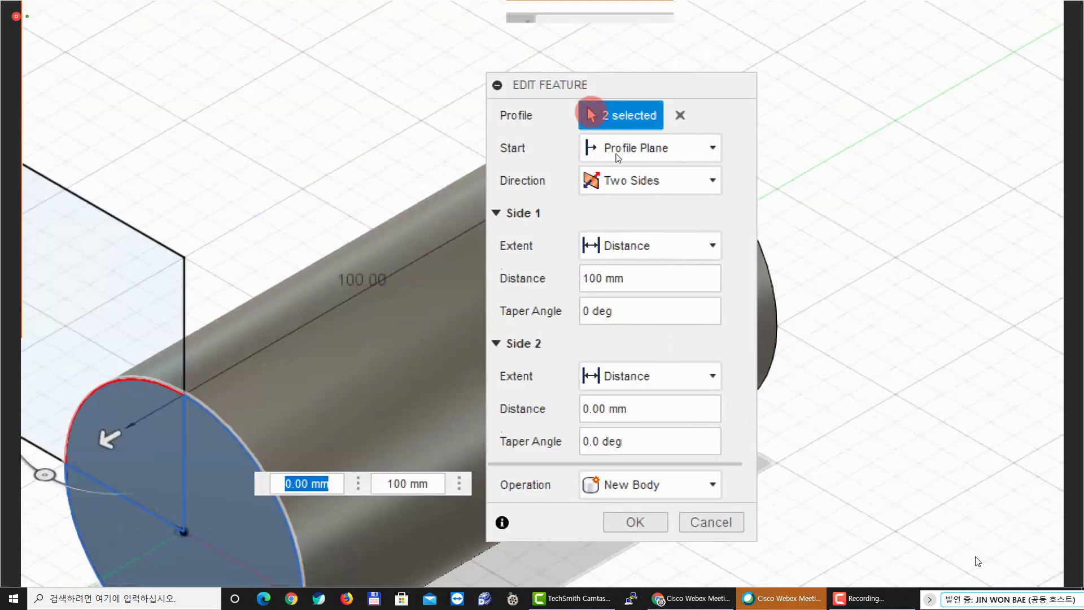
{"action": "left_click_drag", "start_coordinate": [599, 89], "coordinate": [649, 68]}
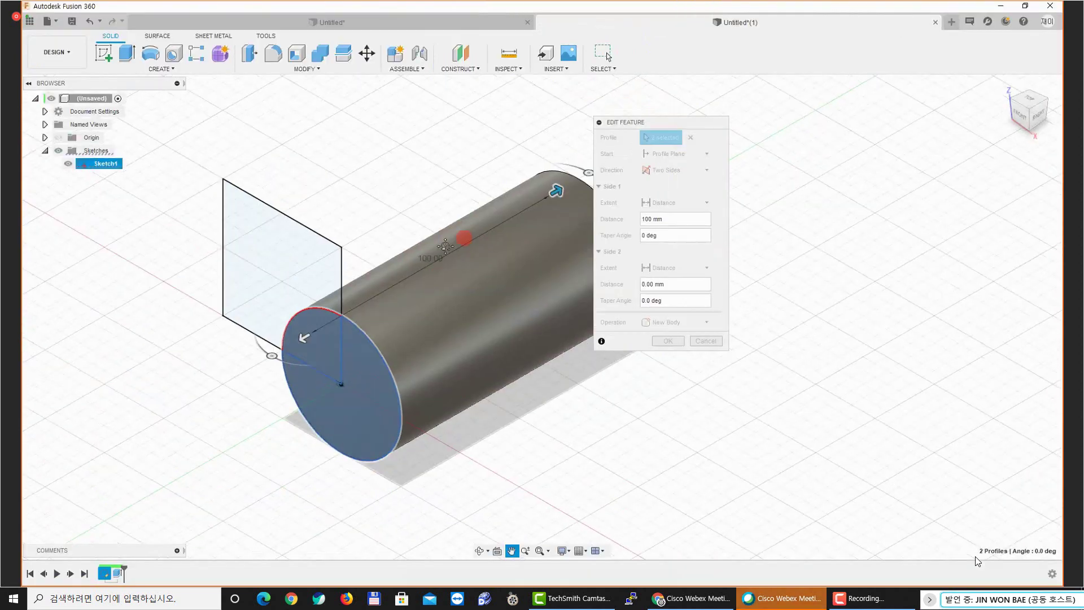
{"action": "left_click_drag", "start_coordinate": [533, 203], "coordinate": [572, 193]}
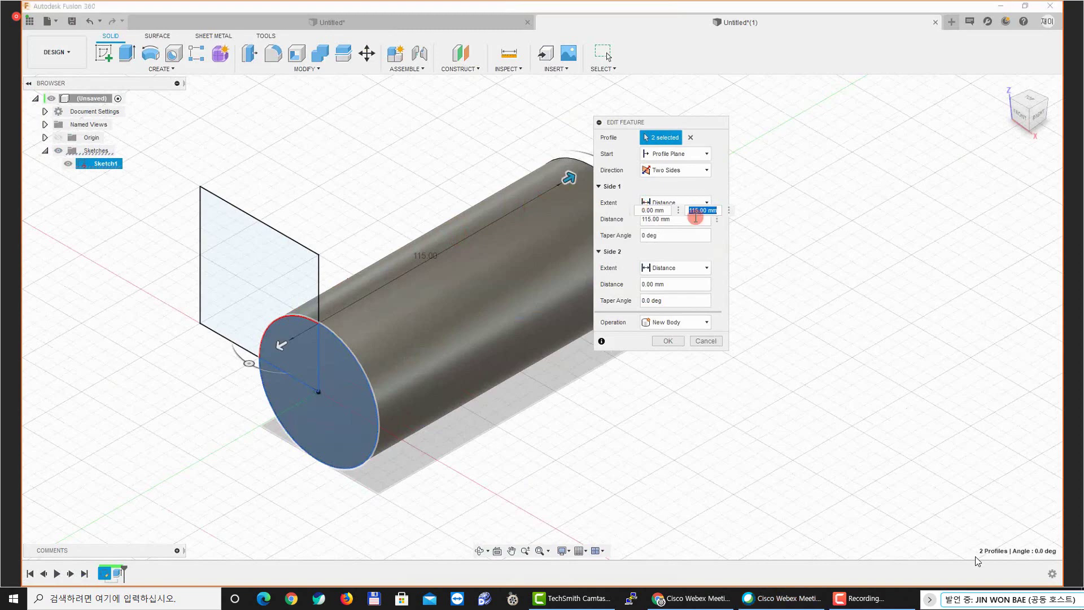
Set the two-sided extrusion's Side 1 distance to 100 mm and Side 2 distance to 30 mm
{"action": "left_click", "coordinate": [655, 218]}
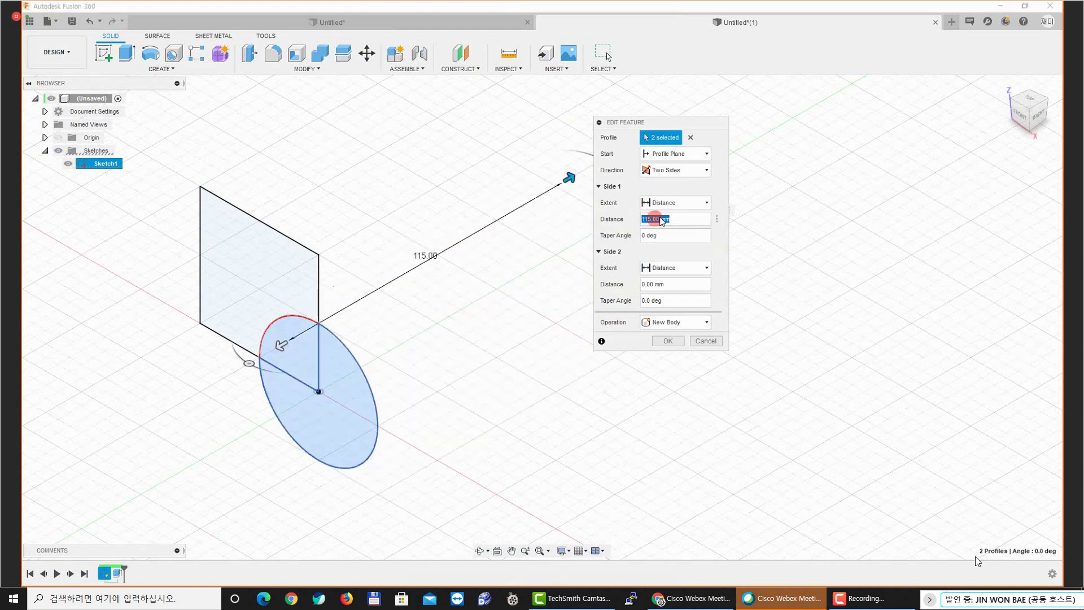
{"action": "left_click_drag", "start_coordinate": [683, 217], "coordinate": [628, 218]}
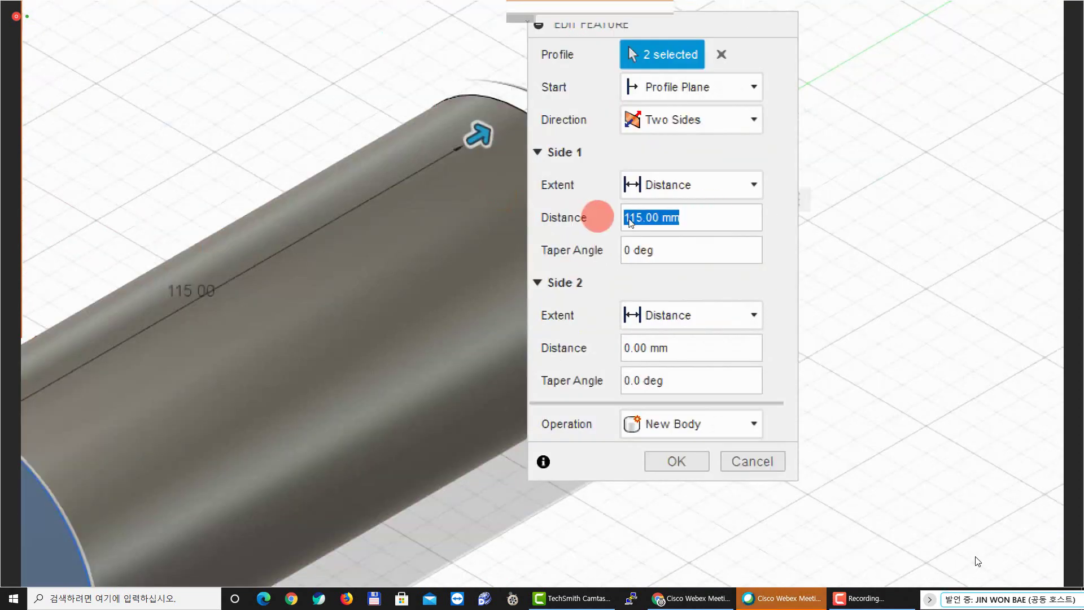
{"action": "type", "text": "100"}
{"action": "left_click", "coordinate": [699, 348]}
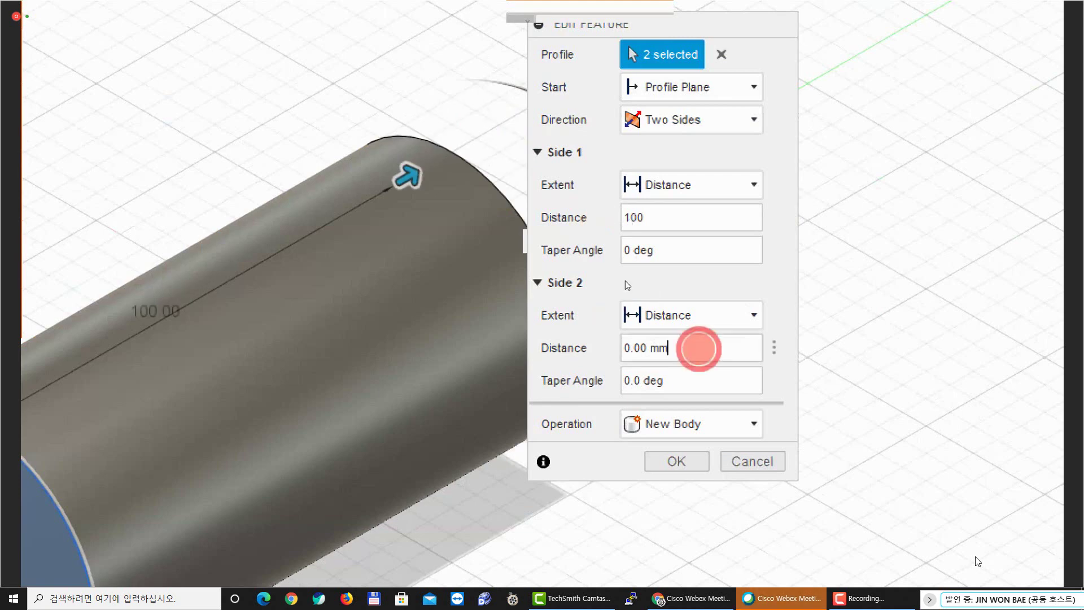
{"action": "left_click_drag", "start_coordinate": [698, 348], "coordinate": [631, 342]}
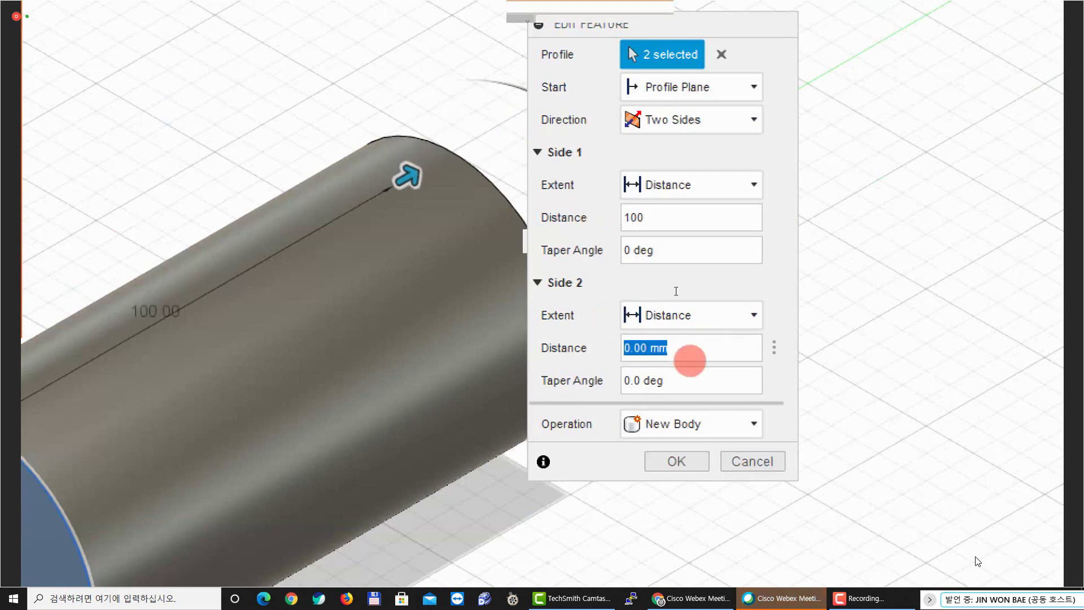
{"action": "type", "text": "30"}
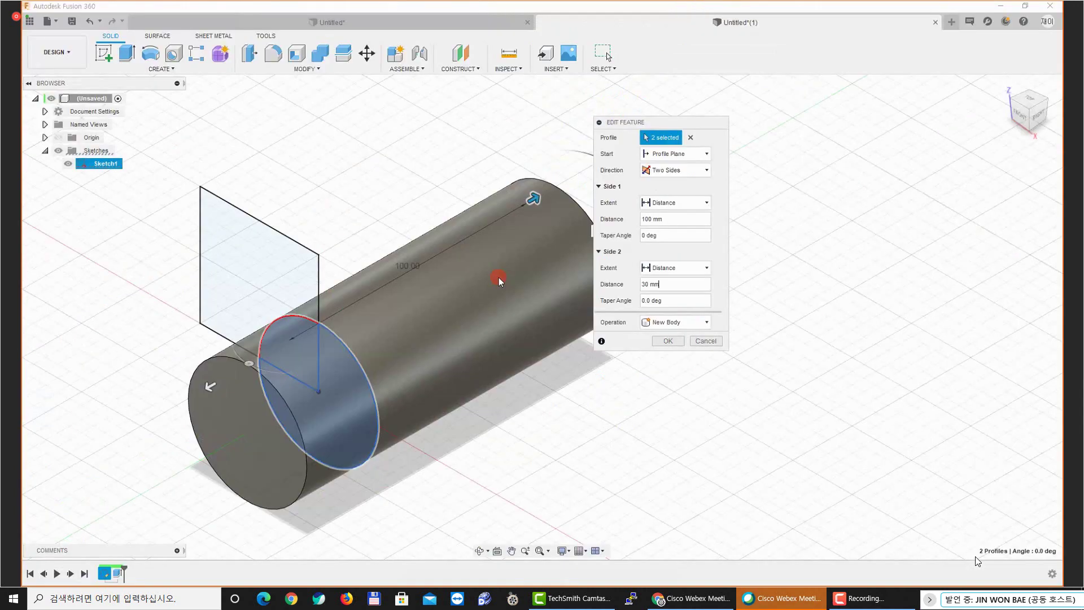
Change the extrusion's direction to Symmetric and inspect the cylinder on both sides of the profile
{"action": "middle_click_drag", "start_coordinate": [494, 261], "coordinate": [491, 222]}
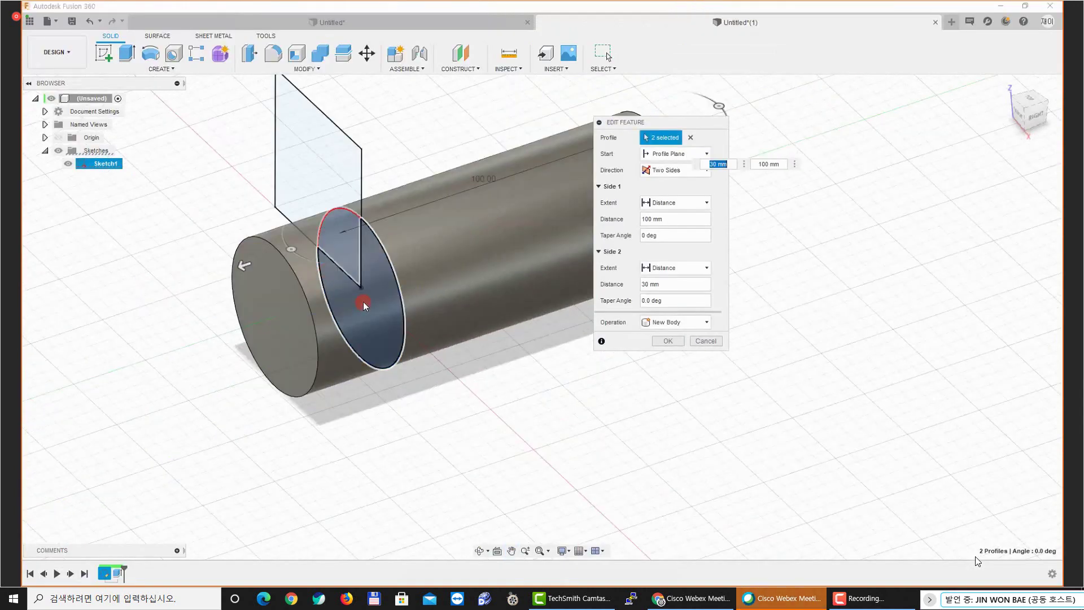
{"action": "middle_click_drag", "start_coordinate": [365, 310], "coordinate": [411, 358]}
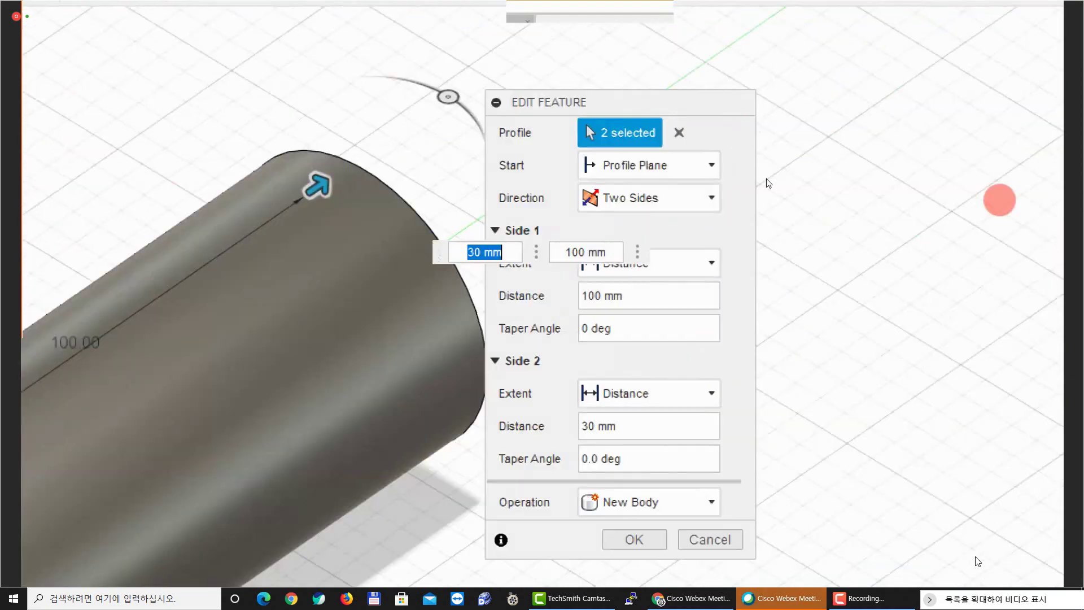
{"action": "left_click", "coordinate": [695, 169]}
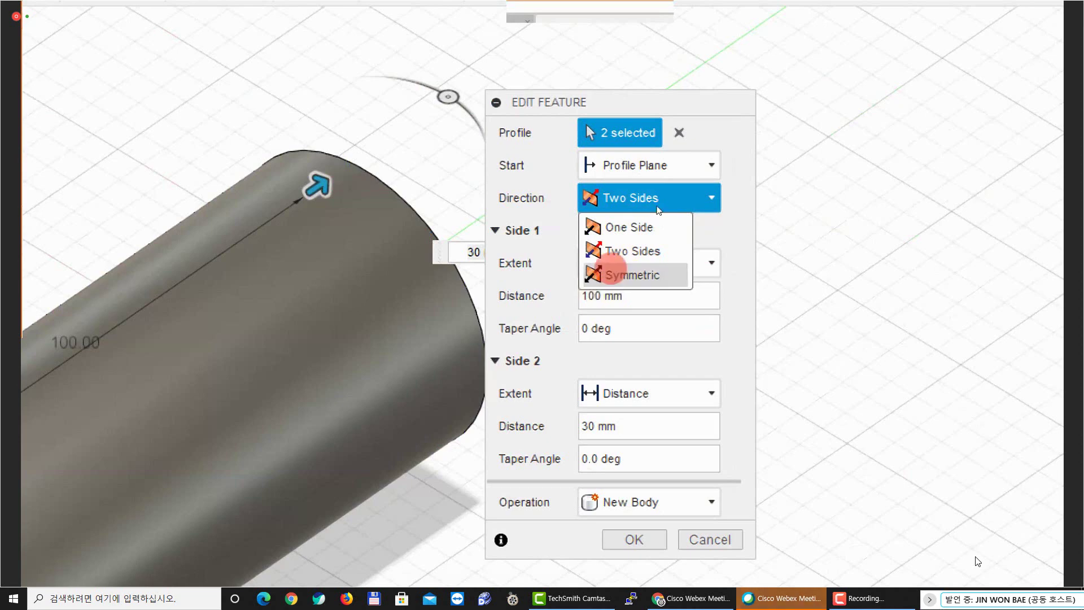
{"action": "left_click", "coordinate": [632, 275]}
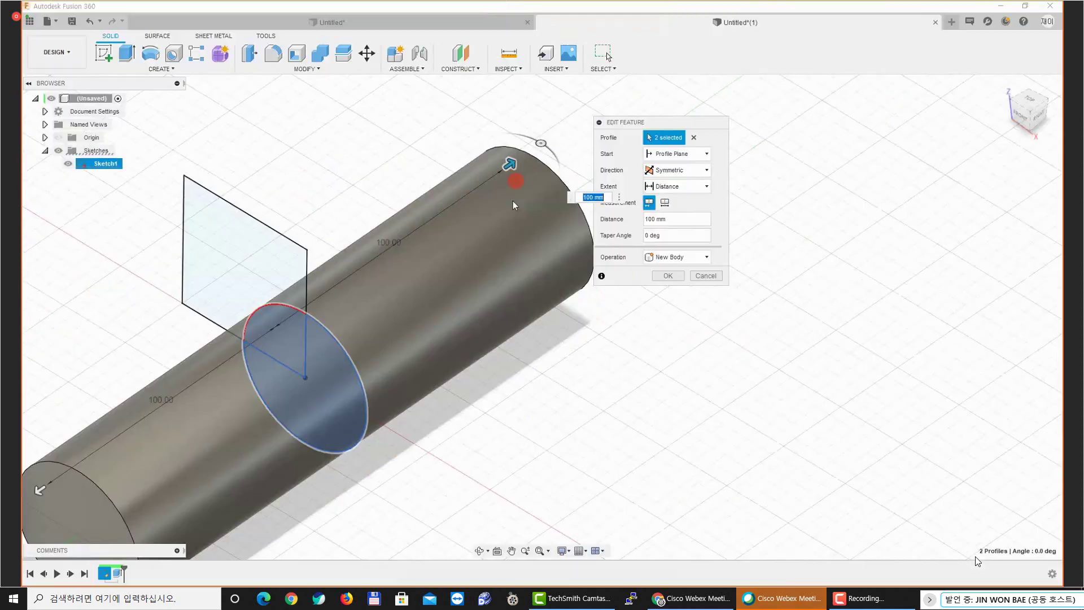
{"action": "middle_click_drag", "start_coordinate": [527, 220], "coordinate": [455, 271], "text": "shift"}
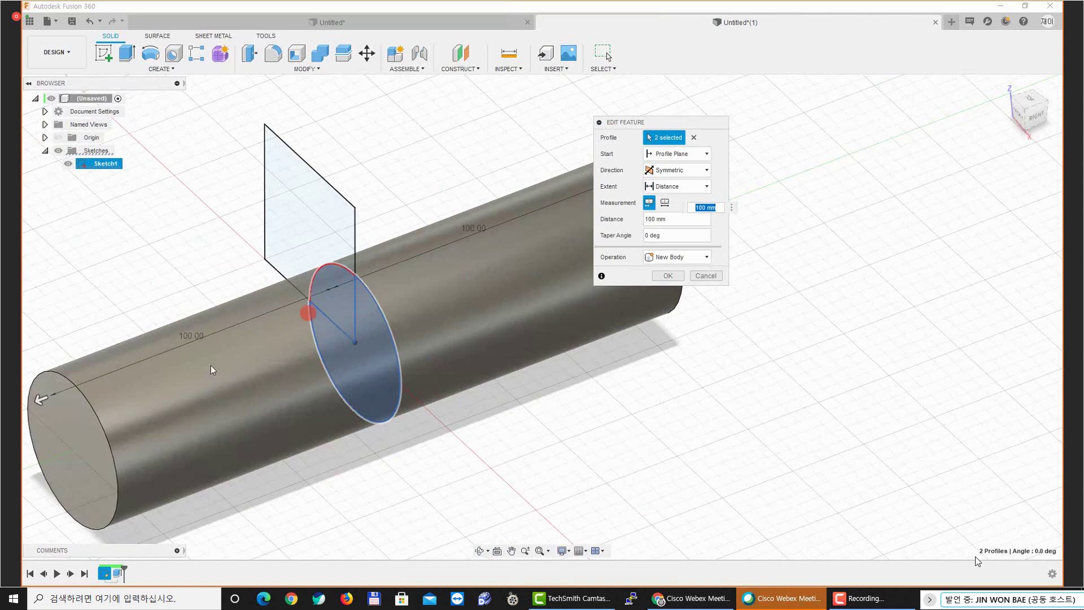
{"action": "left_click", "coordinate": [350, 307]}
{"action": "middle_click_drag", "start_coordinate": [349, 307], "coordinate": [349, 303], "text": "shift"}
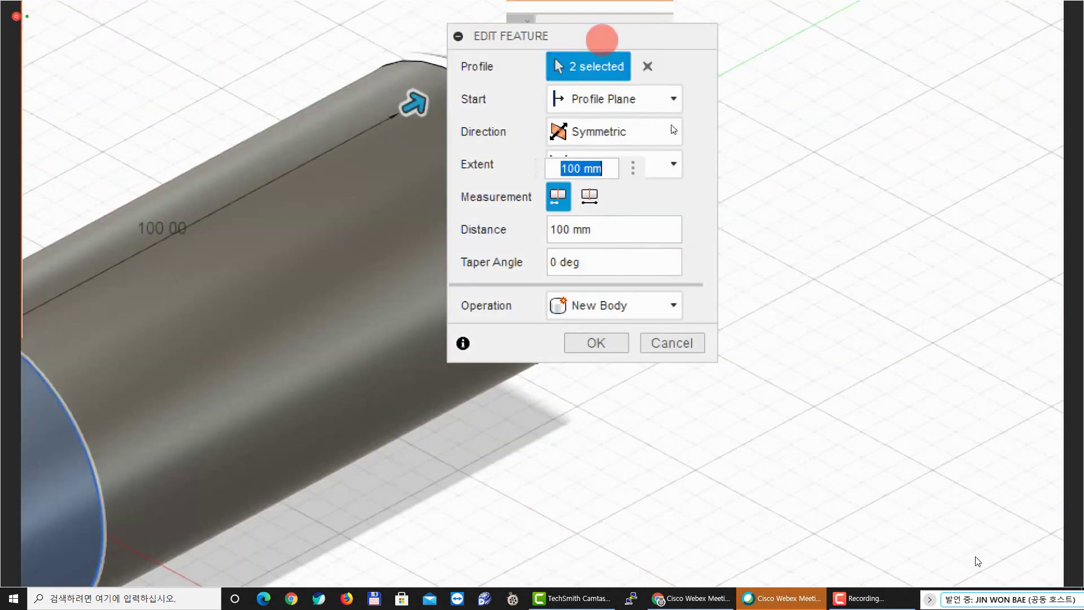
Switch the symmetric extrusion's measurement to Whole Length, keeping the 100 mm distance
{"action": "left_click_drag", "start_coordinate": [601, 40], "coordinate": [497, 72]}
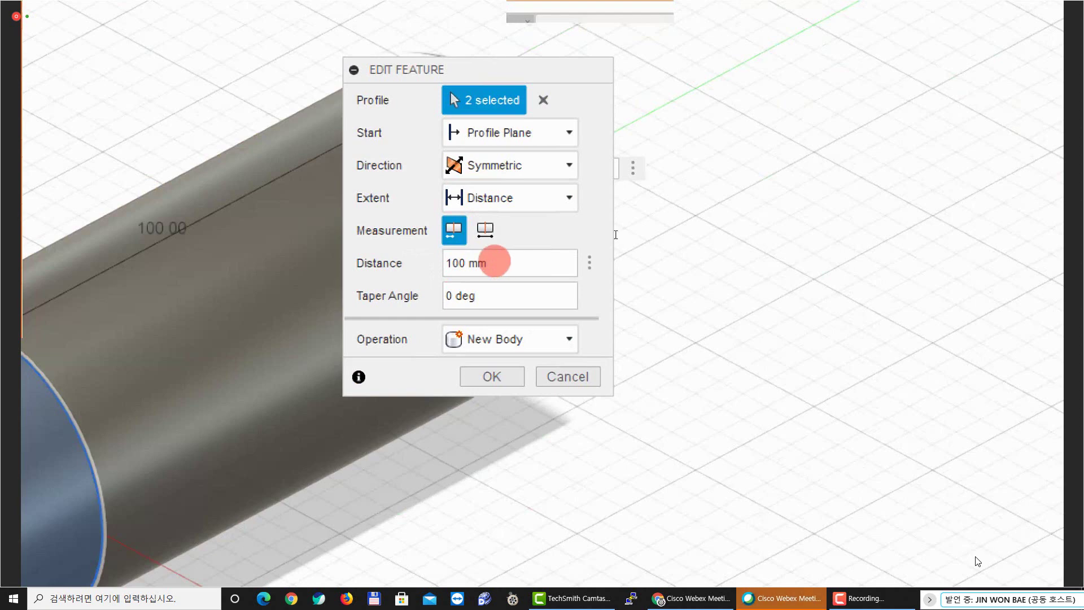
{"action": "left_click_drag", "start_coordinate": [498, 261], "coordinate": [435, 260]}
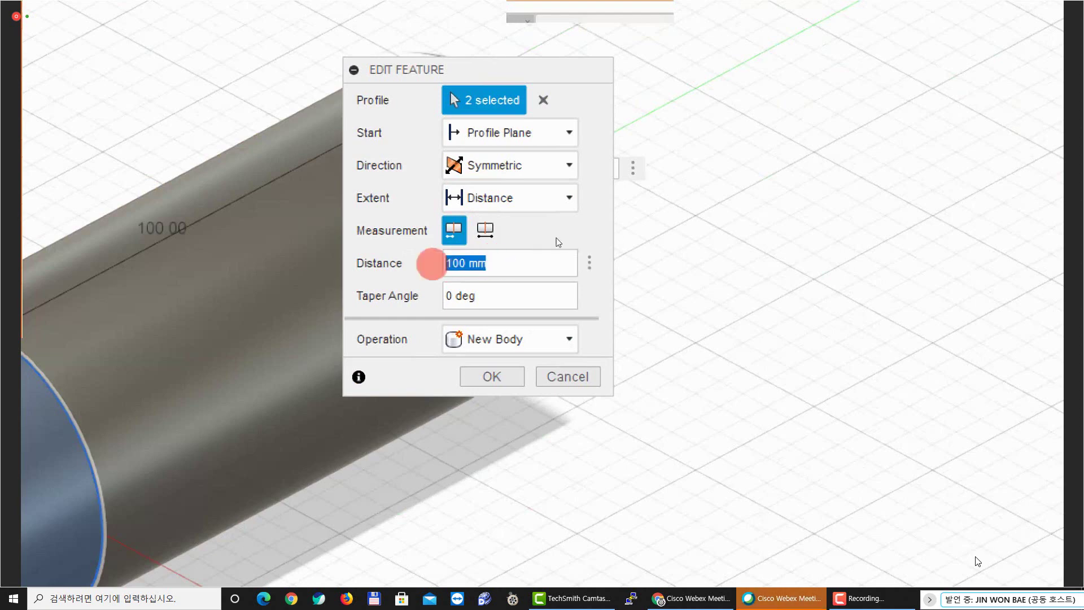
{"action": "scroll", "coordinate": [309, 238], "scroll_direction": "down", "scroll_amount": 2}
{"action": "scroll", "coordinate": [309, 239], "scroll_direction": "down", "scroll_amount": 3}
{"action": "middle_click_drag", "start_coordinate": [82, 310], "coordinate": [247, 252]}
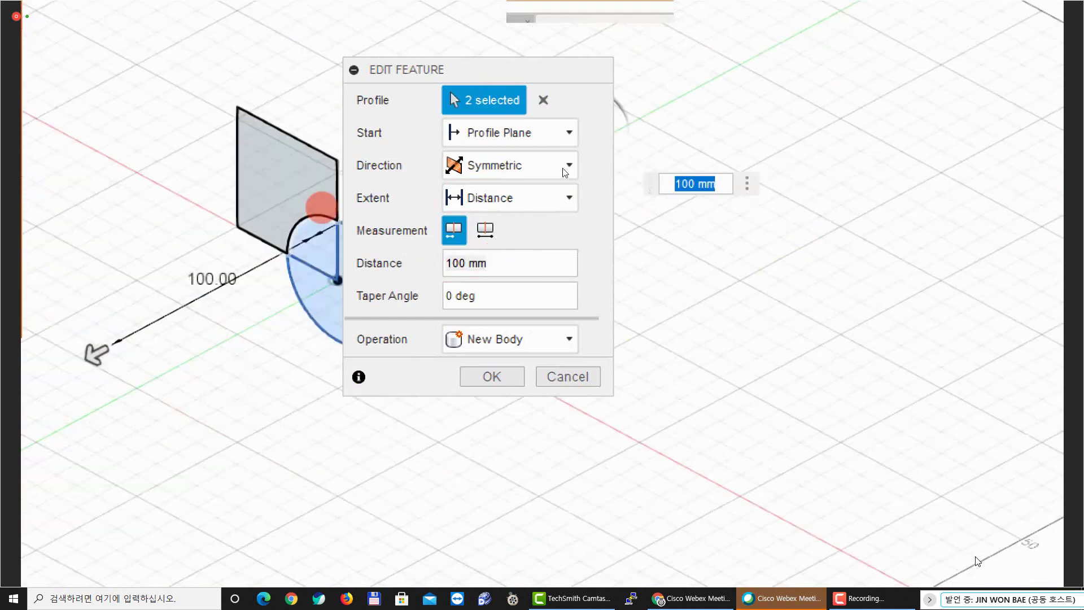
{"action": "left_click_drag", "start_coordinate": [436, 76], "coordinate": [600, 87]}
{"action": "middle_click_drag", "start_coordinate": [339, 273], "coordinate": [237, 246]}
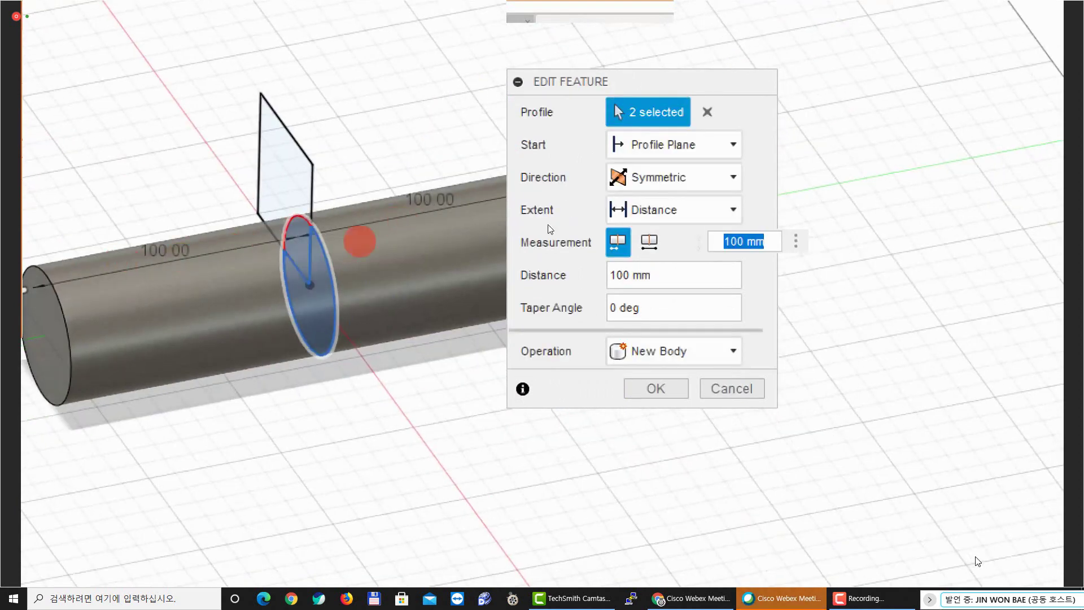
{"action": "middle_click_drag", "start_coordinate": [223, 255], "coordinate": [253, 242]}
{"action": "middle_click_drag", "start_coordinate": [341, 236], "coordinate": [307, 242]}
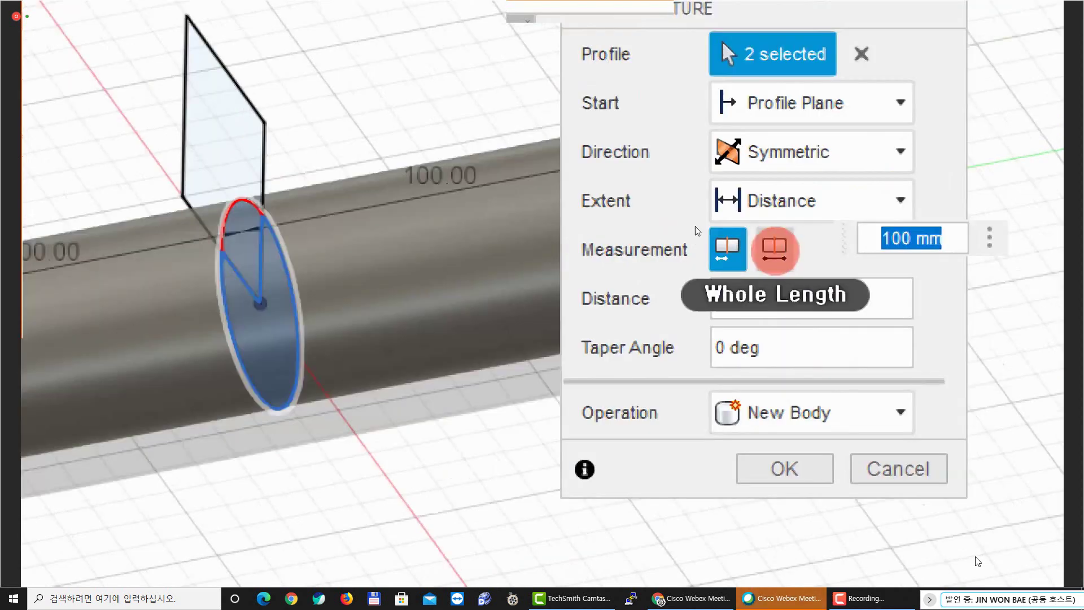
{"action": "left_click", "coordinate": [774, 249]}
{"action": "middle_click_drag", "start_coordinate": [449, 240], "coordinate": [496, 244], "text": "shift"}
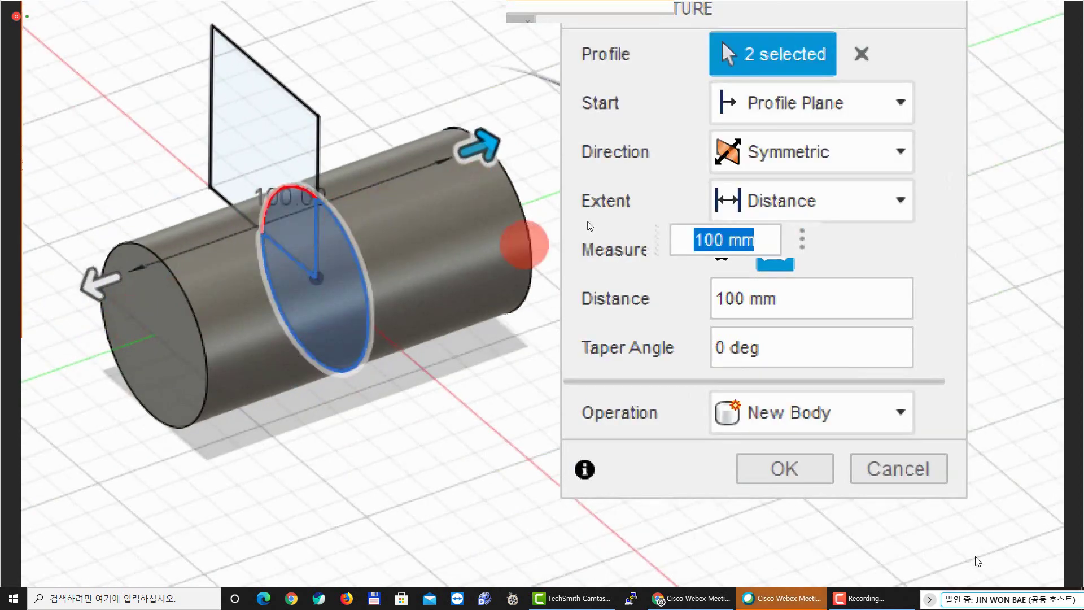
Toggle the symmetric extrusion's measurement to half length and back to Whole Length to compare them
{"action": "left_click", "coordinate": [790, 301]}
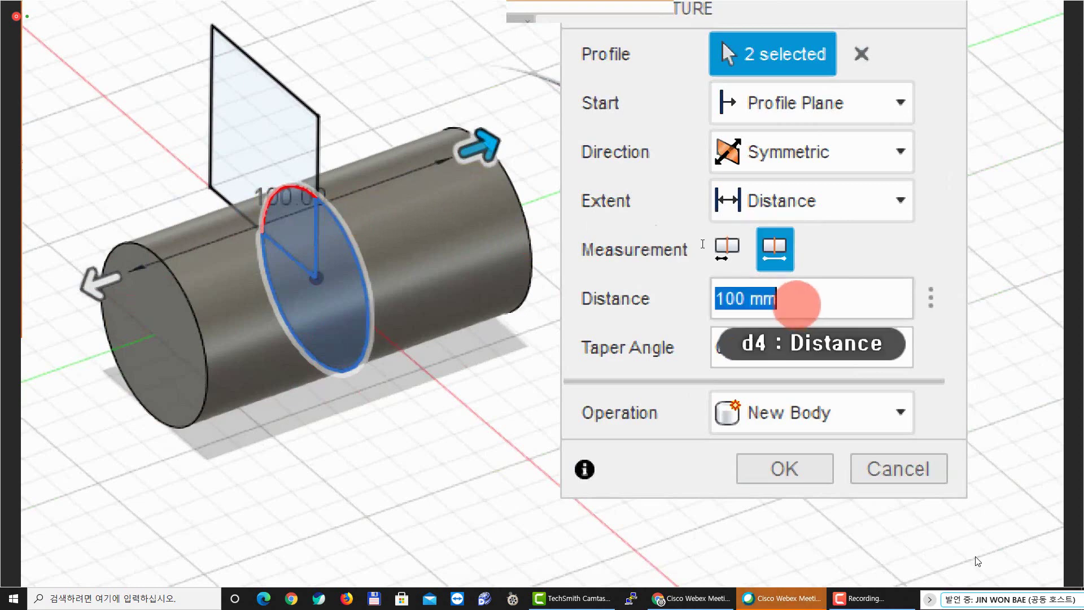
{"action": "left_click", "coordinate": [727, 248]}
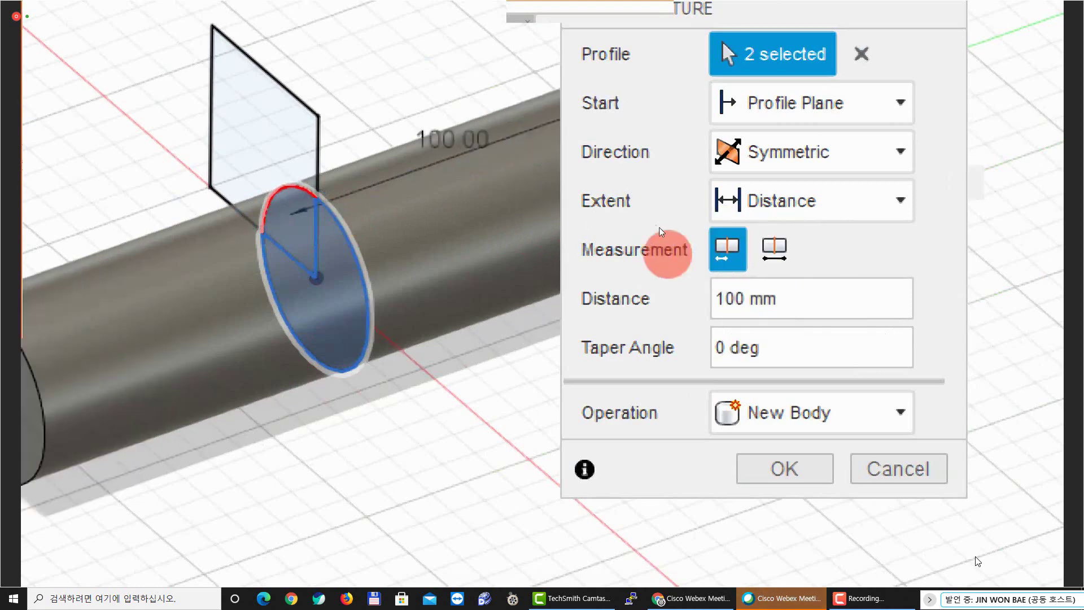
{"action": "left_click", "coordinate": [774, 247]}
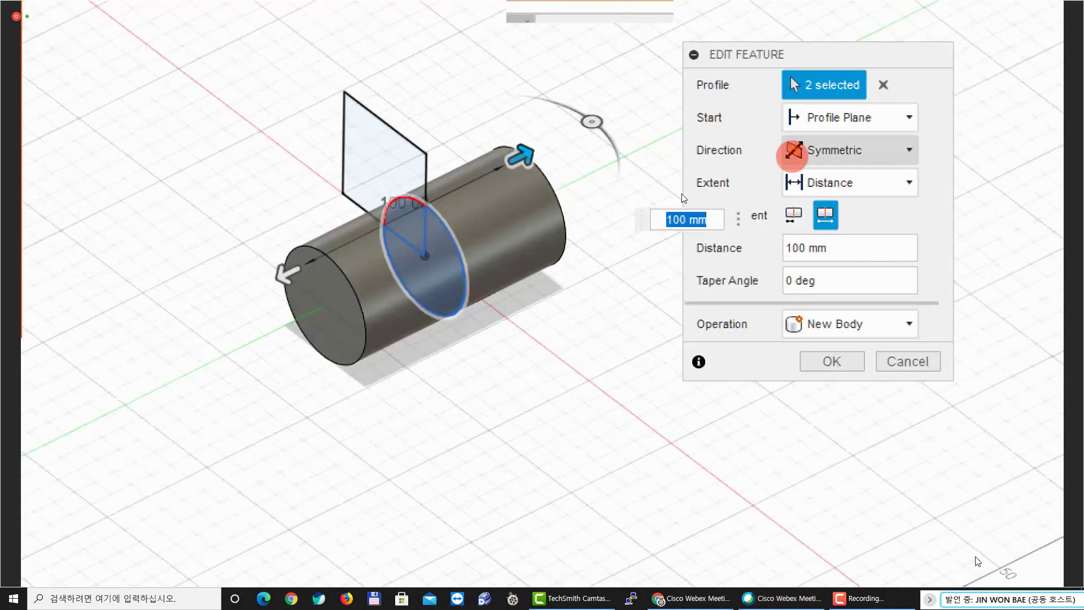
Review the extrusion's Direction and Extent options, keep the extent at Distance, and cancel the feature edit
{"action": "left_click", "coordinate": [792, 151]}
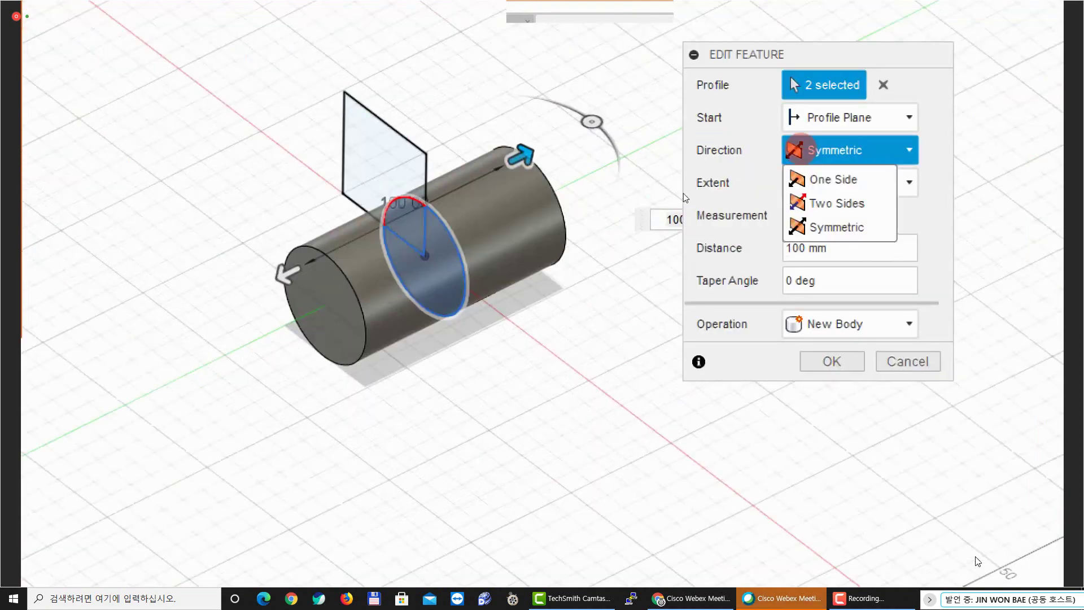
{"action": "left_click", "coordinate": [791, 150]}
{"action": "left_click", "coordinate": [811, 182]}
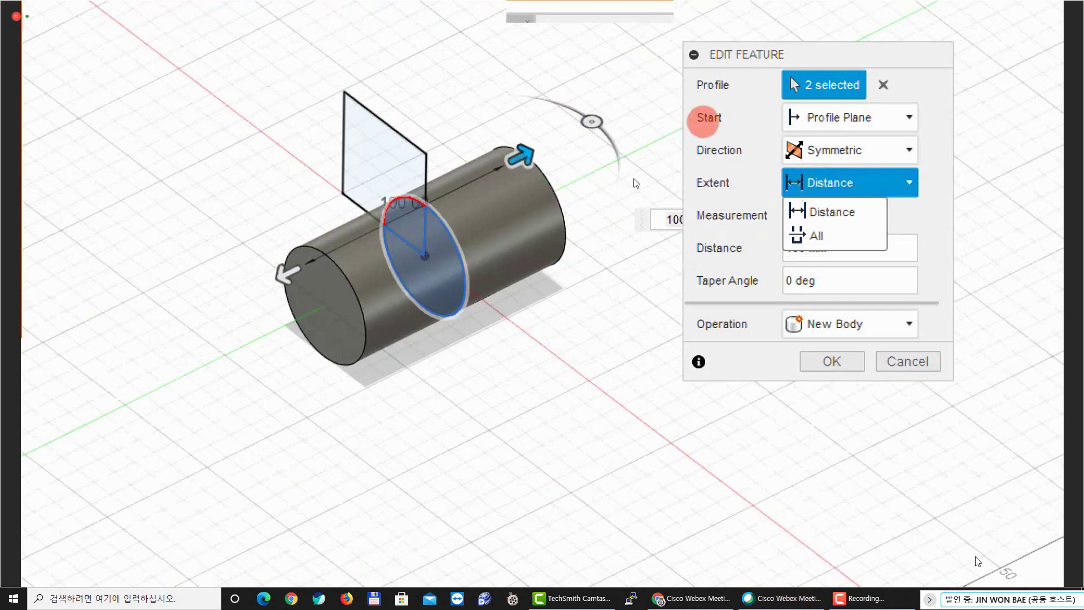
{"action": "left_click", "coordinate": [833, 212]}
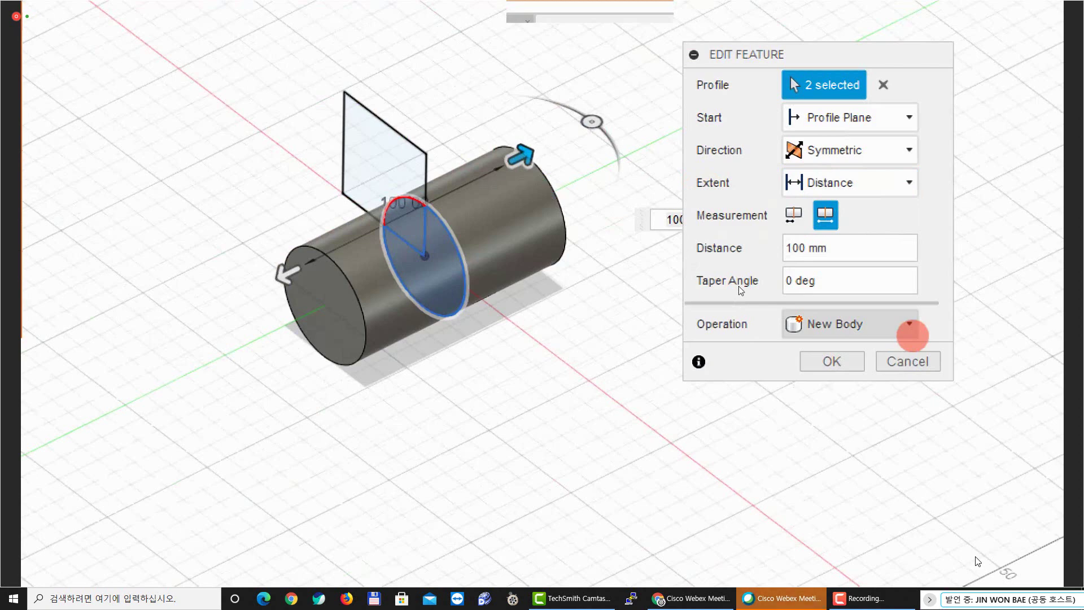
{"action": "left_click", "coordinate": [907, 362]}
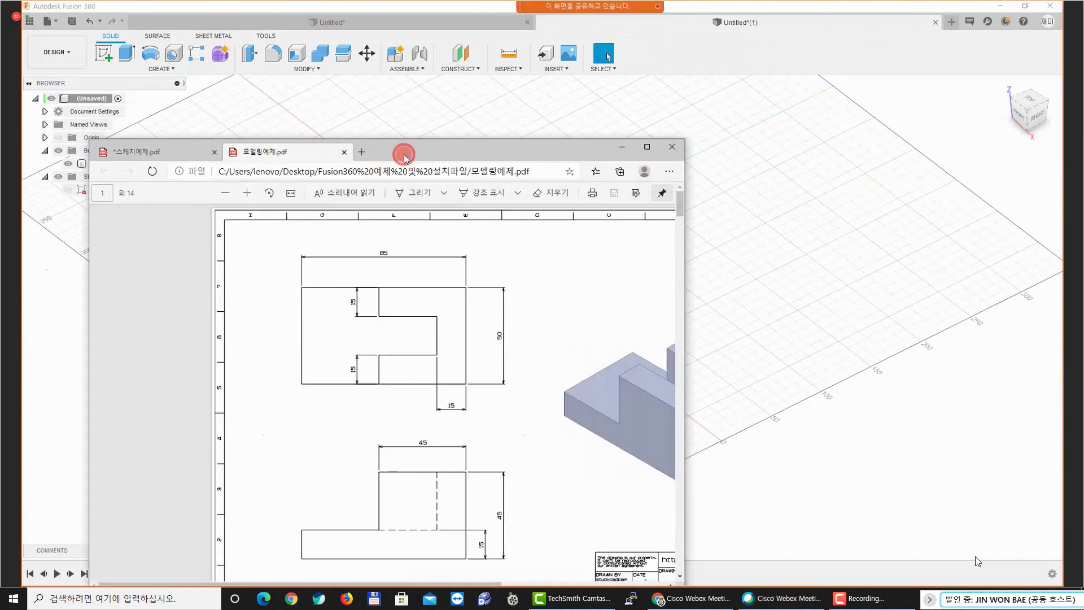
Switch to the PDF viewer and examine the first drawing in 모델링예제.pdf, looking briefly at 스케치예제.pdf for comparison
{"action": "double_click", "coordinate": [404, 156]}
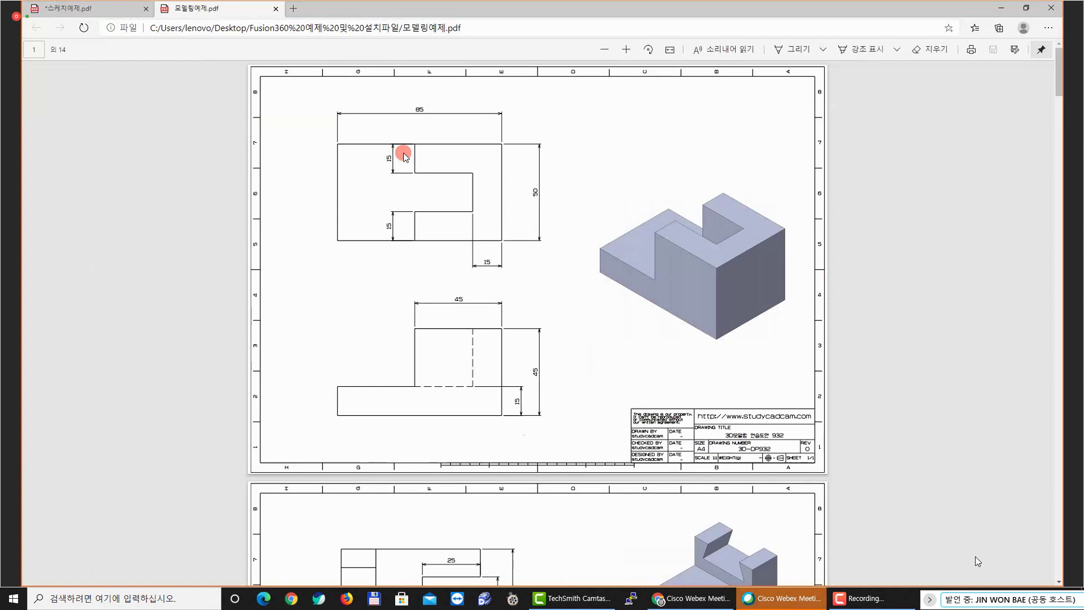
{"action": "scroll", "coordinate": [477, 228], "scroll_direction": "up", "scroll_amount": 3, "text": "ctrl"}
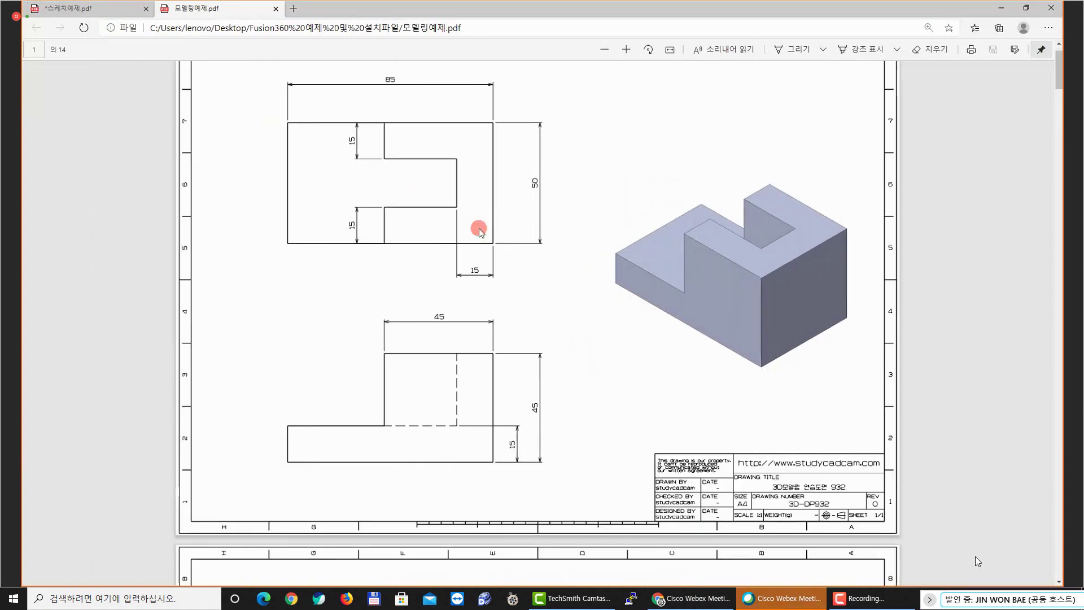
{"action": "scroll", "coordinate": [513, 228], "scroll_direction": "down", "scroll_amount": 2, "text": "ctrl"}
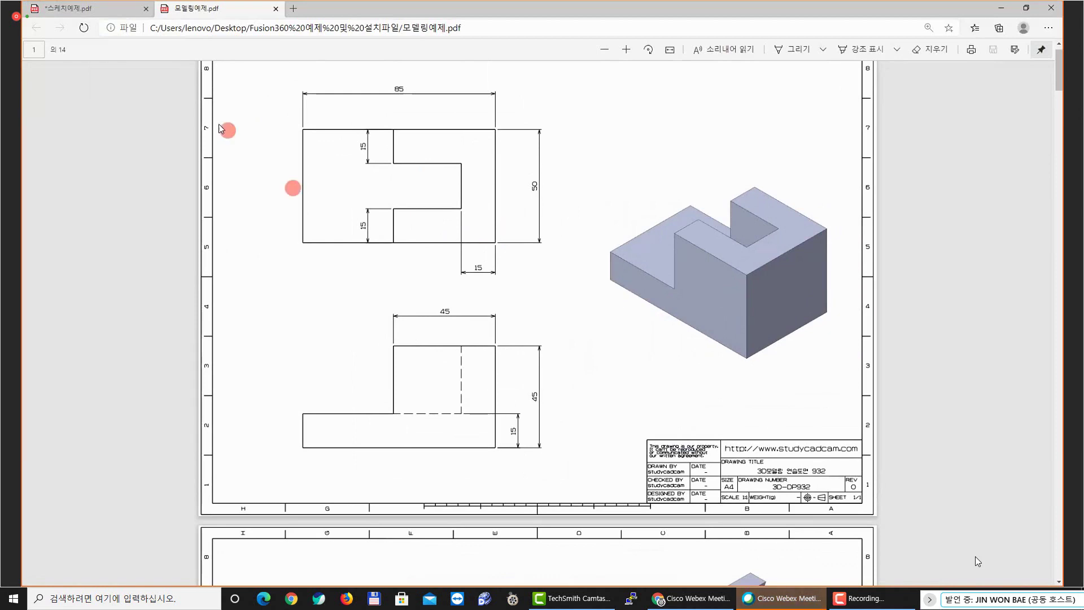
{"action": "left_click", "coordinate": [129, 9]}
{"action": "scroll", "coordinate": [532, 234], "scroll_direction": "up", "scroll_amount": 10}
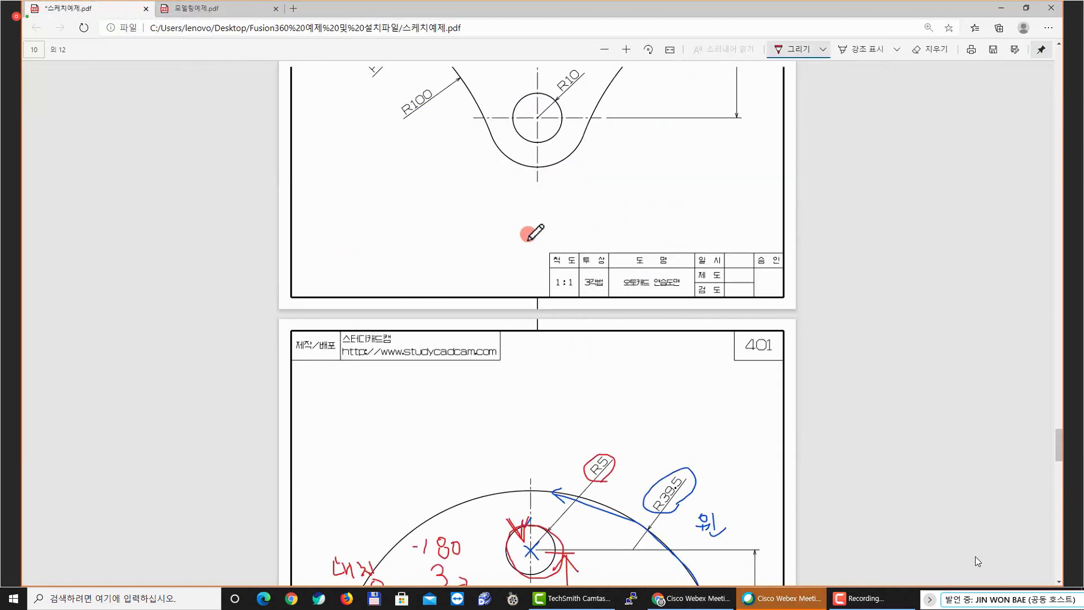
{"action": "left_click", "coordinate": [220, 9]}
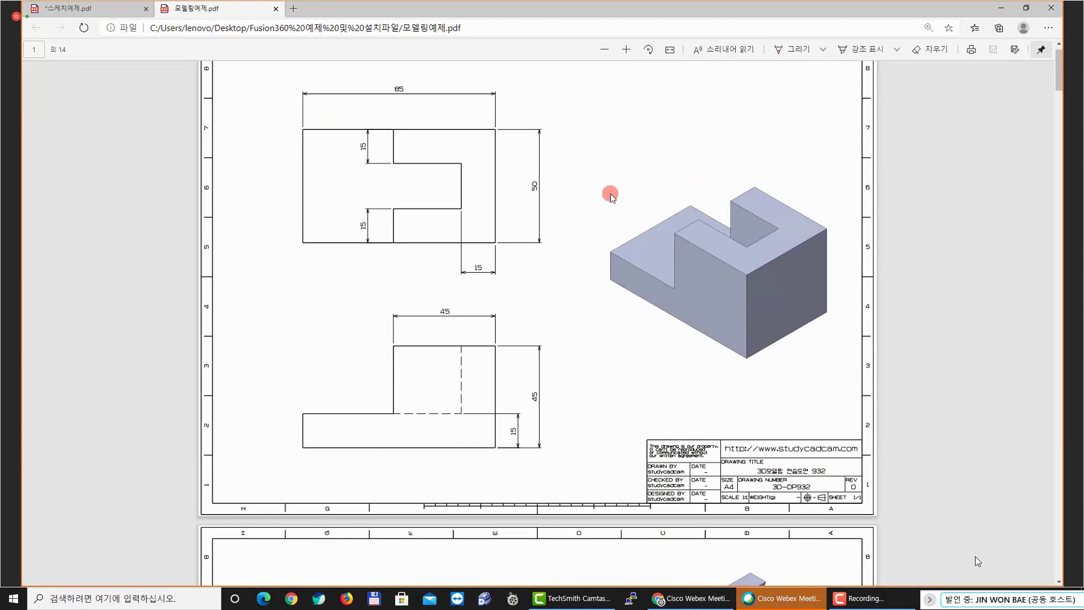
{"action": "scroll", "coordinate": [671, 186], "scroll_direction": "down", "scroll_amount": 1}
{"action": "scroll", "coordinate": [671, 179], "scroll_direction": "down", "scroll_amount": 3}
{"action": "scroll", "coordinate": [671, 192], "scroll_direction": "up", "scroll_amount": 3}
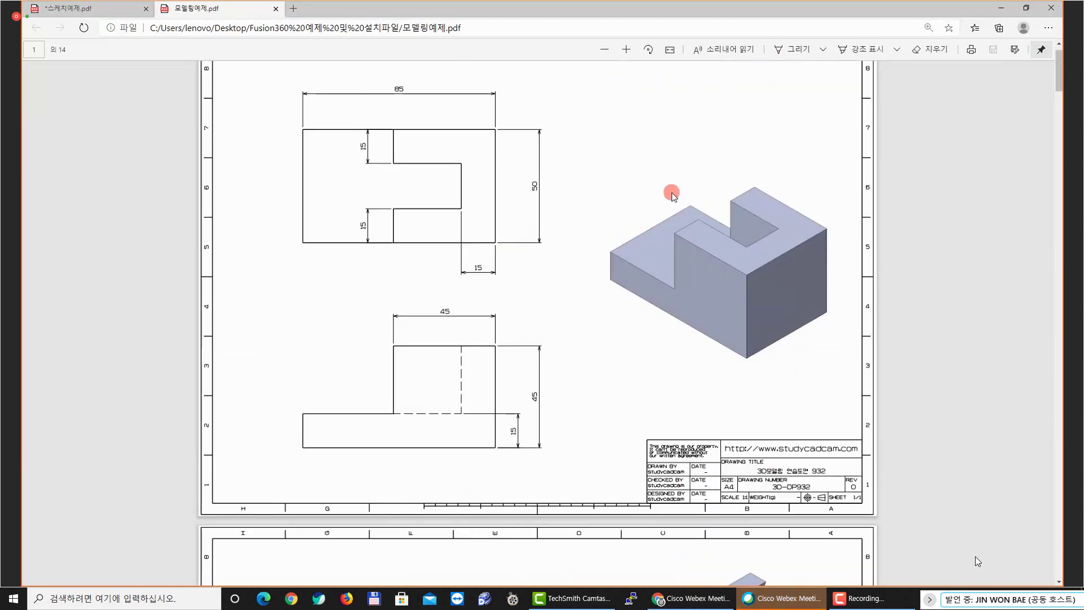
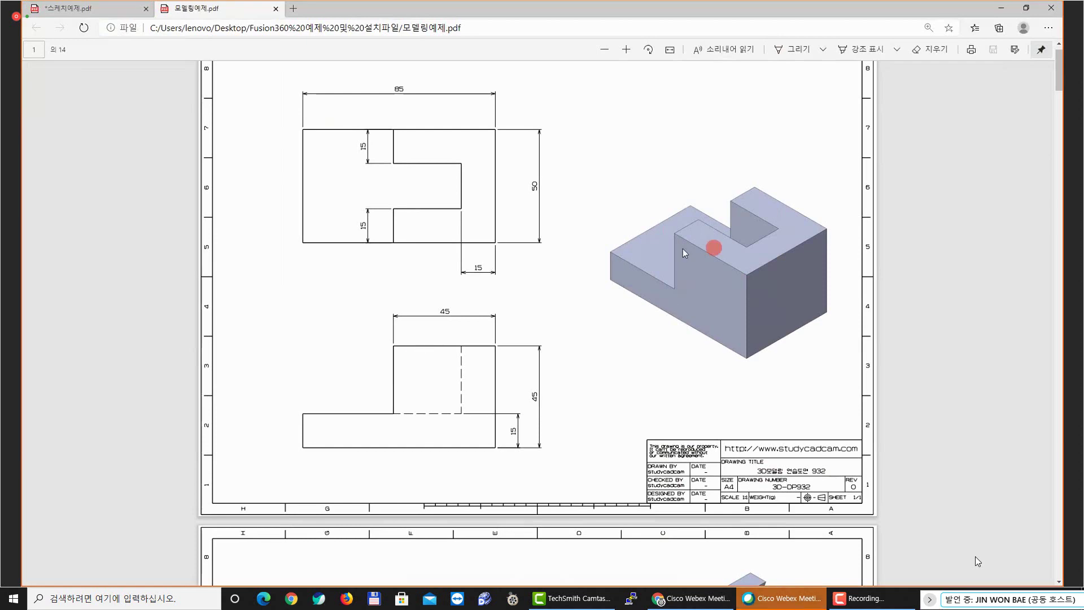
Handwrite the label 정면도 in blue beside the front view of the first drawing
{"action": "scroll", "coordinate": [254, 272], "scroll_direction": "up", "scroll_amount": 2, "text": "ctrl"}
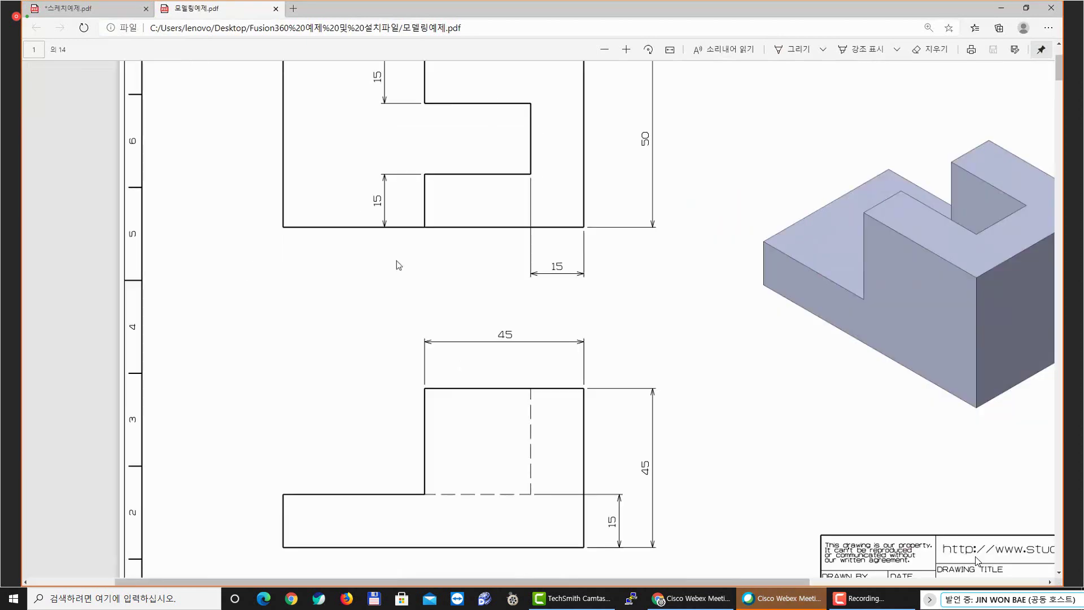
{"action": "scroll", "coordinate": [425, 243], "scroll_direction": "down", "scroll_amount": 2, "text": "ctrl"}
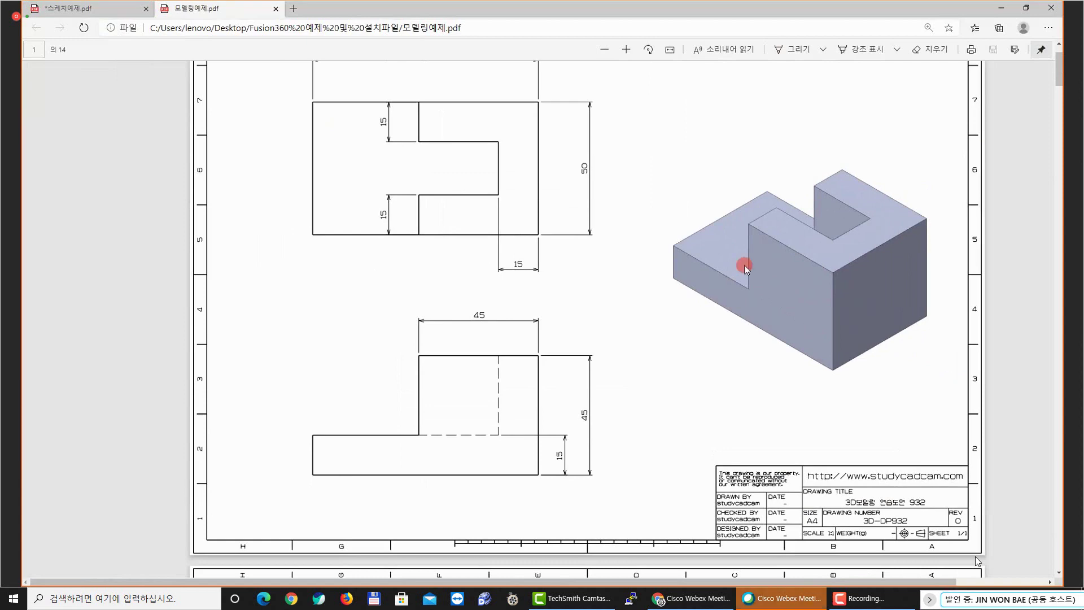
{"action": "scroll", "coordinate": [536, 199], "scroll_direction": "down", "scroll_amount": 1, "text": "ctrl"}
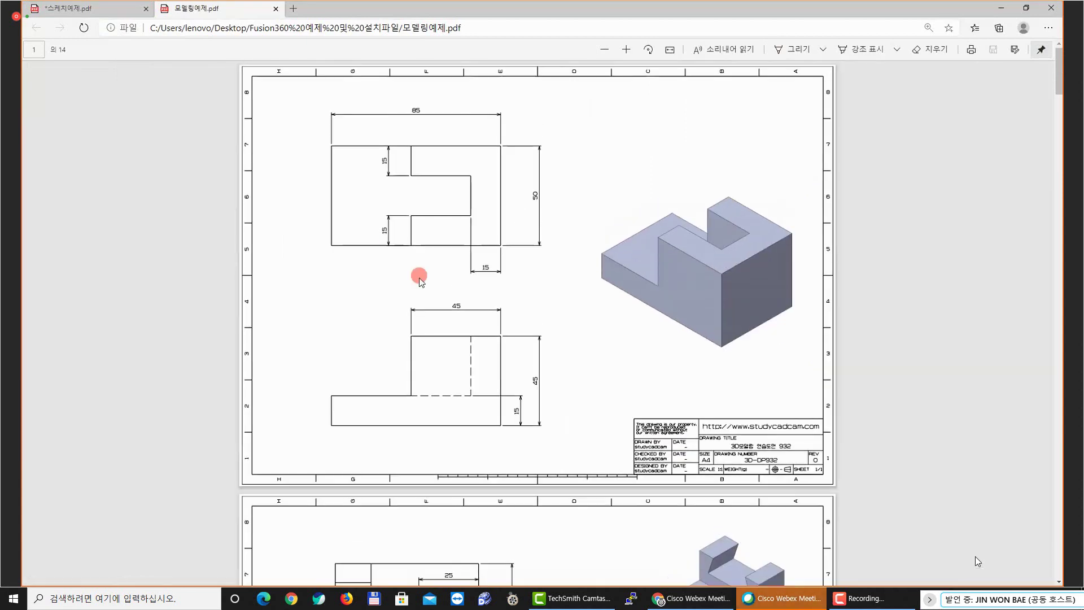
{"action": "scroll", "coordinate": [416, 273], "scroll_direction": "up", "scroll_amount": 1, "text": "ctrl"}
{"action": "left_click", "coordinate": [775, 54]}
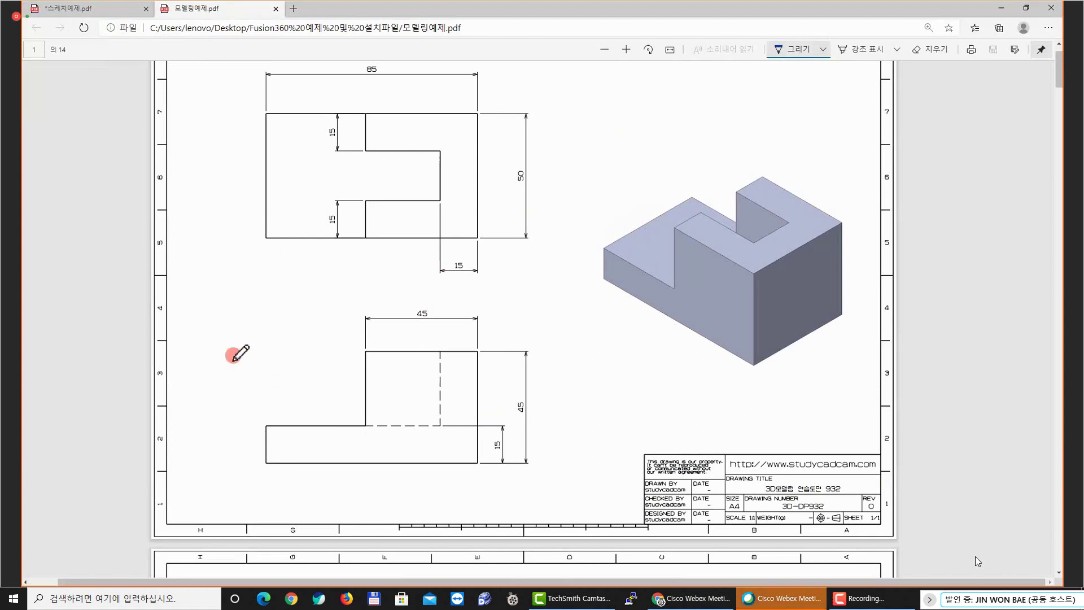
{"action": "mouse_move", "coordinate": [216, 366]}
{"action": "left_mouse_down"}
{"action": "mouse_move", "coordinate": [222, 382]}
{"action": "mouse_move", "coordinate": [236, 376]}
{"action": "mouse_move", "coordinate": [234, 395]}
{"action": "mouse_move", "coordinate": [246, 385]}
{"action": "left_mouse_up"}
{"action": "mouse_move", "coordinate": [246, 375]}
{"action": "left_mouse_down"}
{"action": "mouse_move", "coordinate": [257, 384]}
{"action": "mouse_move", "coordinate": [262, 374]}
{"action": "left_mouse_up"}
{"action": "left_click_drag", "start_coordinate": [257, 380], "coordinate": [264, 386]}
{"action": "mouse_move", "coordinate": [257, 390]}
{"action": "left_mouse_down"}
{"action": "mouse_move", "coordinate": [269, 395]}
{"action": "mouse_move", "coordinate": [277, 374]}
{"action": "left_mouse_up"}
{"action": "left_click_drag", "start_coordinate": [270, 375], "coordinate": [285, 391]}
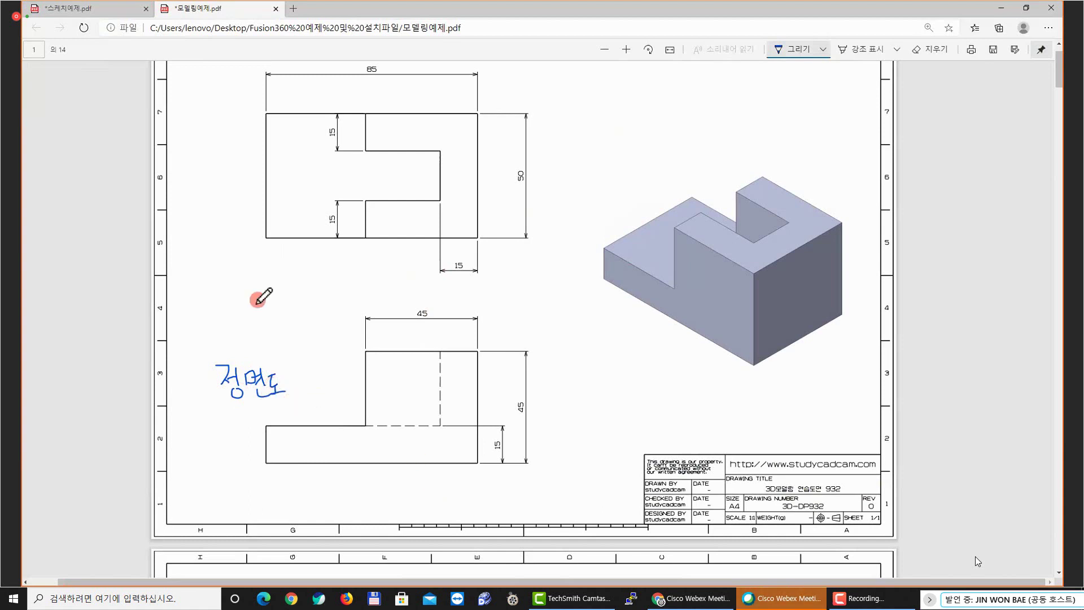
Handwrite the label 평면도 in blue beside the top view of the first drawing
{"action": "mouse_move", "coordinate": [189, 187]}
{"action": "left_mouse_down"}
{"action": "mouse_move", "coordinate": [208, 186]}
{"action": "mouse_move", "coordinate": [200, 205]}
{"action": "left_mouse_up"}
{"action": "mouse_move", "coordinate": [205, 189]}
{"action": "left_mouse_down"}
{"action": "mouse_move", "coordinate": [204, 202]}
{"action": "mouse_move", "coordinate": [219, 203]}
{"action": "left_mouse_up"}
{"action": "left_click_drag", "start_coordinate": [212, 196], "coordinate": [222, 200]}
{"action": "left_click_drag", "start_coordinate": [221, 187], "coordinate": [221, 208]}
{"action": "mouse_move", "coordinate": [215, 213]}
{"action": "left_mouse_down"}
{"action": "mouse_move", "coordinate": [209, 222]}
{"action": "mouse_move", "coordinate": [229, 210]}
{"action": "left_mouse_up"}
{"action": "left_click_drag", "start_coordinate": [229, 191], "coordinate": [239, 207]}
{"action": "left_click_drag", "start_coordinate": [241, 198], "coordinate": [248, 202]}
{"action": "mouse_move", "coordinate": [249, 193]}
{"action": "left_mouse_down"}
{"action": "mouse_move", "coordinate": [253, 215]}
{"action": "mouse_move", "coordinate": [259, 198]}
{"action": "left_mouse_up"}
{"action": "left_click_drag", "start_coordinate": [254, 199], "coordinate": [263, 210]}
{"action": "left_click_drag", "start_coordinate": [249, 213], "coordinate": [272, 214]}
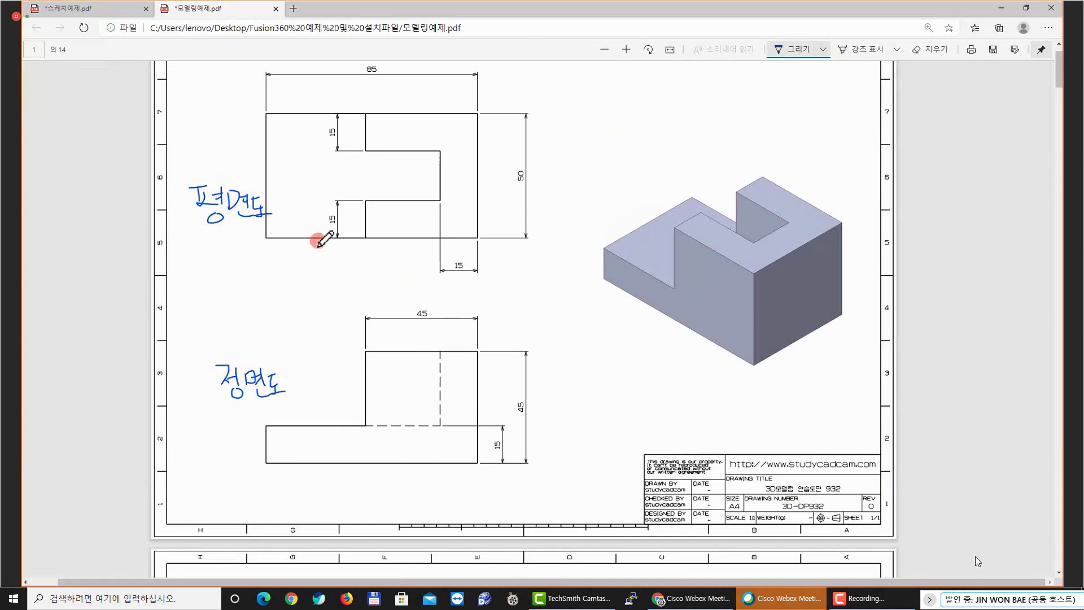
Mark the side views of the drawings on pages 3 and 2 with blue check marks
{"action": "scroll", "coordinate": [576, 287], "scroll_direction": "down", "scroll_amount": 9}
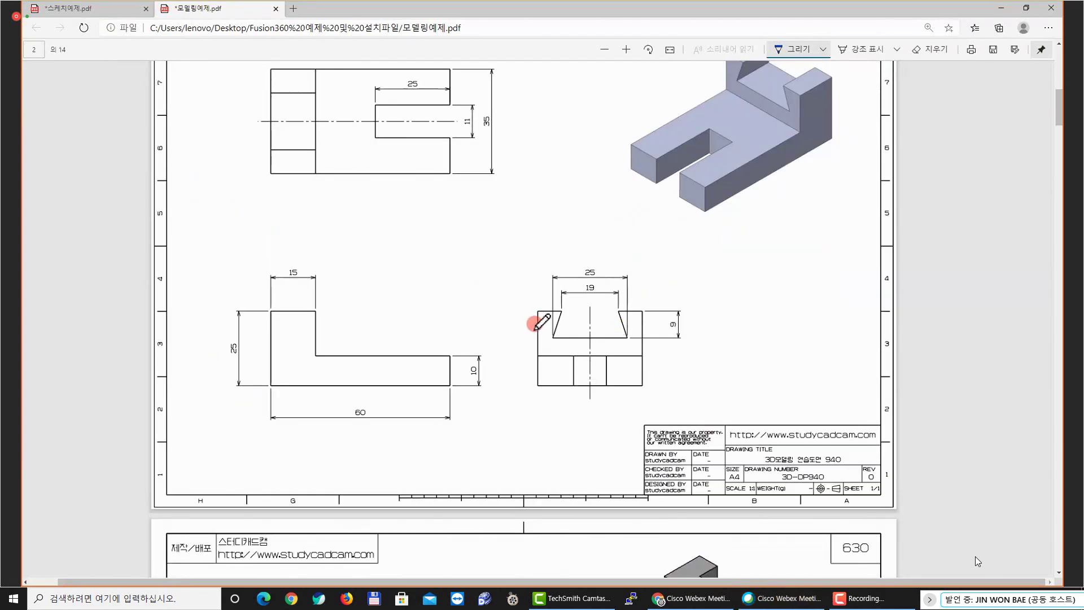
{"action": "scroll", "coordinate": [536, 325], "scroll_direction": "down", "scroll_amount": 7}
{"action": "scroll", "coordinate": [633, 339], "scroll_direction": "down", "scroll_amount": 9}
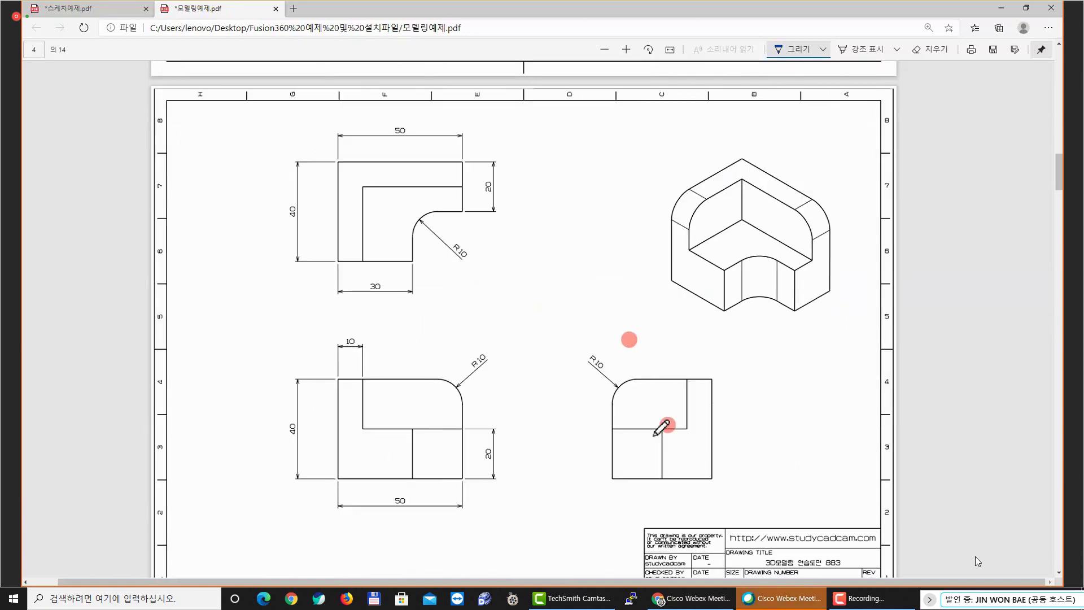
{"action": "scroll", "coordinate": [669, 386], "scroll_direction": "up", "scroll_amount": 9}
{"action": "left_click_drag", "start_coordinate": [650, 373], "coordinate": [690, 370]}
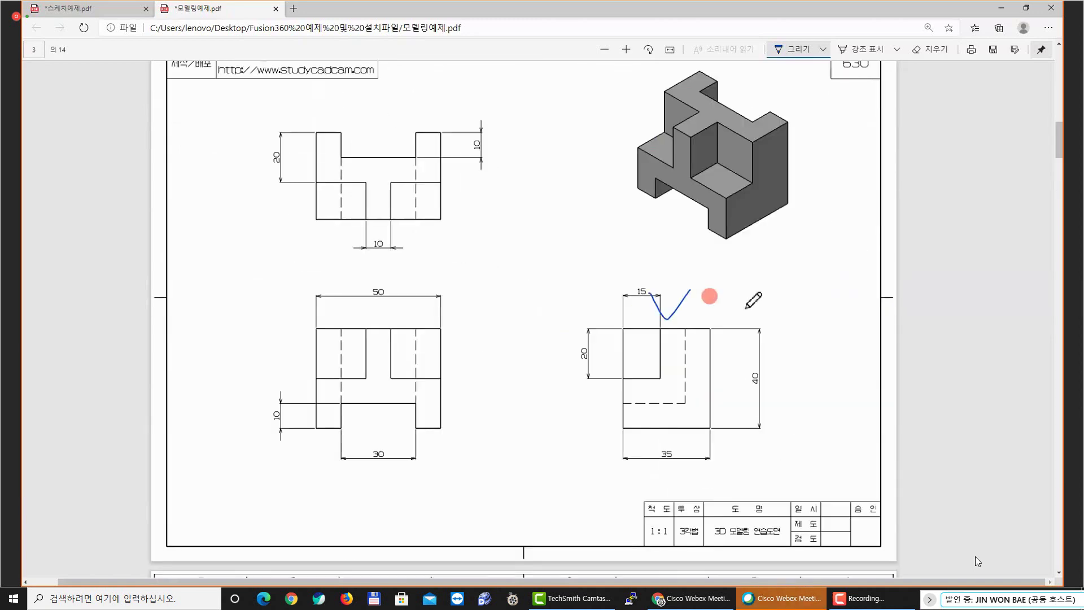
{"action": "scroll", "coordinate": [661, 274], "scroll_direction": "up", "scroll_amount": 5}
{"action": "left_click_drag", "start_coordinate": [598, 254], "coordinate": [624, 250]}
{"action": "scroll", "coordinate": [592, 248], "scroll_direction": "up", "scroll_amount": 4}
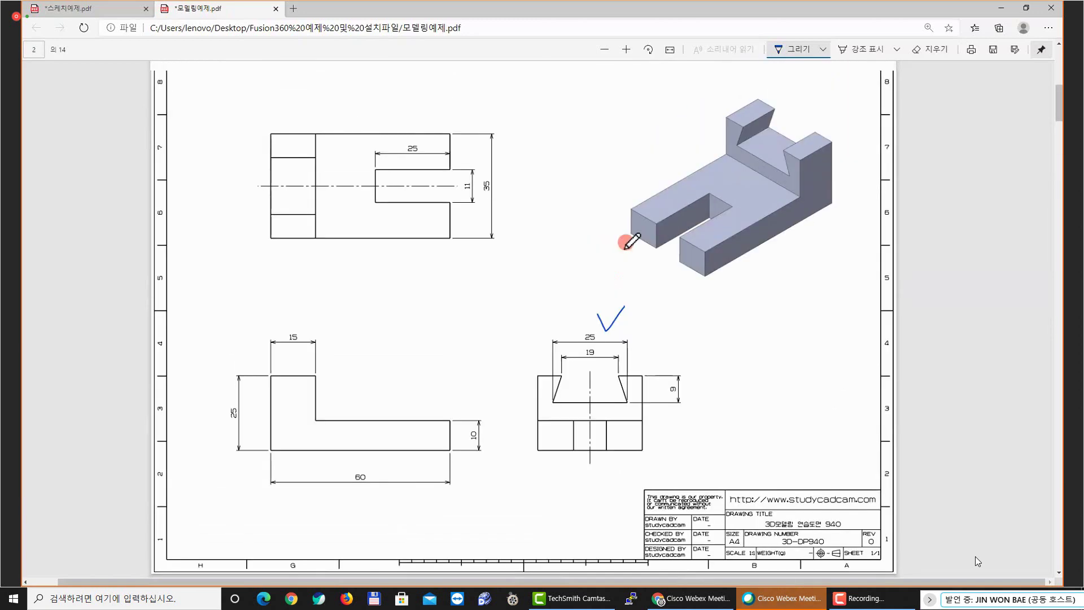
Return to the first drawing and handwrite 우측면 in blue in the empty area beside the front view, below the isometric model
{"action": "scroll", "coordinate": [559, 268], "scroll_direction": "up", "scroll_amount": 3}
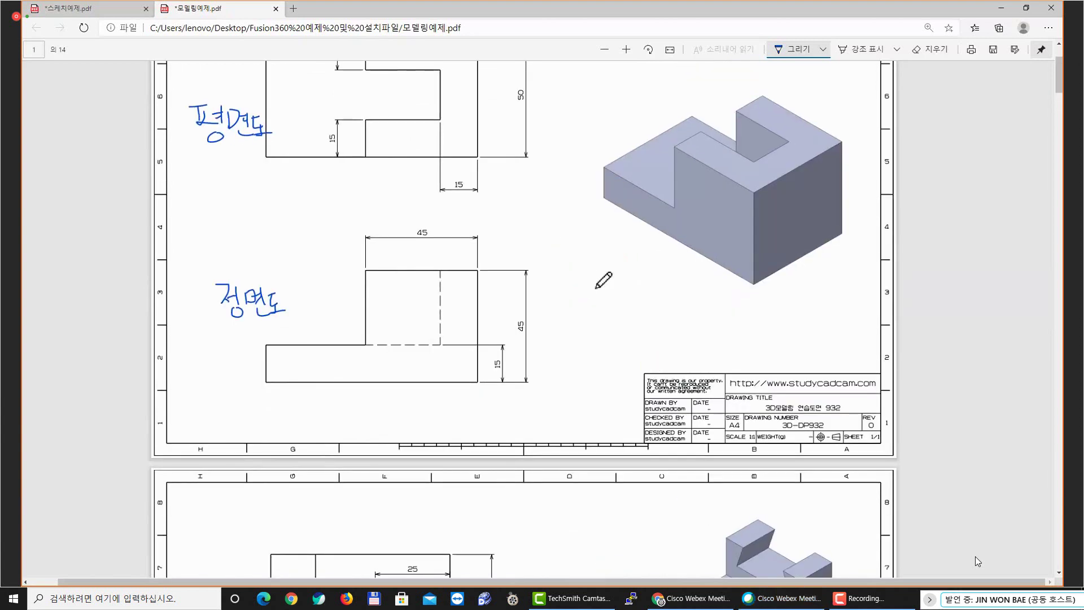
{"action": "mouse_move", "coordinate": [620, 286]}
{"action": "left_mouse_down"}
{"action": "mouse_move", "coordinate": [640, 304]}
{"action": "mouse_move", "coordinate": [634, 321]}
{"action": "mouse_move", "coordinate": [653, 302]}
{"action": "left_mouse_up"}
{"action": "left_click_drag", "start_coordinate": [642, 305], "coordinate": [654, 305]}
{"action": "left_click_drag", "start_coordinate": [656, 297], "coordinate": [665, 301]}
{"action": "left_click_drag", "start_coordinate": [666, 290], "coordinate": [669, 317]}
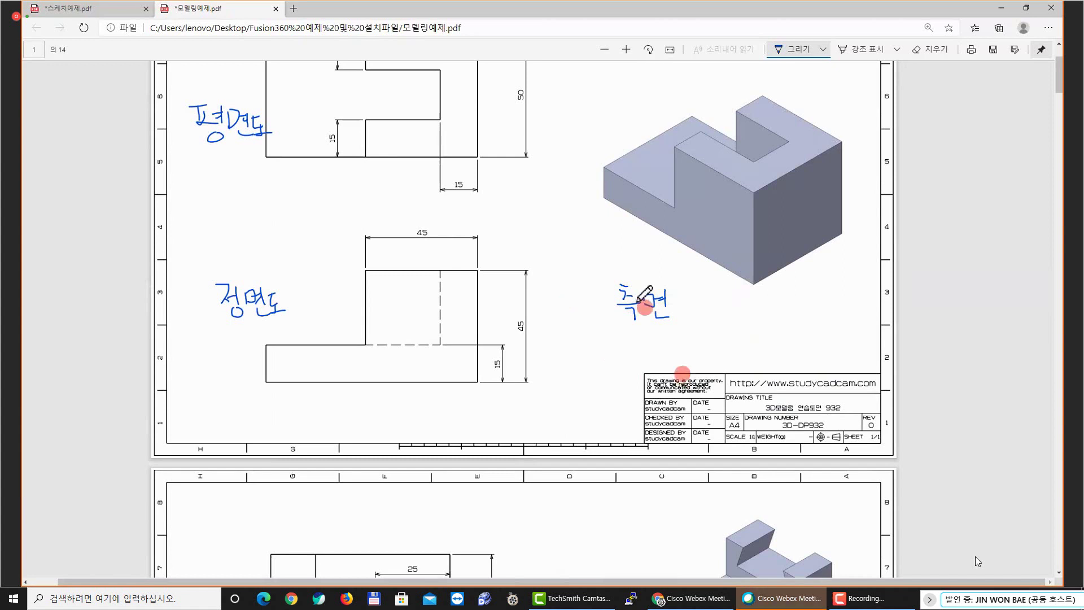
{"action": "mouse_move", "coordinate": [603, 287]}
{"action": "left_mouse_down"}
{"action": "mouse_move", "coordinate": [597, 300]}
{"action": "mouse_move", "coordinate": [624, 305]}
{"action": "left_mouse_up"}
{"action": "left_click_drag", "start_coordinate": [607, 308], "coordinate": [607, 323]}
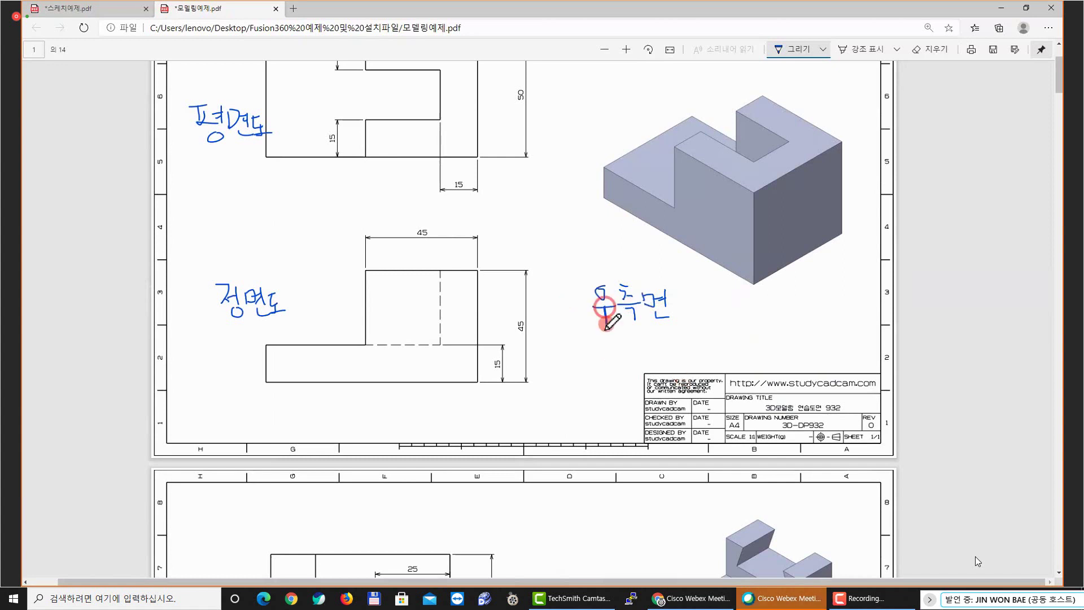
Handwrite 좌 in blue at the sheet's edge, on the outer side of the 정면도 label
{"action": "mouse_move", "coordinate": [101, 310]}
{"action": "left_mouse_down"}
{"action": "mouse_move", "coordinate": [107, 321]}
{"action": "mouse_move", "coordinate": [169, 322]}
{"action": "left_mouse_up"}
{"action": "left_click_drag", "start_coordinate": [166, 320], "coordinate": [176, 334]}
{"action": "left_click_drag", "start_coordinate": [176, 319], "coordinate": [182, 318]}
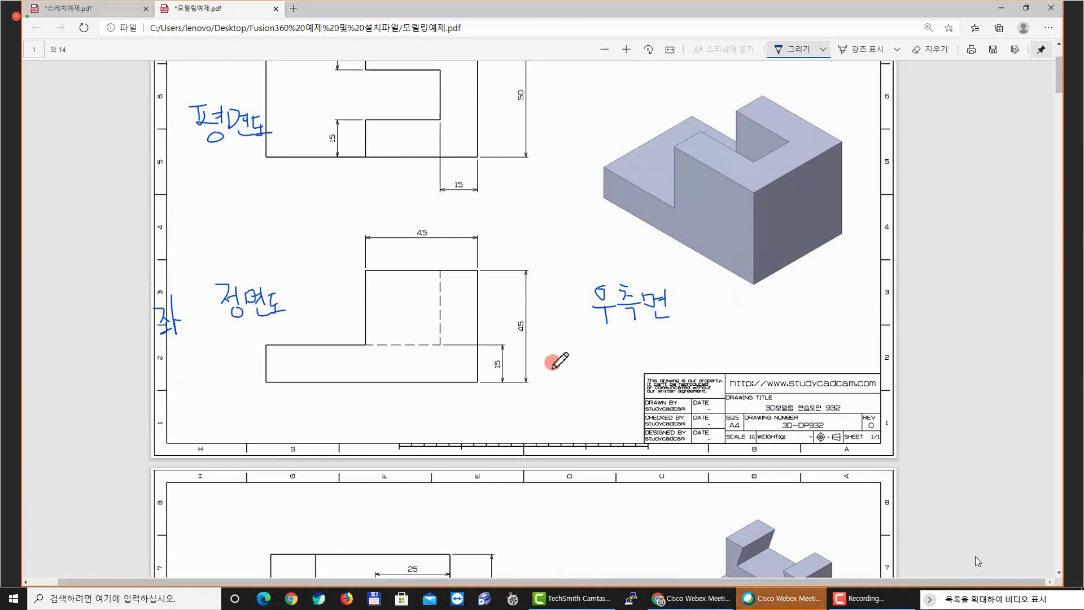
Set the pen colour to red and draw arrows pointing at the two visible vertical sides of the isometric model
{"action": "scroll", "coordinate": [554, 361], "scroll_direction": "up", "scroll_amount": 2}
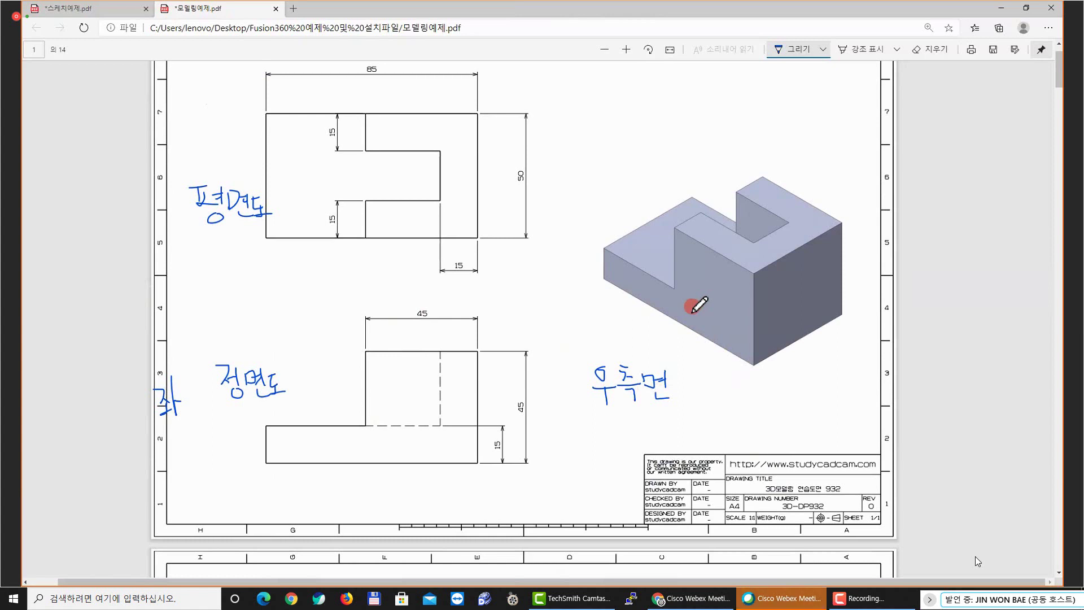
{"action": "left_click", "coordinate": [823, 49]}
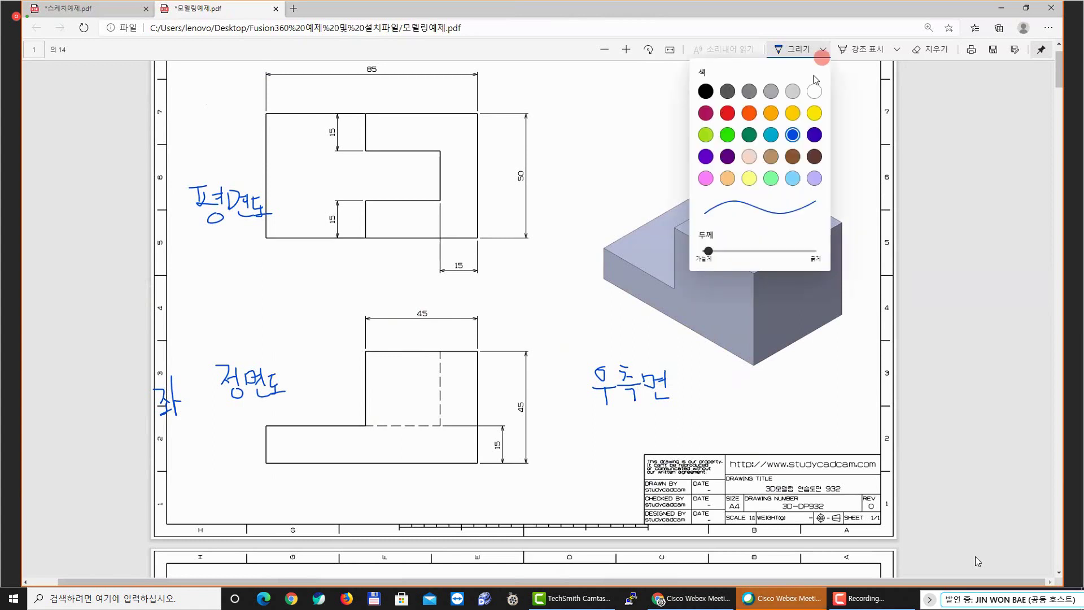
{"action": "left_click", "coordinate": [727, 112]}
{"action": "left_click", "coordinate": [822, 51]}
{"action": "left_click", "coordinate": [655, 344]}
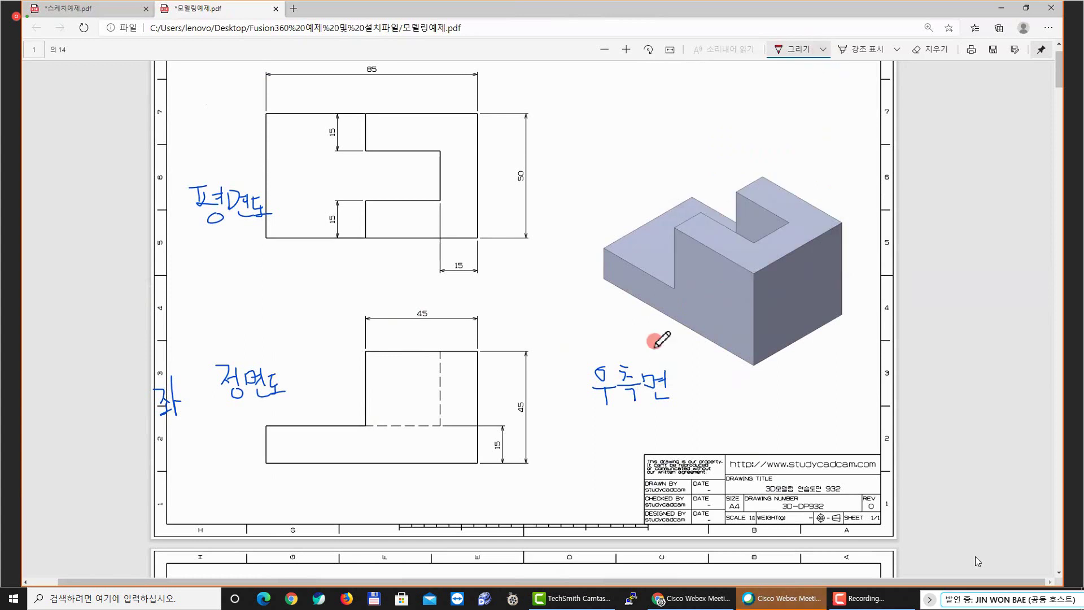
{"action": "left_click_drag", "start_coordinate": [655, 341], "coordinate": [691, 301]}
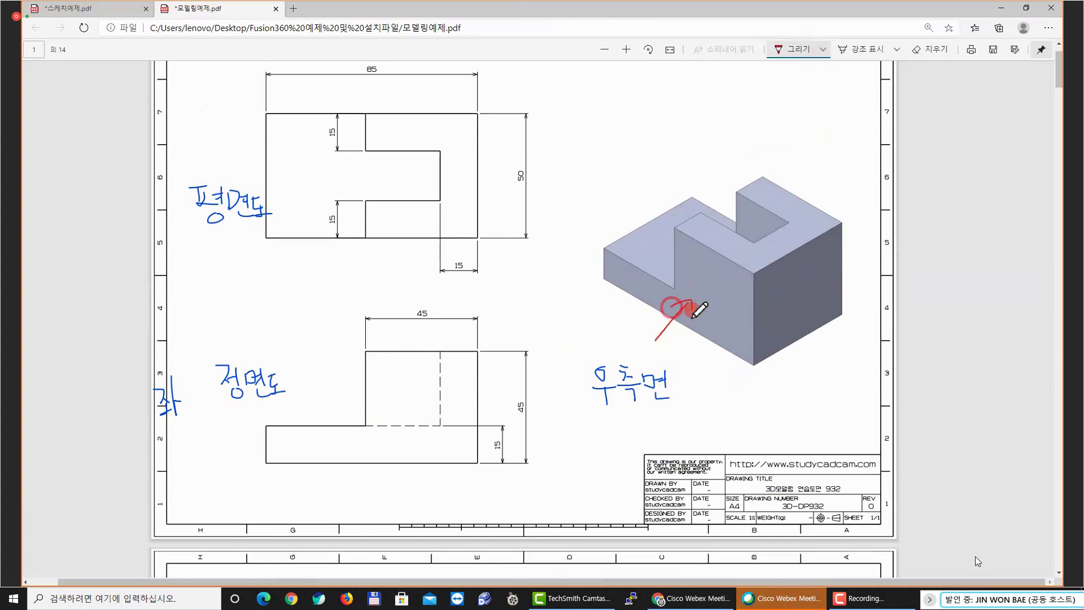
{"action": "left_click", "coordinate": [800, 305]}
{"action": "mouse_move", "coordinate": [798, 308]}
{"action": "left_mouse_down"}
{"action": "mouse_move", "coordinate": [802, 293]}
{"action": "mouse_move", "coordinate": [831, 349]}
{"action": "left_mouse_up"}
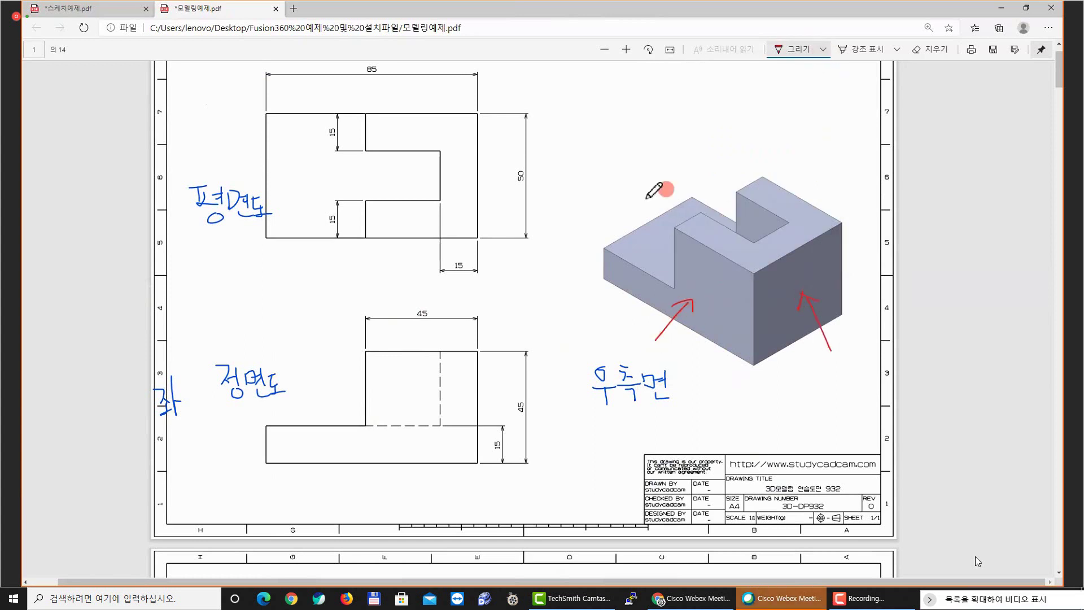
Draw two more red arrows pointing at the isometric model's rear sides
{"action": "left_click", "coordinate": [717, 166]}
{"action": "left_click_drag", "start_coordinate": [848, 151], "coordinate": [819, 179]}
{"action": "left_click_drag", "start_coordinate": [820, 179], "coordinate": [834, 177]}
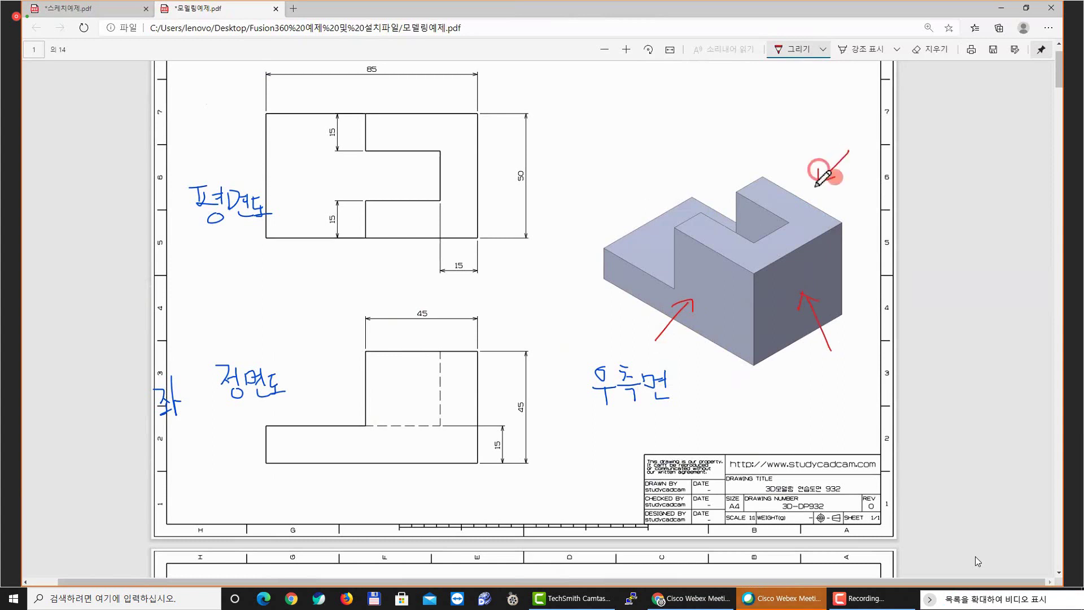
{"action": "left_click", "coordinate": [618, 176]}
{"action": "mouse_move", "coordinate": [607, 173]}
{"action": "left_mouse_down"}
{"action": "mouse_move", "coordinate": [646, 209]}
{"action": "mouse_move", "coordinate": [647, 188]}
{"action": "left_mouse_up"}
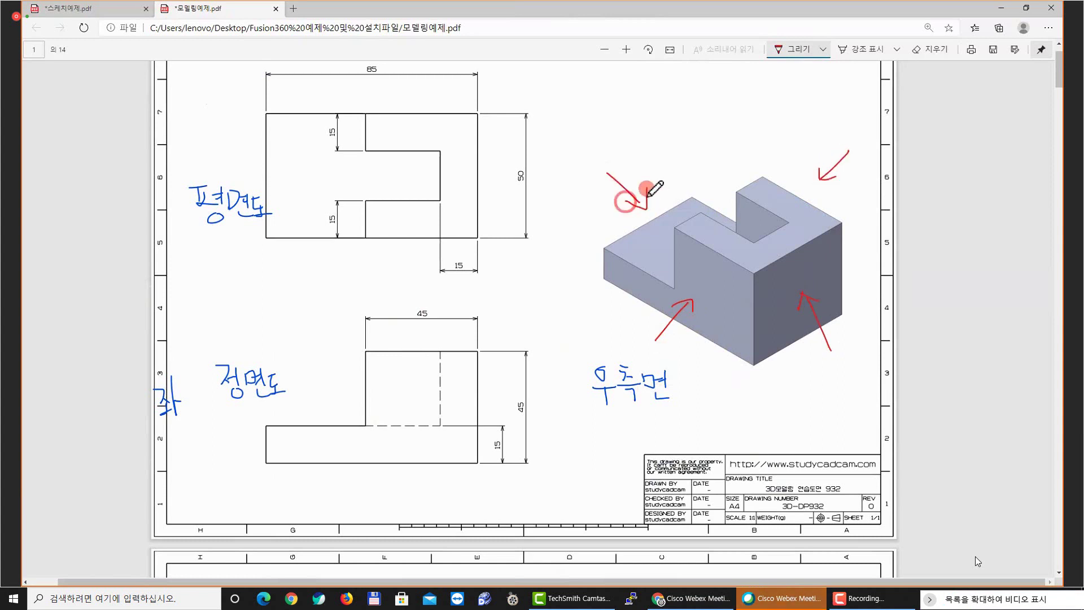
Number the four viewing-direction arrows 1 to 4 counterclockwise in red, starting with the front-face arrow
{"action": "left_click_drag", "start_coordinate": [642, 348], "coordinate": [640, 331]}
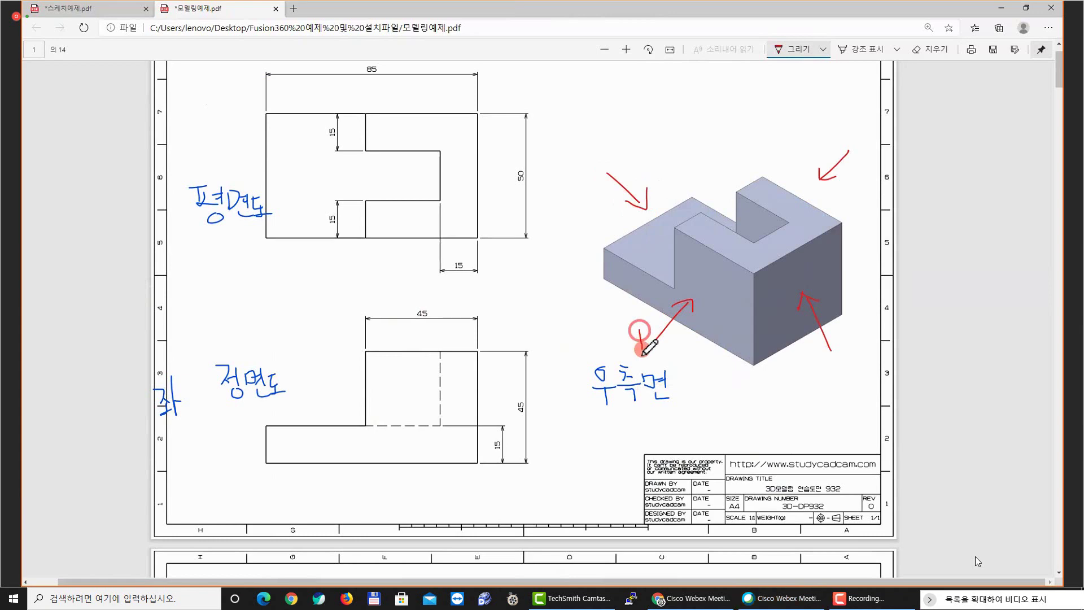
{"action": "left_click_drag", "start_coordinate": [811, 364], "coordinate": [829, 374]}
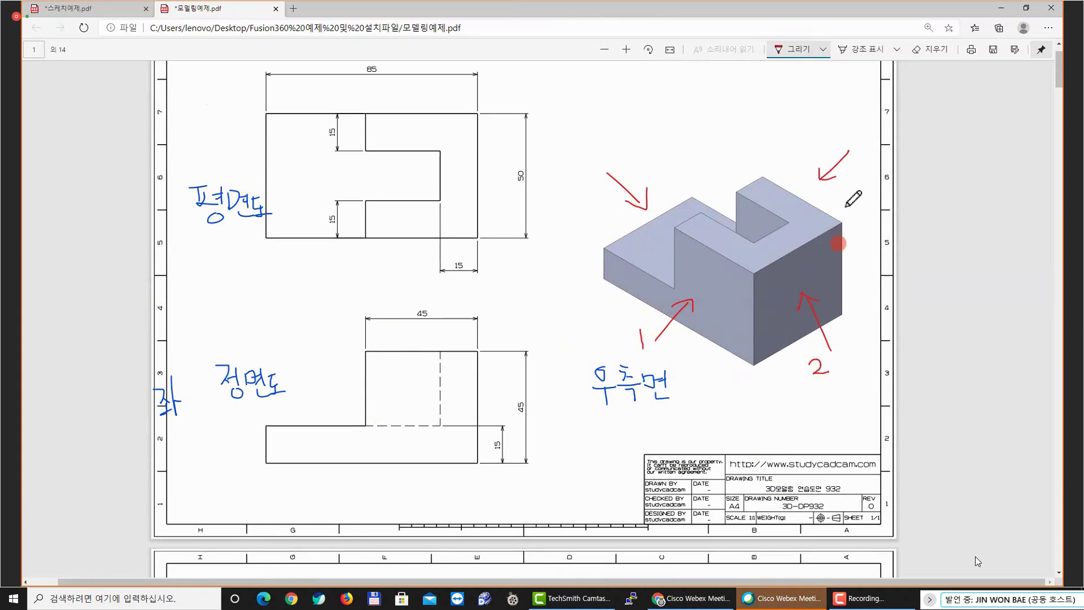
{"action": "left_click", "coordinate": [823, 139]}
{"action": "left_click_drag", "start_coordinate": [824, 125], "coordinate": [826, 143]}
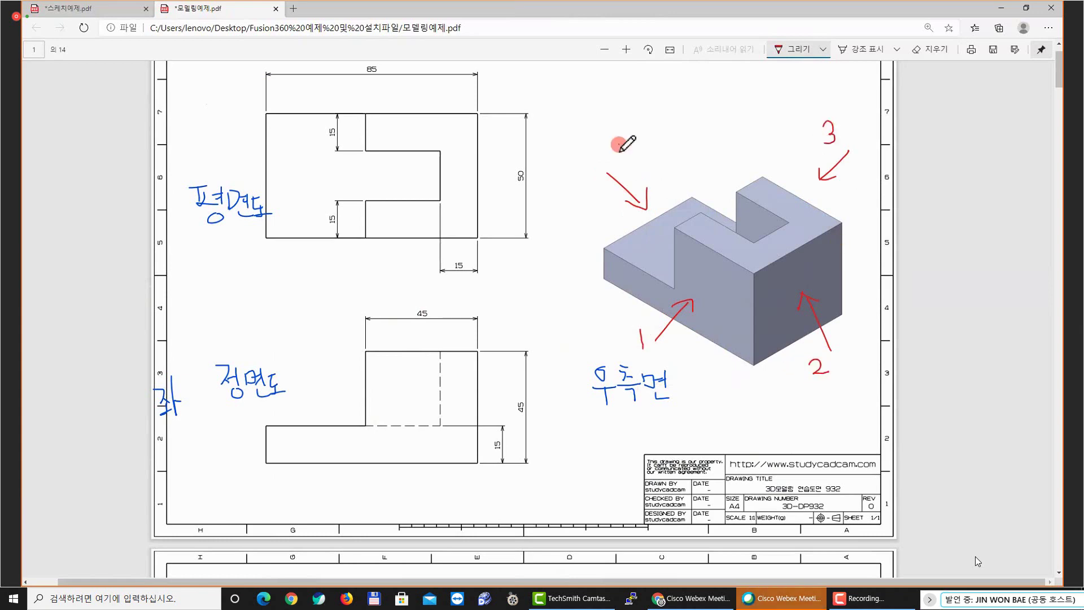
{"action": "mouse_move", "coordinate": [619, 145]}
{"action": "left_mouse_down"}
{"action": "mouse_move", "coordinate": [636, 158]}
{"action": "mouse_move", "coordinate": [628, 164]}
{"action": "left_mouse_up"}
{"action": "left_click", "coordinate": [671, 217]}
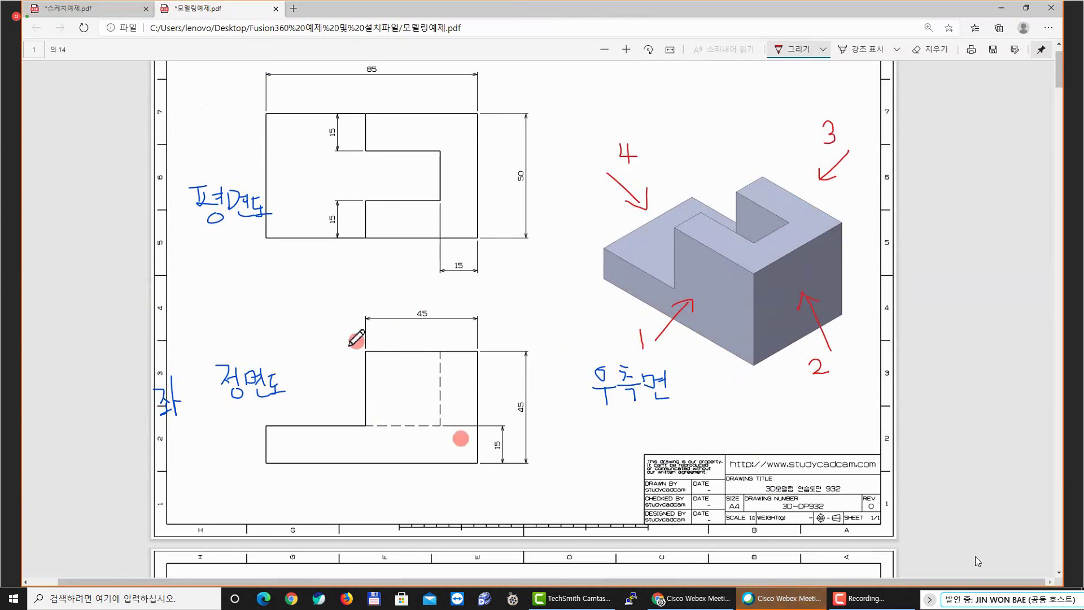
Check-mark the front view, trace its stepped edge, and outline the matching front face on the isometric model in red
{"action": "left_click_drag", "start_coordinate": [327, 331], "coordinate": [352, 320]}
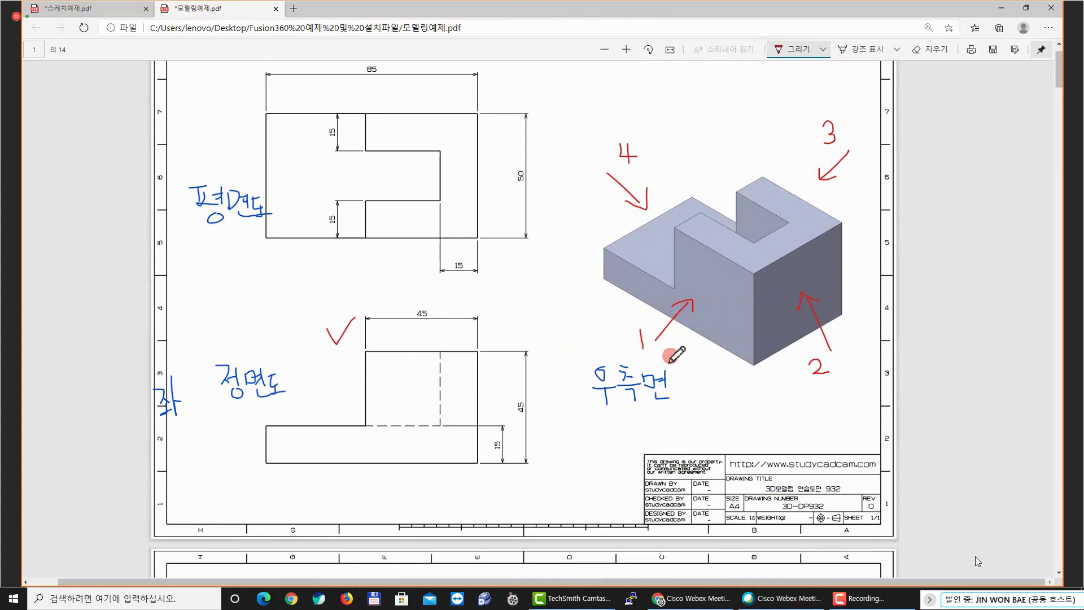
{"action": "mouse_move", "coordinate": [365, 351]}
{"action": "left_mouse_down"}
{"action": "mouse_move", "coordinate": [366, 424]}
{"action": "mouse_move", "coordinate": [303, 423]}
{"action": "left_mouse_up"}
{"action": "left_click_drag", "start_coordinate": [676, 230], "coordinate": [666, 282]}
{"action": "mouse_move", "coordinate": [676, 231]}
{"action": "left_mouse_down"}
{"action": "mouse_move", "coordinate": [675, 284]}
{"action": "mouse_move", "coordinate": [610, 254]}
{"action": "mouse_move", "coordinate": [603, 284]}
{"action": "mouse_move", "coordinate": [752, 363]}
{"action": "mouse_move", "coordinate": [759, 299]}
{"action": "mouse_move", "coordinate": [735, 248]}
{"action": "mouse_move", "coordinate": [676, 230]}
{"action": "left_mouse_up"}
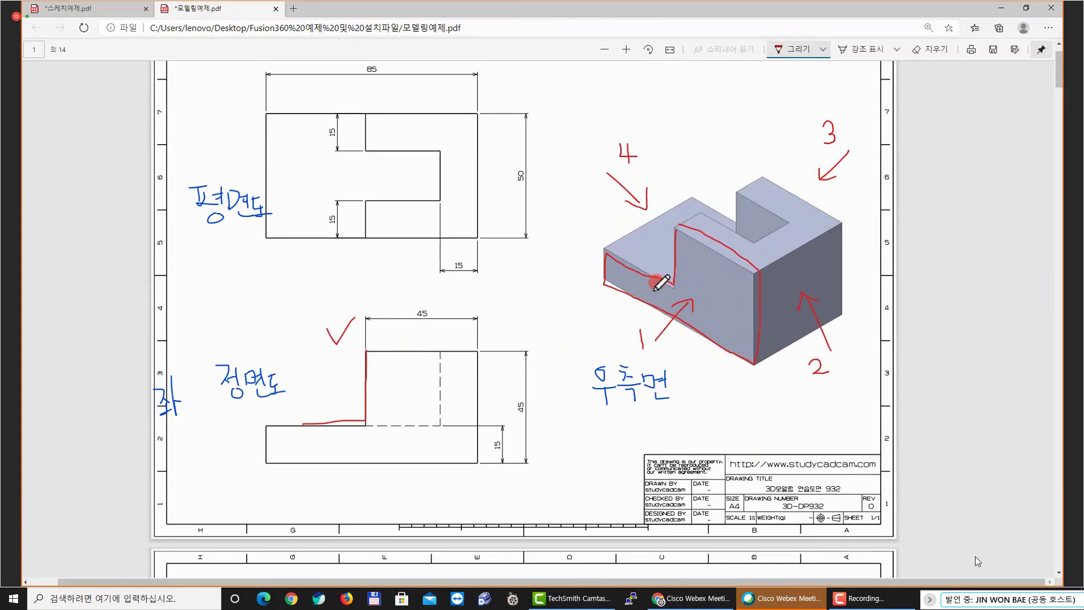
Look briefly at 스케치예제.pdf, return to 모델링예제.pdf, and trace the front view's vertical hidden line in red
{"action": "scroll", "coordinate": [439, 388], "scroll_direction": "up", "scroll_amount": 1, "text": "ctrl"}
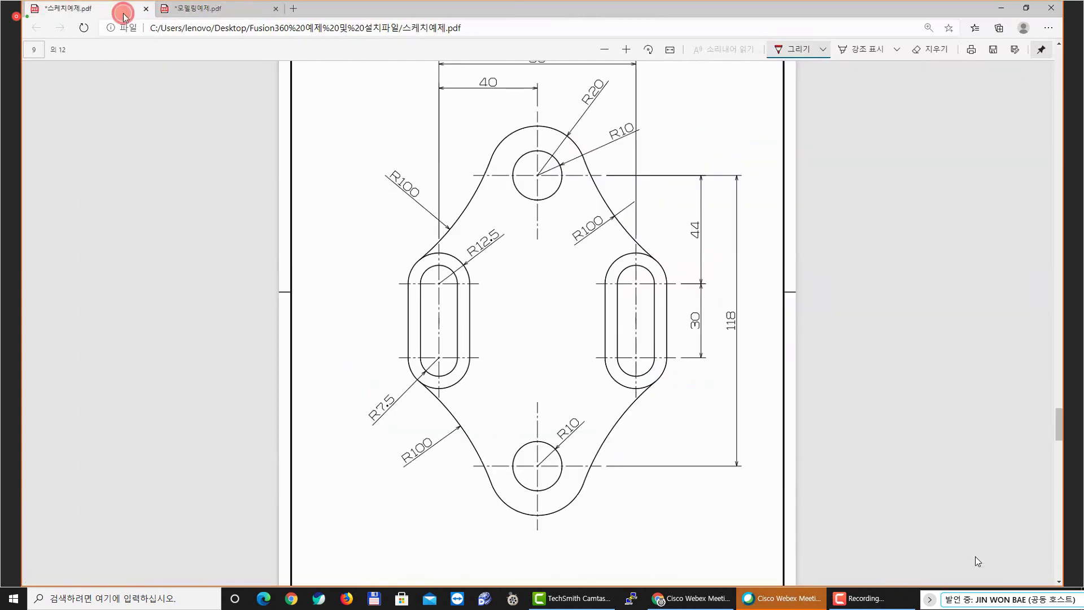
{"action": "left_click", "coordinate": [118, 9]}
{"action": "scroll", "coordinate": [453, 292], "scroll_direction": "up", "scroll_amount": 10}
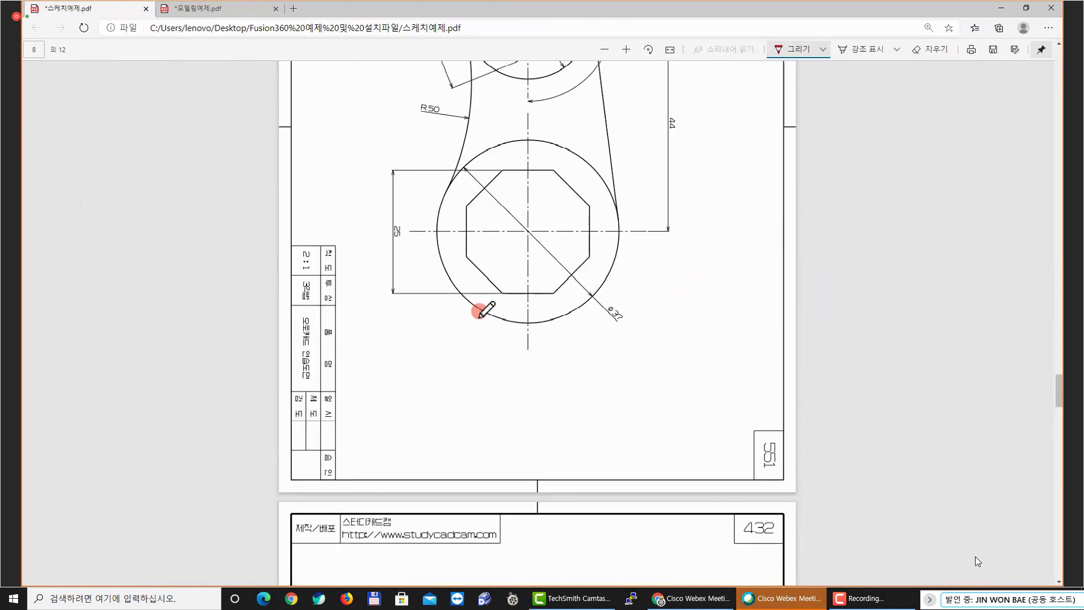
{"action": "left_click", "coordinate": [209, 9]}
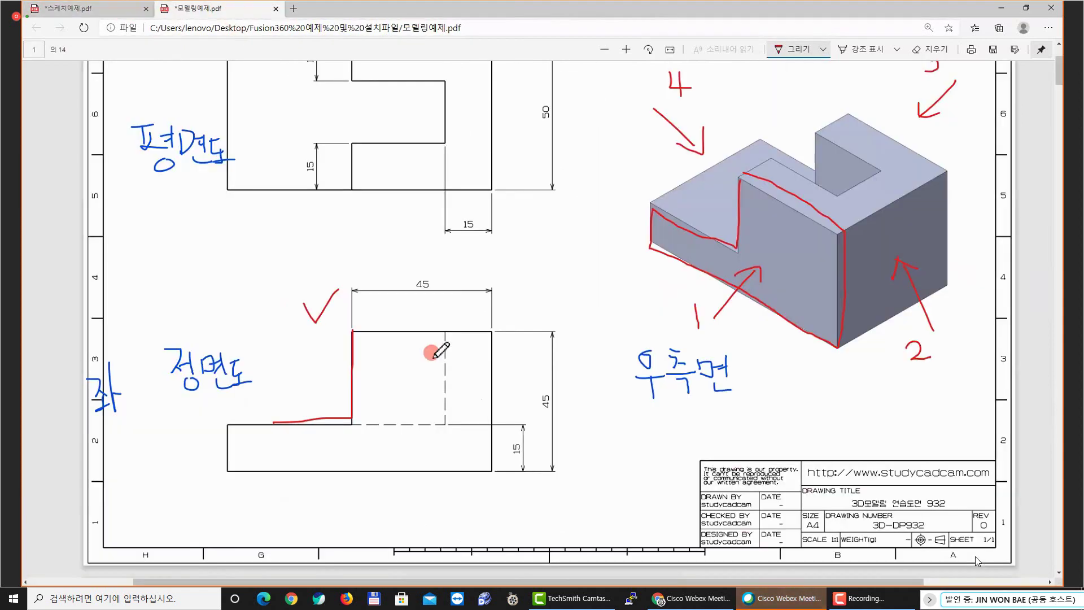
{"action": "left_click_drag", "start_coordinate": [445, 332], "coordinate": [446, 395]}
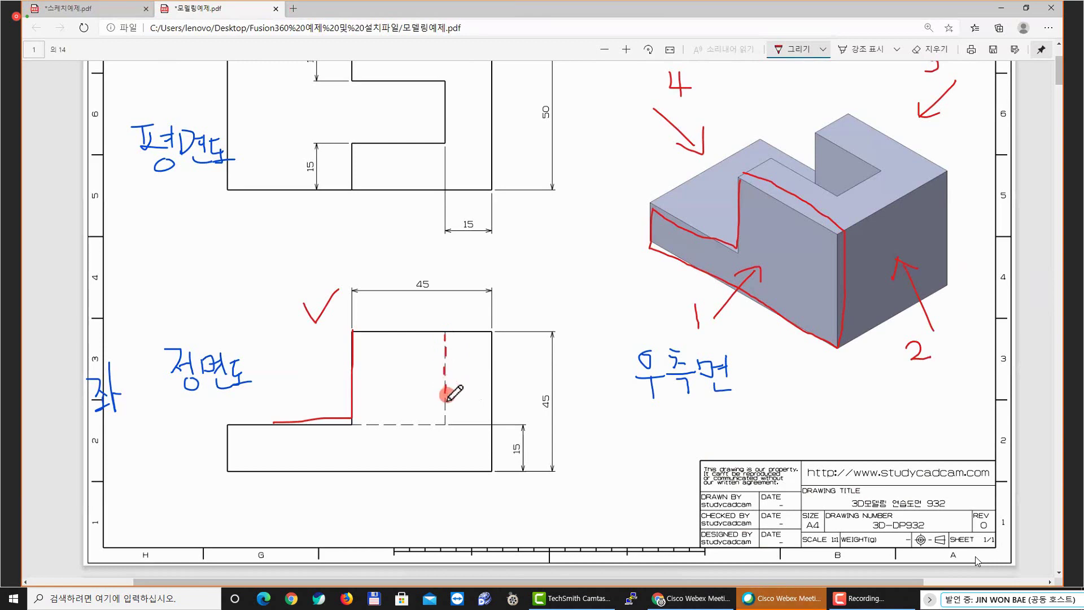
Switch to Fusion 360 and examine the dashed construction line of the 50 mm square in the sketch
{"action": "left_click", "coordinate": [786, 11]}
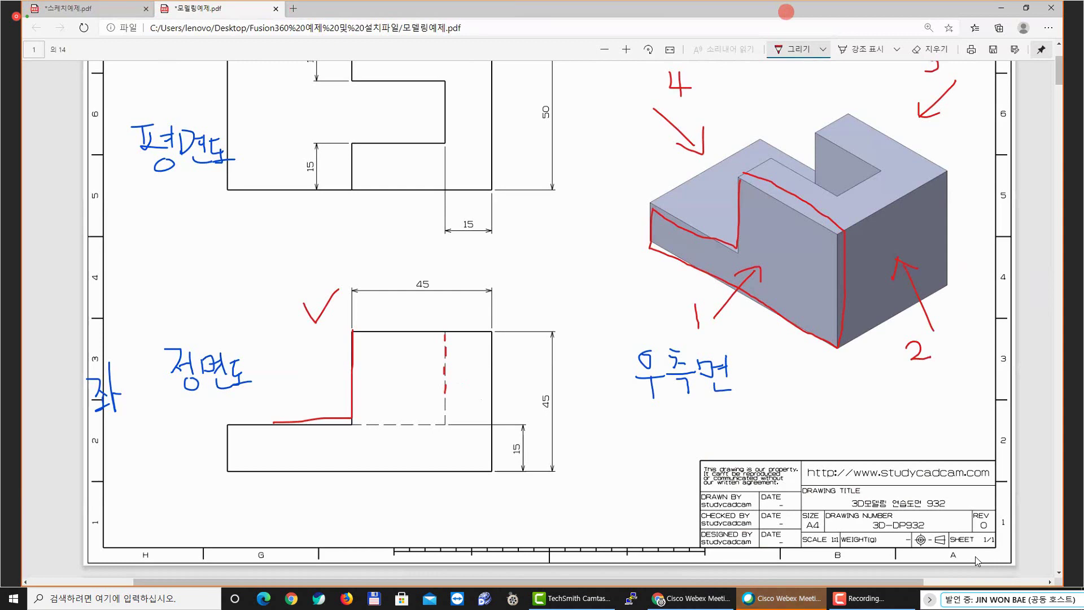
{"action": "left_click", "coordinate": [1001, 8]}
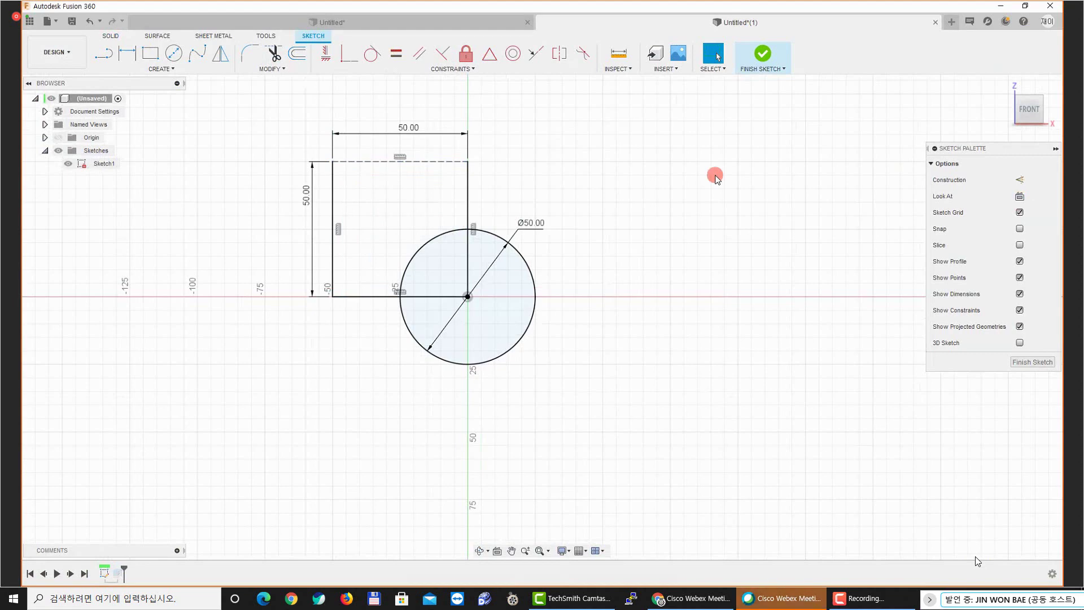
{"action": "scroll", "coordinate": [393, 144], "scroll_direction": "up", "scroll_amount": 5}
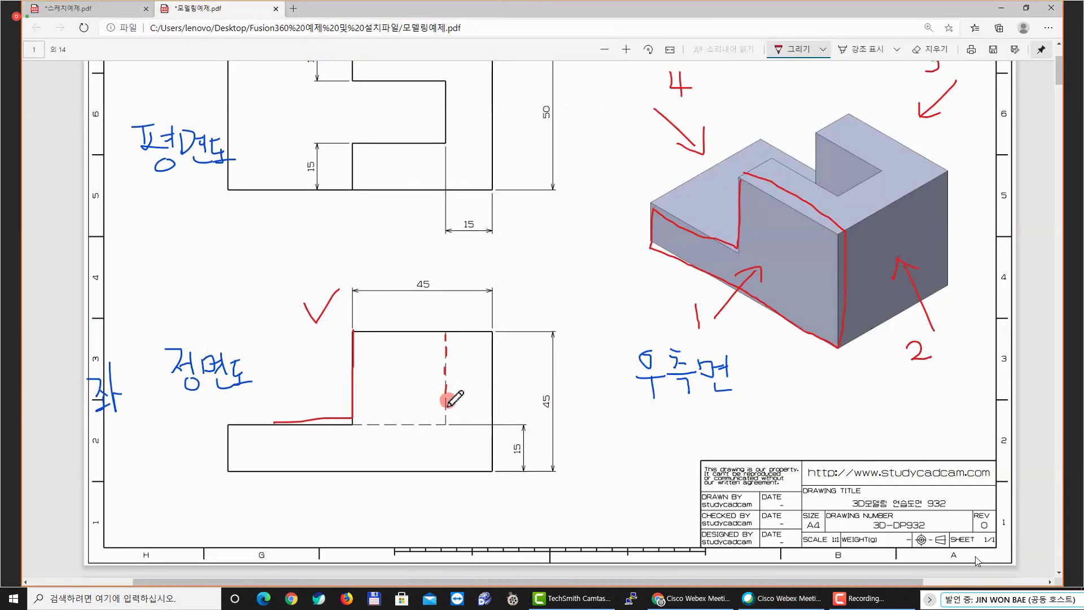
Write the labels 숨은선 and 은선 in red beside the front view
{"action": "mouse_move", "coordinate": [560, 282]}
{"action": "left_mouse_down"}
{"action": "mouse_move", "coordinate": [559, 300]}
{"action": "mouse_move", "coordinate": [574, 299]}
{"action": "left_mouse_up"}
{"action": "mouse_move", "coordinate": [567, 301]}
{"action": "left_mouse_down"}
{"action": "mouse_move", "coordinate": [567, 310]}
{"action": "mouse_move", "coordinate": [575, 291]}
{"action": "mouse_move", "coordinate": [590, 302]}
{"action": "mouse_move", "coordinate": [599, 294]}
{"action": "mouse_move", "coordinate": [630, 314]}
{"action": "left_mouse_up"}
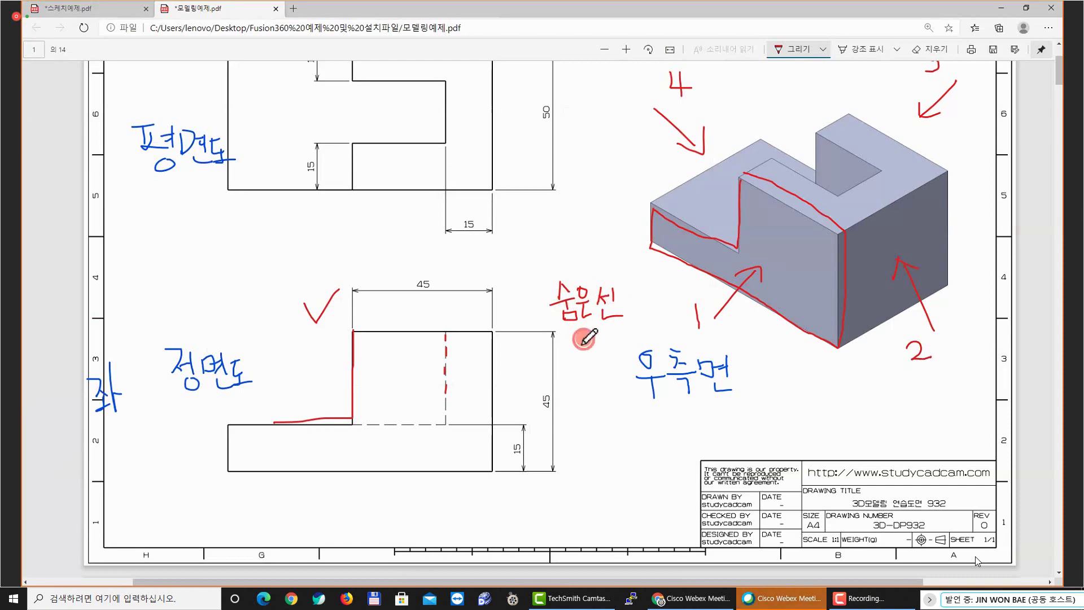
{"action": "mouse_move", "coordinate": [574, 358]}
{"action": "left_mouse_down"}
{"action": "mouse_move", "coordinate": [605, 340]}
{"action": "mouse_move", "coordinate": [623, 351]}
{"action": "mouse_move", "coordinate": [620, 367]}
{"action": "left_mouse_up"}
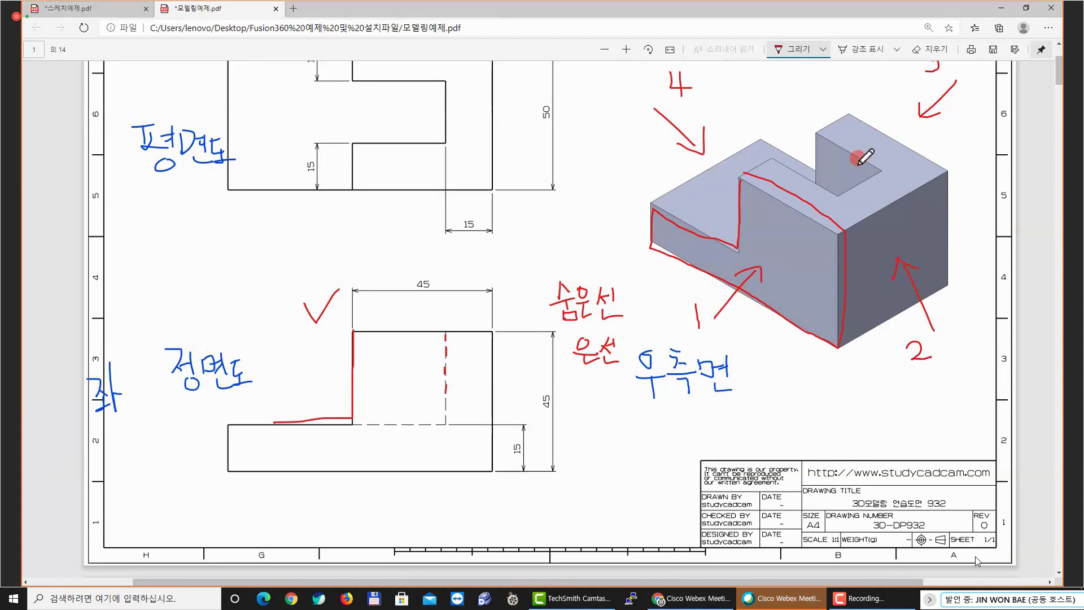
Trace the slot's upper edges on the isometric model in red and thicken viewing-direction arrow 1
{"action": "scroll", "coordinate": [897, 209], "scroll_direction": "up", "scroll_amount": 1}
{"action": "scroll", "coordinate": [897, 210], "scroll_direction": "up", "scroll_amount": 3}
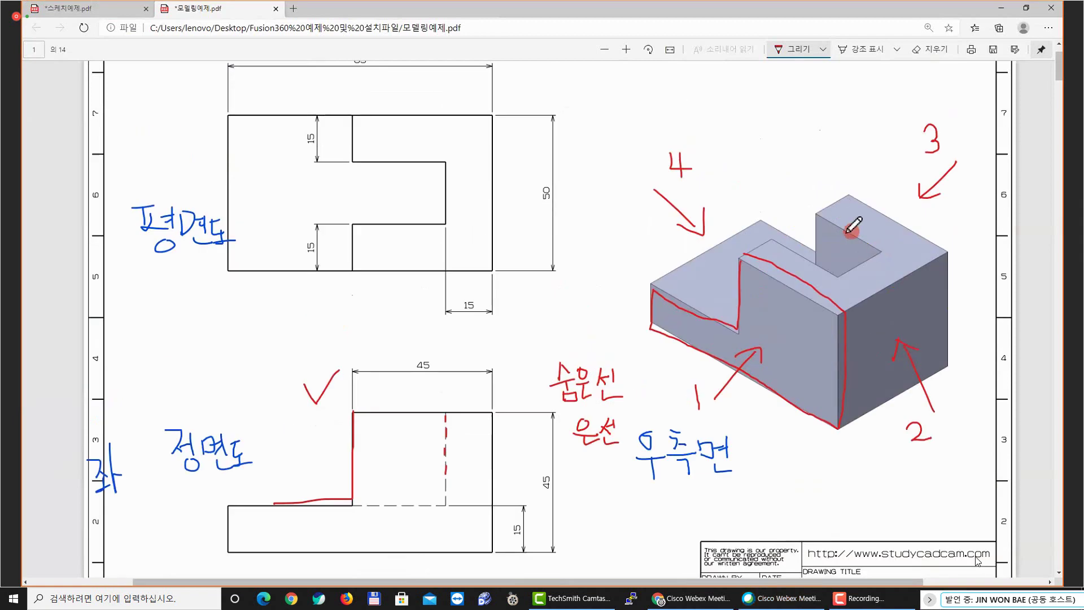
{"action": "mouse_move", "coordinate": [820, 216]}
{"action": "left_mouse_down"}
{"action": "mouse_move", "coordinate": [878, 252]}
{"action": "mouse_move", "coordinate": [845, 275]}
{"action": "mouse_move", "coordinate": [778, 242]}
{"action": "left_mouse_up"}
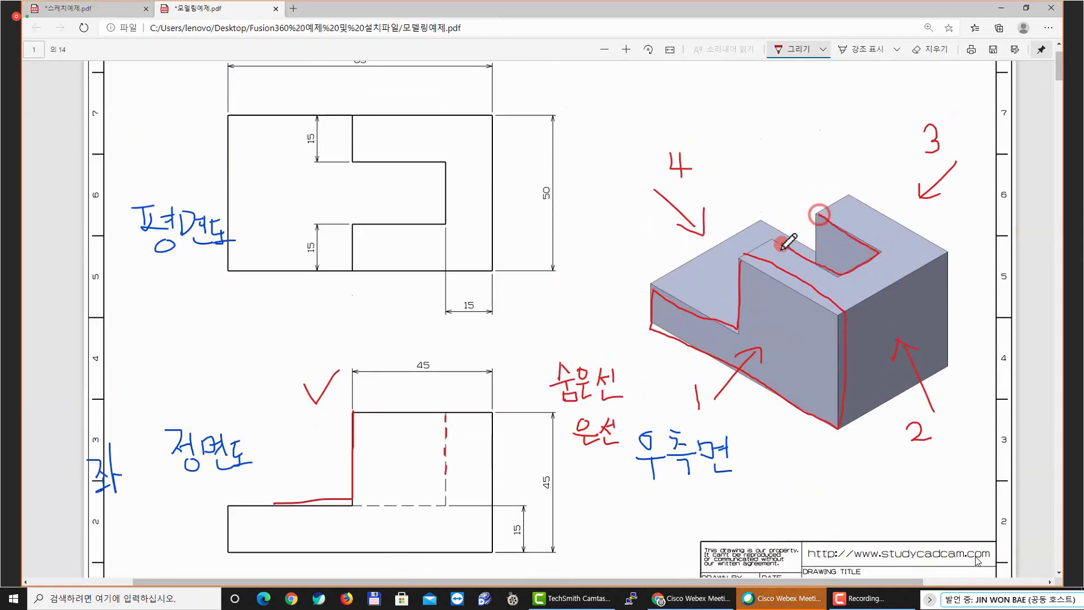
{"action": "scroll", "coordinate": [767, 287], "scroll_direction": "down", "scroll_amount": 3}
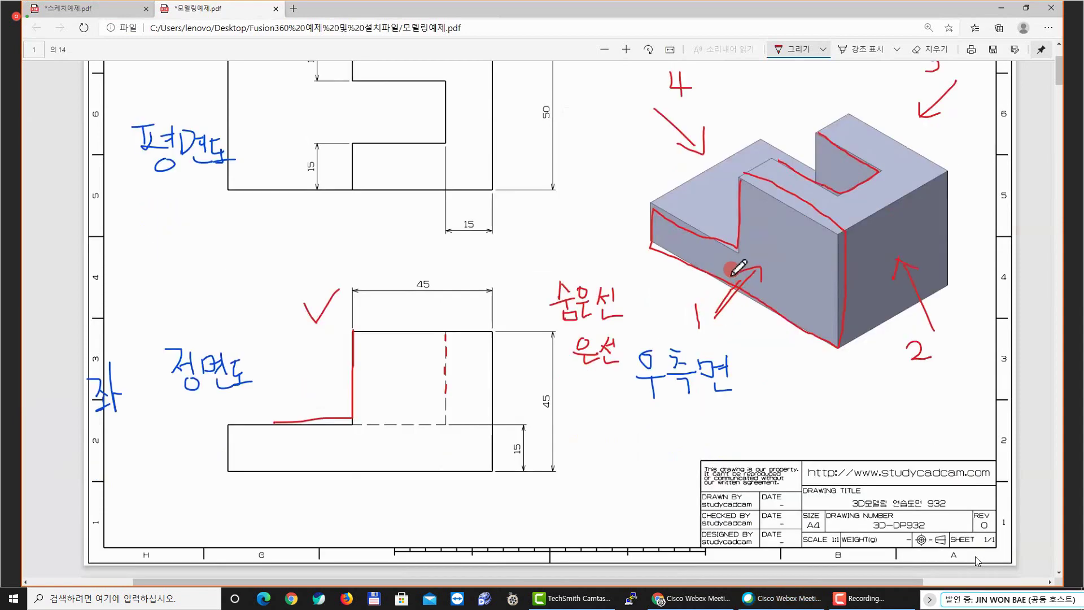
{"action": "mouse_move", "coordinate": [749, 268]}
{"action": "left_mouse_down"}
{"action": "mouse_move", "coordinate": [735, 278]}
{"action": "mouse_move", "coordinate": [761, 267]}
{"action": "mouse_move", "coordinate": [747, 270]}
{"action": "left_mouse_up"}
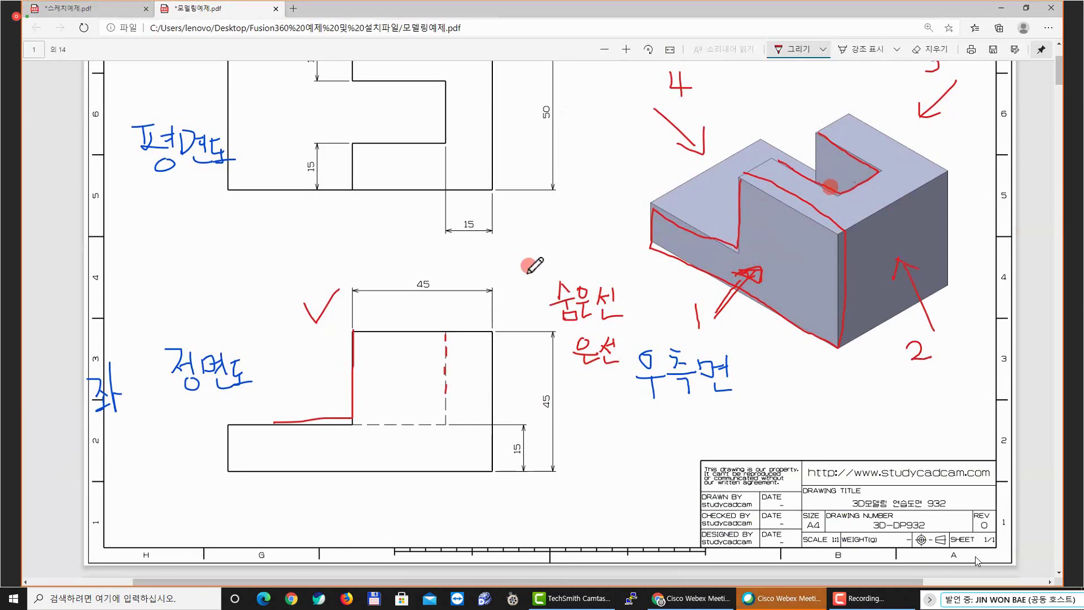
Continue tracing the front view's hidden line around its lower corner and sketch the matching red dashed edges on the isometric model's front face
{"action": "scroll", "coordinate": [444, 356], "scroll_direction": "down", "scroll_amount": 3}
{"action": "scroll", "coordinate": [446, 282], "scroll_direction": "up", "scroll_amount": 2}
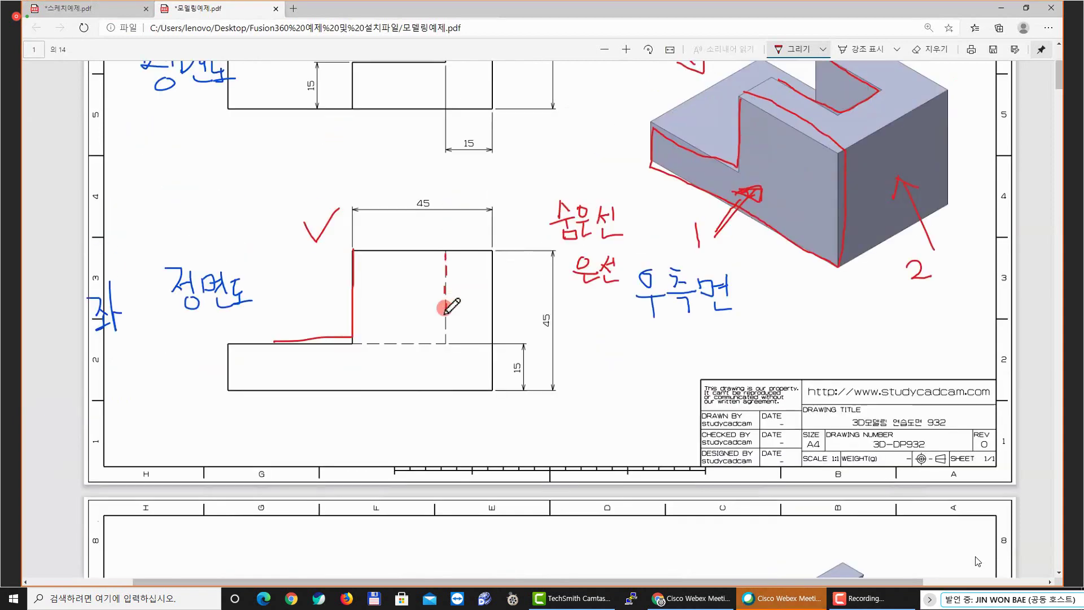
{"action": "mouse_move", "coordinate": [446, 314]}
{"action": "left_mouse_down"}
{"action": "mouse_move", "coordinate": [443, 348]}
{"action": "mouse_move", "coordinate": [417, 343]}
{"action": "left_mouse_up"}
{"action": "scroll", "coordinate": [666, 213], "scroll_direction": "up", "scroll_amount": 2}
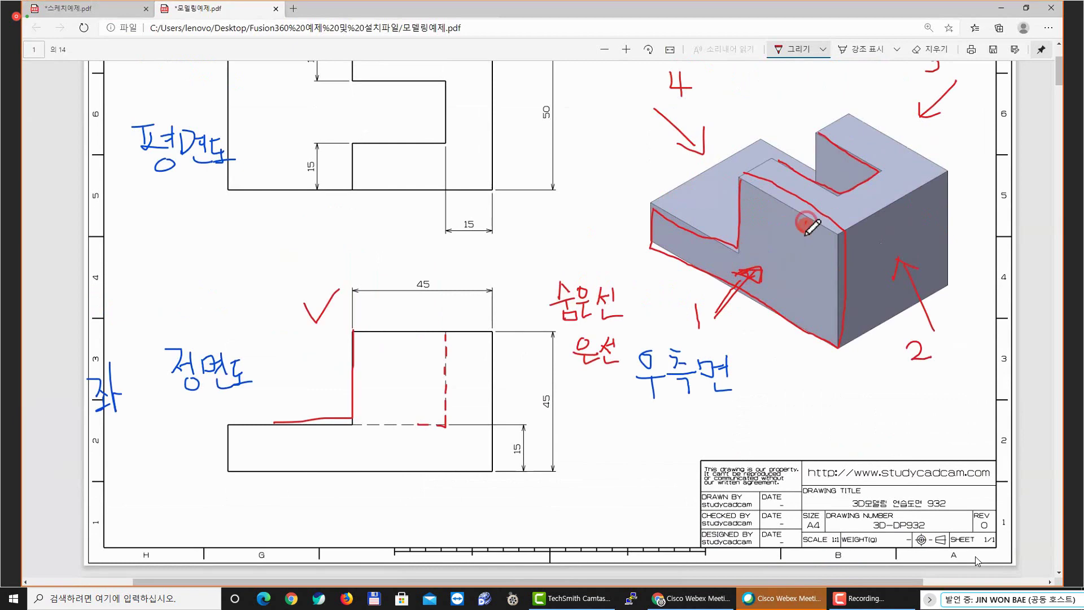
{"action": "left_click_drag", "start_coordinate": [806, 222], "coordinate": [796, 282]}
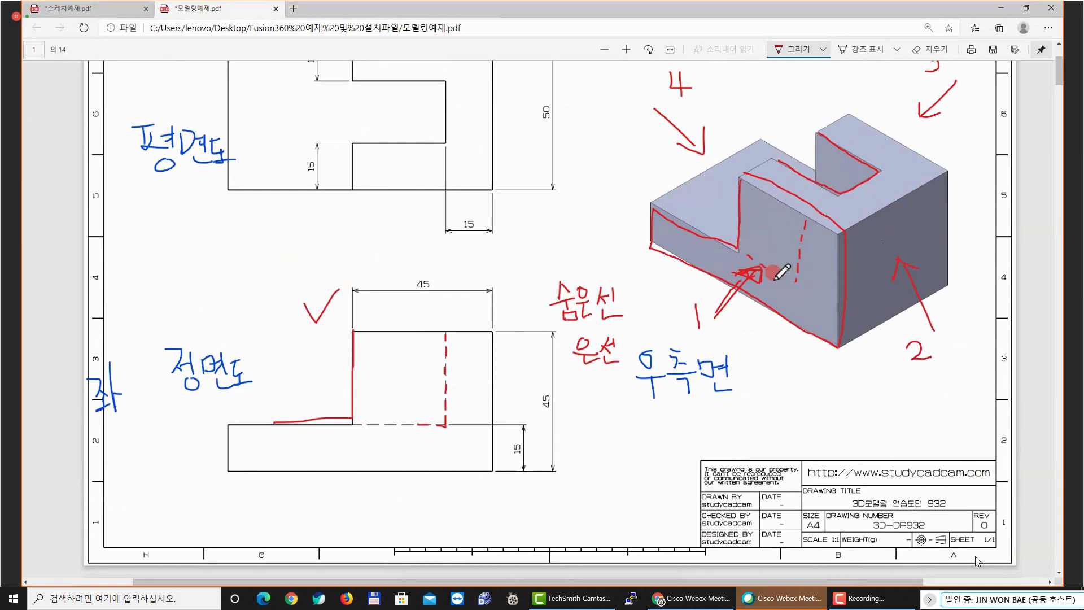
{"action": "left_click_drag", "start_coordinate": [786, 280], "coordinate": [796, 283]}
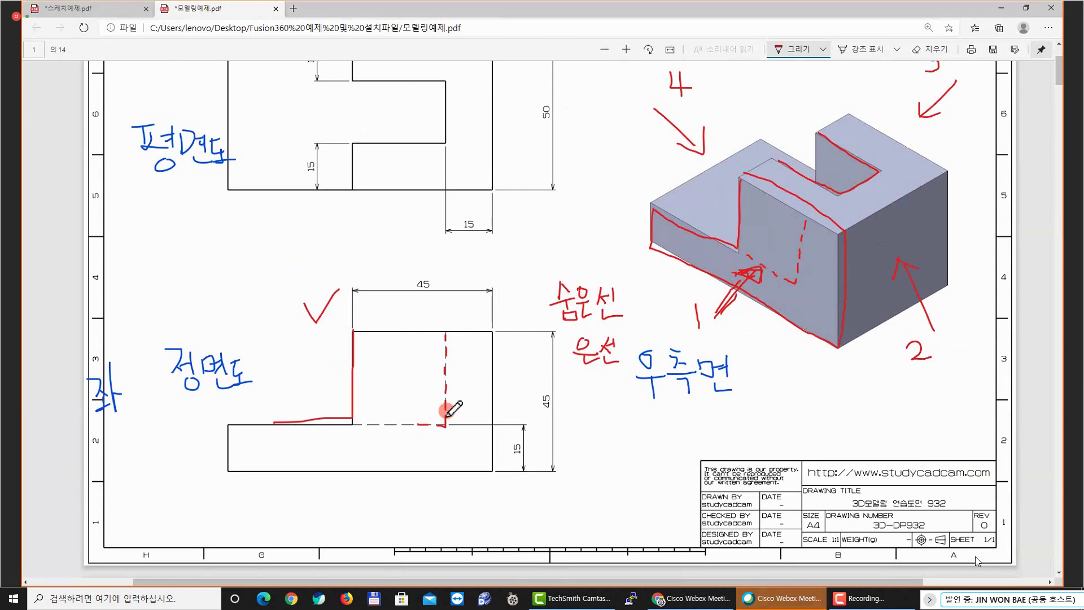
Draw a red upward arrow from the 정면도 label towards the 평면도 label and retrace viewing-direction arrow 1
{"action": "scroll", "coordinate": [415, 371], "scroll_direction": "down", "scroll_amount": 2}
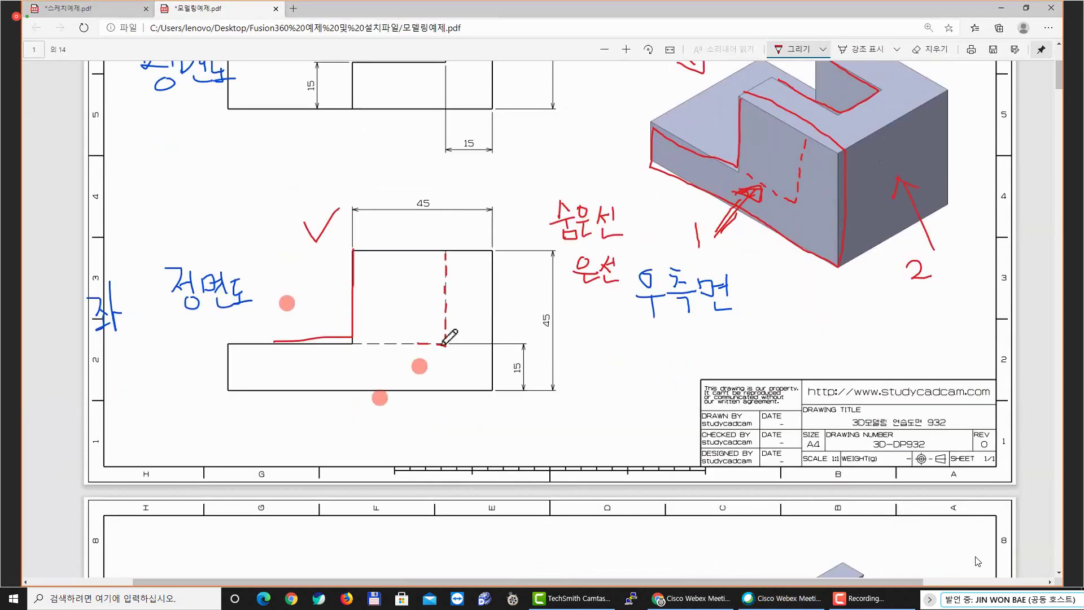
{"action": "scroll", "coordinate": [435, 344], "scroll_direction": "up", "scroll_amount": 2}
{"action": "scroll", "coordinate": [437, 365], "scroll_direction": "up", "scroll_amount": 3}
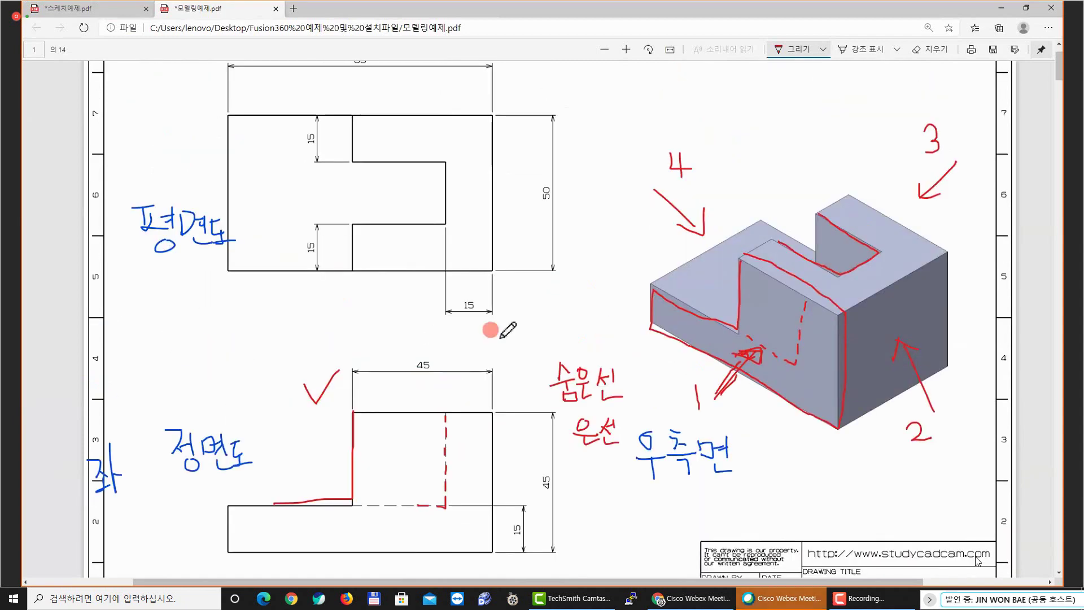
{"action": "scroll", "coordinate": [561, 314], "scroll_direction": "down", "scroll_amount": 1}
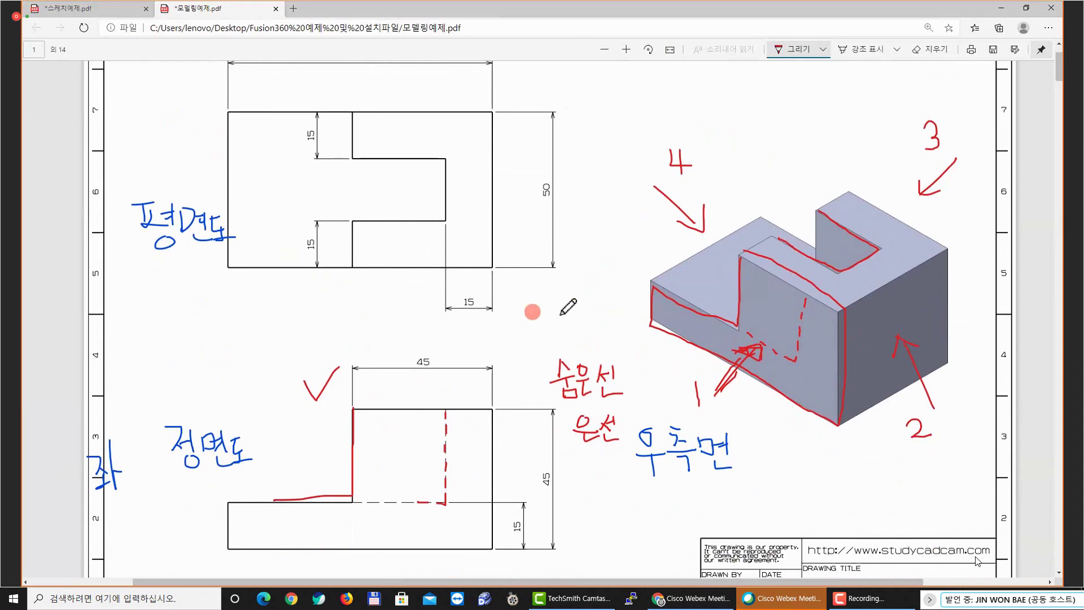
{"action": "scroll", "coordinate": [565, 307], "scroll_direction": "down", "scroll_amount": 1, "text": "ctrl"}
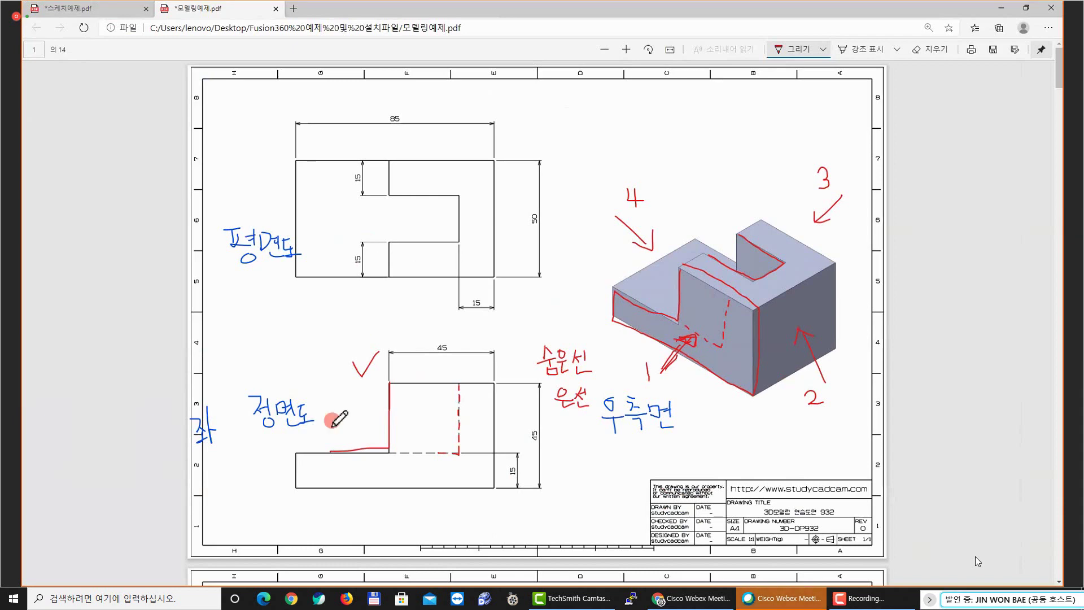
{"action": "scroll", "coordinate": [337, 418], "scroll_direction": "up", "scroll_amount": 1, "text": "ctrl"}
{"action": "mouse_move", "coordinate": [236, 331]}
{"action": "left_mouse_down"}
{"action": "mouse_move", "coordinate": [231, 269]}
{"action": "mouse_move", "coordinate": [241, 283]}
{"action": "left_mouse_up"}
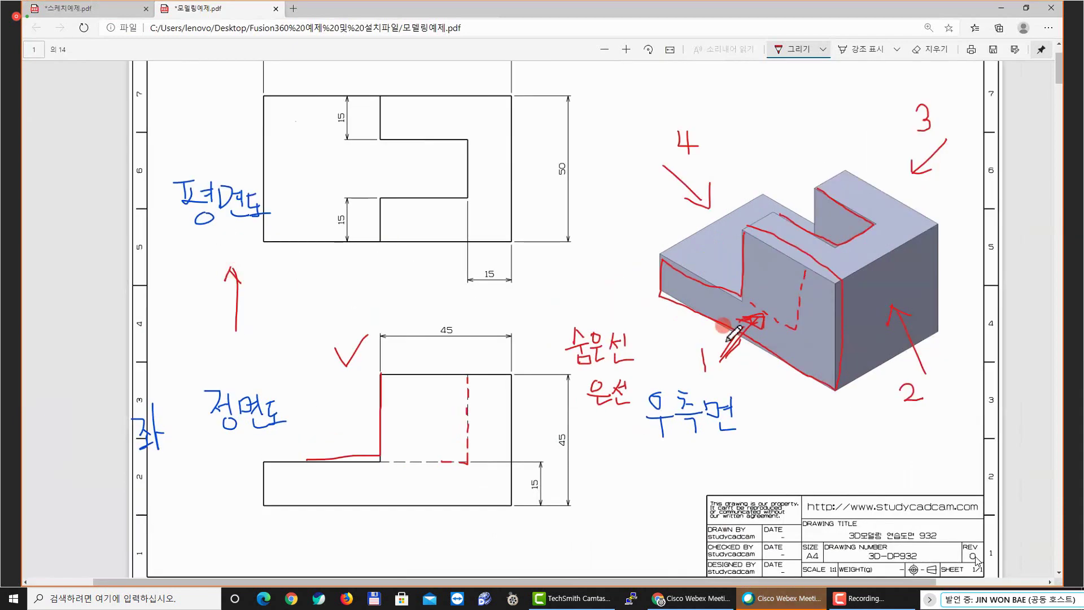
{"action": "mouse_move", "coordinate": [721, 359]}
{"action": "left_mouse_down"}
{"action": "mouse_move", "coordinate": [762, 314]}
{"action": "mouse_move", "coordinate": [762, 333]}
{"action": "left_mouse_up"}
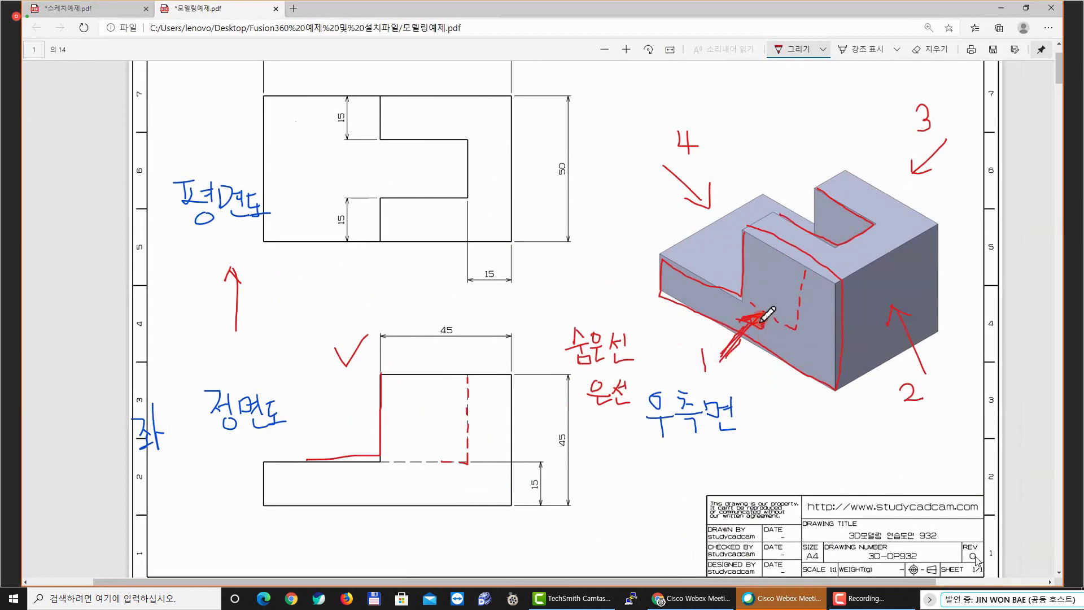
Draw a red downward viewing arrow above the isometric model and underline the 평면도 label
{"action": "left_click_drag", "start_coordinate": [815, 89], "coordinate": [813, 148]}
{"action": "left_click_drag", "start_coordinate": [806, 163], "coordinate": [812, 162]}
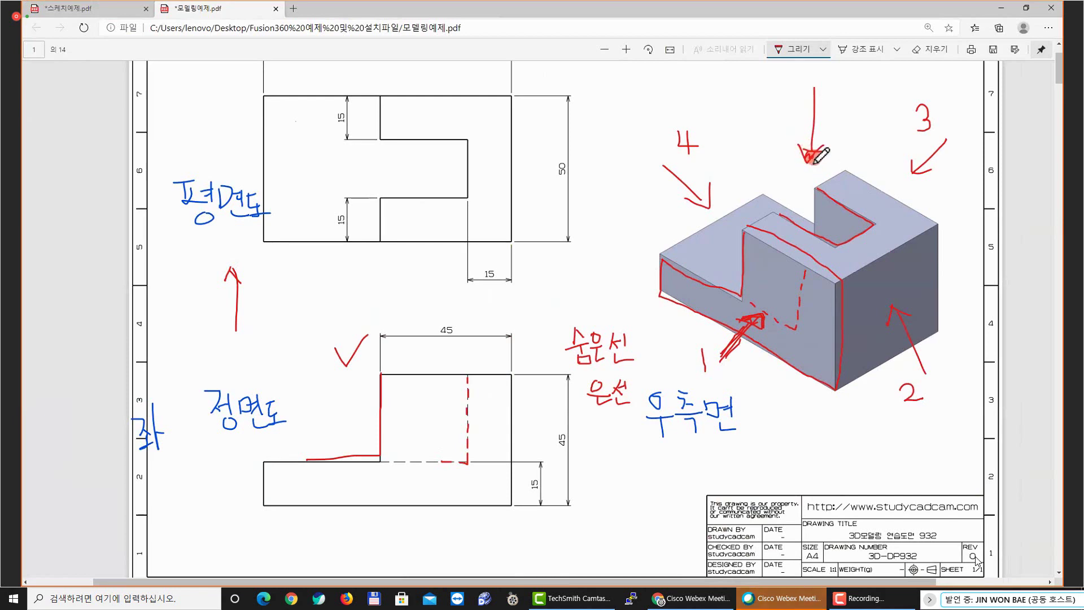
{"action": "scroll", "coordinate": [380, 230], "scroll_direction": "up", "scroll_amount": 3}
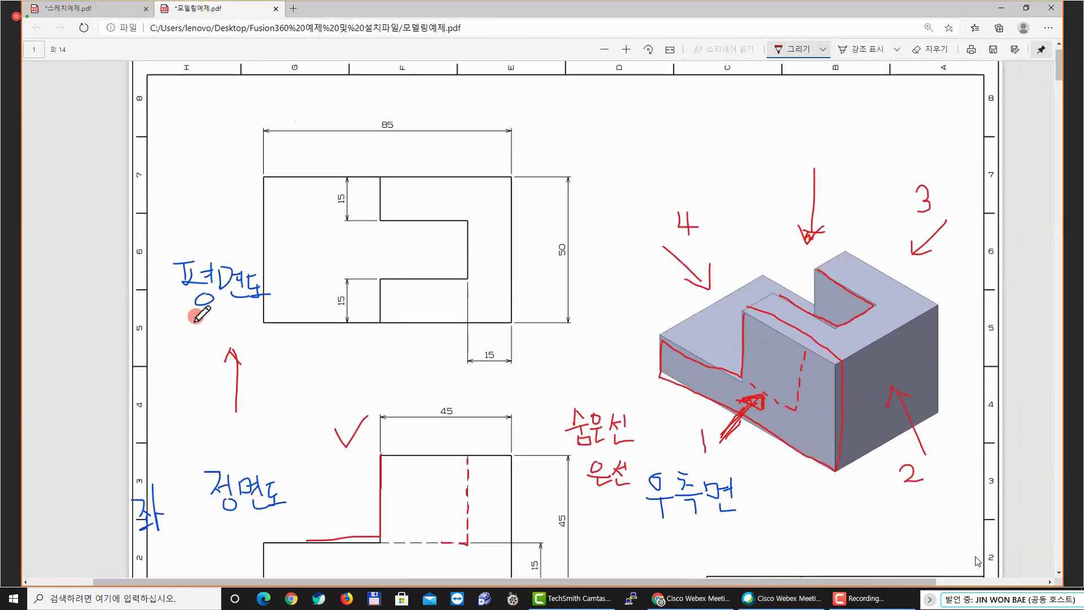
{"action": "left_click_drag", "start_coordinate": [184, 312], "coordinate": [259, 310]}
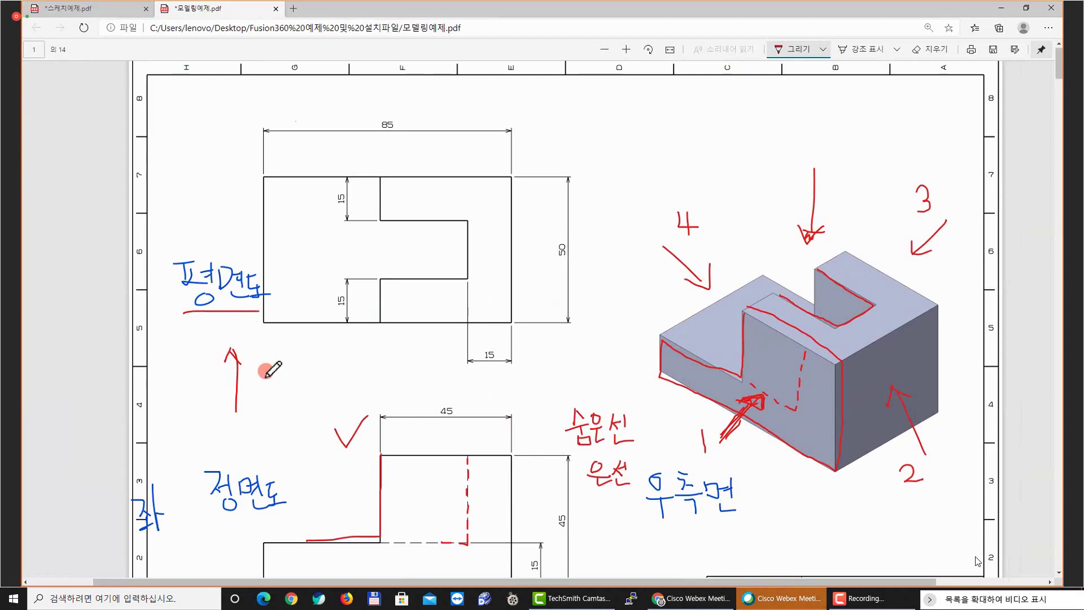
Draw a red circle below the isometric model and a red X above the 숨은선 label
{"action": "scroll", "coordinate": [544, 296], "scroll_direction": "down", "scroll_amount": 2}
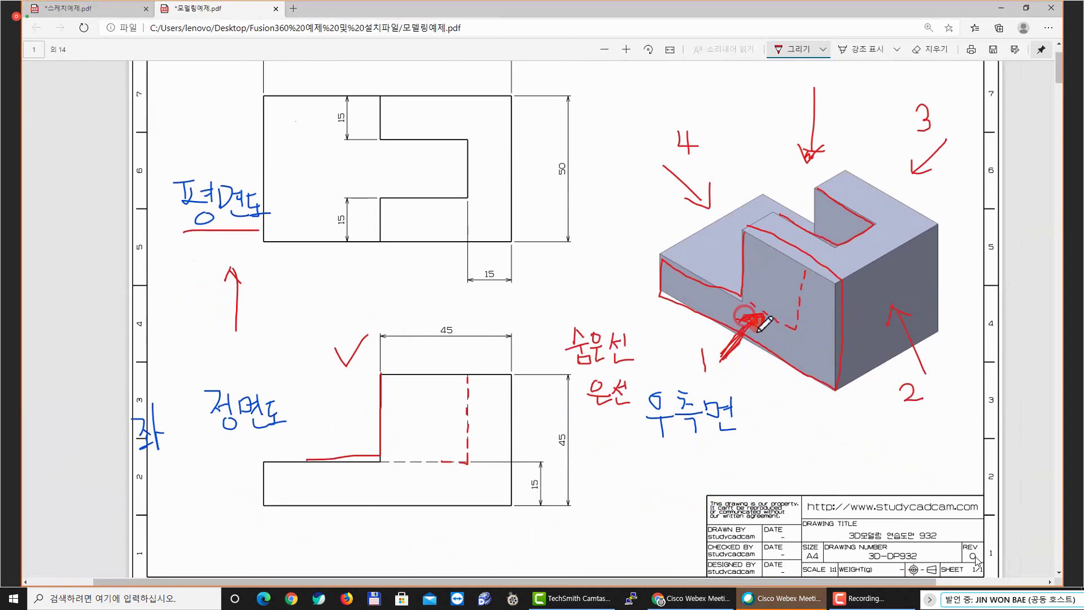
{"action": "left_click", "coordinate": [912, 395]}
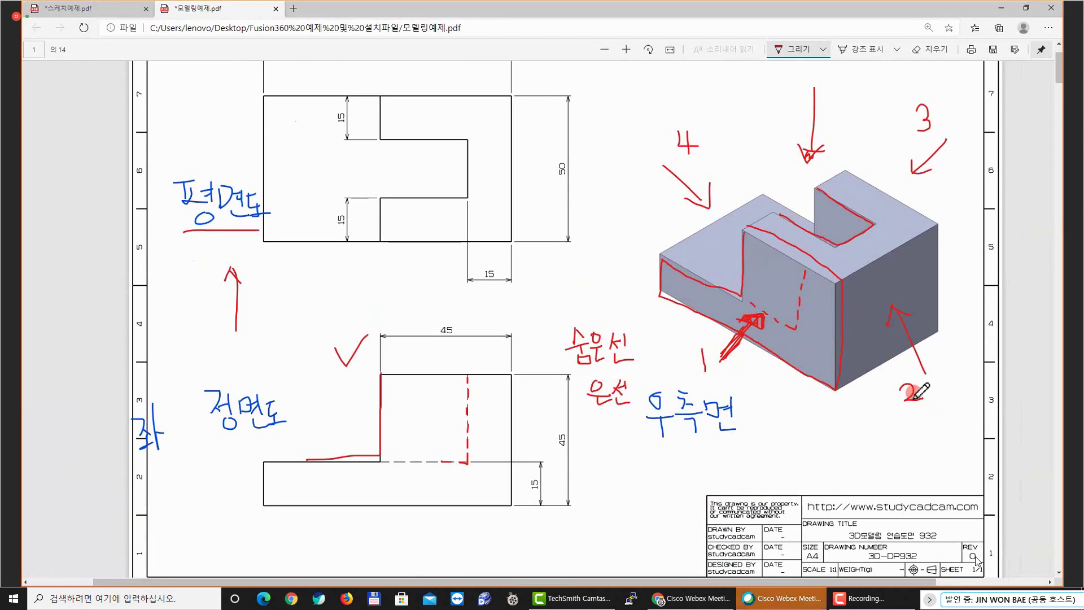
{"action": "left_click_drag", "start_coordinate": [857, 424], "coordinate": [858, 424]}
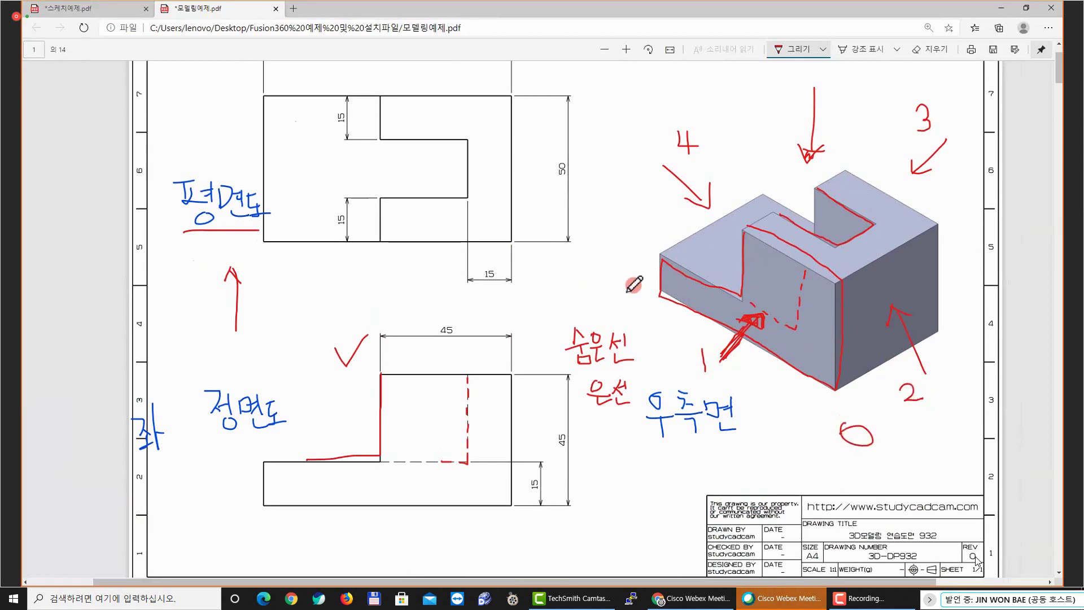
{"action": "left_click", "coordinate": [610, 286]}
{"action": "left_click_drag", "start_coordinate": [610, 287], "coordinate": [614, 277]}
{"action": "left_click_drag", "start_coordinate": [600, 271], "coordinate": [619, 302]}
{"action": "left_click_drag", "start_coordinate": [615, 270], "coordinate": [601, 299]}
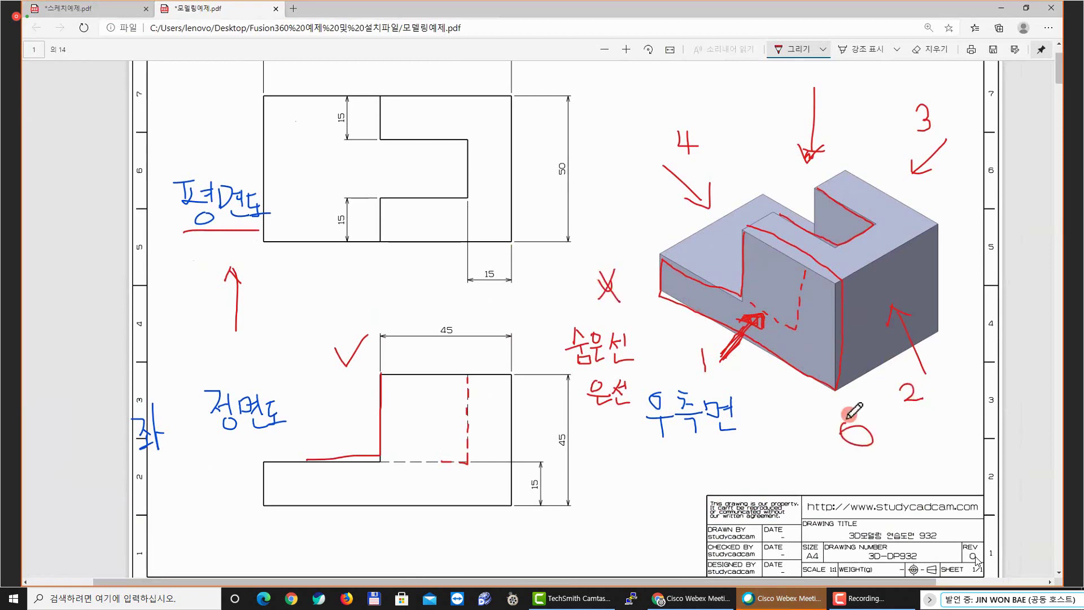
Scribble over the red circle below the isometric model and circle the number 2 of the viewing-direction arrow
{"action": "left_click_drag", "start_coordinate": [844, 414], "coordinate": [858, 430]}
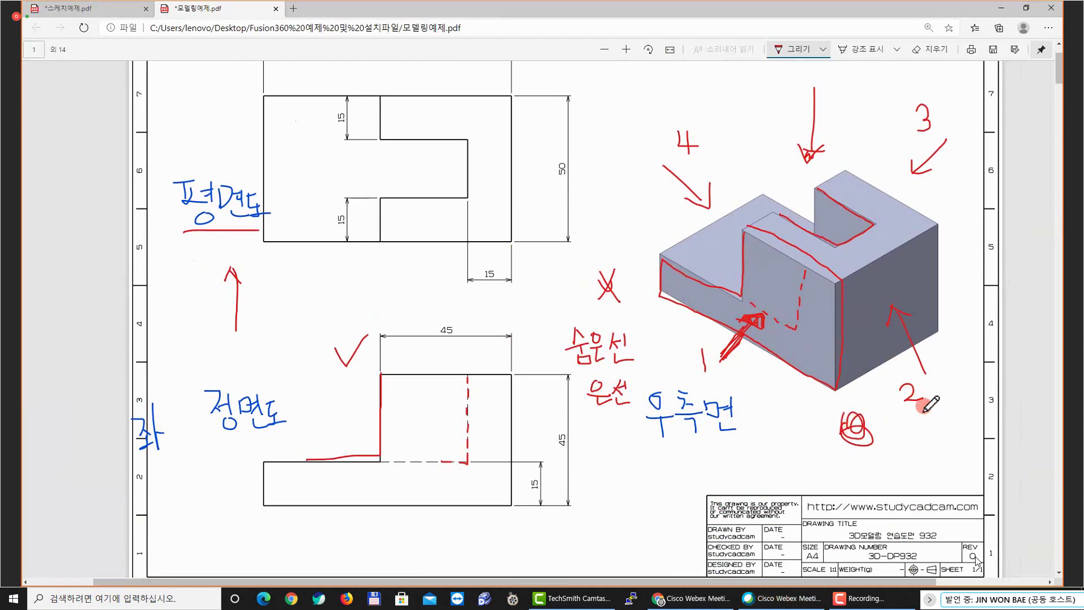
{"action": "left_click_drag", "start_coordinate": [922, 386], "coordinate": [929, 416]}
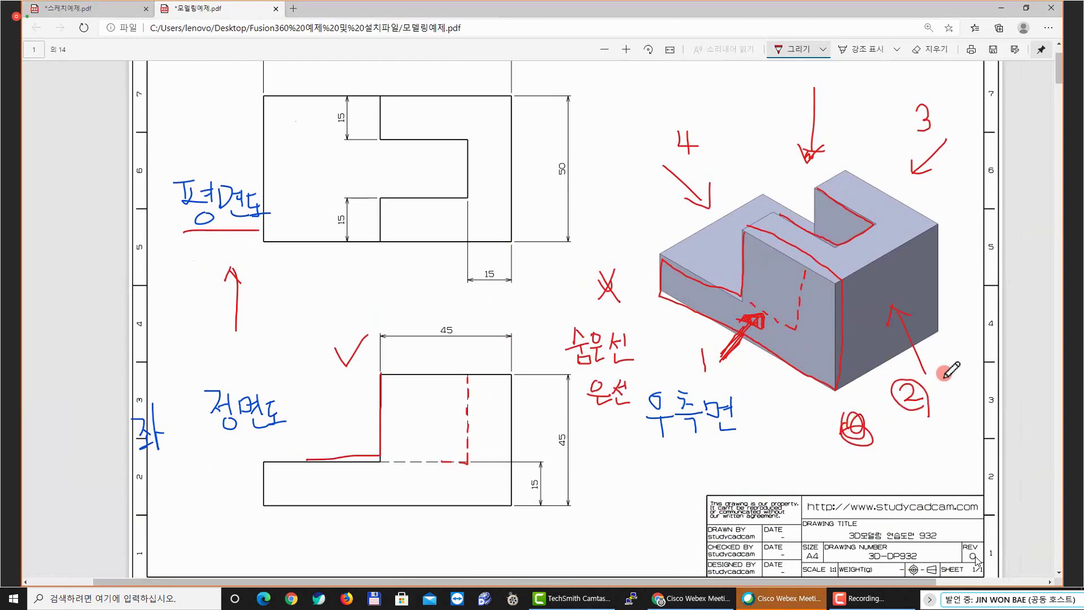
{"action": "left_click", "coordinate": [884, 330]}
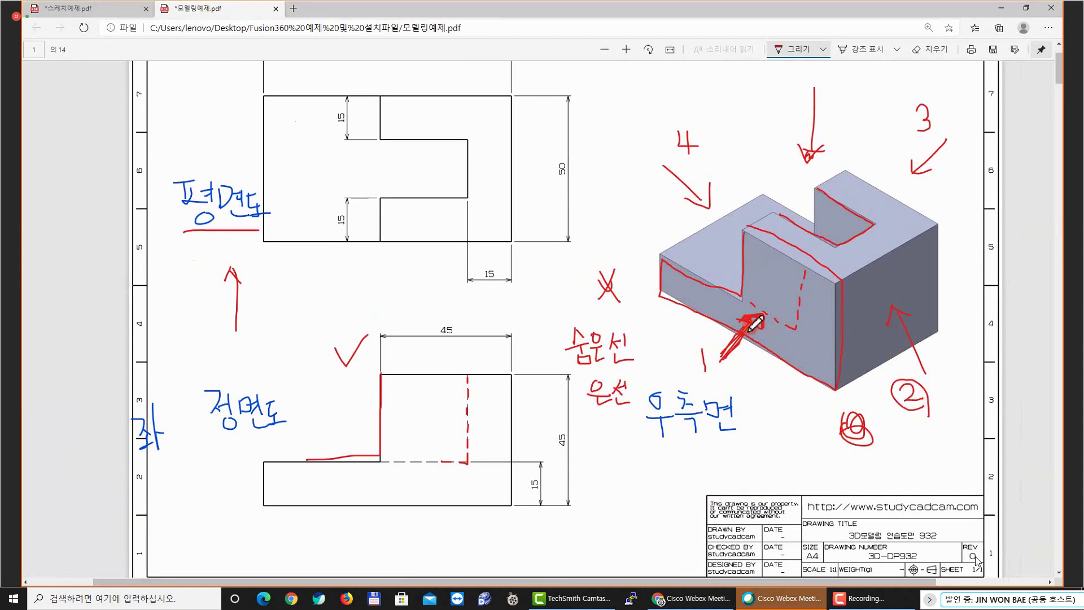
Mark a red X below the 우측면 label
{"action": "left_click", "coordinate": [634, 401]}
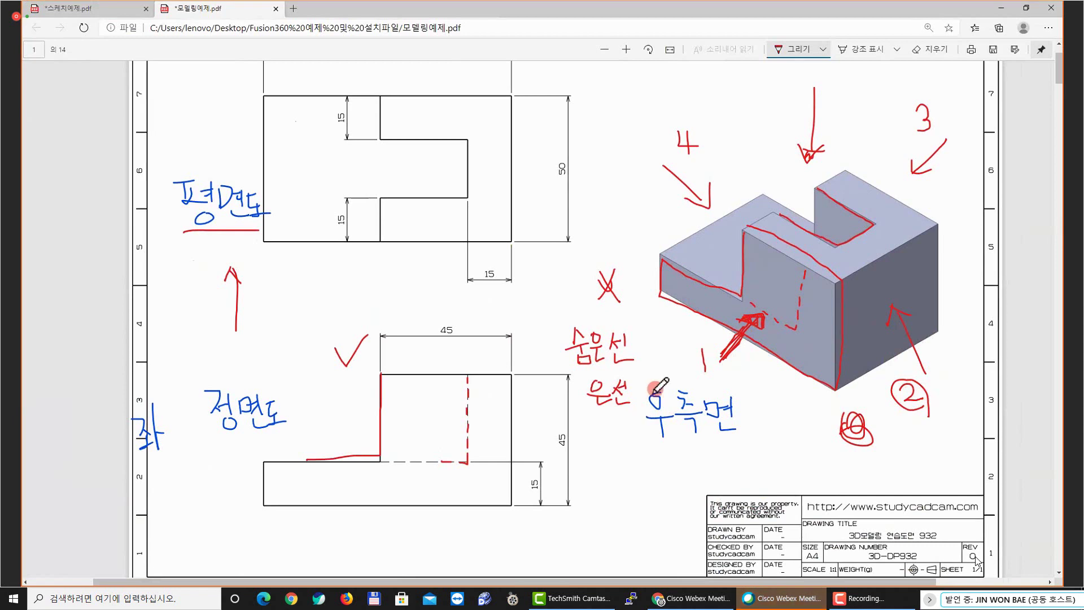
{"action": "left_click", "coordinate": [645, 453]}
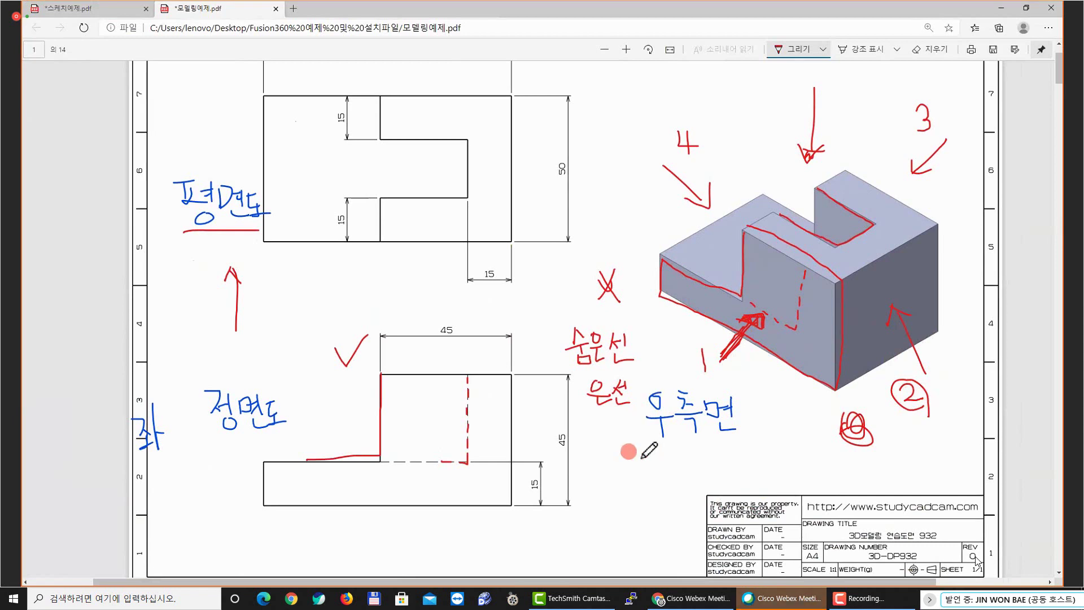
{"action": "left_click_drag", "start_coordinate": [659, 447], "coordinate": [685, 473]}
{"action": "left_click_drag", "start_coordinate": [687, 451], "coordinate": [659, 473]}
Compare the front and top views with the corresponding faces and viewing directions on the isometric model
{"action": "left_click", "coordinate": [451, 328]}
{"action": "left_click", "coordinate": [286, 404]}
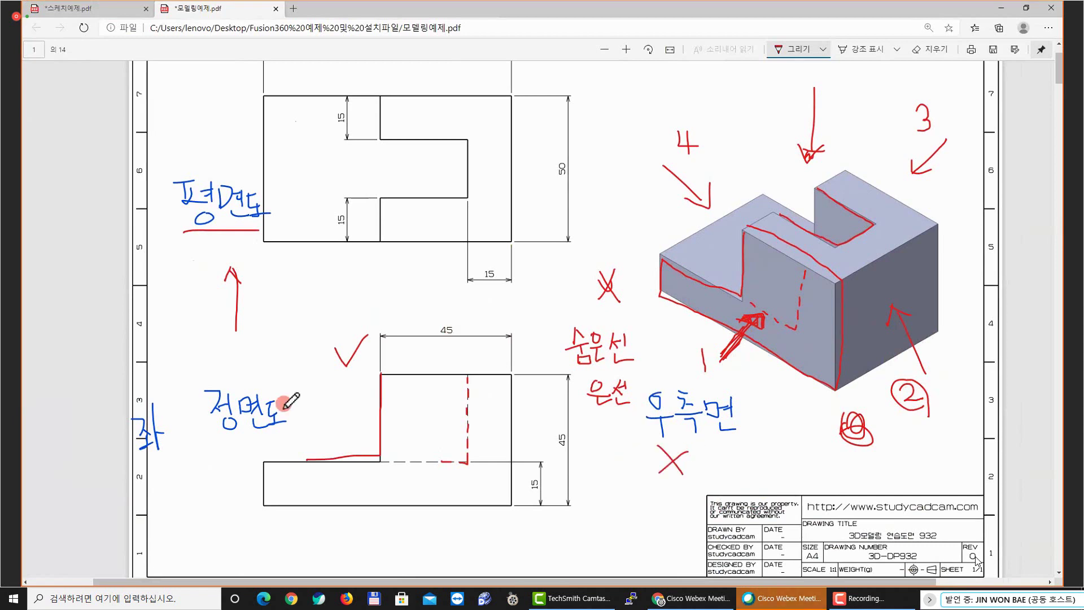
{"action": "left_click", "coordinate": [268, 258]}
{"action": "left_click", "coordinate": [748, 232]}
{"action": "left_click", "coordinate": [781, 186]}
{"action": "left_click", "coordinate": [322, 191]}
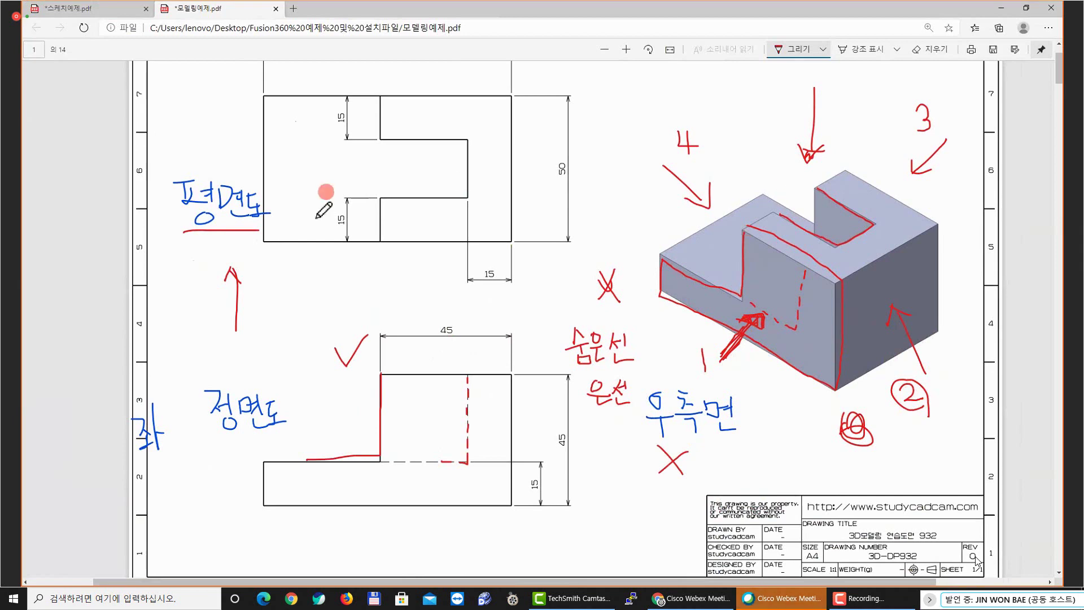
{"action": "left_click", "coordinate": [322, 313]}
{"action": "left_click", "coordinate": [346, 198]}
{"action": "left_click", "coordinate": [588, 217]}
{"action": "left_click", "coordinate": [757, 249]}
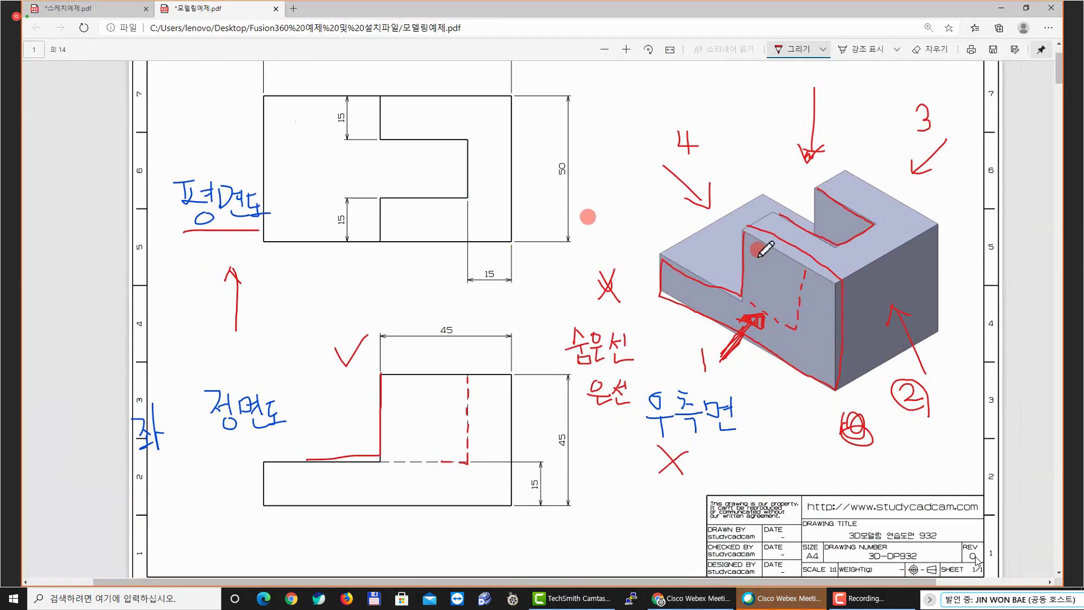
{"action": "left_click", "coordinate": [791, 301]}
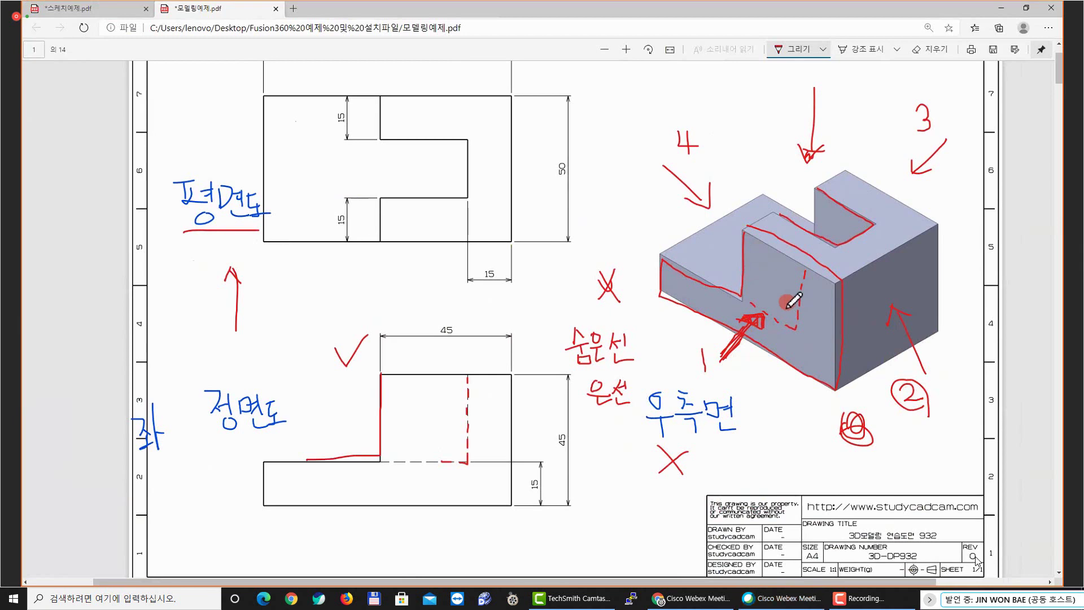
{"action": "left_click", "coordinate": [697, 382]}
{"action": "left_click", "coordinate": [667, 442]}
{"action": "left_click", "coordinate": [403, 412]}
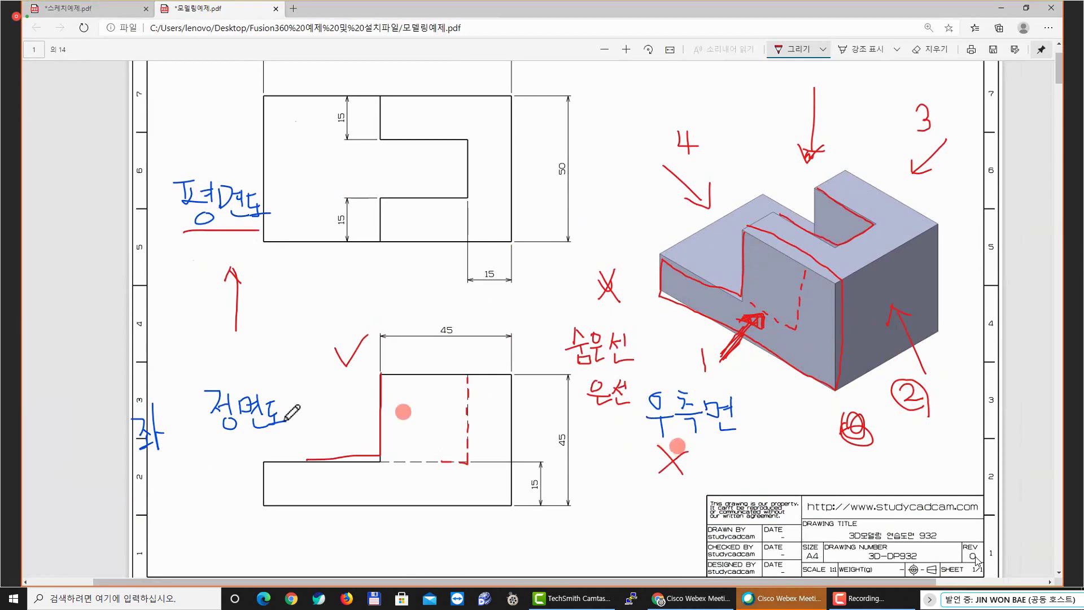
{"action": "left_click", "coordinate": [203, 441]}
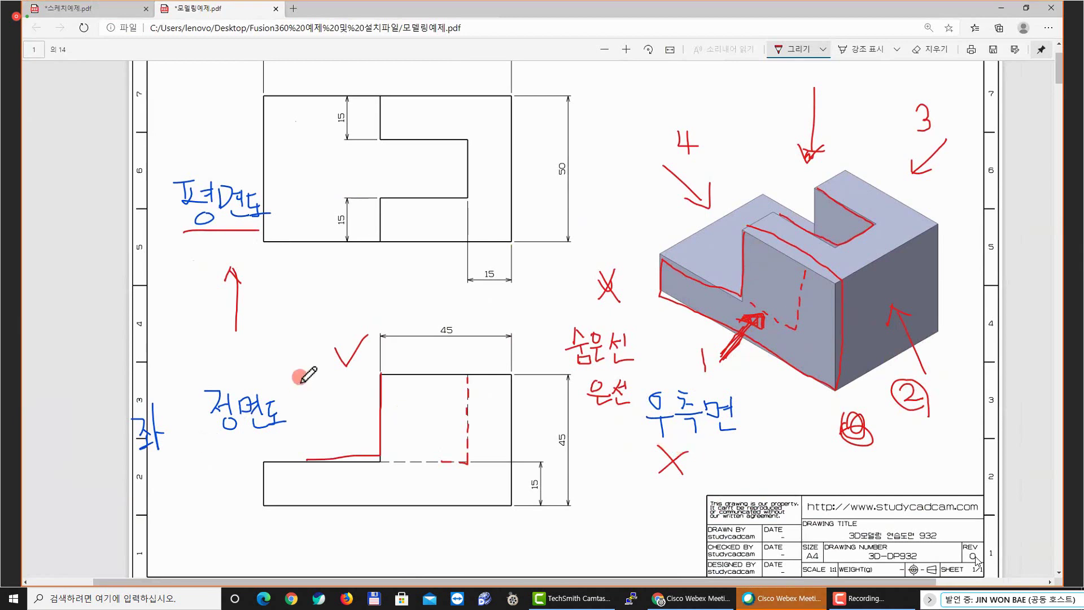
{"action": "left_click", "coordinate": [327, 341]}
{"action": "scroll", "coordinate": [351, 339], "scroll_direction": "up", "scroll_amount": 2}
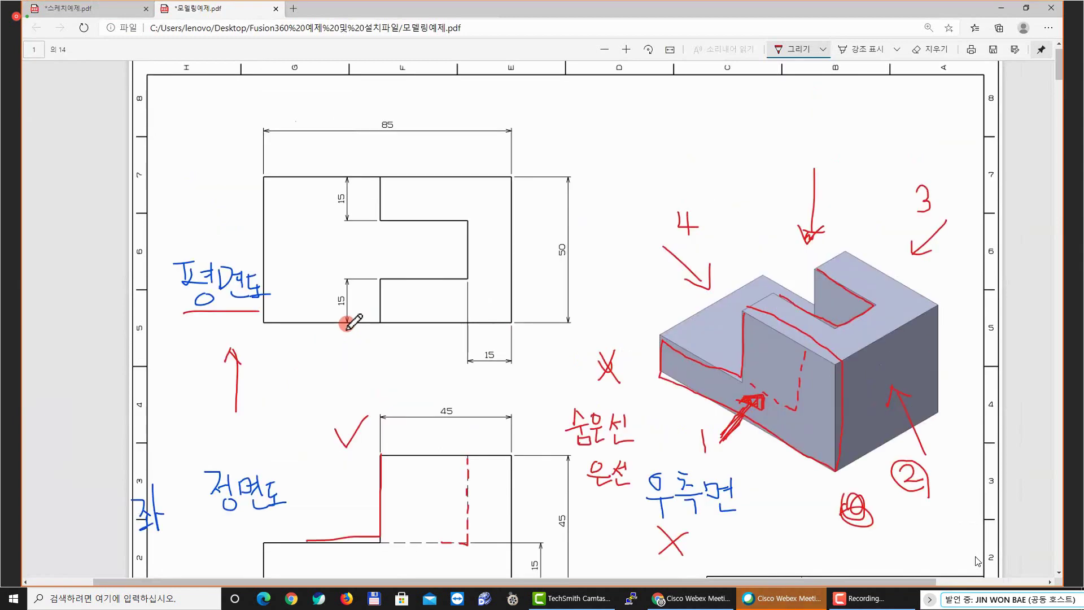
Erase the blue 우측면 label, the red X below it and the red 은선 label
{"action": "left_click", "coordinate": [359, 320]}
{"action": "left_click", "coordinate": [592, 341]}
{"action": "scroll", "coordinate": [592, 342], "scroll_direction": "down", "scroll_amount": 2}
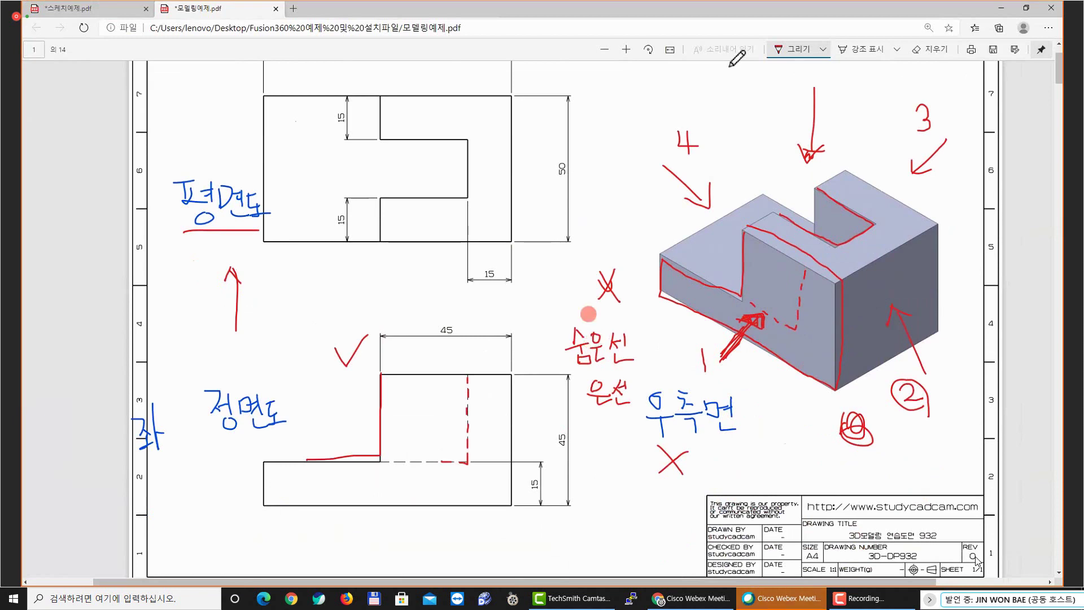
{"action": "left_click", "coordinate": [931, 49]}
{"action": "left_click", "coordinate": [727, 419]}
{"action": "mouse_move", "coordinate": [727, 419]}
{"action": "left_mouse_down"}
{"action": "mouse_move", "coordinate": [726, 437]}
{"action": "mouse_move", "coordinate": [727, 416]}
{"action": "mouse_move", "coordinate": [679, 392]}
{"action": "mouse_move", "coordinate": [656, 408]}
{"action": "mouse_move", "coordinate": [685, 429]}
{"action": "mouse_move", "coordinate": [658, 426]}
{"action": "mouse_move", "coordinate": [668, 472]}
{"action": "mouse_move", "coordinate": [612, 391]}
{"action": "mouse_move", "coordinate": [601, 402]}
{"action": "mouse_move", "coordinate": [631, 402]}
{"action": "mouse_move", "coordinate": [592, 385]}
{"action": "left_mouse_up"}
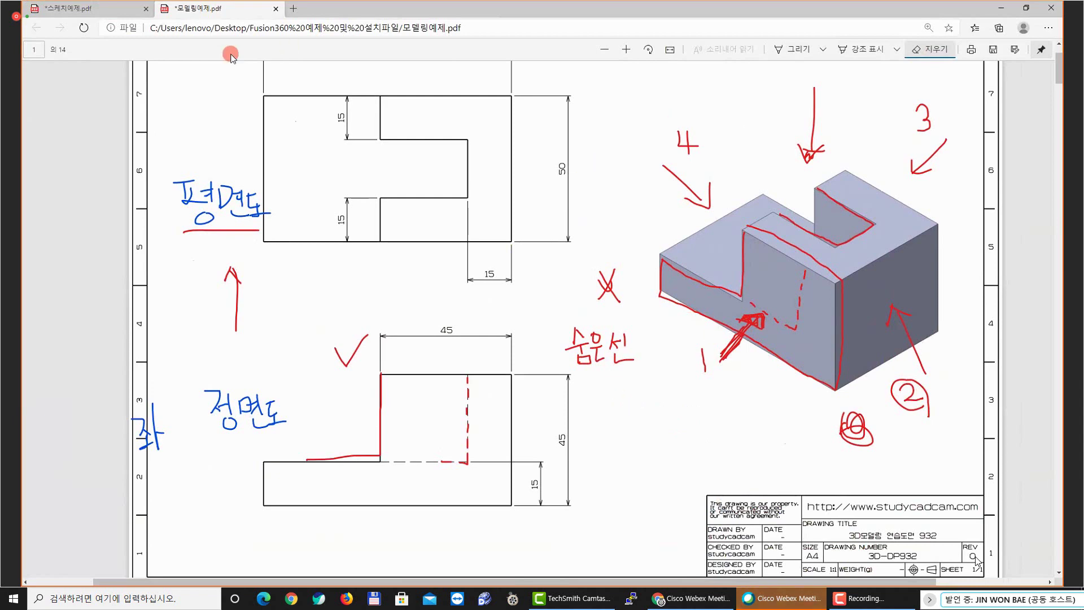
Draw a green side-view rectangle to the right of the front view and outline the isometric model's matching right face in green
{"action": "left_click", "coordinate": [797, 50]}
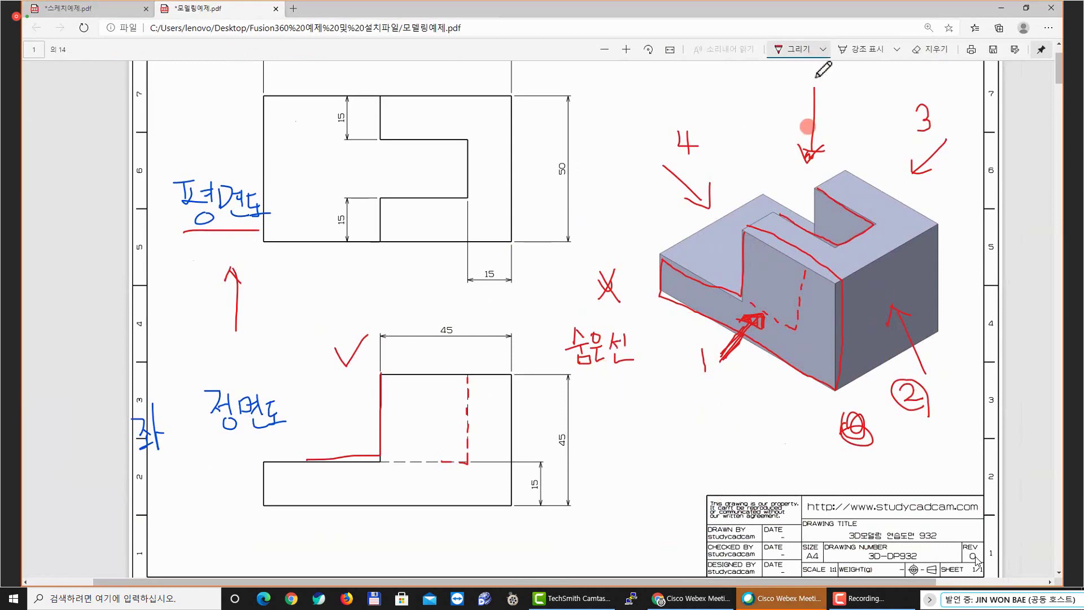
{"action": "left_click", "coordinate": [824, 50]}
{"action": "left_click", "coordinate": [752, 140]}
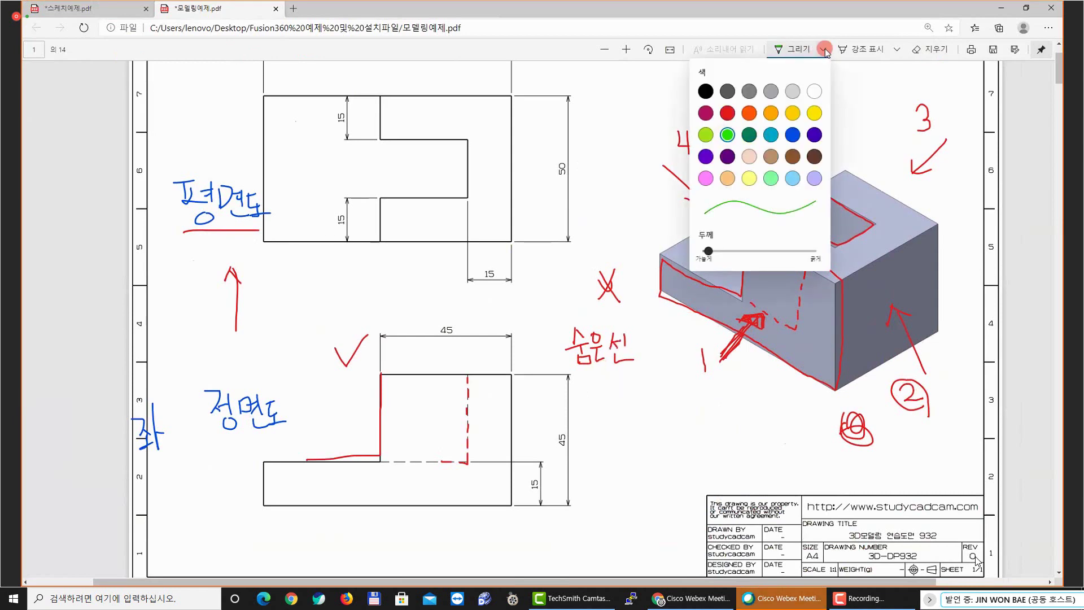
{"action": "left_click", "coordinate": [623, 397]}
{"action": "mouse_move", "coordinate": [602, 375]}
{"action": "left_mouse_down"}
{"action": "mouse_move", "coordinate": [699, 370]}
{"action": "mouse_move", "coordinate": [700, 498]}
{"action": "left_mouse_up"}
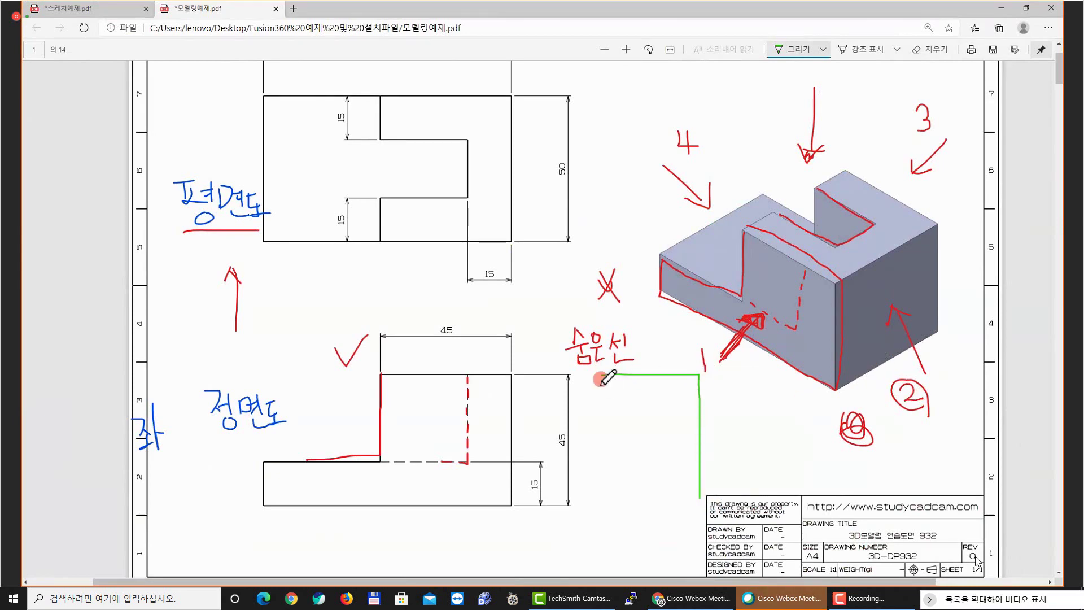
{"action": "mouse_move", "coordinate": [601, 376]}
{"action": "left_mouse_down"}
{"action": "mouse_move", "coordinate": [604, 497]}
{"action": "mouse_move", "coordinate": [700, 500]}
{"action": "left_mouse_up"}
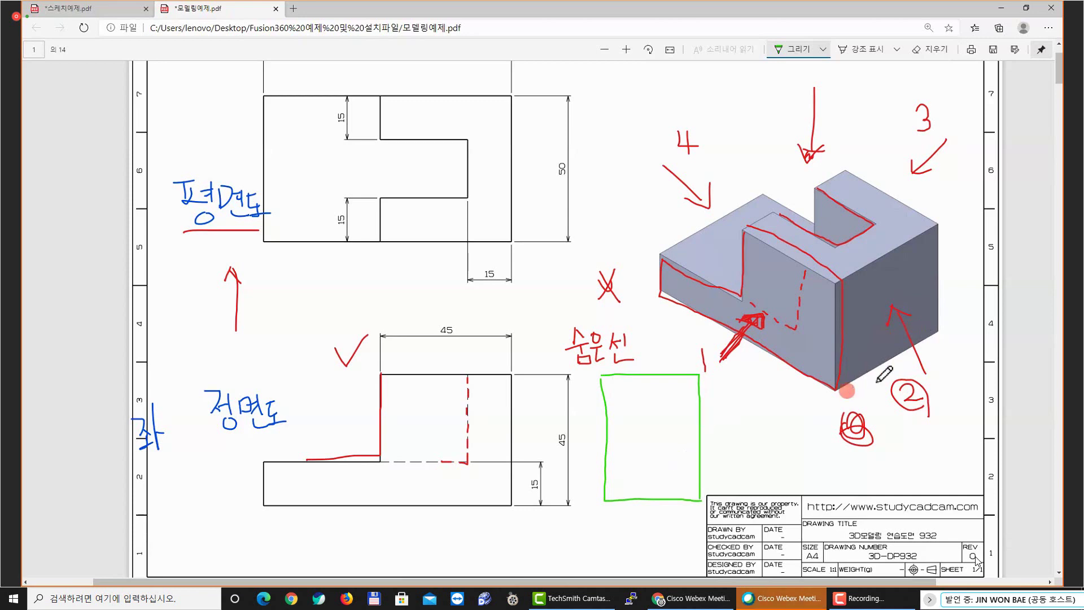
{"action": "mouse_move", "coordinate": [830, 286]}
{"action": "left_mouse_down"}
{"action": "mouse_move", "coordinate": [836, 376]}
{"action": "mouse_move", "coordinate": [947, 332]}
{"action": "left_mouse_up"}
{"action": "mouse_move", "coordinate": [838, 281]}
{"action": "left_mouse_down"}
{"action": "mouse_move", "coordinate": [939, 225]}
{"action": "mouse_move", "coordinate": [948, 331]}
{"action": "left_mouse_up"}
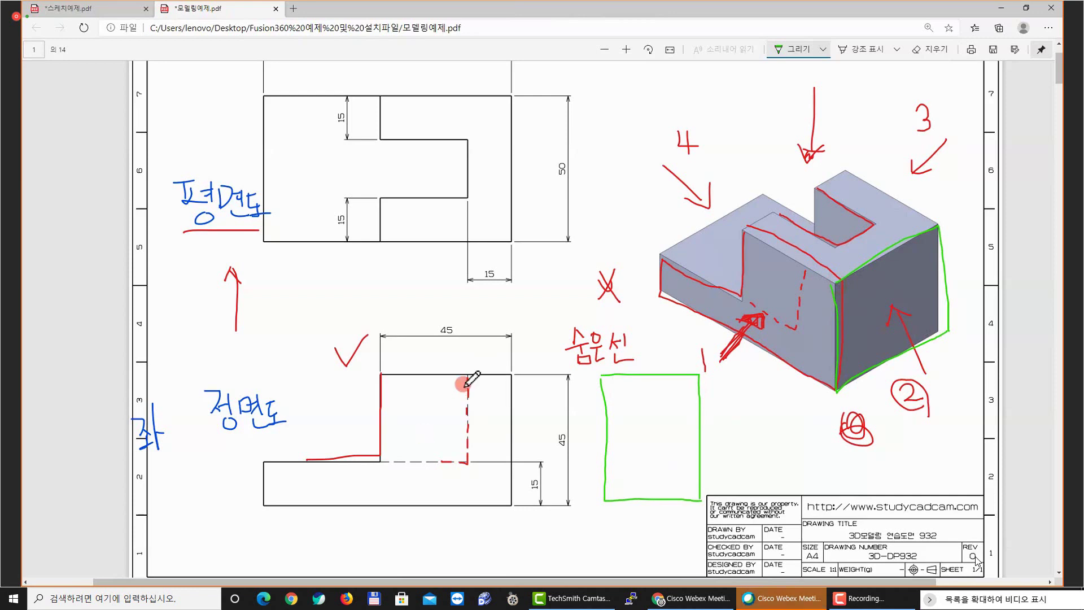
Trace over the front view's vertical hidden line in green and draw the slot's dashed hidden lines inside the right-side rectangle
{"action": "left_click_drag", "start_coordinate": [467, 378], "coordinate": [465, 421]}
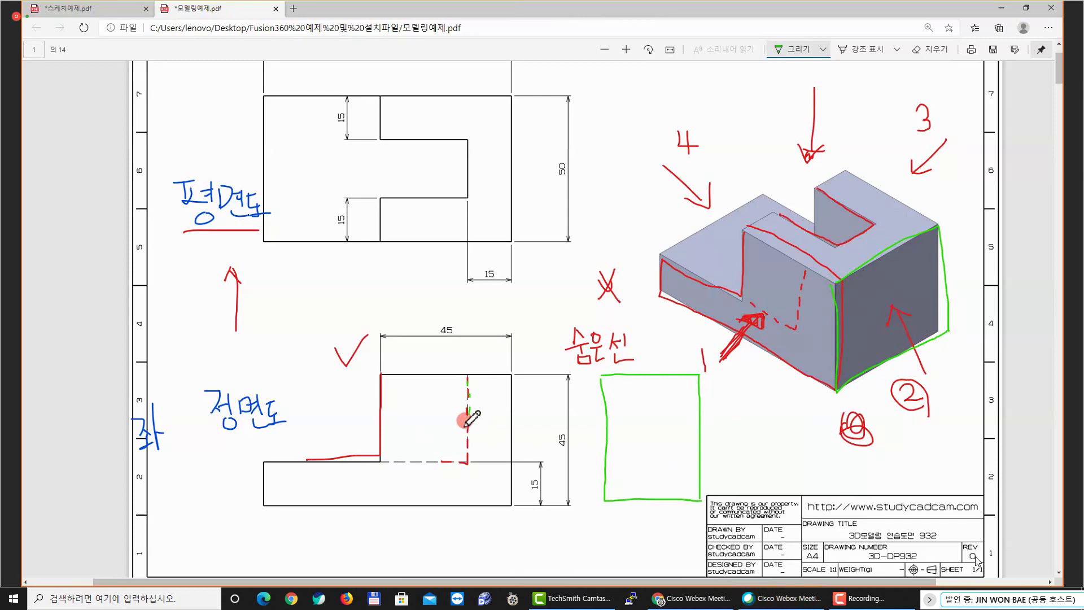
{"action": "left_click_drag", "start_coordinate": [628, 377], "coordinate": [635, 446]}
{"action": "mouse_move", "coordinate": [670, 381]}
{"action": "left_mouse_down"}
{"action": "mouse_move", "coordinate": [670, 446]}
{"action": "mouse_move", "coordinate": [612, 449]}
{"action": "mouse_move", "coordinate": [699, 449]}
{"action": "left_mouse_up"}
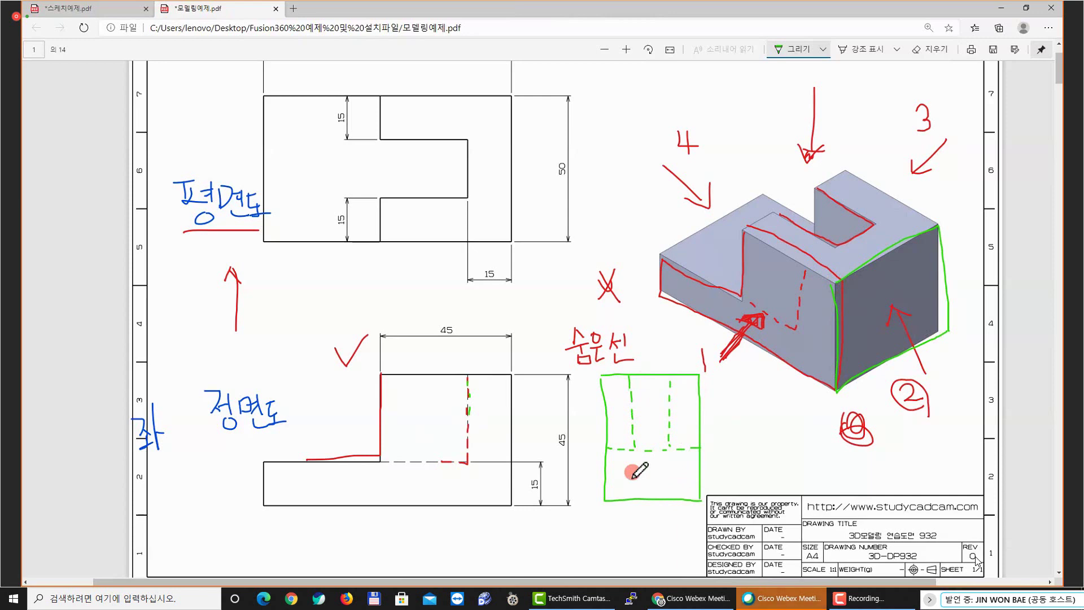
Erase the blue 좌 and 정면도 labels beside the front view
{"action": "left_click", "coordinate": [943, 53]}
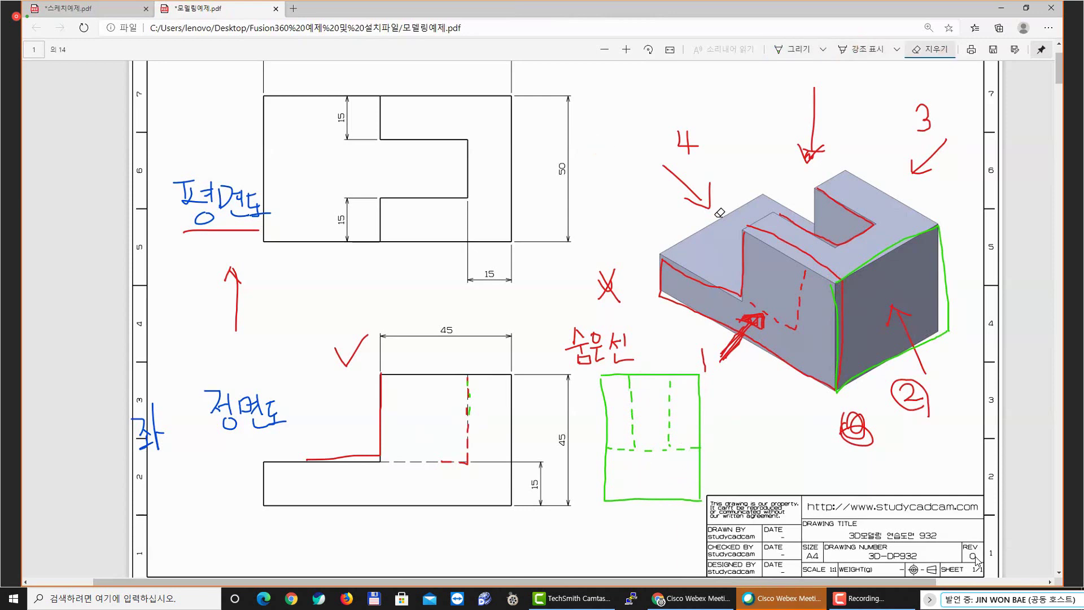
{"action": "left_click_drag", "start_coordinate": [140, 416], "coordinate": [148, 432]}
{"action": "left_click", "coordinate": [225, 409]}
{"action": "mouse_move", "coordinate": [224, 409]}
{"action": "left_mouse_down"}
{"action": "mouse_move", "coordinate": [286, 411]}
{"action": "mouse_move", "coordinate": [207, 404]}
{"action": "mouse_move", "coordinate": [215, 414]}
{"action": "left_mouse_up"}
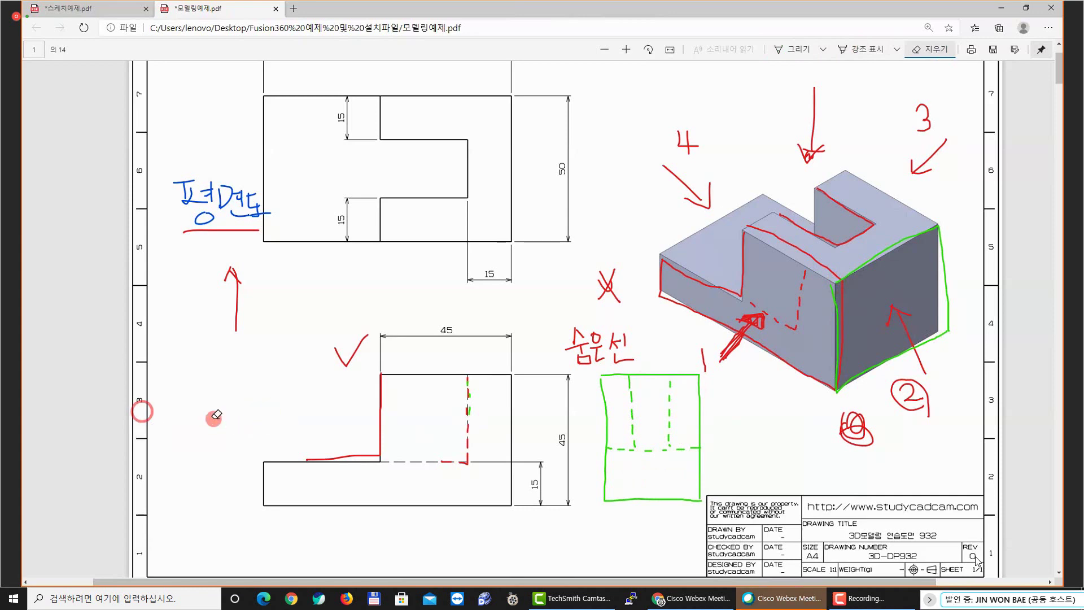
Draw a green arrow over viewing direction 4 and a green side-view rectangle to the left of the front view
{"action": "left_click", "coordinate": [779, 52]}
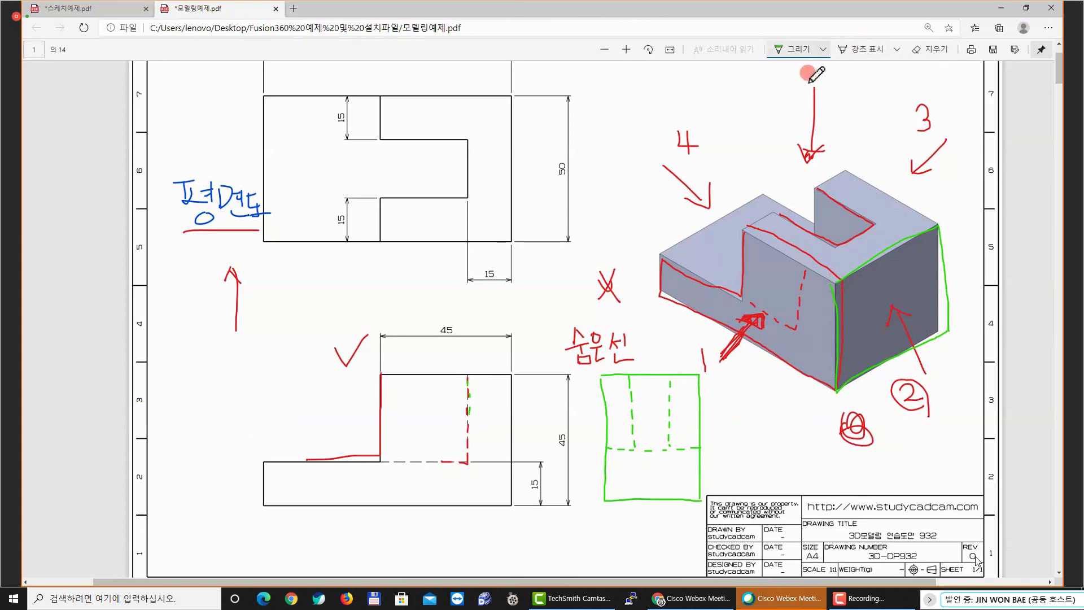
{"action": "mouse_move", "coordinate": [639, 138]}
{"action": "left_mouse_down"}
{"action": "mouse_move", "coordinate": [705, 205]}
{"action": "mouse_move", "coordinate": [713, 180]}
{"action": "left_mouse_up"}
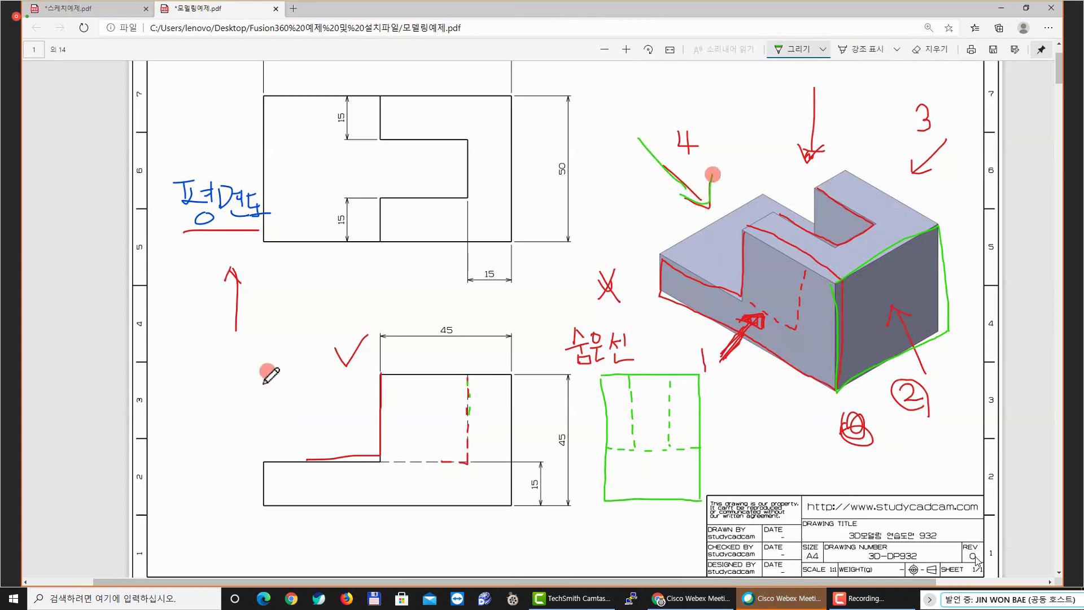
{"action": "mouse_move", "coordinate": [160, 379]}
{"action": "left_mouse_down"}
{"action": "mouse_move", "coordinate": [240, 378]}
{"action": "mouse_move", "coordinate": [239, 501]}
{"action": "left_mouse_up"}
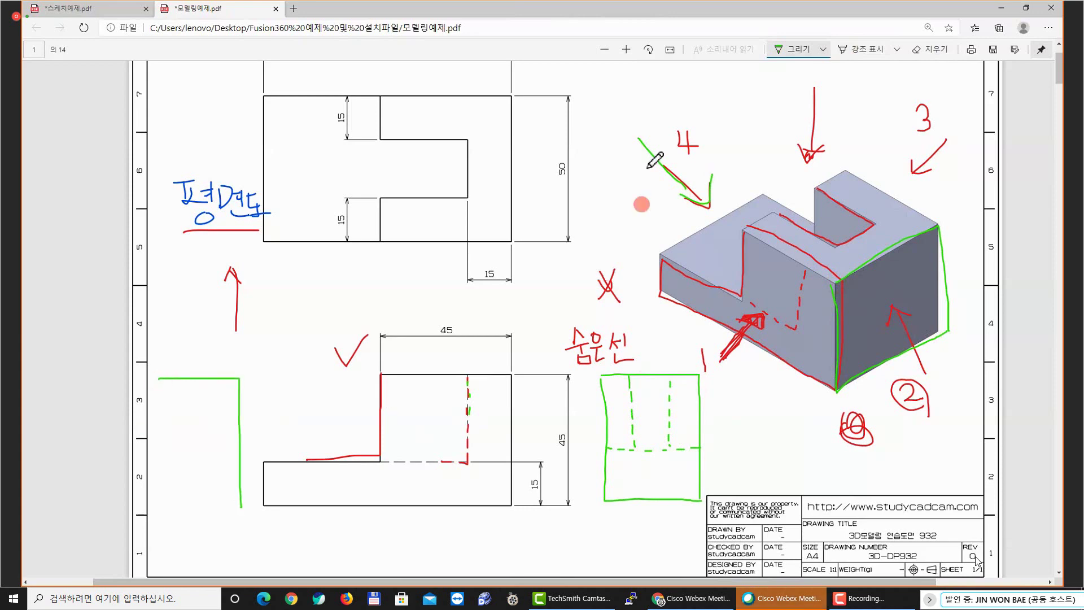
{"action": "left_click", "coordinate": [155, 379]}
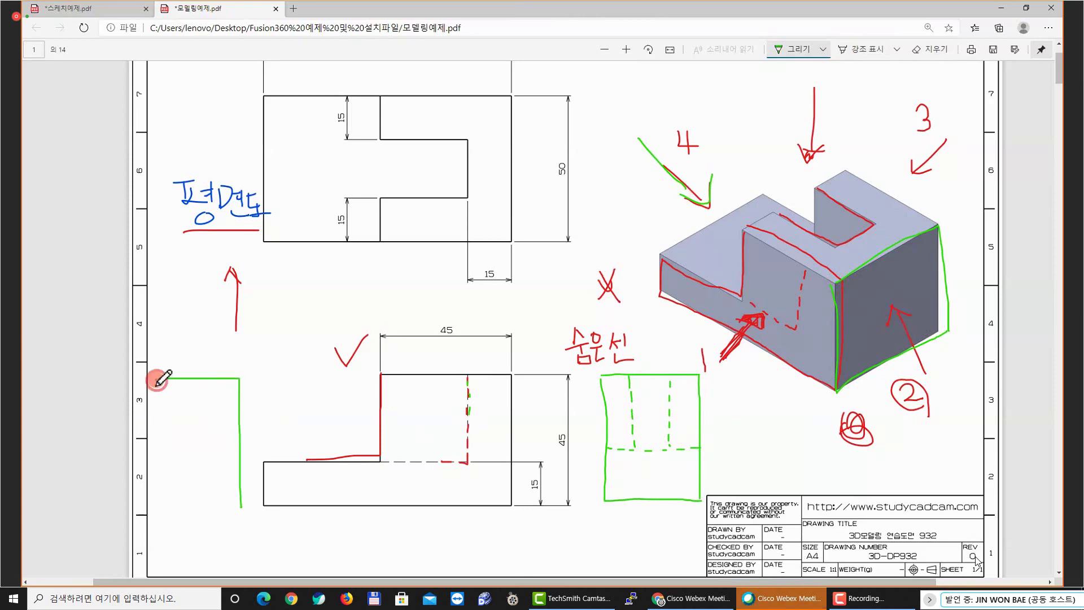
{"action": "mouse_move", "coordinate": [154, 379]}
{"action": "left_mouse_down"}
{"action": "mouse_move", "coordinate": [153, 503]}
{"action": "mouse_move", "coordinate": [237, 504]}
{"action": "left_mouse_up"}
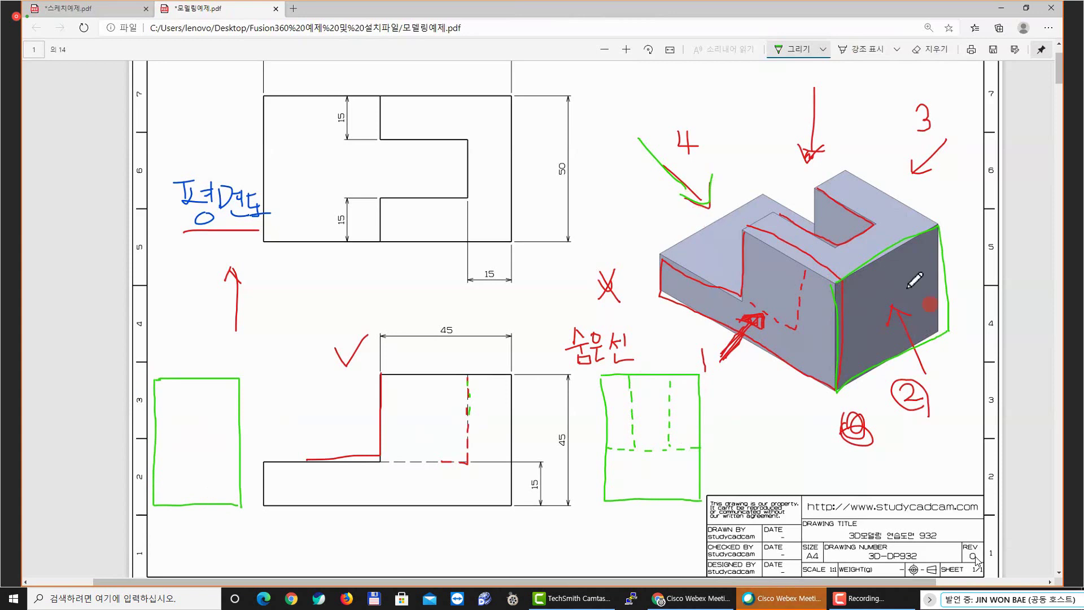
Hatch the isometric model's right face in green and draw the step and slot edges as solid lines in the left-side rectangle
{"action": "mouse_move", "coordinate": [858, 274]}
{"action": "left_mouse_down"}
{"action": "mouse_move", "coordinate": [842, 332]}
{"action": "mouse_move", "coordinate": [878, 333]}
{"action": "left_mouse_up"}
{"action": "left_click_drag", "start_coordinate": [922, 268], "coordinate": [907, 351]}
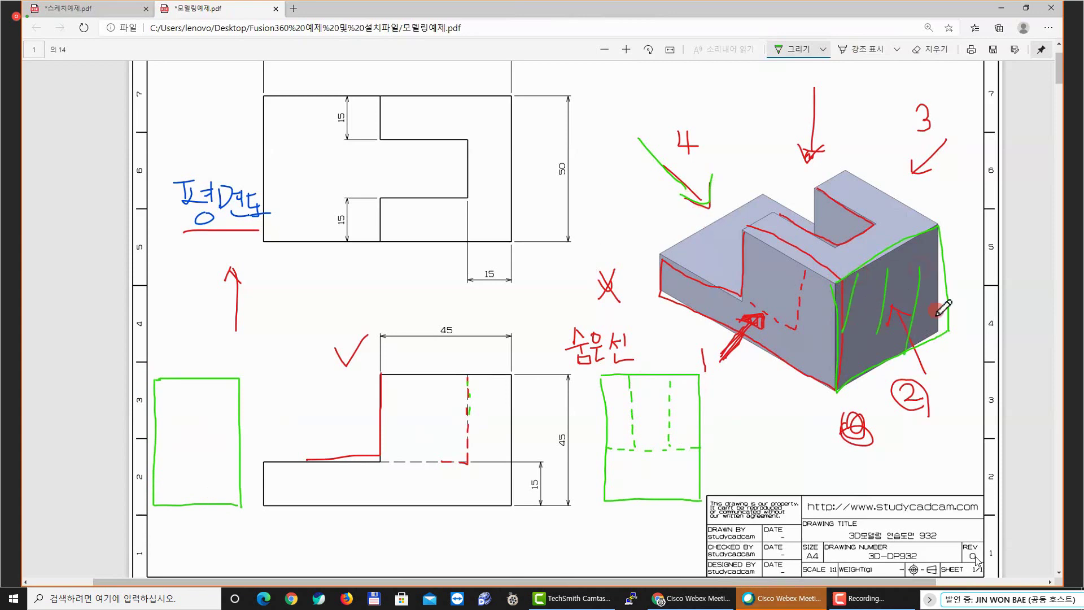
{"action": "left_click_drag", "start_coordinate": [932, 299], "coordinate": [936, 336]}
{"action": "mouse_move", "coordinate": [182, 380]}
{"action": "left_mouse_down"}
{"action": "mouse_move", "coordinate": [180, 460]}
{"action": "mouse_move", "coordinate": [233, 461]}
{"action": "left_mouse_up"}
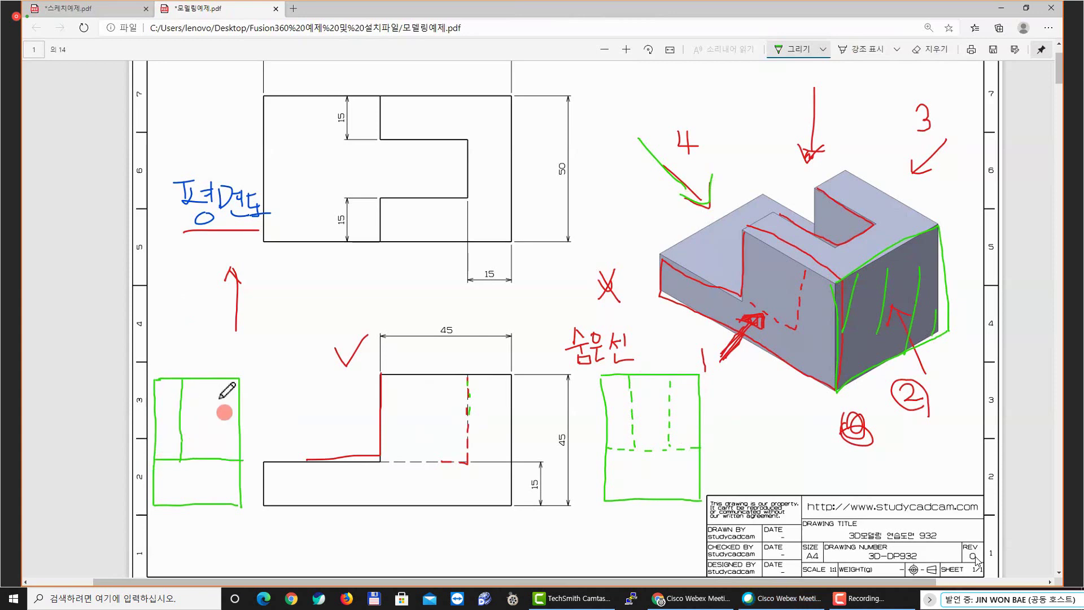
{"action": "left_click_drag", "start_coordinate": [213, 377], "coordinate": [216, 460]}
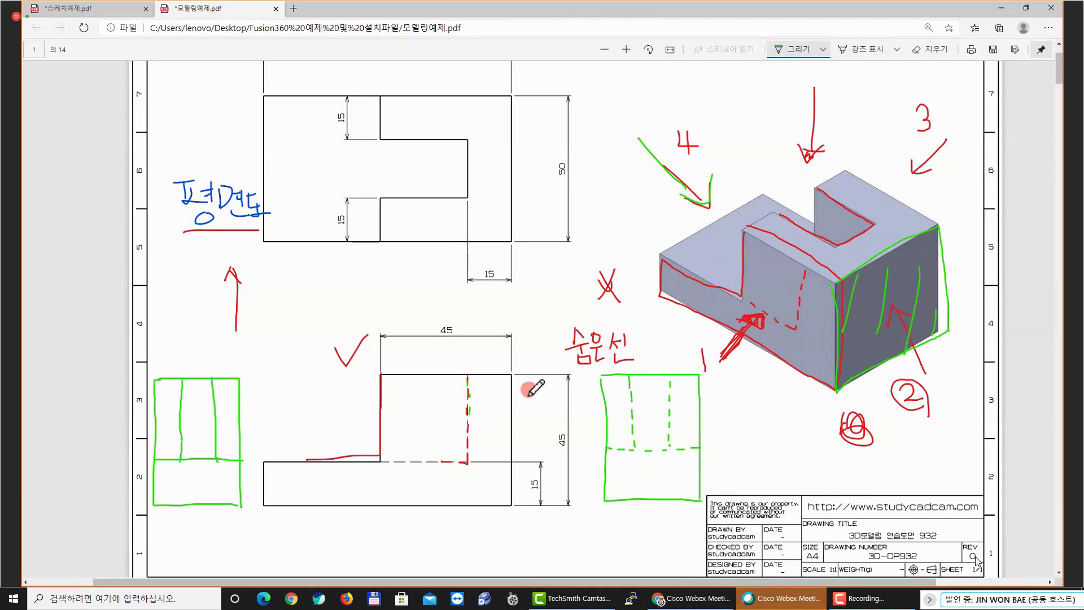
Add green check marks beside the top view and above the left end of the front view
{"action": "scroll", "coordinate": [529, 330], "scroll_direction": "up", "scroll_amount": 3}
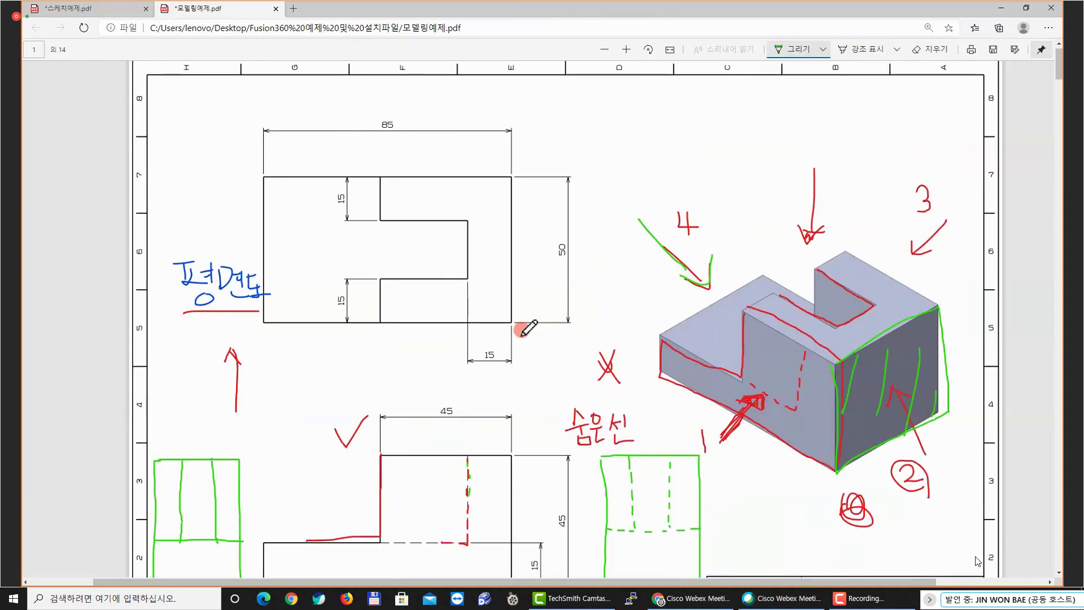
{"action": "scroll", "coordinate": [525, 331], "scroll_direction": "down", "scroll_amount": 3}
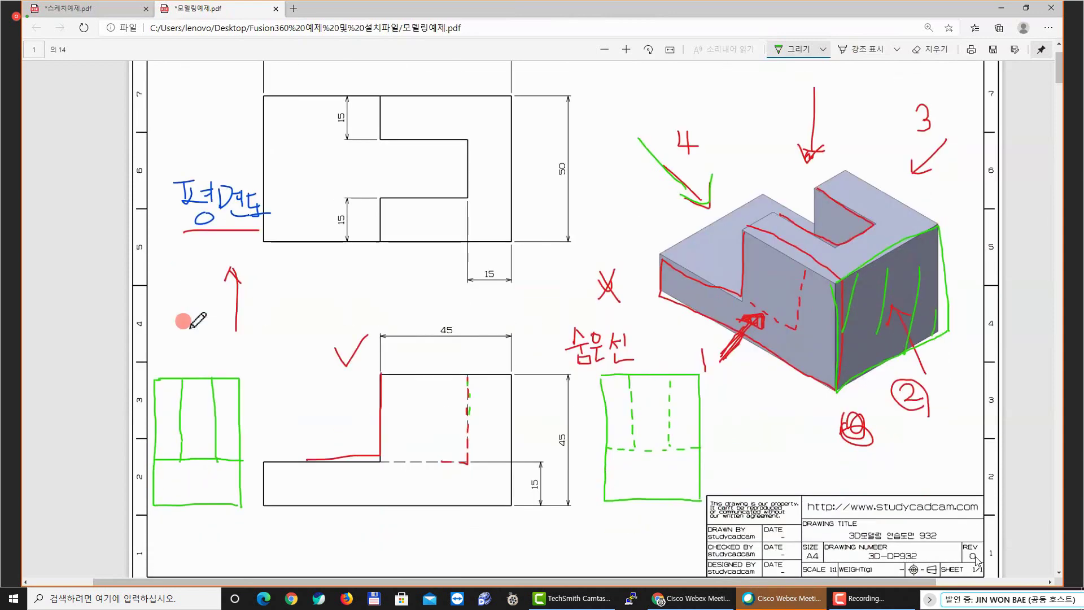
{"action": "left_click_drag", "start_coordinate": [244, 151], "coordinate": [264, 138]}
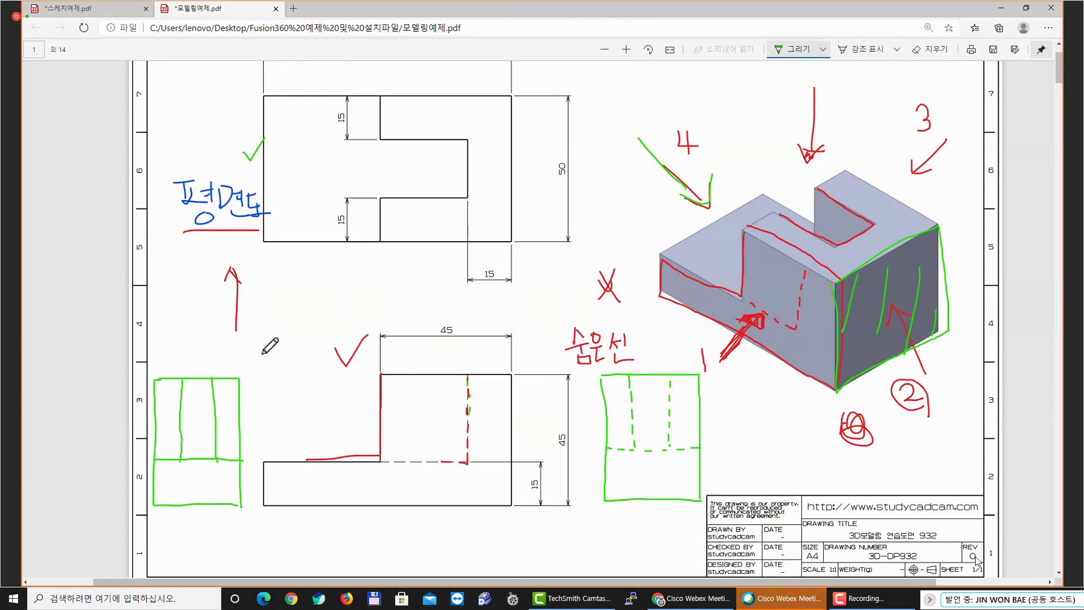
{"action": "left_click_drag", "start_coordinate": [257, 339], "coordinate": [285, 314]}
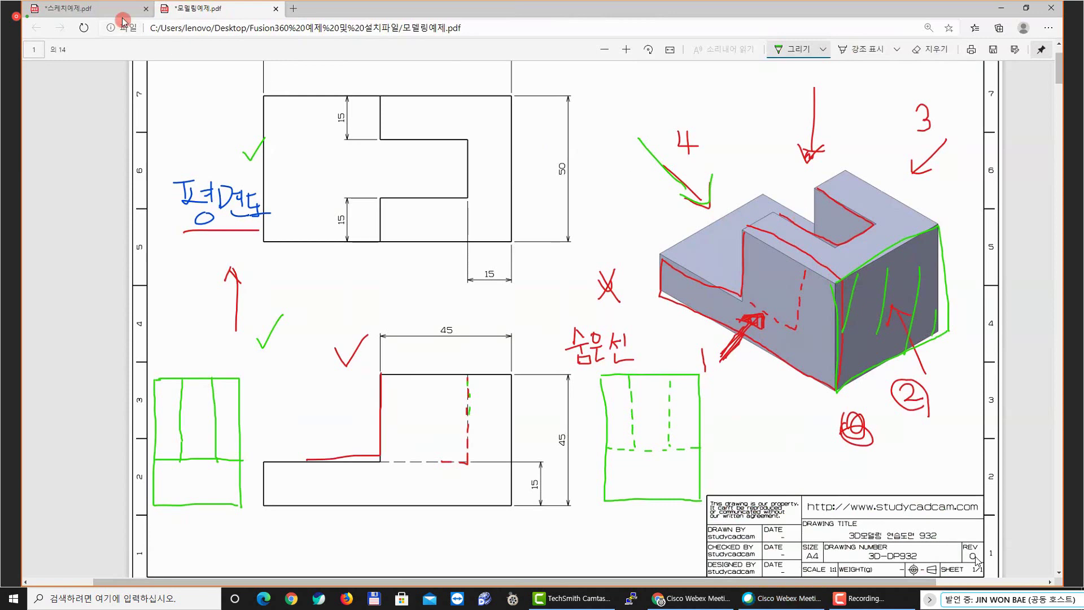
Glance at 스케치예제.pdf, return to 모델링예제.pdf and add a further green stroke at each of the two green check marks
{"action": "left_click", "coordinate": [85, 9]}
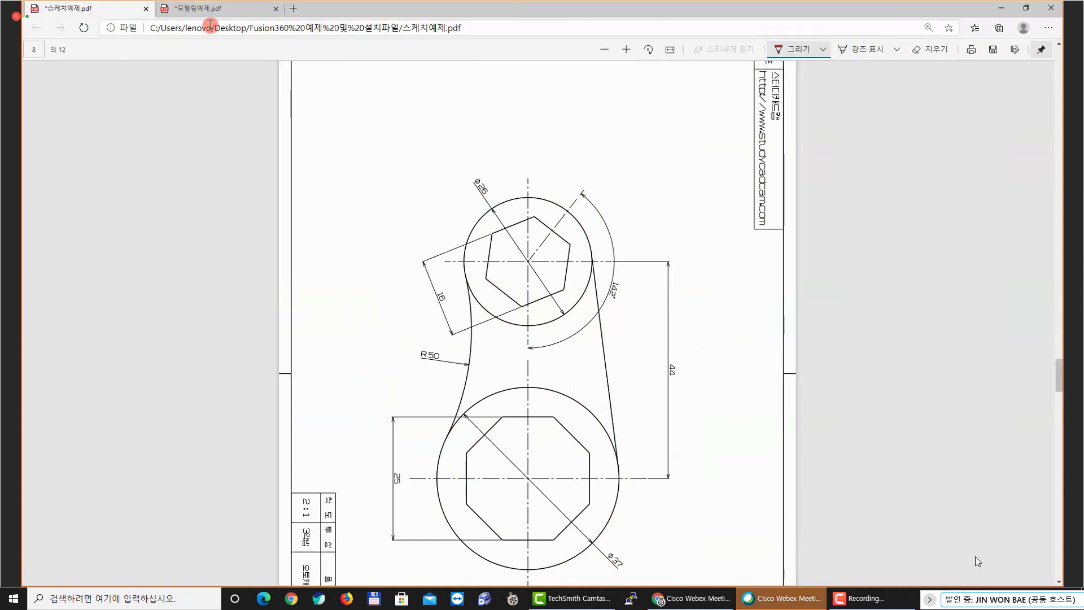
{"action": "left_click", "coordinate": [204, 8]}
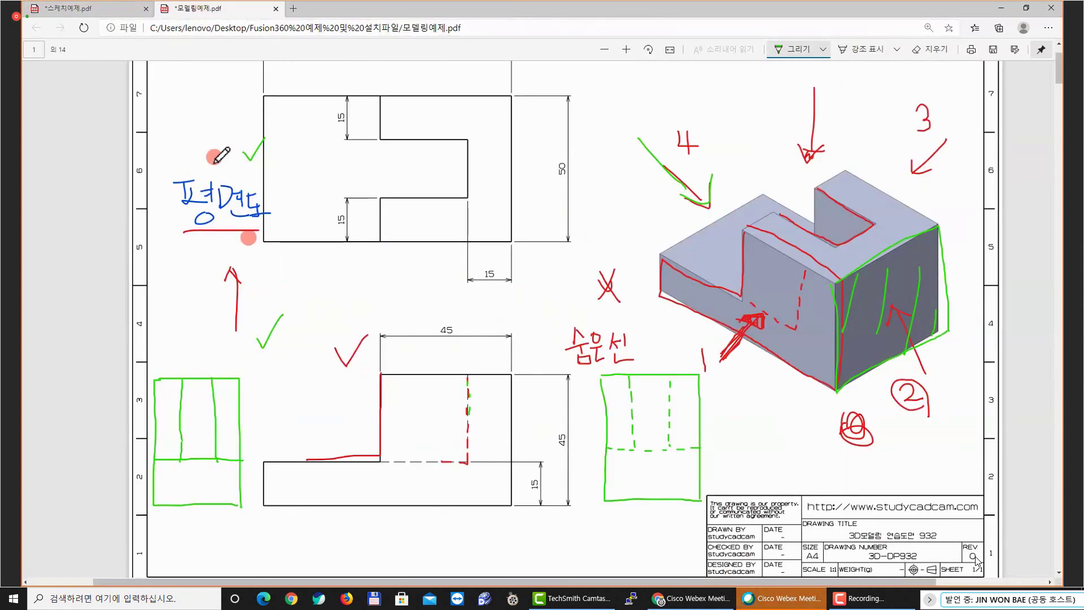
{"action": "left_click_drag", "start_coordinate": [218, 158], "coordinate": [241, 156]}
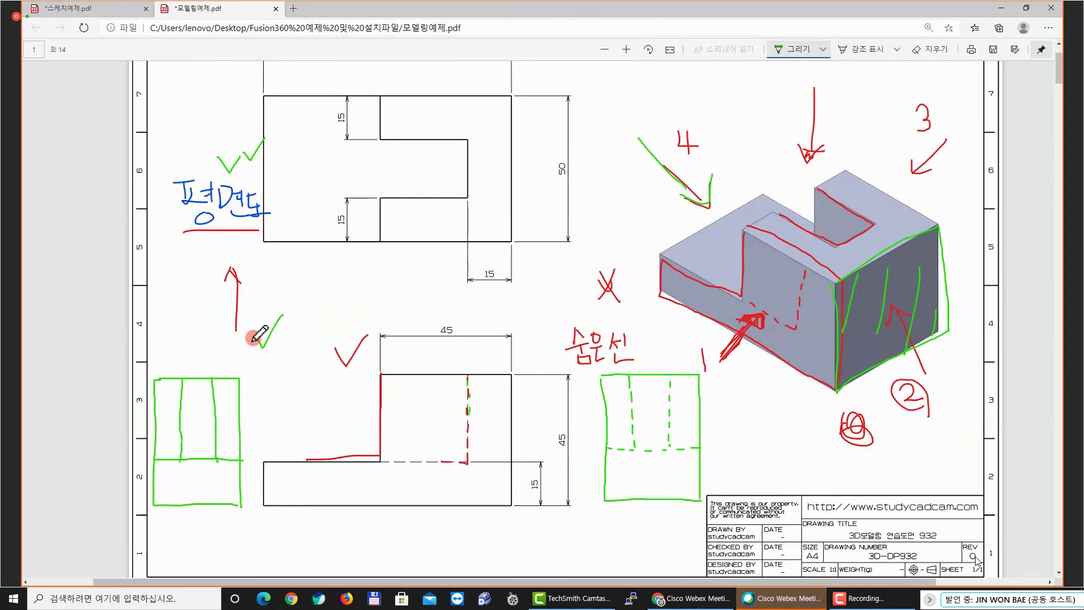
{"action": "left_click_drag", "start_coordinate": [252, 334], "coordinate": [265, 347]}
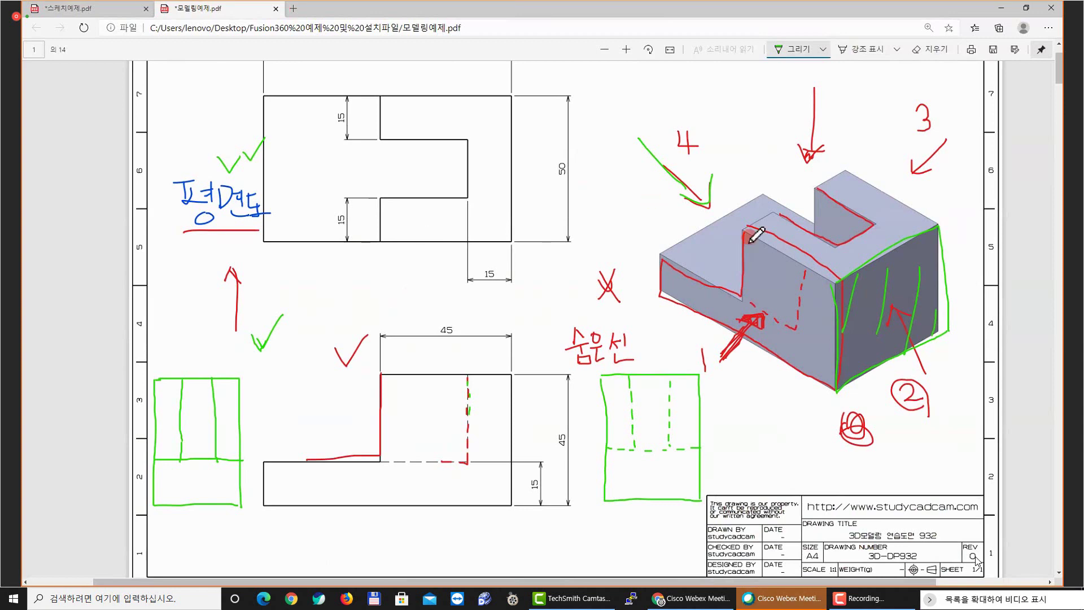
Mark the lower-left corner of the top view with a green X and circle it
{"action": "left_click", "coordinate": [356, 251]}
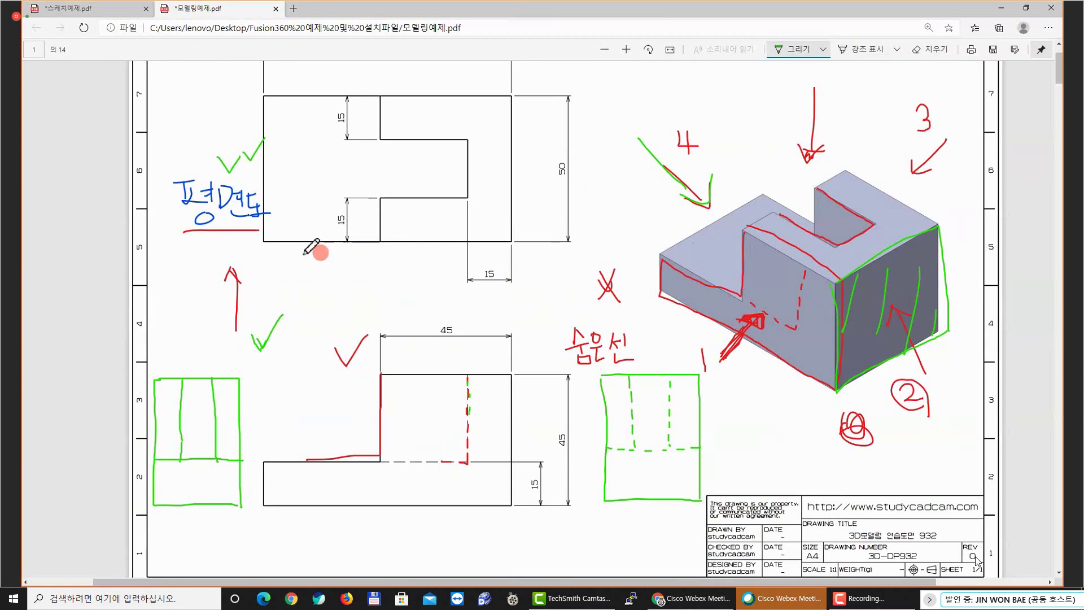
{"action": "left_click", "coordinate": [243, 228]}
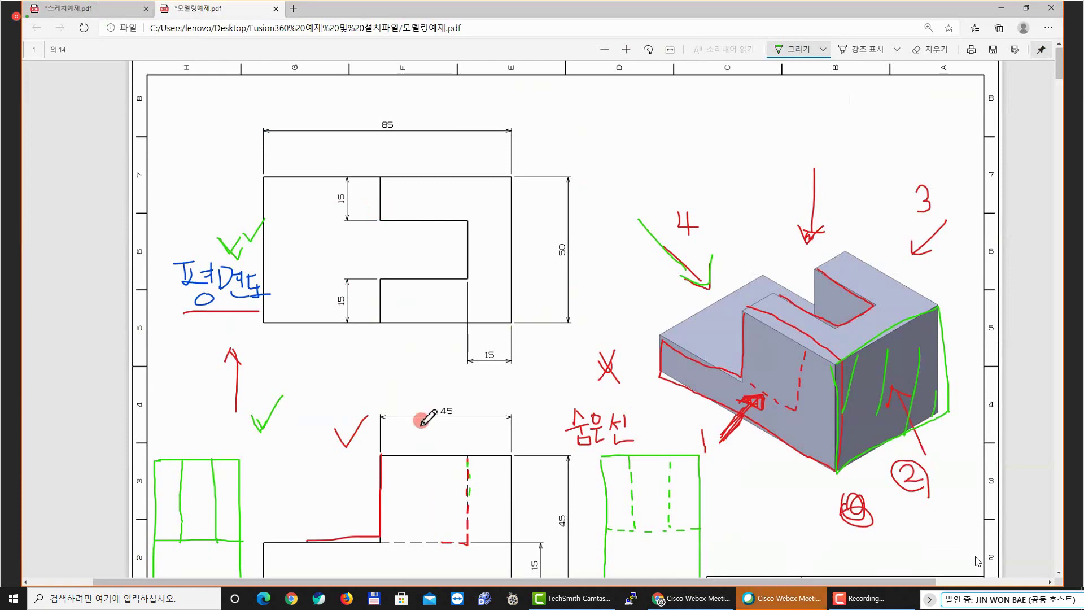
{"action": "scroll", "coordinate": [347, 276], "scroll_direction": "up", "scroll_amount": 3, "text": "ctrl"}
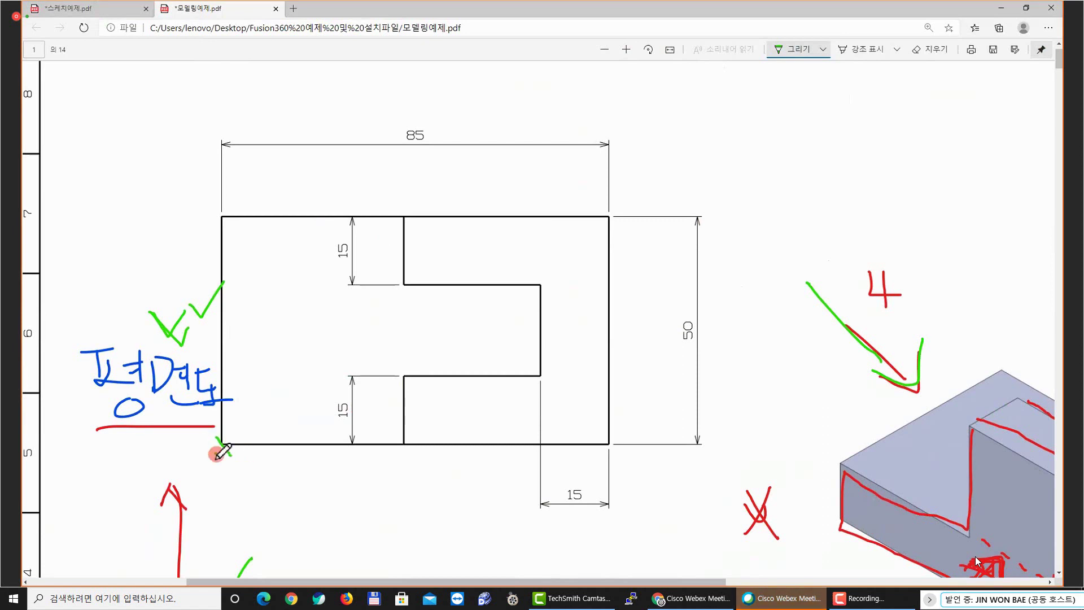
{"action": "mouse_move", "coordinate": [212, 462]}
{"action": "left_mouse_down"}
{"action": "mouse_move", "coordinate": [240, 463]}
{"action": "mouse_move", "coordinate": [235, 450]}
{"action": "left_mouse_up"}
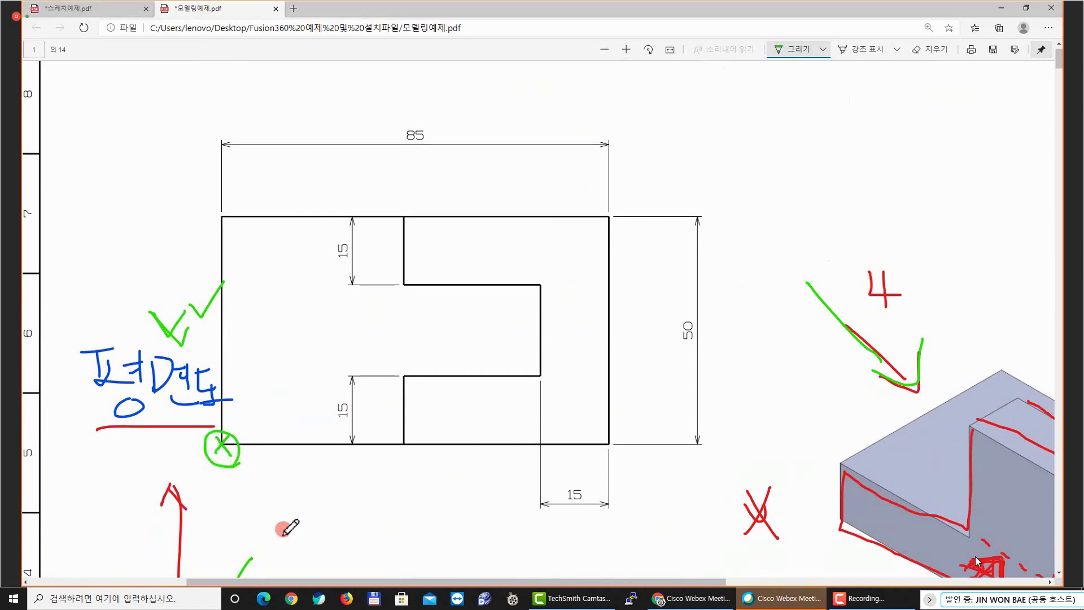
Look through the following practice drawings from page 1 down to page 4
{"action": "scroll", "coordinate": [290, 527], "scroll_direction": "down", "scroll_amount": 2, "text": "ctrl"}
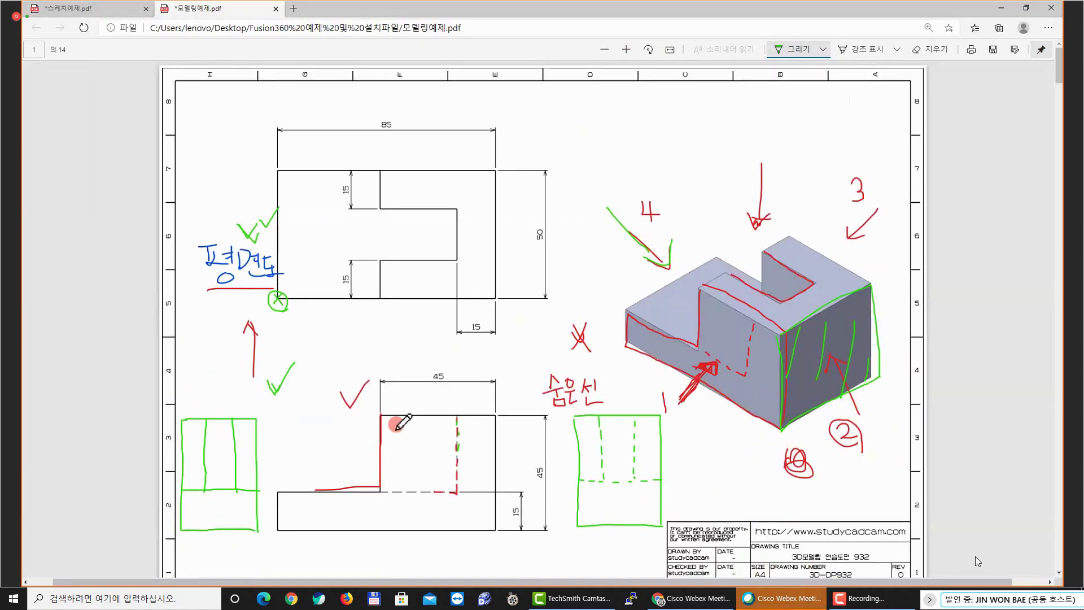
{"action": "scroll", "coordinate": [384, 446], "scroll_direction": "down", "scroll_amount": 8}
{"action": "scroll", "coordinate": [402, 421], "scroll_direction": "down", "scroll_amount": 10}
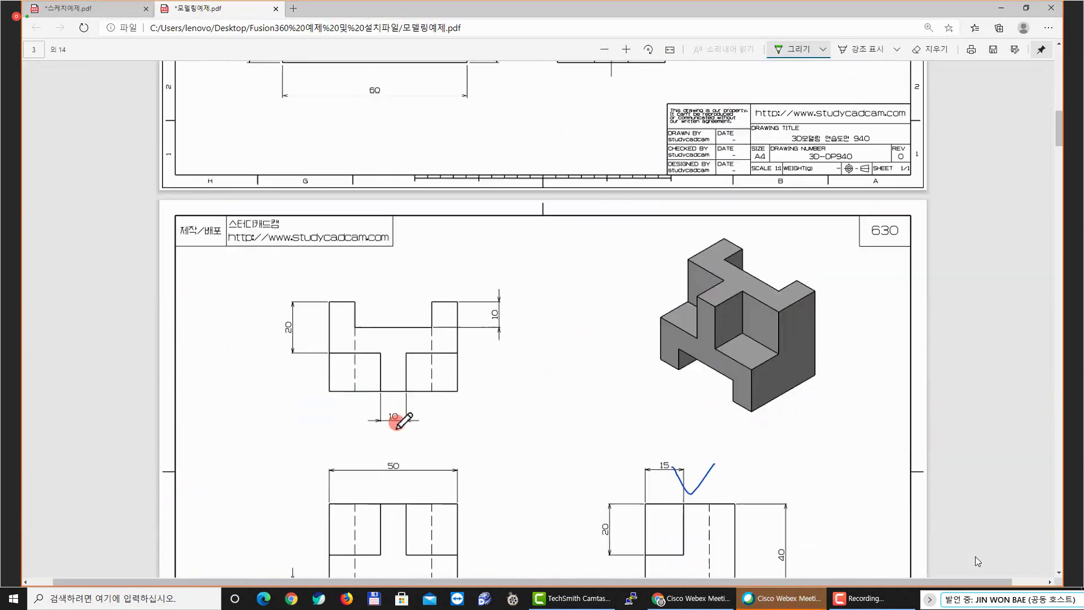
{"action": "scroll", "coordinate": [403, 417], "scroll_direction": "down", "scroll_amount": 3}
{"action": "scroll", "coordinate": [404, 414], "scroll_direction": "down", "scroll_amount": 5}
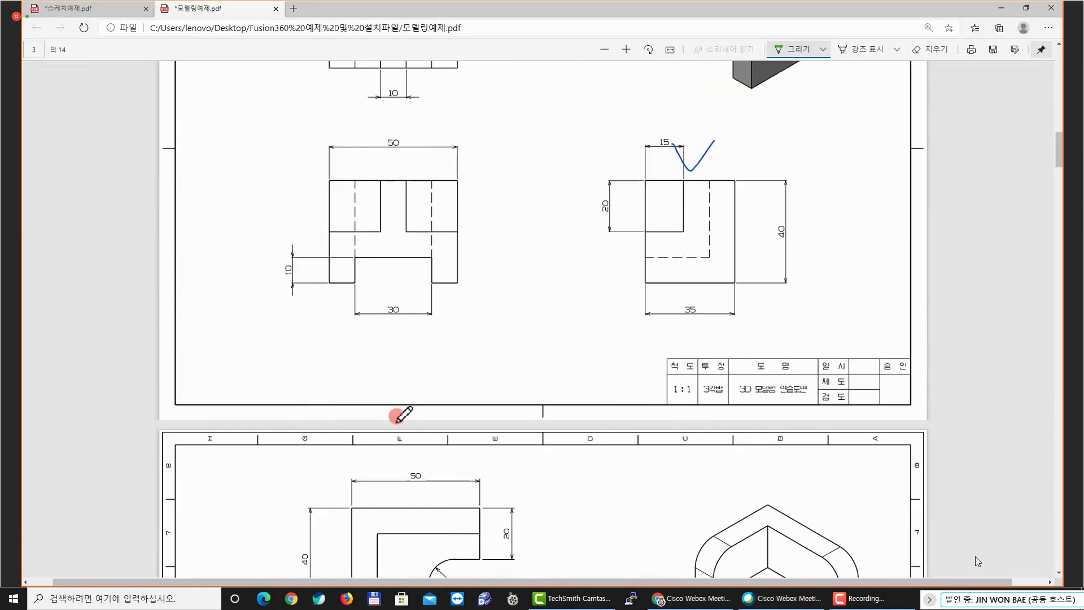
{"action": "scroll", "coordinate": [398, 415], "scroll_direction": "down", "scroll_amount": 5}
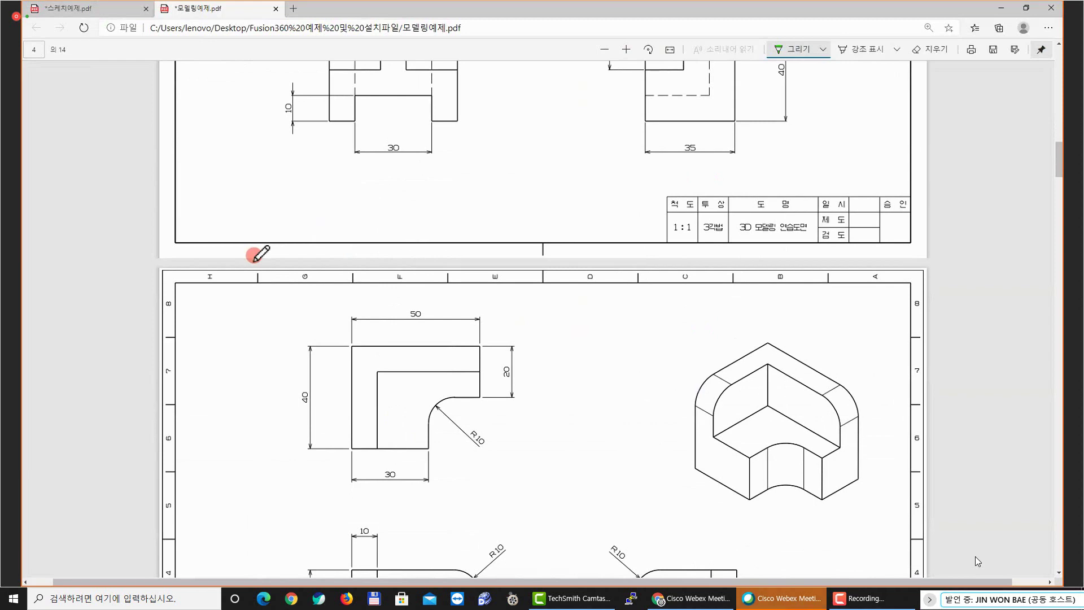
Go back to the annotated first practice drawing on page 1
{"action": "scroll", "coordinate": [268, 251], "scroll_direction": "up", "scroll_amount": 8}
{"action": "scroll", "coordinate": [276, 258], "scroll_direction": "up", "scroll_amount": 20}
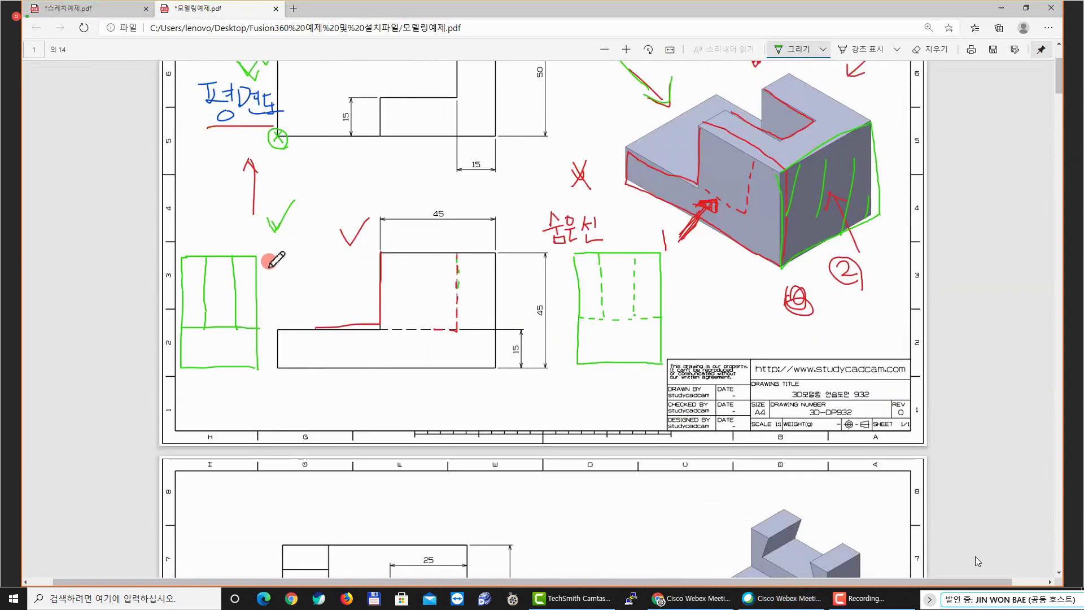
{"action": "scroll", "coordinate": [308, 180], "scroll_direction": "up", "scroll_amount": 3}
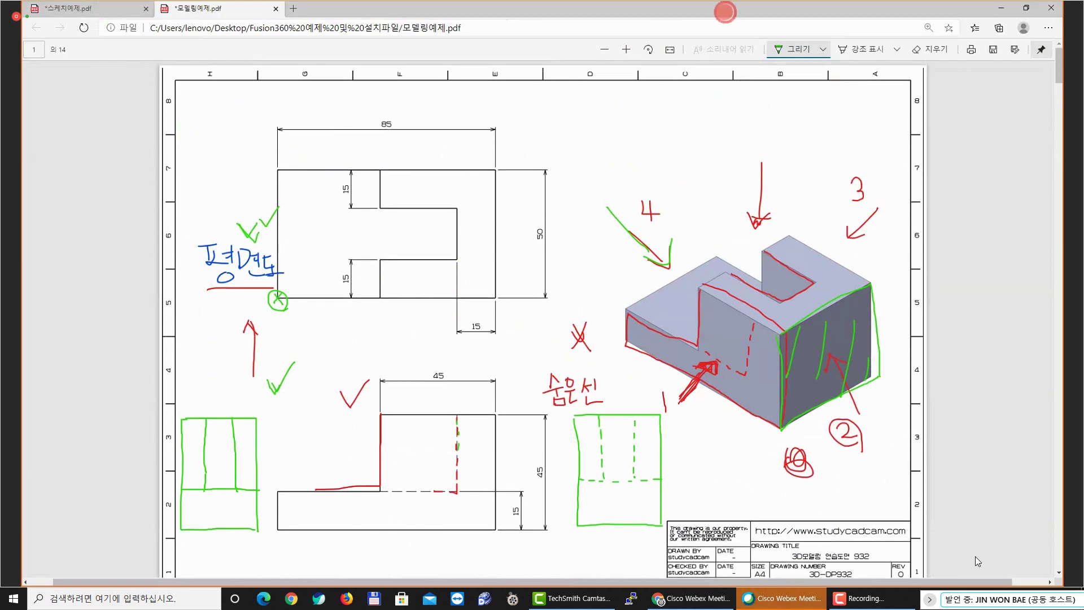
Switch to Fusion 360 and delete the square, the circle and their dimensions from the sketch
{"action": "key", "text": "alt+Tab"}
{"action": "scroll", "coordinate": [556, 237], "scroll_direction": "down", "scroll_amount": 5}
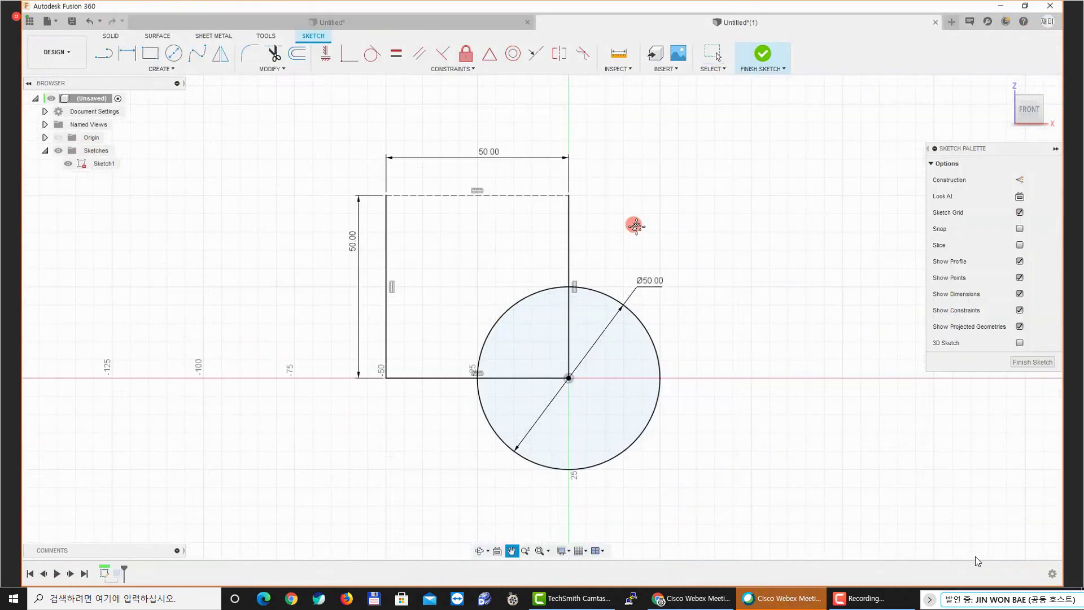
{"action": "mouse_move", "coordinate": [734, 103]}
{"action": "left_mouse_down"}
{"action": "mouse_move", "coordinate": [569, 362]}
{"action": "mouse_move", "coordinate": [305, 496]}
{"action": "left_mouse_up"}
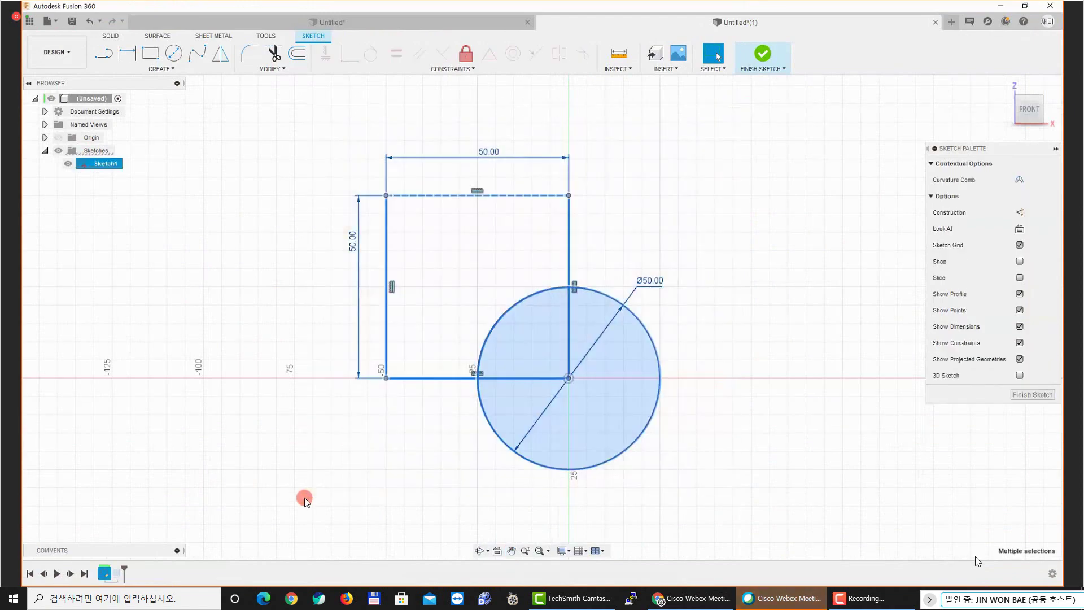
{"action": "key", "text": "Delete"}
{"action": "middle_click_drag", "start_coordinate": [524, 313], "coordinate": [290, 302]}
{"action": "scroll", "coordinate": [412, 297], "scroll_direction": "up", "scroll_amount": 1}
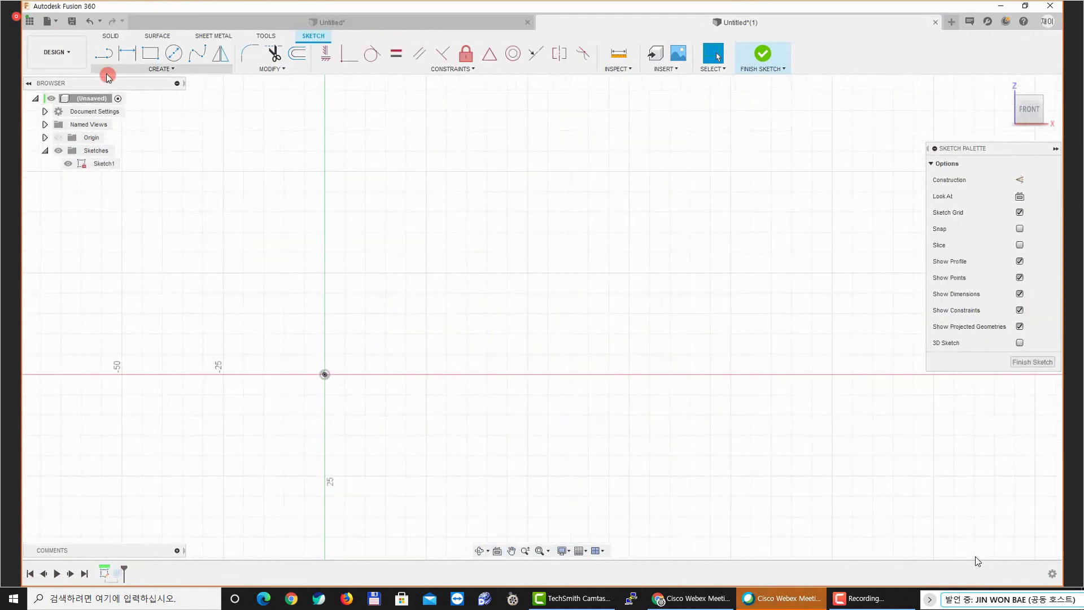
Draw a 2-Point Rectangle freely above and to the right of the sketch origin
{"action": "left_click", "coordinate": [122, 72]}
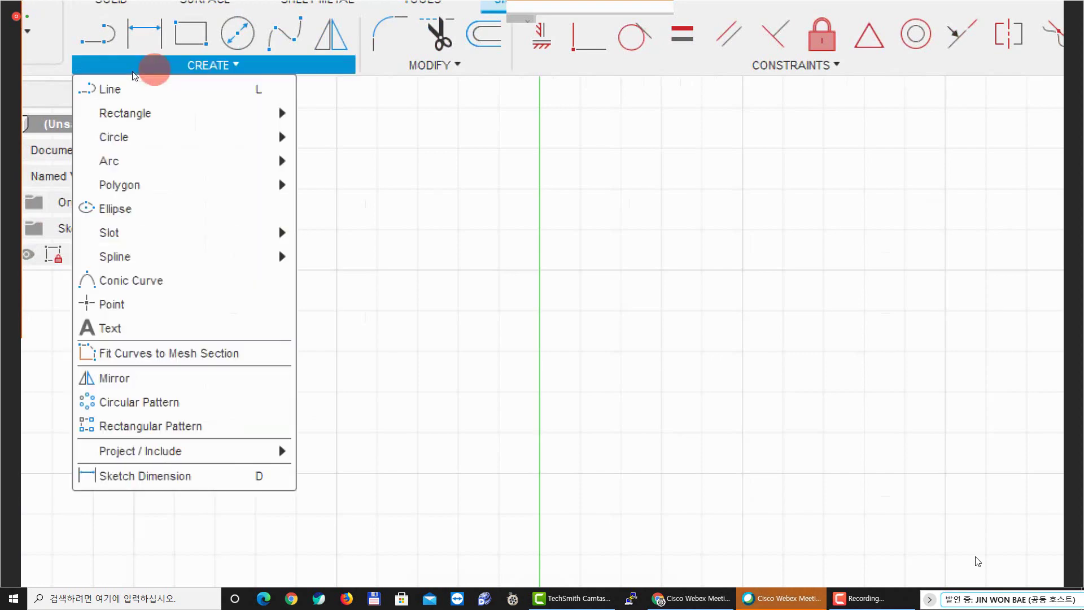
{"action": "mouse_move", "coordinate": [222, 107]}
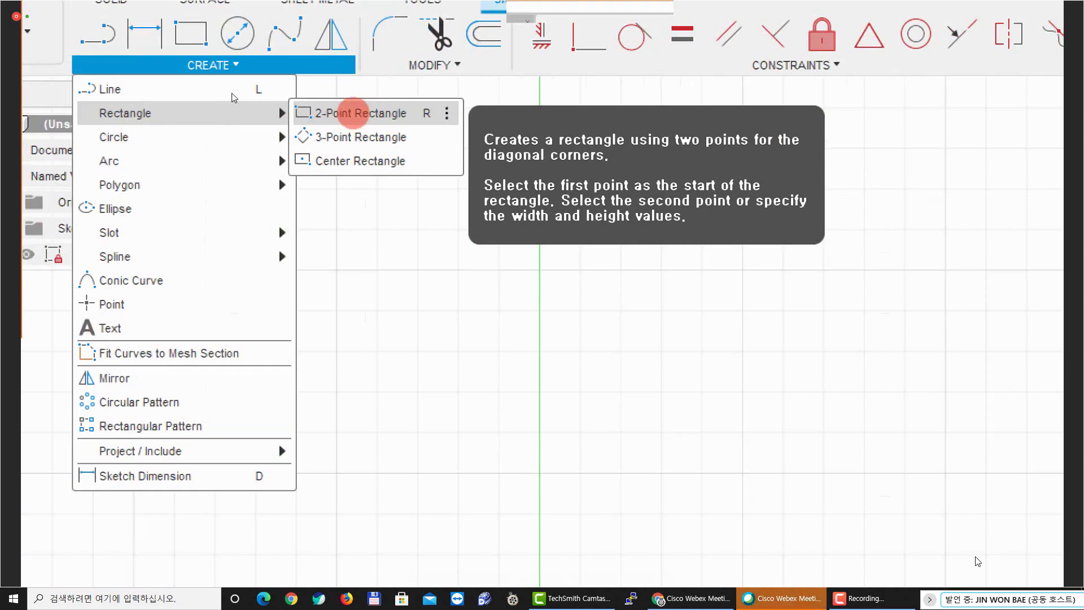
{"action": "left_click", "coordinate": [352, 112]}
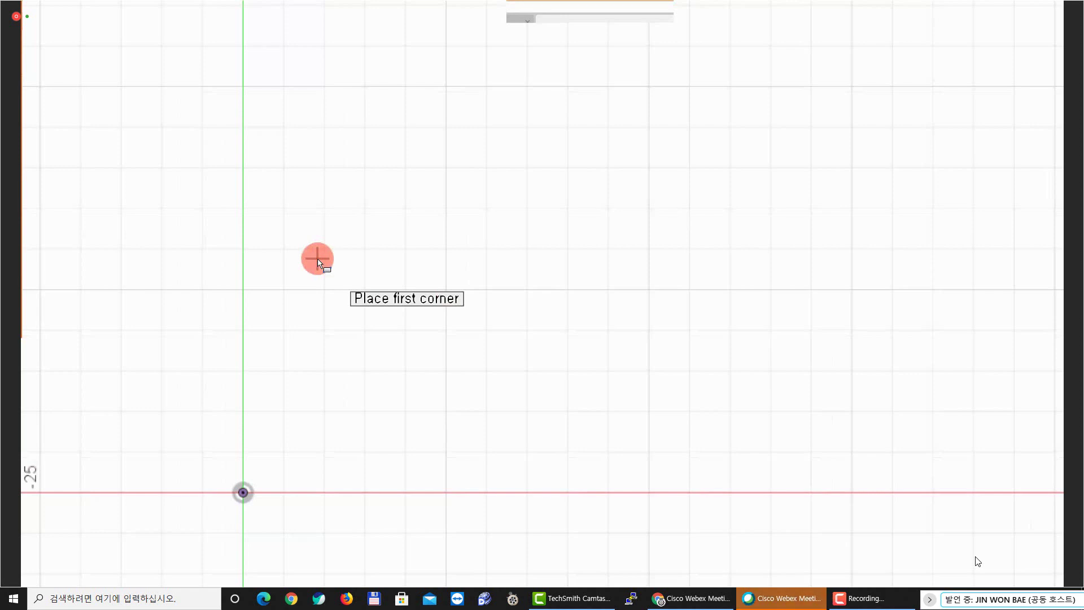
{"action": "scroll", "coordinate": [317, 258], "scroll_direction": "up", "scroll_amount": 3}
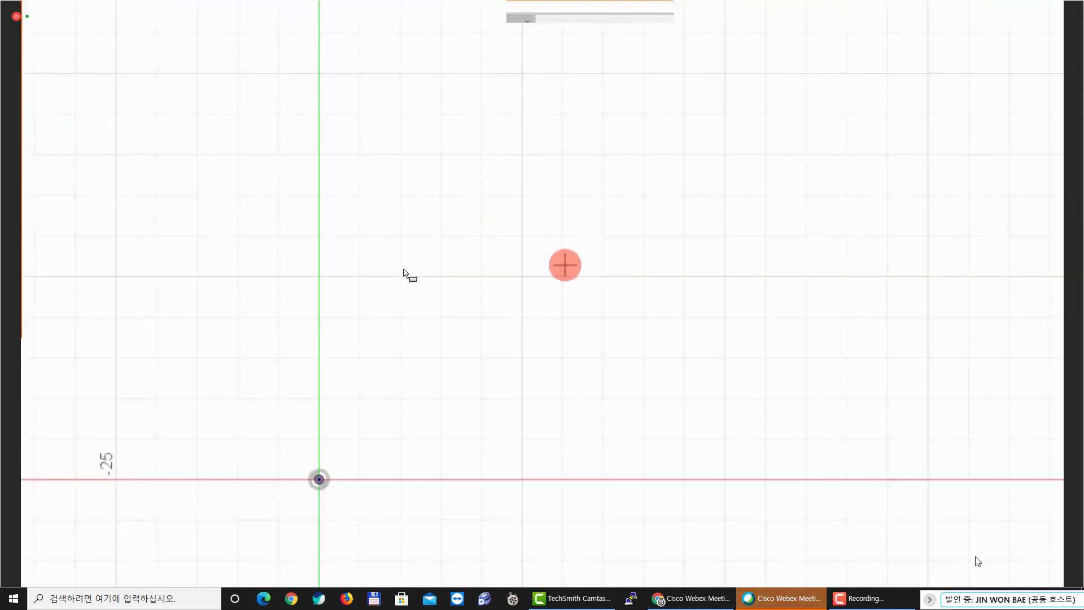
{"action": "middle_click_drag", "start_coordinate": [387, 278], "coordinate": [325, 305]}
{"action": "left_click", "coordinate": [353, 279]}
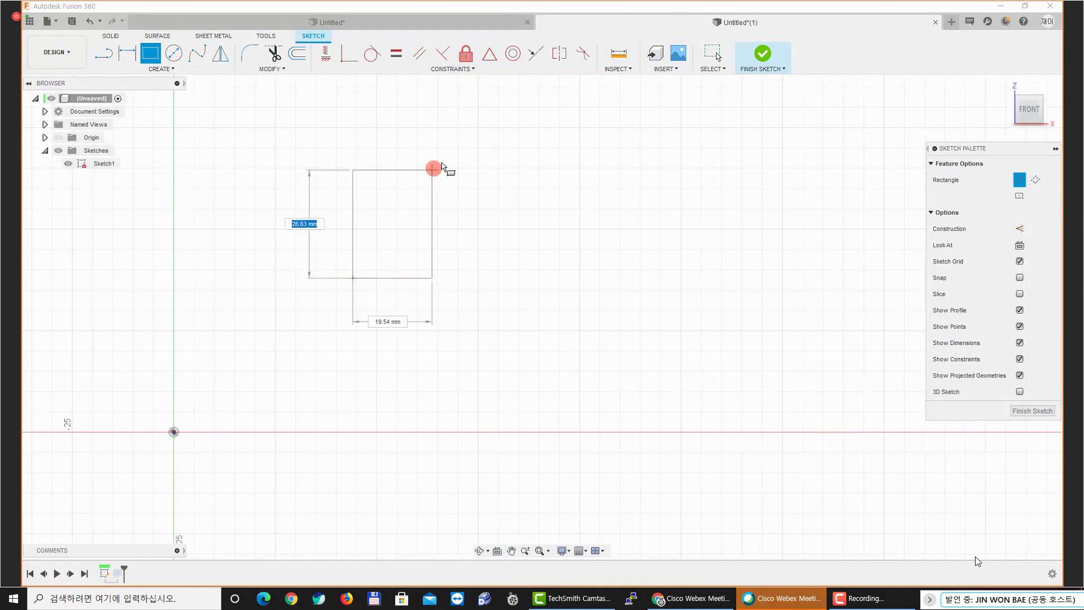
{"action": "left_click", "coordinate": [535, 134]}
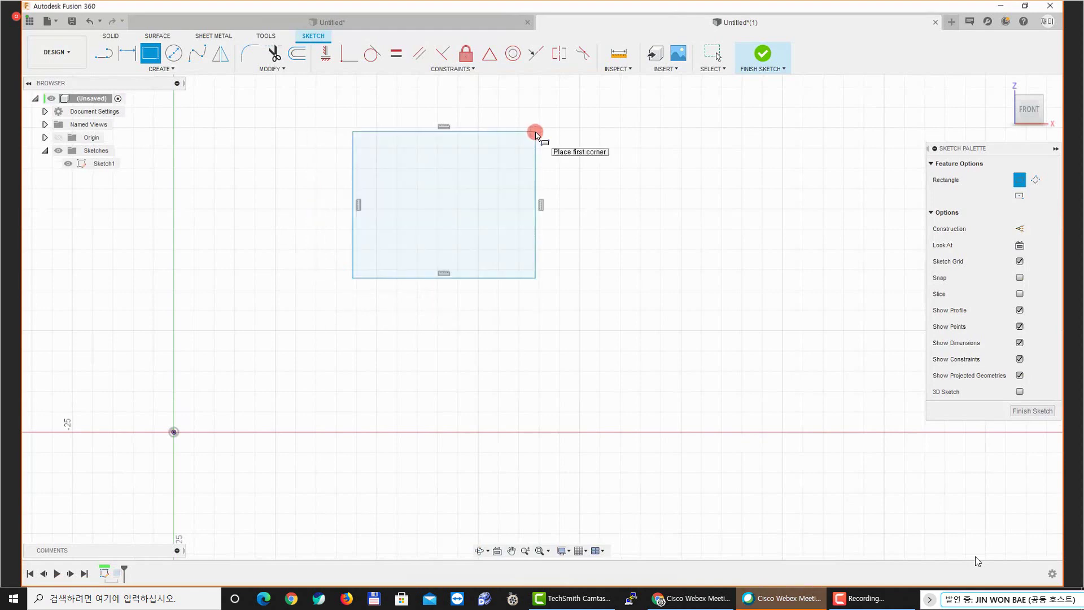
Draw three more freehand 2-Point Rectangles of different sizes to the right of the first, two of them overlapping
{"action": "middle_click_drag", "start_coordinate": [562, 228], "coordinate": [507, 231]}
{"action": "left_click", "coordinate": [565, 293]}
{"action": "left_click", "coordinate": [603, 218]}
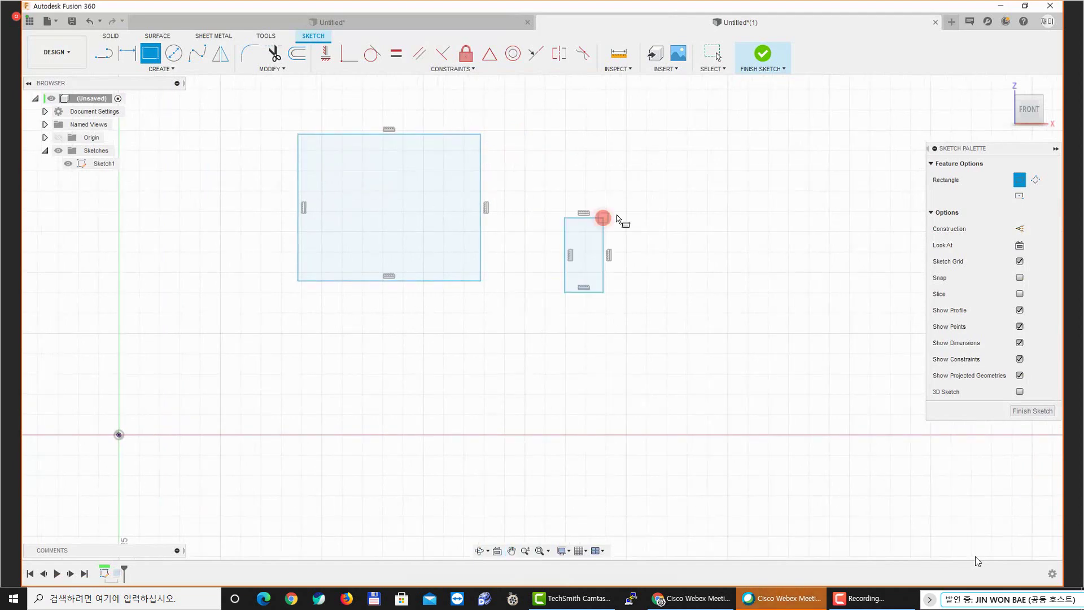
{"action": "left_click", "coordinate": [706, 173]}
{"action": "left_click", "coordinate": [659, 207]}
{"action": "left_click", "coordinate": [694, 321]}
{"action": "left_click", "coordinate": [789, 146]}
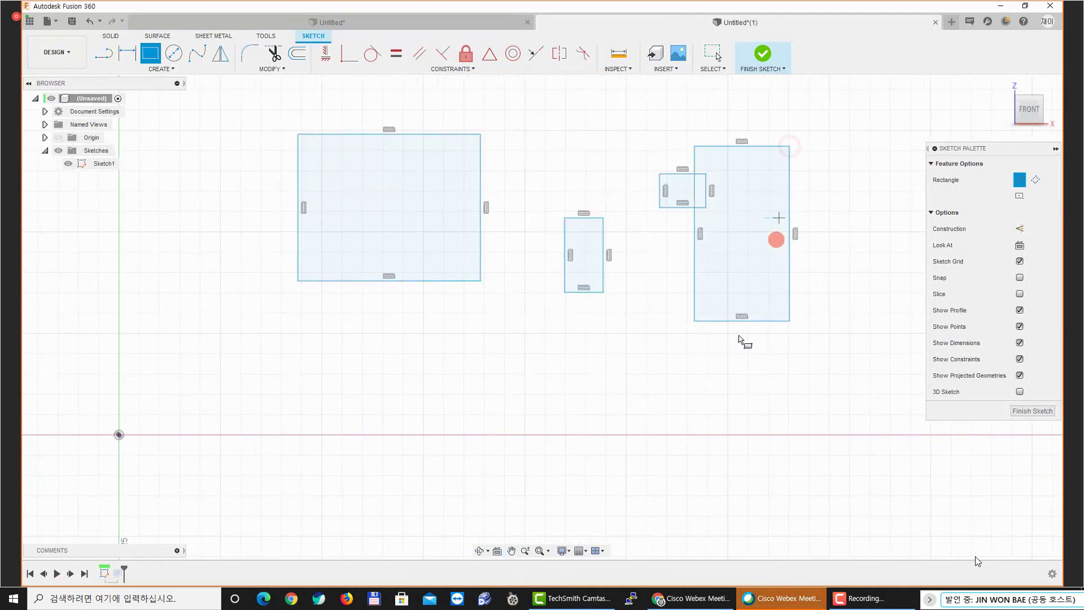
{"action": "key", "text": "Escape"}
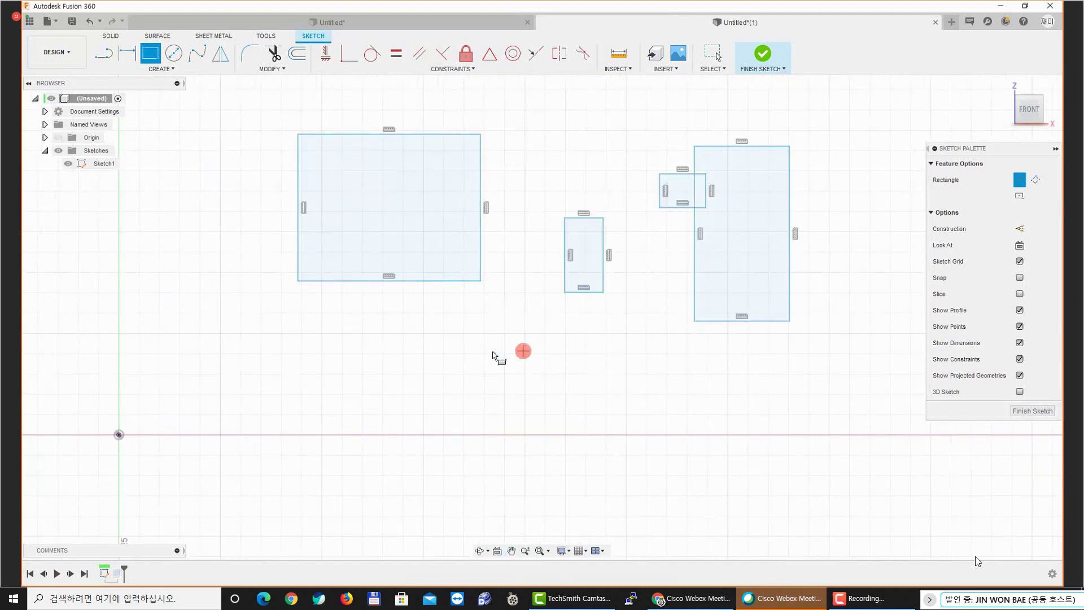
Draw a 2-Point Rectangle about 28 mm square with its lower-left corner on the origin
{"action": "middle_click_drag", "start_coordinate": [419, 334], "coordinate": [472, 313]}
{"action": "middle_click_drag", "start_coordinate": [361, 341], "coordinate": [415, 317]}
{"action": "middle_click_drag", "start_coordinate": [325, 294], "coordinate": [372, 296]}
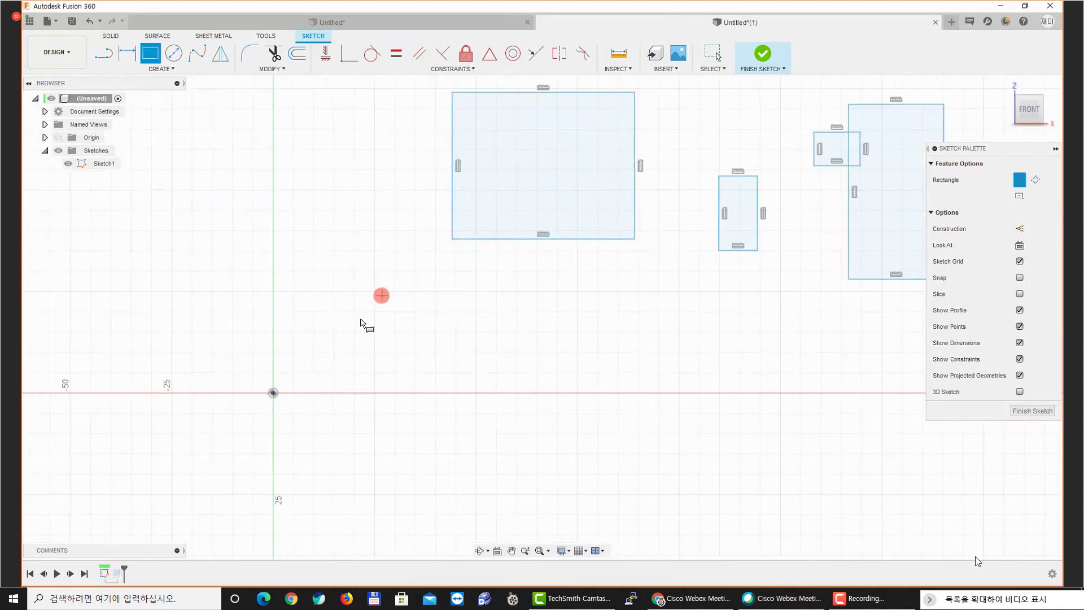
{"action": "left_click", "coordinate": [273, 393]}
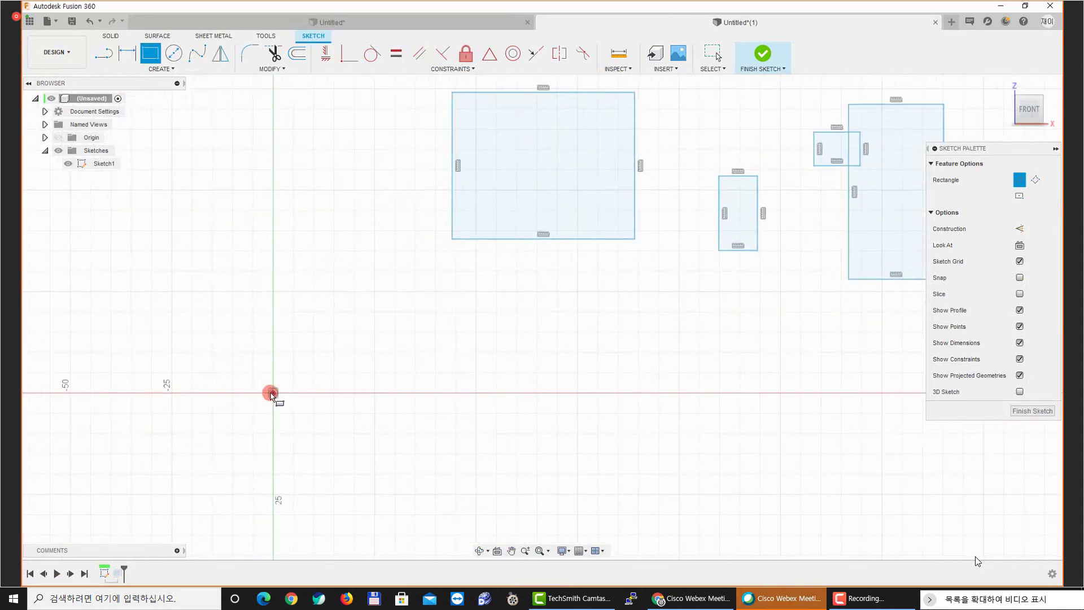
{"action": "left_click", "coordinate": [387, 284]}
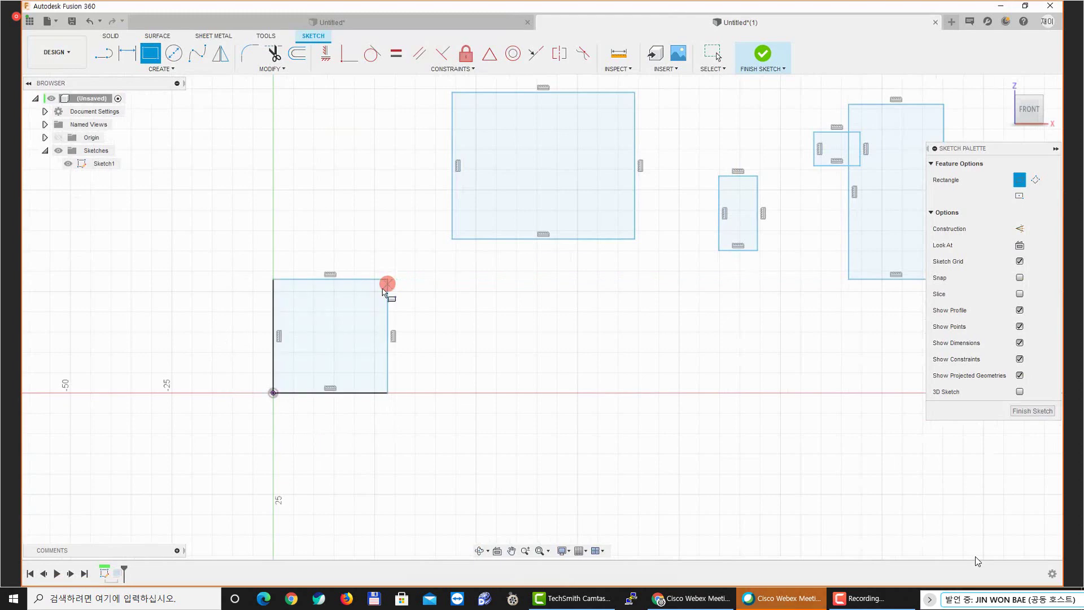
{"action": "key", "text": "Escape"}
Dimension the rectangle at the origin to 50 mm wide and 20 mm high
{"action": "scroll", "coordinate": [304, 364], "scroll_direction": "up", "scroll_amount": 2}
{"action": "middle_click_drag", "start_coordinate": [281, 329], "coordinate": [307, 341]}
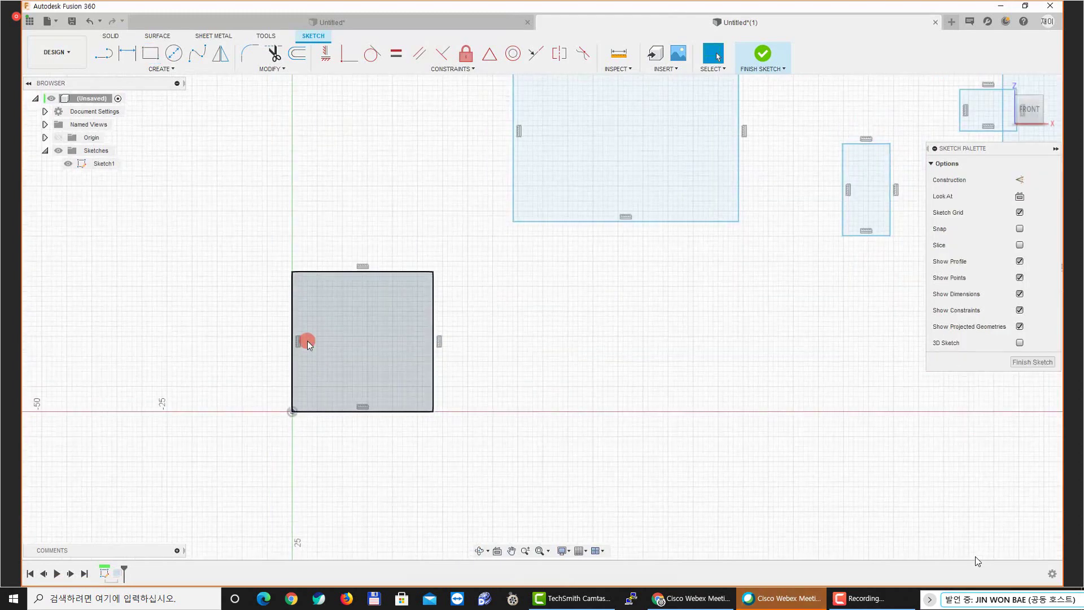
{"action": "middle_click_drag", "start_coordinate": [251, 295], "coordinate": [277, 294]}
{"action": "key", "text": "d"}
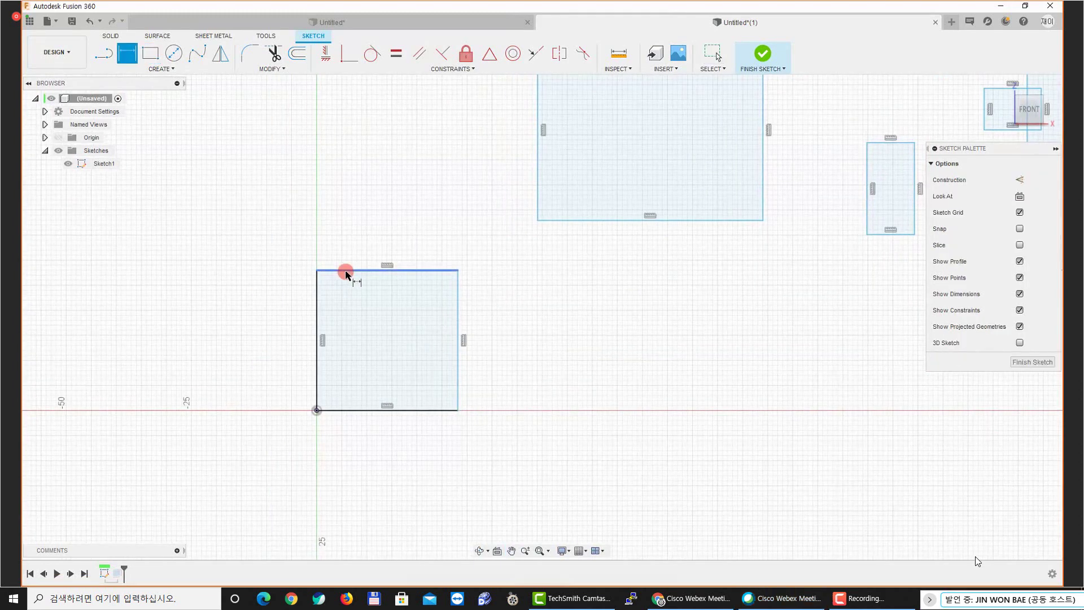
{"action": "left_click", "coordinate": [346, 271]}
{"action": "left_click", "coordinate": [377, 221]}
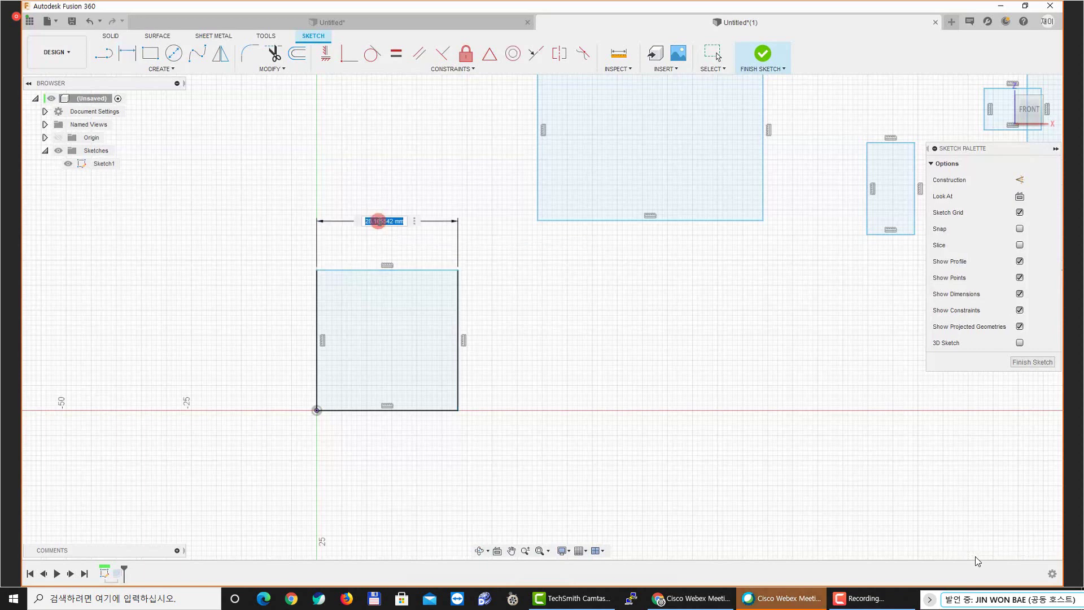
{"action": "type", "text": "50"}
{"action": "key", "text": "Return"}
{"action": "left_click", "coordinate": [315, 325]}
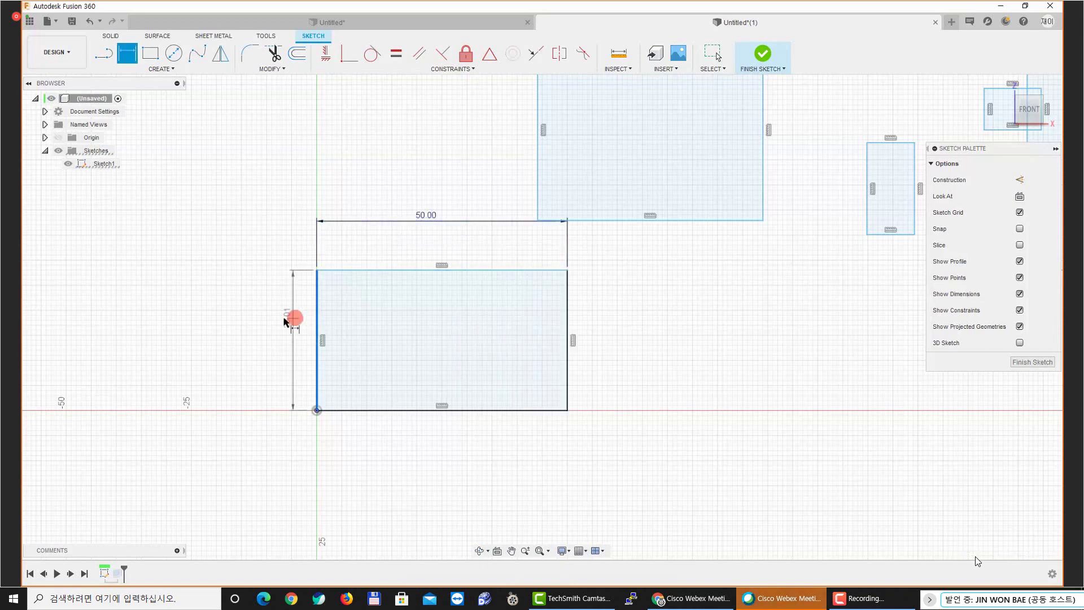
{"action": "left_click", "coordinate": [278, 317]}
{"action": "type", "text": "20"}
{"action": "key", "text": "Return"}
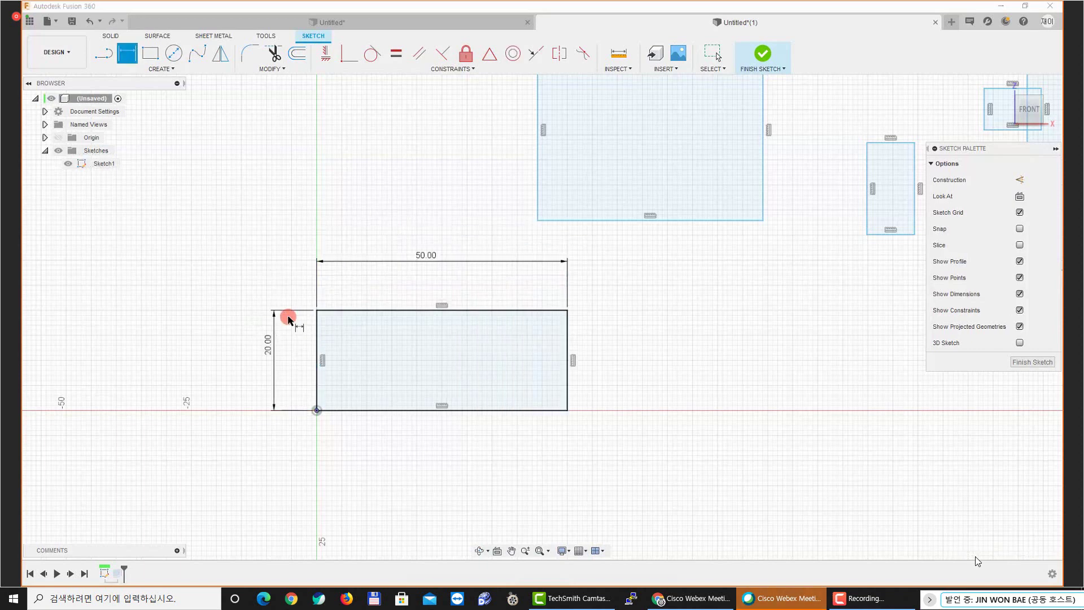
Delete all the rectangles and their dimensions from the sketch
{"action": "scroll", "coordinate": [278, 375], "scroll_direction": "up", "scroll_amount": 2}
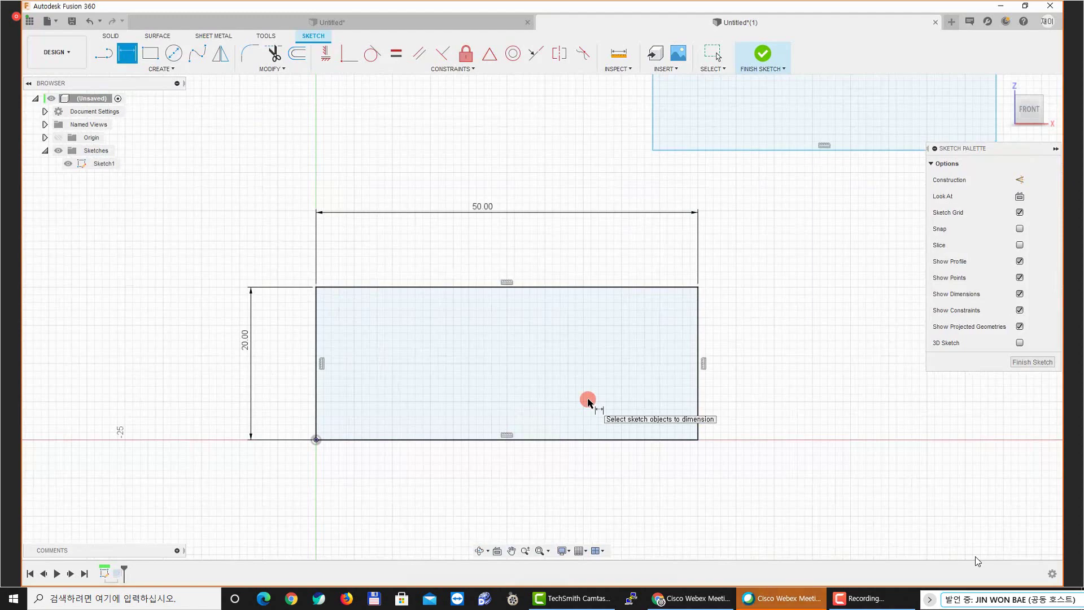
{"action": "scroll", "coordinate": [577, 404], "scroll_direction": "down", "scroll_amount": 5}
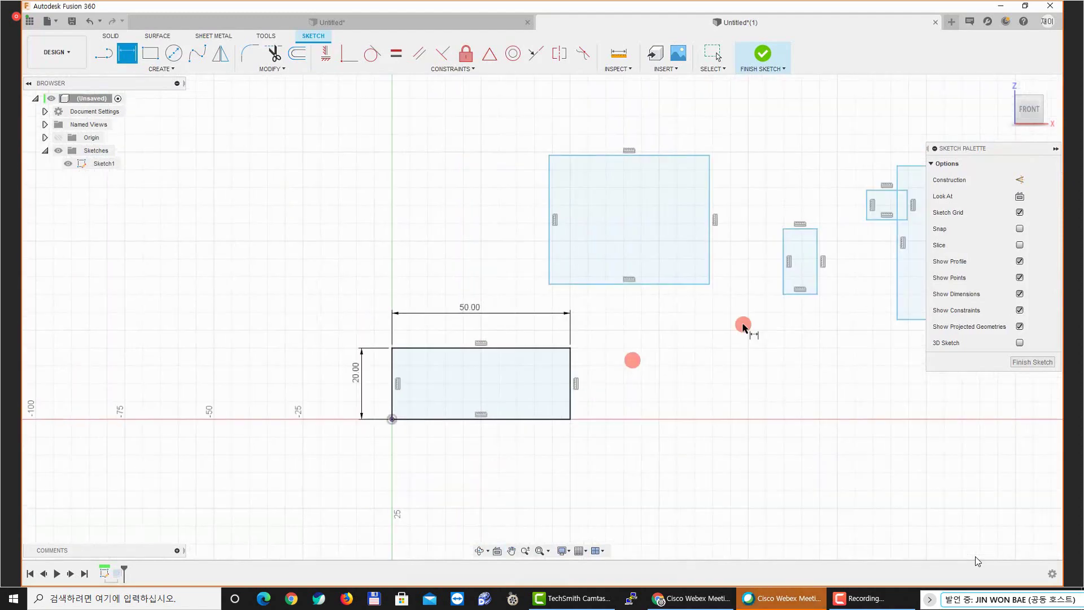
{"action": "middle_click_drag", "start_coordinate": [653, 341], "coordinate": [612, 358]}
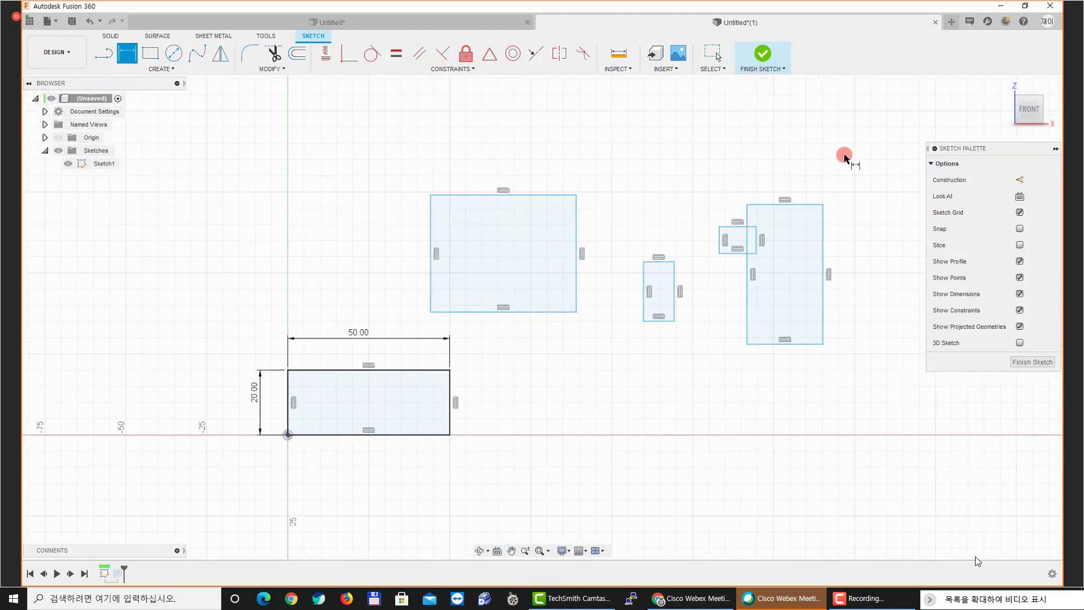
{"action": "key", "text": "Escape"}
{"action": "left_click_drag", "start_coordinate": [847, 158], "coordinate": [281, 460]}
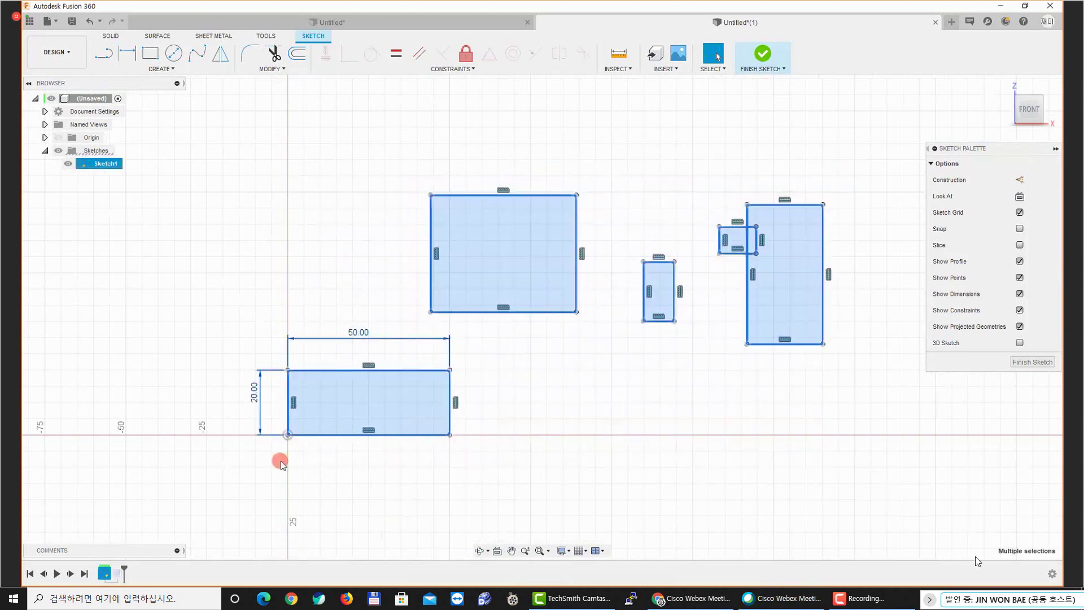
{"action": "key", "text": "Delete"}
Start the Center Rectangle tool in the empty sketch
{"action": "left_click", "coordinate": [169, 70]}
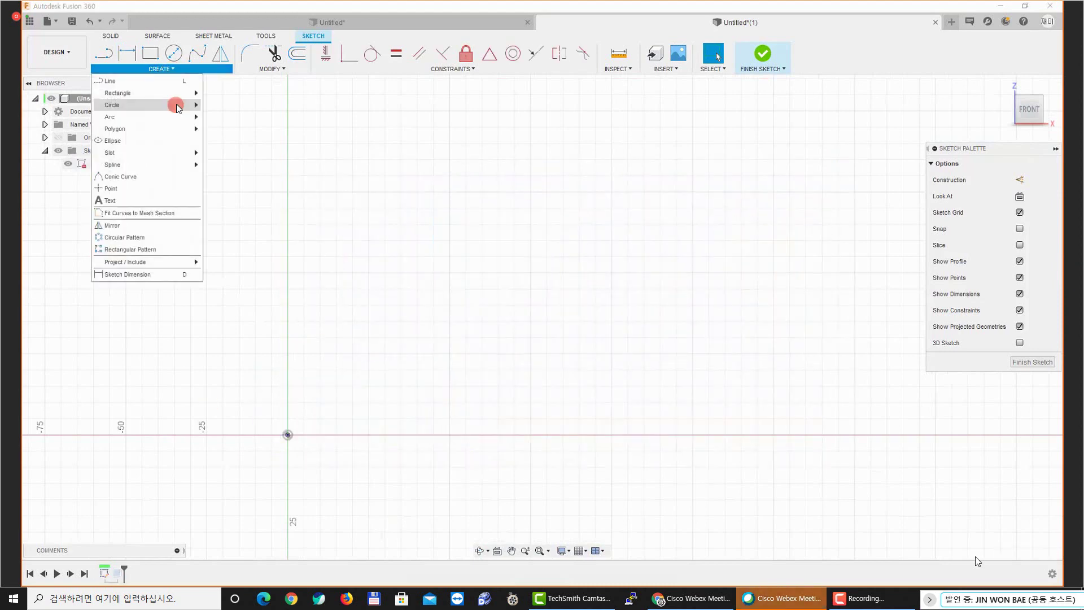
{"action": "key", "text": "ctrl+1"}
{"action": "left_click", "coordinate": [157, 61]}
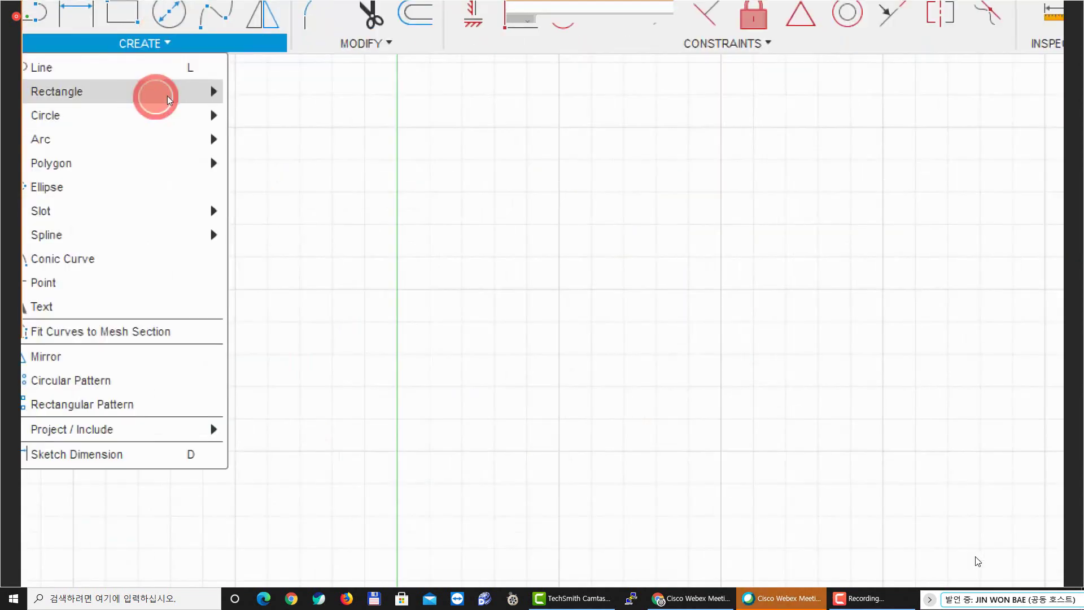
{"action": "mouse_move", "coordinate": [203, 92]}
{"action": "left_click", "coordinate": [304, 140]}
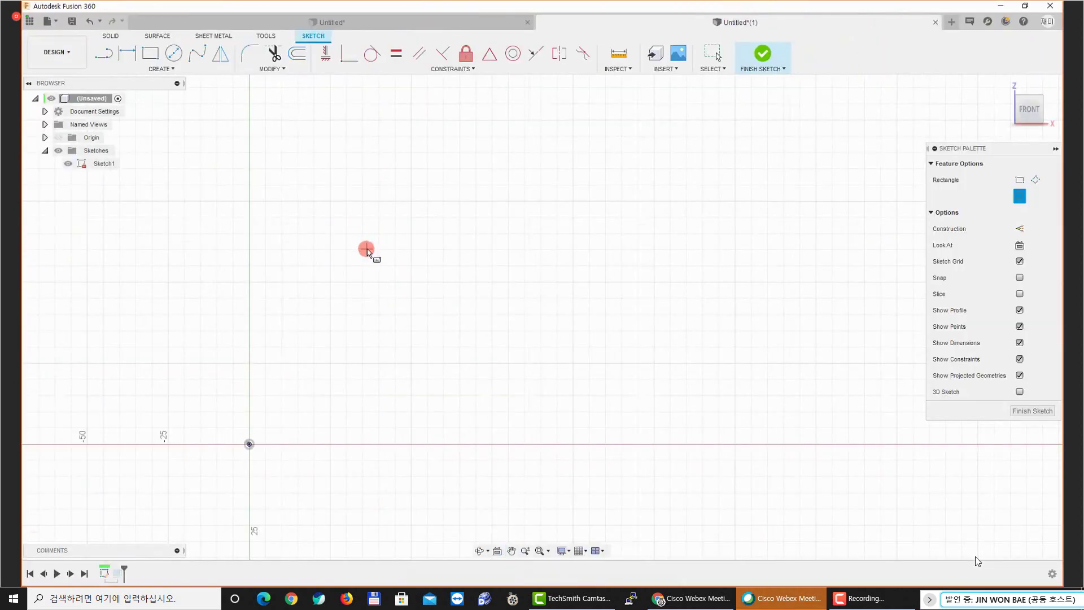
{"action": "middle_click_drag", "start_coordinate": [367, 250], "coordinate": [438, 244]}
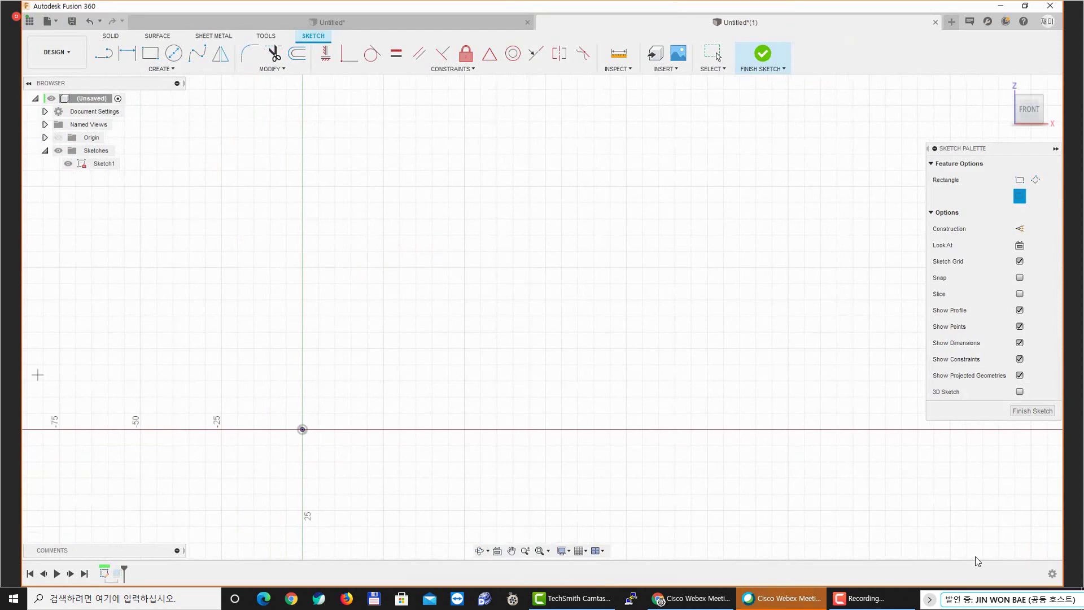
Switch back to 모델링예제.pdf and look over the practice drawings on pages 1 to 3
{"action": "left_click_drag", "start_coordinate": [82, 139], "coordinate": [431, 159]}
{"action": "double_click", "coordinate": [430, 158]}
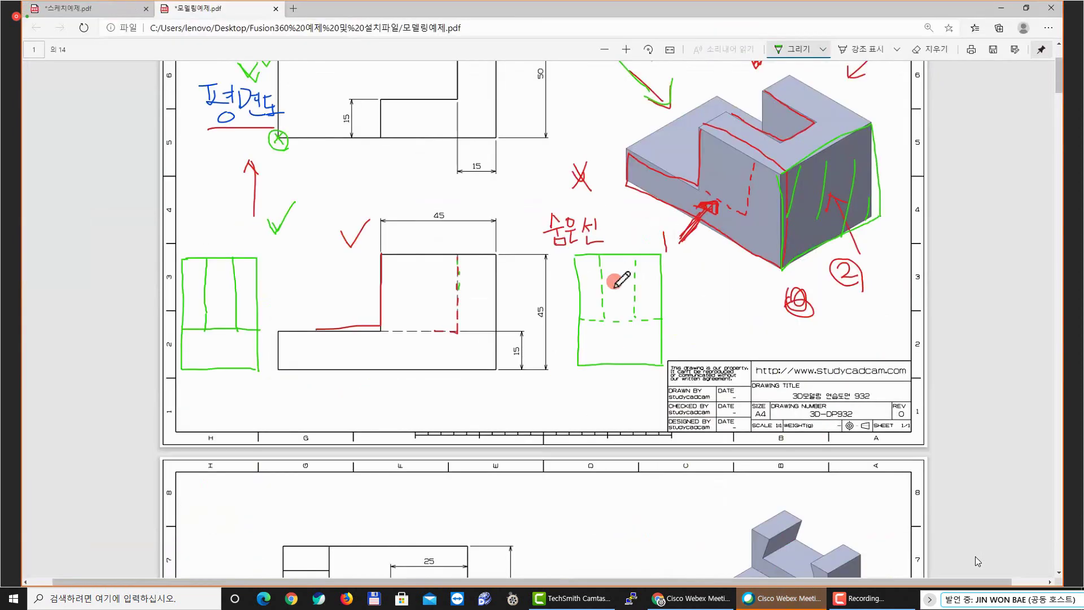
{"action": "scroll", "coordinate": [617, 280], "scroll_direction": "down", "scroll_amount": 5}
{"action": "scroll", "coordinate": [617, 281], "scroll_direction": "down", "scroll_amount": 2}
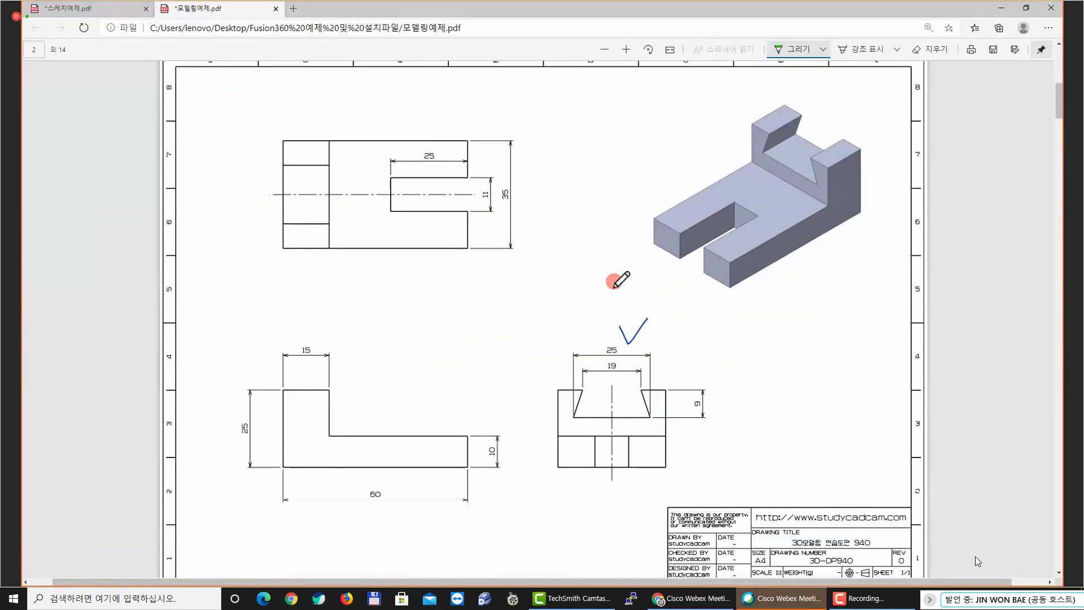
{"action": "mouse_move", "coordinate": [742, 212]}
{"action": "left_mouse_down"}
{"action": "mouse_move", "coordinate": [821, 147]}
{"action": "mouse_move", "coordinate": [797, 124]}
{"action": "mouse_move", "coordinate": [816, 127]}
{"action": "mouse_move", "coordinate": [829, 156]}
{"action": "left_mouse_up"}
{"action": "scroll", "coordinate": [746, 269], "scroll_direction": "down", "scroll_amount": 10}
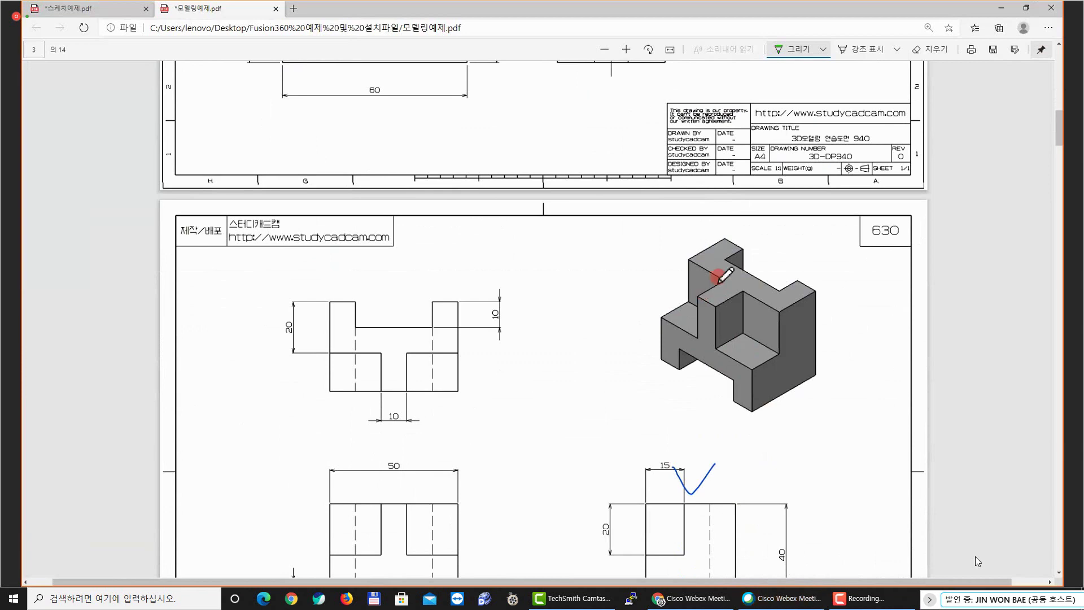
Go to the drawing on page 6 and mark the two upright walls of its 3D view with green check marks
{"action": "scroll", "coordinate": [703, 309], "scroll_direction": "down", "scroll_amount": 14}
{"action": "scroll", "coordinate": [703, 308], "scroll_direction": "down", "scroll_amount": 20}
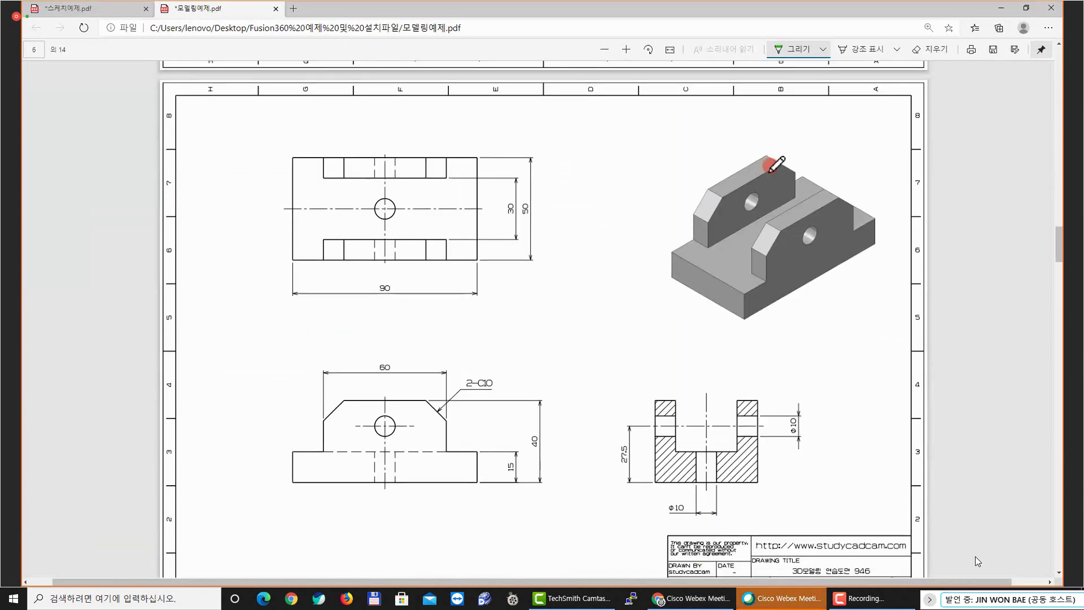
{"action": "left_click_drag", "start_coordinate": [742, 160], "coordinate": [766, 149]}
{"action": "left_click_drag", "start_coordinate": [799, 213], "coordinate": [822, 204]}
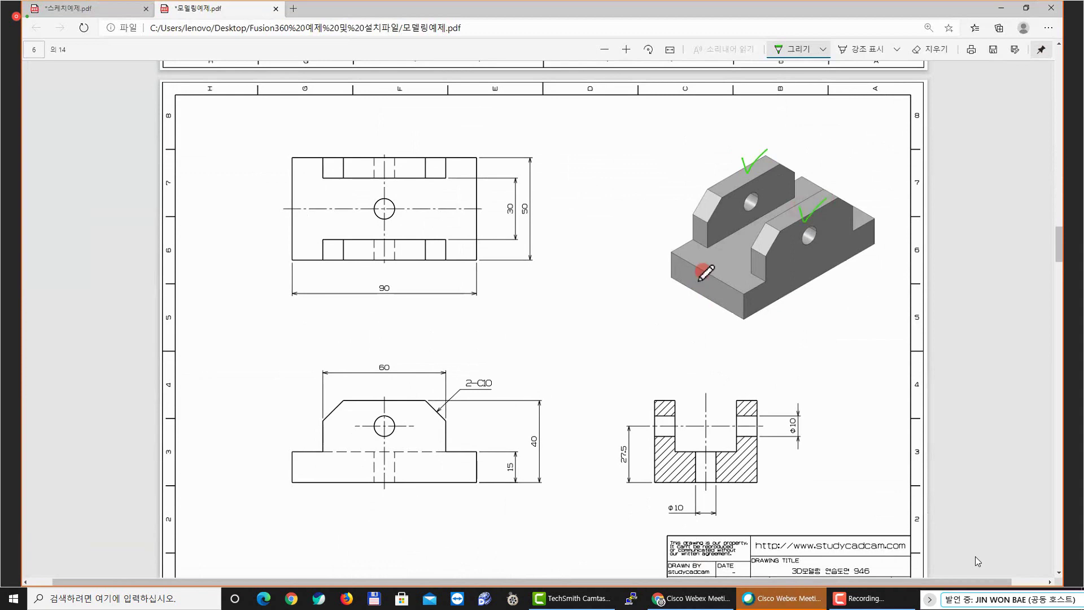
Draw a green line along the base between the two upright walls of page 6's 3D view, and return to page 1
{"action": "left_click_drag", "start_coordinate": [699, 275], "coordinate": [843, 182]}
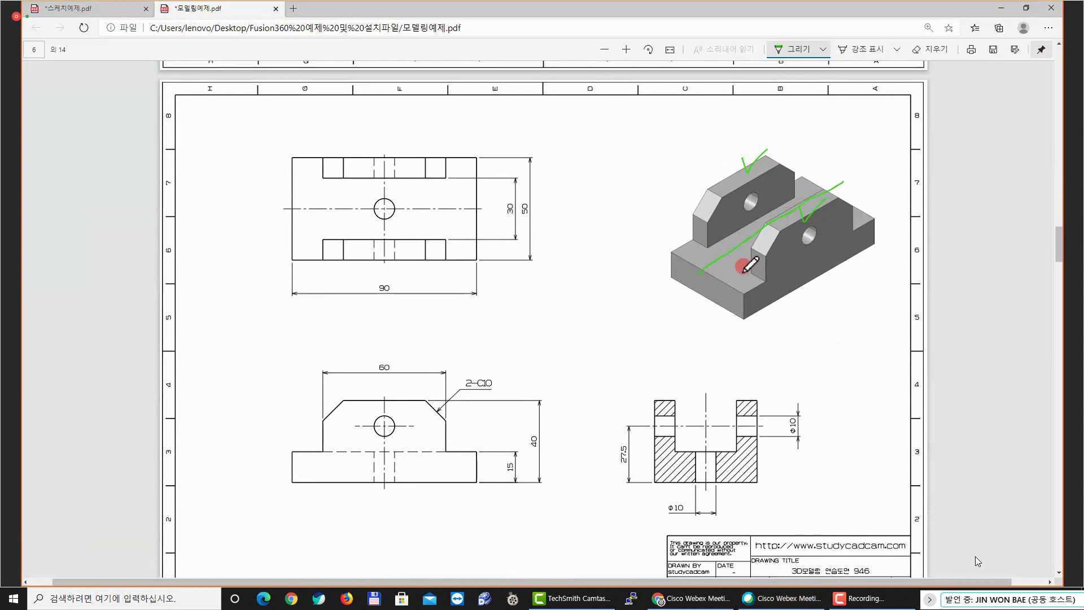
{"action": "scroll", "coordinate": [649, 266], "scroll_direction": "up", "scroll_amount": 15}
{"action": "scroll", "coordinate": [643, 274], "scroll_direction": "up", "scroll_amount": 15}
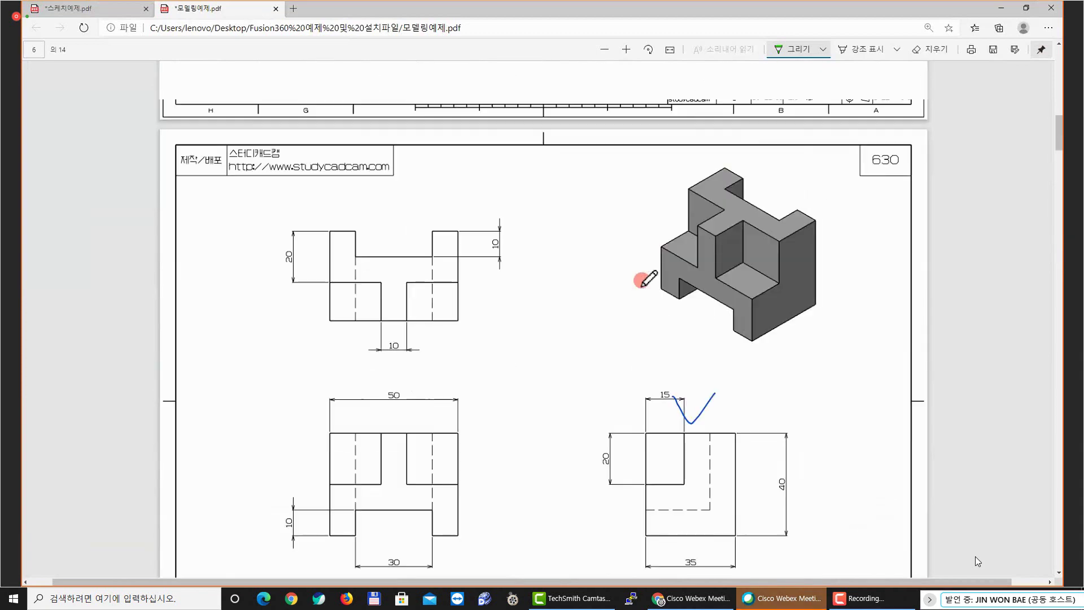
{"action": "scroll", "coordinate": [643, 282], "scroll_direction": "up", "scroll_amount": 20}
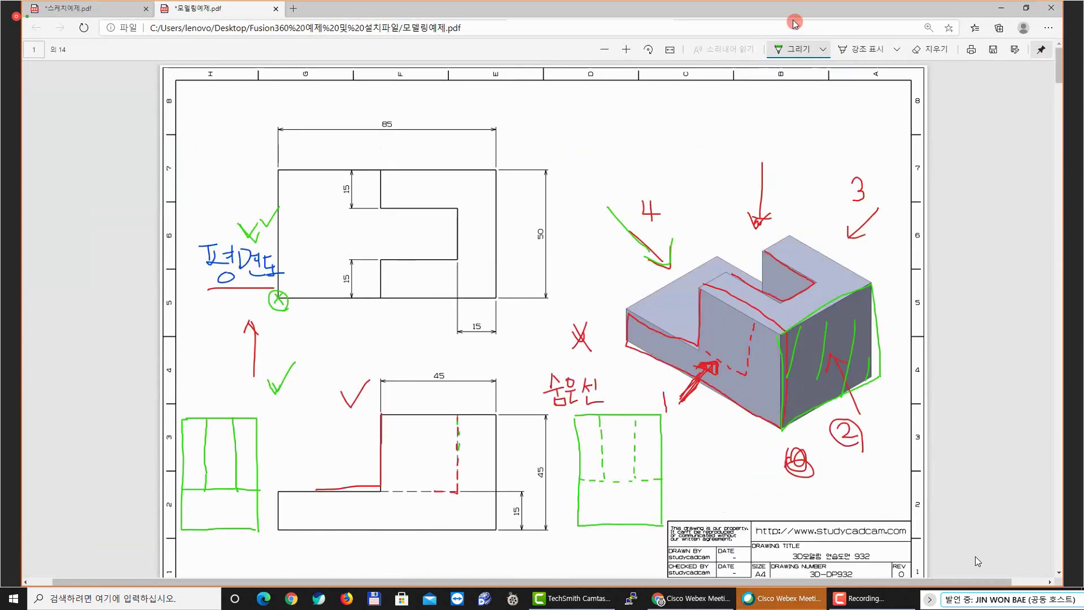
Switch to Fusion 360 and draw a center rectangle about 51.5 mm wide and 55.6 mm high, centred on the sketch origin
{"action": "left_click", "coordinate": [1001, 7]}
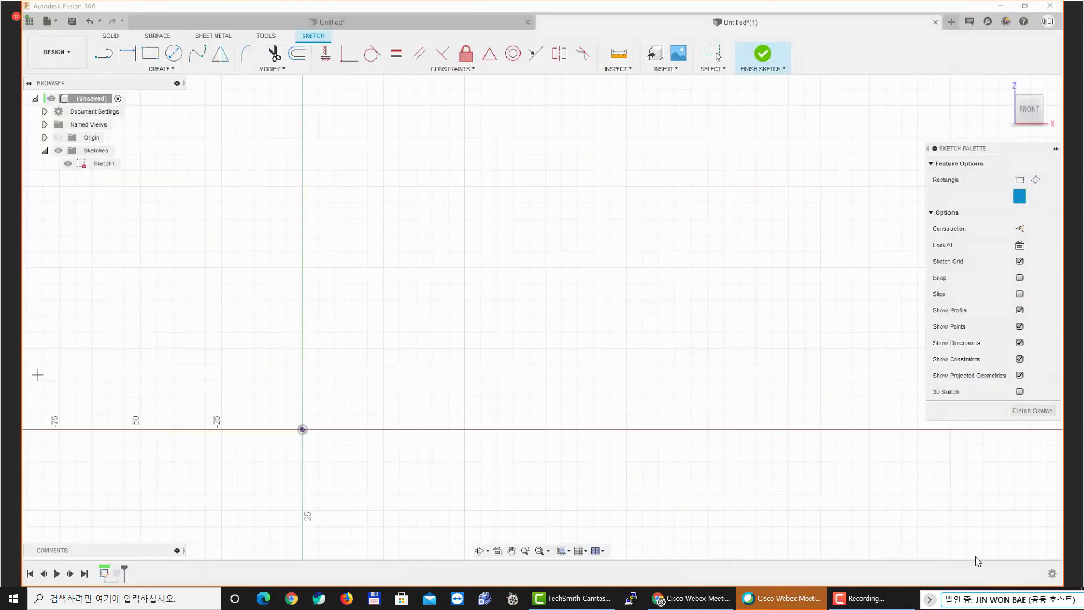
{"action": "middle_click_drag", "start_coordinate": [326, 340], "coordinate": [364, 306]}
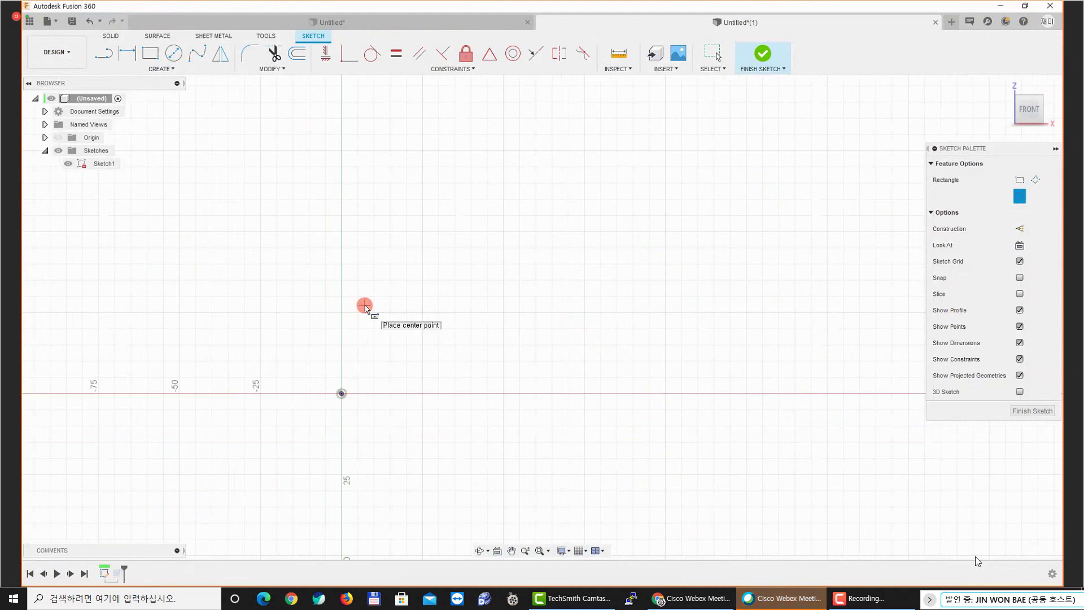
{"action": "left_click", "coordinate": [172, 68]}
{"action": "mouse_move", "coordinate": [171, 93]}
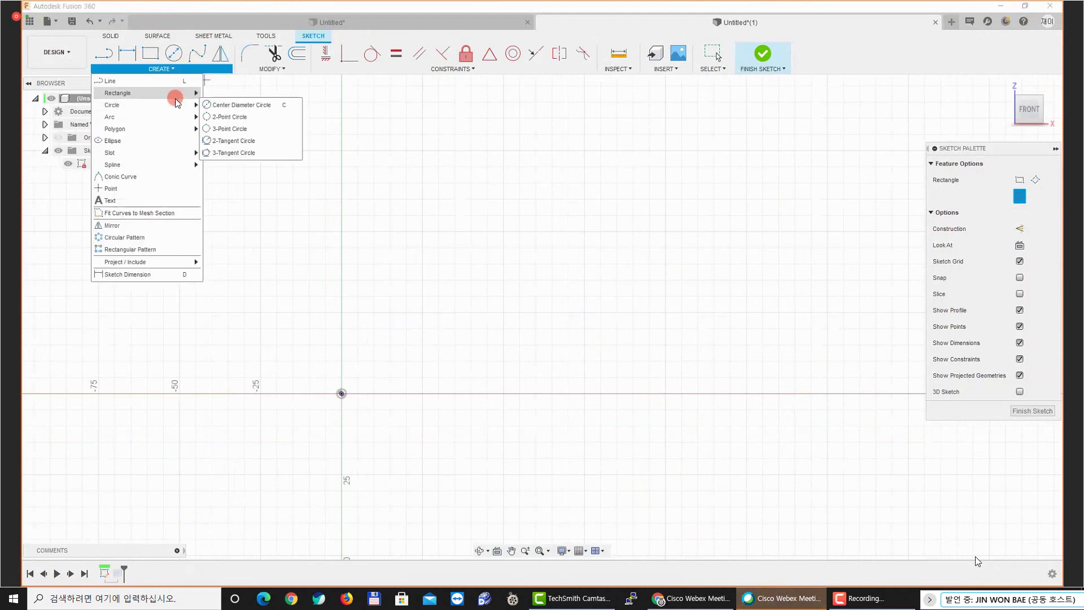
{"action": "left_click", "coordinate": [215, 113]}
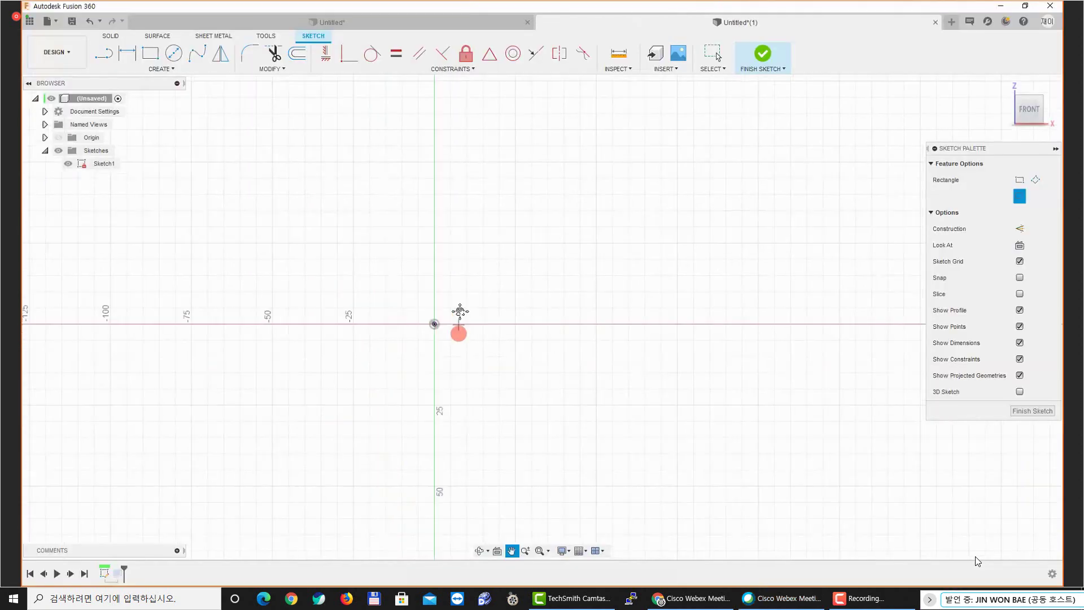
{"action": "middle_click_drag", "start_coordinate": [460, 311], "coordinate": [474, 308]}
{"action": "scroll", "coordinate": [474, 307], "scroll_direction": "up", "scroll_amount": 2}
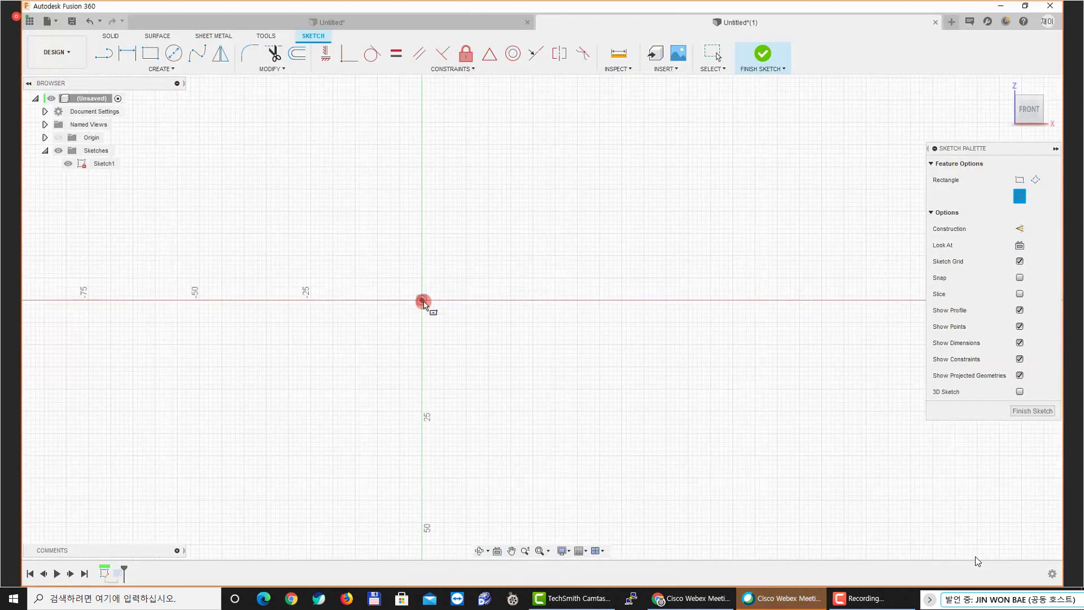
{"action": "left_click", "coordinate": [423, 300]}
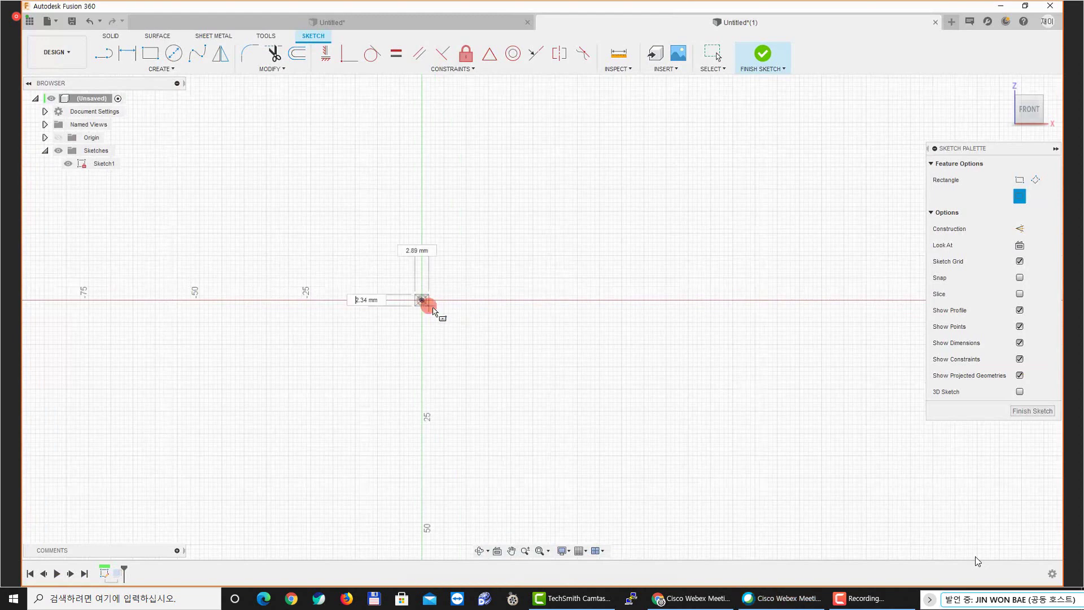
{"action": "left_click", "coordinate": [537, 423]}
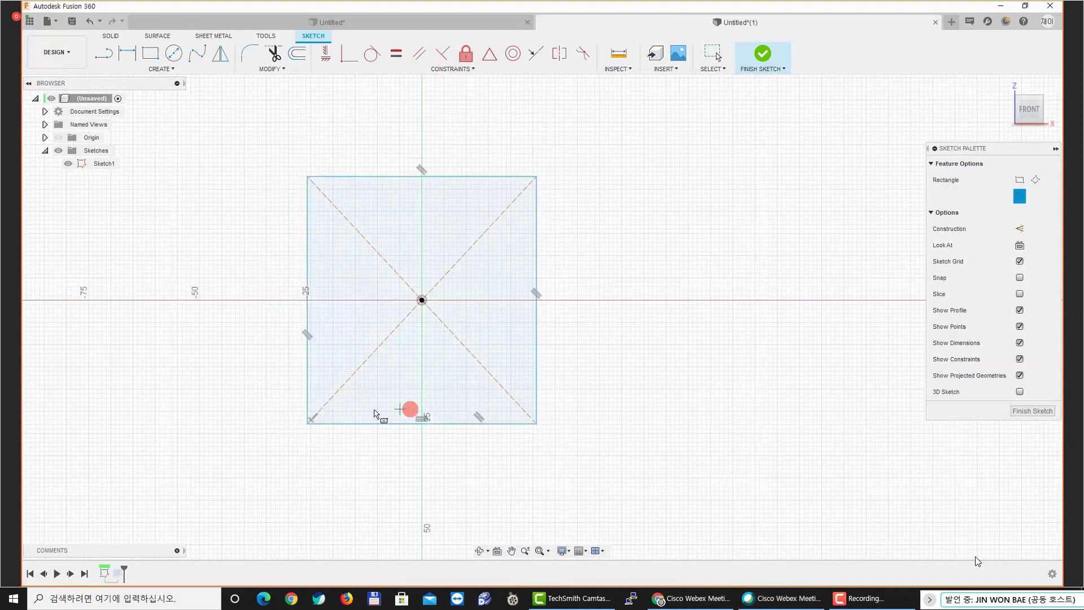
Draw a 2-point rectangle of similar size beside the origin-centred one, on its positive X side
{"action": "key", "text": "Escape"}
{"action": "left_click", "coordinate": [150, 53]}
{"action": "middle_click_drag", "start_coordinate": [570, 187], "coordinate": [376, 173]}
{"action": "left_click", "coordinate": [426, 162]}
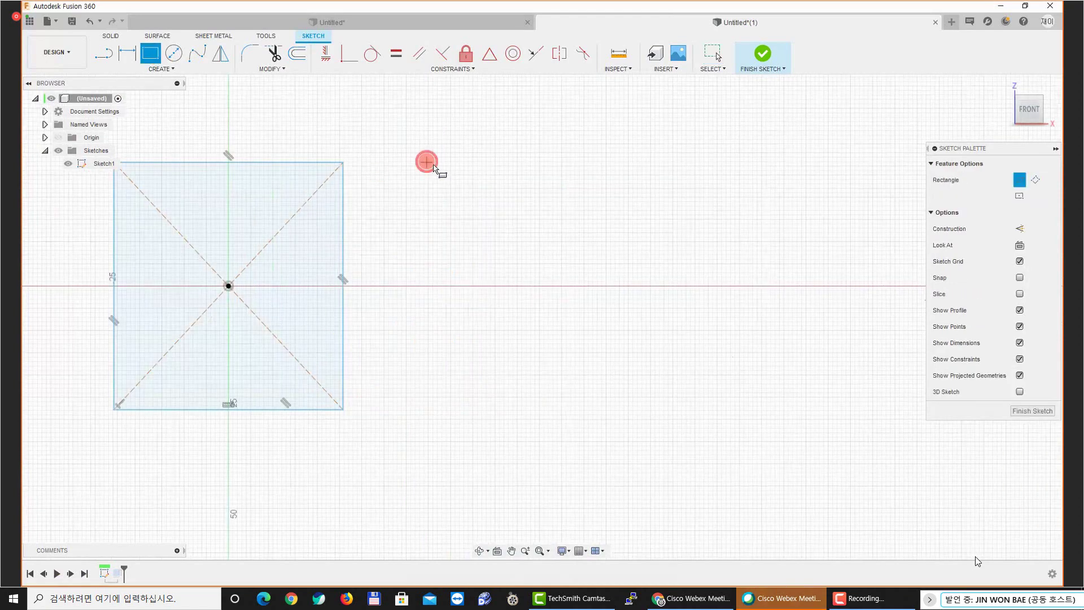
{"action": "left_click", "coordinate": [627, 412]}
{"action": "key", "text": "Escape"}
{"action": "middle_click_drag", "start_coordinate": [407, 417], "coordinate": [448, 408]}
{"action": "middle_click_drag", "start_coordinate": [479, 336], "coordinate": [528, 365]}
{"action": "middle_click_drag", "start_coordinate": [515, 180], "coordinate": [545, 179]}
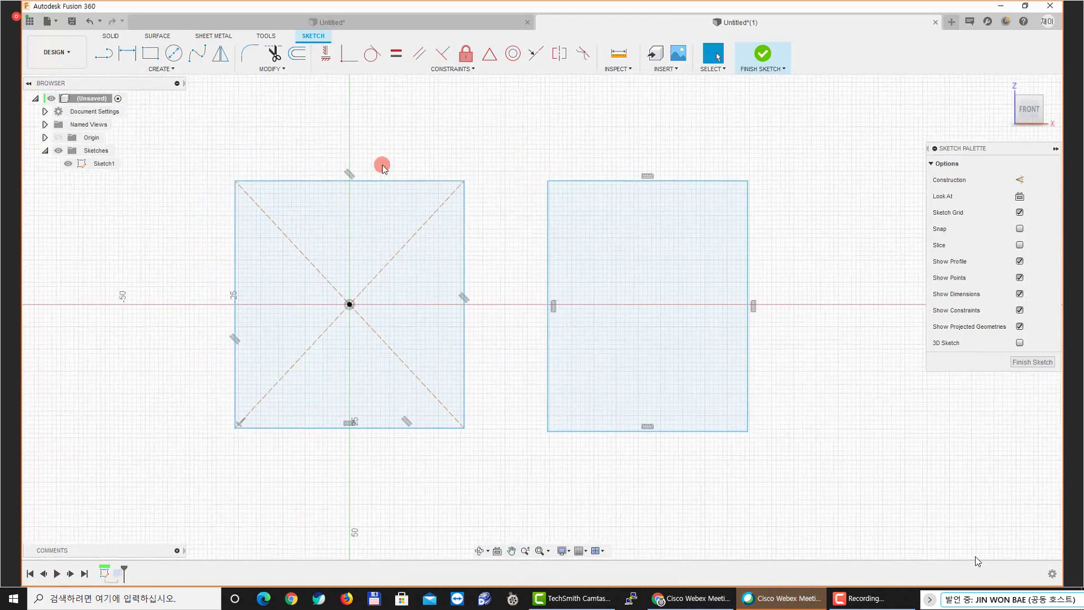
Select the origin-centred rectangle's center point and both its construction diagonals to examine how its center is defined
{"action": "scroll", "coordinate": [353, 304], "scroll_direction": "up", "scroll_amount": 2}
{"action": "left_click", "coordinate": [352, 303]}
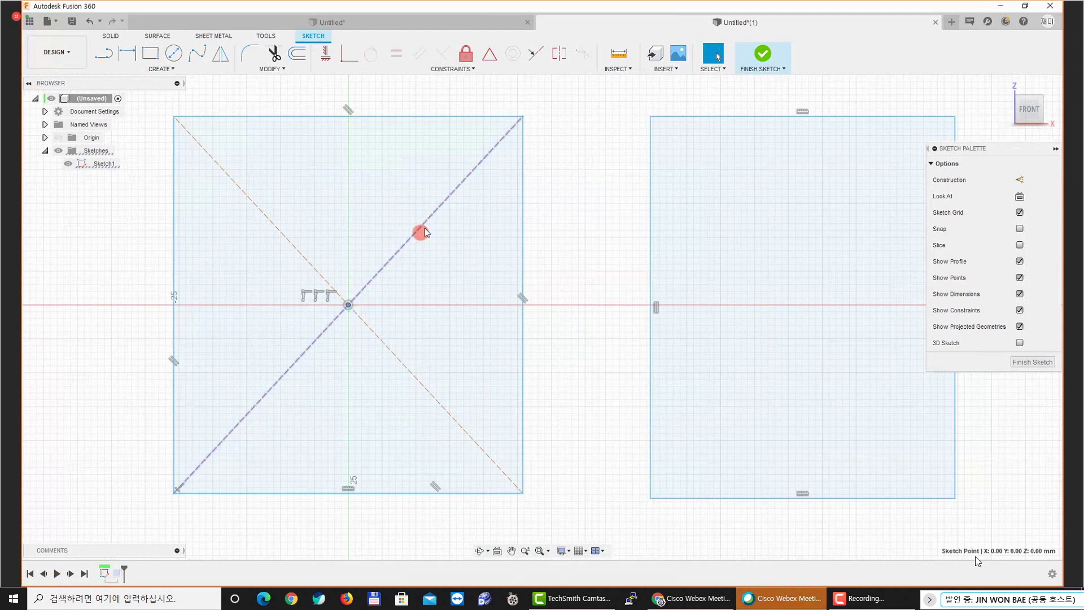
{"action": "left_click", "coordinate": [443, 198]}
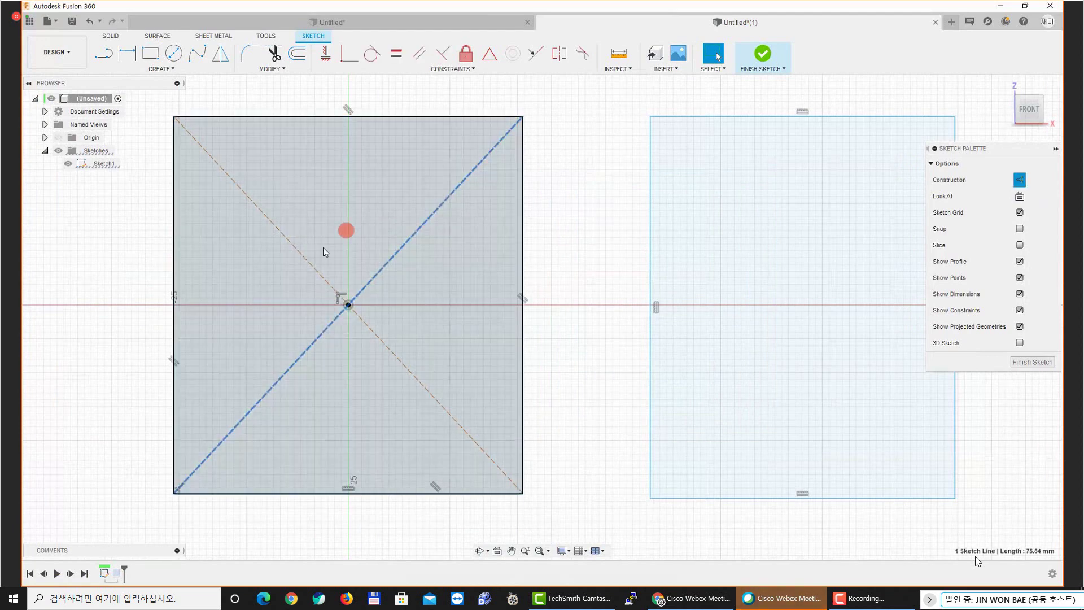
{"action": "left_click", "coordinate": [331, 286], "text": "shift"}
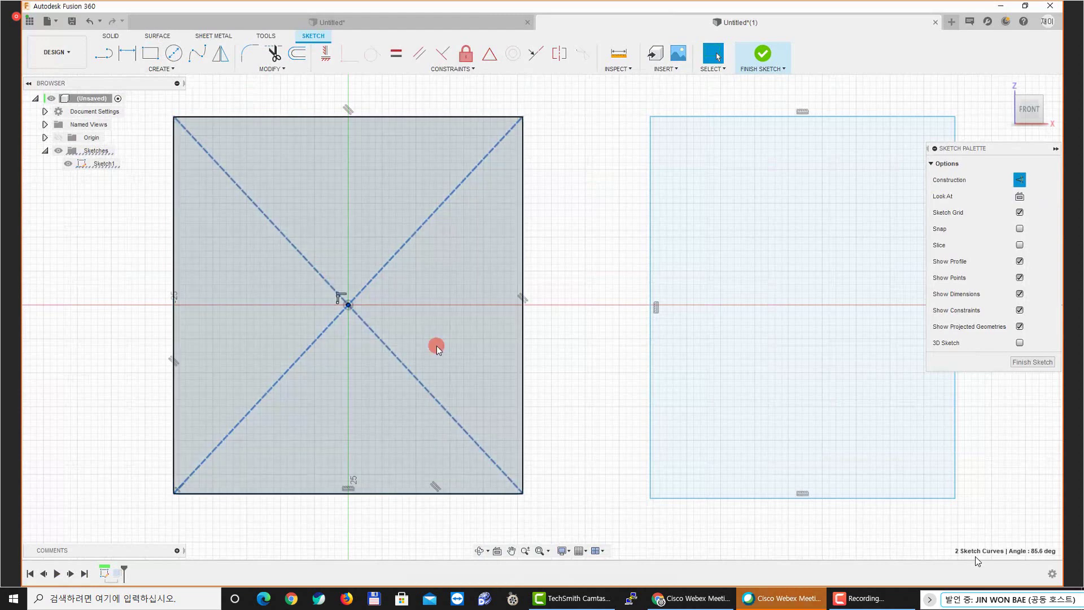
{"action": "left_click", "coordinate": [546, 243]}
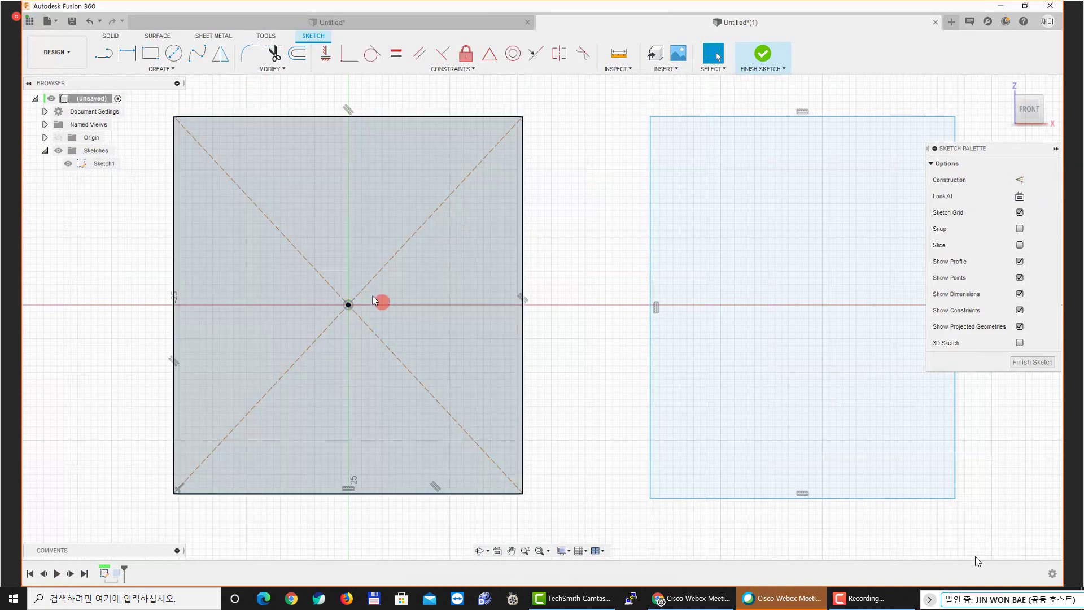
Draw a smaller center rectangle above the two existing rectangles, away from the origin
{"action": "scroll", "coordinate": [508, 277], "scroll_direction": "down", "scroll_amount": 3}
{"action": "key", "text": "r"}
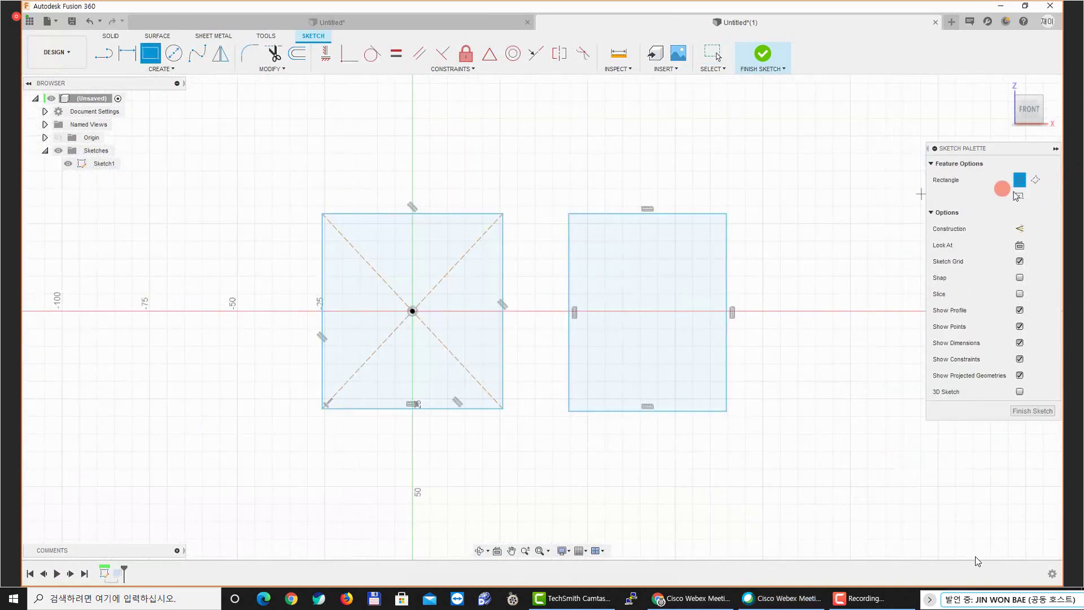
{"action": "middle_click_drag", "start_coordinate": [704, 178], "coordinate": [700, 269]}
{"action": "scroll", "coordinate": [699, 269], "scroll_direction": "down", "scroll_amount": 1}
{"action": "left_click", "coordinate": [599, 160]}
{"action": "left_click", "coordinate": [644, 118]}
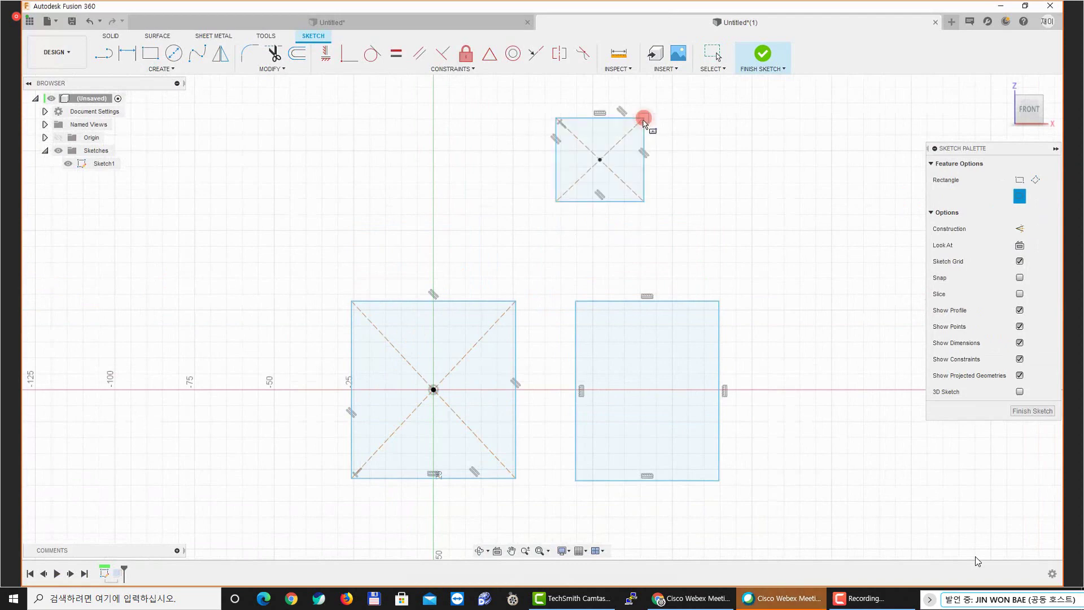
{"action": "key", "text": "Escape"}
Select the small upper rectangle's center point to check it, and delete that rectangle
{"action": "scroll", "coordinate": [630, 150], "scroll_direction": "up", "scroll_amount": 3}
{"action": "left_click", "coordinate": [578, 182]}
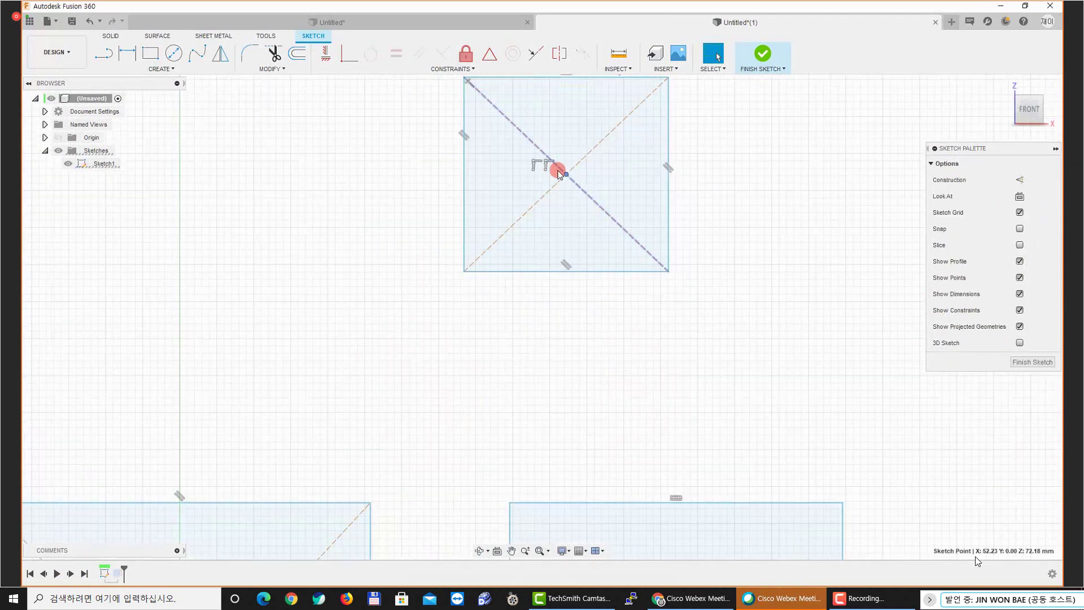
{"action": "left_click", "coordinate": [563, 205]}
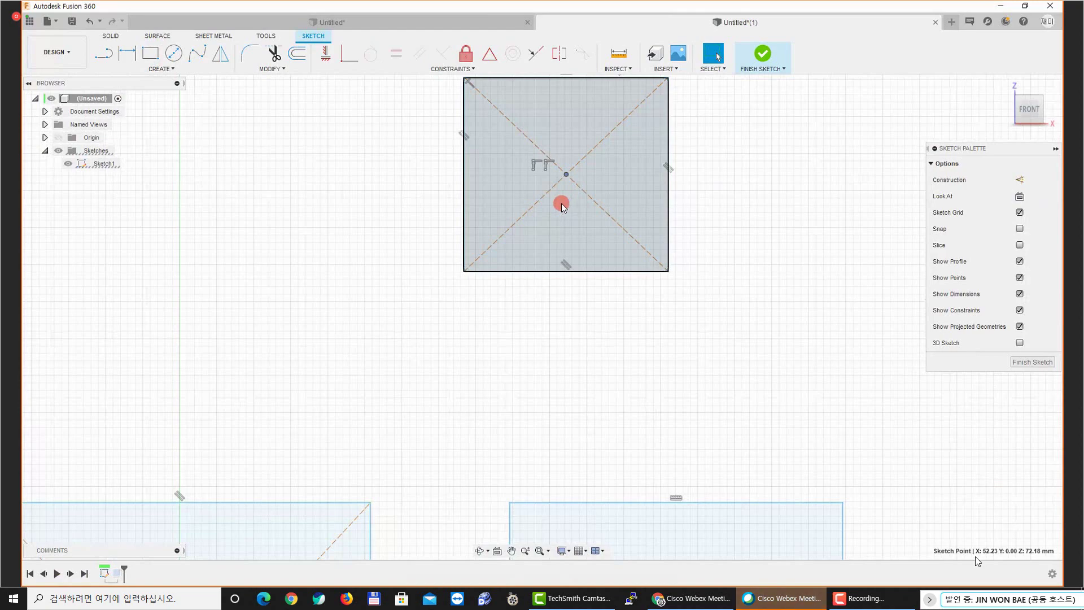
{"action": "scroll", "coordinate": [561, 203], "scroll_direction": "down", "scroll_amount": 3}
{"action": "middle_click_drag", "start_coordinate": [537, 277], "coordinate": [531, 263]}
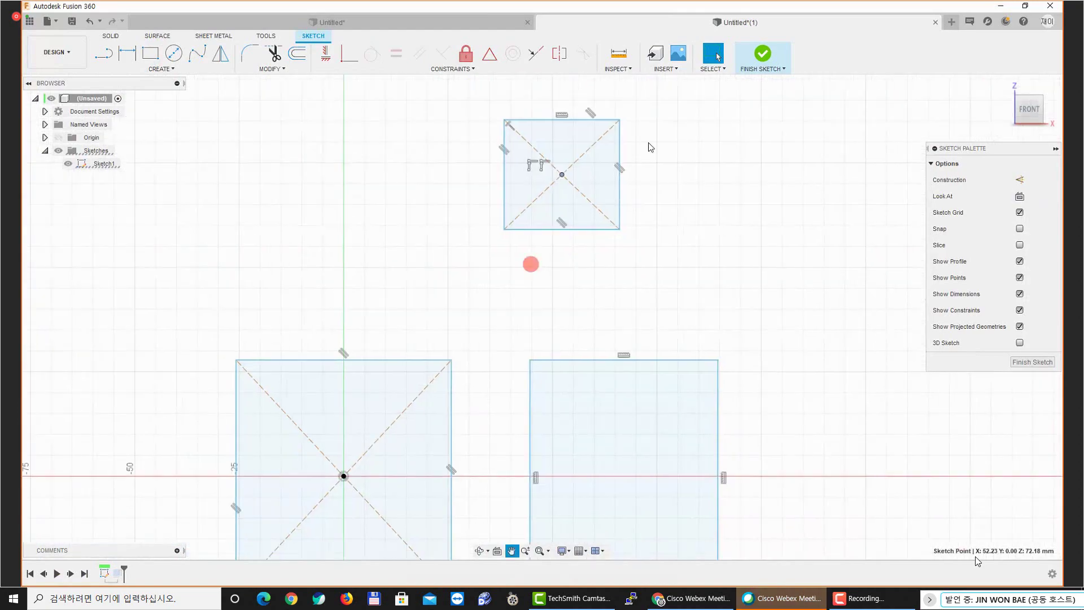
{"action": "mouse_move", "coordinate": [680, 89]}
{"action": "left_mouse_down"}
{"action": "mouse_move", "coordinate": [555, 201]}
{"action": "mouse_move", "coordinate": [445, 259]}
{"action": "left_mouse_up"}
{"action": "key", "text": "Delete"}
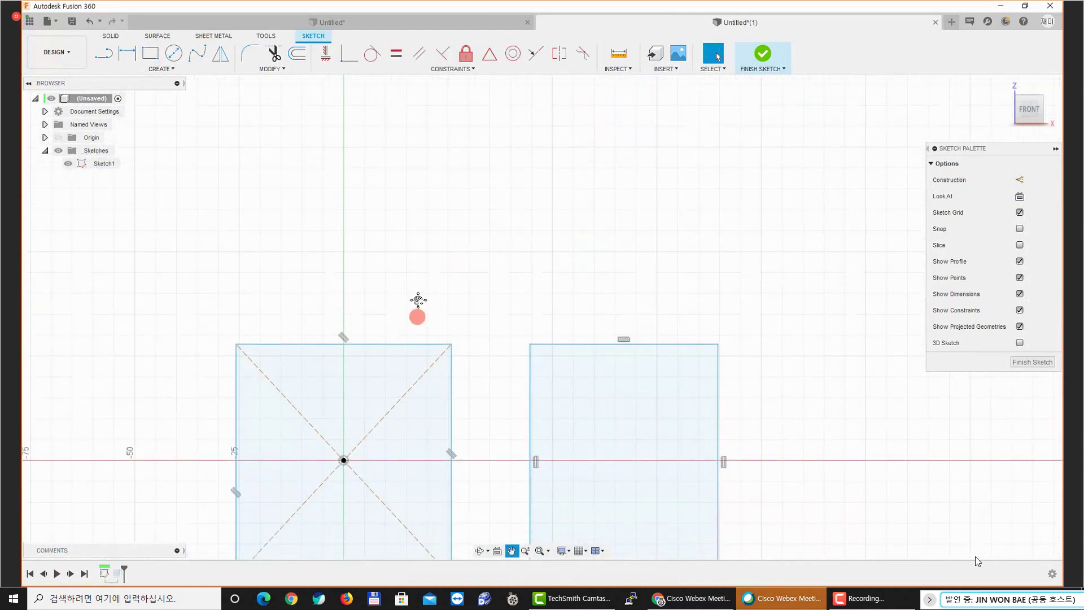
Dimension the width and height of the origin-centred rectangle, keeping its drawn size
{"action": "scroll", "coordinate": [416, 251], "scroll_direction": "down", "scroll_amount": 2}
{"action": "scroll", "coordinate": [446, 232], "scroll_direction": "up", "scroll_amount": 2}
{"action": "key", "text": "d"}
{"action": "left_click", "coordinate": [436, 246]}
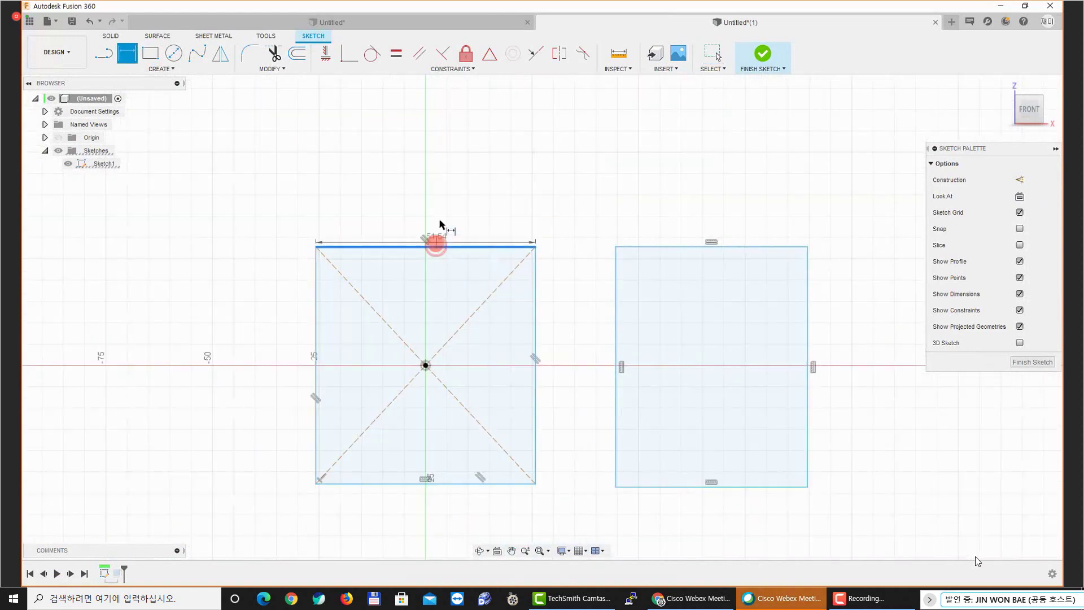
{"action": "left_click", "coordinate": [421, 185]}
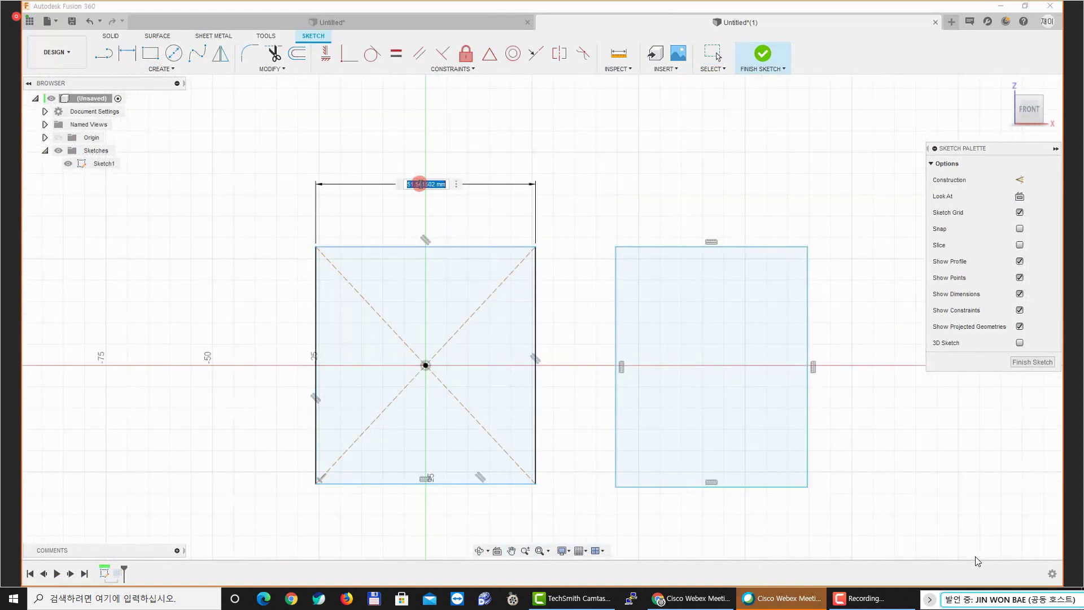
{"action": "left_click", "coordinate": [315, 302]}
{"action": "left_click", "coordinate": [265, 315]}
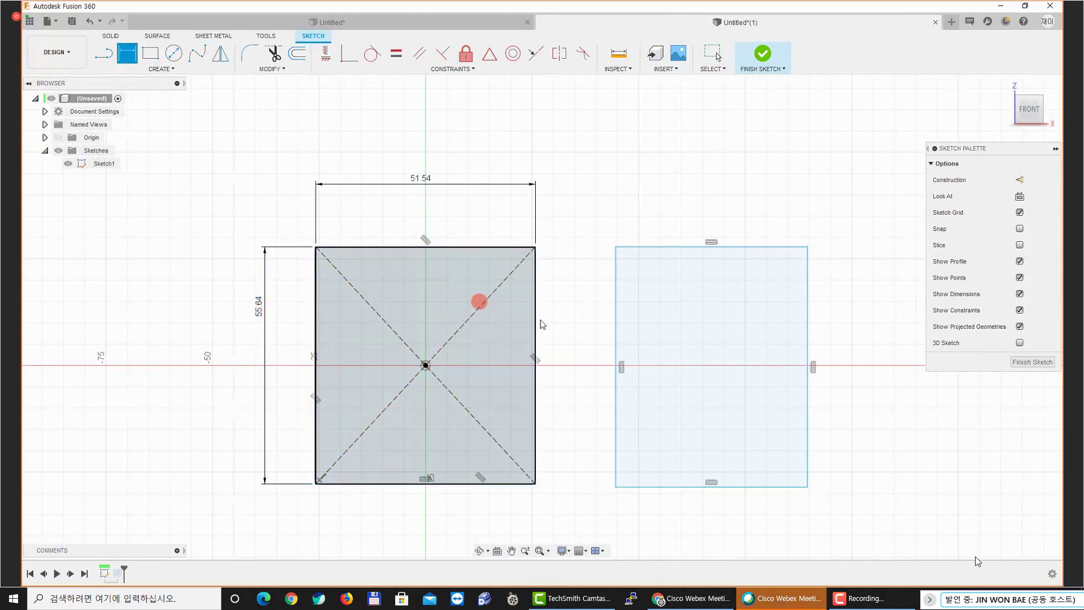
{"action": "key", "text": "Escape"}
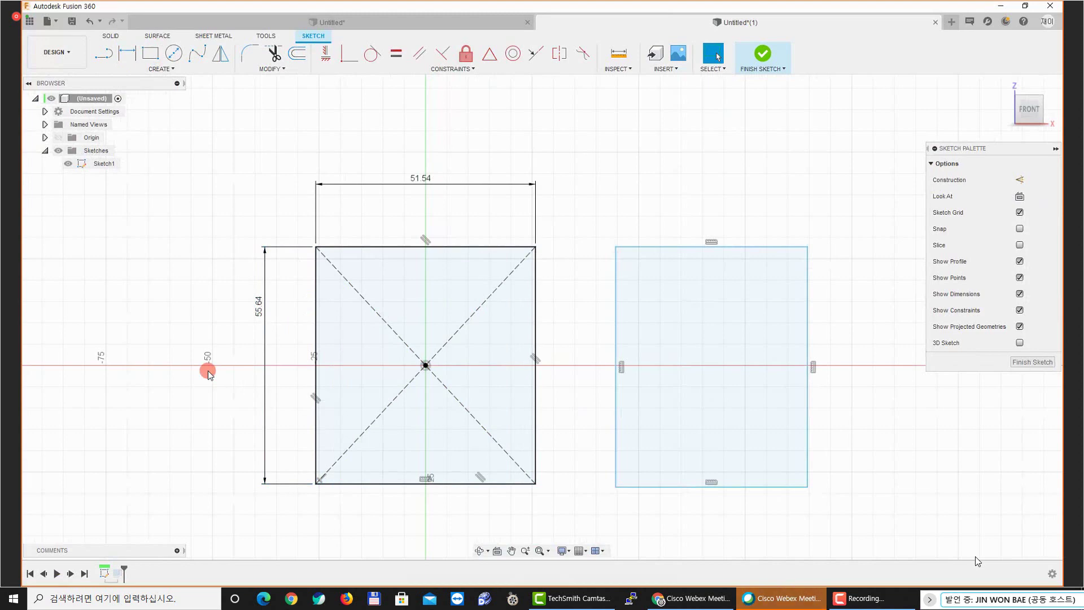
Delete both remaining rectangles and the dimensions from the sketch
{"action": "middle_click_drag", "start_coordinate": [263, 393], "coordinate": [252, 389]}
{"action": "scroll", "coordinate": [251, 388], "scroll_direction": "down", "scroll_amount": 1}
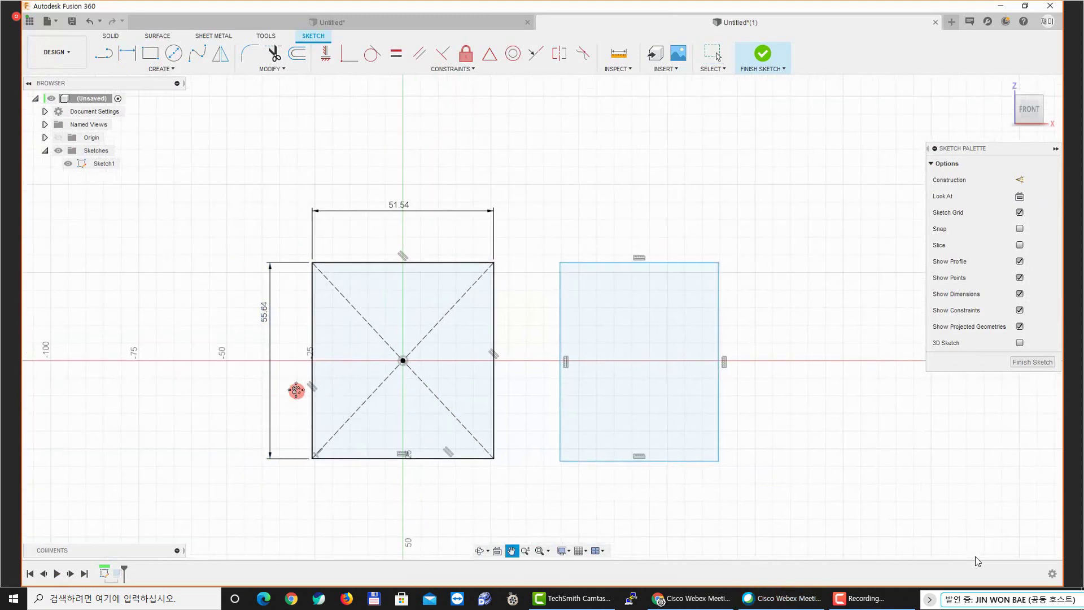
{"action": "mouse_move", "coordinate": [251, 194]}
{"action": "left_mouse_down"}
{"action": "mouse_move", "coordinate": [425, 346]}
{"action": "mouse_move", "coordinate": [742, 517]}
{"action": "left_mouse_up"}
{"action": "key", "text": "Delete"}
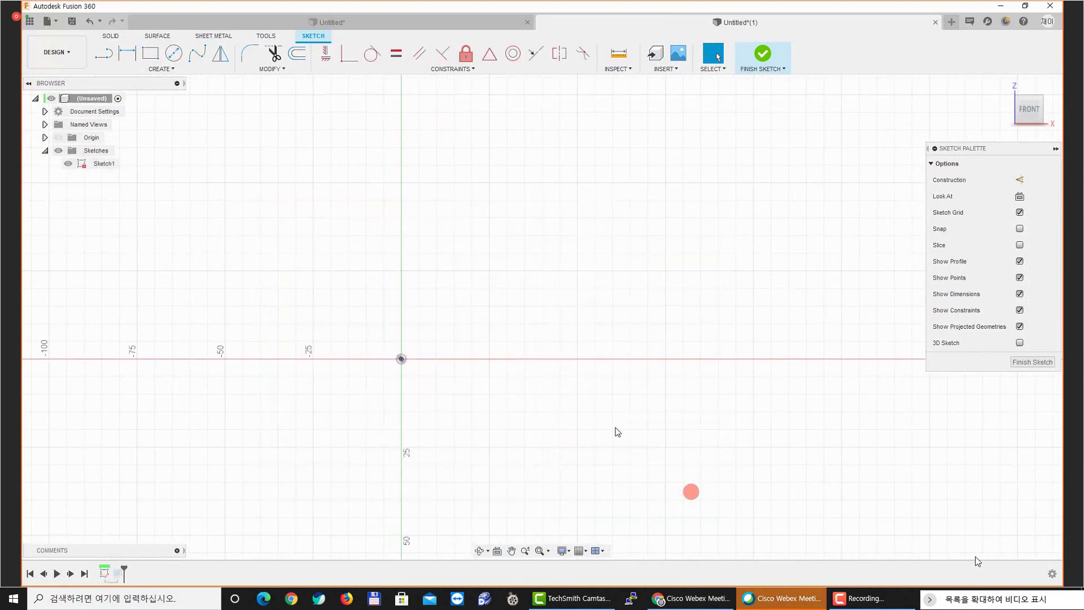
{"action": "scroll", "coordinate": [409, 362], "scroll_direction": "down", "scroll_amount": 1}
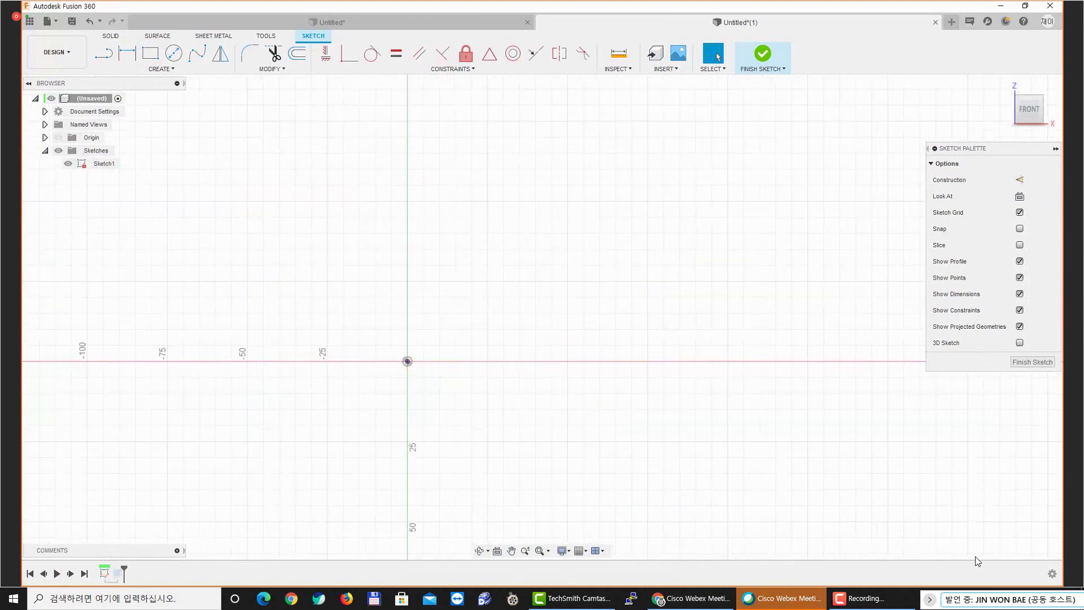
Switch to 모델링예제.pdf and examine the marked corner of the top view on page 1
{"action": "key", "text": "alt+Tab"}
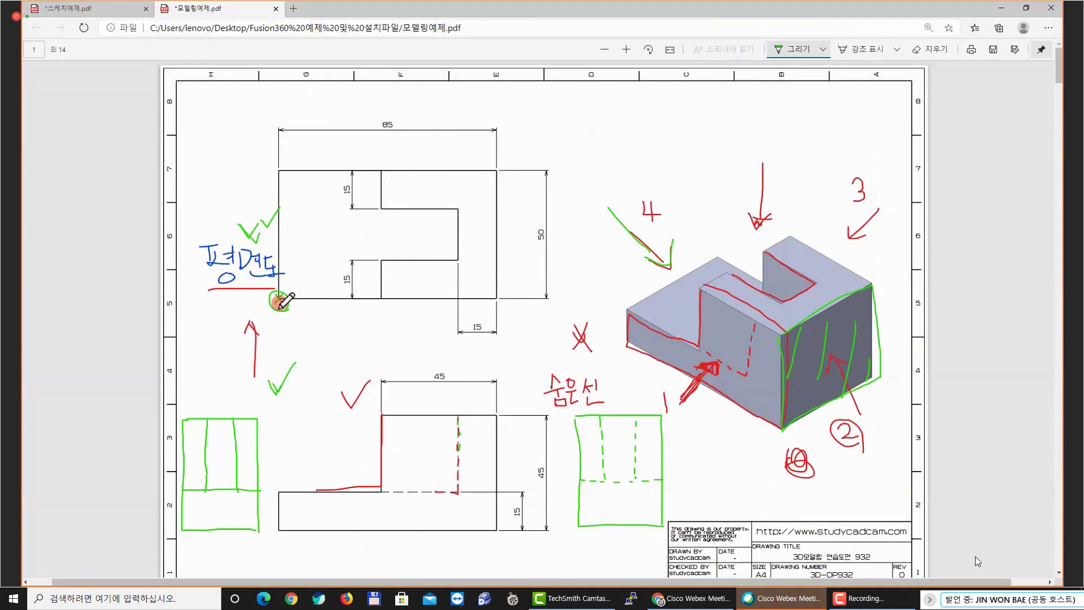
{"action": "scroll", "coordinate": [277, 302], "scroll_direction": "up", "scroll_amount": 2, "text": "ctrl"}
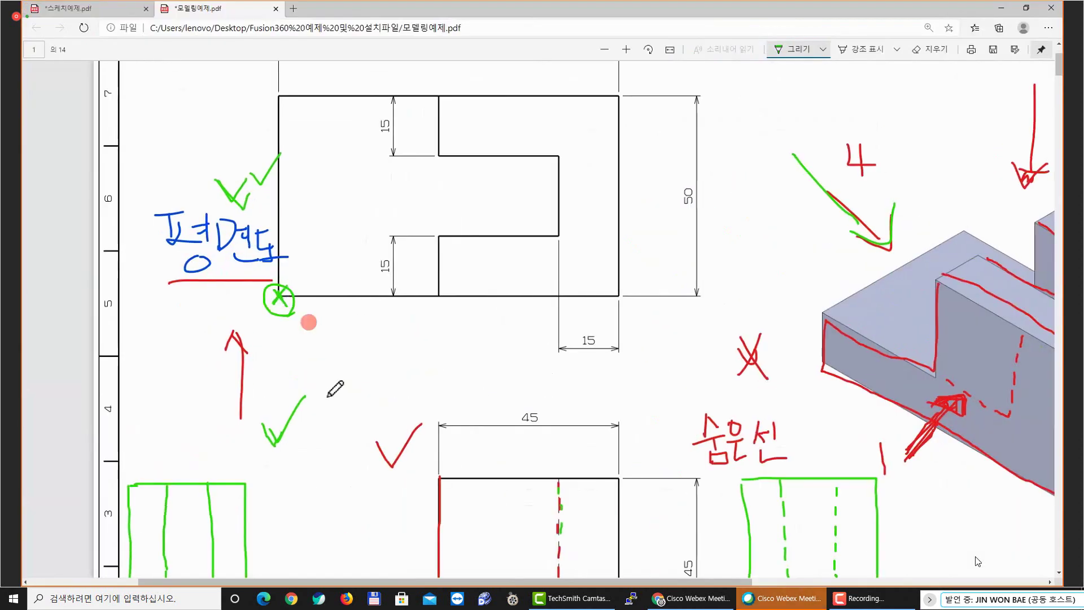
{"action": "scroll", "coordinate": [366, 342], "scroll_direction": "down", "scroll_amount": 2, "text": "ctrl"}
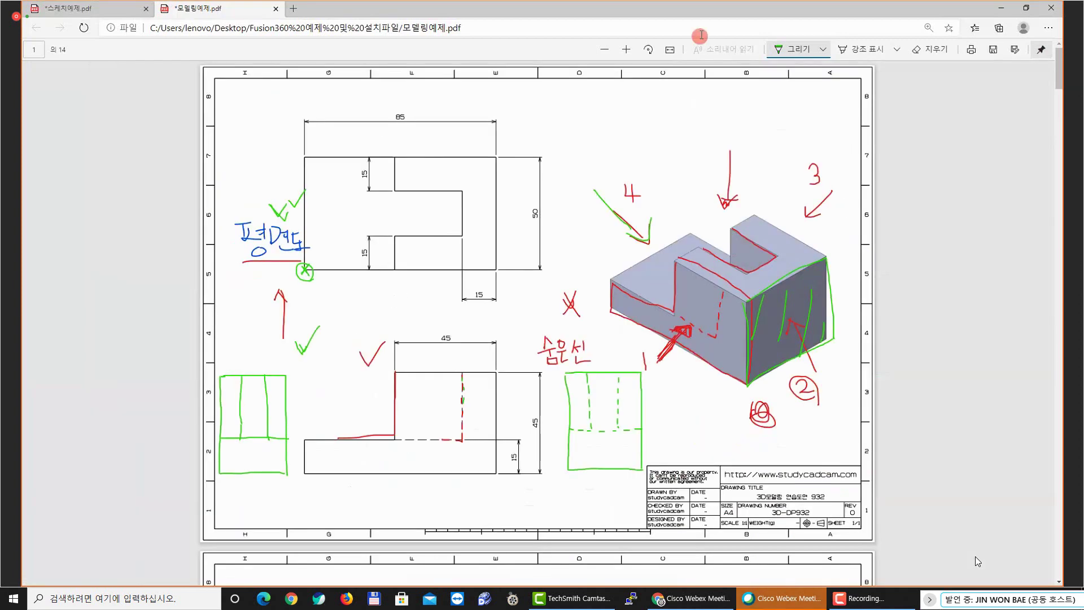
Switch back to the empty sketch in Fusion 360
{"action": "key", "text": "alt+Tab"}
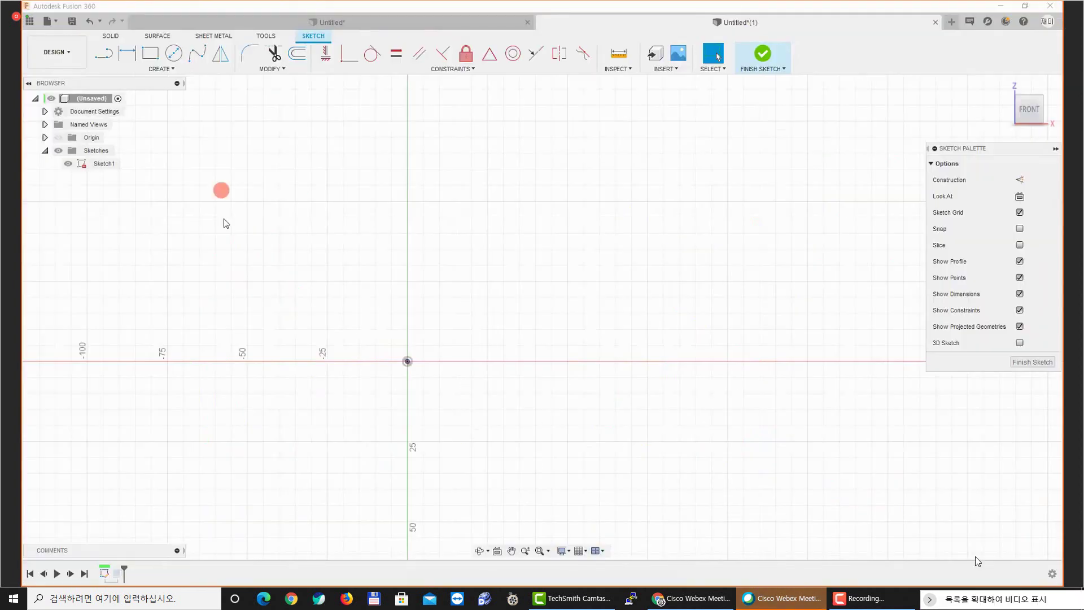
{"action": "middle_click_drag", "start_coordinate": [226, 211], "coordinate": [232, 216]}
{"action": "left_click", "coordinate": [150, 53]}
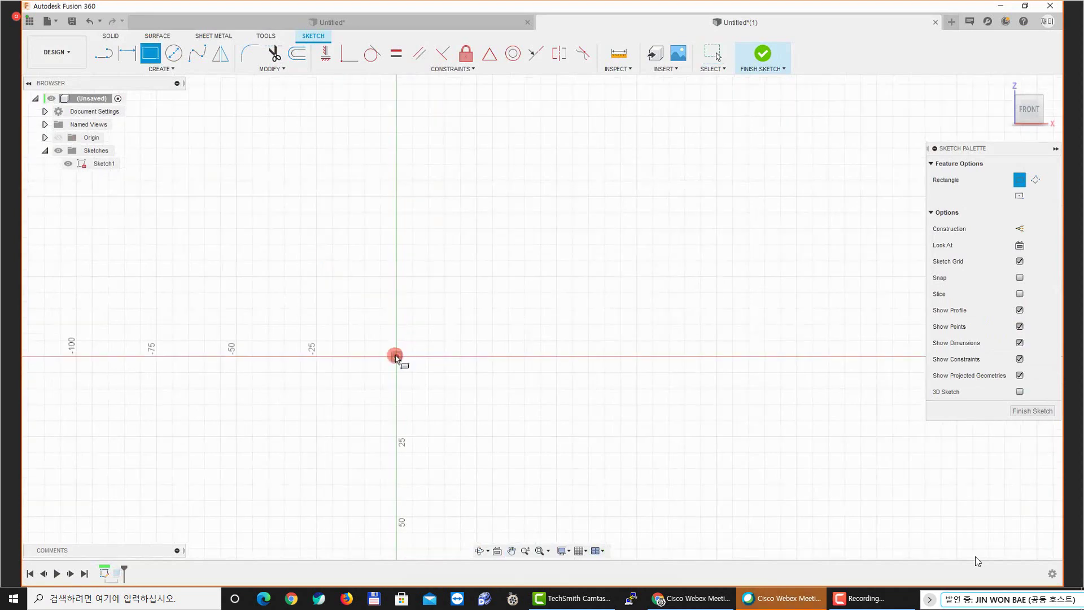
{"action": "left_click", "coordinate": [397, 356]}
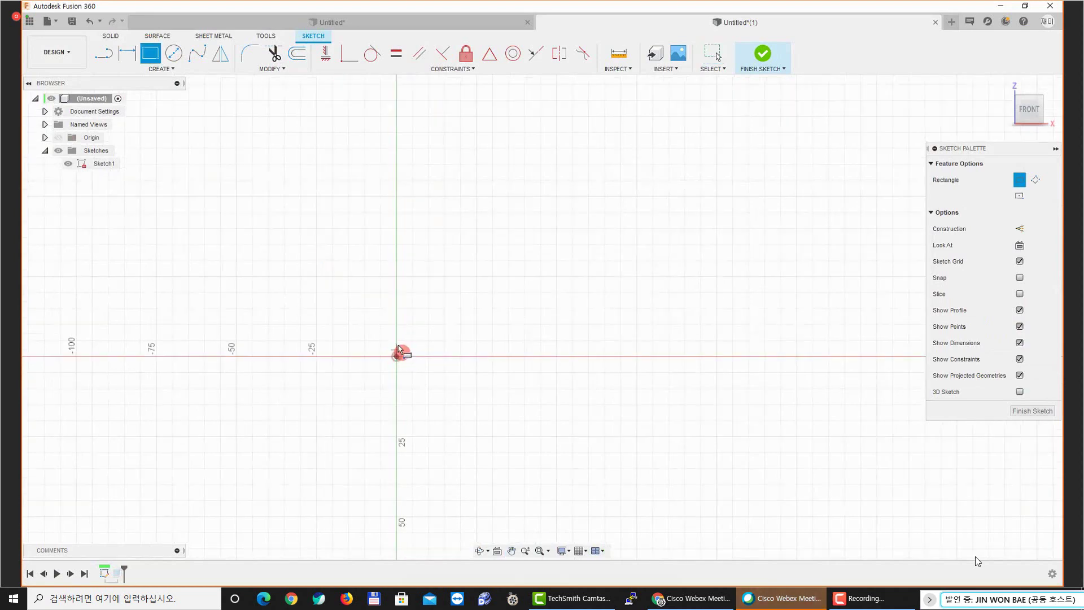
{"action": "left_click", "coordinate": [664, 177]}
{"action": "key", "text": "Escape"}
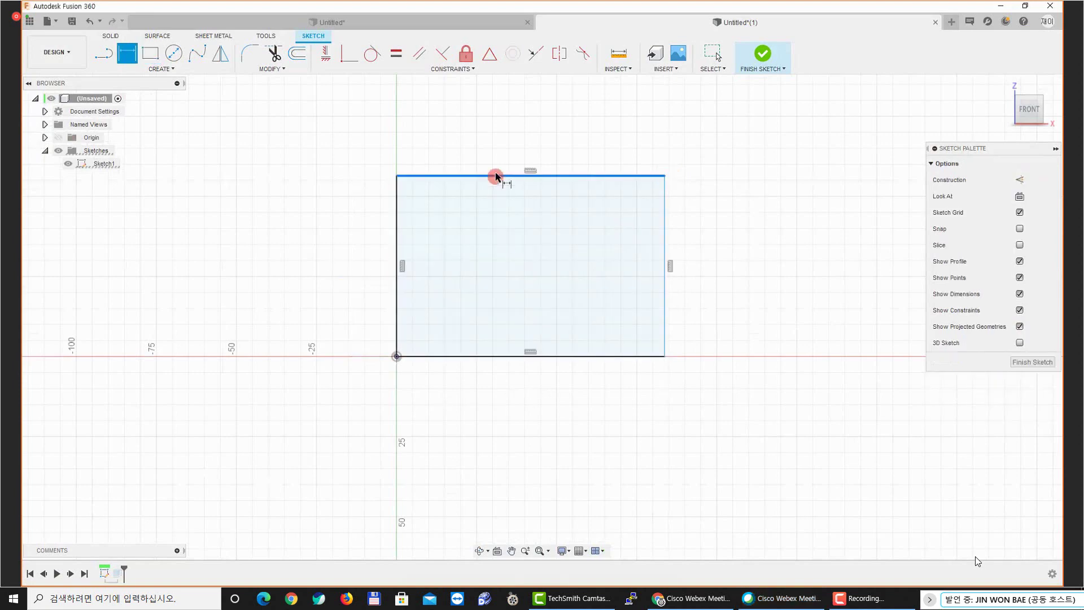
{"action": "key", "text": "ctrl+z"}
Draw a 2-point rectangle up and right from the origin, 50 mm high and 85 mm wide
{"action": "key", "text": "r"}
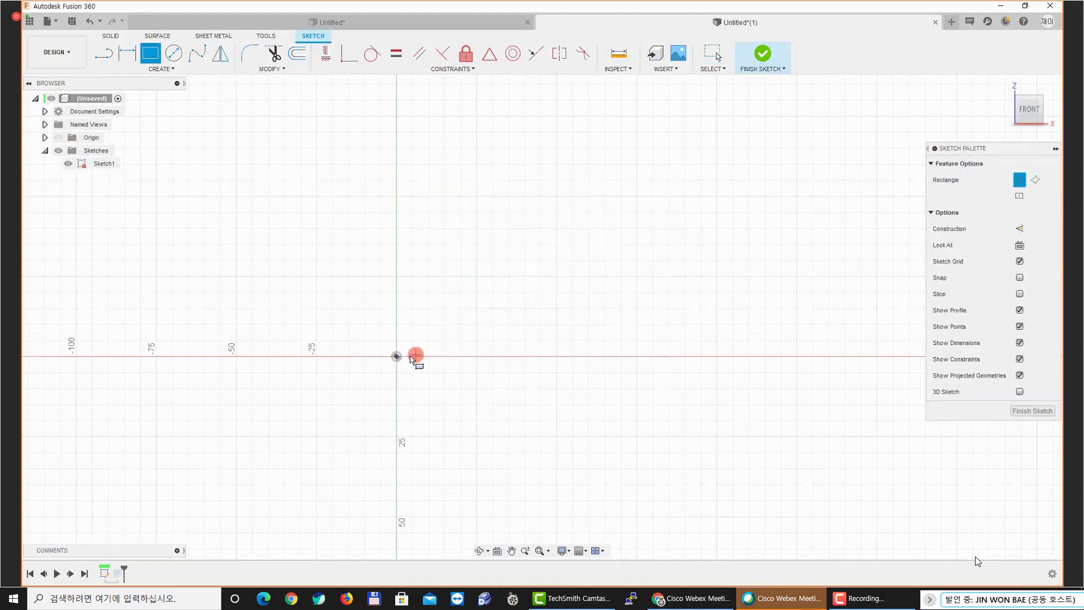
{"action": "left_click", "coordinate": [397, 357]}
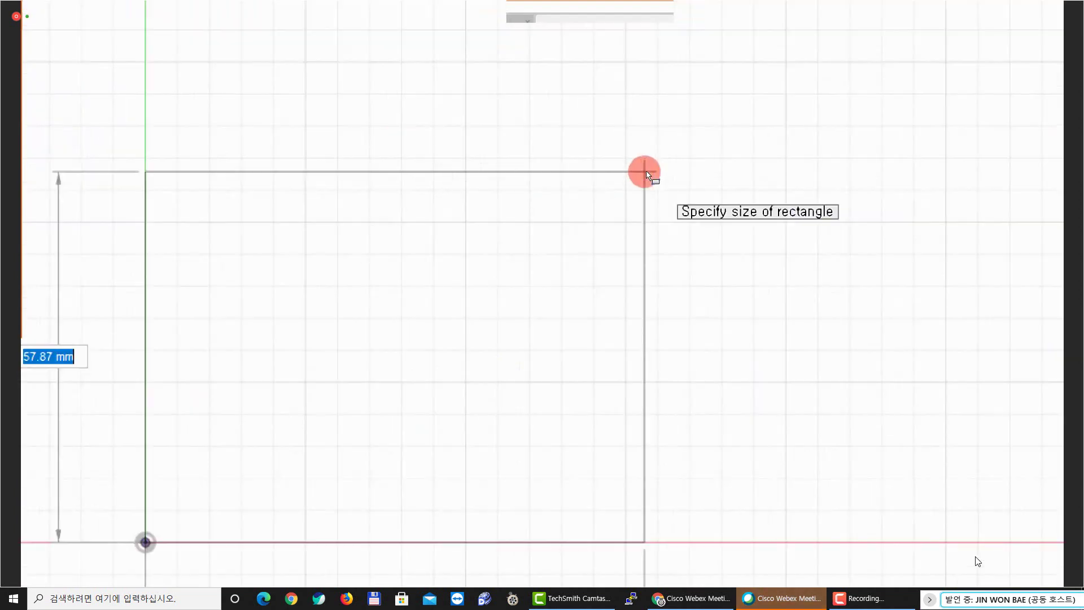
{"action": "middle_click_drag", "start_coordinate": [644, 172], "coordinate": [883, 110]}
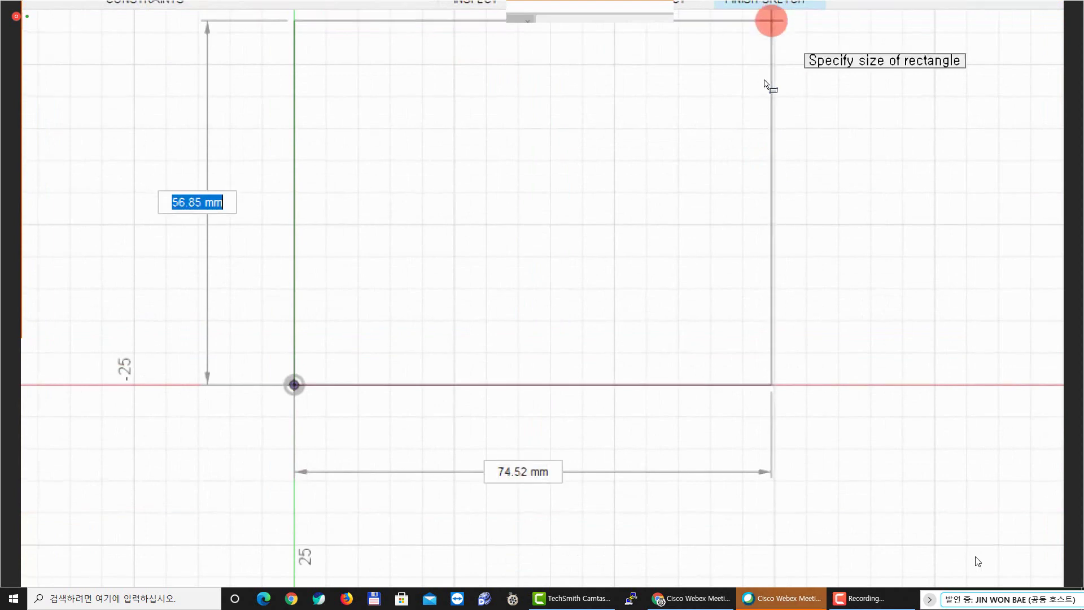
{"action": "type", "text": "50"}
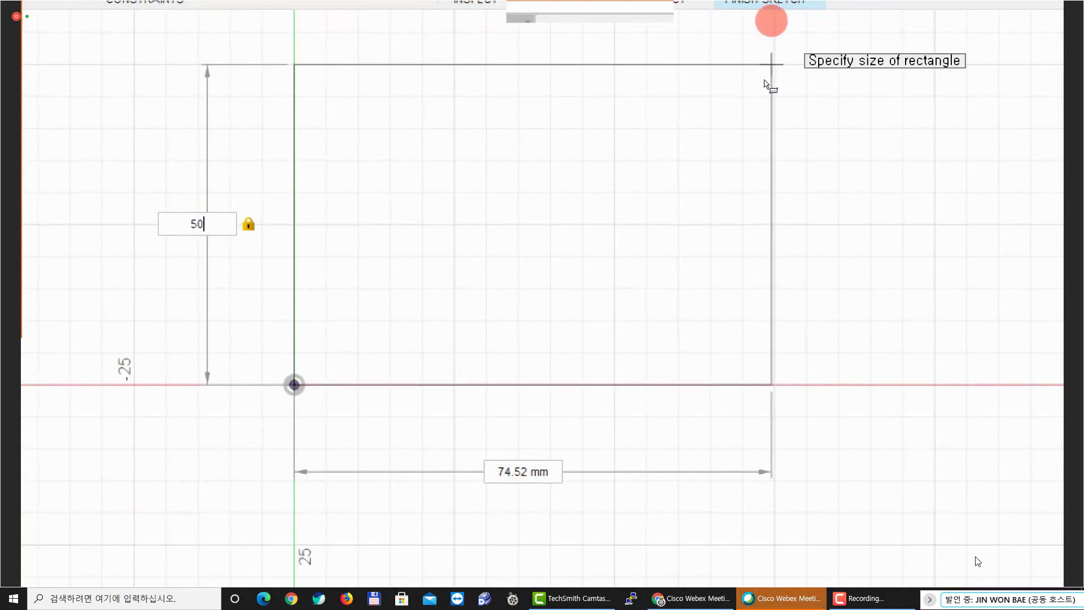
{"action": "key", "text": "Tab"}
{"action": "type", "text": "80"}
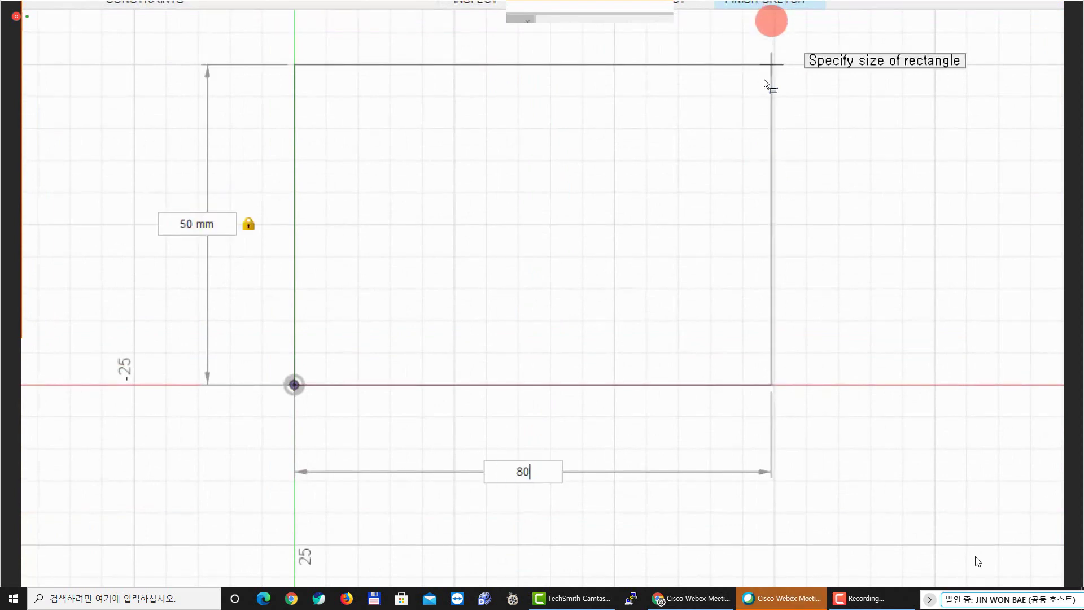
{"action": "key", "text": "BackSpace"}
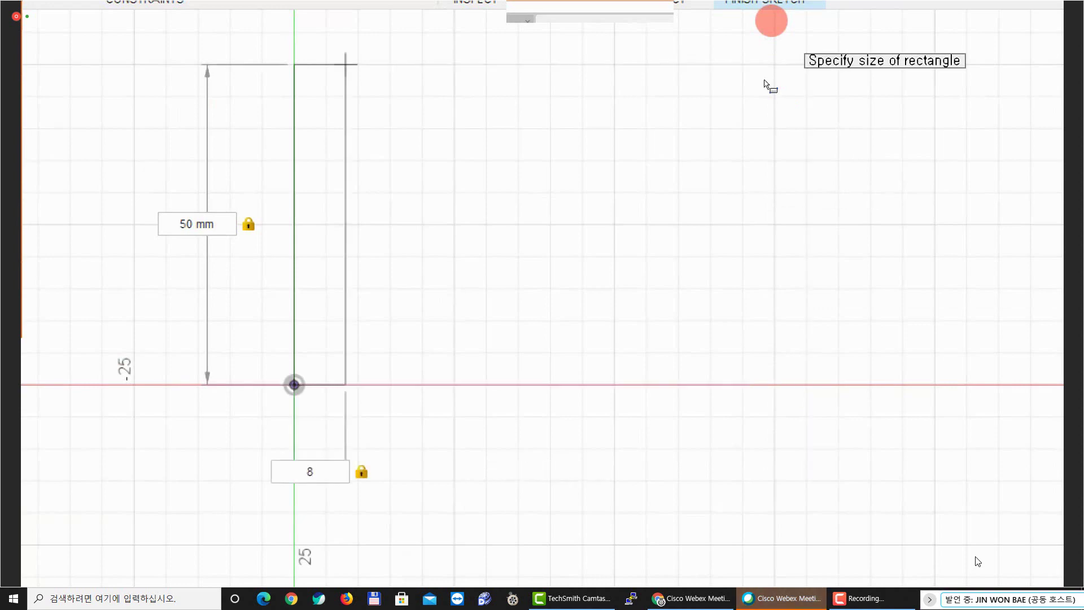
{"action": "type", "text": "5"}
{"action": "key", "text": "Return"}
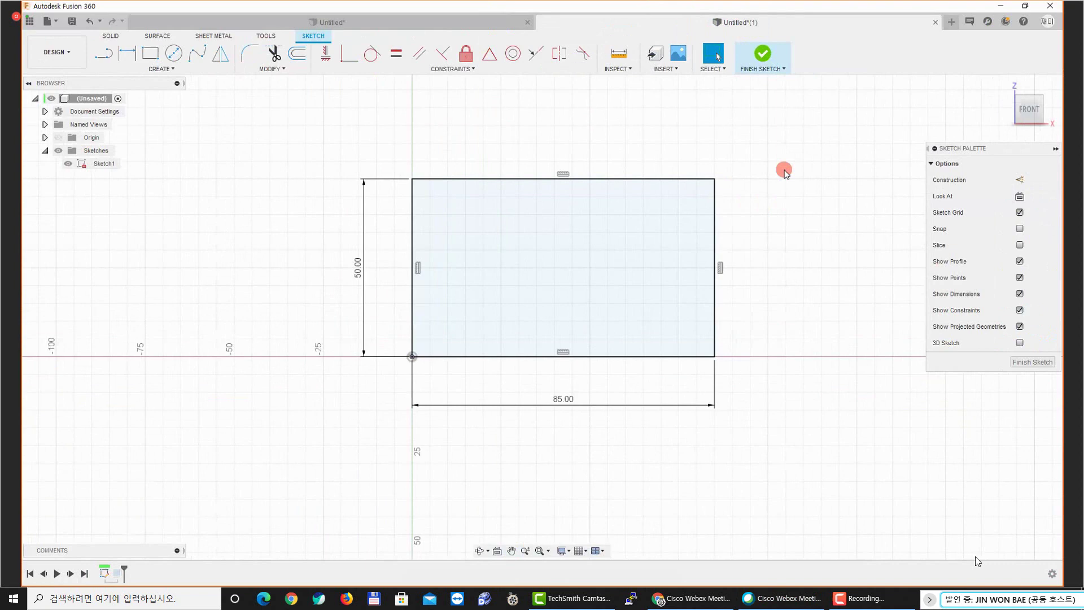
Switch to 모델링예제.pdf and trace the stepped inner profile in green on the page 1 top view
{"action": "middle_click_drag", "start_coordinate": [784, 171], "coordinate": [750, 216]}
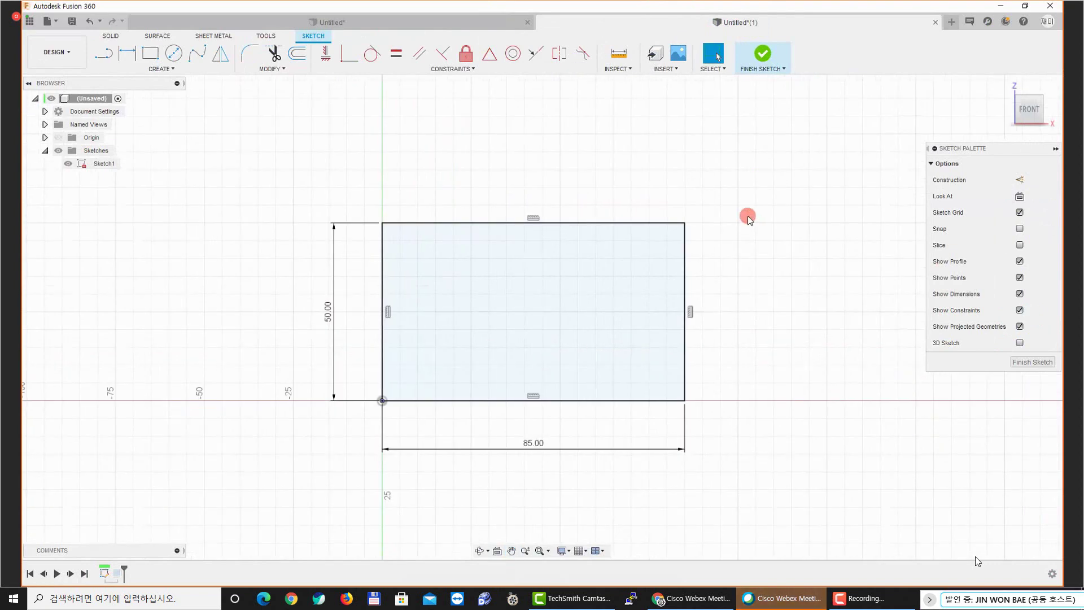
{"action": "scroll", "coordinate": [734, 237], "scroll_direction": "up", "scroll_amount": 3}
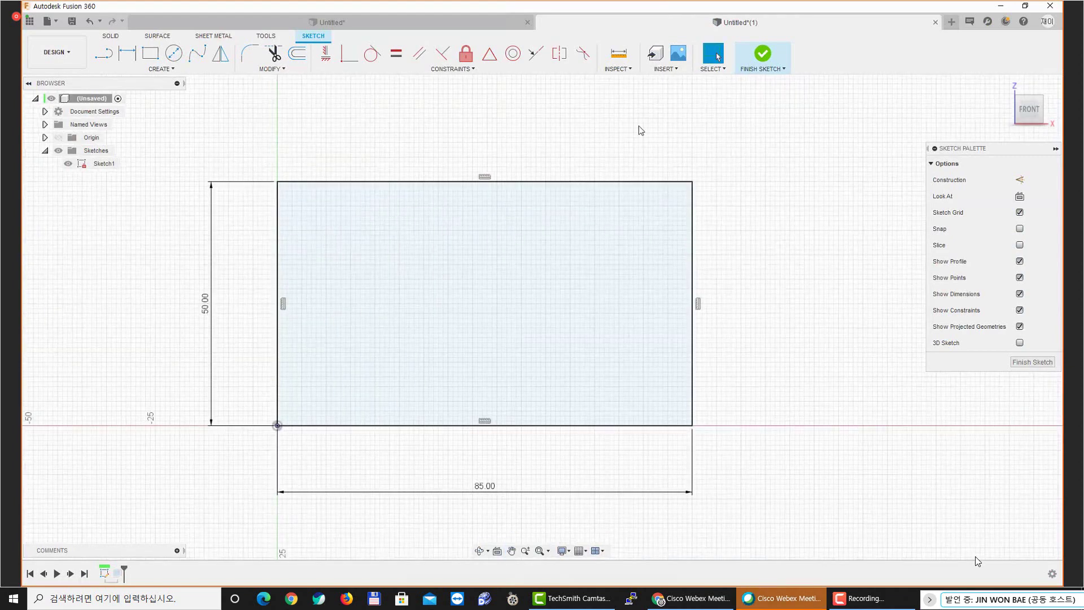
{"action": "key", "text": "alt+Tab"}
{"action": "mouse_move", "coordinate": [395, 160]}
{"action": "left_mouse_down"}
{"action": "mouse_move", "coordinate": [397, 191]}
{"action": "mouse_move", "coordinate": [462, 192]}
{"action": "mouse_move", "coordinate": [461, 240]}
{"action": "mouse_move", "coordinate": [396, 239]}
{"action": "mouse_move", "coordinate": [395, 270]}
{"action": "left_mouse_up"}
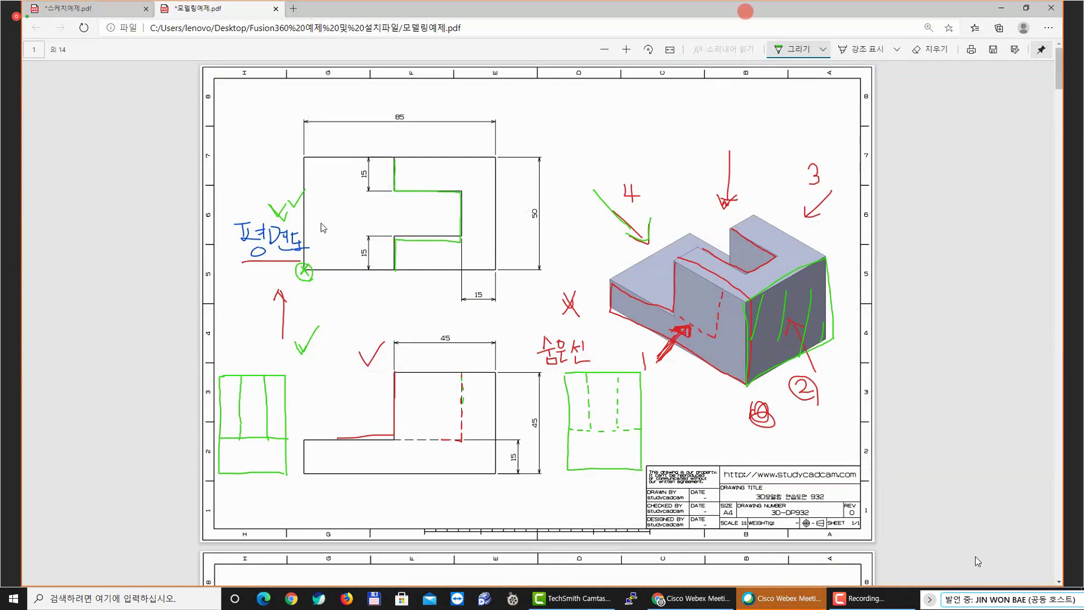
Back in Fusion 360, sketch five connected lines from the rectangle's upper to lower edge, stepping right in the middle, with the first about 17.6 mm long
{"action": "key", "text": "alt+Tab"}
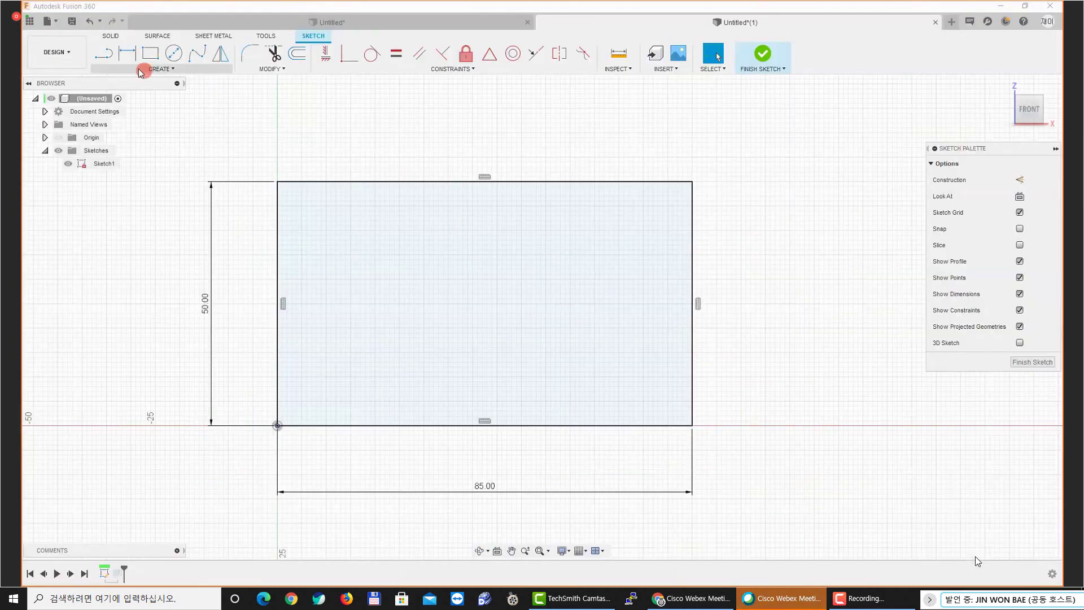
{"action": "left_click", "coordinate": [105, 61]}
{"action": "left_click", "coordinate": [106, 62]}
{"action": "scroll", "coordinate": [415, 140], "scroll_direction": "up", "scroll_amount": 2}
{"action": "mouse_move", "coordinate": [415, 140]}
{"action": "middle_mouse_down"}
{"action": "mouse_move", "coordinate": [363, 152]}
{"action": "mouse_move", "coordinate": [357, 118]}
{"action": "middle_mouse_up"}
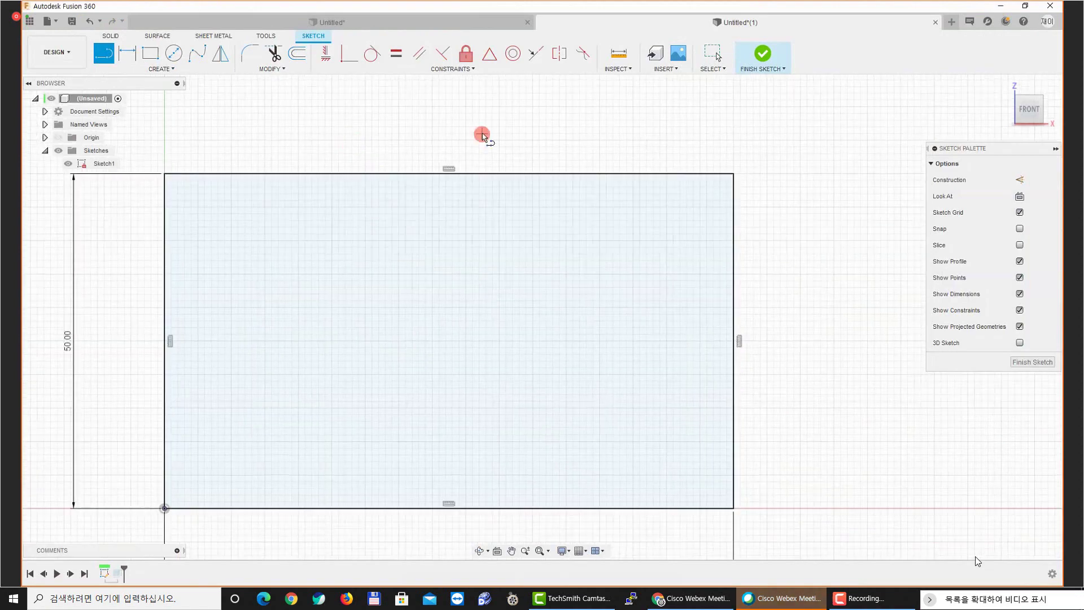
{"action": "left_click", "coordinate": [485, 170]}
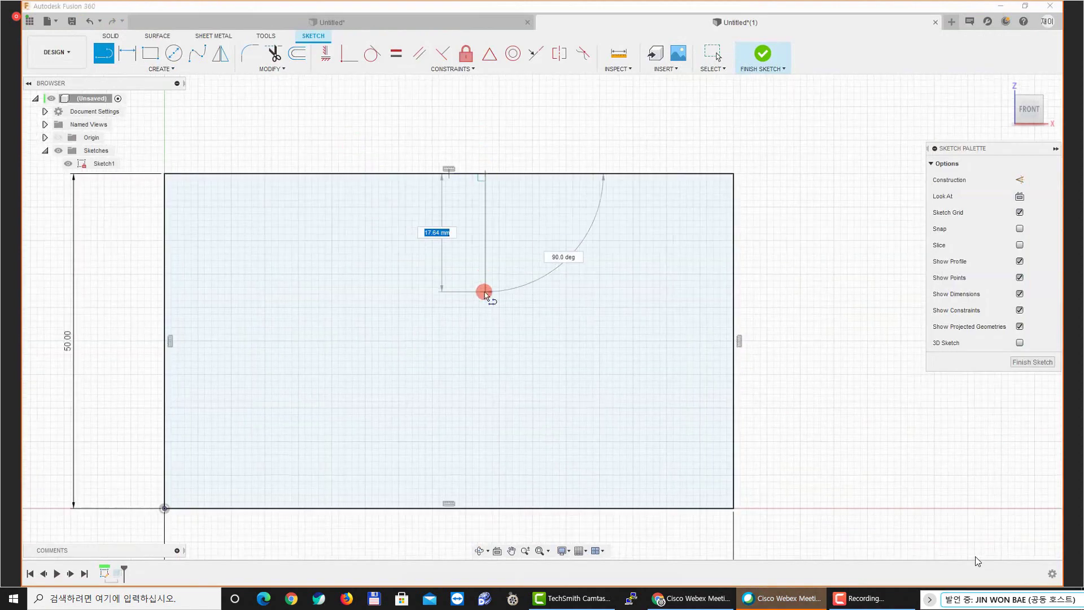
{"action": "left_click", "coordinate": [485, 292]}
{"action": "left_click", "coordinate": [586, 292]}
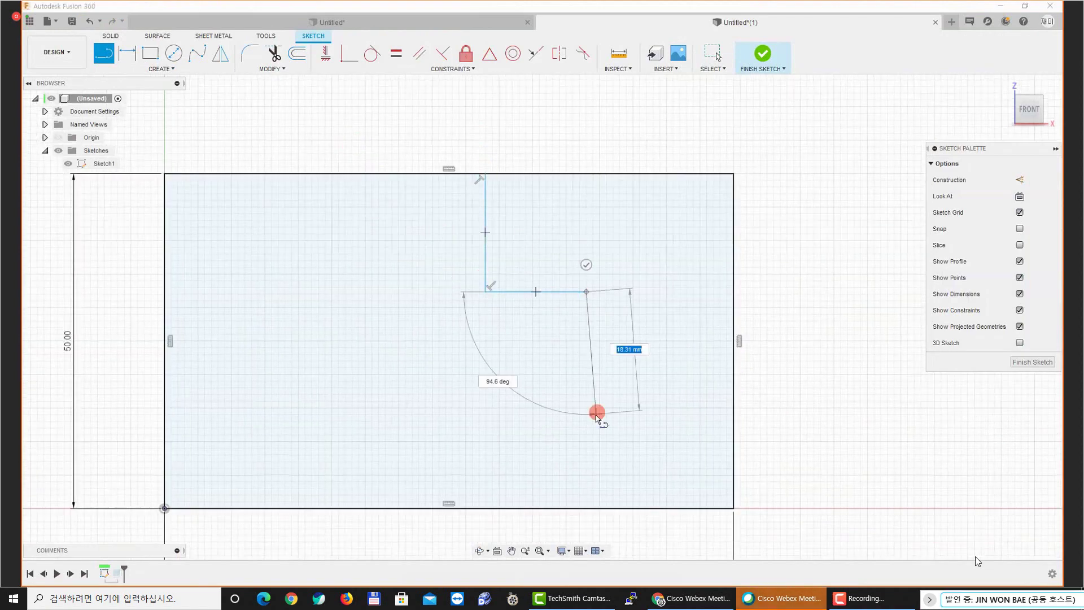
{"action": "left_click", "coordinate": [586, 416]}
{"action": "left_click", "coordinate": [485, 416]}
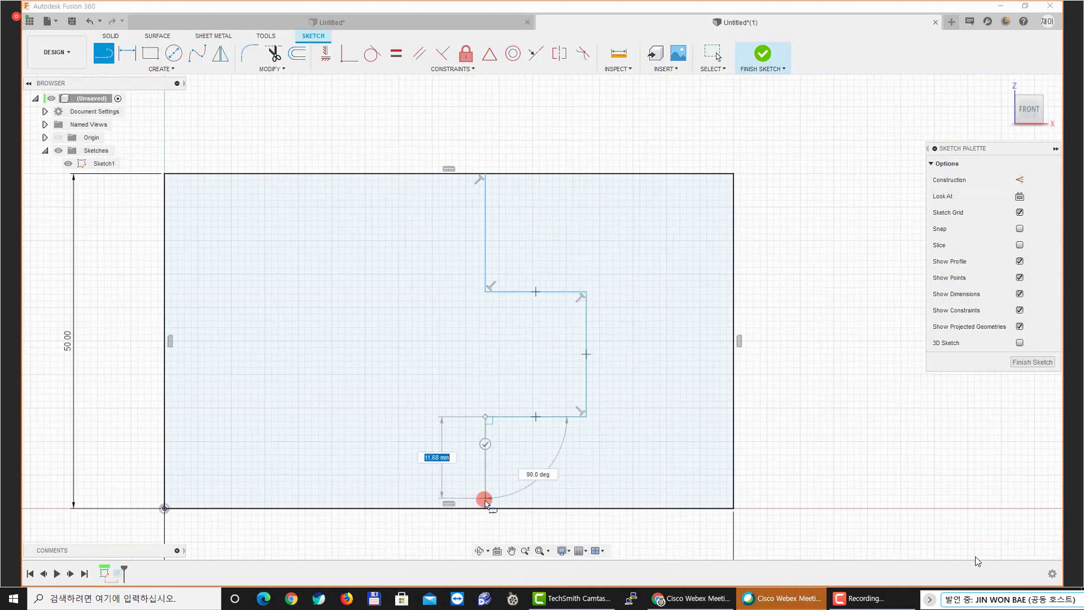
{"action": "left_click", "coordinate": [485, 508]}
{"action": "key", "text": "Escape"}
{"action": "left_click", "coordinate": [619, 394]}
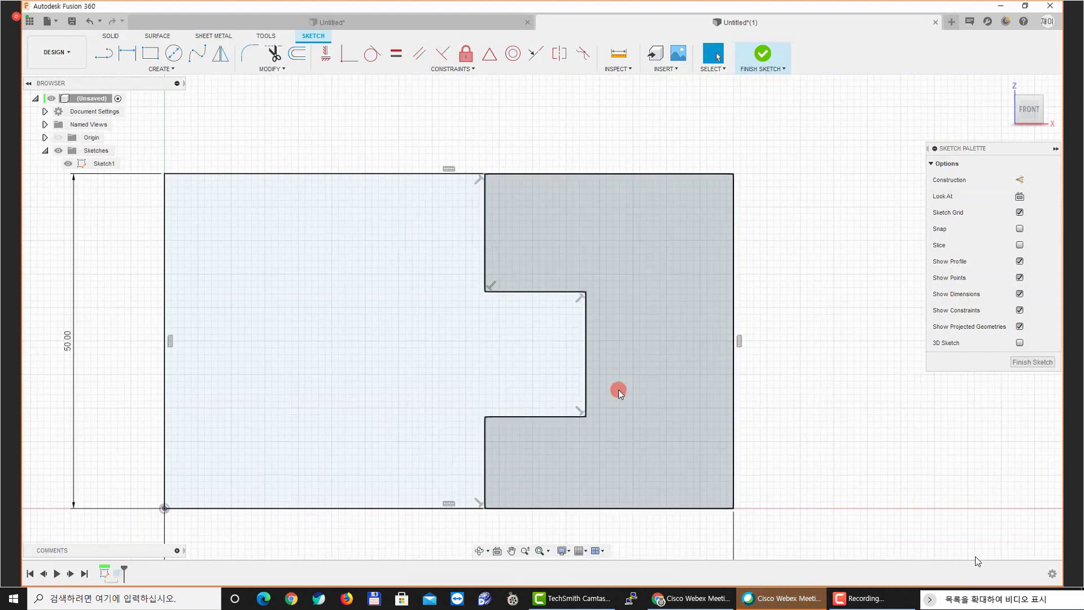
{"action": "left_click", "coordinate": [806, 319]}
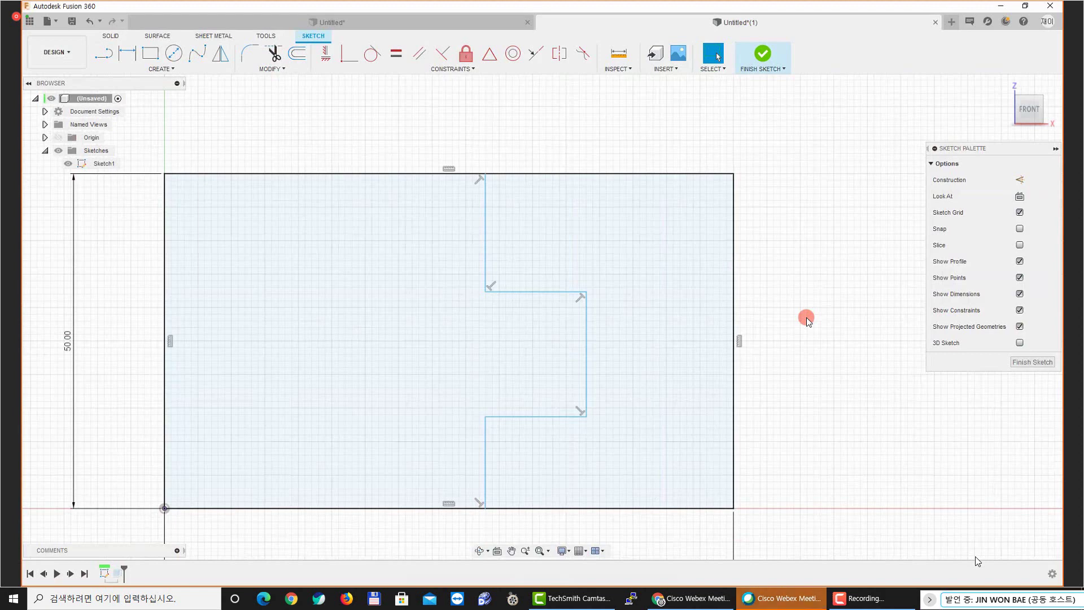
Dimension the upper and lower vertical segments of the stepped line to 15 mm each
{"action": "middle_click_drag", "start_coordinate": [806, 317], "coordinate": [803, 313]}
{"action": "key", "text": "d"}
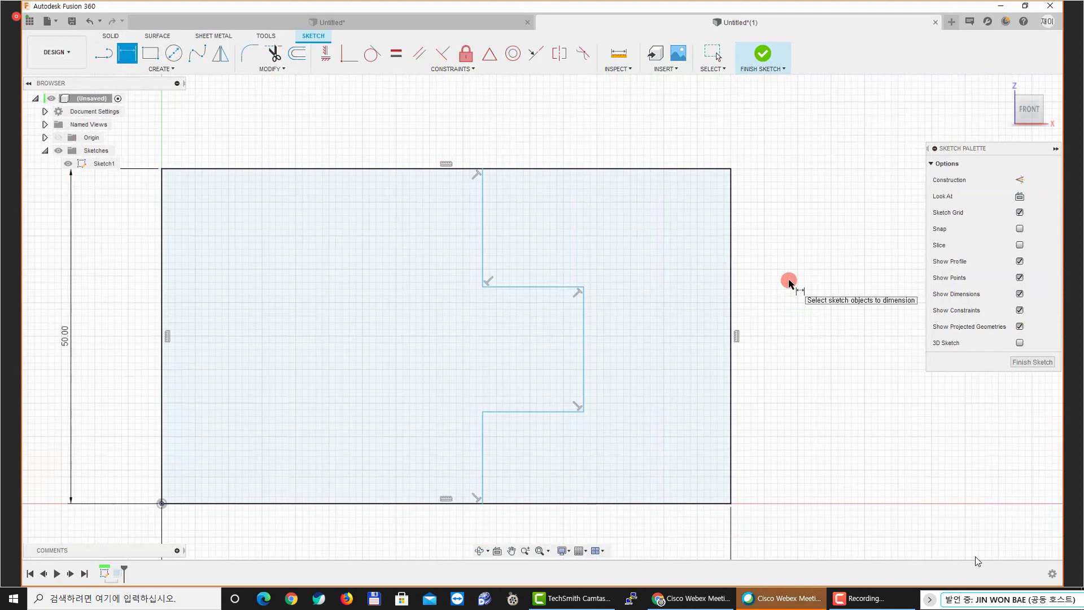
{"action": "left_click", "coordinate": [484, 234]}
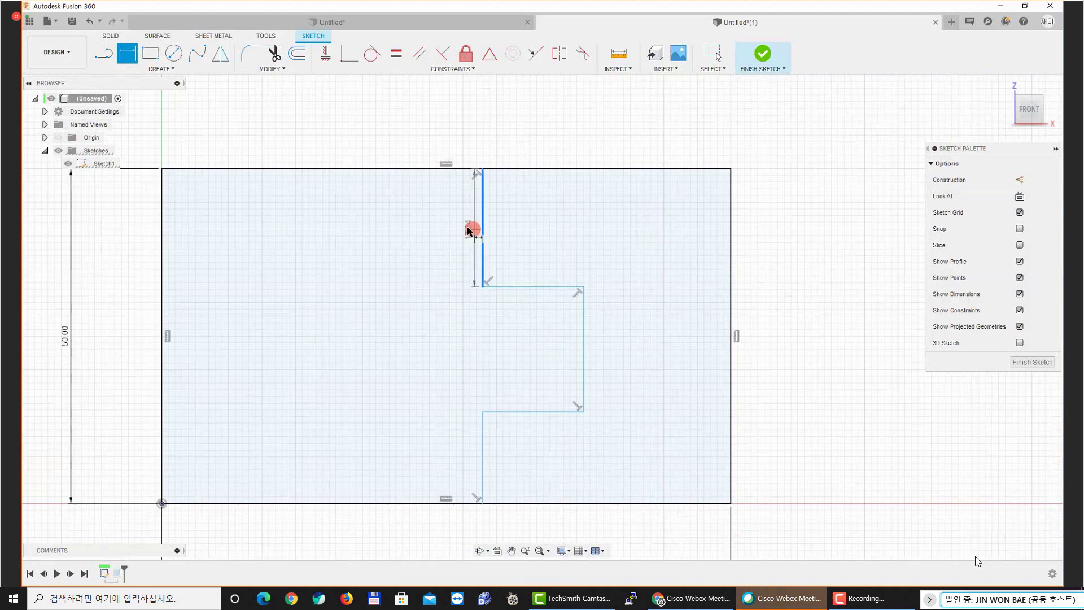
{"action": "left_click", "coordinate": [395, 225]}
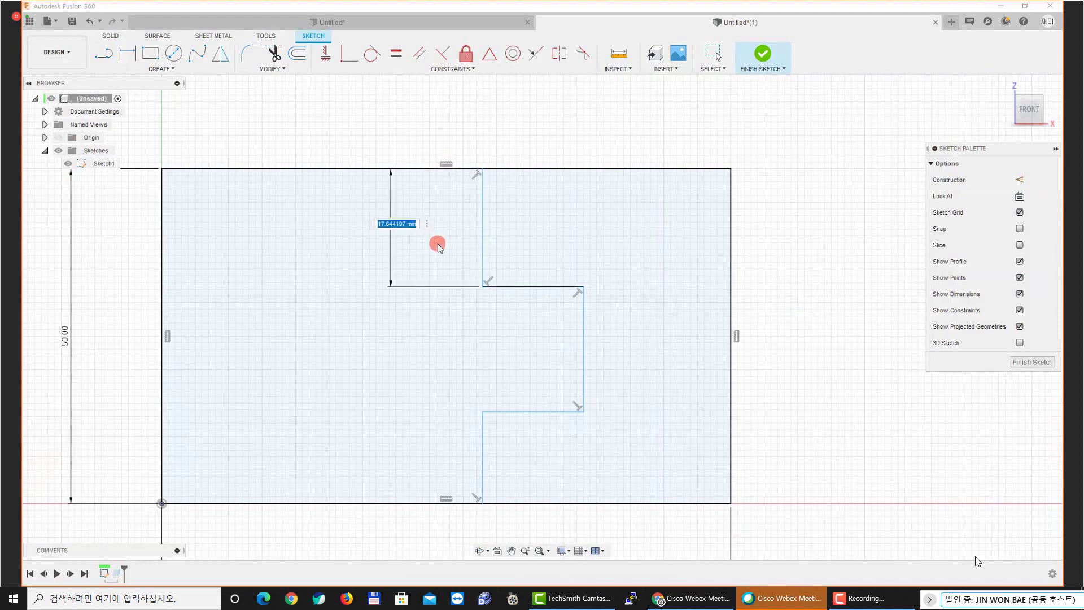
{"action": "type", "text": "15"}
{"action": "key", "text": "Return"}
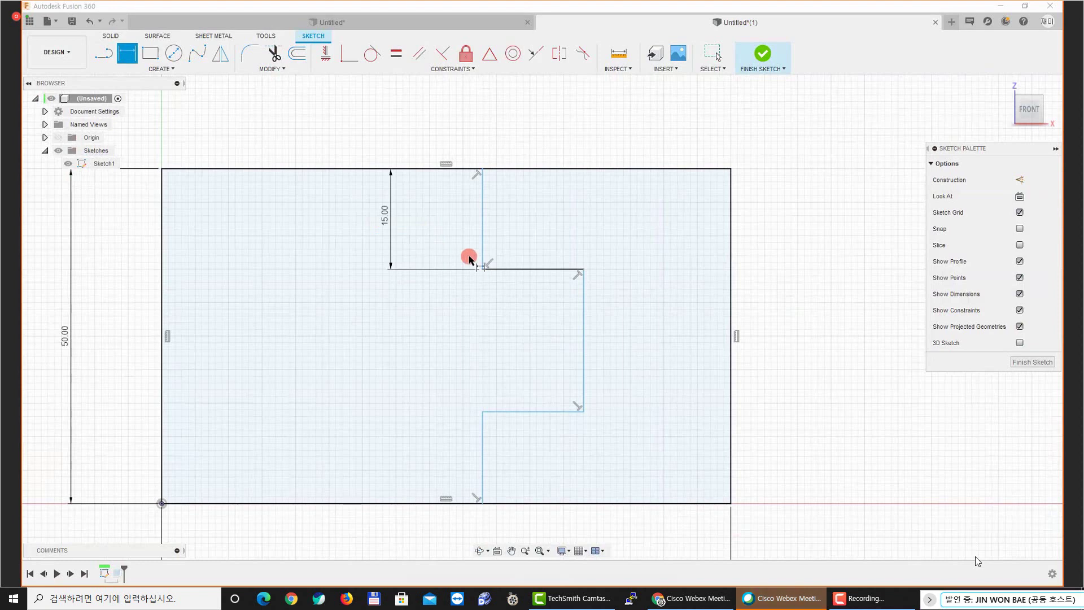
{"action": "left_click", "coordinate": [480, 441]}
{"action": "left_click", "coordinate": [406, 442]}
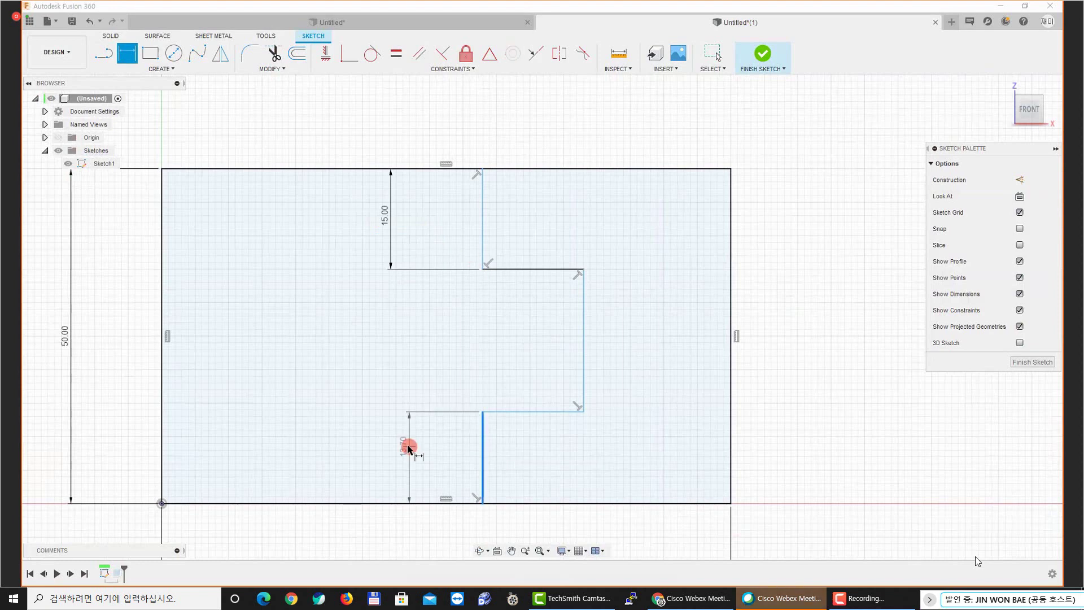
{"action": "type", "text": "15"}
{"action": "key", "text": "Return"}
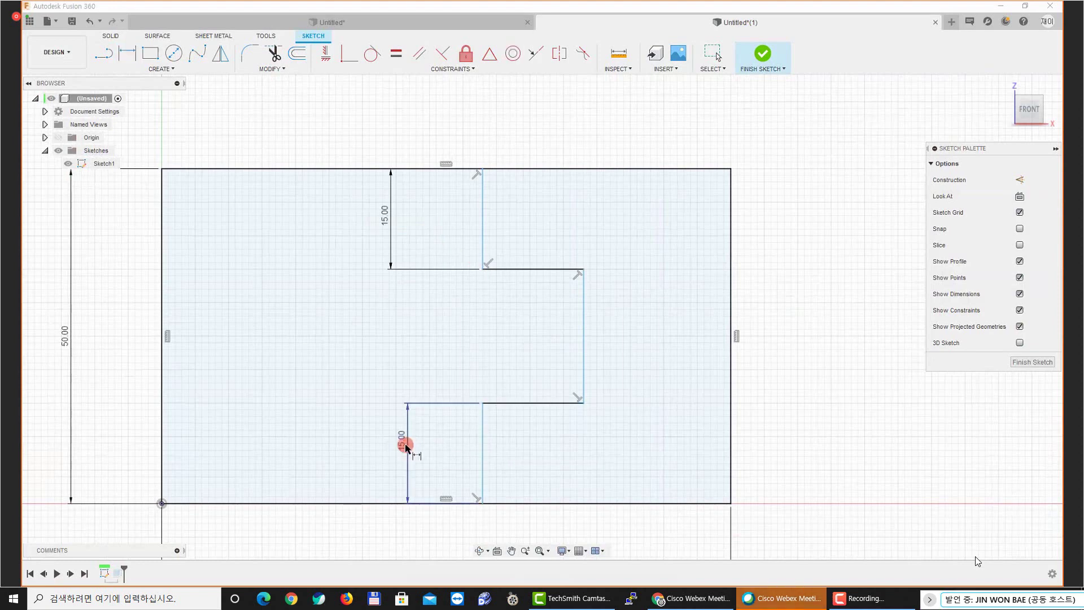
Dimension the distance between the rectangle's right edge and the middle vertical segment of the stepped line to 15 mm
{"action": "middle_click_drag", "start_coordinate": [649, 377], "coordinate": [634, 357]}
{"action": "key", "text": "d"}
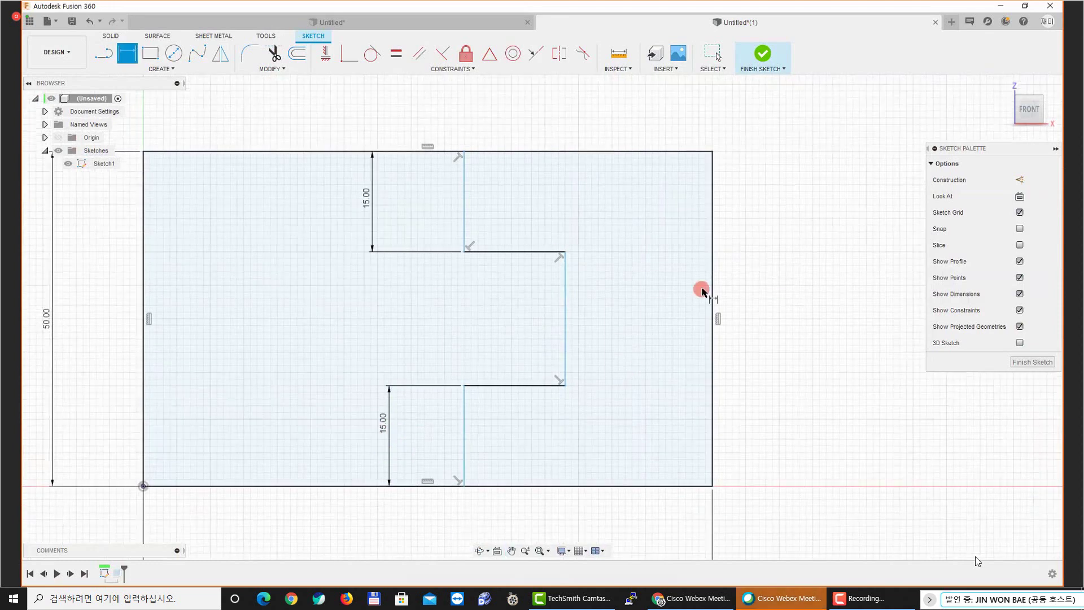
{"action": "left_click", "coordinate": [712, 293]}
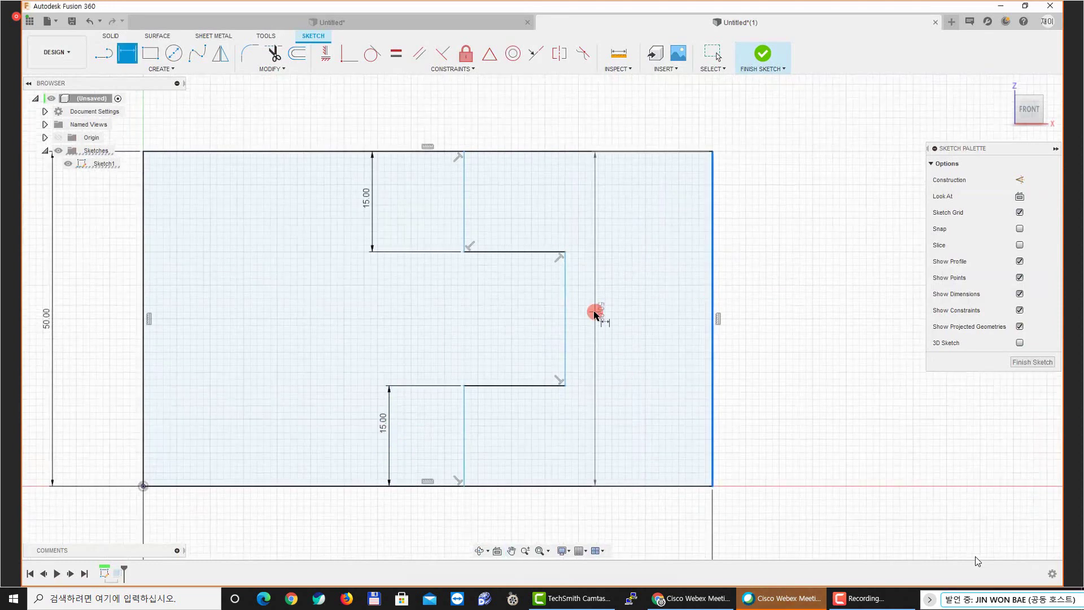
{"action": "left_click", "coordinate": [565, 308]}
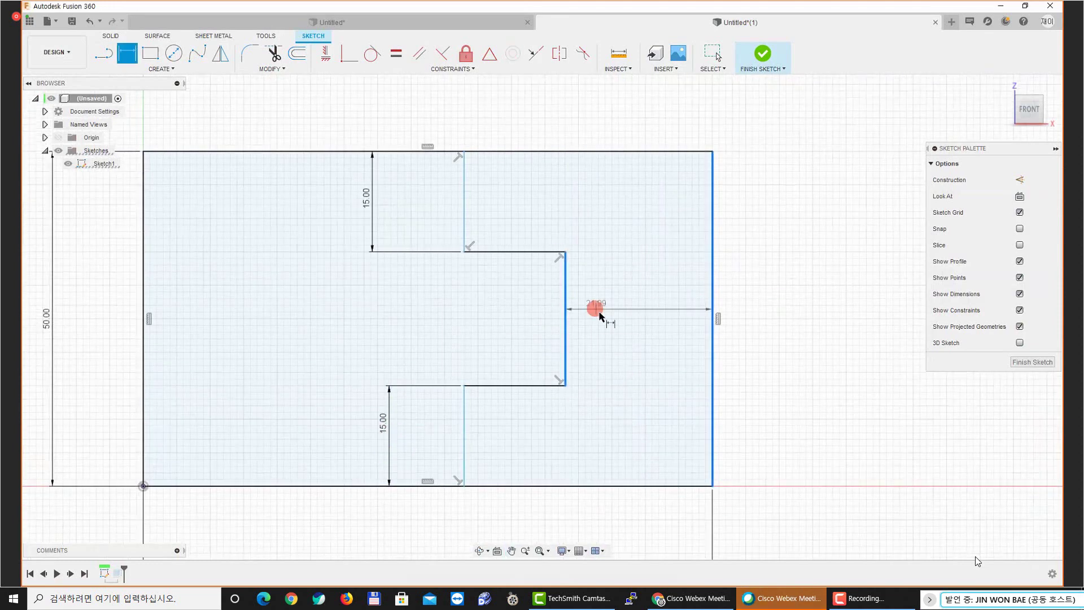
{"action": "left_click", "coordinate": [653, 449]}
{"action": "type", "text": "15"}
{"action": "key", "text": "Return"}
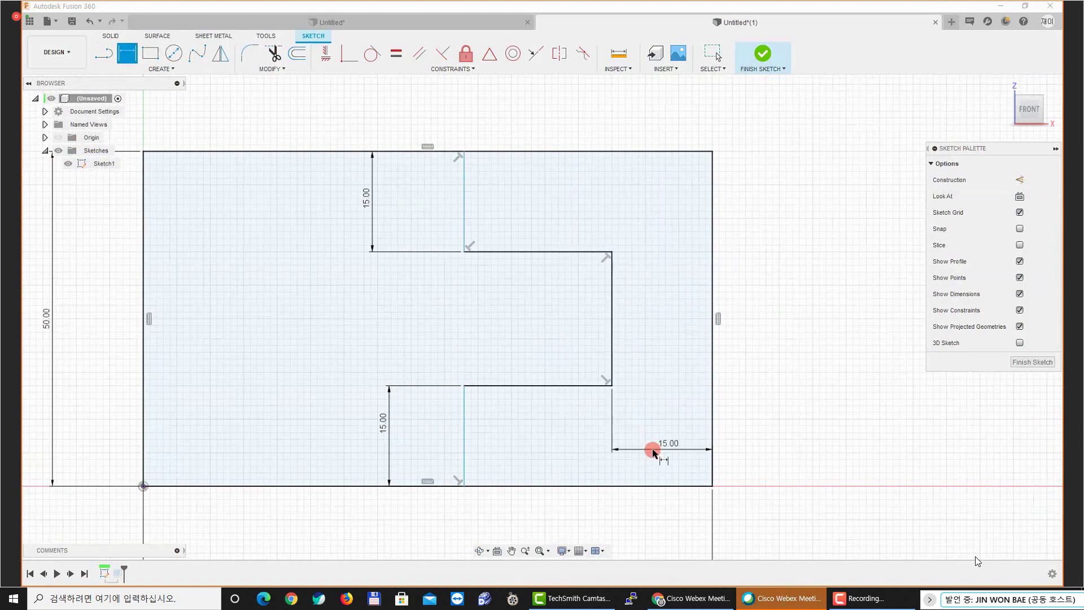
{"action": "middle_click_drag", "start_coordinate": [757, 430], "coordinate": [755, 421]}
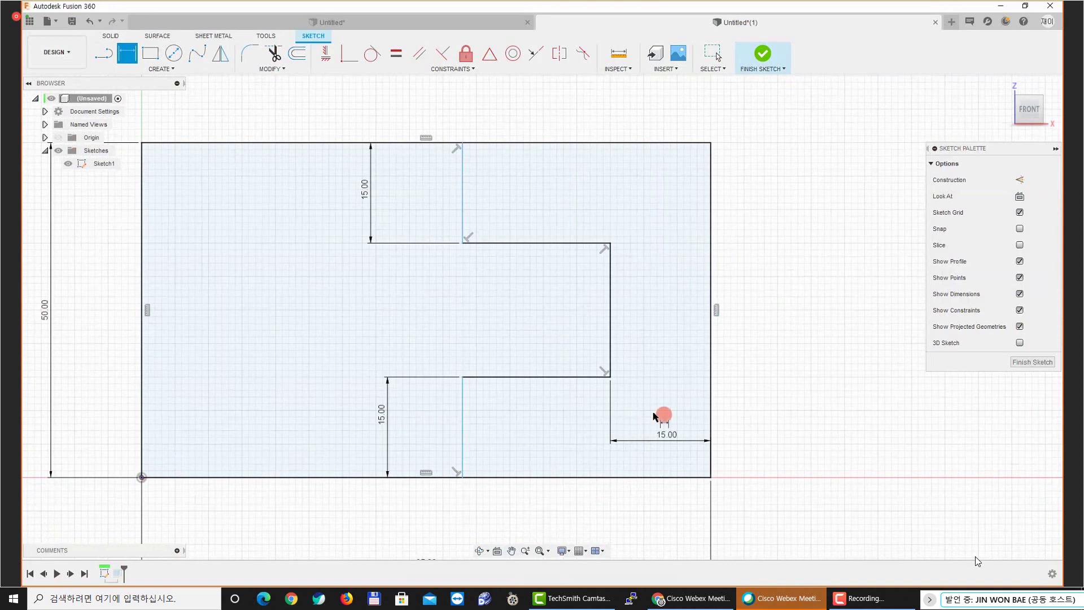
{"action": "key", "text": "Escape"}
{"action": "middle_click_drag", "start_coordinate": [661, 412], "coordinate": [670, 416]}
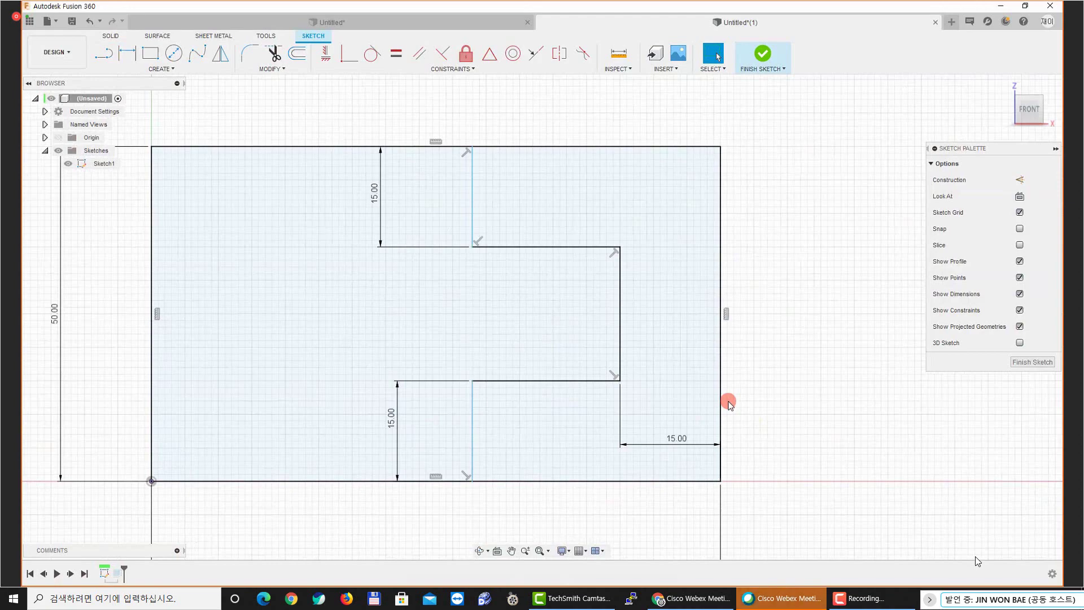
{"action": "middle_click_drag", "start_coordinate": [367, 389], "coordinate": [383, 359]}
{"action": "scroll", "coordinate": [373, 398], "scroll_direction": "down", "scroll_amount": 2}
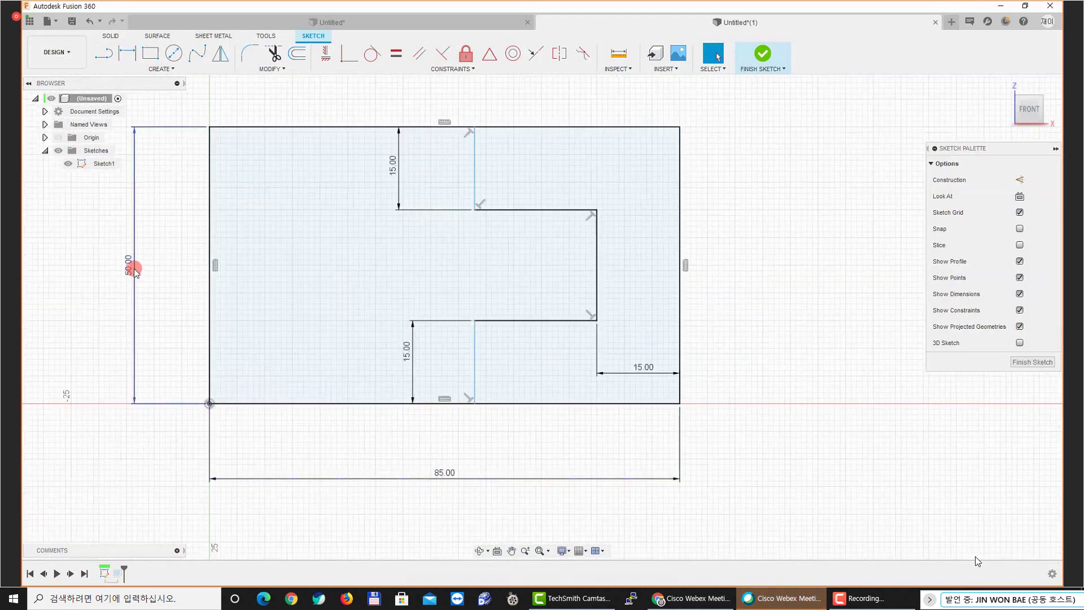
{"action": "middle_click_drag", "start_coordinate": [339, 269], "coordinate": [297, 282]}
{"action": "scroll", "coordinate": [296, 283], "scroll_direction": "up", "scroll_amount": 2}
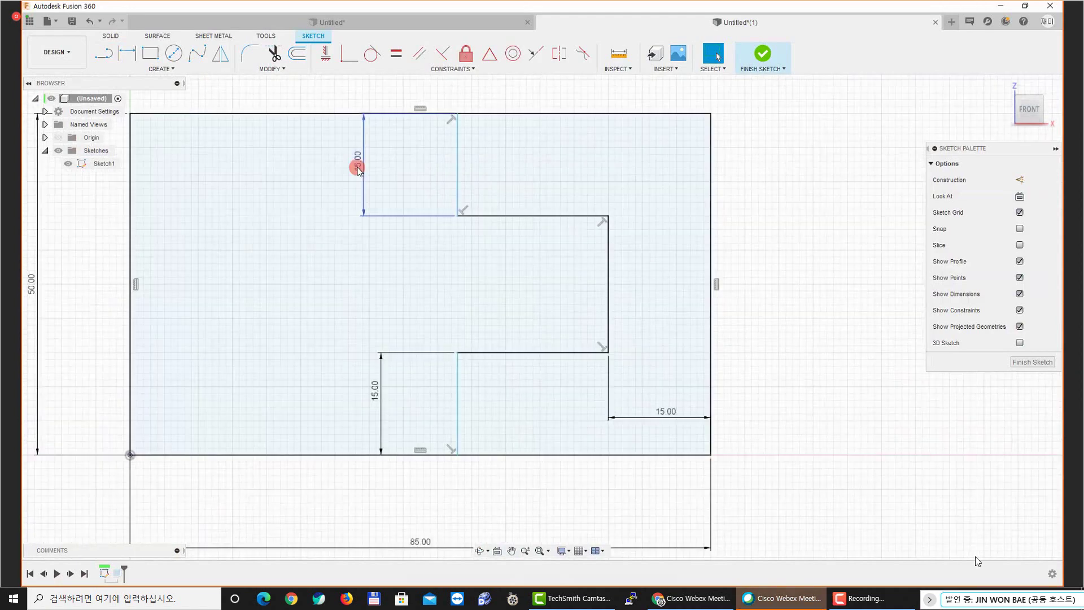
Switch to 모델링예제.pdf and circle the 85, 50 and three 15 dimensions in green on the page 1 top view
{"action": "middle_click_drag", "start_coordinate": [581, 340], "coordinate": [516, 339]}
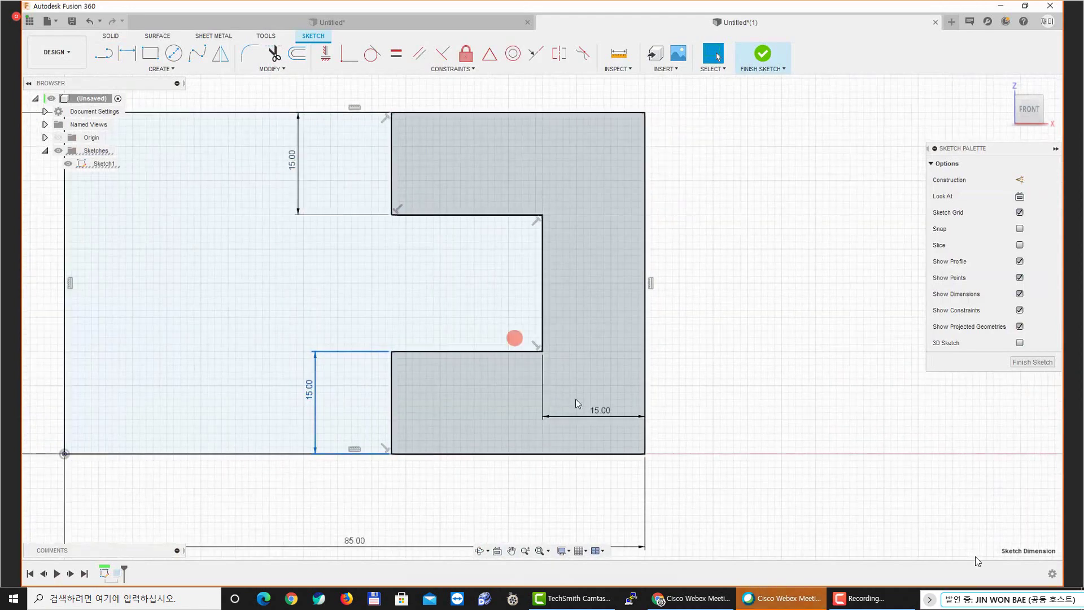
{"action": "left_click", "coordinate": [607, 416]}
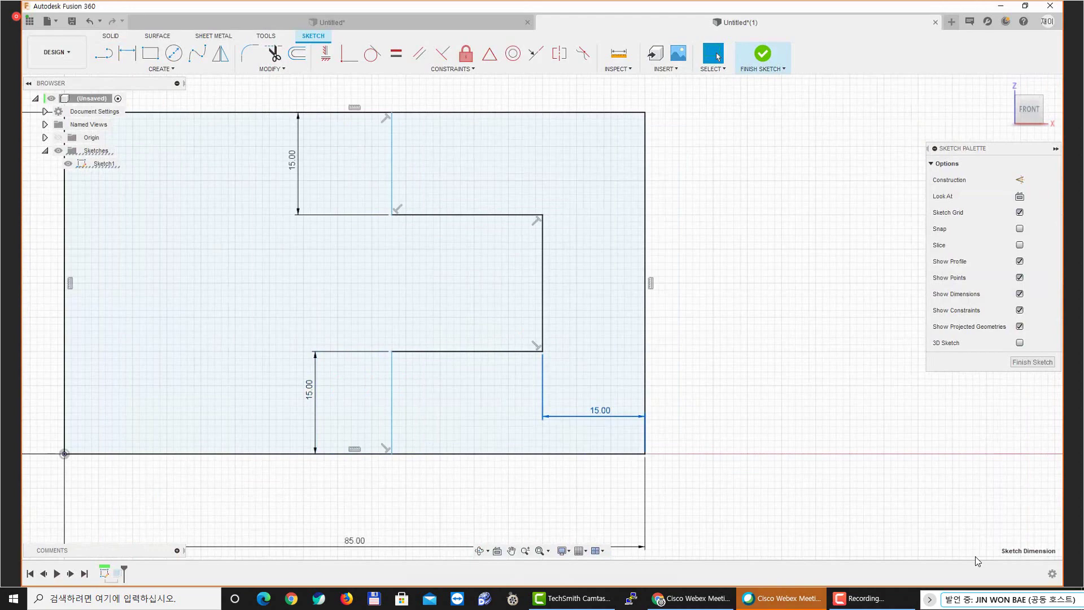
{"action": "left_click_drag", "start_coordinate": [463, 190], "coordinate": [492, 192]}
{"action": "double_click", "coordinate": [492, 192]}
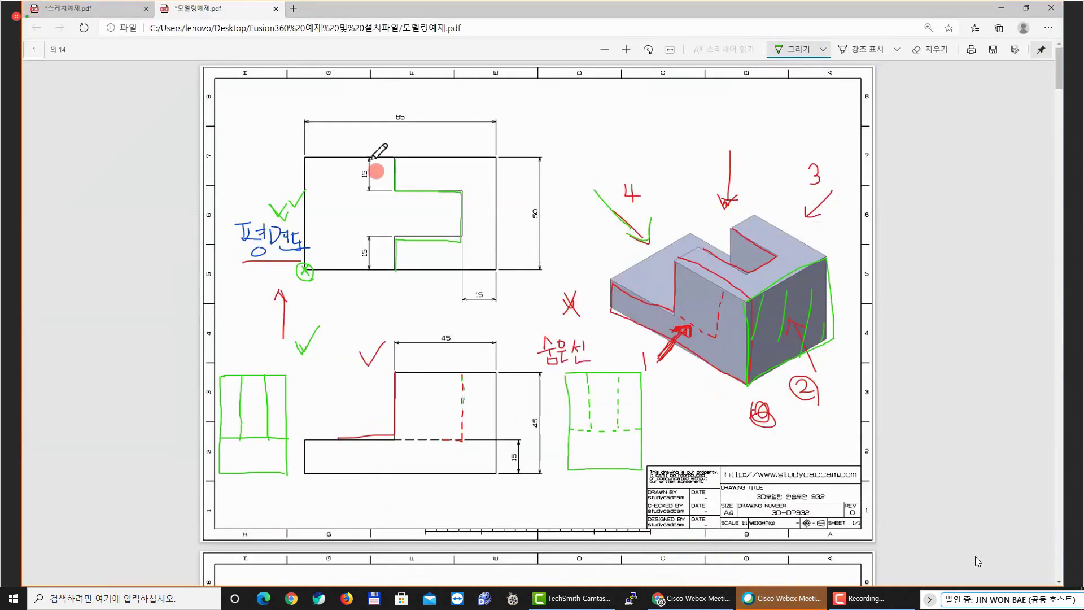
{"action": "scroll", "coordinate": [375, 169], "scroll_direction": "up", "scroll_amount": 3, "text": "ctrl"}
{"action": "mouse_move", "coordinate": [372, 123]}
{"action": "left_mouse_down"}
{"action": "mouse_move", "coordinate": [361, 90]}
{"action": "mouse_move", "coordinate": [370, 120]}
{"action": "left_mouse_up"}
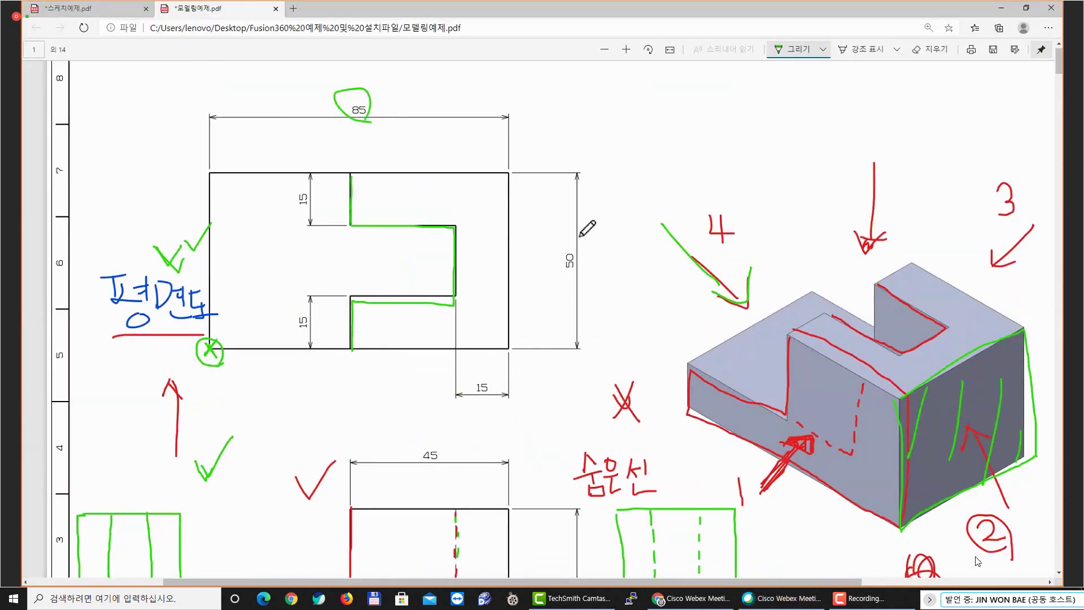
{"action": "mouse_move", "coordinate": [576, 249]}
{"action": "left_mouse_down"}
{"action": "mouse_move", "coordinate": [573, 271]}
{"action": "mouse_move", "coordinate": [576, 257]}
{"action": "left_mouse_up"}
{"action": "mouse_move", "coordinate": [304, 214]}
{"action": "left_mouse_down"}
{"action": "mouse_move", "coordinate": [294, 192]}
{"action": "mouse_move", "coordinate": [309, 210]}
{"action": "left_mouse_up"}
{"action": "mouse_move", "coordinate": [312, 316]}
{"action": "left_mouse_down"}
{"action": "mouse_move", "coordinate": [308, 302]}
{"action": "mouse_move", "coordinate": [311, 324]}
{"action": "left_mouse_up"}
{"action": "left_click_drag", "start_coordinate": [478, 377], "coordinate": [472, 375]}
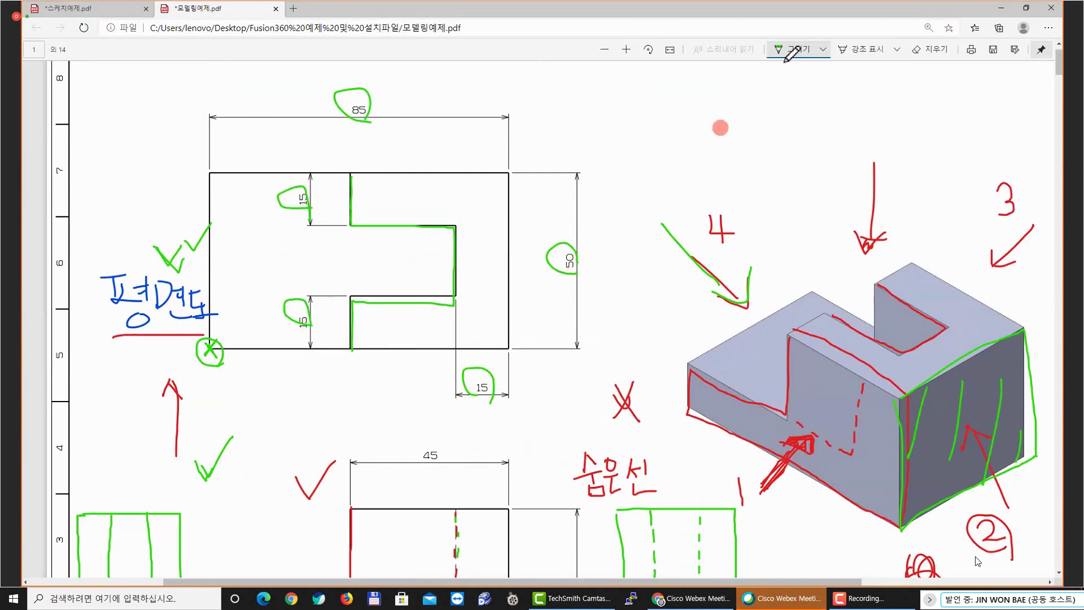
Back in Fusion 360, shift the upper vertical segment of the stepped line slightly right and the lower one slightly left
{"action": "left_click", "coordinate": [1001, 8]}
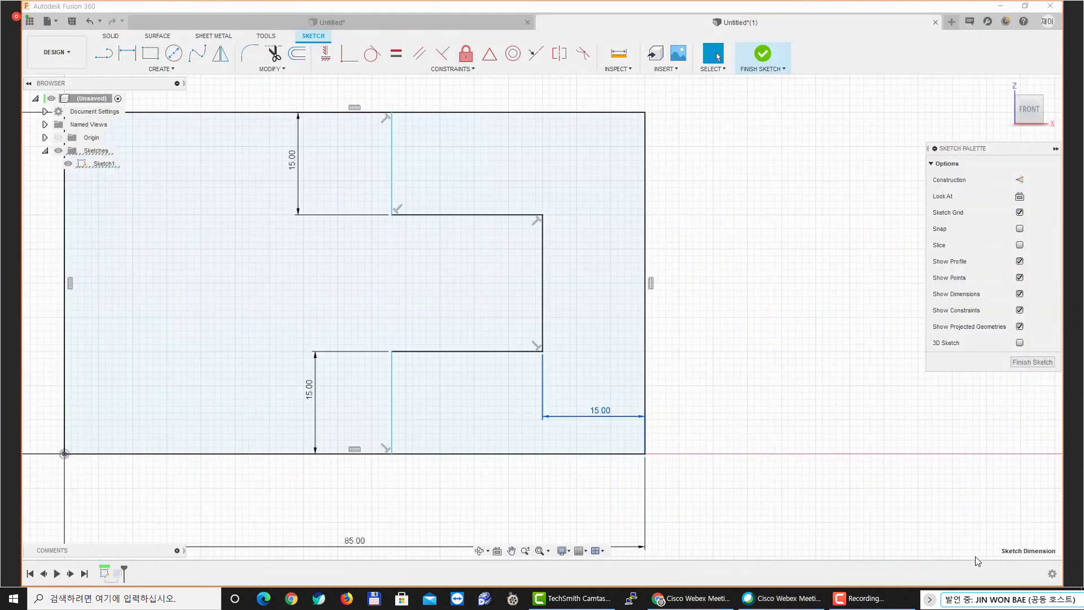
{"action": "middle_click_drag", "start_coordinate": [390, 194], "coordinate": [475, 205]}
{"action": "mouse_move", "coordinate": [477, 176]}
{"action": "left_mouse_down"}
{"action": "mouse_move", "coordinate": [501, 176]}
{"action": "mouse_move", "coordinate": [488, 178]}
{"action": "left_mouse_up"}
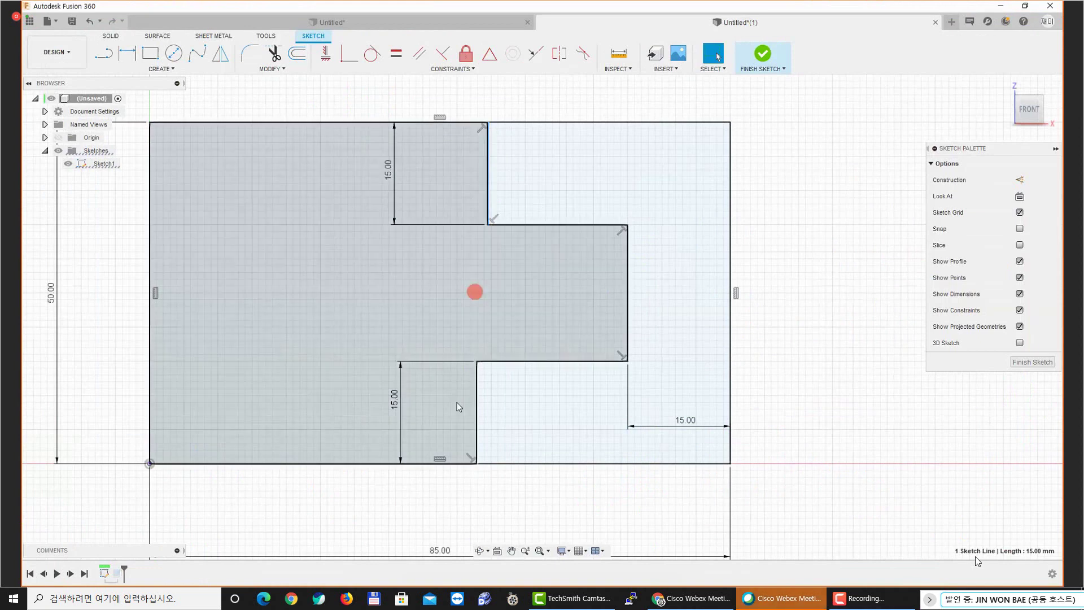
{"action": "mouse_move", "coordinate": [476, 390]}
{"action": "left_mouse_down"}
{"action": "mouse_move", "coordinate": [486, 392]}
{"action": "mouse_move", "coordinate": [469, 401]}
{"action": "left_mouse_up"}
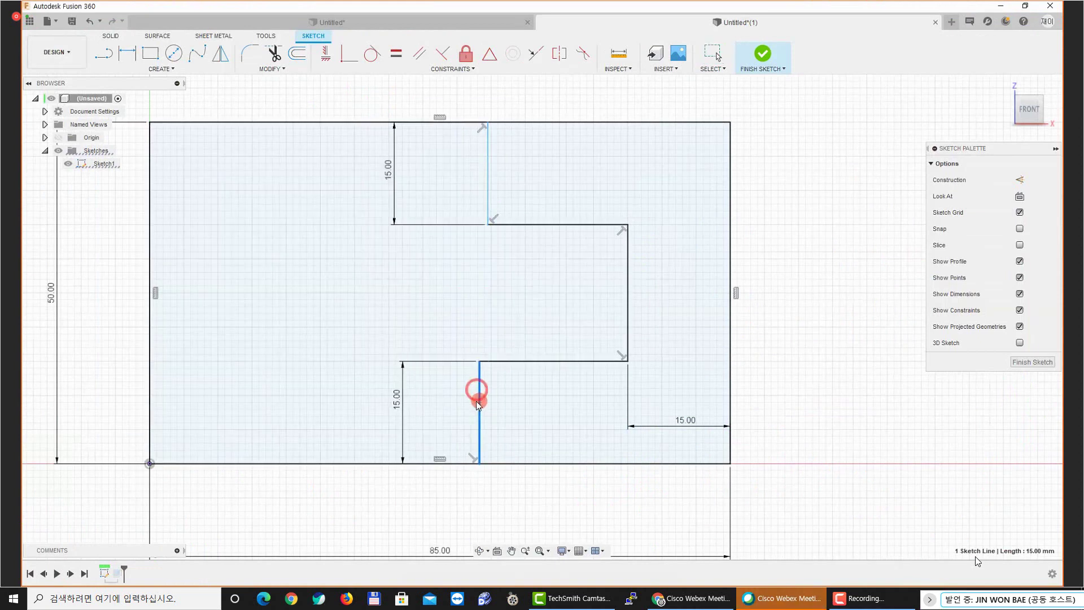
{"action": "left_click", "coordinate": [801, 301]}
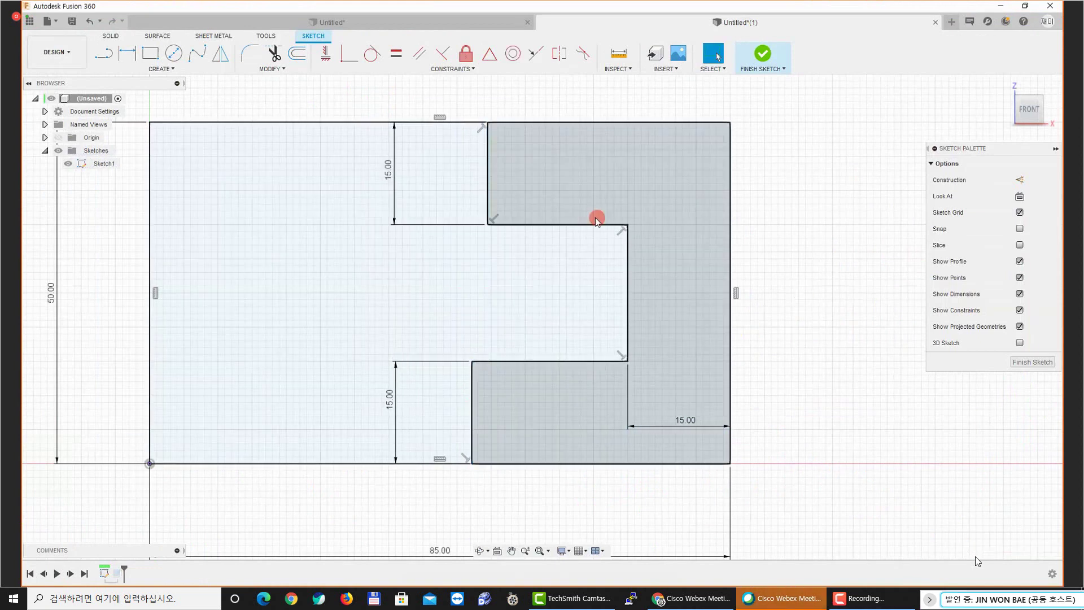
{"action": "left_click", "coordinate": [489, 172]}
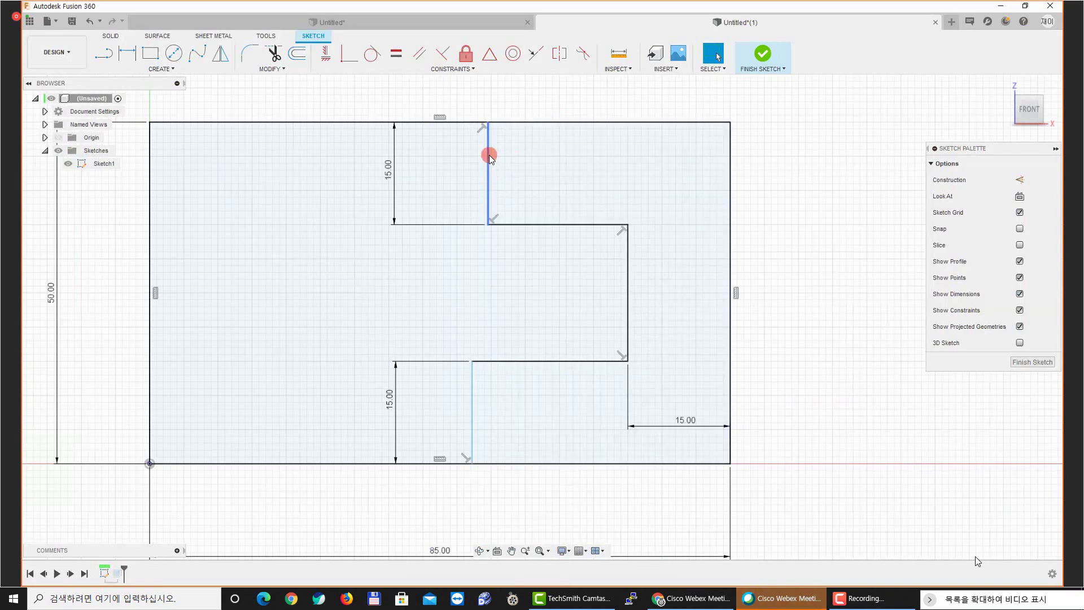
{"action": "left_click", "coordinate": [518, 111]}
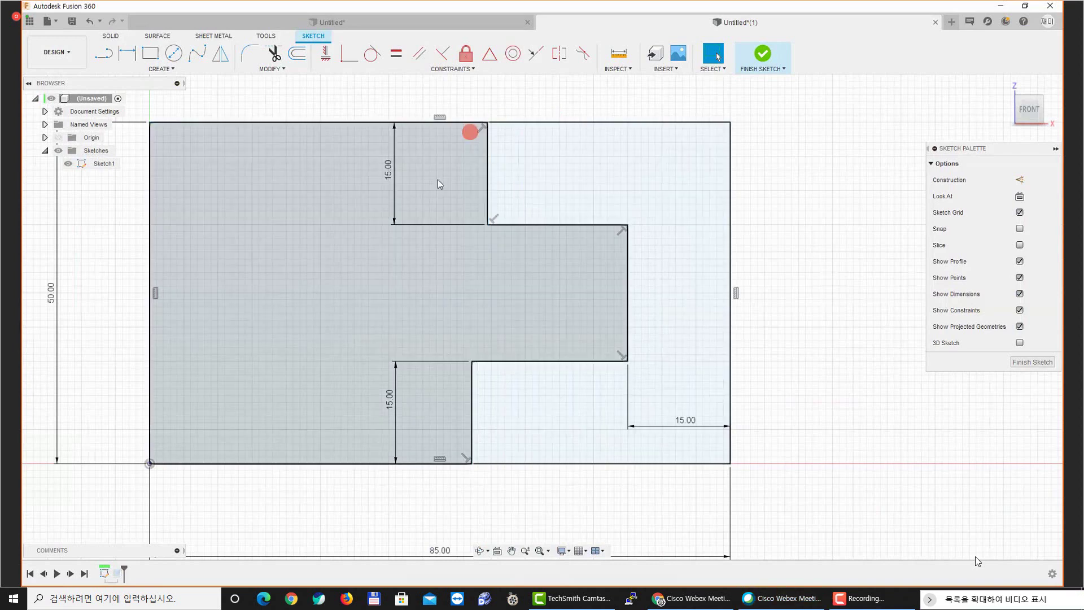
{"action": "left_click", "coordinate": [612, 230]}
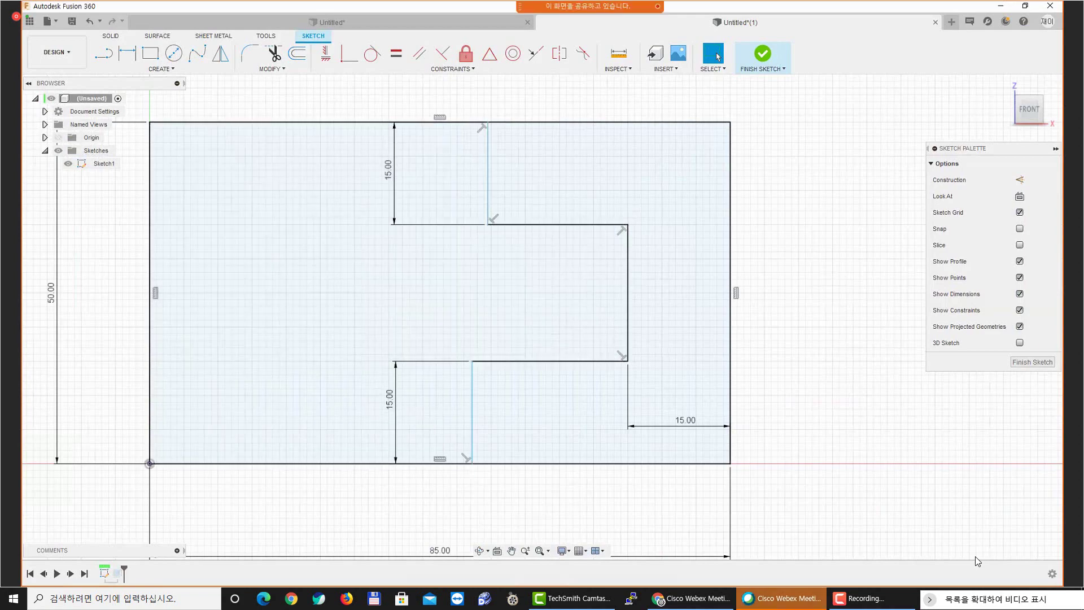
Bring up the PDF drawings and examine the page 8 sketch with two circles and inner polygons in 스케치예제.pdf
{"action": "left_click_drag", "start_coordinate": [462, 151], "coordinate": [491, 141]}
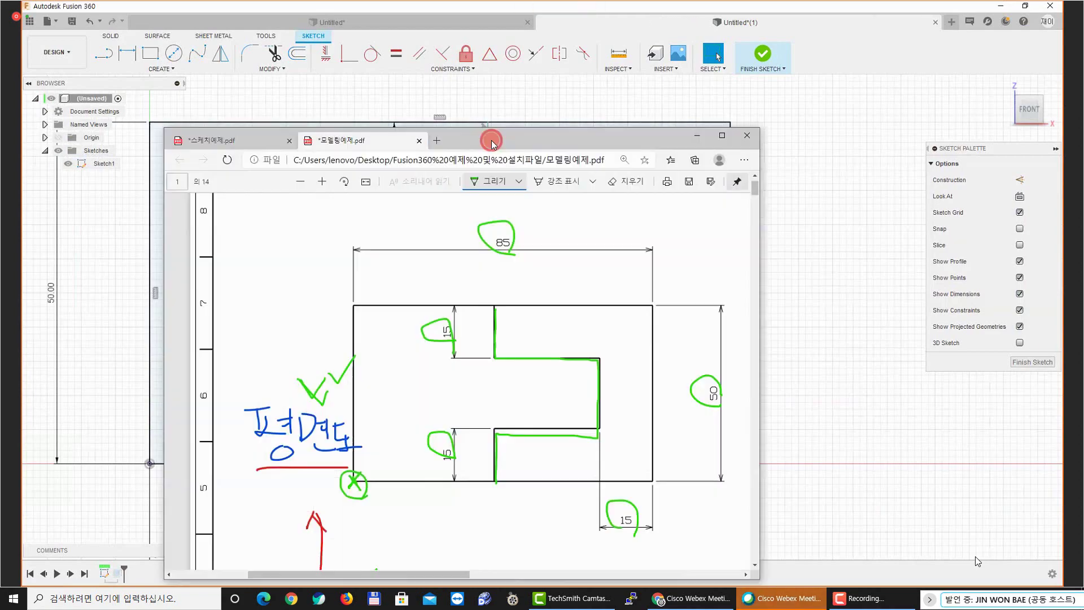
{"action": "double_click", "coordinate": [492, 142]}
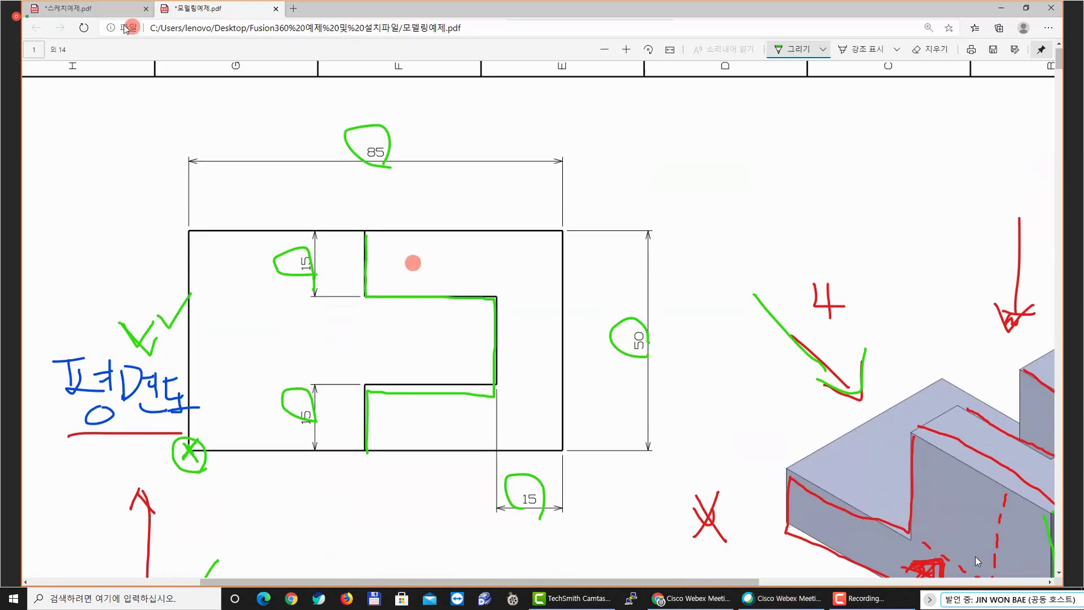
{"action": "left_click", "coordinate": [105, 13]}
{"action": "scroll", "coordinate": [638, 370], "scroll_direction": "down", "scroll_amount": 1}
{"action": "left_click", "coordinate": [585, 384]}
{"action": "left_click", "coordinate": [608, 337]}
{"action": "left_click", "coordinate": [511, 261]}
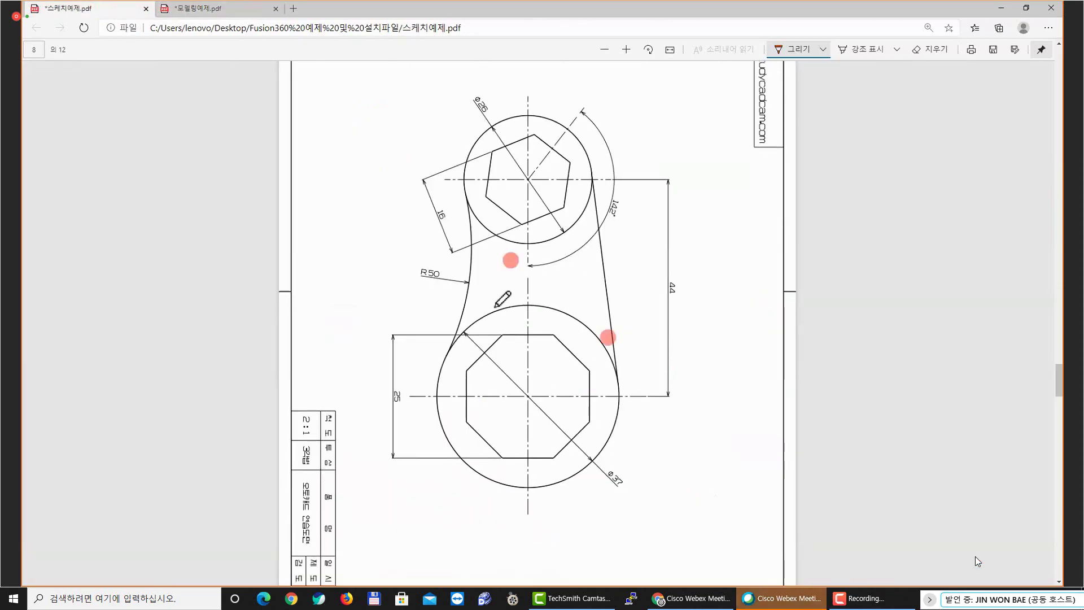
{"action": "left_click", "coordinate": [476, 292]}
{"action": "left_click", "coordinate": [339, 138]}
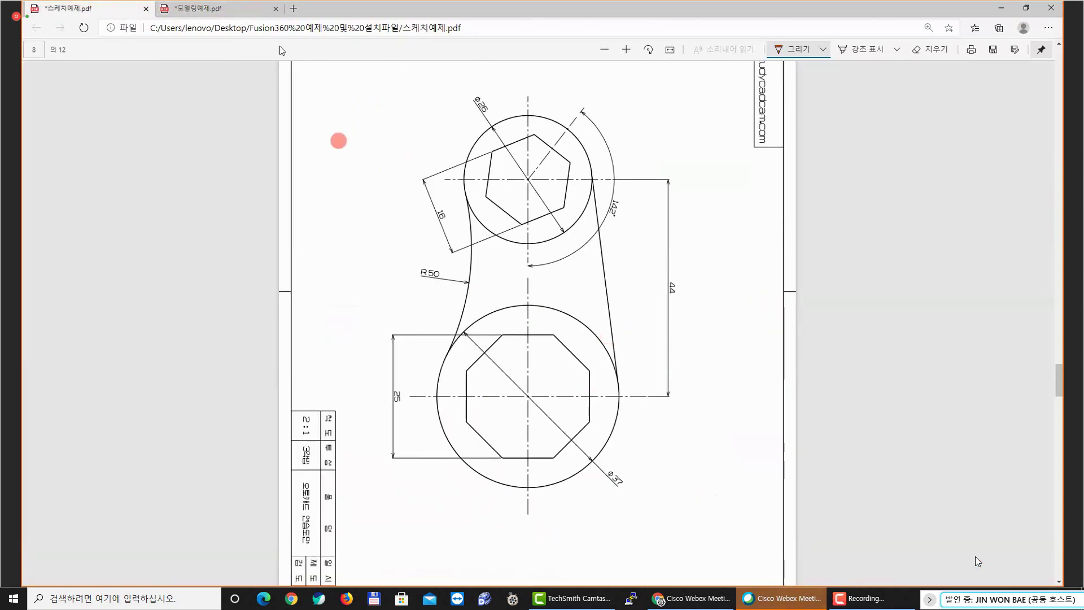
Return to 모델링예제.pdf and check the front view on page 1 for the dimension locating the step's vertical edge
{"action": "left_click", "coordinate": [240, 12]}
{"action": "left_click", "coordinate": [239, 12]}
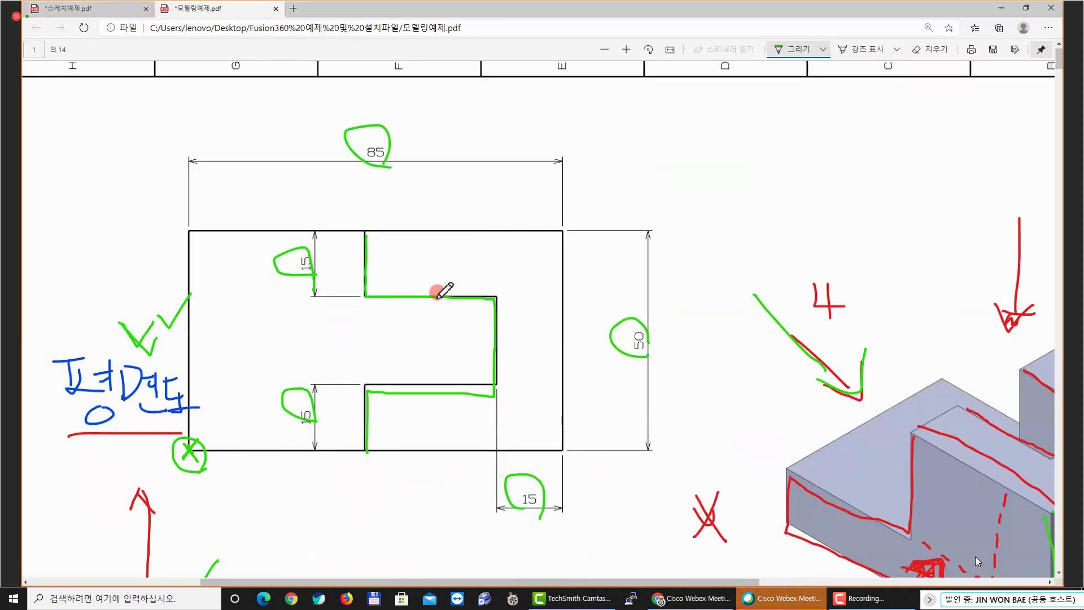
{"action": "scroll", "coordinate": [442, 299], "scroll_direction": "down", "scroll_amount": 2}
{"action": "scroll", "coordinate": [448, 299], "scroll_direction": "down", "scroll_amount": 2, "text": "ctrl"}
{"action": "scroll", "coordinate": [441, 322], "scroll_direction": "down", "scroll_amount": 5}
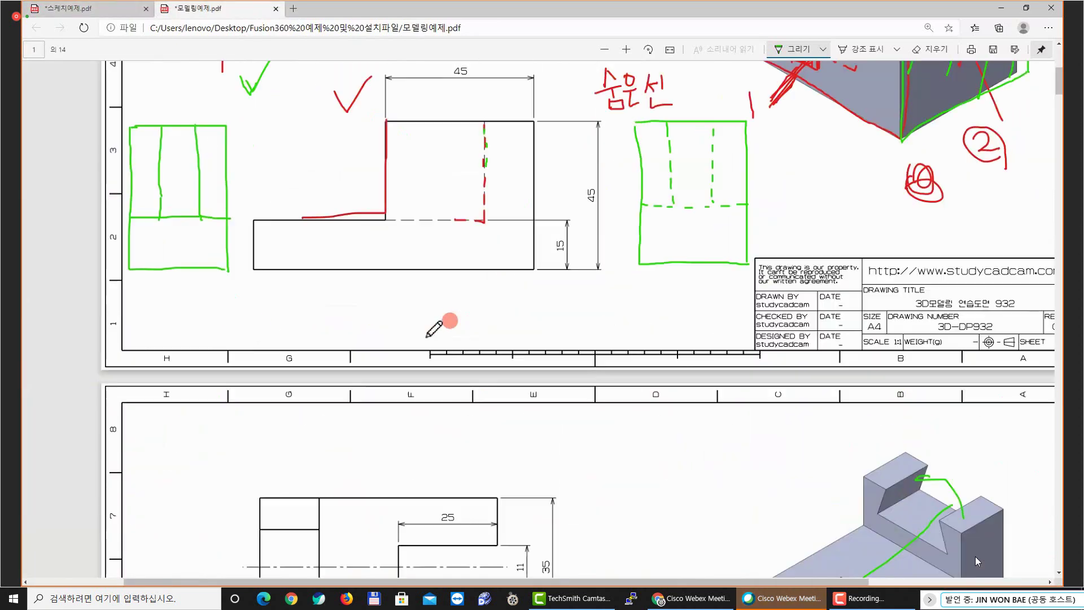
{"action": "scroll", "coordinate": [395, 350], "scroll_direction": "up", "scroll_amount": 3}
{"action": "left_click", "coordinate": [465, 365]}
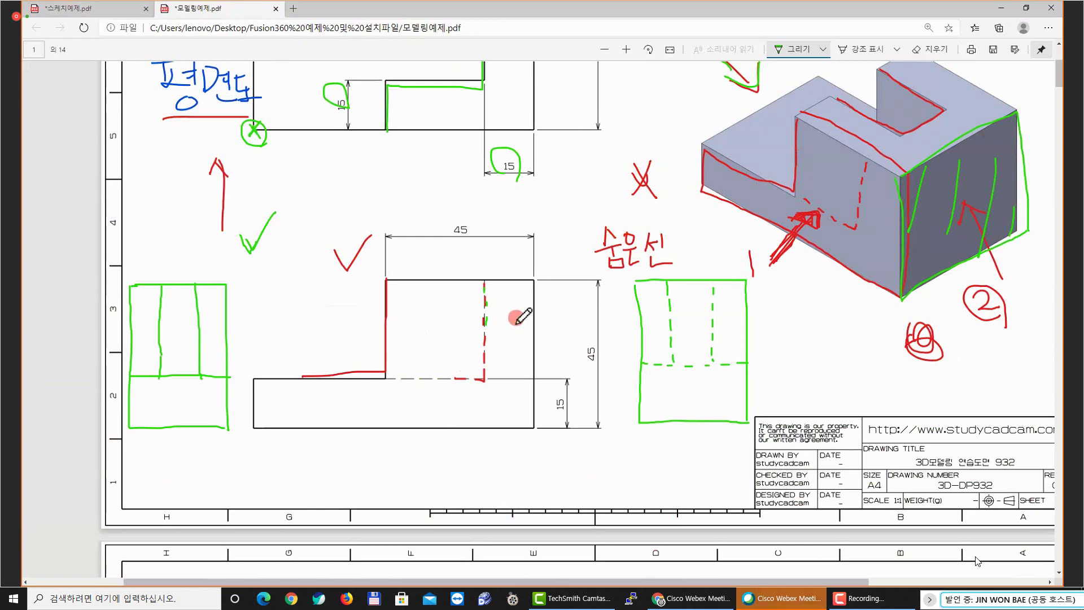
{"action": "left_click", "coordinate": [537, 292]}
Back in Fusion 360, move the upper vertical segment of the stepped line left, nearly in line with the lower one
{"action": "left_click", "coordinate": [1016, 10]}
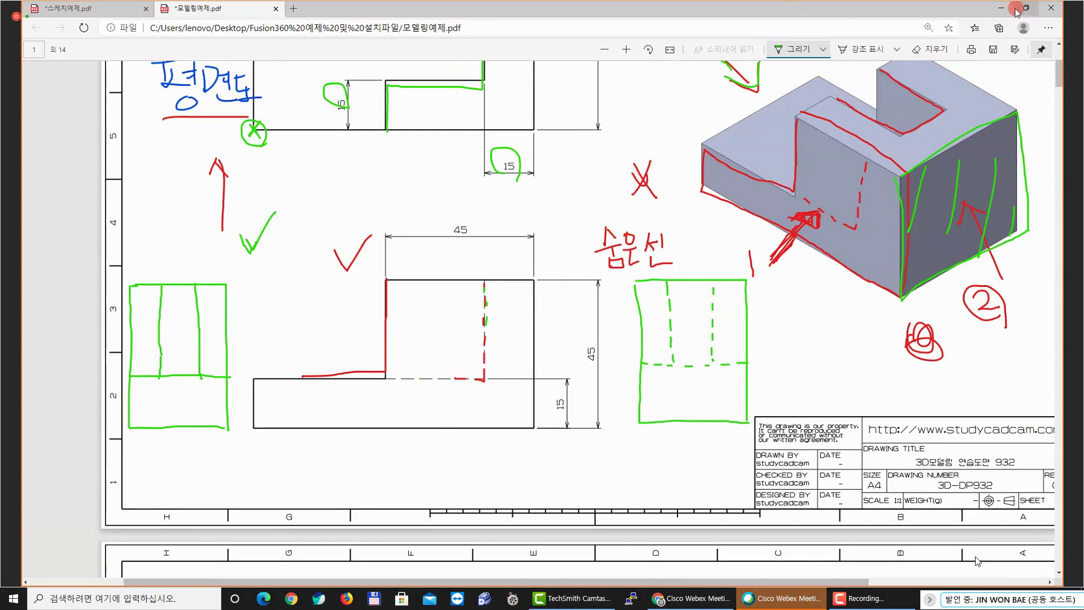
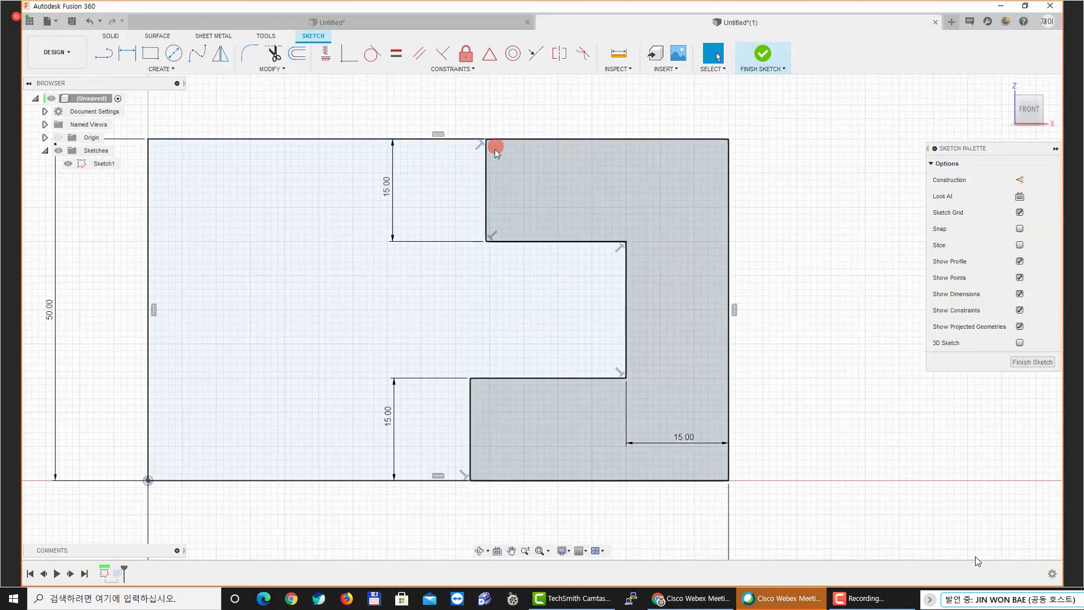
{"action": "mouse_move", "coordinate": [487, 157]}
{"action": "left_mouse_down"}
{"action": "mouse_move", "coordinate": [497, 123]}
{"action": "mouse_move", "coordinate": [485, 113]}
{"action": "mouse_move", "coordinate": [497, 190]}
{"action": "mouse_move", "coordinate": [513, 209]}
{"action": "mouse_move", "coordinate": [492, 117]}
{"action": "mouse_move", "coordinate": [495, 138]}
{"action": "mouse_move", "coordinate": [513, 111]}
{"action": "mouse_move", "coordinate": [474, 126]}
{"action": "mouse_move", "coordinate": [480, 97]}
{"action": "mouse_move", "coordinate": [500, 190]}
{"action": "mouse_move", "coordinate": [492, 114]}
{"action": "mouse_move", "coordinate": [488, 141]}
{"action": "mouse_move", "coordinate": [491, 117]}
{"action": "mouse_move", "coordinate": [477, 127]}
{"action": "mouse_move", "coordinate": [484, 78]}
{"action": "mouse_move", "coordinate": [484, 295]}
{"action": "mouse_move", "coordinate": [493, 329]}
{"action": "mouse_move", "coordinate": [482, 100]}
{"action": "mouse_move", "coordinate": [492, 85]}
{"action": "mouse_move", "coordinate": [472, 314]}
{"action": "mouse_move", "coordinate": [476, 401]}
{"action": "mouse_move", "coordinate": [489, 322]}
{"action": "mouse_move", "coordinate": [466, 269]}
{"action": "mouse_move", "coordinate": [476, 297]}
{"action": "left_mouse_up"}
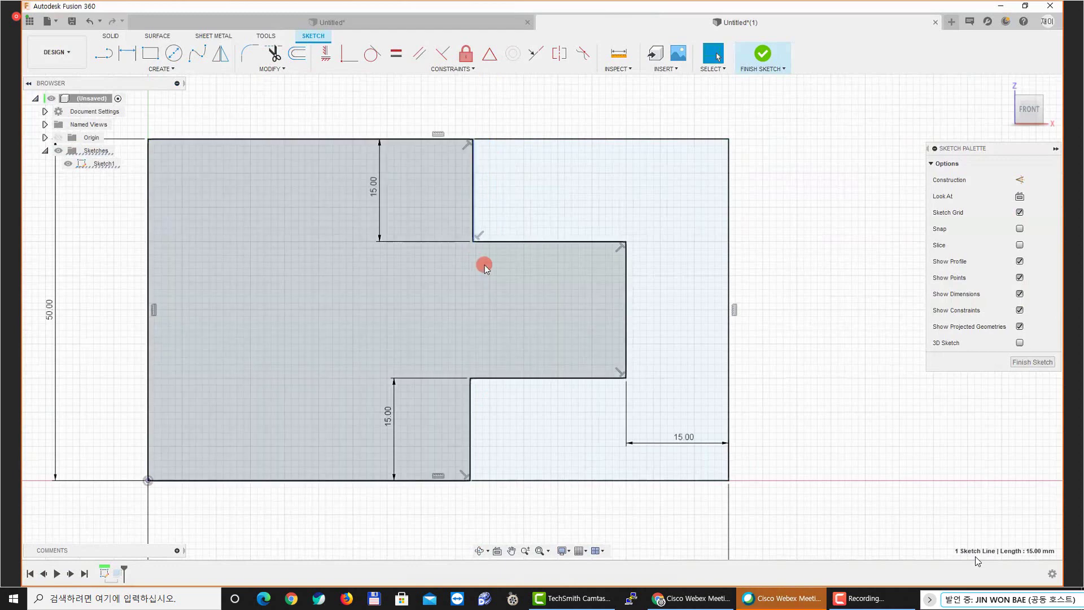
{"action": "key", "text": "Escape"}
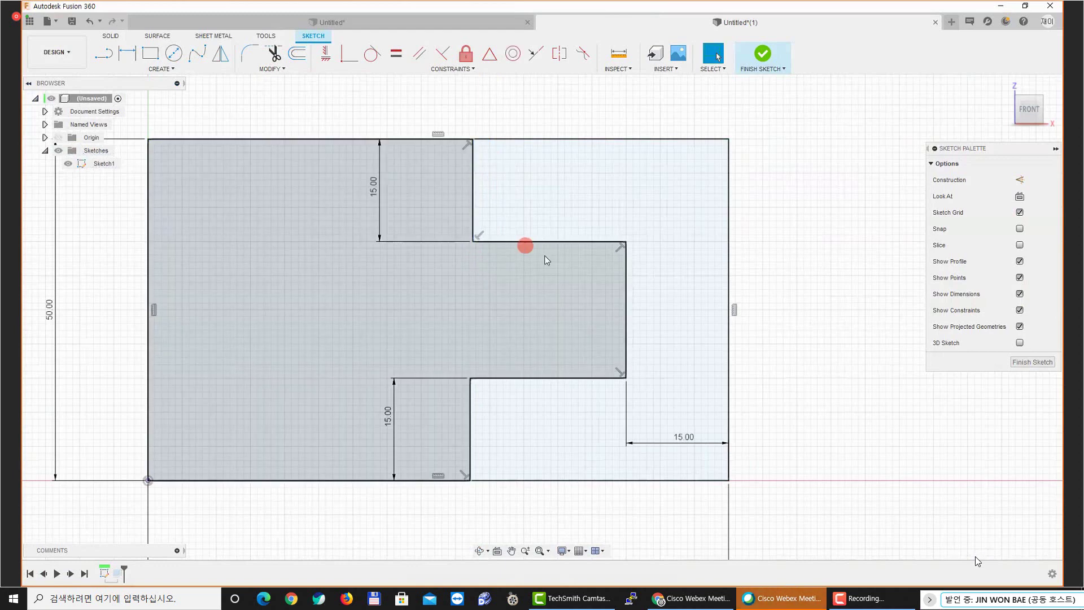
Switch to 모델링예제.pdf and trace the front view's right edge and the step's vertical edge in green on page 1
{"action": "key", "text": "alt+Tab"}
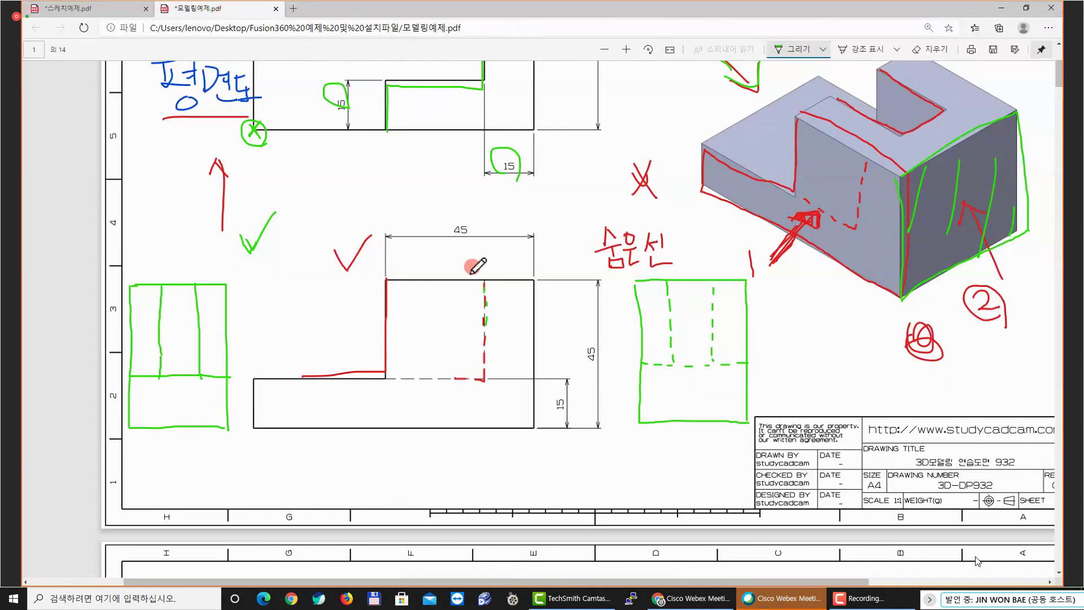
{"action": "scroll", "coordinate": [489, 270], "scroll_direction": "up", "scroll_amount": 2}
{"action": "scroll", "coordinate": [499, 276], "scroll_direction": "up", "scroll_amount": 1}
{"action": "scroll", "coordinate": [509, 280], "scroll_direction": "down", "scroll_amount": 3}
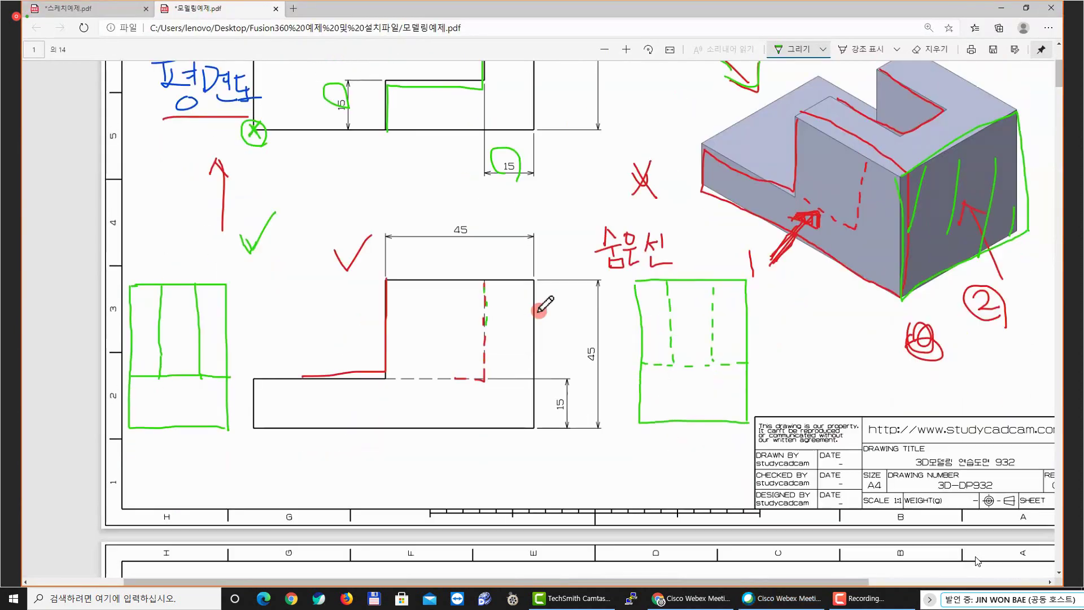
{"action": "mouse_move", "coordinate": [531, 285]}
{"action": "left_mouse_down"}
{"action": "mouse_move", "coordinate": [531, 424]}
{"action": "mouse_move", "coordinate": [531, 288]}
{"action": "left_mouse_up"}
{"action": "mouse_move", "coordinate": [386, 284]}
{"action": "left_mouse_down"}
{"action": "mouse_move", "coordinate": [389, 373]}
{"action": "mouse_move", "coordinate": [388, 284]}
{"action": "mouse_move", "coordinate": [390, 350]}
{"action": "left_mouse_up"}
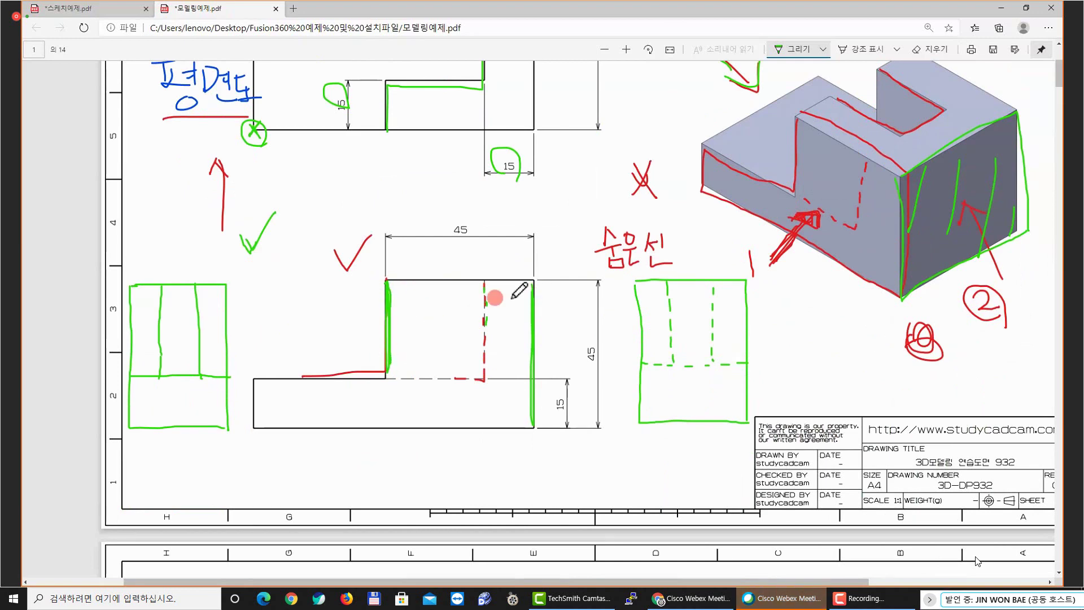
Trace the top view's right edge, upper step edge and left edge in green, with double-headed arrows spanning the gaps between them
{"action": "scroll", "coordinate": [546, 269], "scroll_direction": "down", "scroll_amount": 3}
{"action": "scroll", "coordinate": [546, 269], "scroll_direction": "up", "scroll_amount": 10}
{"action": "left_click", "coordinate": [534, 199]}
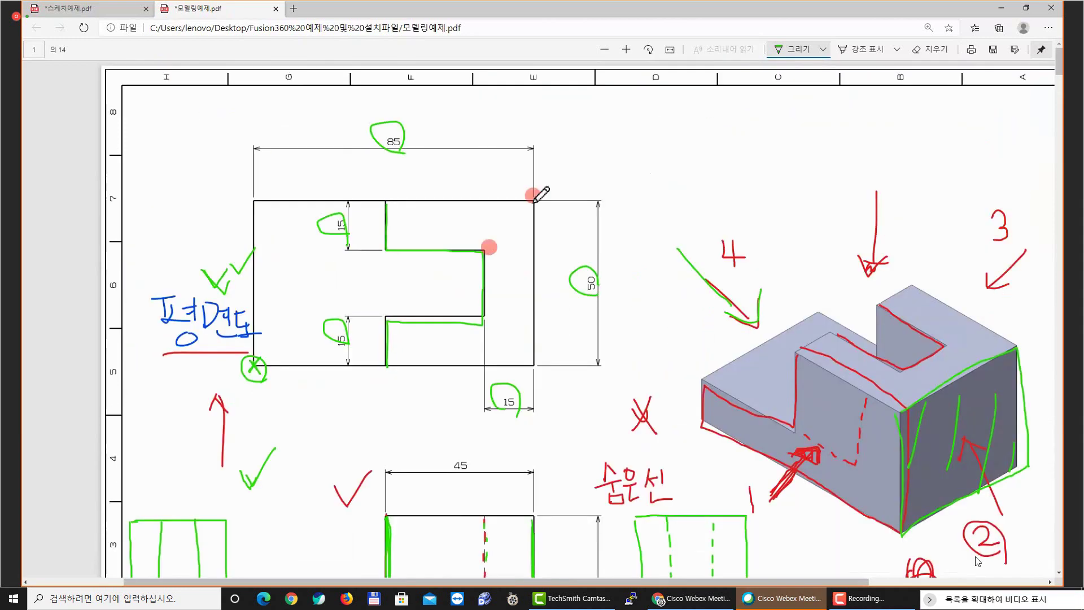
{"action": "left_click_drag", "start_coordinate": [534, 215], "coordinate": [527, 356]}
{"action": "left_click_drag", "start_coordinate": [387, 197], "coordinate": [388, 240]}
{"action": "left_click_drag", "start_coordinate": [405, 174], "coordinate": [409, 198]}
{"action": "mouse_move", "coordinate": [405, 187]}
{"action": "left_mouse_down"}
{"action": "mouse_move", "coordinate": [523, 187]}
{"action": "mouse_move", "coordinate": [516, 195]}
{"action": "left_mouse_up"}
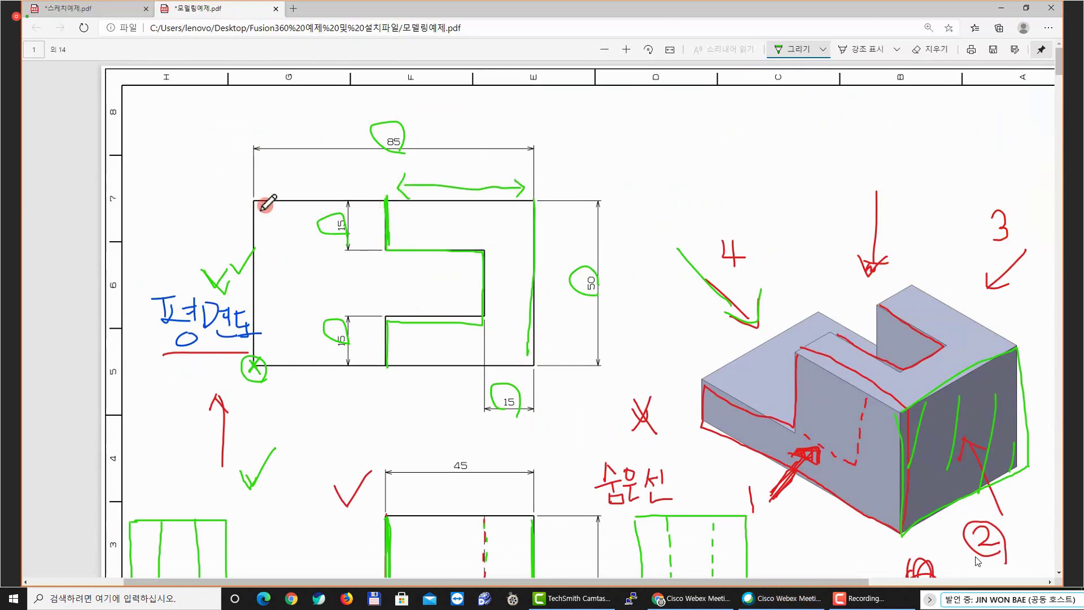
{"action": "left_click_drag", "start_coordinate": [256, 205], "coordinate": [254, 338]}
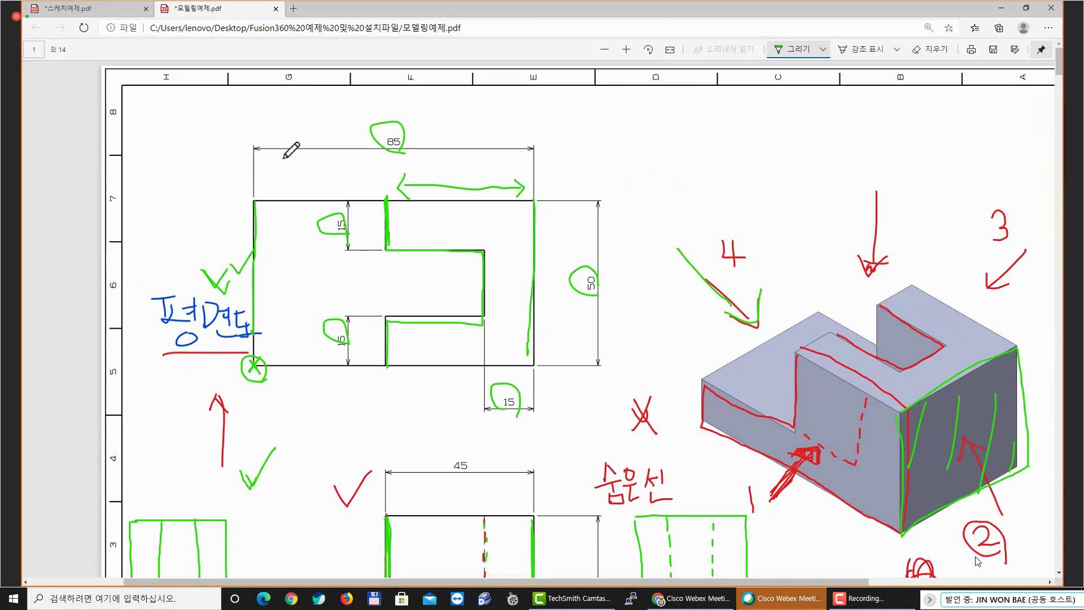
{"action": "mouse_move", "coordinate": [265, 172]}
{"action": "left_mouse_down"}
{"action": "mouse_move", "coordinate": [266, 186]}
{"action": "mouse_move", "coordinate": [375, 169]}
{"action": "mouse_move", "coordinate": [376, 190]}
{"action": "left_mouse_up"}
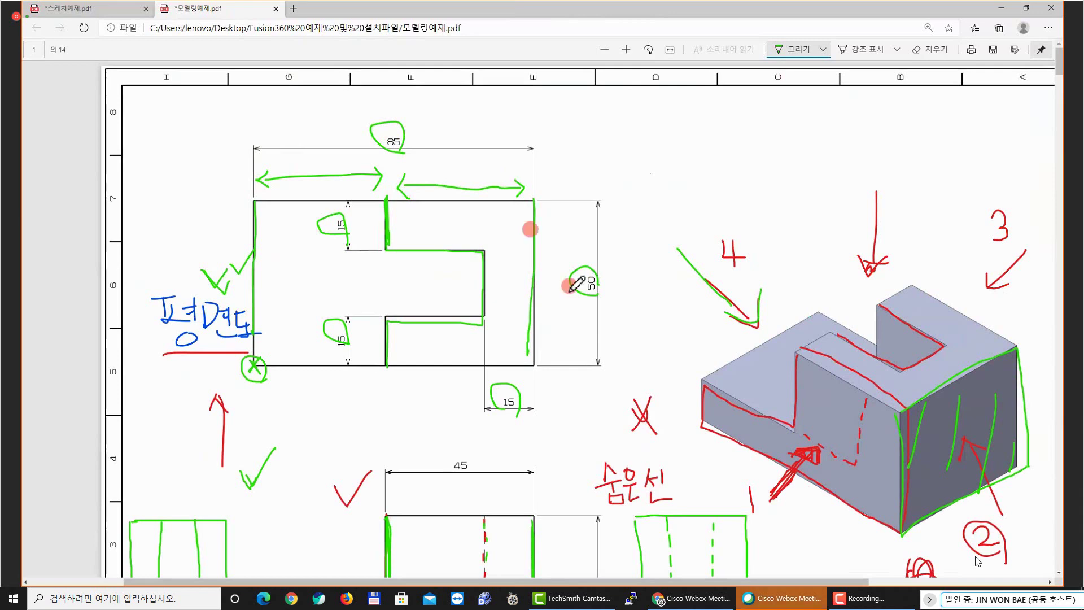
Erase the green tracings of the right and step edges in both views and most of the arrow above the top view's step section
{"action": "scroll", "coordinate": [555, 300], "scroll_direction": "down", "scroll_amount": 3}
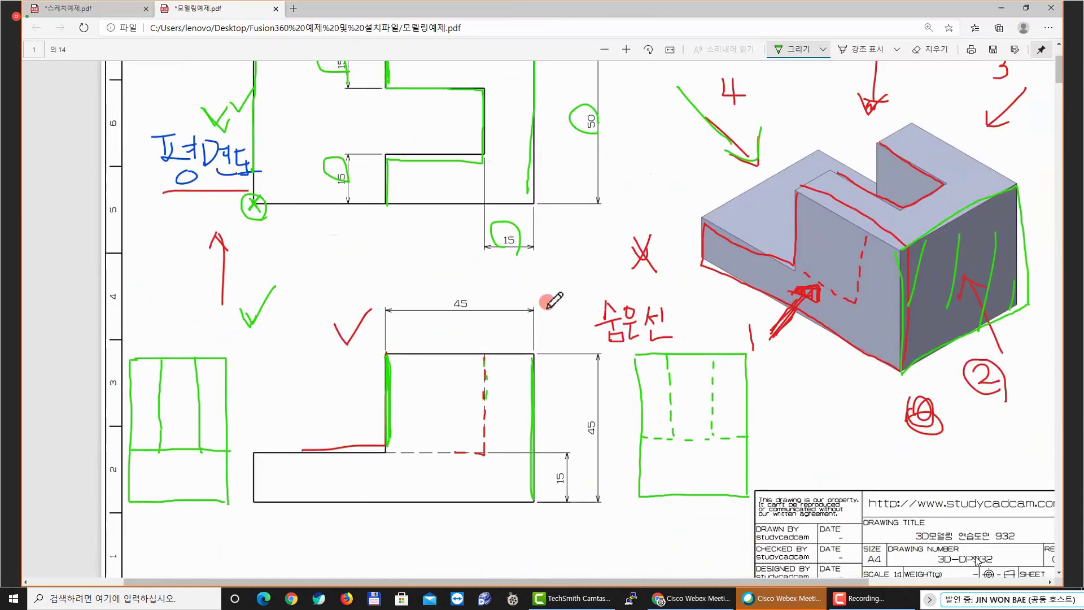
{"action": "scroll", "coordinate": [555, 293], "scroll_direction": "up", "scroll_amount": 3}
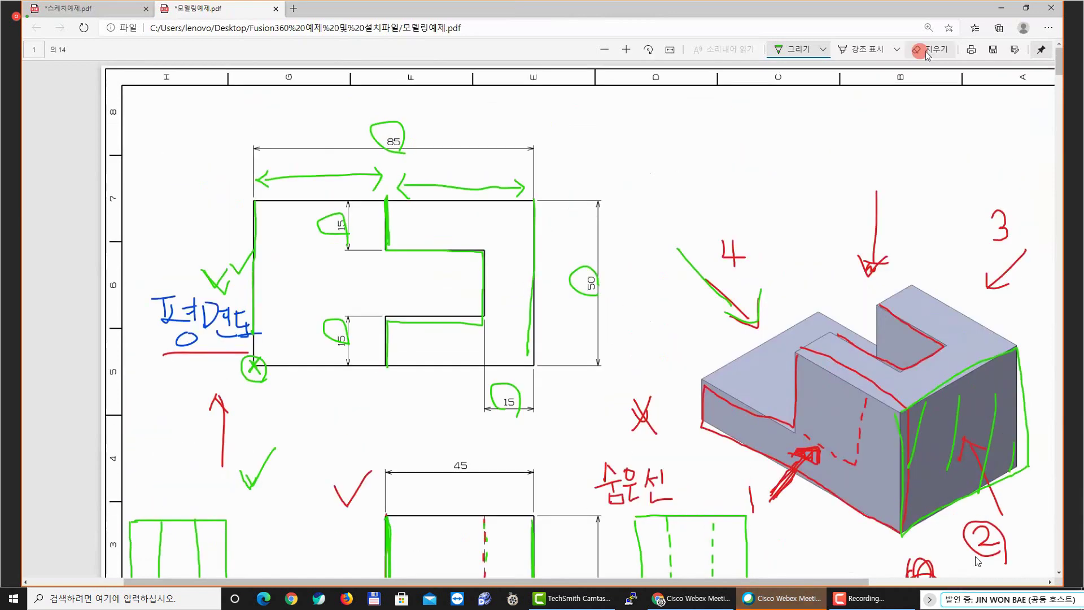
{"action": "left_click", "coordinate": [925, 50]}
{"action": "left_click_drag", "start_coordinate": [588, 243], "coordinate": [404, 195]}
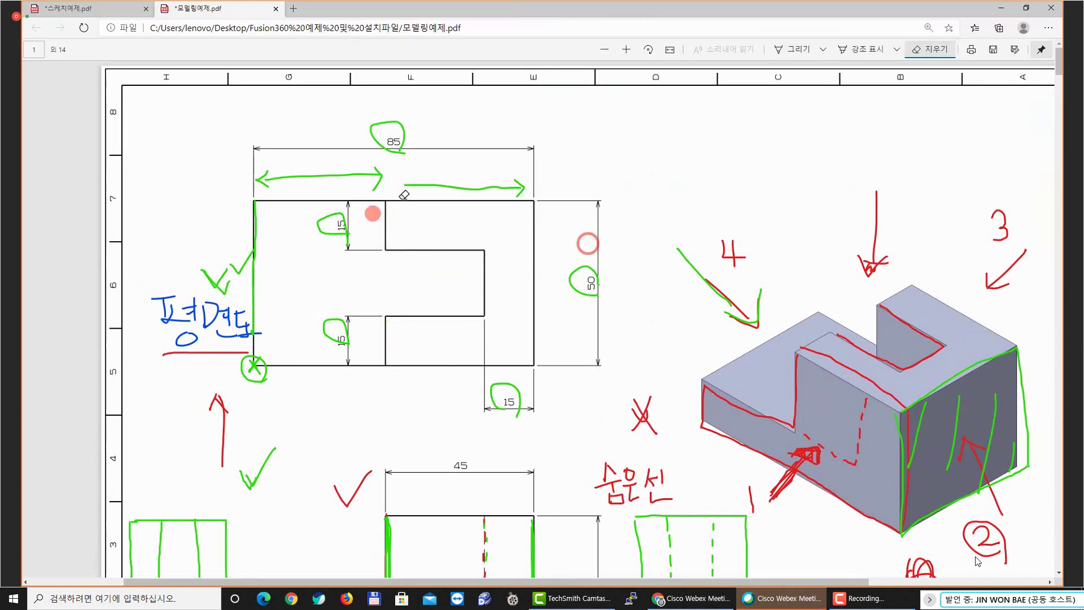
{"action": "scroll", "coordinate": [534, 279], "scroll_direction": "down", "scroll_amount": 4}
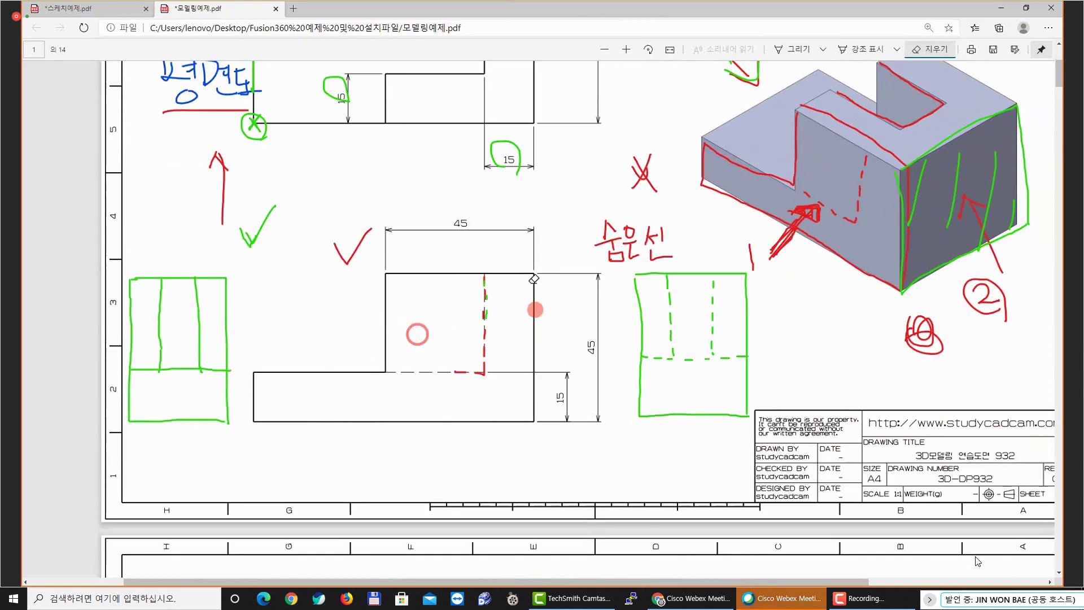
{"action": "scroll", "coordinate": [542, 282], "scroll_direction": "up", "scroll_amount": 4}
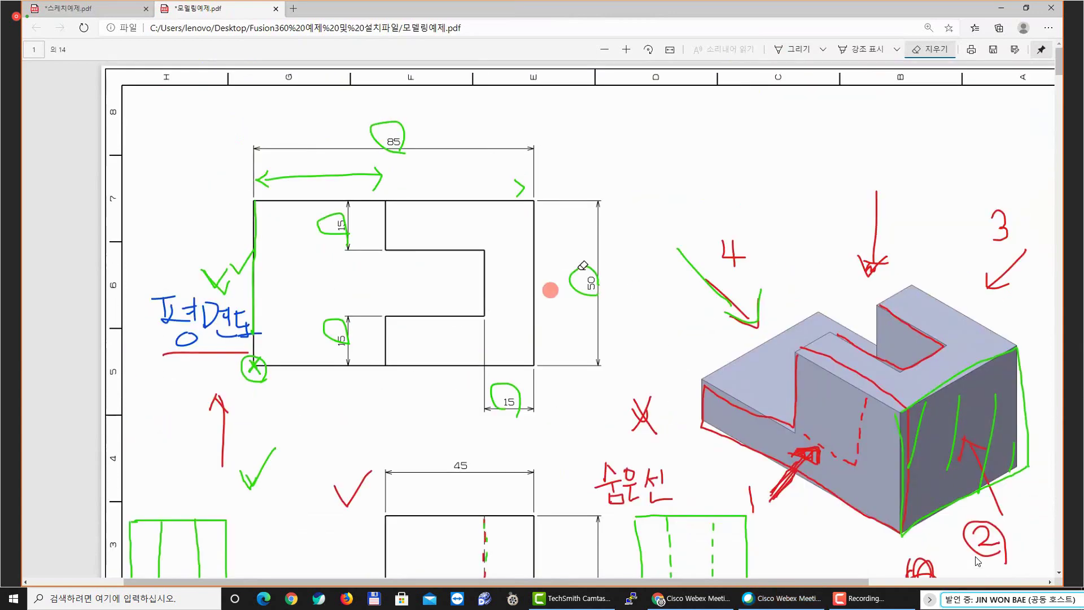
Set the drawing pen to blue with a thicker stroke, trying it on the upper end of the top view's right edge
{"action": "left_click", "coordinate": [808, 51]}
{"action": "left_click", "coordinate": [788, 134]}
{"action": "left_click", "coordinate": [857, 137]}
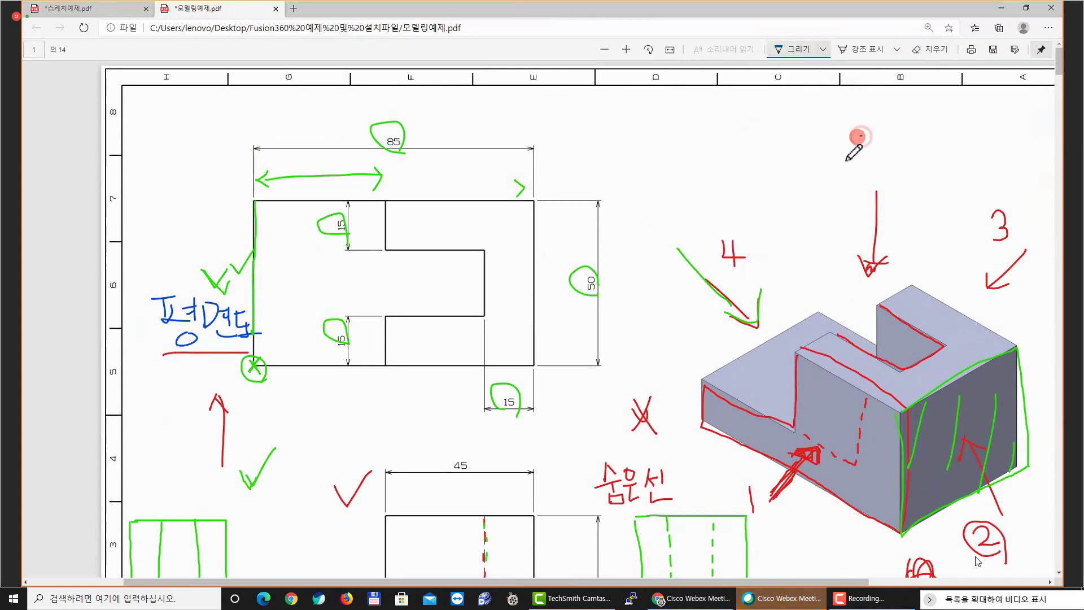
{"action": "middle_click", "coordinate": [521, 232]}
{"action": "scroll", "coordinate": [520, 231], "scroll_direction": "down", "scroll_amount": 1}
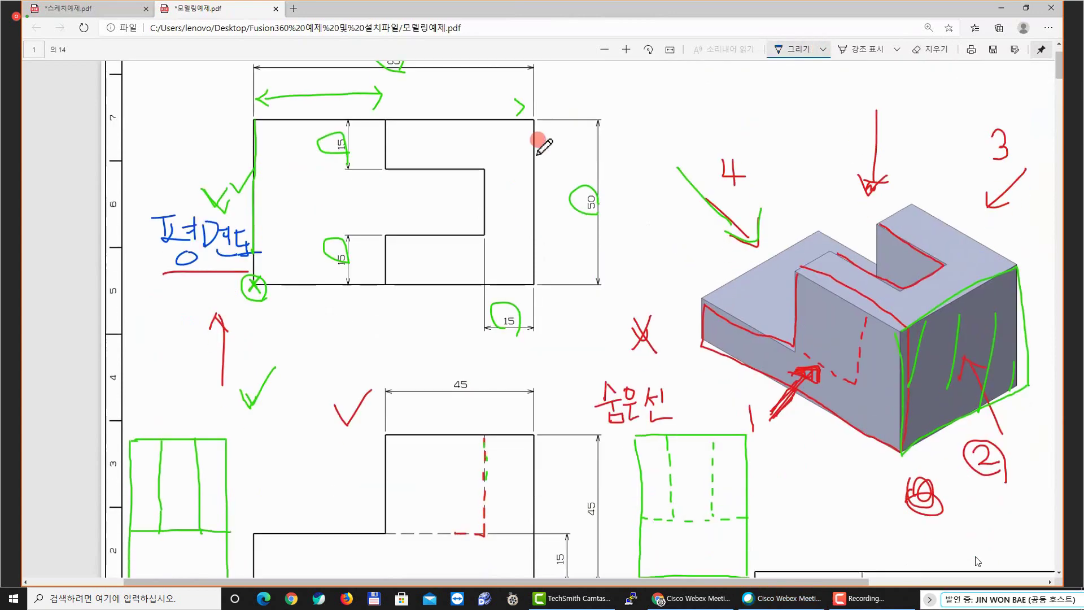
{"action": "left_click", "coordinate": [537, 121]}
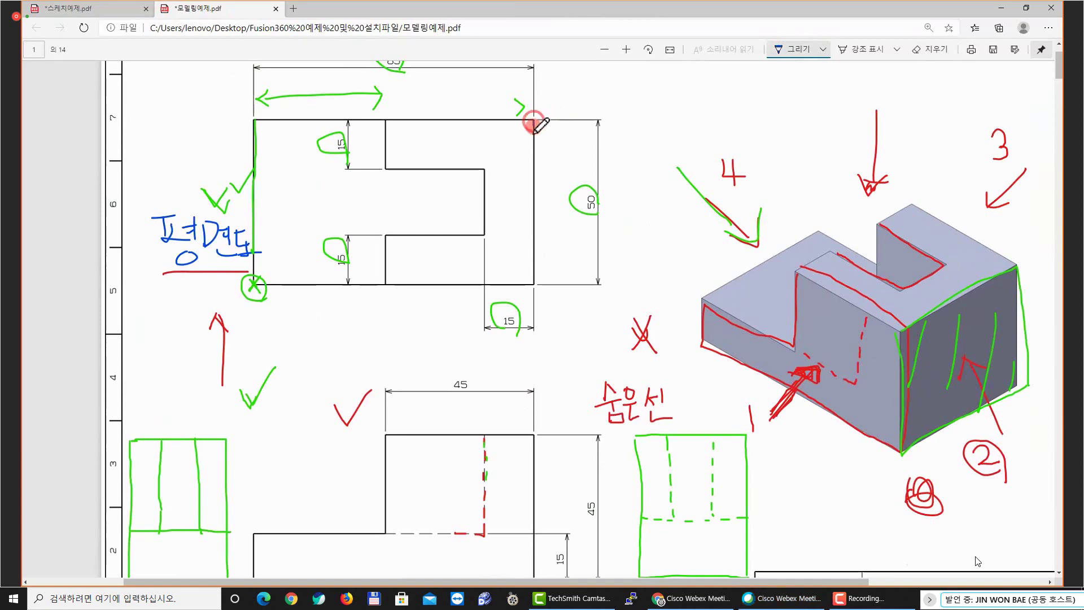
{"action": "left_click_drag", "start_coordinate": [535, 121], "coordinate": [534, 140]}
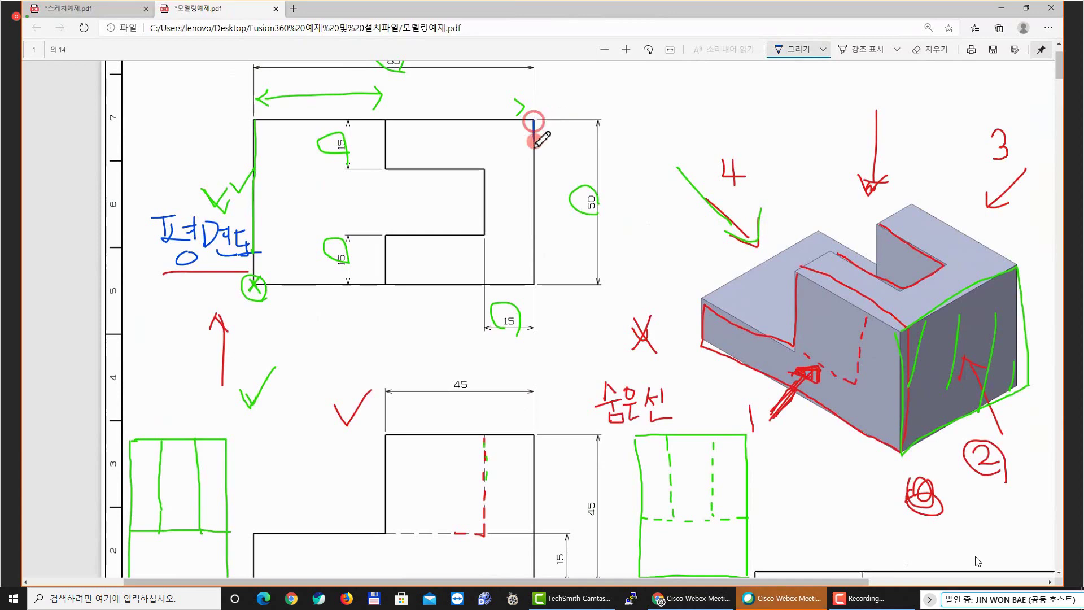
{"action": "left_click", "coordinate": [824, 51]}
{"action": "left_click_drag", "start_coordinate": [710, 251], "coordinate": [721, 254]}
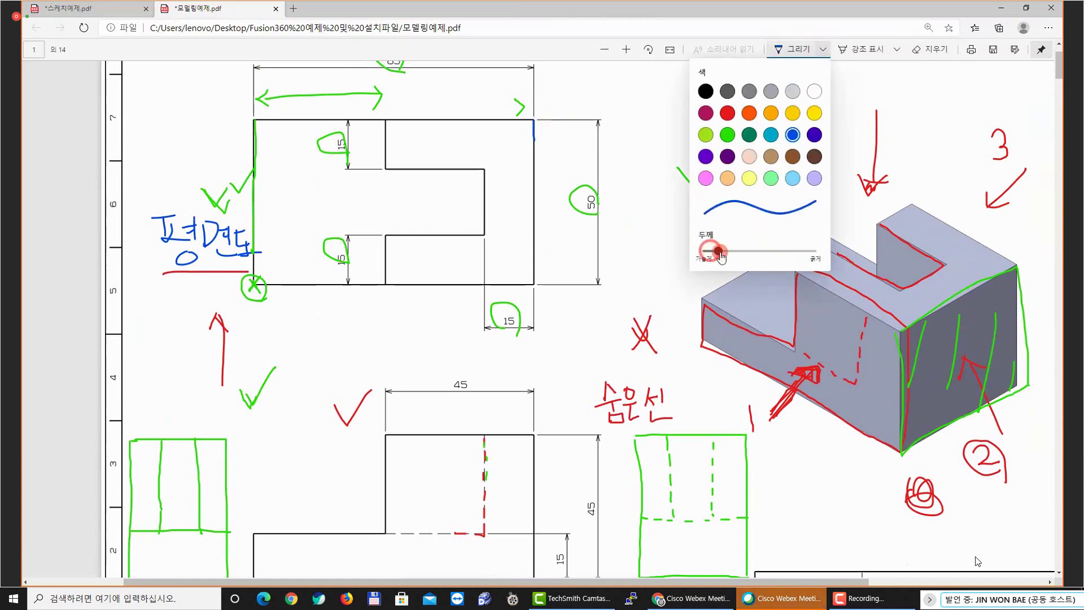
{"action": "left_click", "coordinate": [823, 49]}
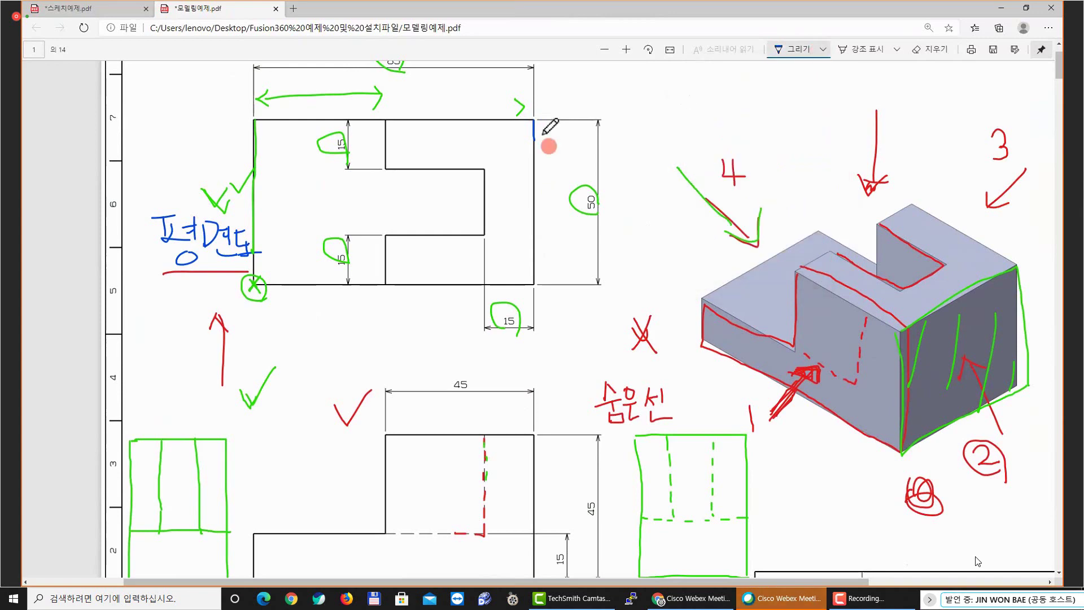
Draw thick blue lines along the right and step edges through both views, joined by a double-headed arrow above the top view
{"action": "left_click_drag", "start_coordinate": [532, 121], "coordinate": [531, 566]}
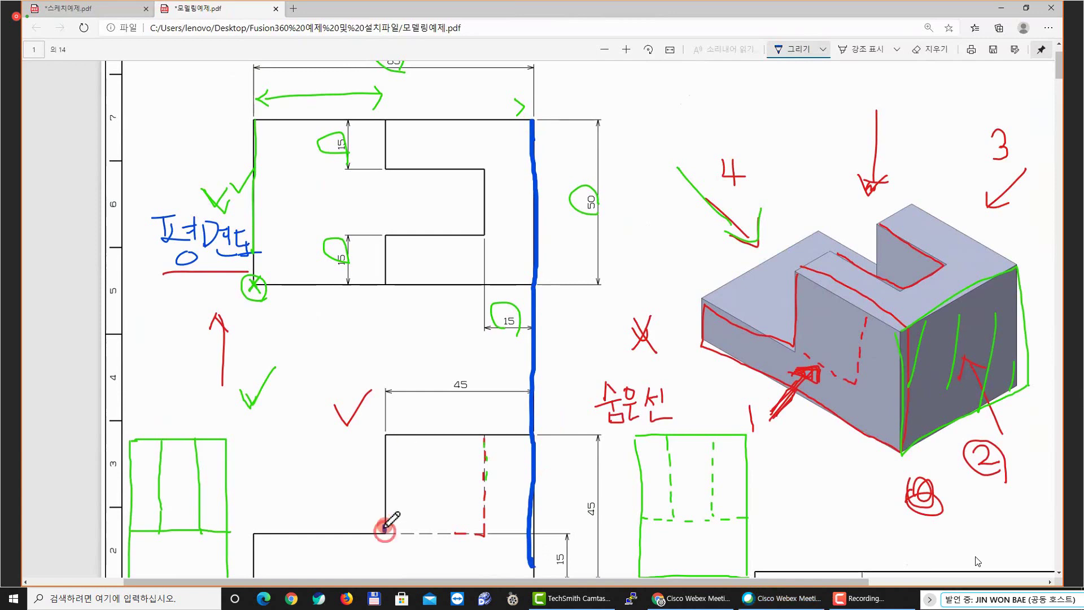
{"action": "left_click_drag", "start_coordinate": [384, 531], "coordinate": [388, 231]}
{"action": "left_click_drag", "start_coordinate": [385, 125], "coordinate": [387, 244]}
{"action": "scroll", "coordinate": [406, 364], "scroll_direction": "down", "scroll_amount": 3}
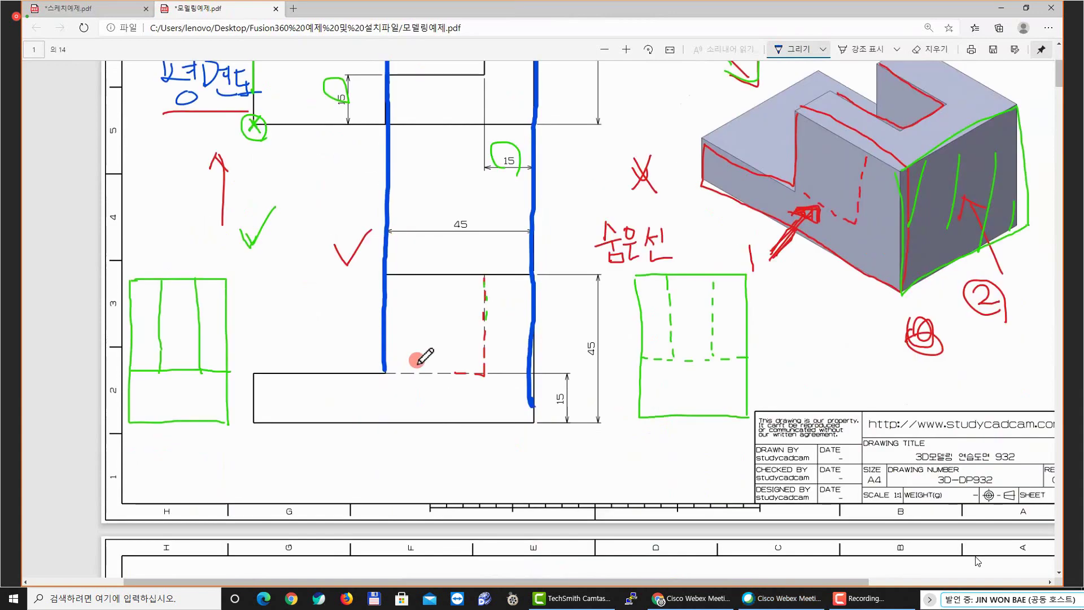
{"action": "scroll", "coordinate": [435, 333], "scroll_direction": "up", "scroll_amount": 4}
{"action": "mouse_move", "coordinate": [400, 170]}
{"action": "left_mouse_down"}
{"action": "mouse_move", "coordinate": [393, 184]}
{"action": "mouse_move", "coordinate": [523, 186]}
{"action": "mouse_move", "coordinate": [517, 194]}
{"action": "left_mouse_up"}
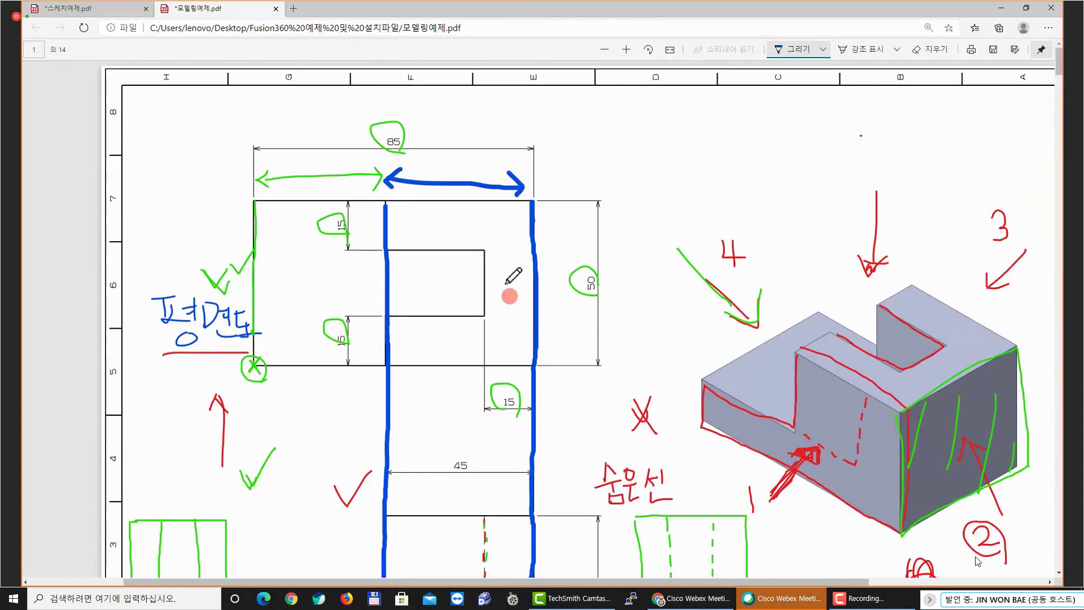
Mark the front view's 45 dimension with a blue arrow and circle, and write 45 above the matching arrow on the top view
{"action": "scroll", "coordinate": [542, 305], "scroll_direction": "down", "scroll_amount": 3}
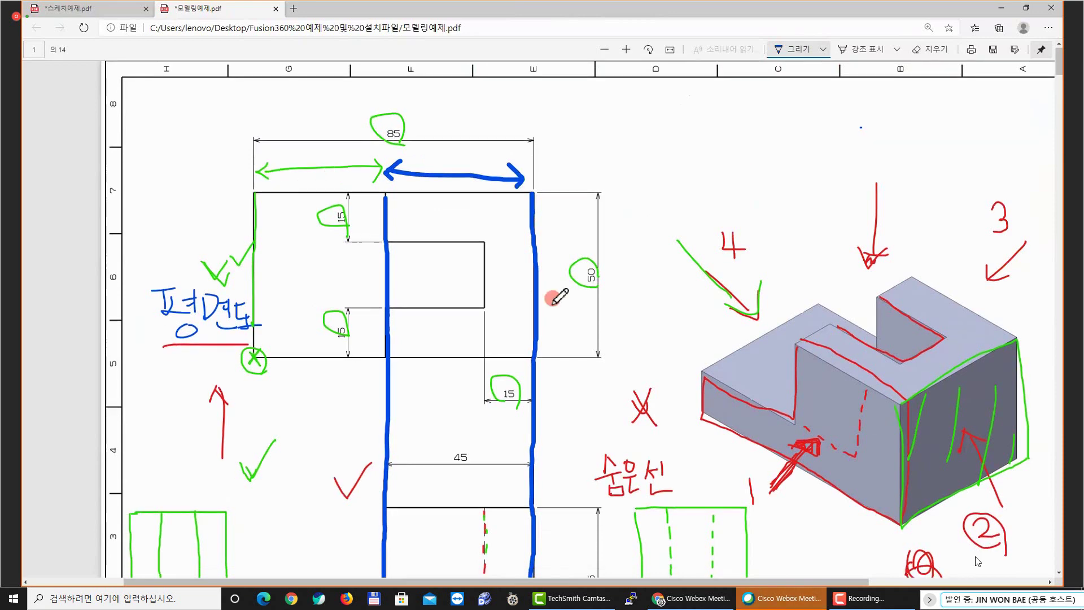
{"action": "scroll", "coordinate": [508, 310], "scroll_direction": "down", "scroll_amount": 3}
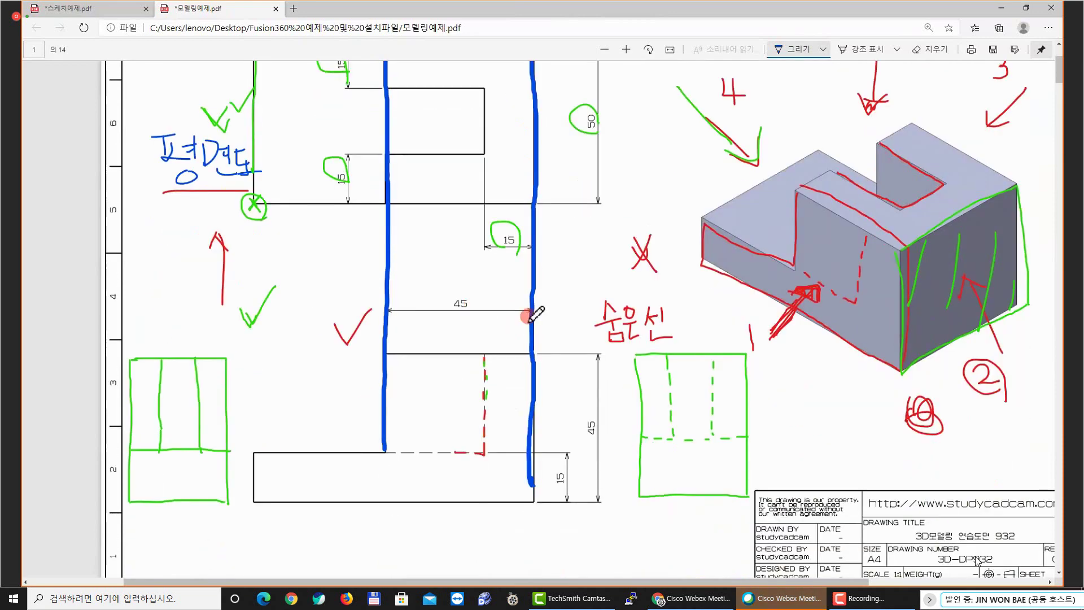
{"action": "scroll", "coordinate": [485, 170], "scroll_direction": "up", "scroll_amount": 6}
{"action": "scroll", "coordinate": [468, 254], "scroll_direction": "down", "scroll_amount": 3}
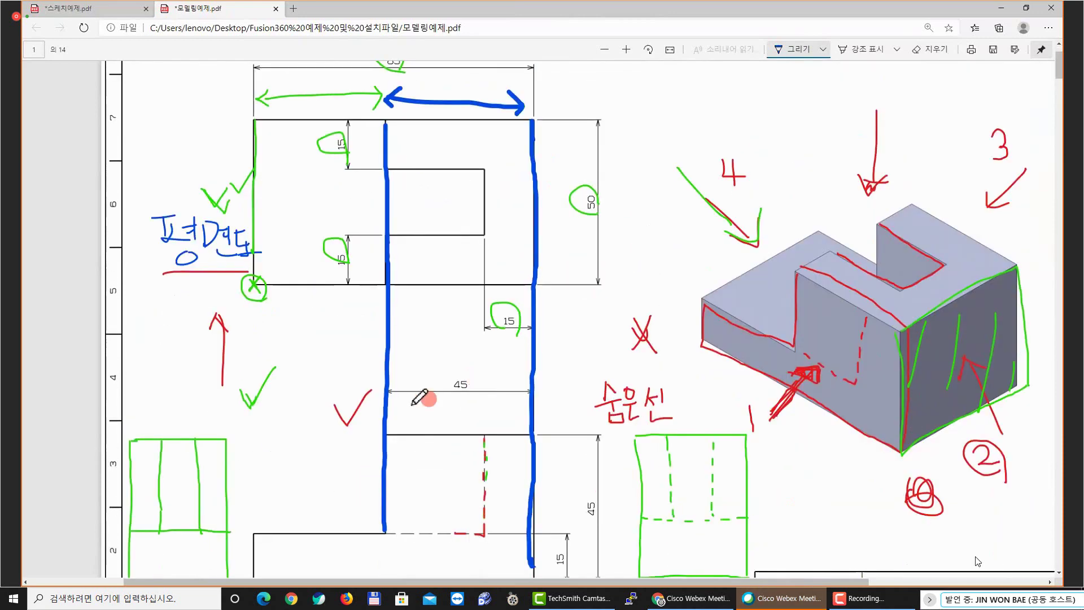
{"action": "mouse_move", "coordinate": [398, 383]}
{"action": "left_mouse_down"}
{"action": "mouse_move", "coordinate": [384, 390]}
{"action": "mouse_move", "coordinate": [525, 402]}
{"action": "left_mouse_up"}
{"action": "mouse_move", "coordinate": [458, 395]}
{"action": "left_mouse_down"}
{"action": "mouse_move", "coordinate": [443, 377]}
{"action": "mouse_move", "coordinate": [477, 379]}
{"action": "mouse_move", "coordinate": [466, 373]}
{"action": "left_mouse_up"}
{"action": "scroll", "coordinate": [468, 369], "scroll_direction": "up", "scroll_amount": 3}
{"action": "mouse_move", "coordinate": [472, 162]}
{"action": "left_mouse_down"}
{"action": "mouse_move", "coordinate": [452, 162]}
{"action": "mouse_move", "coordinate": [466, 181]}
{"action": "left_mouse_up"}
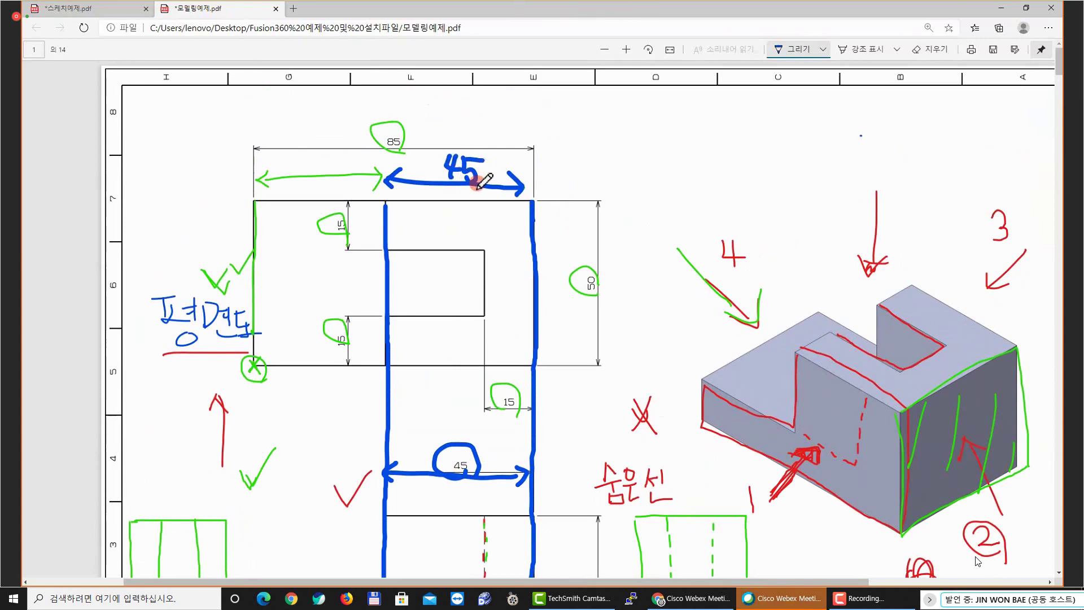
Trace the front view's right and left outer edges in blue and draw a double-headed arrow beneath it spanning the full width
{"action": "scroll", "coordinate": [475, 254], "scroll_direction": "down", "scroll_amount": 10}
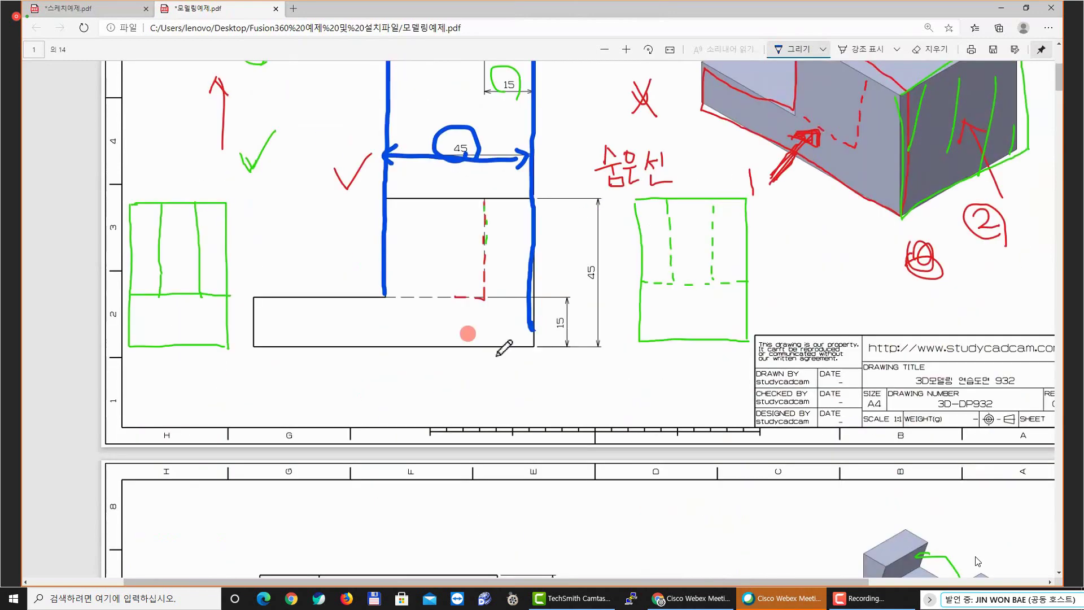
{"action": "scroll", "coordinate": [497, 317], "scroll_direction": "up", "scroll_amount": 3}
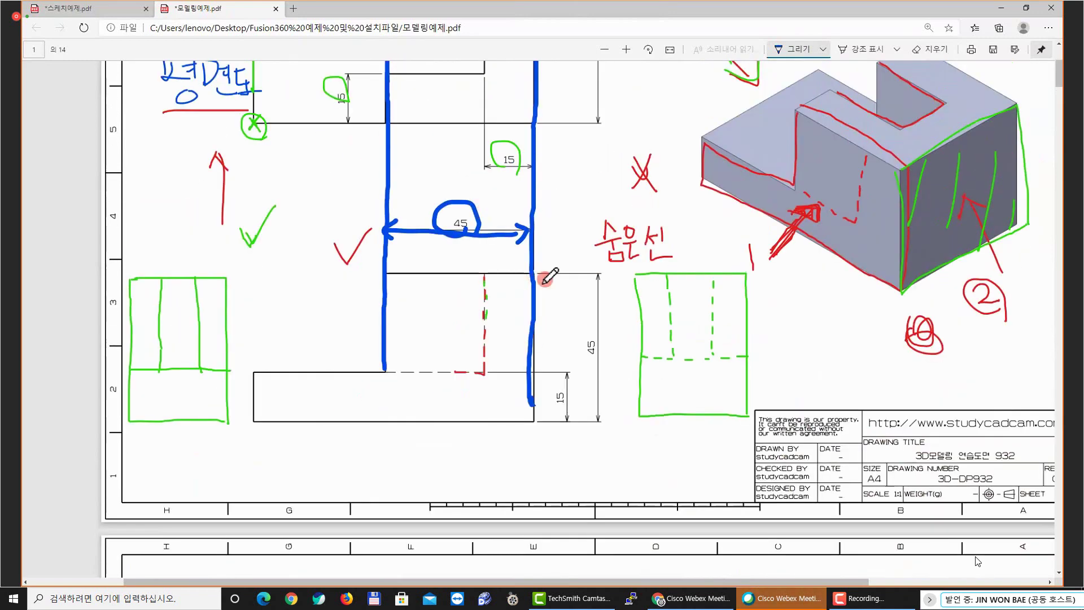
{"action": "mouse_move", "coordinate": [534, 276]}
{"action": "left_mouse_down"}
{"action": "mouse_move", "coordinate": [532, 413]}
{"action": "mouse_move", "coordinate": [533, 301]}
{"action": "left_mouse_up"}
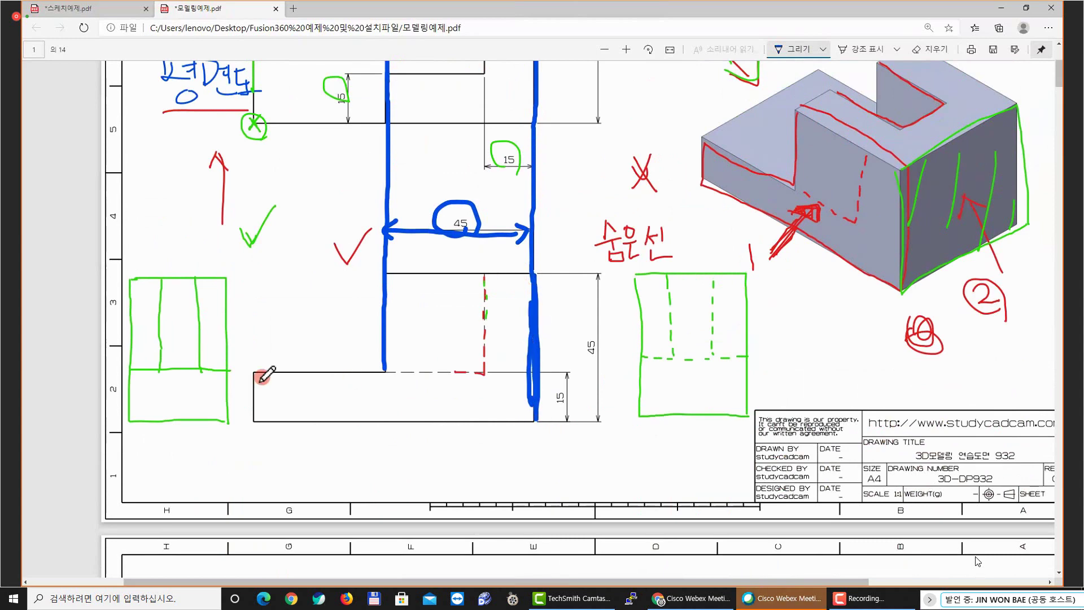
{"action": "mouse_move", "coordinate": [253, 373]}
{"action": "left_mouse_down"}
{"action": "mouse_move", "coordinate": [251, 421]}
{"action": "mouse_move", "coordinate": [273, 451]}
{"action": "mouse_move", "coordinate": [322, 440]}
{"action": "mouse_move", "coordinate": [496, 442]}
{"action": "mouse_move", "coordinate": [508, 454]}
{"action": "left_mouse_up"}
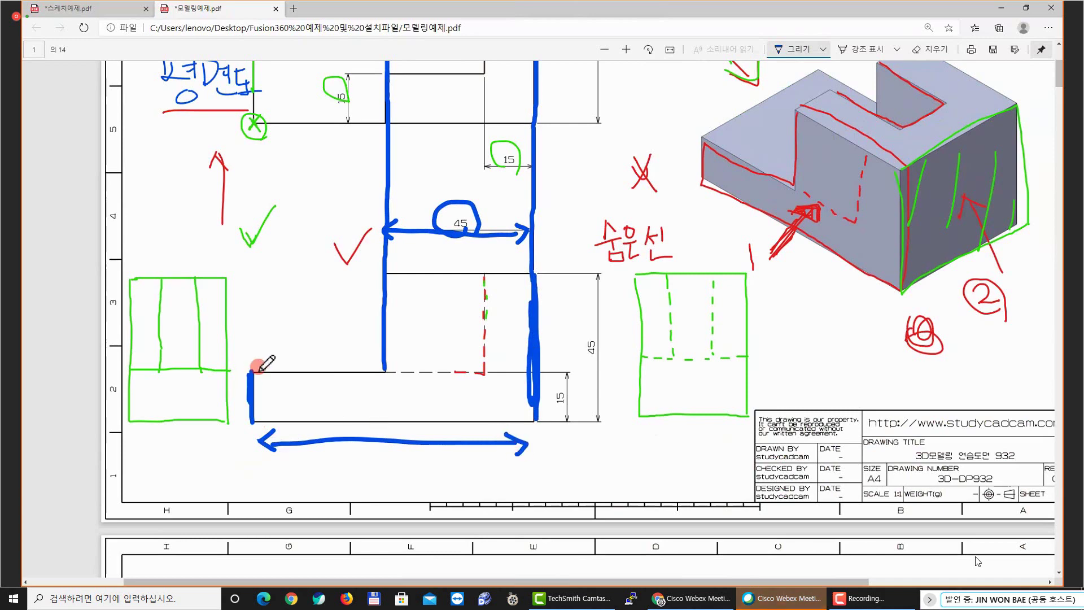
Trace the top view's left edge in blue, draw a double-headed arrow along the overall width dimension and circle its 85
{"action": "scroll", "coordinate": [252, 373], "scroll_direction": "up", "scroll_amount": 3}
{"action": "mouse_move", "coordinate": [253, 286]}
{"action": "left_mouse_down"}
{"action": "mouse_move", "coordinate": [258, 120]}
{"action": "mouse_move", "coordinate": [261, 162]}
{"action": "mouse_move", "coordinate": [530, 149]}
{"action": "mouse_move", "coordinate": [519, 158]}
{"action": "left_mouse_up"}
{"action": "scroll", "coordinate": [259, 125], "scroll_direction": "up", "scroll_amount": 2}
{"action": "left_click_drag", "start_coordinate": [415, 151], "coordinate": [373, 155]}
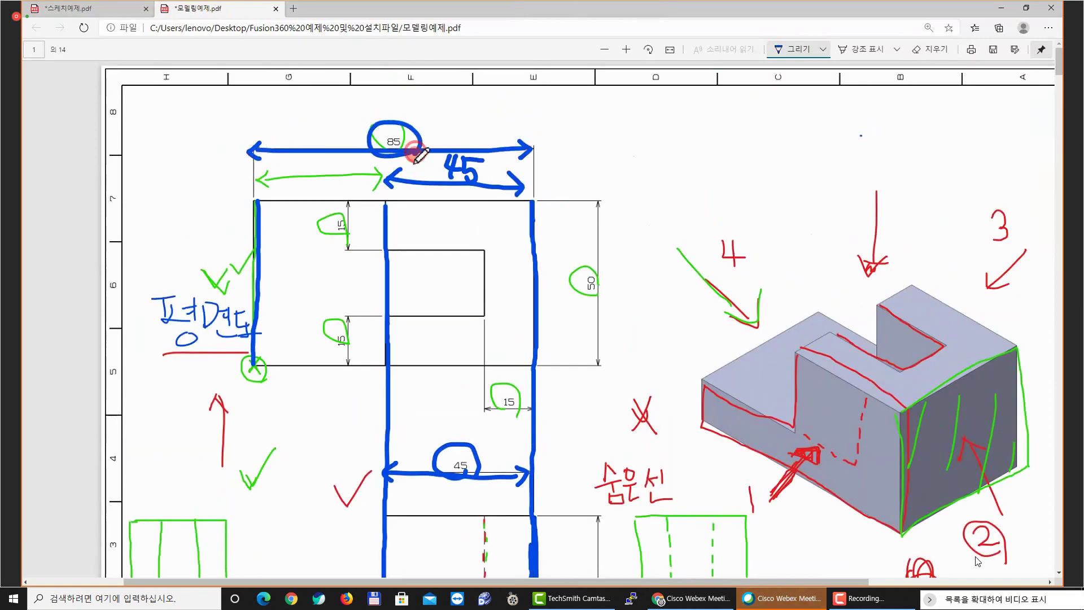
Write 85 in blue beneath the front view's overall width arrow and compare the marked dimensions with the top view
{"action": "scroll", "coordinate": [435, 247], "scroll_direction": "down", "scroll_amount": 6}
{"action": "mouse_move", "coordinate": [395, 377]}
{"action": "left_mouse_down"}
{"action": "mouse_move", "coordinate": [382, 387]}
{"action": "mouse_move", "coordinate": [402, 413]}
{"action": "mouse_move", "coordinate": [423, 375]}
{"action": "left_mouse_up"}
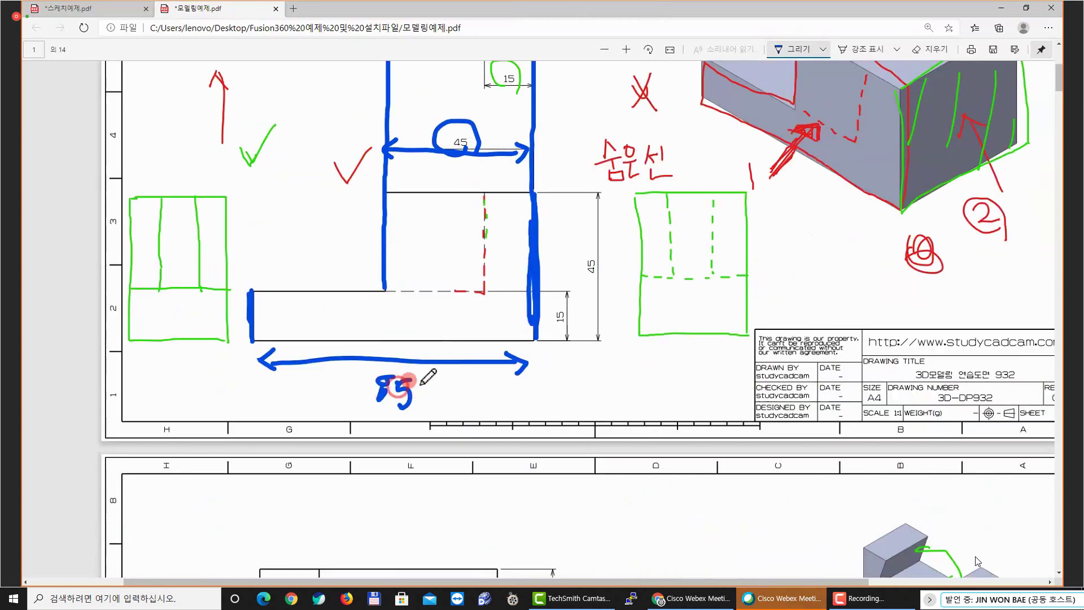
{"action": "left_click", "coordinate": [452, 449]}
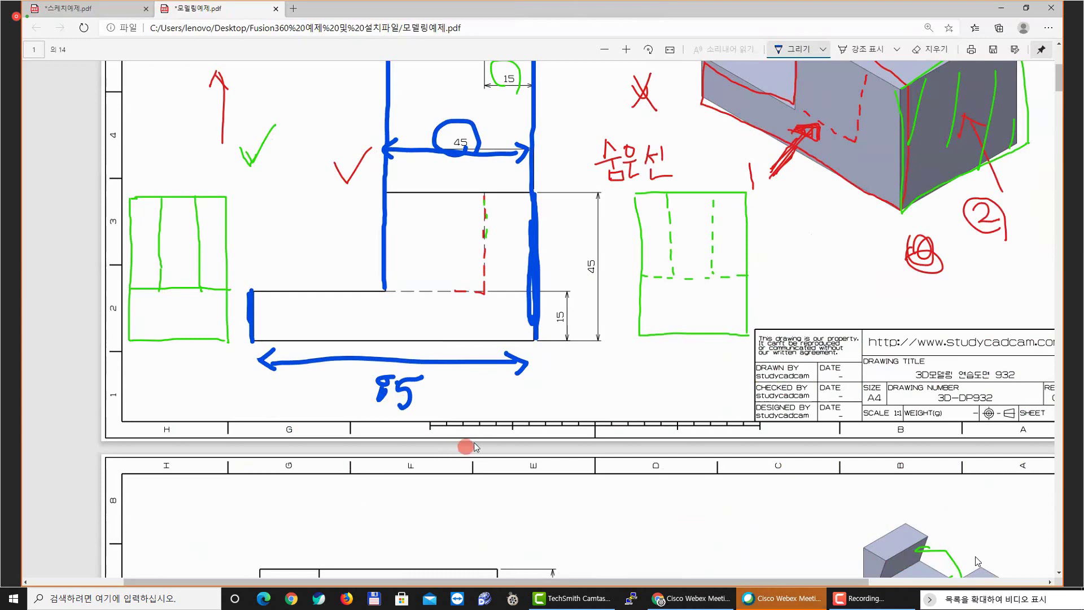
{"action": "scroll", "coordinate": [473, 412], "scroll_direction": "up", "scroll_amount": 3}
{"action": "scroll", "coordinate": [473, 412], "scroll_direction": "up", "scroll_amount": 2}
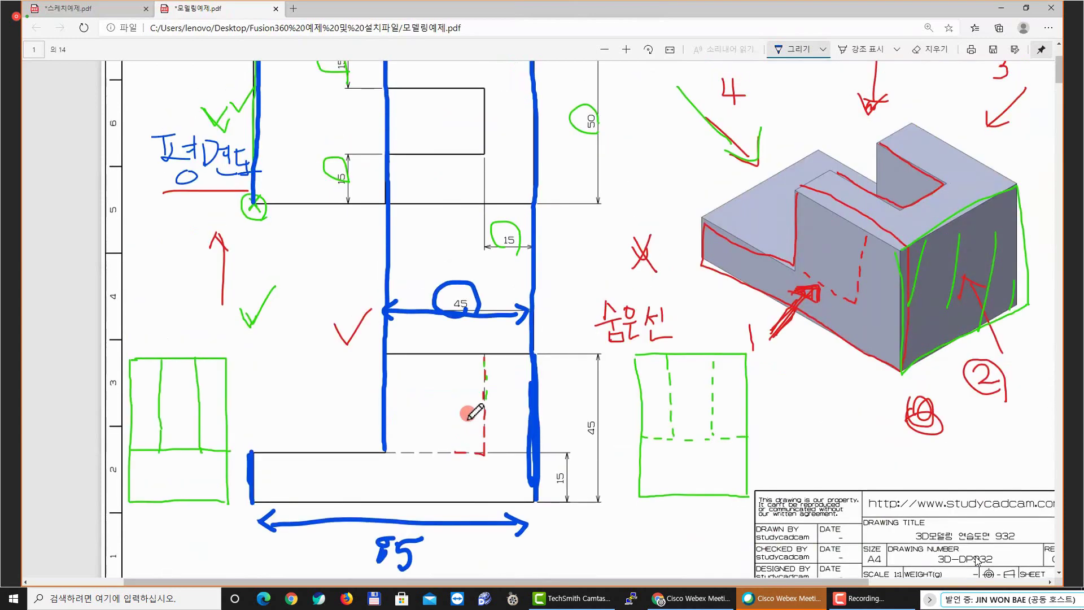
{"action": "scroll", "coordinate": [458, 378], "scroll_direction": "up", "scroll_amount": 2}
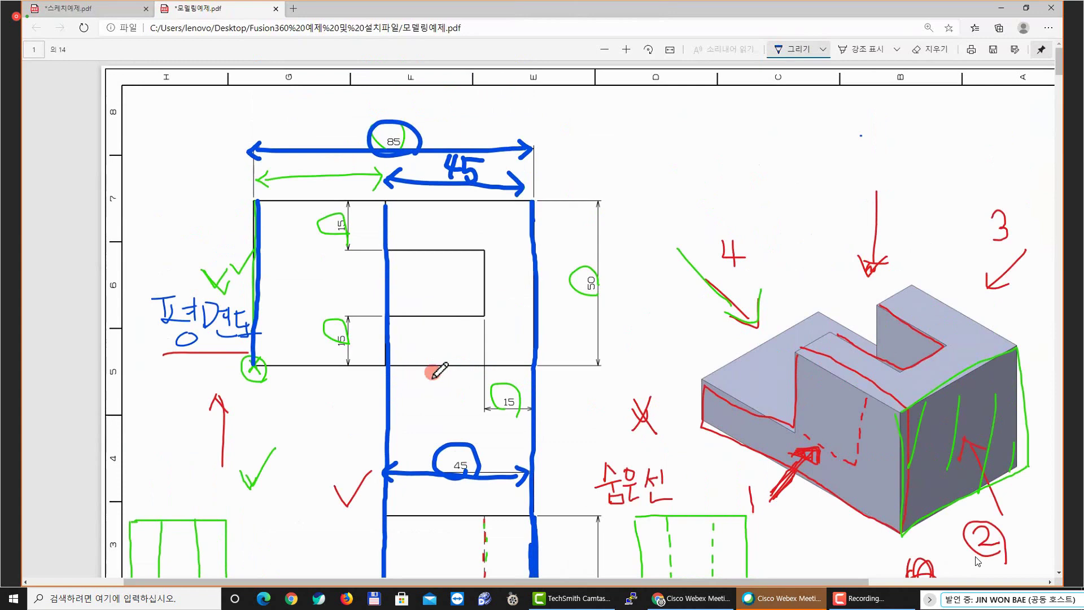
{"action": "scroll", "coordinate": [435, 370], "scroll_direction": "down", "scroll_amount": 2}
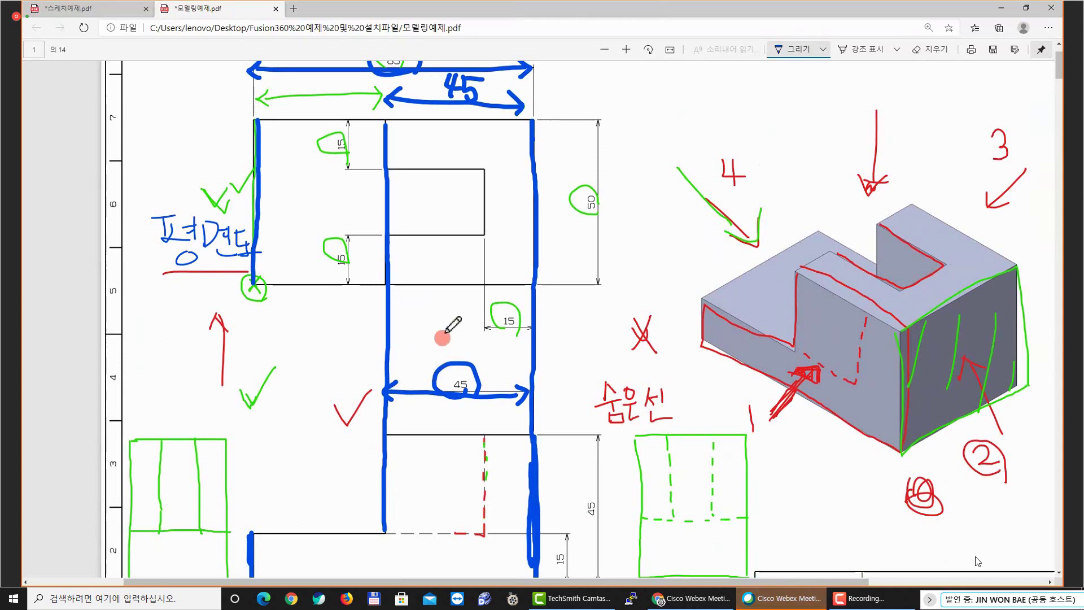
Stop drawing on the PDF and switch back to the top-view sketch in Fusion 360
{"action": "left_click", "coordinate": [791, 50]}
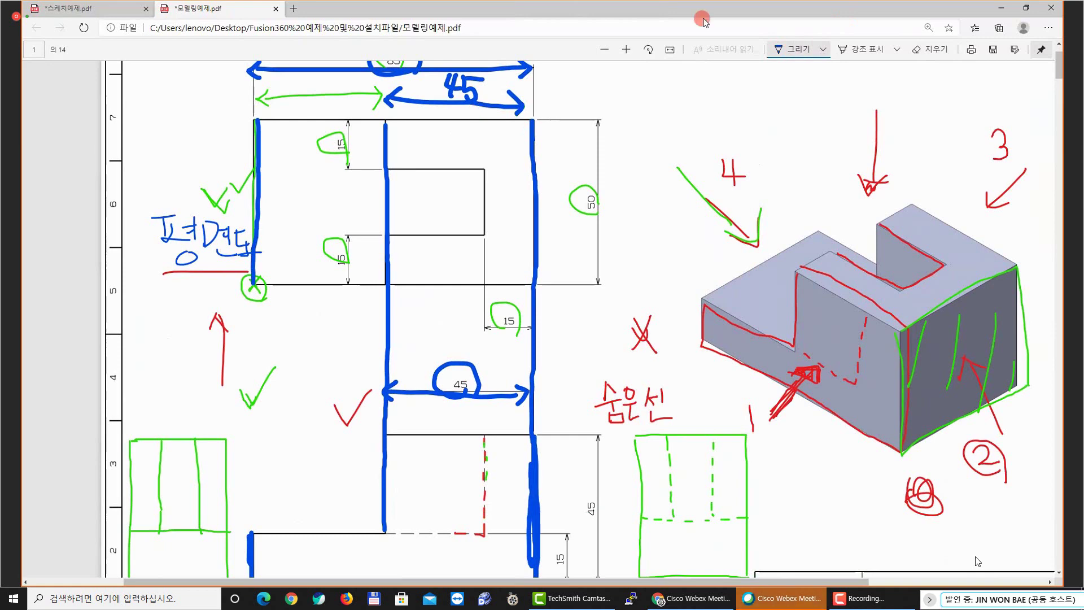
{"action": "key", "text": "alt+Tab"}
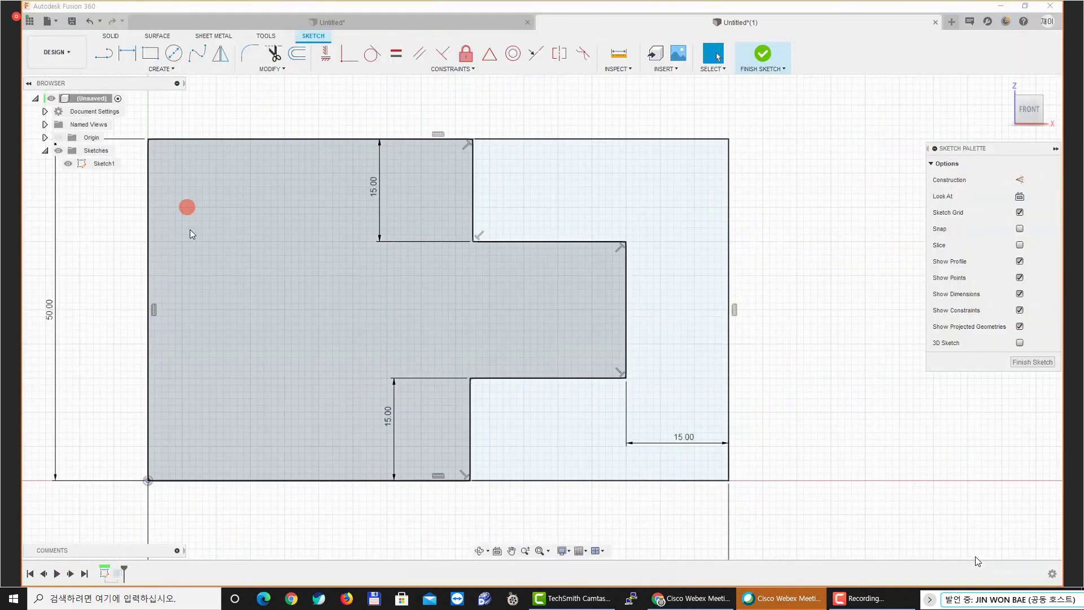
{"action": "middle_click_drag", "start_coordinate": [429, 259], "coordinate": [486, 270]}
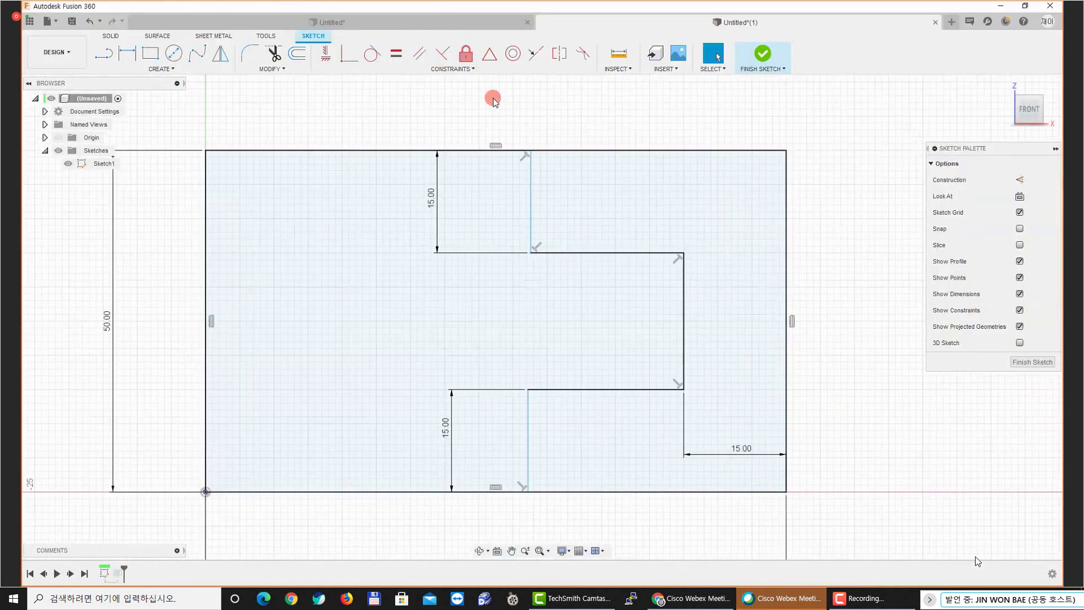
Dimension the horizontal distance from the origin to the upper short vertical line as 85-45
{"action": "key", "text": "d"}
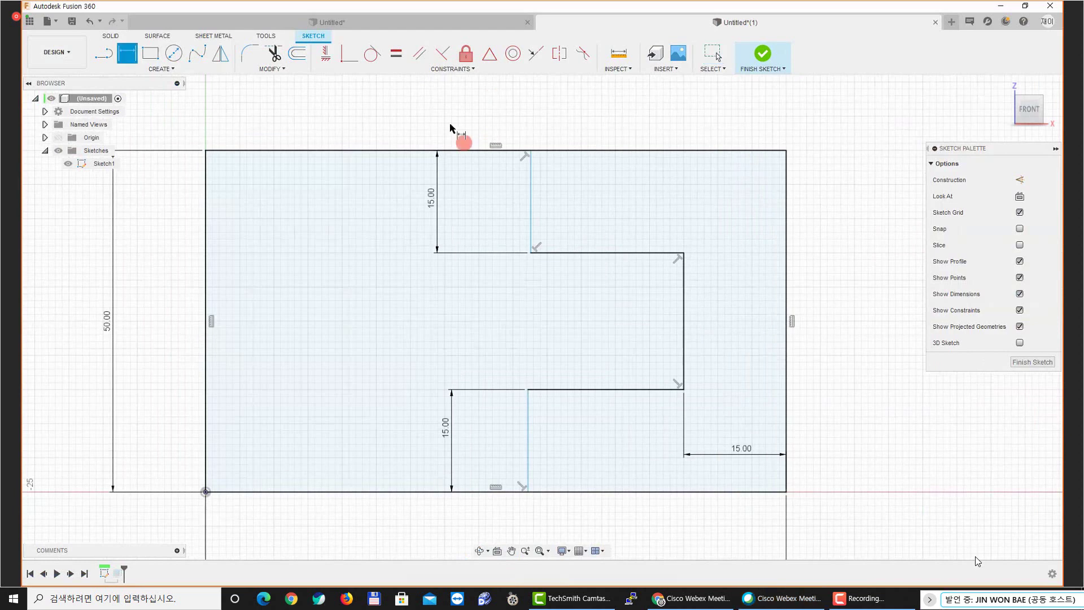
{"action": "middle_click_drag", "start_coordinate": [450, 124], "coordinate": [466, 129]}
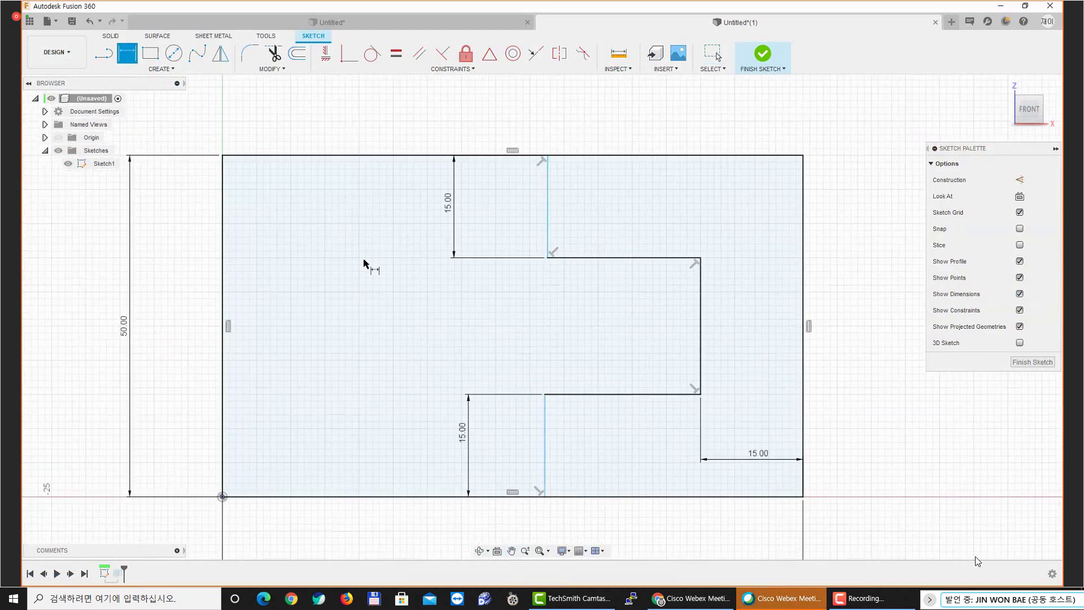
{"action": "middle_click_drag", "start_coordinate": [239, 495], "coordinate": [249, 481]}
{"action": "left_click", "coordinate": [556, 182]}
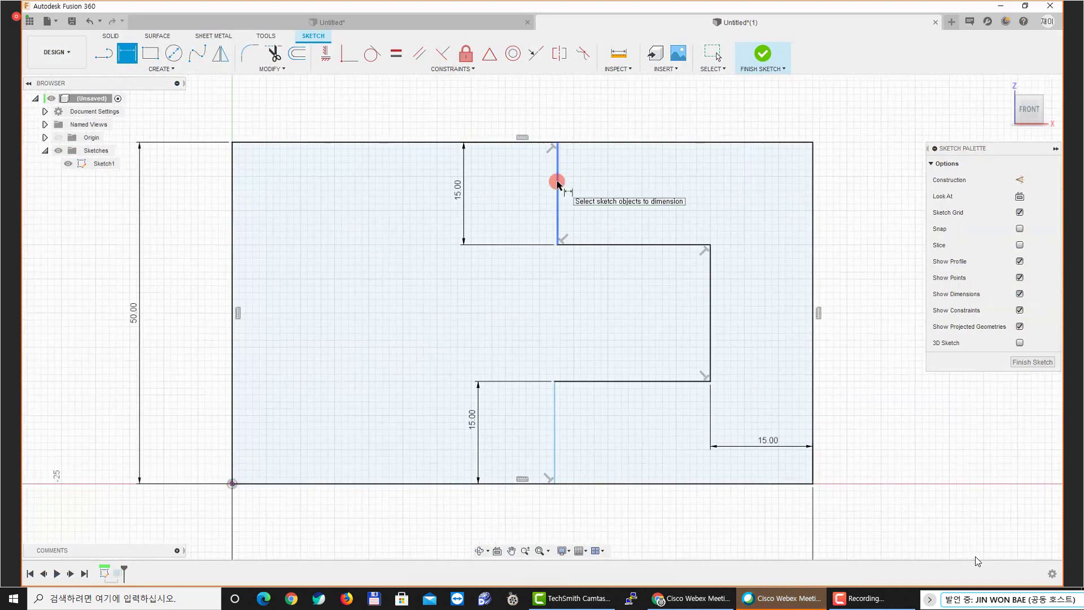
{"action": "middle_click_drag", "start_coordinate": [398, 234], "coordinate": [419, 220]}
{"action": "middle_click_drag", "start_coordinate": [304, 450], "coordinate": [331, 480]}
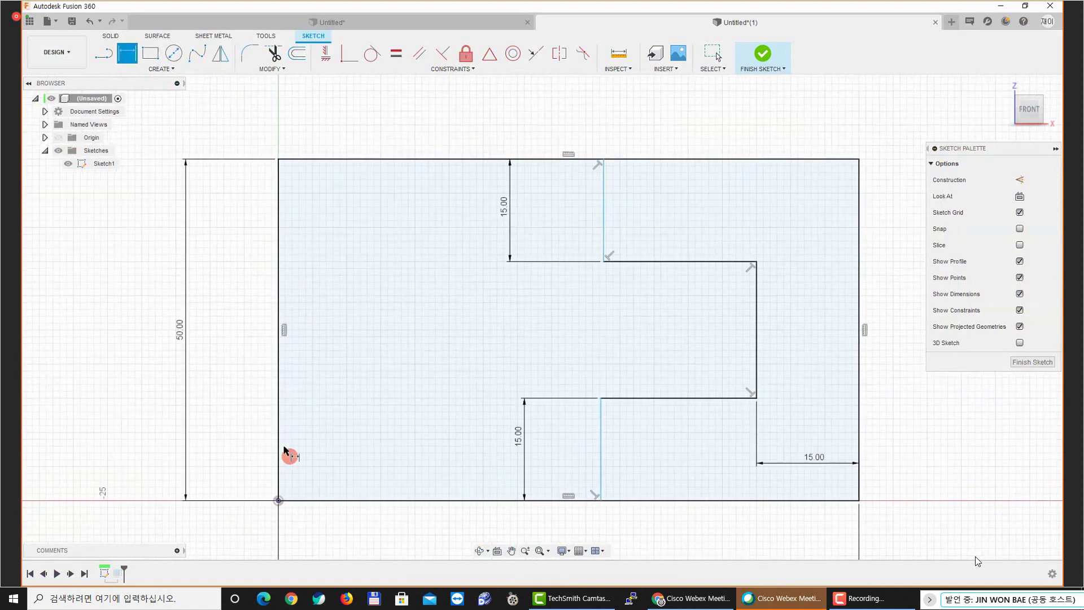
{"action": "left_click", "coordinate": [278, 500]}
{"action": "left_click", "coordinate": [603, 177]}
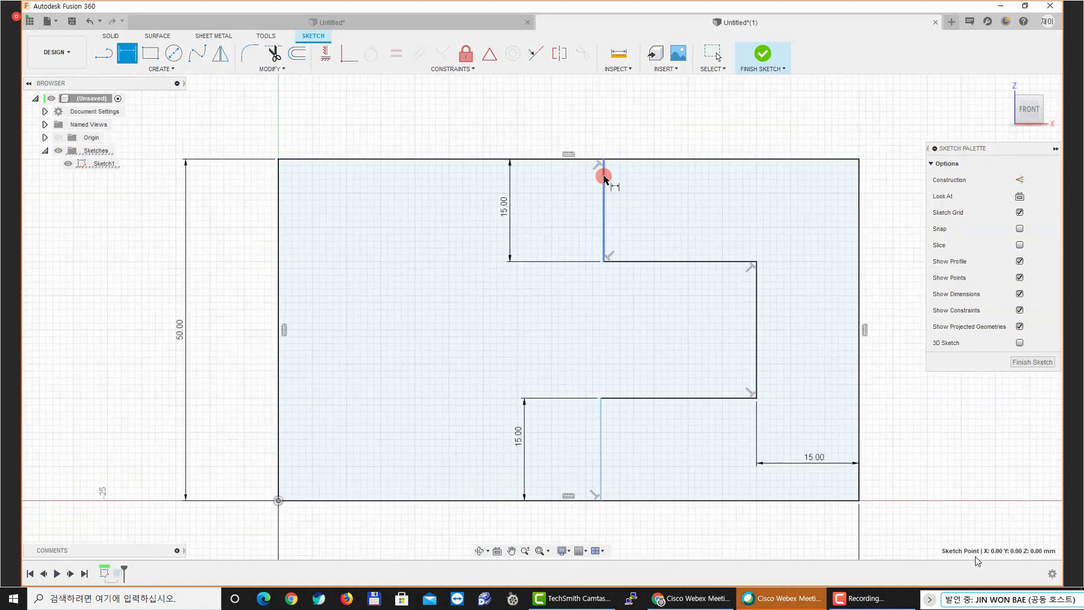
{"action": "left_click", "coordinate": [430, 107]}
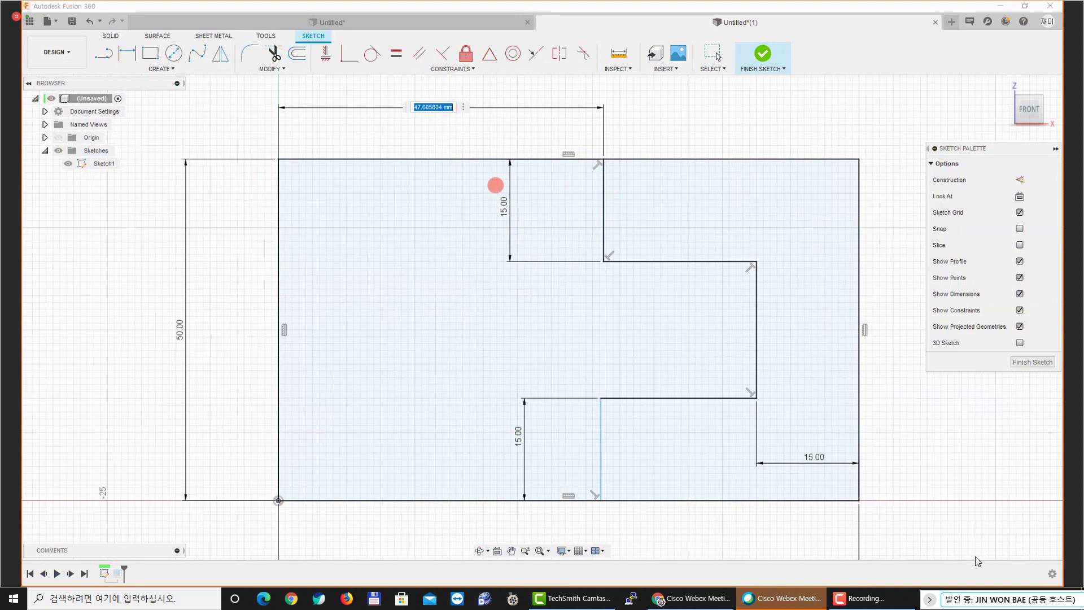
{"action": "left_click", "coordinate": [389, 202]}
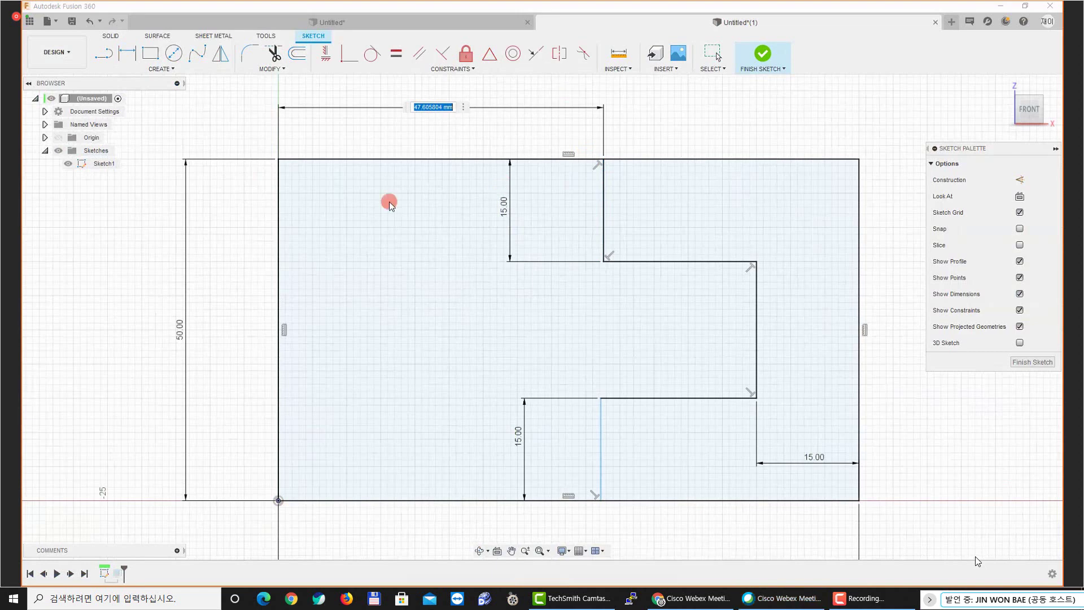
{"action": "type", "text": "85-45"}
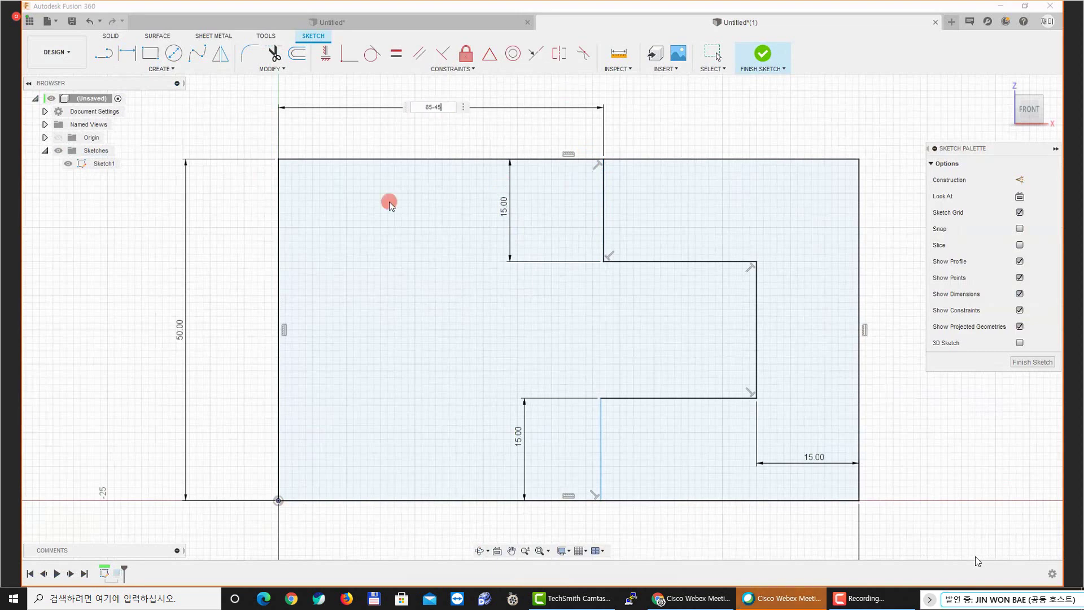
{"action": "key", "text": "Return"}
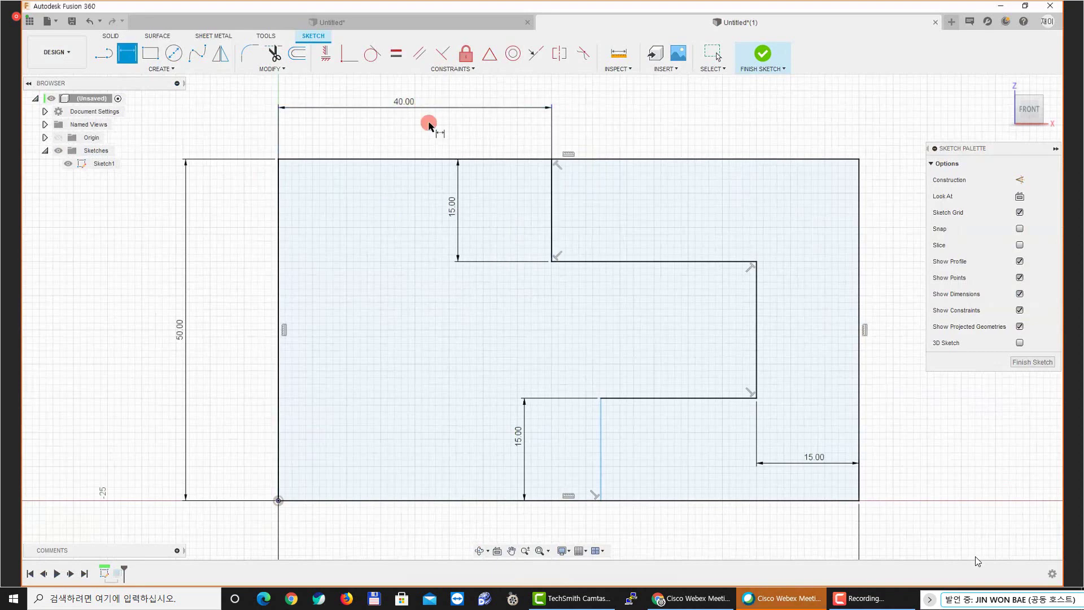
{"action": "key", "text": "Escape"}
Delete the horizontal dimension between the origin and the upper short vertical line
{"action": "left_click", "coordinate": [405, 112]}
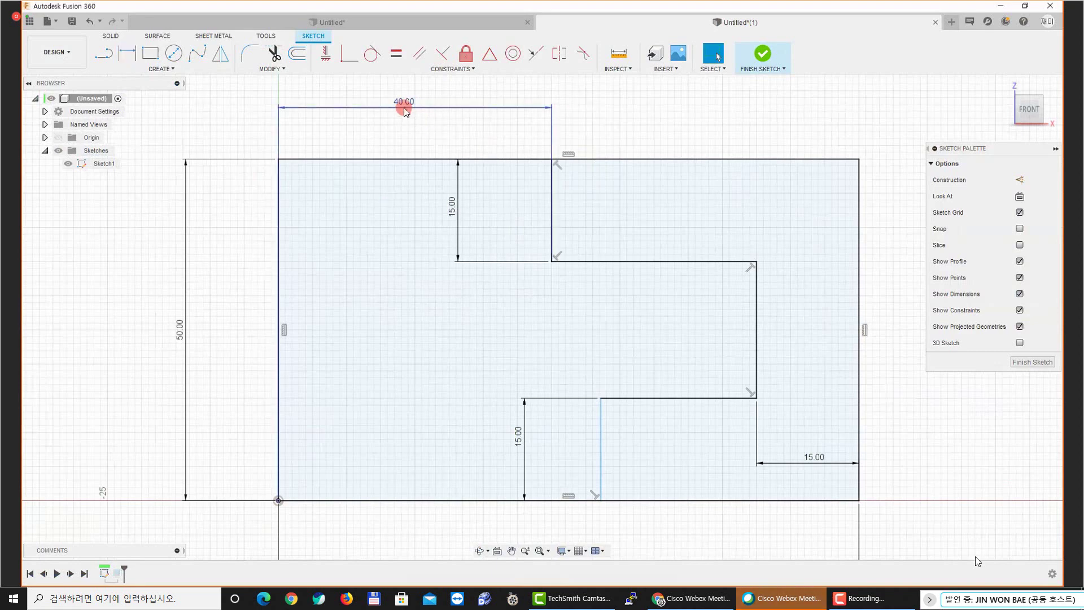
{"action": "key", "text": "Delete"}
Dimension the horizontal distance between the rectangle's right edge and the upper short vertical line as 45 mm
{"action": "middle_click_drag", "start_coordinate": [598, 136], "coordinate": [536, 153]}
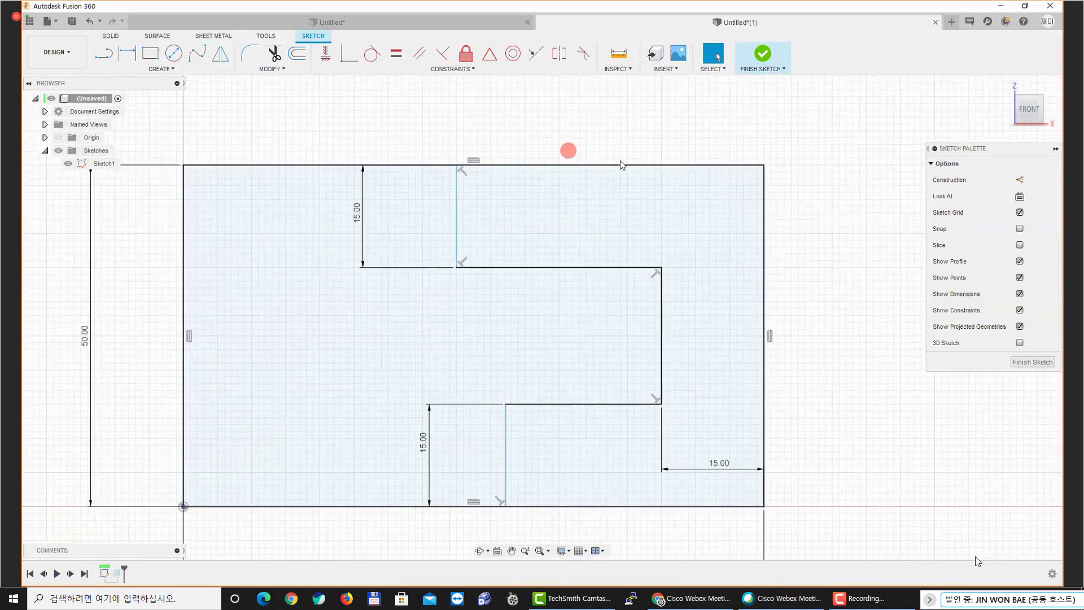
{"action": "left_click", "coordinate": [773, 214]}
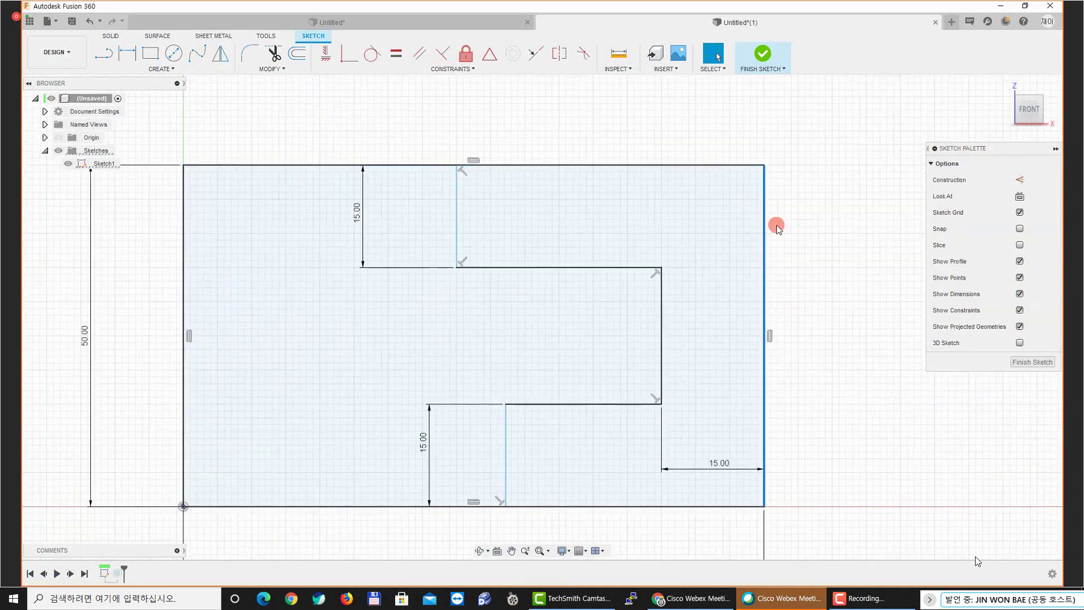
{"action": "left_click", "coordinate": [786, 221]}
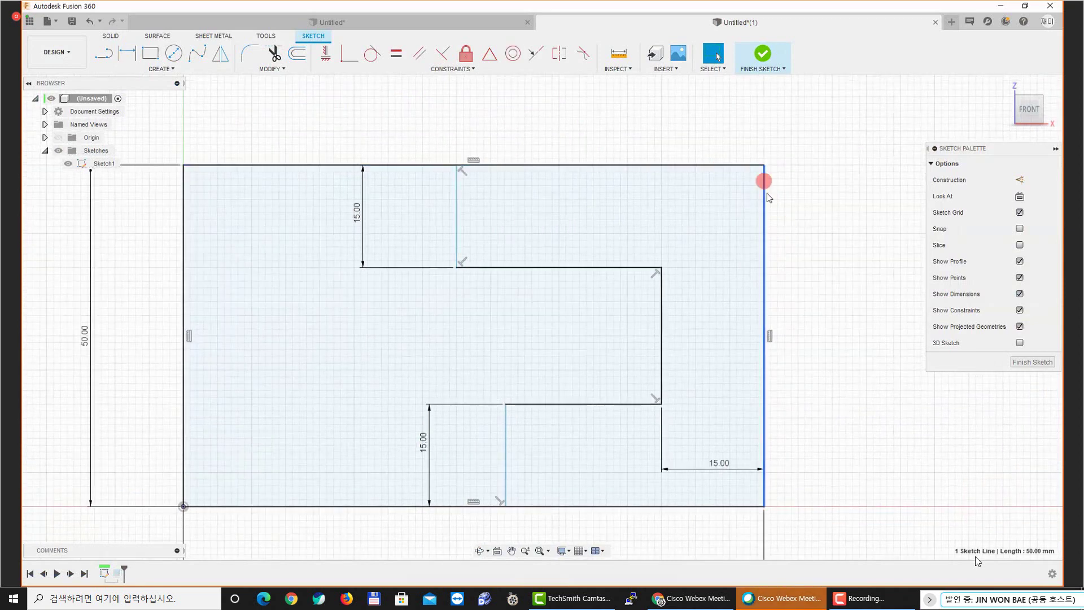
{"action": "left_click", "coordinate": [765, 199]}
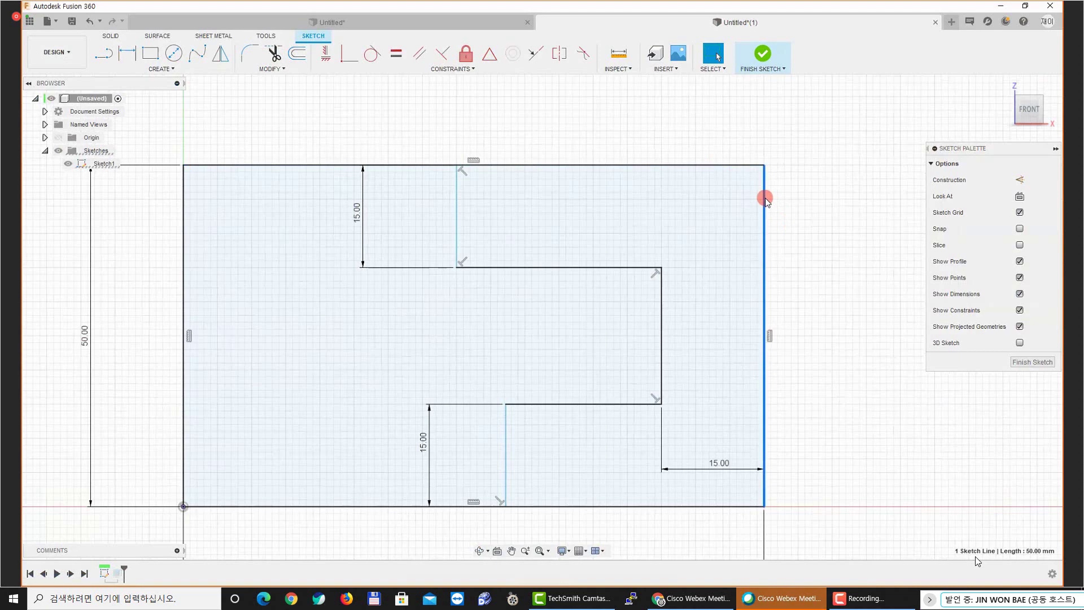
{"action": "key", "text": "d"}
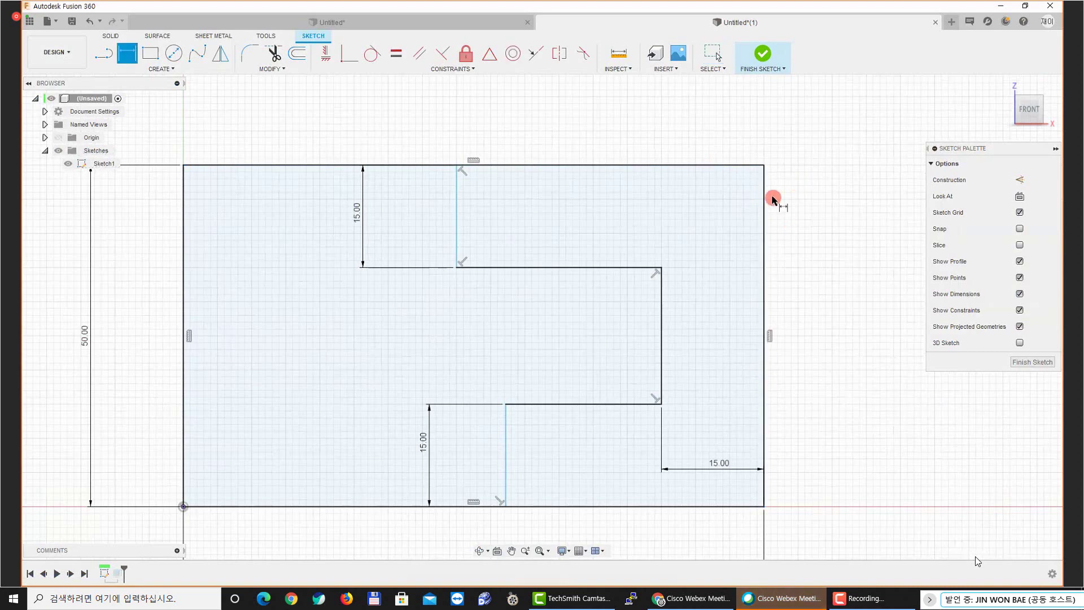
{"action": "left_click", "coordinate": [766, 187]}
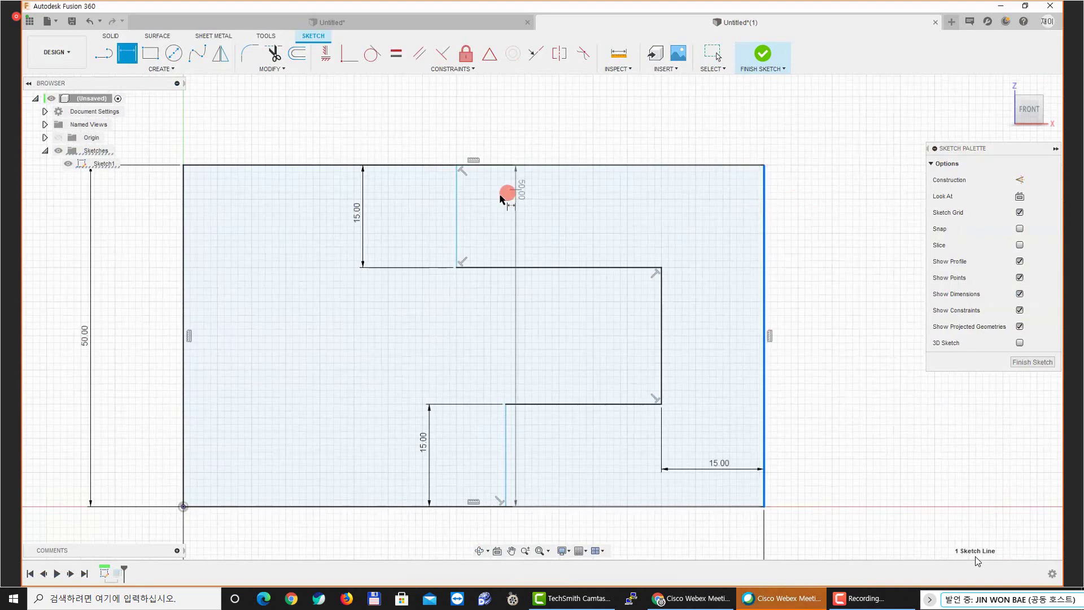
{"action": "left_click", "coordinate": [459, 206]}
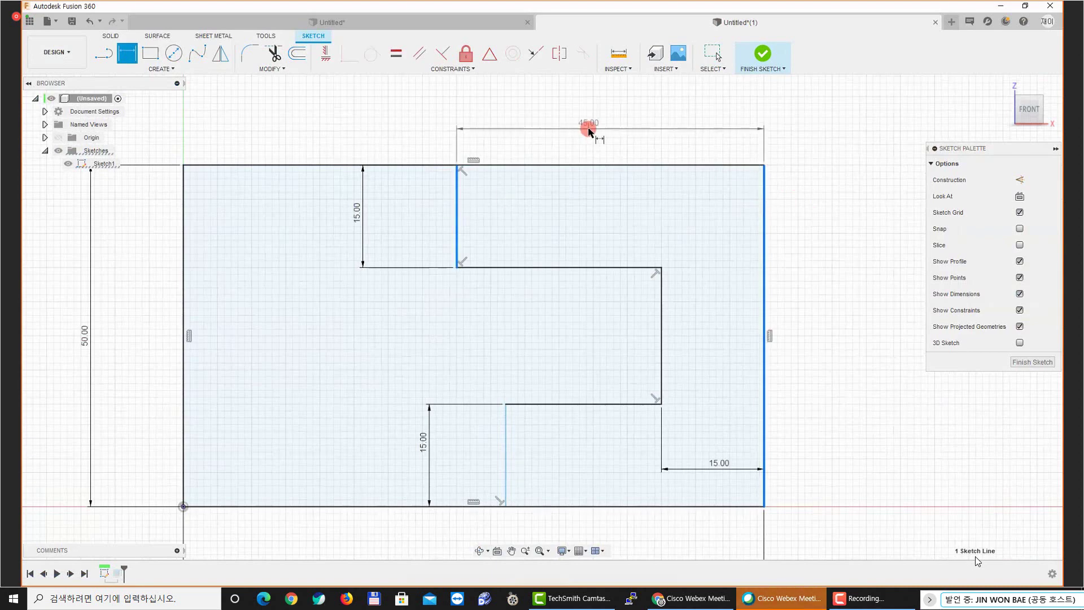
{"action": "left_click", "coordinate": [589, 128]}
{"action": "key", "text": "BackSpace"}
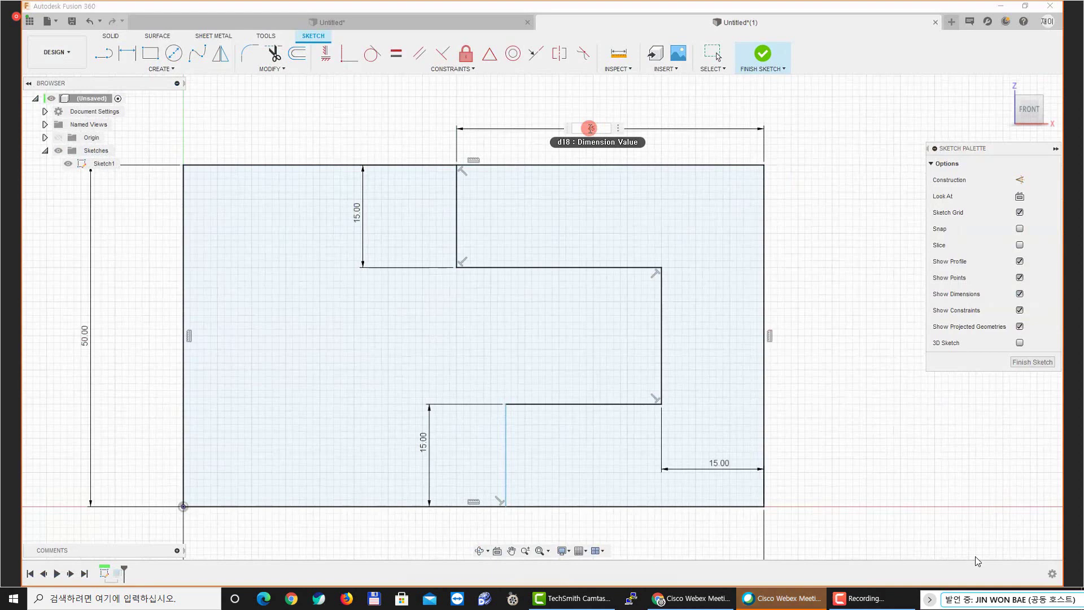
{"action": "type", "text": "45"}
{"action": "key", "text": "Return"}
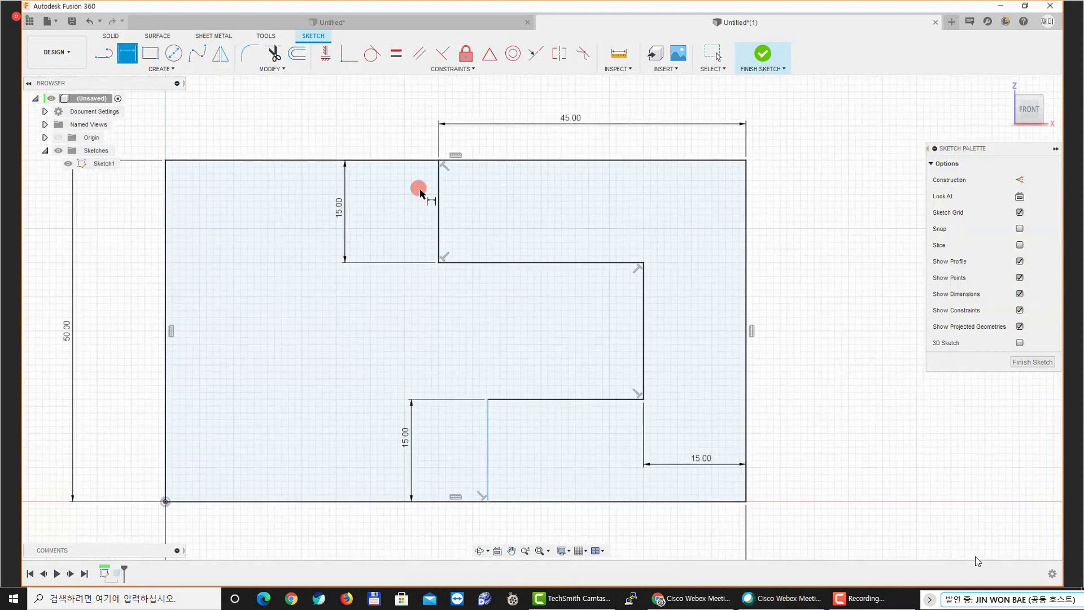
{"action": "key", "text": "Escape"}
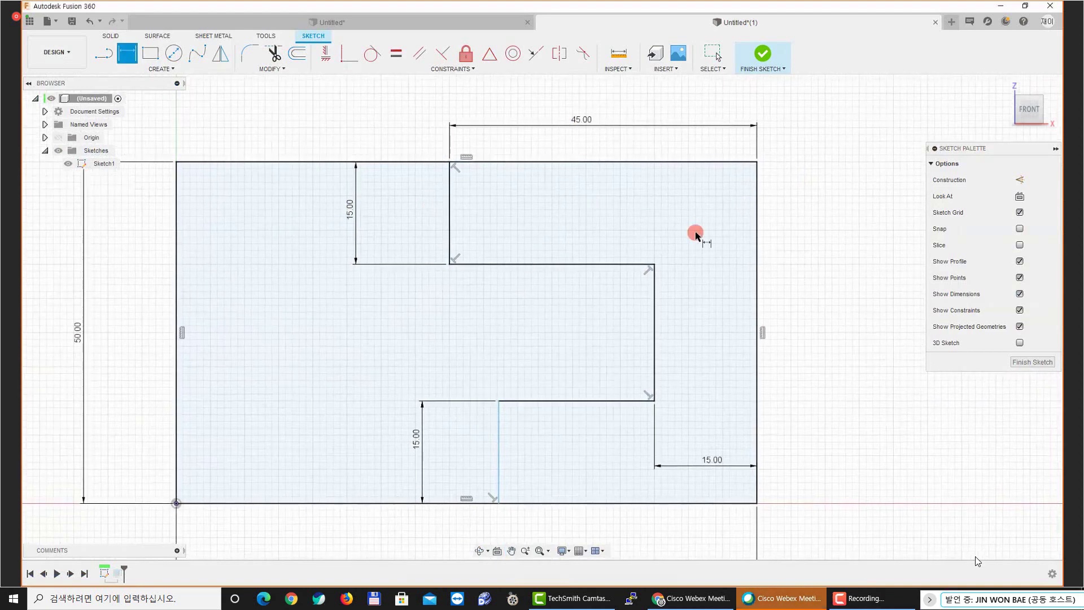
Inspect the rectangle's right edge, the origin corner and the upper short vertical line around the 45 mm dimension
{"action": "left_click", "coordinate": [754, 225]}
{"action": "left_click", "coordinate": [757, 225]}
{"action": "left_click", "coordinate": [758, 233]}
{"action": "scroll", "coordinate": [757, 234], "scroll_direction": "up", "scroll_amount": 5}
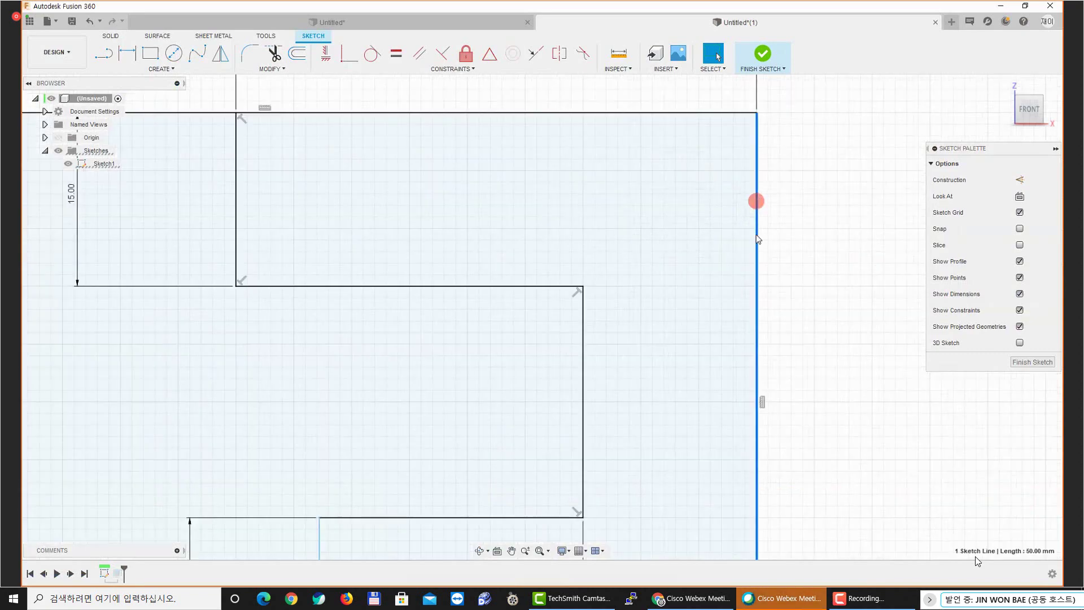
{"action": "scroll", "coordinate": [757, 235], "scroll_direction": "down", "scroll_amount": 3}
{"action": "scroll", "coordinate": [756, 235], "scroll_direction": "down", "scroll_amount": 3}
{"action": "left_click", "coordinate": [178, 465]}
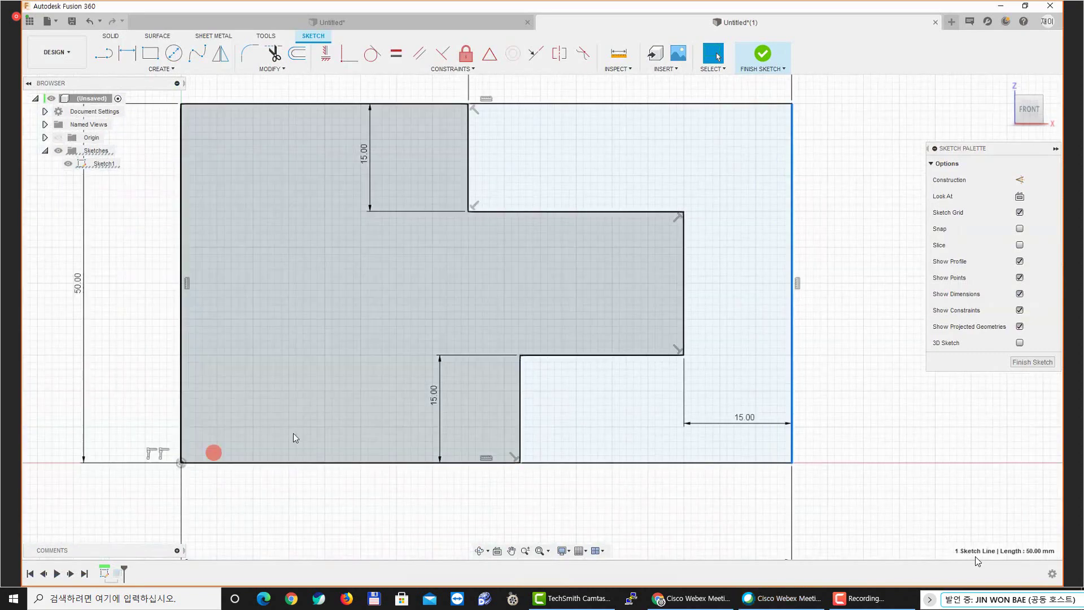
{"action": "middle_click_drag", "start_coordinate": [293, 432], "coordinate": [211, 532]}
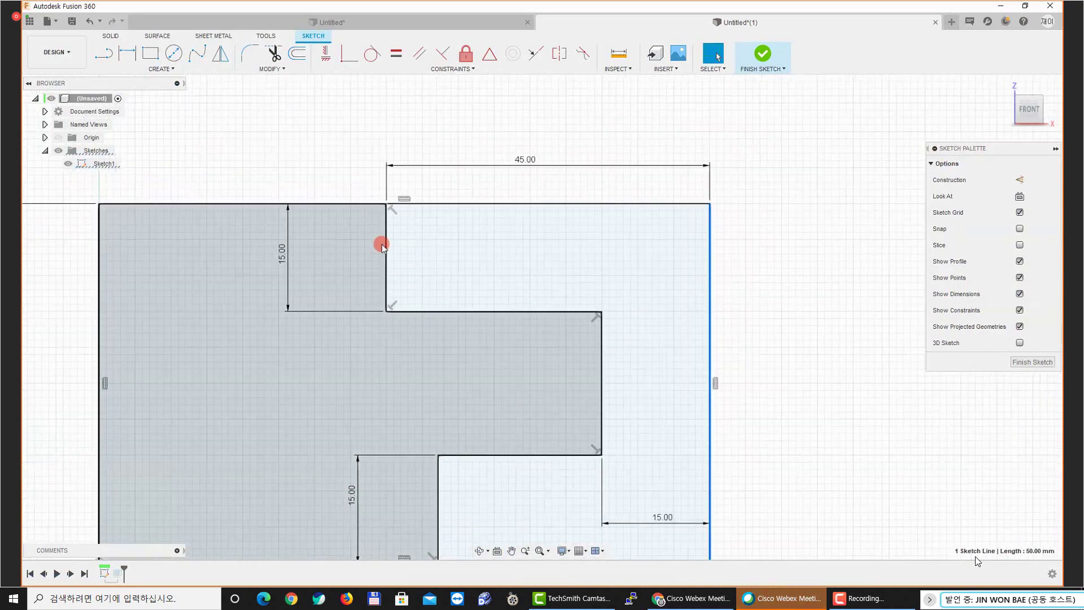
{"action": "left_click", "coordinate": [383, 246]}
{"action": "left_click", "coordinate": [385, 245]}
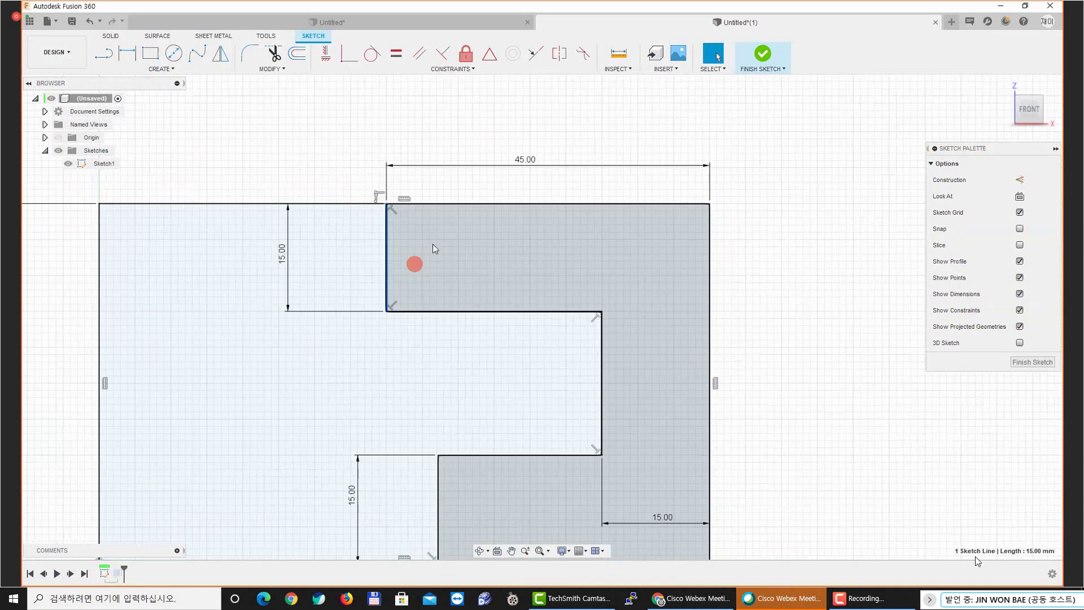
{"action": "left_click", "coordinate": [439, 142]}
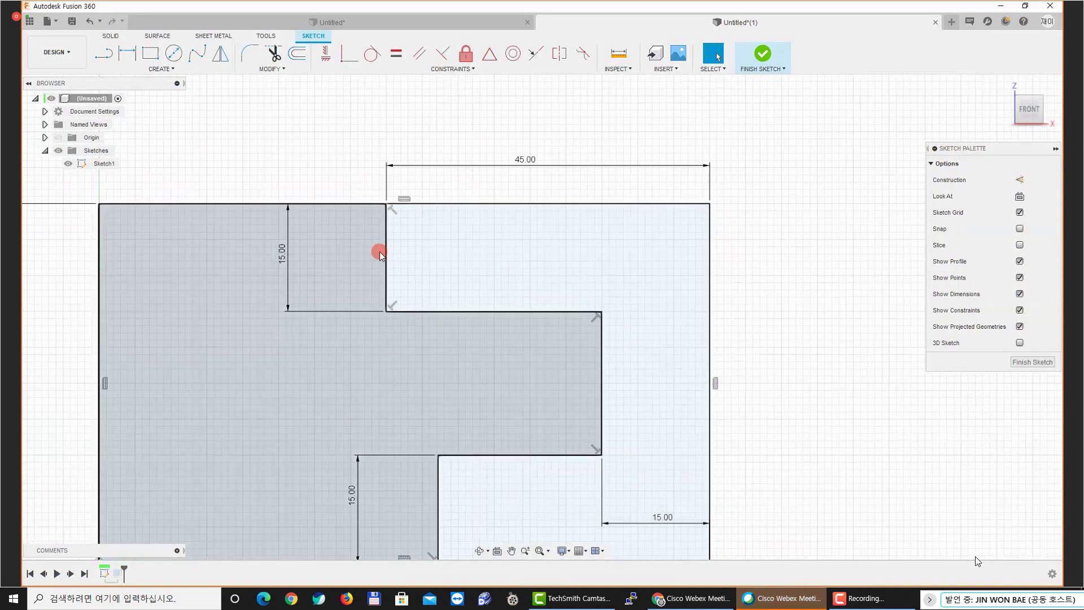
{"action": "middle_click_drag", "start_coordinate": [273, 271], "coordinate": [373, 149]}
{"action": "middle_click_drag", "start_coordinate": [320, 269], "coordinate": [322, 307]}
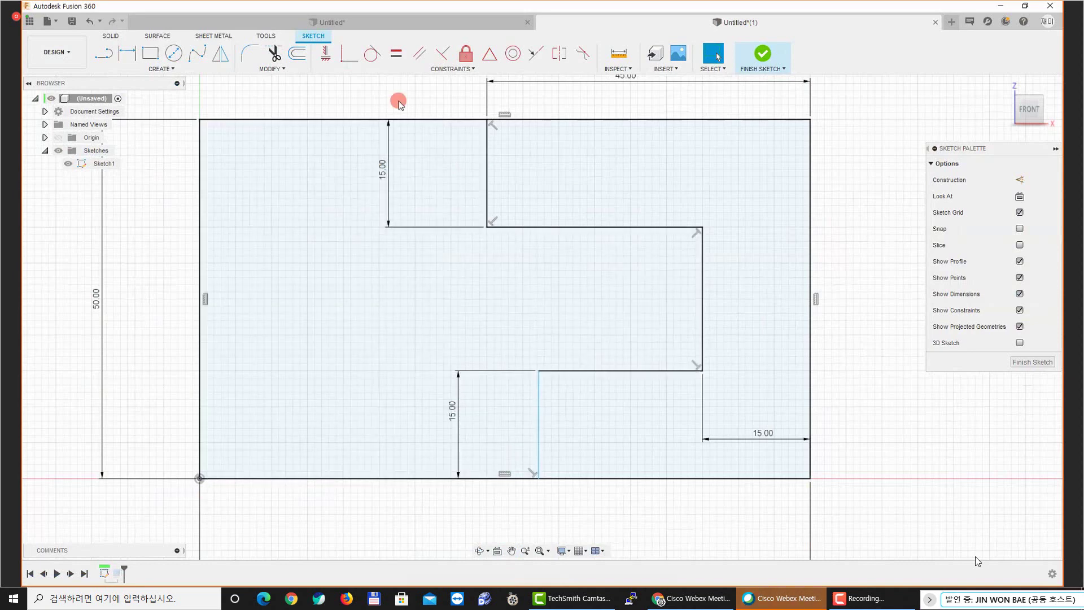
{"action": "mouse_move", "coordinate": [399, 101]}
{"action": "middle_mouse_down"}
{"action": "mouse_move", "coordinate": [409, 103]}
{"action": "mouse_move", "coordinate": [396, 124]}
{"action": "middle_mouse_up"}
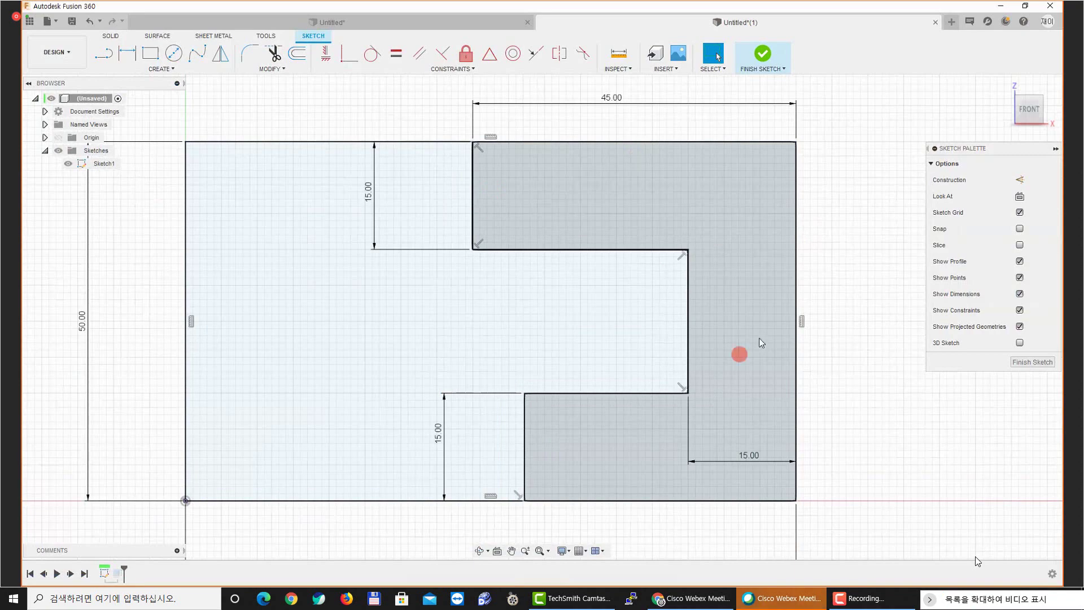
{"action": "middle_click_drag", "start_coordinate": [524, 317], "coordinate": [566, 309]}
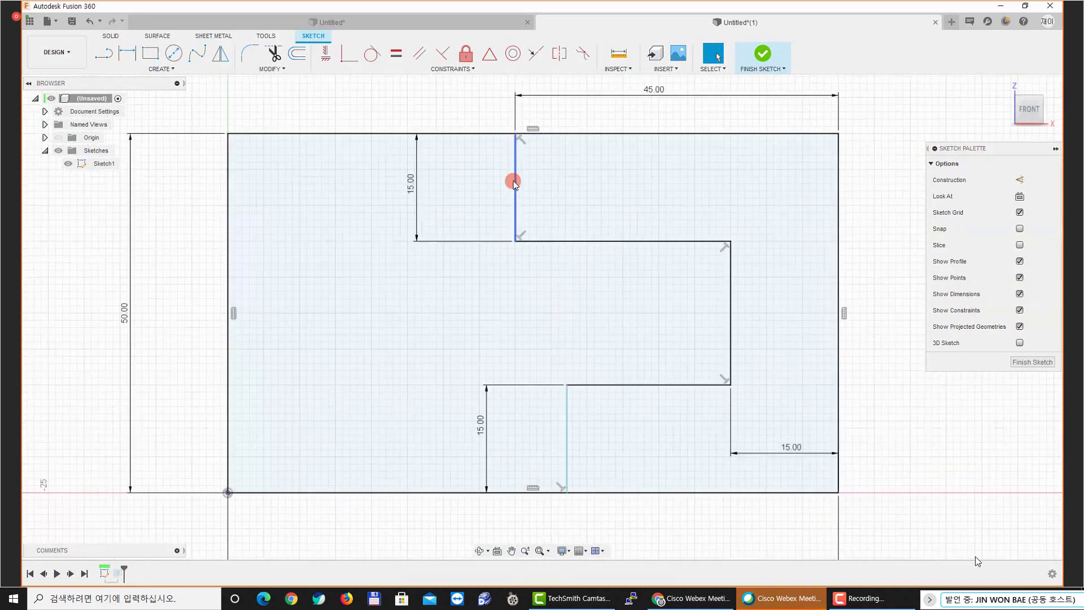
{"action": "left_click", "coordinate": [515, 181]}
{"action": "left_click", "coordinate": [868, 163]}
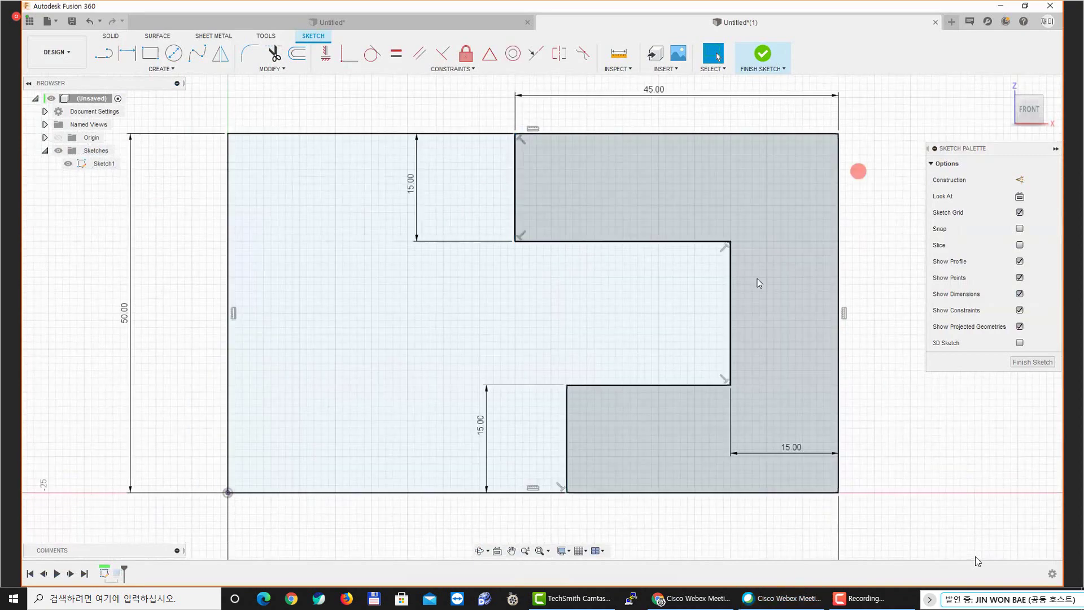
Dimension the horizontal distance between the rectangle's right edge and the lower short vertical line as 45 mm
{"action": "middle_click_drag", "start_coordinate": [739, 302], "coordinate": [726, 266]}
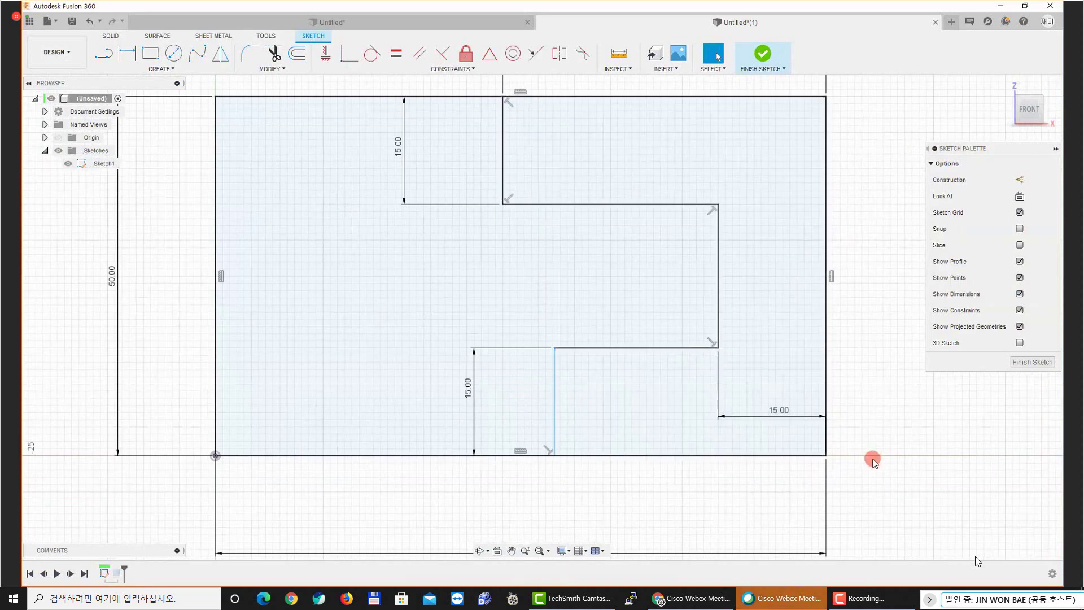
{"action": "key", "text": "d"}
{"action": "left_click", "coordinate": [554, 422]}
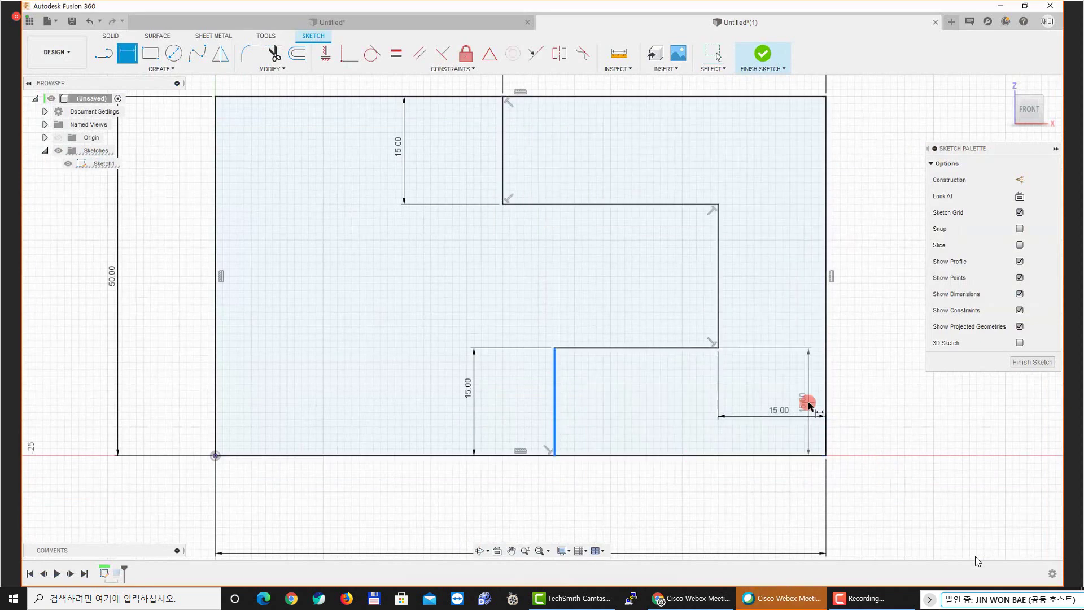
{"action": "left_click", "coordinate": [825, 404]}
{"action": "left_click", "coordinate": [674, 501]}
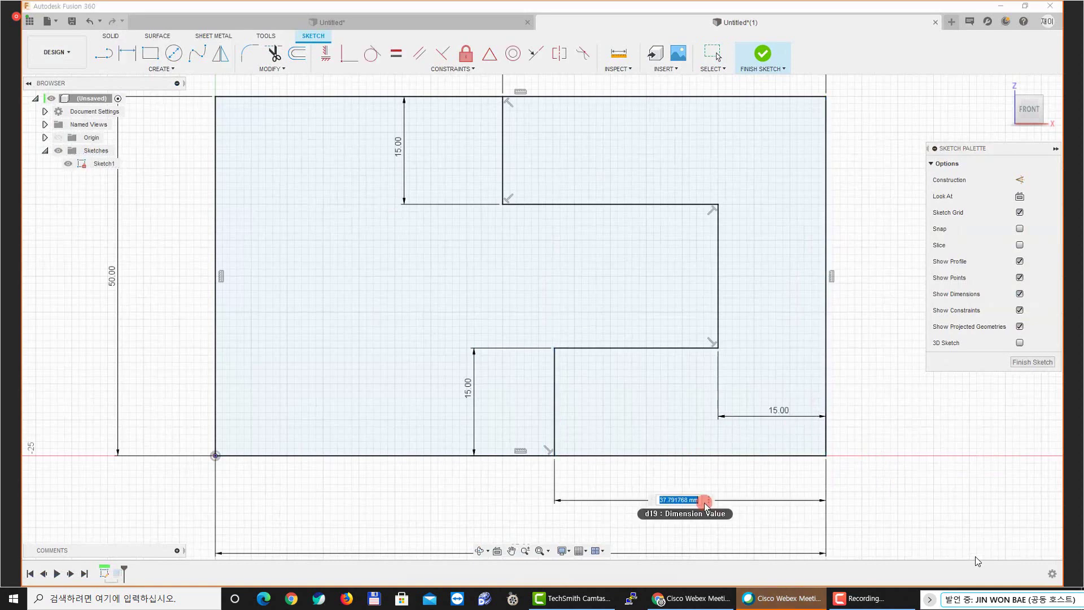
{"action": "type", "text": "45"}
{"action": "key", "text": "Return"}
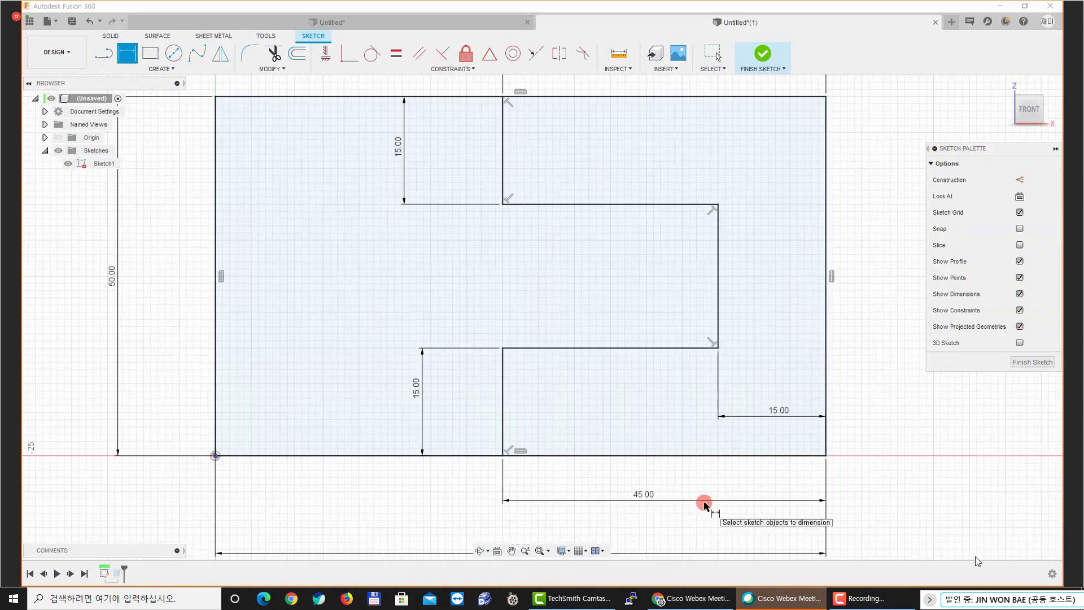
Undo the value entry and delete the horizontal dimension between the rectangle's right edge and the lower short vertical line
{"action": "key", "text": "Escape"}
{"action": "key", "text": "ctrl+z"}
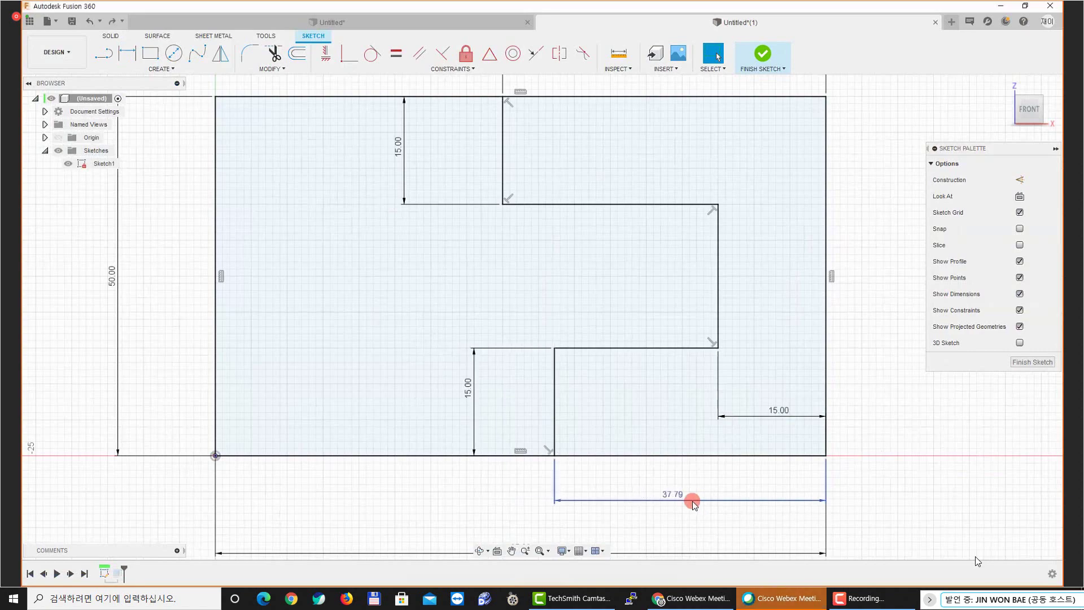
{"action": "left_click", "coordinate": [679, 498]}
{"action": "key", "text": "Delete"}
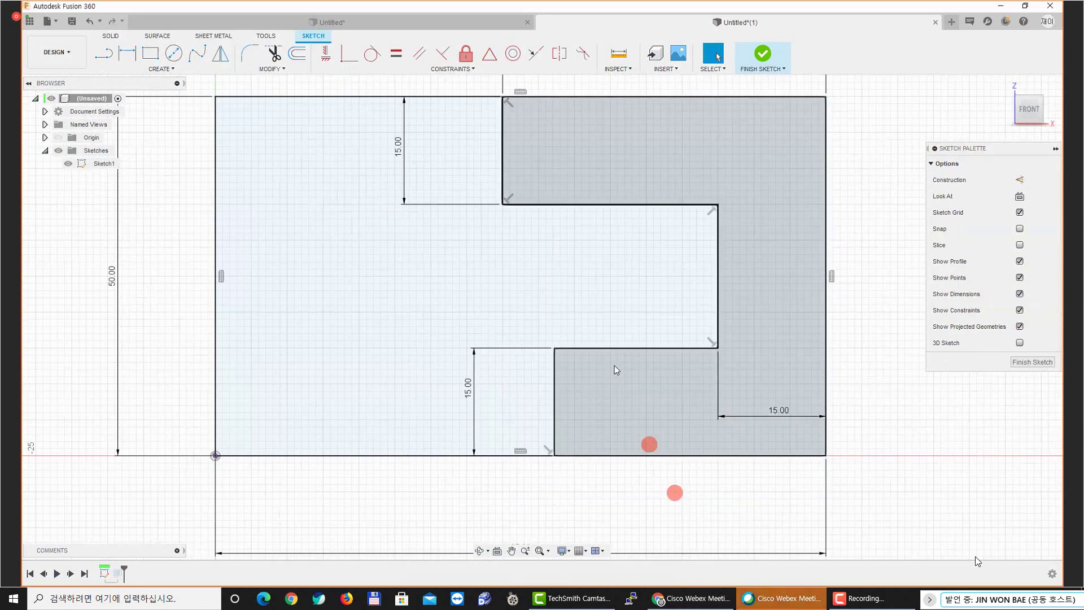
Review the Collinear constraint's description and examine the upper and lower short vertical lines
{"action": "middle_click_drag", "start_coordinate": [459, 96], "coordinate": [455, 119]}
{"action": "left_click", "coordinate": [423, 69]}
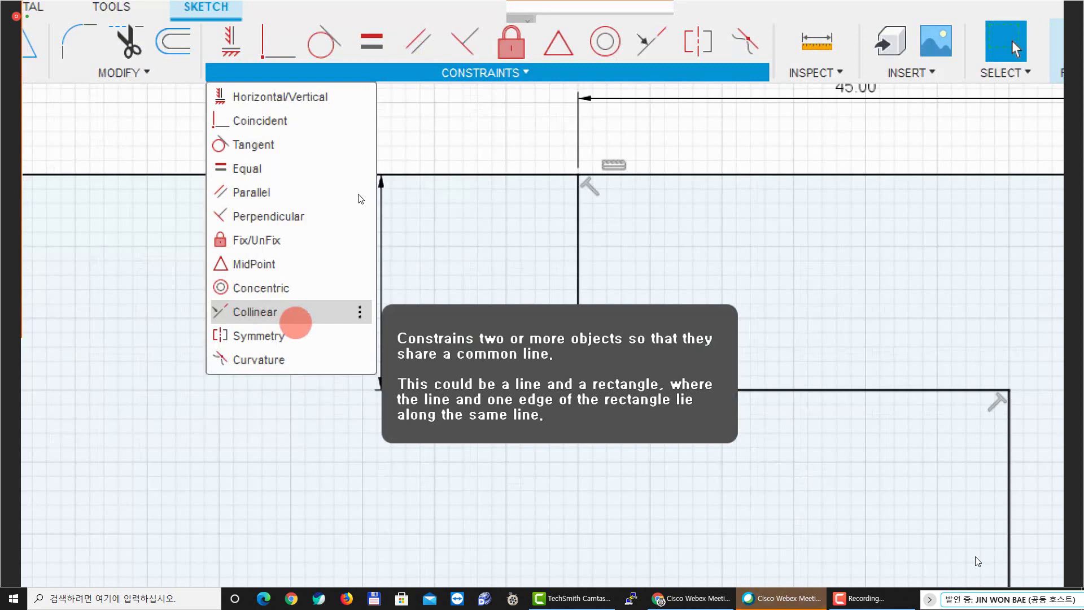
{"action": "left_click", "coordinate": [324, 285]}
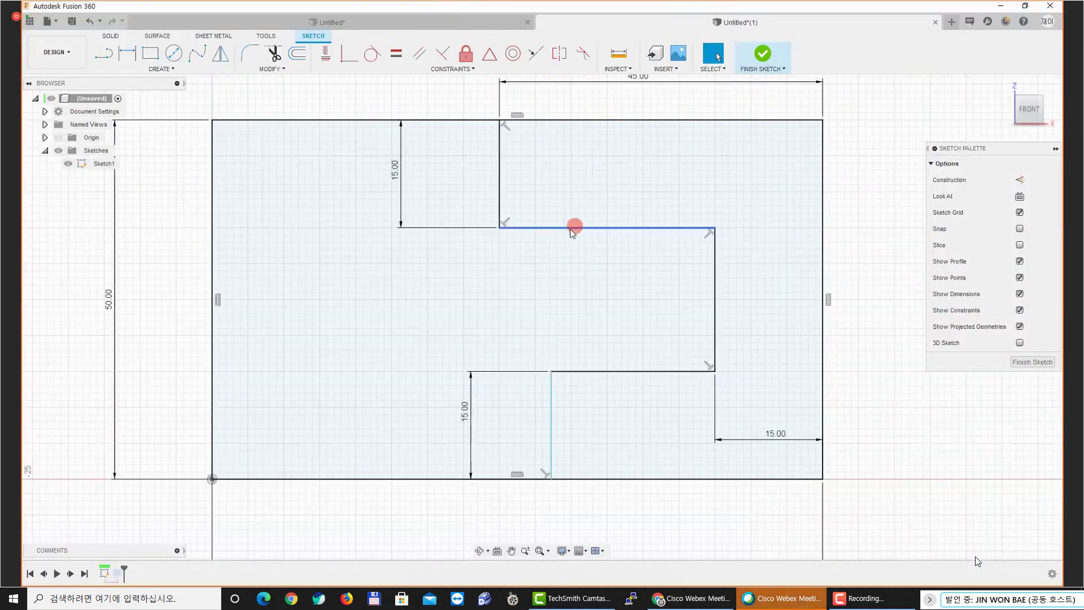
{"action": "left_click", "coordinate": [363, 372]}
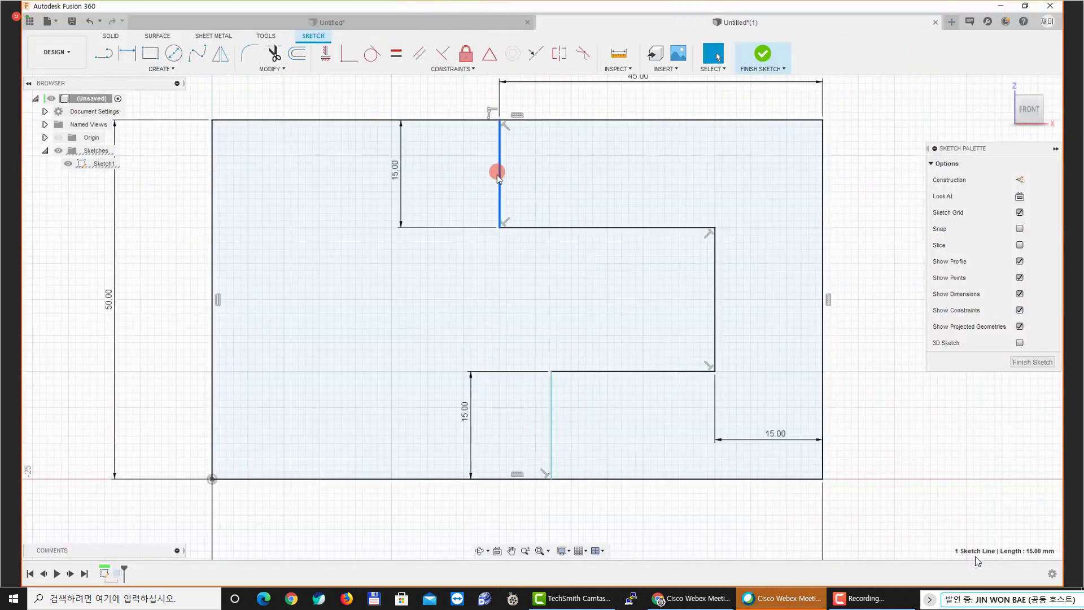
{"action": "left_click", "coordinate": [552, 389]}
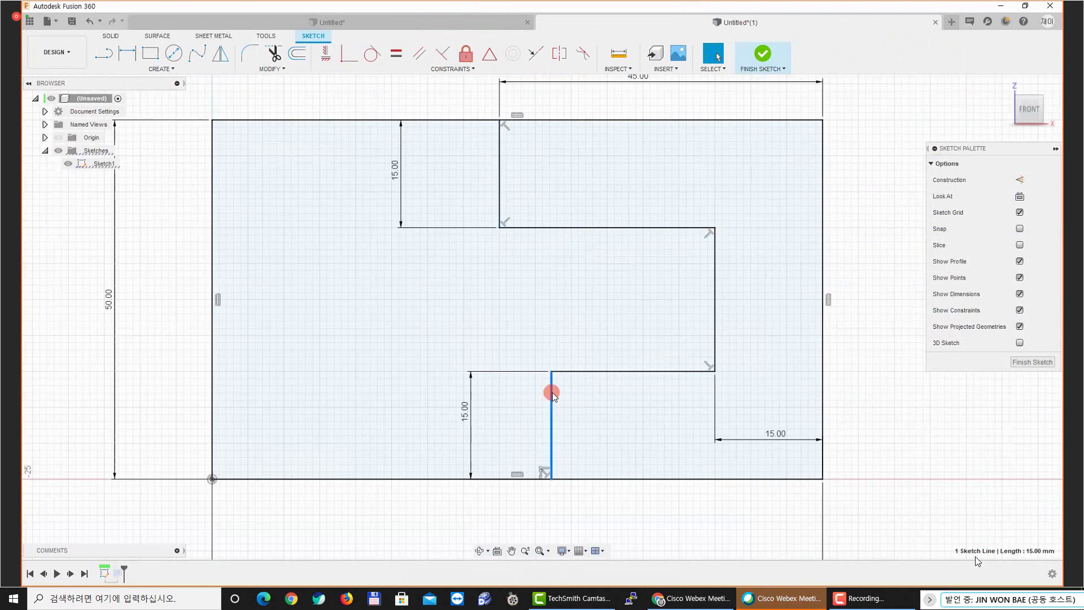
Try a vertical line from the upper short line's lower end down to the rectangle's bottom edge
{"action": "key", "text": "l"}
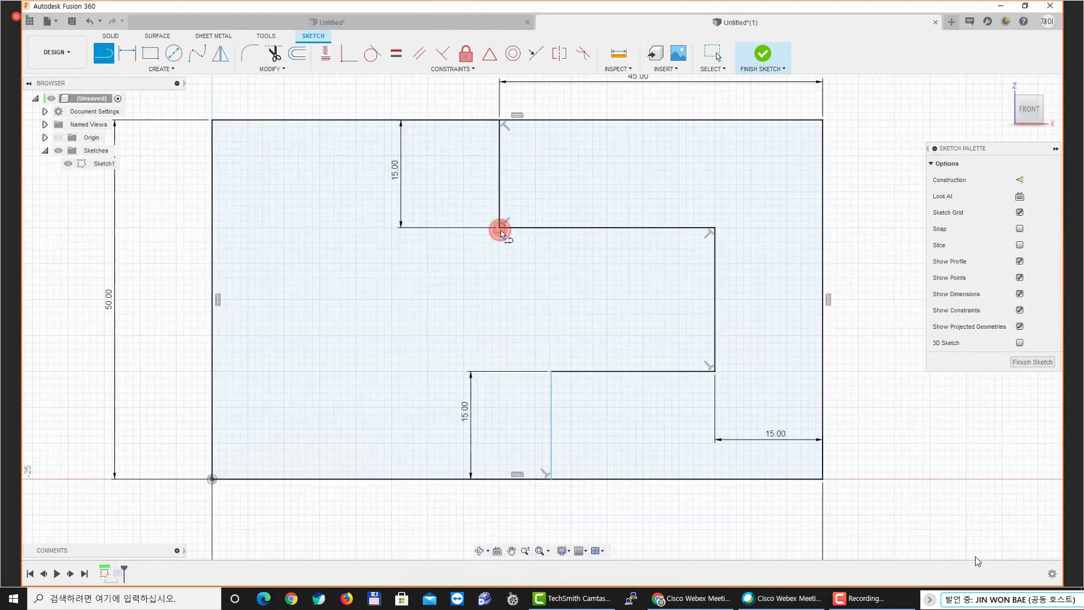
{"action": "left_click", "coordinate": [500, 228]}
{"action": "left_click", "coordinate": [500, 480]}
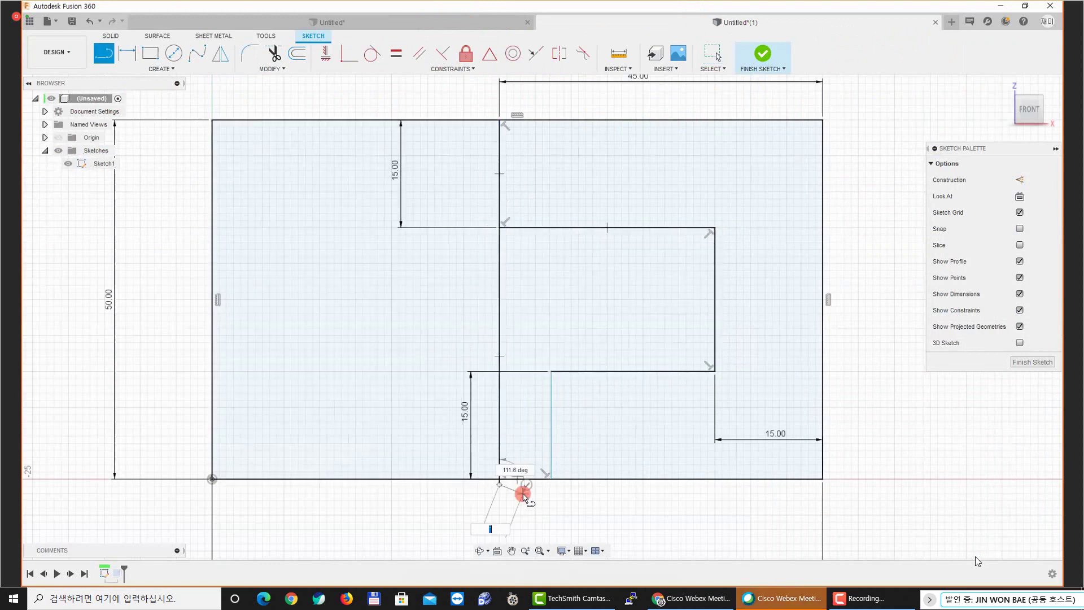
{"action": "key", "text": "Escape"}
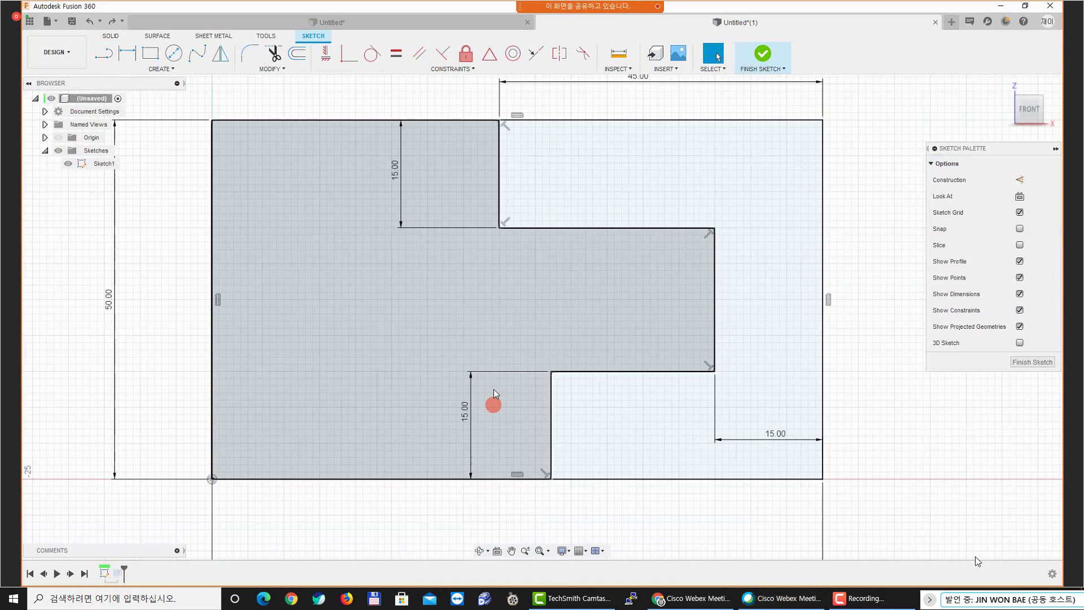
Apply a Collinear constraint between the lower and upper short vertical lines
{"action": "left_click", "coordinate": [533, 66]}
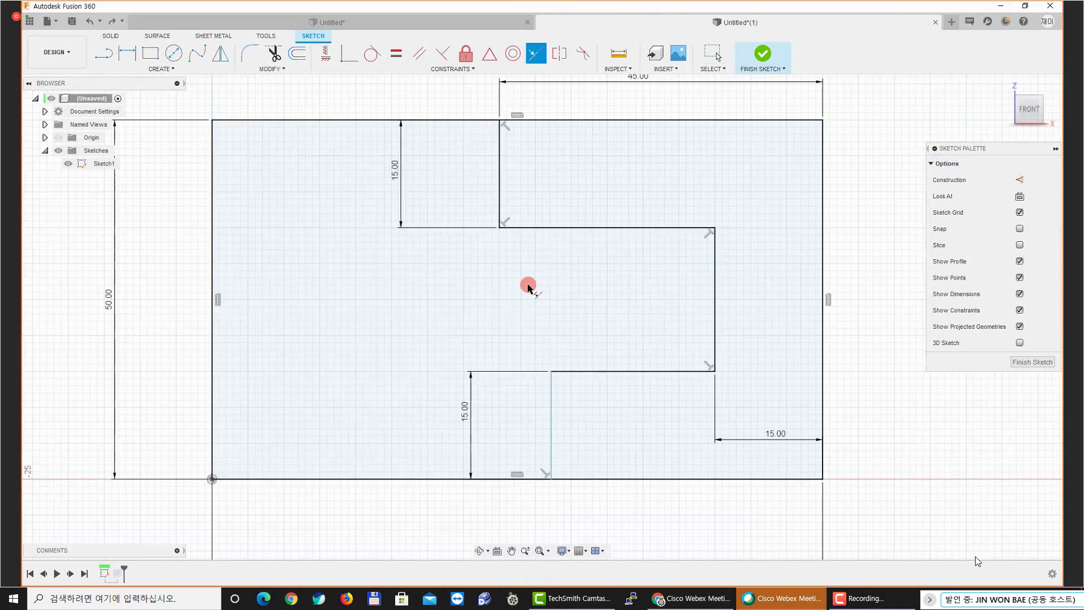
{"action": "scroll", "coordinate": [547, 404], "scroll_direction": "up", "scroll_amount": 3}
{"action": "left_click", "coordinate": [546, 407]}
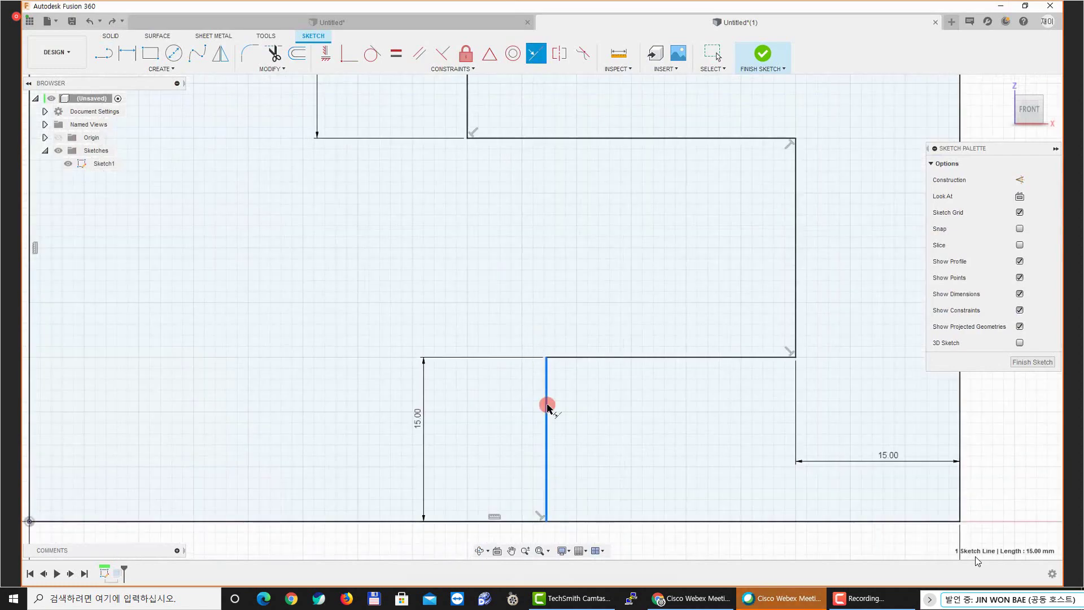
{"action": "scroll", "coordinate": [521, 223], "scroll_direction": "down", "scroll_amount": 2}
{"action": "left_click", "coordinate": [489, 197]}
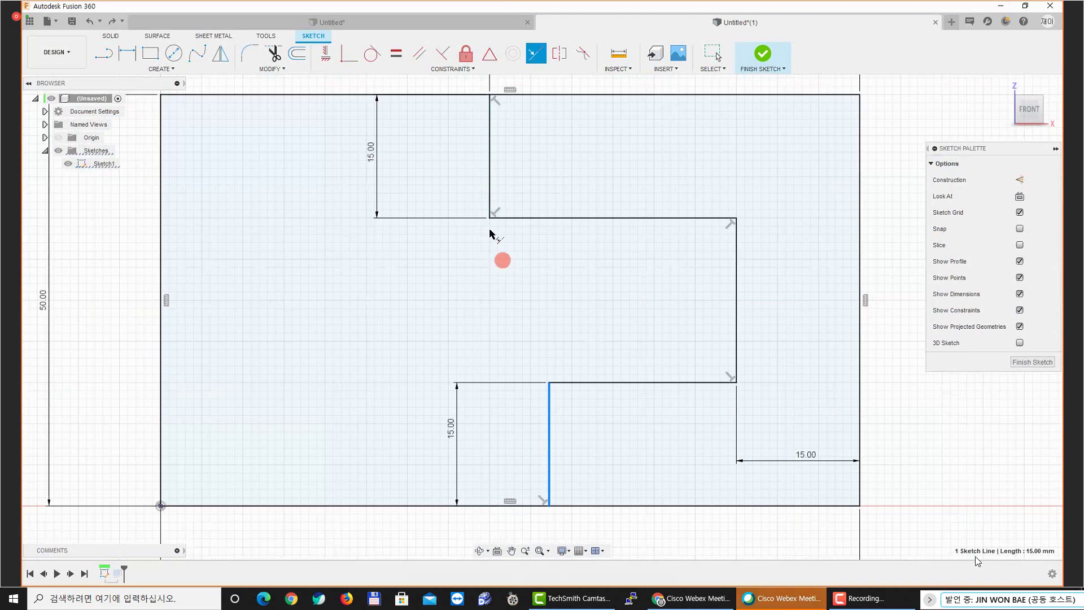
{"action": "left_click", "coordinate": [489, 195]}
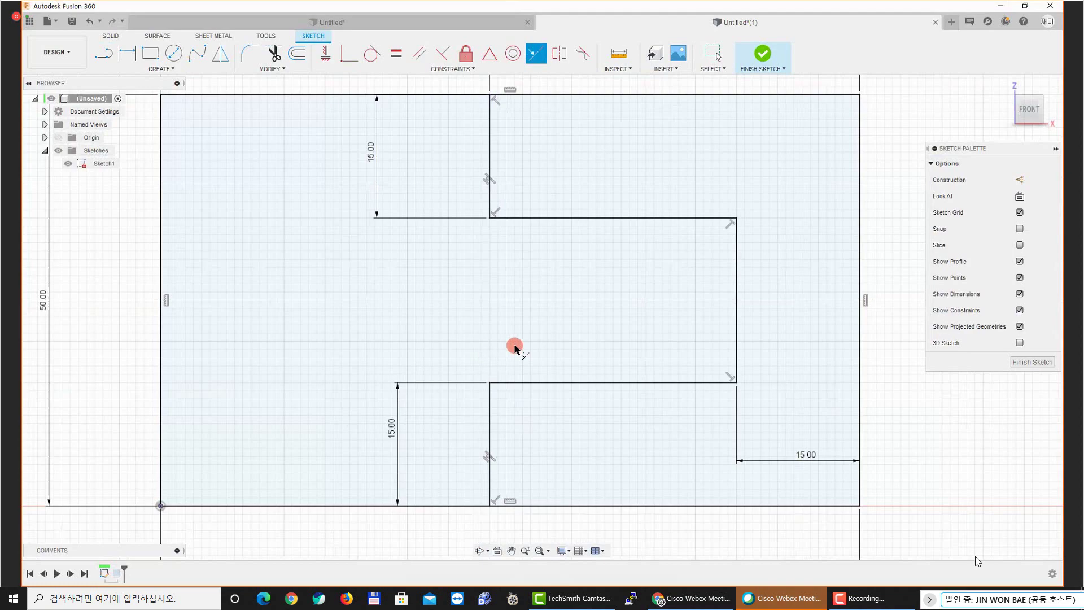
{"action": "scroll", "coordinate": [514, 348], "scroll_direction": "down", "scroll_amount": 2}
{"action": "key", "text": "Escape"}
Finish the sketch and delete the old cylinder's extrude feature from the design history
{"action": "left_click", "coordinate": [578, 426]}
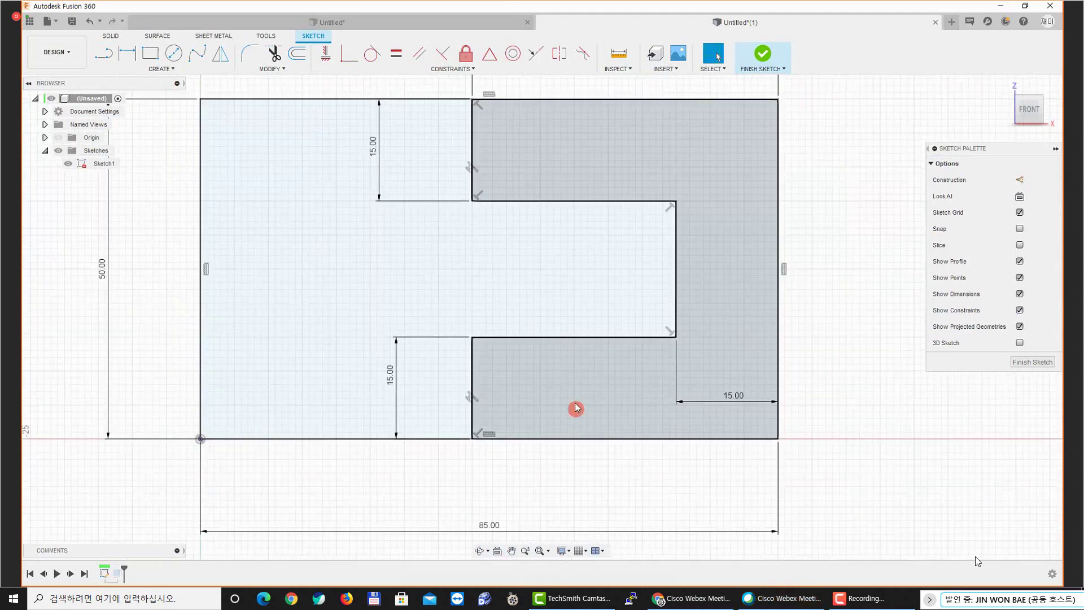
{"action": "left_click", "coordinate": [588, 240]}
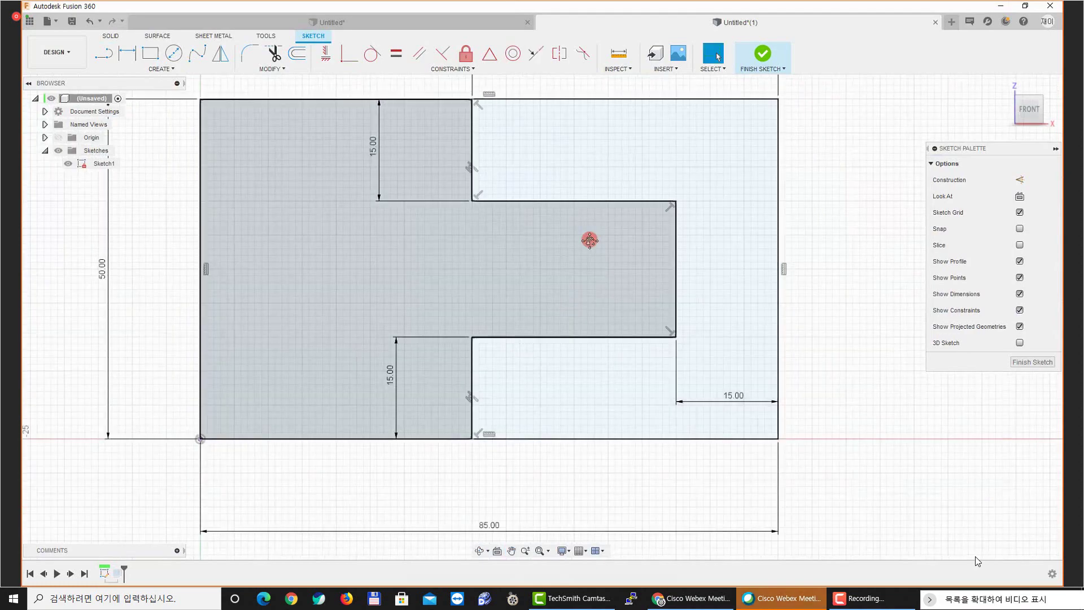
{"action": "middle_click_drag", "start_coordinate": [590, 241], "coordinate": [568, 249]}
{"action": "scroll", "coordinate": [730, 316], "scroll_direction": "down", "scroll_amount": 3}
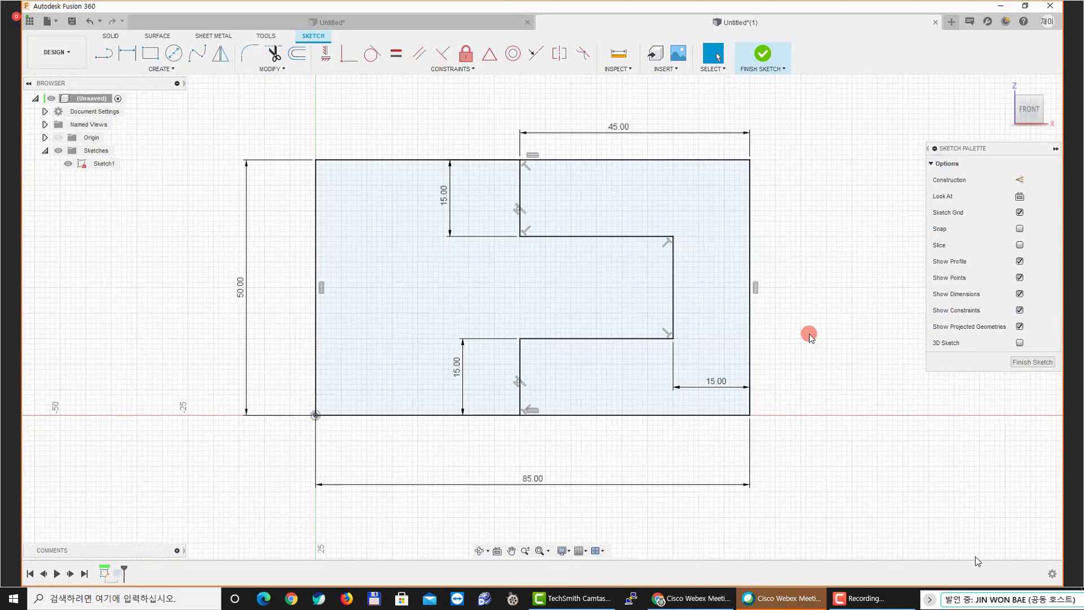
{"action": "left_click", "coordinate": [763, 54]}
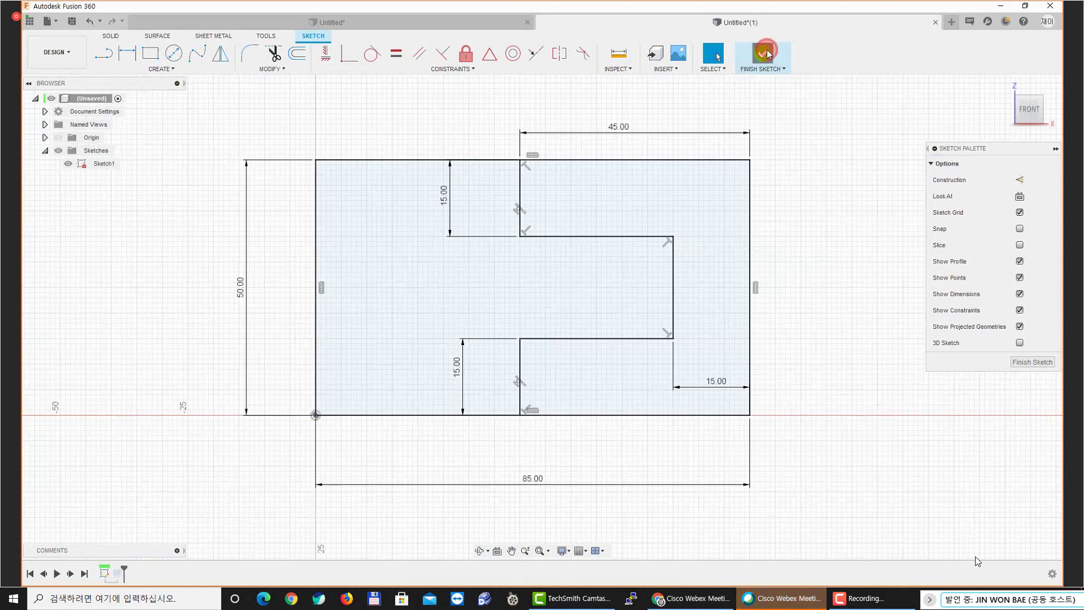
{"action": "left_click", "coordinate": [766, 149]}
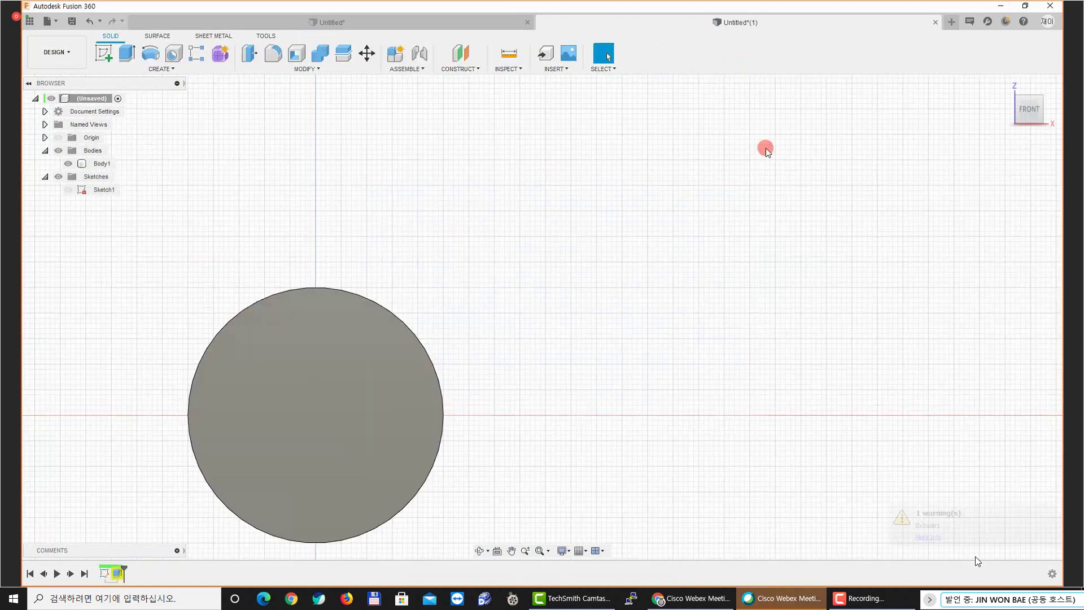
{"action": "left_click", "coordinate": [1003, 86]}
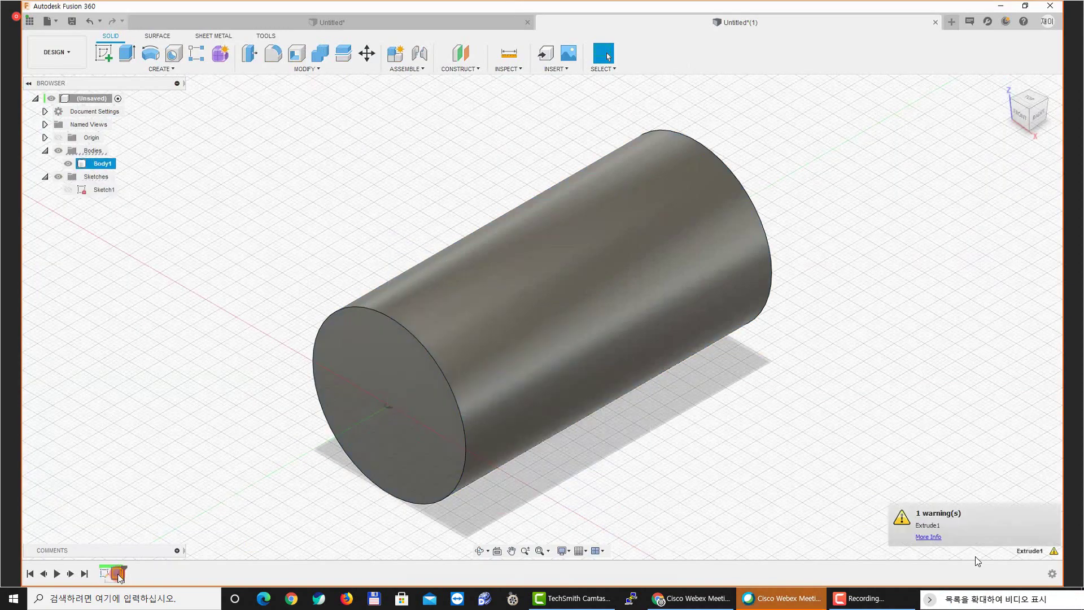
{"action": "key", "text": "Delete"}
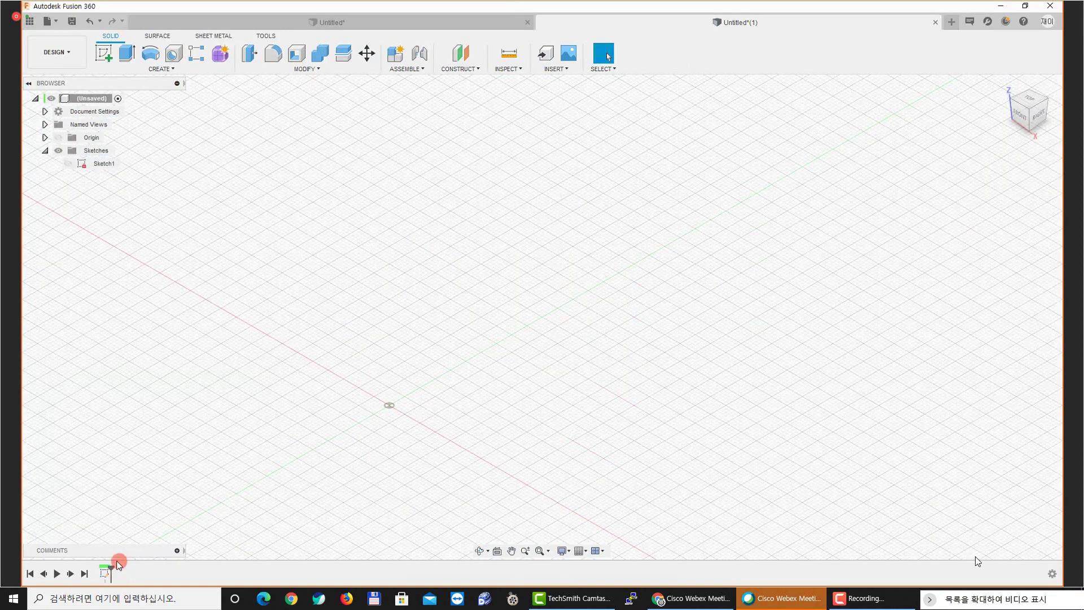
Reopen Sketch1 to check it, finish it again and make the hidden sketch visible in the model
{"action": "double_click", "coordinate": [106, 572]}
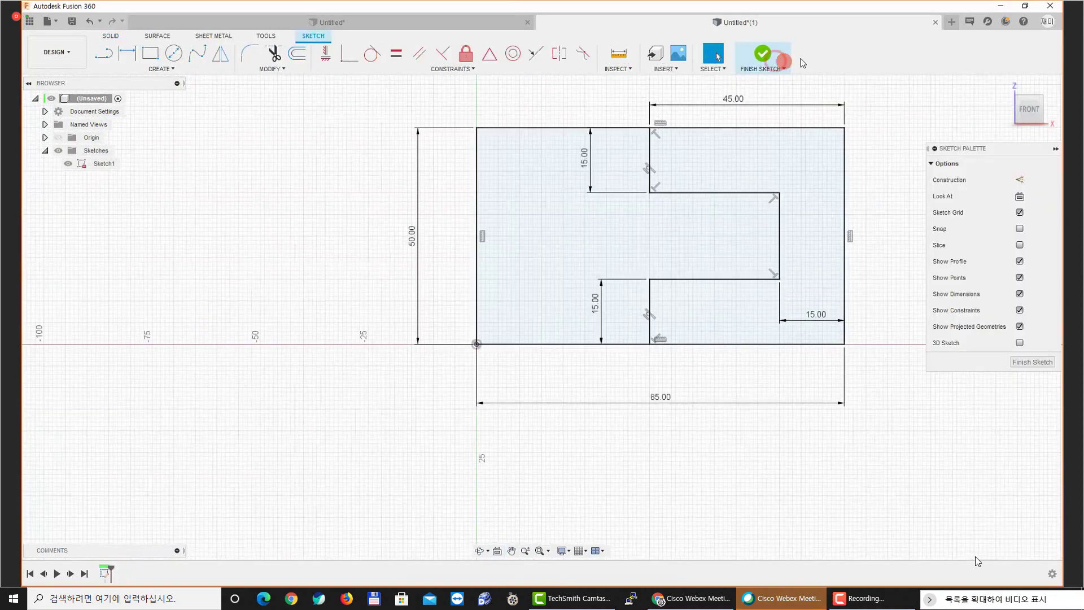
{"action": "left_click", "coordinate": [783, 60]}
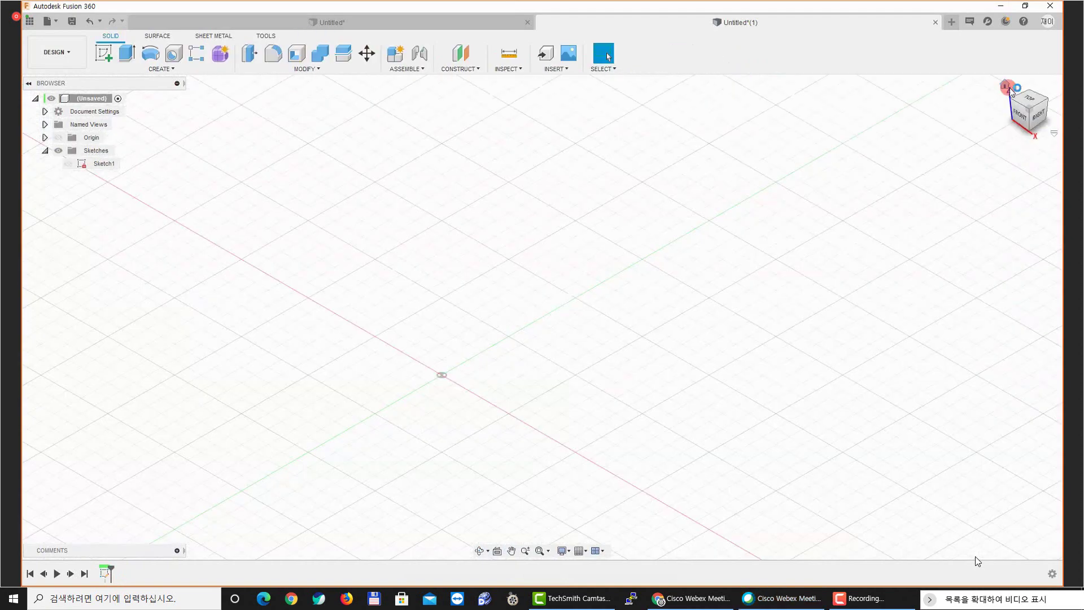
{"action": "left_click", "coordinate": [689, 249]}
{"action": "left_click", "coordinate": [67, 165]}
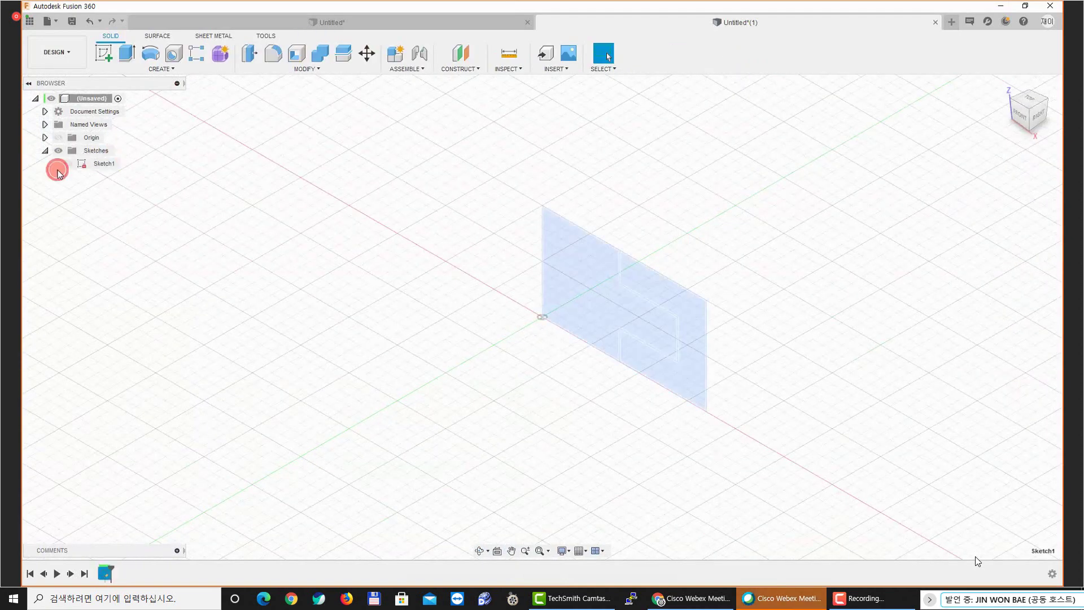
Redefine Sketch1's plane to the origin's XY plane, showing the origin planes for the selection and hiding them again
{"action": "right_click", "coordinate": [88, 165]}
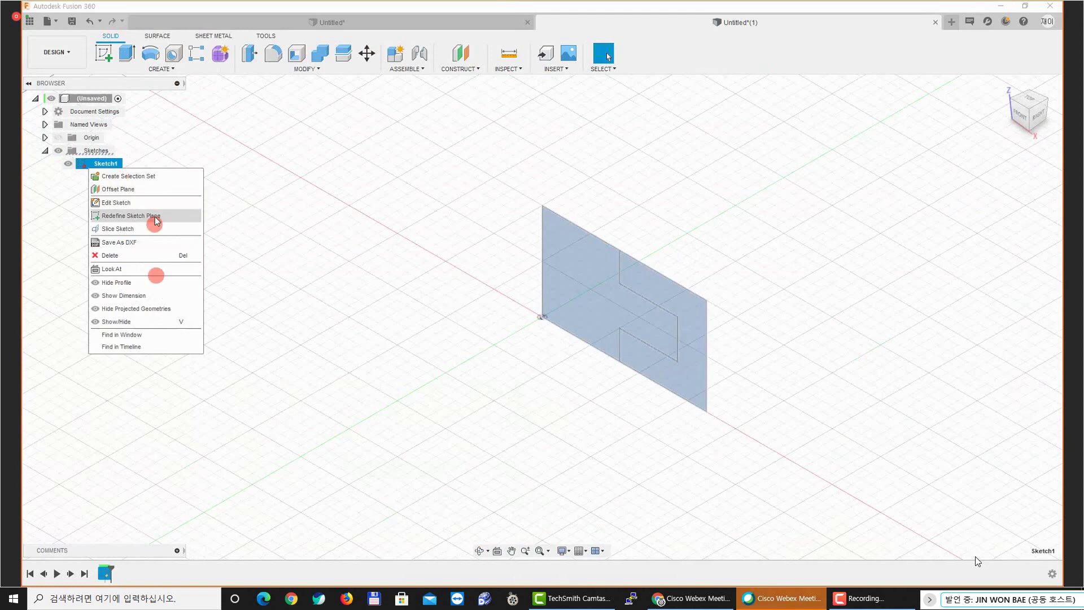
{"action": "left_click", "coordinate": [179, 216]}
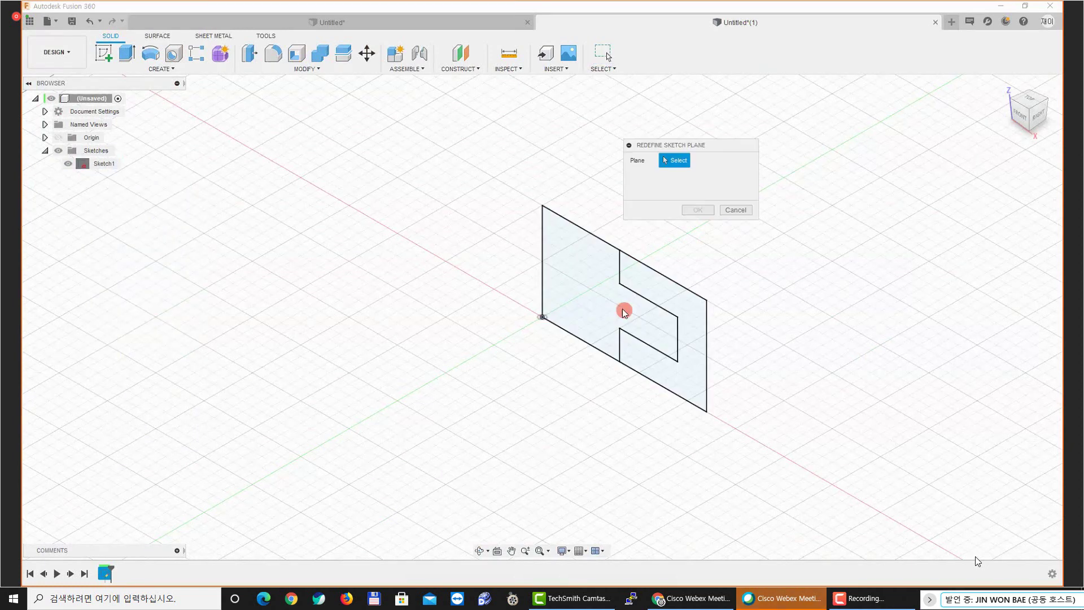
{"action": "left_click", "coordinate": [59, 137]}
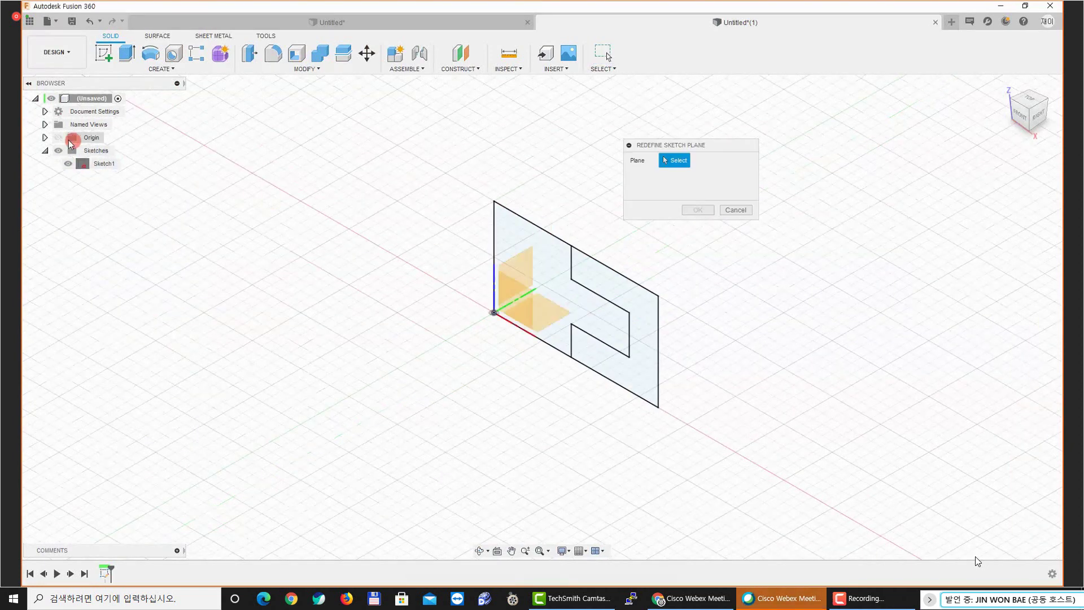
{"action": "left_click", "coordinate": [547, 309]}
{"action": "middle_click_drag", "start_coordinate": [545, 314], "coordinate": [552, 352], "text": "shift"}
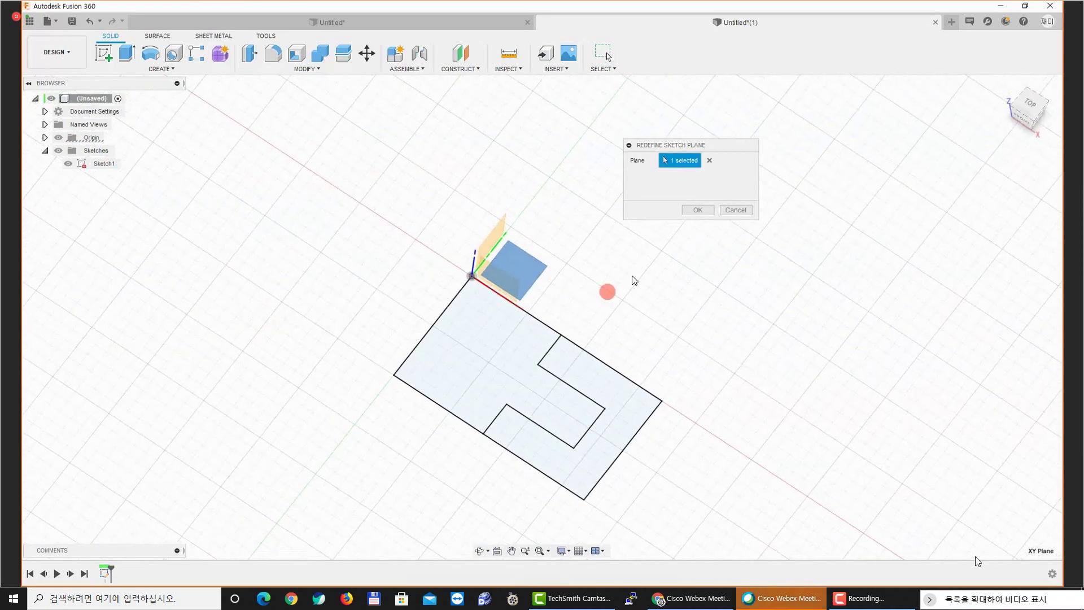
{"action": "left_click", "coordinate": [698, 210]}
{"action": "left_click", "coordinate": [58, 137]}
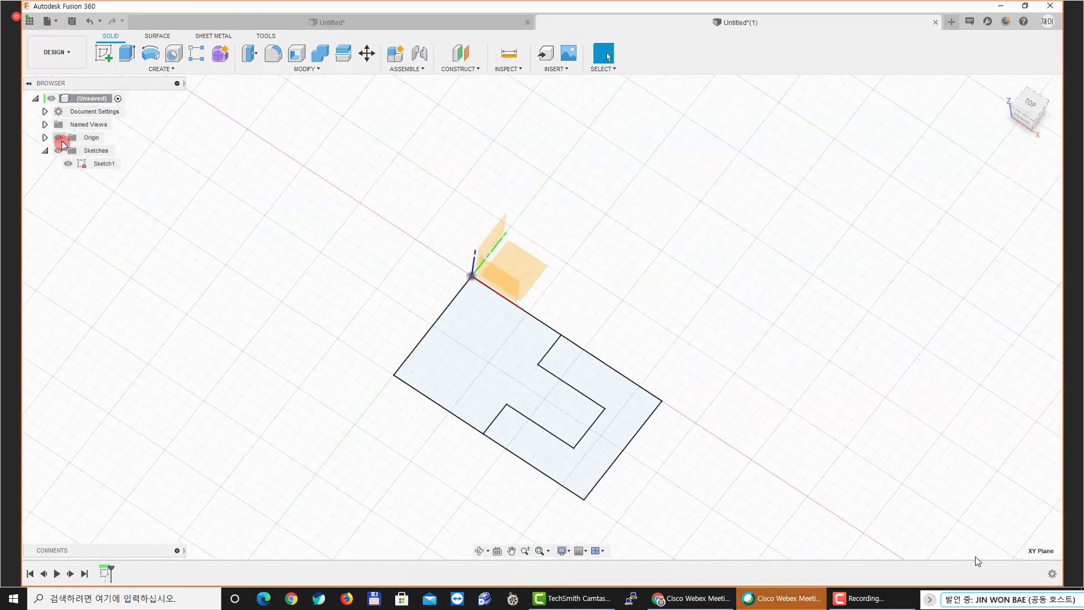
{"action": "middle_click_drag", "start_coordinate": [370, 240], "coordinate": [374, 221], "text": "shift"}
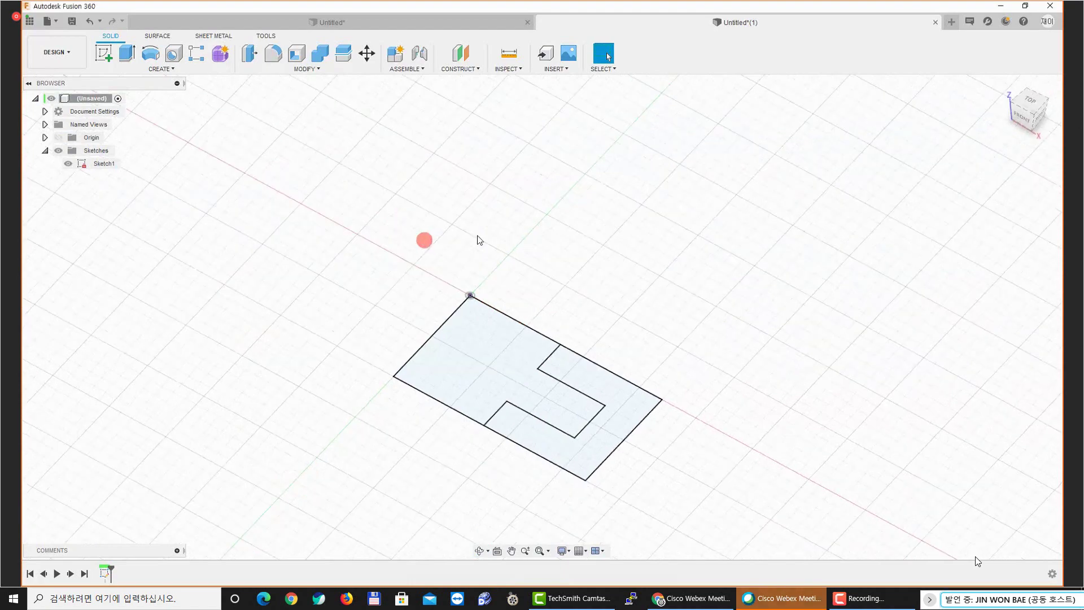
{"action": "left_click", "coordinate": [1002, 80]}
{"action": "scroll", "coordinate": [686, 196], "scroll_direction": "down", "scroll_amount": 3}
{"action": "middle_click_drag", "start_coordinate": [702, 175], "coordinate": [667, 210]}
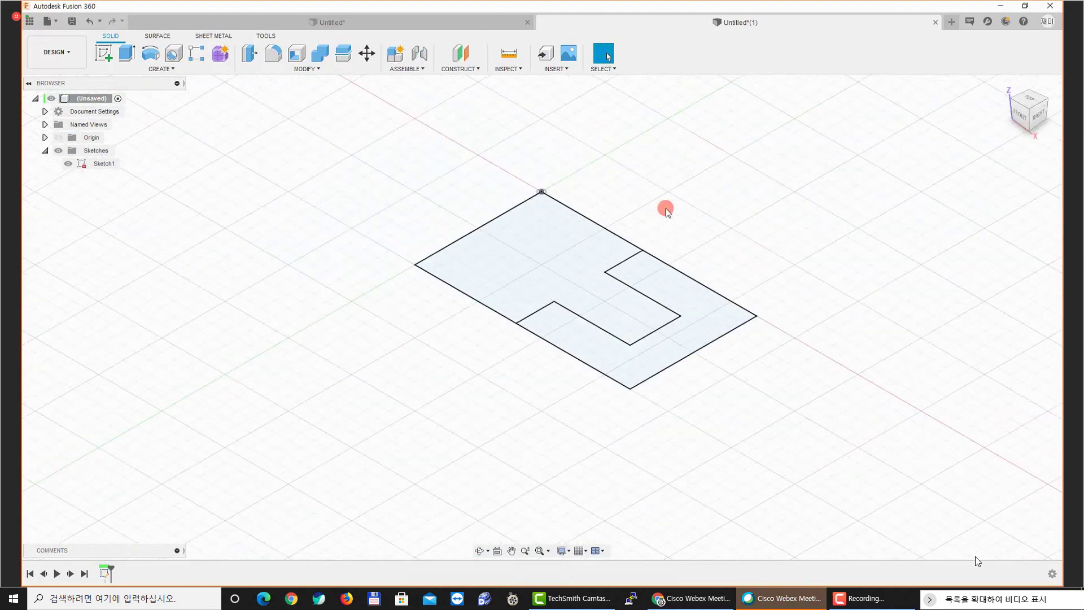
Create a new empty design document
{"action": "left_click", "coordinate": [499, 24]}
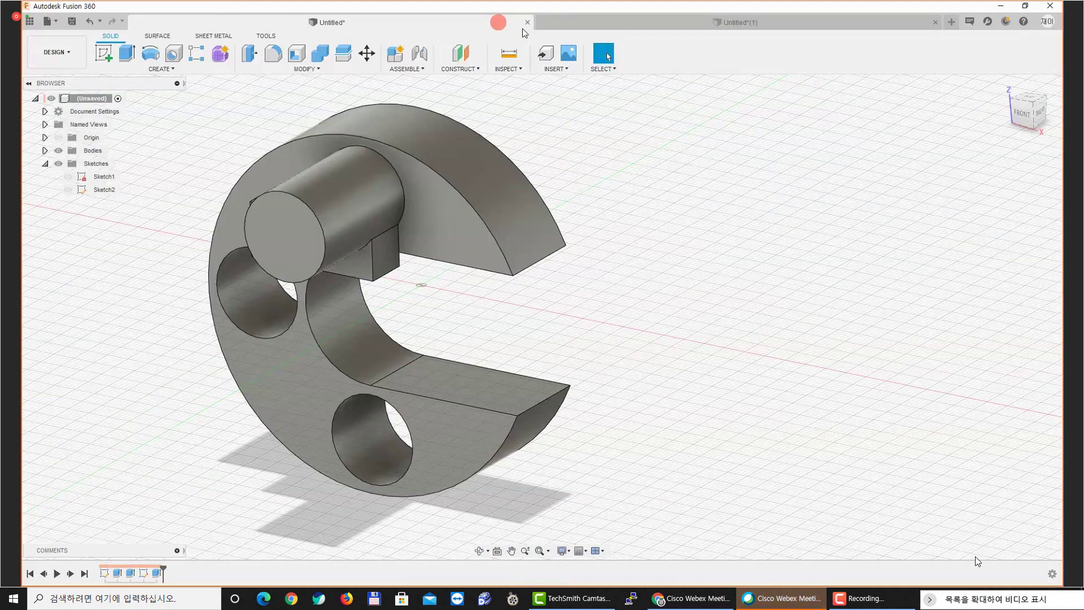
{"action": "left_click", "coordinate": [739, 23]}
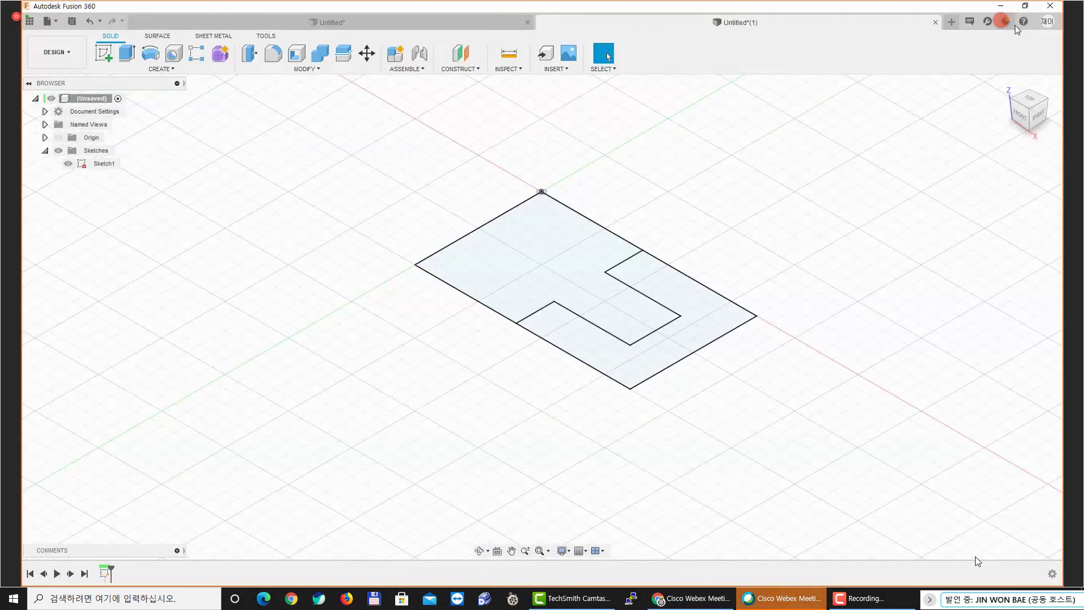
{"action": "left_click", "coordinate": [953, 23]}
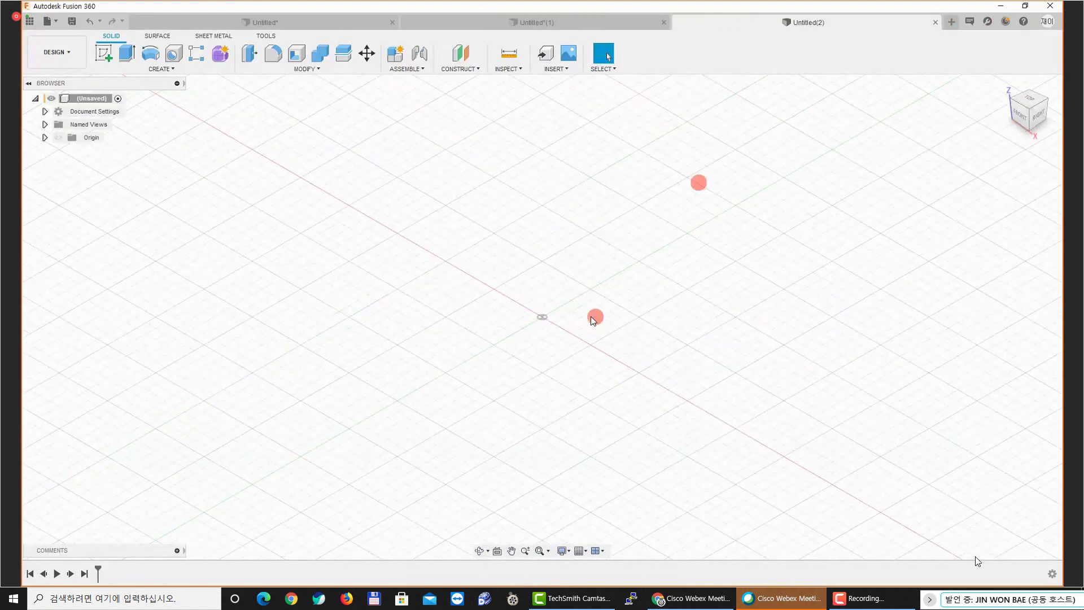
{"action": "left_click", "coordinate": [109, 67]}
{"action": "left_click", "coordinate": [141, 90]}
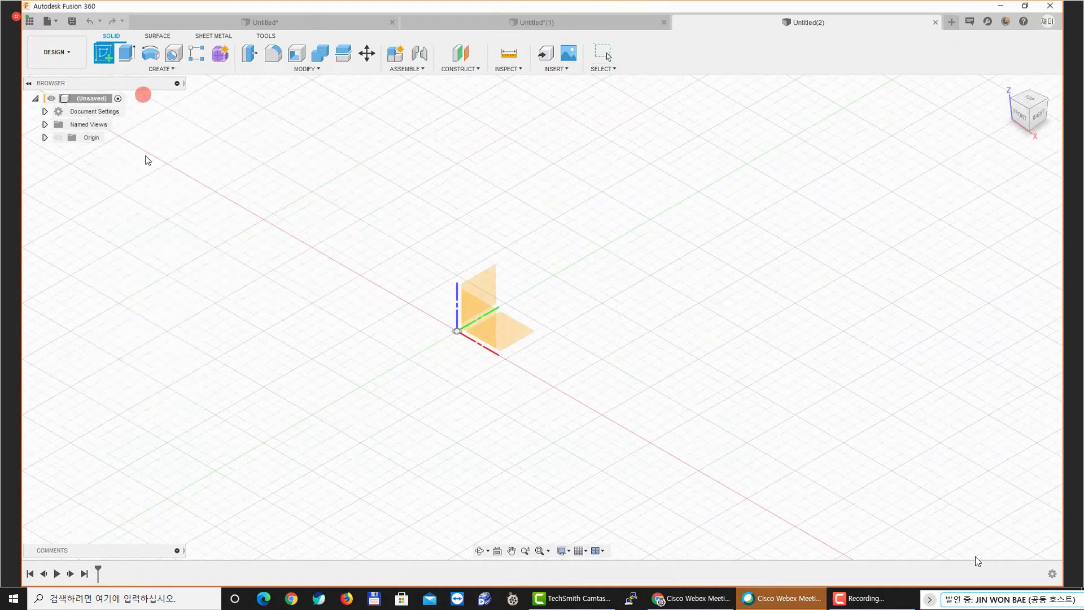
{"action": "middle_click_drag", "start_coordinate": [450, 312], "coordinate": [406, 328]}
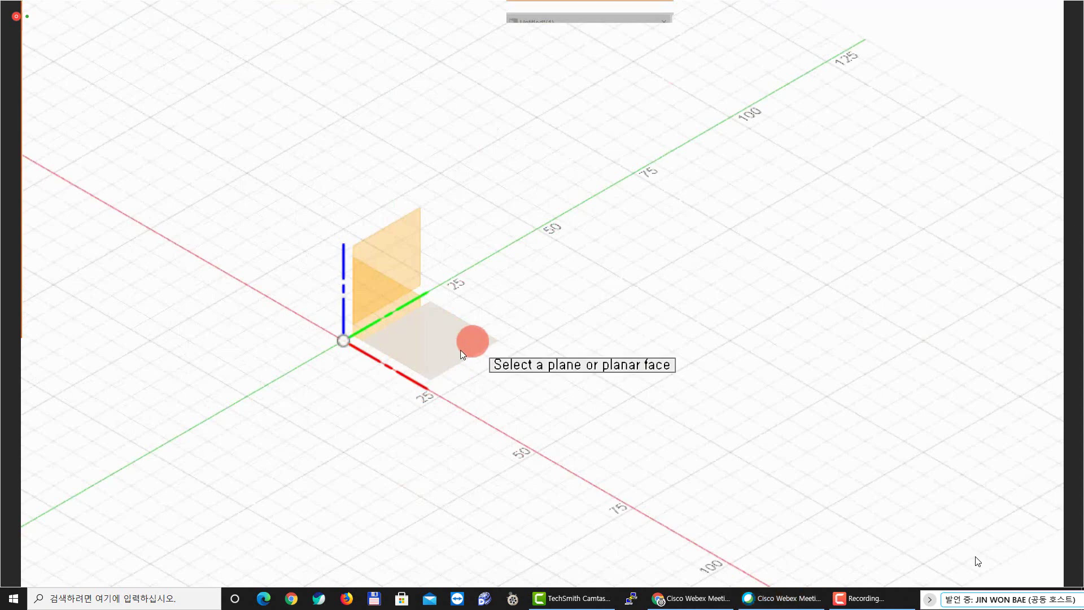
{"action": "scroll", "coordinate": [462, 354], "scroll_direction": "down", "scroll_amount": 1}
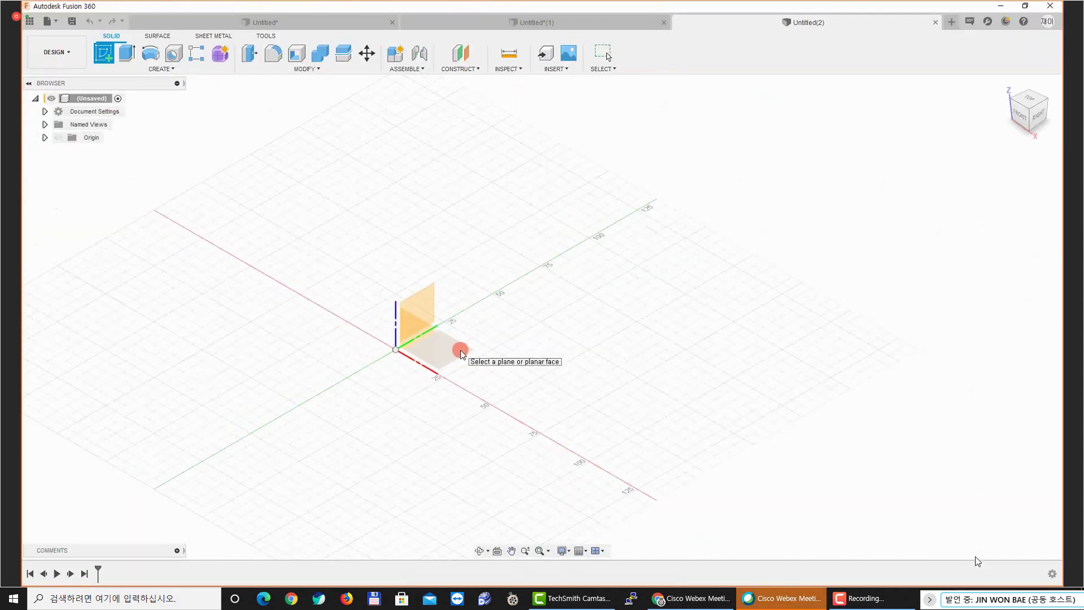
{"action": "left_click", "coordinate": [461, 354]}
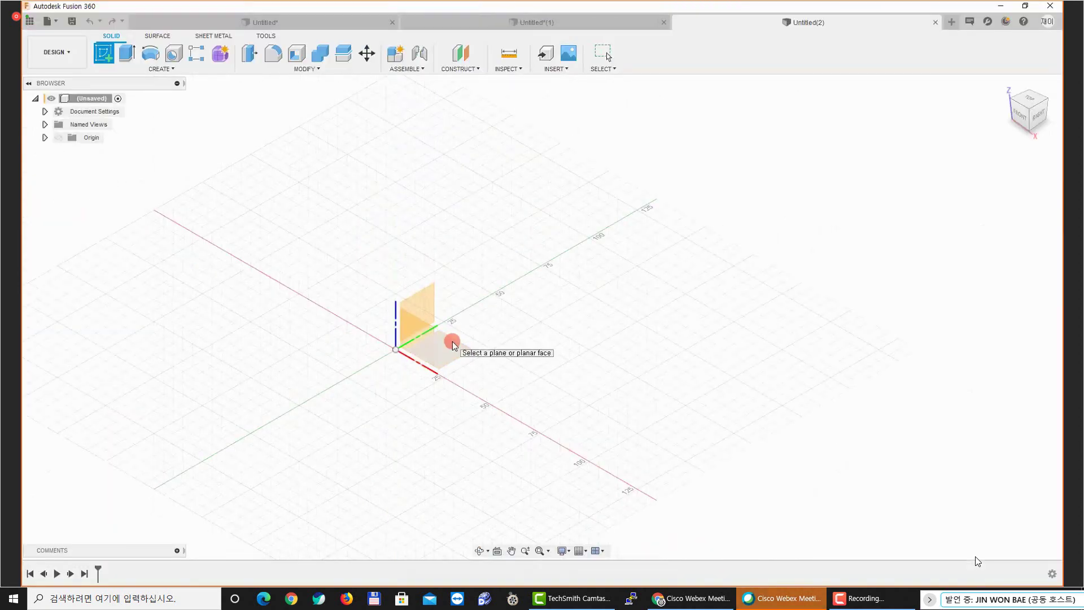
{"action": "key", "text": "Escape"}
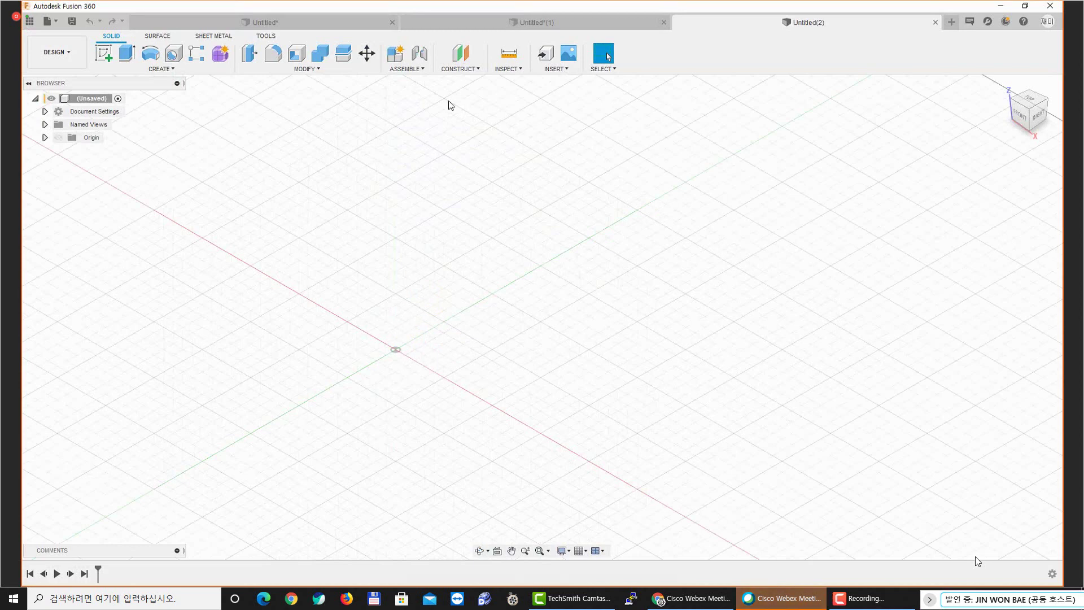
Glance at the PDF drawing and return to the Untitled(1) design containing the rectangular sketch with the U-shaped division
{"action": "key", "text": "alt+Tab"}
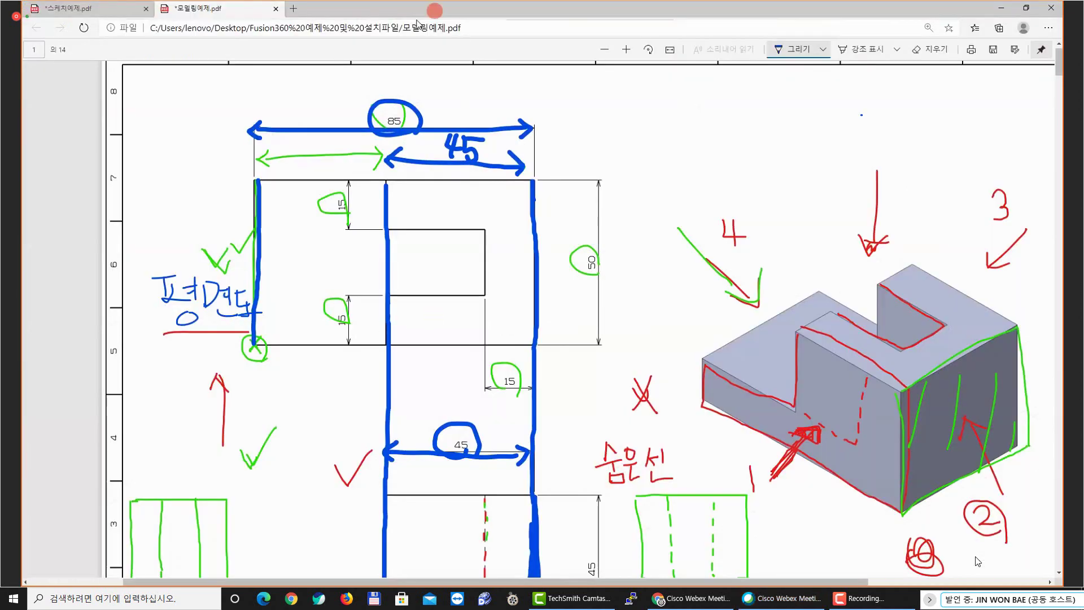
{"action": "key", "text": "alt+Tab"}
{"action": "left_click", "coordinate": [473, 13]}
{"action": "left_click", "coordinate": [475, 19]}
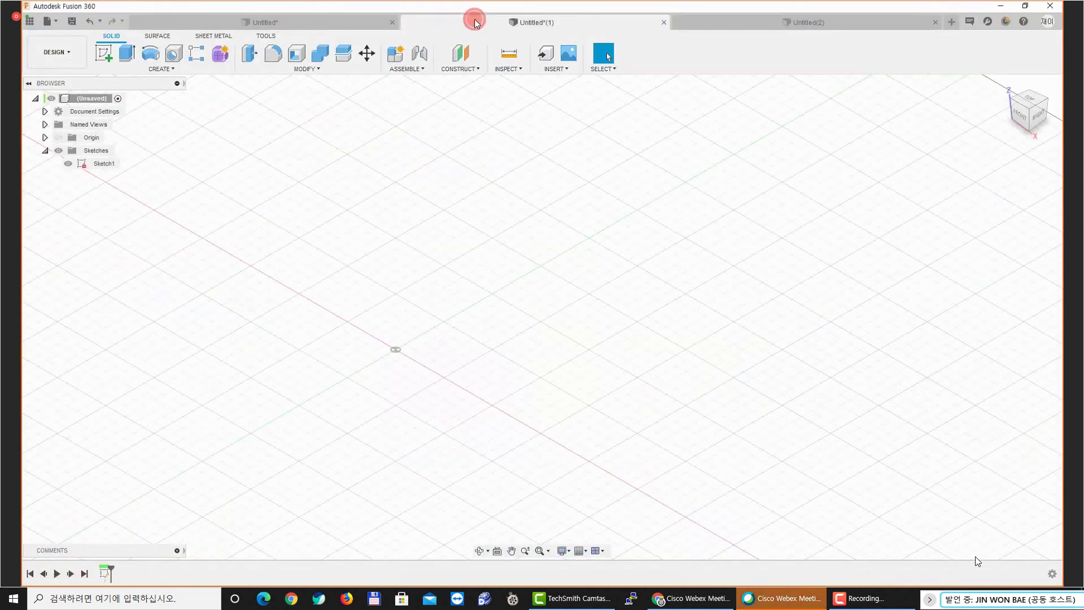
{"action": "mouse_move", "coordinate": [454, 239]}
{"action": "middle_mouse_down"}
{"action": "mouse_move", "coordinate": [415, 254]}
{"action": "mouse_move", "coordinate": [438, 263]}
{"action": "mouse_move", "coordinate": [402, 290]}
{"action": "middle_mouse_up"}
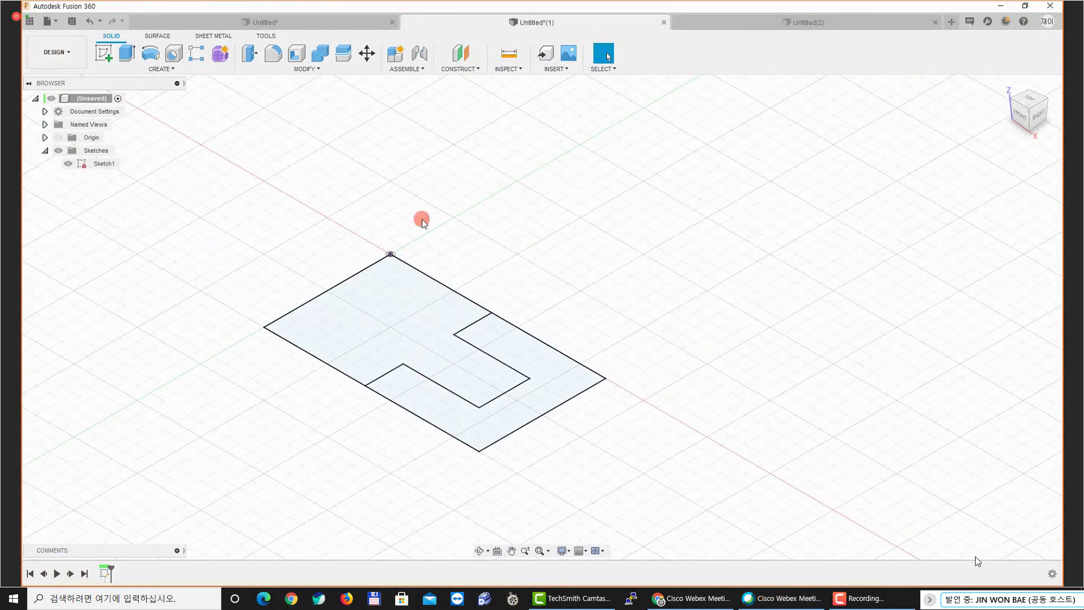
{"action": "left_click", "coordinate": [475, 293]}
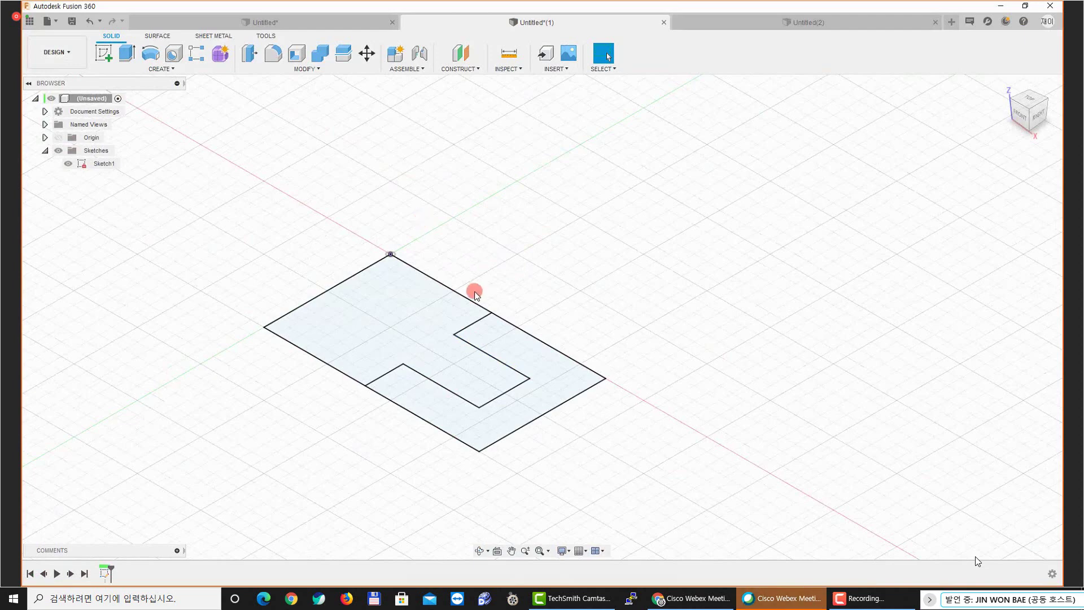
{"action": "middle_click_drag", "start_coordinate": [532, 269], "coordinate": [575, 246]}
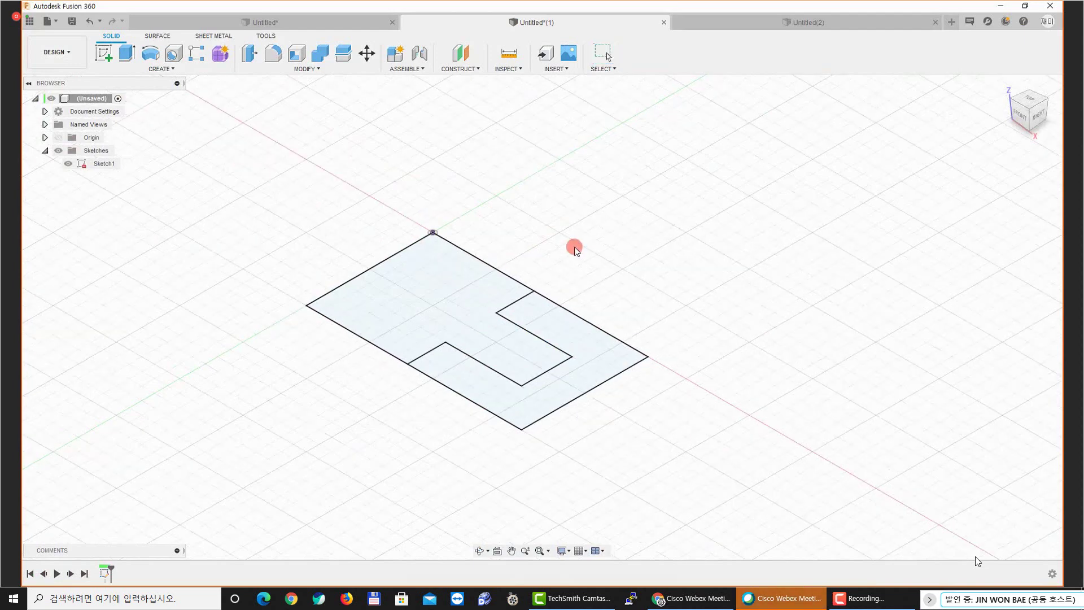
Show the origin planes to examine them against the sketch, hide them again and restore the home view
{"action": "left_click", "coordinate": [58, 137]}
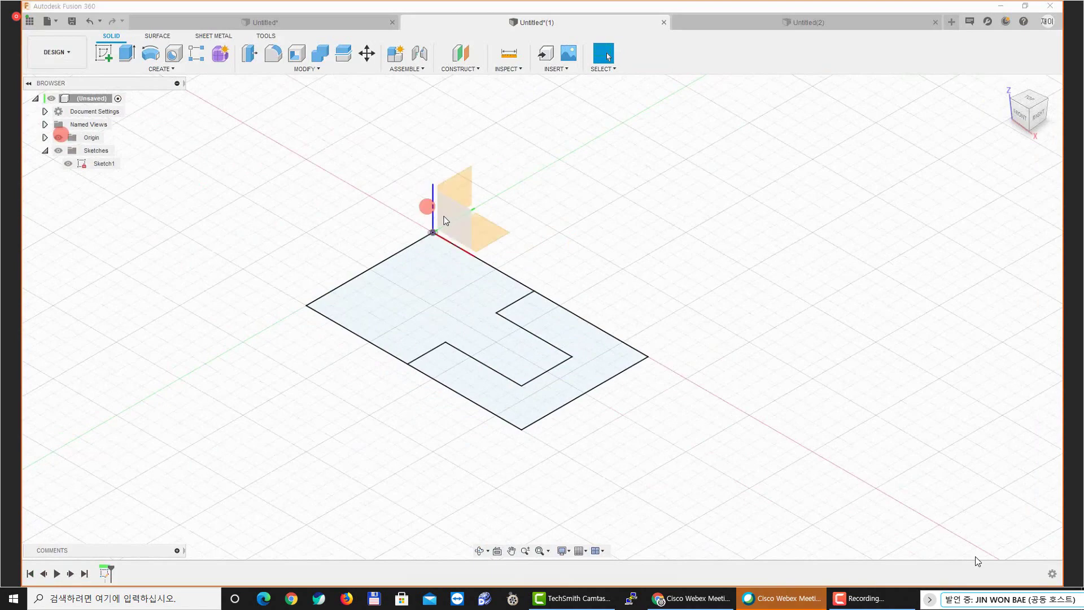
{"action": "middle_click_drag", "start_coordinate": [428, 206], "coordinate": [452, 214], "text": "shift"}
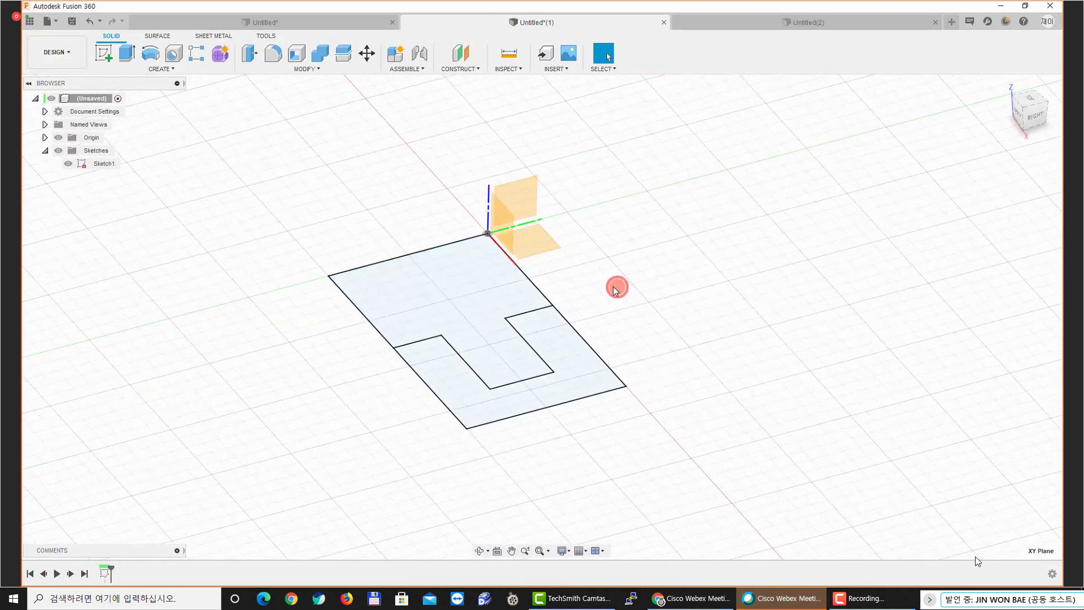
{"action": "left_click", "coordinate": [67, 138]}
{"action": "middle_click_drag", "start_coordinate": [307, 199], "coordinate": [346, 201], "text": "shift"}
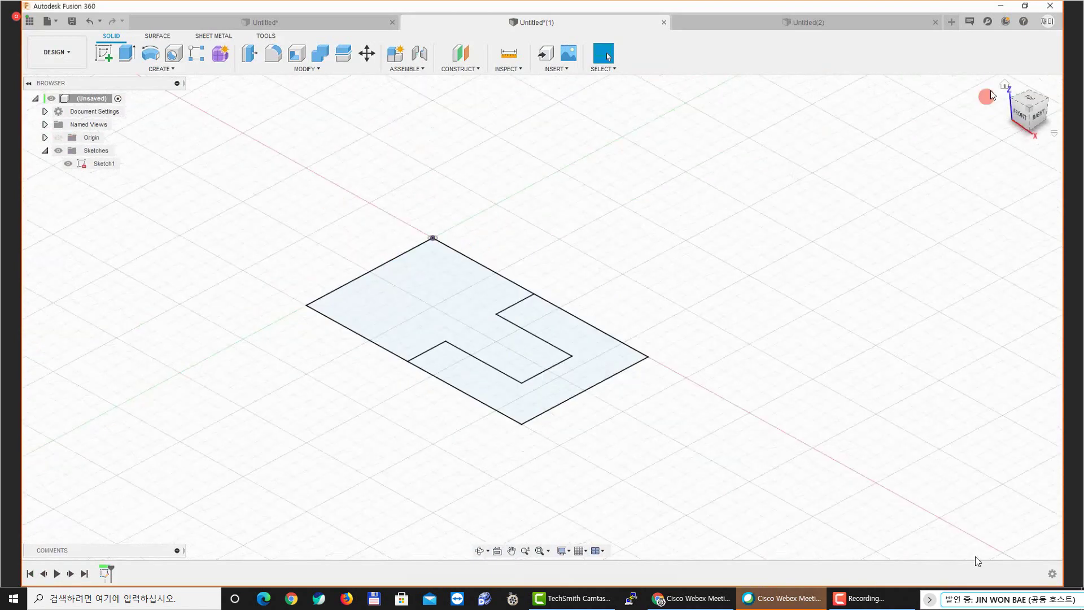
{"action": "left_click", "coordinate": [1001, 85]}
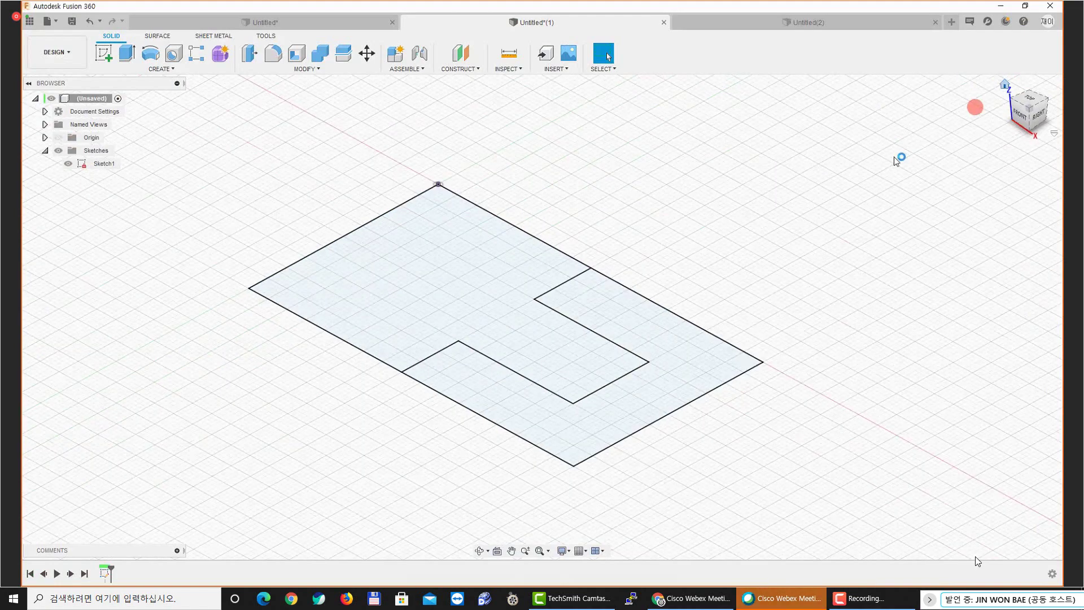
Begin extruding the larger T-shaped profile upward by 10 mm as a new body
{"action": "middle_click_drag", "start_coordinate": [450, 172], "coordinate": [354, 186]}
{"action": "left_click", "coordinate": [127, 53]}
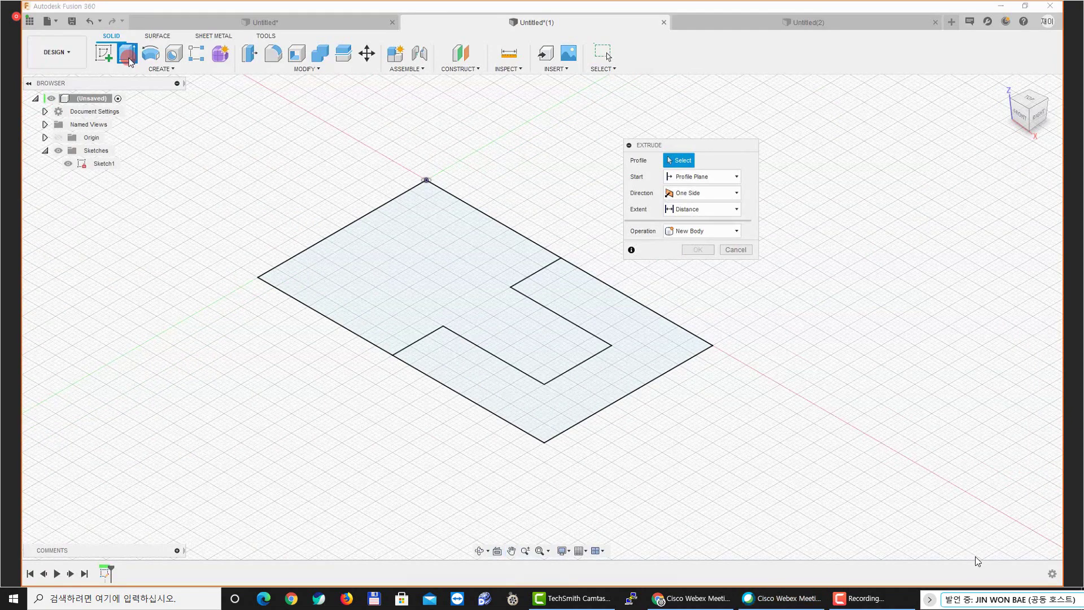
{"action": "middle_click_drag", "start_coordinate": [335, 207], "coordinate": [230, 225]}
{"action": "left_click", "coordinate": [303, 295]}
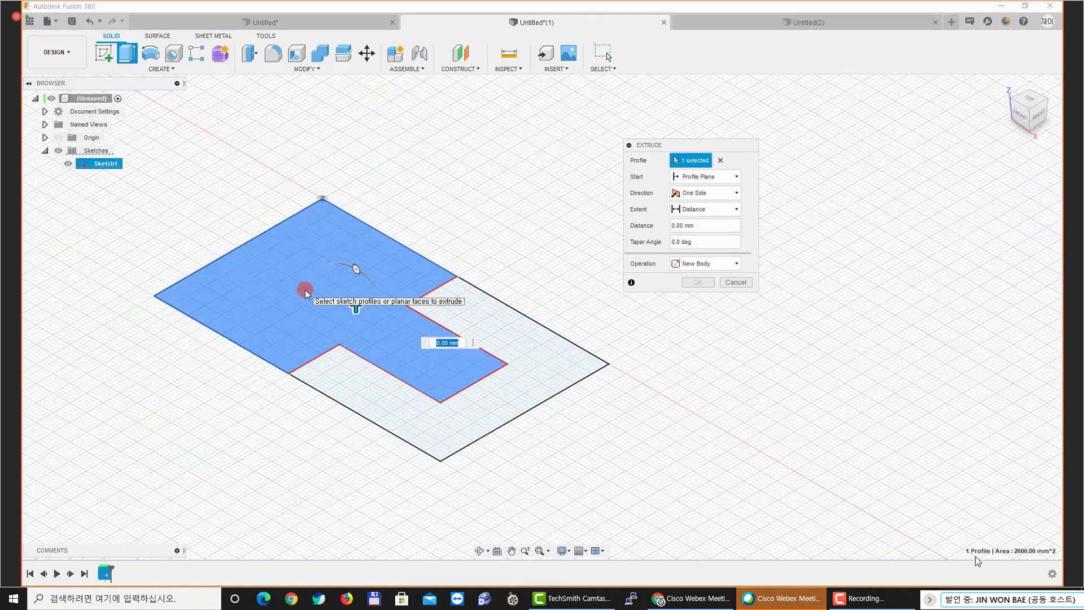
{"action": "scroll", "coordinate": [383, 297], "scroll_direction": "up", "scroll_amount": 3}
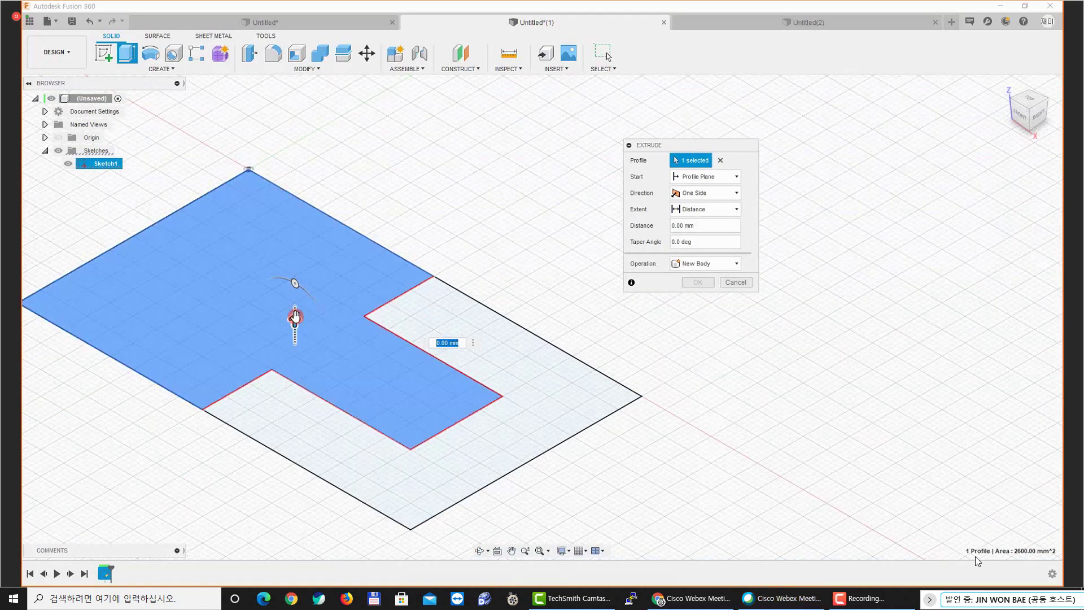
{"action": "left_click_drag", "start_coordinate": [295, 316], "coordinate": [294, 266]}
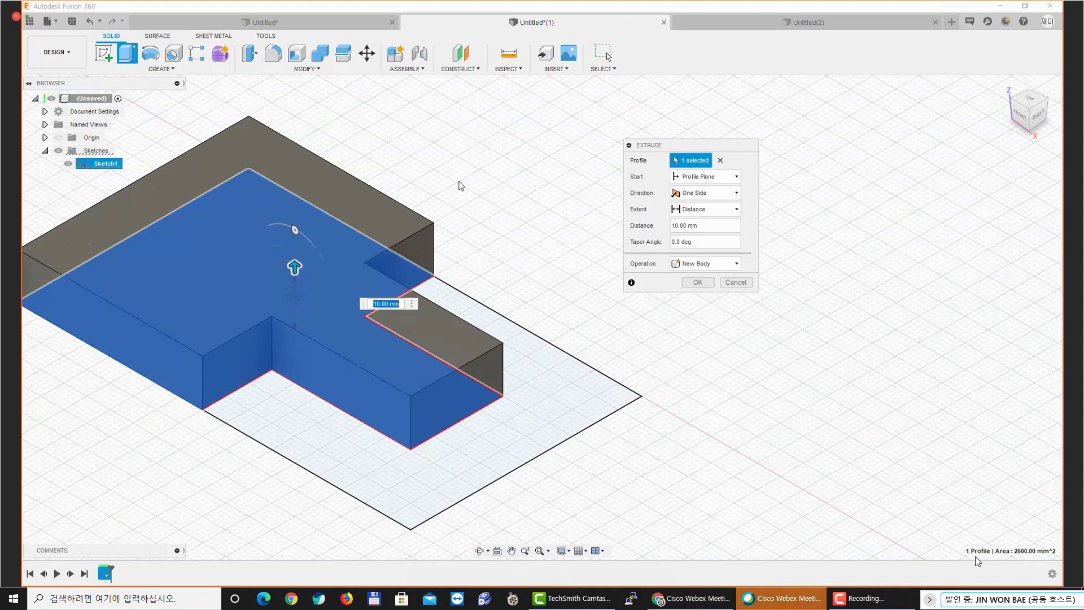
Switch to the PDF drawing and mark the lower step's top face and slot floor in the isometric view with blue strokes
{"action": "key", "text": "alt+Tab"}
{"action": "middle_click_drag", "start_coordinate": [737, 256], "coordinate": [537, 164]}
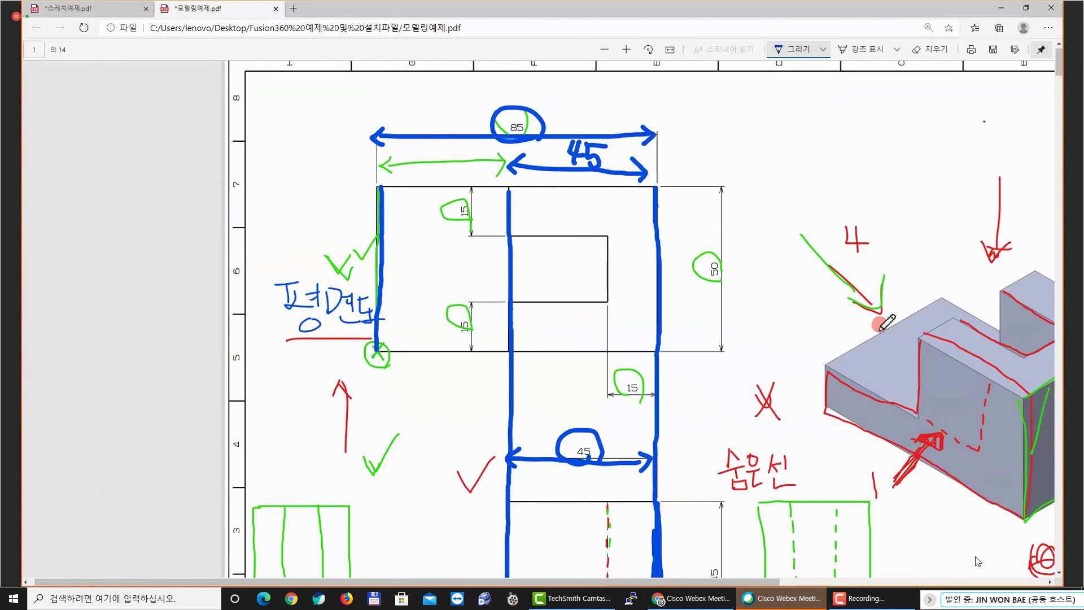
{"action": "scroll", "coordinate": [814, 310], "scroll_direction": "down", "scroll_amount": 3, "text": "ctrl"}
{"action": "scroll", "coordinate": [814, 310], "scroll_direction": "up", "scroll_amount": 2, "text": "ctrl"}
{"action": "scroll", "coordinate": [763, 175], "scroll_direction": "up", "scroll_amount": 2, "text": "ctrl"}
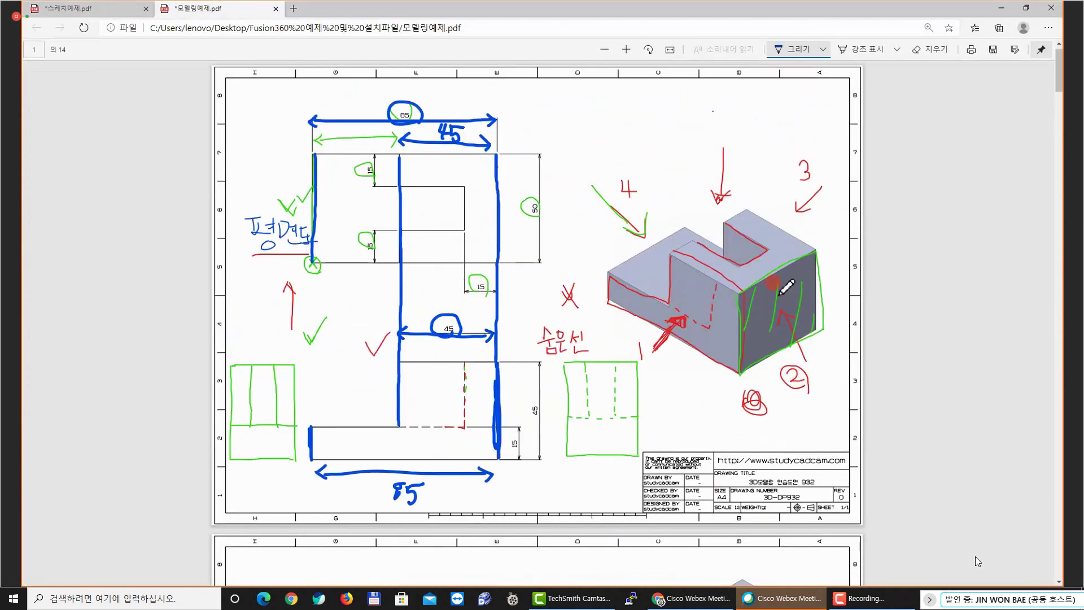
{"action": "mouse_move", "coordinate": [582, 257]}
{"action": "left_mouse_down"}
{"action": "mouse_move", "coordinate": [581, 268]}
{"action": "mouse_move", "coordinate": [608, 276]}
{"action": "left_mouse_up"}
{"action": "left_click_drag", "start_coordinate": [633, 248], "coordinate": [626, 288]}
{"action": "mouse_move", "coordinate": [661, 213]}
{"action": "left_mouse_down"}
{"action": "mouse_move", "coordinate": [660, 237]}
{"action": "mouse_move", "coordinate": [704, 257]}
{"action": "left_mouse_up"}
{"action": "left_click_drag", "start_coordinate": [711, 258], "coordinate": [712, 262]}
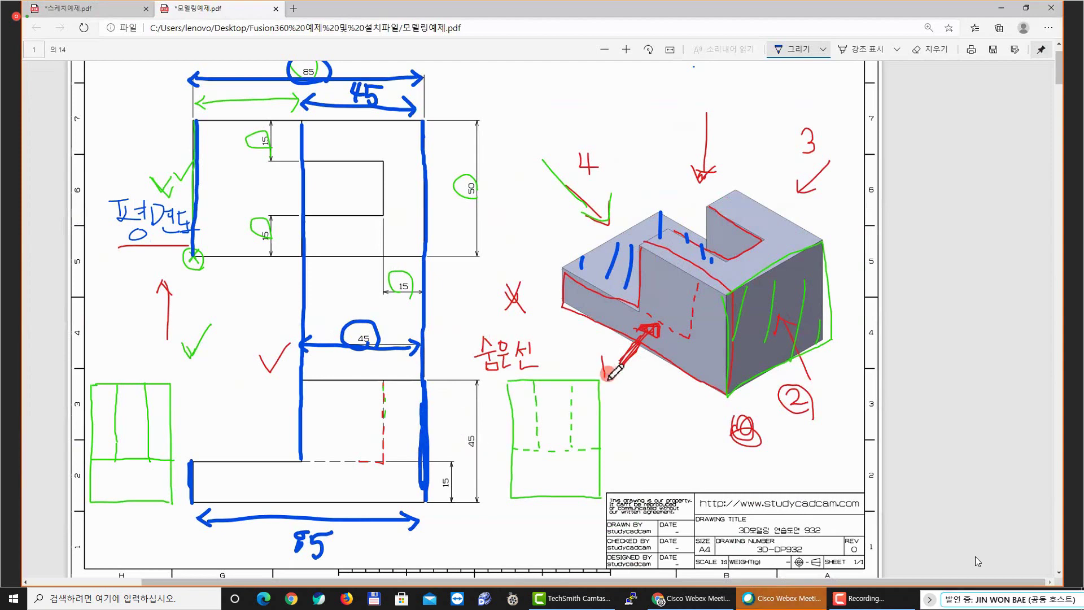
With a red pen, circle the 15 height dimension and mark the front view's base edge with a line and an upward arrow
{"action": "left_click", "coordinate": [822, 49]}
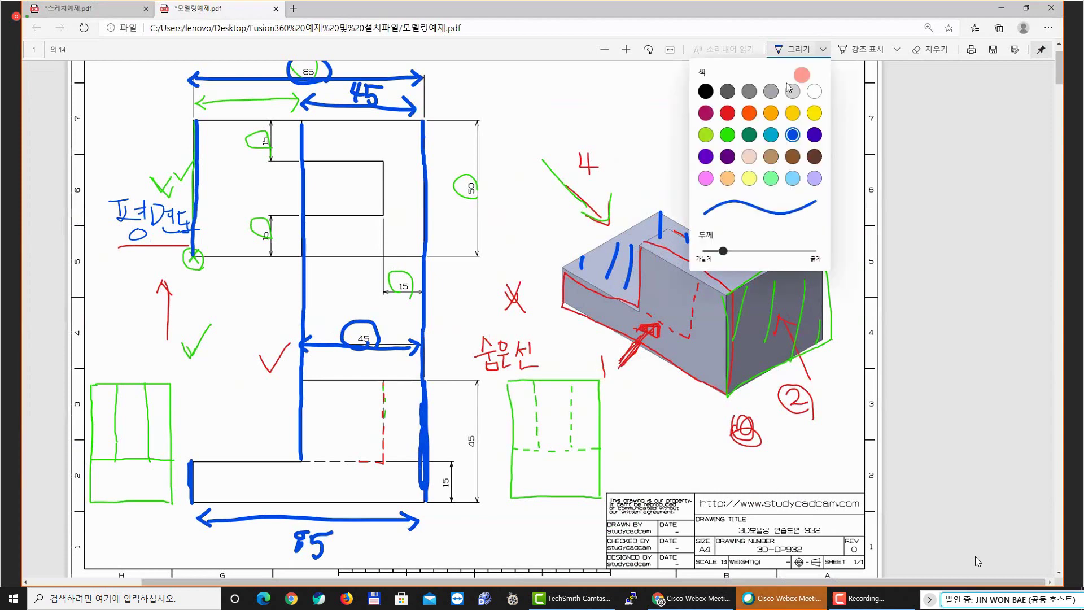
{"action": "left_click", "coordinate": [727, 113]}
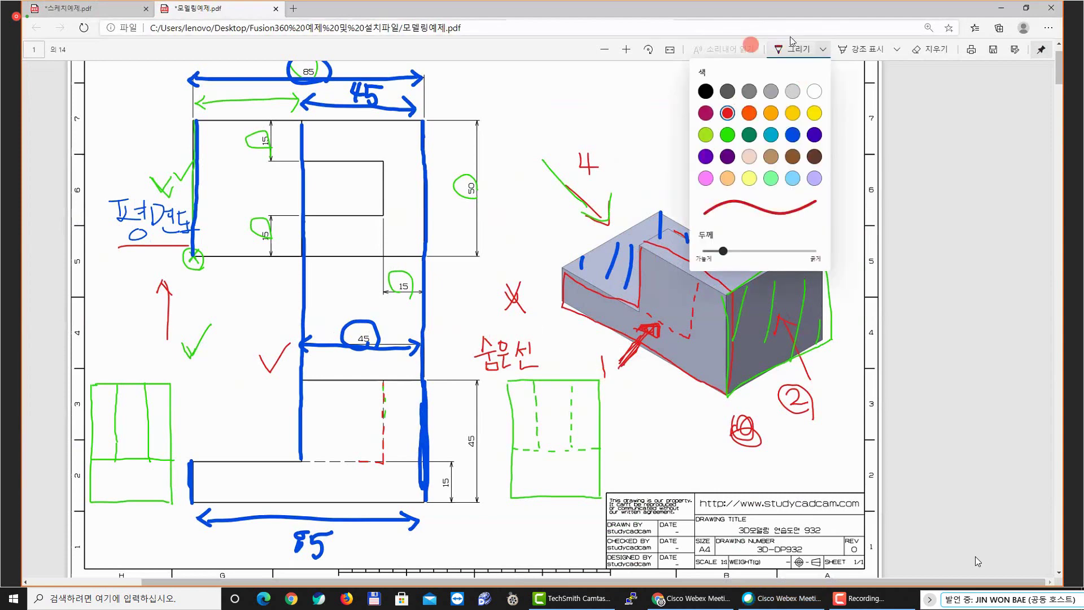
{"action": "left_click", "coordinate": [822, 49]}
{"action": "scroll", "coordinate": [442, 528], "scroll_direction": "up", "scroll_amount": 2, "text": "ctrl"}
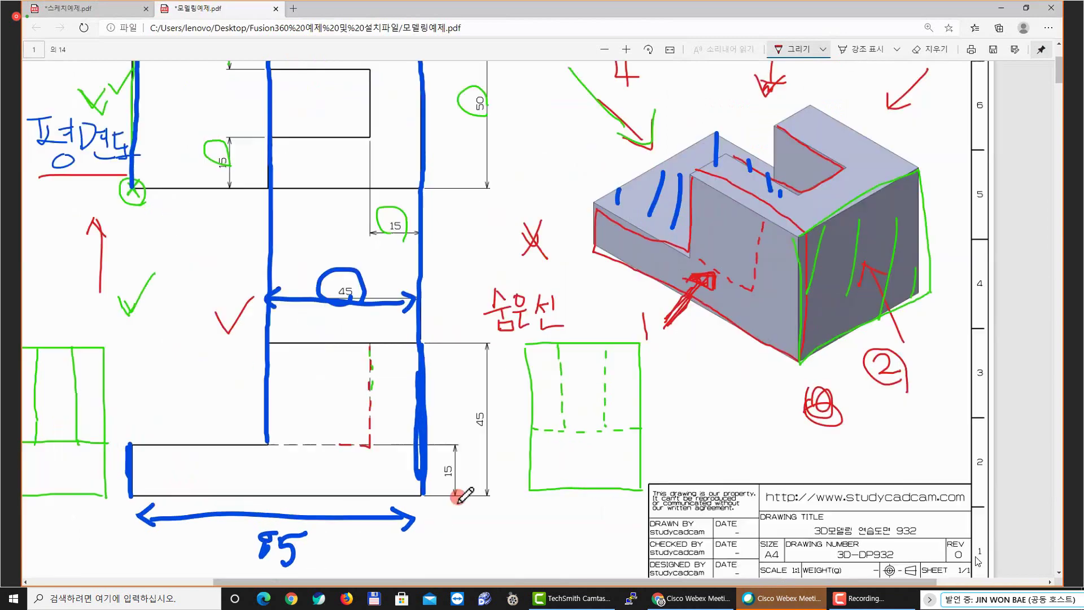
{"action": "mouse_move", "coordinate": [459, 492]}
{"action": "left_mouse_down"}
{"action": "mouse_move", "coordinate": [440, 474]}
{"action": "mouse_move", "coordinate": [452, 452]}
{"action": "mouse_move", "coordinate": [458, 491]}
{"action": "left_mouse_up"}
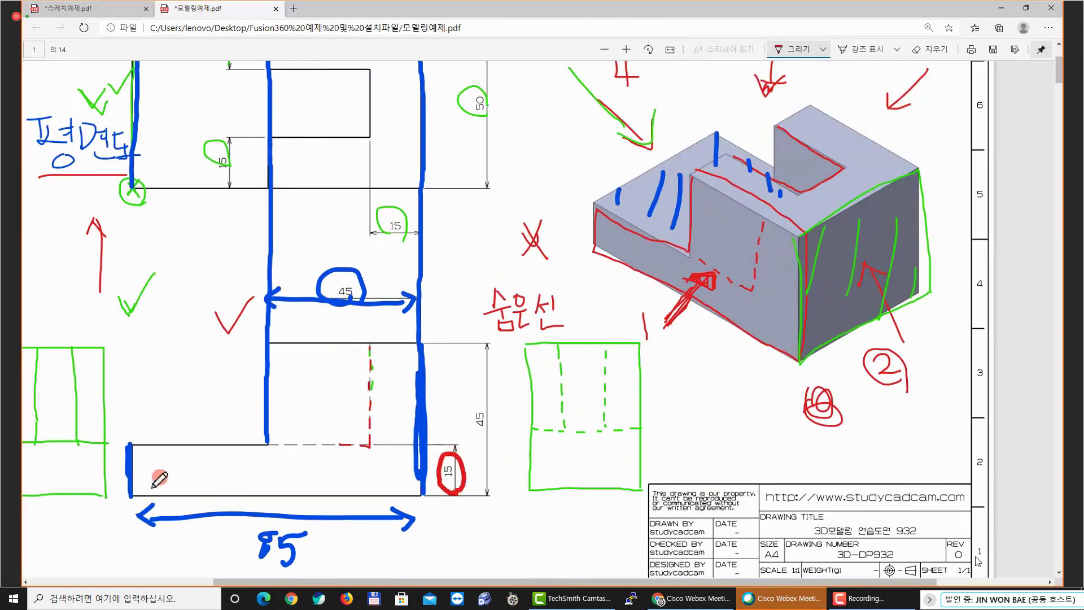
{"action": "left_click_drag", "start_coordinate": [136, 492], "coordinate": [323, 495]}
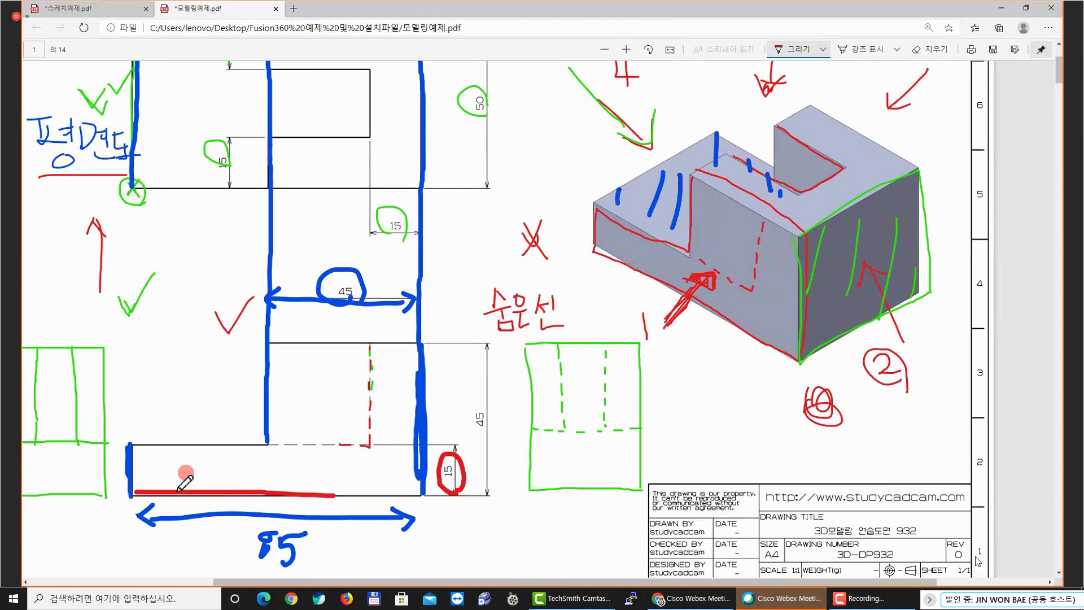
{"action": "mouse_move", "coordinate": [177, 484]}
{"action": "left_mouse_down"}
{"action": "mouse_move", "coordinate": [174, 450]}
{"action": "mouse_move", "coordinate": [191, 464]}
{"action": "left_mouse_up"}
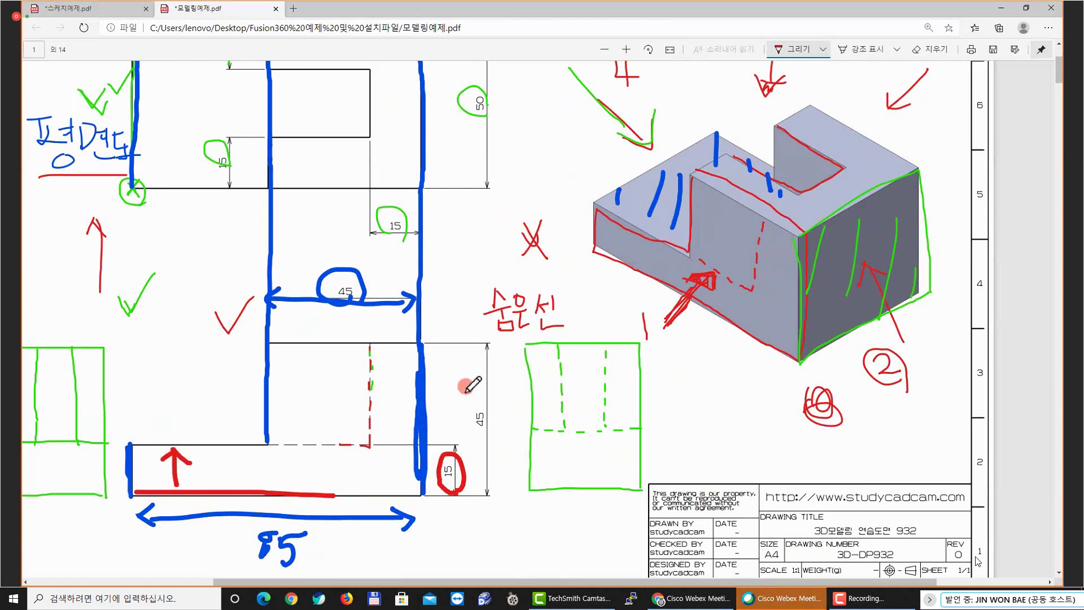
Return to Fusion 360 and complete the T-shaped profile's extrusion with a distance of 15 mm
{"action": "scroll", "coordinate": [466, 388], "scroll_direction": "down", "scroll_amount": 2, "text": "ctrl"}
{"action": "left_click", "coordinate": [1007, 8]}
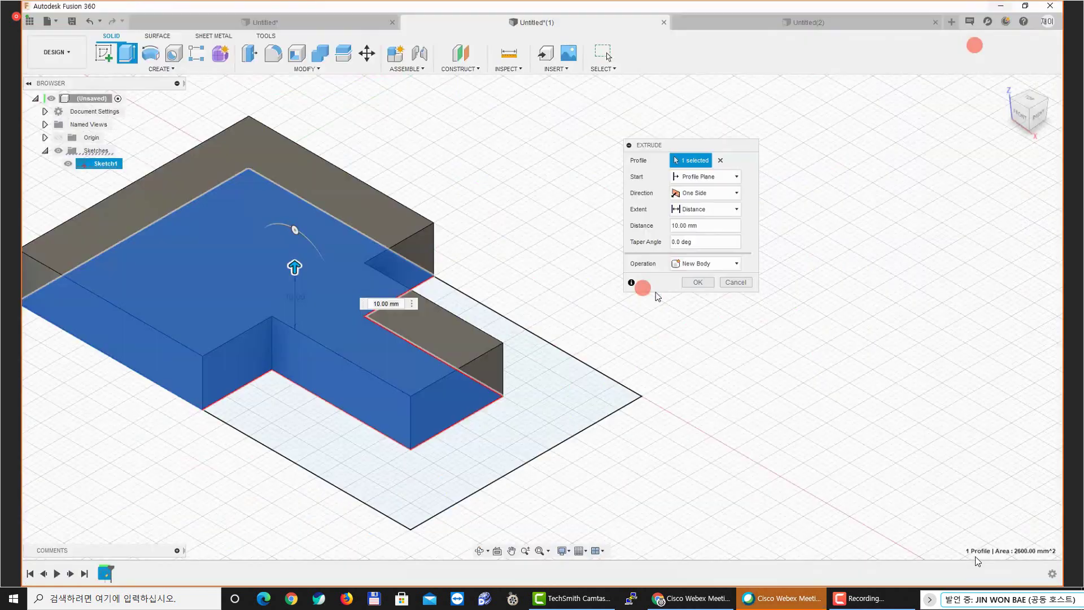
{"action": "left_click_drag", "start_coordinate": [706, 228], "coordinate": [644, 221]}
{"action": "type", "text": "15"}
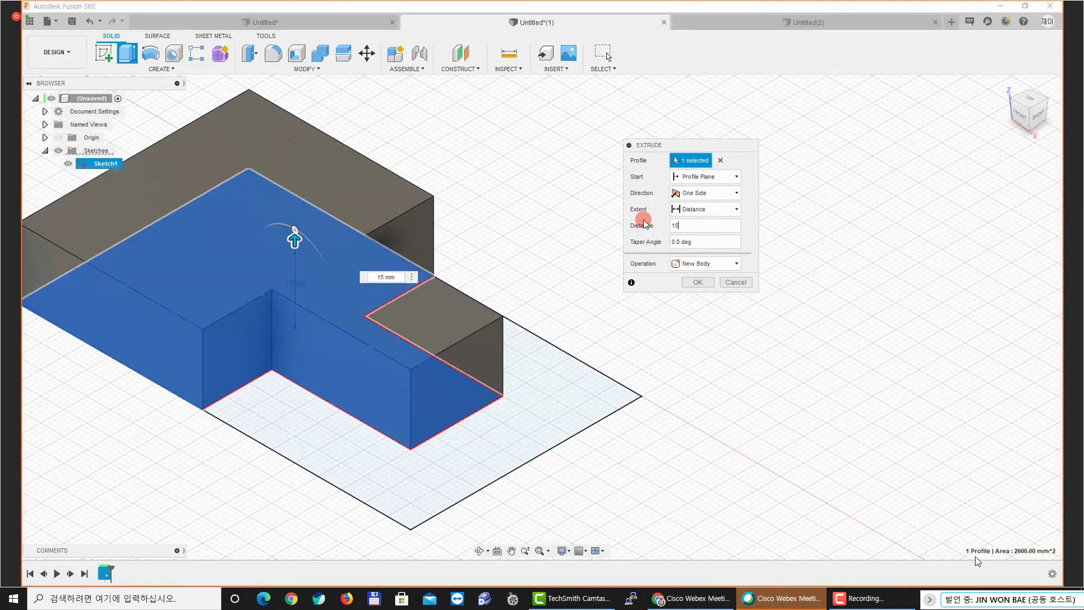
{"action": "left_click", "coordinate": [698, 282]}
Hide Sketch1 so only the extruded body is displayed
{"action": "middle_click_drag", "start_coordinate": [559, 260], "coordinate": [598, 259]}
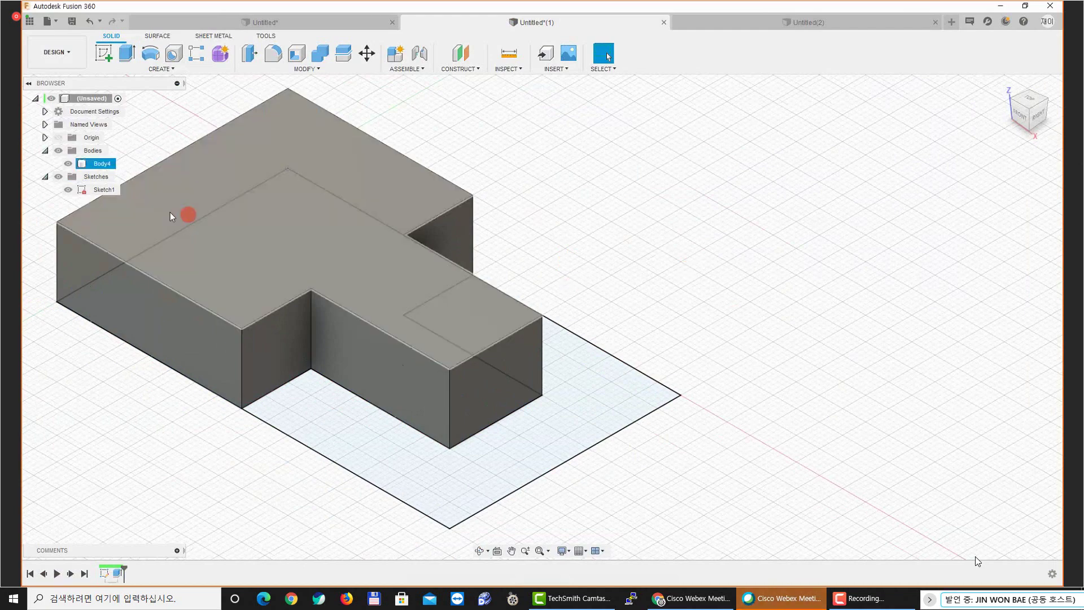
{"action": "left_click", "coordinate": [69, 190]}
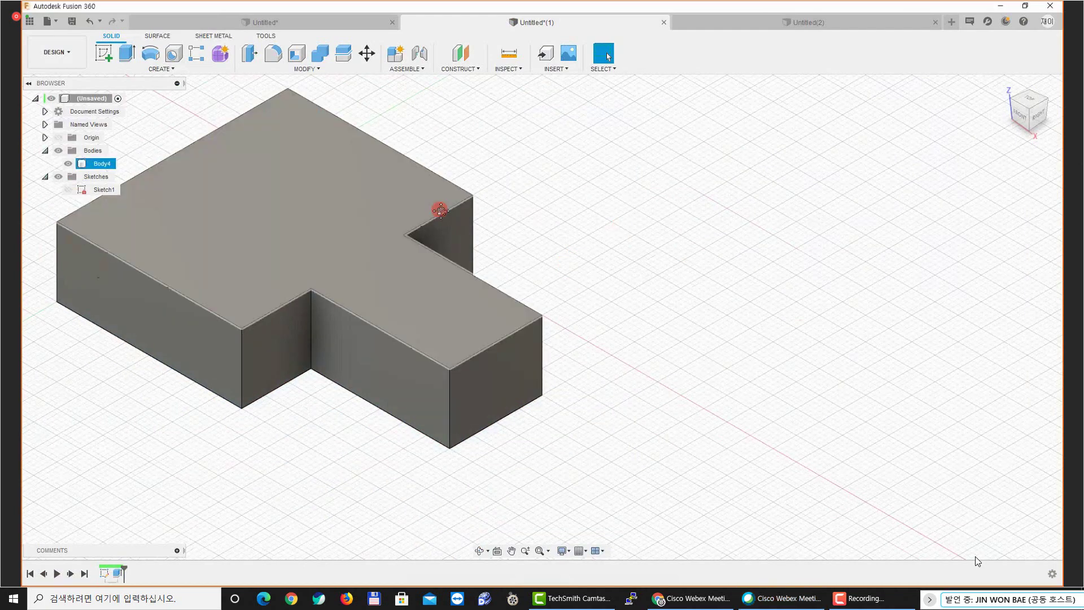
{"action": "middle_click_drag", "start_coordinate": [438, 208], "coordinate": [505, 214]}
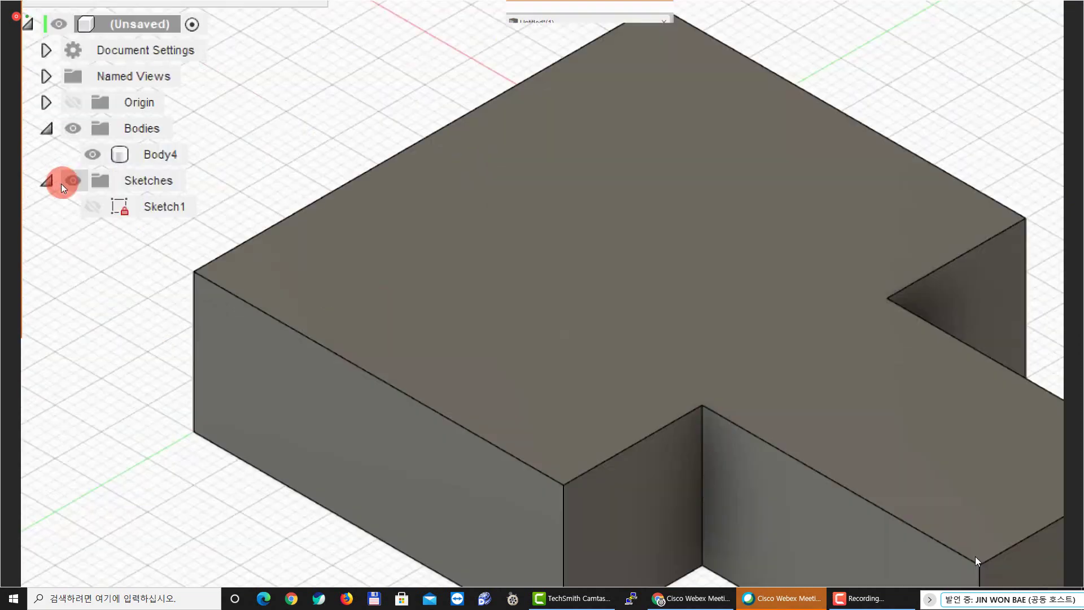
Show Sketch1 again and select its remaining U-shaped profile around the narrow bar for an extrusion
{"action": "left_click", "coordinate": [63, 183]}
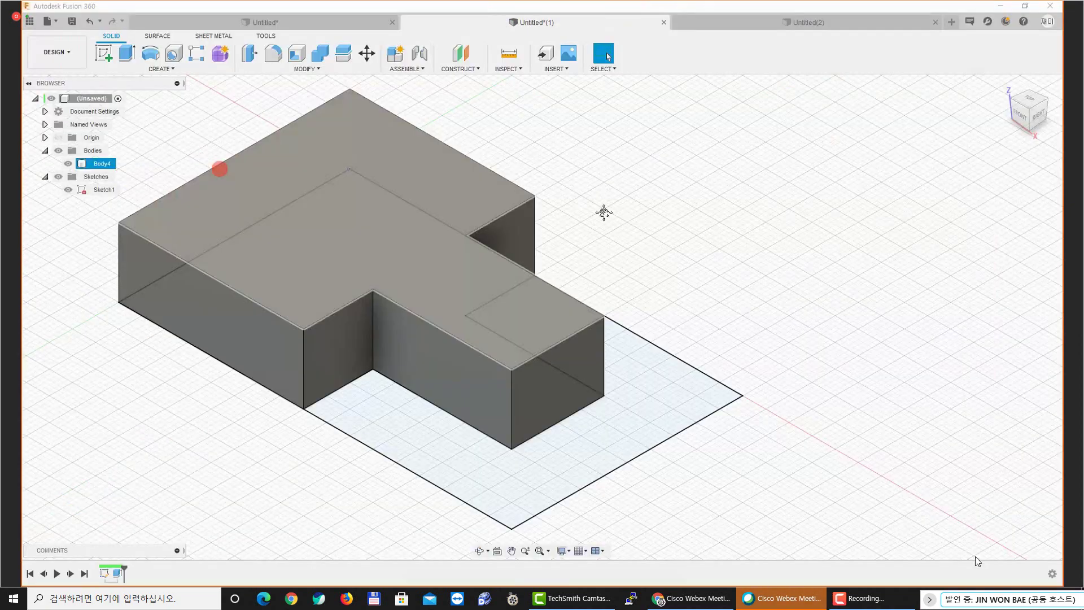
{"action": "left_click", "coordinate": [126, 57]}
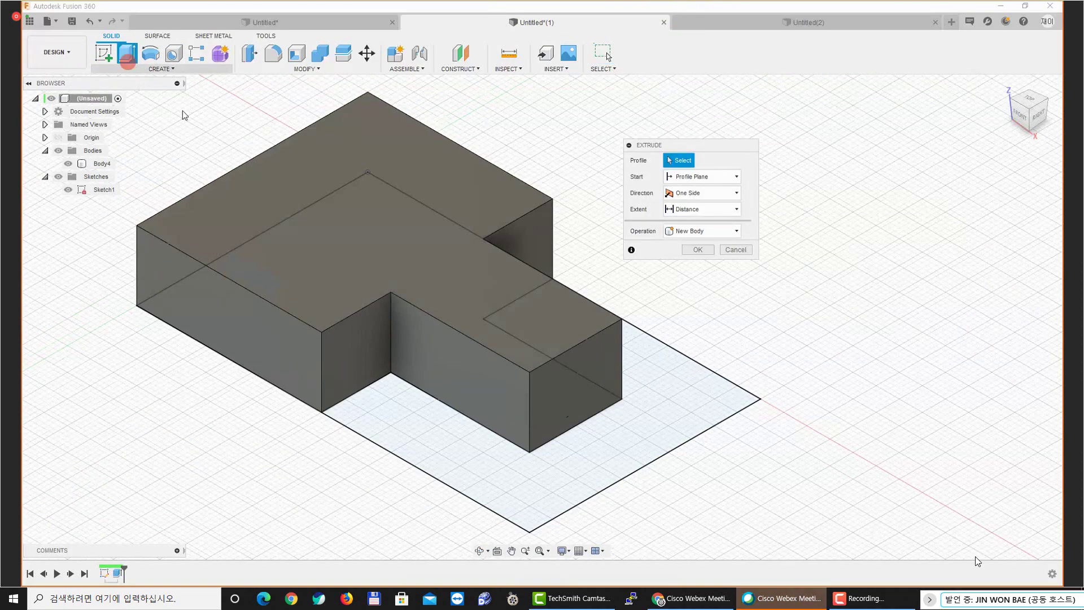
{"action": "middle_click_drag", "start_coordinate": [436, 230], "coordinate": [410, 210]}
{"action": "middle_click_drag", "start_coordinate": [607, 389], "coordinate": [573, 449], "text": "shift"}
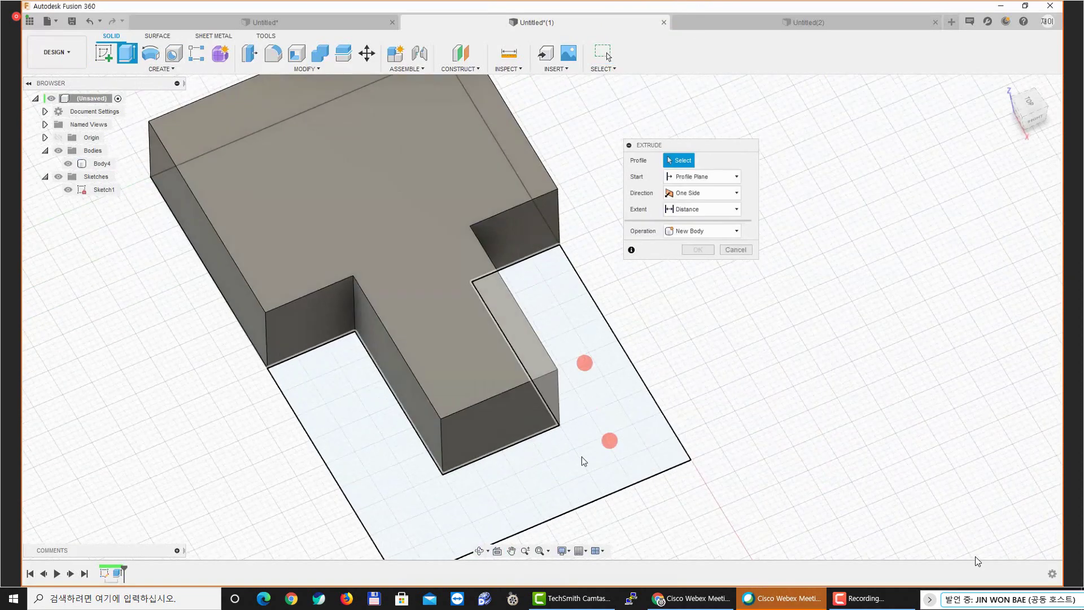
{"action": "left_click", "coordinate": [527, 481]}
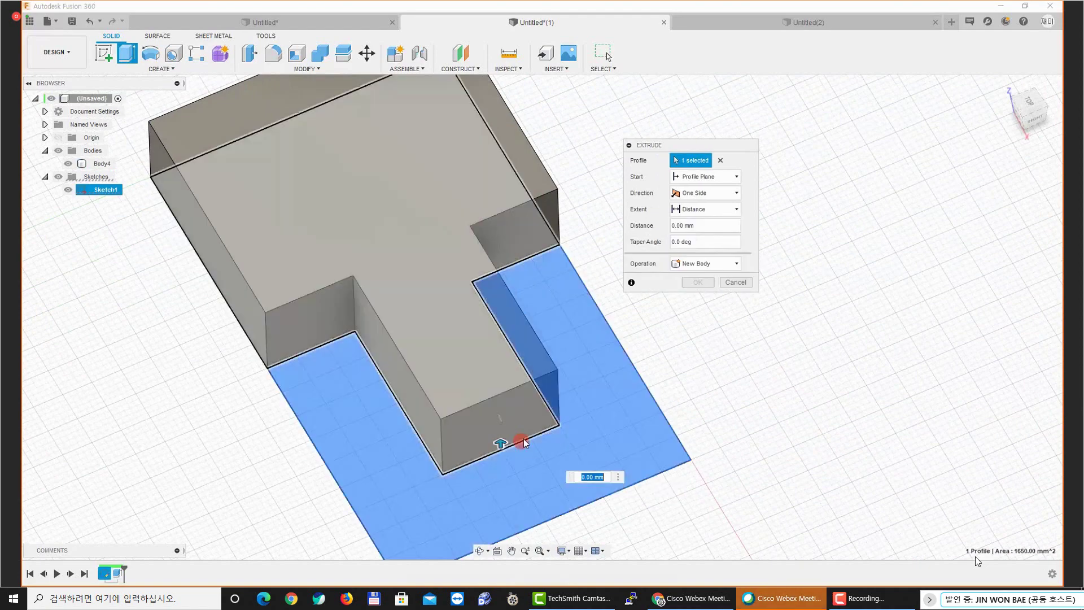
Pull the U-shaped profile's extrusion upward past the lower body to preview the raised part of the block
{"action": "middle_click_drag", "start_coordinate": [525, 443], "coordinate": [540, 418], "text": "shift"}
{"action": "left_click_drag", "start_coordinate": [549, 401], "coordinate": [557, 169]}
{"action": "middle_click_drag", "start_coordinate": [558, 169], "coordinate": [348, 274], "text": "shift"}
{"action": "middle_click_drag", "start_coordinate": [510, 170], "coordinate": [502, 237], "text": "shift"}
{"action": "mouse_move", "coordinate": [496, 169]}
{"action": "left_mouse_down"}
{"action": "mouse_move", "coordinate": [495, 157]}
{"action": "mouse_move", "coordinate": [496, 166]}
{"action": "left_mouse_up"}
{"action": "middle_click_drag", "start_coordinate": [519, 275], "coordinate": [515, 296], "text": "shift"}
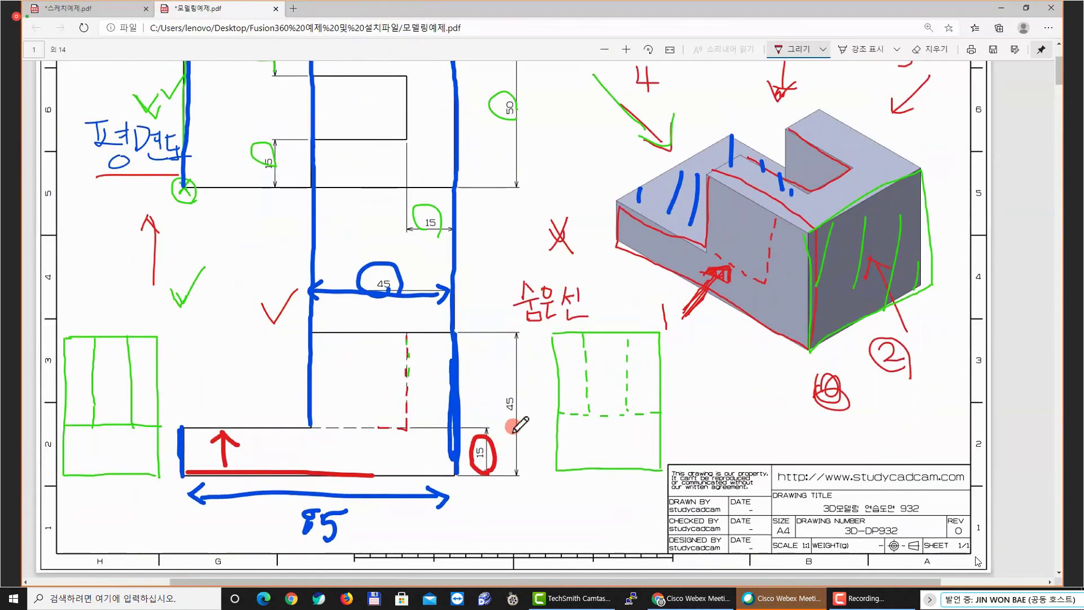
Switch to the PDF drawing and thicken the red base line and upward arrow in the front view
{"action": "scroll", "coordinate": [520, 424], "scroll_direction": "up", "scroll_amount": 1, "text": "ctrl"}
{"action": "mouse_move", "coordinate": [334, 488]}
{"action": "left_mouse_down"}
{"action": "mouse_move", "coordinate": [116, 492]}
{"action": "mouse_move", "coordinate": [256, 496]}
{"action": "left_mouse_up"}
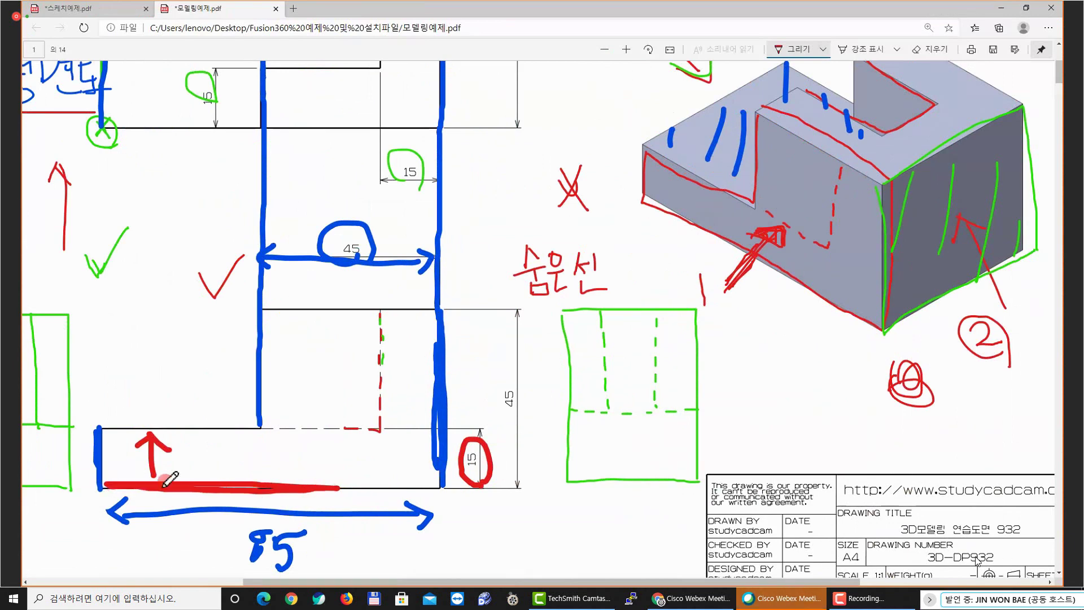
{"action": "mouse_move", "coordinate": [148, 480]}
{"action": "left_mouse_down"}
{"action": "mouse_move", "coordinate": [146, 440]}
{"action": "mouse_move", "coordinate": [137, 446]}
{"action": "mouse_move", "coordinate": [160, 449]}
{"action": "left_mouse_up"}
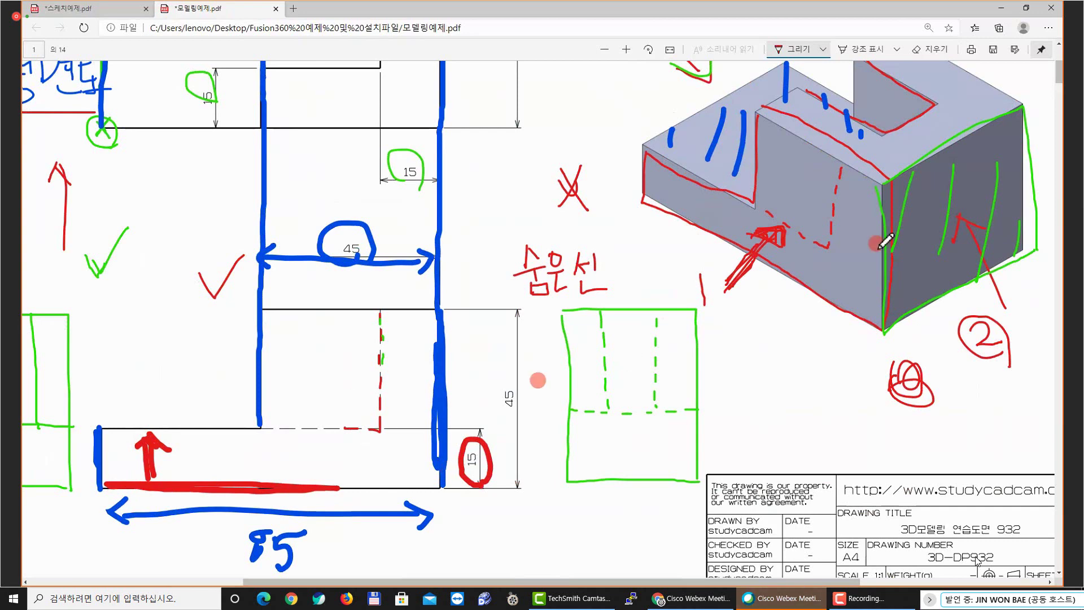
Hatch the raised U-shaped top face in the isometric view in red and mark its lower front edge and vertical corner height
{"action": "scroll", "coordinate": [886, 241], "scroll_direction": "up", "scroll_amount": 3}
{"action": "mouse_move", "coordinate": [772, 265]}
{"action": "left_mouse_down"}
{"action": "mouse_move", "coordinate": [797, 277]}
{"action": "mouse_move", "coordinate": [828, 268]}
{"action": "mouse_move", "coordinate": [864, 308]}
{"action": "mouse_move", "coordinate": [898, 302]}
{"action": "mouse_move", "coordinate": [977, 255]}
{"action": "mouse_move", "coordinate": [873, 208]}
{"action": "left_mouse_up"}
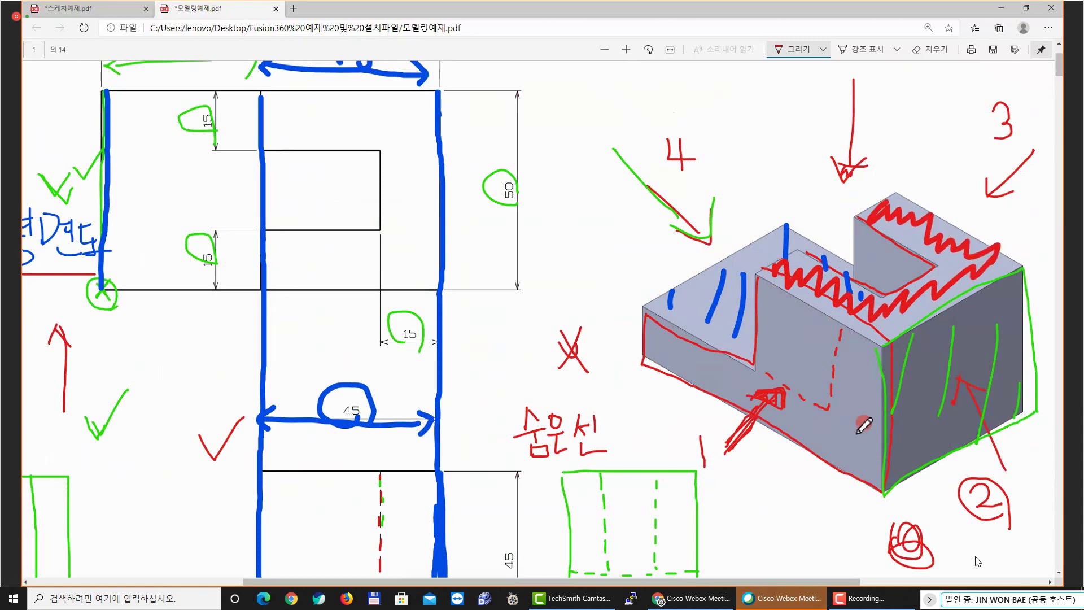
{"action": "scroll", "coordinate": [864, 424], "scroll_direction": "down", "scroll_amount": 3}
{"action": "left_click_drag", "start_coordinate": [768, 268], "coordinate": [878, 323]}
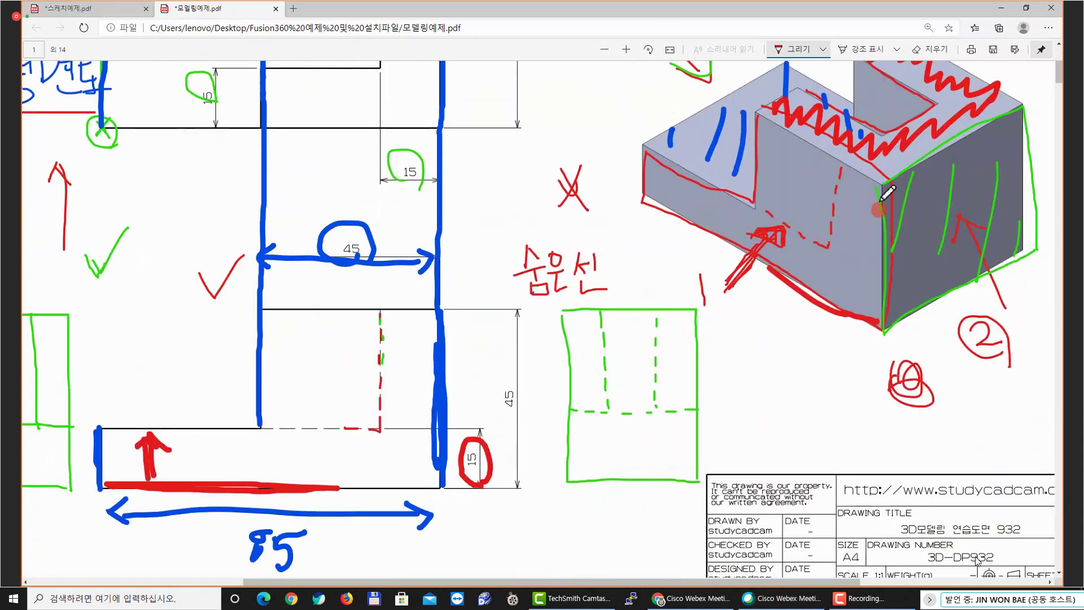
{"action": "mouse_move", "coordinate": [888, 192]}
{"action": "left_mouse_down"}
{"action": "mouse_move", "coordinate": [881, 332]}
{"action": "mouse_move", "coordinate": [890, 316]}
{"action": "left_mouse_up"}
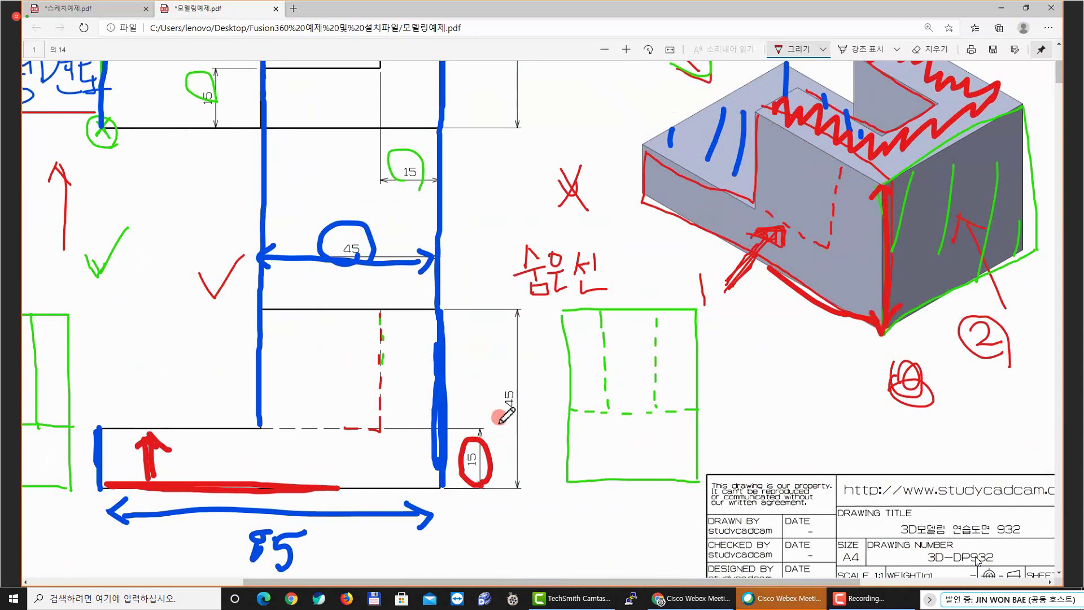
Circle the overall 45 height dimension beside the front view in red
{"action": "mouse_move", "coordinate": [498, 417]}
{"action": "left_mouse_down"}
{"action": "mouse_move", "coordinate": [504, 375]}
{"action": "mouse_move", "coordinate": [533, 406]}
{"action": "mouse_move", "coordinate": [496, 418]}
{"action": "left_mouse_up"}
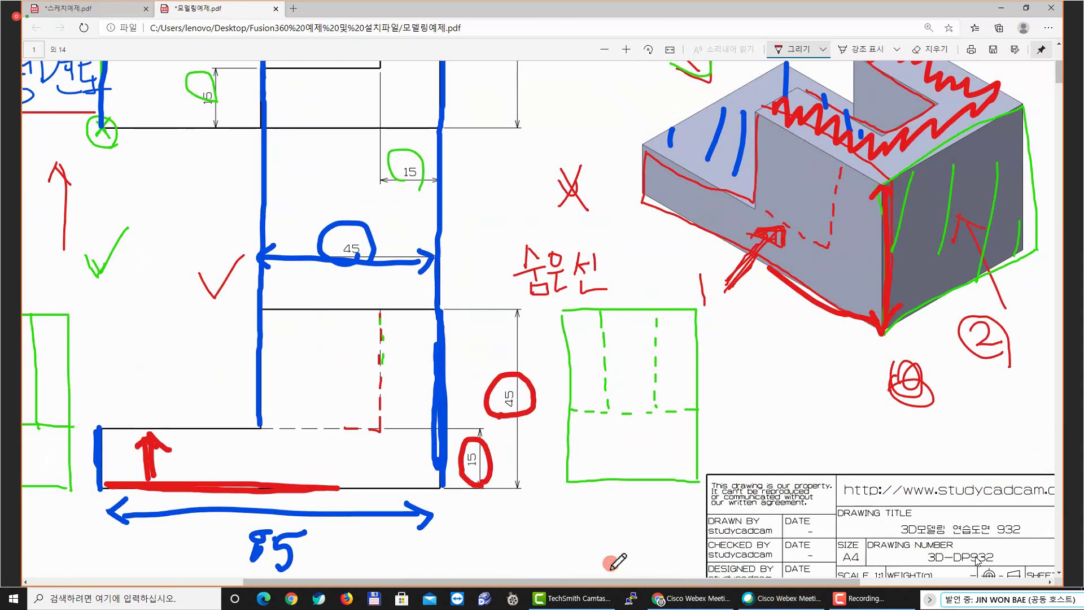
{"action": "scroll", "coordinate": [556, 341], "scroll_direction": "down", "scroll_amount": 5, "text": "ctrl"}
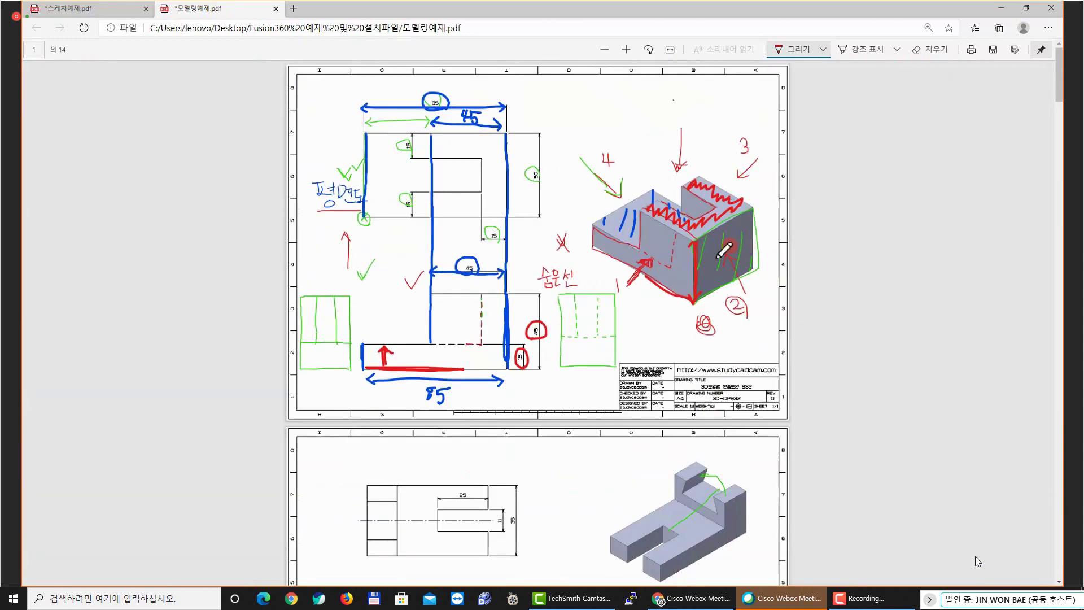
{"action": "scroll", "coordinate": [724, 249], "scroll_direction": "up", "scroll_amount": 1, "text": "ctrl"}
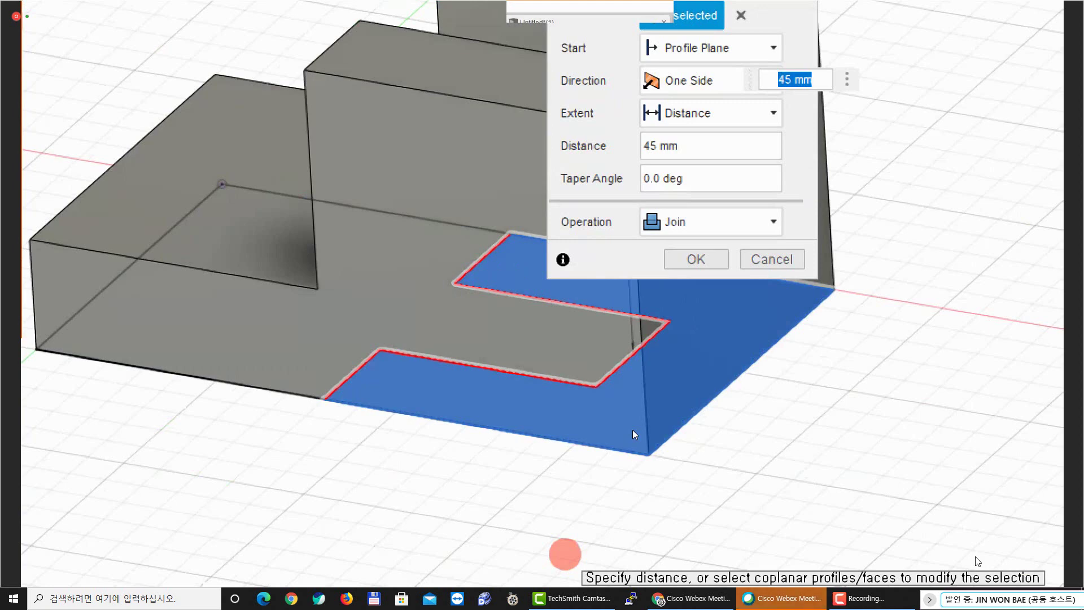
Return to Fusion 360 and complete the U-shaped profile's extrusion with a distance of 45 mm and the Join operation
{"action": "left_click", "coordinate": [756, 212]}
{"action": "left_click", "coordinate": [728, 259]}
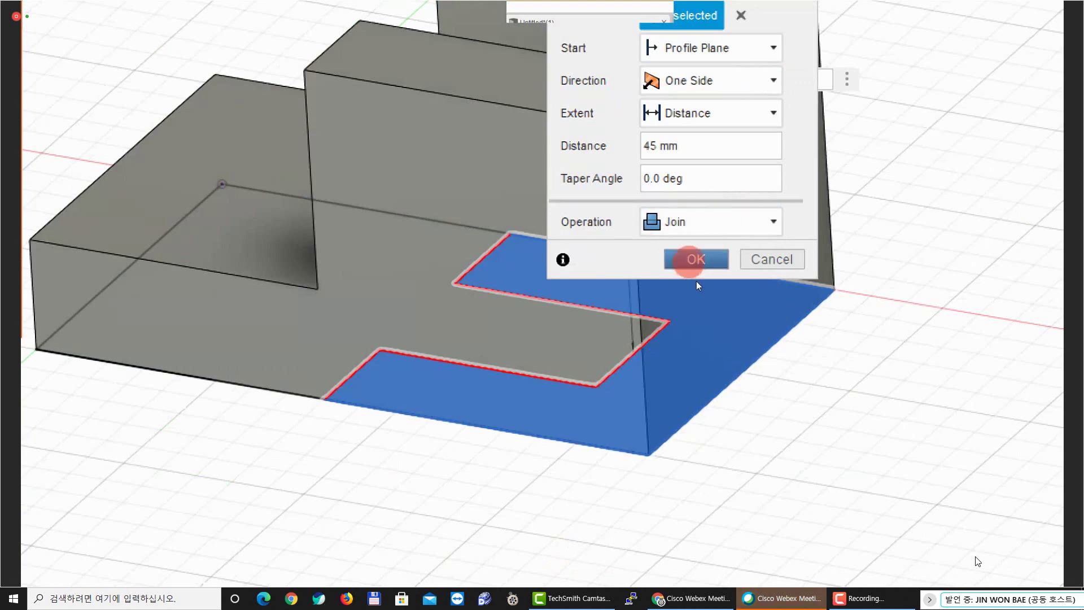
{"action": "left_click", "coordinate": [696, 282]}
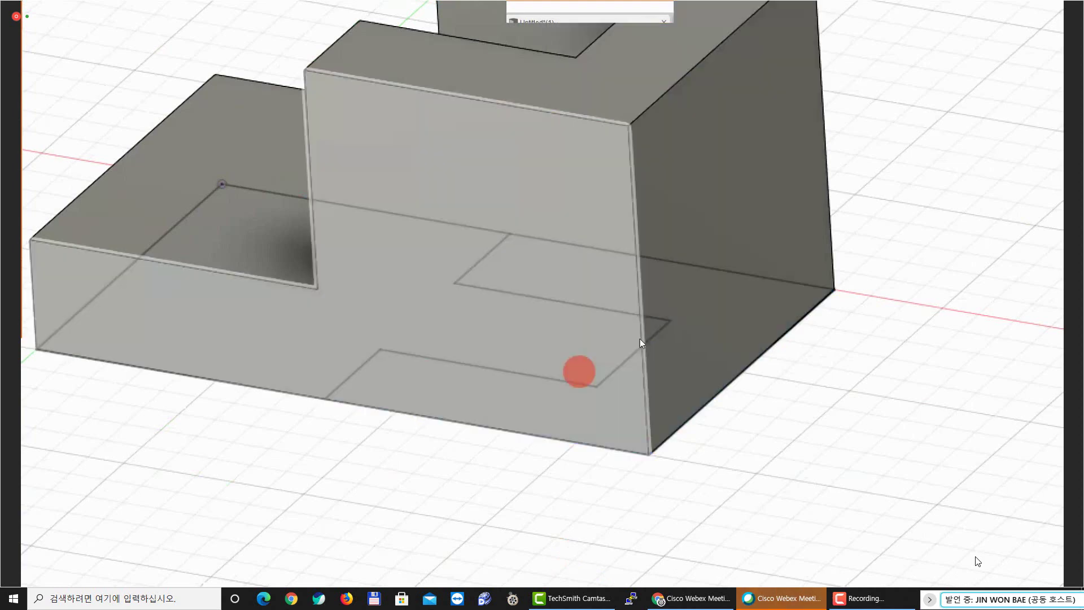
Hide Sketch1 and return the model to the home view
{"action": "scroll", "coordinate": [581, 370], "scroll_direction": "down", "scroll_amount": 2}
{"action": "middle_click_drag", "start_coordinate": [638, 303], "coordinate": [270, 351], "text": "shift"}
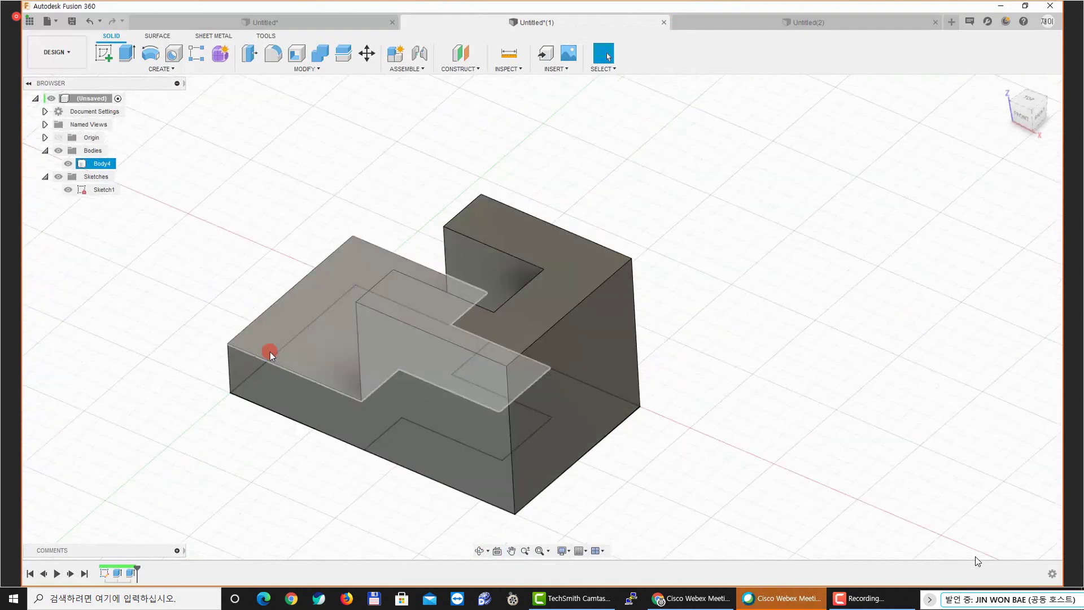
{"action": "left_click", "coordinate": [68, 189]}
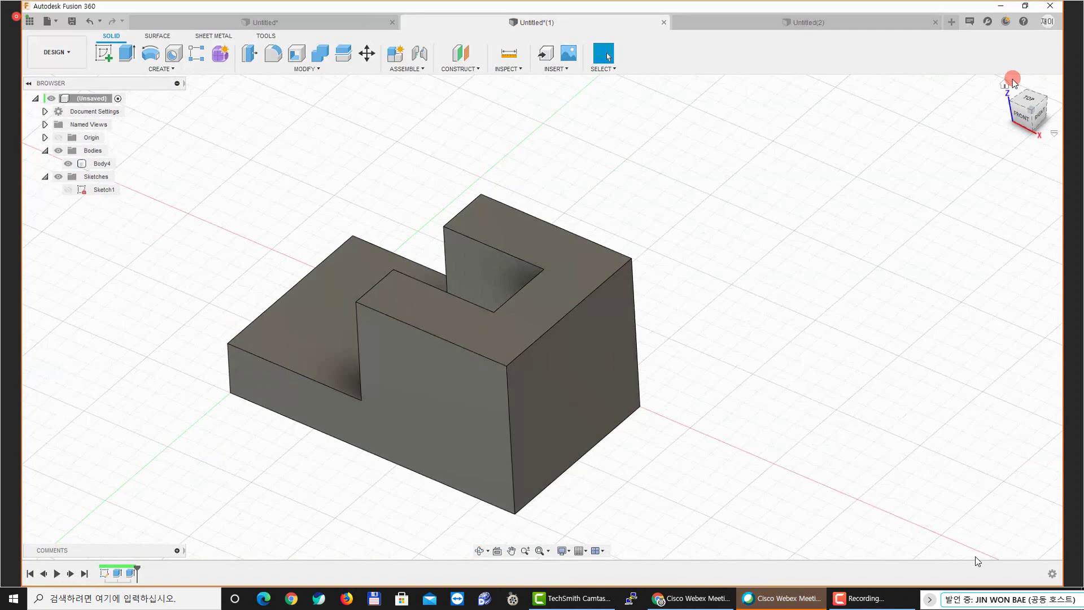
{"action": "left_click", "coordinate": [1004, 85]}
{"action": "left_click", "coordinate": [909, 120]}
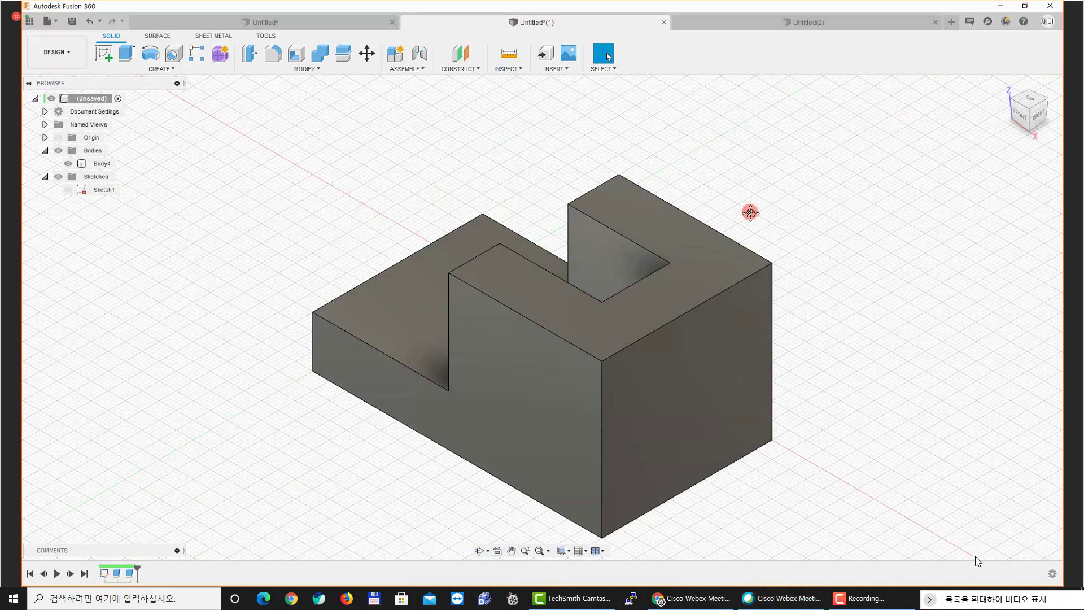
{"action": "middle_click_drag", "start_coordinate": [750, 211], "coordinate": [752, 201]}
{"action": "left_click", "coordinate": [654, 219]}
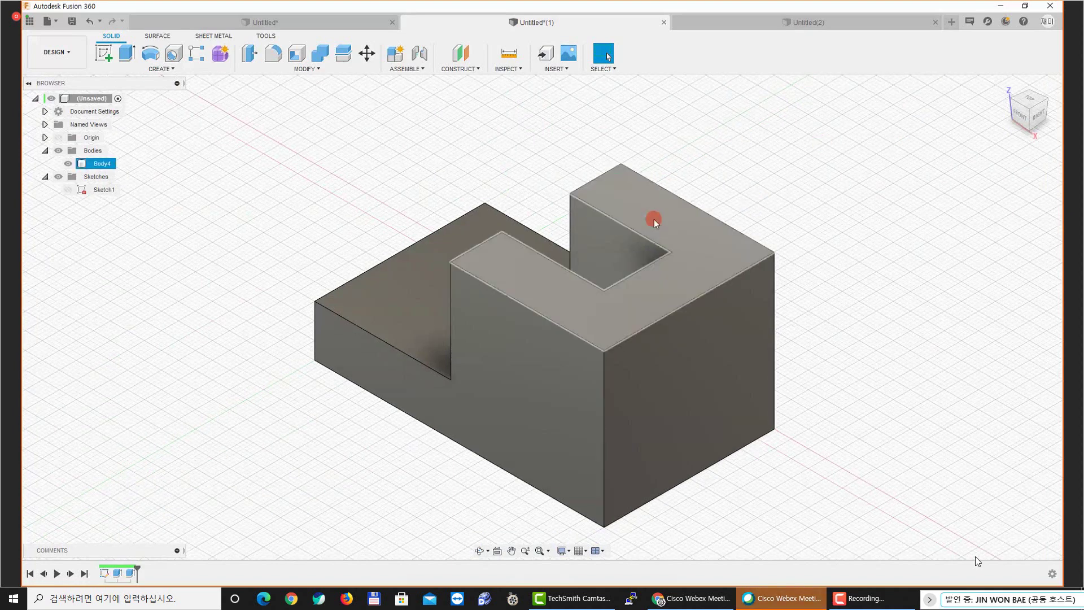
{"action": "middle_click_drag", "start_coordinate": [678, 210], "coordinate": [664, 145]}
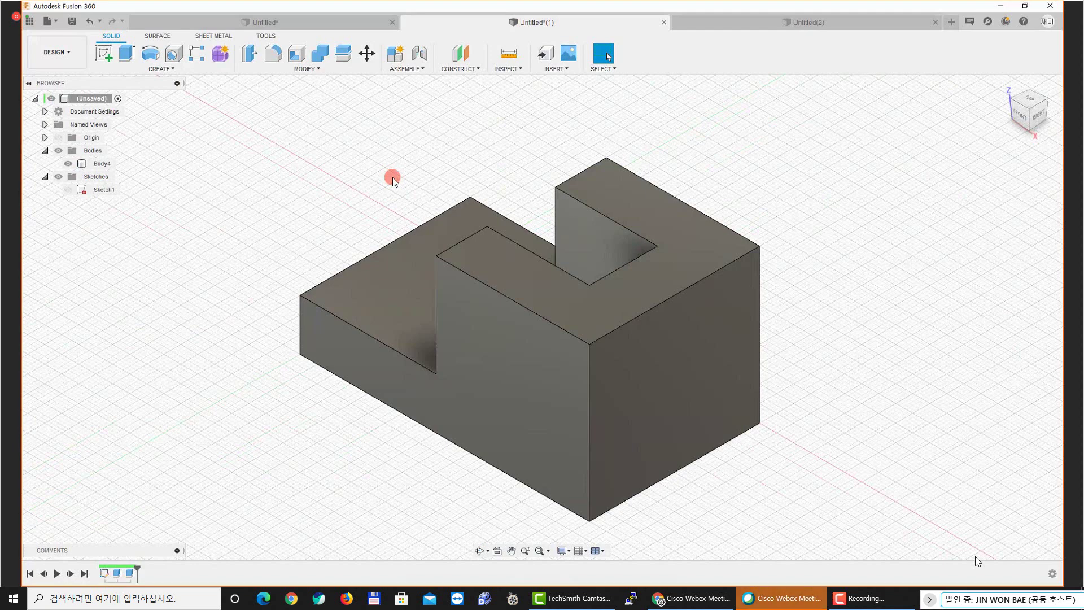
Switch to the empty Untitled(2) design
{"action": "middle_click_drag", "start_coordinate": [512, 138], "coordinate": [462, 167]}
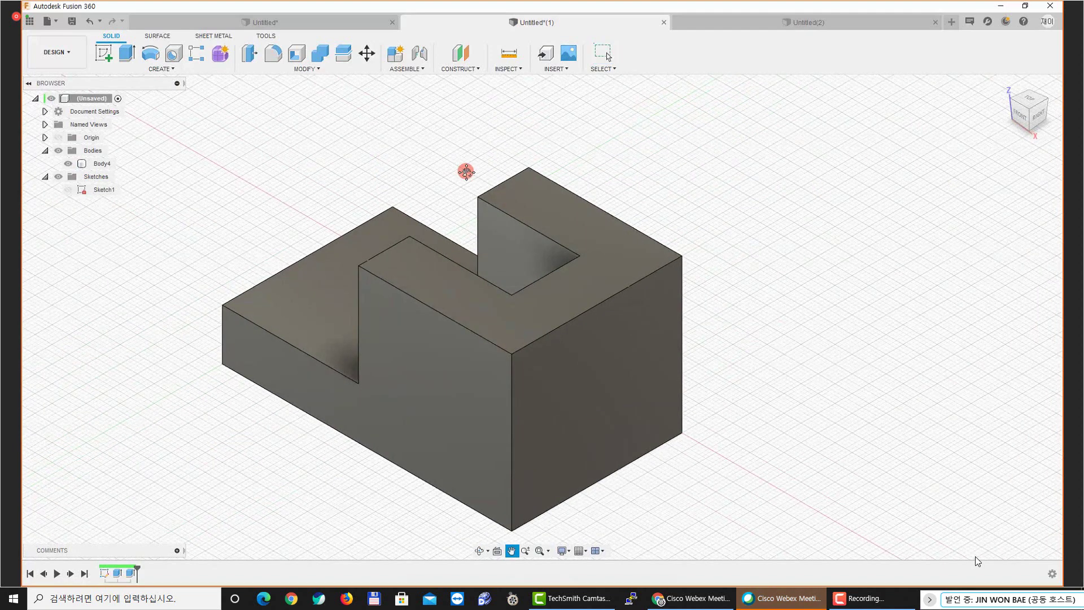
{"action": "left_click", "coordinate": [774, 22]}
{"action": "middle_click_drag", "start_coordinate": [539, 304], "coordinate": [590, 280]}
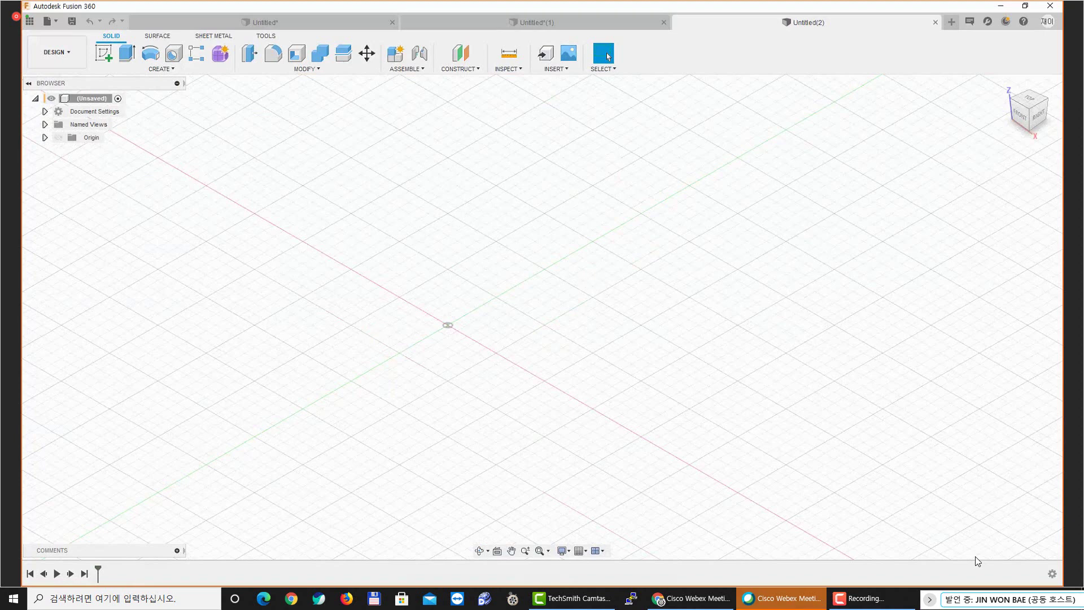
Switch to the PDF viewer, close the annotated 모델링예제.pdf without saving its changes, and reopen a clean copy
{"action": "key", "text": "alt+Tab"}
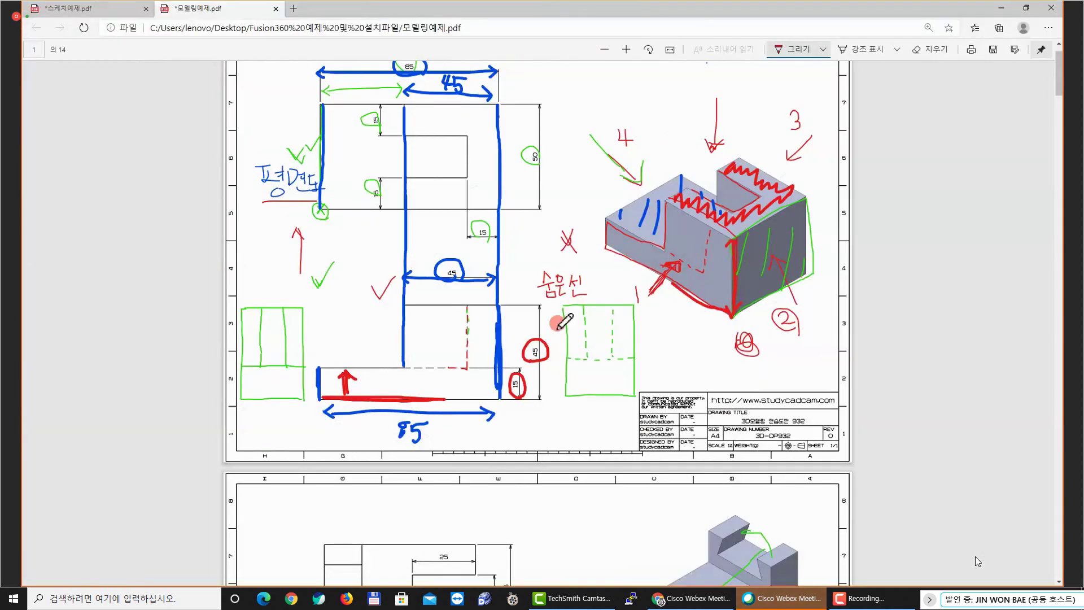
{"action": "left_click", "coordinate": [276, 9]}
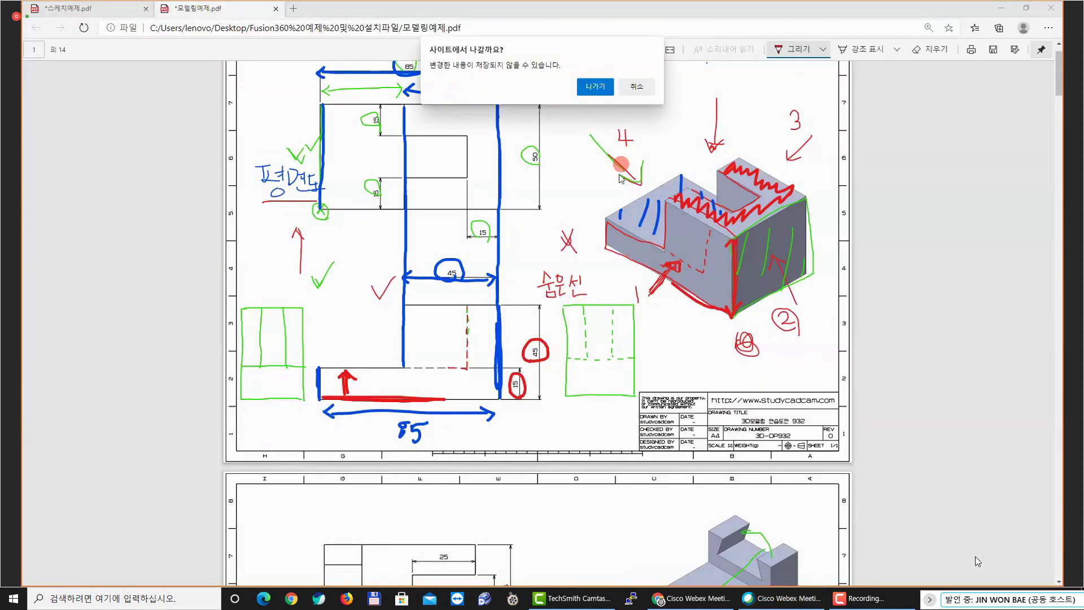
{"action": "left_click", "coordinate": [593, 86]}
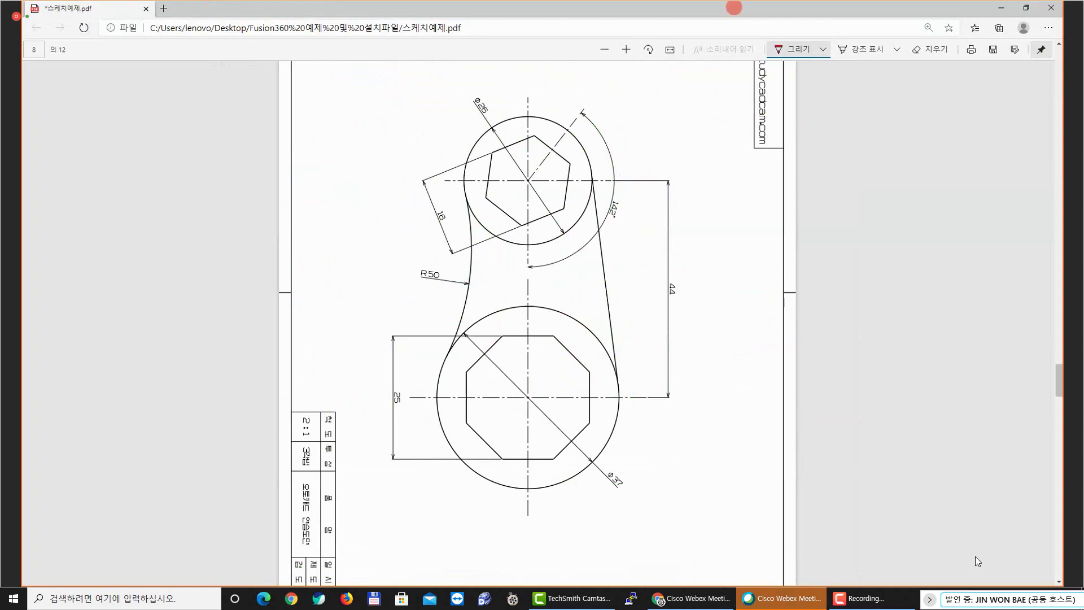
{"action": "key", "text": "alt+Tab"}
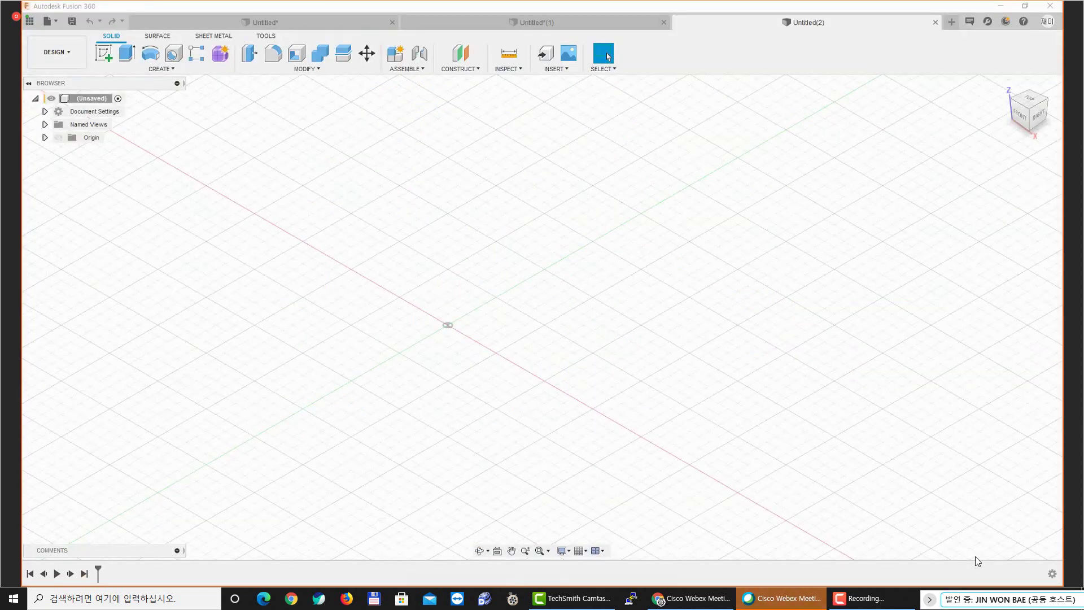
{"action": "left_click_drag", "start_coordinate": [553, 162], "coordinate": [664, 168]}
{"action": "double_click", "coordinate": [663, 164]}
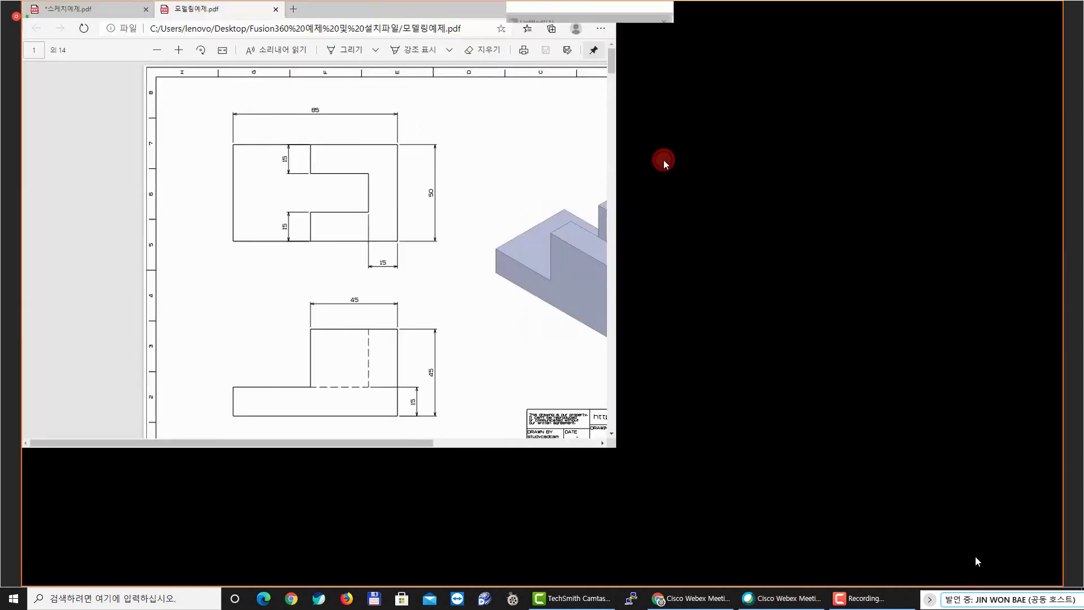
{"action": "scroll", "coordinate": [460, 334], "scroll_direction": "up", "scroll_amount": 3, "text": "ctrl"}
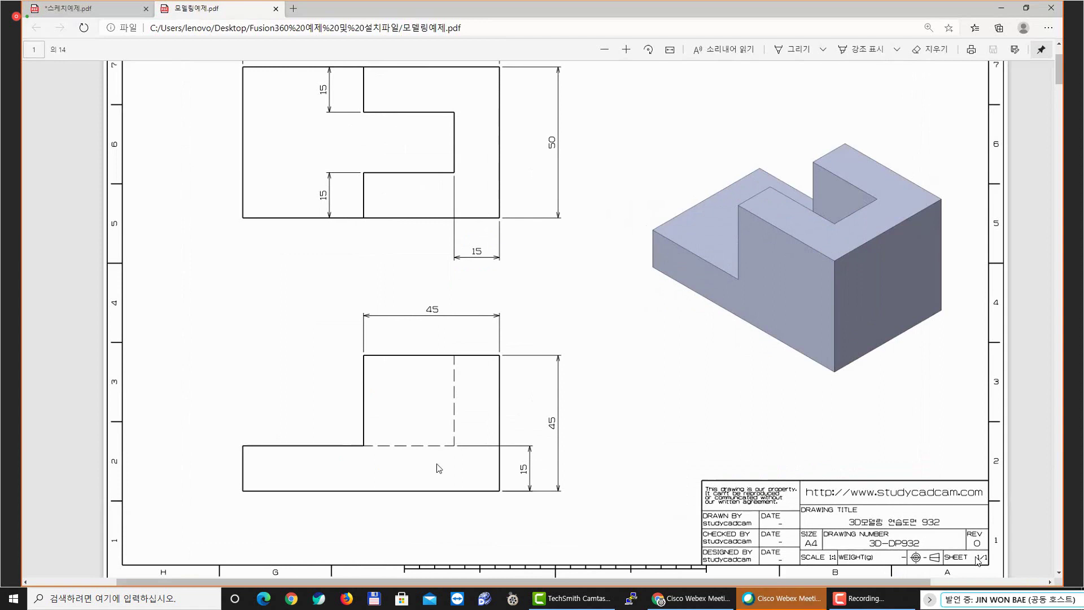
With a blue pen, mark the front view's lower-left corner with a circled cross and the raised block's upper-left corner with a cross
{"action": "left_click", "coordinate": [796, 51]}
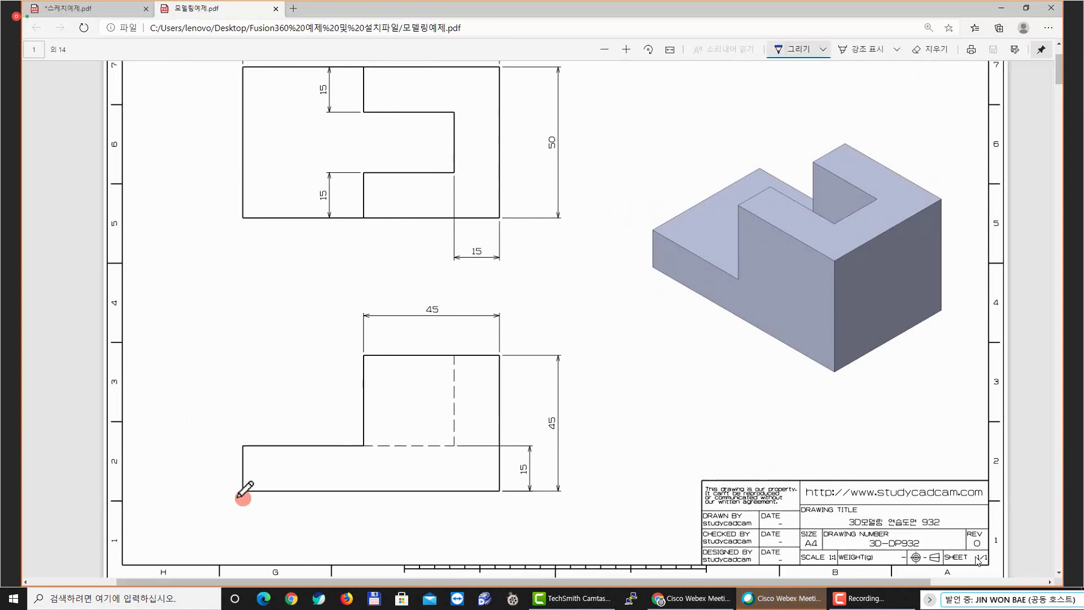
{"action": "mouse_move", "coordinate": [233, 485]}
{"action": "left_mouse_down"}
{"action": "mouse_move", "coordinate": [254, 507]}
{"action": "mouse_move", "coordinate": [257, 478]}
{"action": "left_mouse_up"}
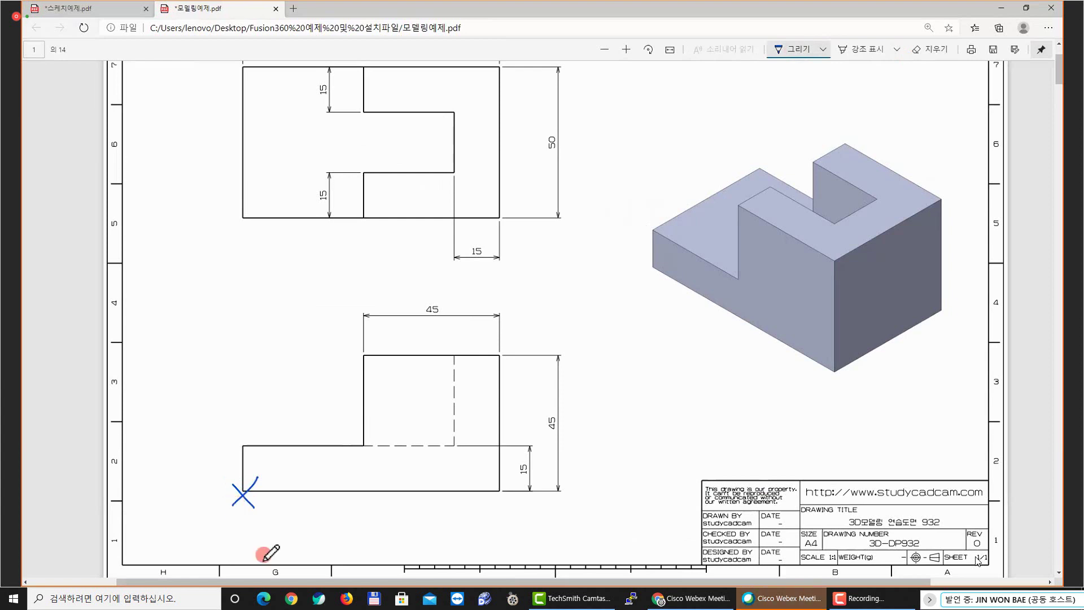
{"action": "mouse_move", "coordinate": [243, 481]}
{"action": "left_mouse_down"}
{"action": "mouse_move", "coordinate": [261, 492]}
{"action": "mouse_move", "coordinate": [253, 513]}
{"action": "left_mouse_up"}
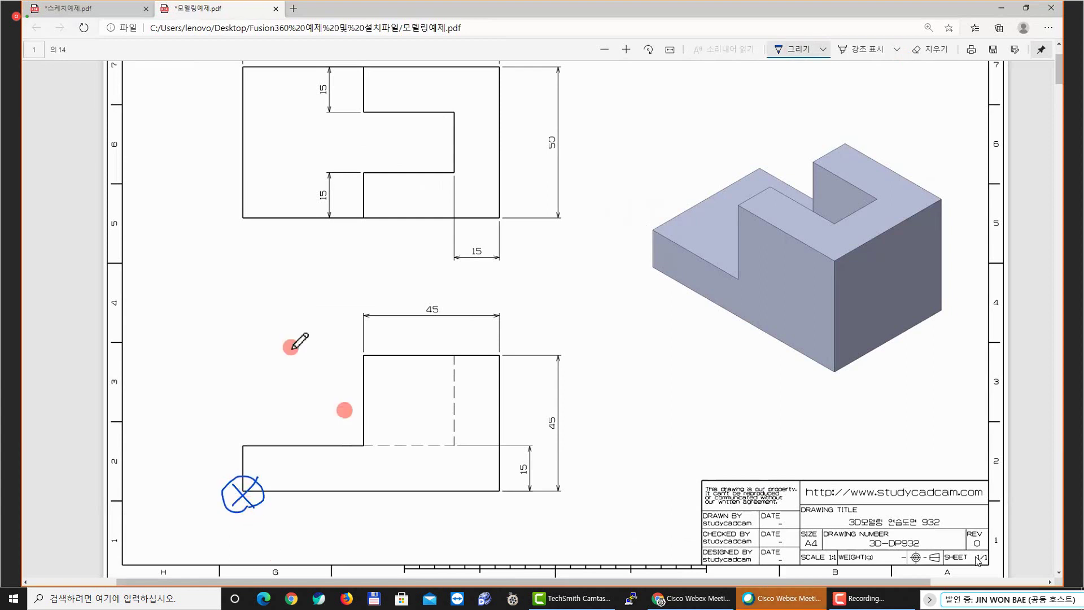
{"action": "mouse_move", "coordinate": [355, 344]}
{"action": "left_mouse_down"}
{"action": "mouse_move", "coordinate": [371, 357]}
{"action": "mouse_move", "coordinate": [356, 365]}
{"action": "left_mouse_up"}
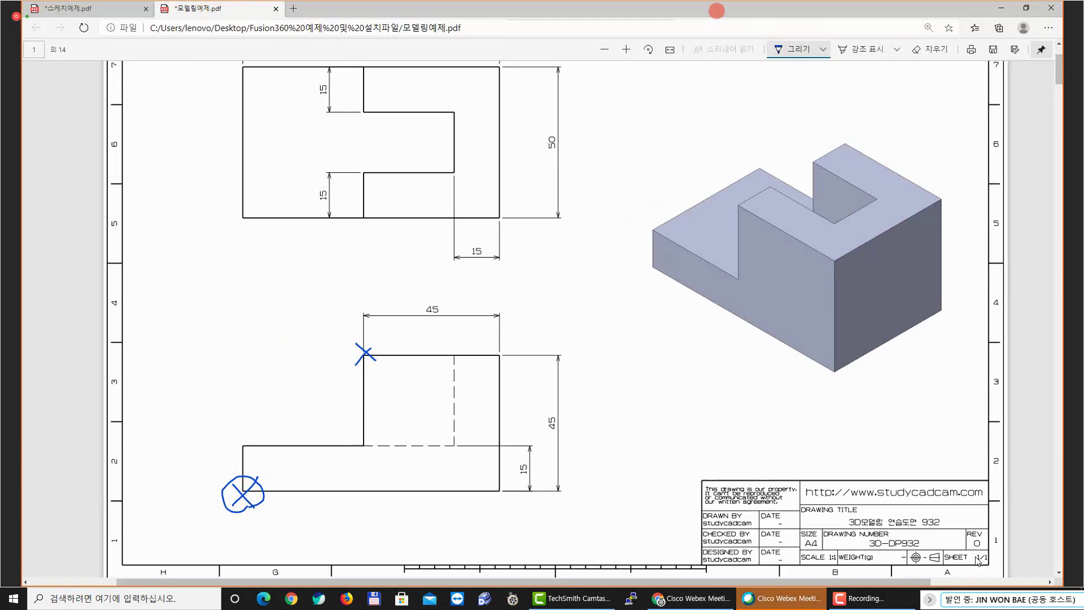
Return to Fusion 360 and start a new sketch on the front (XZ) origin plane
{"action": "key", "text": "alt+Tab"}
{"action": "left_click", "coordinate": [108, 57]}
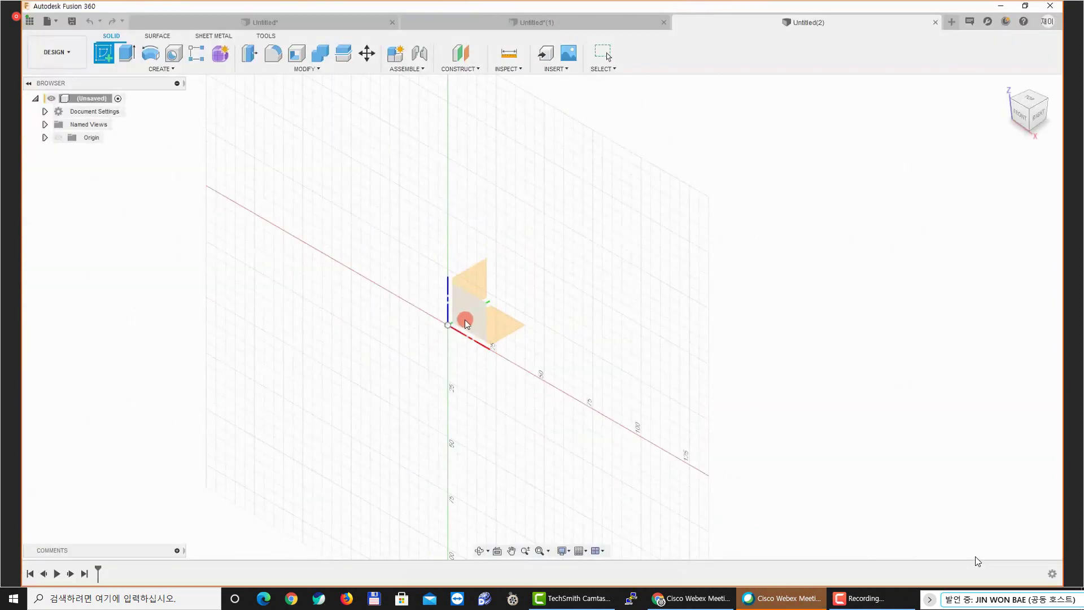
{"action": "left_click", "coordinate": [482, 313]}
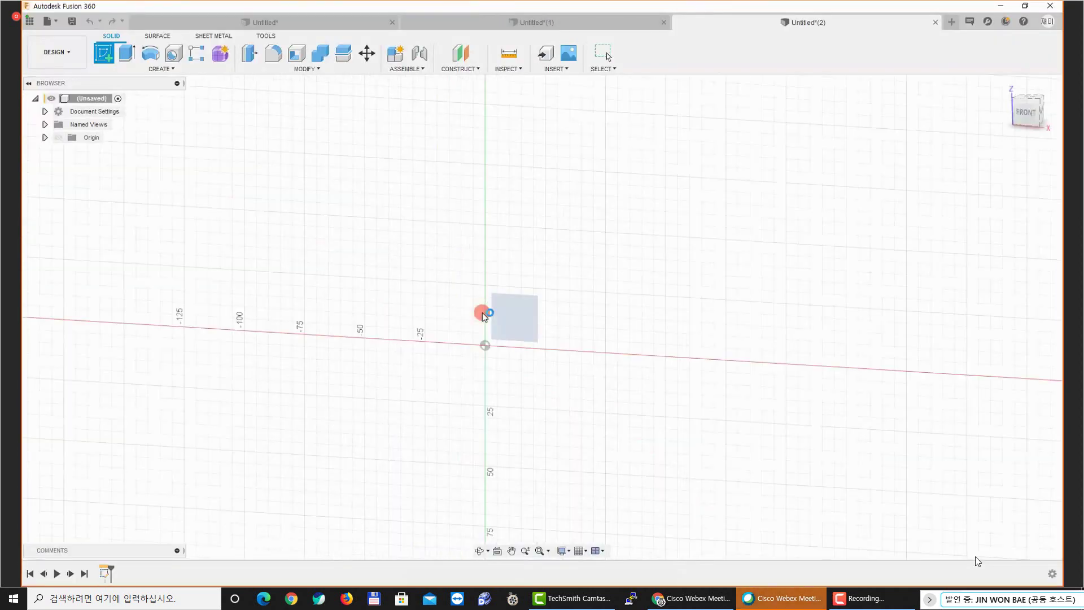
{"action": "middle_click_drag", "start_coordinate": [473, 313], "coordinate": [434, 290]}
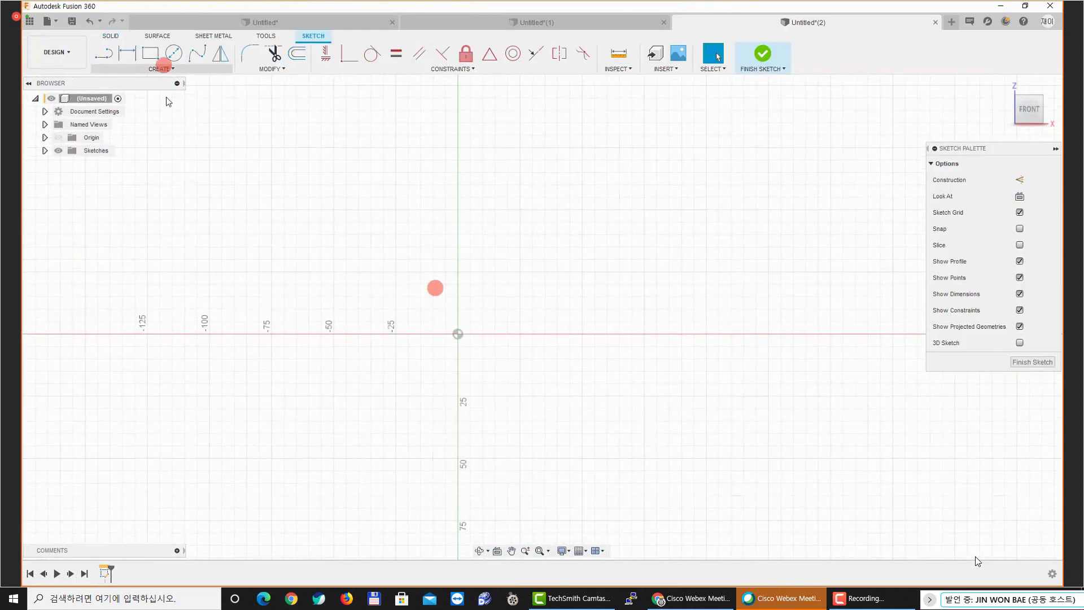
Sketch a closed L-shaped profile with lines from the origin, about 105 mm wide and 63 mm tall, with the raised block at its right end
{"action": "middle_click_drag", "start_coordinate": [258, 201], "coordinate": [240, 190]}
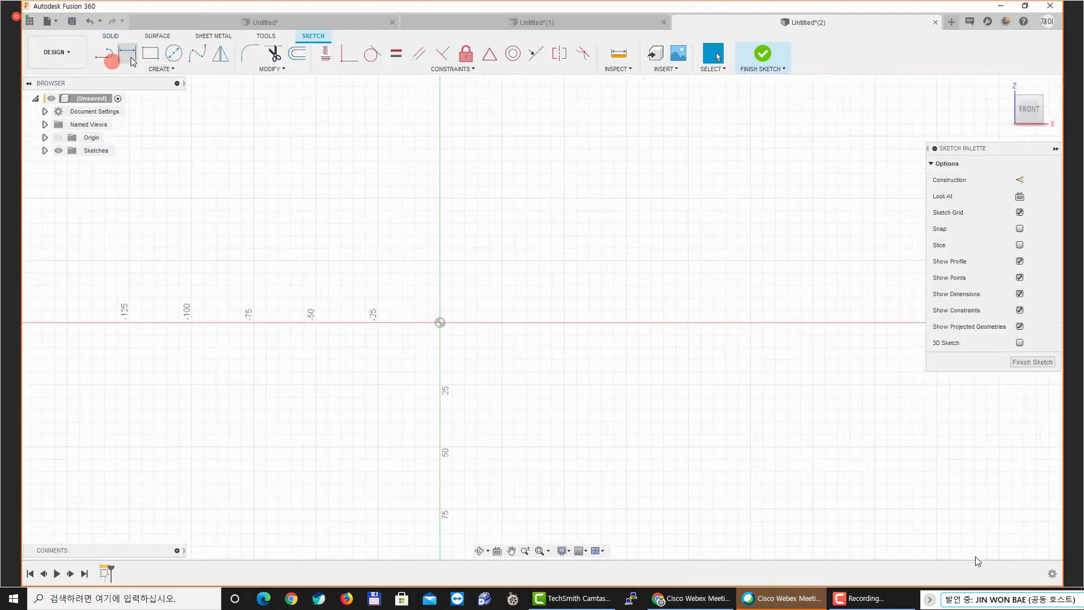
{"action": "left_click", "coordinate": [151, 53]}
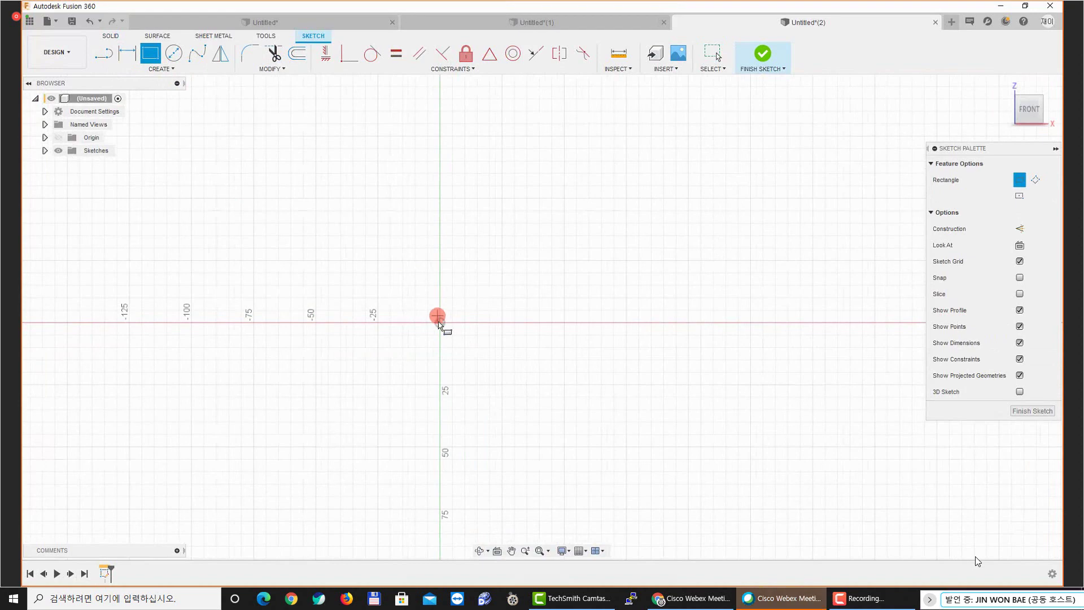
{"action": "left_click", "coordinate": [125, 55]}
{"action": "left_click", "coordinate": [105, 54]}
{"action": "left_click", "coordinate": [439, 323]}
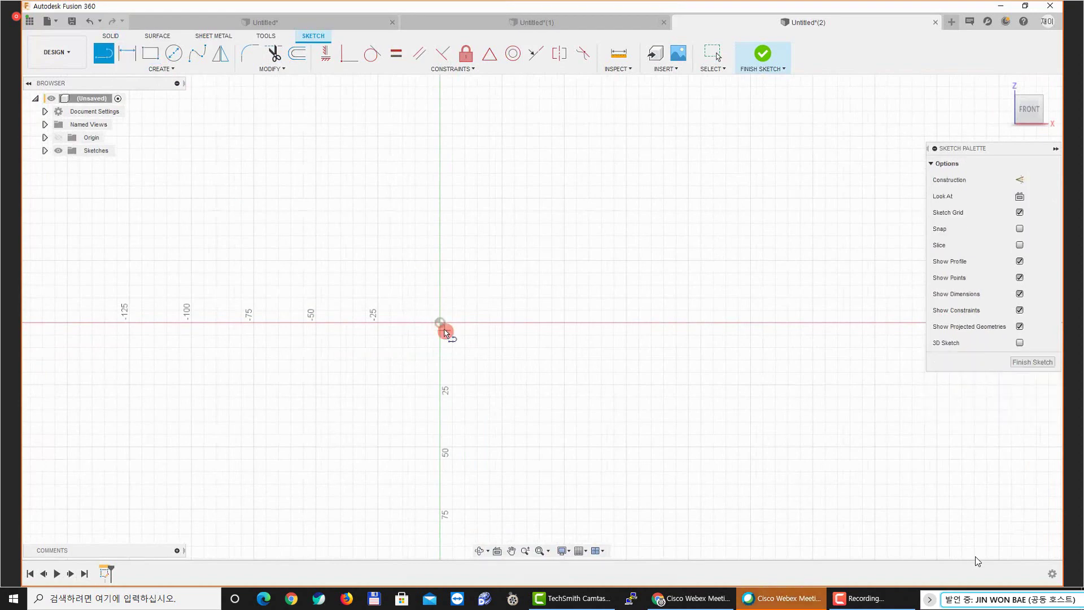
{"action": "left_click", "coordinate": [701, 322]}
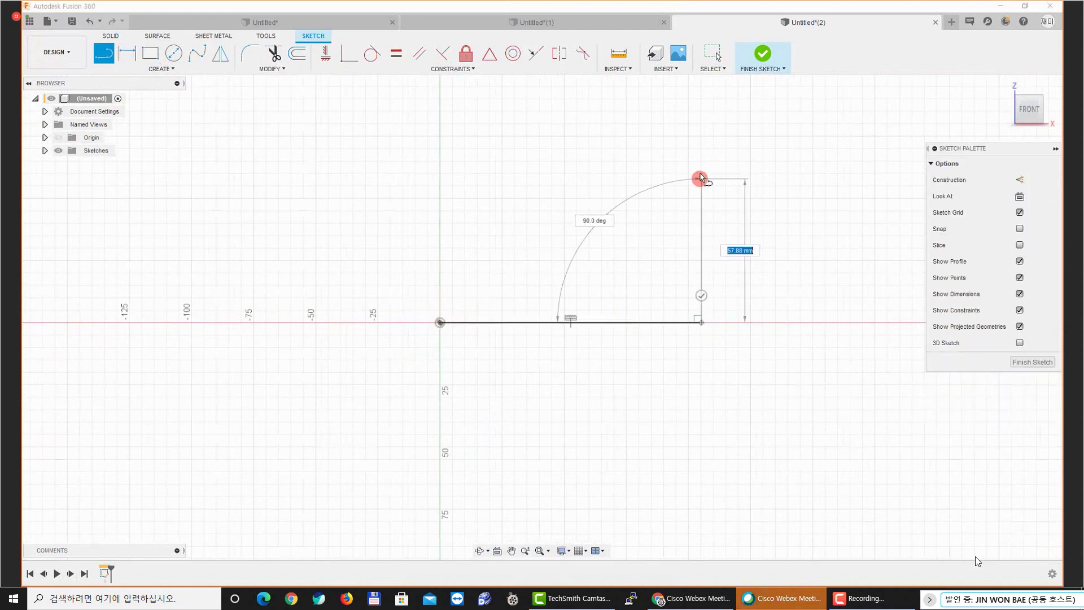
{"action": "left_click", "coordinate": [701, 165]}
{"action": "left_click", "coordinate": [570, 165]}
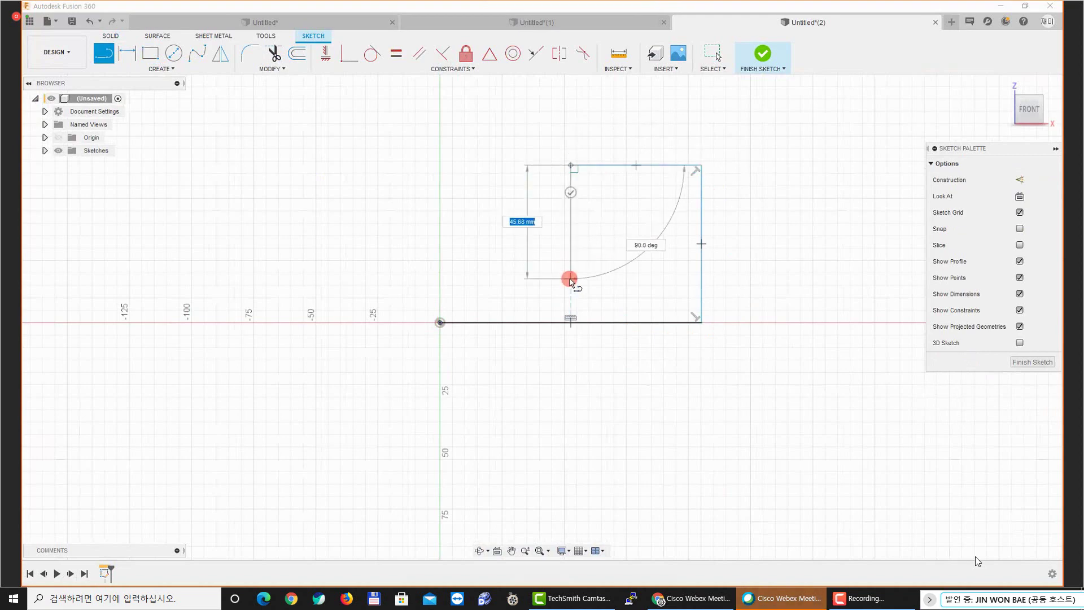
{"action": "left_click", "coordinate": [571, 279]}
{"action": "left_click", "coordinate": [441, 279]}
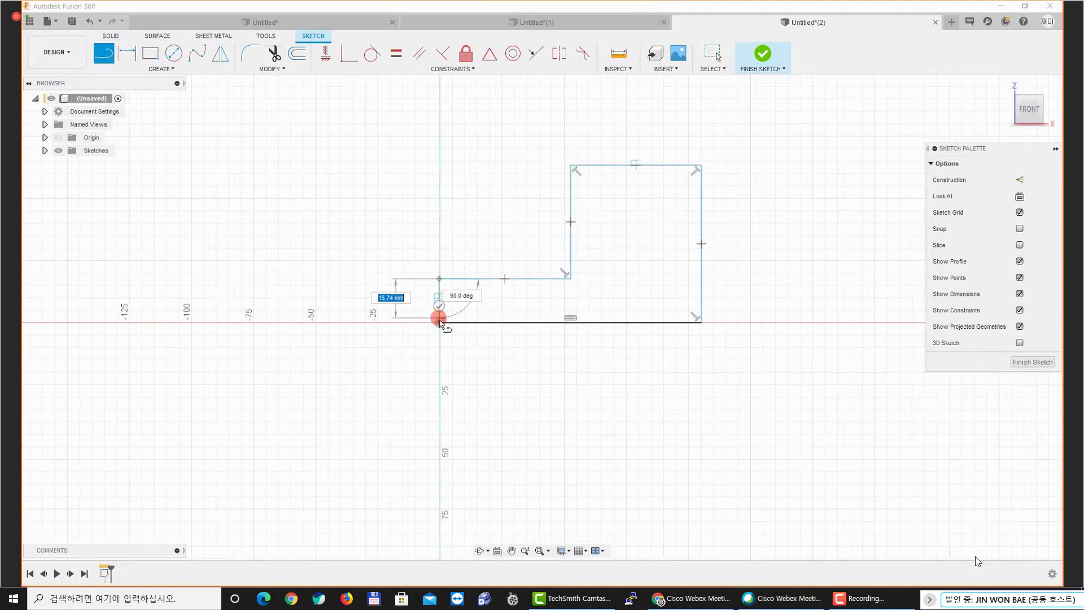
{"action": "left_click", "coordinate": [440, 323]}
{"action": "key", "text": "Escape"}
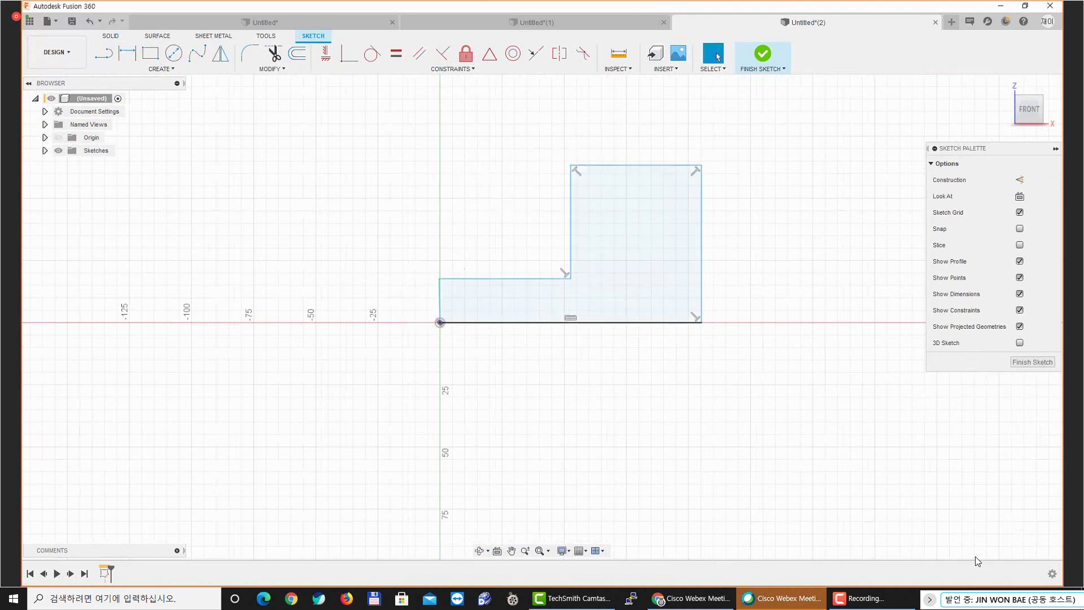
Dimension the raised block's top edge to 45 mm and the profile's right edge to 45 mm
{"action": "middle_click_drag", "start_coordinate": [578, 369], "coordinate": [553, 376]}
{"action": "key", "text": "d"}
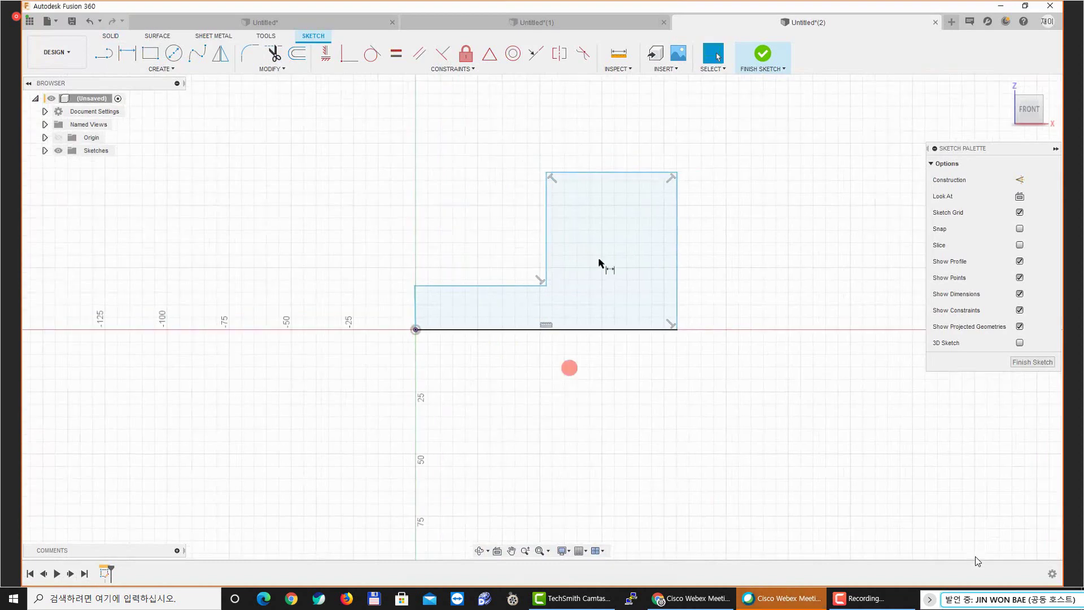
{"action": "left_click", "coordinate": [609, 172]}
{"action": "left_click", "coordinate": [609, 139]}
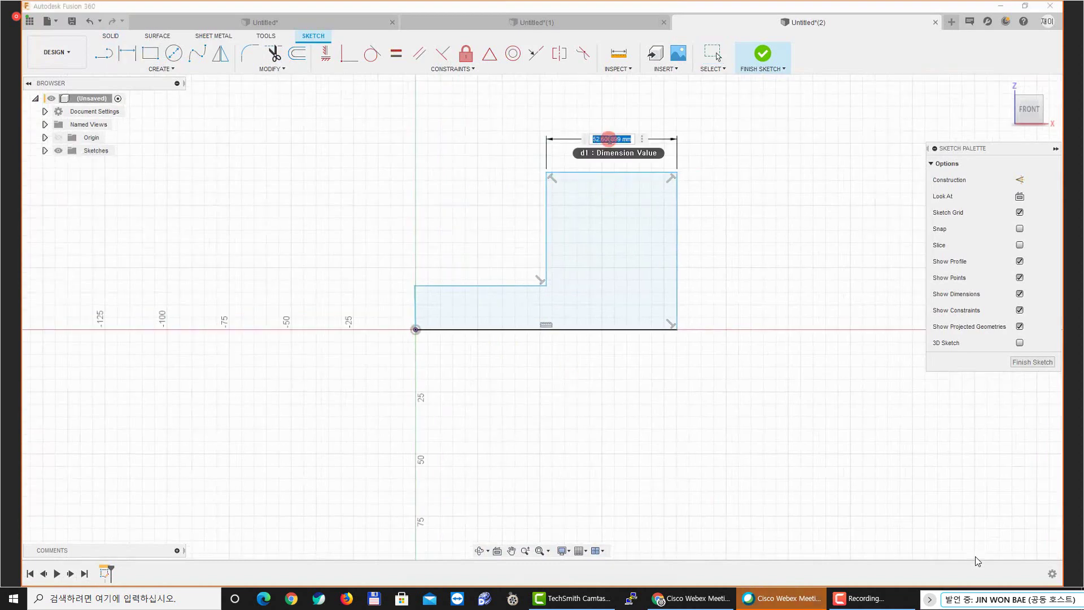
{"action": "type", "text": "45"}
{"action": "key", "text": "Return"}
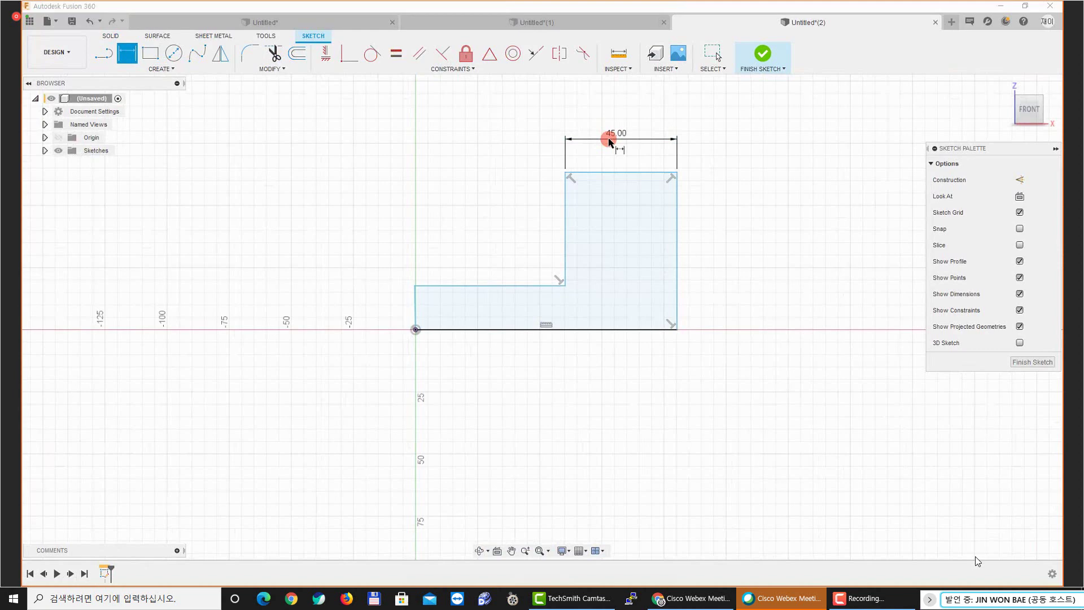
{"action": "left_click", "coordinate": [677, 217]}
{"action": "left_click", "coordinate": [732, 238]}
{"action": "type", "text": "45"}
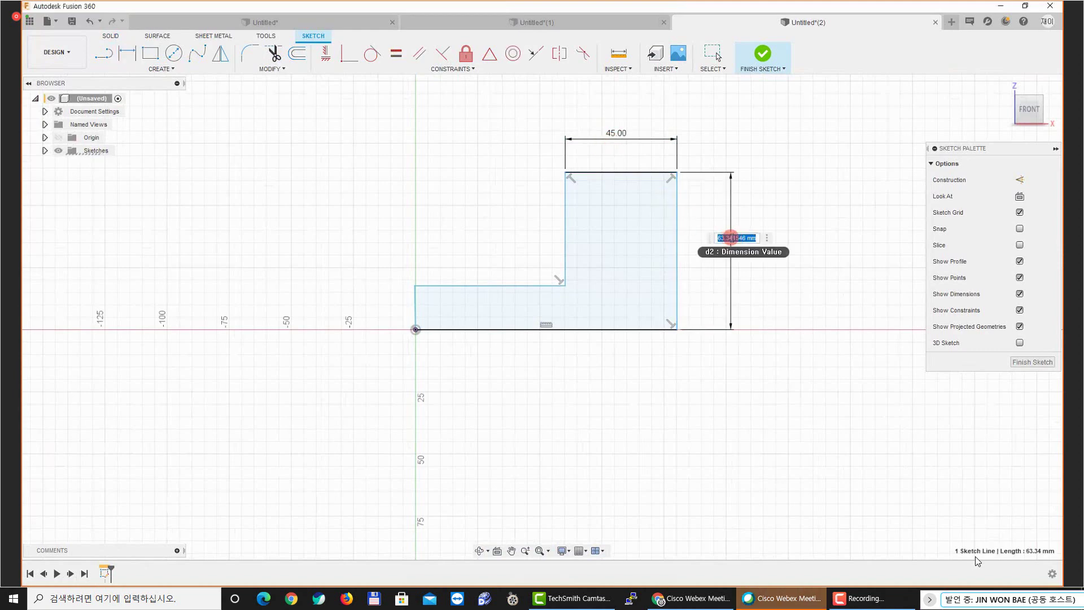
{"action": "key", "text": "Return"}
Dimension the height of the low step above the base line to 15 mm
{"action": "scroll", "coordinate": [588, 263], "scroll_direction": "up", "scroll_amount": 2}
{"action": "scroll", "coordinate": [585, 262], "scroll_direction": "up", "scroll_amount": 2}
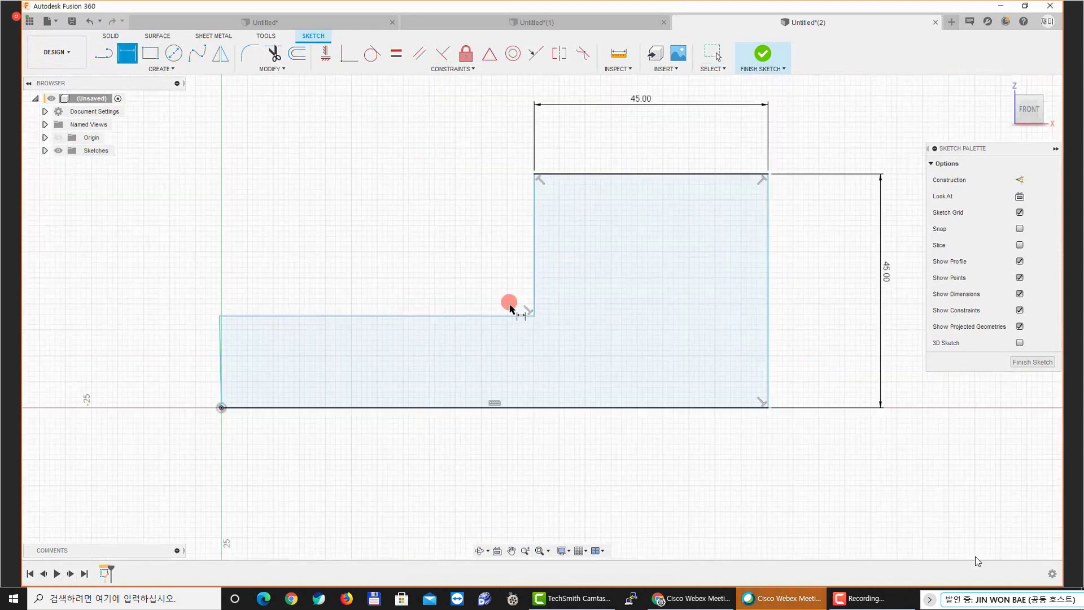
{"action": "left_click", "coordinate": [509, 316]}
{"action": "left_click", "coordinate": [530, 408]}
{"action": "left_click", "coordinate": [818, 363]}
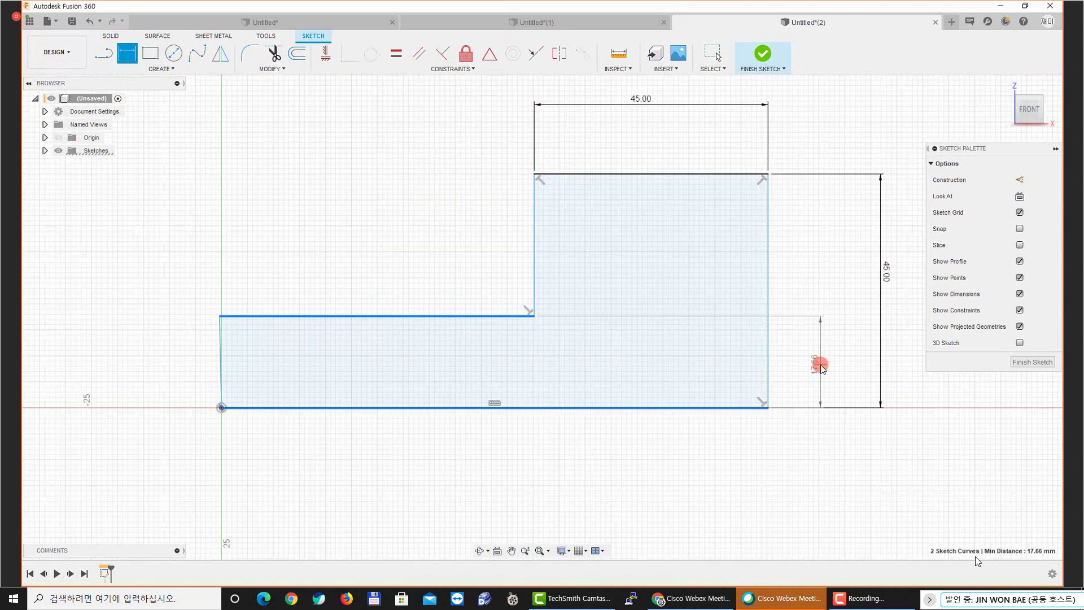
{"action": "type", "text": "15"}
{"action": "key", "text": "Return"}
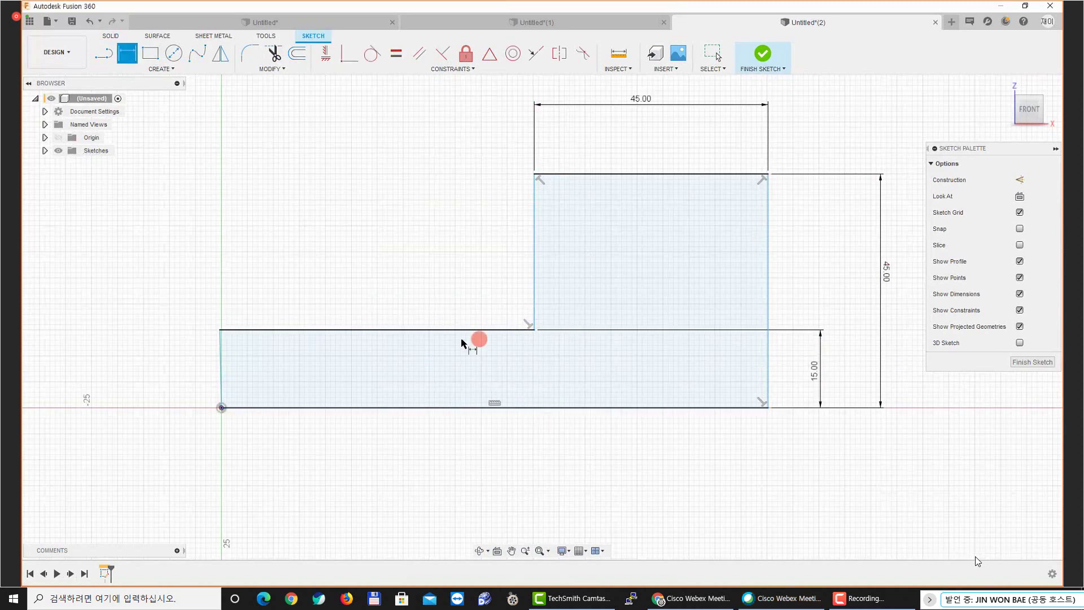
{"action": "scroll", "coordinate": [461, 339], "scroll_direction": "down", "scroll_amount": 1}
{"action": "middle_click_drag", "start_coordinate": [462, 339], "coordinate": [439, 314]}
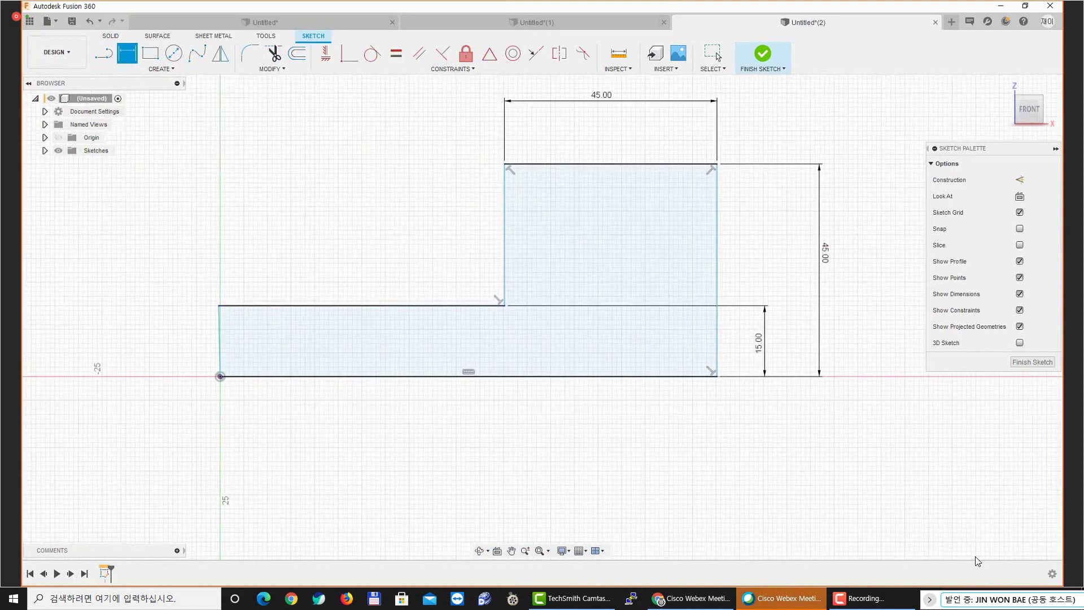
Switch to the PDF drawing, mark the plan view's 85 overall width in blue, and write 85 beneath the front view between its end marks
{"action": "key", "text": "alt+Tab"}
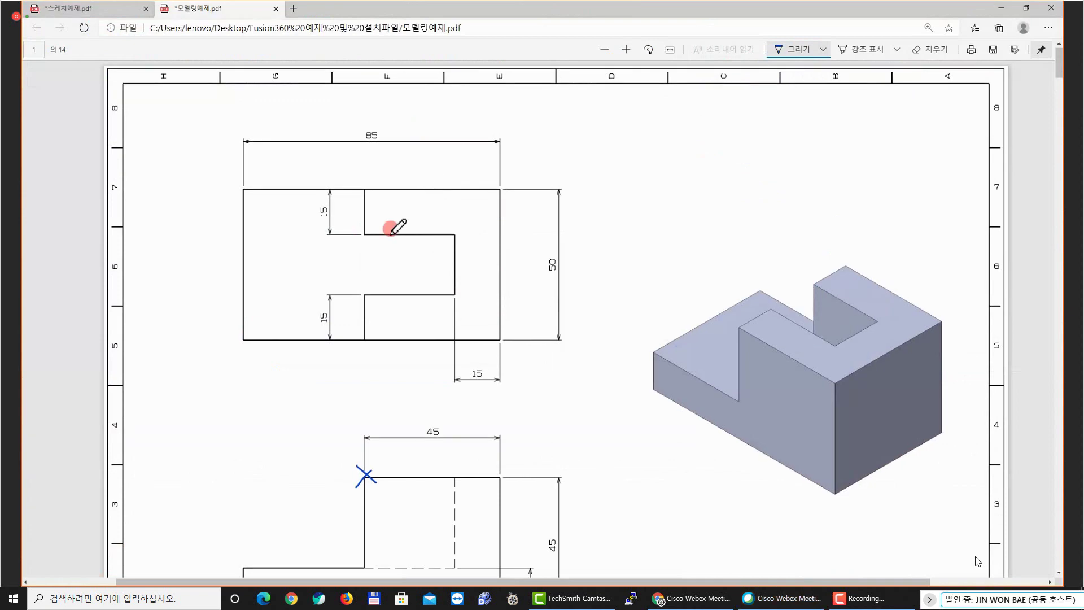
{"action": "scroll", "coordinate": [406, 192], "scroll_direction": "down", "scroll_amount": 3}
{"action": "scroll", "coordinate": [419, 150], "scroll_direction": "up", "scroll_amount": 3}
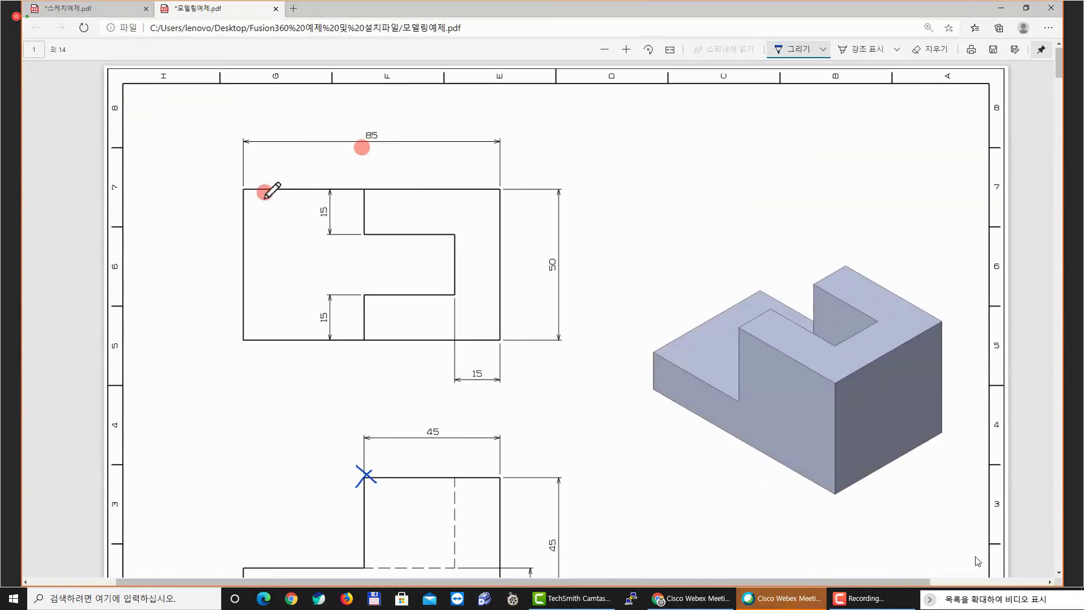
{"action": "left_click_drag", "start_coordinate": [245, 190], "coordinate": [243, 234]}
{"action": "left_click_drag", "start_coordinate": [383, 150], "coordinate": [388, 170]}
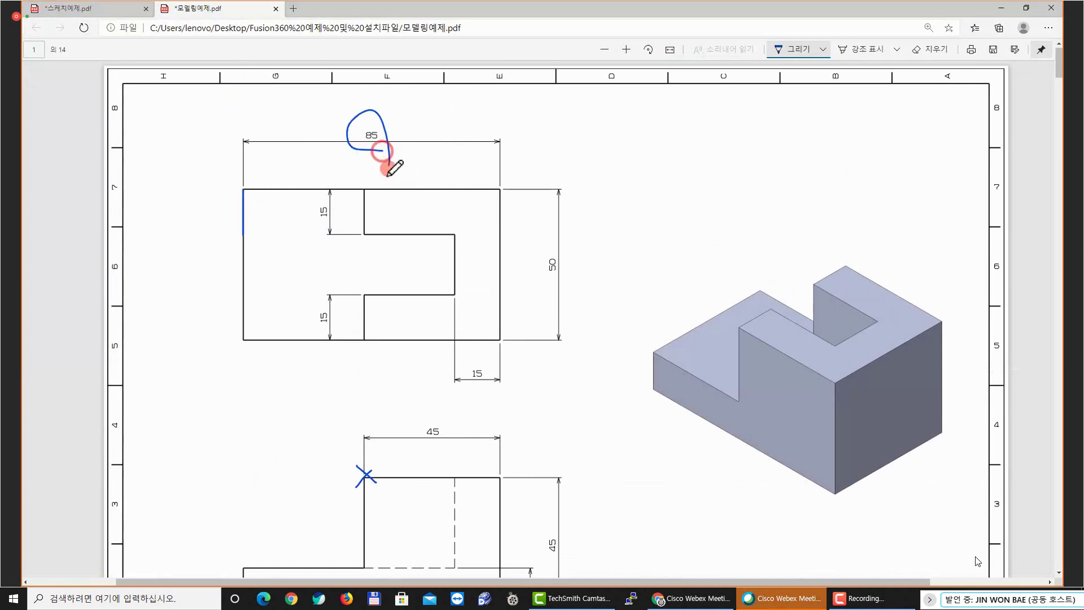
{"action": "left_click_drag", "start_coordinate": [499, 193], "coordinate": [499, 242]}
{"action": "scroll", "coordinate": [513, 276], "scroll_direction": "down", "scroll_amount": 4}
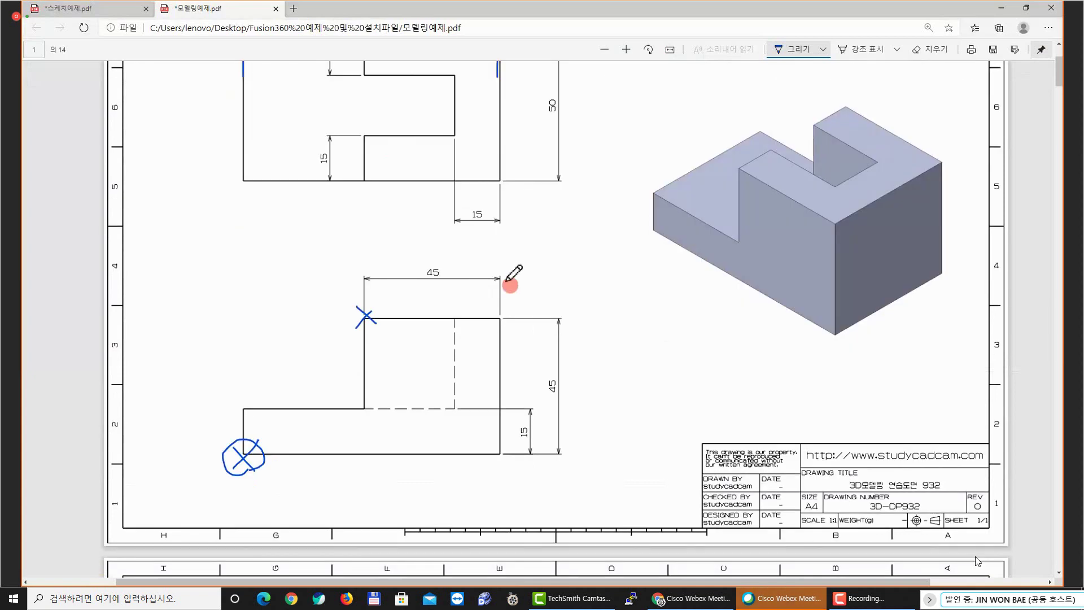
{"action": "left_click_drag", "start_coordinate": [248, 361], "coordinate": [252, 400]}
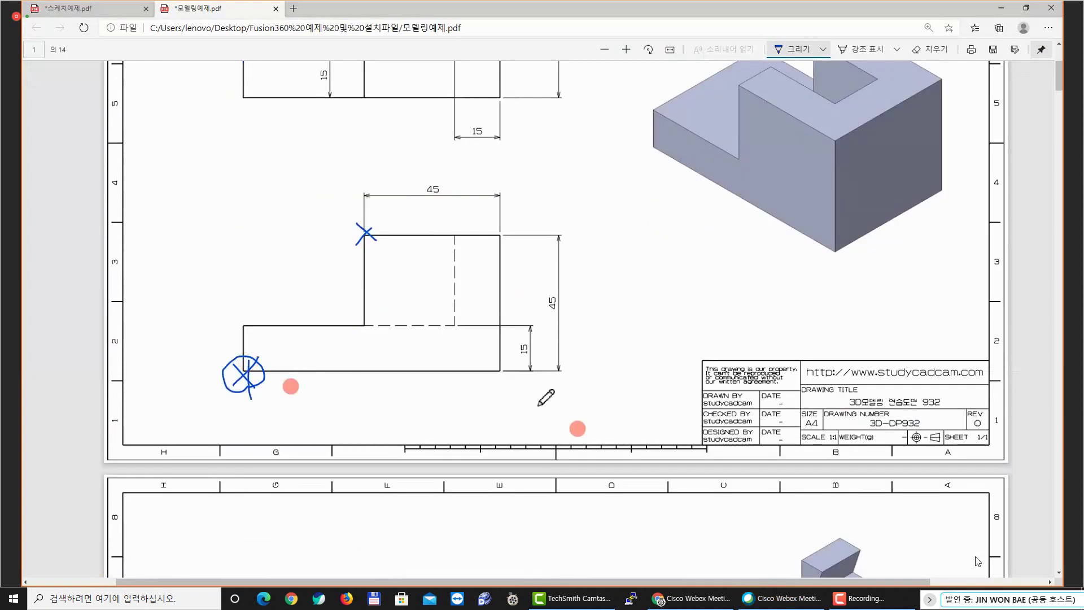
{"action": "left_click_drag", "start_coordinate": [504, 371], "coordinate": [502, 395]}
{"action": "mouse_move", "coordinate": [398, 386]}
{"action": "left_mouse_down"}
{"action": "mouse_move", "coordinate": [393, 402]}
{"action": "mouse_move", "coordinate": [403, 407]}
{"action": "left_mouse_up"}
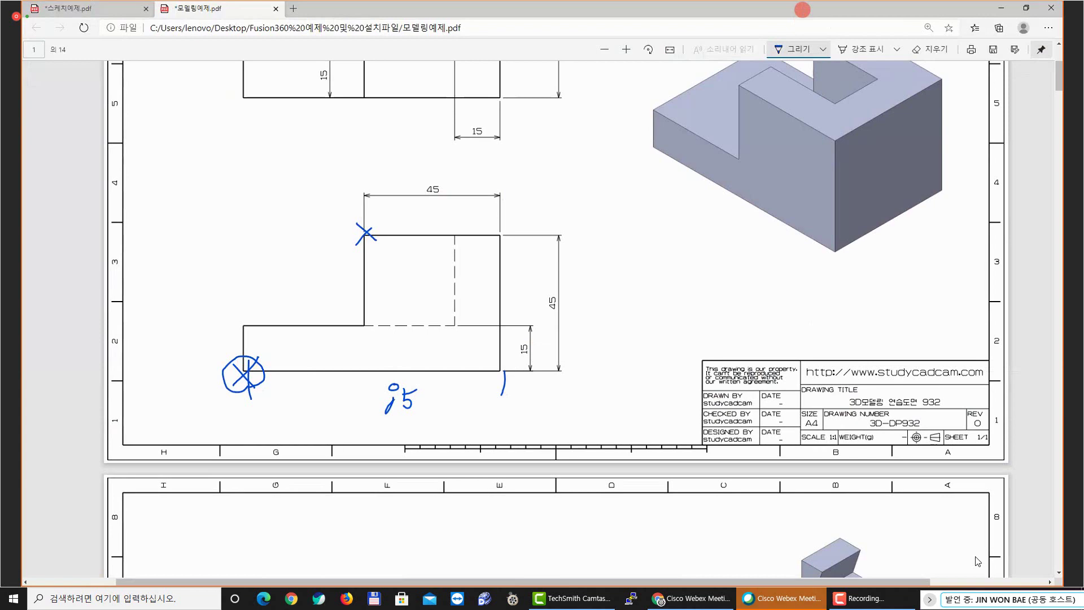
Return to Fusion 360 and dimension the profile's base line to 85 mm
{"action": "key", "text": "alt+Tab"}
{"action": "left_click", "coordinate": [208, 365]}
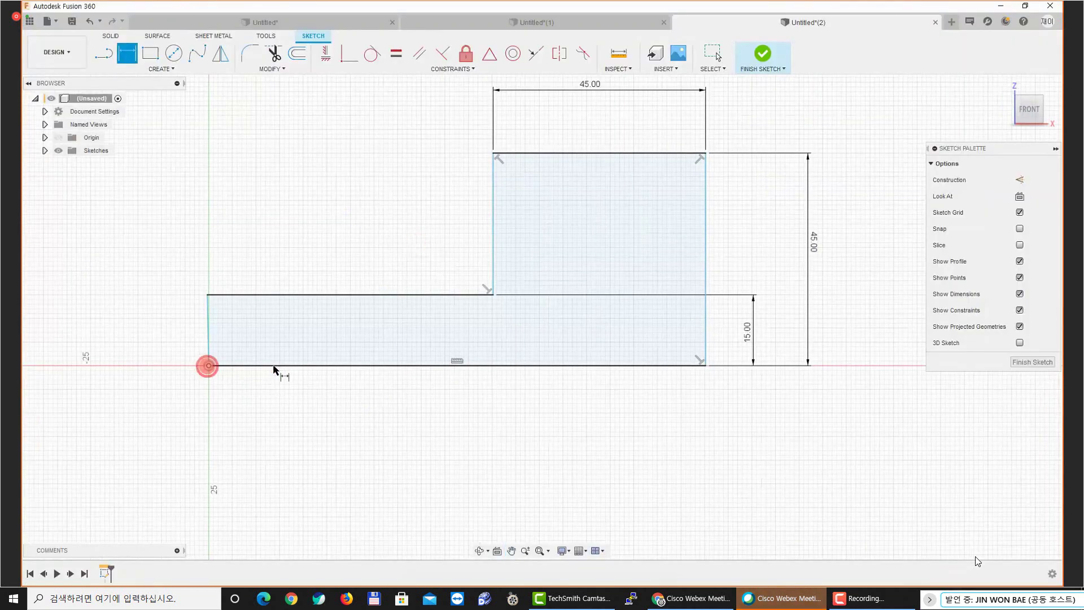
{"action": "left_click", "coordinate": [689, 367]}
{"action": "left_click", "coordinate": [540, 442]}
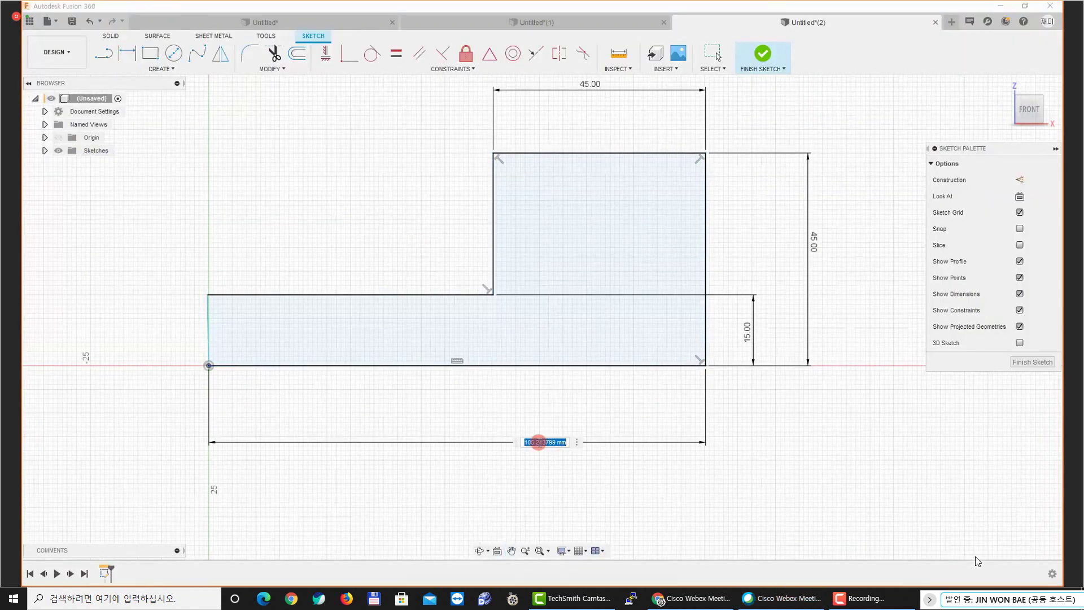
{"action": "type", "text": "85"}
{"action": "key", "text": "Return"}
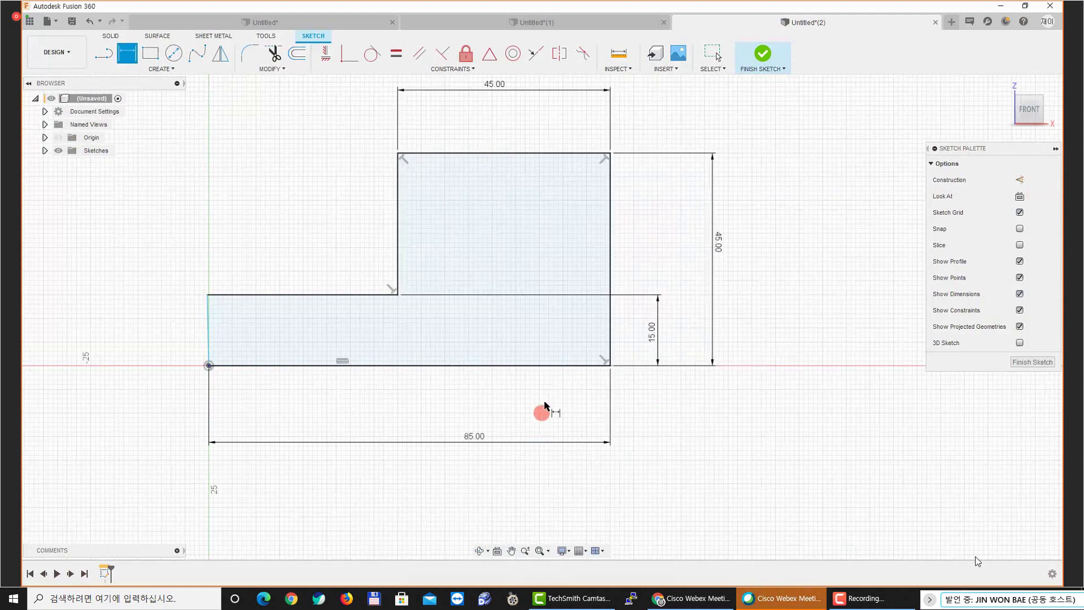
Apply a Horizontal/Vertical constraint to the slightly slanted left edge of the profile
{"action": "scroll", "coordinate": [545, 406], "scroll_direction": "up", "scroll_amount": 3}
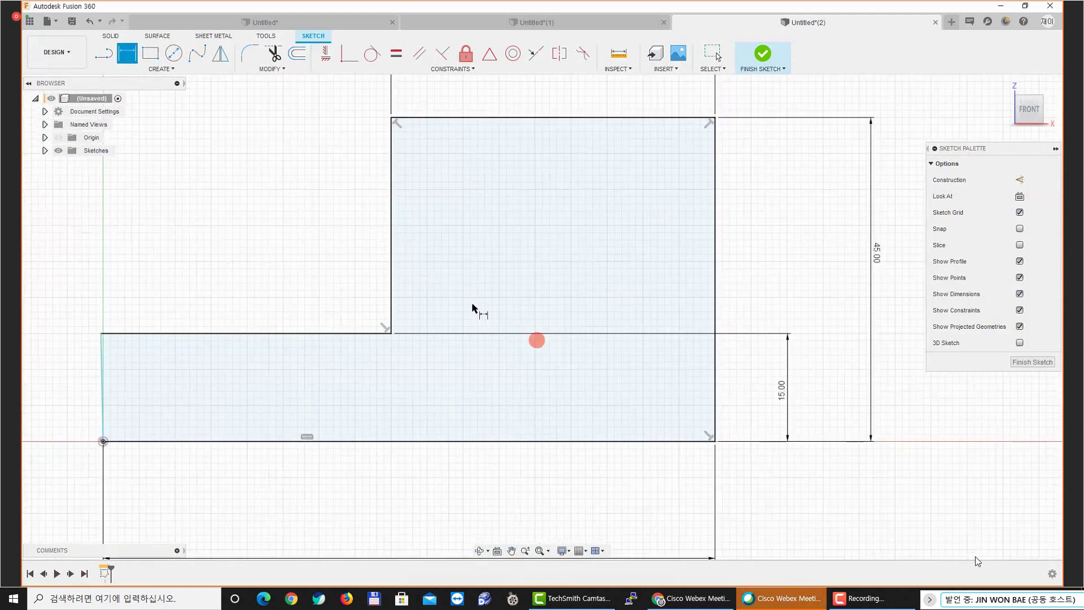
{"action": "scroll", "coordinate": [477, 307], "scroll_direction": "down", "scroll_amount": 2}
{"action": "middle_click_drag", "start_coordinate": [375, 291], "coordinate": [458, 283]}
{"action": "scroll", "coordinate": [306, 352], "scroll_direction": "up", "scroll_amount": 3}
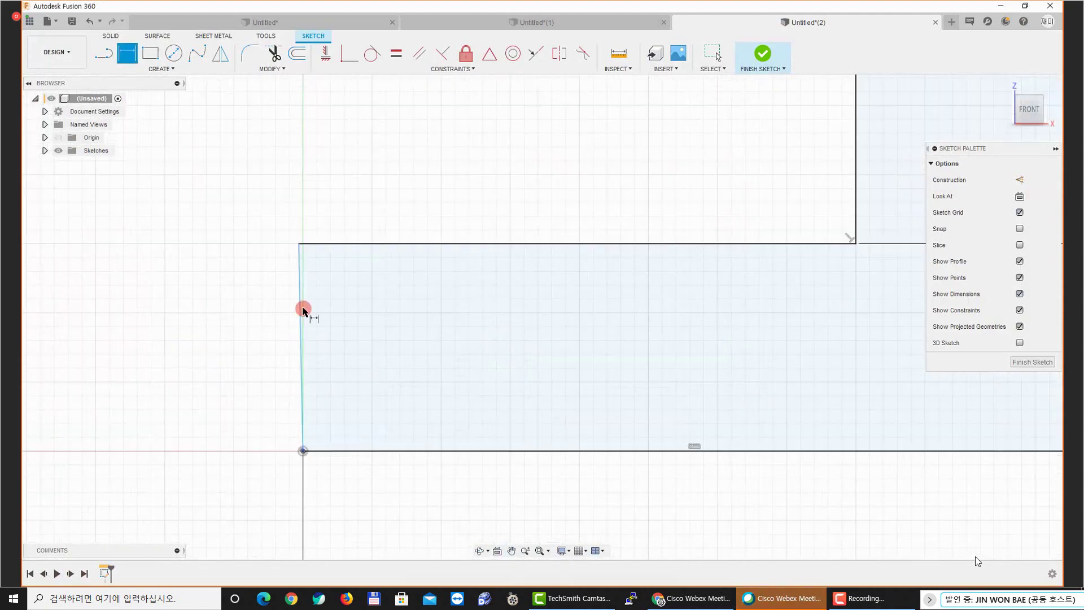
{"action": "scroll", "coordinate": [305, 314], "scroll_direction": "up", "scroll_amount": 2}
{"action": "key", "text": "Escape"}
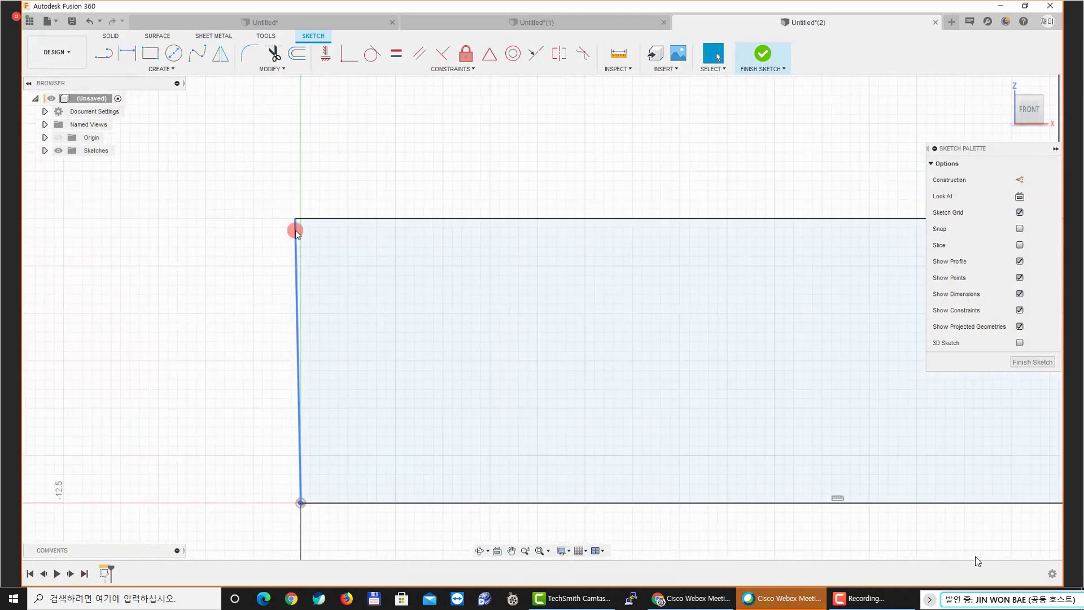
{"action": "left_click", "coordinate": [293, 295]}
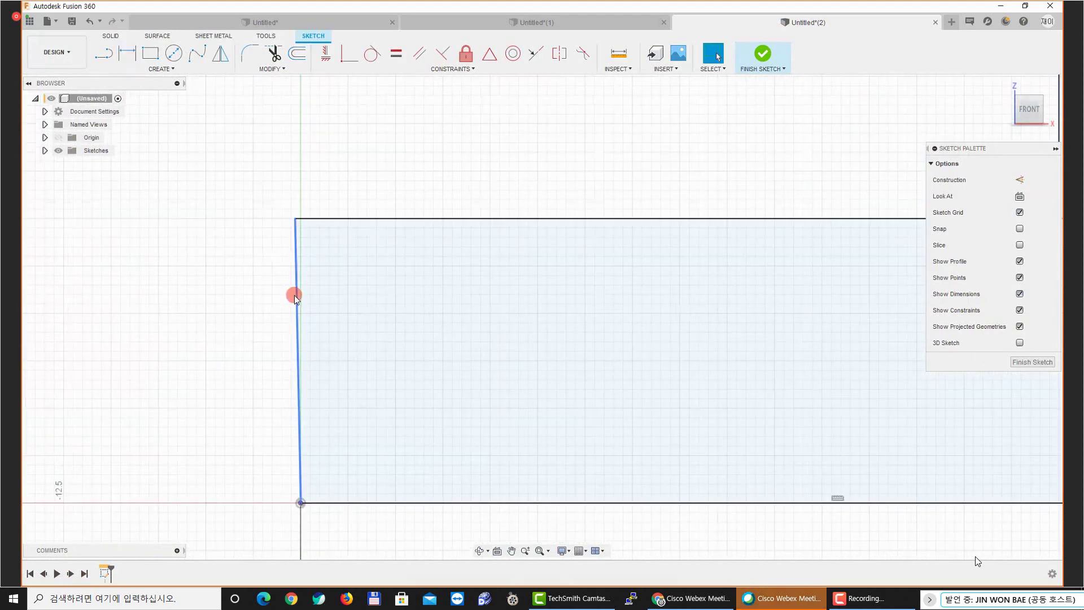
{"action": "scroll", "coordinate": [294, 281], "scroll_direction": "up", "scroll_amount": 2}
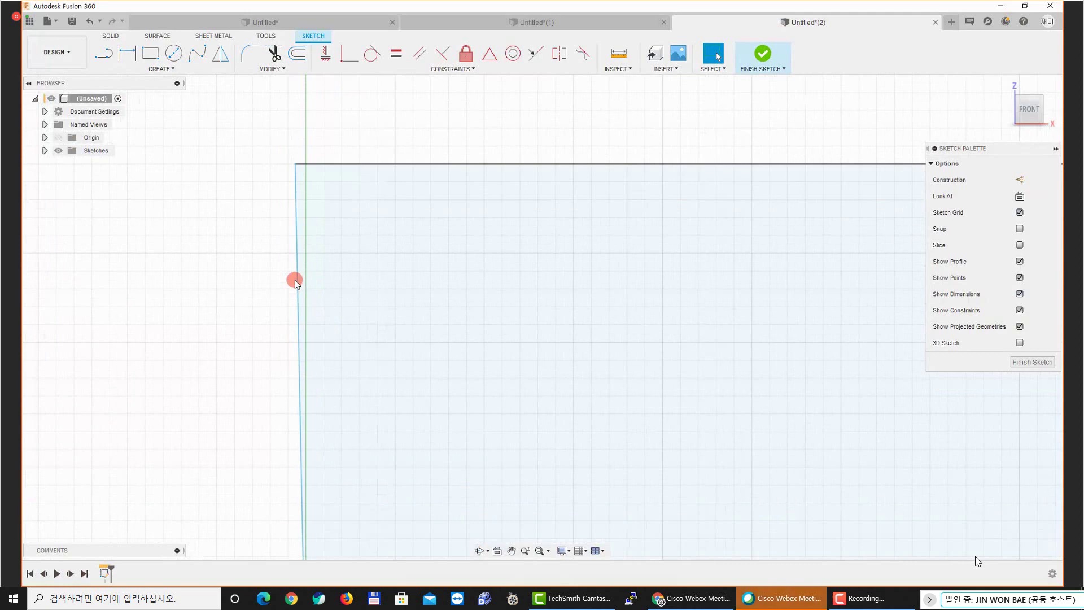
{"action": "scroll", "coordinate": [308, 274], "scroll_direction": "up", "scroll_amount": 1}
{"action": "scroll", "coordinate": [321, 268], "scroll_direction": "down", "scroll_amount": 3}
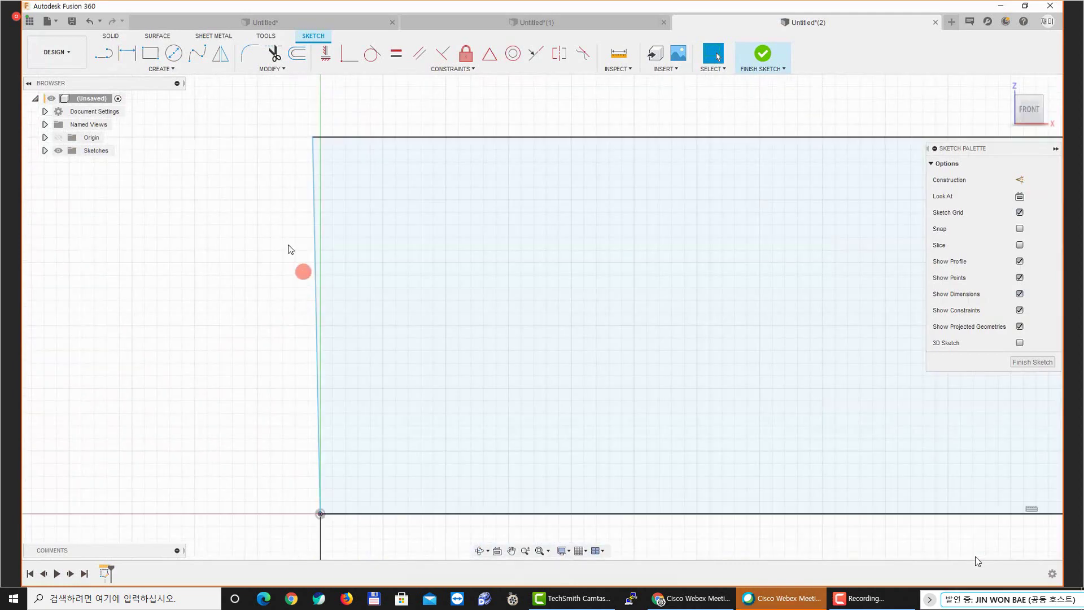
{"action": "left_click", "coordinate": [408, 67]}
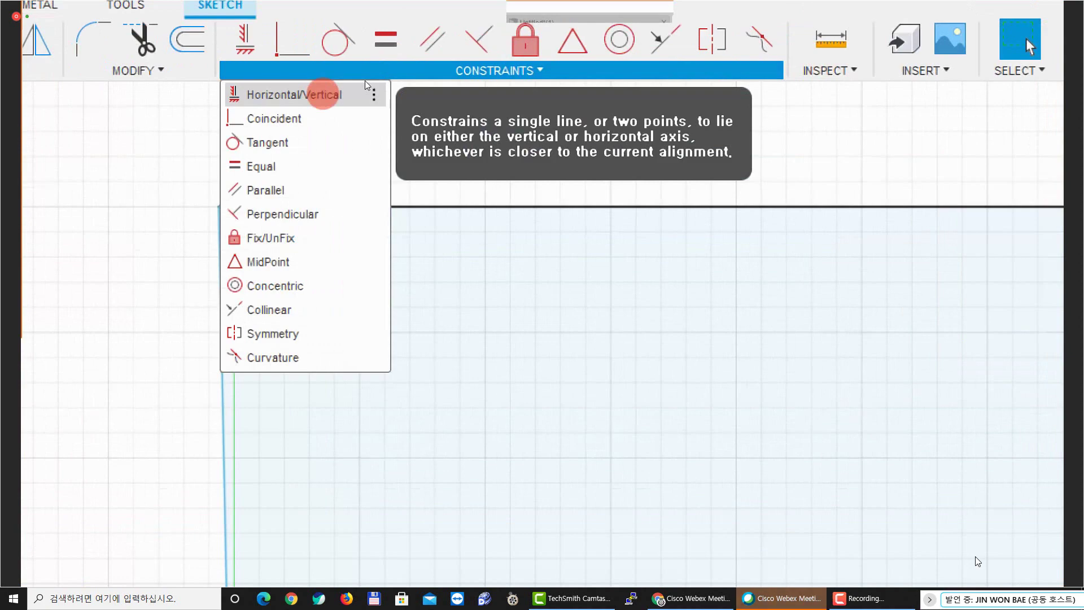
{"action": "left_click", "coordinate": [323, 94]}
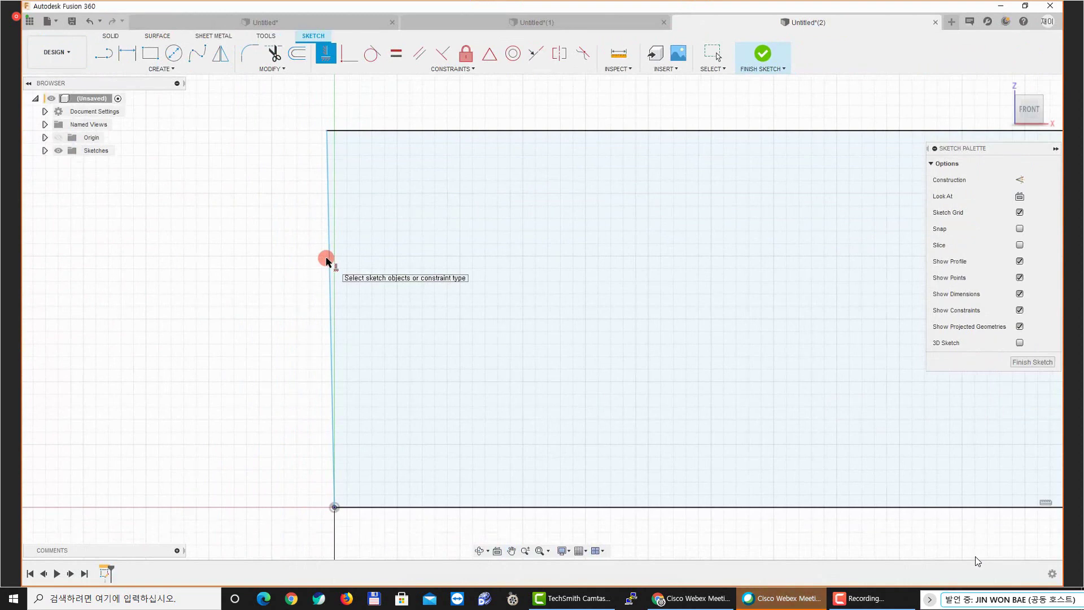
{"action": "left_click", "coordinate": [328, 247]}
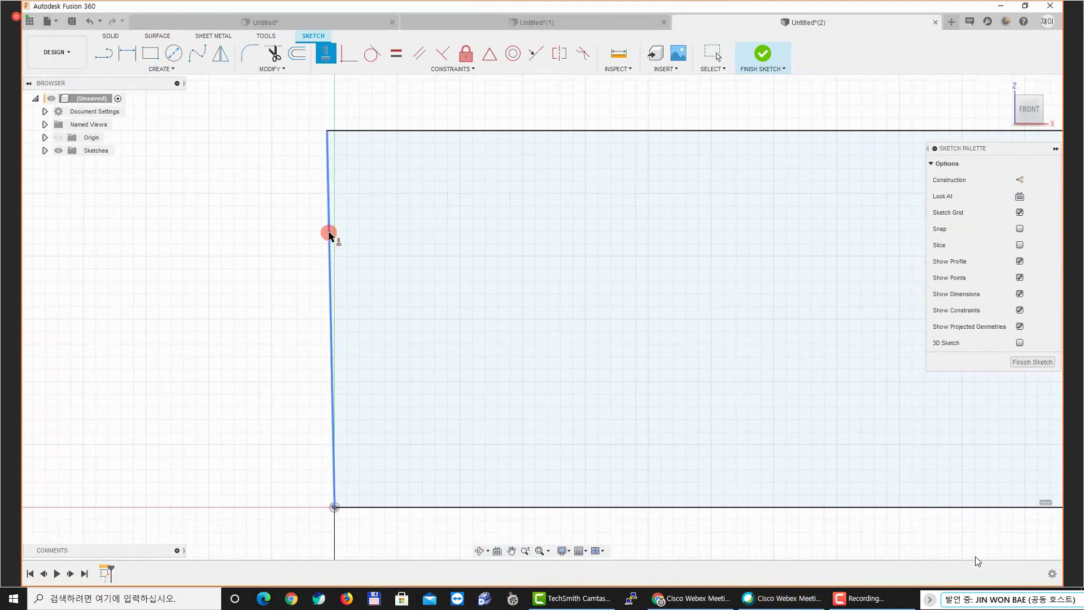
{"action": "left_click", "coordinate": [329, 247]}
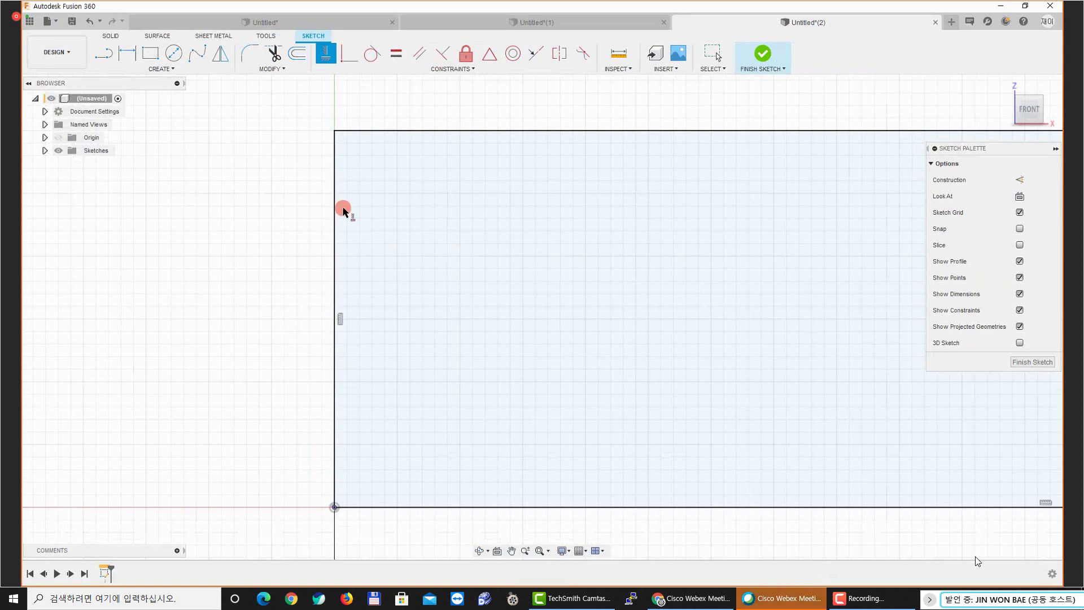
{"action": "key", "text": "Escape"}
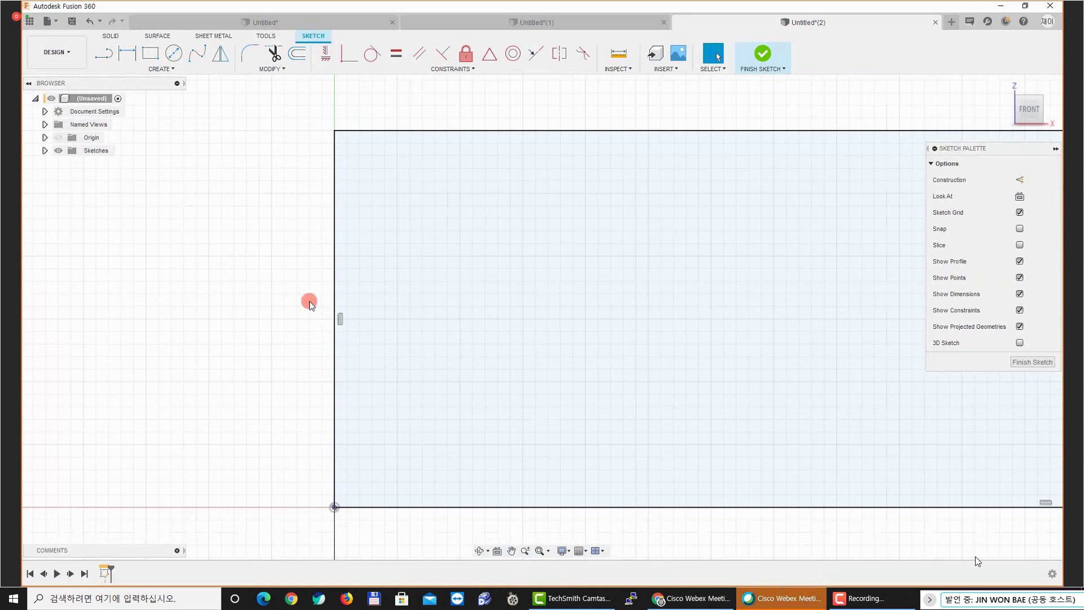
Finish the front-view profile sketch and return to the home isometric view
{"action": "scroll", "coordinate": [564, 288], "scroll_direction": "up", "scroll_amount": 2}
{"action": "scroll", "coordinate": [609, 286], "scroll_direction": "down", "scroll_amount": 5}
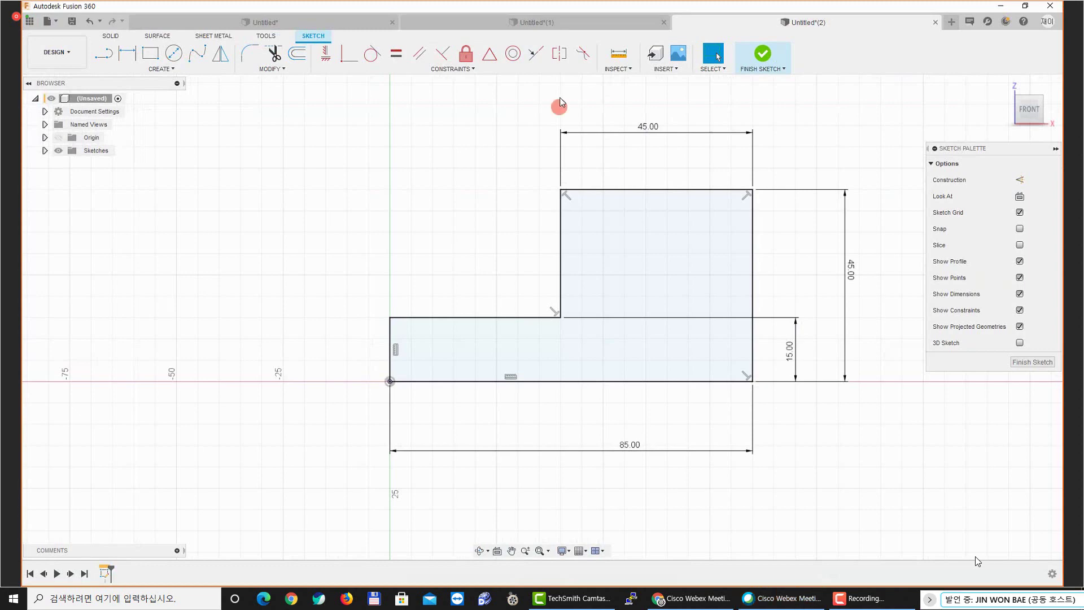
{"action": "left_click", "coordinate": [769, 69]}
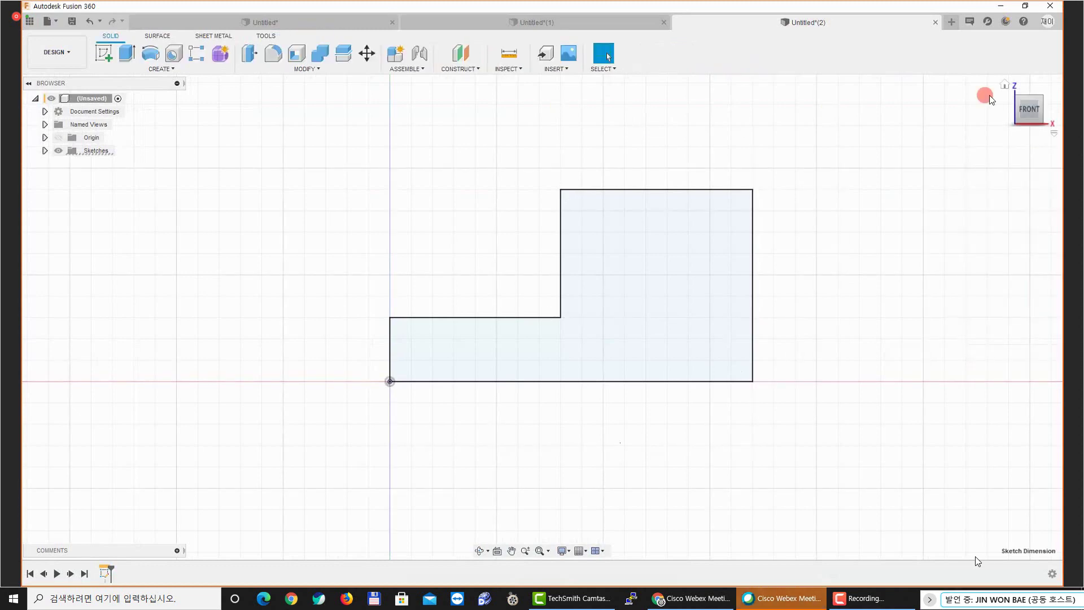
{"action": "left_click", "coordinate": [1004, 88]}
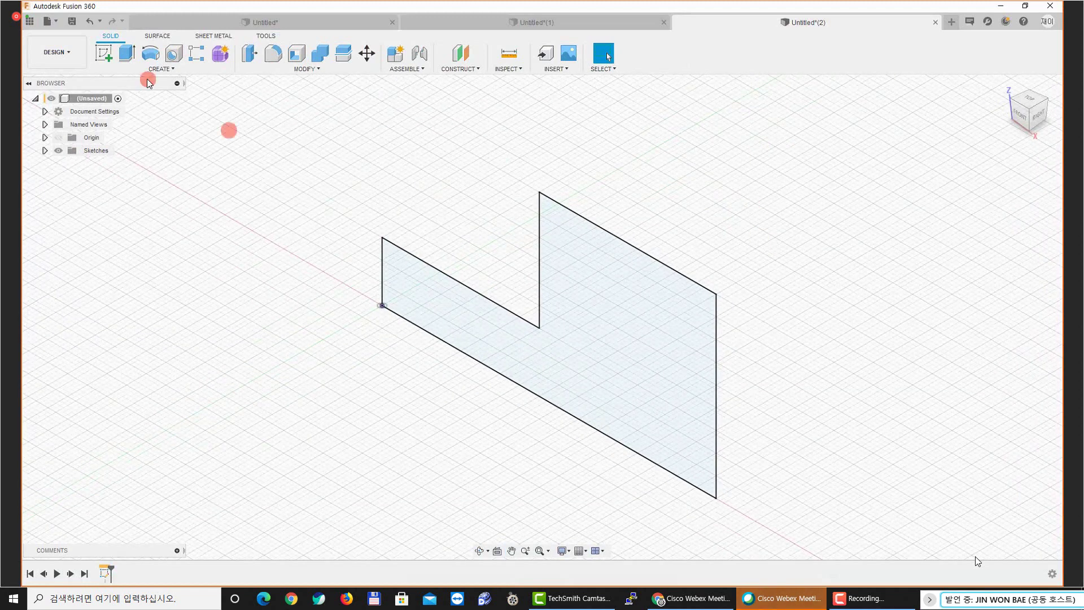
Start extruding the stepped profile to one side as a new body, pulling the distance to 30 mm
{"action": "left_click", "coordinate": [135, 59]}
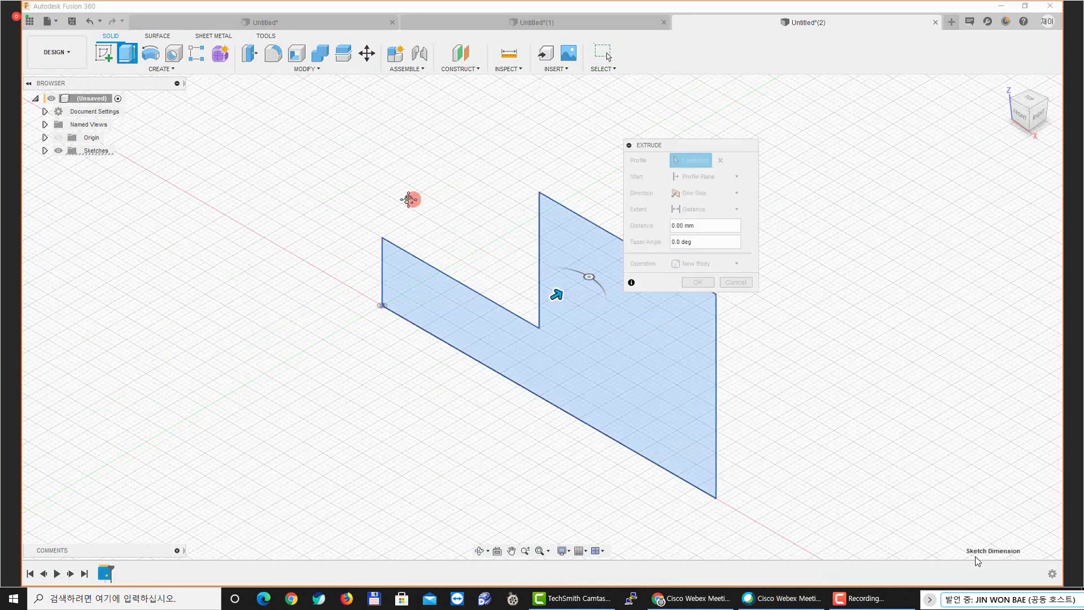
{"action": "middle_click_drag", "start_coordinate": [408, 199], "coordinate": [327, 188]}
{"action": "scroll", "coordinate": [464, 299], "scroll_direction": "down", "scroll_amount": 1}
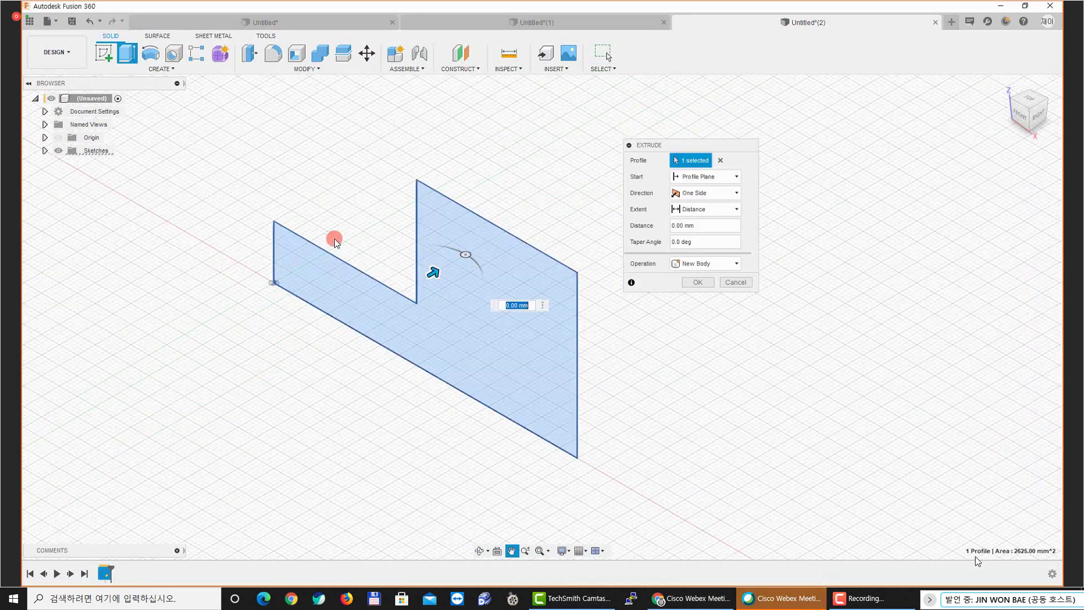
{"action": "scroll", "coordinate": [380, 250], "scroll_direction": "up", "scroll_amount": 2}
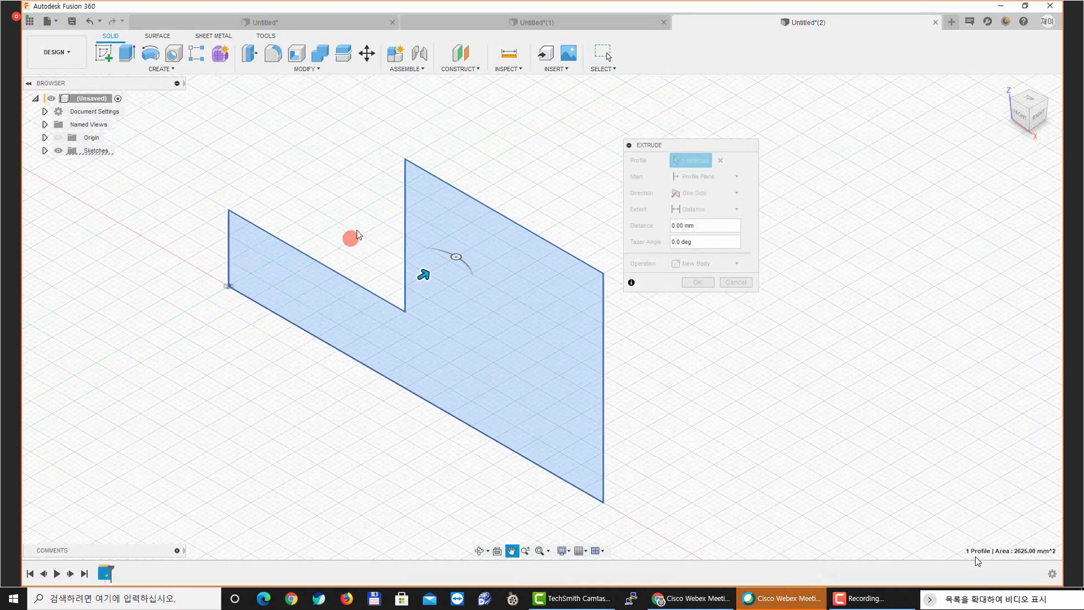
{"action": "left_click", "coordinate": [710, 161]}
{"action": "left_click", "coordinate": [532, 264]}
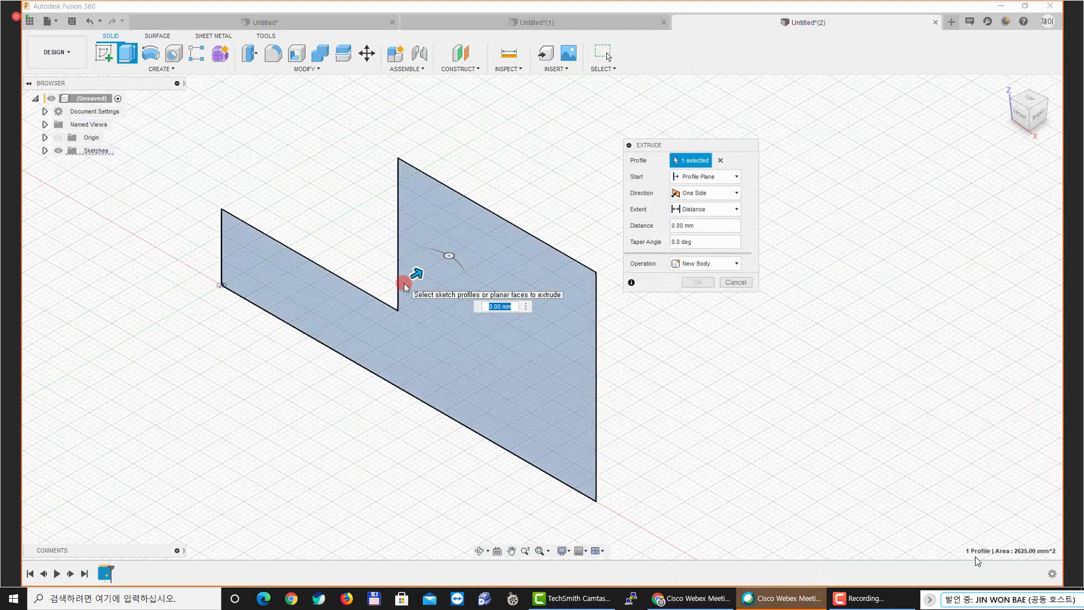
{"action": "left_click_drag", "start_coordinate": [415, 276], "coordinate": [587, 230]}
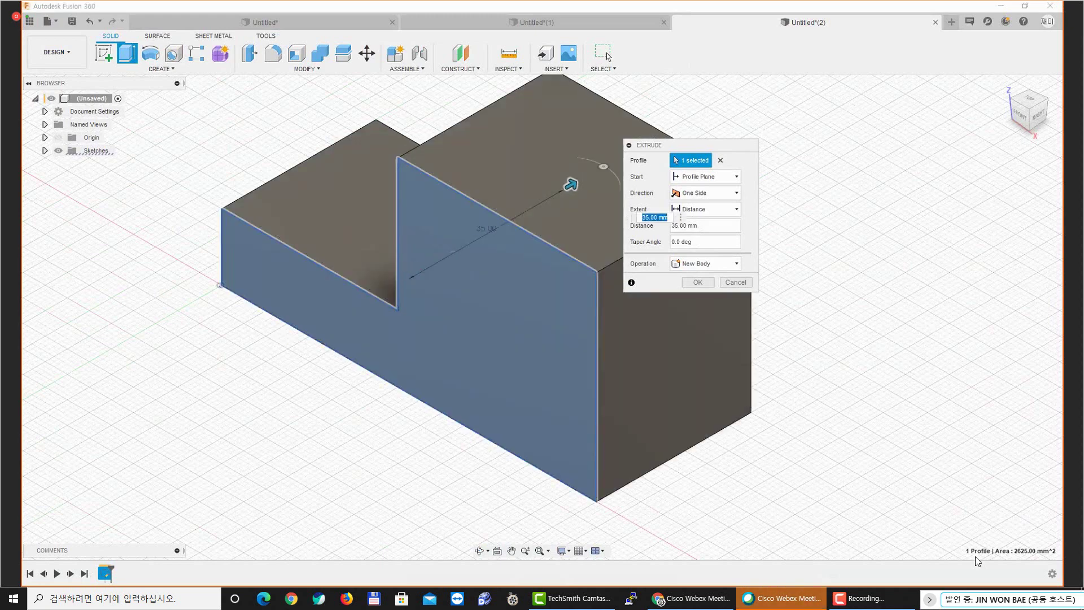
{"action": "left_click_drag", "start_coordinate": [571, 185], "coordinate": [549, 197]}
{"action": "left_click", "coordinate": [655, 148]}
{"action": "left_click_drag", "start_coordinate": [656, 148], "coordinate": [759, 166]}
{"action": "left_click", "coordinate": [531, 224]}
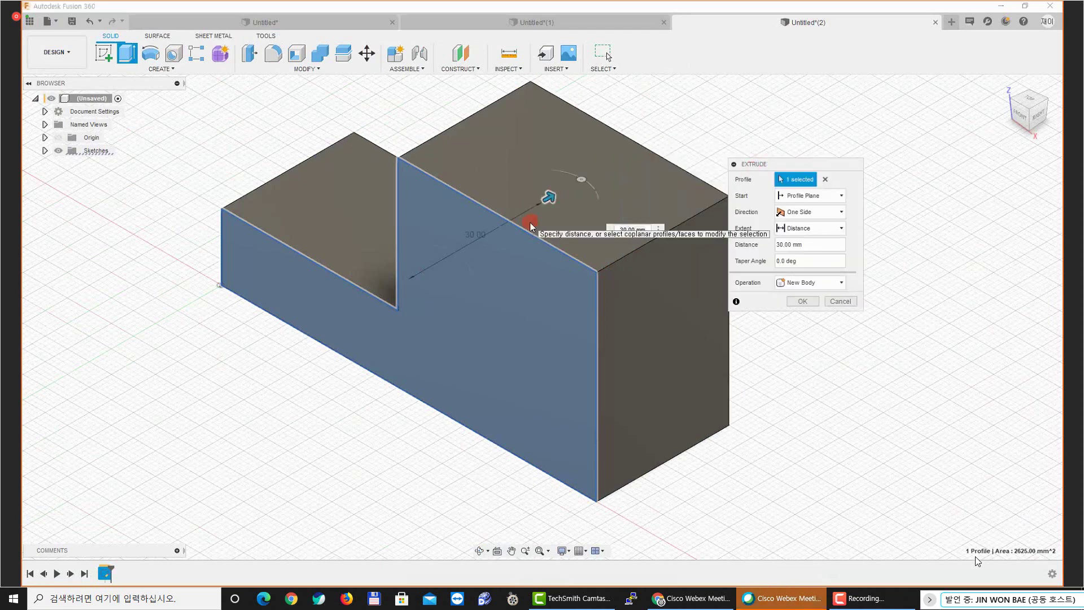
{"action": "left_click", "coordinate": [438, 241]}
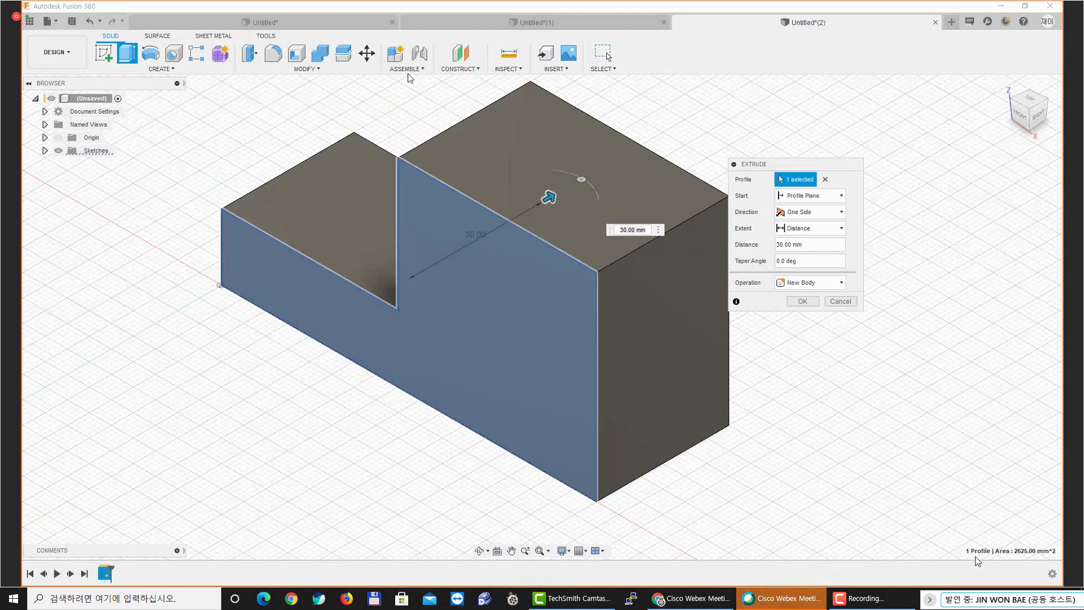
Switch to the PDF drawing, mark the isometric view's depth edge with a blue double-headed arrow and hatch its stepped front face
{"action": "key", "text": "alt+Tab"}
{"action": "double_click", "coordinate": [431, 67]}
{"action": "scroll", "coordinate": [554, 338], "scroll_direction": "down", "scroll_amount": 3}
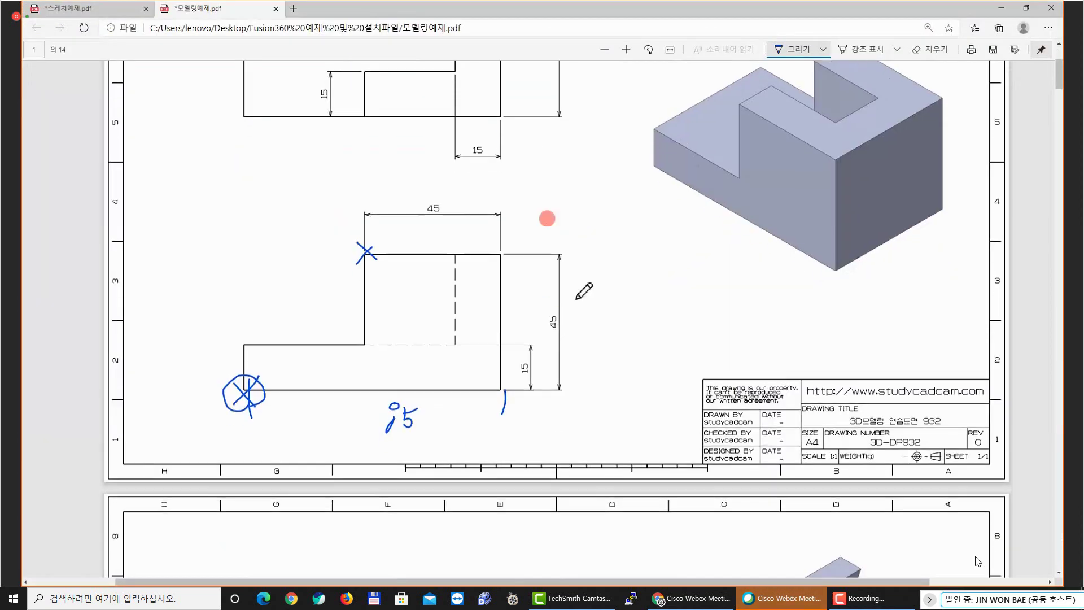
{"action": "scroll", "coordinate": [474, 262], "scroll_direction": "up", "scroll_amount": 3}
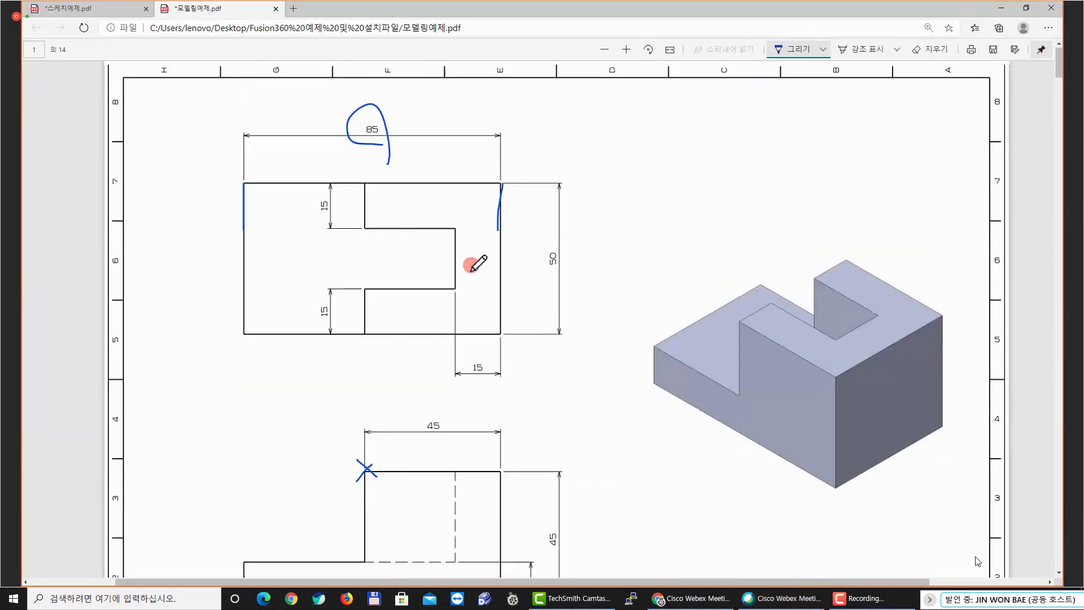
{"action": "mouse_move", "coordinate": [839, 376]}
{"action": "left_mouse_down"}
{"action": "mouse_move", "coordinate": [899, 358]}
{"action": "mouse_move", "coordinate": [940, 324]}
{"action": "mouse_move", "coordinate": [932, 350]}
{"action": "left_mouse_up"}
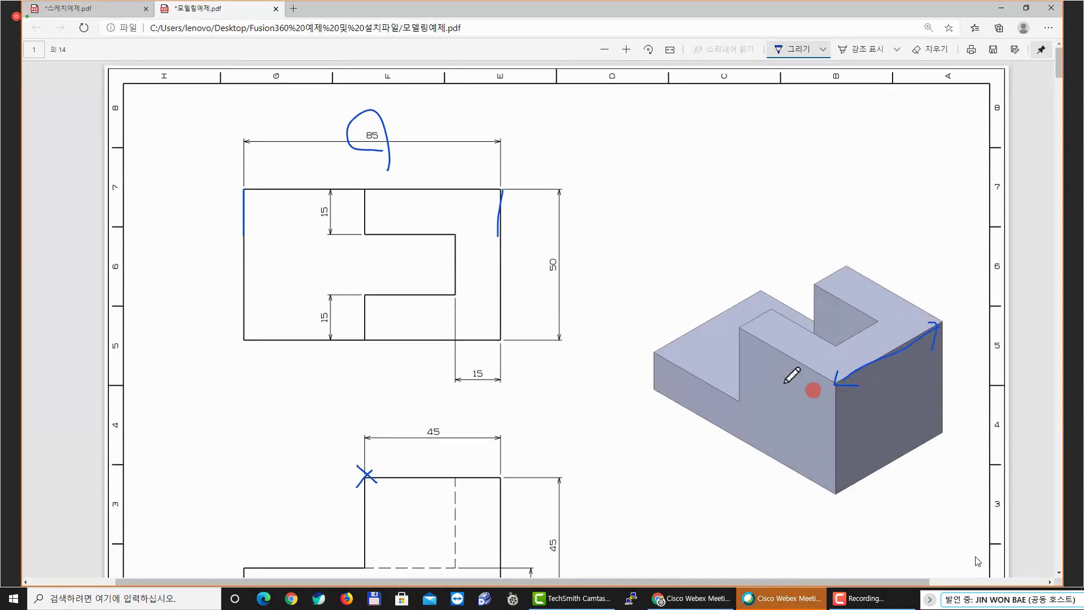
{"action": "mouse_move", "coordinate": [765, 351]}
{"action": "left_mouse_down"}
{"action": "mouse_move", "coordinate": [733, 377]}
{"action": "mouse_move", "coordinate": [756, 398]}
{"action": "mouse_move", "coordinate": [756, 420]}
{"action": "left_mouse_up"}
{"action": "mouse_move", "coordinate": [814, 412]}
{"action": "left_mouse_down"}
{"action": "mouse_move", "coordinate": [785, 441]}
{"action": "mouse_move", "coordinate": [789, 457]}
{"action": "left_mouse_up"}
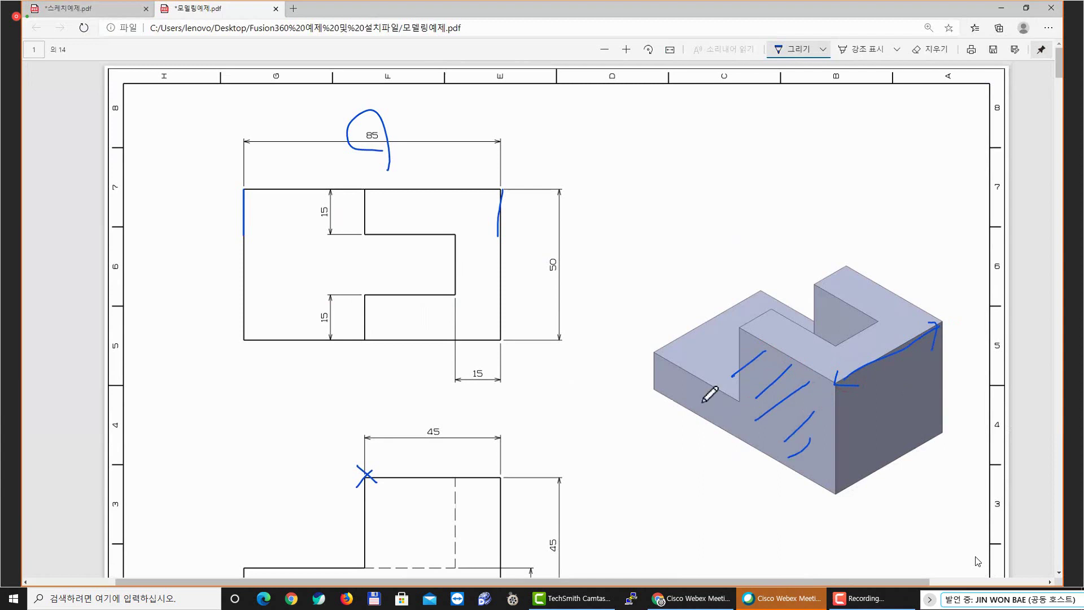
{"action": "left_click_drag", "start_coordinate": [685, 383], "coordinate": [656, 397]}
{"action": "left_click_drag", "start_coordinate": [710, 394], "coordinate": [695, 403]}
{"action": "left_click_drag", "start_coordinate": [719, 405], "coordinate": [701, 416]}
{"action": "left_click_drag", "start_coordinate": [841, 377], "coordinate": [928, 336]}
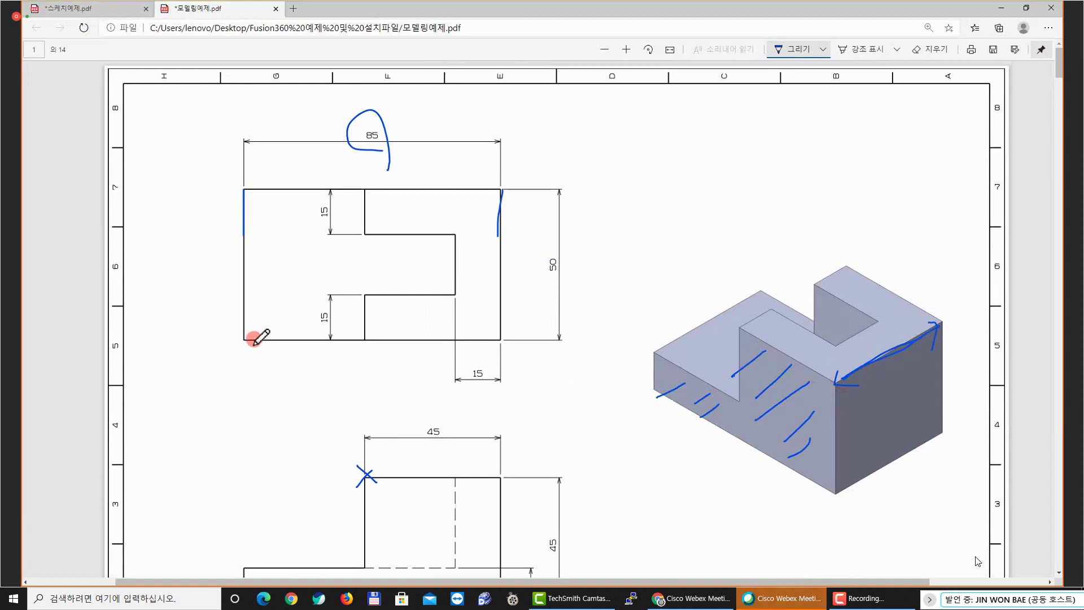
Trace the plan view's lower edge in blue and add more hatching to the isometric view's low step front face
{"action": "left_click_drag", "start_coordinate": [255, 338], "coordinate": [462, 337]}
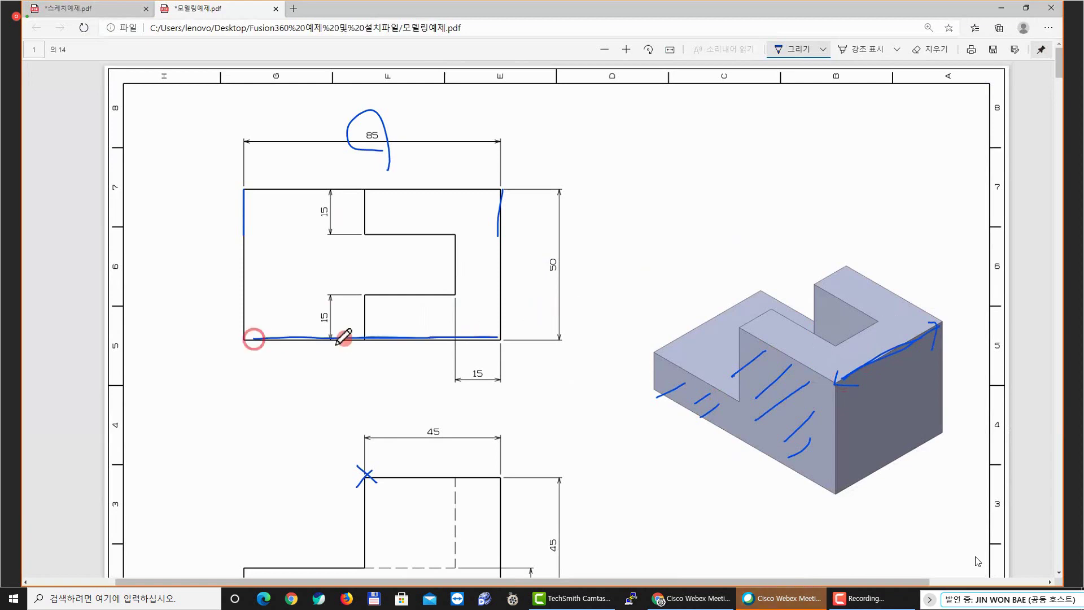
{"action": "left_click_drag", "start_coordinate": [254, 339], "coordinate": [515, 341]}
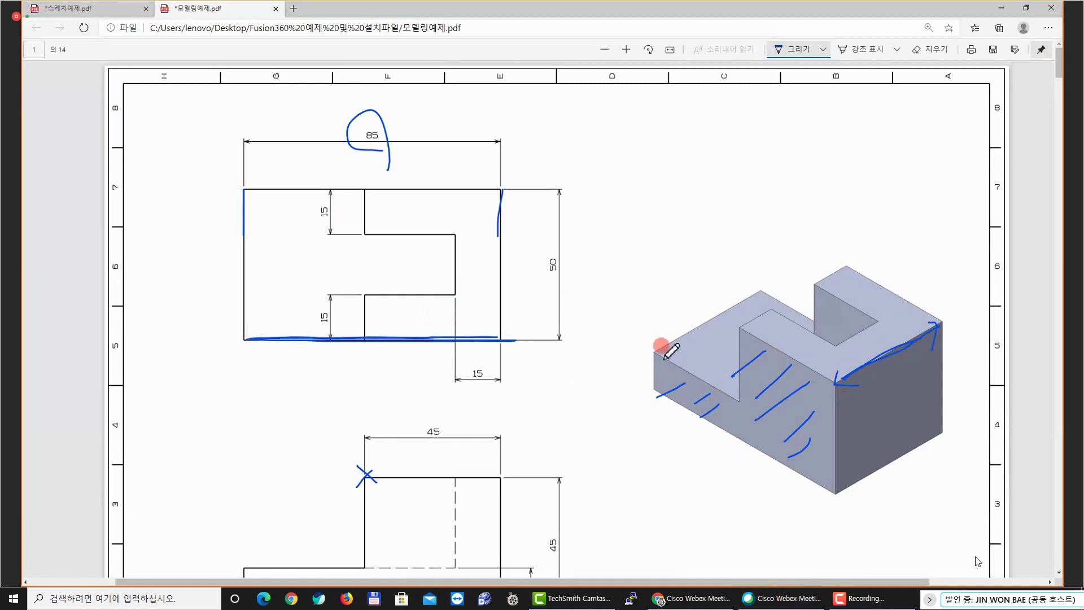
{"action": "mouse_move", "coordinate": [645, 376]}
{"action": "left_mouse_down"}
{"action": "mouse_move", "coordinate": [676, 368]}
{"action": "mouse_move", "coordinate": [692, 394]}
{"action": "left_mouse_up"}
{"action": "left_click_drag", "start_coordinate": [707, 392], "coordinate": [696, 400]}
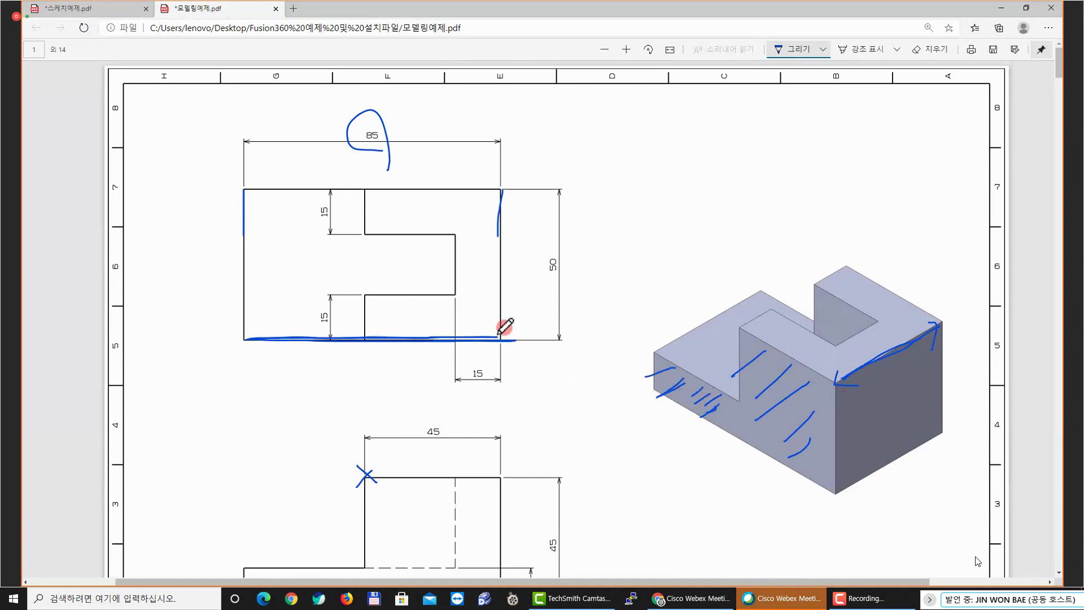
Draw a blue arrow up the plan view's right edge and circle the 50 depth dimension
{"action": "mouse_move", "coordinate": [503, 333]}
{"action": "left_mouse_down"}
{"action": "mouse_move", "coordinate": [504, 185]}
{"action": "mouse_move", "coordinate": [480, 216]}
{"action": "left_mouse_up"}
{"action": "left_click_drag", "start_coordinate": [498, 191], "coordinate": [523, 227]}
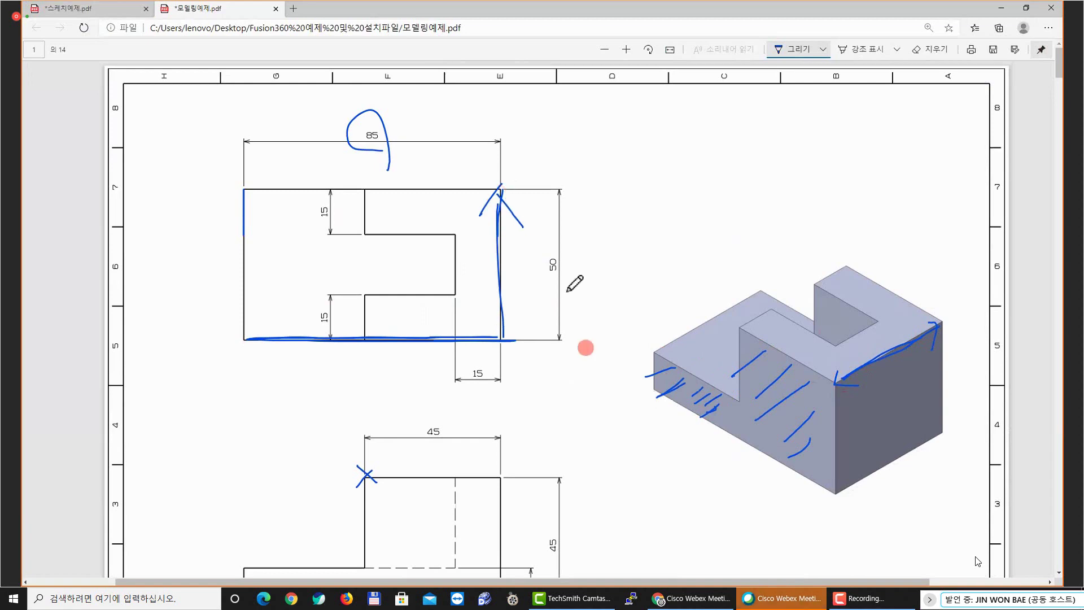
{"action": "mouse_move", "coordinate": [563, 275]}
{"action": "left_mouse_down"}
{"action": "mouse_move", "coordinate": [533, 266]}
{"action": "mouse_move", "coordinate": [561, 293]}
{"action": "left_mouse_up"}
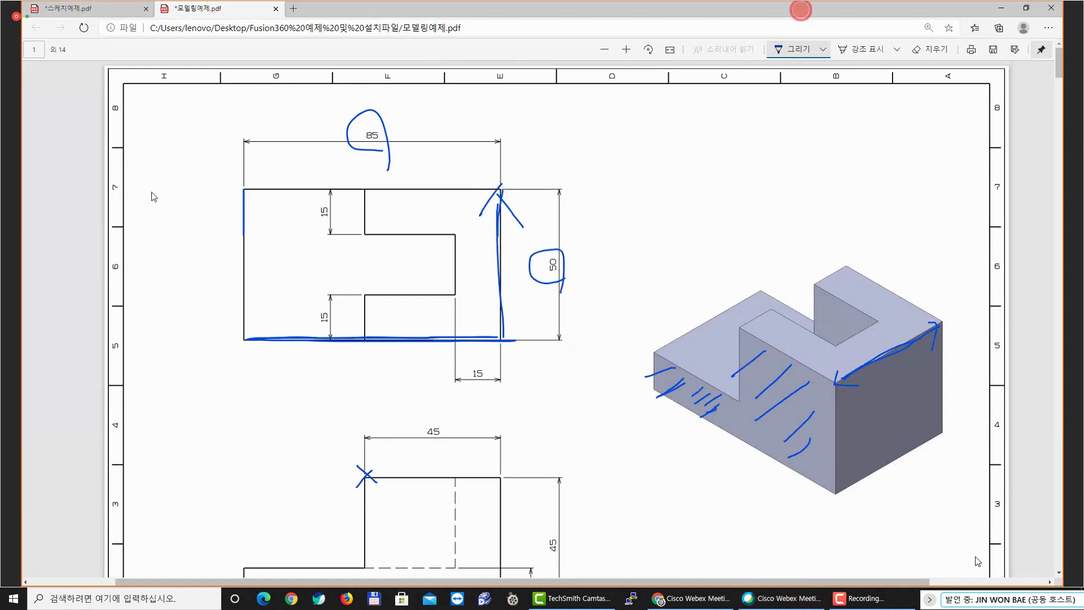
Return to Fusion 360 and complete the profile's extrusion as a new body with a distance of 50 mm
{"action": "left_click", "coordinate": [1001, 8]}
{"action": "middle_click_drag", "start_coordinate": [431, 260], "coordinate": [399, 256]}
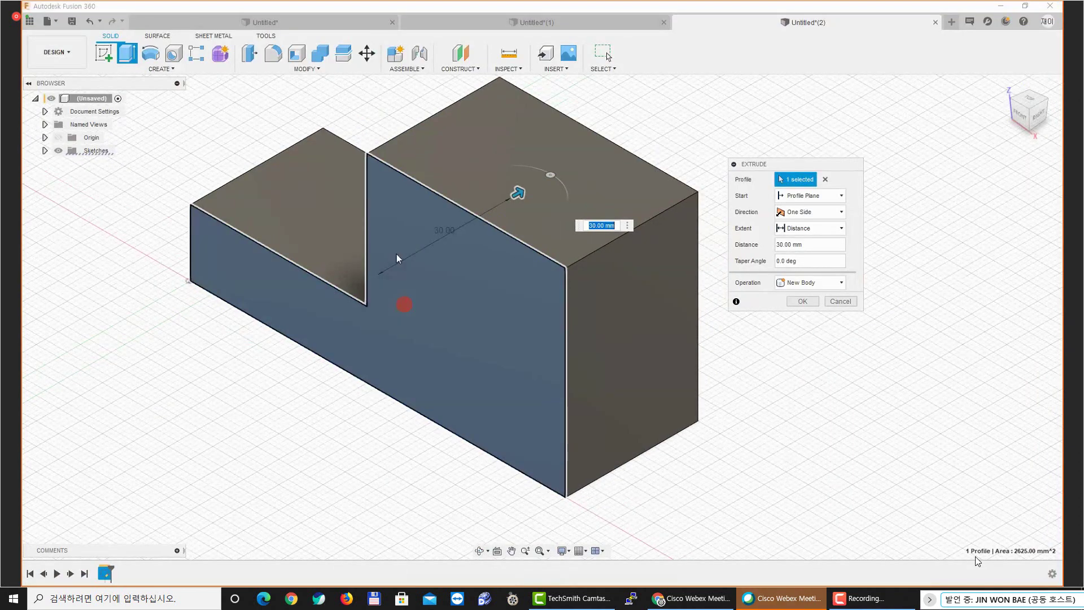
{"action": "middle_click_drag", "start_coordinate": [438, 310], "coordinate": [359, 323]}
{"action": "left_click_drag", "start_coordinate": [439, 208], "coordinate": [490, 184]}
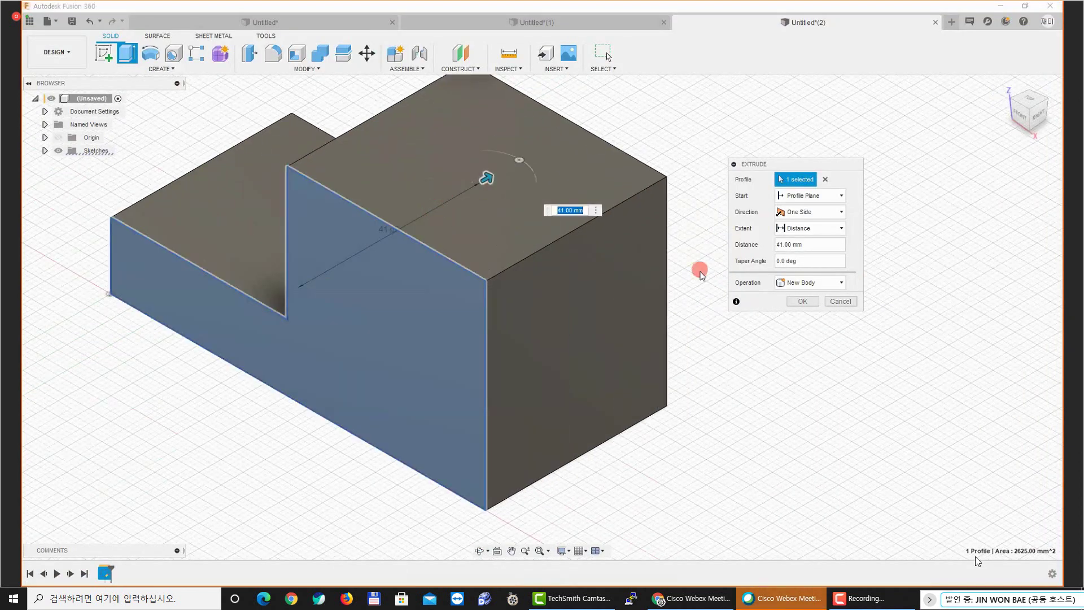
{"action": "type", "text": "50"}
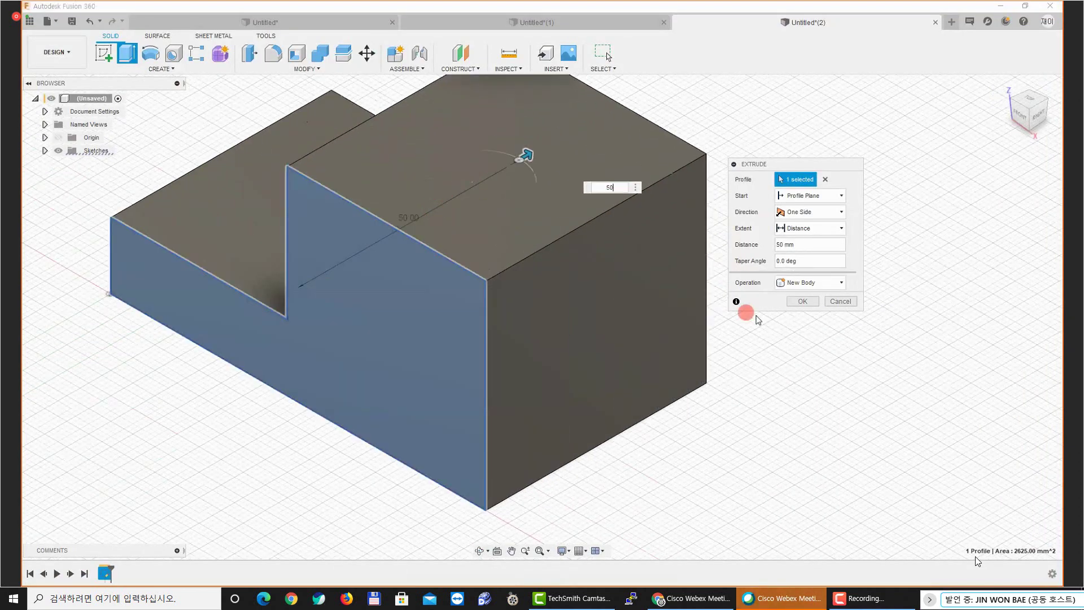
{"action": "left_click", "coordinate": [806, 303]}
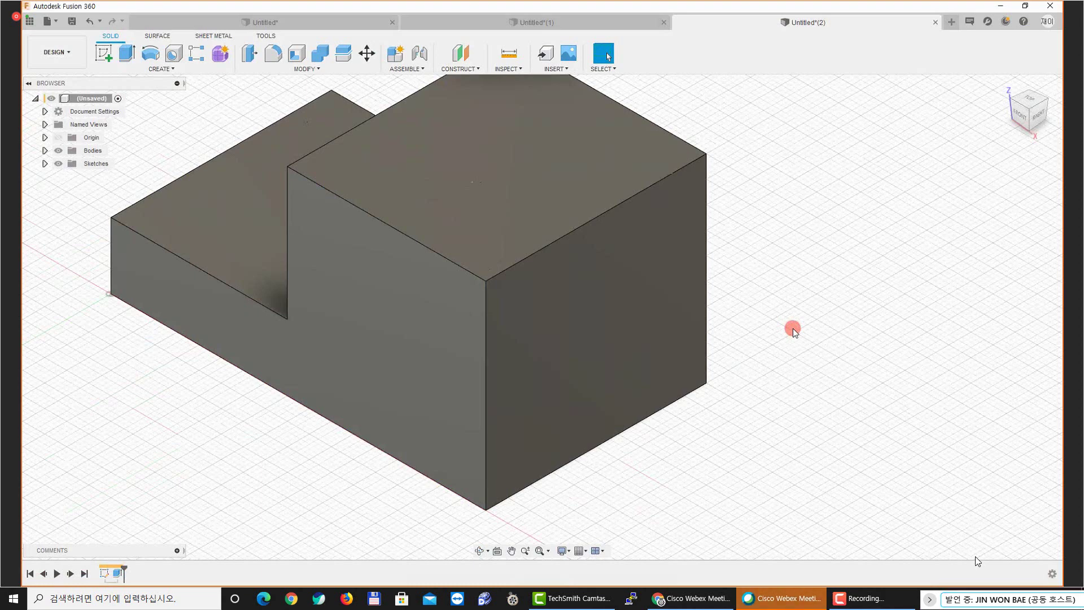
Select the tall block's top face, and switch to the PDF drawing to outline the slot's edges on the isometric view in blue
{"action": "middle_click_drag", "start_coordinate": [667, 231], "coordinate": [709, 262]}
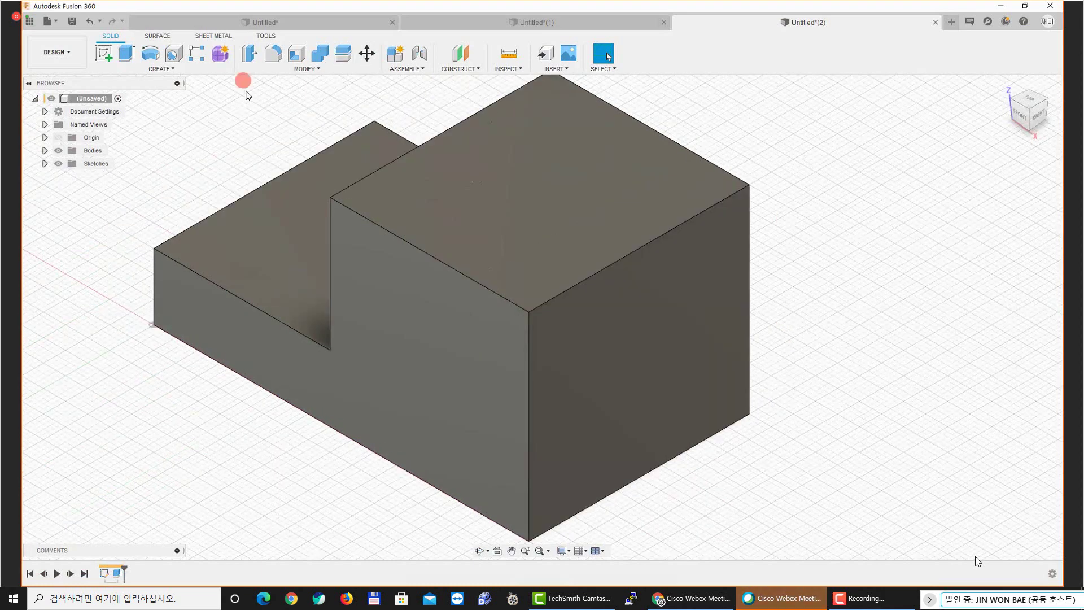
{"action": "middle_click_drag", "start_coordinate": [228, 95], "coordinate": [234, 101]}
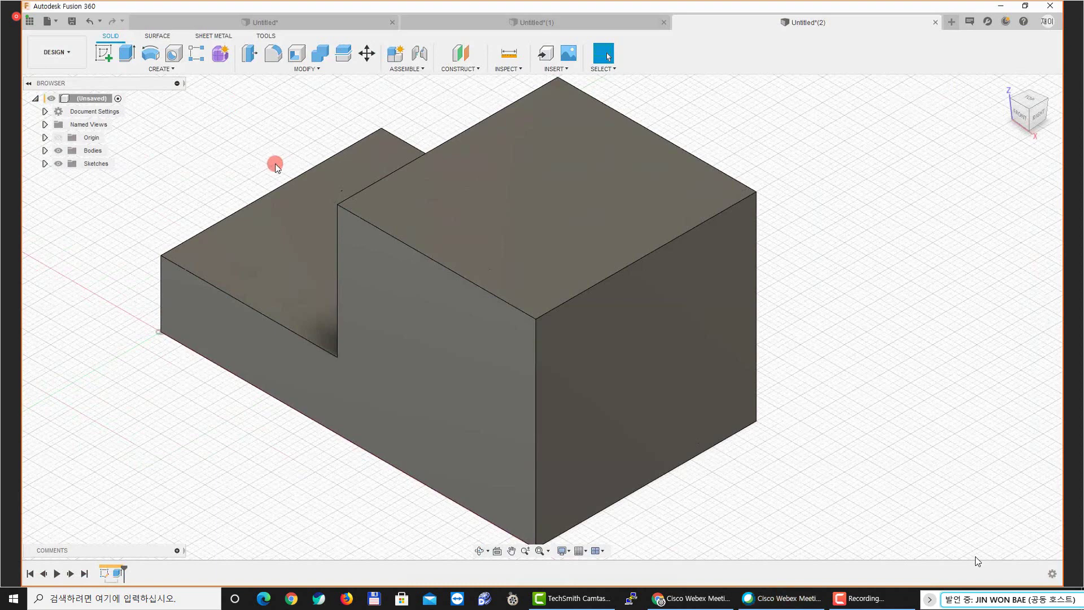
{"action": "left_click", "coordinate": [487, 169]}
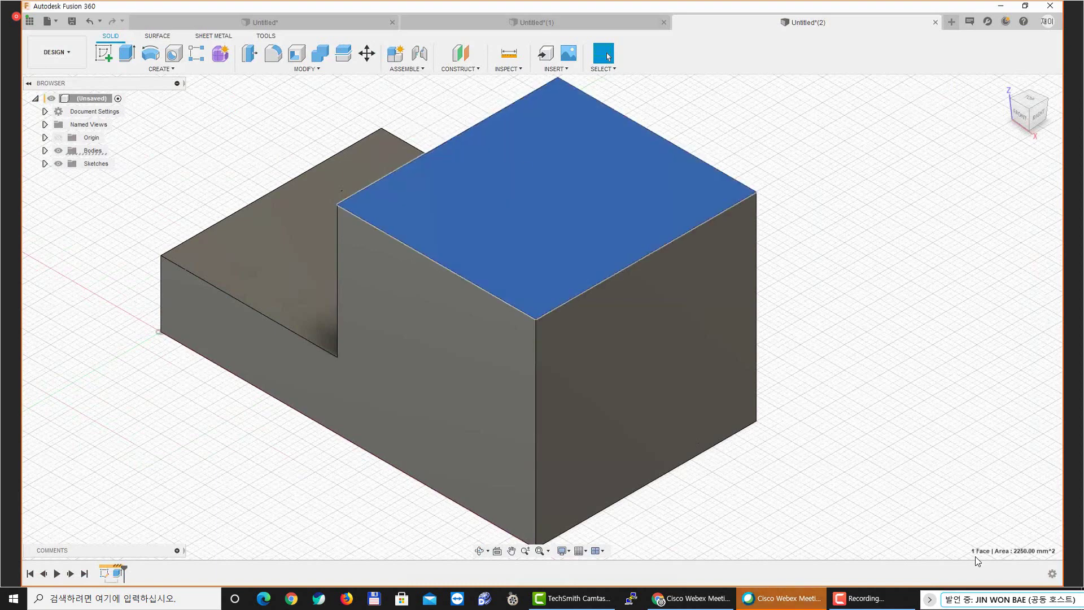
{"action": "key", "text": "alt+Tab"}
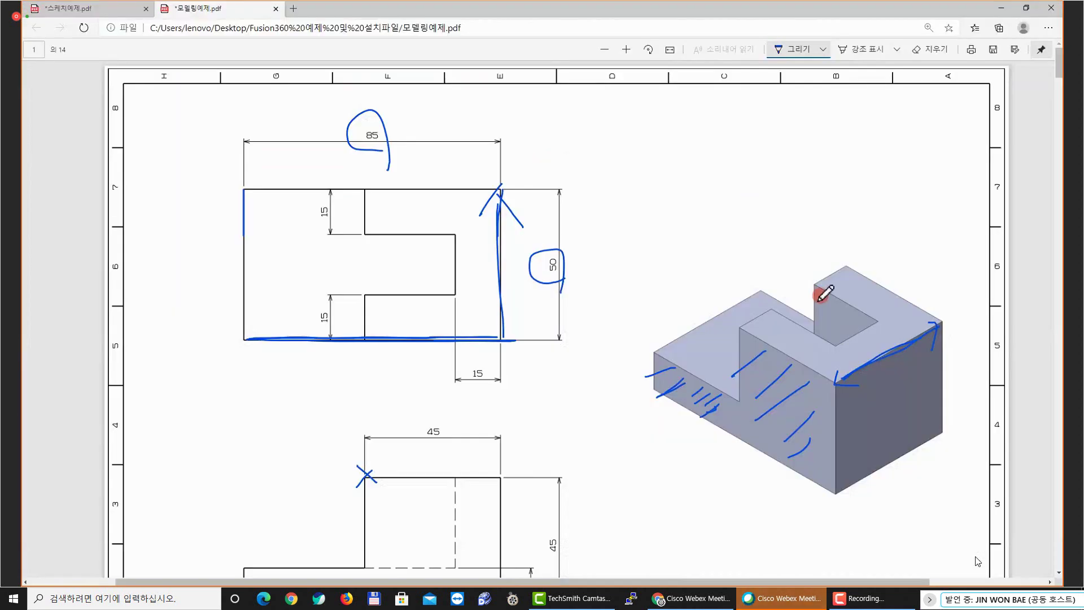
{"action": "mouse_move", "coordinate": [816, 288]}
{"action": "left_mouse_down"}
{"action": "mouse_move", "coordinate": [864, 321]}
{"action": "mouse_move", "coordinate": [836, 348]}
{"action": "left_mouse_up"}
{"action": "left_click", "coordinate": [821, 14]}
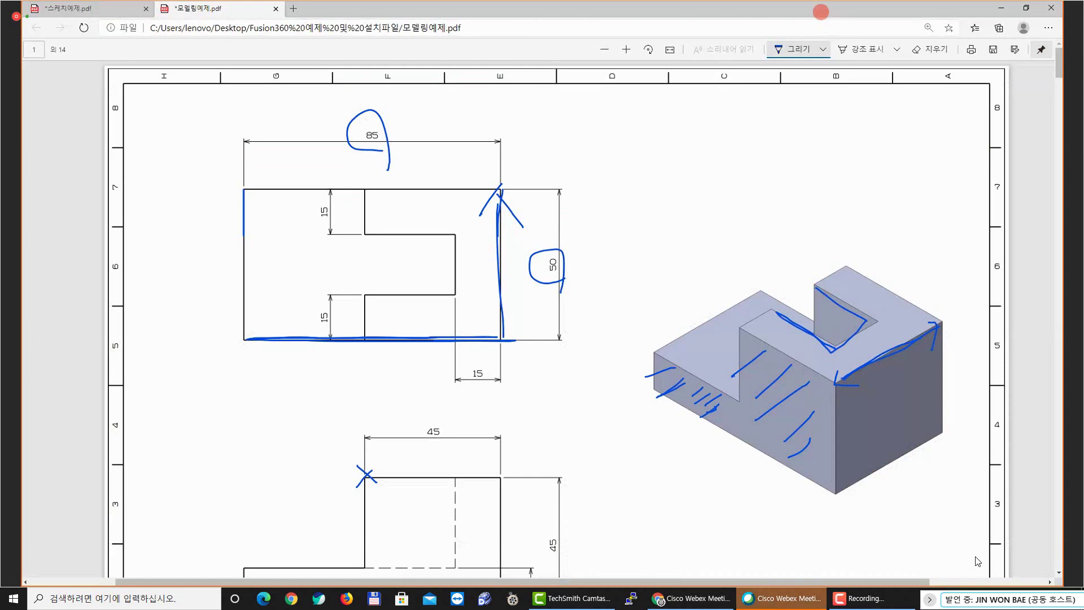
Return to Fusion 360 and start a new sketch on the tall block's top face
{"action": "key", "text": "alt+Tab"}
{"action": "key", "text": "Escape"}
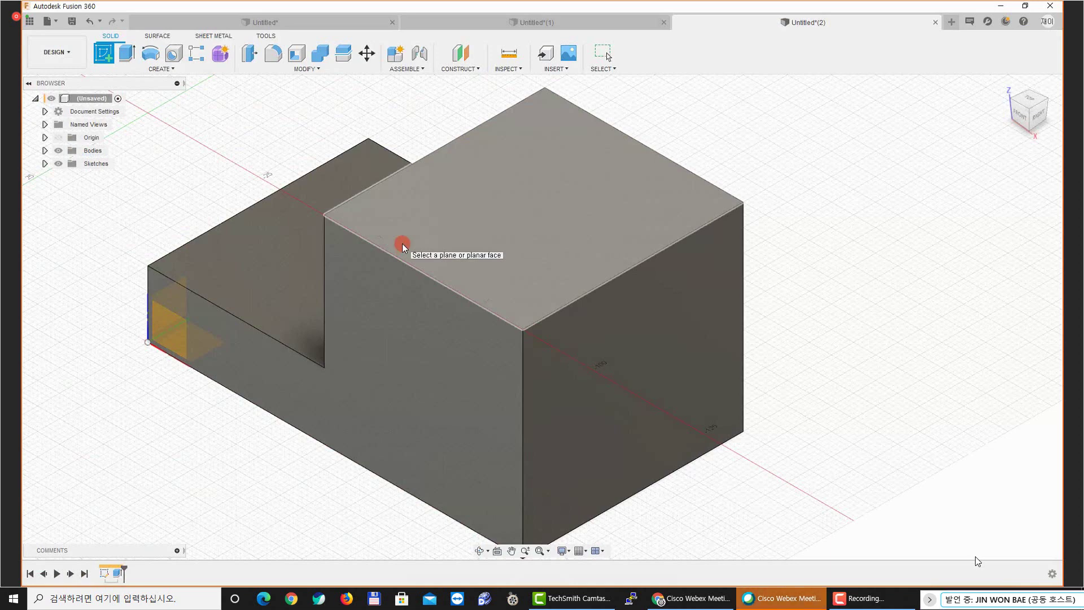
{"action": "left_click", "coordinate": [550, 187]}
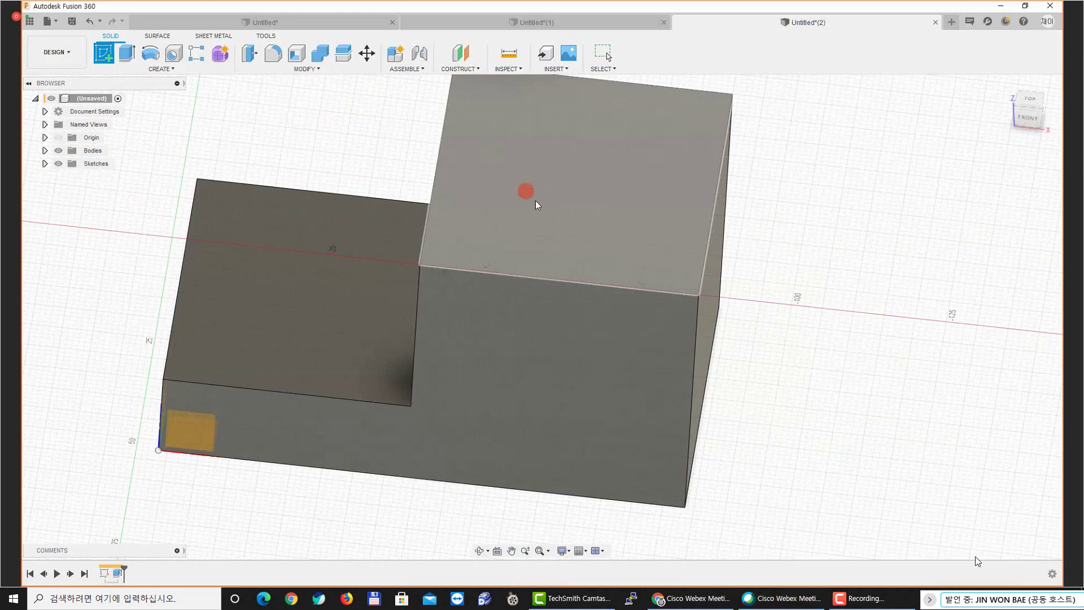
{"action": "left_click", "coordinate": [523, 195]}
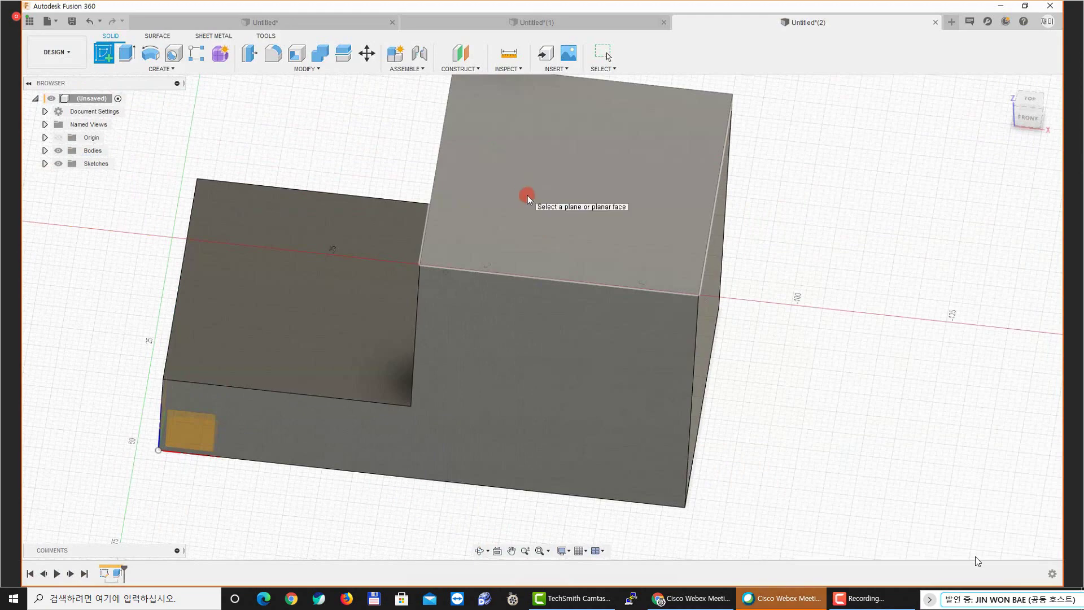
{"action": "left_click", "coordinate": [532, 181]}
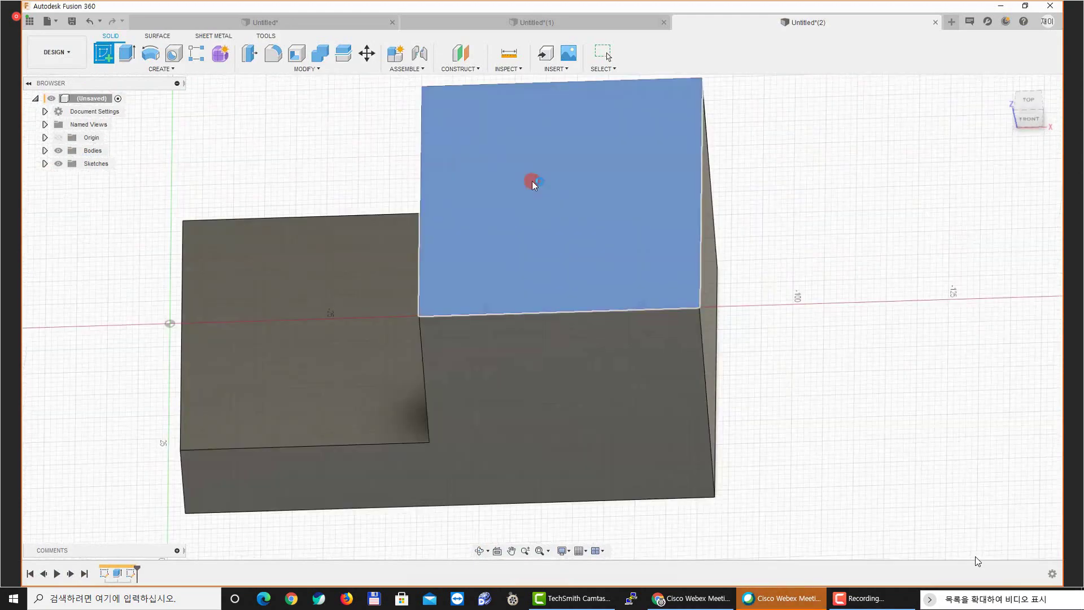
{"action": "scroll", "coordinate": [530, 220], "scroll_direction": "up", "scroll_amount": 2}
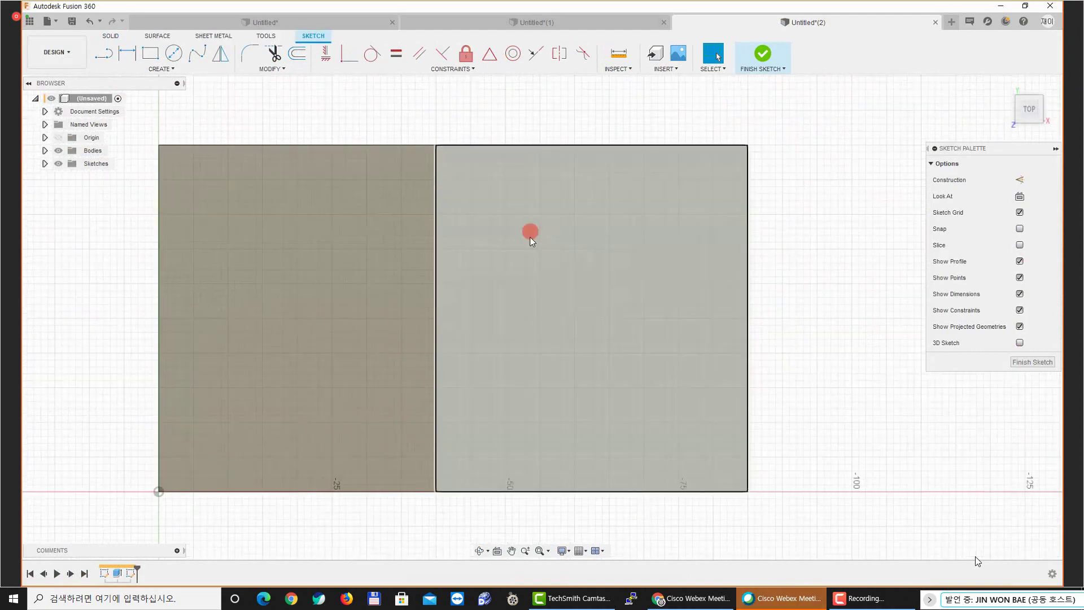
{"action": "scroll", "coordinate": [528, 245], "scroll_direction": "down", "scroll_amount": 1}
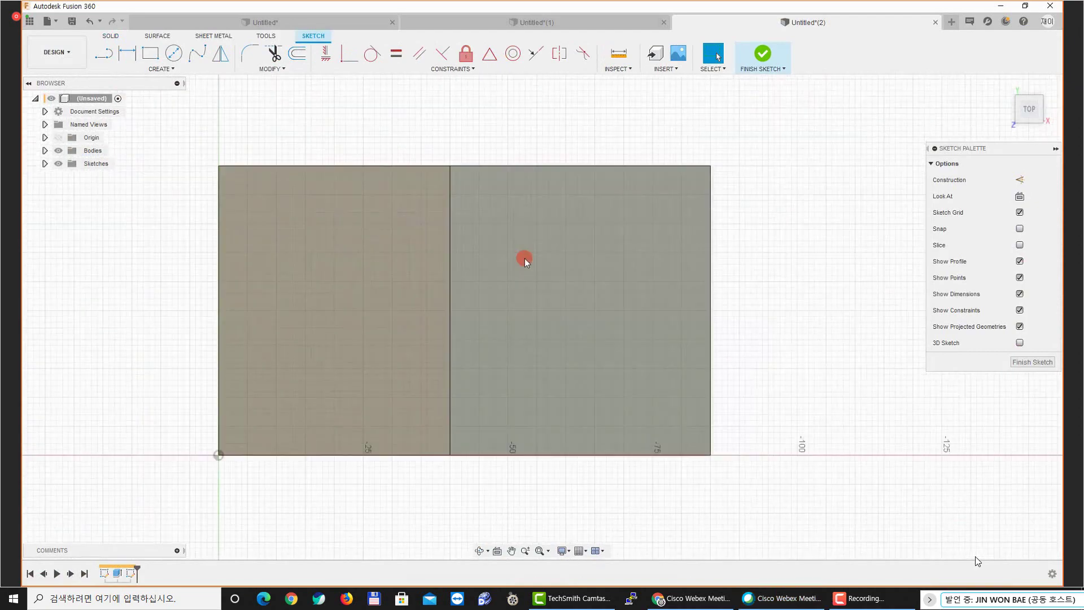
Draw a two-point rectangle for the slot on the tall block's top face, starting on the edge beside the lower step
{"action": "middle_click_drag", "start_coordinate": [524, 258], "coordinate": [502, 246]}
{"action": "scroll", "coordinate": [502, 246], "scroll_direction": "down", "scroll_amount": 1}
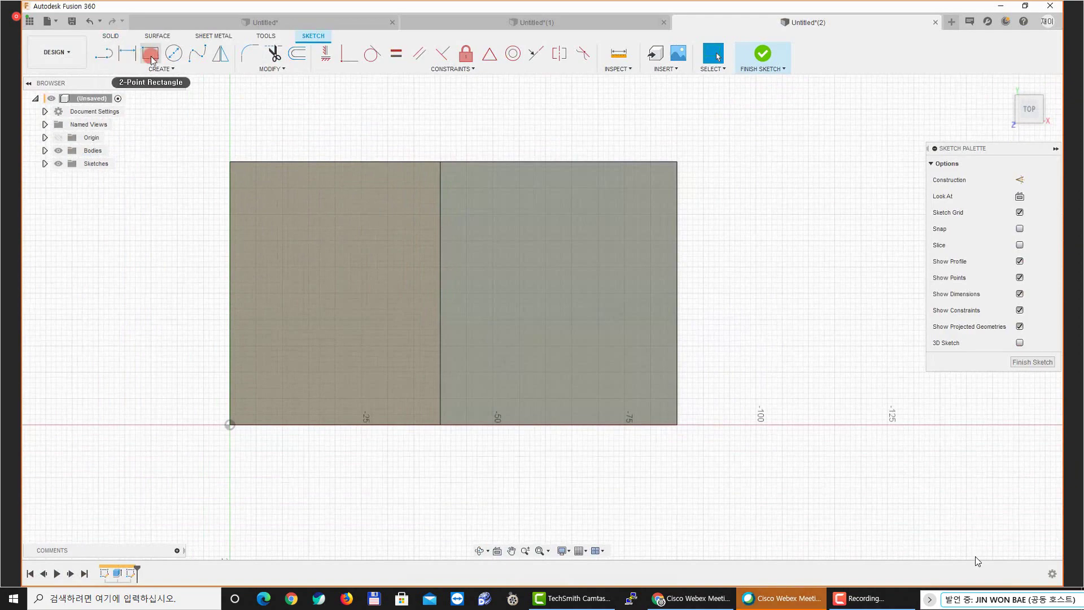
{"action": "left_click", "coordinate": [150, 54]}
{"action": "scroll", "coordinate": [497, 277], "scroll_direction": "up", "scroll_amount": 2}
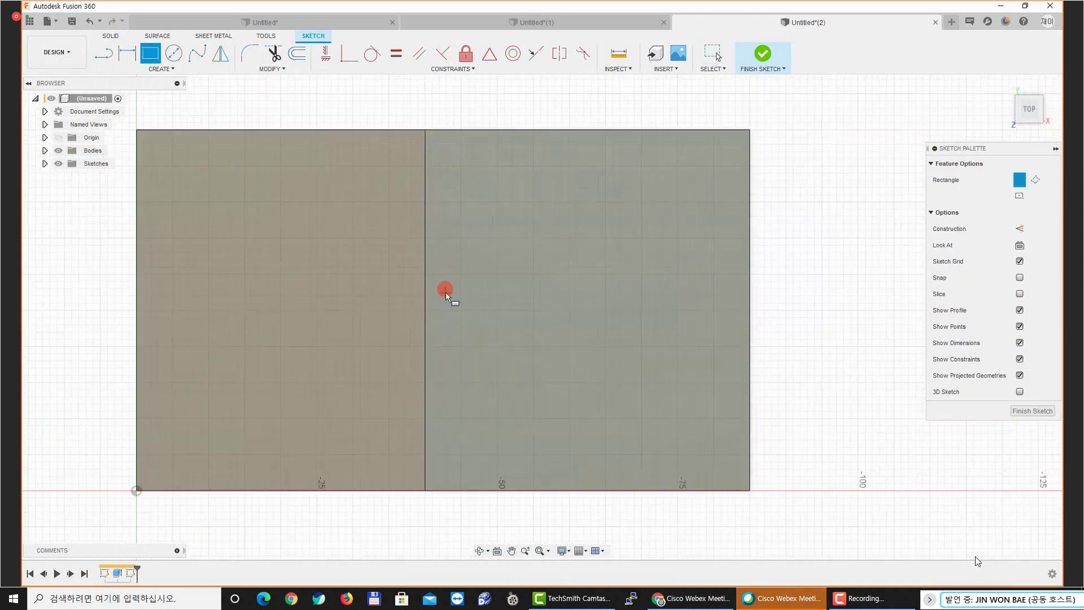
{"action": "left_click", "coordinate": [419, 223]}
{"action": "left_click", "coordinate": [625, 355]}
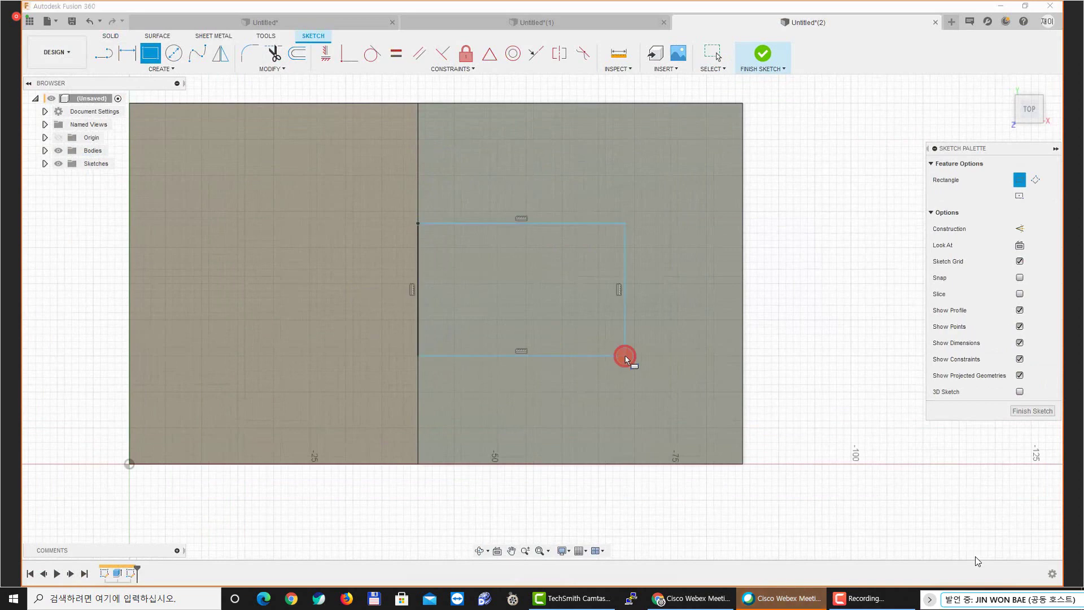
{"action": "key", "text": "Escape"}
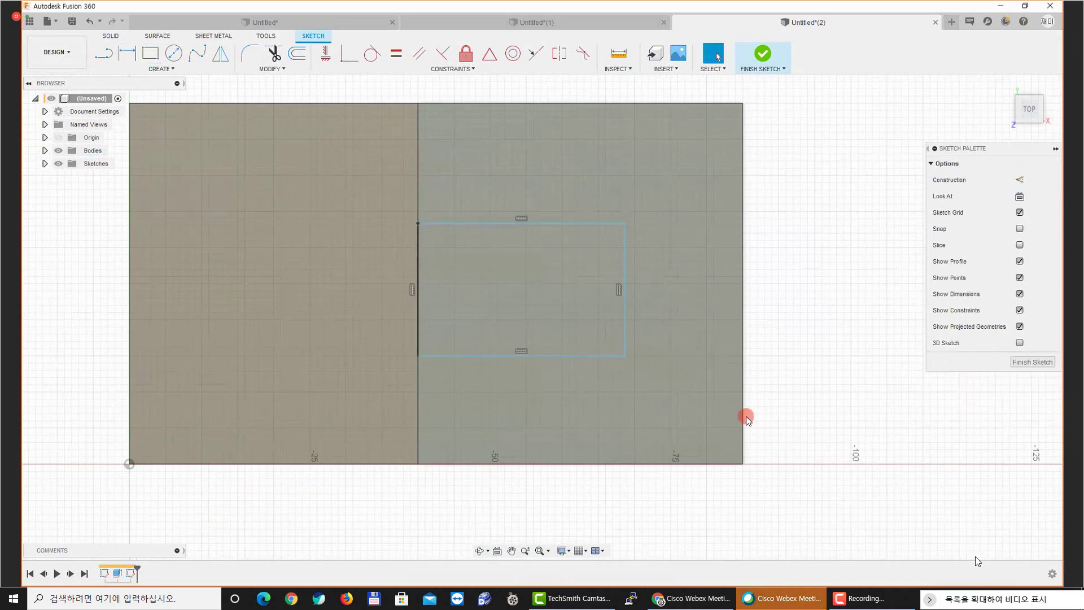
Dimension the slot rectangle's upper horizontal edge 15 mm from the block's upper edge in the top view
{"action": "key", "text": "l"}
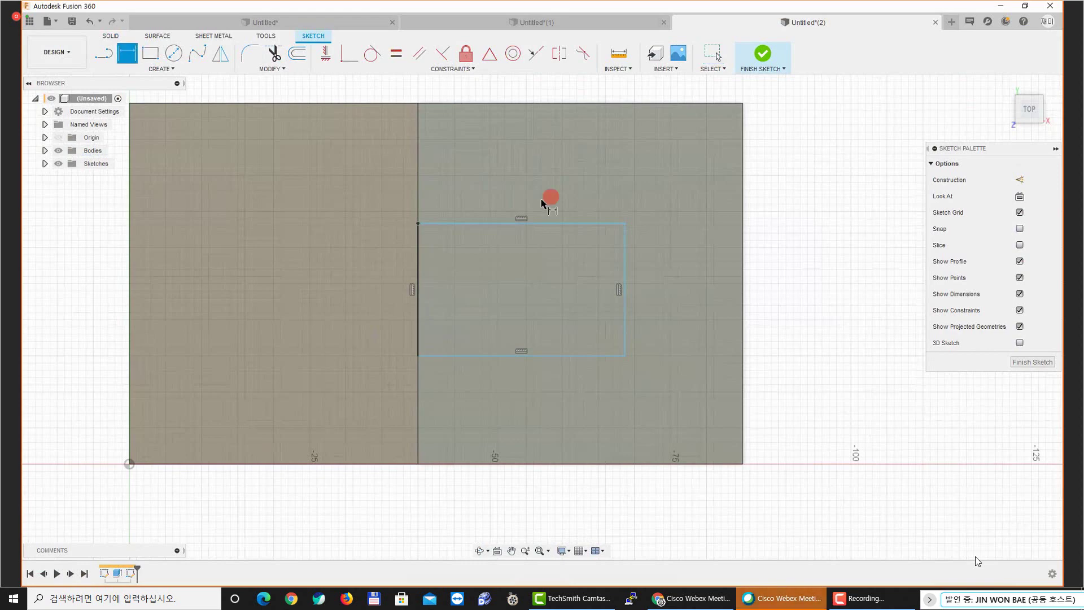
{"action": "left_click", "coordinate": [492, 223]}
{"action": "left_click", "coordinate": [509, 103]}
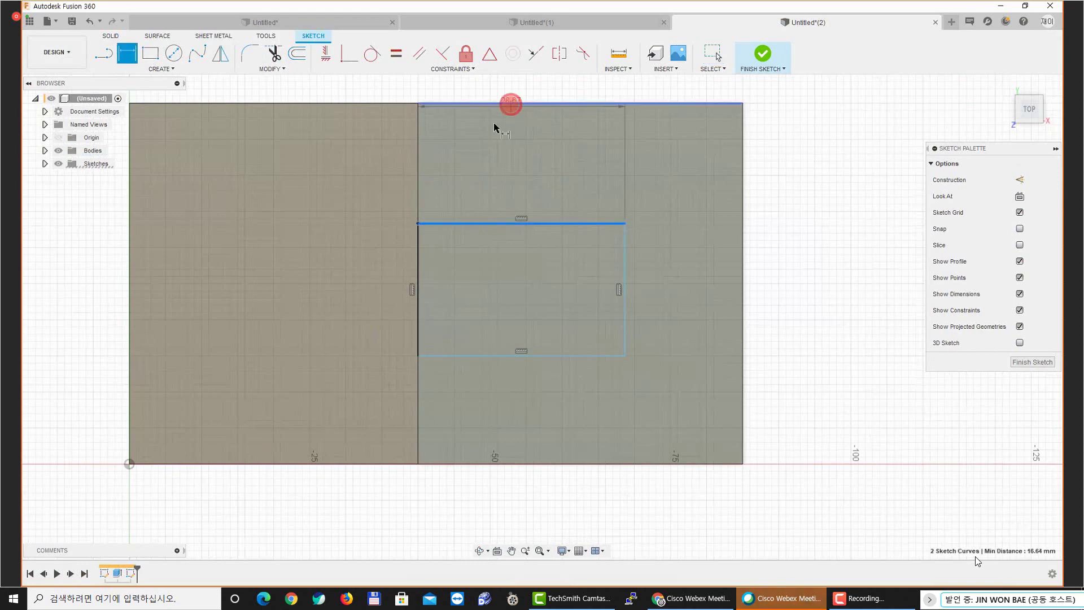
{"action": "left_click", "coordinate": [378, 157]}
{"action": "type", "text": "15"}
{"action": "key", "text": "Return"}
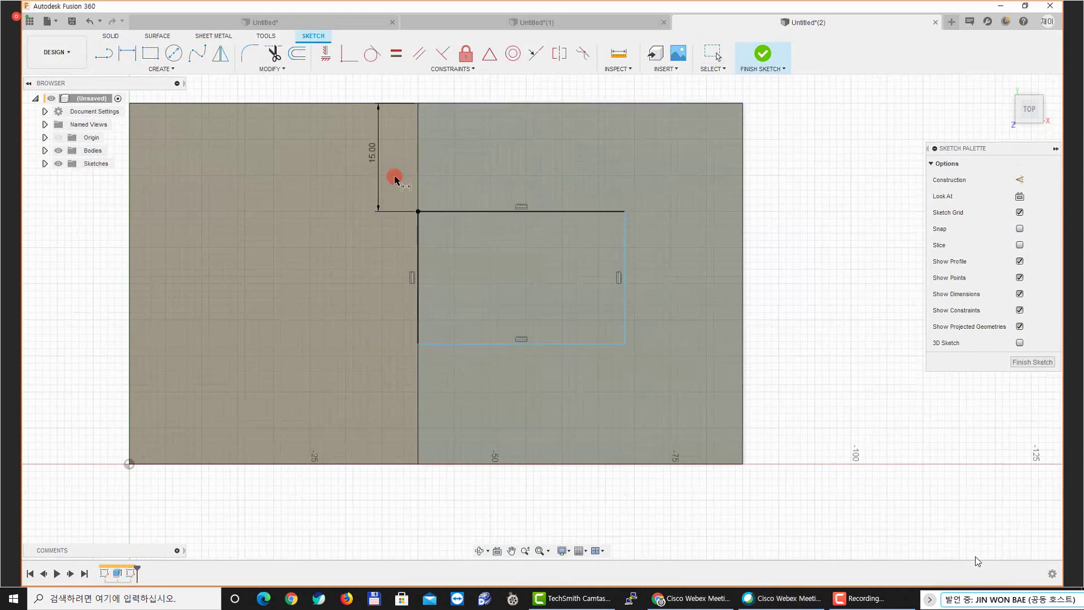
Dimension the slot rectangle's lower horizontal edge 15 mm from the block's lower edge in the top view
{"action": "left_click", "coordinate": [484, 343]}
{"action": "left_click", "coordinate": [491, 462]}
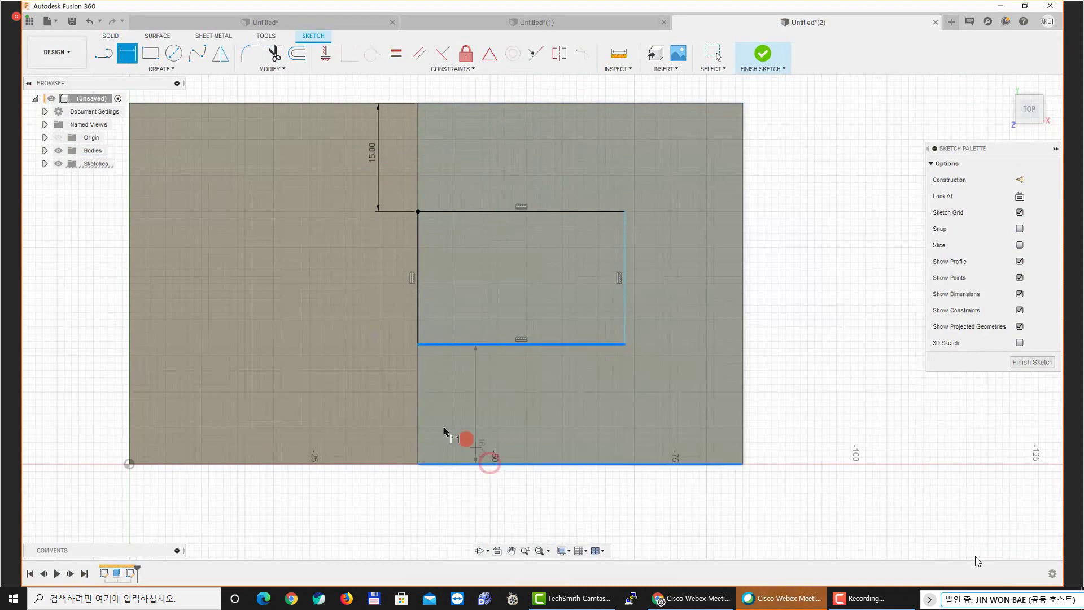
{"action": "left_click", "coordinate": [377, 414]}
{"action": "type", "text": "15"}
{"action": "key", "text": "Return"}
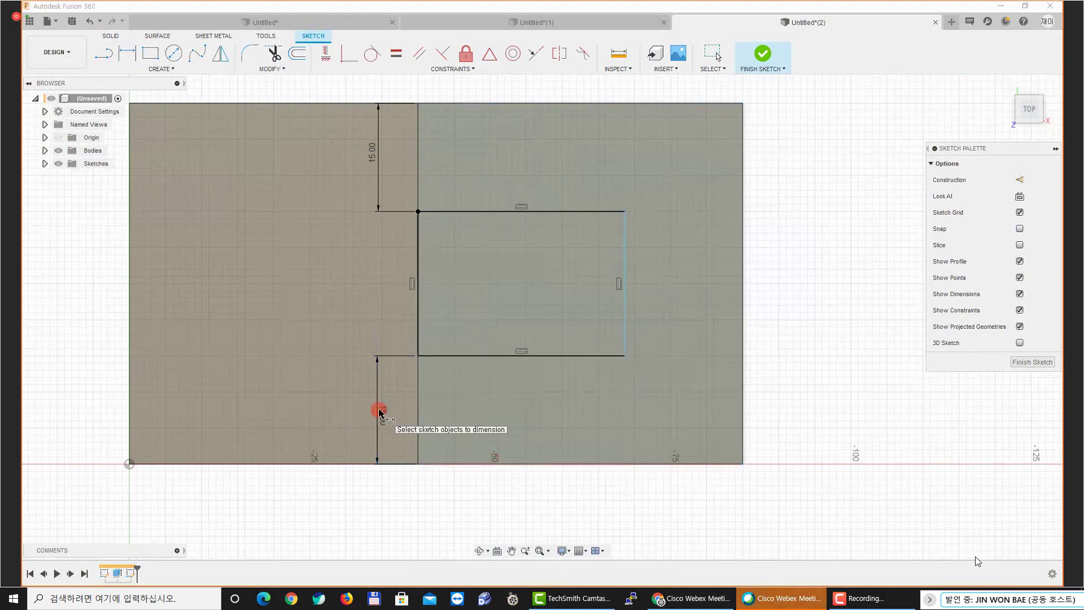
Dimension the slot's closed end 15 mm from the tall block's outer edge opposite the lower step
{"action": "left_click", "coordinate": [624, 306]}
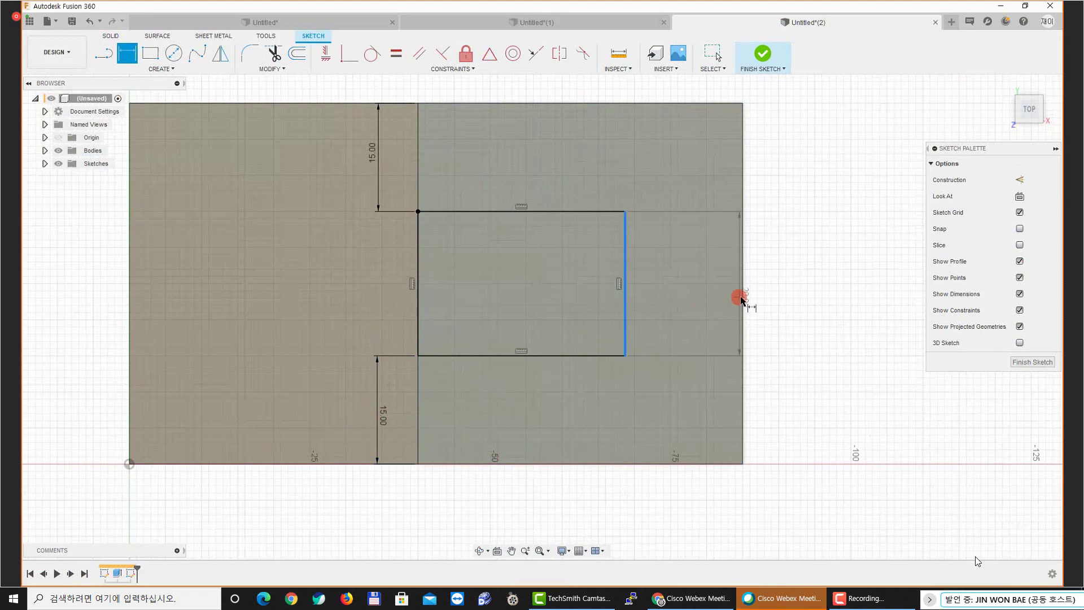
{"action": "left_click", "coordinate": [743, 299]}
{"action": "left_click", "coordinate": [683, 494]}
{"action": "type", "text": "15"}
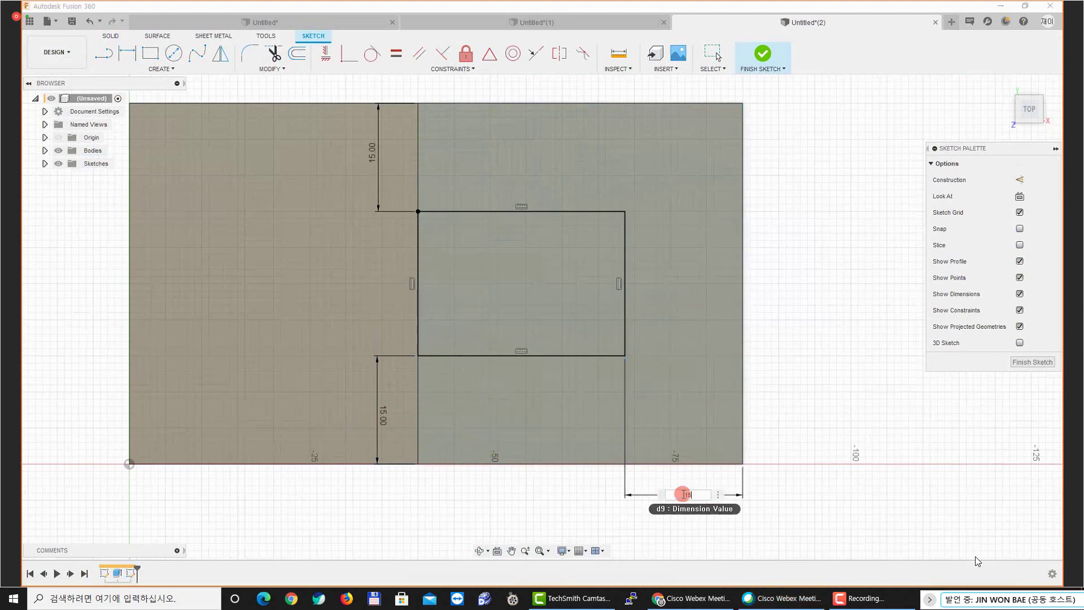
{"action": "key", "text": "Return"}
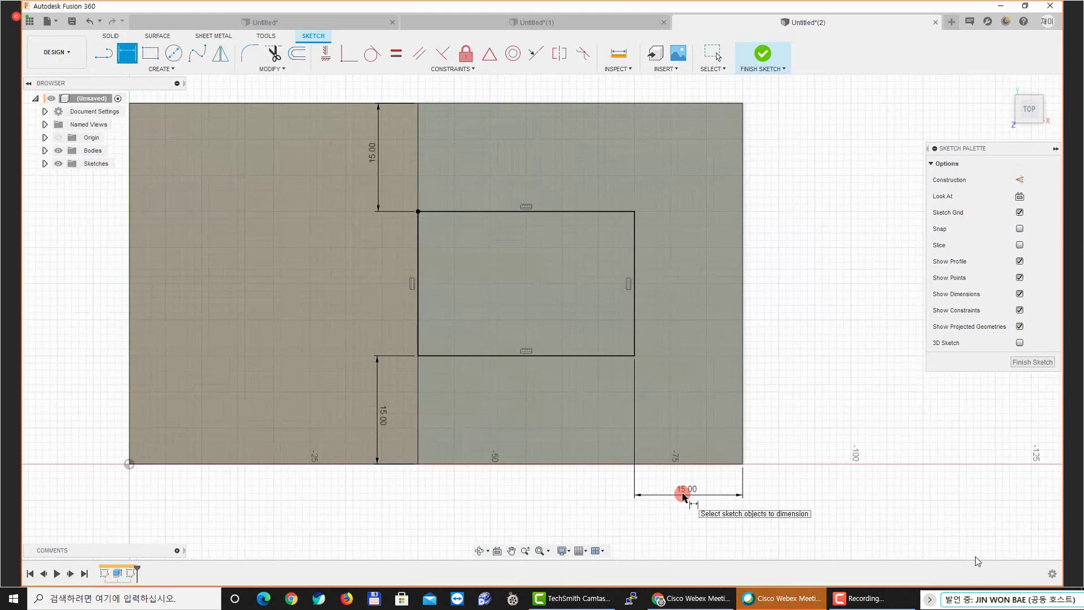
{"action": "left_click", "coordinate": [736, 401]}
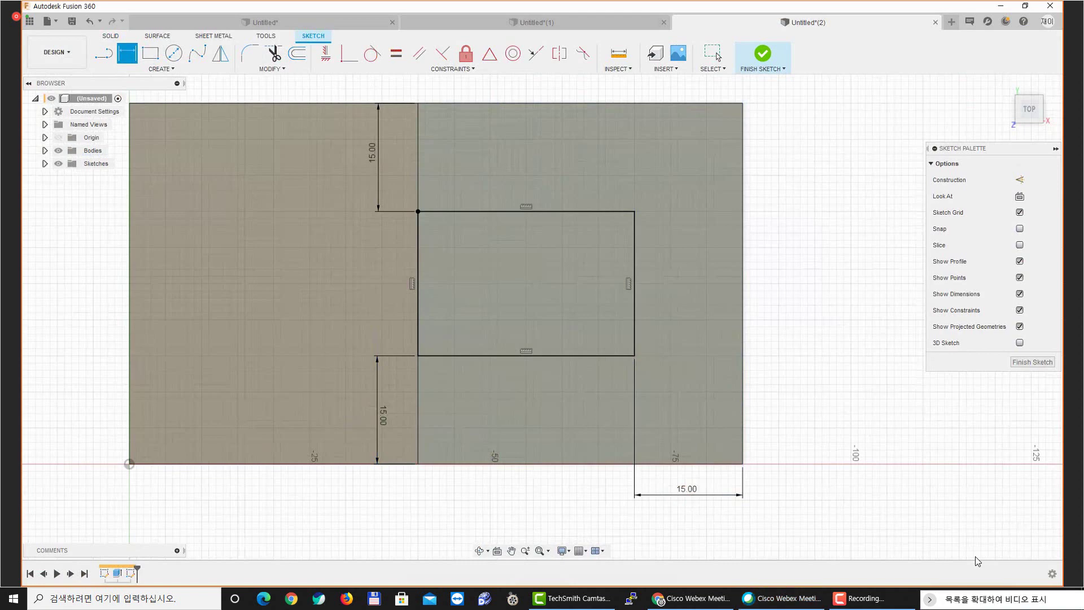
{"action": "left_click", "coordinate": [187, 266]}
{"action": "left_click", "coordinate": [332, 339]}
{"action": "left_click", "coordinate": [406, 283]}
{"action": "left_click", "coordinate": [752, 242]}
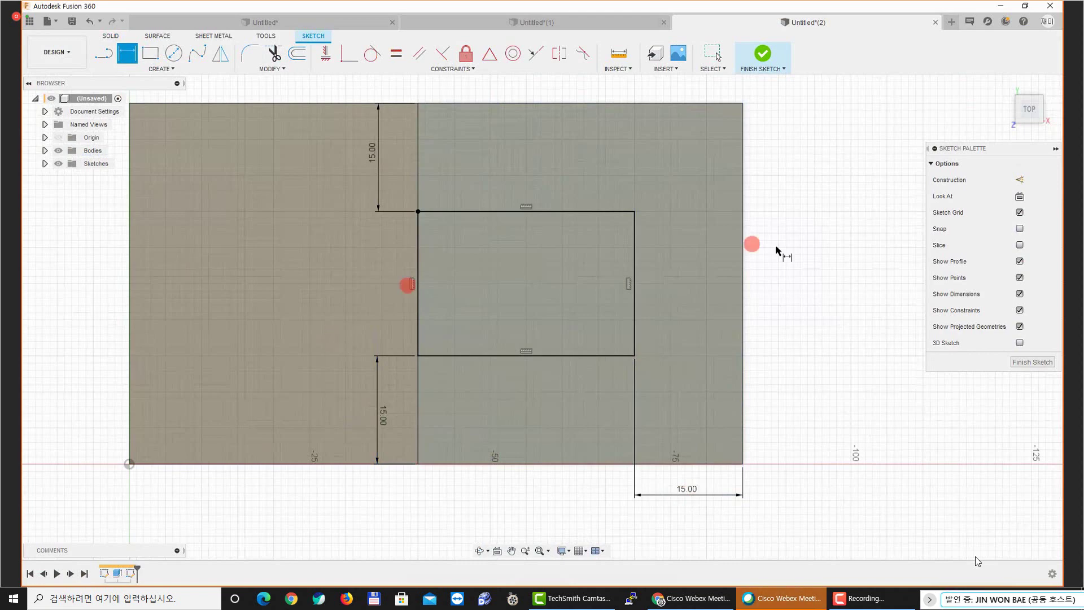
{"action": "left_click", "coordinate": [833, 222]}
{"action": "left_click", "coordinate": [562, 192]}
{"action": "left_click", "coordinate": [523, 210]}
{"action": "left_click", "coordinate": [606, 212]}
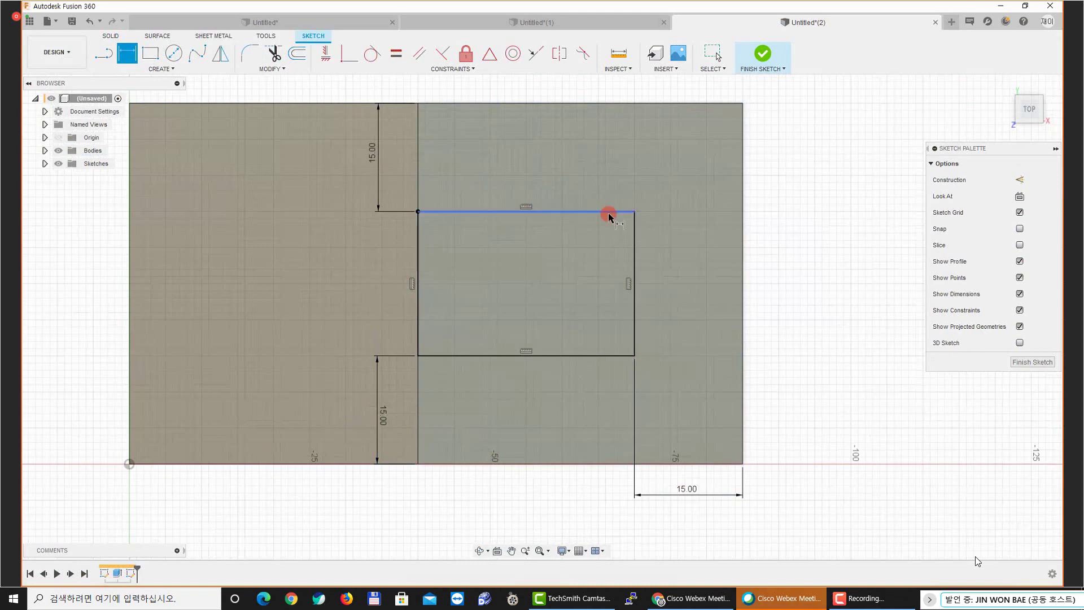
{"action": "left_click", "coordinate": [619, 356]}
{"action": "left_click", "coordinate": [524, 356]}
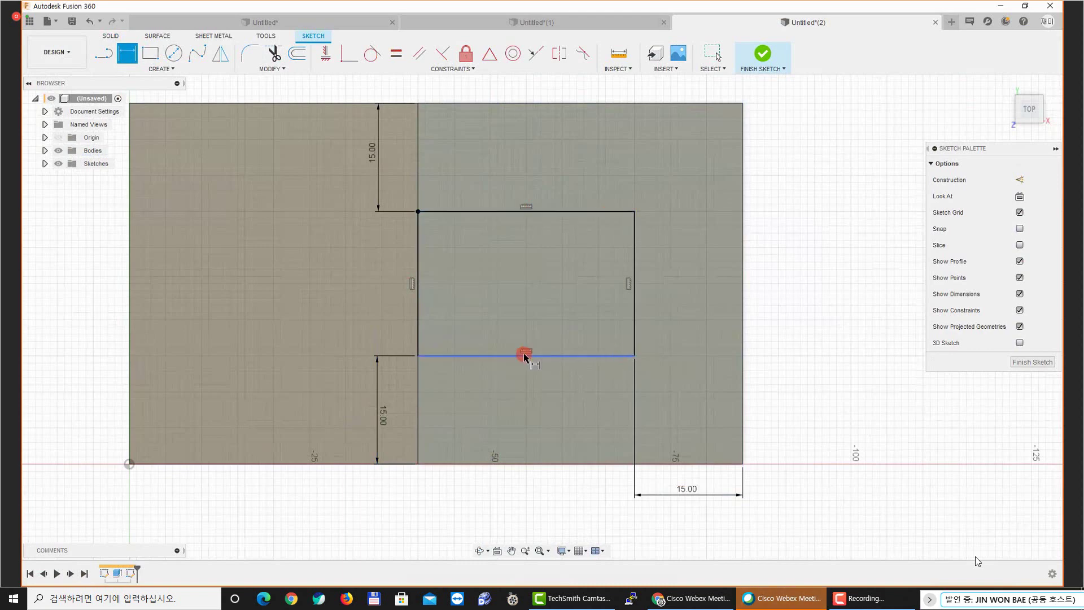
{"action": "left_click", "coordinate": [696, 189]}
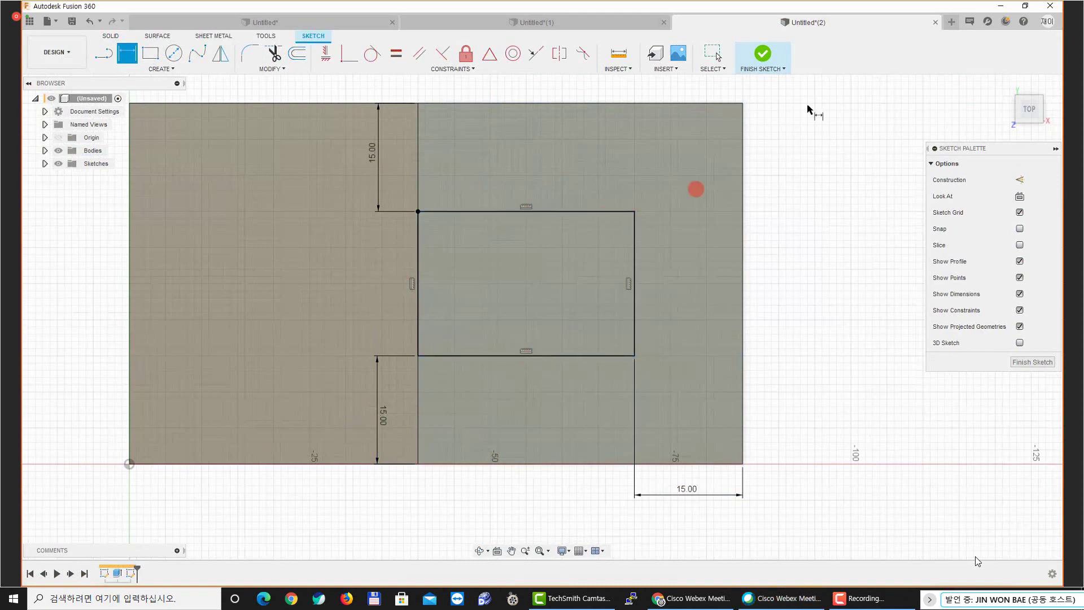
Finish the slot sketch and show the block in an isometric view
{"action": "left_click", "coordinate": [772, 63]}
{"action": "left_click", "coordinate": [762, 55]}
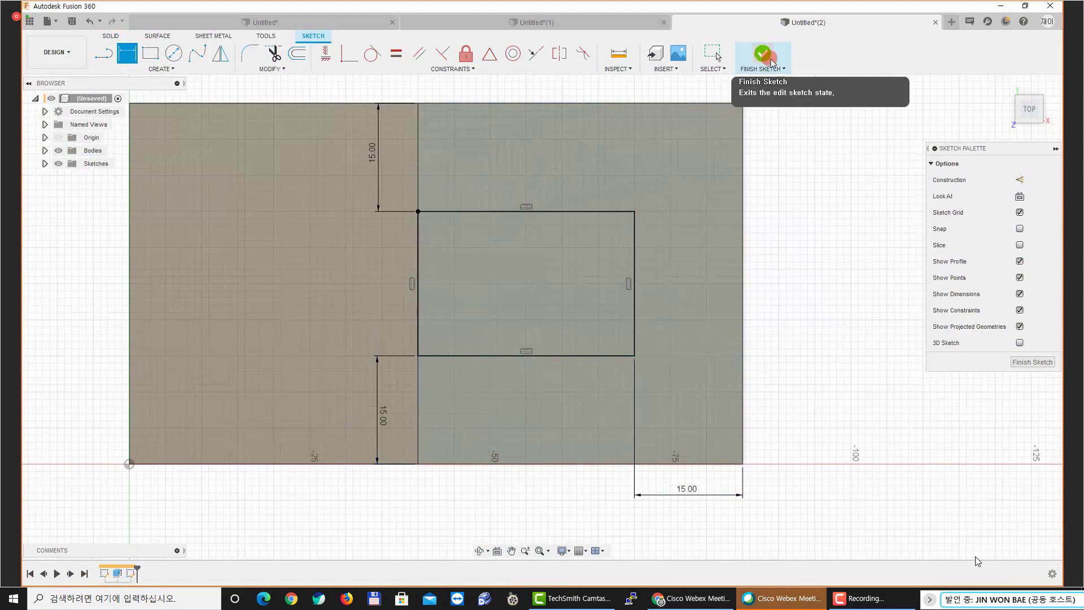
{"action": "left_click", "coordinate": [875, 186]}
{"action": "left_click", "coordinate": [903, 145]}
{"action": "left_click", "coordinate": [1005, 86]}
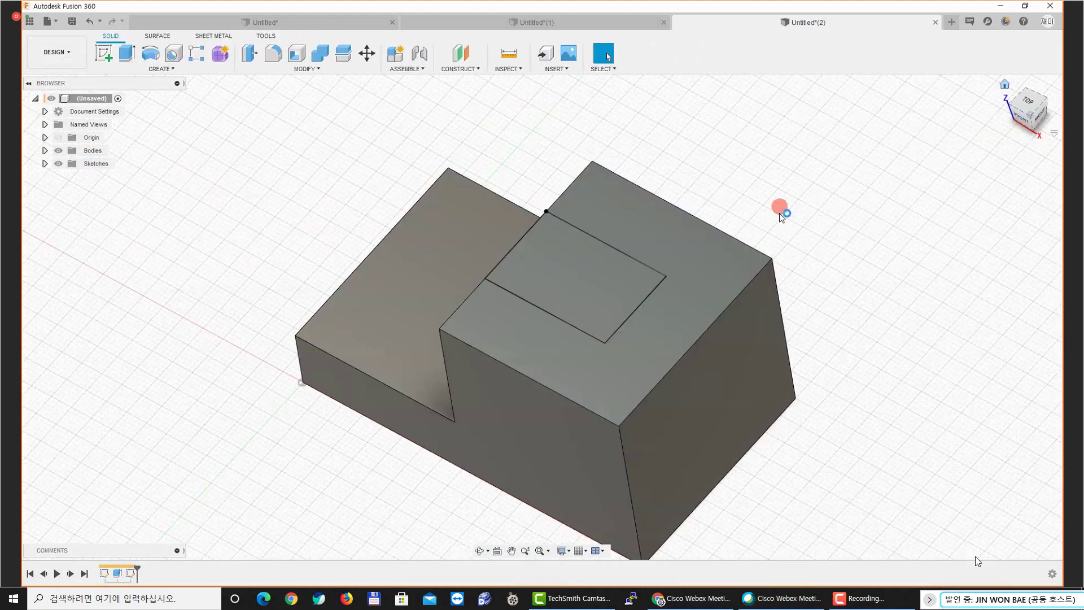
{"action": "left_click", "coordinate": [619, 247]}
{"action": "left_click", "coordinate": [858, 227]}
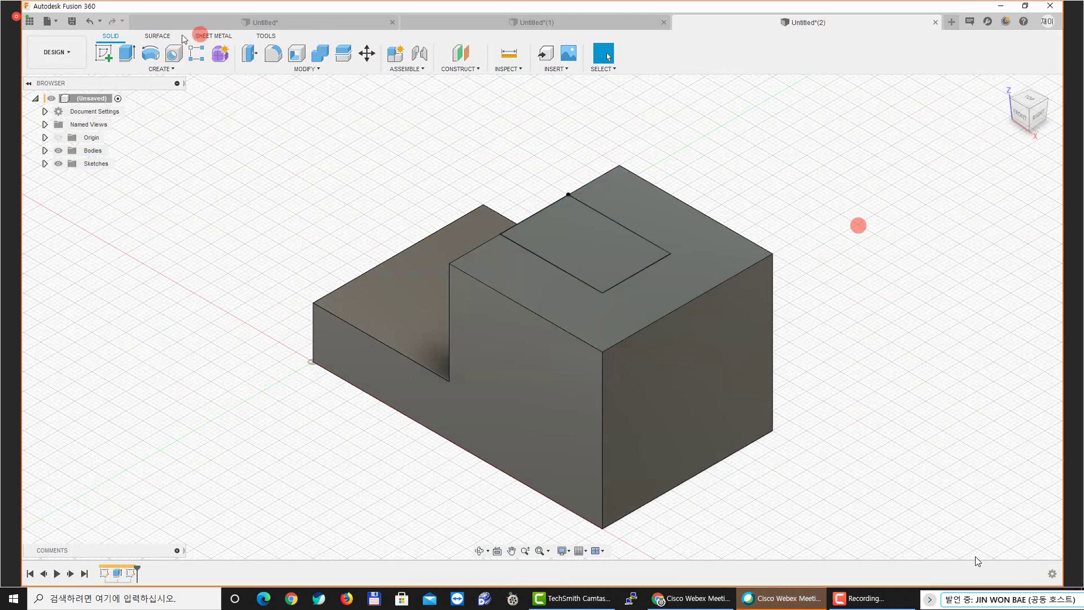
Extrude the slot rectangle downward into the tall block as a cut with a preliminary distance of -29 mm
{"action": "left_click", "coordinate": [127, 53]}
{"action": "middle_click_drag", "start_coordinate": [402, 151], "coordinate": [391, 151]}
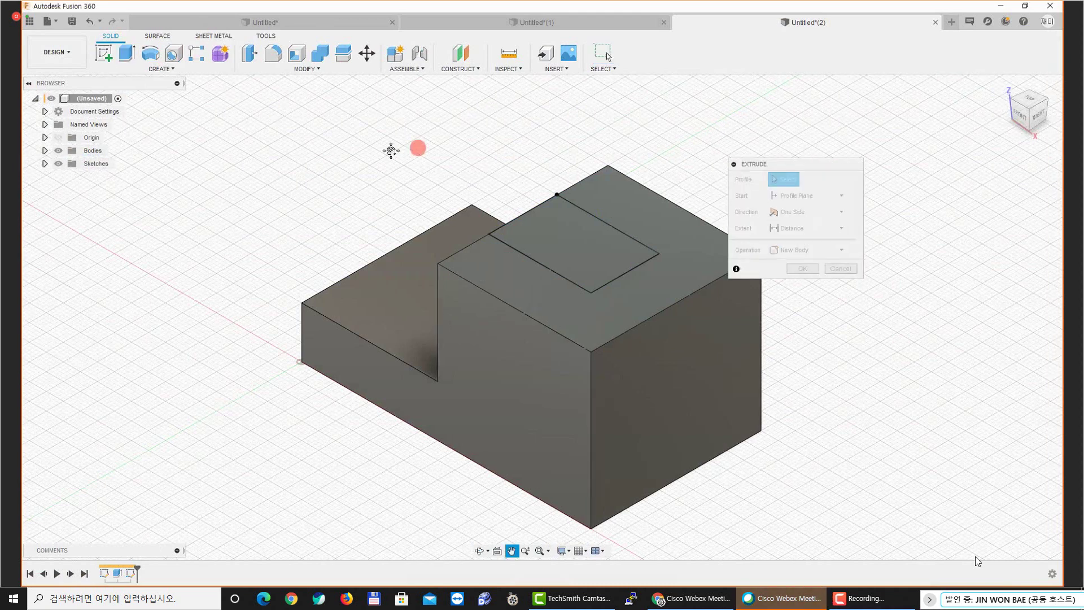
{"action": "scroll", "coordinate": [518, 198], "scroll_direction": "up", "scroll_amount": 2}
{"action": "middle_click_drag", "start_coordinate": [519, 198], "coordinate": [346, 137]}
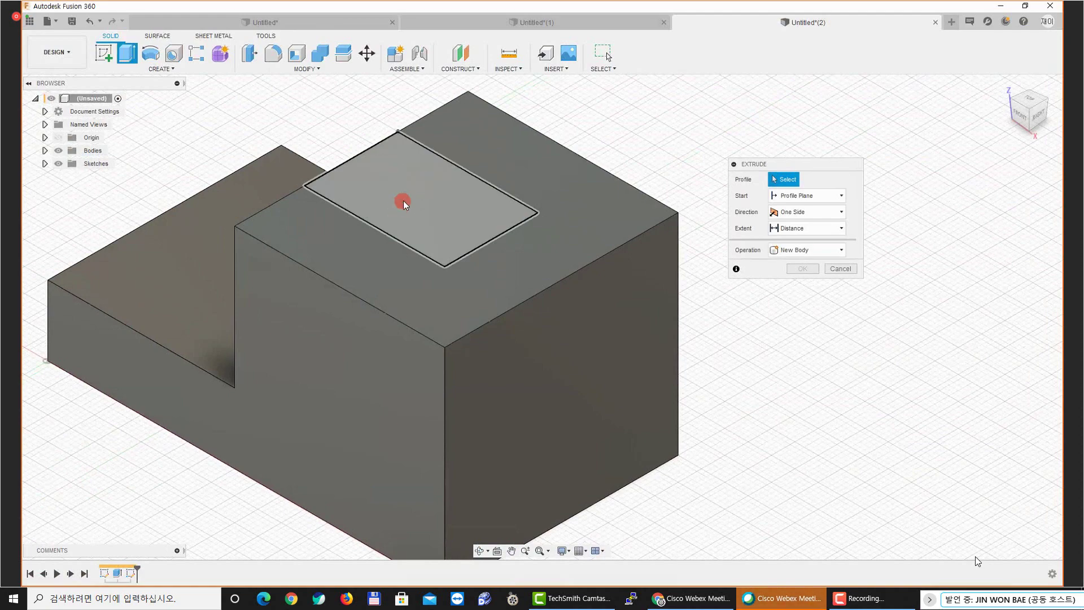
{"action": "left_click", "coordinate": [409, 196]}
{"action": "middle_click_drag", "start_coordinate": [398, 230], "coordinate": [441, 226], "text": "shift"}
{"action": "left_click_drag", "start_coordinate": [441, 176], "coordinate": [319, 292]}
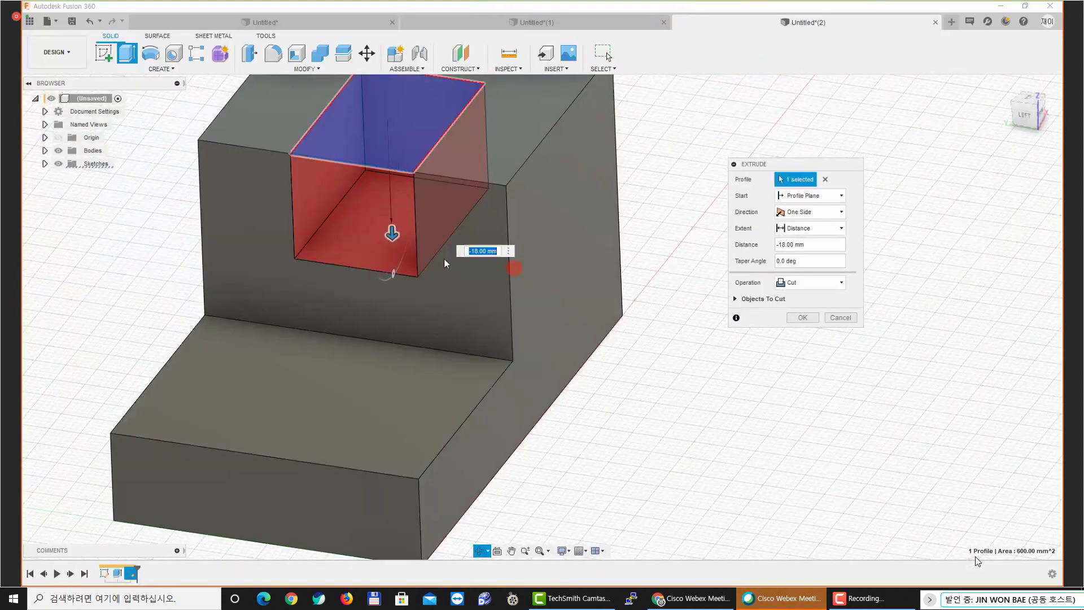
{"action": "left_click_drag", "start_coordinate": [392, 240], "coordinate": [394, 300]}
{"action": "scroll", "coordinate": [353, 346], "scroll_direction": "up", "scroll_amount": 3}
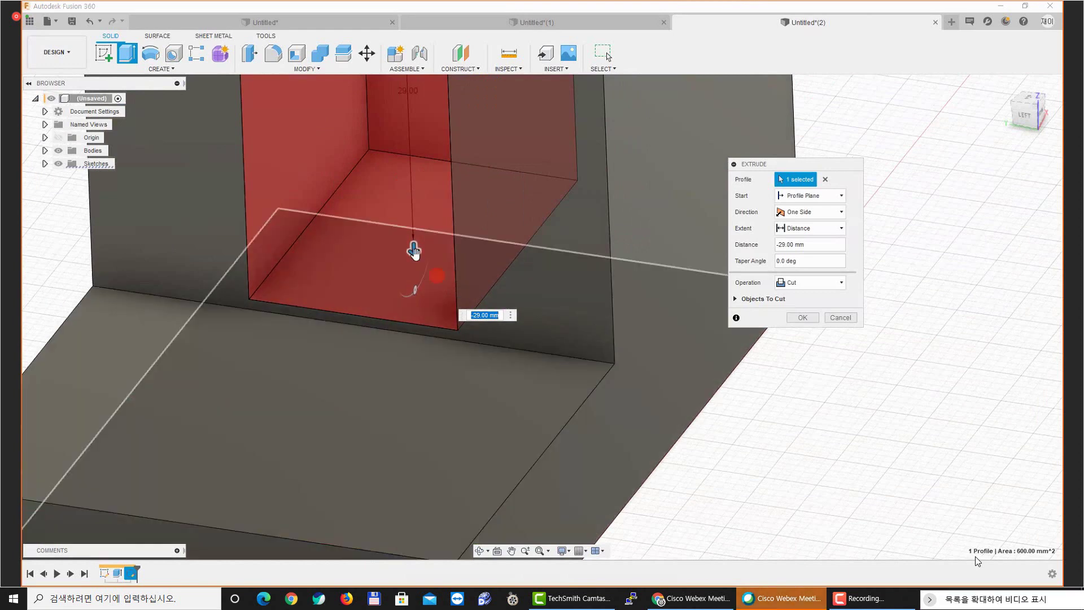
{"action": "mouse_move", "coordinate": [414, 249]}
{"action": "left_mouse_down"}
{"action": "mouse_move", "coordinate": [414, 227]}
{"action": "mouse_move", "coordinate": [416, 251]}
{"action": "left_mouse_up"}
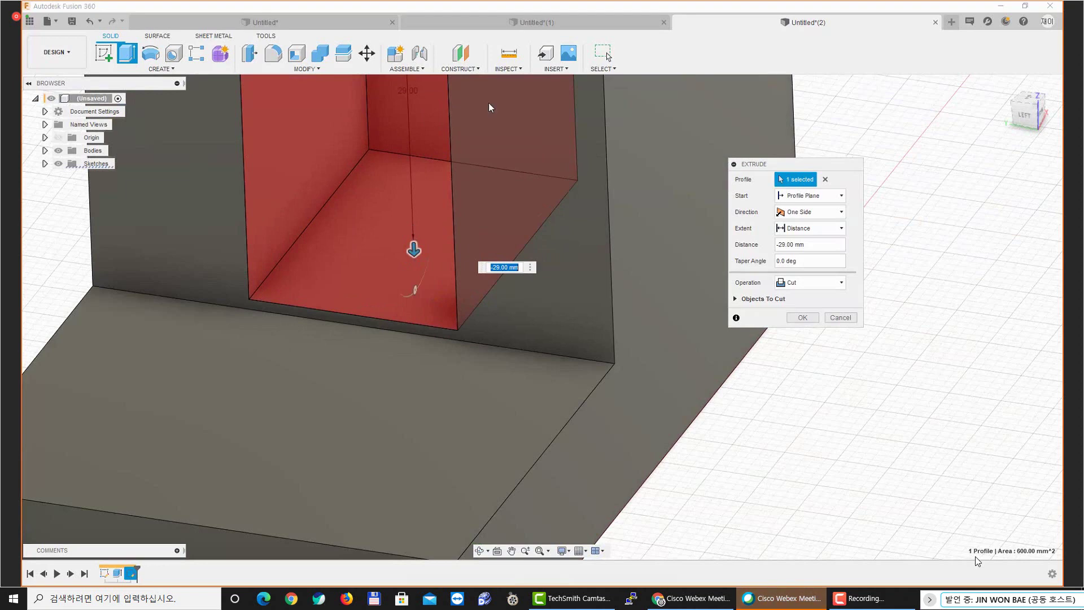
Switch to the PDF drawing, outline and hatch the slot opening on the isometric view in blue, and tick the lower step's top face
{"action": "key", "text": "alt+Tab"}
{"action": "scroll", "coordinate": [706, 295], "scroll_direction": "down", "scroll_amount": 1}
{"action": "scroll", "coordinate": [690, 332], "scroll_direction": "down", "scroll_amount": 2}
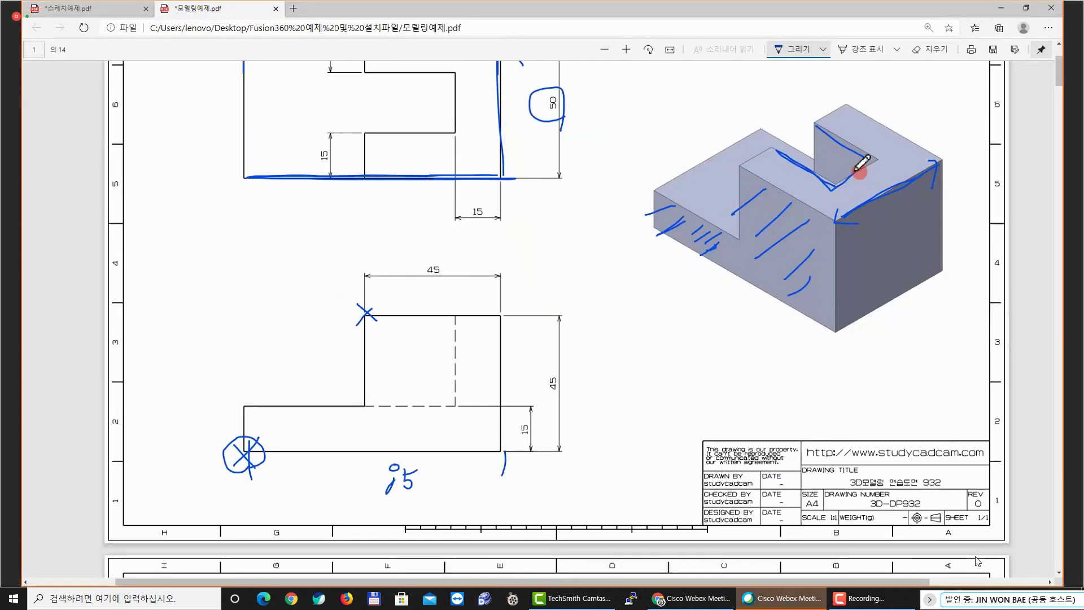
{"action": "mouse_move", "coordinate": [819, 121]}
{"action": "left_mouse_down"}
{"action": "mouse_move", "coordinate": [782, 154]}
{"action": "mouse_move", "coordinate": [826, 129]}
{"action": "mouse_move", "coordinate": [825, 150]}
{"action": "mouse_move", "coordinate": [850, 165]}
{"action": "left_mouse_up"}
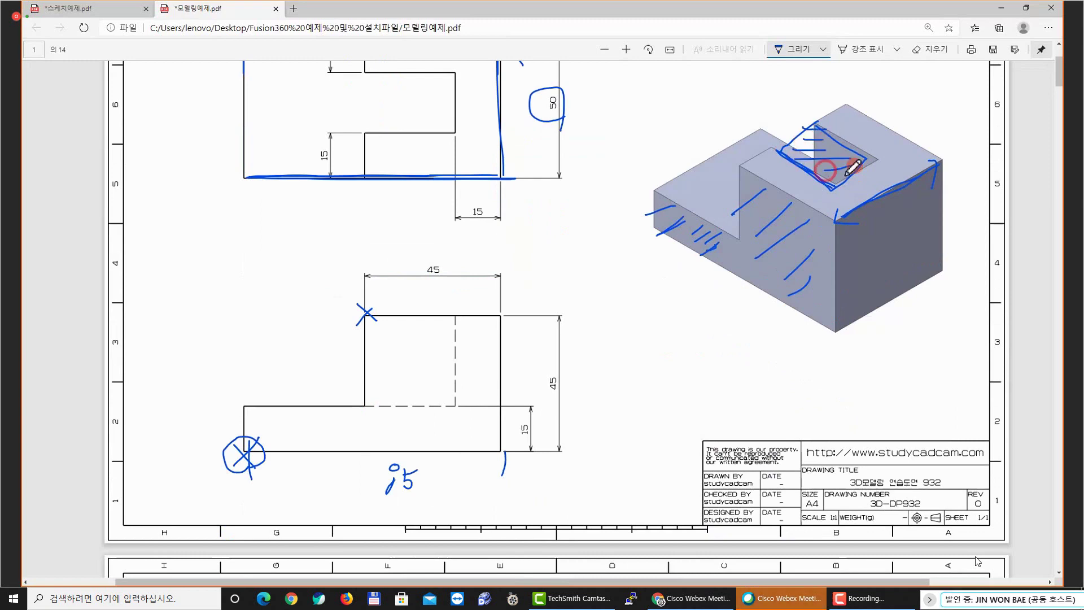
{"action": "mouse_move", "coordinate": [703, 177]}
{"action": "left_mouse_down"}
{"action": "mouse_move", "coordinate": [726, 181]}
{"action": "mouse_move", "coordinate": [736, 161]}
{"action": "left_mouse_up"}
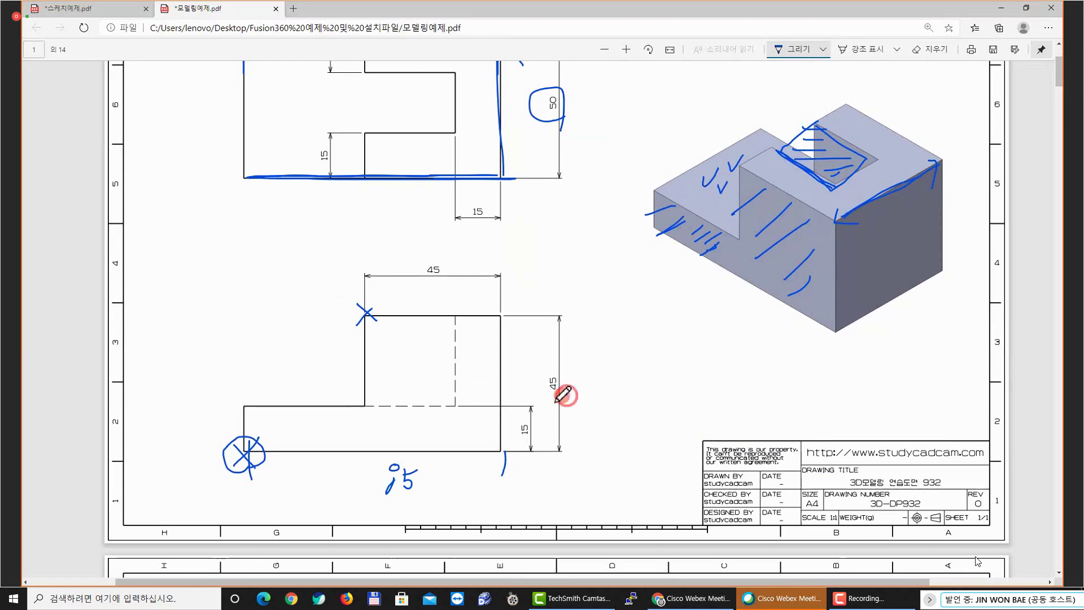
On the front view, circle the 45 height, mark the slot's top and floor levels, and draw a downward arrow between them
{"action": "left_click_drag", "start_coordinate": [556, 369], "coordinate": [569, 400]}
{"action": "mouse_move", "coordinate": [368, 316]}
{"action": "left_mouse_down"}
{"action": "mouse_move", "coordinate": [481, 315]}
{"action": "mouse_move", "coordinate": [382, 317]}
{"action": "mouse_move", "coordinate": [449, 316]}
{"action": "left_mouse_up"}
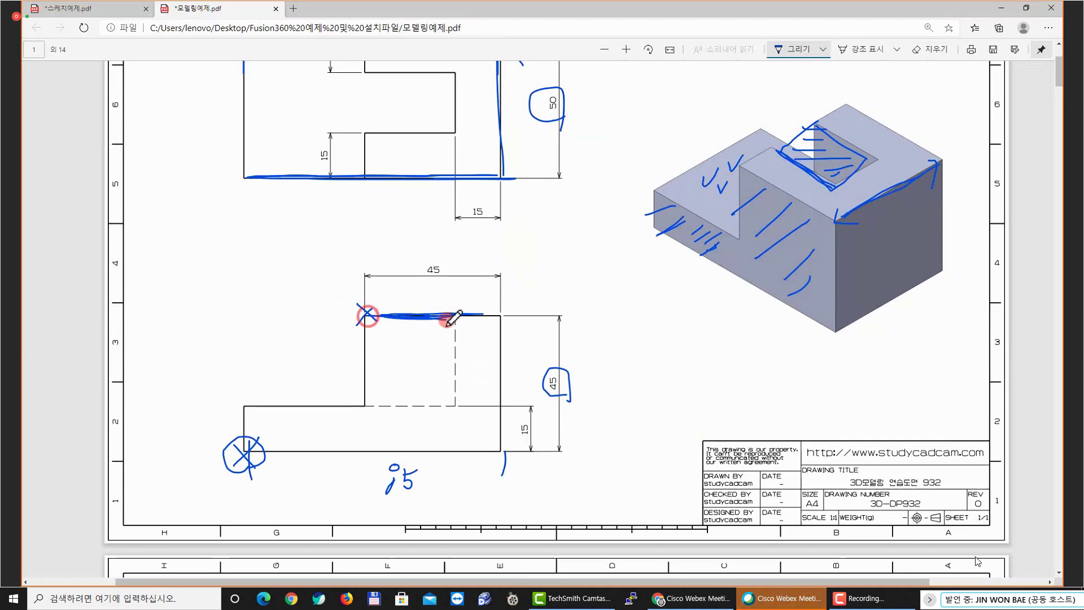
{"action": "left_click_drag", "start_coordinate": [333, 404], "coordinate": [378, 403]}
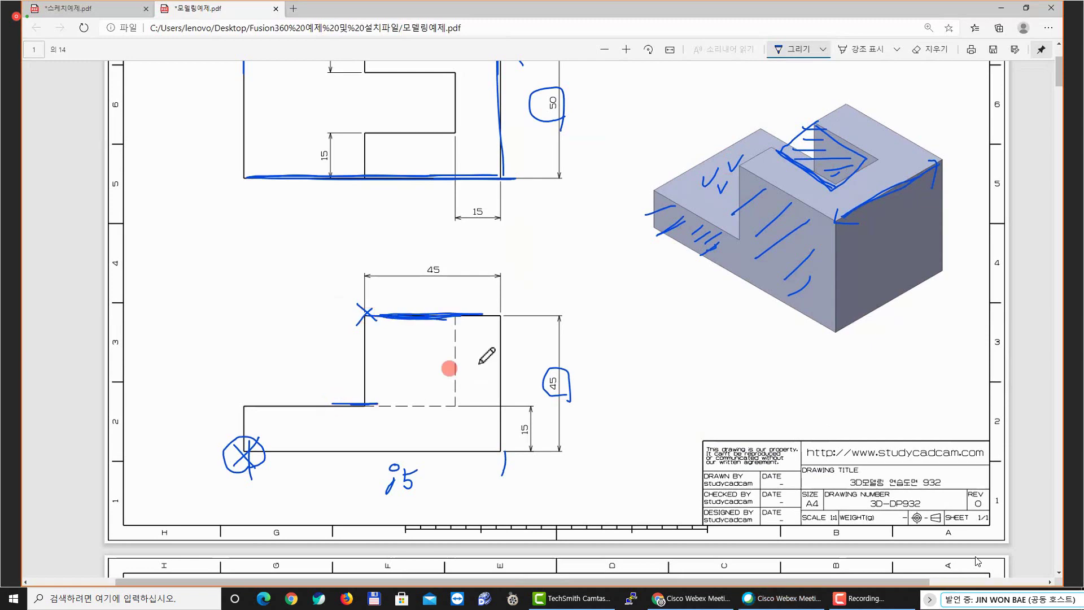
{"action": "left_click_drag", "start_coordinate": [388, 318], "coordinate": [399, 393]}
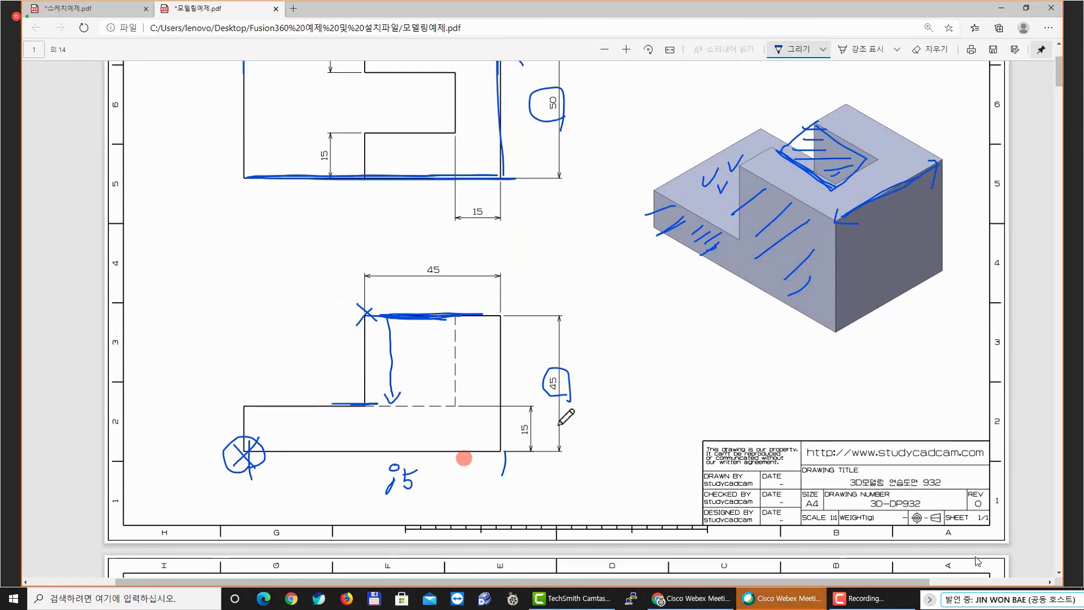
{"action": "mouse_move", "coordinate": [561, 397]}
{"action": "left_mouse_down"}
{"action": "mouse_move", "coordinate": [545, 389]}
{"action": "mouse_move", "coordinate": [573, 369]}
{"action": "mouse_move", "coordinate": [572, 400]}
{"action": "left_mouse_up"}
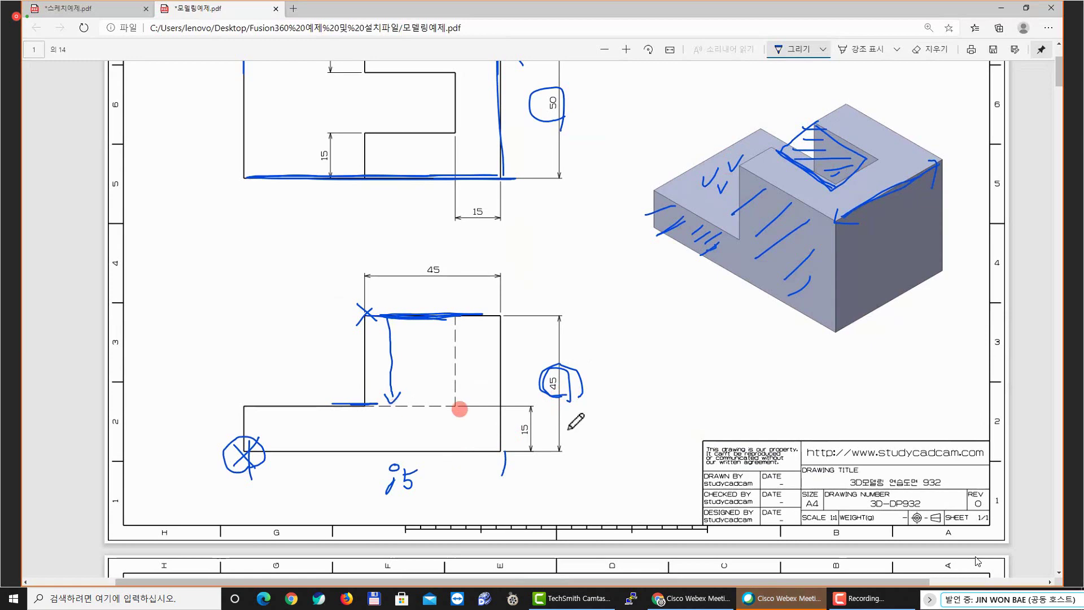
Circle the 15 step height, write 30 beside the depth arrow on the front view, and return to Fusion 360
{"action": "left_click_drag", "start_coordinate": [528, 433], "coordinate": [530, 434]}
{"action": "mouse_move", "coordinate": [416, 352]}
{"action": "left_mouse_down"}
{"action": "mouse_move", "coordinate": [427, 365]}
{"action": "mouse_move", "coordinate": [417, 367]}
{"action": "left_mouse_up"}
{"action": "left_click_drag", "start_coordinate": [439, 354], "coordinate": [439, 356]}
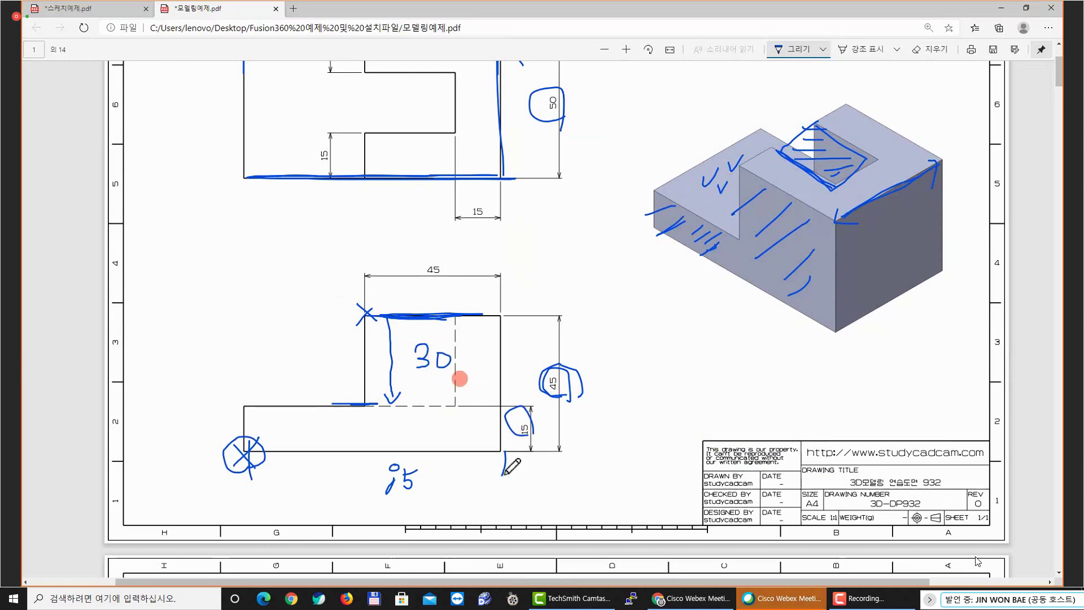
{"action": "left_click", "coordinate": [511, 451]}
{"action": "left_click", "coordinate": [554, 383]}
{"action": "left_click", "coordinate": [515, 426]}
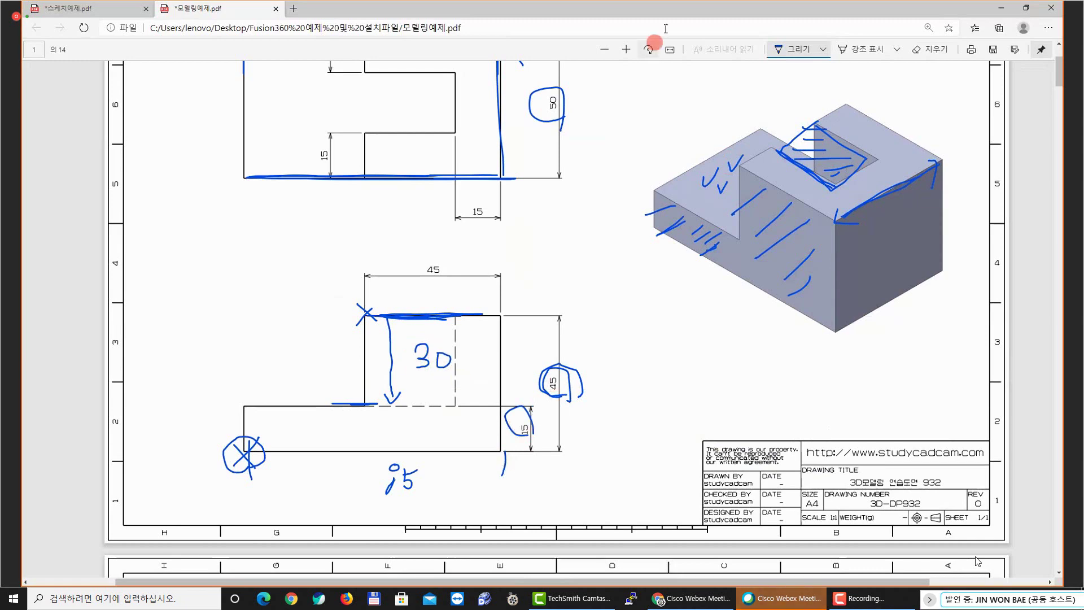
{"action": "left_click", "coordinate": [686, 8]}
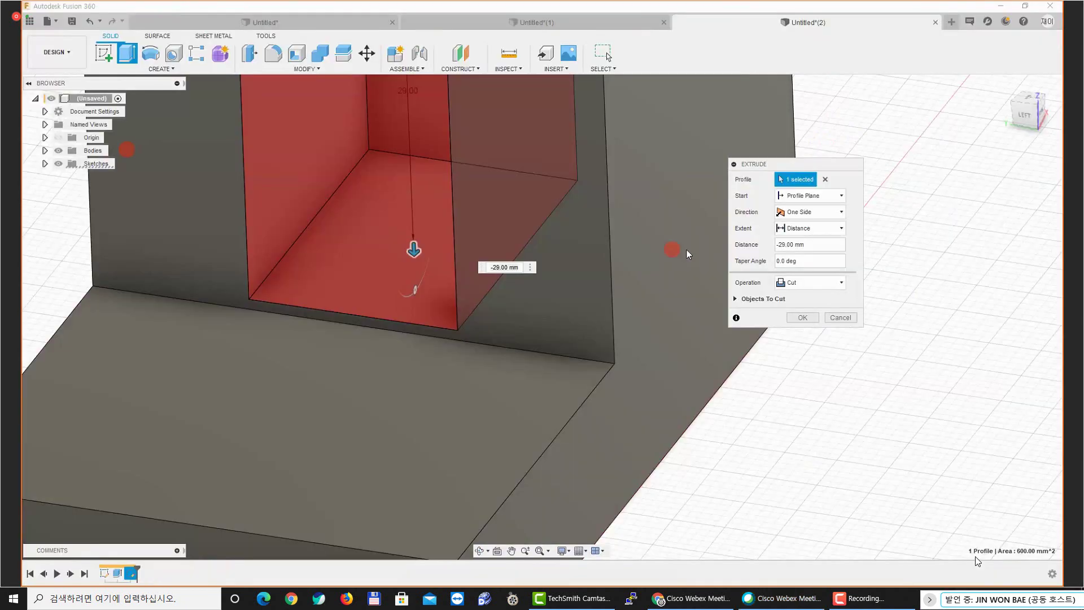
Set the slot cut's extrusion distance to -30 mm and complete the Extrude with the Cut operation
{"action": "left_click_drag", "start_coordinate": [813, 243], "coordinate": [760, 248]}
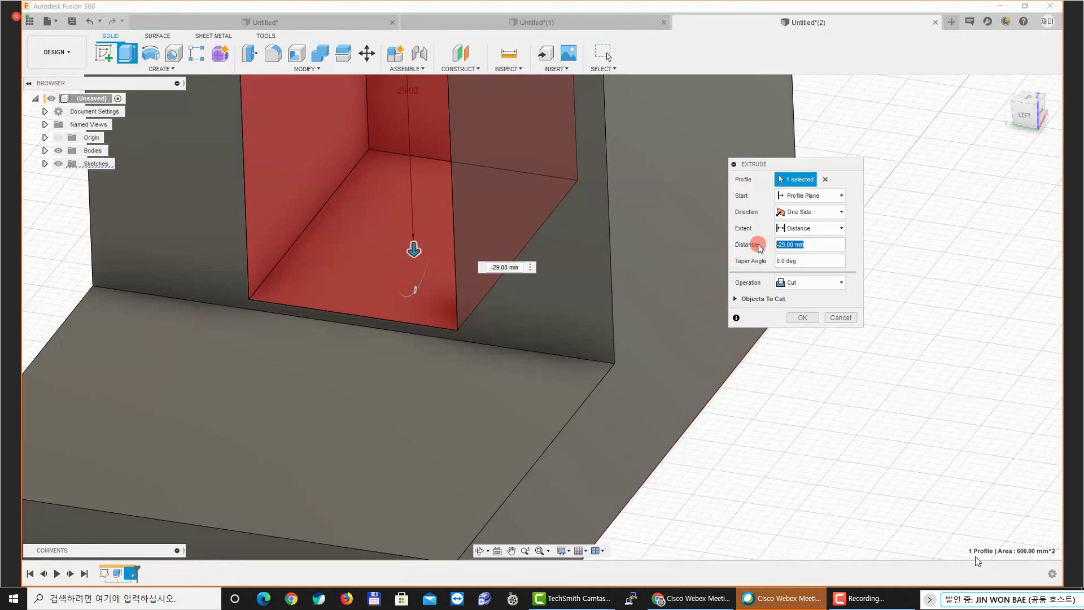
{"action": "type", "text": "30"}
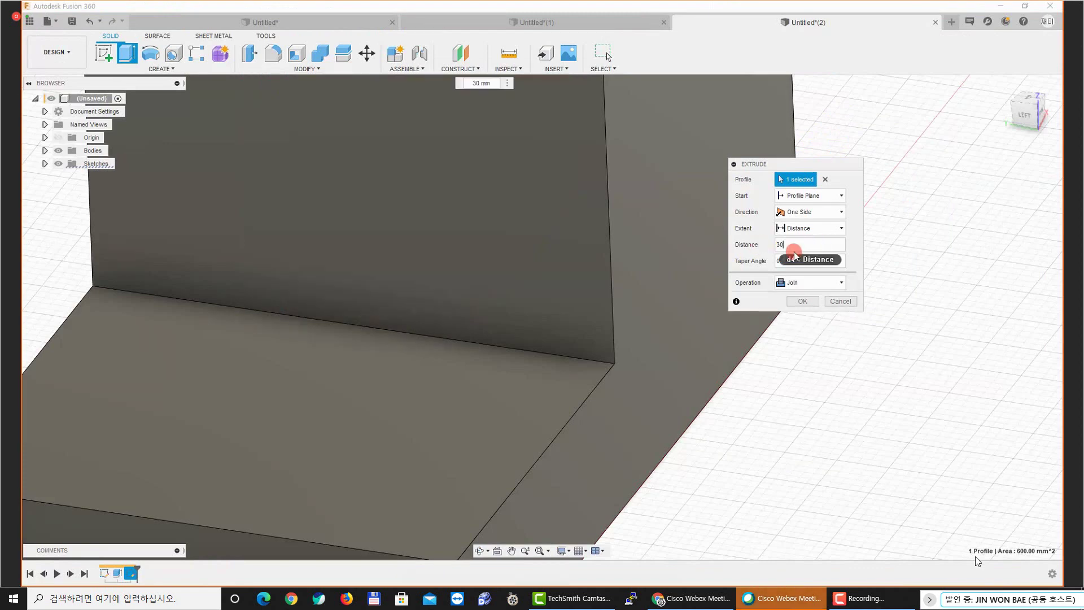
{"action": "scroll", "coordinate": [592, 254], "scroll_direction": "down", "scroll_amount": 6}
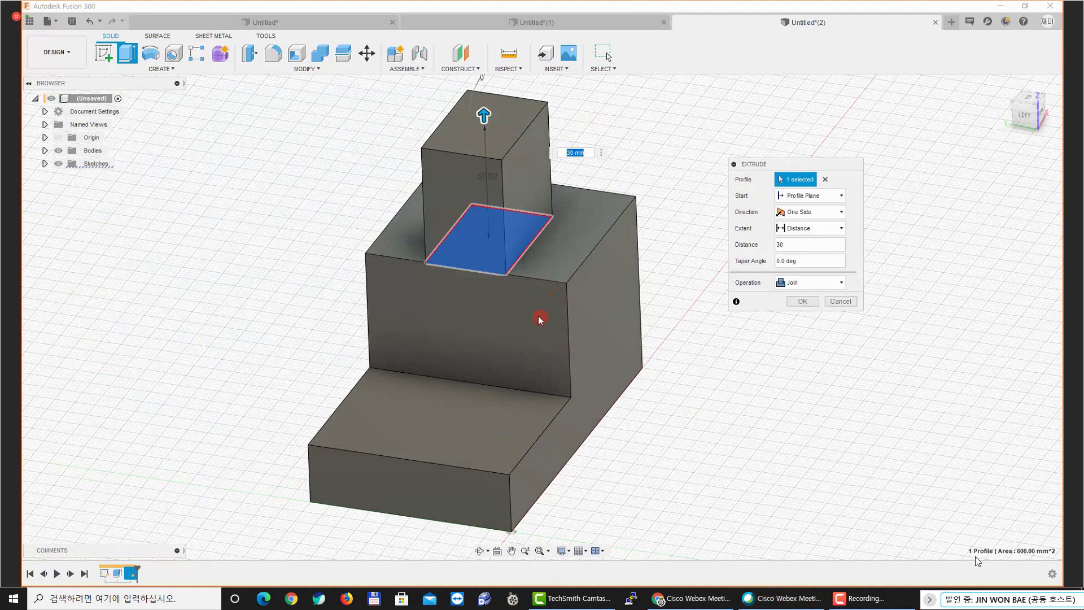
{"action": "middle_click_drag", "start_coordinate": [538, 316], "coordinate": [487, 298], "text": "shift"}
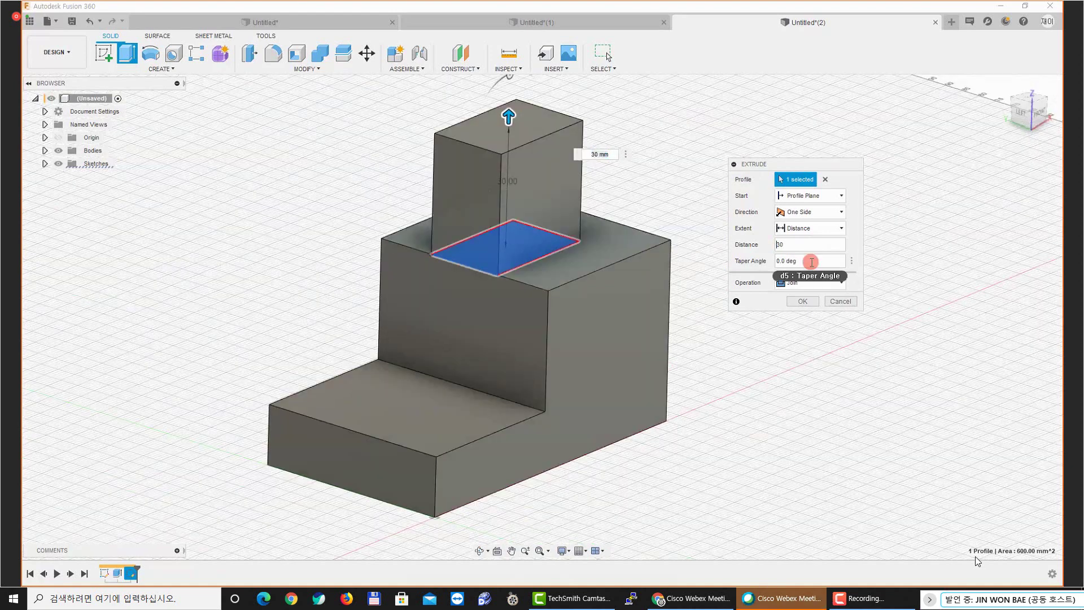
{"action": "type", "text": "-"}
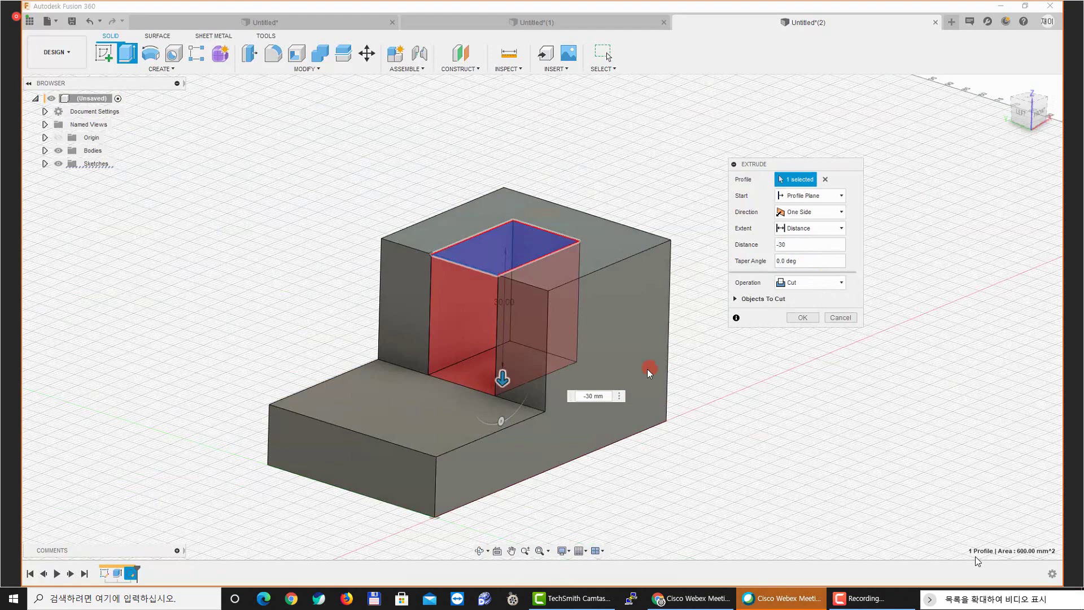
{"action": "scroll", "coordinate": [650, 373], "scroll_direction": "up", "scroll_amount": 5}
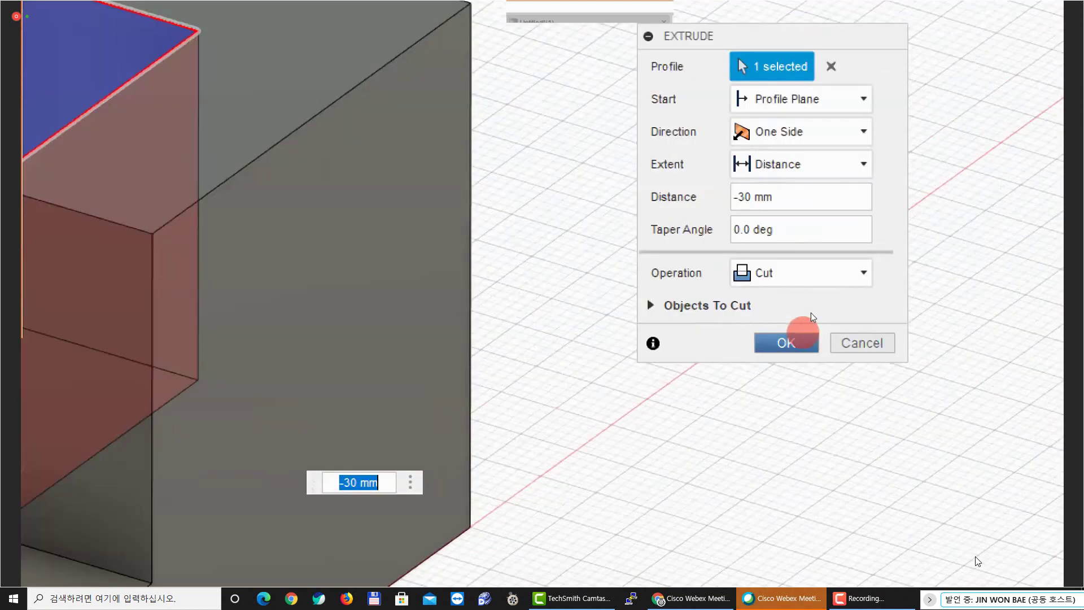
{"action": "left_click", "coordinate": [802, 340]}
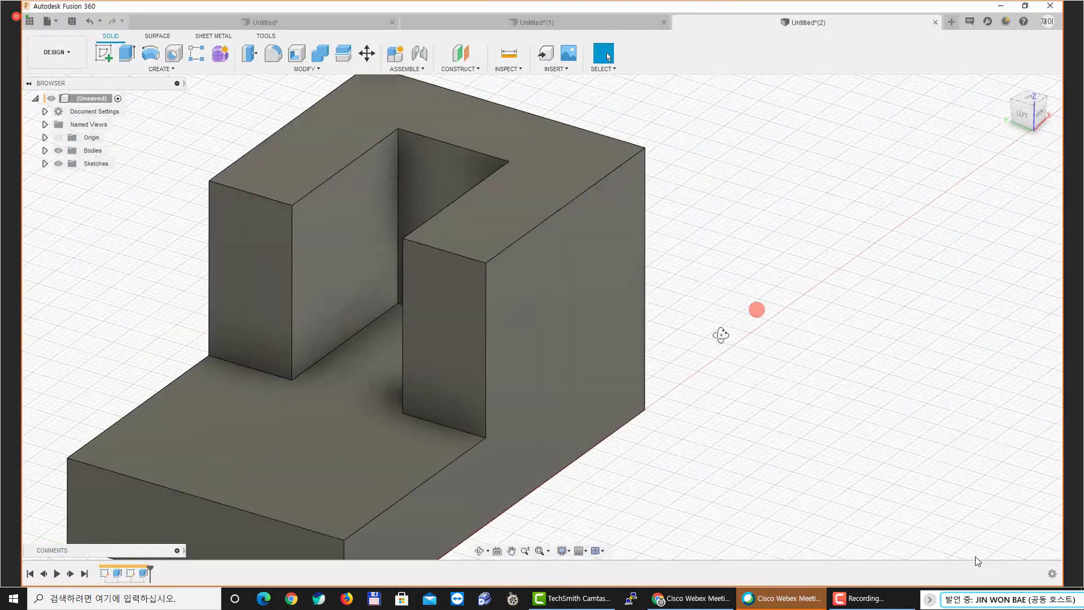
Show the slotted block in the home view, switch to the Untitled*(1) design, and review the sketch and extrusions in its history
{"action": "left_click", "coordinate": [1007, 87]}
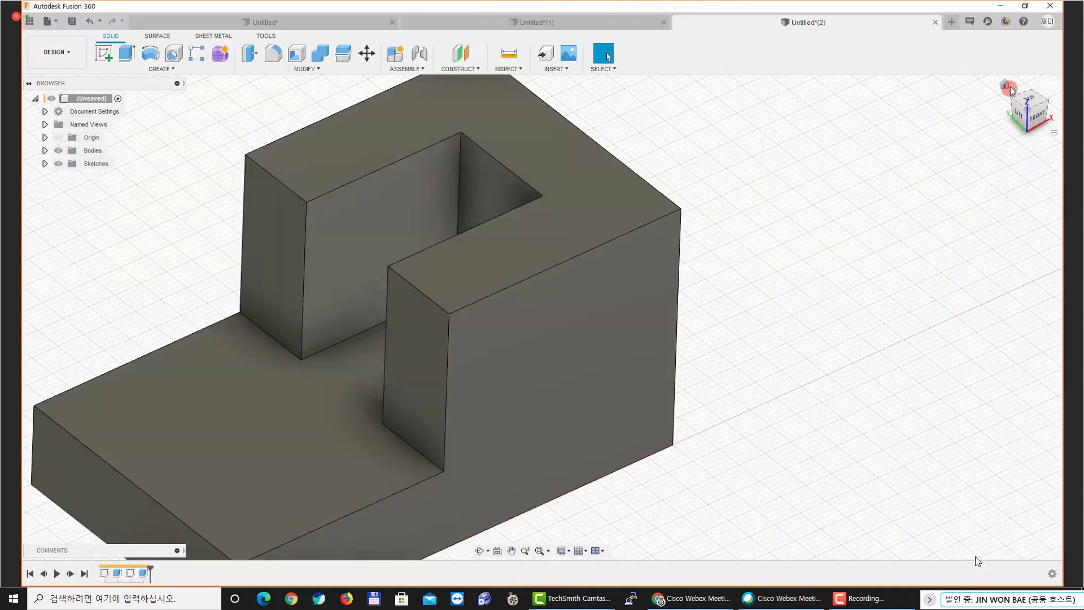
{"action": "left_click", "coordinate": [835, 181]}
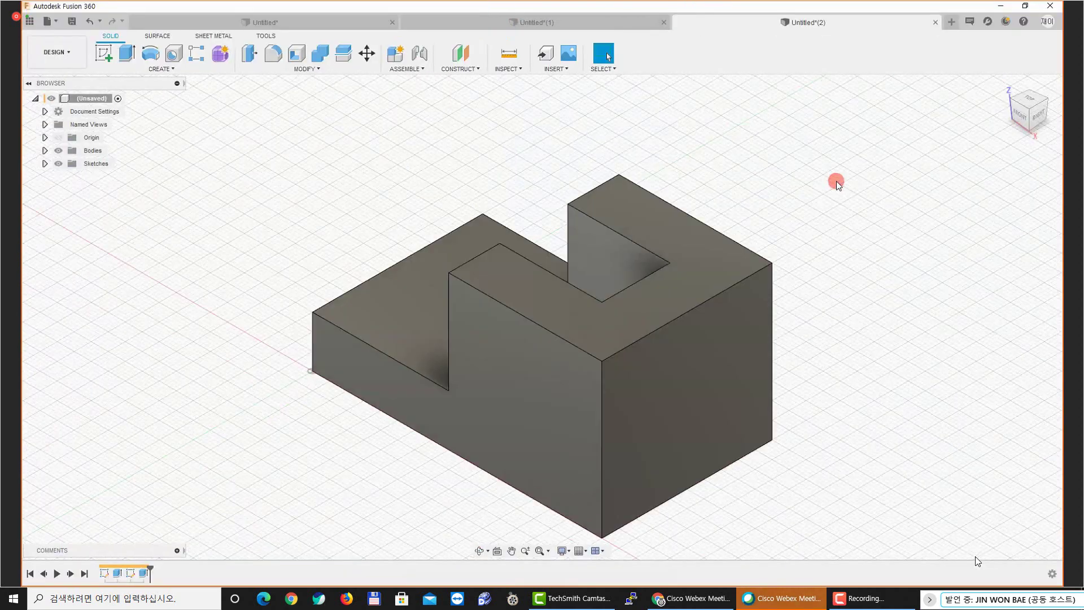
{"action": "middle_click_drag", "start_coordinate": [836, 181], "coordinate": [817, 166]}
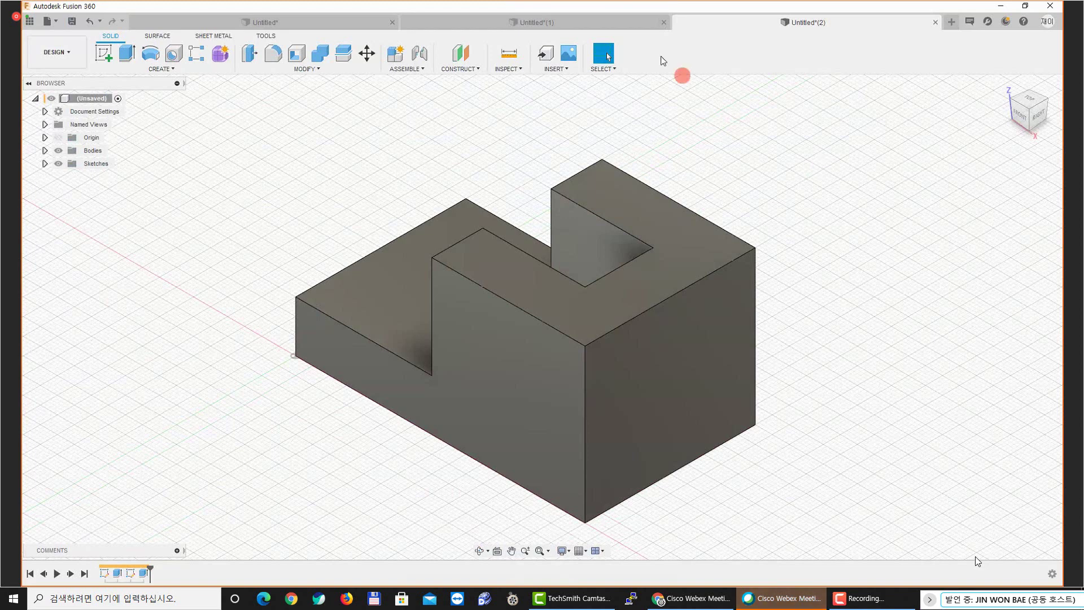
{"action": "left_click", "coordinate": [629, 22]}
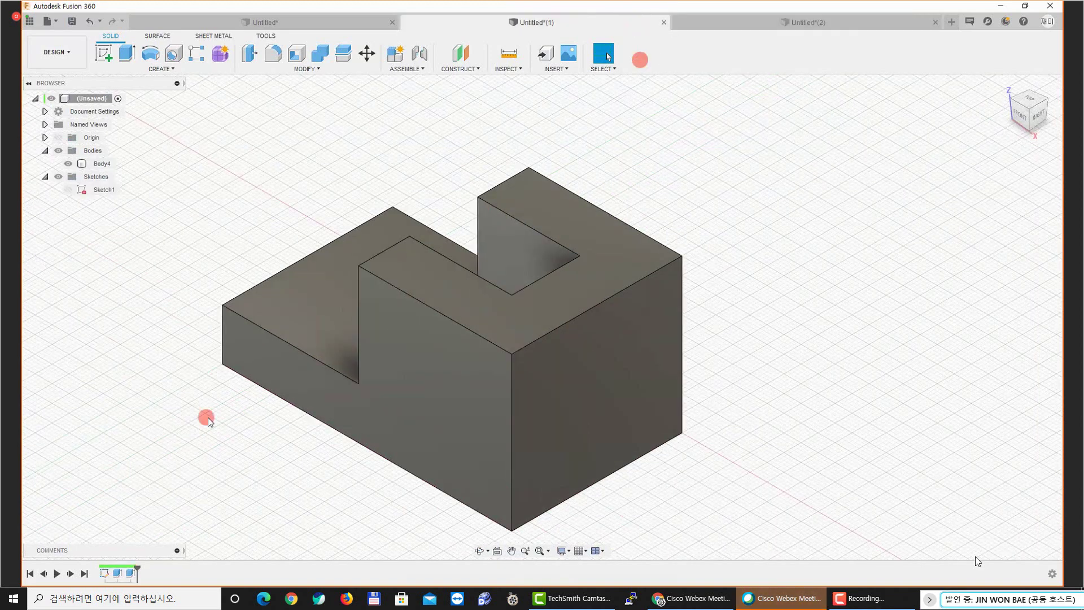
{"action": "left_click", "coordinate": [610, 347]}
{"action": "left_click", "coordinate": [203, 514]}
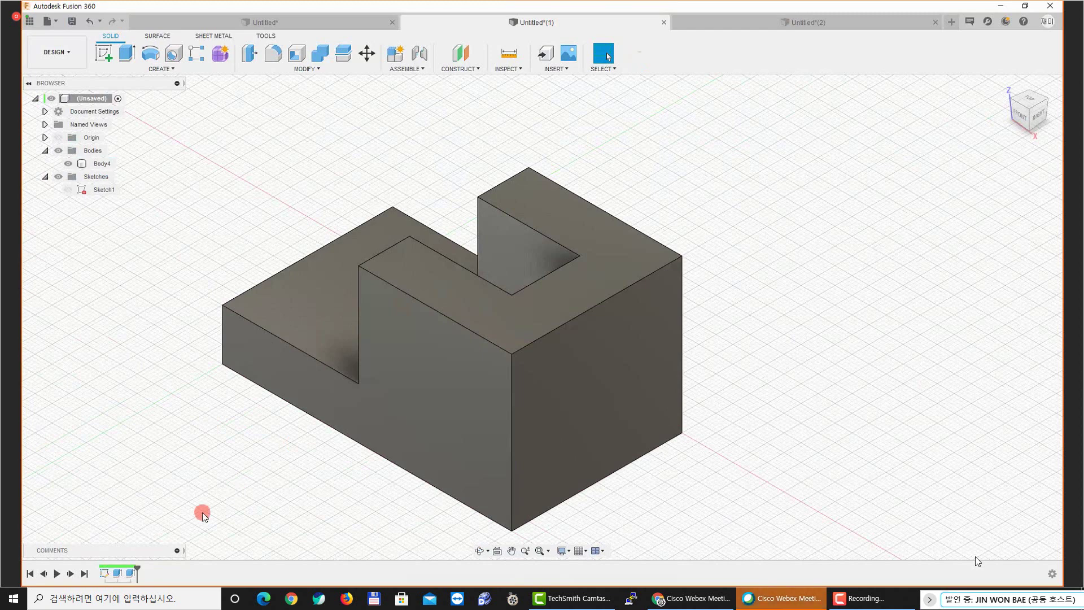
{"action": "left_click", "coordinate": [365, 460]}
{"action": "key", "text": "super+plus"}
{"action": "key", "text": "super+plus"}
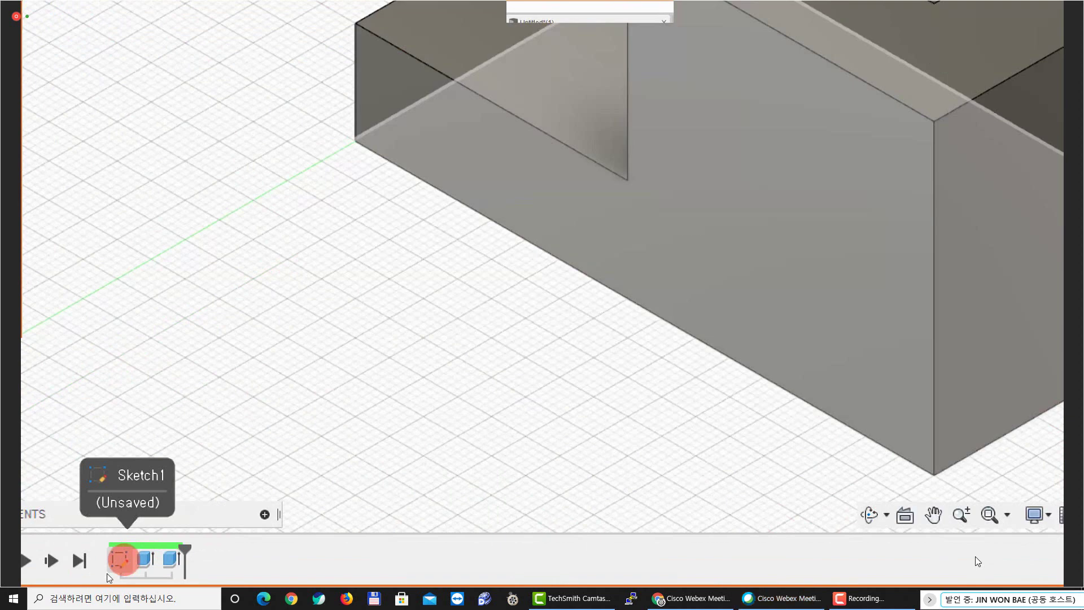
{"action": "left_click", "coordinate": [116, 574]}
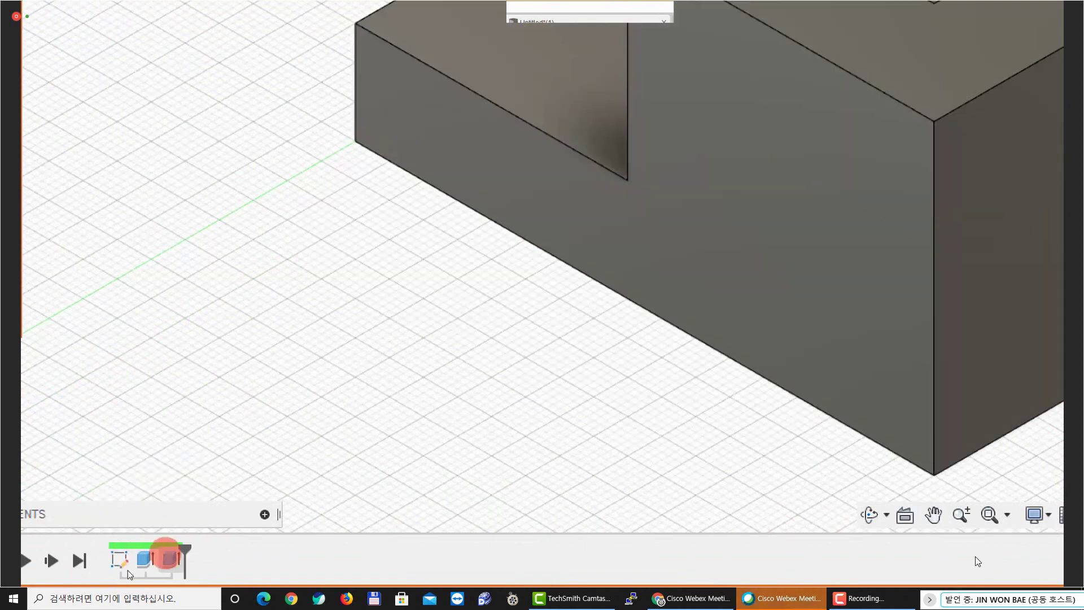
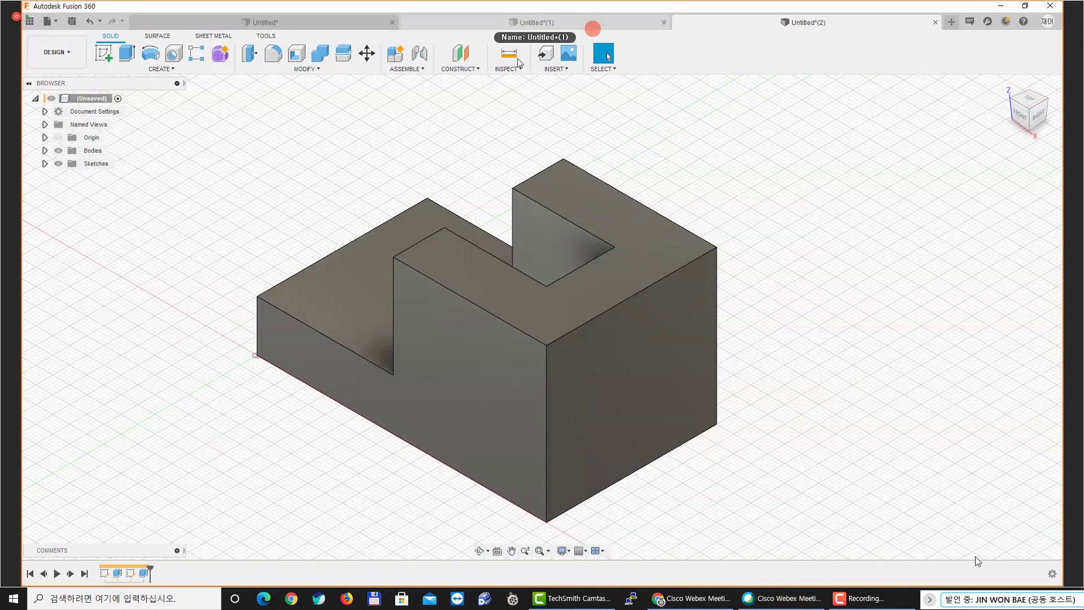
In the Untitled*(2) design, open the slot rectangle's sketch to review its dimensions, and finish the sketch
{"action": "middle_click_drag", "start_coordinate": [508, 165], "coordinate": [525, 155]}
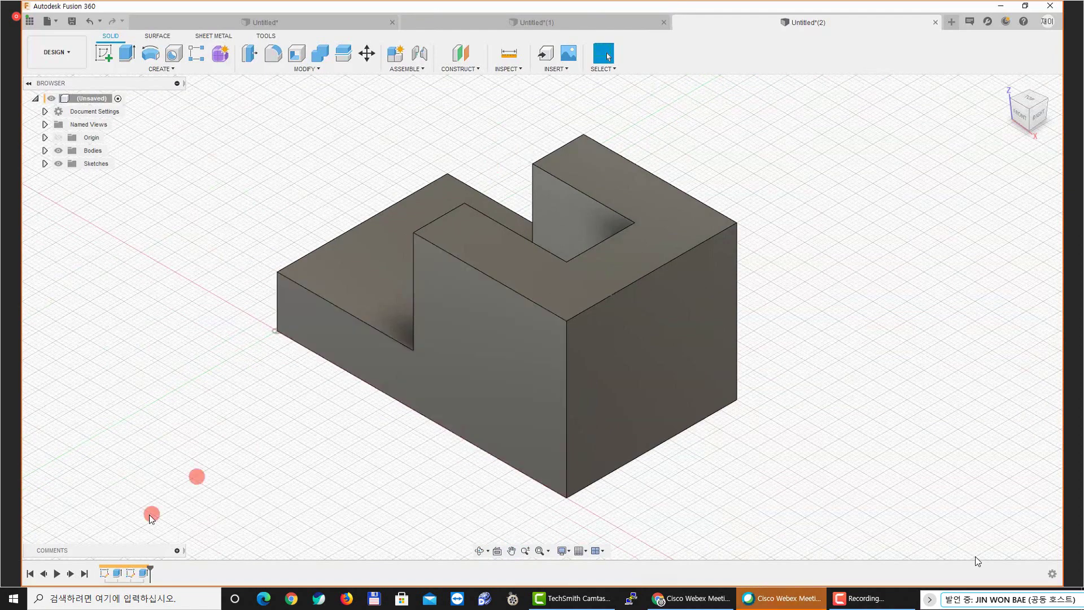
{"action": "left_click", "coordinate": [119, 572], "text": "shift"}
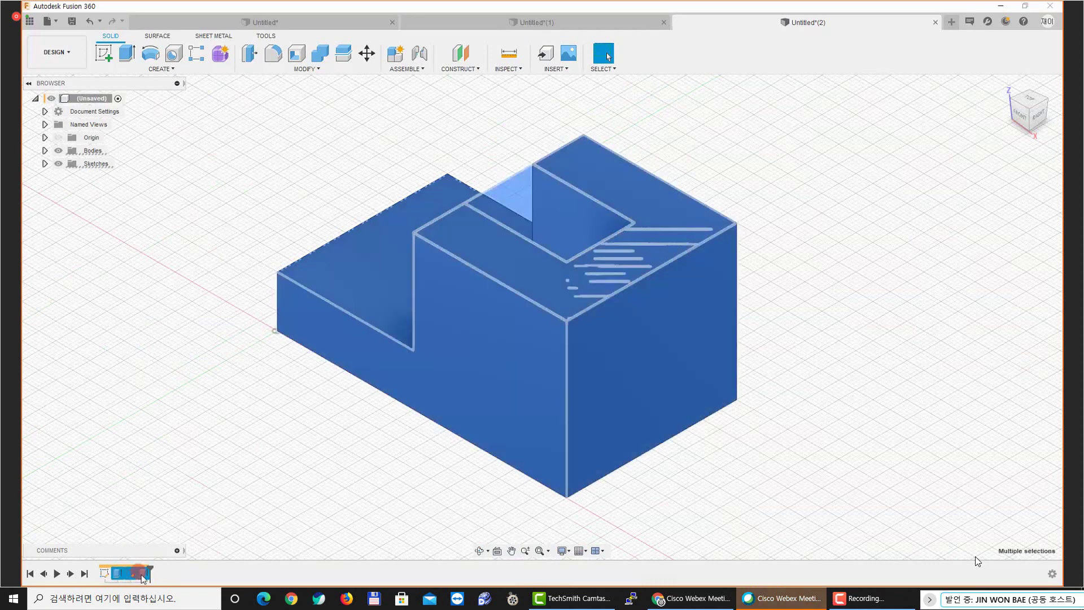
{"action": "double_click", "coordinate": [138, 573]}
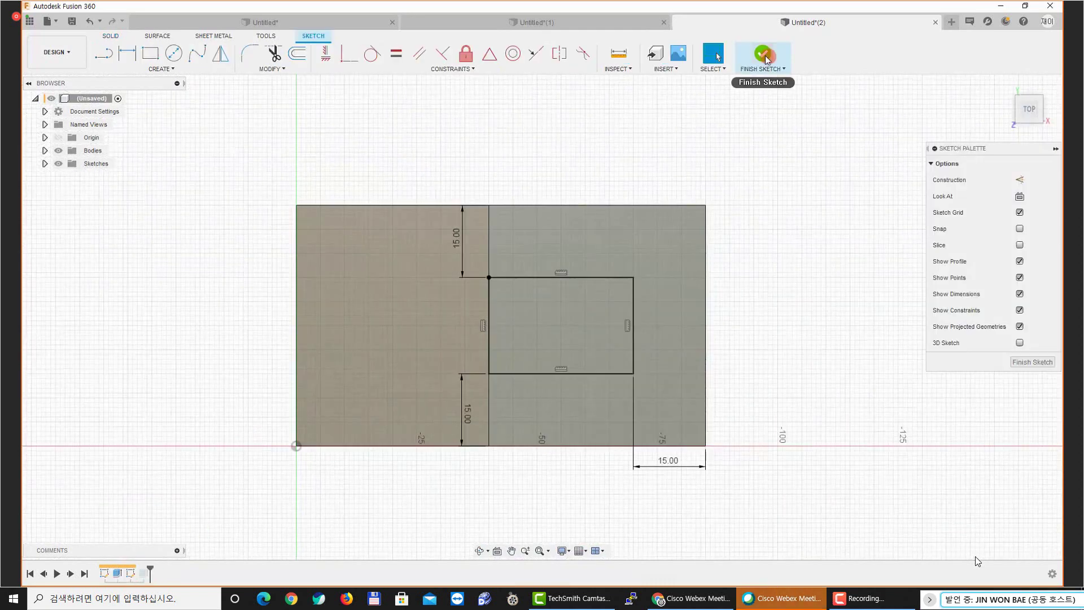
{"action": "left_click", "coordinate": [763, 54]}
Delete the base extrusion, the slot sketch and the slot cut from the design history, keeping only the first sketch
{"action": "left_click", "coordinate": [143, 572]}
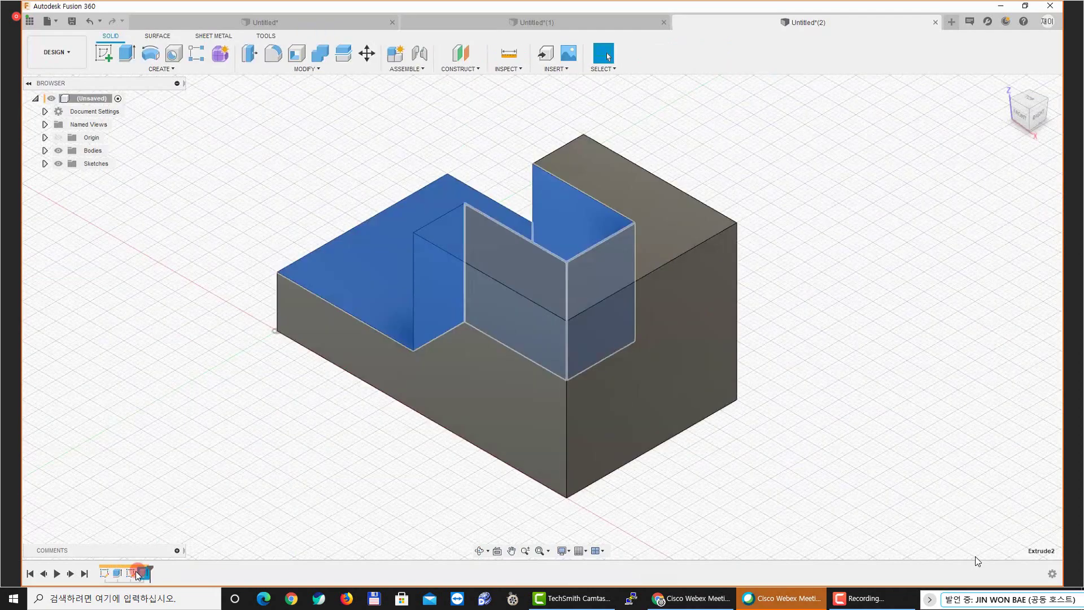
{"action": "left_click", "coordinate": [117, 572], "text": "shift"}
{"action": "key", "text": "Delete"}
In the side-profile sketch, draw a horizontal line about 25 mm long from the step's inner corner and a vertical line up to the top edge
{"action": "double_click", "coordinate": [103, 578]}
{"action": "double_click", "coordinate": [104, 573]}
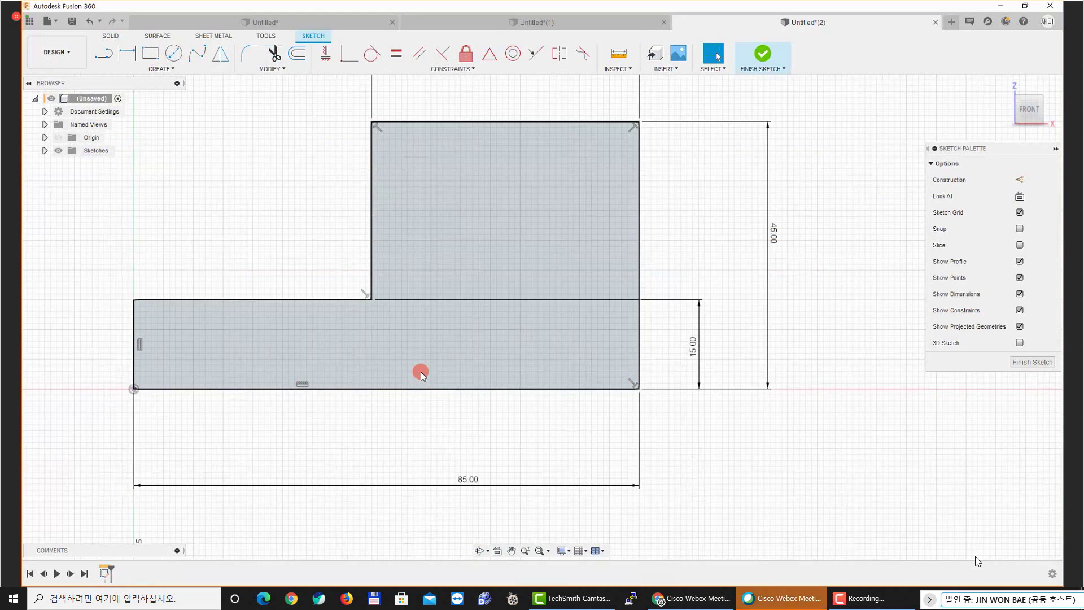
{"action": "key", "text": "l"}
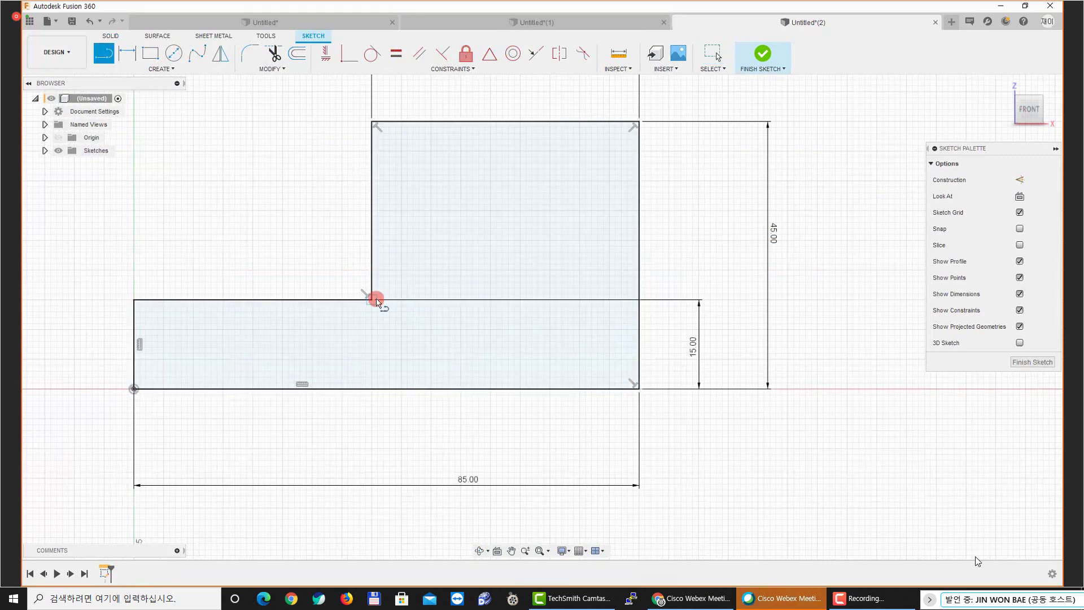
{"action": "left_click", "coordinate": [373, 299]}
{"action": "left_click", "coordinate": [521, 299]}
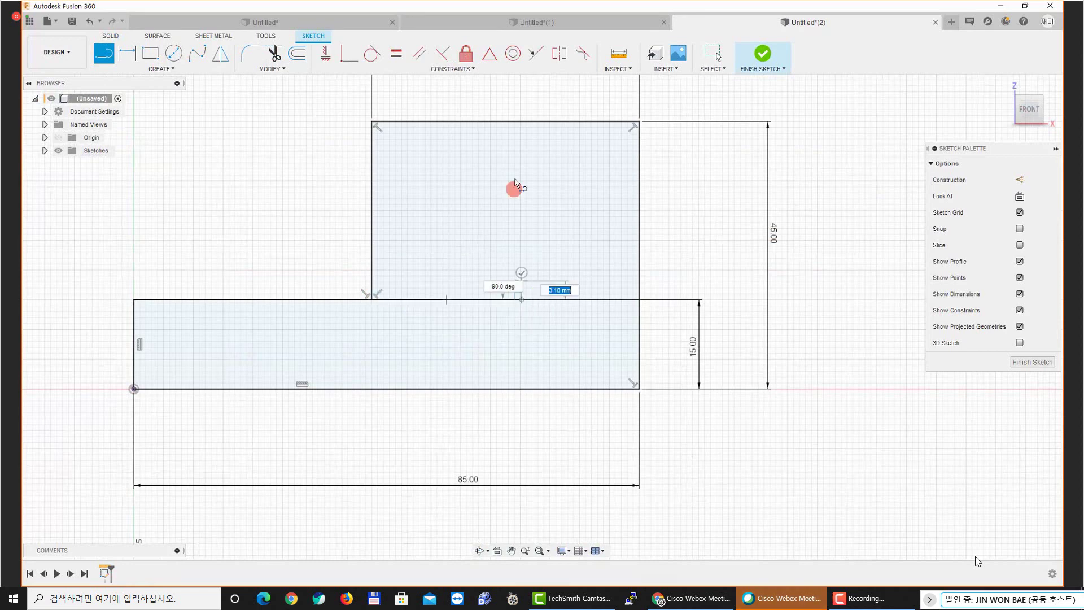
{"action": "left_click", "coordinate": [521, 121]}
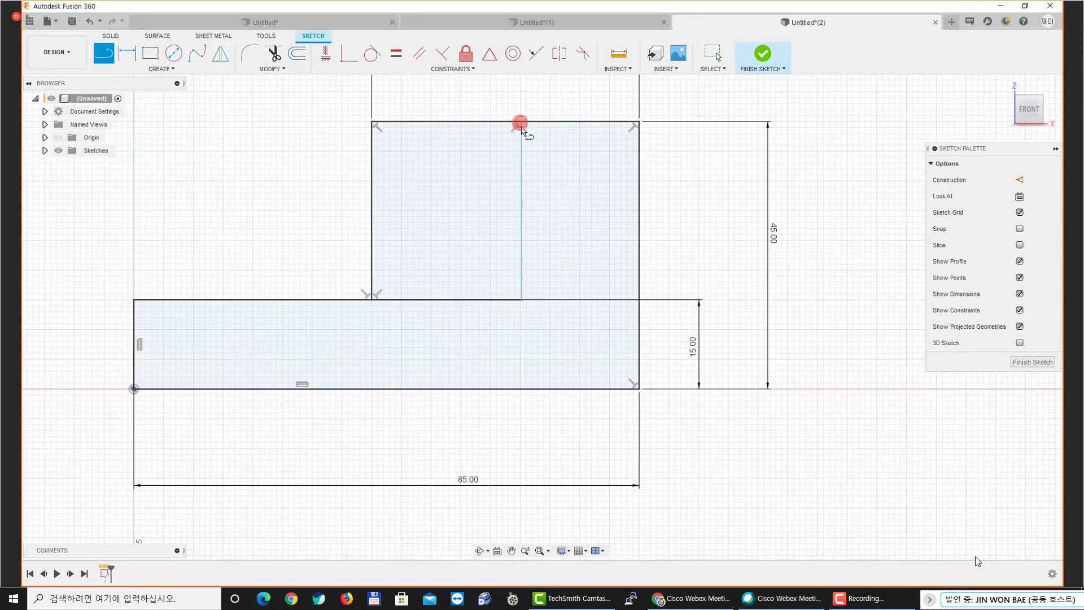
{"action": "key", "text": "Escape"}
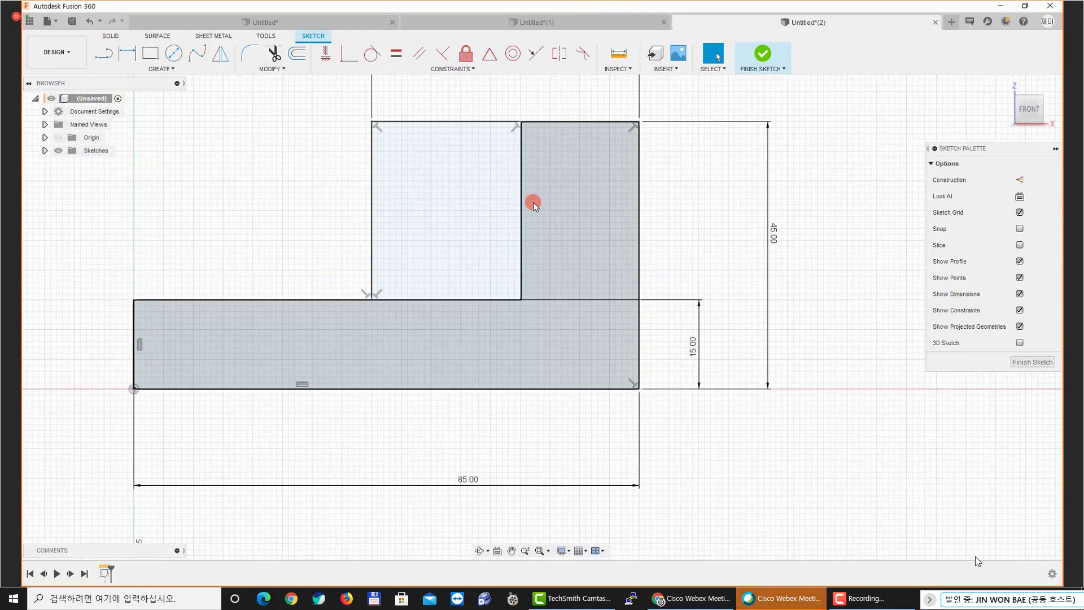
Reposition the 15 mm step-height dimension inside the lower part of the profile
{"action": "scroll", "coordinate": [316, 209], "scroll_direction": "down", "scroll_amount": 2}
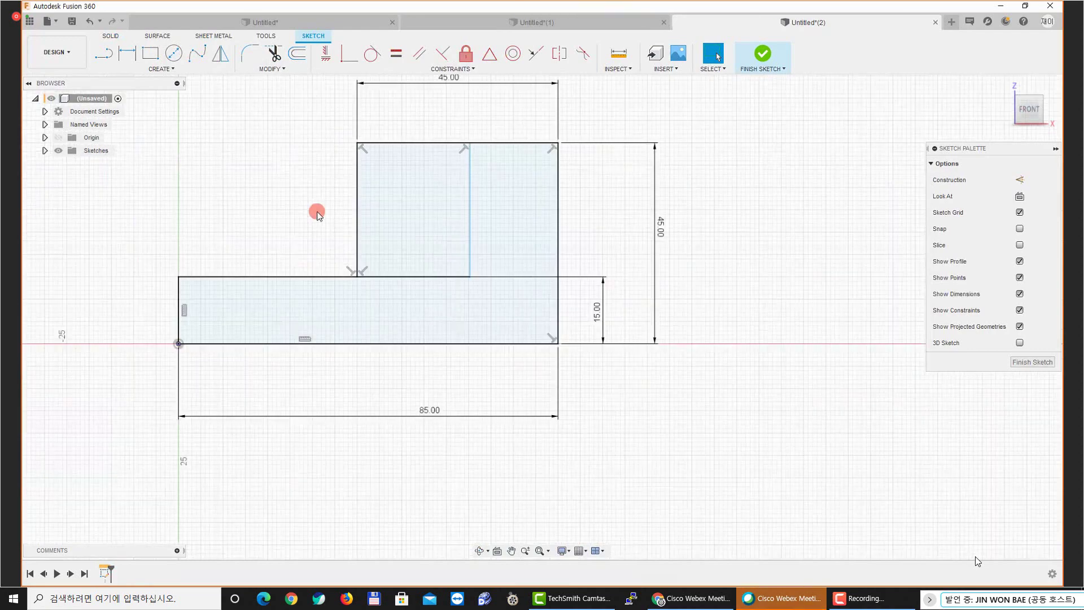
{"action": "middle_click_drag", "start_coordinate": [316, 210], "coordinate": [340, 264]}
{"action": "left_click_drag", "start_coordinate": [621, 366], "coordinate": [322, 365]}
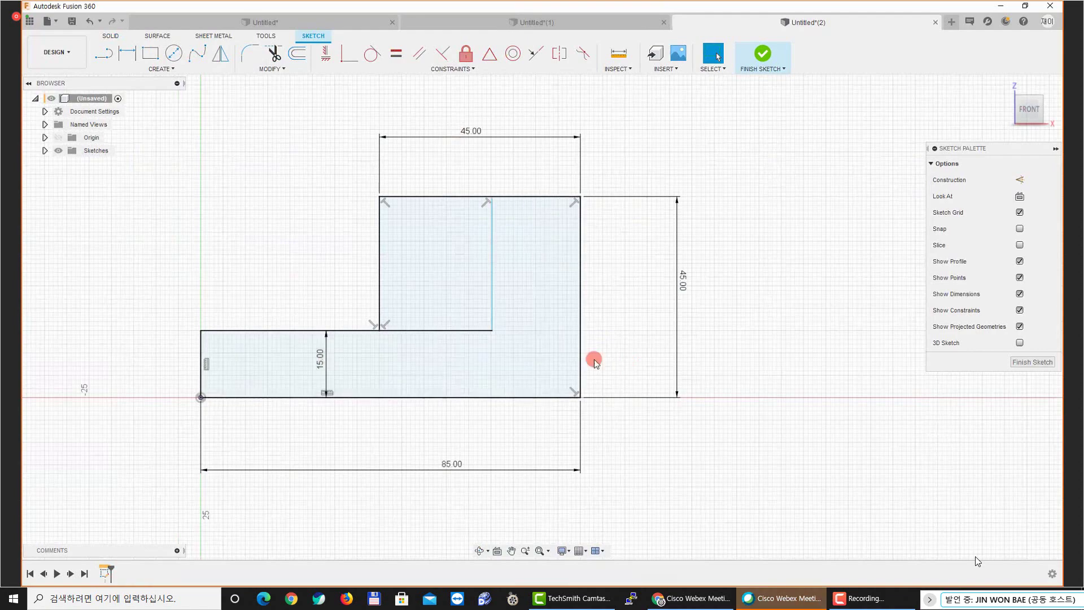
Dimension the distance between the new vertical line and the profile's outer edge on the tall side as 15 mm
{"action": "middle_click_drag", "start_coordinate": [606, 347], "coordinate": [621, 339]}
{"action": "key", "text": "d"}
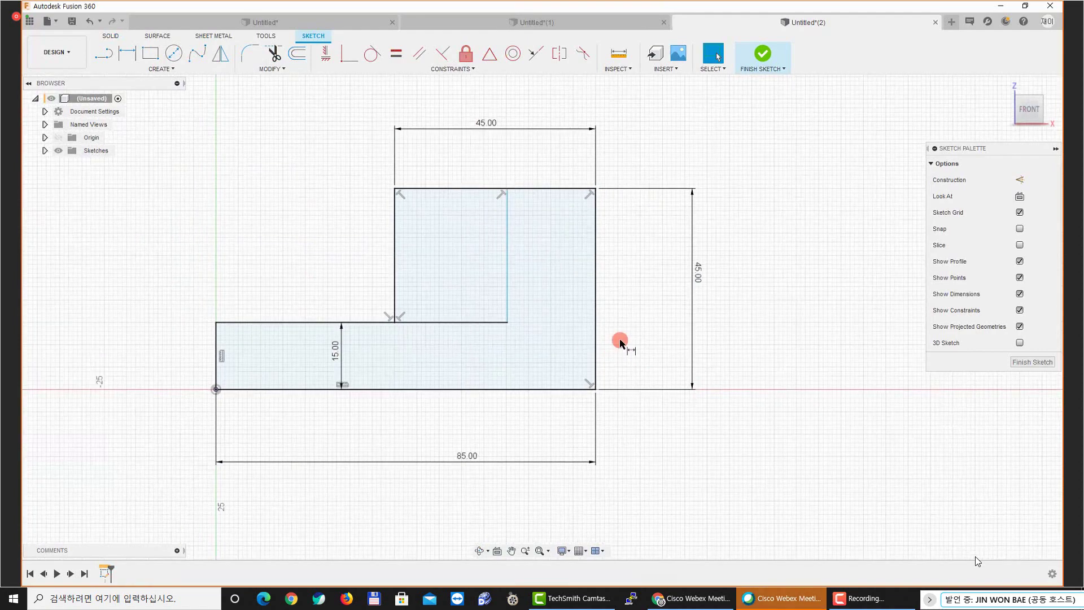
{"action": "scroll", "coordinate": [477, 337], "scroll_direction": "up", "scroll_amount": 2}
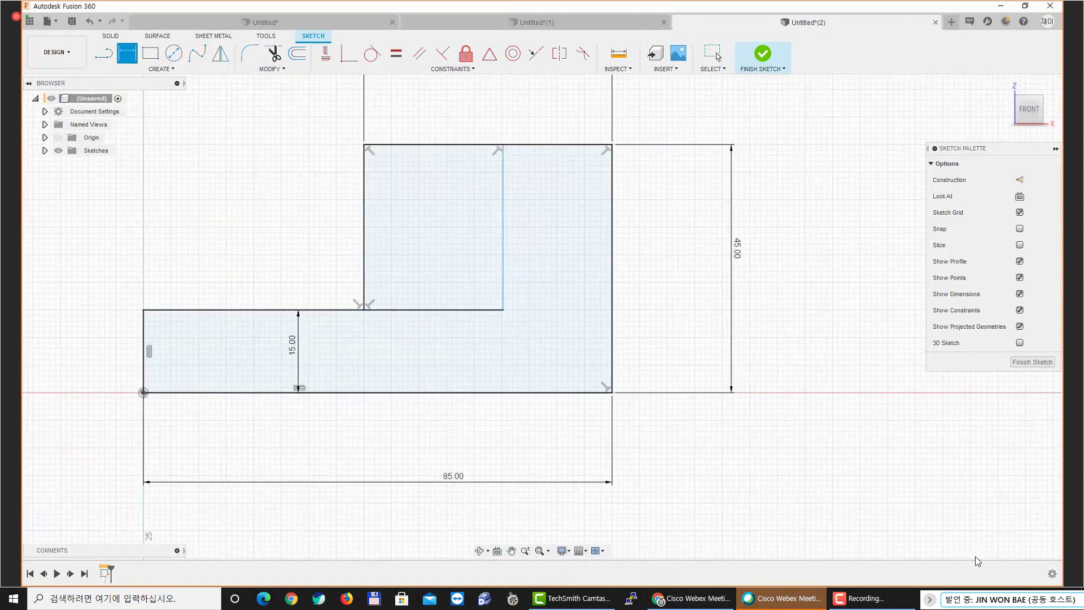
{"action": "left_click", "coordinate": [509, 242]}
{"action": "left_click", "coordinate": [612, 232]}
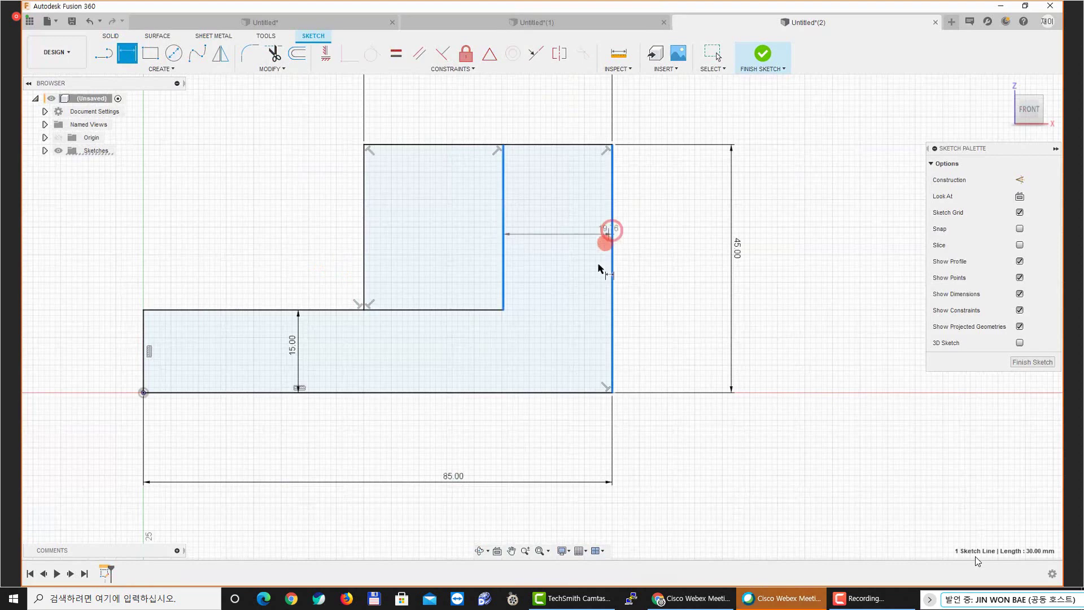
{"action": "left_click", "coordinate": [562, 355]}
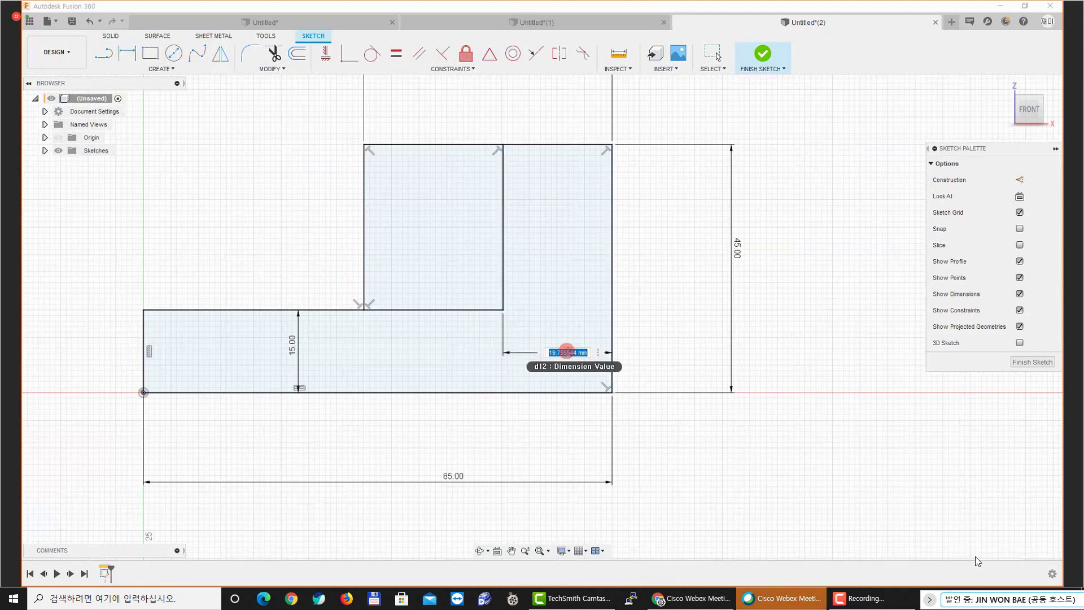
{"action": "type", "text": "15"}
{"action": "key", "text": "Return"}
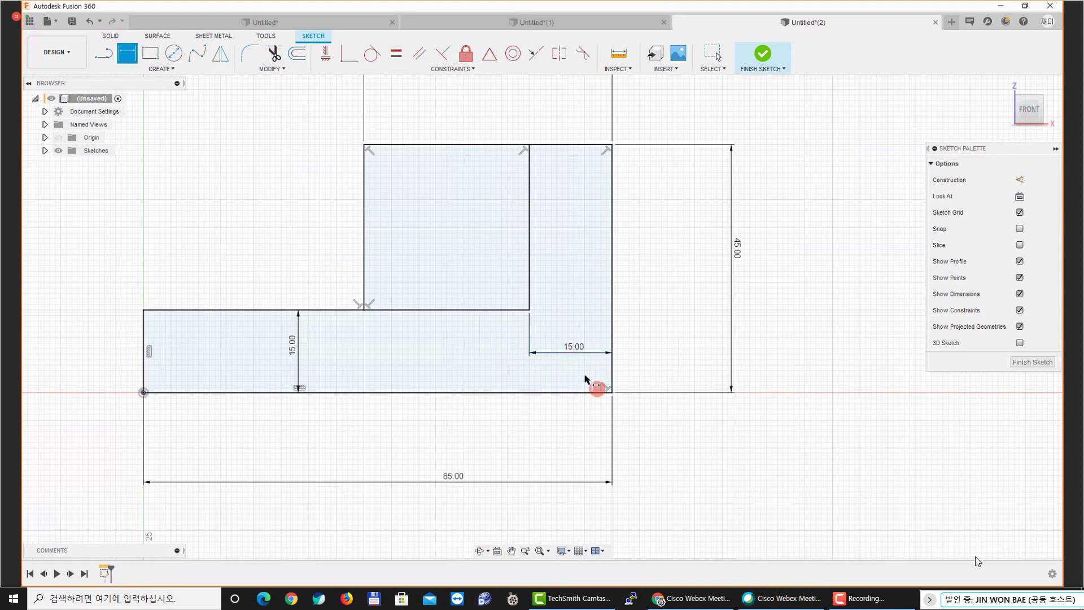
{"action": "key", "text": "Escape"}
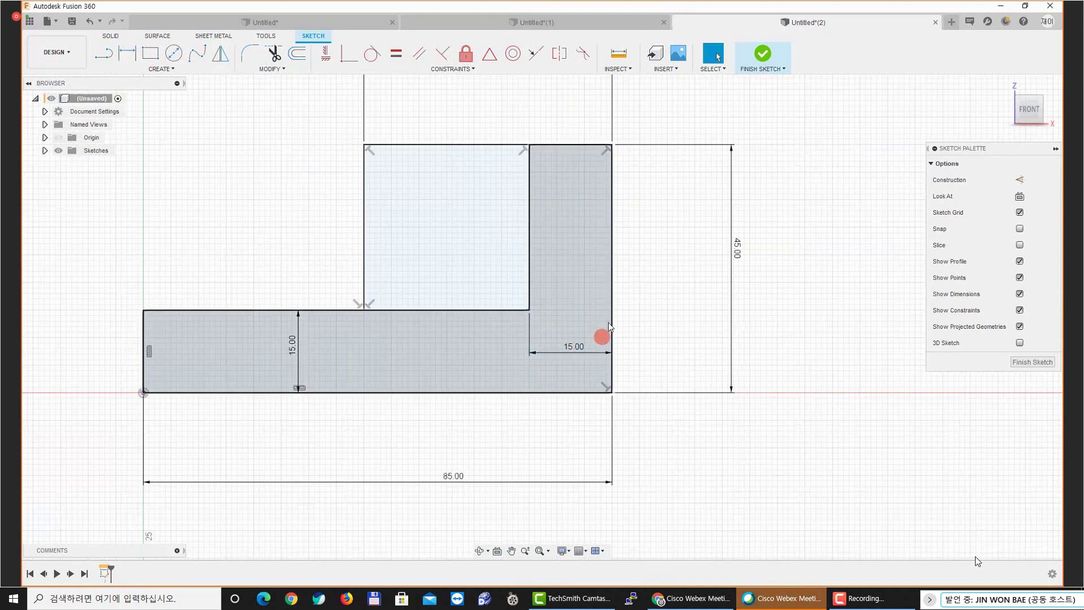
Convert the slot's vertical and horizontal lines in the profile to construction lines
{"action": "left_click", "coordinate": [530, 252]}
{"action": "key", "text": "x"}
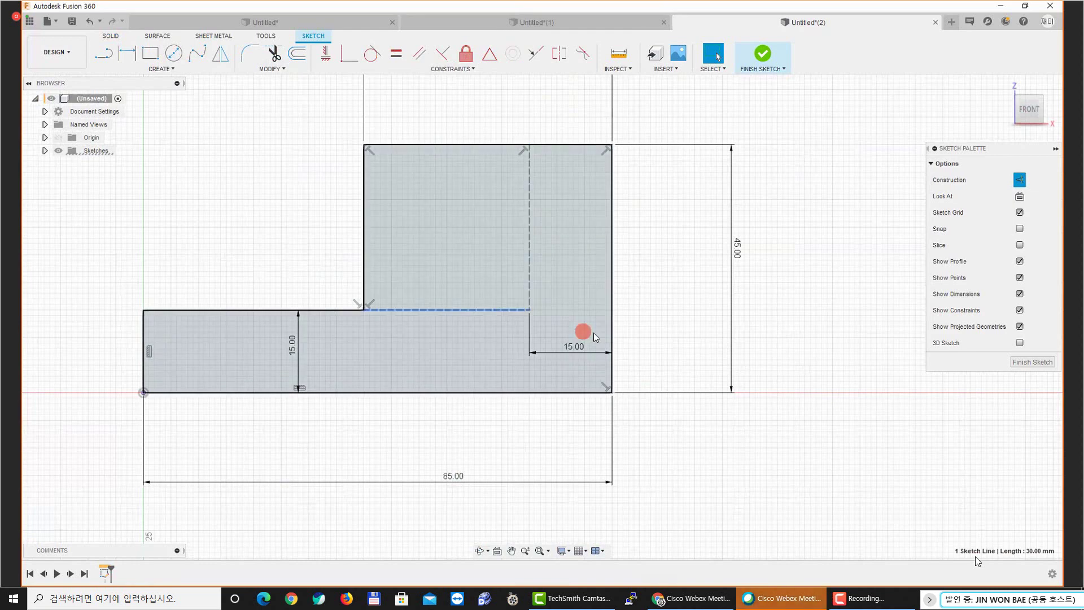
{"action": "key", "text": "x"}
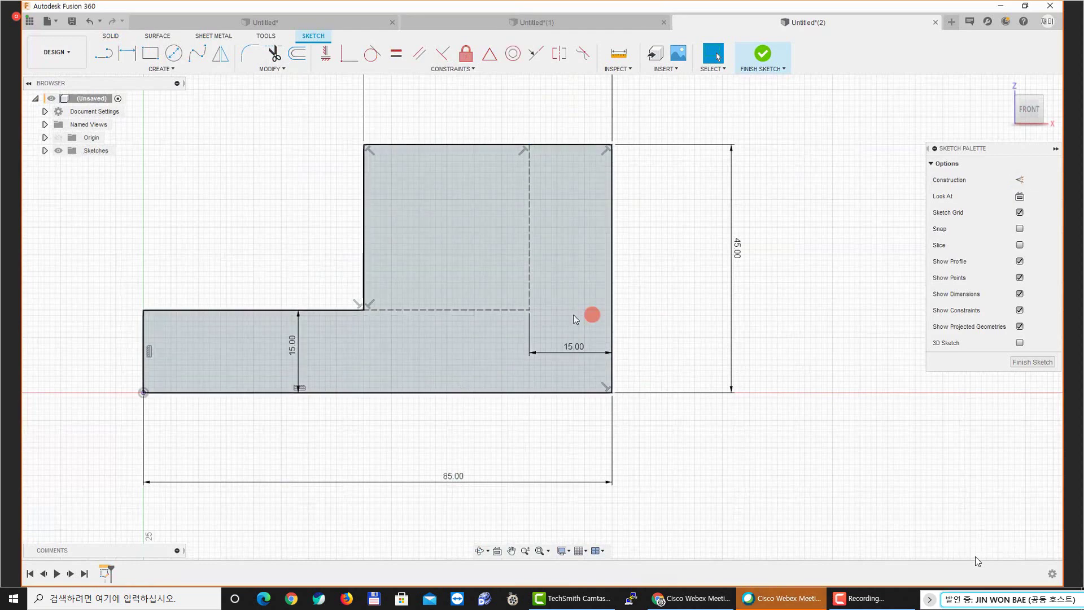
Convert the slot's vertical and horizontal construction lines back to regular lines and finish the sketch
{"action": "left_click", "coordinate": [528, 290]}
{"action": "left_click", "coordinate": [509, 310]}
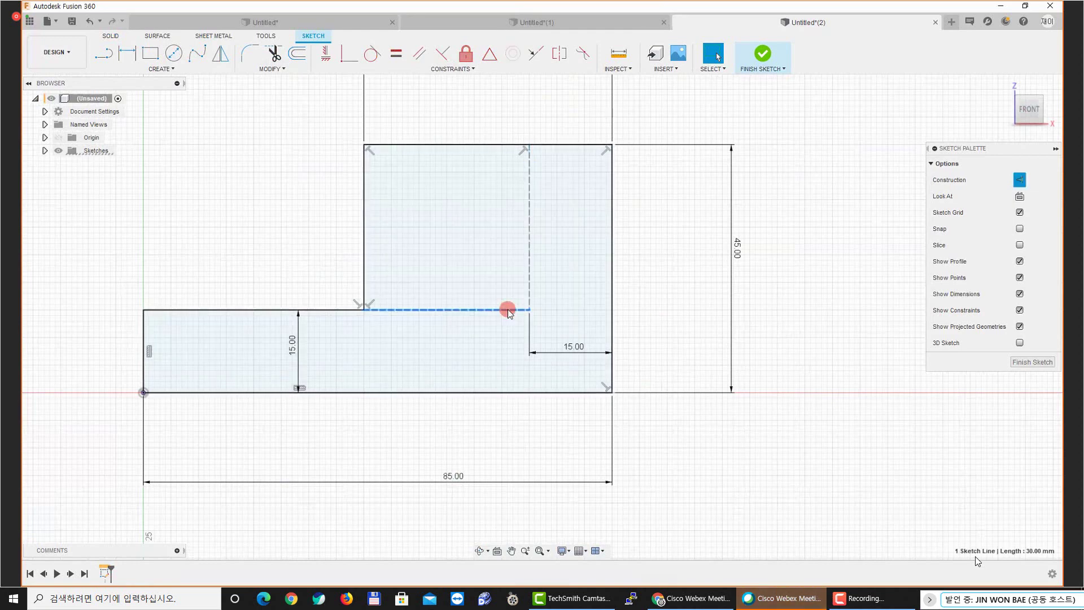
{"action": "key", "text": "x"}
{"action": "left_click", "coordinate": [650, 292]}
{"action": "key", "text": "ctrl+z"}
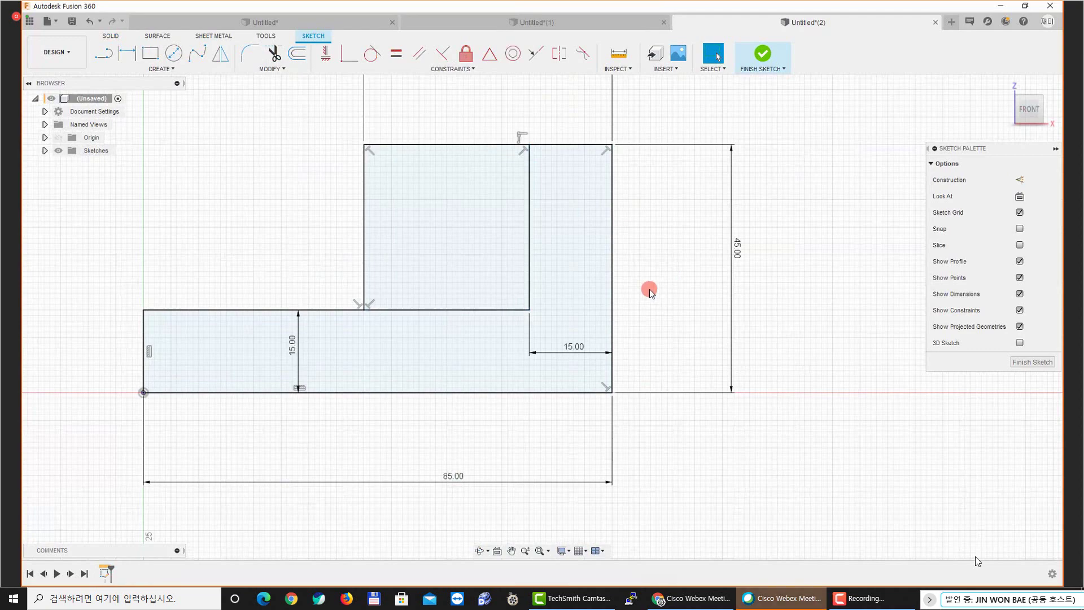
{"action": "left_click", "coordinate": [762, 54]}
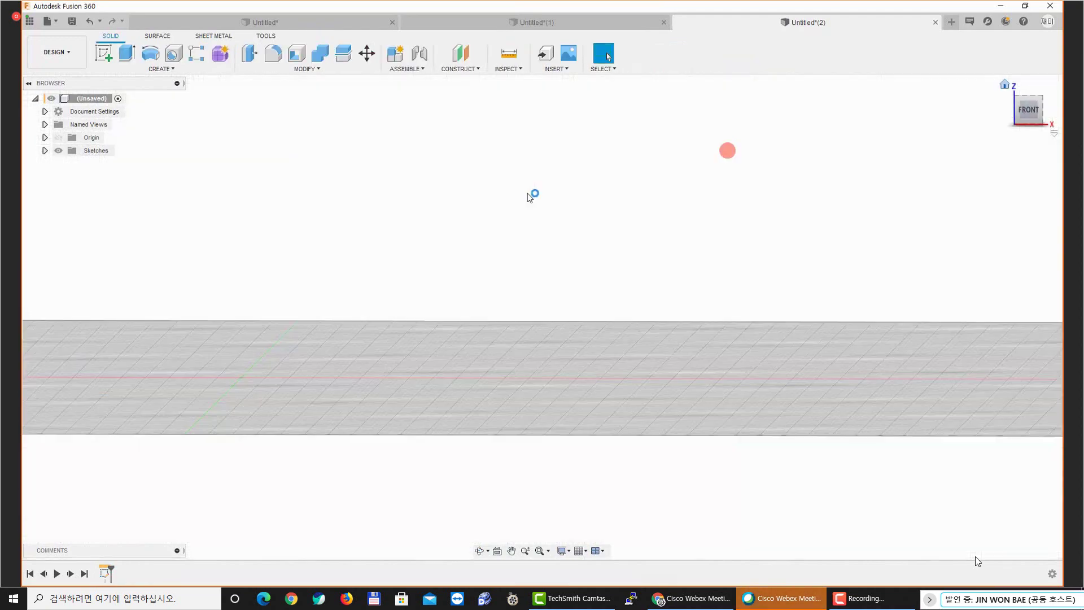
Expand the sketch list and briefly display the origin planes to check where the side profile sits
{"action": "left_click", "coordinate": [45, 150]}
{"action": "left_click", "coordinate": [67, 164]}
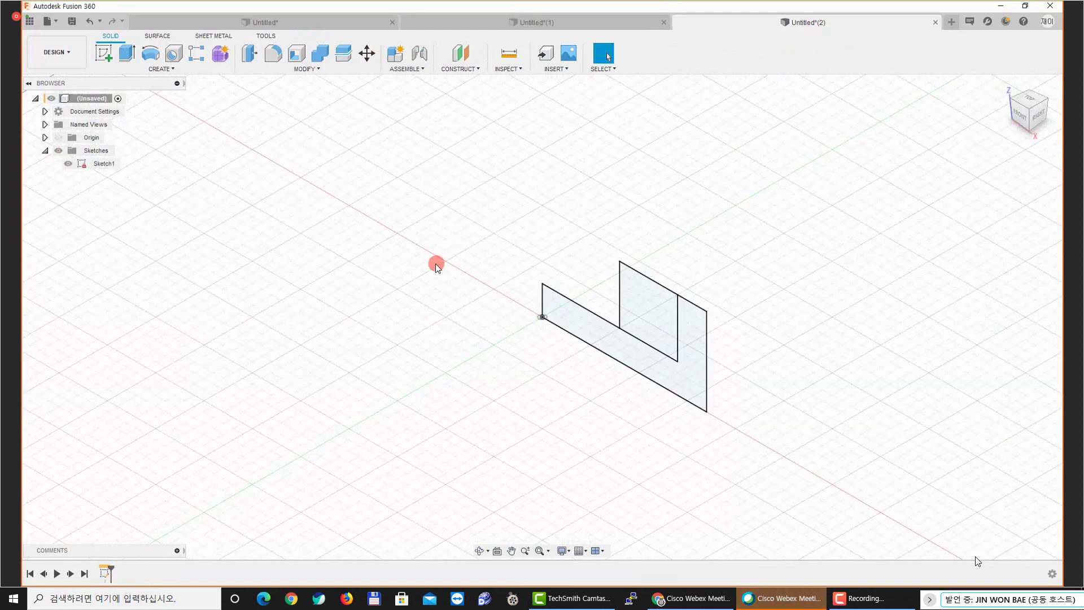
{"action": "middle_click_drag", "start_coordinate": [436, 264], "coordinate": [402, 249]}
{"action": "scroll", "coordinate": [549, 263], "scroll_direction": "up", "scroll_amount": 4}
{"action": "mouse_move", "coordinate": [549, 262]}
{"action": "middle_mouse_down"}
{"action": "mouse_move", "coordinate": [577, 254]}
{"action": "mouse_move", "coordinate": [452, 242]}
{"action": "middle_mouse_up"}
{"action": "left_click", "coordinate": [59, 138]}
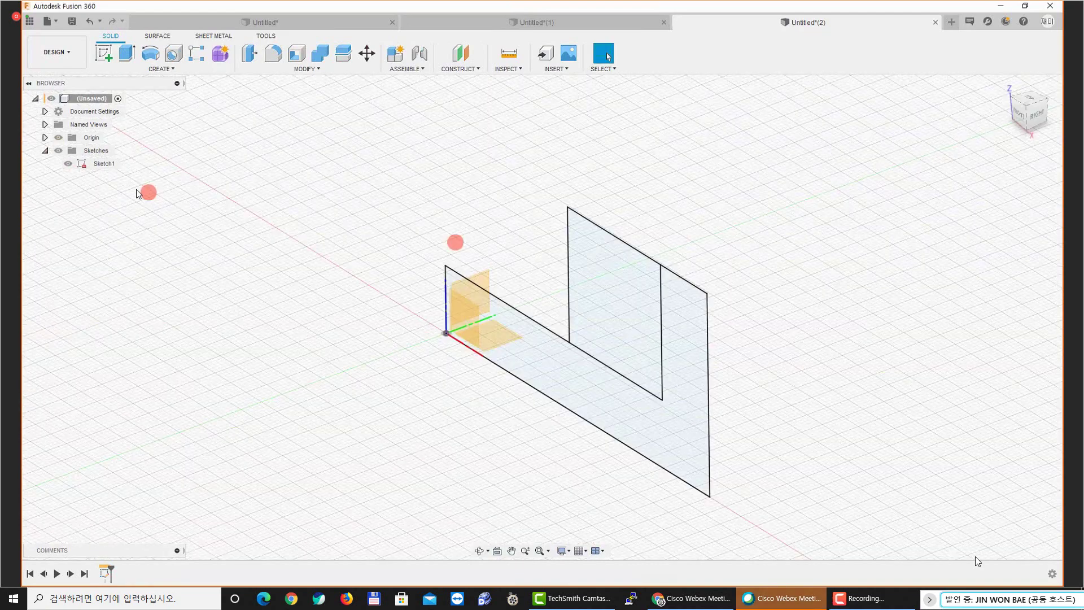
{"action": "left_click", "coordinate": [68, 163]}
{"action": "left_click", "coordinate": [68, 164]}
{"action": "left_click", "coordinate": [58, 138]}
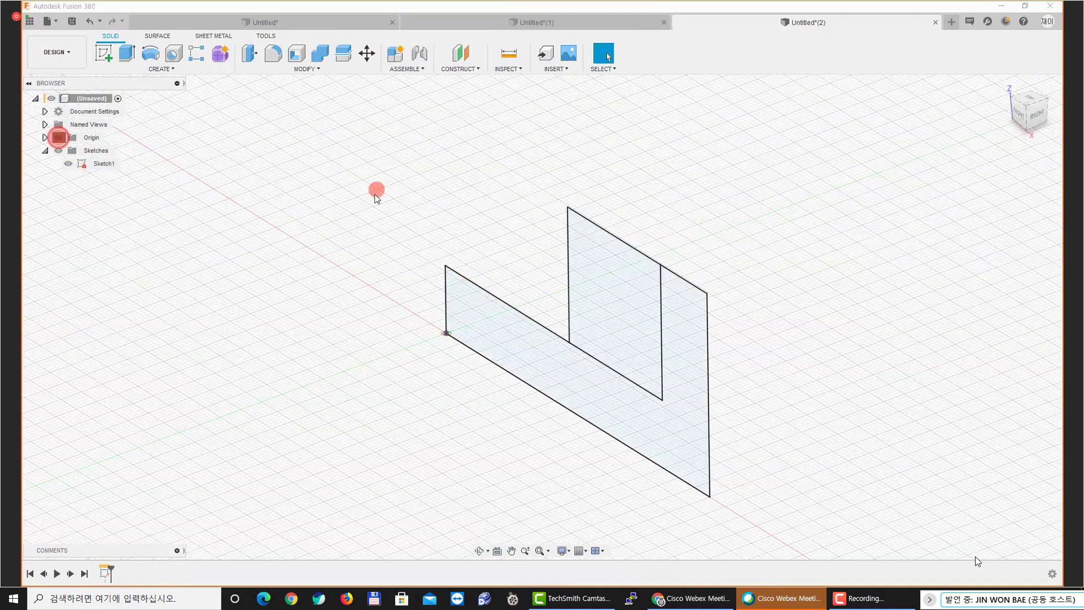
{"action": "middle_click_drag", "start_coordinate": [376, 198], "coordinate": [398, 225], "text": "shift"}
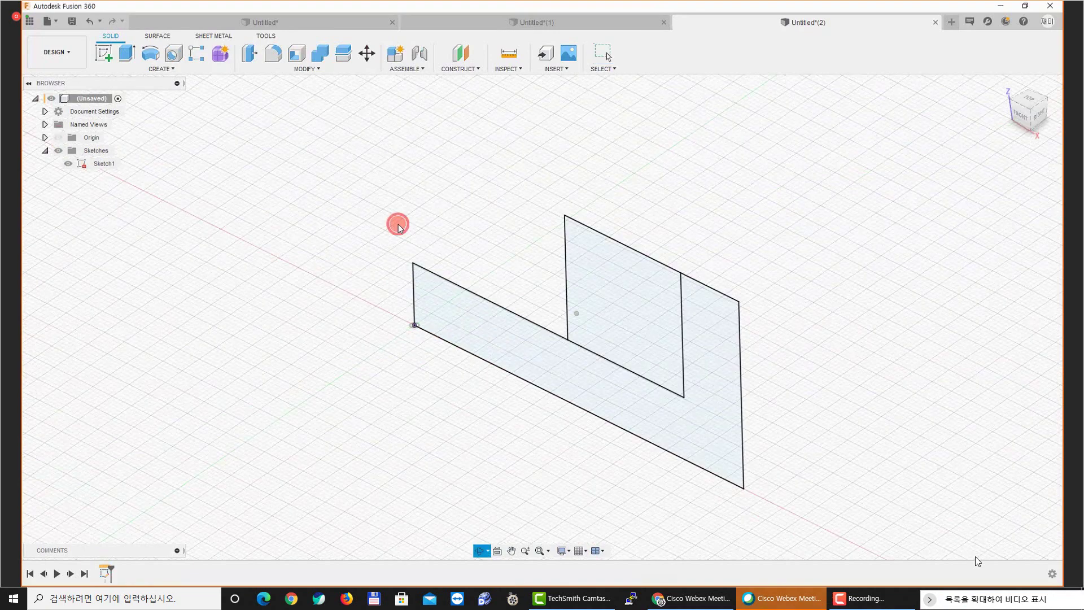
Start an extrusion with both regions of the side profile selected and set its direction to Symmetric
{"action": "left_click", "coordinate": [129, 54]}
{"action": "middle_click_drag", "start_coordinate": [291, 157], "coordinate": [211, 129]}
{"action": "middle_click_drag", "start_coordinate": [592, 242], "coordinate": [488, 228]}
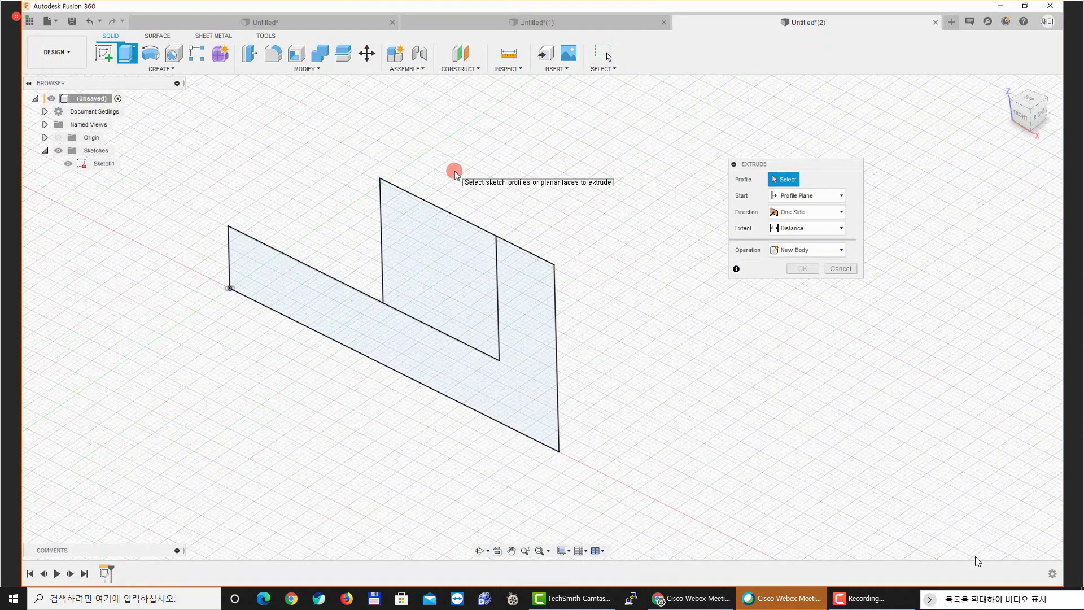
{"action": "middle_click_drag", "start_coordinate": [487, 228], "coordinate": [436, 213]}
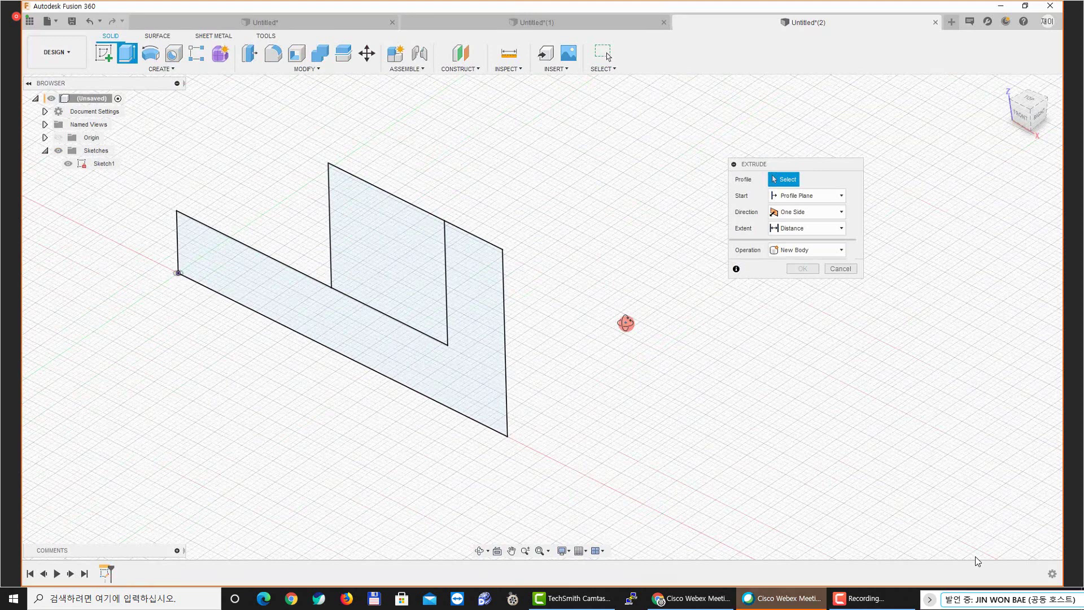
{"action": "middle_click_drag", "start_coordinate": [624, 322], "coordinate": [633, 326], "text": "shift"}
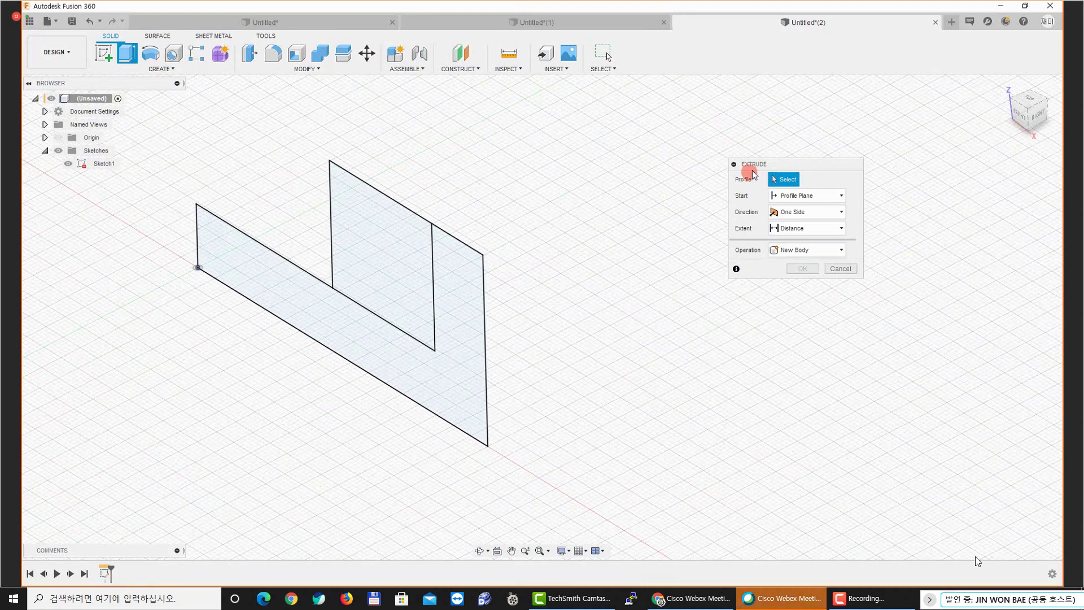
{"action": "left_click", "coordinate": [416, 387]}
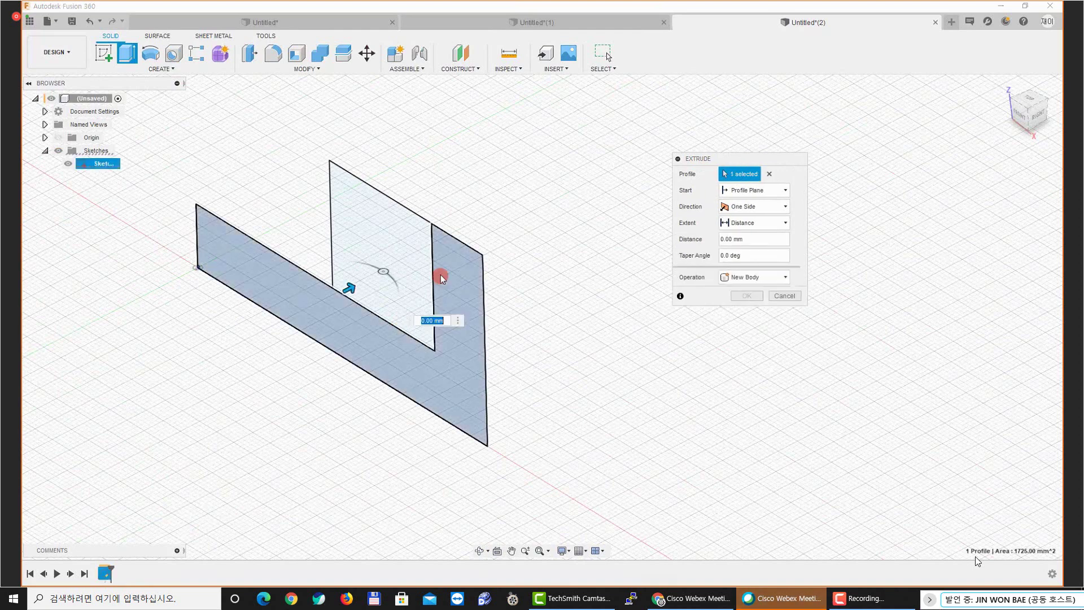
{"action": "left_click", "coordinate": [416, 257]}
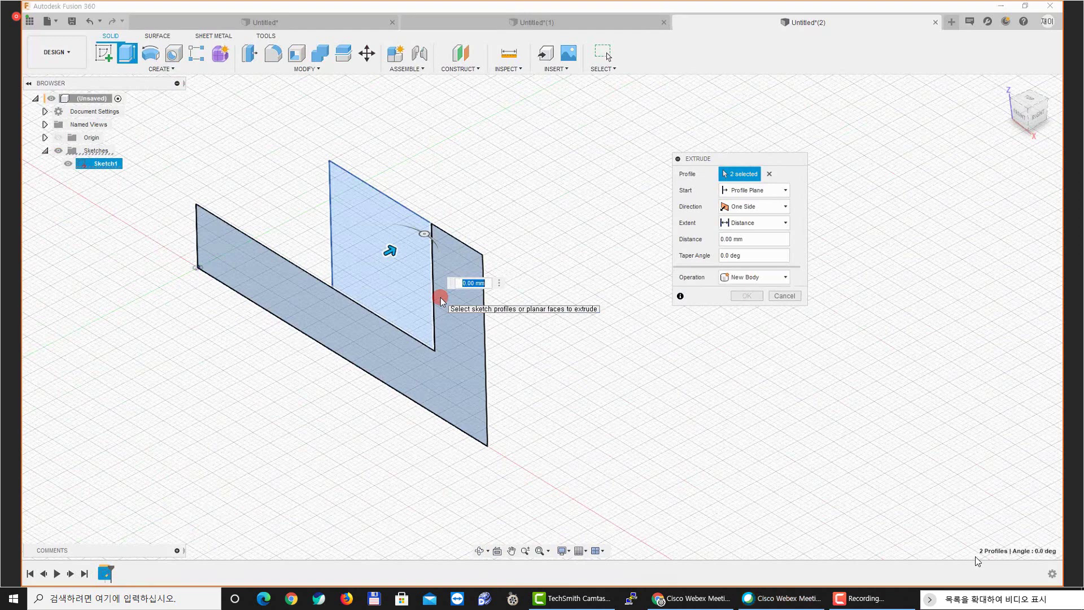
{"action": "middle_click_drag", "start_coordinate": [507, 281], "coordinate": [524, 317], "text": "shift"}
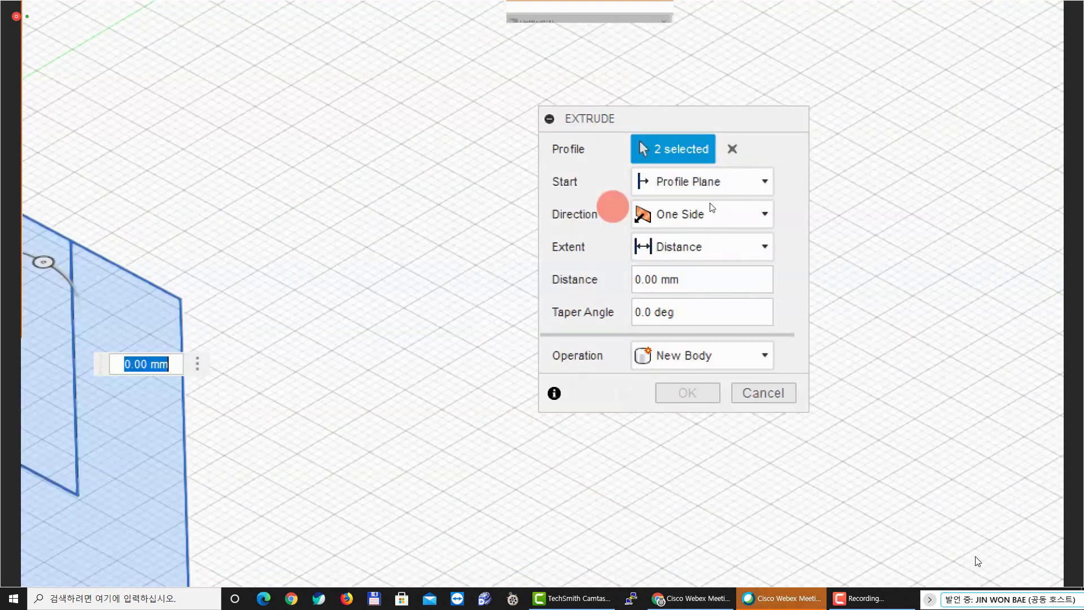
{"action": "left_click", "coordinate": [772, 207]}
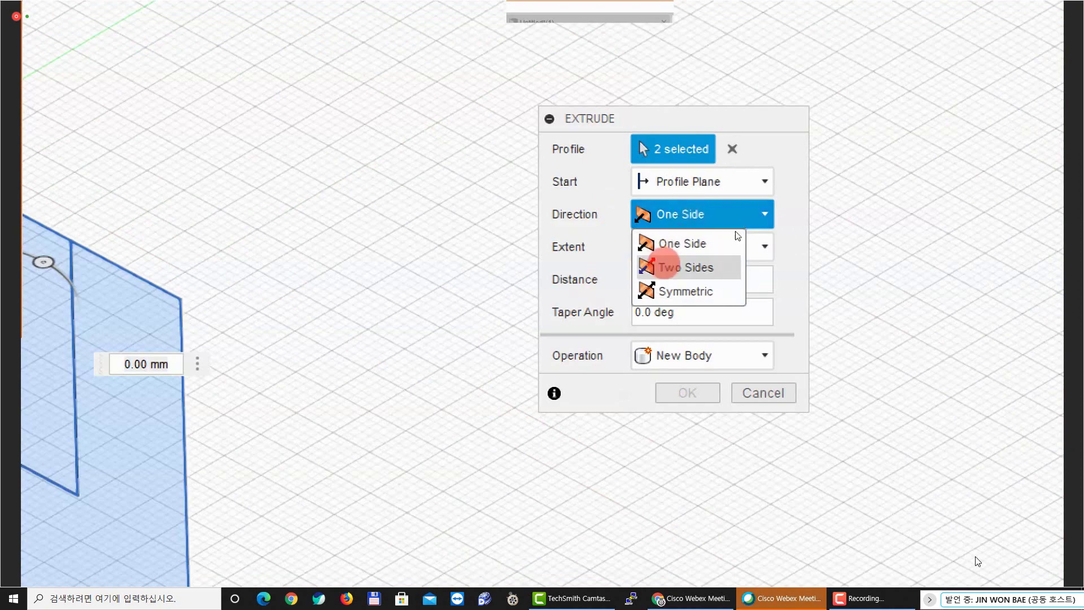
{"action": "left_click", "coordinate": [672, 292]}
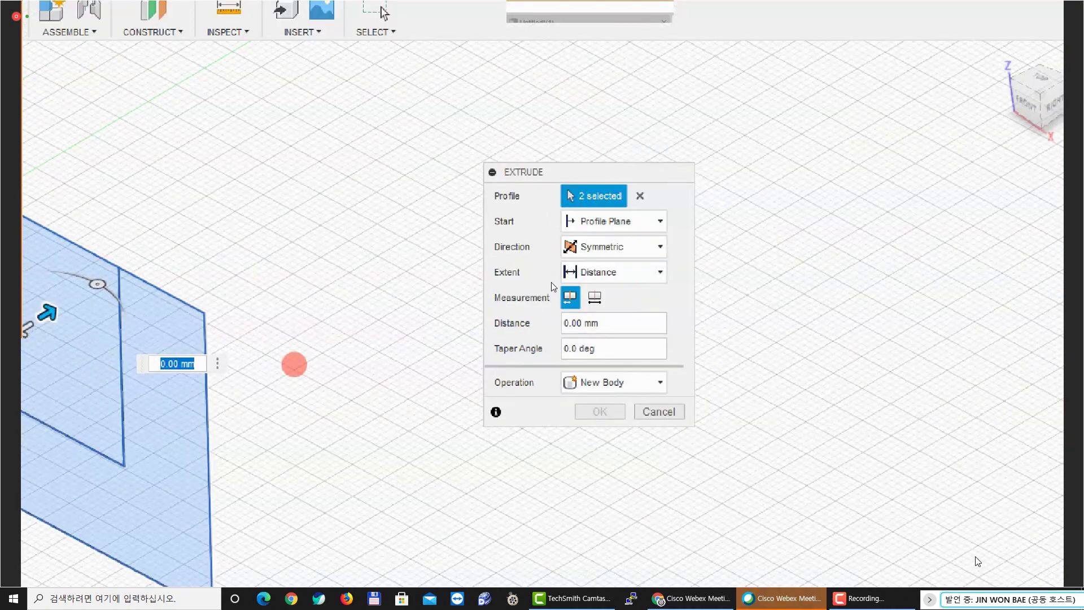
Stretch the symmetric extrusion to 19 mm and compare the half-length and whole-length measurement options
{"action": "left_click_drag", "start_coordinate": [47, 312], "coordinate": [179, 276]}
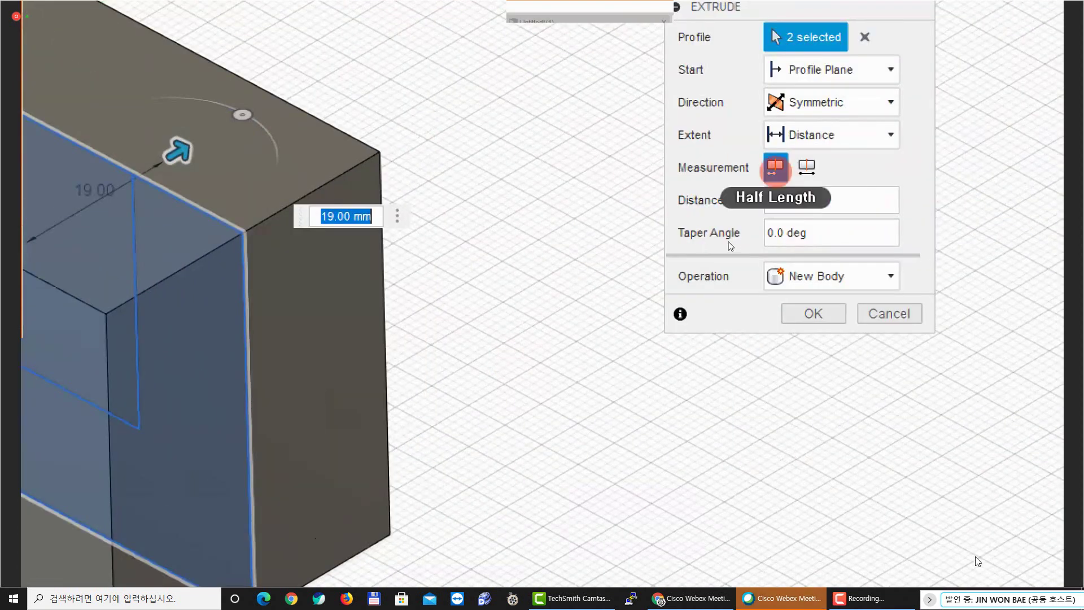
{"action": "left_click", "coordinate": [806, 166]}
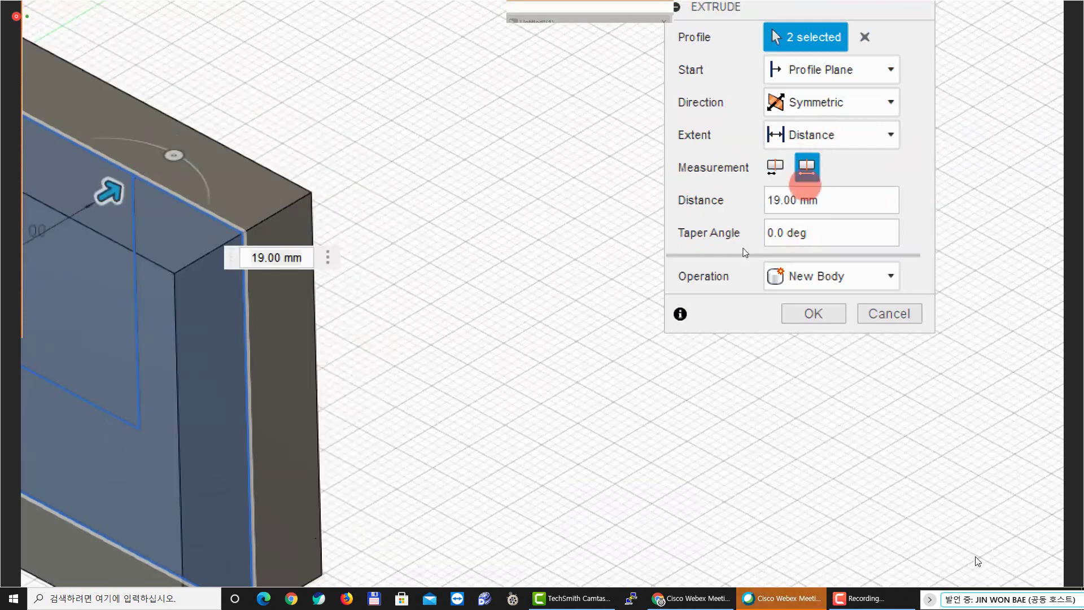
{"action": "left_click", "coordinate": [775, 166]}
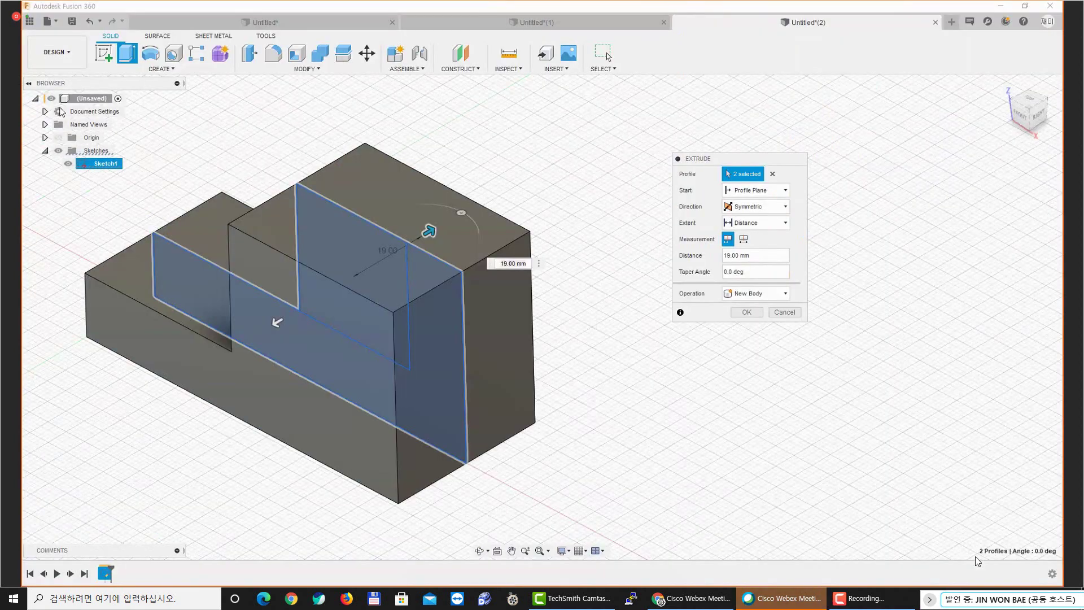
Switch to the PDF practice drawing and circle the 50 mm depth dimension beside the top view
{"action": "left_click", "coordinate": [549, 163]}
{"action": "double_click", "coordinate": [549, 163]}
{"action": "key", "text": "super+plus"}
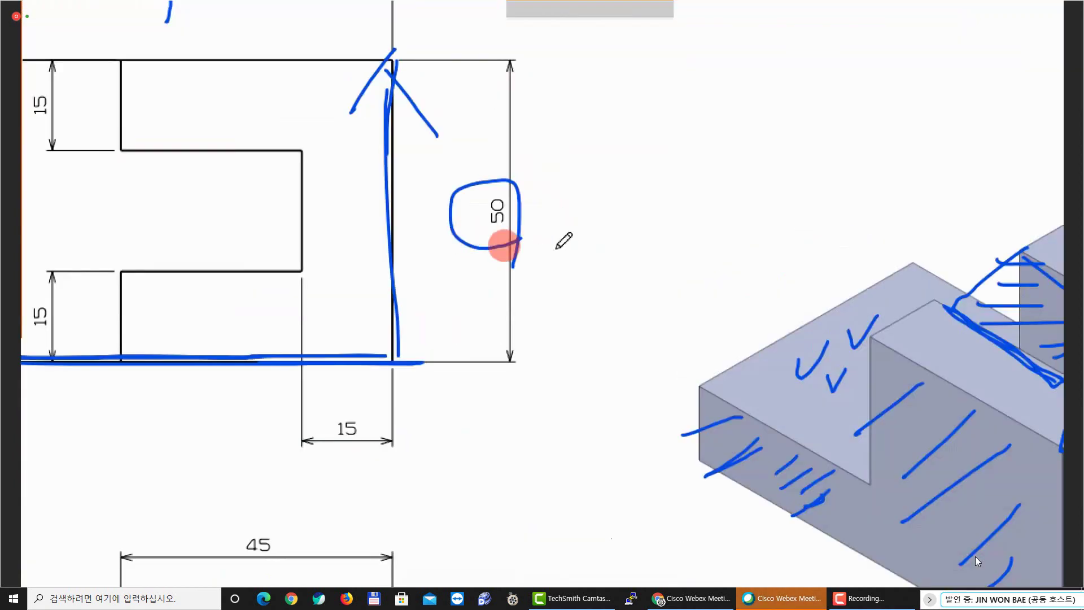
{"action": "mouse_move", "coordinate": [505, 248]}
{"action": "left_mouse_down"}
{"action": "mouse_move", "coordinate": [439, 222]}
{"action": "mouse_move", "coordinate": [467, 163]}
{"action": "mouse_move", "coordinate": [505, 243]}
{"action": "left_mouse_up"}
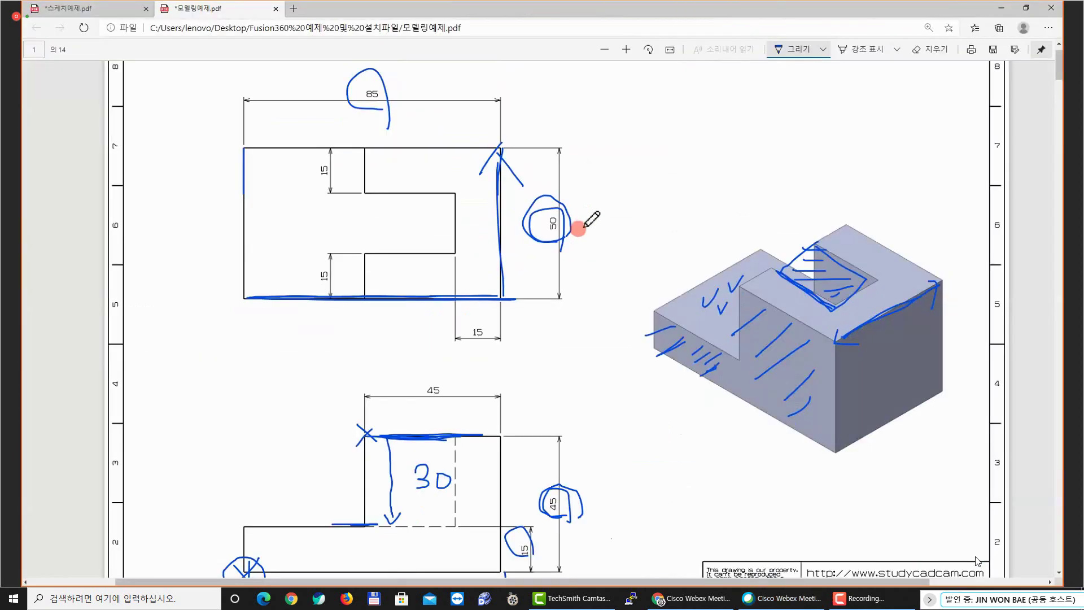
{"action": "left_click", "coordinate": [709, 12]}
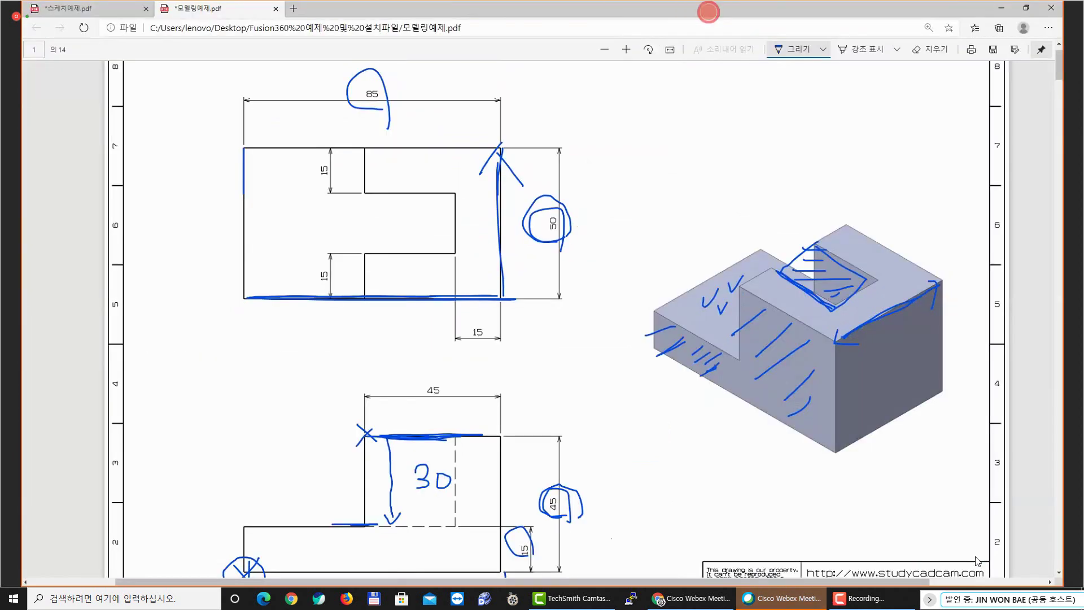
{"action": "left_click_drag", "start_coordinate": [708, 11], "coordinate": [25, 147]}
Back in Fusion 360, set the symmetric extrusion to whole-length measurement with a 50 mm distance and create it as a new body
{"action": "left_click", "coordinate": [741, 241]}
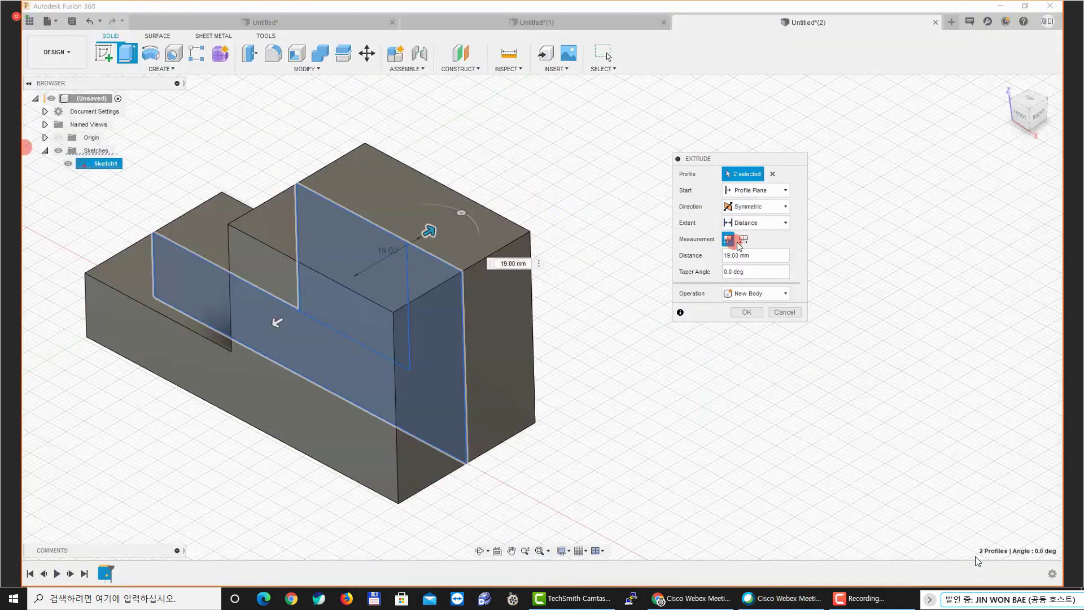
{"action": "key", "text": "super+plus"}
{"action": "left_click", "coordinate": [774, 269]}
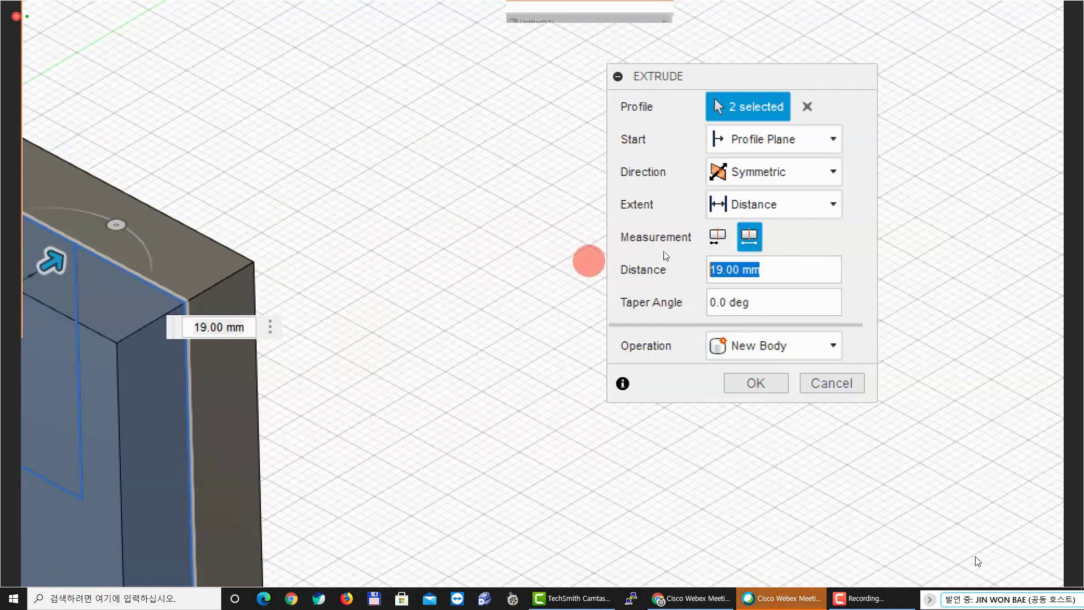
{"action": "type", "text": "50"}
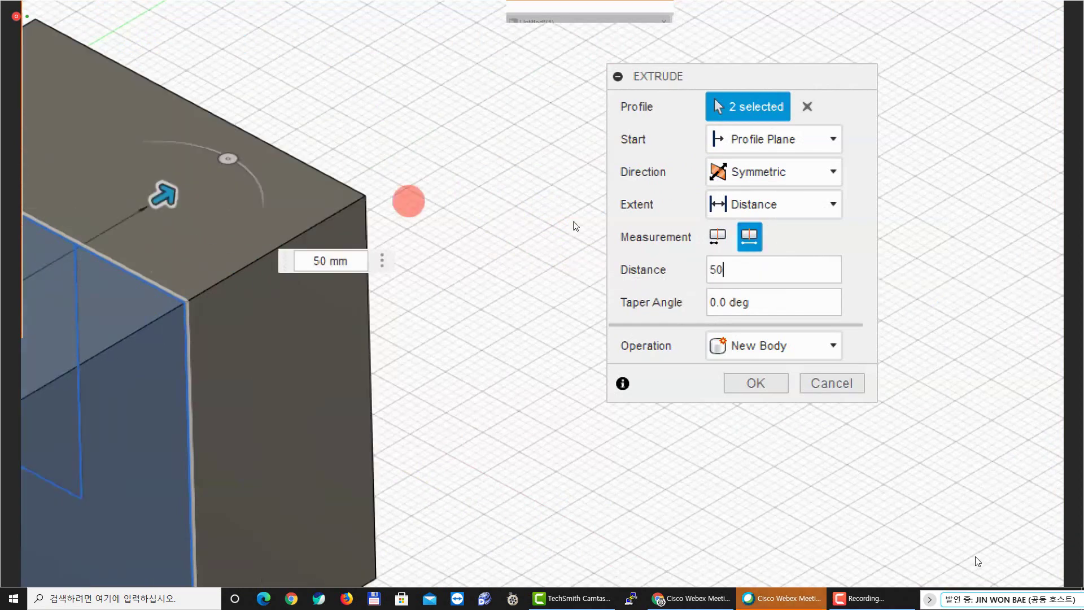
{"action": "left_click", "coordinate": [730, 386]}
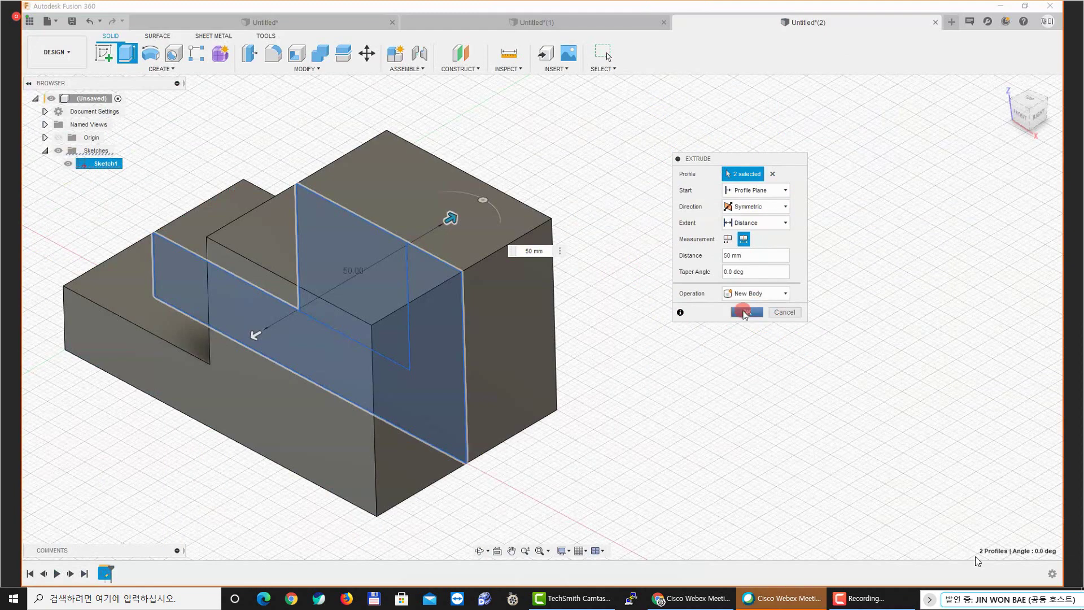
{"action": "left_click", "coordinate": [747, 312]}
Redisplay the side-profile sketch over the extruded block and start another extrusion
{"action": "mouse_move", "coordinate": [632, 309]}
{"action": "middle_mouse_down", "text": "shift"}
{"action": "mouse_move", "coordinate": [657, 305]}
{"action": "mouse_move", "coordinate": [643, 312]}
{"action": "middle_mouse_up", "text": "shift"}
{"action": "left_click", "coordinate": [68, 176]}
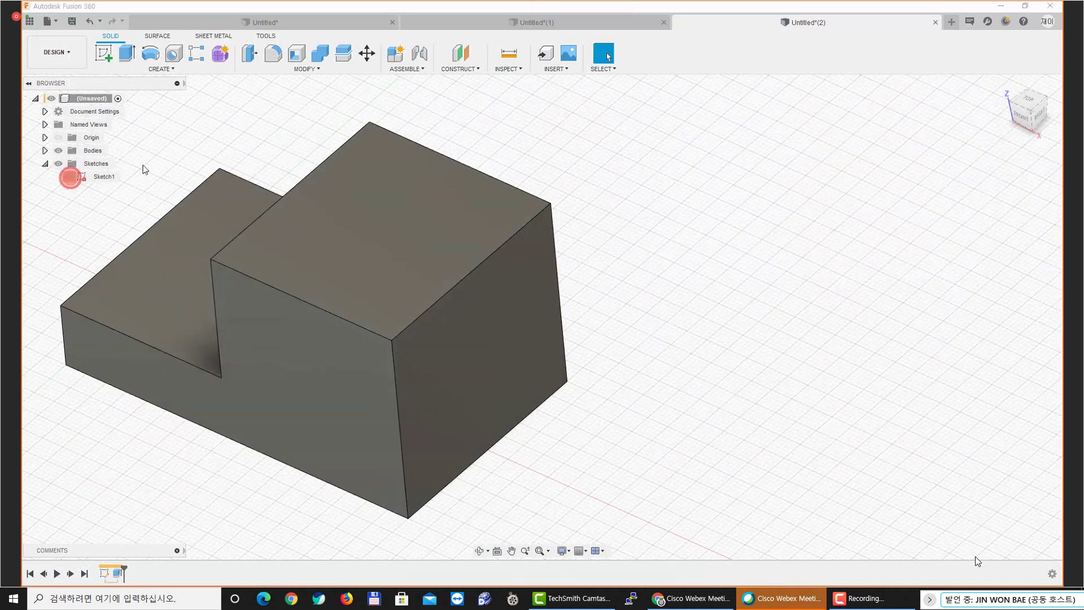
{"action": "middle_click_drag", "start_coordinate": [213, 156], "coordinate": [217, 153], "text": "shift"}
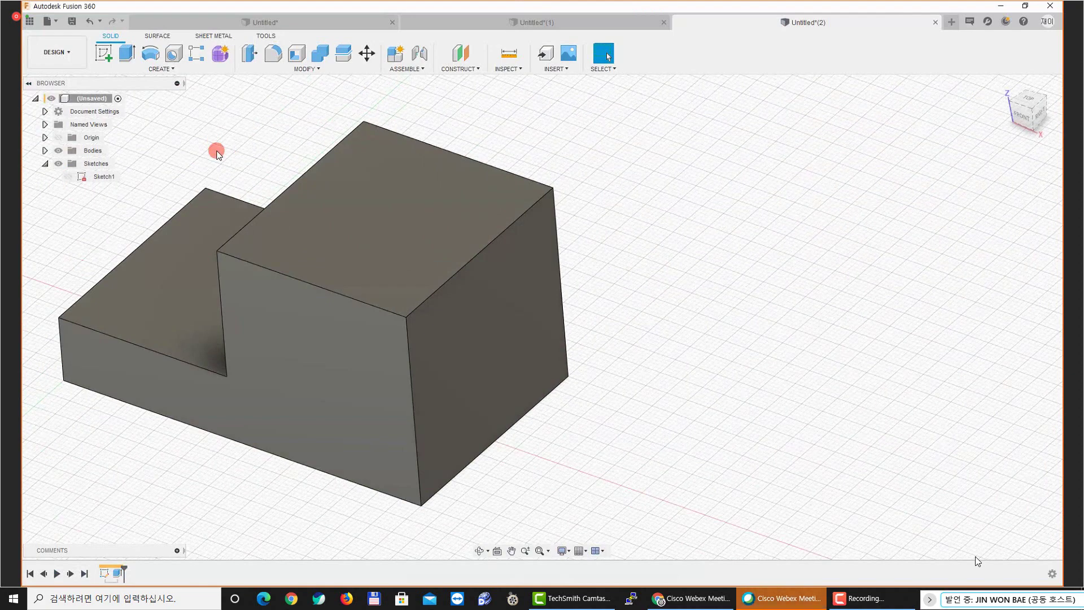
{"action": "left_click", "coordinate": [68, 176]}
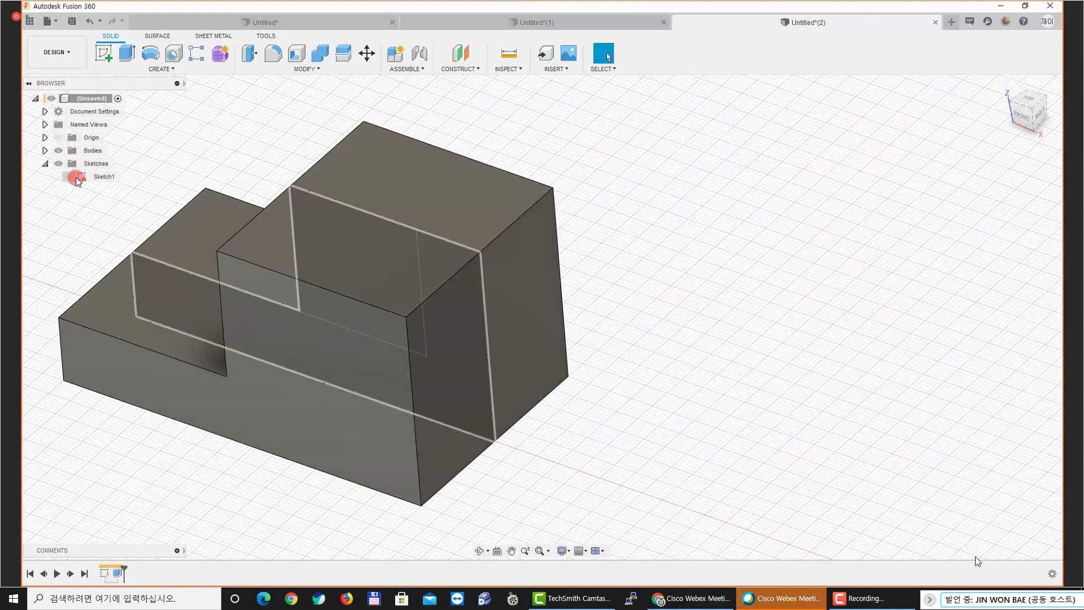
{"action": "left_click", "coordinate": [128, 54]}
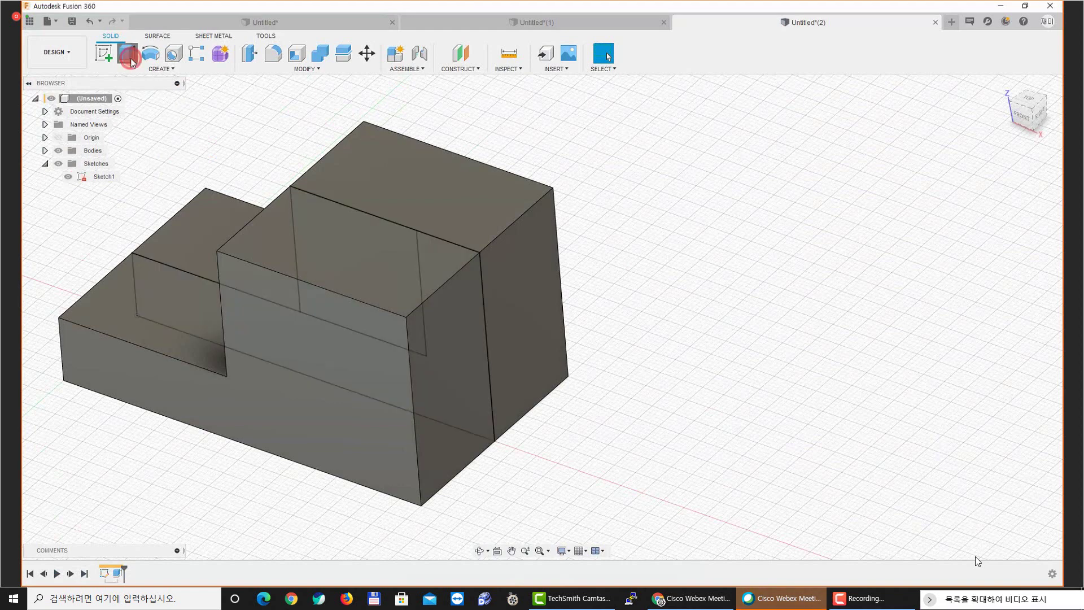
{"action": "middle_click_drag", "start_coordinate": [240, 153], "coordinate": [412, 307], "text": "shift"}
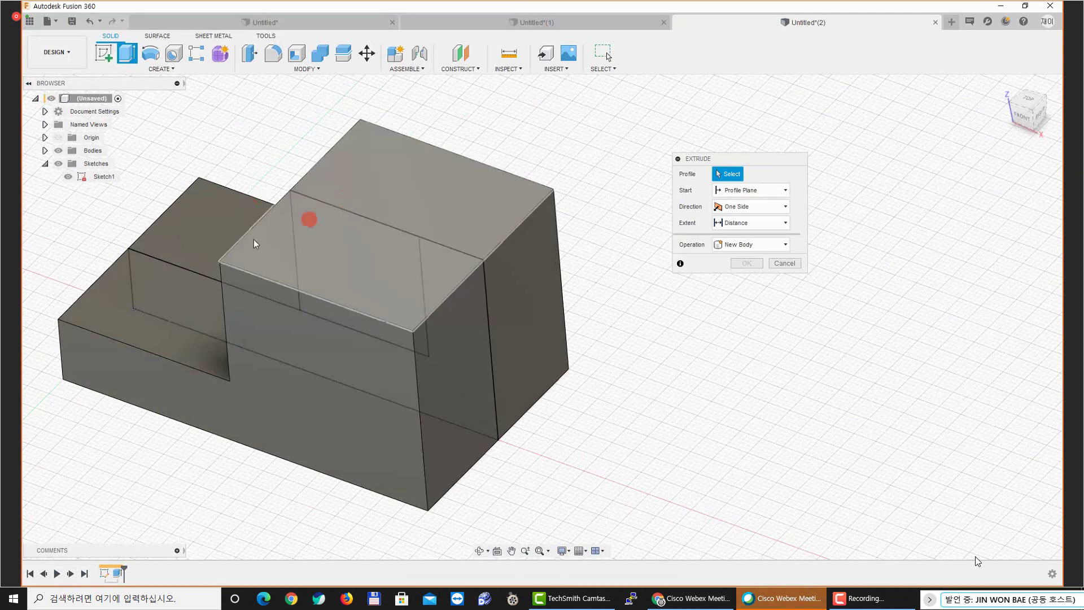
{"action": "middle_click_drag", "start_coordinate": [253, 239], "coordinate": [407, 284], "text": "shift"}
{"action": "left_click_drag", "start_coordinate": [701, 158], "coordinate": [638, 160]}
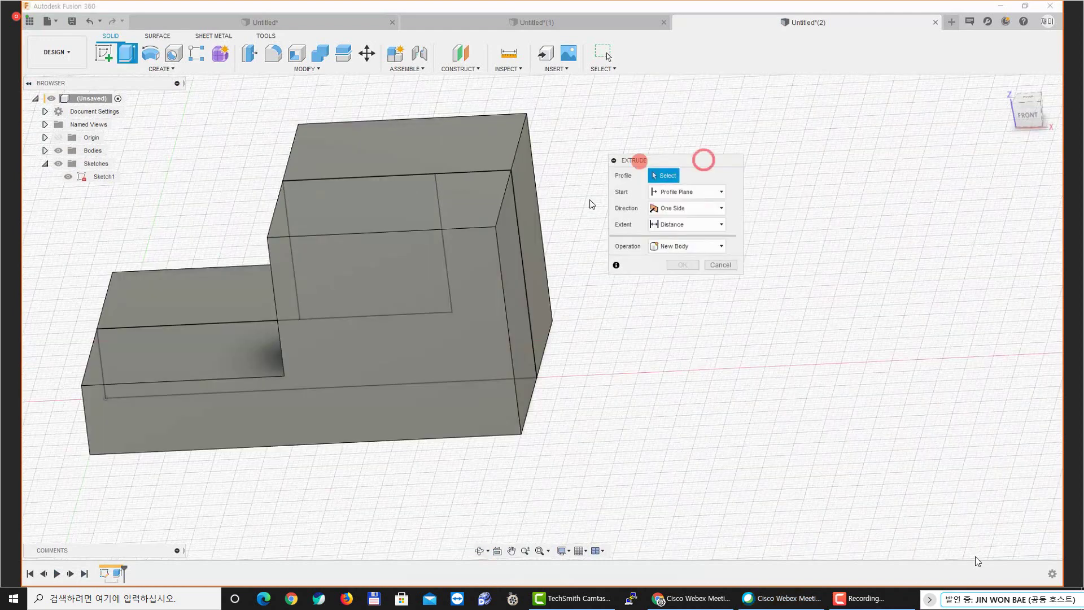
{"action": "middle_click_drag", "start_coordinate": [358, 243], "coordinate": [415, 233], "text": "shift"}
{"action": "scroll", "coordinate": [267, 243], "scroll_direction": "up", "scroll_amount": 4}
{"action": "scroll", "coordinate": [261, 218], "scroll_direction": "down", "scroll_amount": 2}
{"action": "mouse_move", "coordinate": [278, 320]}
{"action": "middle_mouse_down"}
{"action": "mouse_move", "coordinate": [286, 337]}
{"action": "mouse_move", "coordinate": [401, 269]}
{"action": "mouse_move", "coordinate": [401, 134]}
{"action": "mouse_move", "coordinate": [352, 225]}
{"action": "middle_mouse_up"}
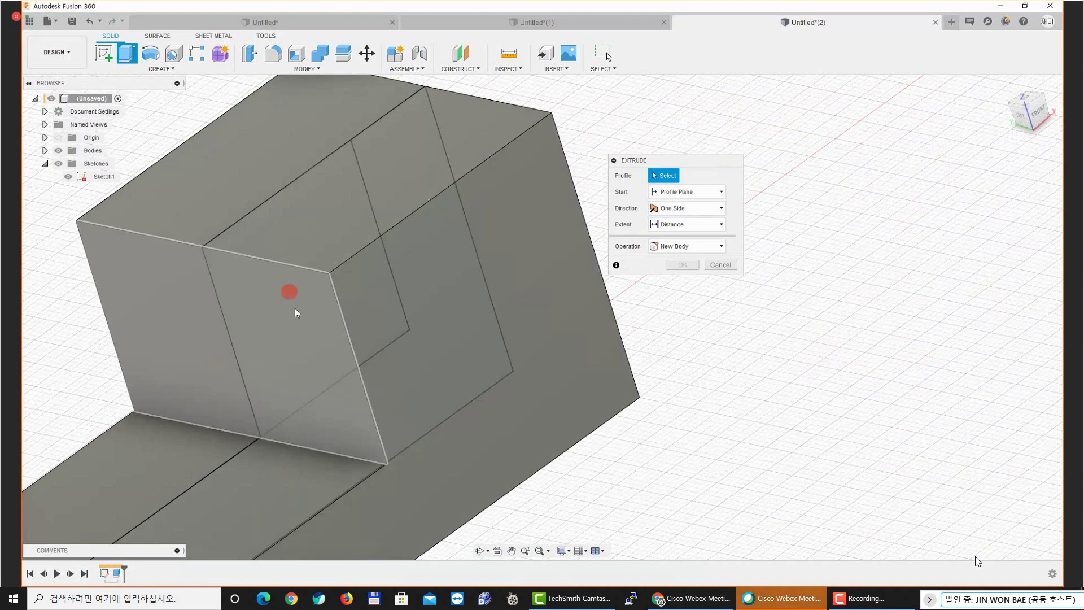
Try the tall section's step-side face and its top face as the extrusion profile, clearing each selection
{"action": "left_click", "coordinate": [298, 388]}
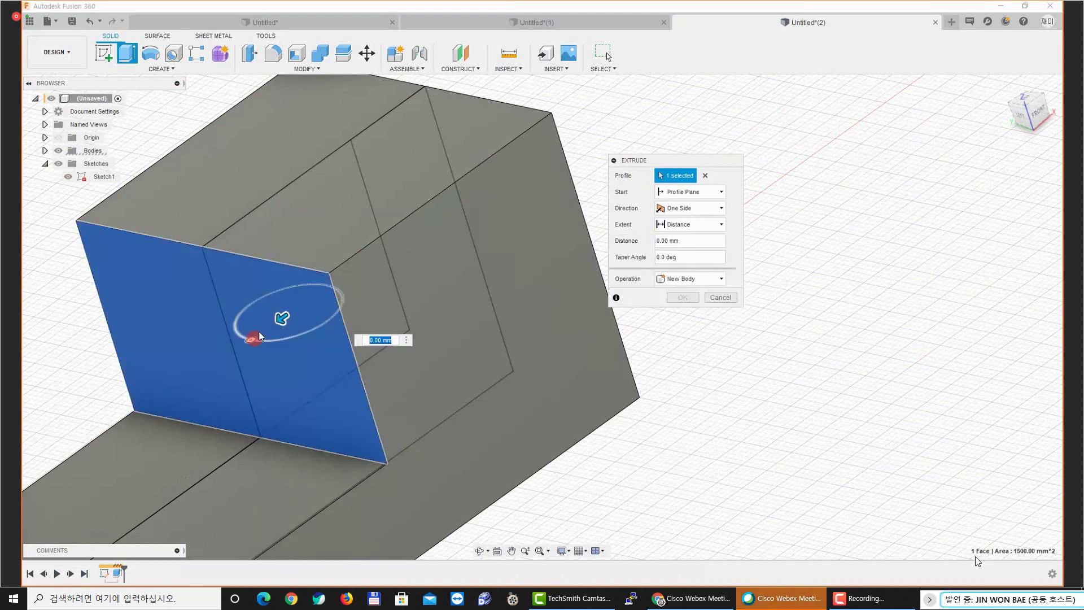
{"action": "left_click", "coordinate": [706, 176]}
{"action": "left_click", "coordinate": [360, 202]}
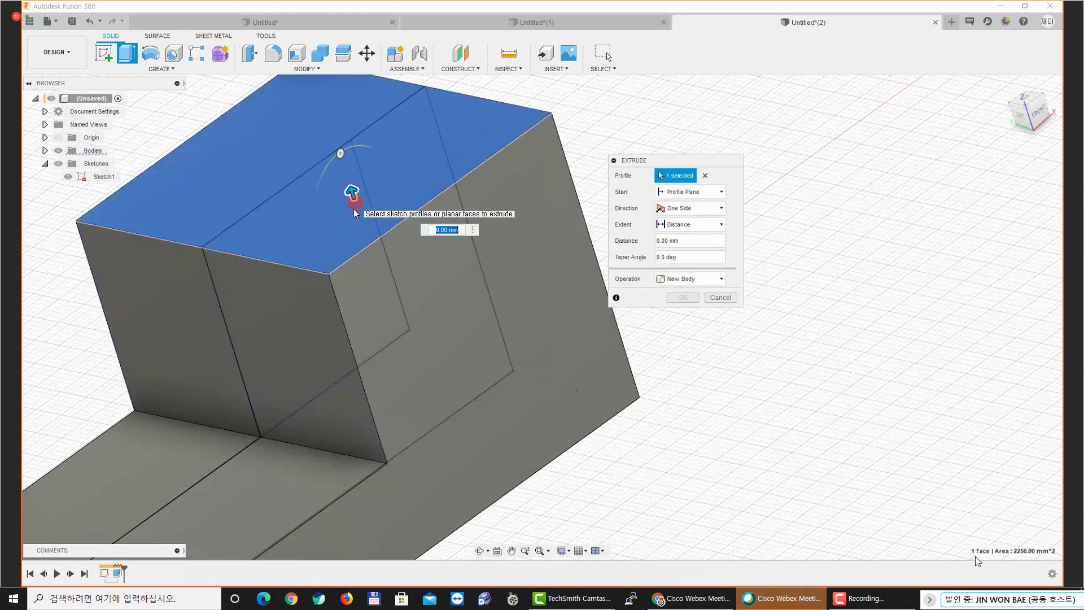
{"action": "left_click", "coordinate": [705, 175]}
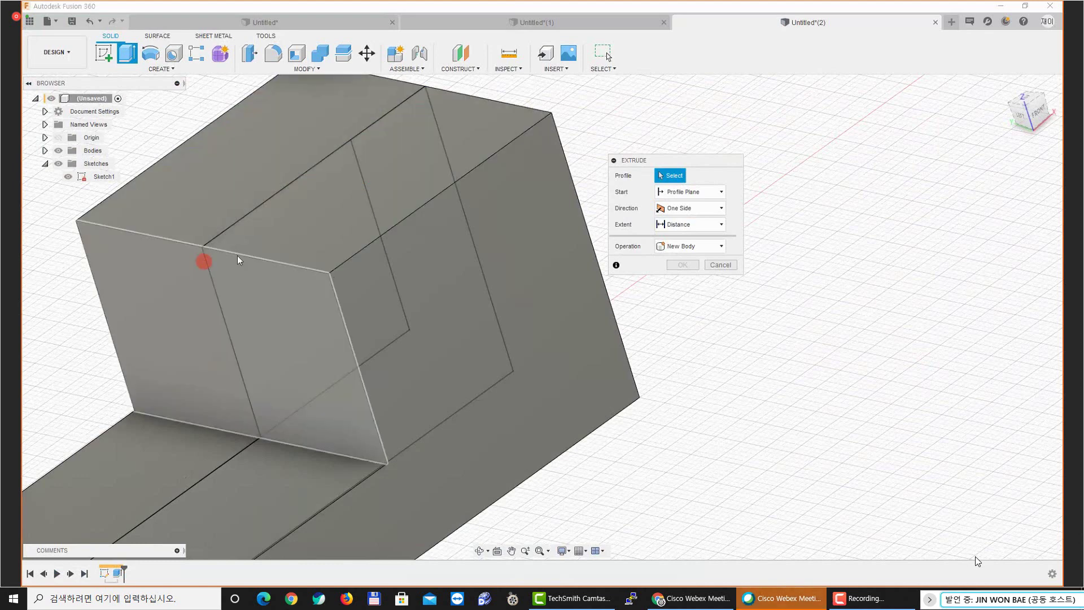
Try picking the slot profile hidden inside the block from the overlapping candidates, and clear the selection
{"action": "middle_click_drag", "start_coordinate": [289, 319], "coordinate": [272, 303]}
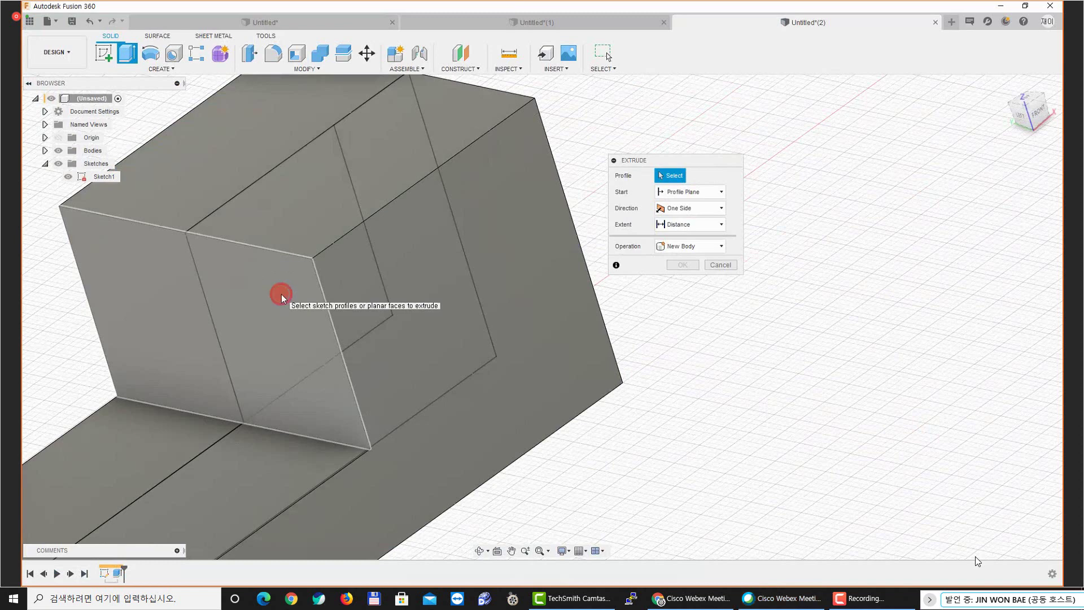
{"action": "left_click", "coordinate": [281, 293]}
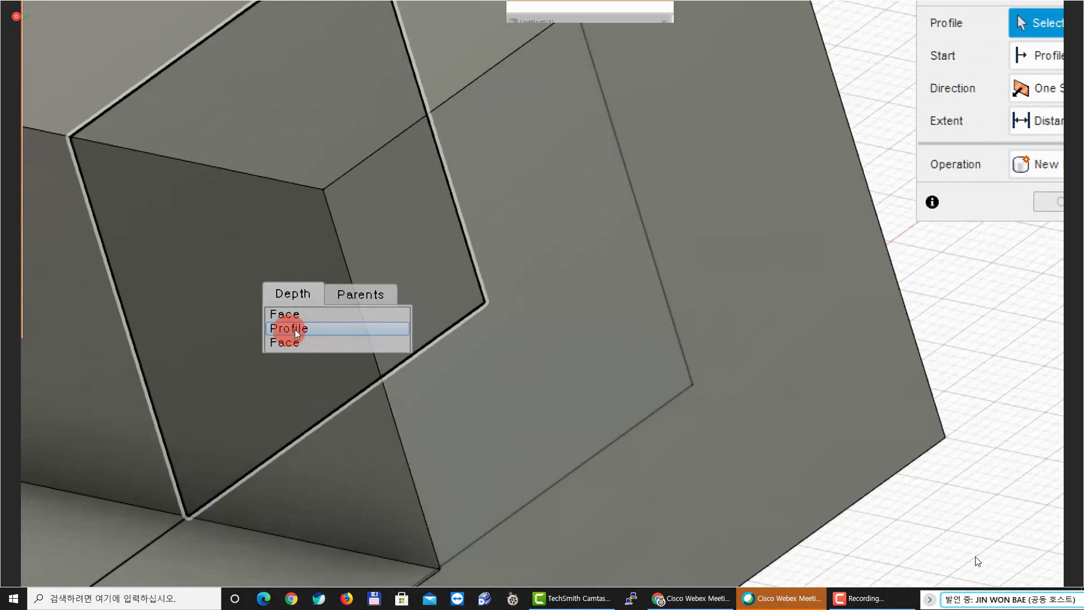
{"action": "left_click", "coordinate": [299, 329]}
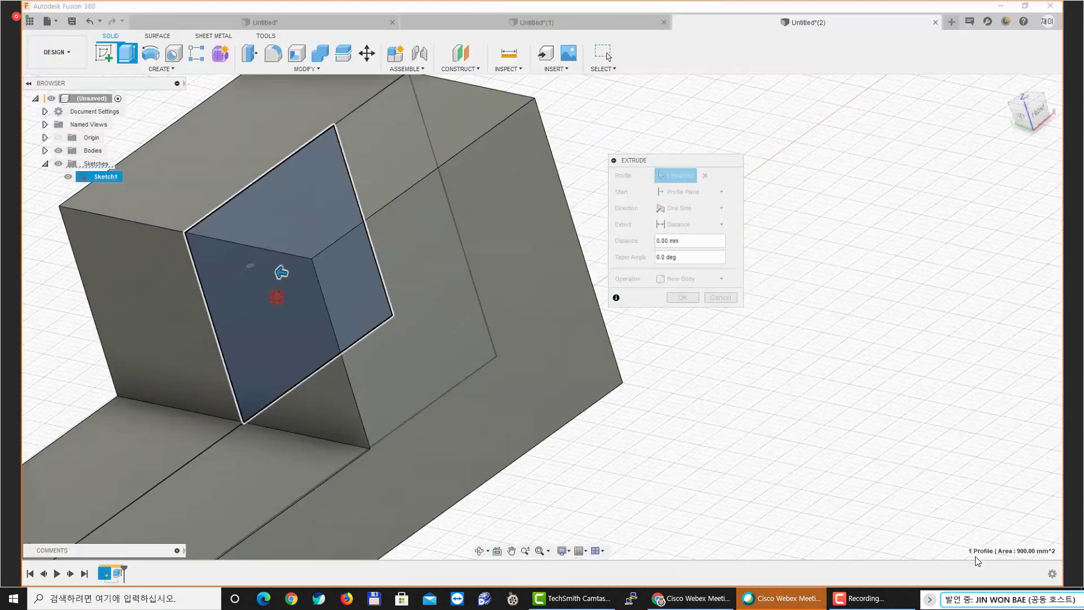
{"action": "middle_click_drag", "start_coordinate": [279, 295], "coordinate": [259, 381], "text": "shift"}
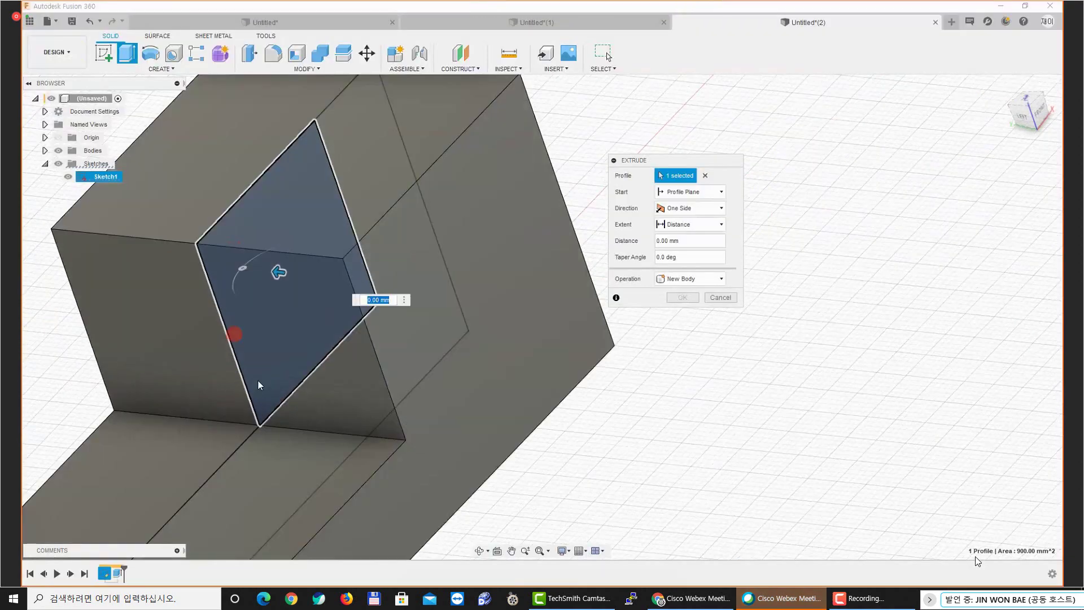
{"action": "left_click", "coordinate": [169, 250]}
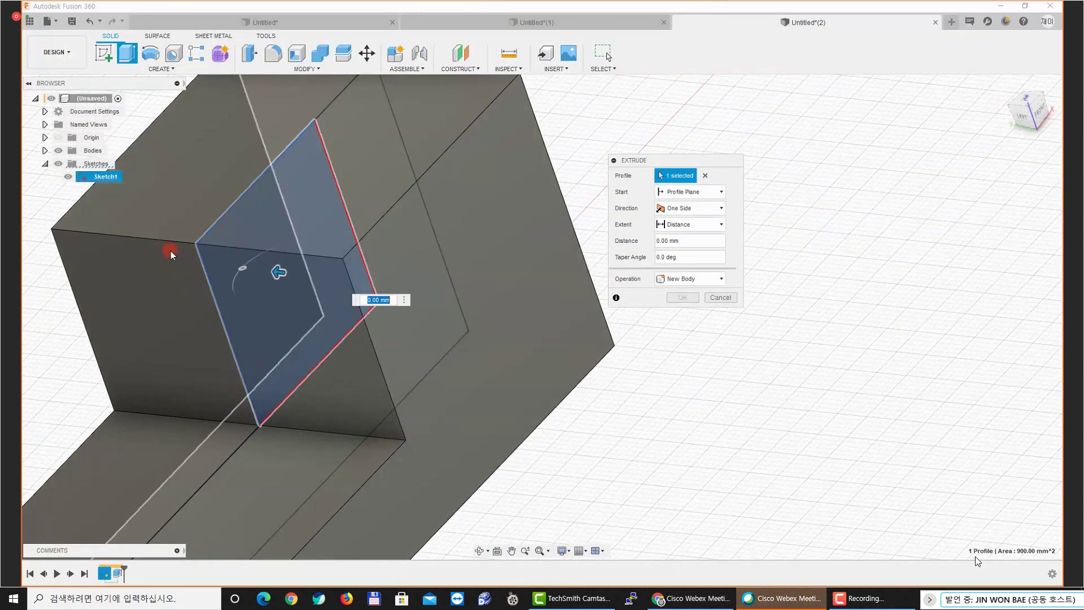
{"action": "left_click", "coordinate": [704, 175]}
Temporarily hide the block's body to select the sketch's slot profile for a new extrusion, and redisplay the body
{"action": "middle_click_drag", "start_coordinate": [480, 263], "coordinate": [337, 309], "text": "shift"}
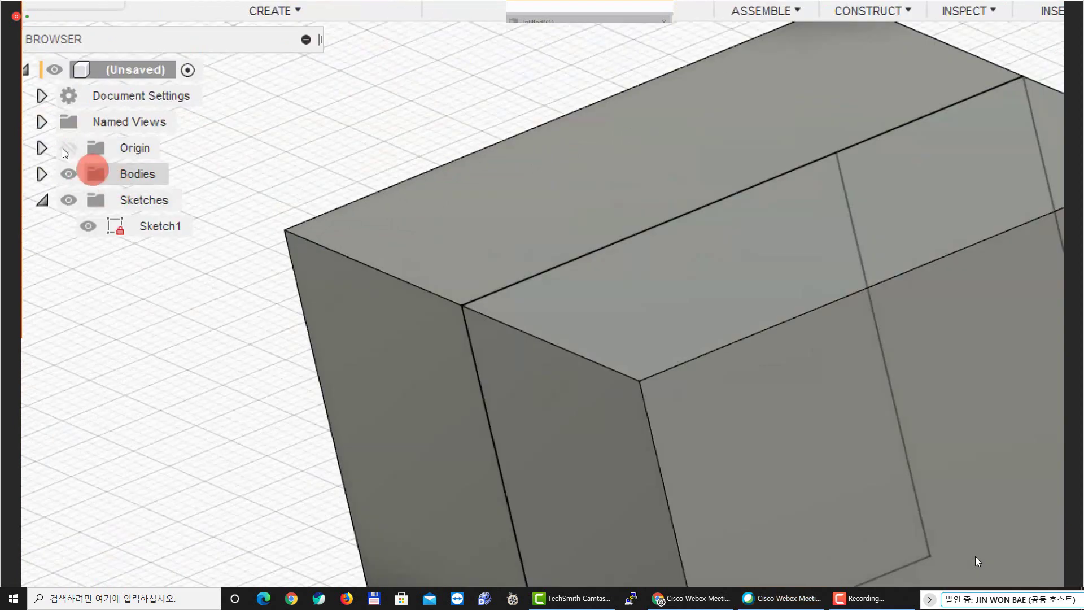
{"action": "left_click", "coordinate": [42, 174]}
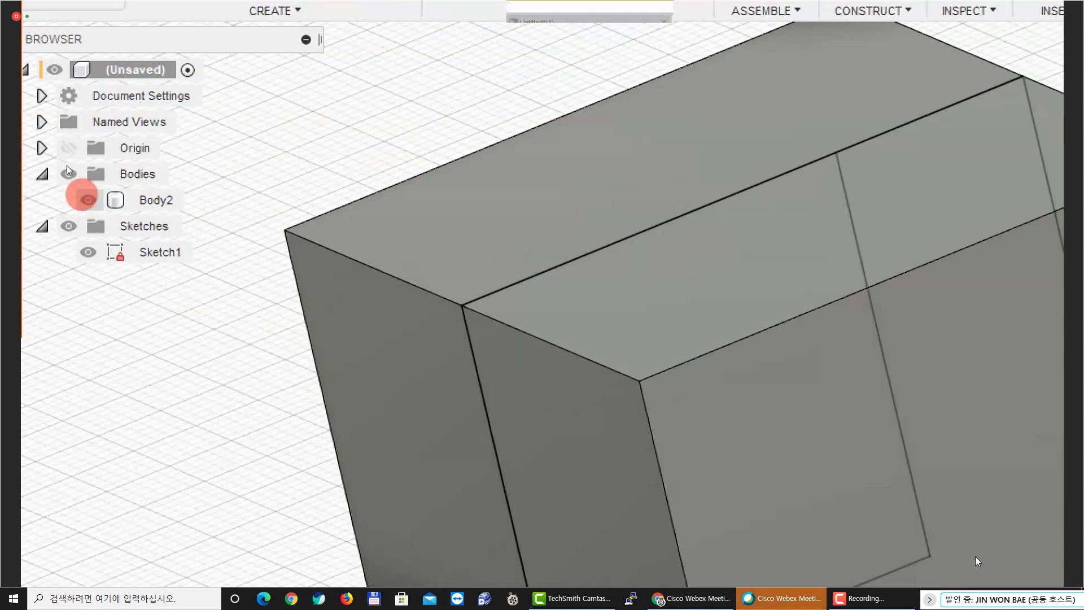
{"action": "left_click", "coordinate": [87, 200]}
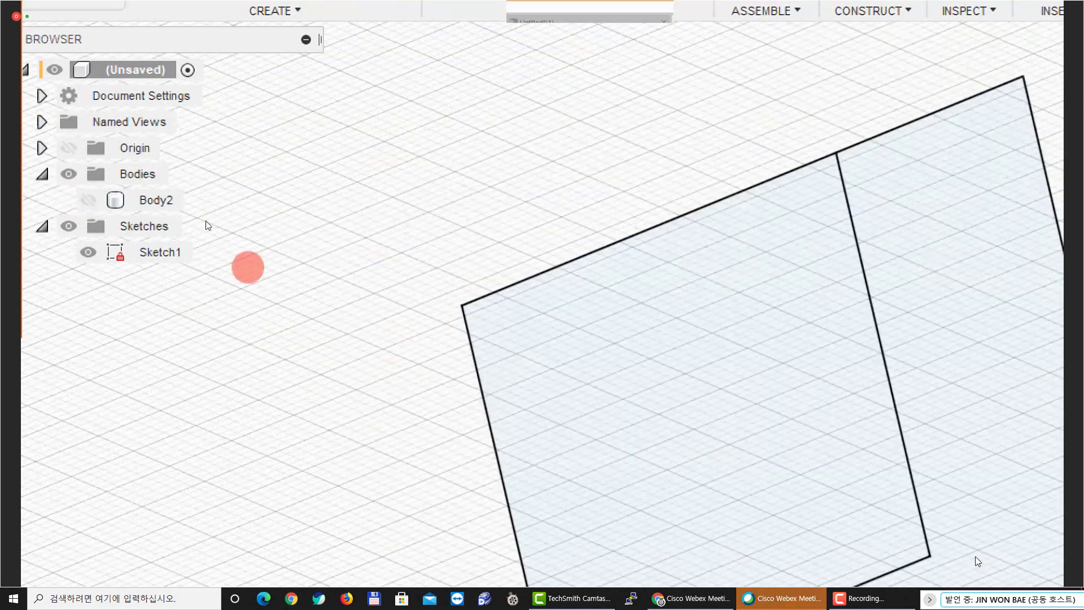
{"action": "key", "text": "e"}
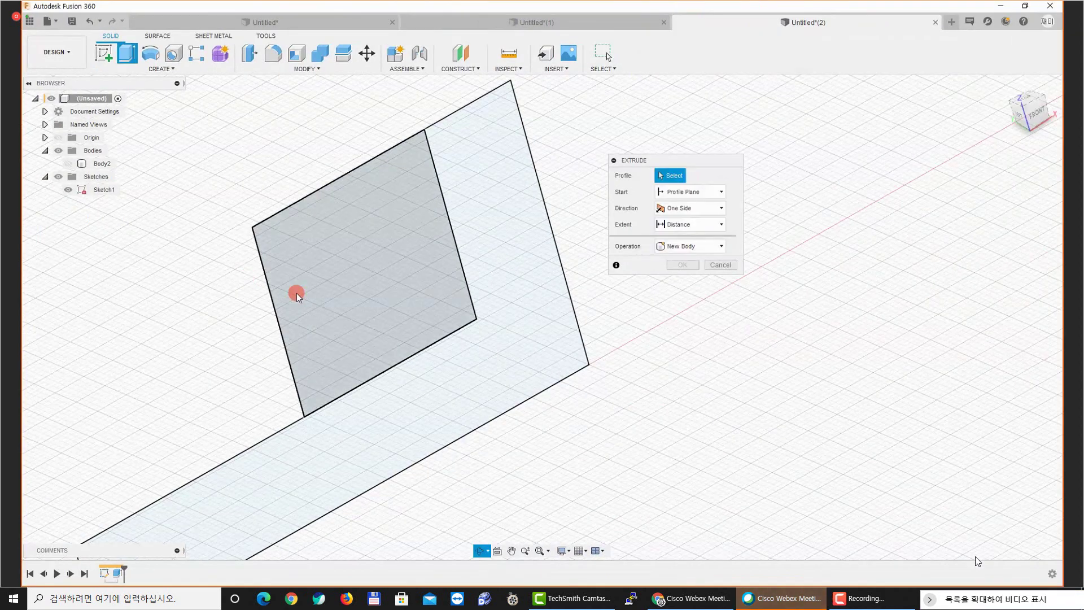
{"action": "left_click", "coordinate": [342, 255]}
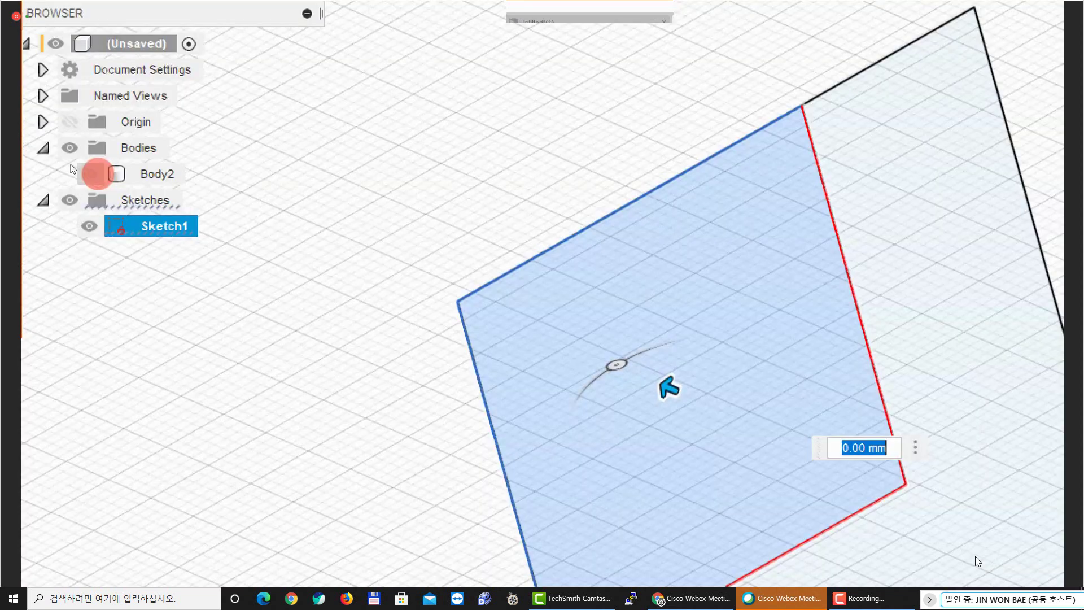
{"action": "left_click", "coordinate": [89, 173]}
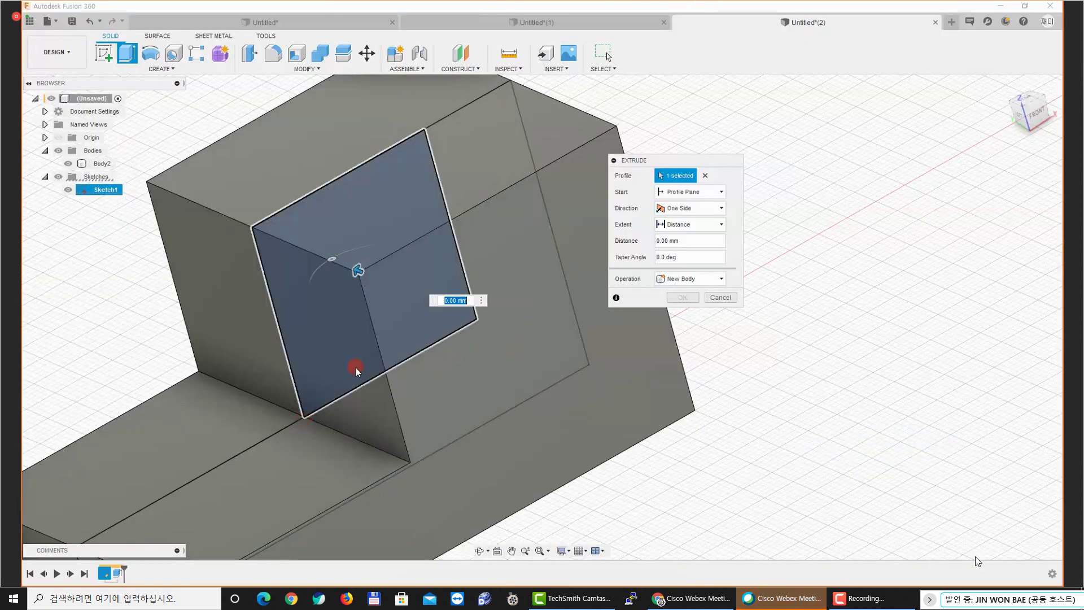
Set the slot profile's extrusion direction to Symmetric
{"action": "middle_click_drag", "start_coordinate": [355, 367], "coordinate": [573, 200], "text": "shift"}
{"action": "key", "text": "super+plus"}
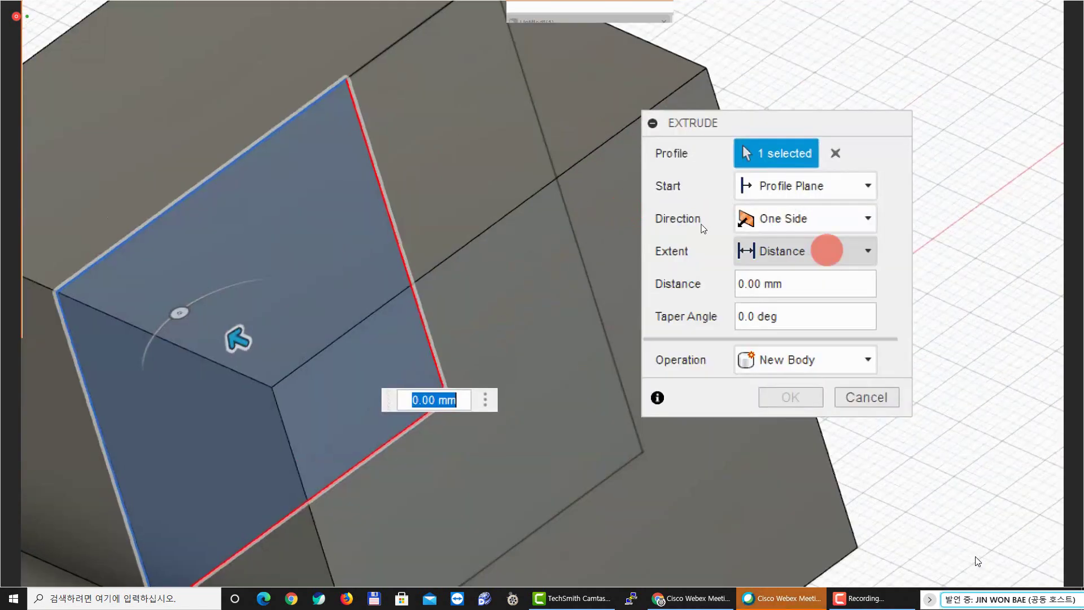
{"action": "left_click", "coordinate": [818, 222]}
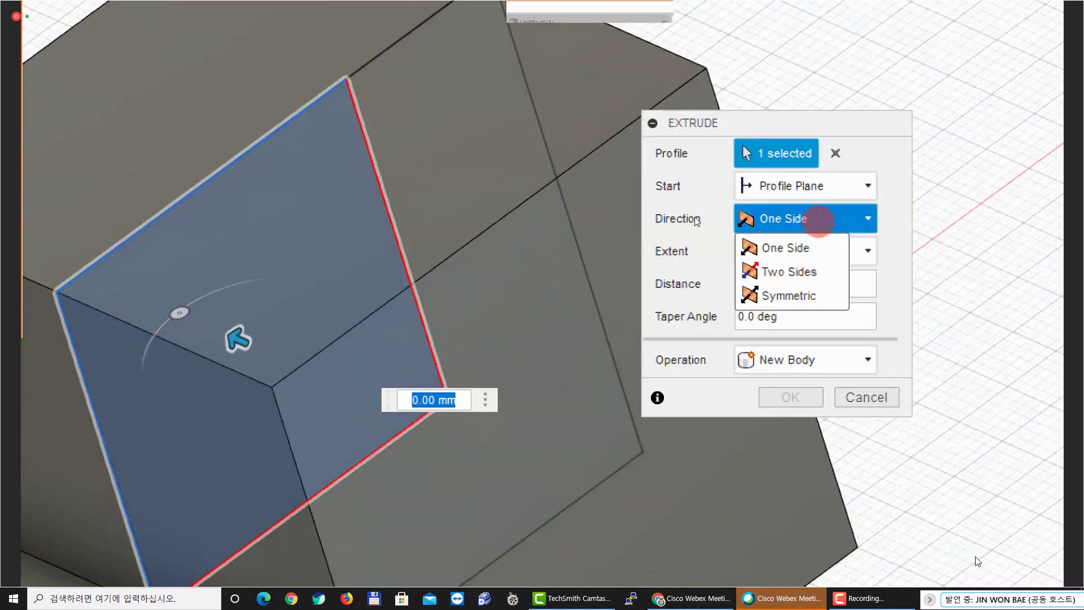
{"action": "left_click", "coordinate": [789, 295]}
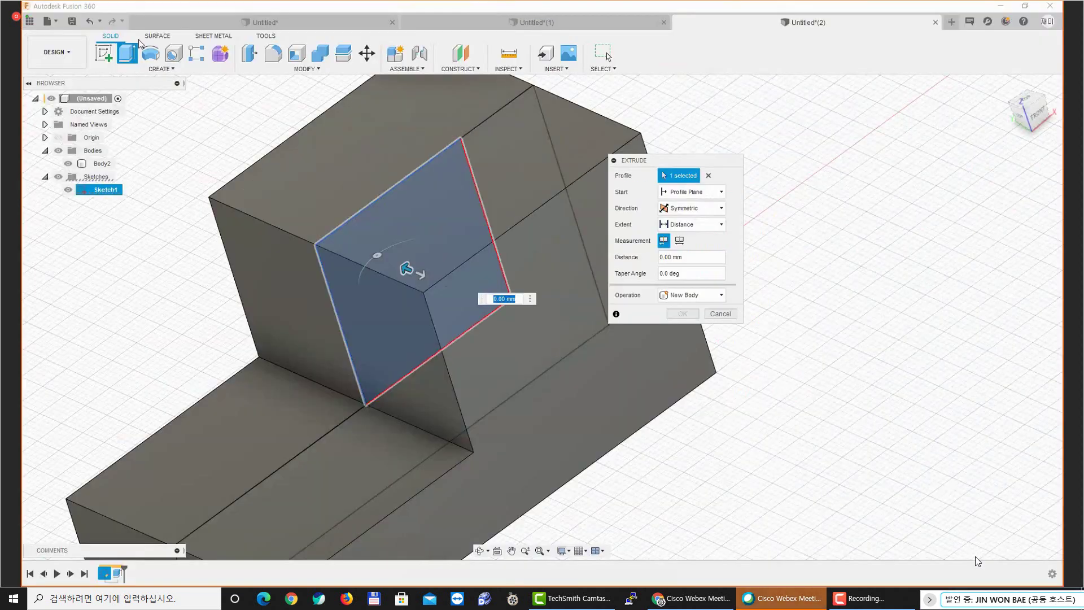
Switch to the PDF drawing and ink a horizontal centreline through the top view, with double-headed arrows across the block's depth and the slot's width
{"action": "left_click", "coordinate": [671, 70]}
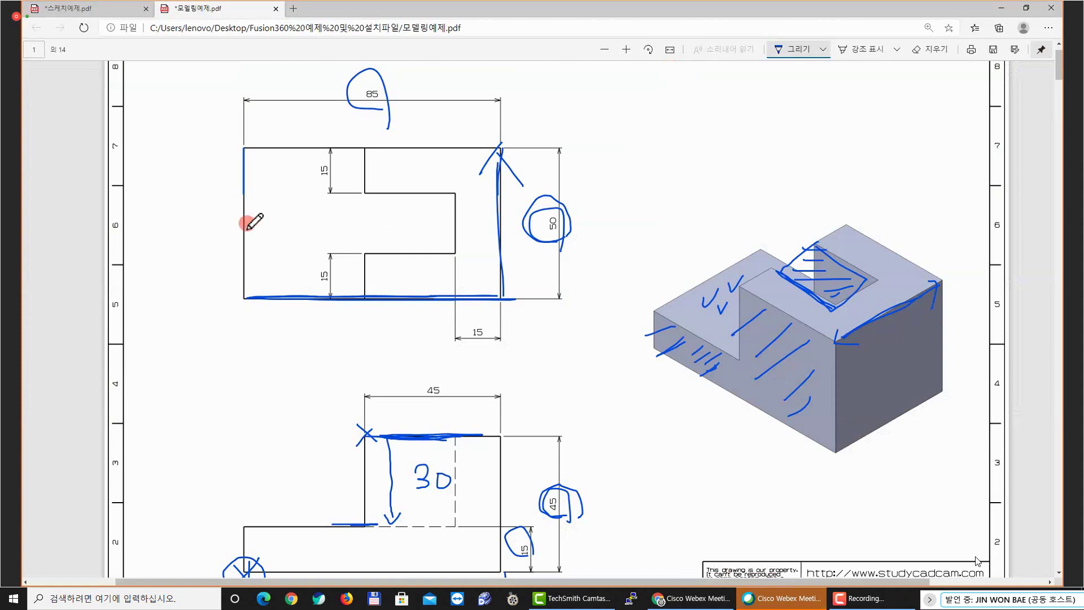
{"action": "left_click_drag", "start_coordinate": [247, 223], "coordinate": [503, 224]}
{"action": "left_click_drag", "start_coordinate": [356, 225], "coordinate": [434, 227]}
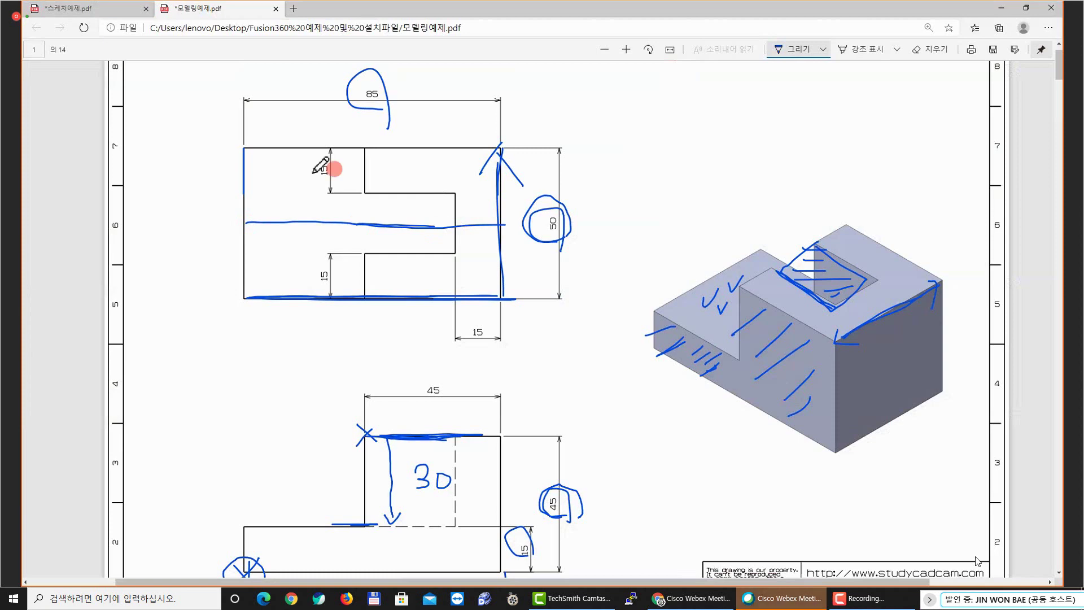
{"action": "mouse_move", "coordinate": [286, 162]}
{"action": "left_mouse_down"}
{"action": "mouse_move", "coordinate": [300, 157]}
{"action": "mouse_move", "coordinate": [290, 293]}
{"action": "mouse_move", "coordinate": [310, 280]}
{"action": "left_mouse_up"}
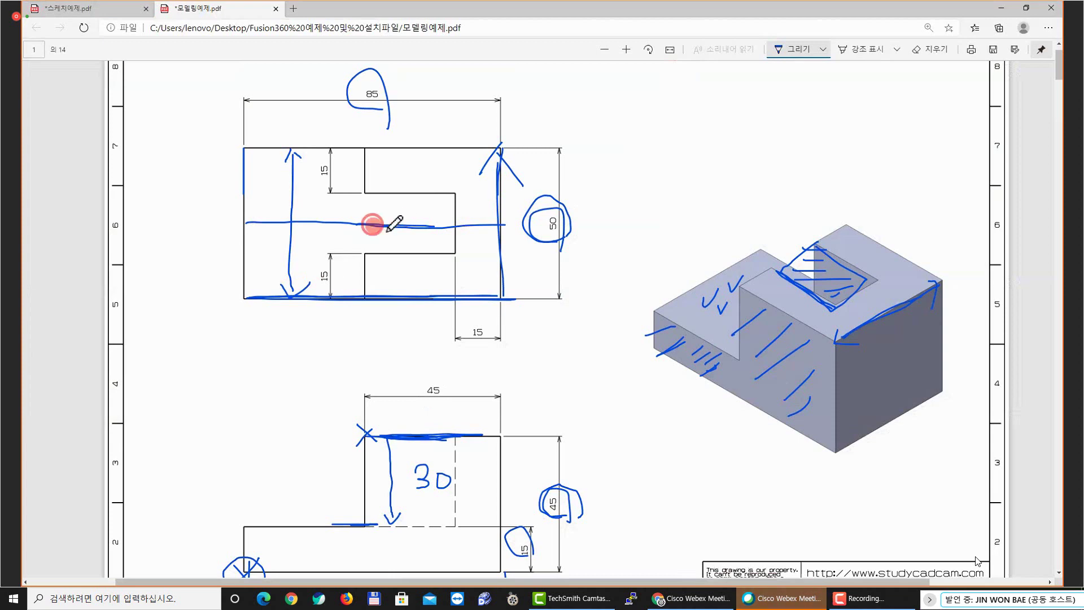
{"action": "mouse_move", "coordinate": [415, 195]}
{"action": "left_mouse_down"}
{"action": "mouse_move", "coordinate": [398, 206]}
{"action": "mouse_move", "coordinate": [414, 199]}
{"action": "mouse_move", "coordinate": [408, 251]}
{"action": "mouse_move", "coordinate": [425, 241]}
{"action": "left_mouse_up"}
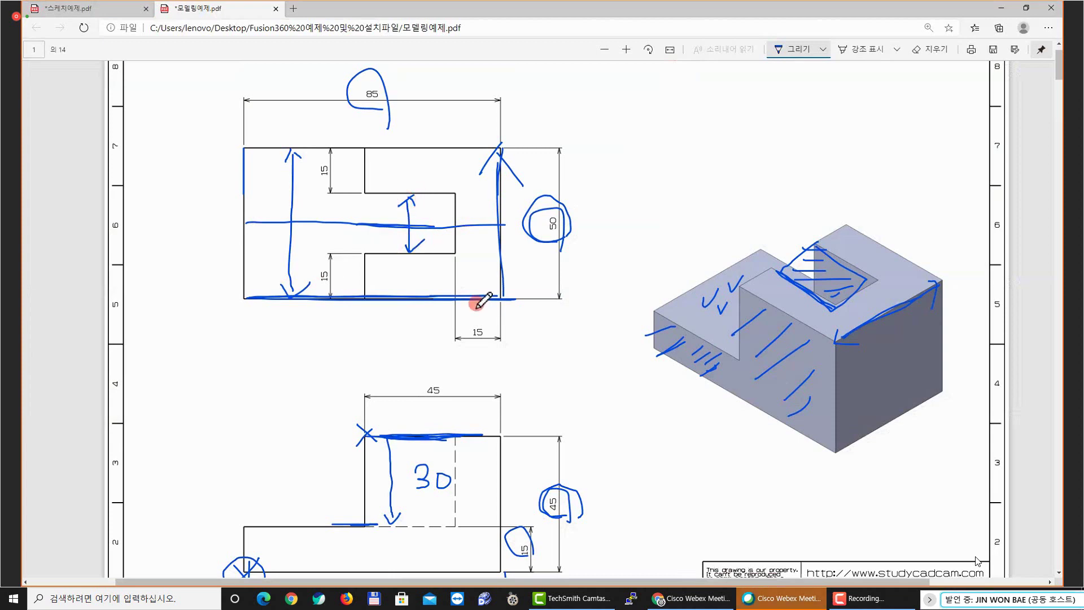
Circle the 50 mm depth again, tick both 15 mm wall dimensions, write the slot width in the top view, and return to Fusion 360
{"action": "left_click", "coordinate": [373, 185]}
{"action": "left_click", "coordinate": [360, 204]}
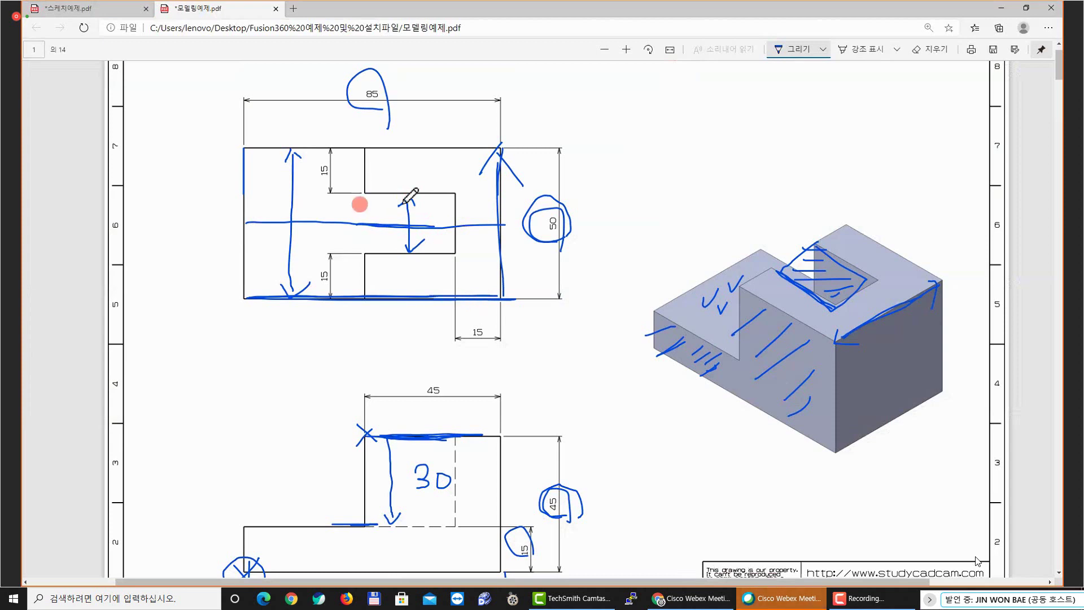
{"action": "left_click", "coordinate": [560, 236]}
{"action": "left_click_drag", "start_coordinate": [536, 234], "coordinate": [530, 209]}
{"action": "left_click_drag", "start_coordinate": [336, 151], "coordinate": [353, 154]}
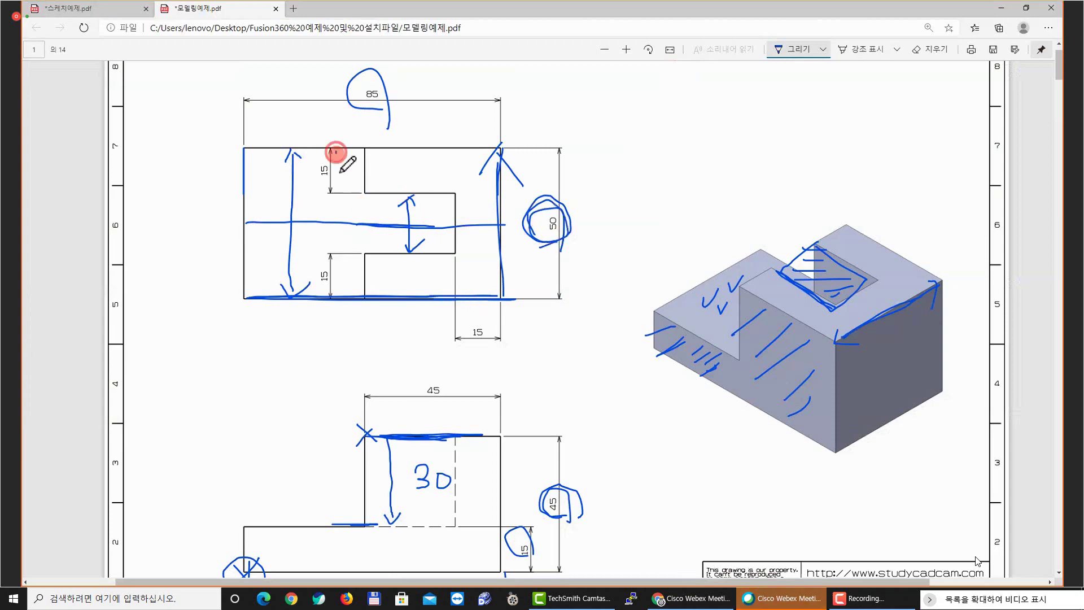
{"action": "left_click_drag", "start_coordinate": [332, 252], "coordinate": [383, 246]}
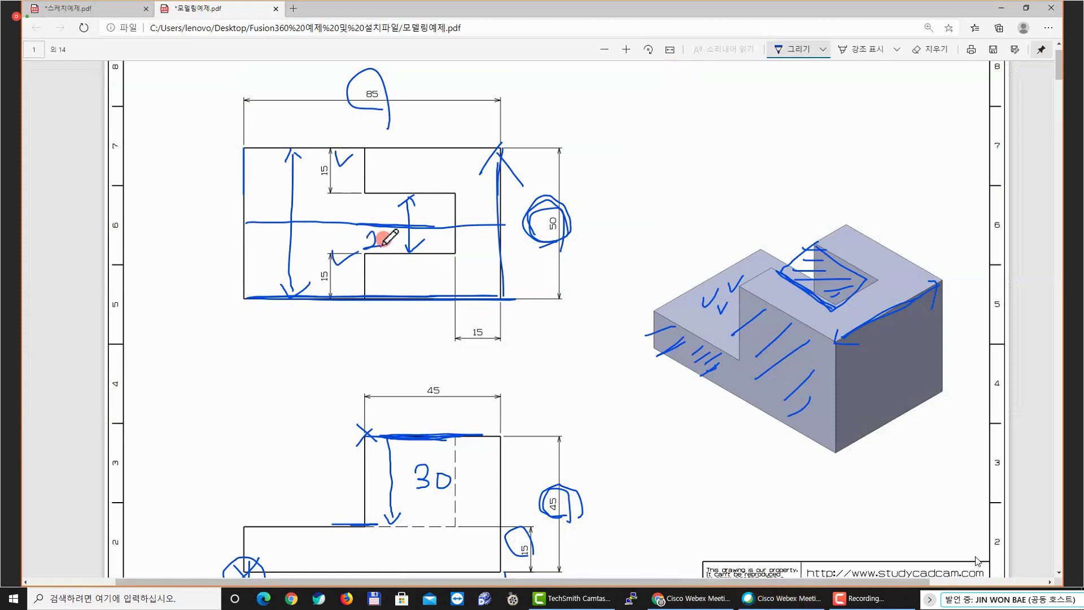
{"action": "left_click", "coordinate": [468, 249]}
{"action": "left_click", "coordinate": [731, 9]}
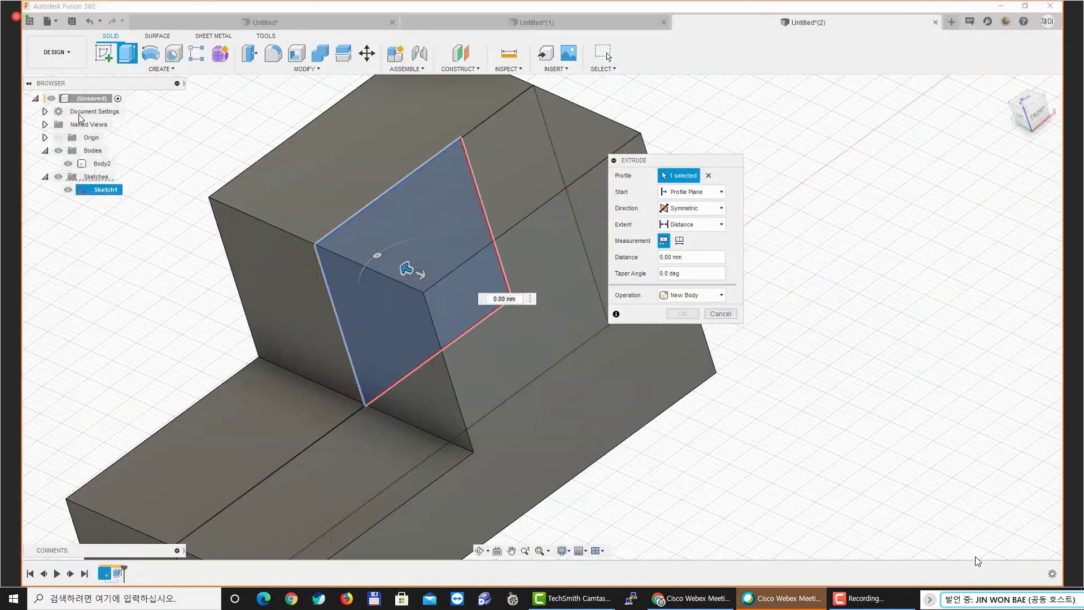
Set the symmetric extrusion of the slot profile to whole-length measurement with a distance of 20 mm
{"action": "left_click", "coordinate": [721, 235]}
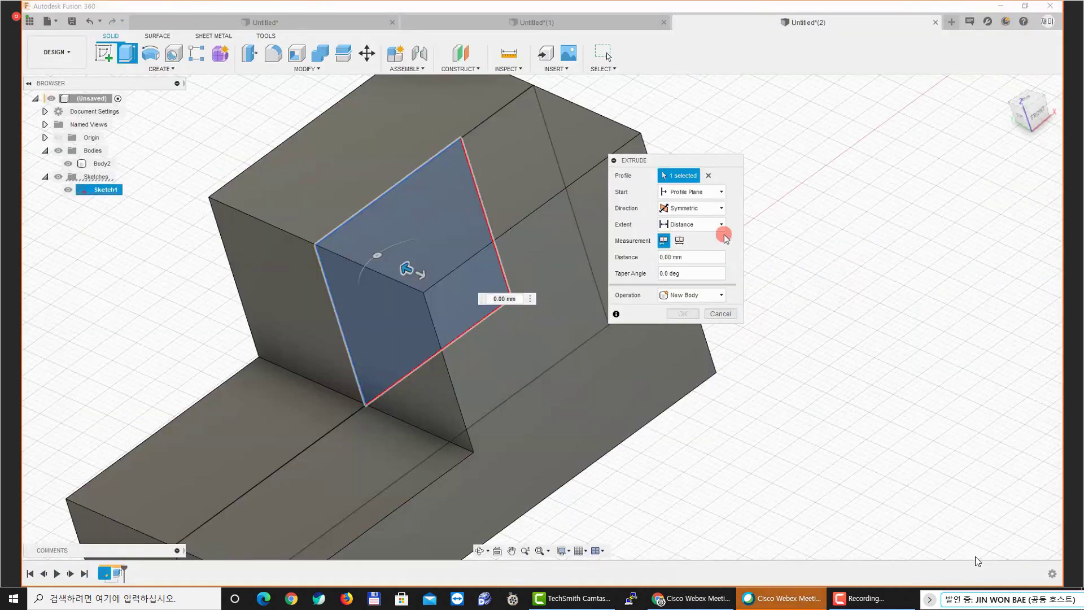
{"action": "left_click", "coordinate": [645, 244]}
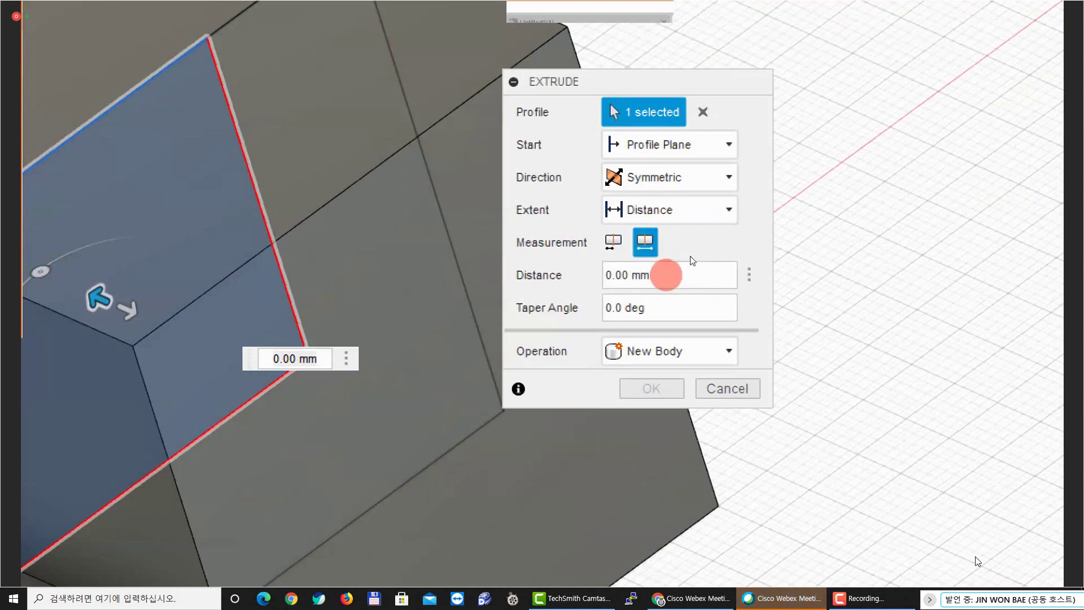
{"action": "left_click", "coordinate": [667, 274]}
{"action": "type", "text": "20"}
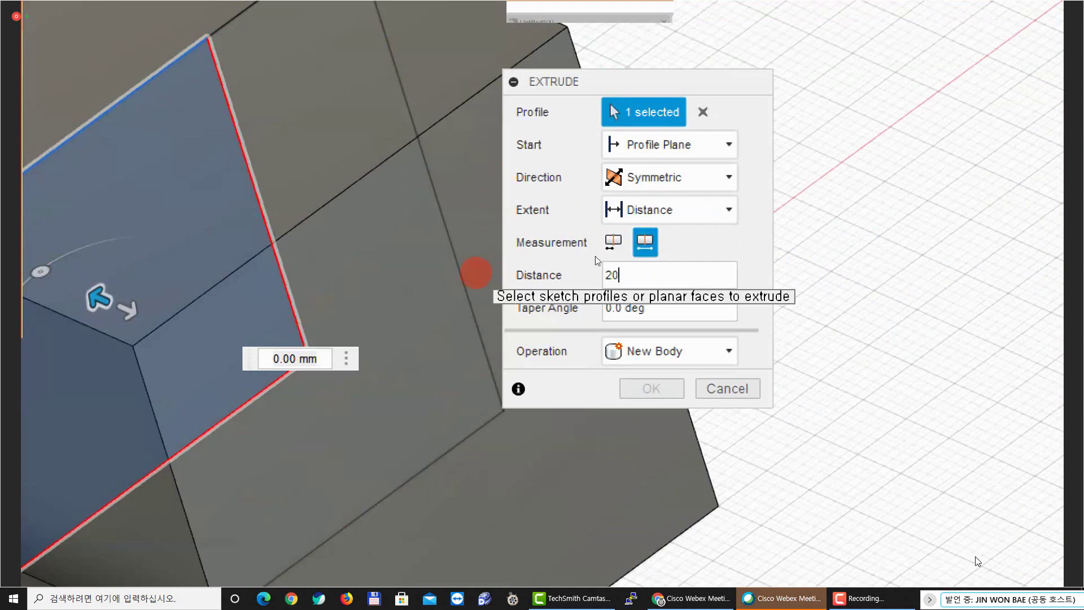
Change the symmetric extrusion to half-length measurement with a 10 mm distance and cut the slot from the block
{"action": "left_click", "coordinate": [613, 242]}
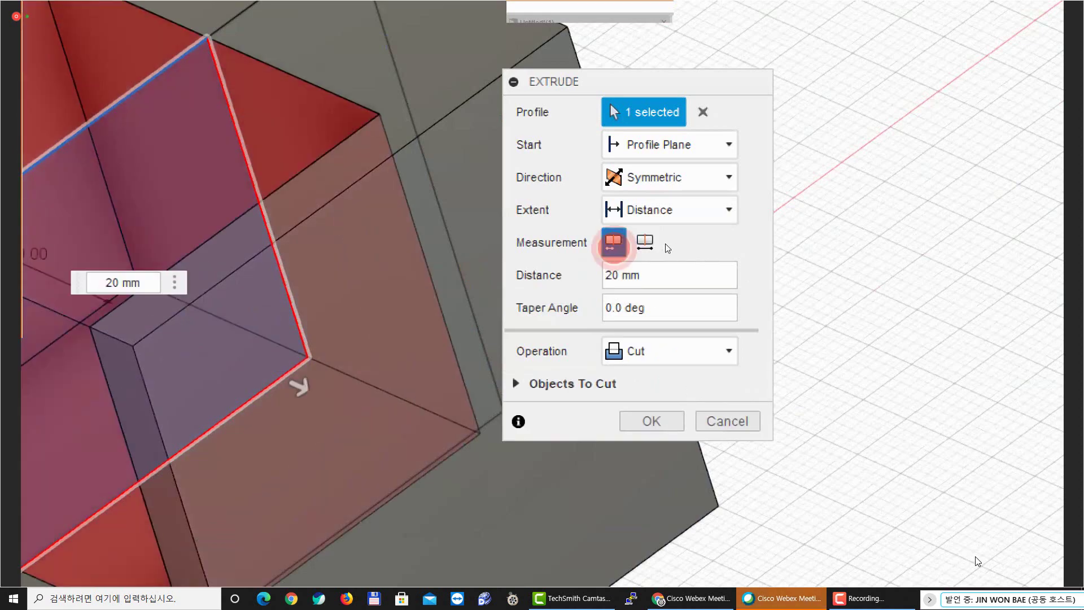
{"action": "left_click", "coordinate": [649, 274]}
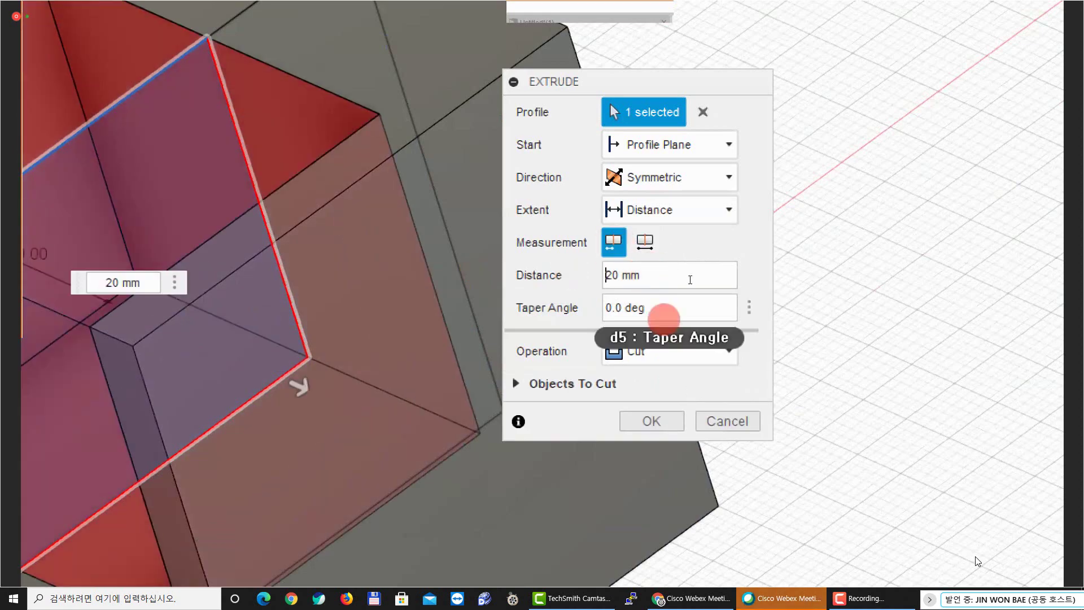
{"action": "type", "text": "10"}
{"action": "key", "text": "Delete"}
{"action": "key", "text": "Delete"}
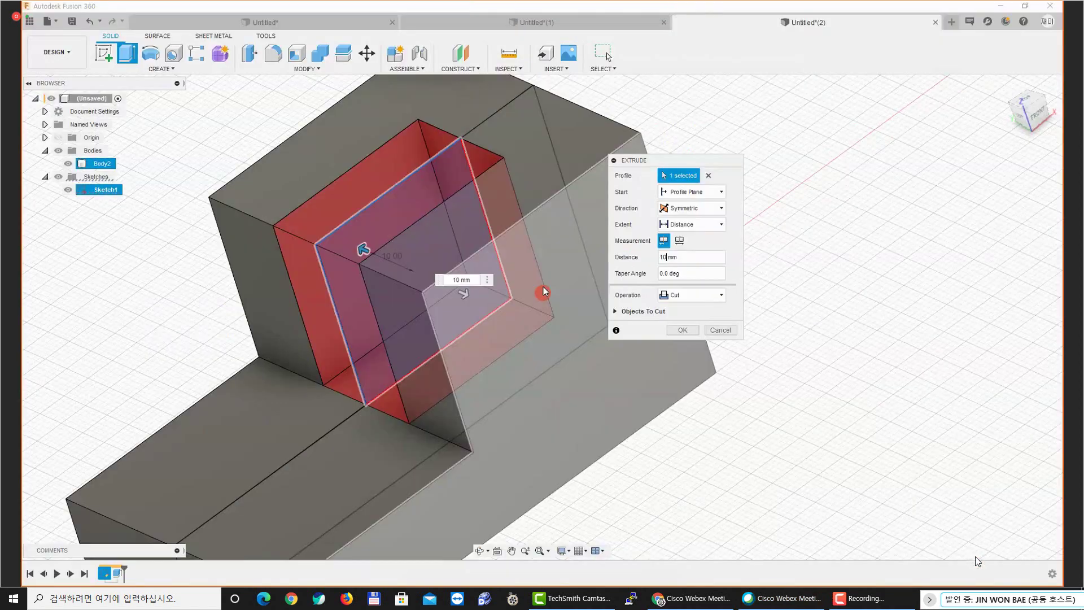
{"action": "middle_click_drag", "start_coordinate": [539, 429], "coordinate": [344, 317], "text": "shift"}
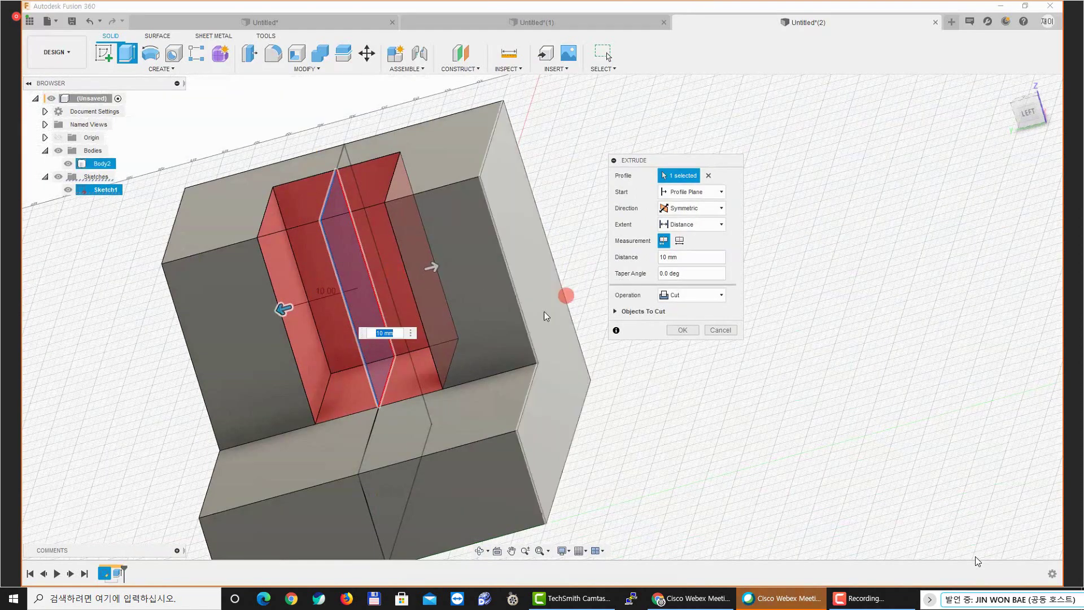
{"action": "middle_click_drag", "start_coordinate": [546, 316], "coordinate": [460, 351], "text": "shift"}
{"action": "key", "text": "super+plus"}
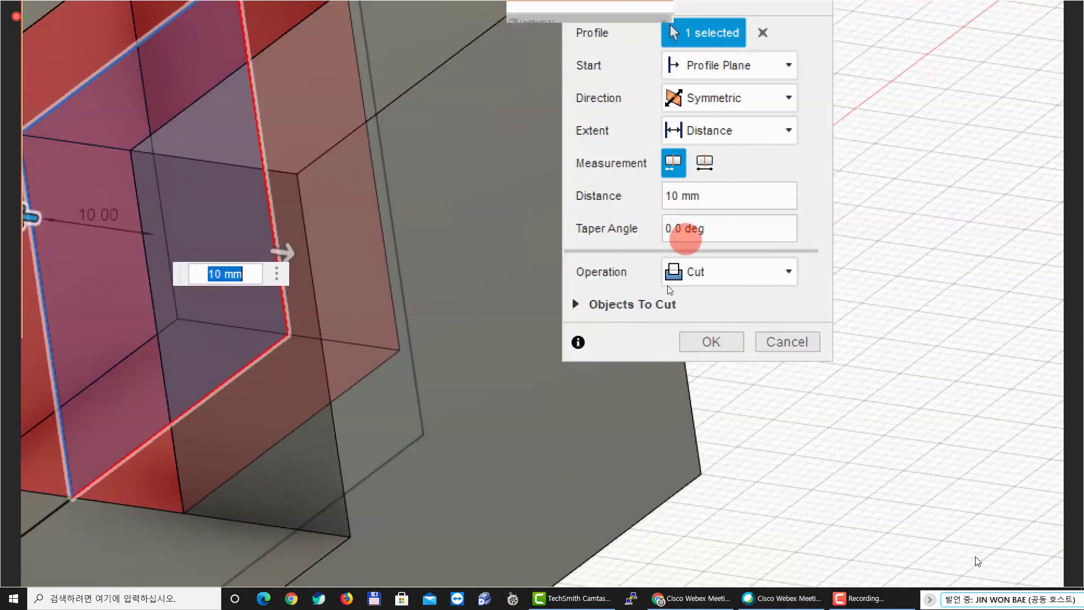
{"action": "key", "text": "super+minus"}
{"action": "left_click", "coordinate": [686, 330]}
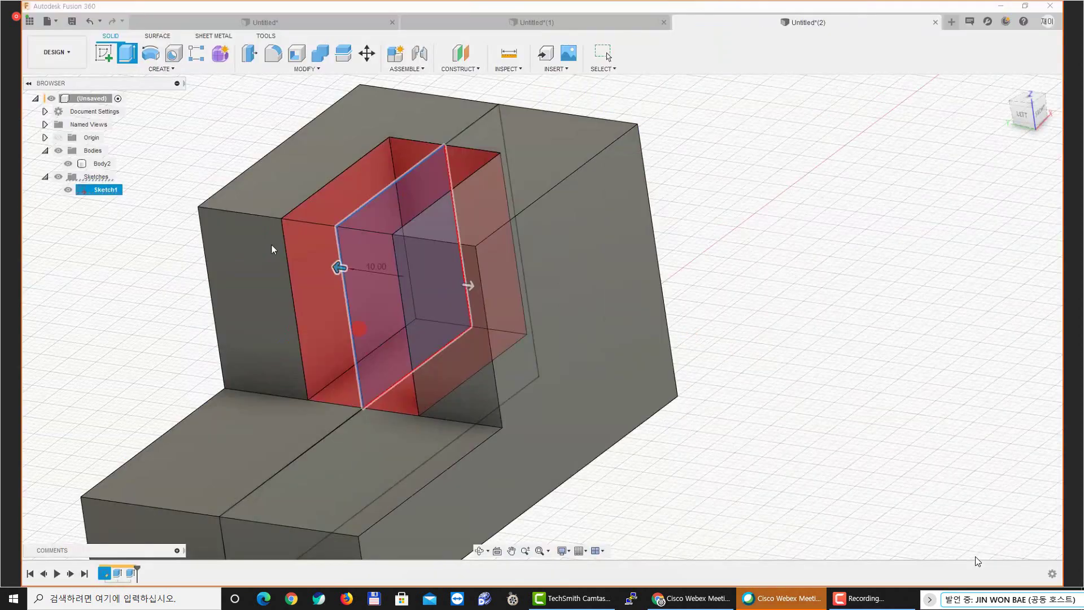
Hide the side-profile sketch and examine the slotted block
{"action": "middle_click_drag", "start_coordinate": [272, 245], "coordinate": [243, 262], "text": "shift"}
{"action": "left_click", "coordinate": [68, 190]}
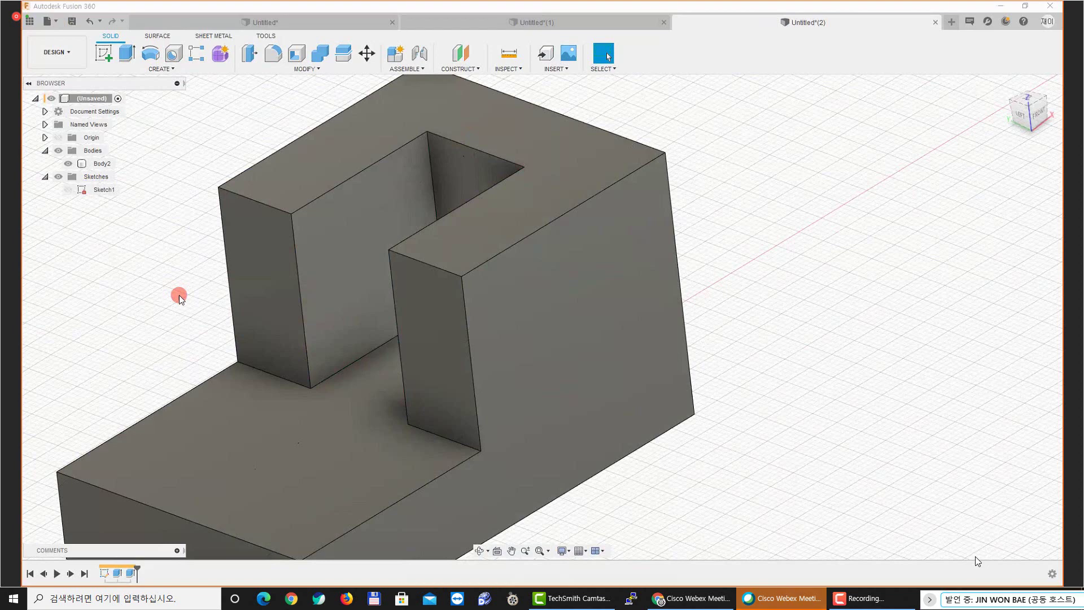
{"action": "middle_click_drag", "start_coordinate": [179, 296], "coordinate": [170, 301], "text": "shift"}
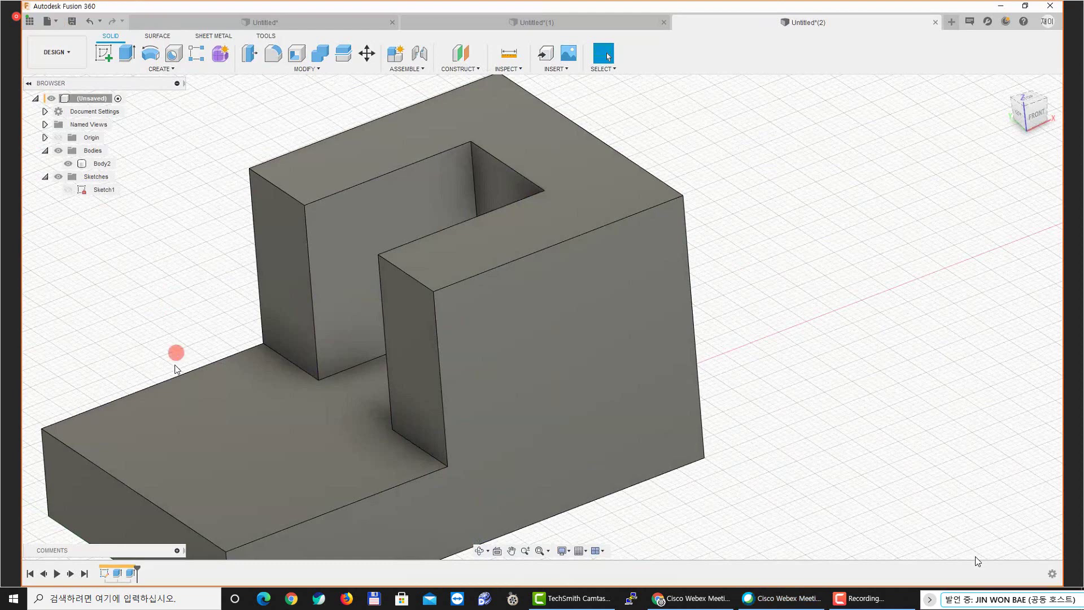
Delete the slot's cut extrusion from the design history
{"action": "left_click", "coordinate": [137, 531]}
{"action": "left_click", "coordinate": [131, 573]}
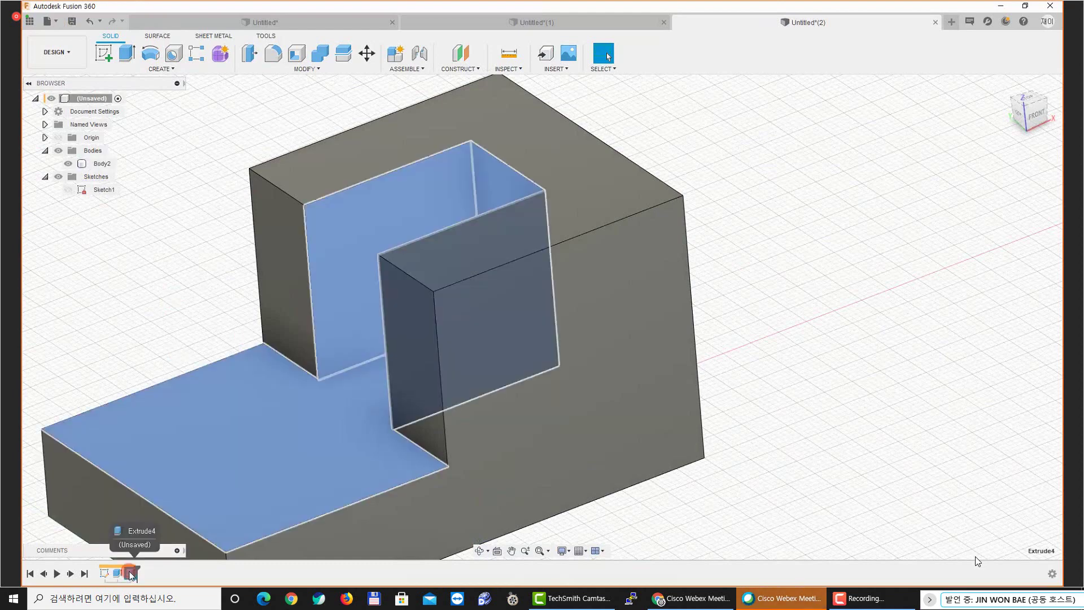
{"action": "key", "text": "Delete"}
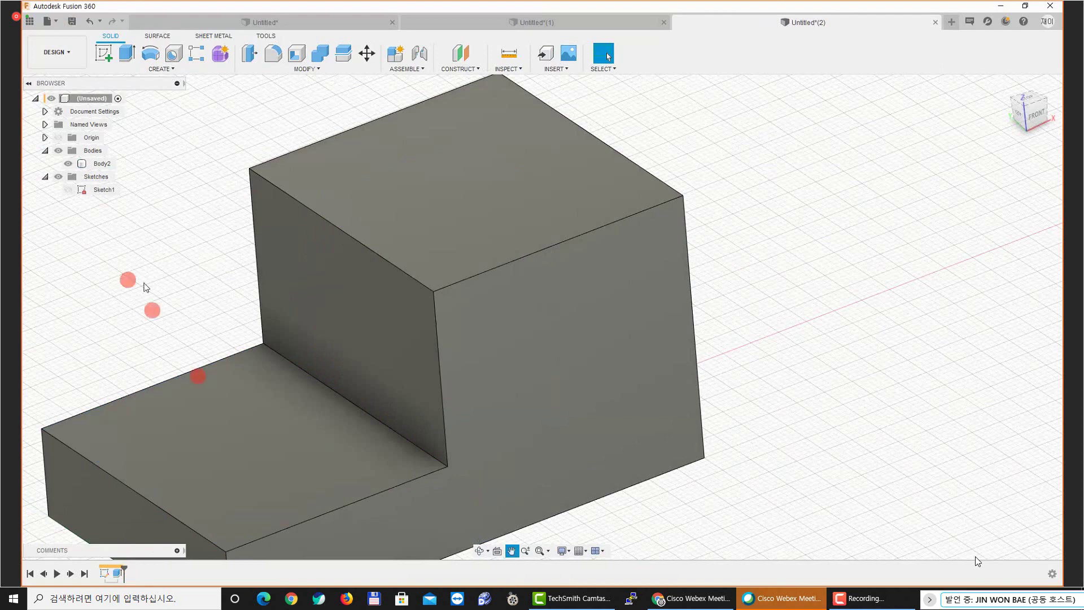
Create a sketch on the block's raised top face and finish it empty
{"action": "middle_click_drag", "start_coordinate": [146, 287], "coordinate": [152, 310], "text": "shift"}
{"action": "left_click", "coordinate": [104, 53]}
{"action": "middle_click_drag", "start_coordinate": [265, 237], "coordinate": [248, 241]}
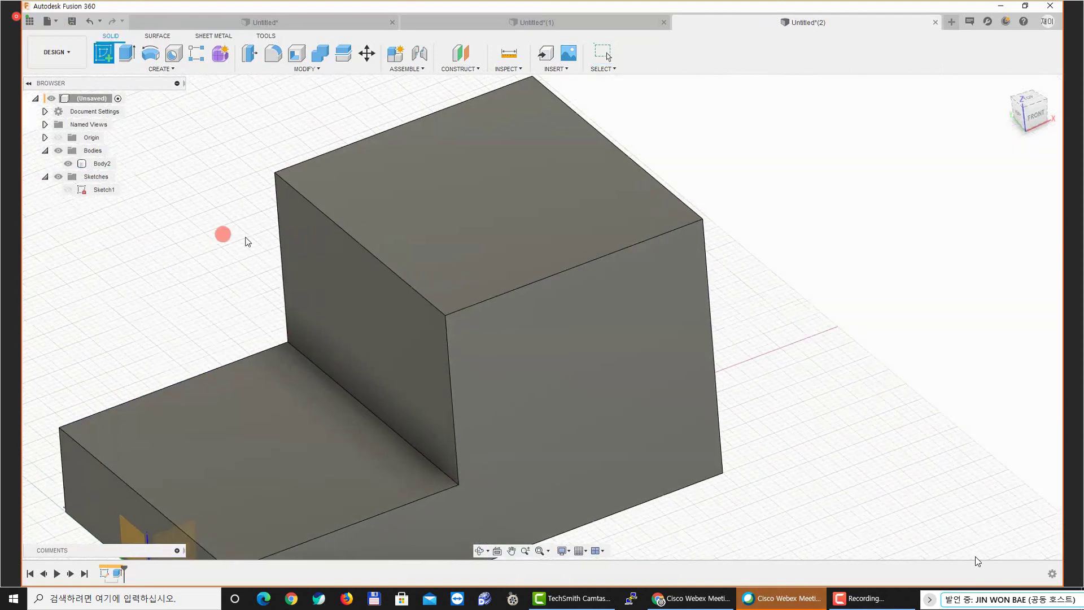
{"action": "left_click", "coordinate": [445, 215]}
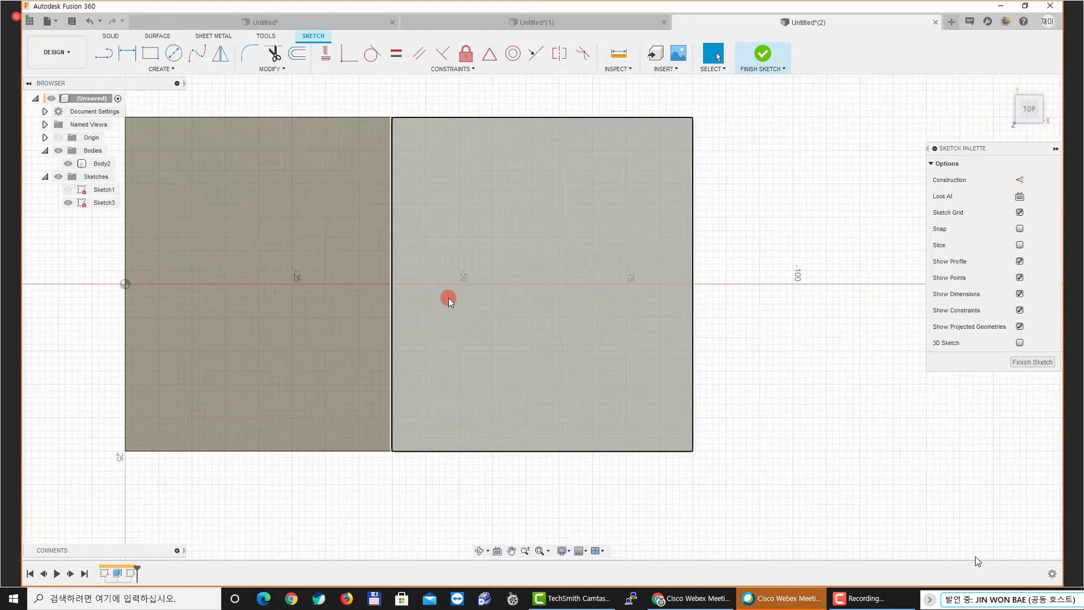
{"action": "left_click", "coordinate": [771, 57]}
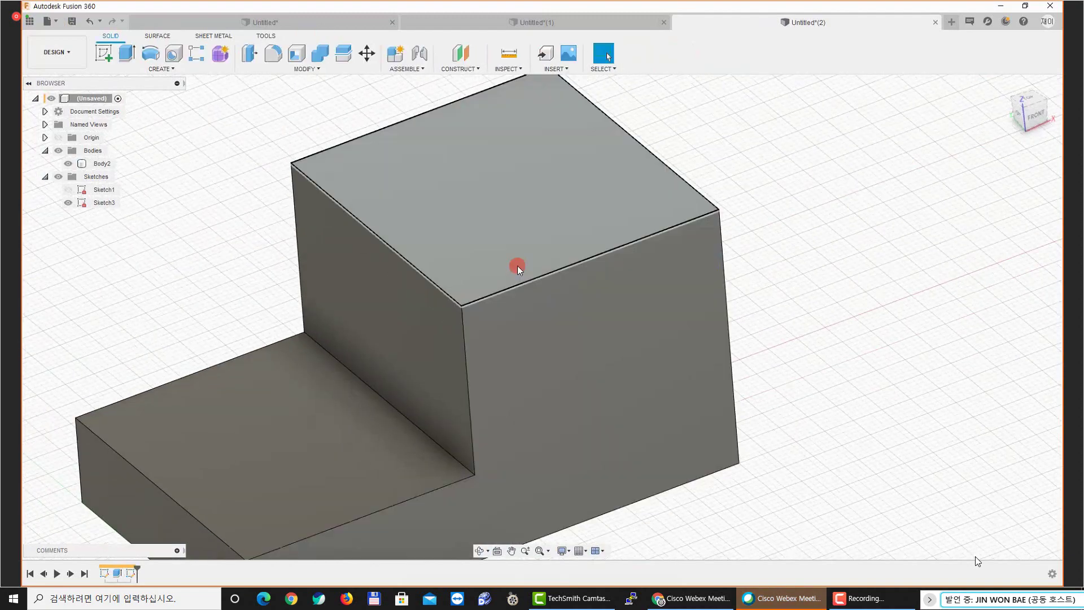
Undo the exit from the top-face sketch and restore it again
{"action": "scroll", "coordinate": [554, 256], "scroll_direction": "down", "scroll_amount": 3}
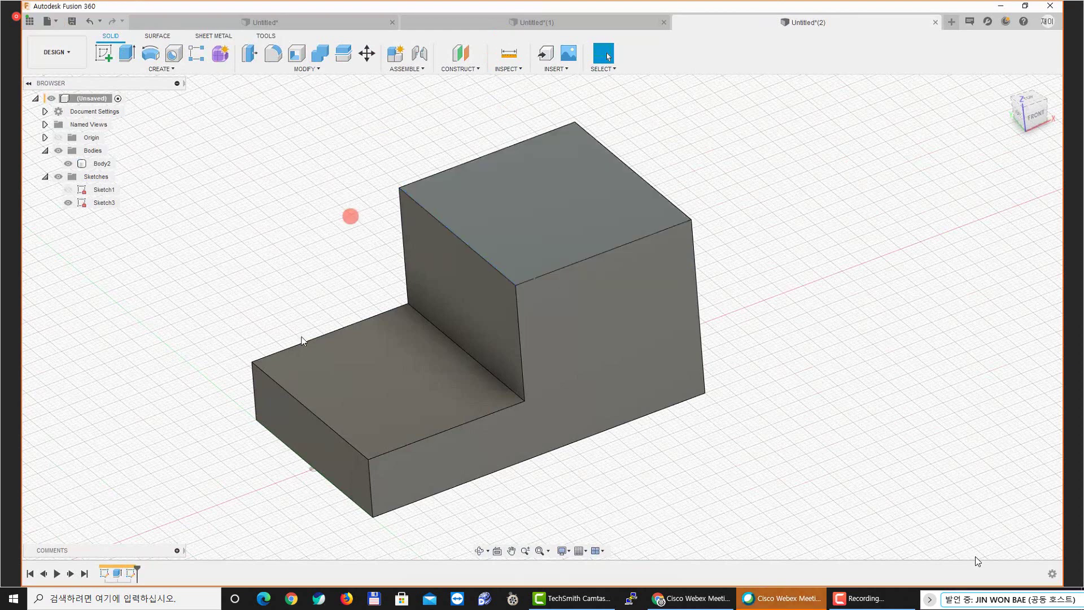
{"action": "middle_click_drag", "start_coordinate": [302, 337], "coordinate": [285, 219], "text": "shift"}
{"action": "left_click", "coordinate": [93, 23]}
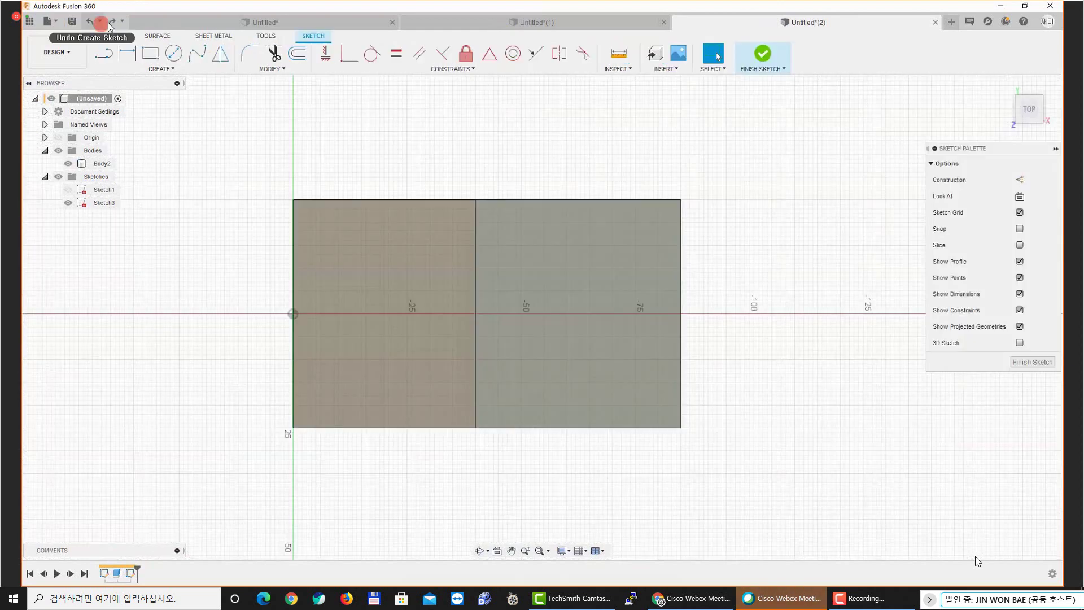
{"action": "left_click", "coordinate": [108, 23]}
{"action": "left_click", "coordinate": [110, 22]}
Examine the unslotted block and compare it with the finished slotted block in the Untitled*(1) design
{"action": "left_click", "coordinate": [389, 283]}
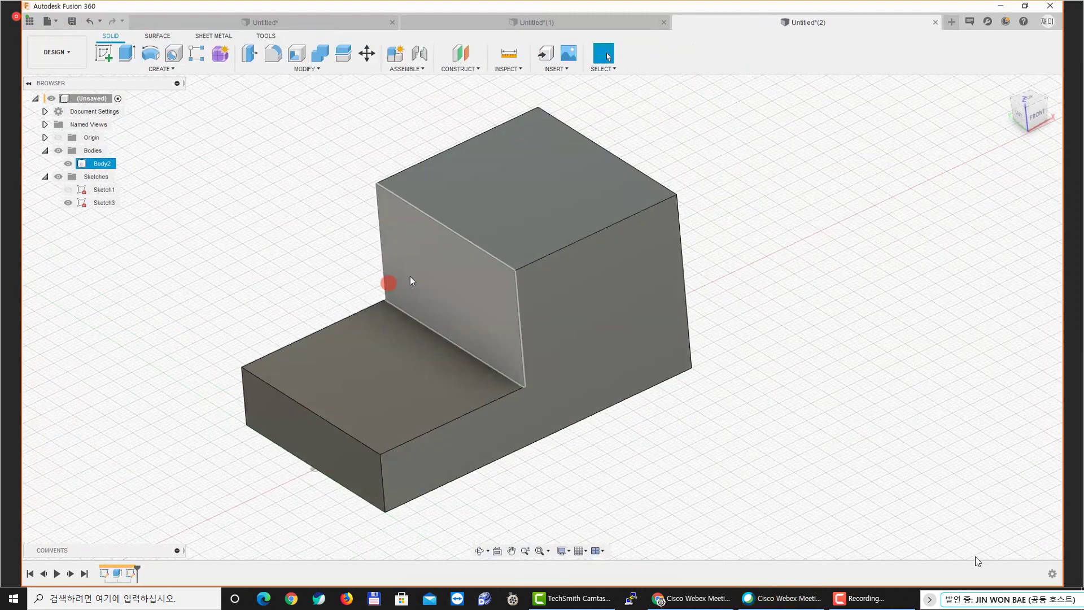
{"action": "scroll", "coordinate": [545, 309], "scroll_direction": "up", "scroll_amount": 3}
{"action": "middle_click_drag", "start_coordinate": [545, 309], "coordinate": [688, 368], "text": "shift"}
{"action": "middle_click_drag", "start_coordinate": [689, 368], "coordinate": [671, 348]}
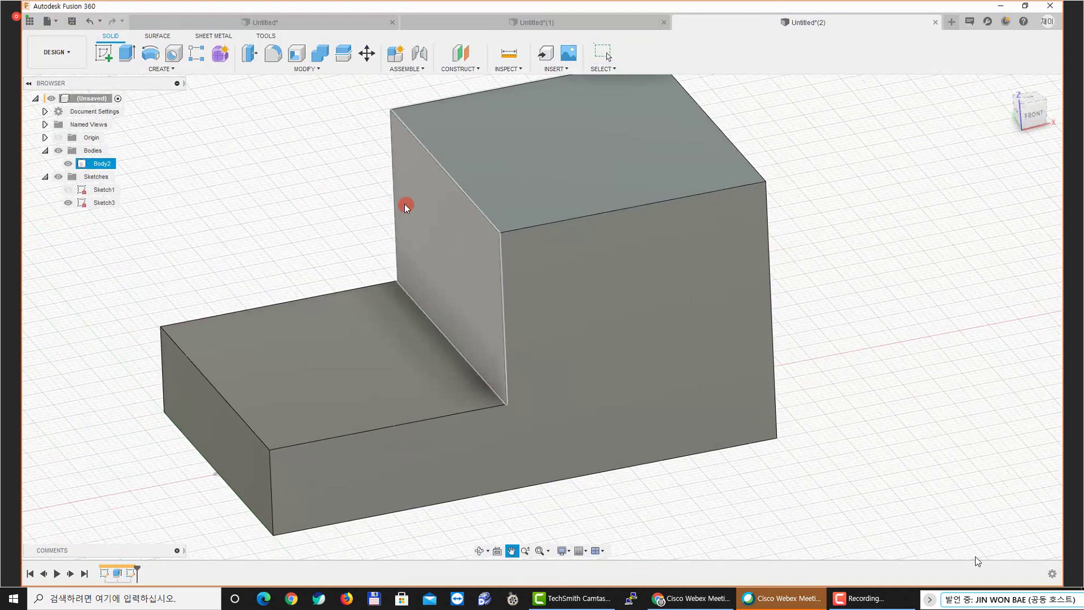
{"action": "left_click", "coordinate": [575, 27]}
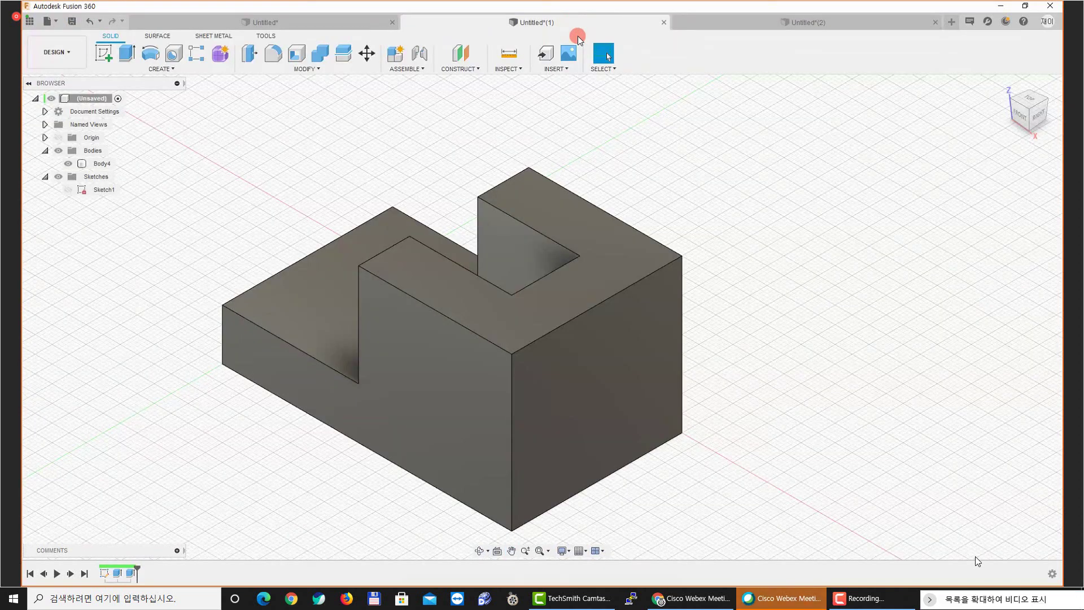
{"action": "left_click", "coordinate": [751, 24]}
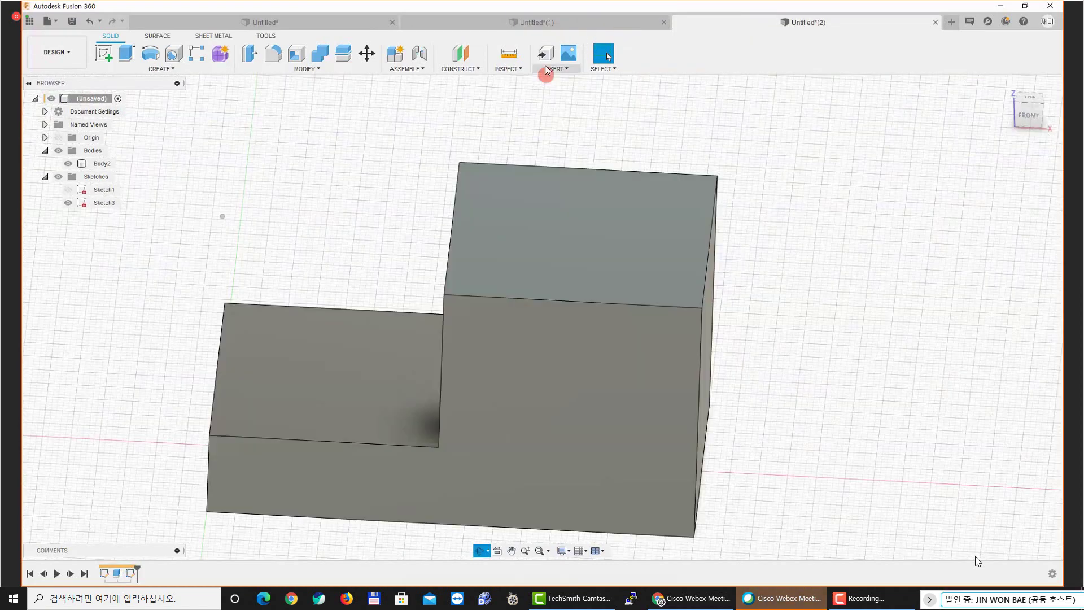
{"action": "left_click", "coordinate": [547, 26]}
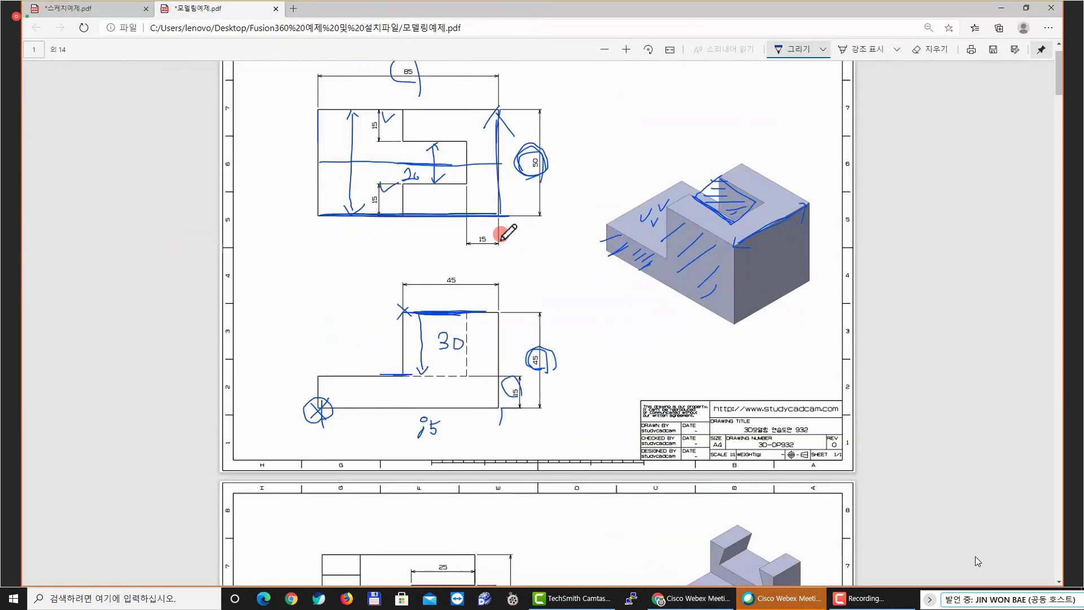
Switch to the PDF drawing and handwrite "1. 도면분석" above the isometric view, with two branch lines and a check-marked note
{"action": "scroll", "coordinate": [501, 241], "scroll_direction": "up", "scroll_amount": 1, "text": "ctrl"}
{"action": "scroll", "coordinate": [503, 243], "scroll_direction": "up", "scroll_amount": 1}
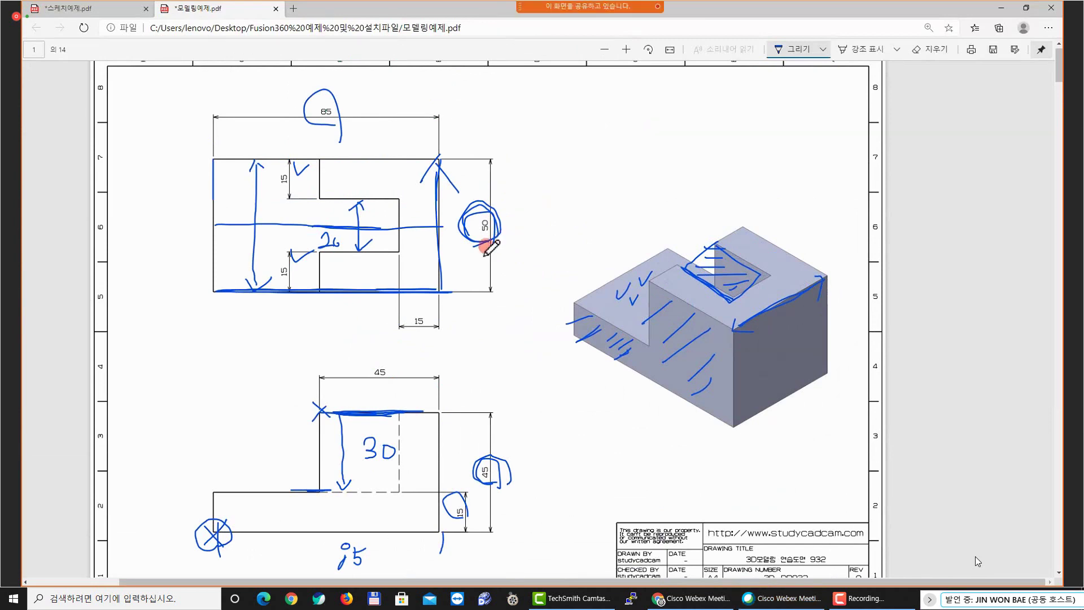
{"action": "scroll", "coordinate": [497, 248], "scroll_direction": "down", "scroll_amount": 10}
{"action": "scroll", "coordinate": [489, 256], "scroll_direction": "up", "scroll_amount": 6}
{"action": "scroll", "coordinate": [489, 255], "scroll_direction": "up", "scroll_amount": 6}
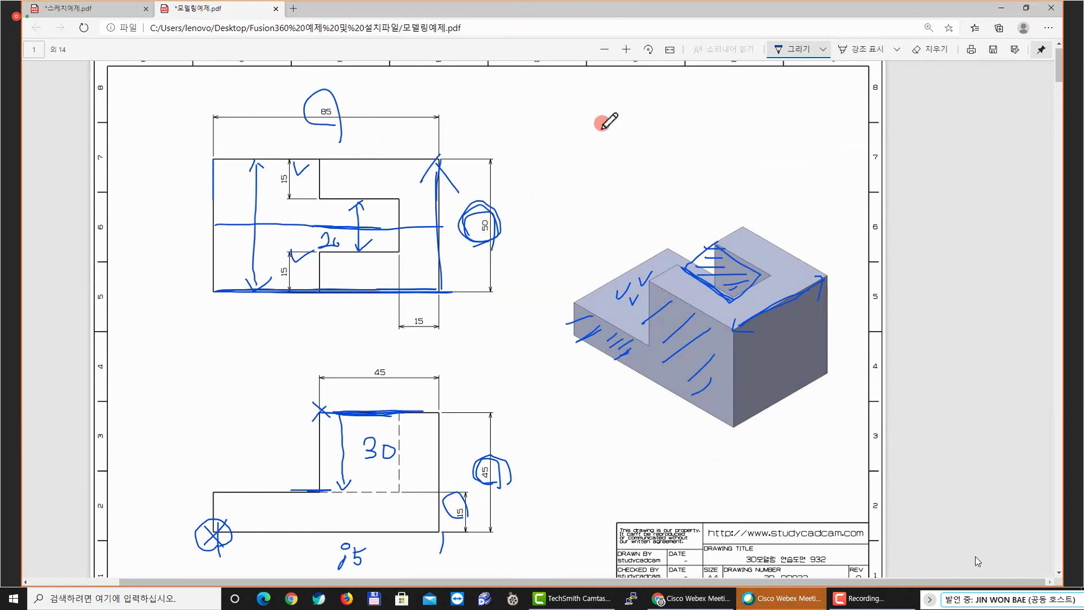
{"action": "mouse_move", "coordinate": [601, 121]}
{"action": "left_mouse_down"}
{"action": "mouse_move", "coordinate": [592, 148]}
{"action": "mouse_move", "coordinate": [646, 119]}
{"action": "mouse_move", "coordinate": [634, 141]}
{"action": "mouse_move", "coordinate": [684, 126]}
{"action": "mouse_move", "coordinate": [690, 140]}
{"action": "left_mouse_up"}
{"action": "left_click", "coordinate": [609, 146]}
{"action": "left_click_drag", "start_coordinate": [702, 119], "coordinate": [722, 140]}
{"action": "left_click_drag", "start_coordinate": [727, 126], "coordinate": [733, 142]}
{"action": "mouse_move", "coordinate": [731, 134]}
{"action": "left_mouse_down"}
{"action": "mouse_move", "coordinate": [742, 151]}
{"action": "mouse_move", "coordinate": [793, 134]}
{"action": "mouse_move", "coordinate": [814, 198]}
{"action": "left_mouse_up"}
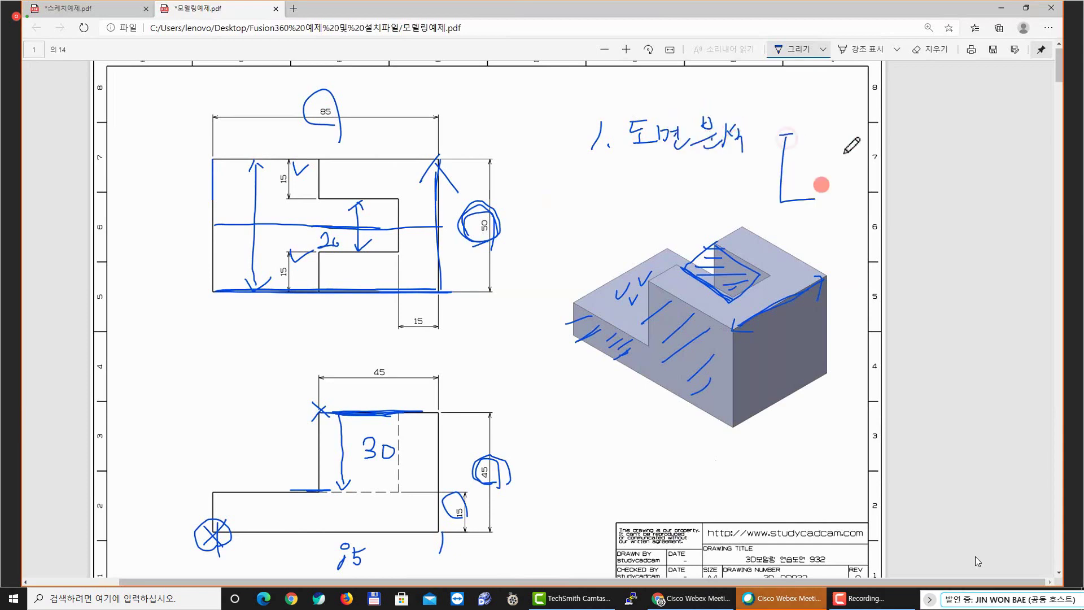
{"action": "mouse_move", "coordinate": [805, 119]}
{"action": "left_mouse_down"}
{"action": "mouse_move", "coordinate": [808, 138]}
{"action": "mouse_move", "coordinate": [822, 127]}
{"action": "left_mouse_up"}
{"action": "mouse_move", "coordinate": [823, 117]}
{"action": "left_mouse_down"}
{"action": "mouse_move", "coordinate": [824, 138]}
{"action": "mouse_move", "coordinate": [857, 125]}
{"action": "left_mouse_up"}
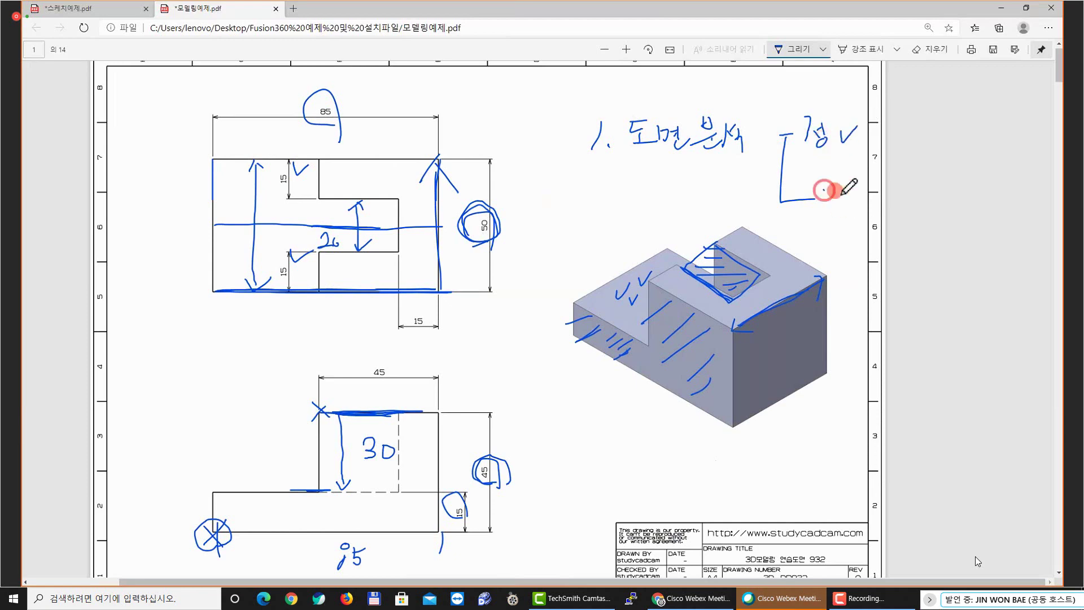
Handwrite 정, 평 and 측 in a column at the lower branch of line 1, circle them and add a short note above
{"action": "mouse_move", "coordinate": [823, 191]}
{"action": "left_mouse_down"}
{"action": "mouse_move", "coordinate": [840, 189]}
{"action": "mouse_move", "coordinate": [823, 226]}
{"action": "left_mouse_up"}
{"action": "left_click_drag", "start_coordinate": [833, 214], "coordinate": [841, 213]}
{"action": "mouse_move", "coordinate": [841, 203]}
{"action": "left_mouse_down"}
{"action": "mouse_move", "coordinate": [834, 248]}
{"action": "mouse_move", "coordinate": [845, 256]}
{"action": "left_mouse_up"}
{"action": "left_click_drag", "start_coordinate": [842, 273], "coordinate": [838, 288]}
{"action": "left_click_drag", "start_coordinate": [845, 282], "coordinate": [857, 292]}
{"action": "left_click_drag", "start_coordinate": [843, 299], "coordinate": [859, 295]}
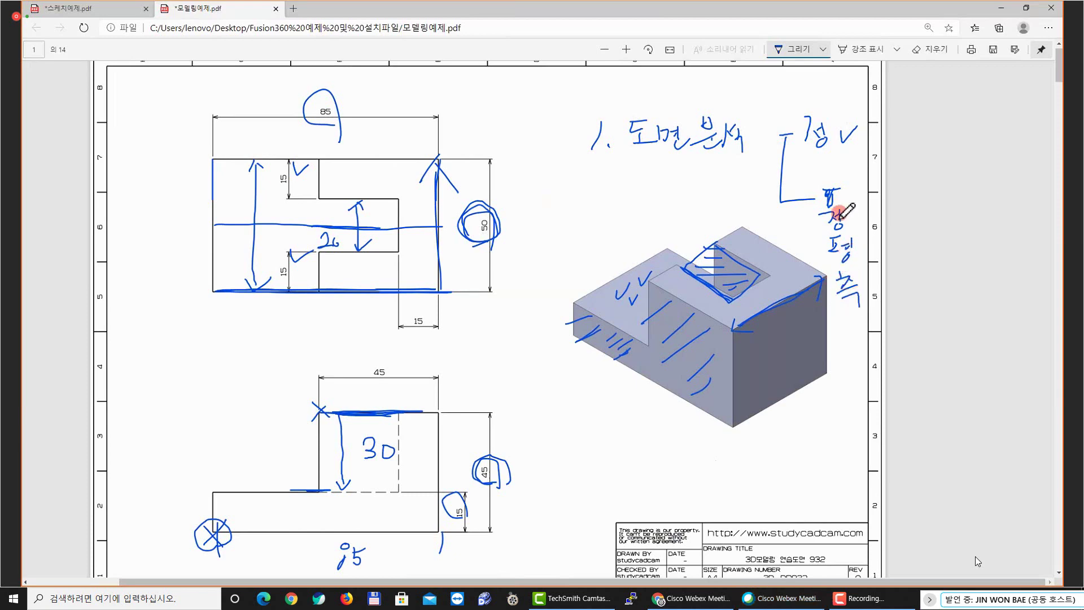
{"action": "mouse_move", "coordinate": [837, 198]}
{"action": "left_mouse_down"}
{"action": "mouse_move", "coordinate": [818, 254]}
{"action": "mouse_move", "coordinate": [876, 293]}
{"action": "mouse_move", "coordinate": [839, 201]}
{"action": "left_mouse_up"}
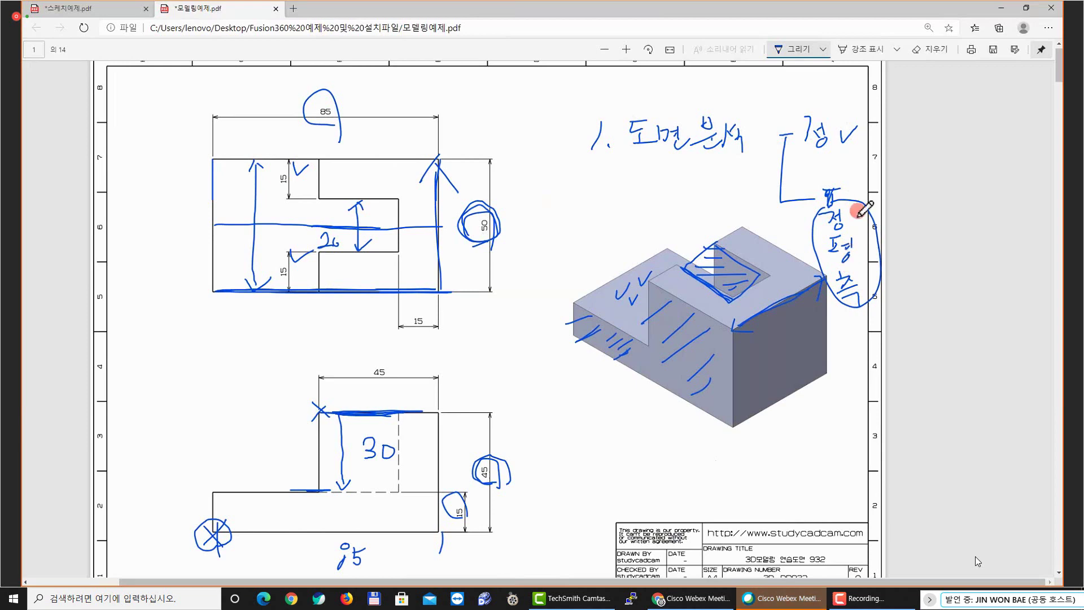
{"action": "mouse_move", "coordinate": [858, 175]}
{"action": "left_mouse_down"}
{"action": "mouse_move", "coordinate": [875, 192]}
{"action": "mouse_move", "coordinate": [880, 182]}
{"action": "left_mouse_up"}
{"action": "left_click_drag", "start_coordinate": [870, 198], "coordinate": [884, 203]}
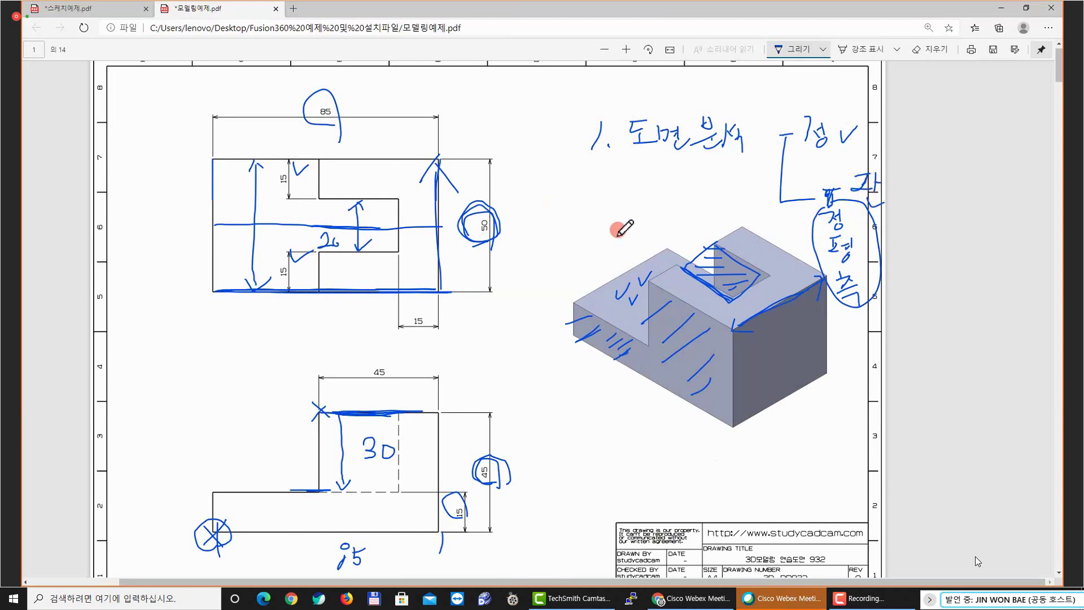
Handwrite "2. 스케 - 원" below the first line and draw a downward arrow towards the block's slot
{"action": "mouse_move", "coordinate": [593, 186]}
{"action": "left_mouse_down"}
{"action": "mouse_move", "coordinate": [610, 202]}
{"action": "mouse_move", "coordinate": [672, 184]}
{"action": "mouse_move", "coordinate": [671, 196]}
{"action": "left_mouse_up"}
{"action": "left_click", "coordinate": [619, 204]}
{"action": "mouse_move", "coordinate": [650, 189]}
{"action": "left_mouse_down"}
{"action": "mouse_move", "coordinate": [716, 177]}
{"action": "mouse_move", "coordinate": [725, 186]}
{"action": "left_mouse_up"}
{"action": "left_click_drag", "start_coordinate": [717, 187], "coordinate": [712, 195]}
{"action": "left_click_drag", "start_coordinate": [716, 191], "coordinate": [723, 192]}
{"action": "mouse_move", "coordinate": [728, 180]}
{"action": "left_mouse_down"}
{"action": "mouse_move", "coordinate": [726, 230]}
{"action": "mouse_move", "coordinate": [734, 225]}
{"action": "left_mouse_up"}
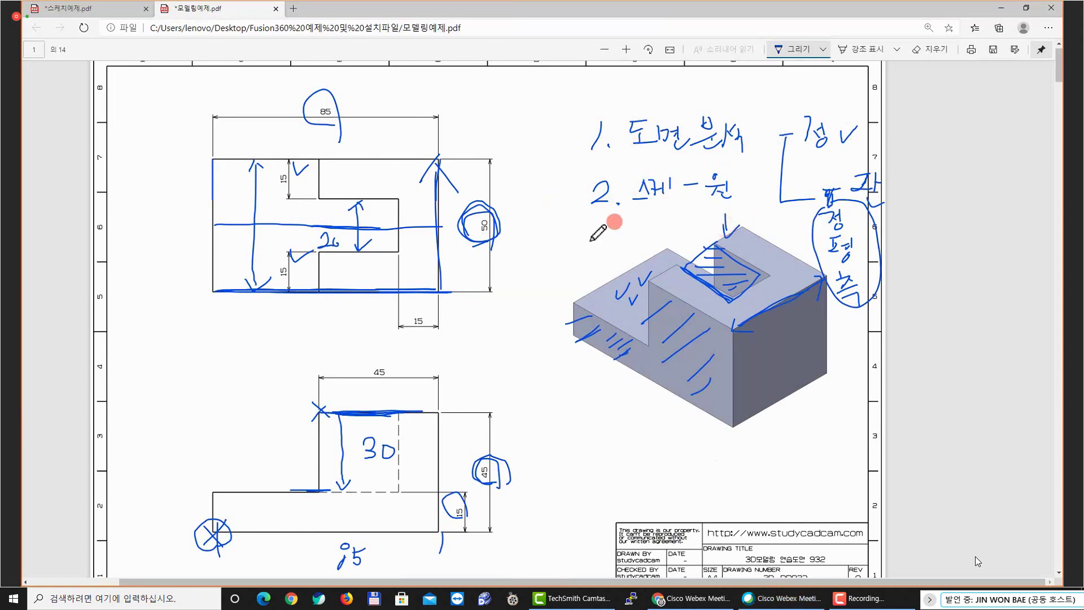
Handwrite "3. Ex -" as the third line and bracket the three numbered lines together
{"action": "left_click_drag", "start_coordinate": [600, 228], "coordinate": [600, 247]}
{"action": "left_click", "coordinate": [619, 247]}
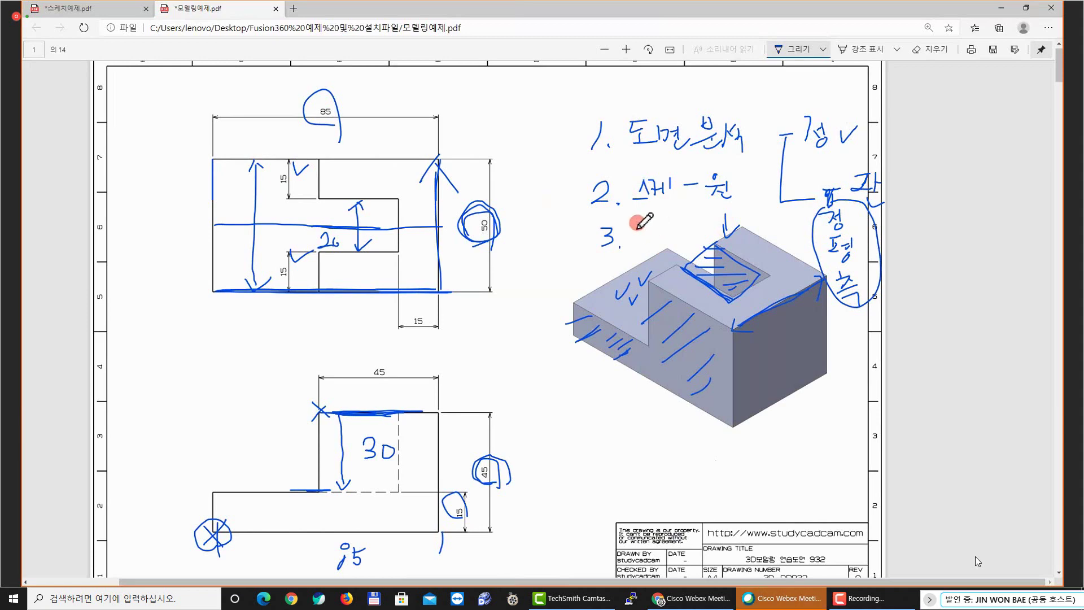
{"action": "left_click_drag", "start_coordinate": [635, 224], "coordinate": [677, 229]}
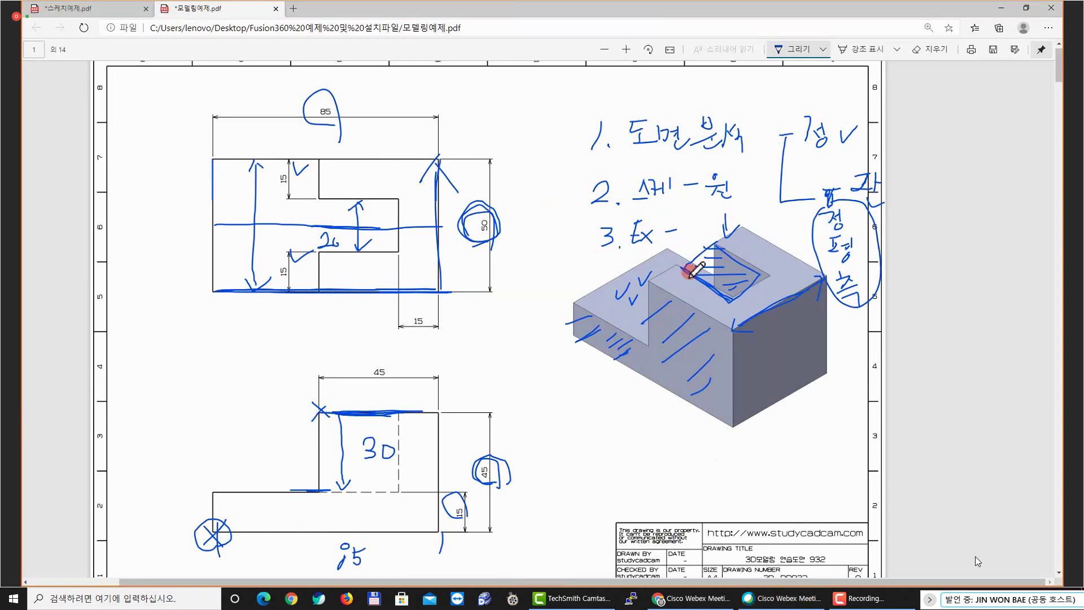
{"action": "left_click_drag", "start_coordinate": [576, 145], "coordinate": [566, 226]}
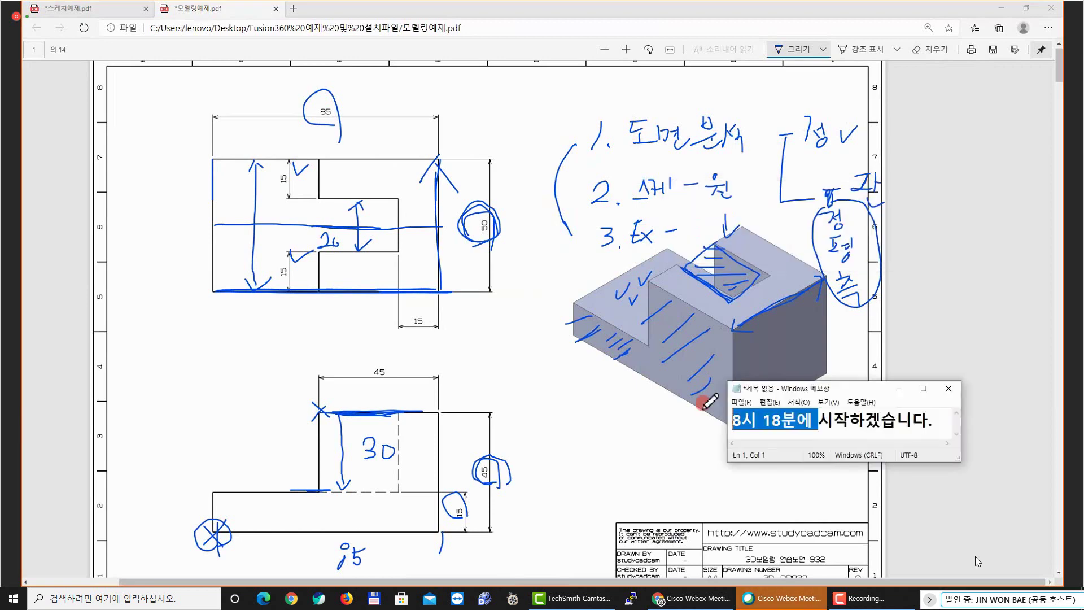
{"action": "left_click", "coordinate": [636, 412]}
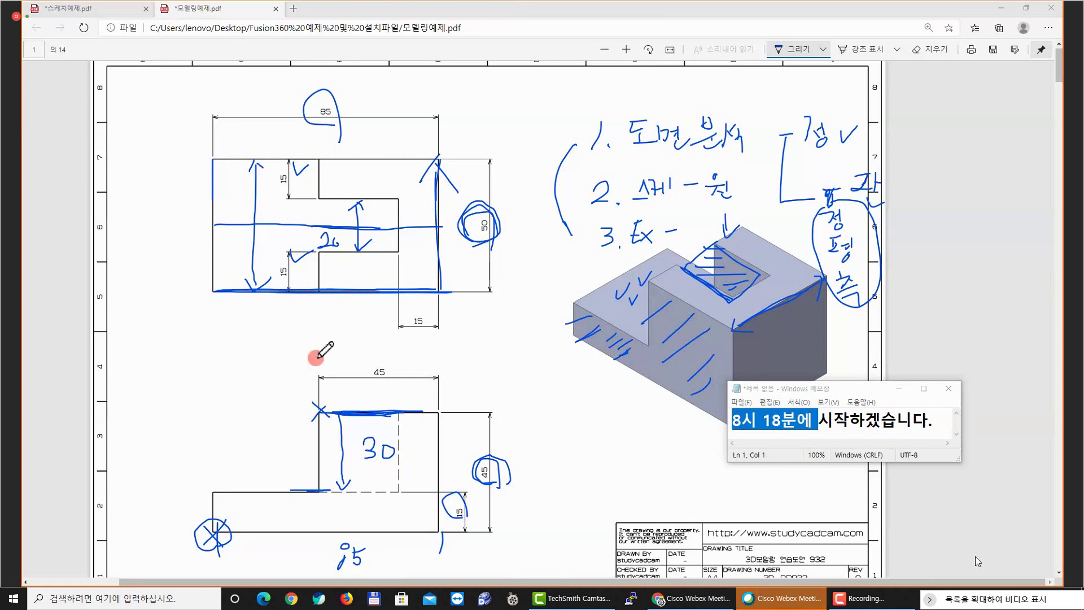
{"action": "left_click", "coordinate": [279, 358]}
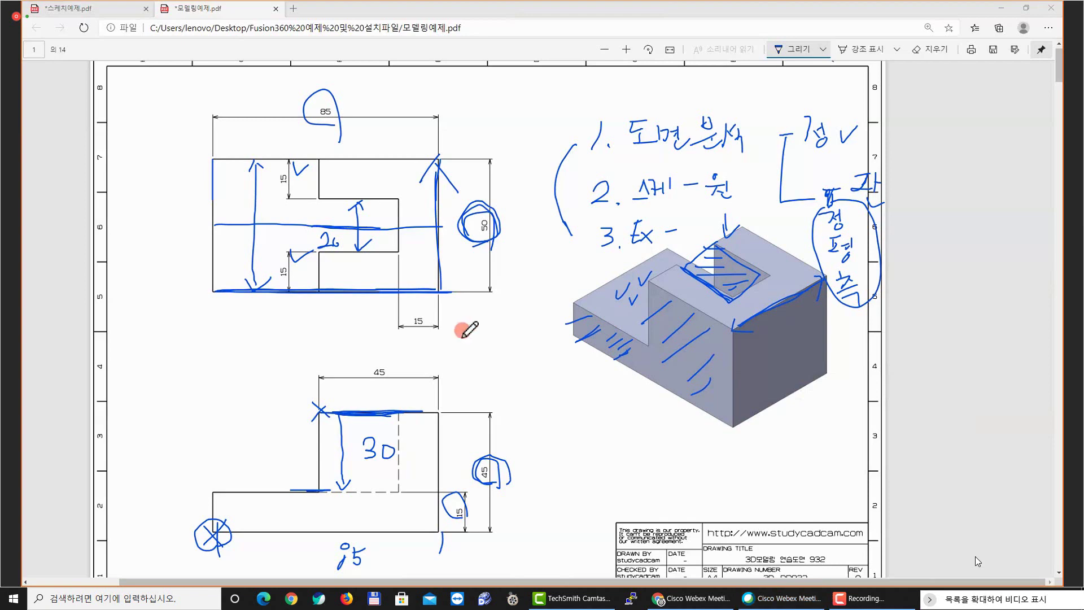
Look through the following practice drawings in the PDF, focusing on the views and dimensions of drawing 3D-DP940
{"action": "scroll", "coordinate": [489, 301], "scroll_direction": "down", "scroll_amount": 4}
{"action": "scroll", "coordinate": [490, 302], "scroll_direction": "down", "scroll_amount": 8}
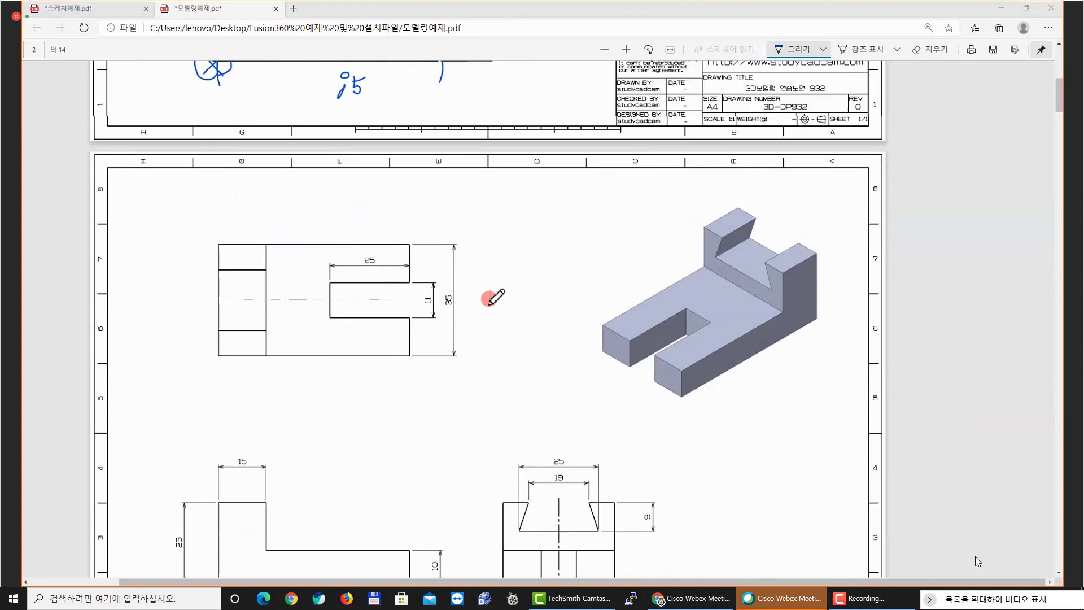
{"action": "scroll", "coordinate": [515, 298], "scroll_direction": "up", "scroll_amount": 1}
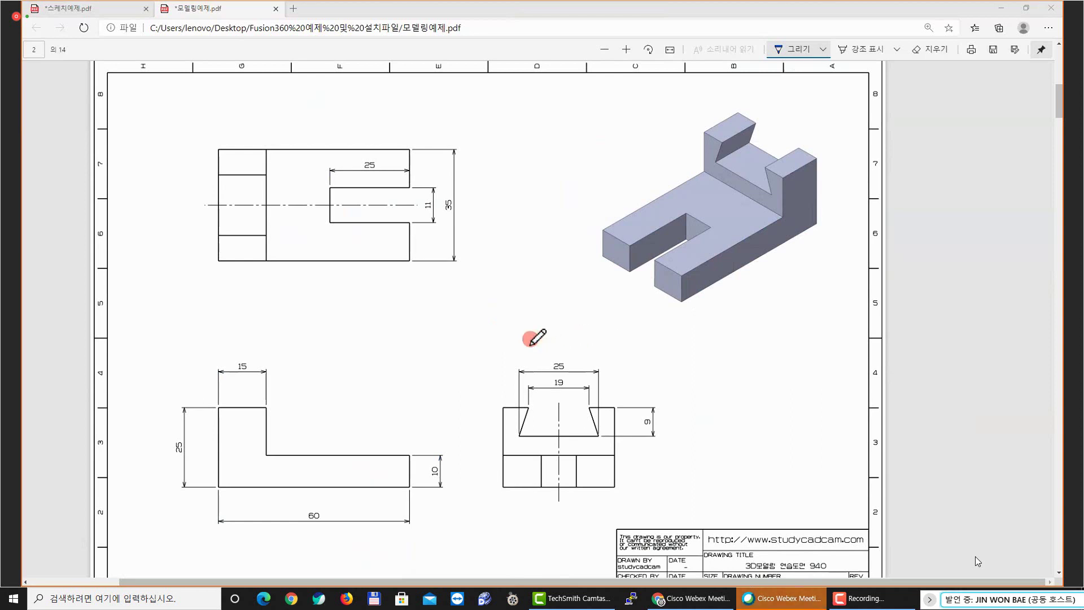
{"action": "scroll", "coordinate": [498, 289], "scroll_direction": "up", "scroll_amount": 15}
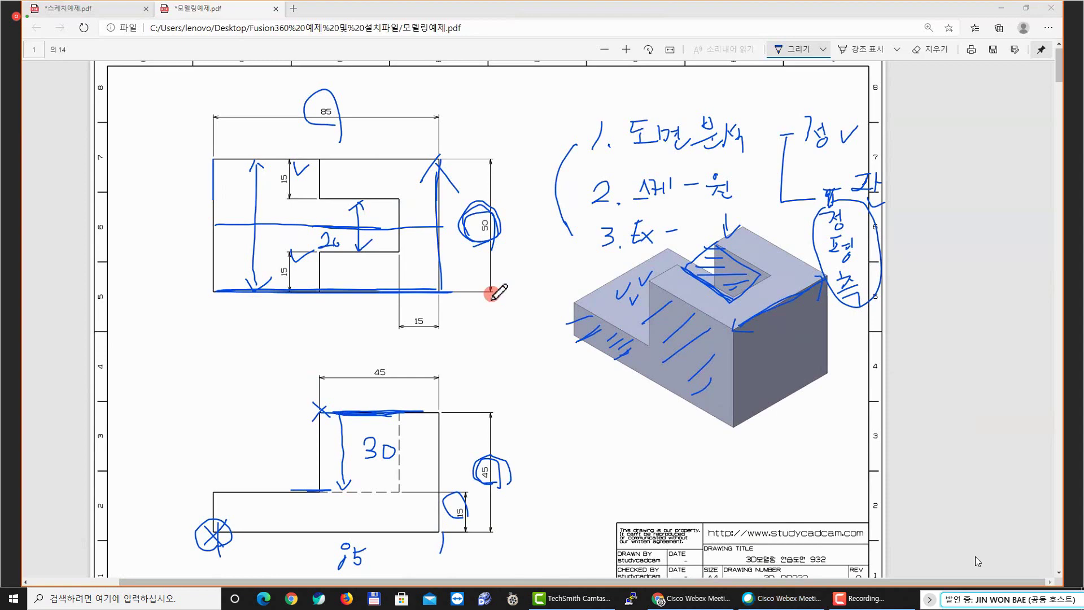
{"action": "scroll", "coordinate": [477, 243], "scroll_direction": "down", "scroll_amount": 10}
{"action": "scroll", "coordinate": [458, 253], "scroll_direction": "down", "scroll_amount": 10}
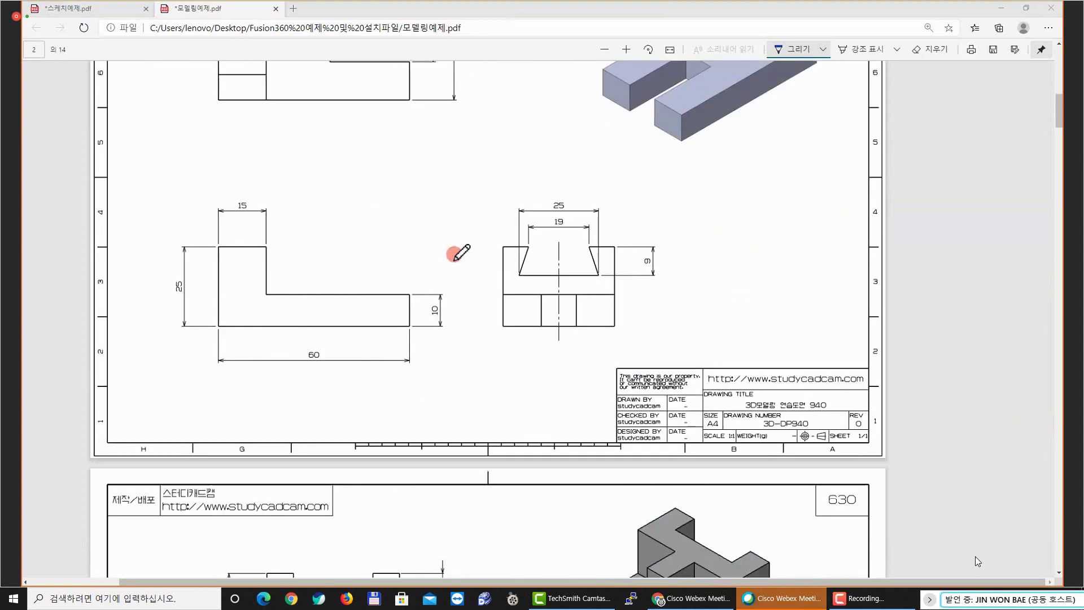
{"action": "scroll", "coordinate": [458, 253], "scroll_direction": "up", "scroll_amount": 7}
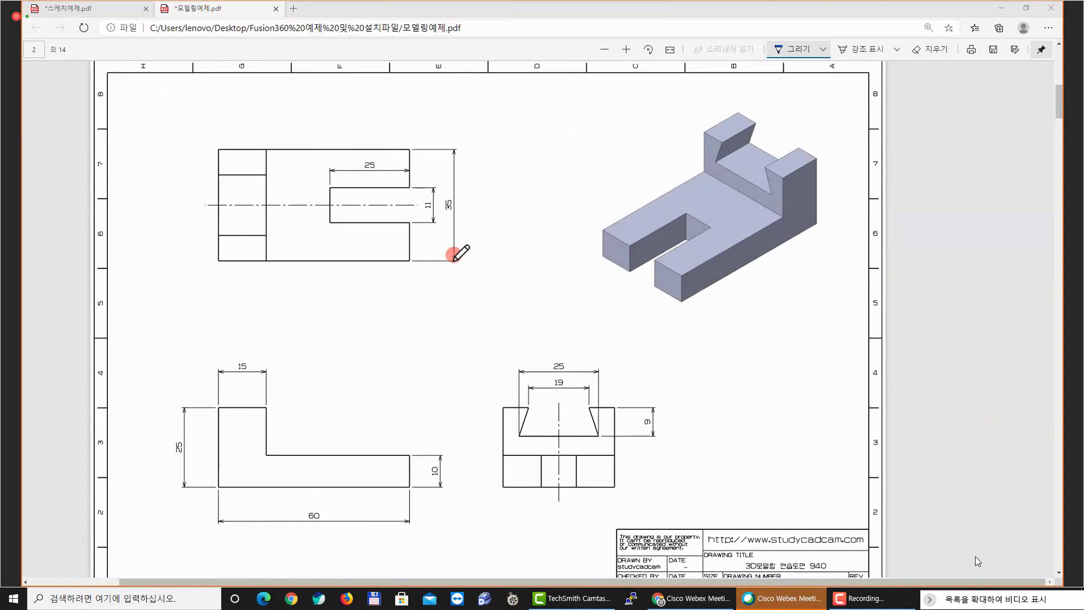
{"action": "scroll", "coordinate": [455, 254], "scroll_direction": "down", "scroll_amount": 3}
{"action": "scroll", "coordinate": [454, 257], "scroll_direction": "down", "scroll_amount": 14}
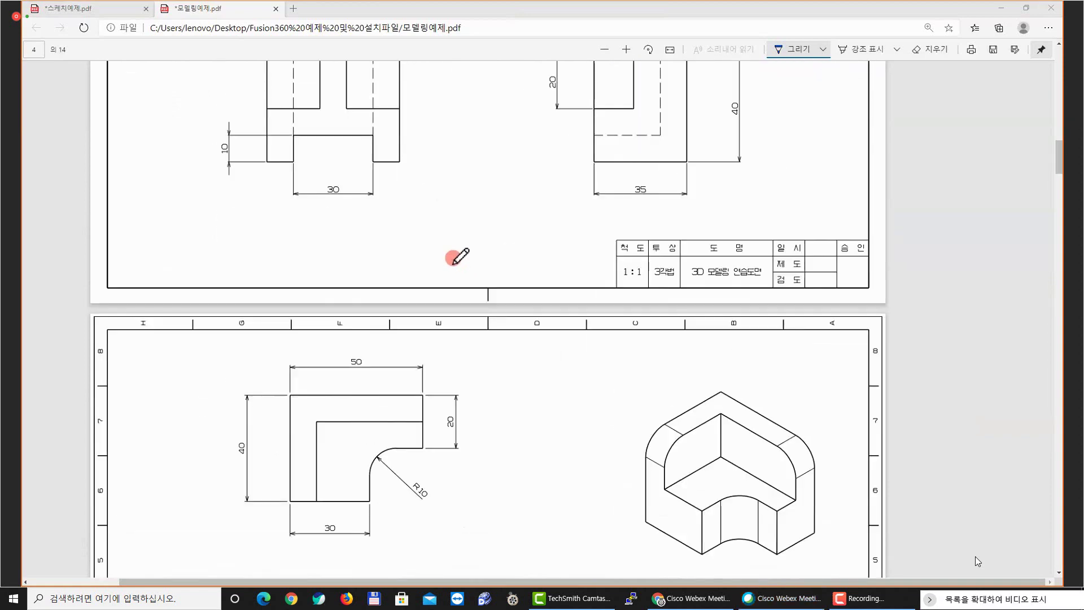
{"action": "scroll", "coordinate": [454, 259], "scroll_direction": "up", "scroll_amount": 20}
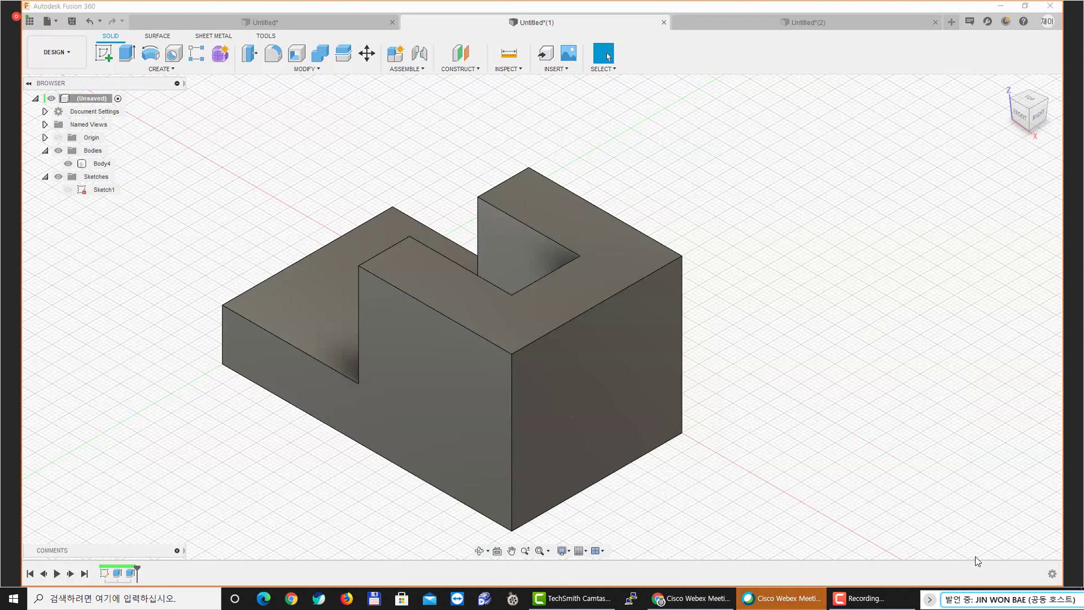
{"action": "left_click_drag", "start_coordinate": [228, 98], "coordinate": [267, 97]}
{"action": "double_click", "coordinate": [267, 97]}
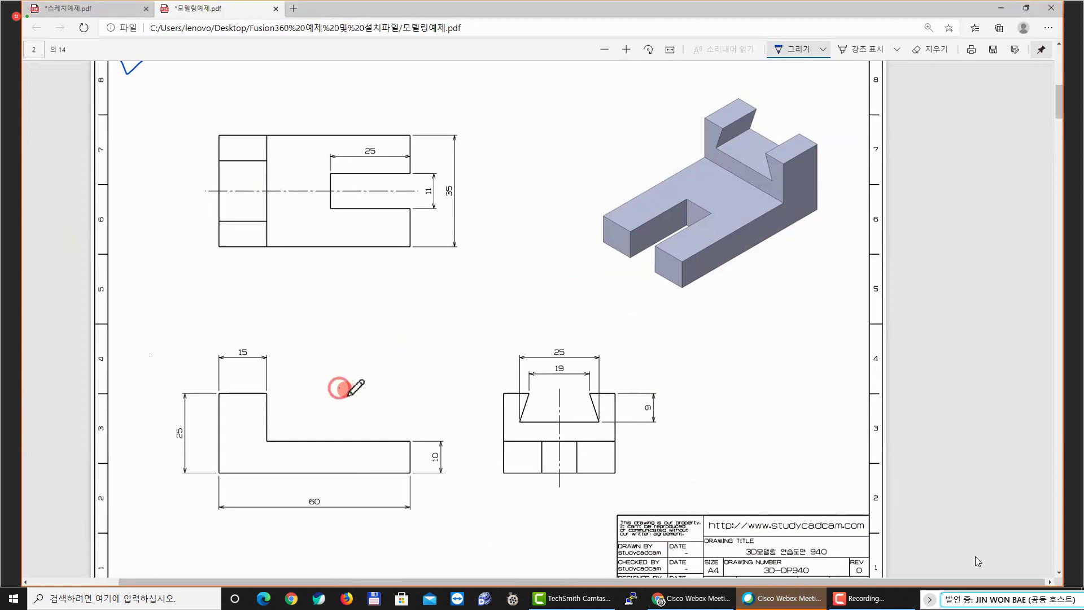
Label the views of PDF drawing 3D-DP940 by hand: 정 for the front, 평 for the top and 우측 for the right side
{"action": "left_click_drag", "start_coordinate": [339, 389], "coordinate": [352, 407]}
{"action": "left_click_drag", "start_coordinate": [351, 396], "coordinate": [358, 408]}
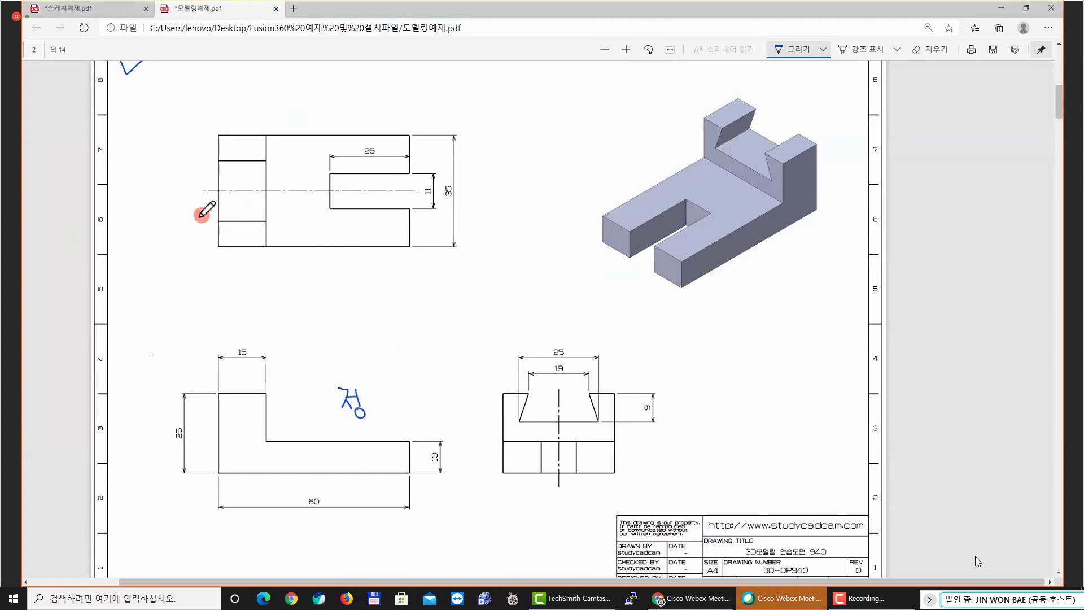
{"action": "left_click_drag", "start_coordinate": [174, 219], "coordinate": [196, 236]}
{"action": "left_click_drag", "start_coordinate": [193, 225], "coordinate": [197, 239]}
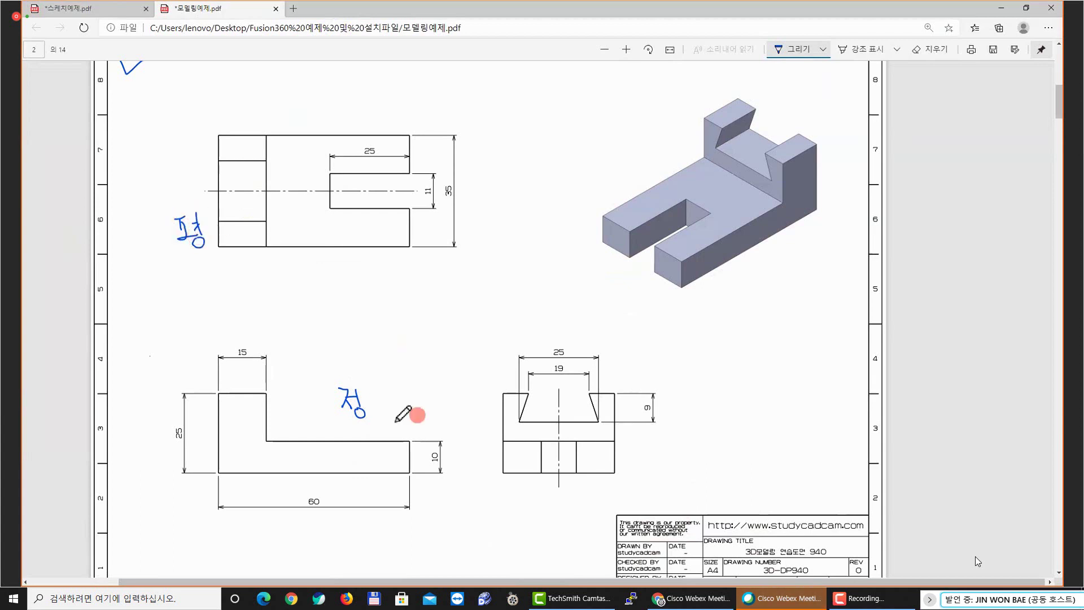
{"action": "left_click_drag", "start_coordinate": [644, 469], "coordinate": [660, 484]}
{"action": "mouse_move", "coordinate": [649, 485]}
{"action": "left_mouse_down"}
{"action": "mouse_move", "coordinate": [650, 502]}
{"action": "mouse_move", "coordinate": [657, 472]}
{"action": "mouse_move", "coordinate": [676, 481]}
{"action": "left_mouse_up"}
{"action": "left_click_drag", "start_coordinate": [662, 486], "coordinate": [677, 503]}
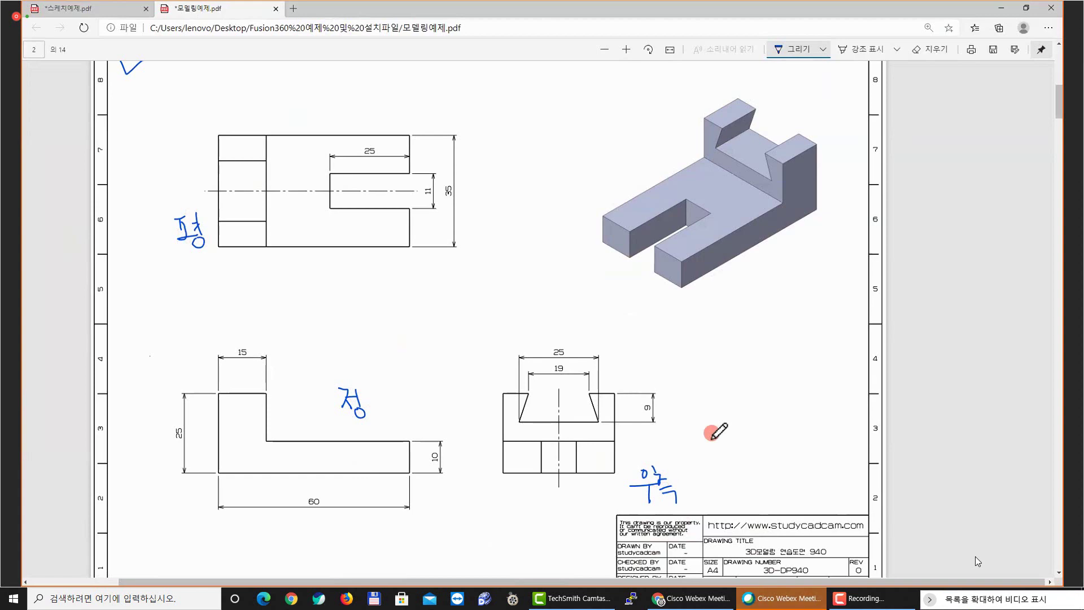
{"action": "scroll", "coordinate": [723, 418], "scroll_direction": "down", "scroll_amount": 2}
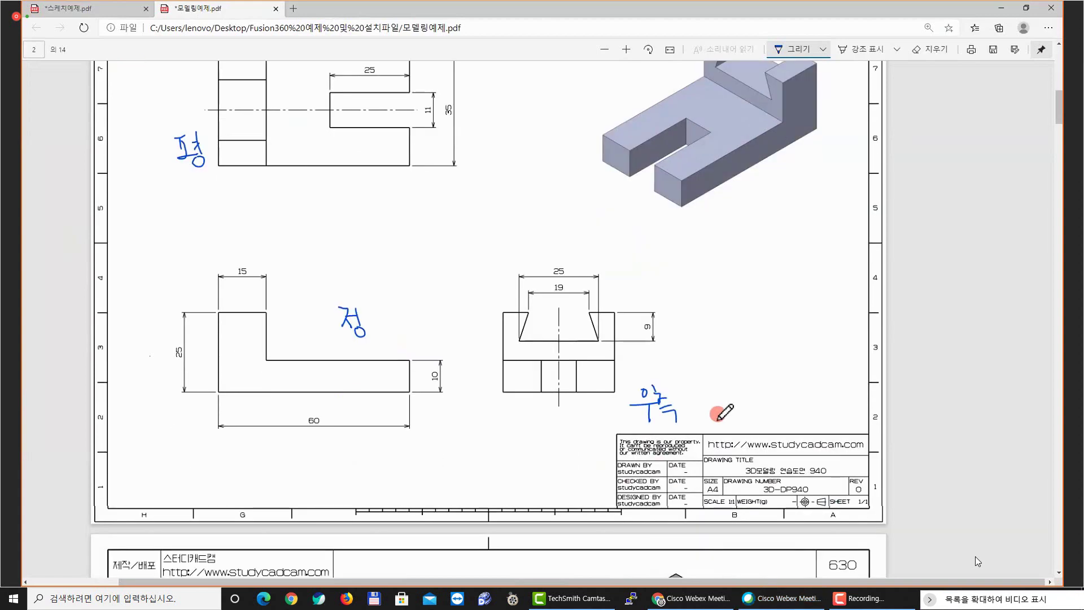
Draw four arrows pointing at the isometric view of 3D-DP940 from different sides and number them 1 to 4
{"action": "scroll", "coordinate": [722, 412], "scroll_direction": "up", "scroll_amount": 2}
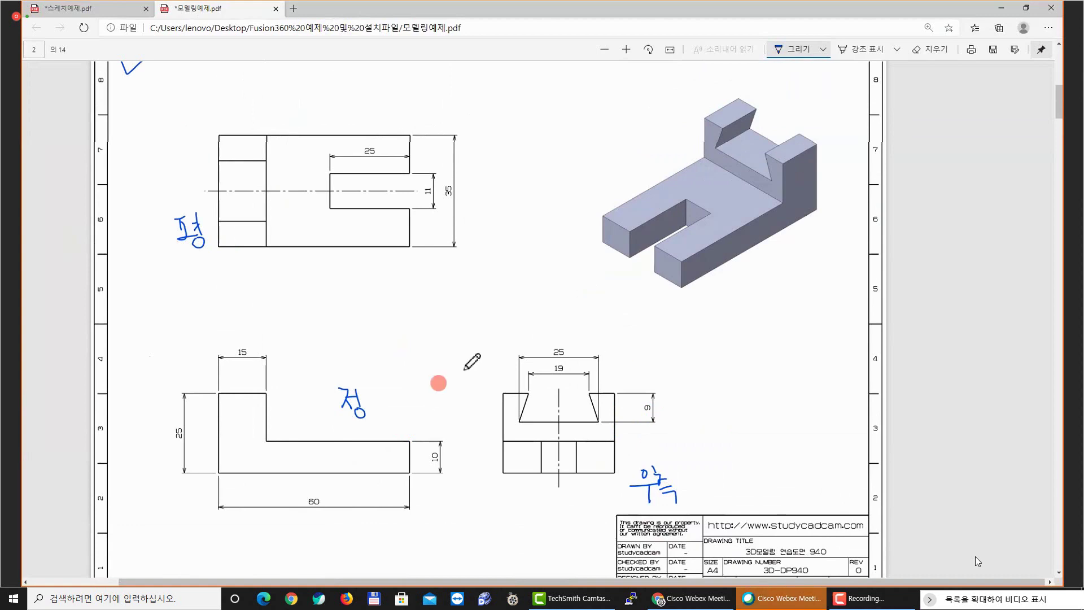
{"action": "scroll", "coordinate": [728, 266], "scroll_direction": "up", "scroll_amount": 2}
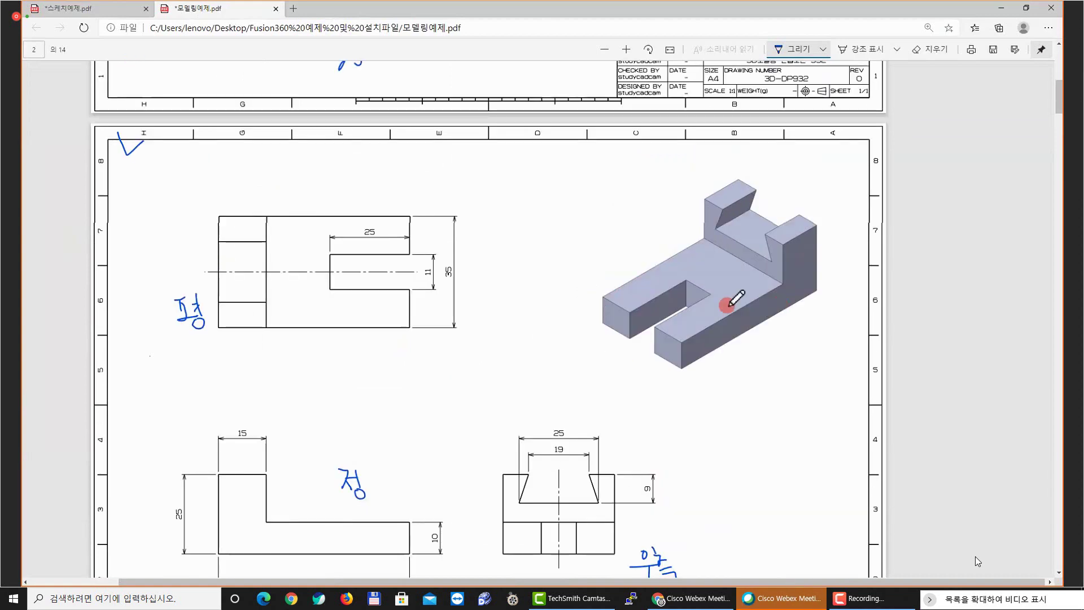
{"action": "scroll", "coordinate": [733, 296], "scroll_direction": "down", "scroll_amount": 2}
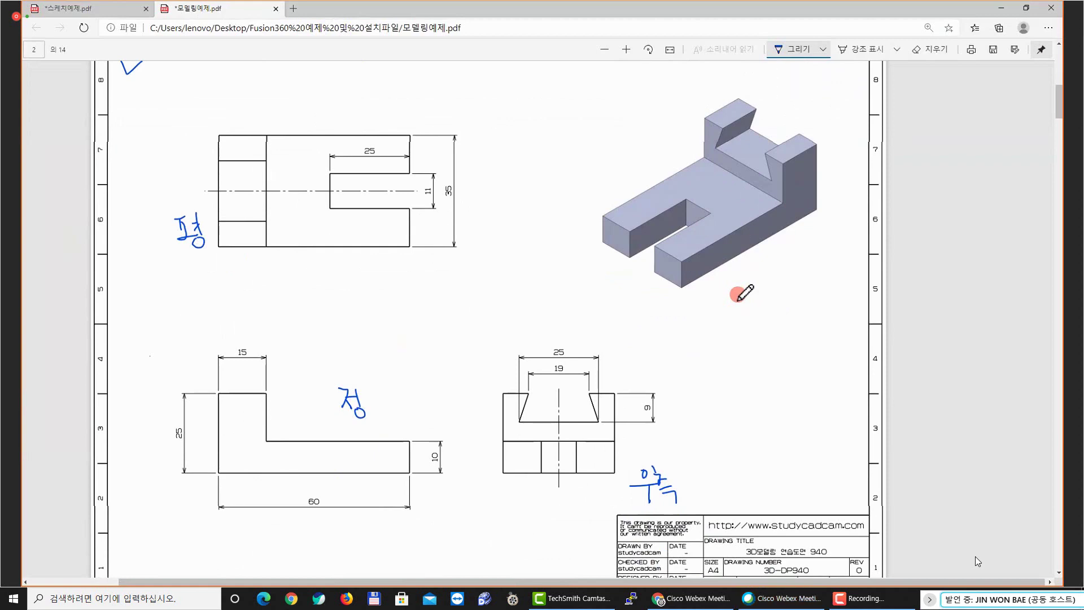
{"action": "left_click_drag", "start_coordinate": [784, 303], "coordinate": [751, 272]}
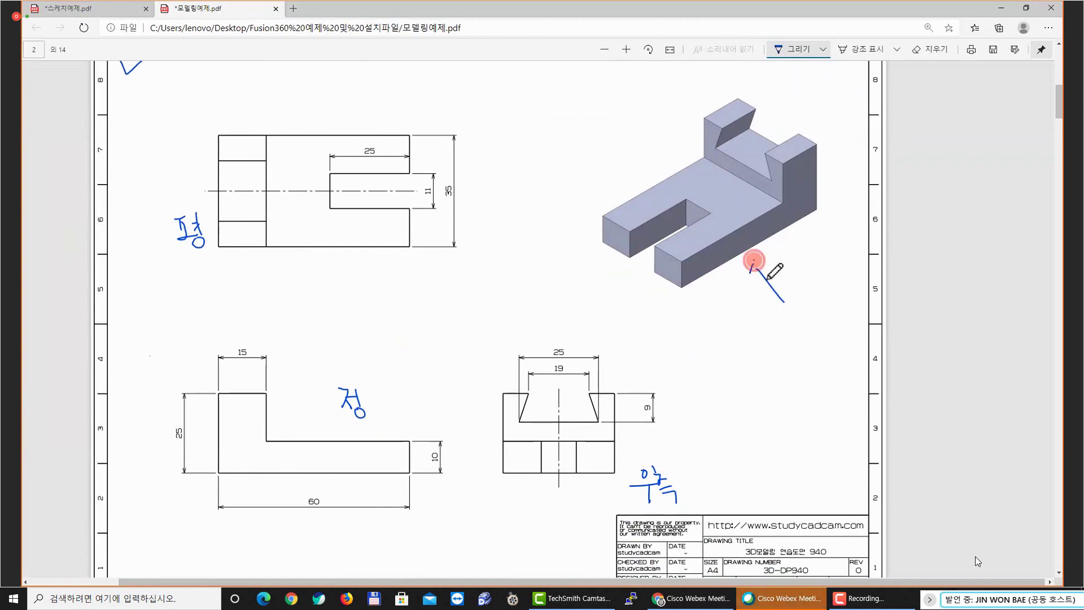
{"action": "left_click_drag", "start_coordinate": [805, 298], "coordinate": [805, 323]}
{"action": "left_click_drag", "start_coordinate": [829, 103], "coordinate": [807, 120]}
{"action": "mouse_move", "coordinate": [809, 109]}
{"action": "left_mouse_down"}
{"action": "mouse_move", "coordinate": [822, 116]}
{"action": "mouse_move", "coordinate": [850, 82]}
{"action": "mouse_move", "coordinate": [861, 95]}
{"action": "left_mouse_up"}
{"action": "left_click_drag", "start_coordinate": [628, 119], "coordinate": [647, 145]}
{"action": "left_click_drag", "start_coordinate": [598, 93], "coordinate": [602, 114]}
{"action": "mouse_move", "coordinate": [604, 297]}
{"action": "left_mouse_down"}
{"action": "mouse_move", "coordinate": [623, 275]}
{"action": "mouse_move", "coordinate": [603, 312]}
{"action": "left_mouse_up"}
{"action": "left_click_drag", "start_coordinate": [598, 307], "coordinate": [600, 322]}
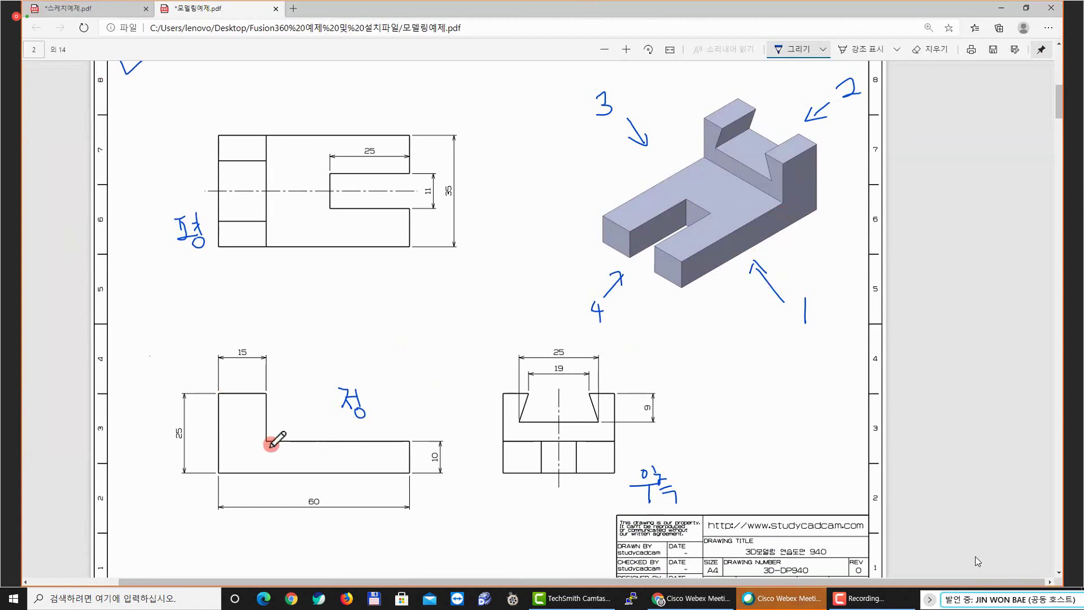
Sketch a mirrored L-shaped outline between the top and front views, and circle and tick the handwritten 3
{"action": "mouse_move", "coordinate": [399, 271]}
{"action": "left_mouse_down"}
{"action": "mouse_move", "coordinate": [399, 311]}
{"action": "mouse_move", "coordinate": [248, 313]}
{"action": "mouse_move", "coordinate": [230, 347]}
{"action": "mouse_move", "coordinate": [363, 345]}
{"action": "mouse_move", "coordinate": [445, 266]}
{"action": "mouse_move", "coordinate": [392, 267]}
{"action": "left_mouse_up"}
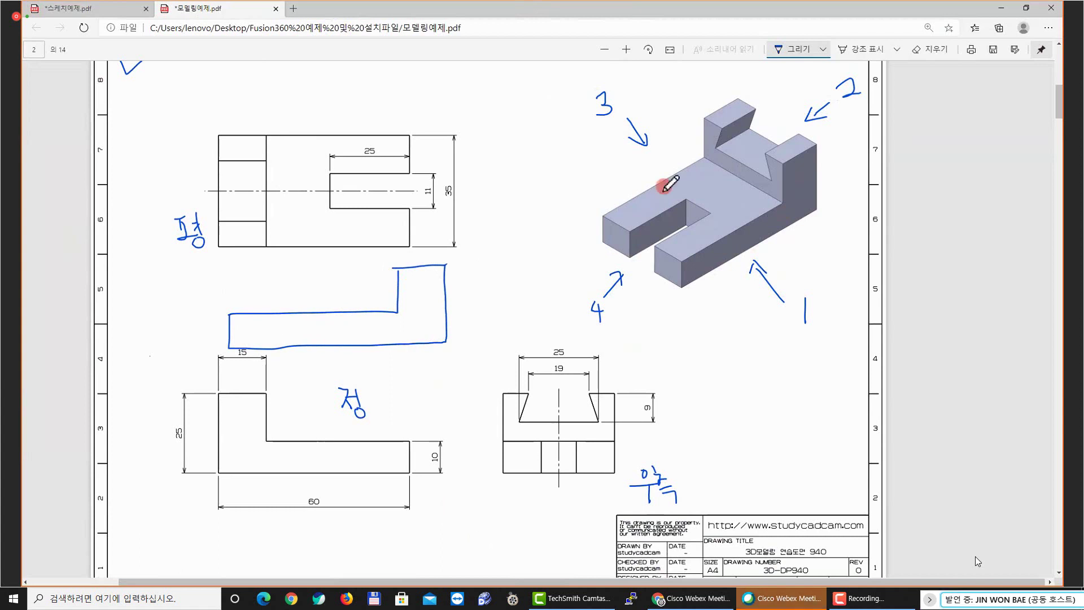
{"action": "mouse_move", "coordinate": [608, 120]}
{"action": "left_mouse_down"}
{"action": "mouse_move", "coordinate": [585, 97]}
{"action": "mouse_move", "coordinate": [604, 122]}
{"action": "left_mouse_up"}
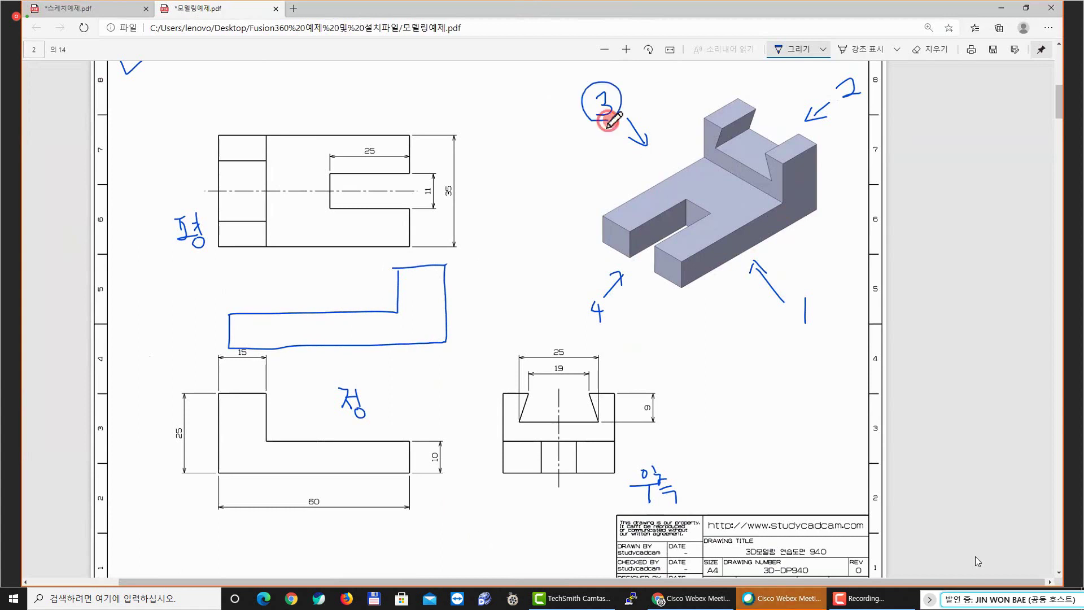
{"action": "left_click_drag", "start_coordinate": [589, 74], "coordinate": [629, 61]}
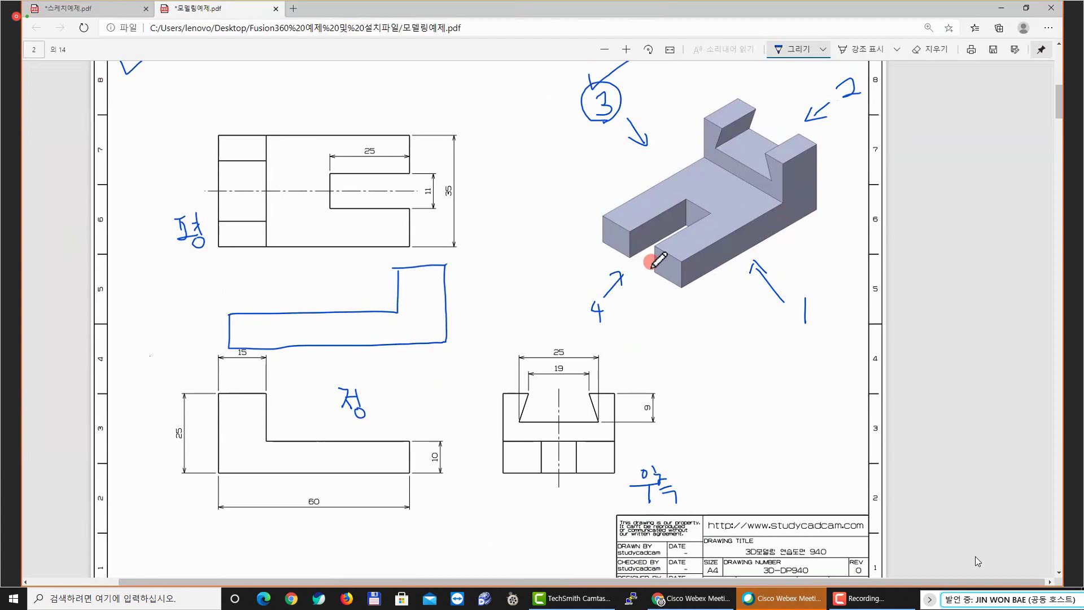
Erase the hand-drawn L-shaped outline between the top and front views
{"action": "left_click", "coordinate": [895, 51]}
{"action": "left_click", "coordinate": [931, 49]}
{"action": "left_click", "coordinate": [488, 289]}
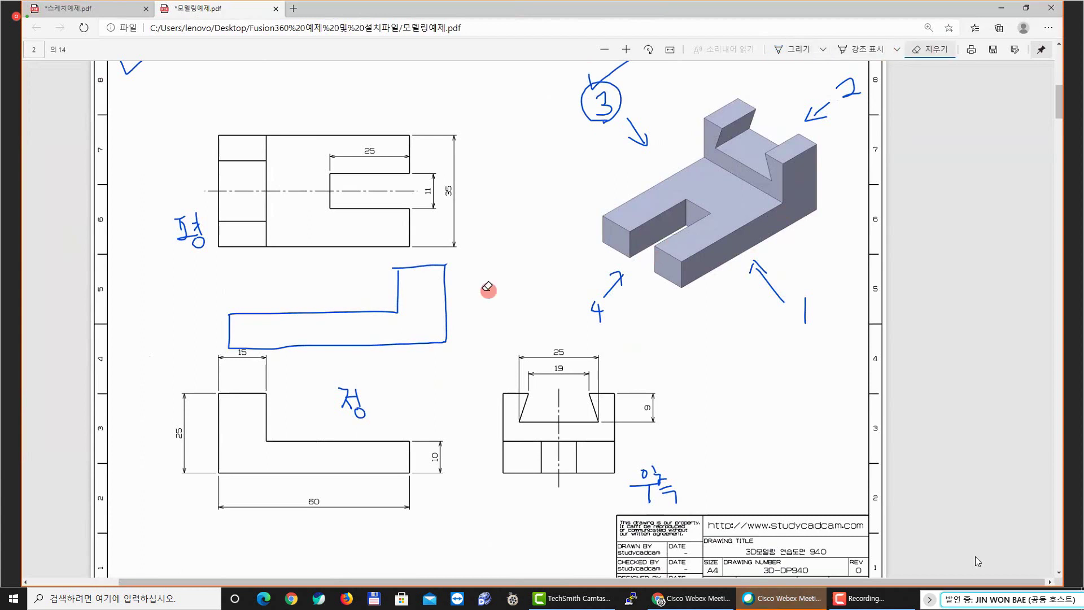
{"action": "left_click_drag", "start_coordinate": [488, 288], "coordinate": [399, 337]}
Circle the number 3 again, box and underline the 4 with 우 written below it, and underline the 2
{"action": "left_click", "coordinate": [793, 49]}
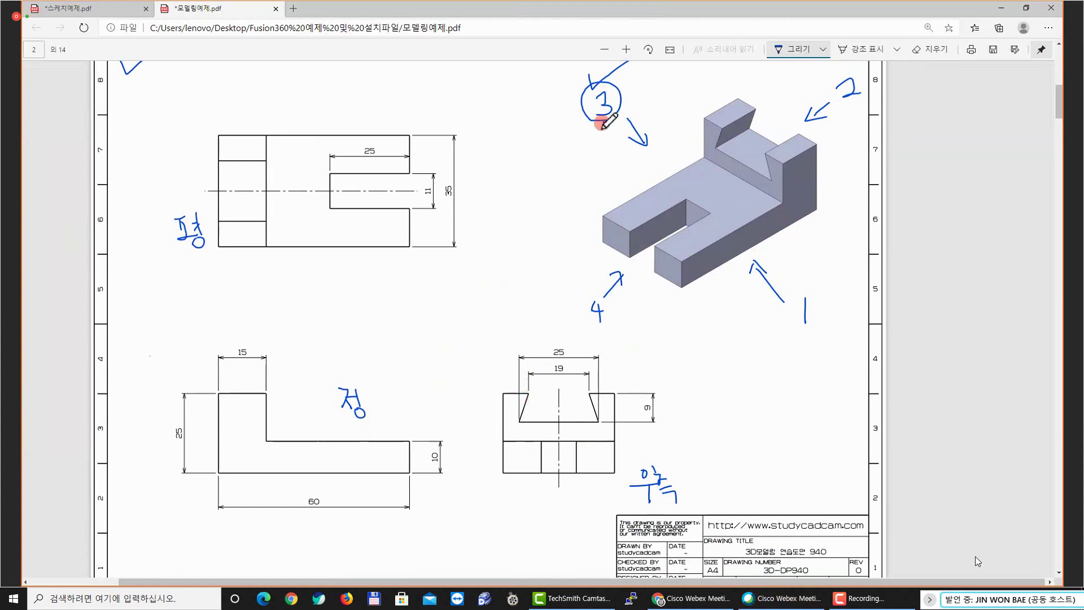
{"action": "mouse_move", "coordinate": [588, 117]}
{"action": "left_mouse_down"}
{"action": "mouse_move", "coordinate": [606, 82]}
{"action": "mouse_move", "coordinate": [609, 121]}
{"action": "left_mouse_up"}
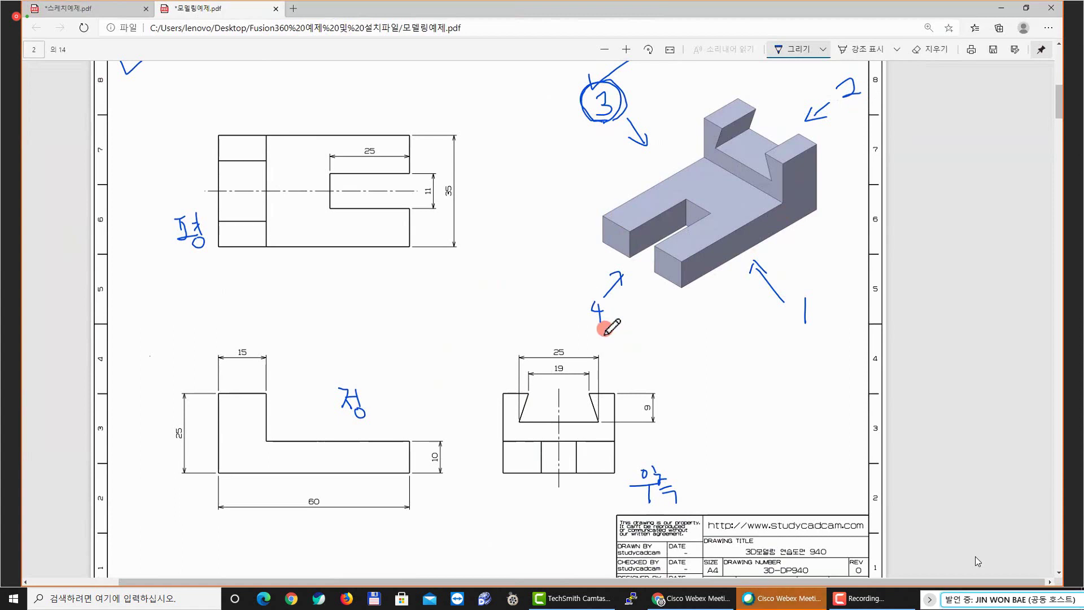
{"action": "mouse_move", "coordinate": [584, 326]}
{"action": "left_mouse_down"}
{"action": "mouse_move", "coordinate": [619, 327]}
{"action": "mouse_move", "coordinate": [615, 359]}
{"action": "left_mouse_up"}
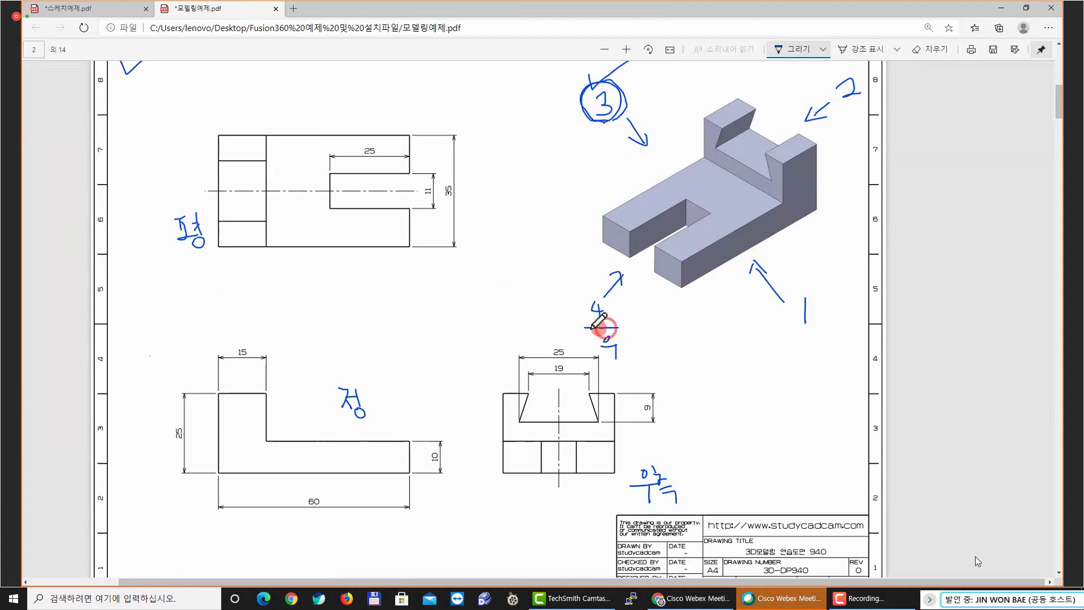
{"action": "mouse_move", "coordinate": [602, 292]}
{"action": "left_mouse_down"}
{"action": "mouse_move", "coordinate": [607, 325]}
{"action": "mouse_move", "coordinate": [611, 311]}
{"action": "left_mouse_up"}
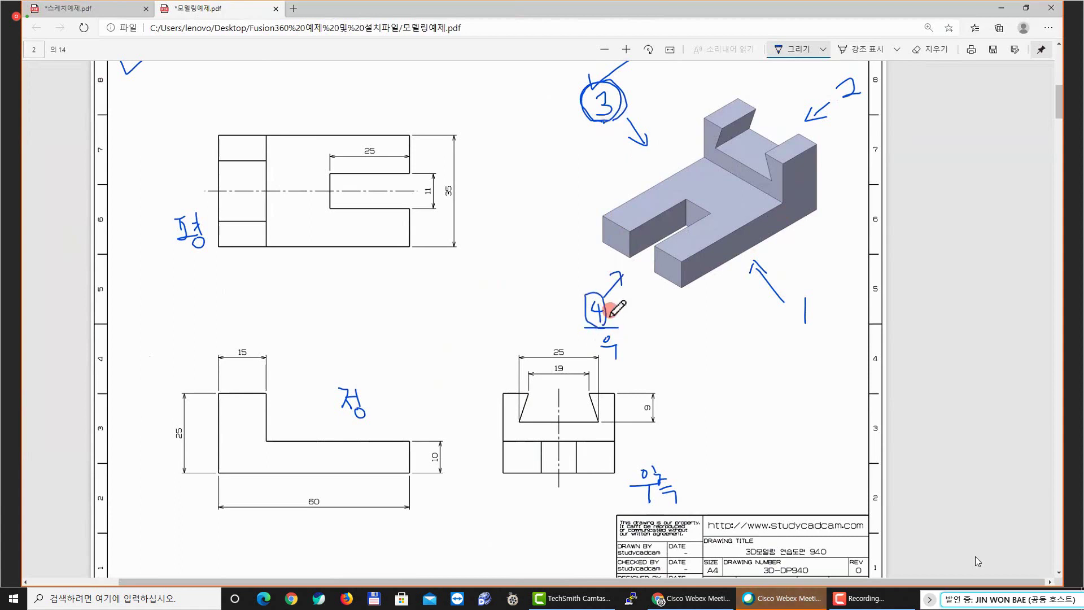
{"action": "left_click_drag", "start_coordinate": [848, 106], "coordinate": [884, 95]}
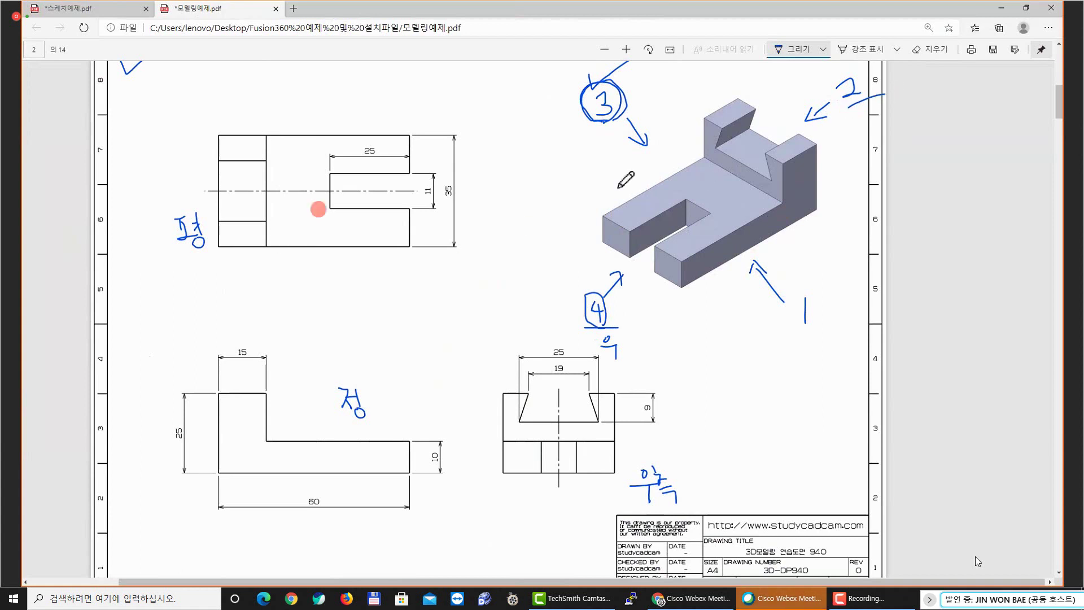
Draw a downward arrow onto the raised end of the isometric block and retrace the arrow beside number 3
{"action": "left_click_drag", "start_coordinate": [711, 62], "coordinate": [711, 112]}
{"action": "left_click_drag", "start_coordinate": [695, 129], "coordinate": [723, 109]}
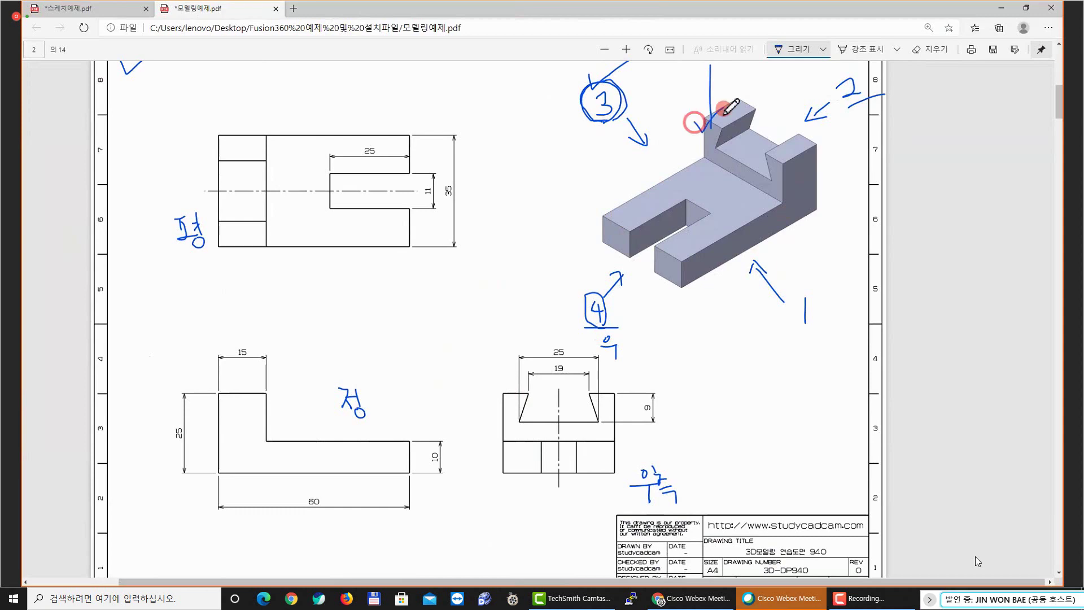
{"action": "scroll", "coordinate": [661, 169], "scroll_direction": "up", "scroll_amount": 2}
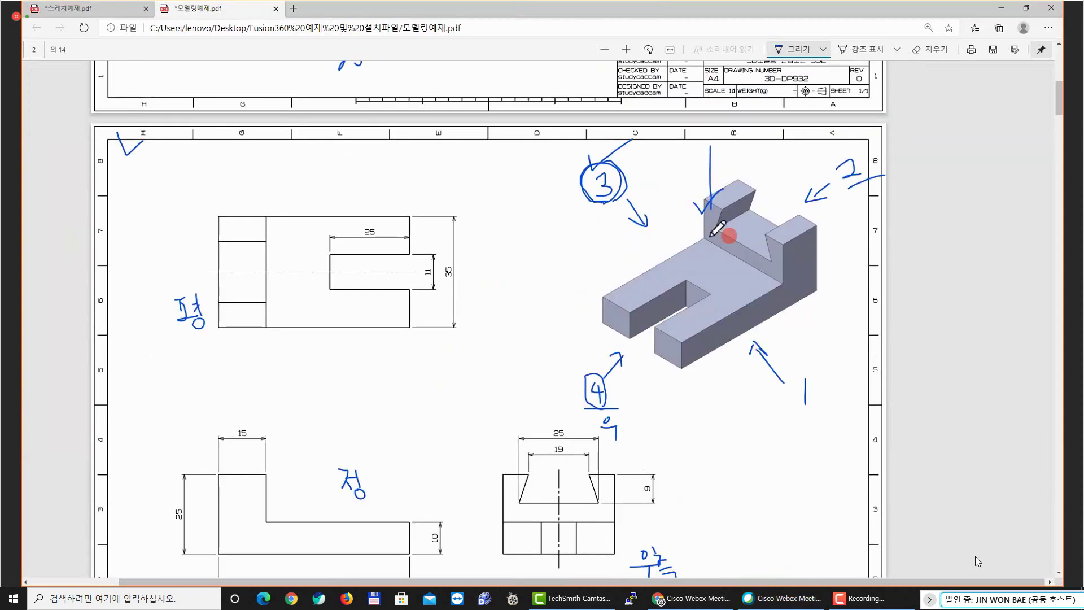
{"action": "mouse_move", "coordinate": [624, 194]}
{"action": "left_mouse_down"}
{"action": "mouse_move", "coordinate": [645, 225]}
{"action": "mouse_move", "coordinate": [646, 215]}
{"action": "left_mouse_up"}
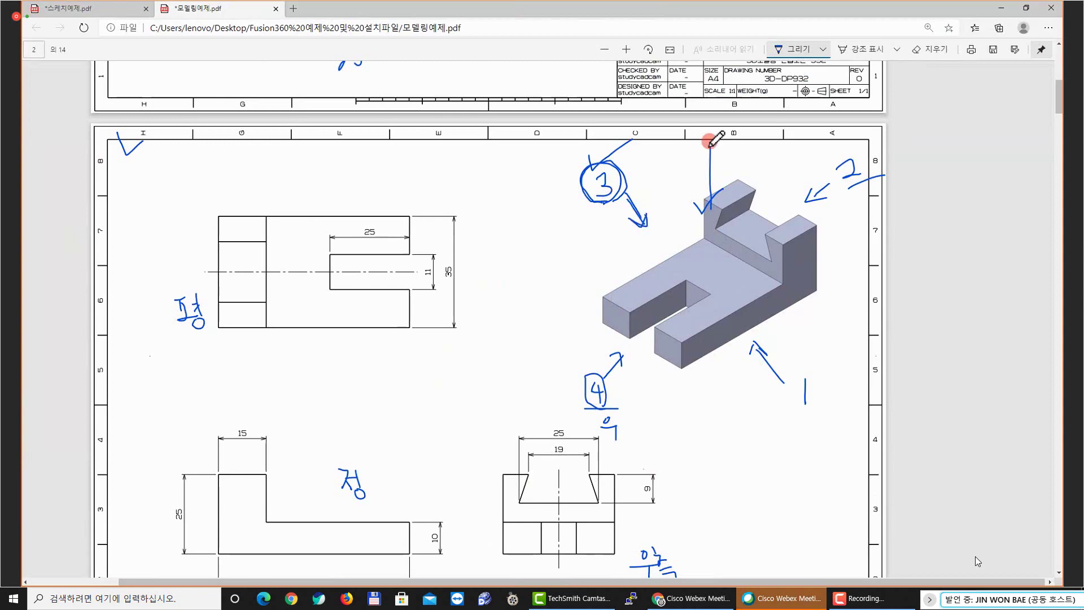
{"action": "left_click", "coordinate": [699, 210]}
{"action": "left_click", "coordinate": [719, 203]}
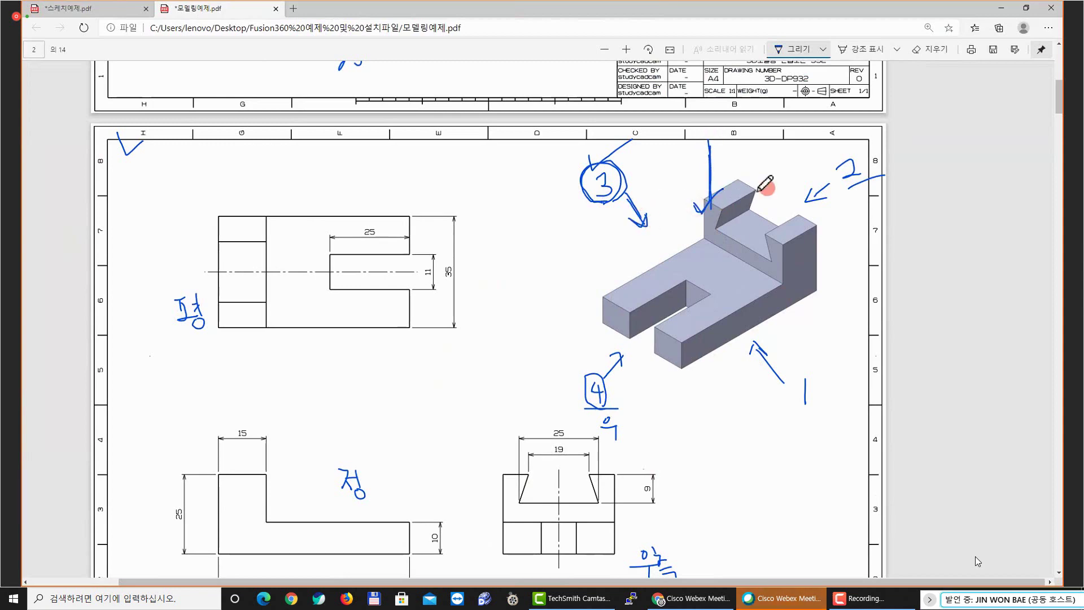
Circle the stepped end and the slotted end of the top view, and retrace the arrow beside number 1
{"action": "left_click", "coordinate": [236, 205]}
{"action": "mouse_move", "coordinate": [219, 214]}
{"action": "left_mouse_down"}
{"action": "mouse_move", "coordinate": [203, 269]}
{"action": "mouse_move", "coordinate": [235, 331]}
{"action": "mouse_move", "coordinate": [265, 199]}
{"action": "mouse_move", "coordinate": [279, 242]}
{"action": "left_mouse_up"}
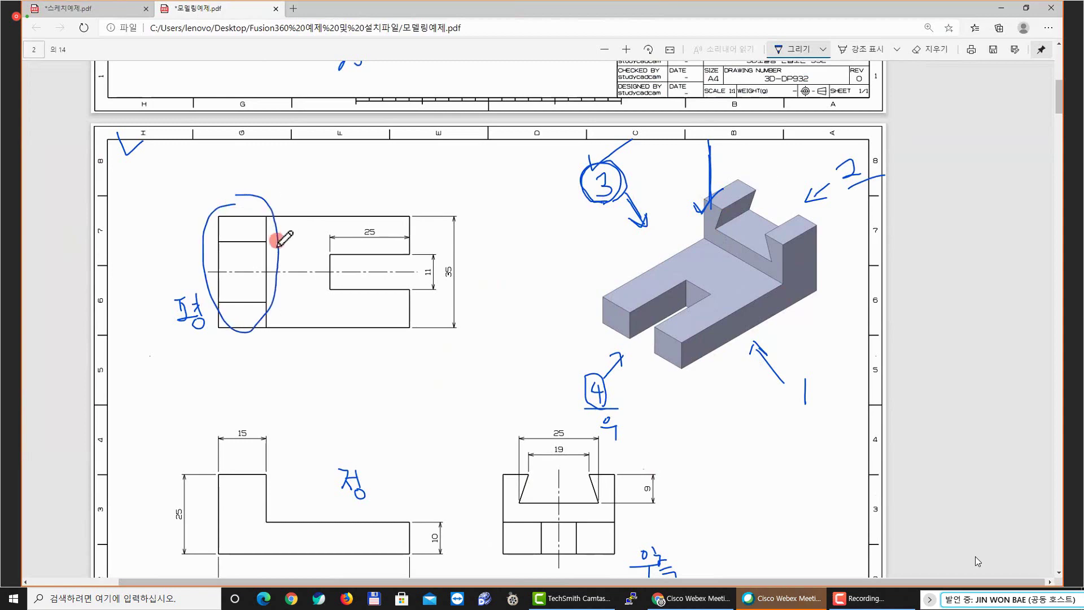
{"action": "left_click", "coordinate": [761, 339]}
{"action": "left_click_drag", "start_coordinate": [761, 338], "coordinate": [769, 353]}
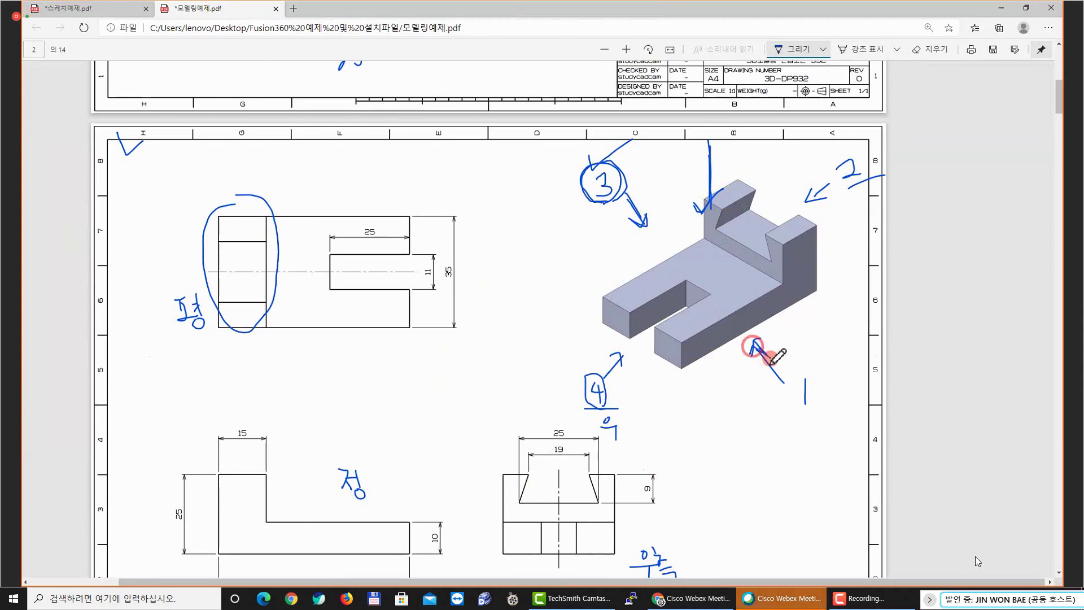
{"action": "left_click", "coordinate": [817, 236]}
{"action": "left_click", "coordinate": [724, 188]}
{"action": "left_click", "coordinate": [248, 225]}
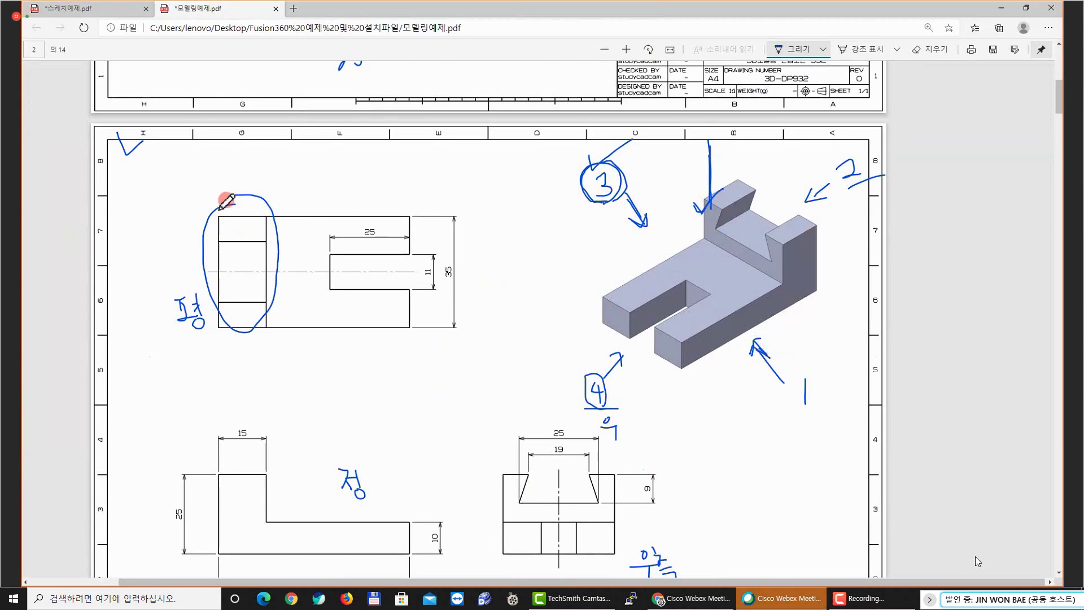
{"action": "mouse_move", "coordinate": [401, 217]}
{"action": "left_mouse_down"}
{"action": "mouse_move", "coordinate": [358, 279]}
{"action": "mouse_move", "coordinate": [424, 235]}
{"action": "mouse_move", "coordinate": [389, 213]}
{"action": "left_mouse_up"}
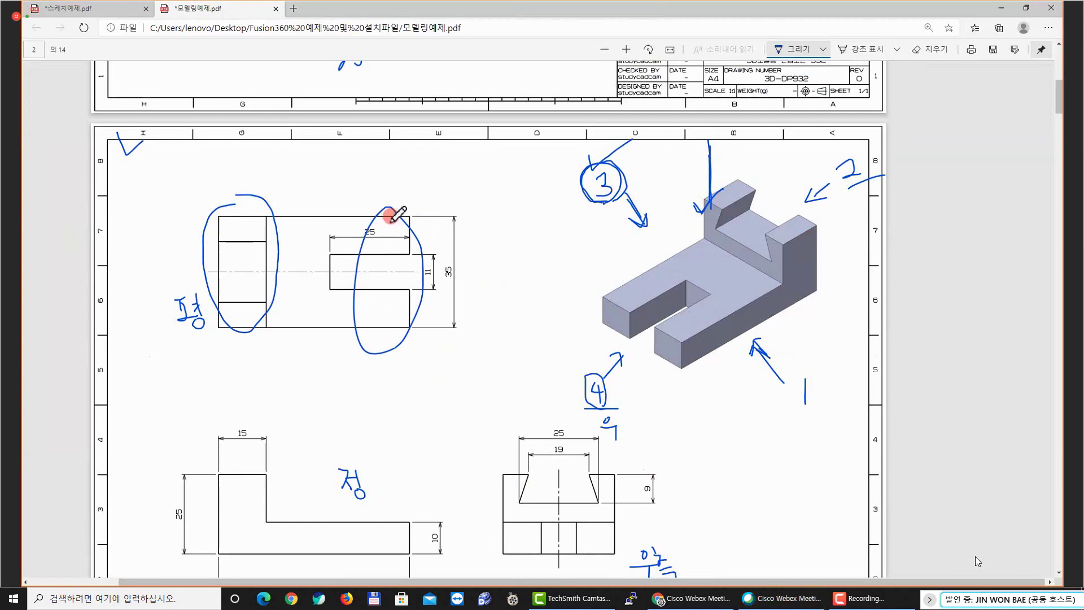
Erase both hand-drawn circles from the top view
{"action": "left_click", "coordinate": [928, 50]}
{"action": "left_click_drag", "start_coordinate": [445, 249], "coordinate": [162, 240]}
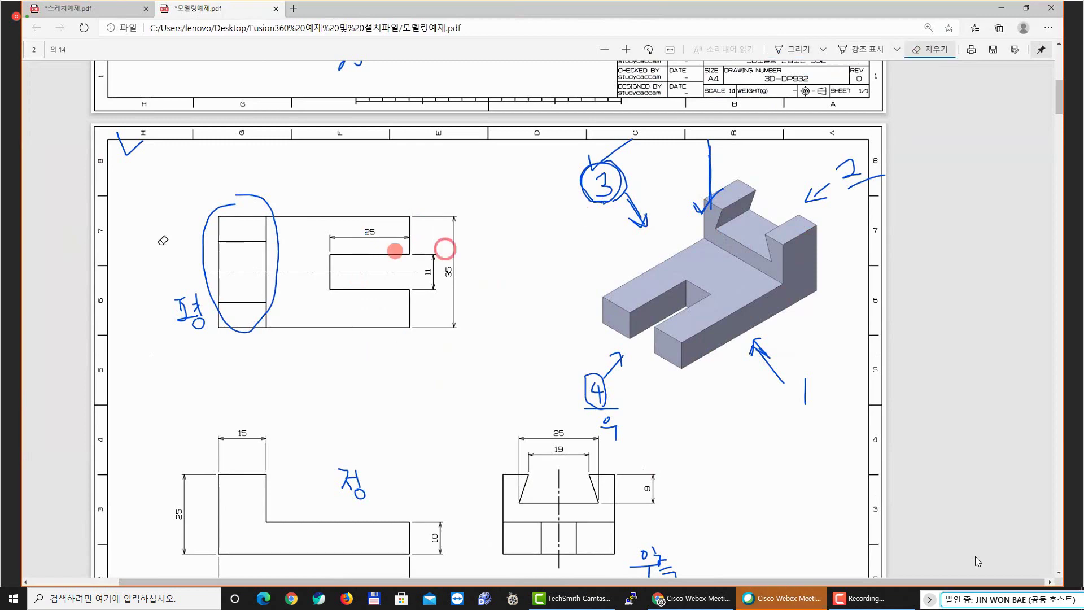
Review the labelled views with the pen active again and underline the handwritten 우측 label of the side view
{"action": "left_click", "coordinate": [793, 49]}
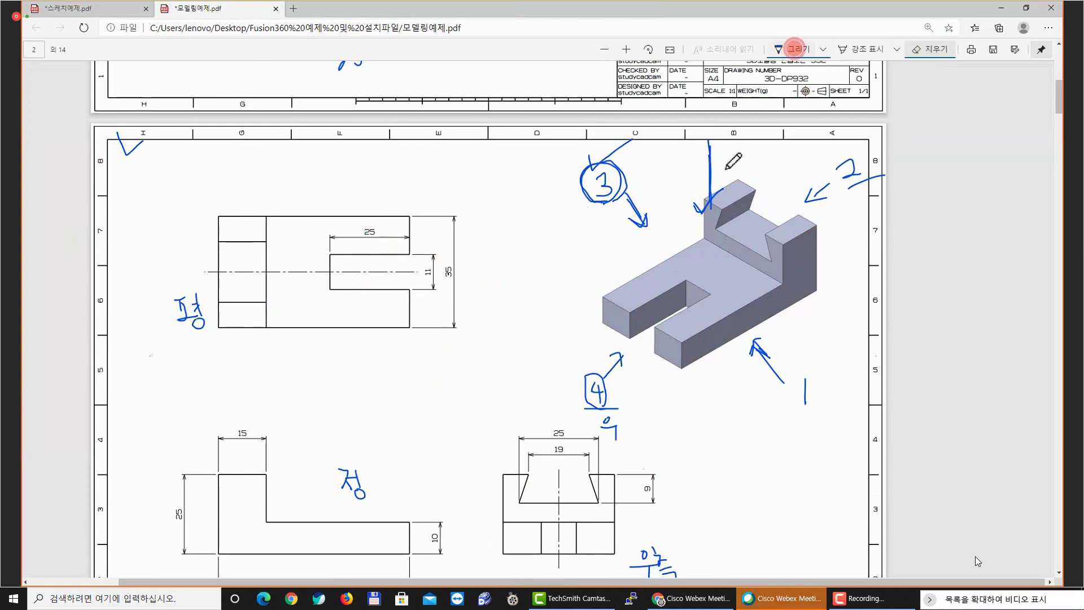
{"action": "scroll", "coordinate": [700, 214], "scroll_direction": "down", "scroll_amount": 2}
{"action": "scroll", "coordinate": [697, 223], "scroll_direction": "up", "scroll_amount": 3}
{"action": "scroll", "coordinate": [677, 261], "scroll_direction": "down", "scroll_amount": 4}
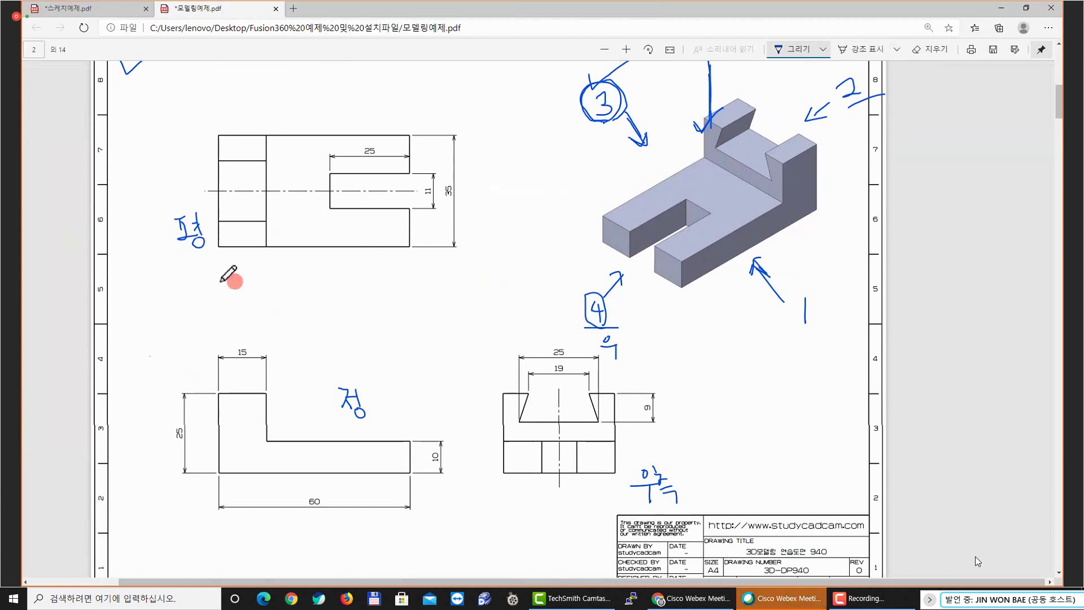
{"action": "scroll", "coordinate": [240, 284], "scroll_direction": "up", "scroll_amount": 1}
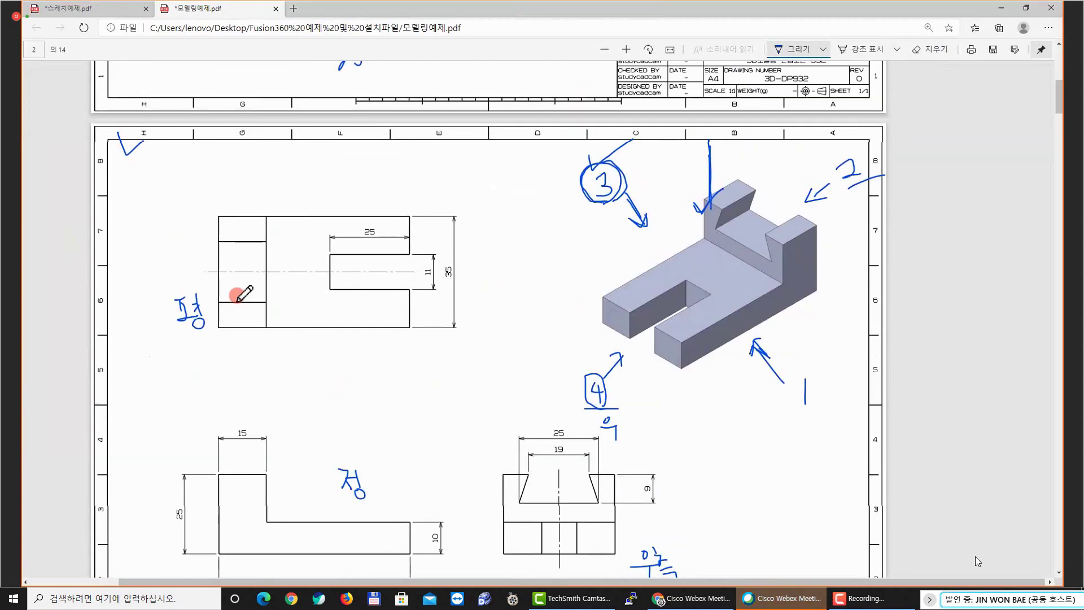
{"action": "scroll", "coordinate": [265, 293], "scroll_direction": "down", "scroll_amount": 1}
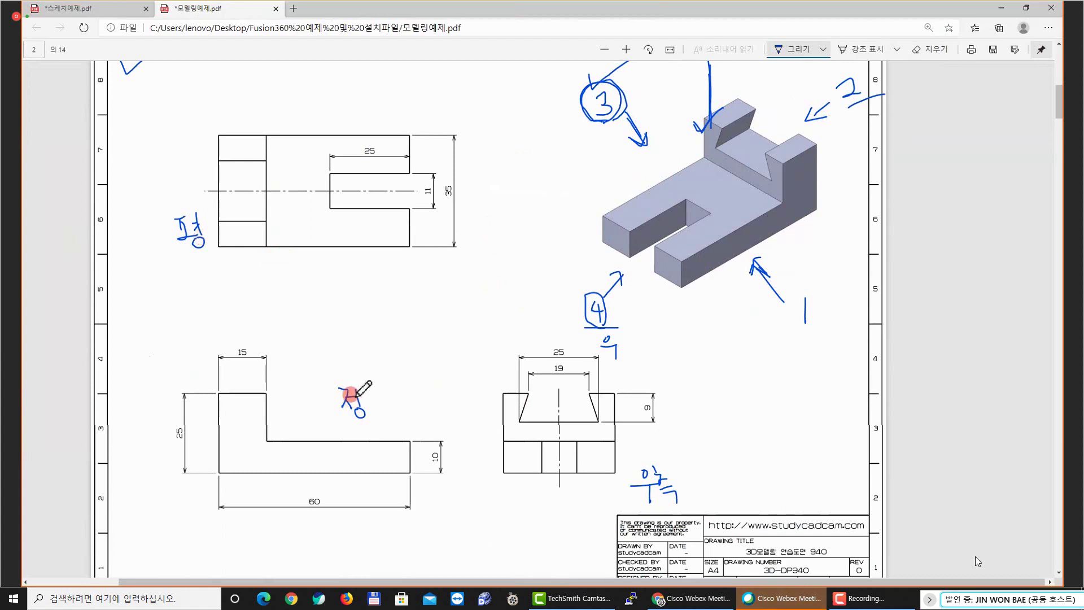
{"action": "left_click_drag", "start_coordinate": [639, 507], "coordinate": [679, 507]}
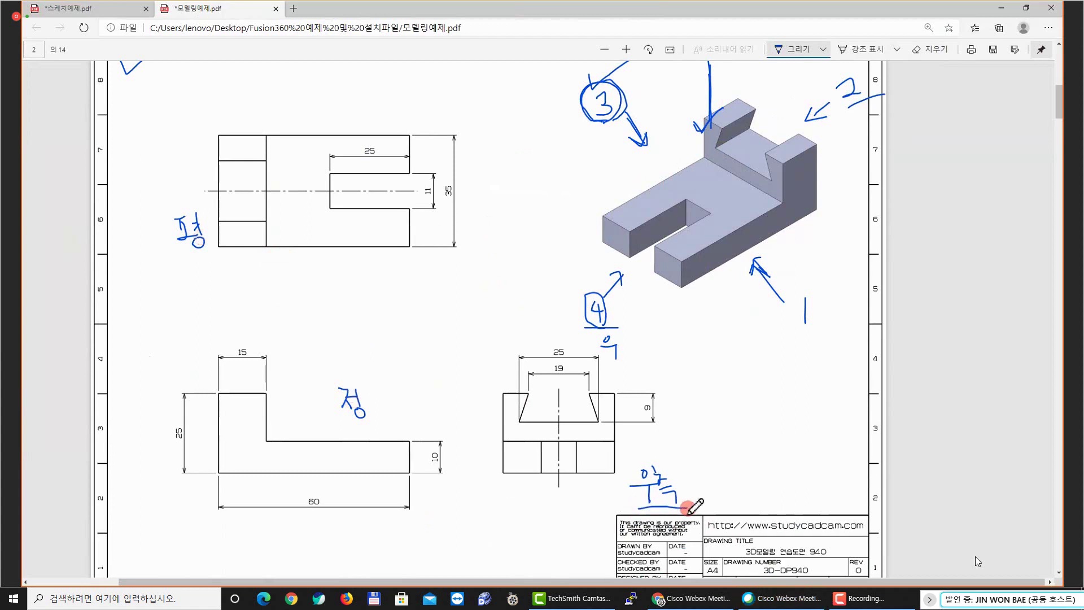
{"action": "left_click", "coordinate": [676, 479]}
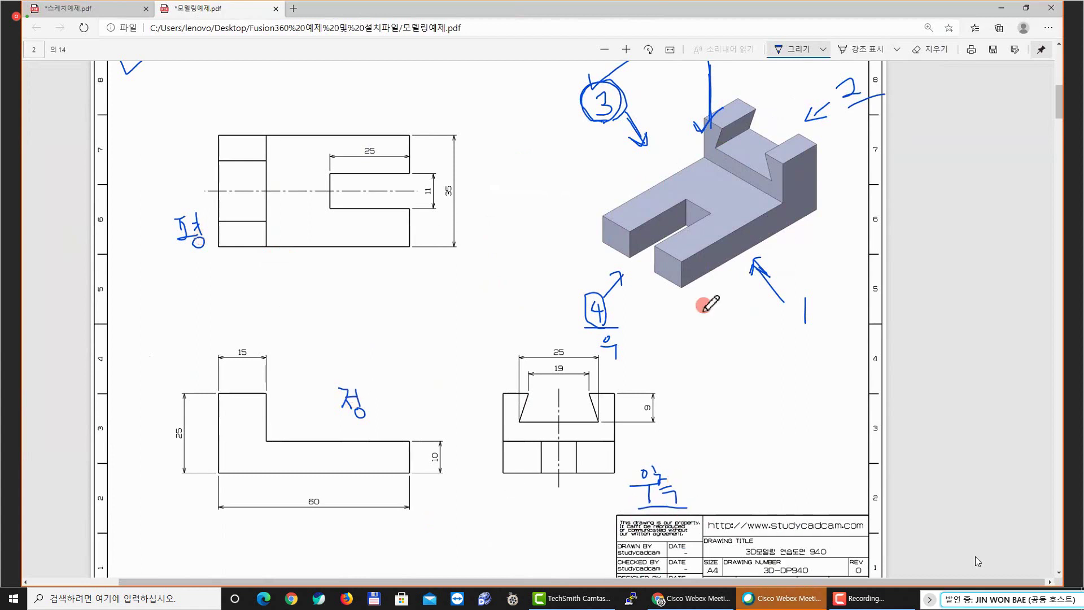
Trace the dovetail slot's profile in blue on the isometric view and erase the small arrow pointing at it
{"action": "scroll", "coordinate": [805, 232], "scroll_direction": "up", "scroll_amount": 2}
{"action": "scroll", "coordinate": [832, 238], "scroll_direction": "up", "scroll_amount": 2, "text": "ctrl"}
{"action": "scroll", "coordinate": [841, 240], "scroll_direction": "up", "scroll_amount": 1, "text": "ctrl"}
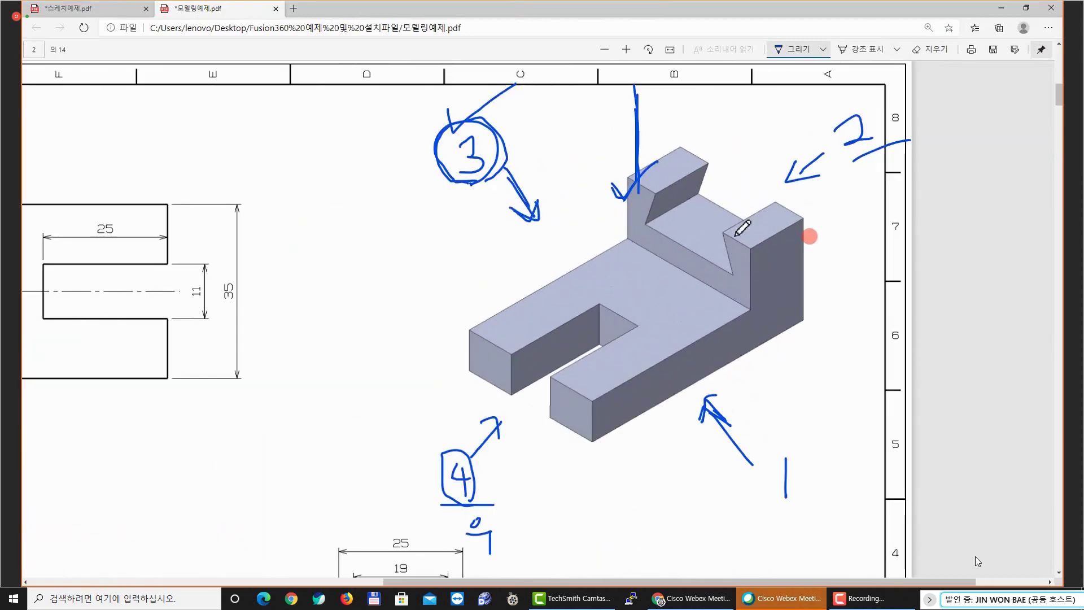
{"action": "mouse_move", "coordinate": [656, 194]}
{"action": "left_mouse_down"}
{"action": "mouse_move", "coordinate": [647, 227]}
{"action": "mouse_move", "coordinate": [731, 271]}
{"action": "mouse_move", "coordinate": [728, 235]}
{"action": "mouse_move", "coordinate": [660, 196]}
{"action": "mouse_move", "coordinate": [699, 210]}
{"action": "left_mouse_up"}
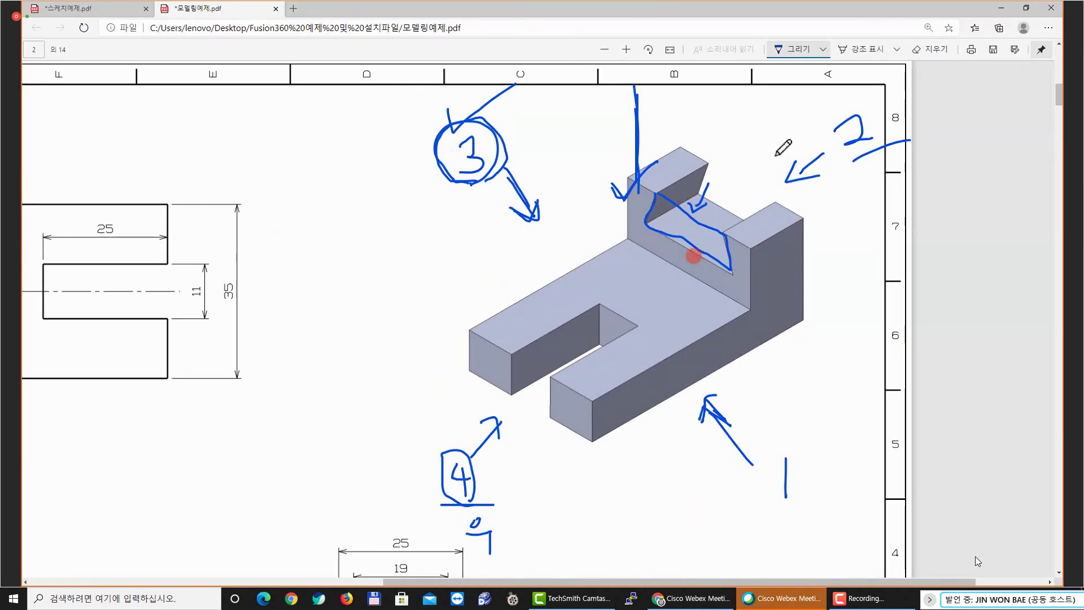
{"action": "left_click", "coordinate": [932, 49]}
{"action": "left_click_drag", "start_coordinate": [740, 166], "coordinate": [700, 208]}
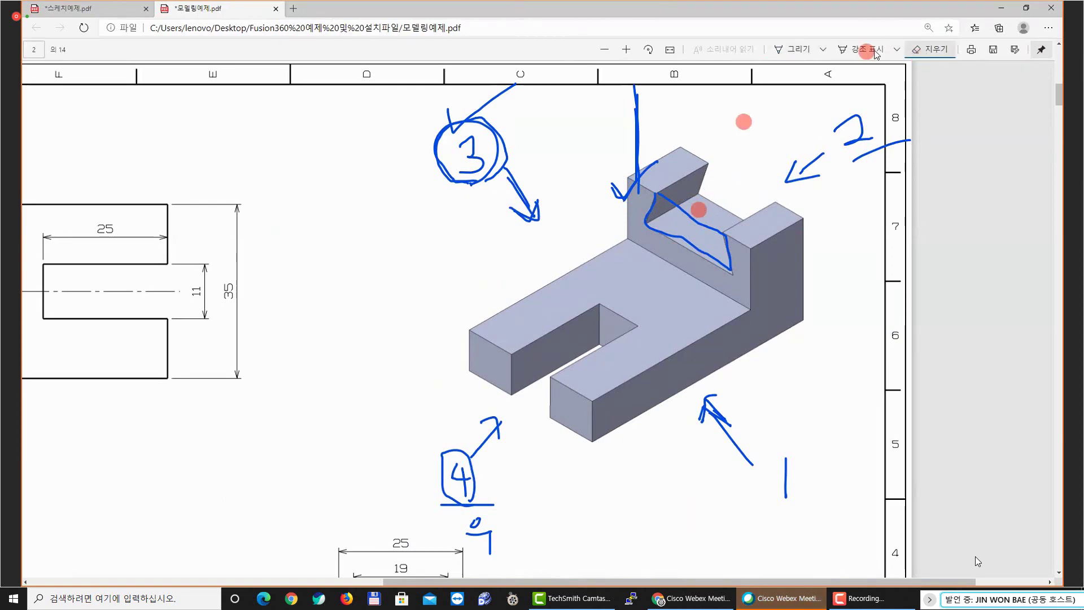
Change the pen colour to red and draw double-headed arrows across the dovetail slot's upper and lower widths
{"action": "left_click", "coordinate": [817, 49]}
{"action": "left_click", "coordinate": [727, 113]}
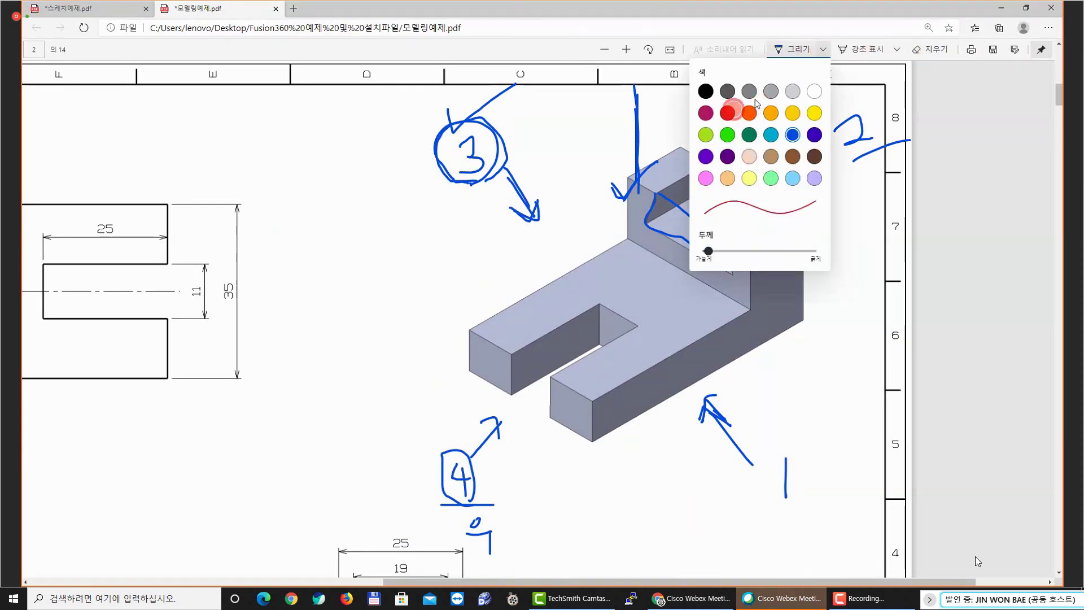
{"action": "left_click", "coordinate": [823, 49]}
{"action": "left_click_drag", "start_coordinate": [682, 182], "coordinate": [732, 223]}
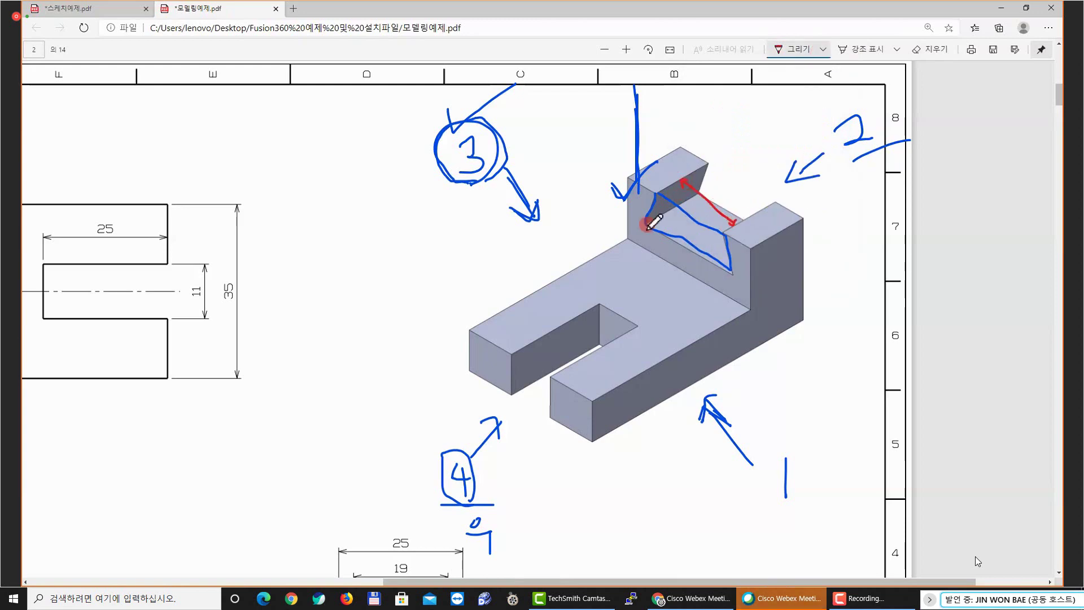
{"action": "mouse_move", "coordinate": [648, 234]}
{"action": "left_mouse_down"}
{"action": "mouse_move", "coordinate": [657, 219]}
{"action": "mouse_move", "coordinate": [669, 243]}
{"action": "mouse_move", "coordinate": [732, 275]}
{"action": "mouse_move", "coordinate": [724, 262]}
{"action": "mouse_move", "coordinate": [724, 289]}
{"action": "left_mouse_up"}
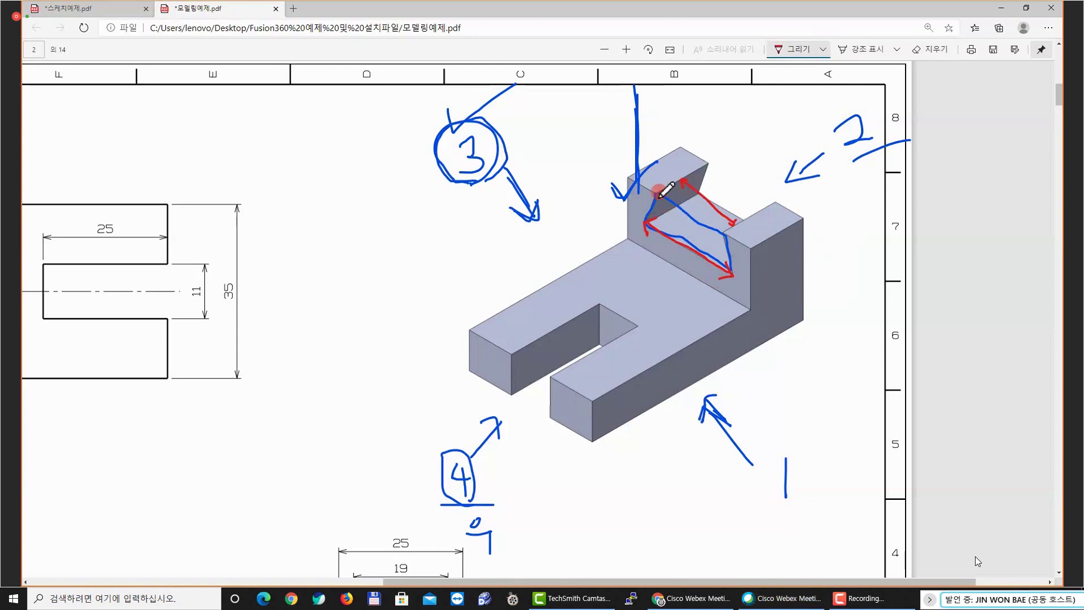
Trace the dovetail slot's two upper edges in red on the isometric view and the matching two lines in the top view
{"action": "left_click_drag", "start_coordinate": [658, 192], "coordinate": [707, 165]}
{"action": "left_click_drag", "start_coordinate": [734, 230], "coordinate": [776, 206]}
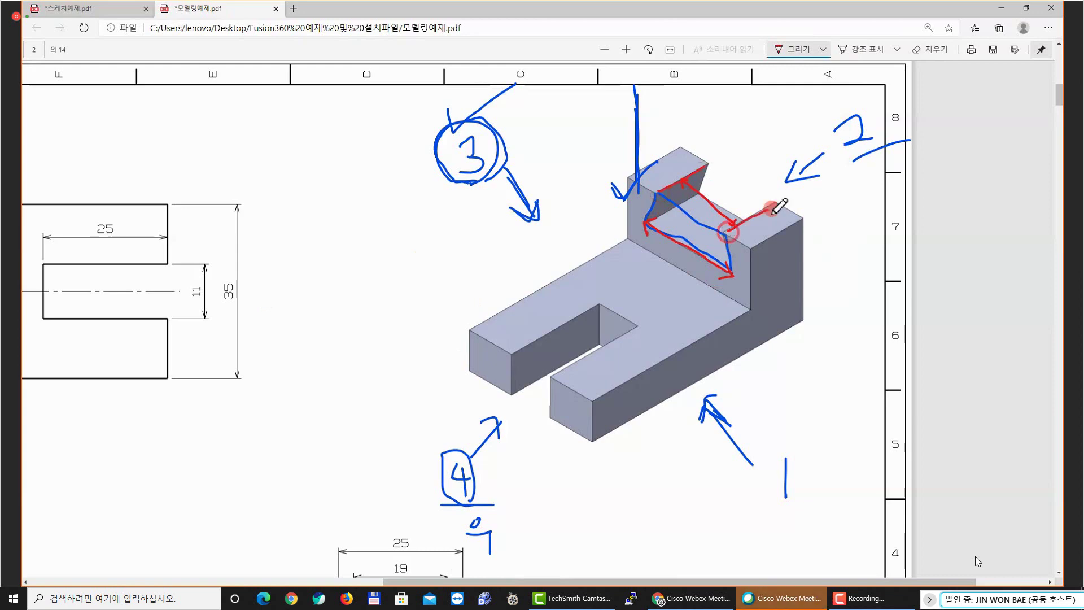
{"action": "scroll", "coordinate": [262, 273], "scroll_direction": "down", "scroll_amount": 3, "text": "ctrl"}
{"action": "scroll", "coordinate": [319, 260], "scroll_direction": "up", "scroll_amount": 2, "text": "ctrl"}
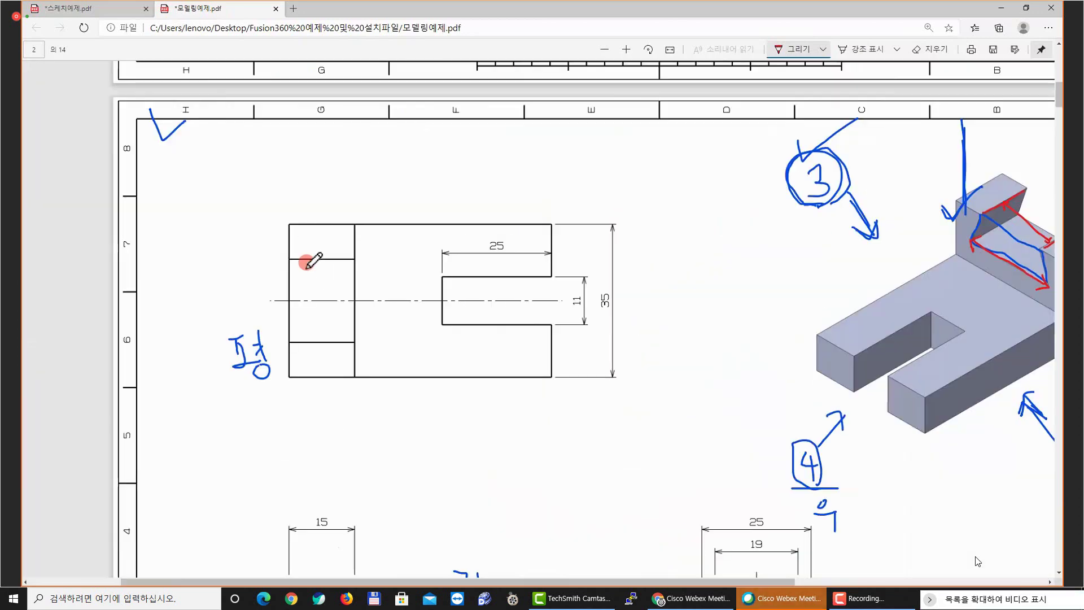
{"action": "left_click_drag", "start_coordinate": [289, 260], "coordinate": [350, 259]}
{"action": "left_click_drag", "start_coordinate": [290, 342], "coordinate": [351, 343]}
Add red dashed hidden lines for the slot's base edges outside both traced lines in the top view, erasing the upper line's end dash
{"action": "scroll", "coordinate": [323, 345], "scroll_direction": "up", "scroll_amount": 1, "text": "ctrl"}
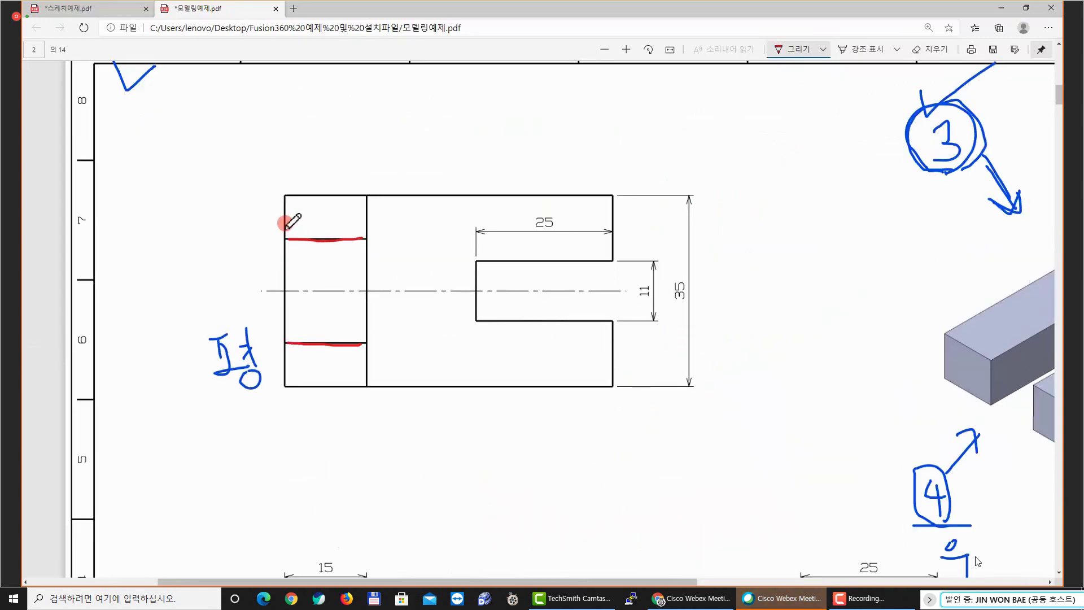
{"action": "left_click_drag", "start_coordinate": [286, 223], "coordinate": [365, 224]}
{"action": "left_click_drag", "start_coordinate": [285, 362], "coordinate": [365, 362]}
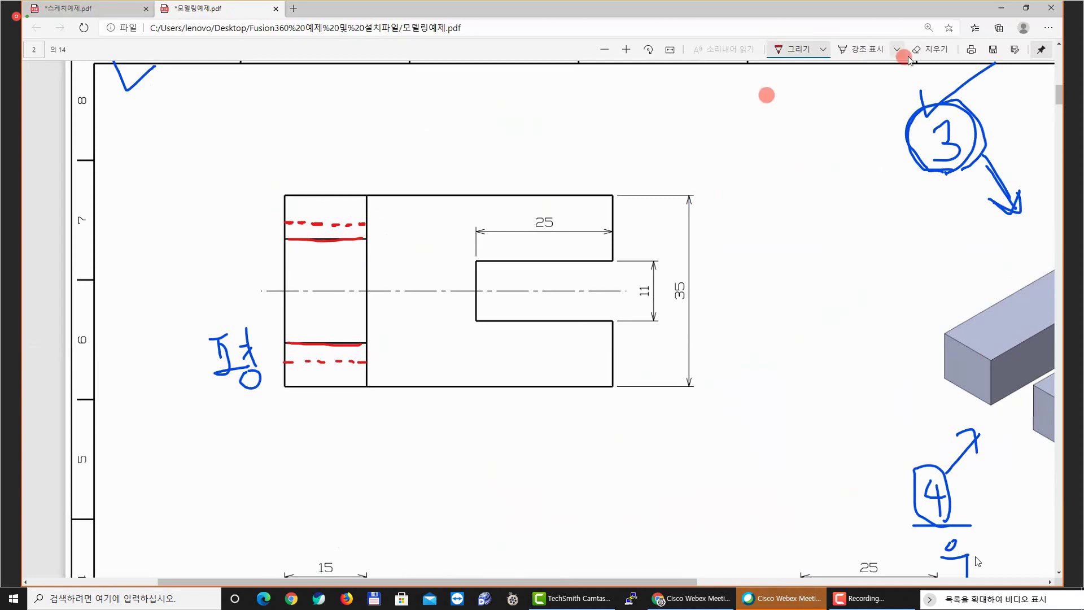
{"action": "left_click", "coordinate": [929, 50]}
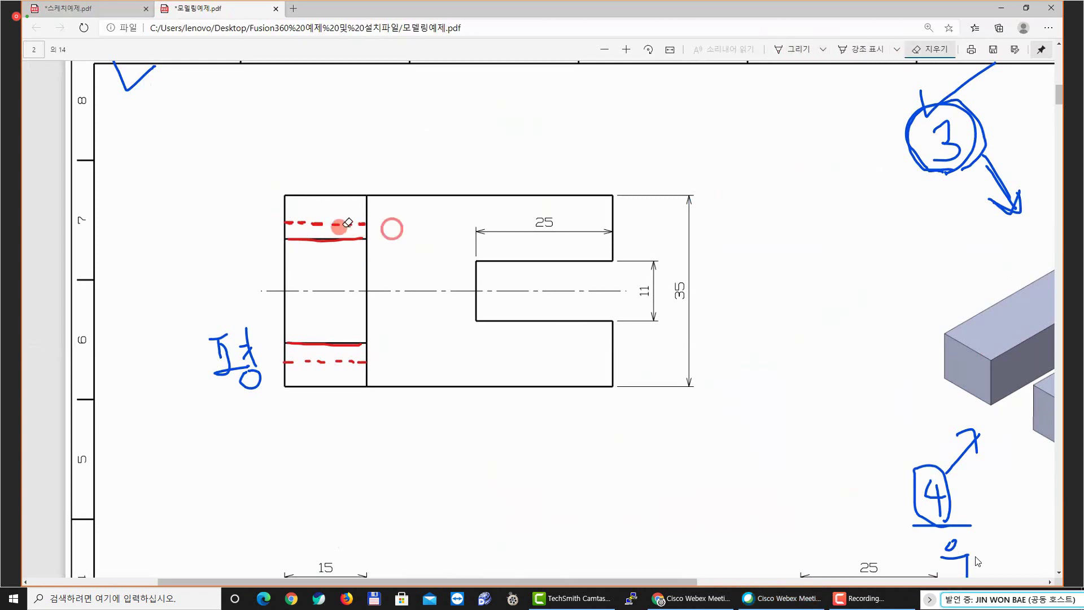
{"action": "left_click", "coordinate": [366, 221]}
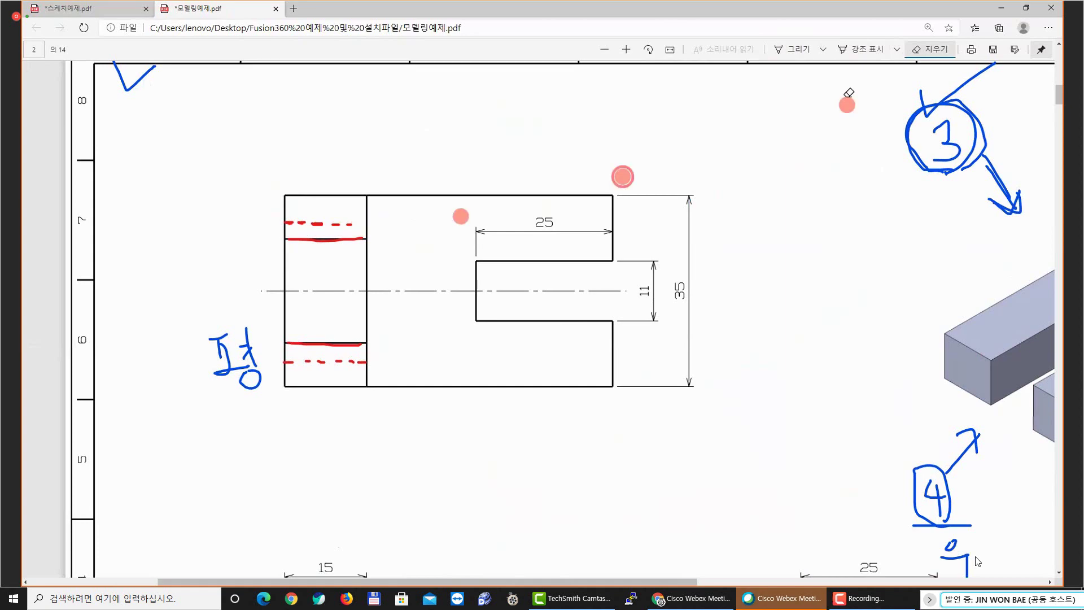
Trace the dovetail slot's profile and the body's outer outline in red on the side view
{"action": "left_click", "coordinate": [793, 49]}
{"action": "scroll", "coordinate": [617, 236], "scroll_direction": "down", "scroll_amount": 5, "text": "ctrl"}
{"action": "scroll", "coordinate": [616, 236], "scroll_direction": "up", "scroll_amount": 5, "text": "ctrl"}
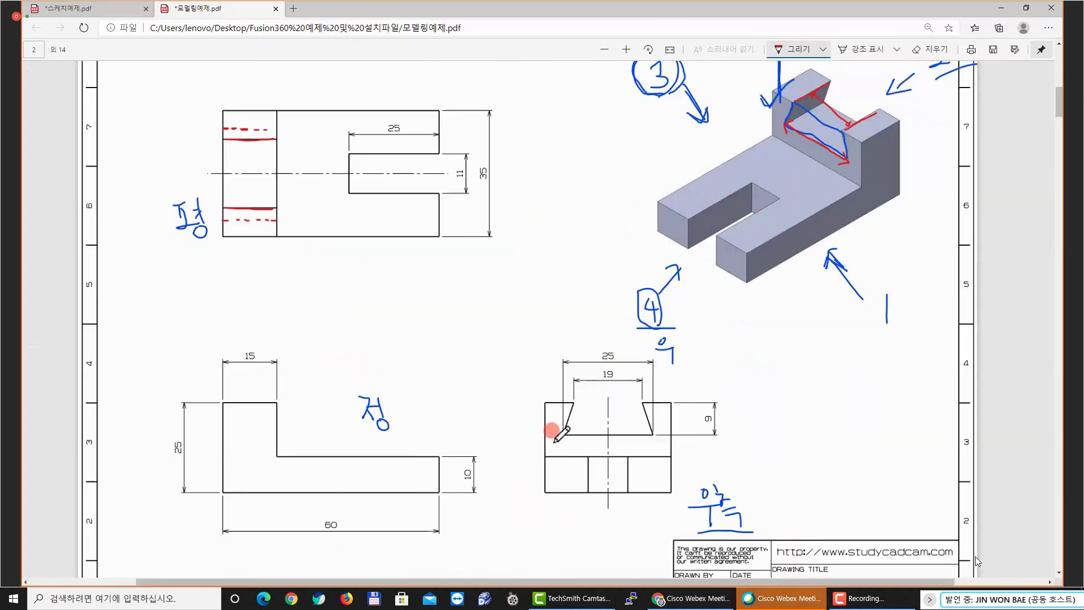
{"action": "scroll", "coordinate": [680, 485], "scroll_direction": "up", "scroll_amount": 3, "text": "ctrl"}
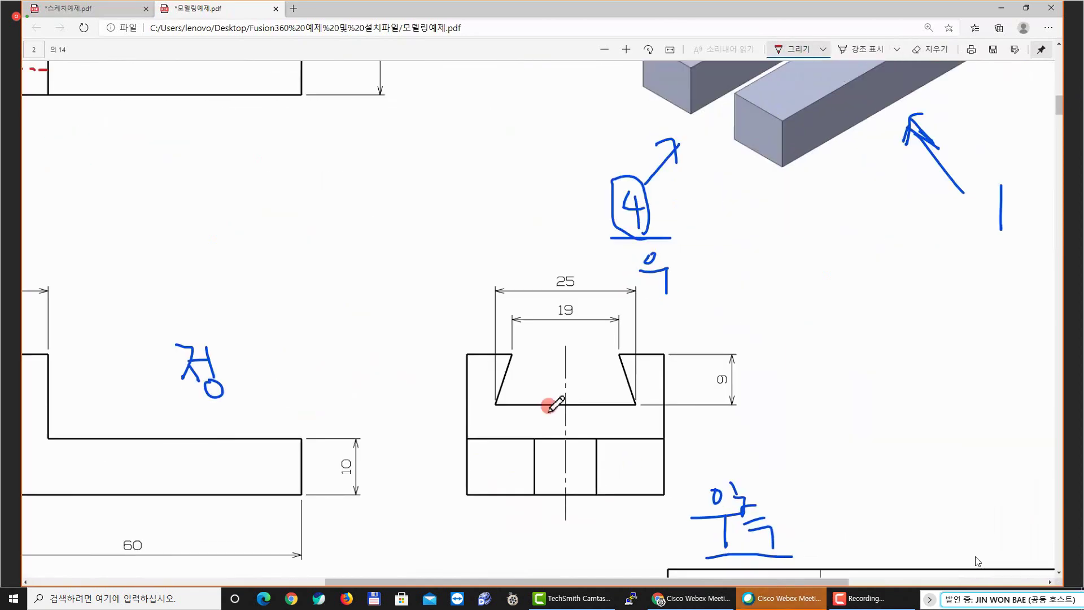
{"action": "left_click_drag", "start_coordinate": [494, 405], "coordinate": [631, 403]}
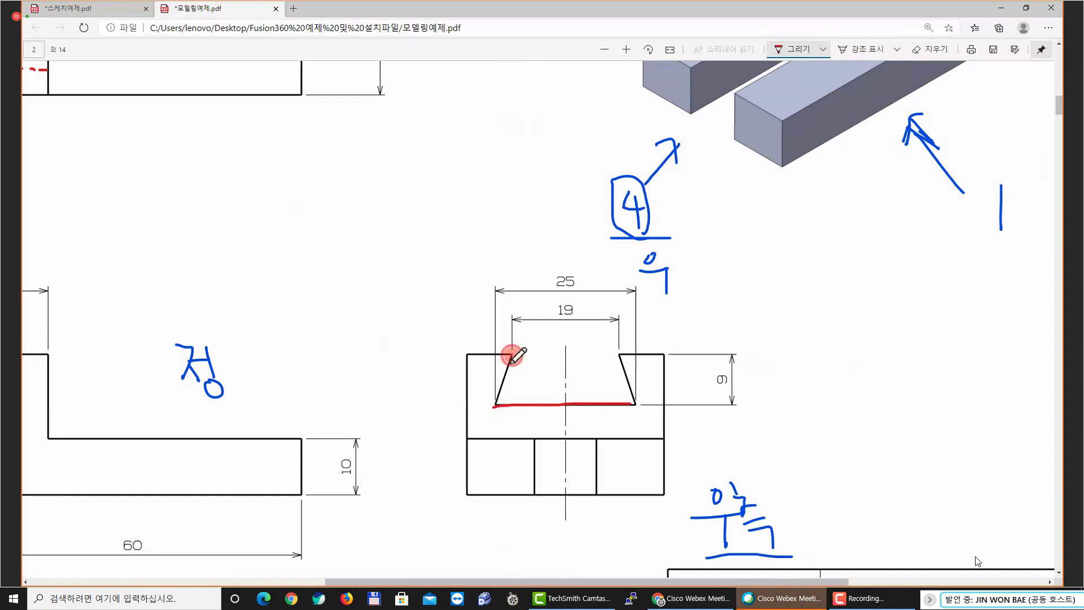
{"action": "left_click_drag", "start_coordinate": [512, 354], "coordinate": [494, 405]}
{"action": "left_click_drag", "start_coordinate": [620, 356], "coordinate": [636, 404]}
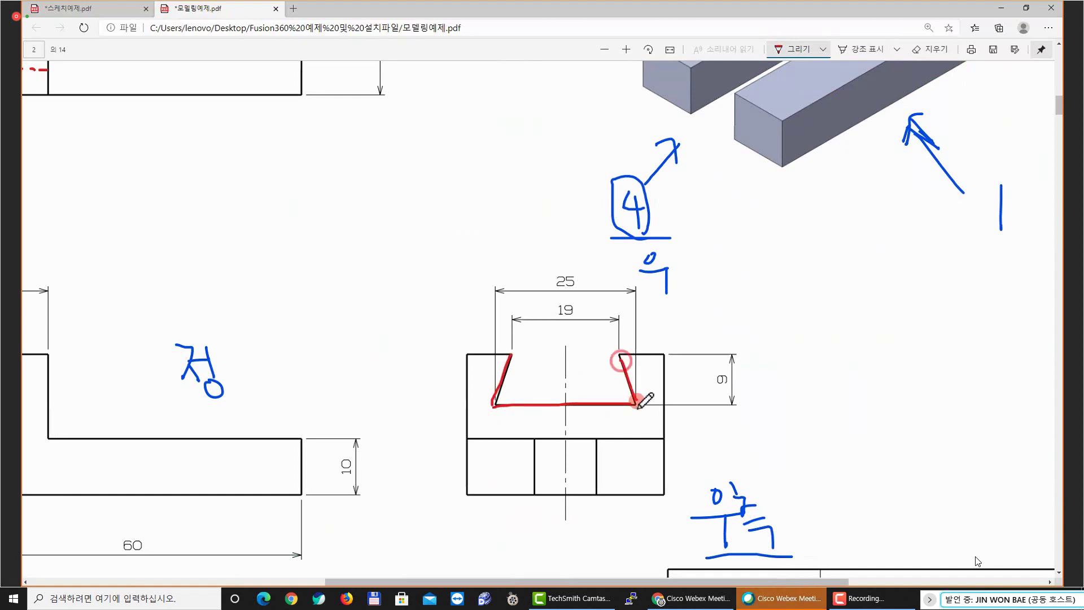
{"action": "mouse_move", "coordinate": [511, 353]}
{"action": "left_mouse_down"}
{"action": "mouse_move", "coordinate": [467, 354]}
{"action": "mouse_move", "coordinate": [468, 485]}
{"action": "mouse_move", "coordinate": [596, 502]}
{"action": "mouse_move", "coordinate": [665, 496]}
{"action": "mouse_move", "coordinate": [668, 348]}
{"action": "mouse_move", "coordinate": [611, 351]}
{"action": "left_mouse_up"}
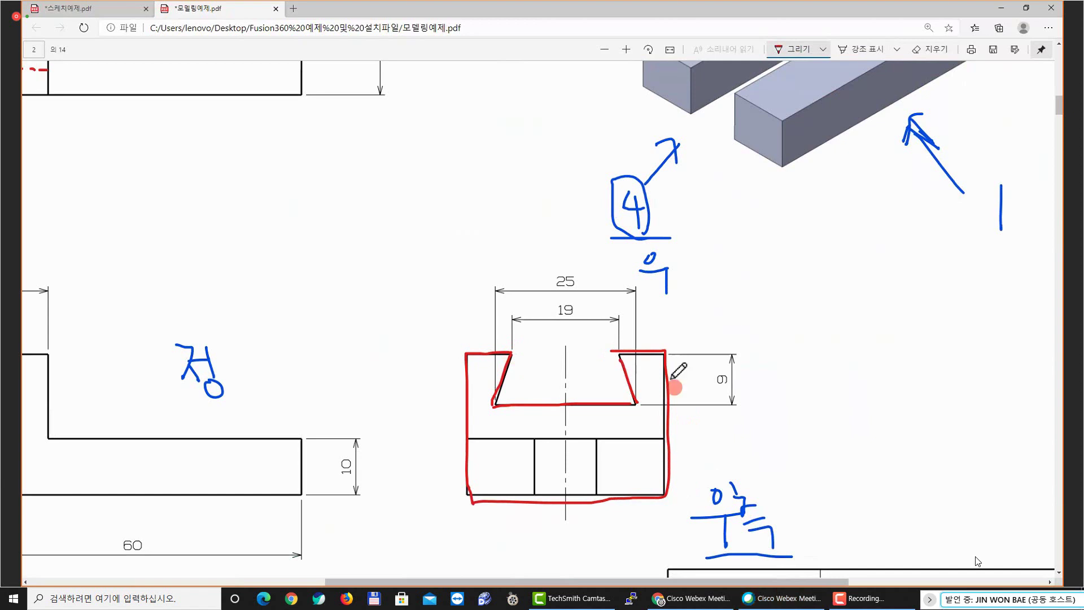
Extend the side view's red outline into a freehand oblique 3D sketch showing the slot running backwards, and retrace the slot's base
{"action": "left_click_drag", "start_coordinate": [717, 240], "coordinate": [665, 352]}
{"action": "mouse_move", "coordinate": [476, 356]}
{"action": "left_mouse_down"}
{"action": "mouse_move", "coordinate": [468, 346]}
{"action": "mouse_move", "coordinate": [575, 198]}
{"action": "mouse_move", "coordinate": [715, 235]}
{"action": "mouse_move", "coordinate": [722, 440]}
{"action": "mouse_move", "coordinate": [663, 510]}
{"action": "left_mouse_up"}
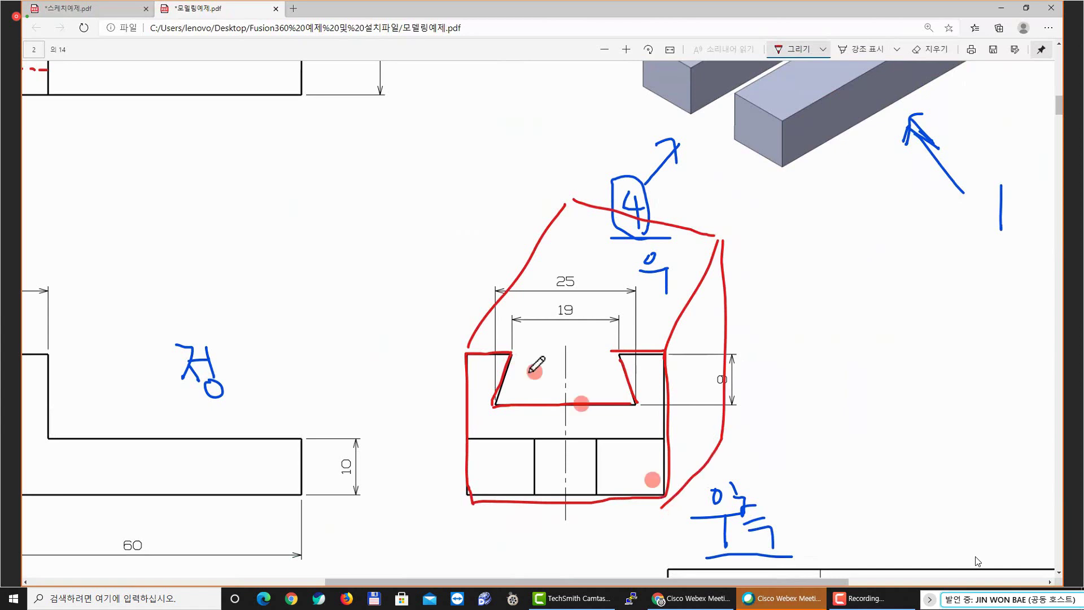
{"action": "left_click_drag", "start_coordinate": [512, 349], "coordinate": [635, 209]}
{"action": "left_click_drag", "start_coordinate": [610, 350], "coordinate": [669, 219]}
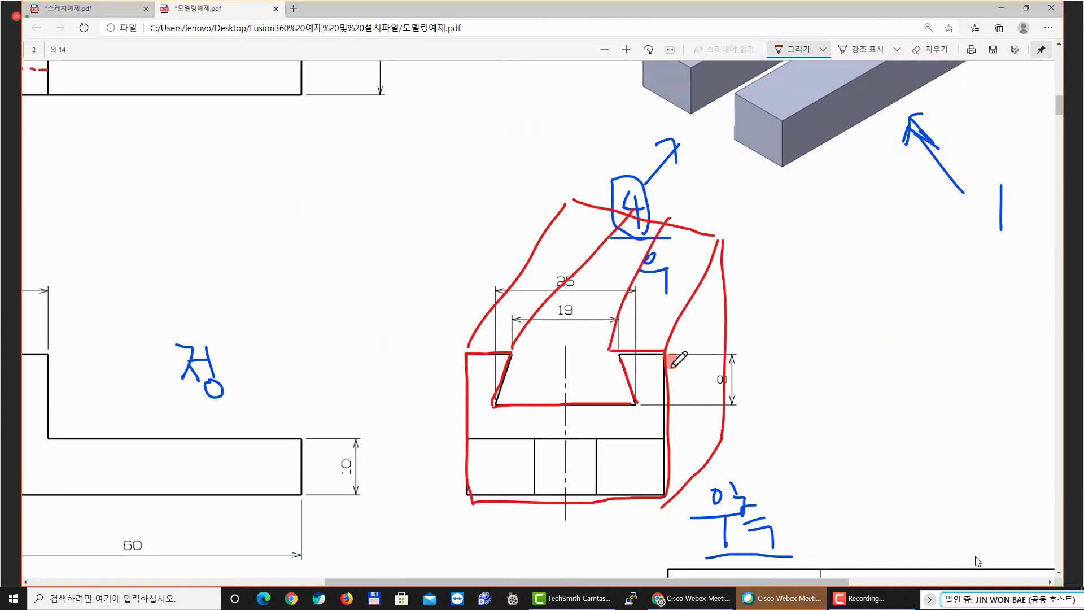
{"action": "mouse_move", "coordinate": [497, 405]}
{"action": "left_mouse_down"}
{"action": "mouse_move", "coordinate": [632, 403]}
{"action": "mouse_move", "coordinate": [620, 400]}
{"action": "left_mouse_up"}
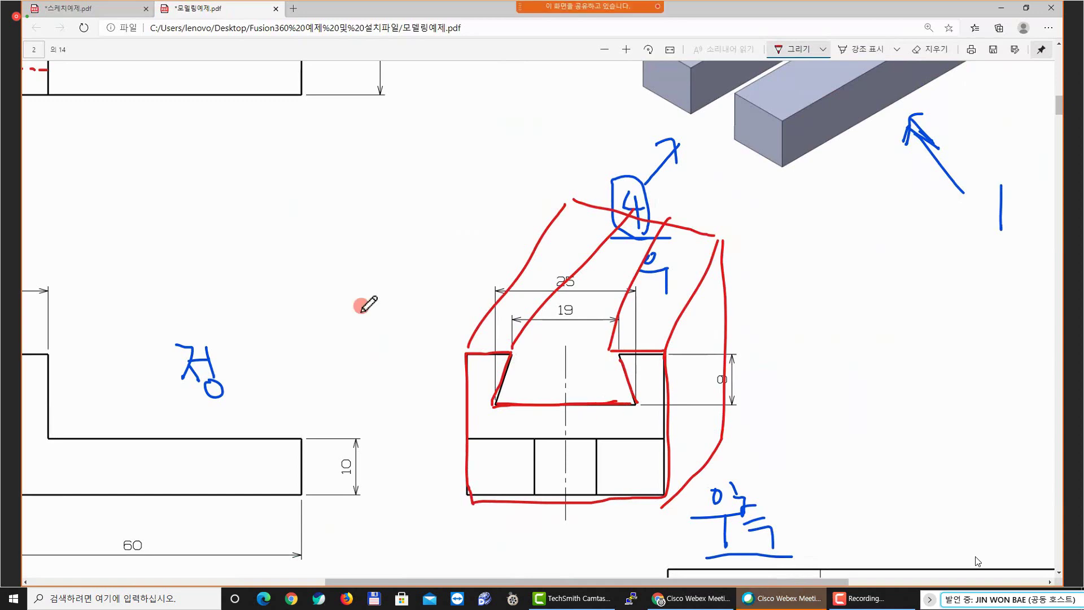
Erase the whole red outline and oblique sketch from the side view and reactivate the pen
{"action": "scroll", "coordinate": [363, 305], "scroll_direction": "down", "scroll_amount": 2, "text": "ctrl"}
{"action": "scroll", "coordinate": [164, 150], "scroll_direction": "down", "scroll_amount": 2, "text": "ctrl"}
{"action": "scroll", "coordinate": [452, 174], "scroll_direction": "up", "scroll_amount": 2, "text": "ctrl"}
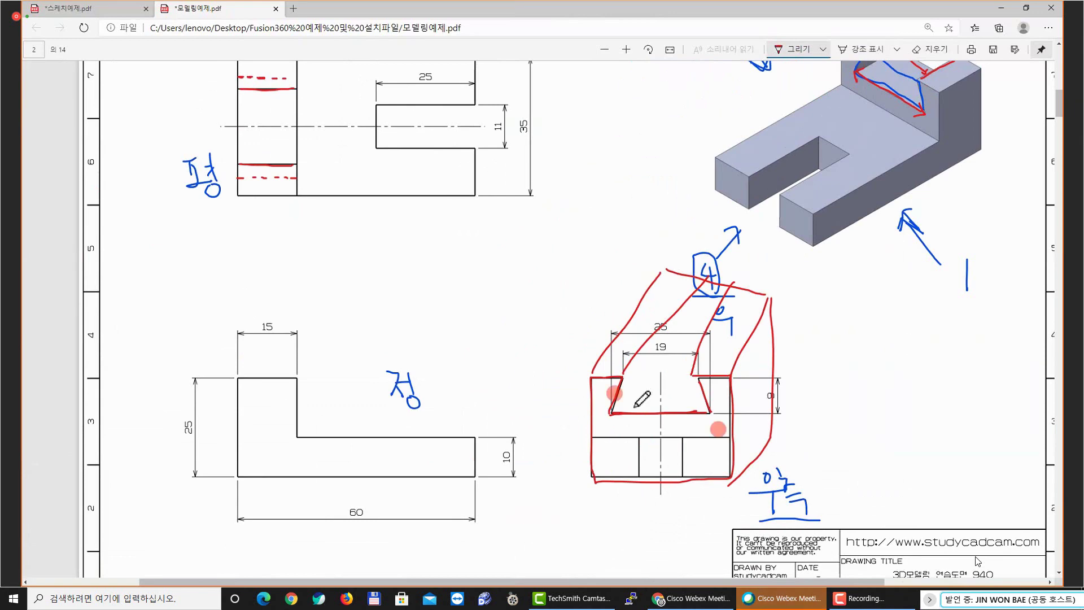
{"action": "scroll", "coordinate": [727, 421], "scroll_direction": "up", "scroll_amount": 1, "text": "ctrl"}
{"action": "left_click", "coordinate": [926, 50]}
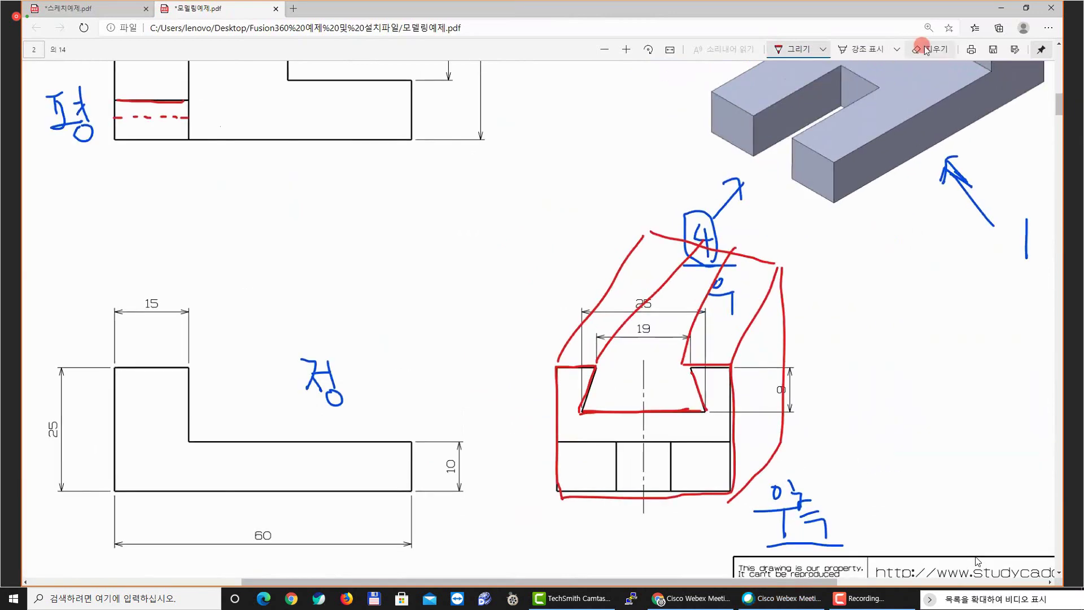
{"action": "mouse_move", "coordinate": [667, 223]}
{"action": "left_mouse_down"}
{"action": "mouse_move", "coordinate": [677, 274]}
{"action": "mouse_move", "coordinate": [605, 284]}
{"action": "mouse_move", "coordinate": [723, 352]}
{"action": "mouse_move", "coordinate": [789, 310]}
{"action": "mouse_move", "coordinate": [762, 479]}
{"action": "mouse_move", "coordinate": [734, 429]}
{"action": "mouse_move", "coordinate": [625, 413]}
{"action": "mouse_move", "coordinate": [574, 375]}
{"action": "left_mouse_up"}
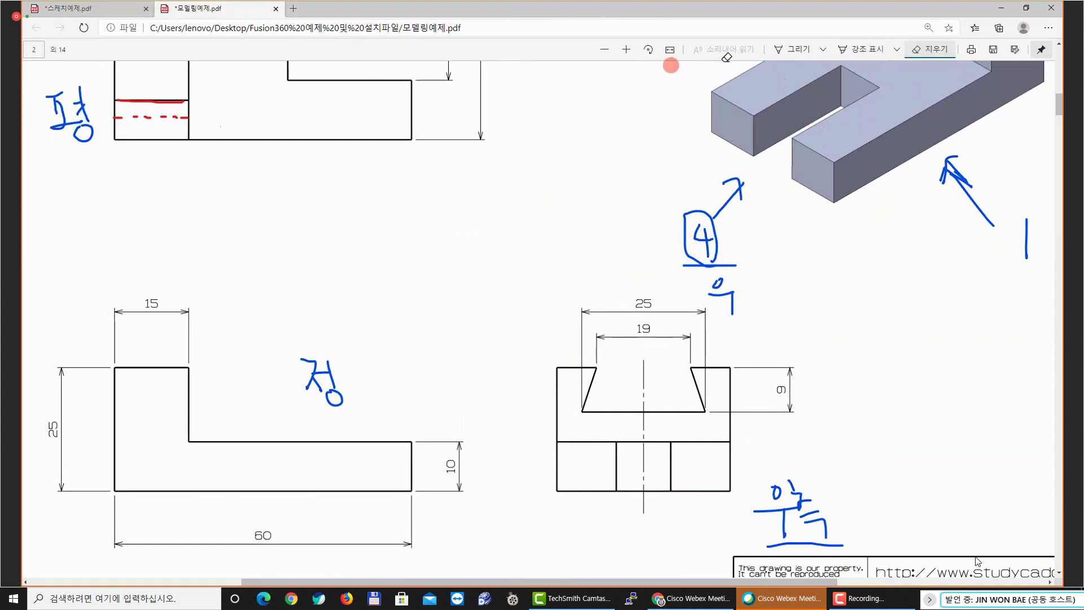
{"action": "left_click", "coordinate": [797, 50]}
{"action": "scroll", "coordinate": [558, 268], "scroll_direction": "down", "scroll_amount": 2, "text": "ctrl"}
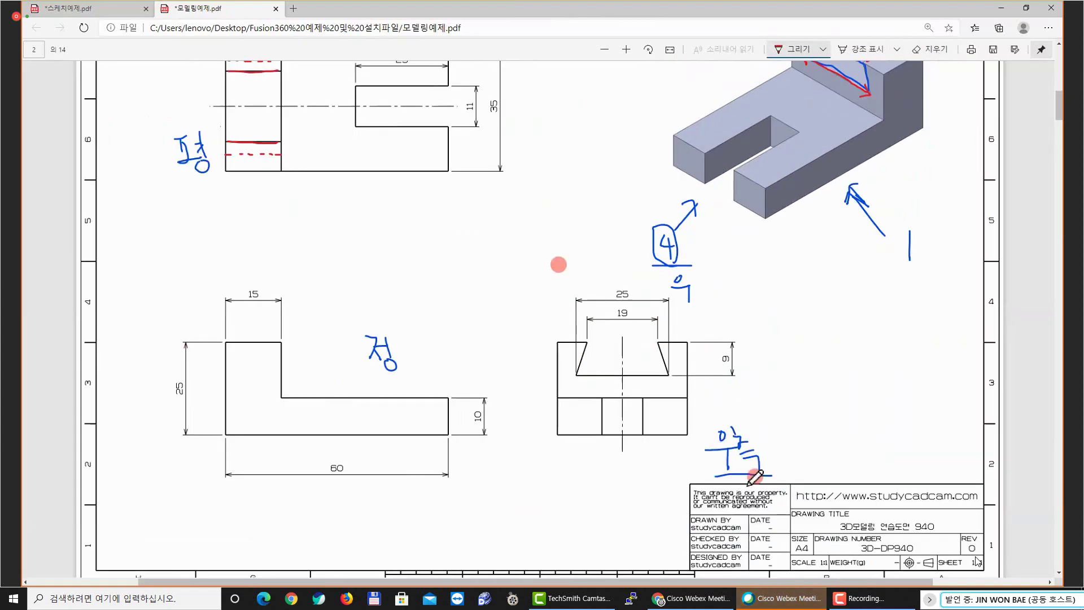
Circle the handwritten label beside the right-side view in red and underline the handwritten label beside the top view
{"action": "mouse_move", "coordinate": [755, 477]}
{"action": "left_mouse_down"}
{"action": "mouse_move", "coordinate": [736, 414]}
{"action": "mouse_move", "coordinate": [756, 490]}
{"action": "left_mouse_up"}
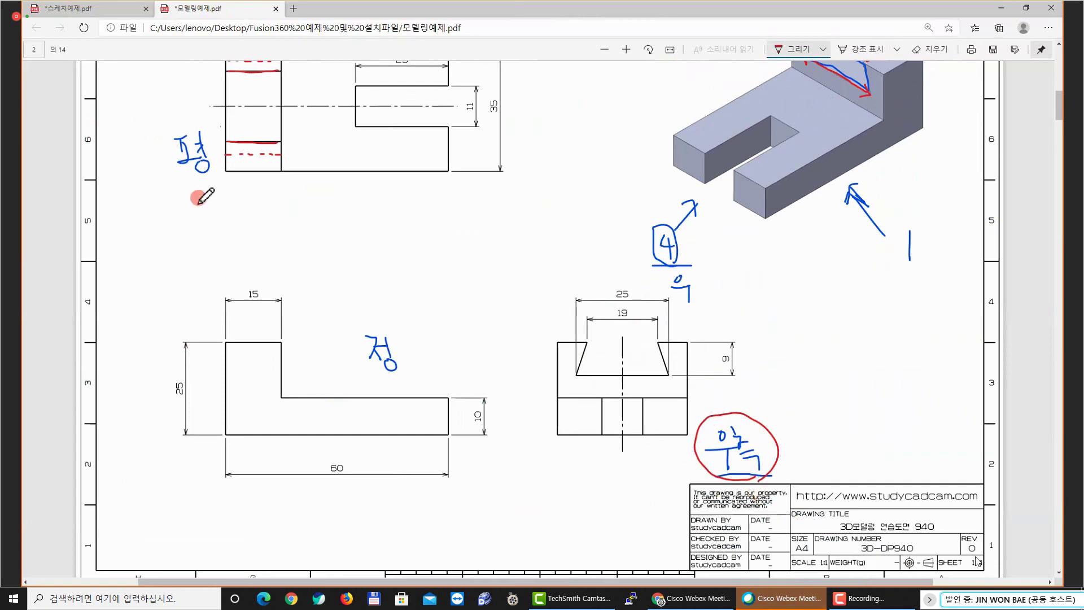
{"action": "left_click_drag", "start_coordinate": [183, 192], "coordinate": [214, 182]}
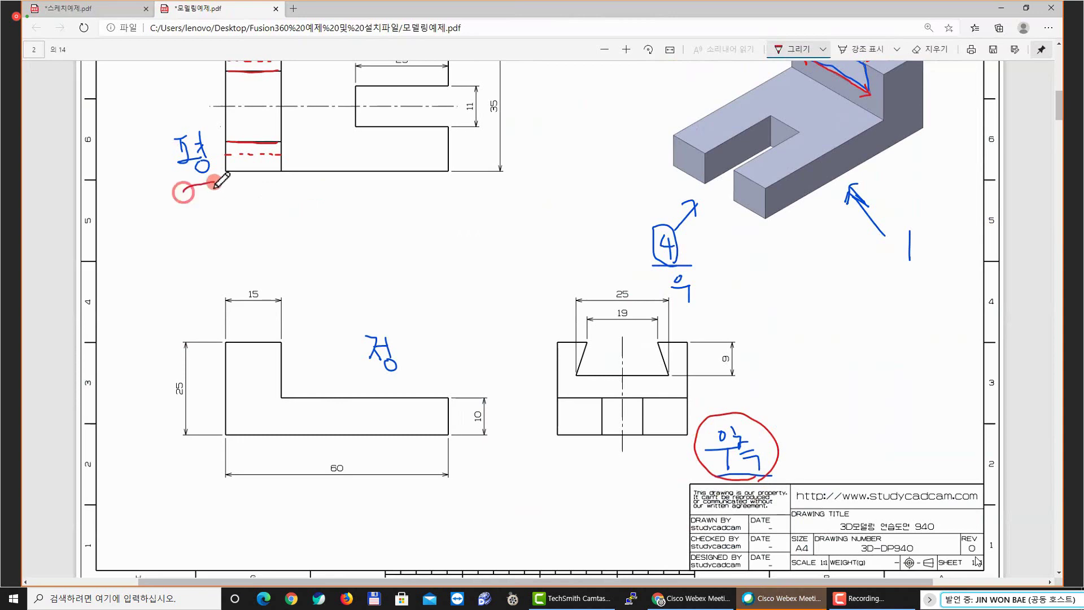
Examine the orthographic views and the isometric figure on drawing 3D-DP940 and compare them with the neighbouring exercise sheets
{"action": "scroll", "coordinate": [322, 177], "scroll_direction": "up", "scroll_amount": 5}
{"action": "scroll", "coordinate": [339, 207], "scroll_direction": "down", "scroll_amount": 6}
{"action": "scroll", "coordinate": [339, 208], "scroll_direction": "down", "scroll_amount": 4}
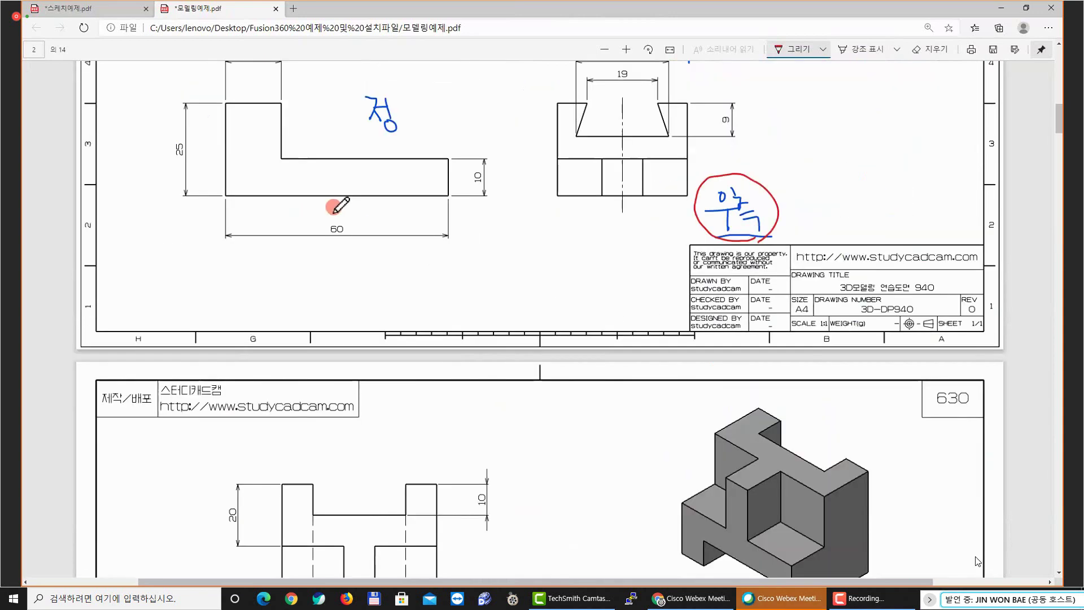
{"action": "scroll", "coordinate": [338, 210], "scroll_direction": "up", "scroll_amount": 3}
{"action": "scroll", "coordinate": [336, 212], "scroll_direction": "up", "scroll_amount": 4}
{"action": "scroll", "coordinate": [325, 232], "scroll_direction": "down", "scroll_amount": 5}
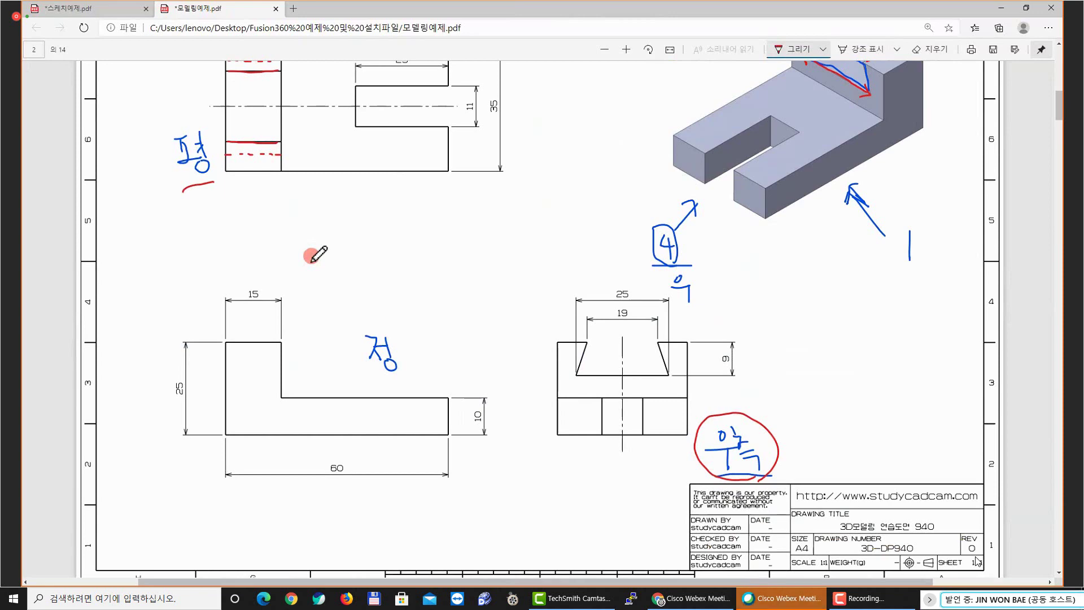
{"action": "scroll", "coordinate": [378, 264], "scroll_direction": "down", "scroll_amount": 7}
{"action": "scroll", "coordinate": [377, 264], "scroll_direction": "down", "scroll_amount": 10}
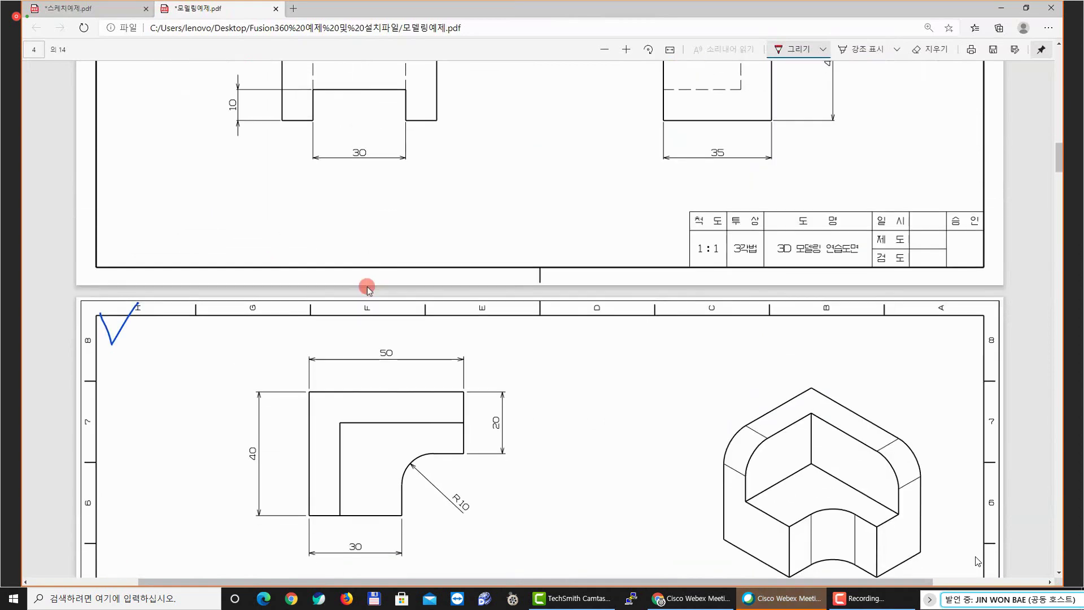
{"action": "scroll", "coordinate": [373, 284], "scroll_direction": "up", "scroll_amount": 7}
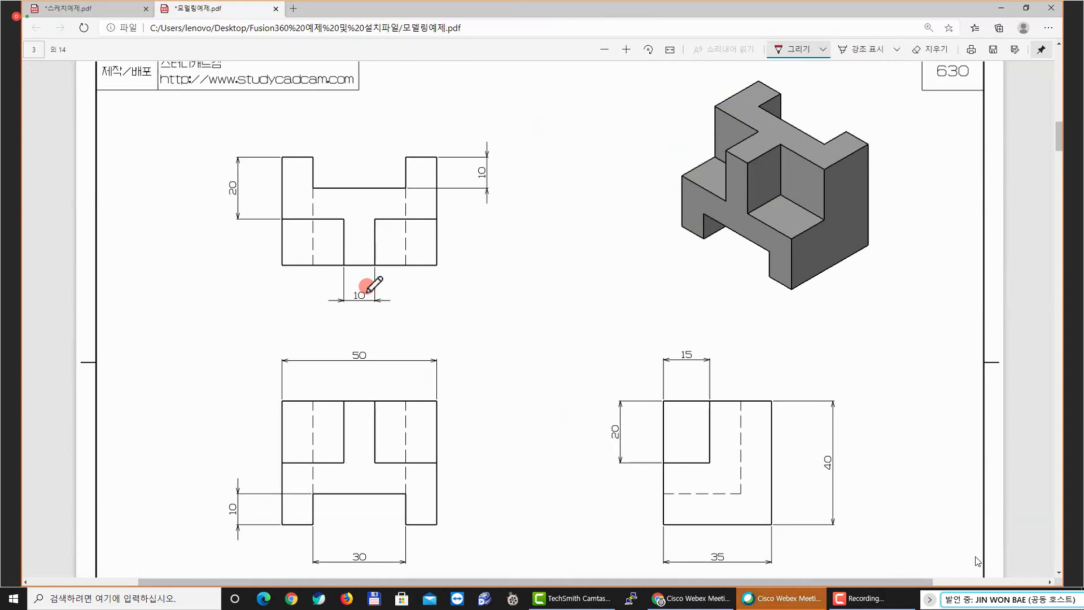
{"action": "scroll", "coordinate": [371, 285], "scroll_direction": "up", "scroll_amount": 10}
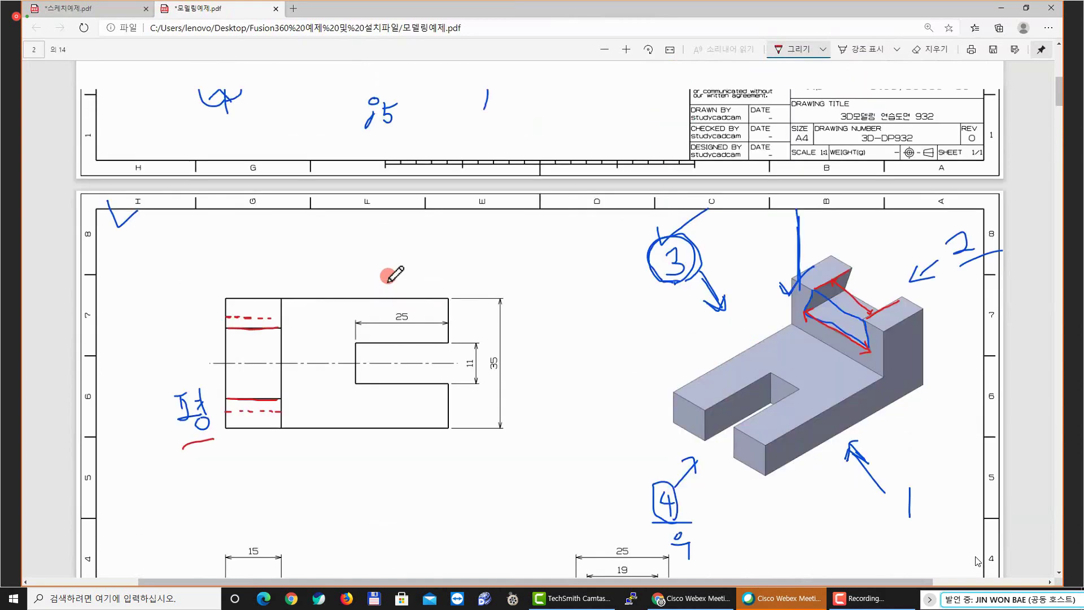
{"action": "scroll", "coordinate": [396, 272], "scroll_direction": "down", "scroll_amount": 3}
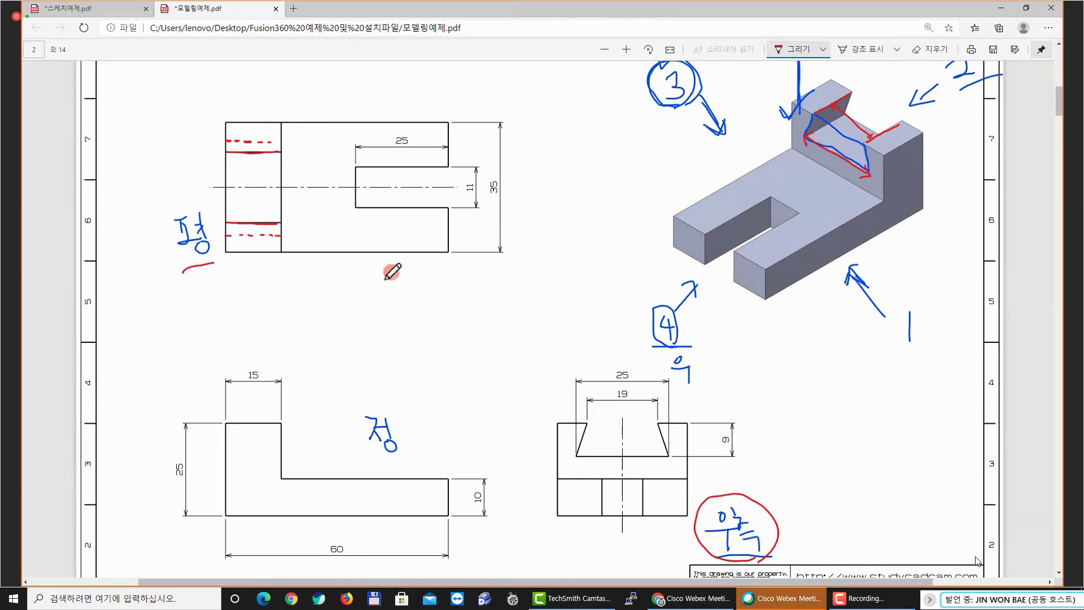
{"action": "scroll", "coordinate": [377, 253], "scroll_direction": "down", "scroll_amount": 1}
{"action": "scroll", "coordinate": [377, 253], "scroll_direction": "up", "scroll_amount": 1}
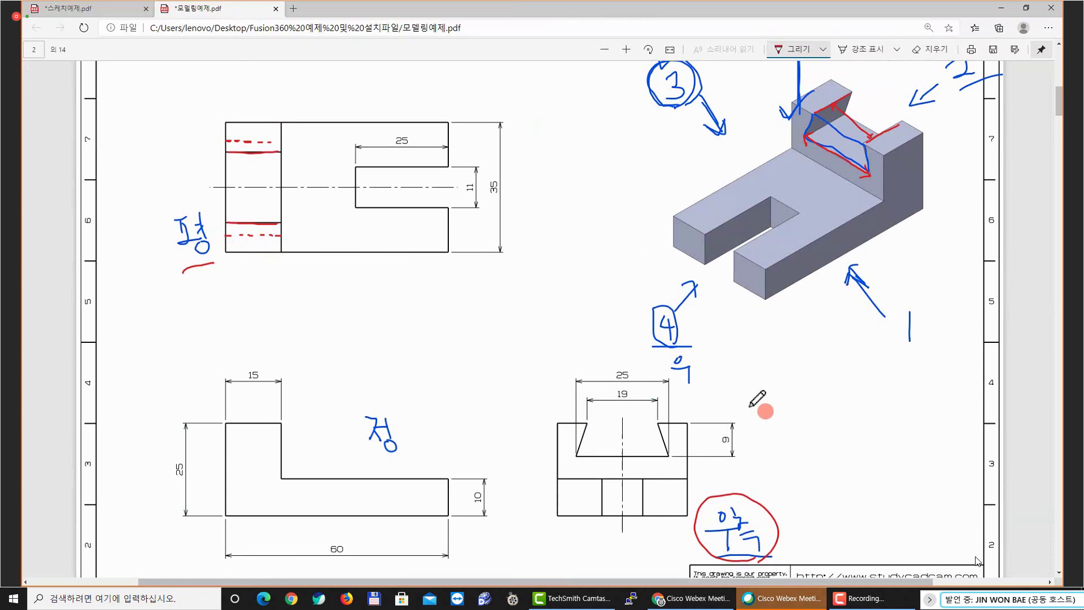
{"action": "scroll", "coordinate": [733, 380], "scroll_direction": "down", "scroll_amount": 1}
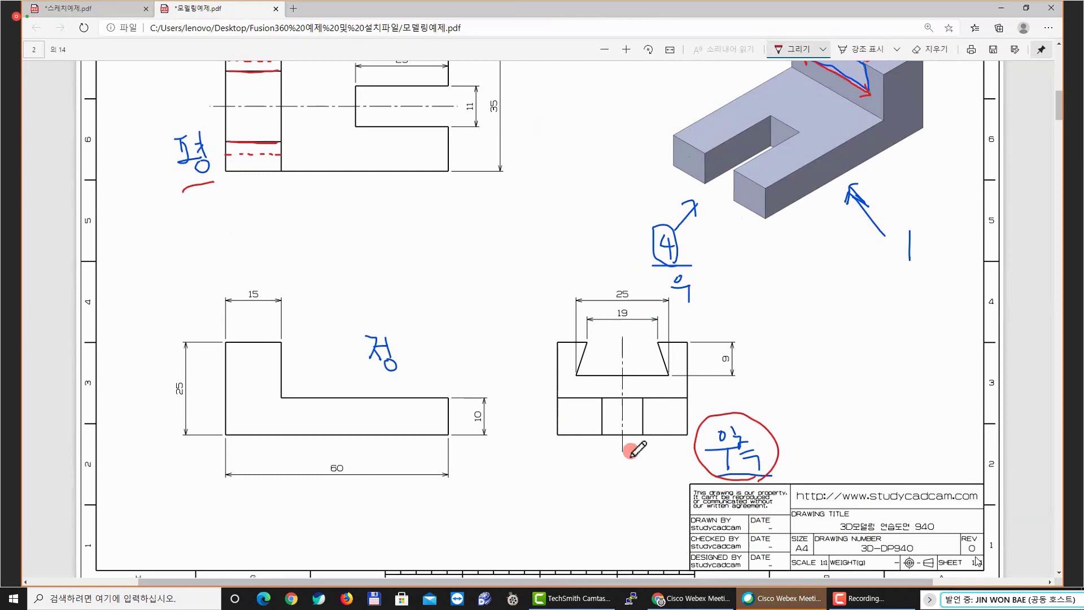
Mark the four outer corners of the right-side view and the middle of its bottom edge with red crosses
{"action": "scroll", "coordinate": [633, 445], "scroll_direction": "up", "scroll_amount": 2, "text": "ctrl"}
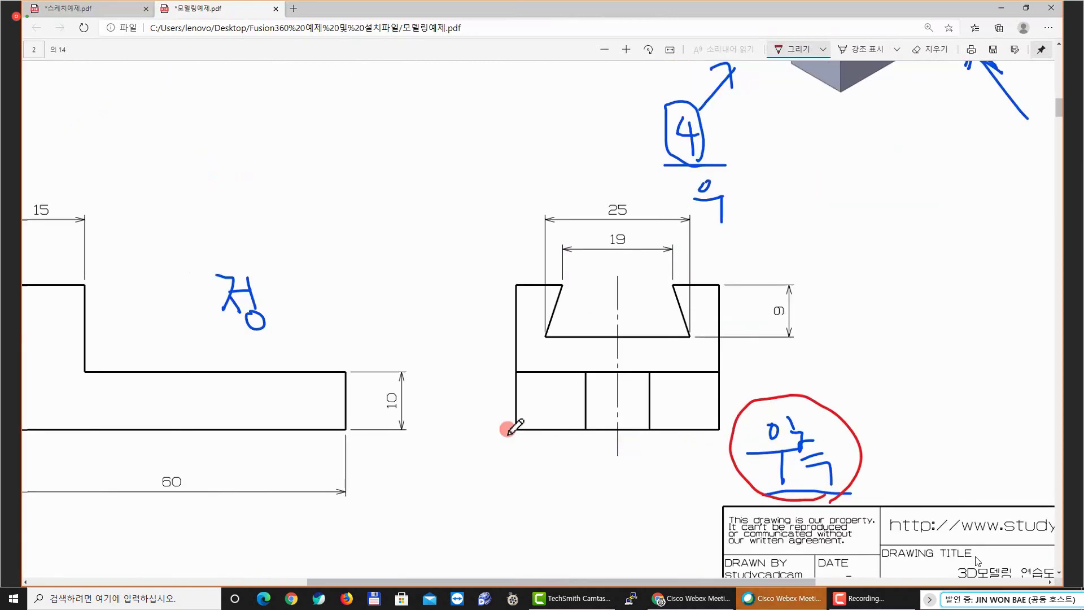
{"action": "mouse_move", "coordinate": [511, 424]}
{"action": "left_mouse_down"}
{"action": "mouse_move", "coordinate": [525, 450]}
{"action": "mouse_move", "coordinate": [511, 446]}
{"action": "left_mouse_up"}
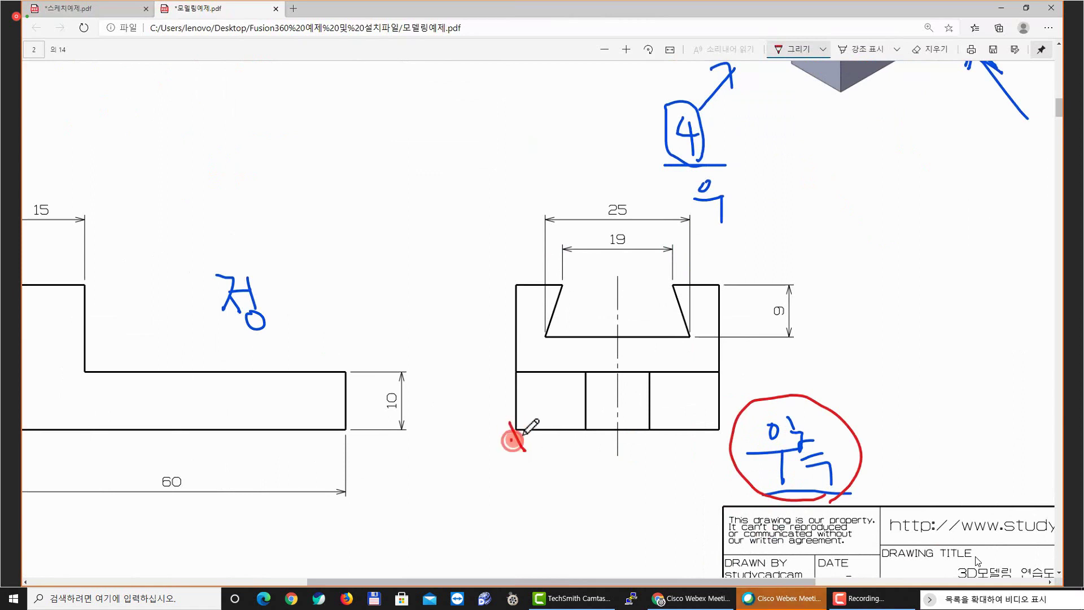
{"action": "mouse_move", "coordinate": [506, 278]}
{"action": "left_mouse_down"}
{"action": "mouse_move", "coordinate": [520, 292]}
{"action": "mouse_move", "coordinate": [501, 294]}
{"action": "left_mouse_up"}
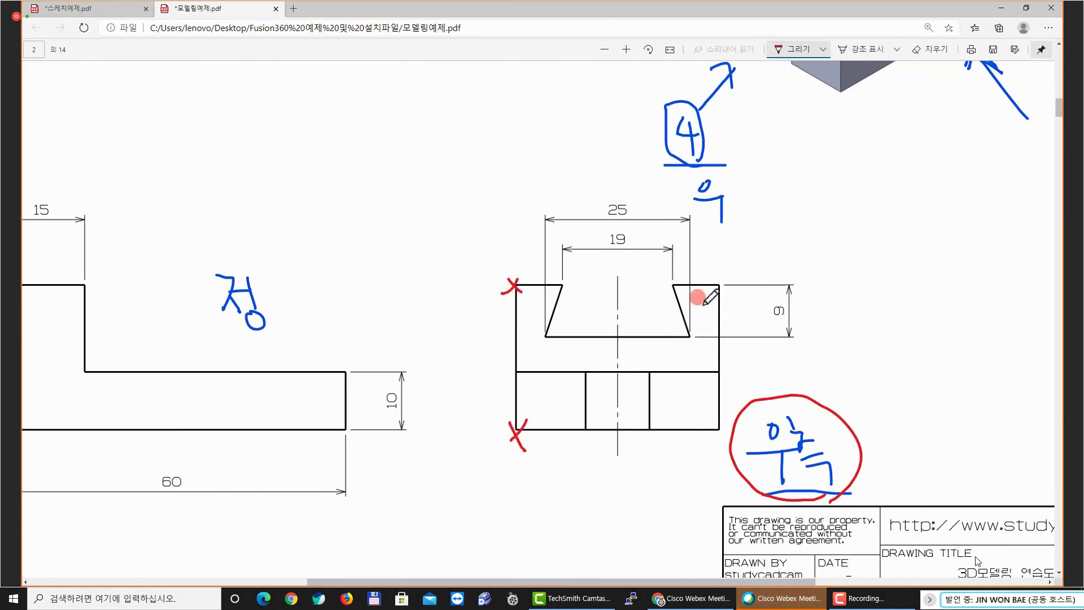
{"action": "mouse_move", "coordinate": [711, 278]}
{"action": "left_mouse_down"}
{"action": "mouse_move", "coordinate": [722, 294]}
{"action": "mouse_move", "coordinate": [713, 296]}
{"action": "left_mouse_up"}
{"action": "mouse_move", "coordinate": [710, 433]}
{"action": "left_mouse_down"}
{"action": "mouse_move", "coordinate": [715, 440]}
{"action": "mouse_move", "coordinate": [726, 424]}
{"action": "left_mouse_up"}
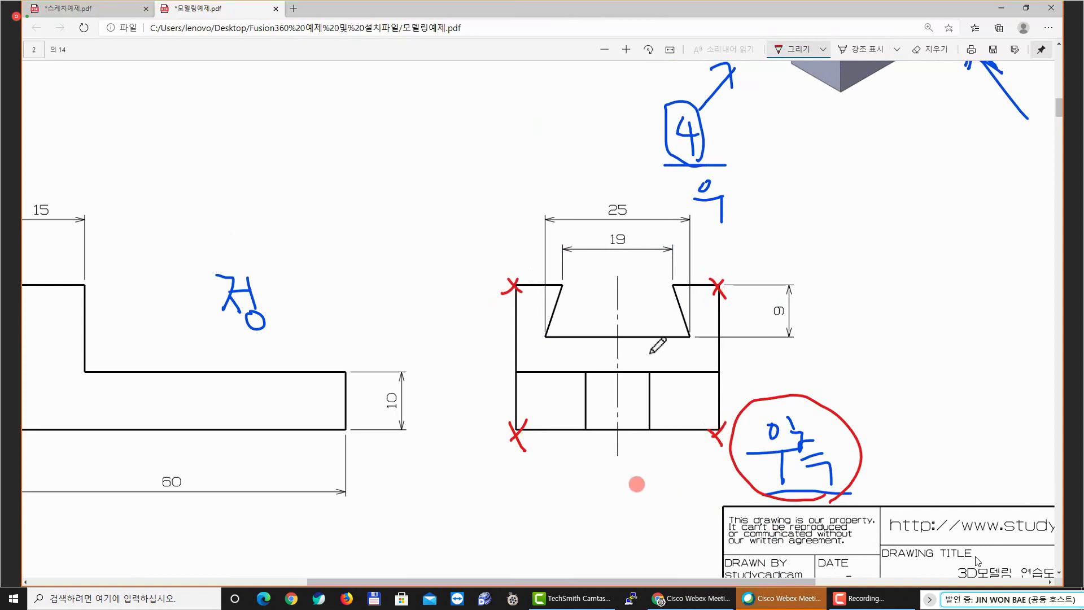
{"action": "left_click_drag", "start_coordinate": [619, 416], "coordinate": [610, 448]}
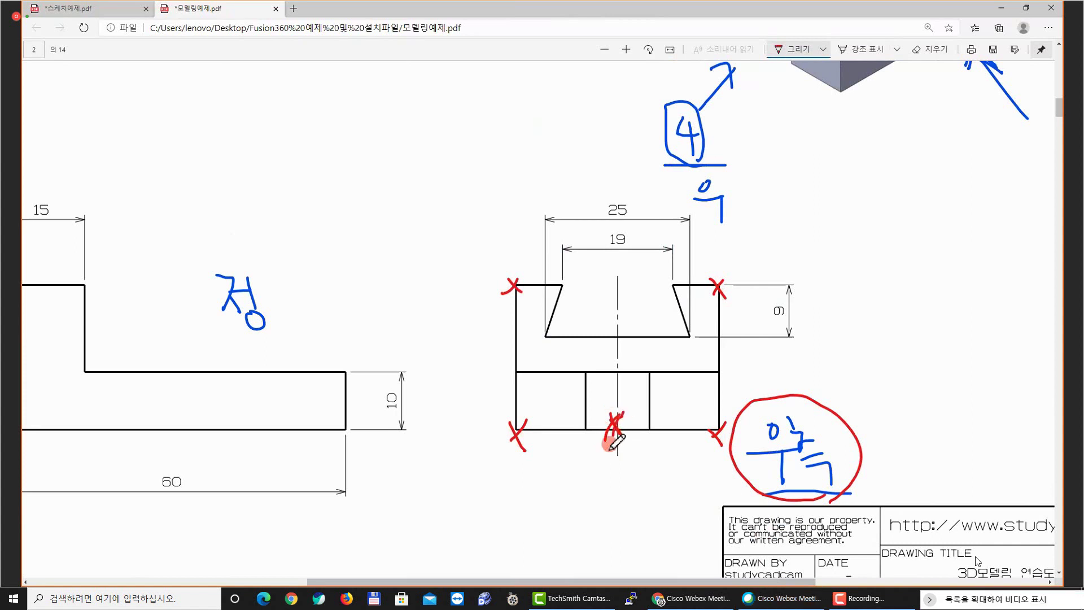
{"action": "mouse_move", "coordinate": [605, 417]}
{"action": "left_mouse_down"}
{"action": "mouse_move", "coordinate": [621, 442]}
{"action": "mouse_move", "coordinate": [604, 440]}
{"action": "mouse_move", "coordinate": [622, 426]}
{"action": "left_mouse_up"}
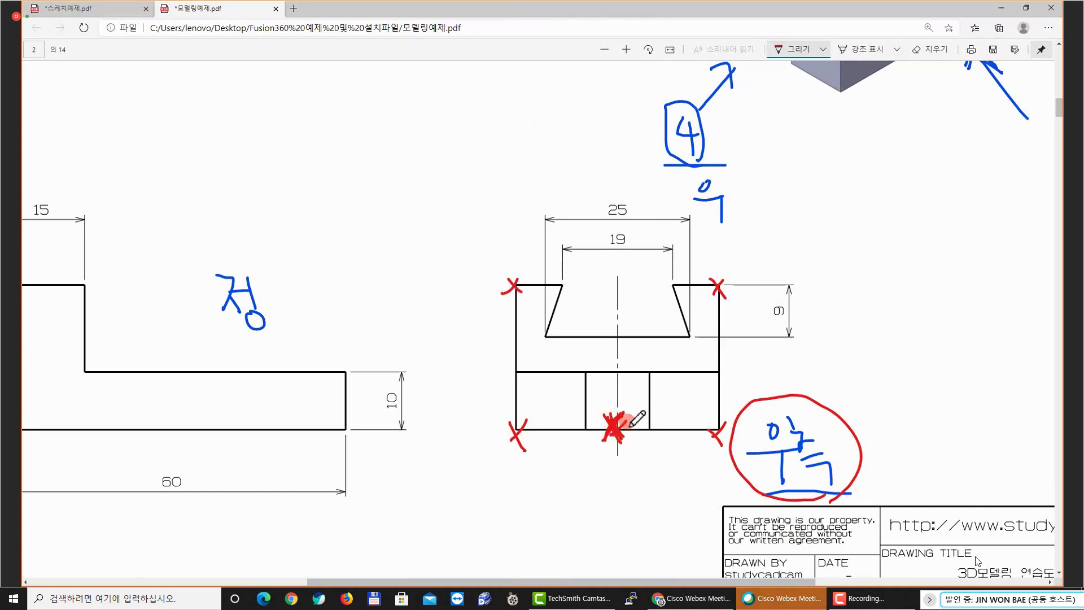
{"action": "scroll", "coordinate": [660, 406], "scroll_direction": "down", "scroll_amount": 3, "text": "ctrl"}
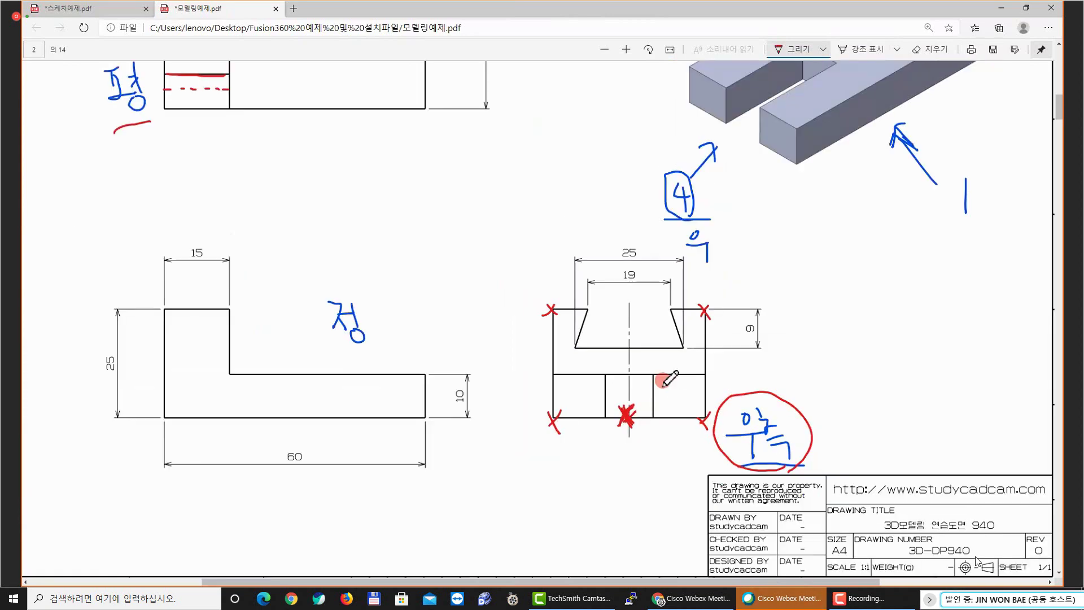
Switch to Fusion 360 and create a new empty design
{"action": "left_click", "coordinate": [782, 49]}
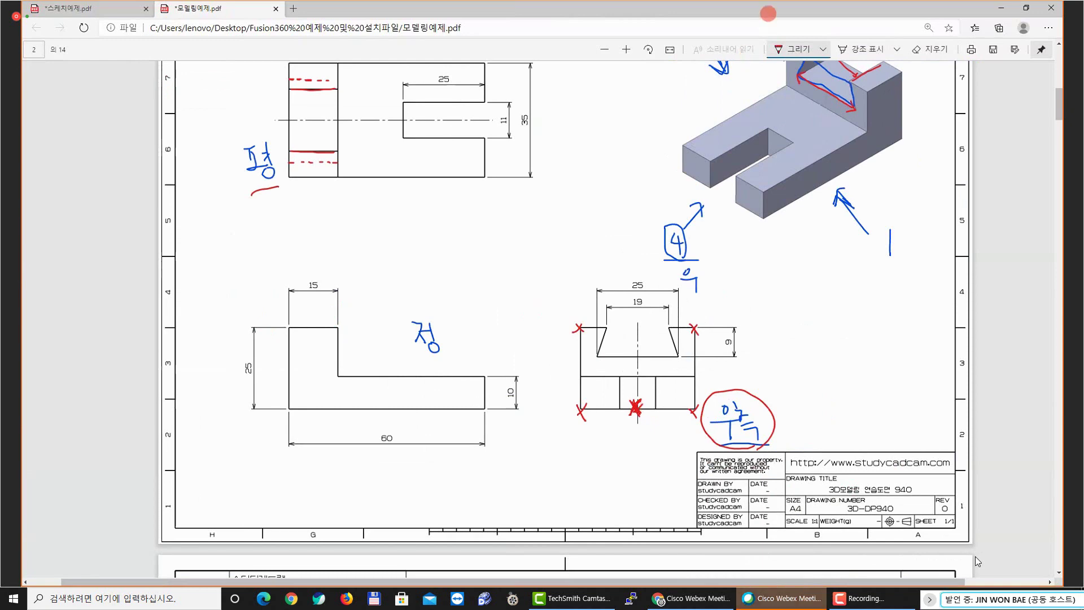
{"action": "left_click", "coordinate": [1001, 8]}
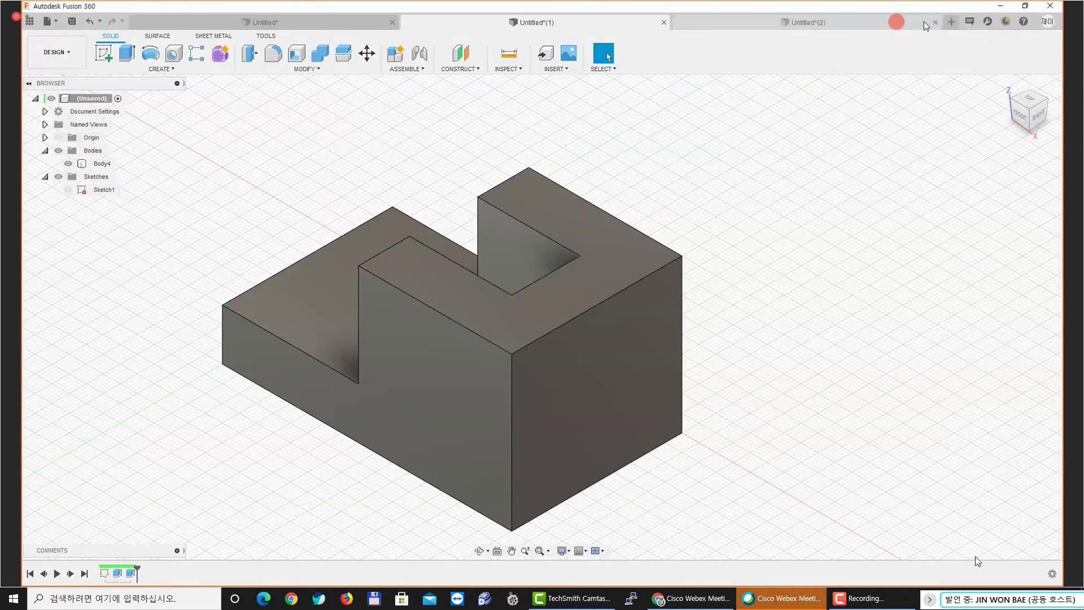
{"action": "left_click", "coordinate": [952, 22]}
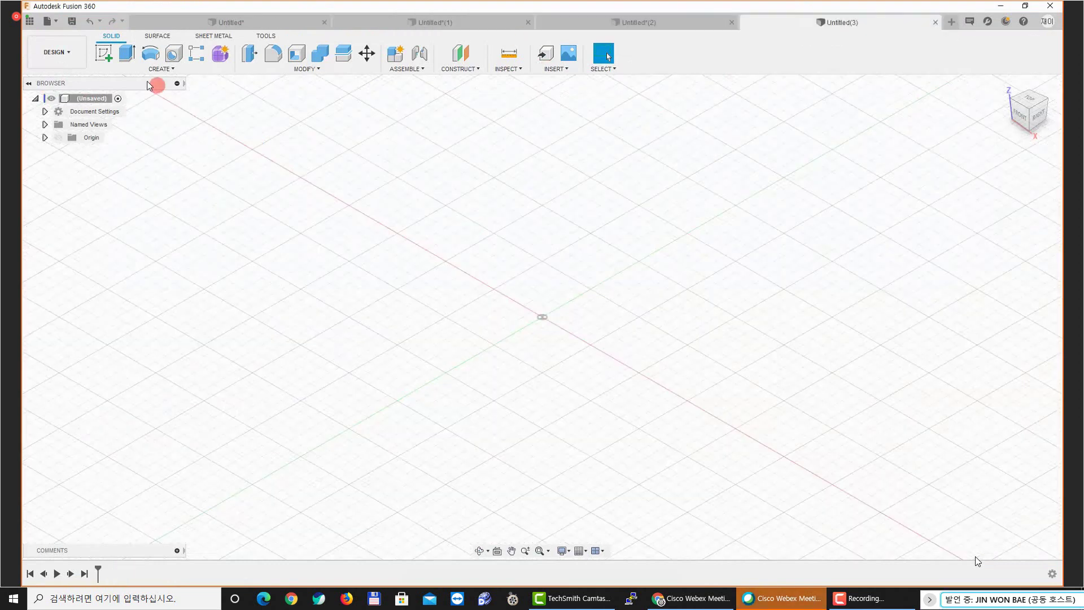
Start a new sketch on the vertical YZ origin plane, matching the drawing's right-side view
{"action": "left_click", "coordinate": [105, 56]}
{"action": "left_click", "coordinate": [227, 215]}
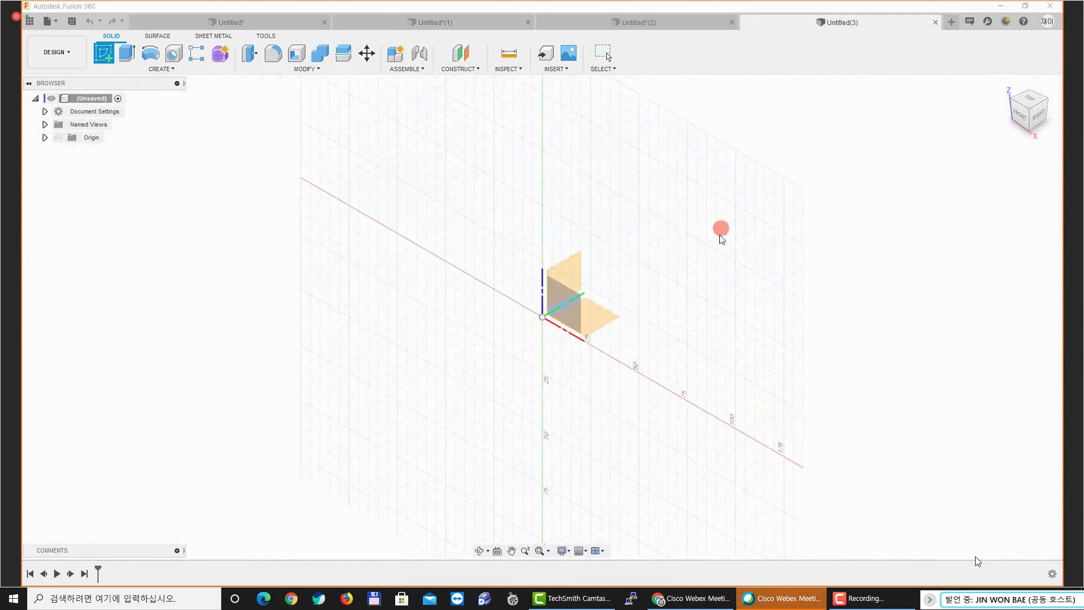
{"action": "scroll", "coordinate": [603, 298], "scroll_direction": "down", "scroll_amount": 1}
{"action": "key", "text": "ctrl+4"}
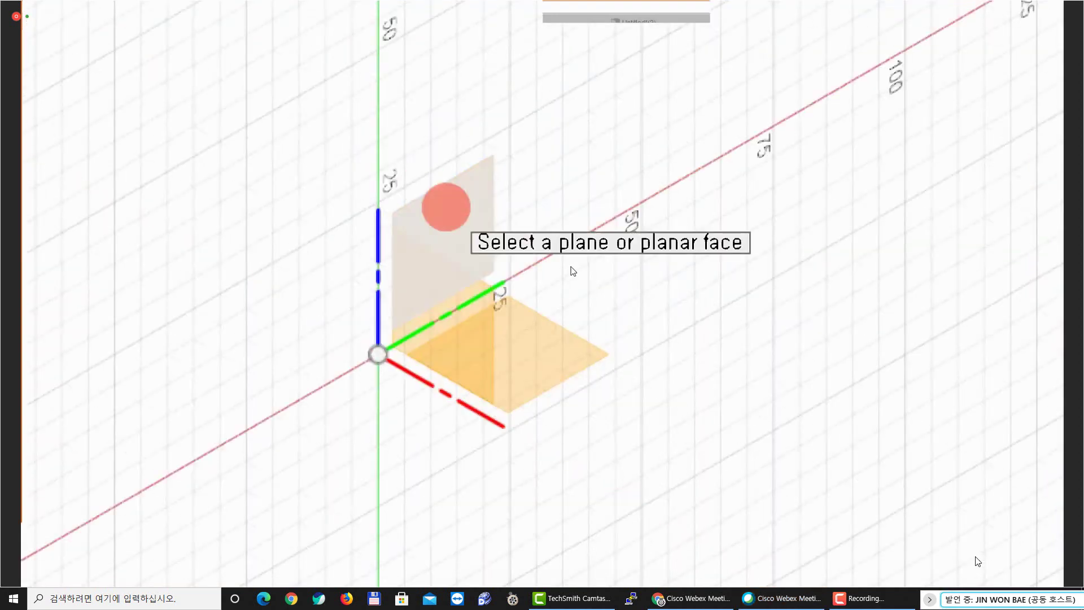
{"action": "middle_click_drag", "start_coordinate": [573, 271], "coordinate": [569, 314], "text": "shift"}
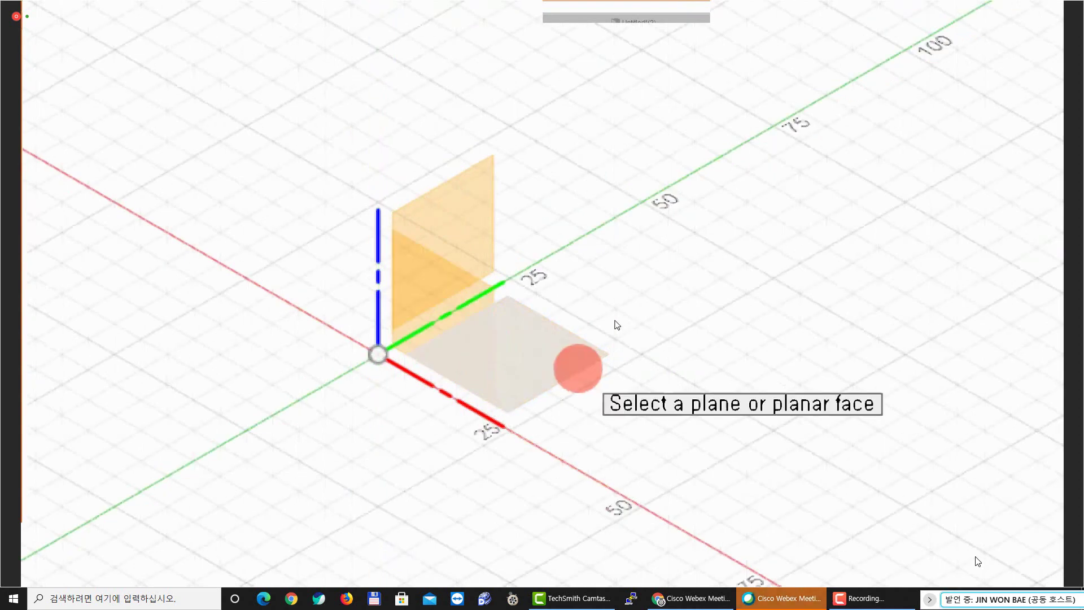
{"action": "scroll", "coordinate": [617, 325], "scroll_direction": "down", "scroll_amount": 2}
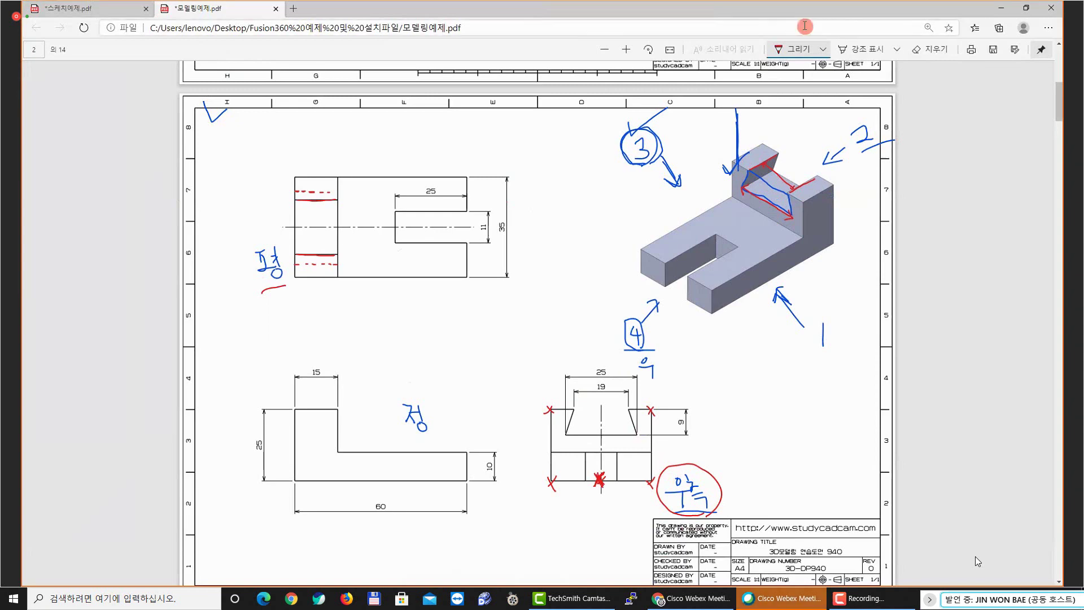
{"action": "key", "text": "alt+Tab"}
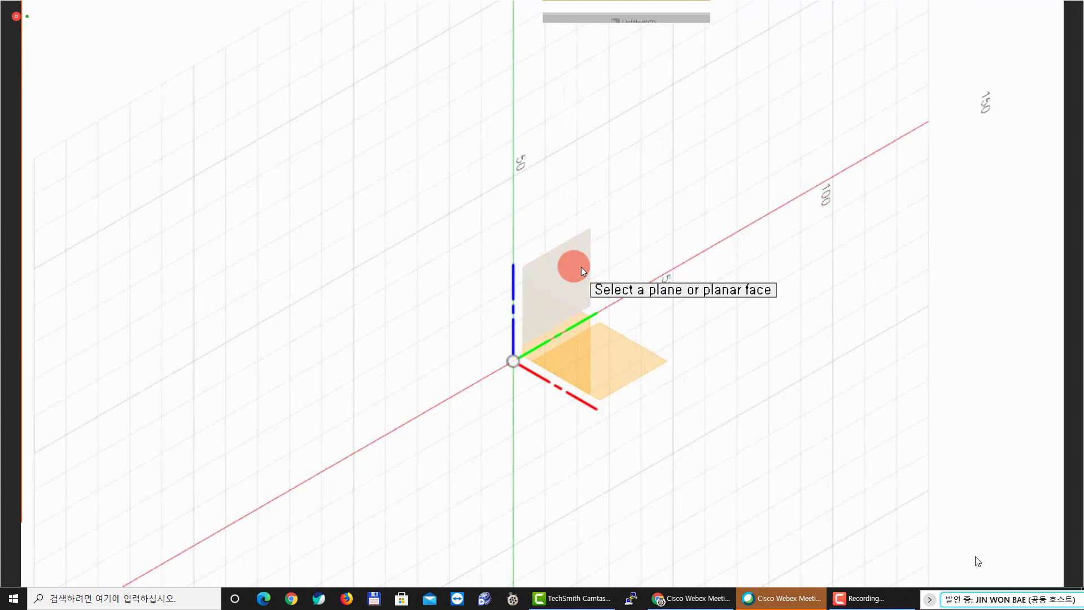
{"action": "left_click", "coordinate": [581, 267]}
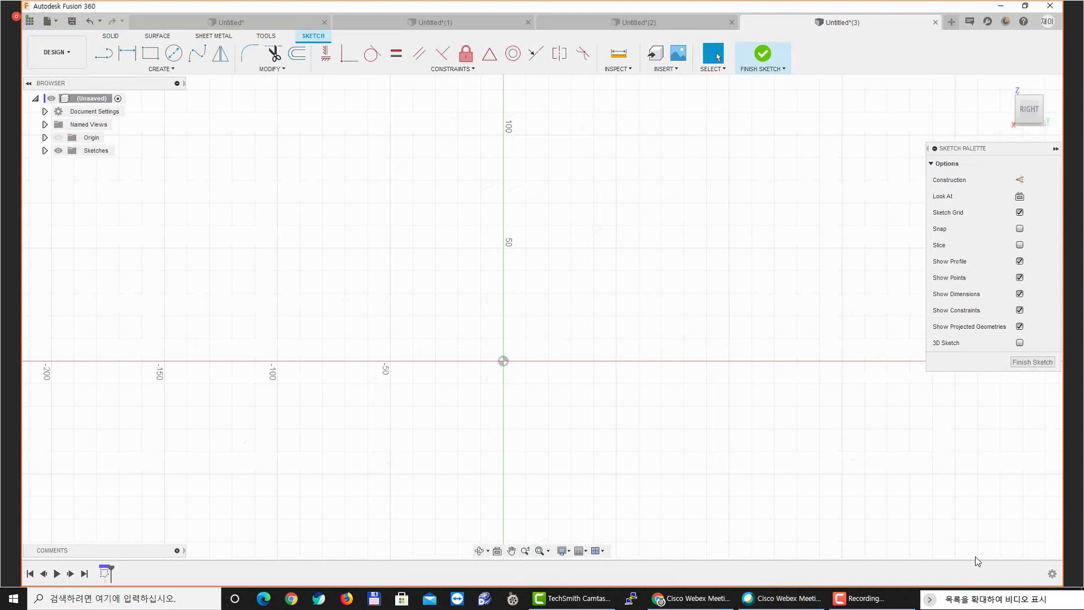
Draw a two-point rectangle above the origin so that it straddles the vertical axis
{"action": "middle_click_drag", "start_coordinate": [508, 312], "coordinate": [489, 307]}
{"action": "left_click", "coordinate": [151, 54]}
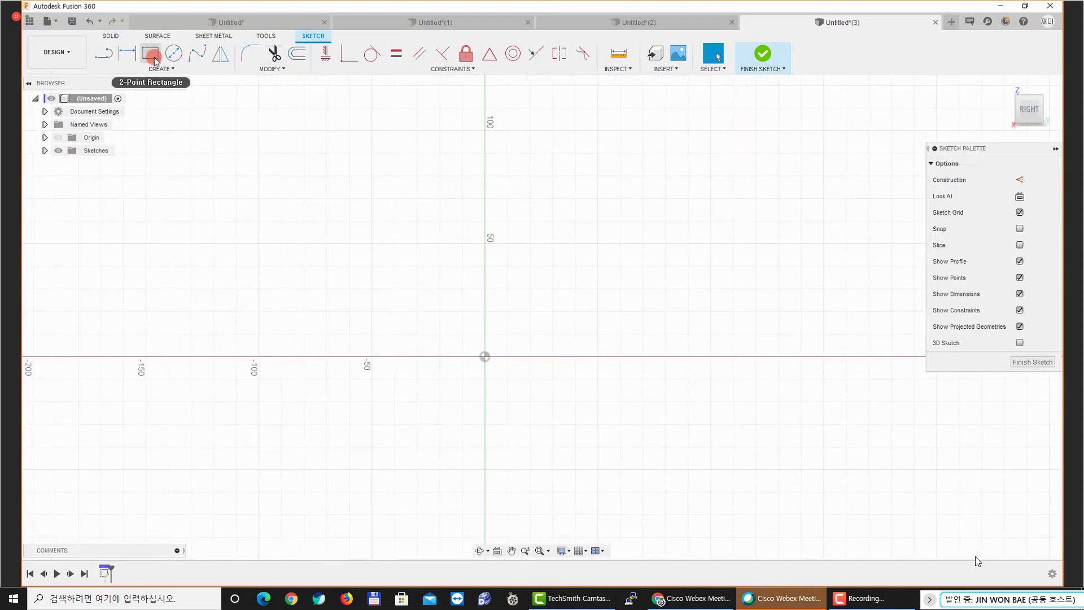
{"action": "middle_click_drag", "start_coordinate": [356, 195], "coordinate": [322, 188]}
{"action": "left_click", "coordinate": [348, 223]}
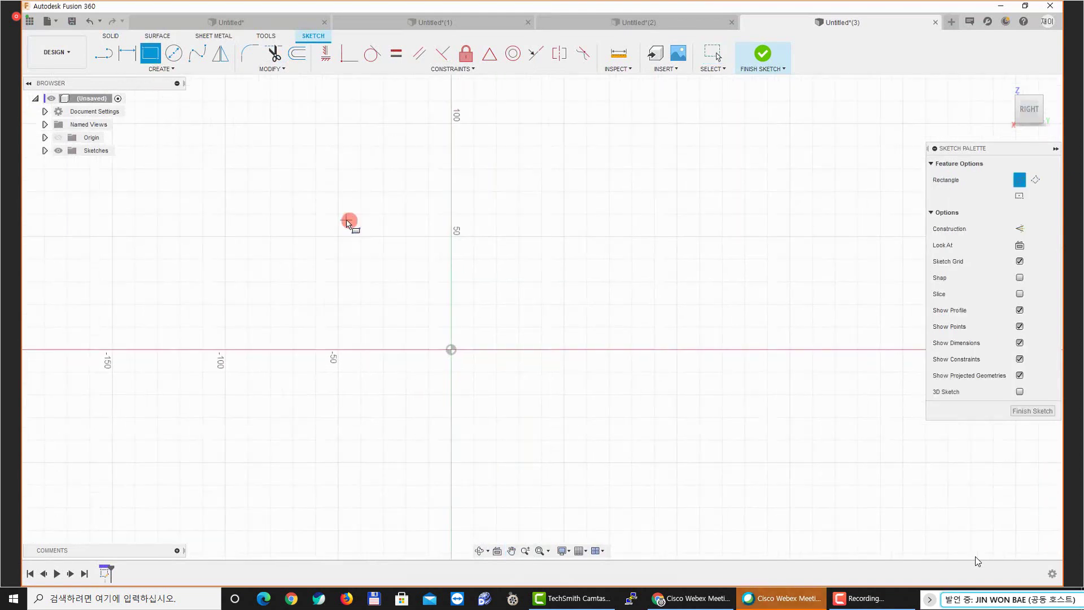
{"action": "left_click", "coordinate": [532, 330]}
{"action": "key", "text": "Escape"}
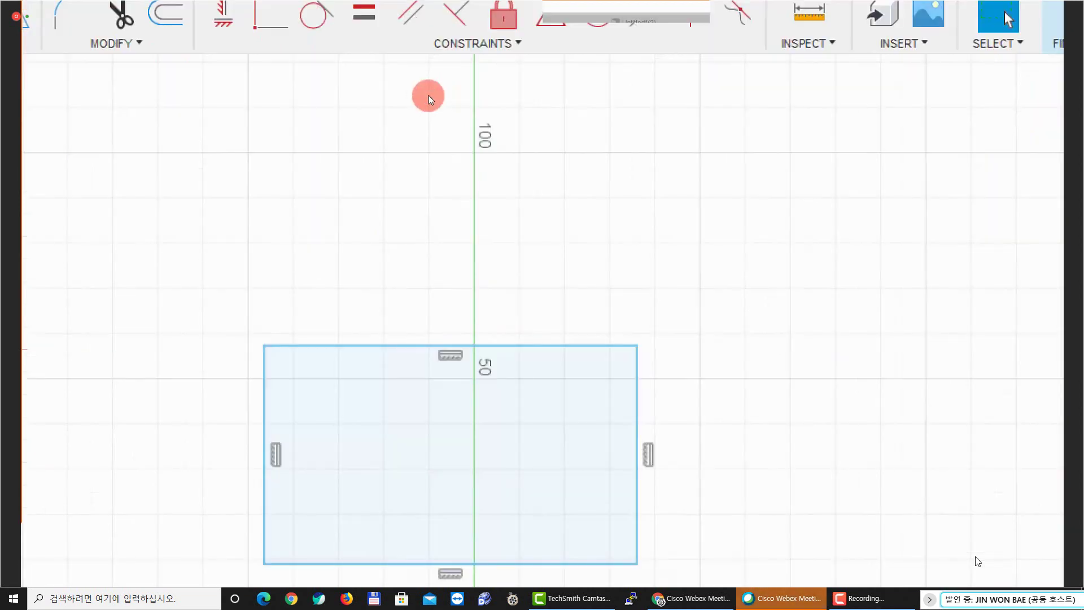
{"action": "left_click", "coordinate": [444, 329]}
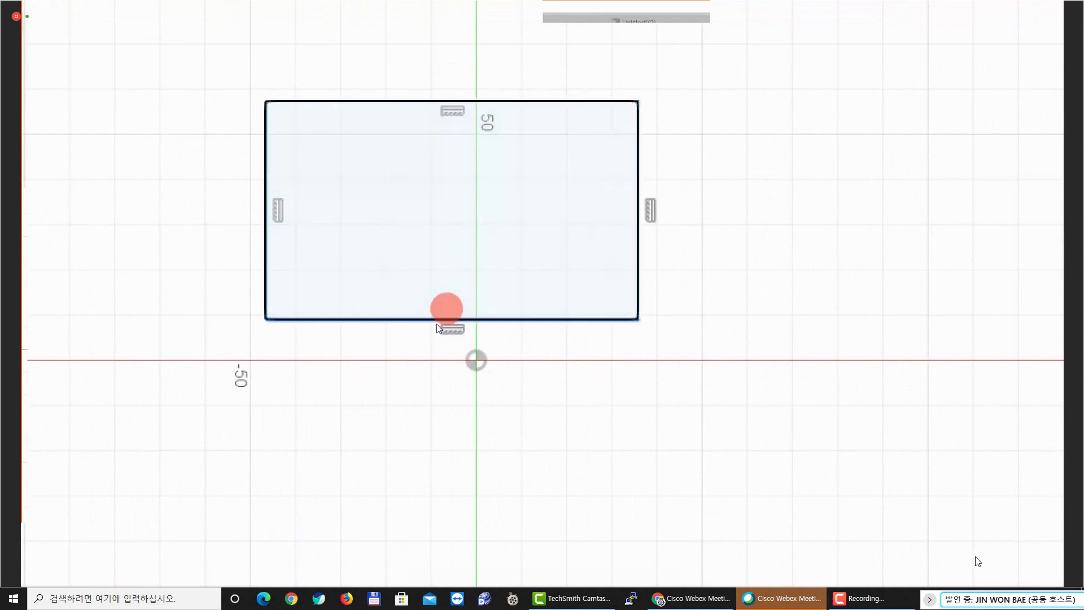
{"action": "left_click", "coordinate": [476, 359]}
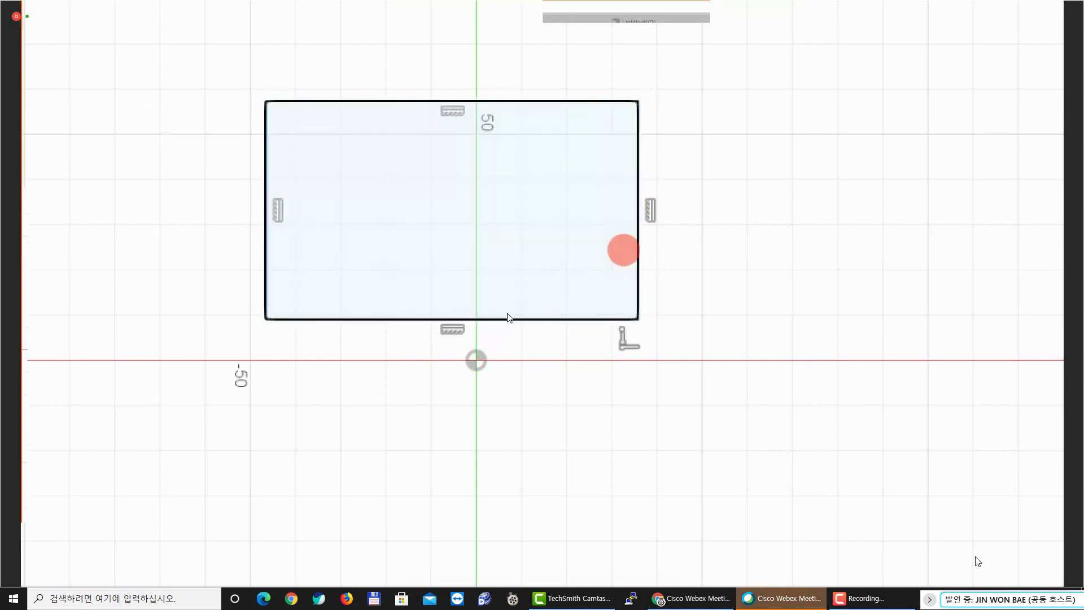
{"action": "left_click", "coordinate": [439, 336]}
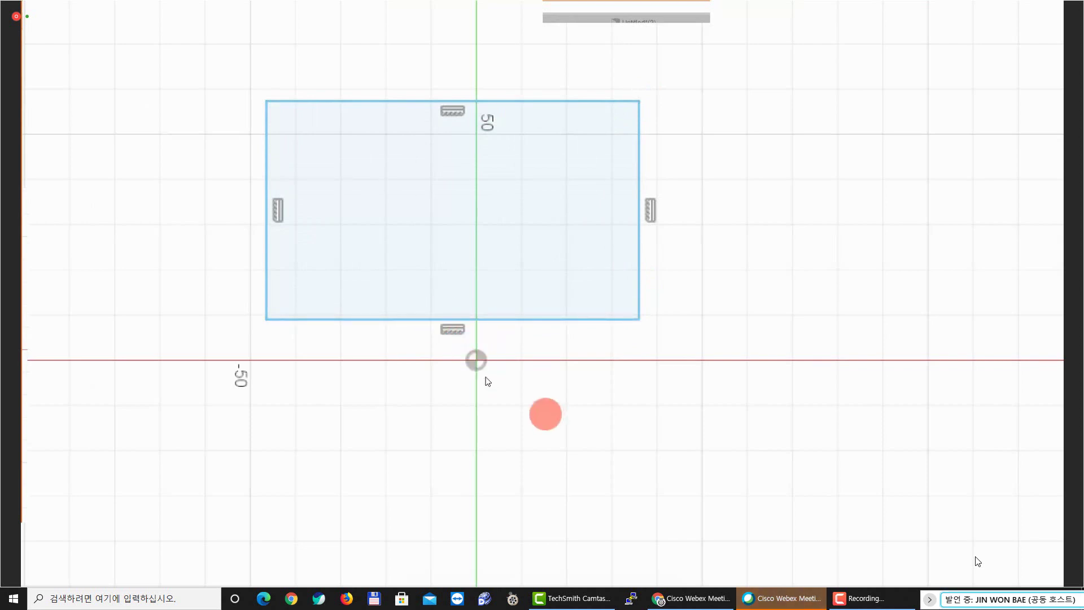
{"action": "key", "text": "Escape"}
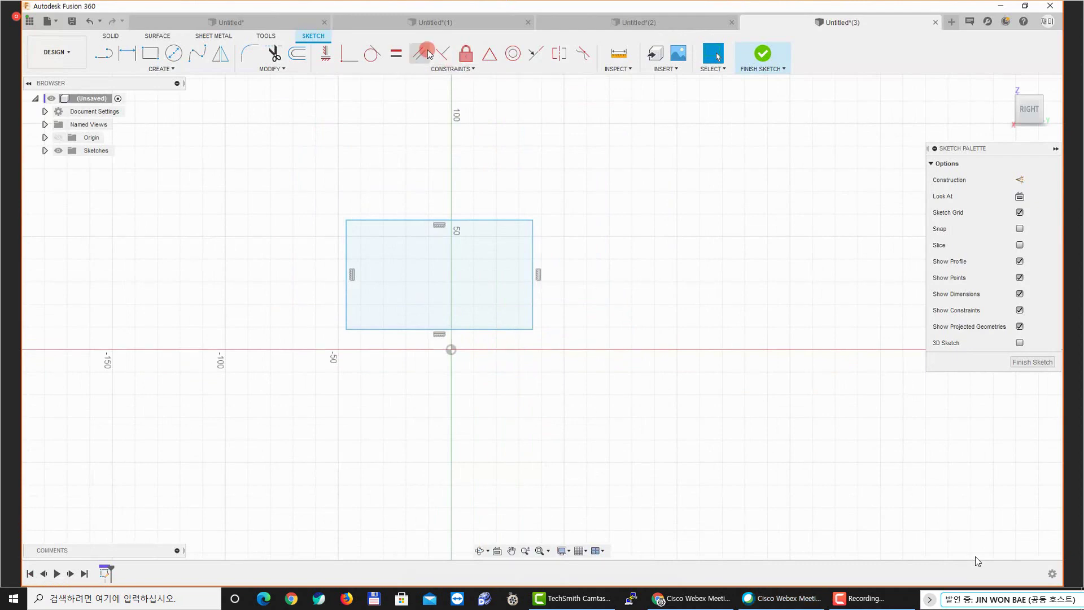
Try a MidPoint constraint between the rectangle's bottom edge and the sketch origin, and undo it
{"action": "left_click", "coordinate": [441, 69]}
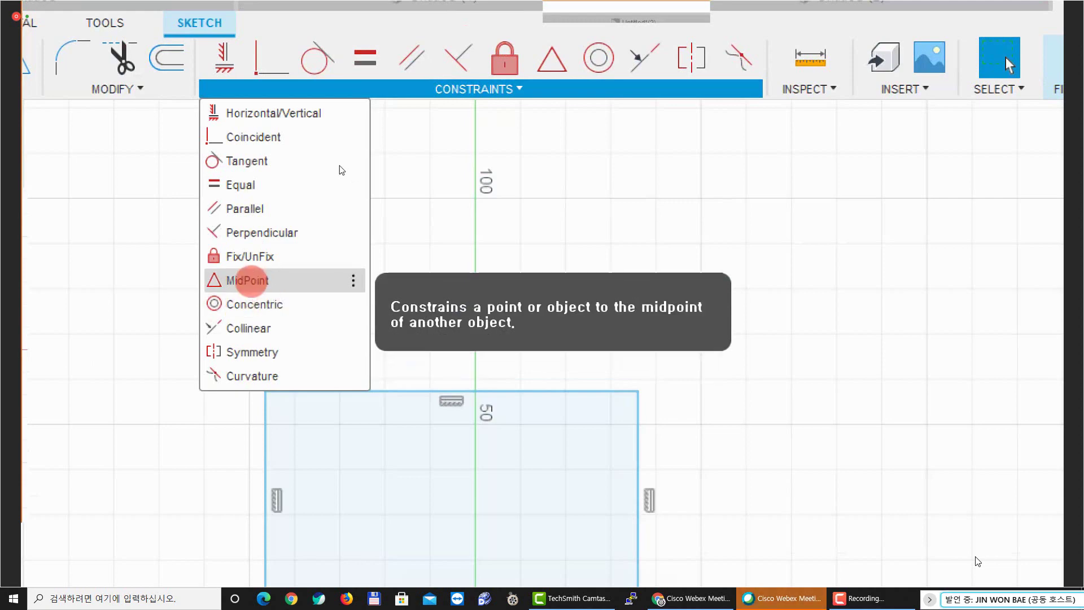
{"action": "left_click", "coordinate": [282, 283]}
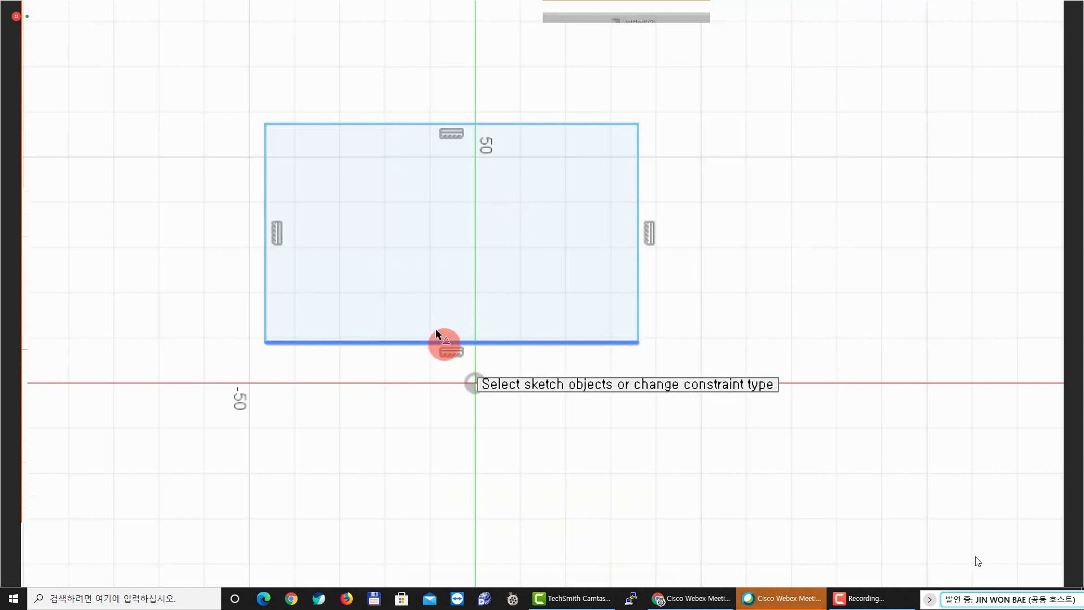
{"action": "left_click", "coordinate": [385, 340]}
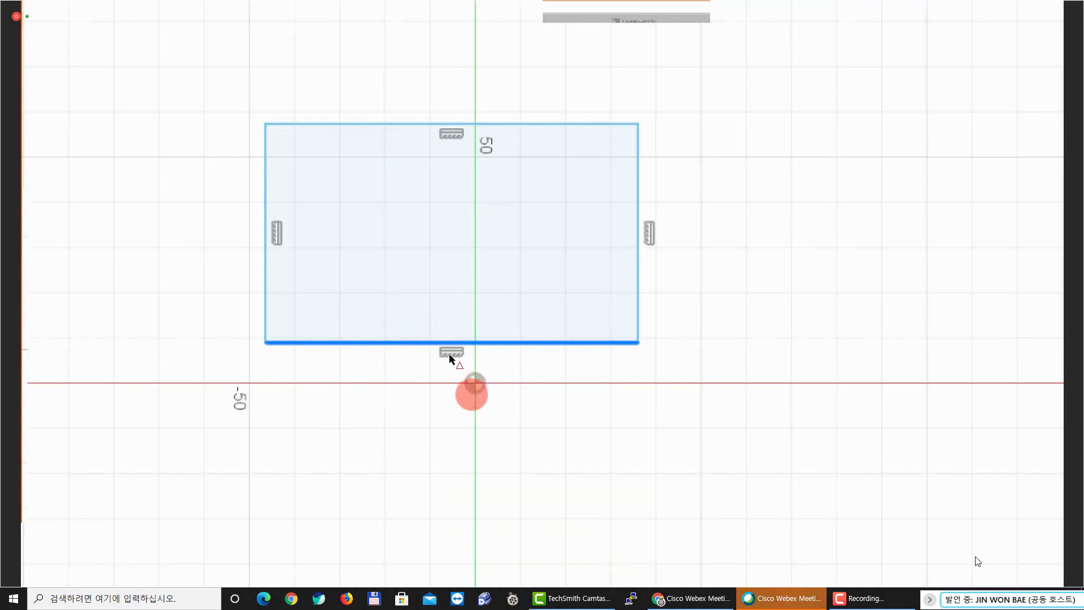
{"action": "left_click", "coordinate": [421, 343]}
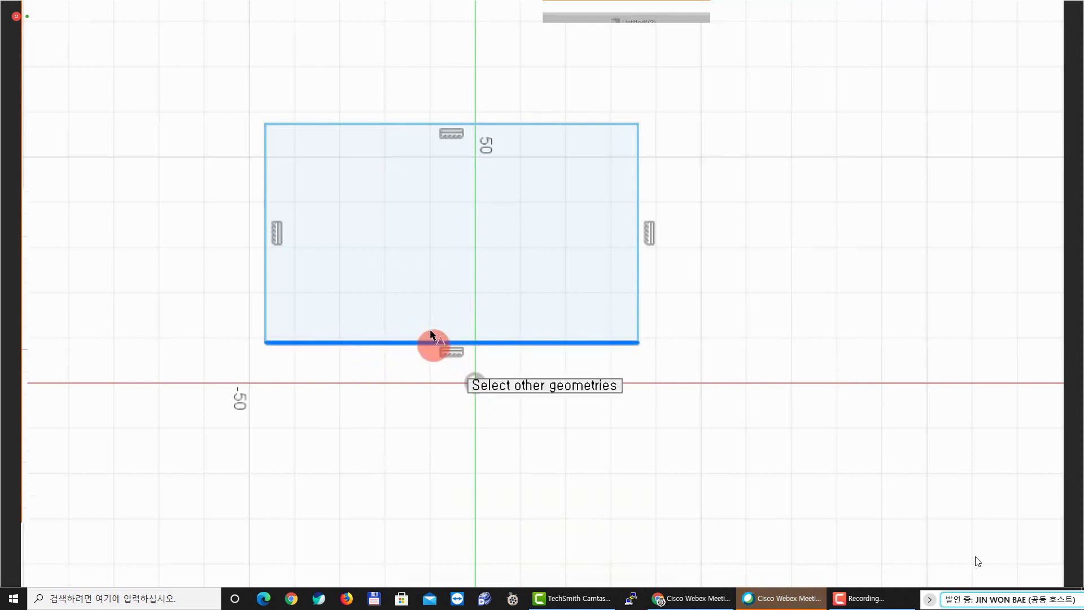
{"action": "left_click", "coordinate": [476, 383]}
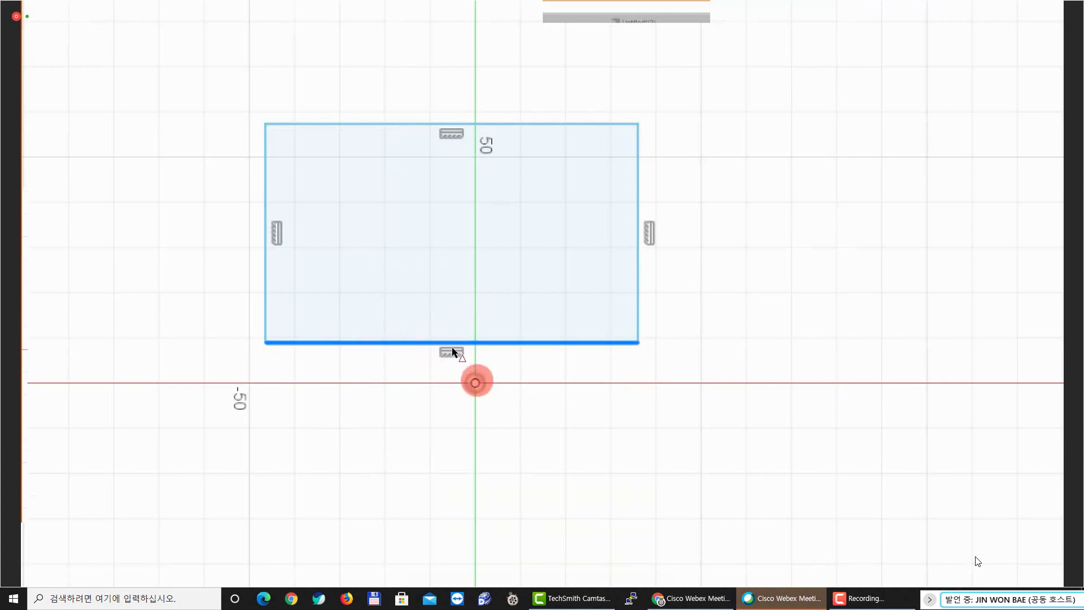
{"action": "left_click", "coordinate": [475, 383]}
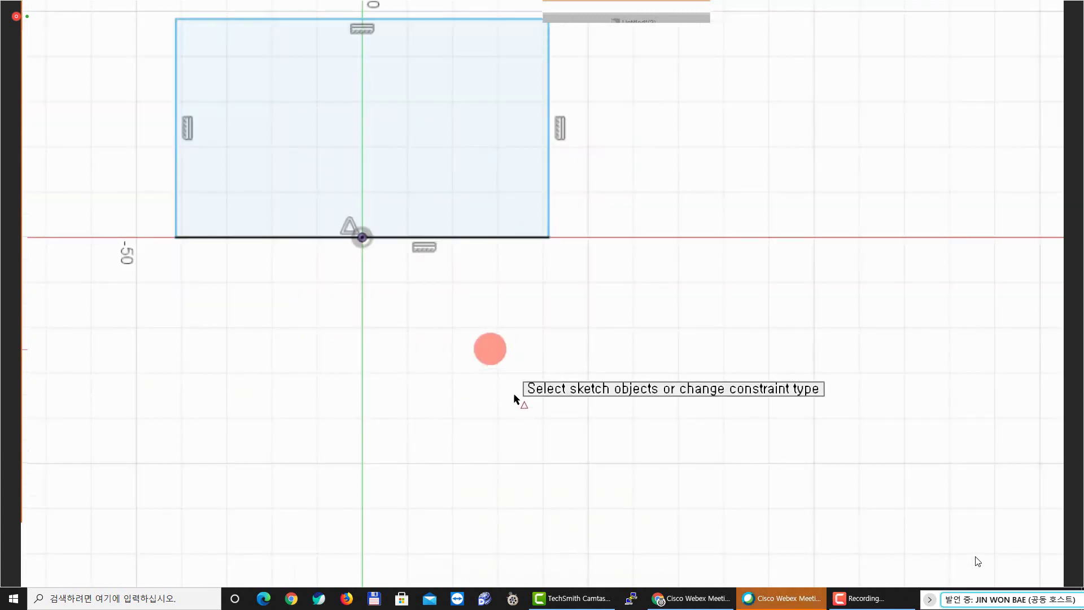
{"action": "key", "text": "ctrl+z"}
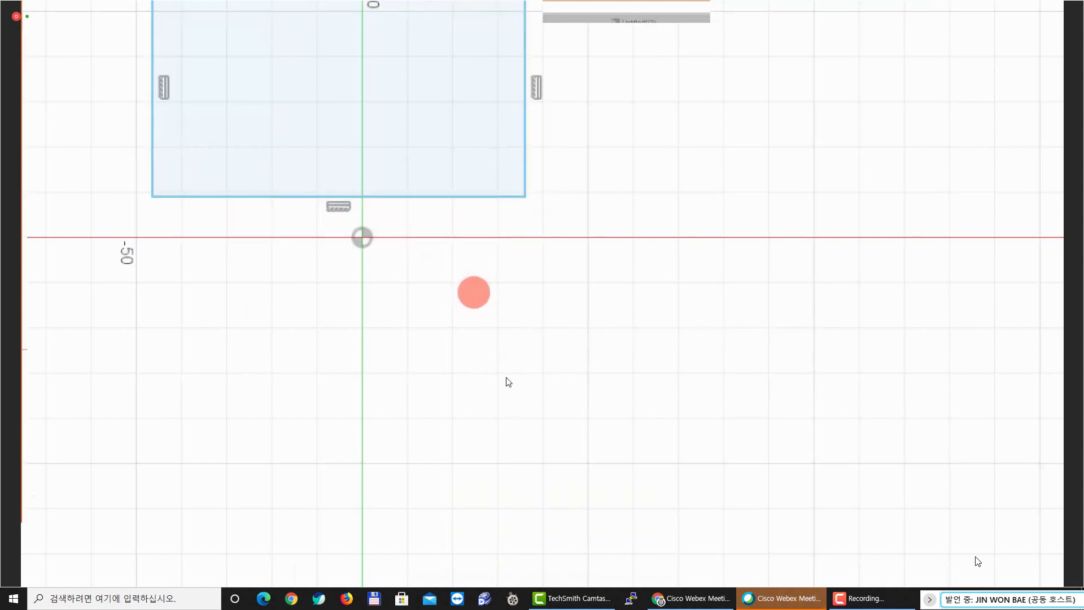
Apply a MidPoint constraint that fixes the middle of the rectangle's bottom edge to the sketch origin
{"action": "left_click", "coordinate": [485, 60]}
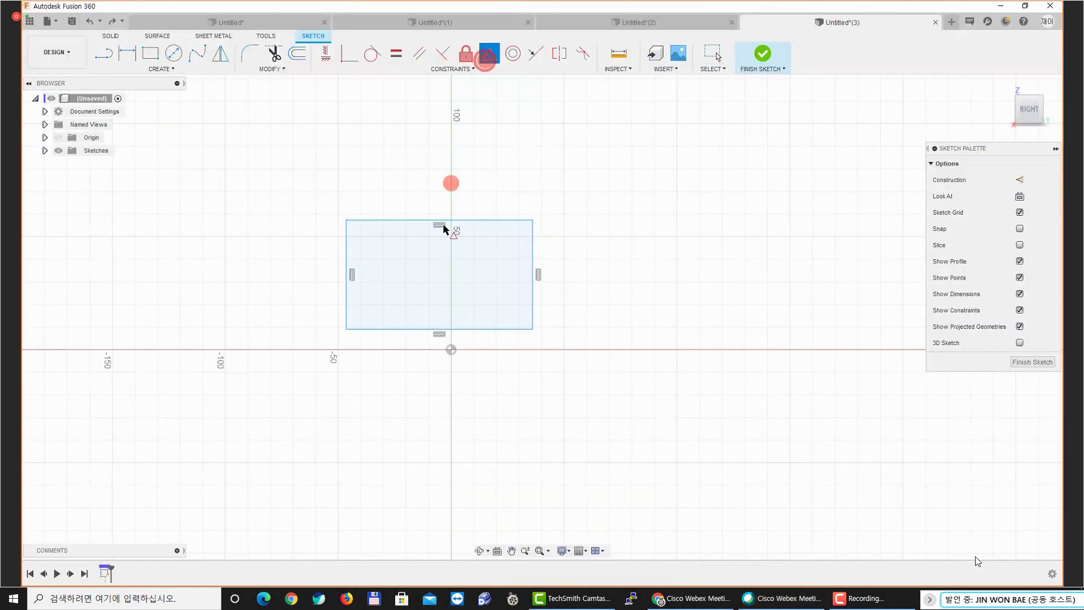
{"action": "key", "text": "super+plus"}
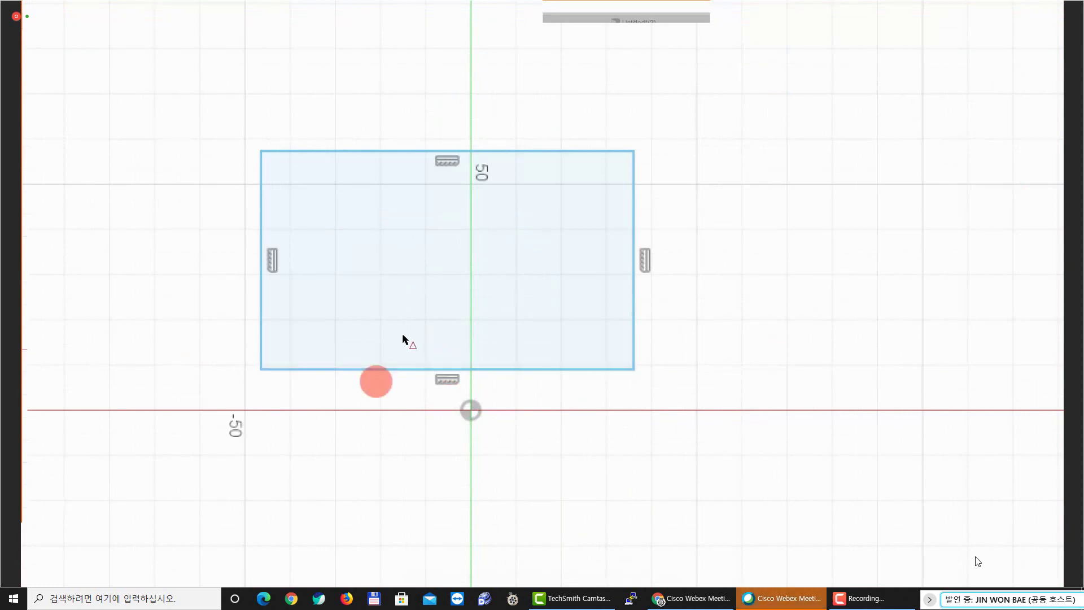
{"action": "left_click", "coordinate": [360, 370]}
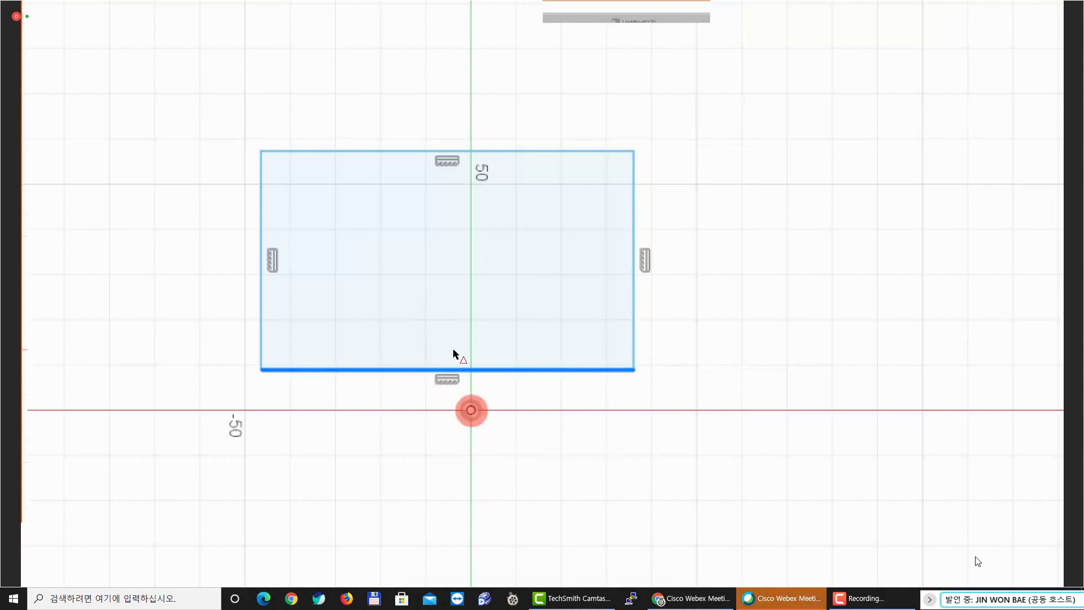
{"action": "left_click", "coordinate": [471, 410]}
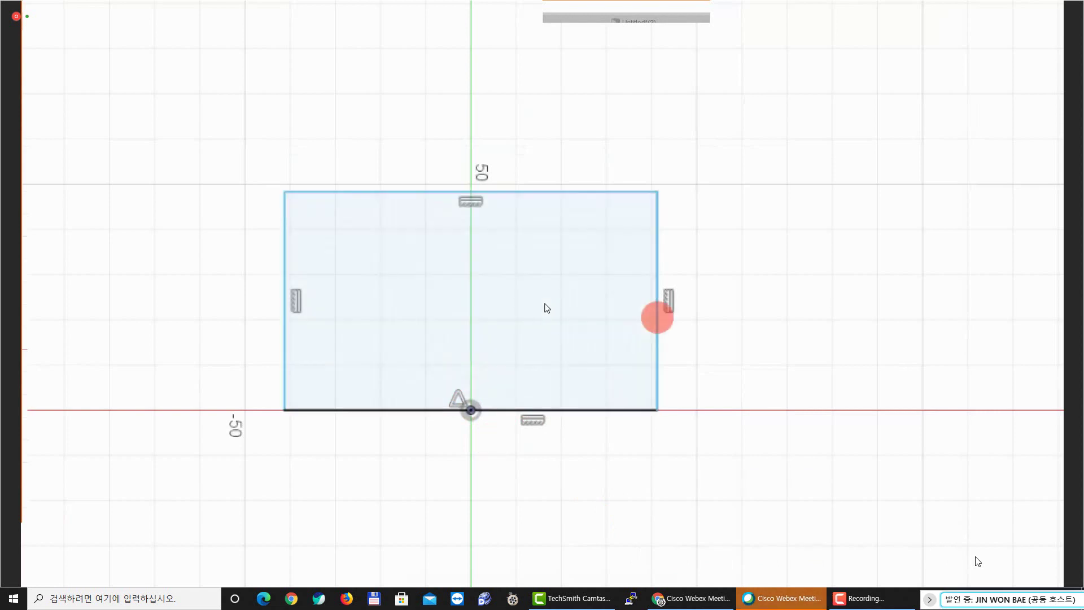
Stretch the rectangle outward by its right edge and pull it back in by its left edge to test the symmetry
{"action": "left_click_drag", "start_coordinate": [657, 317], "coordinate": [766, 317]}
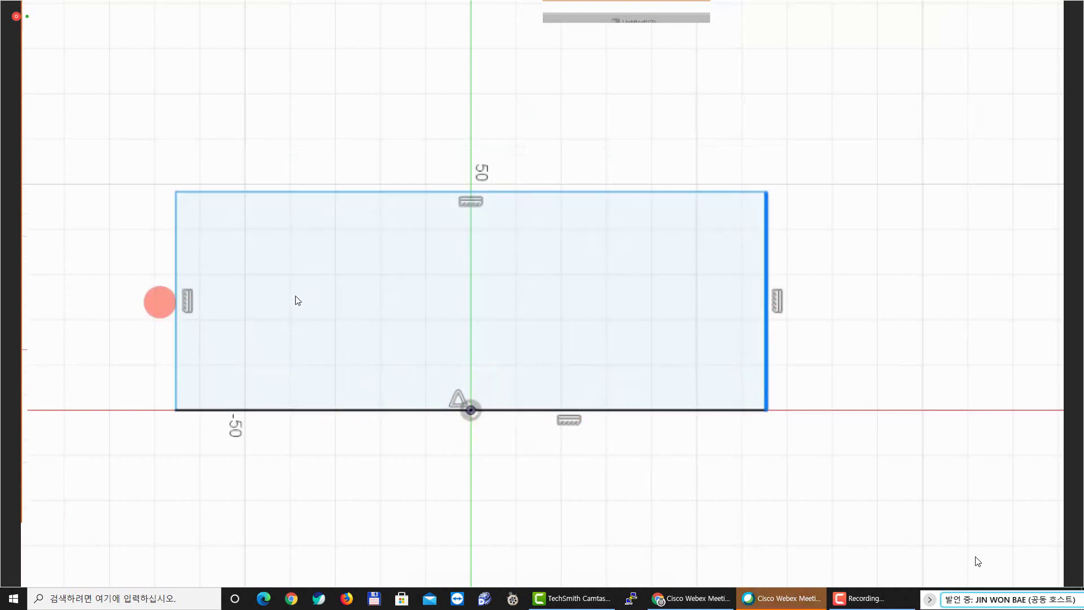
{"action": "left_click_drag", "start_coordinate": [172, 308], "coordinate": [285, 325]}
{"action": "left_click", "coordinate": [390, 85]}
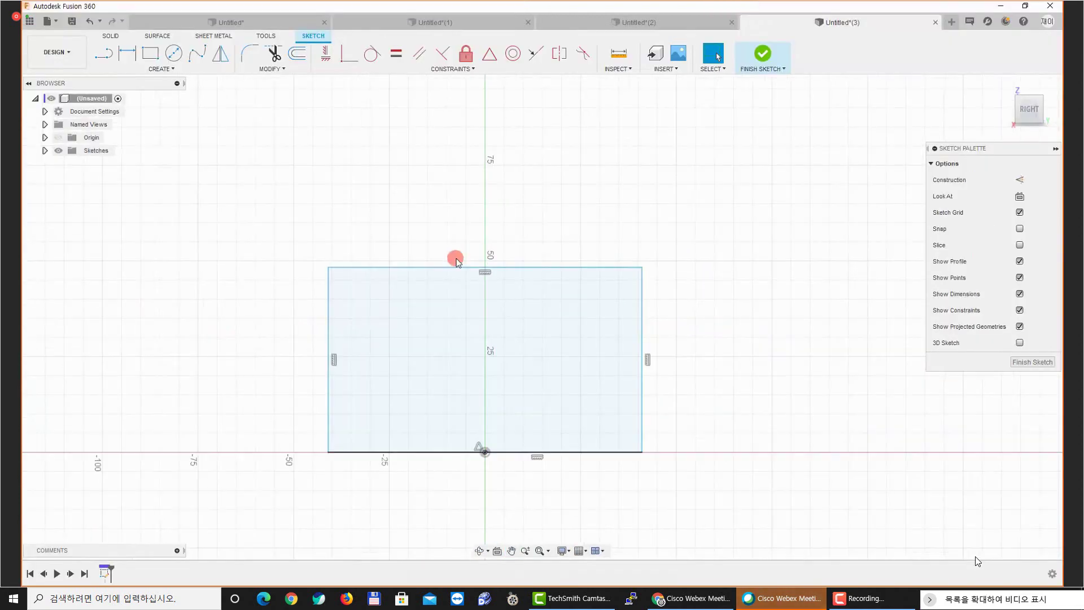
Place a vertical sketch dimension on the rectangle's left edge, positioned outside the rectangle
{"action": "scroll", "coordinate": [456, 261], "scroll_direction": "up", "scroll_amount": 2}
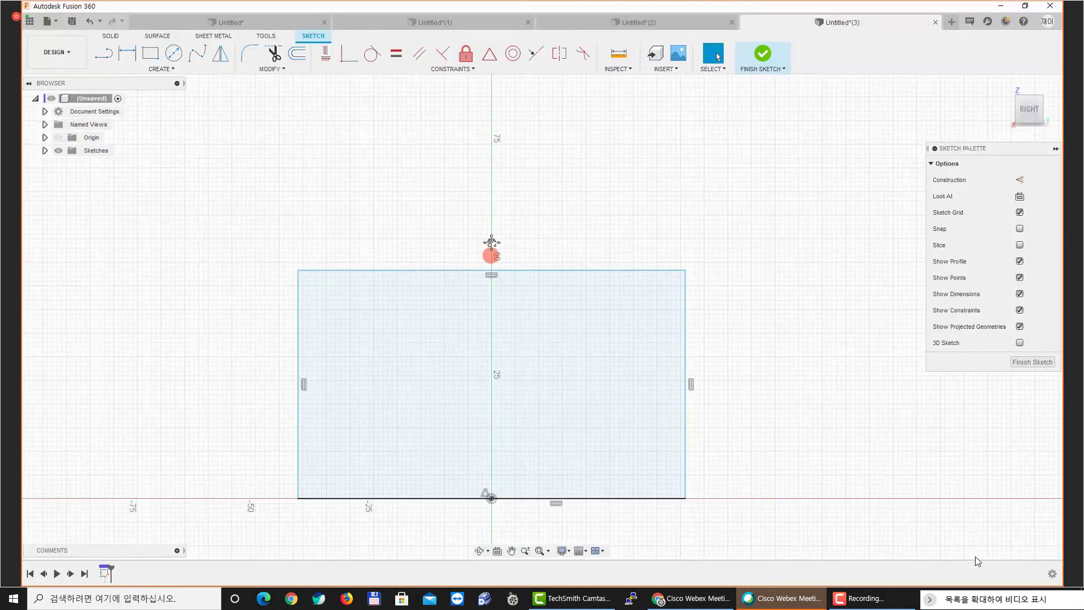
{"action": "key", "text": "d"}
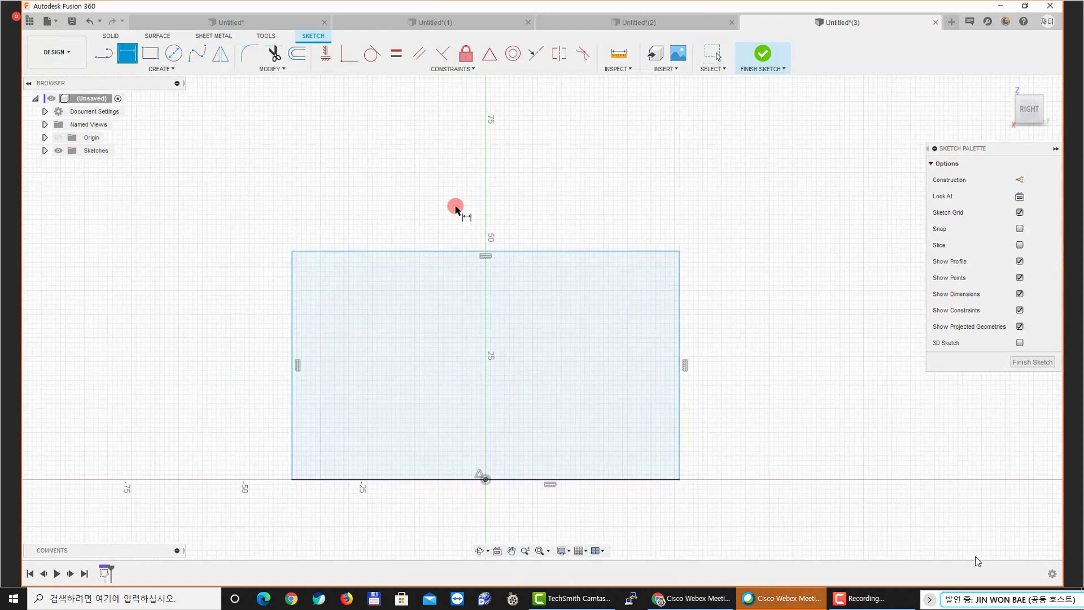
{"action": "middle_click_drag", "start_coordinate": [449, 327], "coordinate": [440, 279]}
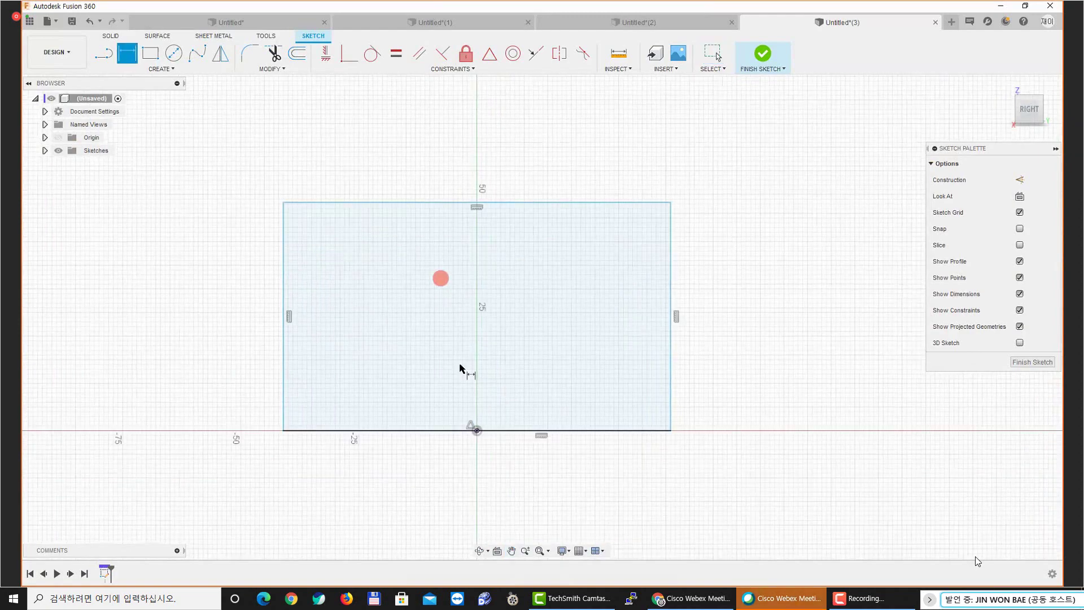
{"action": "left_click", "coordinate": [436, 431]}
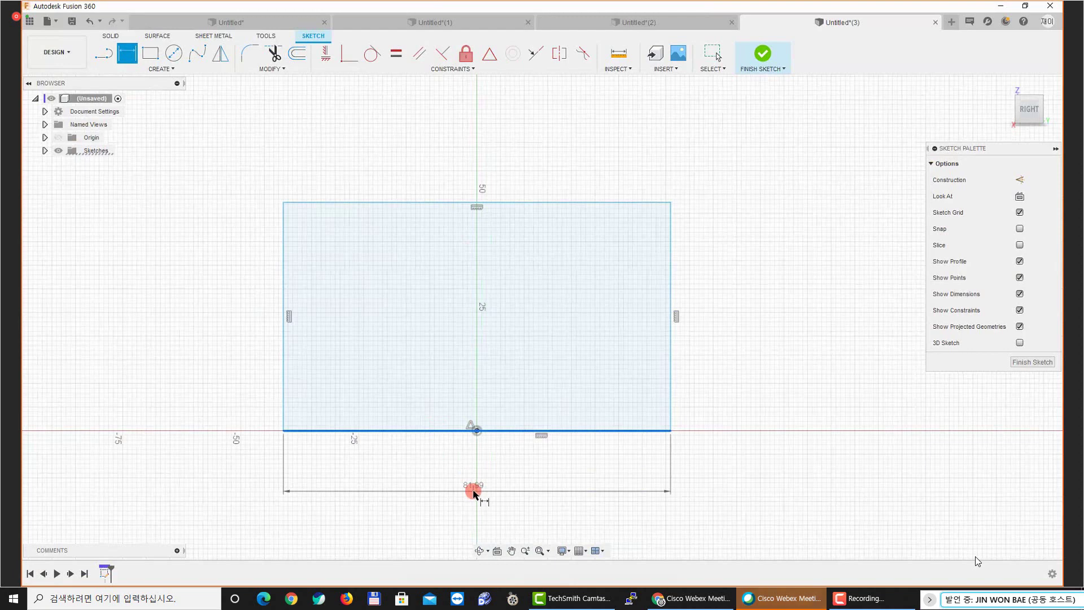
{"action": "key", "text": "Escape"}
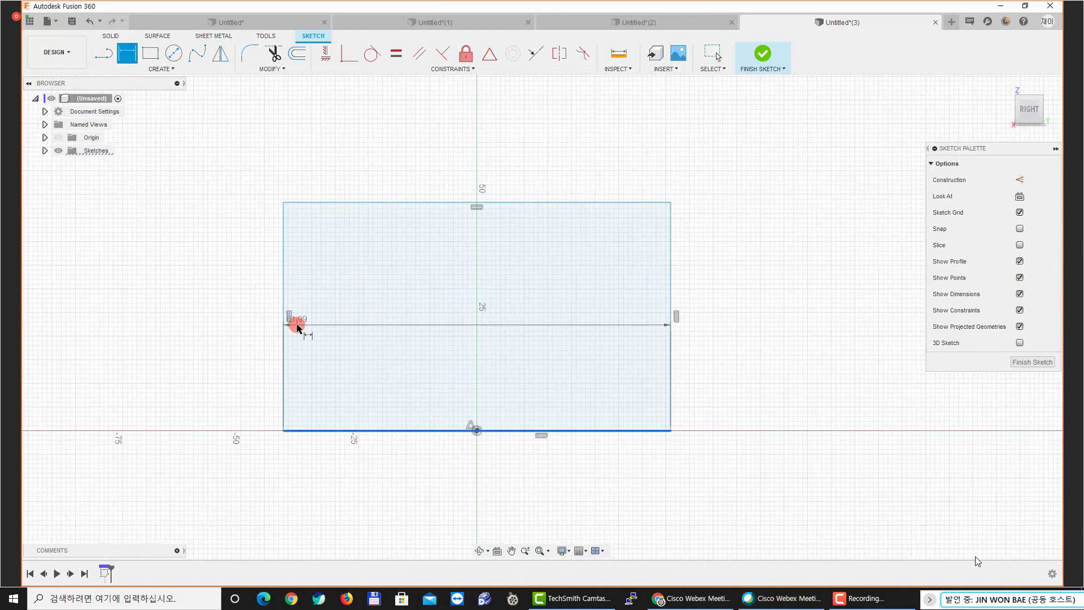
{"action": "left_click", "coordinate": [283, 309]}
{"action": "key", "text": "d"}
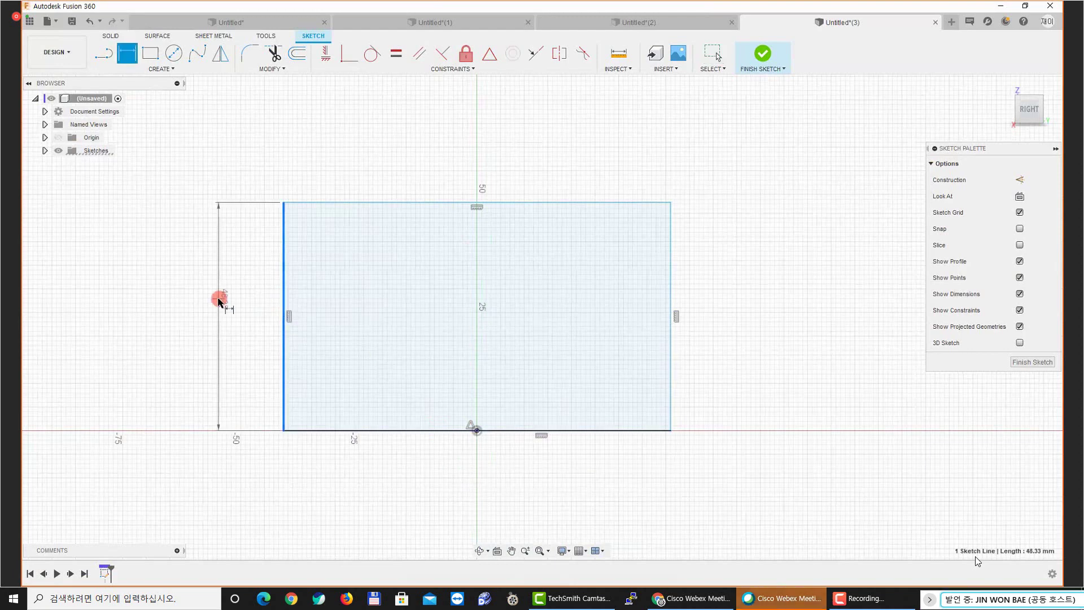
{"action": "left_click", "coordinate": [217, 298]}
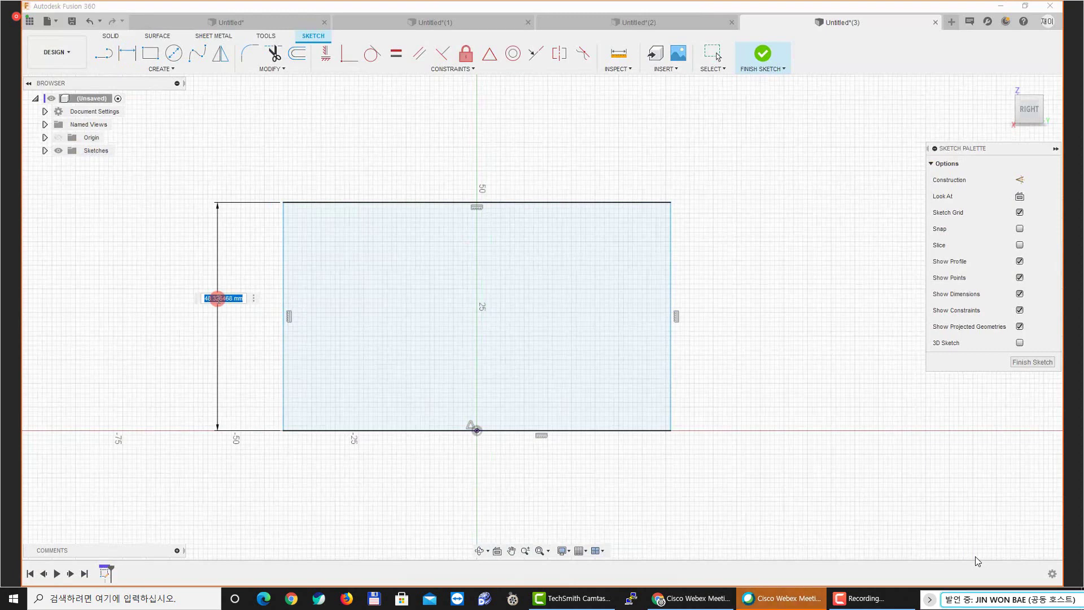
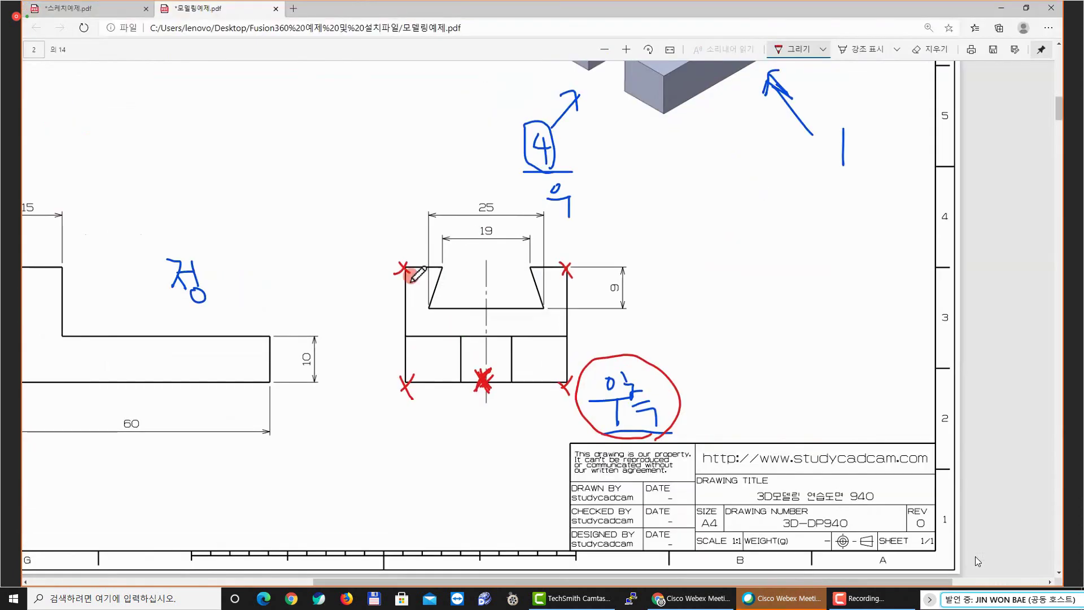
Switch to the exercise drawing PDF, trace the right-side view's outline in red and circle the front view's 25 height dimension
{"action": "mouse_move", "coordinate": [405, 266]}
{"action": "left_mouse_down"}
{"action": "mouse_move", "coordinate": [408, 386]}
{"action": "mouse_move", "coordinate": [567, 382]}
{"action": "mouse_move", "coordinate": [567, 266]}
{"action": "mouse_move", "coordinate": [406, 266]}
{"action": "left_mouse_up"}
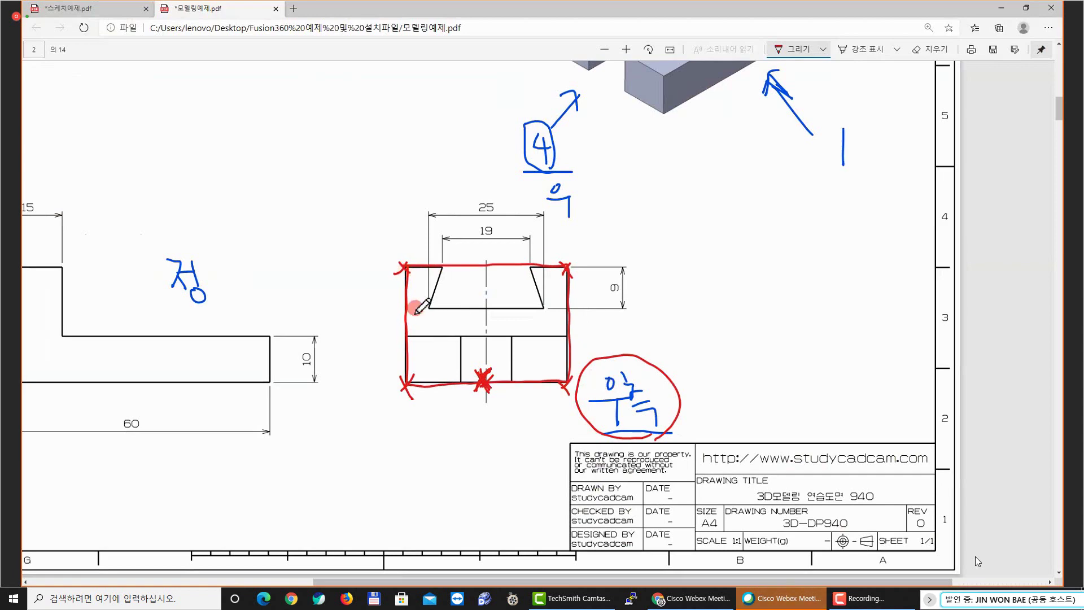
{"action": "scroll", "coordinate": [149, 328], "scroll_direction": "down", "scroll_amount": 1, "text": "ctrl"}
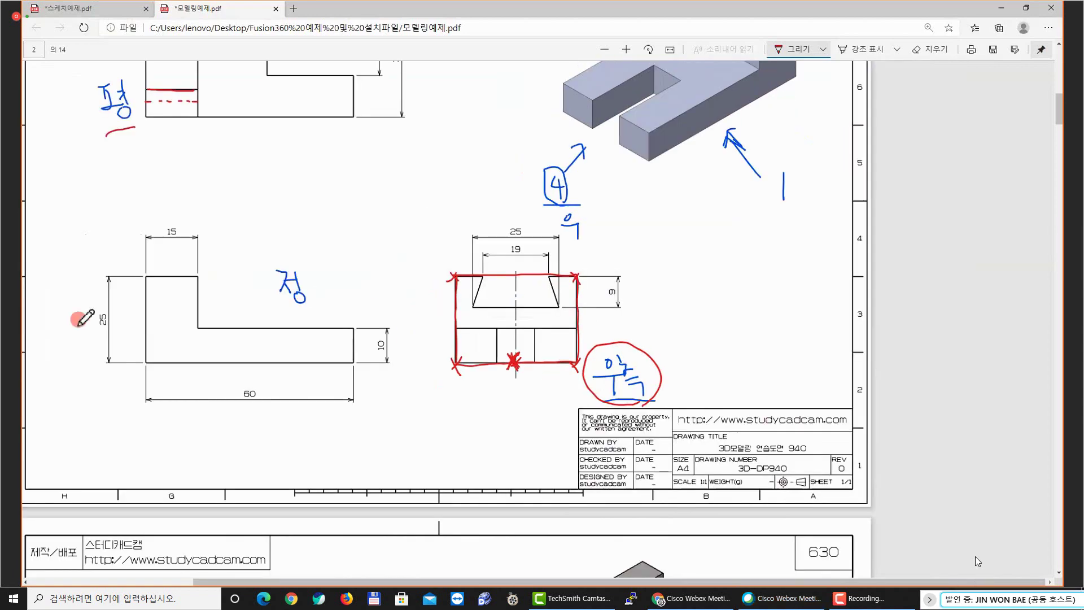
{"action": "scroll", "coordinate": [80, 314], "scroll_direction": "up", "scroll_amount": 1, "text": "ctrl"}
{"action": "mouse_move", "coordinate": [120, 309]}
{"action": "left_mouse_down"}
{"action": "mouse_move", "coordinate": [104, 324]}
{"action": "mouse_move", "coordinate": [121, 330]}
{"action": "left_mouse_up"}
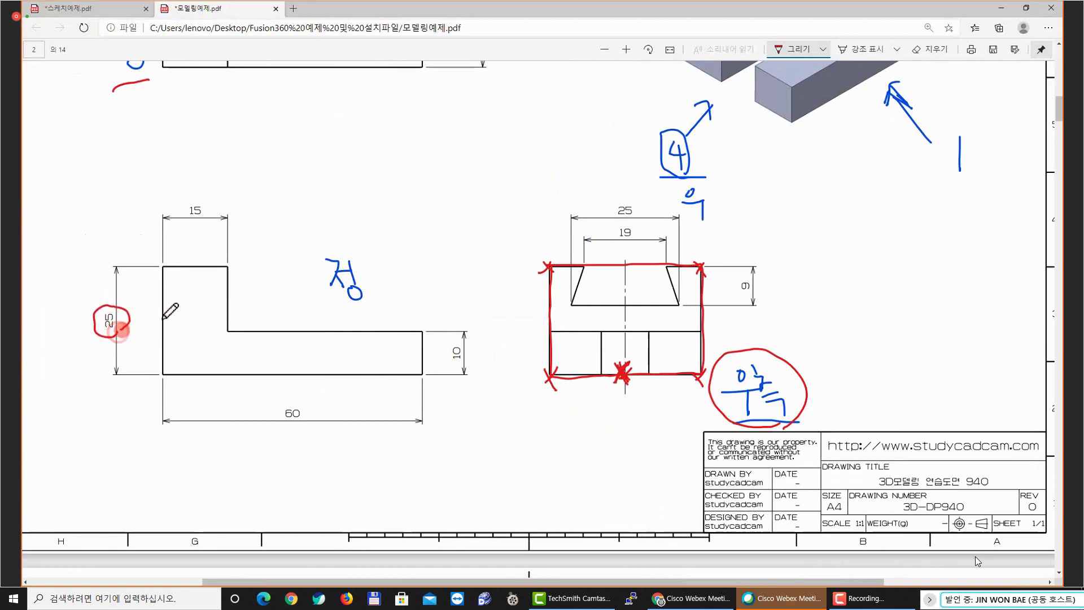
Draw red projection lines from the front view's top and bottom edges to the right-side view, add arrowheads on its left edge and re-circle the 25 dimension
{"action": "mouse_move", "coordinate": [170, 268]}
{"action": "left_mouse_down"}
{"action": "mouse_move", "coordinate": [350, 252]}
{"action": "mouse_move", "coordinate": [624, 264]}
{"action": "left_mouse_up"}
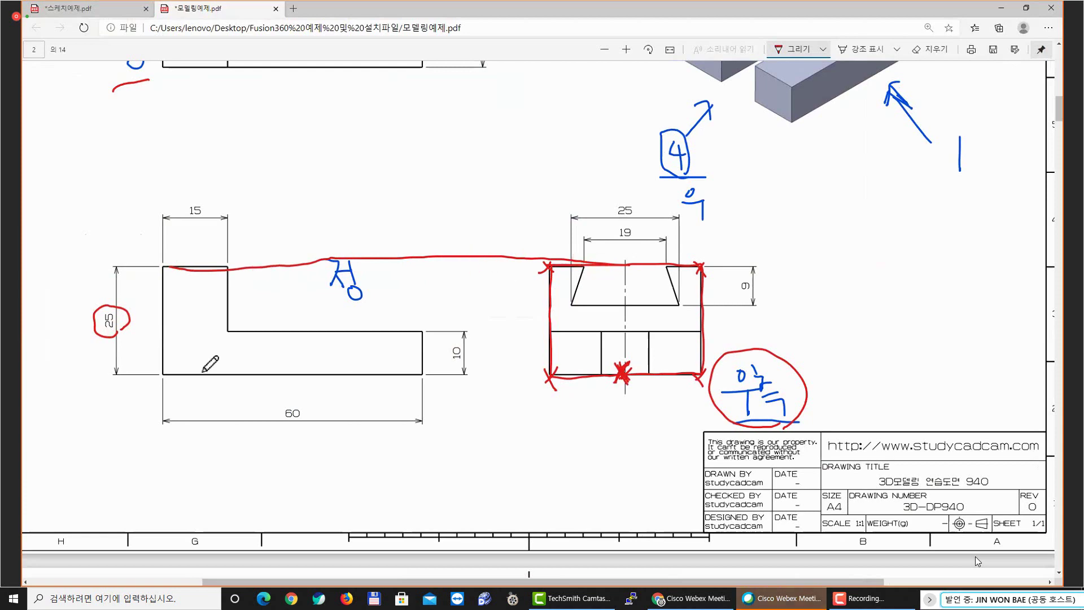
{"action": "left_click_drag", "start_coordinate": [168, 373], "coordinate": [615, 373]}
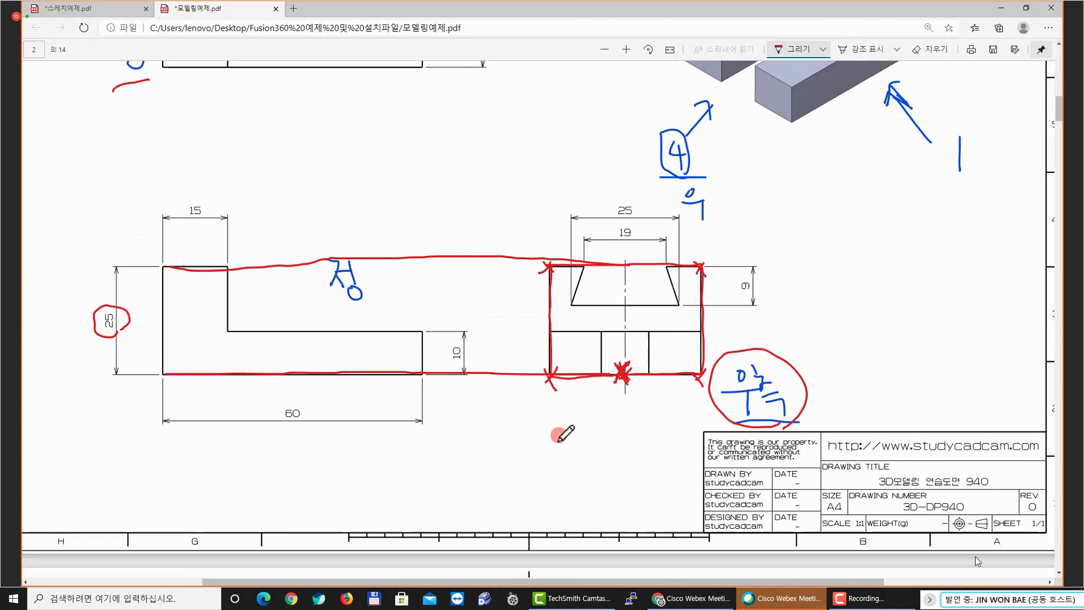
{"action": "left_click_drag", "start_coordinate": [568, 289], "coordinate": [549, 269]}
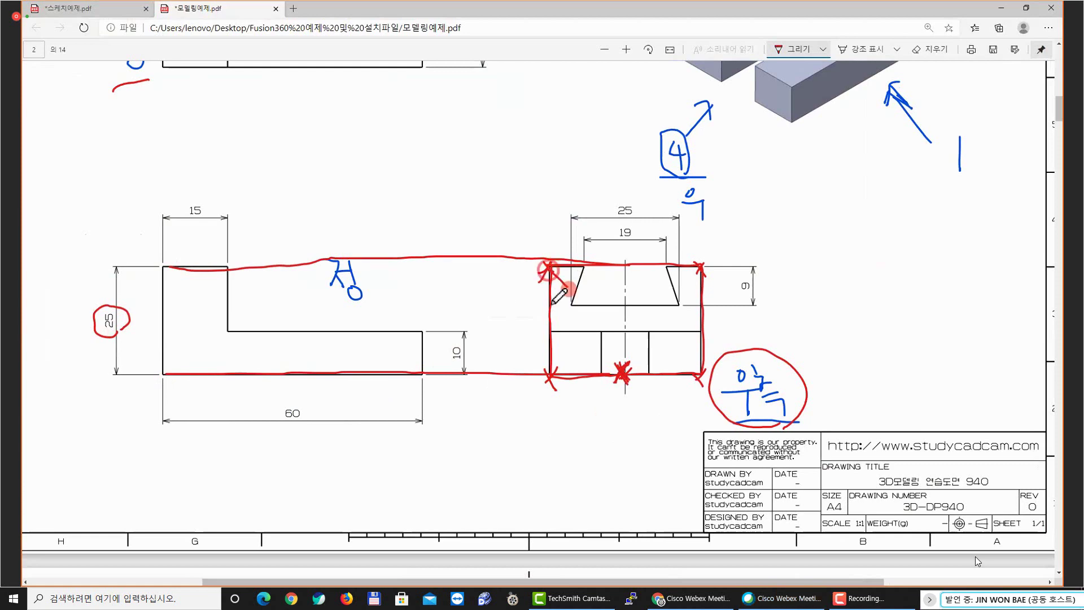
{"action": "left_click_drag", "start_coordinate": [538, 351], "coordinate": [571, 356]}
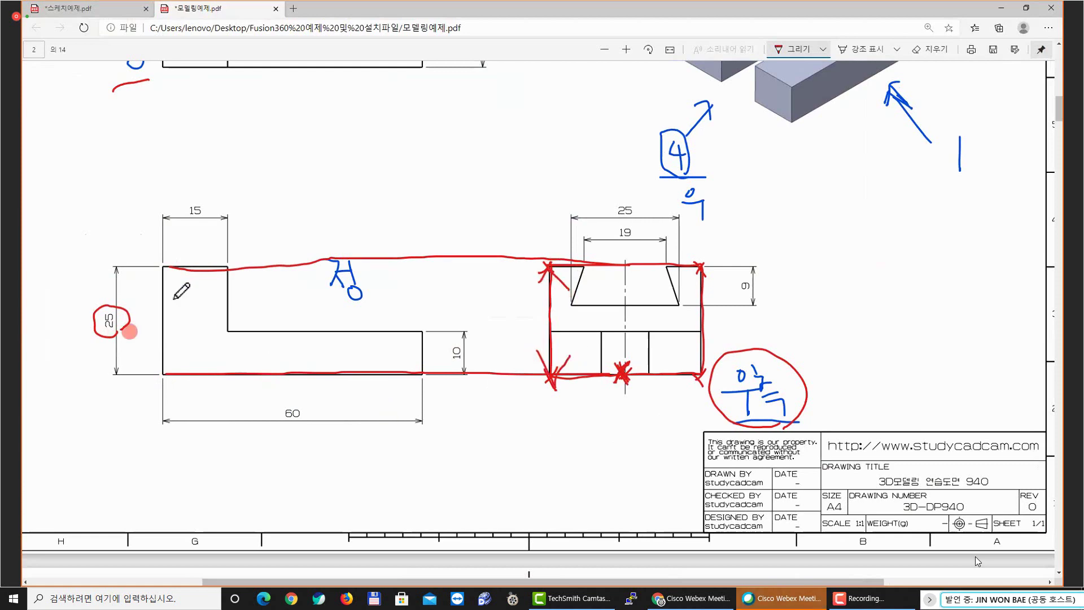
{"action": "mouse_move", "coordinate": [116, 339]}
{"action": "left_mouse_down"}
{"action": "mouse_move", "coordinate": [91, 310]}
{"action": "mouse_move", "coordinate": [129, 321]}
{"action": "mouse_move", "coordinate": [124, 345]}
{"action": "left_mouse_up"}
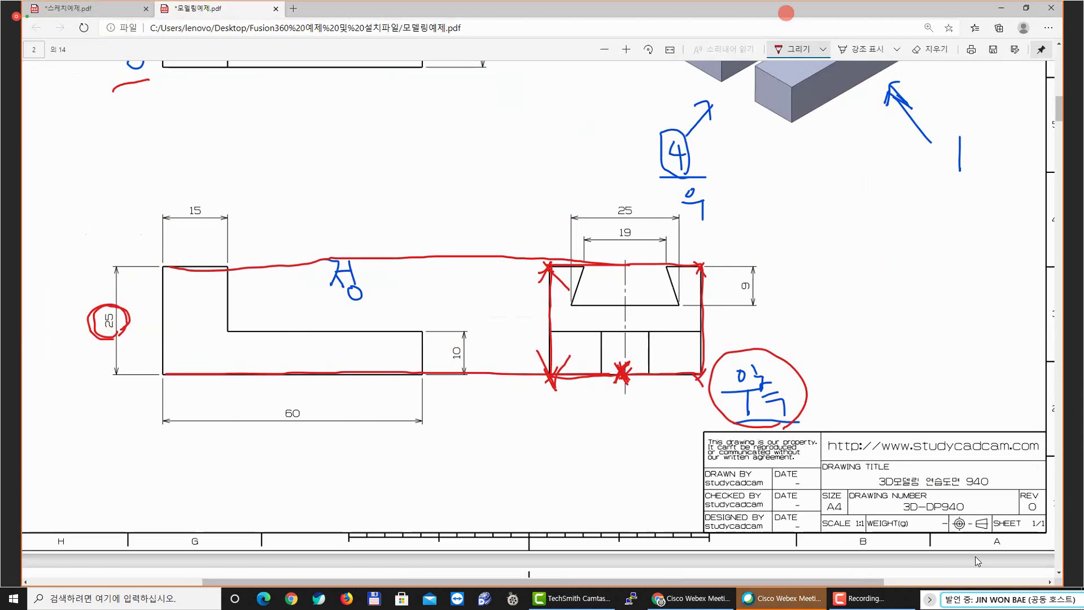
Switch back to Fusion 360 and set the rectangle's height dimension to 25 mm
{"action": "key", "text": "alt+Tab"}
{"action": "left_click_drag", "start_coordinate": [241, 298], "coordinate": [169, 298]}
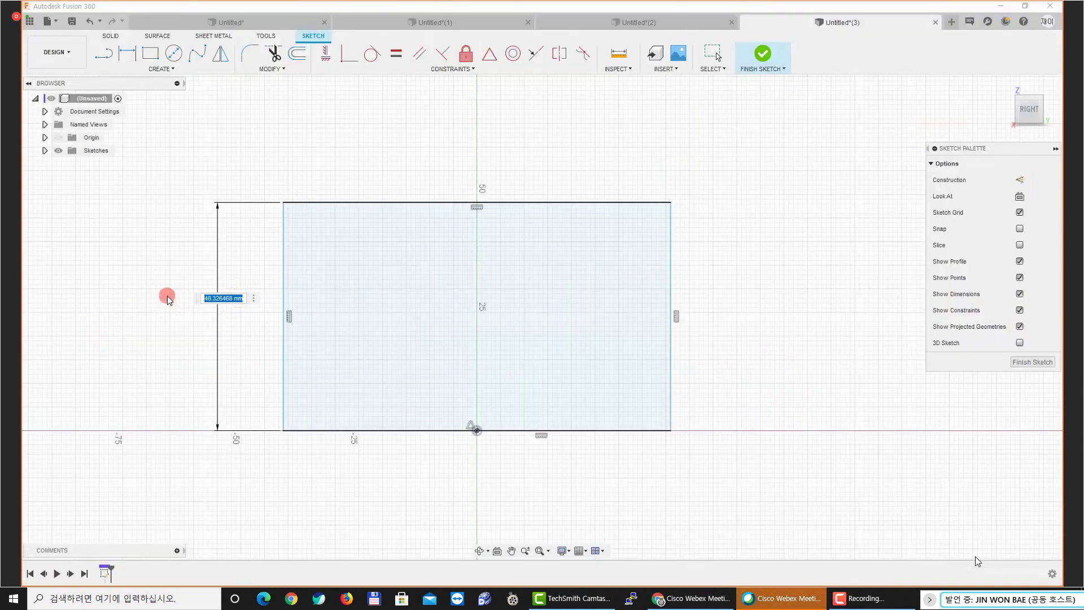
{"action": "type", "text": "25"}
{"action": "key", "text": "Return"}
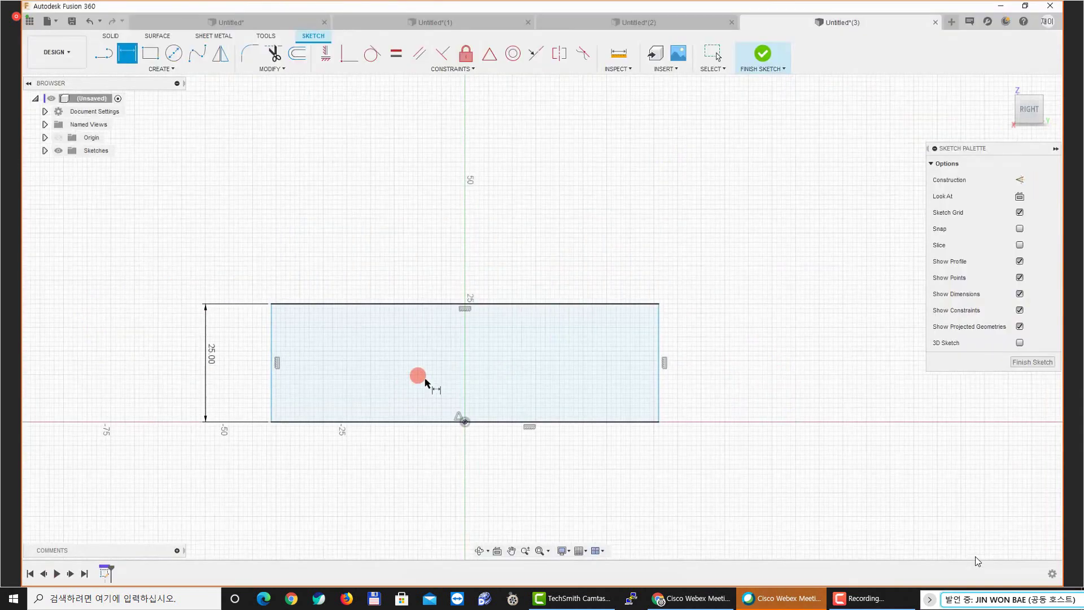
Dimension the rectangle's top edge and set its width to 35 mm
{"action": "left_click", "coordinate": [415, 305]}
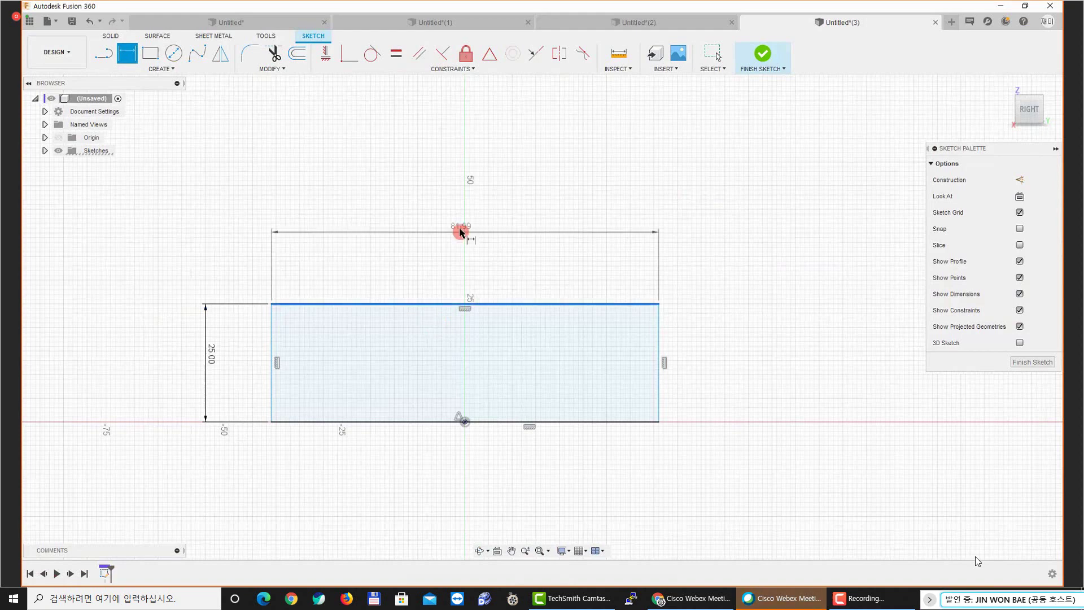
{"action": "left_click", "coordinate": [462, 217]}
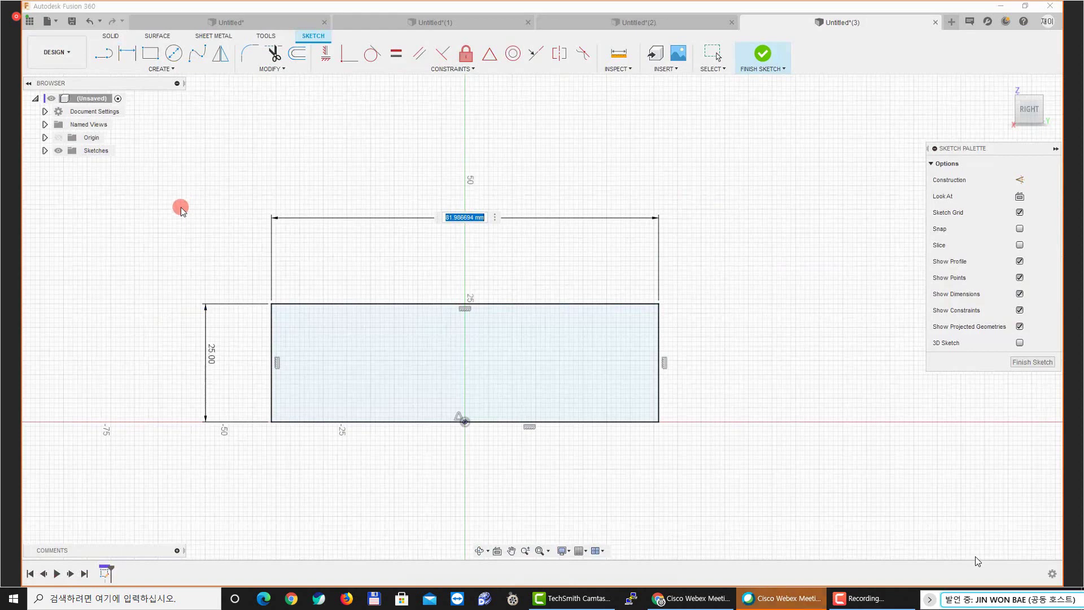
{"action": "type", "text": "35"}
{"action": "key", "text": "Return"}
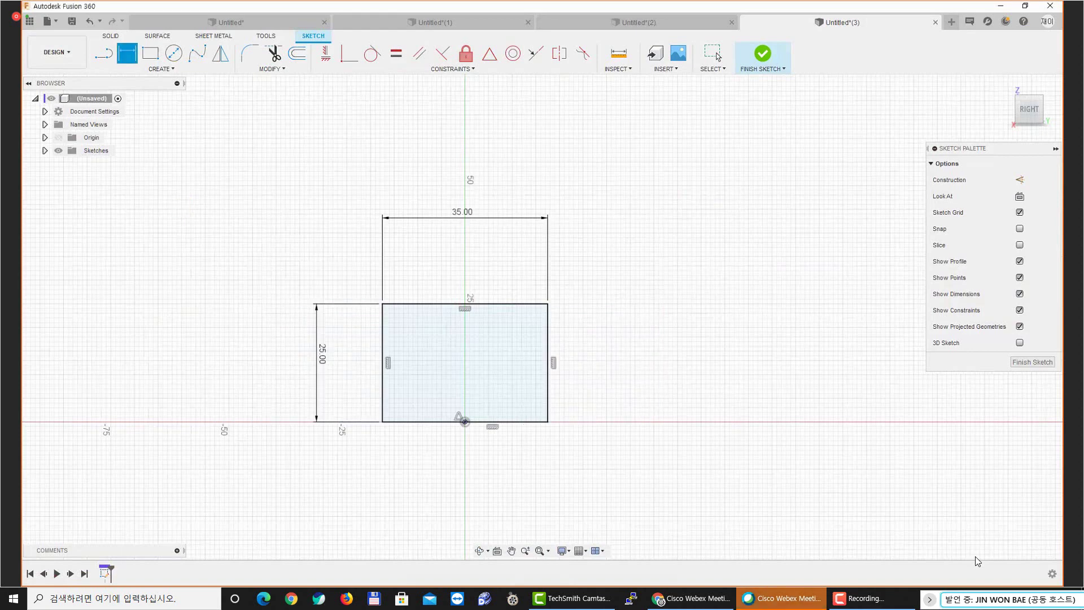
Switch to the exercise drawing PDF and circle the top view's 35 width dimension in red
{"action": "key", "text": "alt+Tab"}
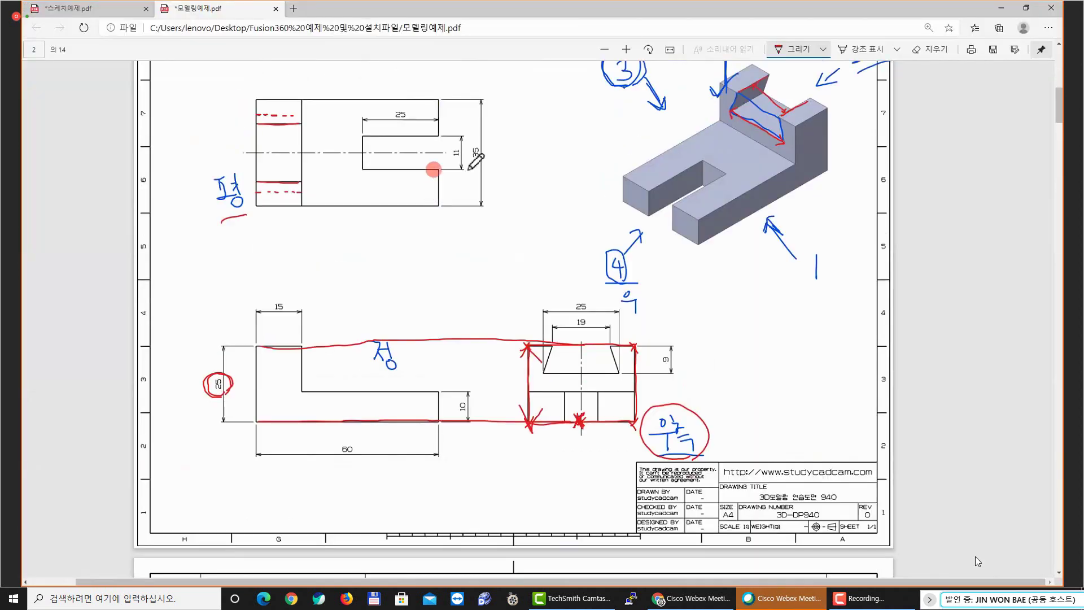
{"action": "left_click_drag", "start_coordinate": [486, 162], "coordinate": [487, 161]}
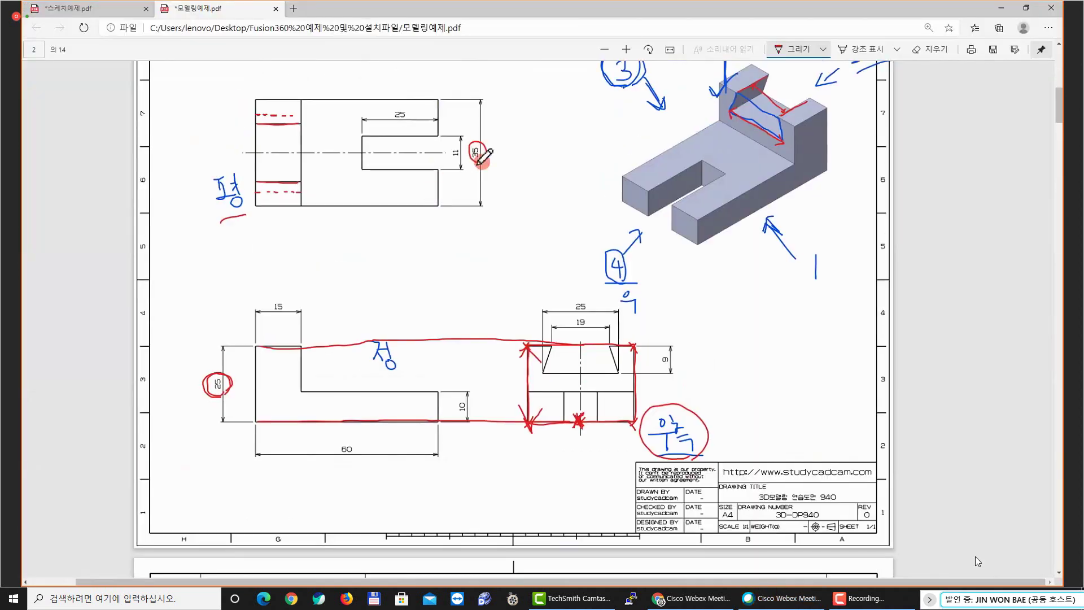
{"action": "scroll", "coordinate": [478, 172], "scroll_direction": "up", "scroll_amount": 1, "text": "ctrl"}
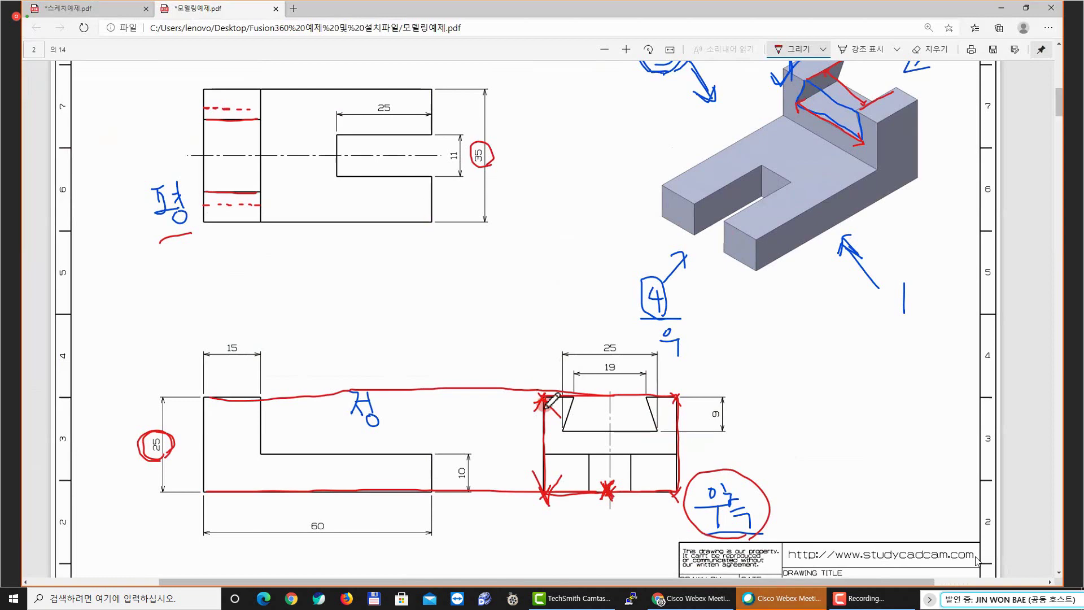
Draw red projection curves from the right-side view's upper corners to the top view's edges and add a handwritten 35 width dimension between them
{"action": "mouse_move", "coordinate": [543, 400]}
{"action": "left_mouse_down"}
{"action": "mouse_move", "coordinate": [534, 295]}
{"action": "mouse_move", "coordinate": [515, 252]}
{"action": "mouse_move", "coordinate": [477, 226]}
{"action": "mouse_move", "coordinate": [394, 224]}
{"action": "left_mouse_up"}
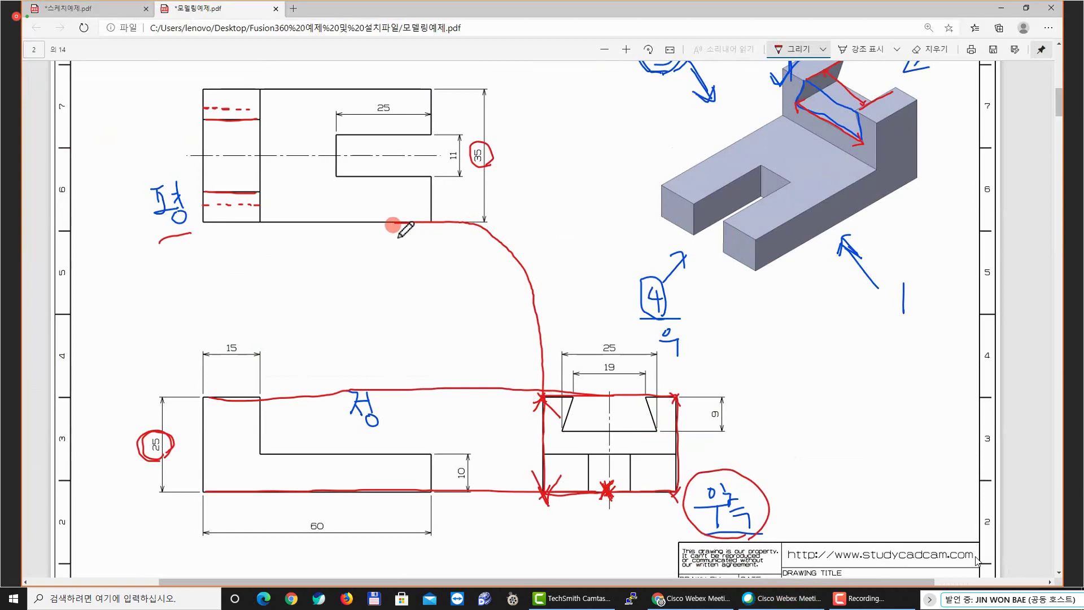
{"action": "left_click", "coordinate": [675, 397]}
{"action": "mouse_move", "coordinate": [670, 300]}
{"action": "left_mouse_down"}
{"action": "mouse_move", "coordinate": [645, 169]}
{"action": "mouse_move", "coordinate": [621, 145]}
{"action": "mouse_move", "coordinate": [500, 88]}
{"action": "mouse_move", "coordinate": [433, 88]}
{"action": "left_mouse_up"}
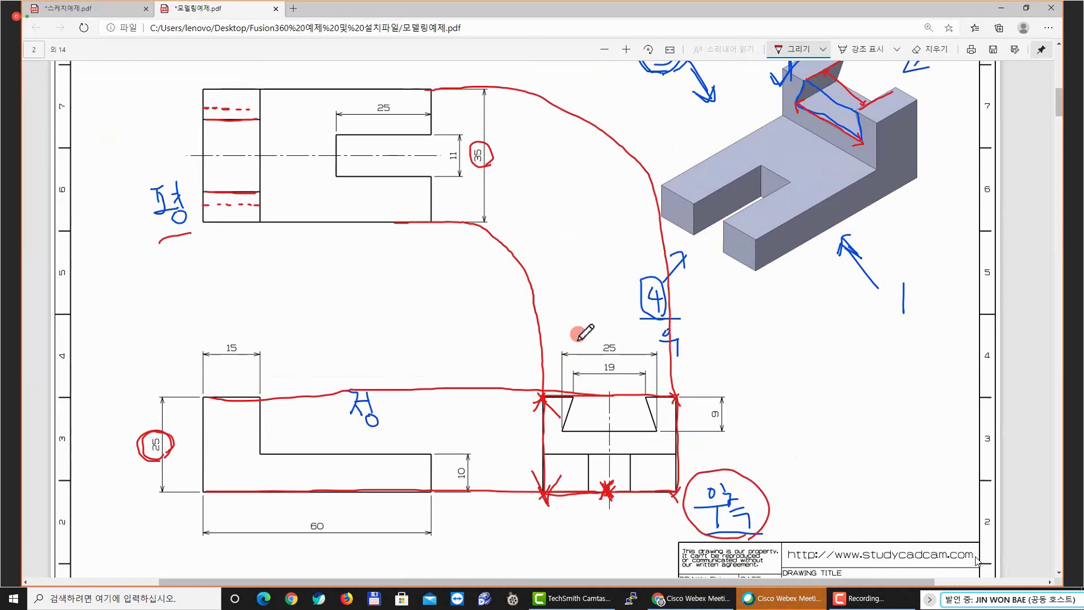
{"action": "left_click", "coordinate": [474, 155]}
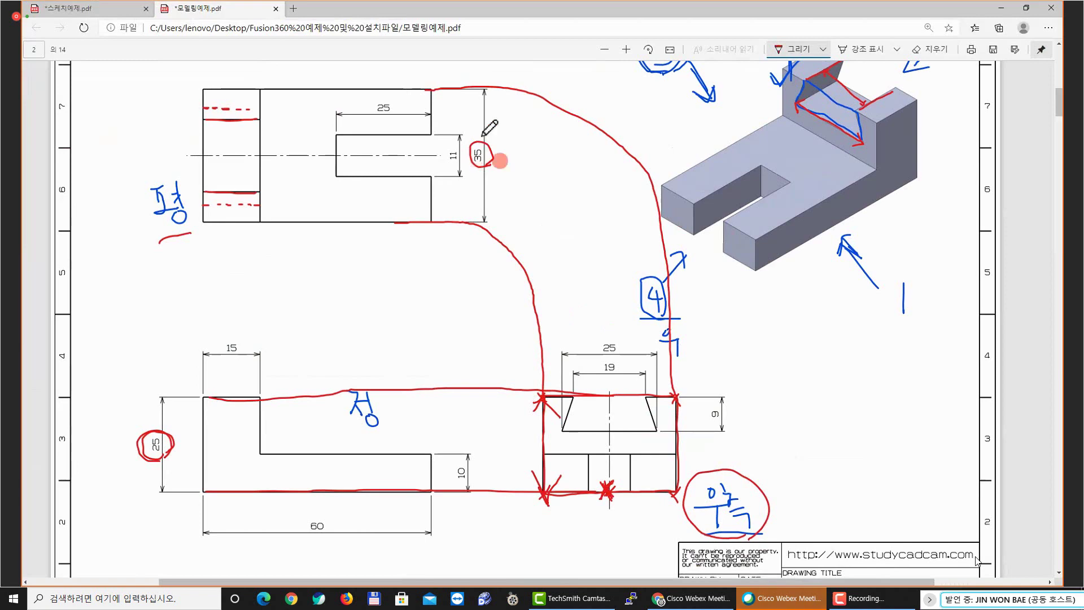
{"action": "left_click", "coordinate": [554, 330]}
{"action": "mouse_move", "coordinate": [555, 330]}
{"action": "left_mouse_down"}
{"action": "mouse_move", "coordinate": [554, 348]}
{"action": "mouse_move", "coordinate": [667, 338]}
{"action": "mouse_move", "coordinate": [657, 346]}
{"action": "left_mouse_up"}
{"action": "mouse_move", "coordinate": [594, 310]}
{"action": "left_mouse_down"}
{"action": "mouse_move", "coordinate": [606, 328]}
{"action": "mouse_move", "coordinate": [621, 316]}
{"action": "left_mouse_up"}
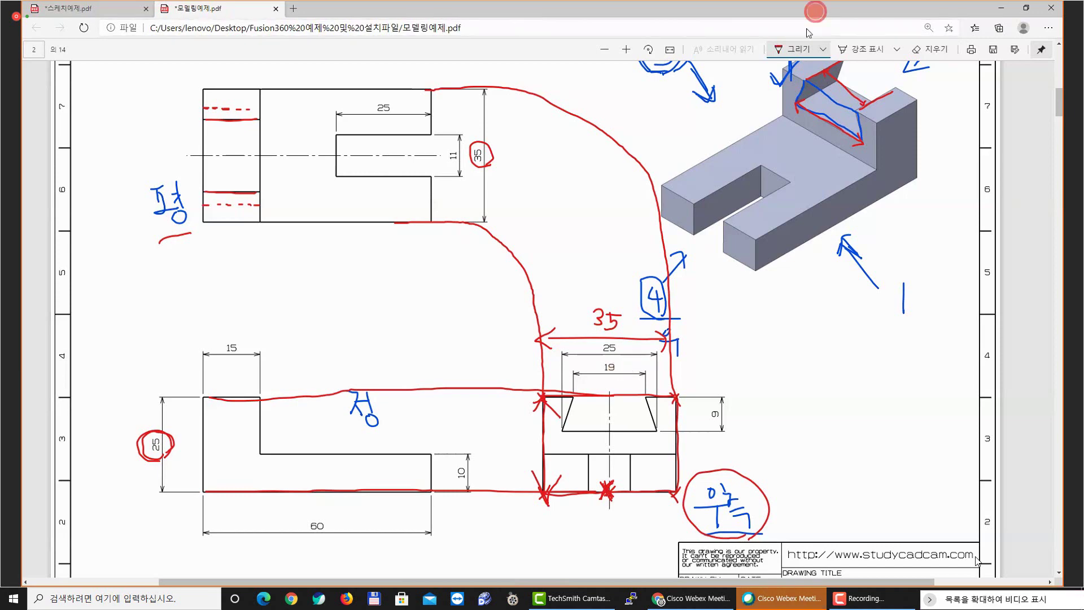
Switch back to Fusion 360 and move the 35 mm width dimension closer to the rectangle's top edge
{"action": "key", "text": "alt+Tab"}
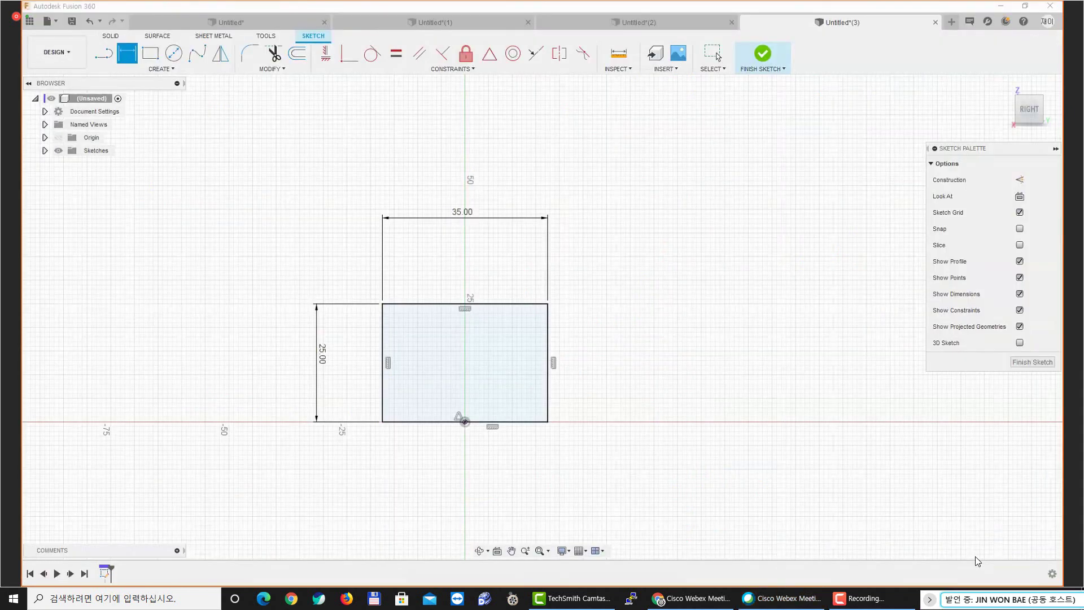
{"action": "middle_click_drag", "start_coordinate": [464, 256], "coordinate": [448, 225]}
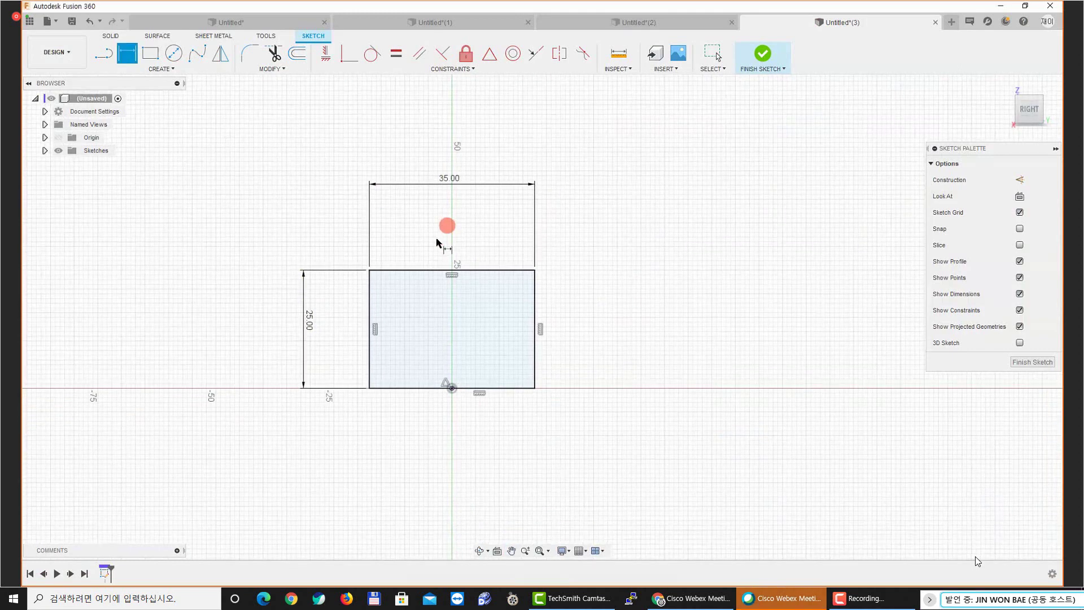
{"action": "scroll", "coordinate": [439, 240], "scroll_direction": "up", "scroll_amount": 3}
{"action": "key", "text": "Escape"}
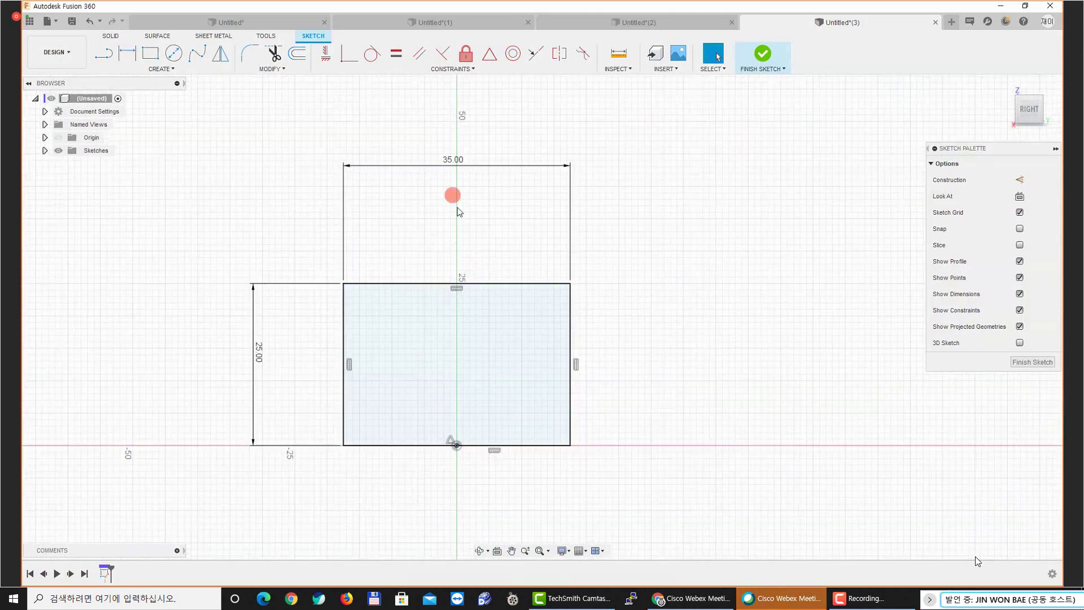
{"action": "scroll", "coordinate": [453, 200], "scroll_direction": "down", "scroll_amount": 1}
{"action": "middle_click_drag", "start_coordinate": [446, 270], "coordinate": [441, 246]}
{"action": "left_click_drag", "start_coordinate": [445, 135], "coordinate": [452, 180]}
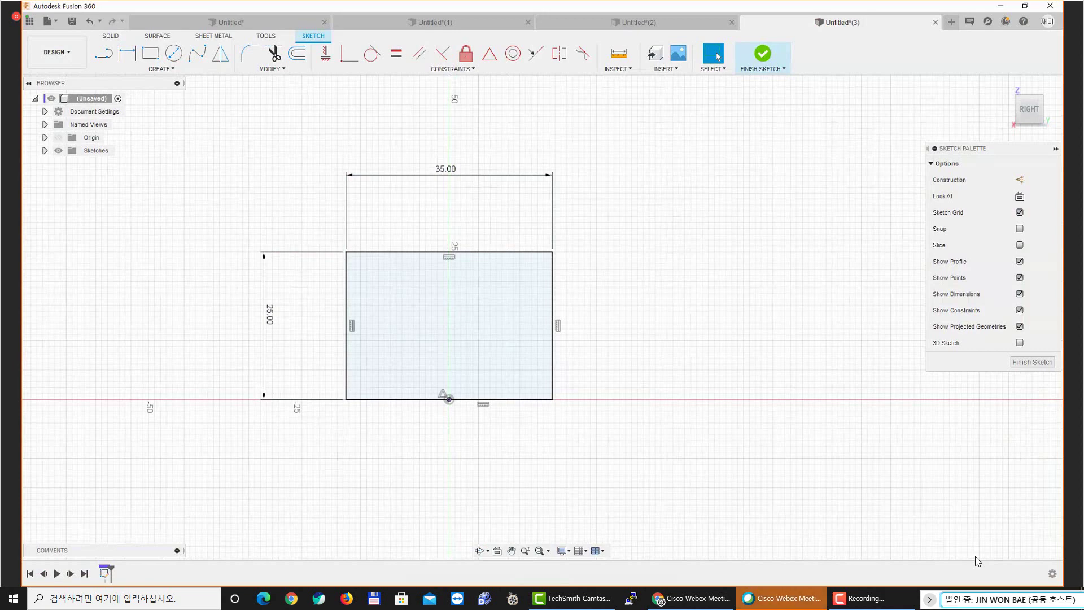
{"action": "left_click", "coordinate": [416, 283]}
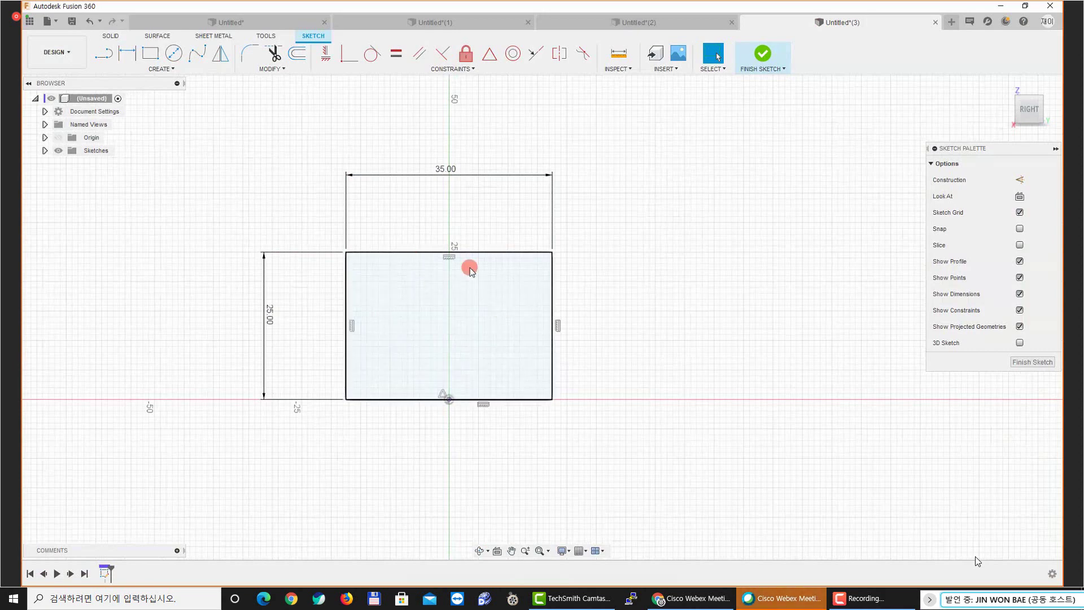
{"action": "scroll", "coordinate": [472, 271], "scroll_direction": "down", "scroll_amount": 1}
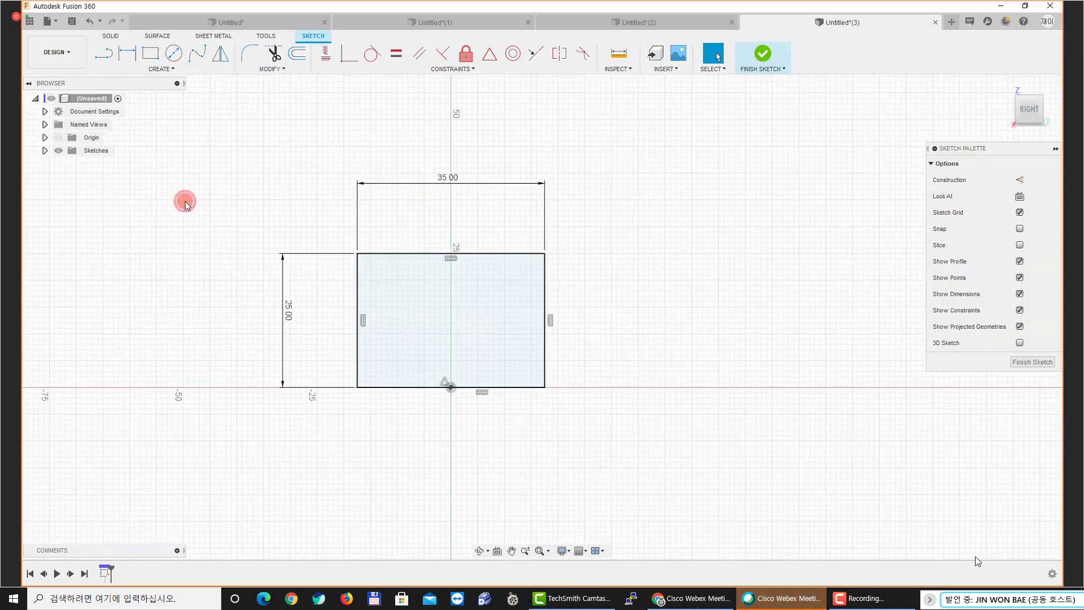
Sketch an open dovetail notch of three connected lines below the rectangle's top edge, with a horizontal base about 23.4 mm wide
{"action": "left_click", "coordinate": [107, 59]}
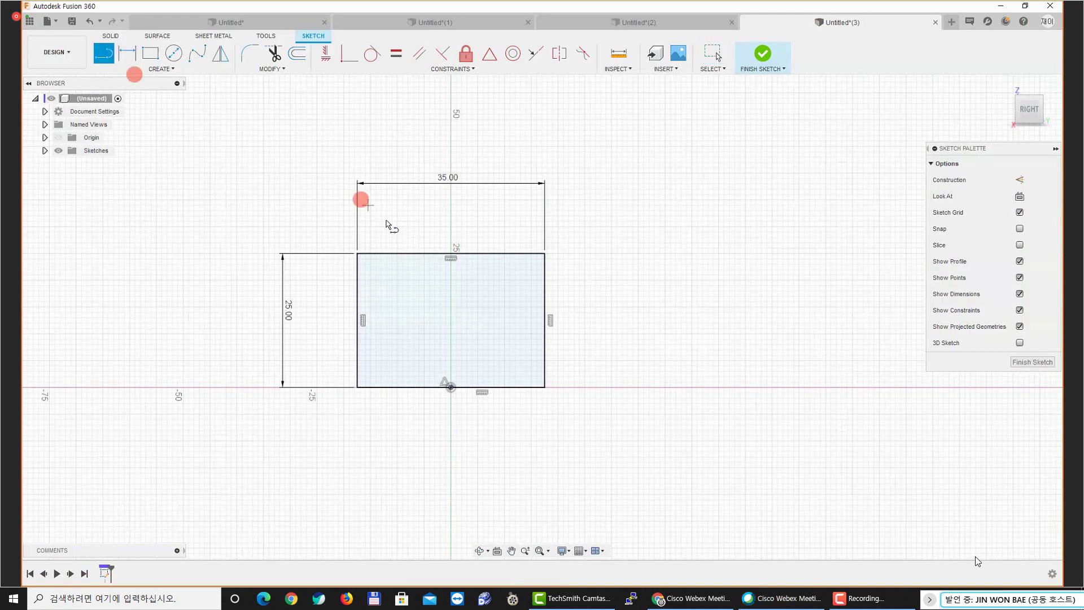
{"action": "scroll", "coordinate": [407, 274], "scroll_direction": "down", "scroll_amount": 1}
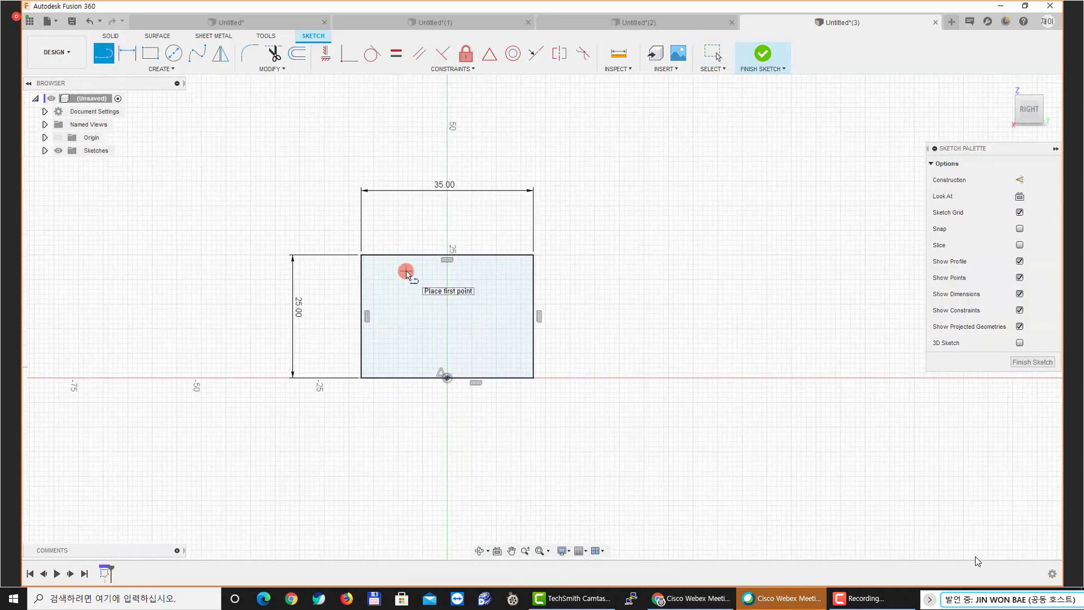
{"action": "scroll", "coordinate": [406, 271], "scroll_direction": "up", "scroll_amount": 4}
{"action": "left_click", "coordinate": [403, 240]}
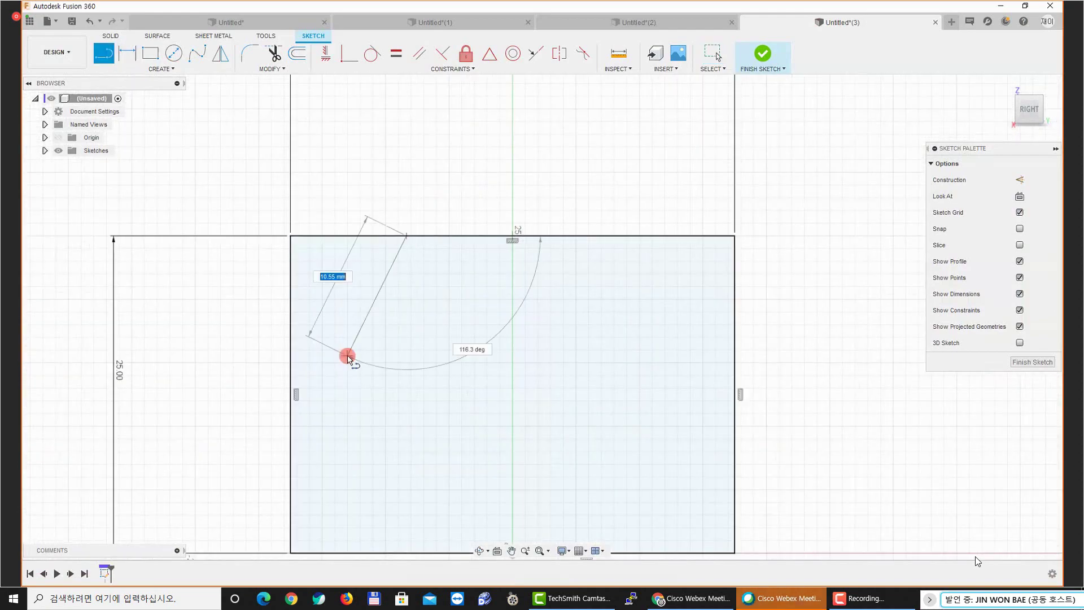
{"action": "left_click", "coordinate": [348, 355]}
{"action": "left_click", "coordinate": [644, 355]}
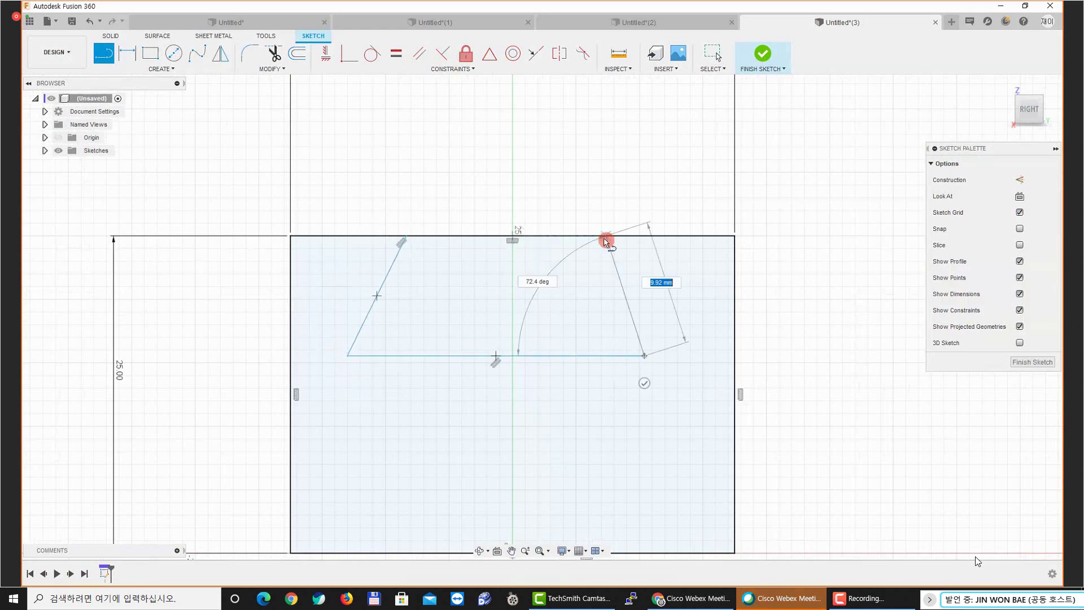
{"action": "left_click", "coordinate": [602, 237]}
{"action": "key", "text": "Escape"}
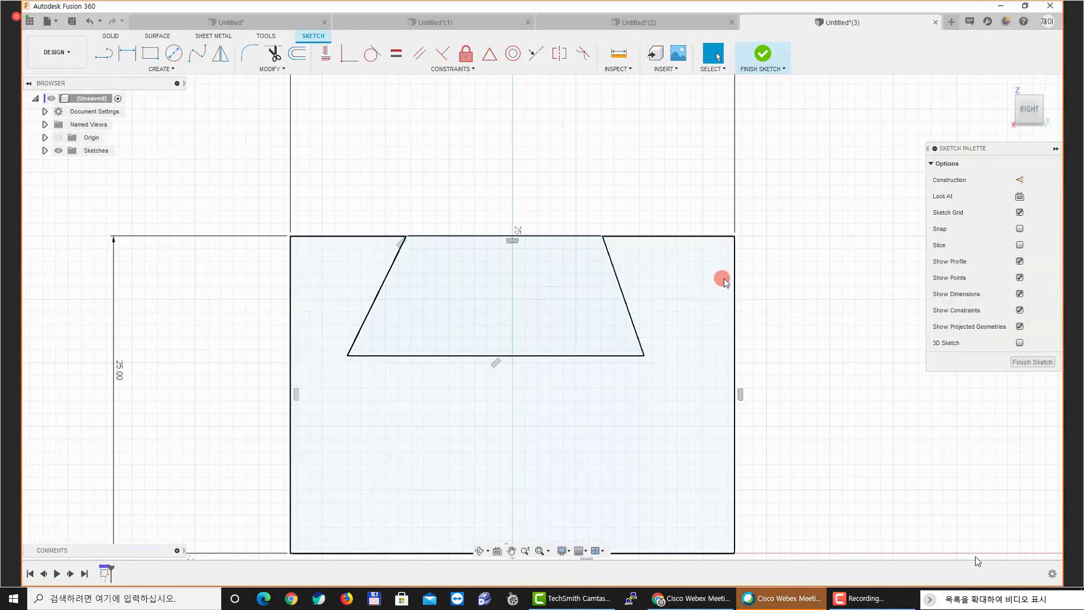
Dimension the dovetail's horizontal base line above the rectangle and set its width to 25 mm
{"action": "scroll", "coordinate": [808, 290], "scroll_direction": "down", "scroll_amount": 3}
{"action": "key", "text": "d"}
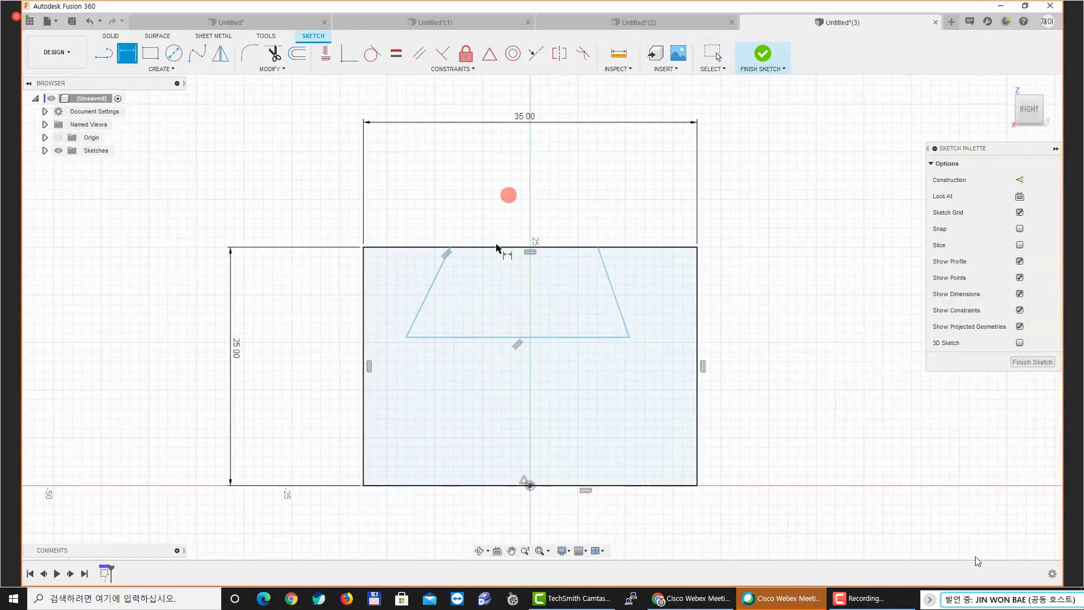
{"action": "left_click", "coordinate": [515, 337]}
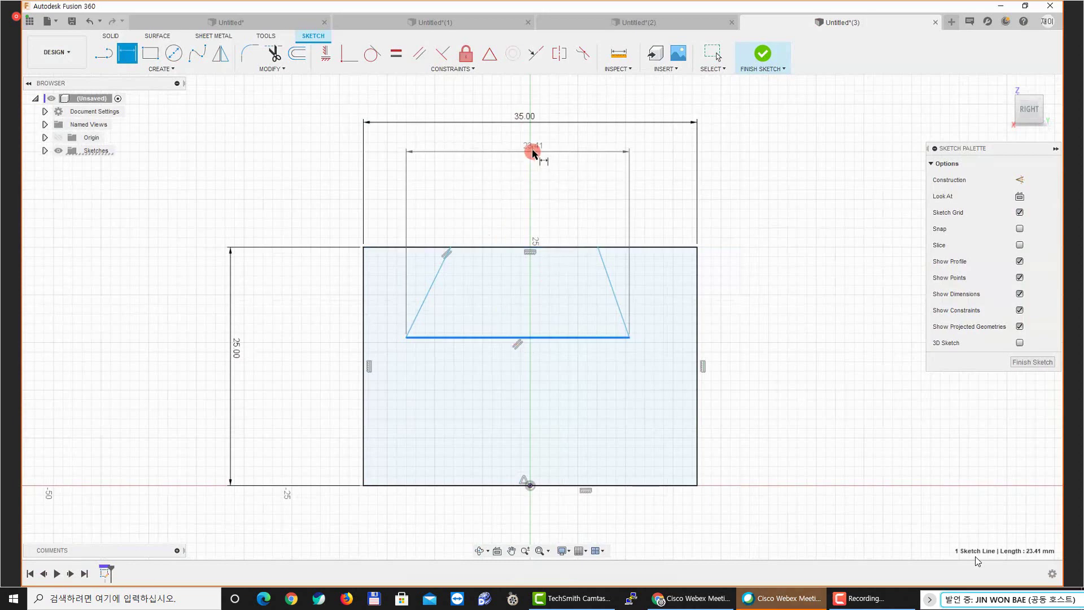
{"action": "left_click", "coordinate": [533, 151]}
{"action": "type", "text": "25"}
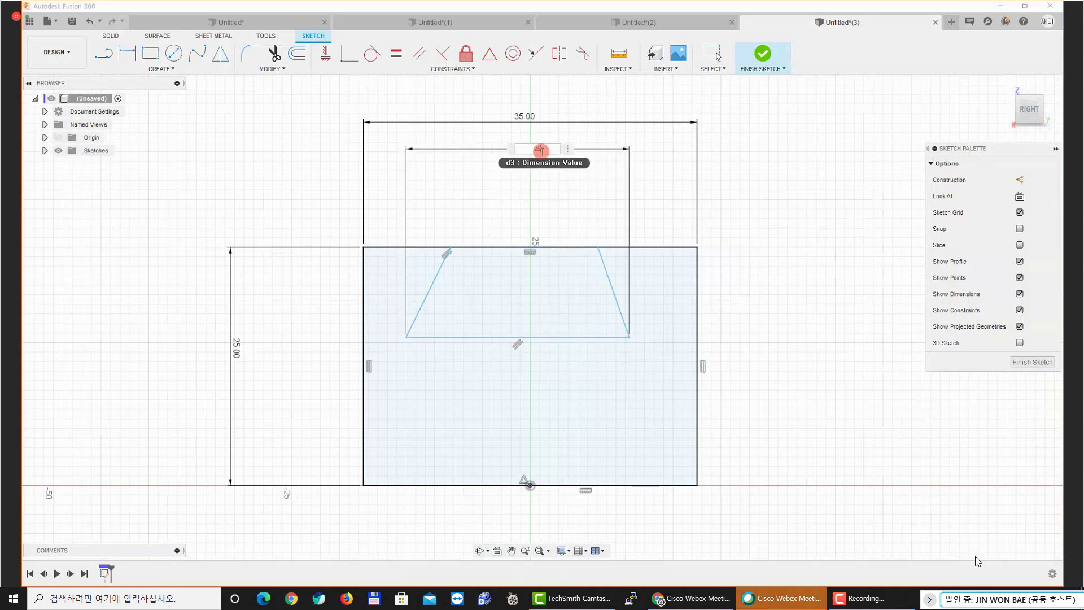
{"action": "key", "text": "Return"}
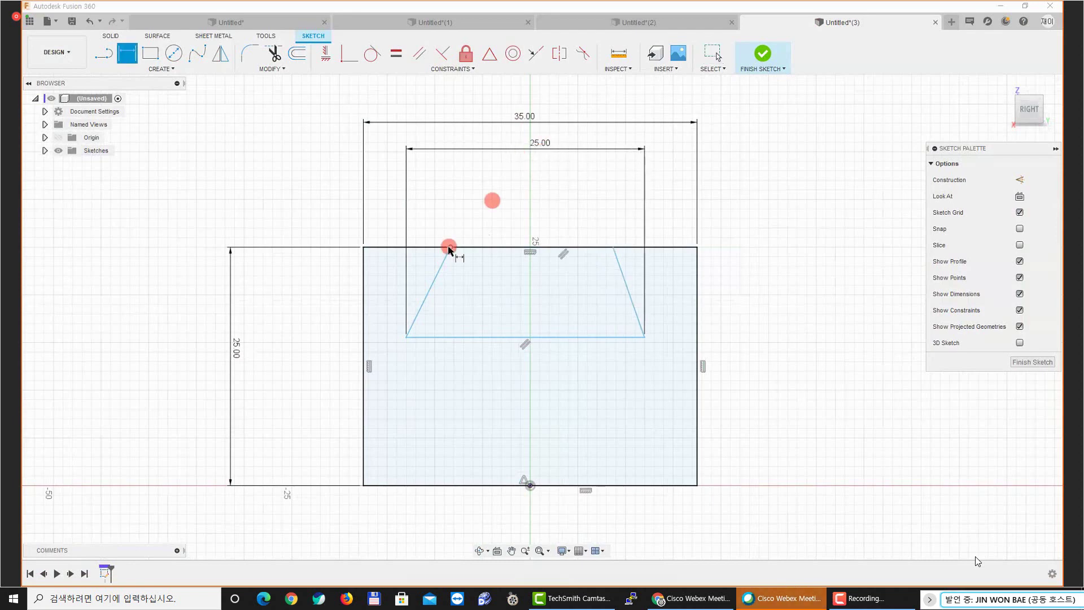
Dimension the dovetail's opening between its two endpoints on the rectangle's top edge and set it to 19 mm
{"action": "left_click", "coordinate": [449, 246]}
{"action": "left_click", "coordinate": [613, 247]}
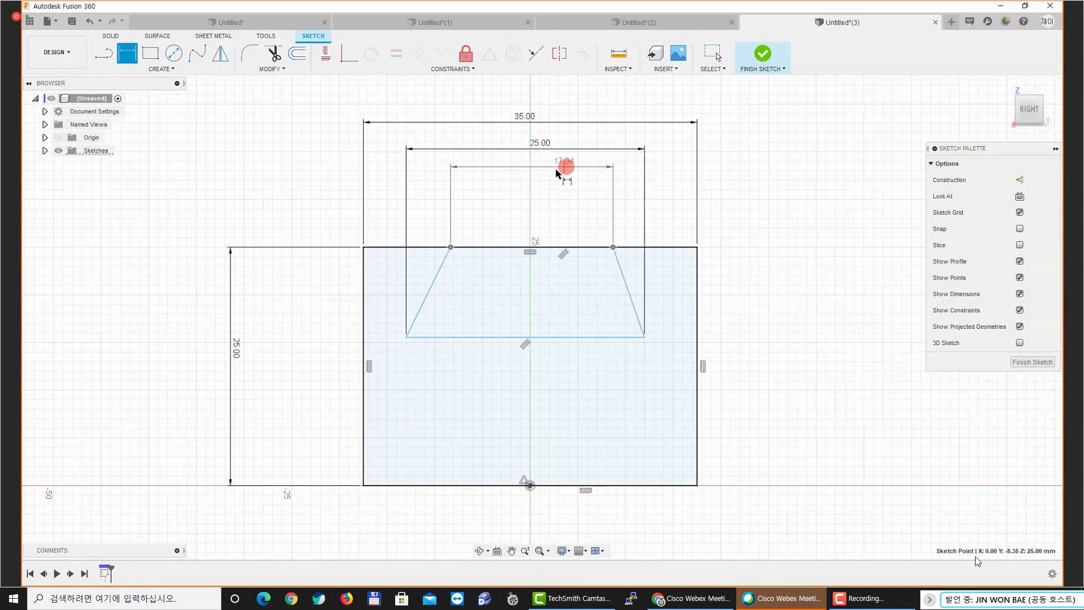
{"action": "left_click", "coordinate": [537, 179]}
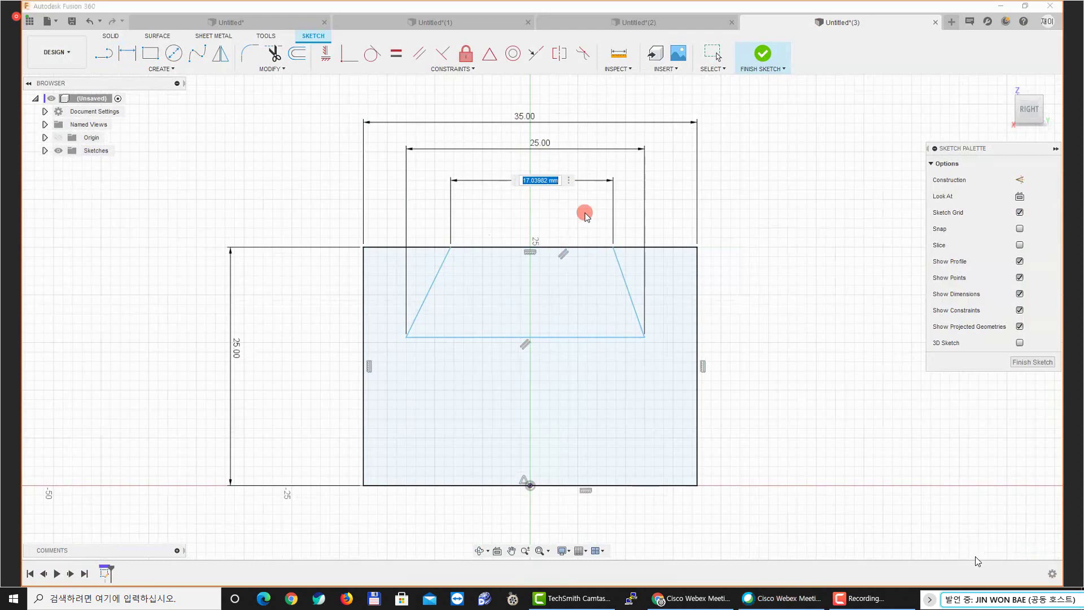
{"action": "type", "text": "19"}
{"action": "key", "text": "Return"}
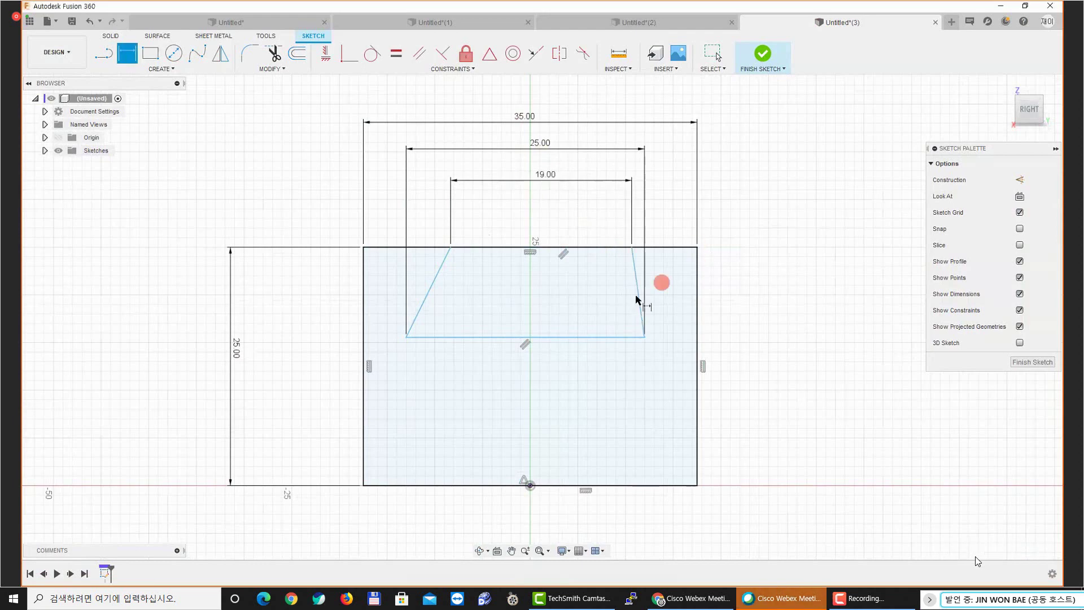
{"action": "key", "text": "Escape"}
{"action": "scroll", "coordinate": [549, 299], "scroll_direction": "up", "scroll_amount": 2}
{"action": "middle_click_drag", "start_coordinate": [523, 442], "coordinate": [482, 391]}
{"action": "scroll", "coordinate": [481, 391], "scroll_direction": "up", "scroll_amount": 1}
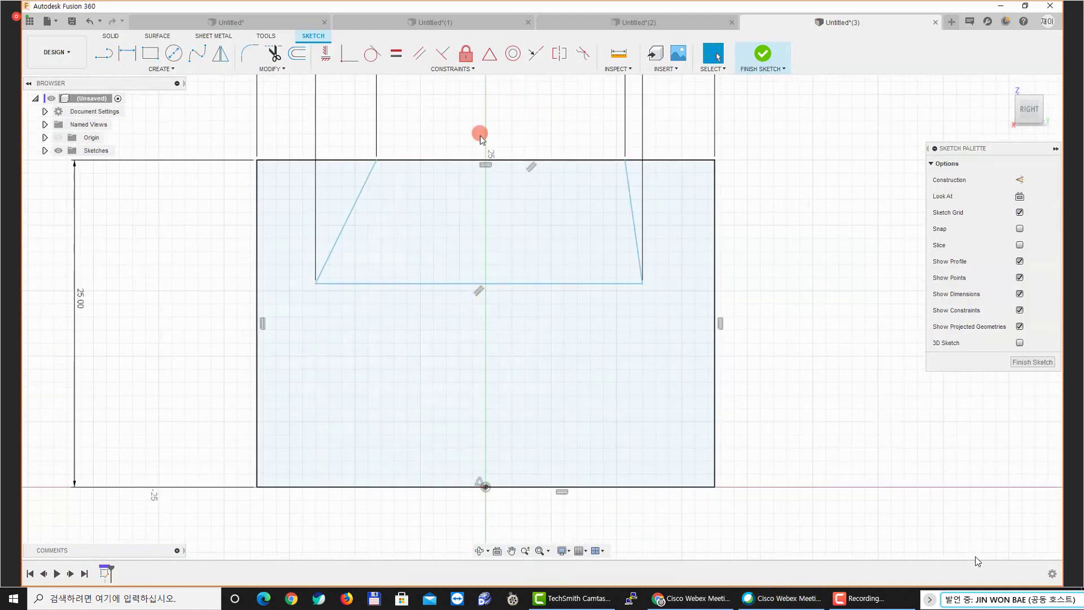
{"action": "middle_click_drag", "start_coordinate": [479, 263], "coordinate": [425, 364]}
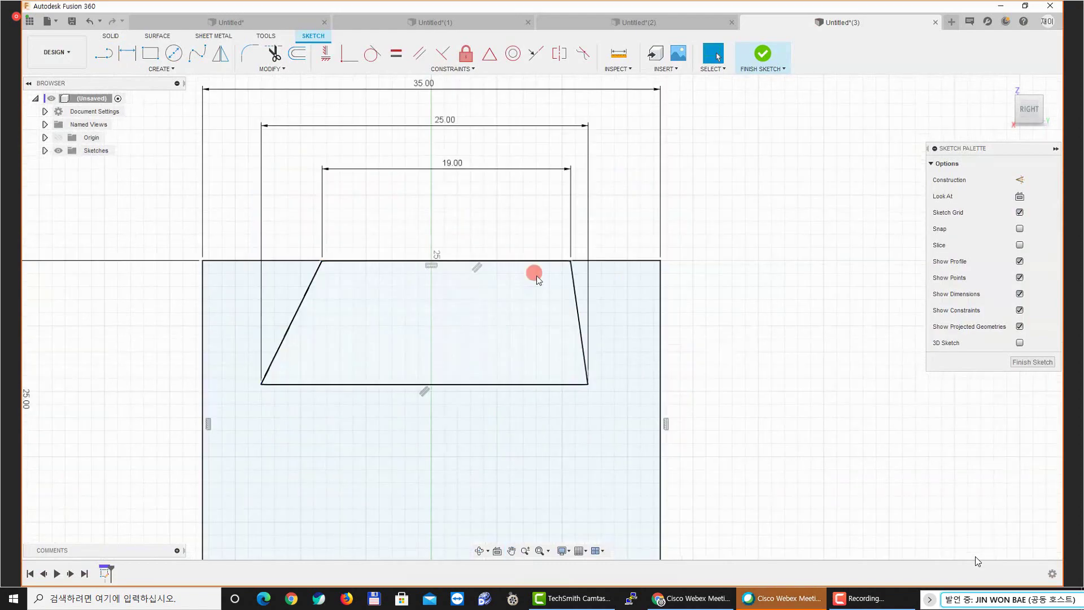
{"action": "middle_click_drag", "start_coordinate": [318, 280], "coordinate": [336, 276]}
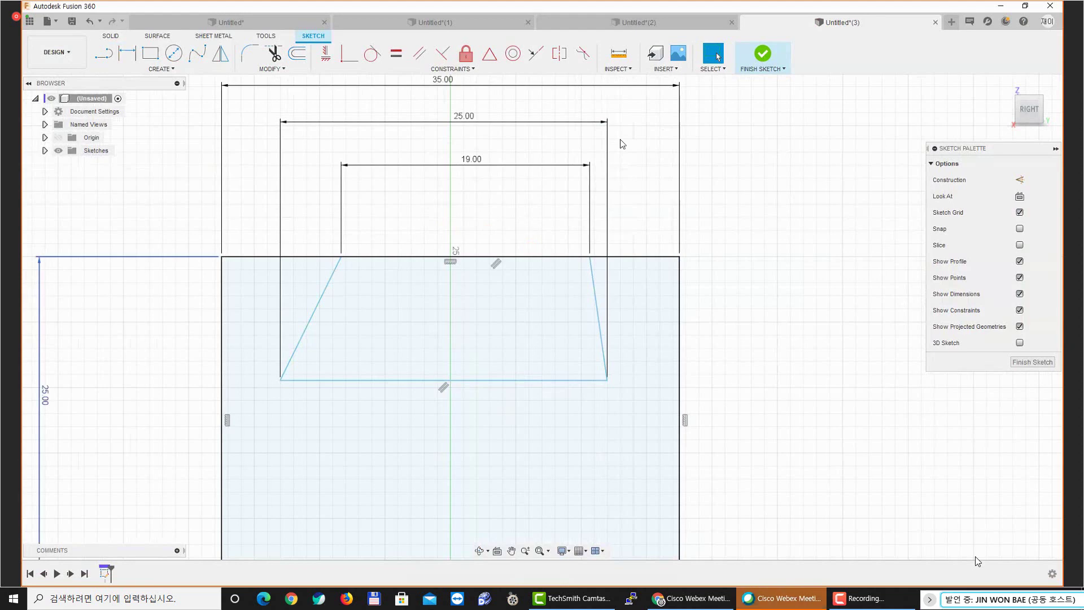
{"action": "left_click_drag", "start_coordinate": [621, 140], "coordinate": [639, 130]}
Switch to the sketch exercise PDF 스케치예제.pdf, rotate its pages and look through them for a symmetric drawing
{"action": "double_click", "coordinate": [639, 130]}
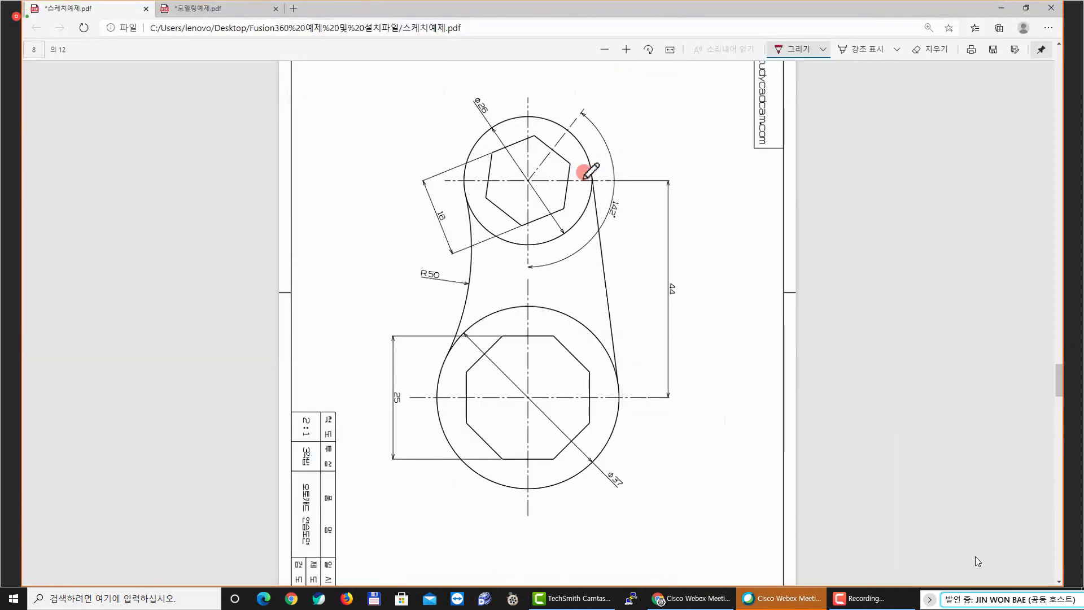
{"action": "scroll", "coordinate": [585, 171], "scroll_direction": "down", "scroll_amount": 3, "text": "ctrl"}
{"action": "left_click", "coordinate": [649, 50]}
{"action": "left_click", "coordinate": [649, 50]}
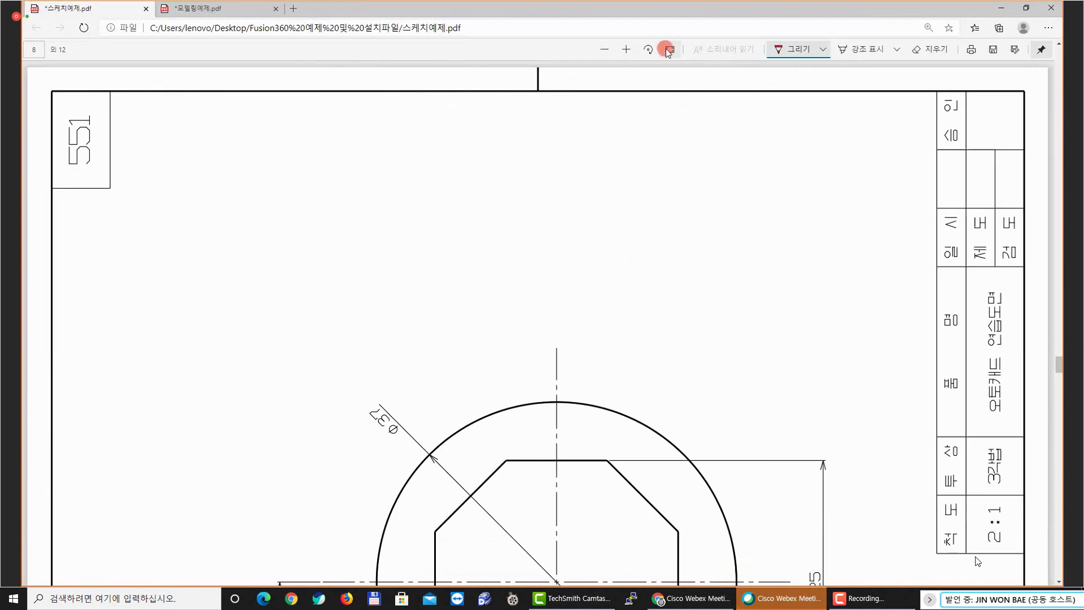
{"action": "left_click", "coordinate": [649, 50]}
{"action": "scroll", "coordinate": [606, 169], "scroll_direction": "up", "scroll_amount": 15}
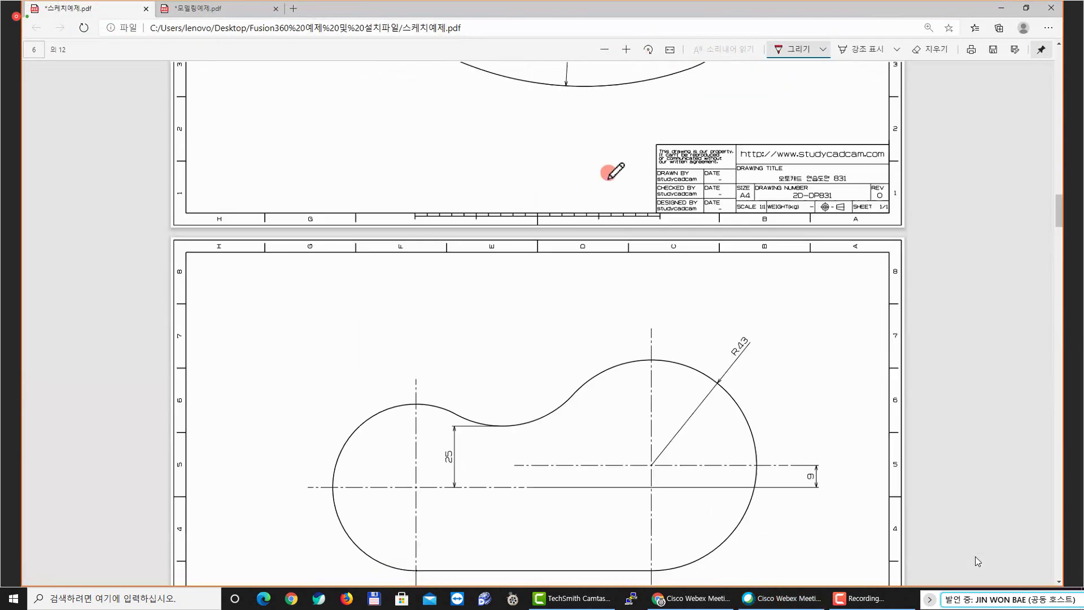
{"action": "scroll", "coordinate": [627, 147], "scroll_direction": "up", "scroll_amount": 10}
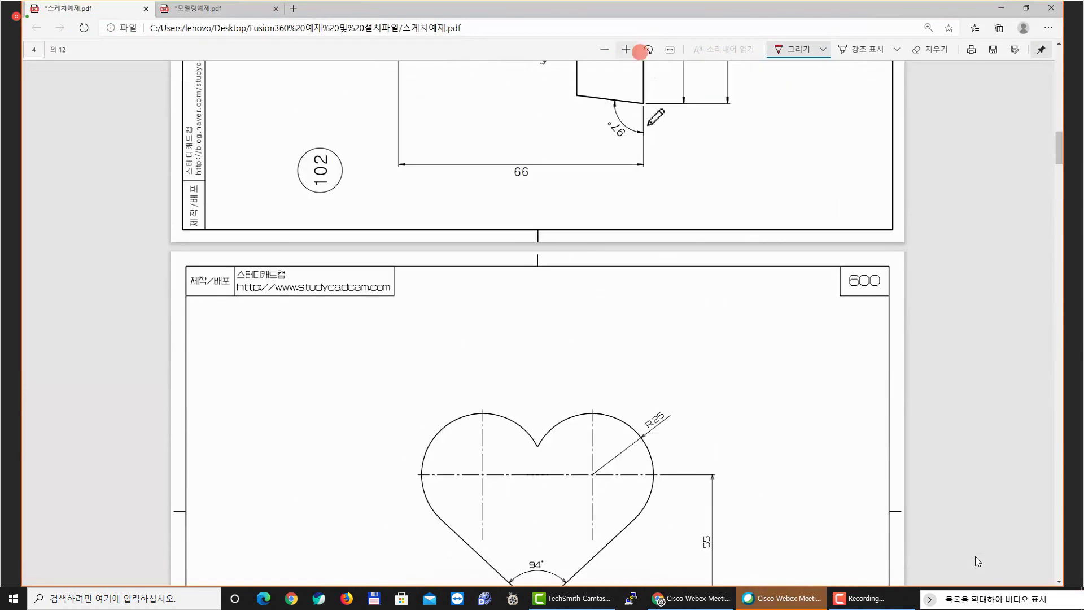
{"action": "scroll", "coordinate": [650, 121], "scroll_direction": "down", "scroll_amount": 20}
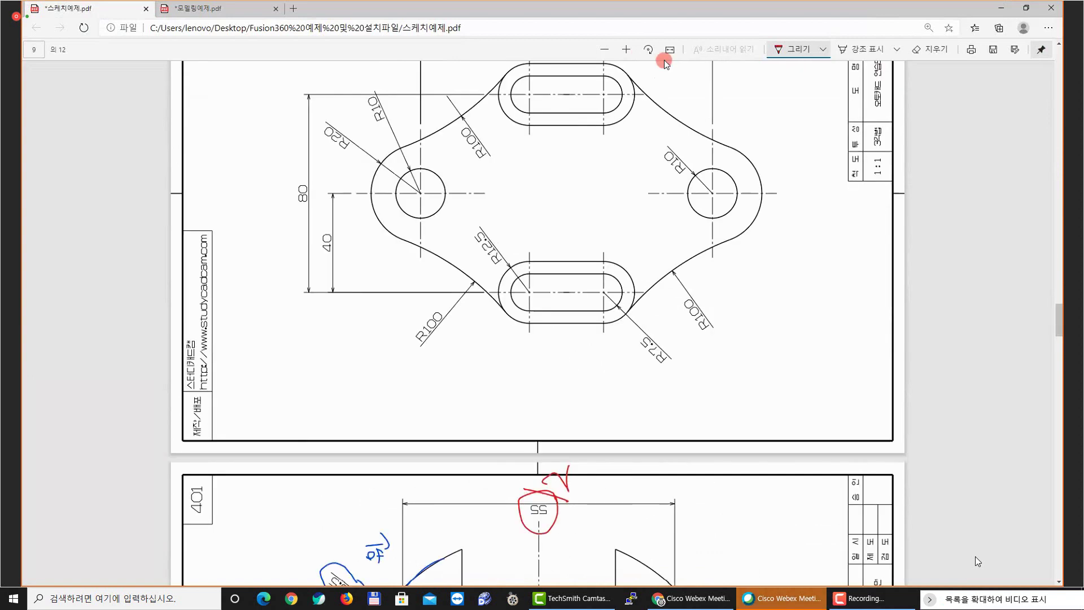
Turn the slotted plate drawing with R100 arcs on page 9 upright, then mark its centre with a red X and a horizontal centreline
{"action": "left_click", "coordinate": [670, 51]}
{"action": "left_click", "coordinate": [669, 53]}
{"action": "left_click", "coordinate": [650, 51]}
{"action": "scroll", "coordinate": [515, 393], "scroll_direction": "up", "scroll_amount": 2, "text": "ctrl"}
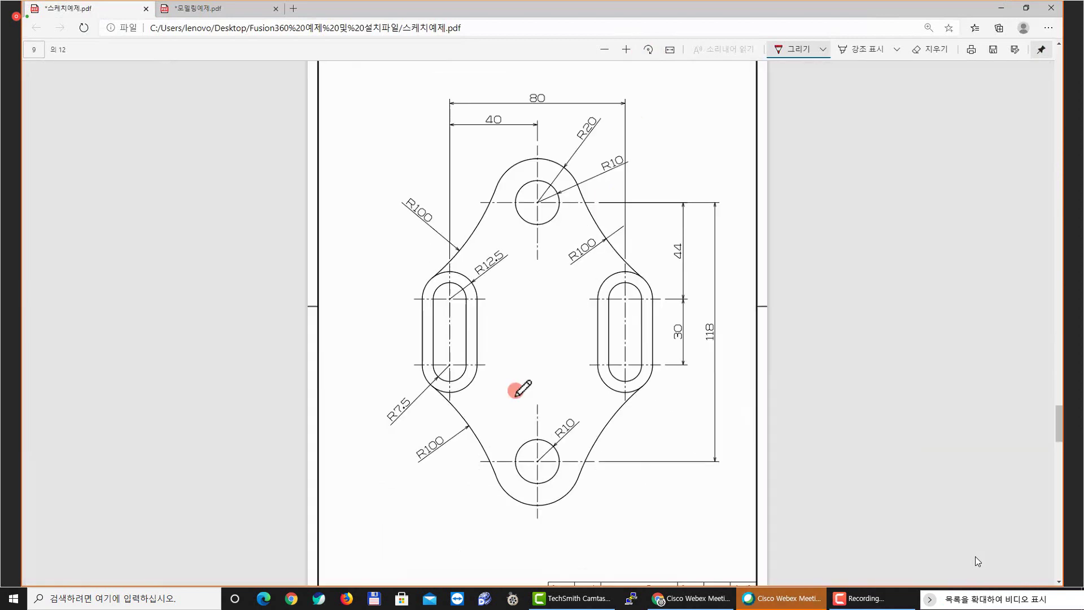
{"action": "scroll", "coordinate": [515, 390], "scroll_direction": "up", "scroll_amount": 3, "text": "ctrl"}
{"action": "mouse_move", "coordinate": [526, 266]}
{"action": "left_mouse_down"}
{"action": "mouse_move", "coordinate": [546, 283]}
{"action": "mouse_move", "coordinate": [528, 290]}
{"action": "left_mouse_up"}
{"action": "left_click_drag", "start_coordinate": [285, 279], "coordinate": [813, 270]}
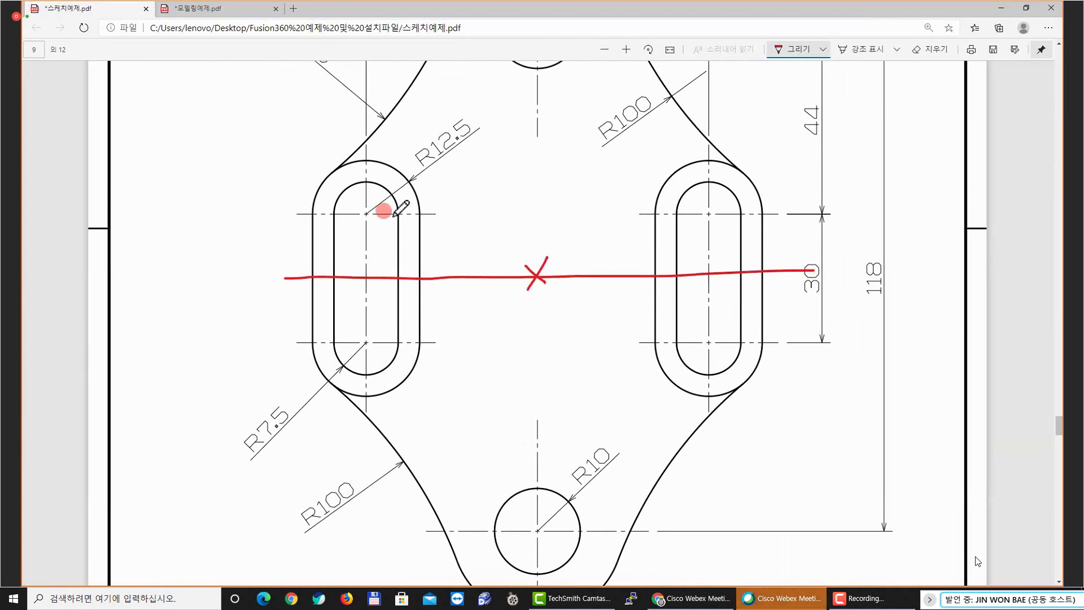
Mark the left slot's 30 centre spacing in red, then sketch a slot outline beside it across an extended centreline
{"action": "left_click_drag", "start_coordinate": [391, 215], "coordinate": [421, 331]}
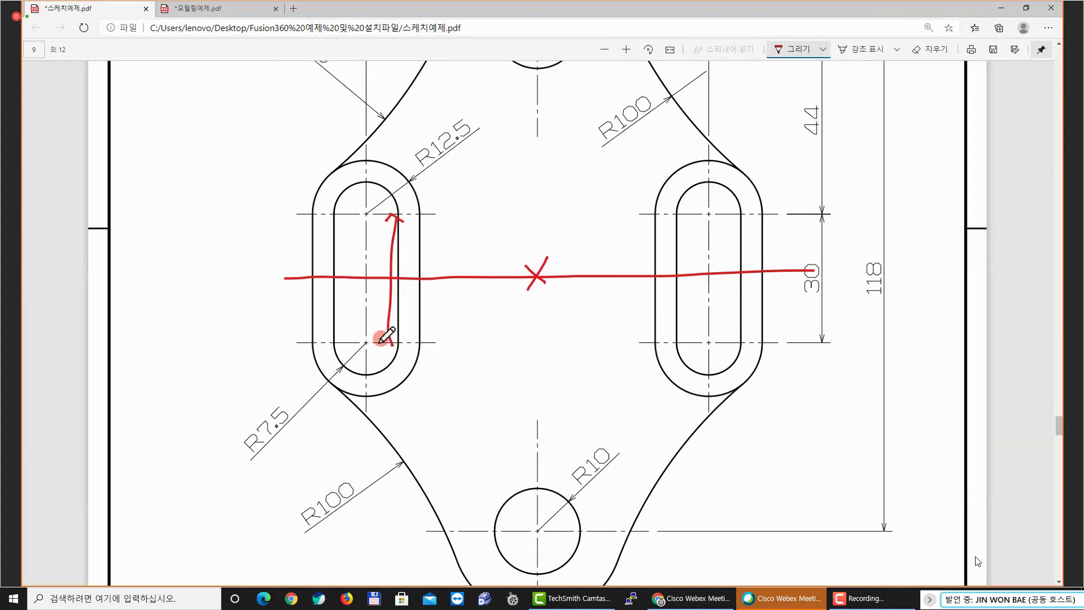
{"action": "mouse_move", "coordinate": [813, 253]}
{"action": "left_mouse_down"}
{"action": "mouse_move", "coordinate": [841, 283]}
{"action": "mouse_move", "coordinate": [820, 253]}
{"action": "left_mouse_up"}
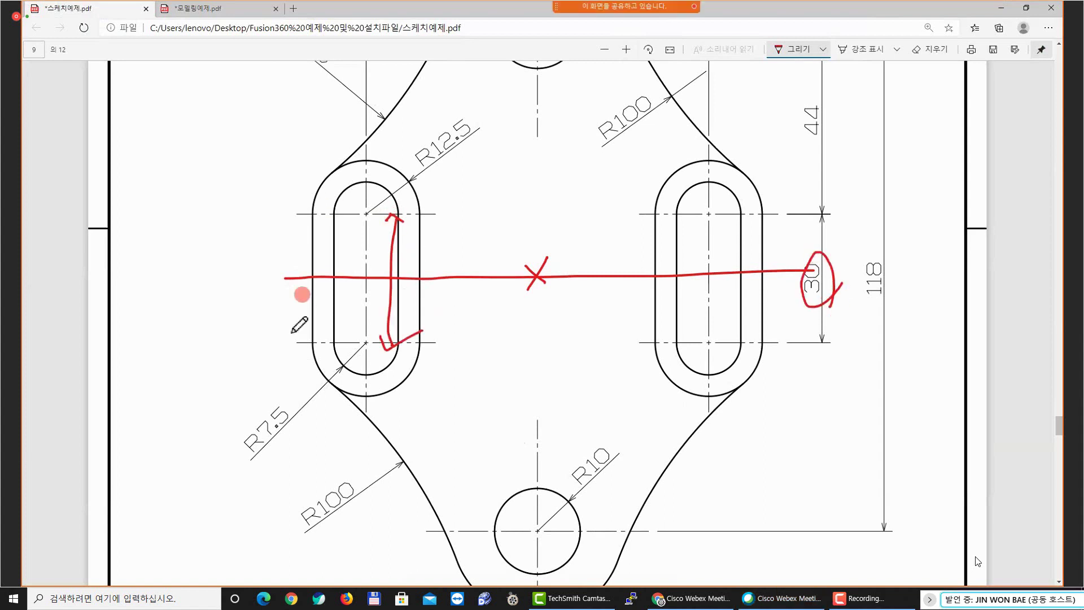
{"action": "mouse_move", "coordinate": [212, 131]}
{"action": "left_mouse_down"}
{"action": "mouse_move", "coordinate": [198, 169]}
{"action": "mouse_move", "coordinate": [230, 317]}
{"action": "mouse_move", "coordinate": [271, 230]}
{"action": "mouse_move", "coordinate": [204, 141]}
{"action": "left_mouse_up"}
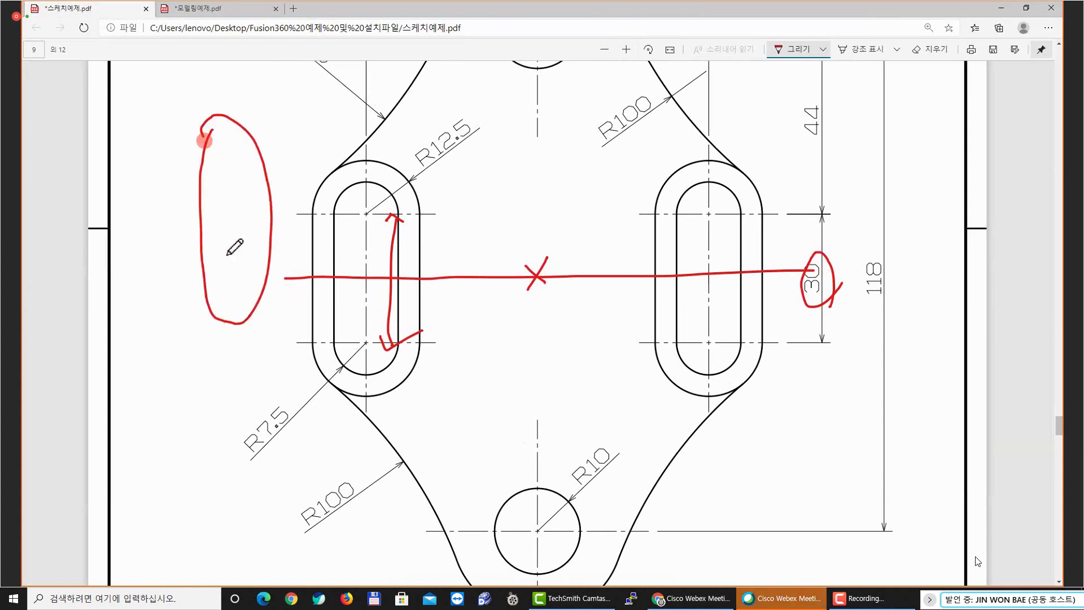
{"action": "left_click_drag", "start_coordinate": [187, 284], "coordinate": [163, 284]}
{"action": "left_click_drag", "start_coordinate": [233, 287], "coordinate": [290, 278]}
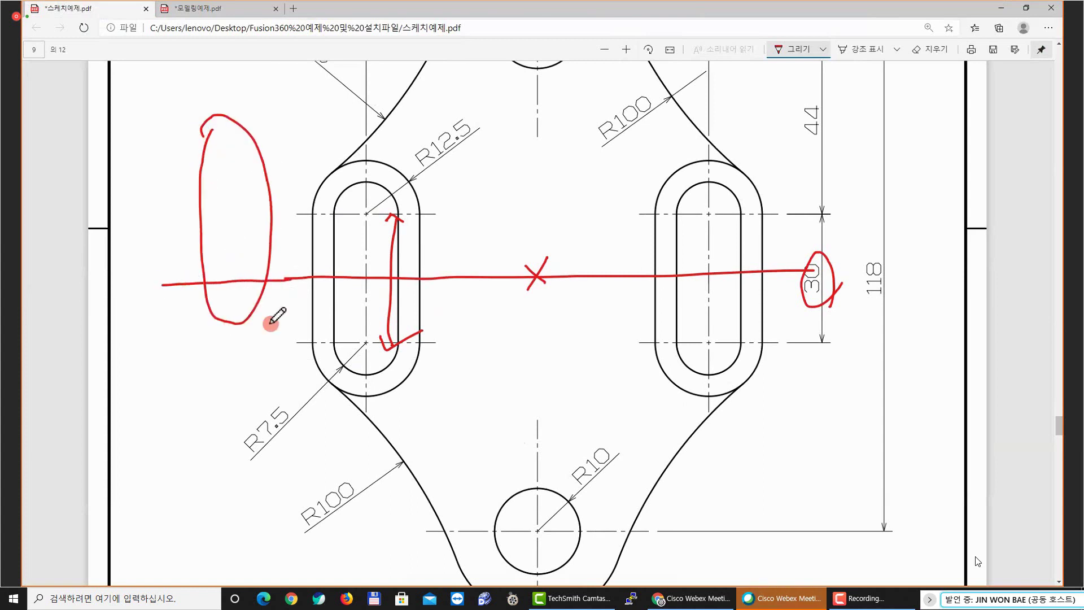
Draw the sketched slot's length and its two halves about the centreline in red, labelling each half 15
{"action": "left_click_drag", "start_coordinate": [228, 143], "coordinate": [236, 294]}
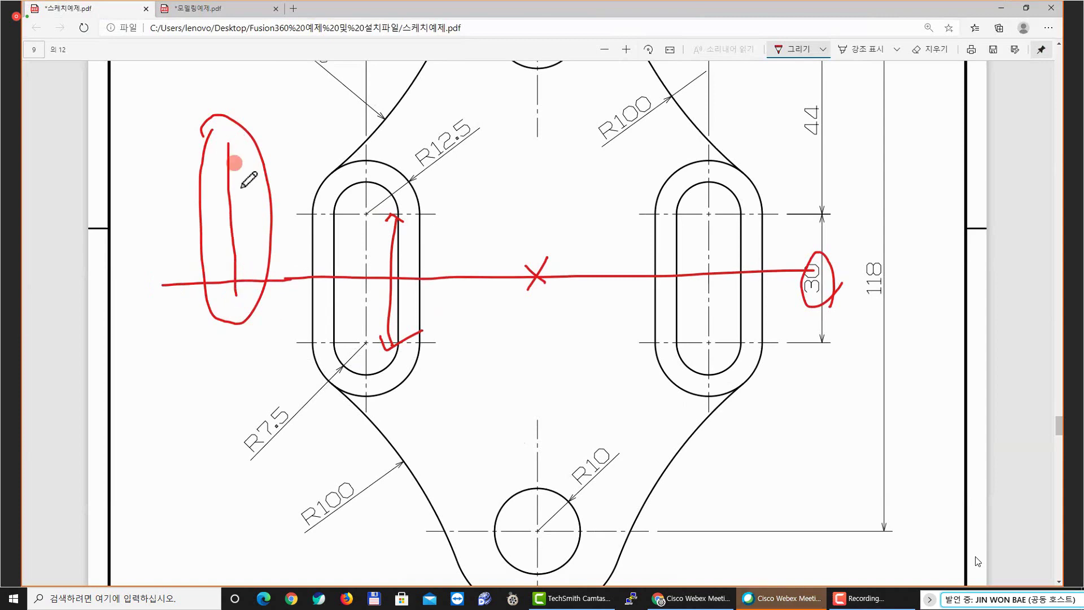
{"action": "left_click_drag", "start_coordinate": [228, 150], "coordinate": [247, 382]}
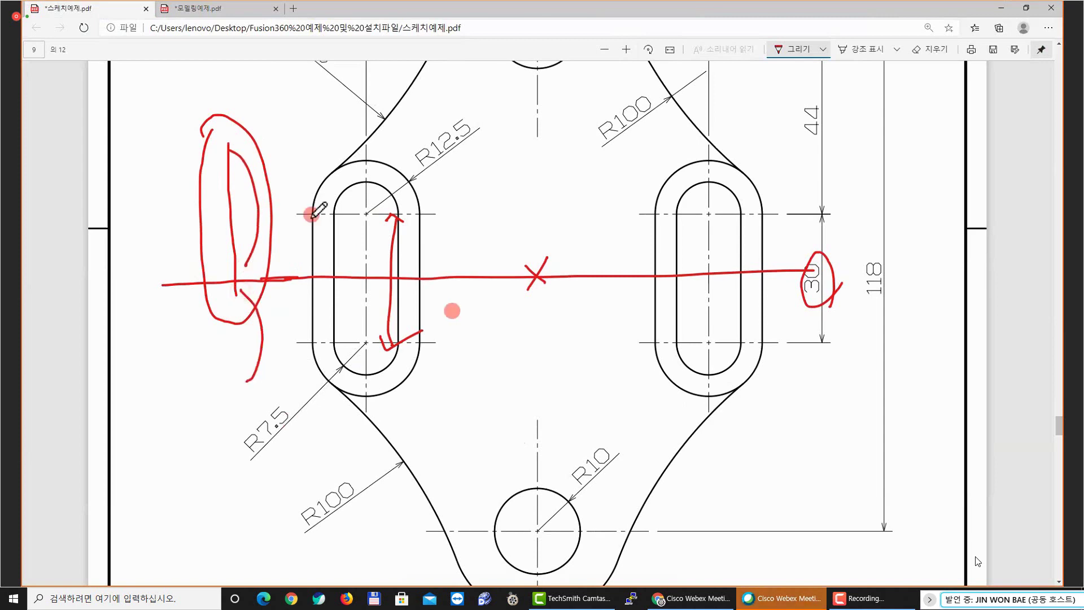
{"action": "left_click_drag", "start_coordinate": [279, 198], "coordinate": [287, 218]}
{"action": "mouse_move", "coordinate": [281, 314]}
{"action": "left_mouse_down"}
{"action": "mouse_move", "coordinate": [278, 338]}
{"action": "mouse_move", "coordinate": [299, 333]}
{"action": "mouse_move", "coordinate": [282, 342]}
{"action": "left_mouse_up"}
{"action": "left_click_drag", "start_coordinate": [294, 310], "coordinate": [305, 309]}
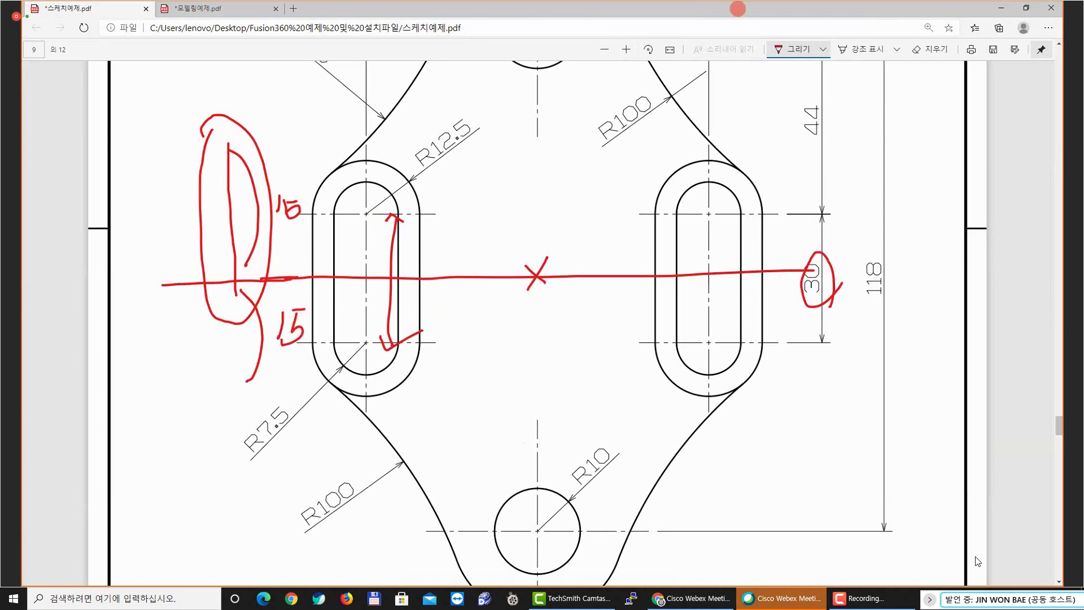
Switch back to the Fusion 360 sketch and reposition the 19 mm and 25 mm dovetail dimensions above the rectangle
{"action": "left_click", "coordinate": [1001, 8]}
{"action": "middle_click_drag", "start_coordinate": [476, 286], "coordinate": [460, 274]}
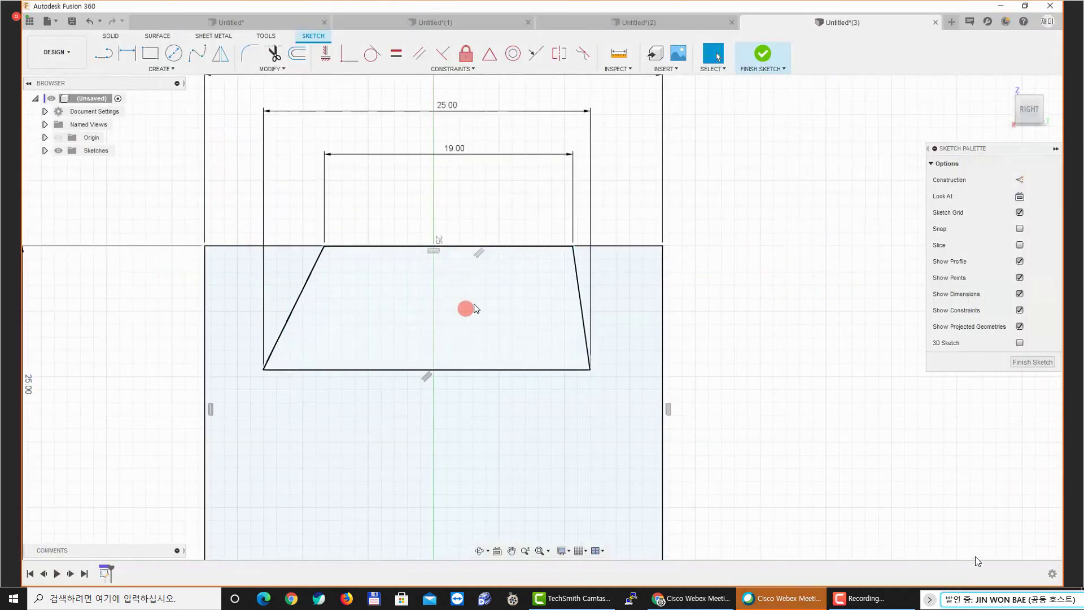
{"action": "left_click_drag", "start_coordinate": [462, 153], "coordinate": [448, 175]}
{"action": "mouse_move", "coordinate": [449, 107]}
{"action": "left_mouse_down"}
{"action": "mouse_move", "coordinate": [440, 128]}
{"action": "mouse_move", "coordinate": [439, 112]}
{"action": "left_mouse_up"}
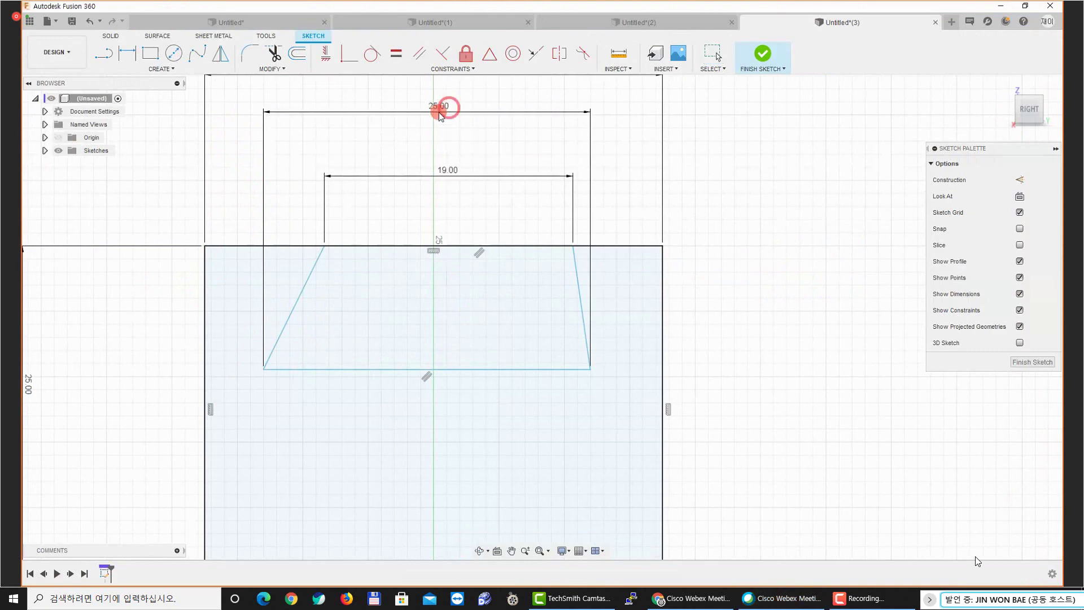
{"action": "left_click", "coordinate": [470, 370]}
{"action": "left_click", "coordinate": [450, 405]}
{"action": "left_click", "coordinate": [450, 371]}
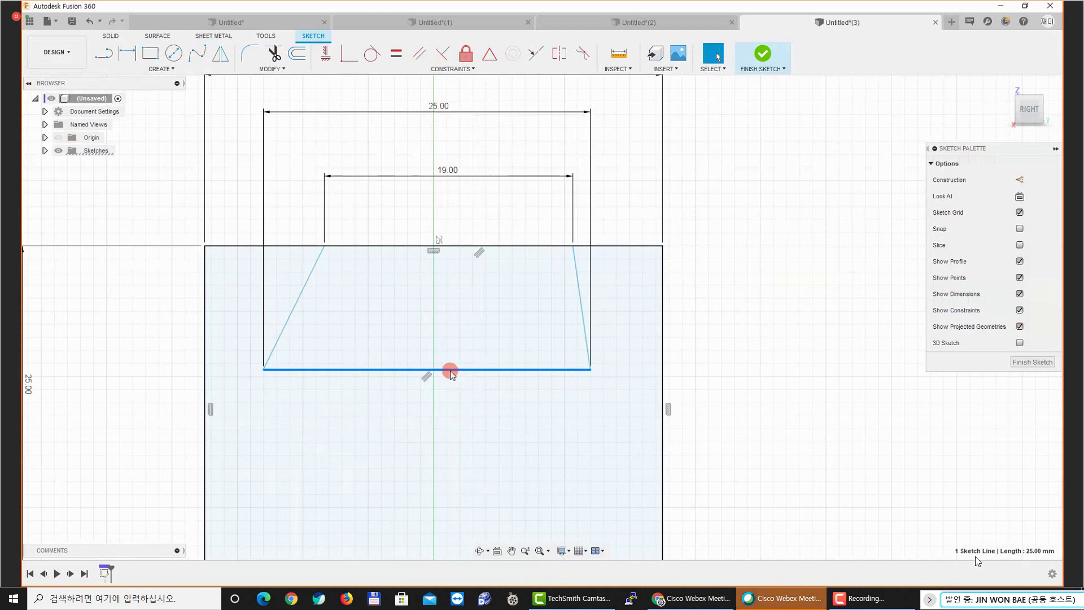
{"action": "left_click", "coordinate": [443, 347]}
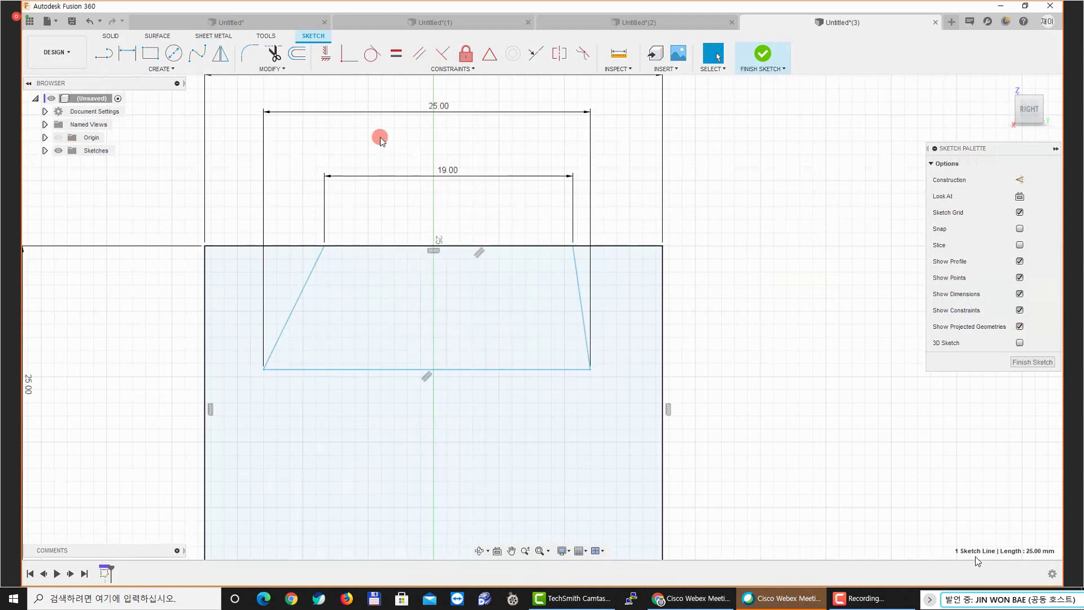
Dimension the horizontal distance from the origin to the dovetail base's left endpoint and set it to 25/2
{"action": "middle_click_drag", "start_coordinate": [380, 138], "coordinate": [376, 170]}
{"action": "scroll", "coordinate": [376, 170], "scroll_direction": "down", "scroll_amount": 3}
{"action": "key", "text": "d"}
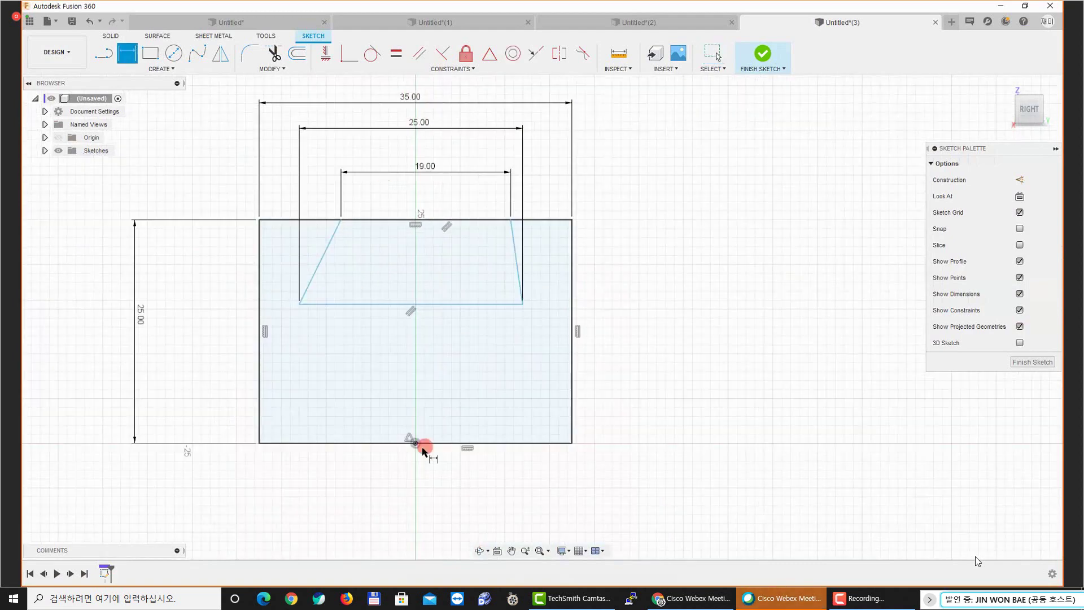
{"action": "scroll", "coordinate": [356, 277], "scroll_direction": "up", "scroll_amount": 3}
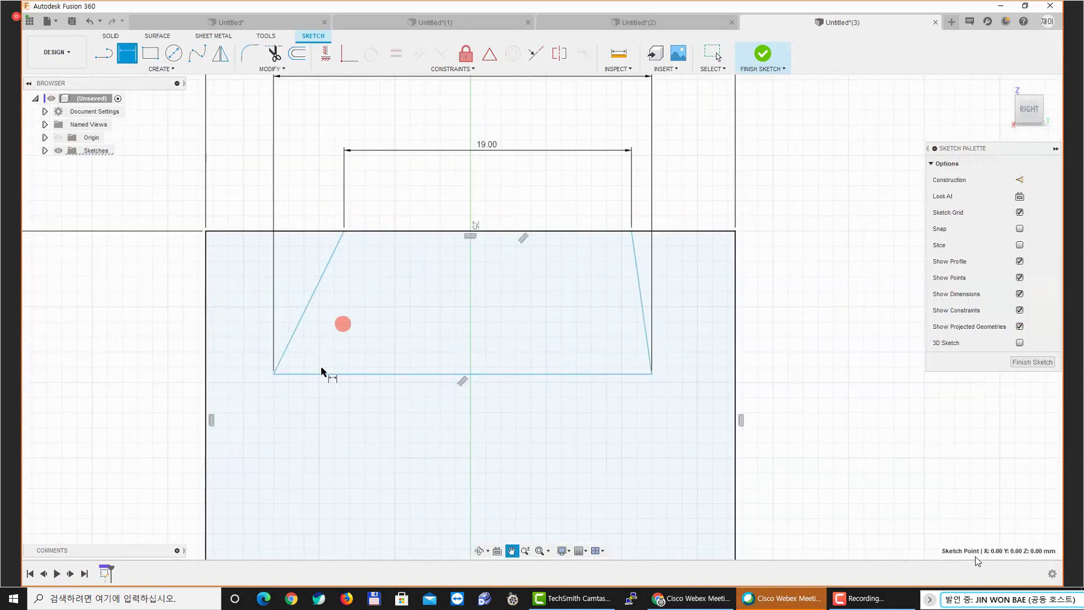
{"action": "scroll", "coordinate": [334, 372], "scroll_direction": "down", "scroll_amount": 2}
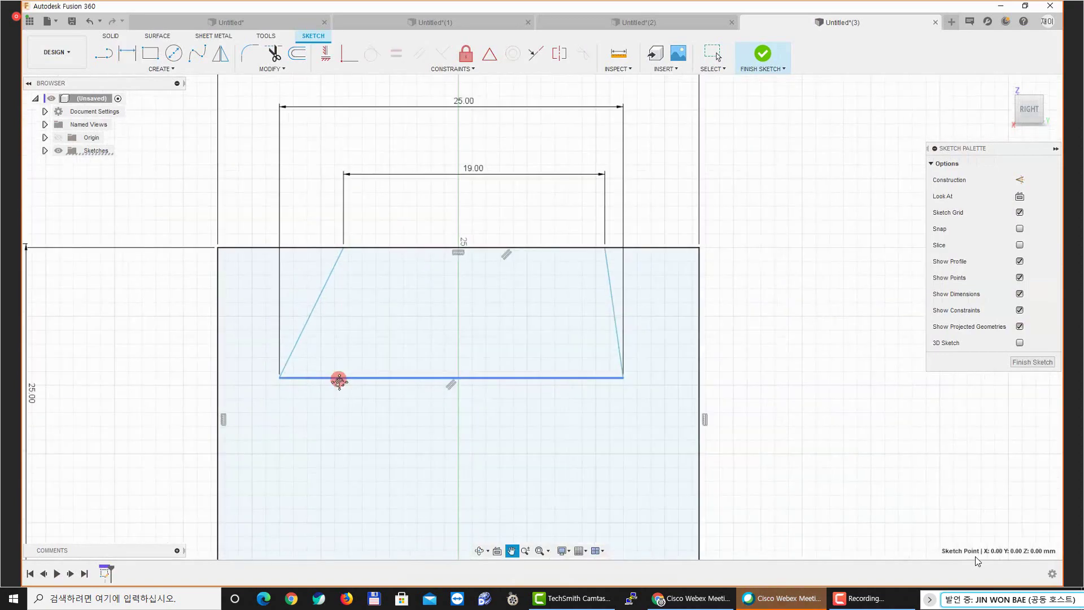
{"action": "left_click", "coordinate": [287, 380]}
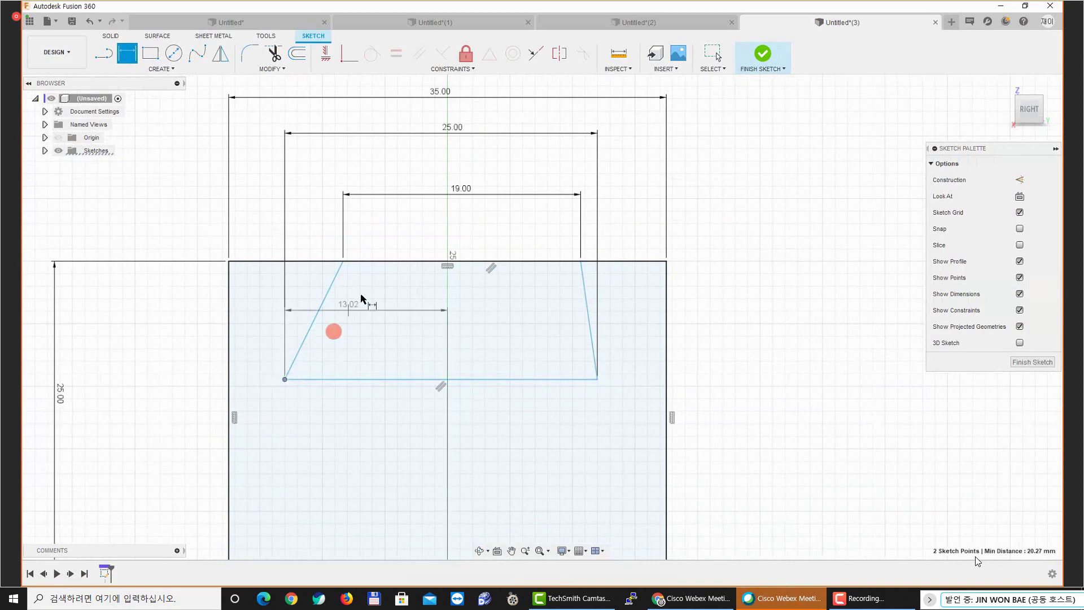
{"action": "left_click", "coordinate": [367, 165]}
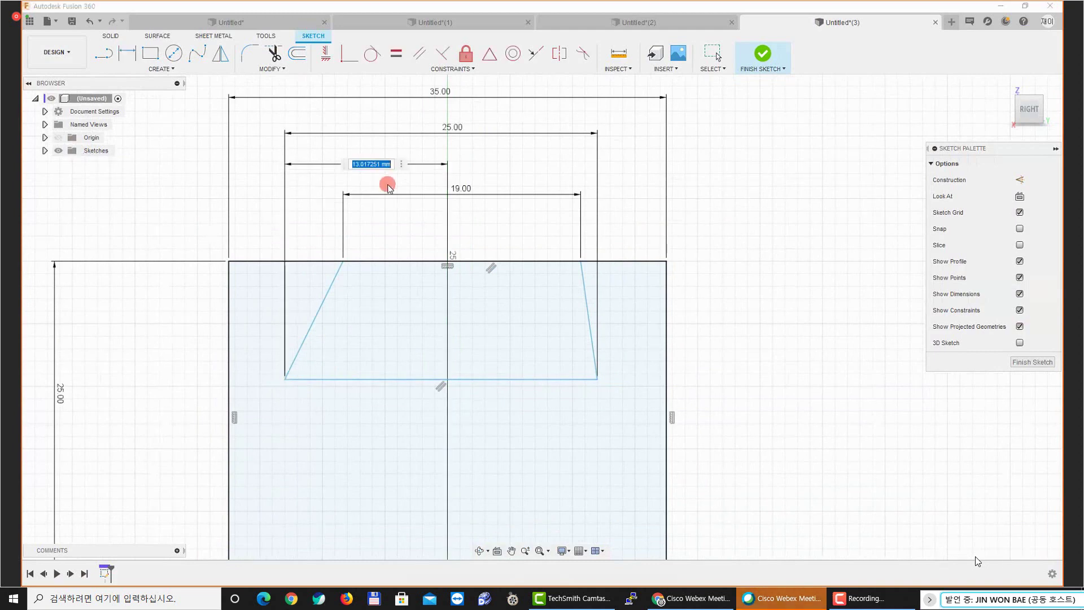
{"action": "type", "text": "25/2"}
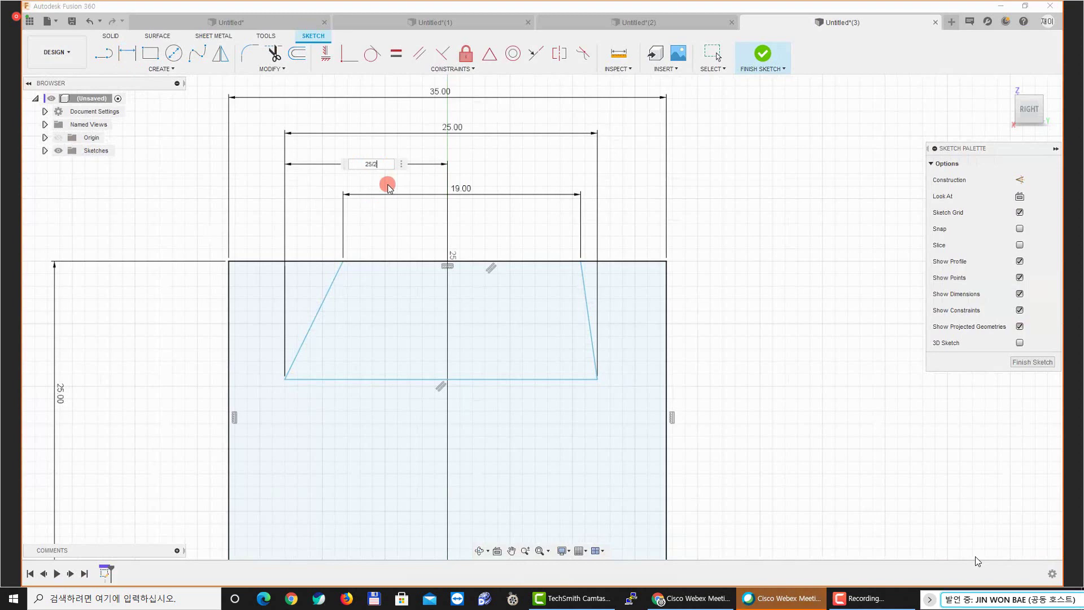
{"action": "key", "text": "Return"}
{"action": "key", "text": "Escape"}
Move the 25 mm and 12.5 mm dimensions higher so they are spaced out above the 19 mm dimension
{"action": "scroll", "coordinate": [397, 237], "scroll_direction": "up", "scroll_amount": 2}
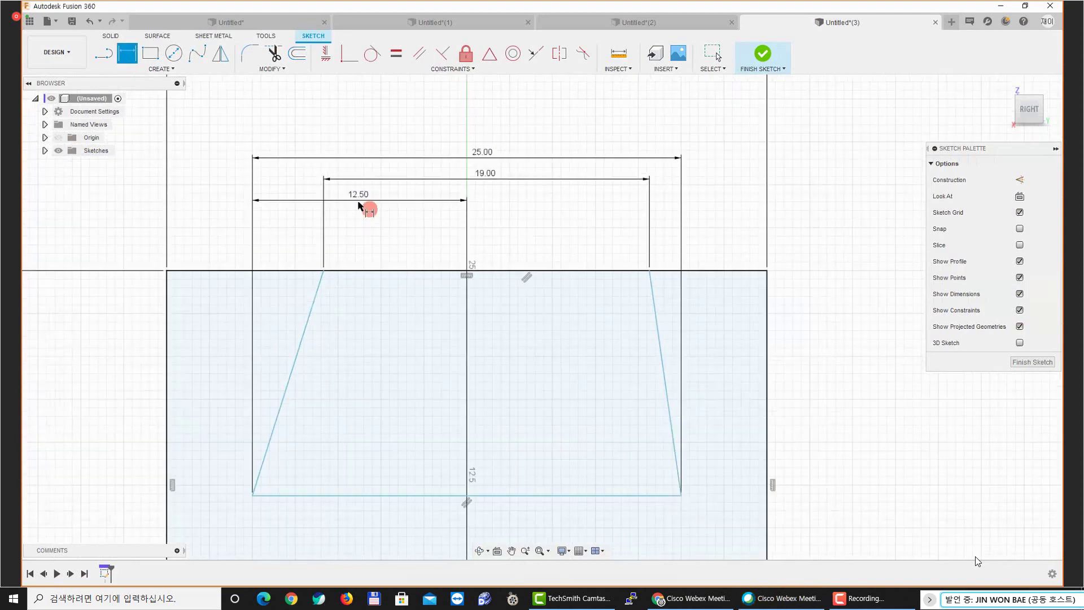
{"action": "left_click_drag", "start_coordinate": [476, 153], "coordinate": [475, 87]}
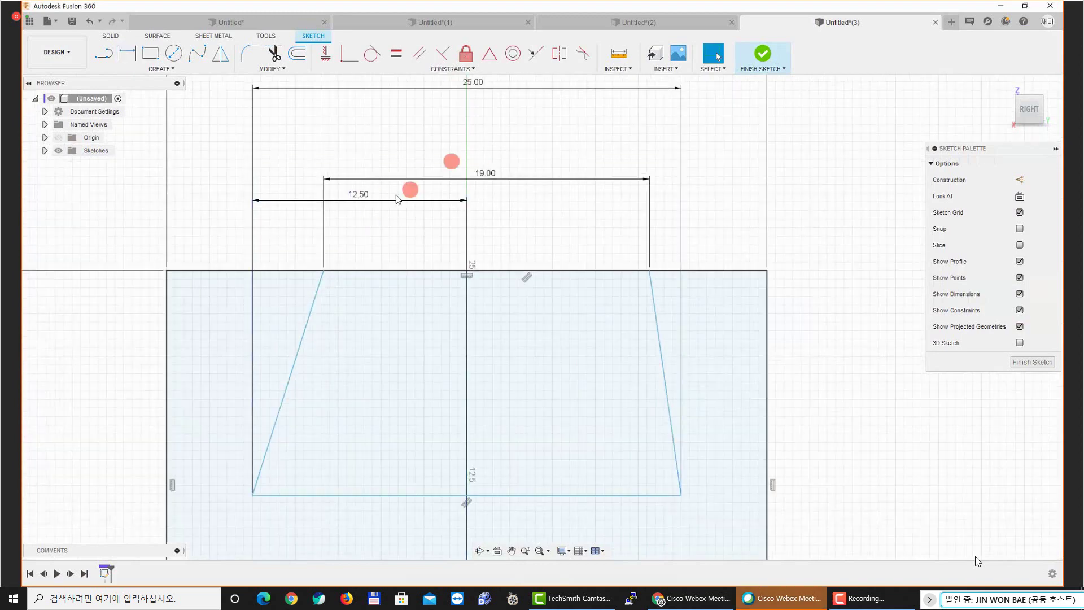
{"action": "left_click_drag", "start_coordinate": [363, 192], "coordinate": [358, 131]}
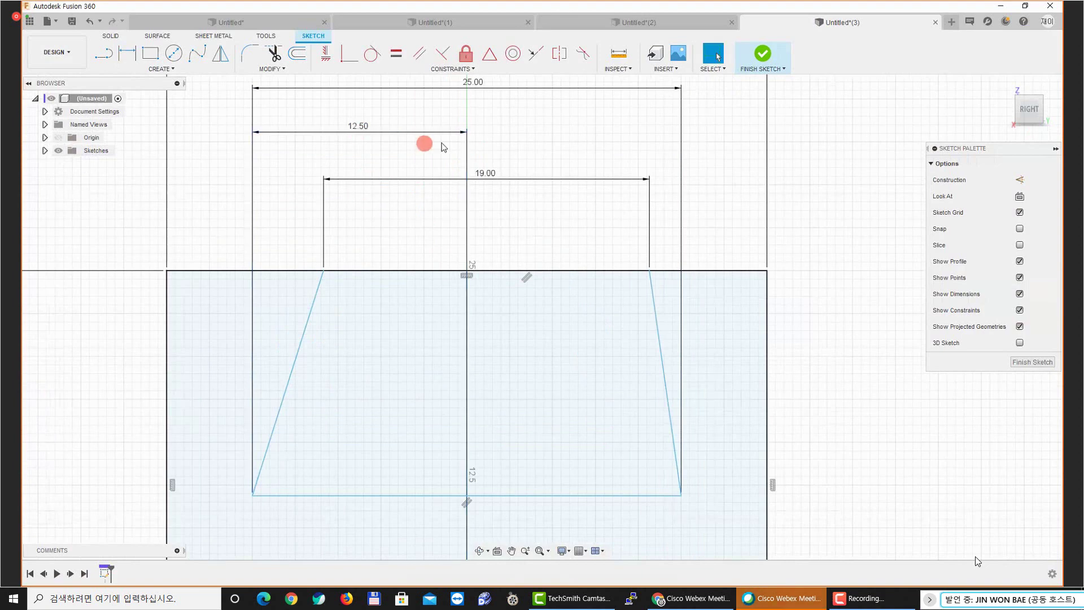
{"action": "middle_click_drag", "start_coordinate": [459, 282], "coordinate": [442, 271]}
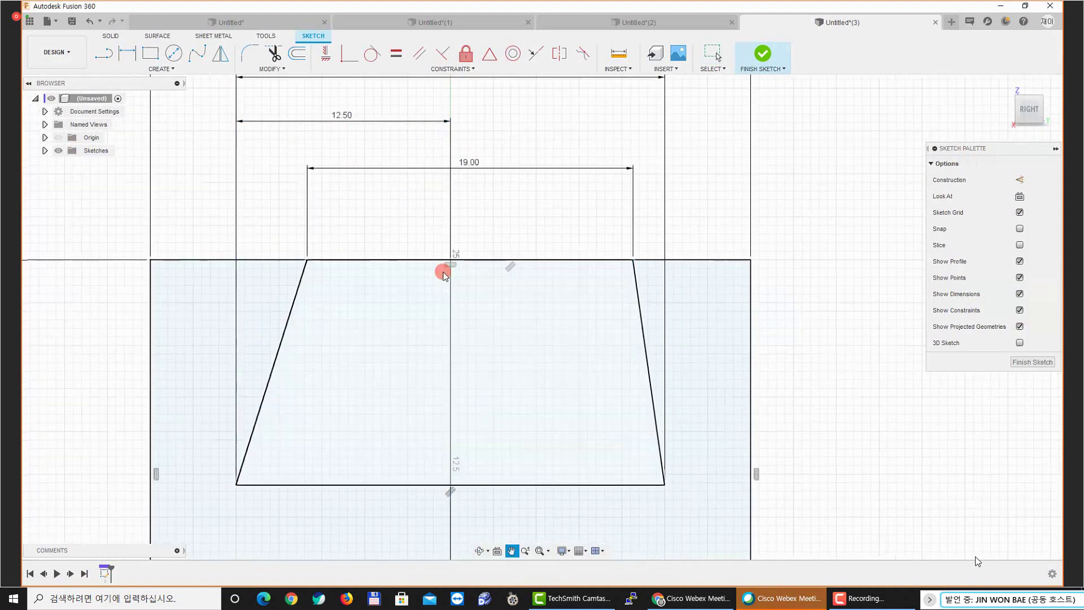
{"action": "left_click", "coordinate": [515, 485]}
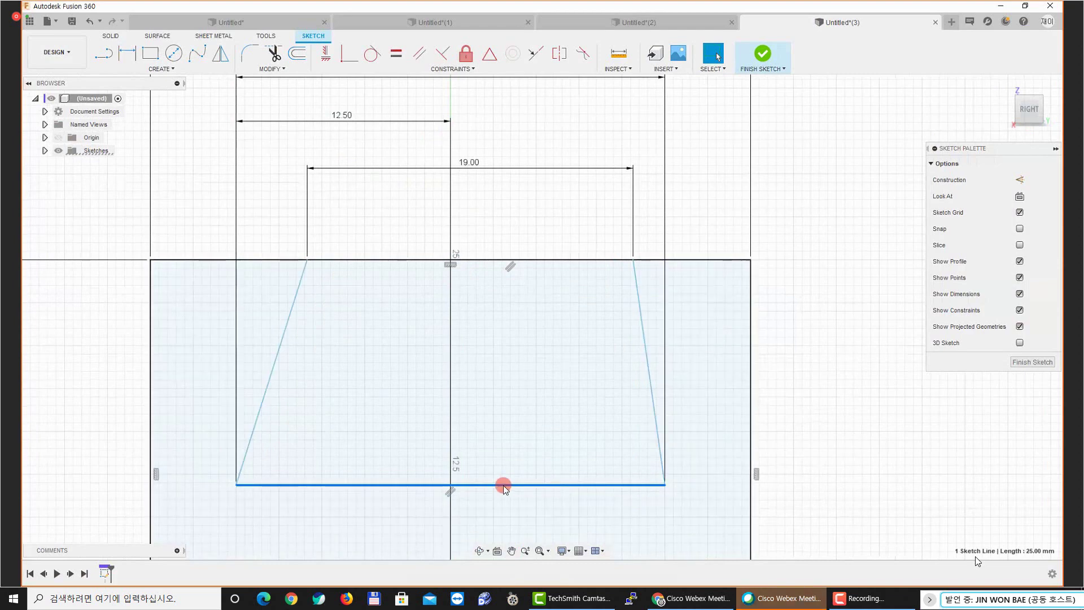
{"action": "left_click", "coordinate": [518, 240]}
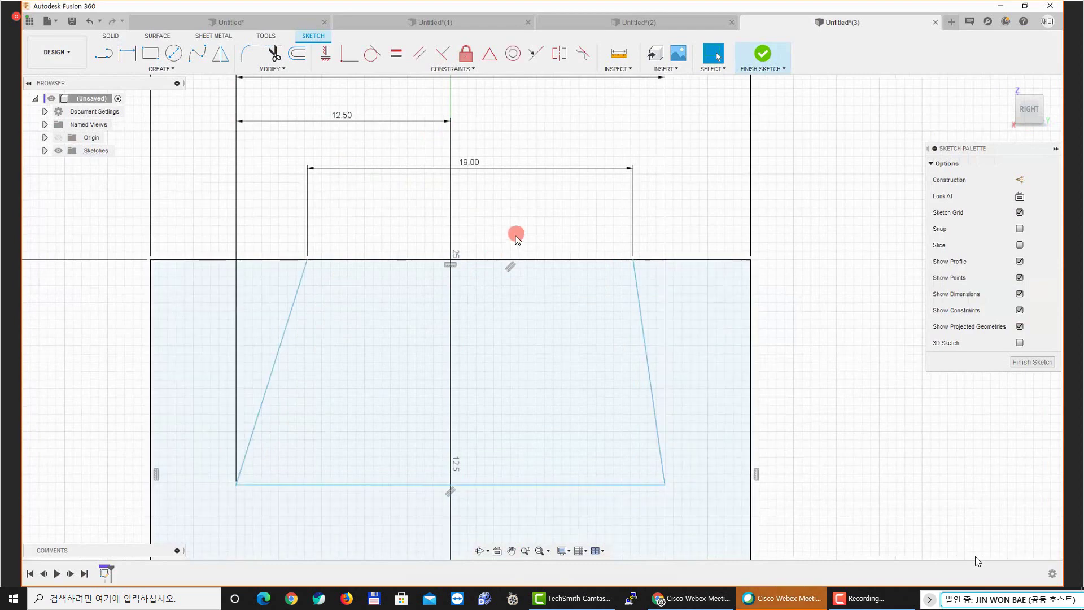
{"action": "key", "text": "d"}
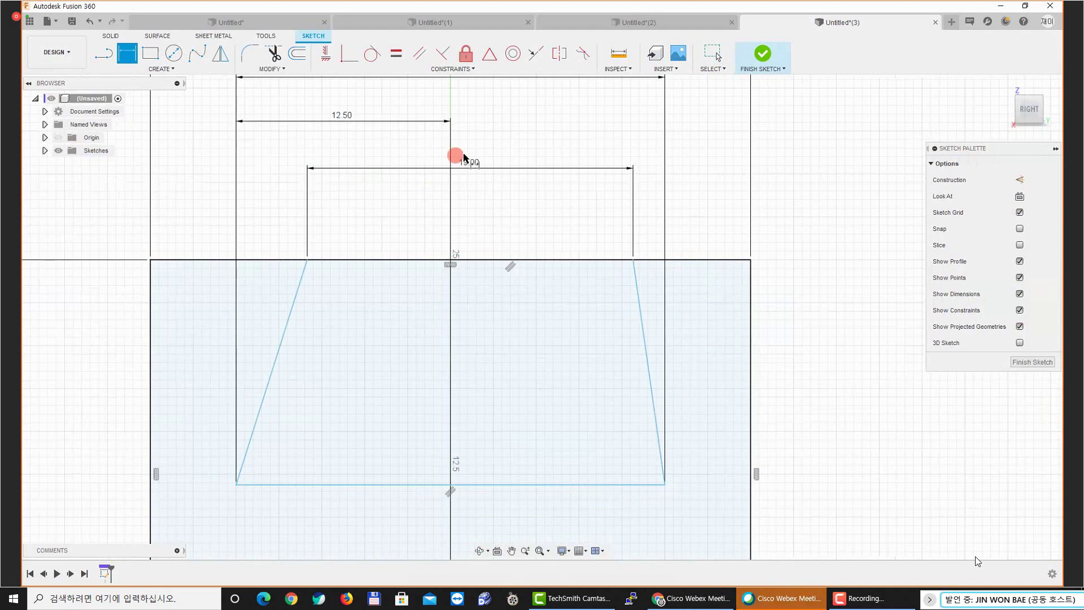
{"action": "key", "text": "Escape"}
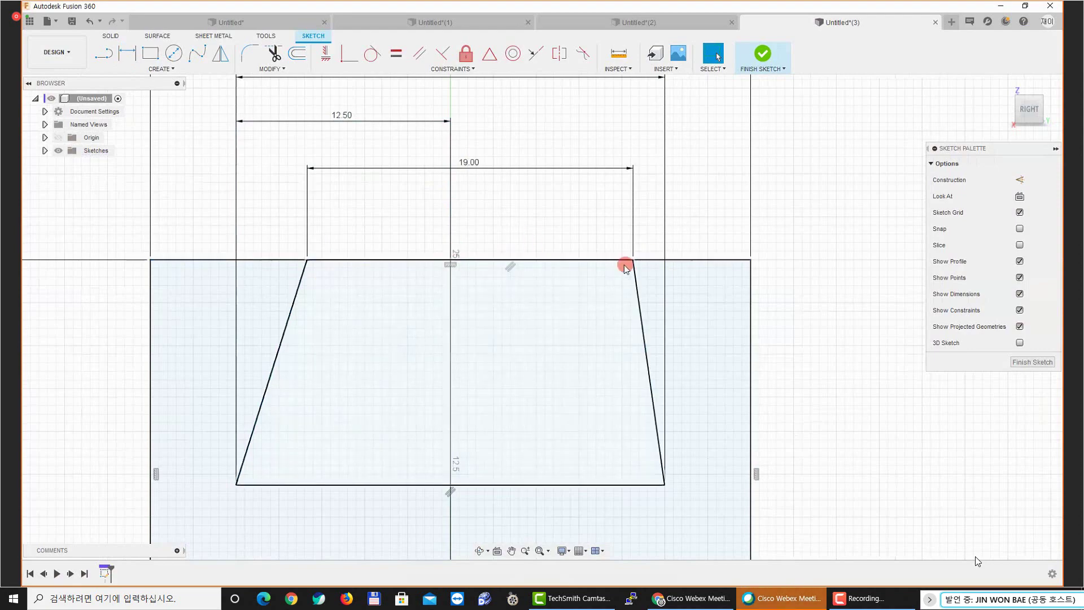
Dimension the horizontal distance from the origin to the dovetail opening's left endpoint and set it to 9.5 mm
{"action": "scroll", "coordinate": [538, 236], "scroll_direction": "down", "scroll_amount": 2}
{"action": "middle_click_drag", "start_coordinate": [500, 258], "coordinate": [492, 226]}
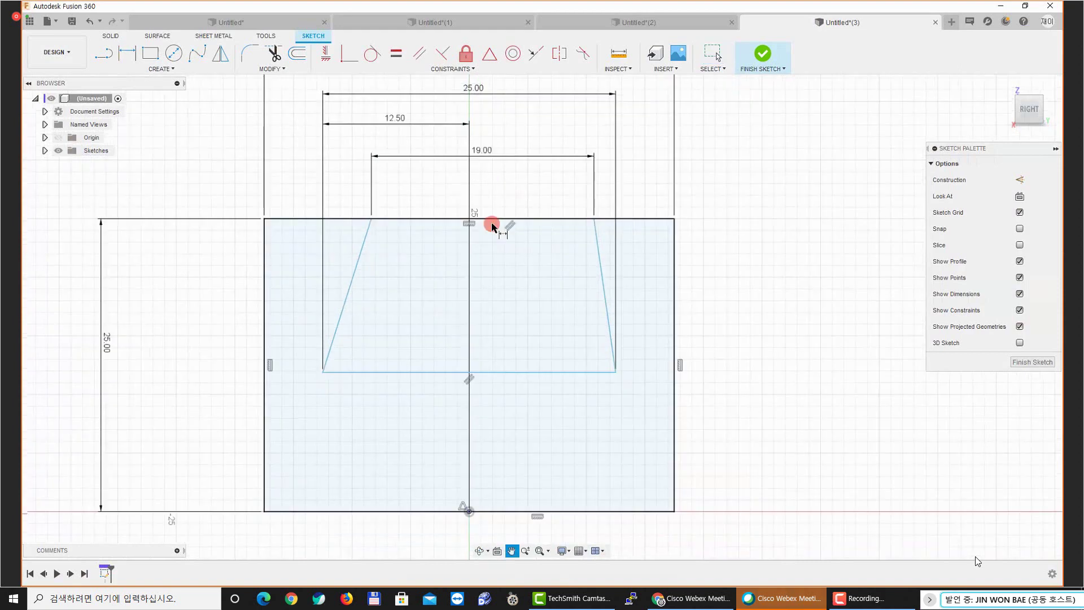
{"action": "scroll", "coordinate": [401, 218], "scroll_direction": "up", "scroll_amount": 3}
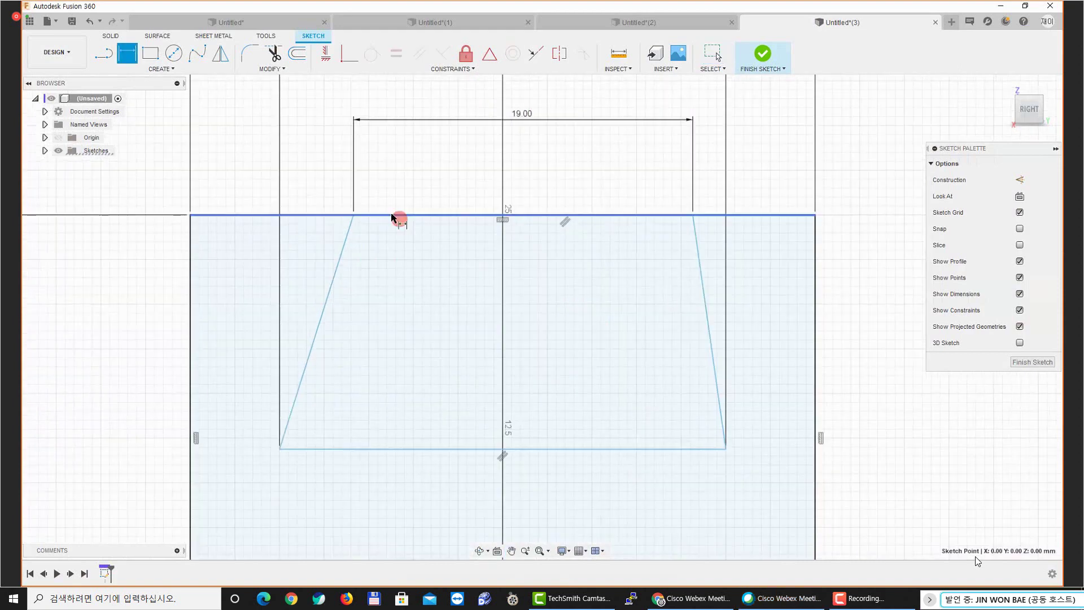
{"action": "left_click", "coordinate": [353, 215]}
{"action": "left_click", "coordinate": [424, 163]}
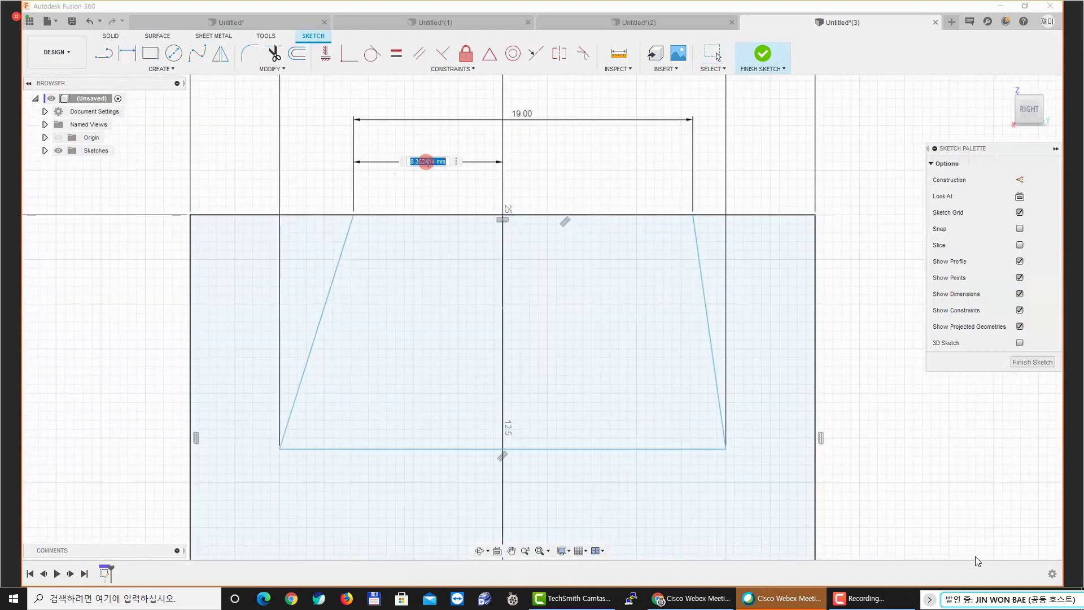
{"action": "type", "text": "15"}
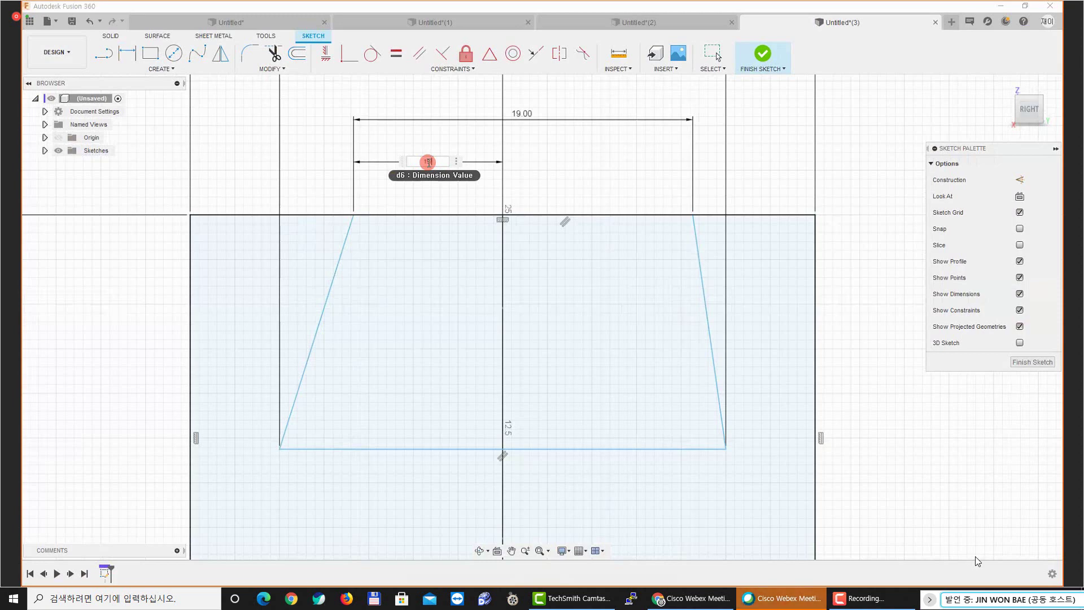
{"action": "key", "text": "Return"}
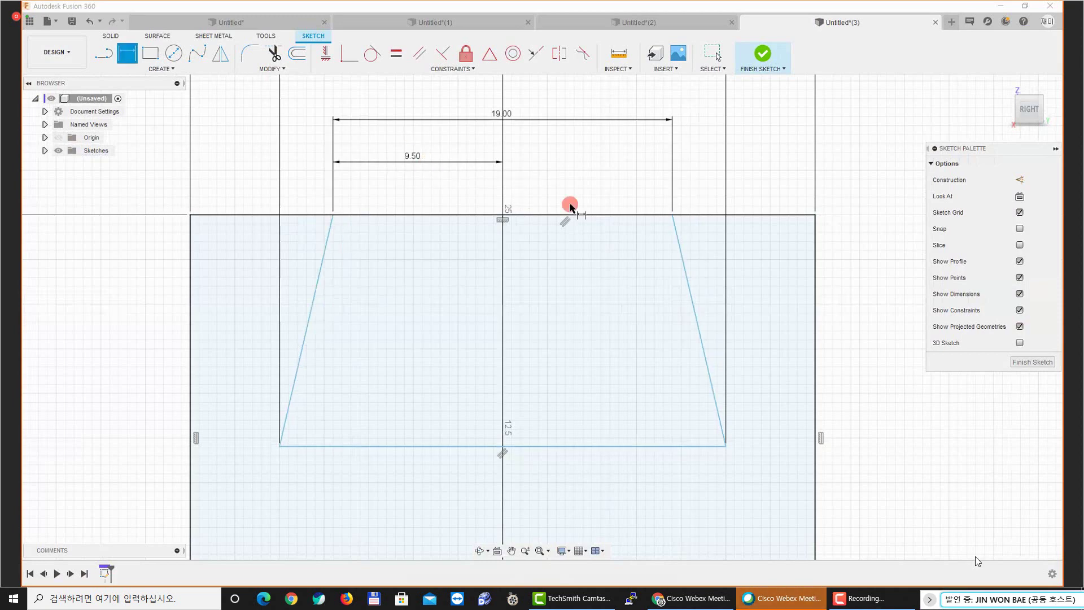
{"action": "key", "text": "Escape"}
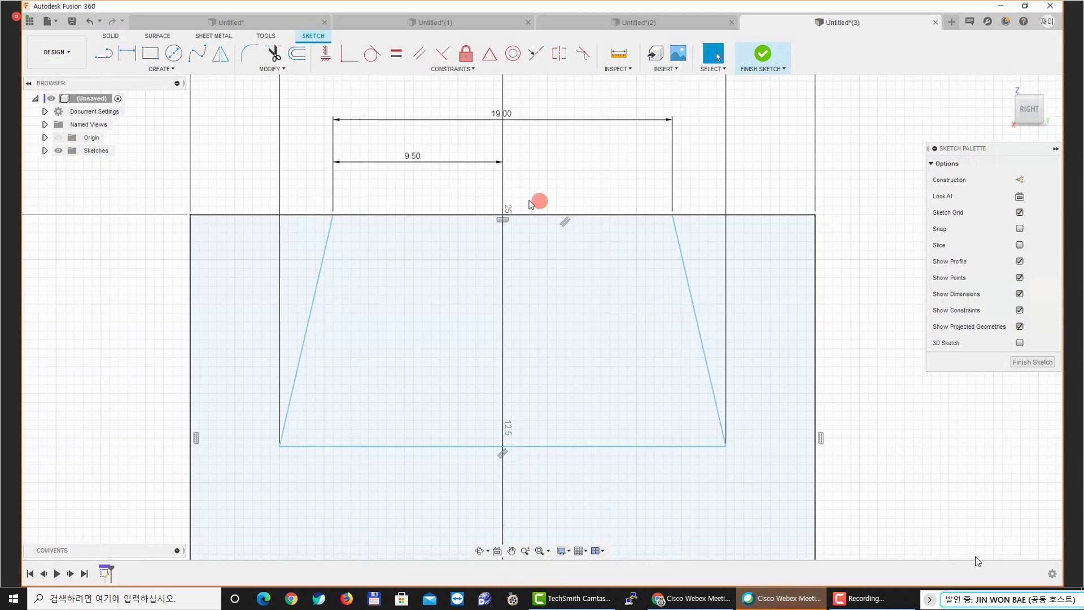
{"action": "scroll", "coordinate": [486, 248], "scroll_direction": "down", "scroll_amount": 4}
{"action": "left_click", "coordinate": [666, 241]}
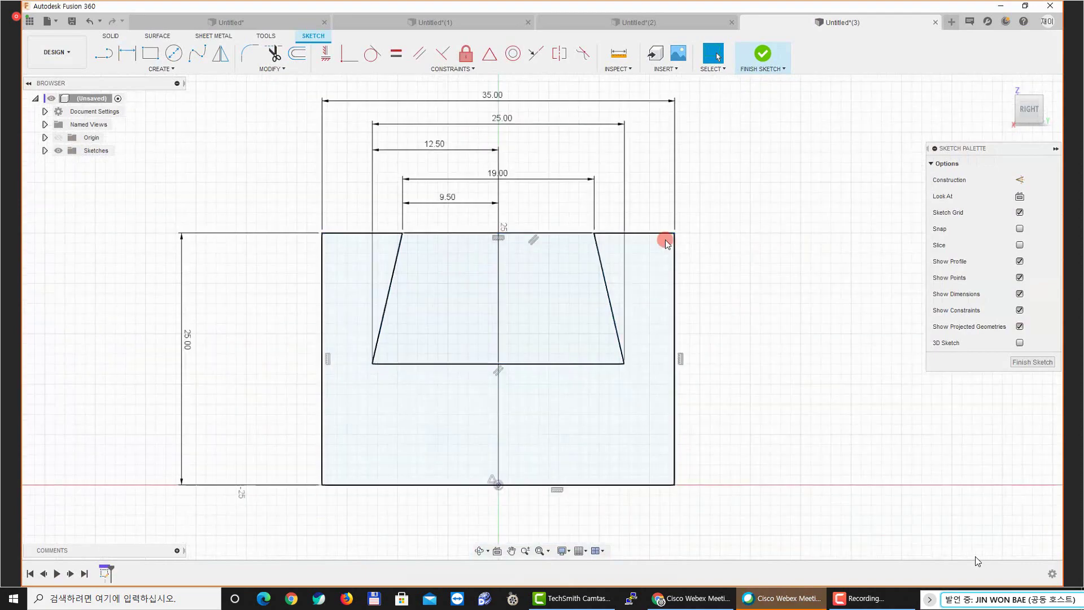
{"action": "left_click_drag", "start_coordinate": [665, 241], "coordinate": [675, 236]}
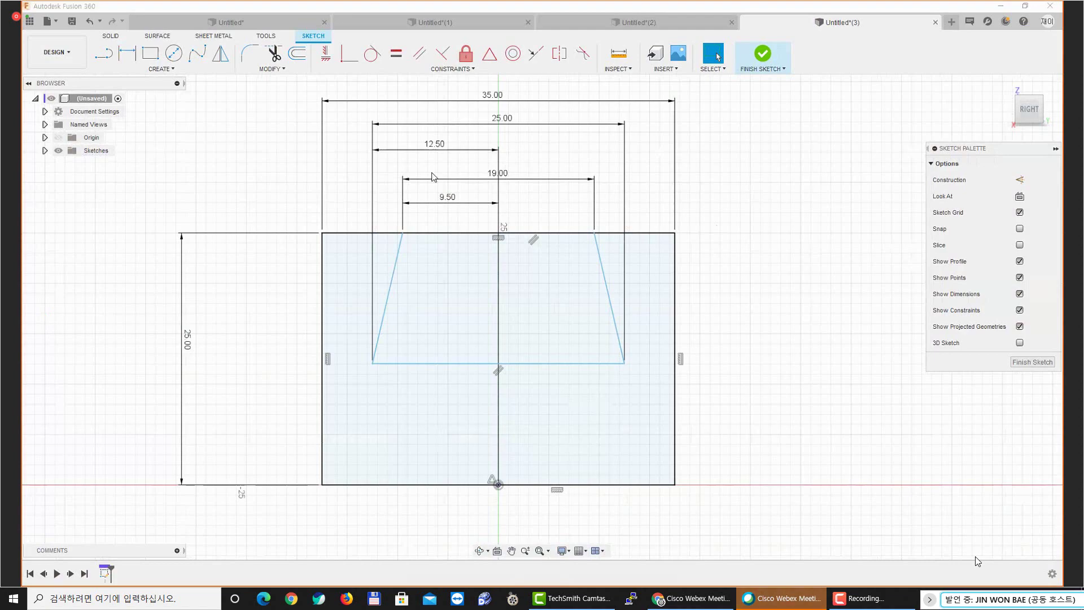
Switch to the PDF drawing and mark the dovetail notch's upper and lower edges and its 9 mm depth dimension in red
{"action": "key", "text": "alt+Tab"}
{"action": "scroll", "coordinate": [459, 271], "scroll_direction": "up", "scroll_amount": 2, "text": "ctrl"}
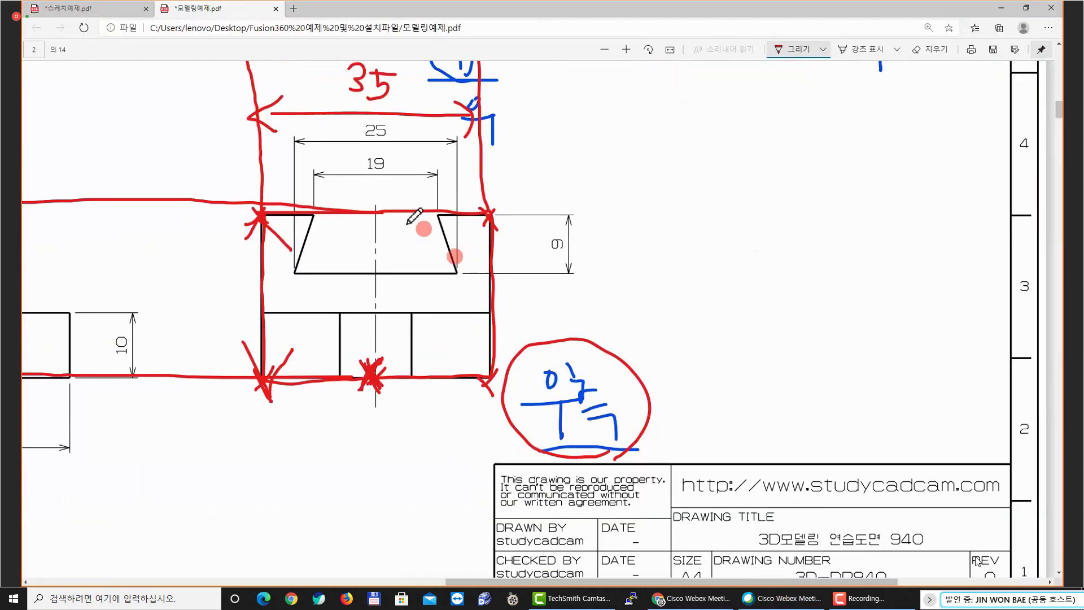
{"action": "left_click_drag", "start_coordinate": [319, 214], "coordinate": [423, 214]}
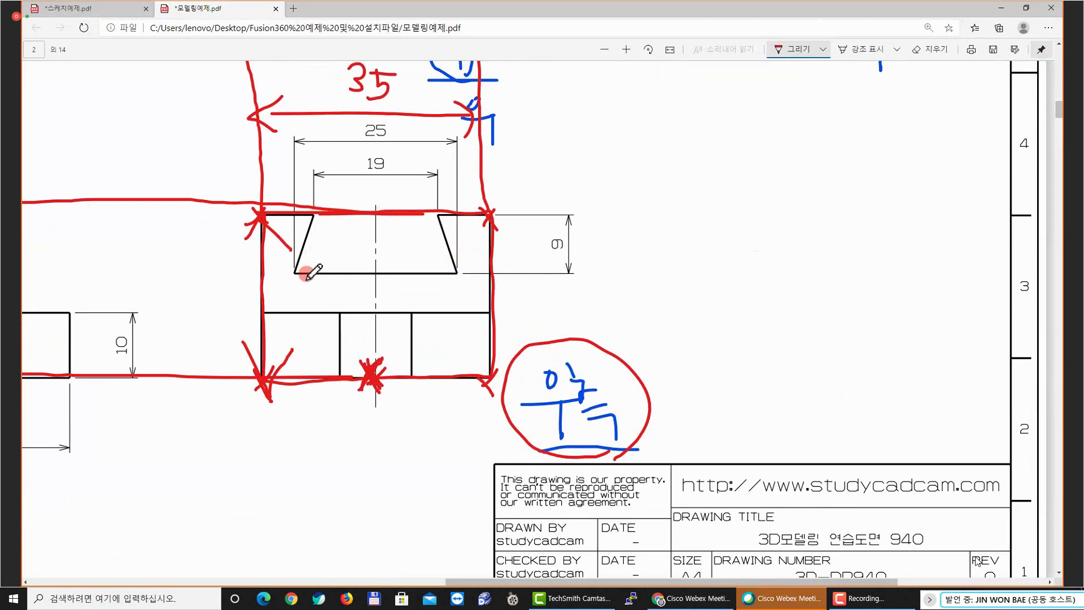
{"action": "left_click_drag", "start_coordinate": [306, 273], "coordinate": [438, 279]}
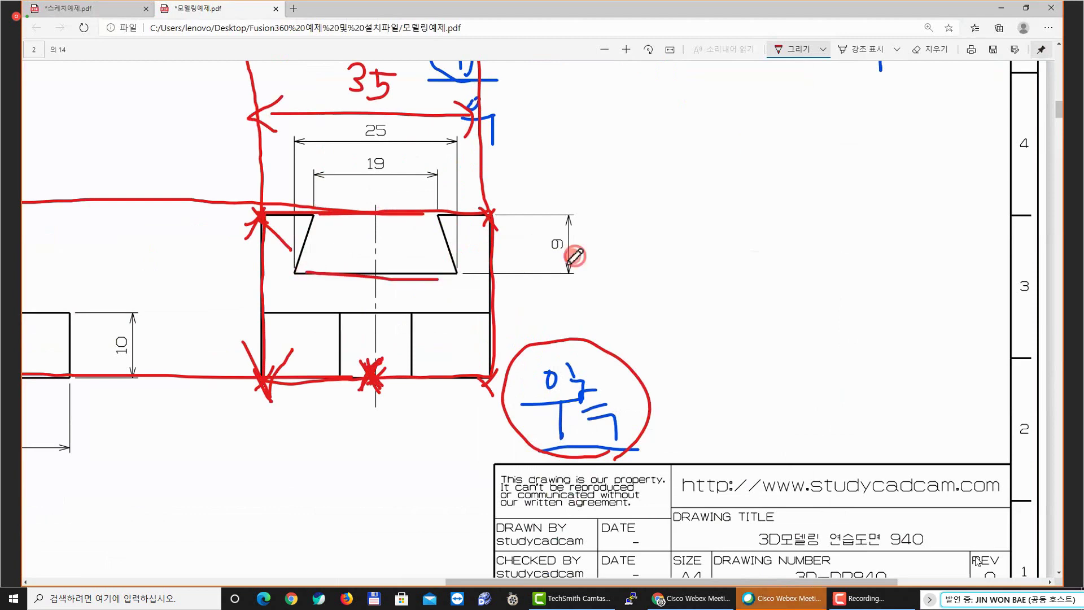
{"action": "left_click_drag", "start_coordinate": [574, 256], "coordinate": [568, 224]}
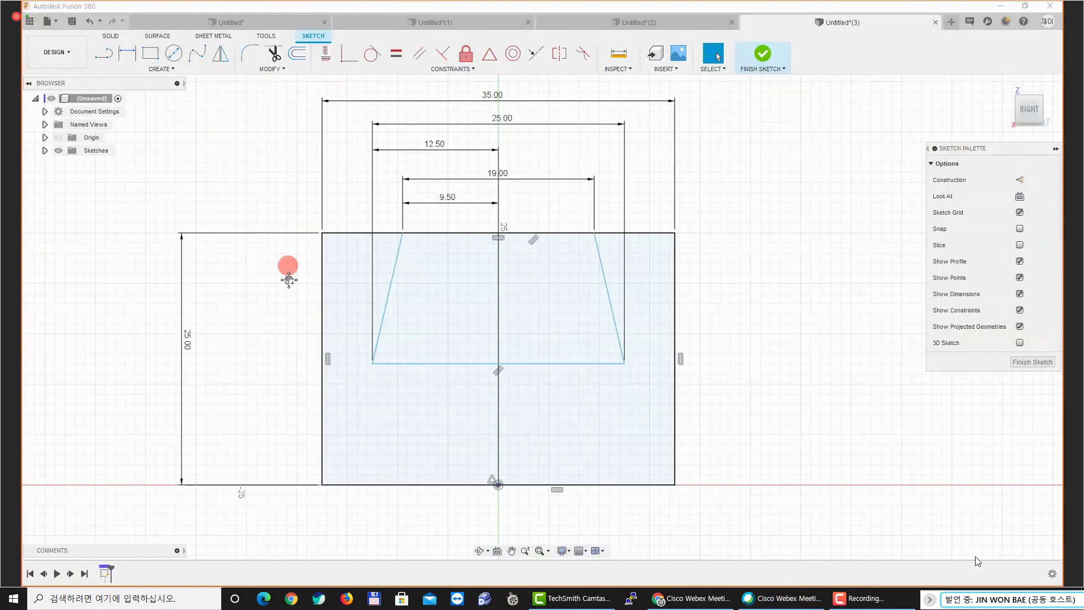
Back in the Fusion 360 sketch, dimension the dovetail notch's depth from the rectangle's top edge and set it to 9 mm
{"action": "key", "text": "d"}
{"action": "left_click", "coordinate": [387, 361]}
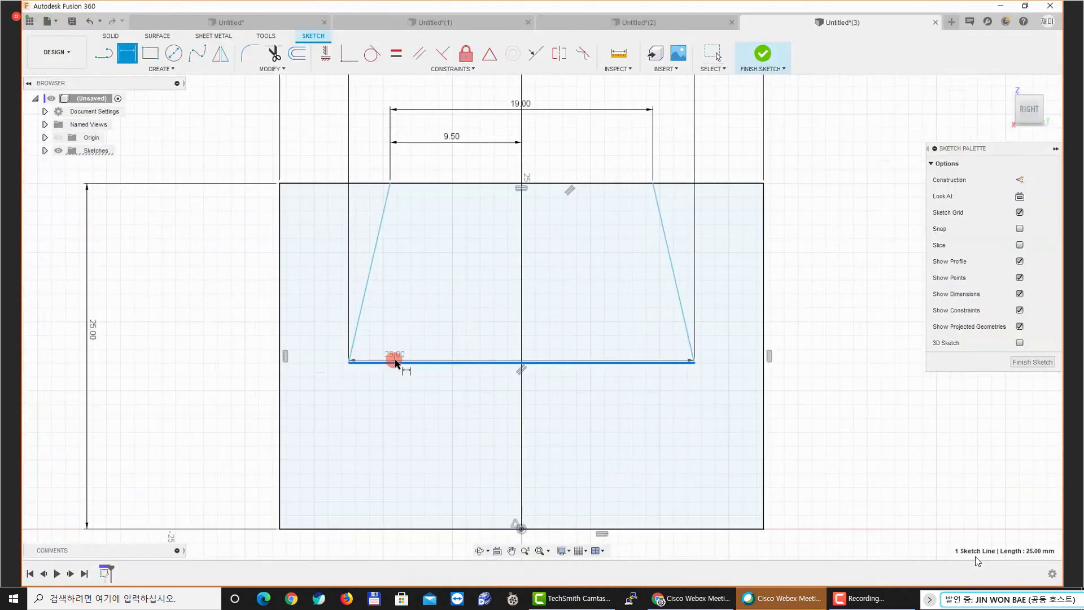
{"action": "scroll", "coordinate": [394, 361], "scroll_direction": "up", "scroll_amount": 2}
{"action": "left_click", "coordinate": [407, 184]}
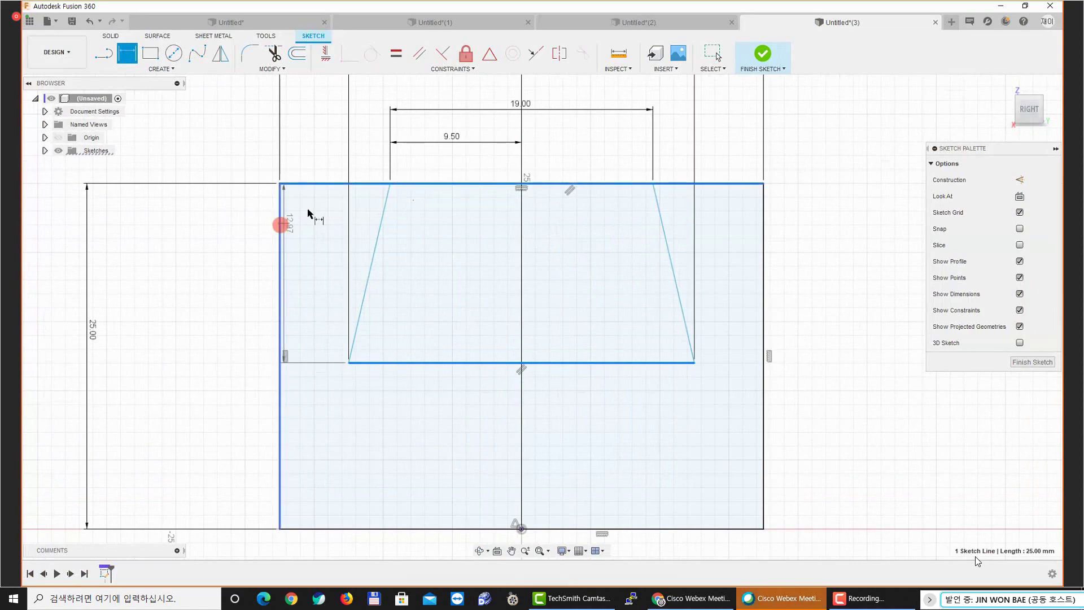
{"action": "left_click", "coordinate": [221, 252]}
{"action": "type", "text": "9"}
{"action": "key", "text": "Return"}
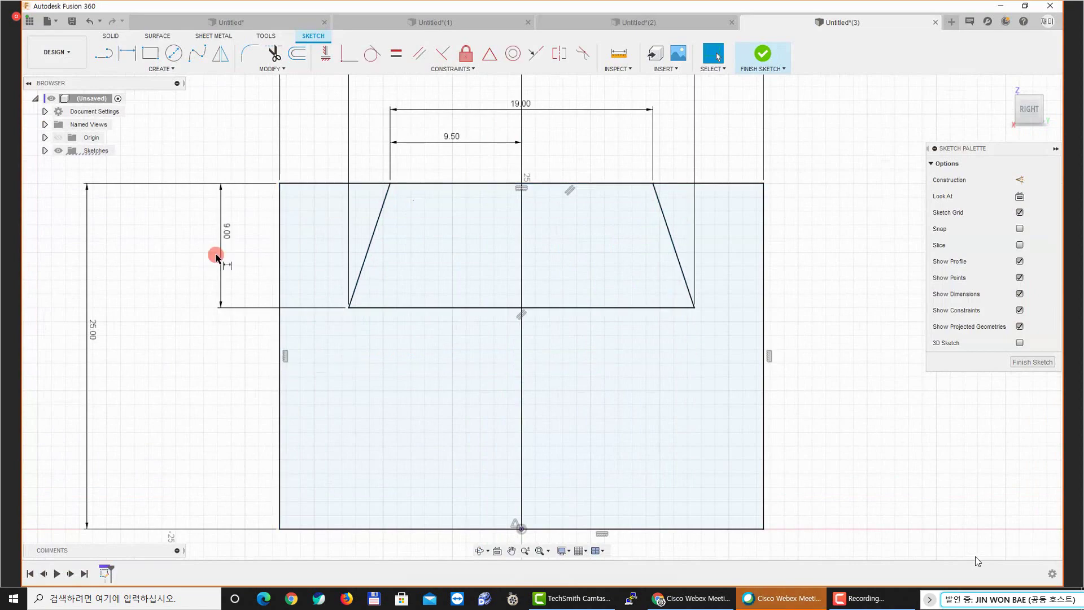
Draw a horizontal line across the full width of the rectangle, between the dovetail notch and the base edge
{"action": "scroll", "coordinate": [593, 354], "scroll_direction": "down", "scroll_amount": 2}
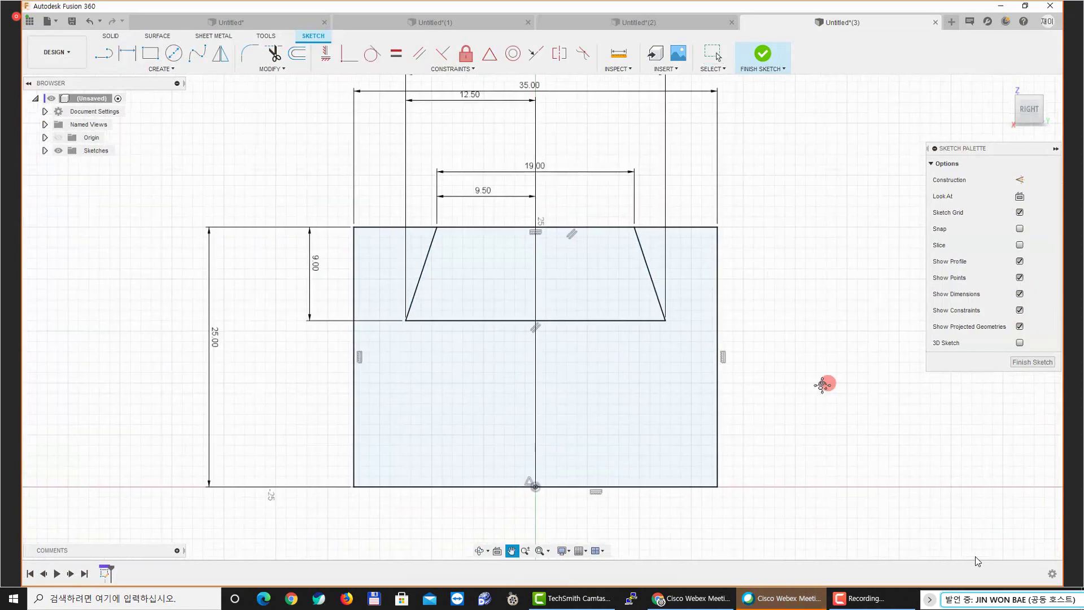
{"action": "middle_click_drag", "start_coordinate": [811, 388], "coordinate": [805, 396]}
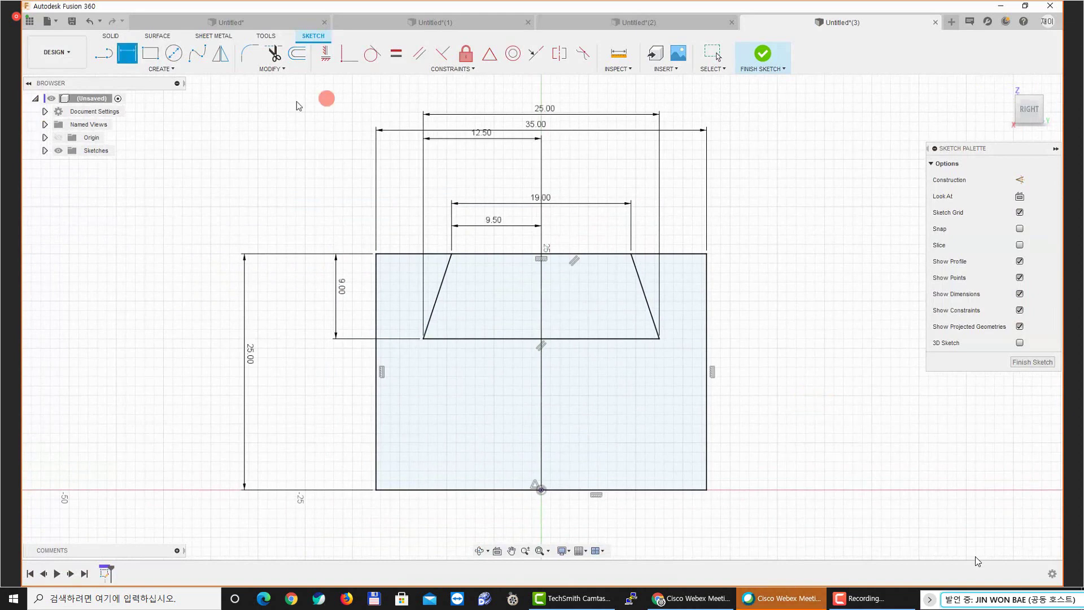
{"action": "left_click", "coordinate": [103, 53]}
{"action": "scroll", "coordinate": [501, 371], "scroll_direction": "up", "scroll_amount": 1}
{"action": "middle_click_drag", "start_coordinate": [502, 370], "coordinate": [463, 340]}
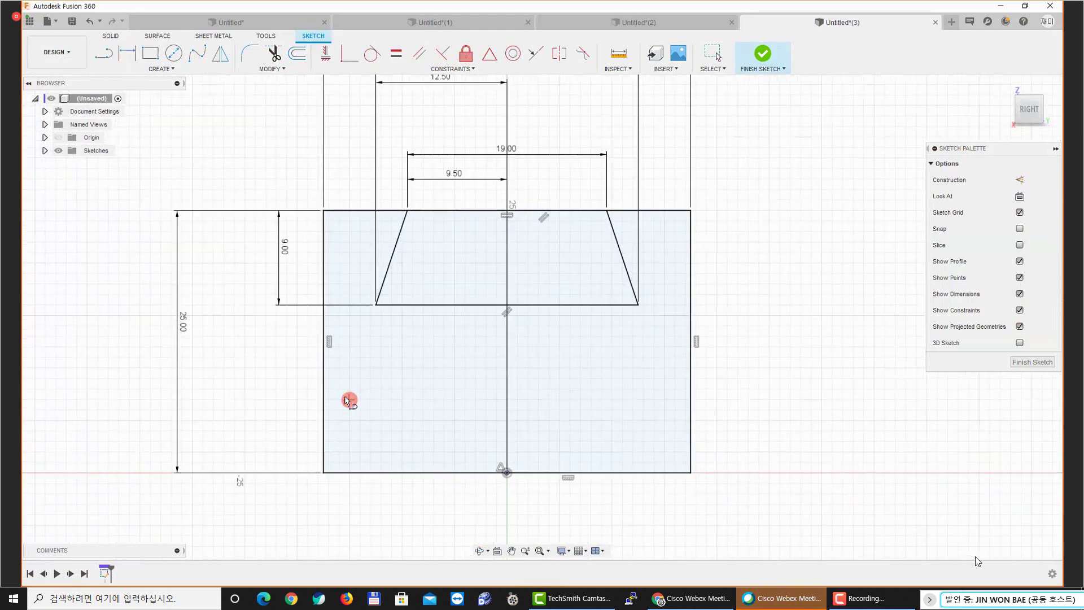
{"action": "left_click", "coordinate": [324, 394]}
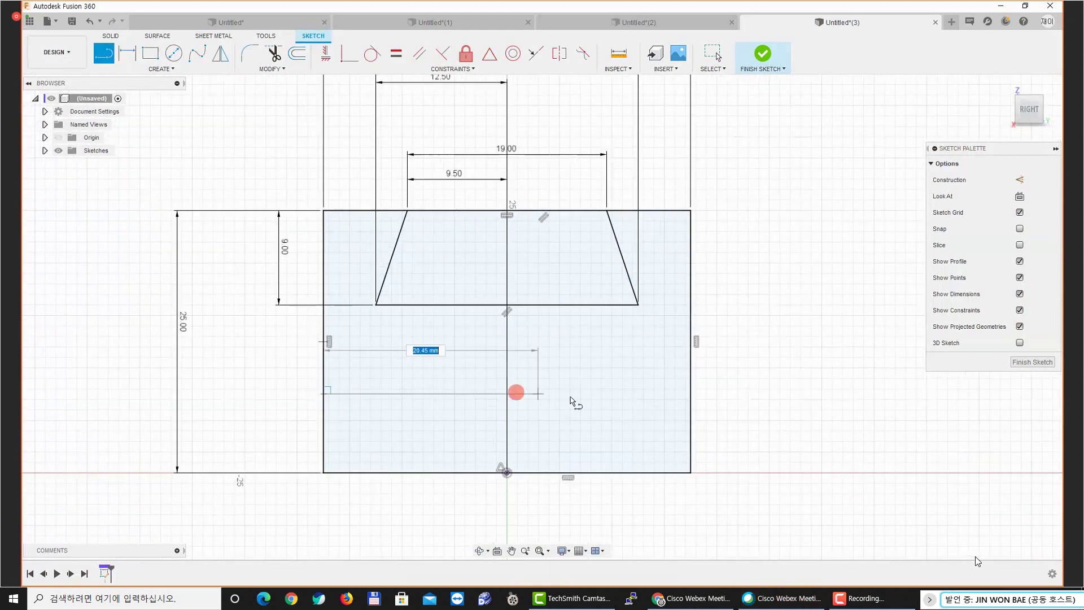
{"action": "left_click", "coordinate": [690, 394]}
{"action": "middle_click_drag", "start_coordinate": [532, 436], "coordinate": [543, 409]}
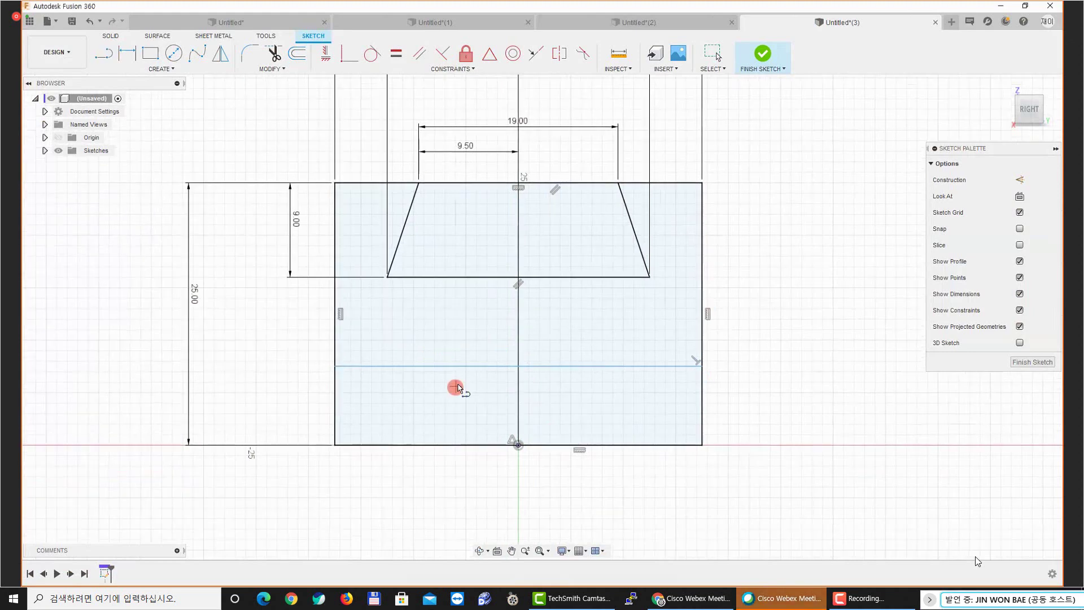
Draw two roughly vertical lines from the horizontal dividing line down to the base edge, one on each side of the origin
{"action": "left_click", "coordinate": [460, 367]}
{"action": "left_click", "coordinate": [464, 445]}
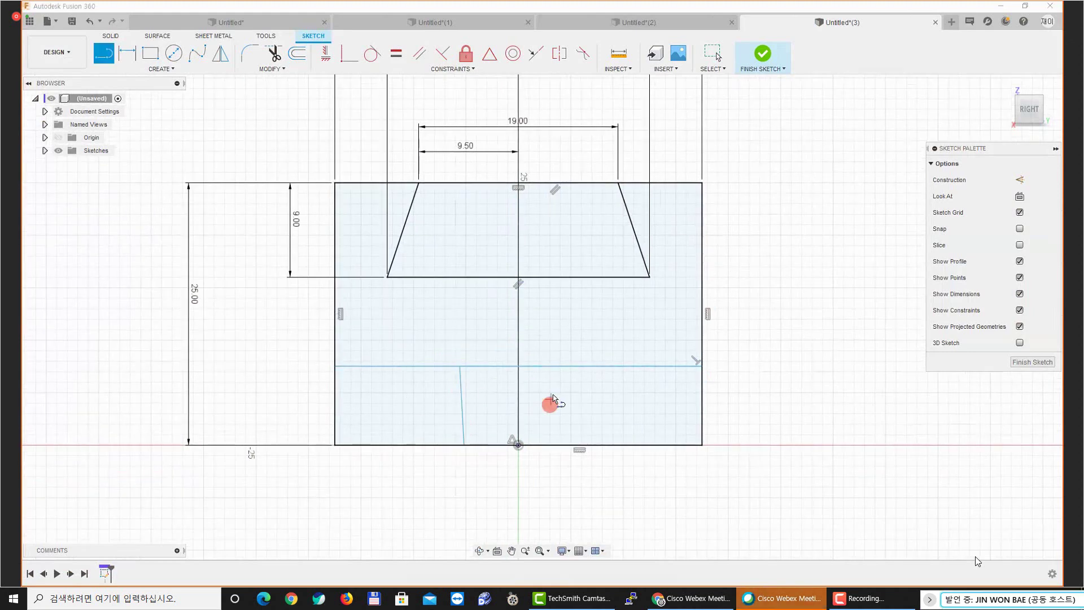
{"action": "left_click", "coordinate": [566, 366]}
{"action": "left_click", "coordinate": [567, 445]}
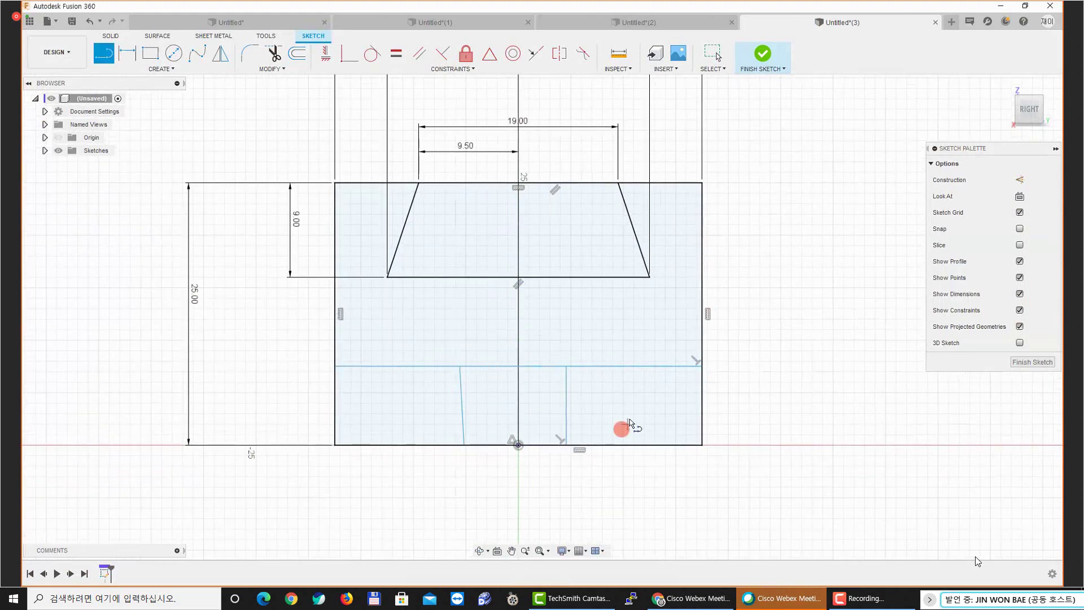
{"action": "key", "text": "Escape"}
{"action": "middle_click_drag", "start_coordinate": [602, 486], "coordinate": [590, 484]}
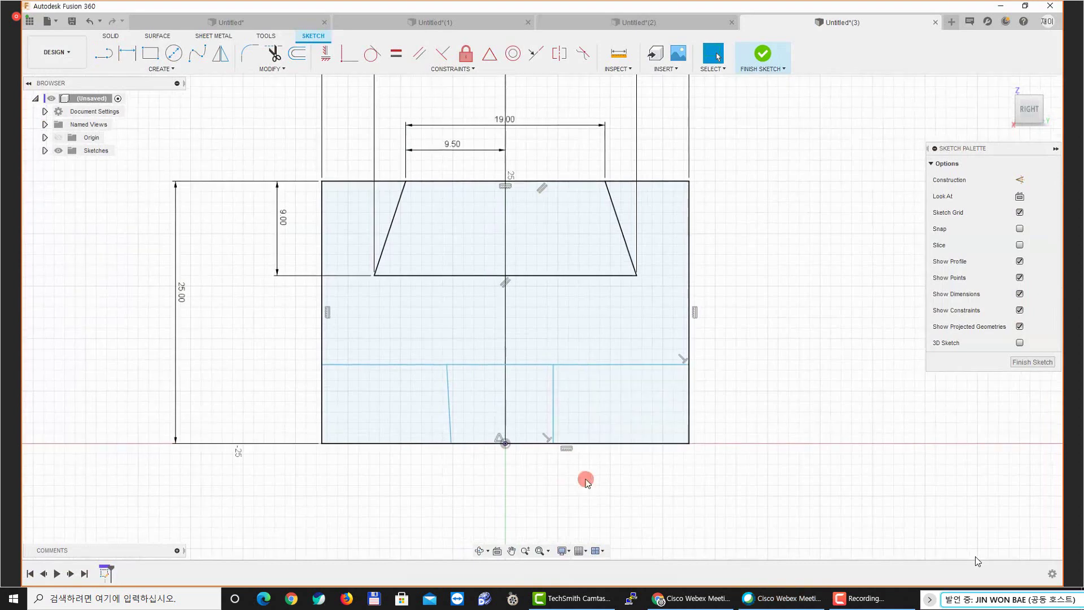
Place a vertical dimension between the horizontal dividing line and the rectangle's base edge, outside the profile
{"action": "key", "text": "d"}
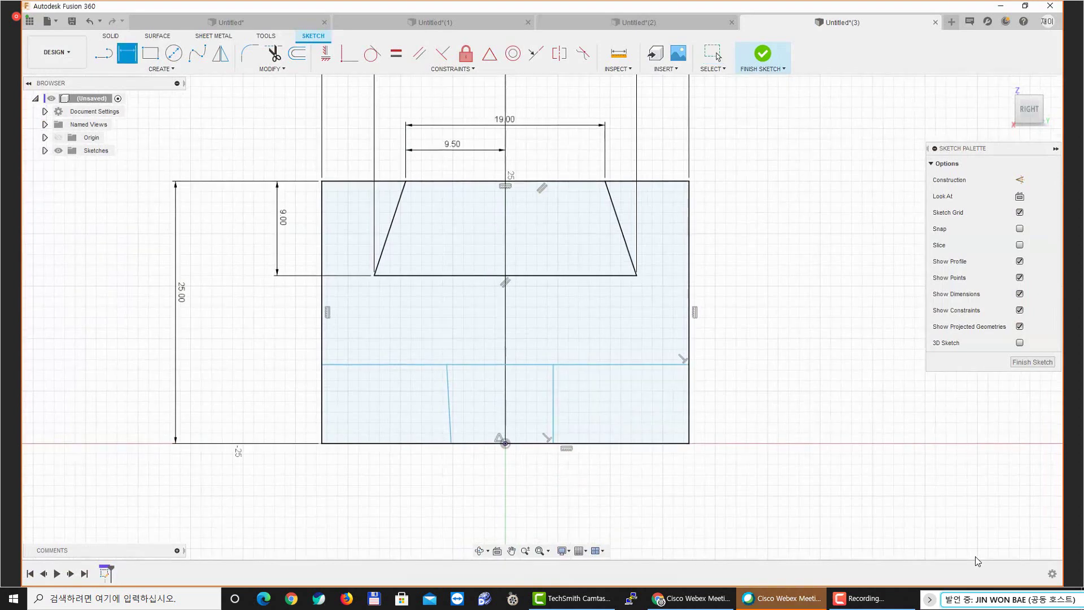
{"action": "left_click", "coordinate": [498, 364]}
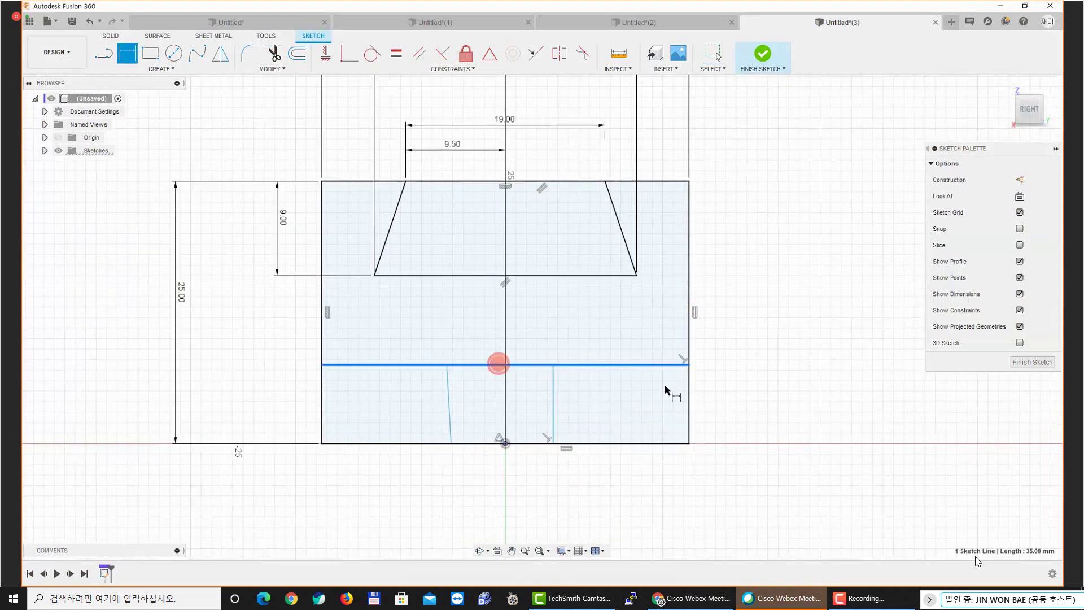
{"action": "left_click", "coordinate": [681, 443]}
{"action": "left_click", "coordinate": [748, 413]}
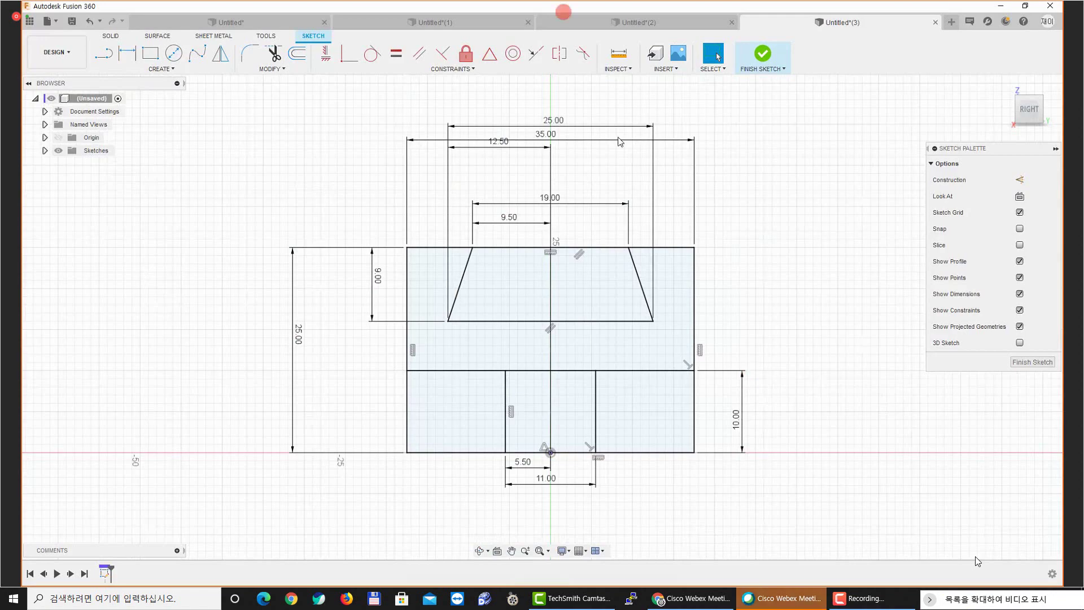
Try trimming the rectangle's top edge across the dovetail opening twice, undoing the trim each time
{"action": "scroll", "coordinate": [582, 237], "scroll_direction": "up", "scroll_amount": 3}
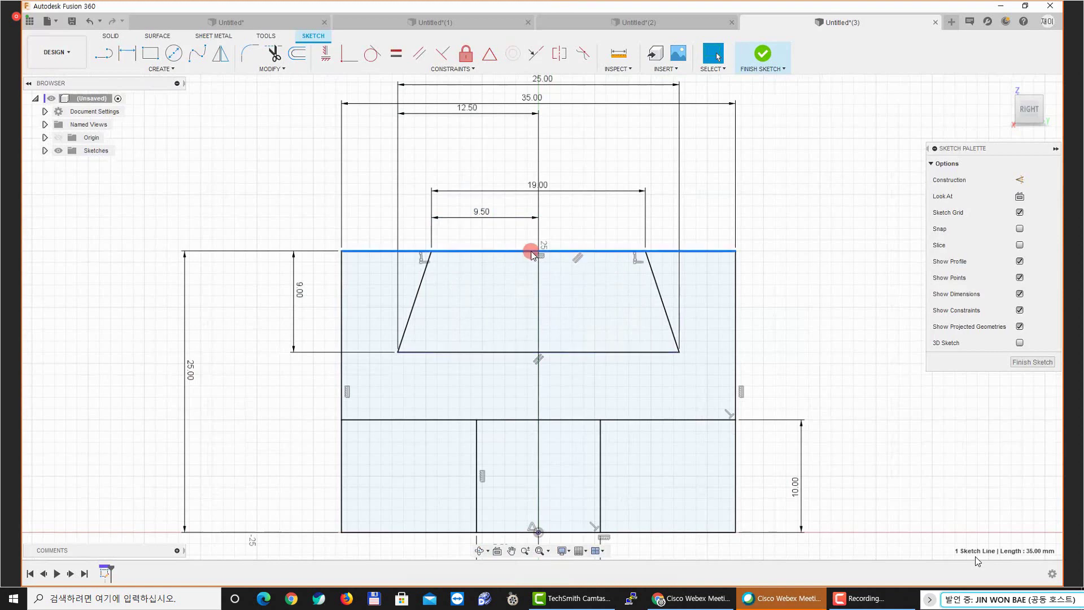
{"action": "scroll", "coordinate": [520, 255], "scroll_direction": "up", "scroll_amount": 3}
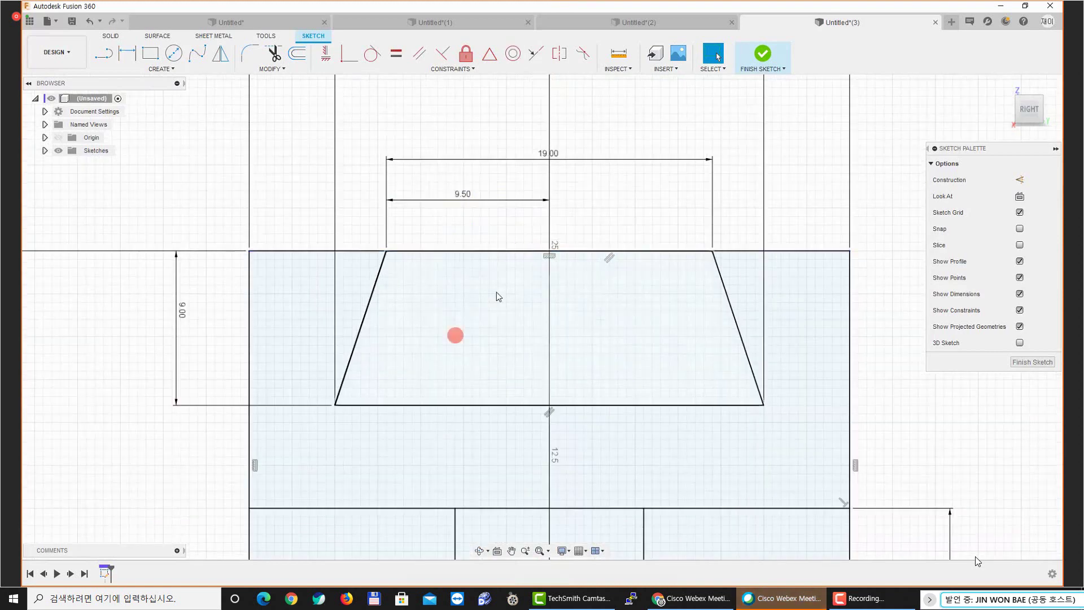
{"action": "left_click", "coordinate": [508, 250]}
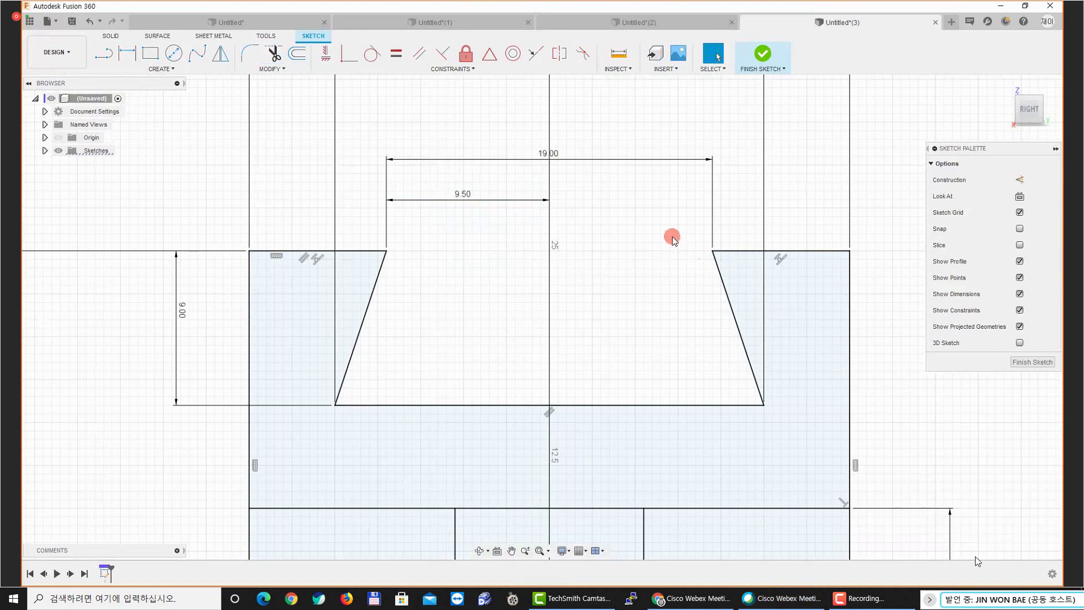
{"action": "key", "text": "ctrl+z"}
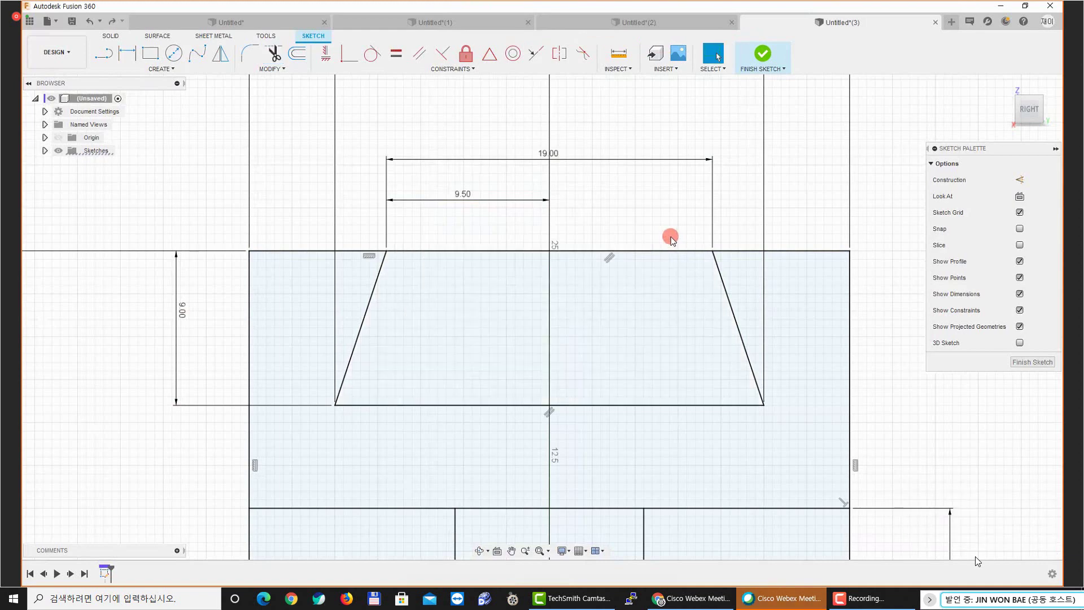
{"action": "key", "text": "t"}
{"action": "left_click", "coordinate": [514, 250]}
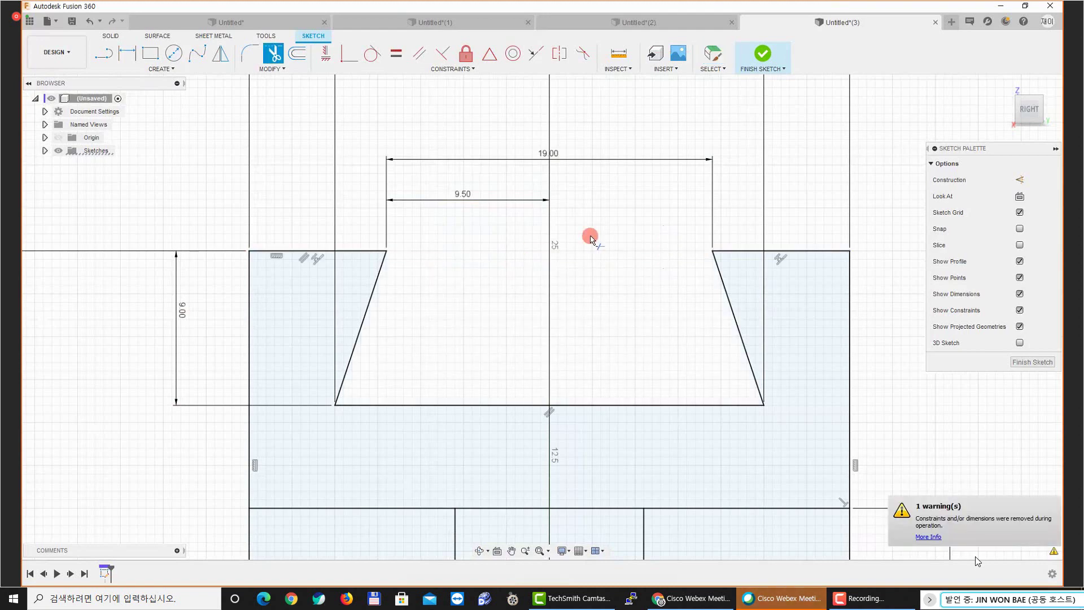
{"action": "key", "text": "Escape"}
{"action": "key", "text": "ctrl+z"}
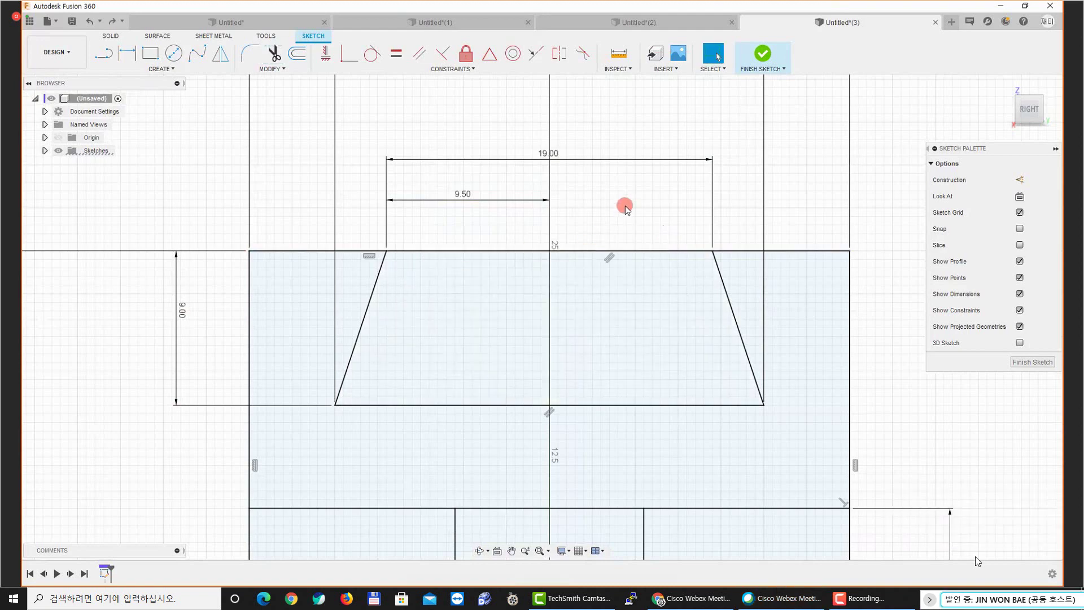
Finish the sketch and return the model to the isometric home view
{"action": "scroll", "coordinate": [625, 206], "scroll_direction": "up", "scroll_amount": 2}
{"action": "scroll", "coordinate": [619, 247], "scroll_direction": "down", "scroll_amount": 2}
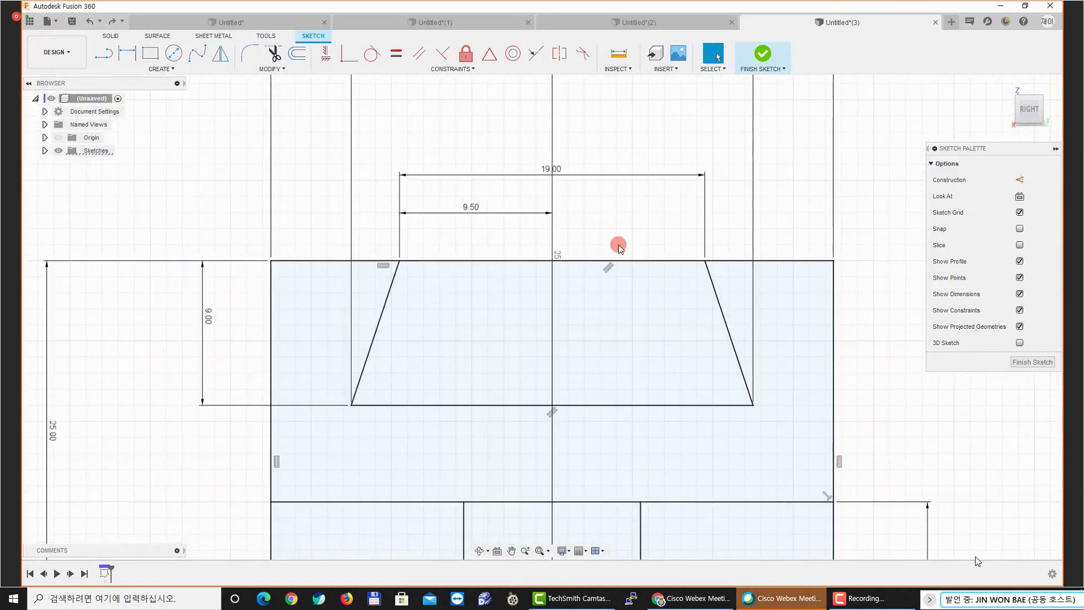
{"action": "scroll", "coordinate": [619, 247], "scroll_direction": "down", "scroll_amount": 3}
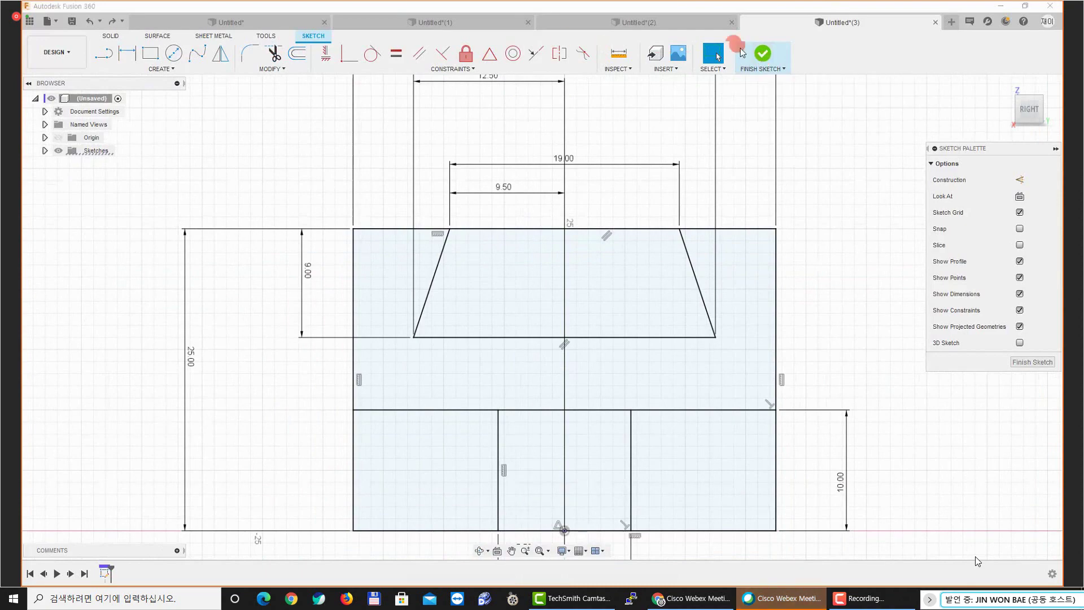
{"action": "left_click", "coordinate": [737, 46]}
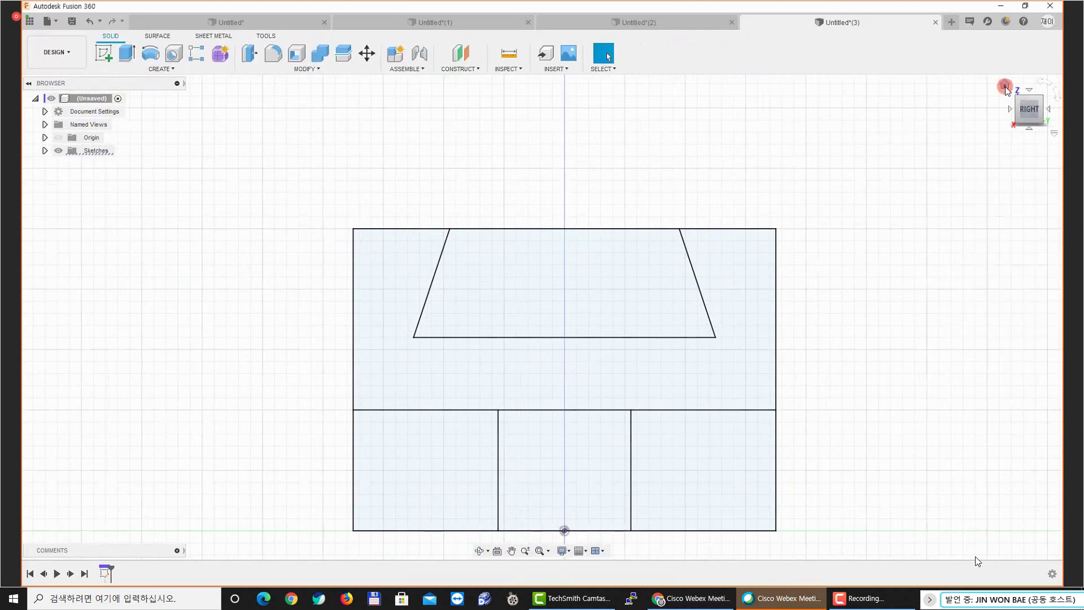
{"action": "left_click", "coordinate": [1005, 87]}
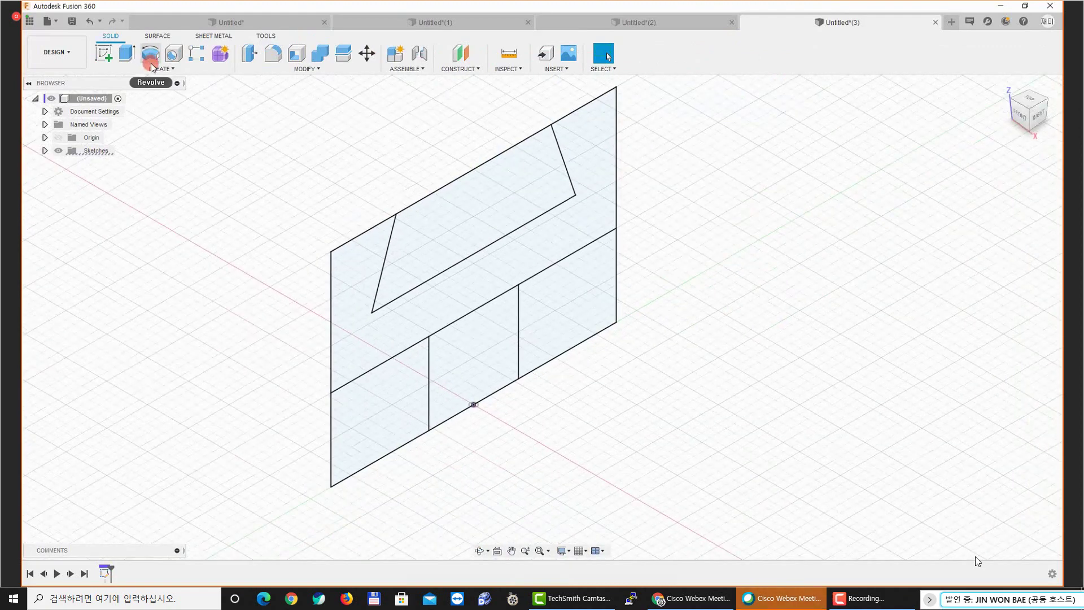
Start an extrusion, try the dovetail opening as its profile, and clear that selection
{"action": "left_click", "coordinate": [127, 54]}
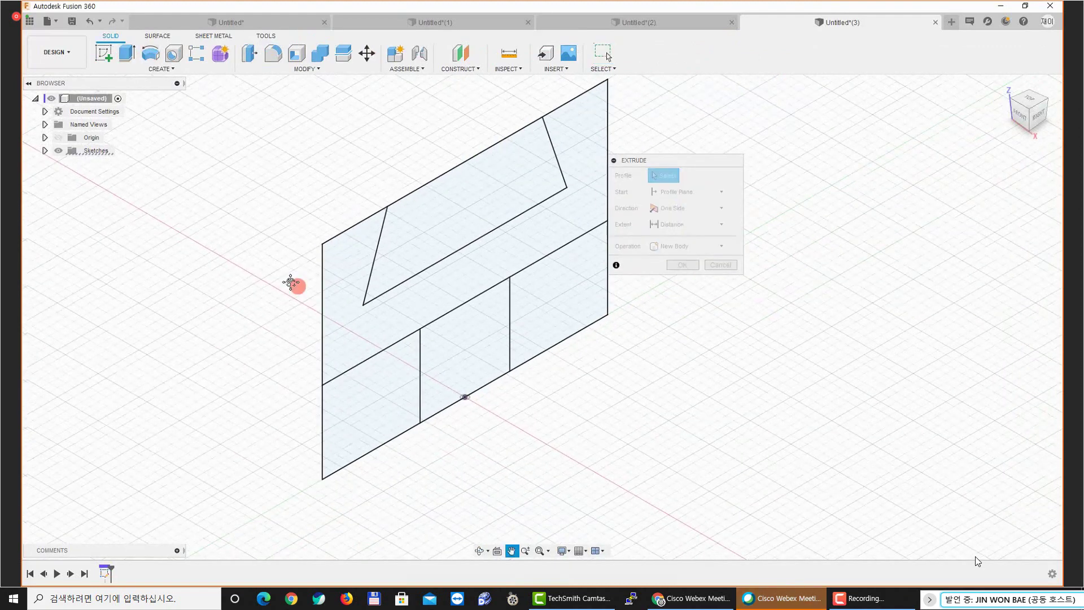
{"action": "left_click", "coordinate": [656, 176]}
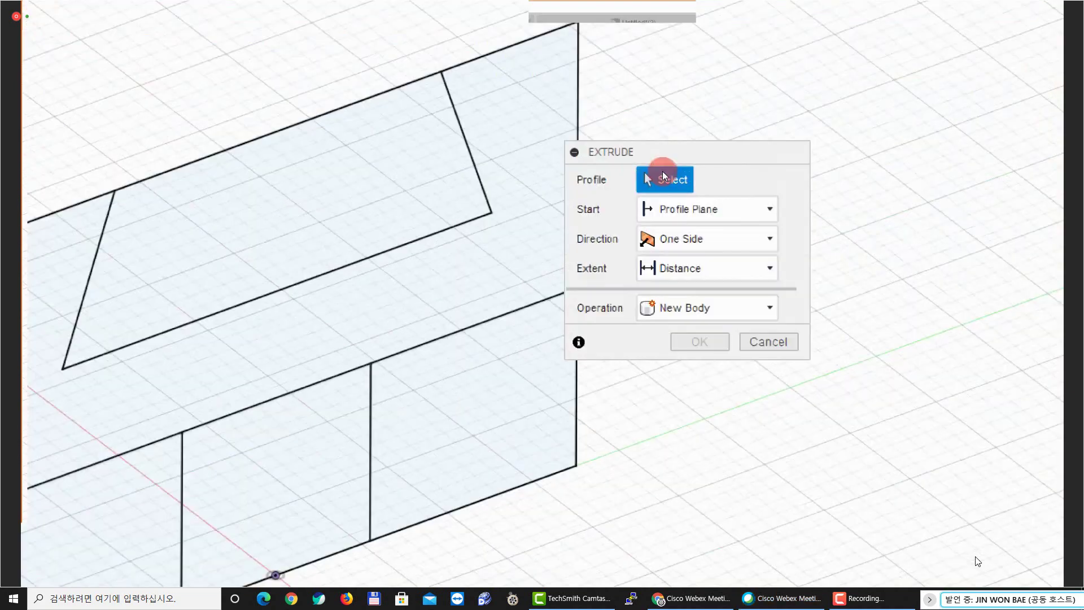
{"action": "left_click", "coordinate": [390, 215]}
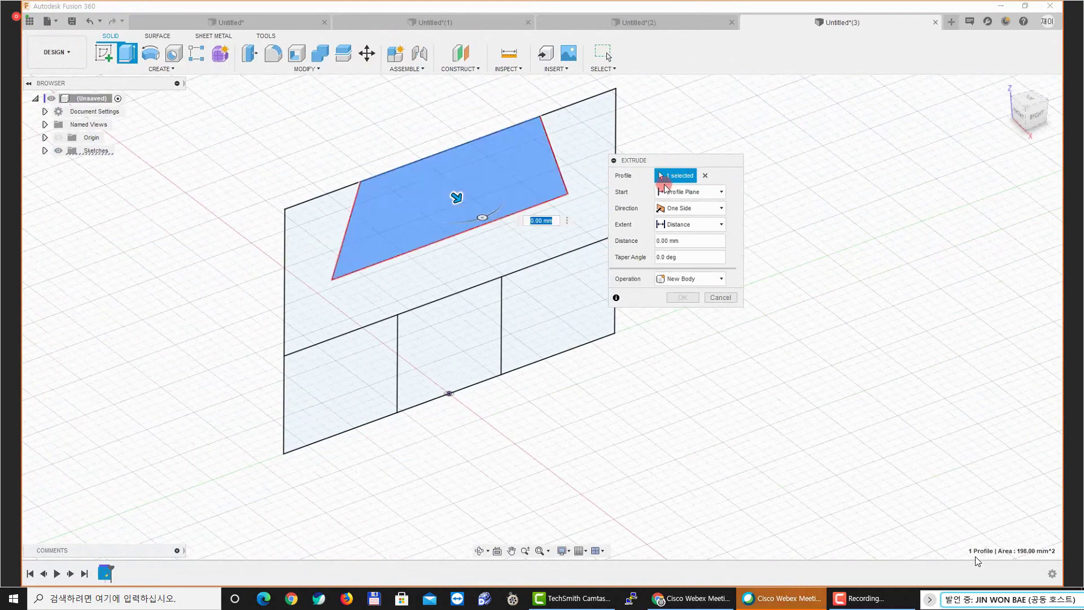
{"action": "left_click", "coordinate": [706, 176]}
{"action": "middle_click_drag", "start_coordinate": [518, 217], "coordinate": [500, 204], "text": "shift"}
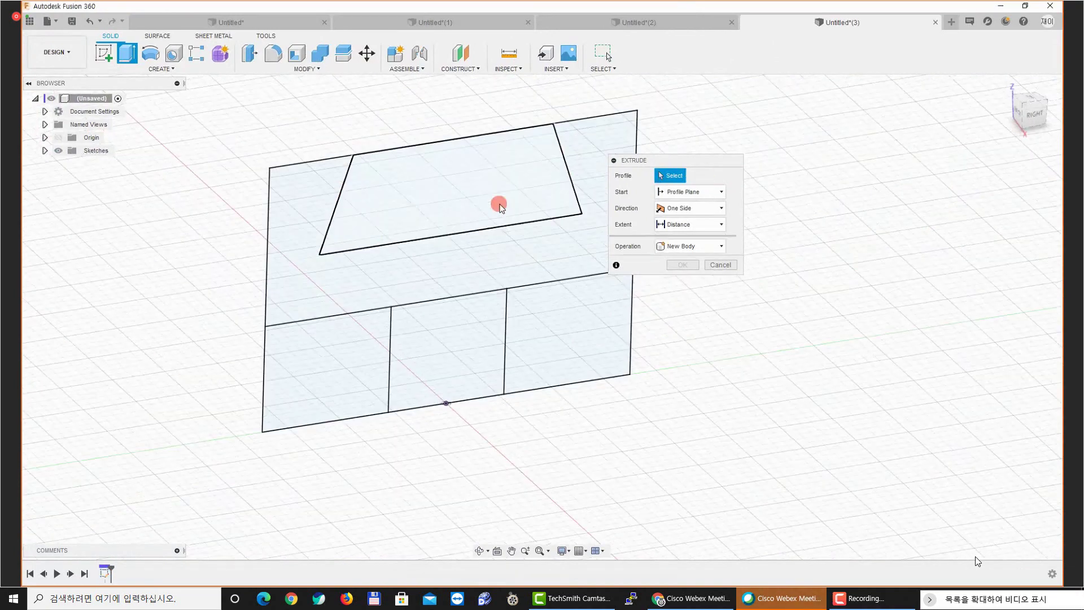
{"action": "scroll", "coordinate": [455, 178], "scroll_direction": "up", "scroll_amount": 3}
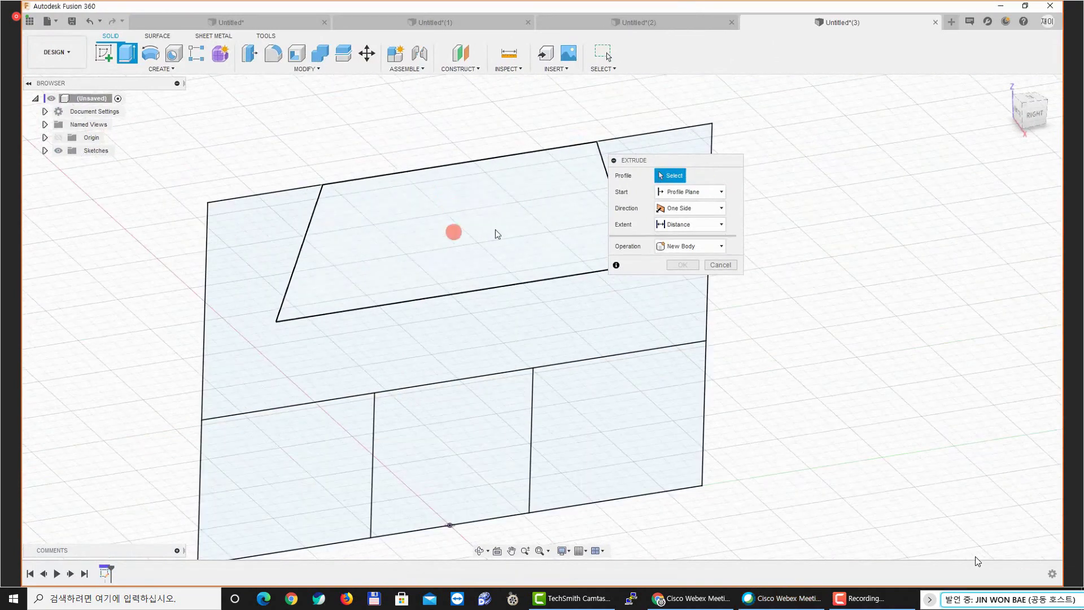
{"action": "middle_click_drag", "start_coordinate": [481, 235], "coordinate": [418, 211]}
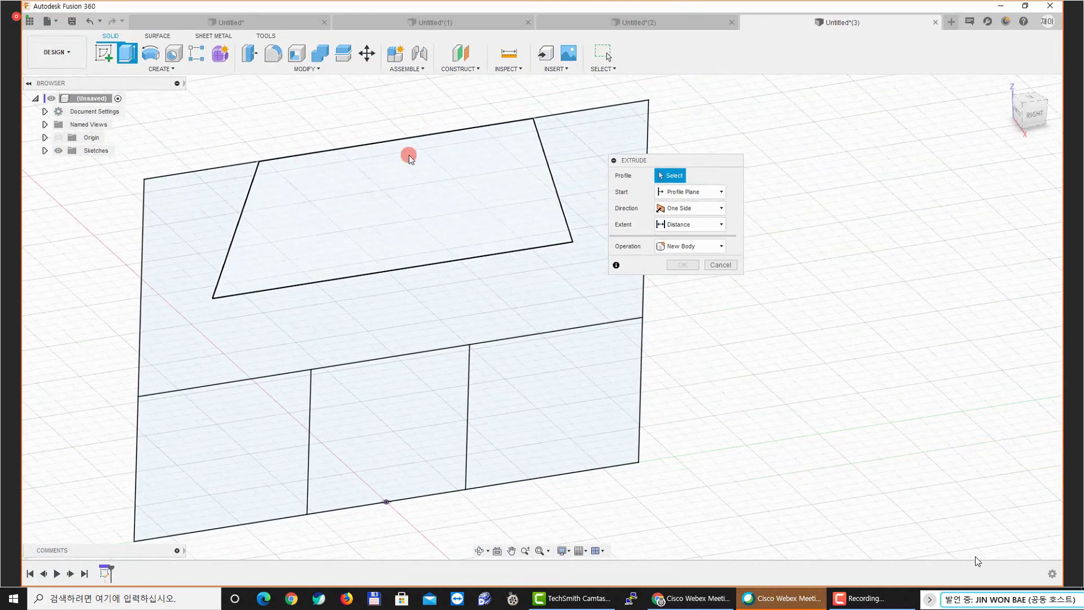
{"action": "left_click", "coordinate": [419, 198]}
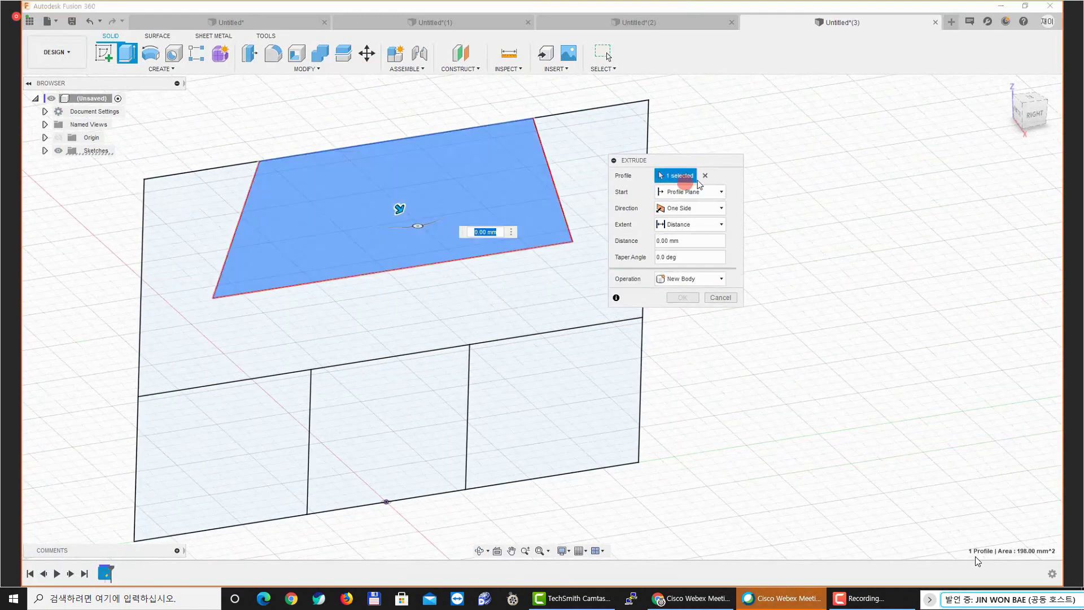
{"action": "left_click", "coordinate": [412, 197]}
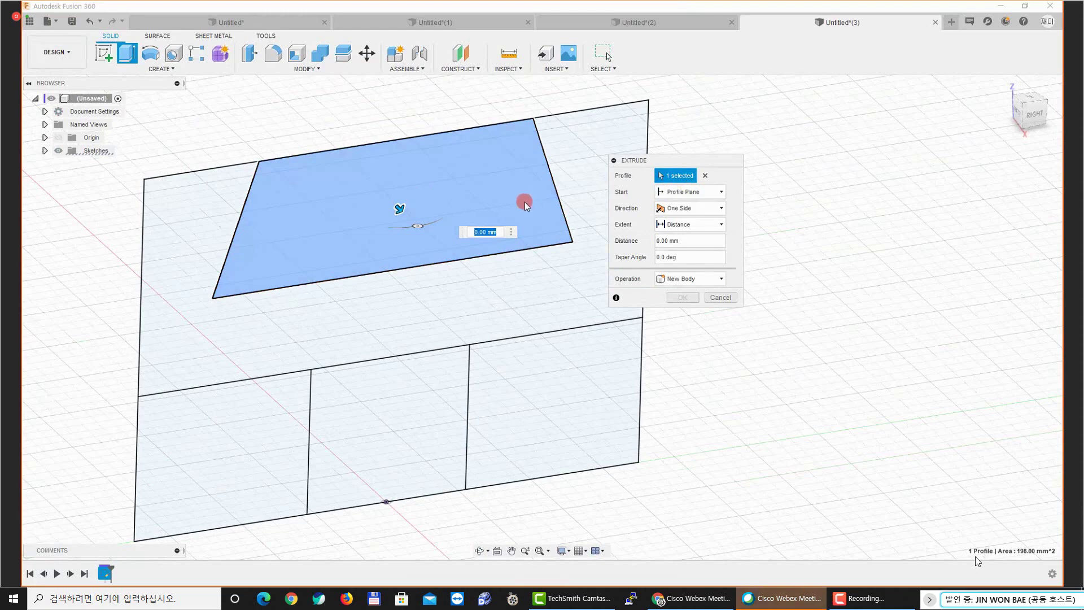
{"action": "left_click", "coordinate": [690, 179]}
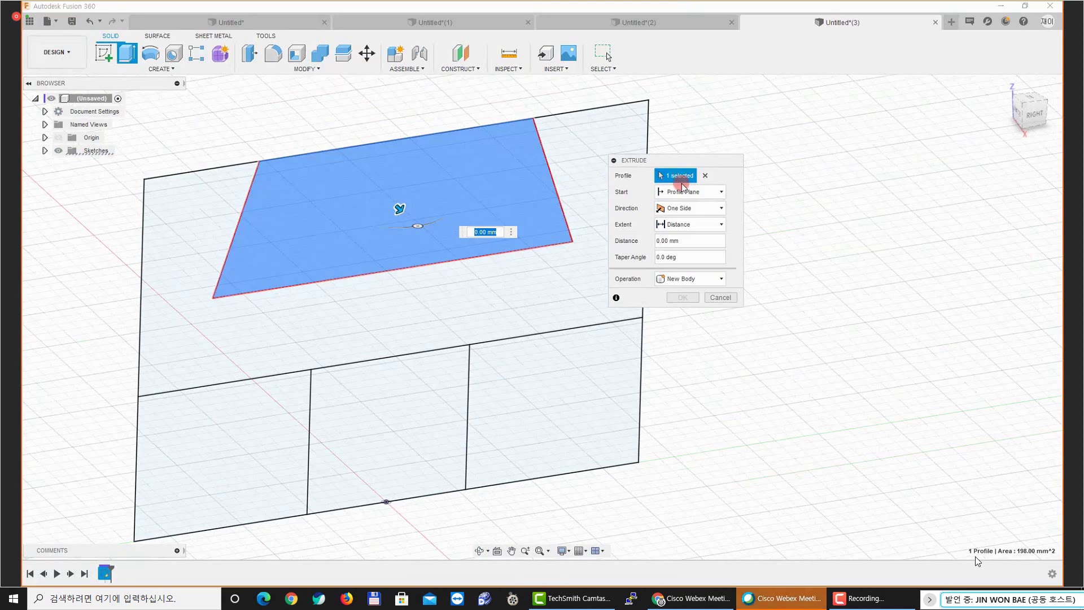
{"action": "left_click", "coordinate": [706, 176]}
{"action": "left_click", "coordinate": [709, 177]}
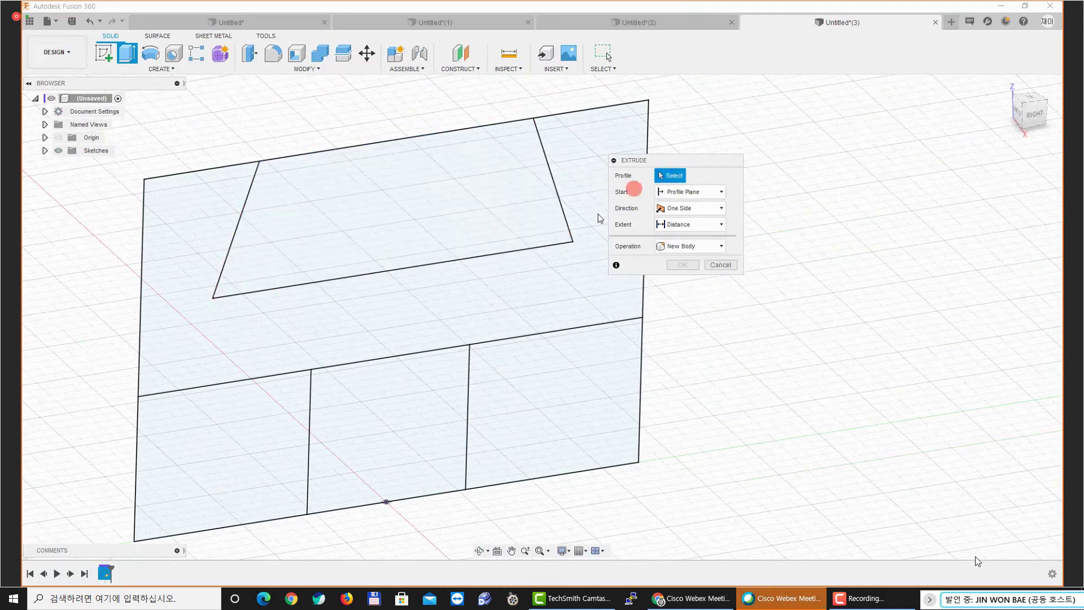
Select the region around the dovetail notch and all three lower rectangles as extrusion profiles, excluding the notch itself
{"action": "middle_click_drag", "start_coordinate": [451, 299], "coordinate": [428, 267]}
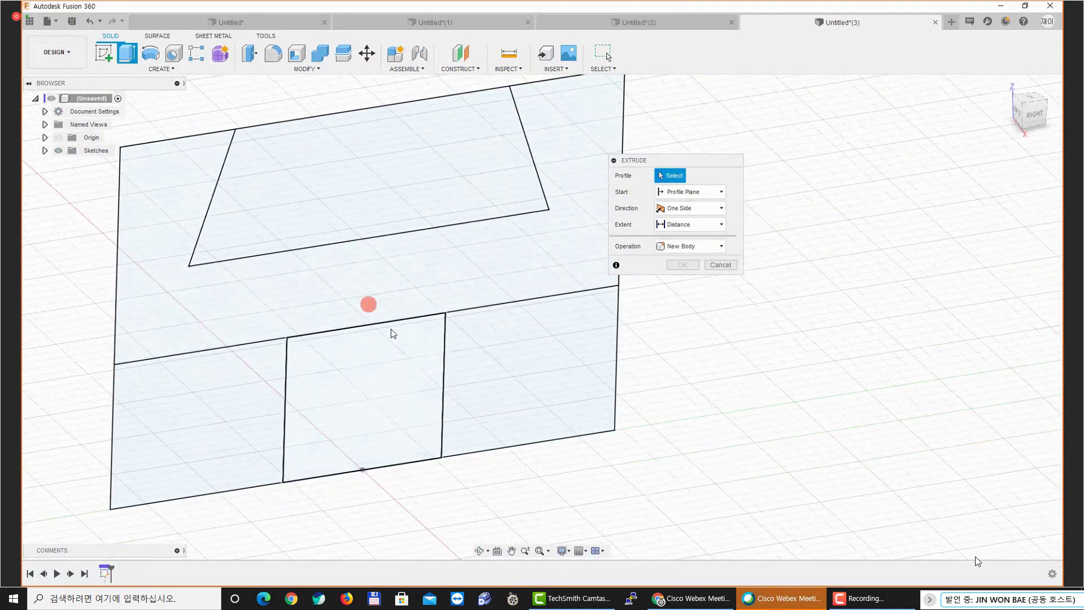
{"action": "left_click", "coordinate": [324, 301]}
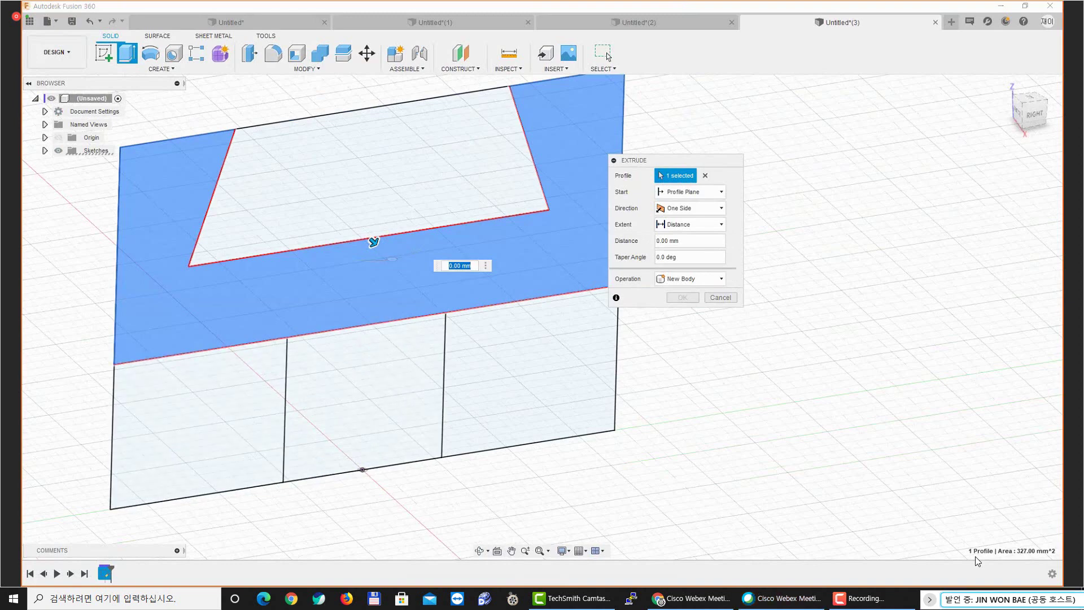
{"action": "left_click", "coordinate": [418, 290]}
{"action": "left_click", "coordinate": [261, 400]}
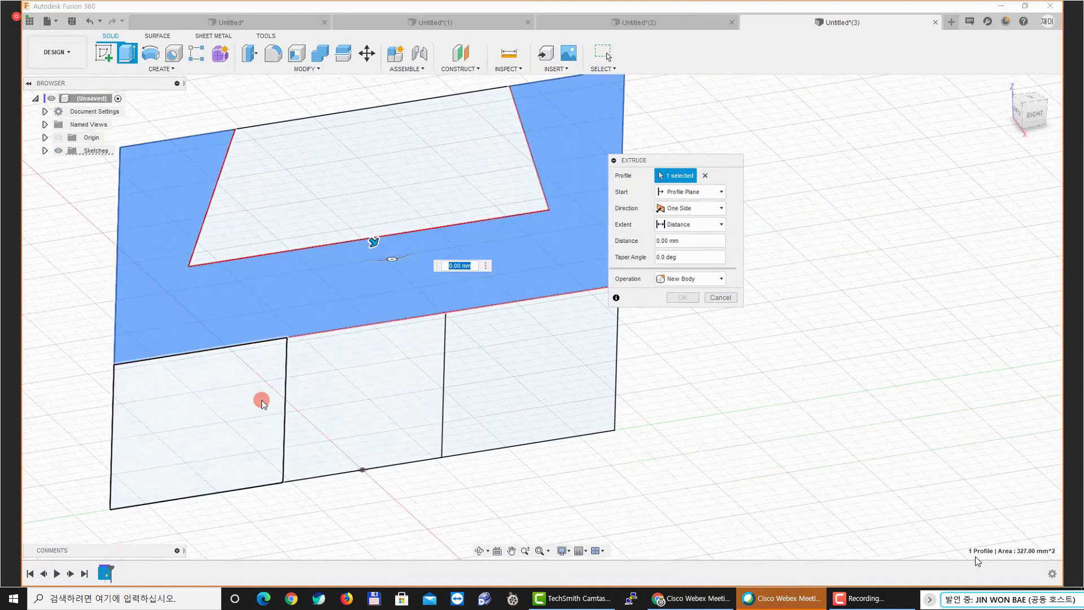
{"action": "left_click", "coordinate": [376, 398]}
{"action": "left_click", "coordinate": [489, 380]}
{"action": "left_click", "coordinate": [509, 433]}
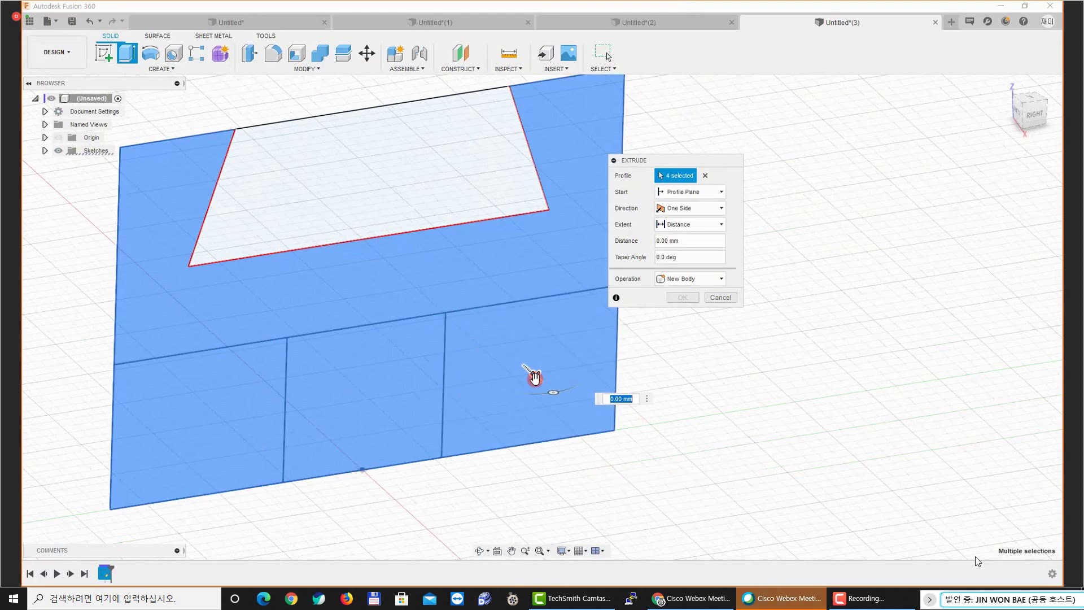
Extrude the four selected regions into a new solid body on the positive side of the sketch plane and show the sketch again
{"action": "left_click_drag", "start_coordinate": [535, 378], "coordinate": [483, 323]}
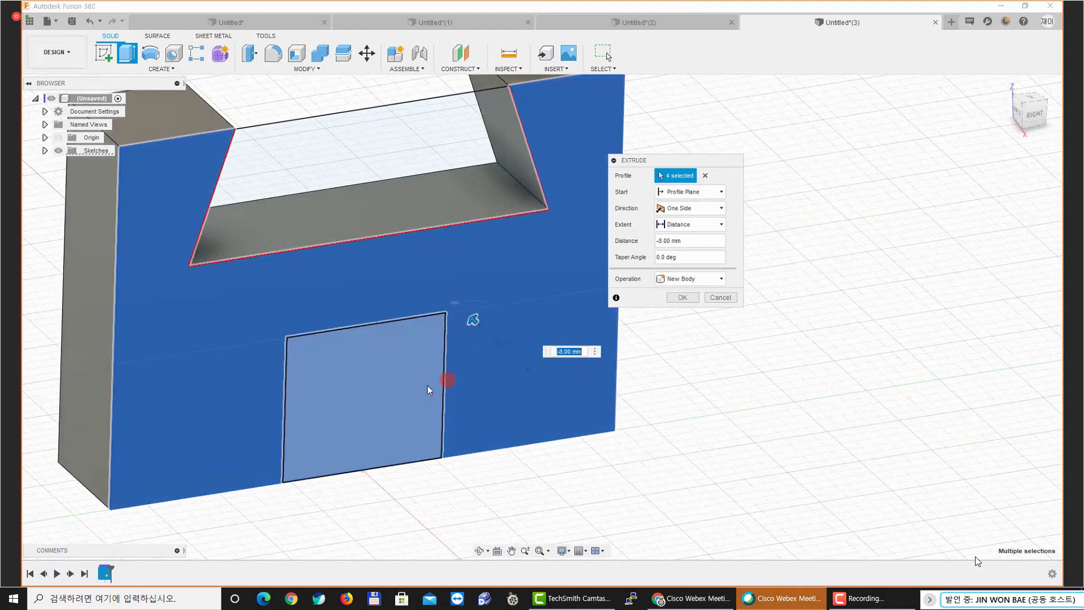
{"action": "middle_click_drag", "start_coordinate": [428, 386], "coordinate": [470, 460], "text": "shift"}
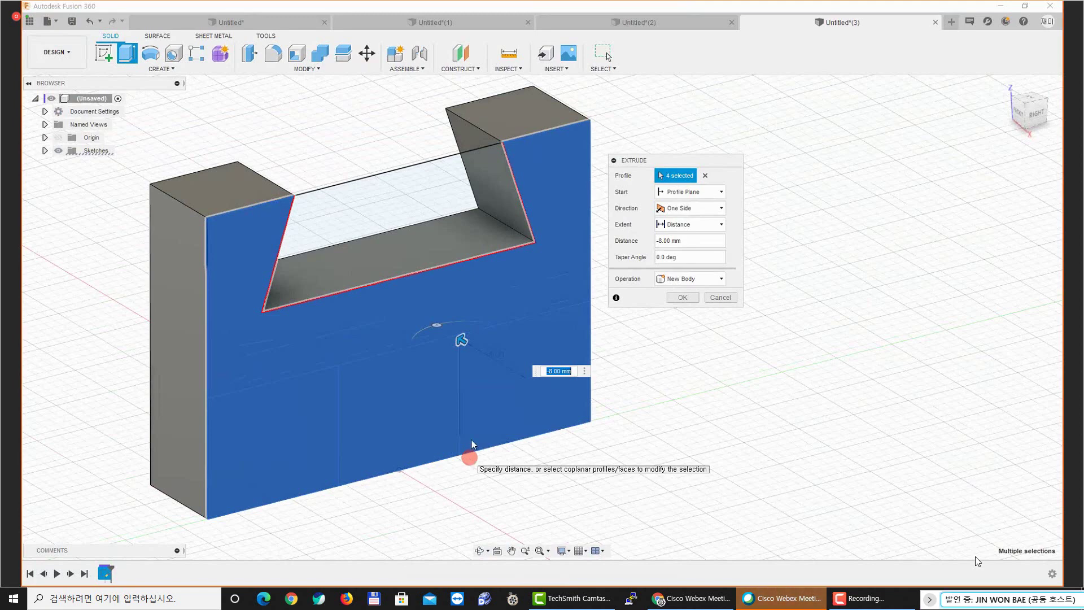
{"action": "left_click_drag", "start_coordinate": [464, 336], "coordinate": [554, 451]}
{"action": "middle_click_drag", "start_coordinate": [592, 503], "coordinate": [489, 397]}
{"action": "left_click", "coordinate": [619, 247]}
{"action": "left_click", "coordinate": [661, 161]}
{"action": "left_click_drag", "start_coordinate": [663, 162], "coordinate": [721, 177]}
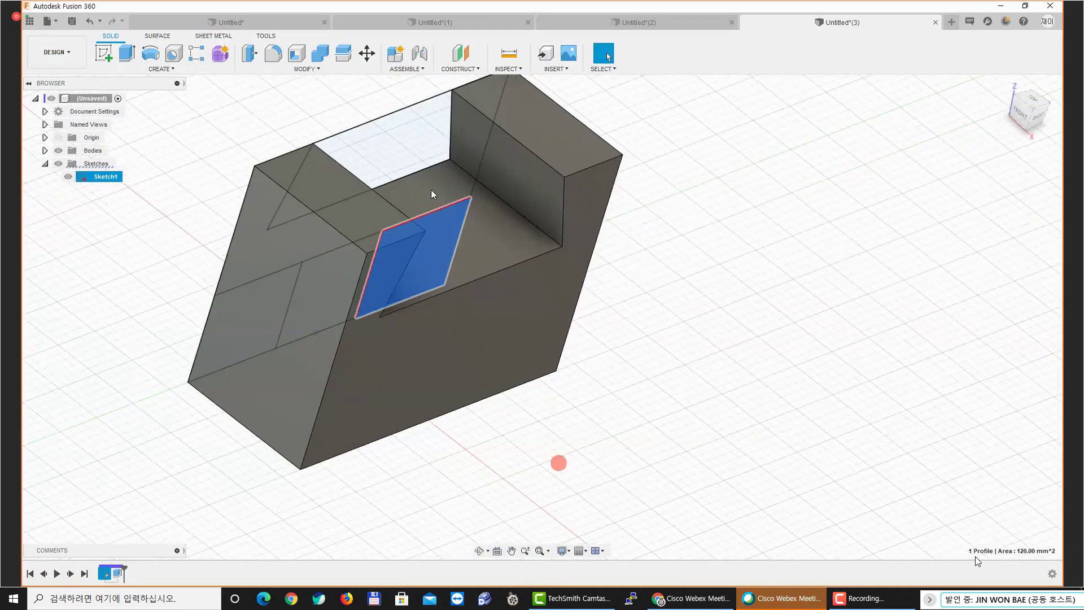
Start another extrusion with the middle lower rectangle on the body's back face as its profile
{"action": "left_click", "coordinate": [413, 149]}
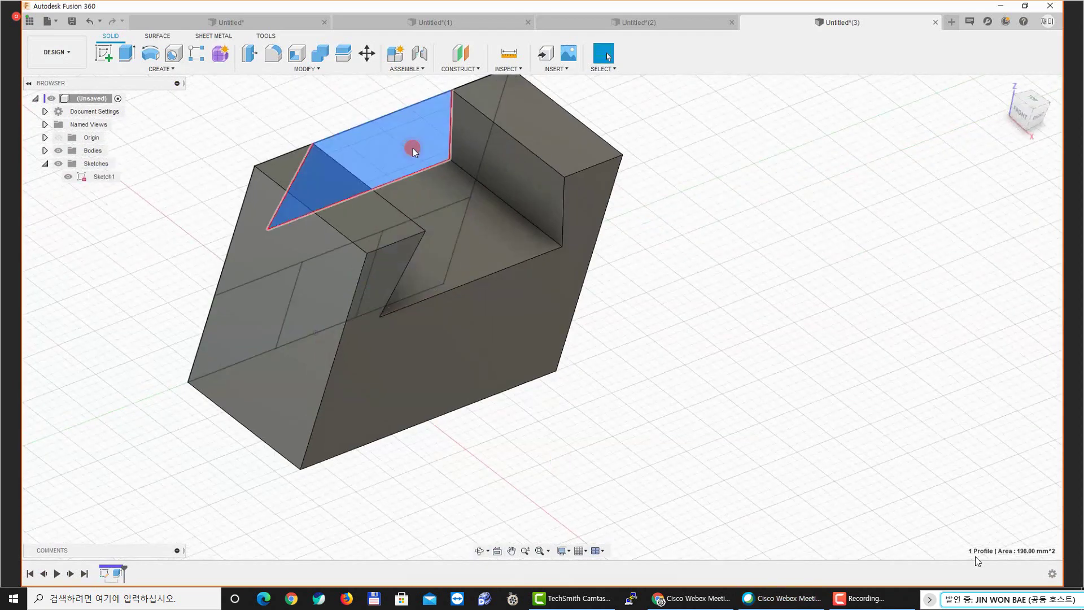
{"action": "left_click", "coordinate": [301, 132]}
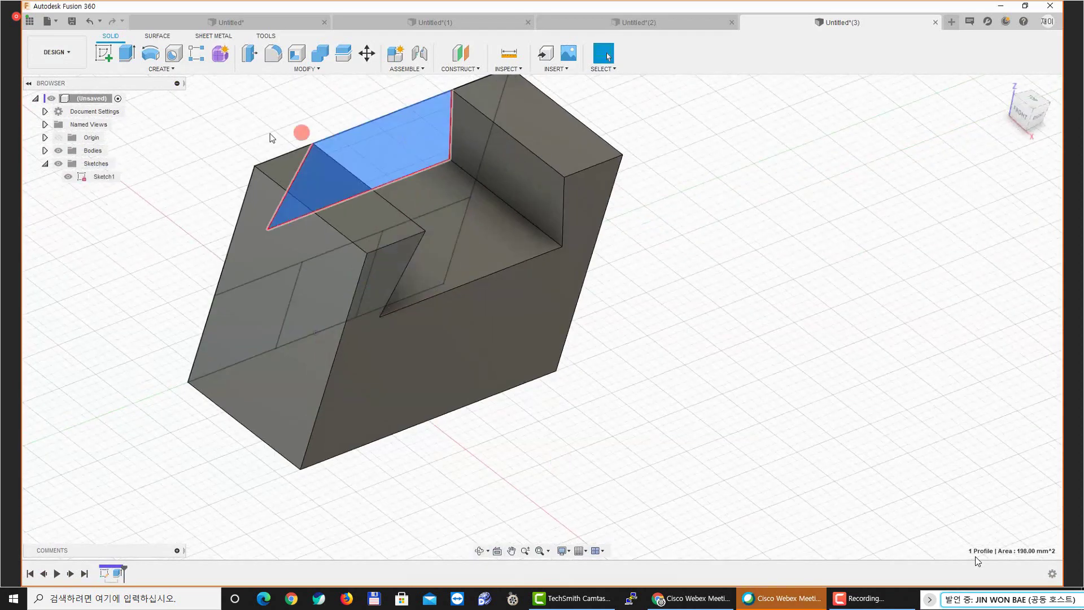
{"action": "left_click", "coordinate": [127, 54]}
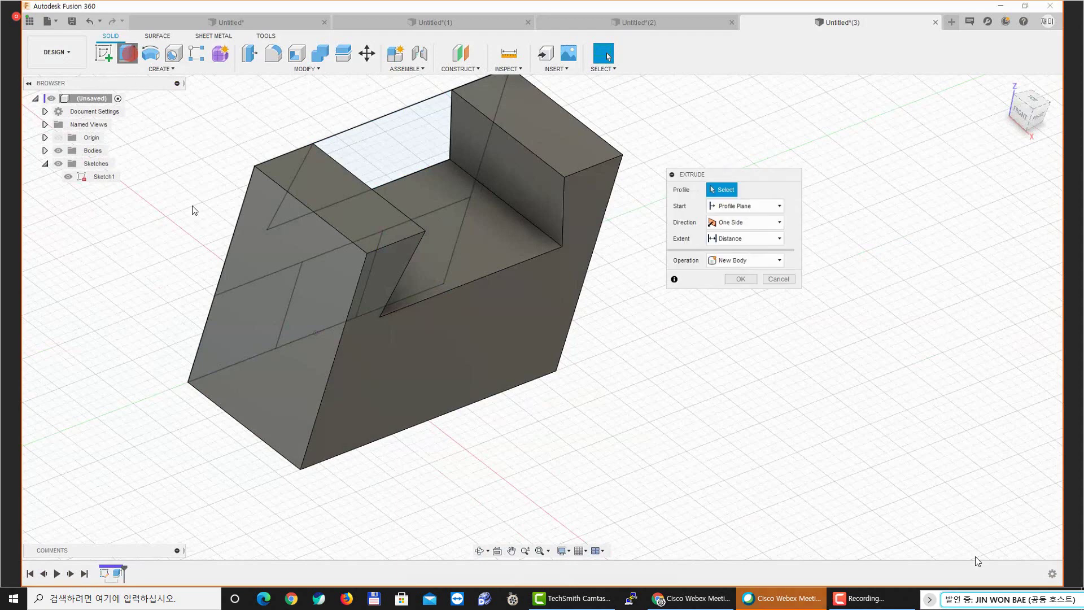
{"action": "middle_click_drag", "start_coordinate": [192, 207], "coordinate": [297, 329], "text": "shift"}
{"action": "scroll", "coordinate": [302, 338], "scroll_direction": "up", "scroll_amount": 3}
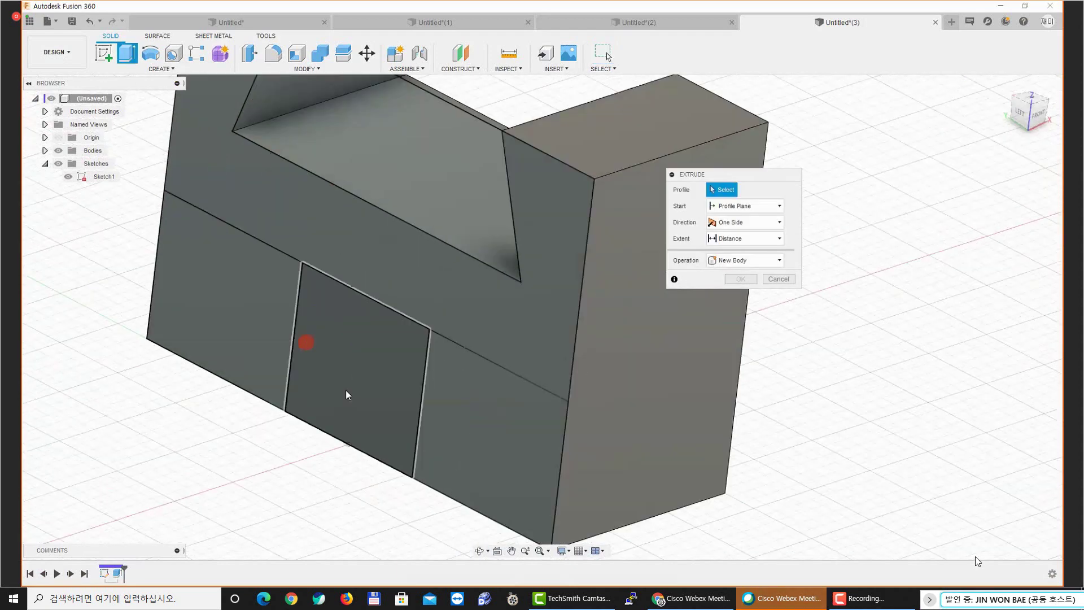
{"action": "left_click", "coordinate": [351, 384]}
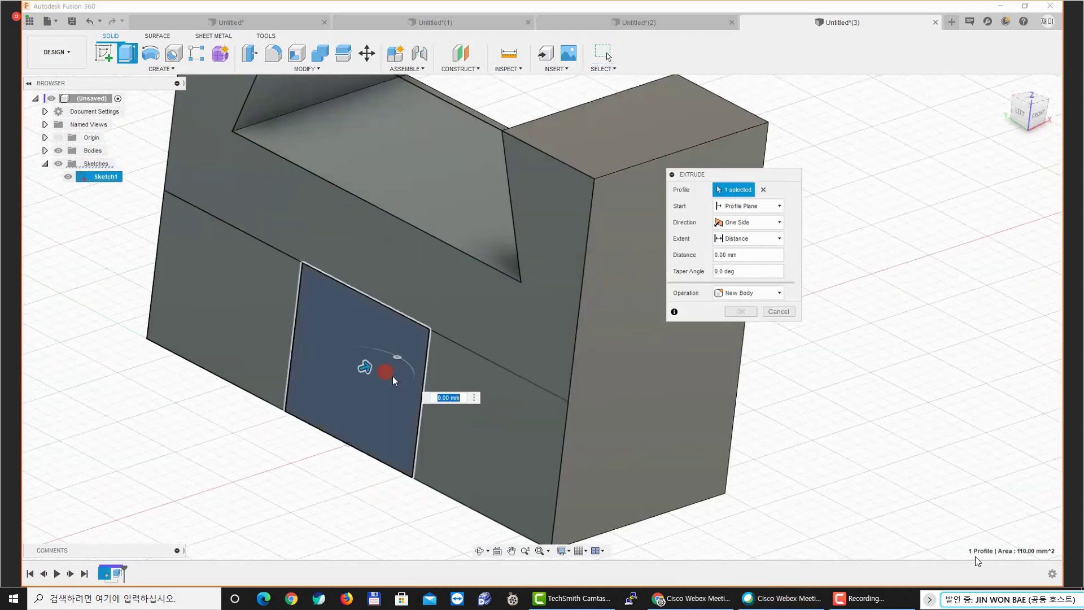
Pull the middle rectangle through the body as a cut about 54 mm long, extending beyond the front face
{"action": "scroll", "coordinate": [393, 376], "scroll_direction": "down", "scroll_amount": 2}
{"action": "middle_click_drag", "start_coordinate": [381, 389], "coordinate": [292, 359], "text": "shift"}
{"action": "left_click_drag", "start_coordinate": [296, 357], "coordinate": [768, 304]}
{"action": "middle_click_drag", "start_coordinate": [767, 303], "coordinate": [323, 418], "text": "shift"}
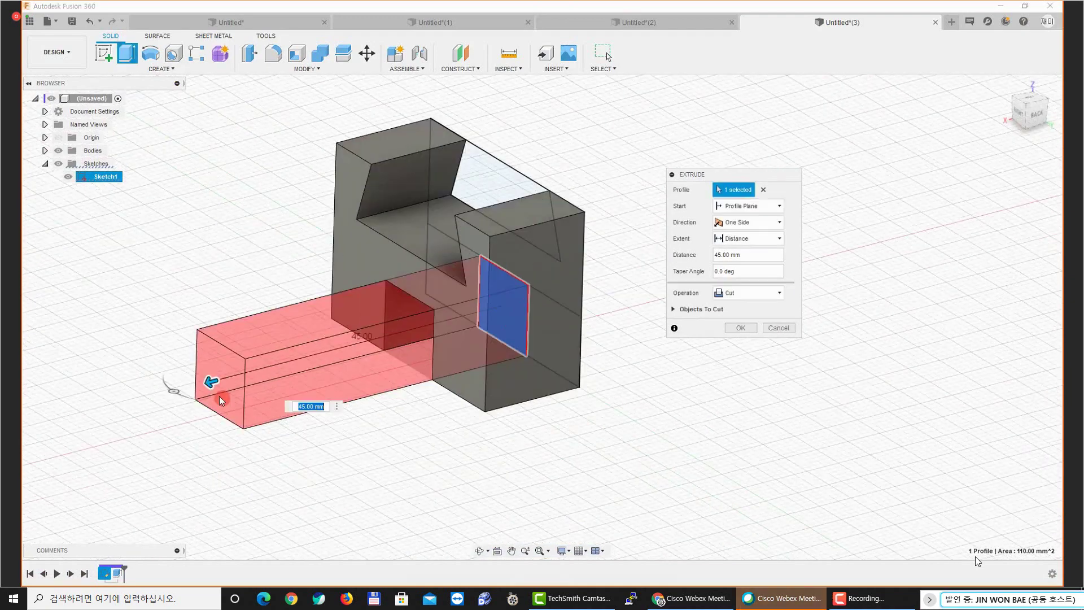
{"action": "left_click_drag", "start_coordinate": [200, 419], "coordinate": [143, 434]}
{"action": "middle_click_drag", "start_coordinate": [309, 339], "coordinate": [364, 310]}
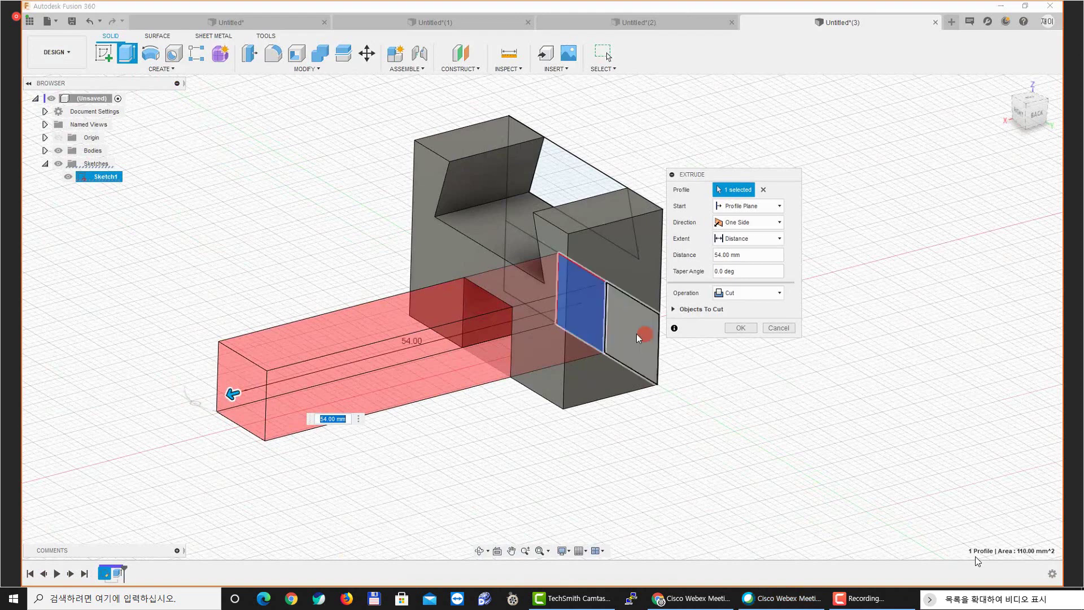
{"action": "middle_click_drag", "start_coordinate": [636, 333], "coordinate": [570, 372], "text": "shift"}
Switch to the PDF drawing and mark the plan view's back edge, the slot's inner end, and an arrow between them
{"action": "key", "text": "alt+Tab"}
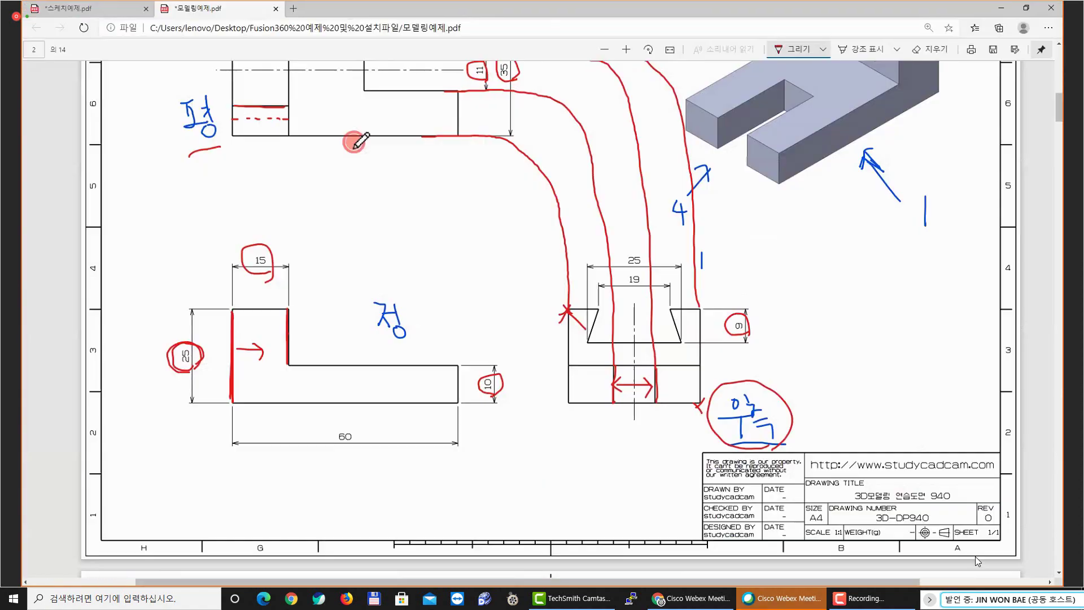
{"action": "scroll", "coordinate": [273, 317], "scroll_direction": "up", "scroll_amount": 3}
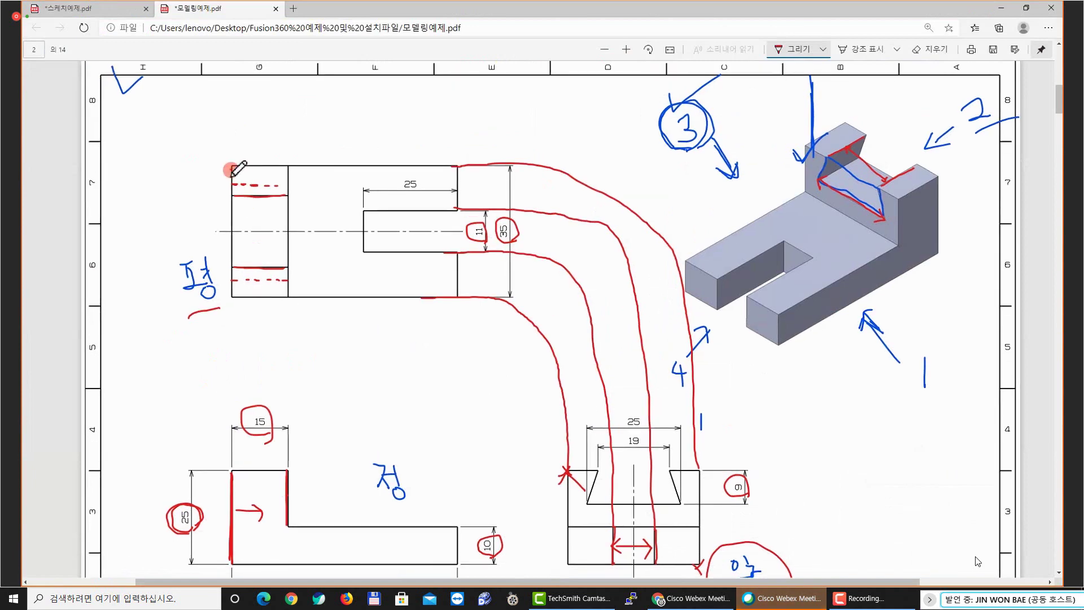
{"action": "mouse_move", "coordinate": [231, 170]}
{"action": "left_mouse_down"}
{"action": "mouse_move", "coordinate": [230, 286]}
{"action": "mouse_move", "coordinate": [227, 257]}
{"action": "mouse_move", "coordinate": [225, 279]}
{"action": "left_mouse_up"}
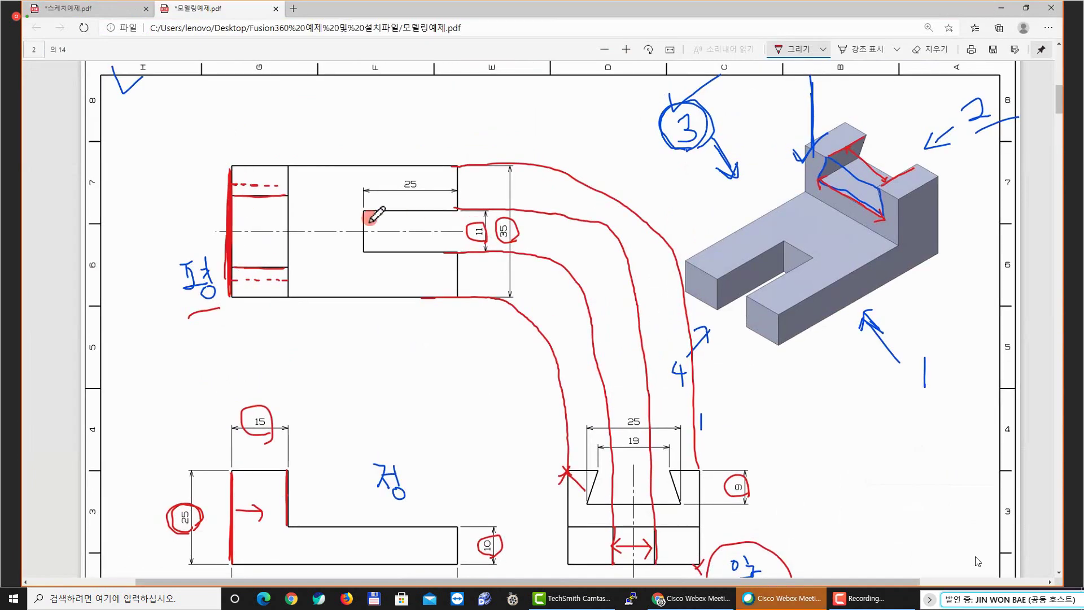
{"action": "left_click_drag", "start_coordinate": [364, 210], "coordinate": [364, 257]}
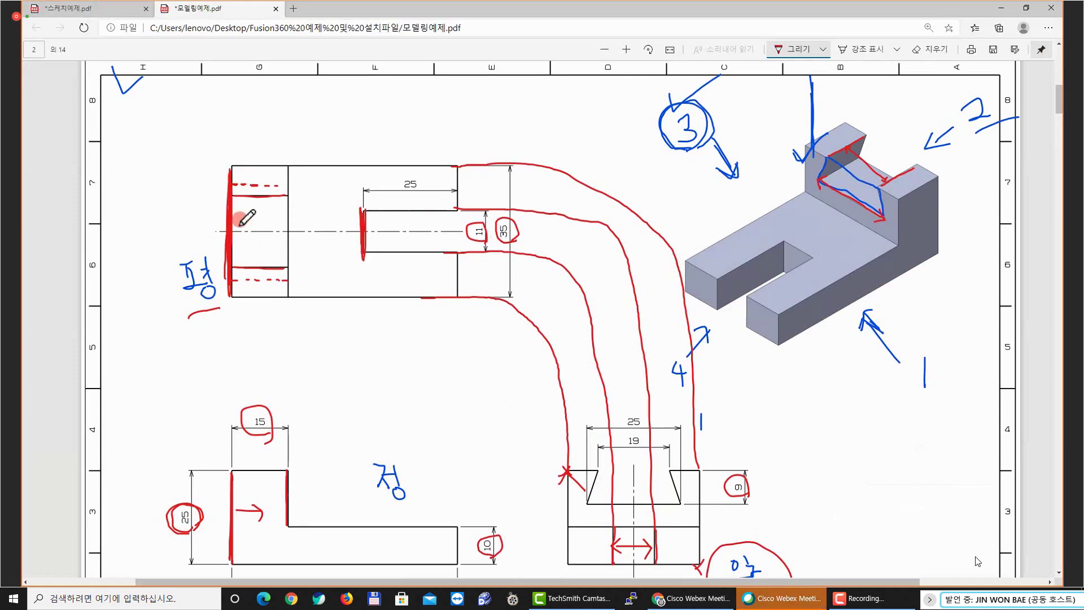
{"action": "mouse_move", "coordinate": [238, 230]}
{"action": "left_mouse_down"}
{"action": "mouse_move", "coordinate": [361, 230]}
{"action": "mouse_move", "coordinate": [342, 249]}
{"action": "left_mouse_up"}
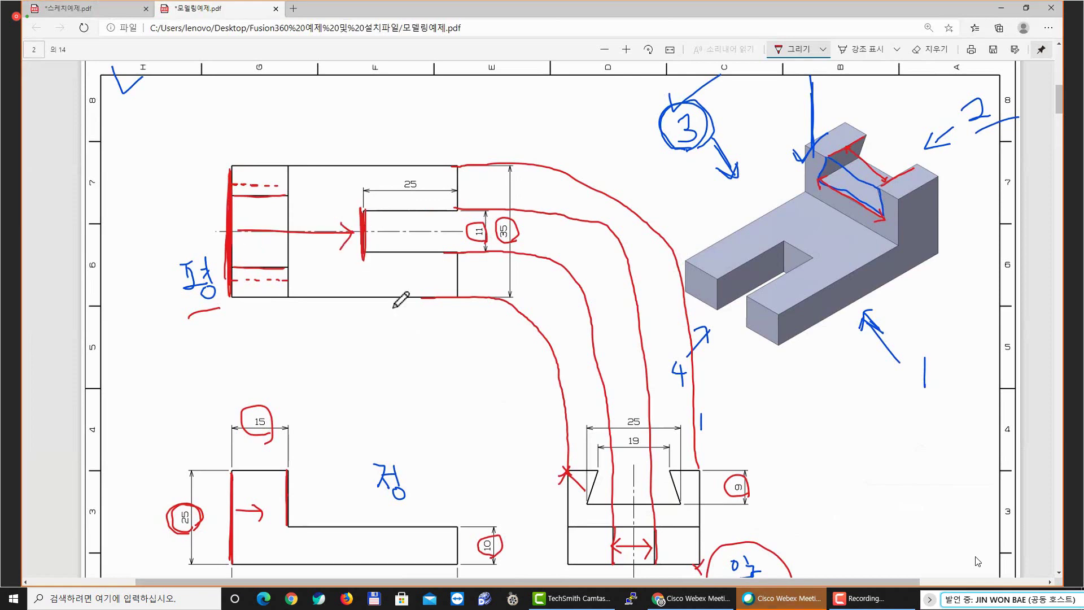
Circle the 60 dimension, underline the 25 slot length, write "60-25" below the plan view, and make the distance arrow double-headed
{"action": "scroll", "coordinate": [343, 424], "scroll_direction": "down", "scroll_amount": 3}
{"action": "mouse_move", "coordinate": [361, 511]}
{"action": "left_mouse_down"}
{"action": "mouse_move", "coordinate": [339, 525]}
{"action": "mouse_move", "coordinate": [357, 507]}
{"action": "left_mouse_up"}
{"action": "mouse_move", "coordinate": [338, 226]}
{"action": "left_mouse_down"}
{"action": "mouse_move", "coordinate": [335, 242]}
{"action": "mouse_move", "coordinate": [356, 248]}
{"action": "mouse_move", "coordinate": [351, 232]}
{"action": "left_mouse_up"}
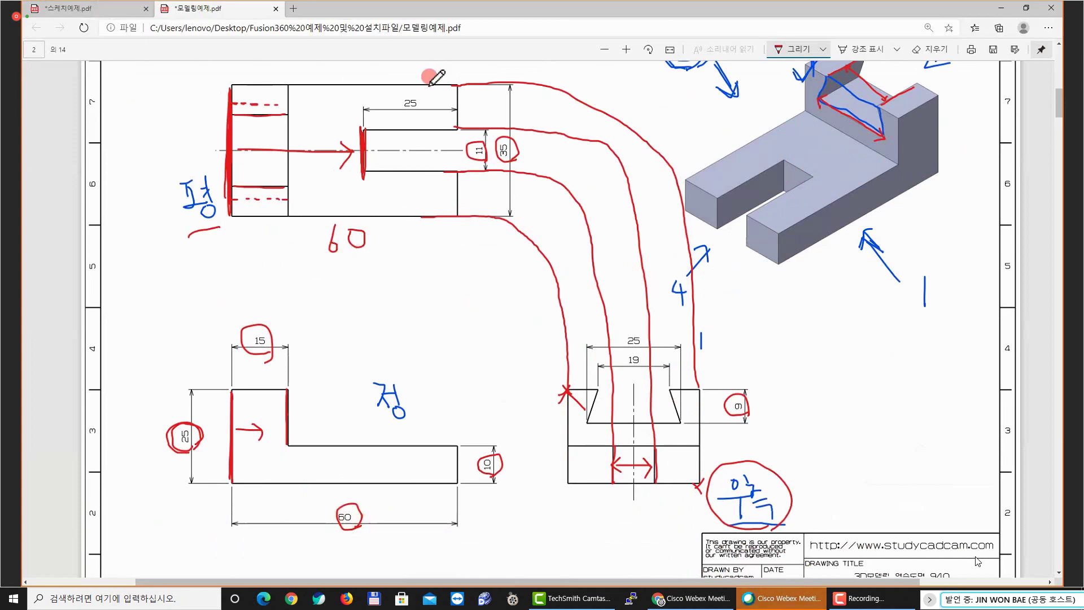
{"action": "left_click_drag", "start_coordinate": [402, 112], "coordinate": [422, 118]}
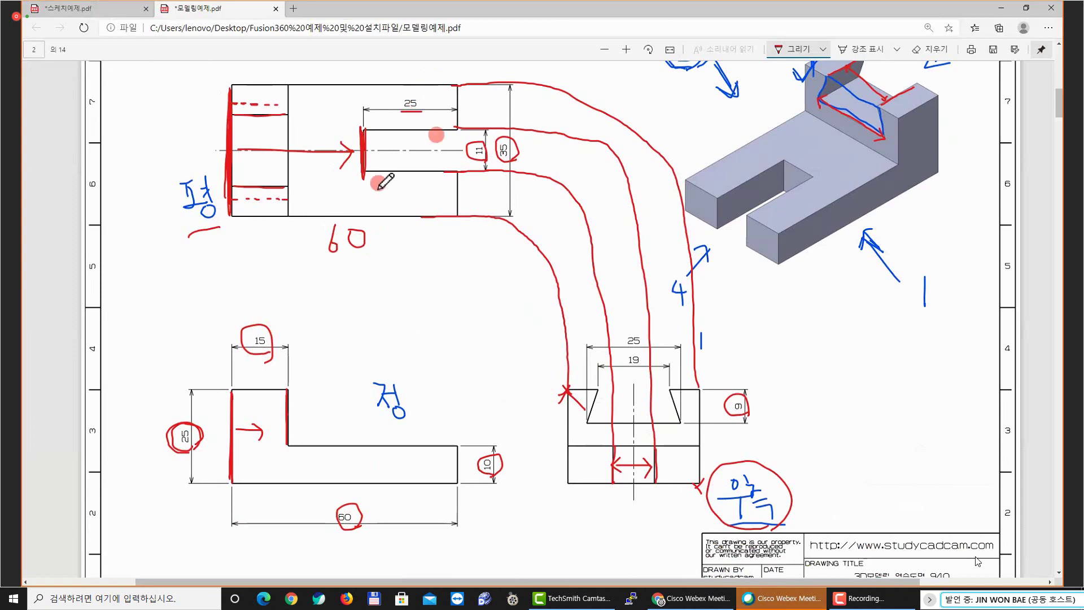
{"action": "left_click_drag", "start_coordinate": [377, 236], "coordinate": [411, 249]}
{"action": "mouse_move", "coordinate": [249, 141]}
{"action": "left_mouse_down"}
{"action": "mouse_move", "coordinate": [258, 162]}
{"action": "mouse_move", "coordinate": [352, 152]}
{"action": "mouse_move", "coordinate": [338, 165]}
{"action": "left_mouse_up"}
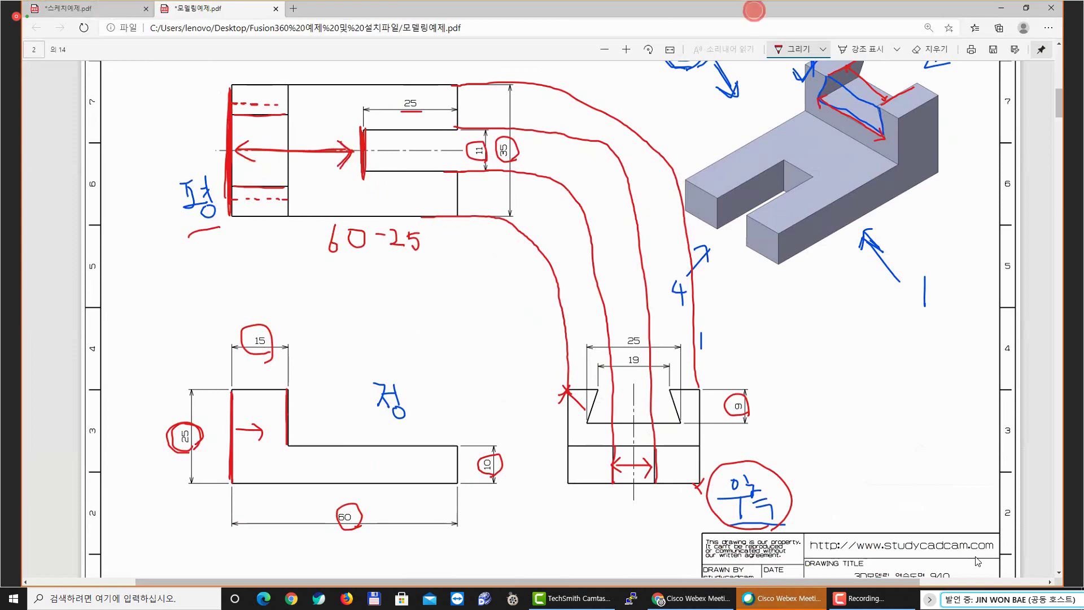
Switch back to Fusion 360 and set the slot cut's distance to 60-25 mm
{"action": "key", "text": "alt+Tab"}
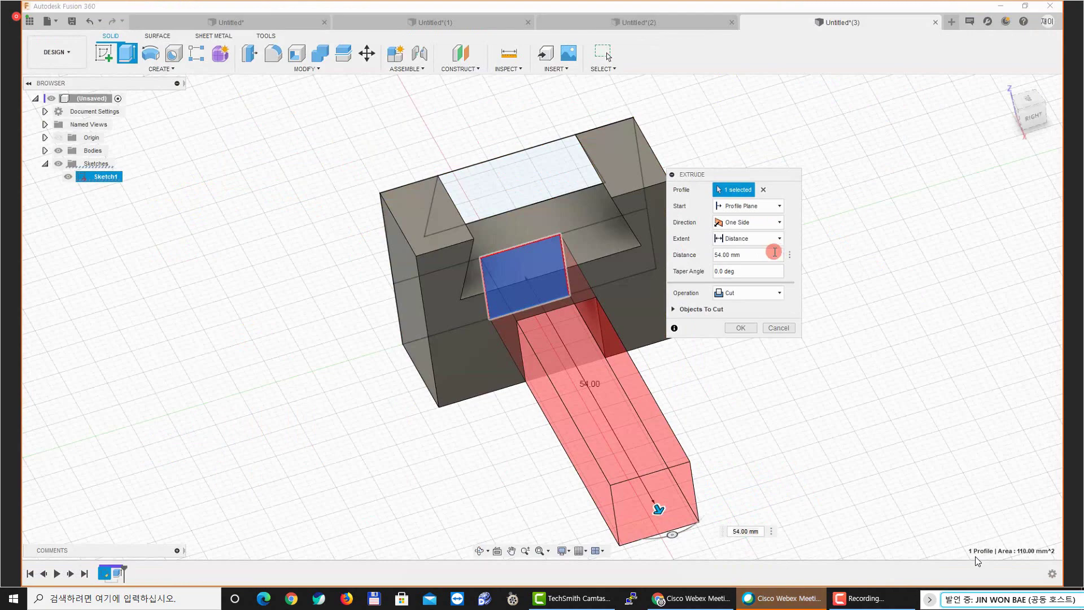
{"action": "left_click_drag", "start_coordinate": [774, 251], "coordinate": [695, 255]}
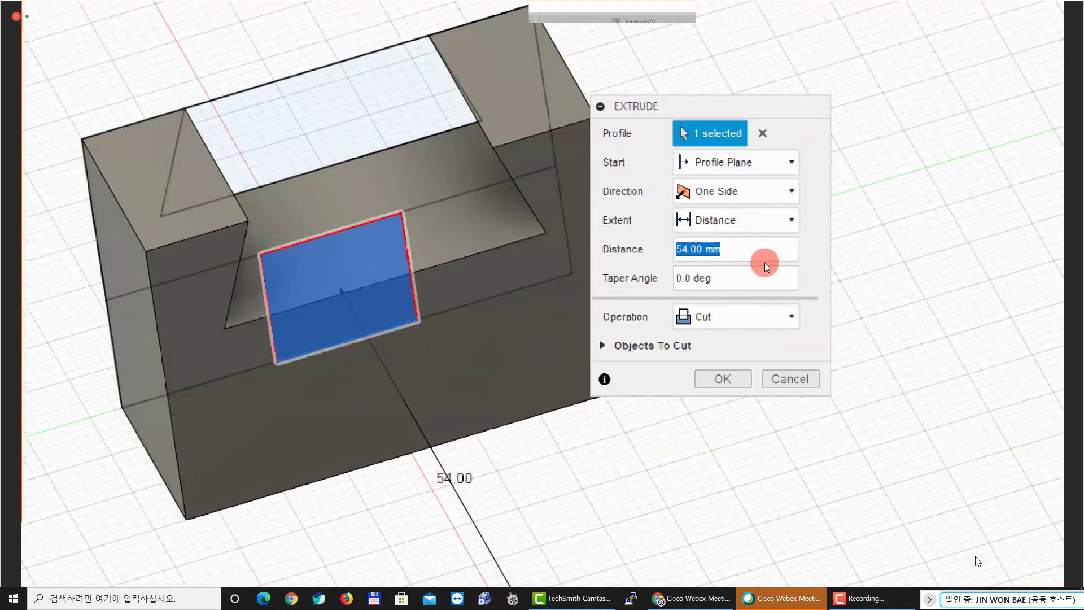
{"action": "type", "text": "60-25"}
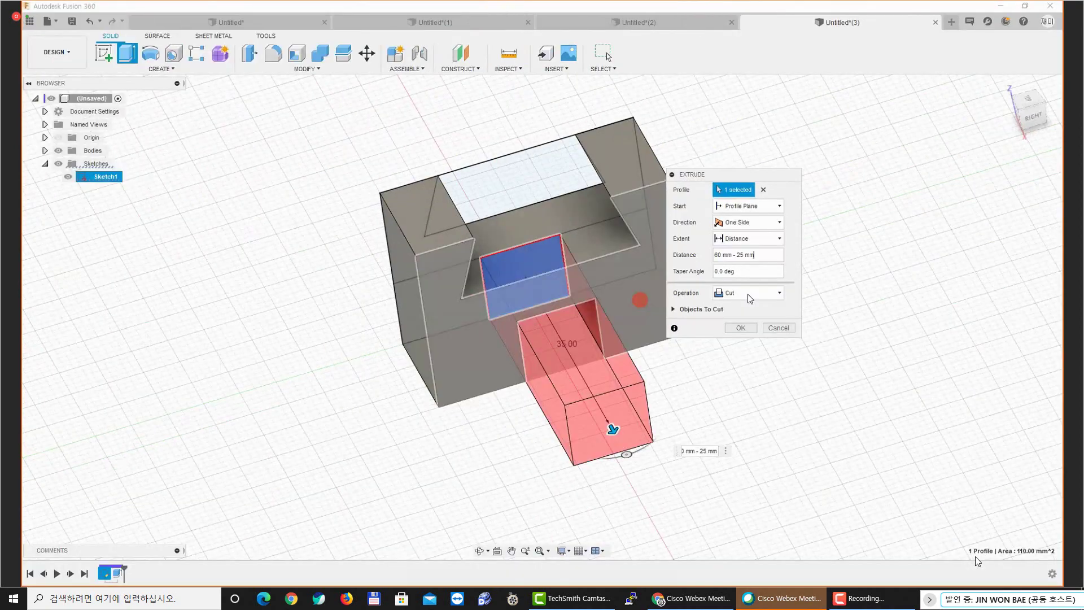
Change the 60-25 mm extrusion of the middle rectangle from a cut to Join and create it
{"action": "key", "text": "Return"}
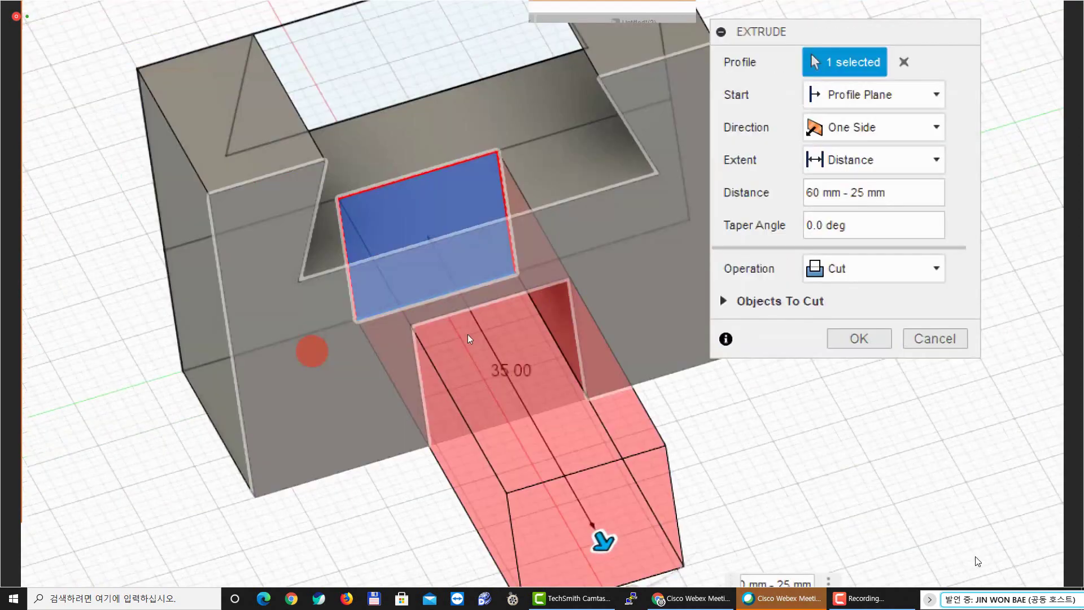
{"action": "middle_click_drag", "start_coordinate": [467, 334], "coordinate": [489, 323], "text": "shift"}
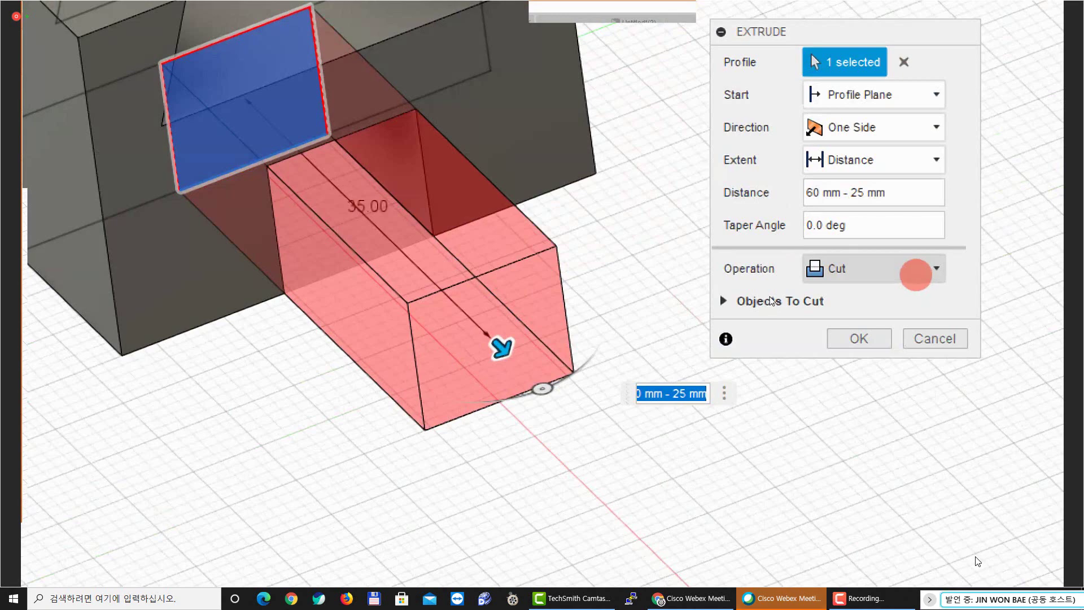
{"action": "left_click", "coordinate": [915, 275]}
{"action": "left_click", "coordinate": [870, 290]}
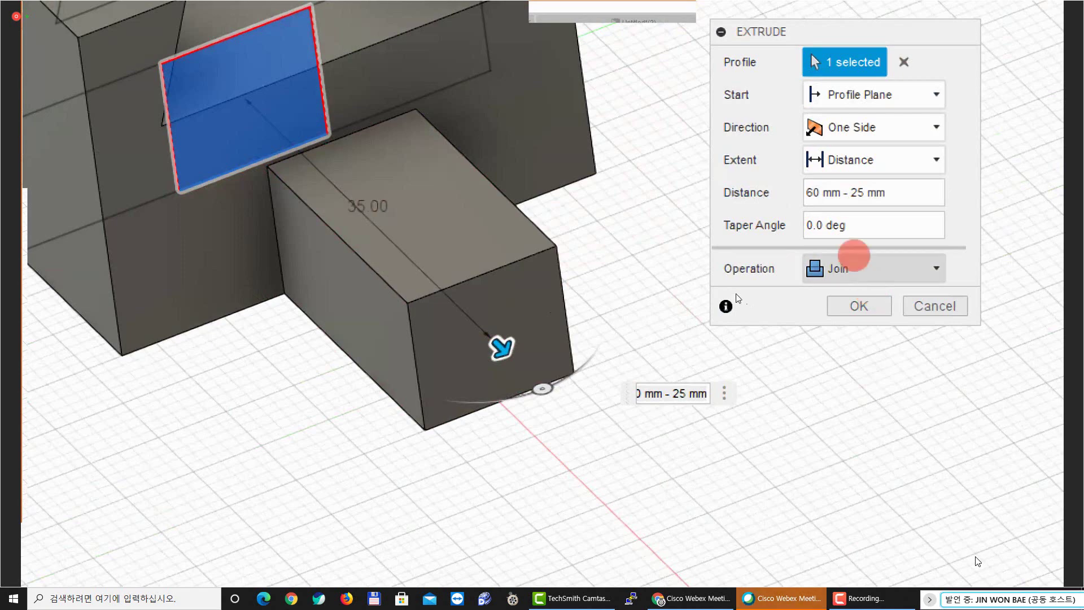
{"action": "left_click", "coordinate": [833, 306]}
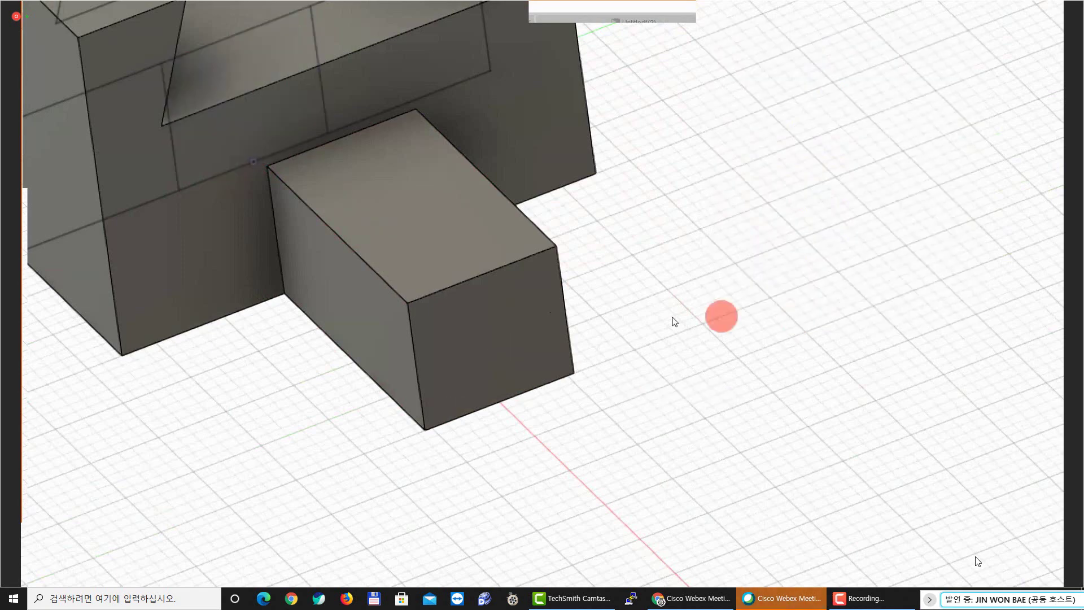
Delete the joined extrusion of the middle rectangle
{"action": "scroll", "coordinate": [721, 316], "scroll_direction": "down", "scroll_amount": 3}
{"action": "middle_click_drag", "start_coordinate": [461, 314], "coordinate": [356, 339], "text": "shift"}
{"action": "left_click", "coordinate": [225, 314]}
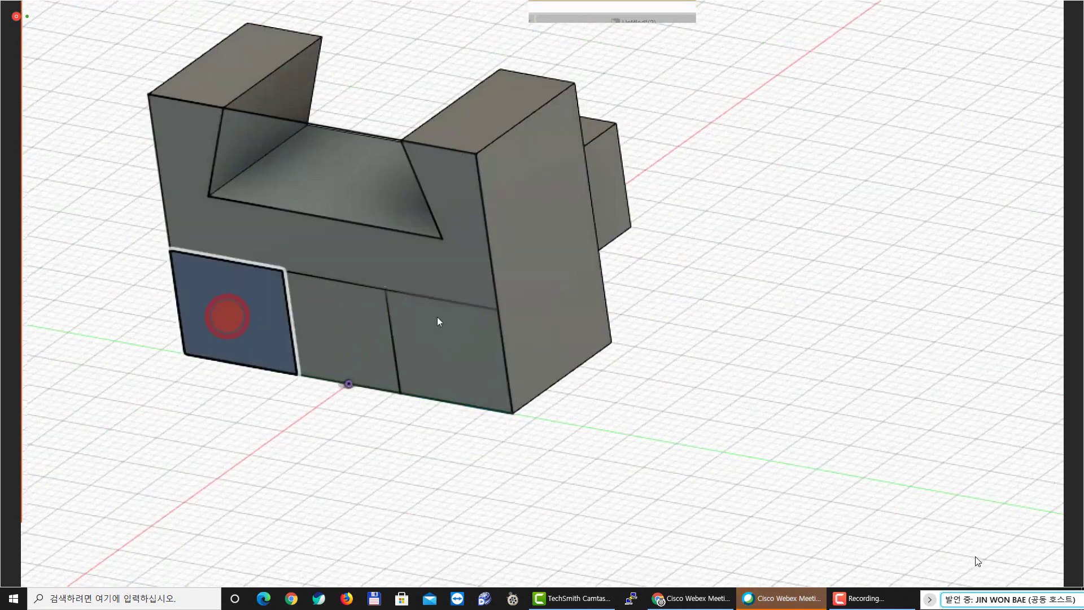
{"action": "middle_click_drag", "start_coordinate": [438, 317], "coordinate": [697, 310], "text": "shift"}
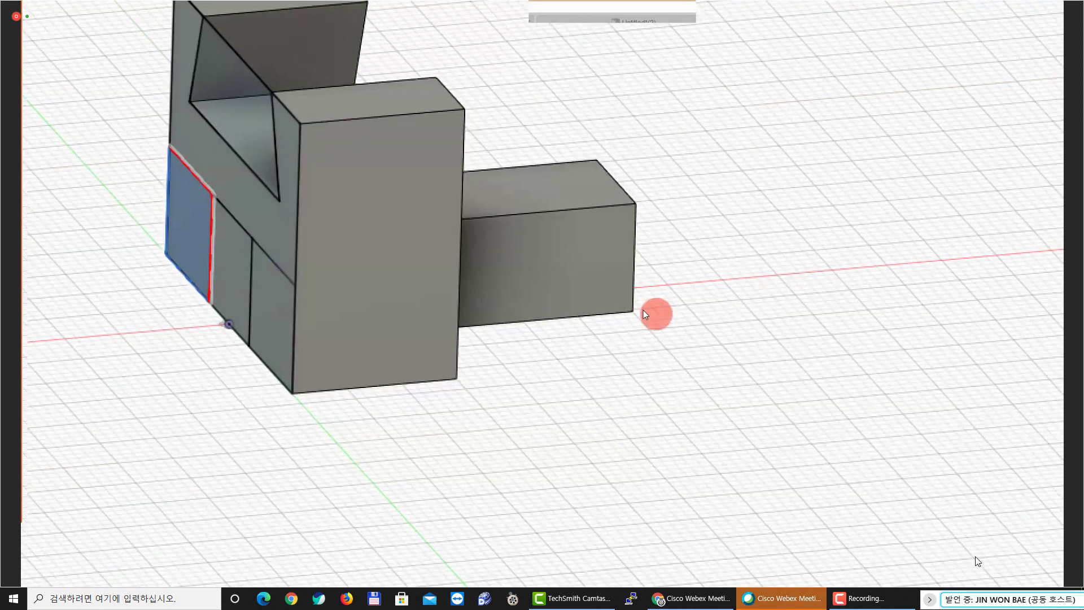
{"action": "scroll", "coordinate": [526, 201], "scroll_direction": "down", "scroll_amount": 3}
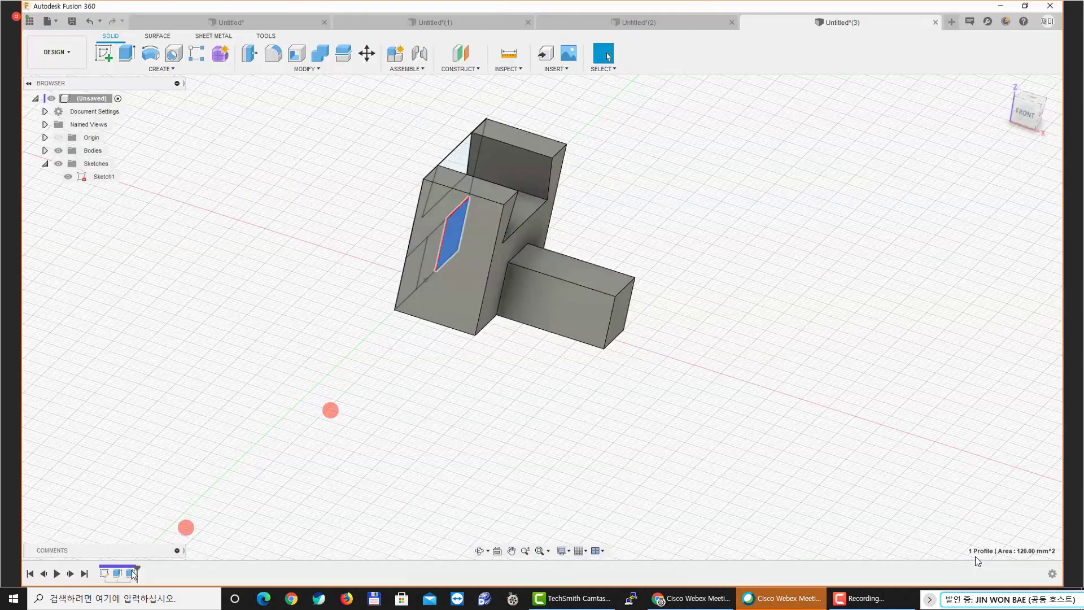
{"action": "left_click", "coordinate": [131, 573]}
{"action": "key", "text": "Delete"}
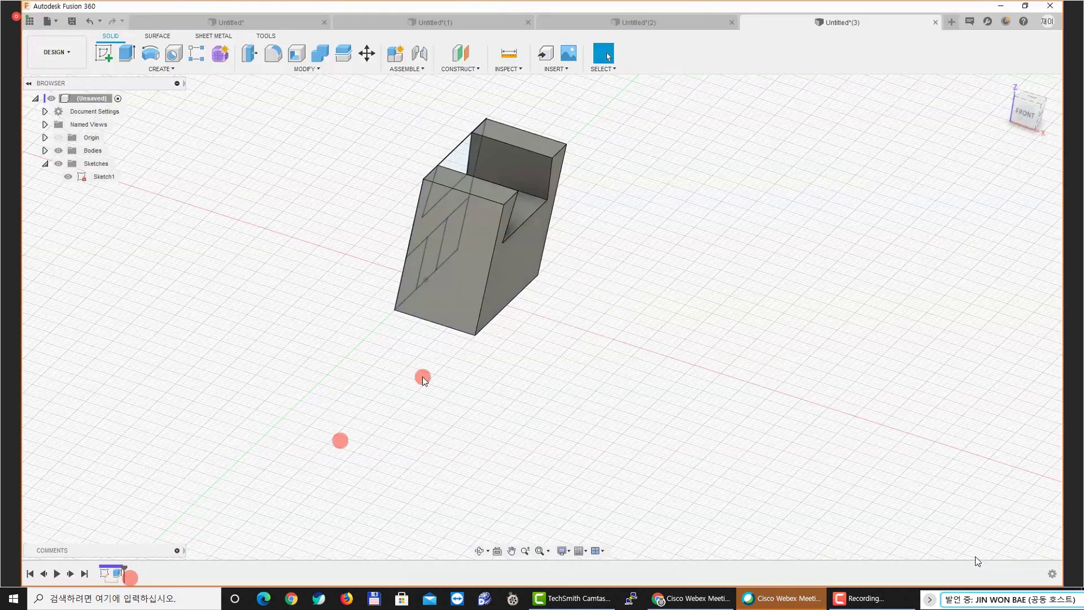
Extrude the middle lower rectangle again through the body to form the block projecting beyond the front face
{"action": "middle_click_drag", "start_coordinate": [422, 377], "coordinate": [431, 274], "text": "shift"}
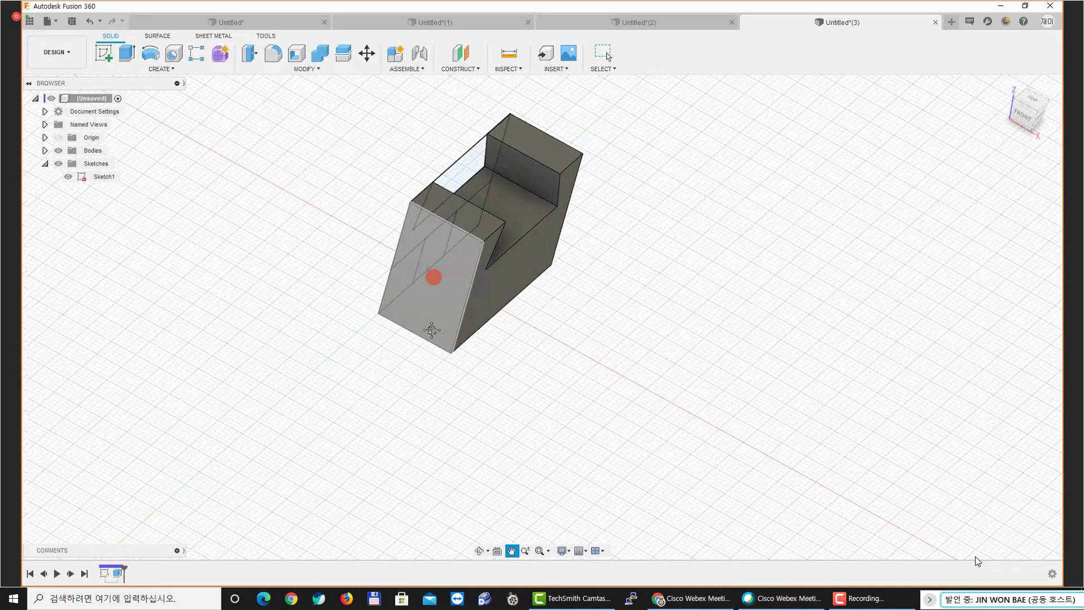
{"action": "left_click", "coordinate": [126, 54]}
{"action": "scroll", "coordinate": [413, 318], "scroll_direction": "up", "scroll_amount": 5}
{"action": "middle_click_drag", "start_coordinate": [414, 318], "coordinate": [530, 357], "text": "shift"}
{"action": "left_click", "coordinate": [530, 357]}
{"action": "middle_click_drag", "start_coordinate": [567, 389], "coordinate": [615, 401], "text": "shift"}
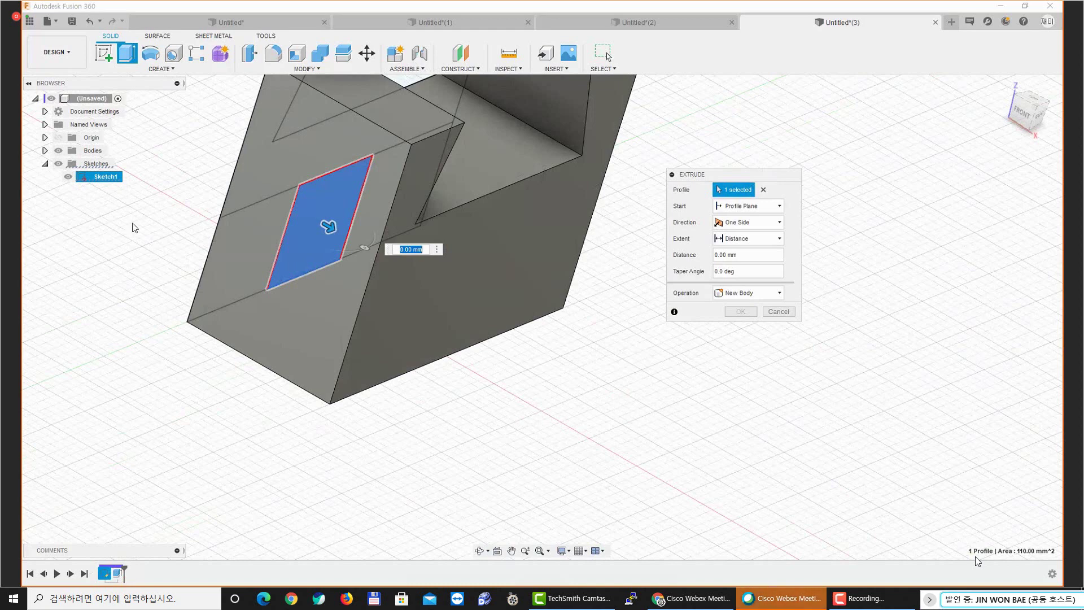
Extrude the two outer lower rectangles together about 56 mm through the body toward the front
{"action": "middle_click_drag", "start_coordinate": [330, 402], "coordinate": [405, 378], "text": "shift"}
{"action": "key", "text": "e"}
{"action": "left_click", "coordinate": [259, 290]}
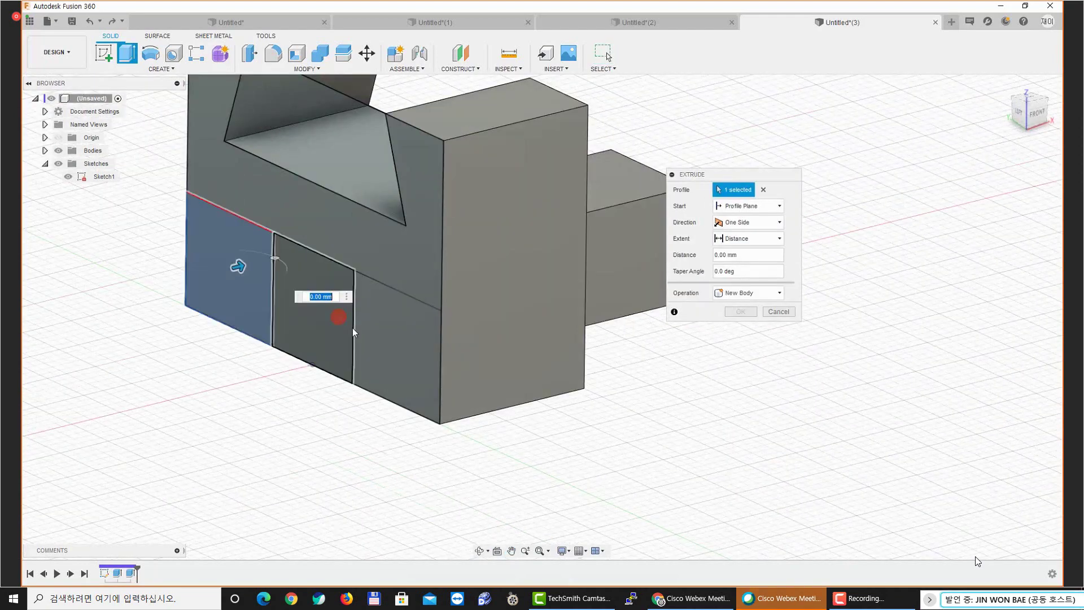
{"action": "left_click", "coordinate": [374, 334]}
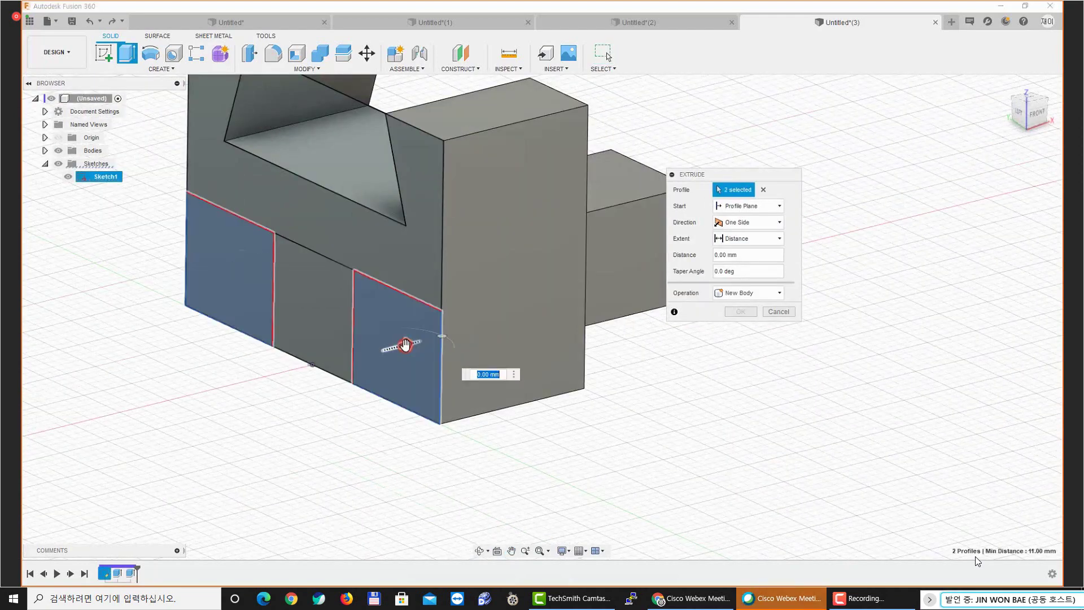
{"action": "left_click_drag", "start_coordinate": [405, 344], "coordinate": [944, 212]}
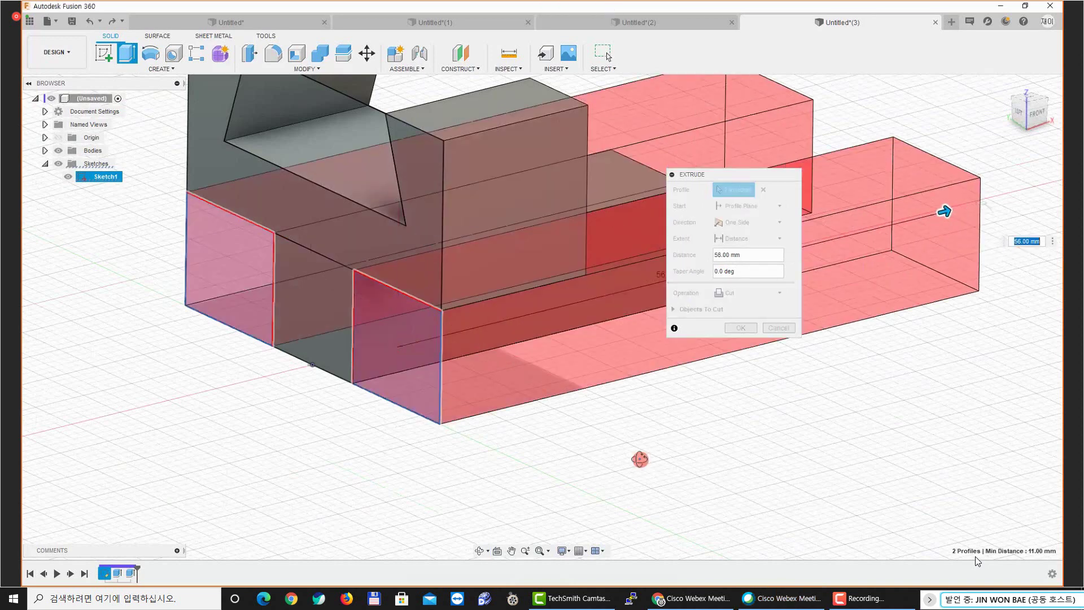
Set the distance of the outer rectangles' extrusion to 60 mm and the operation to Join, and create the two arms
{"action": "middle_click_drag", "start_coordinate": [640, 459], "coordinate": [567, 446], "text": "shift"}
{"action": "middle_click_drag", "start_coordinate": [586, 295], "coordinate": [552, 284]}
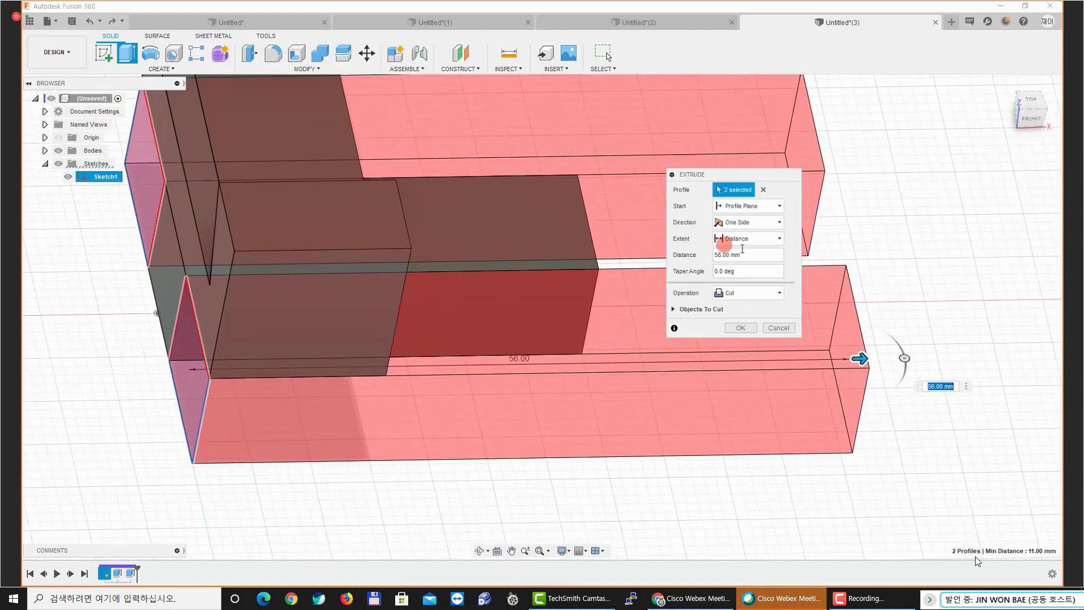
{"action": "left_click_drag", "start_coordinate": [757, 254], "coordinate": [688, 259]}
{"action": "type", "text": "60"}
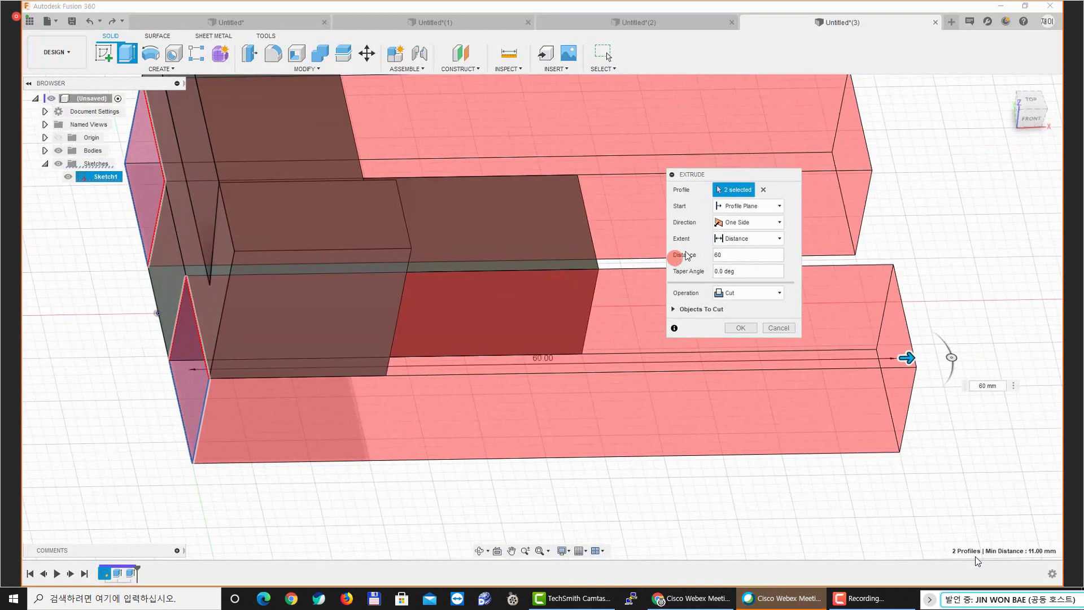
{"action": "left_click", "coordinate": [764, 291]}
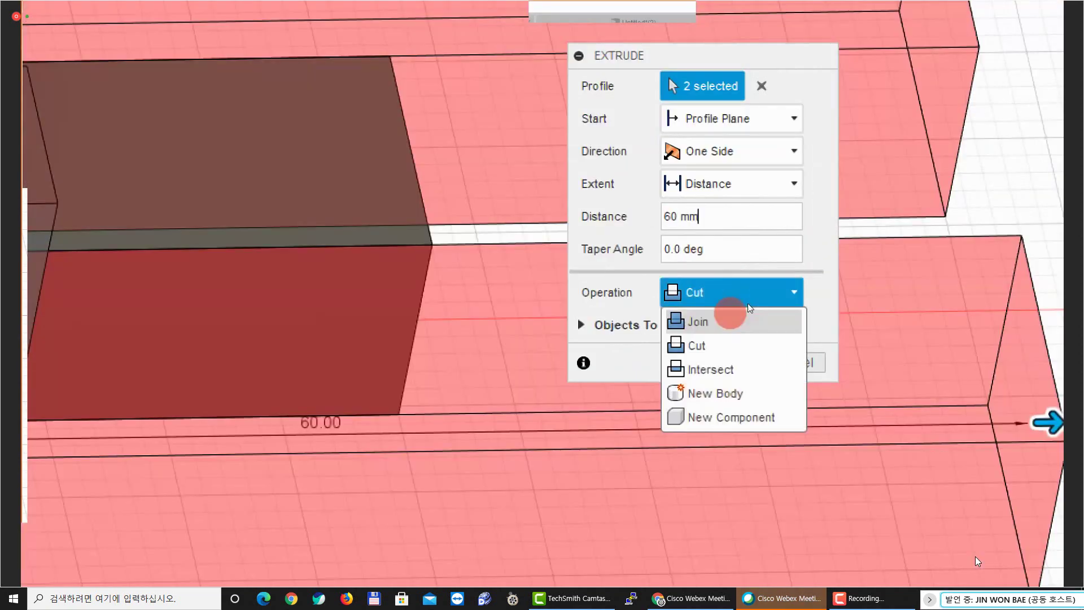
{"action": "left_click", "coordinate": [734, 304]}
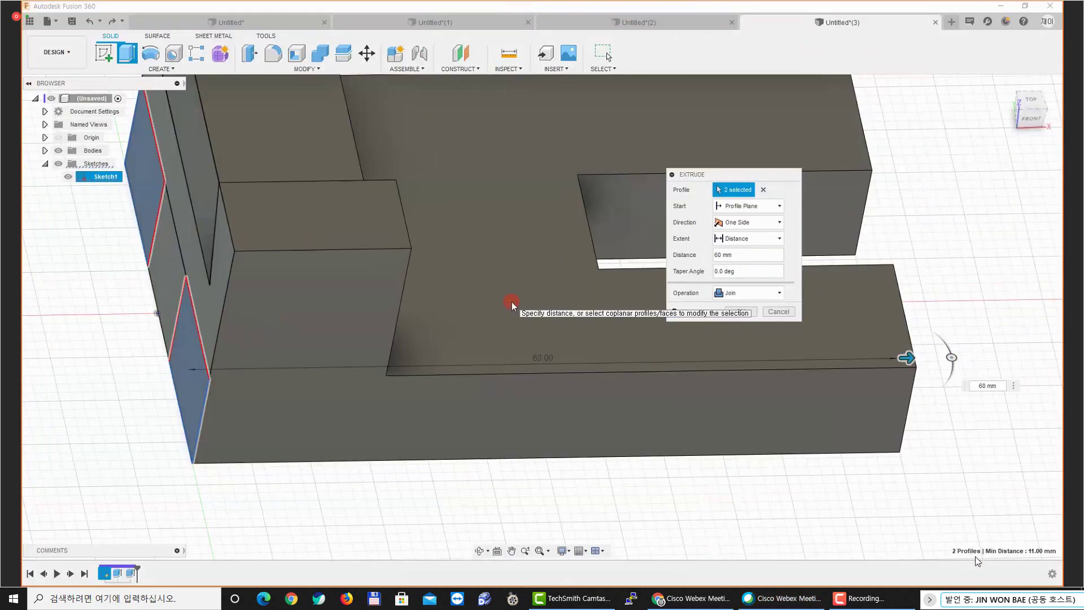
{"action": "middle_click_drag", "start_coordinate": [512, 302], "coordinate": [472, 300], "text": "shift"}
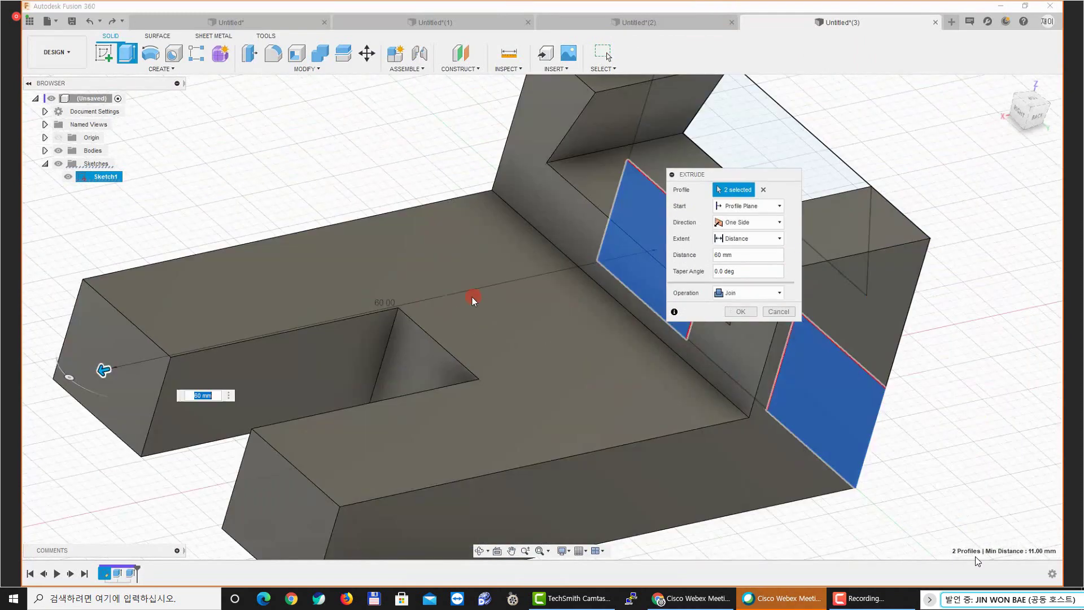
{"action": "scroll", "coordinate": [472, 300], "scroll_direction": "down", "scroll_amount": 3}
{"action": "left_click", "coordinate": [725, 307]}
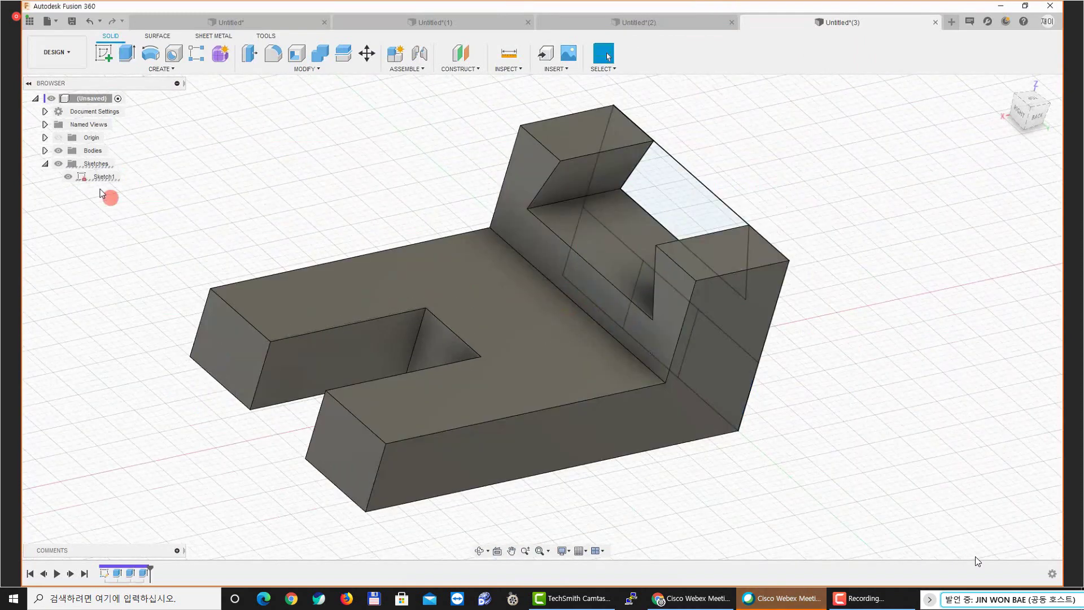
Hide the profile sketch and view the slotted part from an isometric corner
{"action": "left_click", "coordinate": [77, 177]}
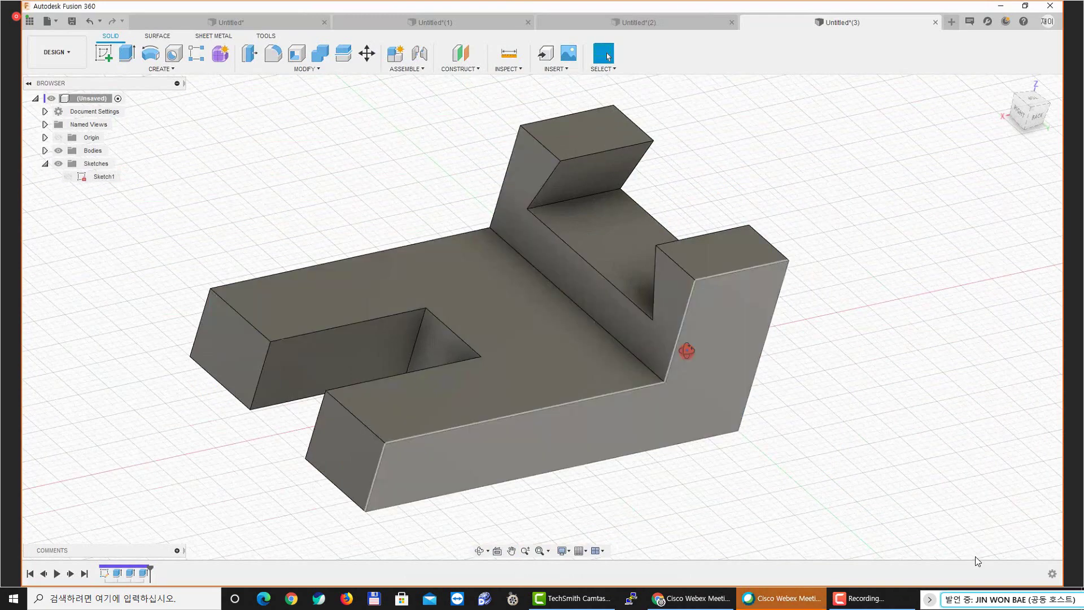
{"action": "middle_click_drag", "start_coordinate": [686, 350], "coordinate": [715, 334], "text": "shift"}
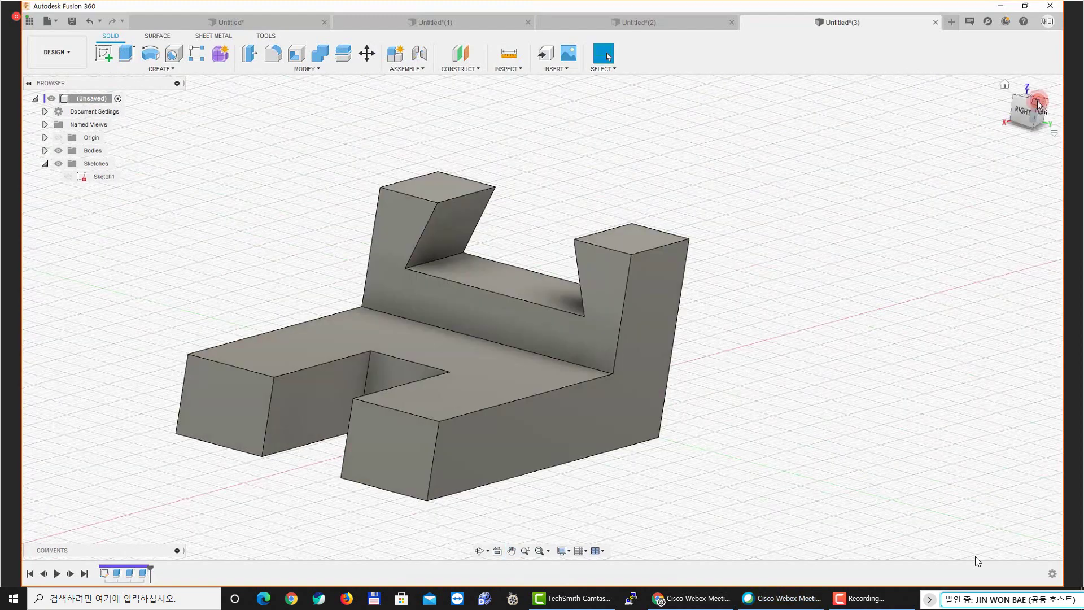
{"action": "left_click", "coordinate": [1038, 100]}
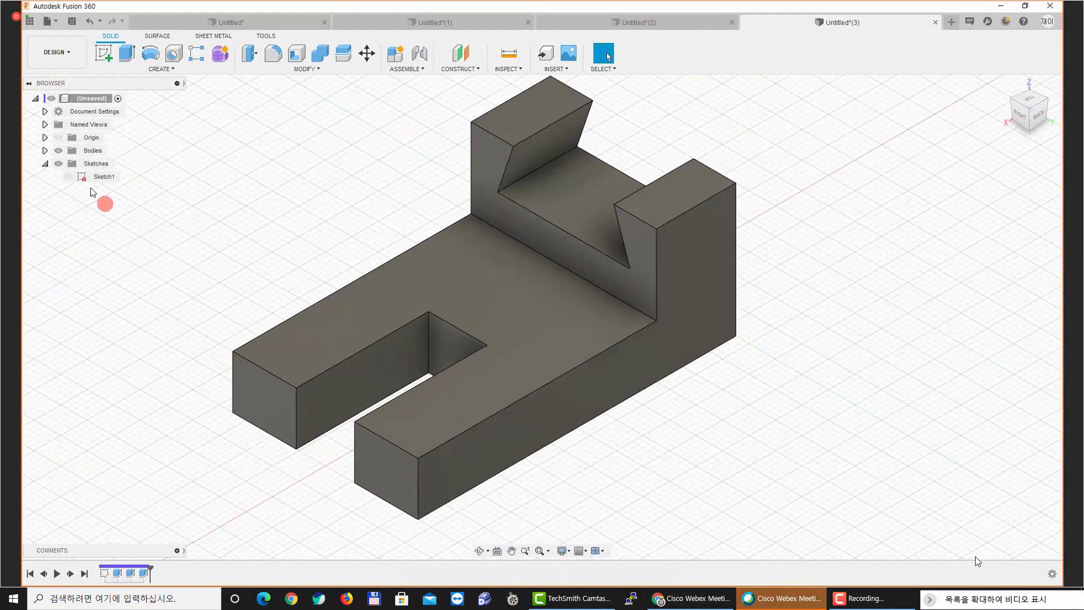
{"action": "left_click", "coordinate": [68, 177]}
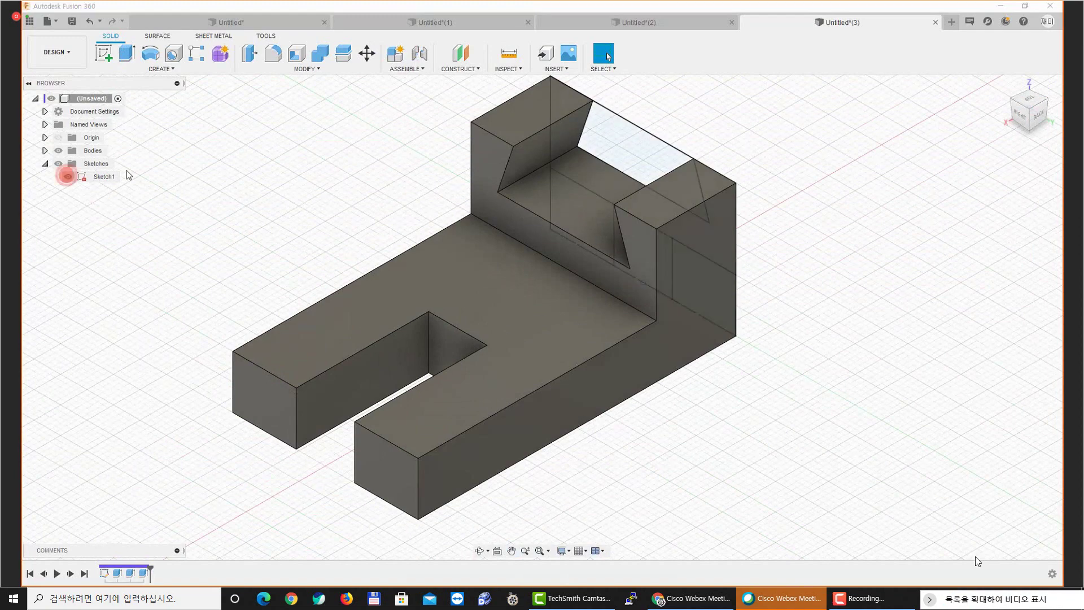
{"action": "left_click", "coordinate": [68, 177]}
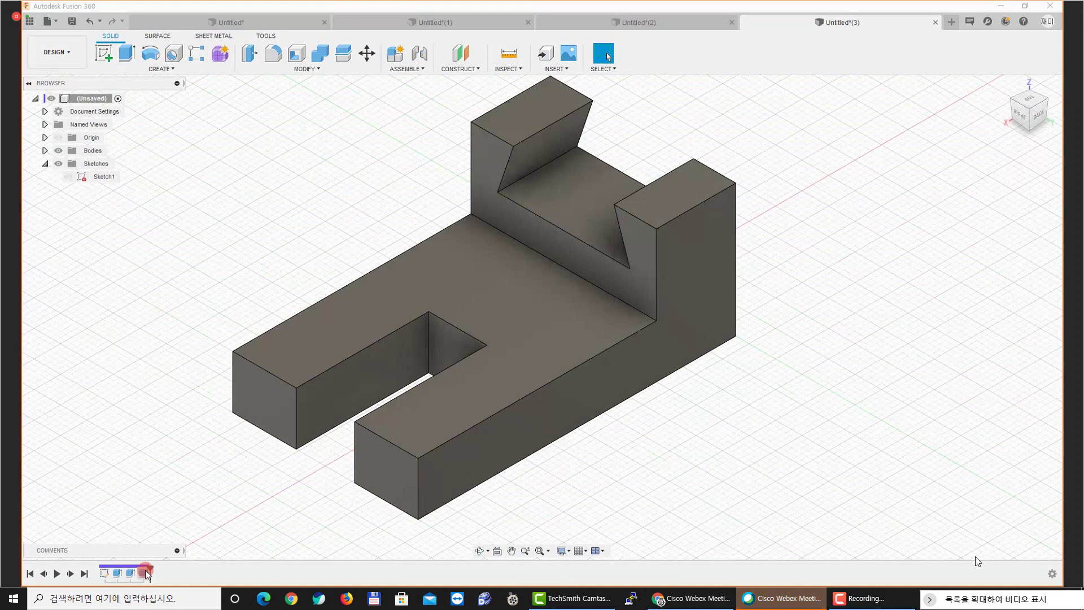
Delete the extrusion that formed the two outer arms
{"action": "left_click_drag", "start_coordinate": [176, 580], "coordinate": [151, 570]}
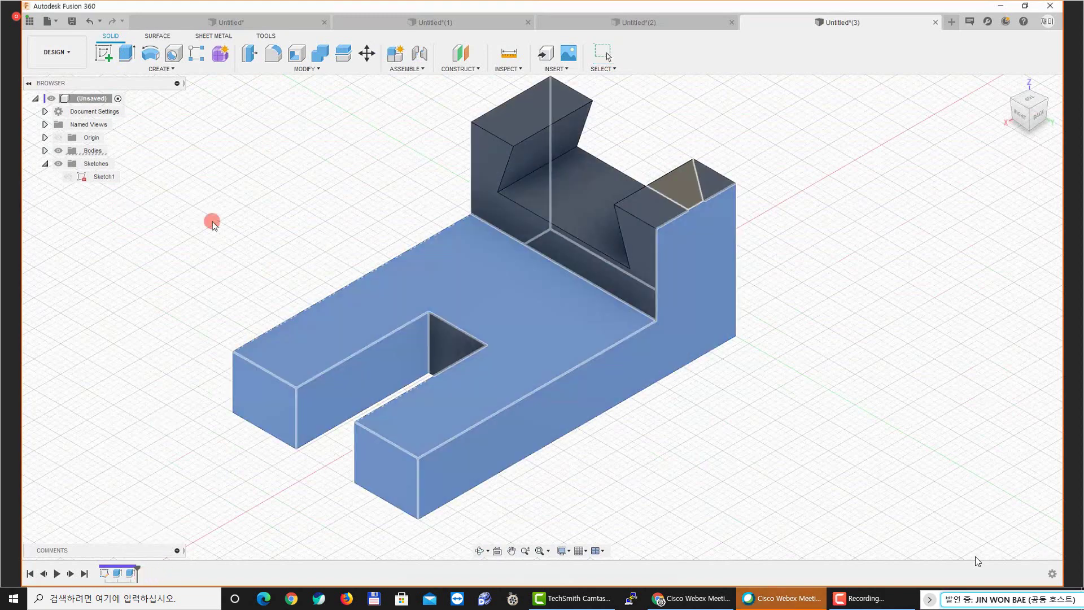
{"action": "mouse_move", "coordinate": [212, 222]}
{"action": "middle_mouse_down", "text": "shift"}
{"action": "mouse_move", "coordinate": [258, 244]}
{"action": "mouse_move", "coordinate": [334, 247]}
{"action": "mouse_move", "coordinate": [360, 299]}
{"action": "mouse_move", "coordinate": [303, 268]}
{"action": "mouse_move", "coordinate": [445, 269]}
{"action": "mouse_move", "coordinate": [394, 268]}
{"action": "middle_mouse_up", "text": "shift"}
Start a new extrusion with the two outer lower rectangles on the back face as profiles
{"action": "left_click", "coordinate": [127, 54]}
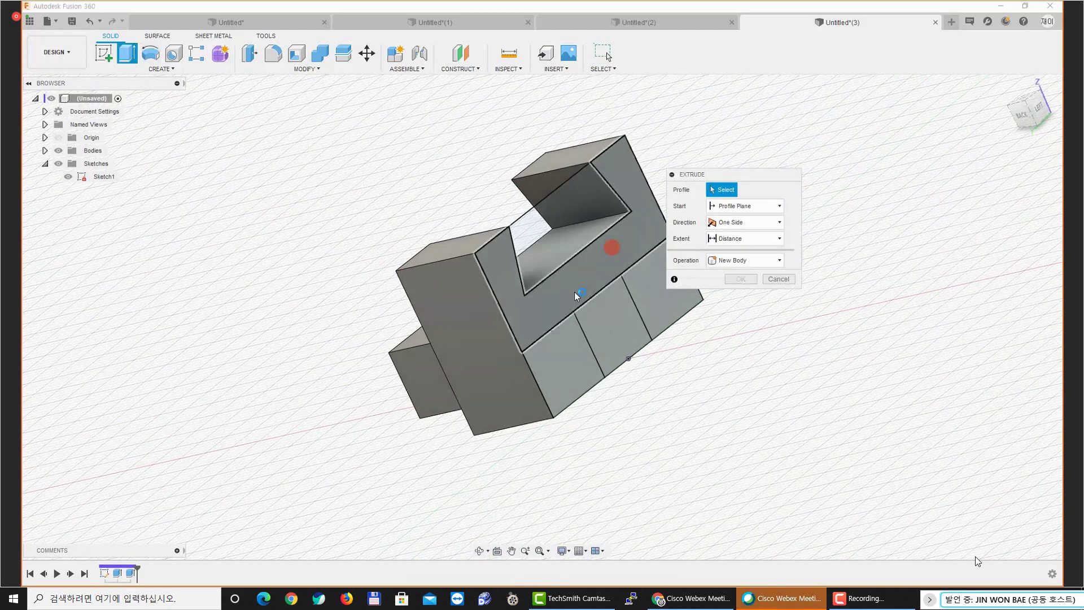
{"action": "middle_click_drag", "start_coordinate": [578, 295], "coordinate": [489, 300]}
{"action": "scroll", "coordinate": [479, 347], "scroll_direction": "up", "scroll_amount": 2}
{"action": "key", "text": "ctrl+1"}
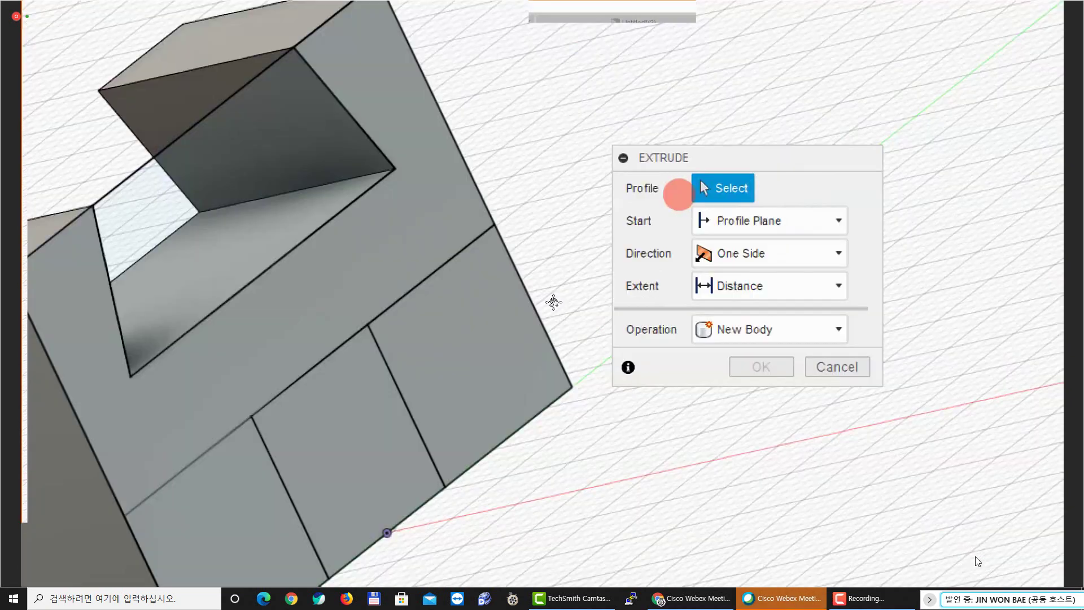
{"action": "middle_click_drag", "start_coordinate": [679, 194], "coordinate": [719, 126]}
{"action": "left_click", "coordinate": [266, 480]}
{"action": "left_click", "coordinate": [501, 322]}
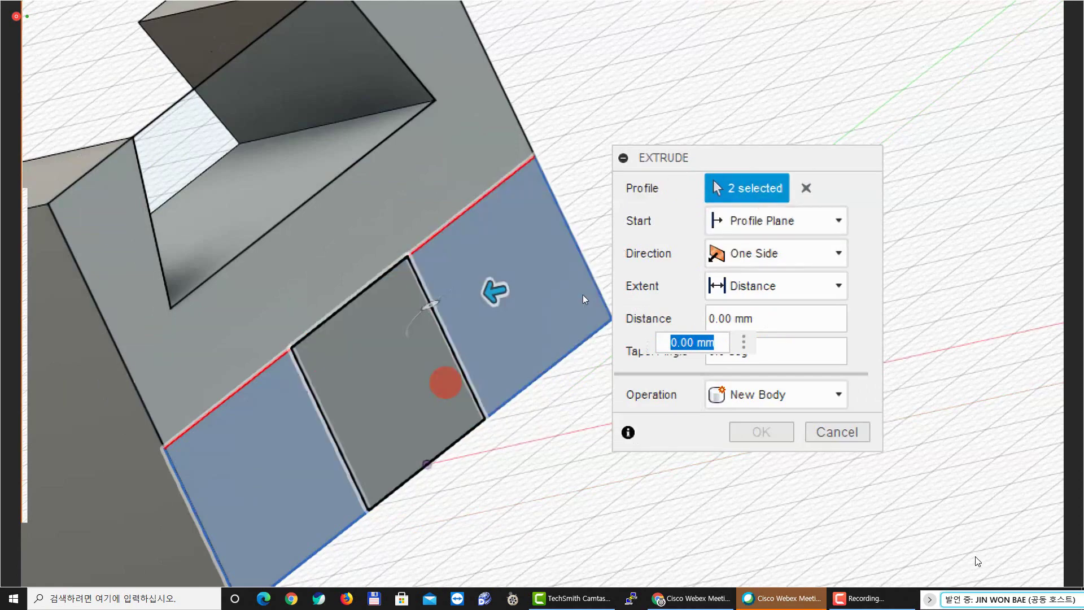
{"action": "scroll", "coordinate": [481, 384], "scroll_direction": "down", "scroll_amount": 2}
{"action": "scroll", "coordinate": [481, 384], "scroll_direction": "down", "scroll_amount": 1}
{"action": "middle_click_drag", "start_coordinate": [460, 335], "coordinate": [499, 317], "text": "shift"}
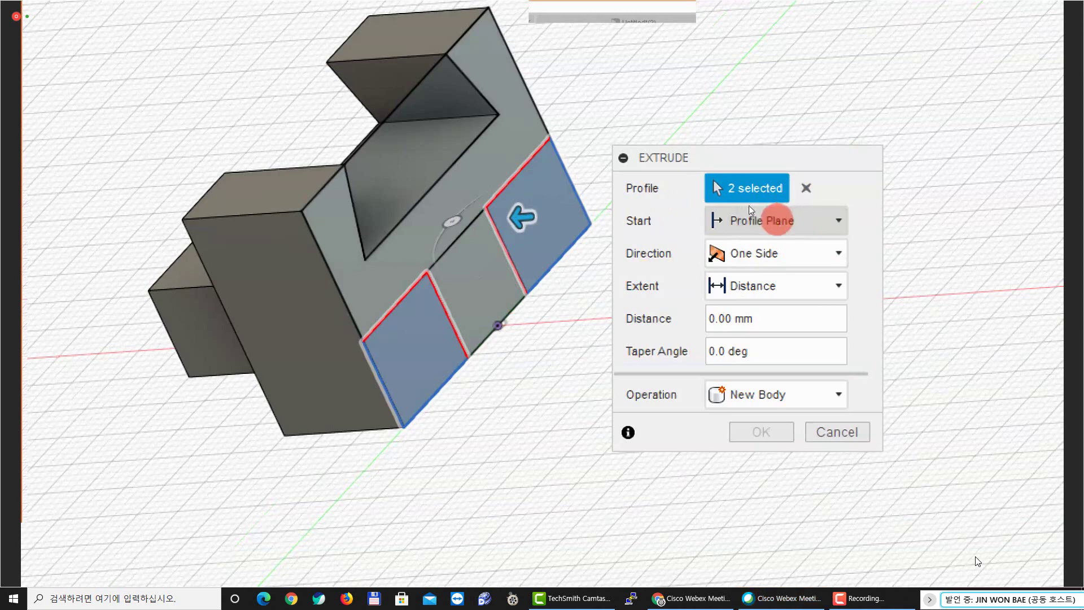
Pull the two outer rectangles about 13 mm out behind the back face and reset the extrusion distance to 0
{"action": "left_click_drag", "start_coordinate": [521, 217], "coordinate": [670, 220]}
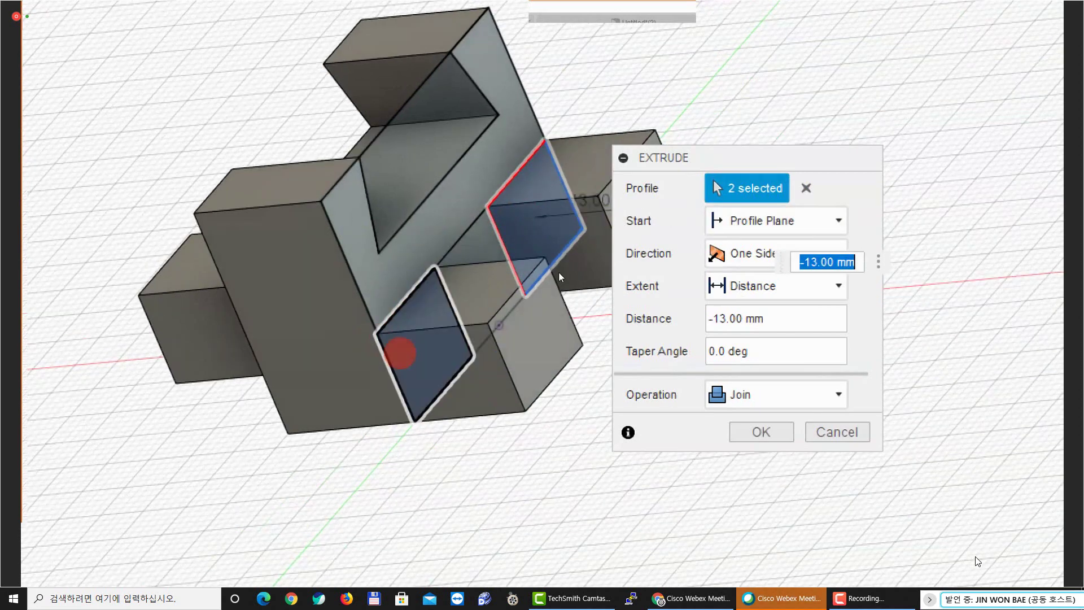
{"action": "scroll", "coordinate": [446, 265], "scroll_direction": "up", "scroll_amount": 3}
{"action": "left_click", "coordinate": [806, 188]}
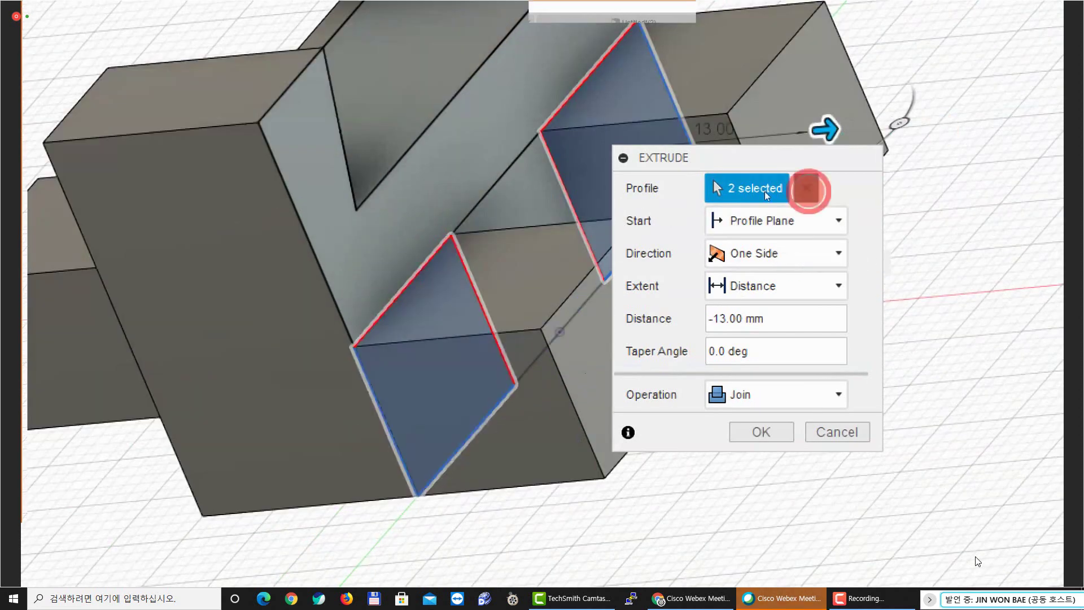
{"action": "left_click", "coordinate": [418, 350]}
{"action": "left_click", "coordinate": [592, 197]}
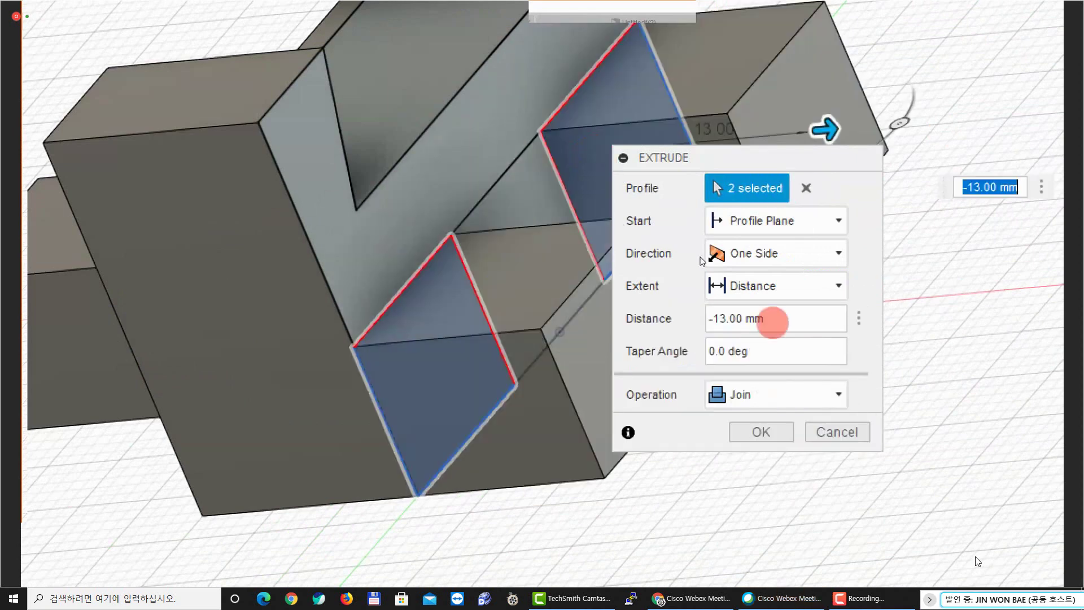
{"action": "left_click_drag", "start_coordinate": [772, 321], "coordinate": [629, 312]}
{"action": "type", "text": "0"}
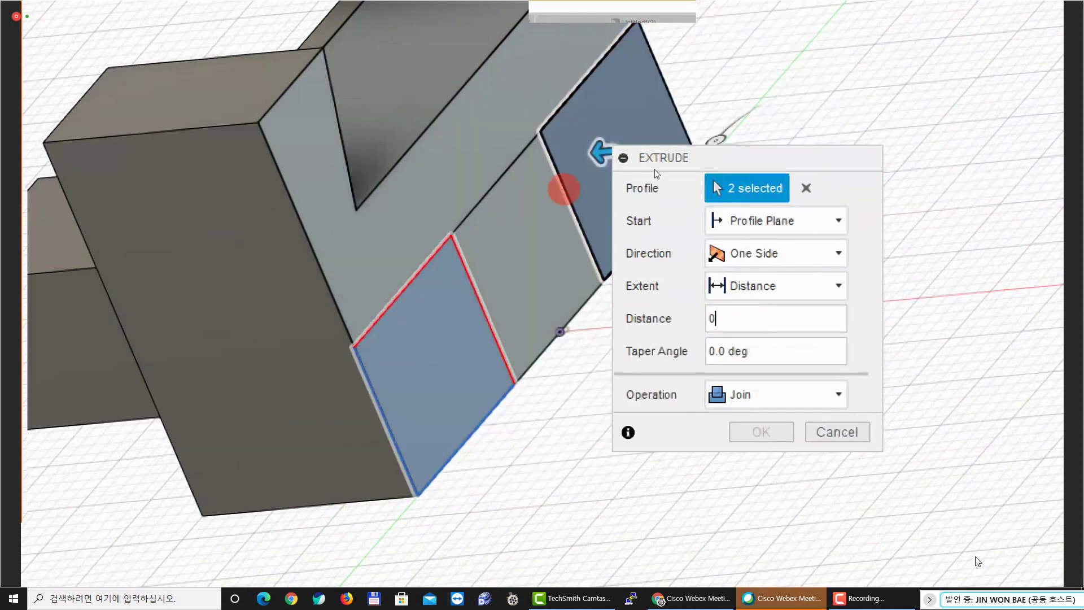
Pull the two outer rectangles about 9 mm out behind the back face
{"action": "left_click_drag", "start_coordinate": [597, 148], "coordinate": [802, 132]}
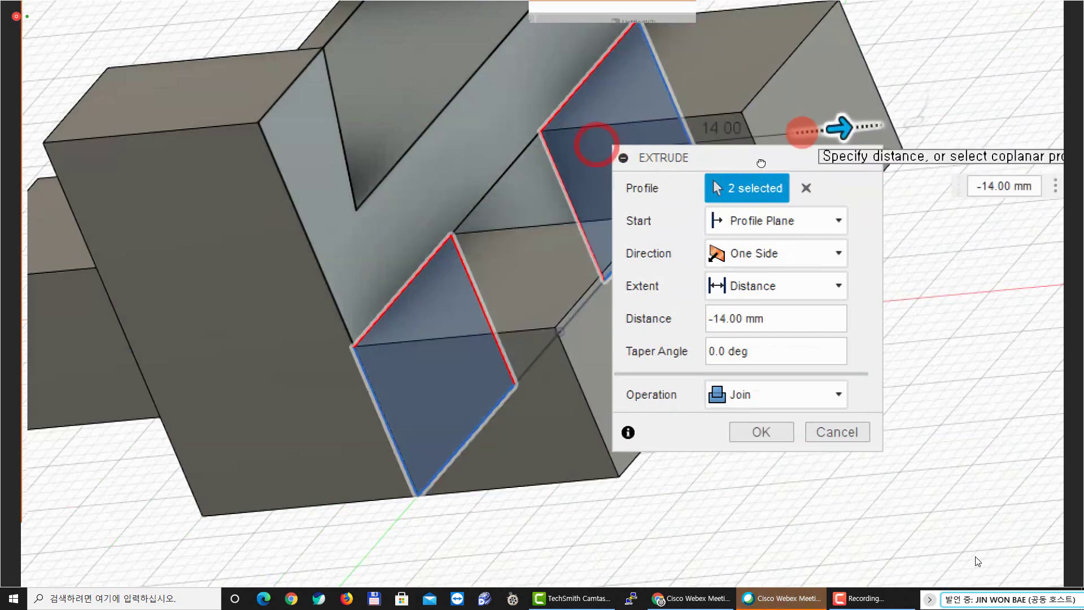
{"action": "left_click_drag", "start_coordinate": [802, 132], "coordinate": [436, 91]}
{"action": "left_click_drag", "start_coordinate": [578, 142], "coordinate": [721, 113]}
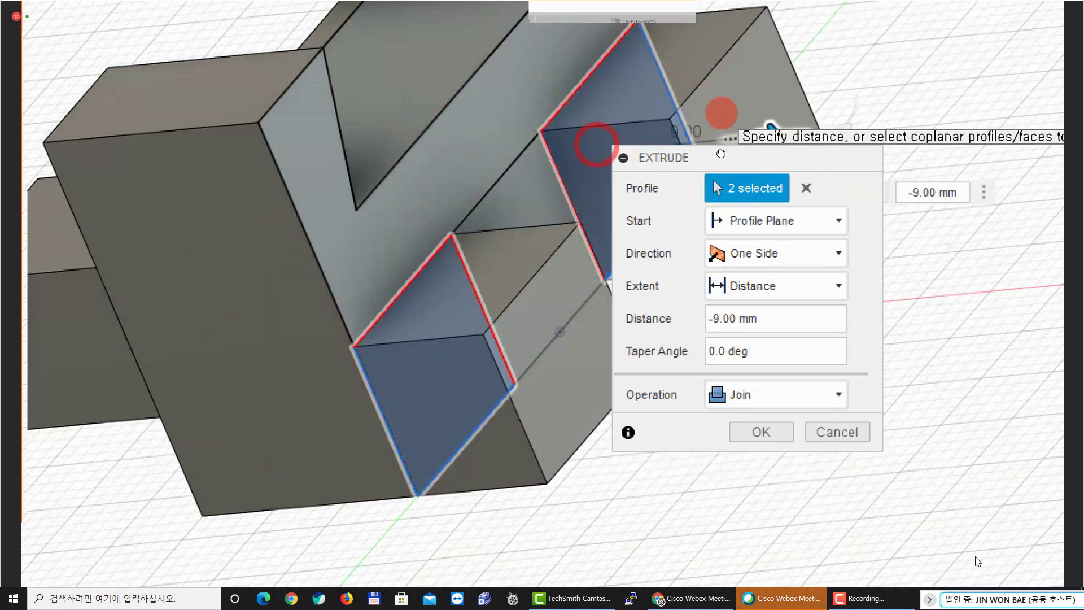
Change the start of the two rectangles' extrusion from the profile plane to an offset plane
{"action": "left_click", "coordinate": [754, 208]}
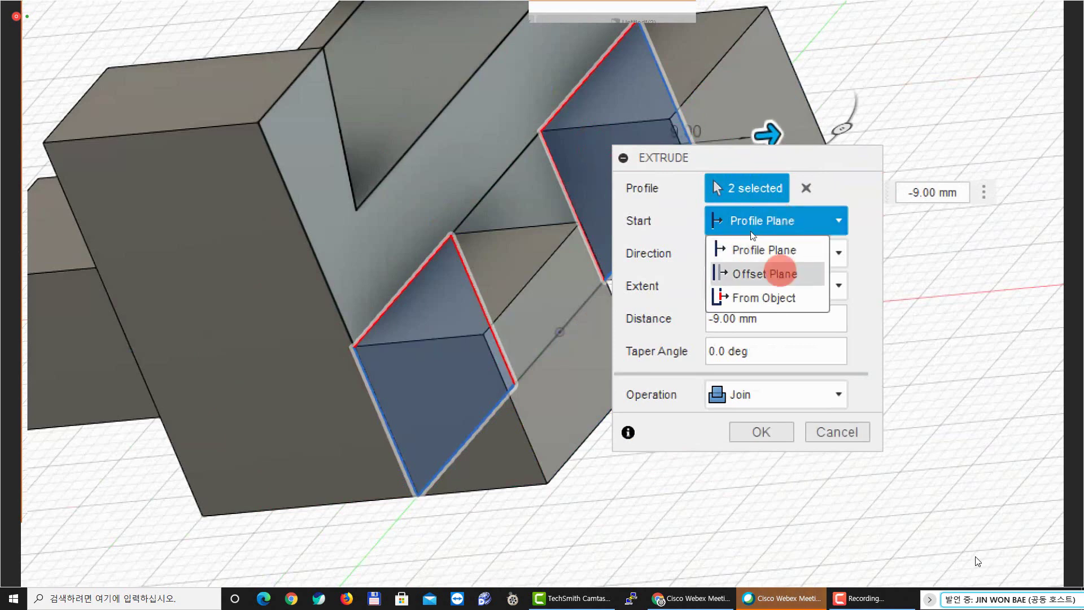
{"action": "left_click", "coordinate": [776, 273]}
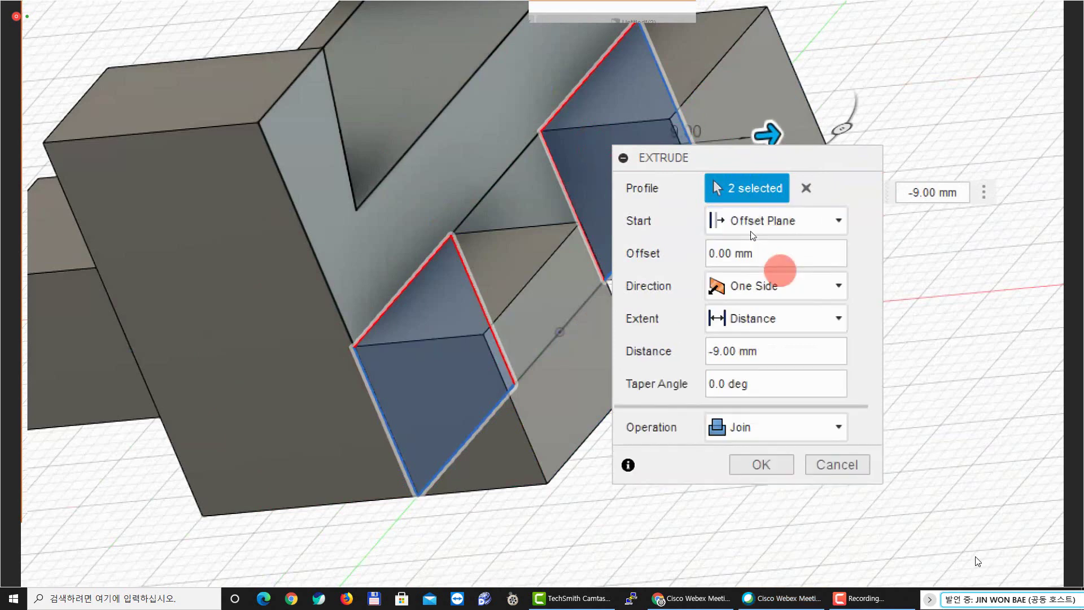
{"action": "left_click", "coordinate": [754, 223]}
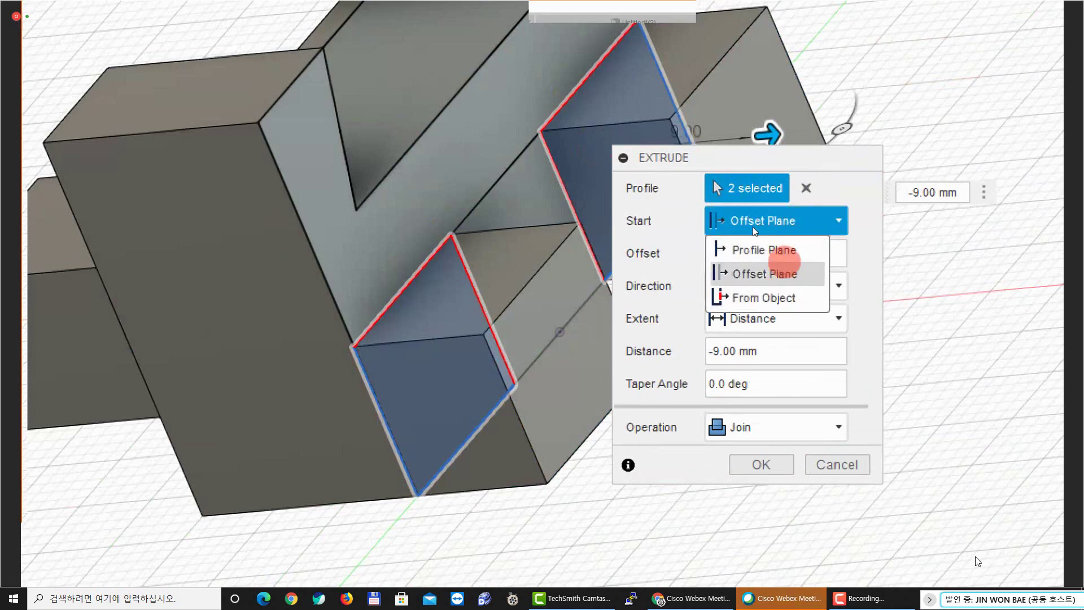
{"action": "left_click", "coordinate": [756, 225]}
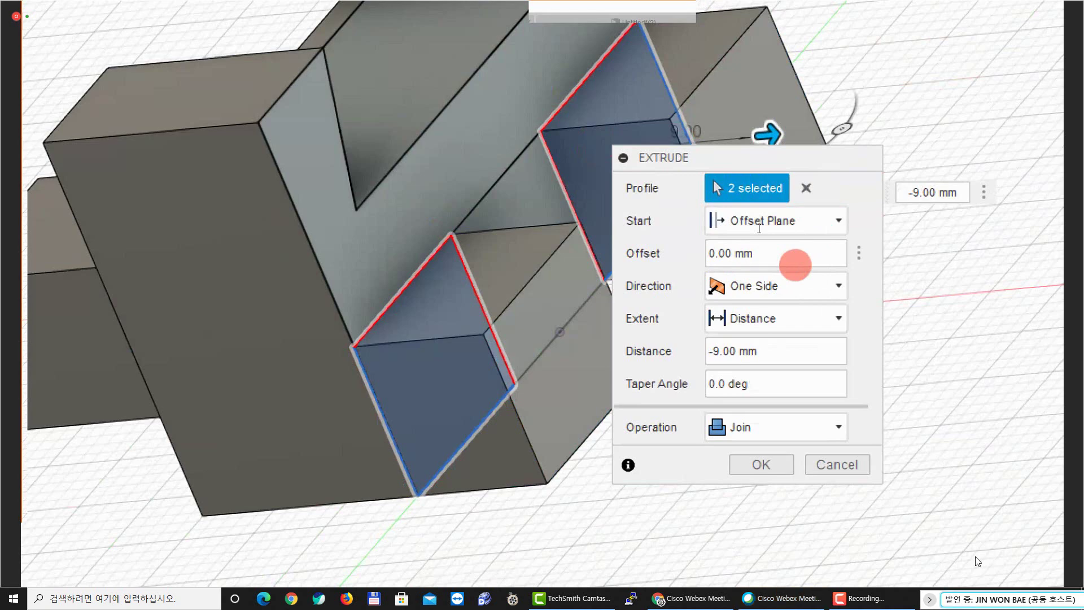
Set the start offset to -5 mm and the extrusion distance to -10 mm
{"action": "left_click", "coordinate": [787, 254]}
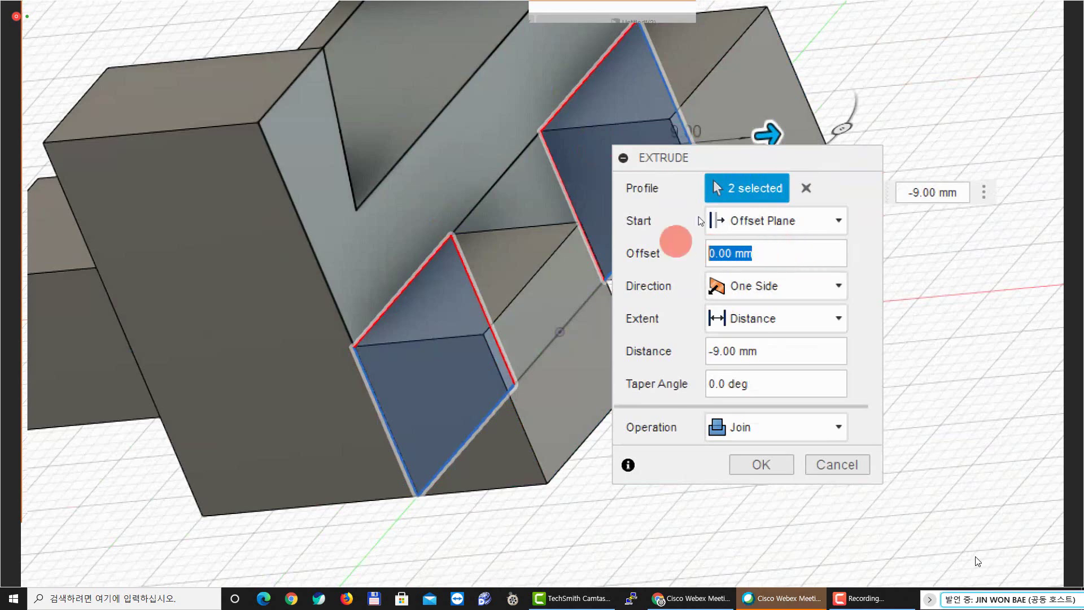
{"action": "type", "text": "5"}
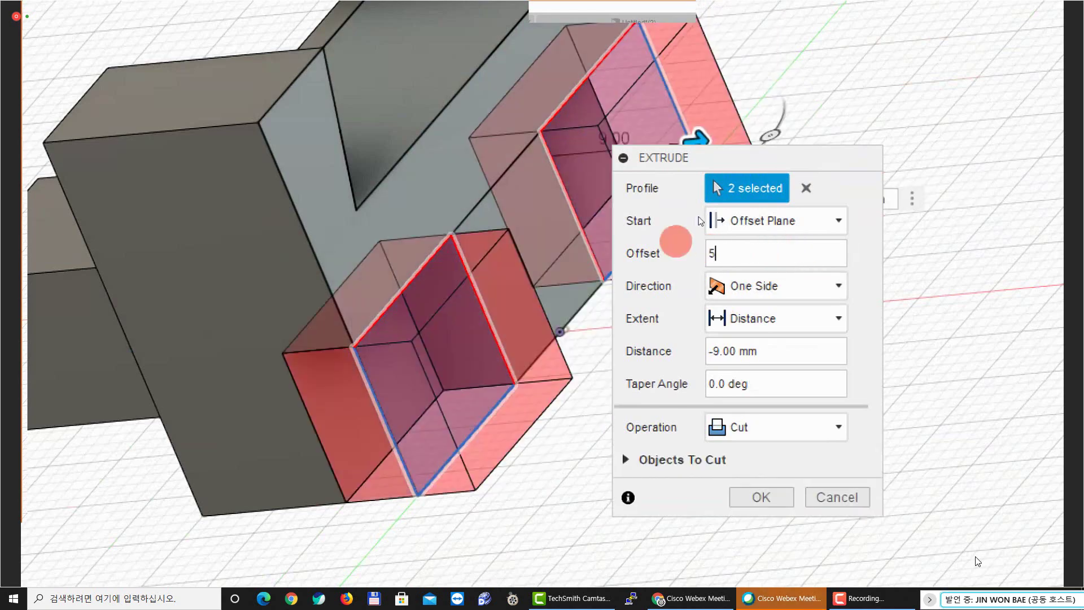
{"action": "left_click", "coordinate": [726, 253]}
{"action": "double_click", "coordinate": [726, 253]}
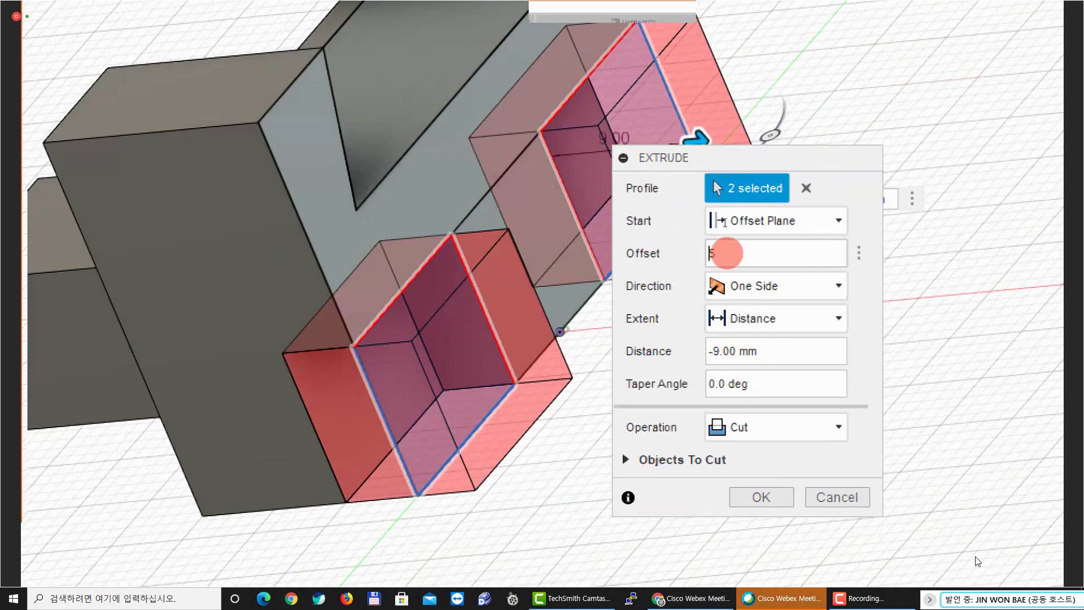
{"action": "type", "text": "-5"}
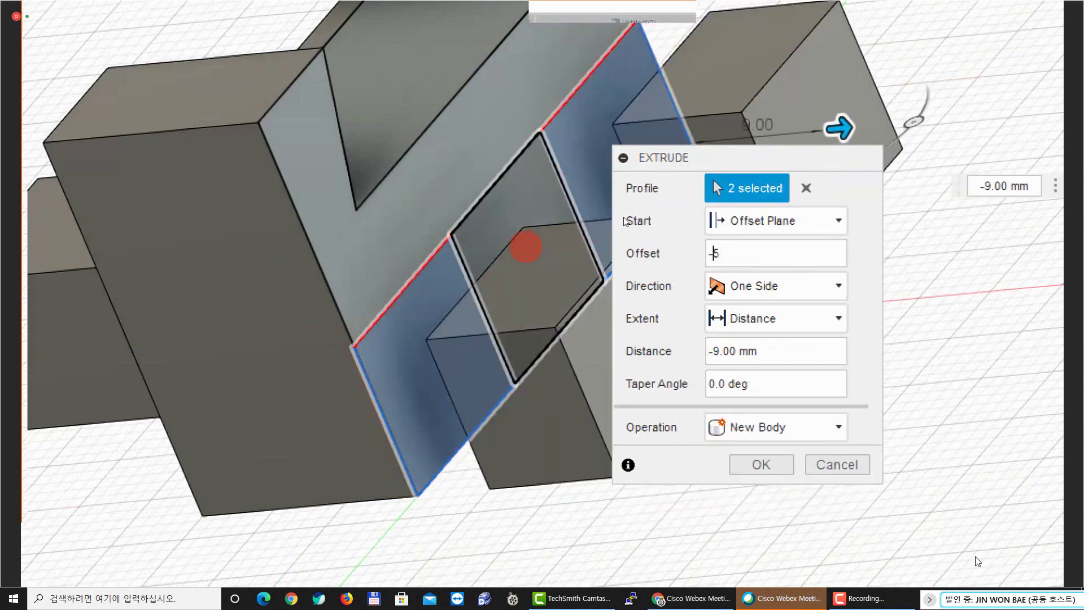
{"action": "left_click_drag", "start_coordinate": [777, 353], "coordinate": [689, 343]}
{"action": "type", "text": "-10"}
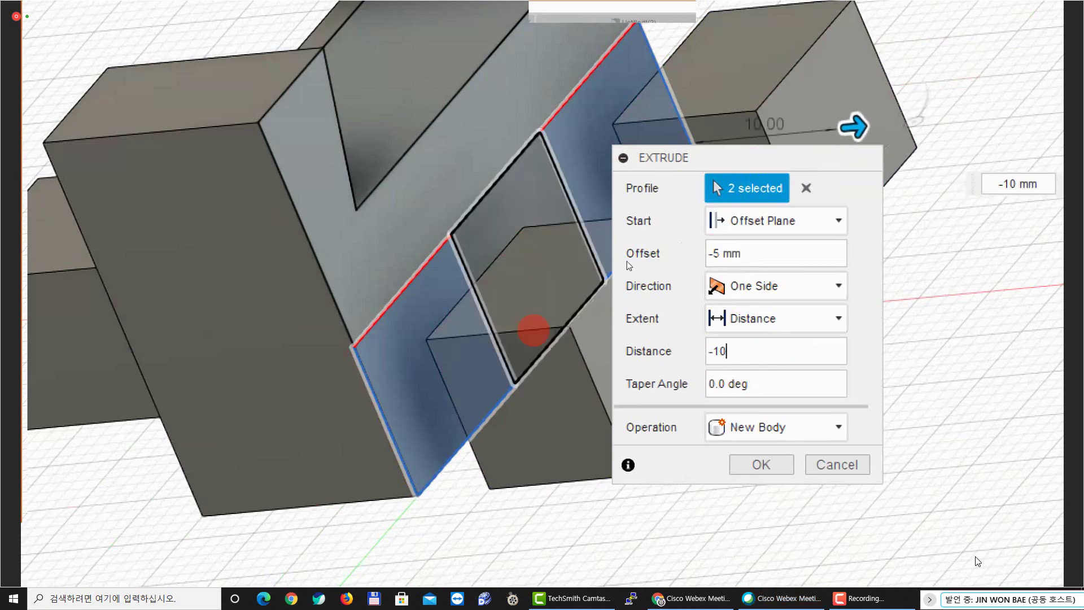
Examine the gap between the body and the two offset blocks in the straight back view
{"action": "middle_click_drag", "start_coordinate": [513, 264], "coordinate": [200, 254]}
{"action": "scroll", "coordinate": [73, 338], "scroll_direction": "up", "scroll_amount": 5}
{"action": "middle_click_drag", "start_coordinate": [73, 338], "coordinate": [278, 375]}
{"action": "scroll", "coordinate": [341, 240], "scroll_direction": "down", "scroll_amount": 1}
{"action": "middle_click_drag", "start_coordinate": [527, 234], "coordinate": [534, 248], "text": "shift"}
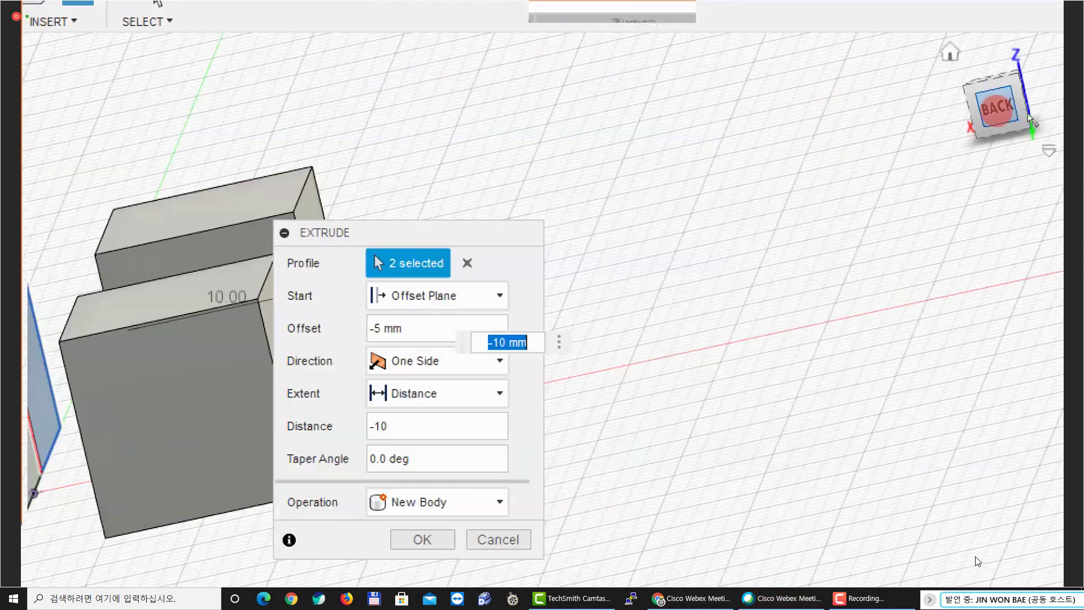
{"action": "left_click", "coordinate": [997, 106]}
{"action": "middle_click_drag", "start_coordinate": [94, 310], "coordinate": [161, 272]}
{"action": "scroll", "coordinate": [161, 272], "scroll_direction": "up", "scroll_amount": 2}
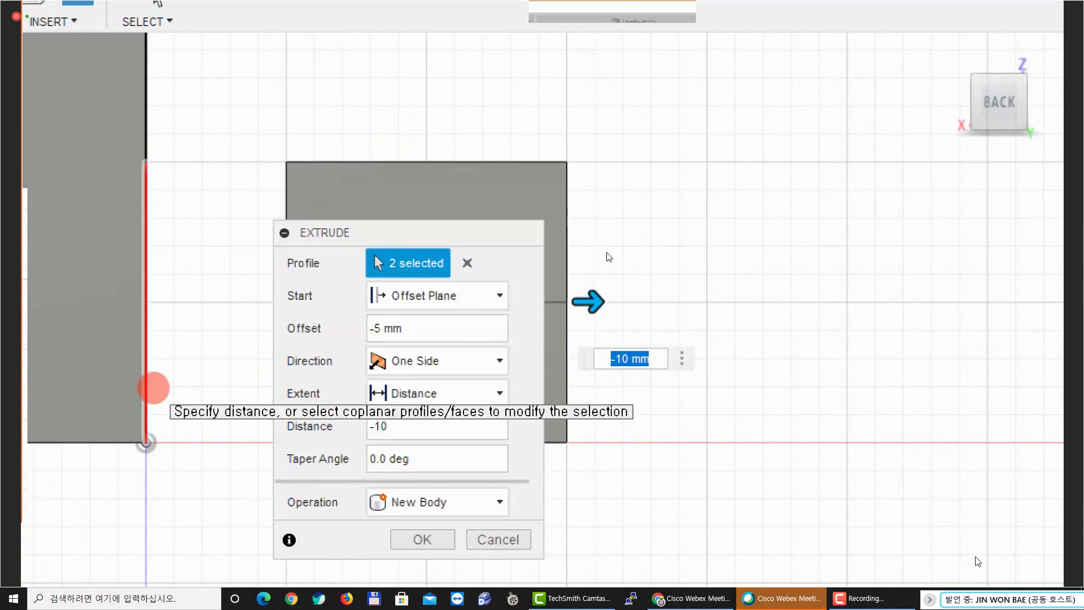
{"action": "middle_click_drag", "start_coordinate": [620, 235], "coordinate": [582, 189]}
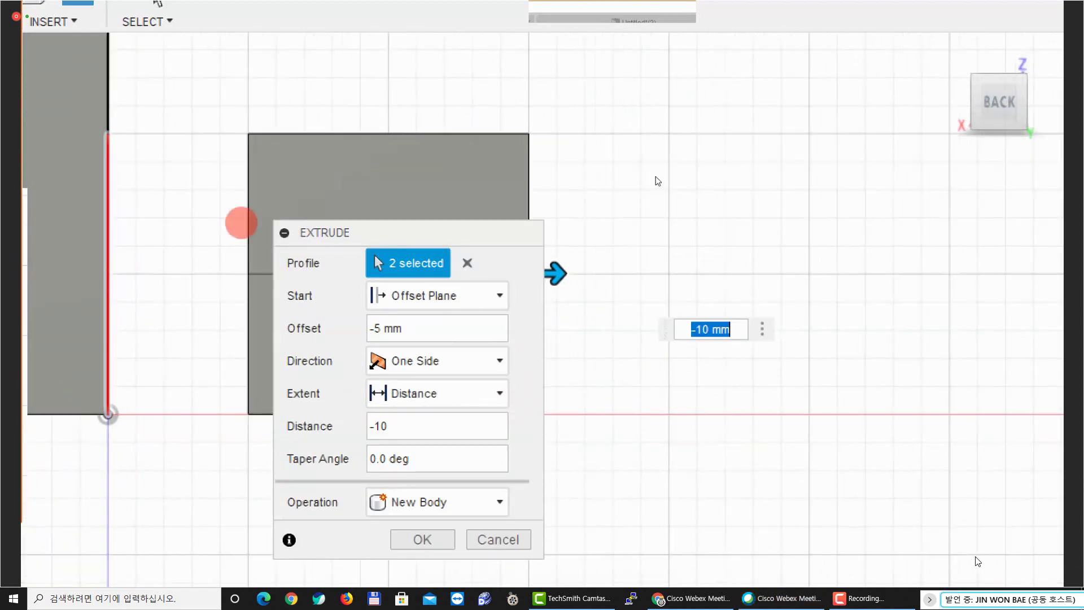
{"action": "middle_click_drag", "start_coordinate": [655, 218], "coordinate": [625, 209]}
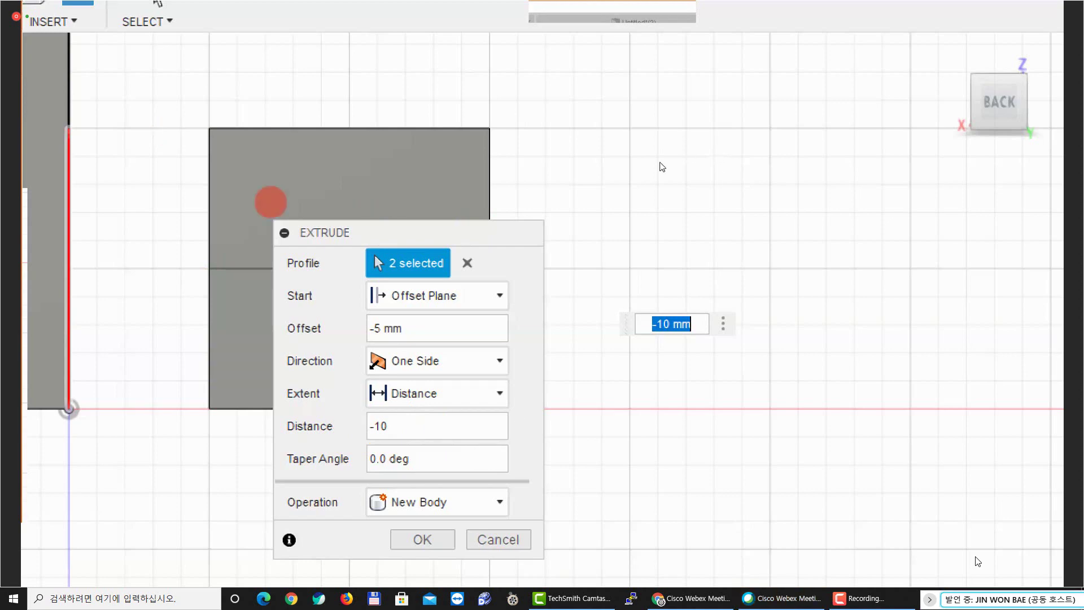
{"action": "scroll", "coordinate": [237, 215], "scroll_direction": "down", "scroll_amount": 1}
{"action": "scroll", "coordinate": [650, 166], "scroll_direction": "down", "scroll_amount": 3}
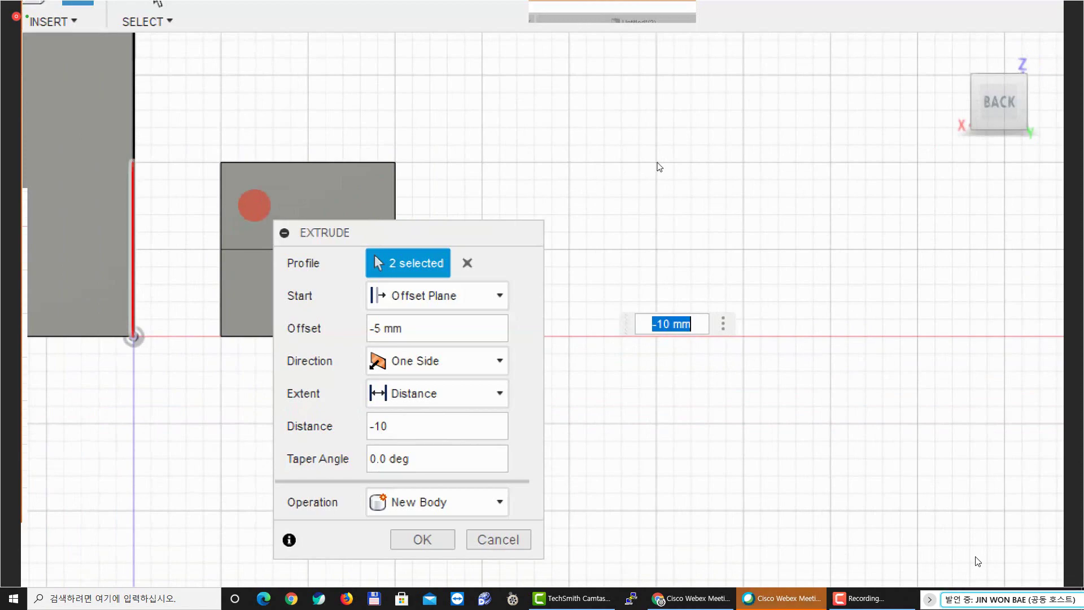
Examine the two offset blocks and their source profiles from several oblique angles, with the extrusion settings moved clear of the model
{"action": "middle_click_drag", "start_coordinate": [656, 162], "coordinate": [700, 162], "text": "shift"}
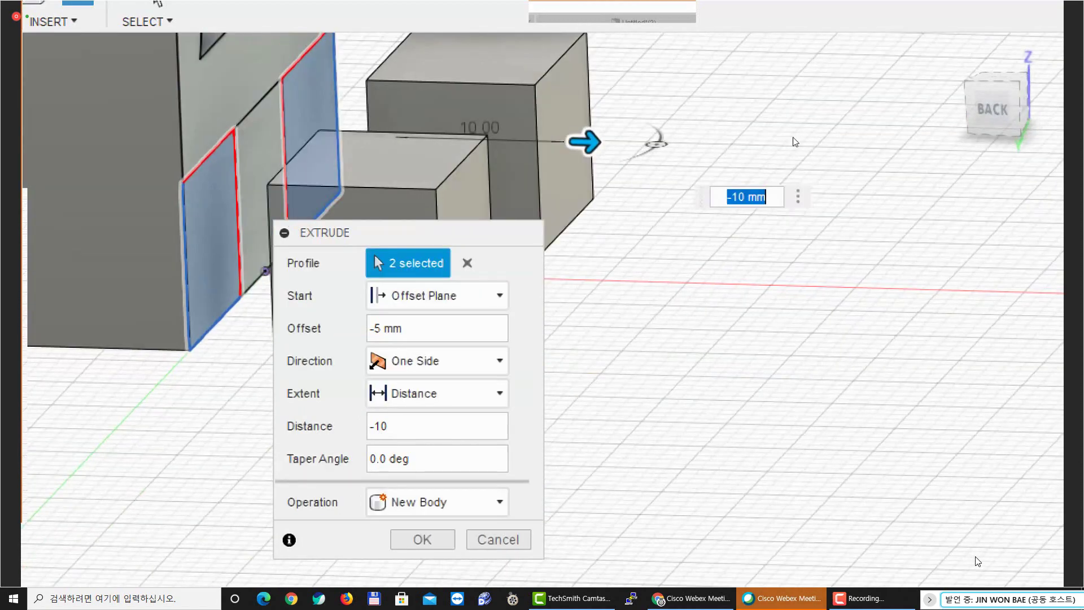
{"action": "middle_click_drag", "start_coordinate": [795, 141], "coordinate": [246, 199], "text": "shift"}
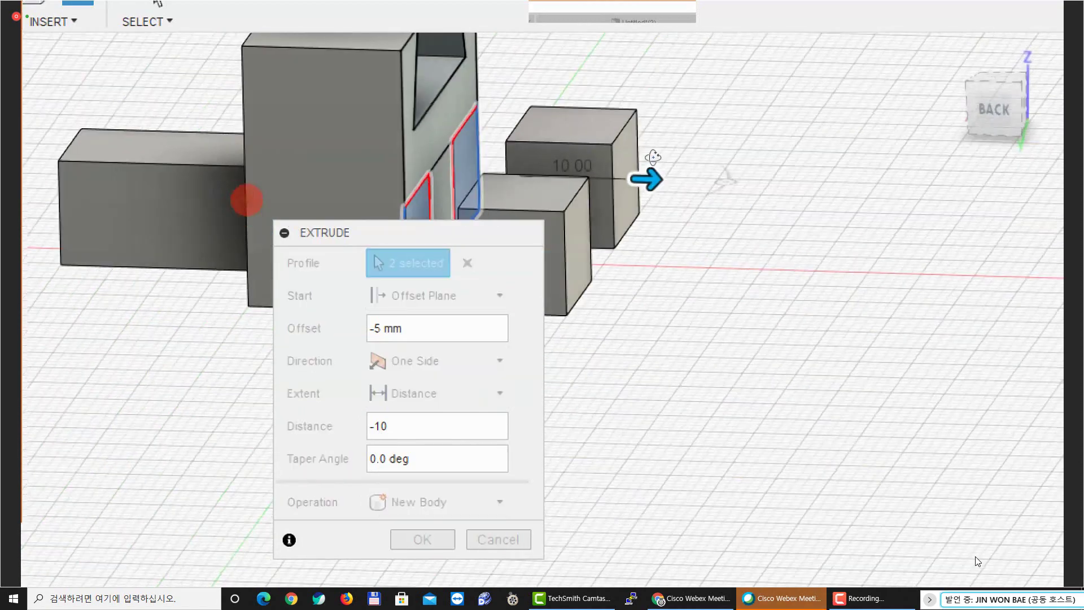
{"action": "middle_click_drag", "start_coordinate": [653, 157], "coordinate": [707, 155], "text": "shift"}
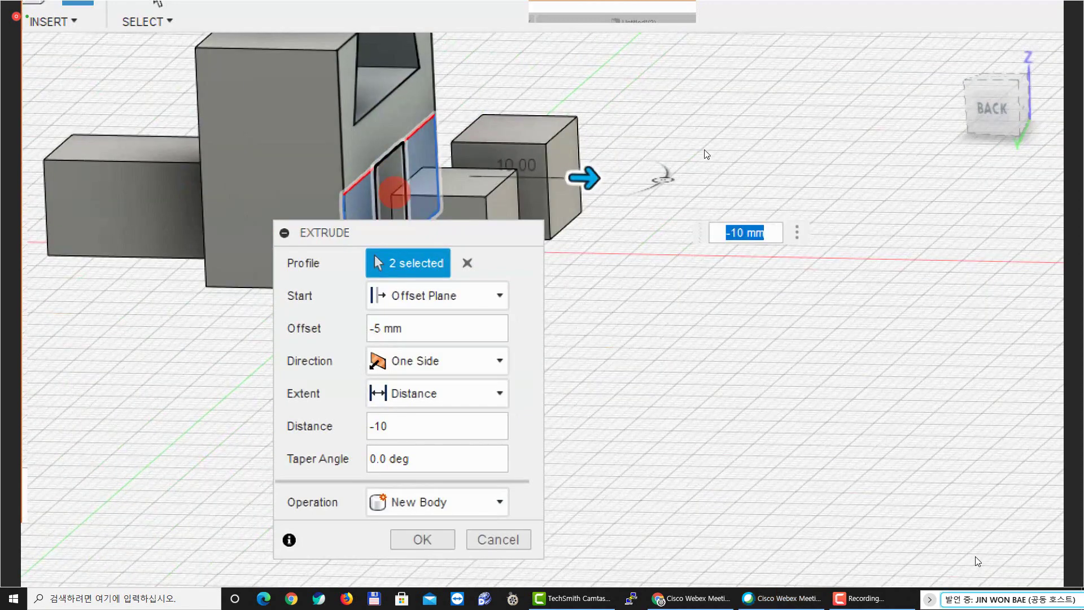
{"action": "left_click_drag", "start_coordinate": [427, 233], "coordinate": [783, 137]}
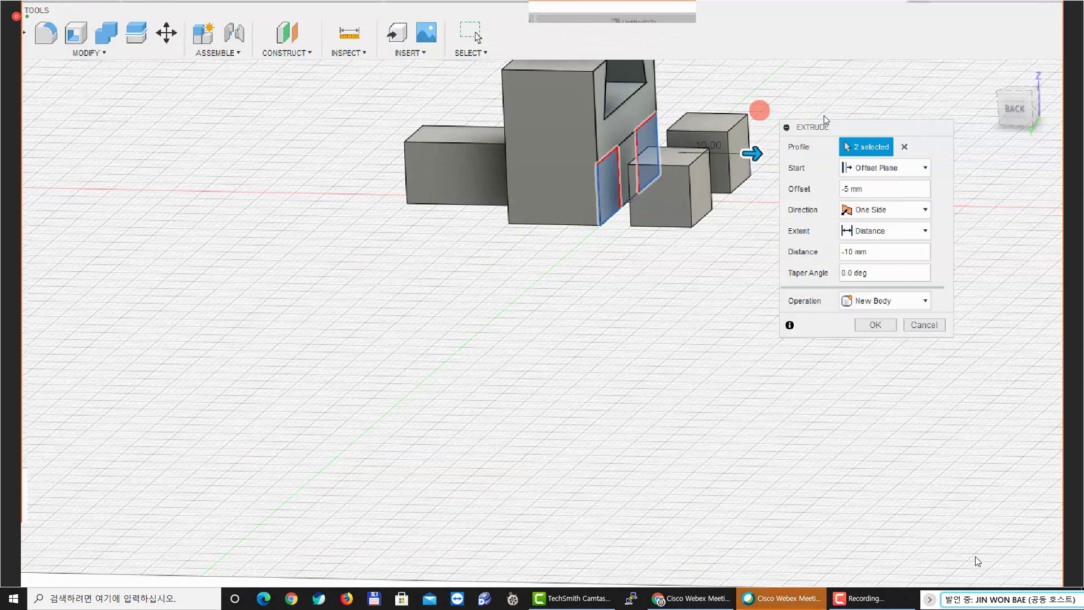
{"action": "middle_click_drag", "start_coordinate": [759, 110], "coordinate": [646, 210], "text": "shift"}
{"action": "scroll", "coordinate": [638, 219], "scroll_direction": "up", "scroll_amount": 5}
{"action": "middle_click_drag", "start_coordinate": [545, 228], "coordinate": [506, 252], "text": "shift"}
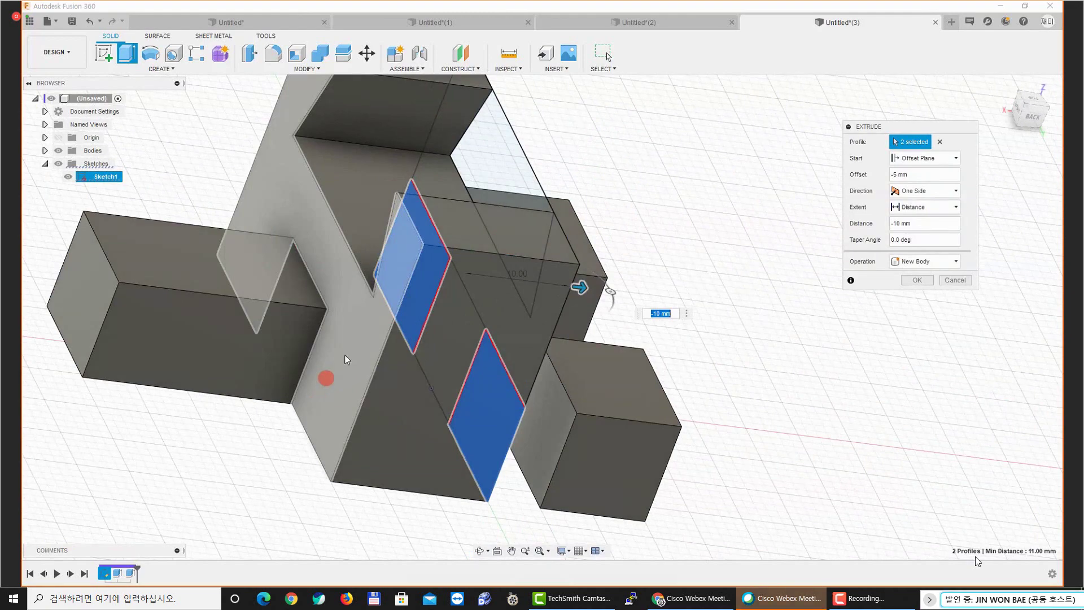
{"action": "middle_click_drag", "start_coordinate": [346, 356], "coordinate": [417, 296], "text": "shift"}
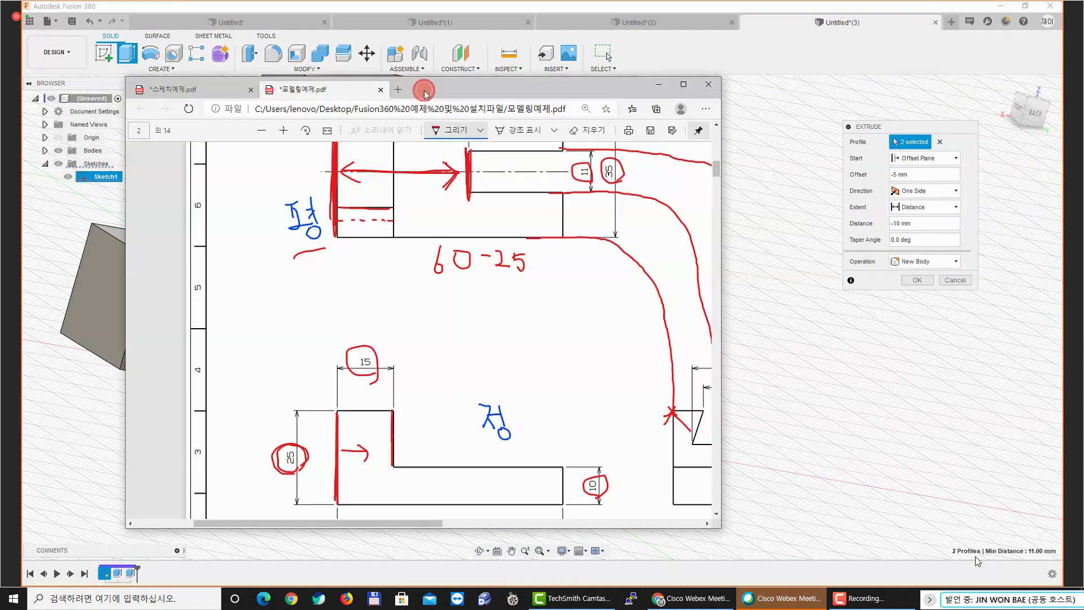
Switch to the 모델링예제.pdf drawing and enlarge it to study the part's views and dimensions
{"action": "double_click", "coordinate": [424, 90]}
{"action": "key", "text": "ctrl+1"}
{"action": "mouse_move", "coordinate": [164, 290]}
{"action": "left_mouse_down"}
{"action": "mouse_move", "coordinate": [162, 430]}
{"action": "mouse_move", "coordinate": [163, 417]}
{"action": "left_mouse_up"}
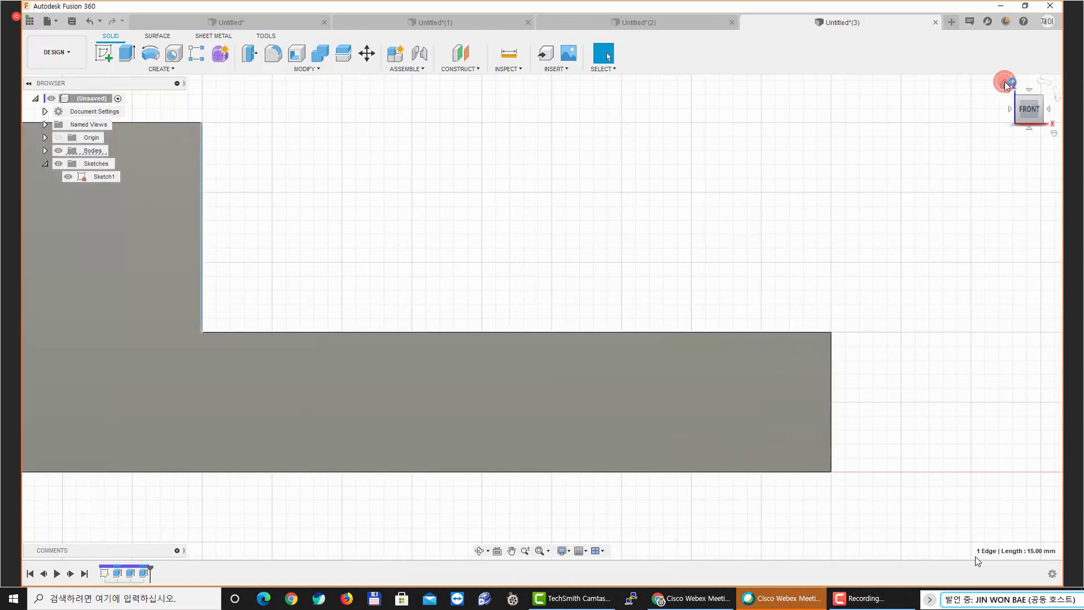
View the slotted part from an isometric angle and hide Sketch1
{"action": "left_click", "coordinate": [1005, 83]}
{"action": "mouse_move", "coordinate": [795, 192]}
{"action": "middle_mouse_down", "text": "shift"}
{"action": "mouse_move", "coordinate": [675, 245]}
{"action": "mouse_move", "coordinate": [576, 240]}
{"action": "middle_mouse_up", "text": "shift"}
{"action": "left_click", "coordinate": [102, 177]}
{"action": "left_click", "coordinate": [230, 230]}
{"action": "left_click", "coordinate": [69, 177]}
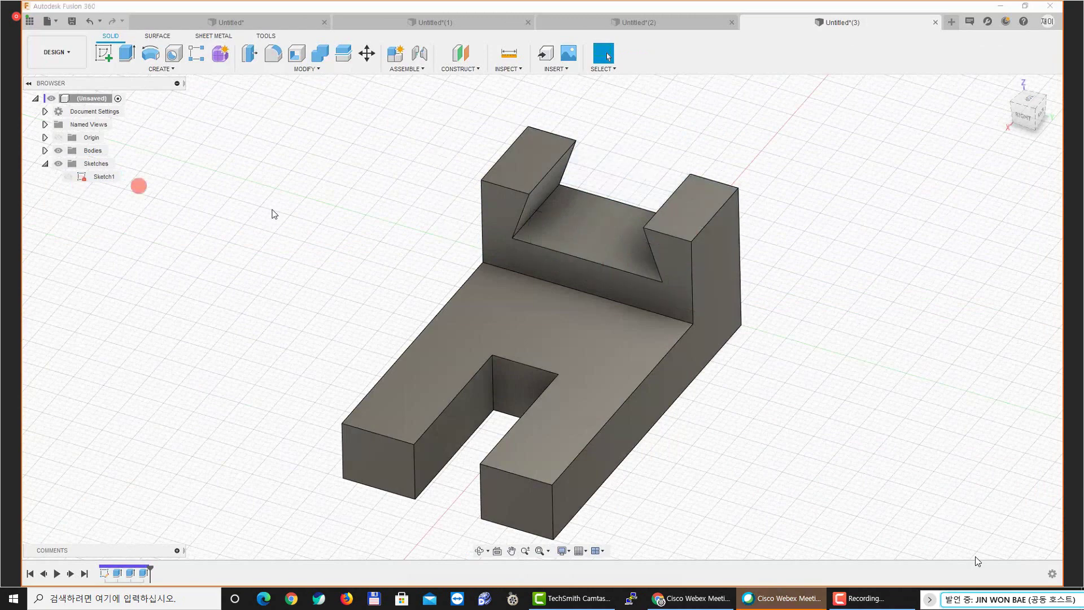
Try to edit the outer arms' extrusion so that it starts from a selected object instead of an offset plane
{"action": "double_click", "coordinate": [146, 575]}
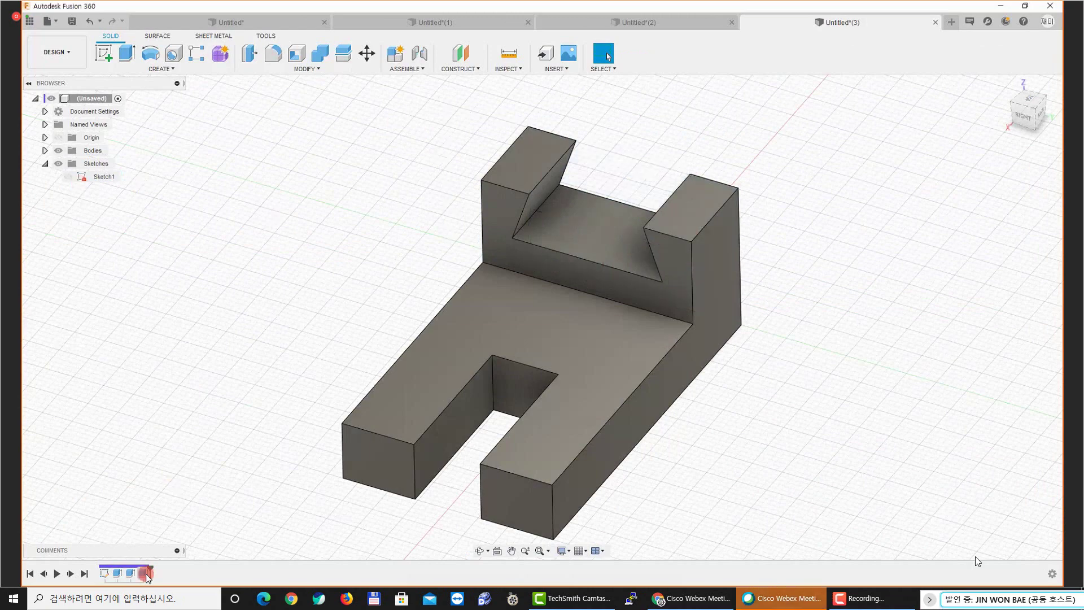
{"action": "middle_click_drag", "start_coordinate": [556, 339], "coordinate": [448, 299], "text": "shift"}
{"action": "key", "text": "super+plus"}
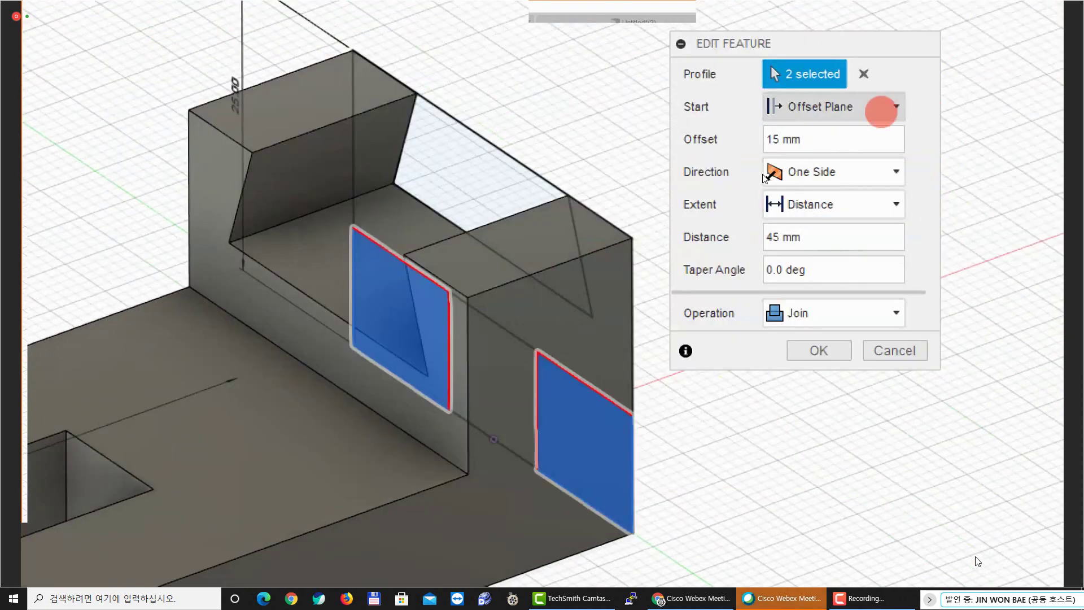
{"action": "left_click", "coordinate": [1043, 28]}
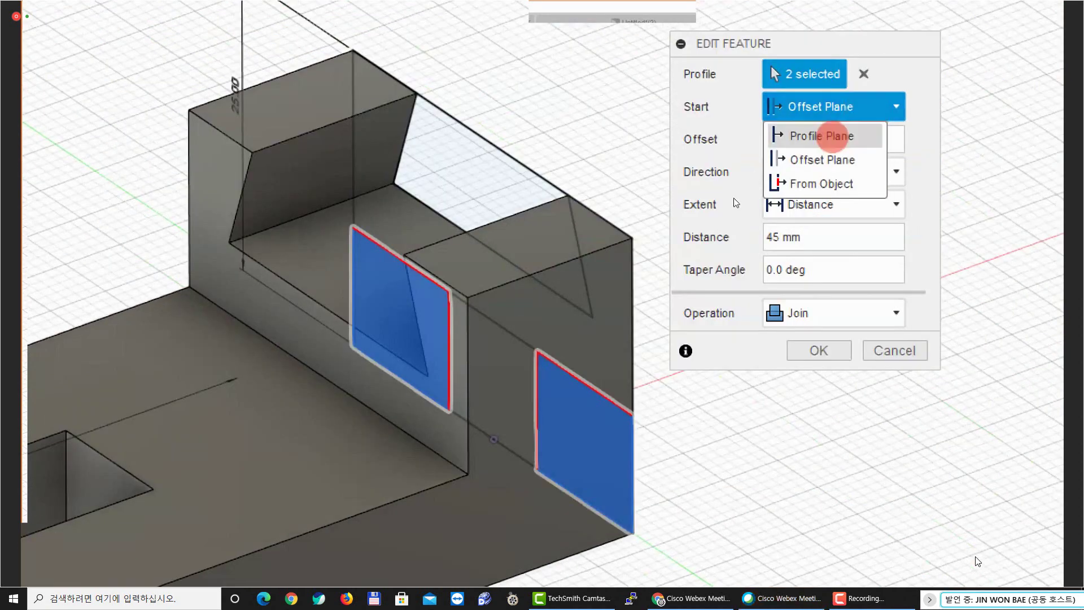
{"action": "left_click", "coordinate": [813, 181]}
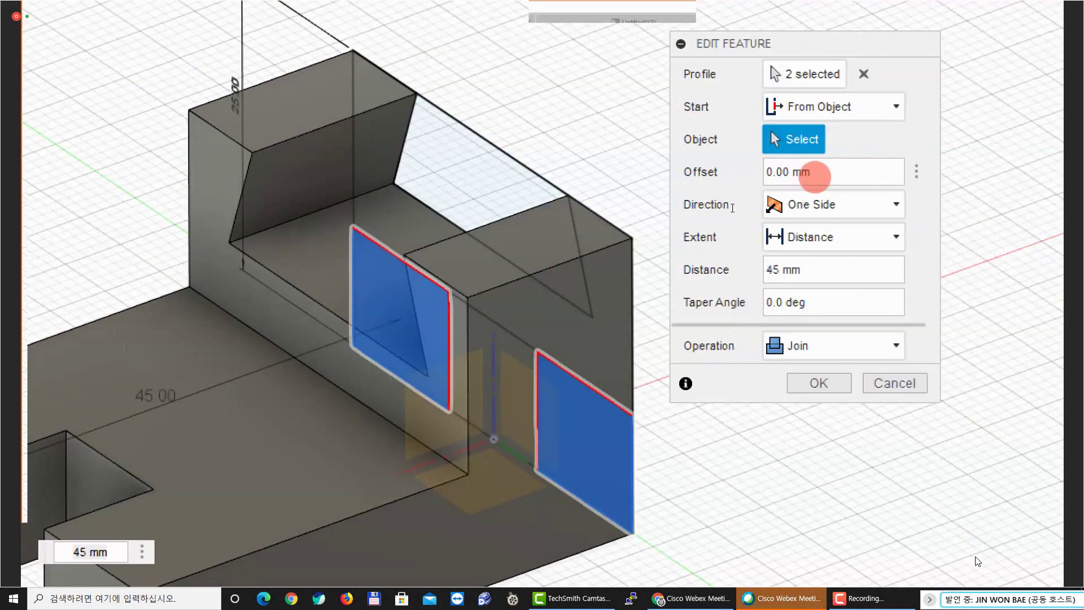
{"action": "left_click", "coordinate": [420, 199]}
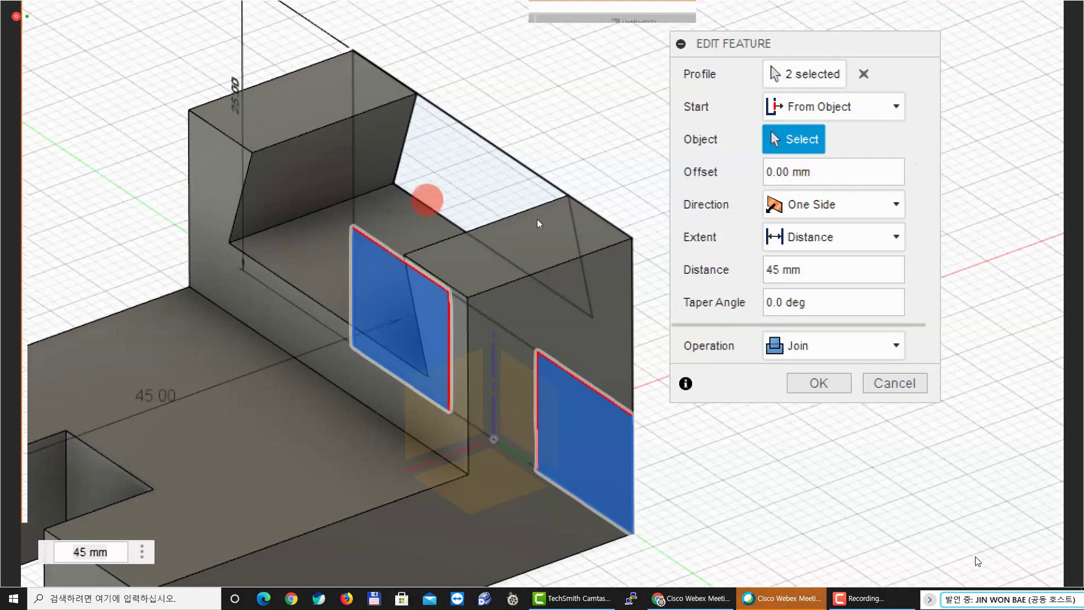
{"action": "key", "text": "ctrl+4"}
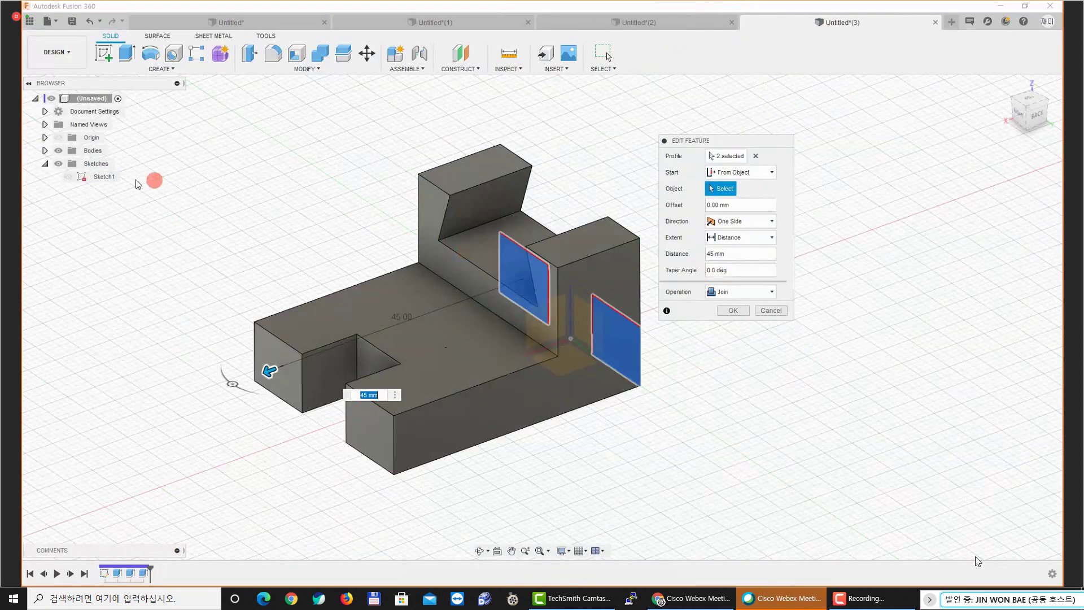
Leave the feature edit and make Sketch1 visible on the part's back face
{"action": "left_click", "coordinate": [67, 178]}
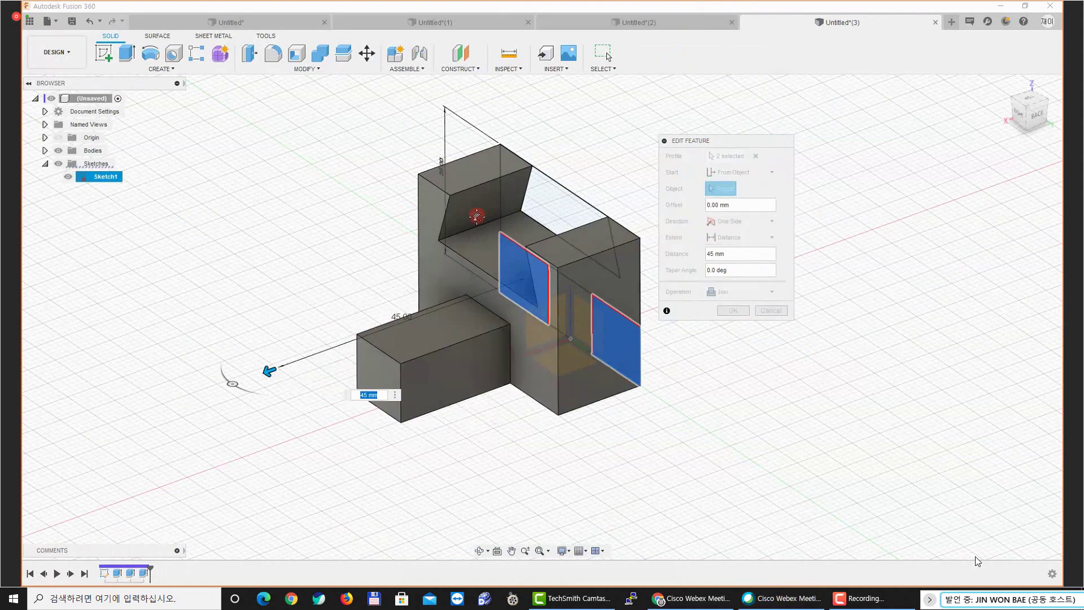
{"action": "right_click", "coordinate": [112, 180]}
{"action": "left_click", "coordinate": [70, 178]}
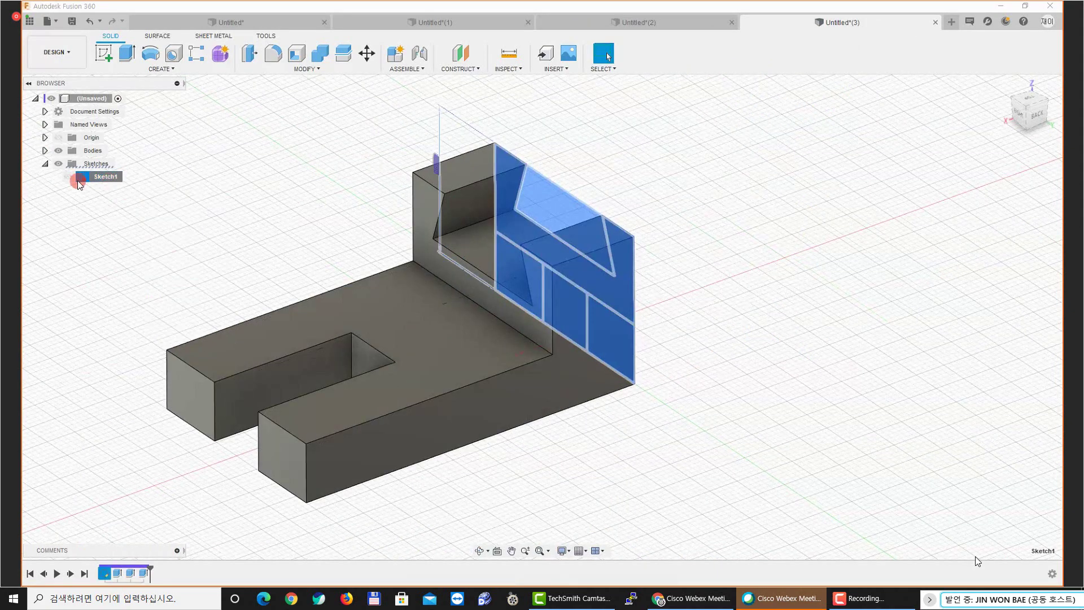
{"action": "left_click", "coordinate": [68, 177]}
Display the dimensions of Sketch1 and hide them again
{"action": "right_click", "coordinate": [107, 179]}
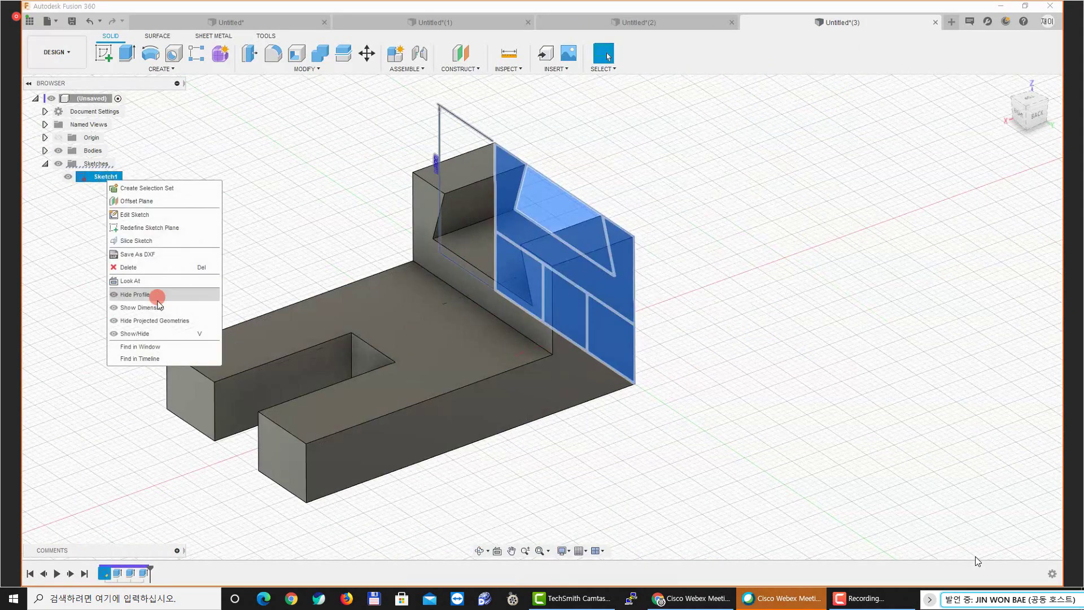
{"action": "left_click", "coordinate": [156, 310]}
{"action": "right_click", "coordinate": [107, 180]}
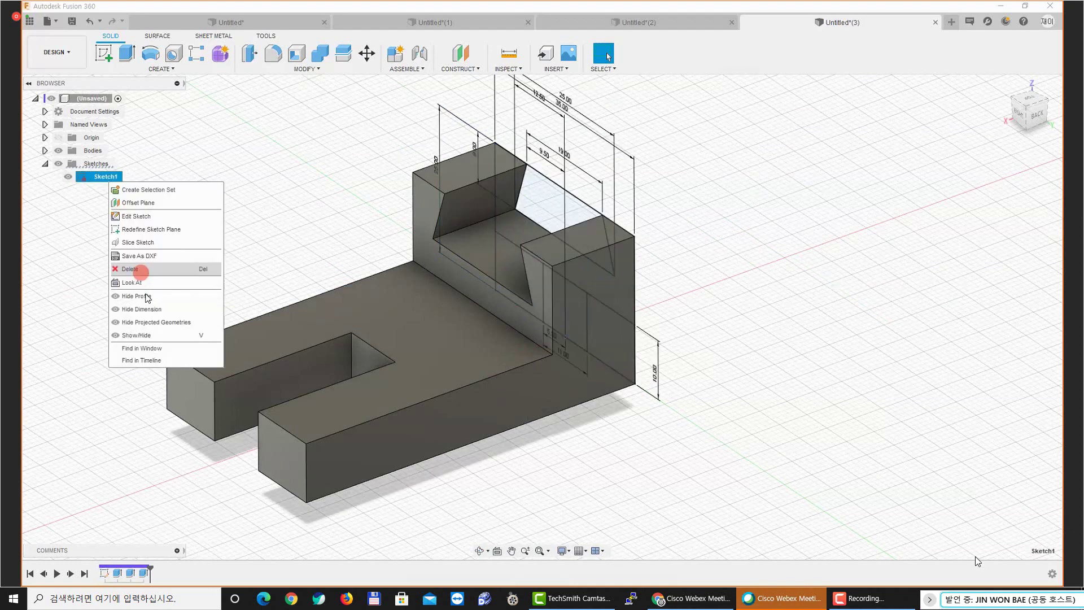
{"action": "left_click", "coordinate": [147, 306]}
Delete the last extrusion of the part, which forms the long outer arms
{"action": "key", "text": "e"}
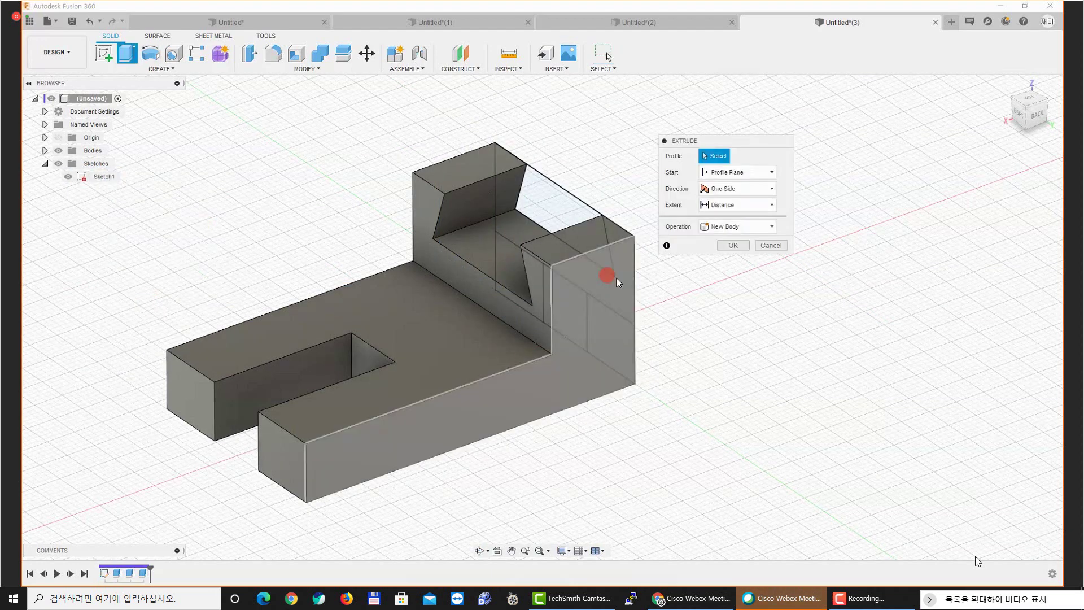
{"action": "middle_click_drag", "start_coordinate": [615, 276], "coordinate": [531, 305], "text": "shift"}
{"action": "scroll", "coordinate": [530, 305], "scroll_direction": "up", "scroll_amount": 2}
{"action": "key", "text": "Escape"}
{"action": "left_click", "coordinate": [144, 572]}
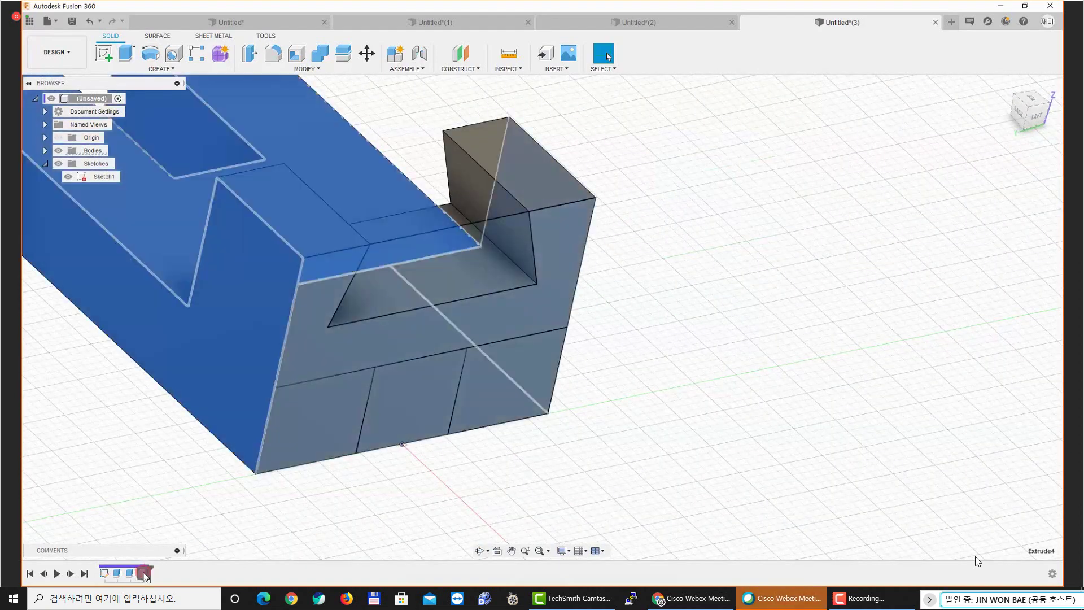
{"action": "key", "text": "Delete"}
Set up a new extrusion of the two lower outer profiles of Sketch1 with its start set to From Object
{"action": "key", "text": "e"}
{"action": "left_click", "coordinate": [344, 416]}
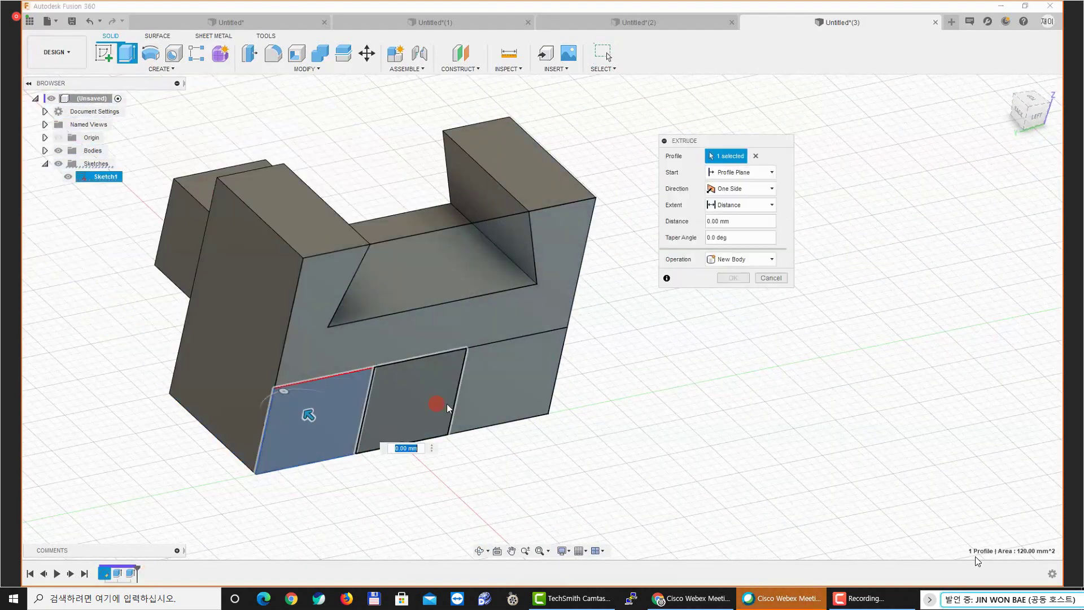
{"action": "left_click", "coordinate": [466, 409]}
{"action": "middle_click_drag", "start_coordinate": [466, 409], "coordinate": [641, 320], "text": "shift"}
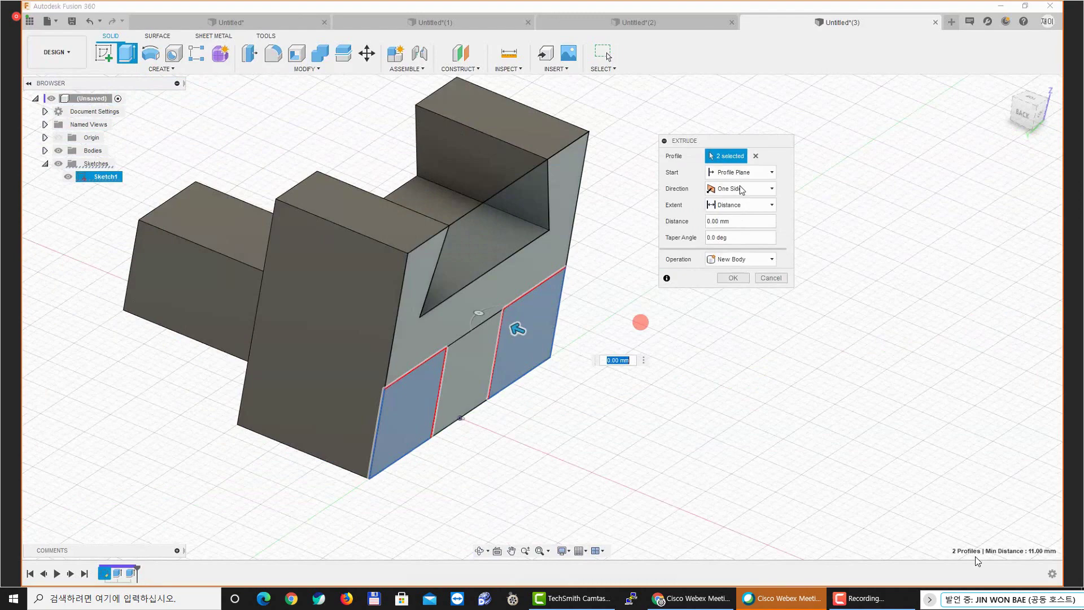
{"action": "left_click", "coordinate": [743, 173]}
{"action": "left_click", "coordinate": [738, 209]}
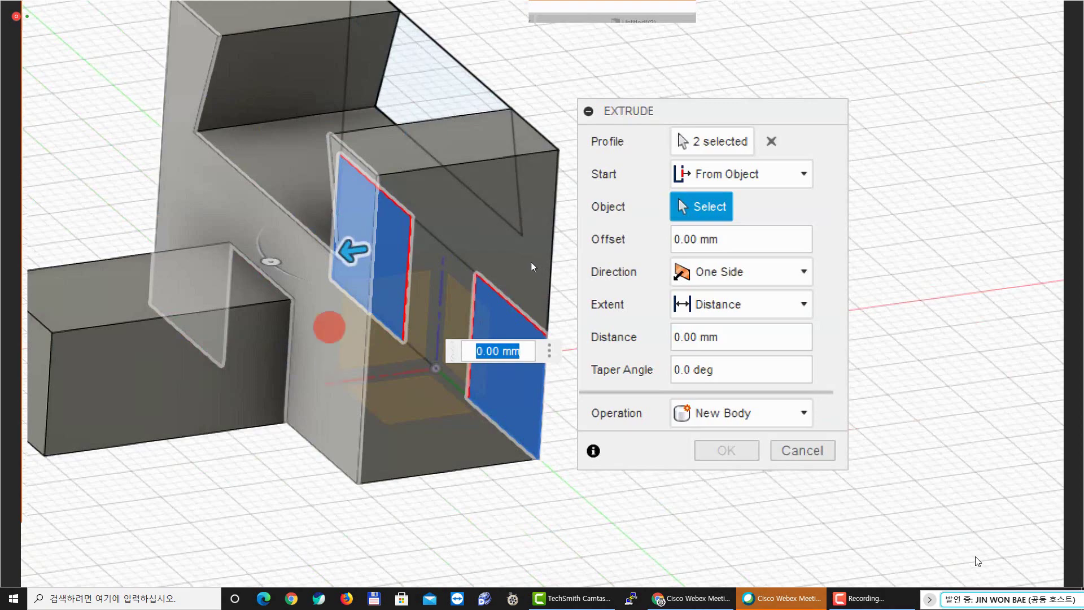
{"action": "scroll", "coordinate": [535, 267], "scroll_direction": "up", "scroll_amount": 3}
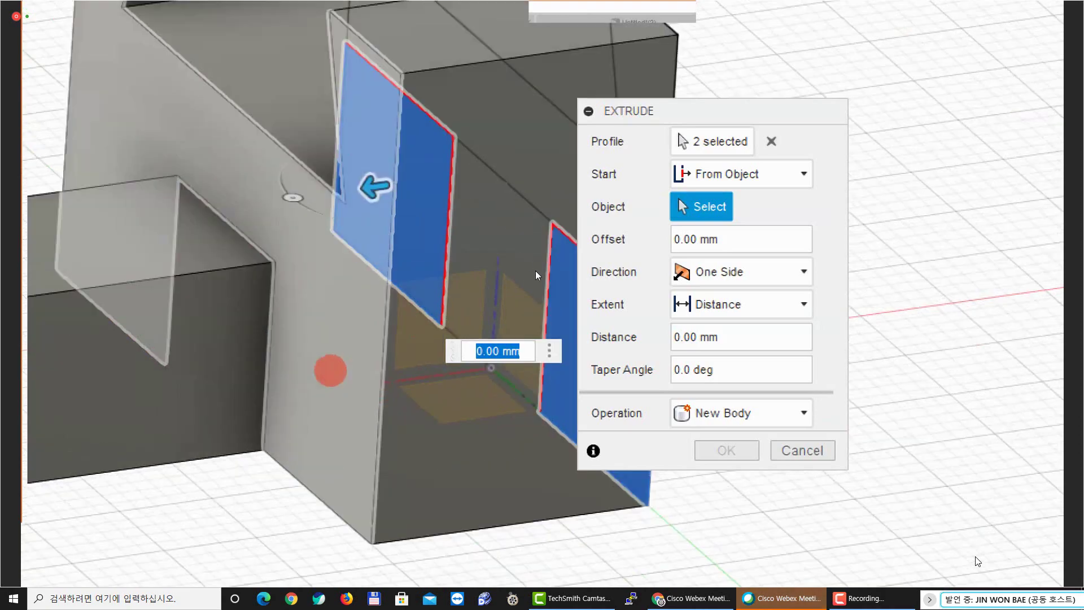
{"action": "scroll", "coordinate": [532, 275], "scroll_direction": "down", "scroll_amount": 3}
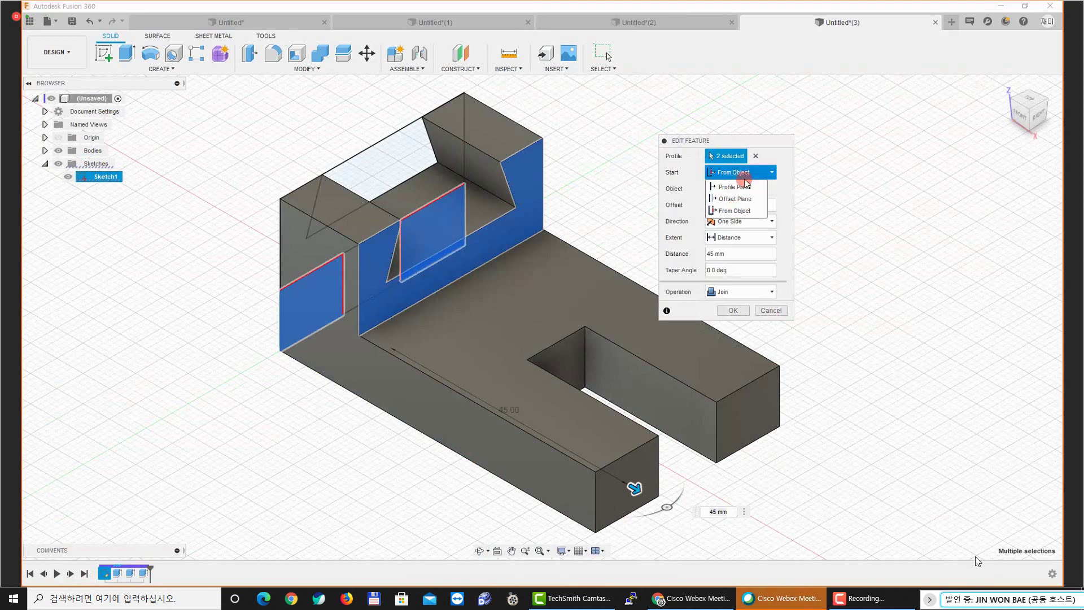
Review the start options of the 45 mm arm extrusion, leave the feature edit without changes, and return to the home view
{"action": "left_click", "coordinate": [743, 172]}
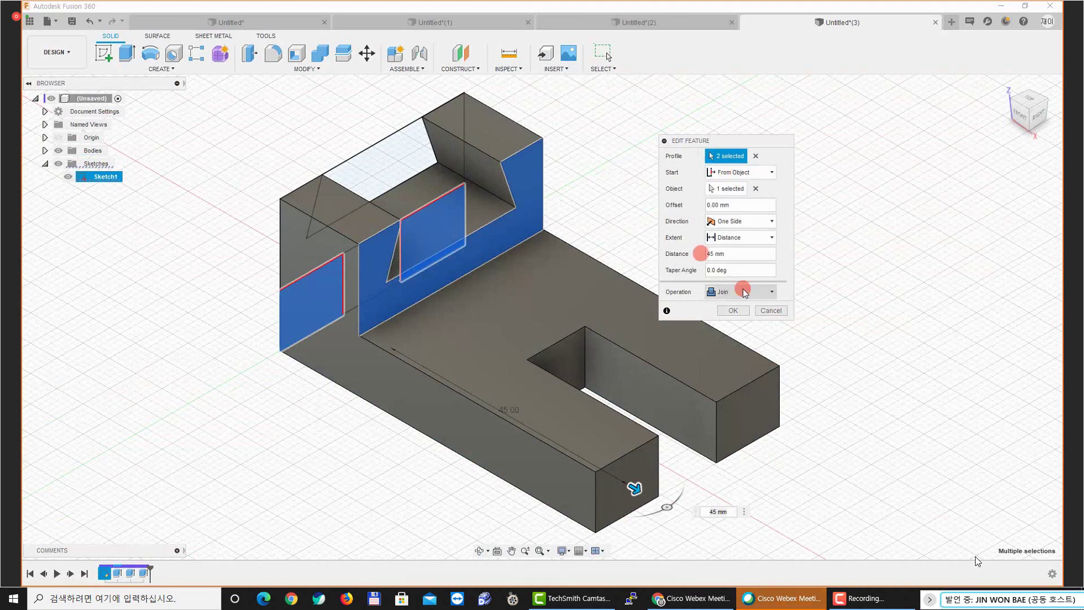
{"action": "left_click", "coordinate": [794, 312]}
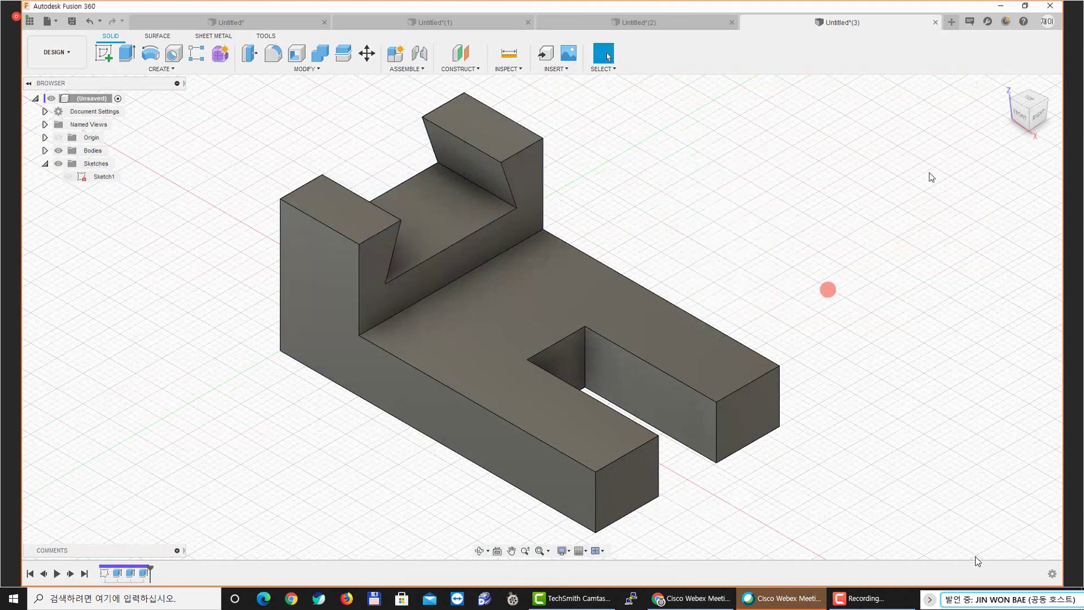
{"action": "scroll", "coordinate": [772, 233], "scroll_direction": "down", "scroll_amount": 2}
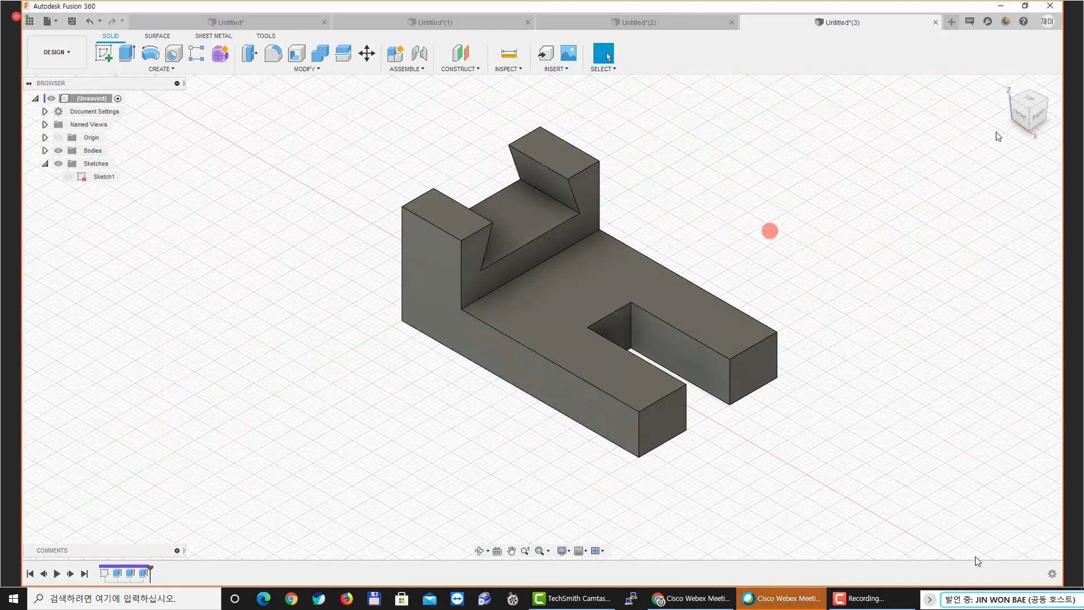
{"action": "left_click", "coordinate": [1006, 85]}
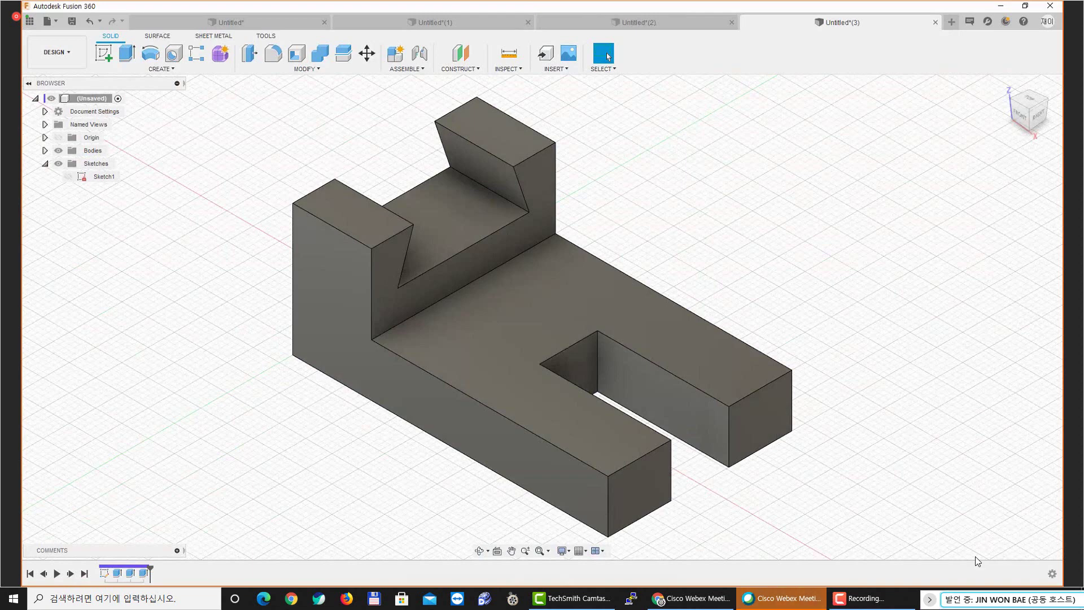
Display the origin planes and Sketch1 on the part for a check and hide both again
{"action": "left_click", "coordinate": [191, 222]}
{"action": "left_click", "coordinate": [59, 137]}
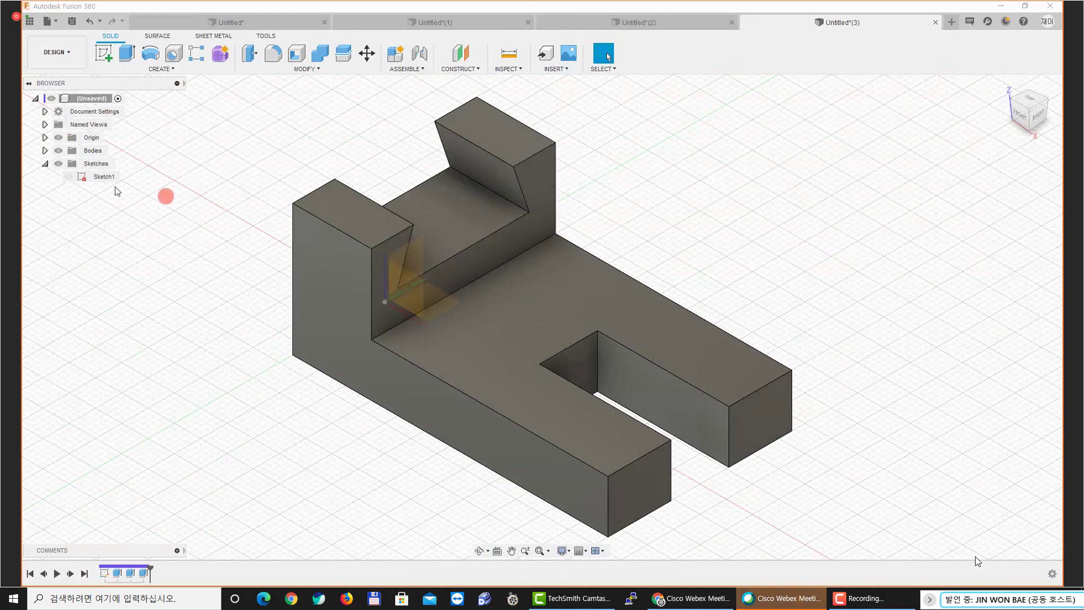
{"action": "left_click", "coordinate": [68, 176]}
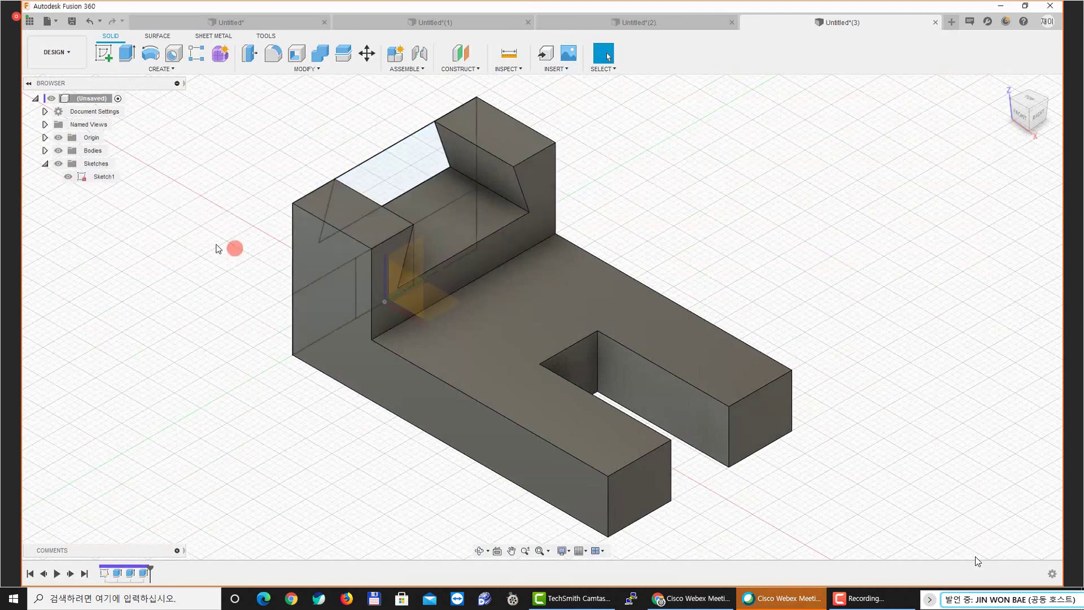
{"action": "left_click", "coordinate": [68, 177]}
{"action": "middle_click_drag", "start_coordinate": [467, 264], "coordinate": [619, 236]}
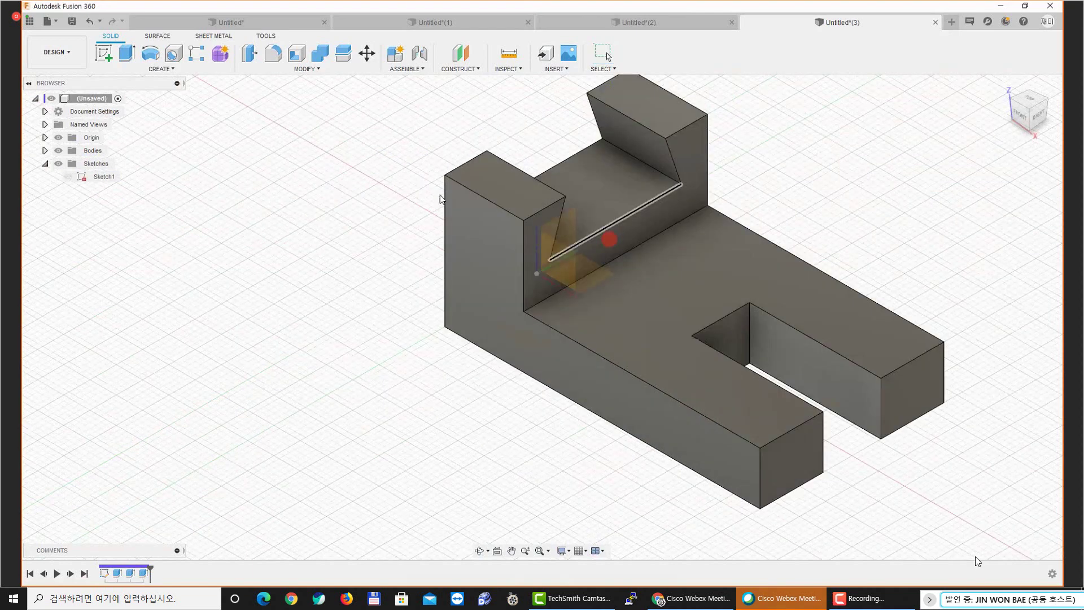
{"action": "left_click", "coordinate": [59, 137]}
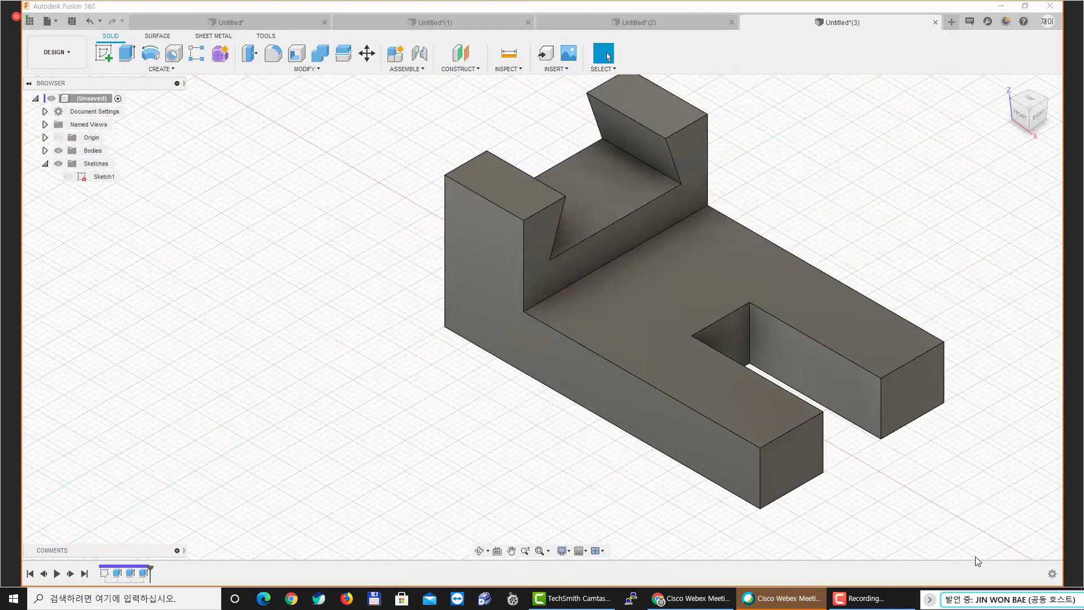
Compare the part with the isometric view in the PDF drawing and glance at the notched block in the second open design
{"action": "key", "text": "alt+Tab"}
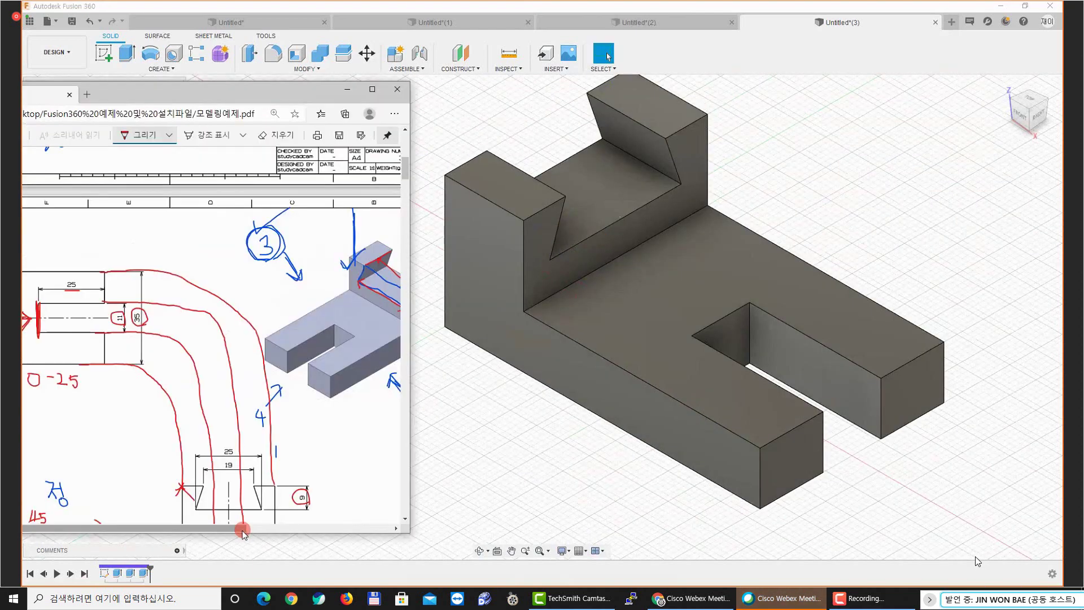
{"action": "left_click_drag", "start_coordinate": [242, 528], "coordinate": [293, 530]}
{"action": "left_click", "coordinate": [482, 447]}
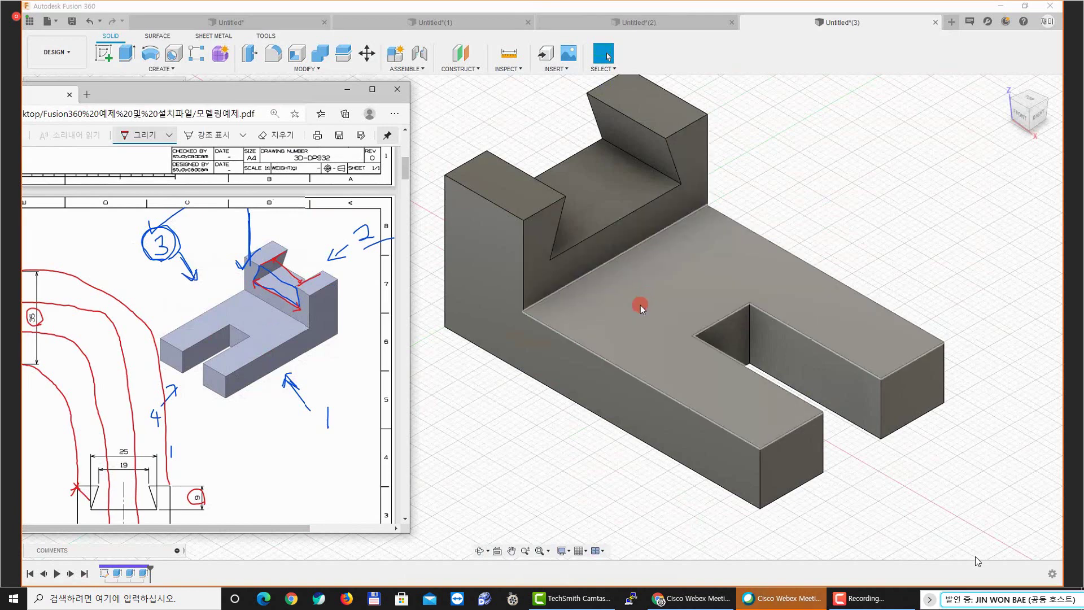
{"action": "scroll", "coordinate": [639, 306], "scroll_direction": "down", "scroll_amount": 2}
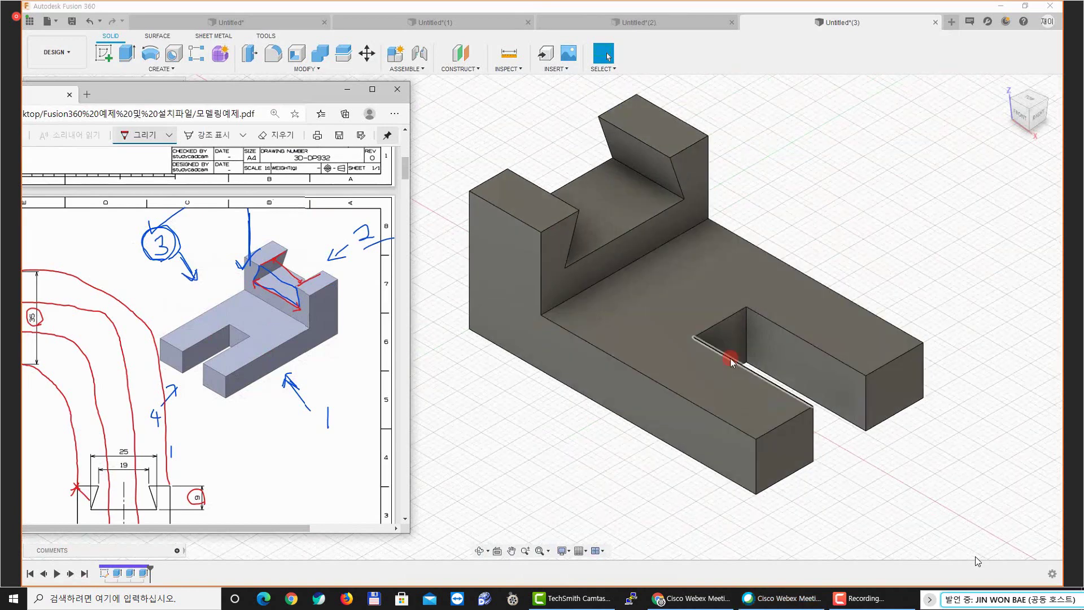
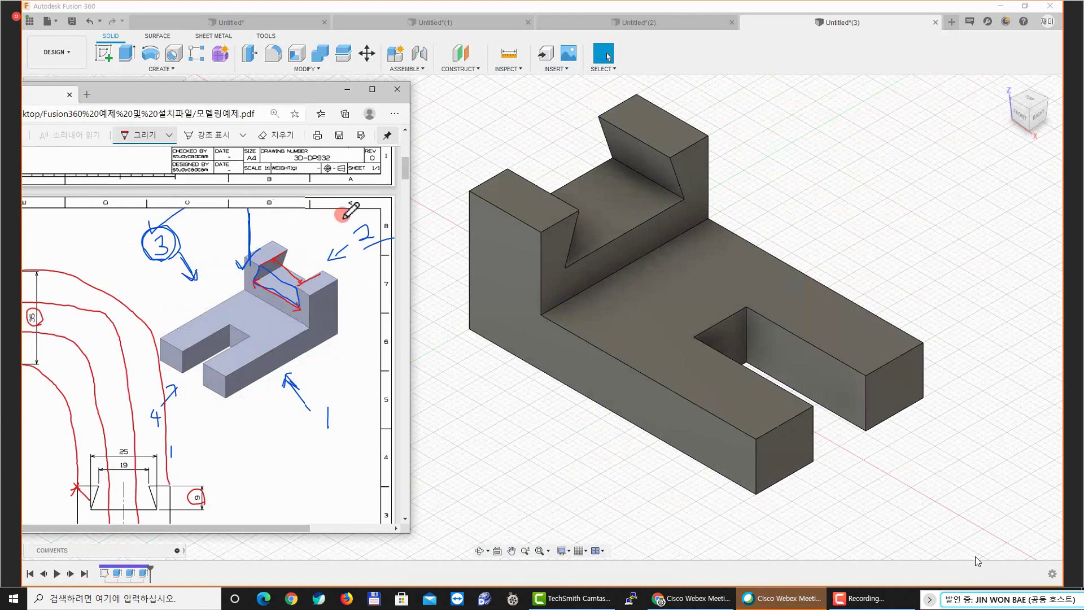
{"action": "left_click", "coordinate": [370, 20]}
{"action": "left_click", "coordinate": [833, 21]}
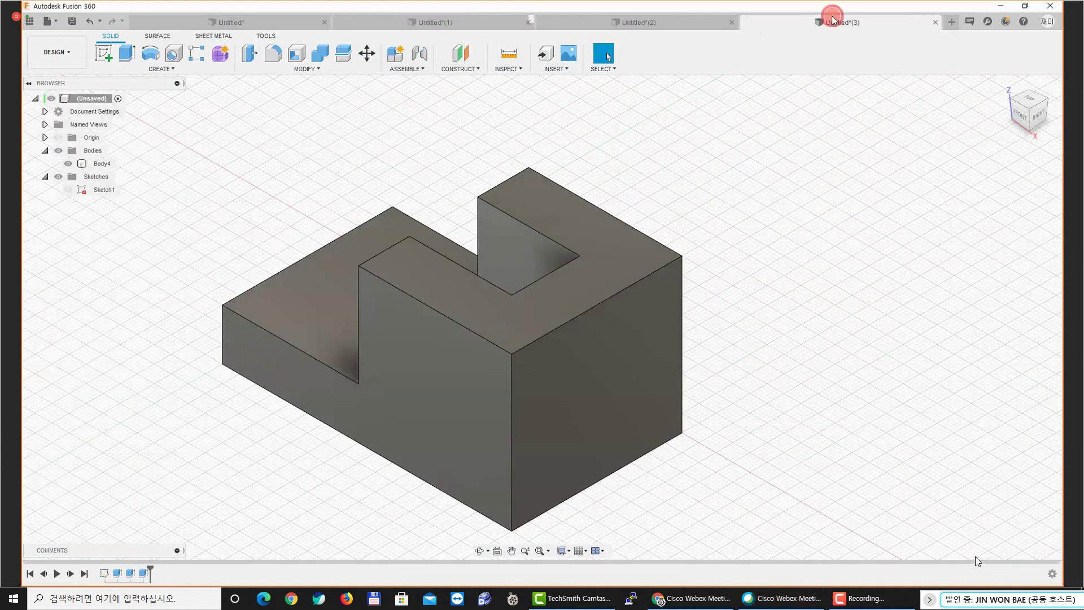
Show Sketch1 and the origin planes with the bodies hidden, and examine how the sketch lies relative to the planes
{"action": "left_click", "coordinate": [68, 177]}
{"action": "middle_click_drag", "start_coordinate": [322, 215], "coordinate": [372, 215], "text": "shift"}
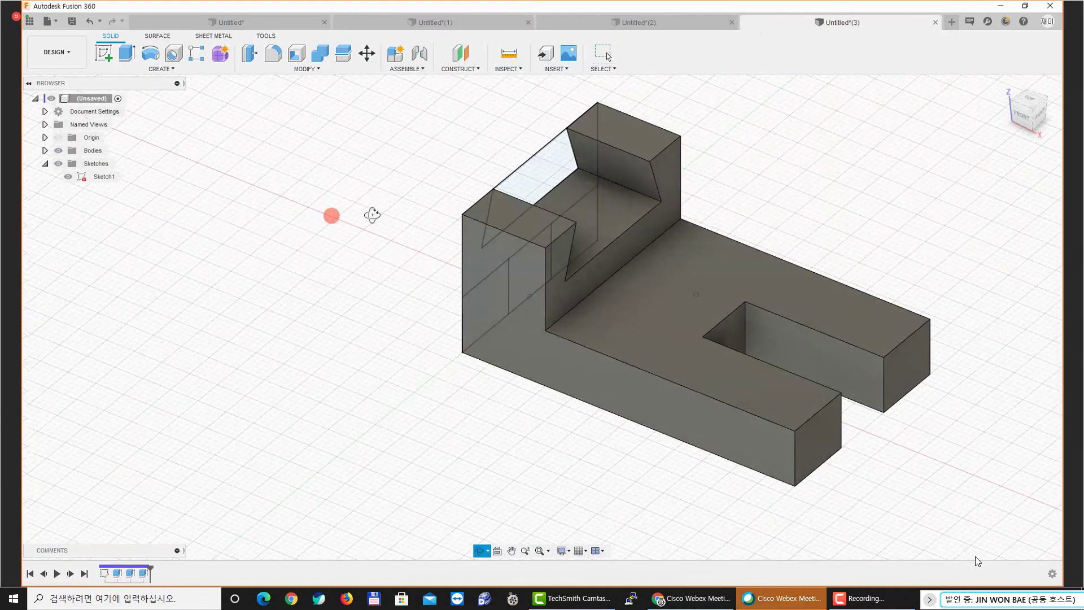
{"action": "left_click", "coordinate": [58, 151]}
{"action": "mouse_move", "coordinate": [294, 240]}
{"action": "middle_mouse_down", "text": "shift"}
{"action": "mouse_move", "coordinate": [364, 248]}
{"action": "mouse_move", "coordinate": [303, 236]}
{"action": "middle_mouse_up", "text": "shift"}
{"action": "left_click", "coordinate": [58, 137]}
{"action": "middle_click_drag", "start_coordinate": [379, 227], "coordinate": [356, 234], "text": "shift"}
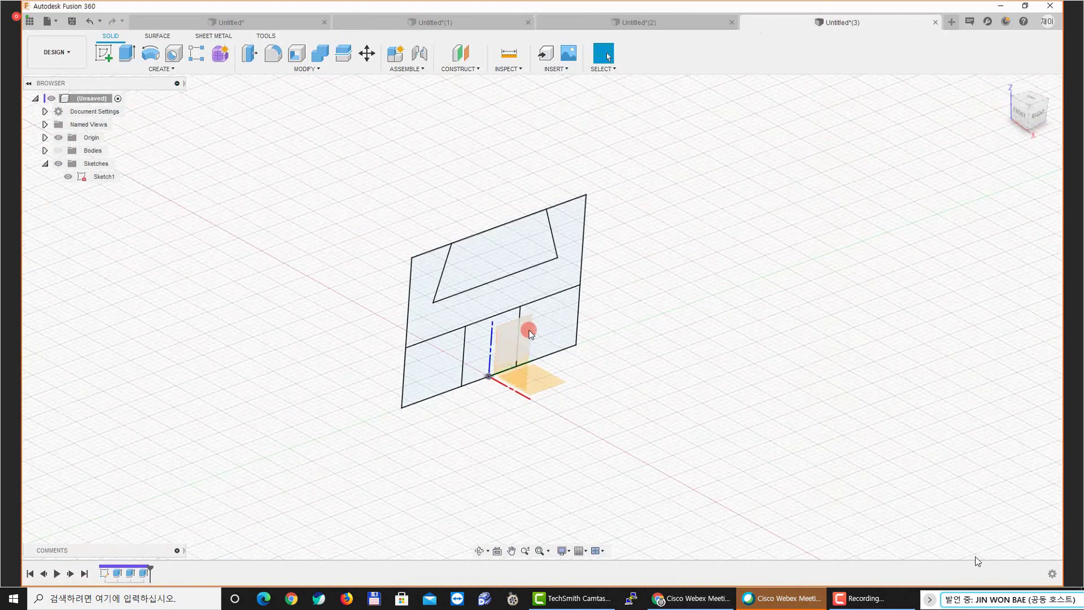
{"action": "left_click", "coordinate": [512, 373]}
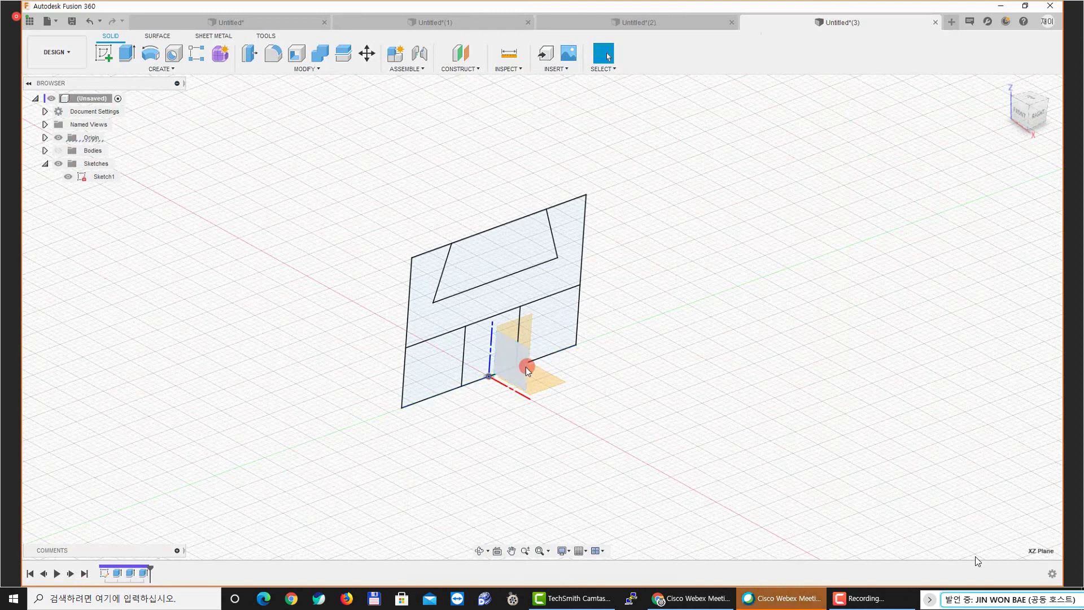
{"action": "left_click", "coordinate": [312, 320]}
Make the bodies visible again, hide Sketch1 and the origin, and restore the home view
{"action": "left_click", "coordinate": [58, 151]}
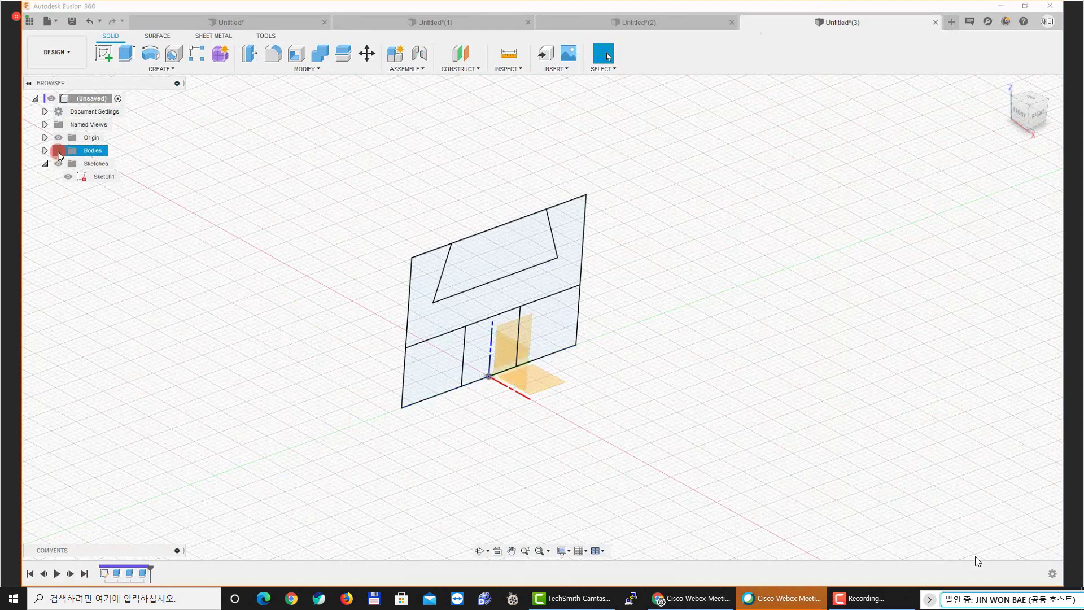
{"action": "left_click", "coordinate": [67, 177]}
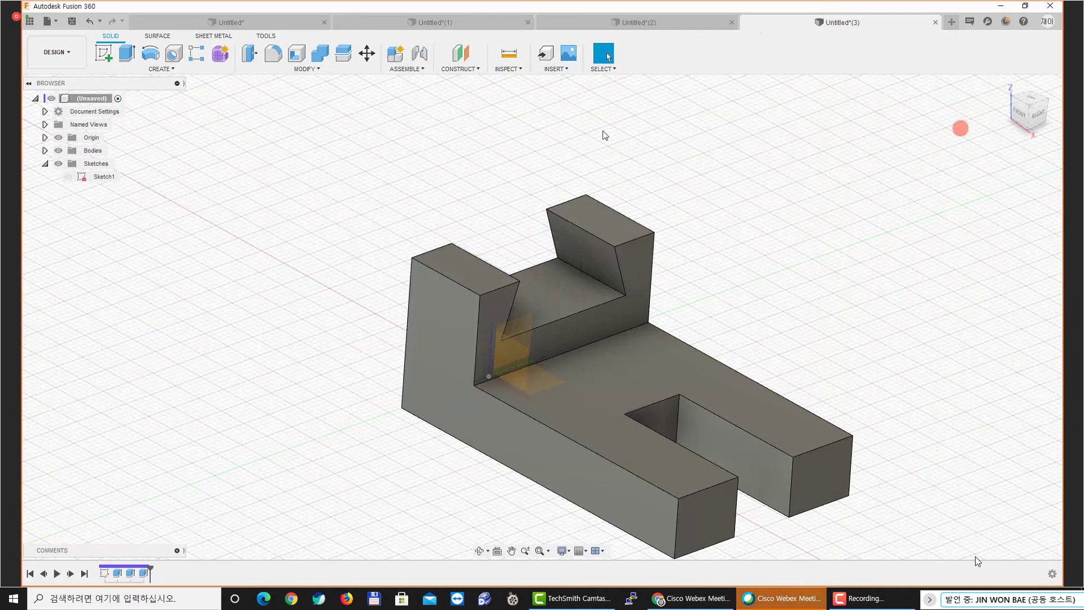
{"action": "left_click", "coordinate": [58, 137]}
{"action": "left_click", "coordinate": [1008, 93]}
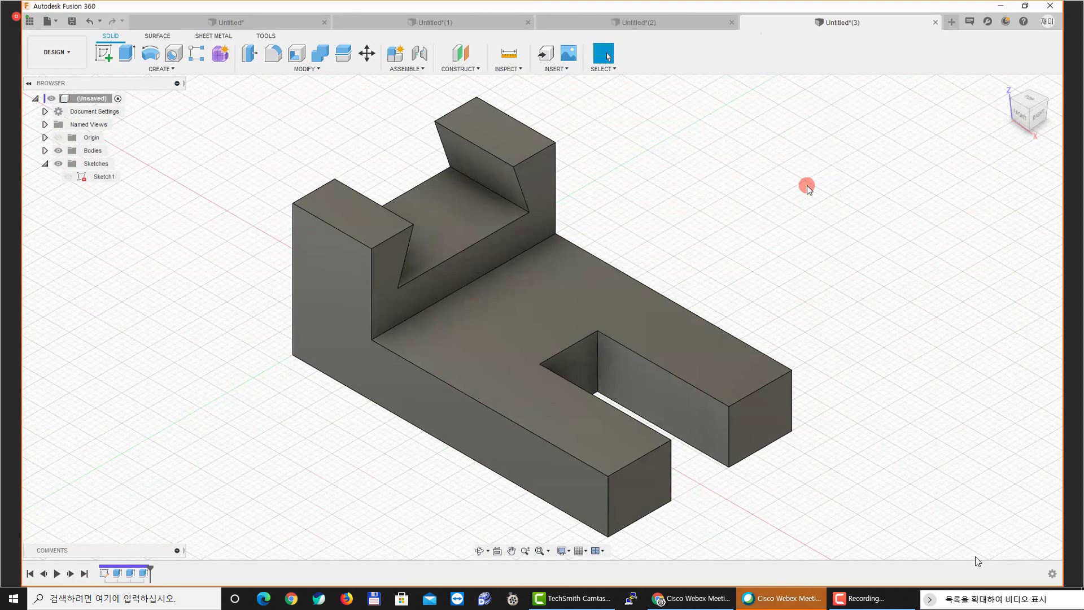
{"action": "left_click", "coordinate": [220, 540]}
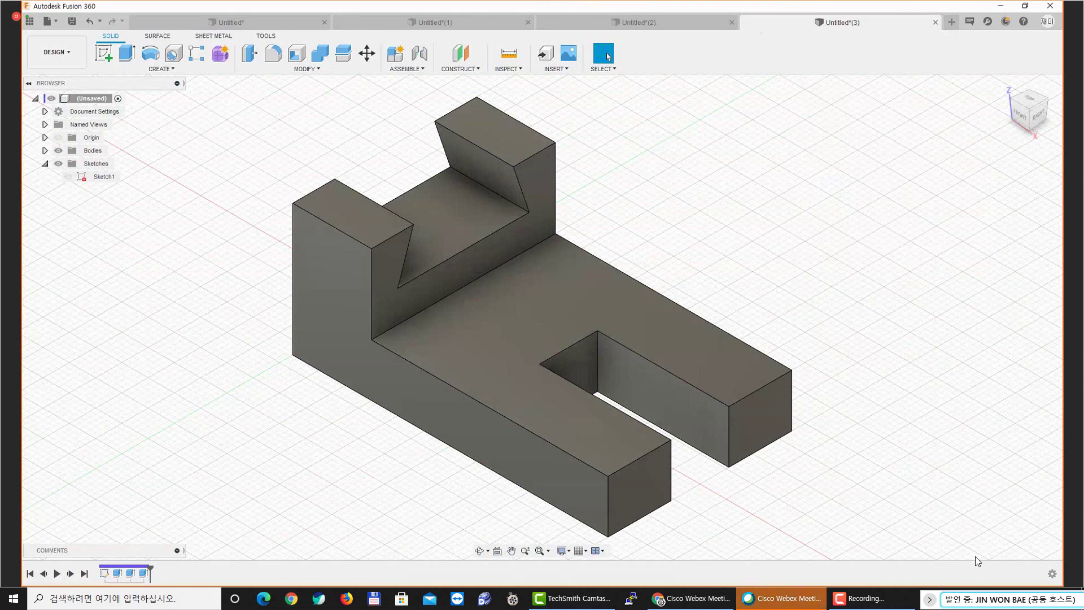
Switch to the full-size PDF drawing and erase handwritten red annotations around the orthographic views of 3D-DP940
{"action": "key", "text": "alt+Tab"}
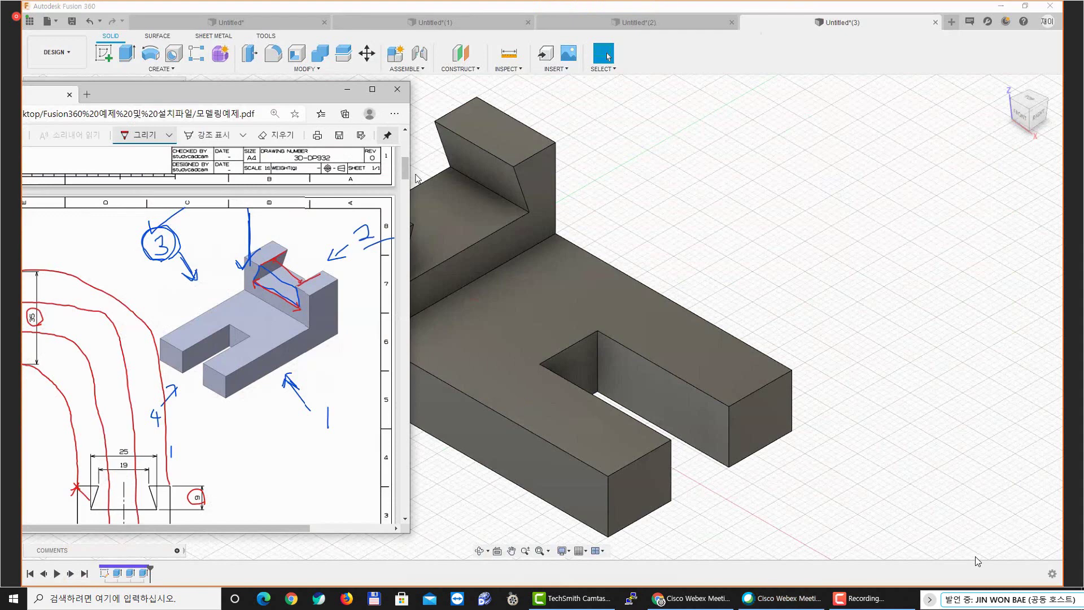
{"action": "left_click", "coordinate": [375, 91]}
{"action": "left_click", "coordinate": [931, 49]}
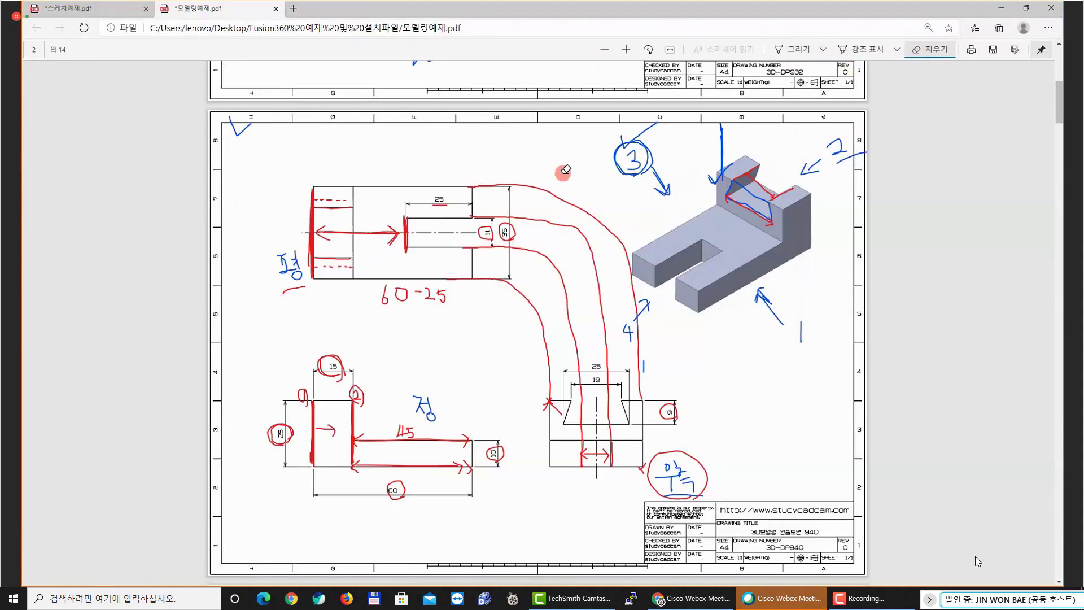
{"action": "mouse_move", "coordinate": [563, 173]}
{"action": "left_mouse_down"}
{"action": "mouse_move", "coordinate": [421, 247]}
{"action": "mouse_move", "coordinate": [313, 398]}
{"action": "mouse_move", "coordinate": [496, 459]}
{"action": "mouse_move", "coordinate": [482, 424]}
{"action": "mouse_move", "coordinate": [462, 461]}
{"action": "mouse_move", "coordinate": [367, 435]}
{"action": "mouse_move", "coordinate": [426, 398]}
{"action": "mouse_move", "coordinate": [284, 435]}
{"action": "mouse_move", "coordinate": [320, 417]}
{"action": "left_mouse_up"}
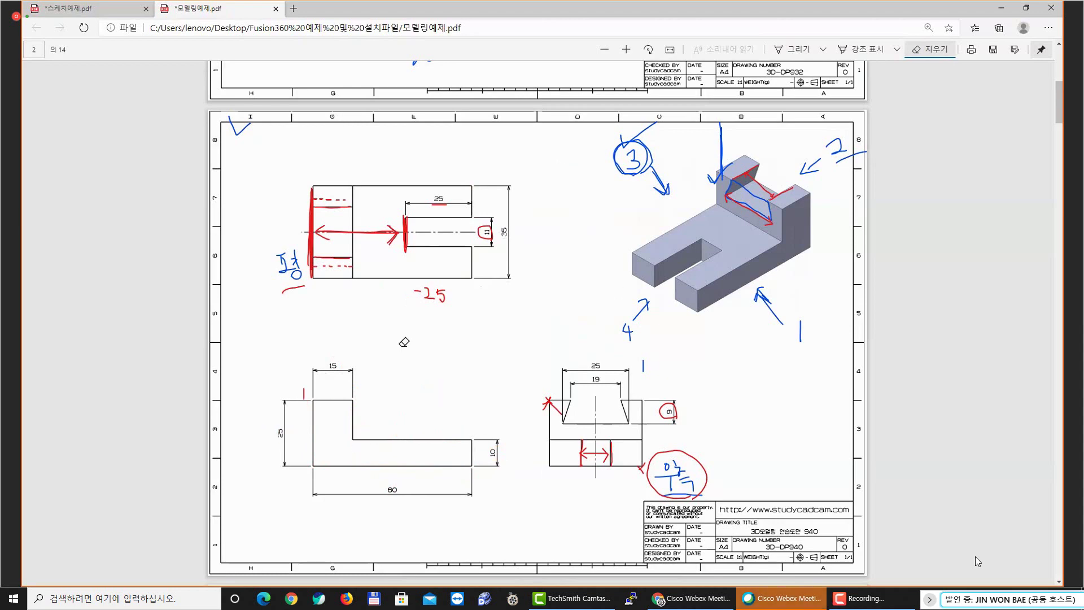
{"action": "scroll", "coordinate": [339, 466], "scroll_direction": "up", "scroll_amount": 1, "text": "ctrl"}
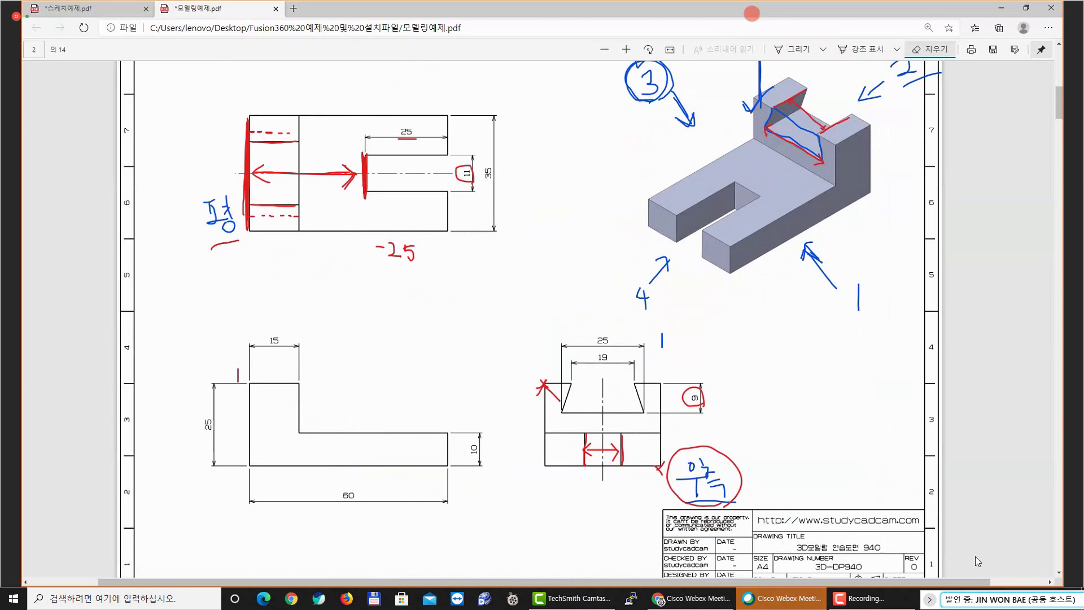
Switch to Fusion 360 and examine the part in front and right views, with the right view placed beside the PDF drawing
{"action": "left_click", "coordinate": [1001, 8]}
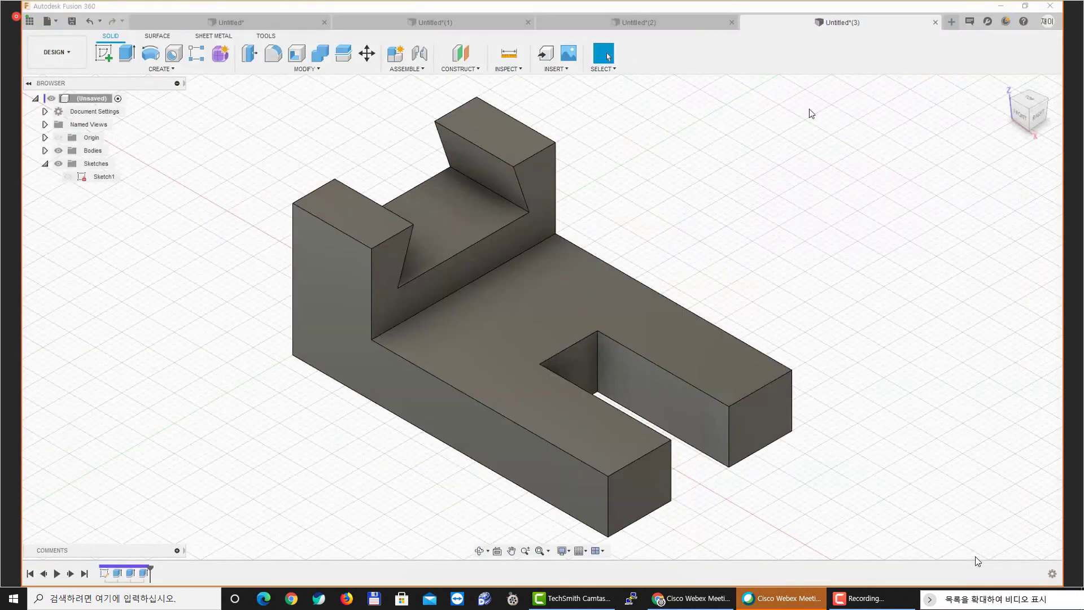
{"action": "left_click", "coordinate": [1022, 113]}
{"action": "middle_click_drag", "start_coordinate": [726, 209], "coordinate": [710, 203]}
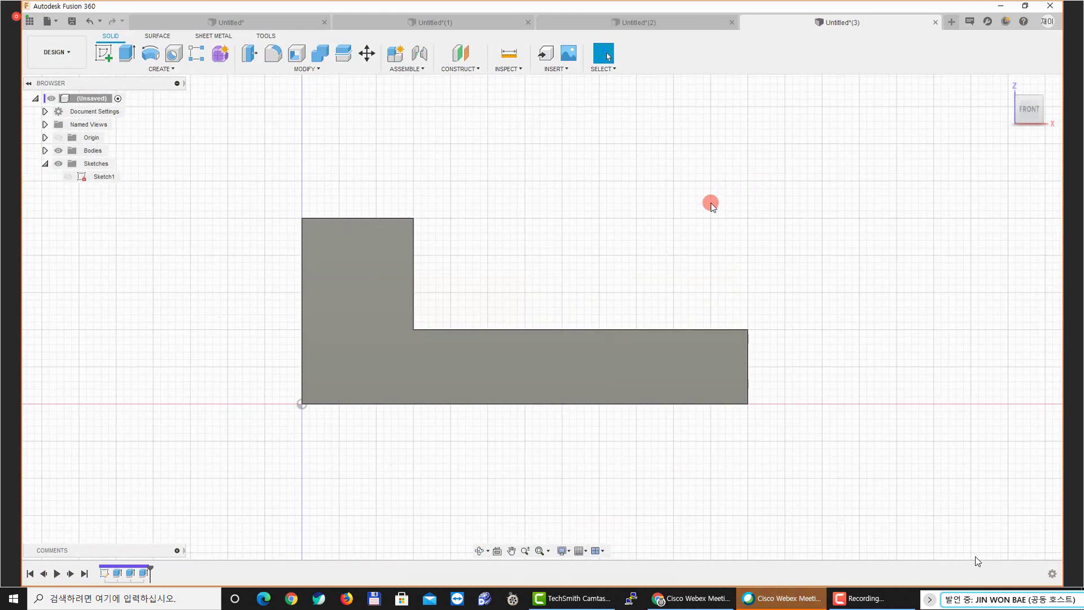
{"action": "left_click", "coordinate": [1053, 110]}
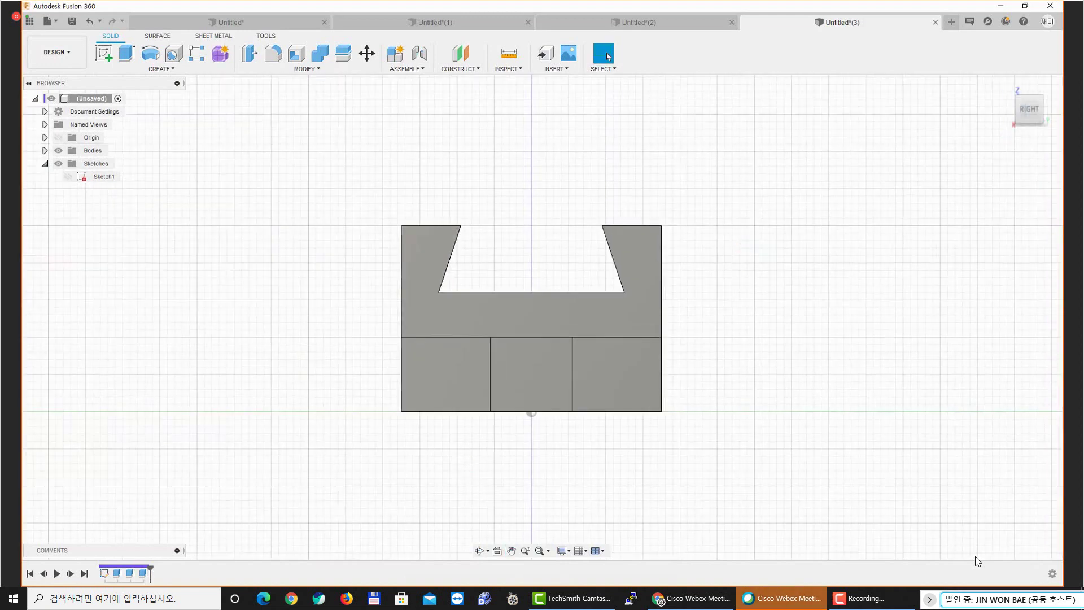
{"action": "key", "text": "alt+Tab"}
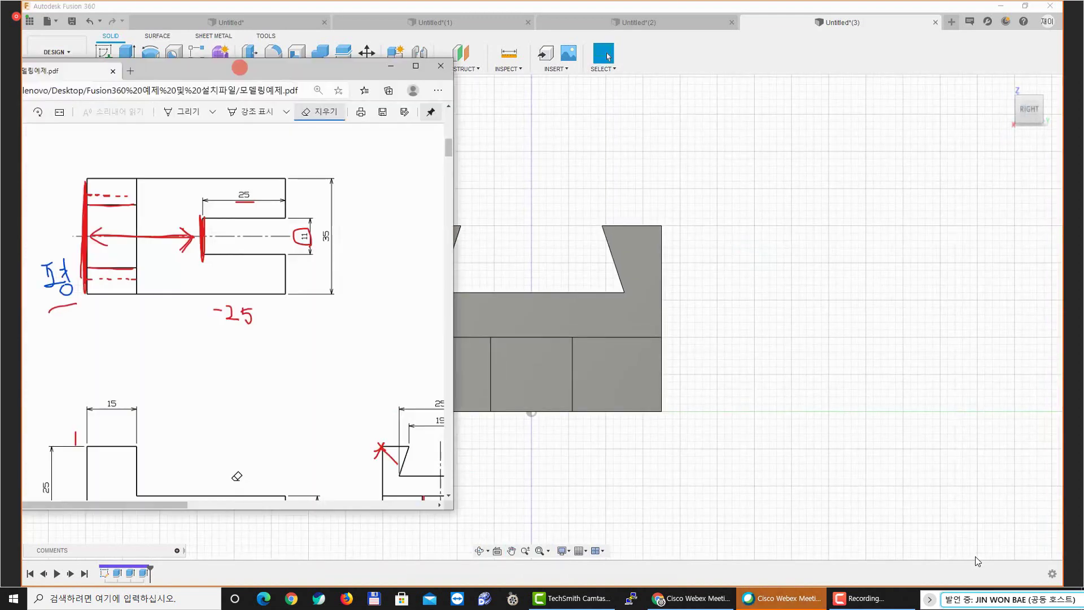
{"action": "middle_click_drag", "start_coordinate": [543, 355], "coordinate": [653, 320]}
{"action": "middle_click_drag", "start_coordinate": [591, 342], "coordinate": [624, 339]}
Erase the red slot-width, corner and dimension markings around the side view in the PDF drawing
{"action": "key", "text": "alt+Tab"}
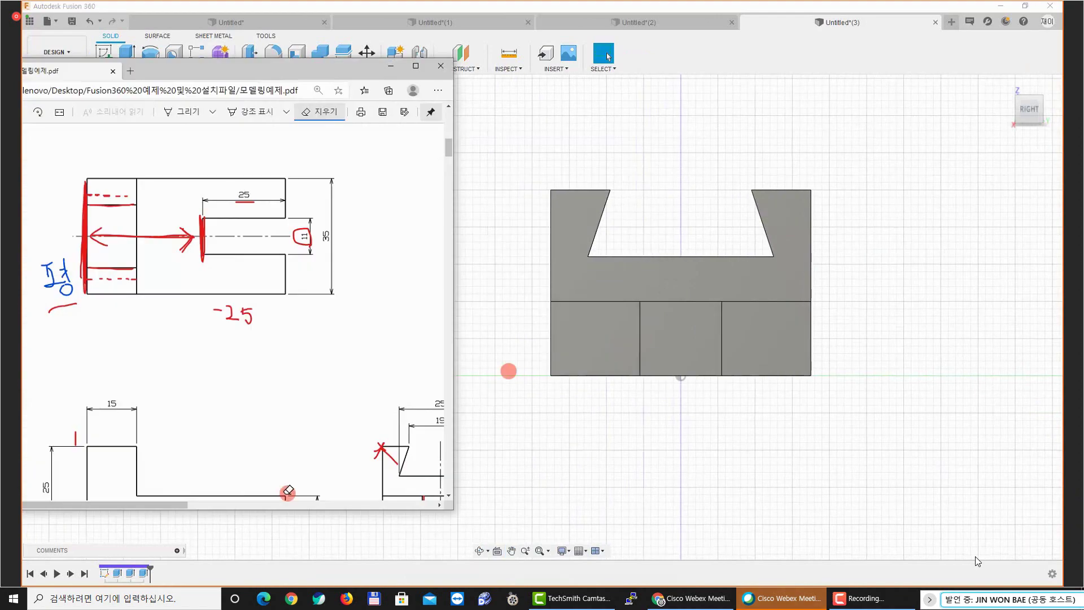
{"action": "left_click", "coordinate": [281, 504]}
{"action": "mouse_move", "coordinate": [281, 506]}
{"action": "left_mouse_down"}
{"action": "mouse_move", "coordinate": [316, 506]}
{"action": "mouse_move", "coordinate": [252, 503]}
{"action": "mouse_move", "coordinate": [158, 469]}
{"action": "left_mouse_up"}
{"action": "scroll", "coordinate": [158, 465], "scroll_direction": "down", "scroll_amount": 3}
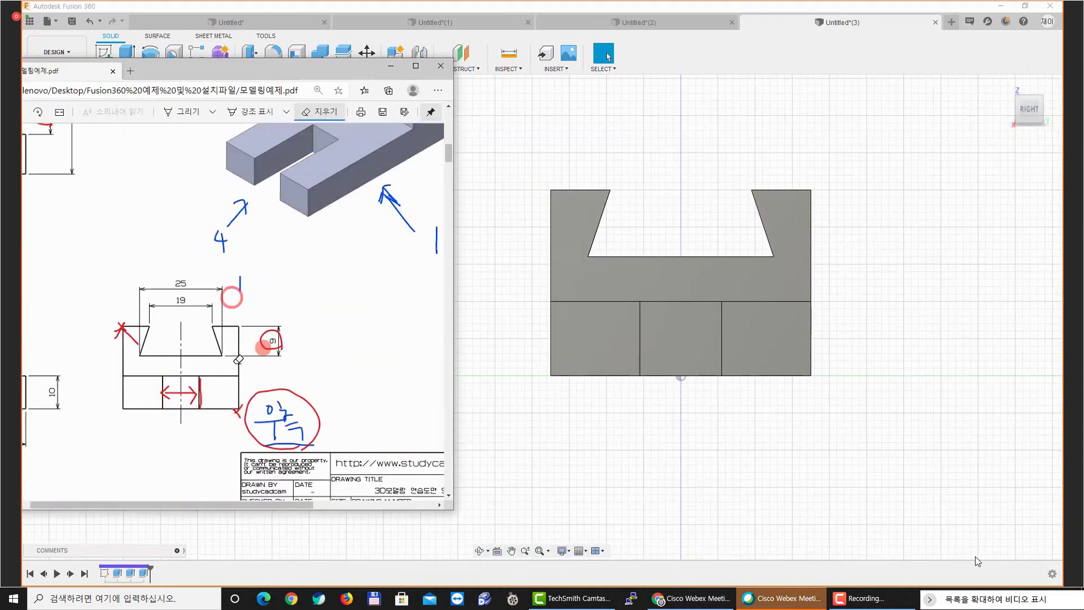
{"action": "left_click", "coordinate": [165, 392]}
{"action": "left_click", "coordinate": [120, 333]}
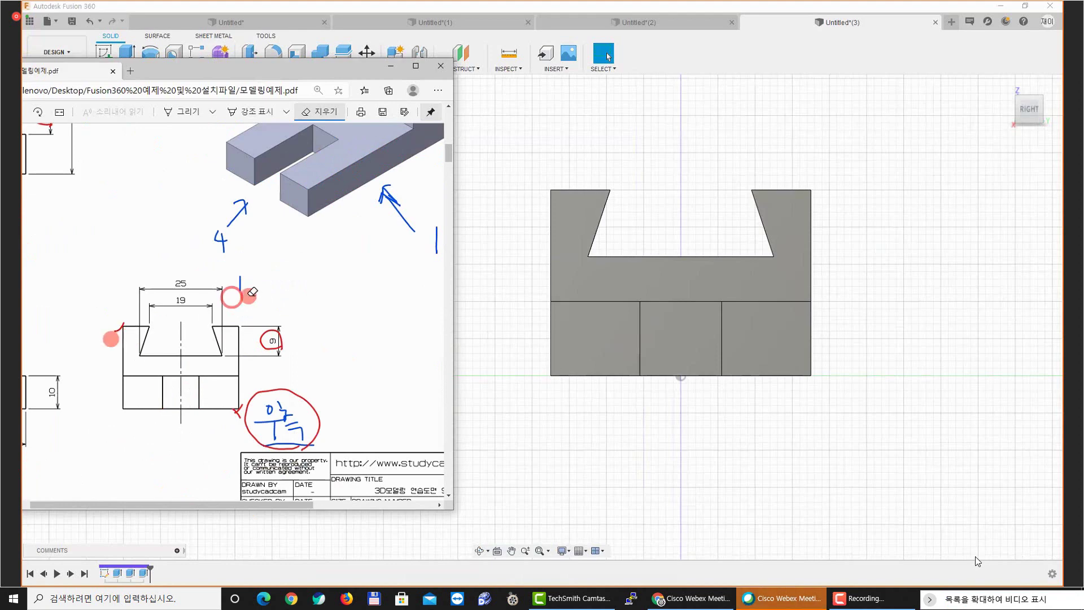
{"action": "left_click", "coordinate": [265, 351]}
{"action": "left_click", "coordinate": [232, 305]}
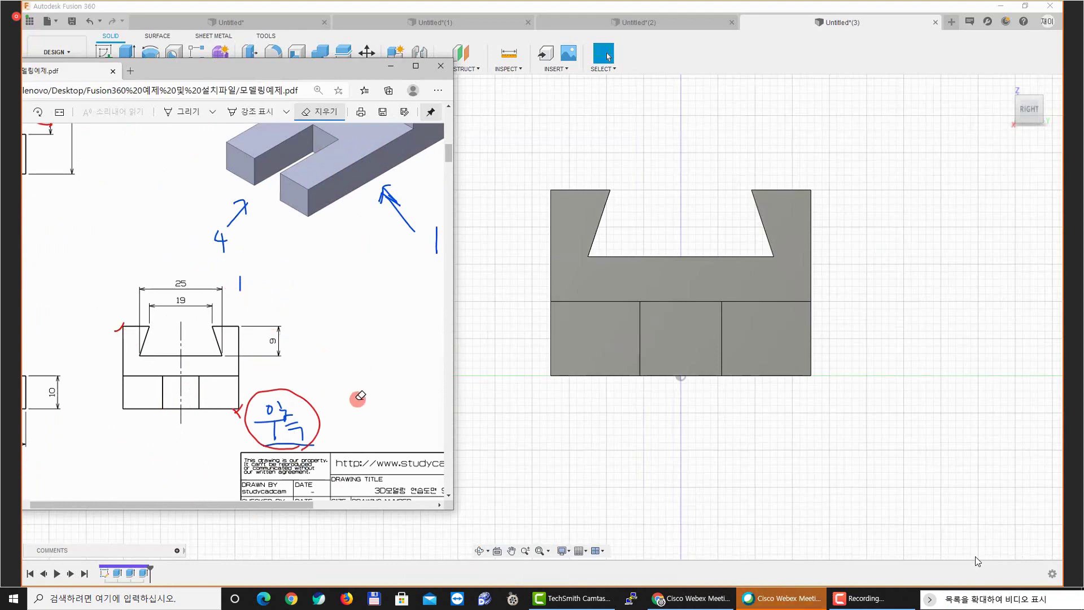
Set the part to its top view and compare it with the top view in the PDF drawing
{"action": "left_click_drag", "start_coordinate": [265, 503], "coordinate": [130, 499]}
{"action": "scroll", "coordinate": [172, 429], "scroll_direction": "up", "scroll_amount": 3}
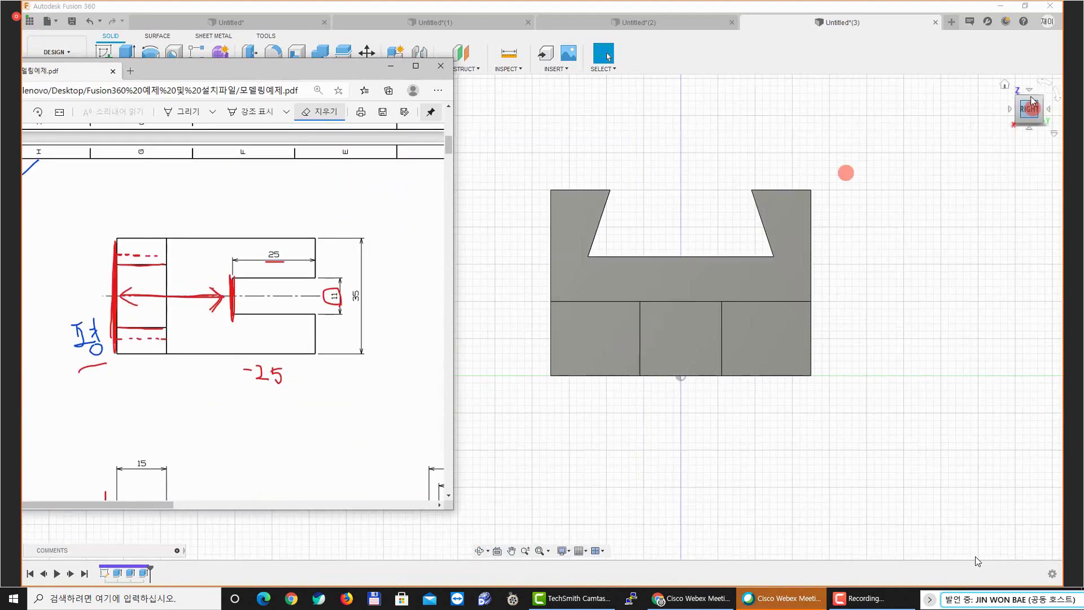
{"action": "left_click", "coordinate": [1011, 88]}
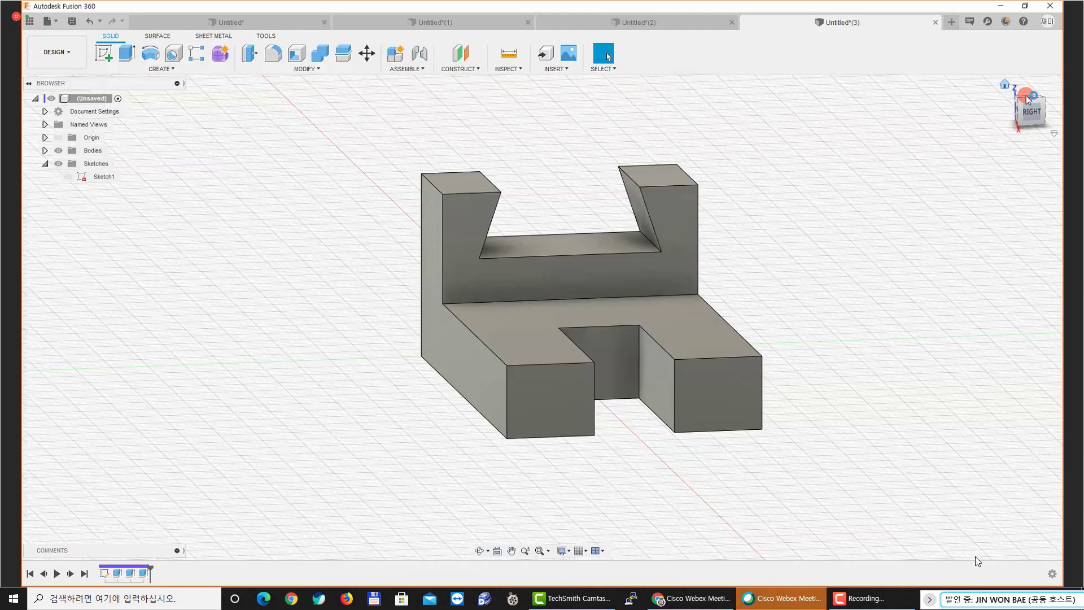
{"action": "left_click", "coordinate": [1028, 101]}
{"action": "key", "text": "alt+Tab"}
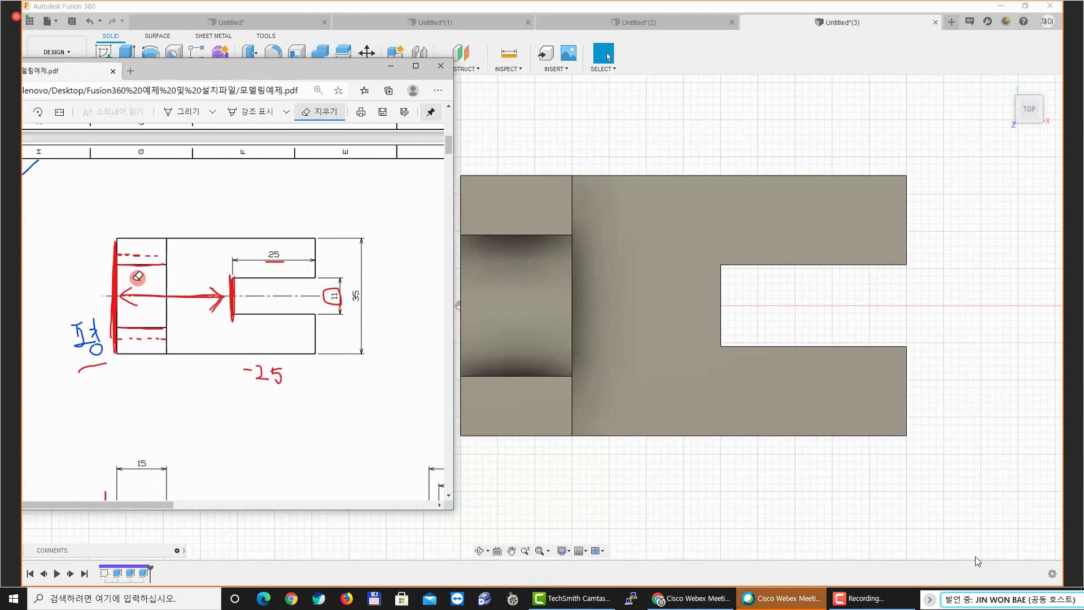
{"action": "scroll", "coordinate": [104, 248], "scroll_direction": "up", "scroll_amount": 3, "text": "ctrl"}
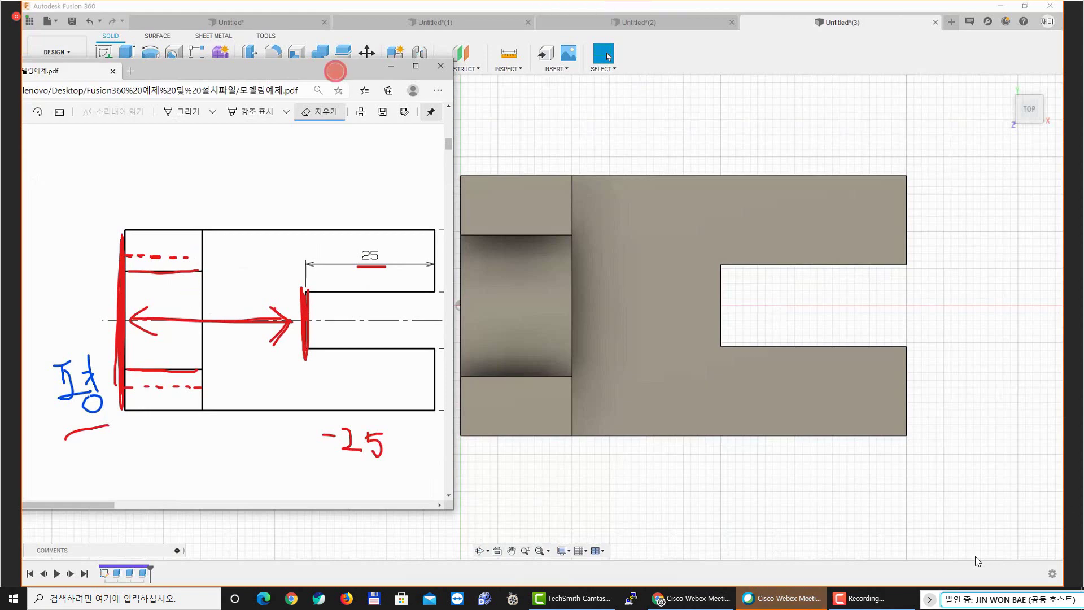
Return to the model and cycle its top view through wireframe and shaded visual styles, ending with Wireframe with Hidden Edges
{"action": "left_click_drag", "start_coordinate": [336, 71], "coordinate": [22, 113]}
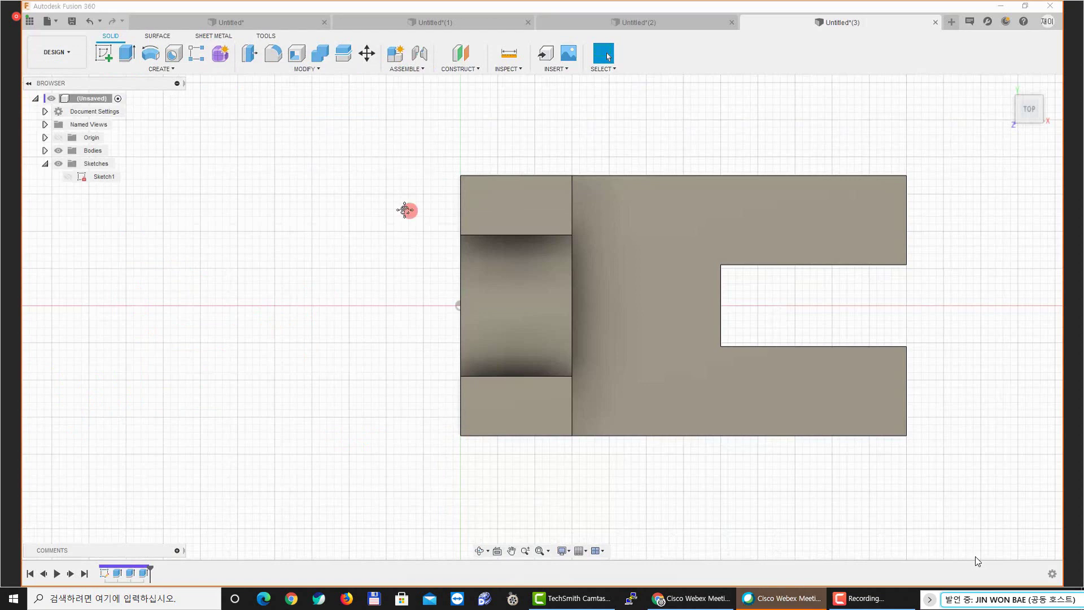
{"action": "middle_click_drag", "start_coordinate": [410, 211], "coordinate": [339, 224]}
{"action": "key", "text": "ctrl+7"}
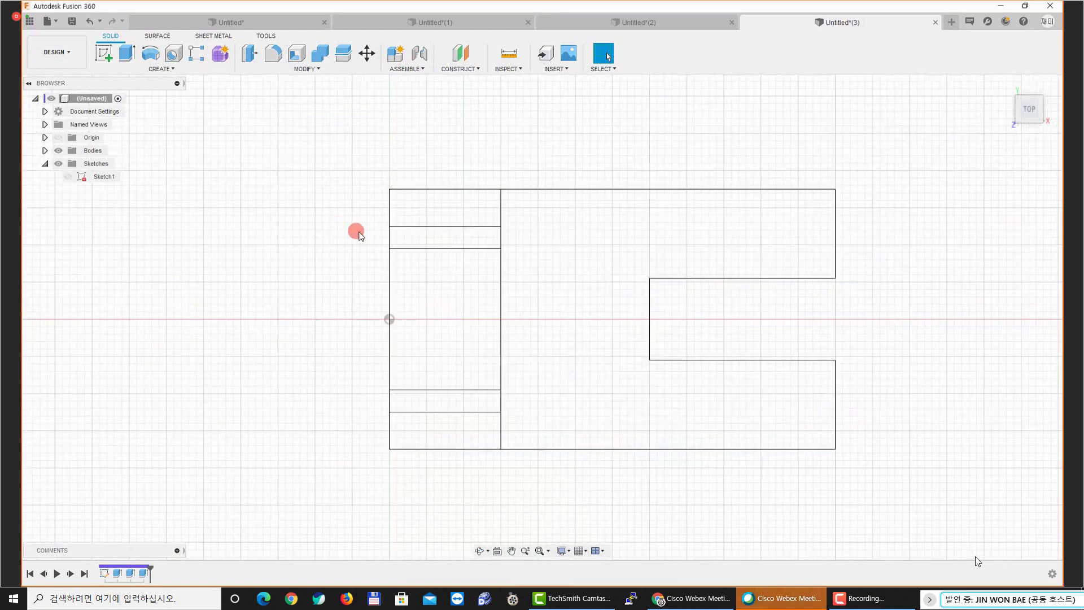
{"action": "key", "text": "ctrl+5"}
{"action": "key", "text": "ctrl+4"}
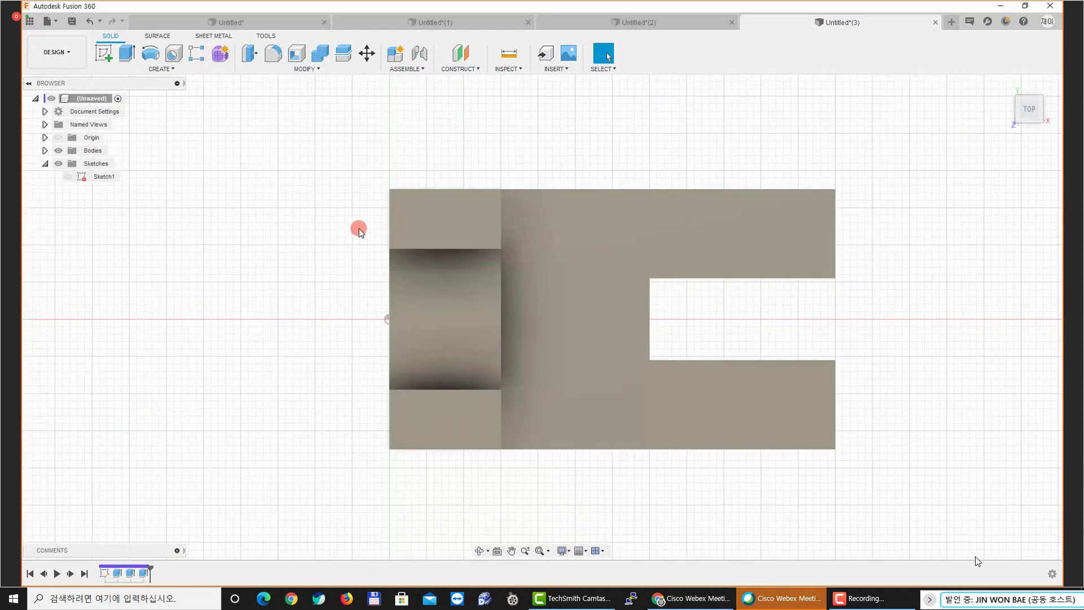
{"action": "key", "text": "ctrl+8"}
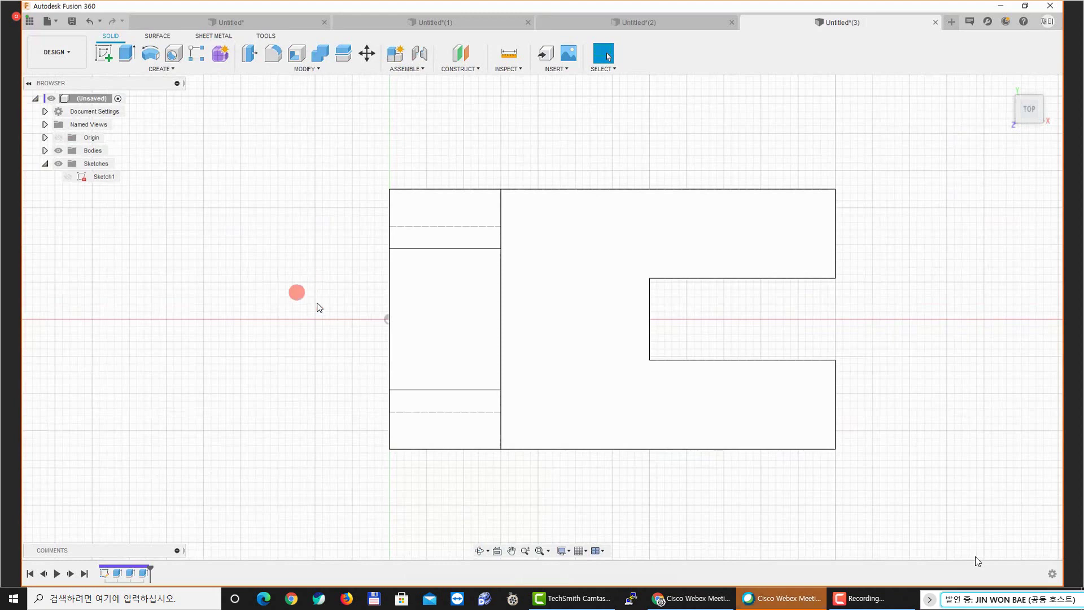
Examine the dashed hidden edges of the dovetail notch in the top view up close
{"action": "middle_click_drag", "start_coordinate": [357, 286], "coordinate": [301, 271]}
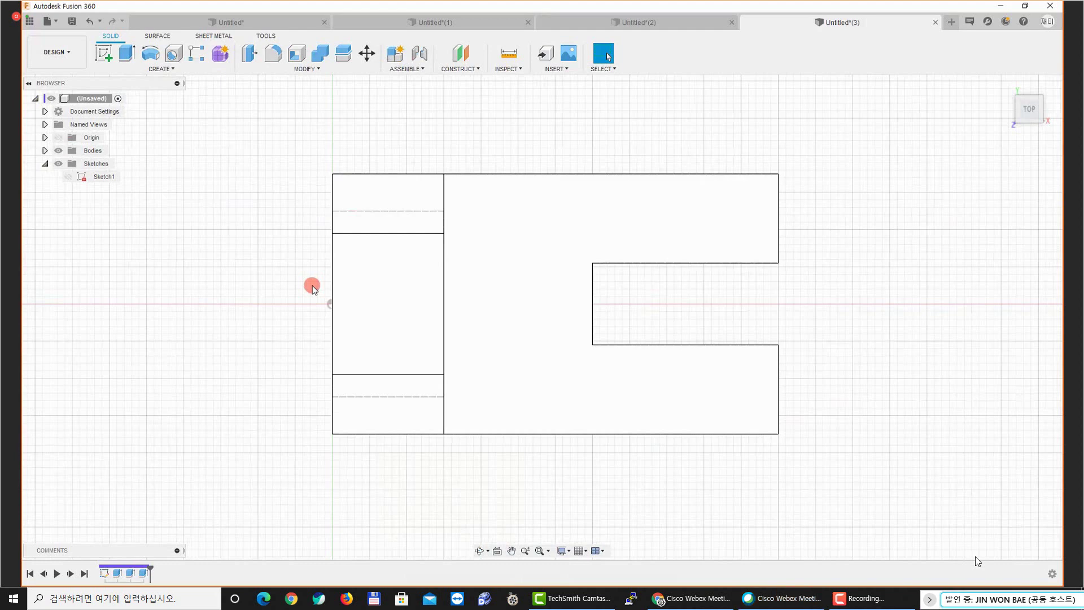
{"action": "middle_click_drag", "start_coordinate": [271, 261], "coordinate": [147, 275]}
{"action": "scroll", "coordinate": [231, 265], "scroll_direction": "up", "scroll_amount": 2}
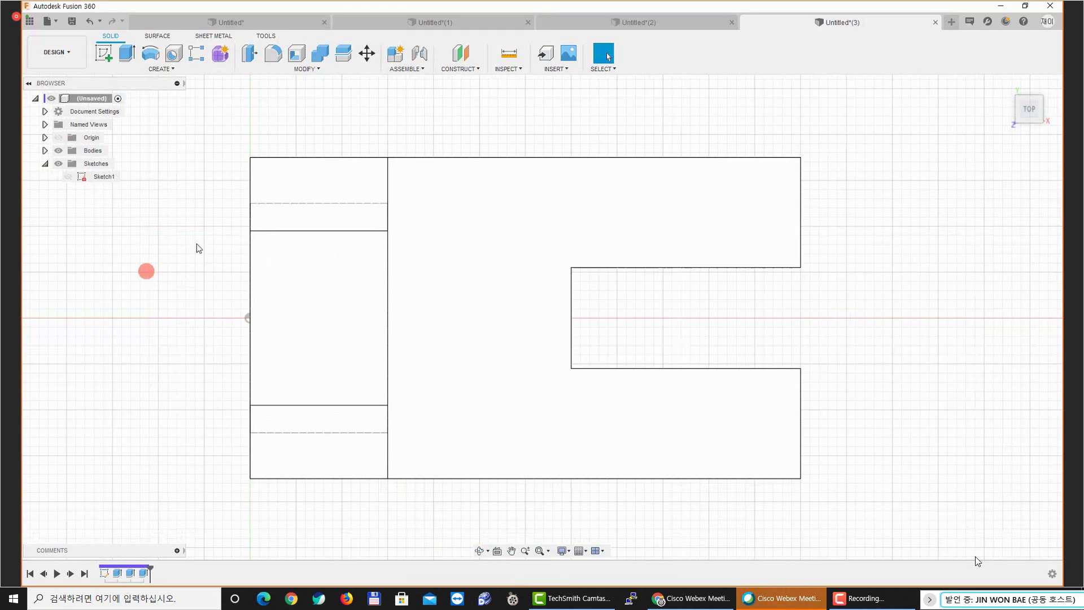
{"action": "key", "text": "ctrl+1"}
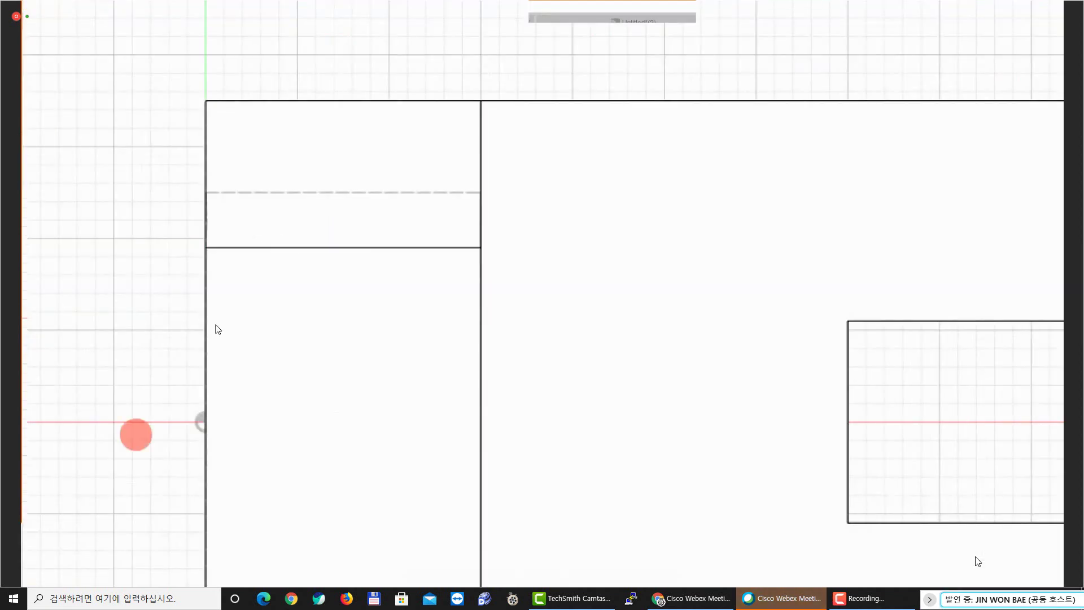
{"action": "key", "text": "Escape"}
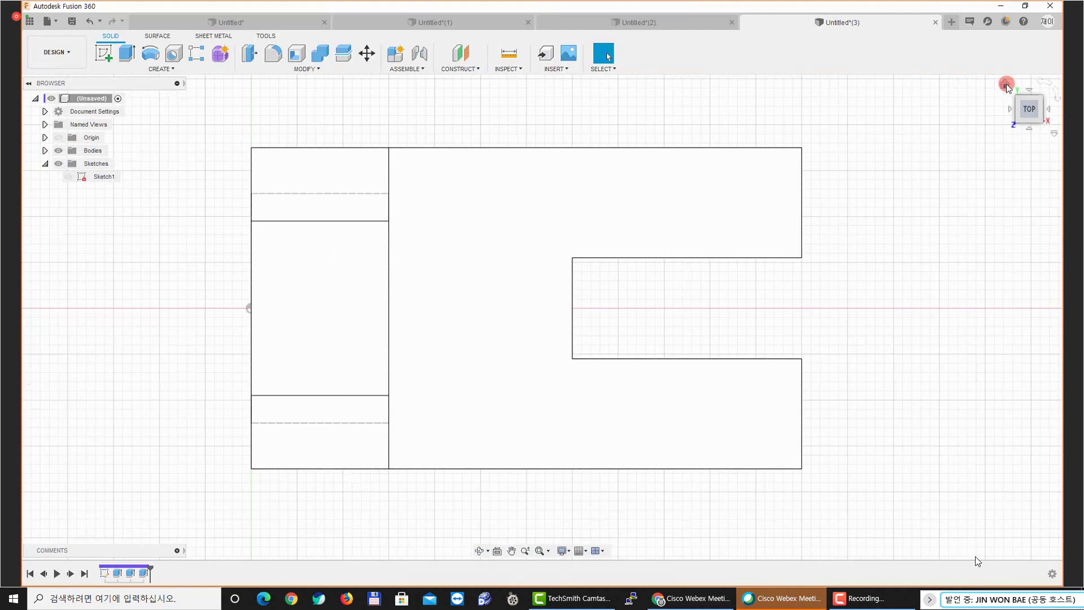
Restore the home view and compare the shaded and wireframe visual styles, with and without hidden edges
{"action": "left_click", "coordinate": [1007, 85]}
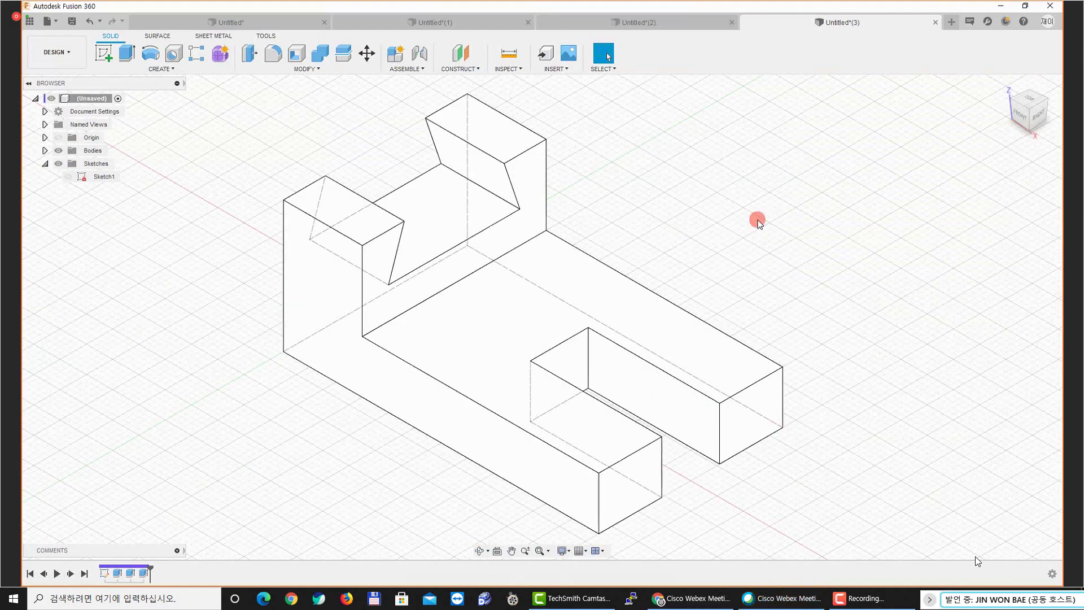
{"action": "key", "text": "ctrl+4"}
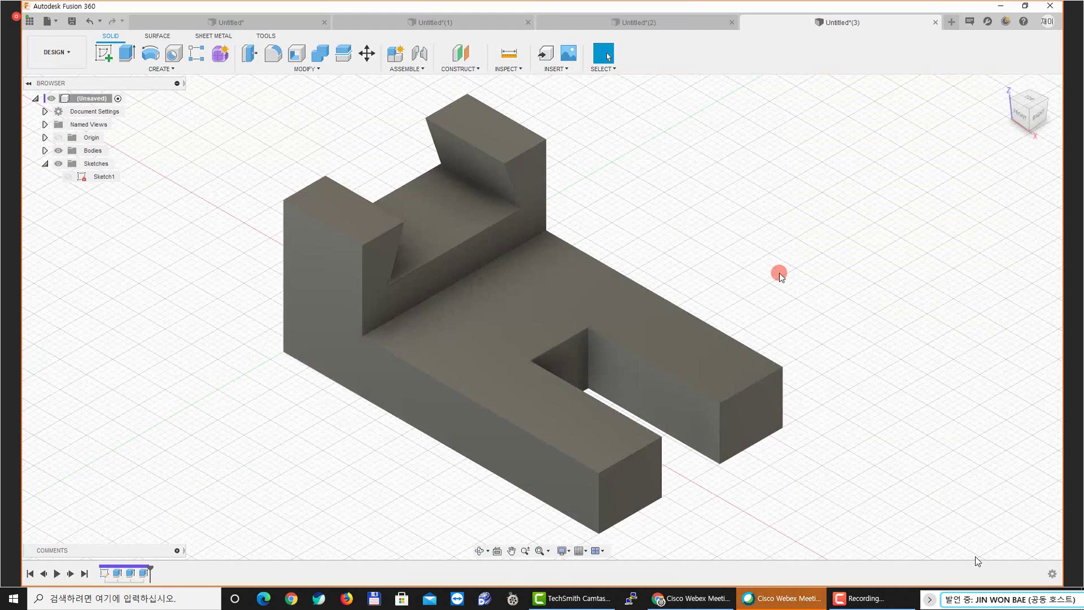
{"action": "key", "text": "ctrl+5"}
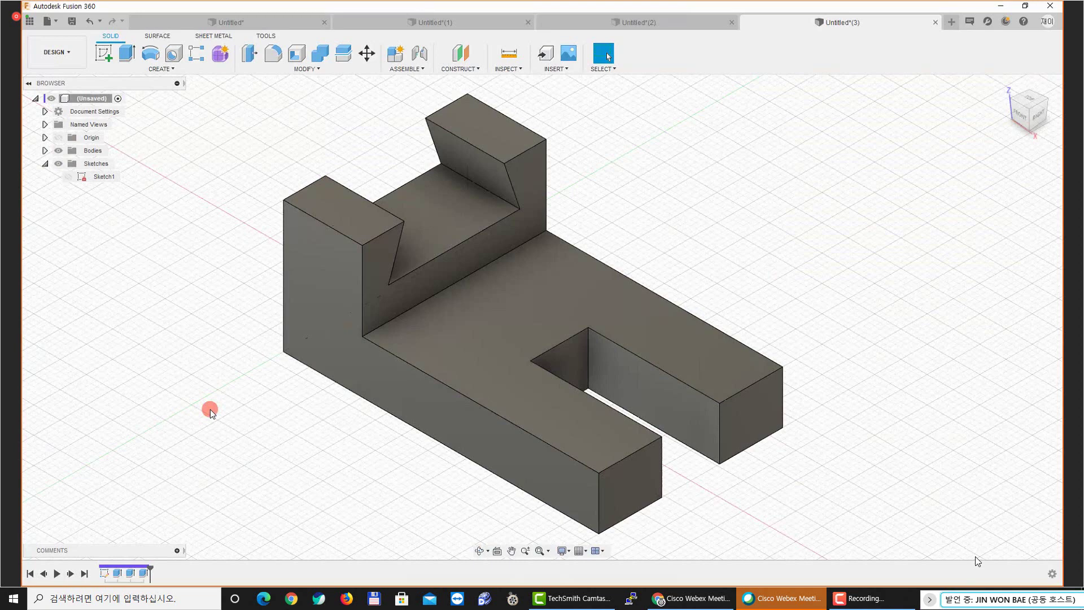
{"action": "key", "text": "ctrl+7"}
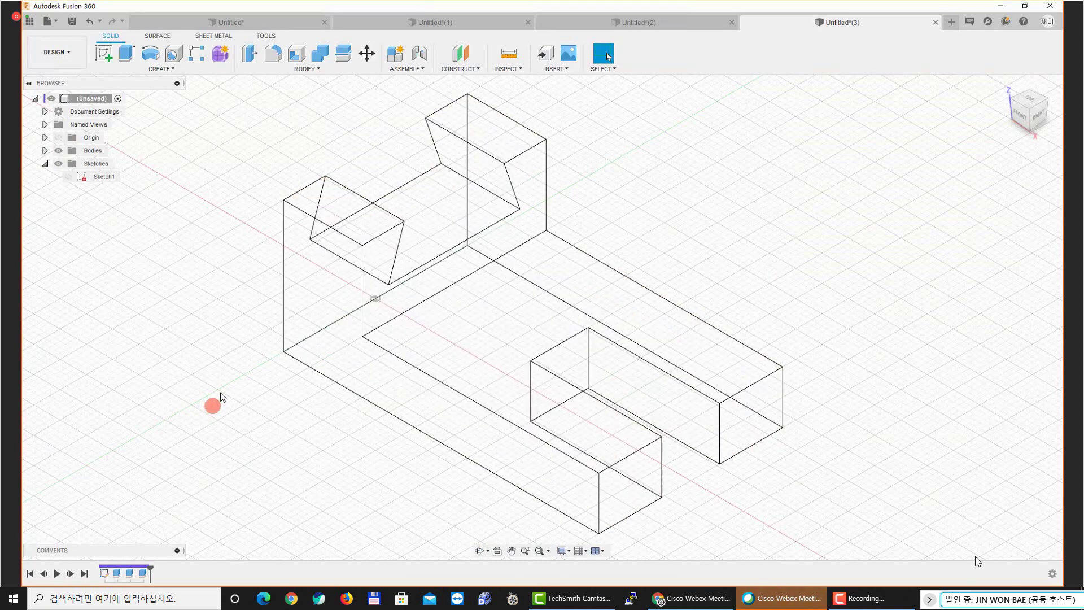
{"action": "middle_click_drag", "start_coordinate": [259, 367], "coordinate": [237, 362]}
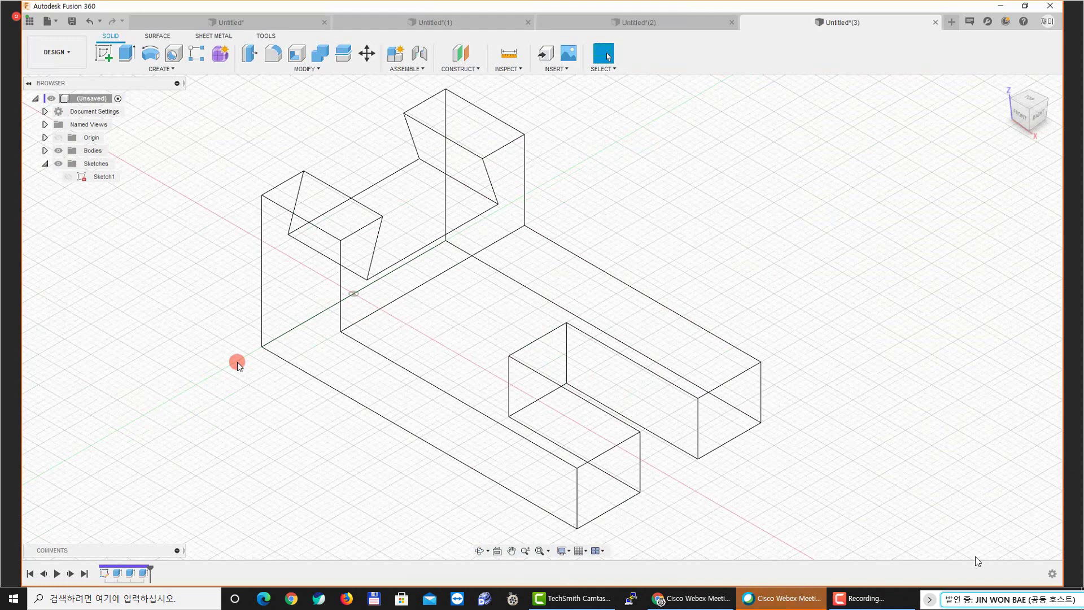
{"action": "key", "text": "ctrl+8"}
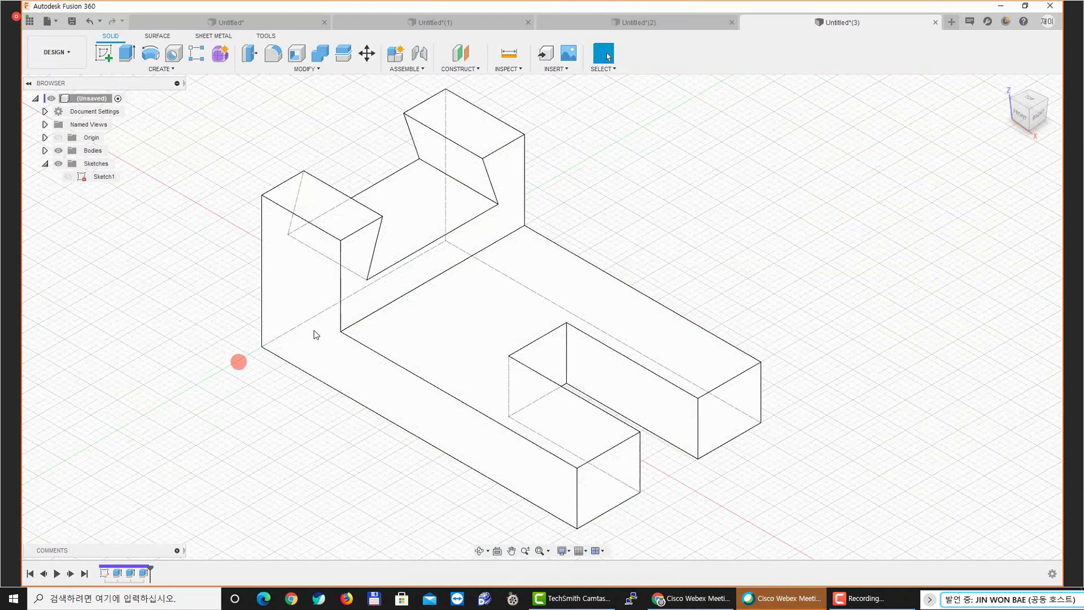
Examine the visible and dashed edges at the base of the dovetail notch in the isometric wireframe view
{"action": "key", "text": "ctrl+4"}
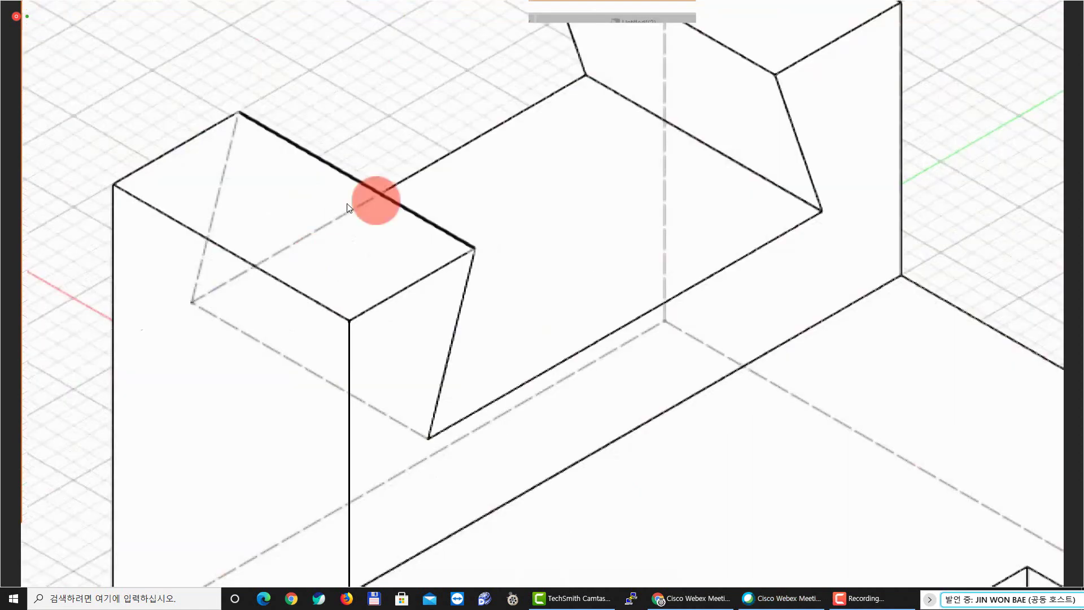
{"action": "left_click", "coordinate": [477, 138]}
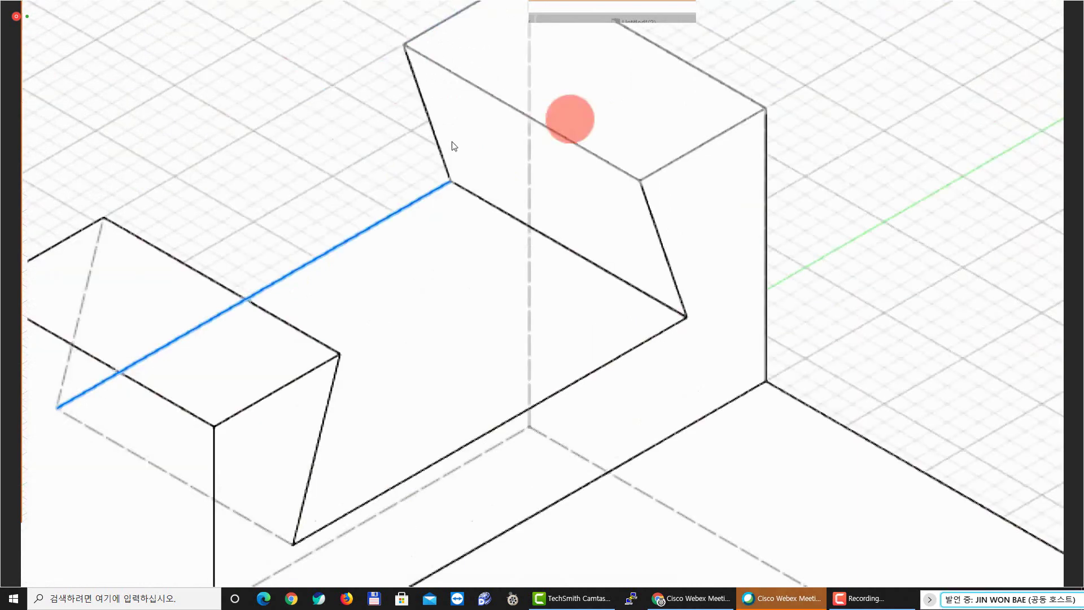
{"action": "middle_click_drag", "start_coordinate": [302, 208], "coordinate": [388, 147]}
{"action": "left_click", "coordinate": [389, 150]}
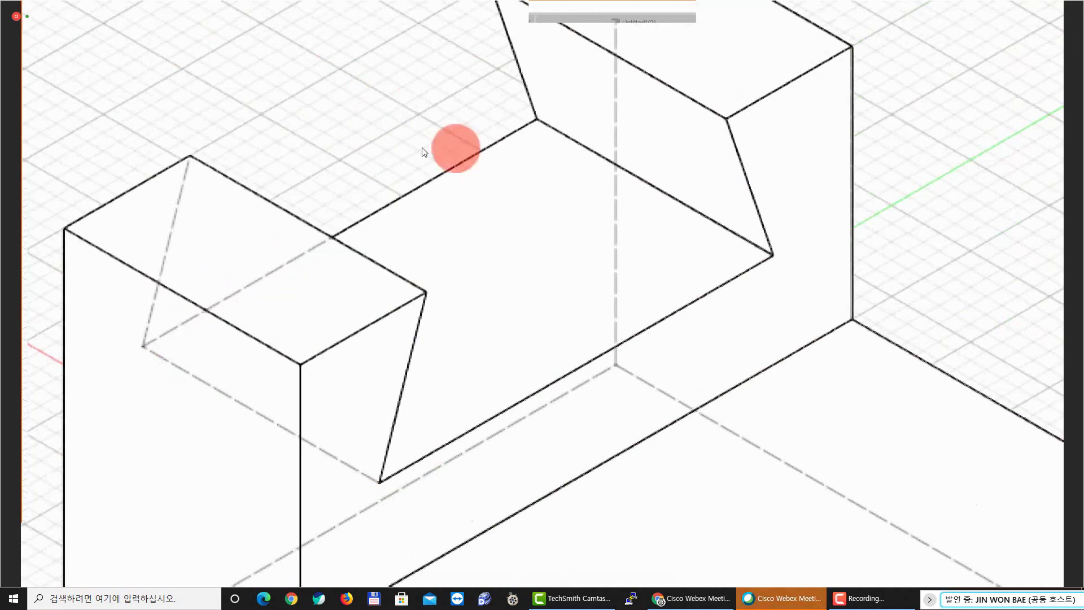
{"action": "scroll", "coordinate": [405, 141], "scroll_direction": "down", "scroll_amount": 4}
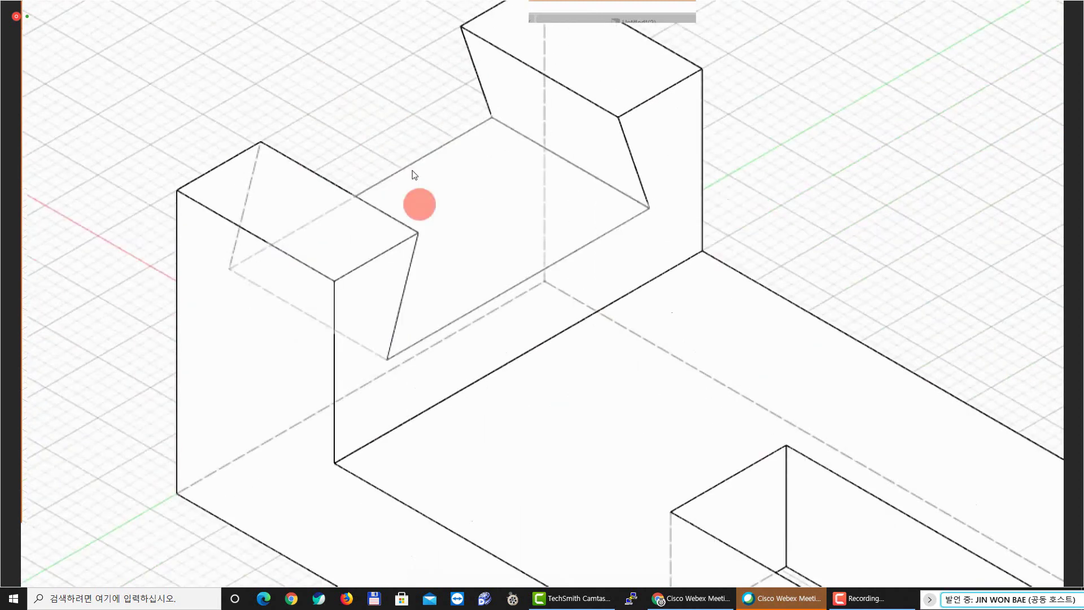
{"action": "scroll", "coordinate": [415, 175], "scroll_direction": "down", "scroll_amount": 3}
{"action": "scroll", "coordinate": [463, 179], "scroll_direction": "up", "scroll_amount": 2}
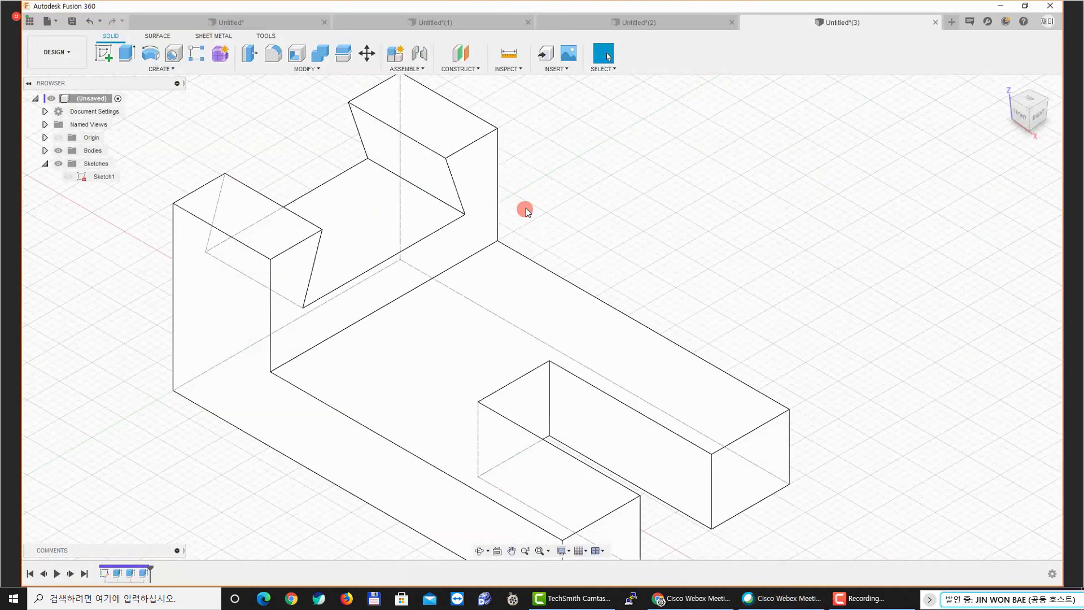
Compare the wireframe and shaded styles with visible edges only, ending with Shaded with Visible Edges Only
{"action": "scroll", "coordinate": [553, 208], "scroll_direction": "down", "scroll_amount": 1}
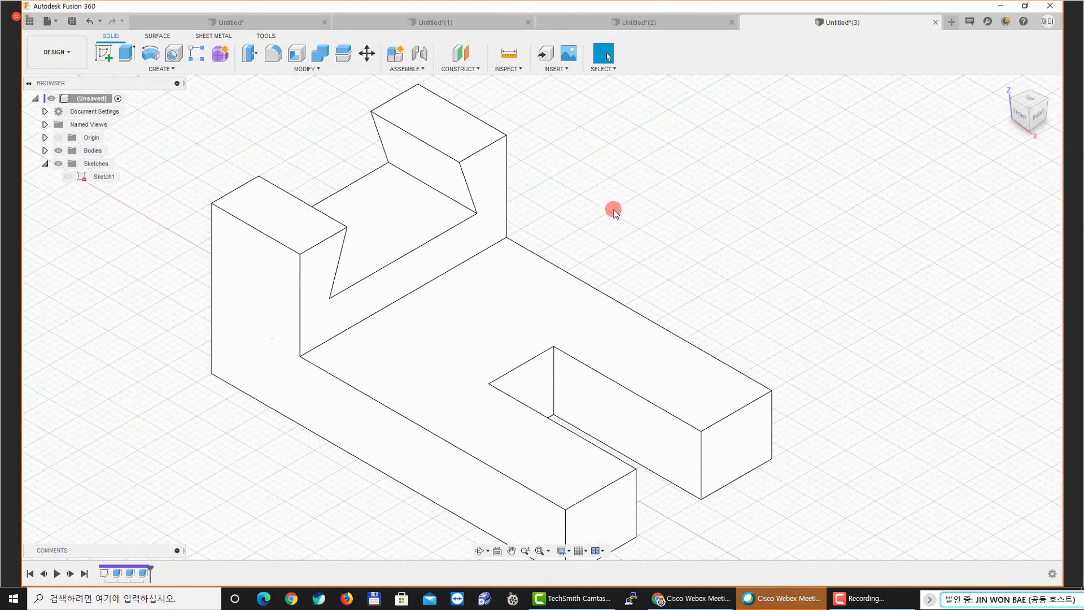
{"action": "key", "text": "ctrl+6"}
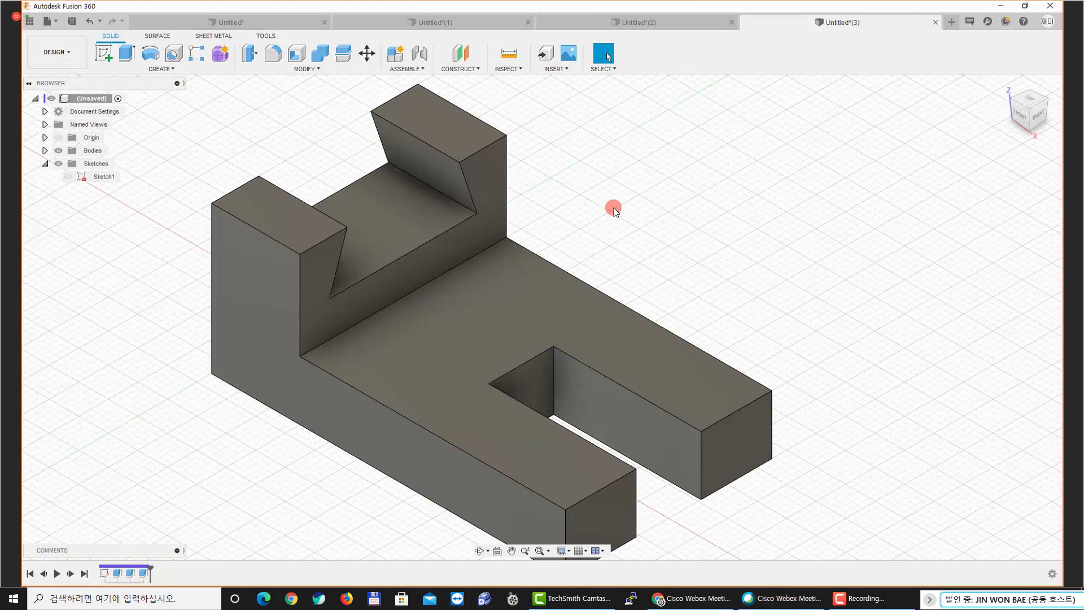
{"action": "key", "text": "ctrl+9"}
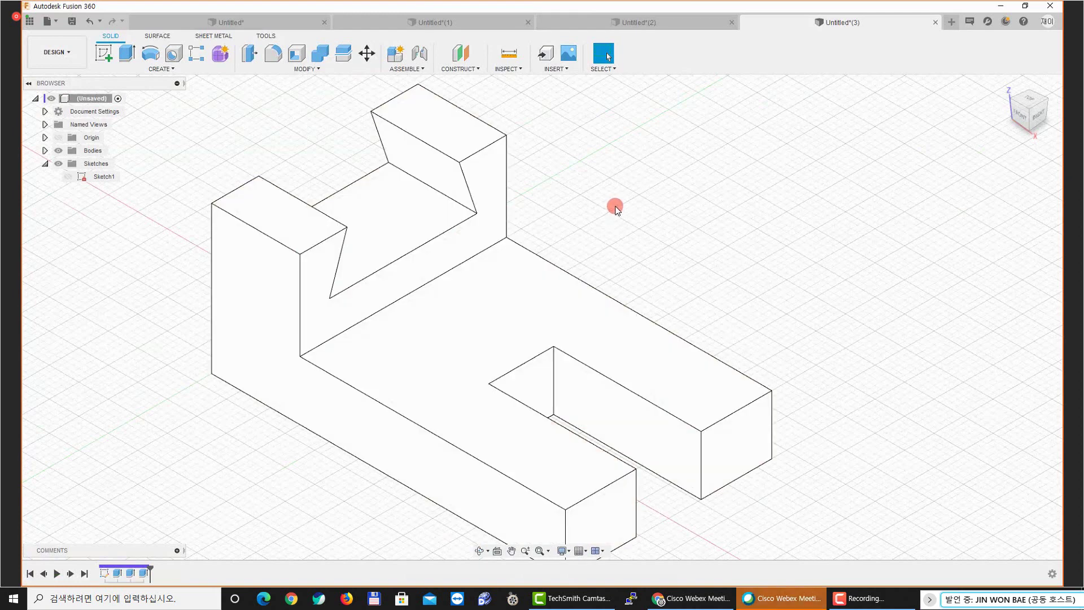
{"action": "key", "text": "ctrl+6"}
{"action": "key", "text": "ctrl+7"}
{"action": "key", "text": "ctrl+6"}
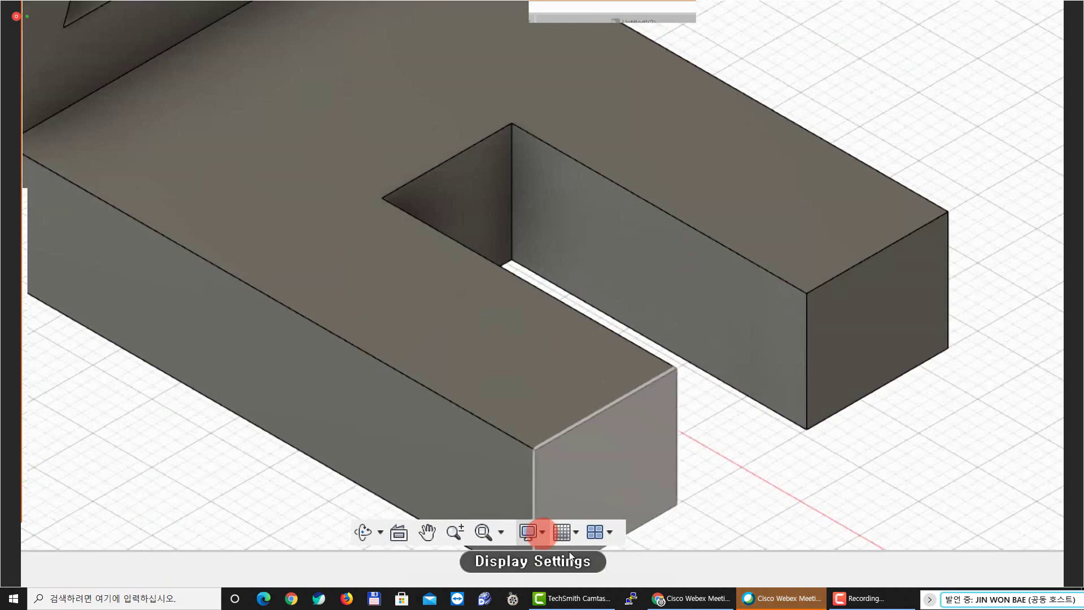
Review the available visual styles in the display settings
{"action": "left_click", "coordinate": [541, 532]}
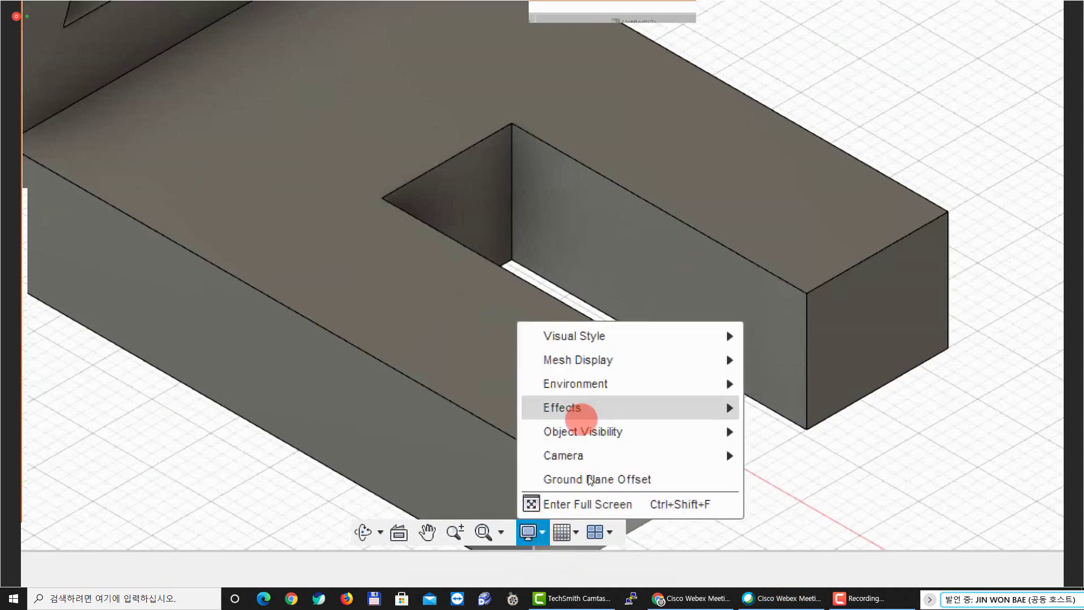
{"action": "mouse_move", "coordinate": [574, 337]}
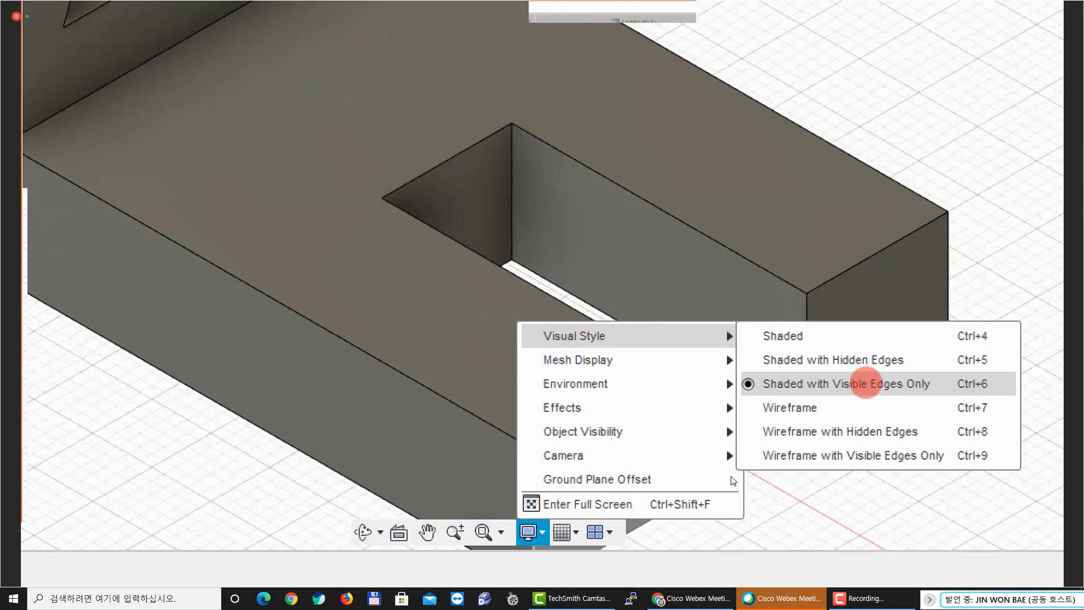
{"action": "left_click", "coordinate": [848, 295]}
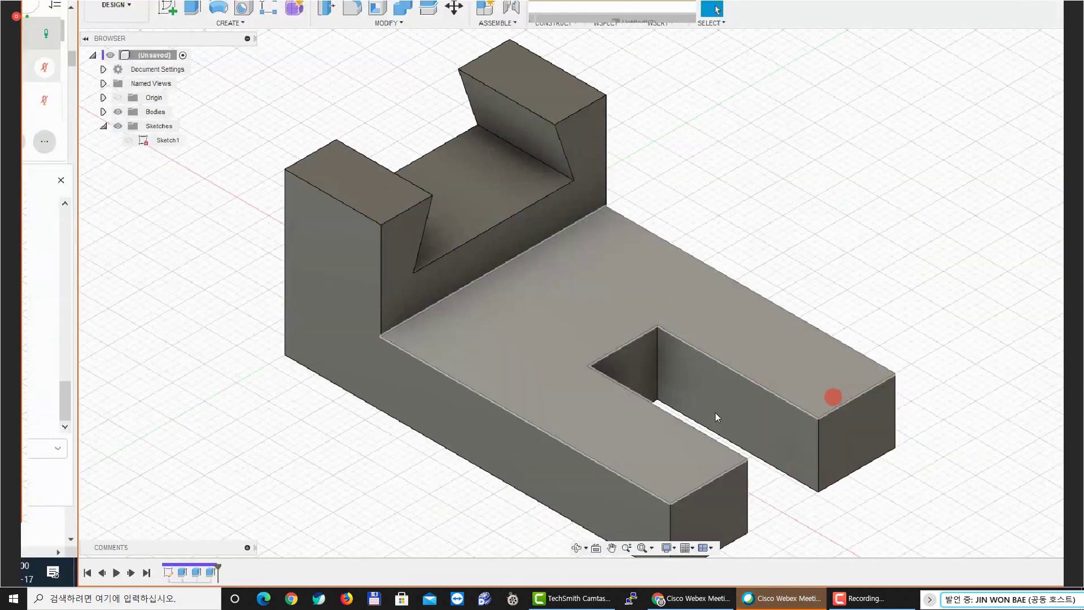
{"action": "middle_click_drag", "start_coordinate": [749, 330], "coordinate": [747, 311]}
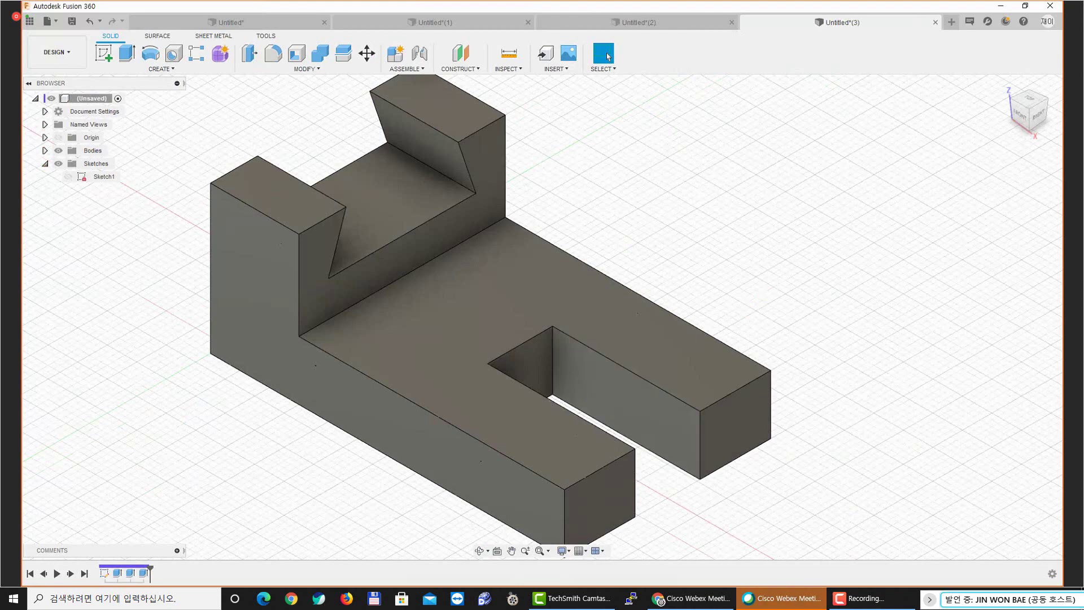
Switch to 모델링예제.pdf in the browser, maximize it and look through the exercise drawings following the current part
{"action": "left_click_drag", "start_coordinate": [441, 128], "coordinate": [484, 127]}
{"action": "double_click", "coordinate": [489, 132]}
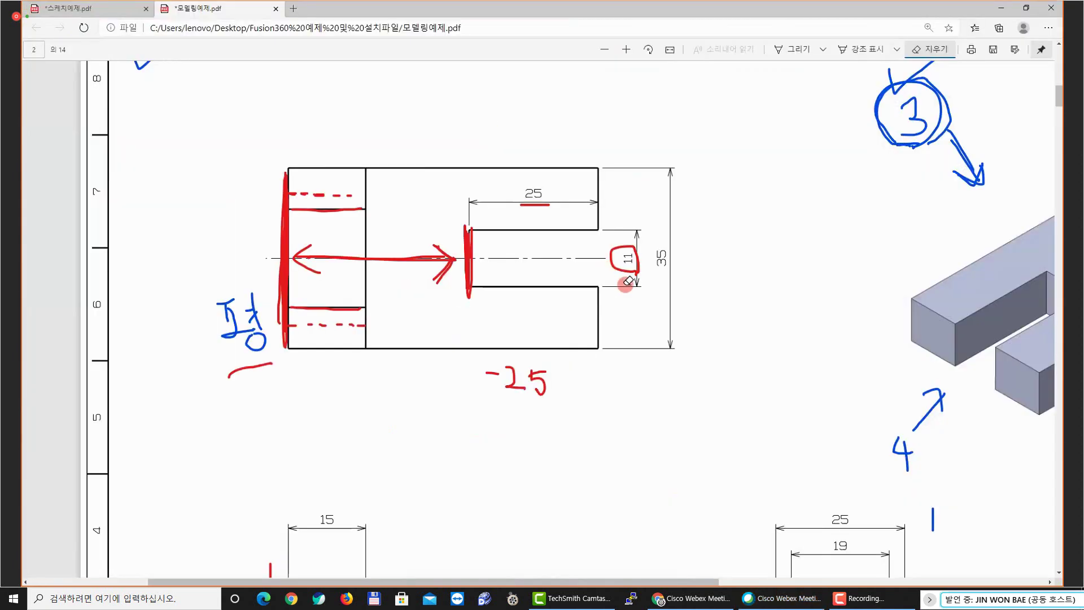
{"action": "scroll", "coordinate": [630, 286], "scroll_direction": "down", "scroll_amount": 5, "text": "ctrl"}
{"action": "scroll", "coordinate": [629, 291], "scroll_direction": "down", "scroll_amount": 15}
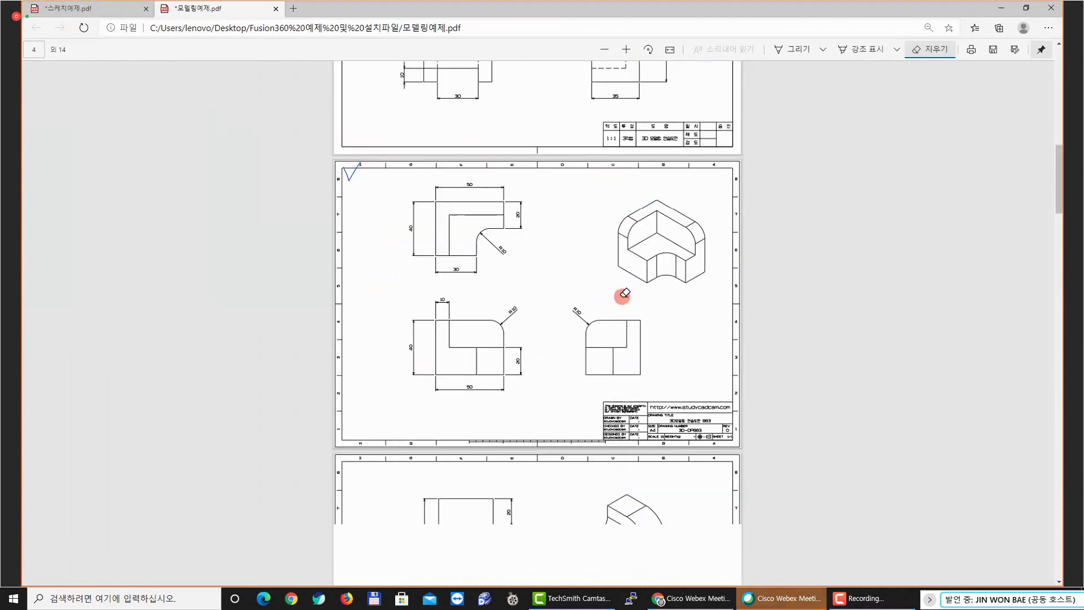
{"action": "scroll", "coordinate": [624, 293], "scroll_direction": "down", "scroll_amount": 6}
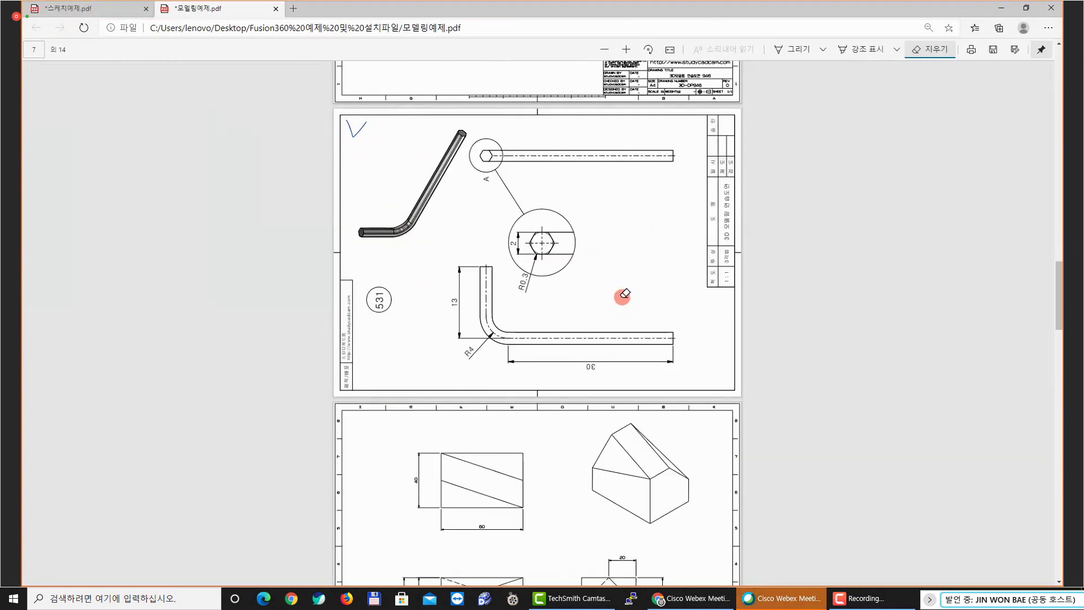
{"action": "scroll", "coordinate": [634, 293], "scroll_direction": "down", "scroll_amount": 5}
{"action": "scroll", "coordinate": [619, 361], "scroll_direction": "up", "scroll_amount": 9}
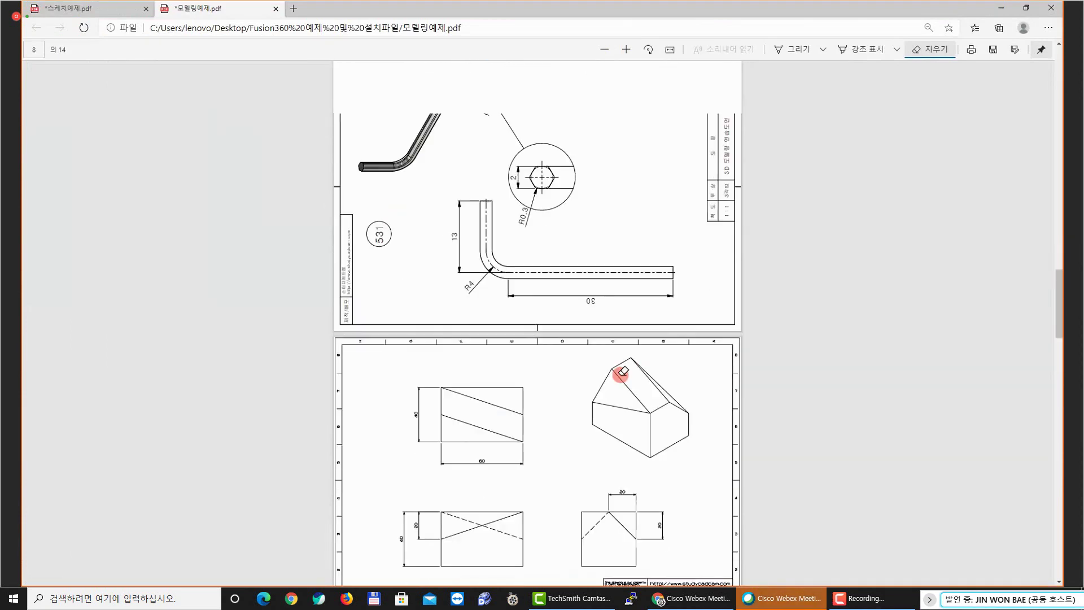
{"action": "scroll", "coordinate": [615, 352], "scroll_direction": "up", "scroll_amount": 7}
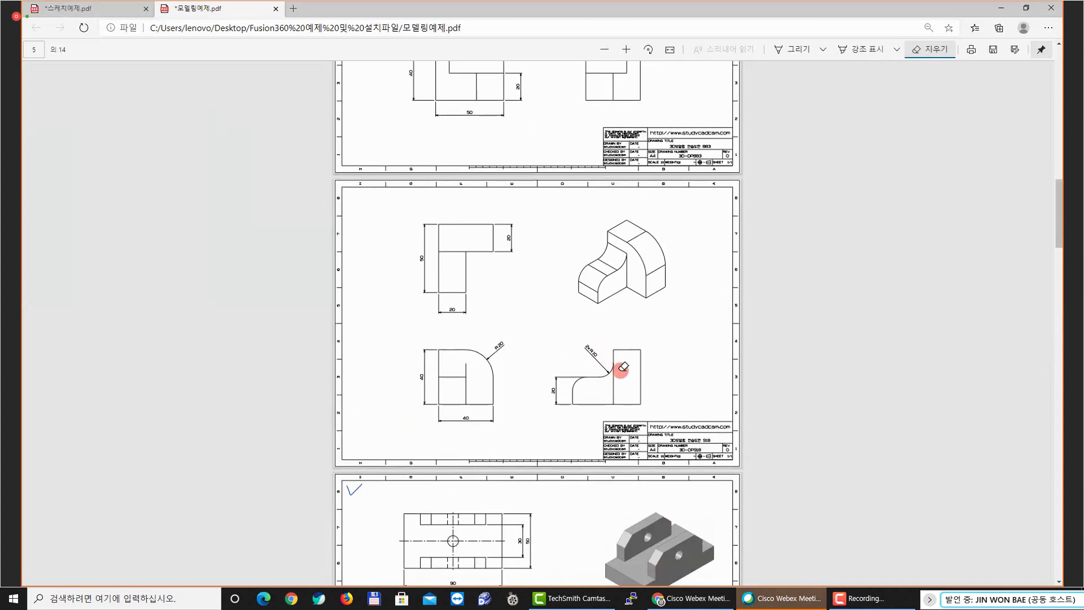
{"action": "scroll", "coordinate": [626, 339], "scroll_direction": "down", "scroll_amount": 2}
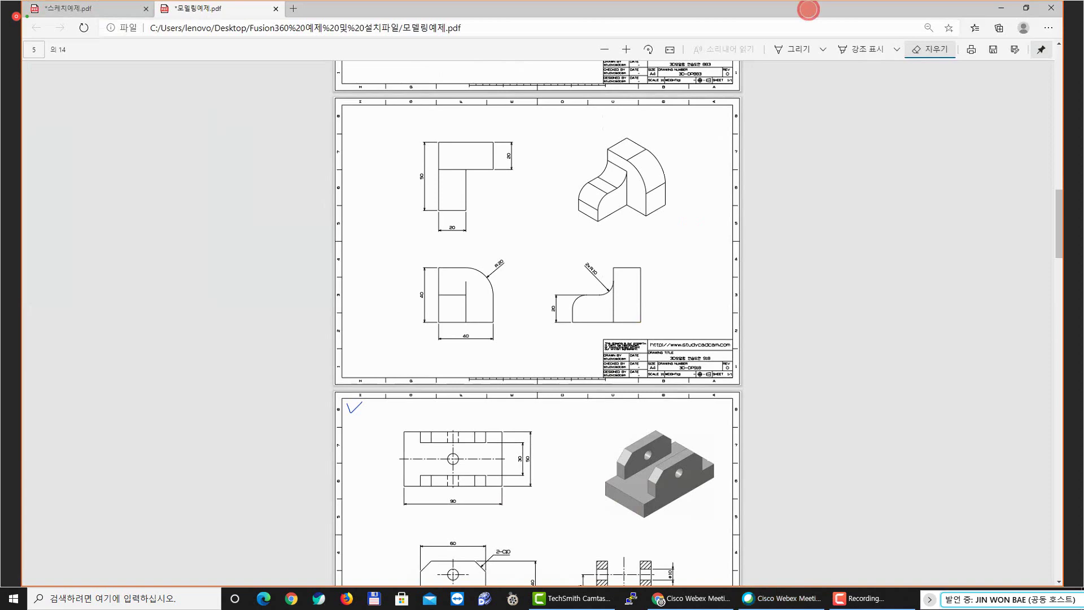
Bring up the g.camp website in a maximized browser window and search the site for fusion360
{"action": "key", "text": "alt+Tab"}
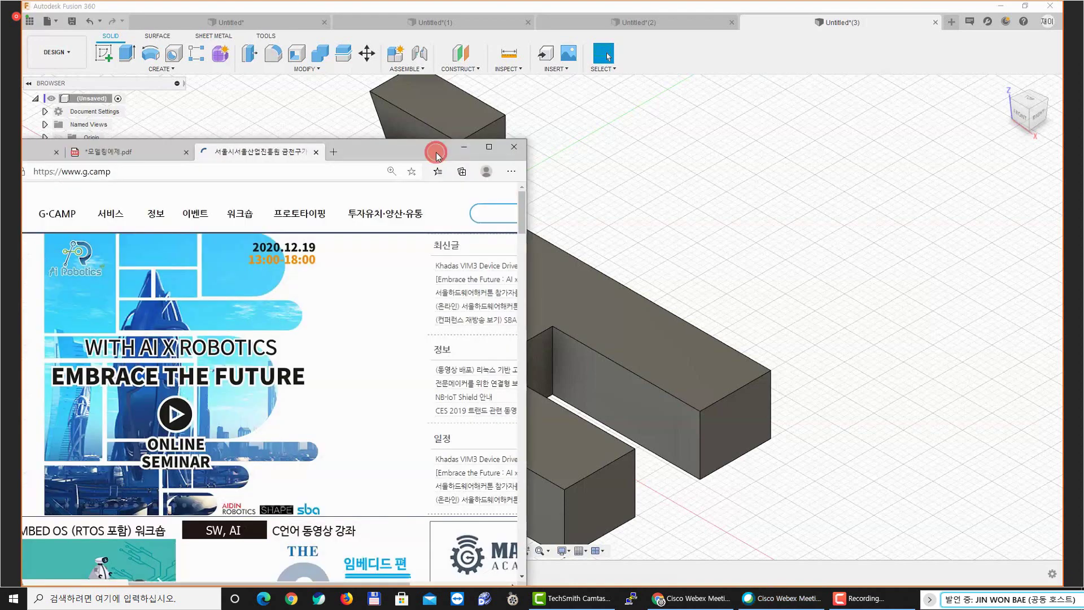
{"action": "double_click", "coordinate": [439, 152]}
{"action": "mouse_move", "coordinate": [390, 71]}
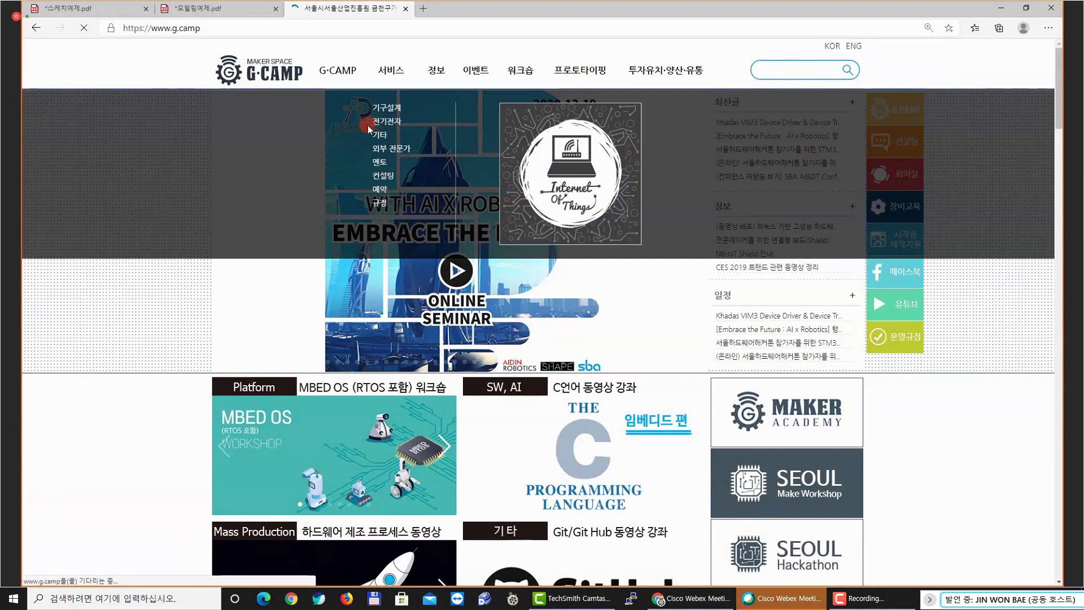
{"action": "left_click", "coordinate": [784, 71]}
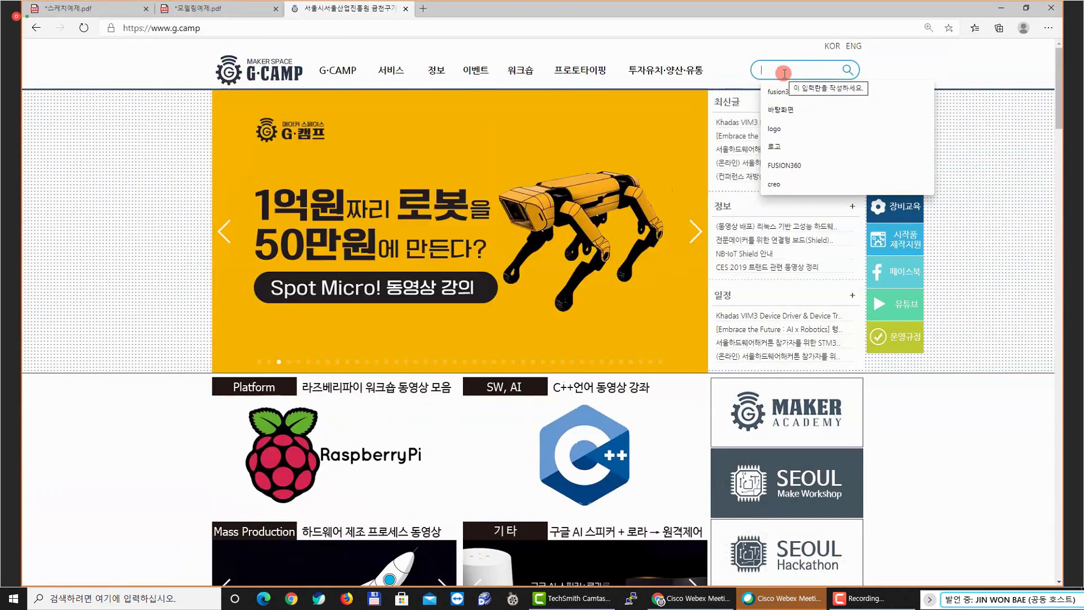
{"action": "type", "text": "f"}
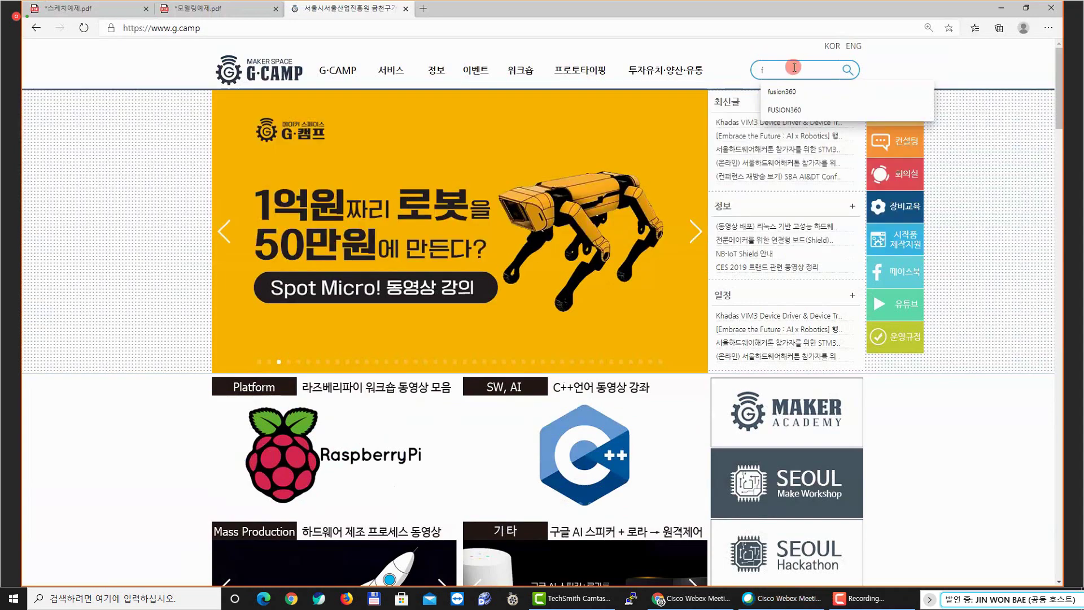
{"action": "type", "text": "usion360"}
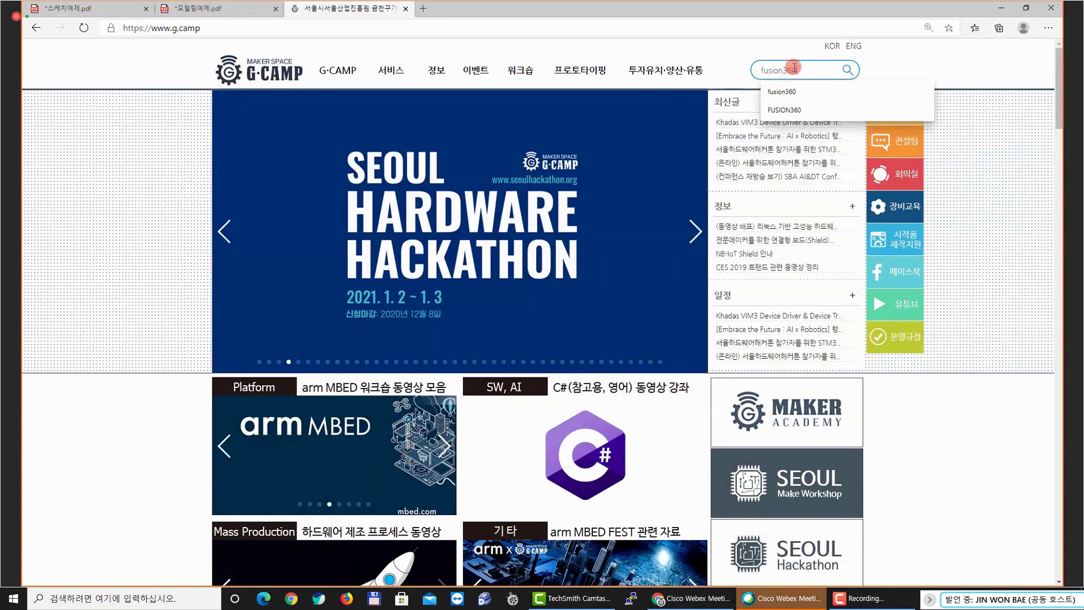
{"action": "key", "text": "Return"}
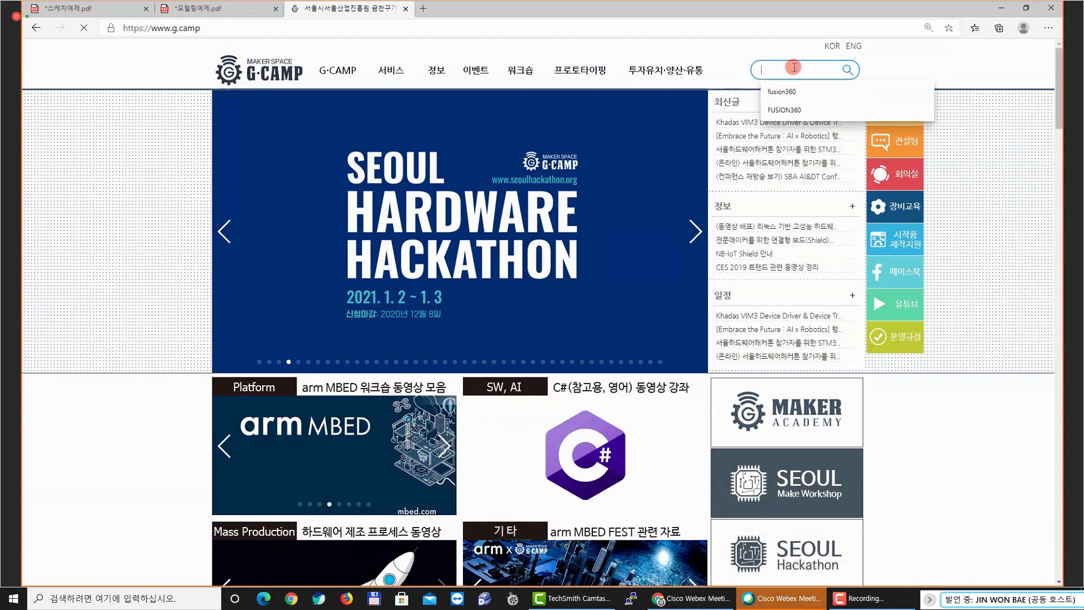
Look through the first page of fusion360 search results for the published lecture and workshop posts
{"action": "scroll", "coordinate": [658, 204], "scroll_direction": "down", "scroll_amount": 4}
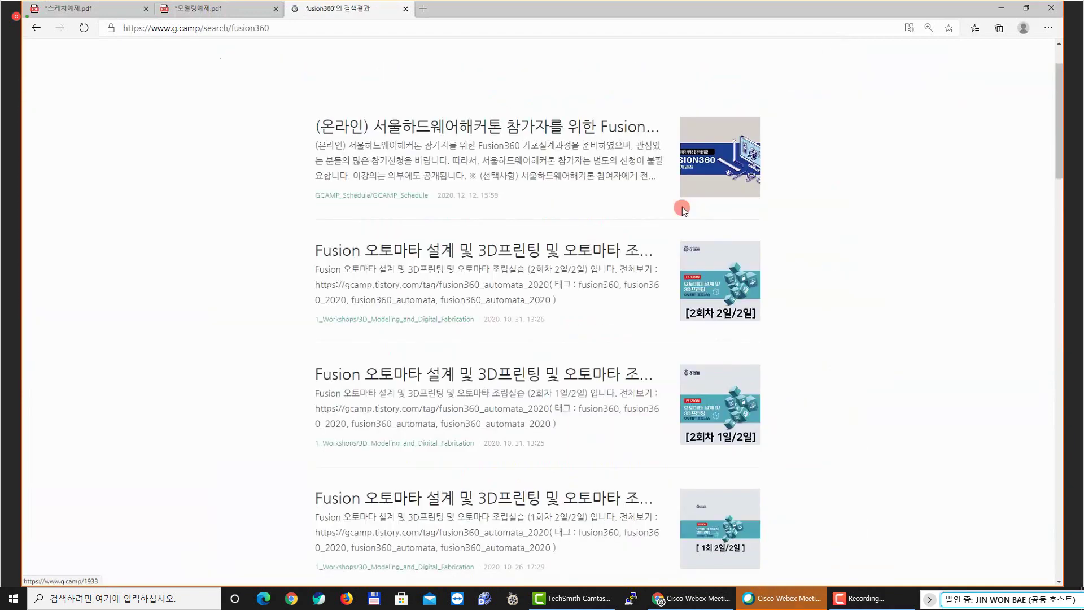
{"action": "scroll", "coordinate": [658, 203], "scroll_direction": "down", "scroll_amount": 3}
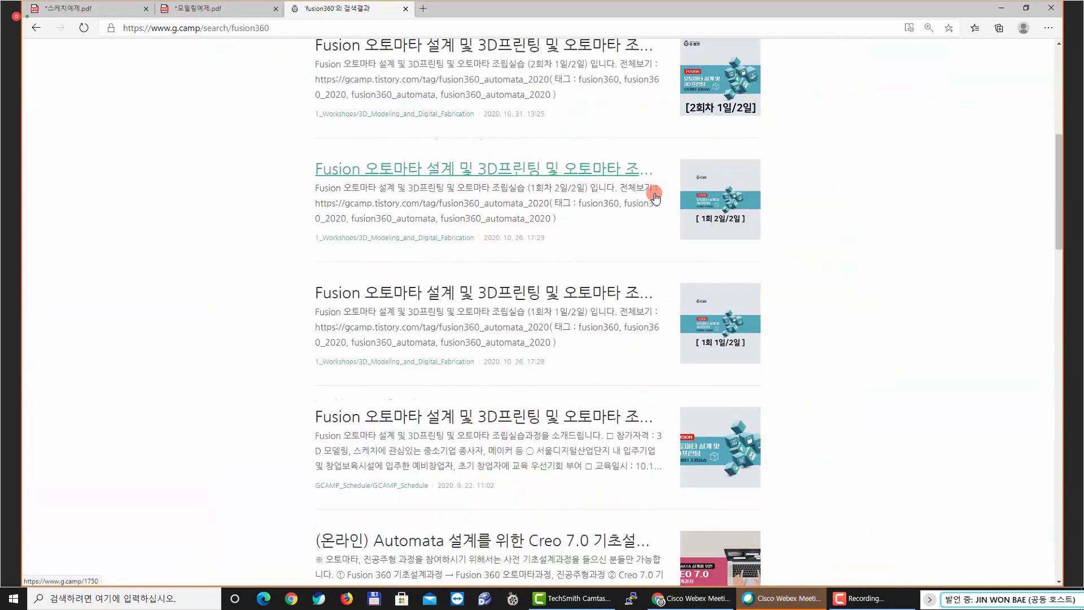
{"action": "scroll", "coordinate": [655, 198], "scroll_direction": "down", "scroll_amount": 3}
{"action": "scroll", "coordinate": [655, 200], "scroll_direction": "down", "scroll_amount": 5}
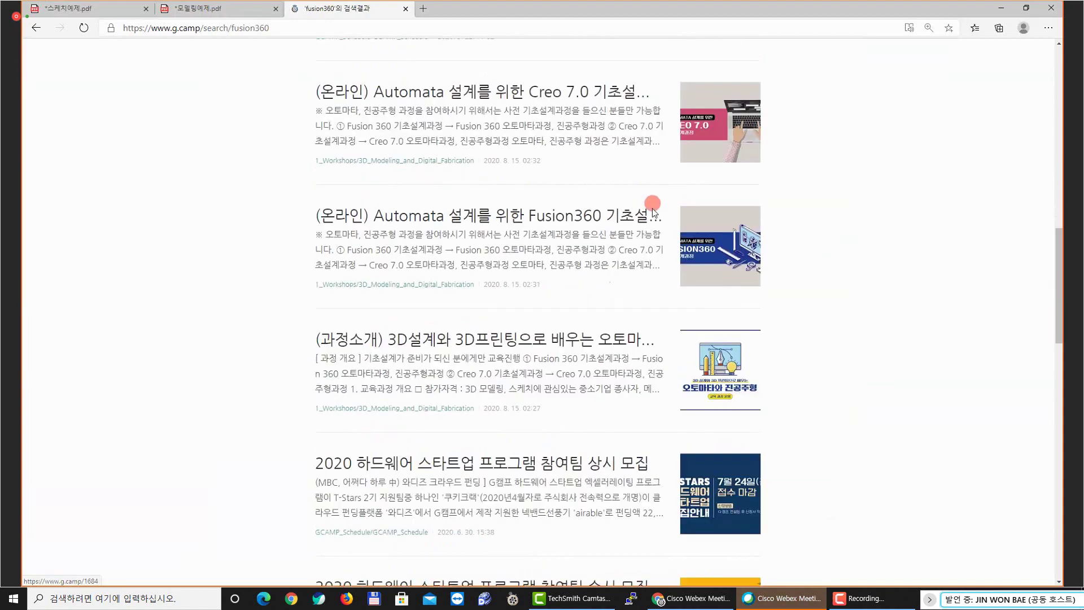
{"action": "scroll", "coordinate": [650, 208], "scroll_direction": "down", "scroll_amount": 5}
{"action": "scroll", "coordinate": [568, 249], "scroll_direction": "down", "scroll_amount": 4}
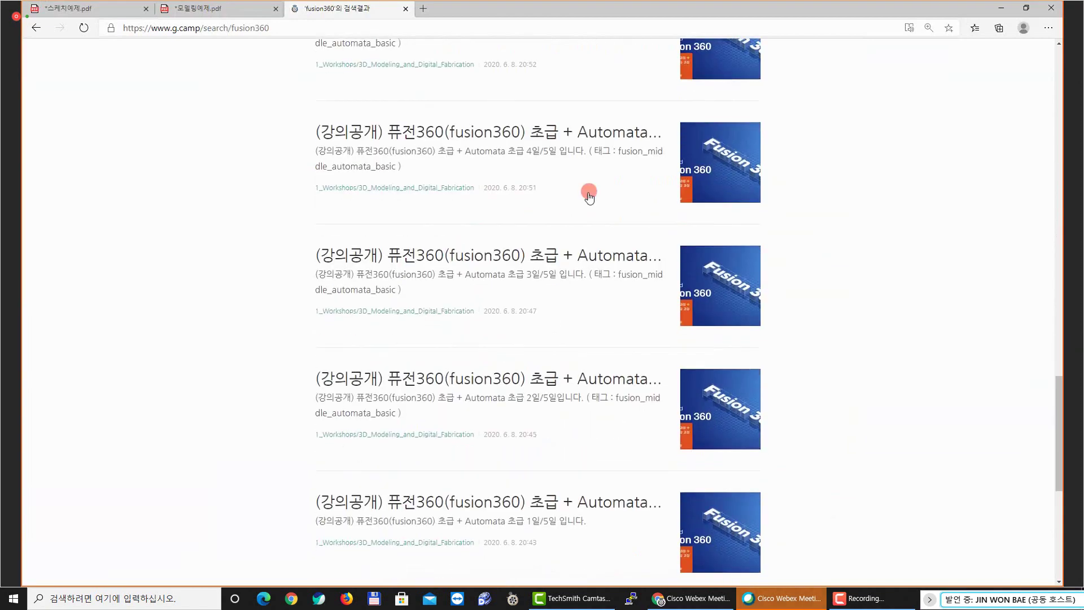
{"action": "scroll", "coordinate": [589, 195], "scroll_direction": "down", "scroll_amount": 5}
{"action": "scroll", "coordinate": [570, 412], "scroll_direction": "up", "scroll_amount": 6}
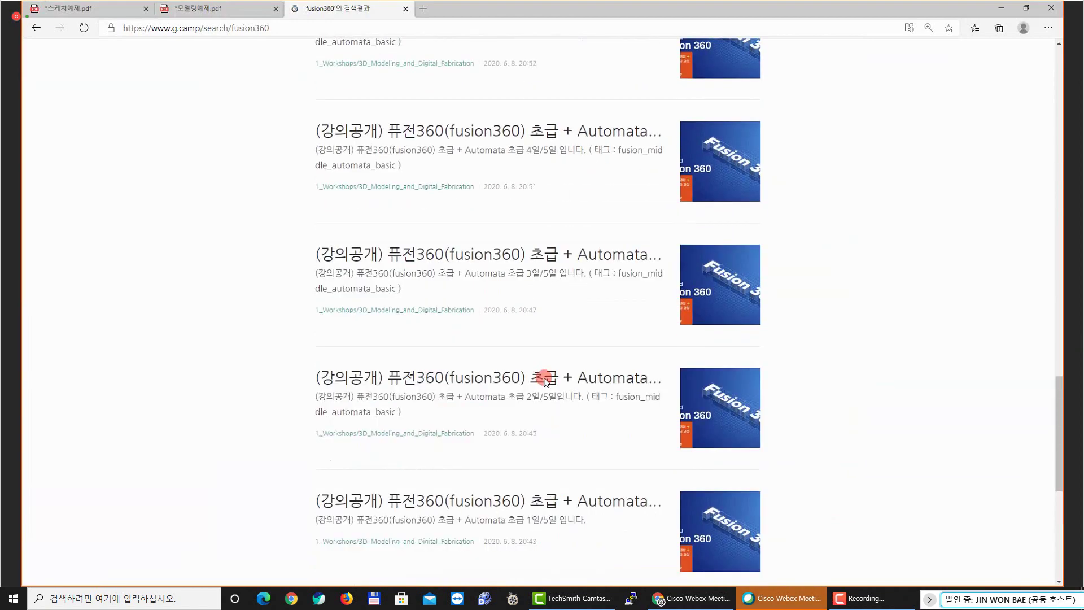
{"action": "scroll", "coordinate": [536, 417], "scroll_direction": "up", "scroll_amount": 1}
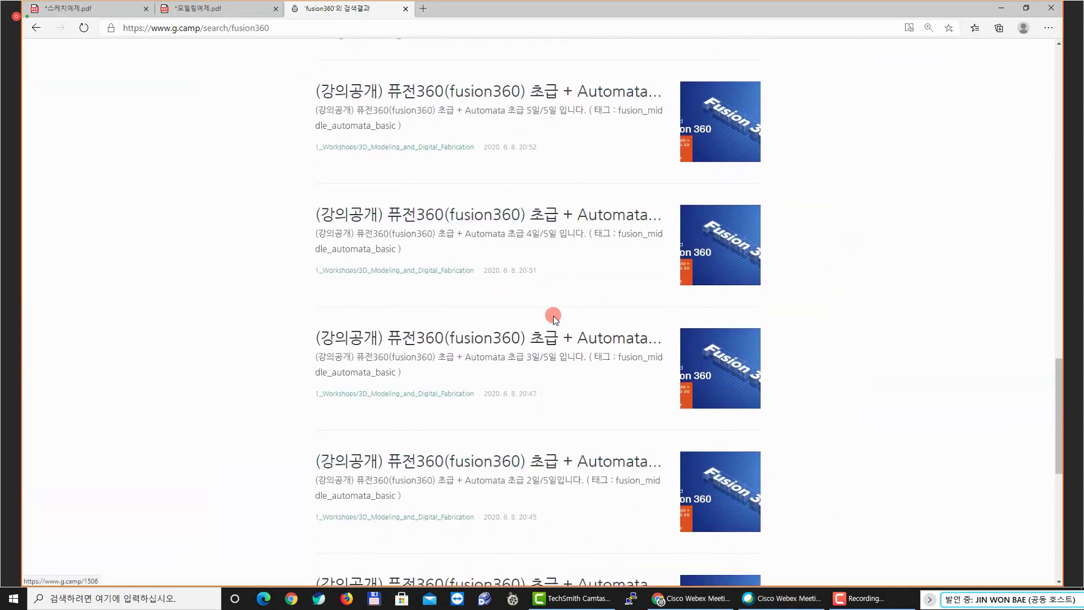
{"action": "scroll", "coordinate": [554, 339], "scroll_direction": "down", "scroll_amount": 2}
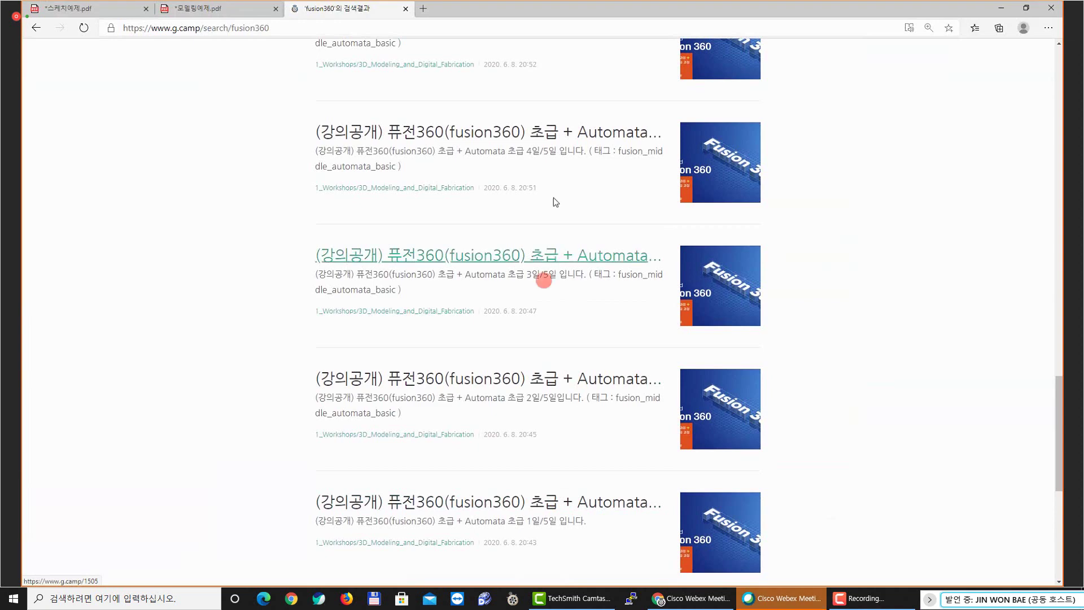
{"action": "scroll", "coordinate": [548, 226], "scroll_direction": "up", "scroll_amount": 2}
{"action": "scroll", "coordinate": [552, 226], "scroll_direction": "down", "scroll_amount": 10}
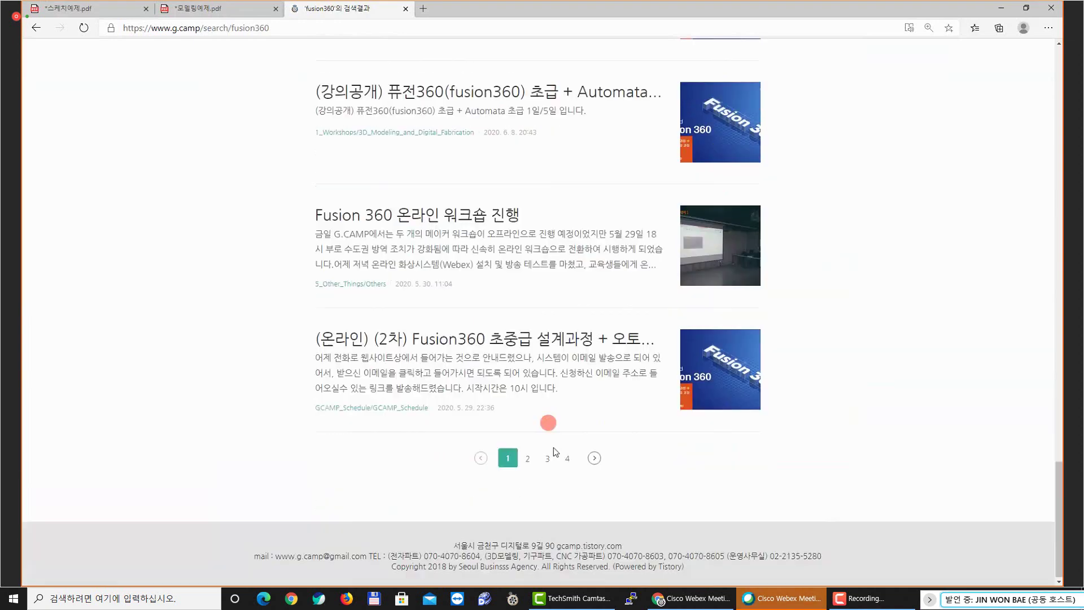
Open page 2 of the fusion360 search results and look through its course and video posts
{"action": "left_click", "coordinate": [525, 463]}
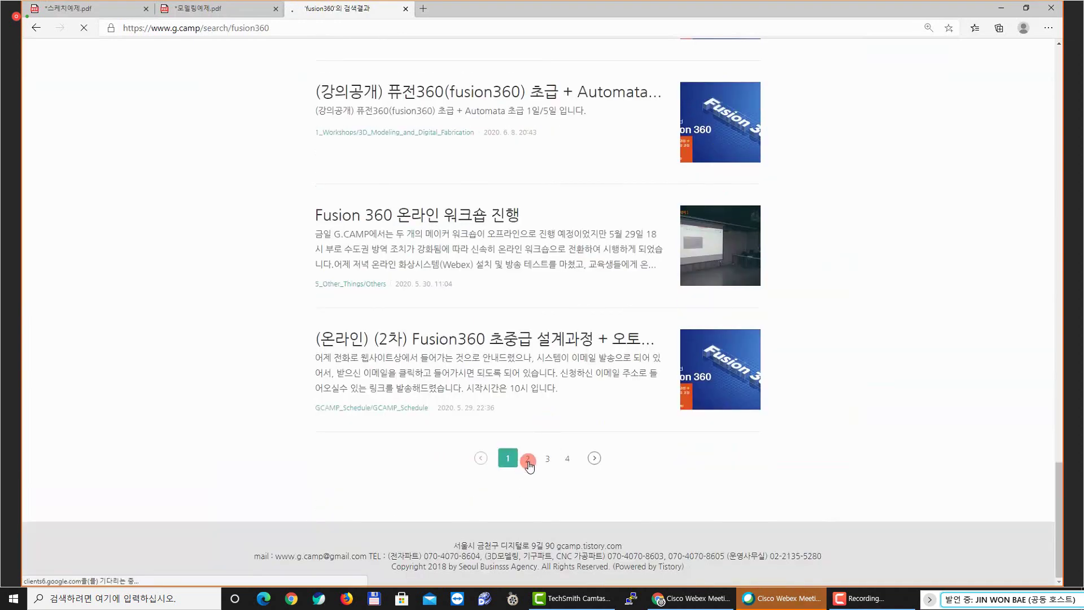
{"action": "scroll", "coordinate": [561, 416], "scroll_direction": "down", "scroll_amount": 5}
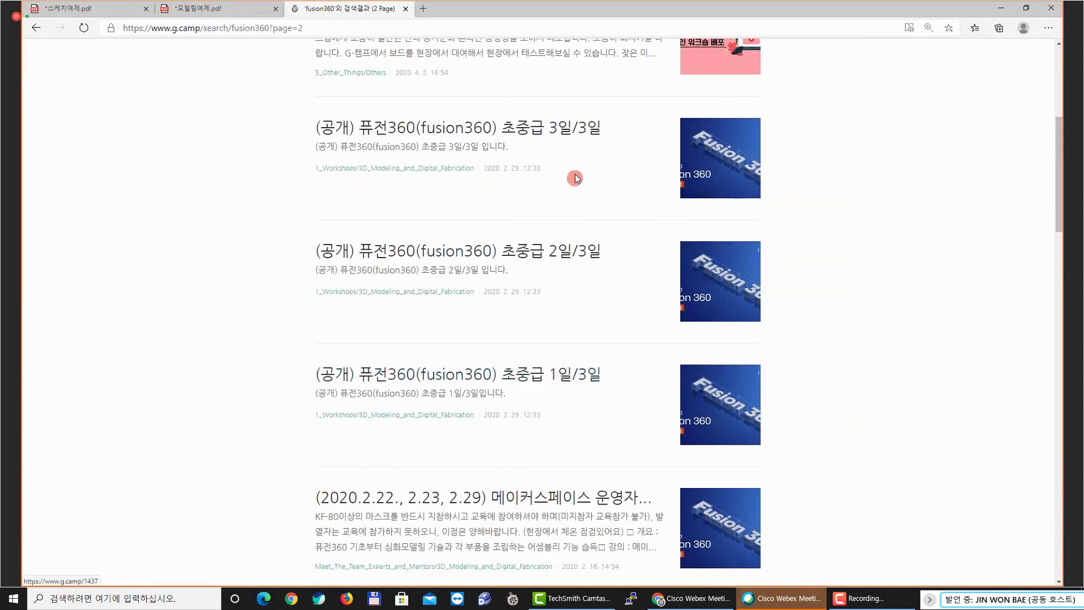
{"action": "scroll", "coordinate": [593, 229], "scroll_direction": "down", "scroll_amount": 7}
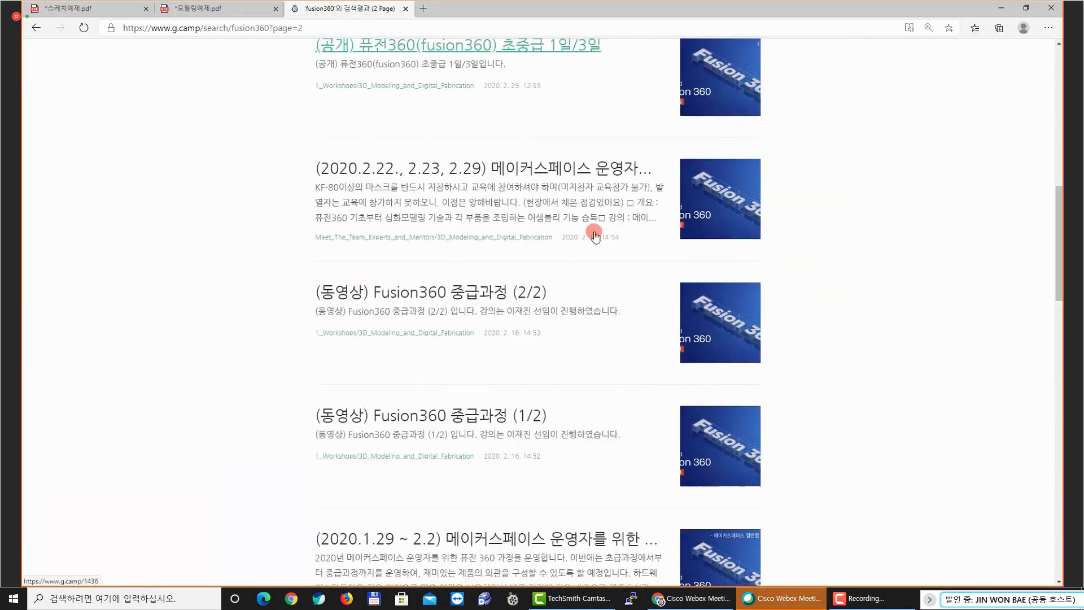
{"action": "scroll", "coordinate": [637, 368], "scroll_direction": "down", "scroll_amount": 3}
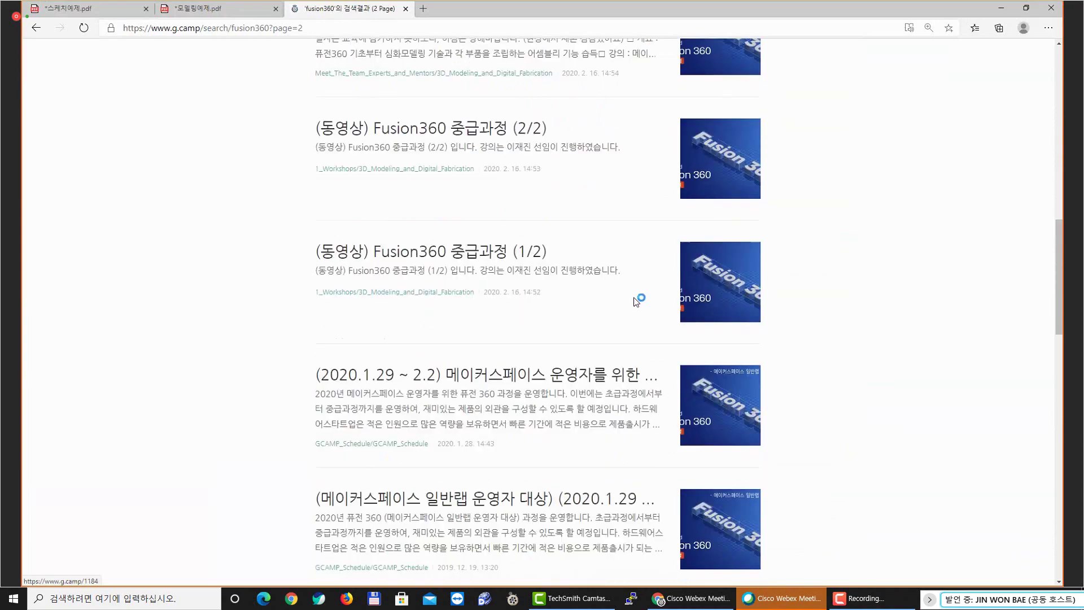
{"action": "scroll", "coordinate": [633, 297], "scroll_direction": "down", "scroll_amount": 6}
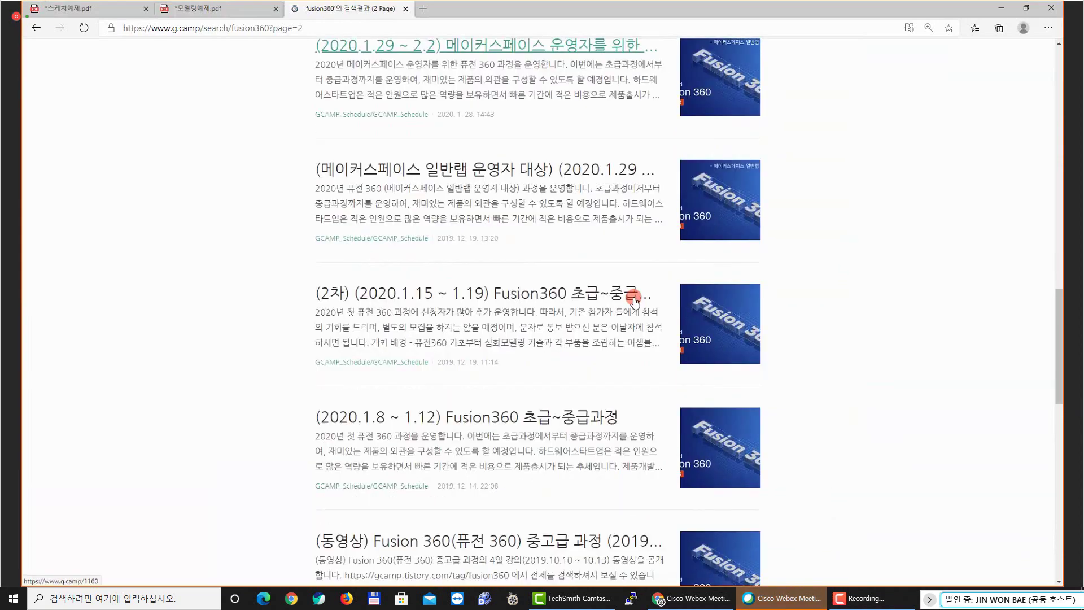
{"action": "scroll", "coordinate": [633, 308], "scroll_direction": "down", "scroll_amount": 7}
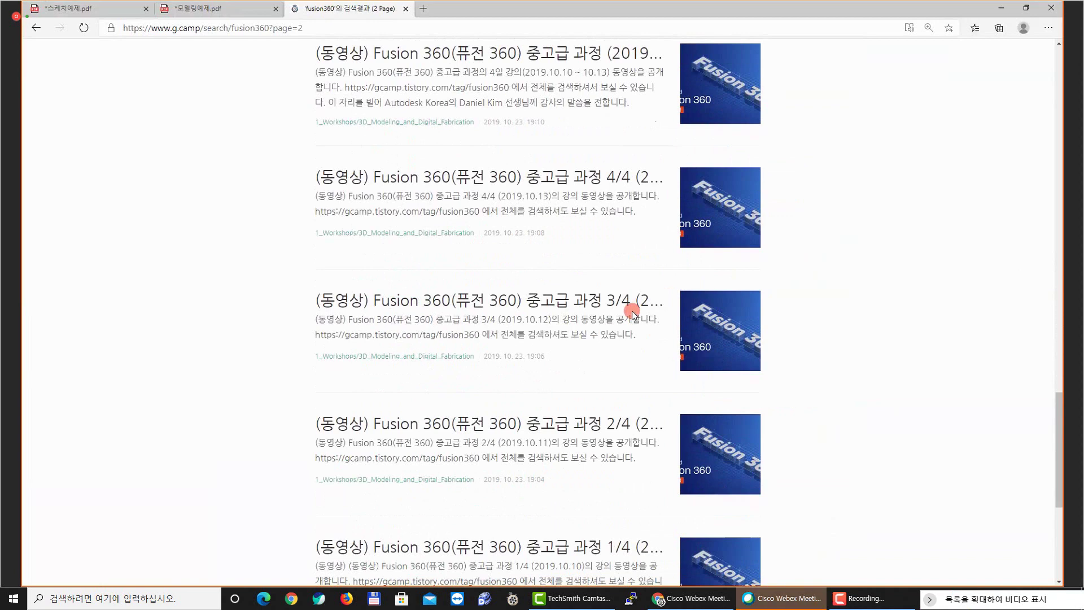
{"action": "scroll", "coordinate": [631, 312], "scroll_direction": "down", "scroll_amount": 4}
{"action": "scroll", "coordinate": [632, 313], "scroll_direction": "down", "scroll_amount": 2}
Open page 3 of the fusion360 search results, look through its video lecture posts and return to the page's start
{"action": "left_click", "coordinate": [547, 458]}
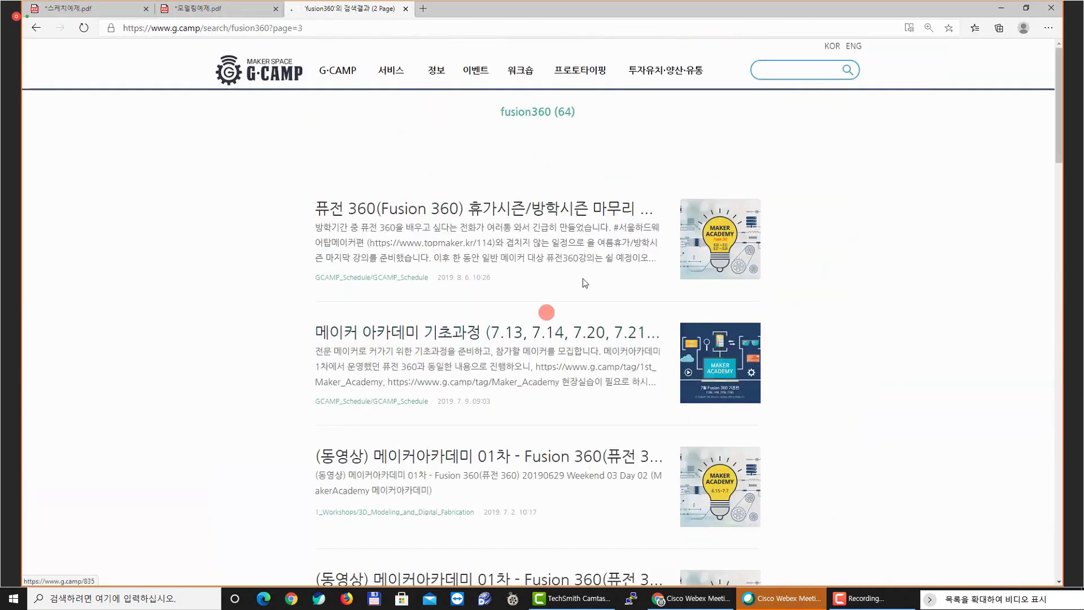
{"action": "scroll", "coordinate": [580, 316], "scroll_direction": "down", "scroll_amount": 7}
{"action": "scroll", "coordinate": [581, 319], "scroll_direction": "down", "scroll_amount": 4}
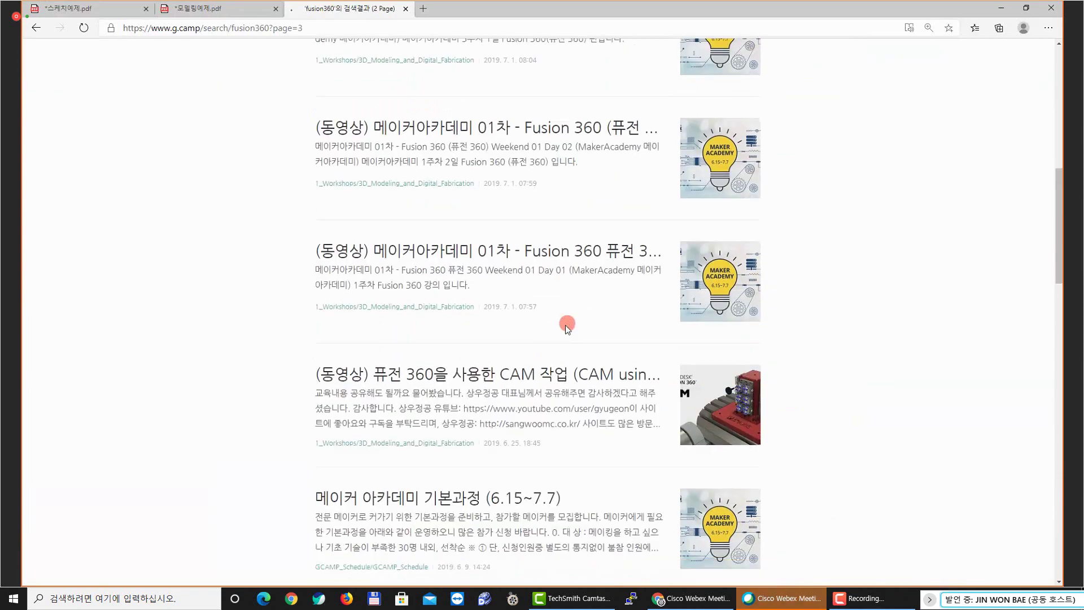
{"action": "scroll", "coordinate": [495, 342], "scroll_direction": "down", "scroll_amount": 7}
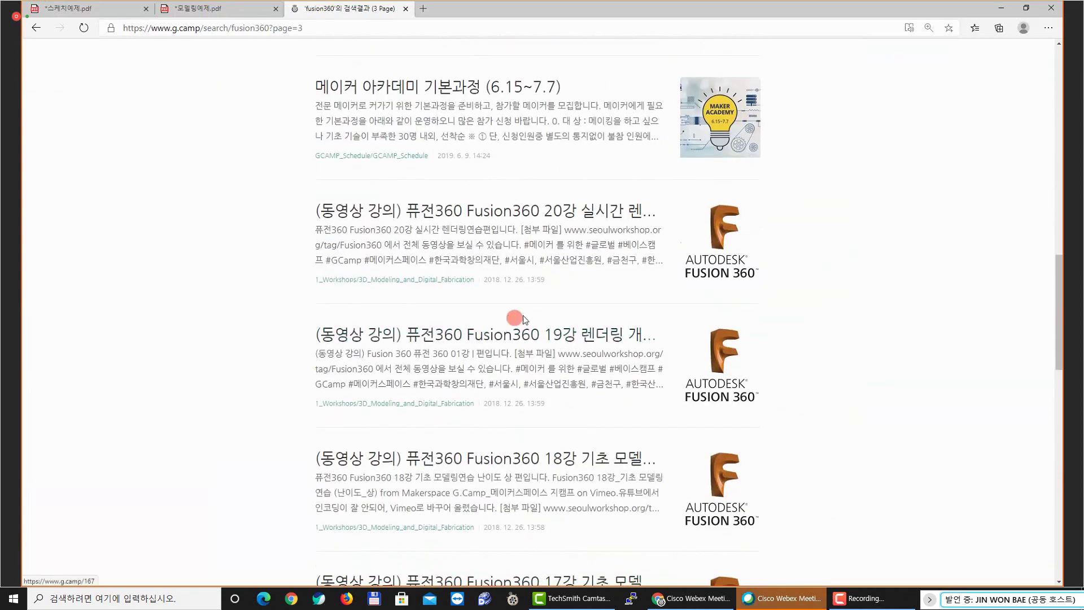
{"action": "scroll", "coordinate": [522, 315], "scroll_direction": "up", "scroll_amount": 3}
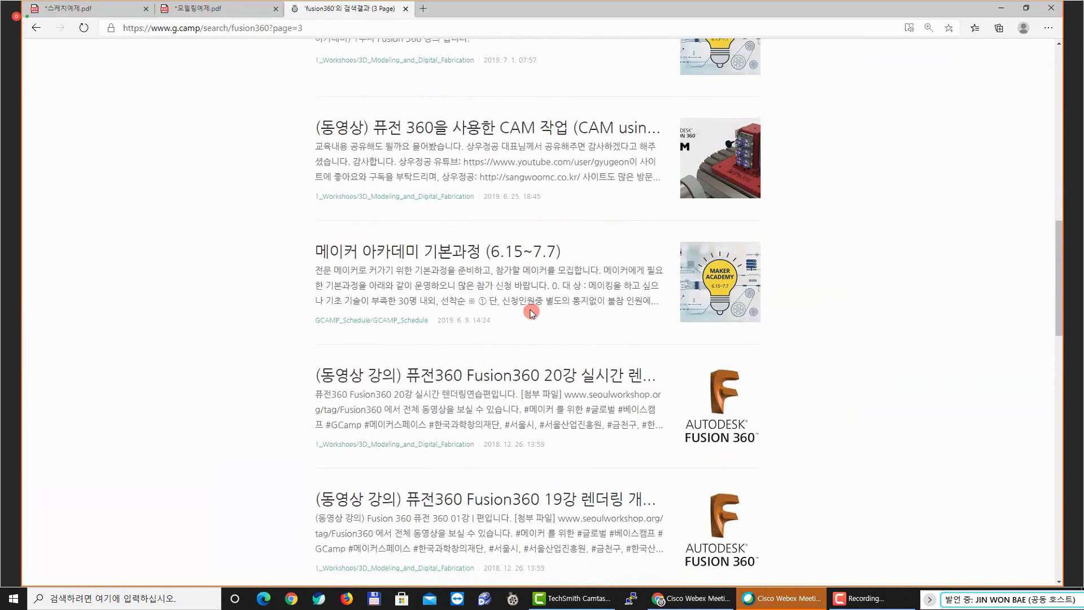
{"action": "scroll", "coordinate": [530, 309], "scroll_direction": "up", "scroll_amount": 12}
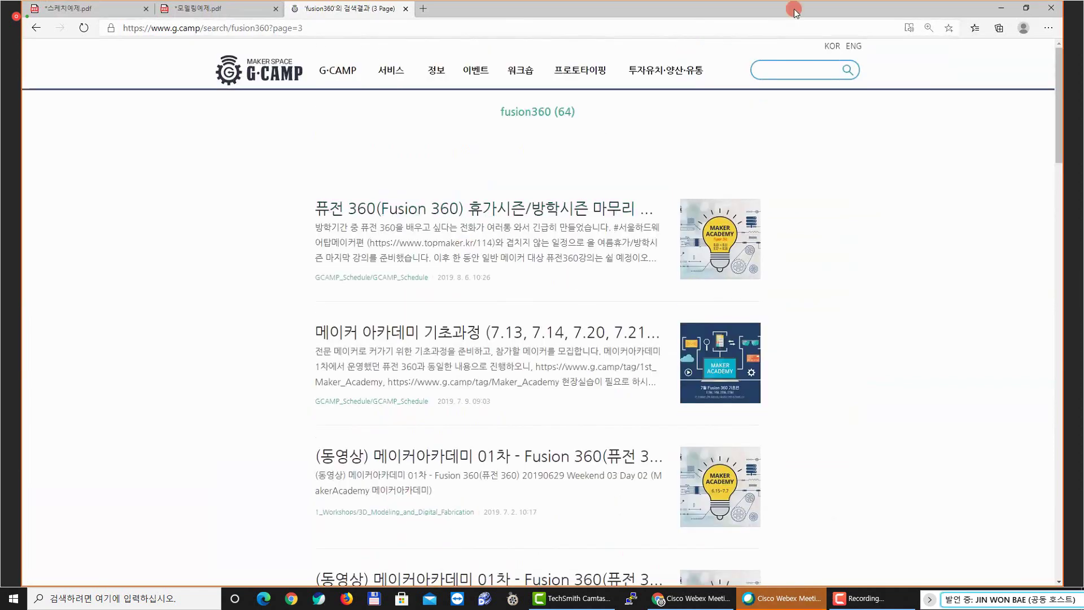